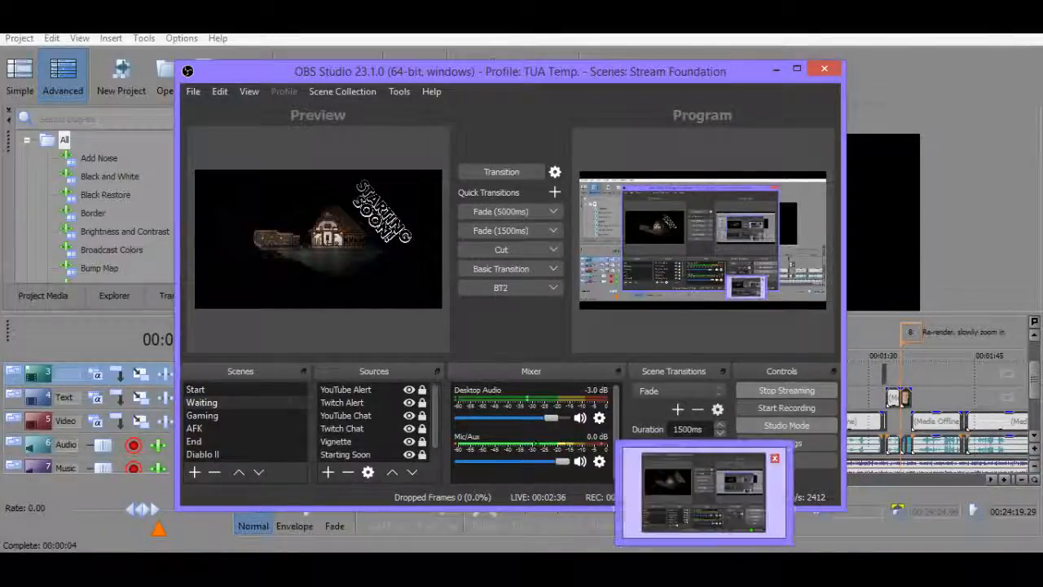
Return to the video editor and highlight the Stream3 section of the timeline up to just before the End Clip marker.
left_click(705, 569)
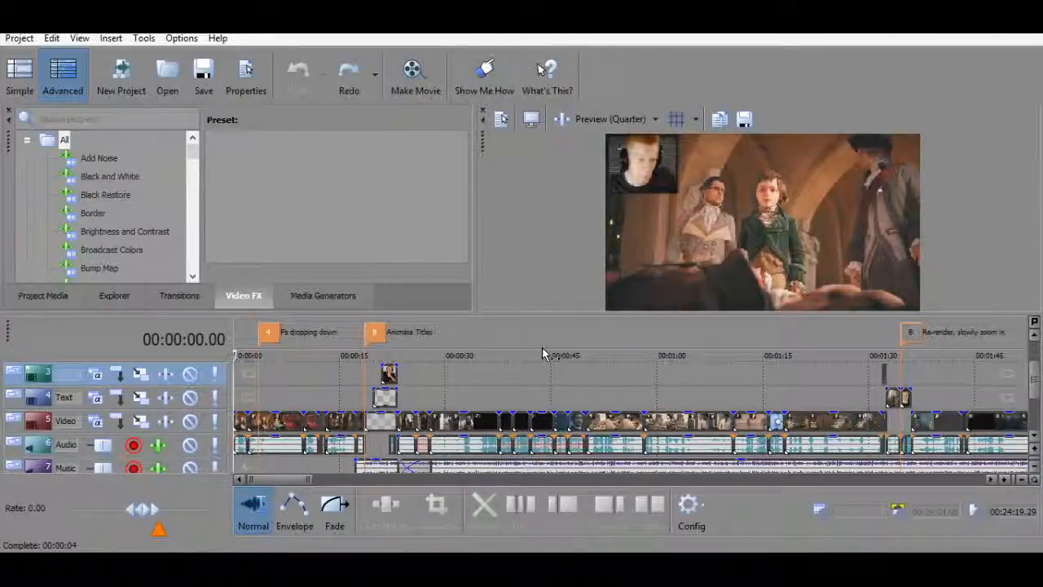
scroll(526, 383, "down", 8)
left_click(813, 398)
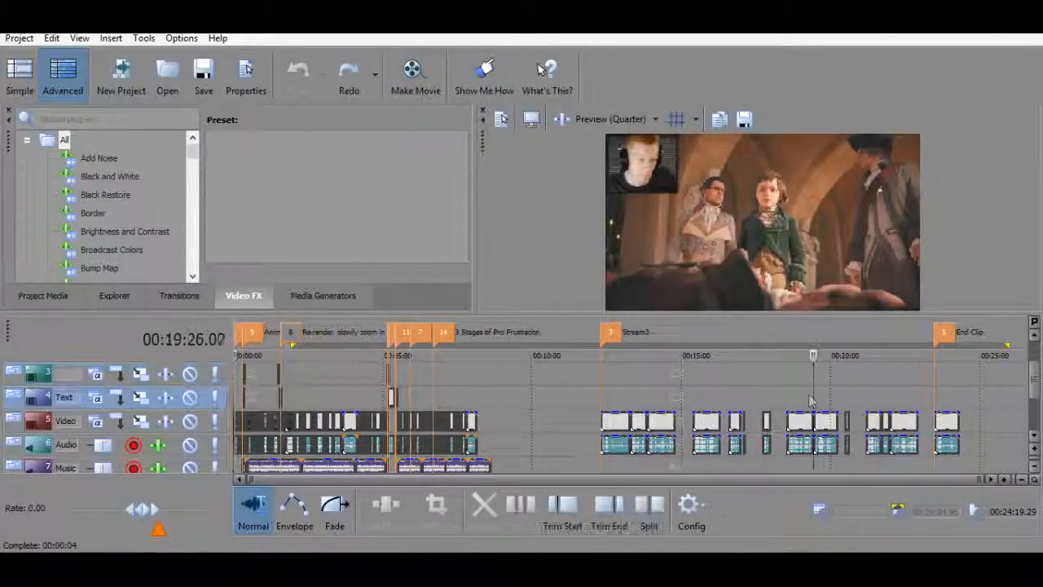
left_click_drag(603, 389, 914, 379)
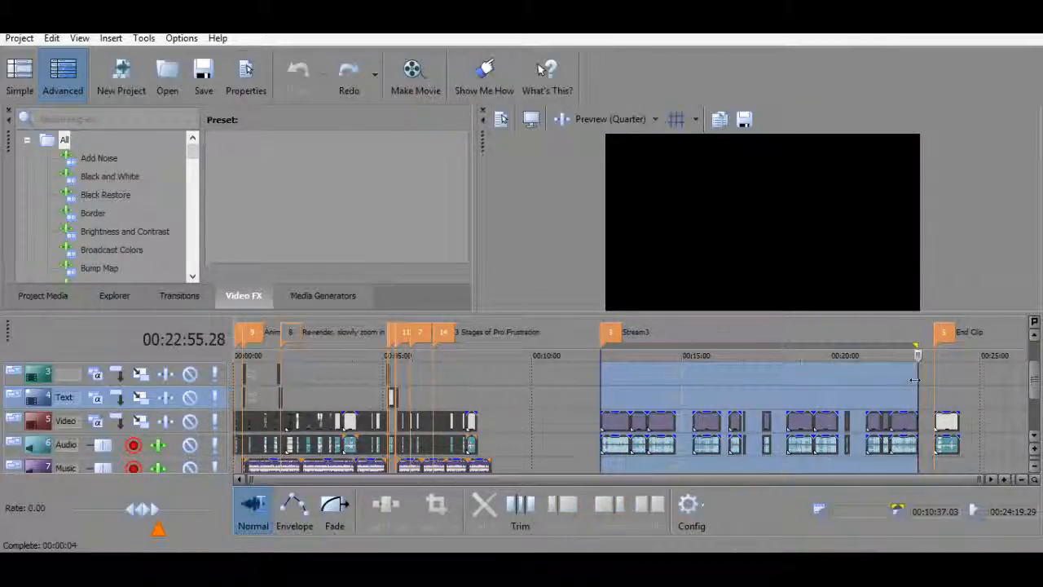
Go through the timeline markers from "Re-render, slowly zoom in" to "3 Stages of Pro Frustration" to review the planned edits.
left_click(282, 380)
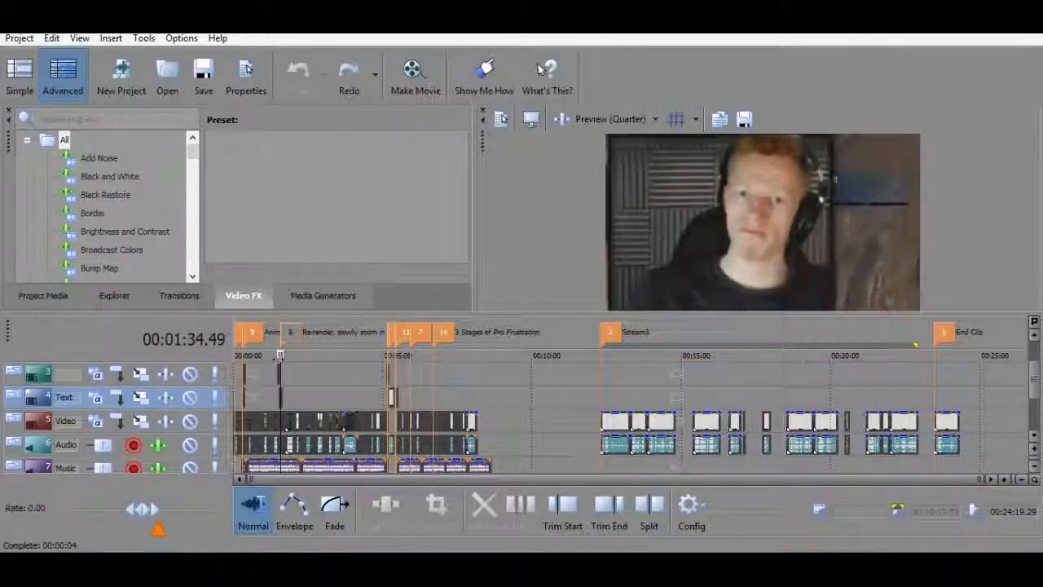
scroll(282, 379, "up", 5)
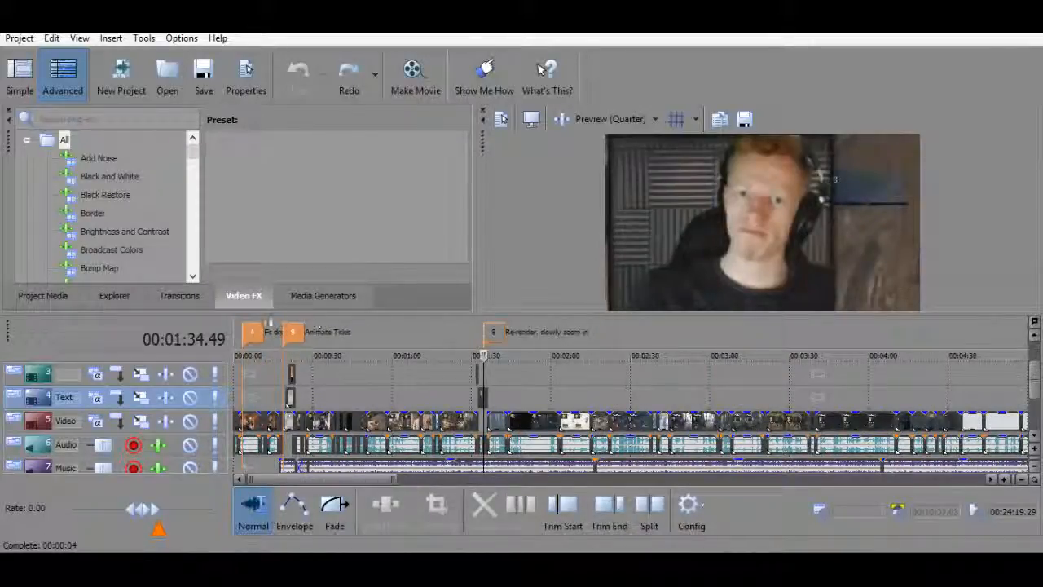
left_click(250, 336)
scroll(374, 373, "down", 1)
left_click(411, 336)
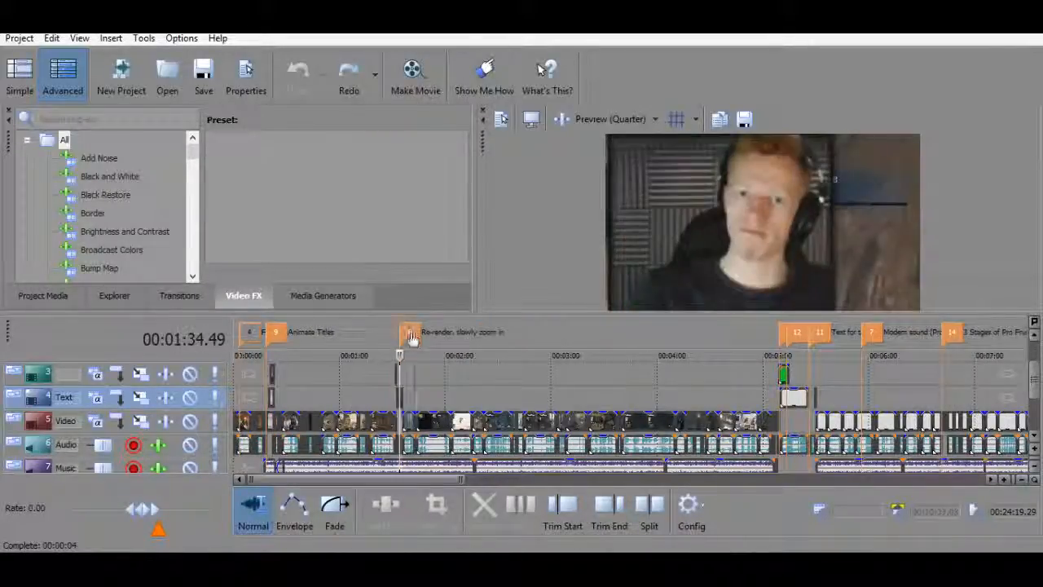
left_click(797, 333)
left_click(820, 333)
left_click(871, 332)
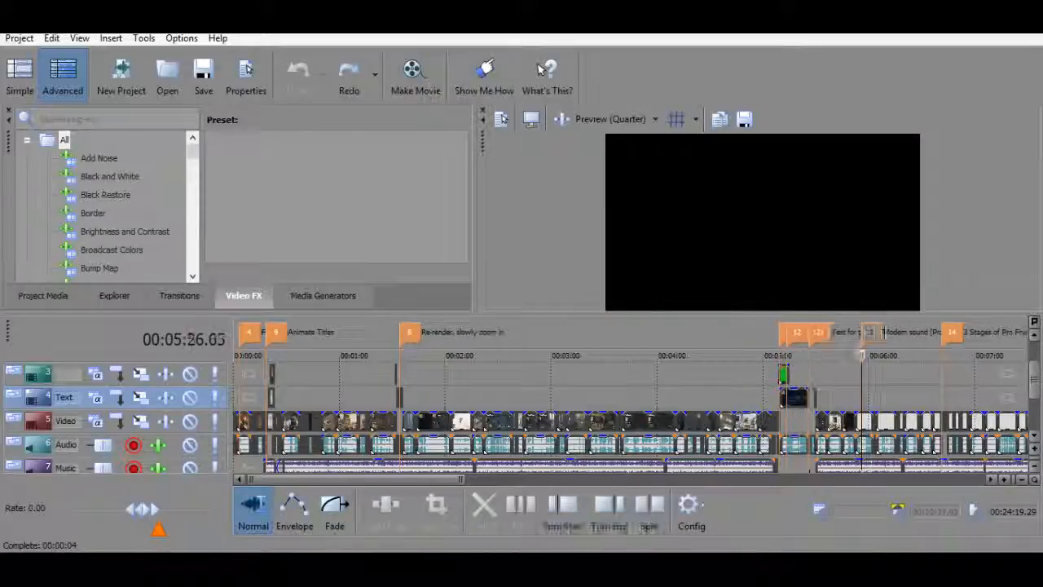
left_click(954, 333)
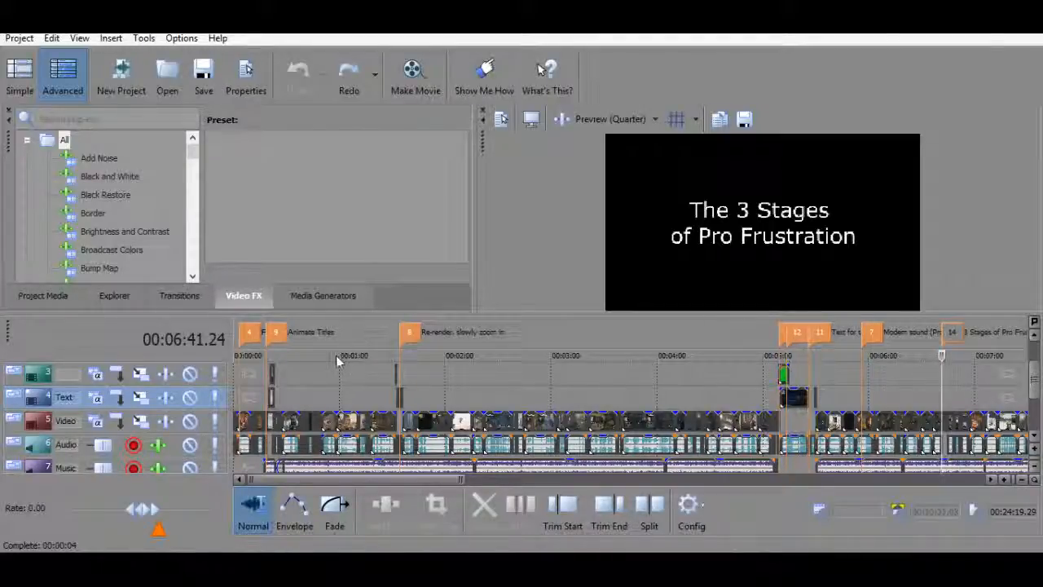
Review the opening of the project from its start to the "Re-render, slowly zoom in" marker.
left_click(301, 356)
key("Home")
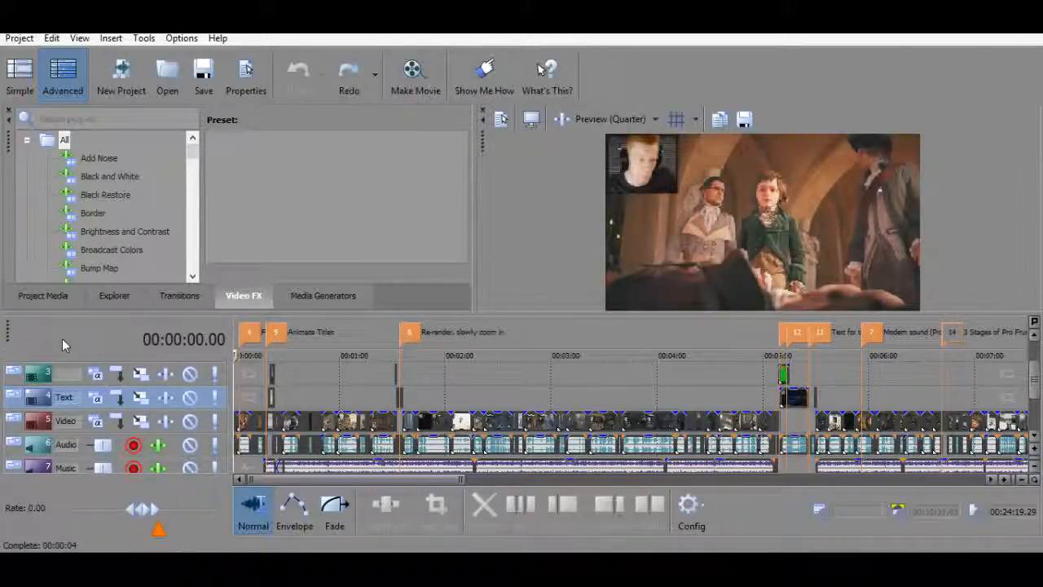
scroll(266, 421, "up", 5)
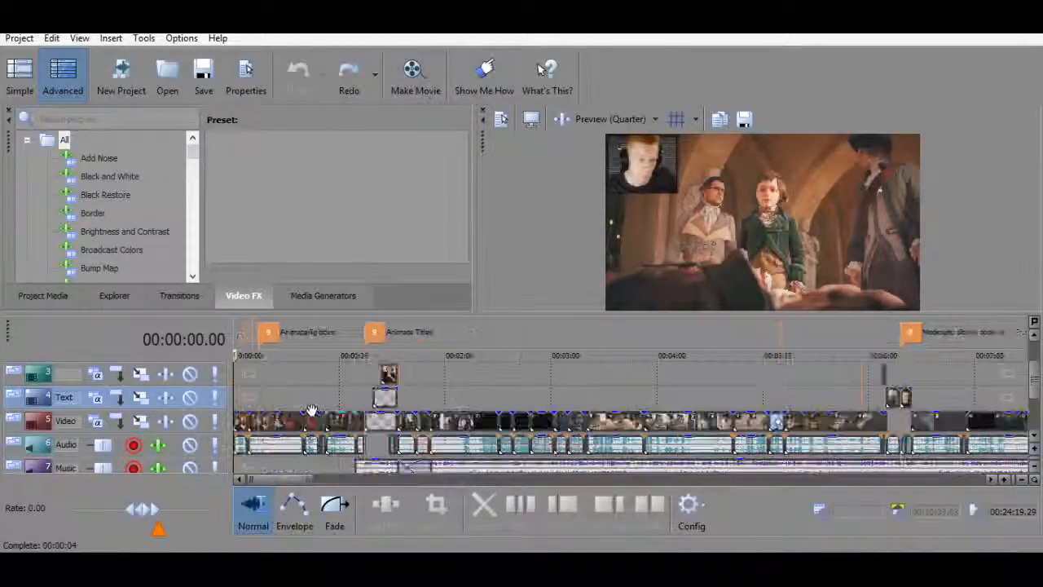
left_click(271, 394)
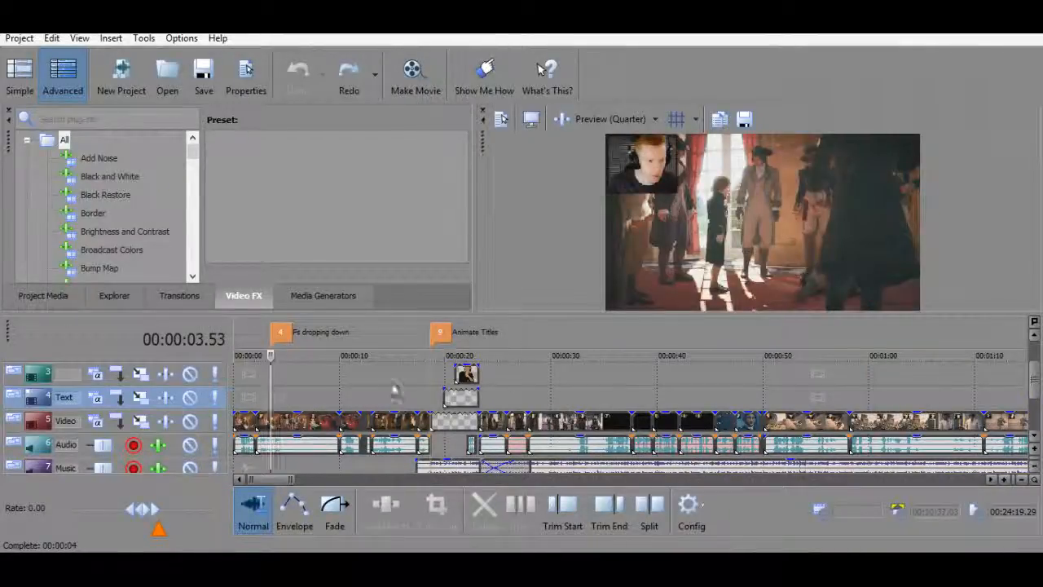
scroll(624, 372, "down", 5)
left_click(568, 365)
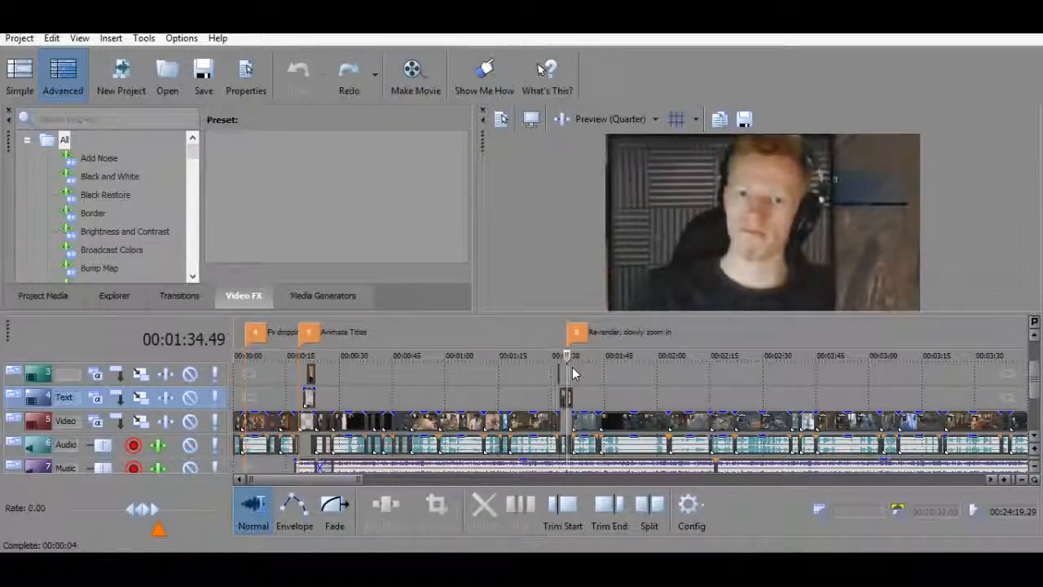
Switch to OBS Studio to check the live stream and return to the video editor.
left_click(668, 544)
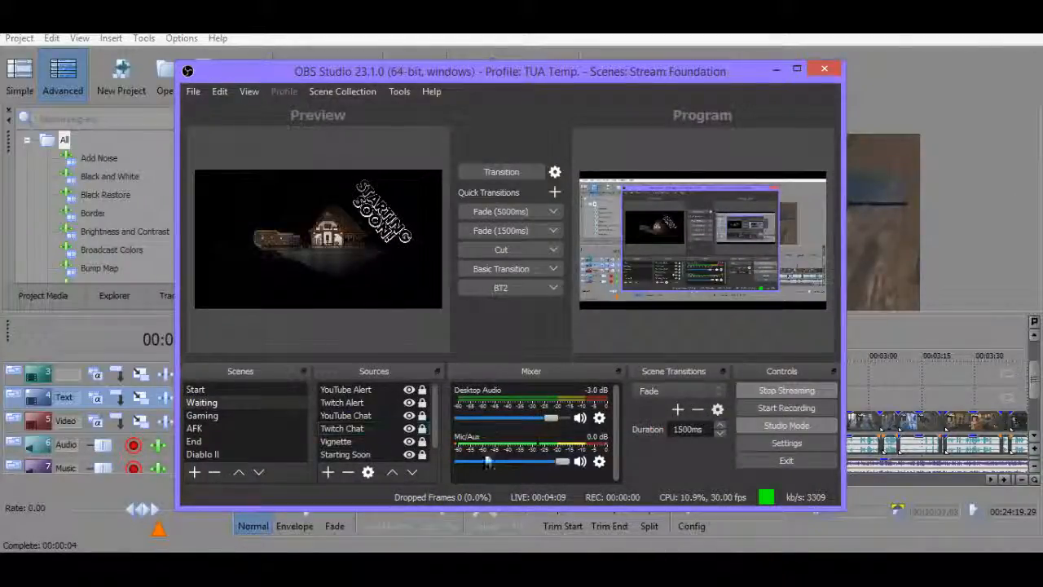
left_click(668, 544)
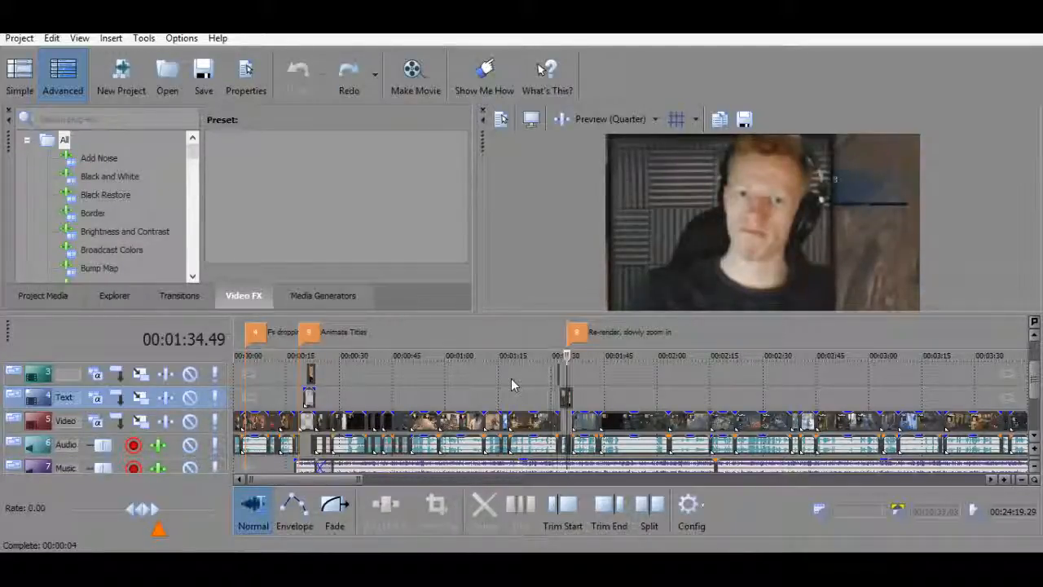
Add the desktop file "Bill Nye Music.mp4" to the Text track at about 0:55 and maximize the editor window.
left_click_drag(440, 20, 669, 43)
left_click_drag(150, 429, 666, 418)
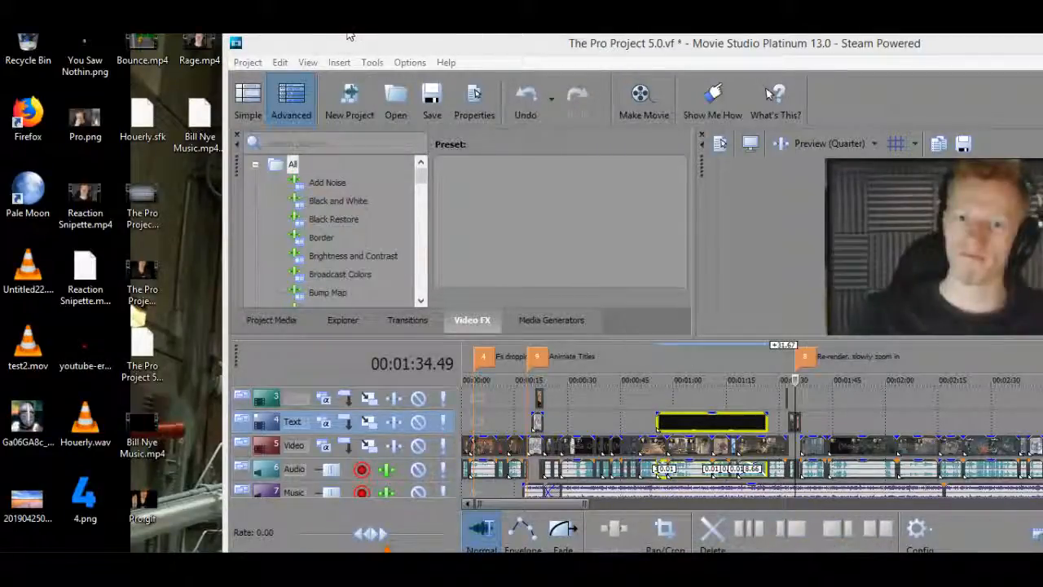
double_click(494, 38)
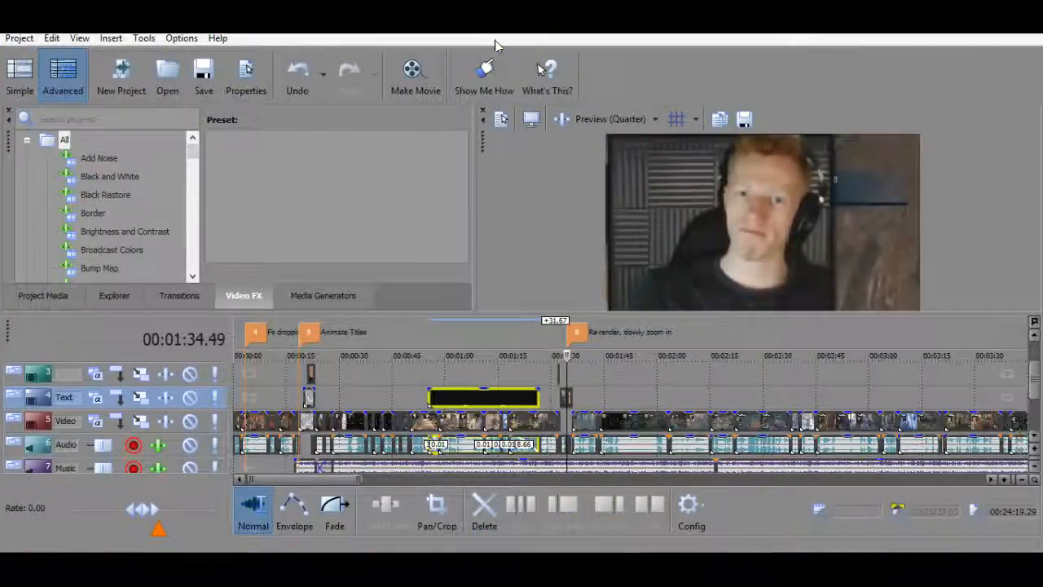
Try to delete the imported clip's black video event from the Text track.
left_click(477, 393)
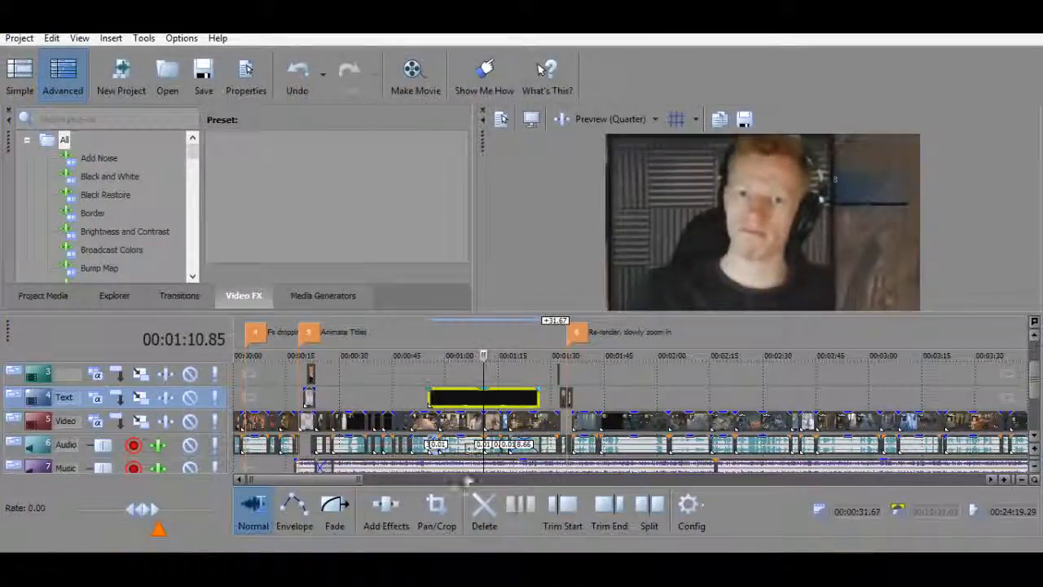
left_click(463, 444)
left_click(433, 368)
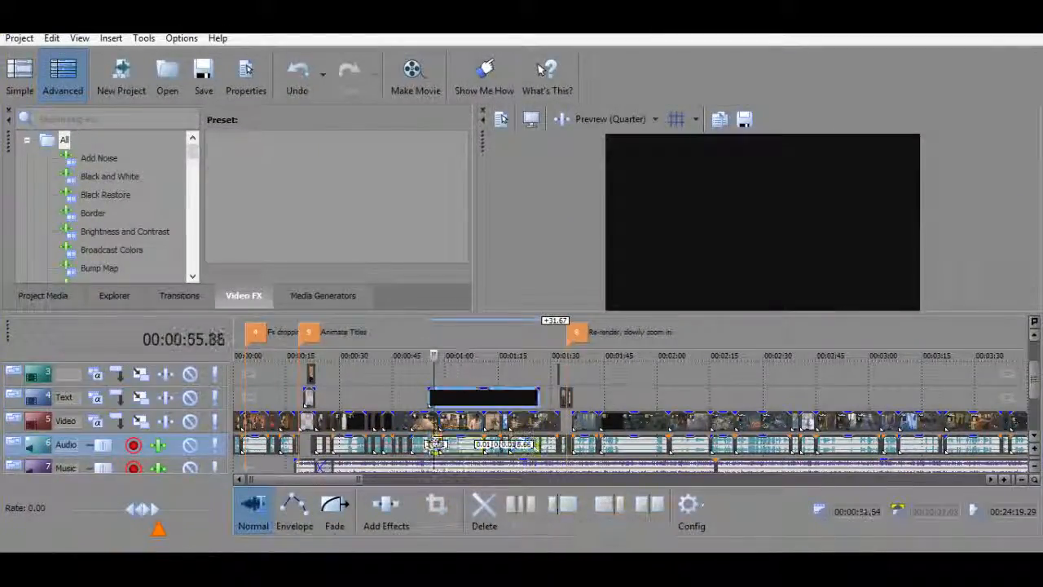
left_click(437, 368)
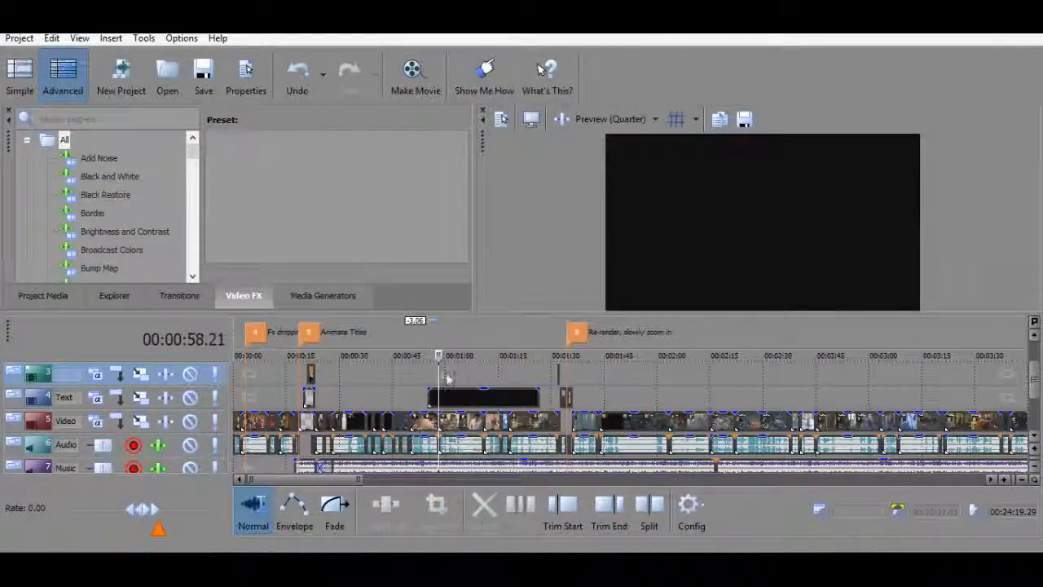
left_click(448, 397)
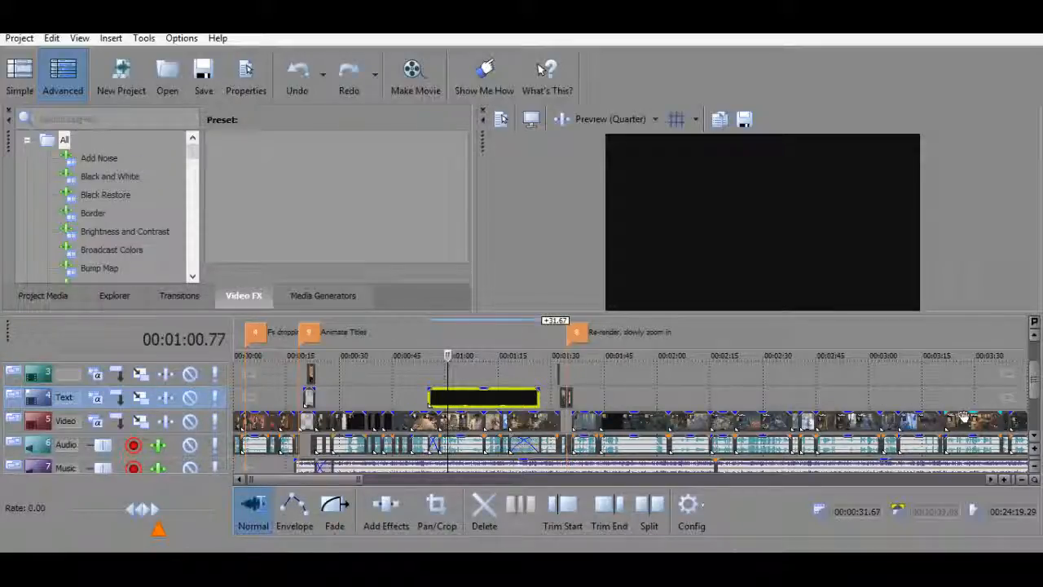
scroll(1002, 407, "down", 2)
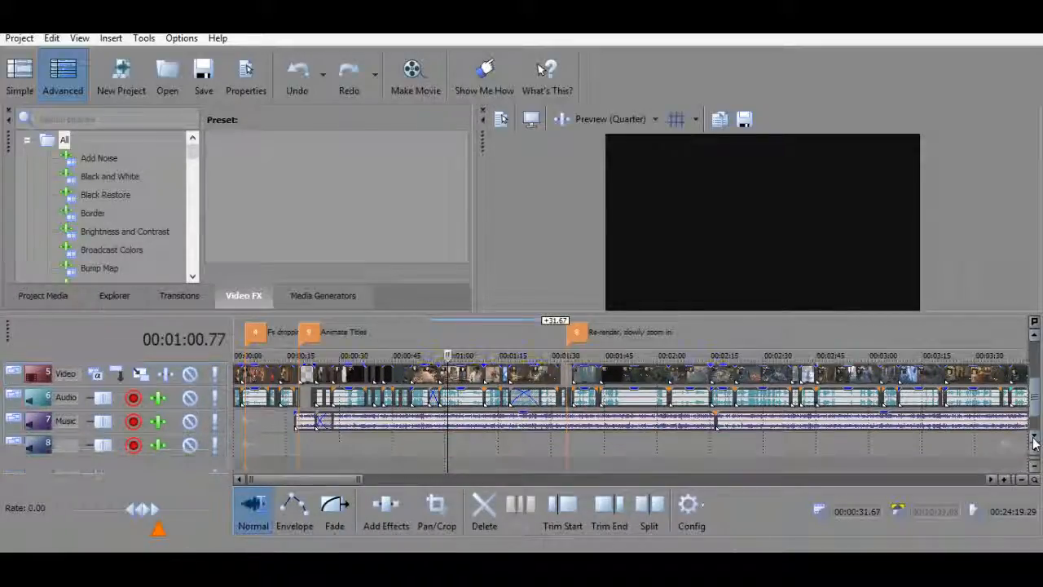
scroll(1035, 339, "up", 1)
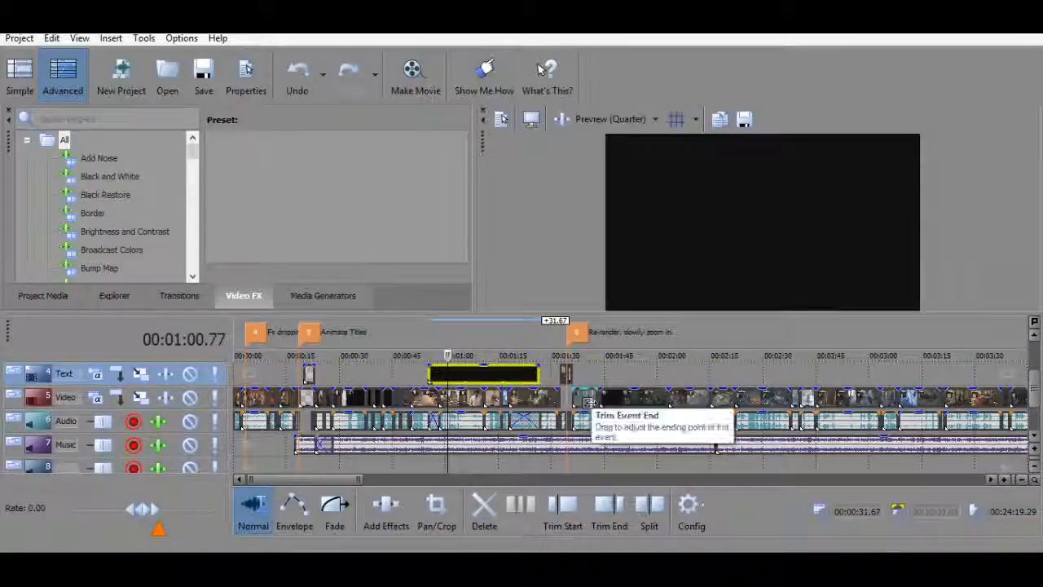
key("Delete")
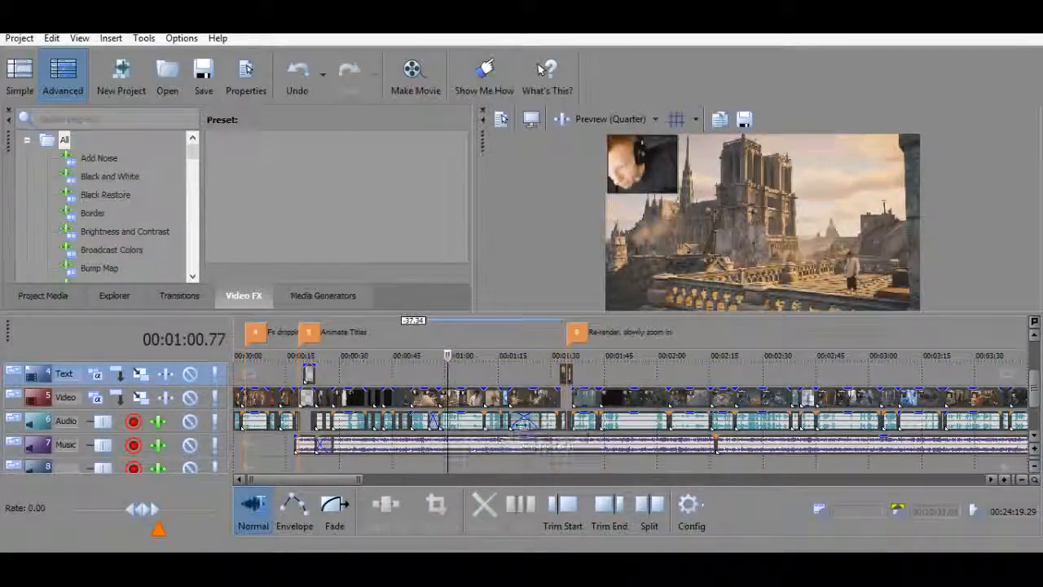
left_click(521, 422)
key("ctrl+z")
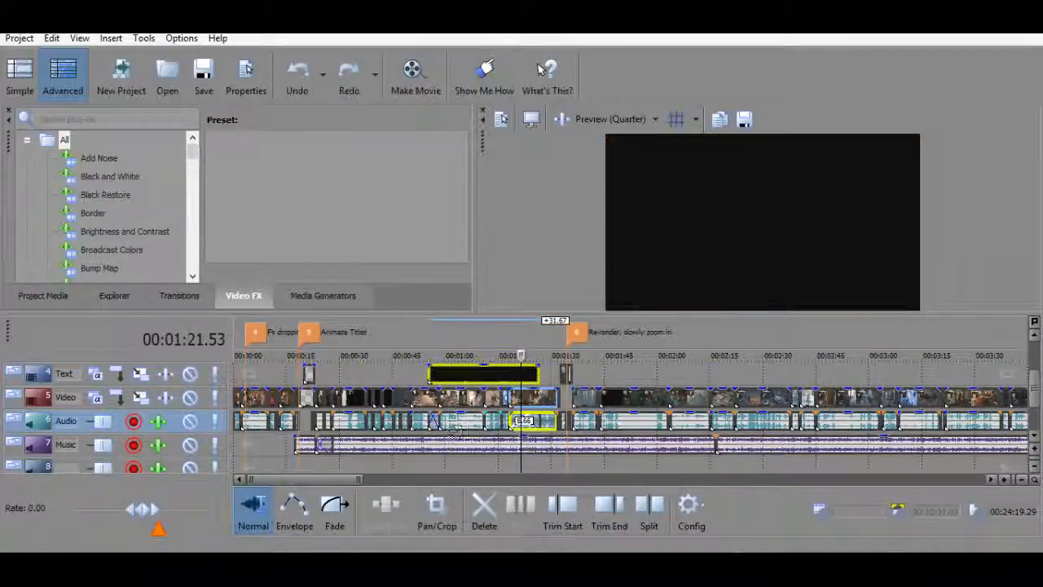
Select the imported clip's video and audio together and shift them earlier, so the clip starts at about 0:12.
mouse_move(454, 381)
left_mouse_down()
mouse_move(586, 375)
mouse_move(562, 373)
mouse_move(555, 386)
left_mouse_up()
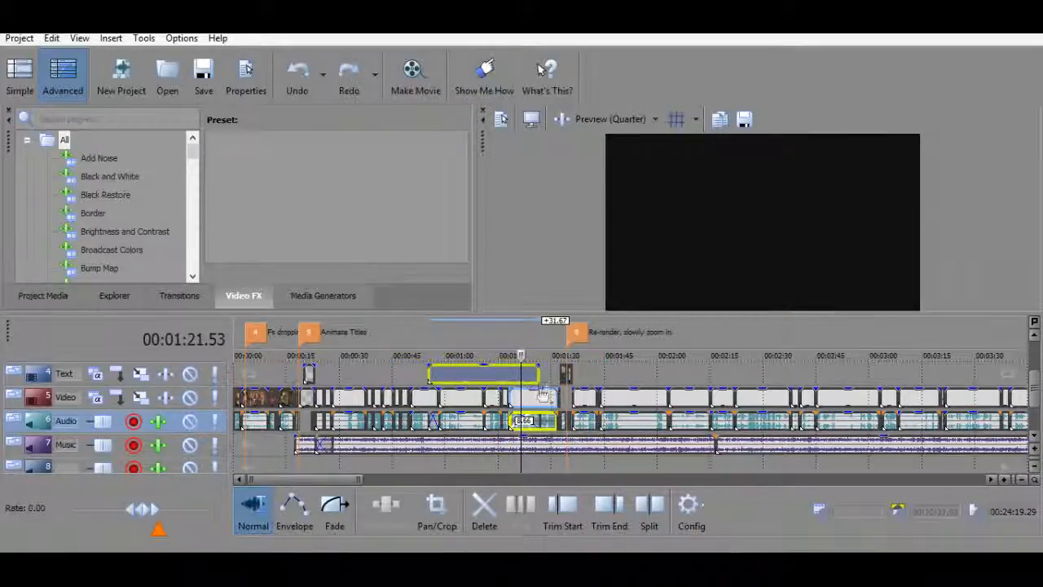
left_click(488, 371)
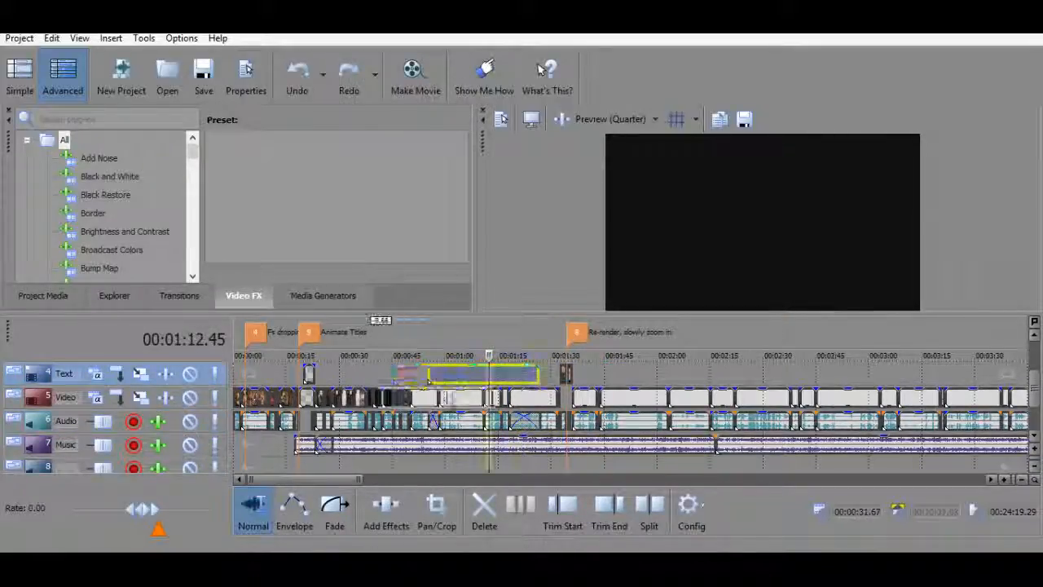
mouse_move(488, 375)
left_mouse_down()
mouse_move(692, 373)
mouse_move(489, 375)
left_mouse_up()
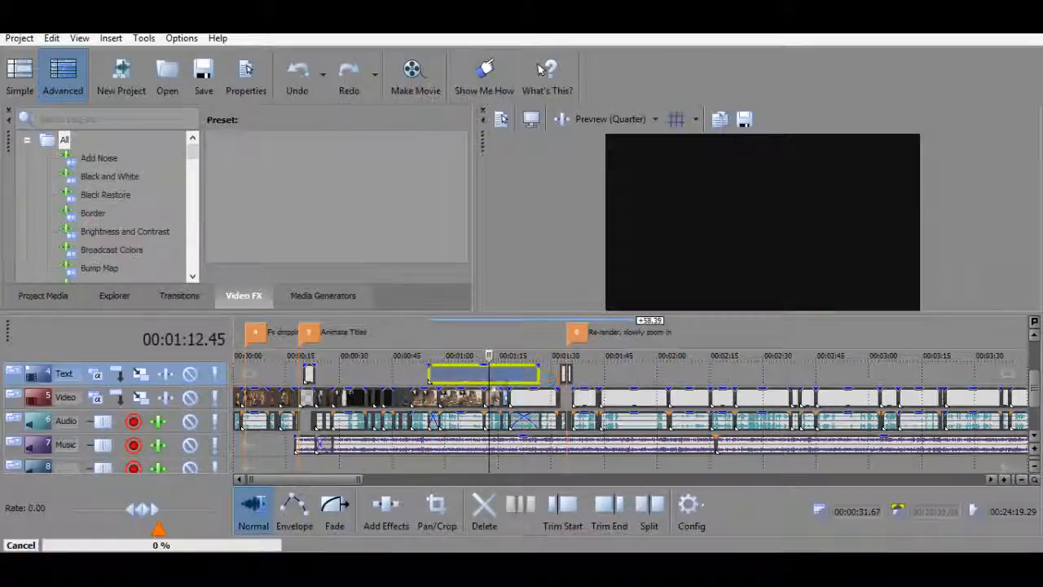
left_click(470, 417, "ctrl")
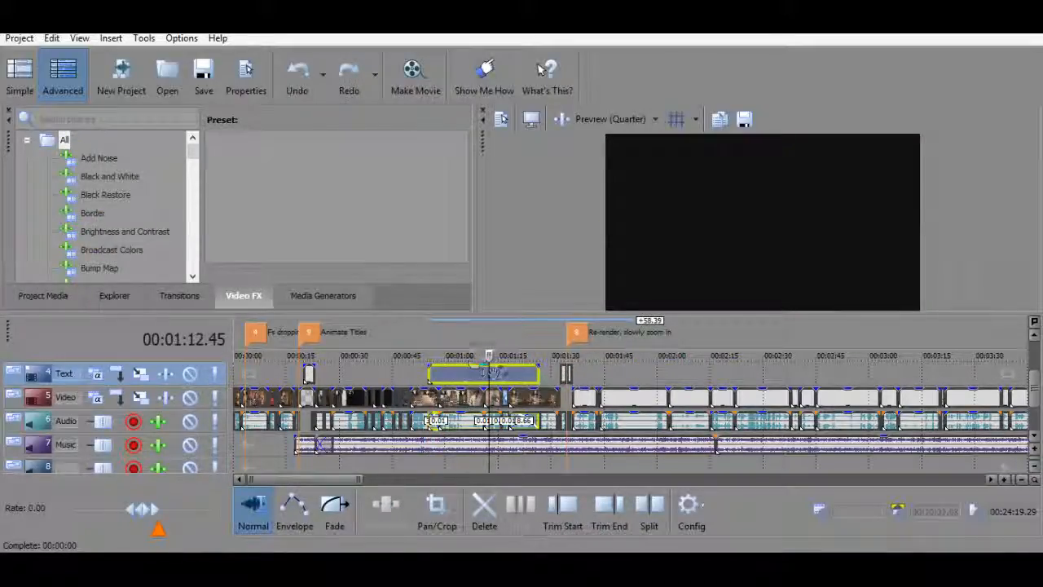
left_click_drag(477, 376, 325, 376)
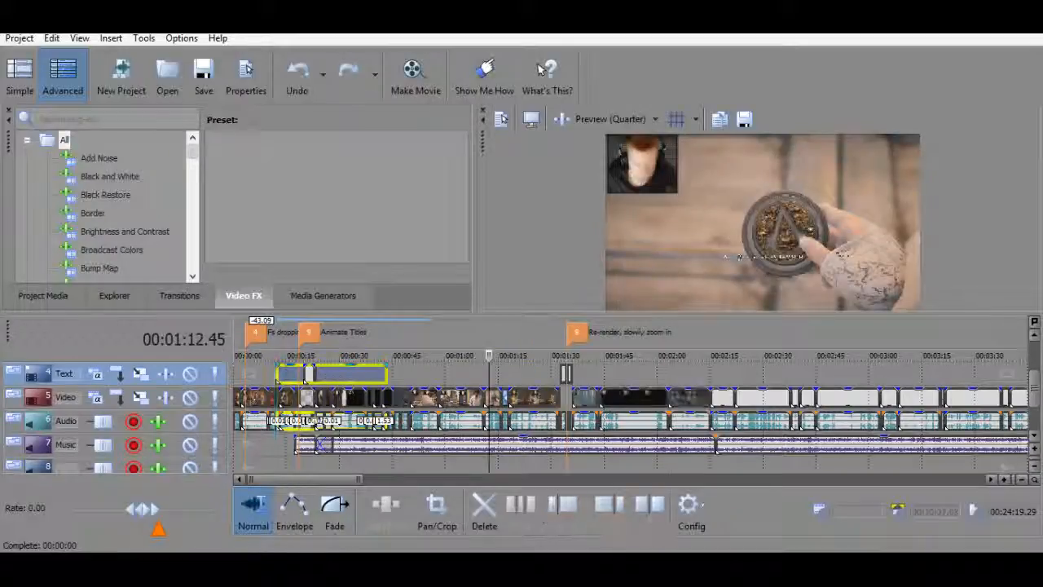
Keep only the imported clip's audio and place it on the empty track 8, starting at about 0:30.
left_click_drag(316, 444, 324, 457)
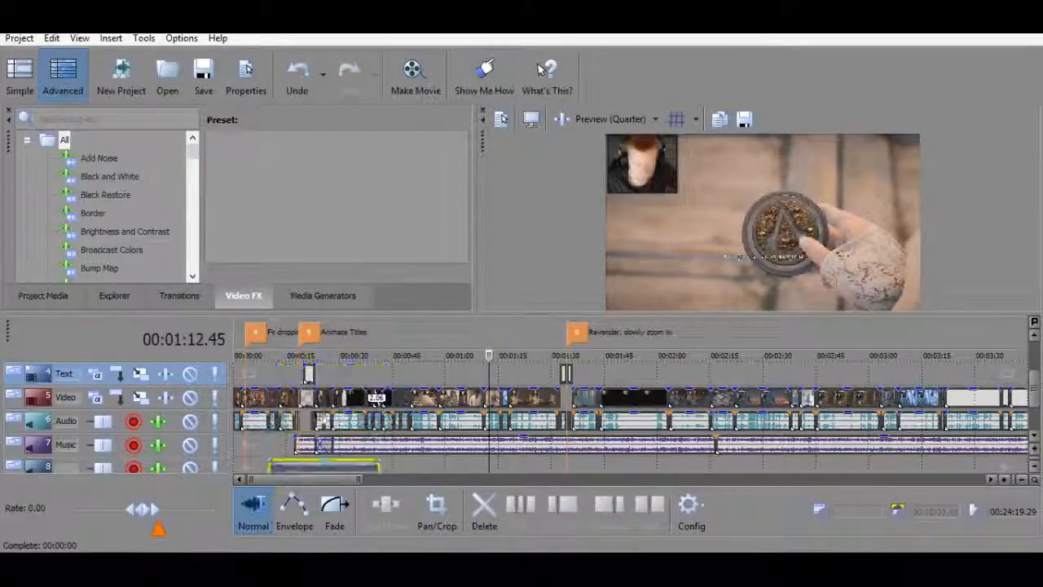
left_click(363, 397)
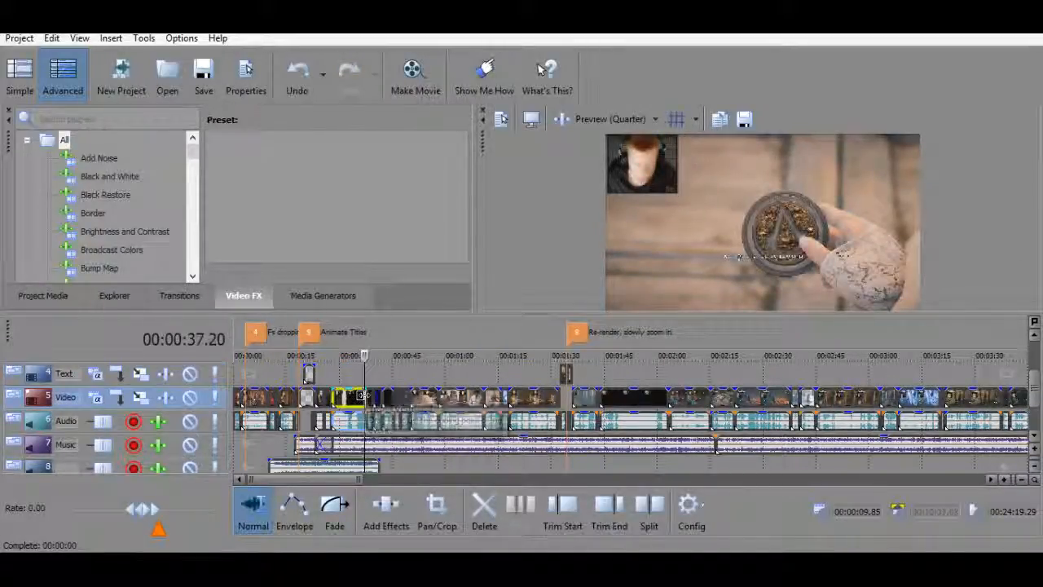
left_click(311, 464)
left_click_drag(317, 470, 392, 467)
Mute the Audio and Music tracks and preview the imported music from about 0:36.
left_click(361, 397)
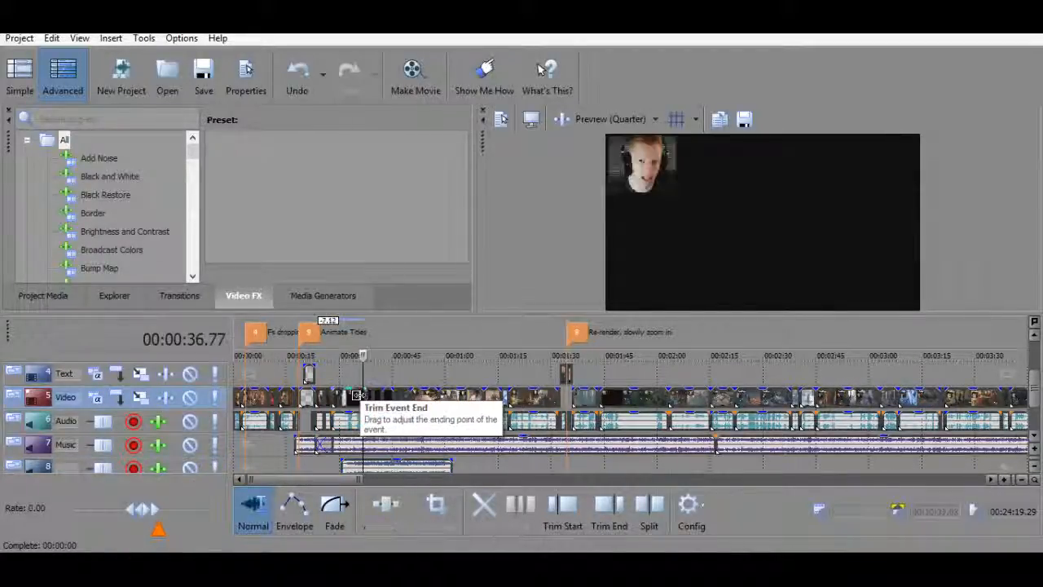
left_click(191, 446)
left_click(191, 423)
key("space")
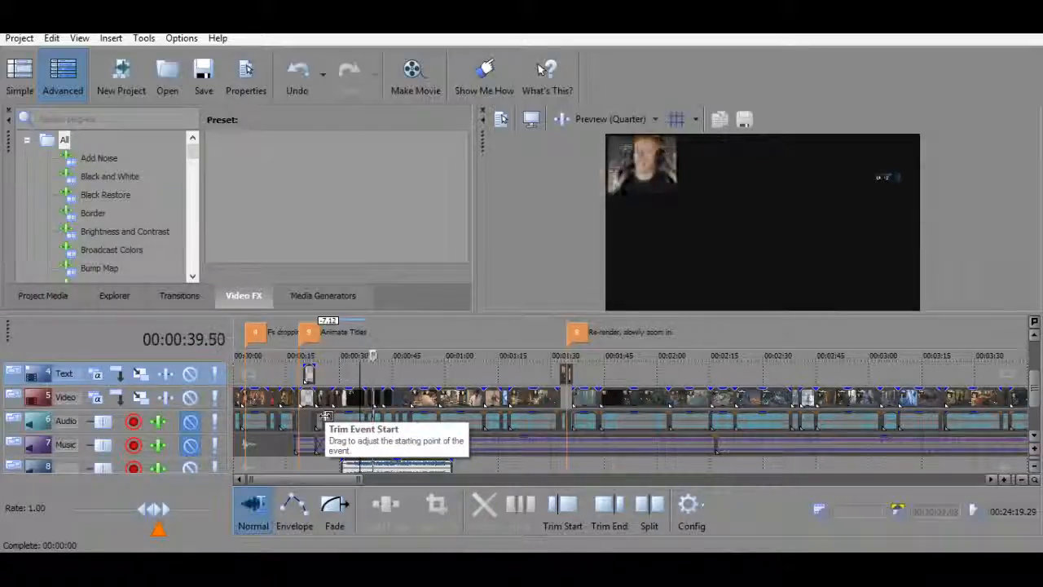
key("space")
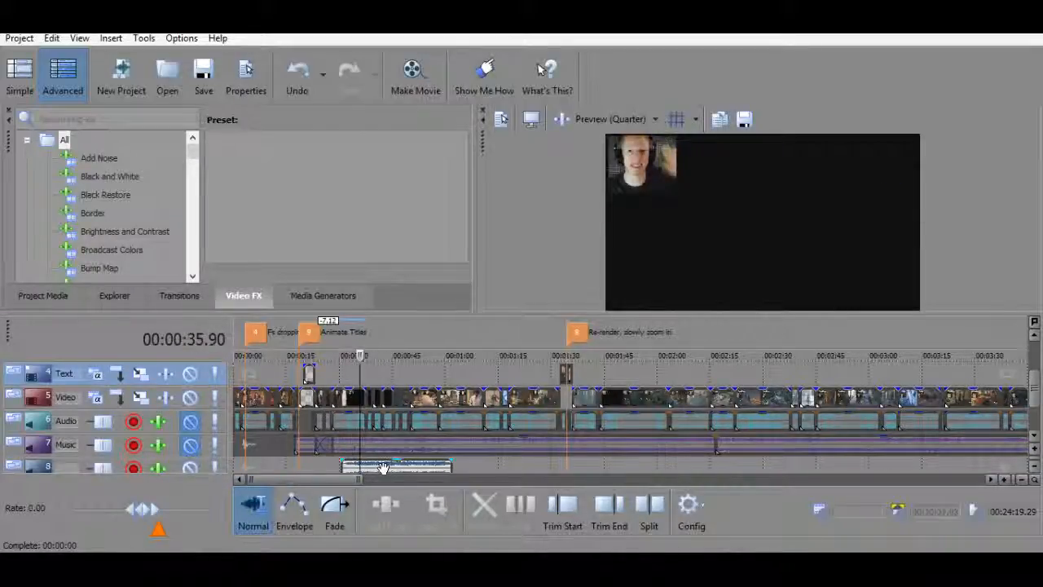
Move the imported music audio along track 8 so it starts at about 5:14, just after the "Text for song vocals" marker.
left_click_drag(383, 467, 631, 458)
left_click(579, 429)
left_click(563, 419)
scroll(563, 420, "up", 3)
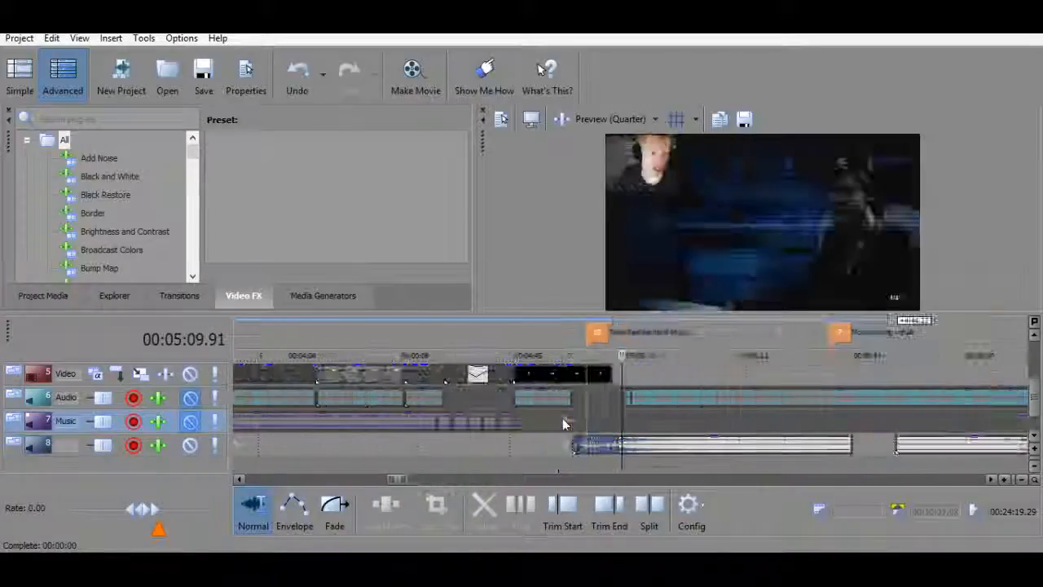
left_click(899, 446)
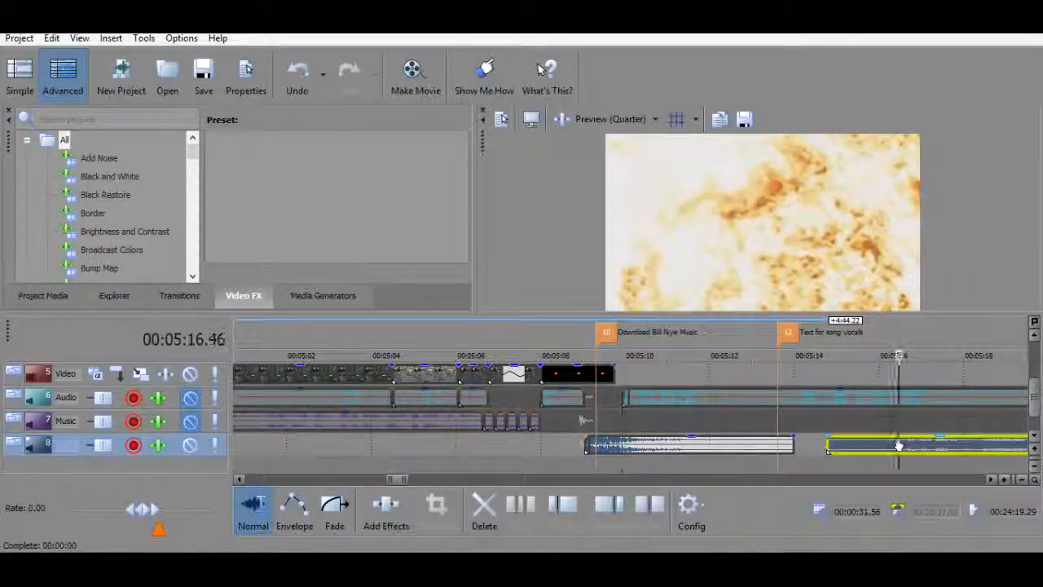
Trim the imported audio to its section from about 5:16.5 to 5:18.4 and move it onto the Music track at about 5:08.4.
left_click(900, 446)
key("space")
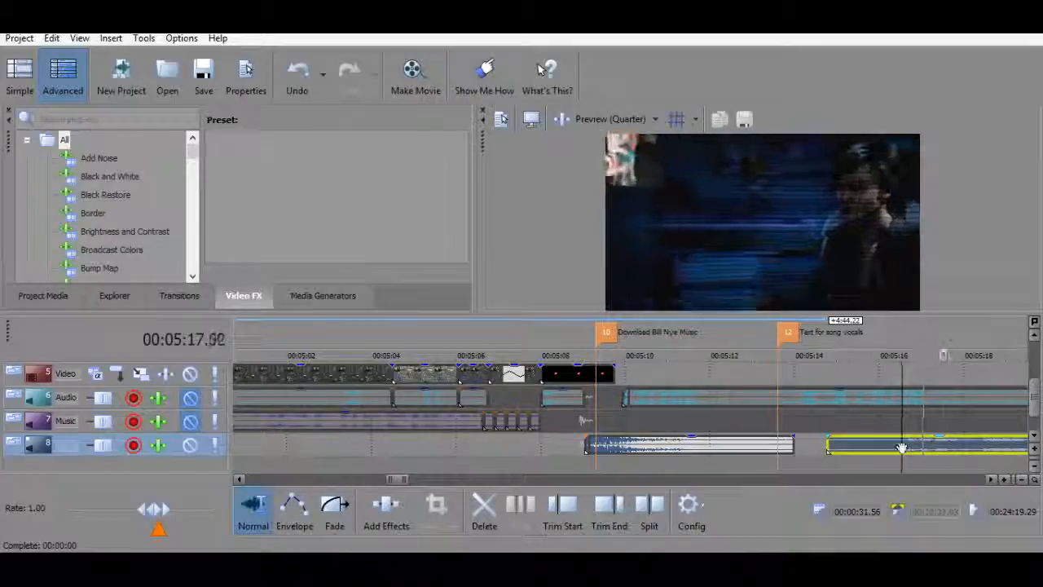
key("space")
left_click_drag(938, 448, 591, 425)
left_click(982, 447)
left_click(609, 514)
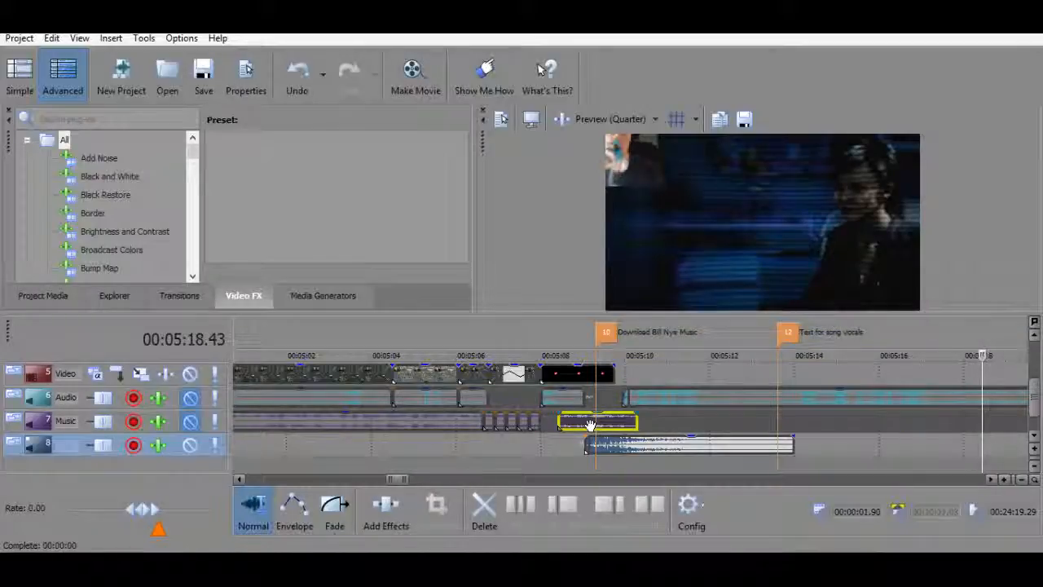
Unmute the Audio and Music tracks and preview the placed music clip around the "Download Bill Nye Music" marker.
left_click(609, 396)
scroll(610, 396, "up", 2)
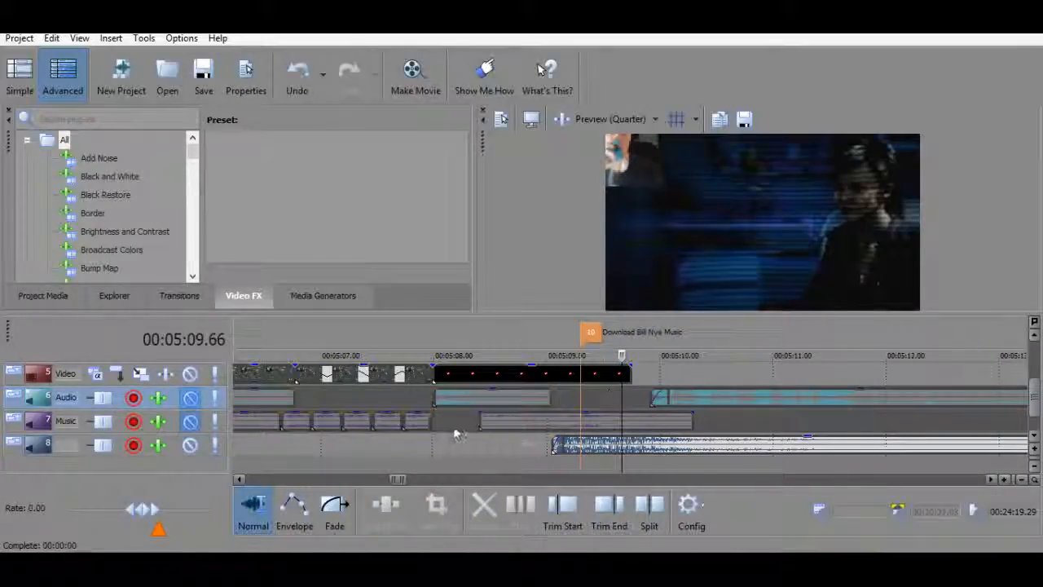
key("space")
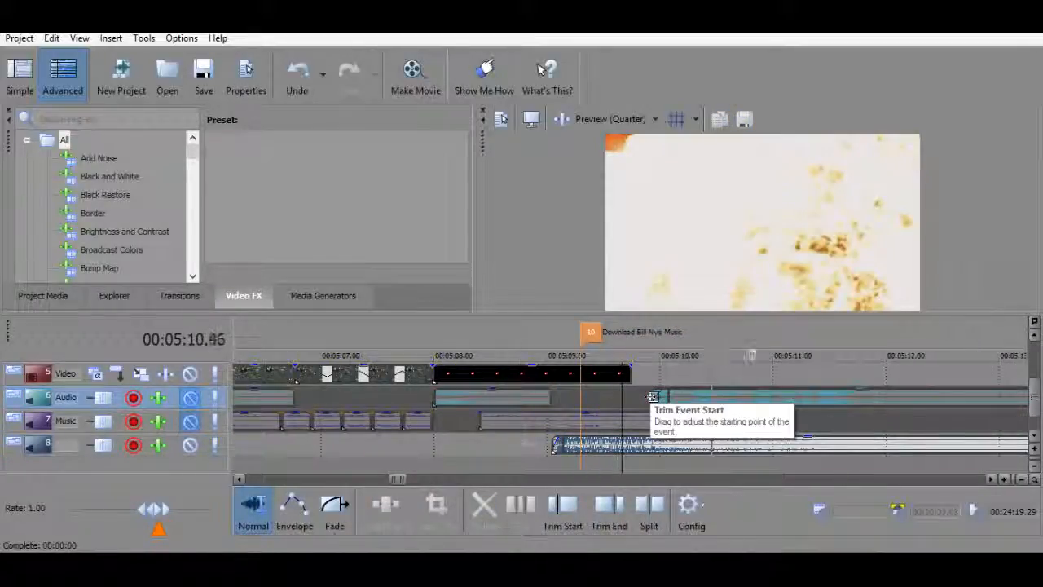
left_click(192, 398)
key("space")
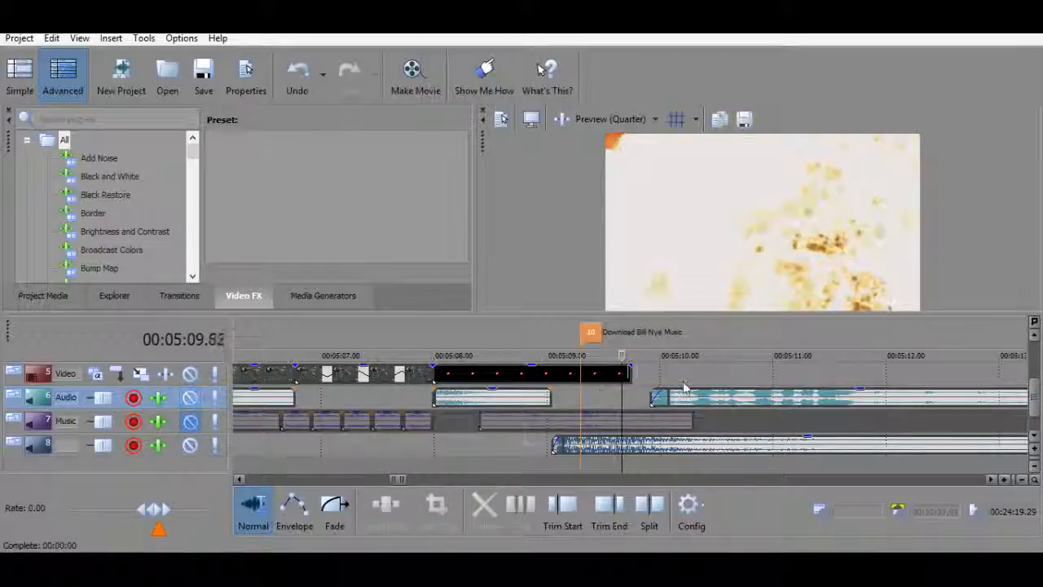
left_click(656, 422)
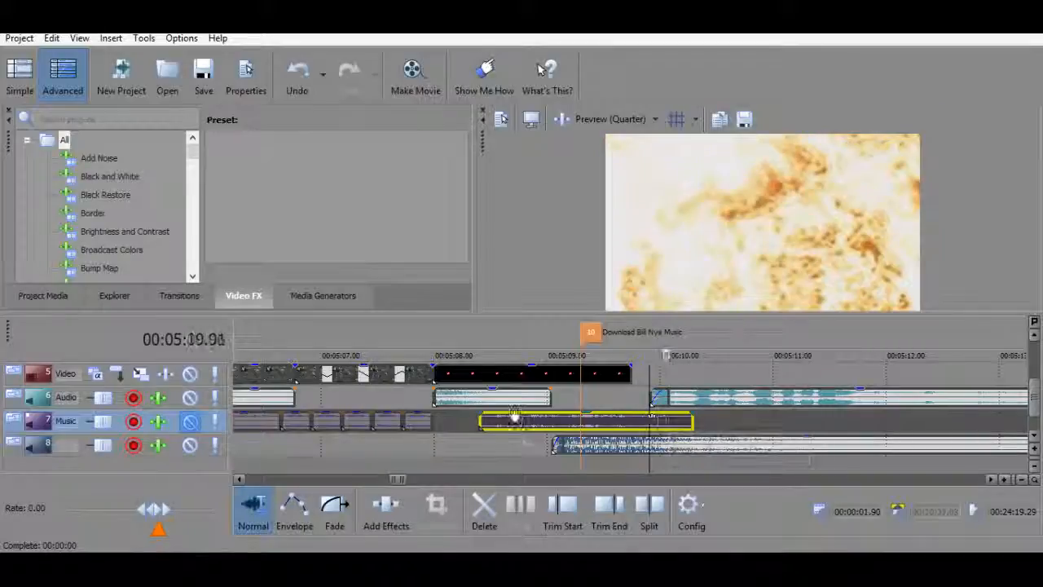
left_click(479, 422)
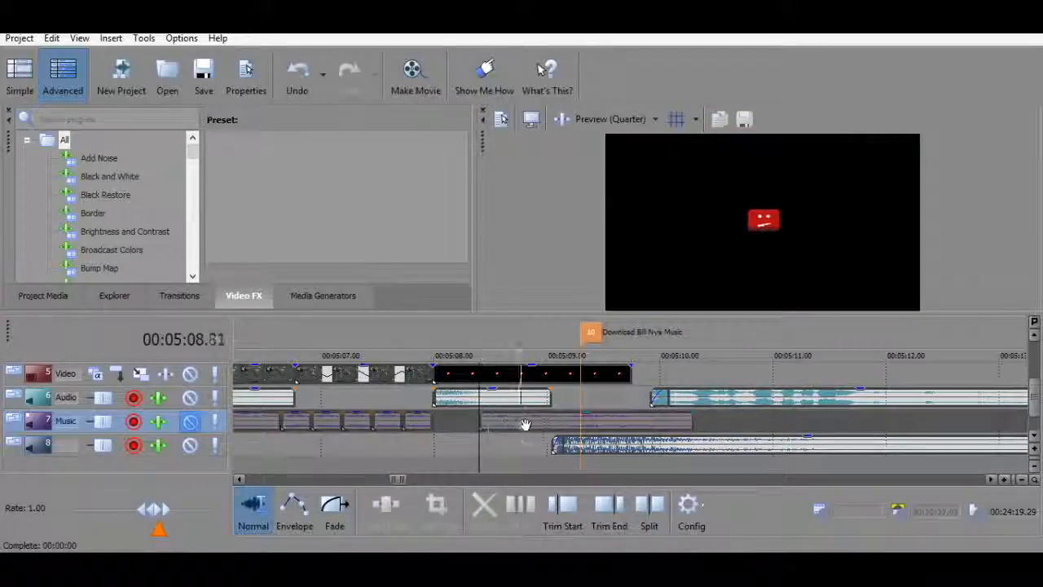
left_click(195, 422)
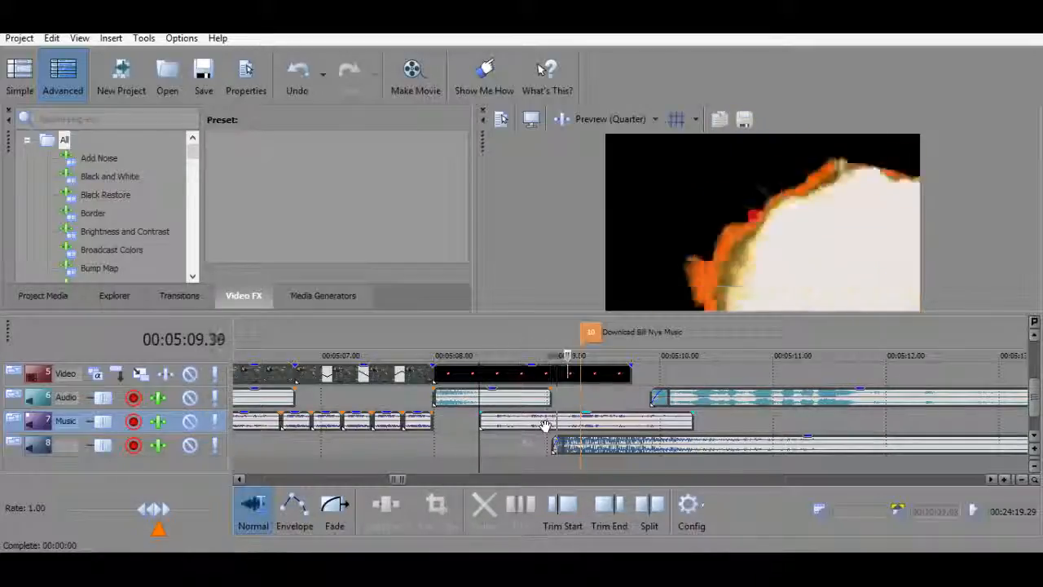
Extend the music clip at both ends so it spans about 5:08 to 5:11.5, and preview it.
left_click_drag(558, 425, 700, 429)
left_click_drag(622, 423, 453, 422)
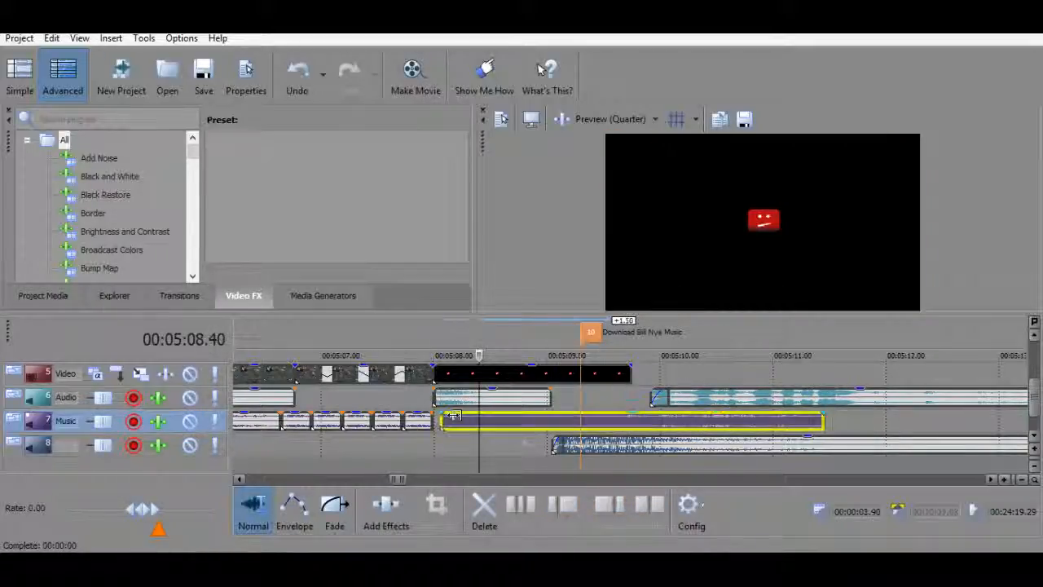
left_click(505, 397)
key("space")
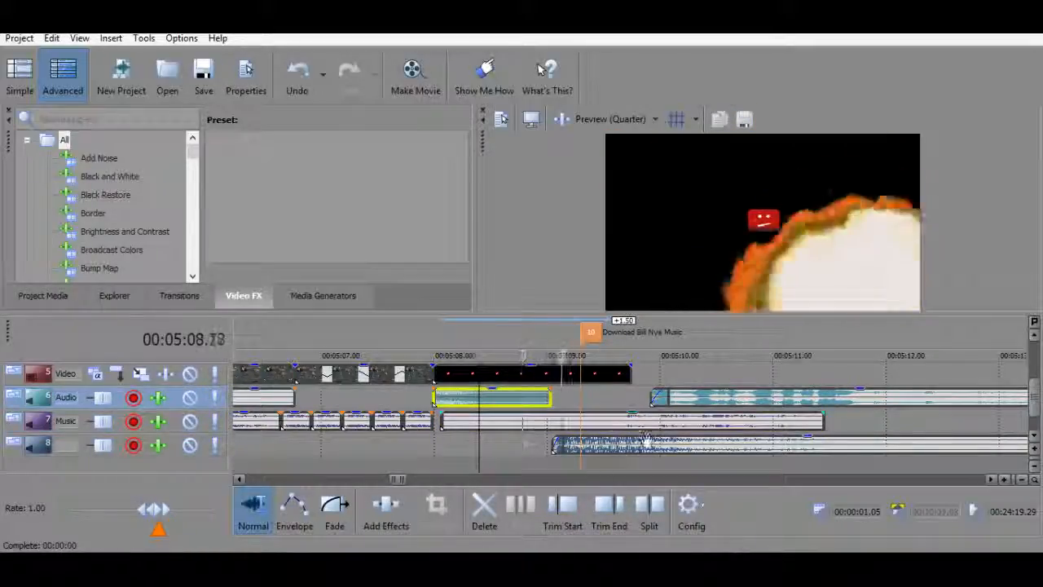
scroll(725, 440, "down", 2)
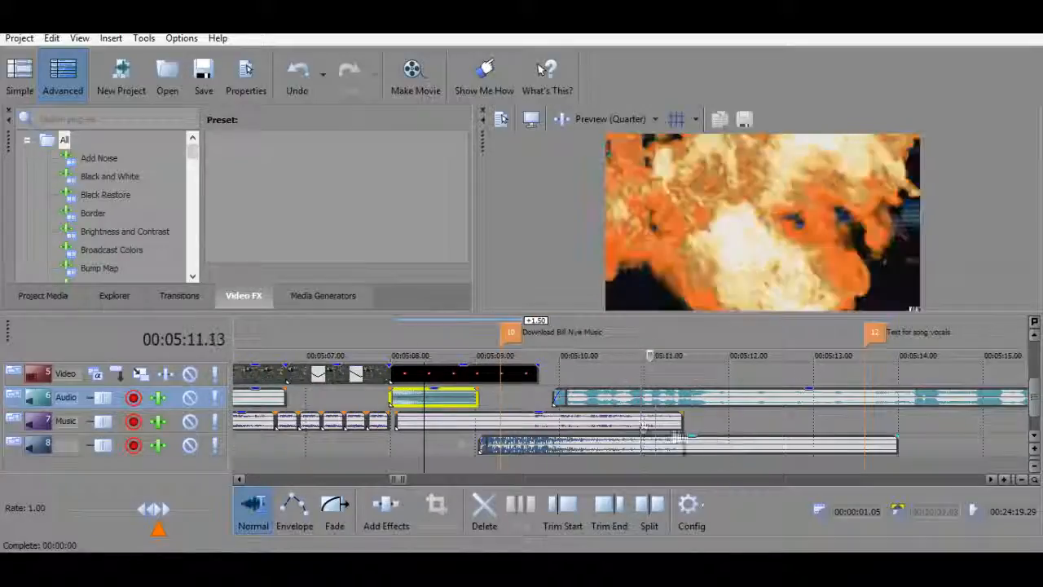
Extend the music clip's end to about 5:14.3 and preview the added part from about 5:11.5.
left_click_drag(681, 422, 921, 421)
left_click(685, 418)
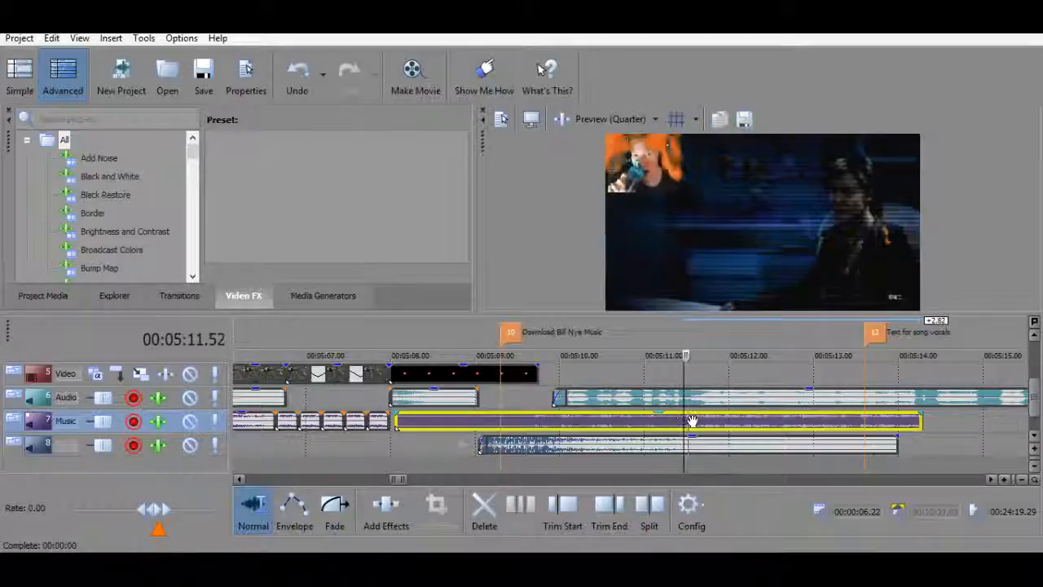
left_click(708, 427)
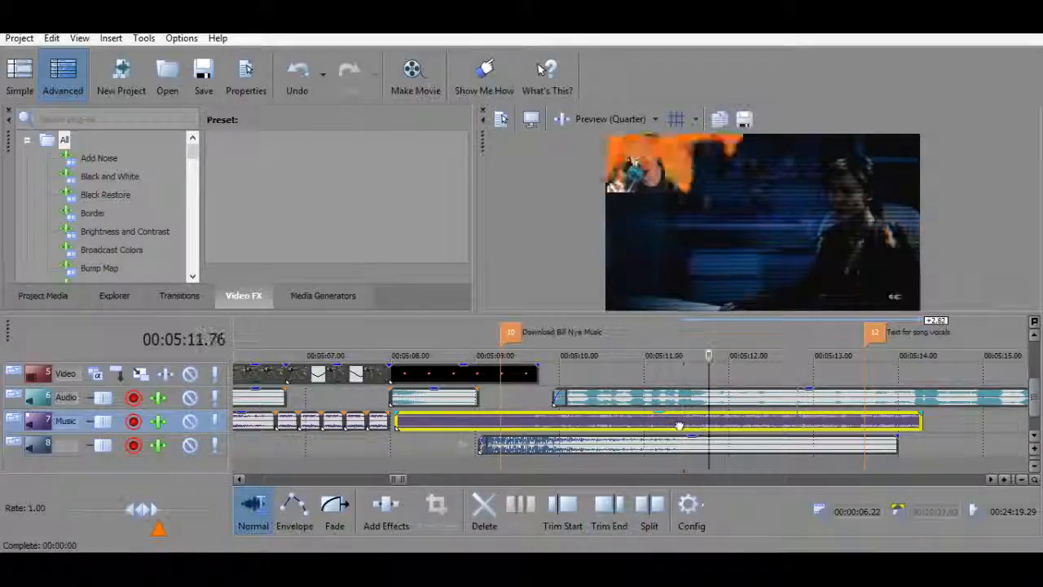
left_click(681, 425)
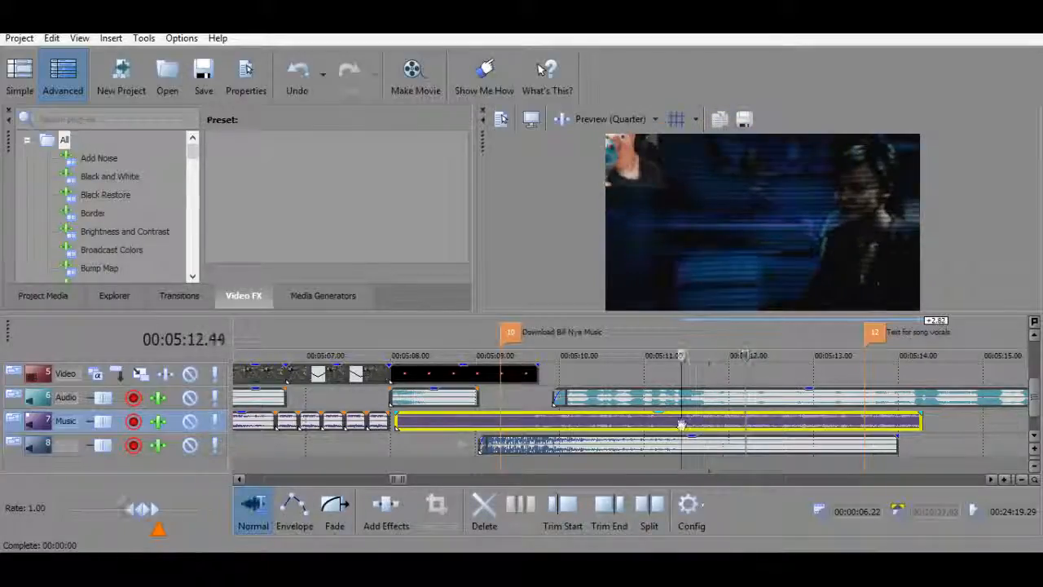
Mute the Audio track, extend the music clip's end to about 5:27.5, and preview it from about 5:17.5.
left_click(190, 398)
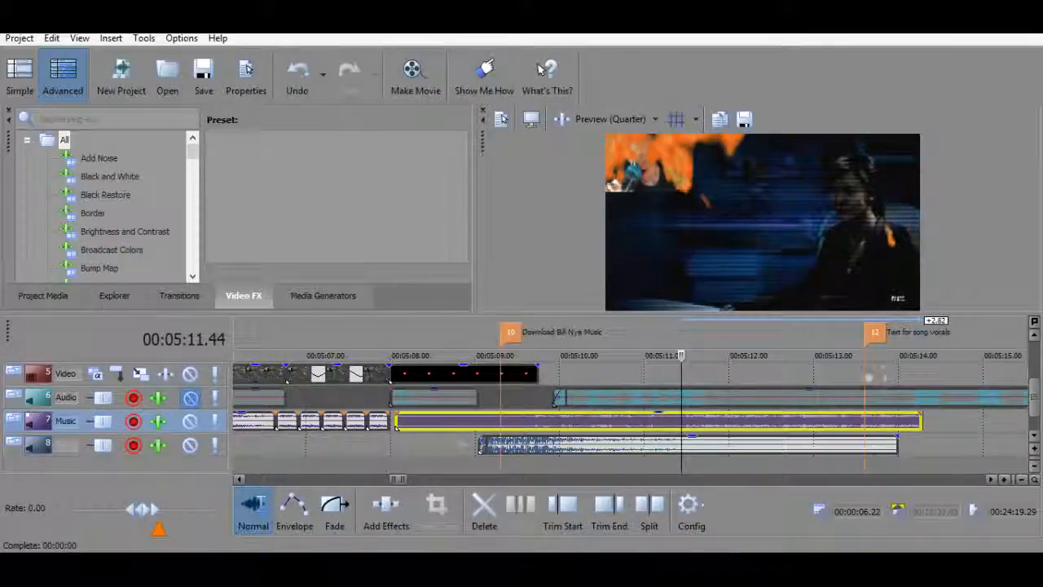
key("space")
scroll(703, 426, "down", 6)
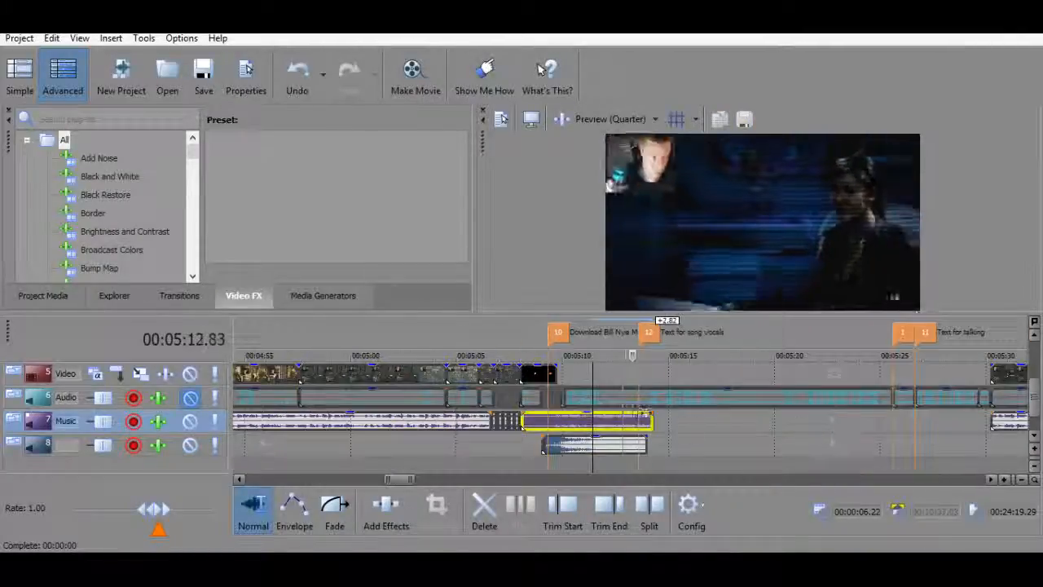
left_click_drag(644, 420, 933, 420)
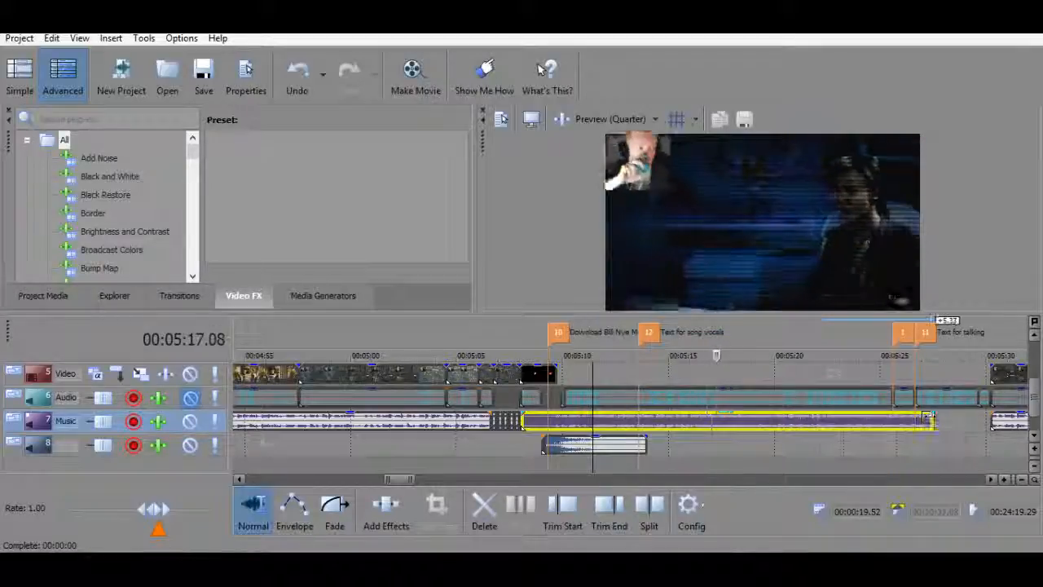
left_click(720, 424)
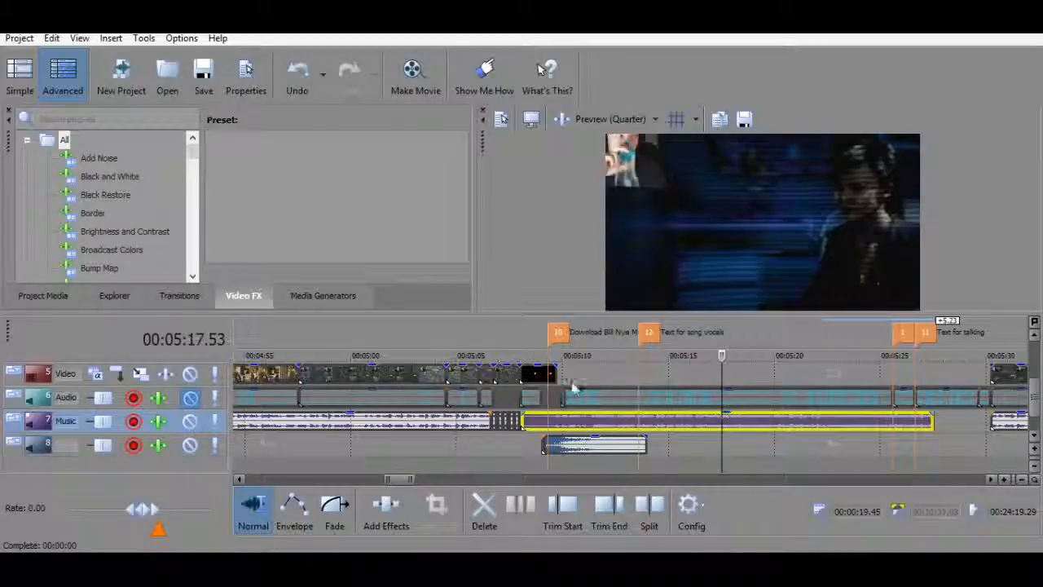
key("space")
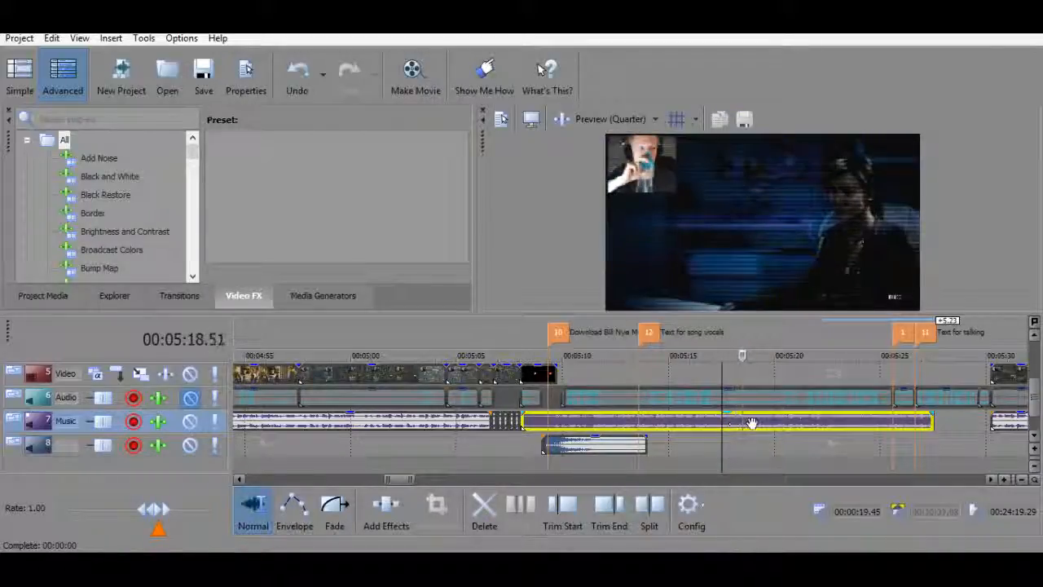
key("space")
Mute the Music track, unmute the Audio track, and preview the voice audio from about 5:10.
left_click(190, 420)
left_click(189, 396)
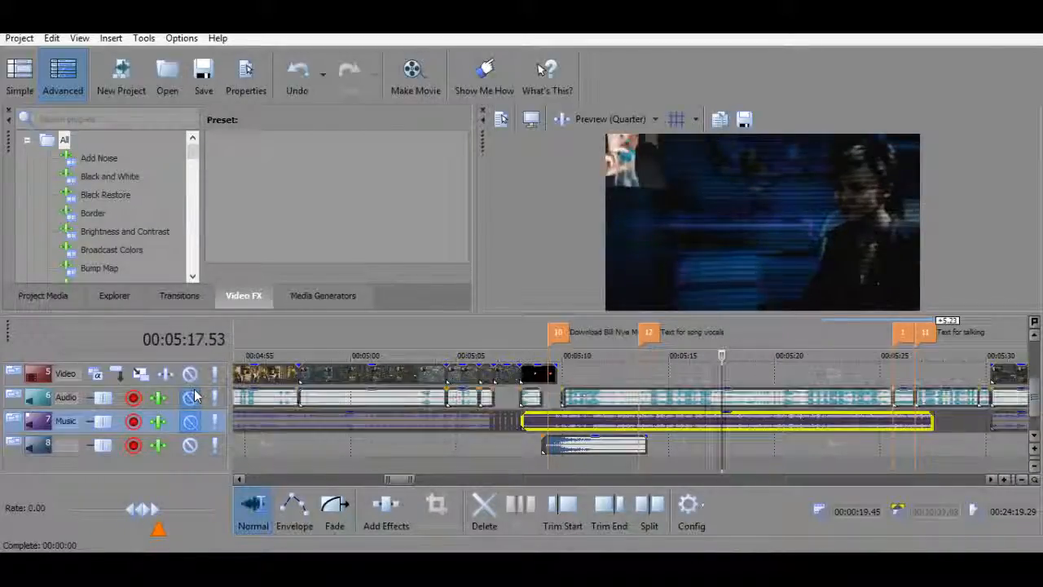
left_click(562, 381)
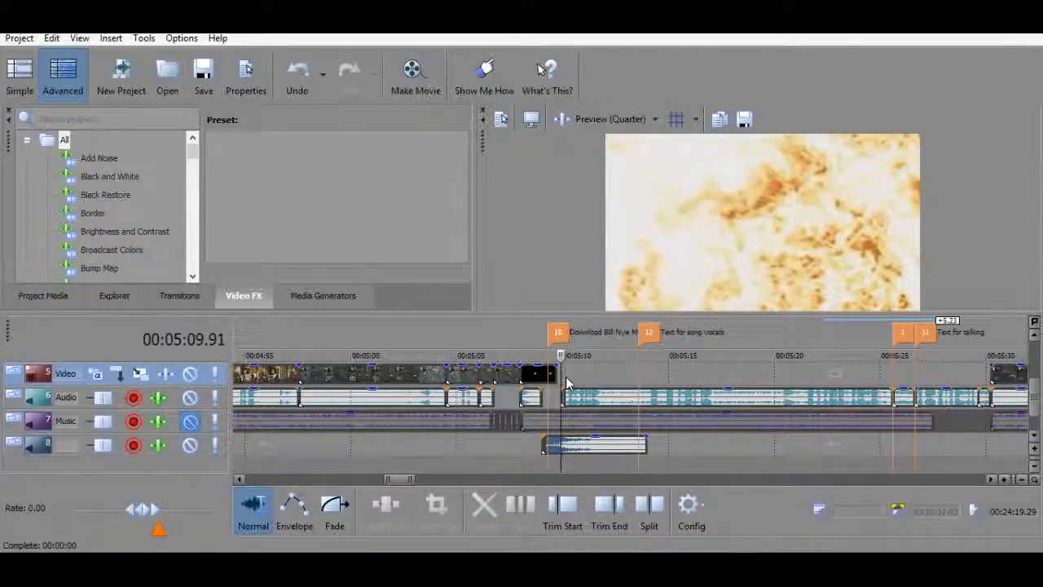
key("space")
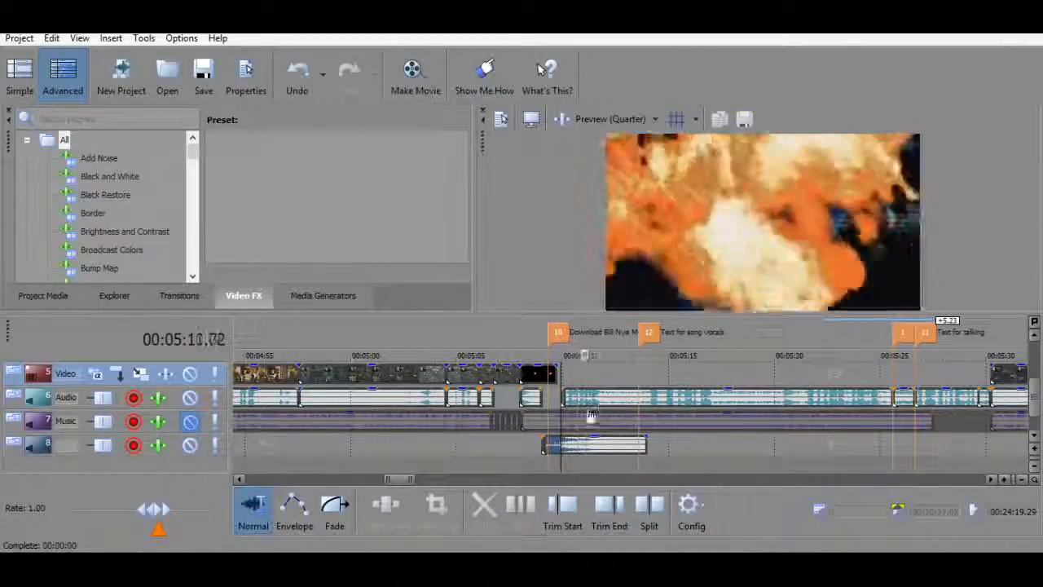
key("space")
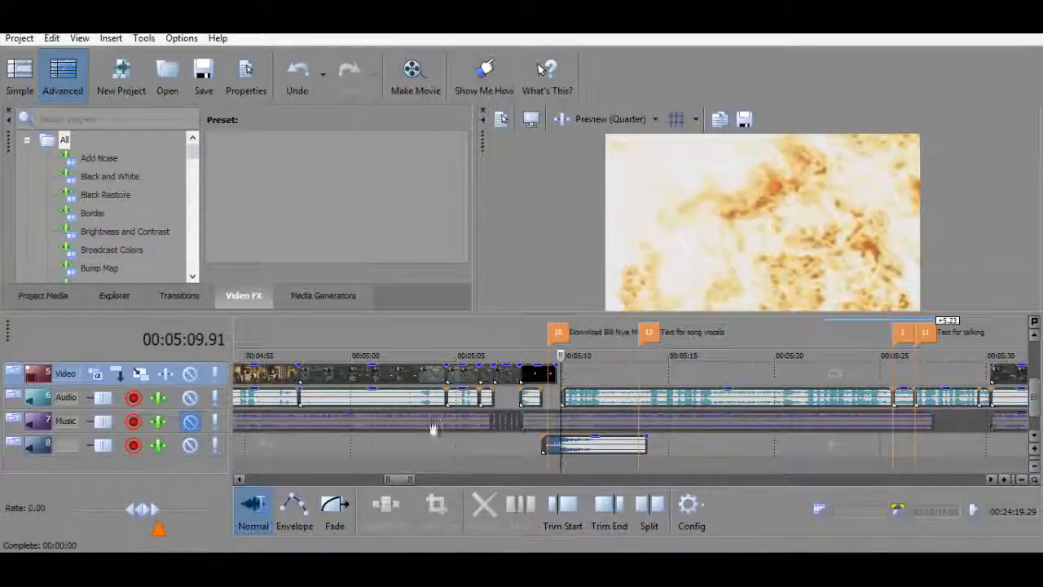
Trim the music clip's start at about 5:18.3, shift the clip earlier to start at about 5:08.4, and preview it.
left_click(723, 421)
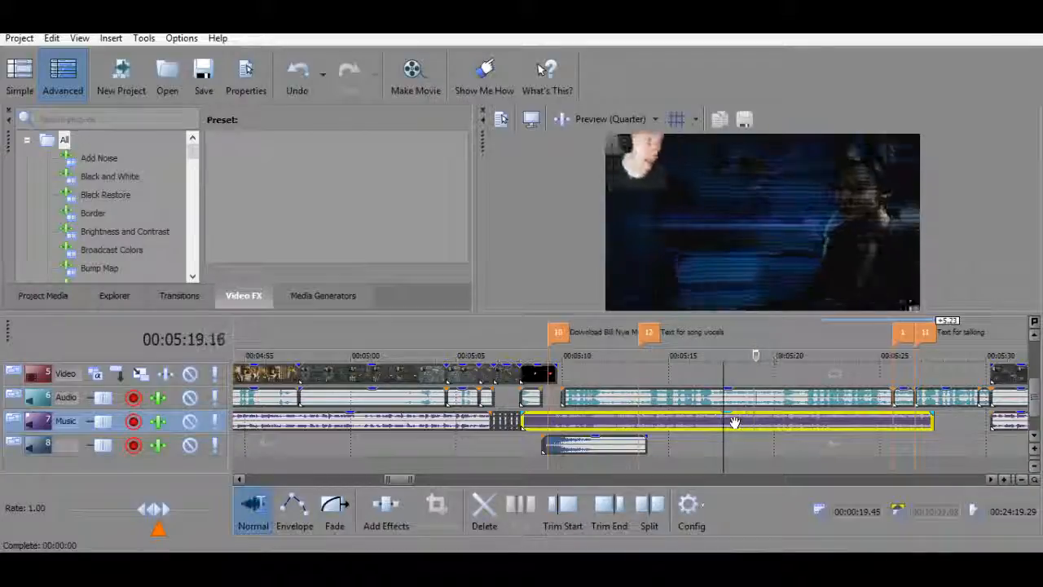
left_click(737, 422)
left_click(567, 509)
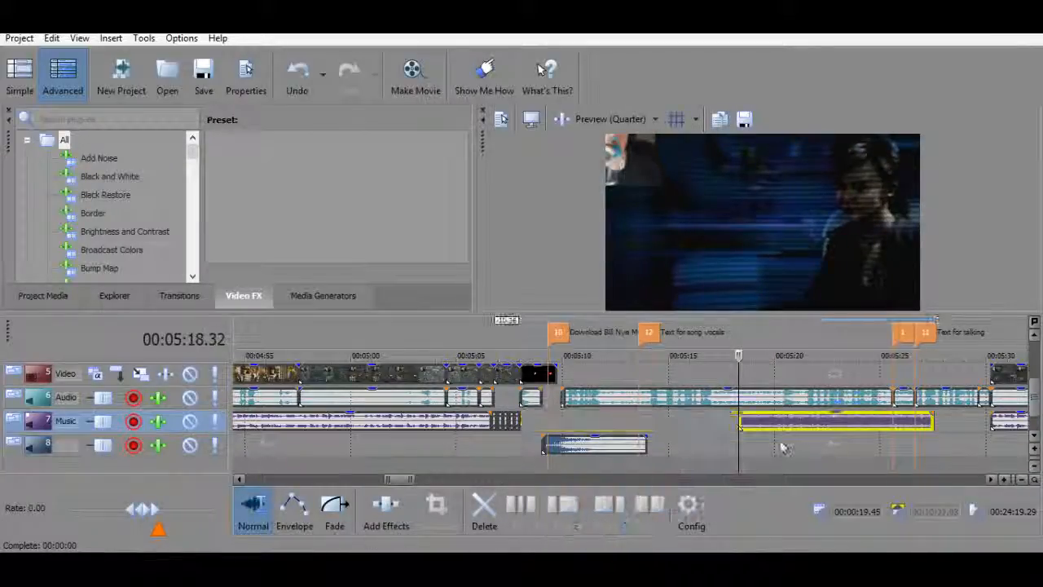
left_click_drag(775, 421, 559, 421)
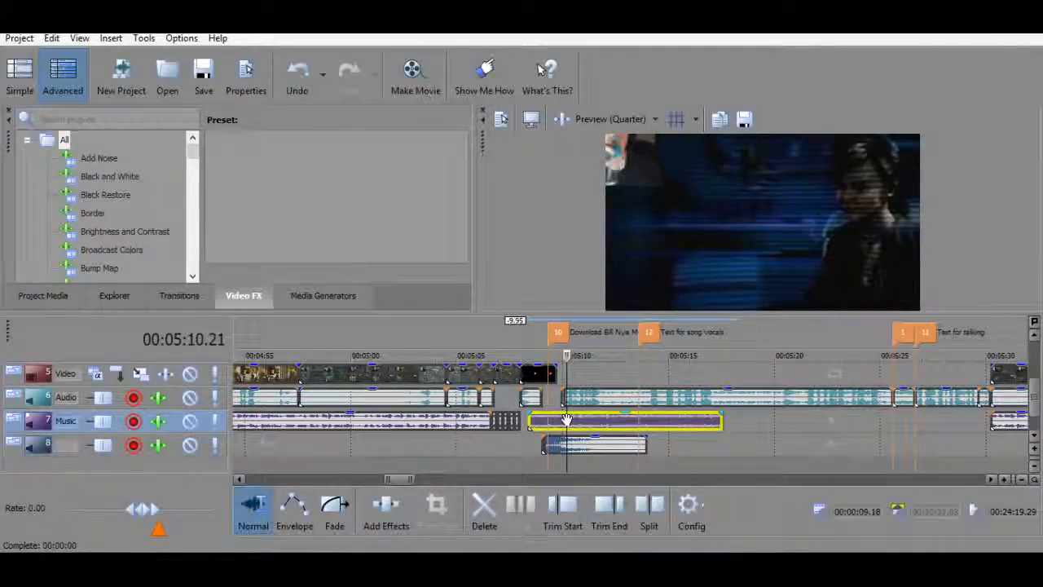
scroll(562, 421, "up", 5)
left_click(588, 417)
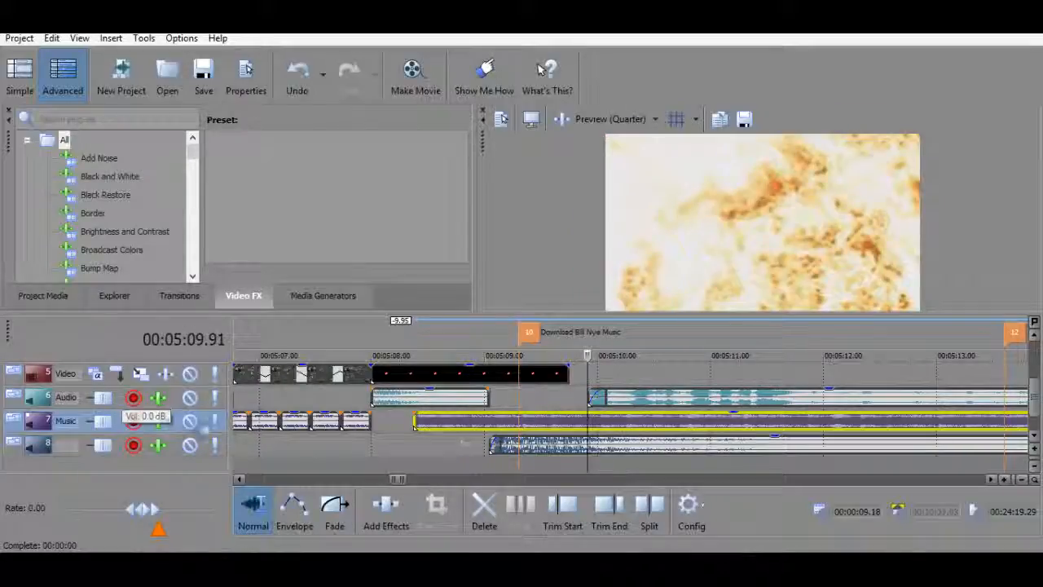
key("space")
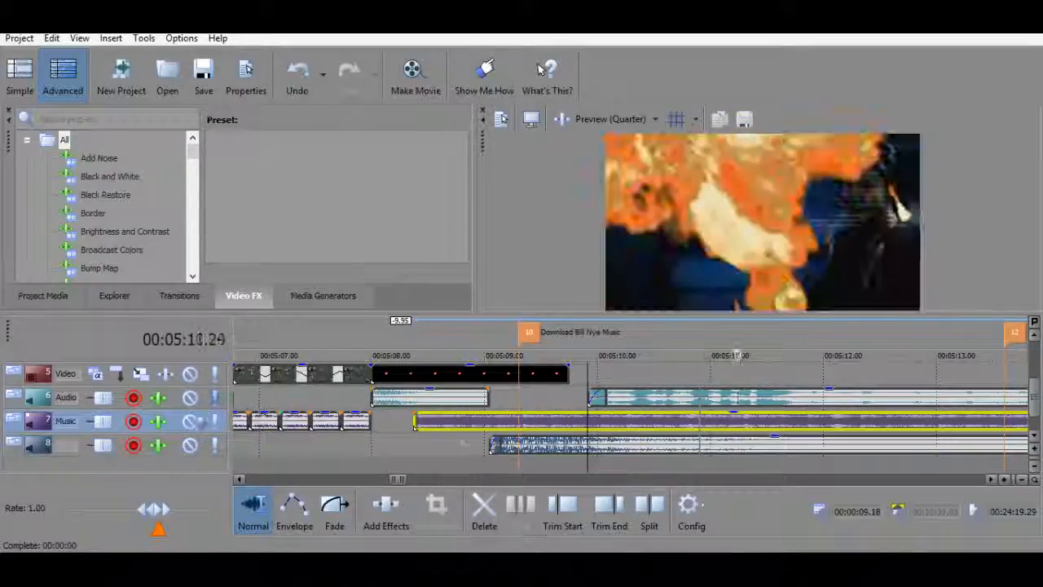
Mute the Music track and also the Audio track, previewing the remaining sound near the "Download Bill Nye Music" marker.
left_click(189, 420)
key("space")
key("space")
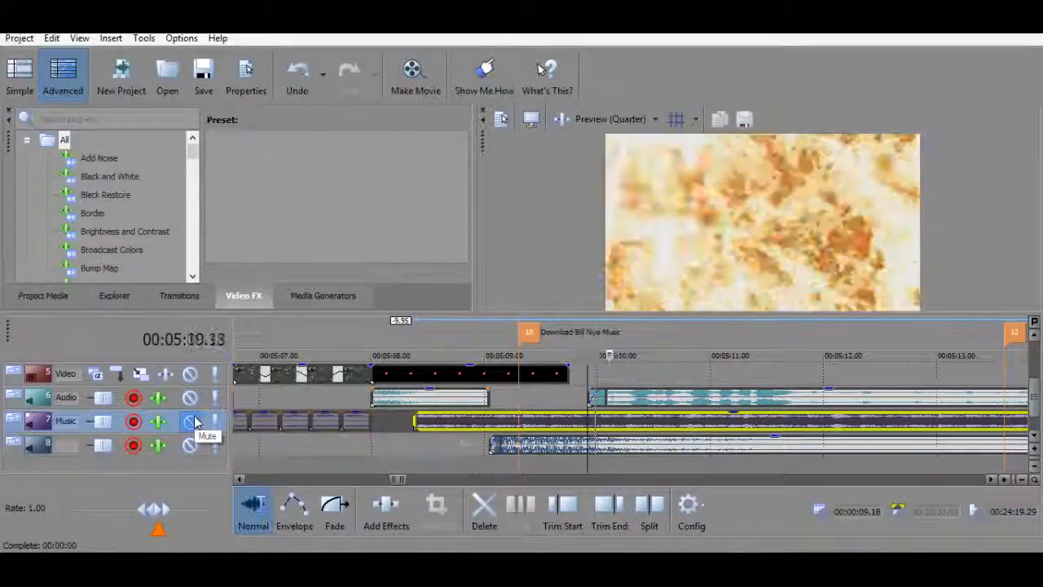
left_click(194, 406)
left_click(190, 398)
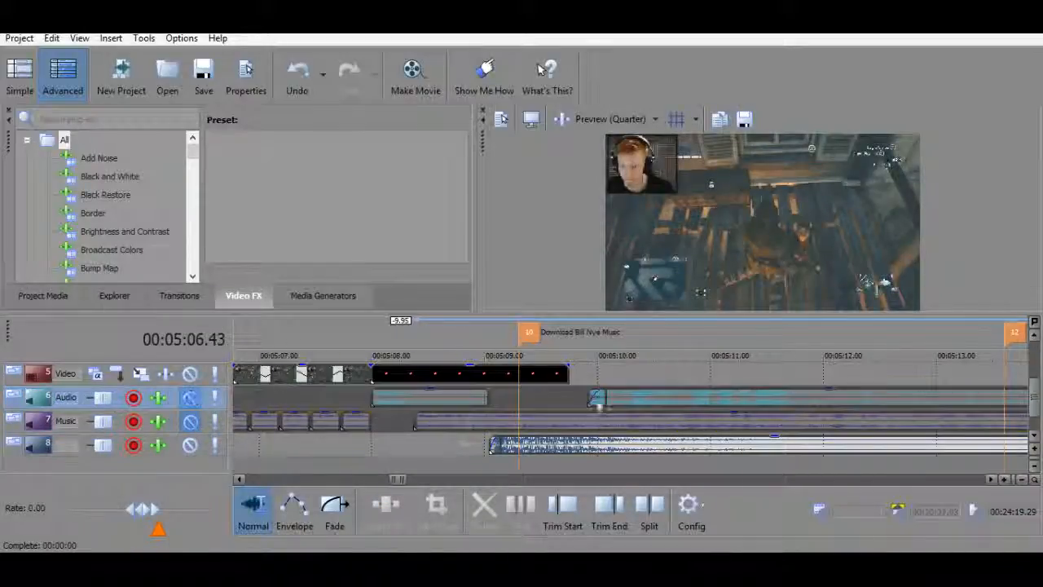
key("space")
key("space")
Keep the Audio track muted with the Music track audible, and preview the music clip from about 5:09.
left_click(190, 397)
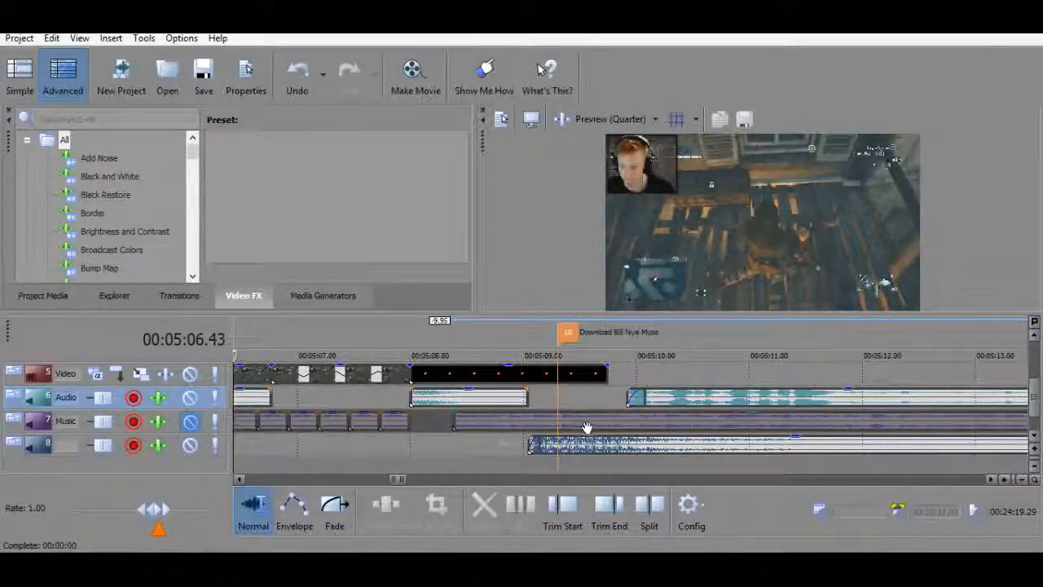
left_click(189, 398)
key("space")
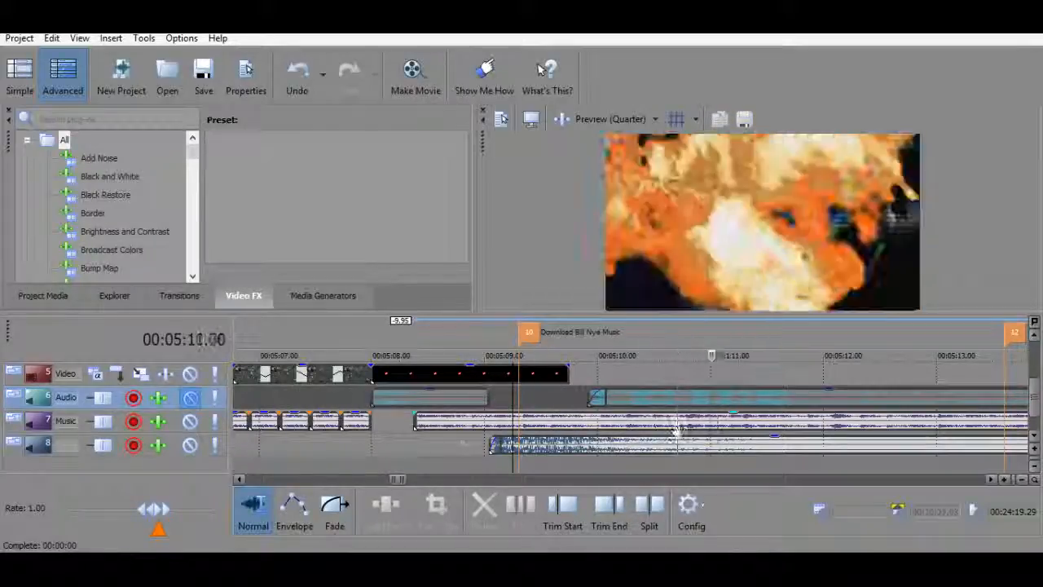
key("space")
Shift the music clip later on the Music track to start at about 5:09.3, and preview it.
left_click_drag(488, 427, 594, 423)
key("space")
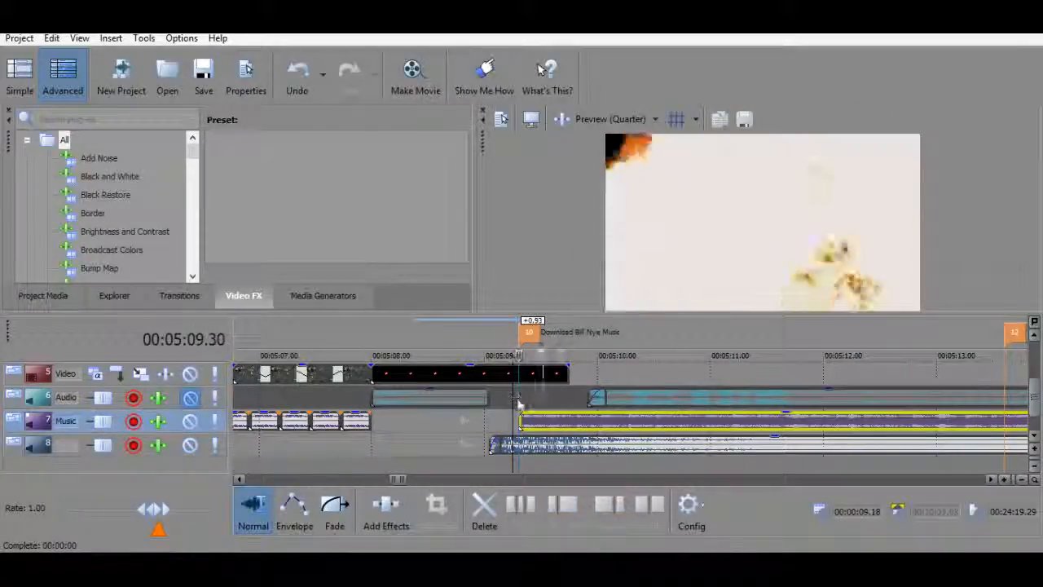
Extend the music clip's beginning, reposition the clip to start at about 5:09.27 near the "Download Bill Nye Music" marker, and preview it.
left_click(519, 406)
key("space")
left_click(520, 421)
left_click_drag(519, 420, 582, 419)
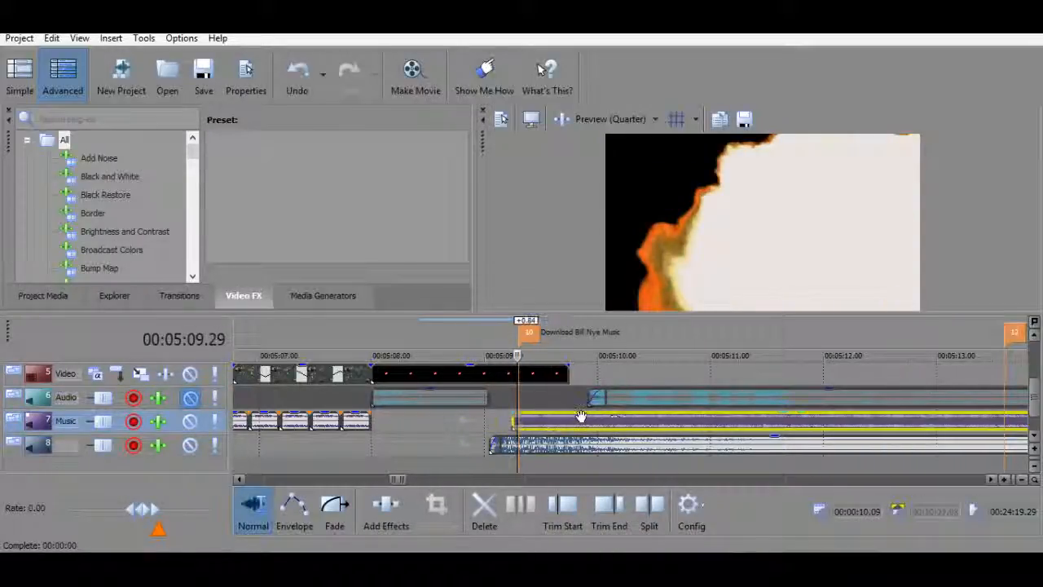
key("space")
key("space")
Move the music clip's start earlier to about 5:09.15 on the Music track, and preview the result.
mouse_move(515, 422)
left_mouse_down()
mouse_move(395, 422)
mouse_move(500, 421)
left_mouse_up()
left_click(503, 407)
key("space")
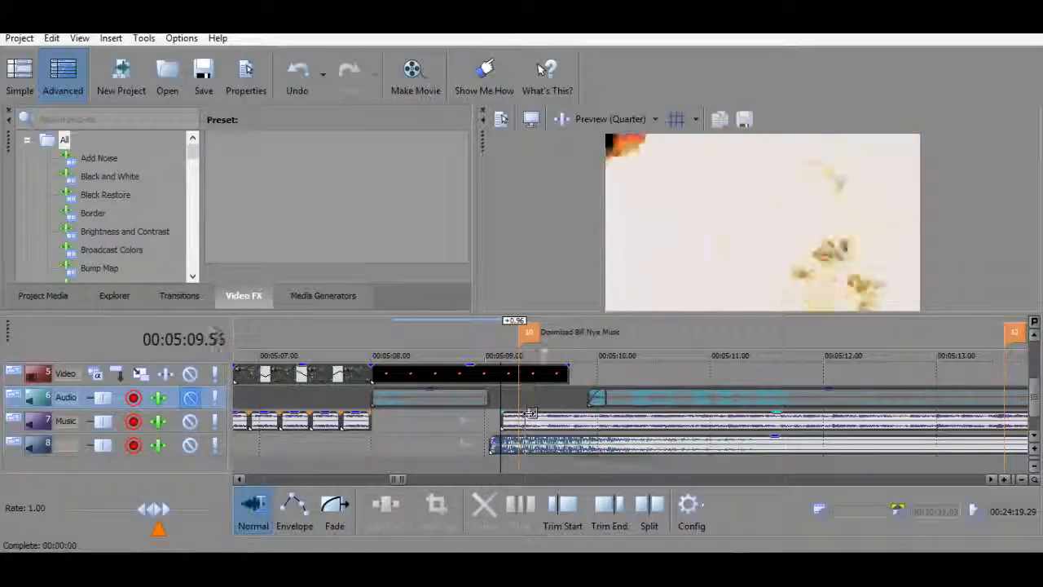
left_click(551, 407)
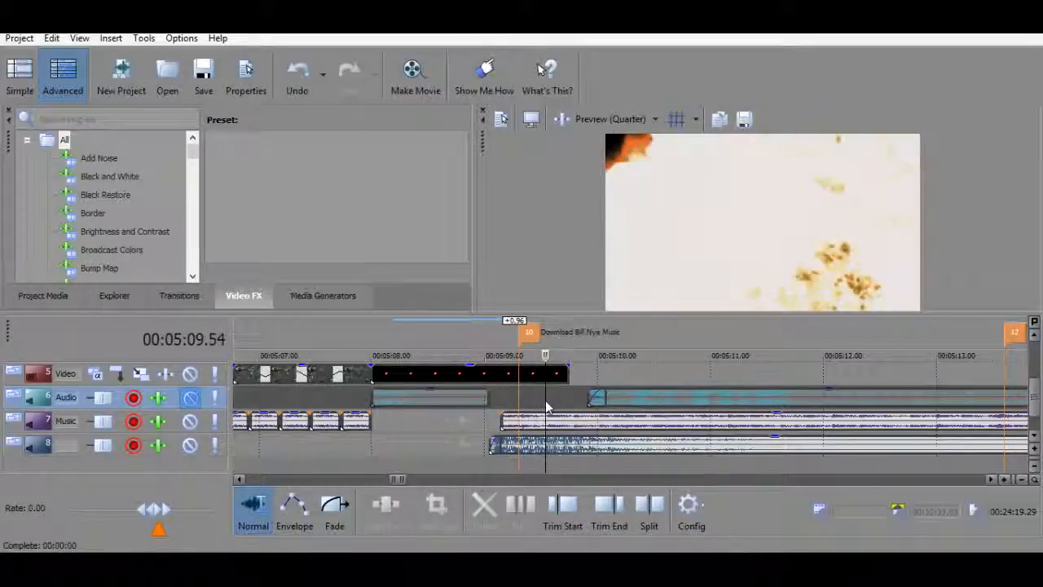
key("space")
key("space")
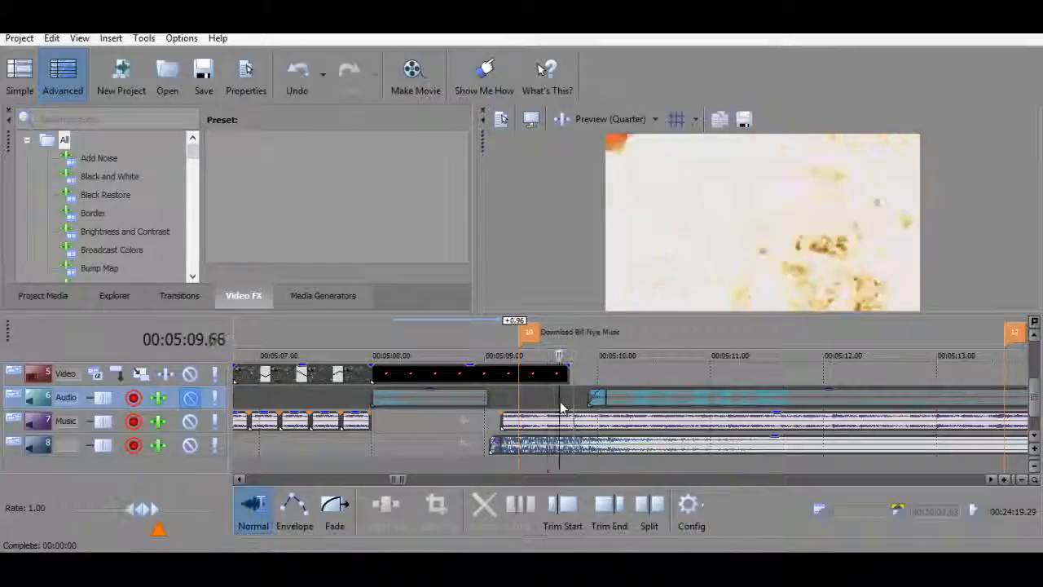
Trim the music clip's end at about 5:09.75, and extend it to about 5:09.91 to meet the start of the Audio clip.
left_click(568, 407)
left_click(569, 407)
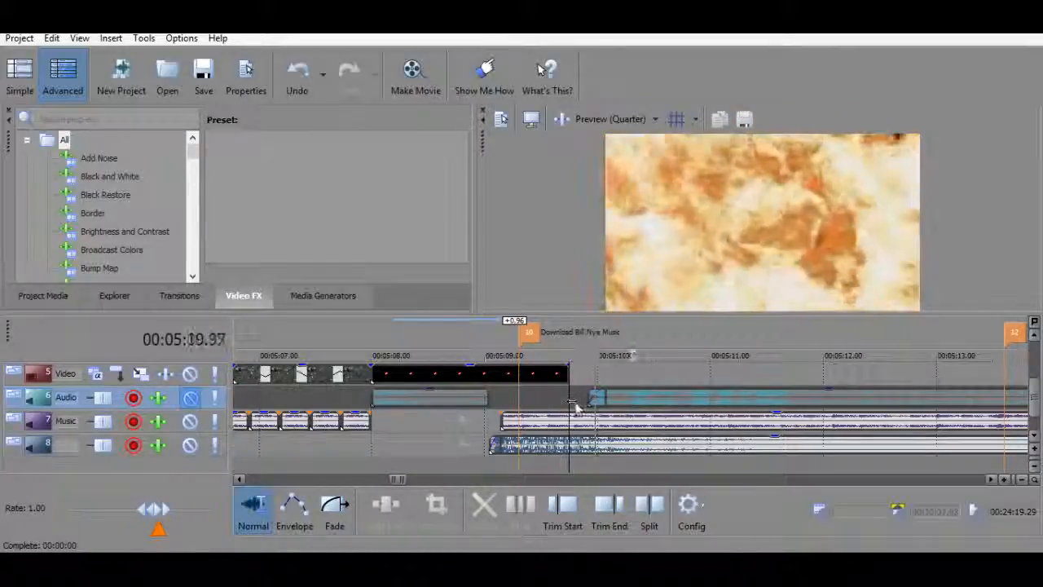
left_click(570, 407)
left_click(574, 409)
left_click(571, 419)
key("space")
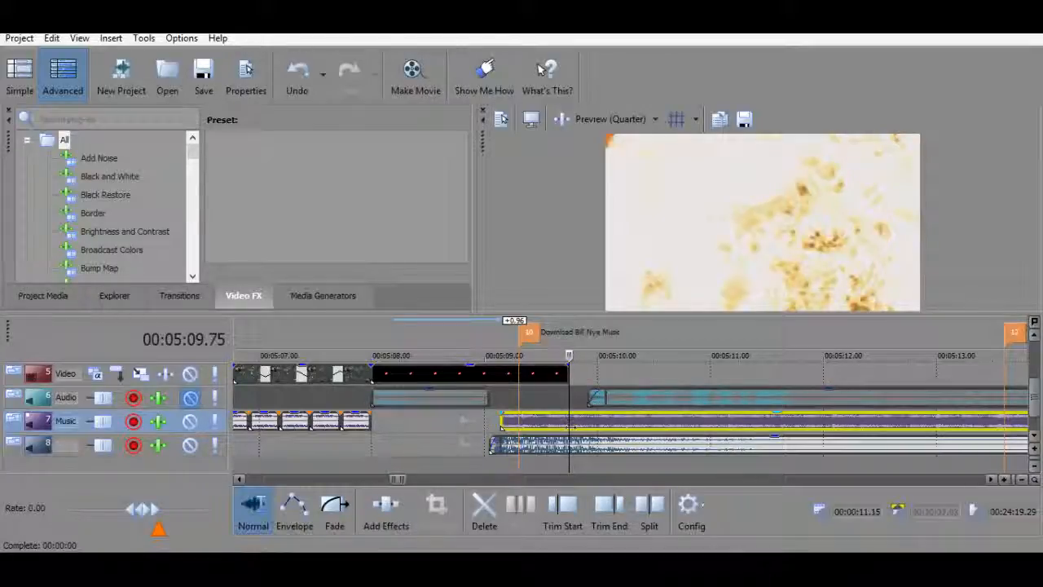
left_click(612, 509)
left_click_drag(581, 421, 599, 423)
scroll(598, 424, "up", 4)
double_click(478, 423)
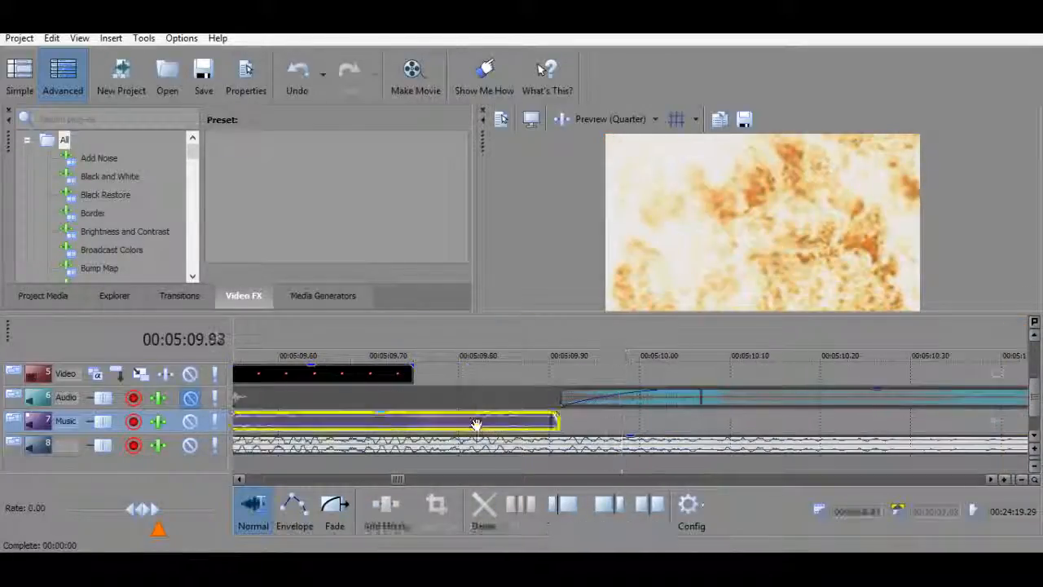
left_click(484, 424)
scroll(484, 423, "down", 3)
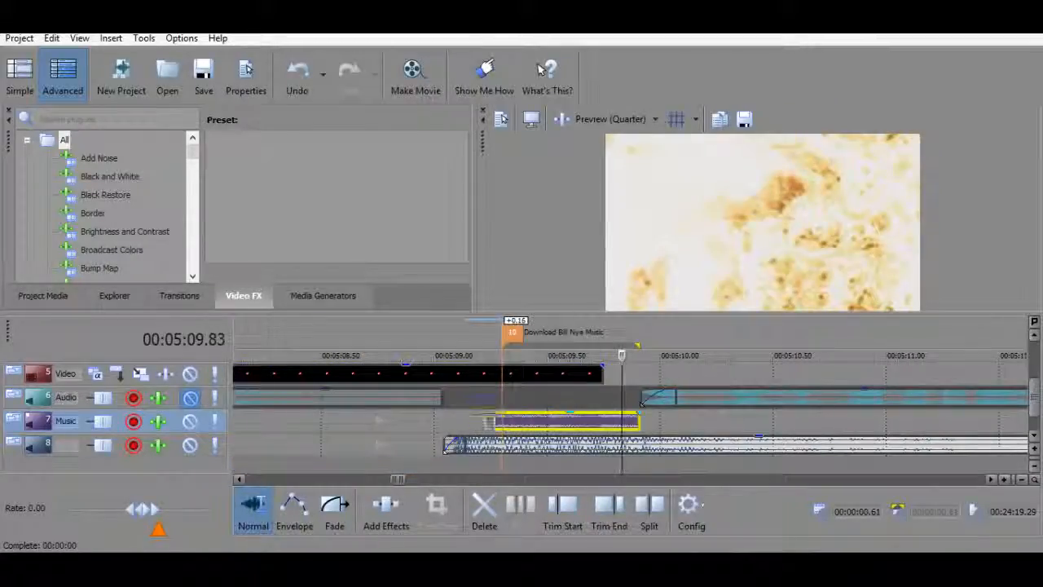
Stretch the music clip to span about 5:09.04 to 5:10.49, and give it a 1.46-second linear fade-in.
left_click_drag(437, 422, 762, 419)
left_click(333, 510)
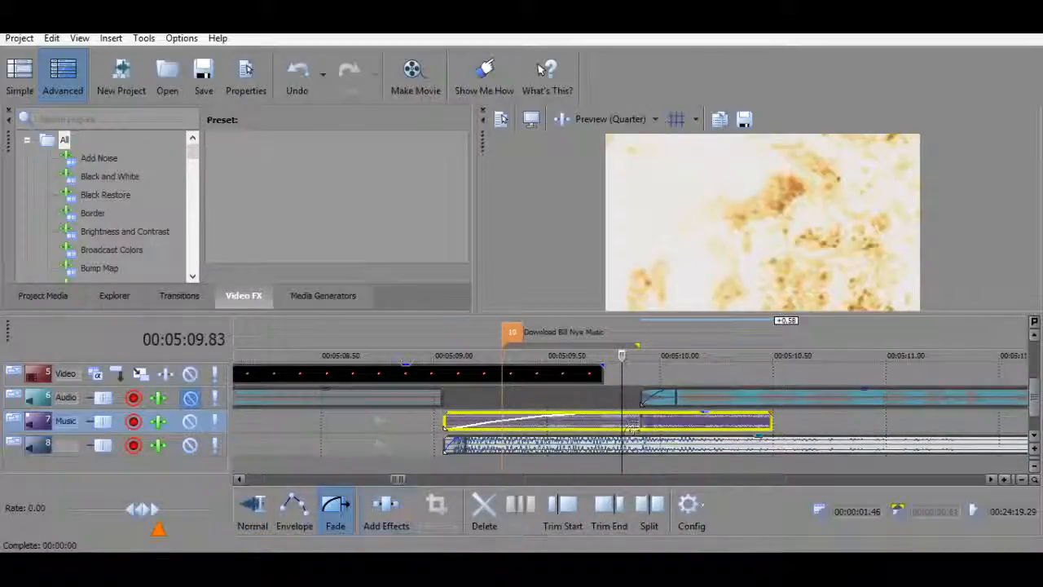
left_click(752, 432)
left_click(780, 461)
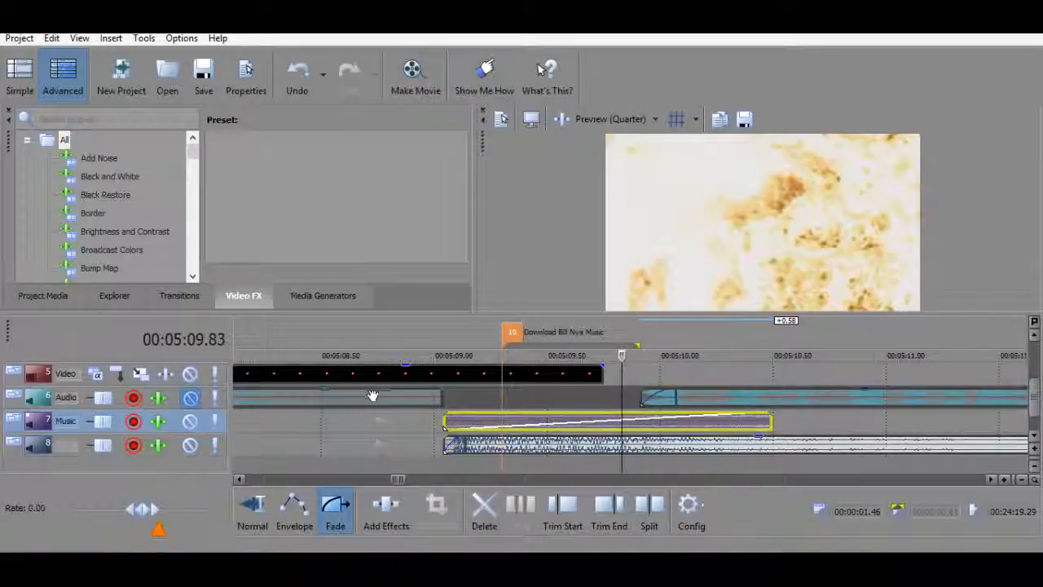
Preview the faded-in music, unmute the Audio track, and play the section with both tracks audible.
left_click(374, 395)
key("space")
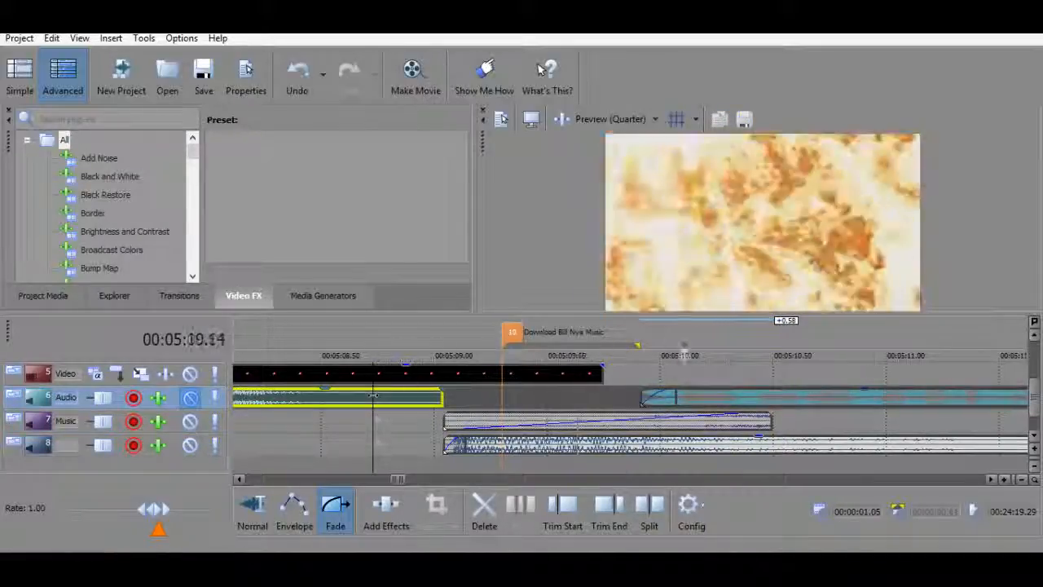
key("space")
scroll(399, 407, "down", 3)
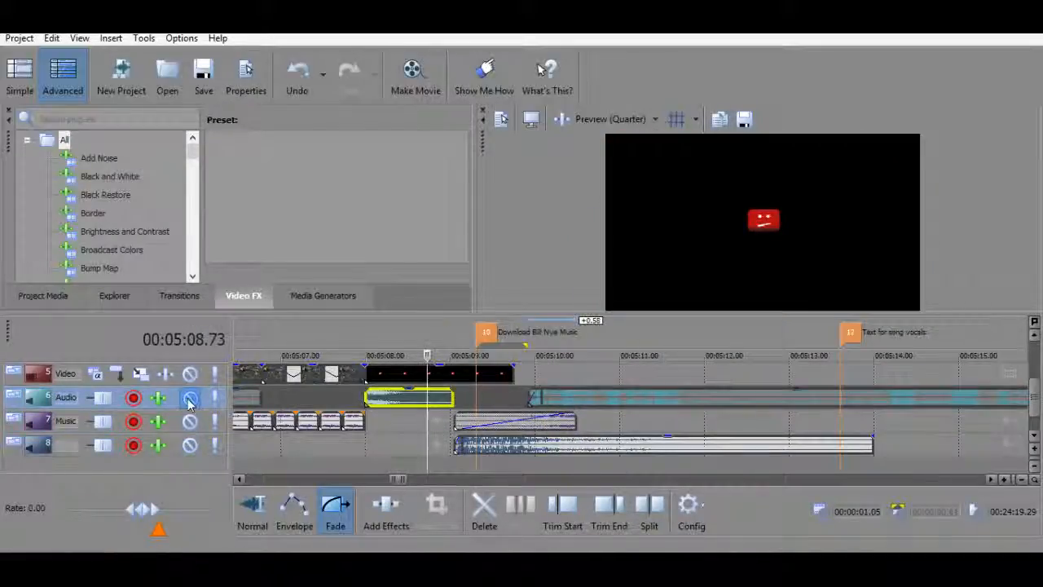
left_click(189, 400)
key("space")
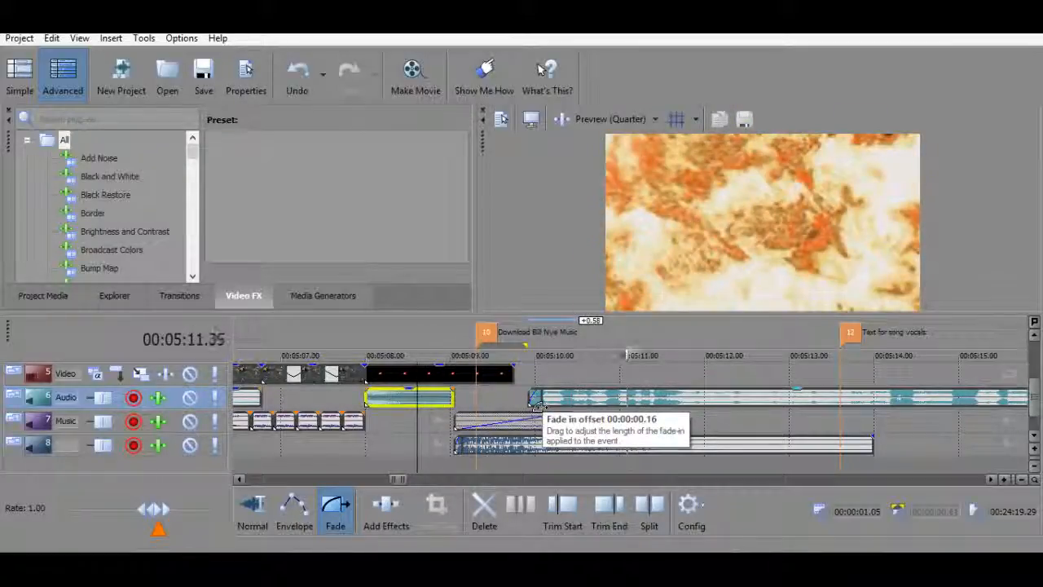
left_click(528, 368)
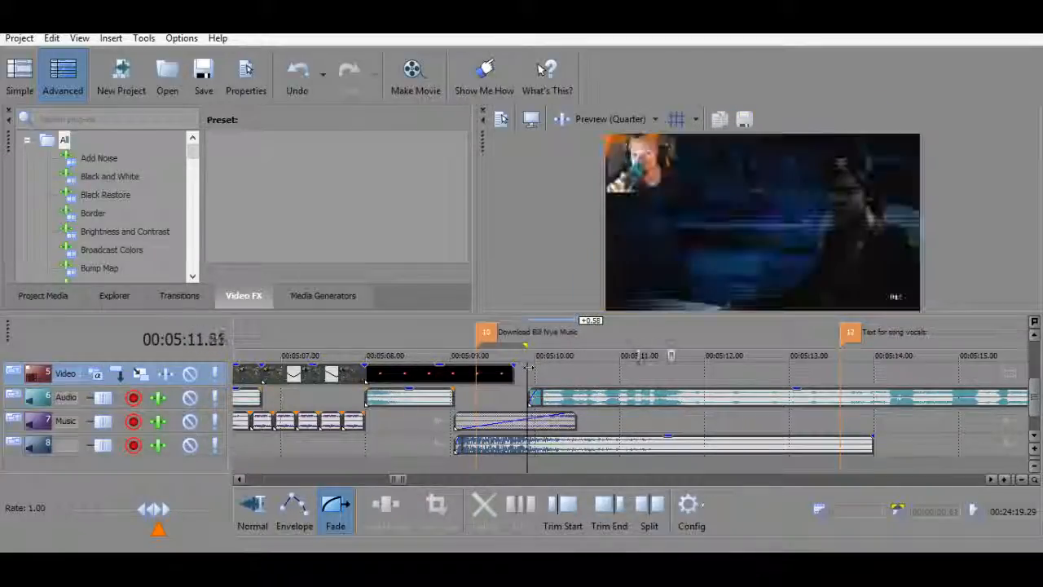
key("space")
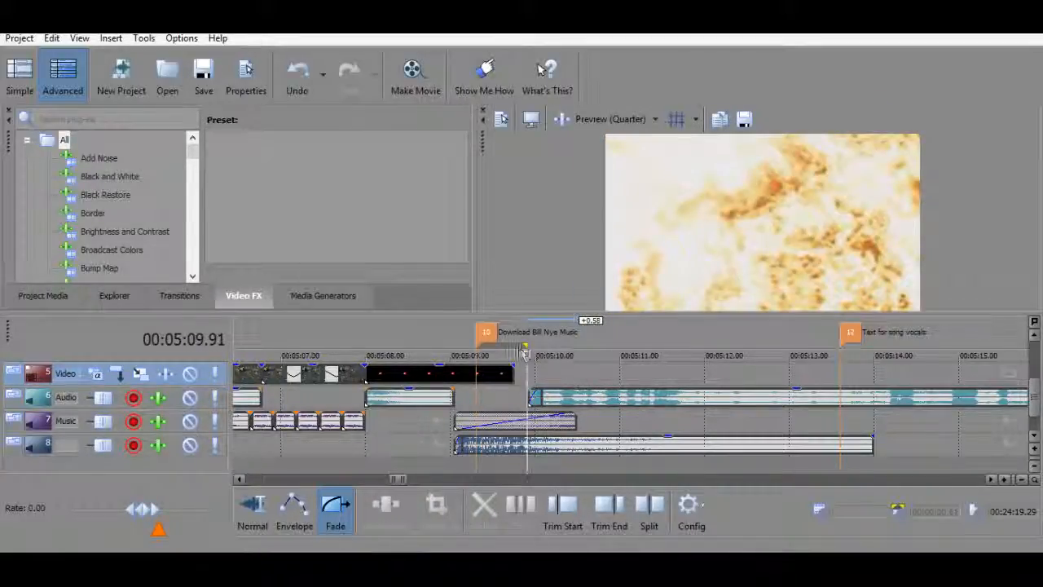
Preview the music and voice transition from the "Download Bill Nye Music" marker at 5:09.30.
left_click(484, 424)
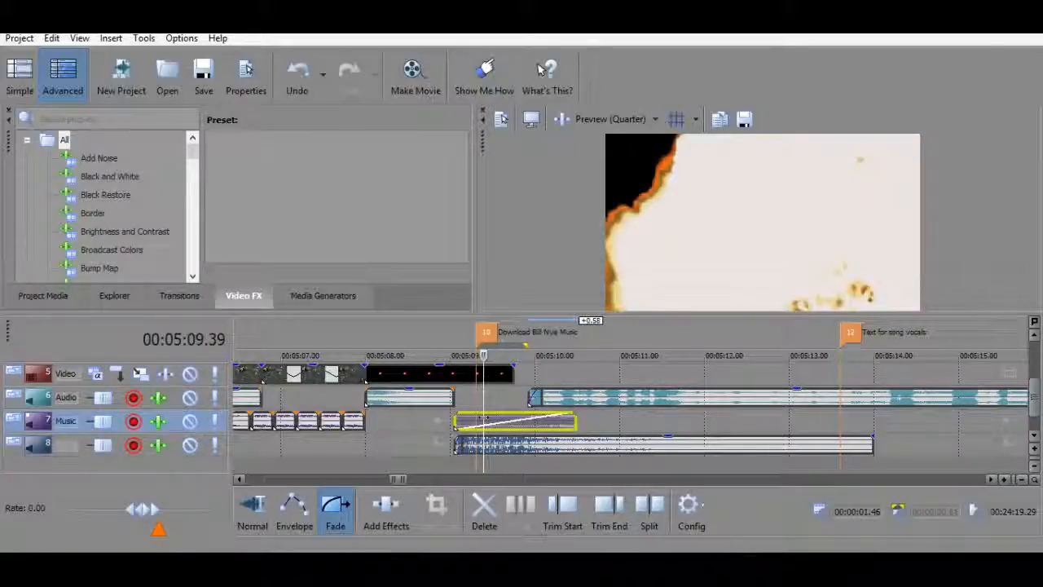
left_click(544, 395)
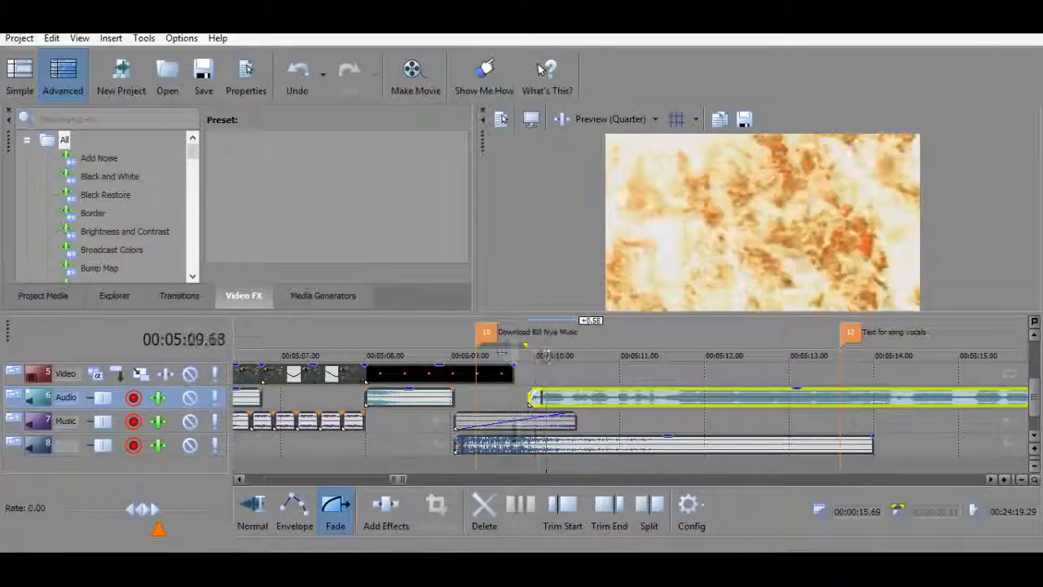
left_click_drag(504, 355, 476, 355)
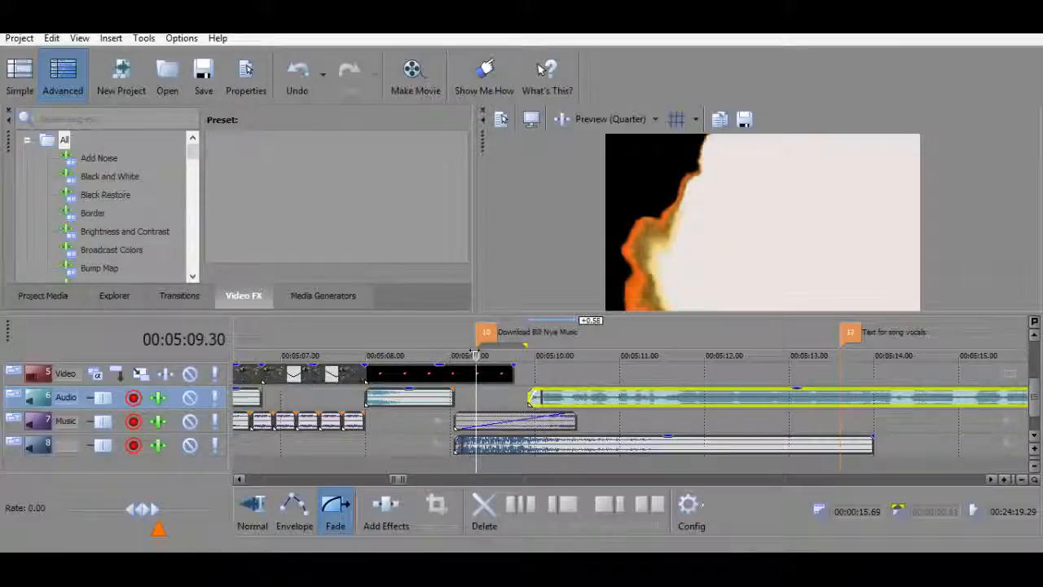
key("space")
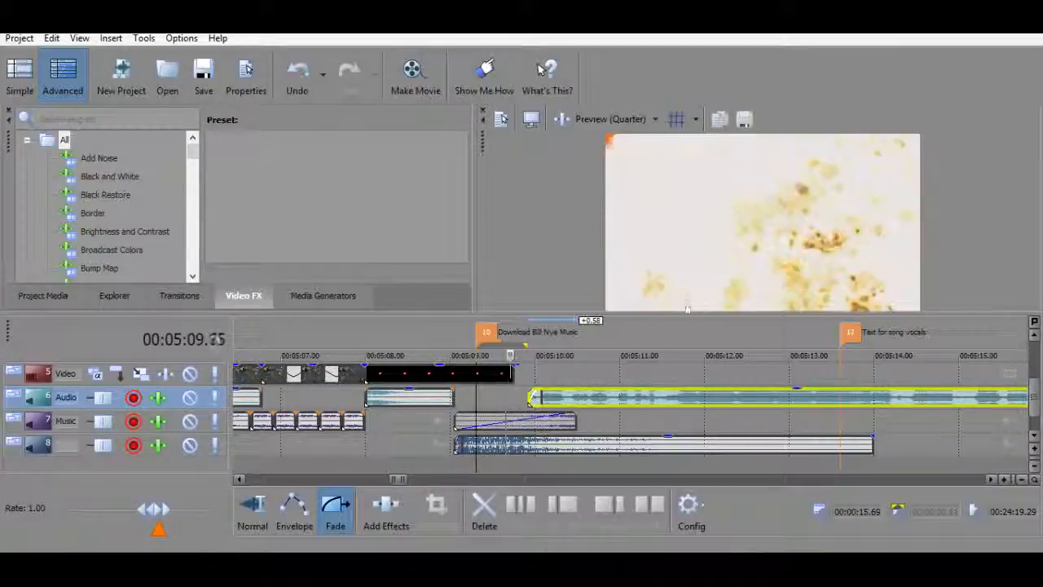
left_click(616, 396)
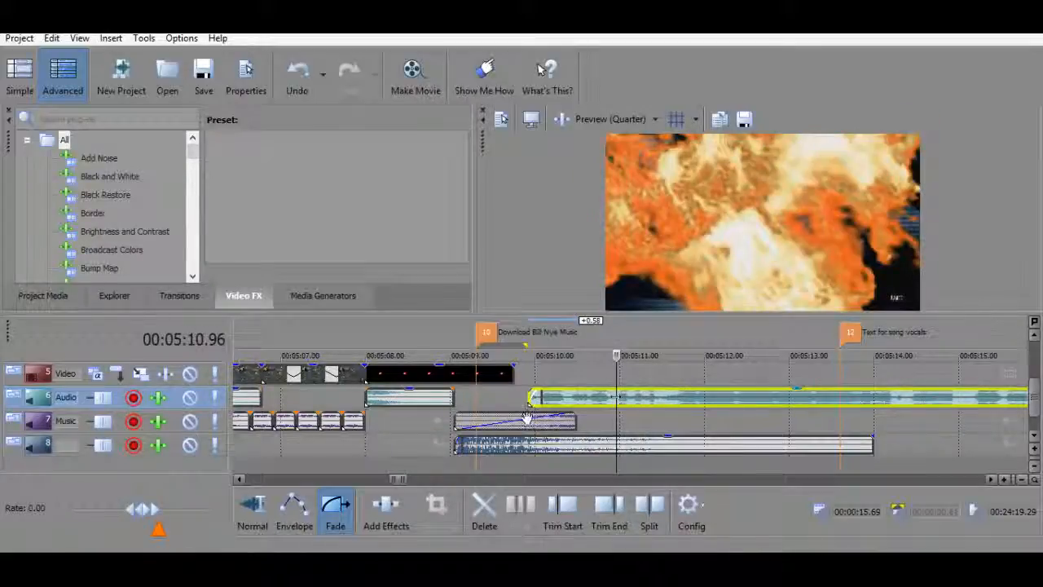
Apply the Smooth/Enhance audio effect to the faded music clip, with Operation set to -3.
left_click(527, 419)
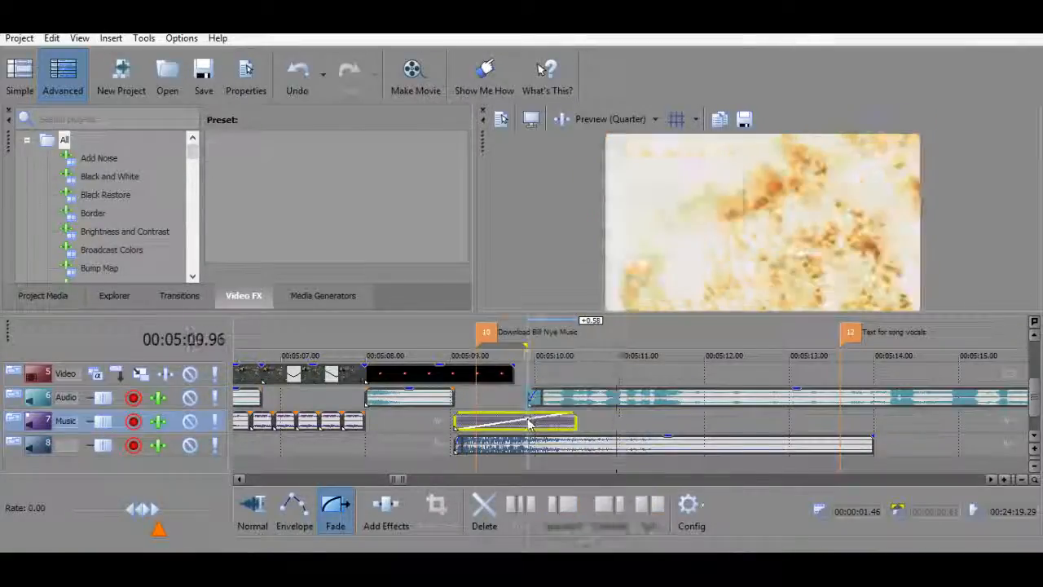
right_click(527, 418)
left_click(587, 244)
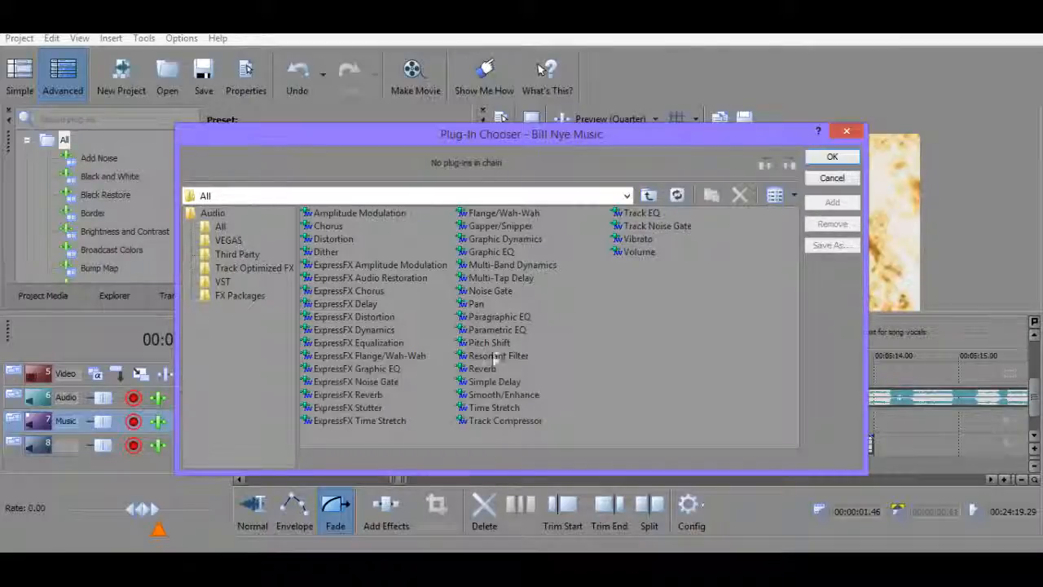
left_click(495, 395)
left_click(832, 202)
left_click(831, 156)
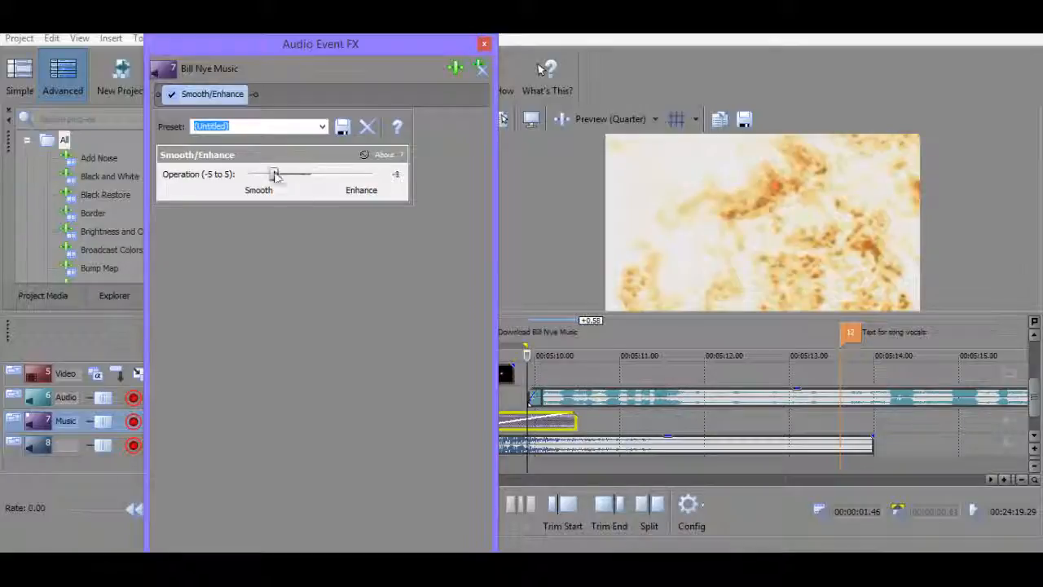
left_click_drag(333, 53, 220, 45)
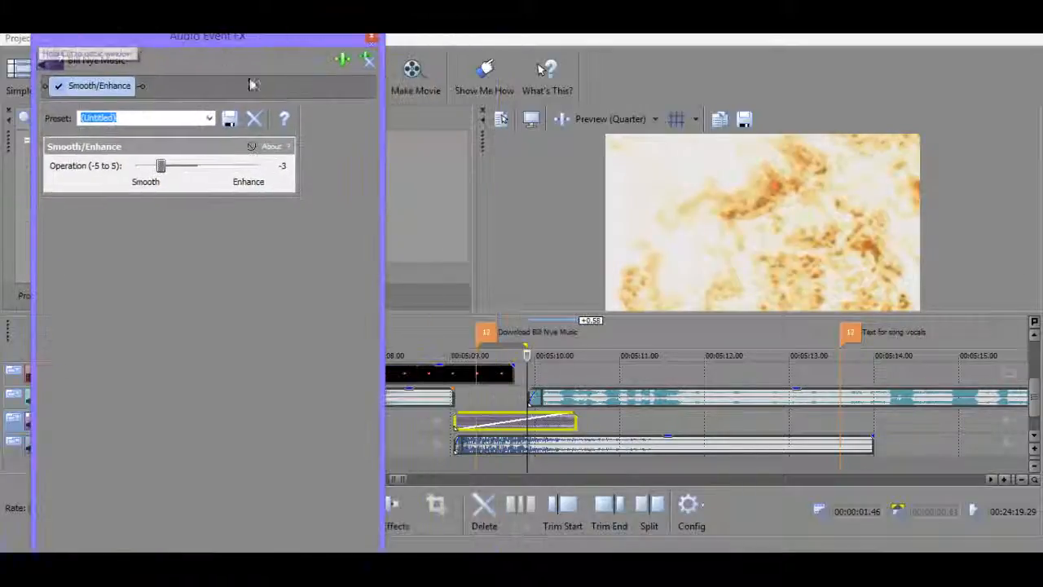
Preview the smoothed music clip from several points around 5:09, and close its audio effect settings.
left_click(462, 383)
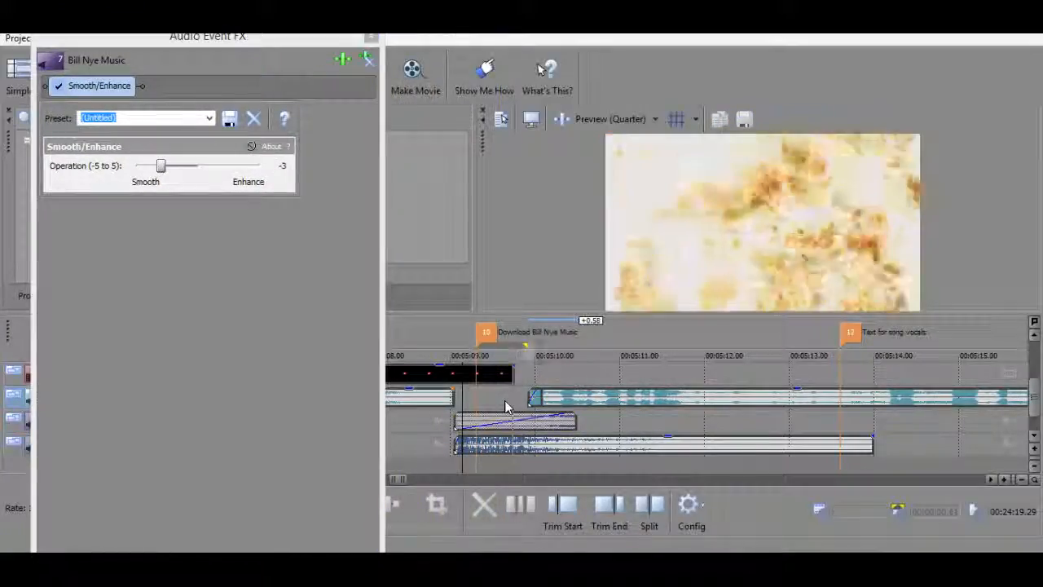
left_click(544, 372)
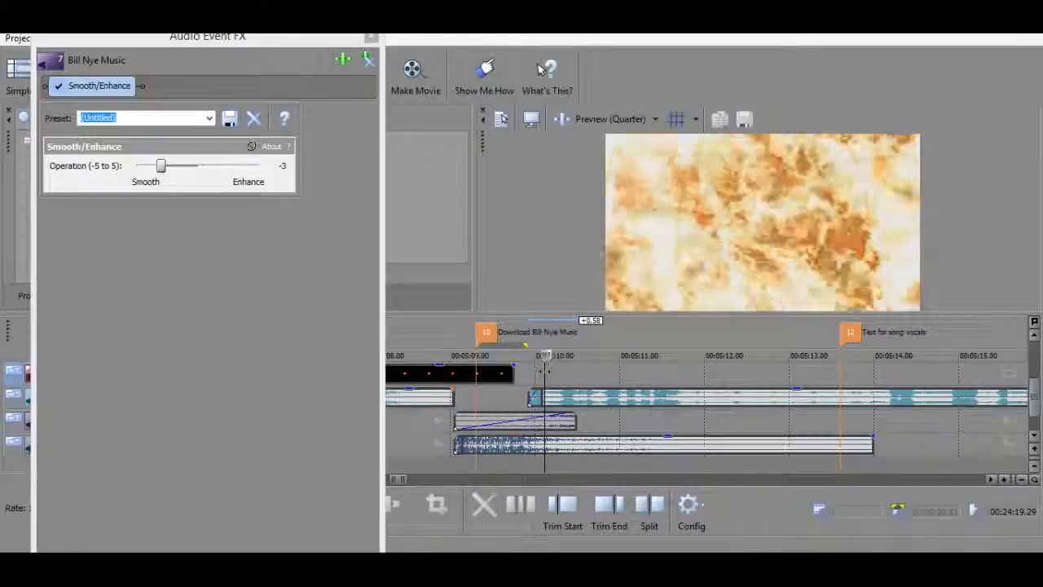
left_click(508, 373)
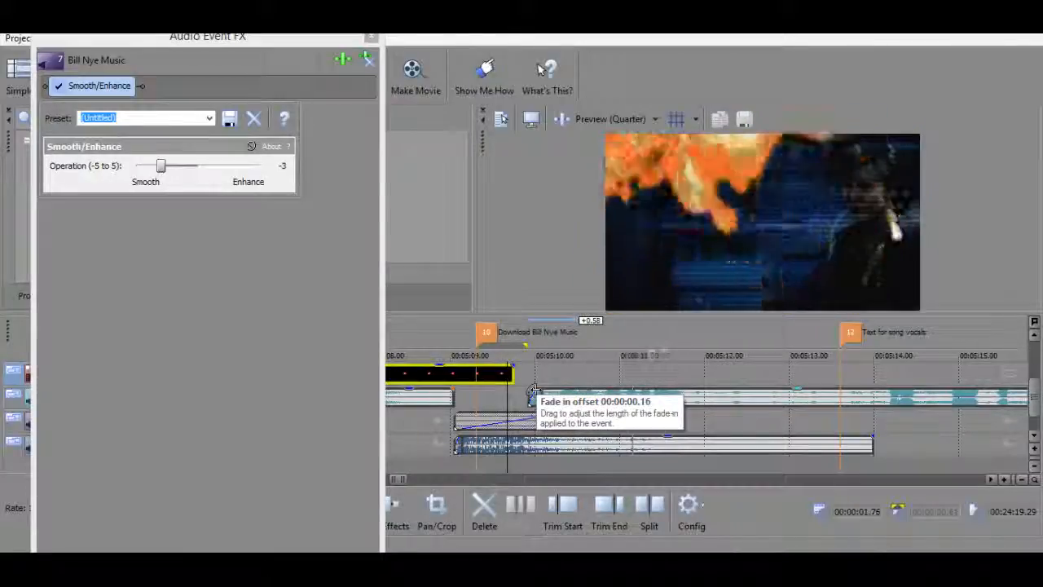
left_click(371, 38)
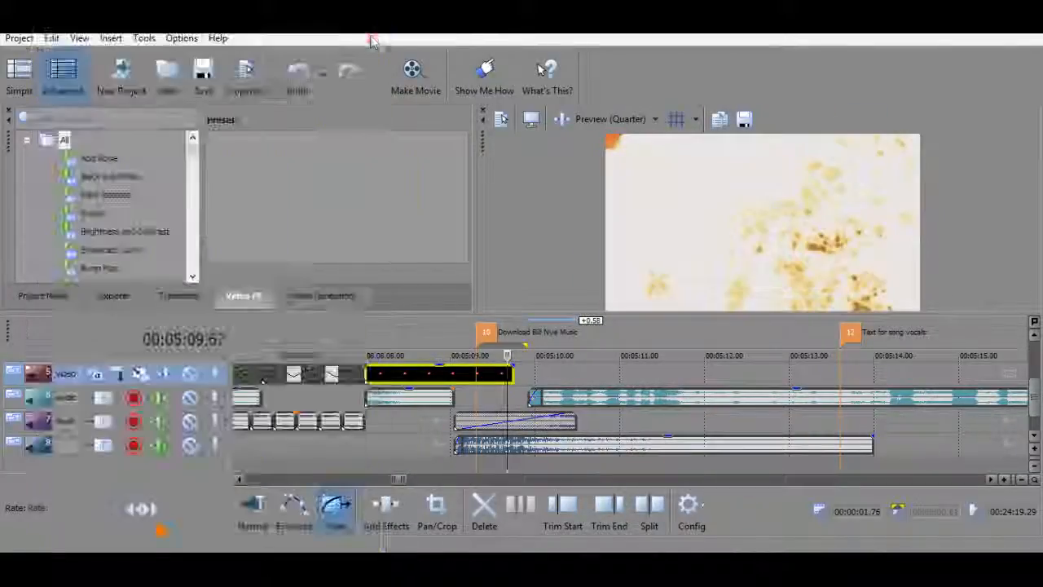
left_click(448, 396)
left_click(364, 397)
Extend the music clip's start earlier to about 5:08.3, and change its fade-in to the fast-rising curve.
left_click(246, 510)
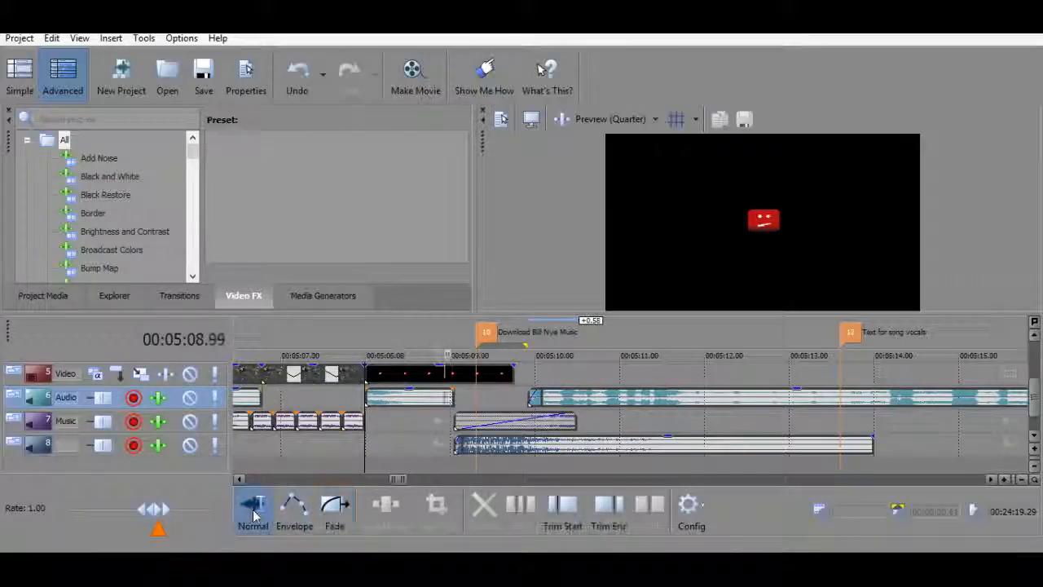
left_click_drag(455, 421, 395, 429)
left_click(336, 504)
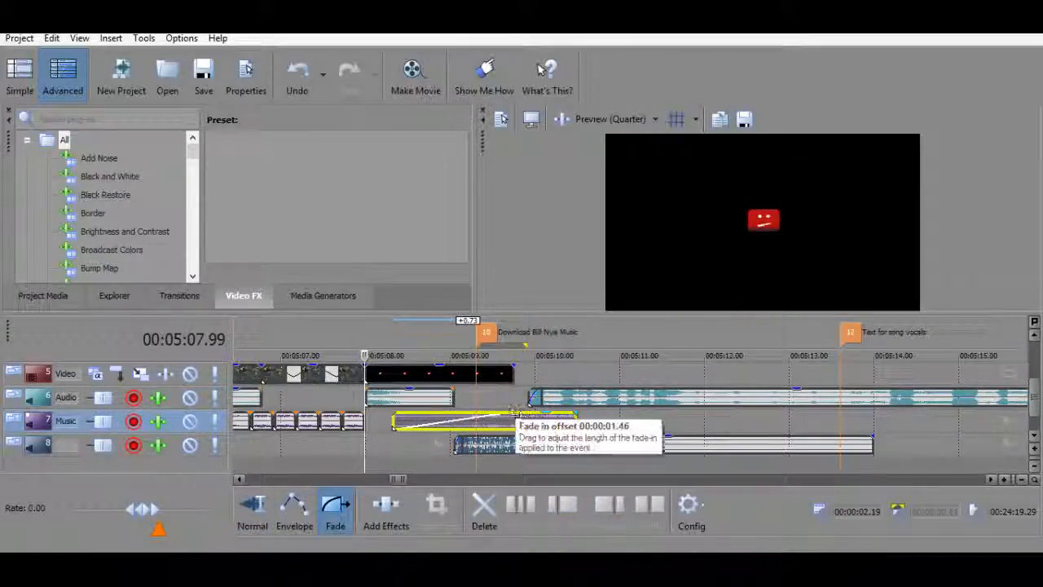
right_click(544, 423)
right_click(531, 419)
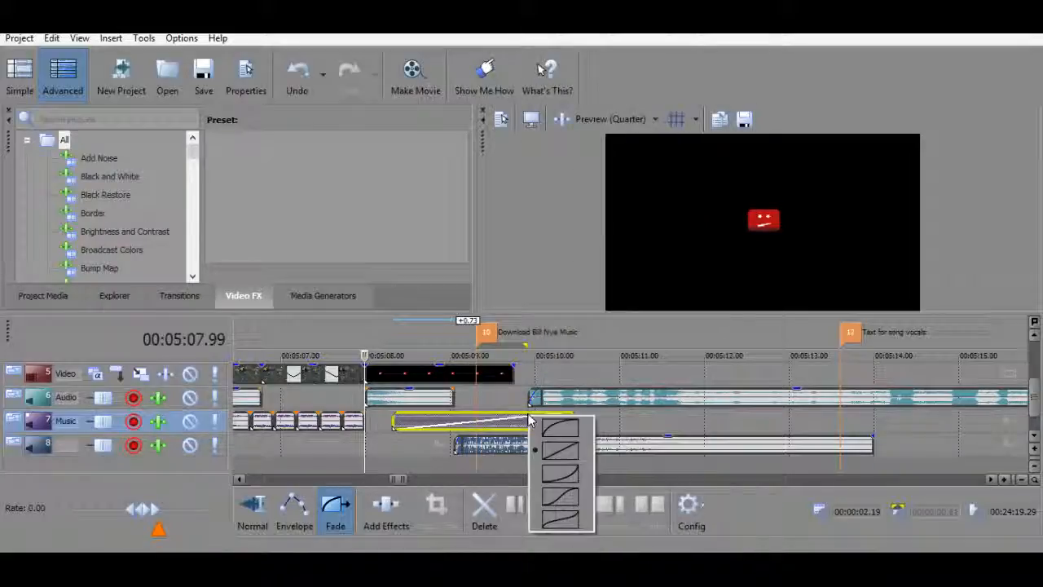
left_click(560, 430)
Preview the transition from about 5:06.9, and check the music clip's Smooth/Enhance settings.
left_click(275, 400)
key("space")
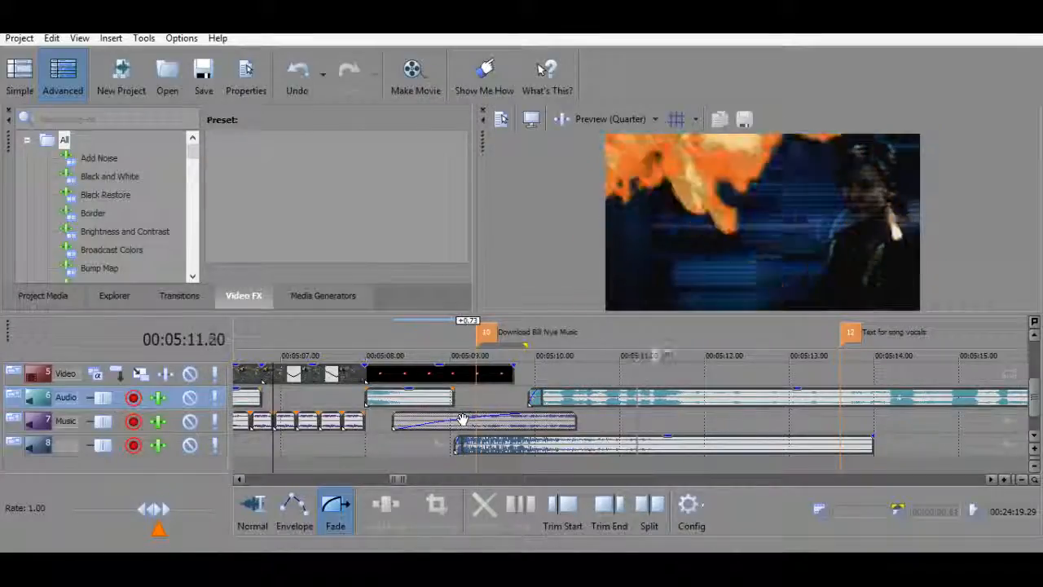
key("space")
right_click(432, 420)
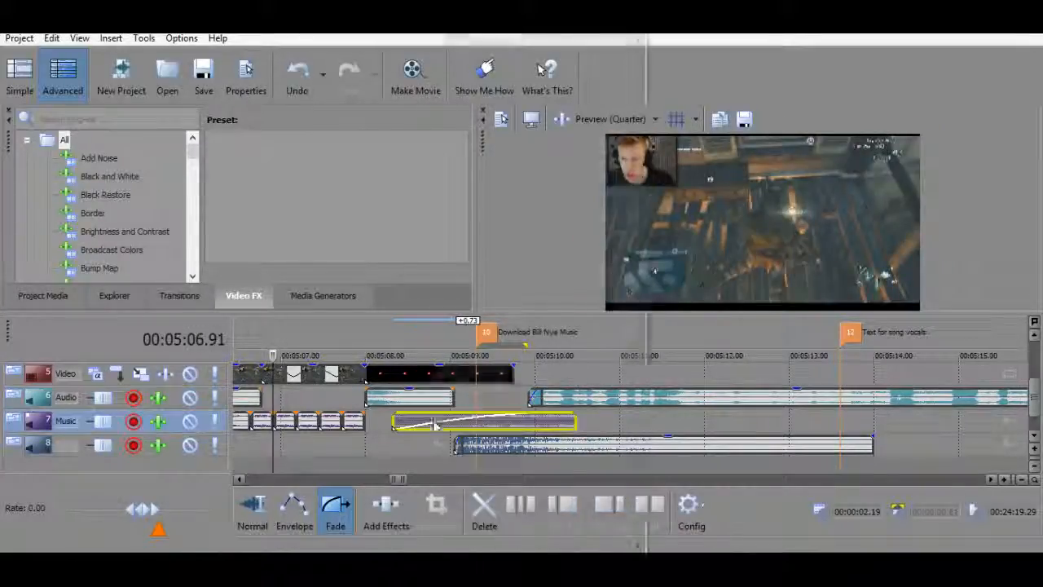
left_click(517, 236)
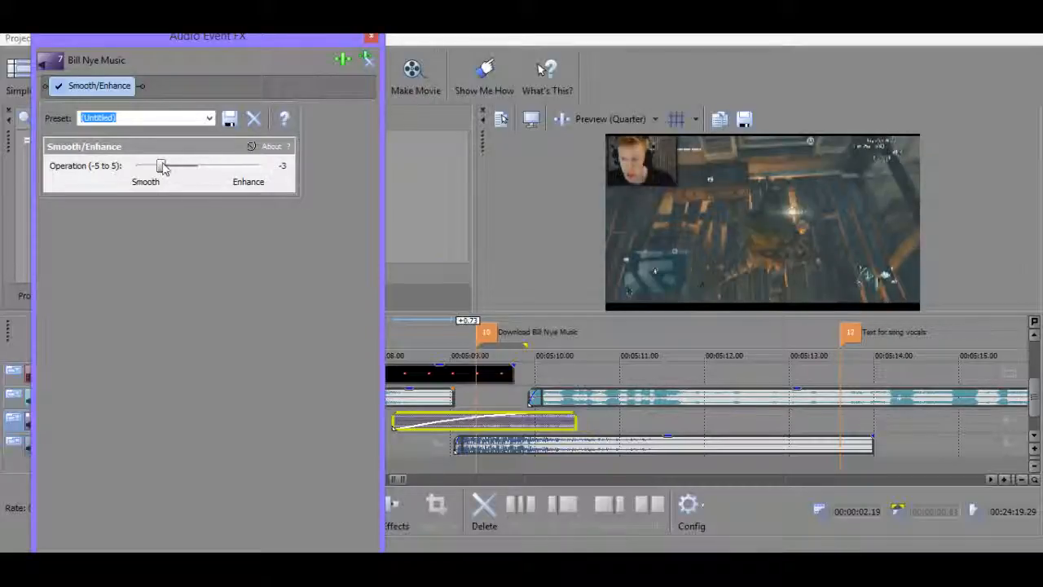
left_click(371, 40)
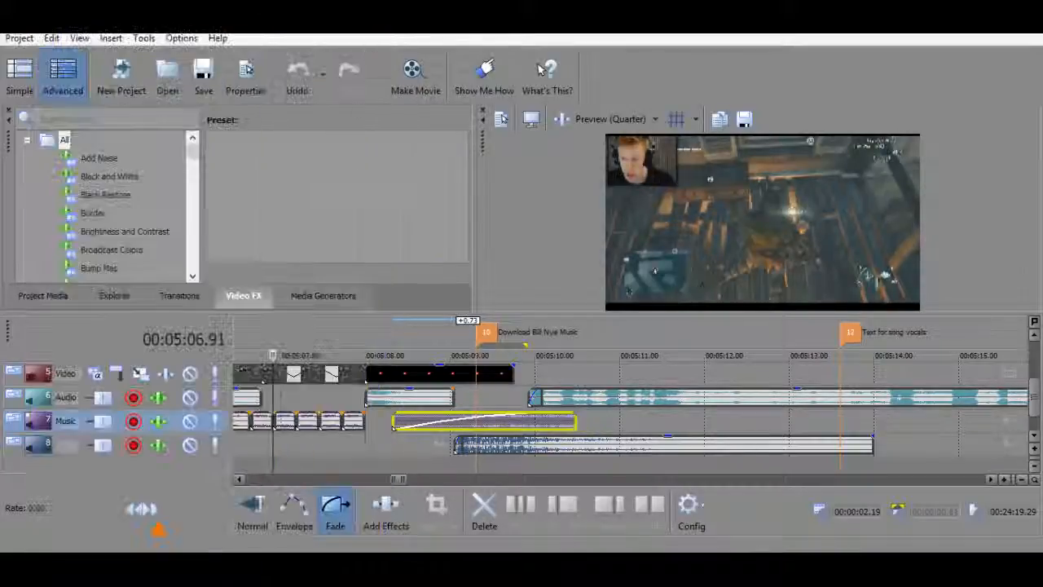
Change the music clip's fade-in curve to linear and preview the transition from about 5:08.
left_click(381, 419)
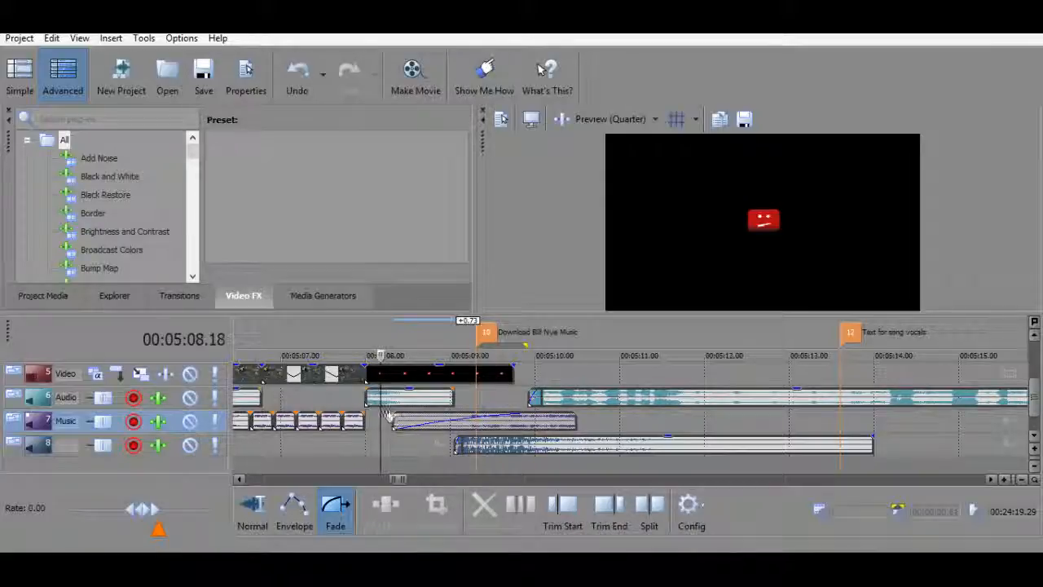
right_click(471, 416)
right_click(466, 415)
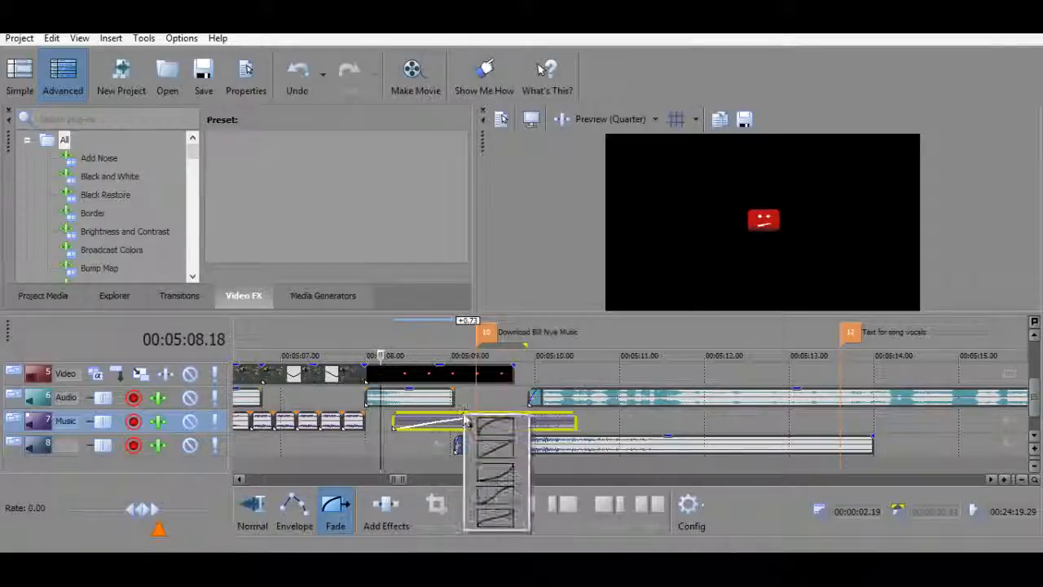
left_click(486, 458)
left_click(368, 426)
key("space")
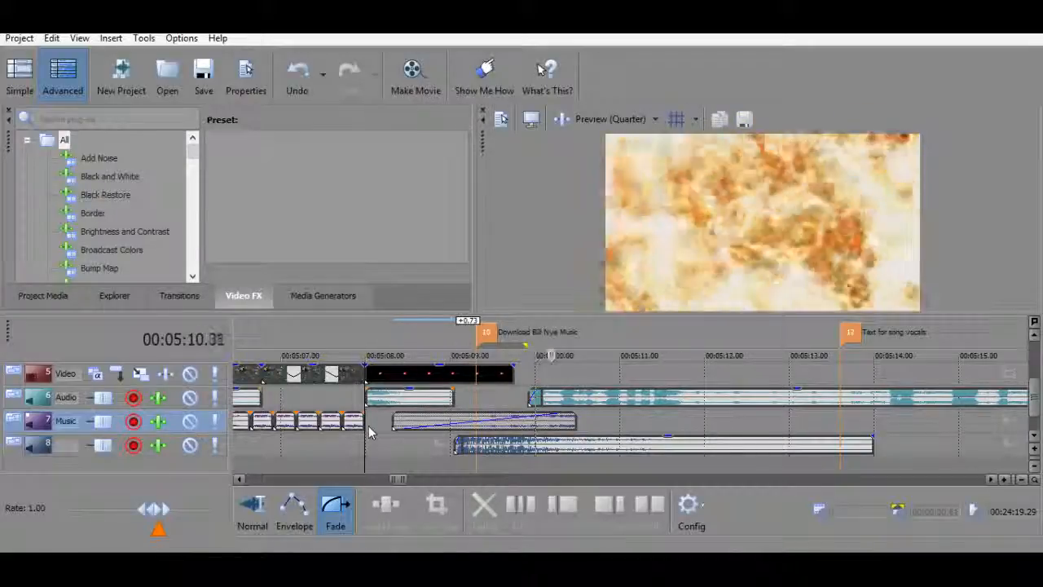
key("space")
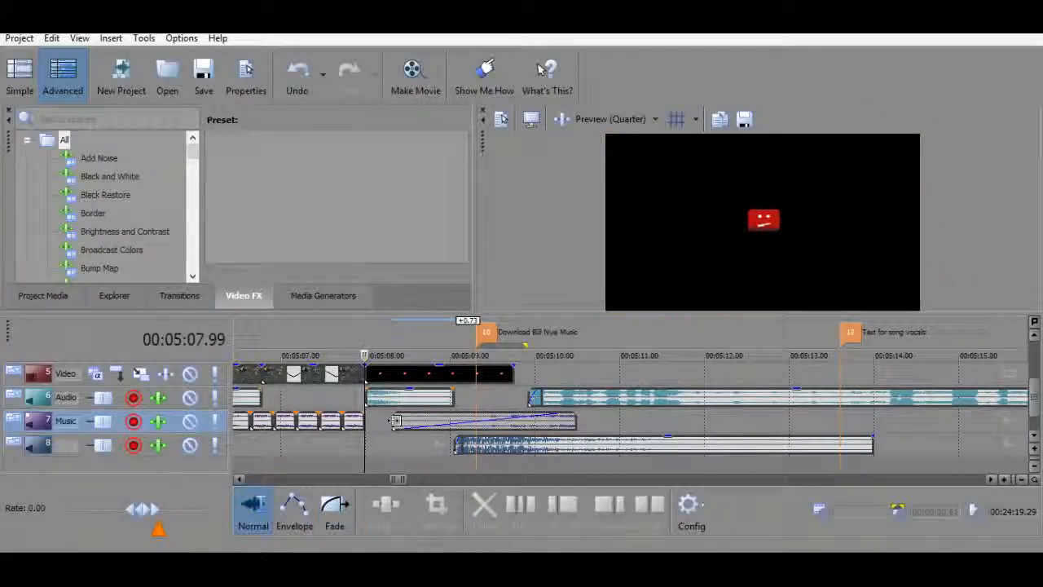
Extend the music clip's start to about 5:08.0 so it meets the preceding clip, and adjust its fade-in.
left_click_drag(394, 421, 371, 418)
left_click(338, 513)
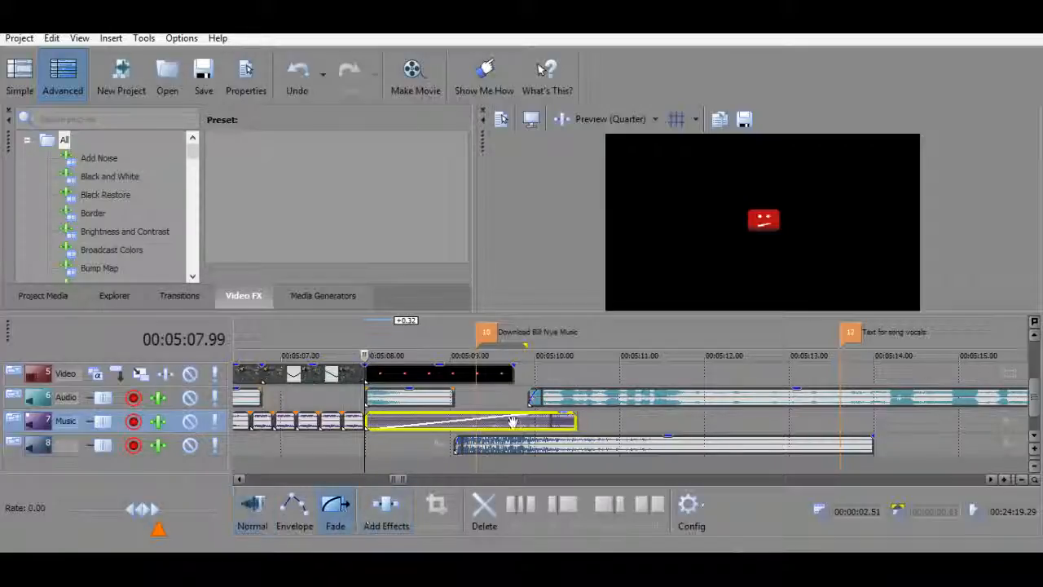
left_click_drag(538, 423, 574, 424)
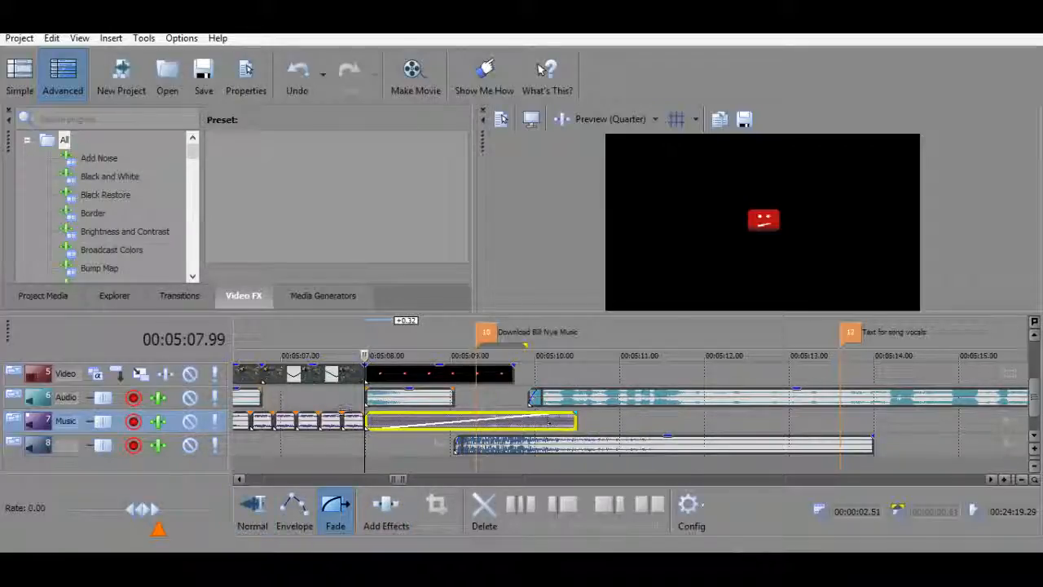
Preview the extended music transition twice from about 5:07.7.
left_click(342, 404)
key("space")
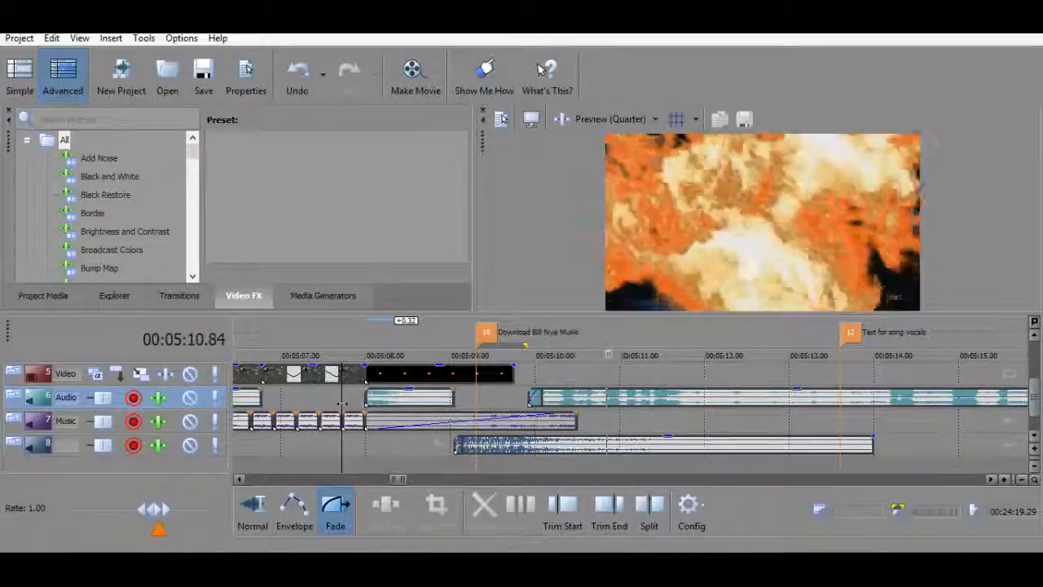
key("space")
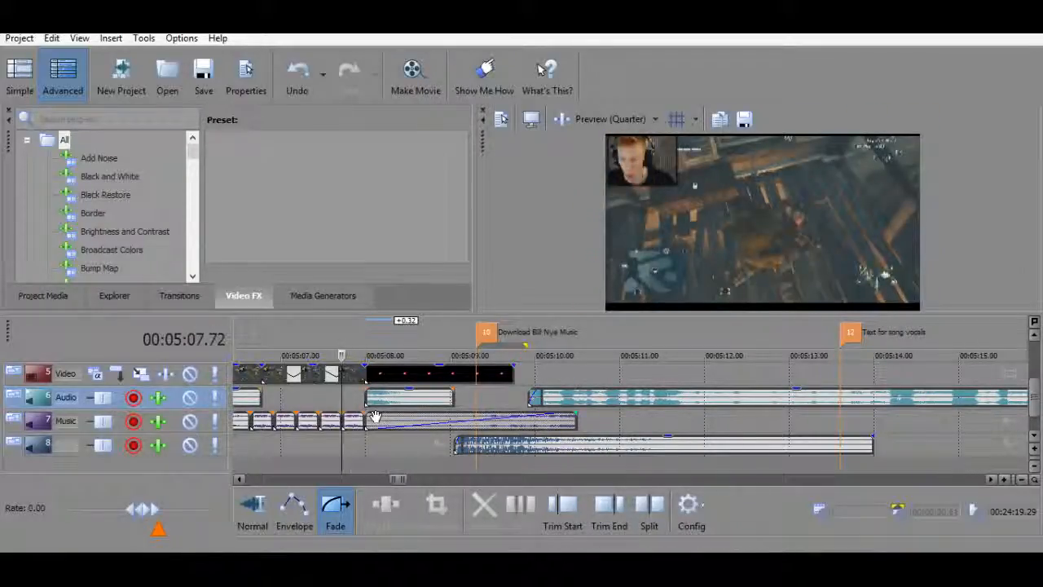
key("space")
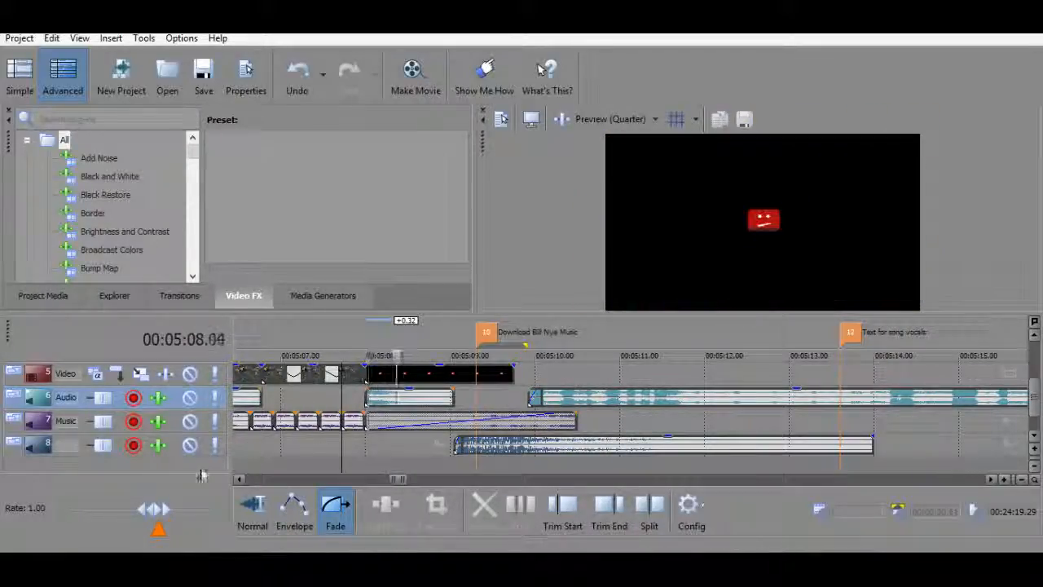
key("space")
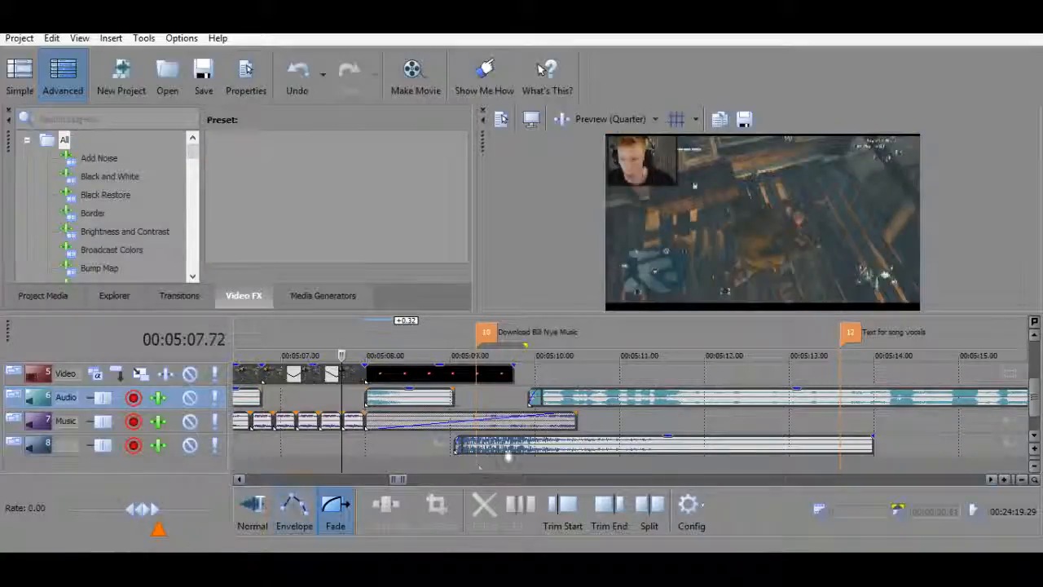
Add the Volume audio effect after Smooth/Enhance on the Bill Nye music clip and set it to 5 dB.
left_click(250, 509)
right_click(490, 422)
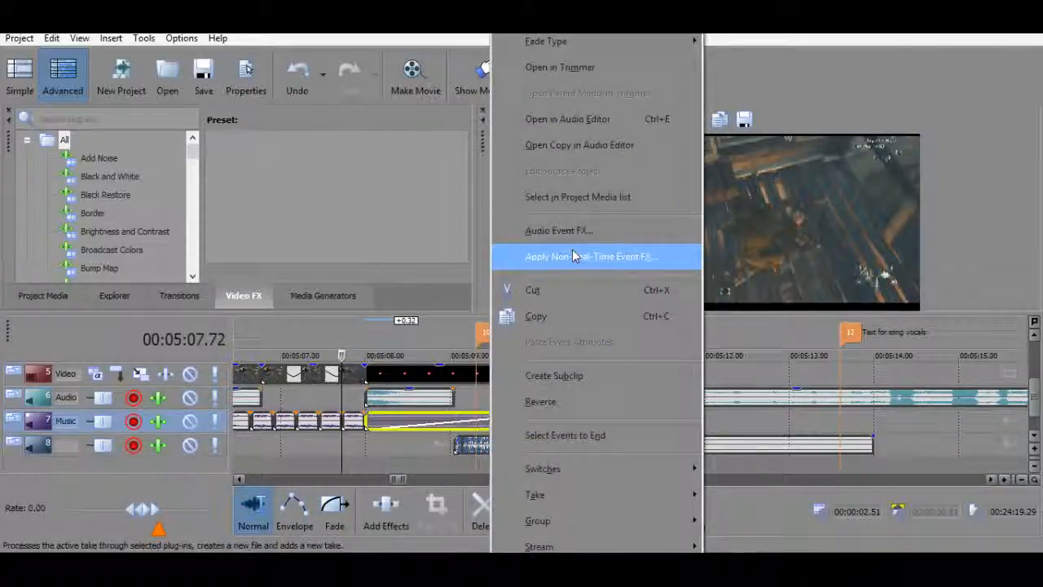
left_click(562, 231)
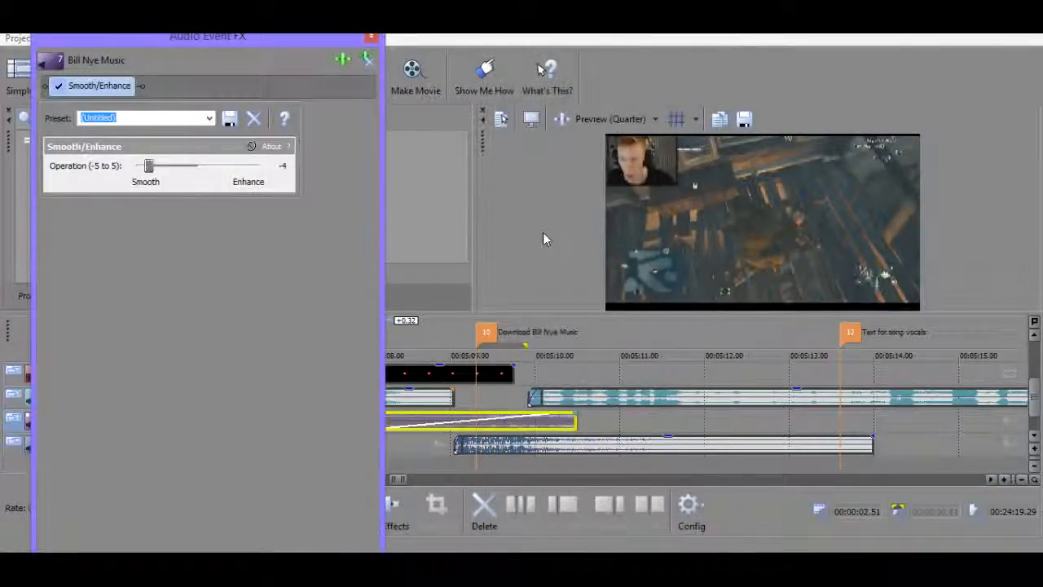
left_click(341, 64)
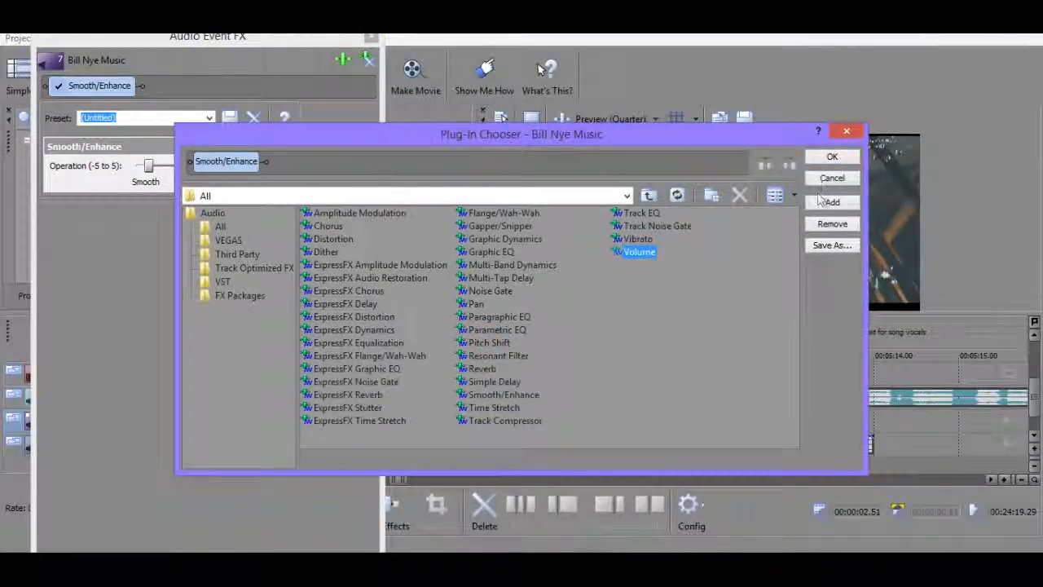
left_click(828, 158)
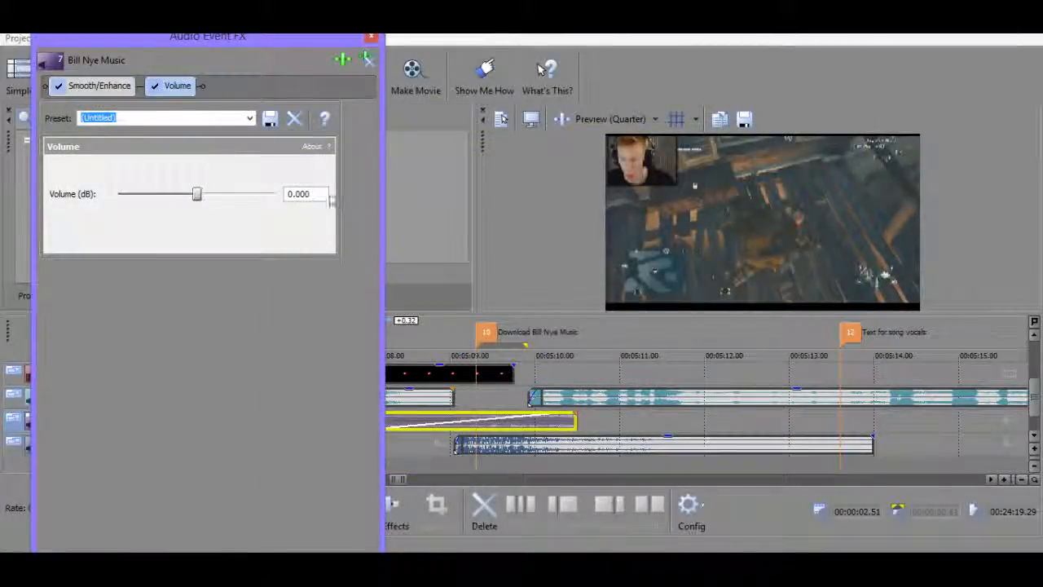
left_click(394, 398)
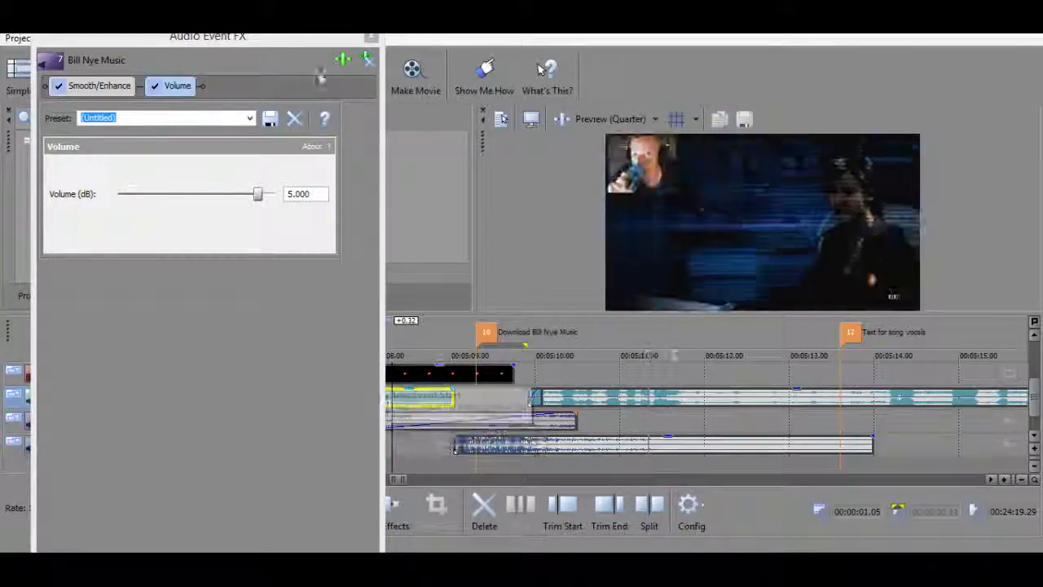
left_click(371, 37)
Preview the boosted music transition from about 5:08.0 and again from about 5:07.7.
left_click(368, 388)
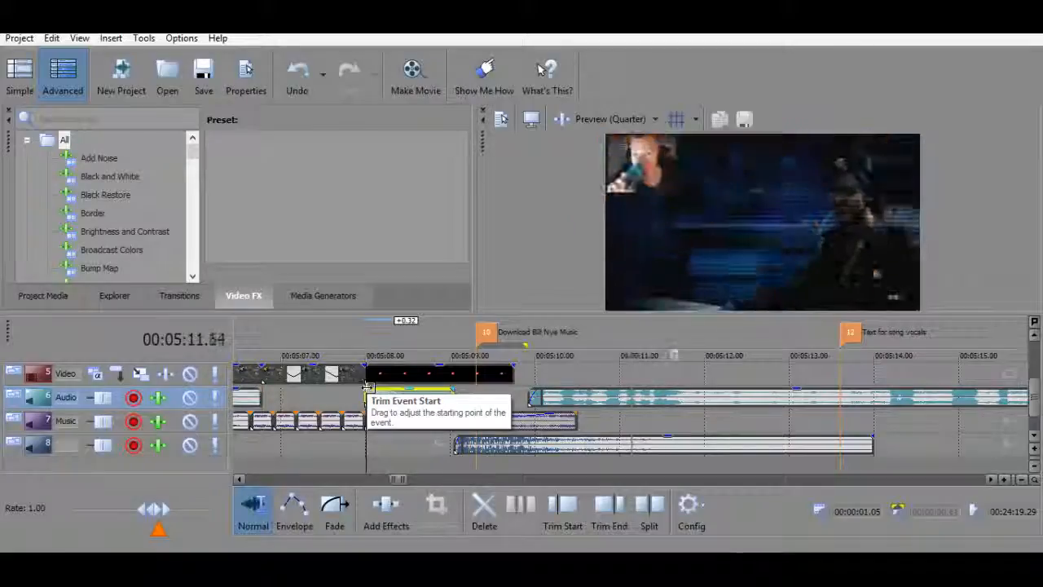
key("space")
left_click(342, 391)
key("space")
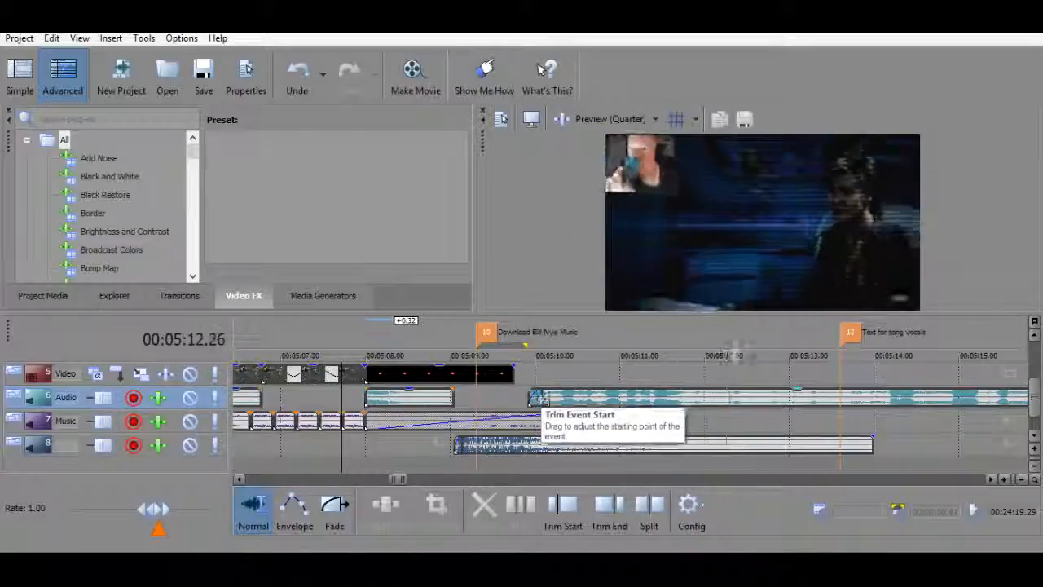
Play the section around the "Text for song vocals" marker near 5:13.7 to find where the vocals fall.
scroll(614, 378, "down", 3)
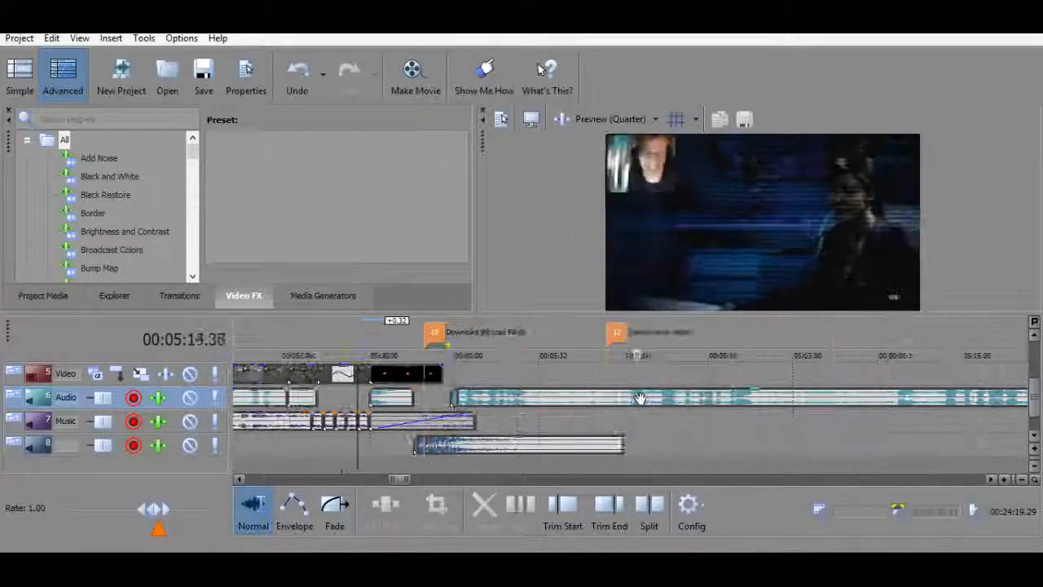
left_click(613, 379)
key("space")
key("space")
left_click(616, 378)
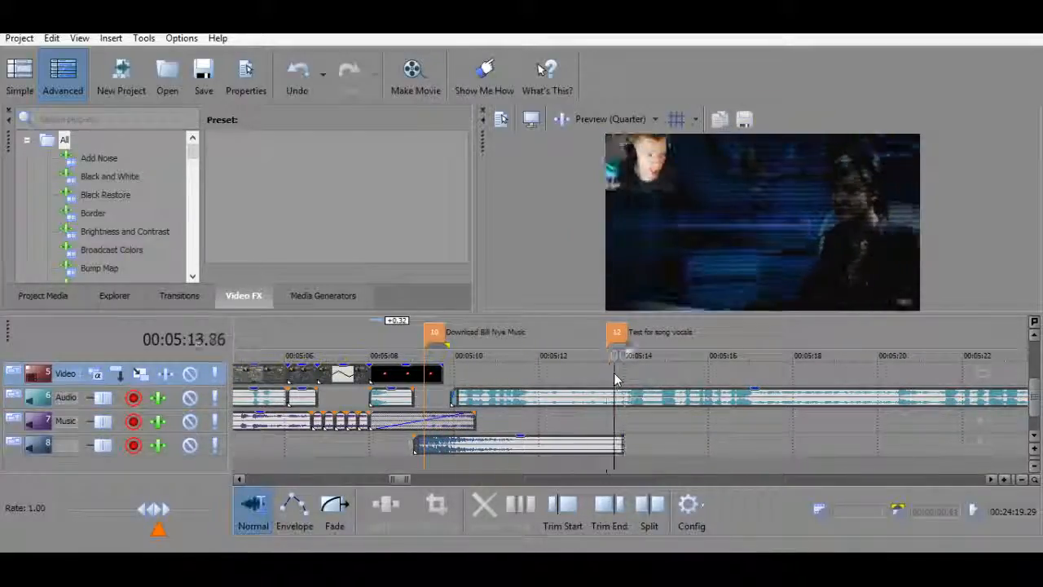
key("space")
scroll(615, 378, "up", 3)
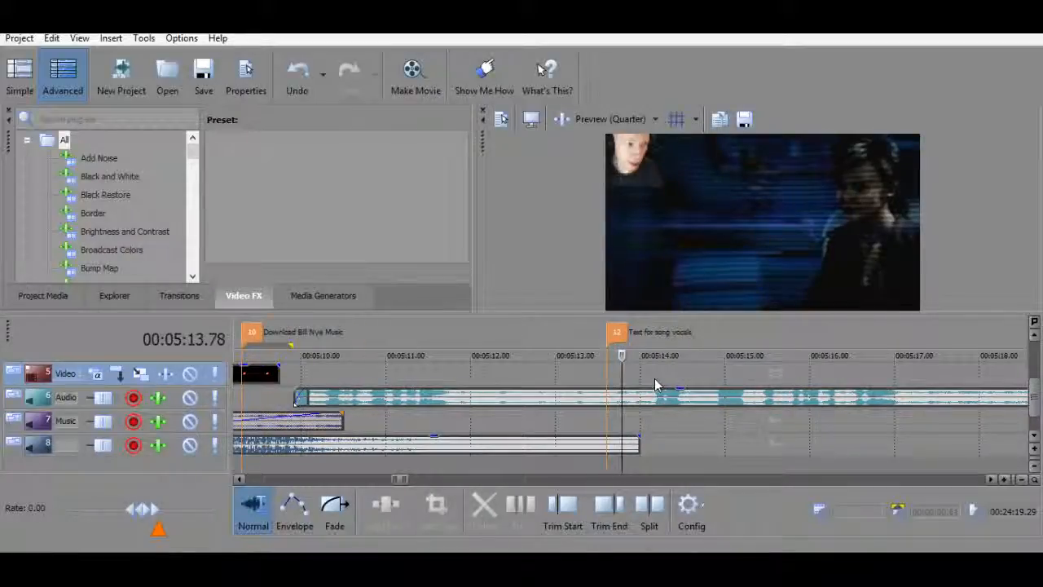
key("space")
Delete the "Download Bill Nye Music" marker.
left_click(428, 395)
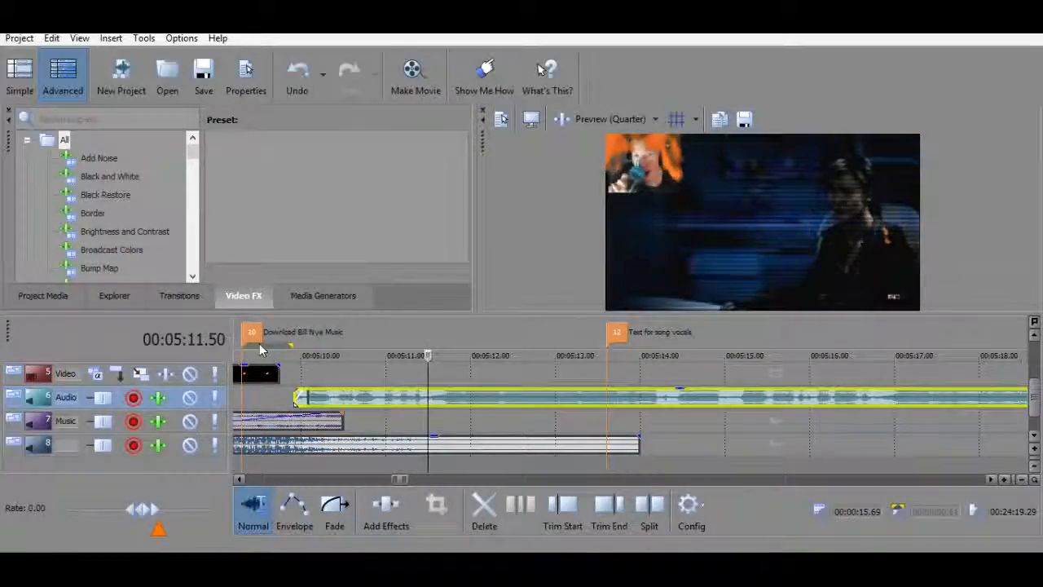
left_click(251, 332)
right_click(252, 332)
left_click(295, 401)
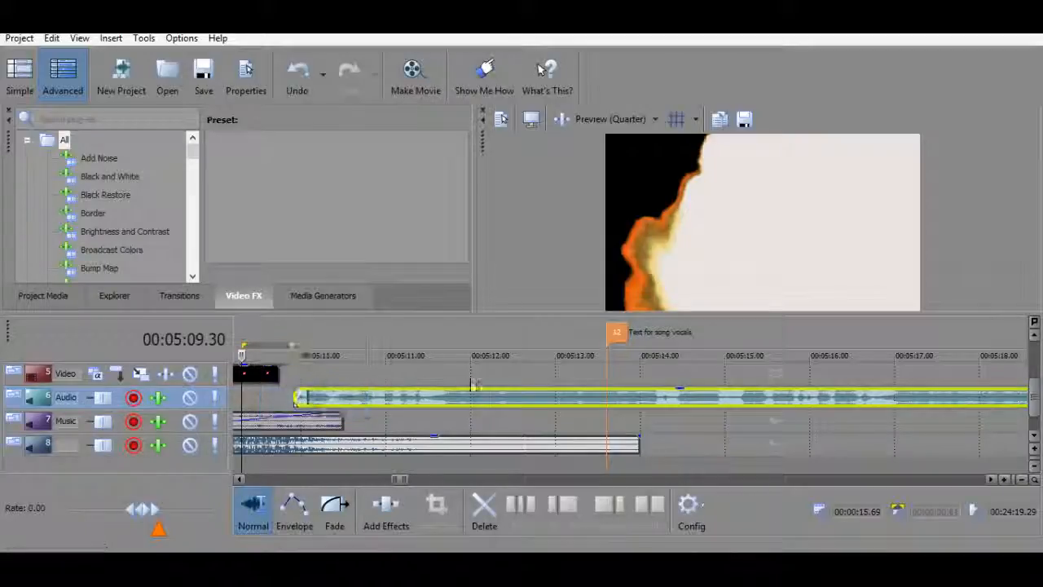
Check the footage at about 5:12.3 and 5:13.9, and look over the whole project timeline.
left_click(492, 381)
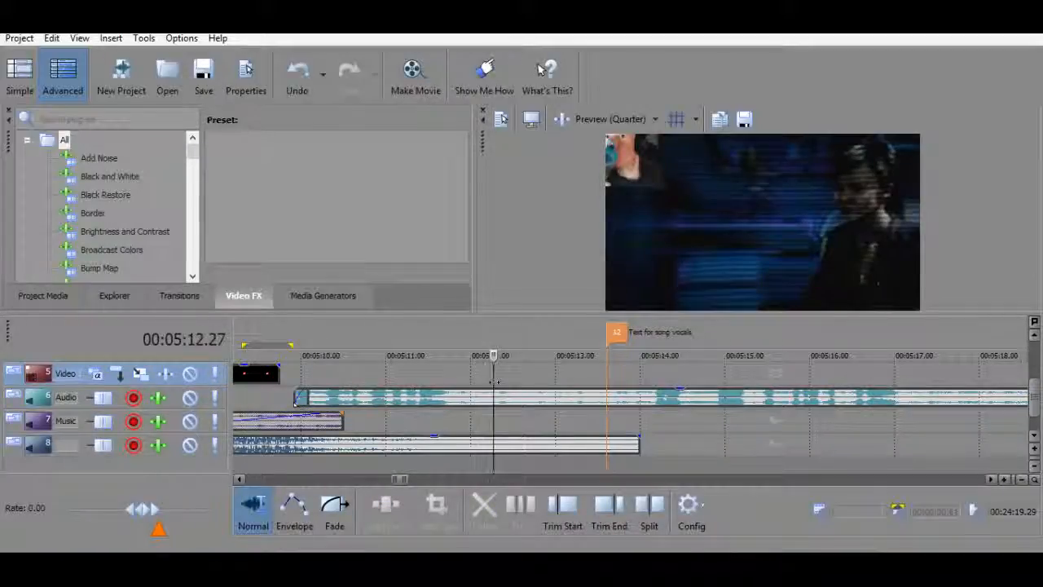
left_click(630, 381)
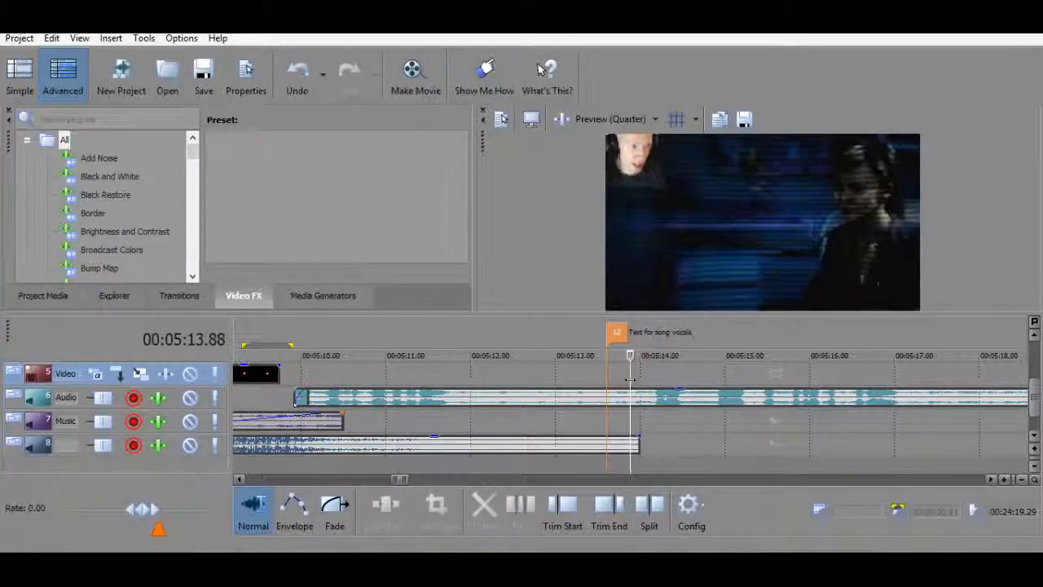
scroll(630, 379, "down", 5)
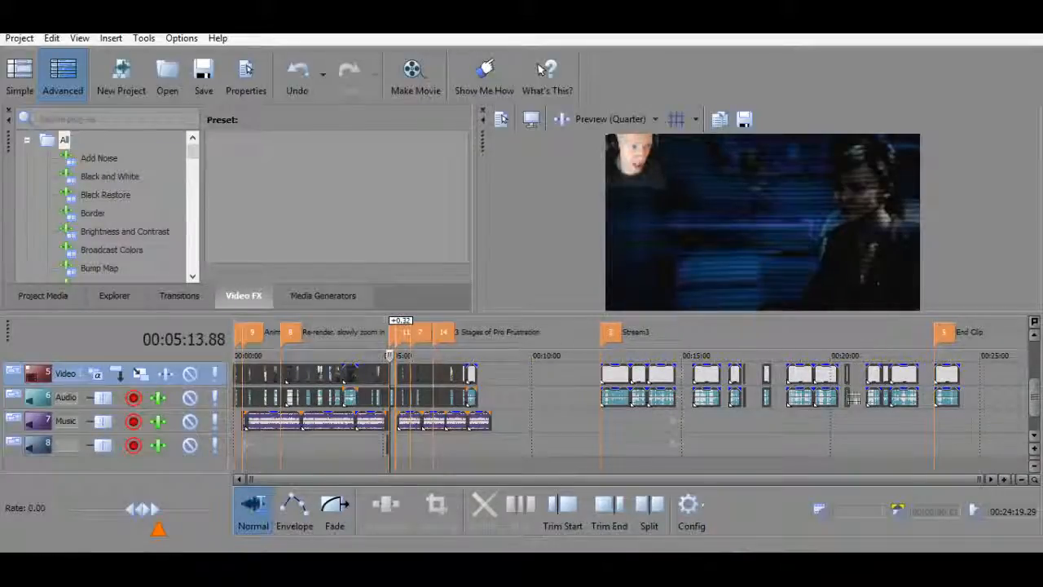
scroll(450, 385, "up", 2)
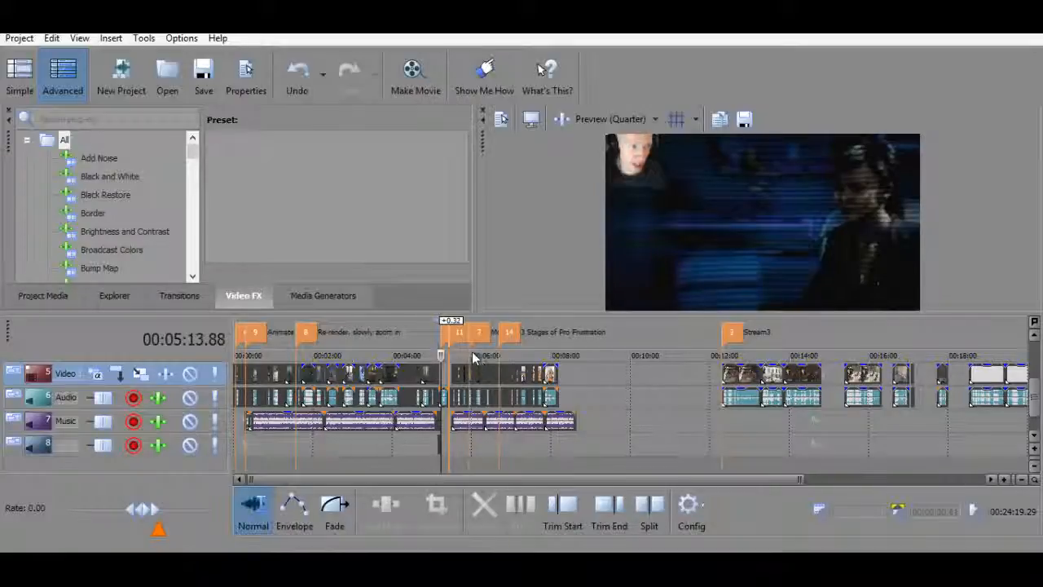
scroll(479, 359, "up", 4)
scroll(474, 358, "up", 3)
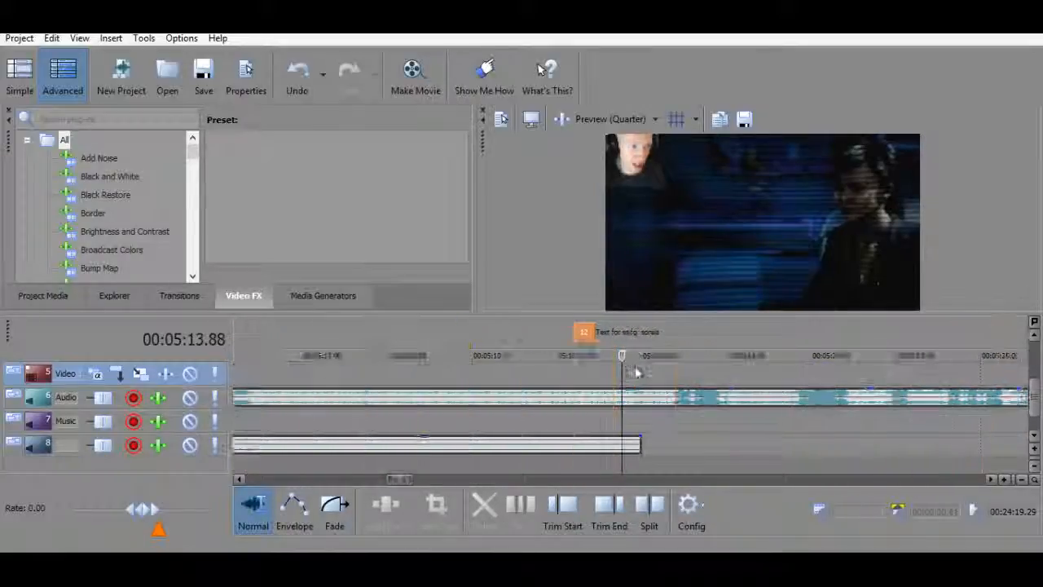
Insert a 0.5-second VEGAS Titles & Text event at about 5:13.7 on the Video track, reading "SCIENCE".
left_click(594, 370)
key("space")
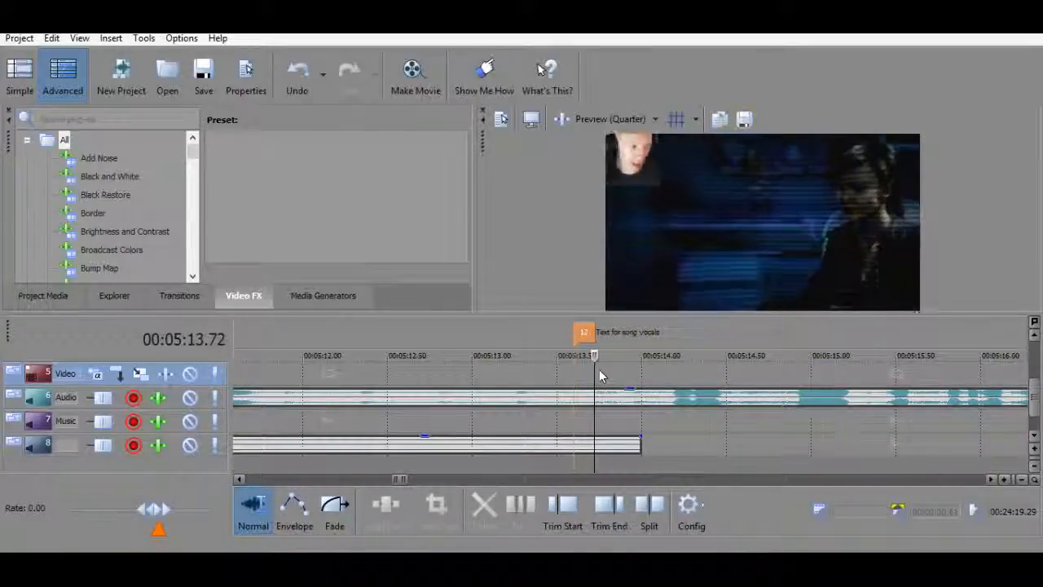
right_click(598, 375)
left_click(651, 298)
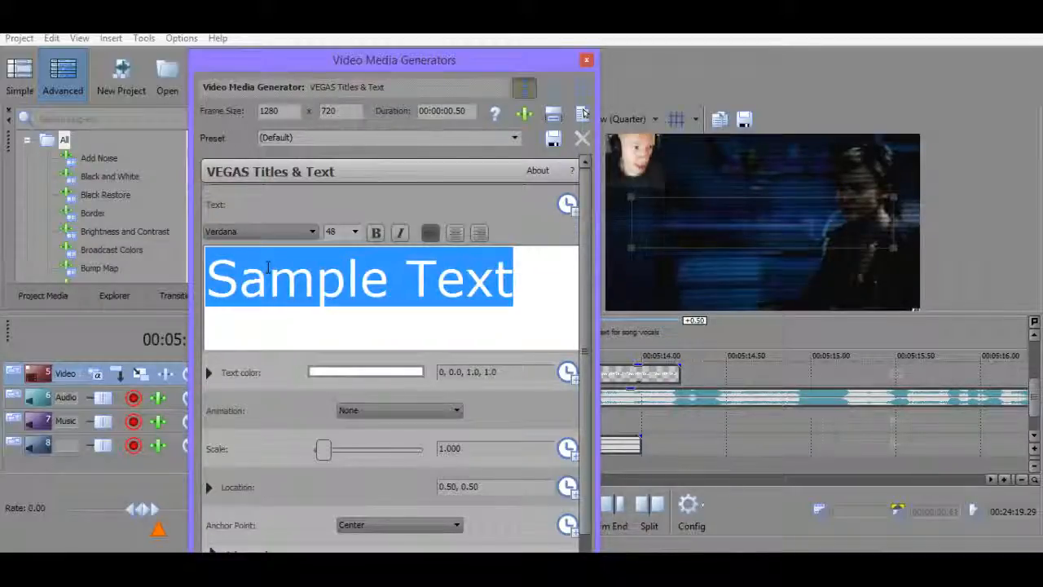
type("SCIENCE")
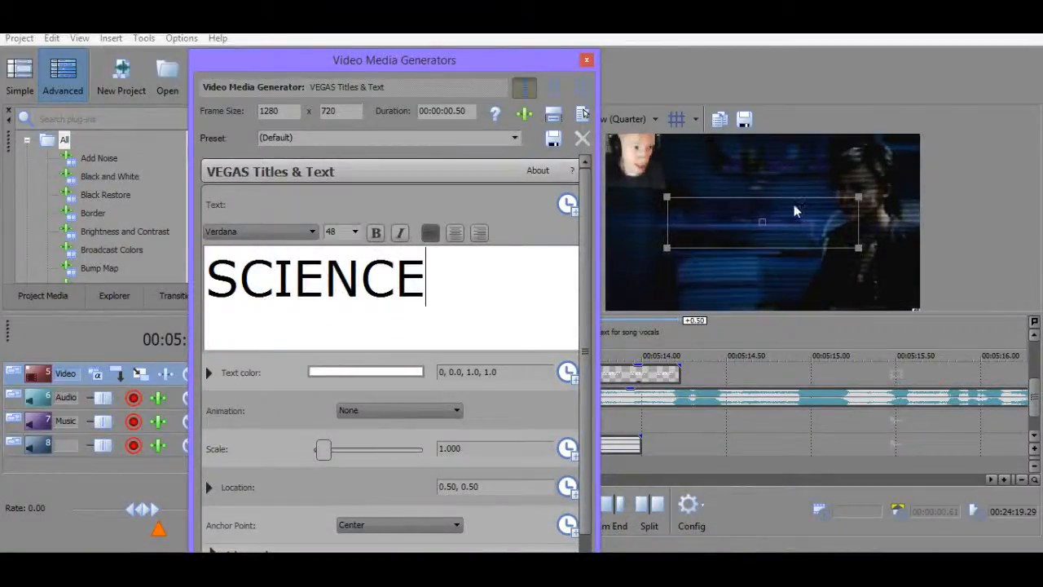
Uncover the timeline and move the SCIENCE text event up to the empty track above the green clip, keeping its timing.
left_click(613, 375)
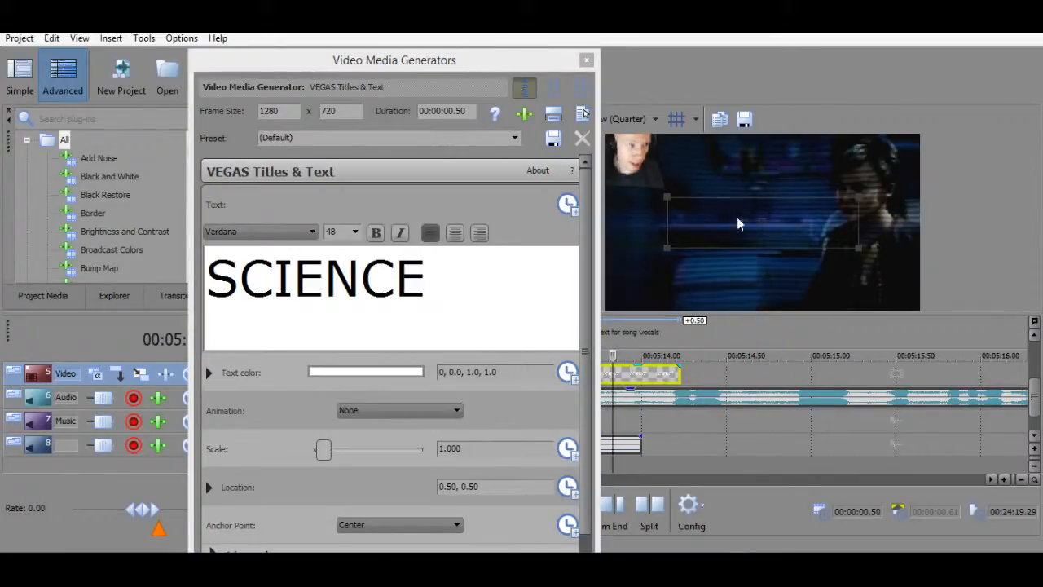
left_click_drag(399, 60, 112, 70)
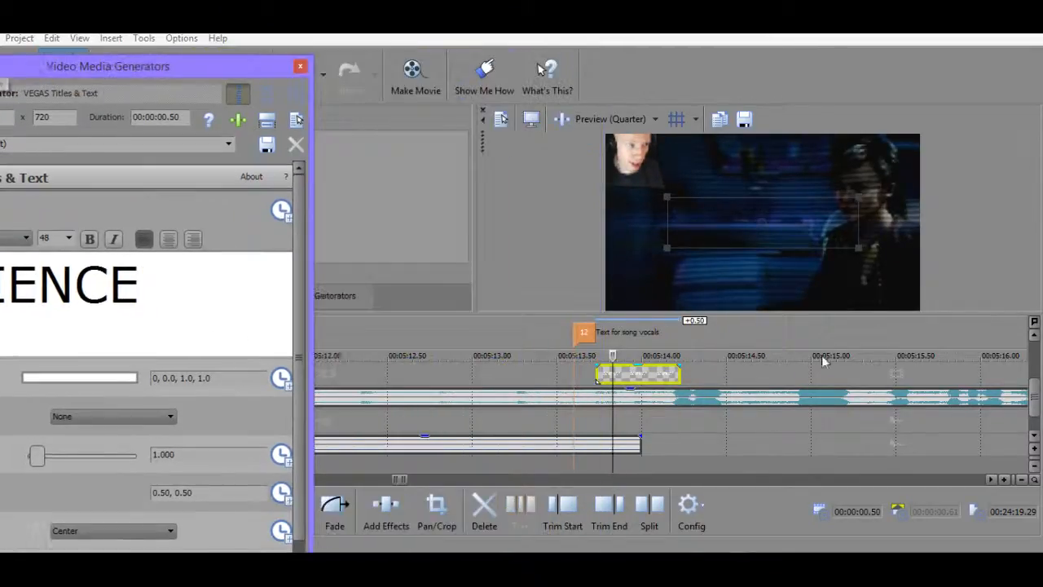
scroll(592, 476, "up", 2)
left_click(1034, 335)
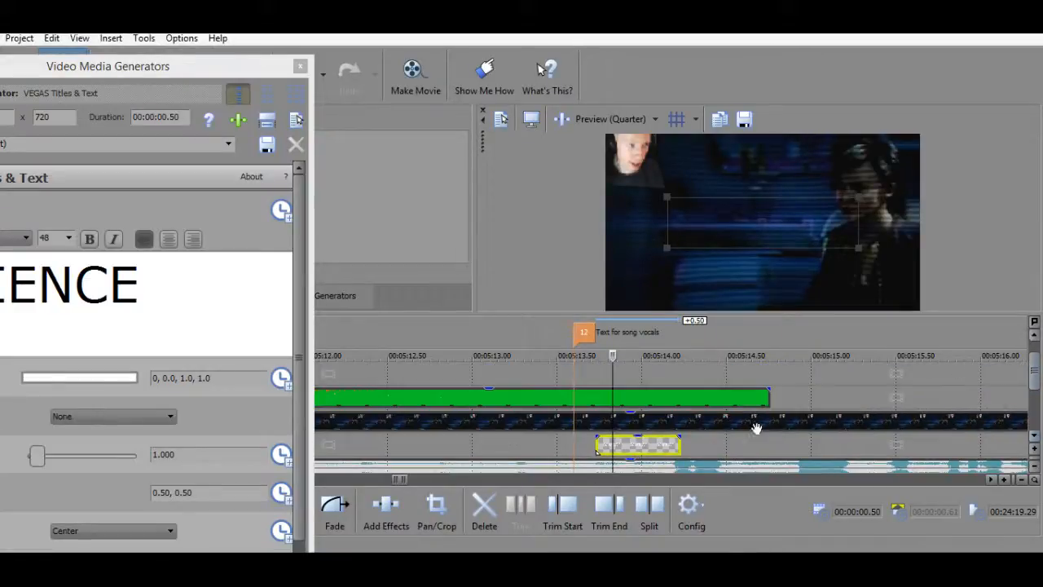
left_click_drag(635, 440, 634, 373)
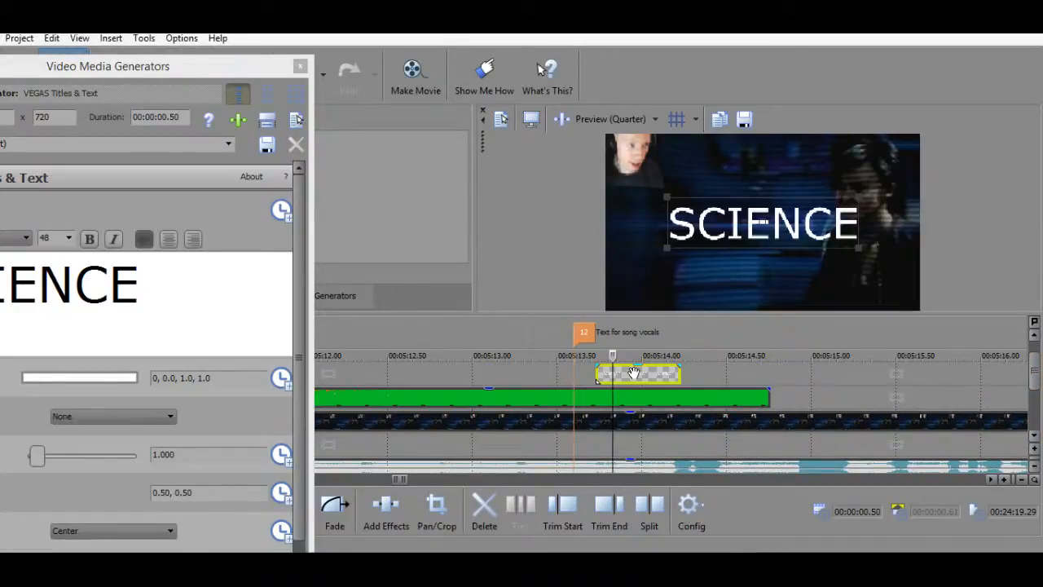
left_click(634, 373)
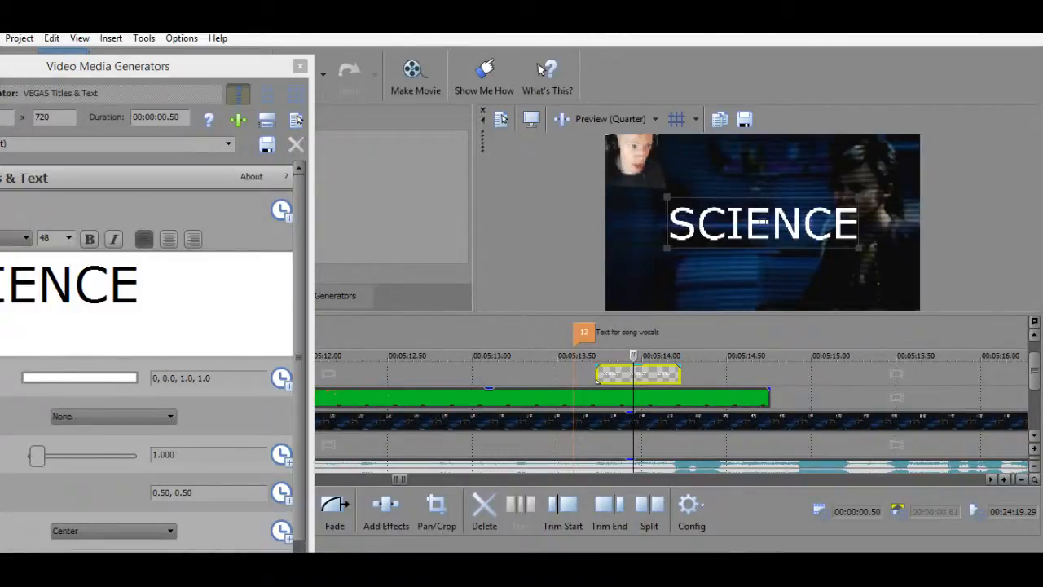
Select the whole SCIENCE text, preview various fonts on it and set its font to Franklin Gothic Medium.
left_click_drag(121, 66, 268, 55)
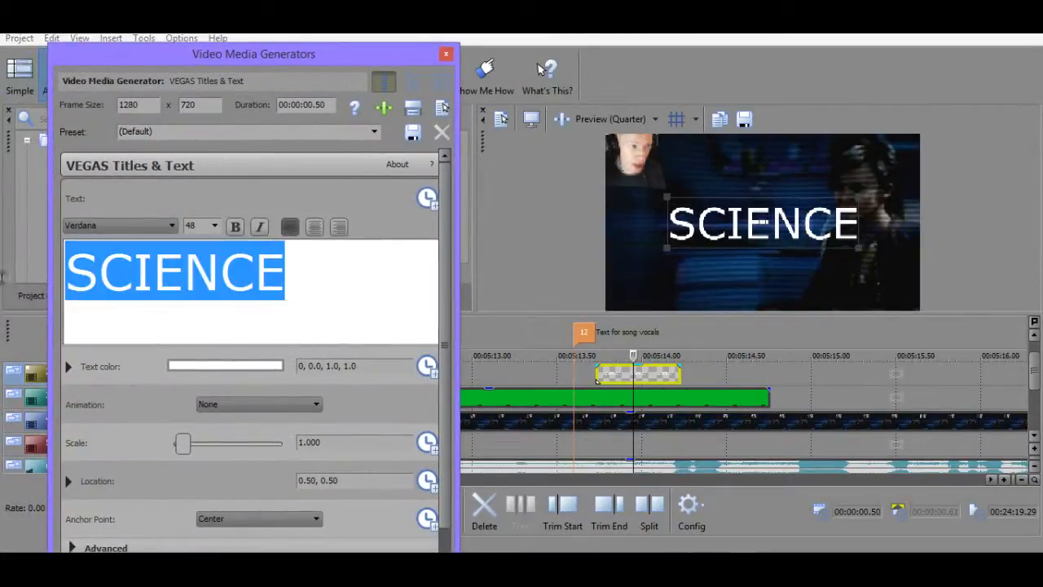
left_click_drag(308, 248, 5, 277)
left_click(114, 224)
key("Down")
key("Up")
key("Up")
key("Up")
key("Up")
key("Up")
key("Up")
key("Up")
key("Up")
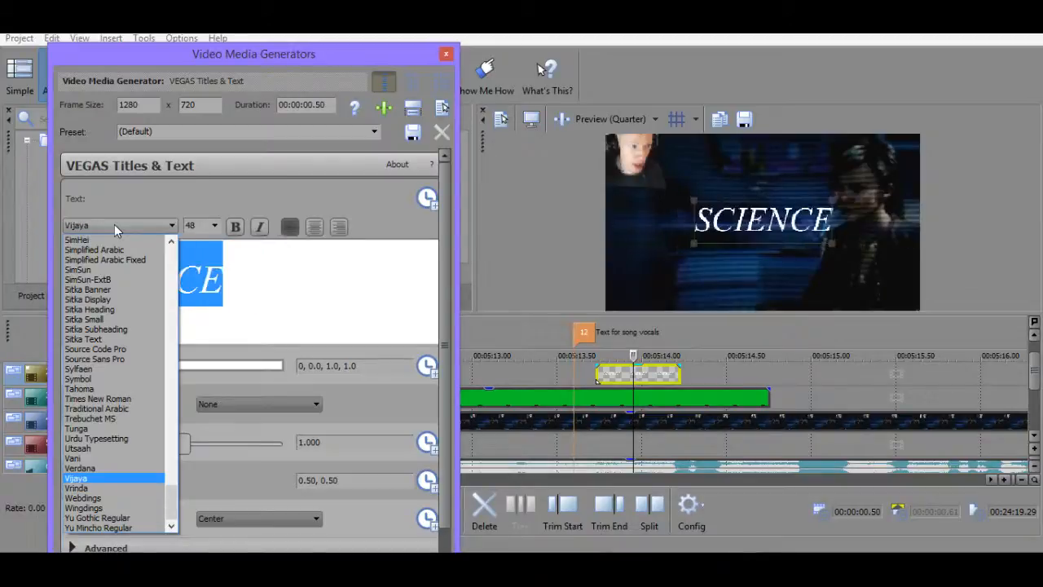
key("Up")
key("Up")
key("Up")
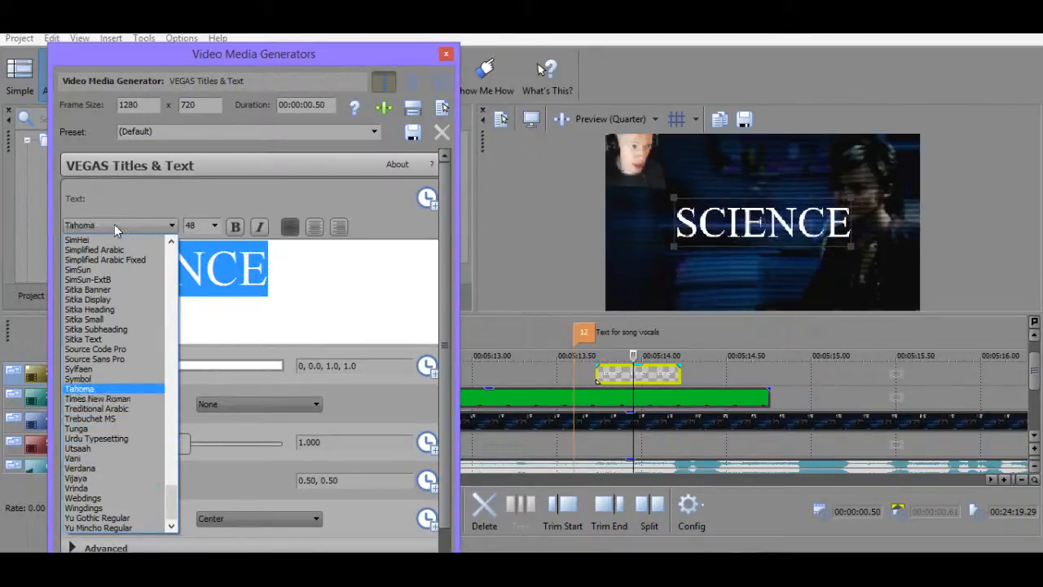
key("Down")
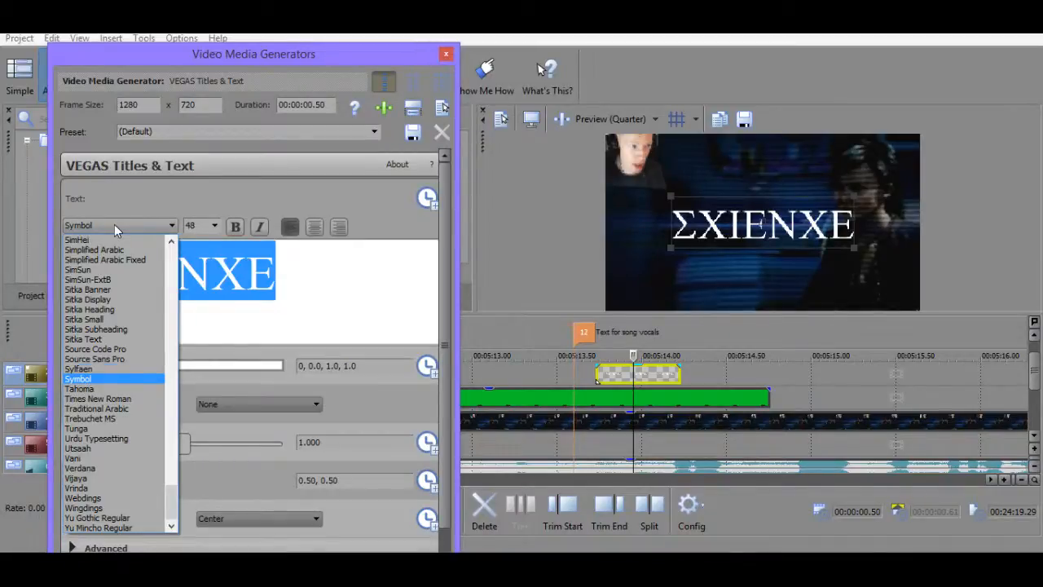
key("Up")
key("Up")
key("Up")
key("Up")
key("Up")
key("Up")
key("Up")
key("Up")
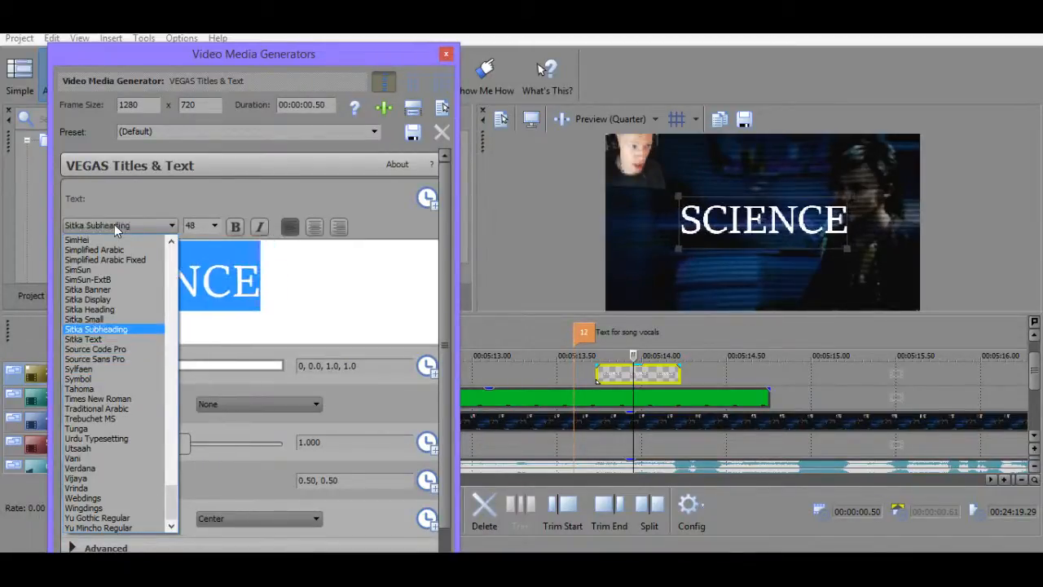
key("Up")
key("Up")
key("Up")
key("Up")
key("Up")
key("Up")
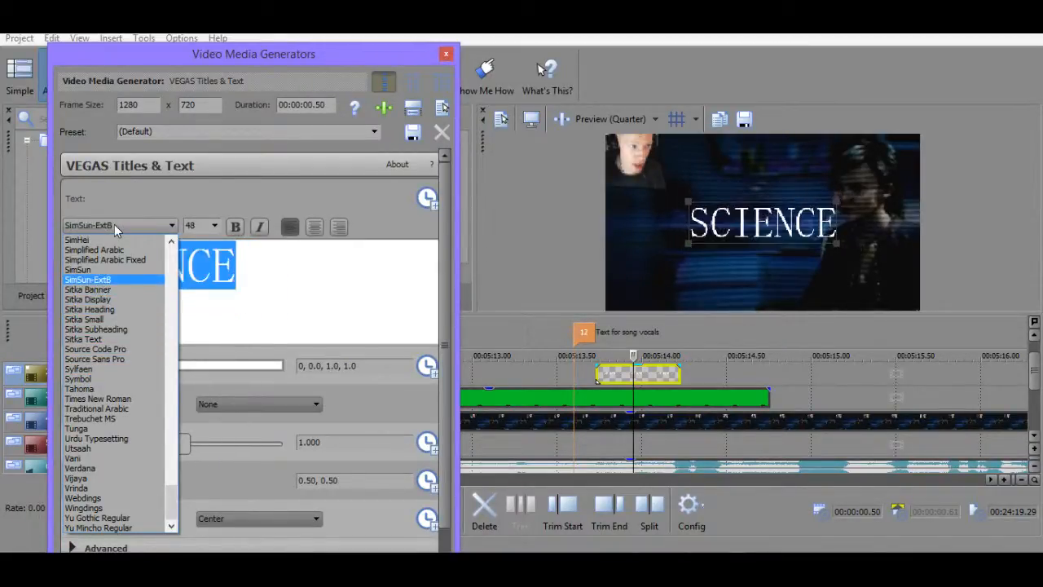
key("Up")
key("Up")
key("Up")
key("Up")
key("Up")
key("Up")
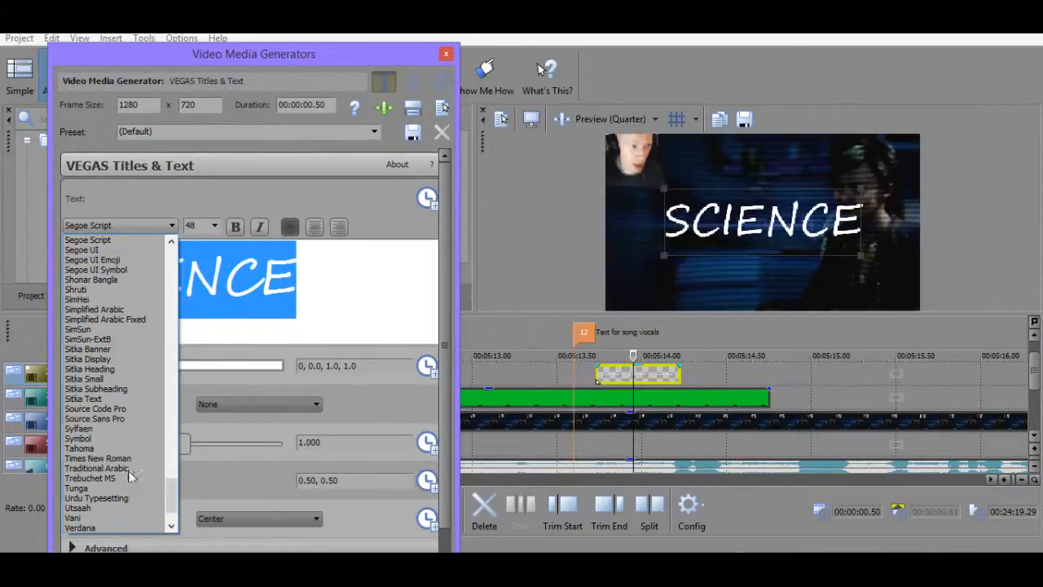
left_click_drag(171, 493, 171, 348)
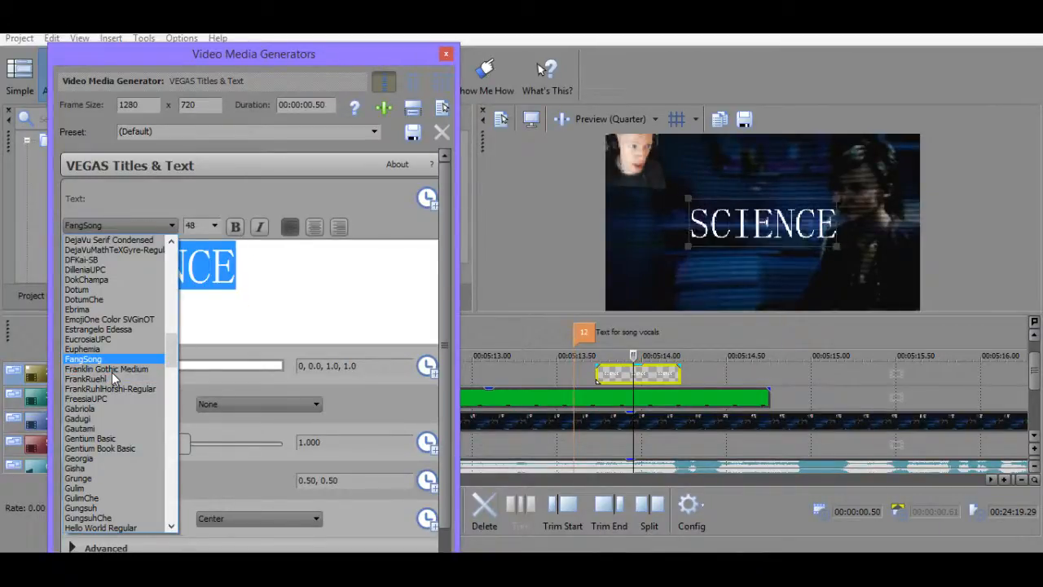
key("Down")
key("Down")
key("Down")
key("Down")
key("Down")
key("Down")
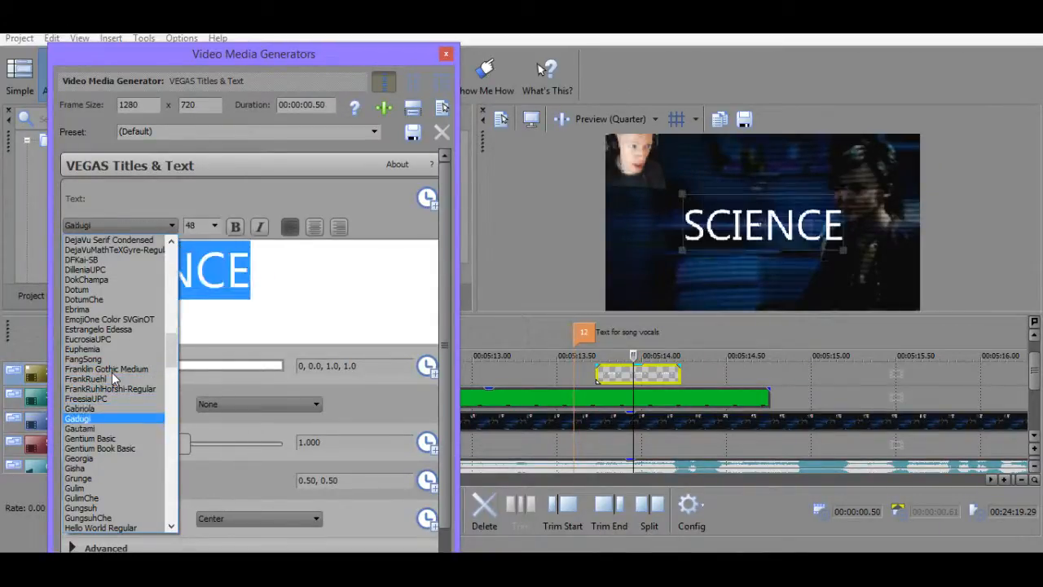
key("Down")
key("Down")
key("Down")
key("Down")
key("Down")
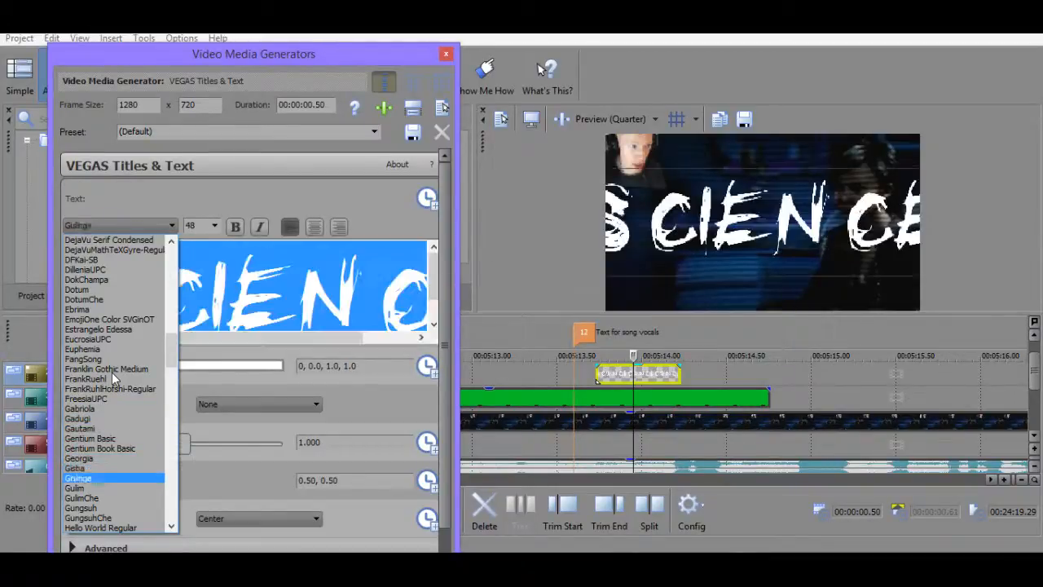
key("Up")
key("Up")
key("Up")
key("Up")
key("Up")
key("Up")
key("Up")
key("Up")
key("Up")
key("Up")
key("Up")
key("Up")
key("Up")
key("Up")
key("Up")
key("Up")
key("Up")
key("Up")
key("Up")
key("Up")
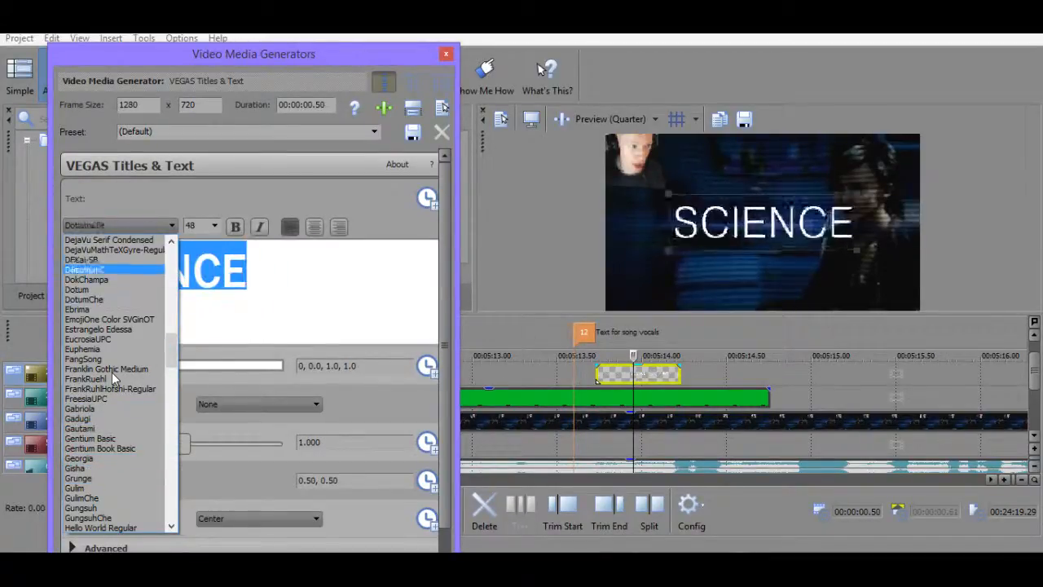
key("Up")
key("Up")
key("Up")
key("Up")
key("Up")
key("Up")
key("Up")
key("Up")
key("Up")
key("Up")
key("Up")
key("Up")
key("Up")
key("Up")
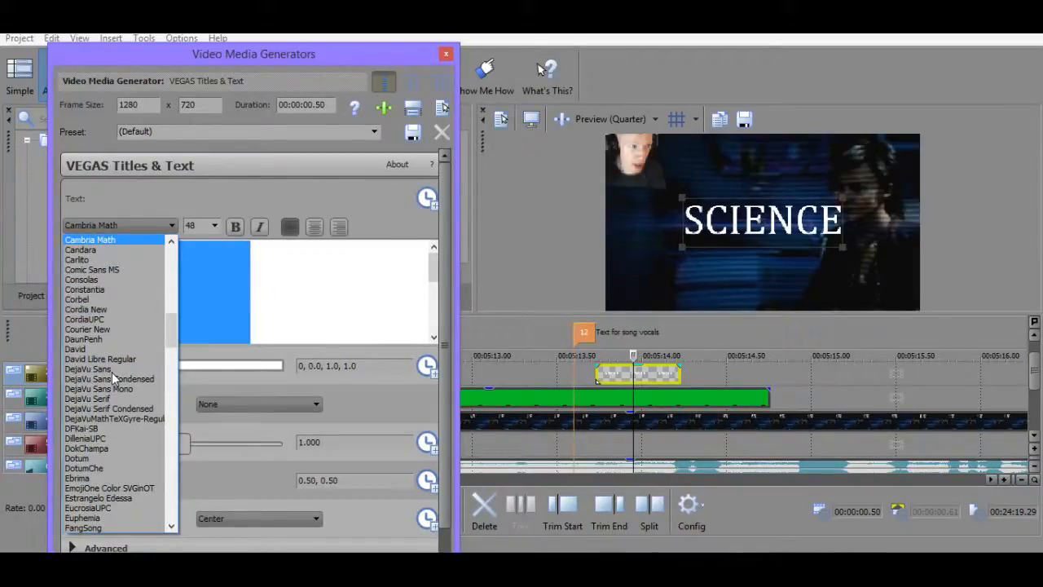
key("Up")
key("Up")
key("Up")
key("Up")
key("Down")
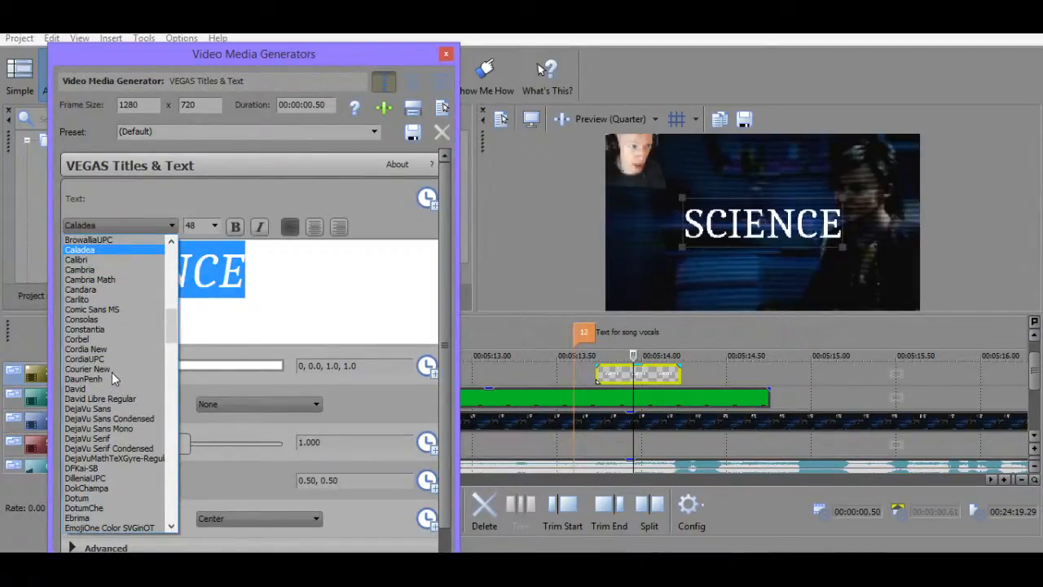
key("Down")
key("Down")
key("Up")
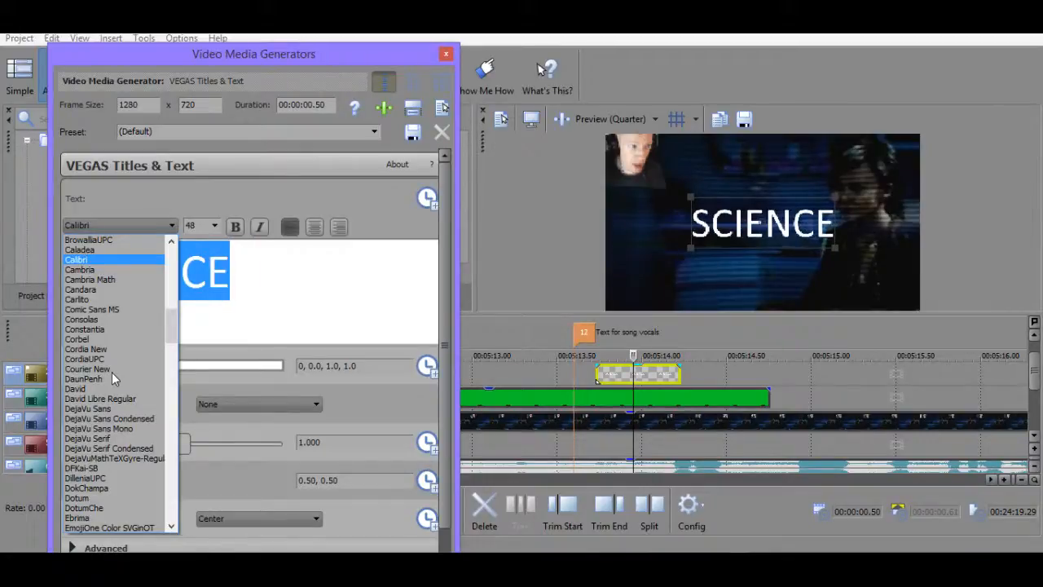
key("Down")
key("Down")
key("Down")
key("Down")
key("Down")
key("Down")
key("Down")
key("Down")
key("Down")
key("Down")
key("Down")
key("Down")
key("Down")
key("Down")
key("Down")
key("Down")
key("Down")
key("Down")
key("Down")
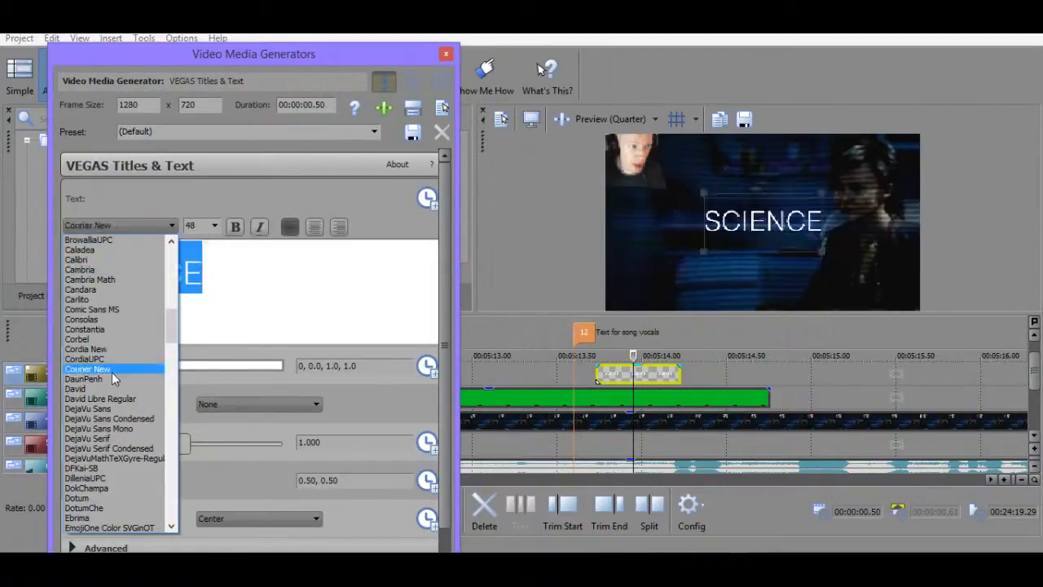
key("Up")
key("Up")
key("Up")
key("Up")
key("Up")
key("Up")
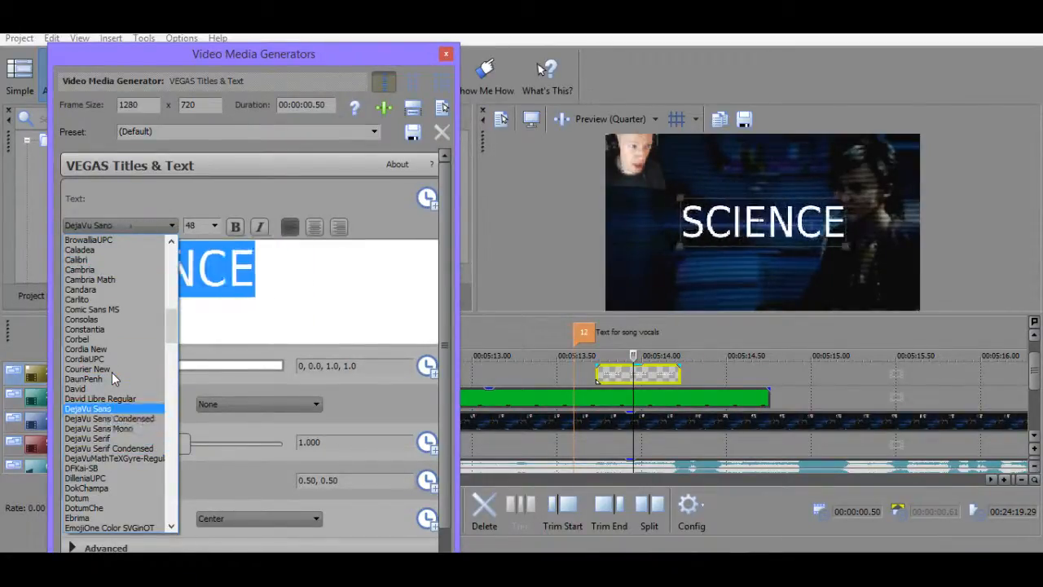
key("Down")
key("Down")
key("Down")
key("Down")
key("Down")
key("Down")
key("Down")
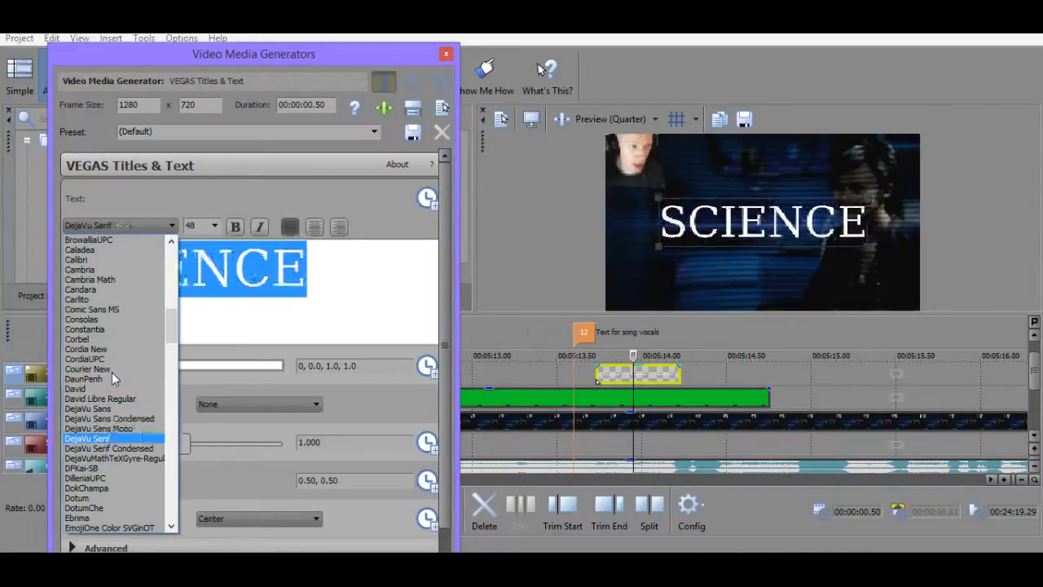
key("Down")
key("Down")
key("Down")
key("Down")
key("Down")
key("Down")
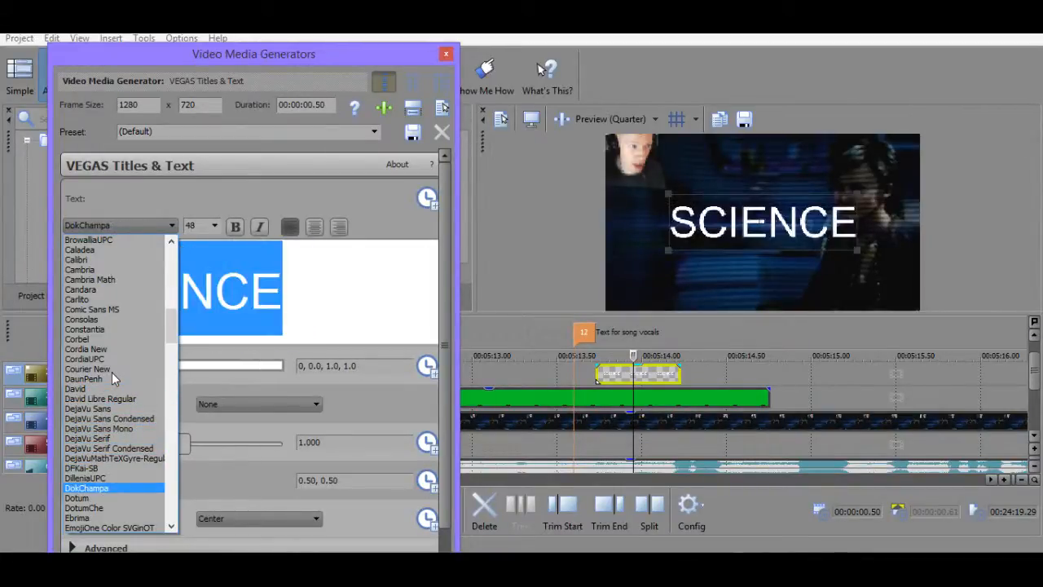
key("Down")
key("Down")
key("Down")
key("Down")
key("Down")
key("Down")
key("Down")
key("Down")
key("Down")
key("Down")
key("Down")
key("Down")
key("Down")
key("Down")
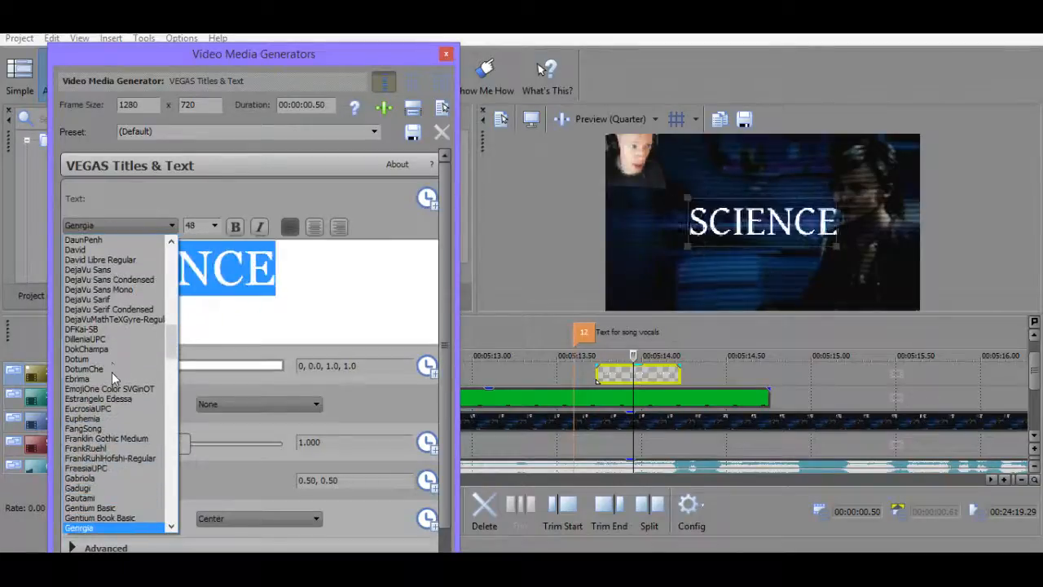
key("Up")
key("Up")
key("Up")
key("Up")
key("Up")
key("Up")
key("Up")
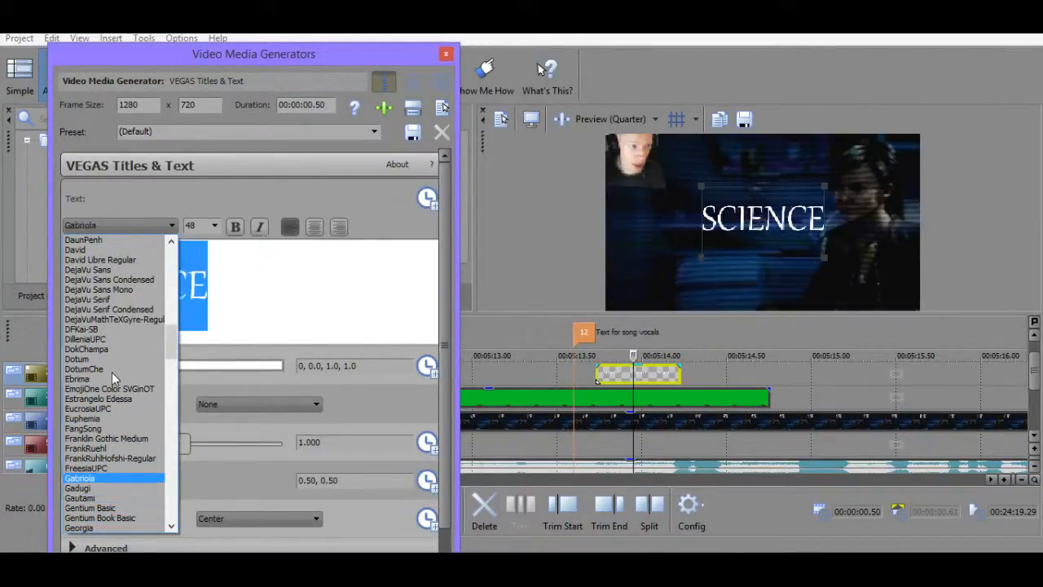
key("Up")
key("Return")
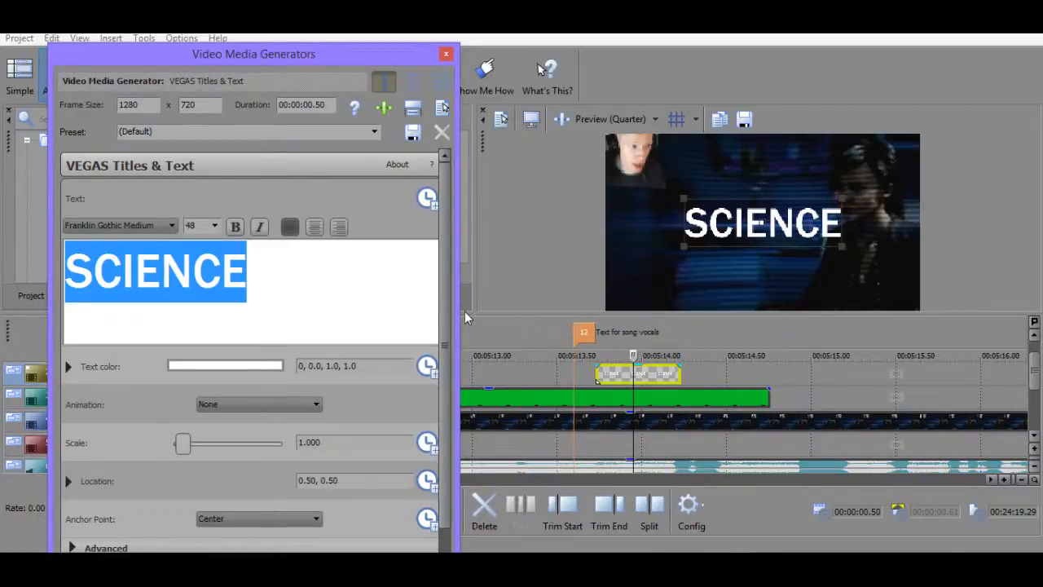
Raise the SCIENCE text in the frame, trying location 0.50, 0.75 and settling on 0.50, 0.70.
scroll(416, 456, "down", 1)
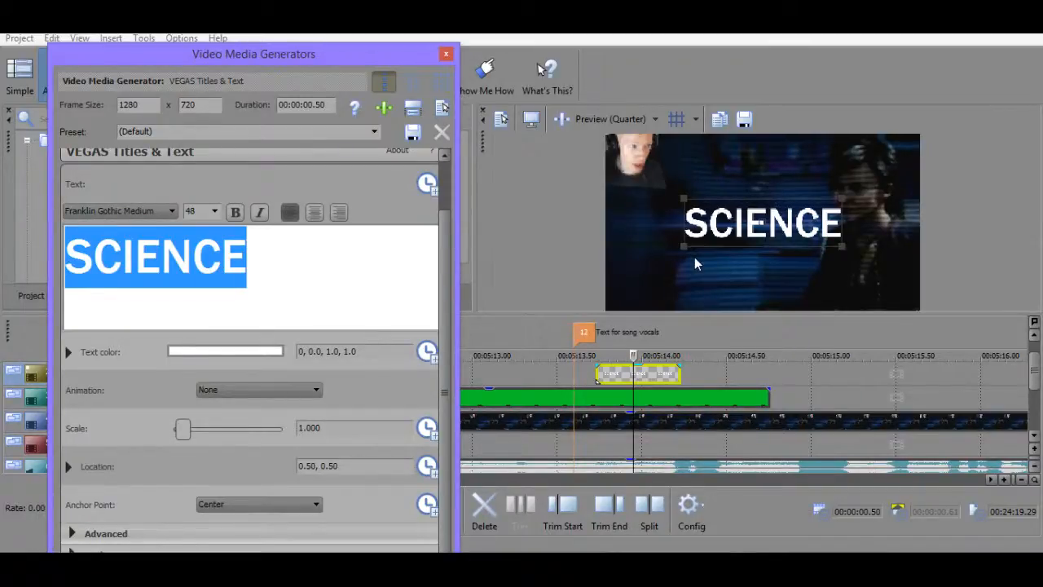
left_click(372, 285)
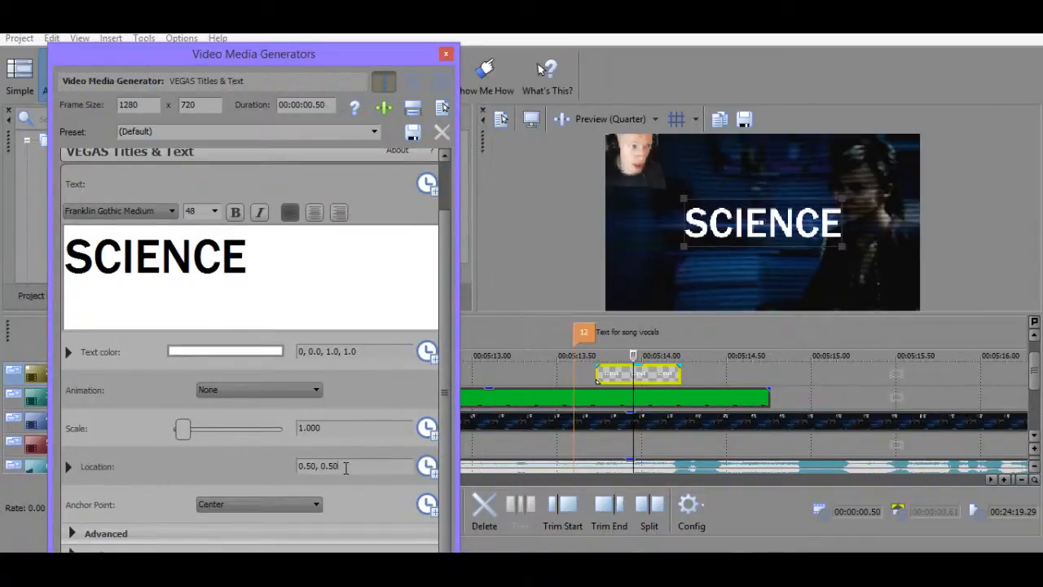
type("5")
key("Return")
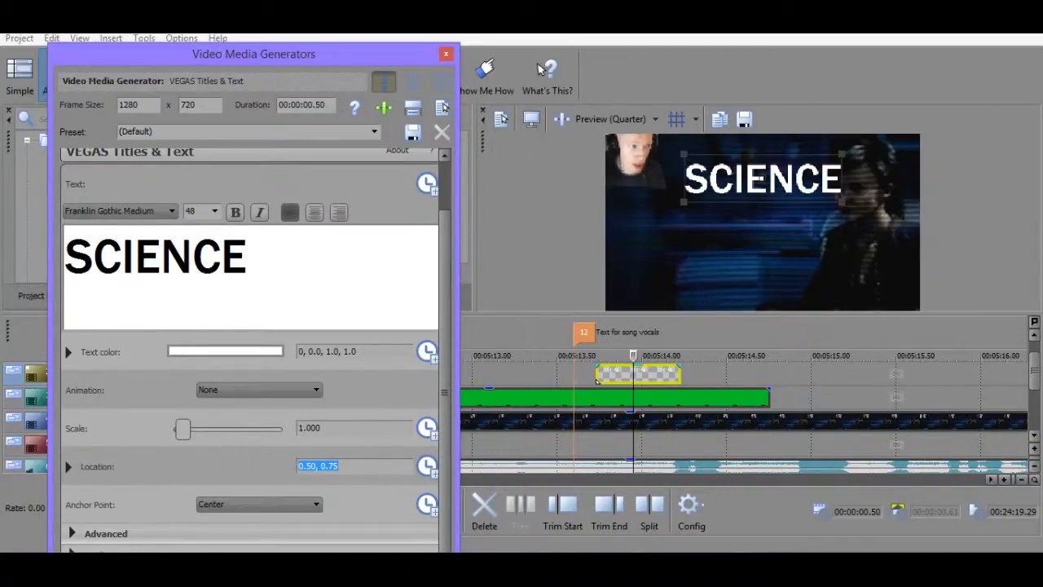
left_click(345, 468)
key("BackSpace")
type("0")
key("Return")
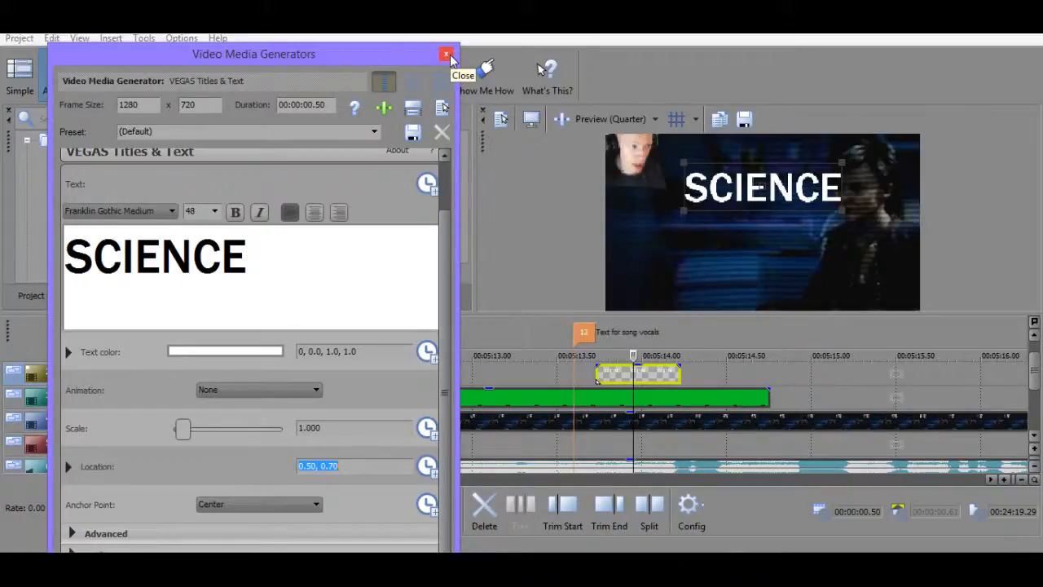
Apply the default HitFilm Drop Shadow effect to the SCIENCE text event.
left_click(451, 59)
left_click(93, 216)
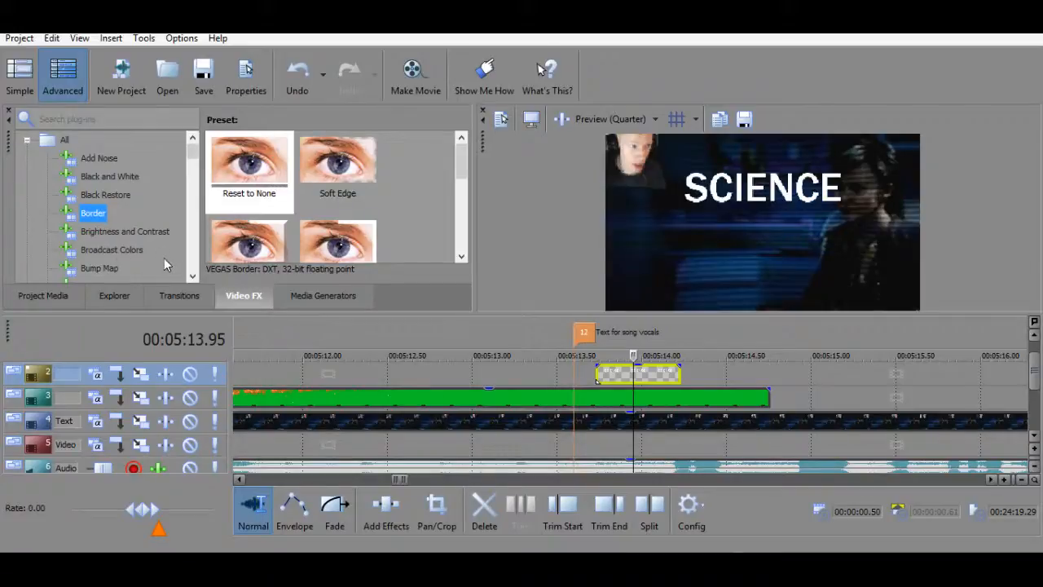
left_click(110, 253)
key("Down")
key("Down")
key("Down")
key("Down")
key("Down")
key("Down")
key("Down")
key("Down")
key("Down")
key("Down")
key("Down")
key("Down")
key("Down")
key("Down")
key("Down")
key("Down")
key("Down")
key("Down")
key("Down")
key("Down")
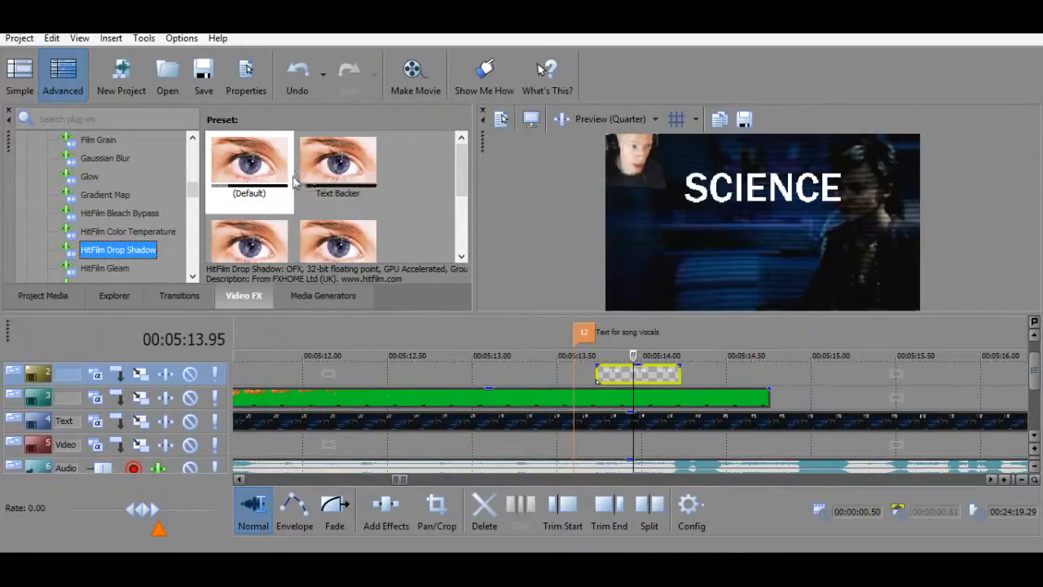
left_click_drag(249, 163, 652, 376)
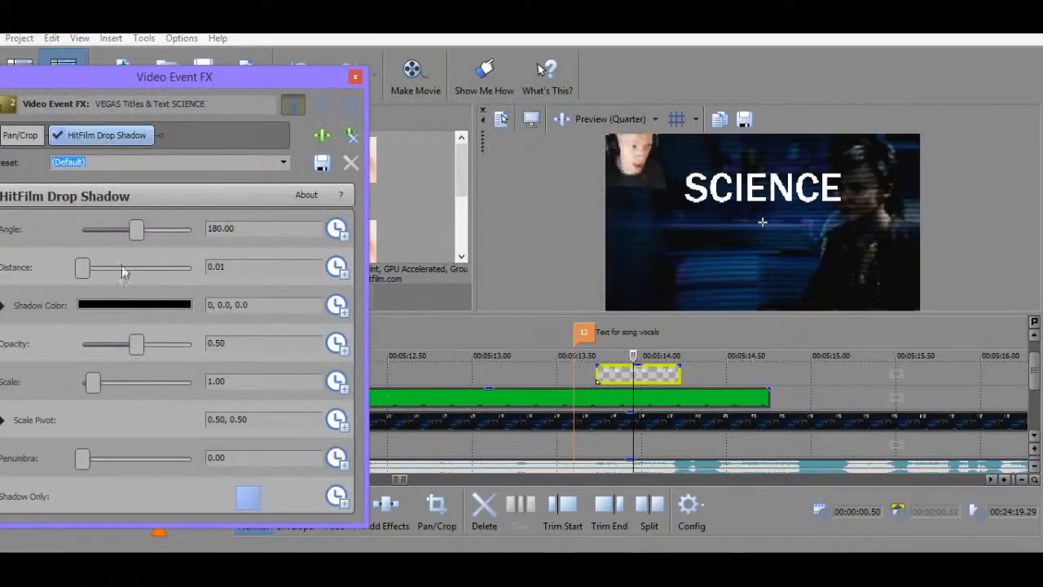
Set the drop shadow's distance to 0.02 and opacity to 1.00, and switch the preview quality to Good (Full).
mouse_move(84, 269)
left_mouse_down()
mouse_move(106, 269)
mouse_move(84, 272)
left_mouse_up()
left_click_drag(136, 343, 376, 350)
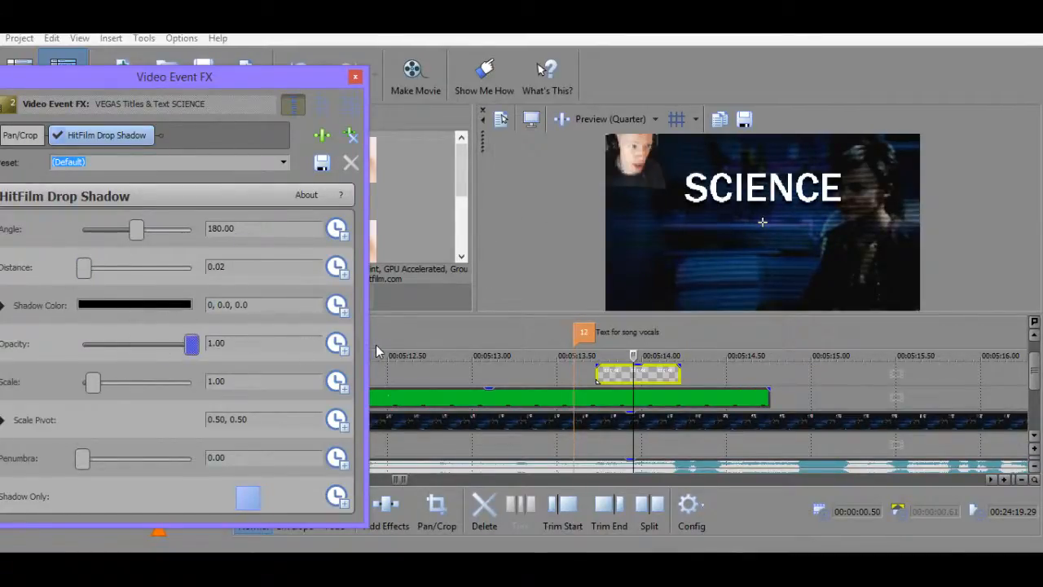
left_click(655, 120)
mouse_move(645, 200)
left_click(766, 228)
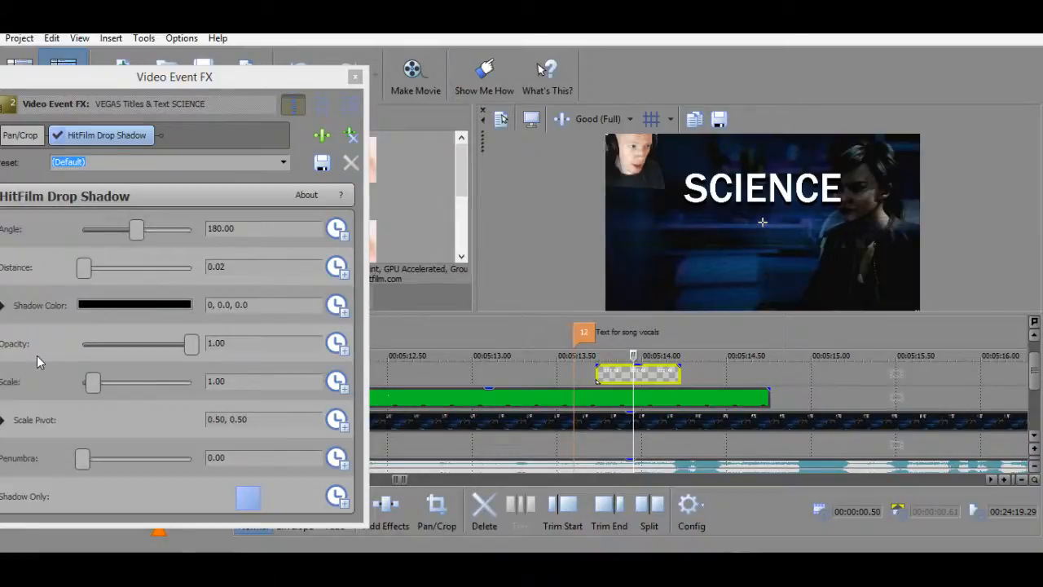
Reduce the drop shadow's opacity to 0.70.
left_click_drag(213, 80, 279, 104)
left_click(314, 367)
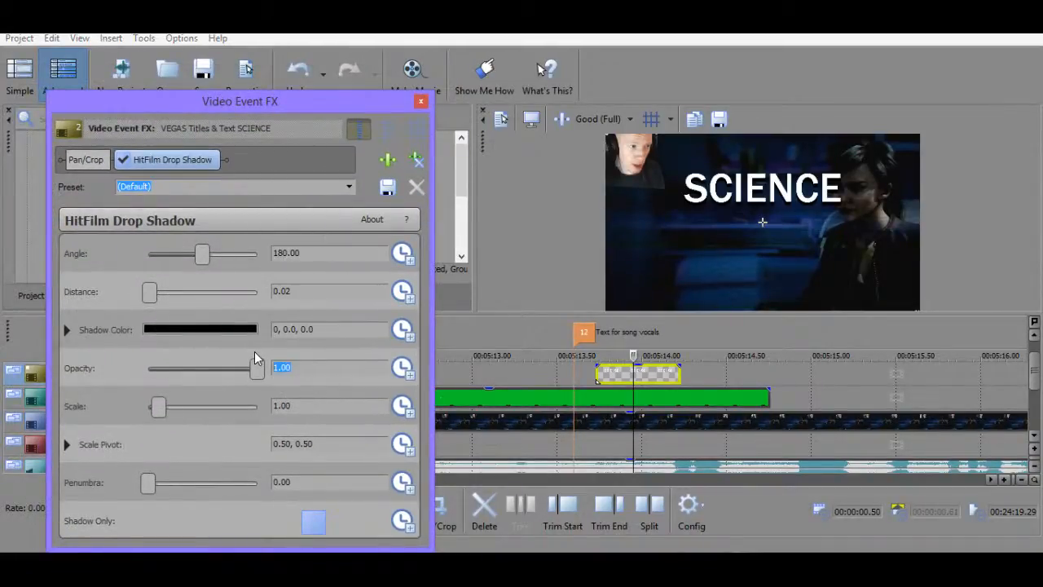
key("BackSpace")
type(",")
key("BackSpace")
type(".7")
key("Return")
Adjust the drop shadow's penumbra, trying 0.10, 0.50, 0.01 and 0.05 before settling on 0.03.
left_click(309, 482)
type(".1")
key("Return")
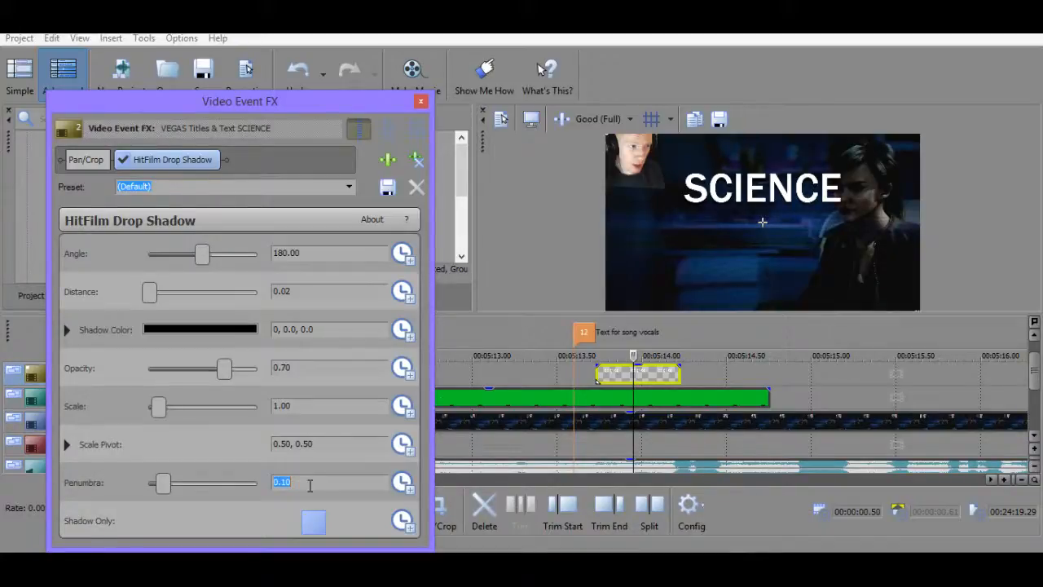
left_click(310, 482)
type("5")
key("Return")
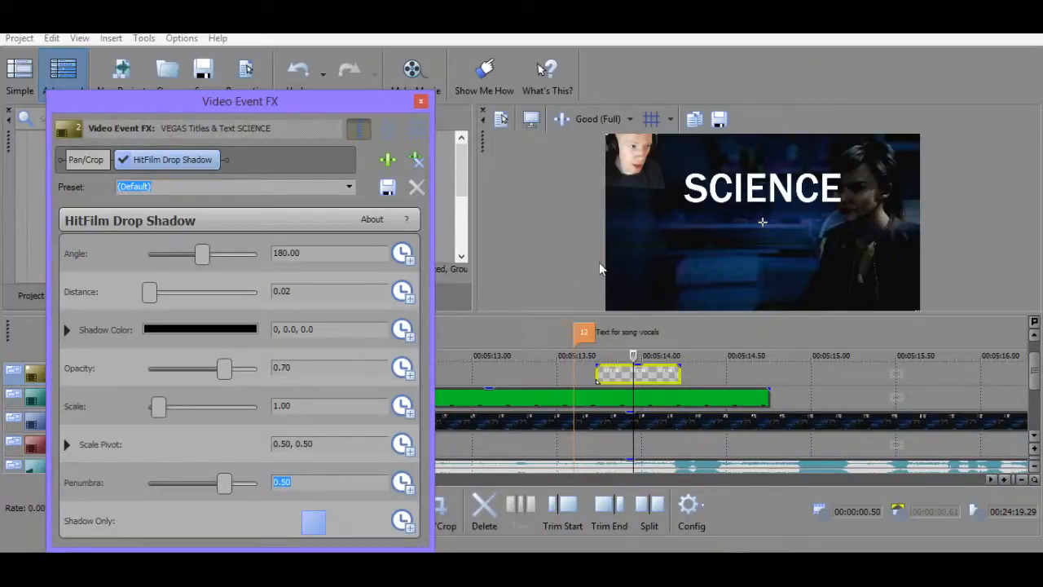
left_click(319, 482)
type("01")
key("Return")
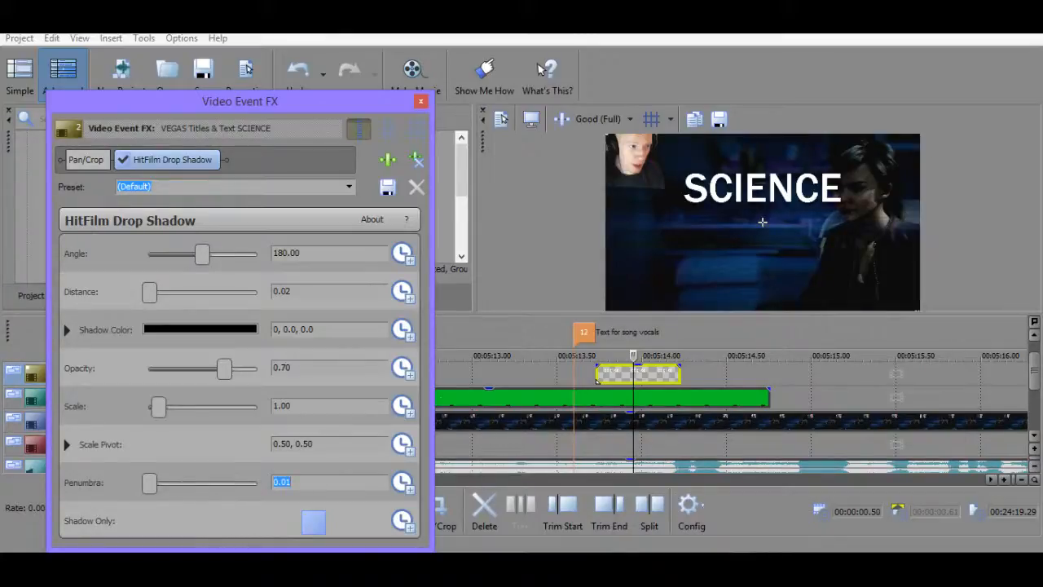
left_click(319, 481)
type("5")
key("Return")
left_click(319, 482)
key("BackSpace")
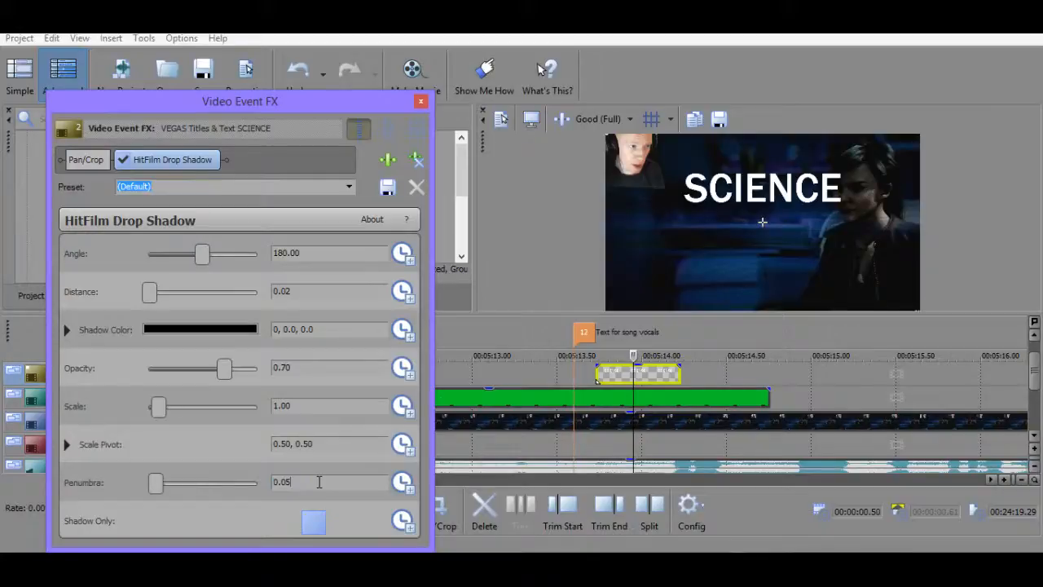
type("3")
key("Return")
left_click(421, 101)
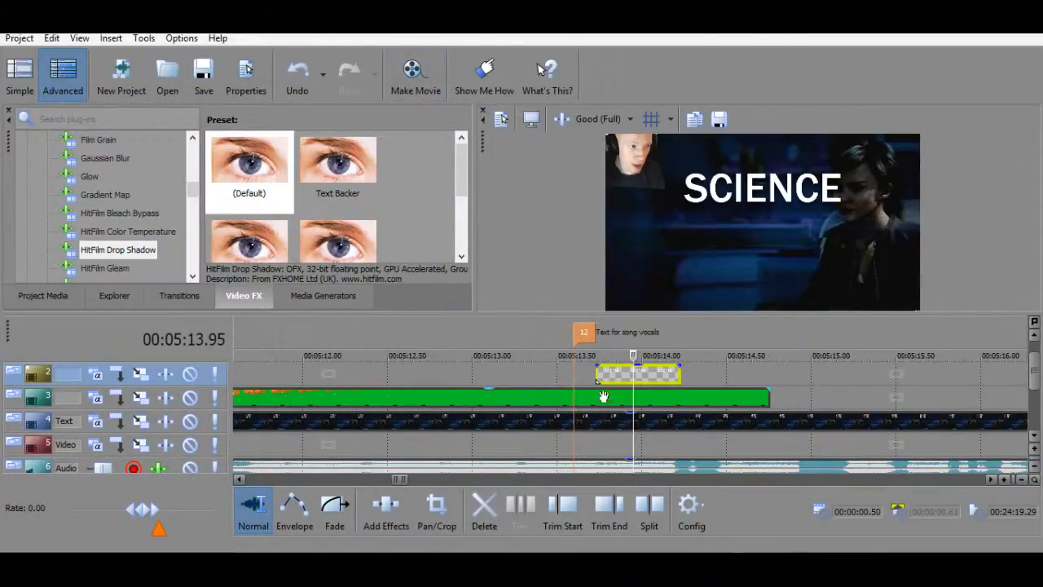
Open Pan/Crop for the SCIENCE event and enlarge the crop frame at the first keyframe to 10,240 by 5,760.
right_click(647, 374)
left_click(609, 373)
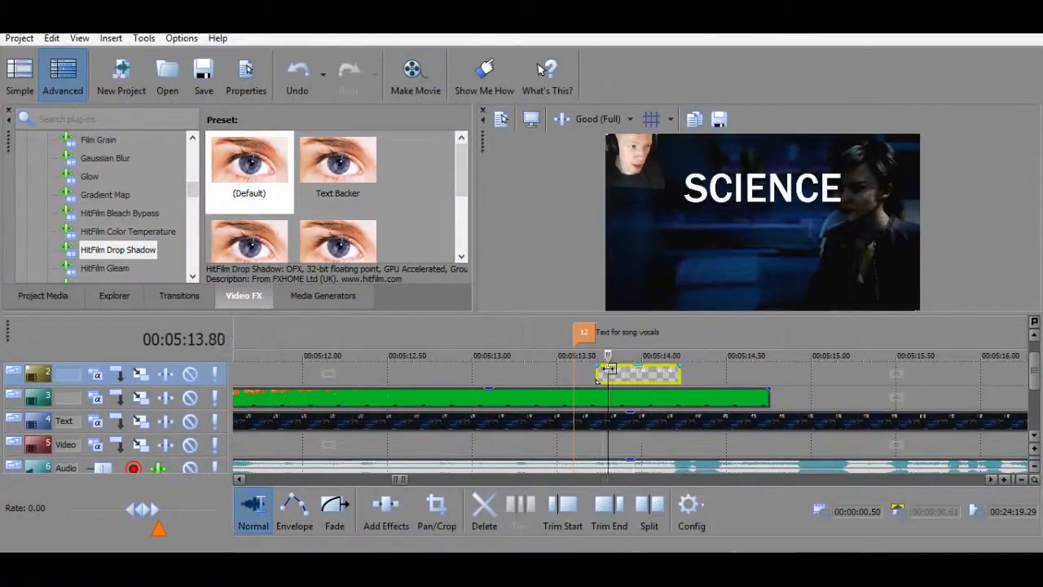
right_click(609, 373)
left_click(721, 181)
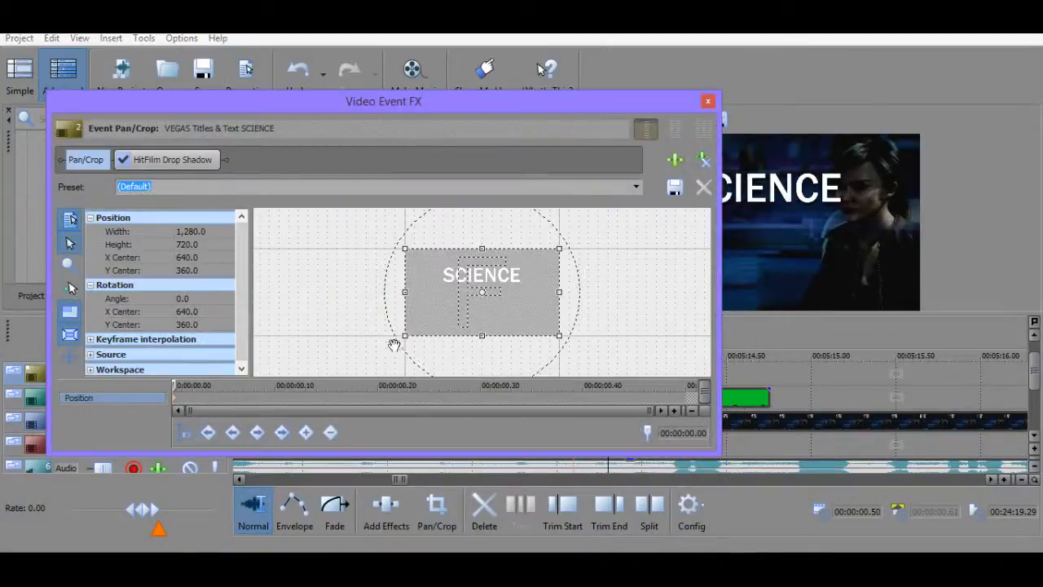
left_click(174, 398)
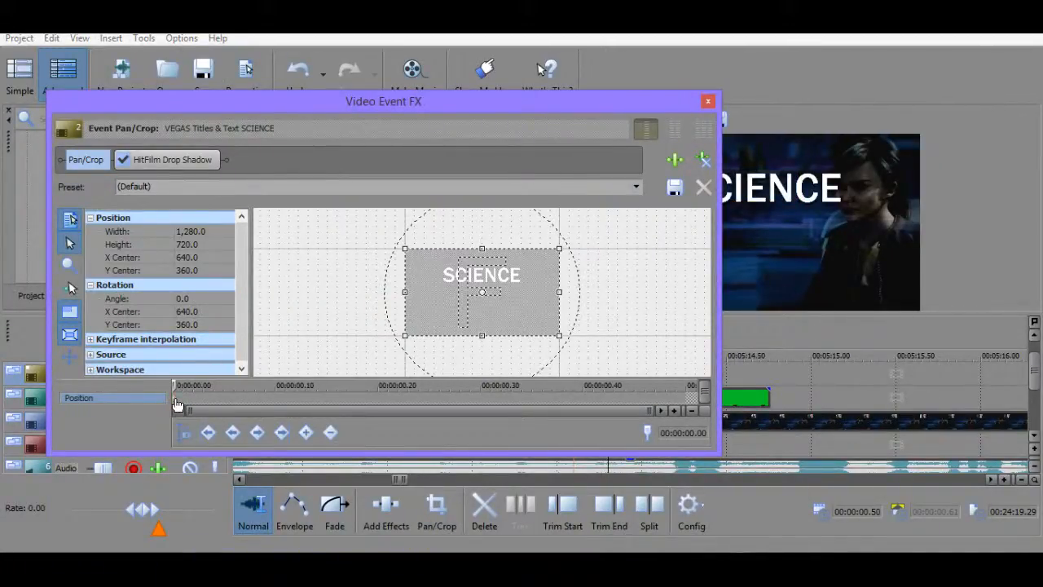
left_click_drag(560, 247, 807, 96)
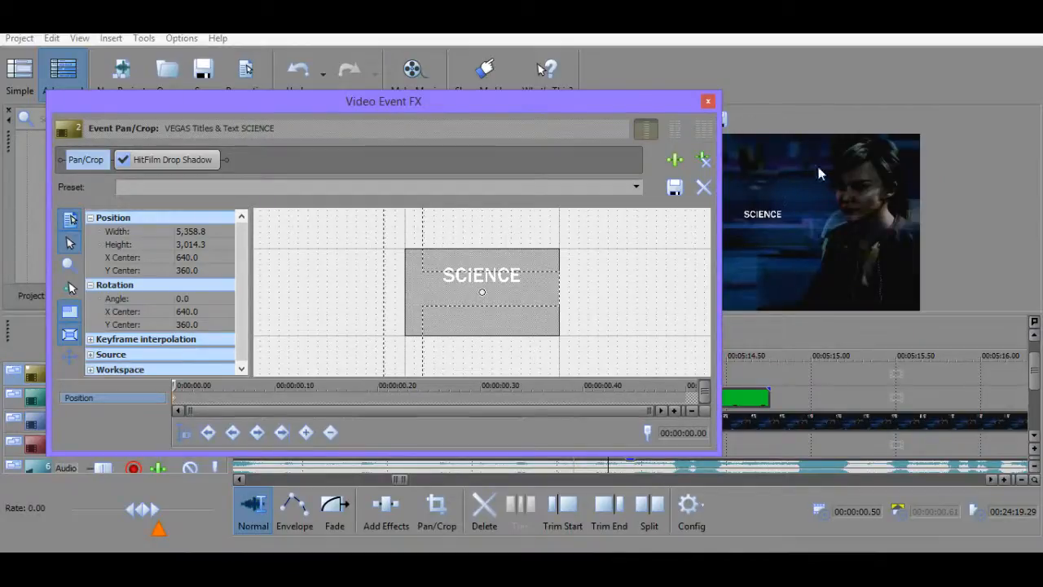
scroll(439, 365, "down", 1)
scroll(444, 342, "down", 2)
scroll(517, 256, "down", 1)
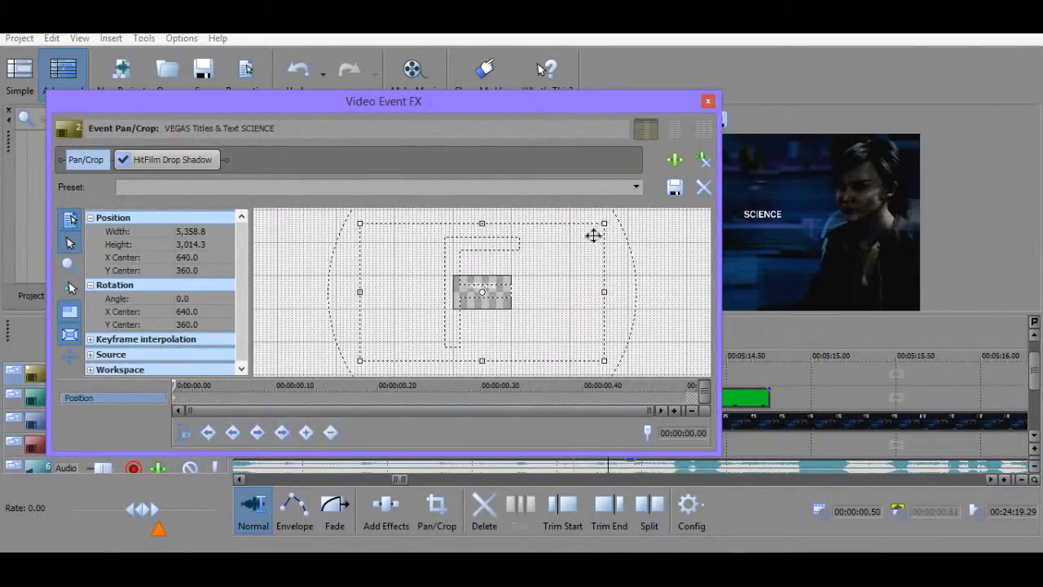
scroll(593, 236, "up", 2)
left_click_drag(626, 219, 813, 86)
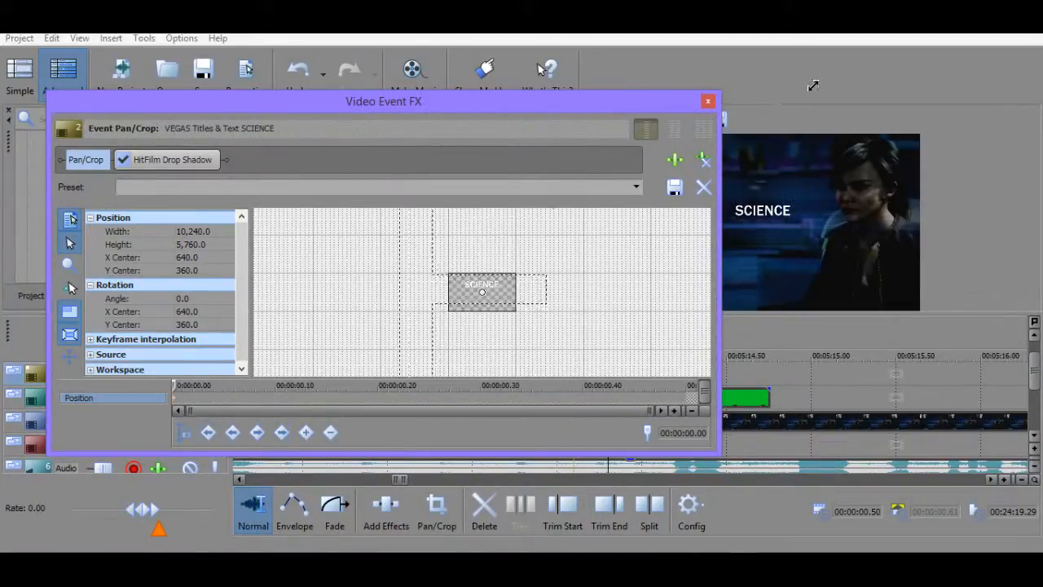
scroll(538, 295, "down", 3)
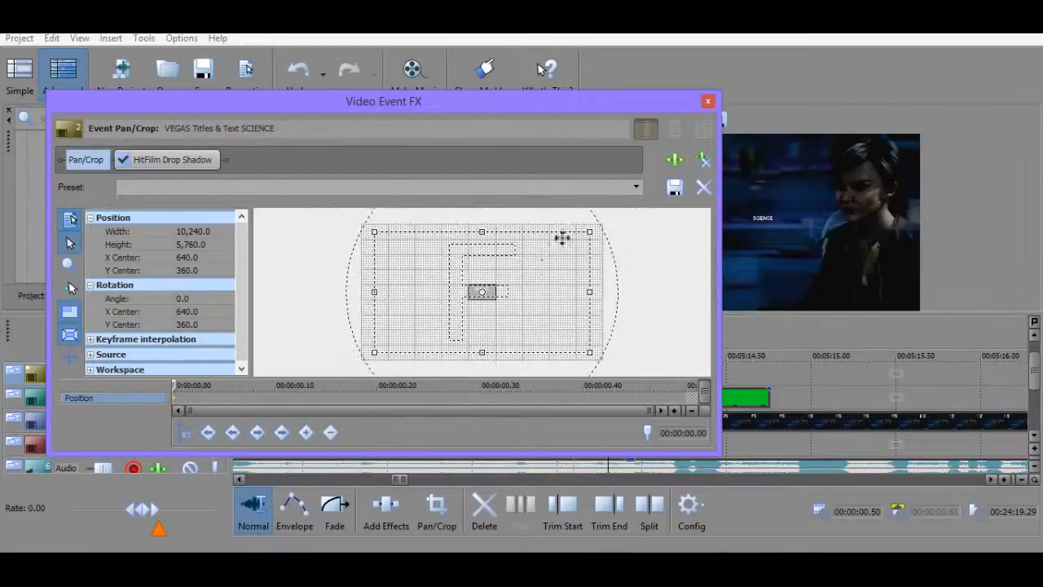
Add a Pan/Crop keyframe at 00:00:00.01 with a width of 8,000.
left_click(185, 397)
double_click(203, 233)
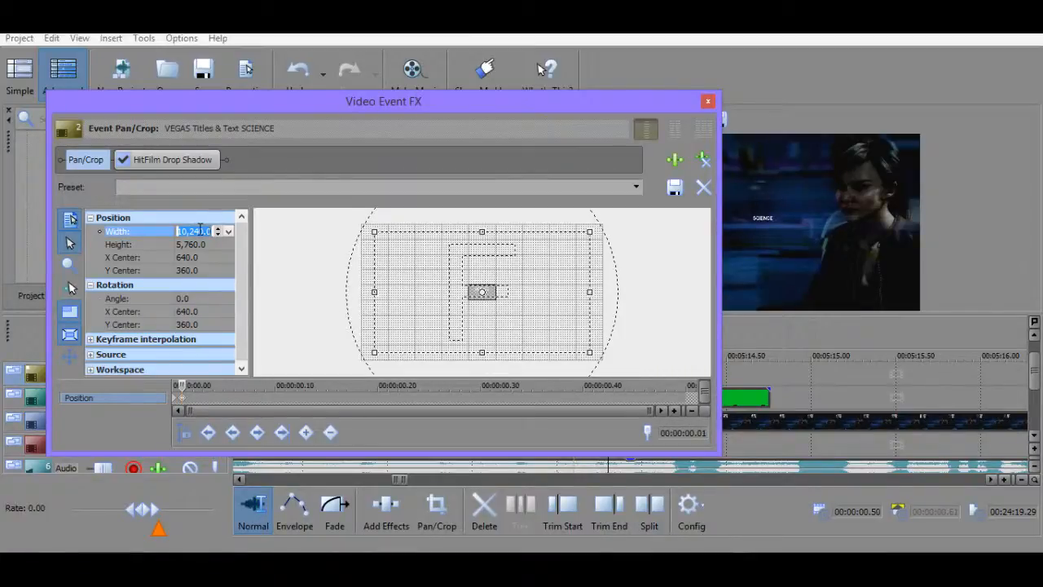
type("8,00")
type("000")
key("Return")
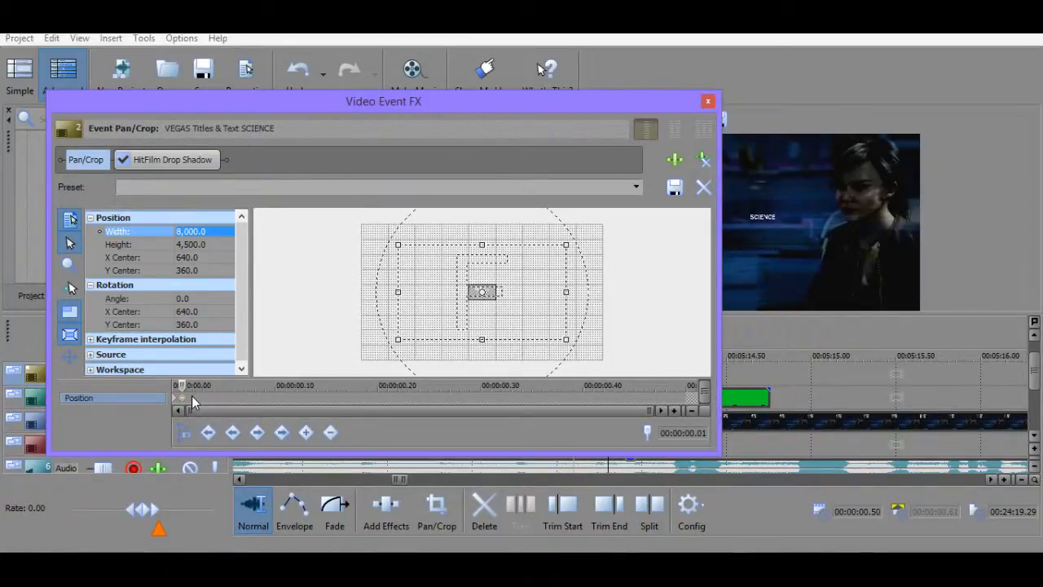
Add Pan/Crop keyframes at 0.02, 0.03 and 0.04 with widths of 5,000, 2,000 and 1,000 respectively.
left_click(192, 395)
double_click(190, 232)
type("5000")
key("Return")
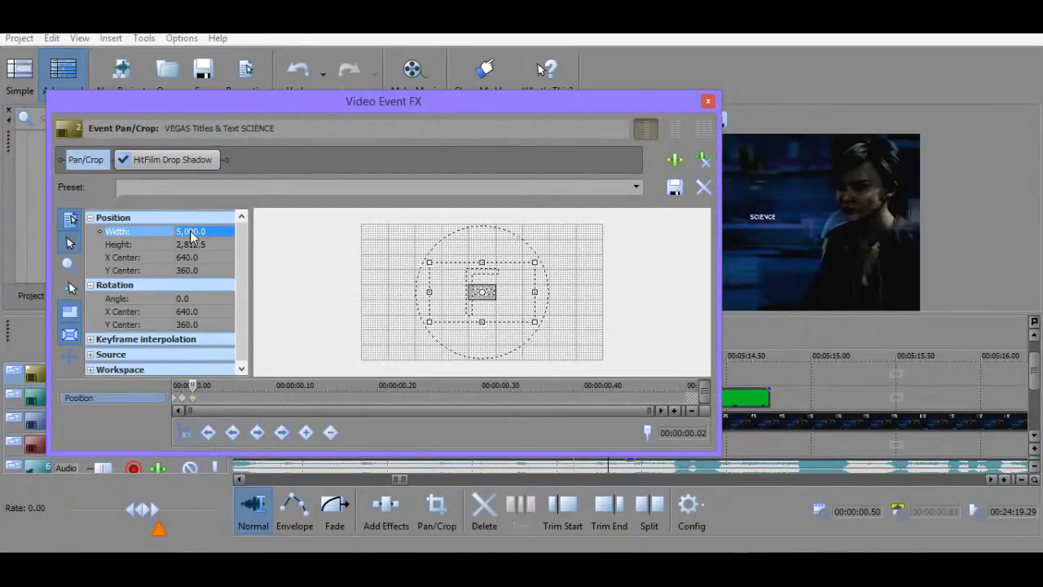
left_click(204, 395)
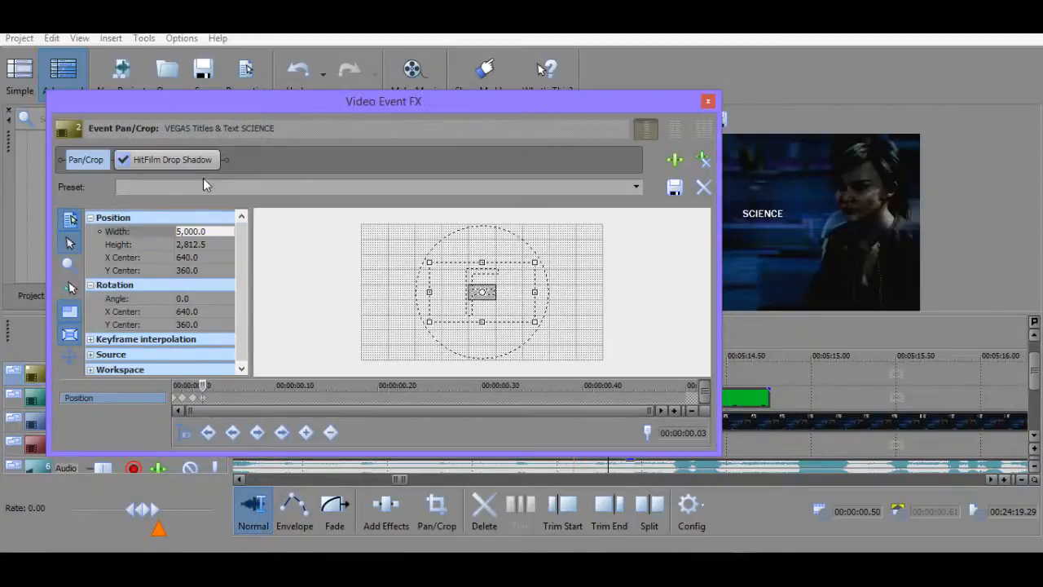
double_click(186, 231)
type("2000")
key("Return")
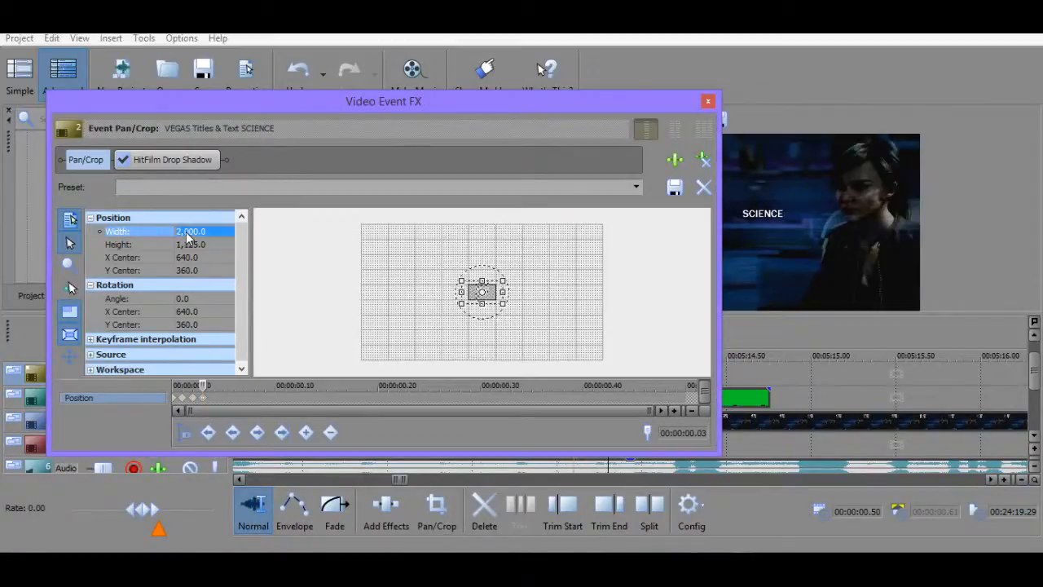
left_click(212, 399)
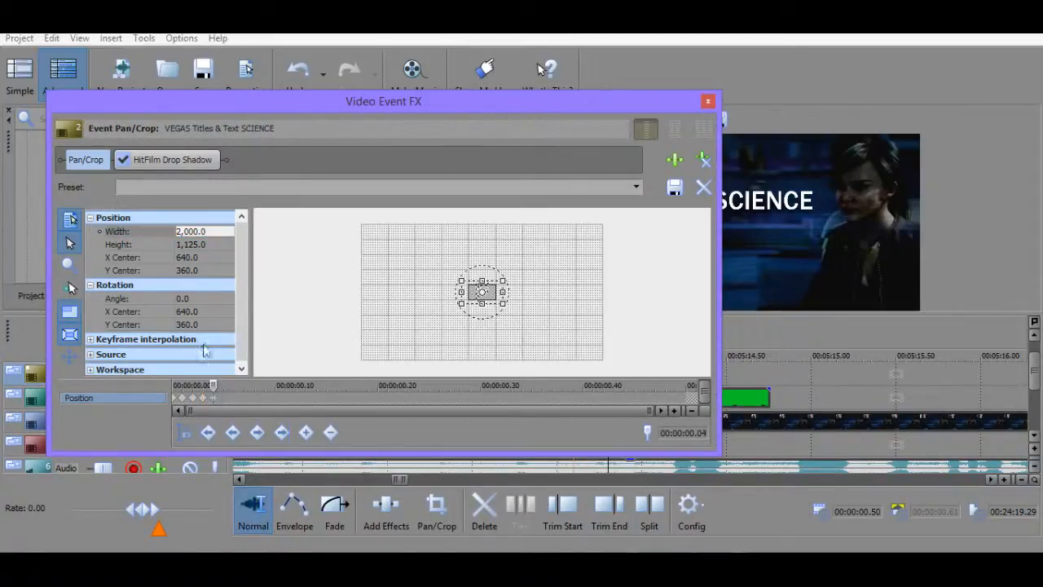
double_click(189, 232)
type("1000")
key("Return")
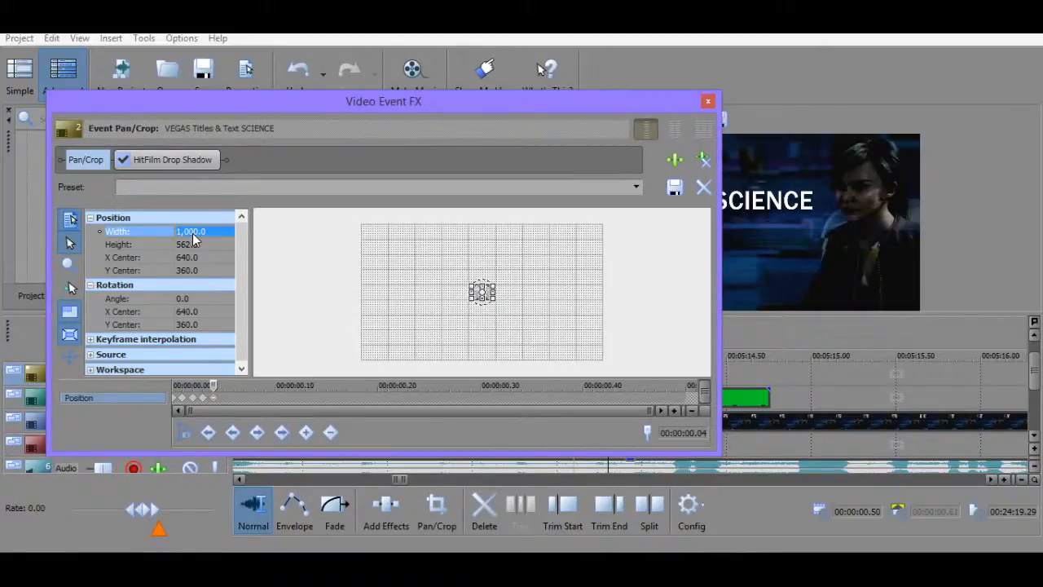
Change the Pan/Crop keyframe widths at 0.02, 0.03 and 0.04 to 6,000, 4,000 and 3,000 respectively.
left_click(193, 398)
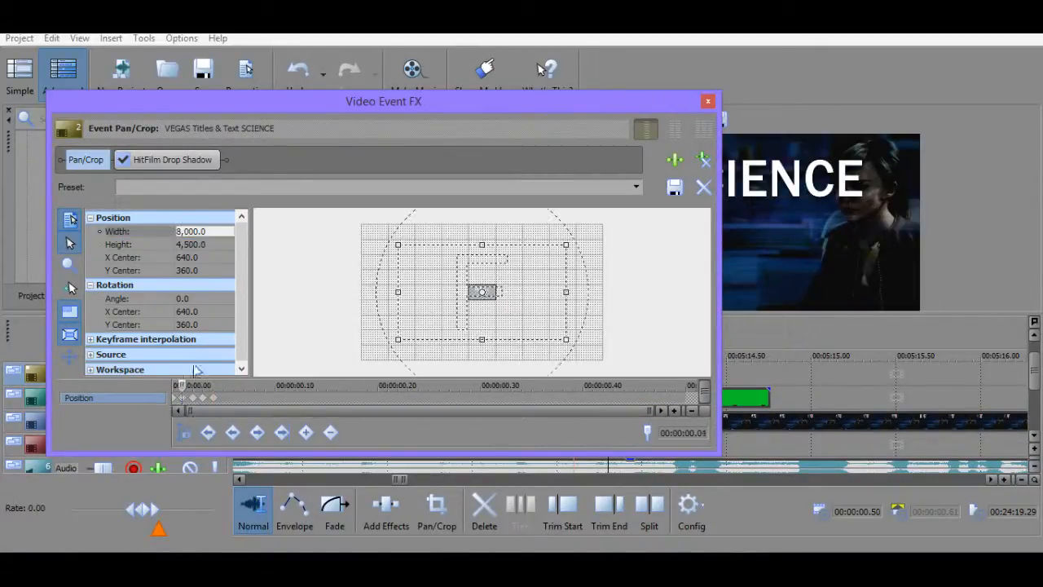
double_click(187, 232)
type("6000")
key("Return")
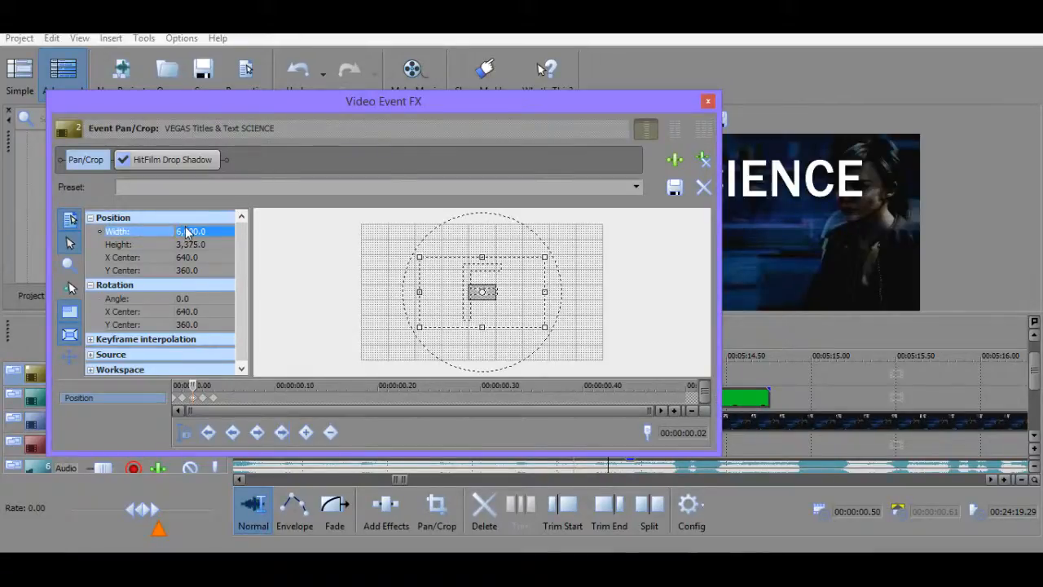
left_click(202, 398)
double_click(191, 233)
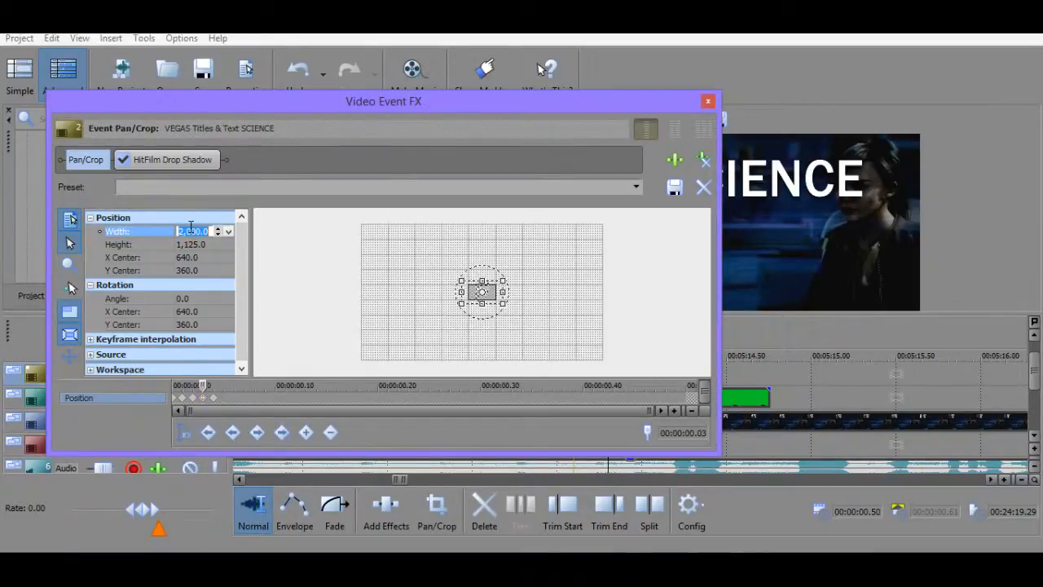
type("4000")
key("Return")
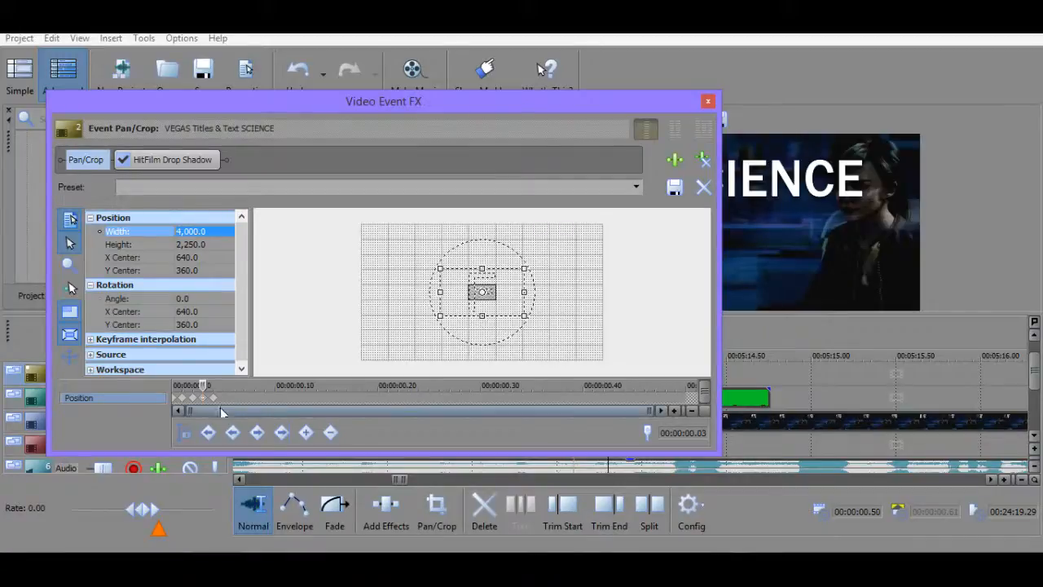
double_click(192, 232)
type("1000")
key("Return")
double_click(202, 231)
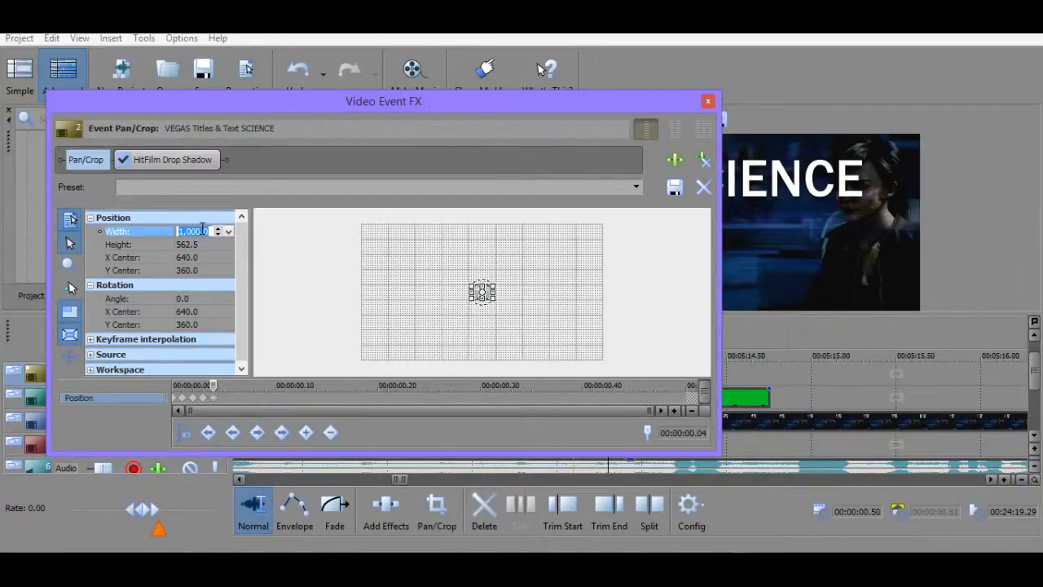
type("3000")
key("Return")
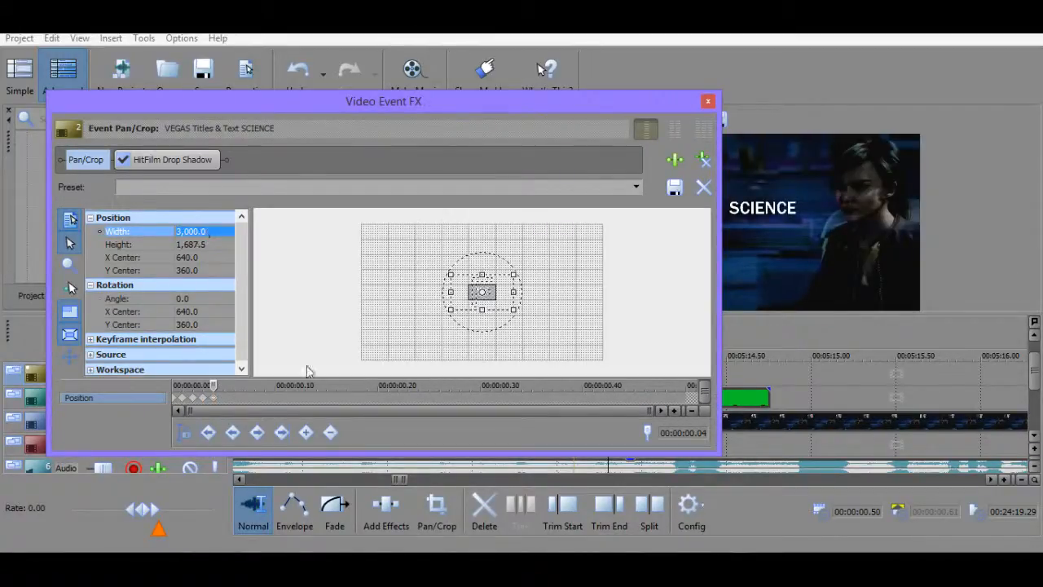
Add Pan/Crop keyframes to the SCIENCE event at 0.05 and 0.06 with widths of 2,000 and 1,500 respectively.
double_click(224, 398)
double_click(204, 232)
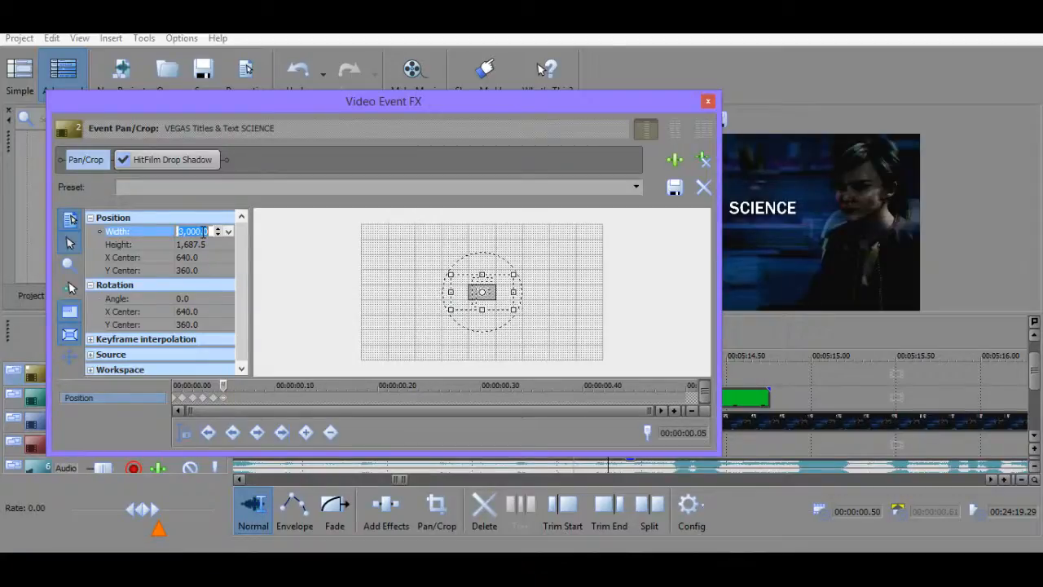
type("2000")
key("Return")
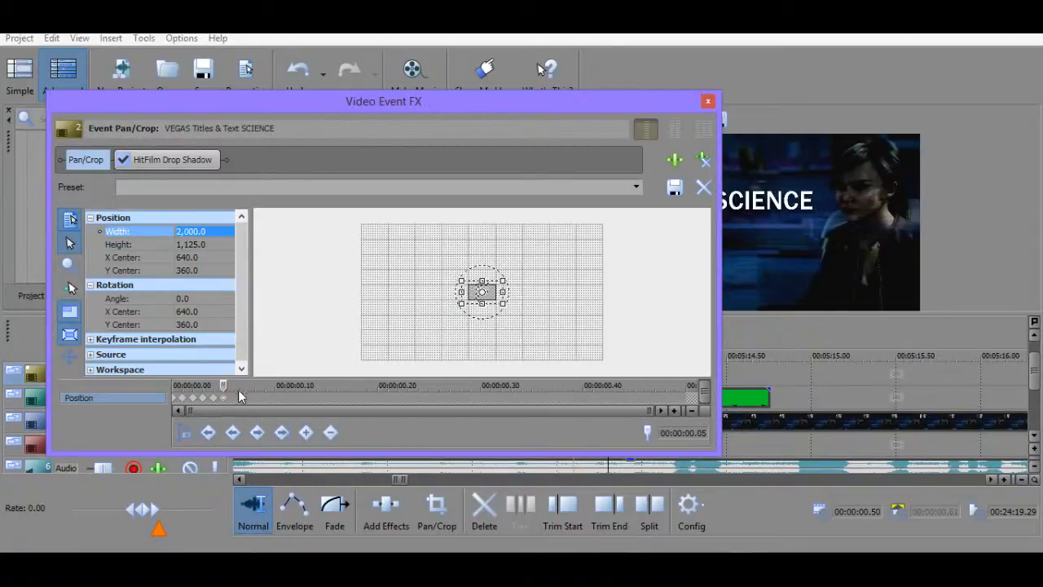
double_click(234, 396)
double_click(204, 231)
type("1500")
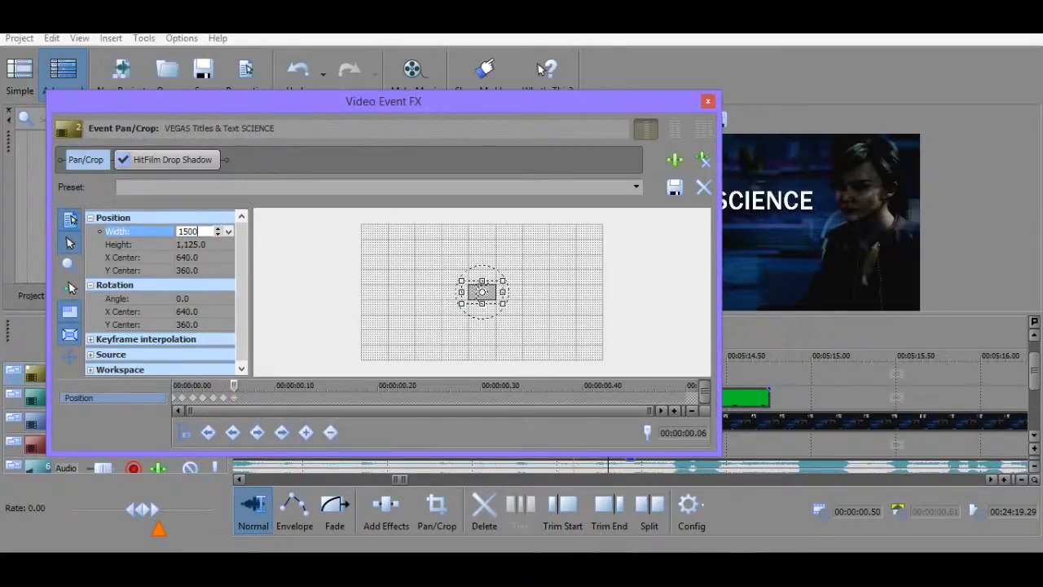
key("Return")
Add a Pan/Crop keyframe at 0.07 with a width of 1,250 and another keyframe at 0.08.
double_click(246, 398)
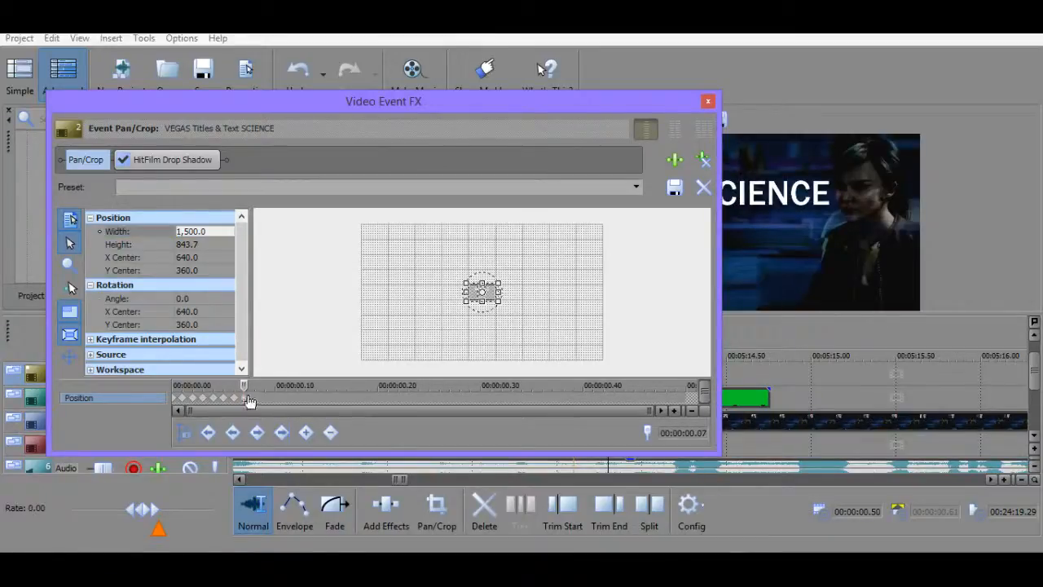
double_click(203, 231)
type("1,2")
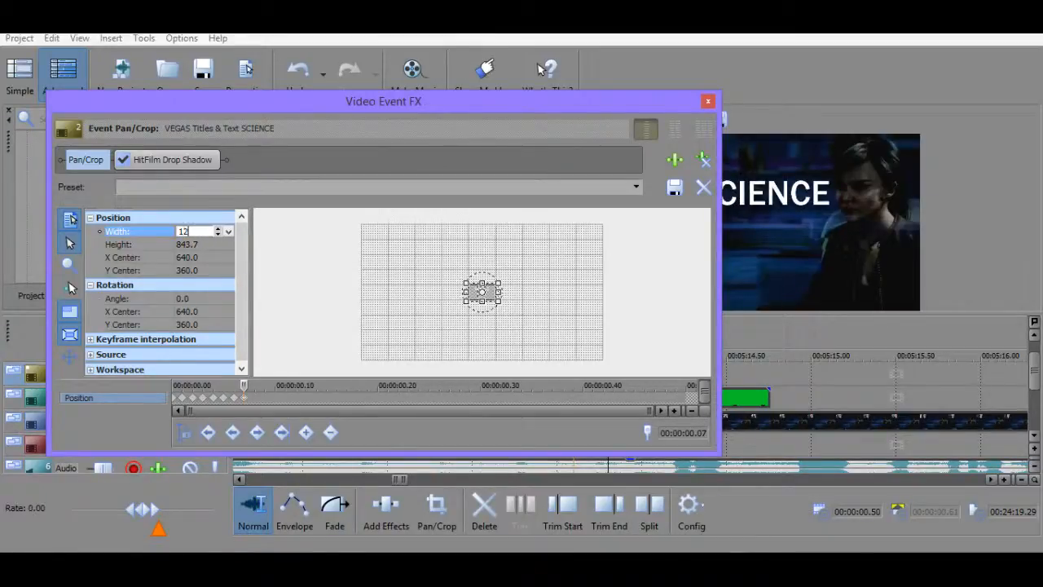
type("50")
key("Return")
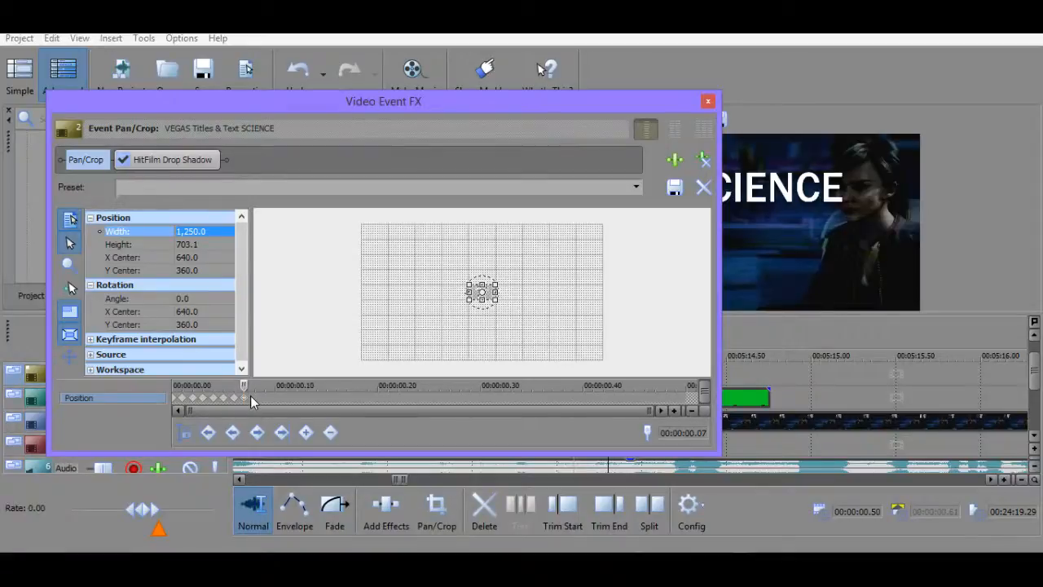
double_click(253, 398)
double_click(185, 233)
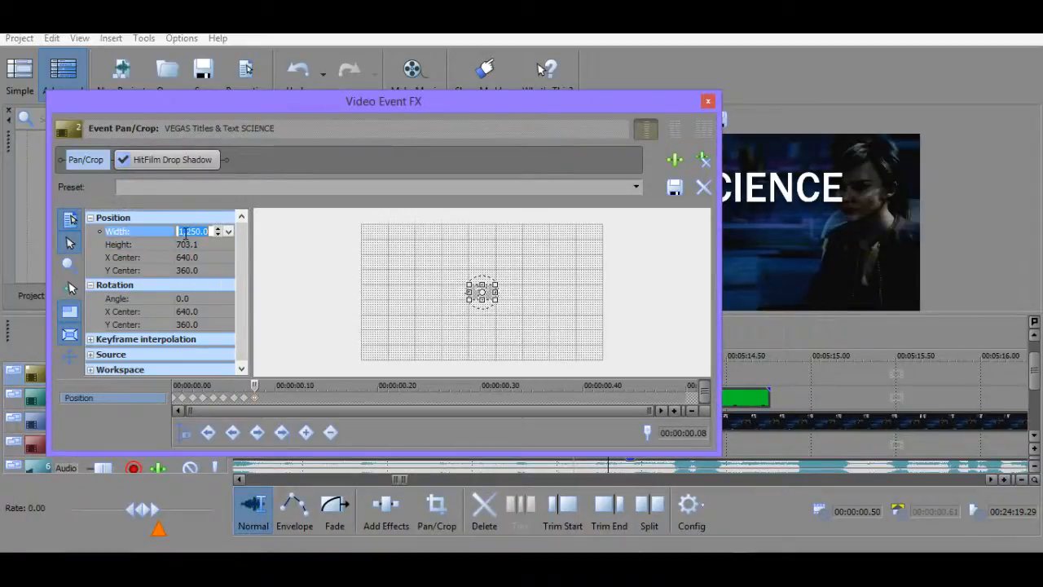
Place the playhead at the start of the SCIENCE event and set the video preview quality to Preview (Quarter).
left_click_drag(559, 104, 241, 106)
left_click_drag(608, 355, 595, 355)
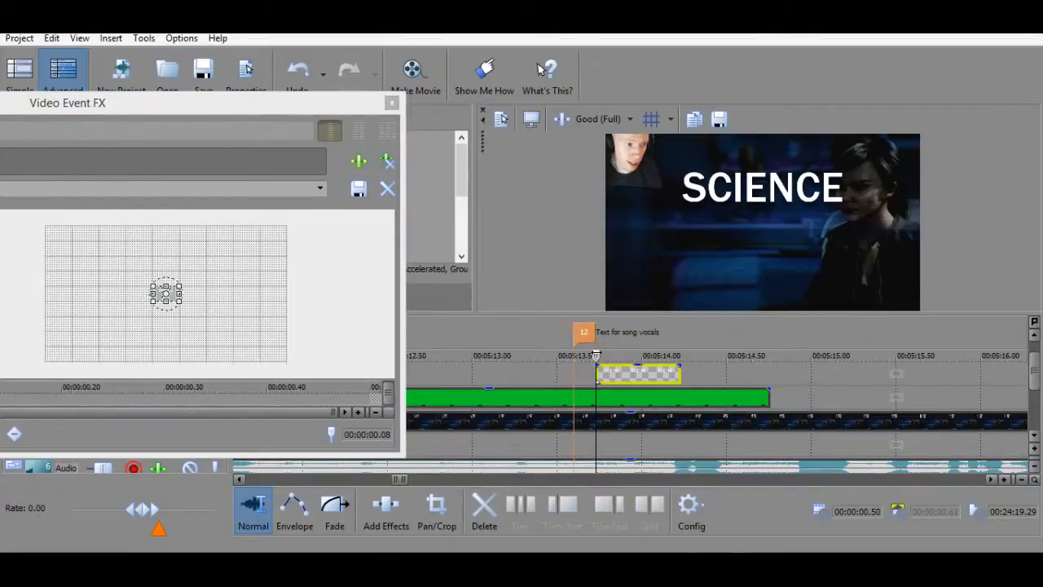
left_click(613, 114)
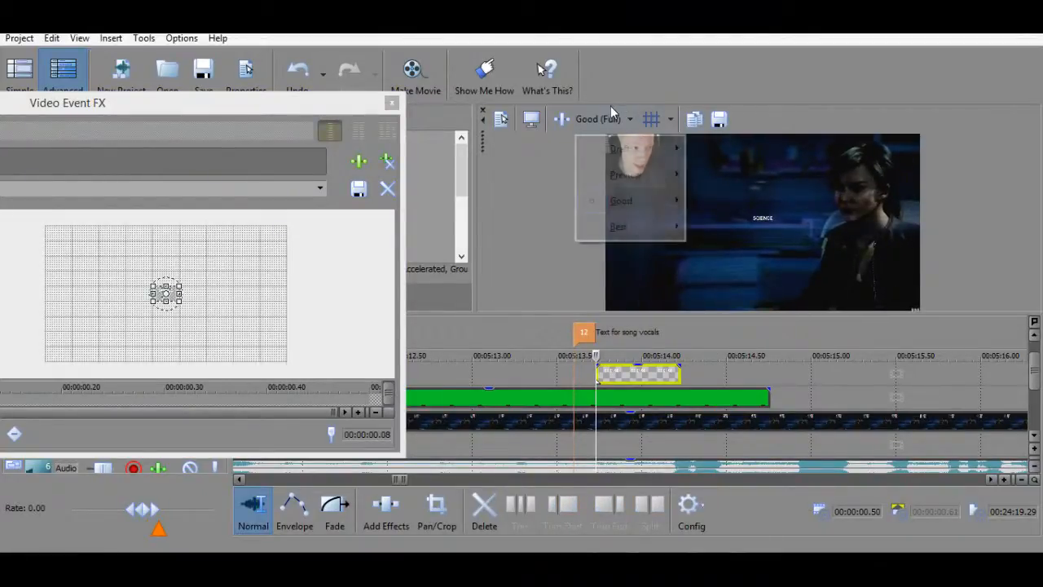
mouse_move(626, 174)
left_click(745, 254)
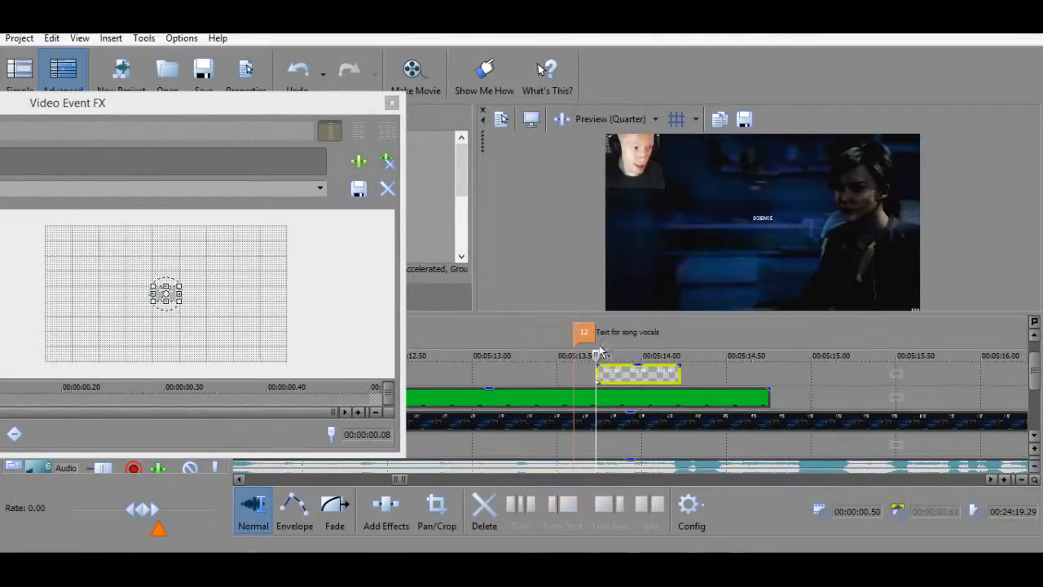
Play the SCIENCE event several times from its start to review the zoom animation.
left_click_drag(596, 356, 596, 356)
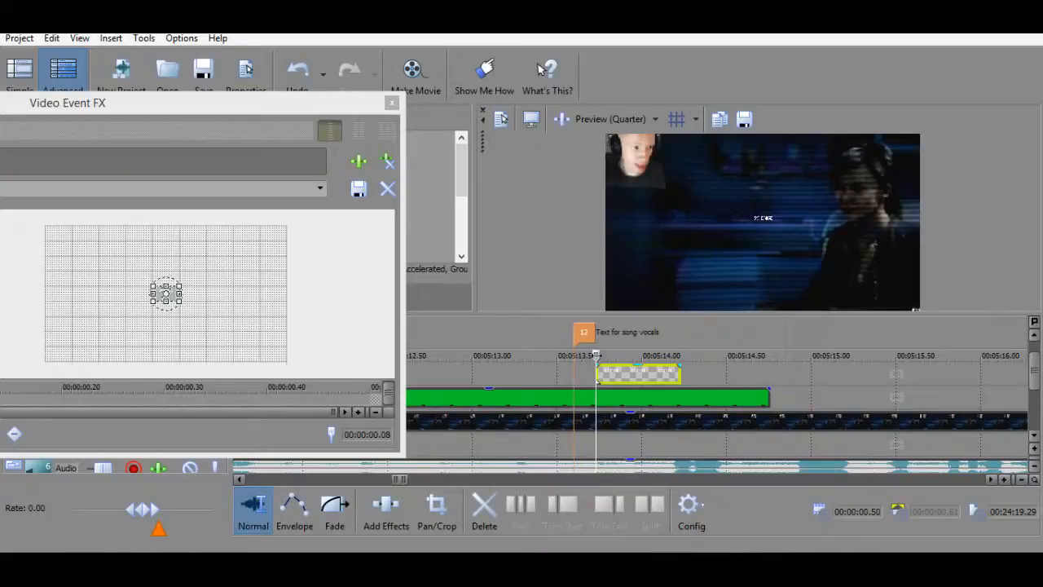
key("space")
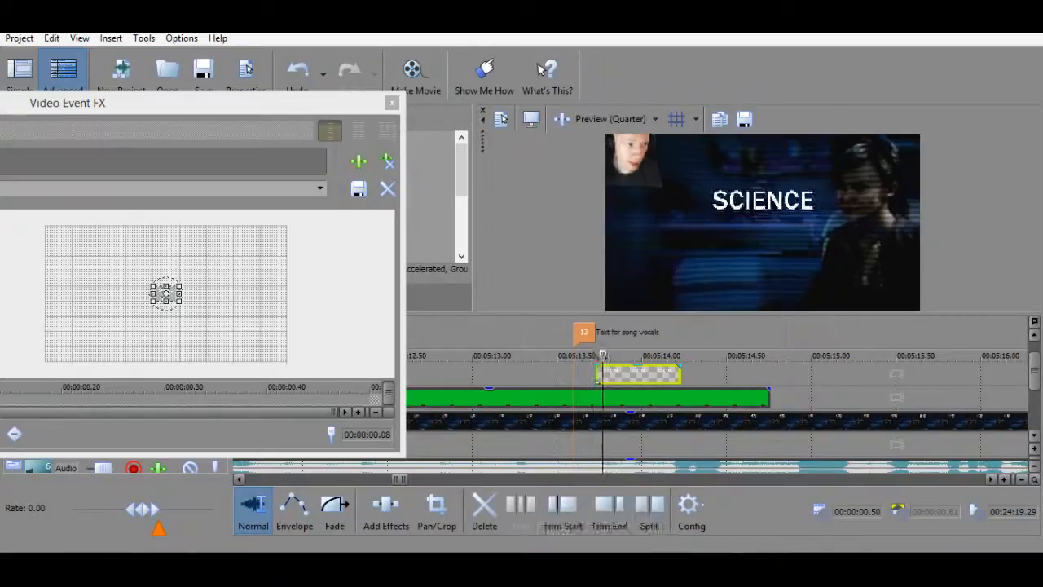
key("space")
key("space")
key("space")
key("space")
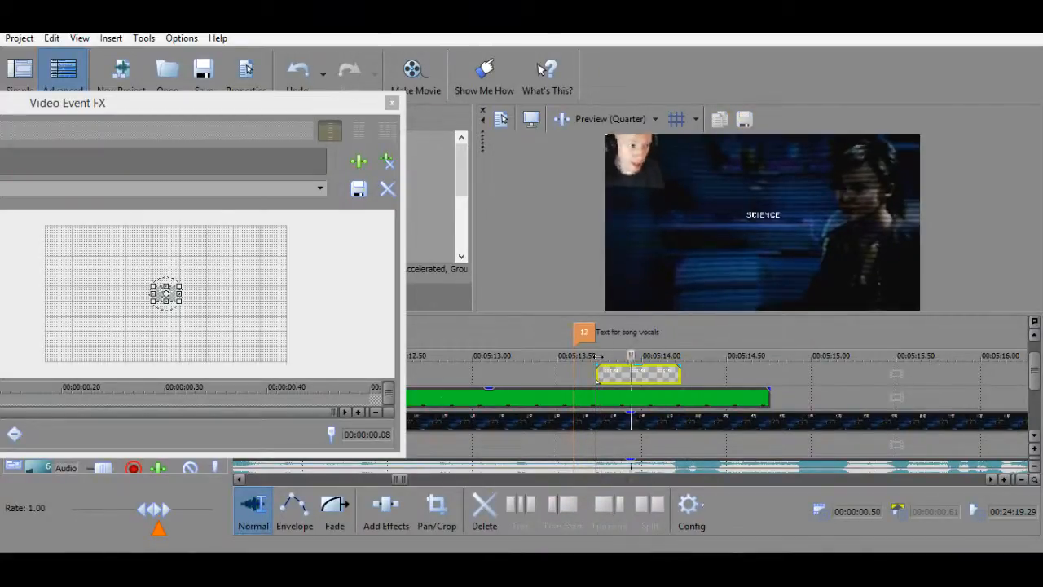
key("space")
key("space")
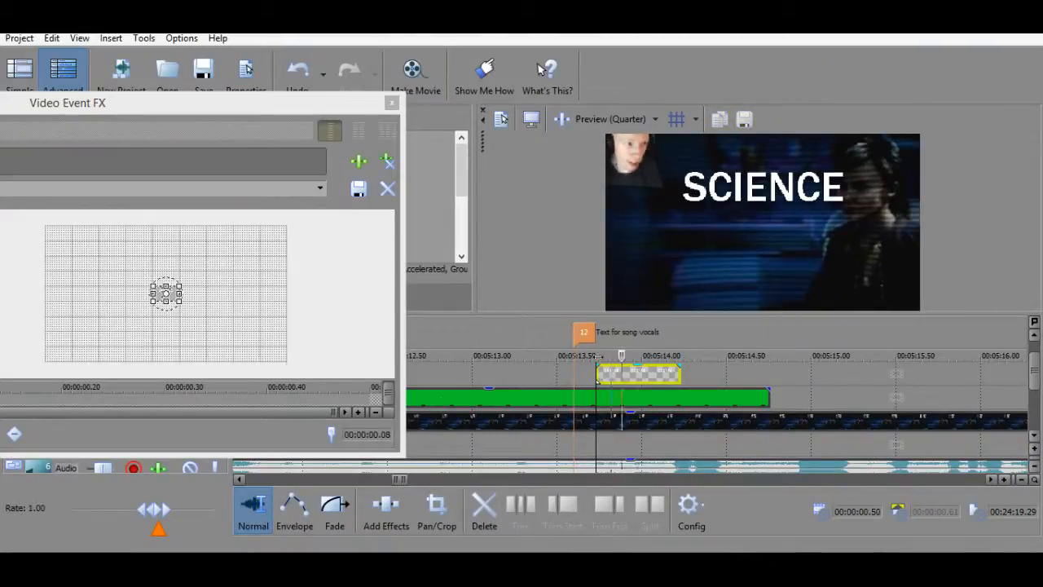
key("space")
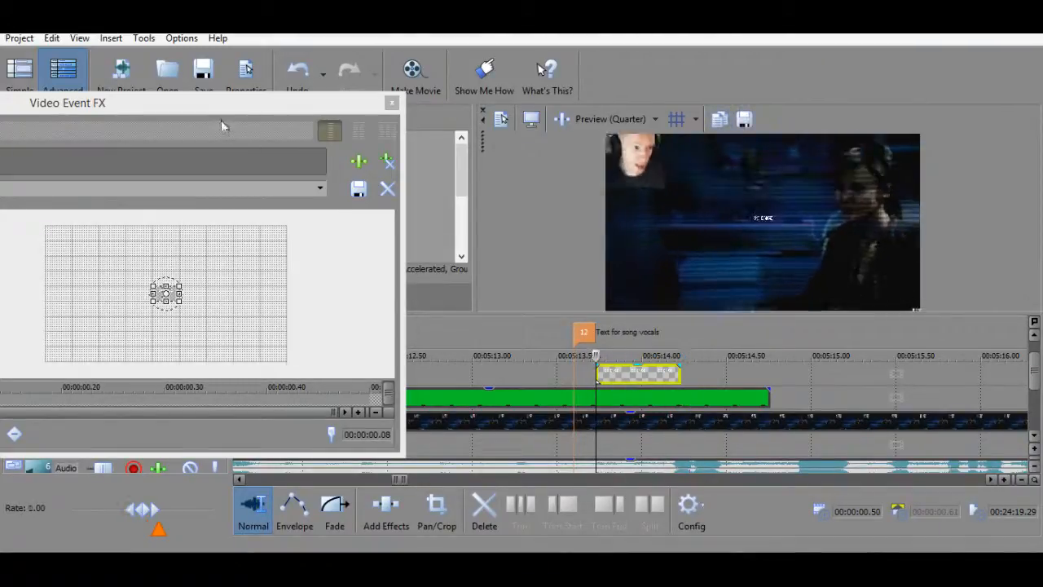
Add a Pan/Crop keyframe at 0.09 with a width of 1,150.
left_click_drag(227, 105, 484, 102)
left_click(183, 396)
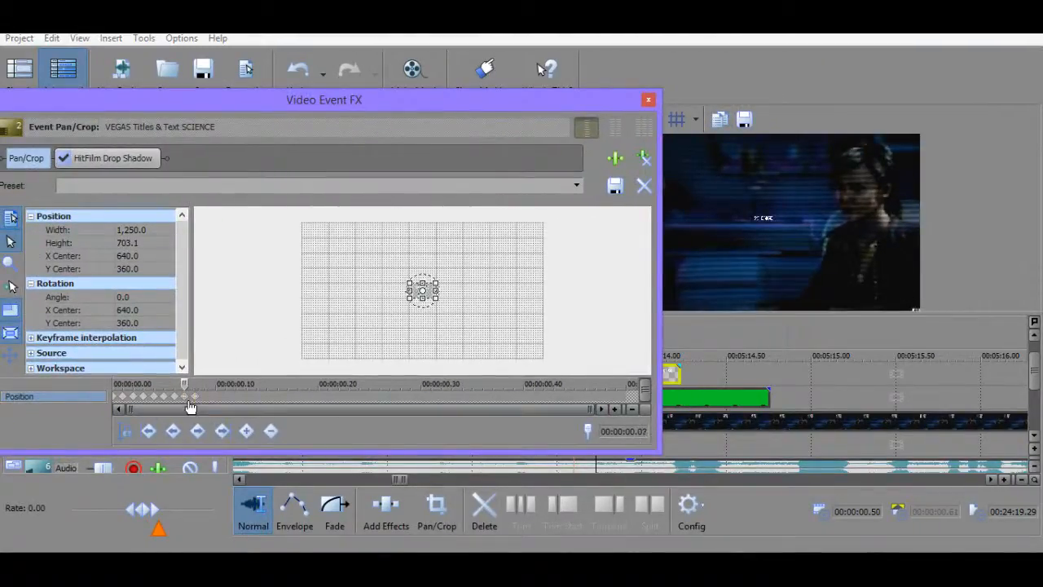
left_click(186, 399)
left_click(201, 396)
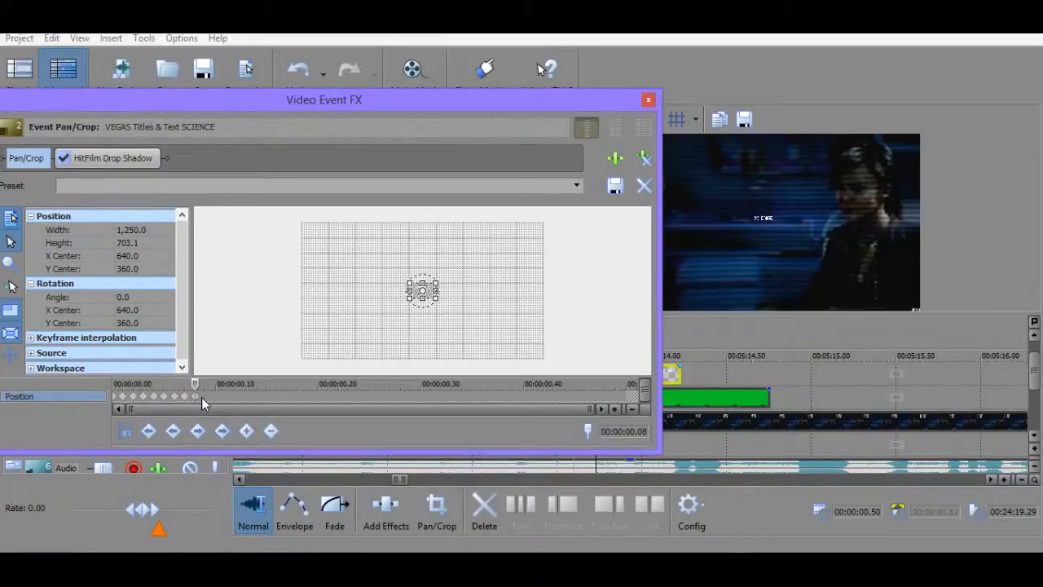
double_click(131, 229)
type("1")
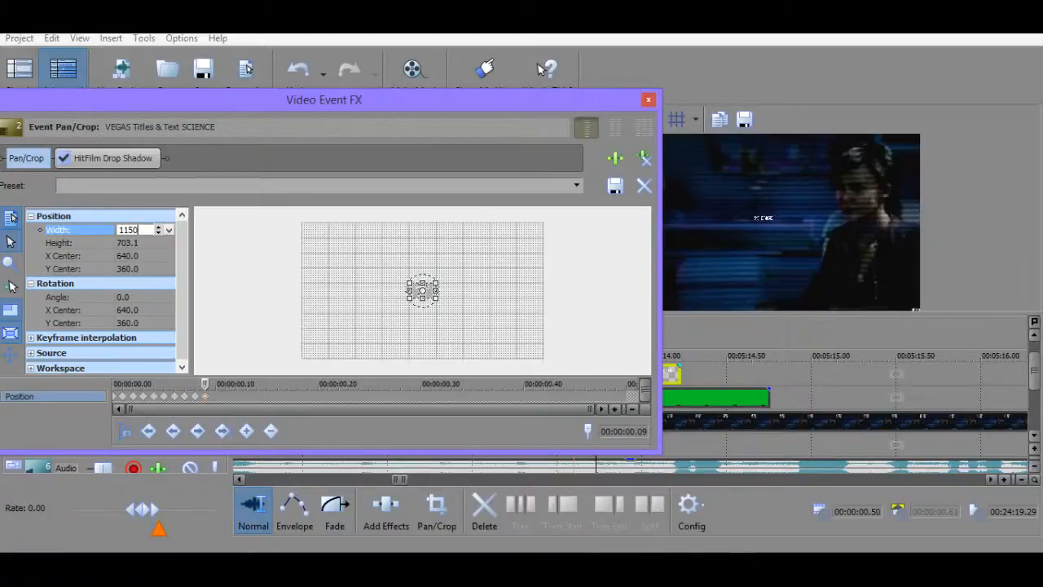
key("Return")
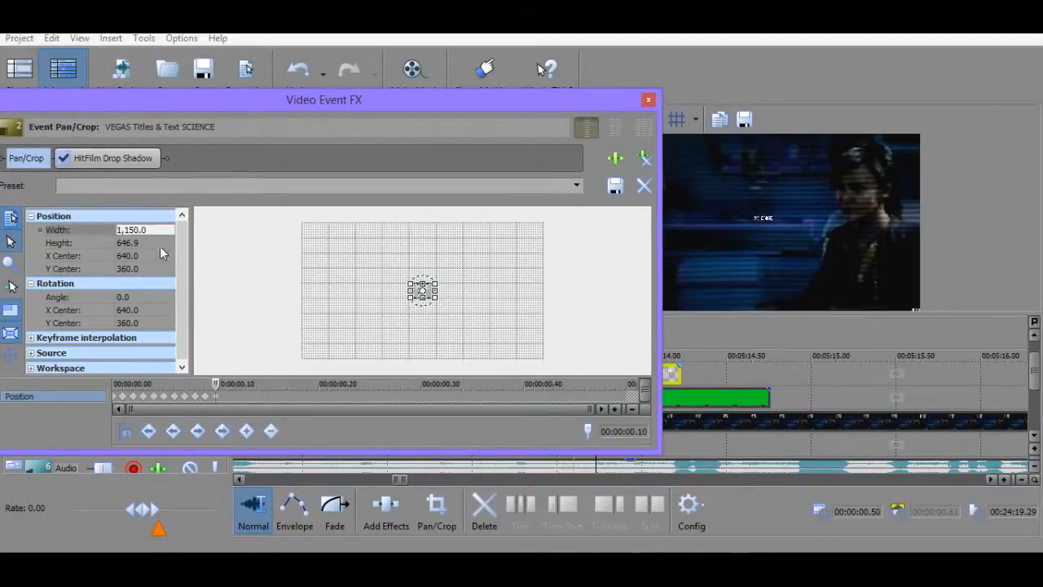
Set the Pan/Crop keyframe widths at 0.10 and 0.11 to 1,100 and 1,075 respectively.
double_click(131, 229)
type("1")
key("Return")
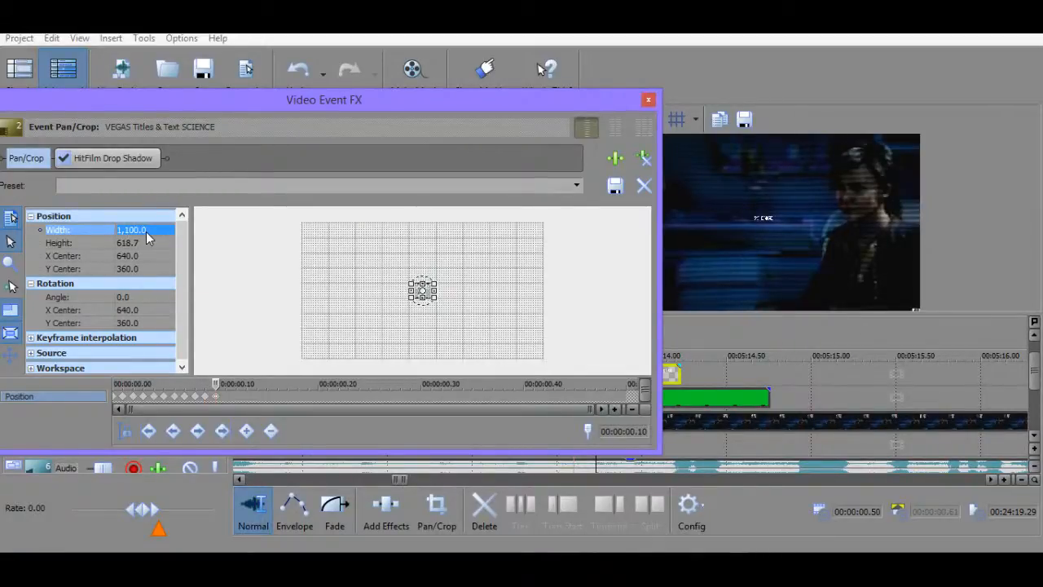
left_click(233, 397)
double_click(226, 397)
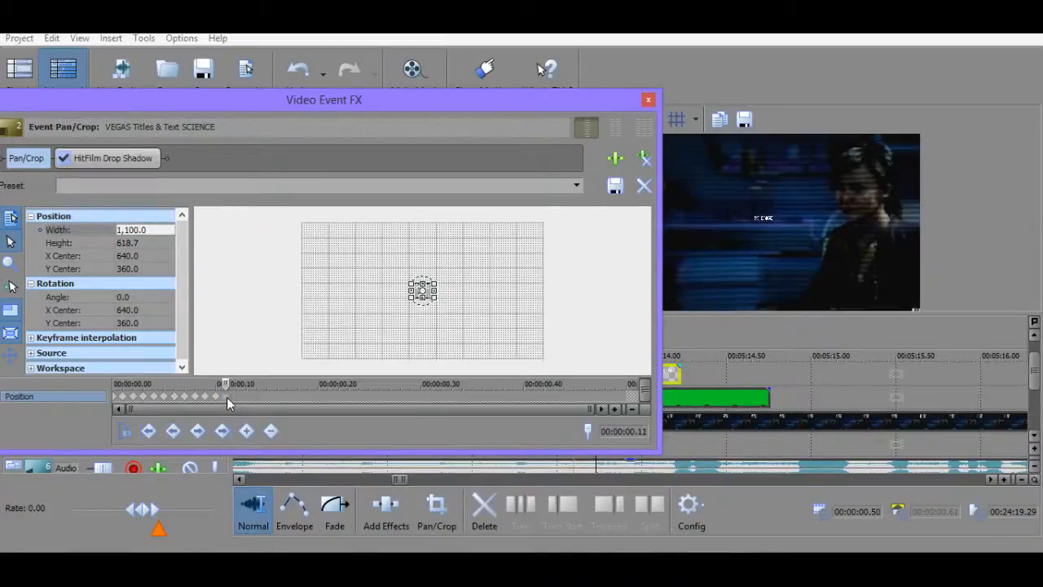
double_click(140, 230)
type("1,075")
key("Return")
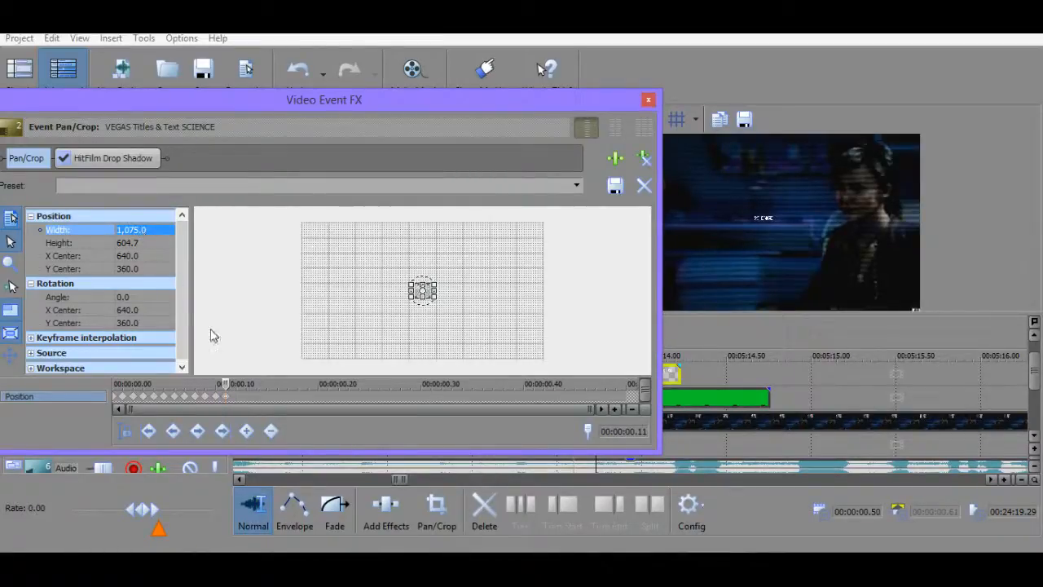
Add Pan/Crop keyframes at 0.12 and 0.13 with widths of 1,065 and 1,060 respectively.
left_click(235, 395)
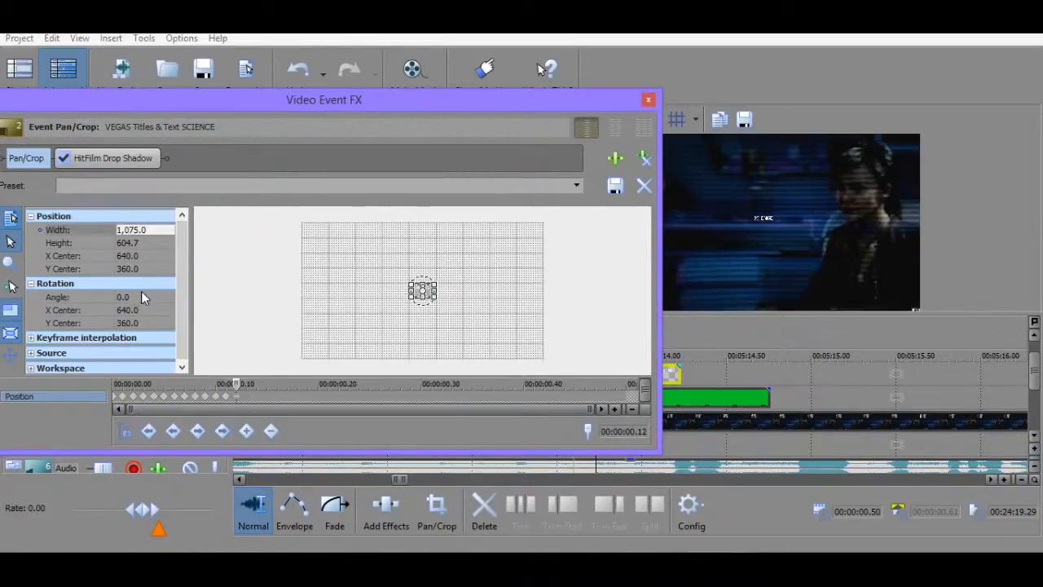
double_click(135, 230)
type("1")
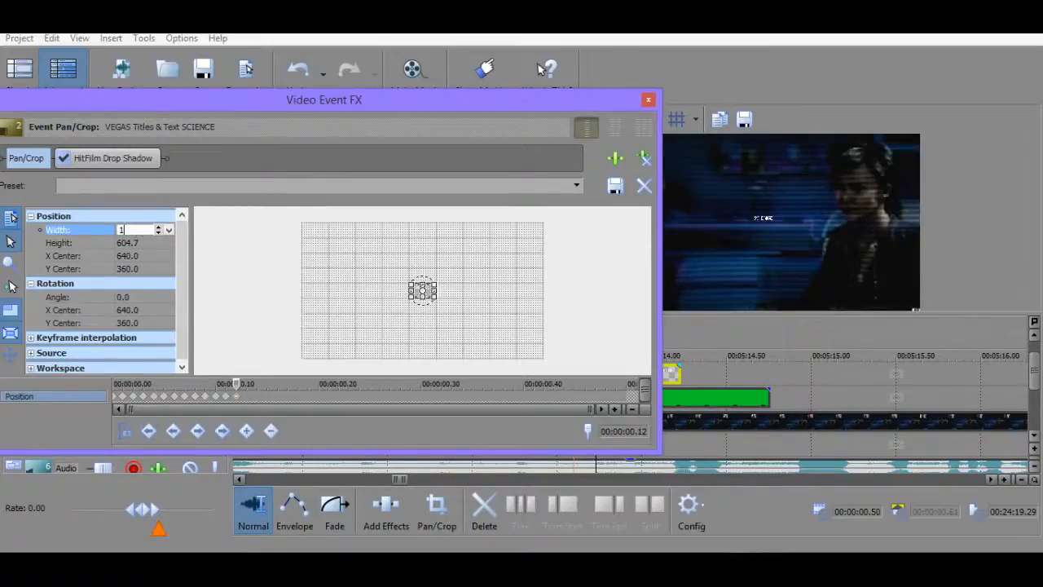
type(",065")
key("Return")
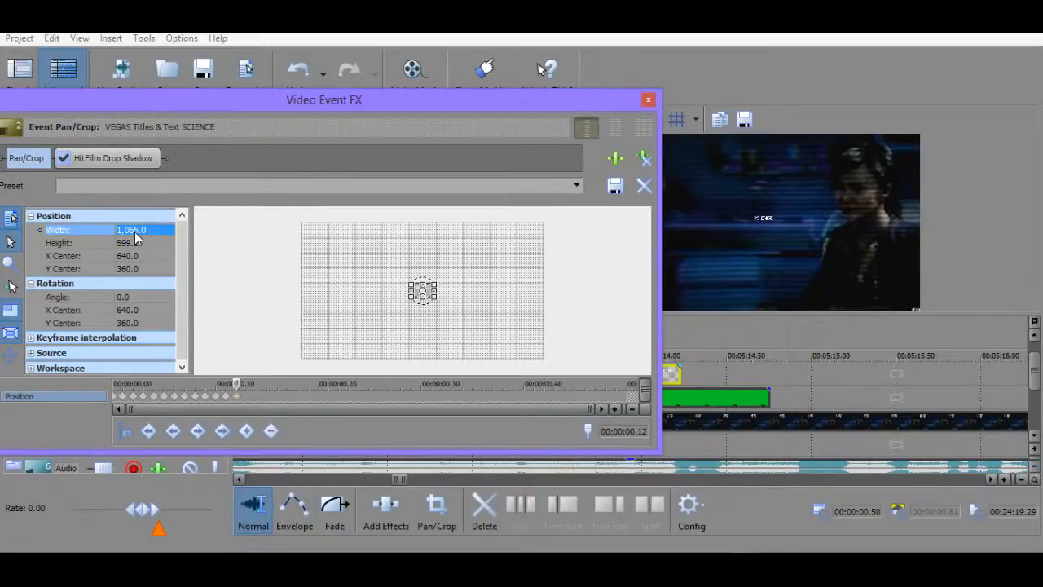
left_click(248, 400)
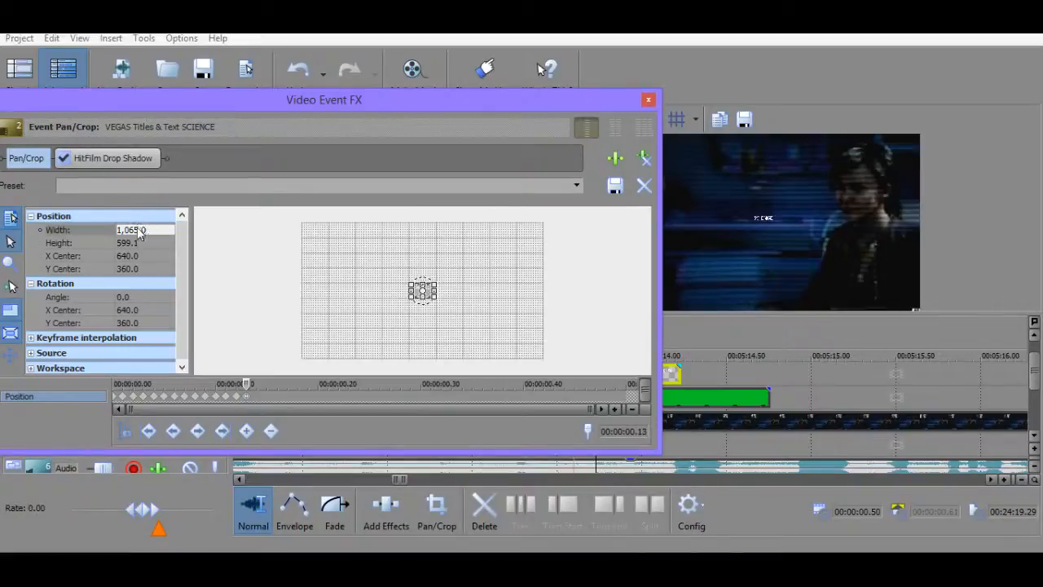
double_click(139, 233)
type("1060")
key("Return")
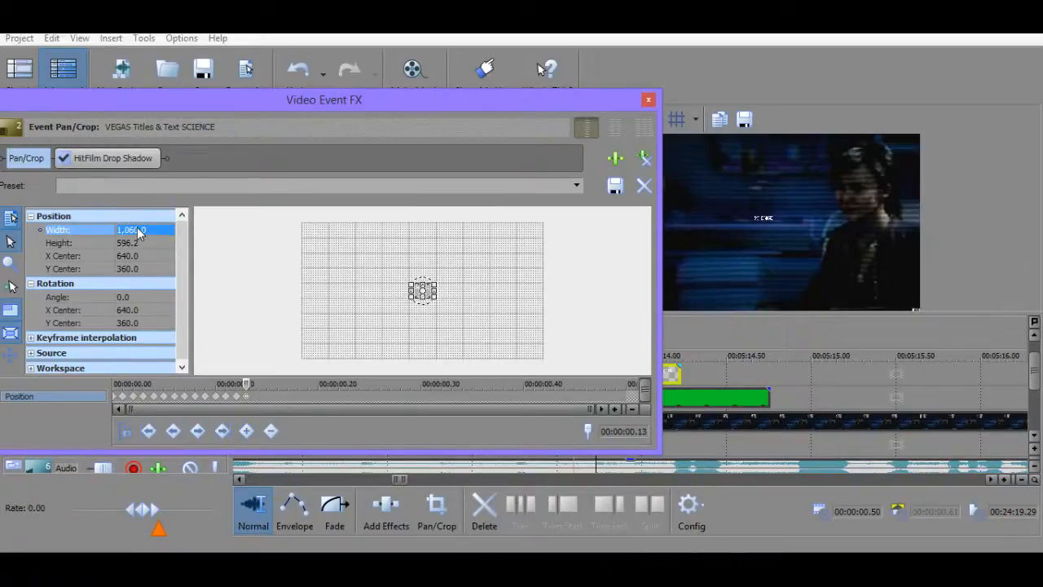
Add Pan/Crop keyframes at 0.14 and 0.16 with widths of 1,055 and 1,080 respectively.
left_click(257, 399)
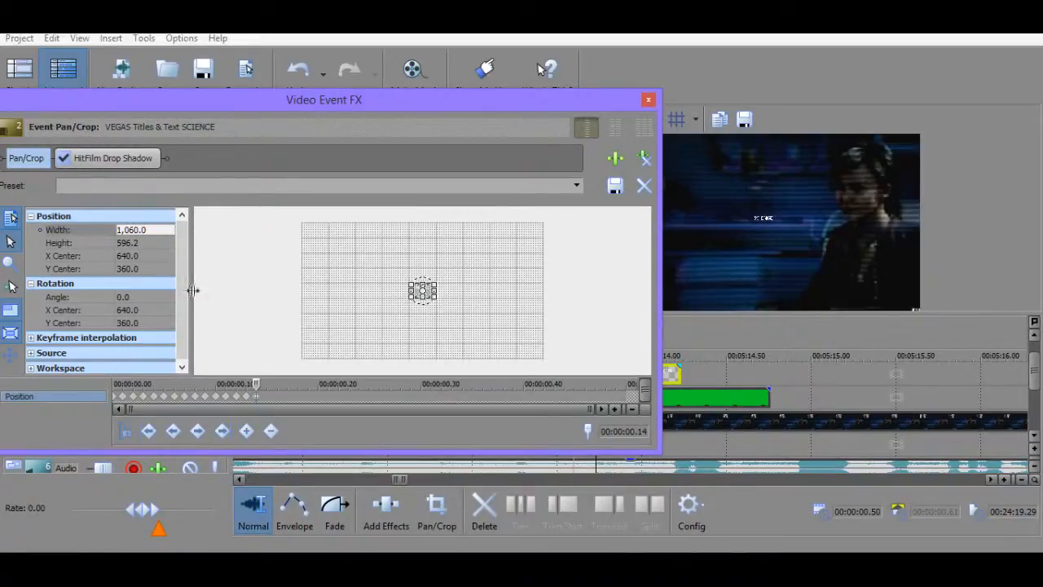
double_click(155, 230)
type("1,0")
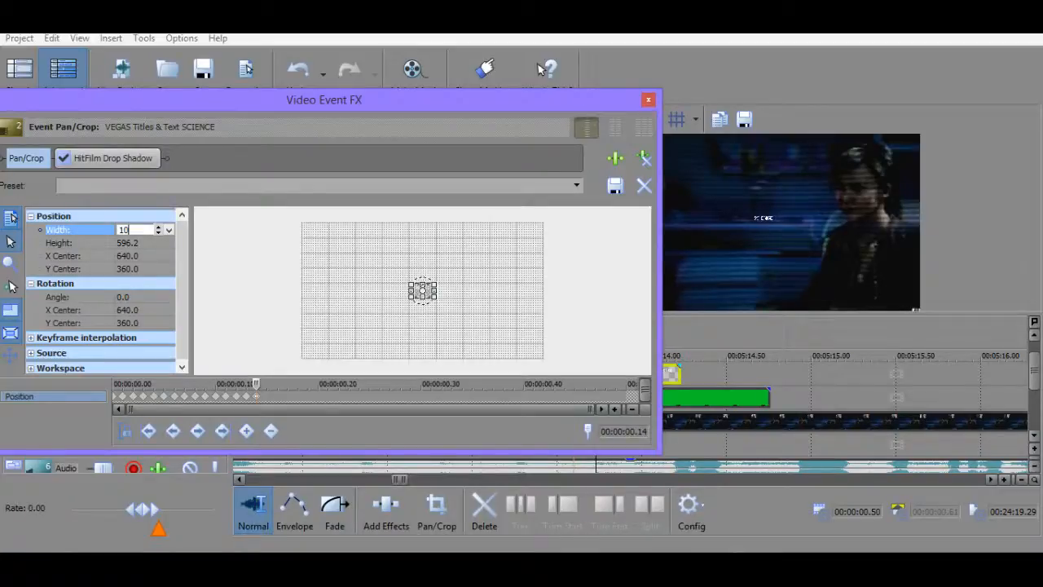
type("55")
key("Return")
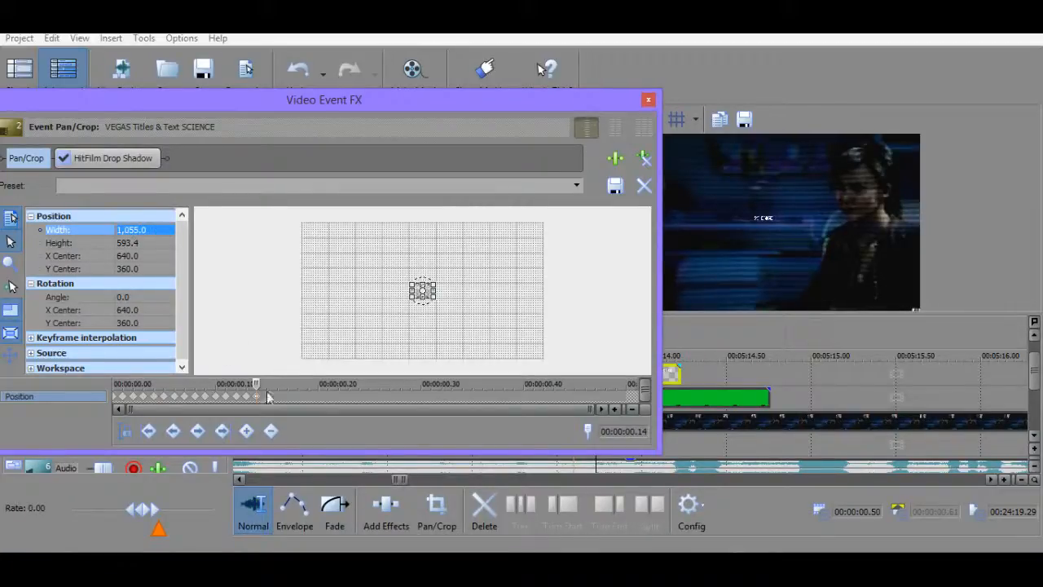
left_click(277, 399)
left_click(122, 230)
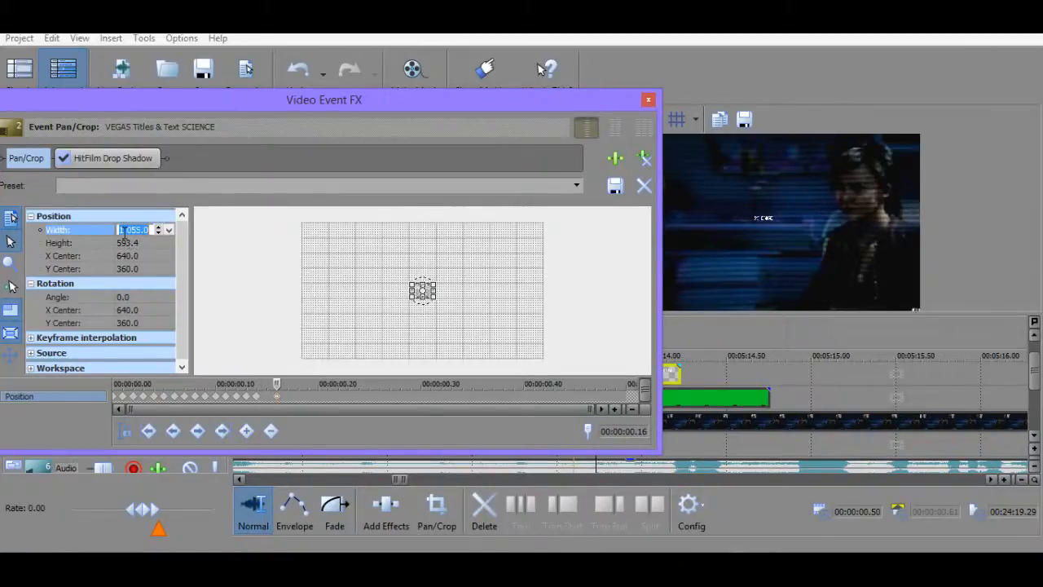
type("1080")
key("Return")
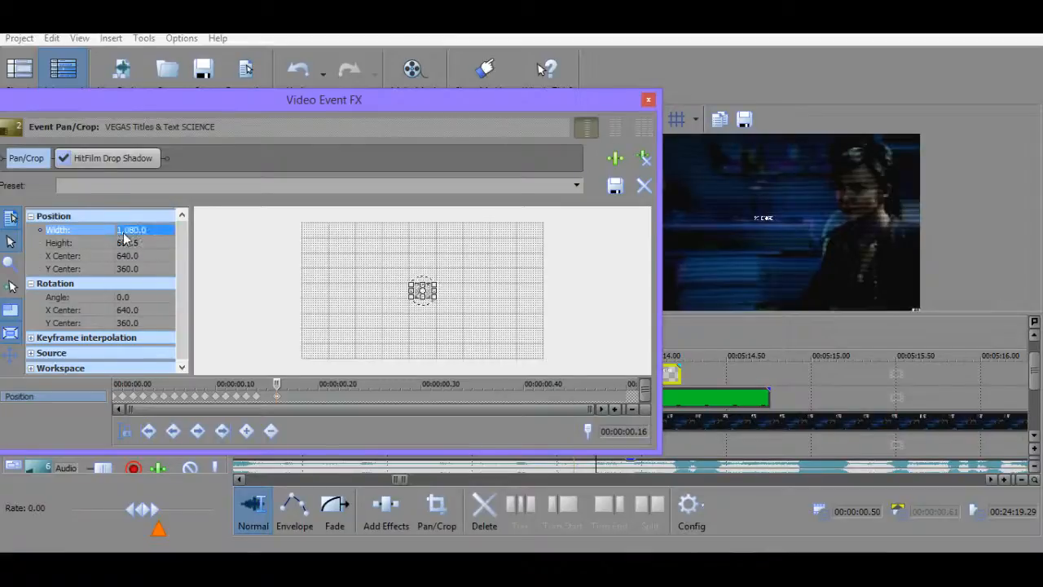
Add a Pan/Crop keyframe at 0.17 with a width of 1,130.
left_click(277, 398)
left_click(285, 397)
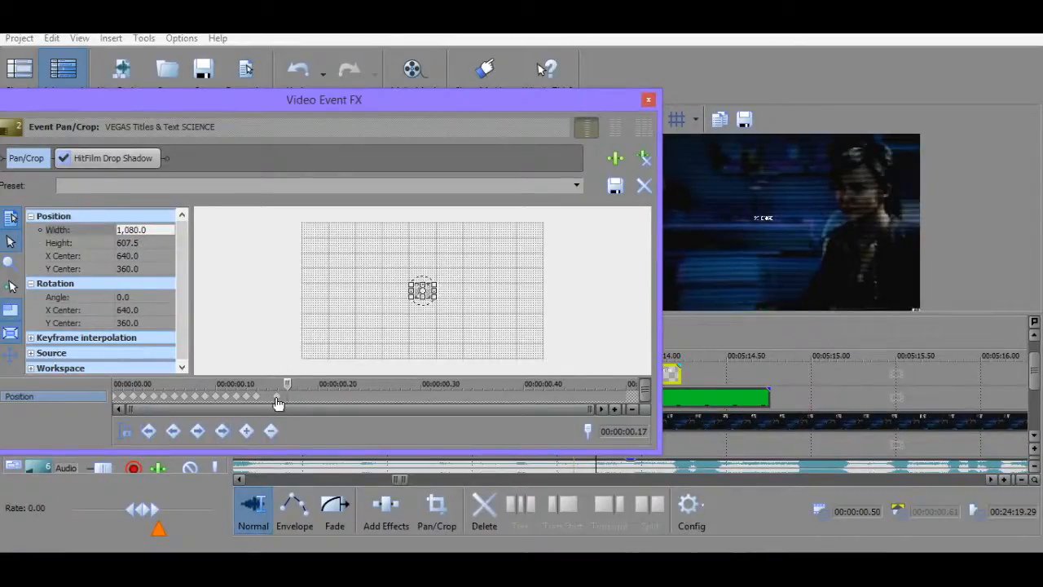
left_click(278, 397)
left_click(257, 397)
left_click(279, 400)
left_click(289, 400)
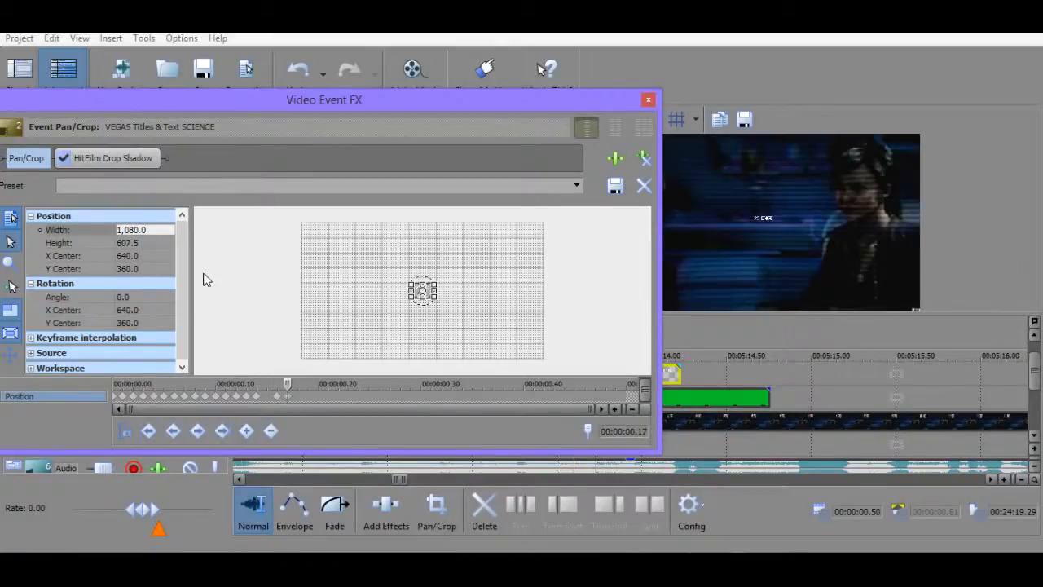
left_click(145, 231)
type("1030")
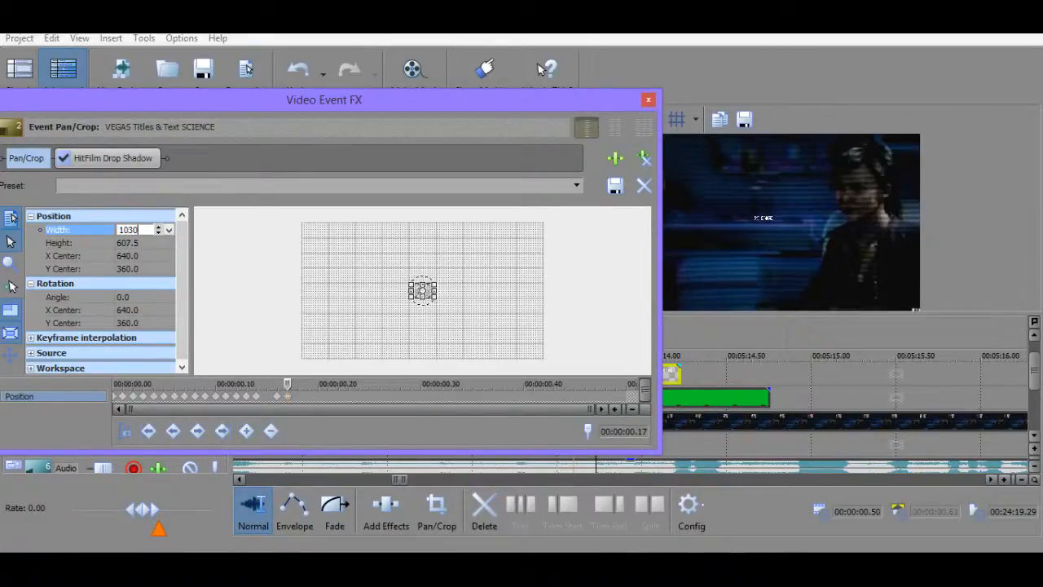
key("Return")
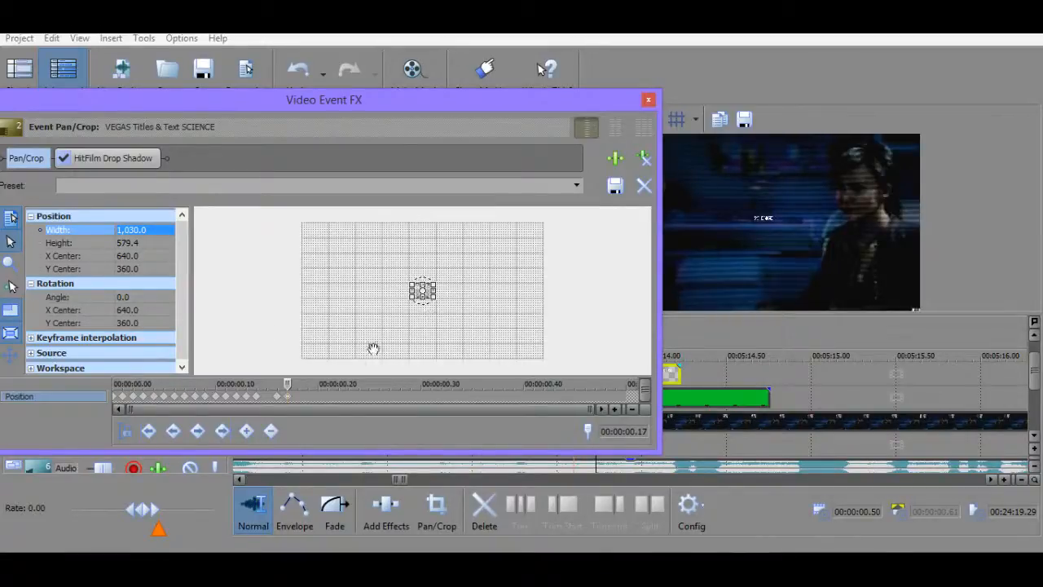
left_click(149, 232)
type("1130")
key("Return")
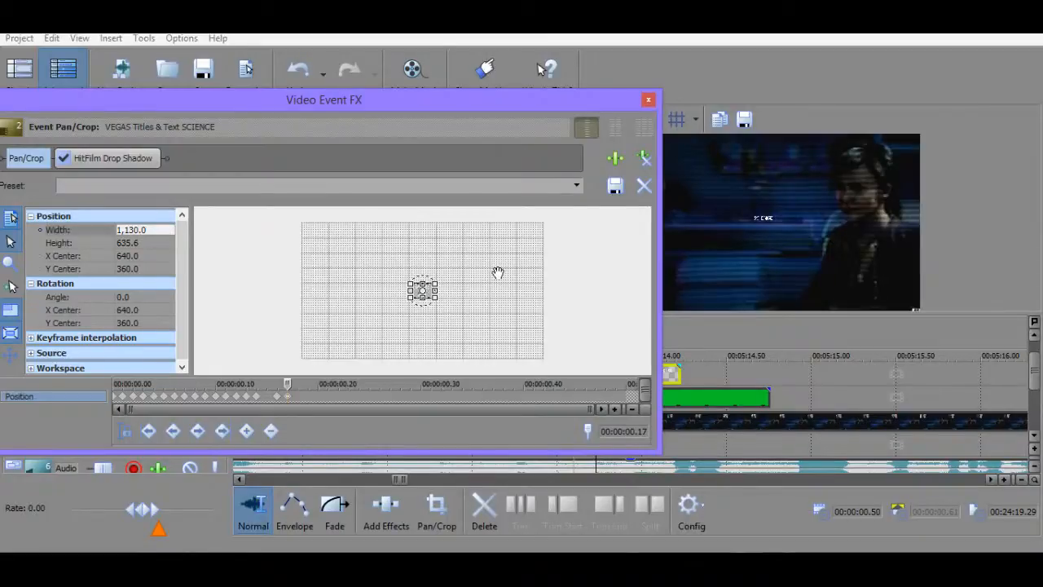
Add Pan/Crop keyframes at 0.18 and 0.19 with widths of 1,180 and 1,200 respectively.
scroll(492, 268, "up", 5)
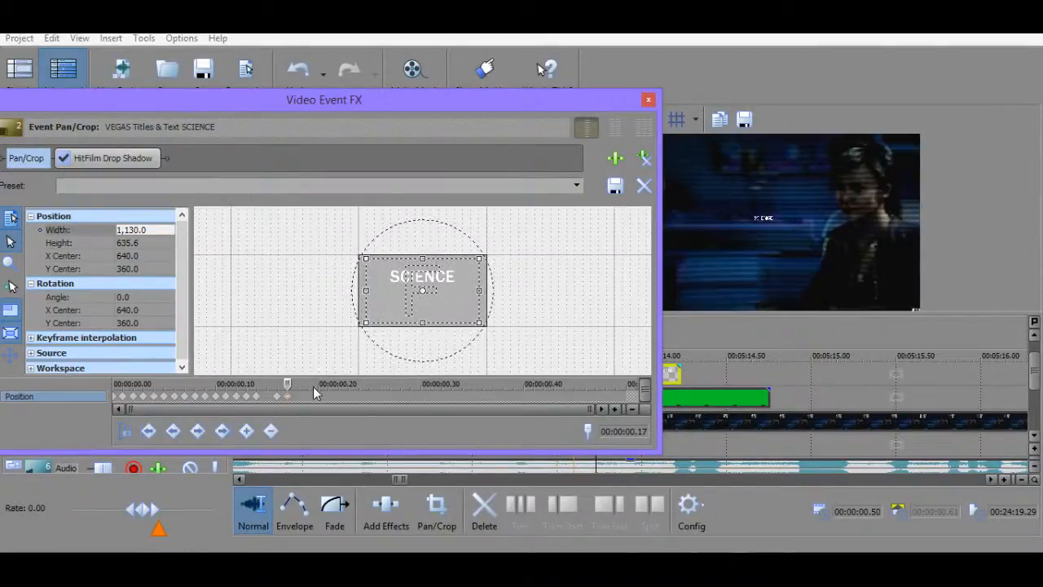
left_click(165, 233)
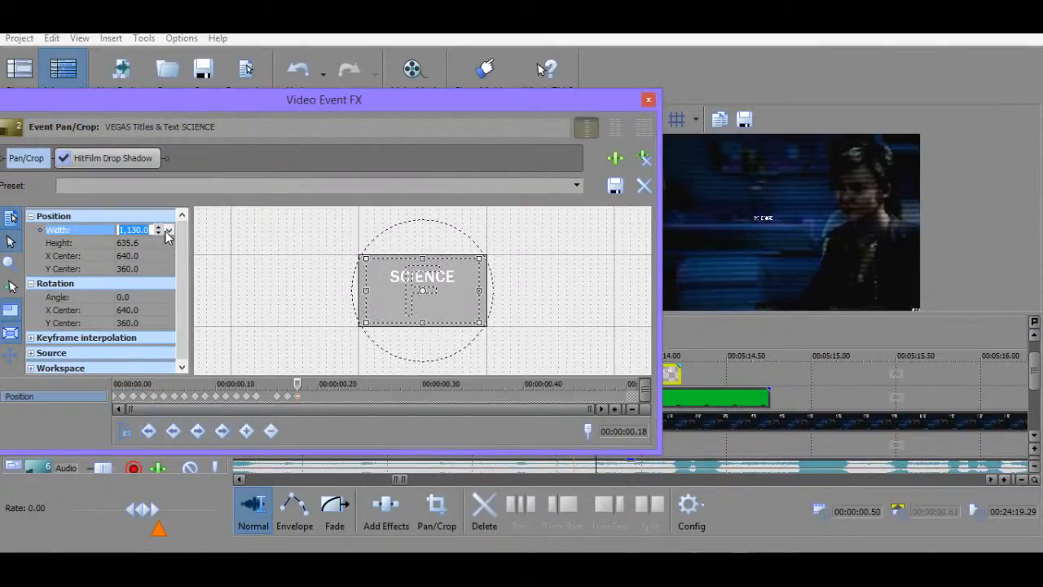
type("1,1")
type("80")
key("Return")
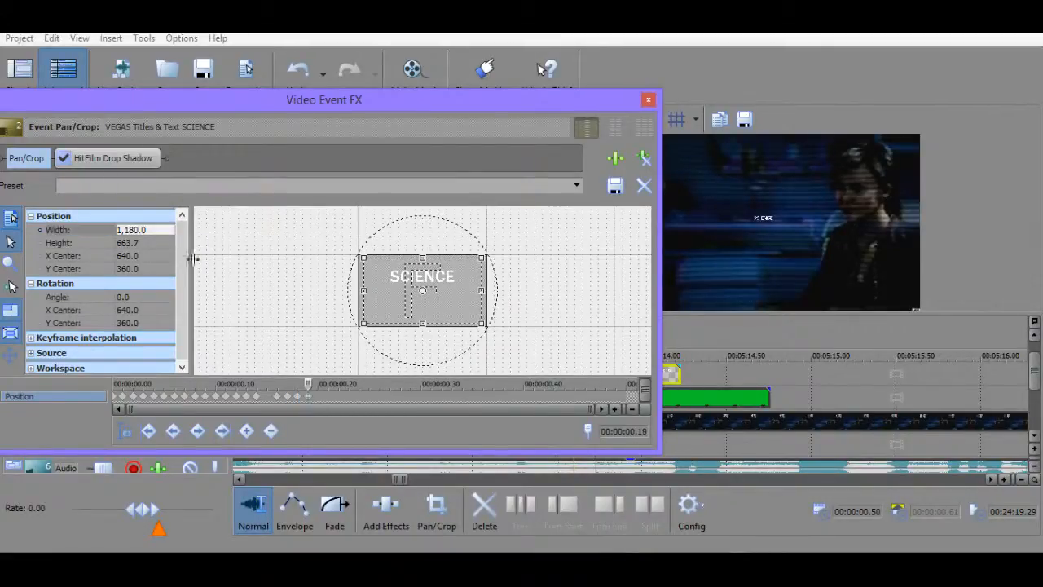
type("11")
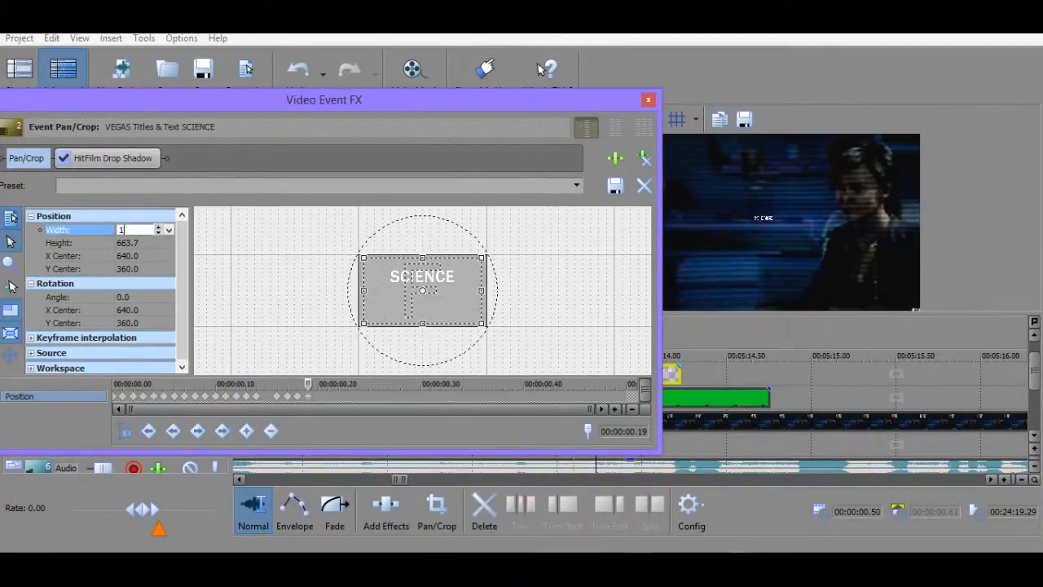
key("Return")
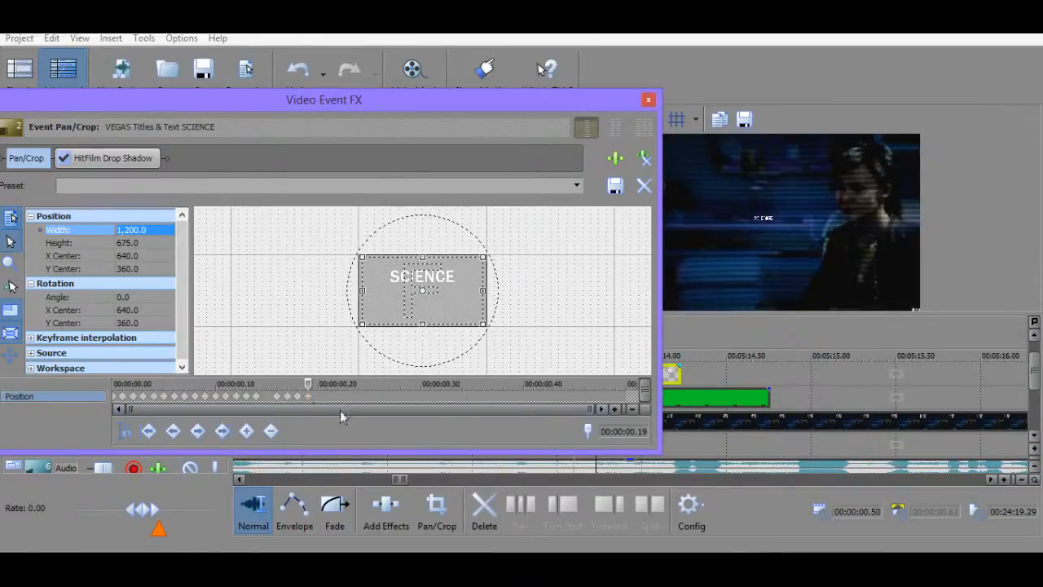
Add Pan/Crop keyframes at 0.20 and 0.21 with widths of 1,210 and 1,220 respectively.
left_click(323, 395)
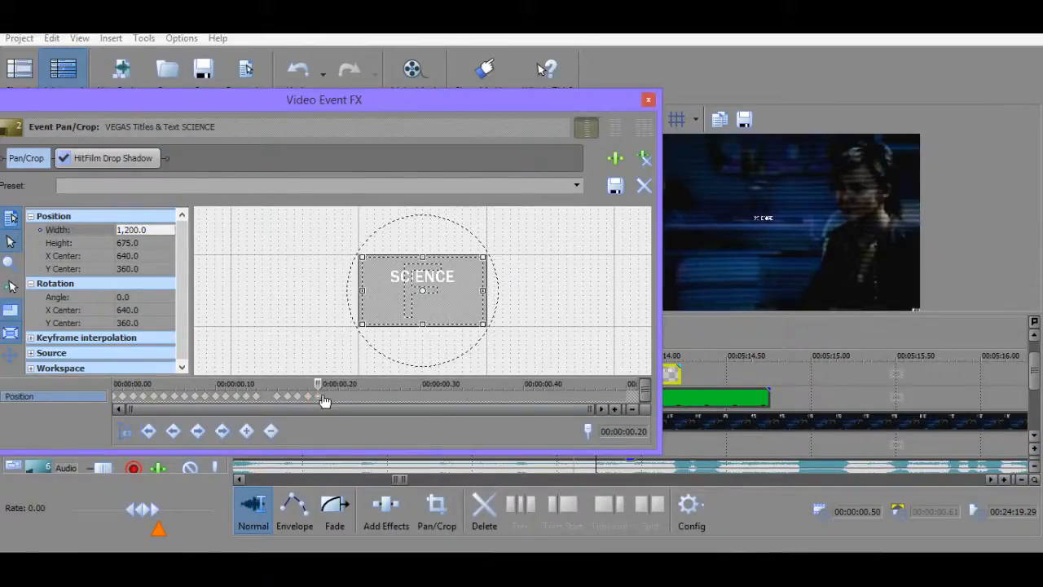
left_click(167, 230)
type("1210")
key("Return")
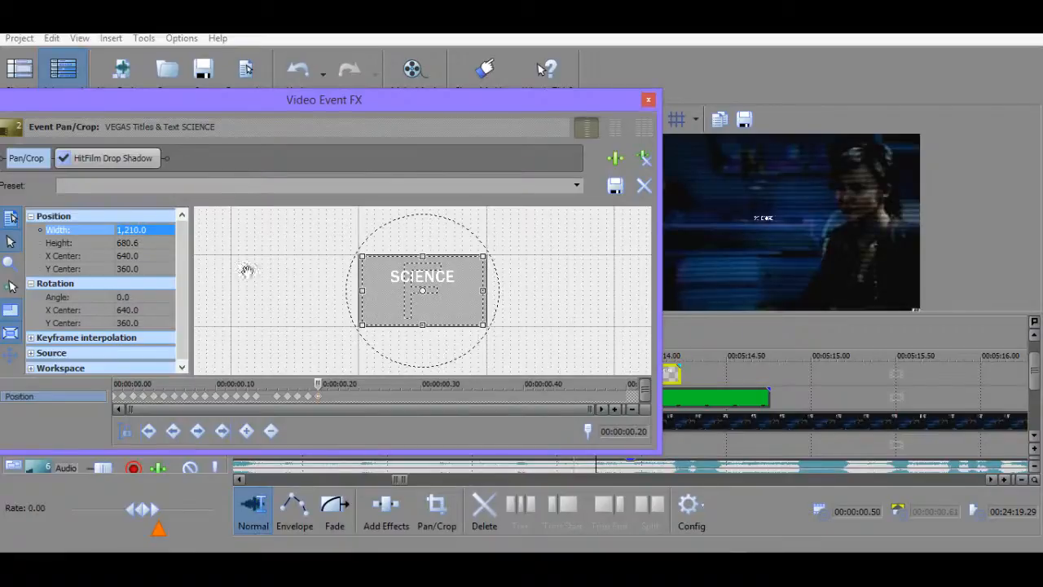
left_click(329, 395)
left_click(167, 231)
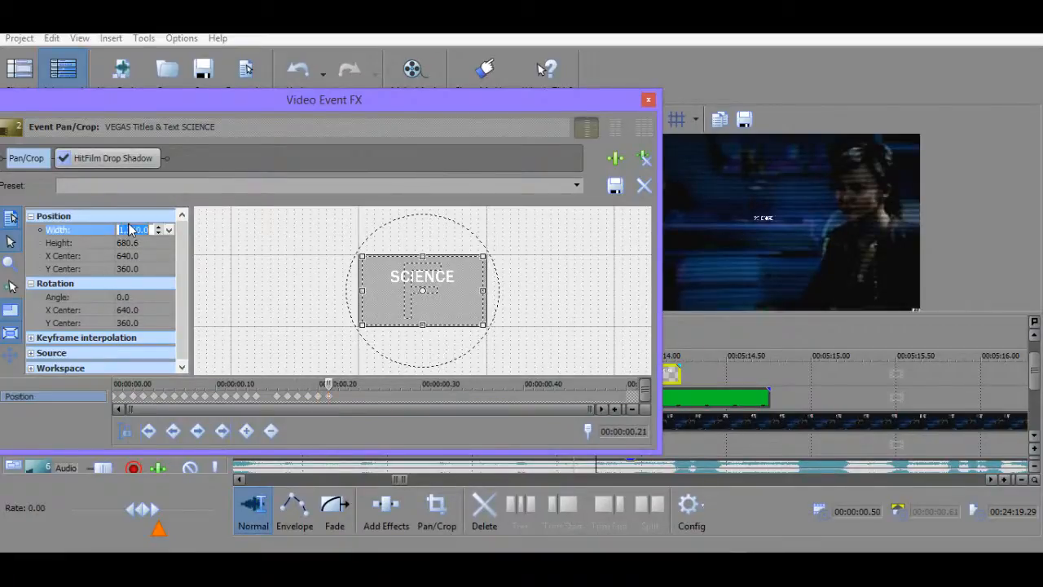
type("1,220")
key("Return")
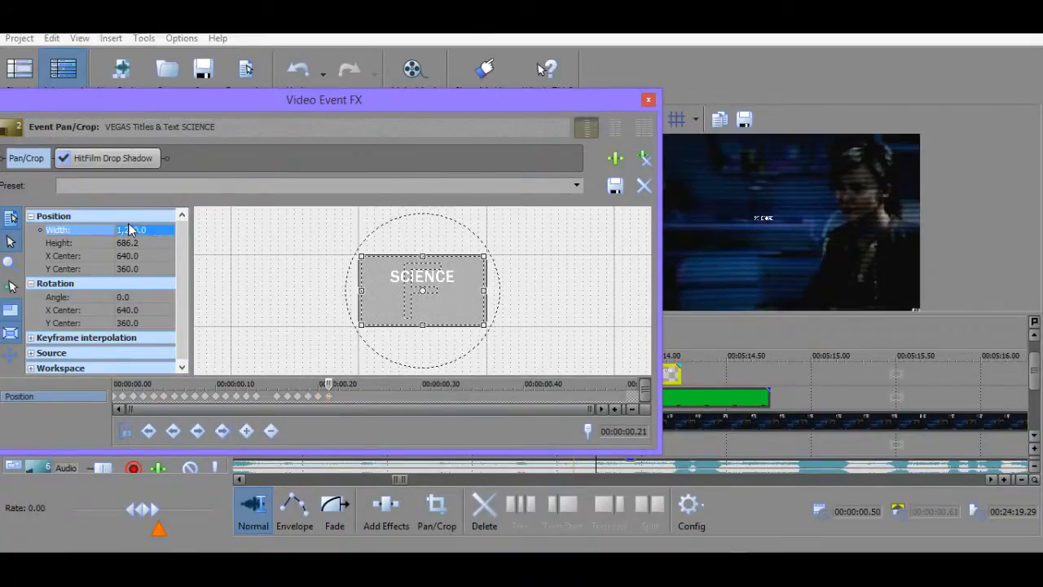
Add Pan/Crop keyframes at 0.22 and 0.23 with widths of 1,225 and 1,230 respectively.
left_click(332, 397)
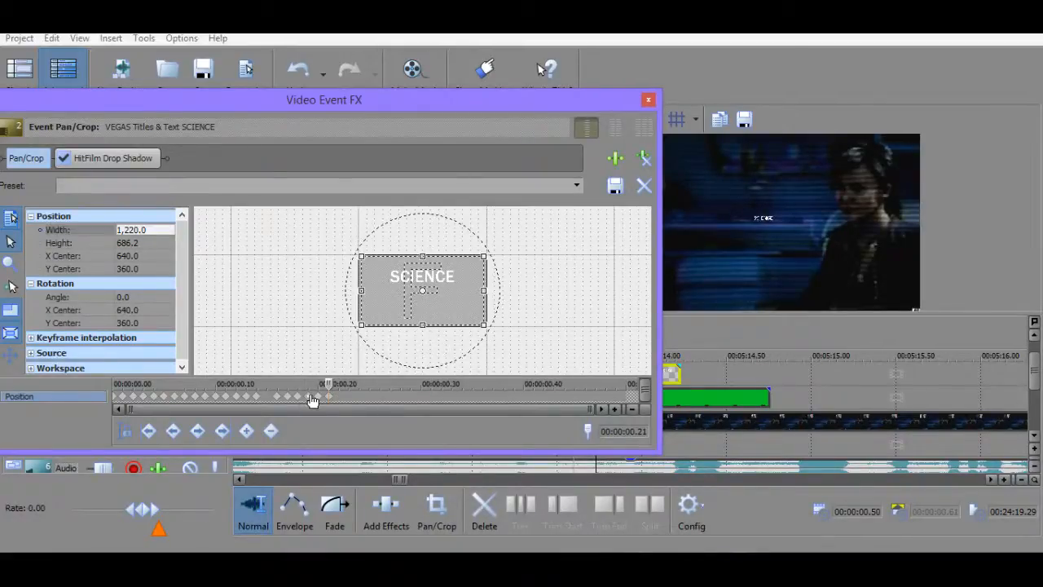
left_click(338, 397)
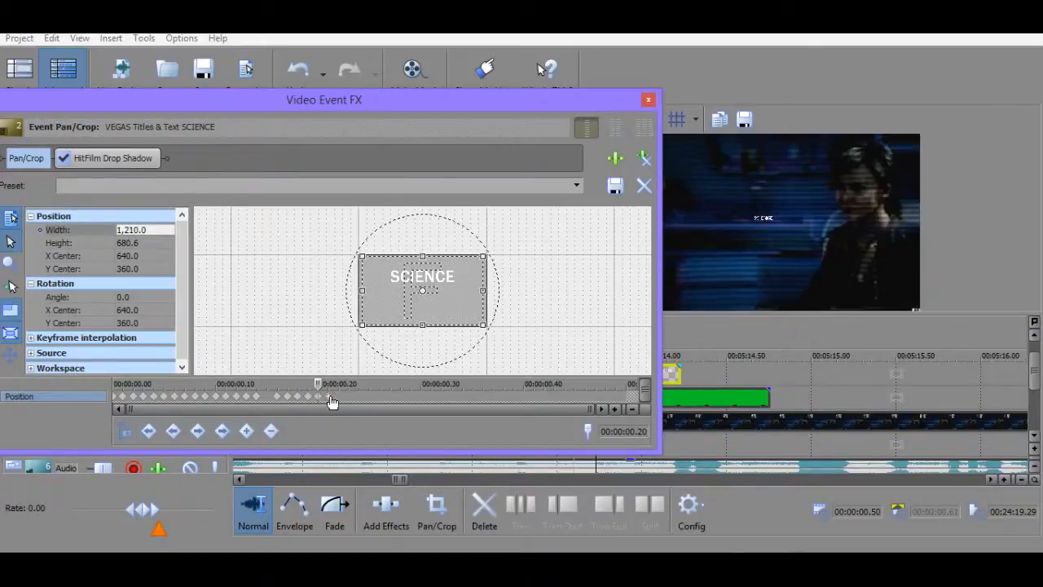
left_click(143, 230)
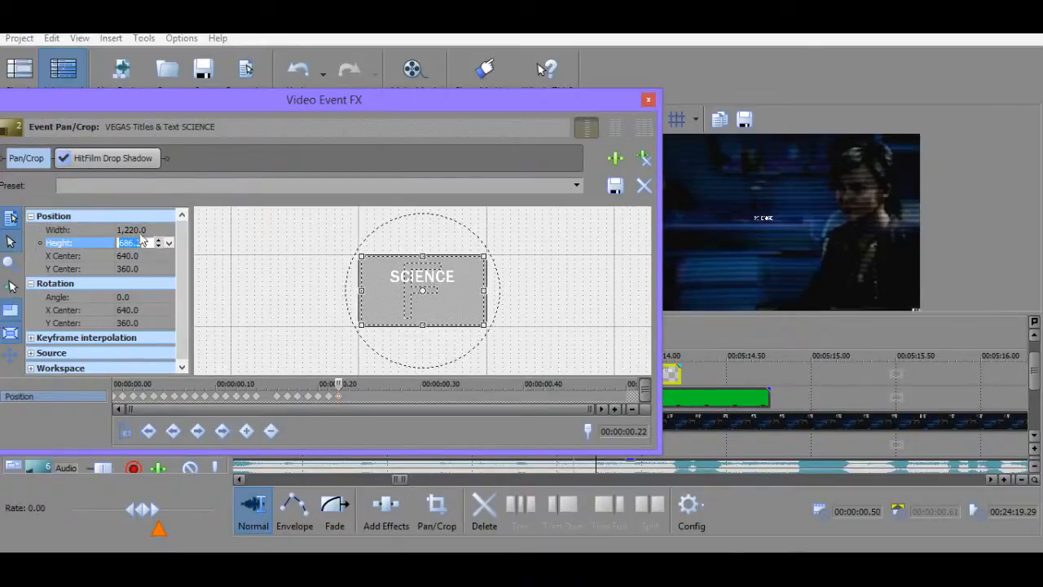
type("1,225")
key("Return")
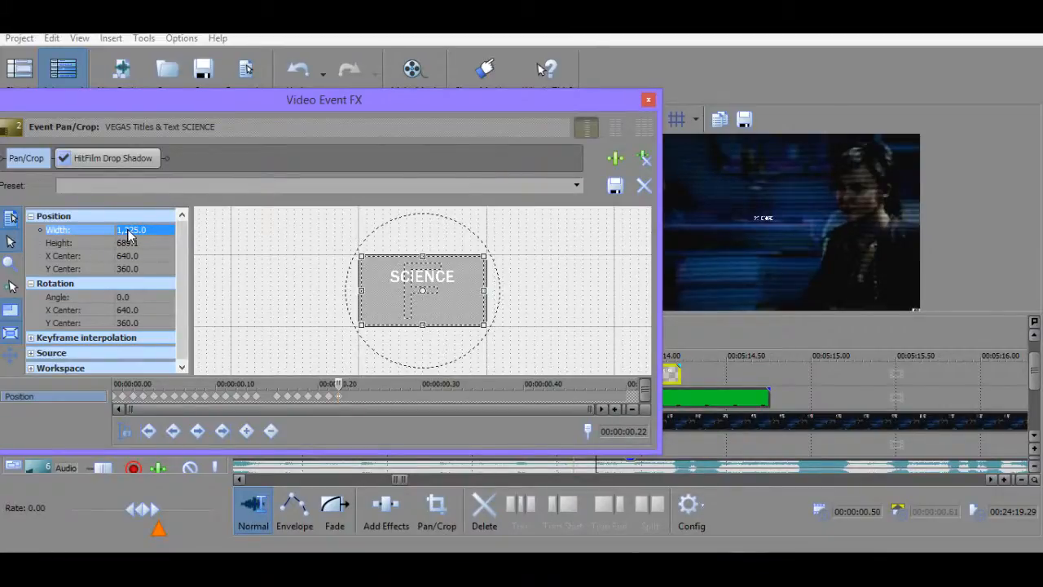
left_click(350, 401)
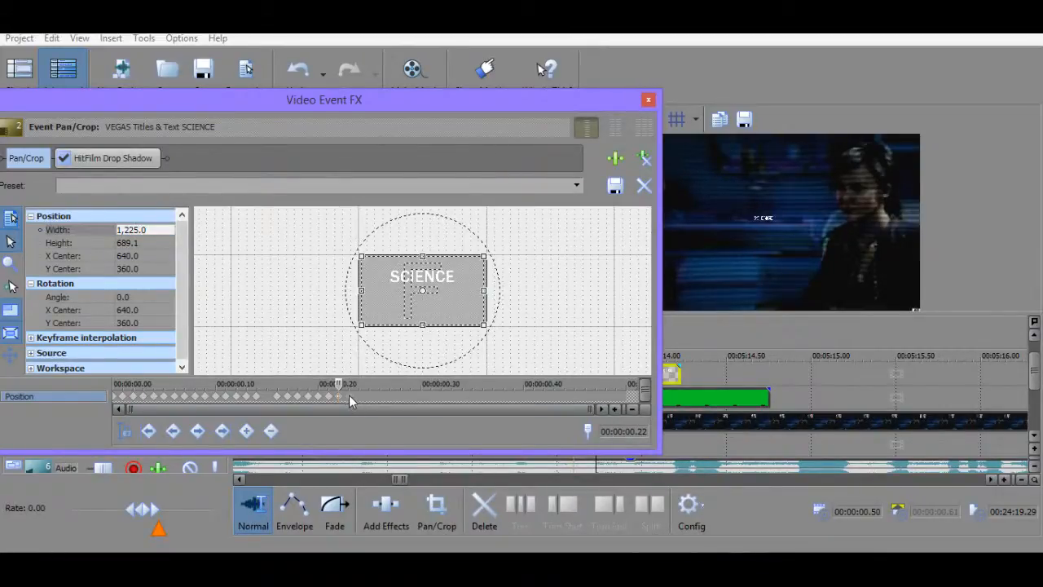
left_click(130, 230)
type("1230")
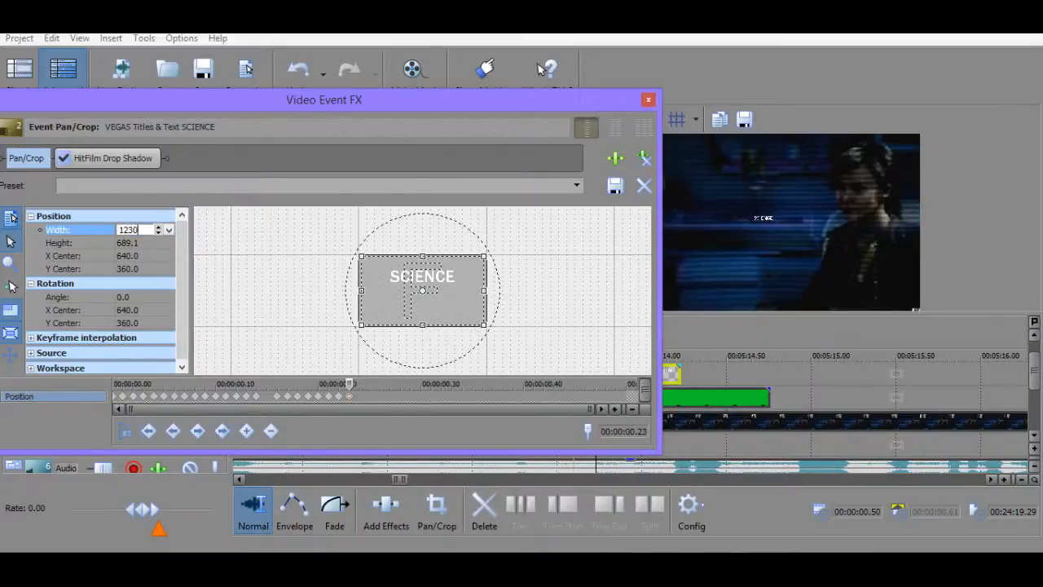
key("Return")
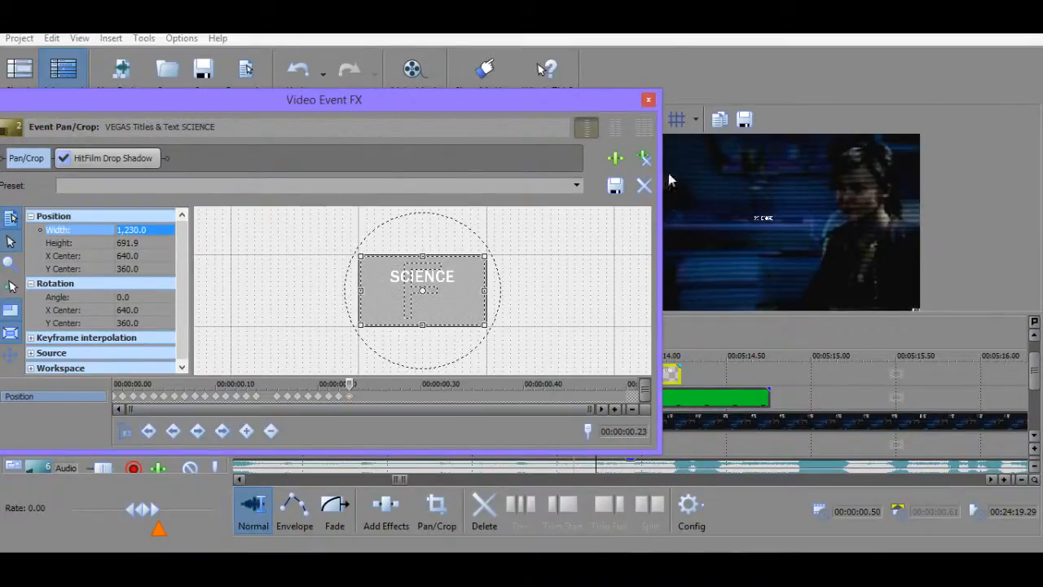
Add Pan/Crop keyframes at 0.24 and 0.25 with widths of 1,235 and 1,237.5 respectively.
left_click(359, 396)
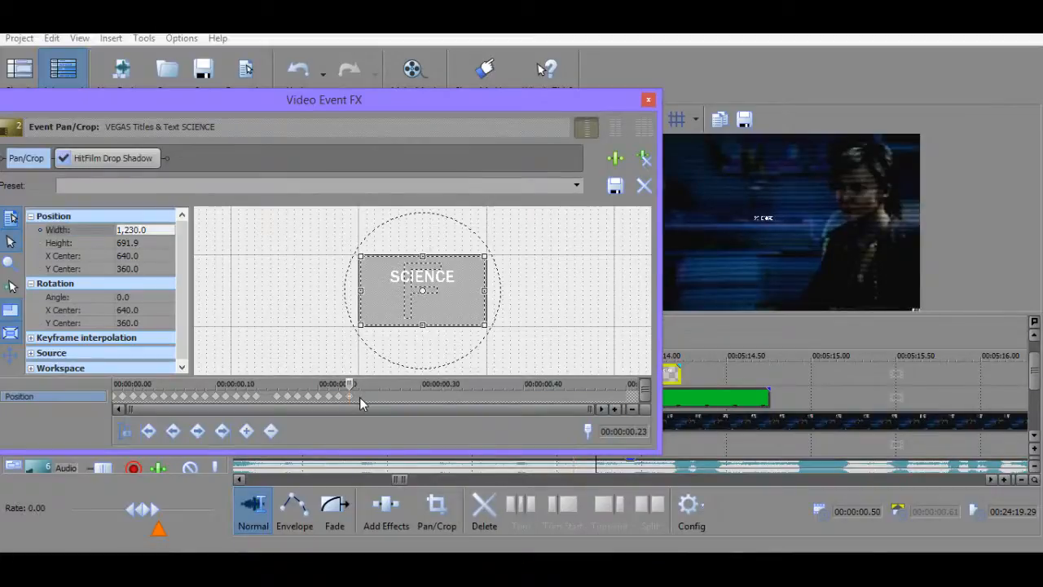
left_click(140, 231)
type("1,2")
type("3")
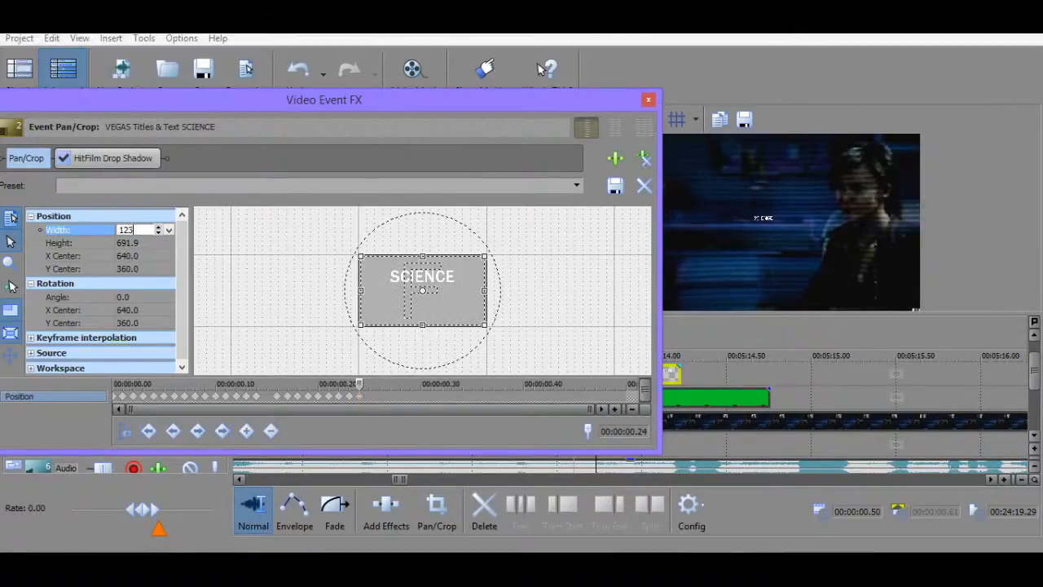
type("5")
key("Return")
left_click(370, 397)
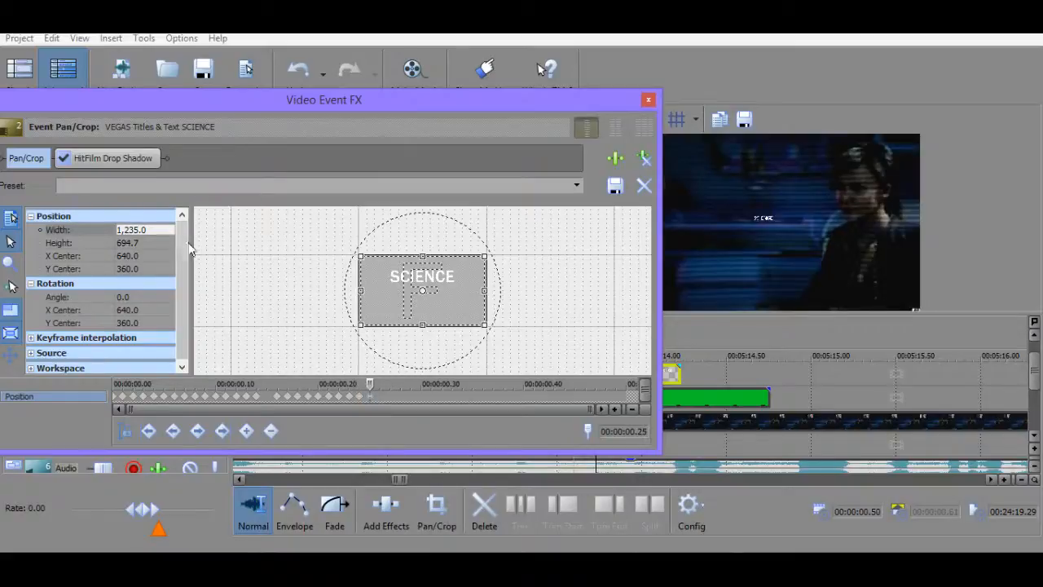
left_click(151, 232)
type("12")
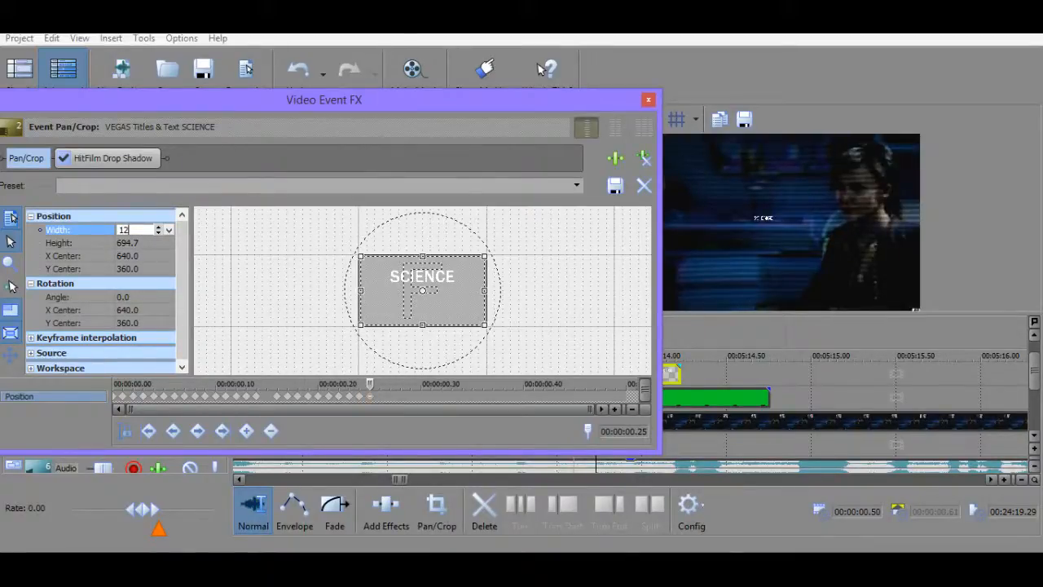
key("Return")
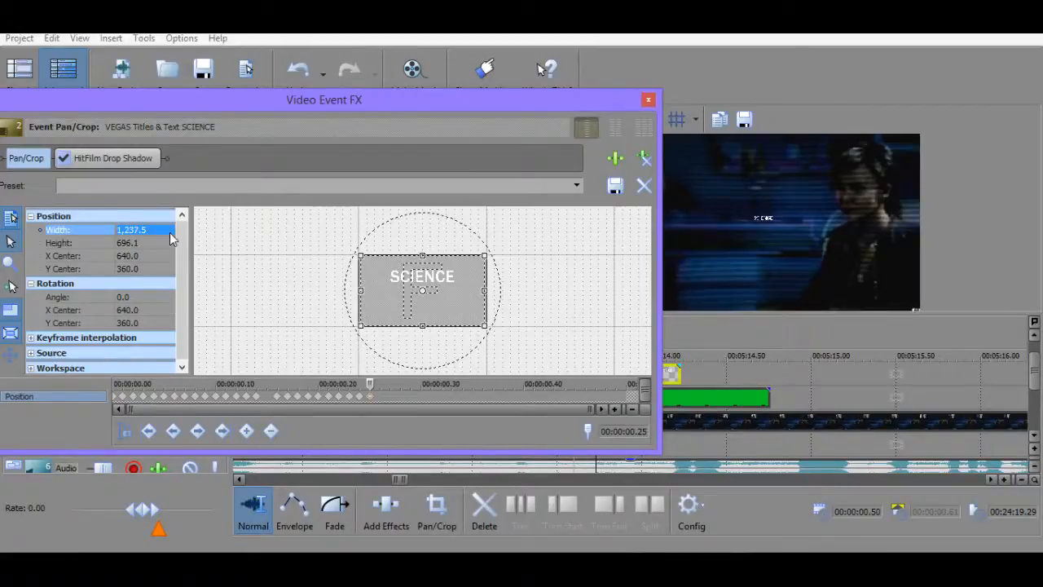
Add Pan/Crop keyframes at 0.26 and 0.27 with widths of 1,240 and 1,241 respectively.
left_click(379, 396)
left_click(150, 231)
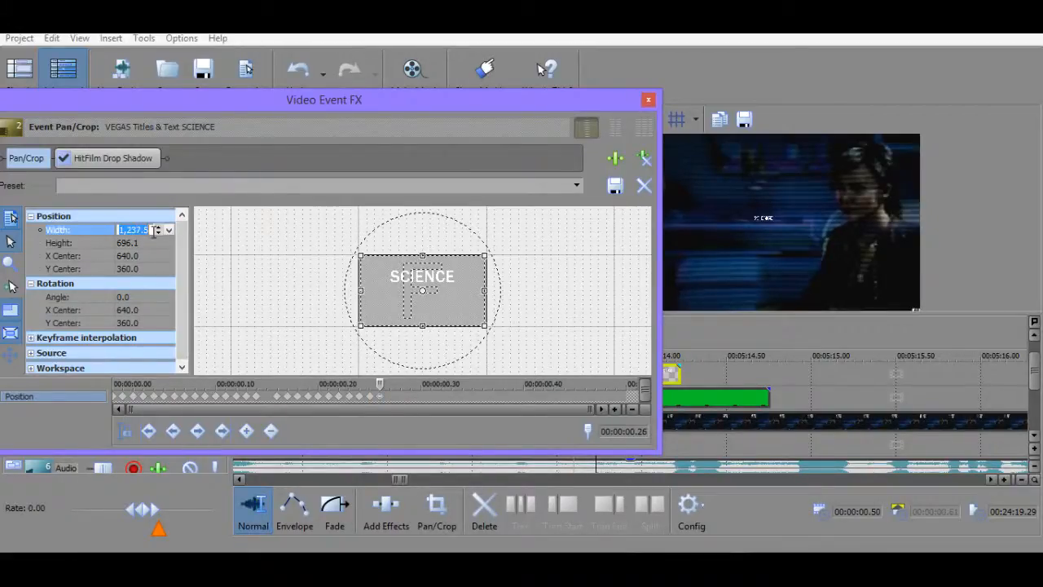
type("1240")
key("Return")
left_click(390, 396)
left_click(147, 229)
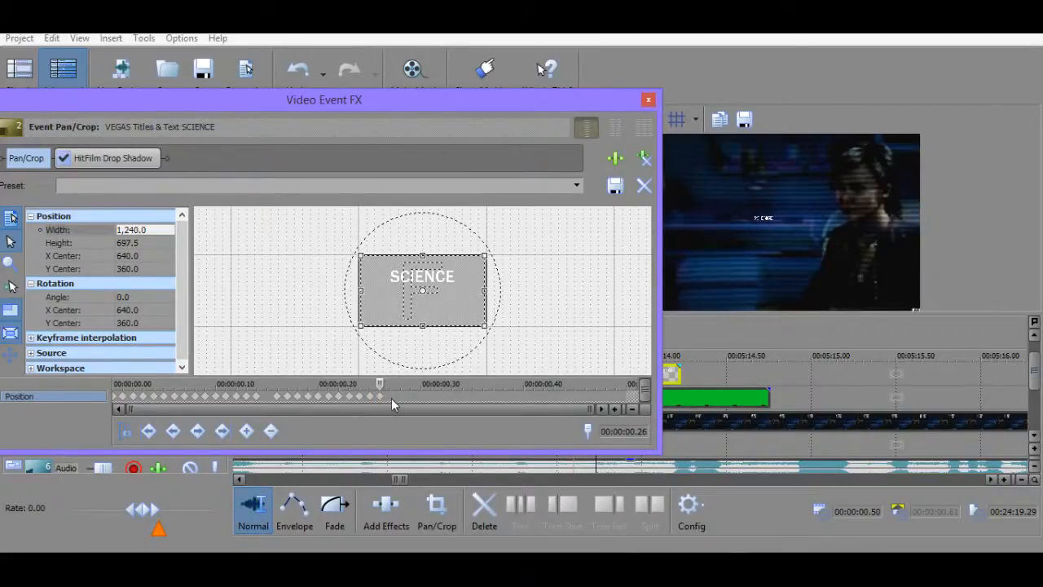
type("1,241")
key("Return")
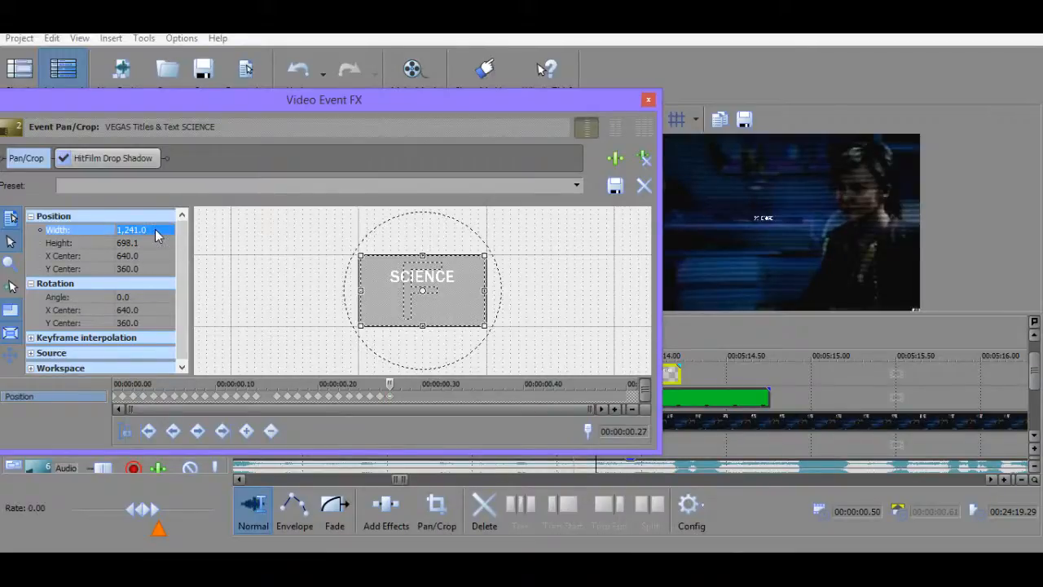
Add a Pan/Crop keyframe at 0.28 with a width of 1,242.
left_click(399, 396)
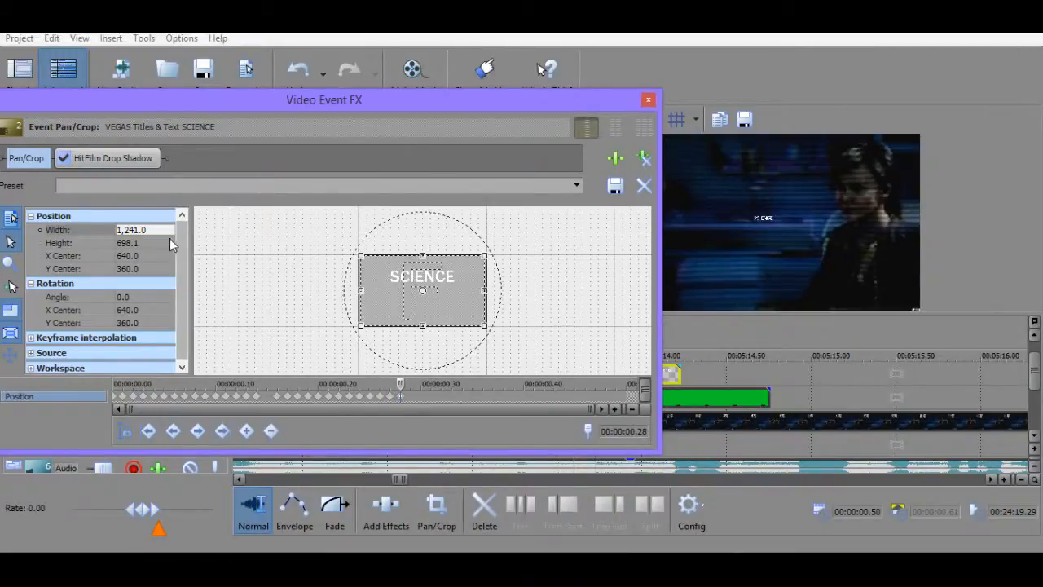
left_click(146, 230)
type("1242")
key("Return")
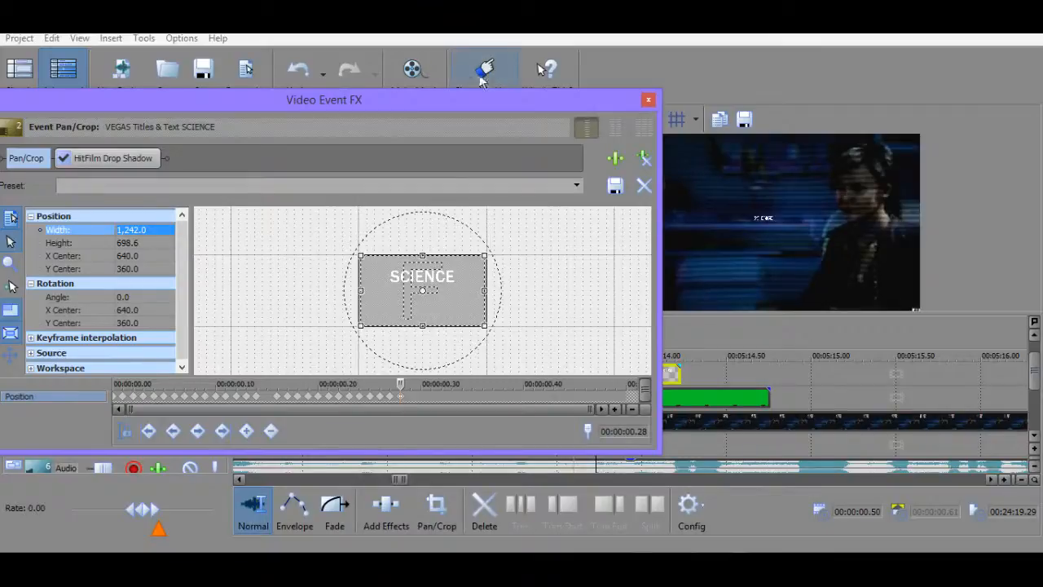
Play and scrub through the SCIENCE title event to preview its zoom animation.
left_click_drag(460, 102, 282, 96)
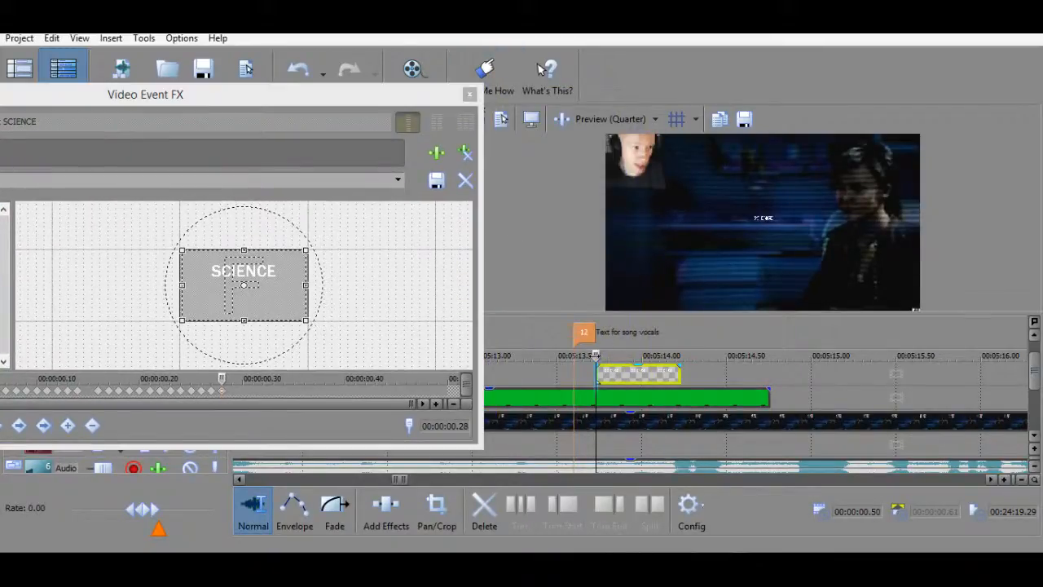
key("space")
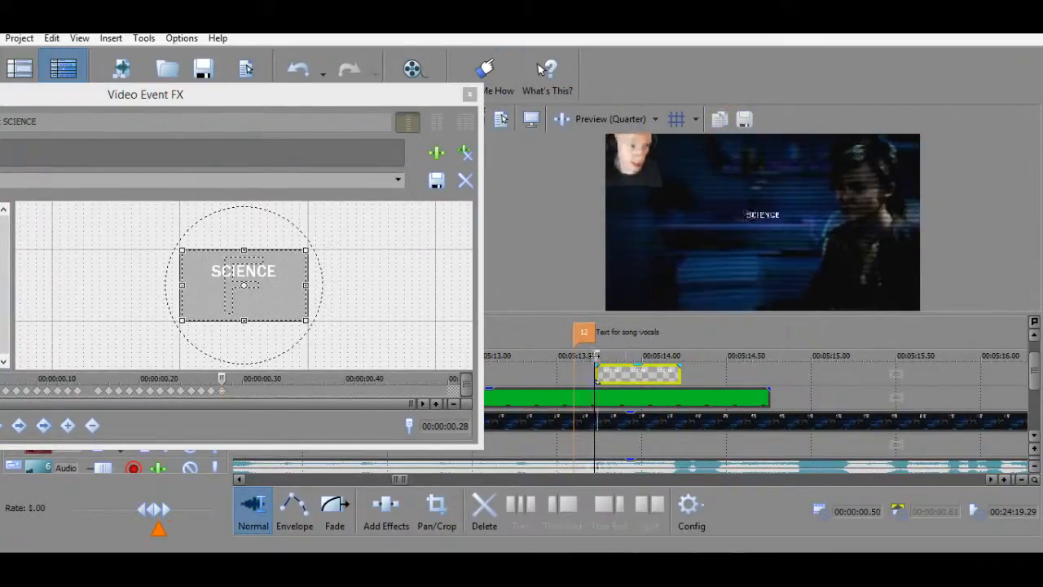
key("space")
left_click_drag(595, 356, 658, 355)
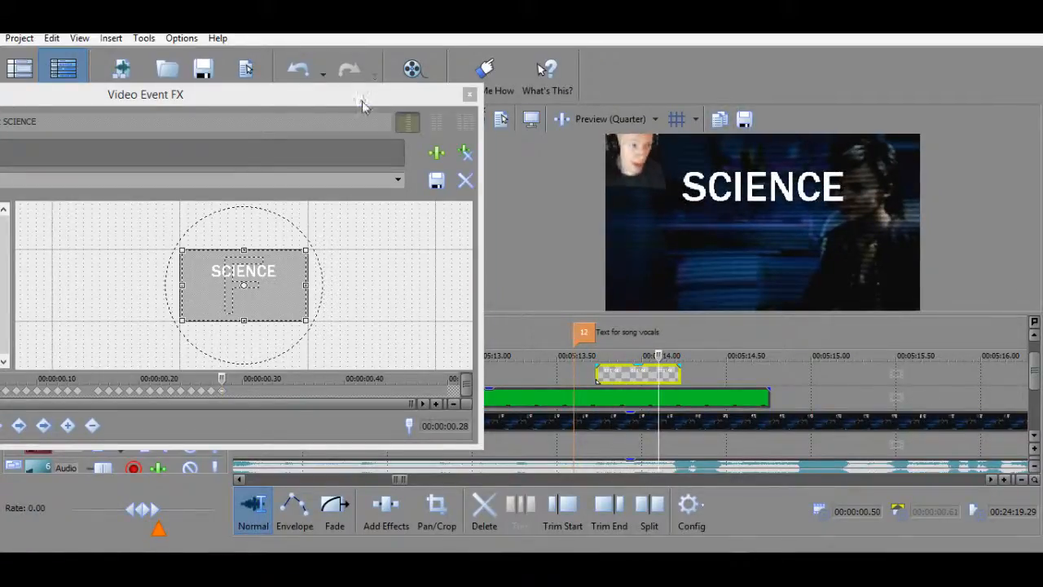
Shift the SCIENCE title's Pan/Crop keyframes from 0.17 onward one frame later.
left_click_drag(362, 97, 578, 64)
left_click_drag(447, 359, 325, 361)
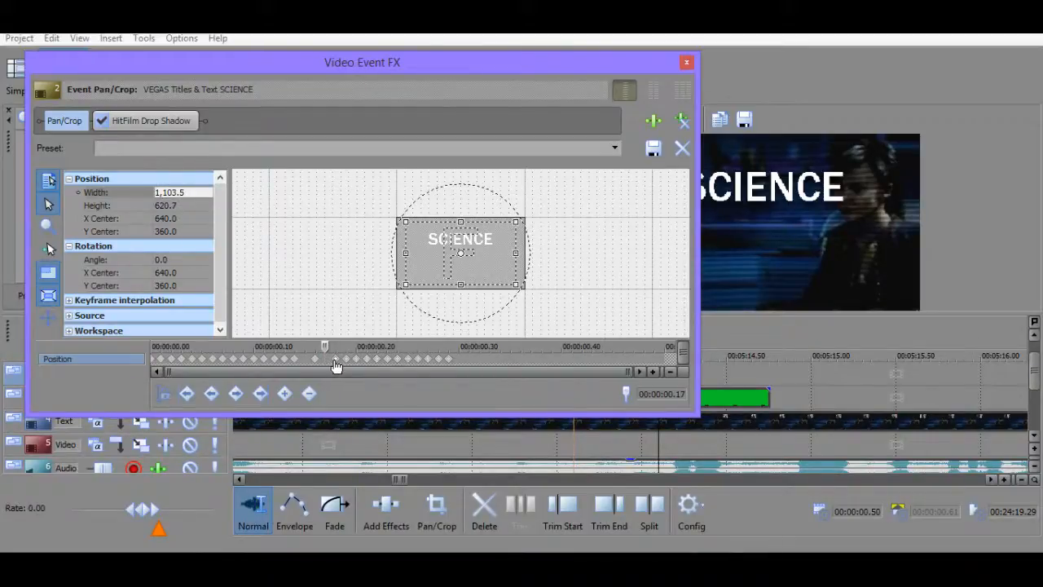
Space the SCIENCE title's Pan/Crop keyframes from 0.16 onward two frames apart and close the effect window.
left_click_drag(344, 363, 358, 364)
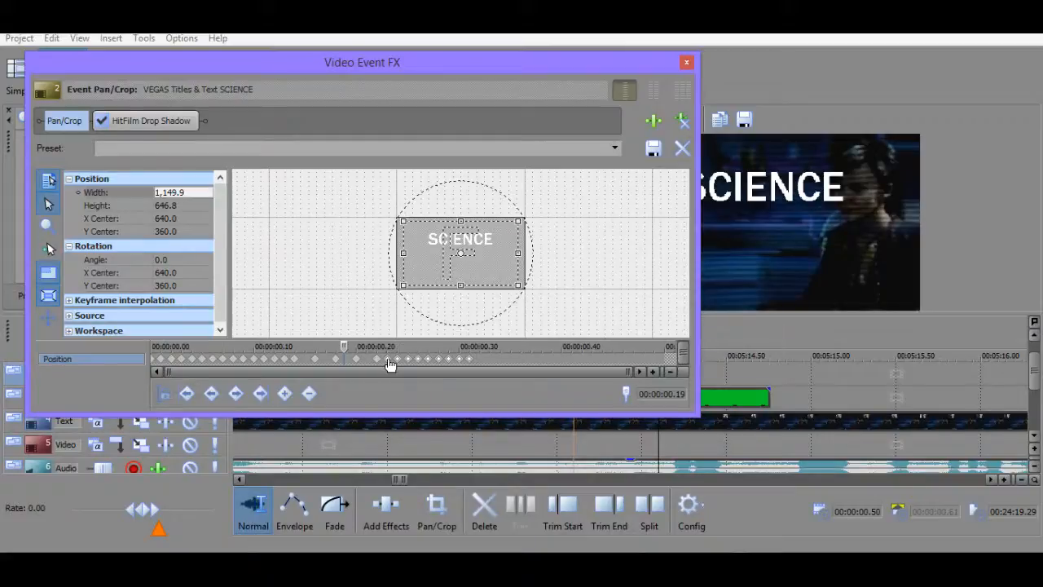
left_click_drag(422, 364, 419, 365)
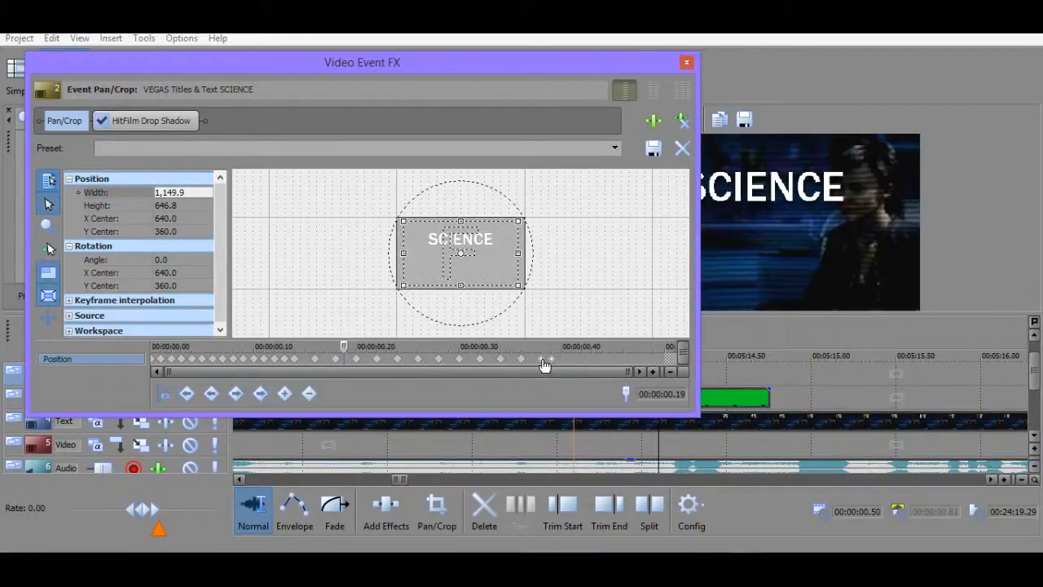
left_click(553, 363)
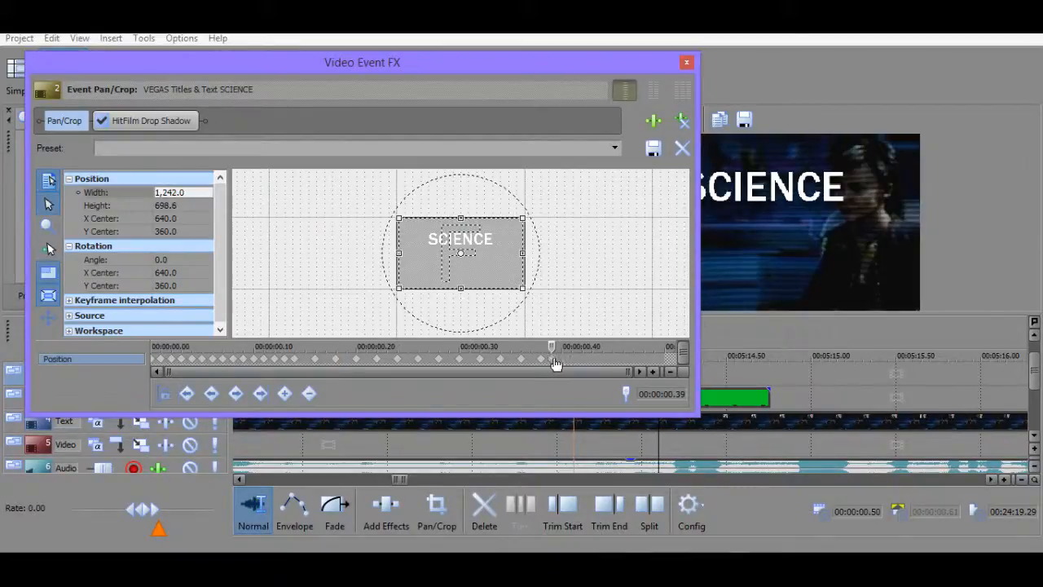
left_click(687, 62)
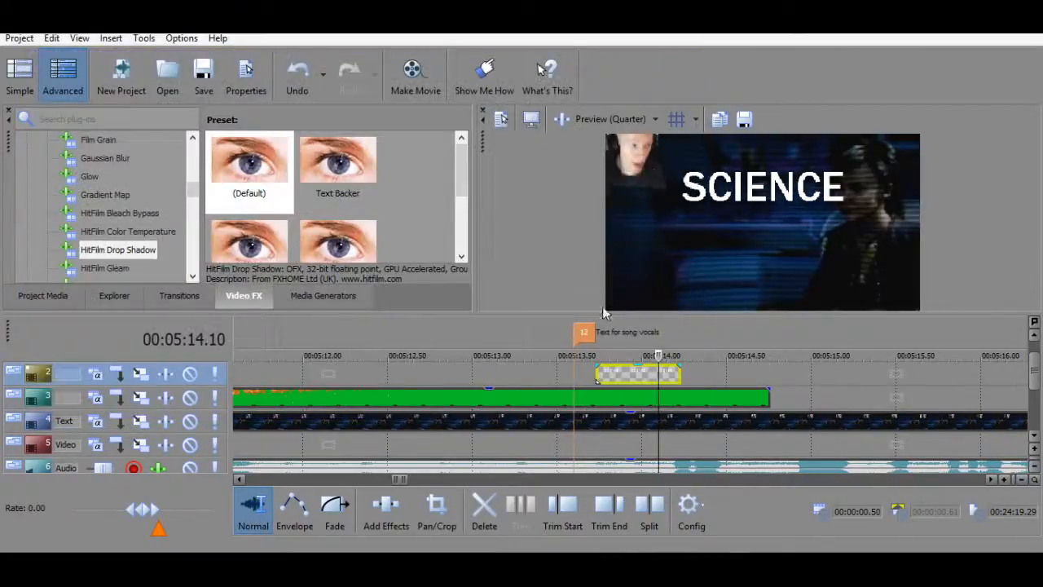
Play the SCIENCE title event to preview the slower end of its zoom.
key("space")
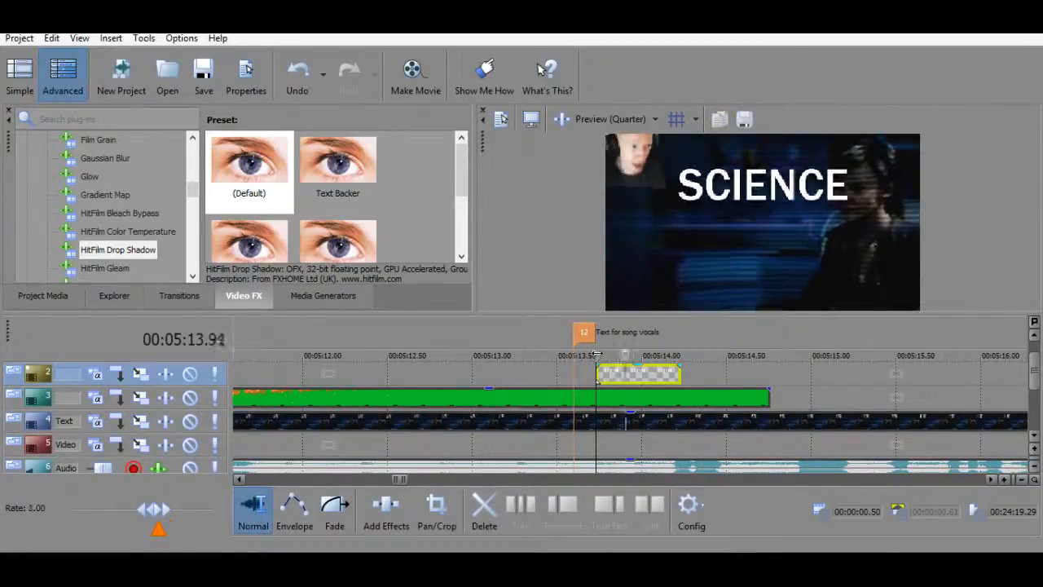
key("space")
key("space")
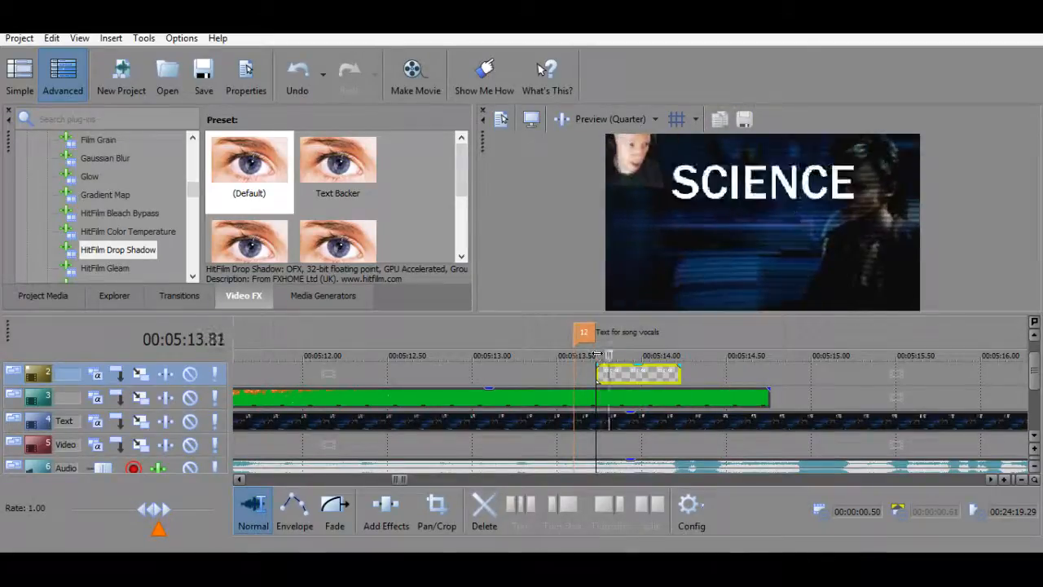
key("space")
Reopen the SCIENCE title's Pan/Crop settings and shift the keyframes from 0.16 onward one frame later.
right_click(616, 383)
left_click(676, 182)
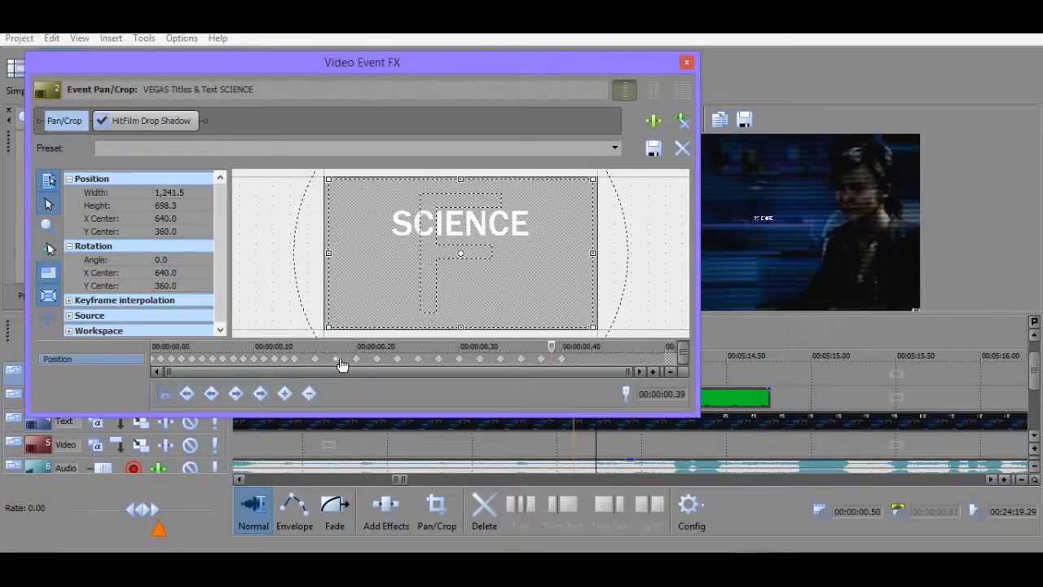
left_click_drag(308, 360, 641, 360)
left_click_drag(561, 360, 569, 361)
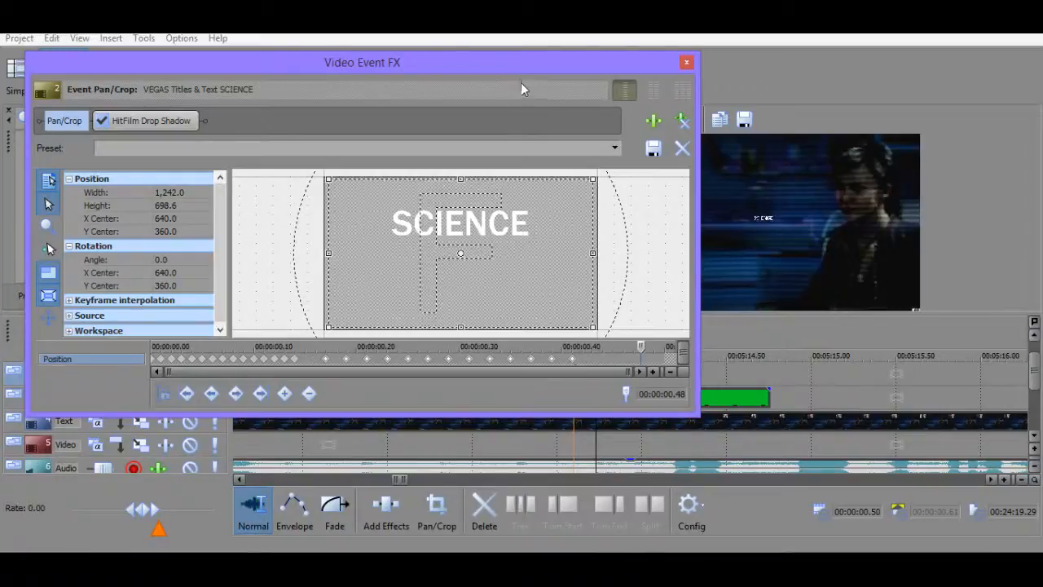
Move the effect window clear of the video preview and play the SCIENCE title to check the zoom timing.
left_click_drag(322, 89, 192, 98)
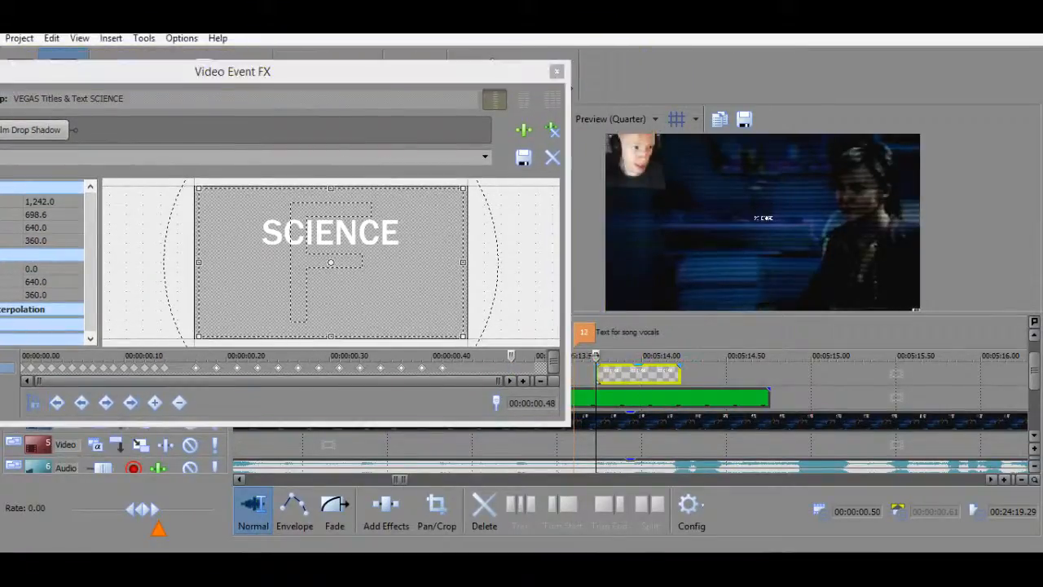
key("space")
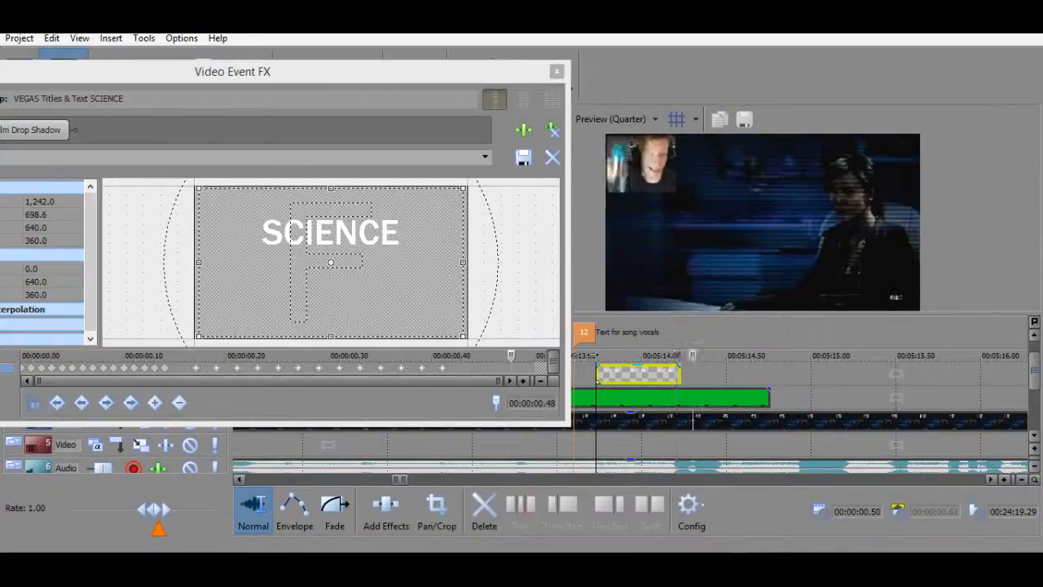
key("space")
key("space")
key("space")
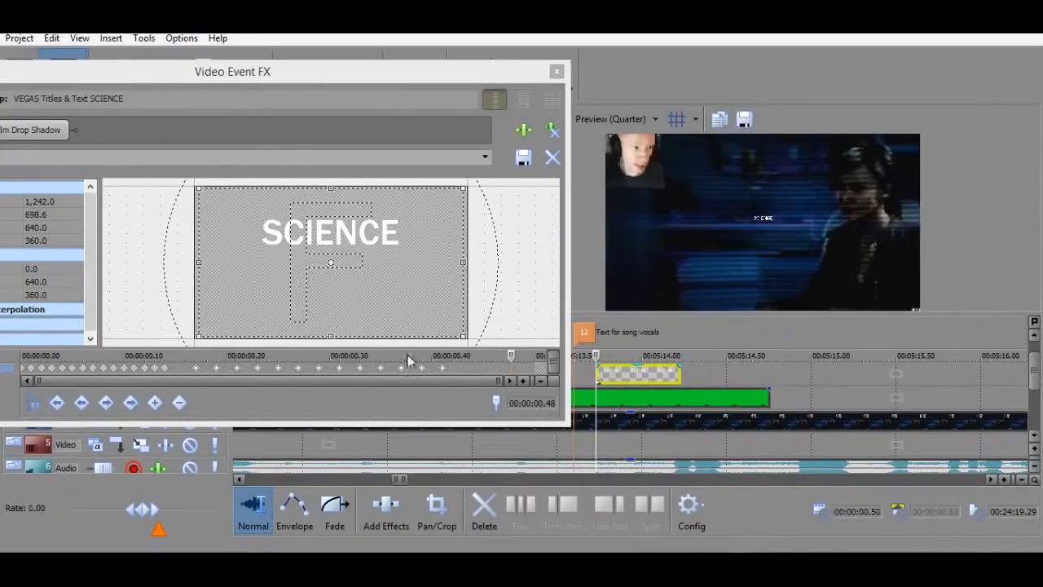
Spread the SCIENCE title's Pan/Crop keyframes after 0.23 to three frames apart.
left_click(454, 367)
left_click_drag(451, 369, 302, 373)
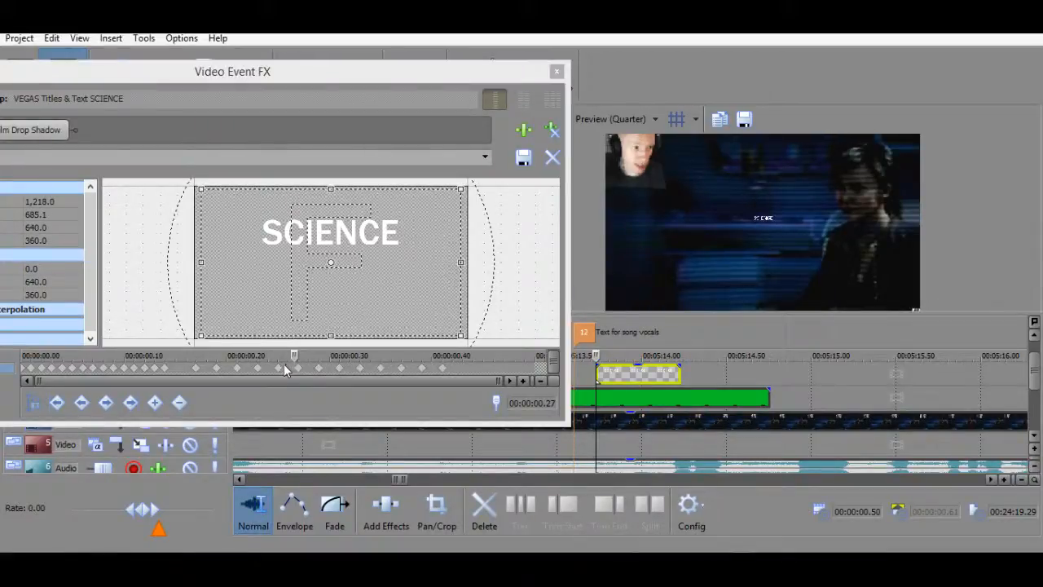
left_click(281, 370)
left_click(299, 371)
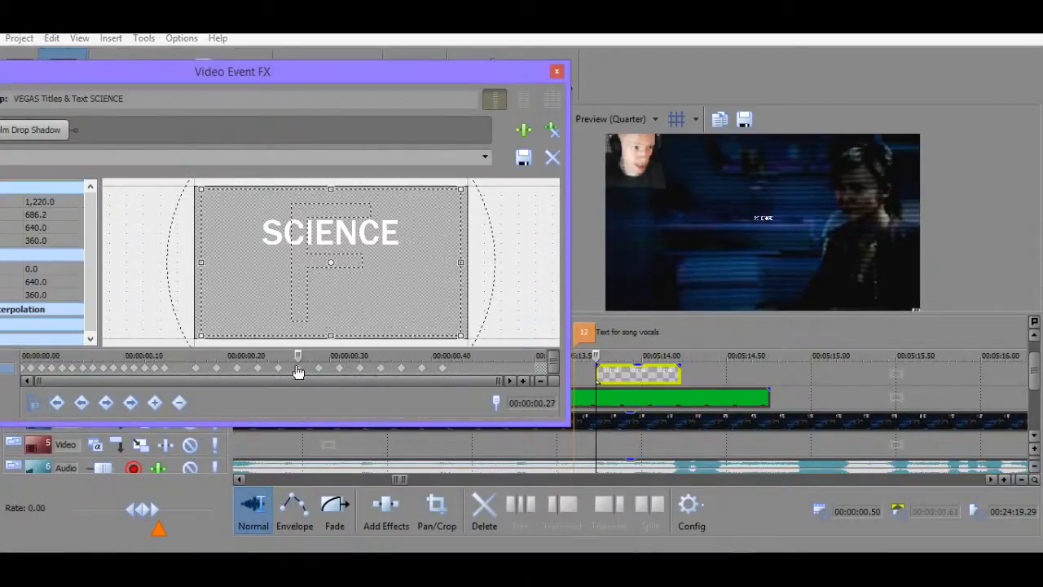
left_click(259, 369)
left_click(279, 371)
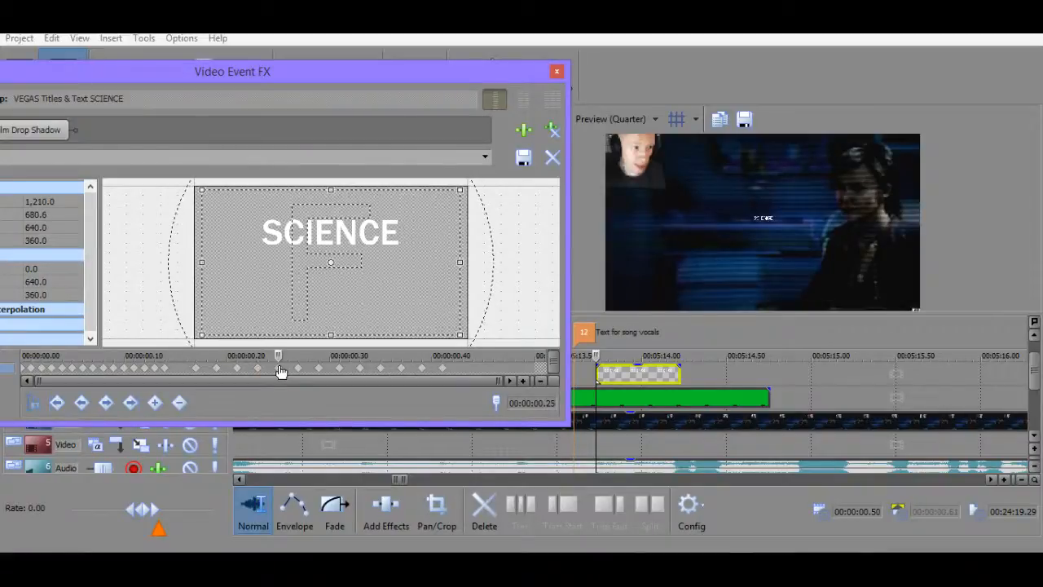
mouse_move(472, 371)
left_mouse_down()
mouse_move(276, 375)
mouse_move(475, 377)
left_mouse_up()
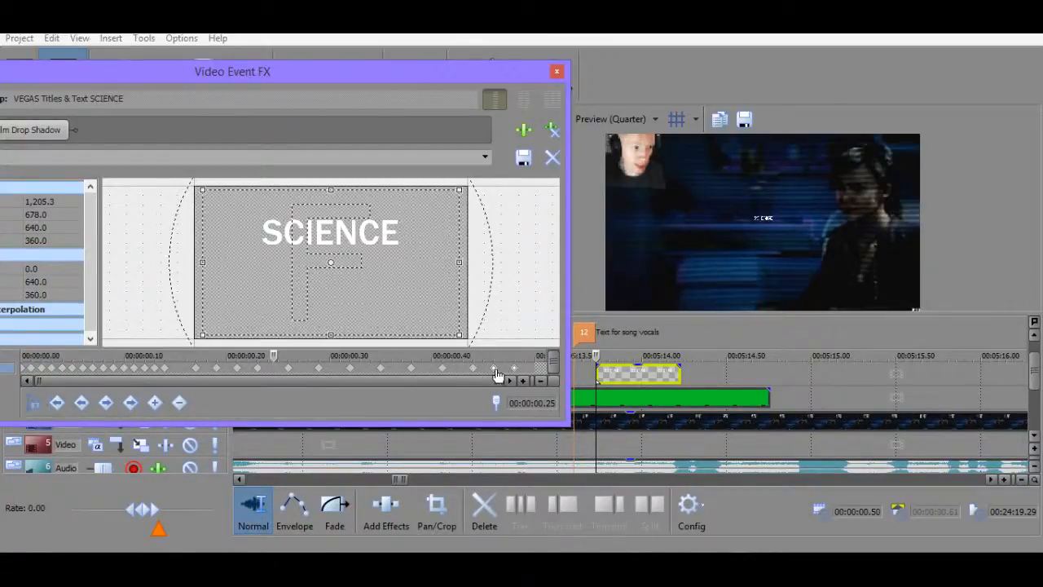
Lengthen the SCIENCE title event by 0.09 and spread its last Pan/Crop keyframes toward 0.50.
left_click_drag(680, 373, 695, 373)
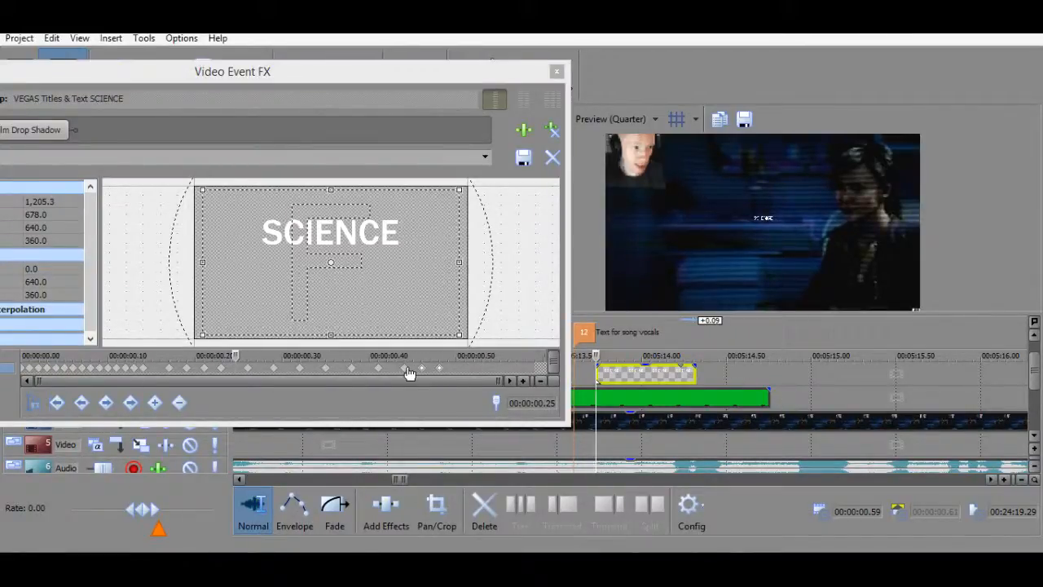
left_click(420, 369)
left_click_drag(434, 371, 448, 372)
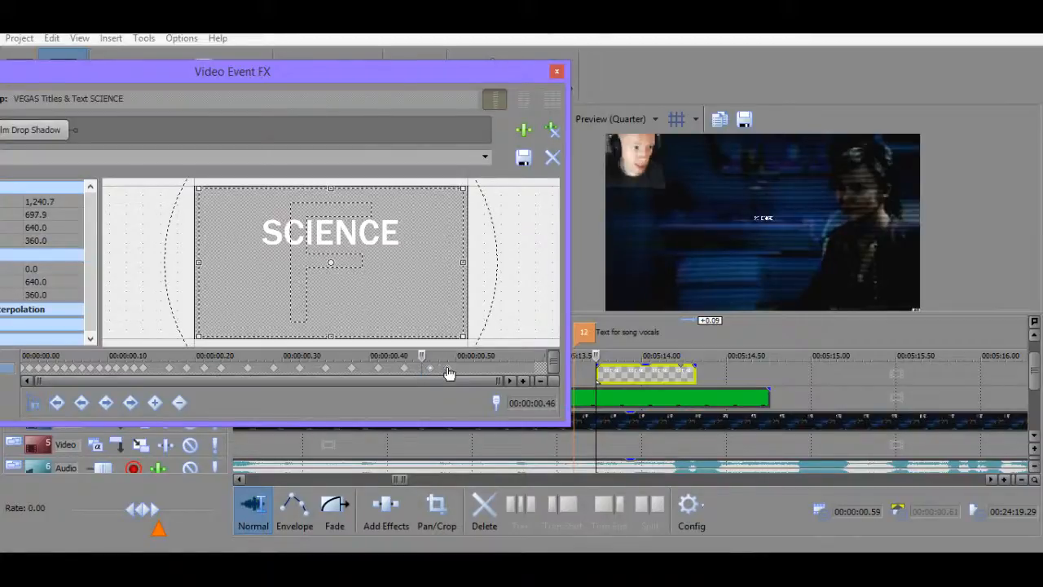
left_click(450, 372)
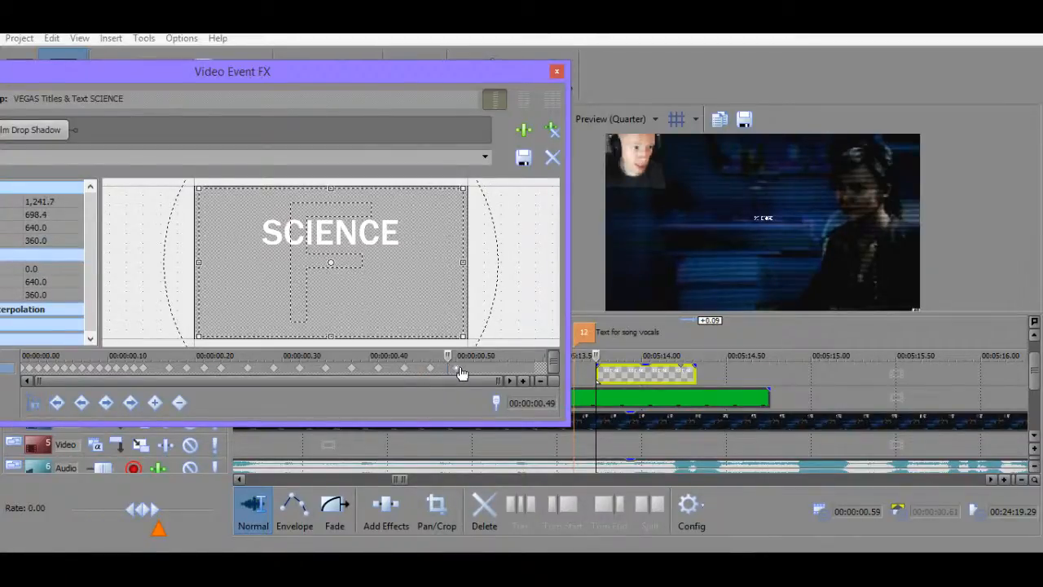
Play the lengthened SCIENCE title from its start to preview the zoom.
left_click(594, 358)
key("space")
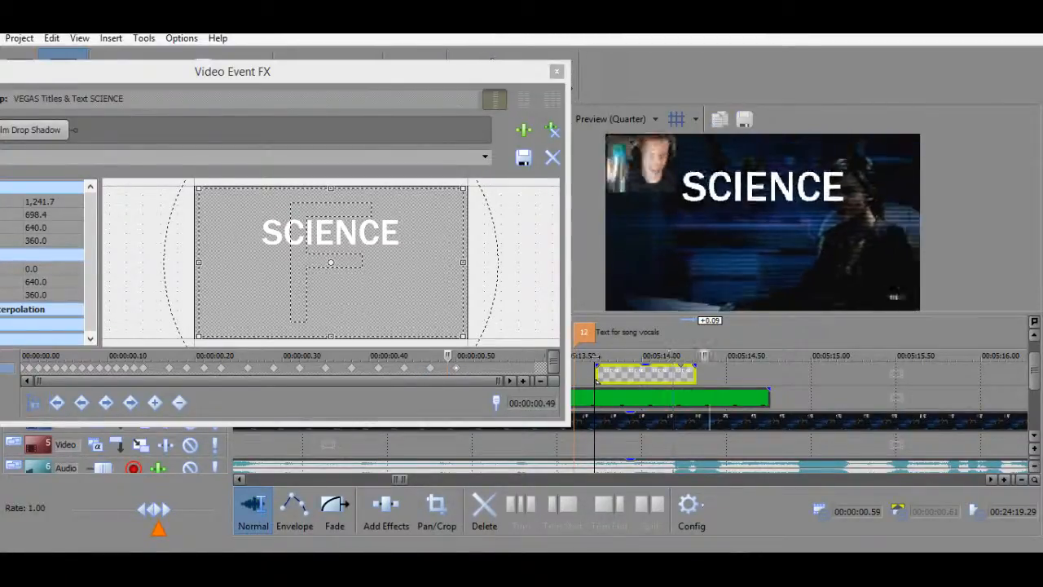
key("space")
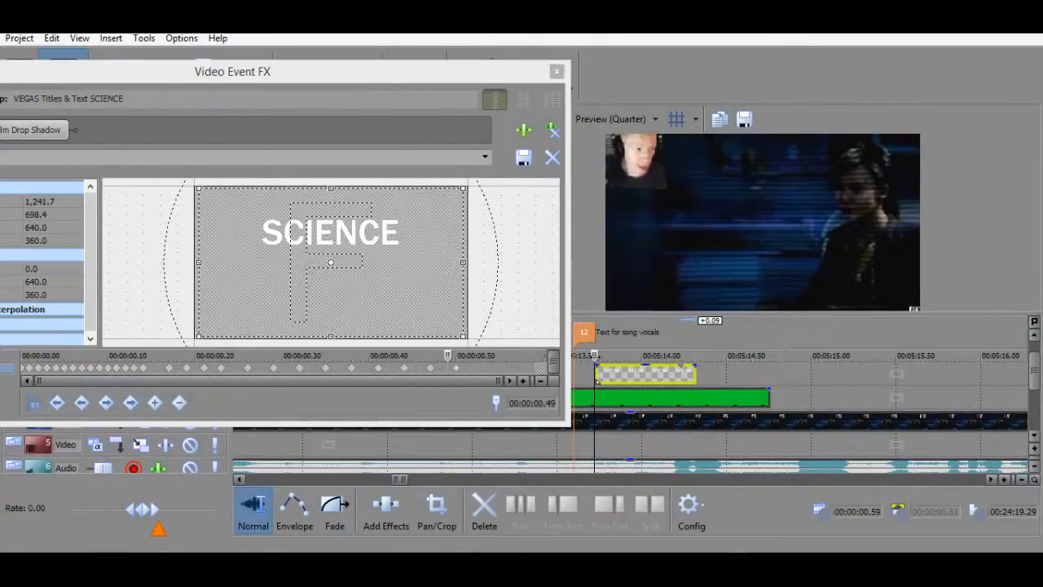
Move the last Pan/Crop keyframes of the SCIENCE title earlier and closer together, from 0.40 to 0.44.
left_click(444, 376)
left_click(416, 373)
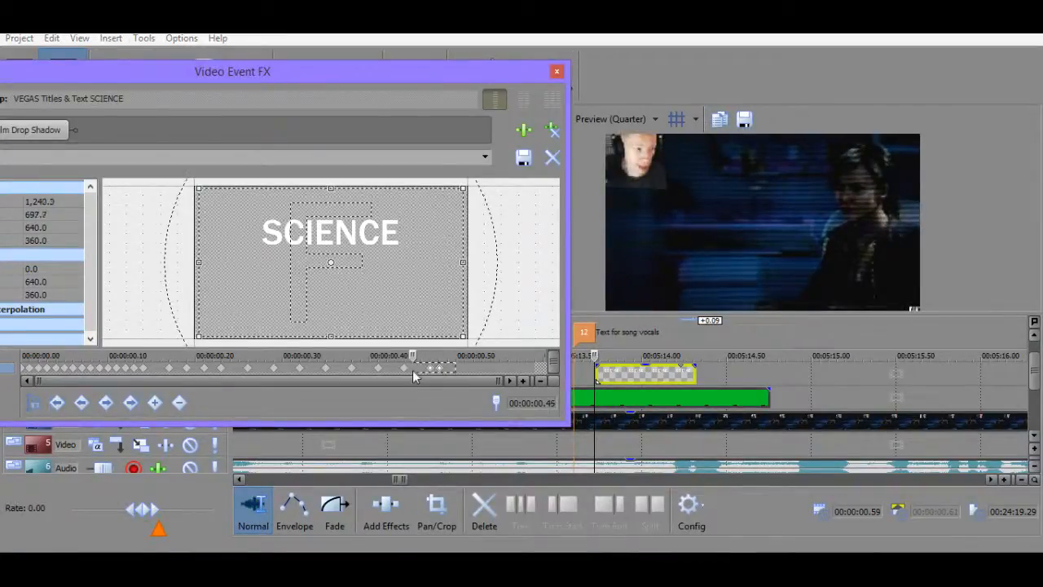
left_click_drag(412, 372, 395, 372)
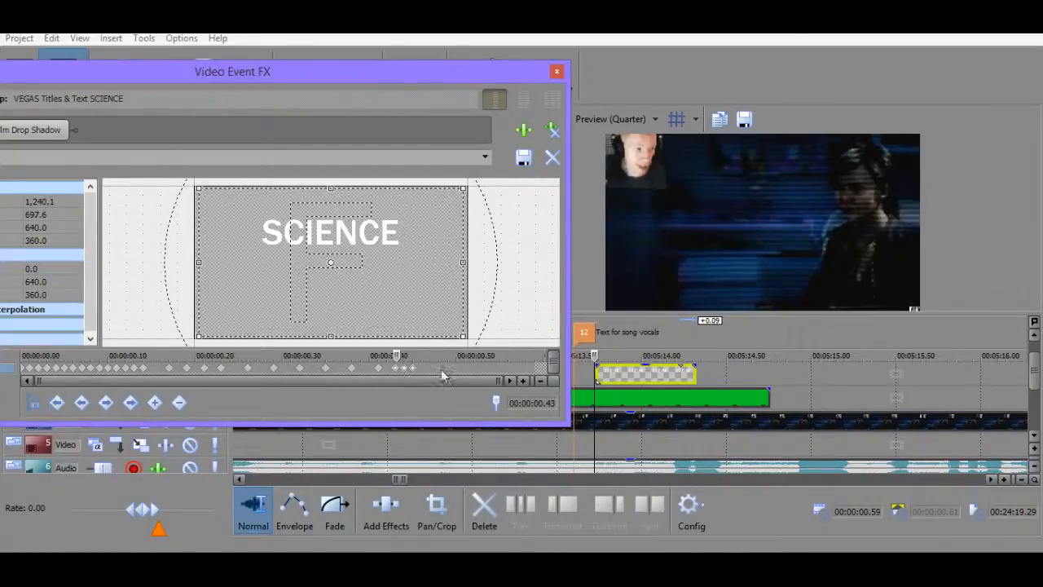
left_click(369, 372)
Play and scrub through the SCIENCE title repeatedly to review its zoom against the song vocals.
left_click(594, 356)
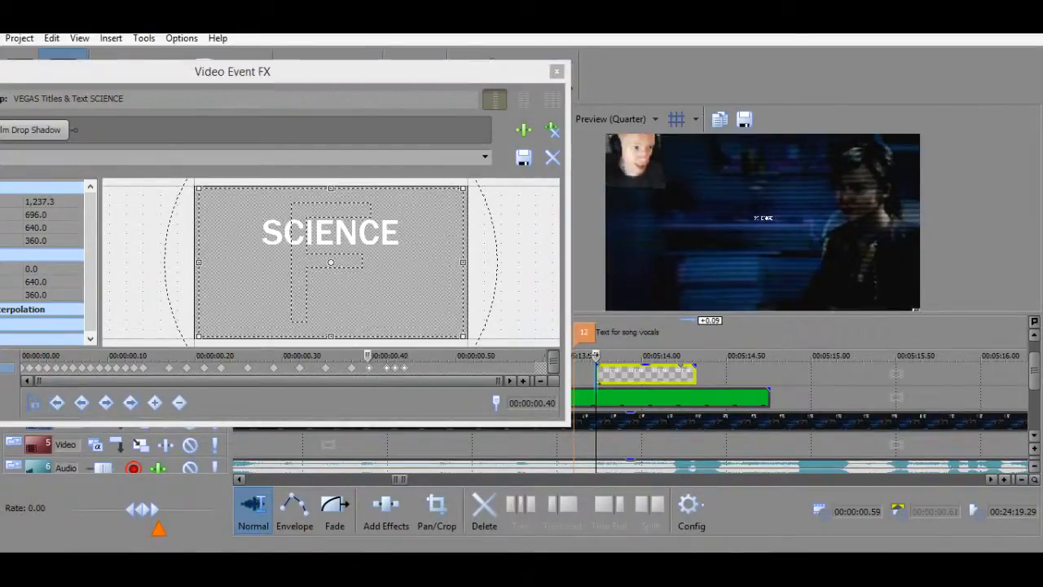
key("space")
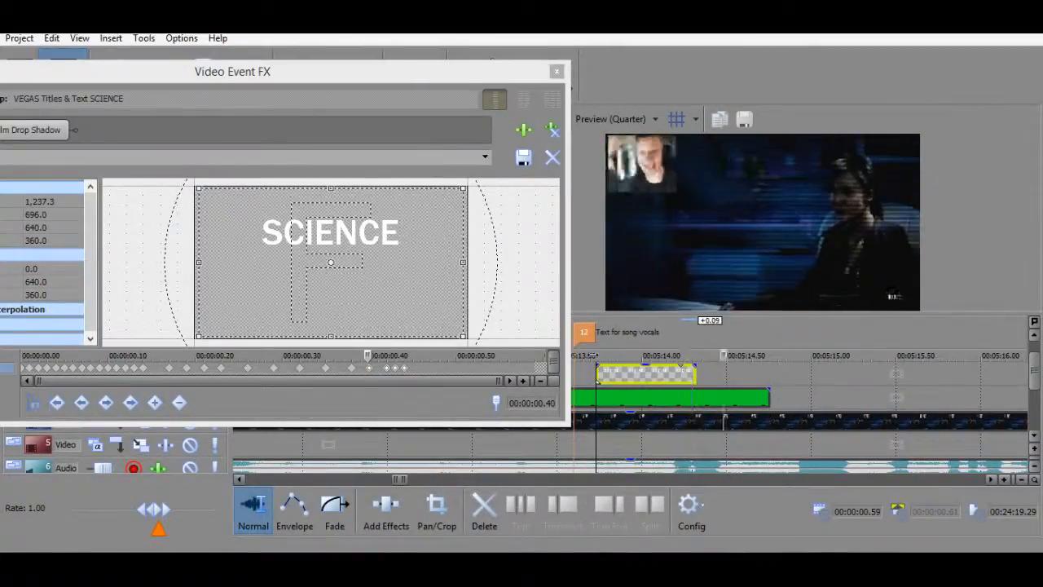
left_click(422, 372)
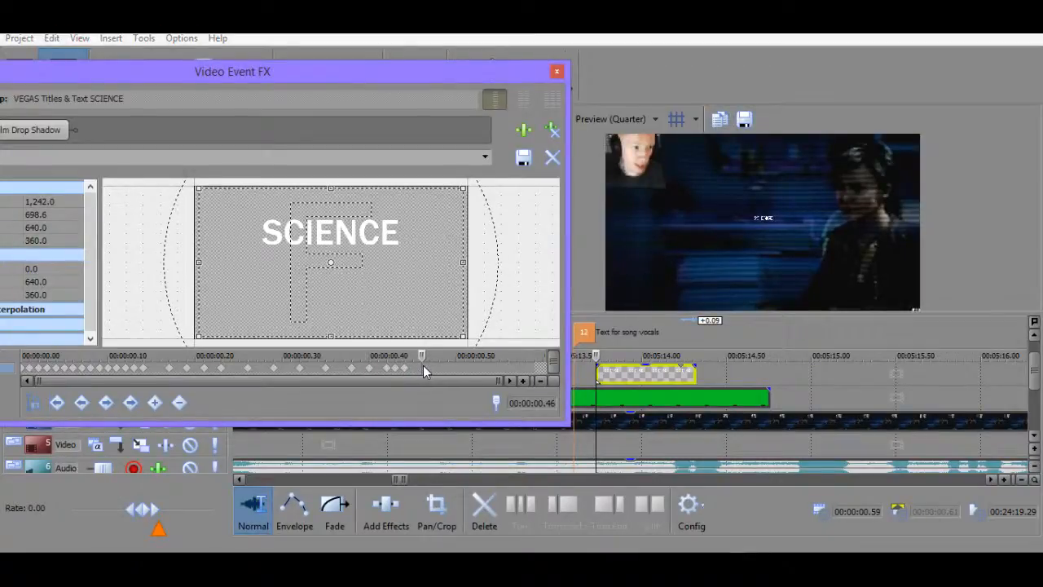
left_click(600, 356)
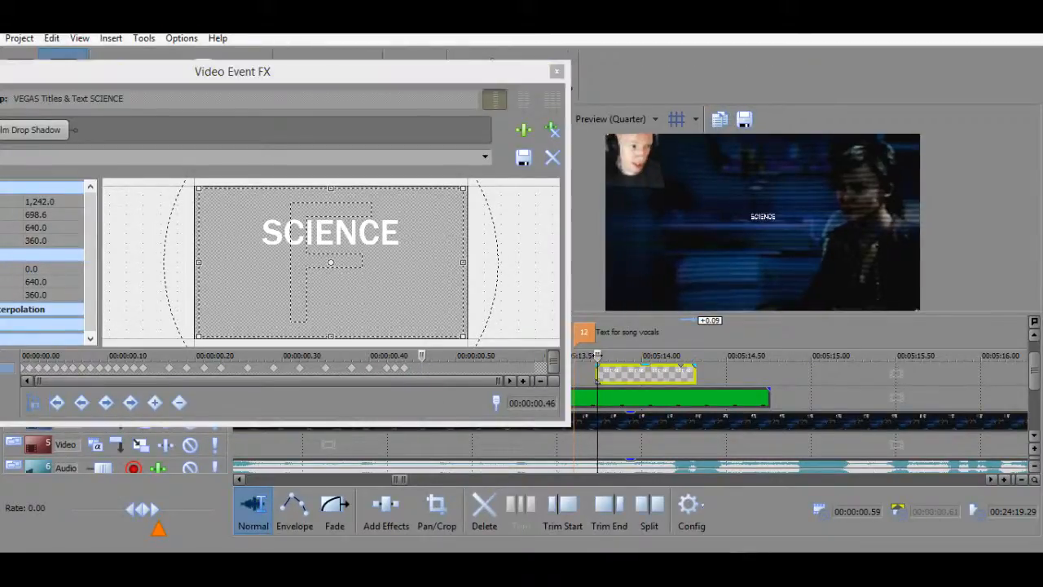
key("space")
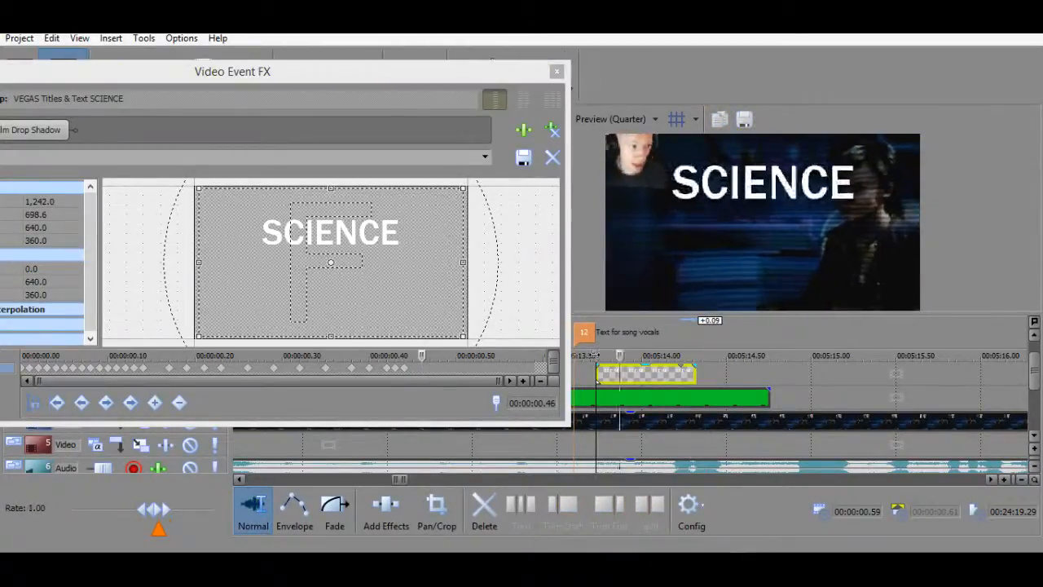
key("space")
left_click_drag(596, 356, 647, 356)
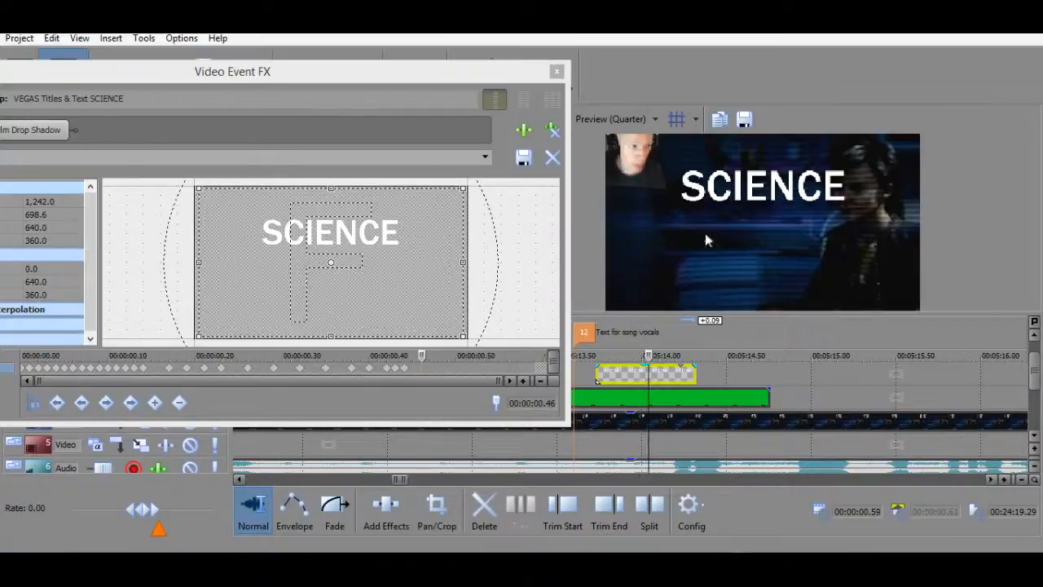
left_click_drag(648, 356, 608, 344)
key("space")
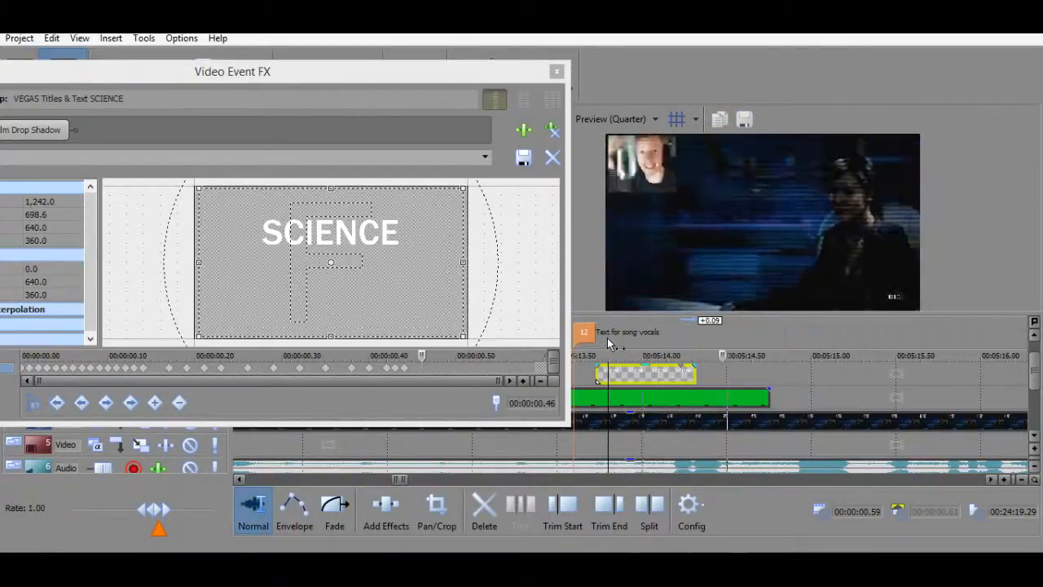
key("space")
left_click(596, 356)
key("space")
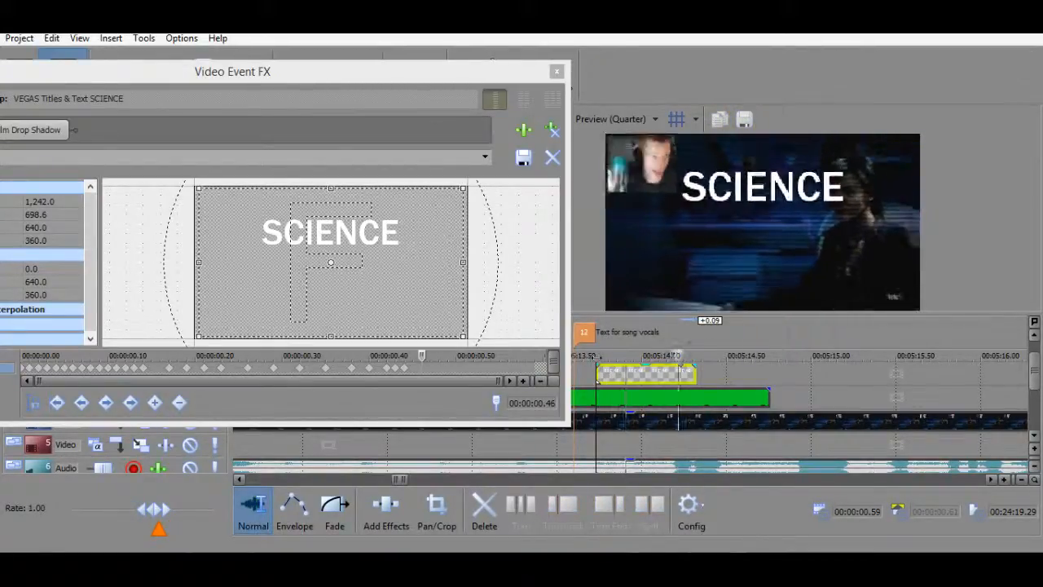
key("space")
key("space")
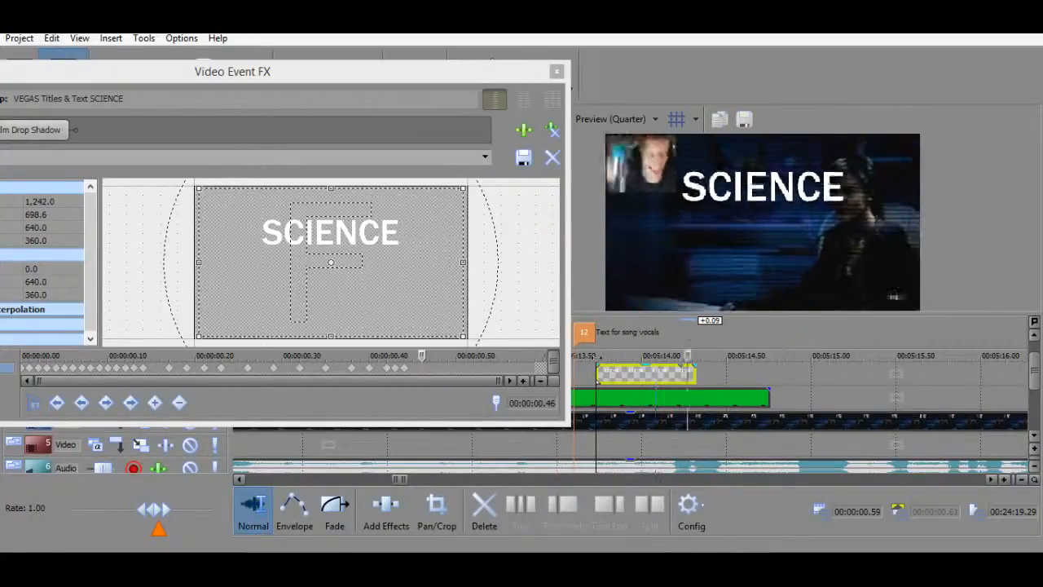
key("space")
Play the timeline repeatedly around 5:14.50, after the SCIENCE title, to locate where the next vocal begins.
left_click(719, 382)
key("space")
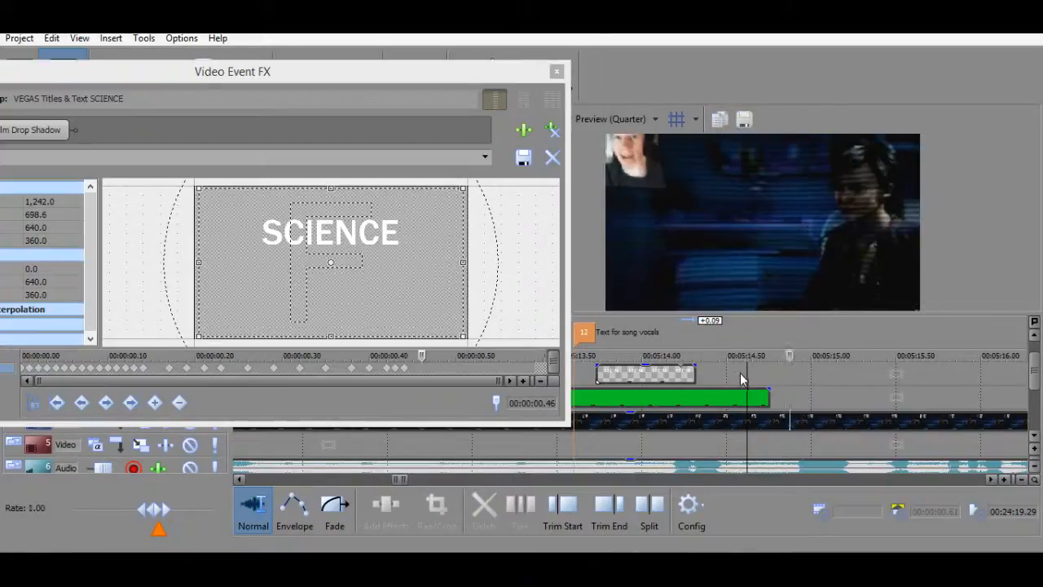
left_click(738, 371)
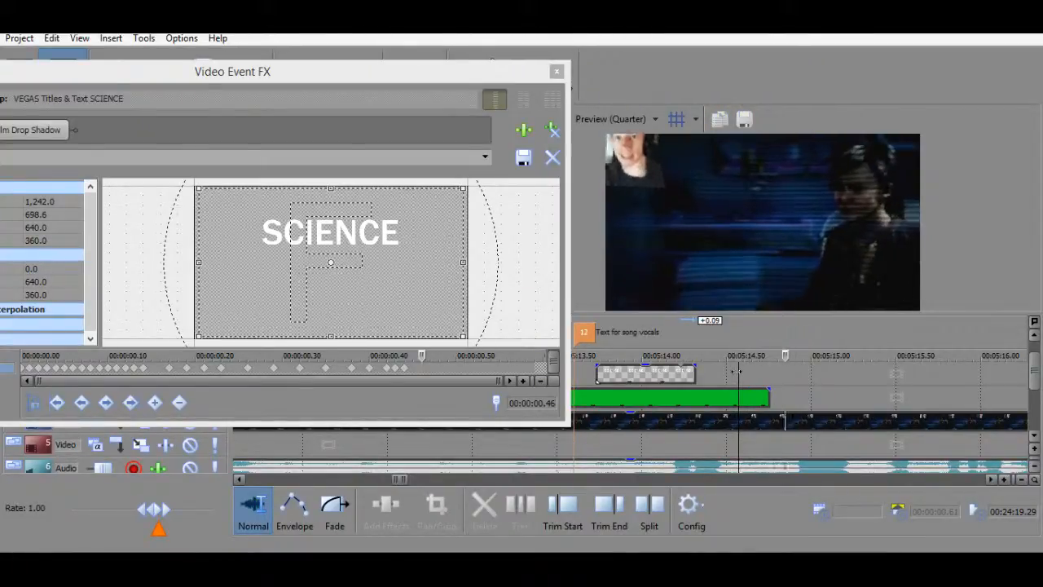
key("Right")
key("space")
key("space")
key("space")
key("space")
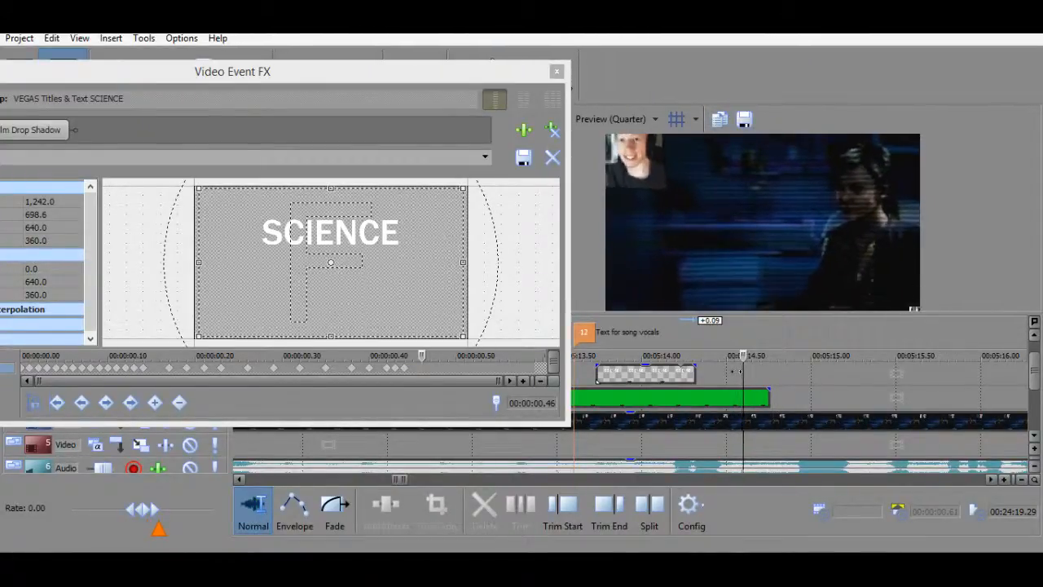
key("space")
key("space")
key("space")
key("space")
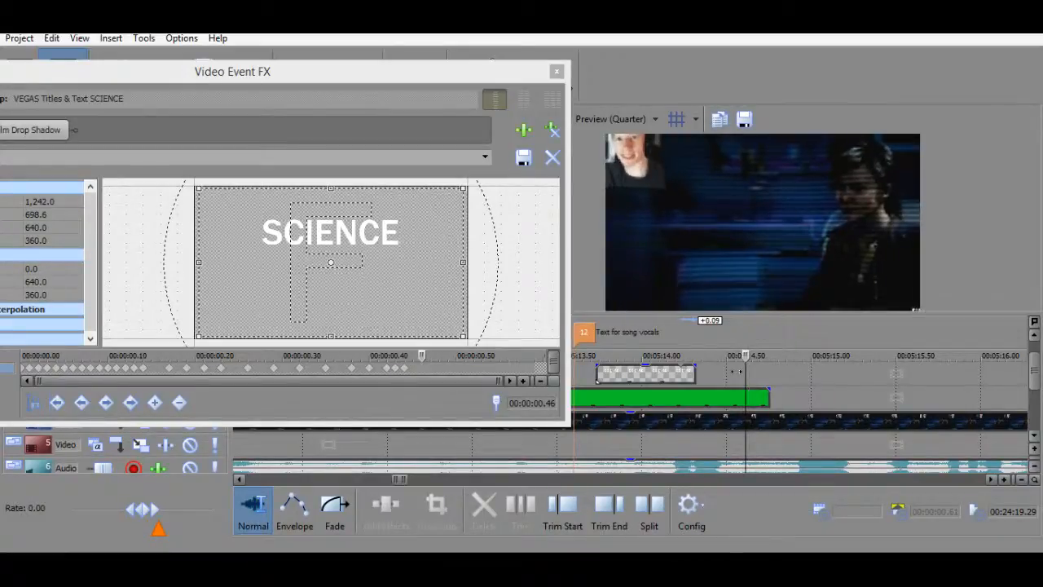
Play around 5:14.50, add a timeline marker at 5:14.51 where the next vocal begins, and close the Video Event FX window.
key("Left")
key("Left")
key("Left")
key("Left")
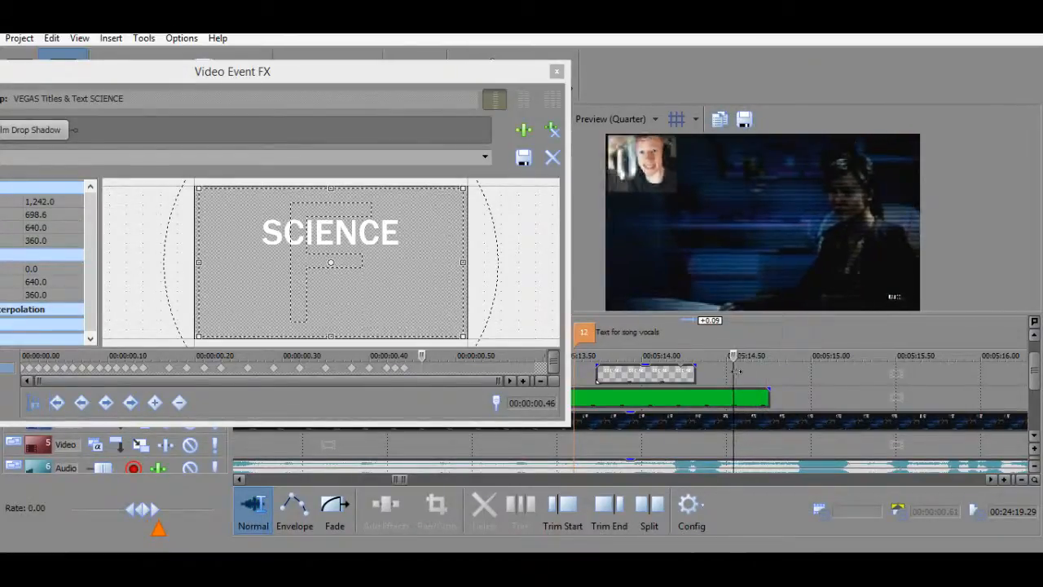
key("space")
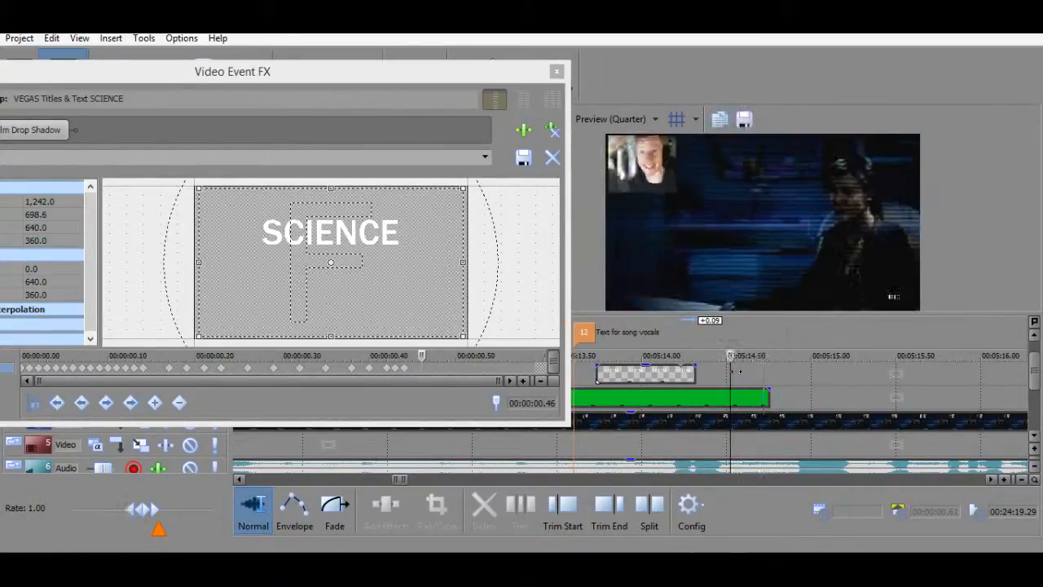
key("space")
key("m")
left_click(558, 74)
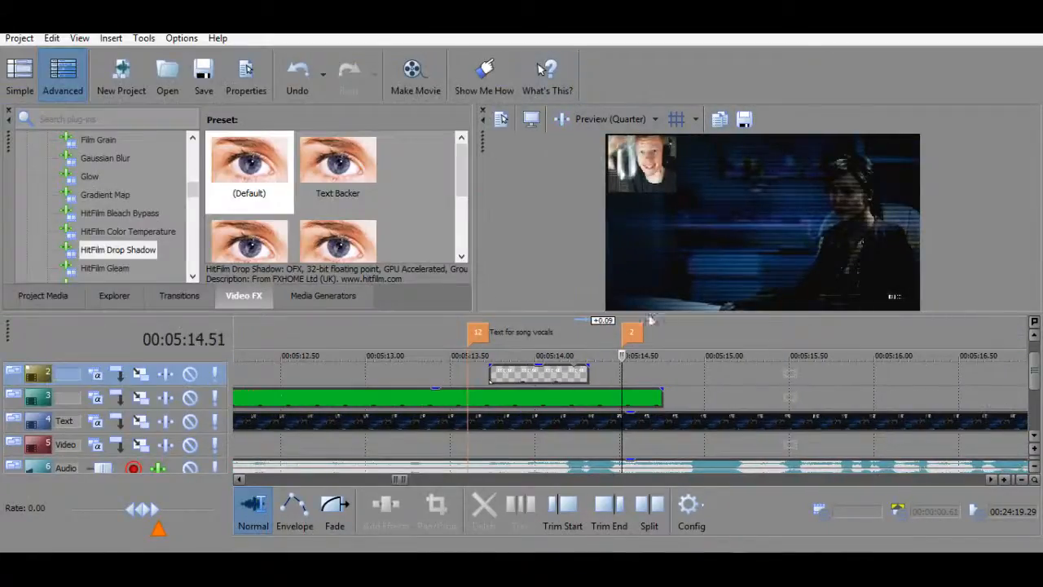
Extend the end of the SCIENCE title past the new marker, to a length of 1.09.
left_click(561, 373)
left_click_drag(580, 373, 606, 372)
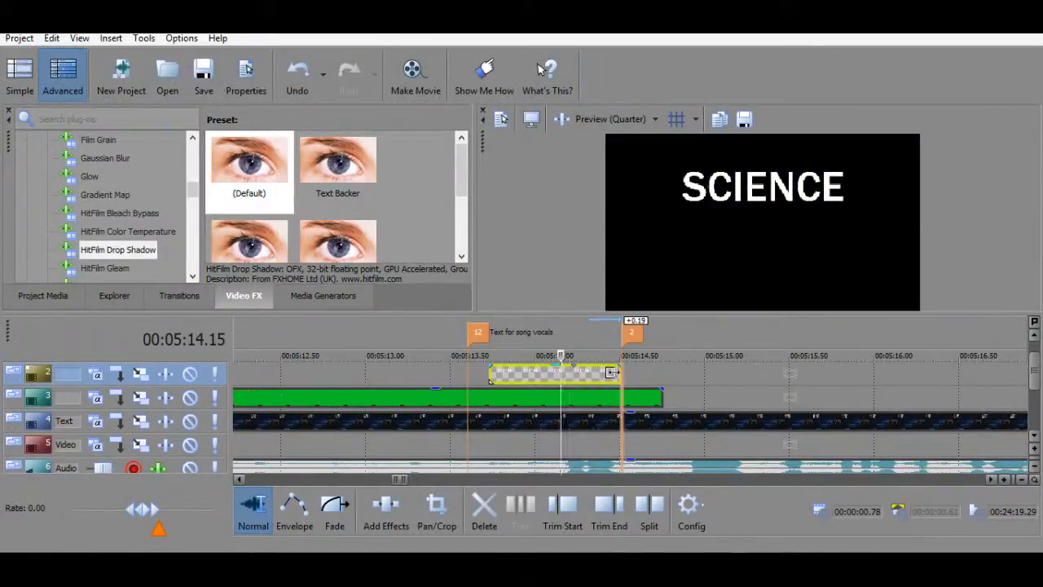
left_click(609, 373)
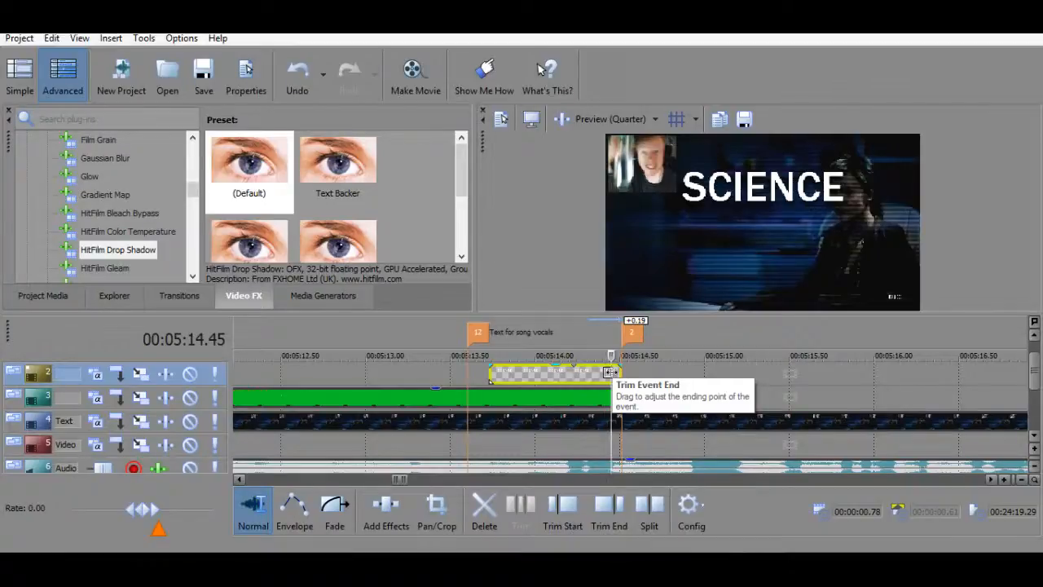
left_click(1034, 338)
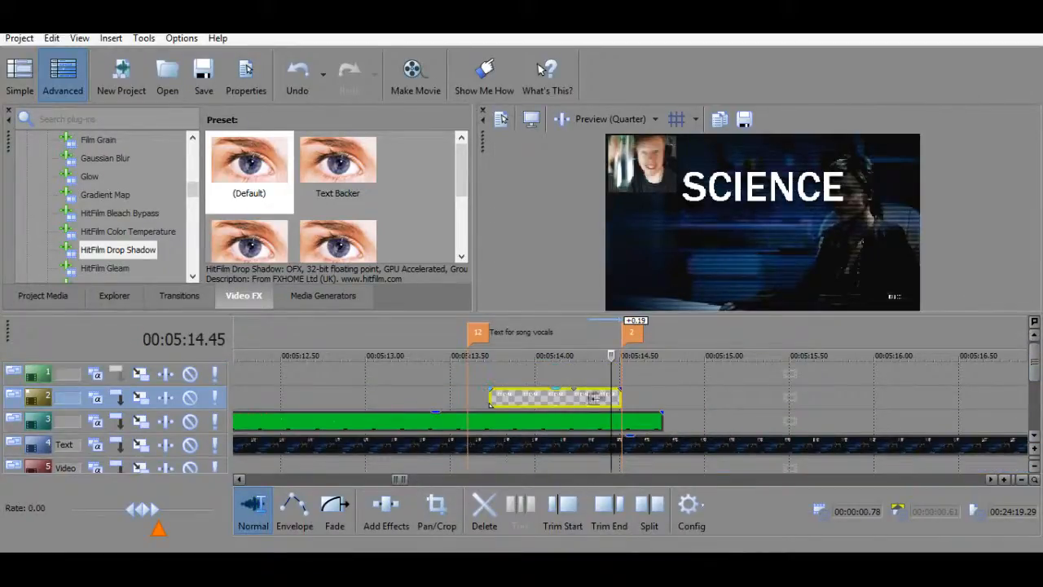
left_click_drag(611, 397, 663, 397)
Insert a text title on the empty track 1 at the 5:14.51 marker and set its location to 0.50, 0.30.
left_click(622, 374)
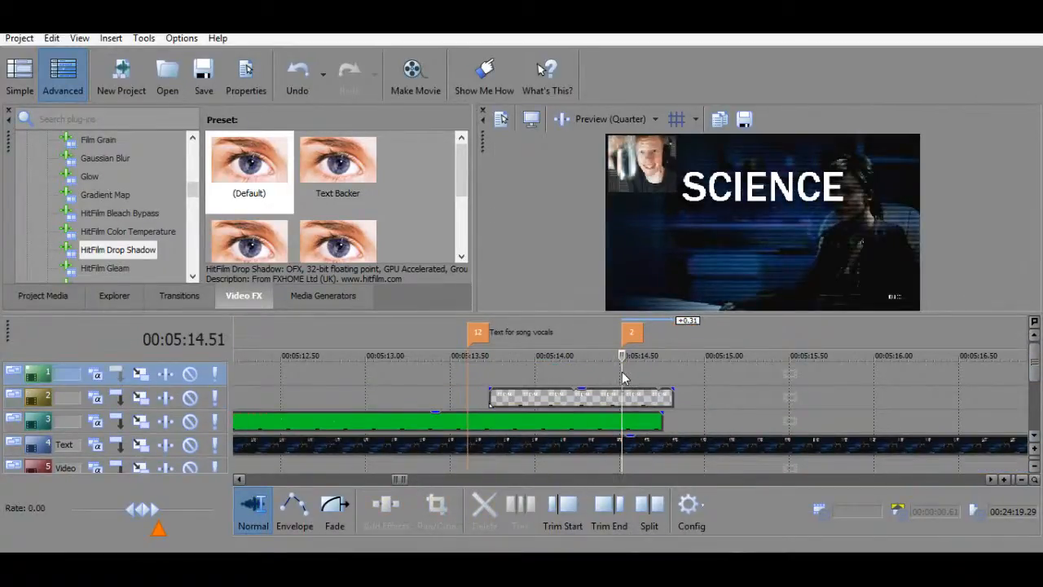
right_click(621, 398)
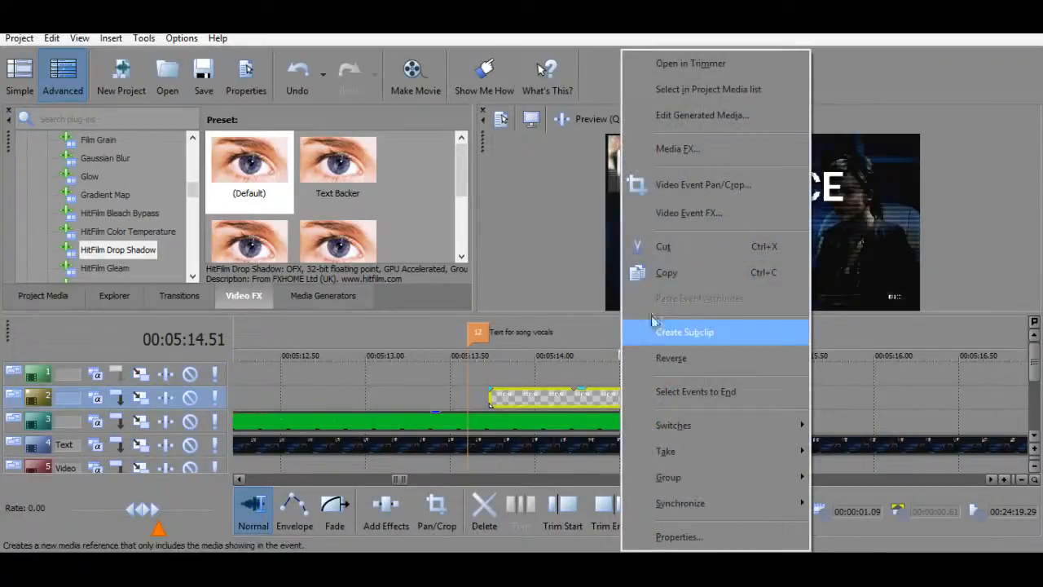
left_click(568, 373)
left_click(626, 380)
right_click(623, 375)
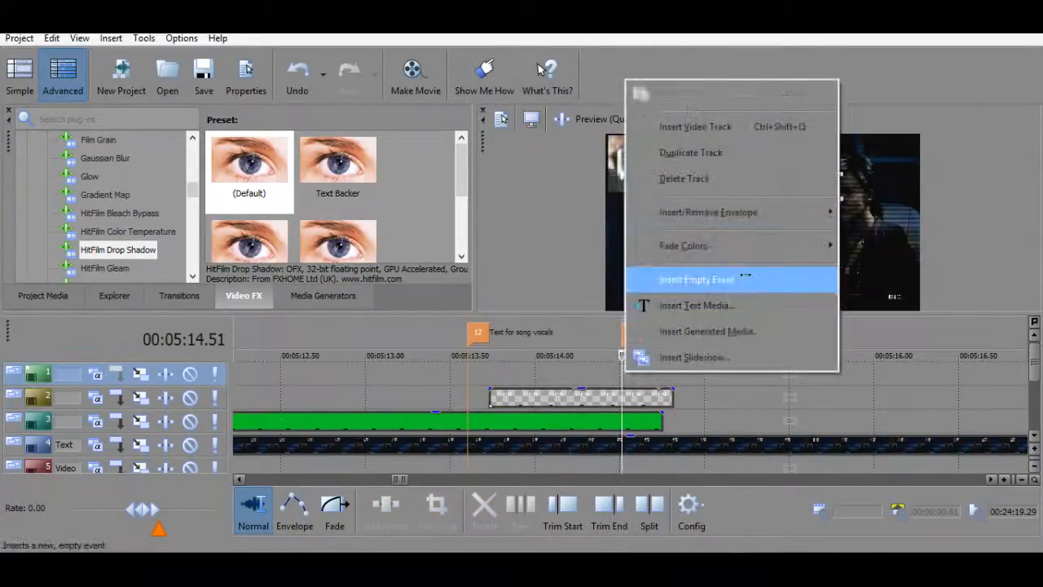
left_click(676, 303)
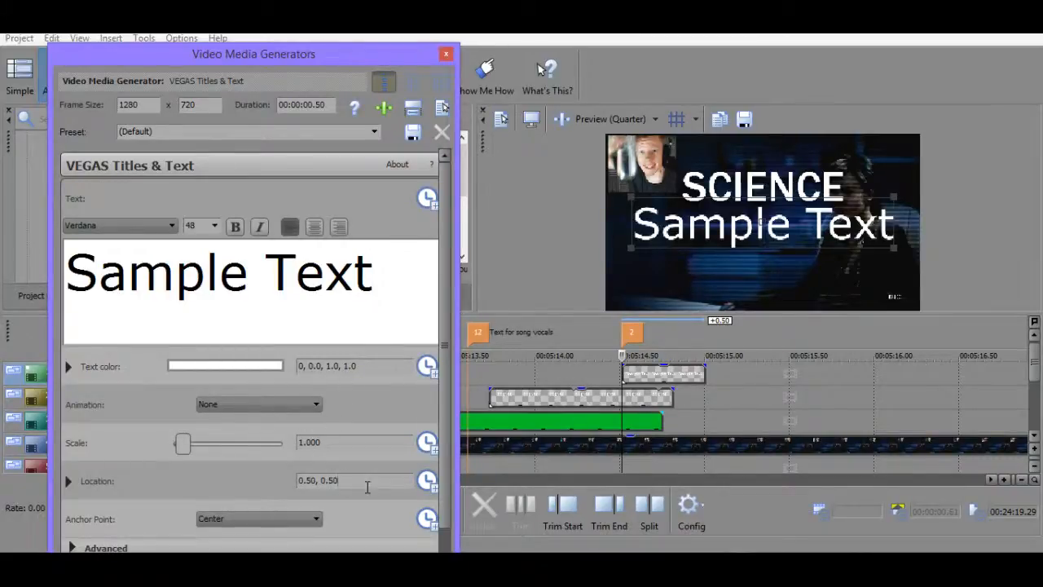
key("Return")
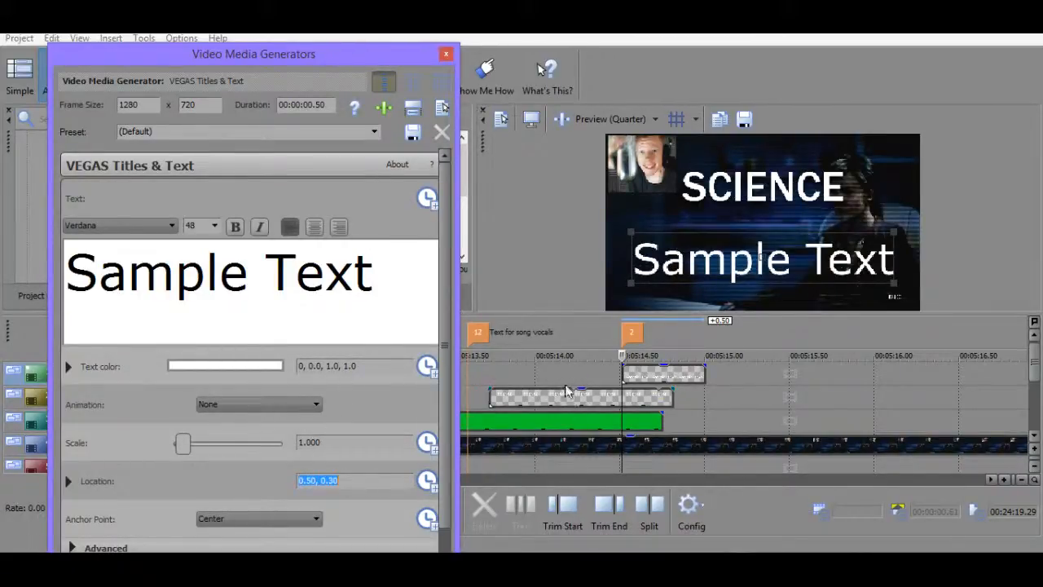
Replace the new title's sample text with RULES.
left_click(621, 355)
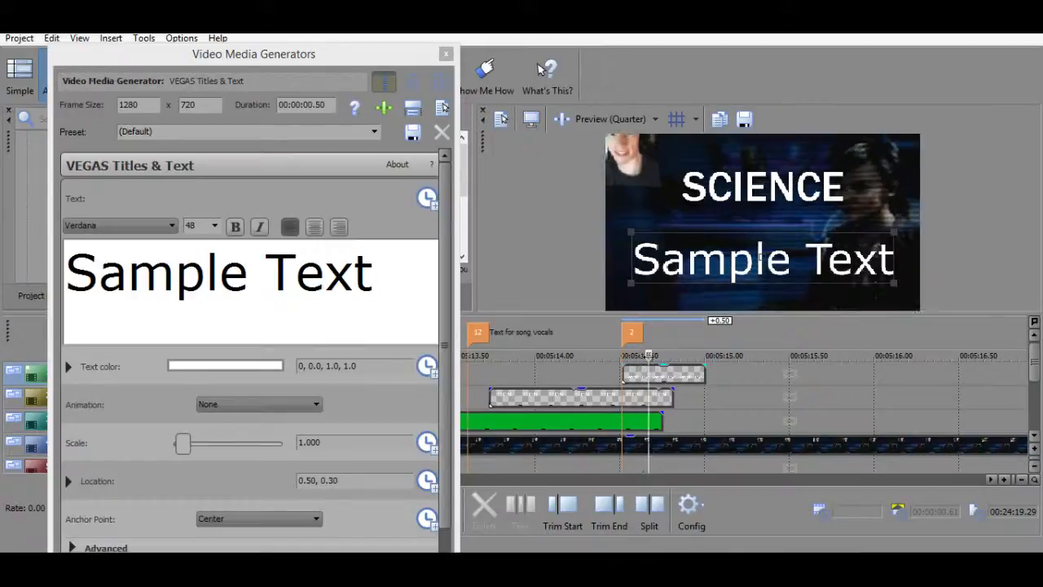
left_click(640, 355)
left_click(395, 276)
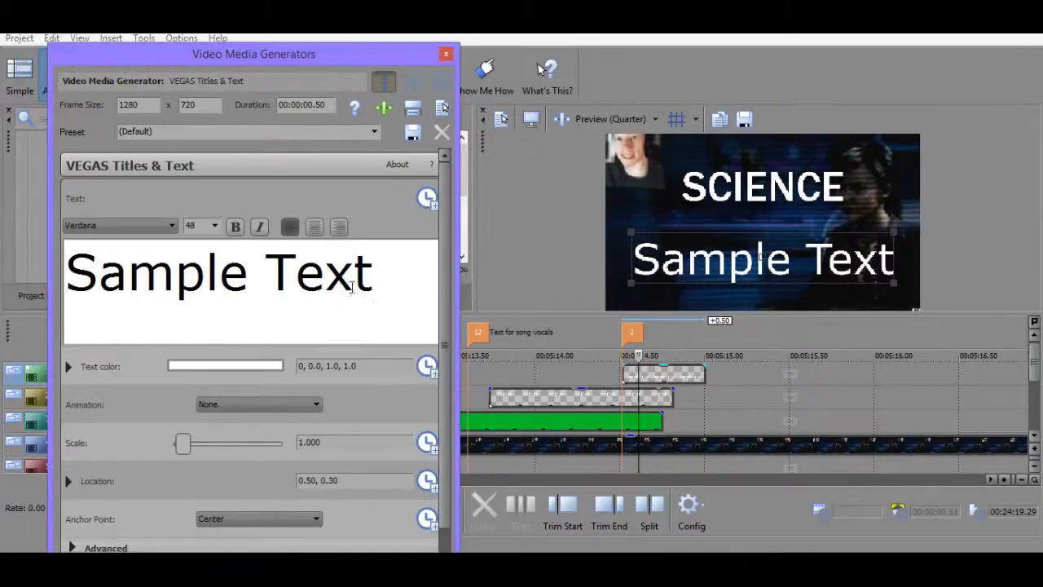
key("ctrl+a")
type("RY")
key("BackSpace")
type("ULES")
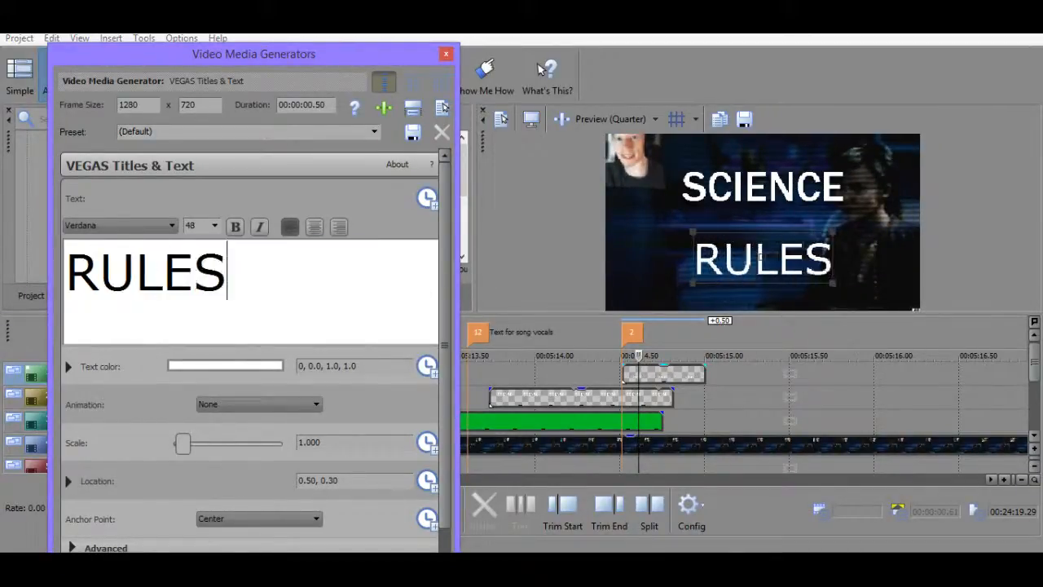
Change the font of the RULES text to Franklin Gothic Medium.
left_click(95, 226)
left_click(256, 260)
key("ctrl+a")
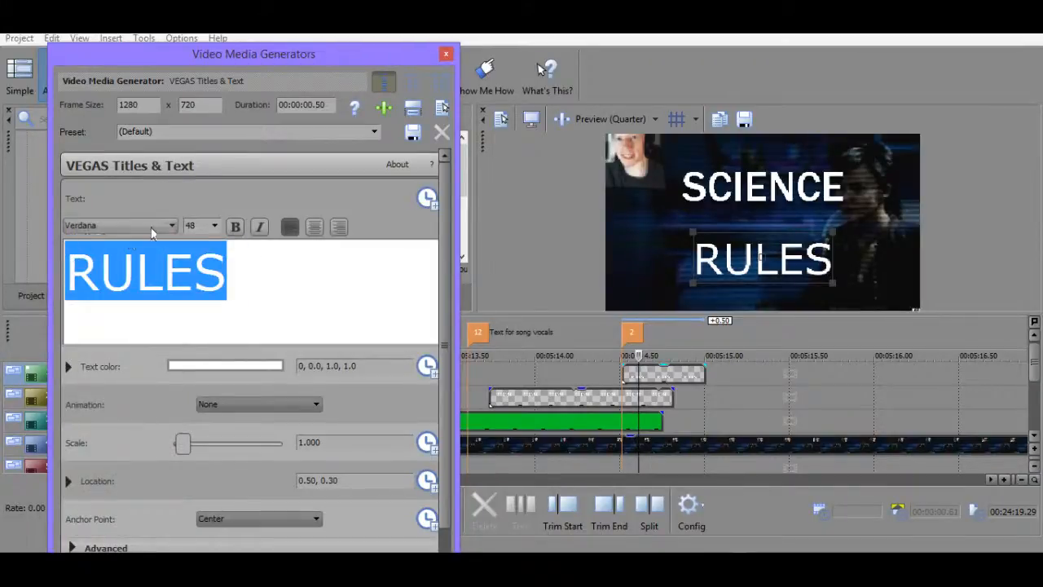
left_click(151, 228)
key("f")
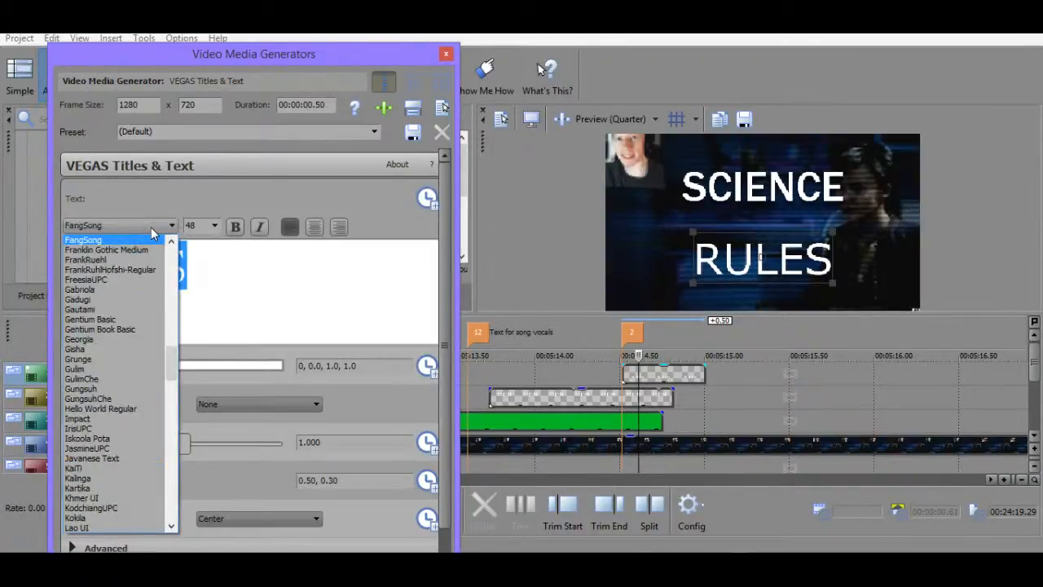
key("Down")
key("Return")
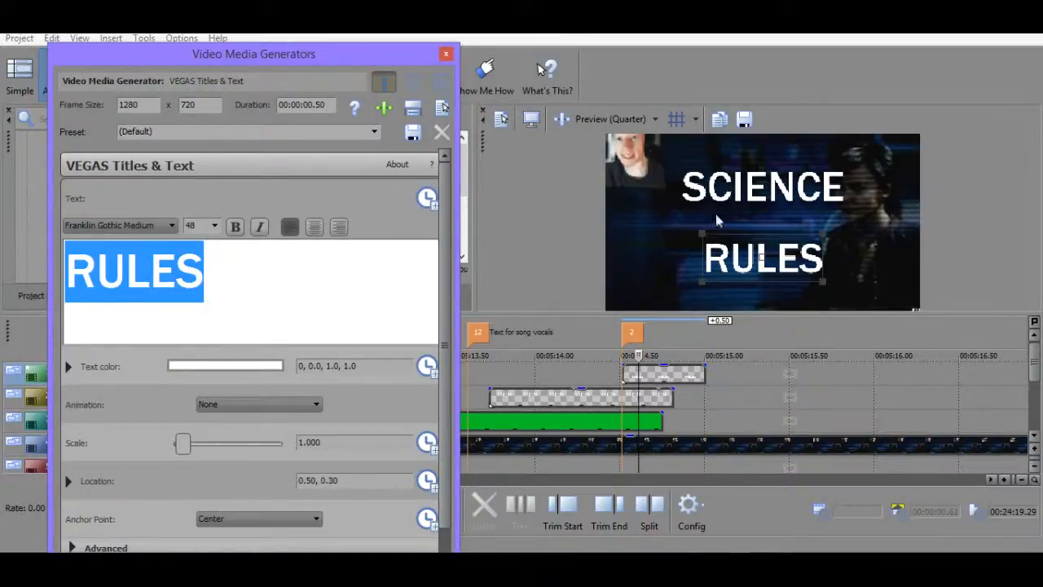
Try font sizes such as 52, 60 and 56 on the RULES text.
left_click(214, 230)
left_click(202, 364)
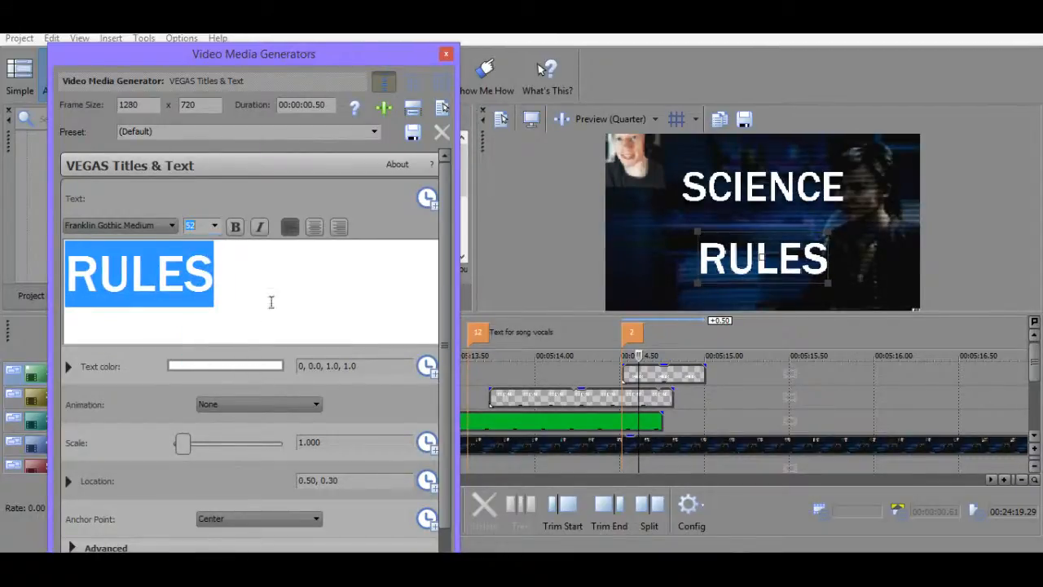
left_click(215, 226)
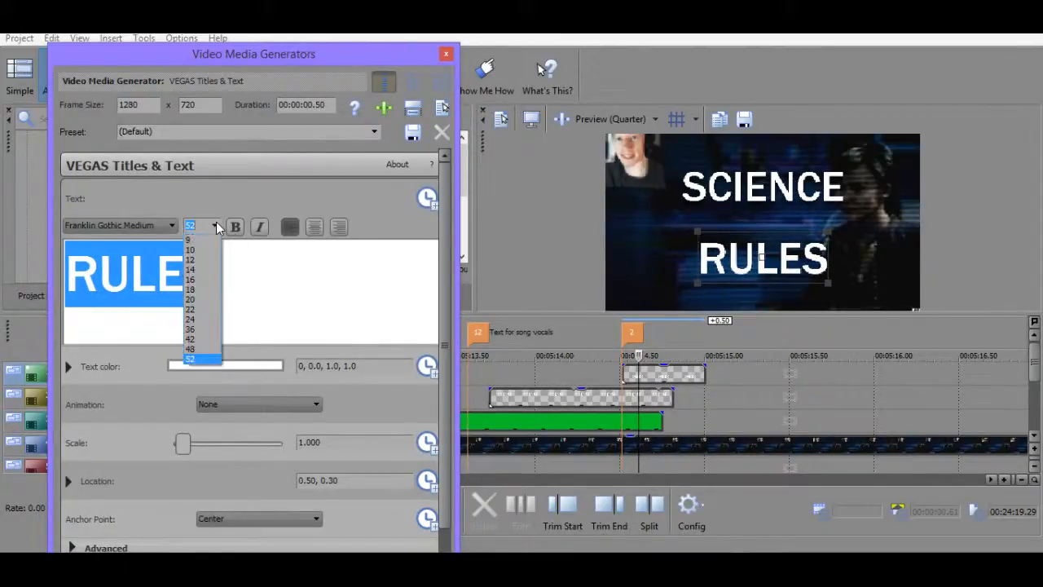
left_click(192, 226)
type("60")
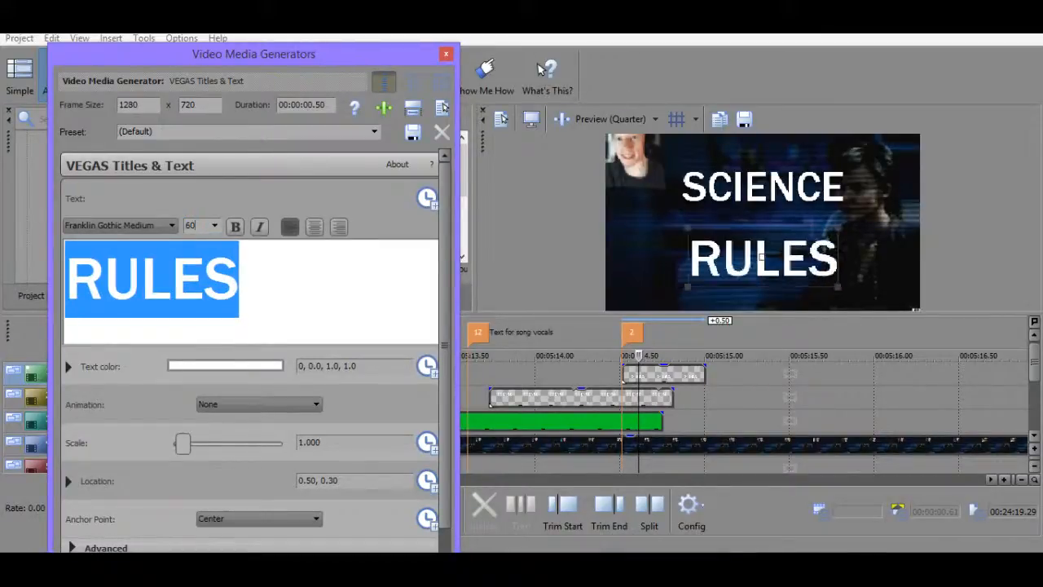
type("7")
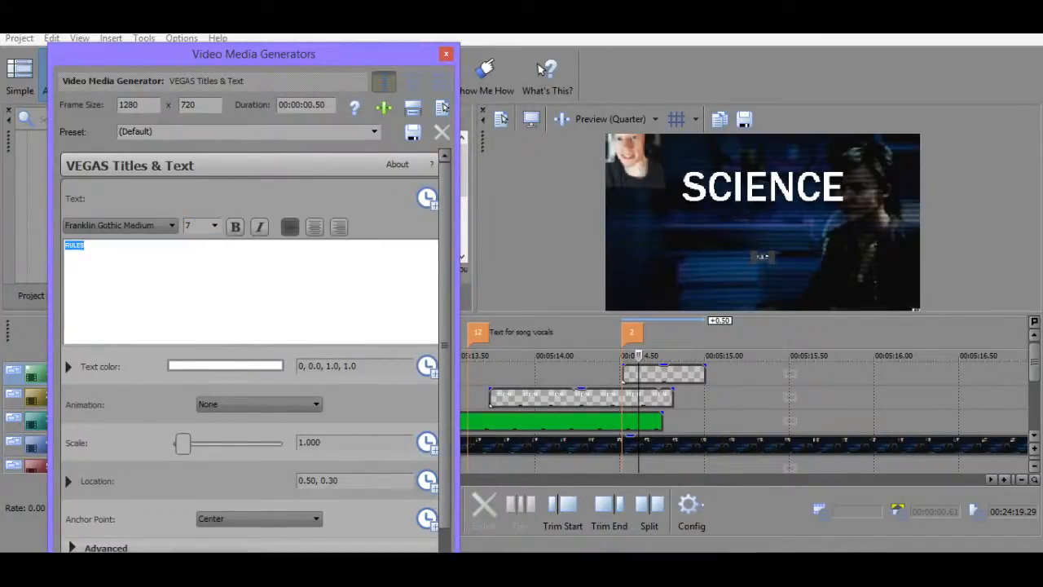
type("0")
key("BackSpace")
type("5")
key("BackSpace")
key("BackSpace")
type("56")
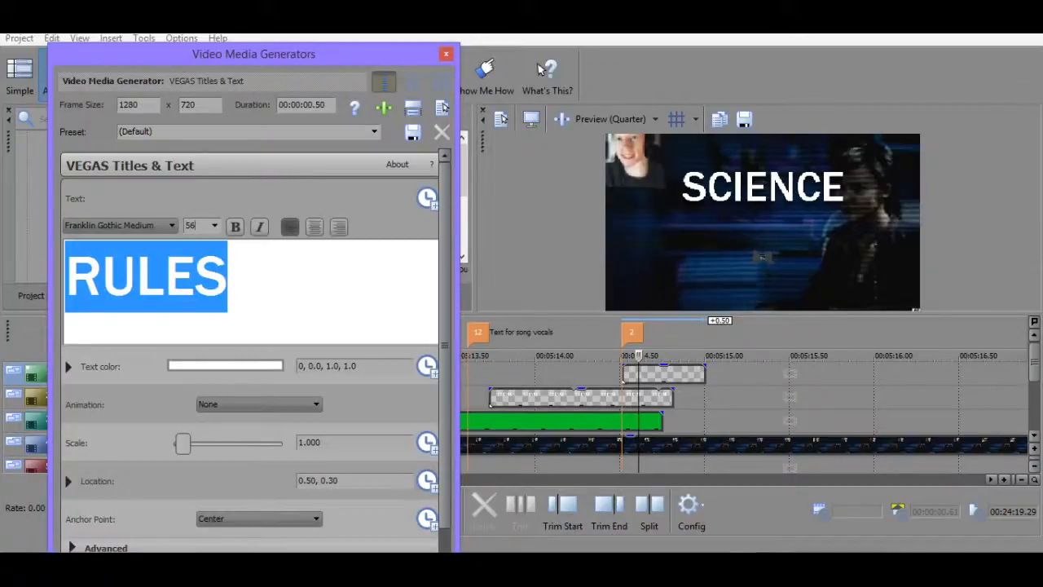
Set the RULES text to font size 67, matching the width of SCIENCE, and close the title's settings.
key("BackSpace")
key("BackSpace")
type("69")
key("BackSpace")
type("7")
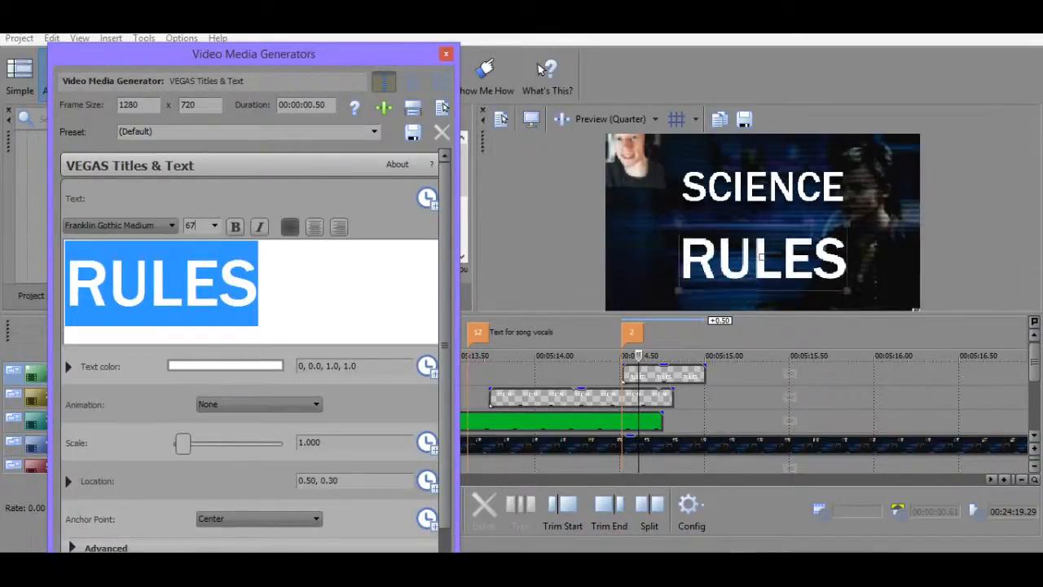
key("BackSpace")
type("6")
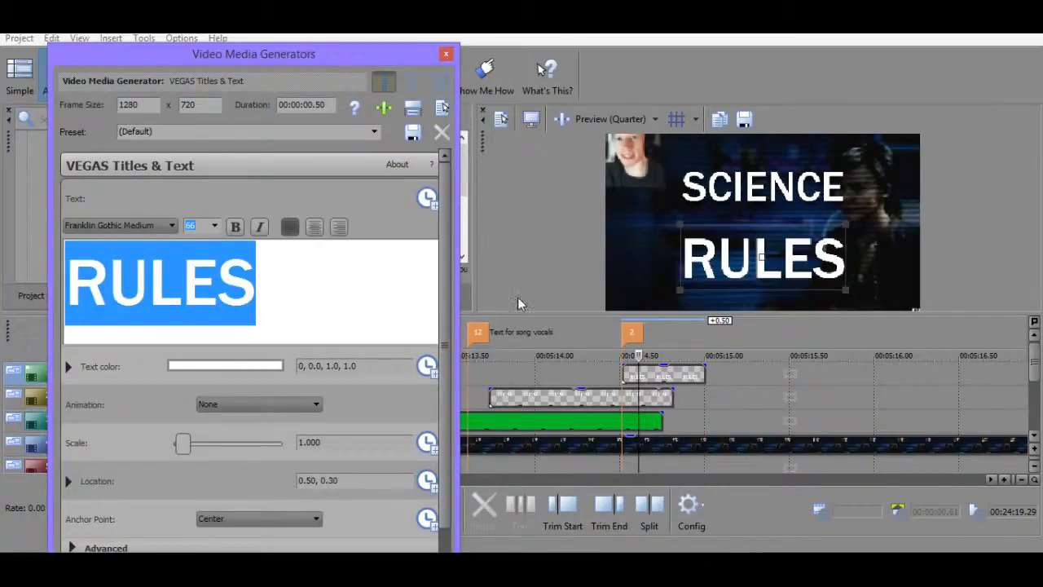
key("BackSpace")
type("7")
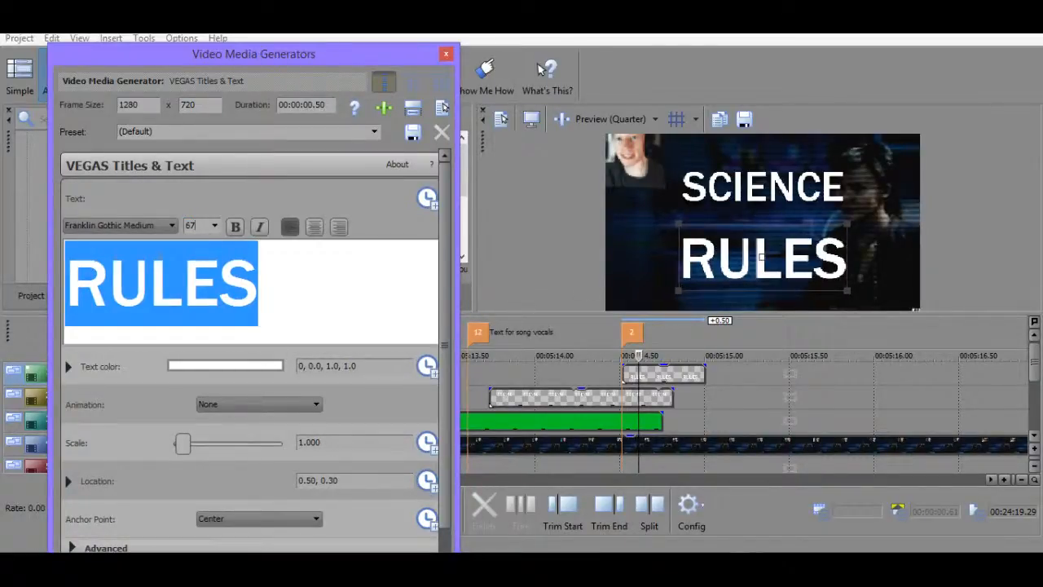
left_click(274, 265)
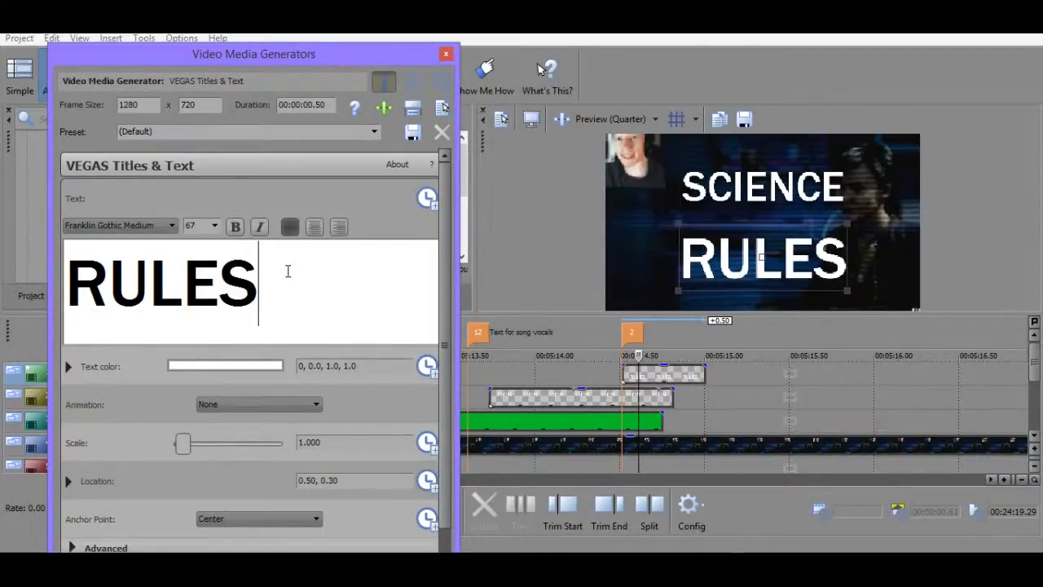
double_click(289, 273)
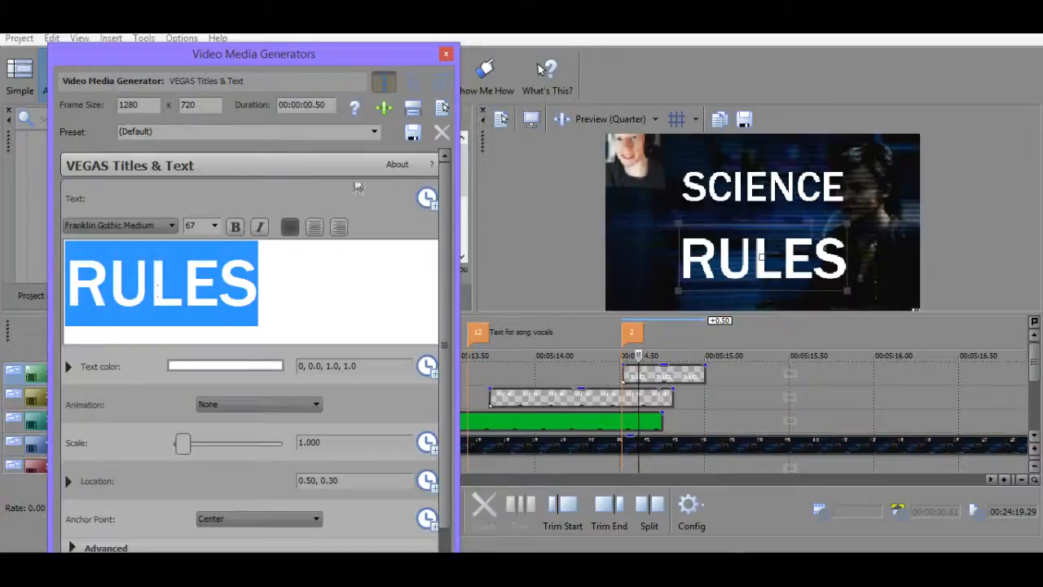
left_click(446, 54)
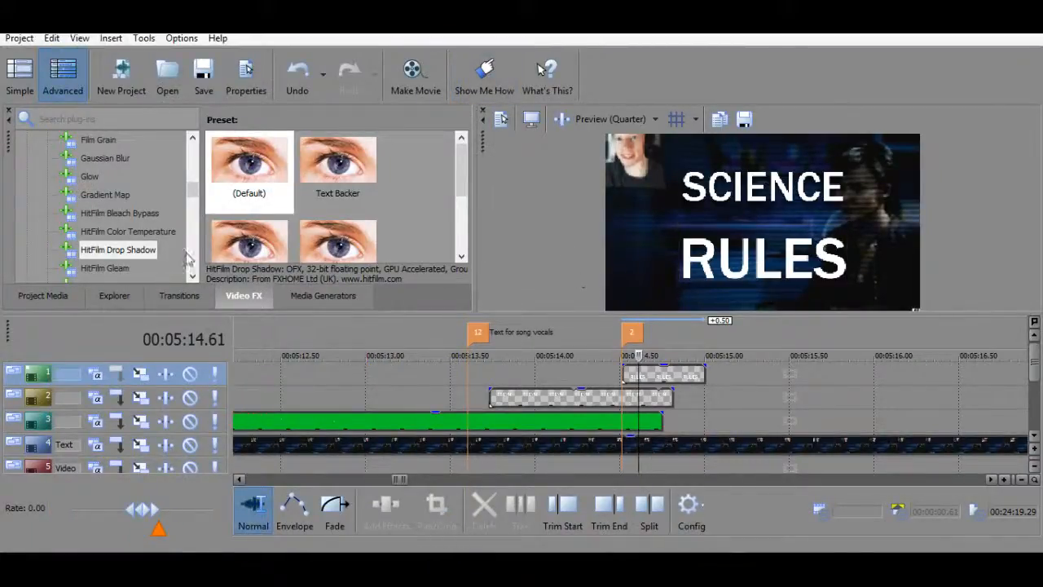
Try the Text Backer preset of HitFilm Drop Shadow on the RULES title.
left_click(324, 172)
left_click_drag(323, 173, 648, 377)
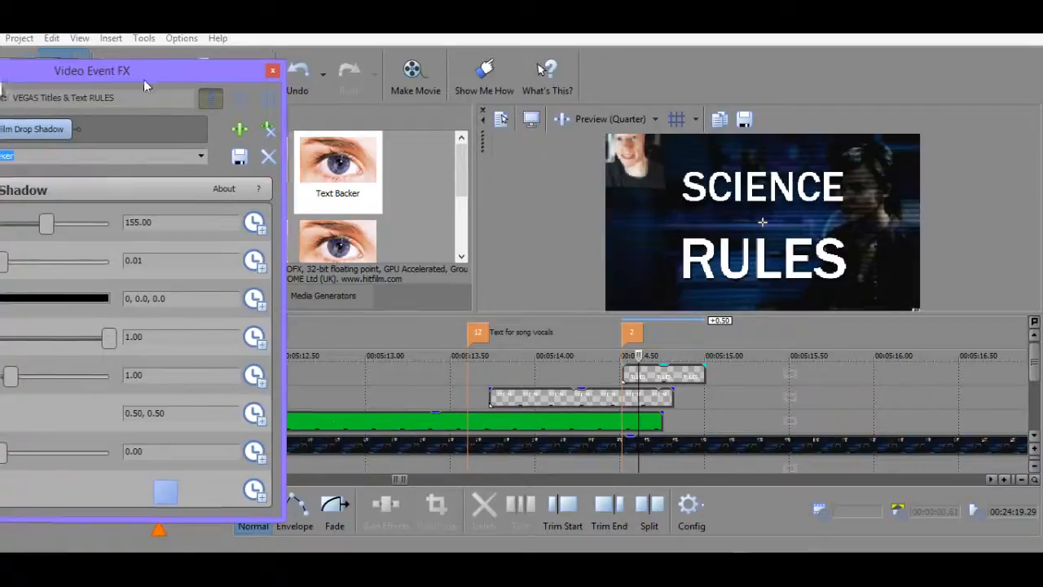
left_click_drag(144, 75, 299, 73)
left_click(425, 69)
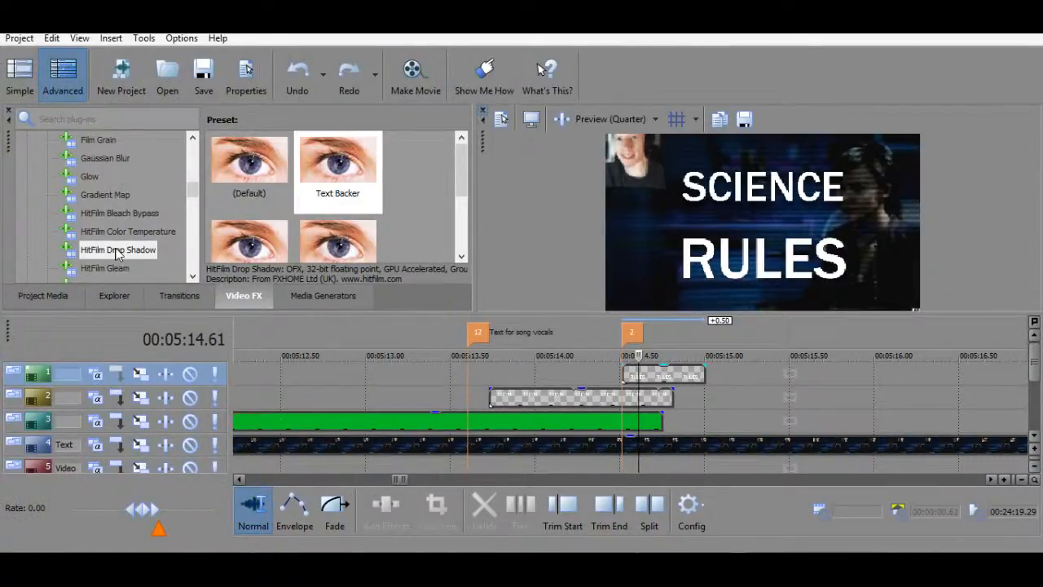
Open the RULES title's text settings and set its outline width to 5.
right_click(584, 396)
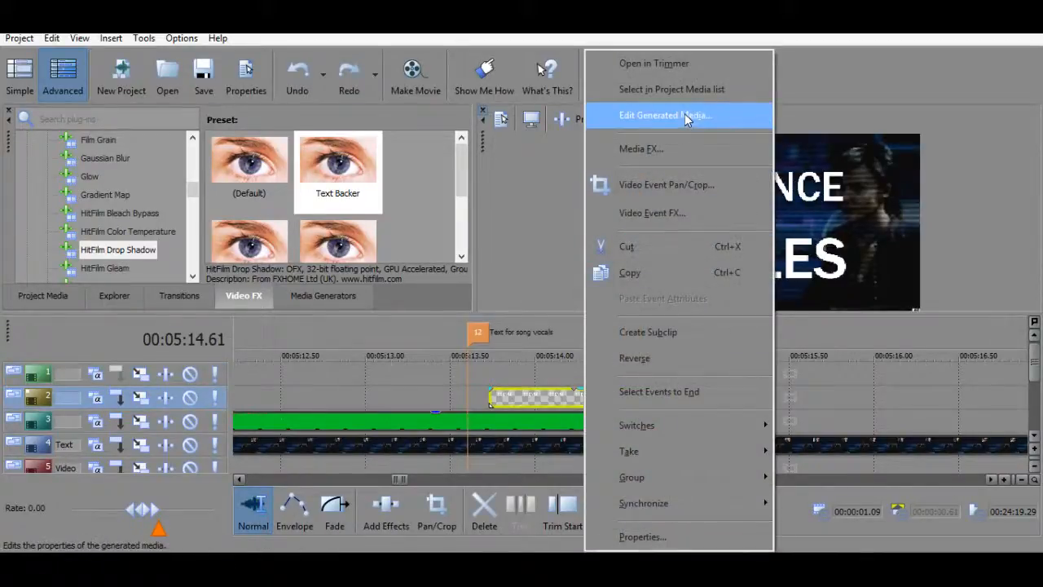
left_click(693, 116)
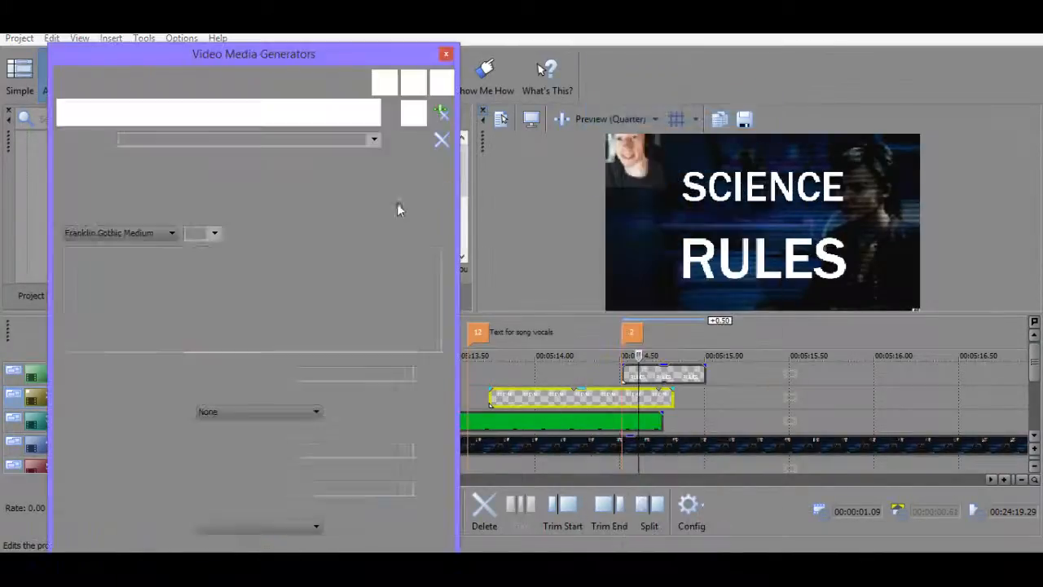
left_click(688, 377)
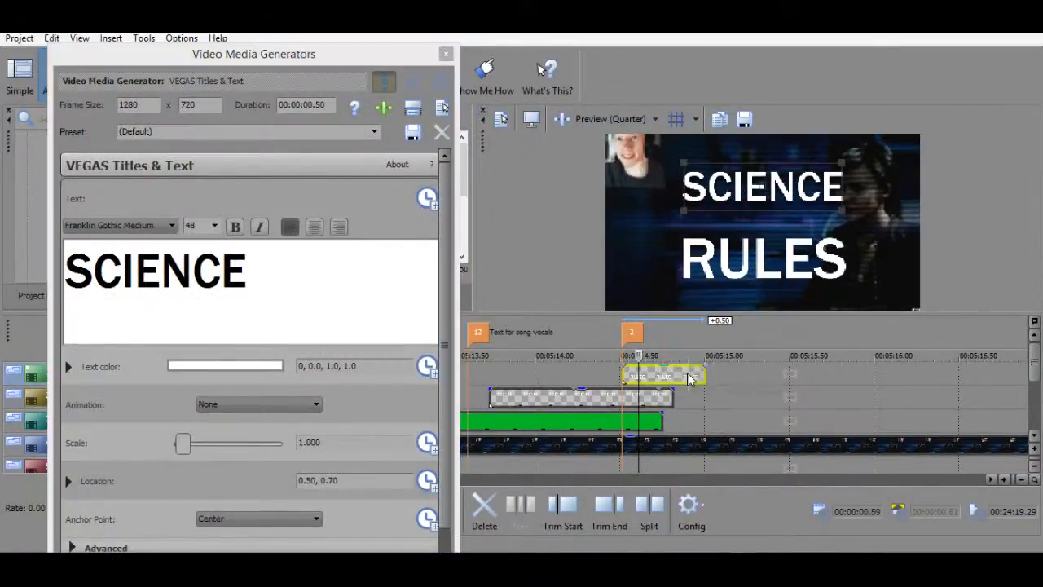
right_click(688, 378)
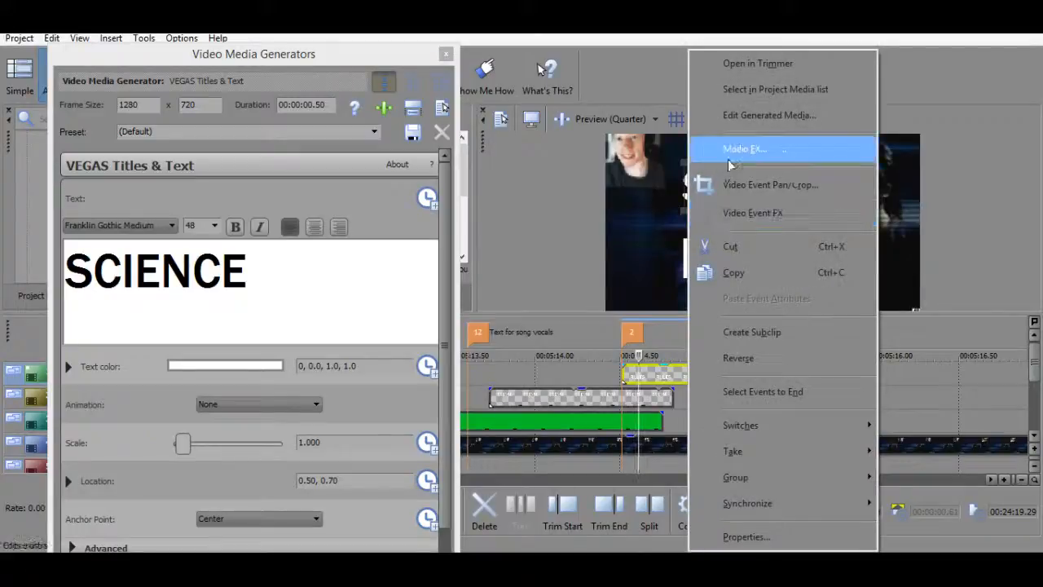
left_click(749, 118)
mouse_move(323, 47)
left_mouse_down()
mouse_move(326, 12)
mouse_move(330, 133)
mouse_move(315, 36)
left_mouse_up()
scroll(421, 232, "down", 3)
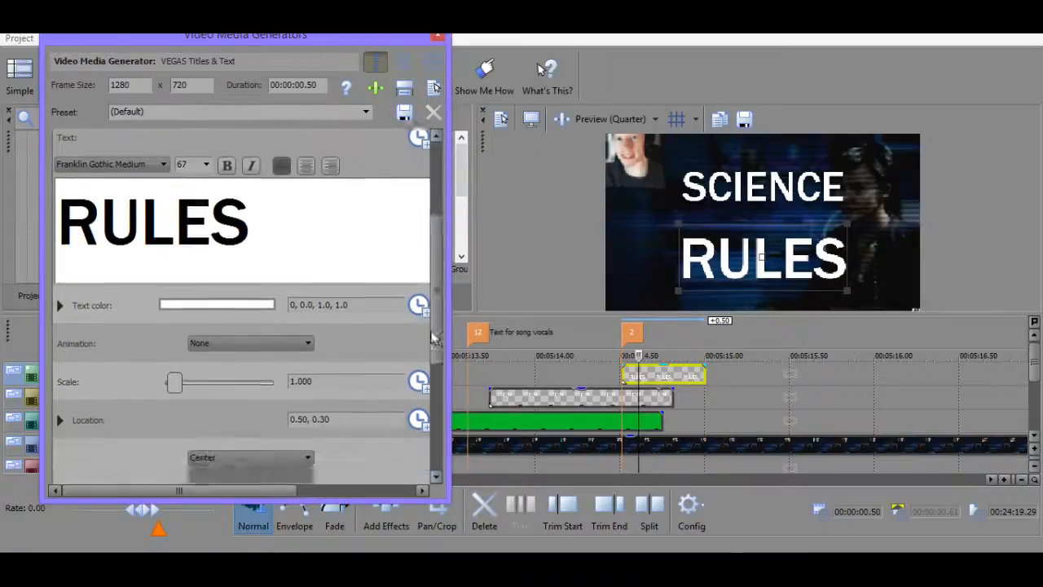
left_click(64, 448)
scroll(439, 355, "down", 2)
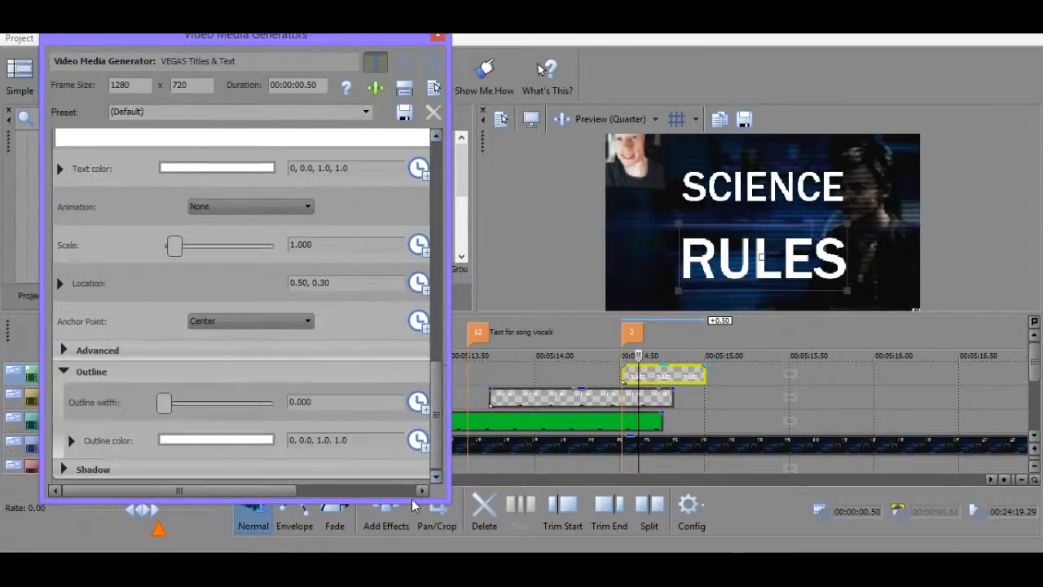
double_click(330, 402)
type("5")
key("Return")
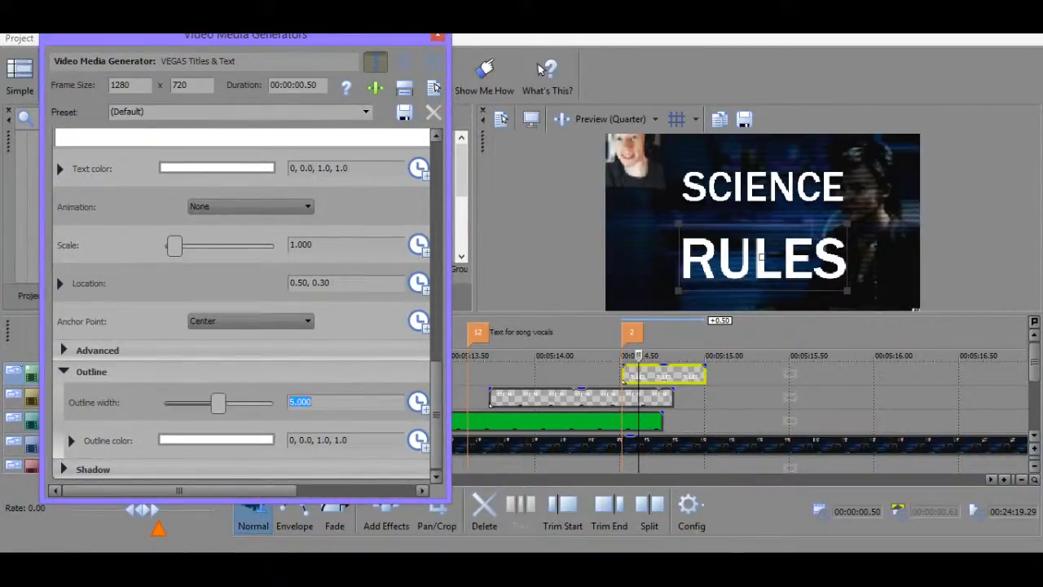
Set the RULES text's outline color to orange with HSV values 35, 1.0, 1.0, 1.0.
left_click(185, 440)
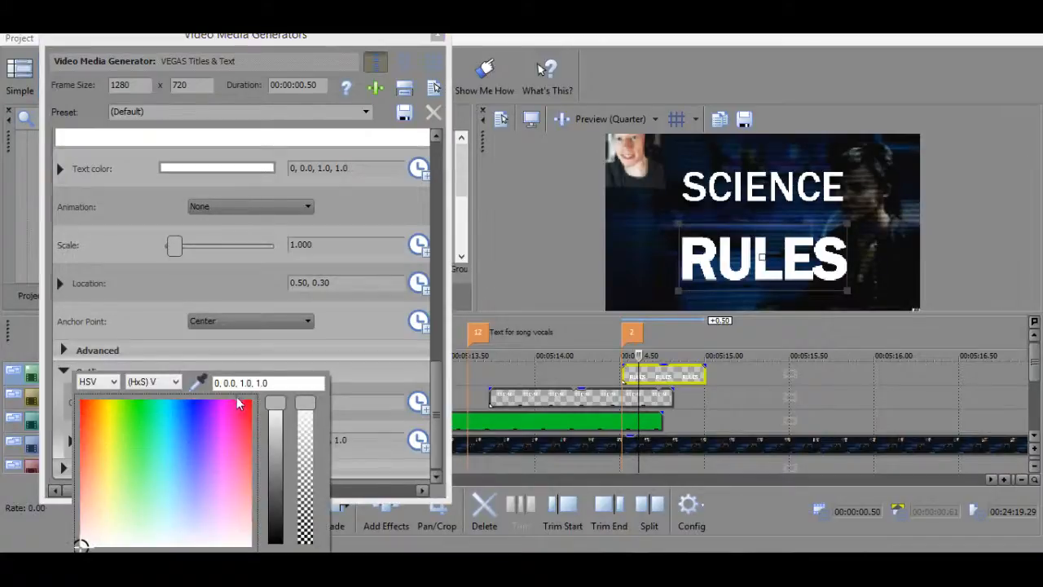
left_click_drag(107, 417, 97, 396)
left_click(228, 381)
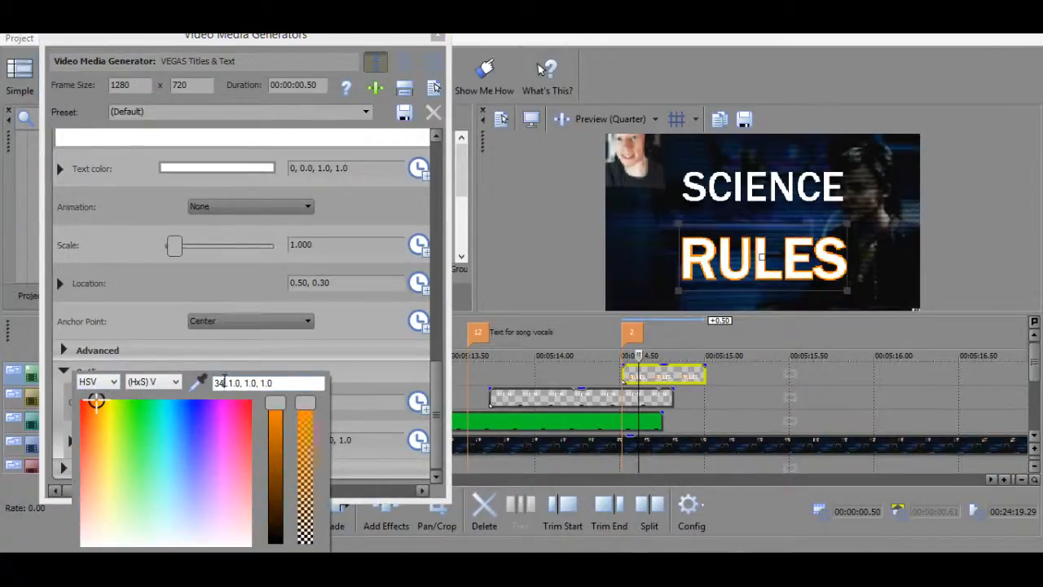
type("=")
key("BackSpace")
key("BackSpace")
type("5")
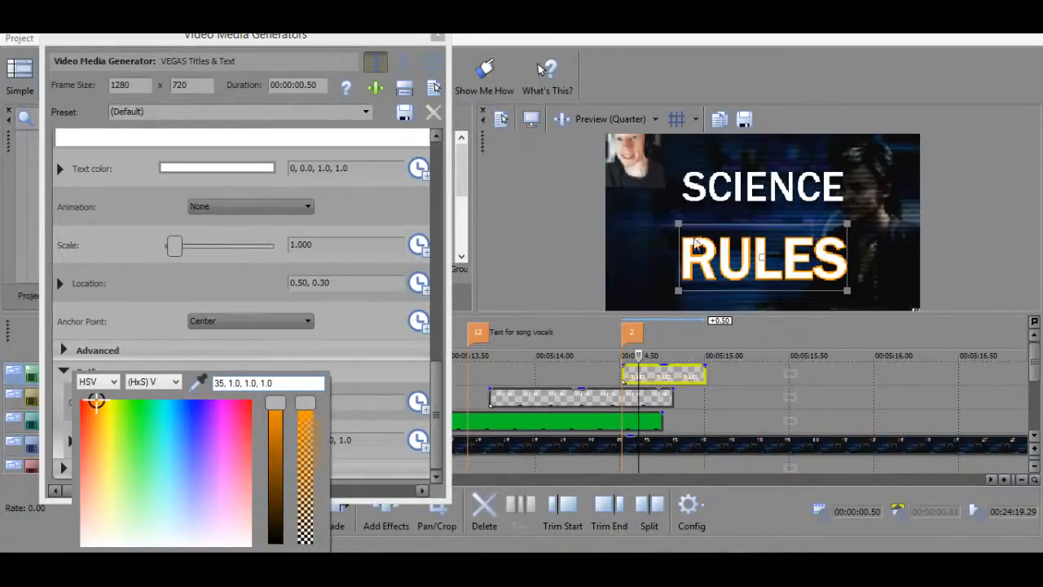
left_click(444, 367)
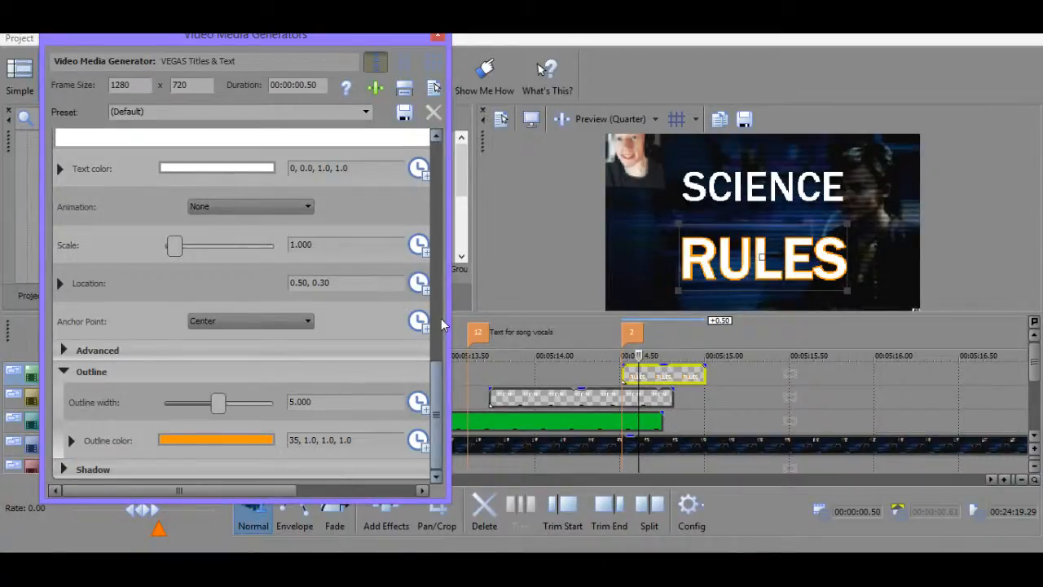
Set the RULES text's location to 0.50, 0.35.
scroll(438, 361, "up", 3)
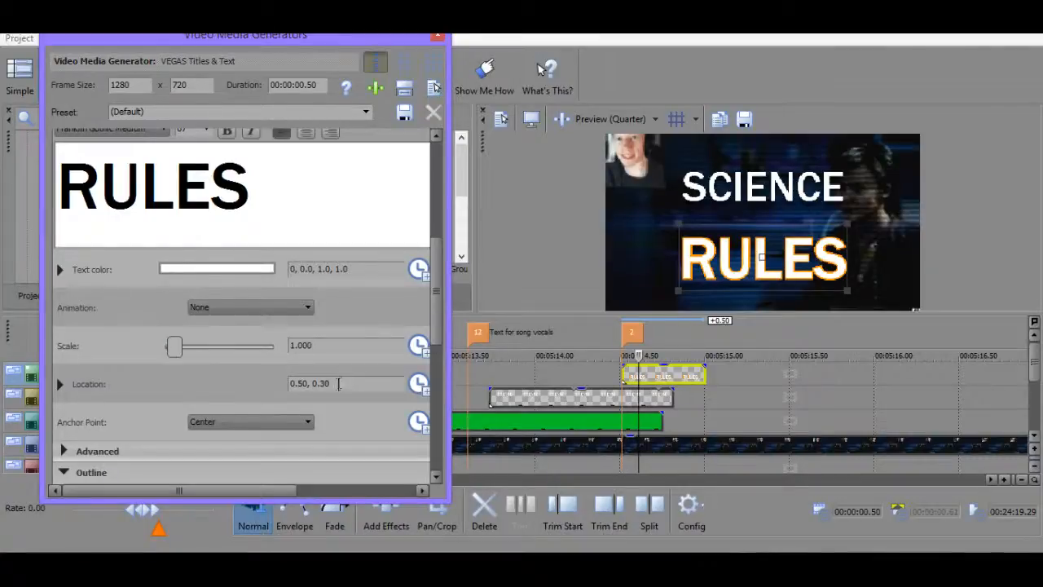
left_click(338, 384)
key("Return")
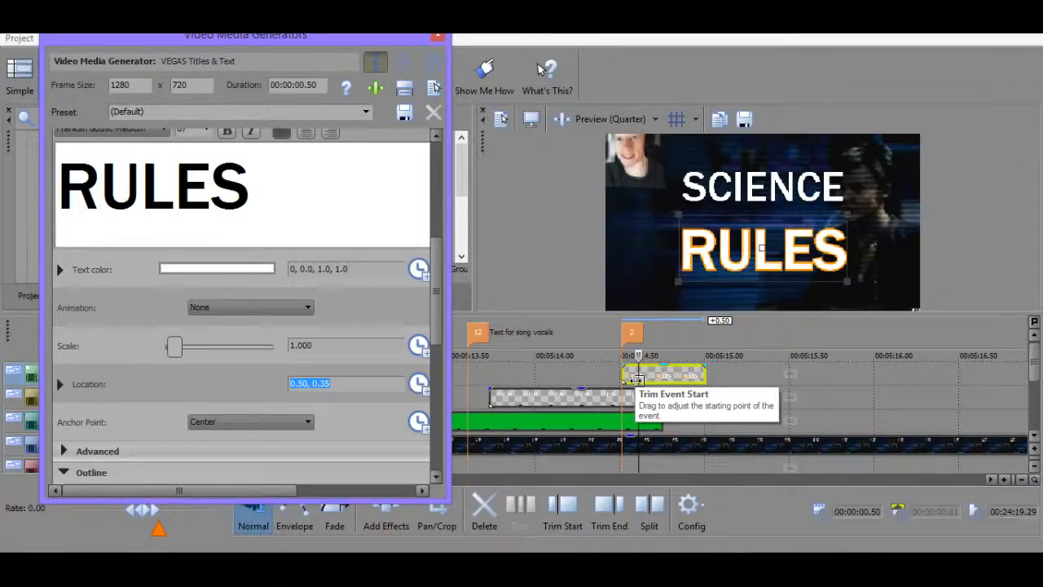
Set the SCIENCE text's location to 0.50, 0.65 and scrub across both titles to check their spacing.
left_click(630, 397)
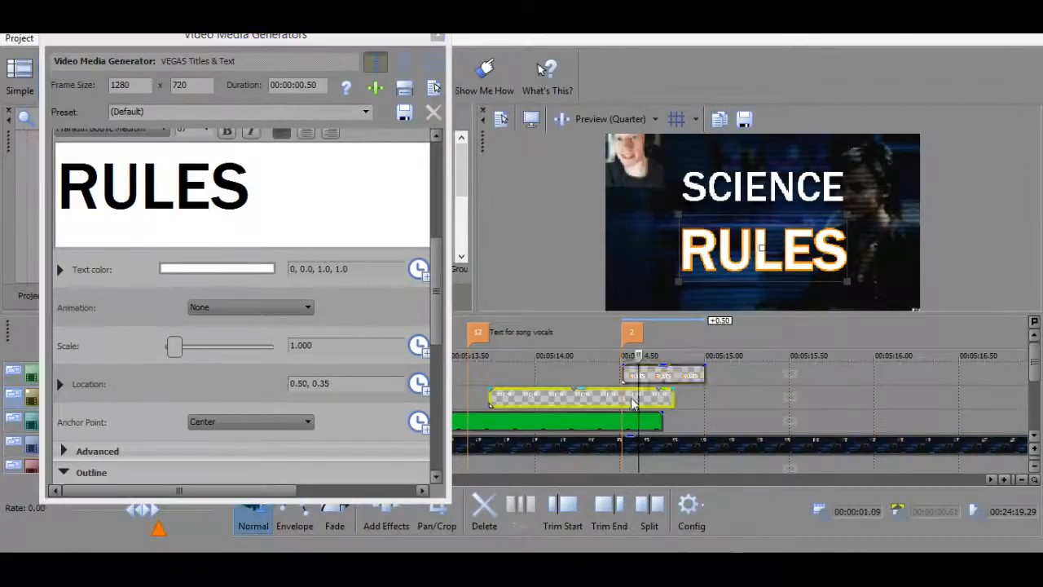
right_click(630, 397)
left_click(714, 118)
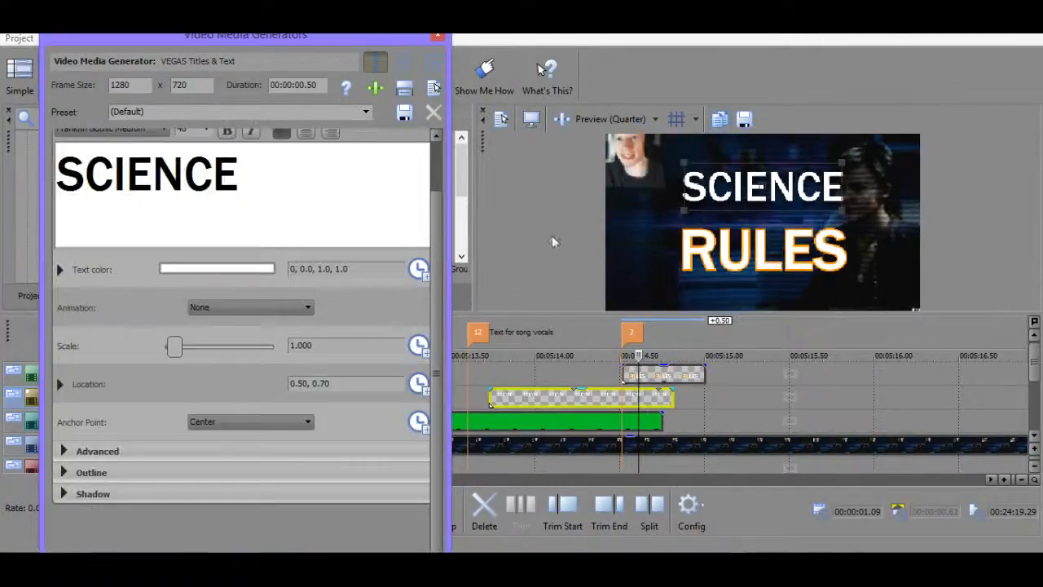
left_click_drag(437, 298, 433, 223)
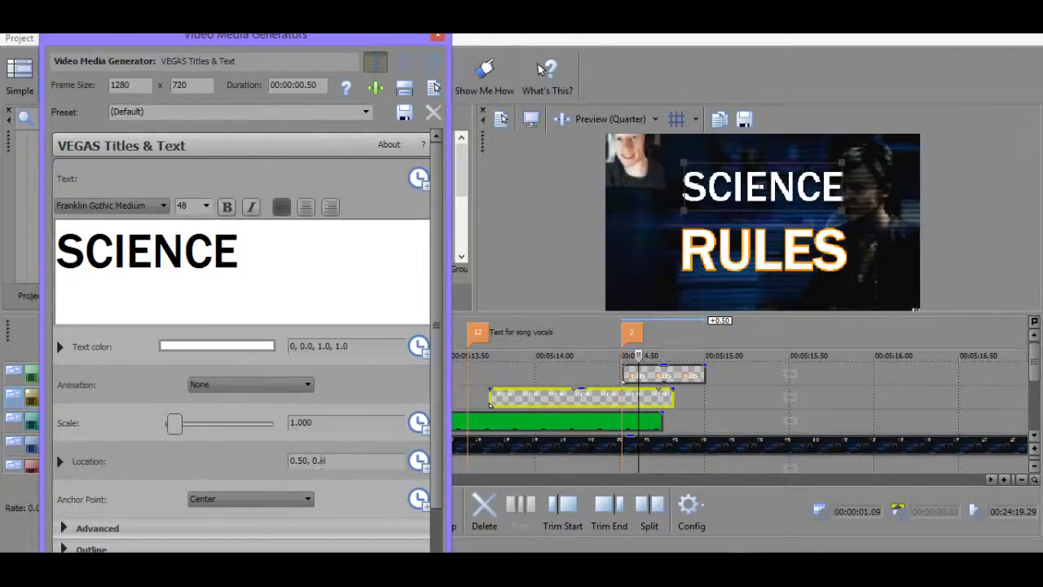
type("5")
key("Return")
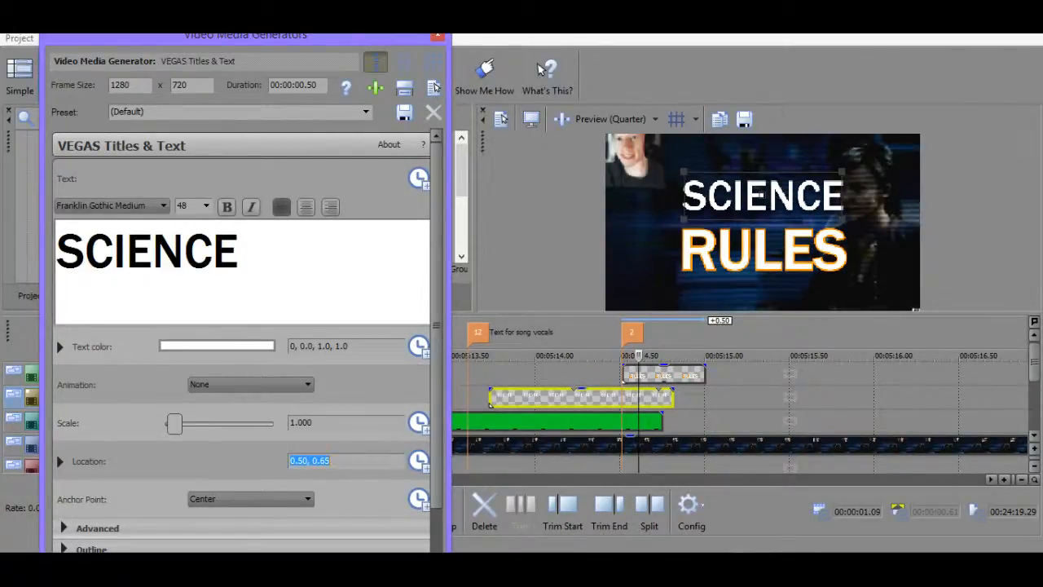
mouse_move(638, 355)
left_mouse_down()
mouse_move(494, 356)
mouse_move(533, 364)
left_mouse_up()
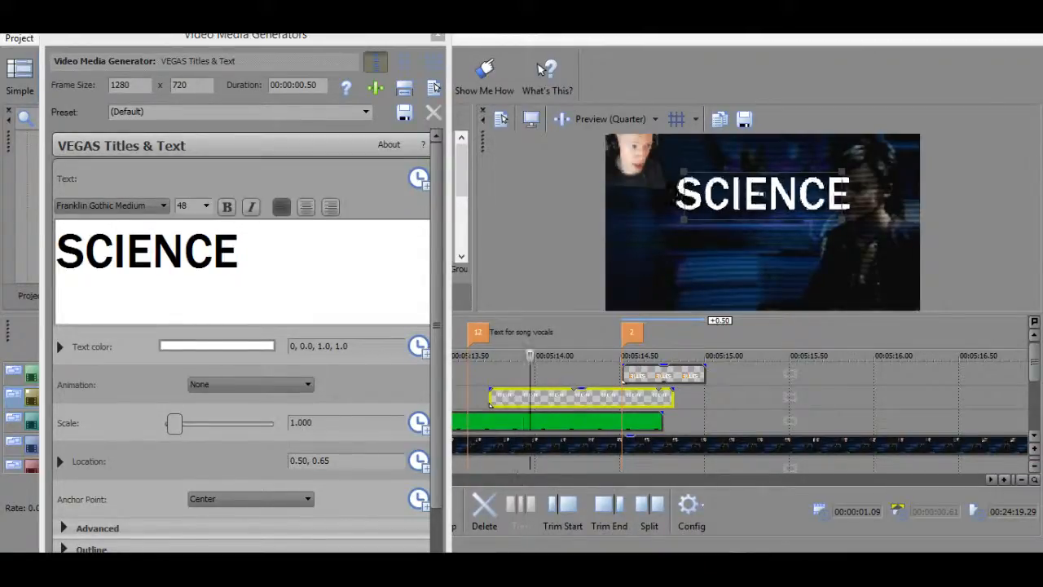
left_click_drag(534, 365, 641, 370)
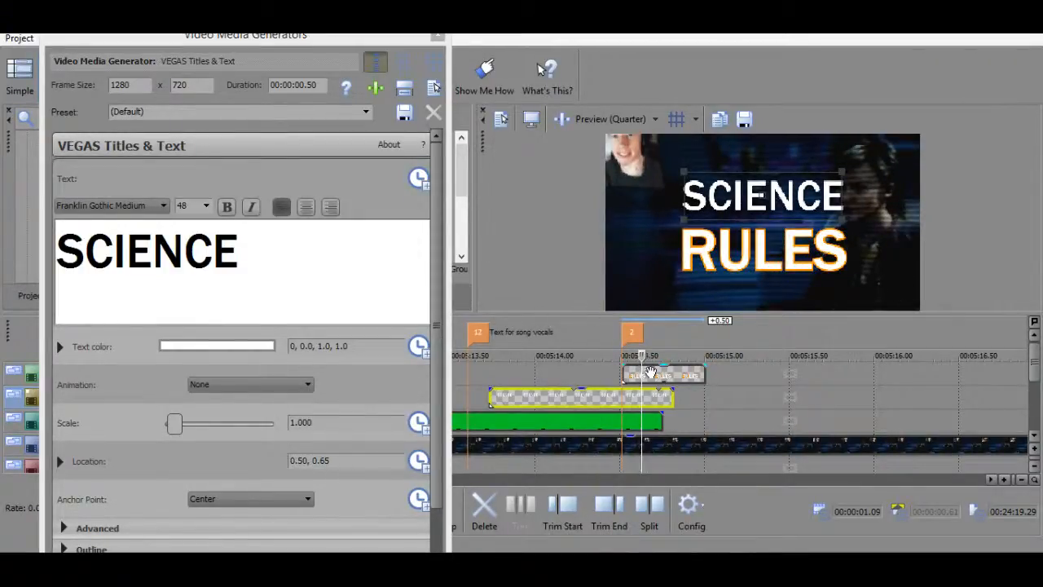
Reopen the RULES title's settings and extend the end of its timeline event to a length of 1.00 second.
left_click(658, 375)
right_click(643, 375)
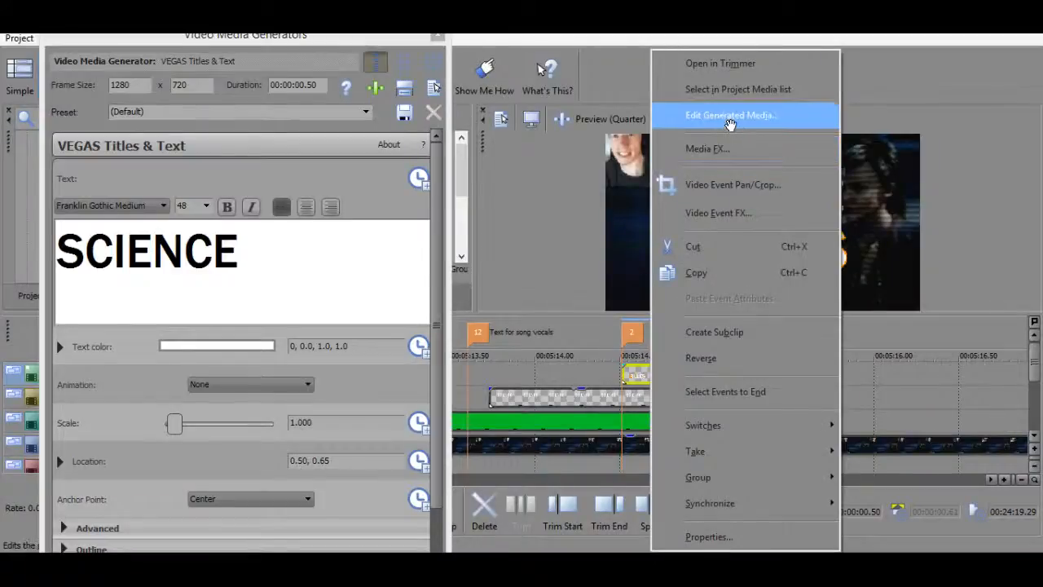
left_click(722, 111)
left_click(622, 371)
key("space")
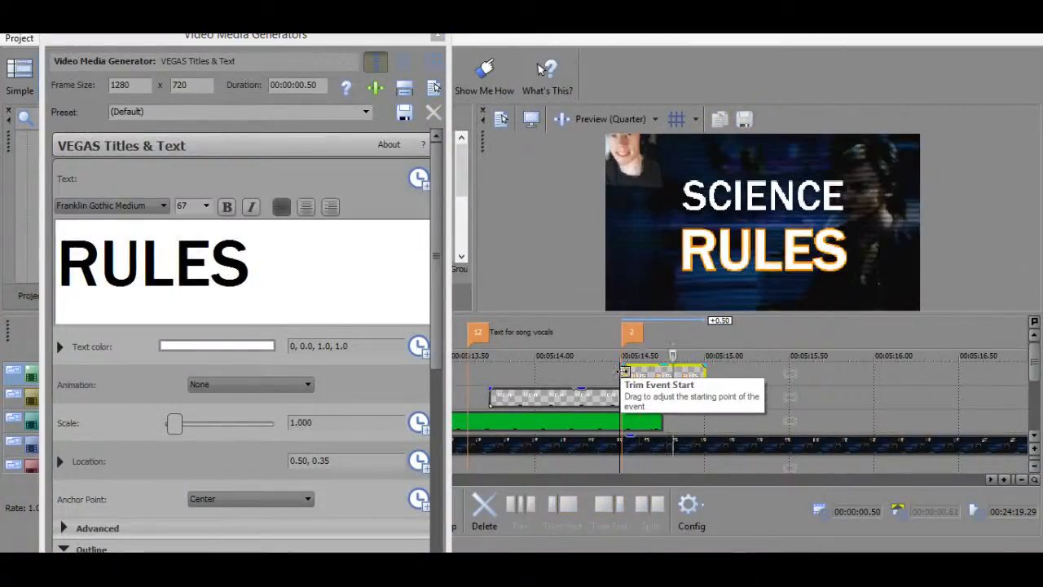
left_click_drag(705, 375, 790, 374)
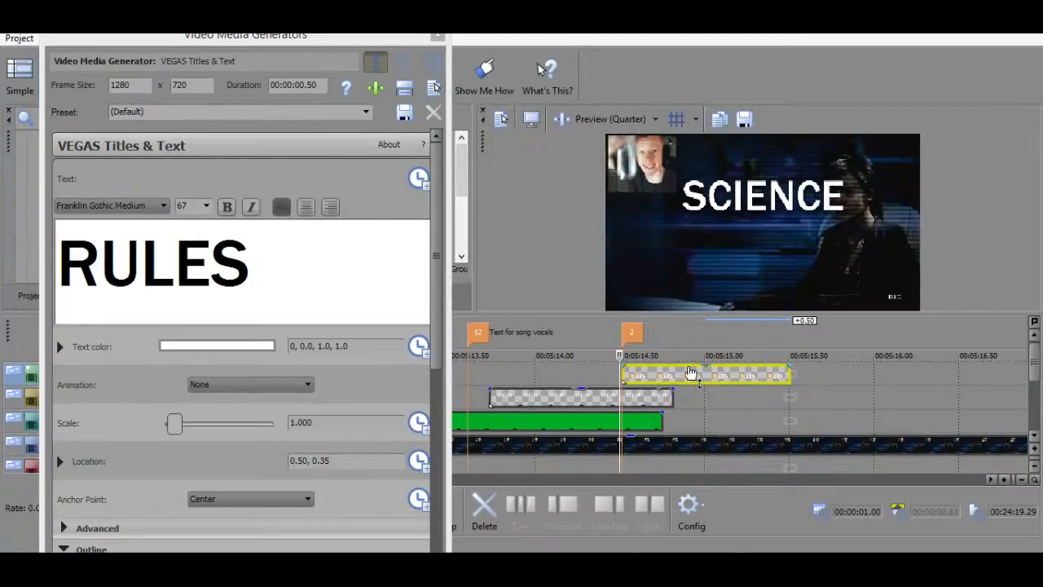
Scrub and play through the SCIENCE and RULES titles to review their timing and look against the vocals.
left_click(714, 373)
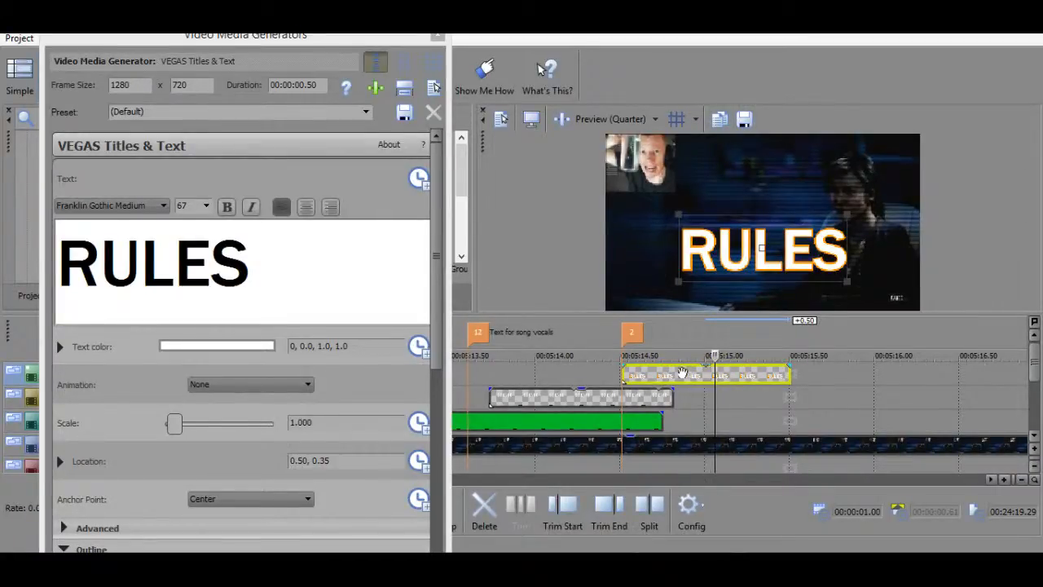
left_click(644, 355)
left_click_drag(644, 353, 757, 352)
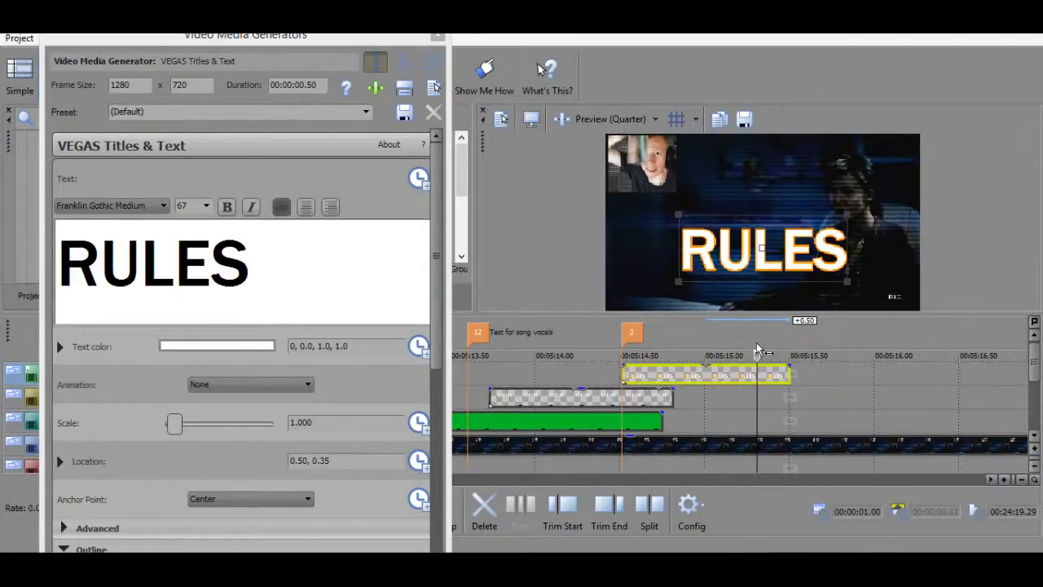
left_click(583, 398)
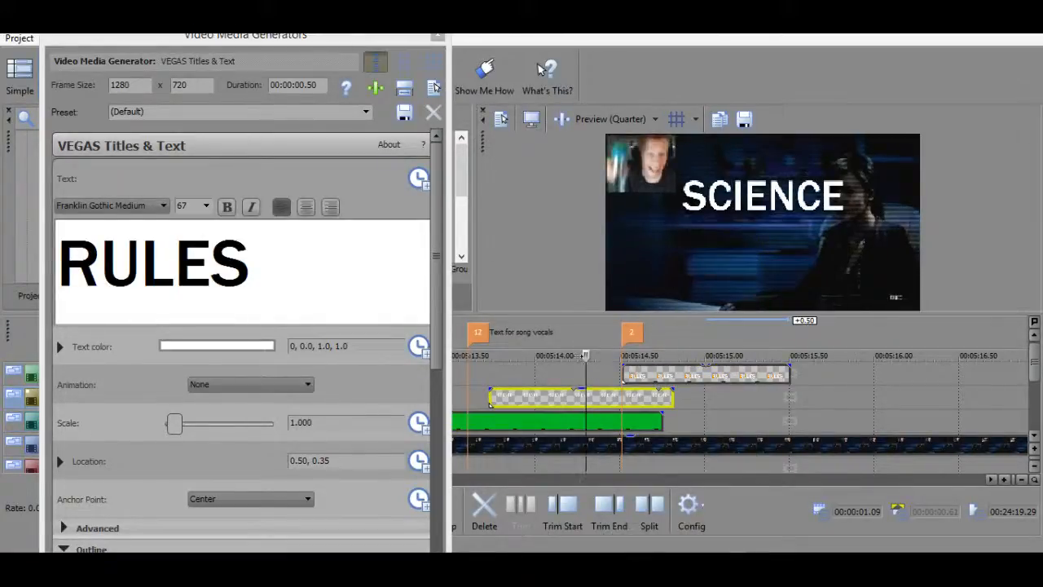
left_click_drag(584, 355, 641, 355)
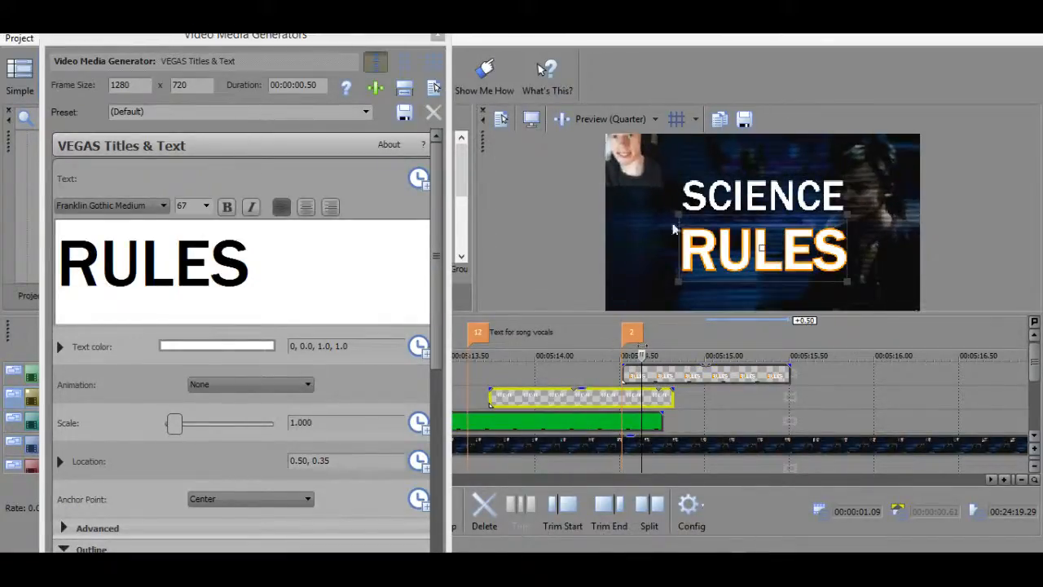
key("space")
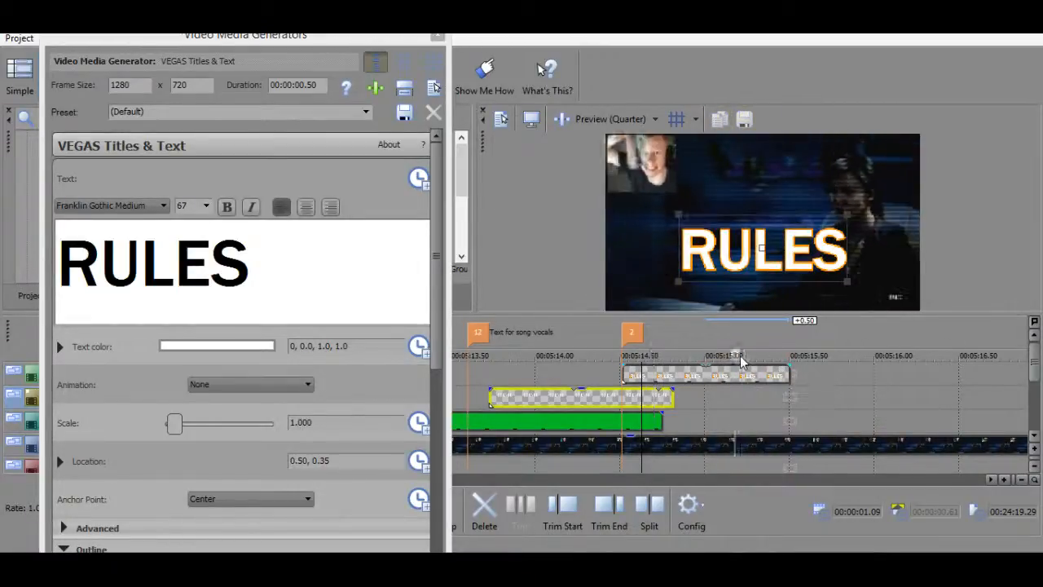
left_click(784, 424)
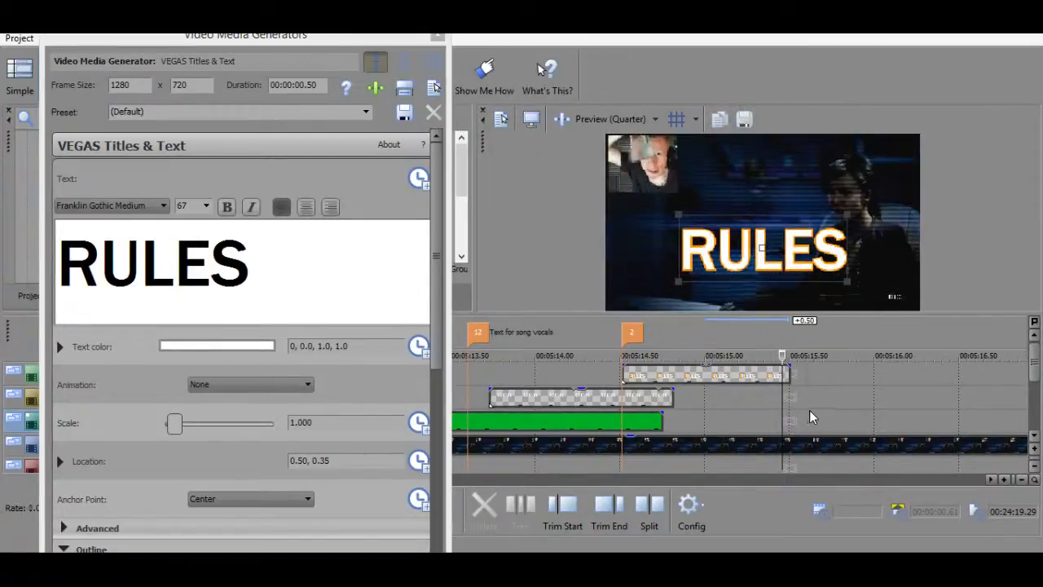
key("space")
key("space")
key("space")
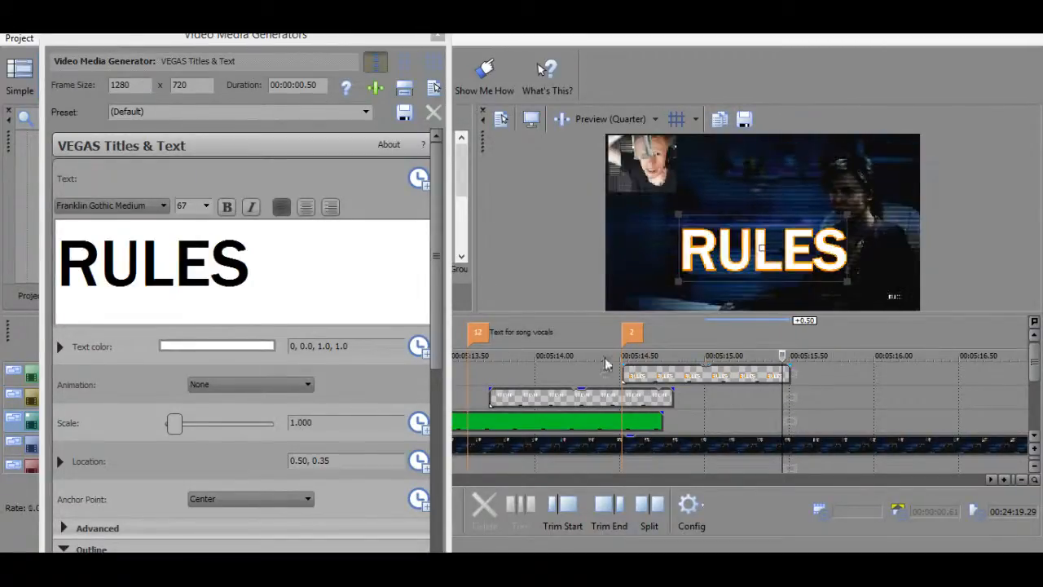
left_click(528, 381)
key("space")
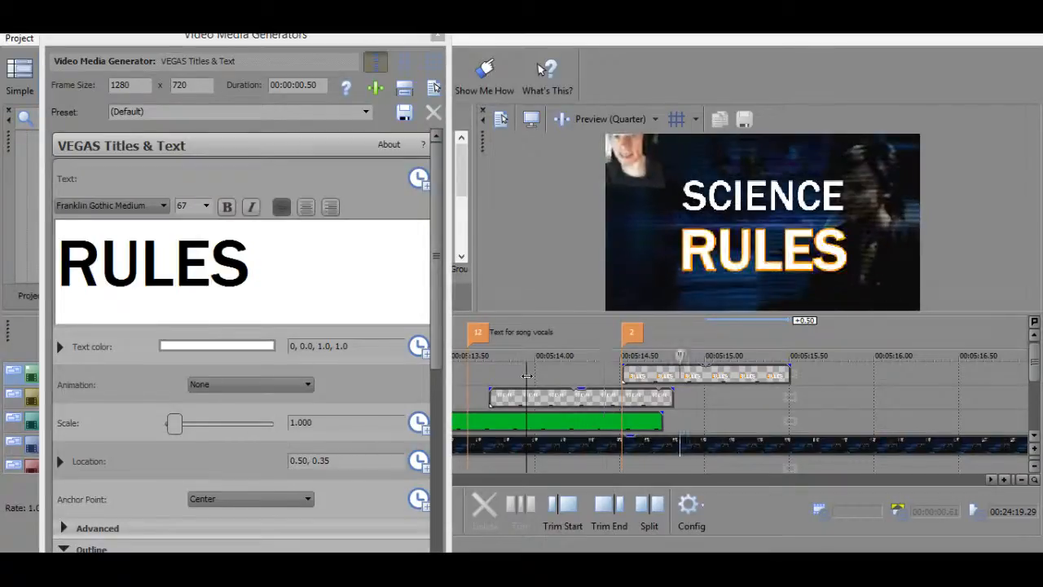
key("space")
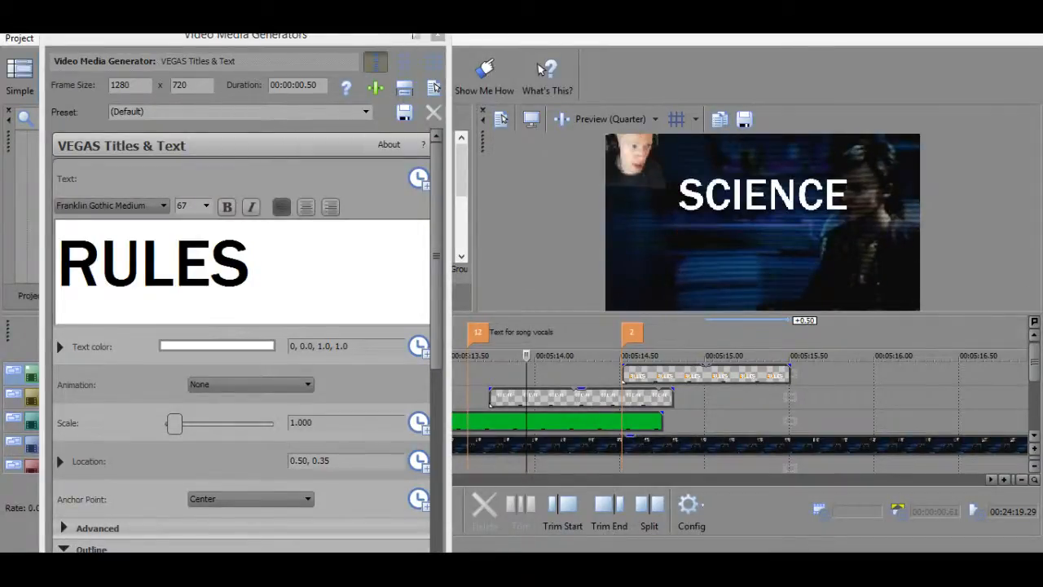
Close the text generator settings and play back the SCIENCE and RULES titles to check their timing.
left_click(437, 37)
left_click(486, 366)
key("space")
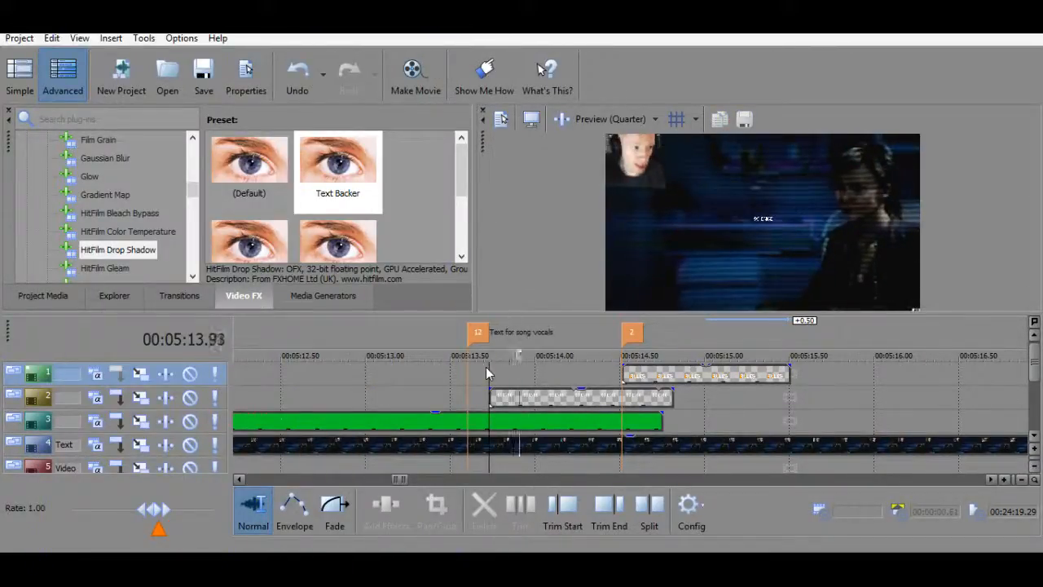
key("space")
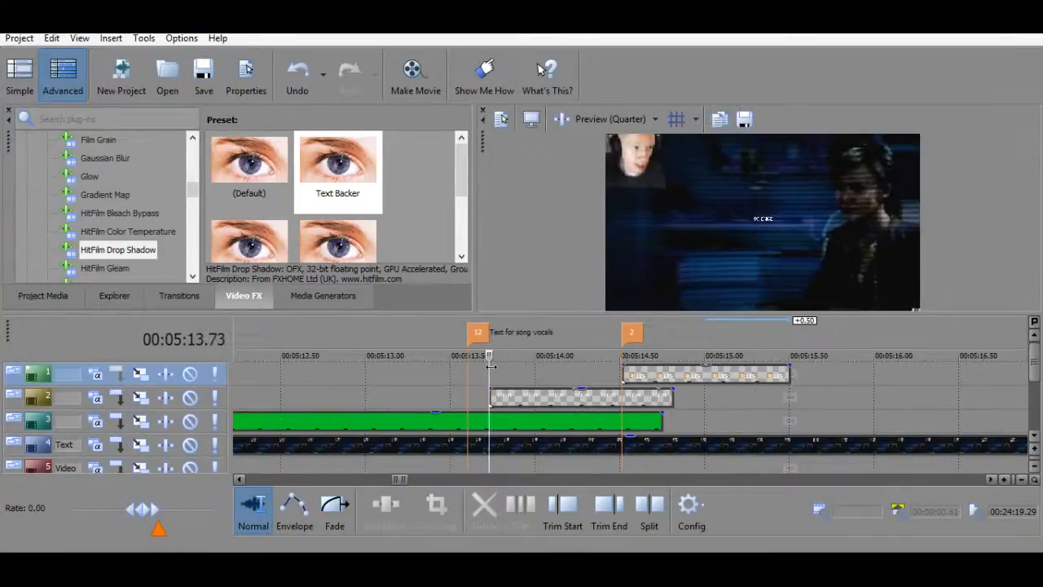
key("space")
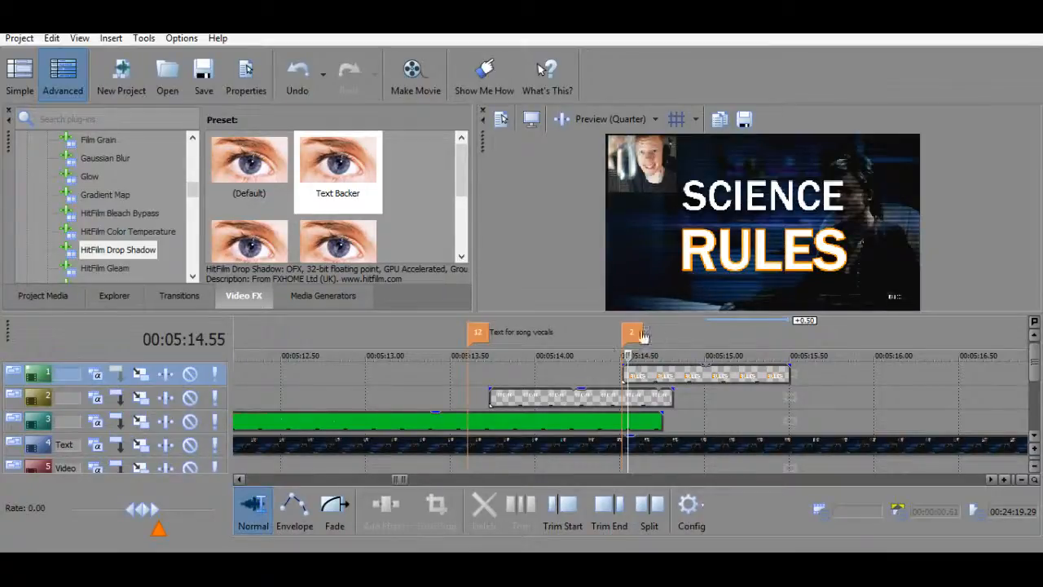
left_click_drag(625, 352, 536, 368)
key("space")
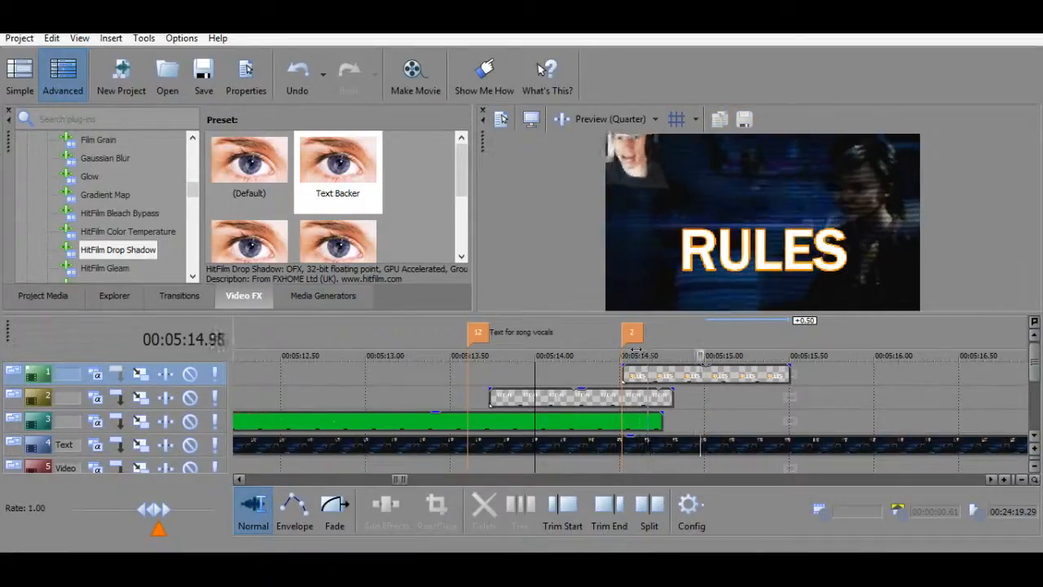
left_click(494, 364)
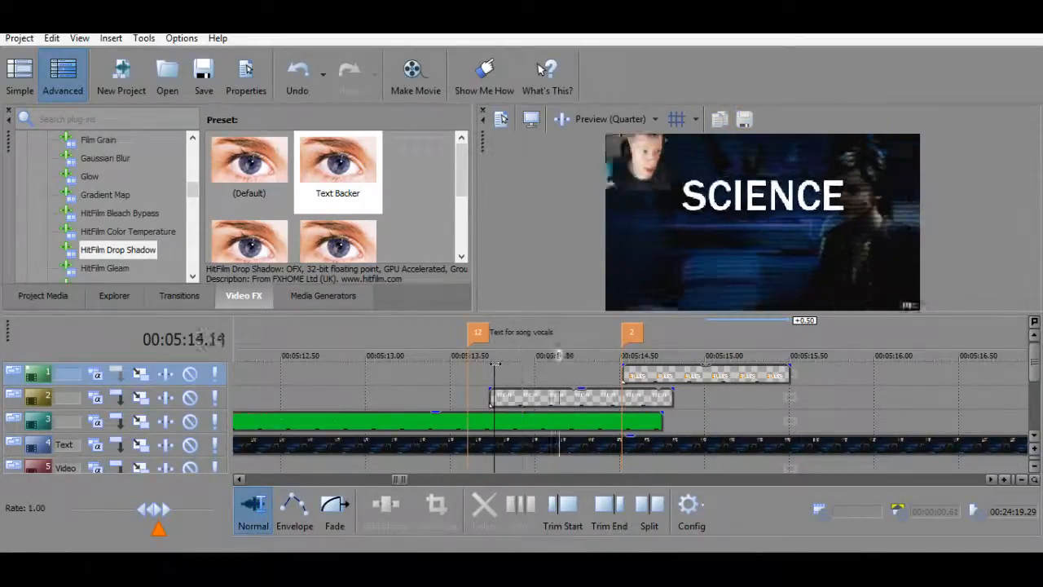
key("space")
Extend the end of the SCIENCE title event by 0.41 s so it overlaps more of the RULES title.
left_click(606, 369)
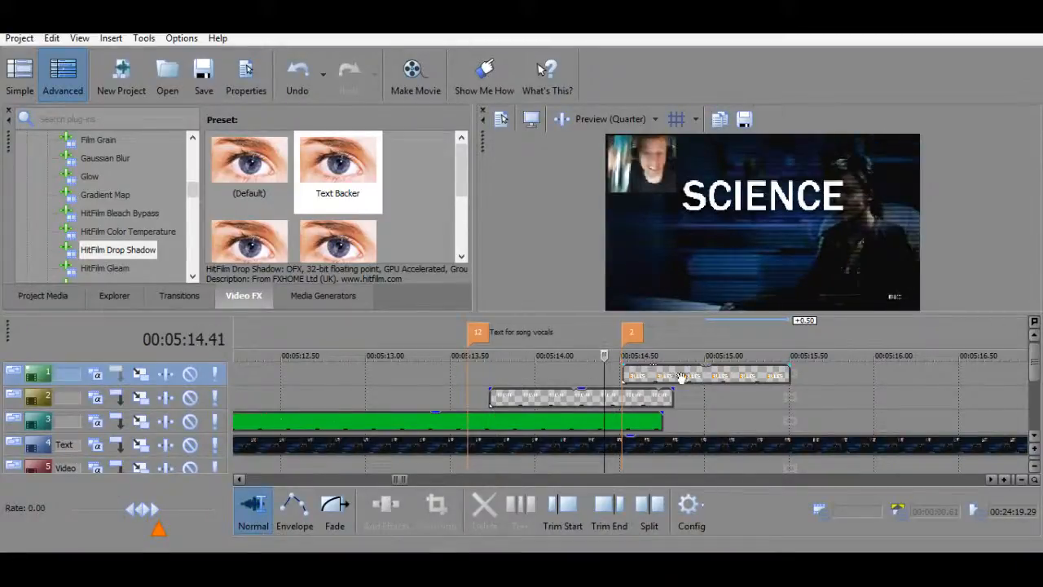
left_click(680, 377)
left_click_drag(666, 399, 744, 400)
left_click(655, 375)
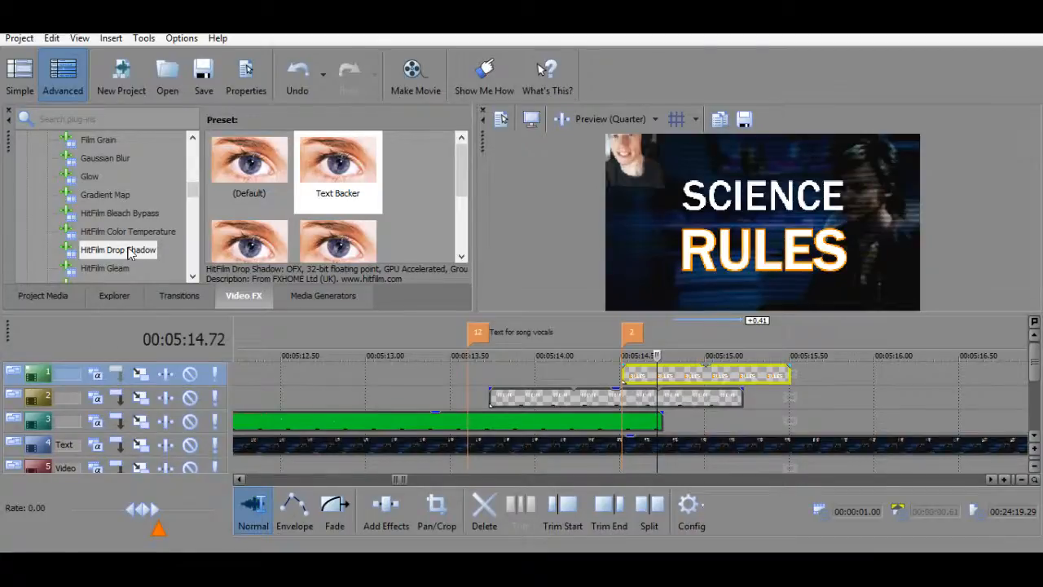
Try the HitFilm Gleam effect on the SCIENCE title with a Ray Length of -0.02, and remove the effect.
left_click(114, 268)
left_click_drag(280, 175, 664, 399)
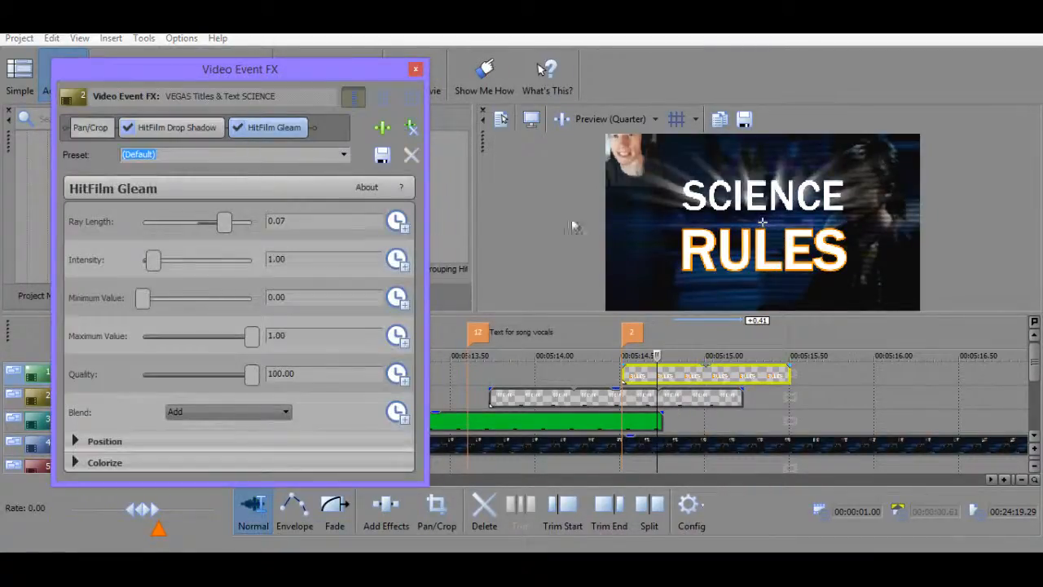
left_click_drag(226, 220, 189, 229)
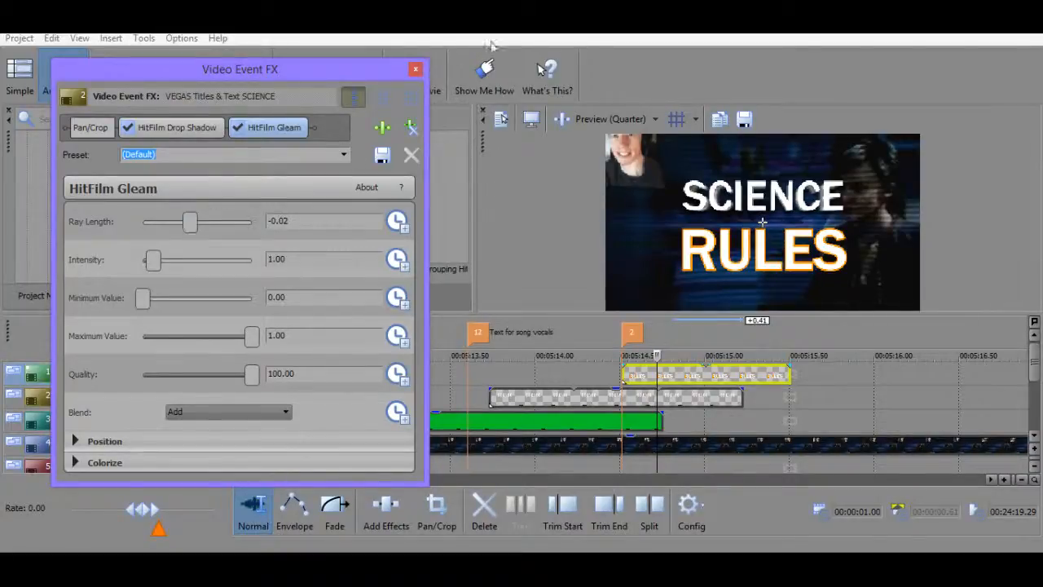
left_click(165, 131)
left_click(287, 132)
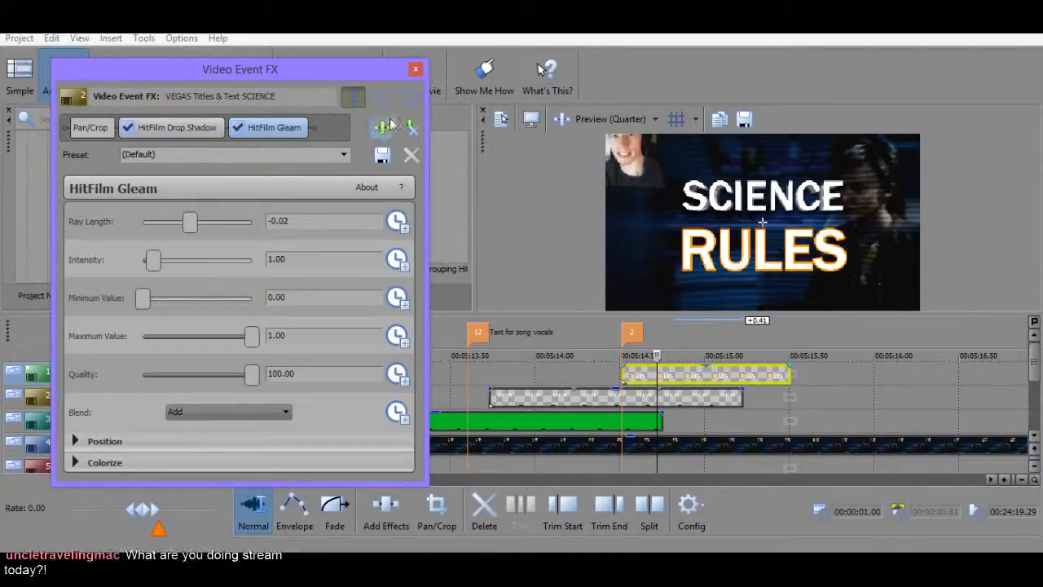
left_click(412, 128)
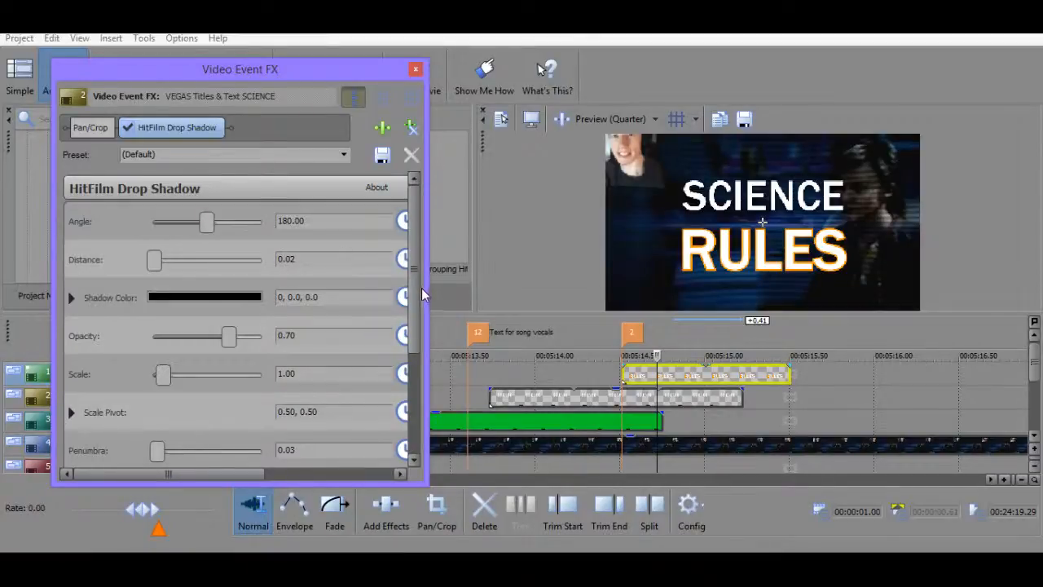
Set the shadow color of the SCIENCE title's HitFilm Drop Shadow to orange, HSV 30, 1.0, 1.0.
left_click_drag(415, 297, 187, 344)
left_click(192, 296)
left_click_drag(263, 474, 265, 262)
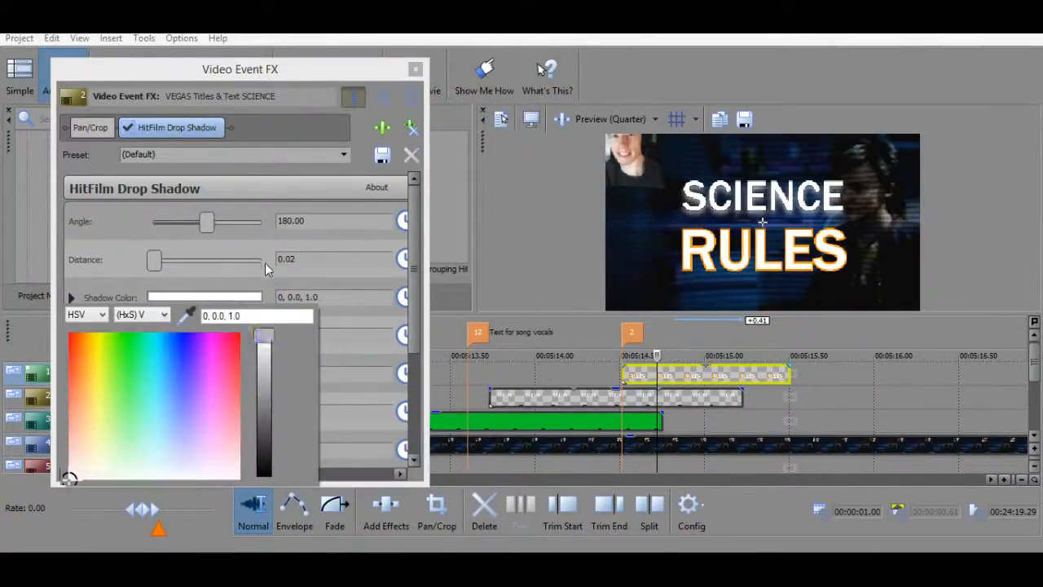
left_click_drag(97, 371, 75, 303)
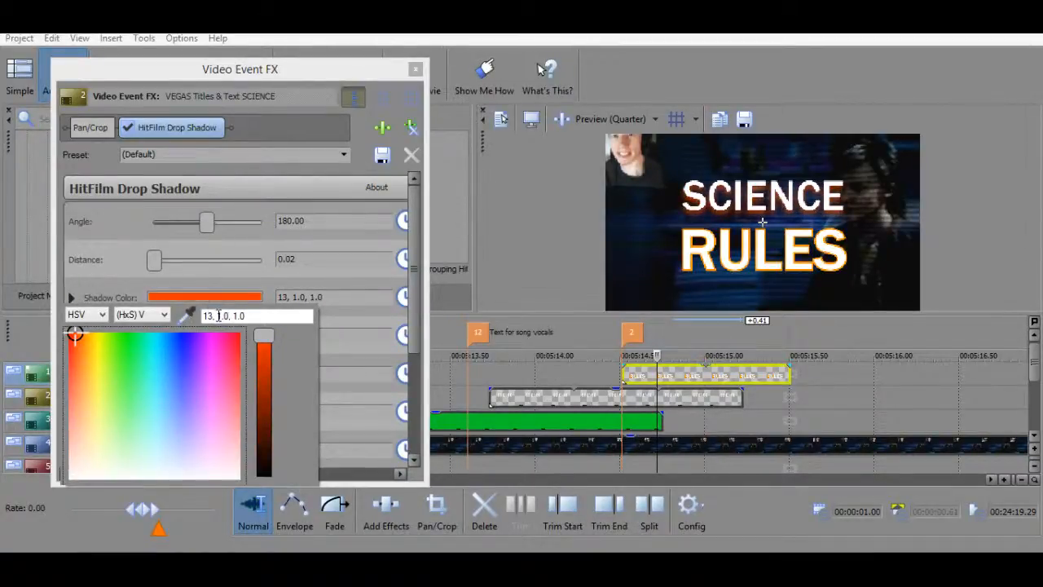
left_click(212, 316)
key("BackSpace")
key("BackSpace")
type("30")
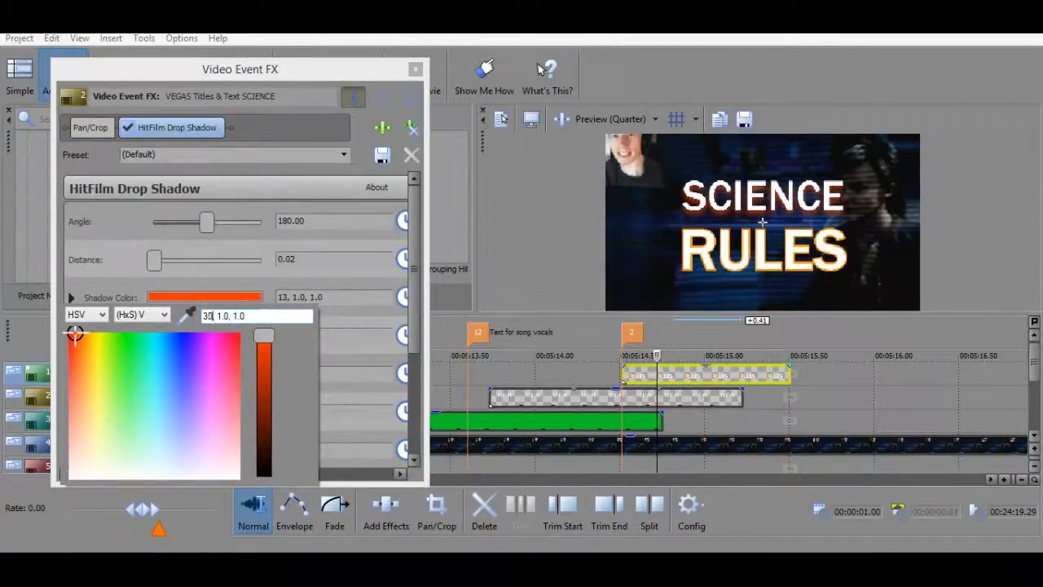
key("Return")
left_click(332, 257)
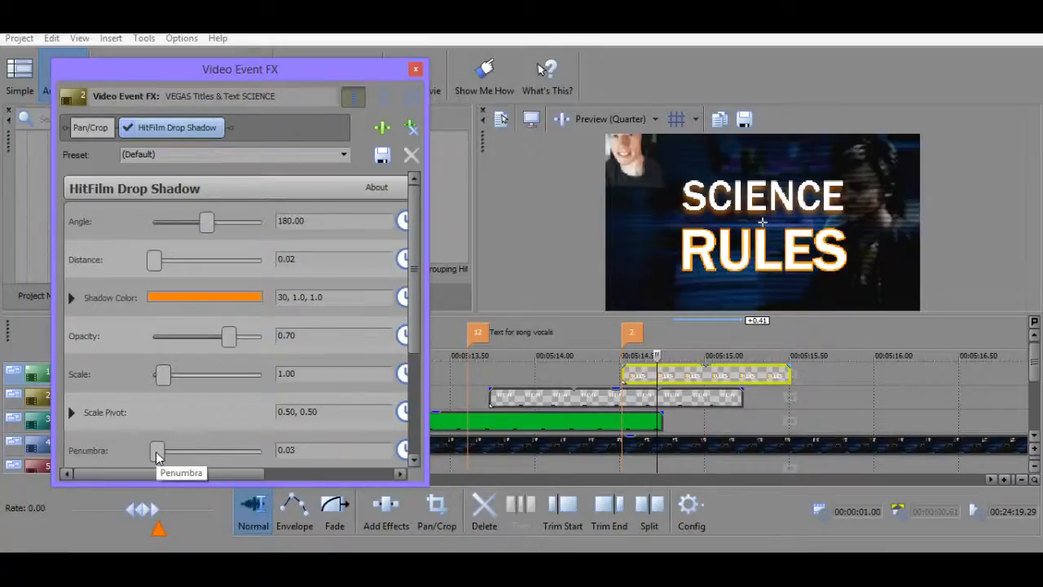
Set the SCIENCE title's drop shadow Penumbra to 0.00, Opacity to 1.00 and Distance to 0.01.
left_click_drag(158, 456, 12, 447)
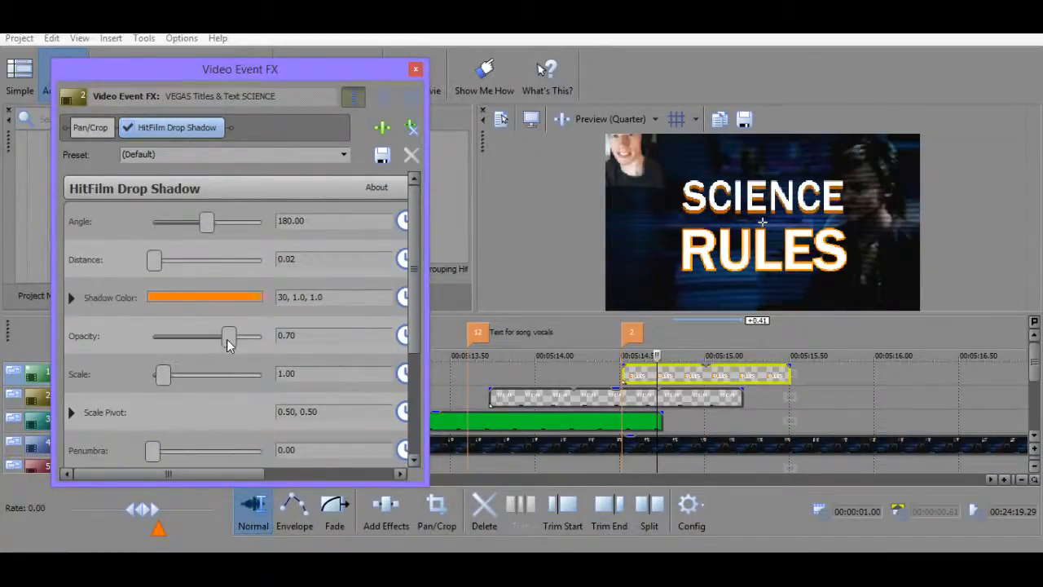
left_click_drag(228, 335, 262, 335)
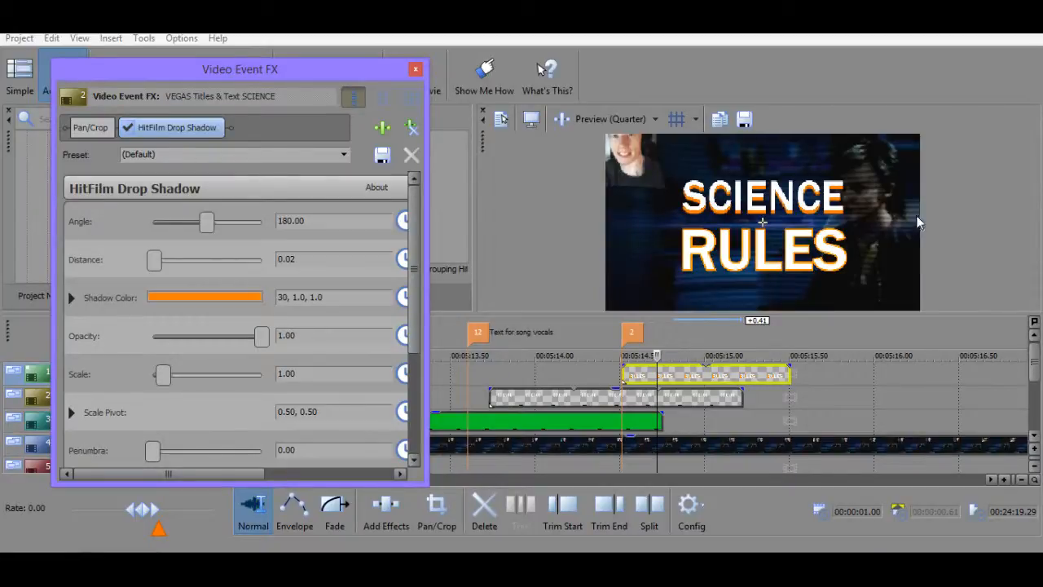
left_click(311, 259)
type("0.01")
key("Return")
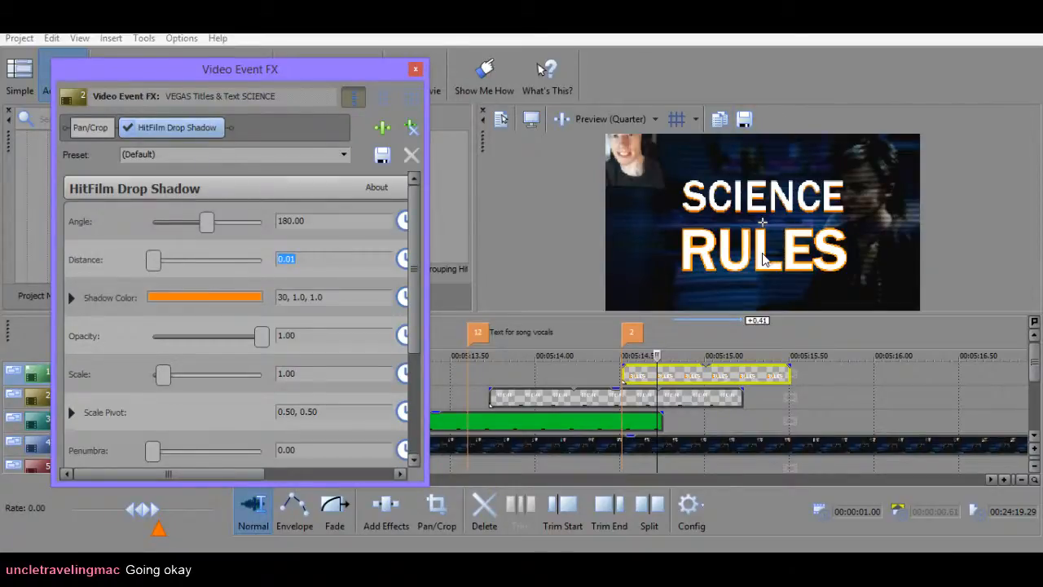
Darken the SCIENCE title's orange drop shadow by setting its color to HSV 30, 1.0, 0.80.
left_click_drag(657, 356, 721, 351)
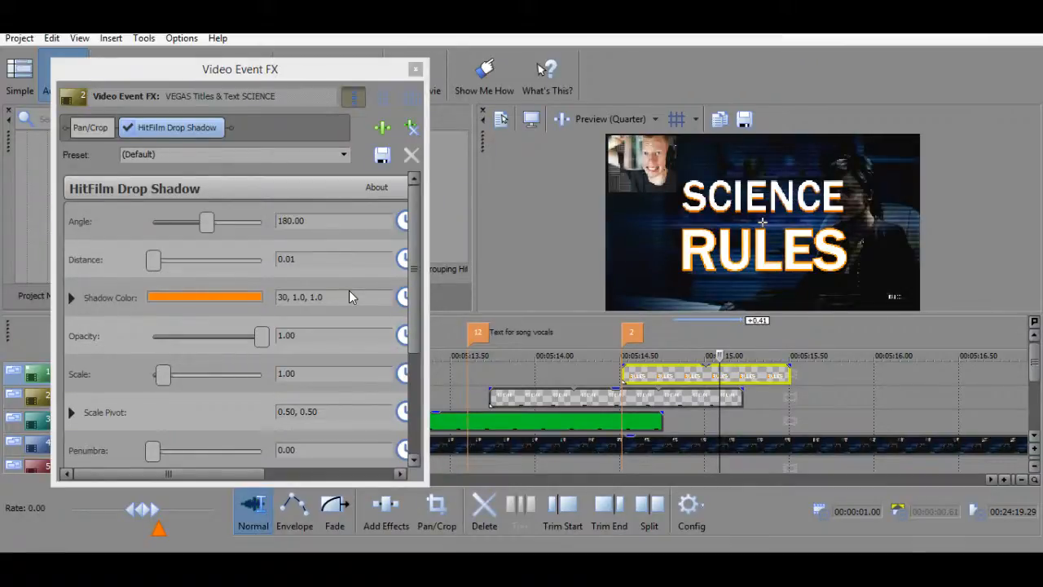
left_click(237, 308)
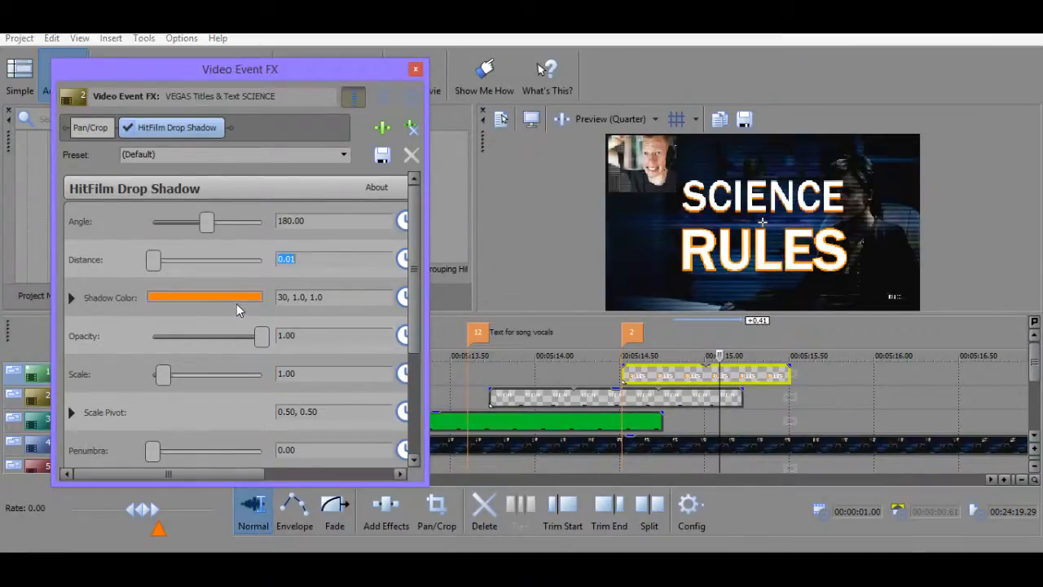
left_click(236, 302)
left_click(263, 345)
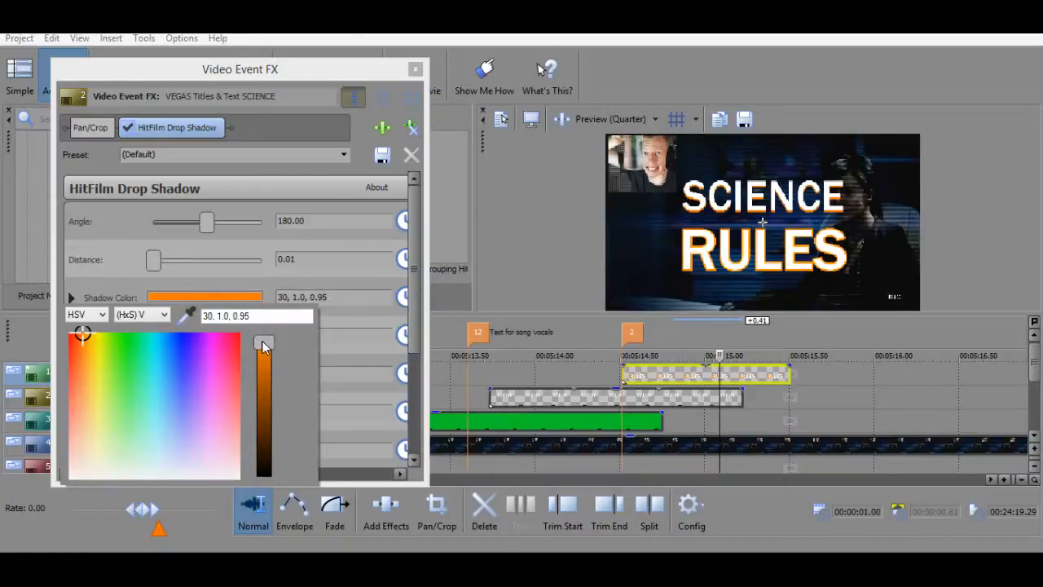
left_click_drag(261, 341, 261, 343)
left_click(270, 316)
key("Return")
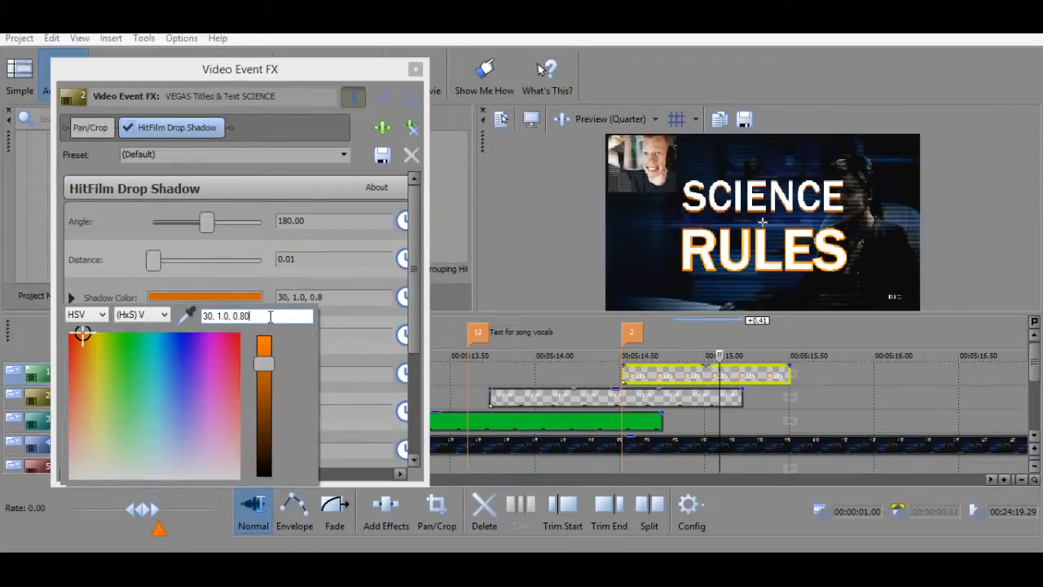
type("0")
key("Return")
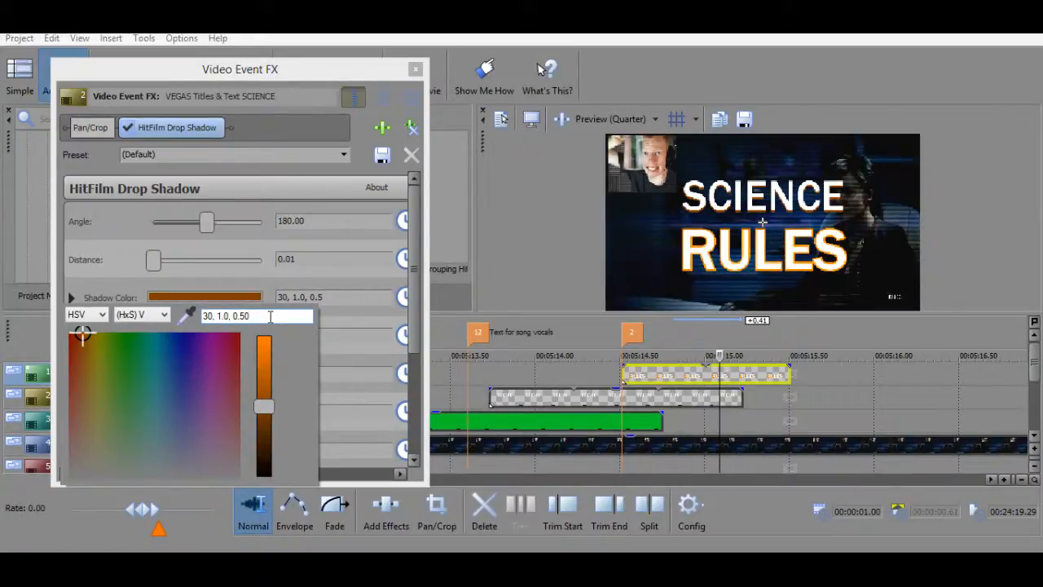
type("7")
key("Return")
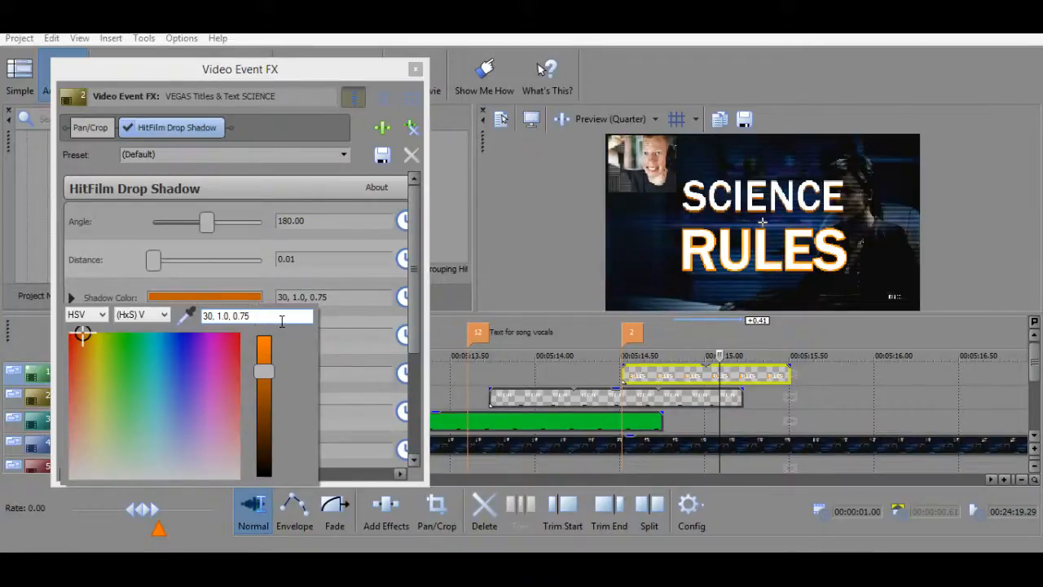
key("Return")
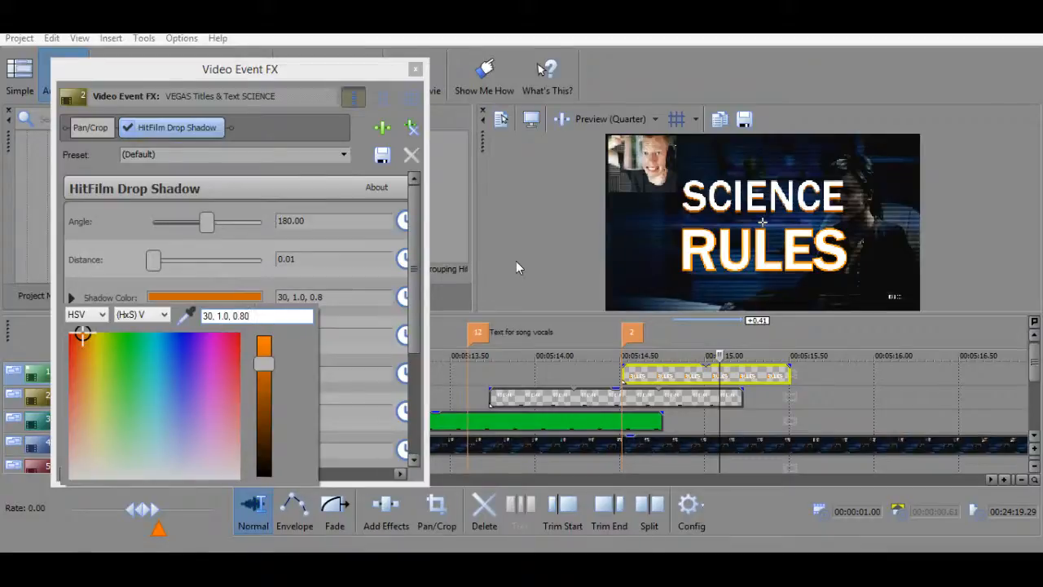
Play back the titles from the start of SCIENCE and move the RULES event and marker 2 earlier by 0.04 s.
left_click(486, 363)
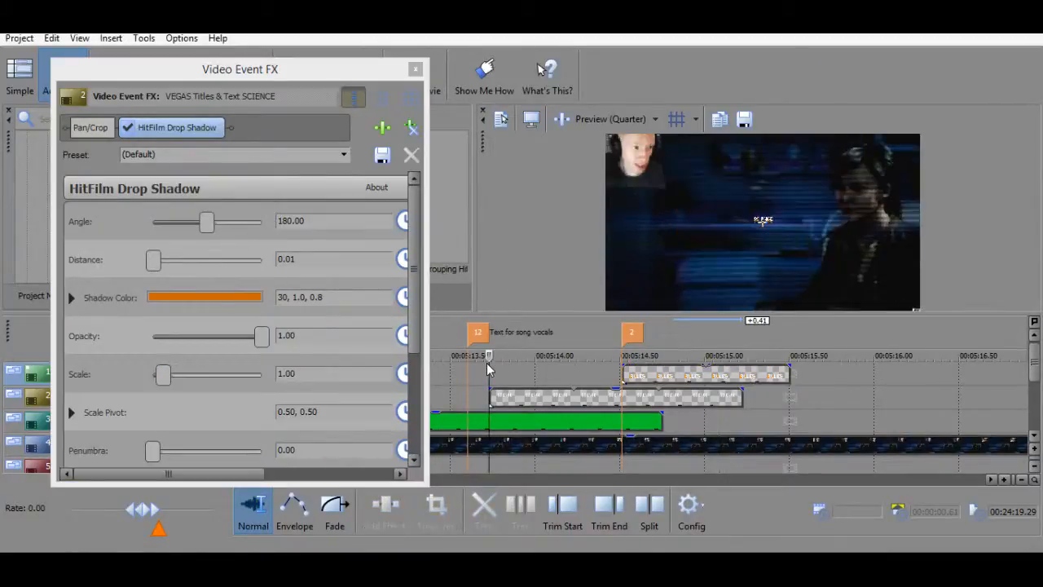
key("space")
left_click(610, 366)
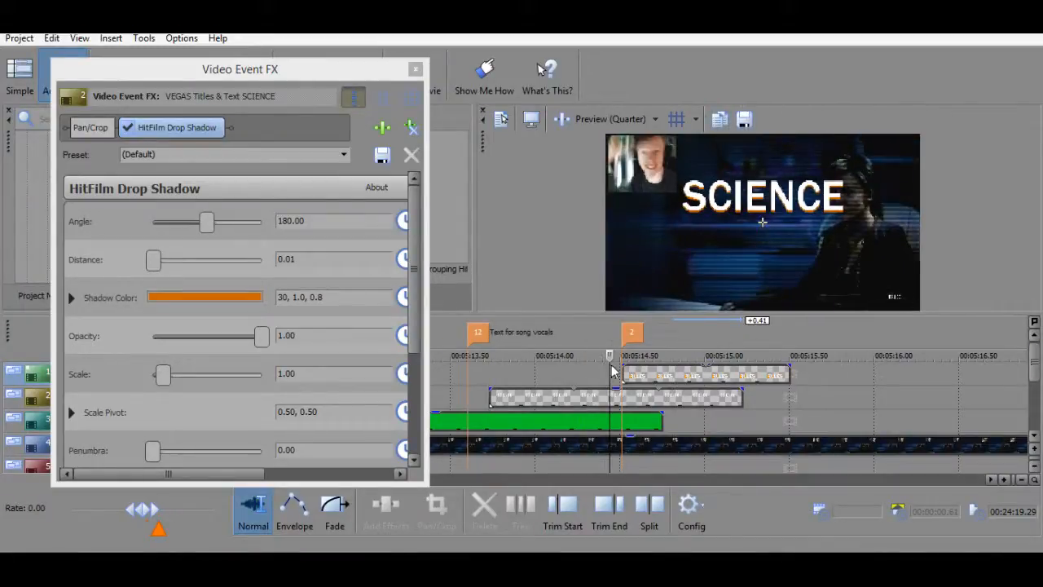
left_click_drag(656, 373, 646, 376)
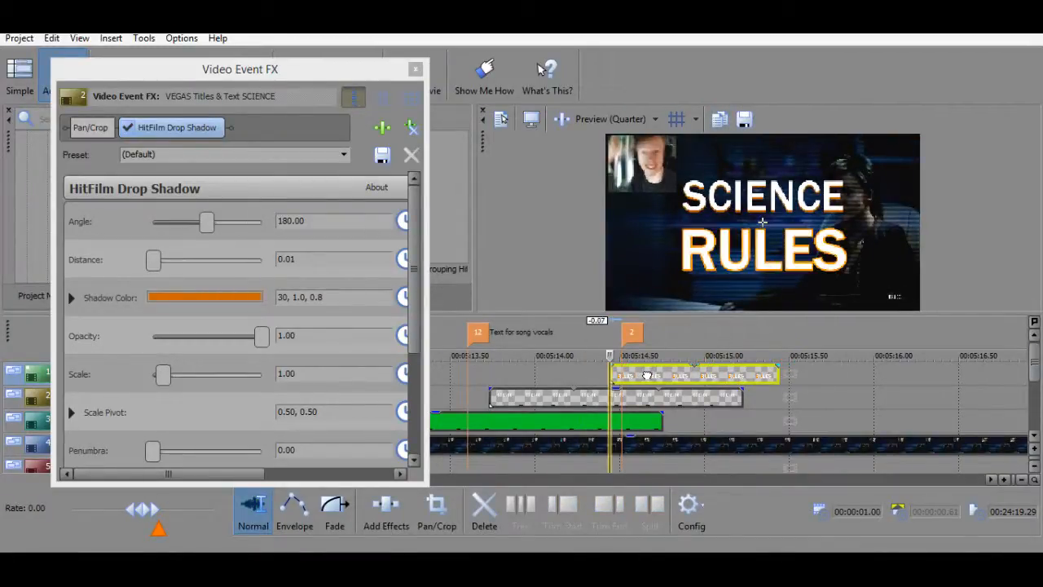
key("ctrl+z")
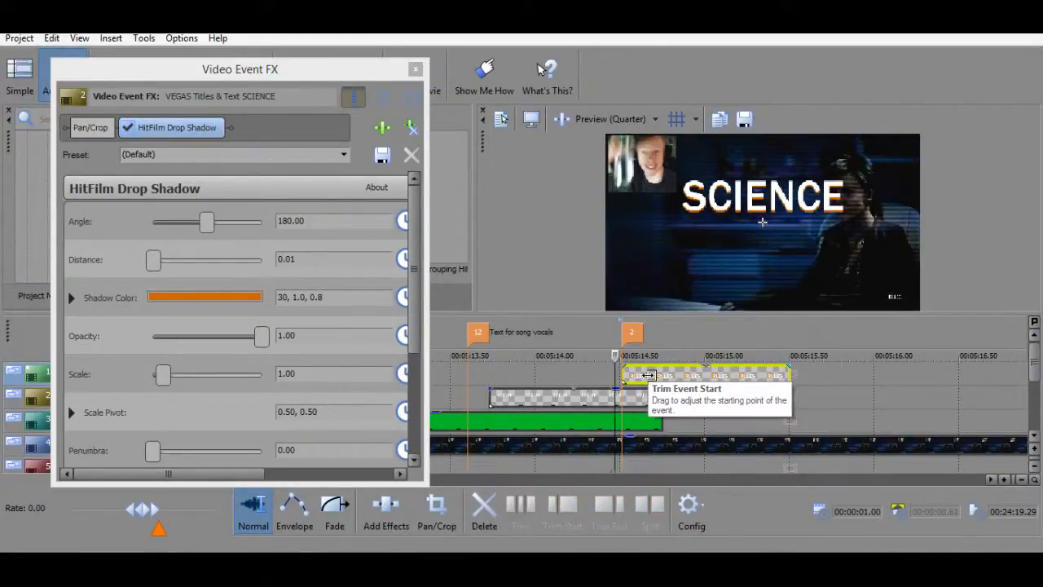
left_click_drag(656, 374, 647, 374)
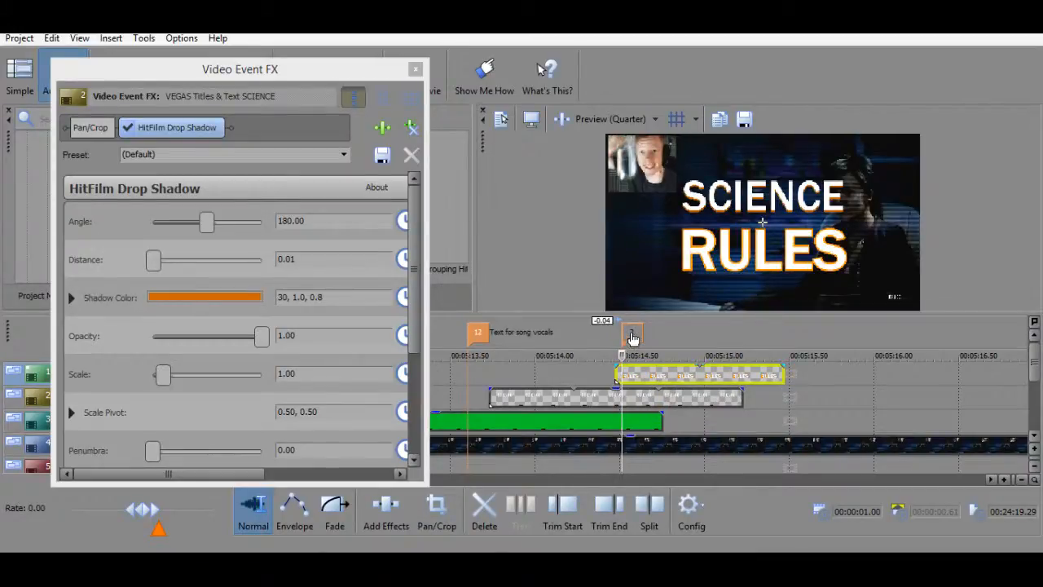
Recheck the title timing and shift the RULES event and marker 2 another 0.04 s earlier.
left_click(491, 370)
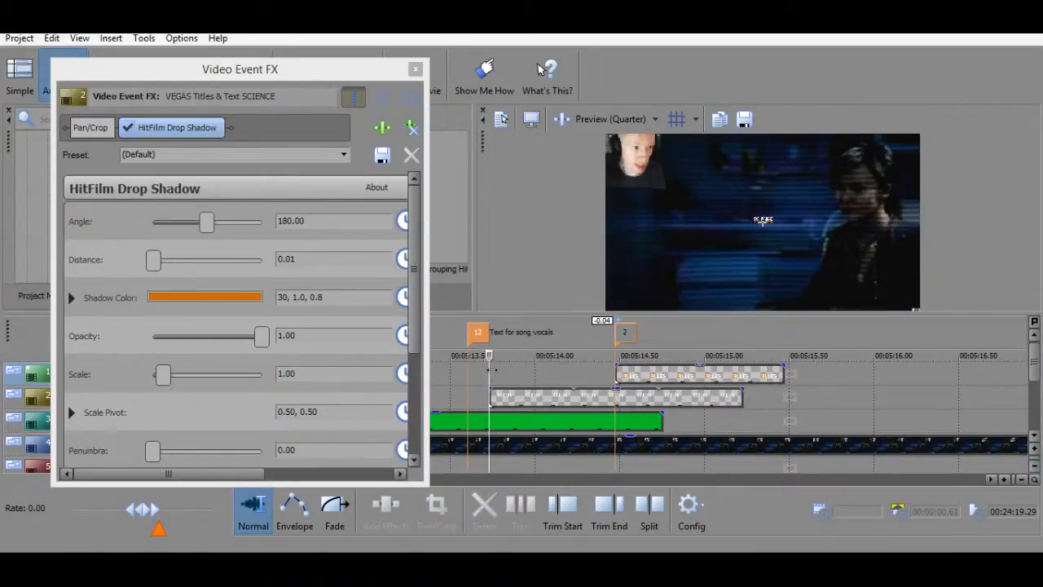
key("space")
key("space")
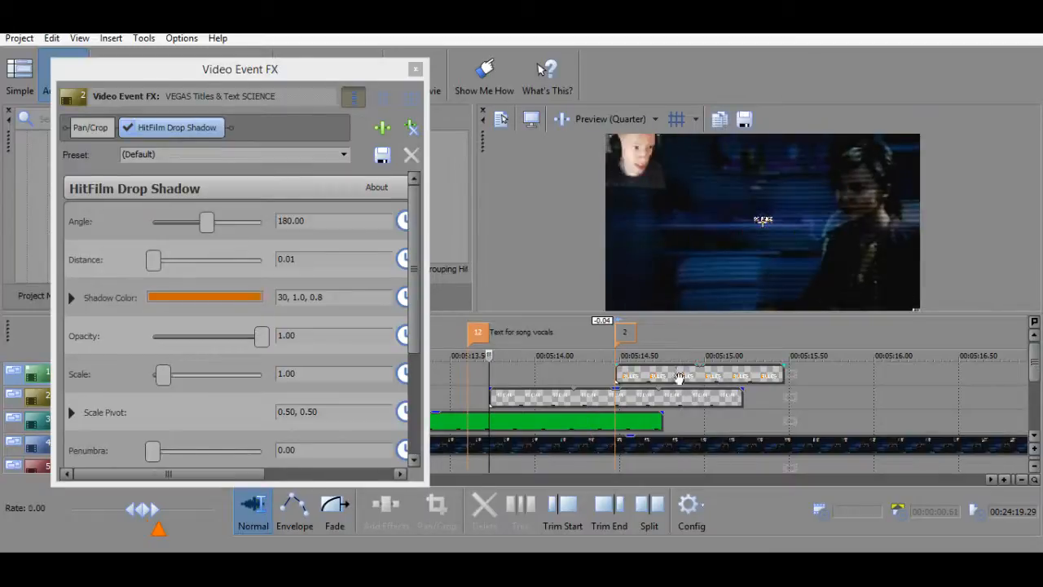
key("space")
key("space")
left_click(667, 377)
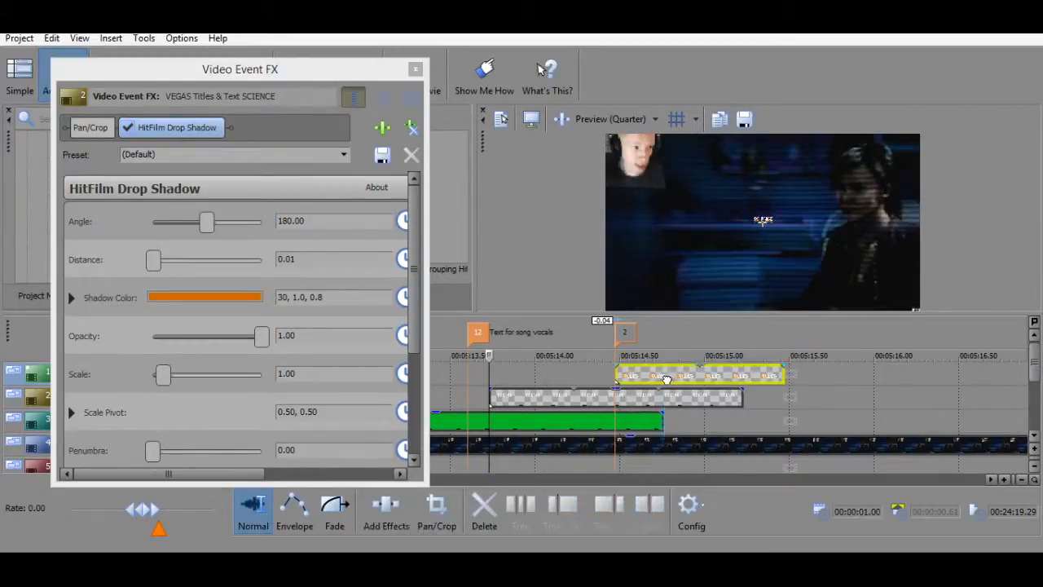
left_click_drag(667, 377, 660, 377)
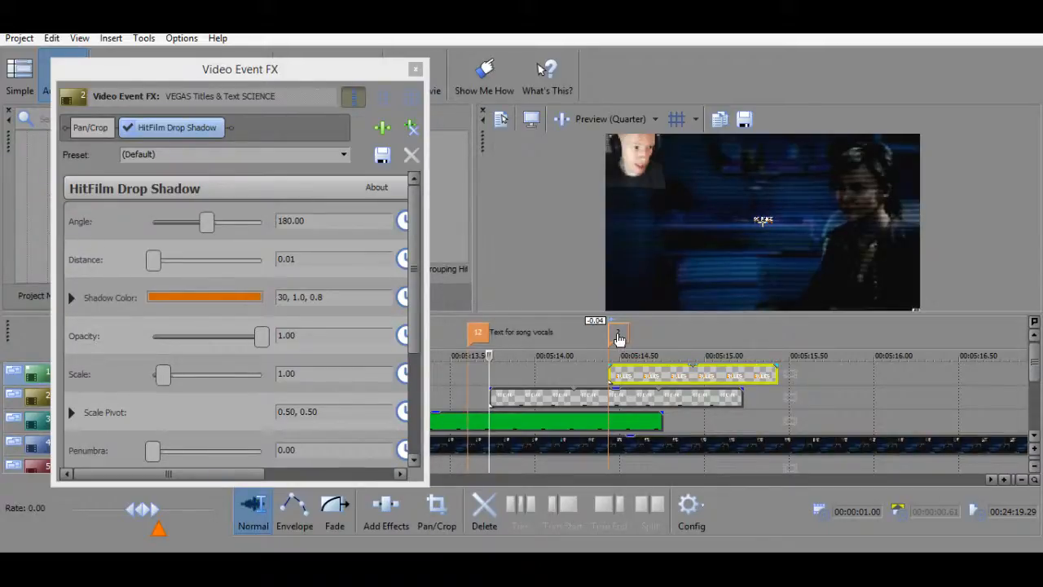
left_click(500, 355)
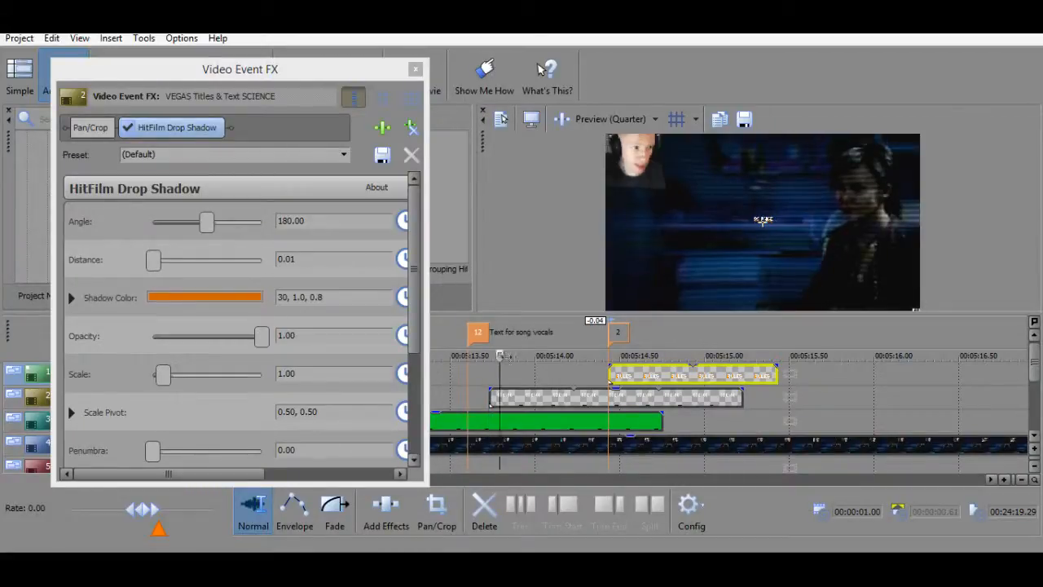
Play back and scrub through the SCIENCE and RULES titles to check their timing against the vocals.
left_click(515, 355)
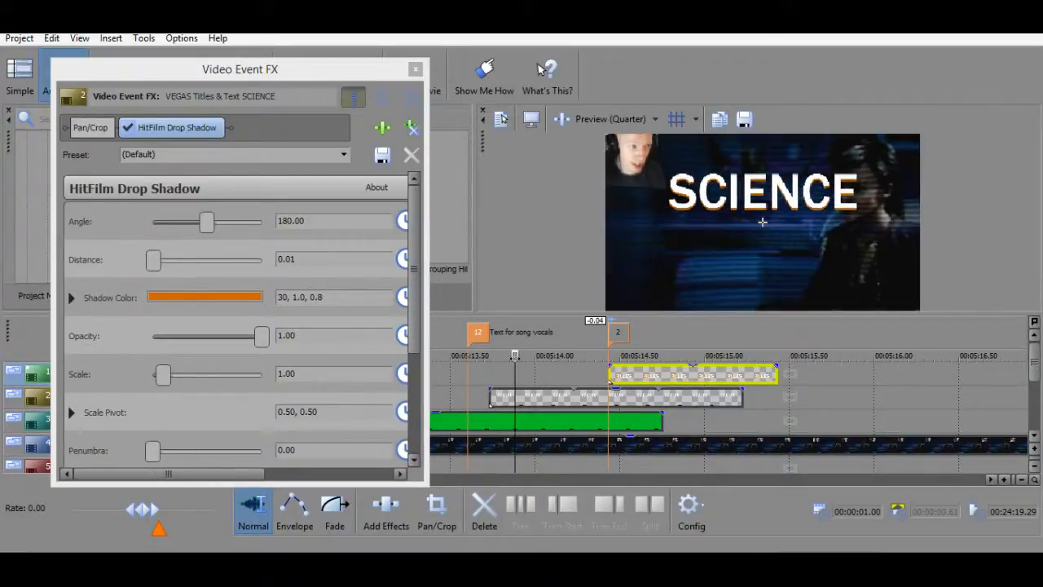
left_click(497, 375)
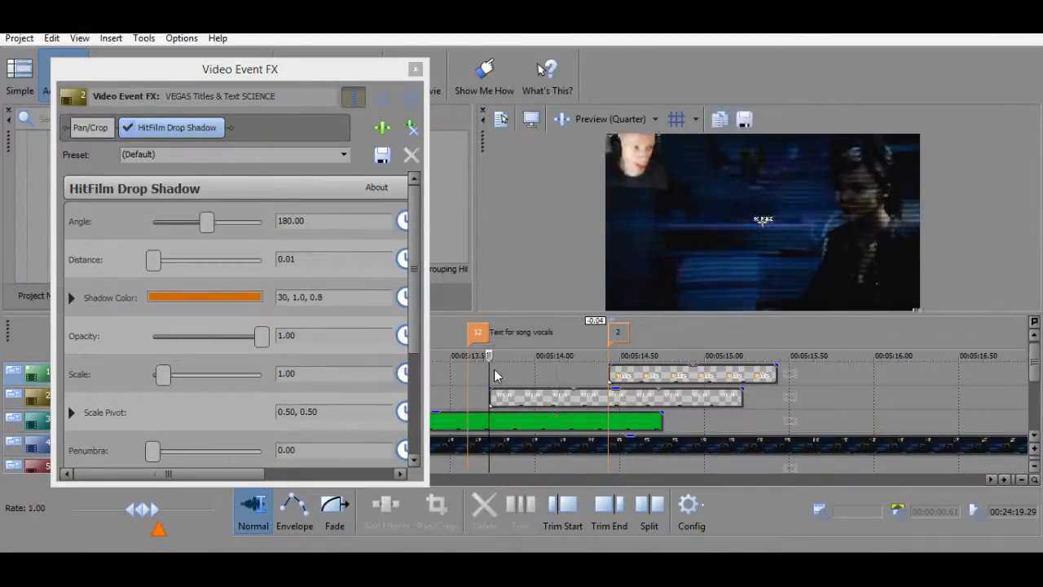
key("space")
key("l")
left_click(621, 359)
left_click(554, 353)
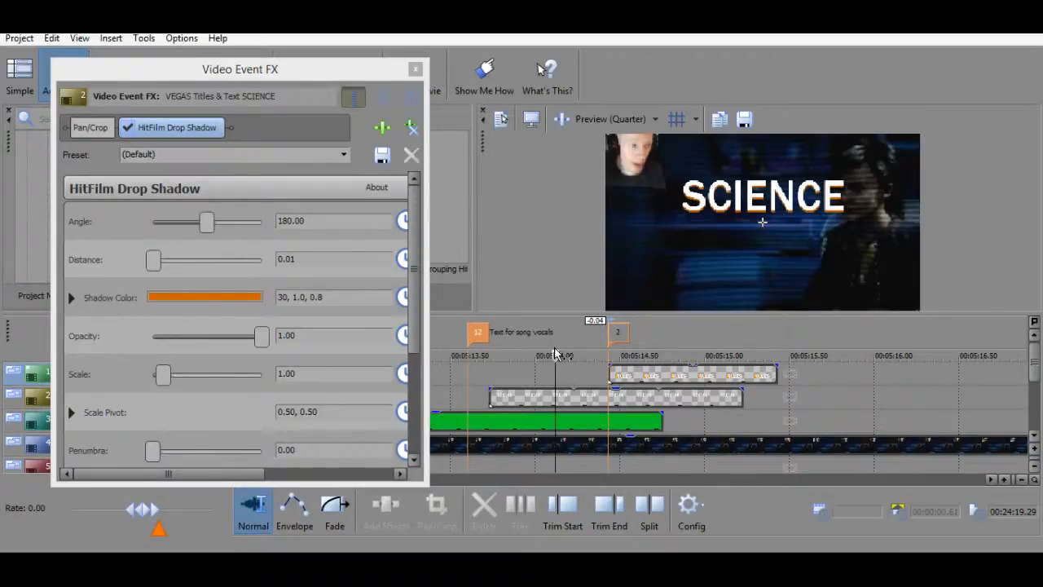
key("space")
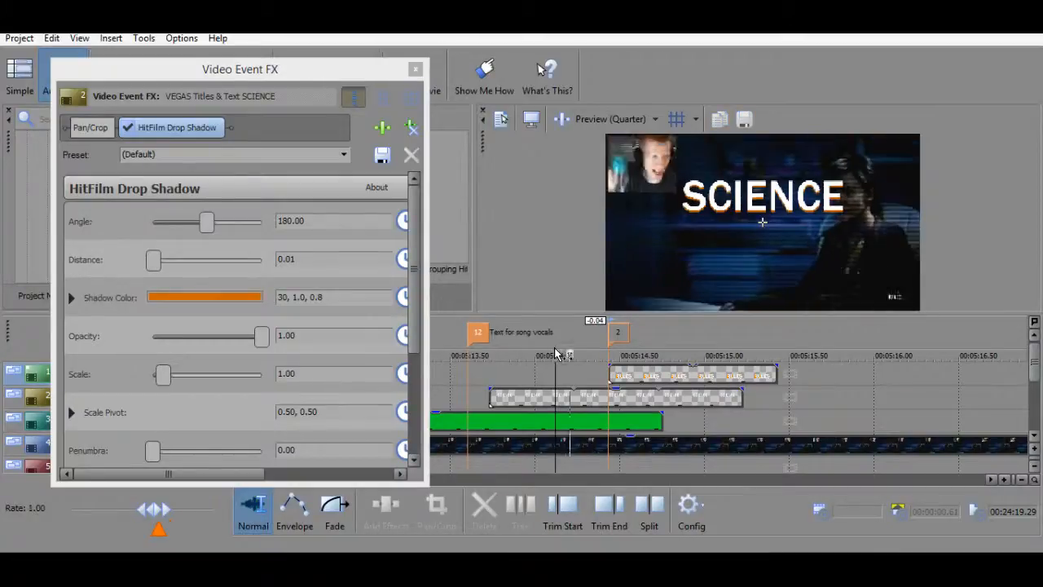
key("space")
left_click(506, 376)
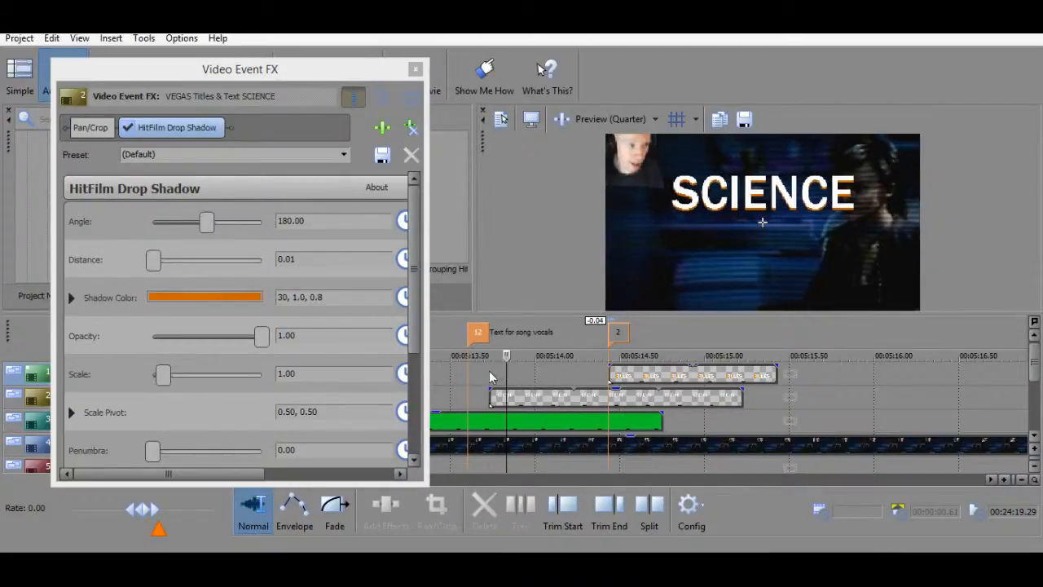
left_click(484, 376)
key("space")
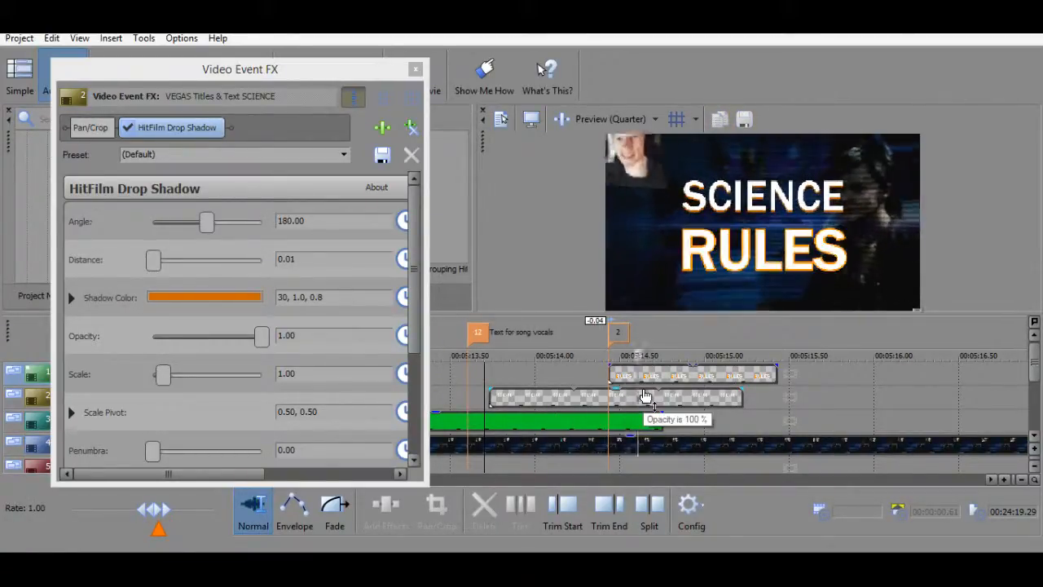
left_click(608, 371)
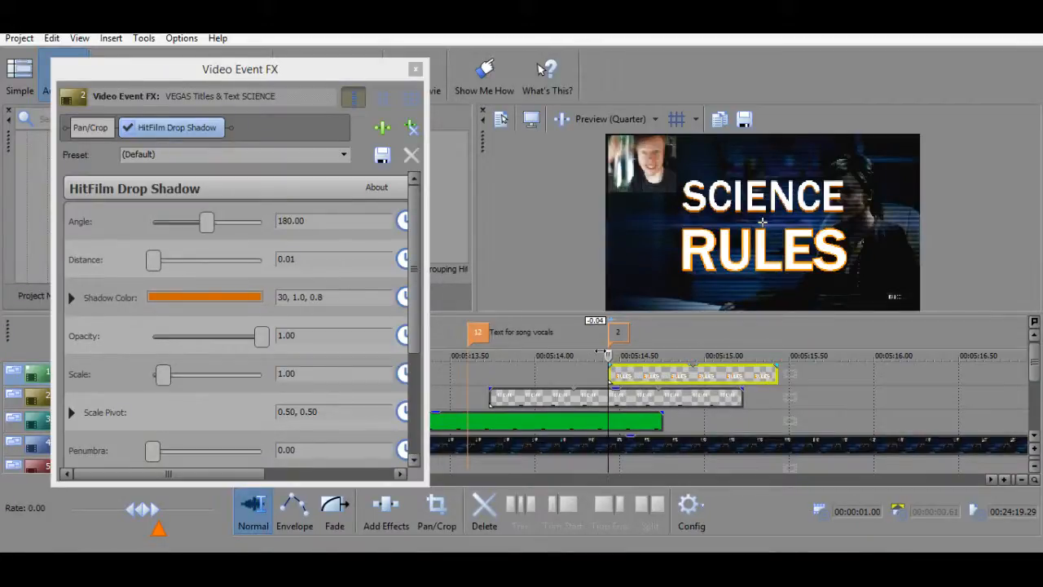
left_click(479, 355)
left_click_drag(479, 354, 643, 307)
left_click(650, 374)
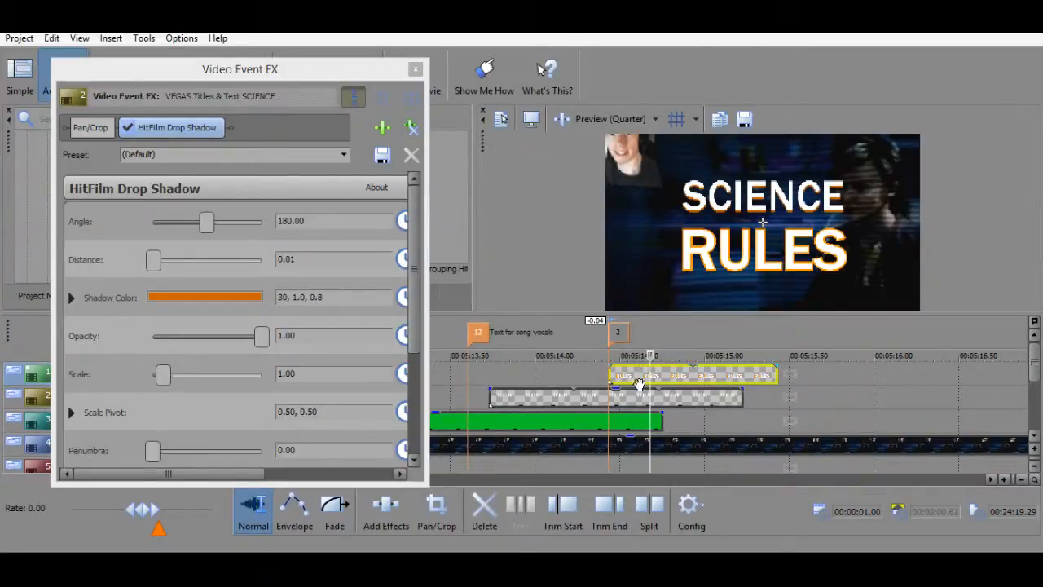
Copy the SCIENCE title's Pan/Crop position keyframes and paste them at the start of the RULES title's Pan/Crop timeline.
right_click(621, 401)
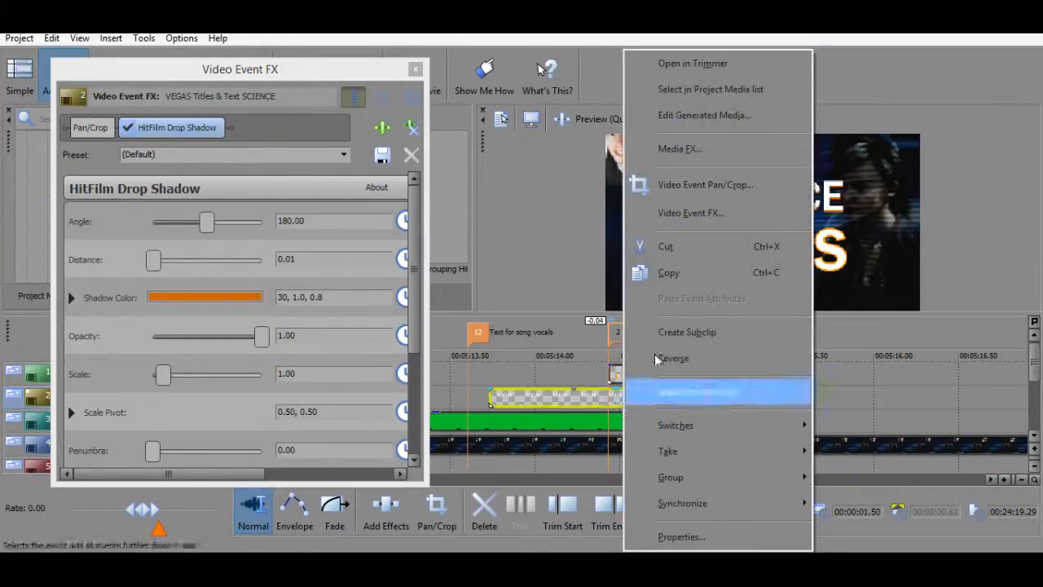
left_click(717, 184)
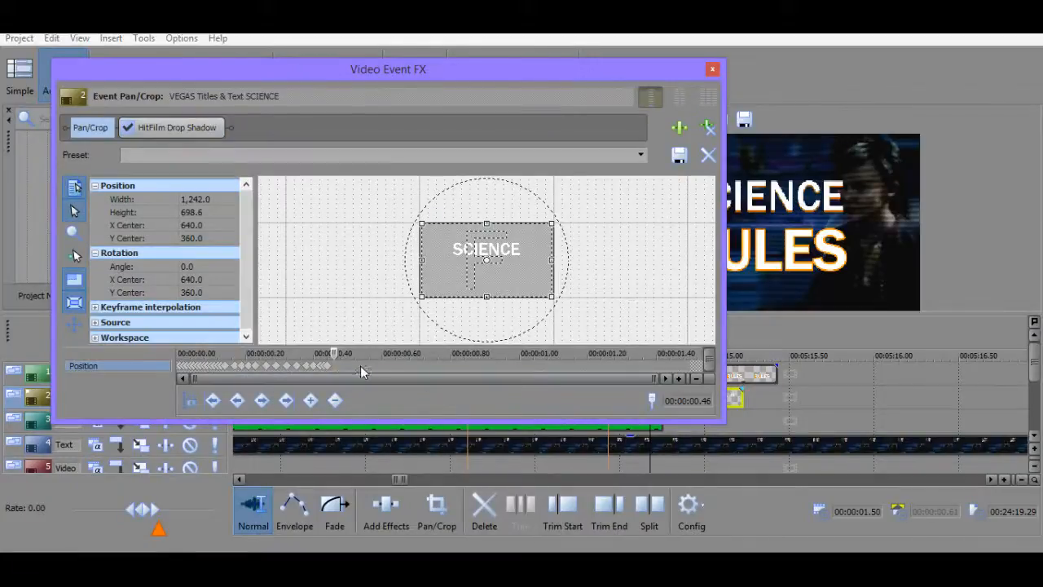
left_click_drag(268, 367, 136, 377)
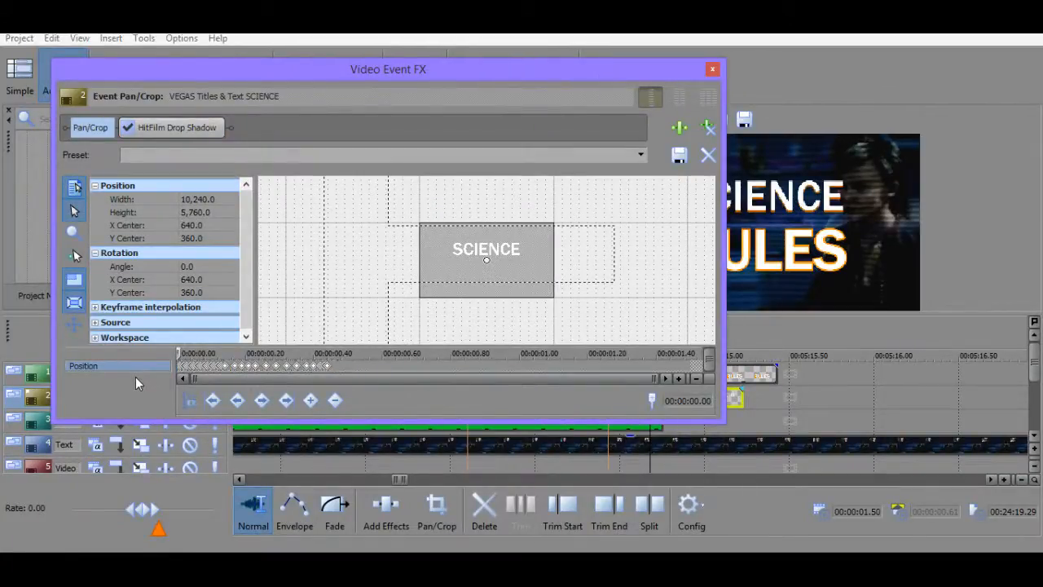
left_click(712, 68)
right_click(652, 375)
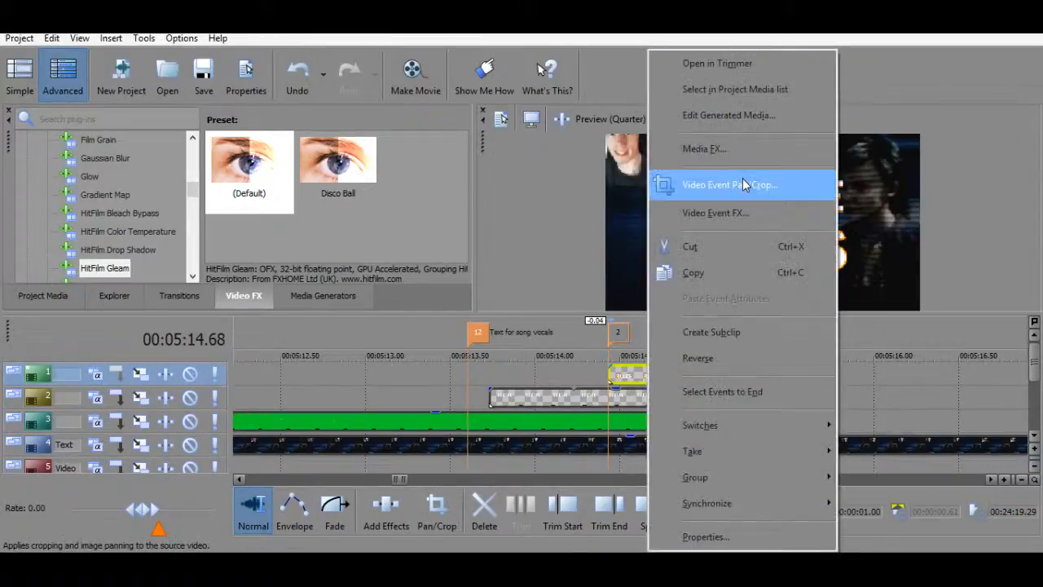
left_click(709, 183)
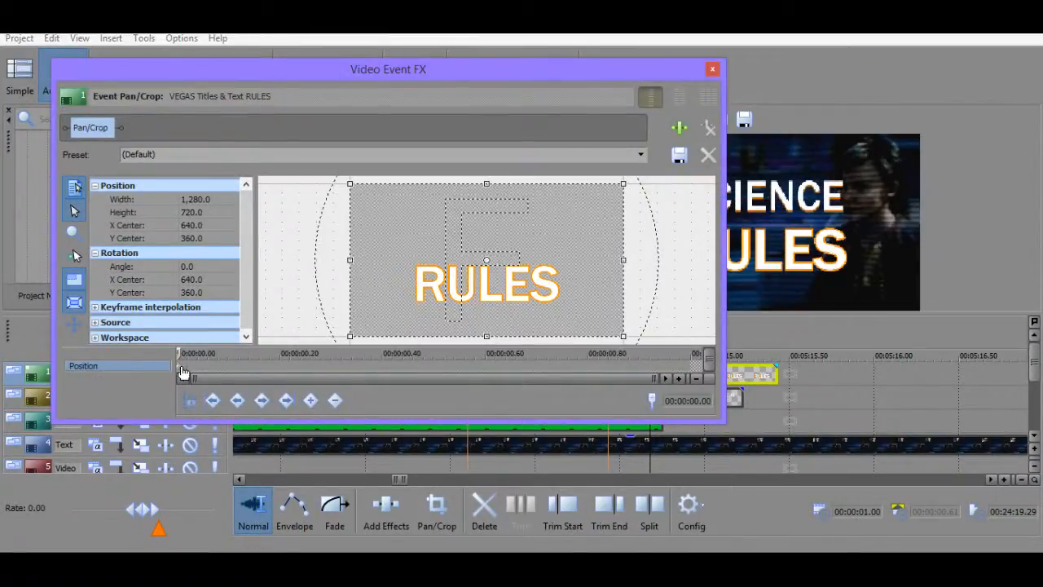
key("ctrl+v")
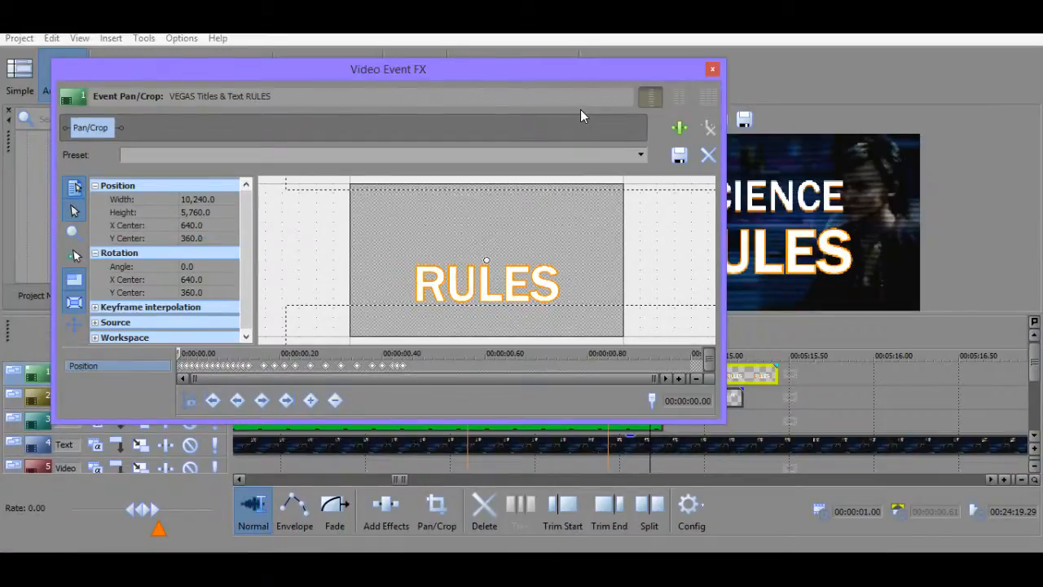
Uncover the timeline and play back the titles around marker 2 to check the RULES zoom animation.
left_click_drag(600, 70, 457, 66)
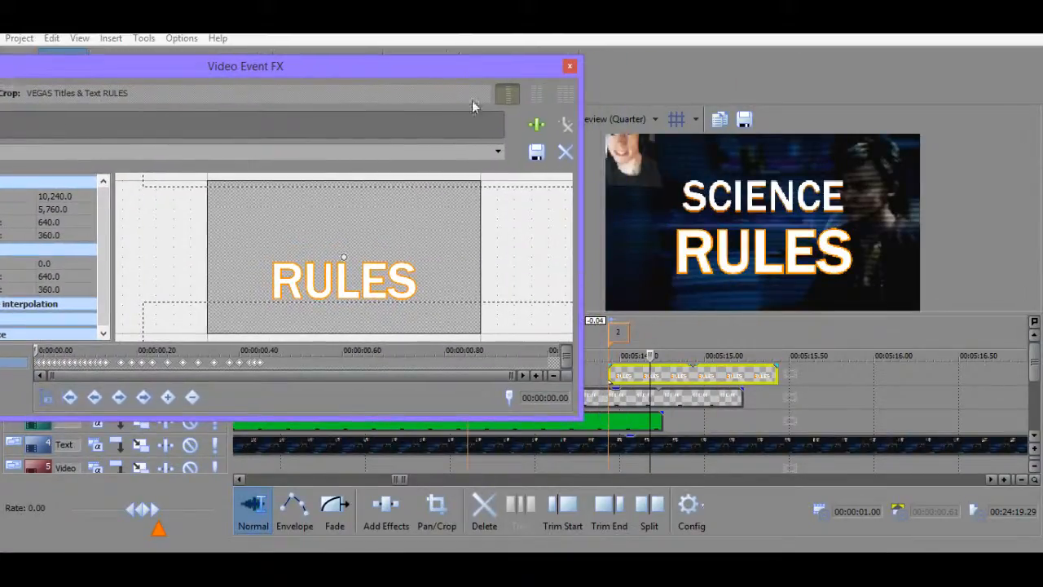
right_click(600, 380)
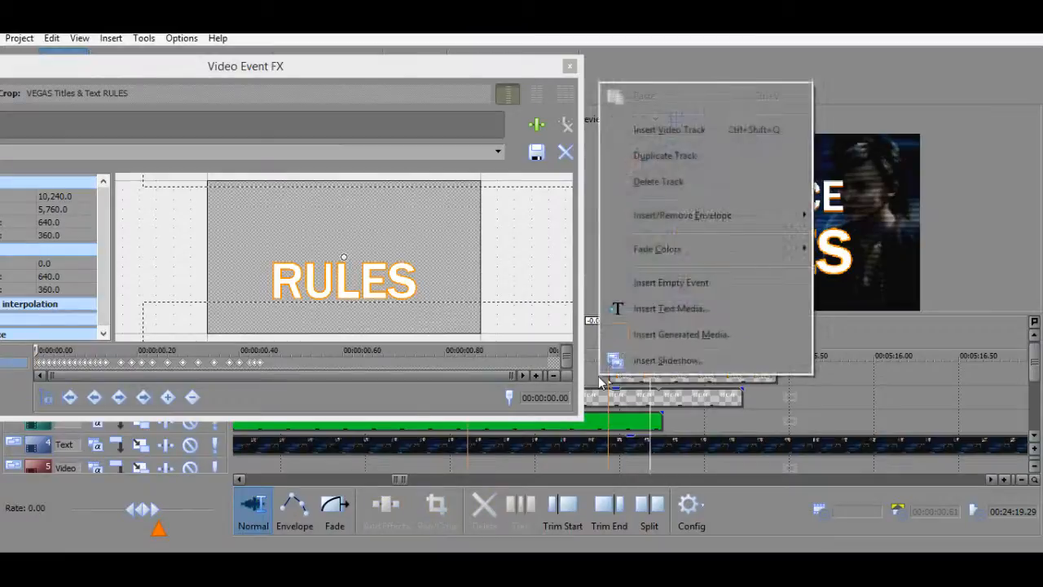
left_click(604, 378)
right_click(612, 376)
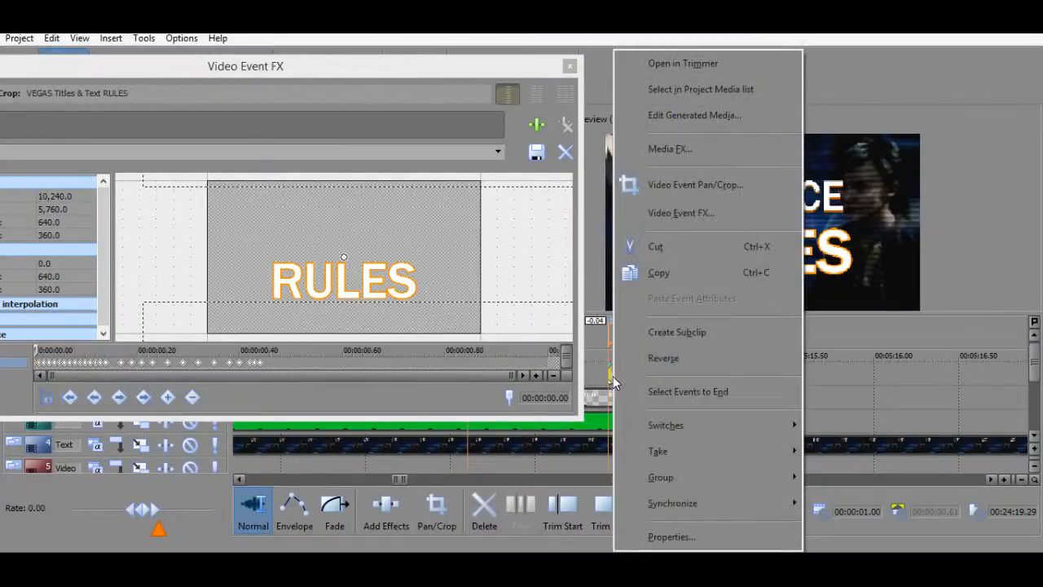
left_click(596, 369)
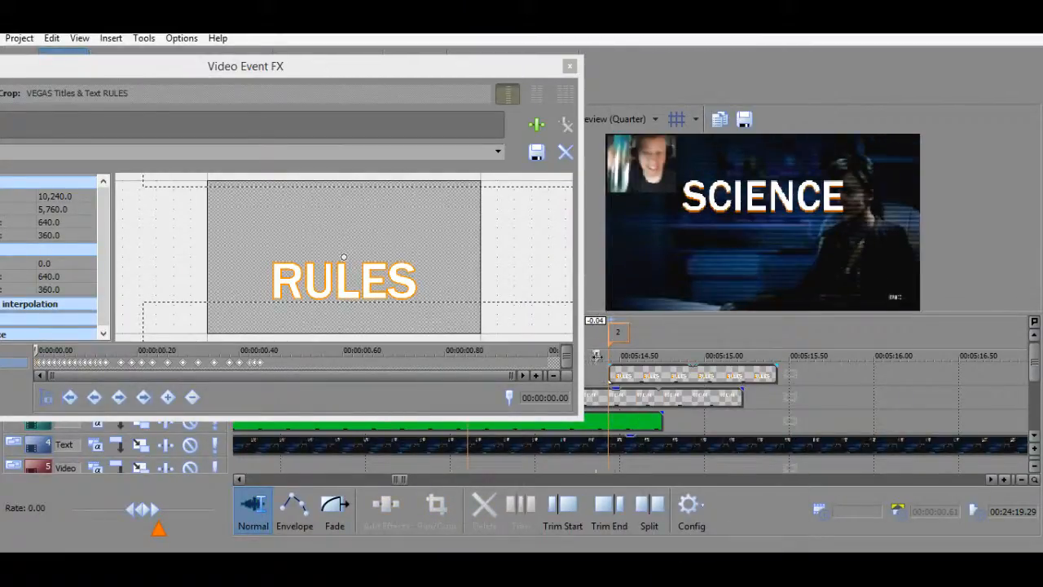
left_click_drag(596, 356, 607, 356)
key("space")
key("space")
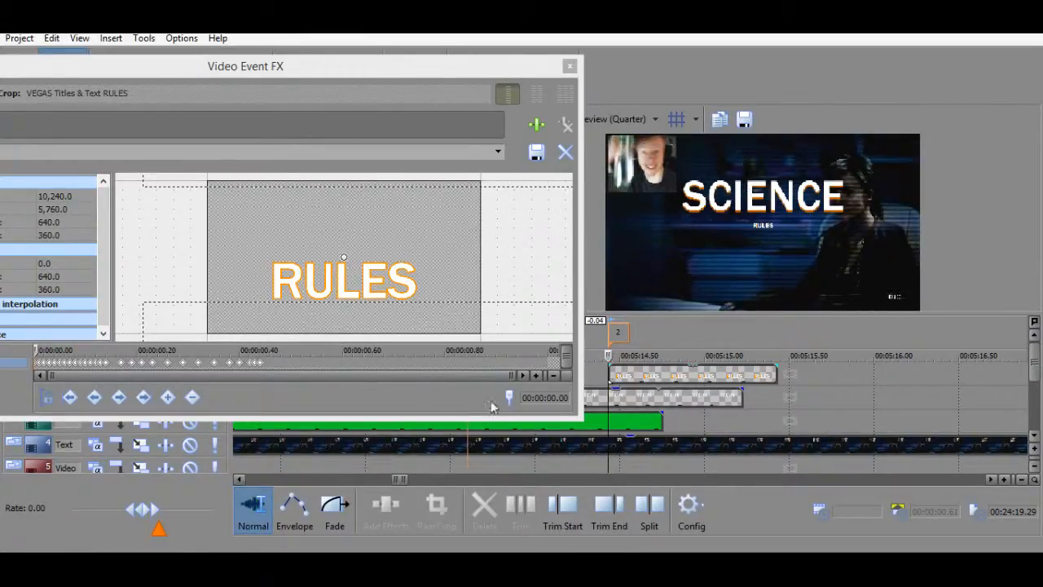
left_click(465, 424)
key("space")
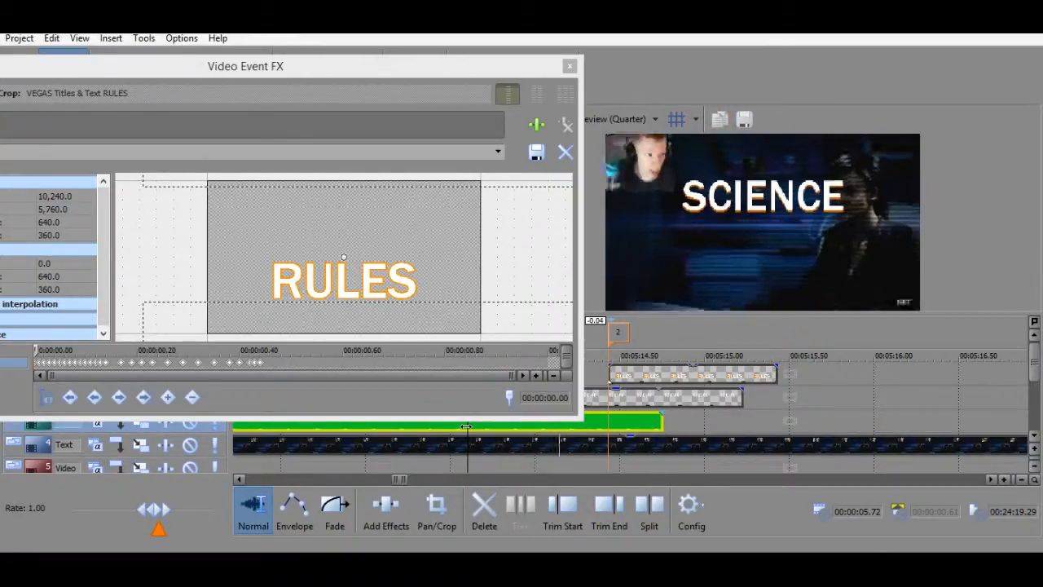
Close the RULES title's Pan/Crop settings and apply the HitFilm Drop Shadow effect with the Text Backer preset to that title.
left_click(634, 379)
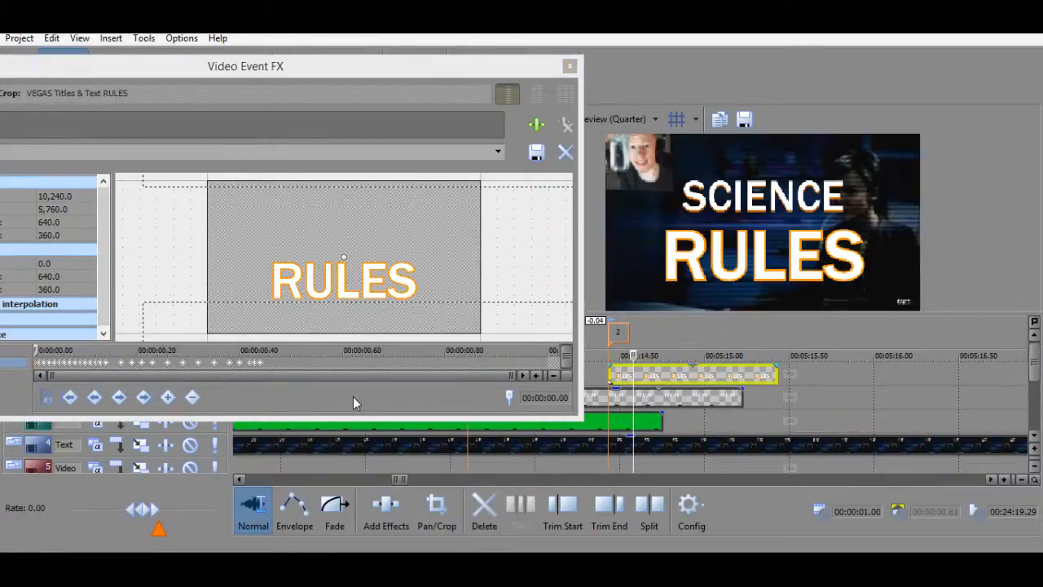
left_click(568, 65)
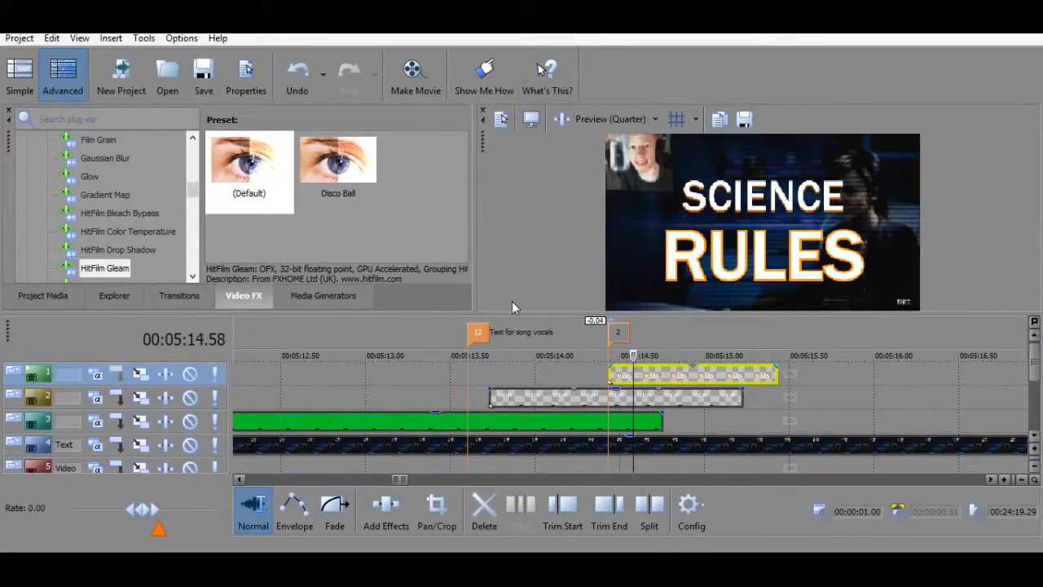
left_click(122, 249)
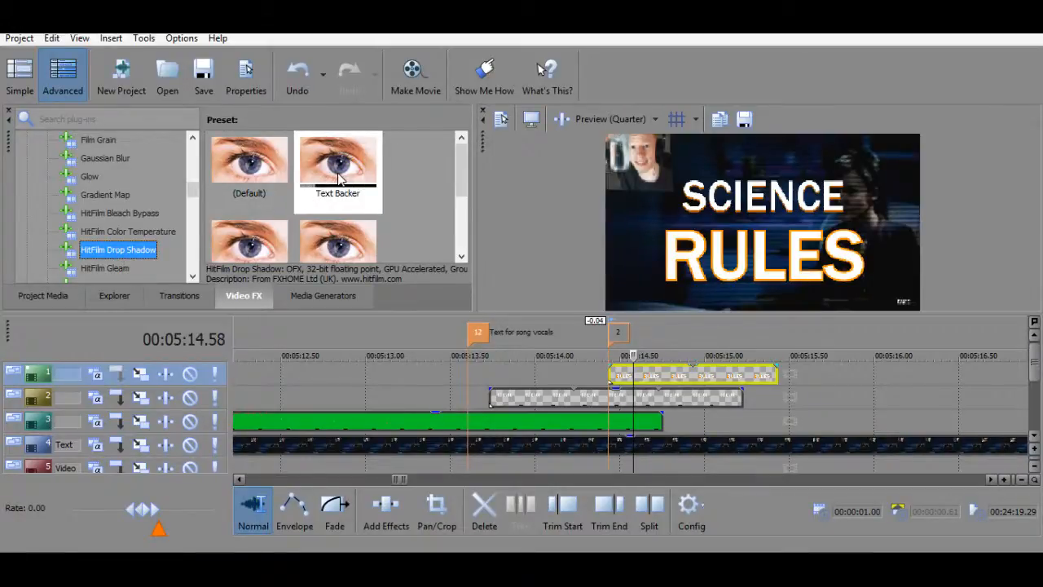
left_click_drag(336, 181, 648, 375)
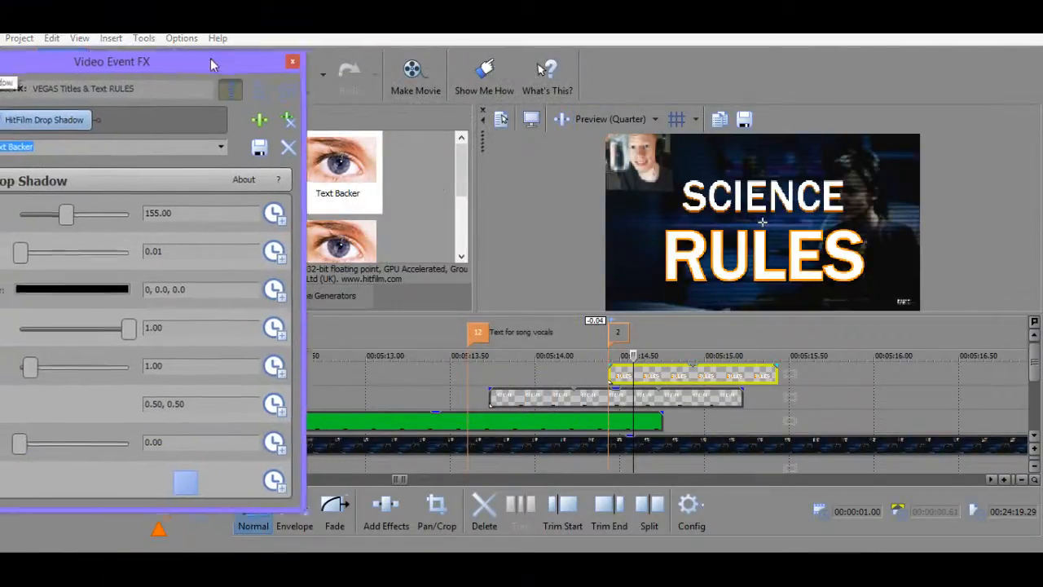
Set the RULES title's drop shadow color to orange, HSV 35, 1.0, 0.75.
left_click(234, 288)
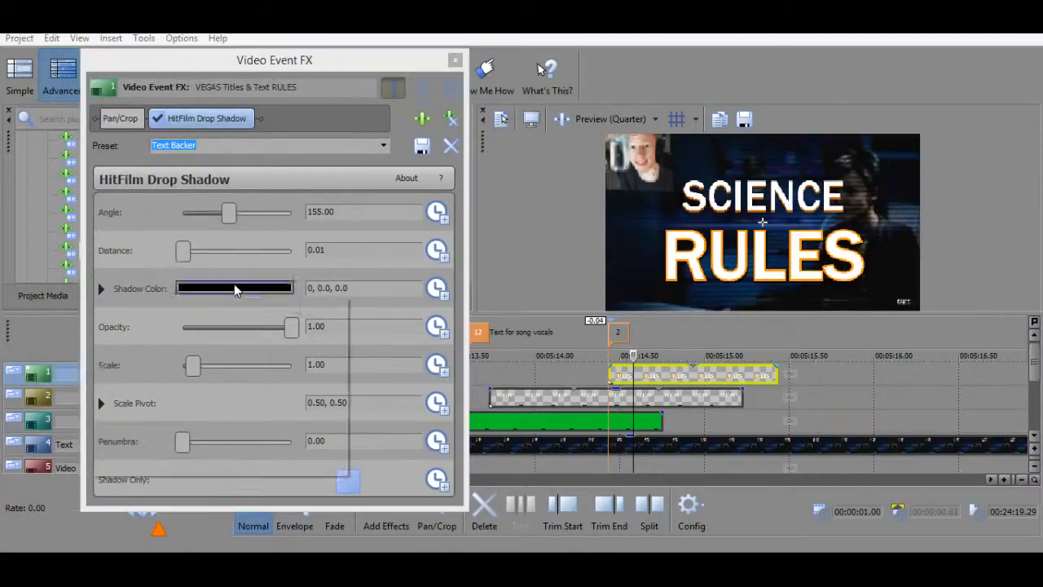
key("BackSpace")
type("35, 0.0, 0.0")
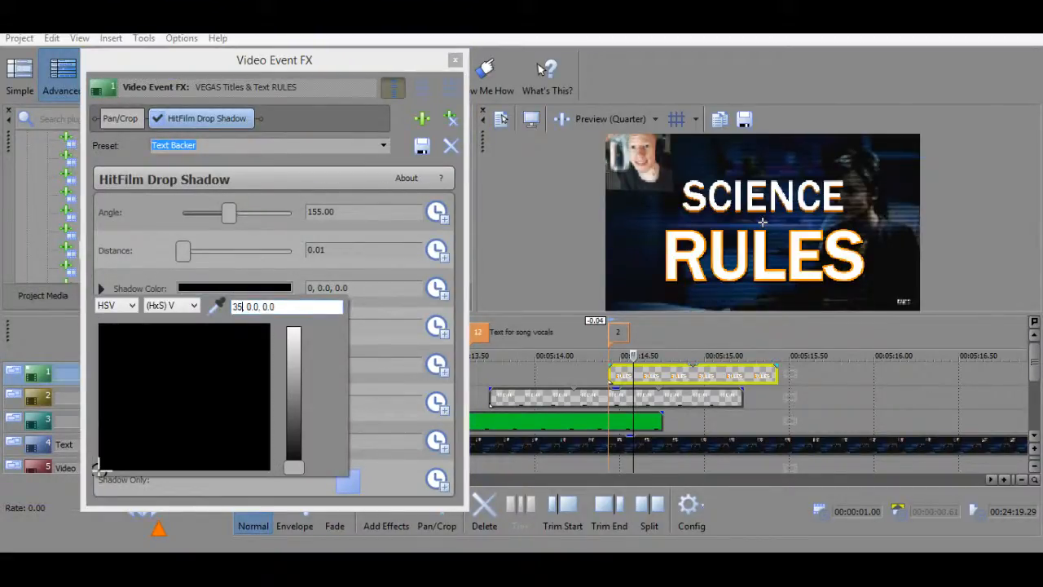
left_click(280, 311)
key("BackSpace")
key("BackSpace")
type("1")
key("Return")
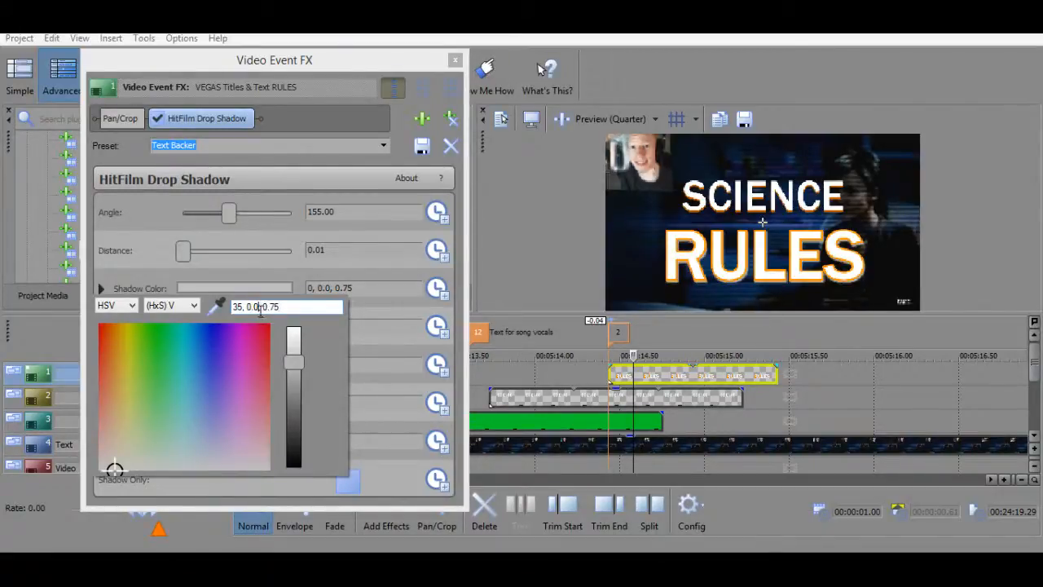
key("BackSpace")
key("BackSpace")
key("BackSpace")
type("1")
key("Return")
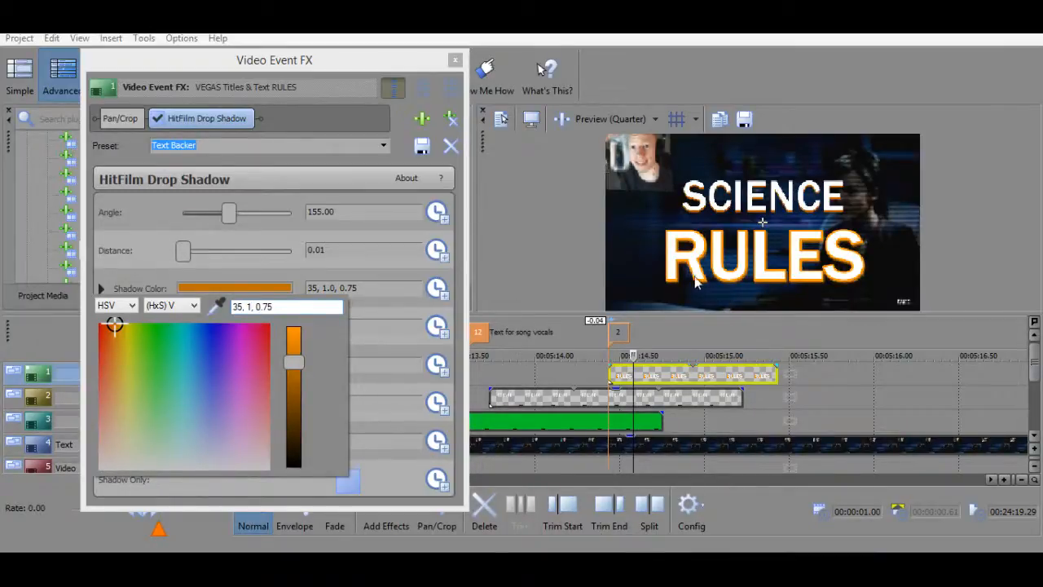
Set the RULES title's drop shadow Distance to 0.02.
left_click(359, 249)
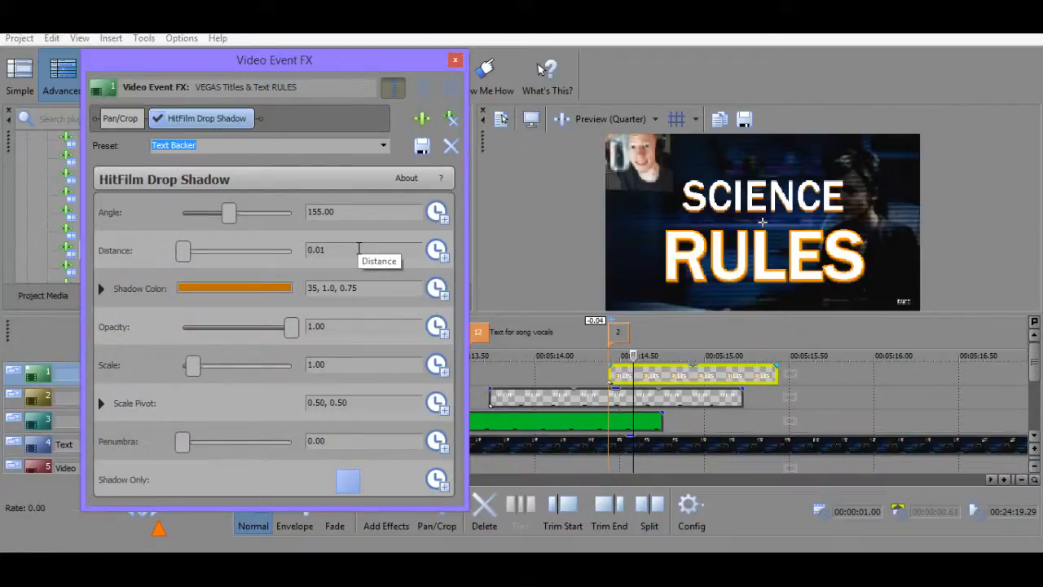
type("2")
key("Return")
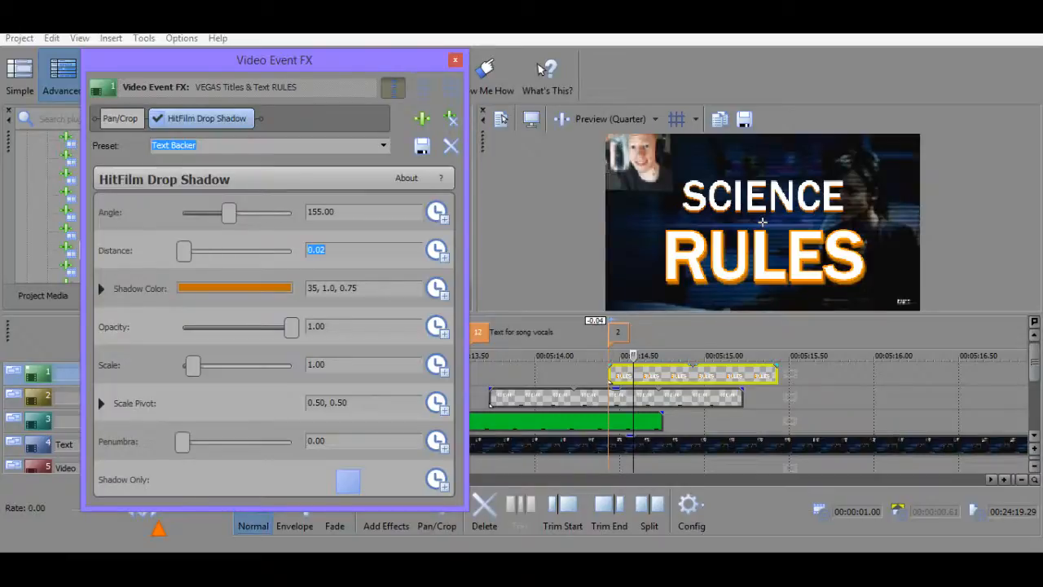
left_click(359, 249)
Switch the video preview quality to Good (Full).
left_click(611, 119)
mouse_move(662, 211)
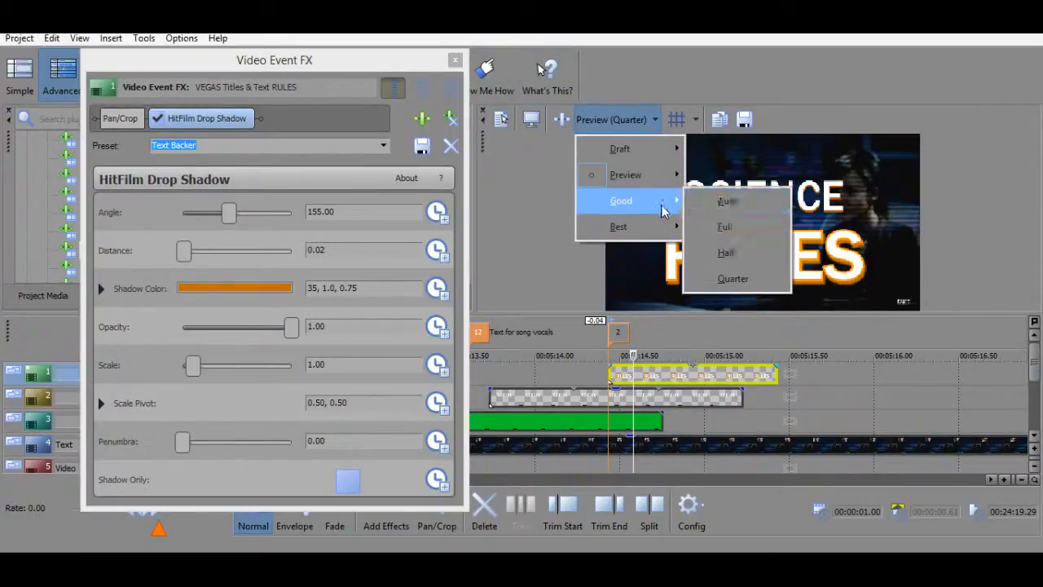
left_click(727, 226)
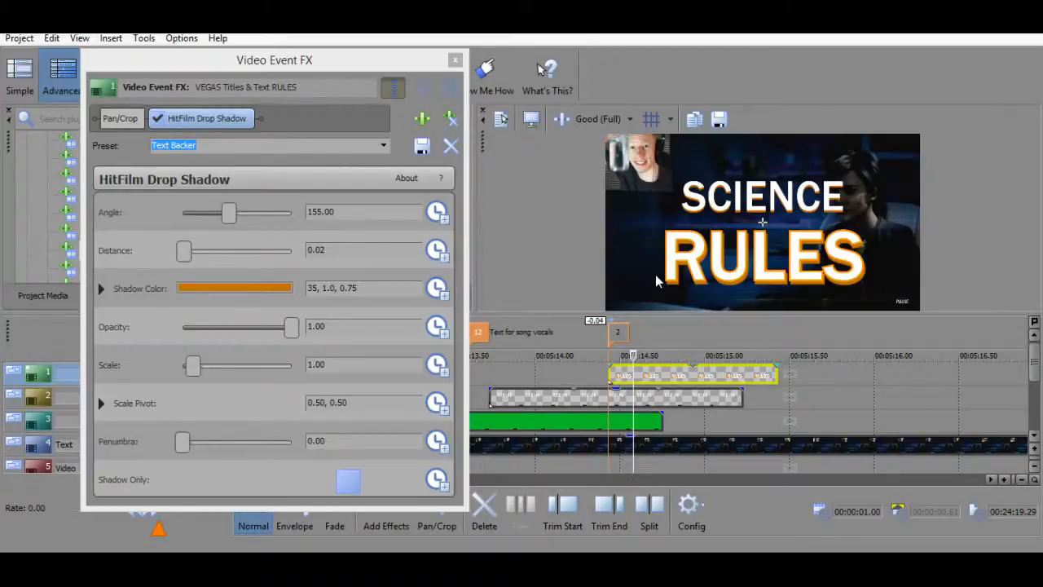
Darken the RULES title's drop shadow by setting its color to HSV 35, 1.0, 0.7.
left_click(367, 289)
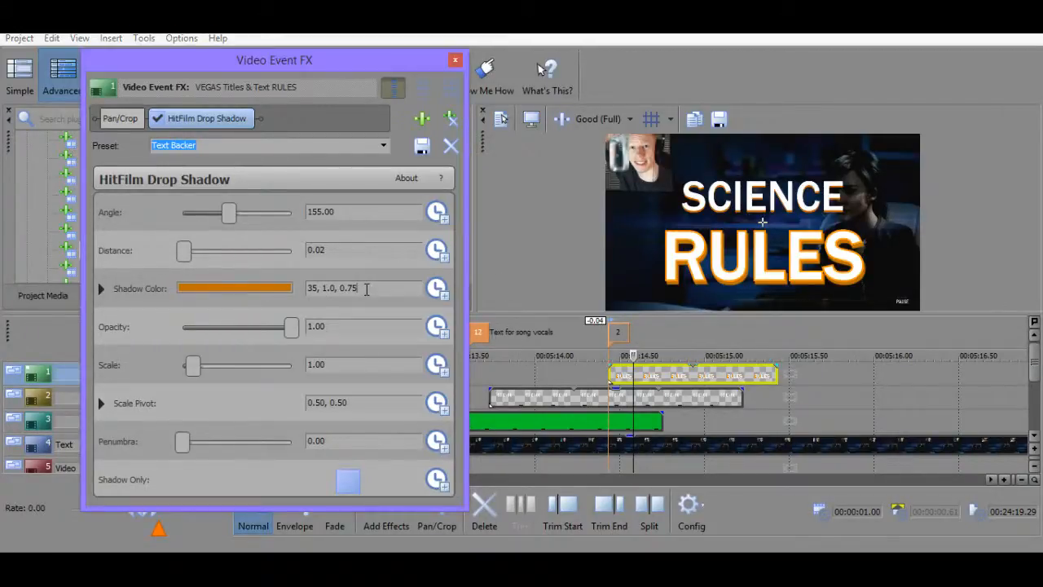
key("BackSpace")
type("5")
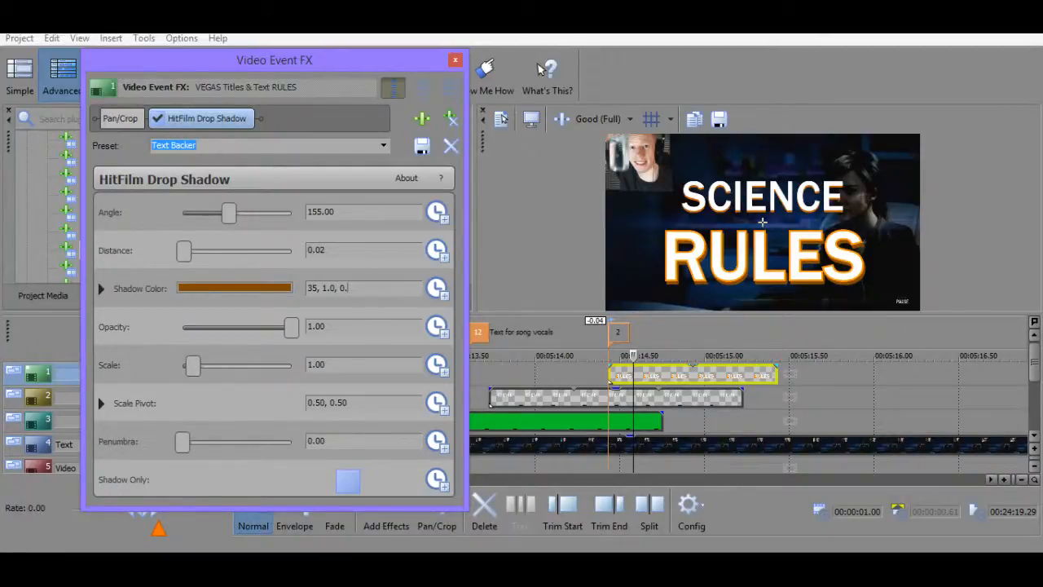
type("7")
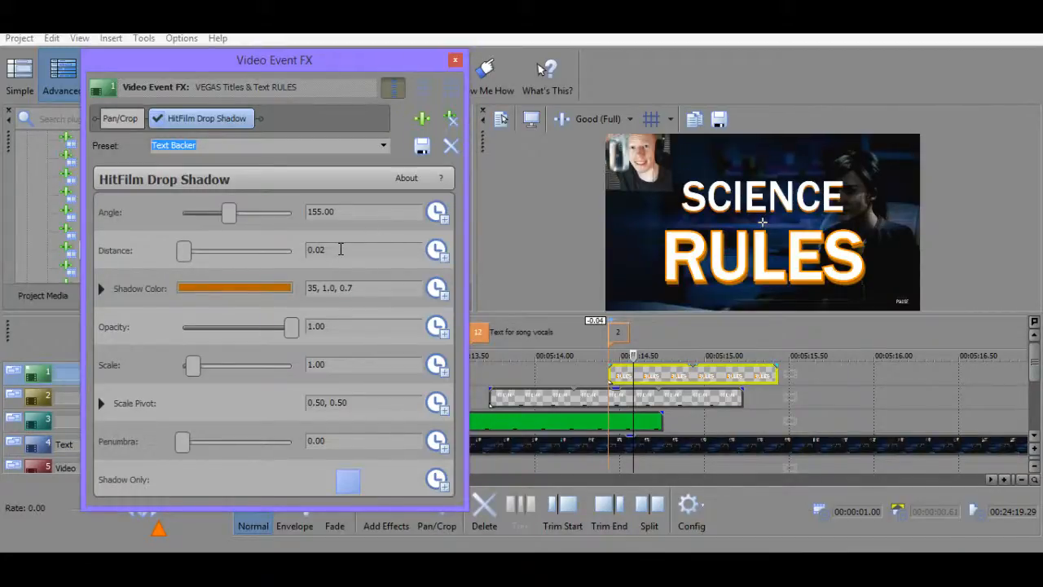
Set the RULES title's drop shadow Distance to 0.01.
key("BackSpace")
type("1")
key("Return")
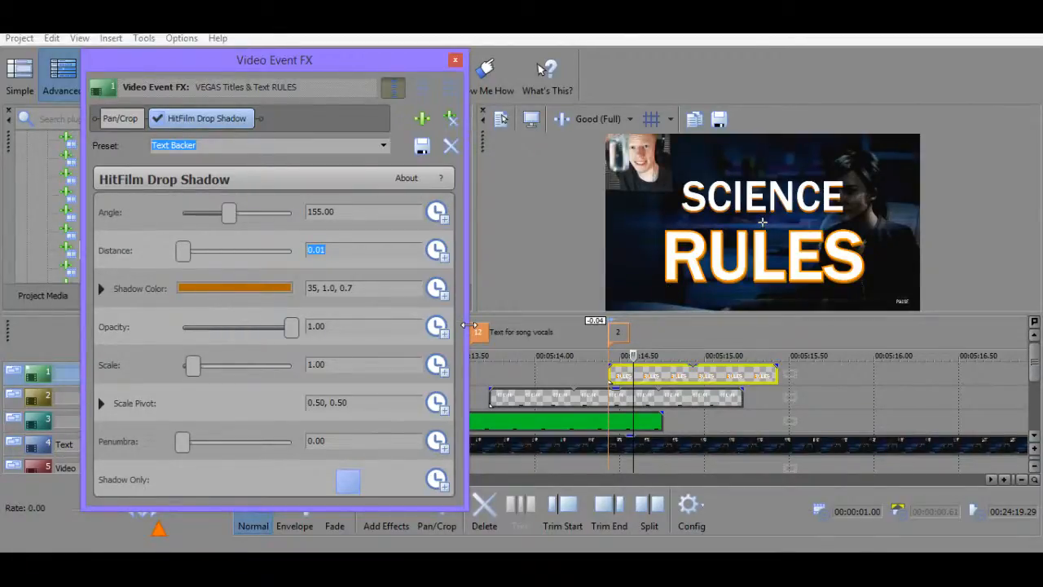
left_click(241, 119)
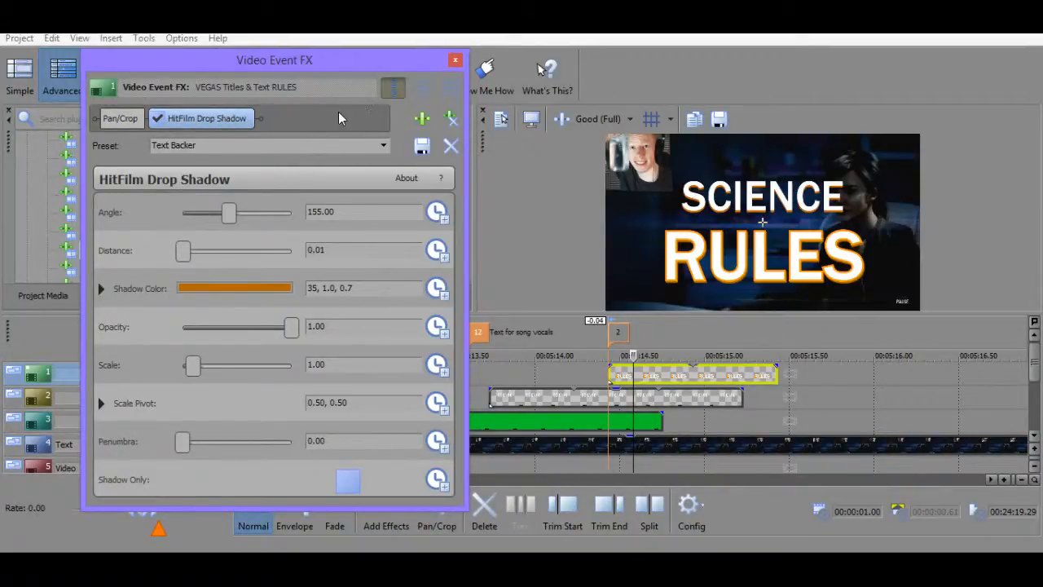
left_click(422, 92)
left_click(398, 88)
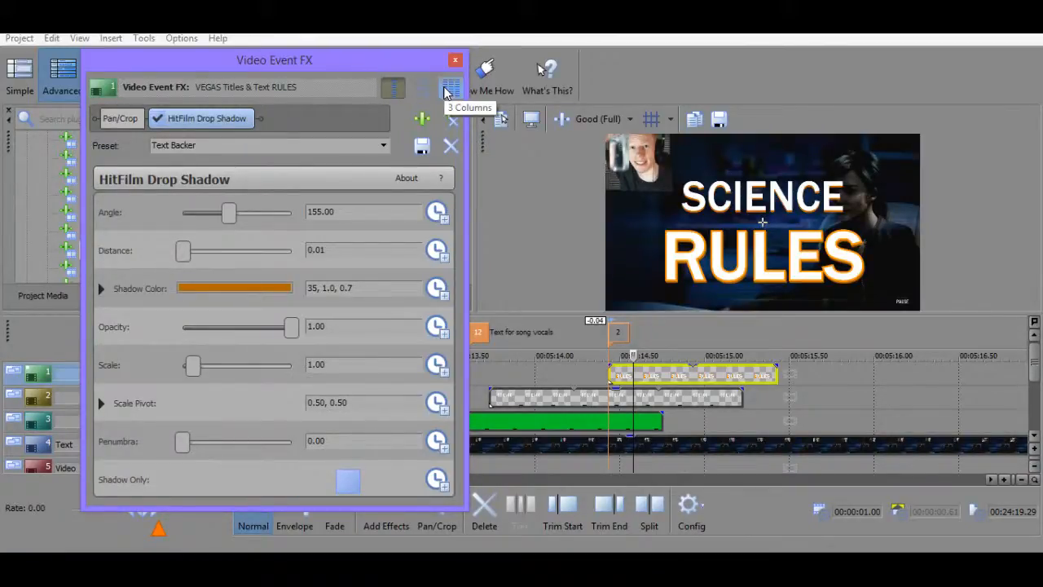
left_click(446, 92)
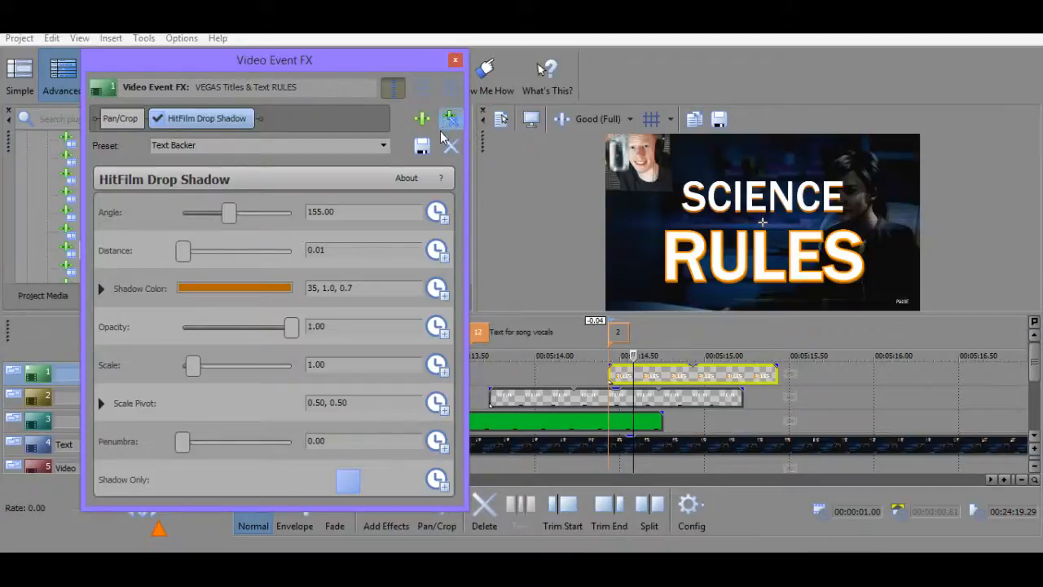
Save the current HitFilm Drop Shadow settings as a preset named "RULES Shadow".
left_click(354, 145)
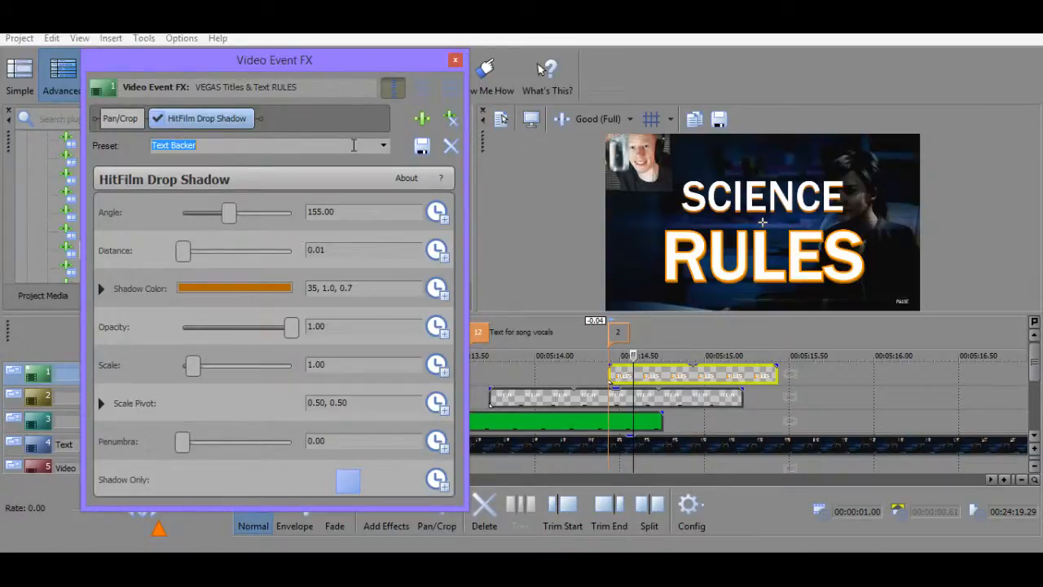
type("RULES Shadow")
left_click(421, 147)
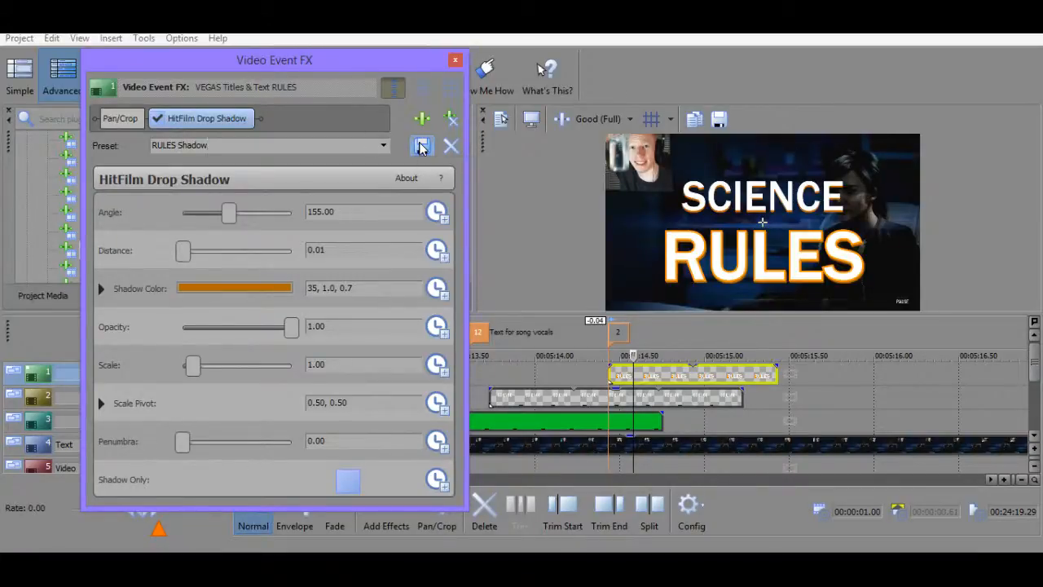
Add a second HitFilm Drop Shadow with the RULES Shadow preset to the RULES title.
left_click(454, 60)
left_click_drag(337, 171, 687, 382)
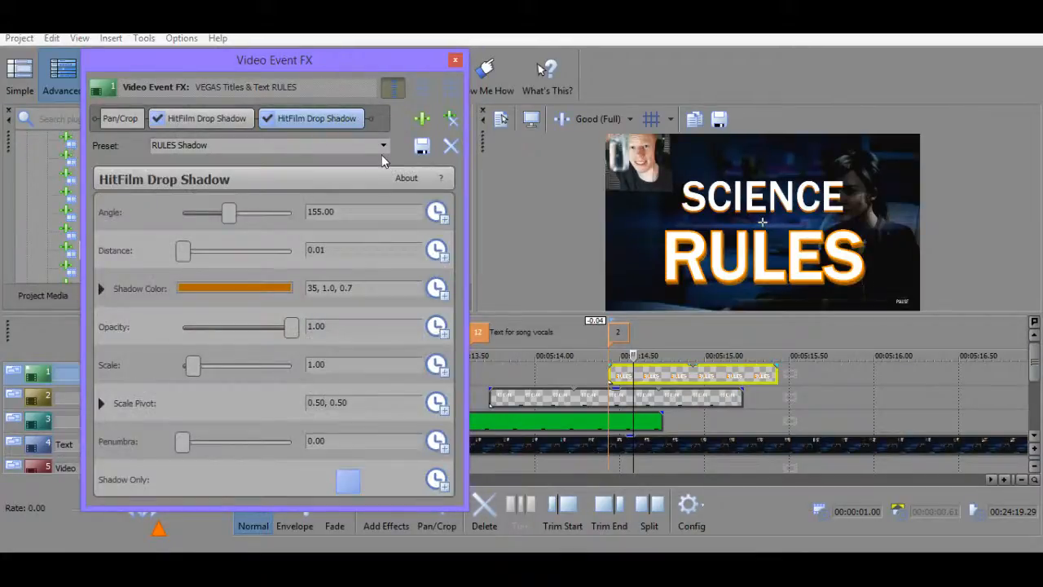
left_click(383, 150)
left_click(199, 169)
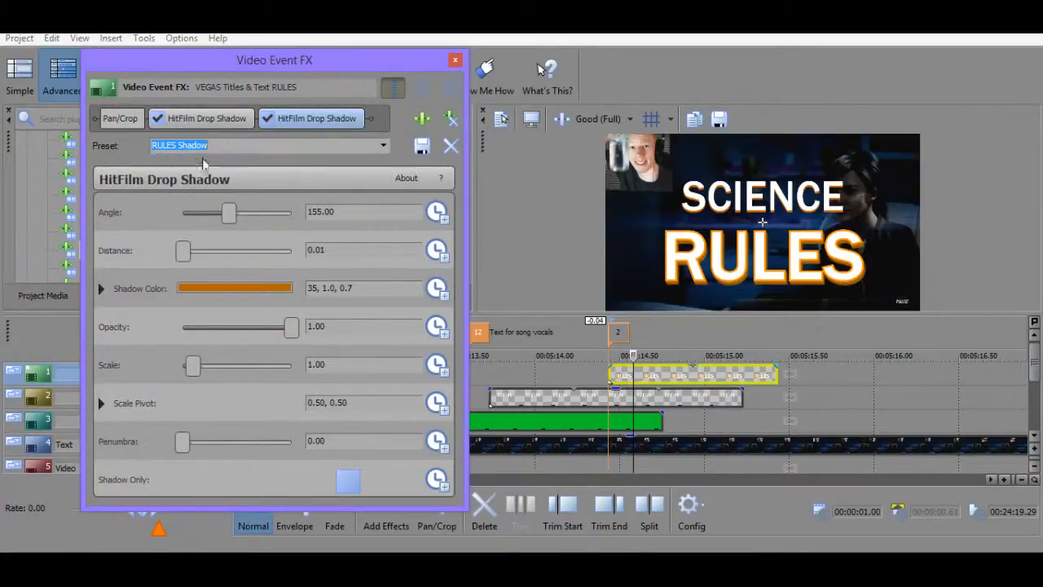
left_click(229, 124)
left_click(308, 120)
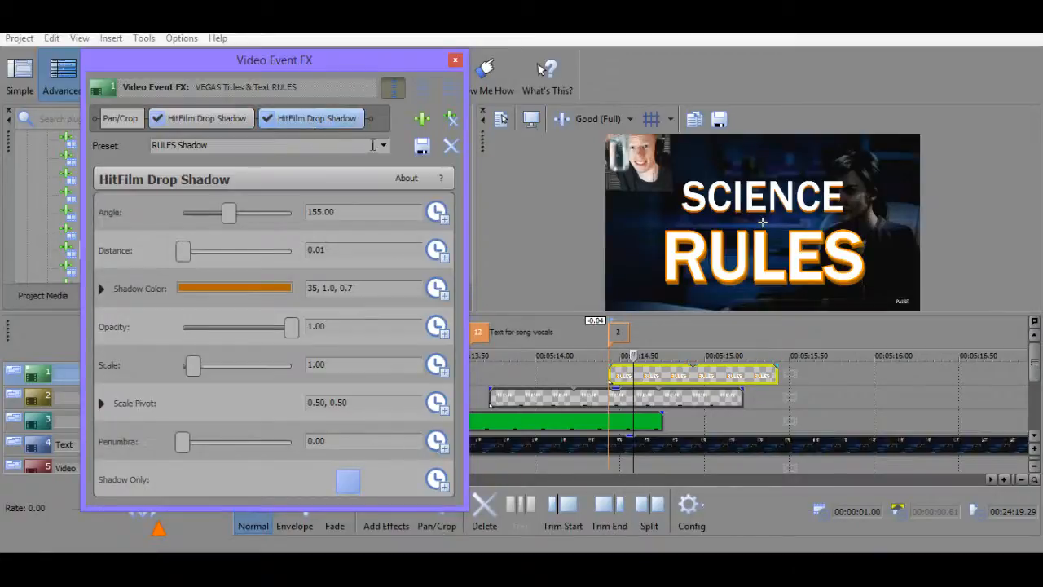
left_click(335, 145)
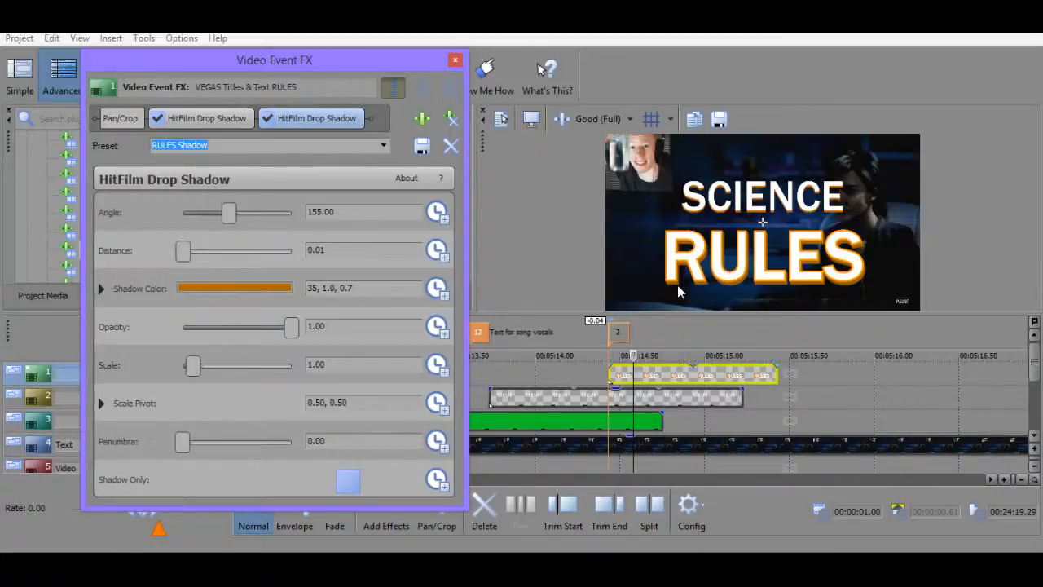
Compare the RULES title with both drop shadows disabled and enabled again.
left_click(268, 119)
left_click(157, 119)
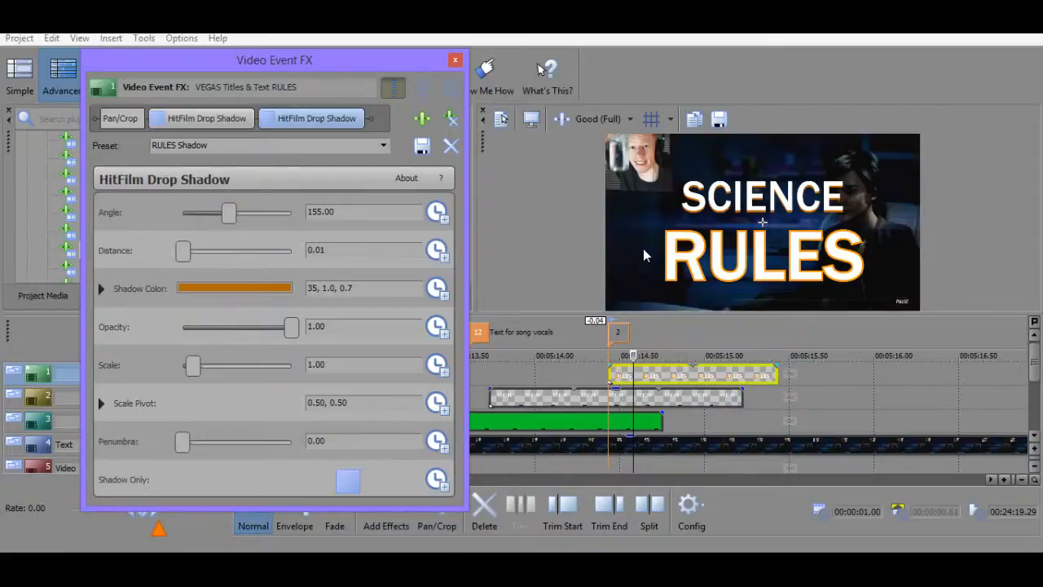
left_click(158, 118)
left_click(267, 119)
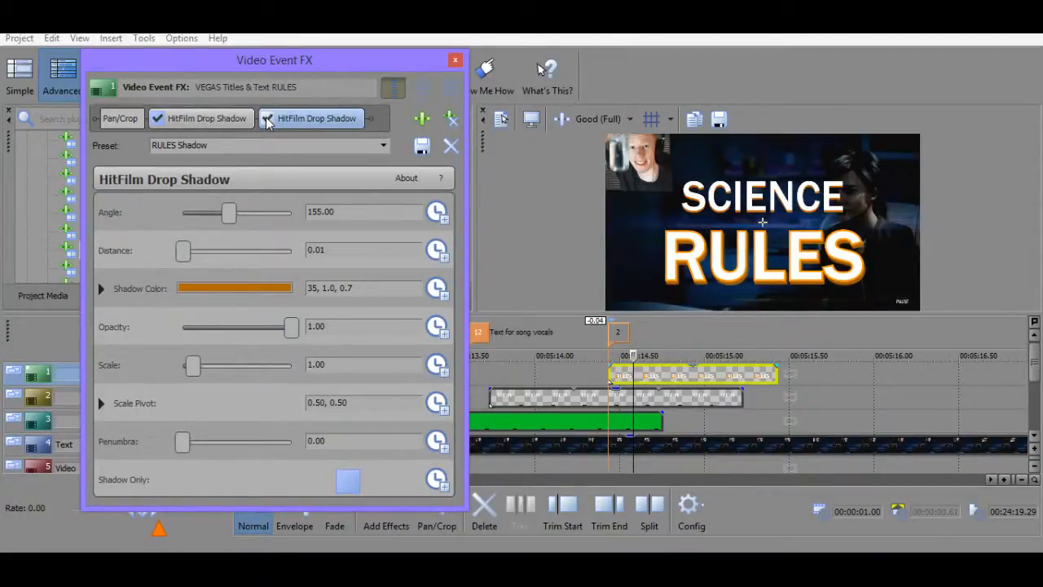
Set the first RULES drop shadow's Penumbra to 0.01.
left_click(225, 118)
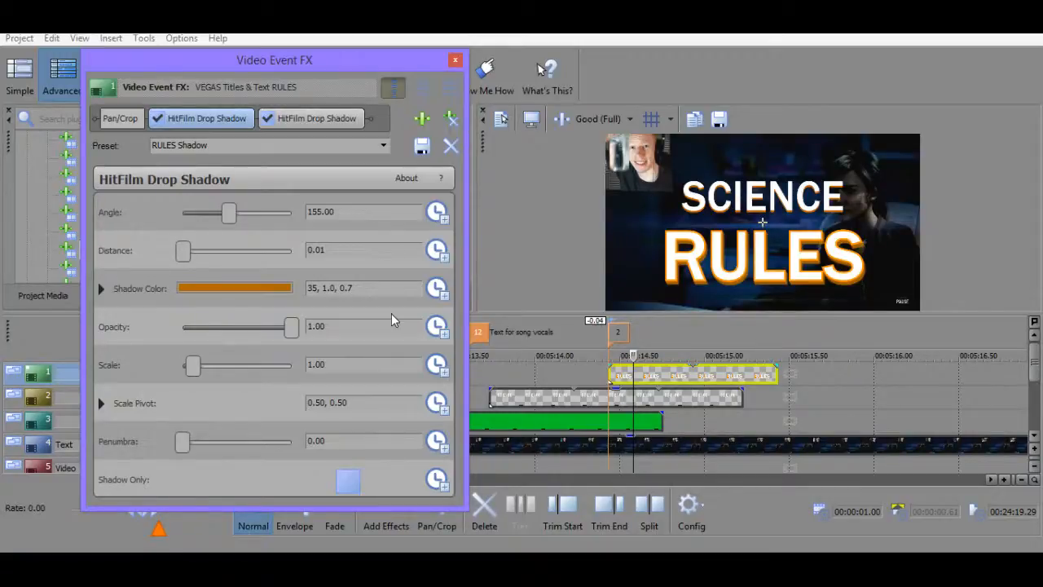
left_click(353, 443)
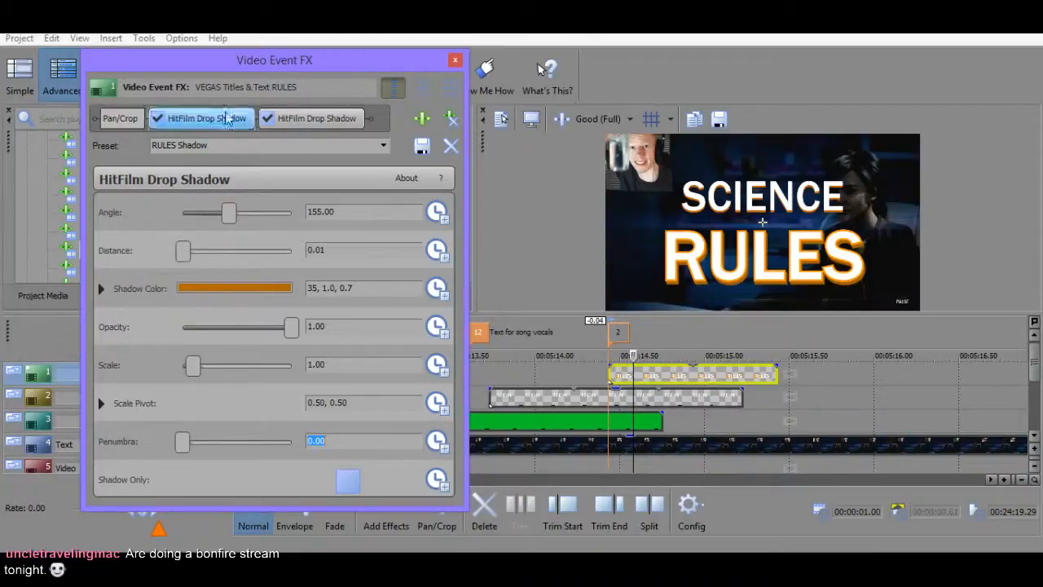
type("0.01")
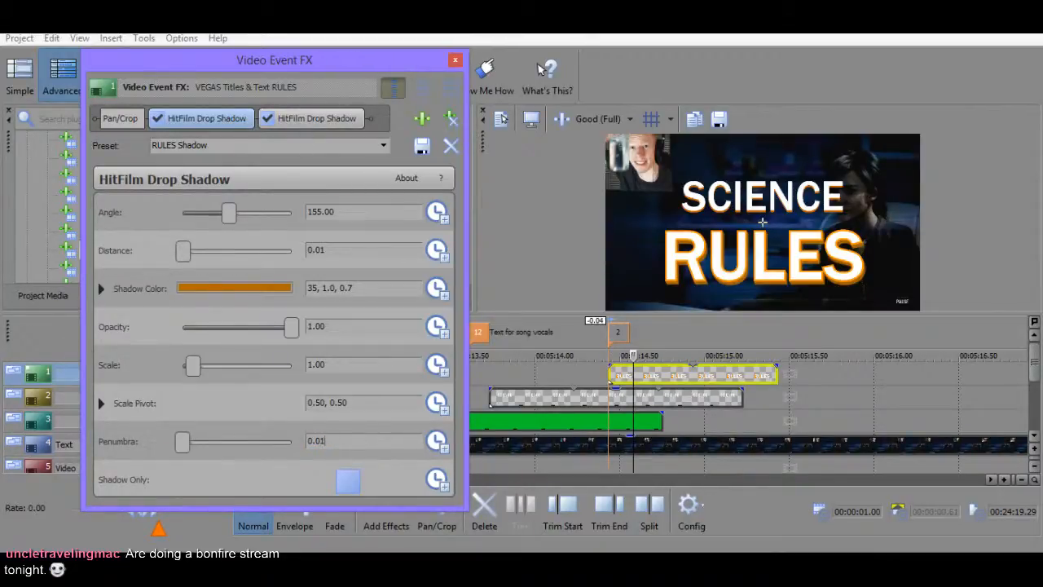
key("Return")
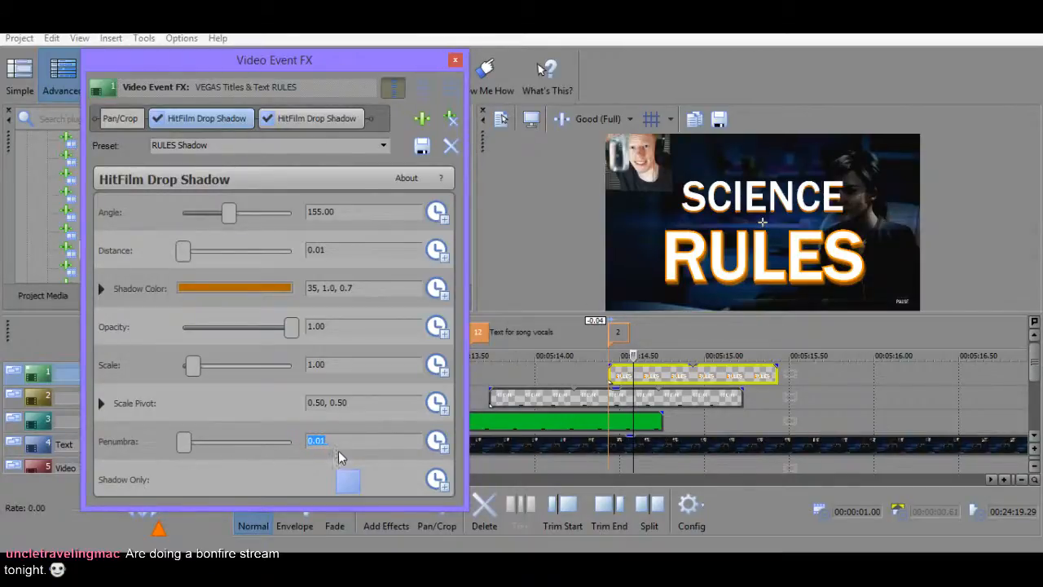
key("Return")
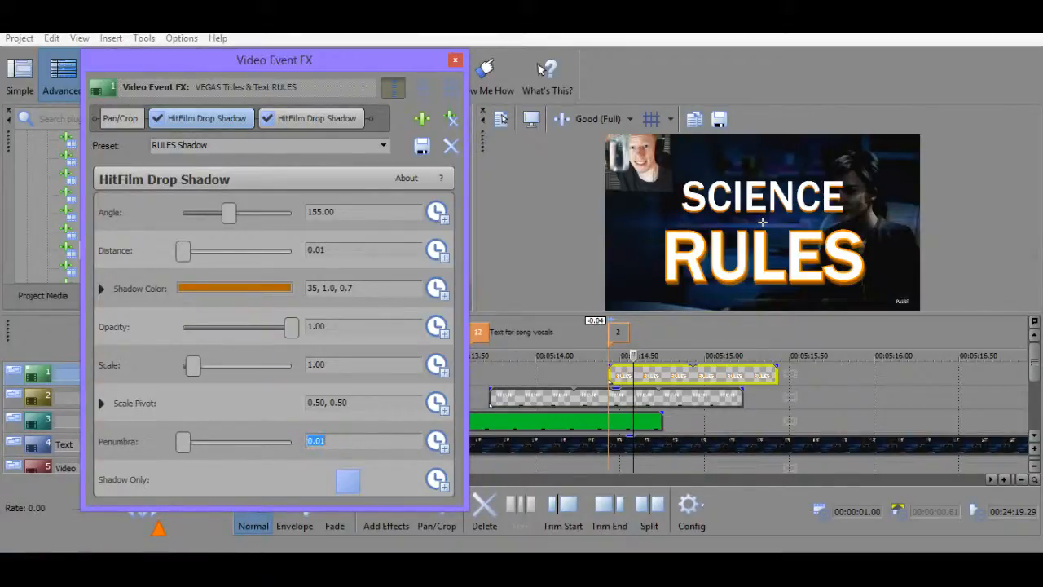
Reset the first RULES drop shadow's Penumbra to 0.00, and fine-tune it to 0.002.
type("0.02")
key("BackSpace")
type("0")
key("Return")
left_click(351, 440)
key("BackSpace")
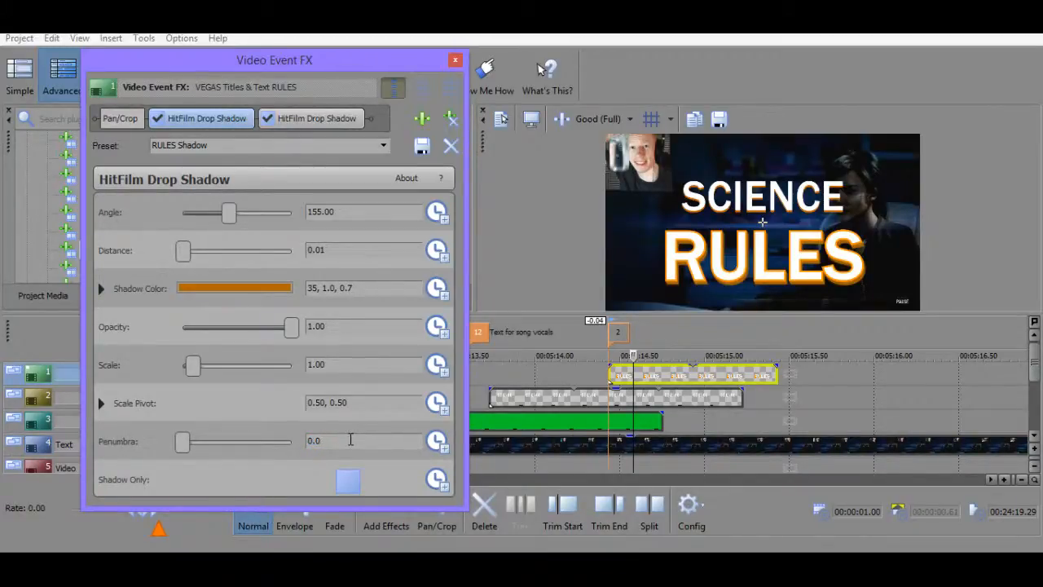
type("052")
key("BackSpace")
key("BackSpace")
type("2")
key("Return")
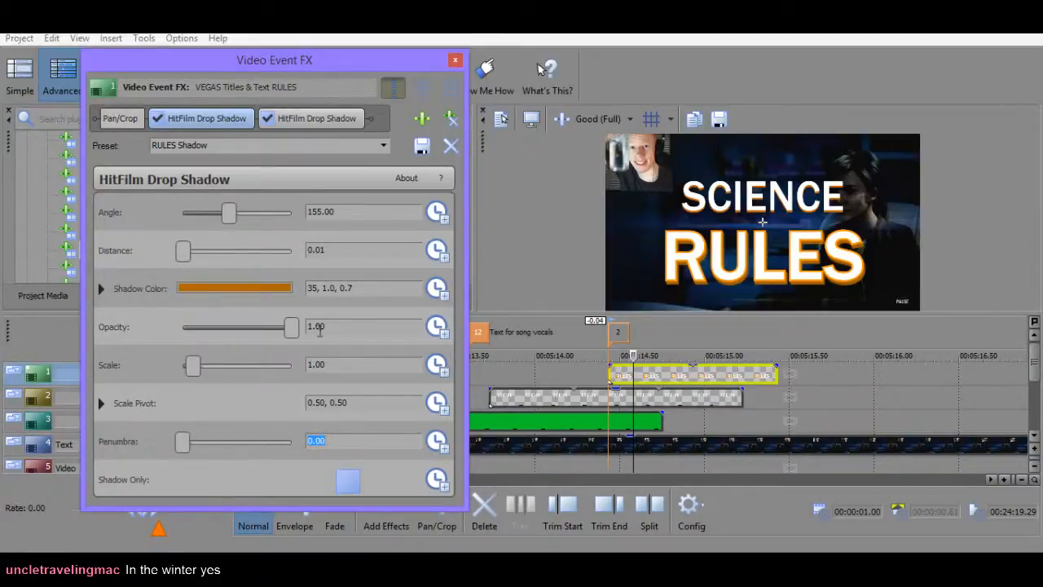
Set the Penumbra to 0.002 on both of the RULES title's drop shadows.
left_click(341, 439)
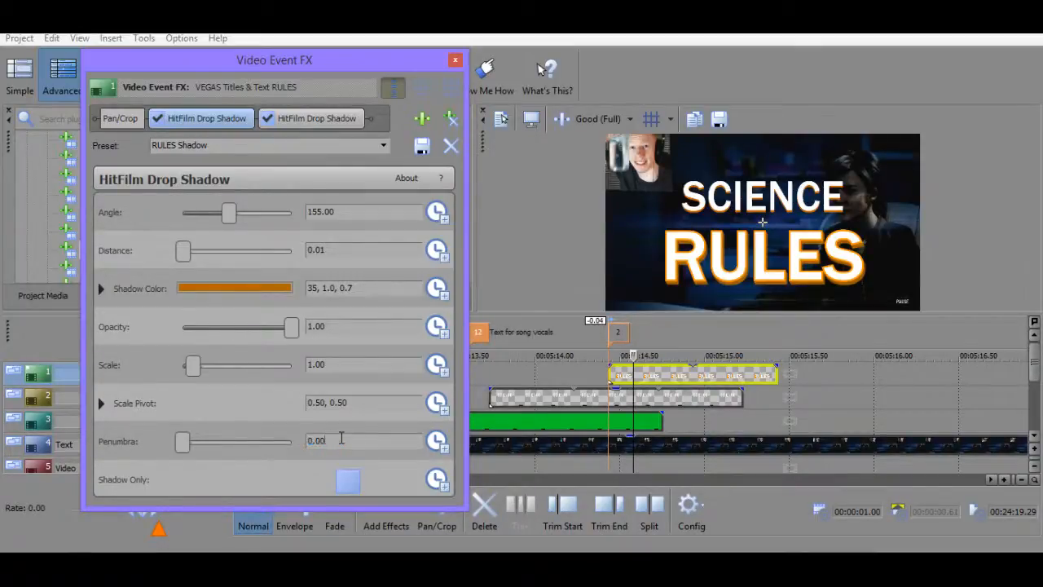
key("BackSpace")
type("02")
left_click(315, 118)
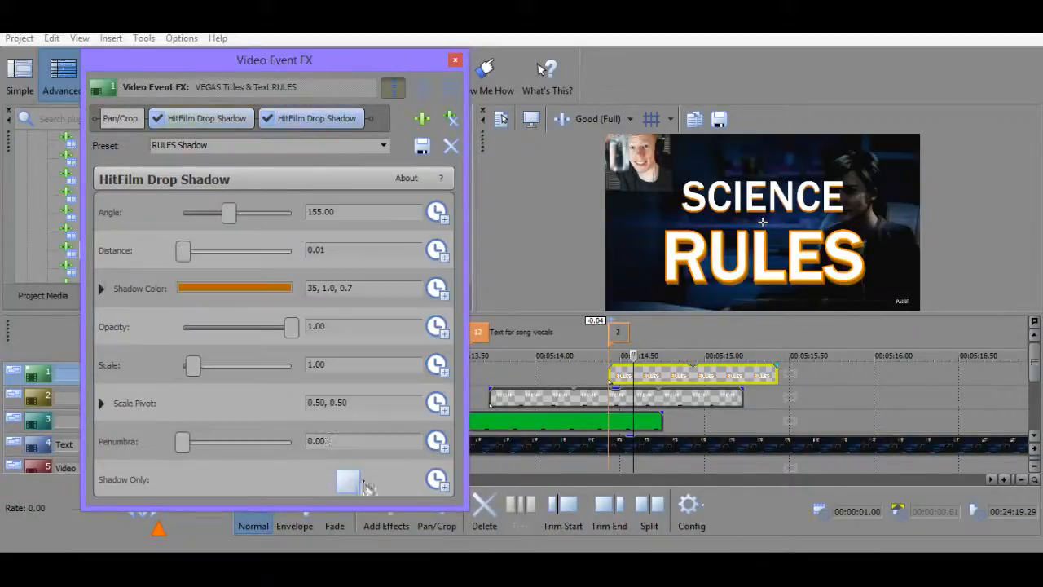
type("2")
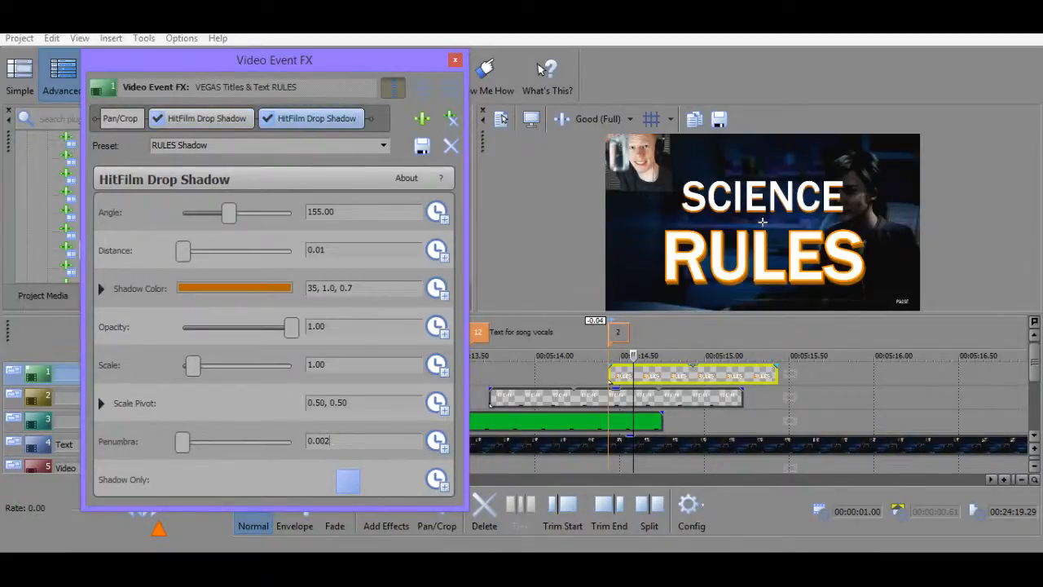
key("Return")
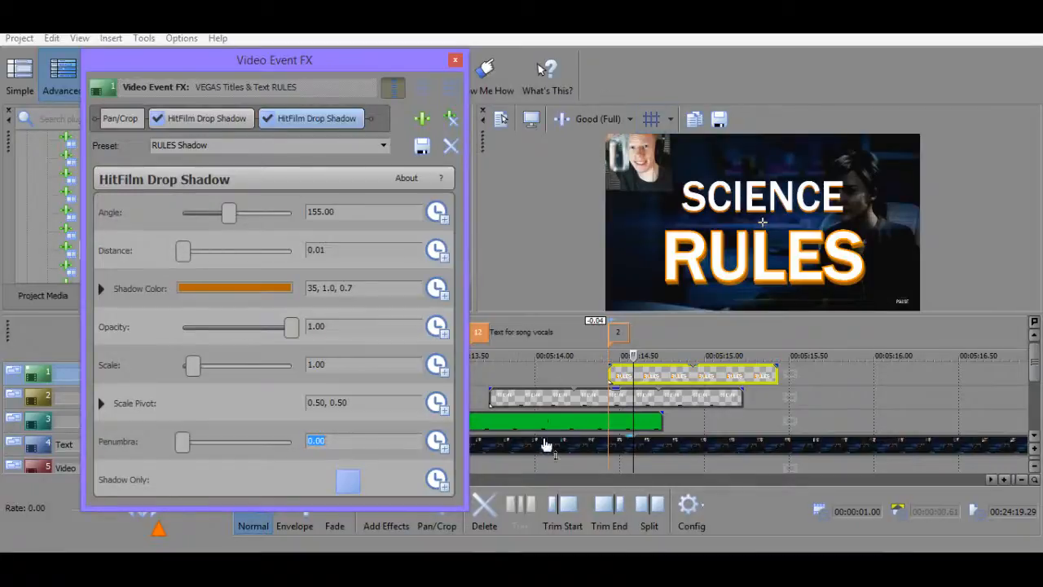
Open the RULES title's Pan/Crop settings and go to its last position keyframe at 00:00:00.44.
right_click(669, 373)
left_click(733, 183)
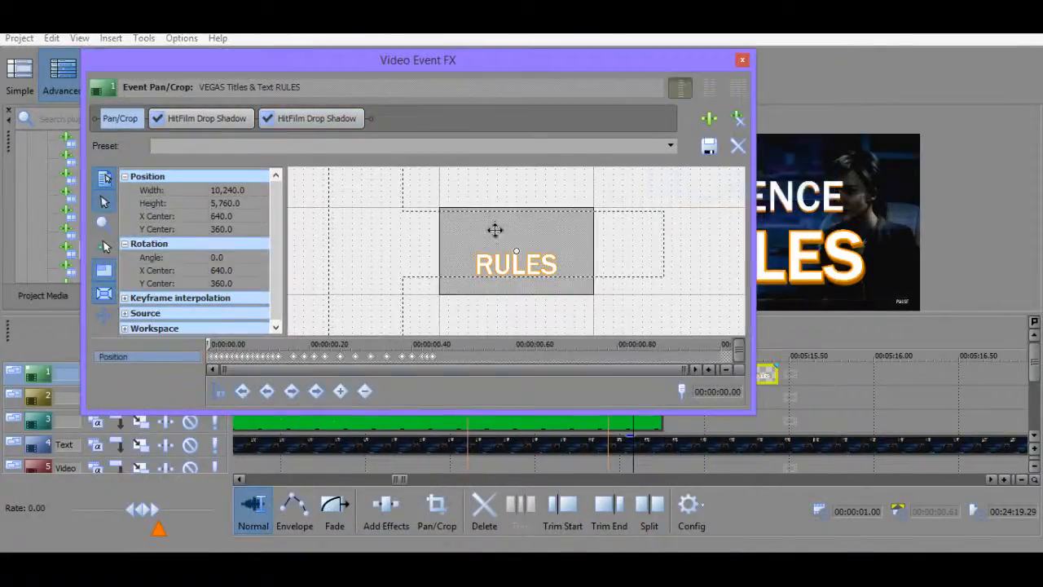
left_click(497, 359)
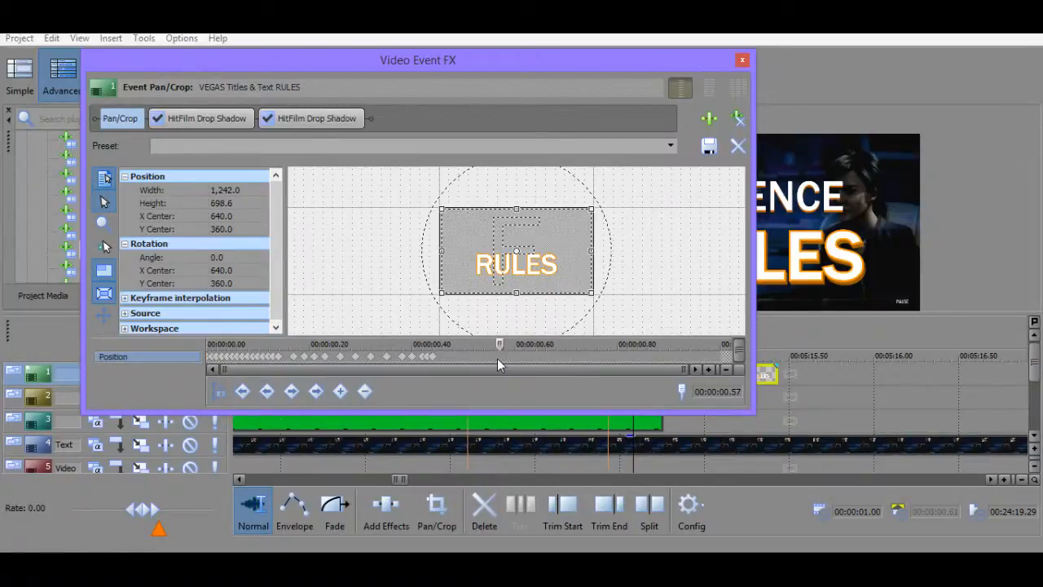
left_click(432, 358)
scroll(517, 255, "down", 3)
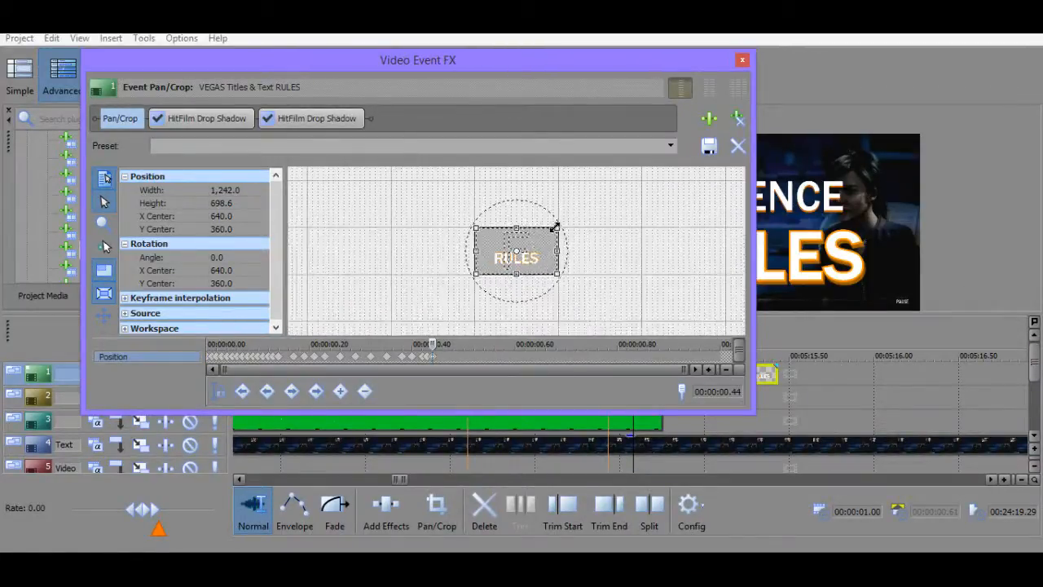
Try enlarging the RULES title at its last keyframe with a 618.8 × 348.1 Pan/Crop frame, and undo the change.
left_click_drag(555, 228, 532, 238)
key("ctrl+z")
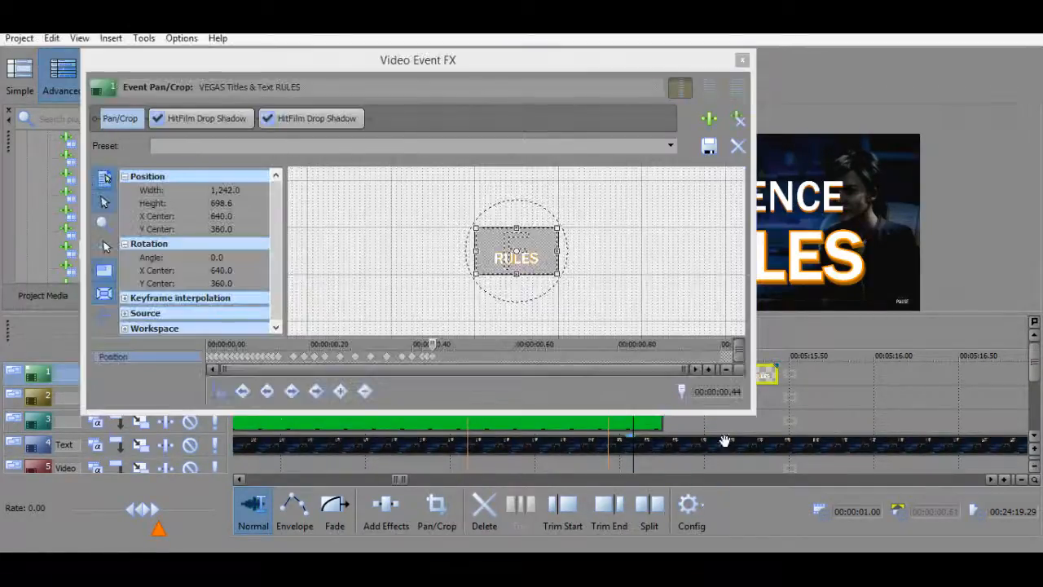
left_click(743, 422)
left_click(432, 357)
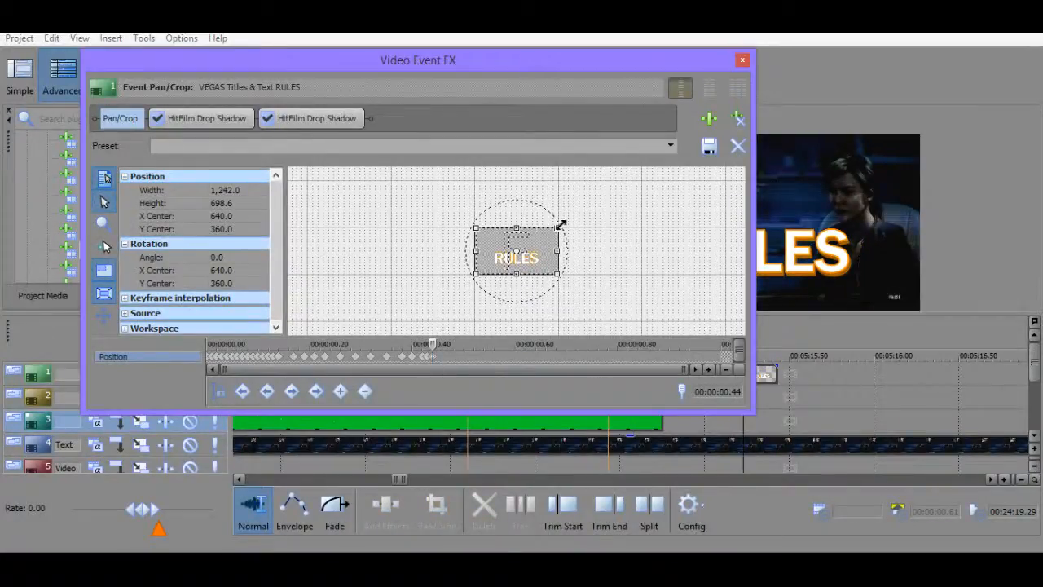
left_click_drag(561, 224, 536, 261)
scroll(530, 262, "up", 2)
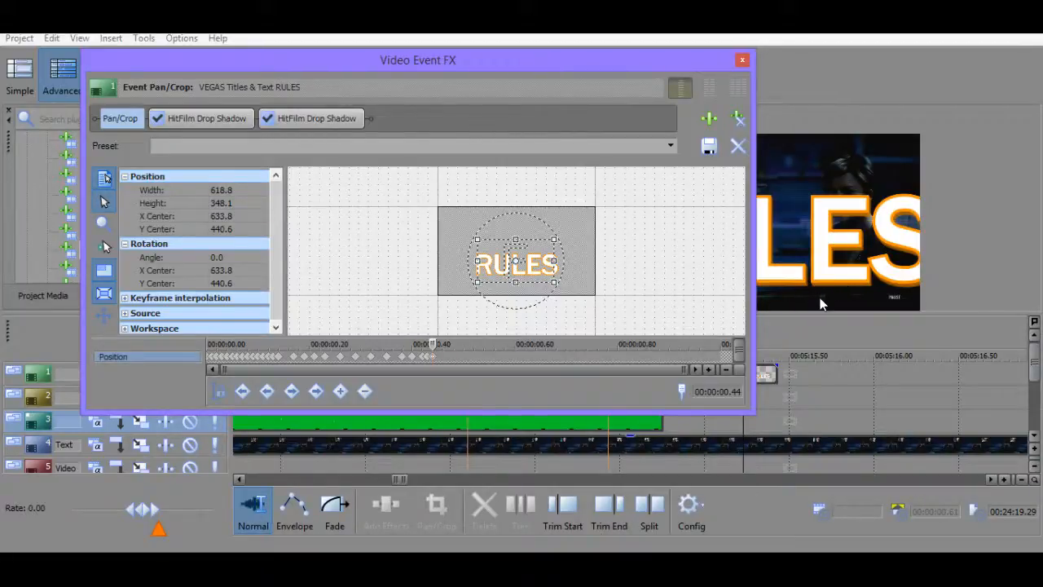
left_click_drag(593, 67, 522, 92)
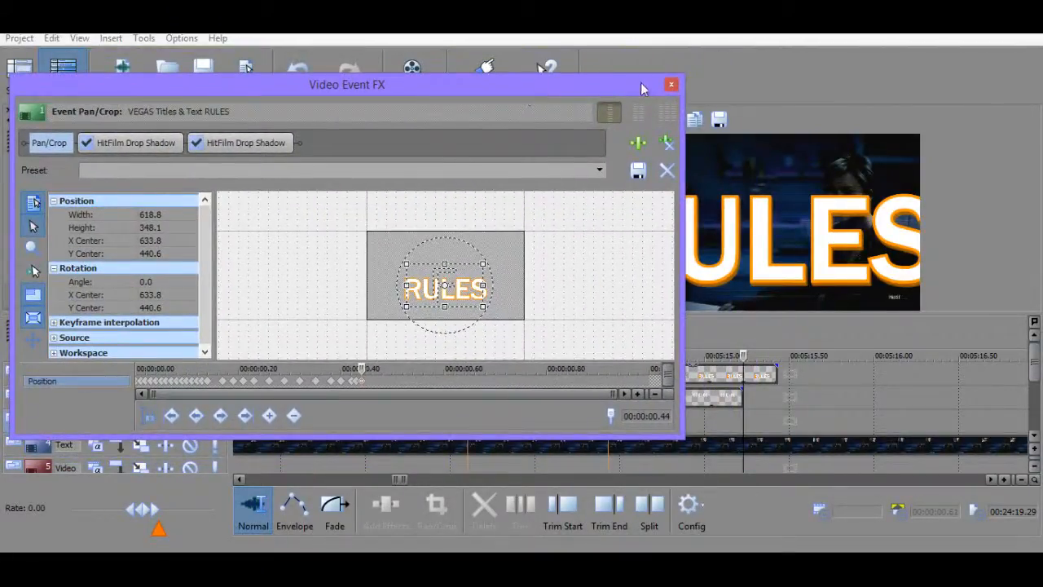
key("ctrl+z")
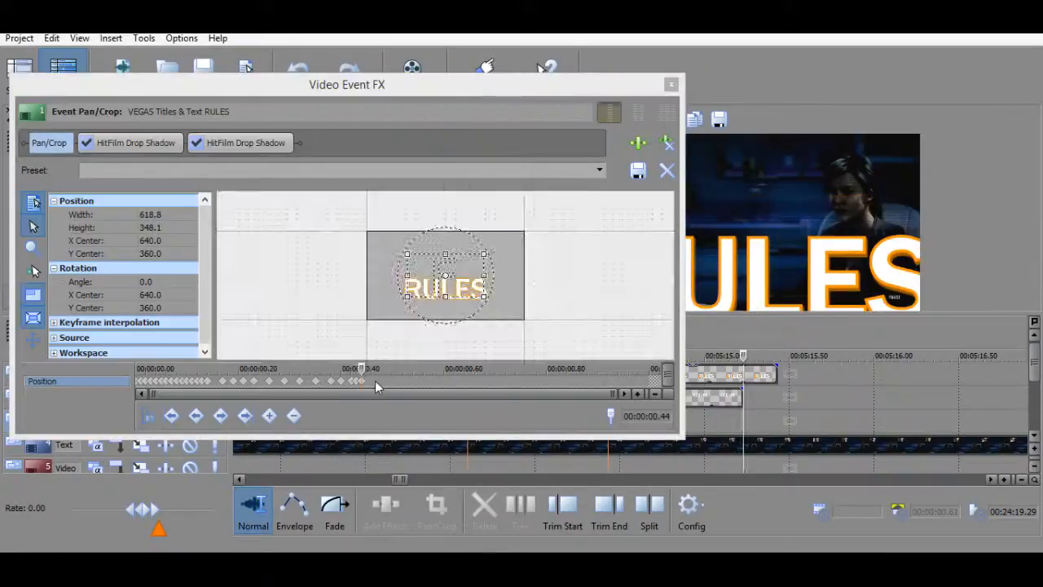
key("ctrl+z")
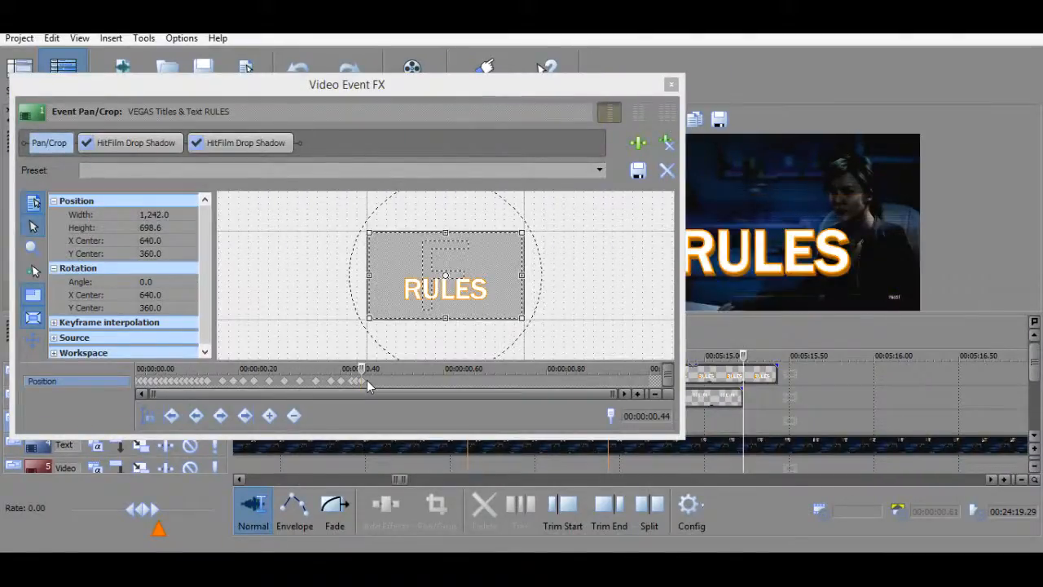
Shrink the RULES title's Pan/Crop frame to about 311 × 175 at 00:00:00.47, and open the first drop shadow's settings.
left_click(375, 382)
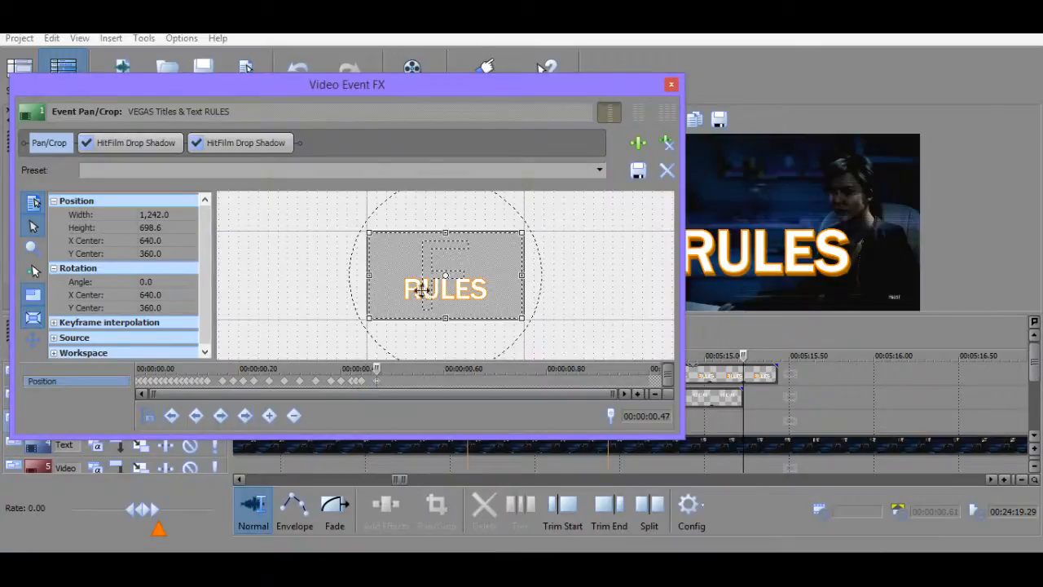
right_click(414, 286)
key("Escape")
left_click_drag(525, 234, 449, 300)
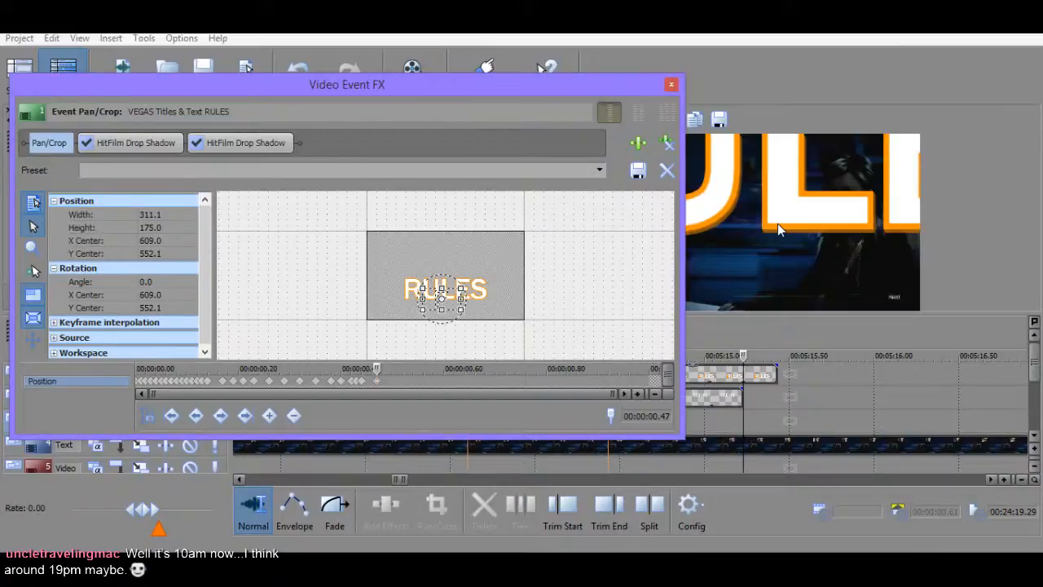
left_click(163, 142)
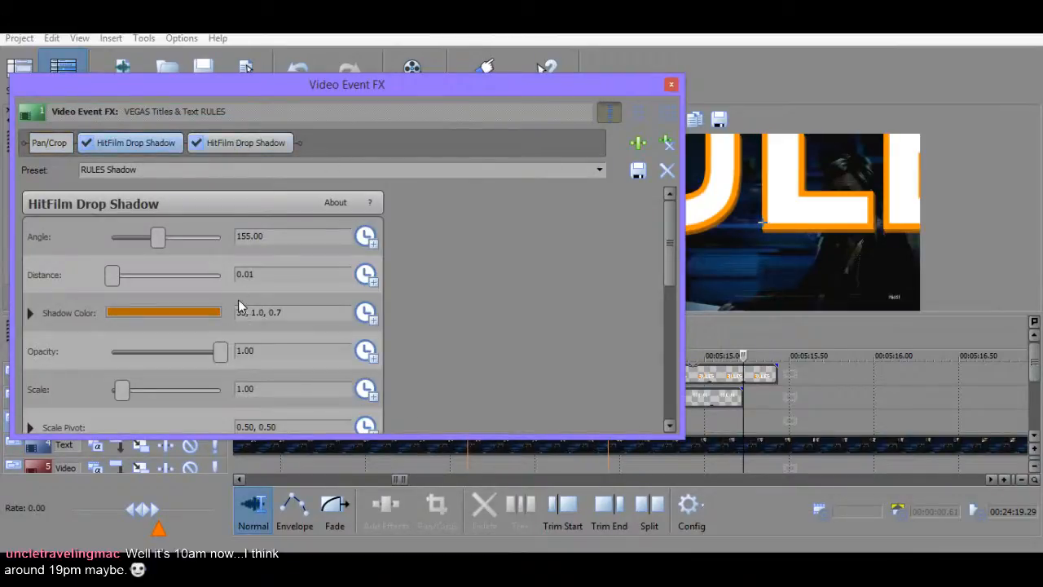
Try the Shadow Only option on the RULES title's first drop shadow and turn it off again.
scroll(683, 221, "down", 3)
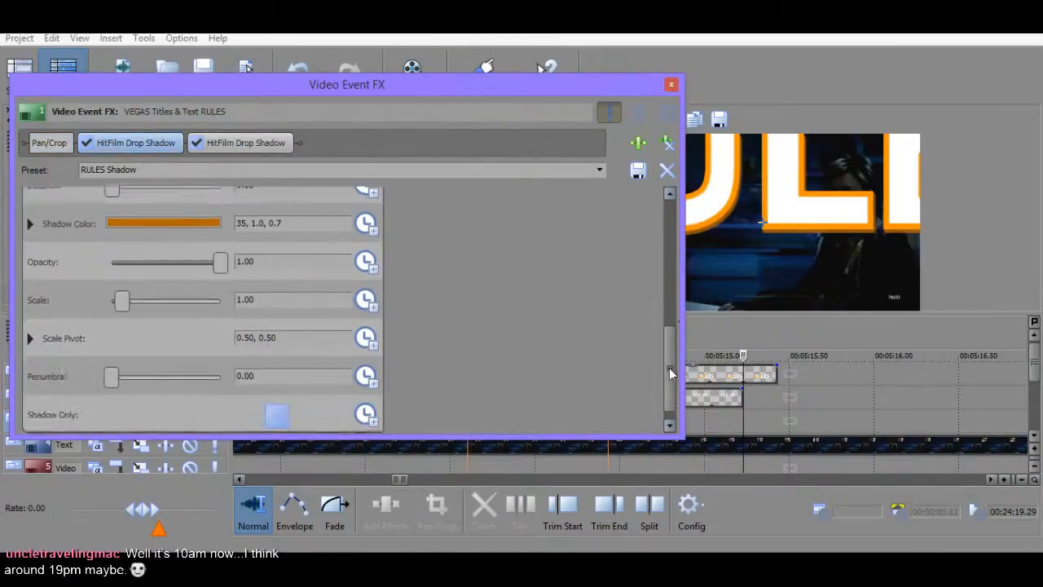
left_click(277, 417)
left_click(277, 417)
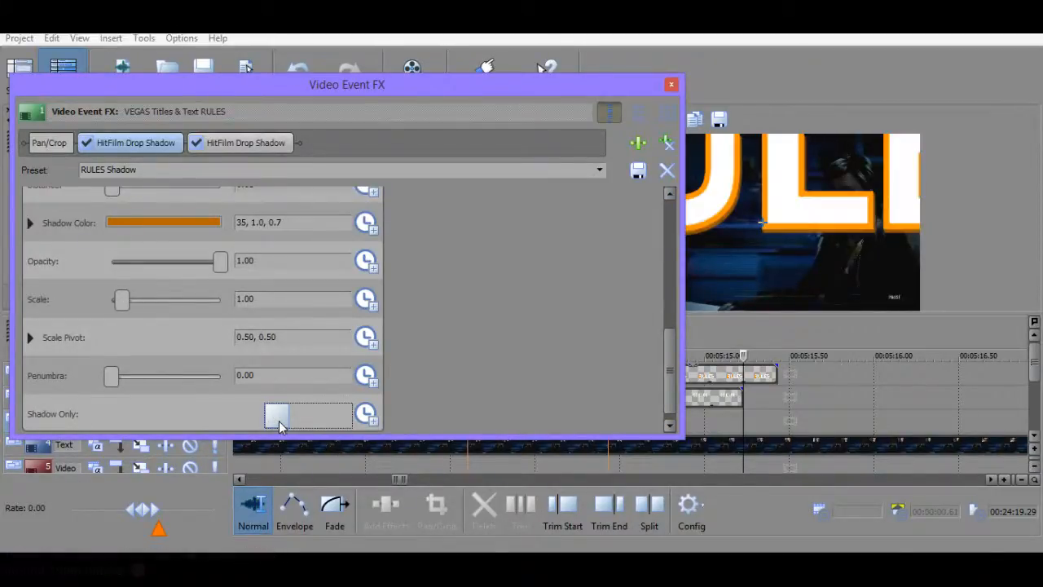
left_click(276, 417)
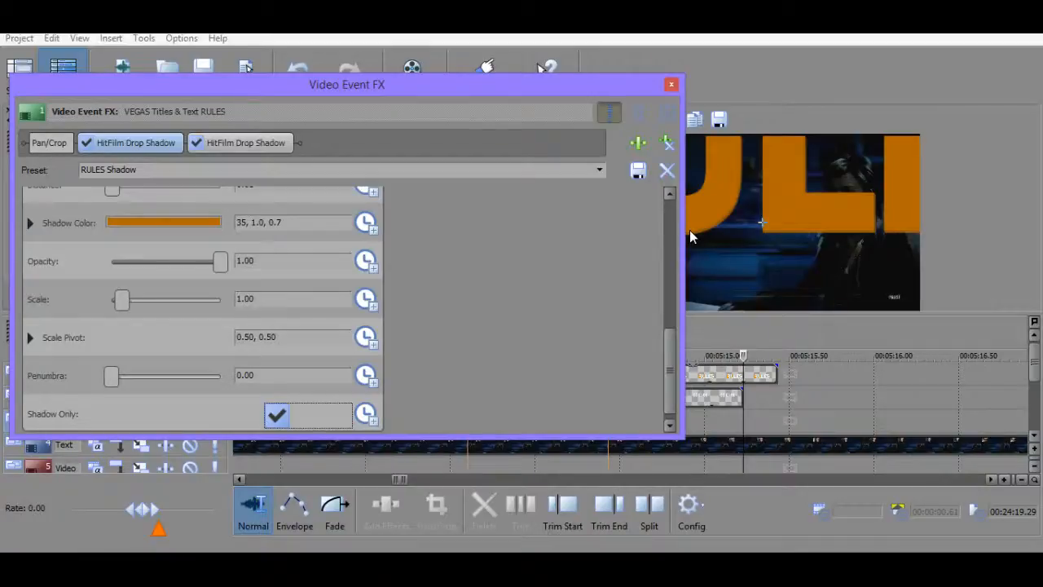
left_click(280, 421)
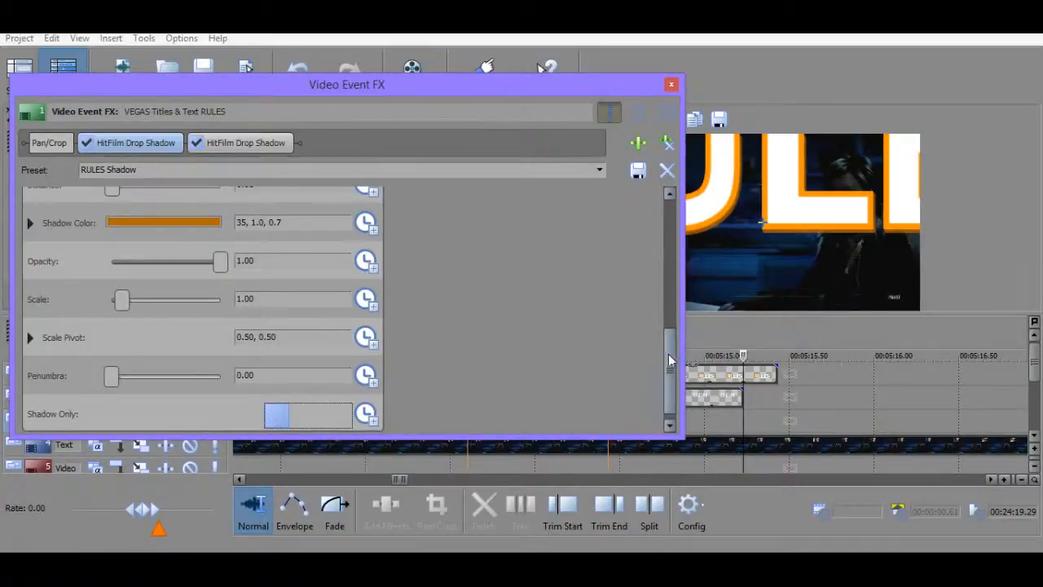
Try a Distance of 0.02 on the first drop shadow and return it to 0.01.
scroll(671, 333, "up", 1)
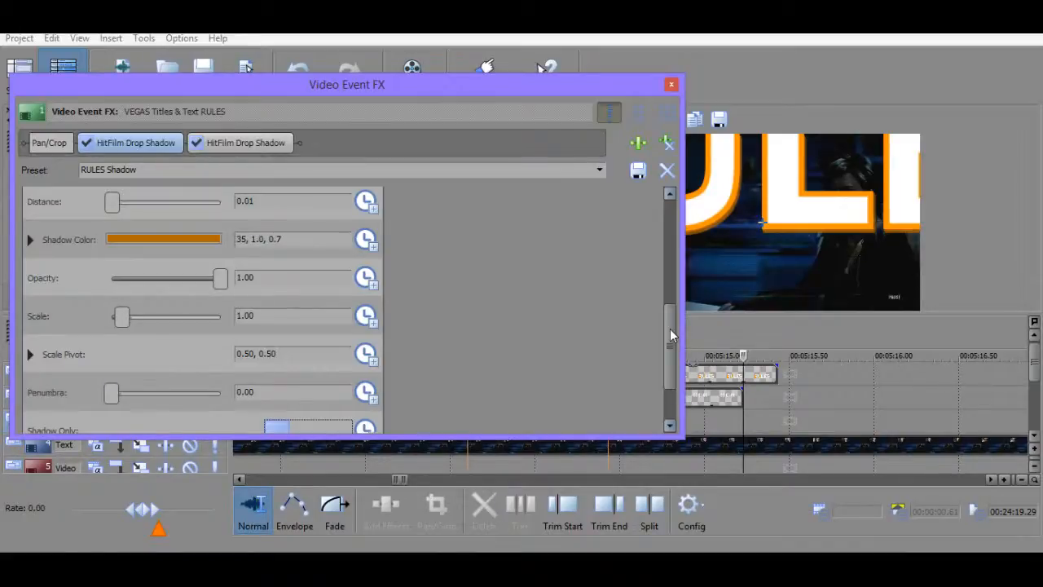
left_click_drag(671, 334, 674, 289)
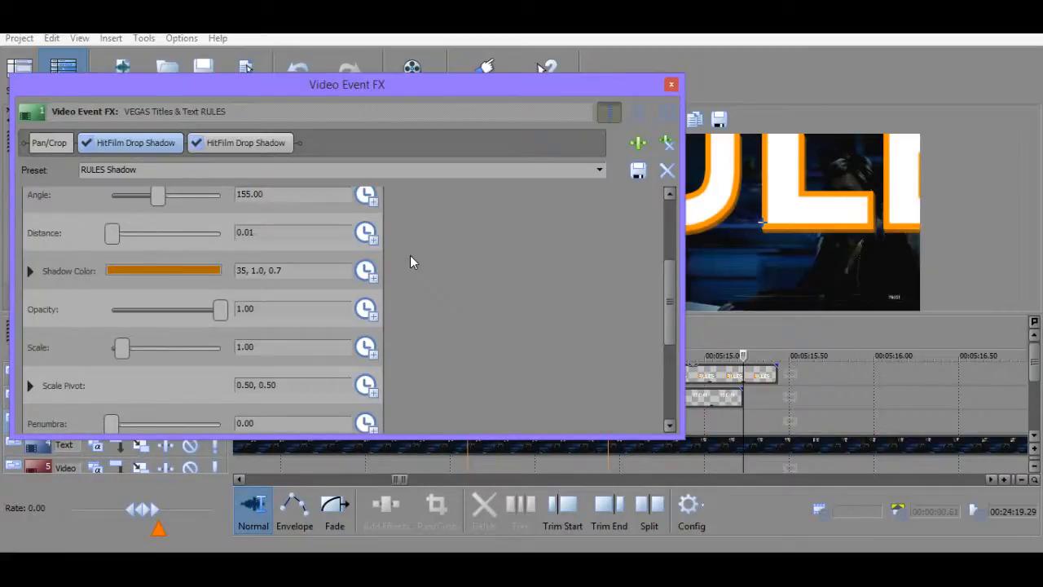
left_click_drag(673, 325, 673, 297)
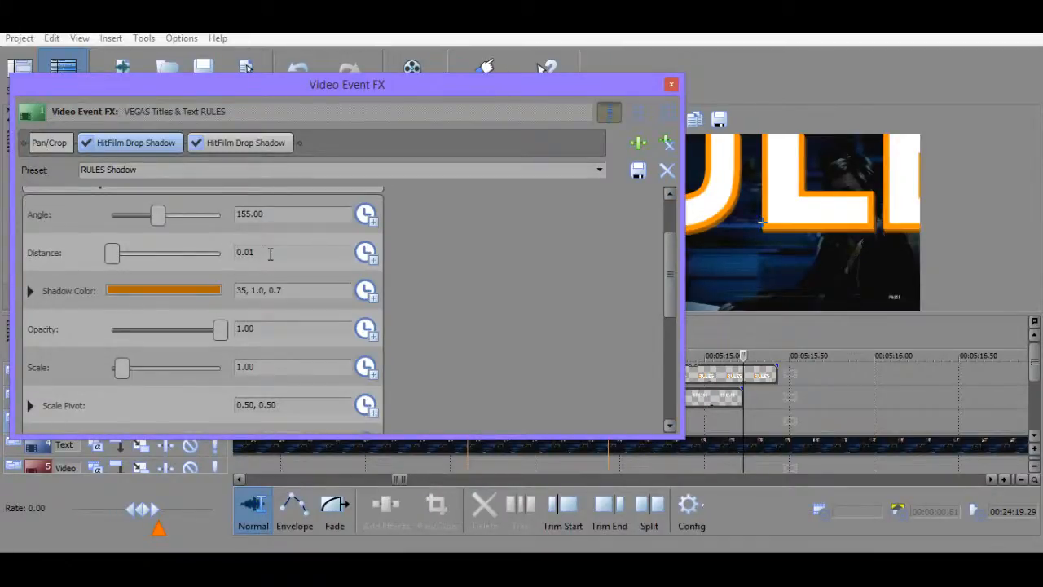
type("2")
key("Return")
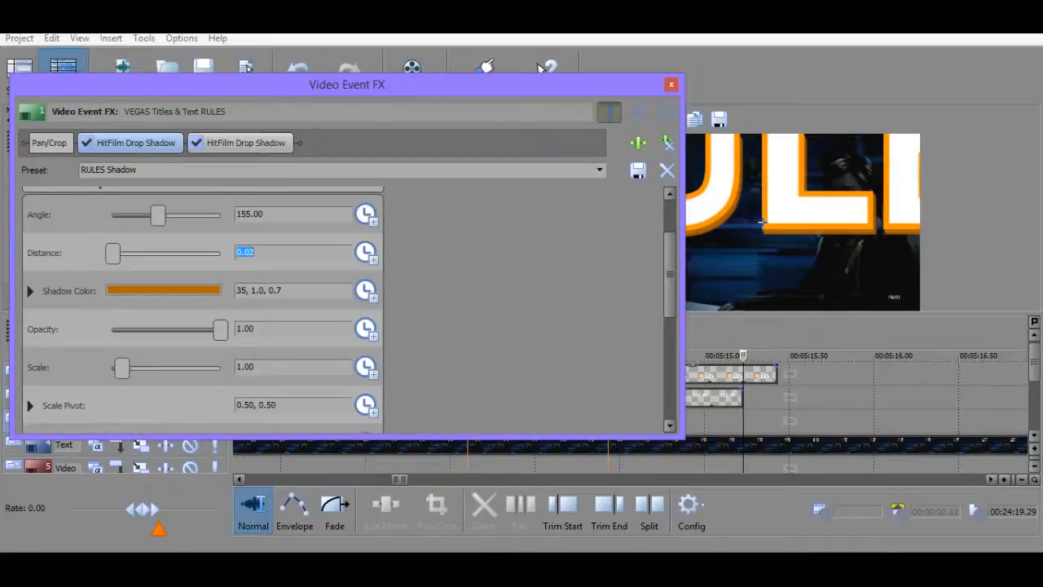
left_click(270, 253)
key("Return")
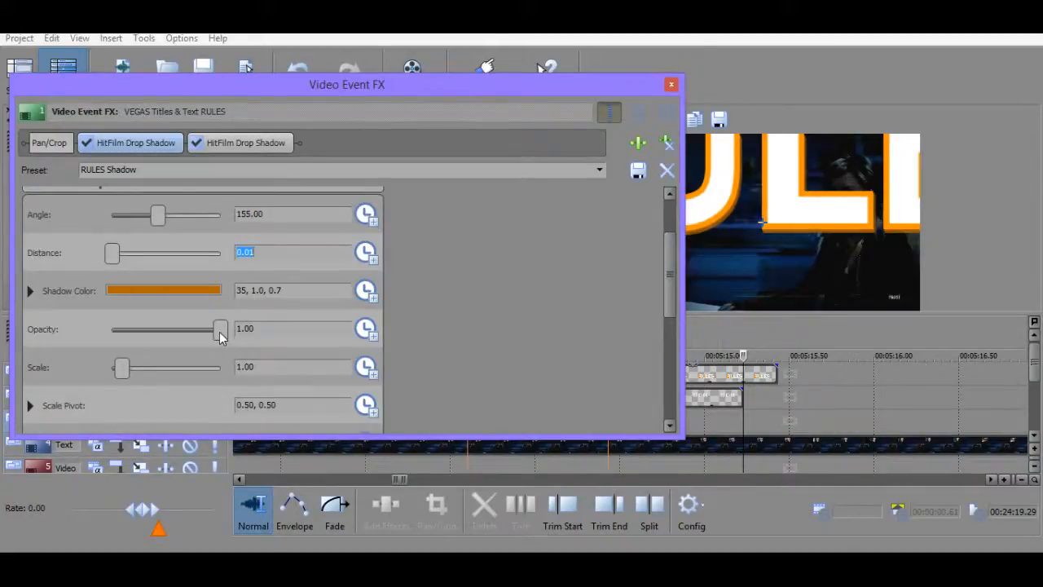
Try enlarging the first drop shadow's Scale to 2.52 and reset it to 1.00.
left_click_drag(220, 329, 393, 337)
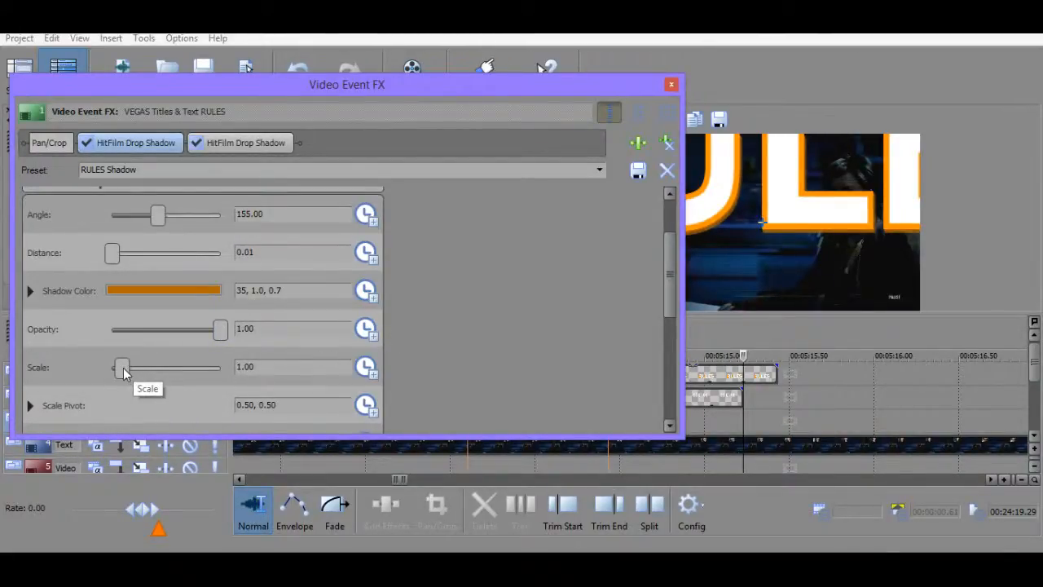
left_click_drag(121, 367, 140, 371)
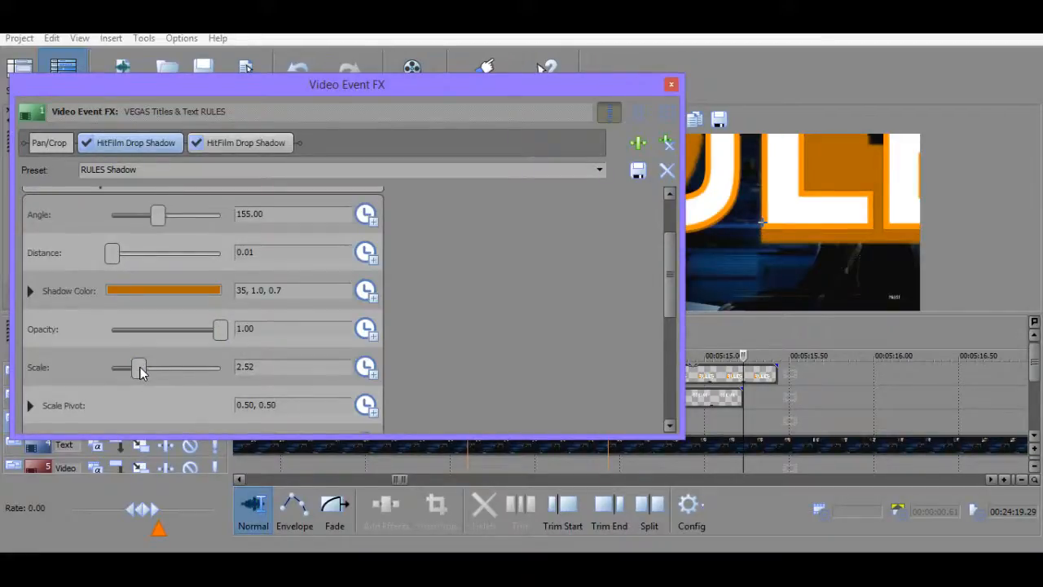
double_click(140, 371)
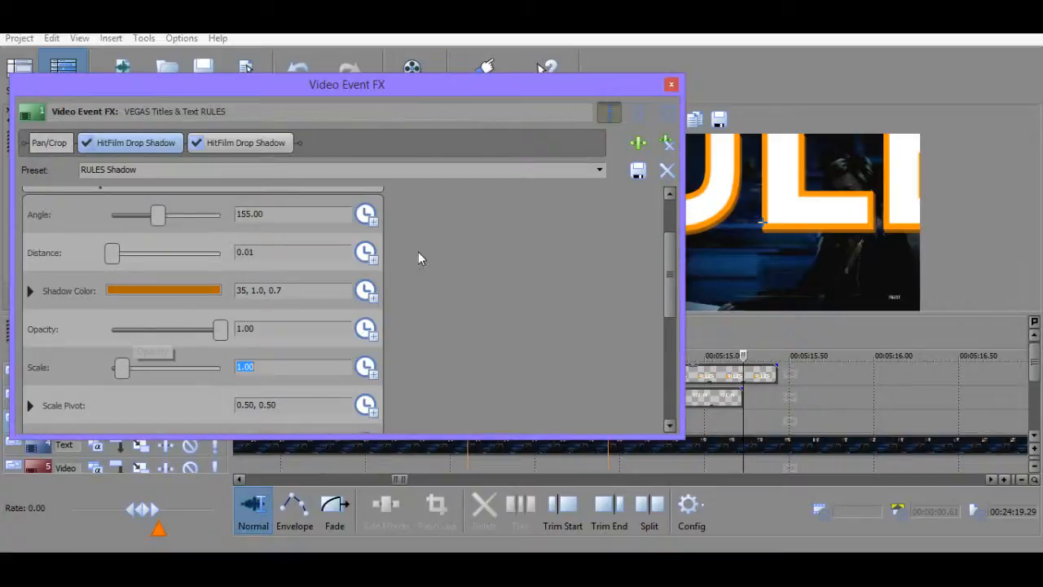
Try a Penumbra of 0.20 on the first drop shadow, and settle on 0.01.
scroll(224, 330, "down", 2)
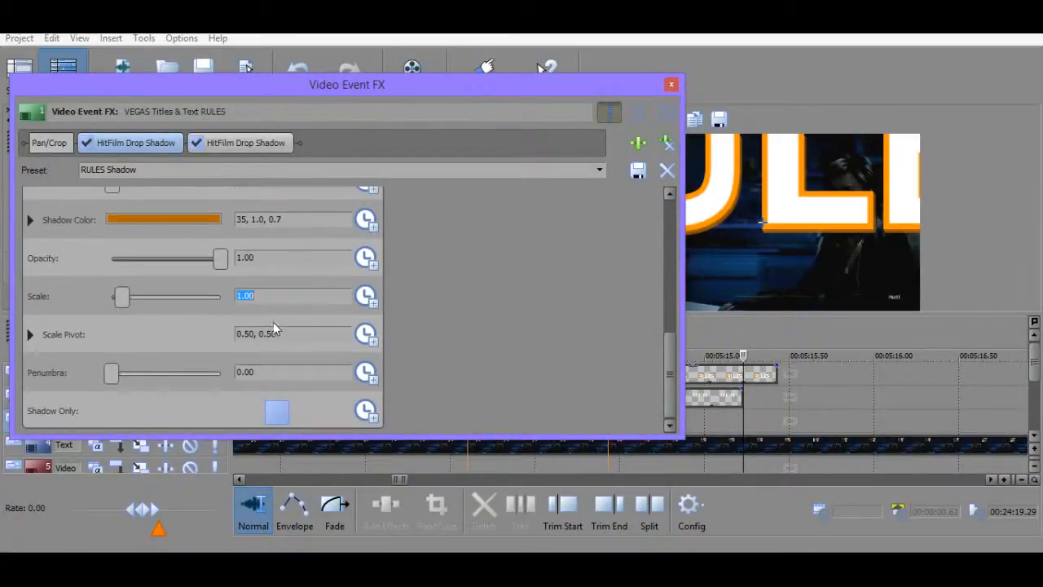
left_click(269, 372)
key("BackSpace")
key("BackSpace")
type("1")
key("Return")
left_click(271, 372)
key("BackSpace")
key("BackSpace")
type("2")
key("Return")
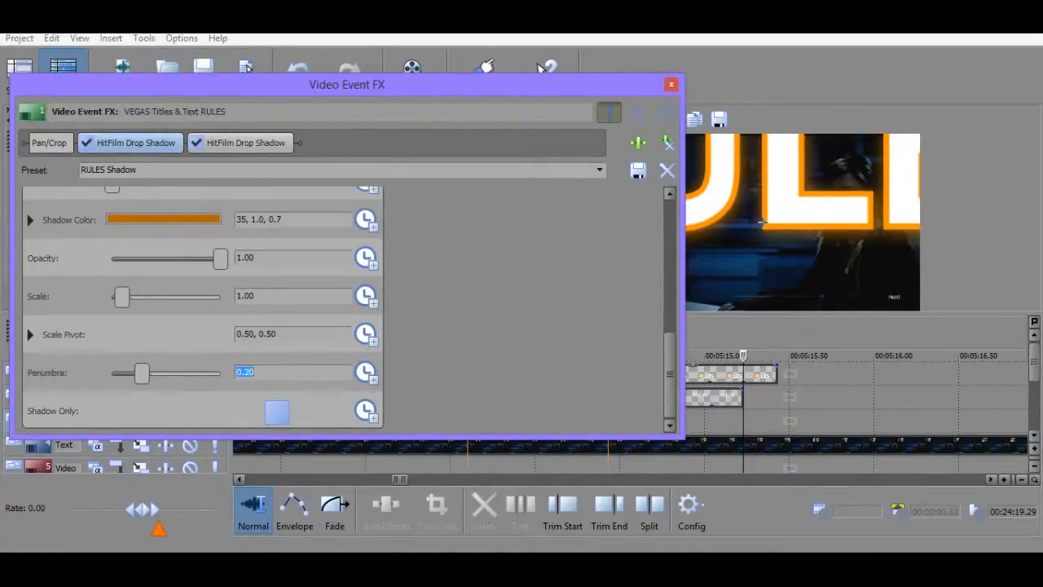
left_click(270, 371)
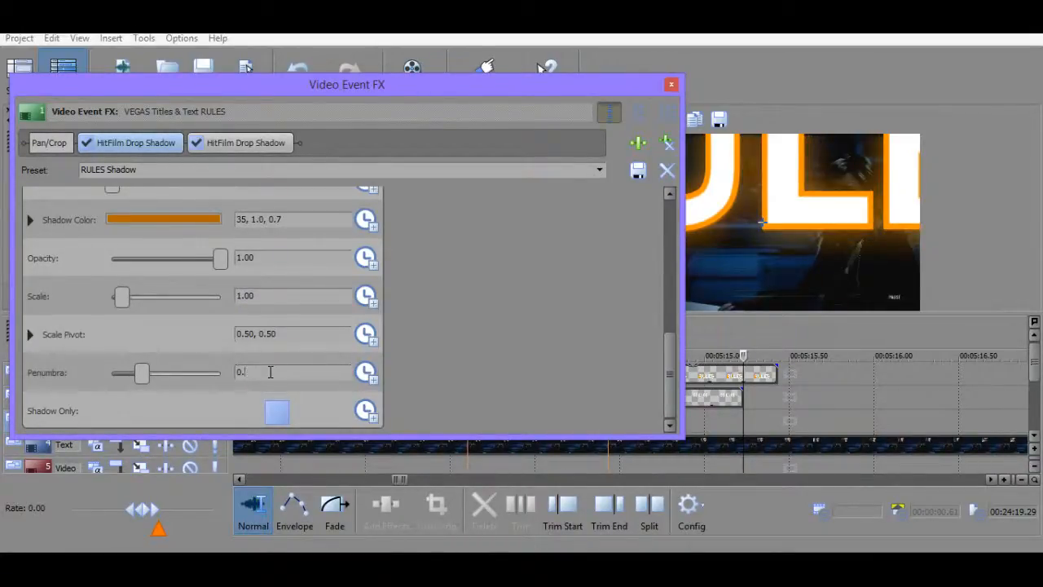
type("01")
key("Return")
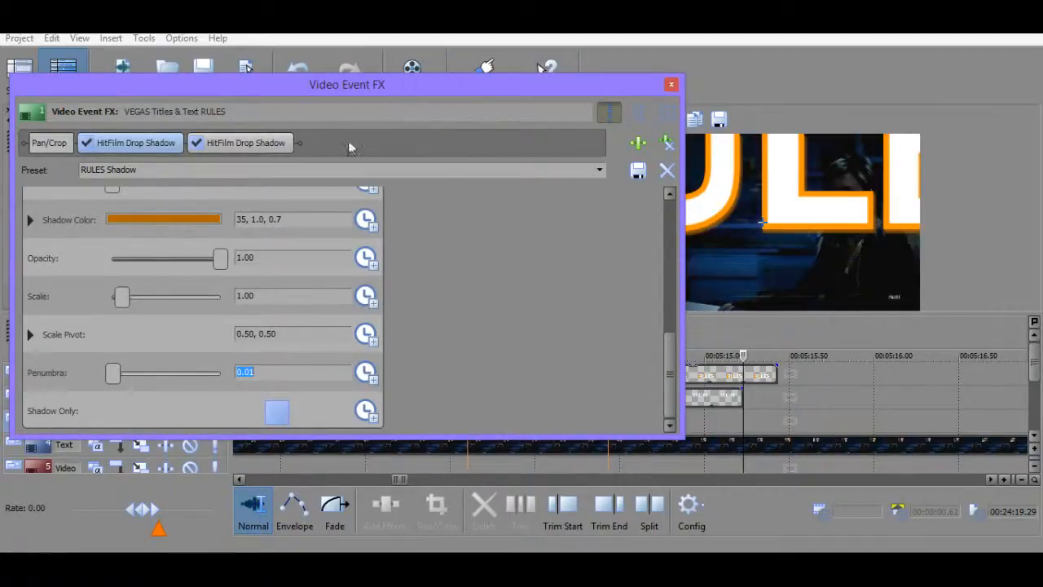
Set the Penumbra of the RULES title's second drop shadow to 0.01.
left_click(249, 145)
left_click(254, 373)
key("BackSpace")
type("1")
key("Return")
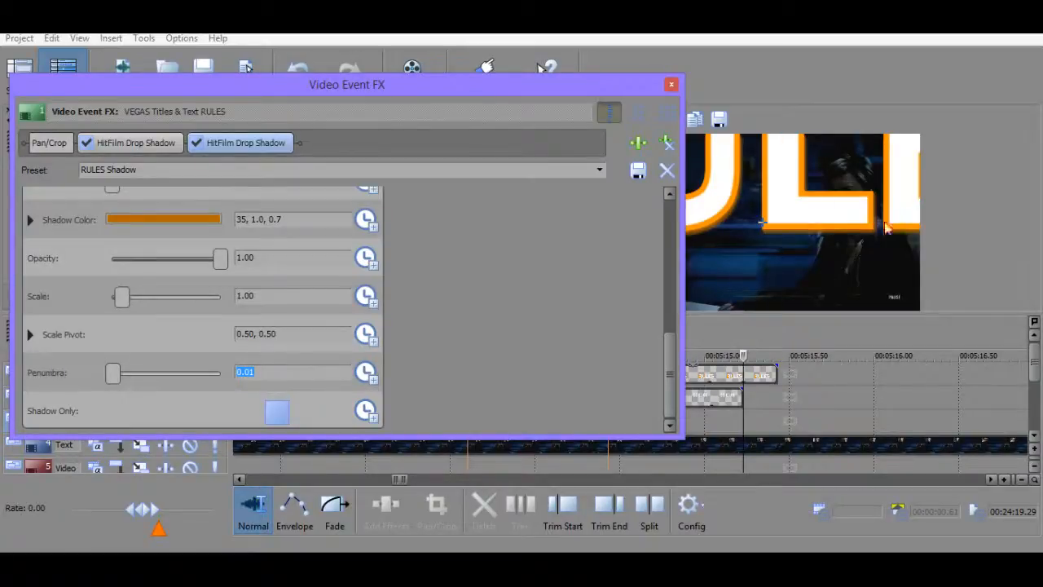
Remove both drop shadows from the RULES title and delete its Pan/Crop keyframe at 00:00:00.47.
left_click(666, 144)
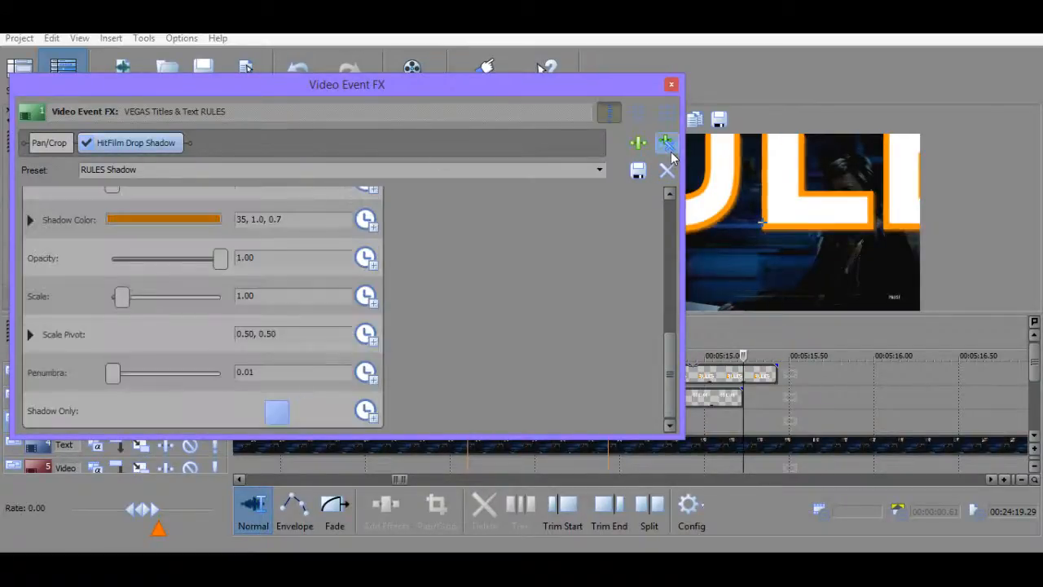
left_click(666, 144)
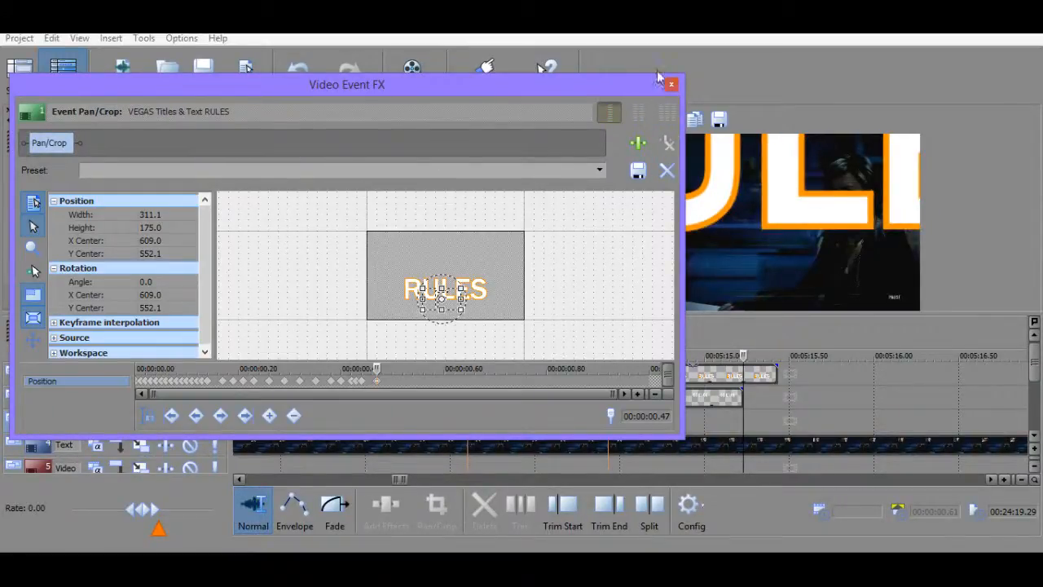
key("Delete")
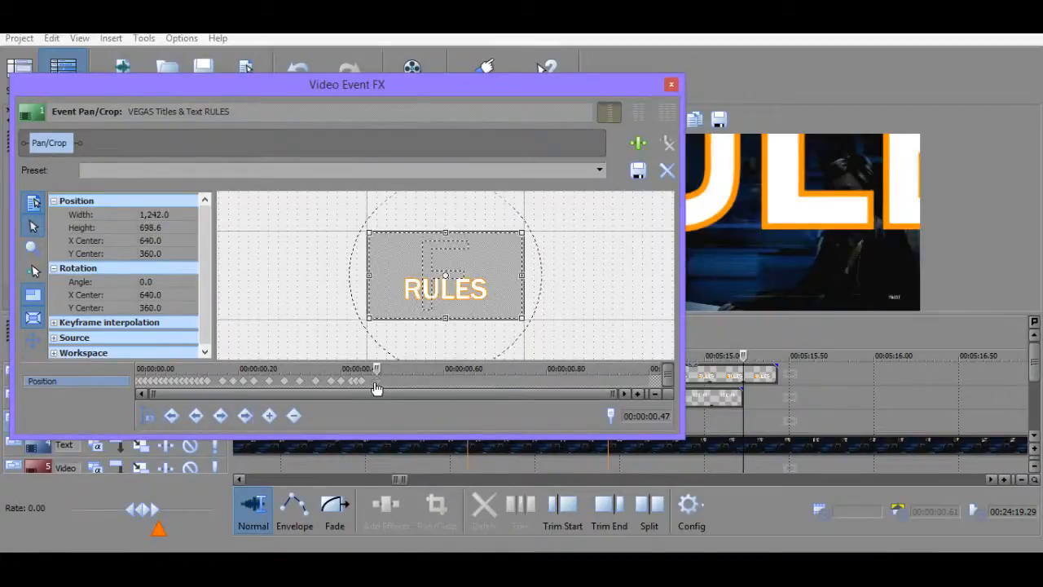
left_click(671, 86)
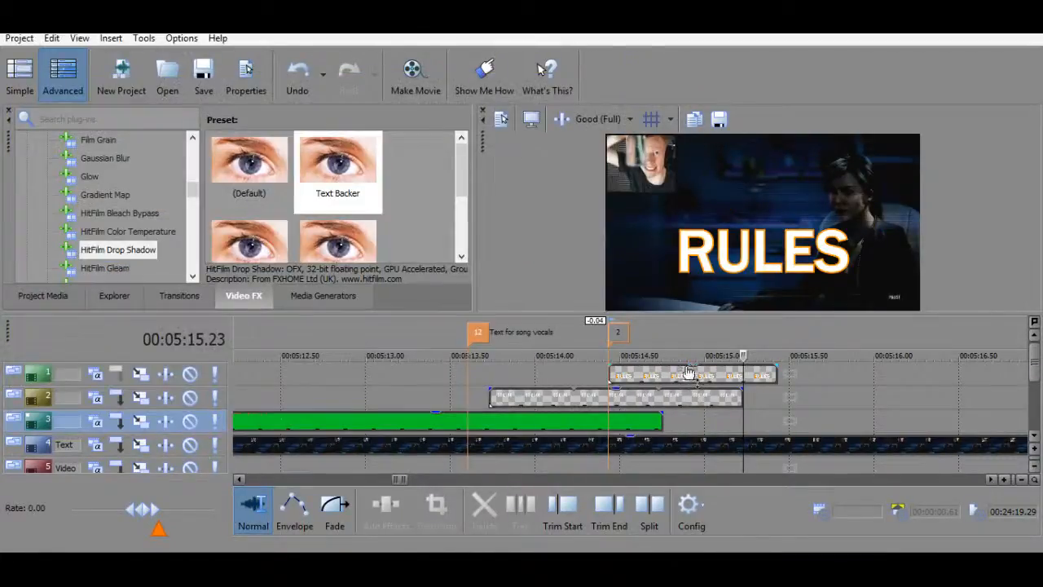
Select the RULES title at 00:05:15.00 and launch GIMP.
left_click(706, 375)
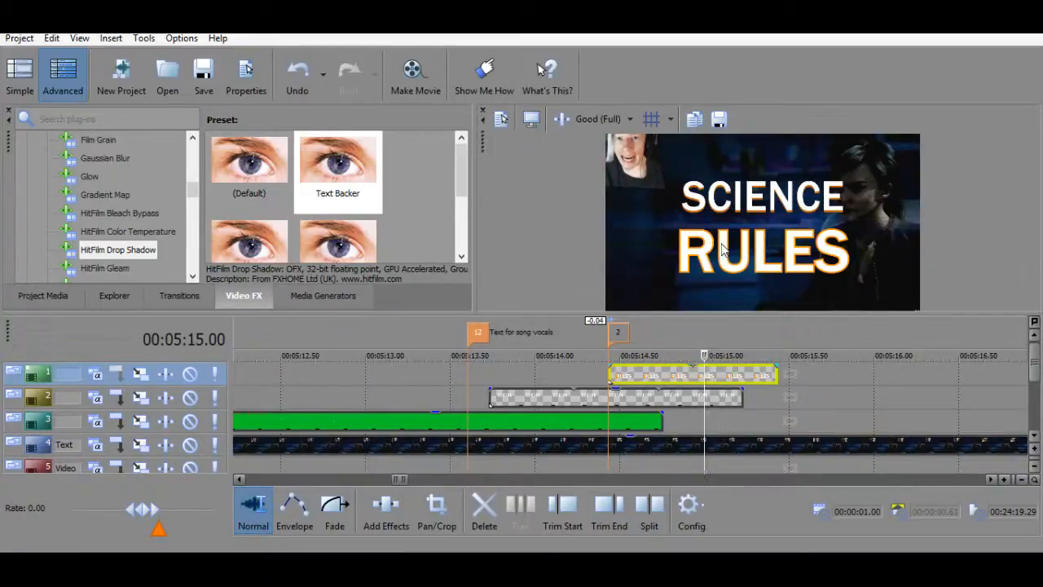
key("super")
type("gimp")
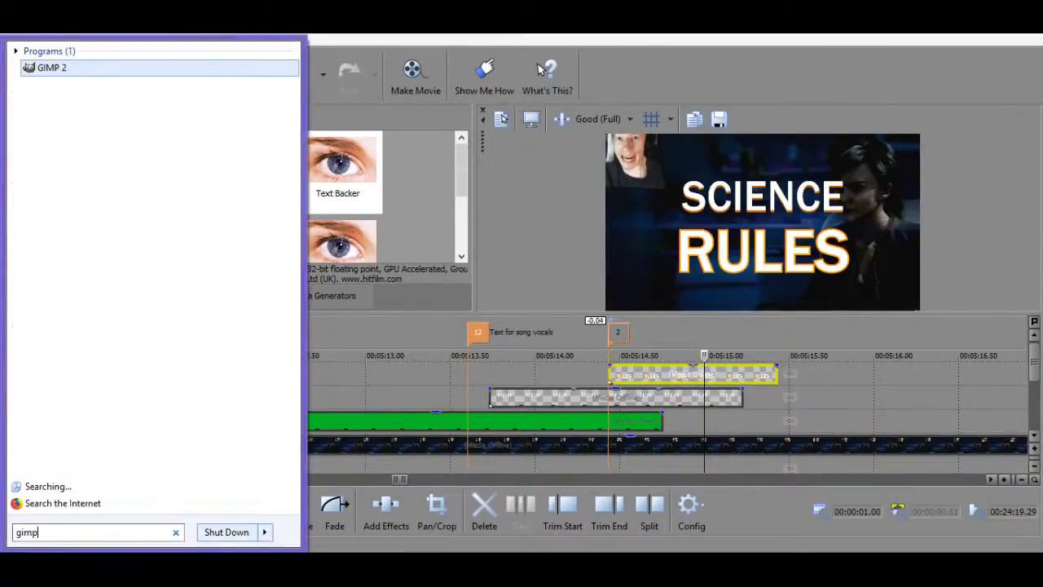
key("Return")
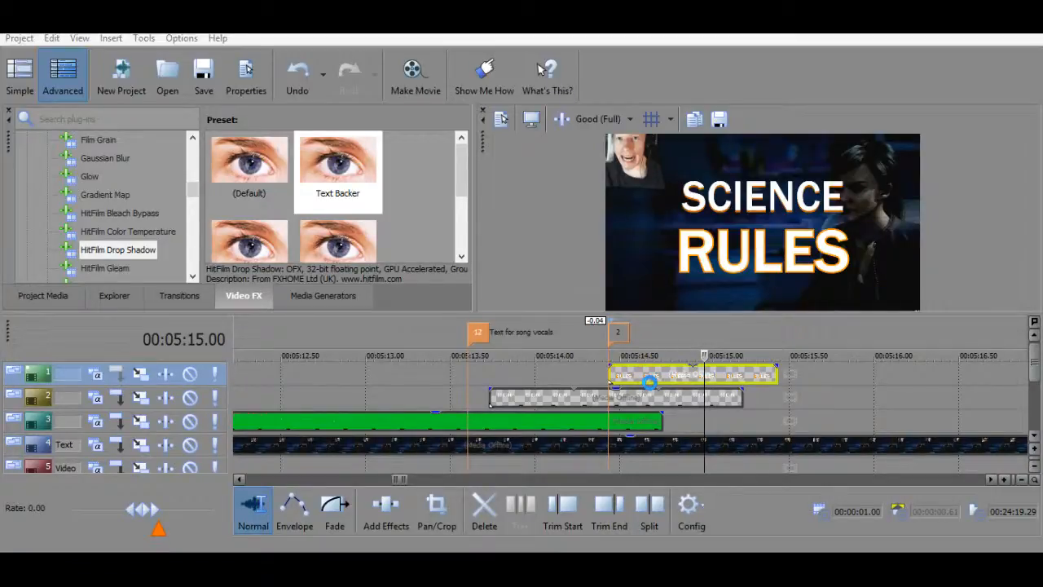
left_click(649, 377)
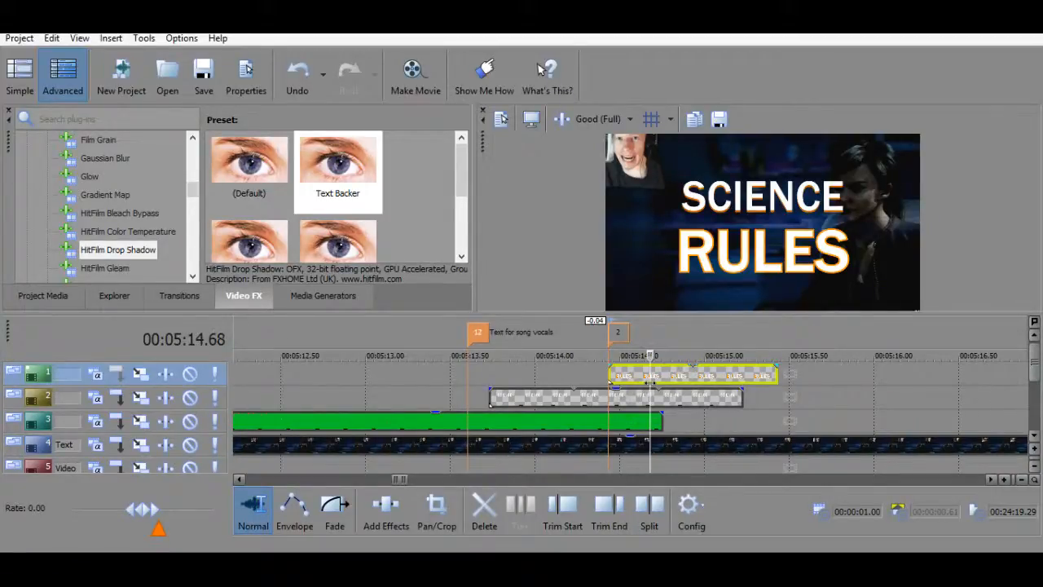
double_click(650, 375)
left_click(650, 375)
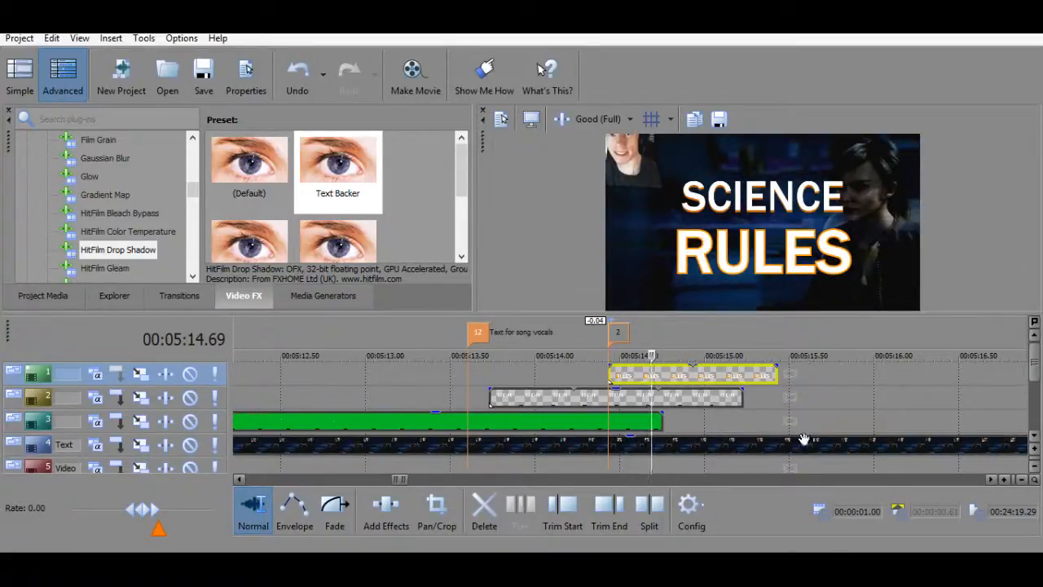
left_click(643, 397)
right_click(644, 396)
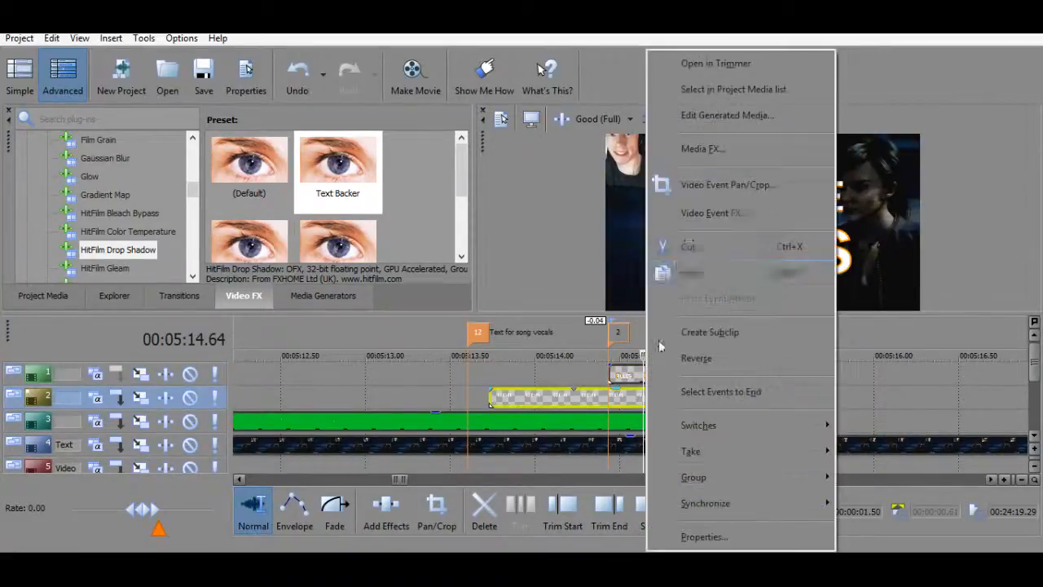
left_click(701, 182)
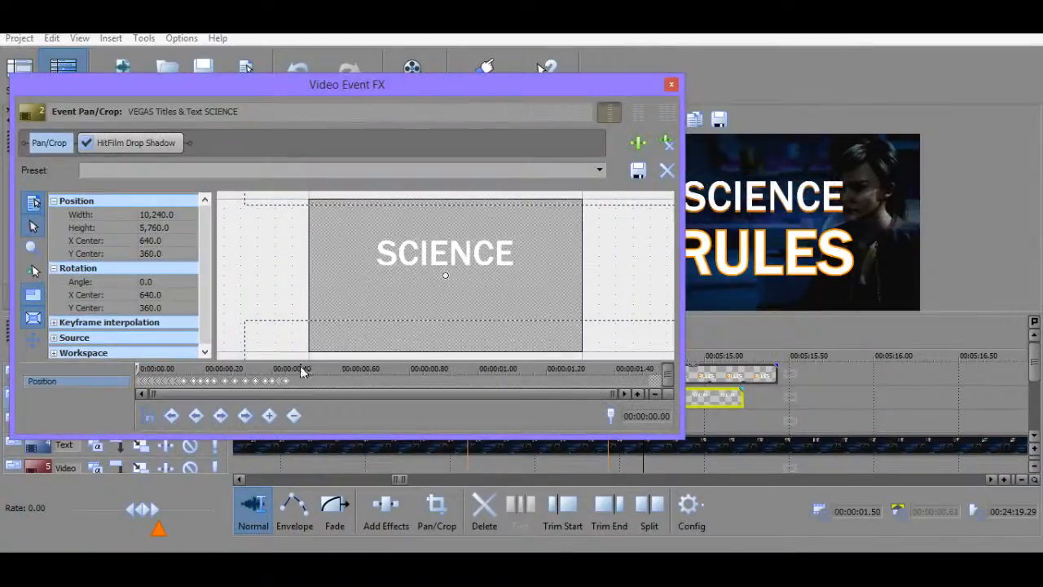
left_click(672, 86)
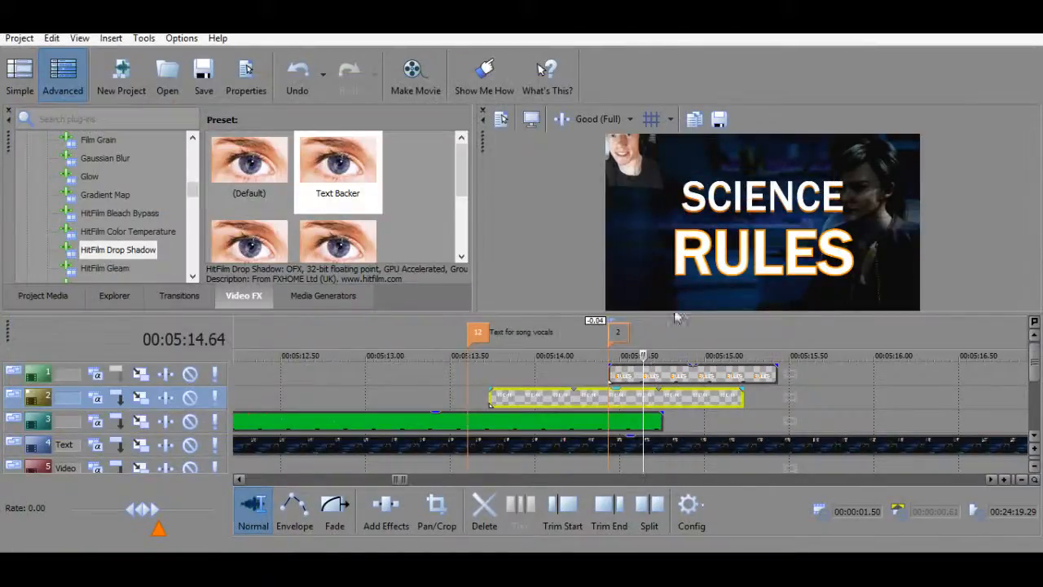
left_click(650, 377)
right_click(650, 376)
left_click(743, 112)
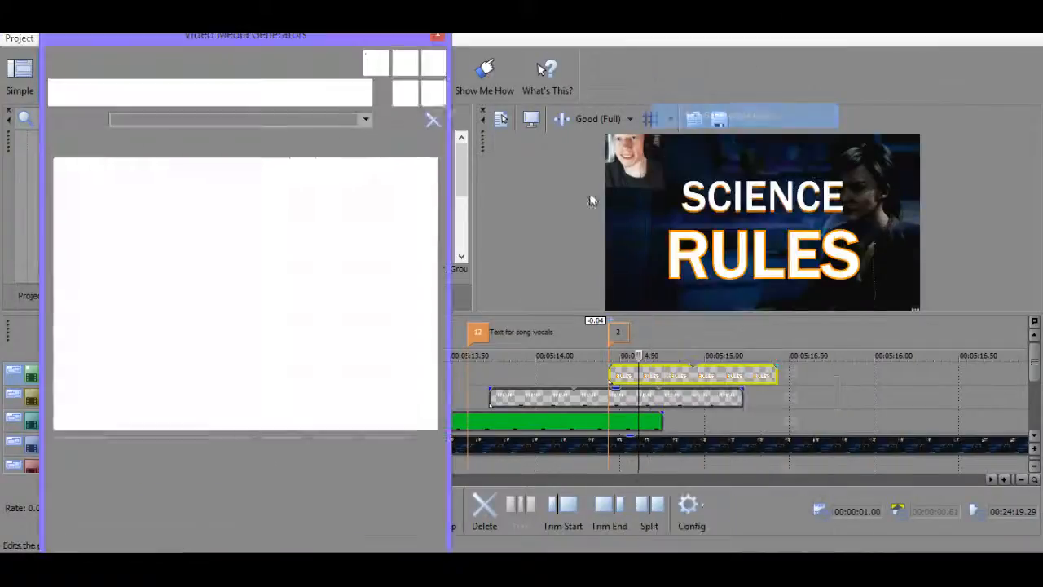
left_click(438, 35)
Restore the RULES title's Pan/Crop frame to its default and copy the preview frame at 00:05:14.61 to the clipboard.
right_click(640, 375)
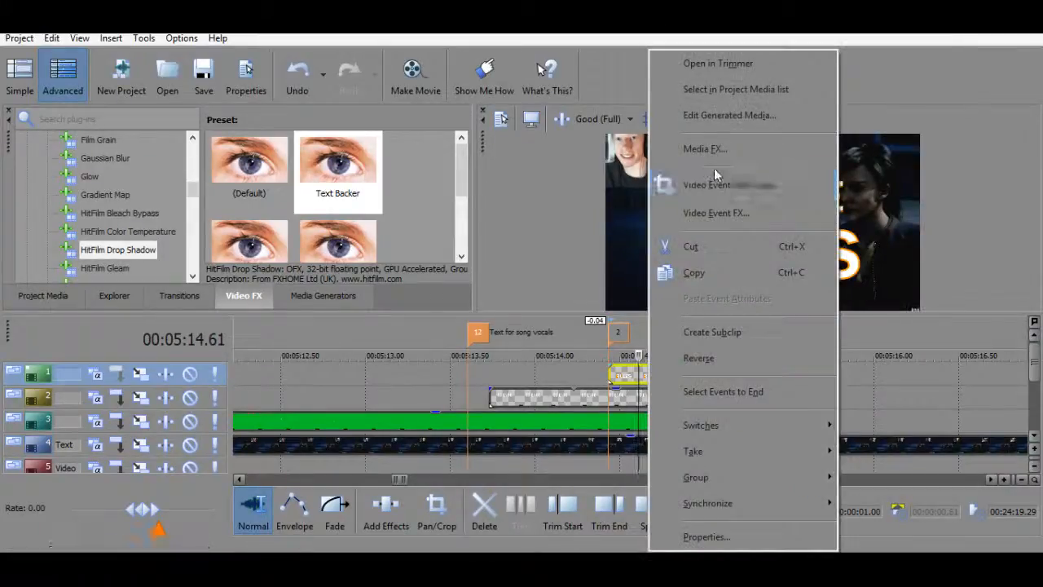
left_click(701, 181)
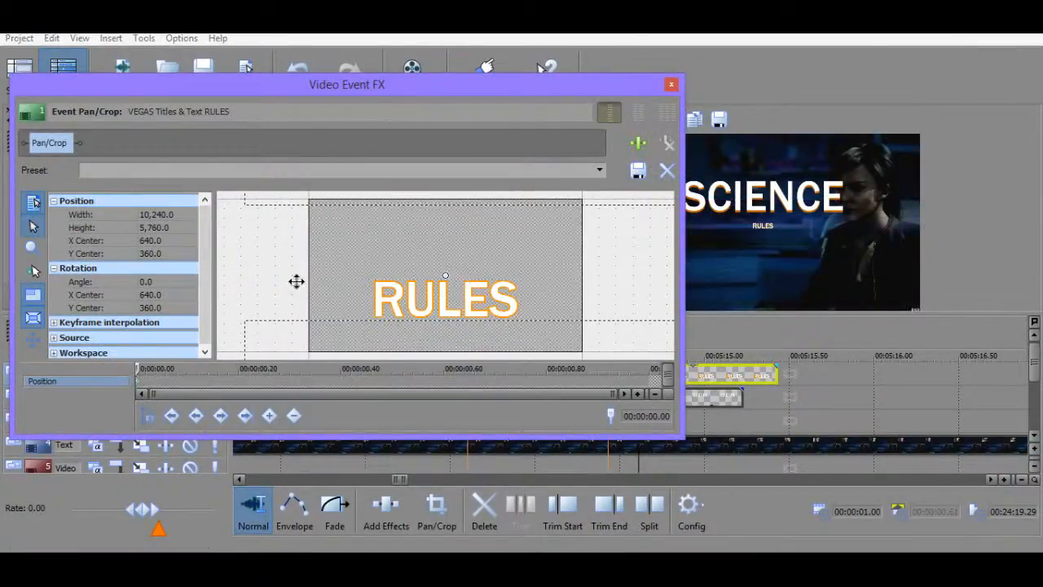
right_click(295, 282)
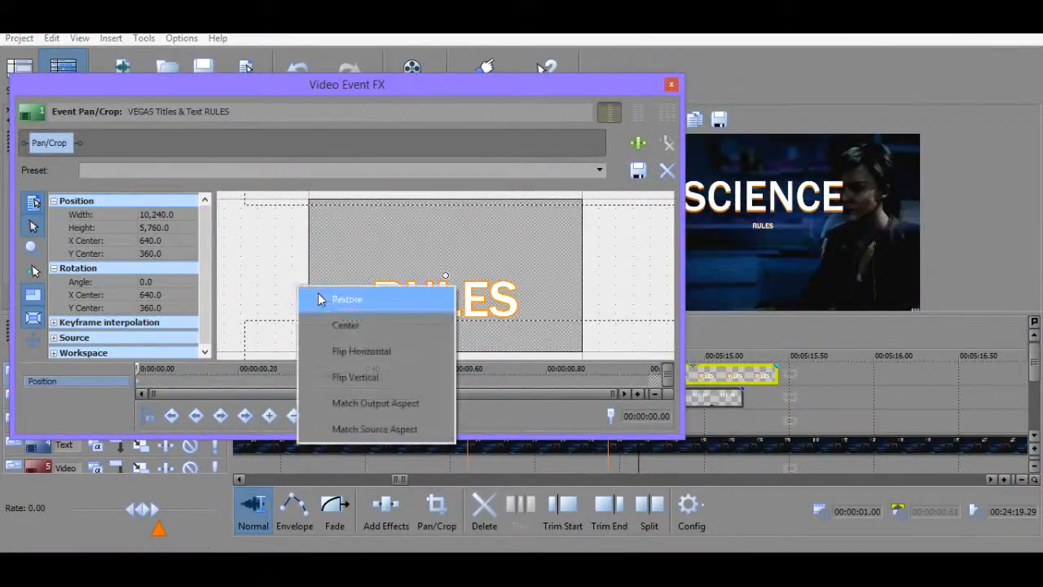
left_click(334, 298)
left_click(671, 85)
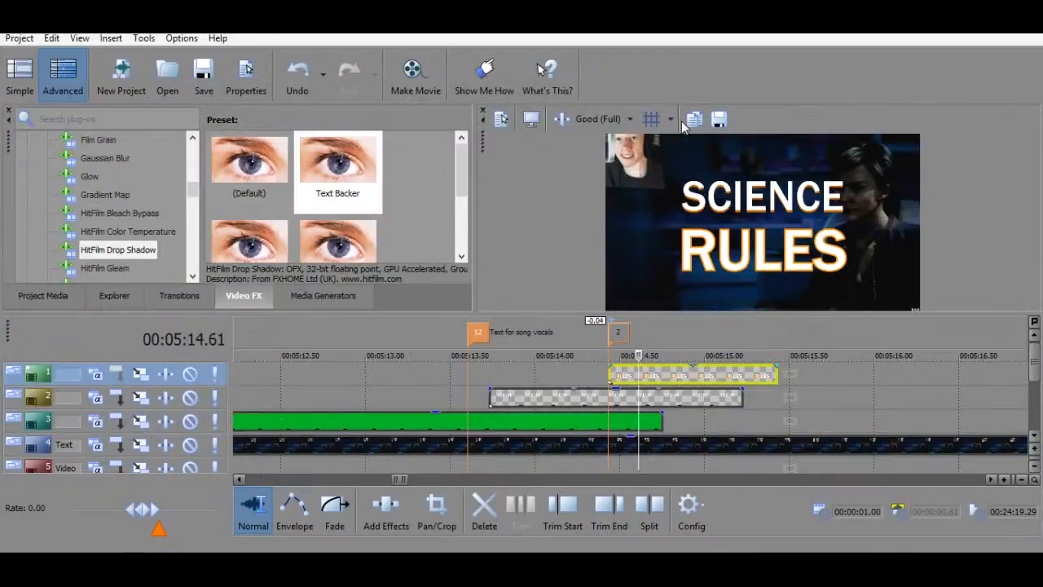
left_click(692, 120)
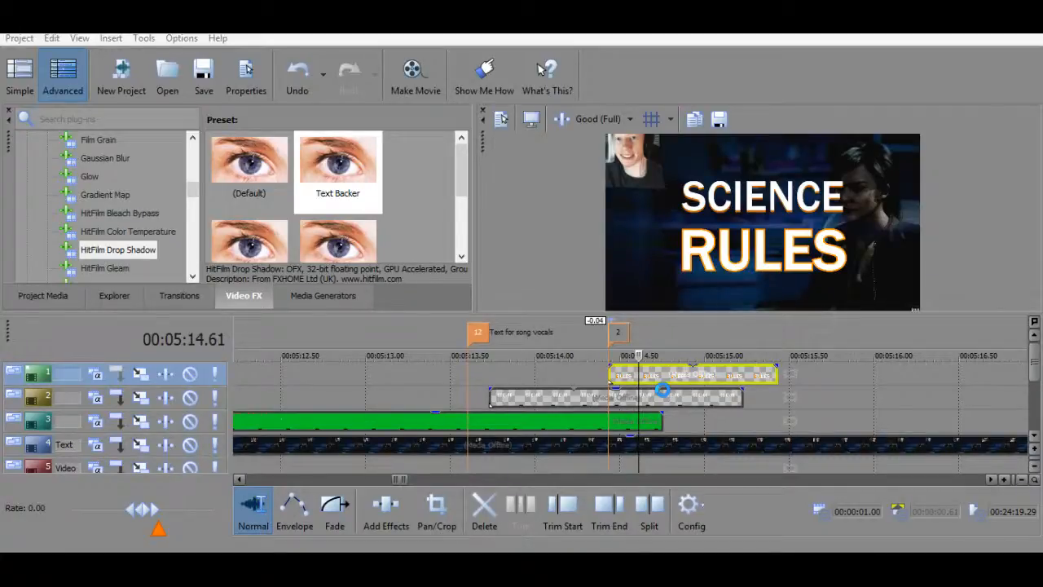
Check the RULES title in the preview at several points along its clip, ending at 00:05:14.62.
left_click(759, 397)
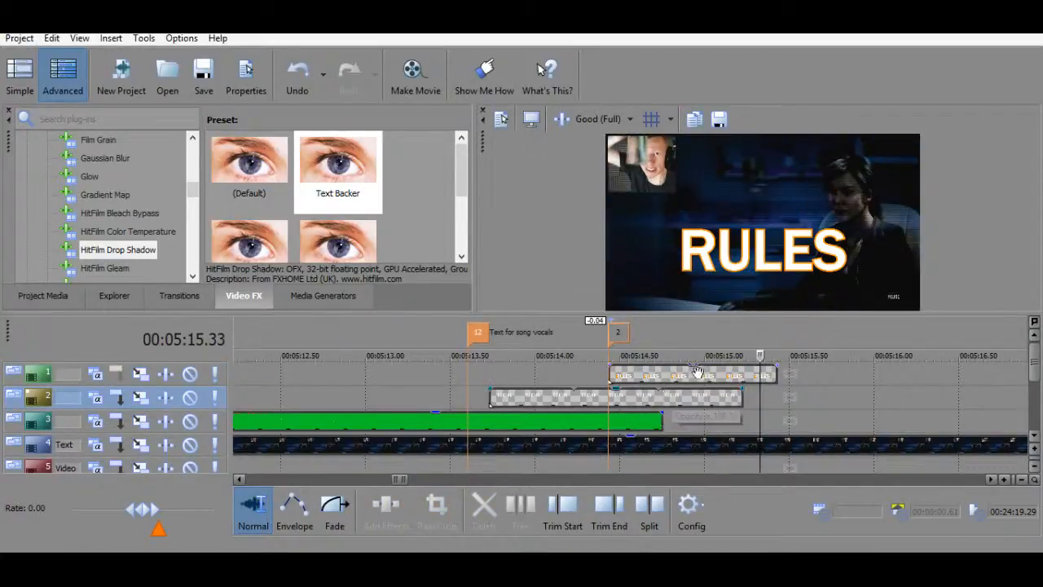
left_click(689, 374)
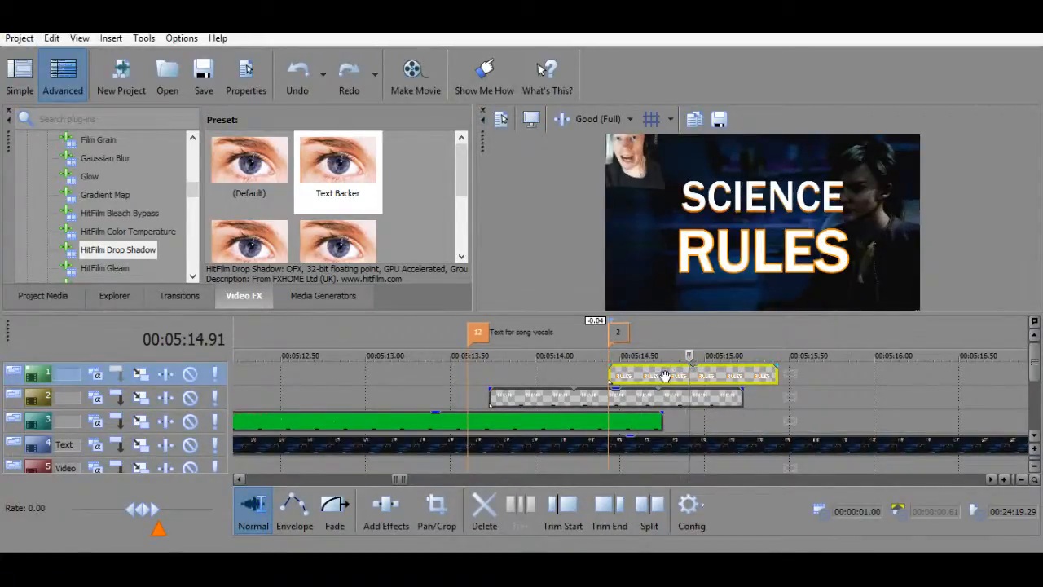
left_click(661, 375)
left_click(644, 377)
left_click(622, 377)
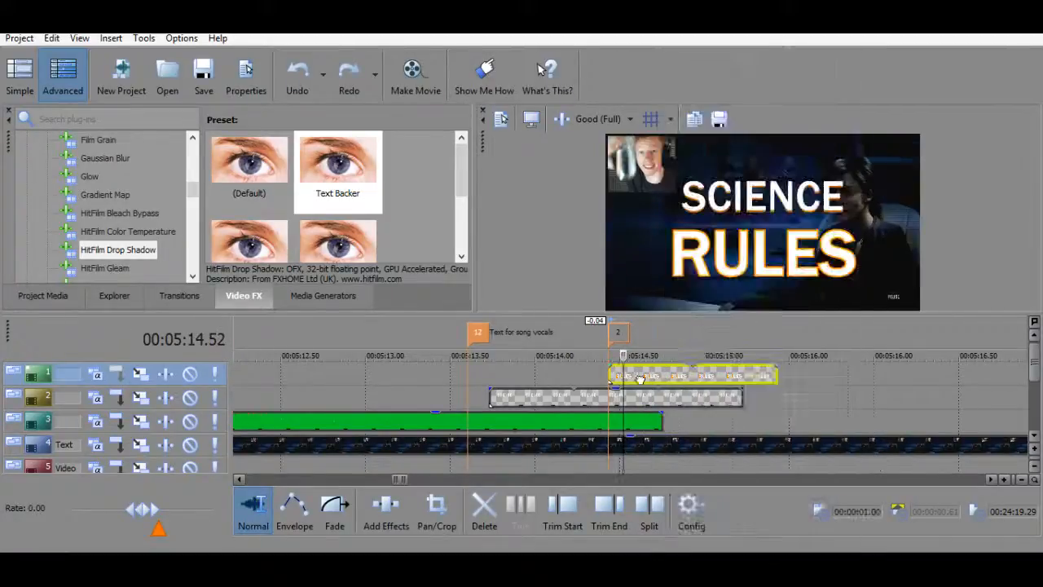
left_click(640, 377)
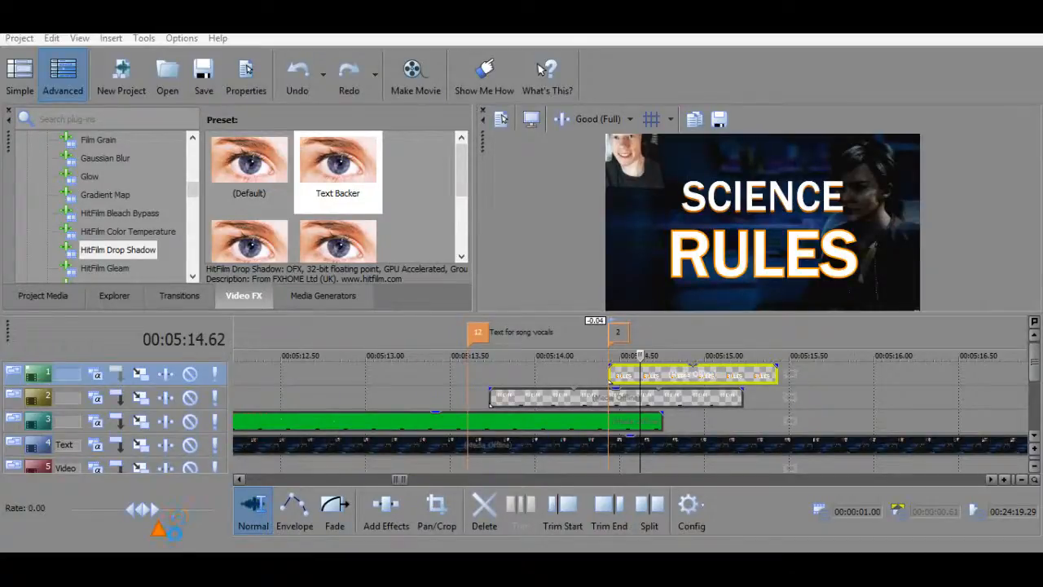
Switch to GIMP, paste the copied preview frame as a new image and select its layer.
mouse_move(99, 568)
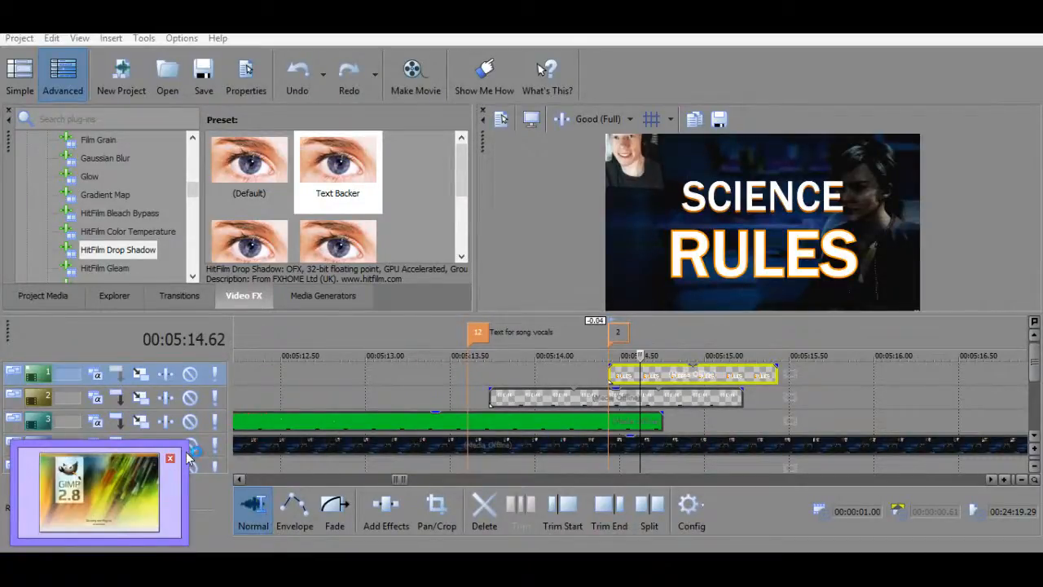
mouse_move(174, 459)
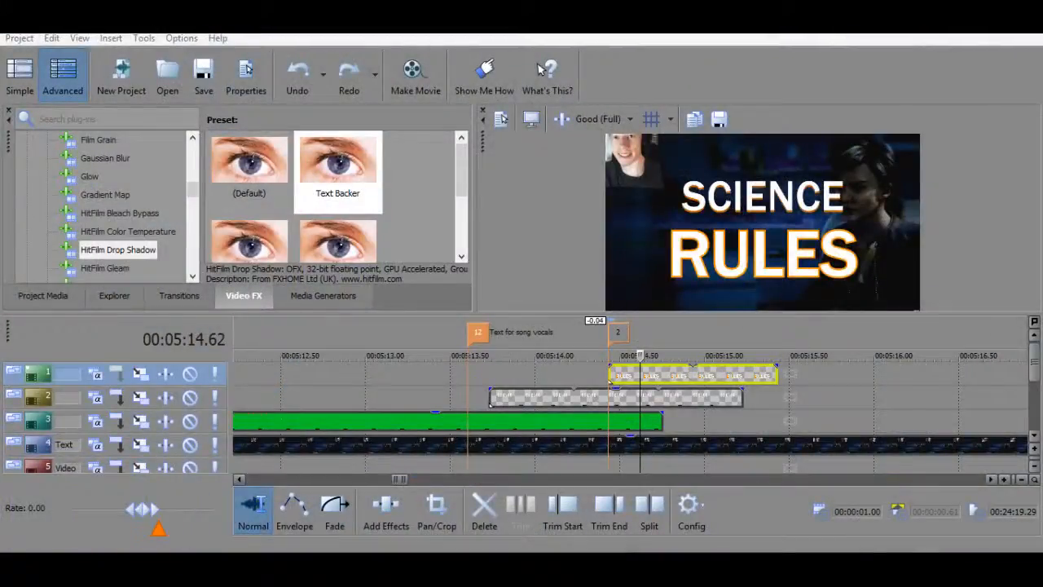
mouse_move(143, 512)
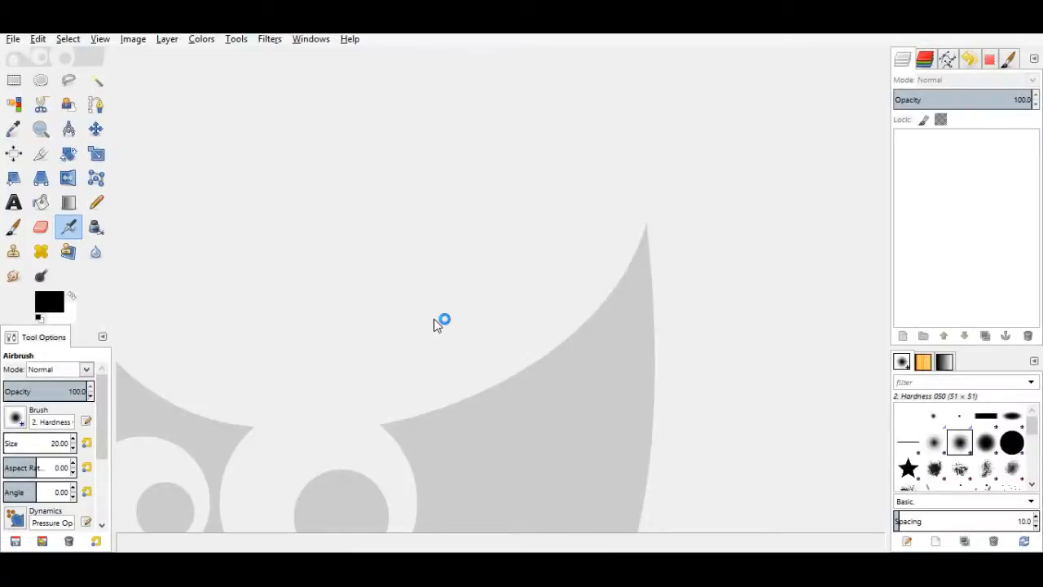
key("ctrl+v")
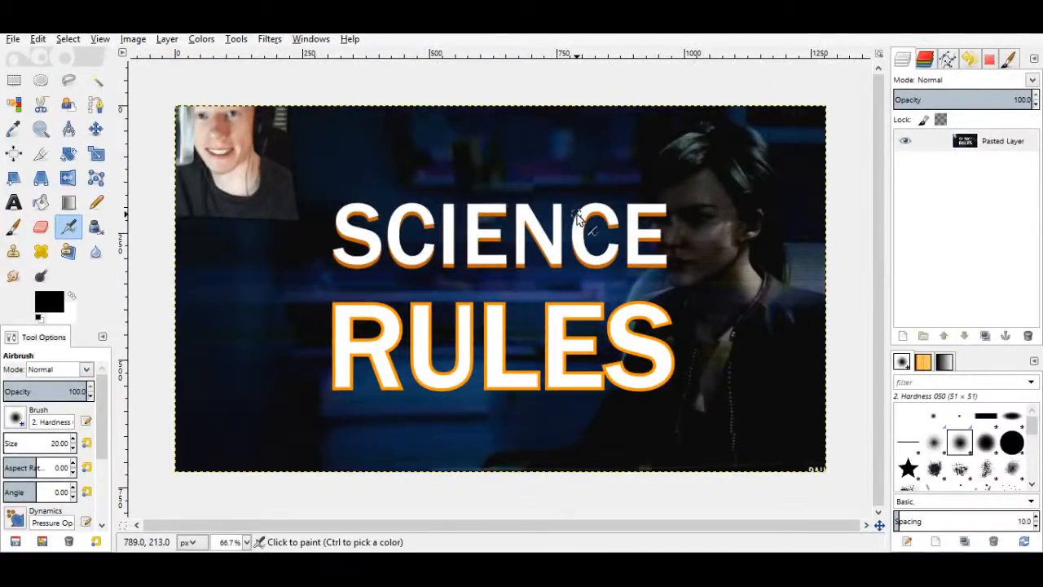
left_click(966, 140)
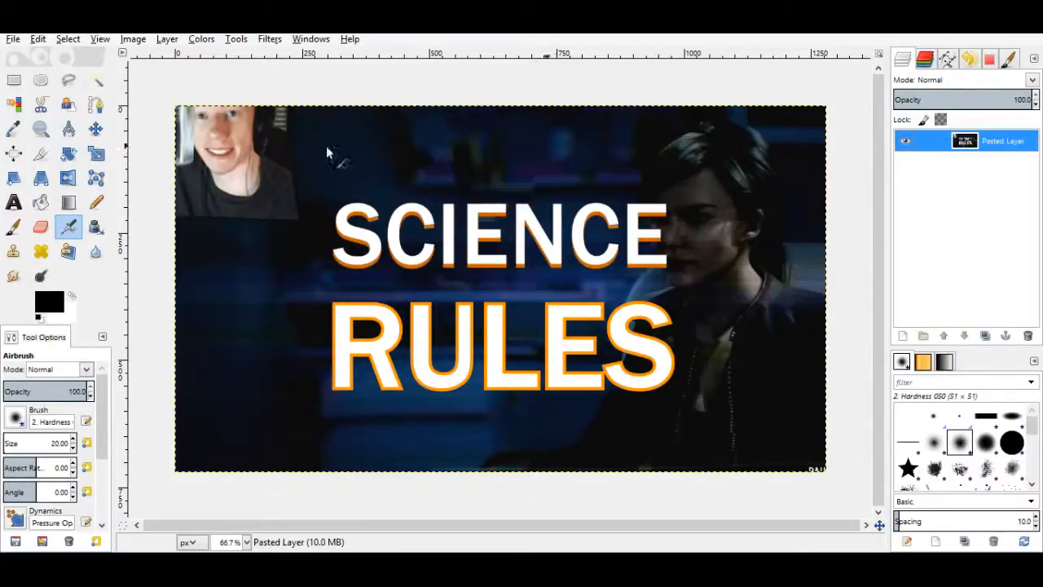
Add a text box about 984 × 372 px over the frame reading "RULES" and colour the text white.
left_click(14, 202)
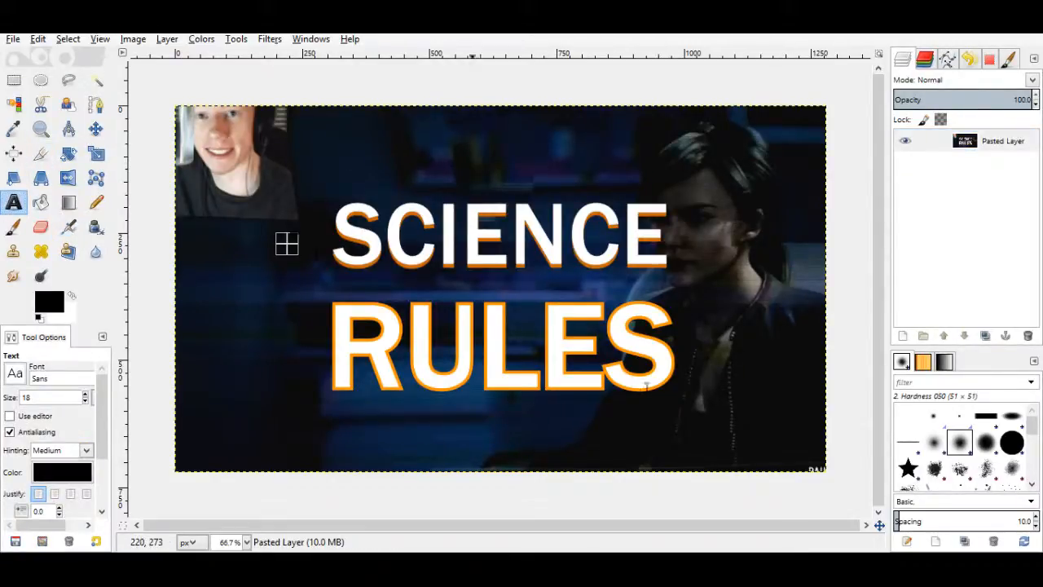
left_click_drag(286, 242, 820, 444)
type("RULES")
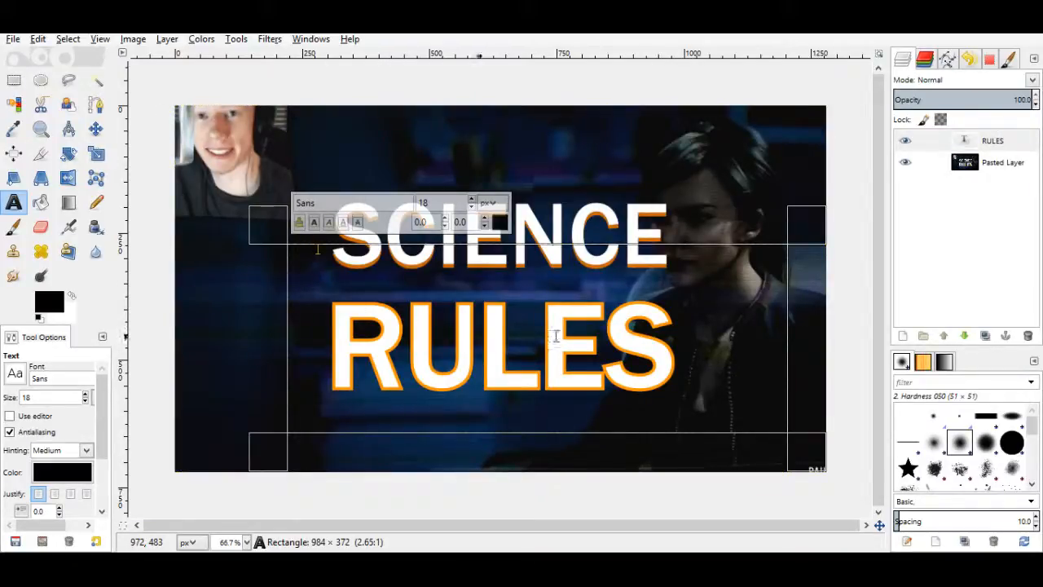
key("ctrl+a")
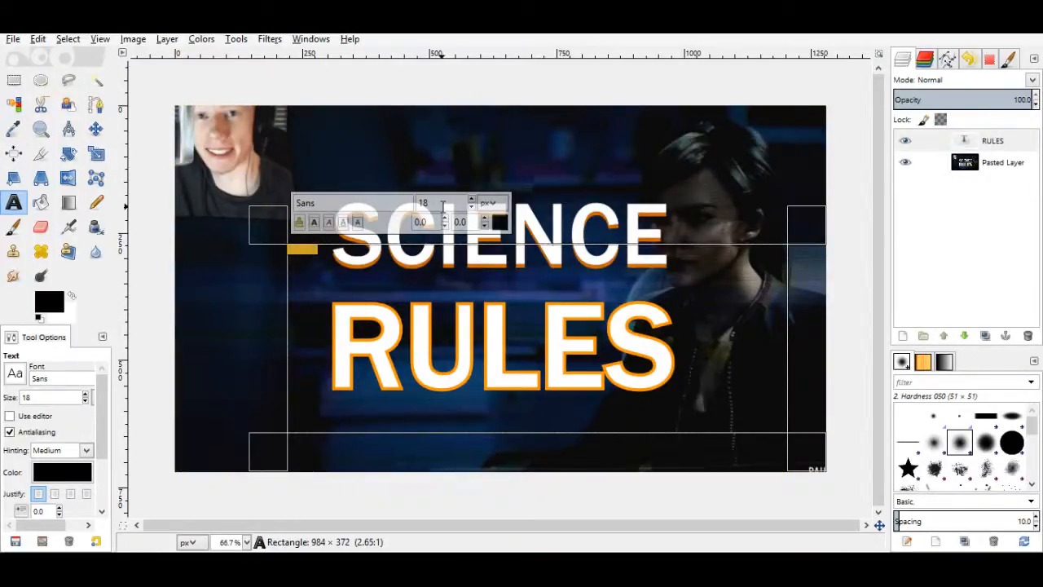
left_click(498, 222)
left_click(230, 236)
key("Return")
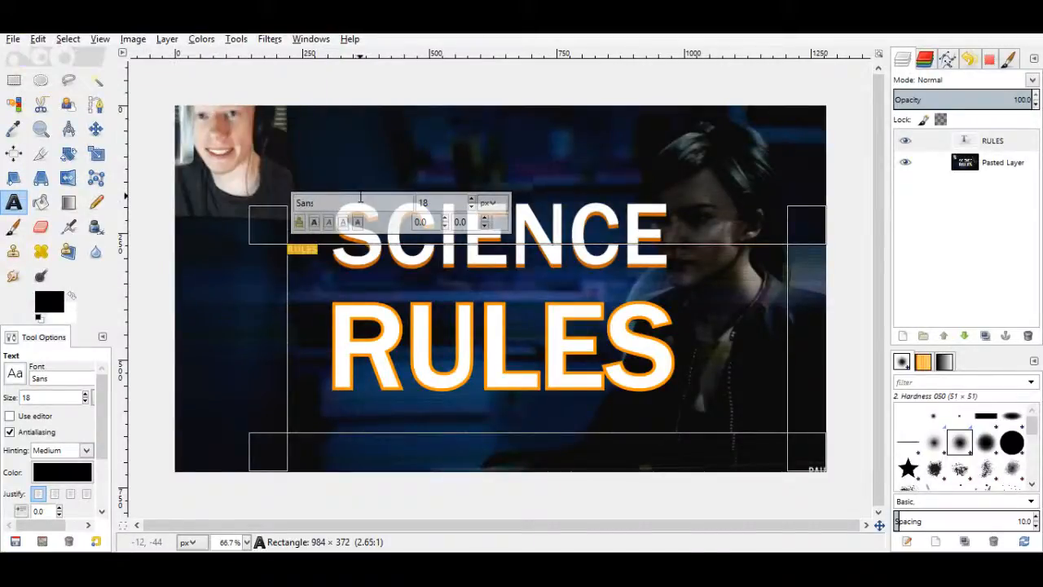
Set the RULES text's font to Franklin Gothic Medium and its size to 200 px.
type("Franklin Gothic Medium")
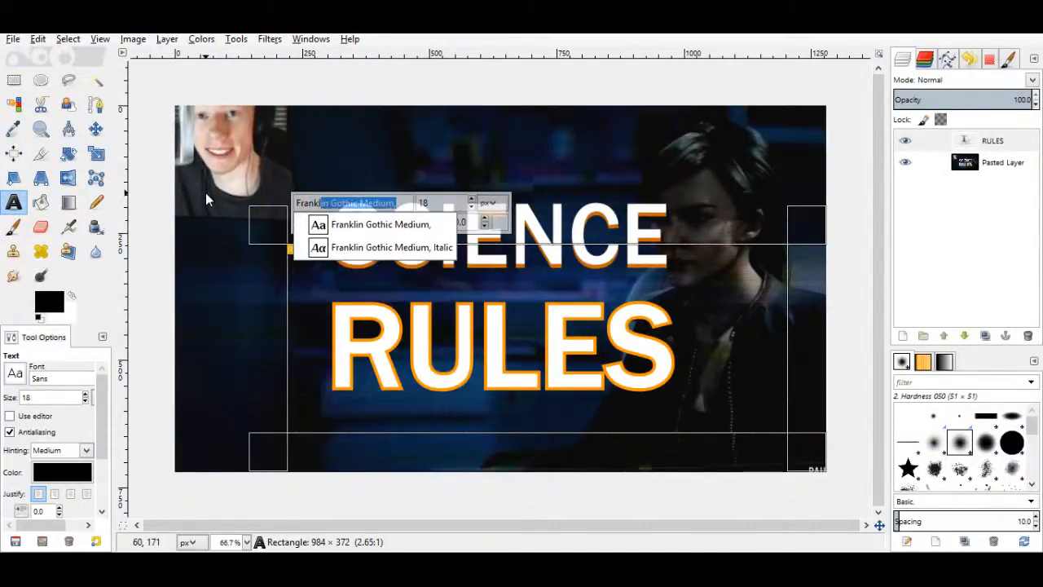
key("Return")
double_click(422, 202)
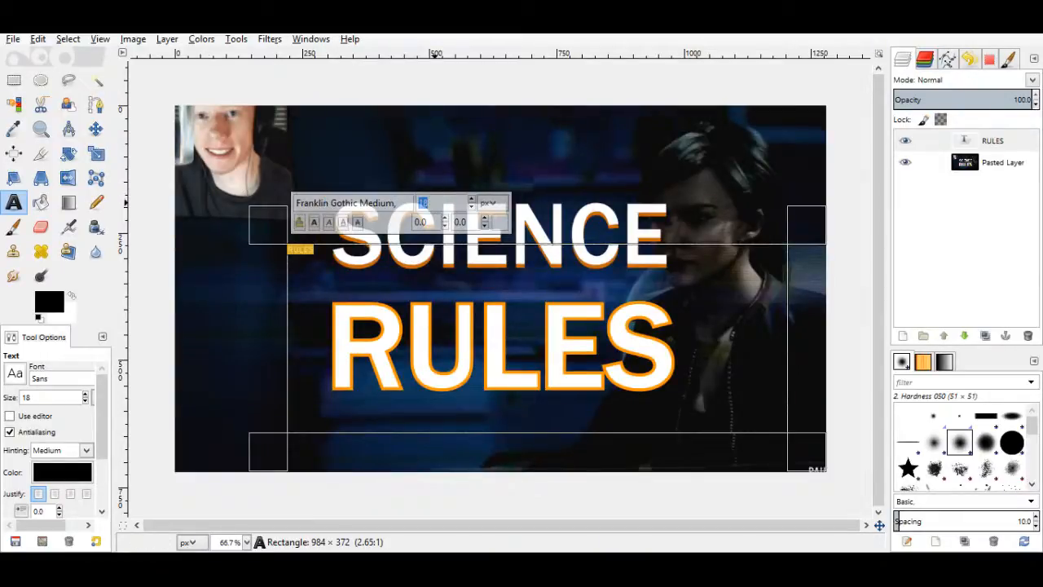
type("100")
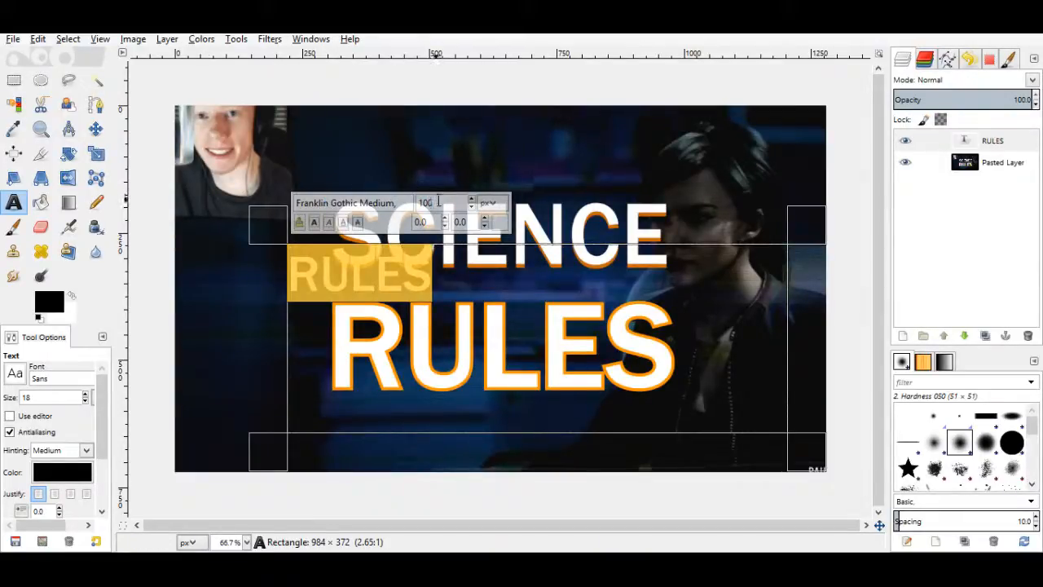
type("200")
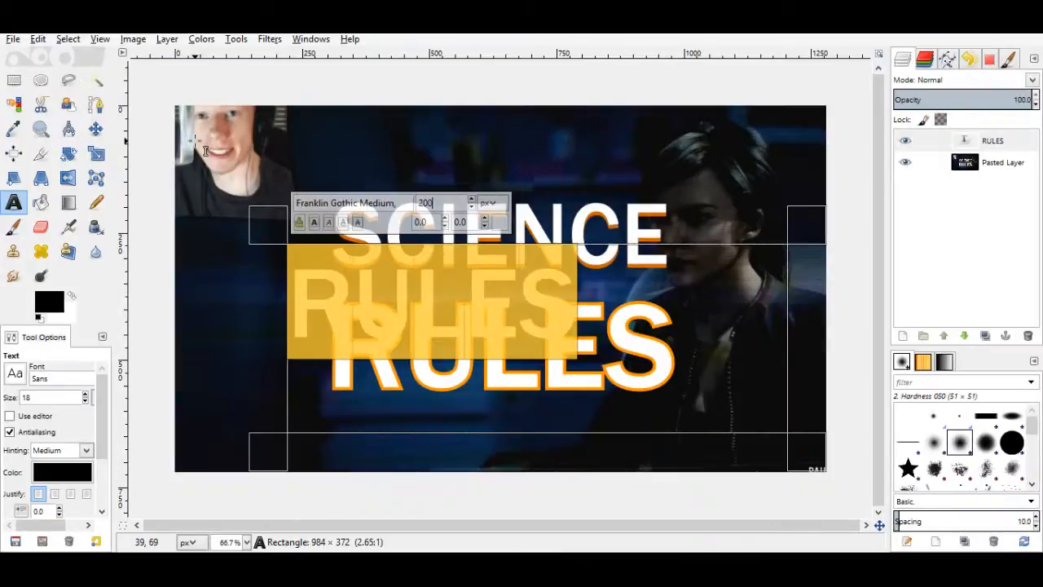
Move the RULES text layer onto the frame's RULES title and set its font size to 250 px.
left_click(96, 129)
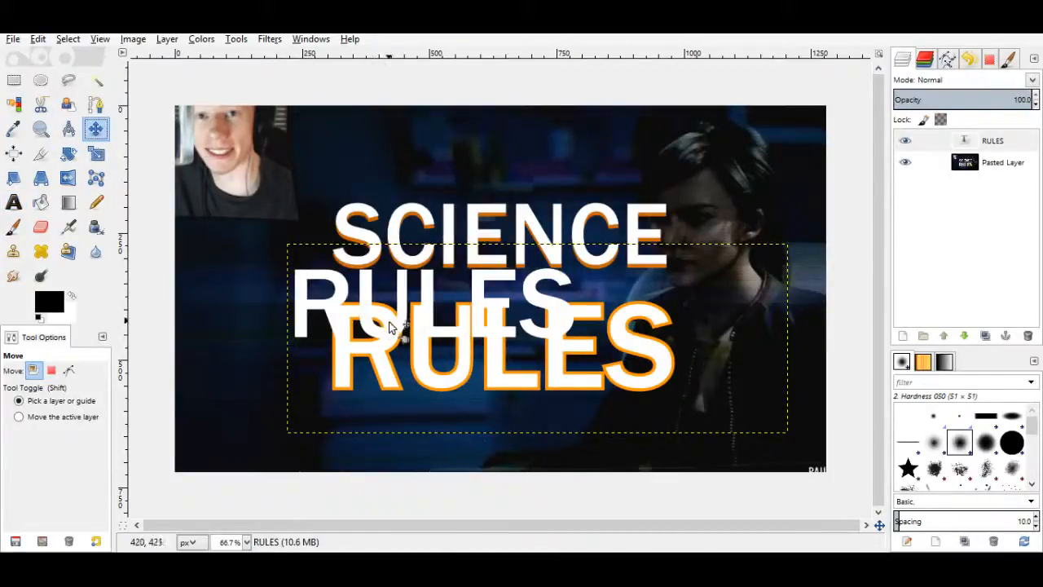
left_click_drag(389, 334, 440, 377)
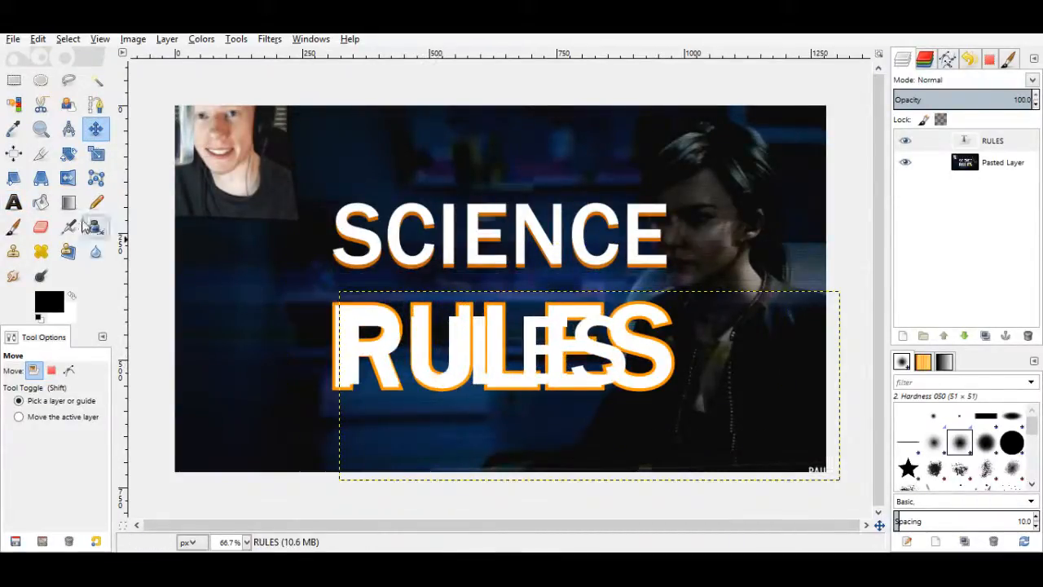
left_click(13, 202)
left_click(478, 336)
double_click(478, 336)
left_click_drag(515, 252, 379, 220)
type("250")
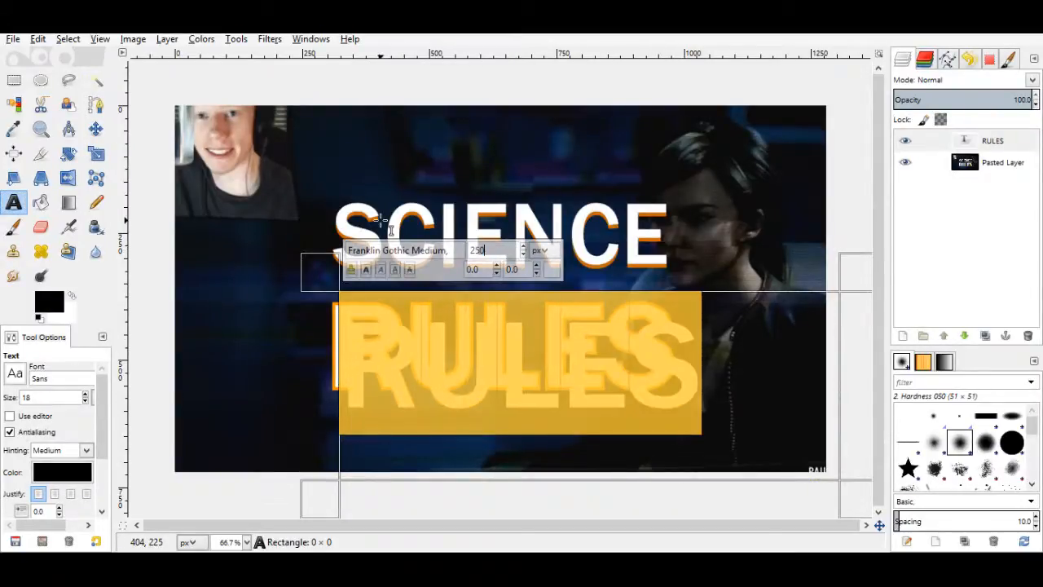
Align the start of the RULES text with the frame's title and set its font size to 225 px.
left_click(96, 128)
left_click_drag(500, 379, 458, 324)
left_click(14, 203)
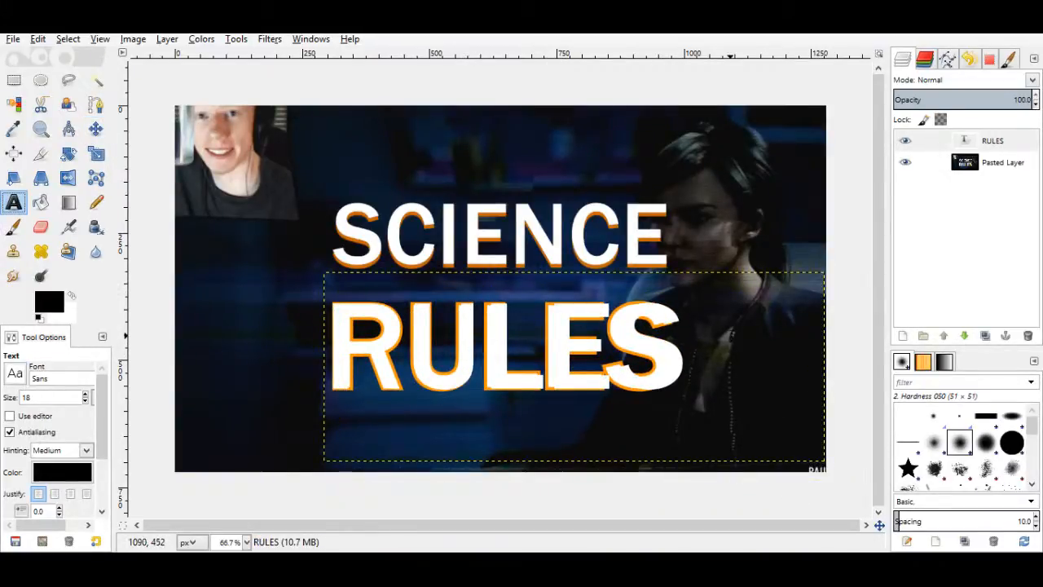
double_click(589, 310)
double_click(461, 230)
type("225")
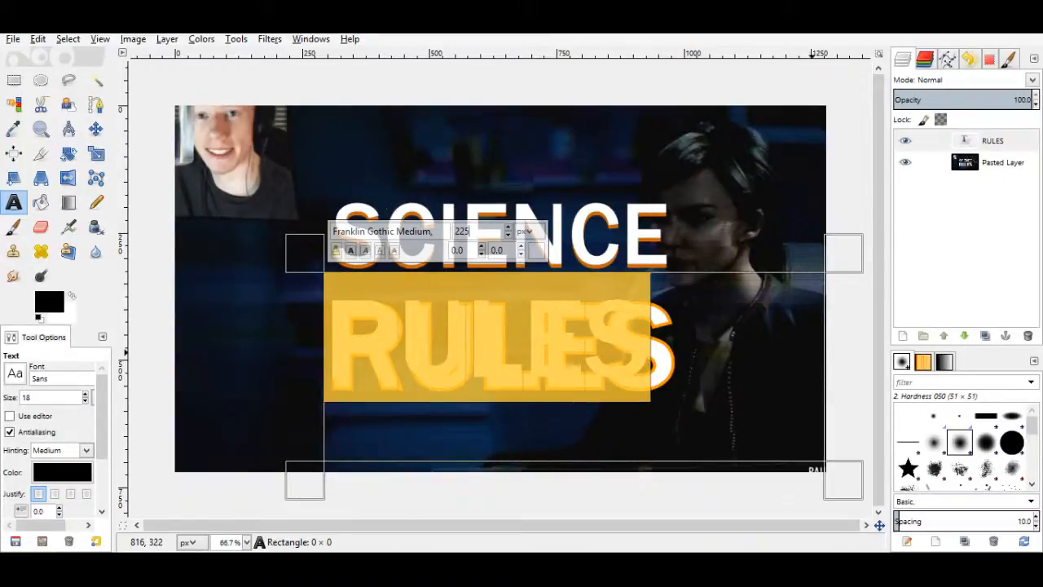
left_click(812, 352)
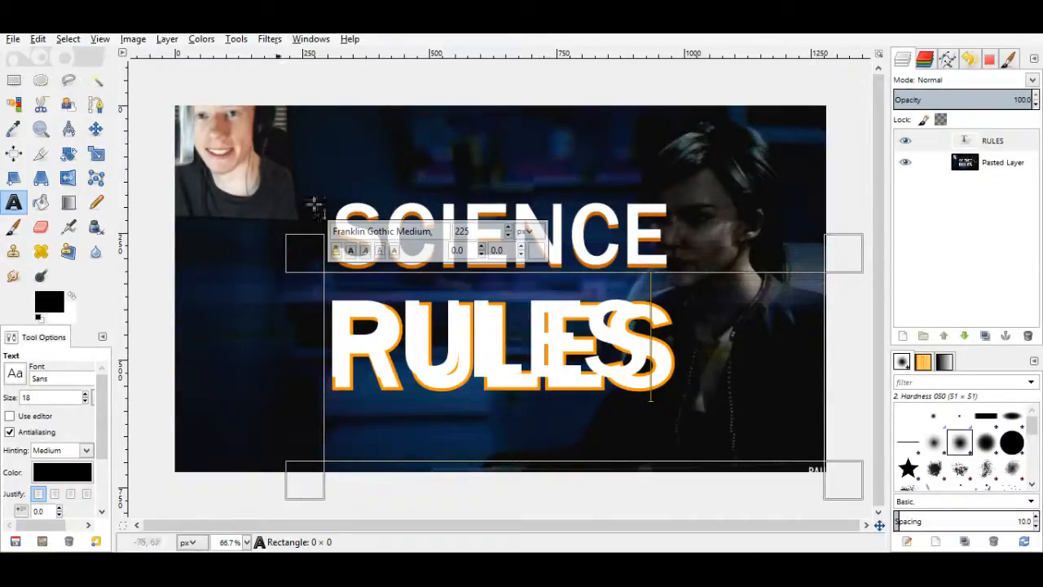
Set the RULES text's size to 235 px and nudge its layer over the frame's RULES title.
left_click_drag(656, 333, 407, 330)
left_click_drag(704, 338, 342, 332)
double_click(477, 233)
type("235")
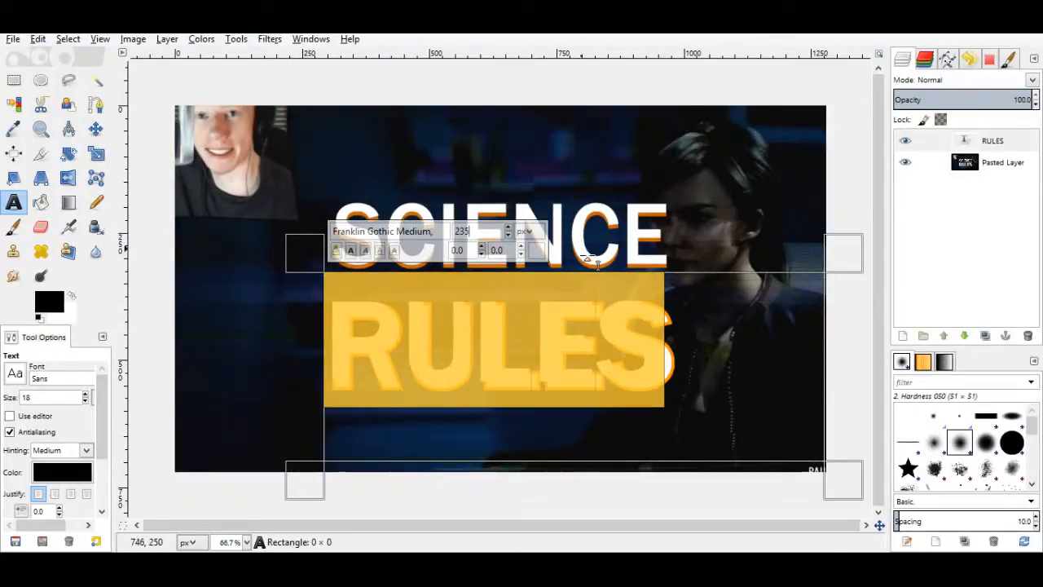
left_click(656, 334)
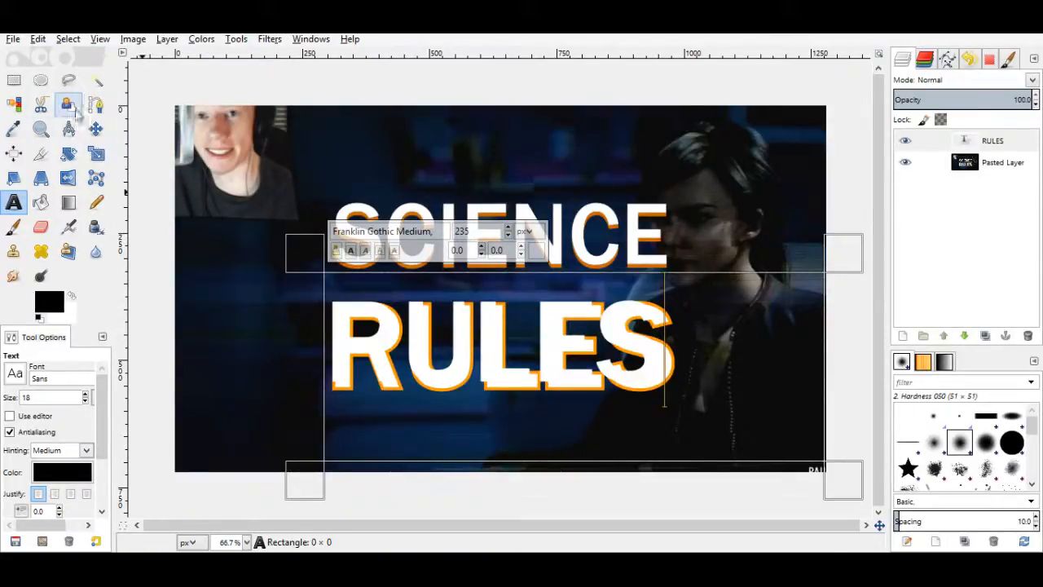
left_click(95, 128)
left_click_drag(376, 311, 383, 313)
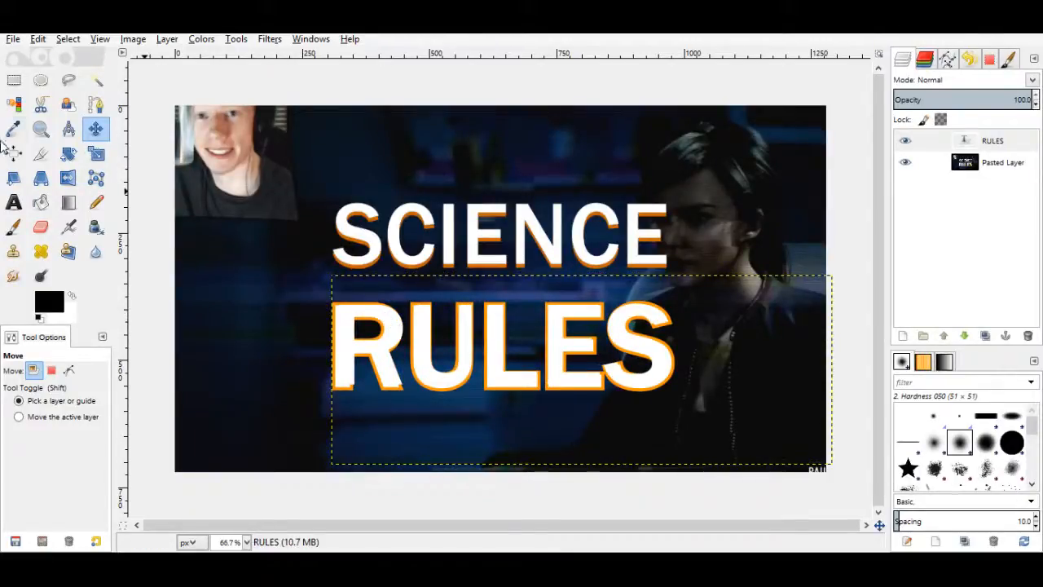
Set the RULES text's size to 240 px and nudge its layer to fit inside the title's orange outline.
left_click(14, 202)
double_click(370, 364)
left_click(488, 237)
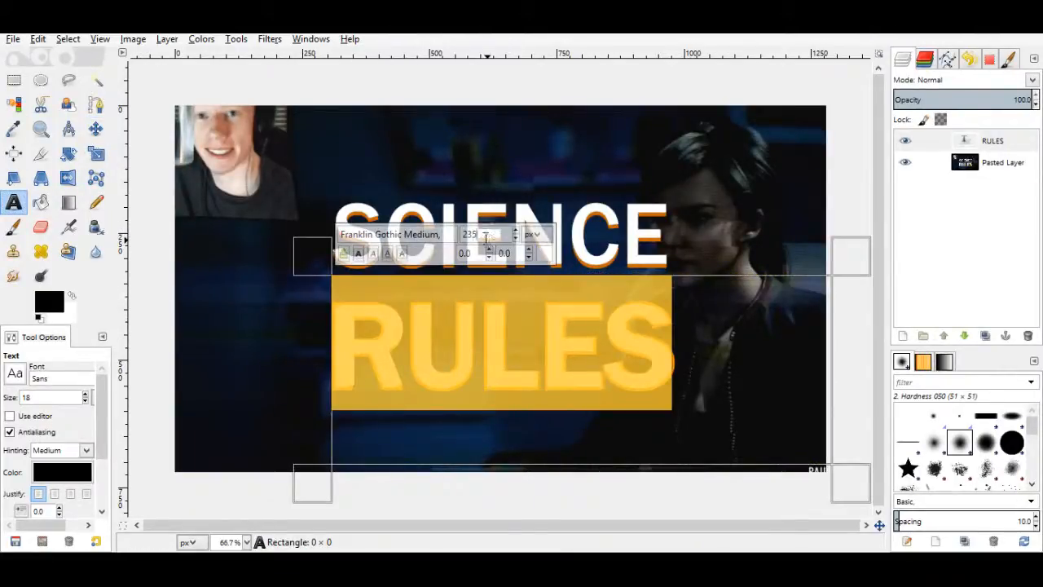
key("BackSpace")
key("BackSpace")
type("40")
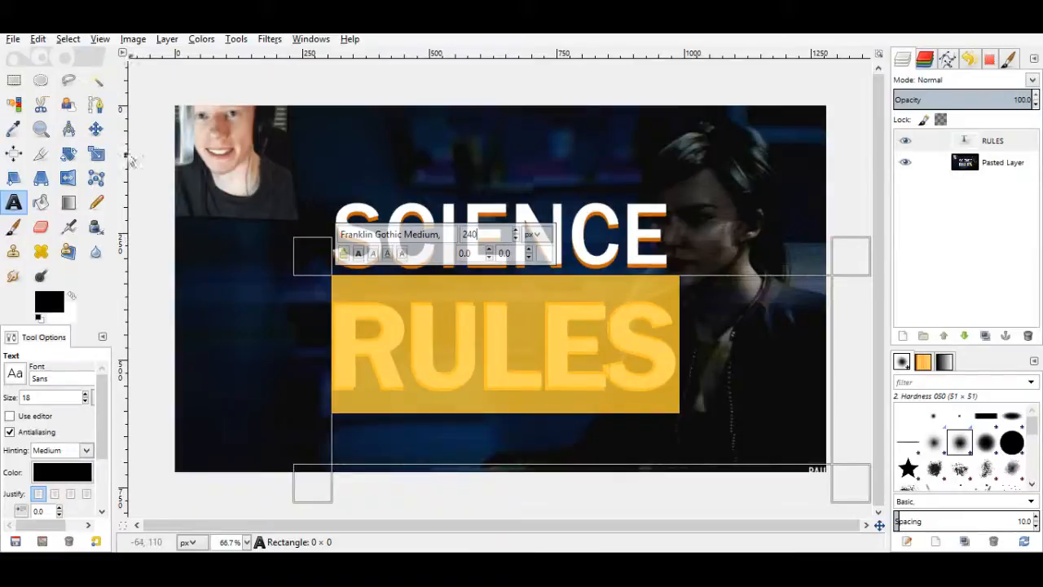
left_click(96, 129)
left_click_drag(364, 320, 360, 321)
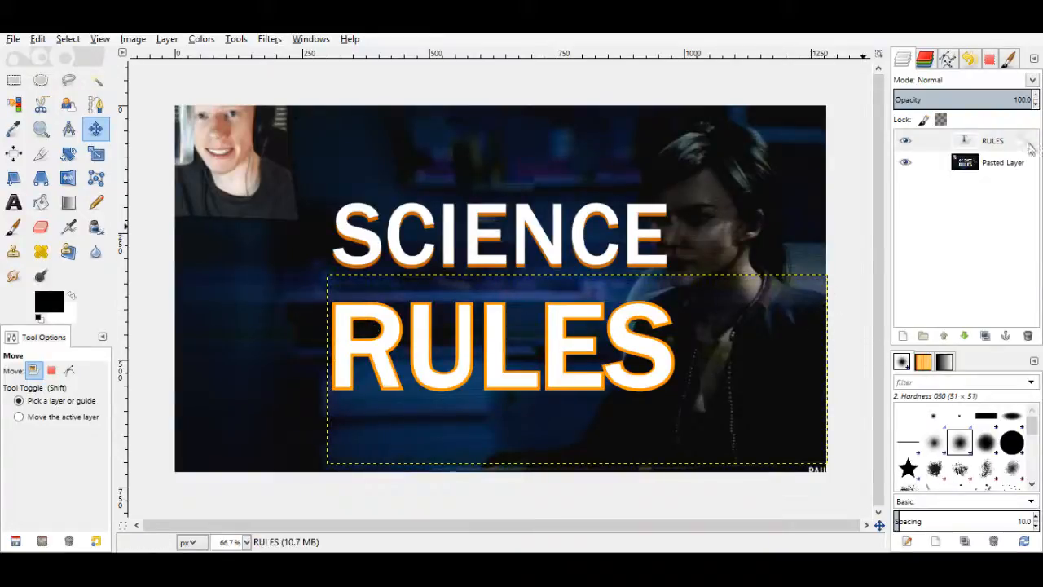
Hide and show the pasted frame layer repeatedly to compare the new RULES text with the original title.
left_click(904, 162)
left_click(905, 163)
left_click(905, 172)
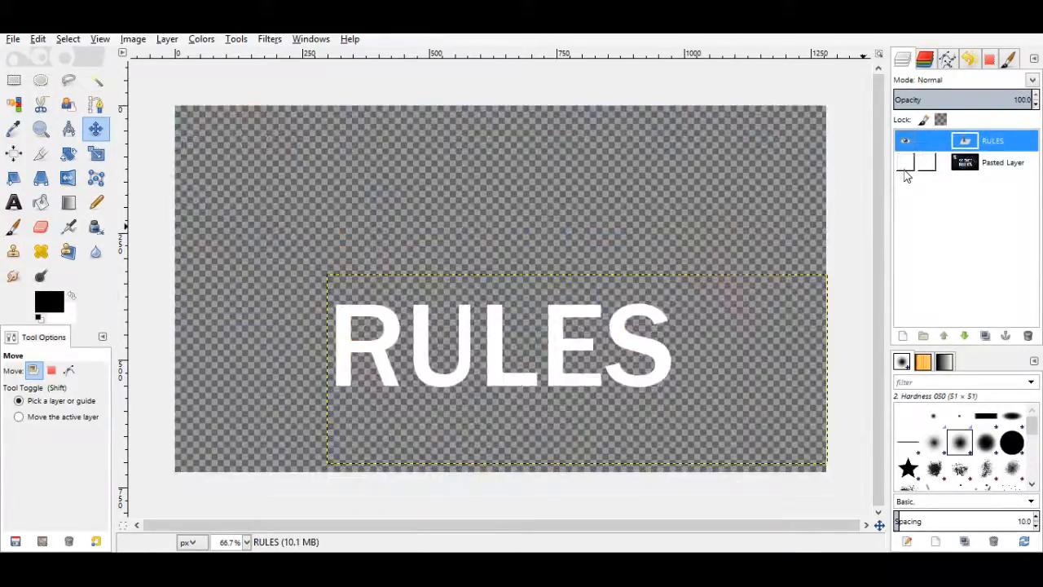
left_click(905, 172)
left_click(905, 172)
left_click(905, 172)
left_click(905, 172)
left_click(904, 168)
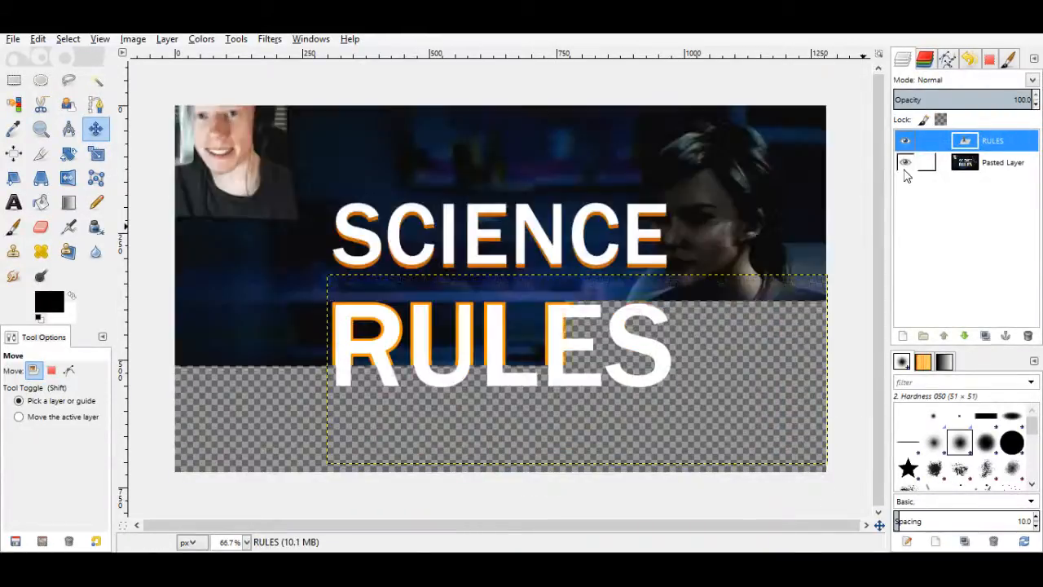
left_click(904, 168)
Delete the pasted frame layer from the image.
right_click(963, 169)
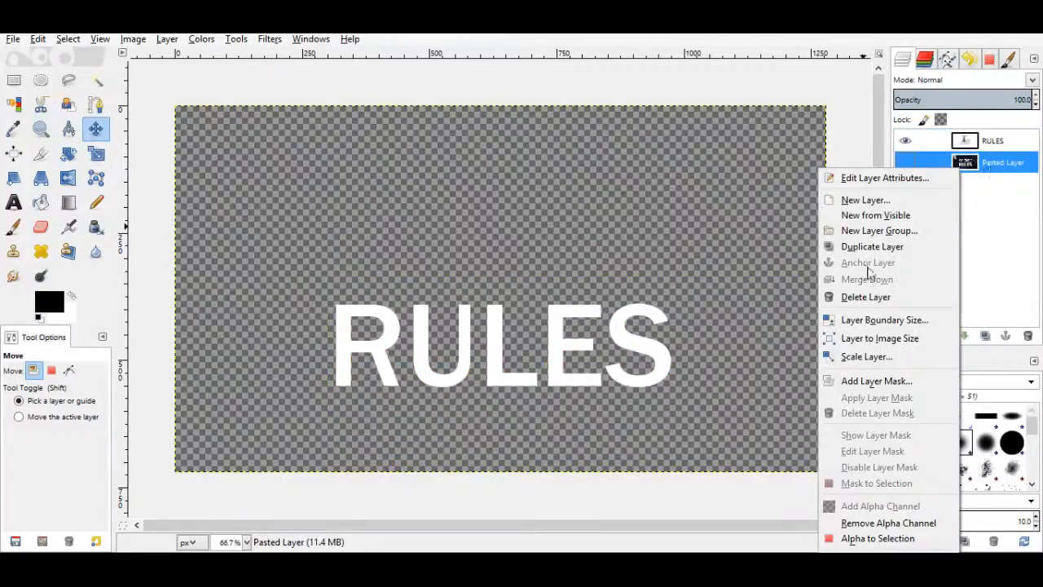
left_click(847, 296)
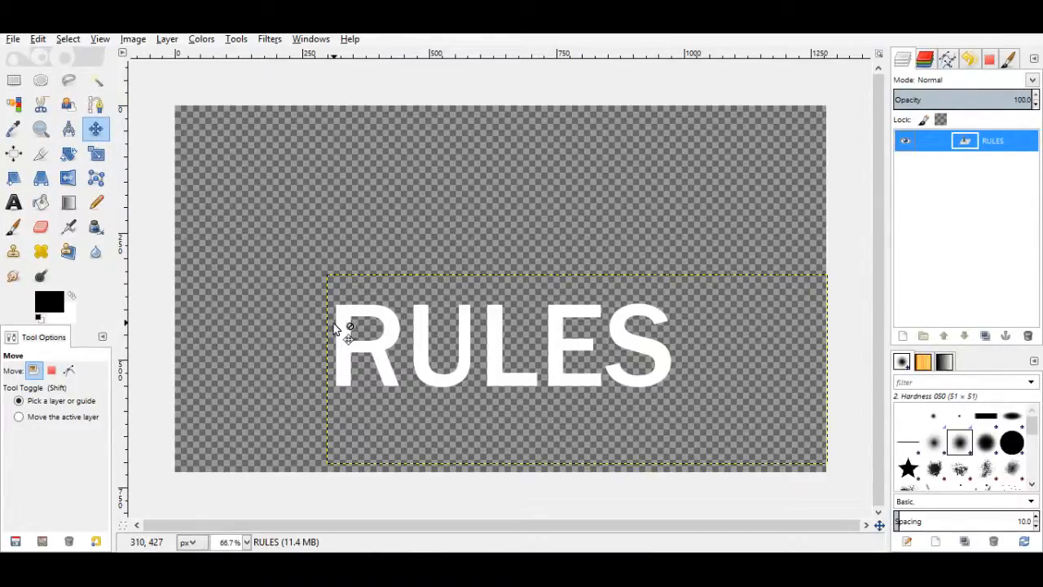
left_click(167, 40)
left_click(167, 39)
left_click(13, 202)
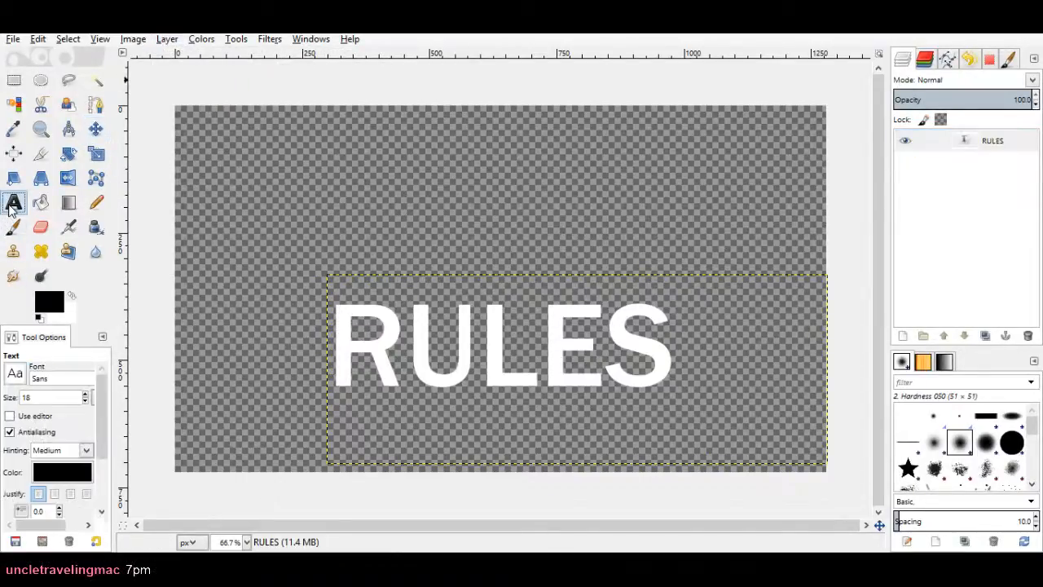
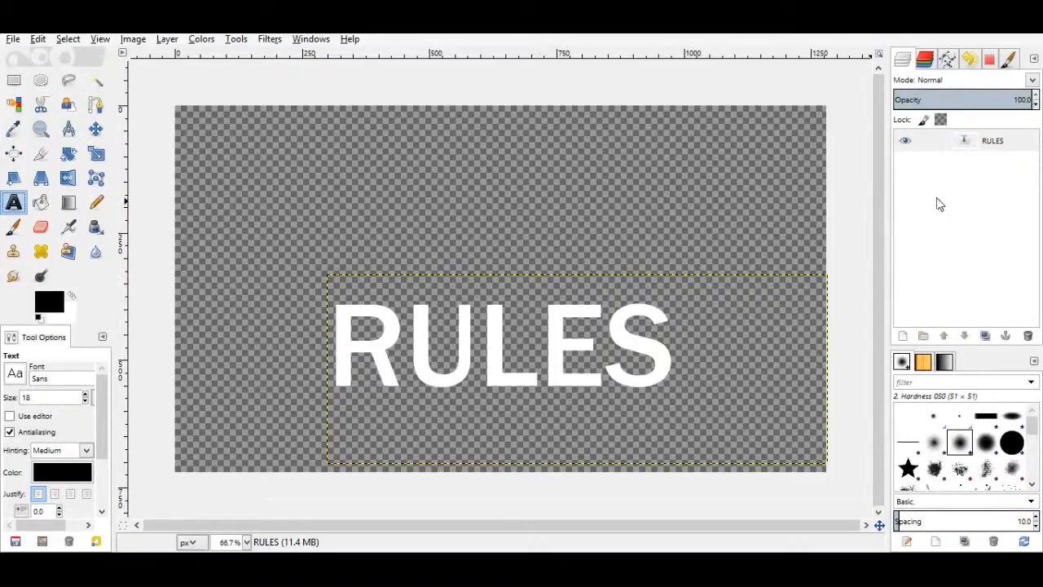
left_click(992, 143)
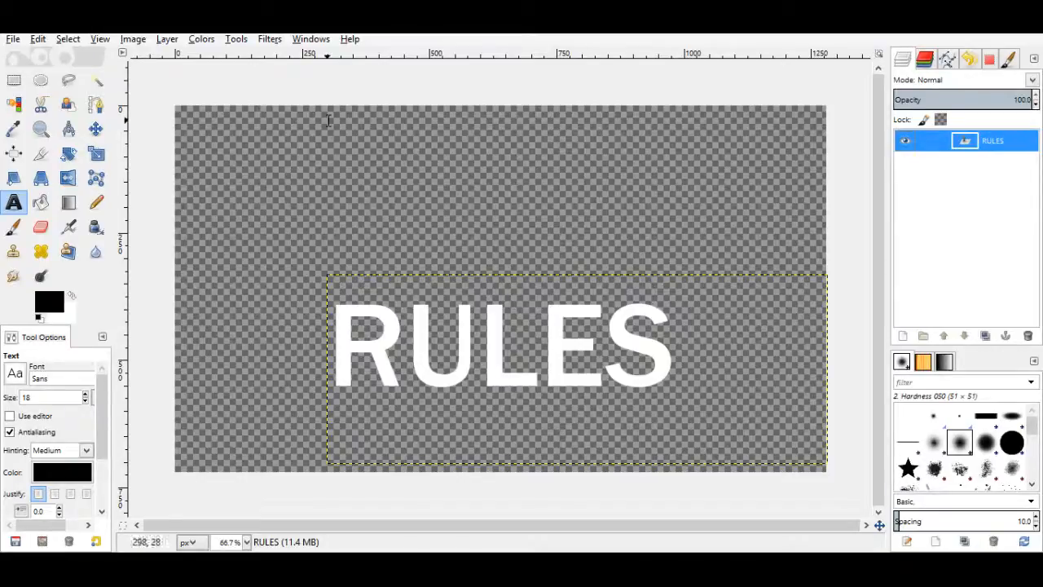
left_click(6, 203)
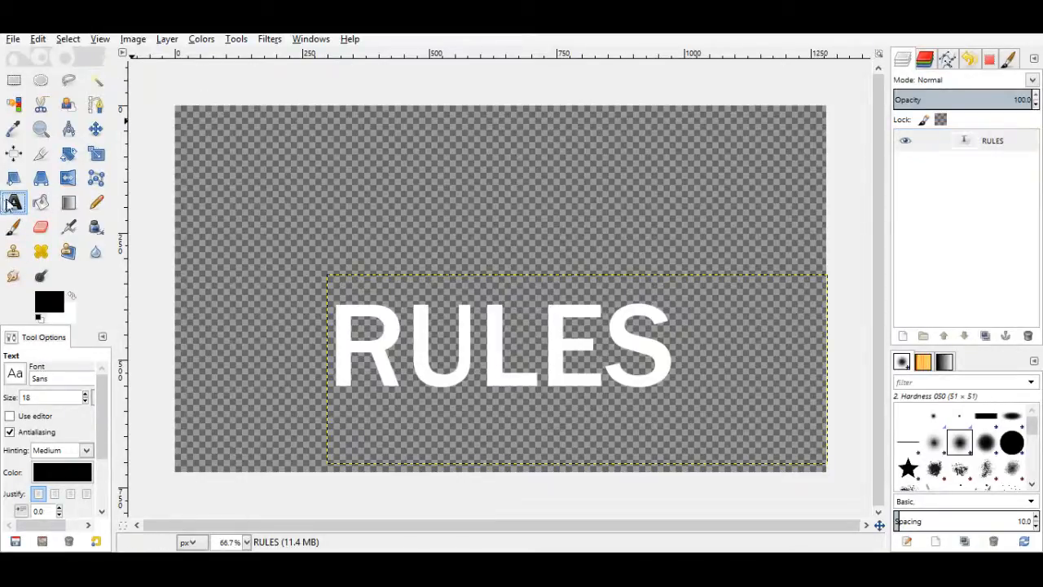
left_click(658, 366)
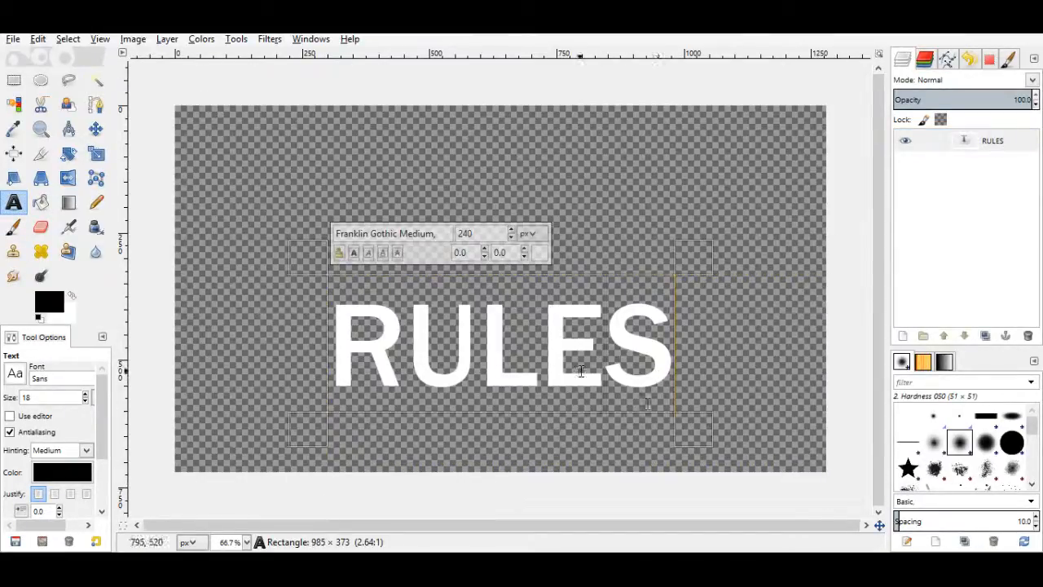
double_click(544, 293)
left_click(468, 237)
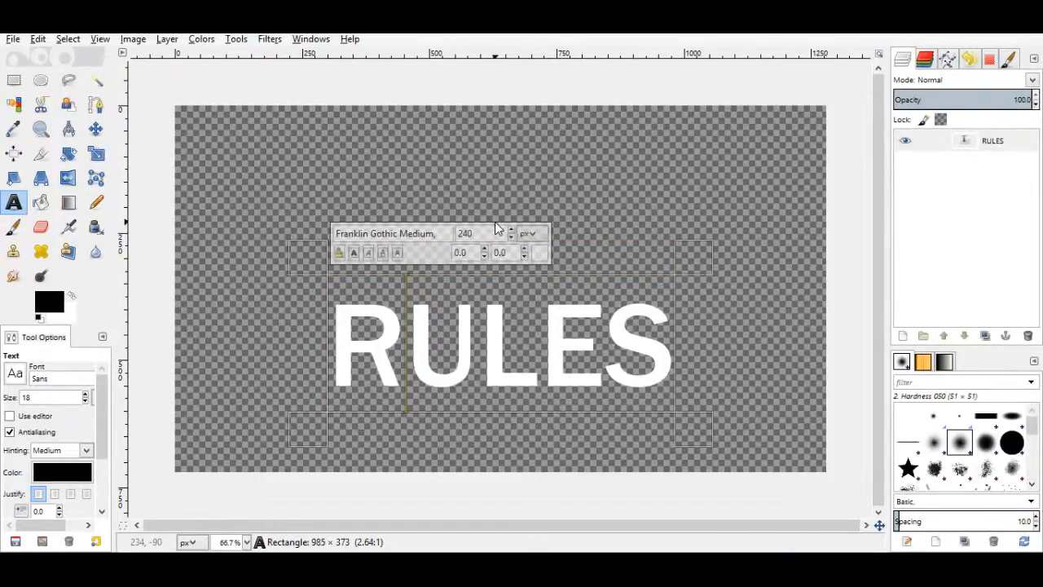
left_click(570, 370)
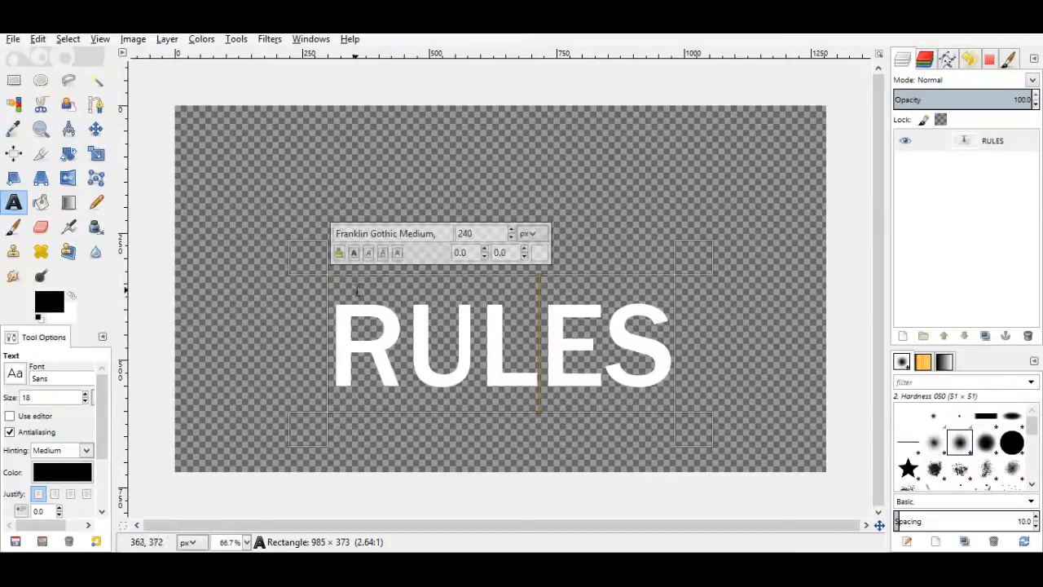
Expand the RULES text layer to the full image size.
left_click(1007, 140)
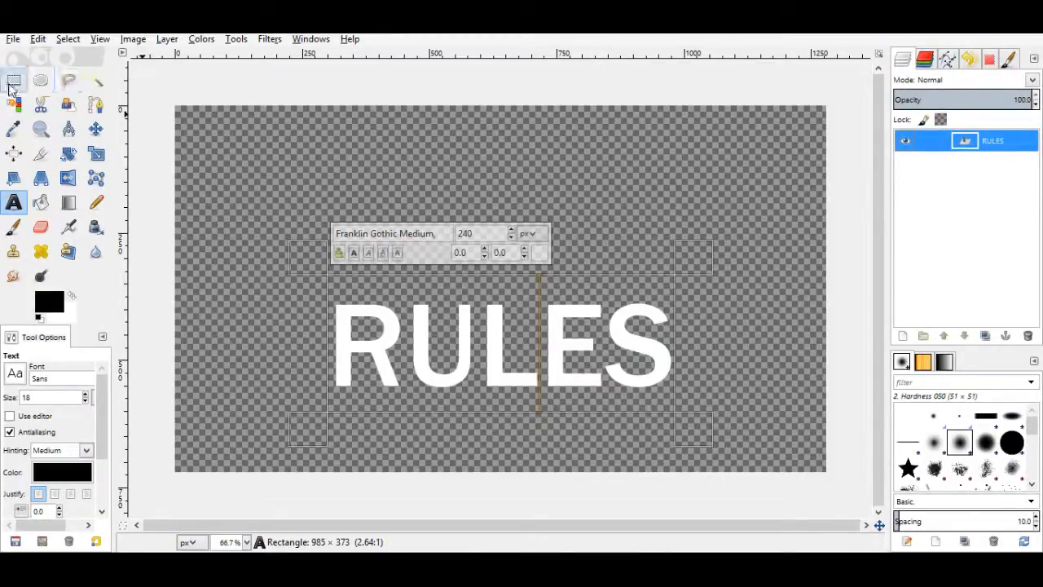
left_click(167, 38)
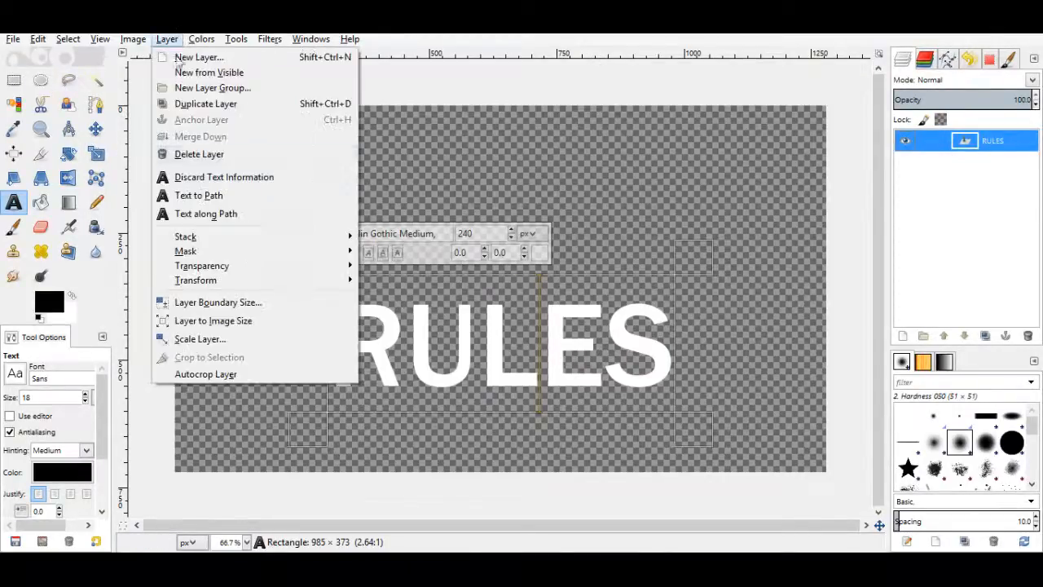
left_click(212, 320)
key("r")
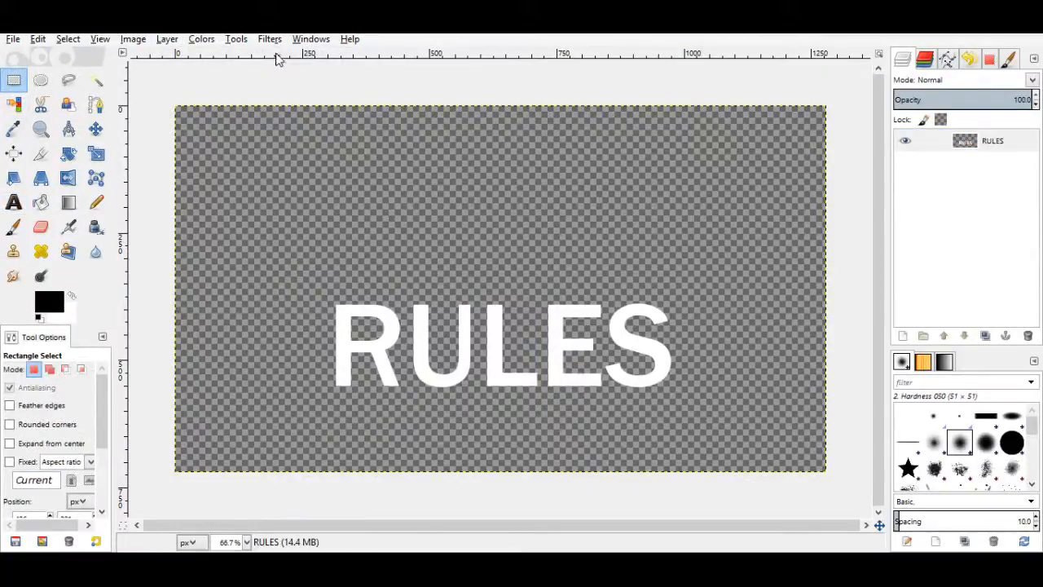
Create a selection of the RULES lettering from the layer's alpha channel.
left_click(270, 38)
mouse_move(354, 158)
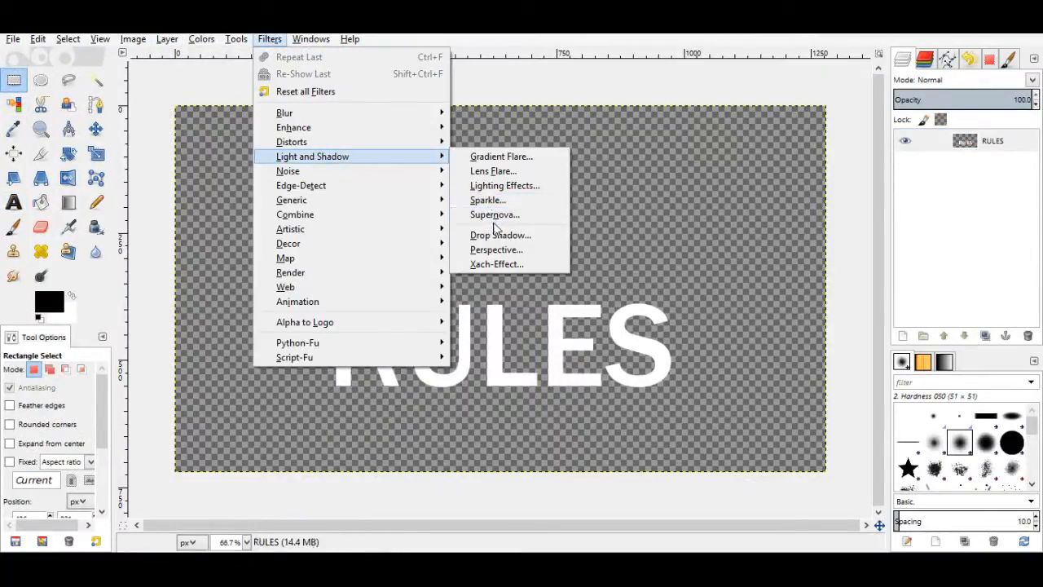
left_click(95, 79)
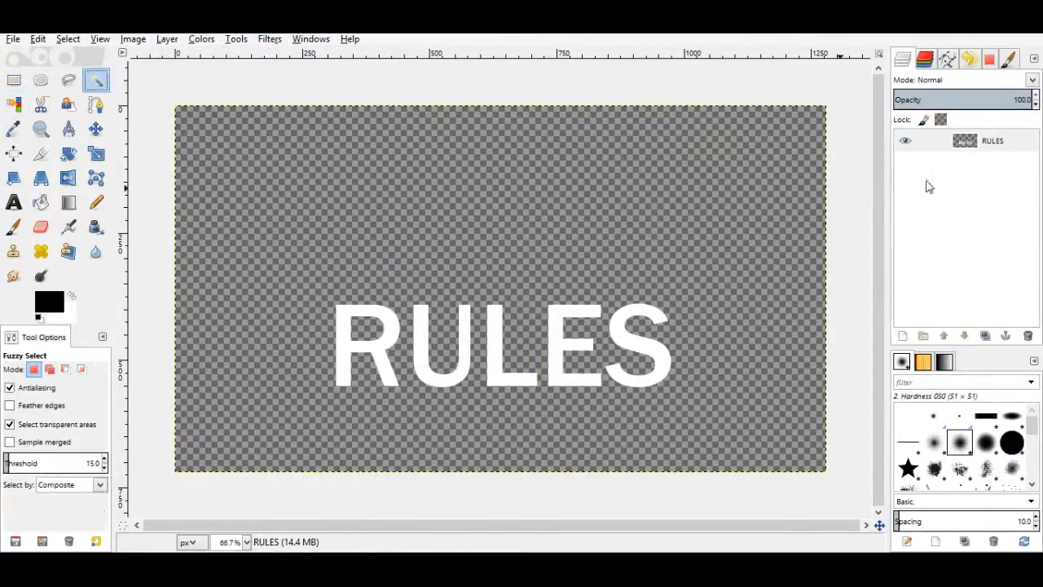
right_click(1001, 145)
left_click(937, 504)
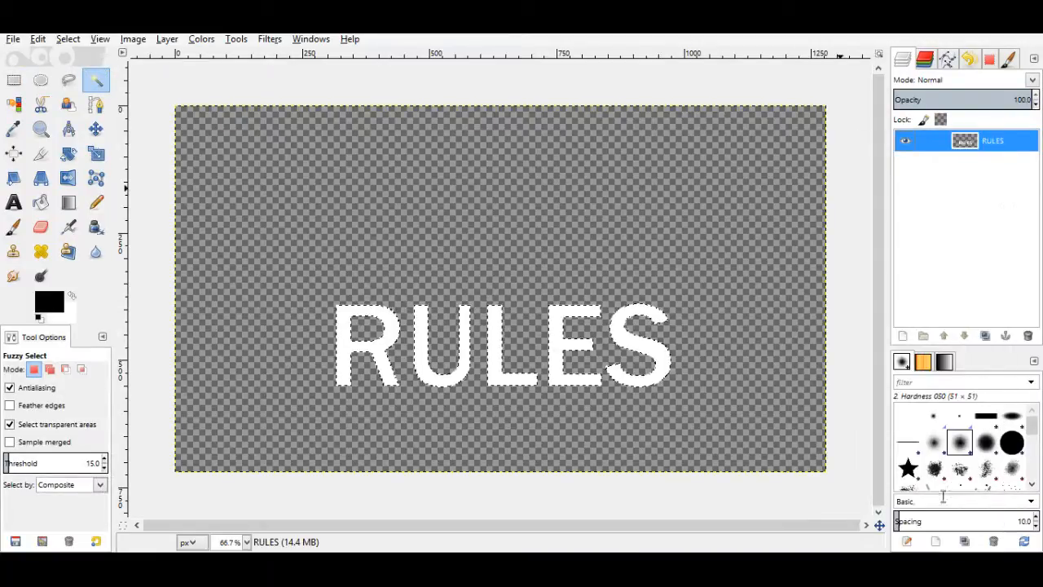
right_click(1021, 150)
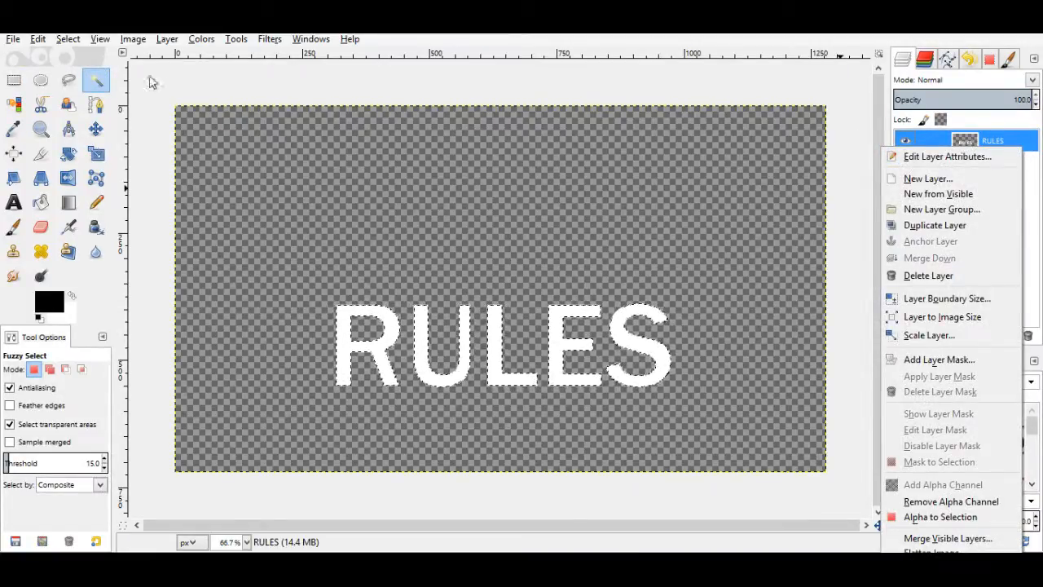
left_click(69, 39)
left_click(88, 237)
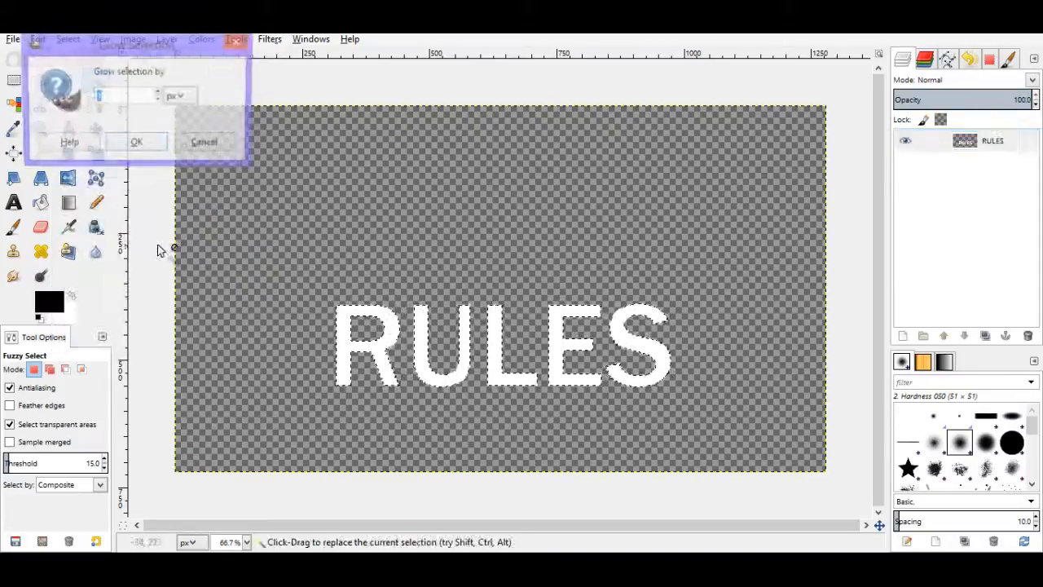
left_click(135, 141)
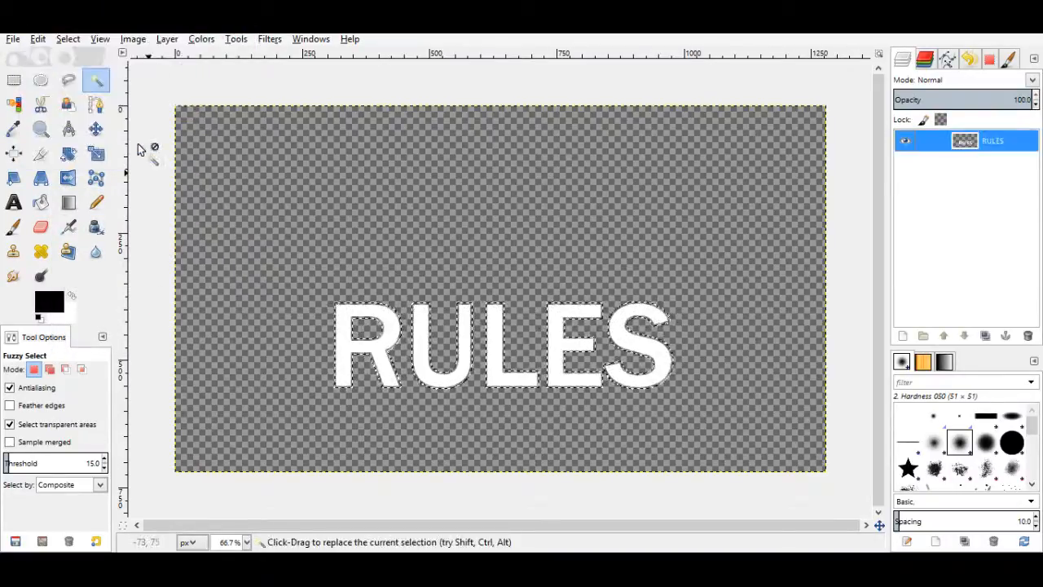
Grow the selection around the RULES lettering by 8 px.
left_click(69, 39)
left_click(105, 237)
type("8")
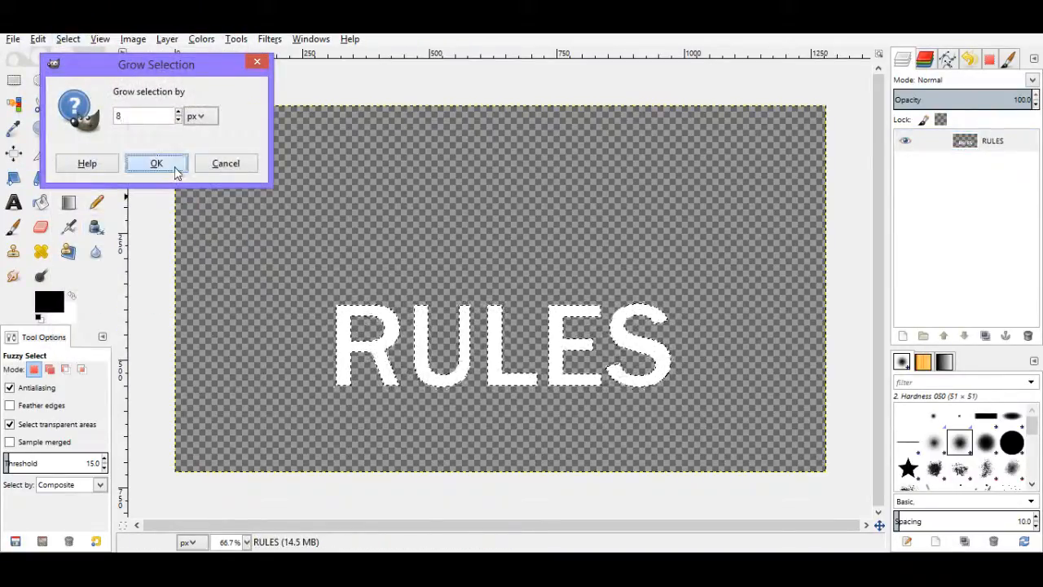
left_click(156, 163)
Add a new transparent 1280 × 720 px layer and place it beneath the RULES layer.
right_click(958, 145)
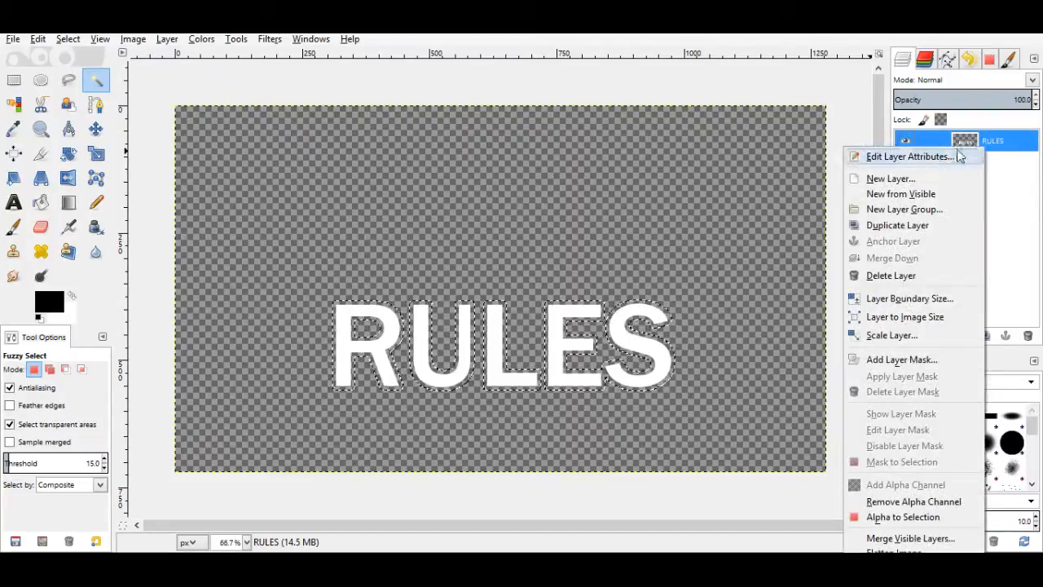
left_click(919, 177)
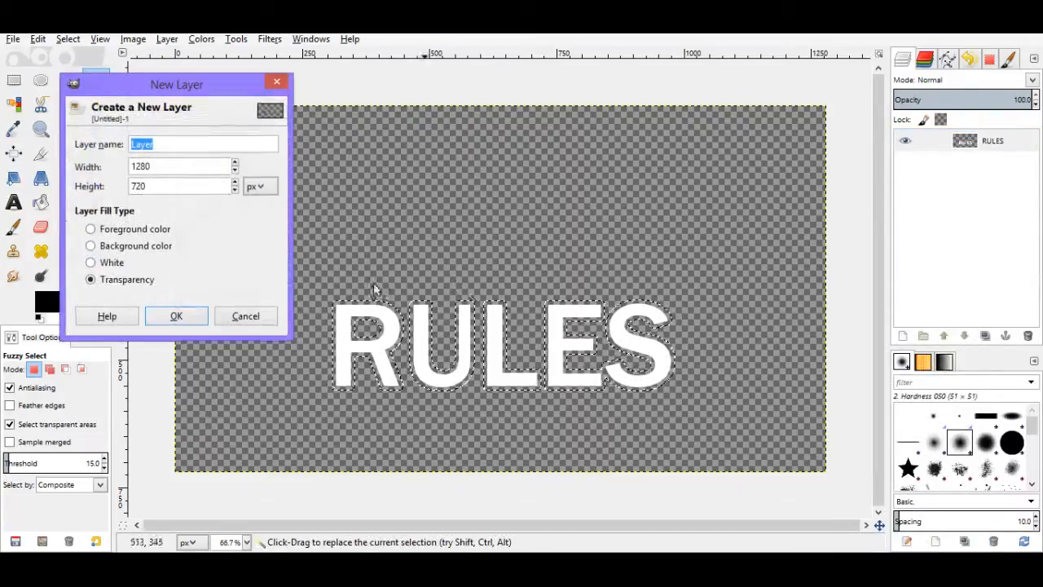
left_click(196, 322)
left_click_drag(978, 145, 980, 175)
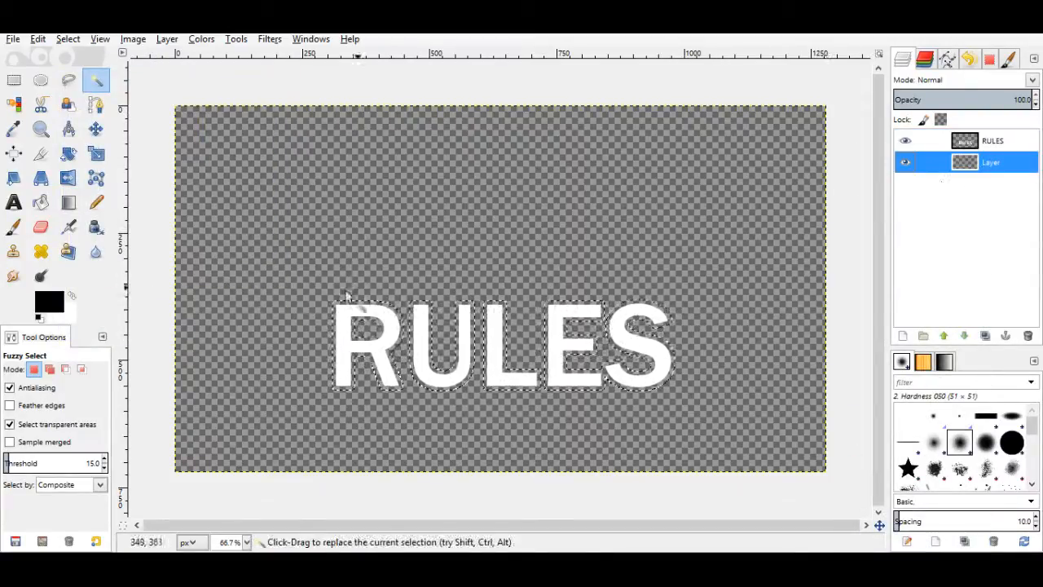
Choose Bucket Fill and set the foreground color to orange ff7e00 with hue 30, saturation 100 and value 100.
left_click(41, 203)
left_click(47, 301)
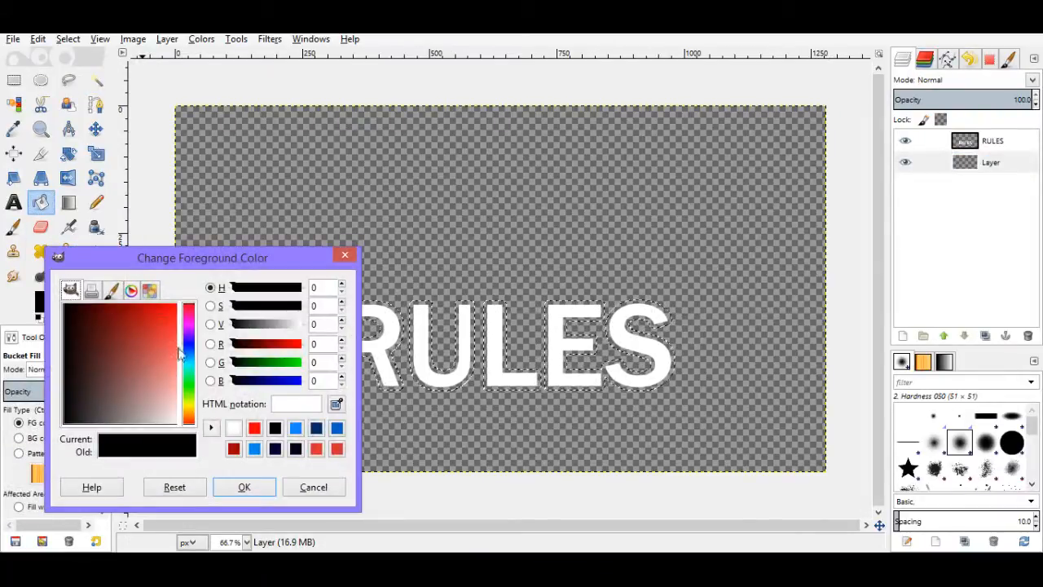
left_click(188, 411)
left_click(189, 417)
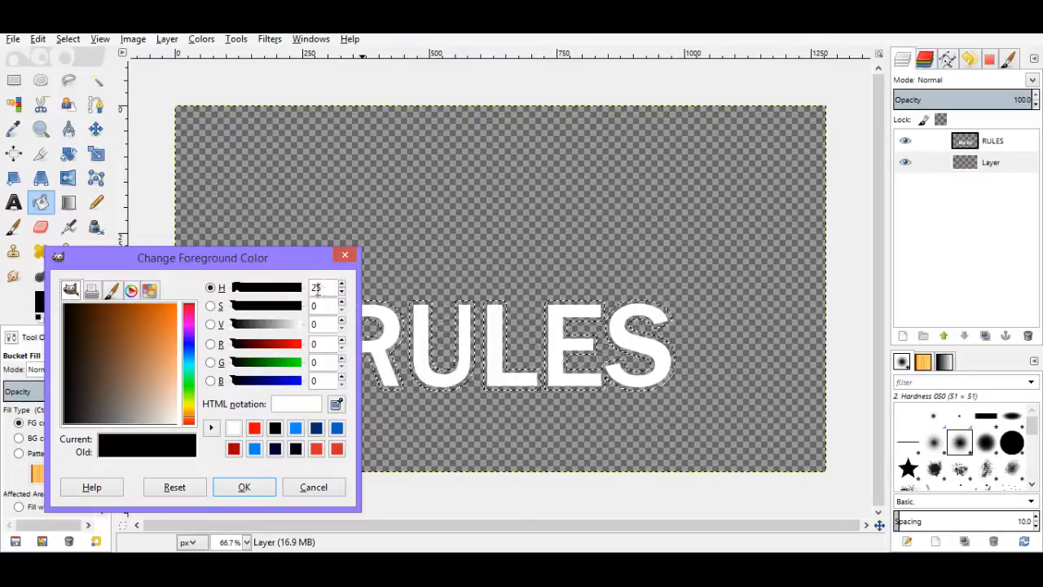
left_click_drag(324, 287, 297, 288)
type("35")
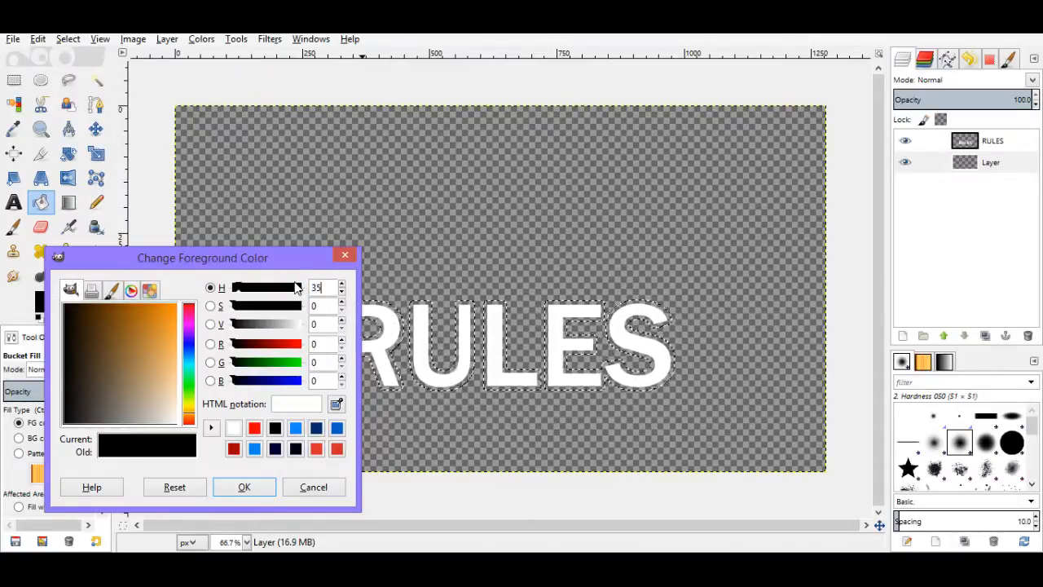
type("0")
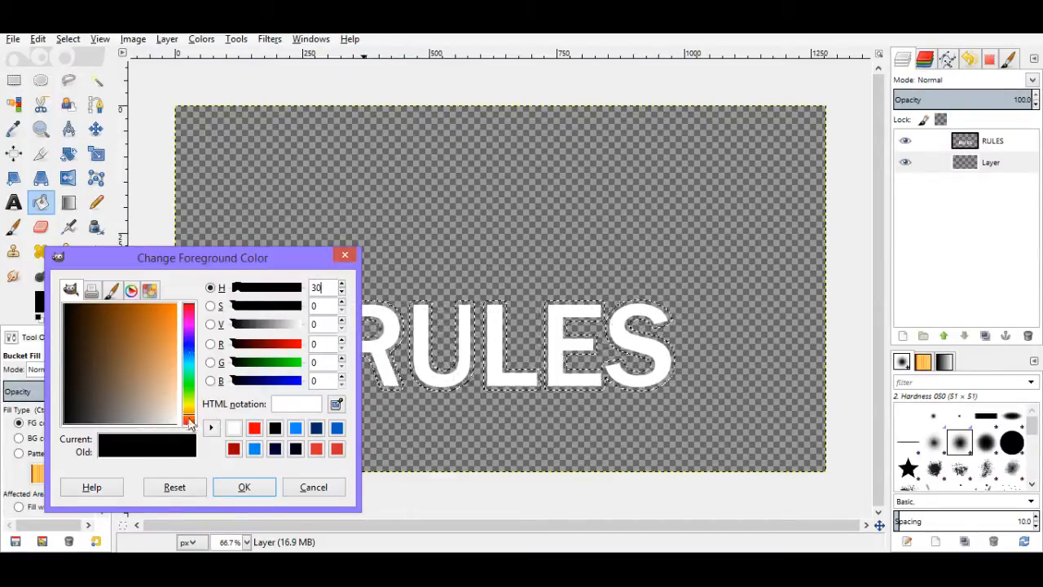
left_click_drag(169, 312, 167, 298)
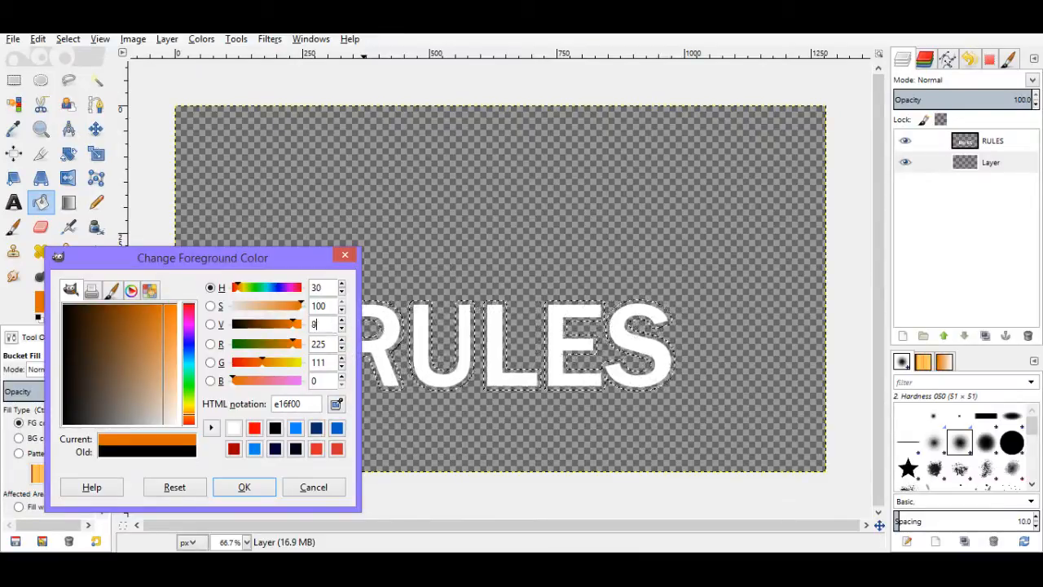
key("Return")
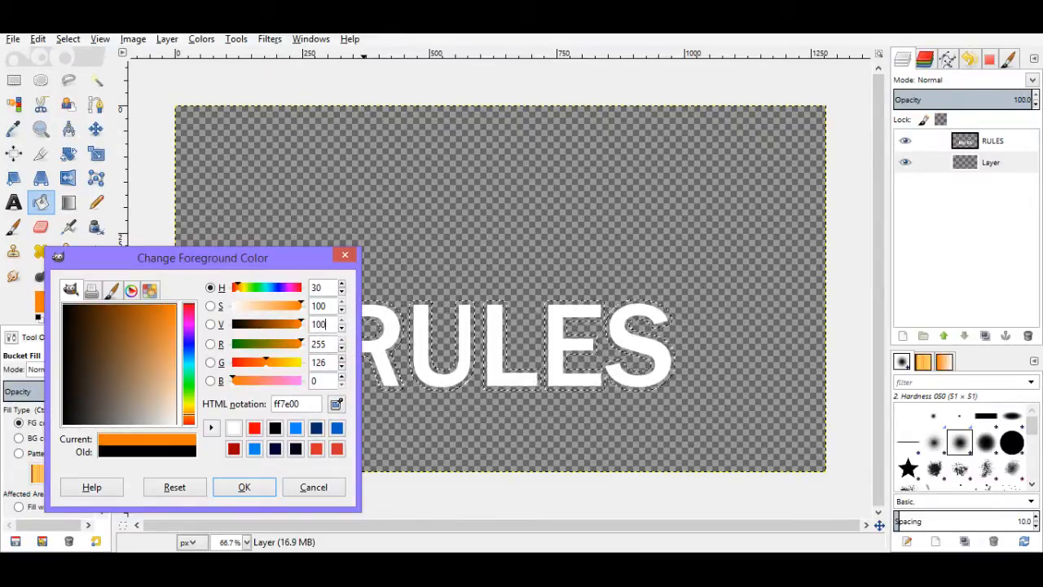
left_click(262, 486)
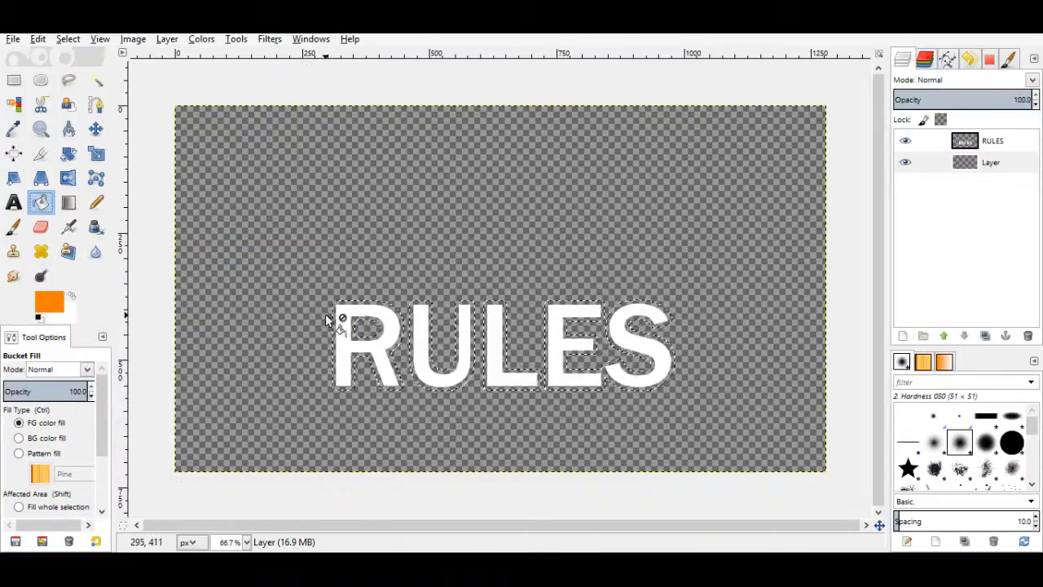
Fill the grown selection with orange on the layer beneath RULES and clear the selection.
left_click(14, 79)
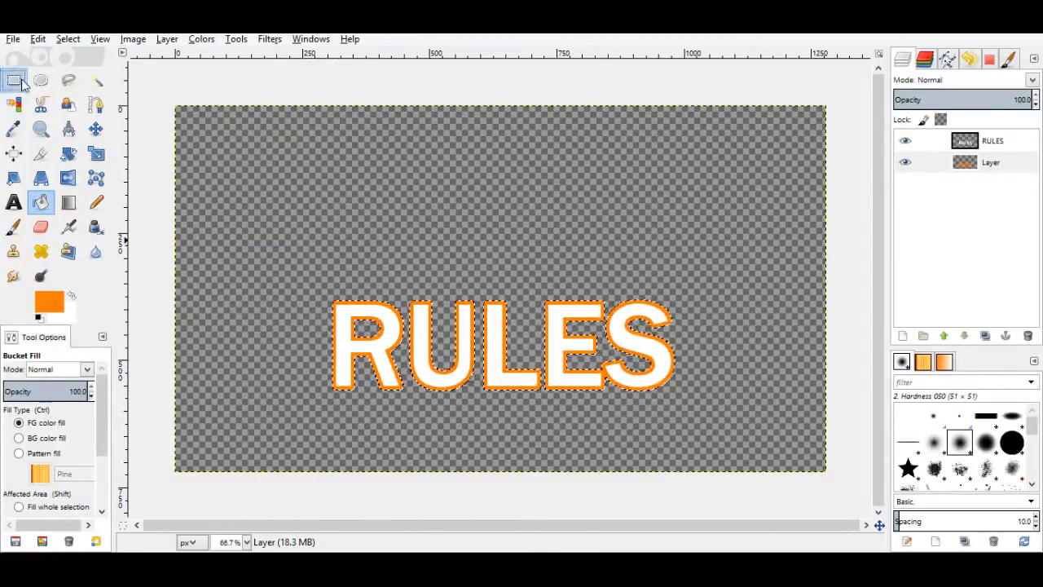
scroll(464, 367, "up", 4)
scroll(464, 367, "down", 3)
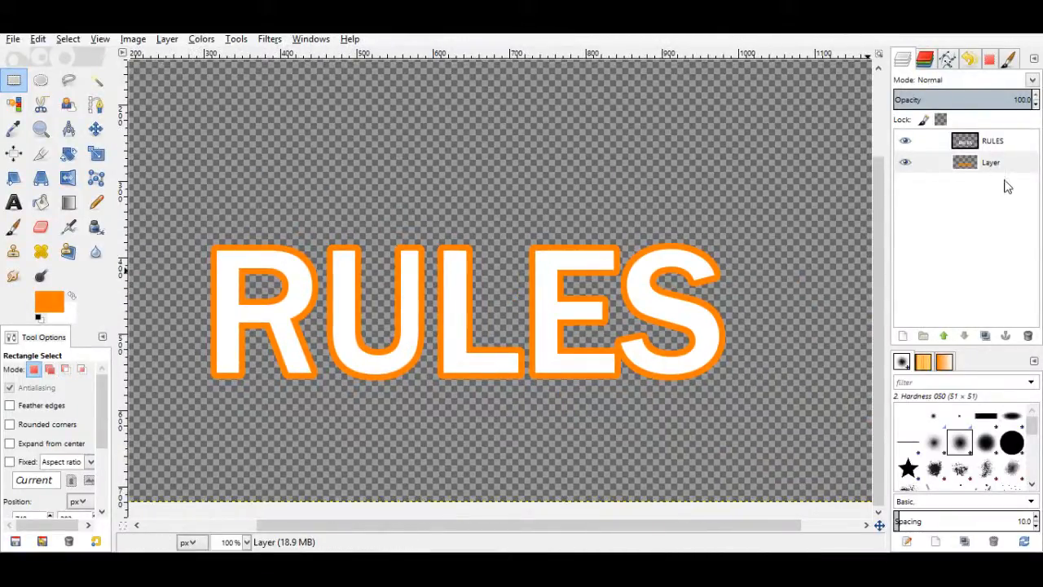
Try a black drop shadow on the RULES layer with 4 px offsets, blur radius 25 and opacity 80, and undo it.
left_click(1006, 167)
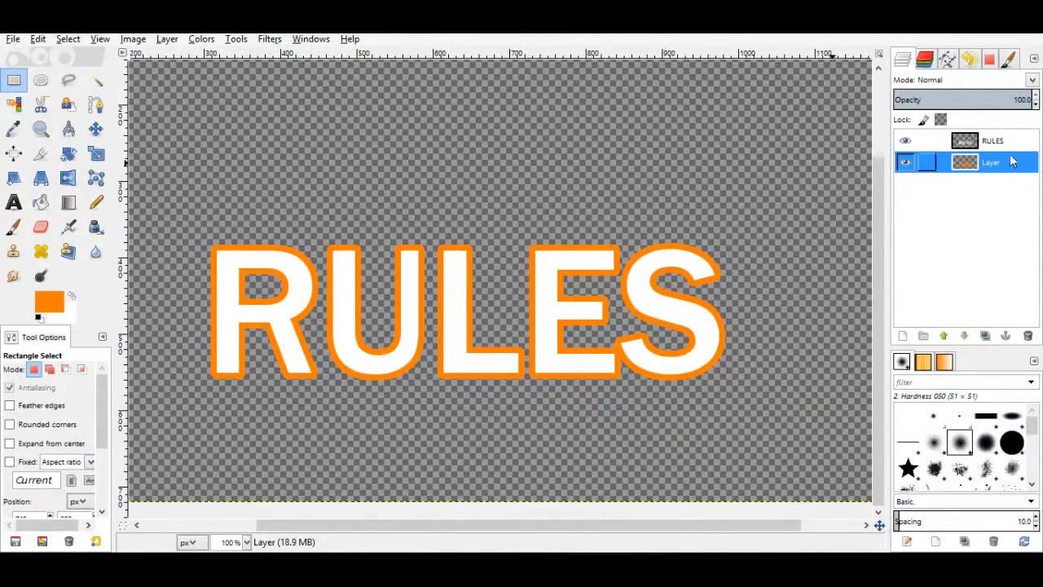
left_click(1011, 142)
left_click(268, 40)
mouse_move(338, 157)
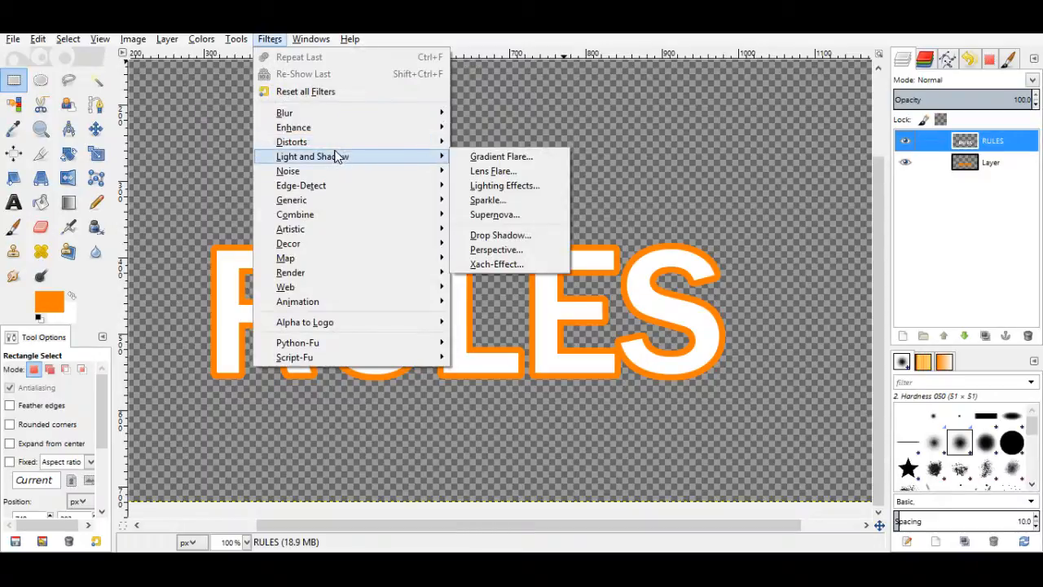
left_click(509, 235)
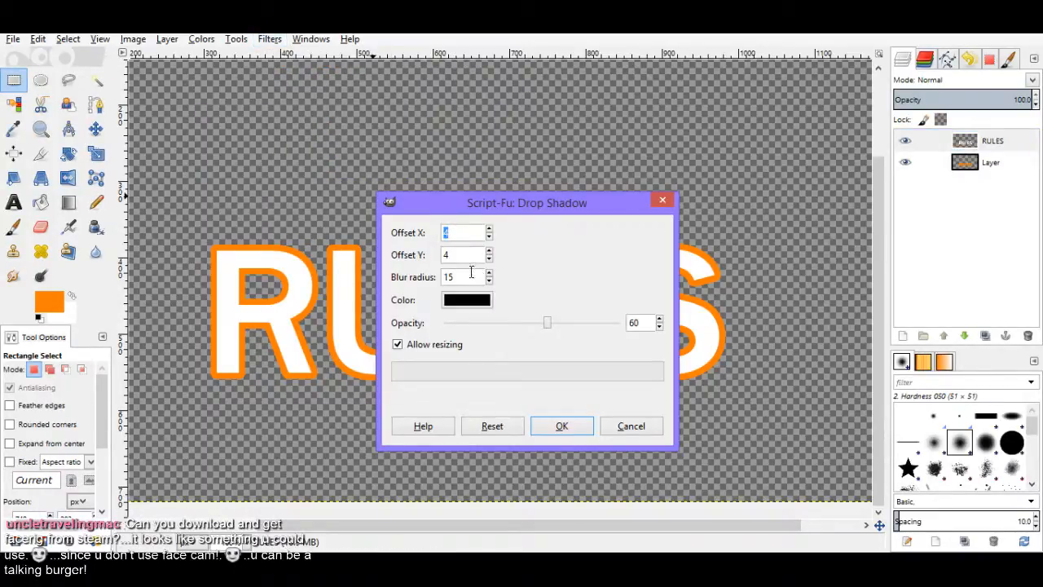
left_click(599, 326)
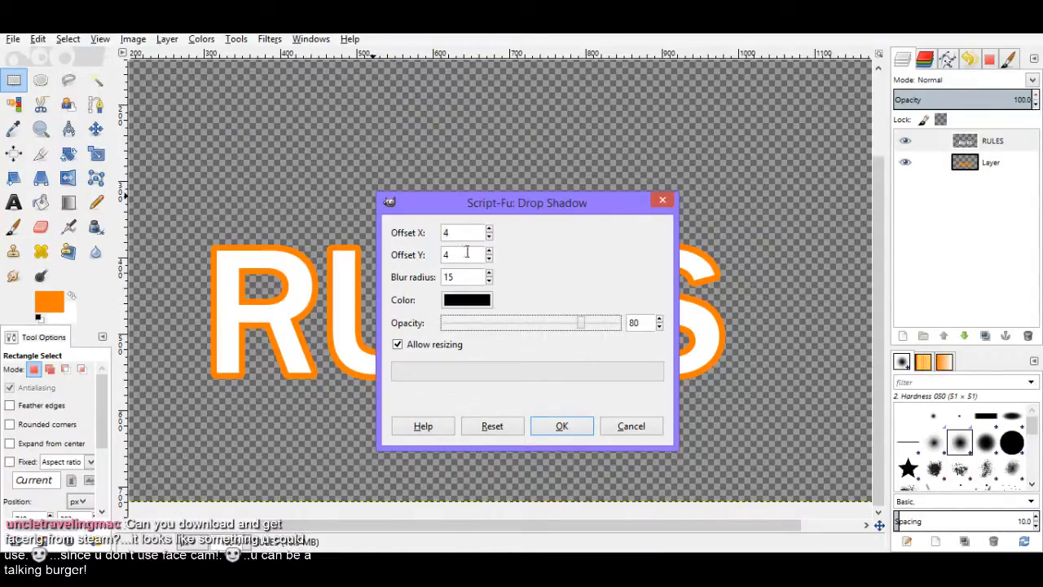
double_click(455, 277)
type("25")
left_click(561, 426)
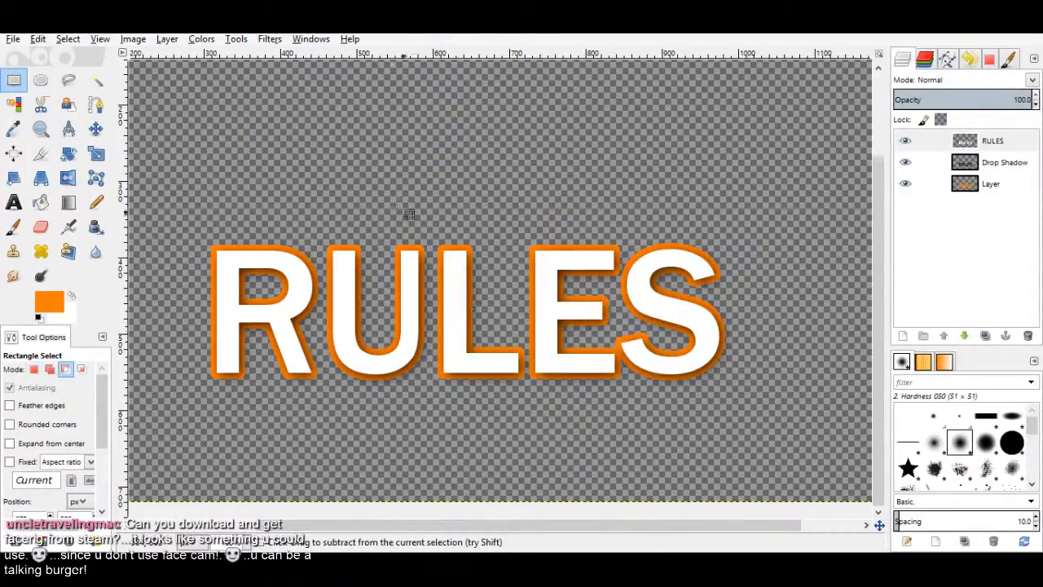
key("ctrl+z")
Try a black drop shadow on the RULES layer with 4 px offsets, blur radius 10 and opacity 80.
left_click(269, 38)
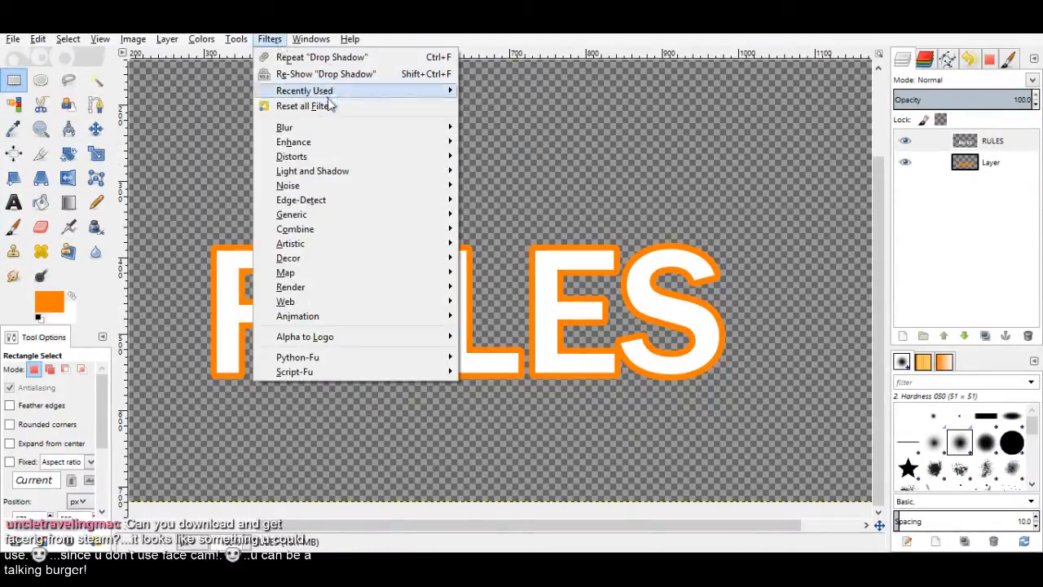
left_click(318, 74)
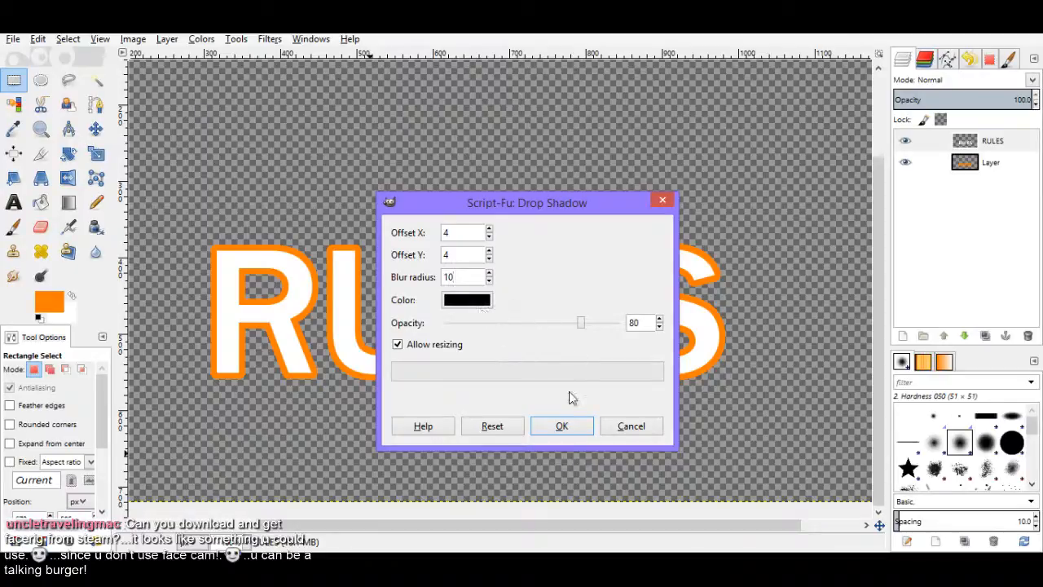
left_click(561, 426)
scroll(540, 356, "down", 1)
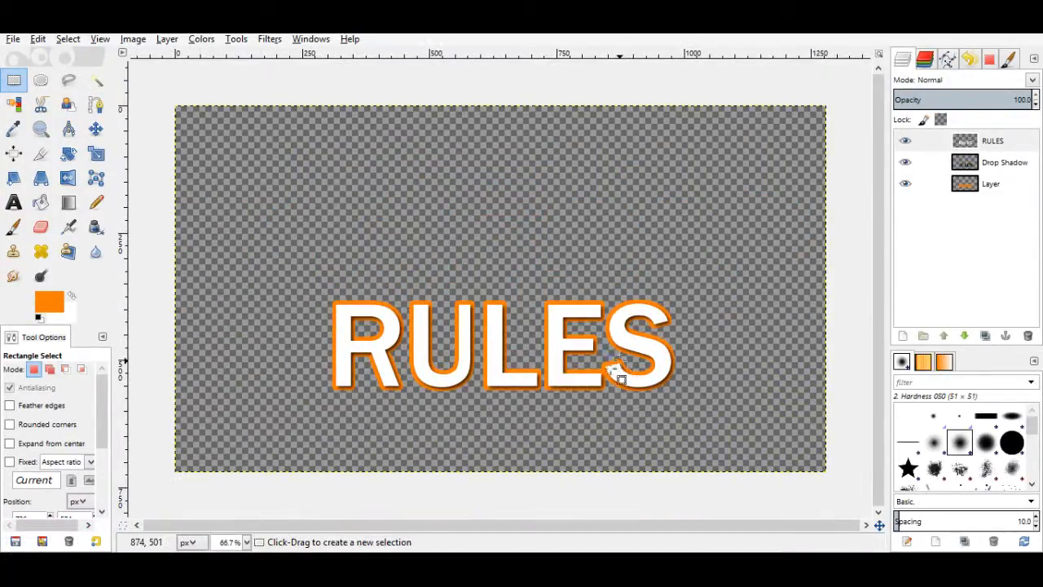
scroll(607, 387, "up", 1)
Try a black drop shadow on the orange outline layer with 6 px offsets, blur radius 25 and opacity 80.
left_click(1000, 182)
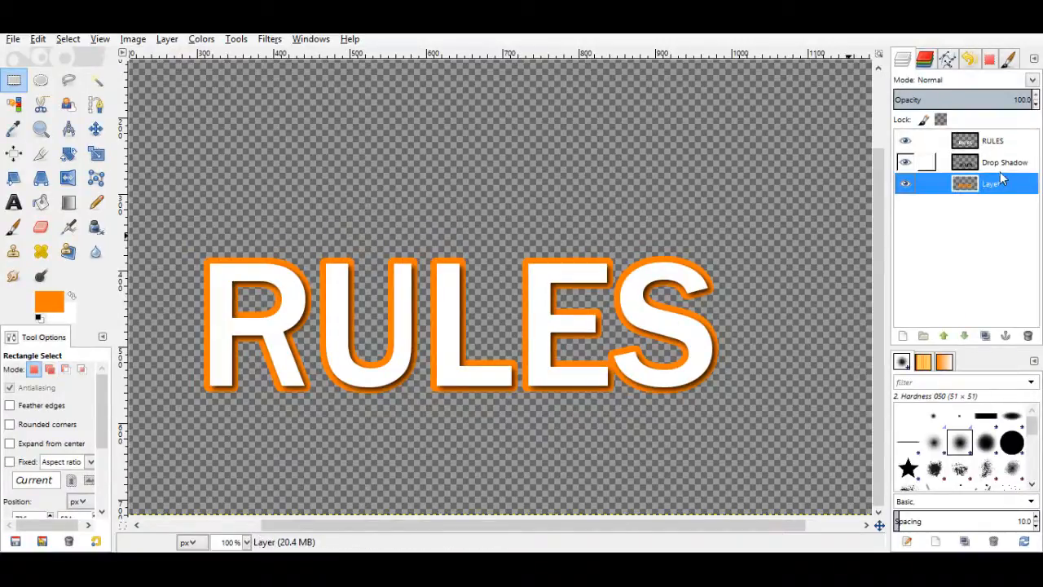
left_click(269, 39)
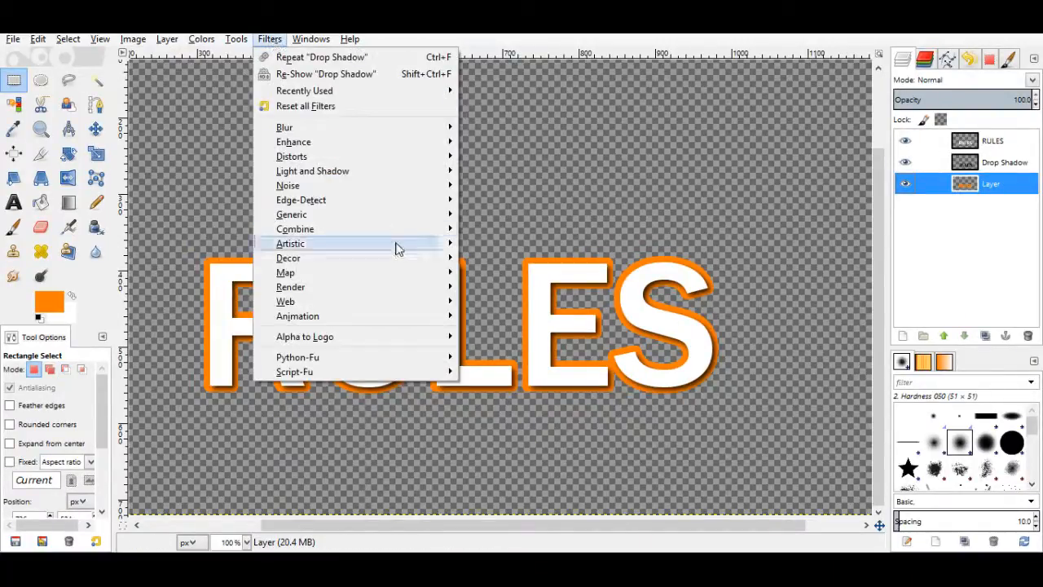
mouse_move(337, 170)
left_click(559, 277)
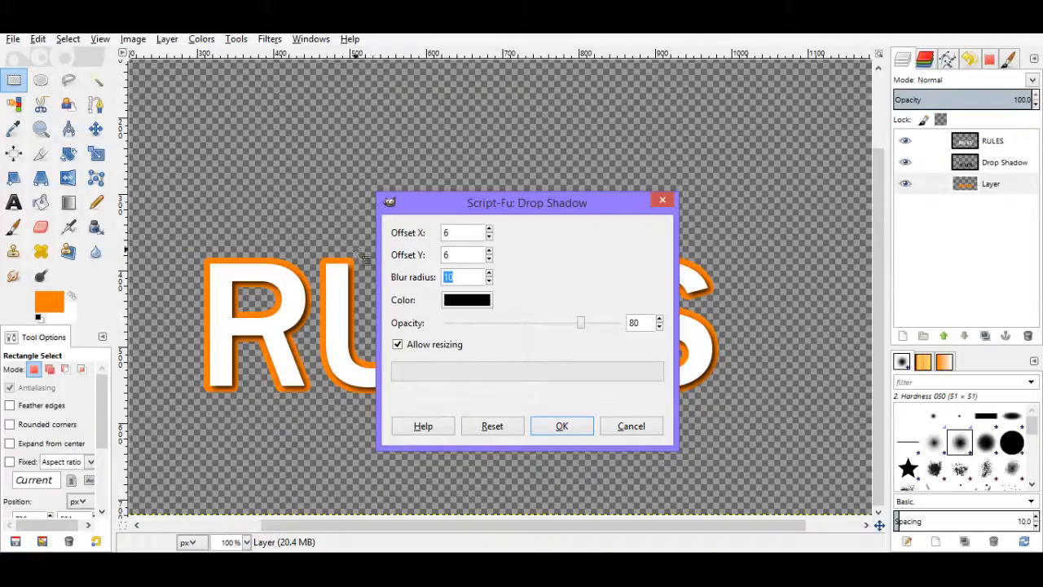
type("25")
left_click(550, 432)
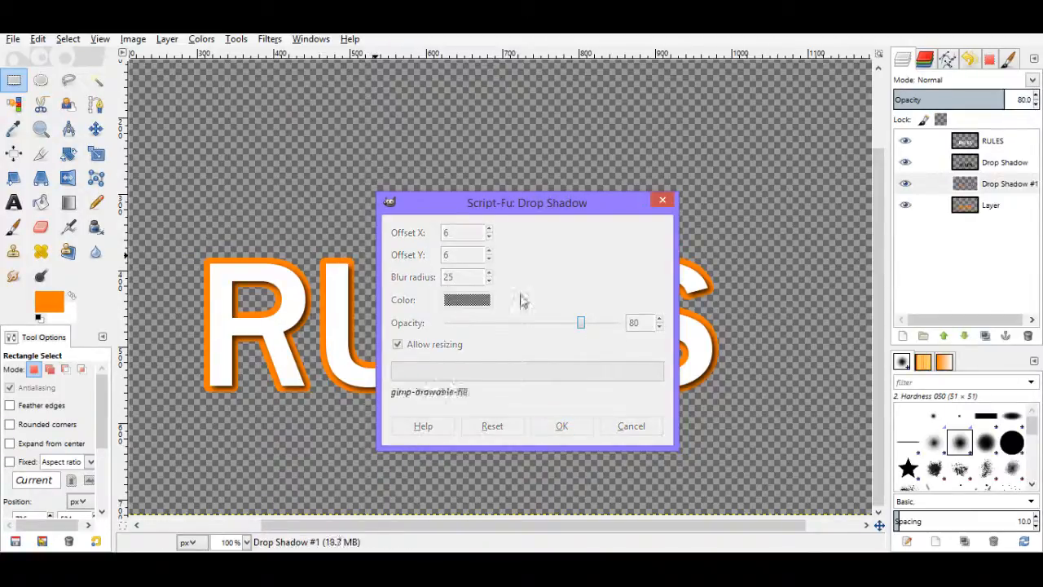
scroll(484, 255, "down", 2, "ctrl")
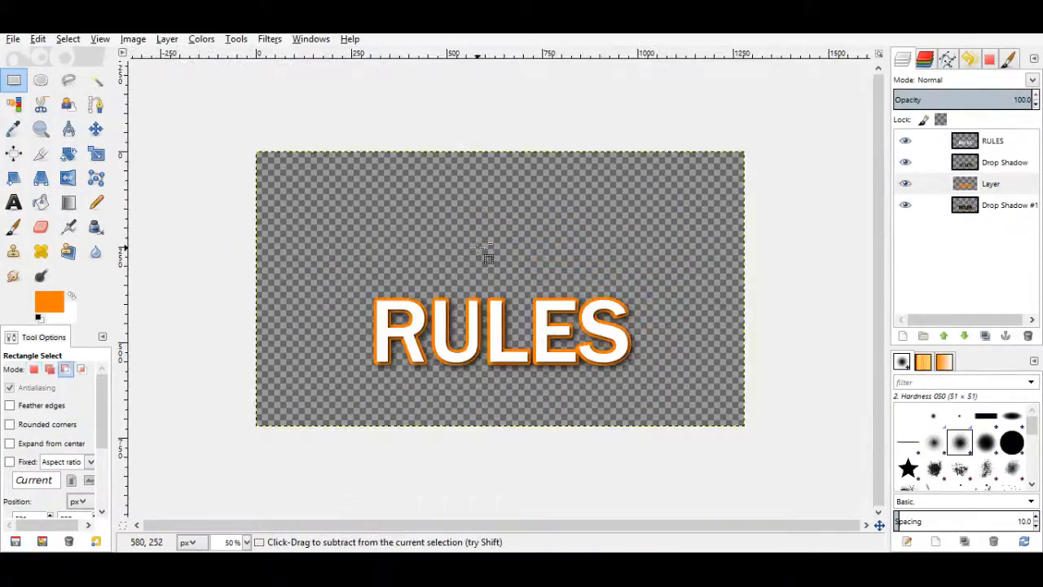
scroll(484, 253, "up", 2, "ctrl")
scroll(483, 251, "down", 1, "ctrl")
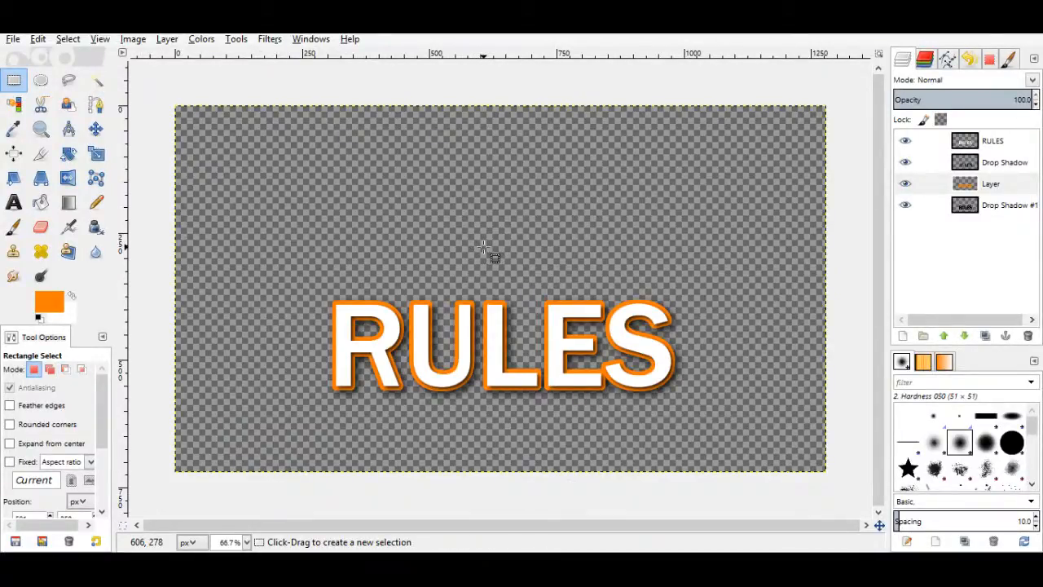
Undo the drop shadows, orange fill and outline layer so only the white RULES layer is left.
mouse_move(240, 566)
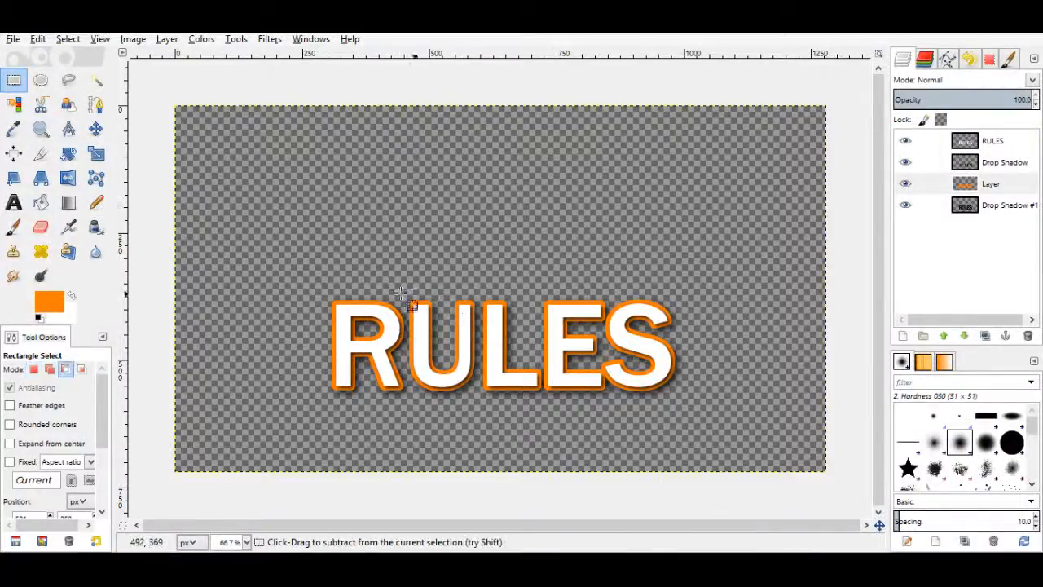
left_click(13, 202)
left_click(181, 177)
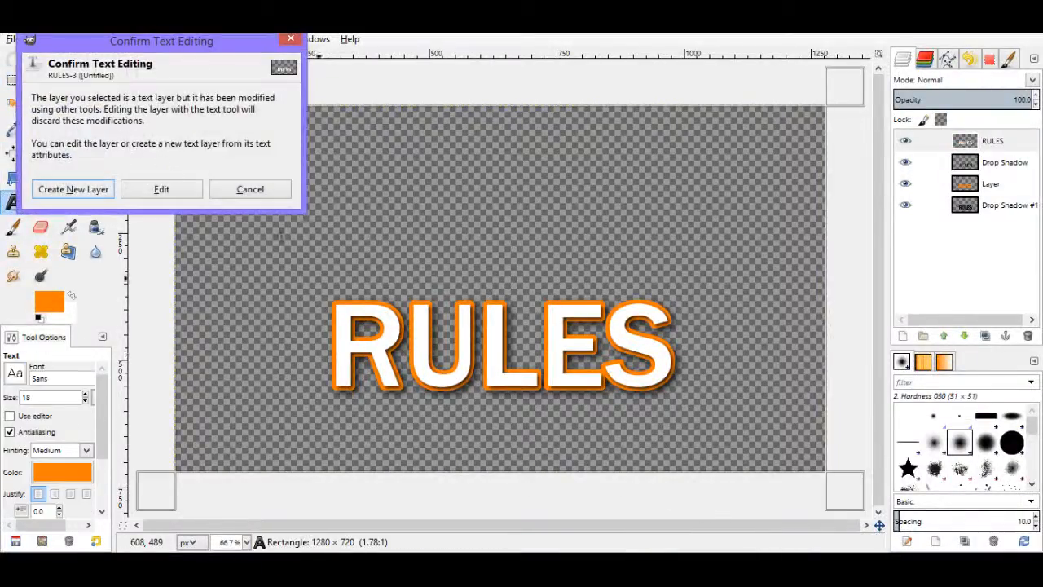
left_click(249, 189)
key("ctrl+z")
key("ctrl+z")
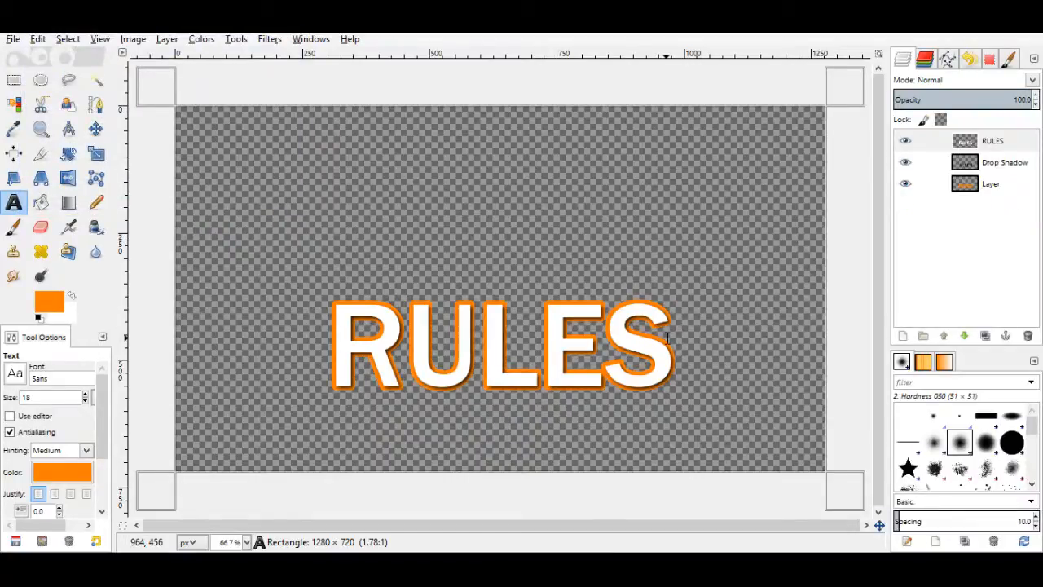
key("ctrl+z")
key("ctrl+z")
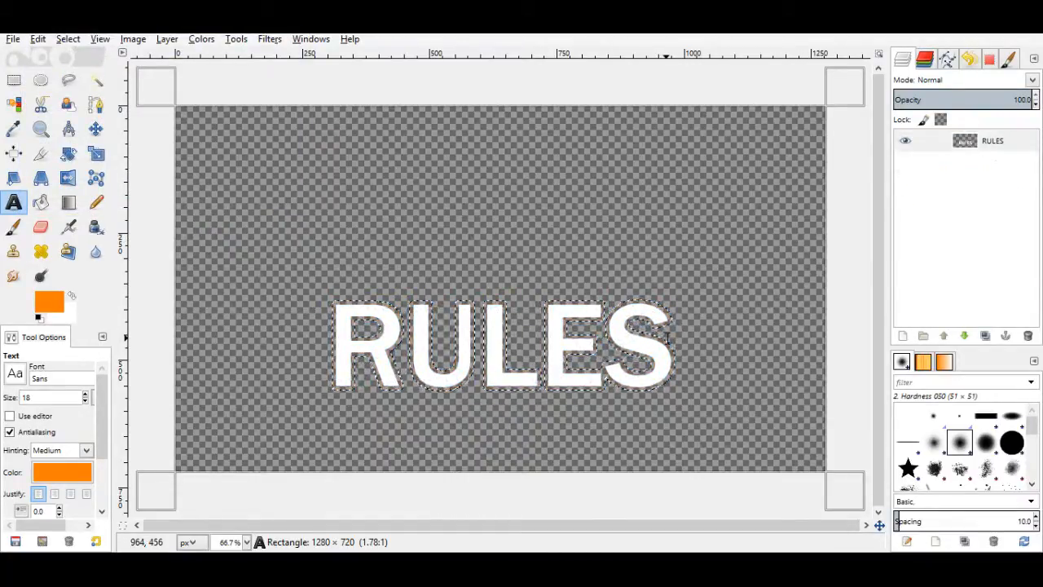
key("ctrl+z")
key("ctrl+z")
Make the RULES layer editable as text, discarding its modifications, and append an exclamation mark to read RULES!
left_click(958, 144)
left_click(552, 321)
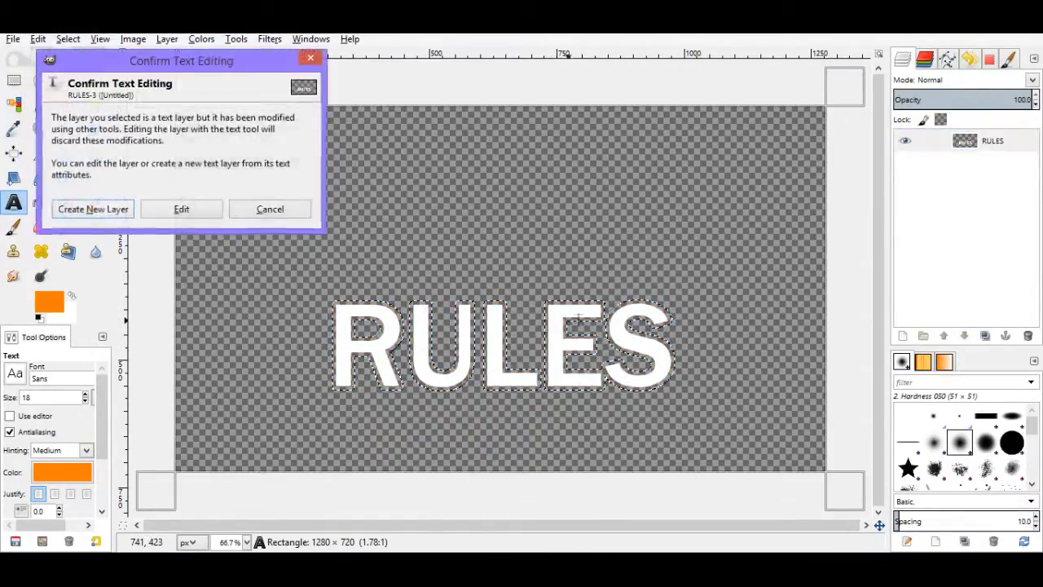
left_click(171, 207)
key("ctrl+z")
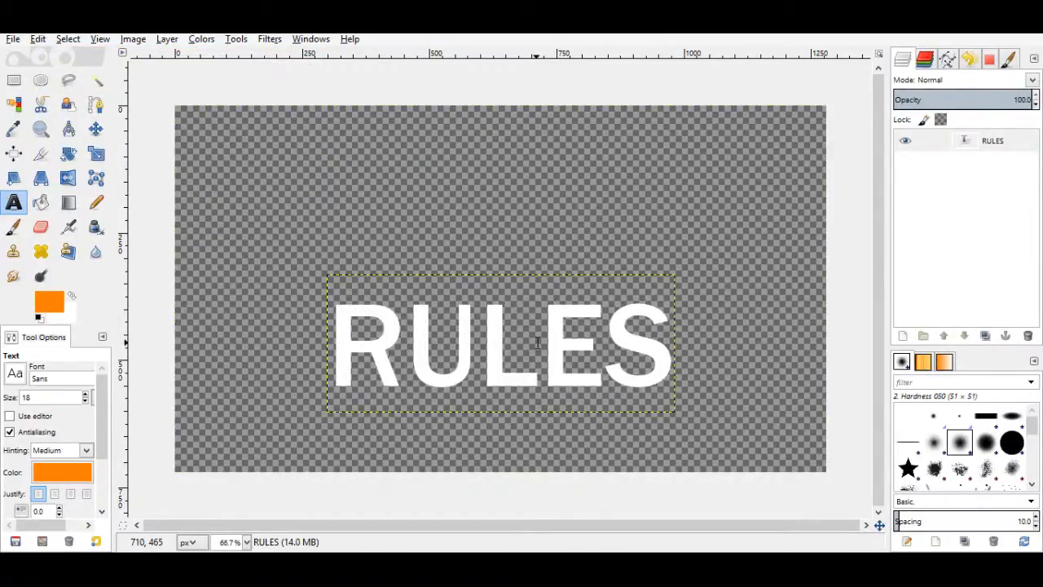
left_click(517, 334)
type("!")
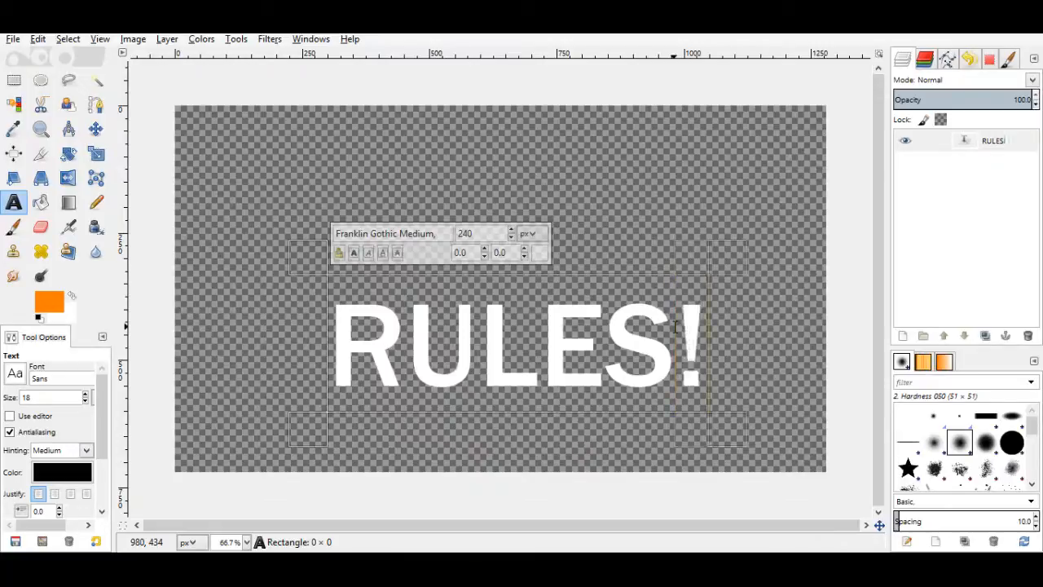
Center the RULES! text layer horizontally on the canvas with the Align tool.
left_click(492, 329)
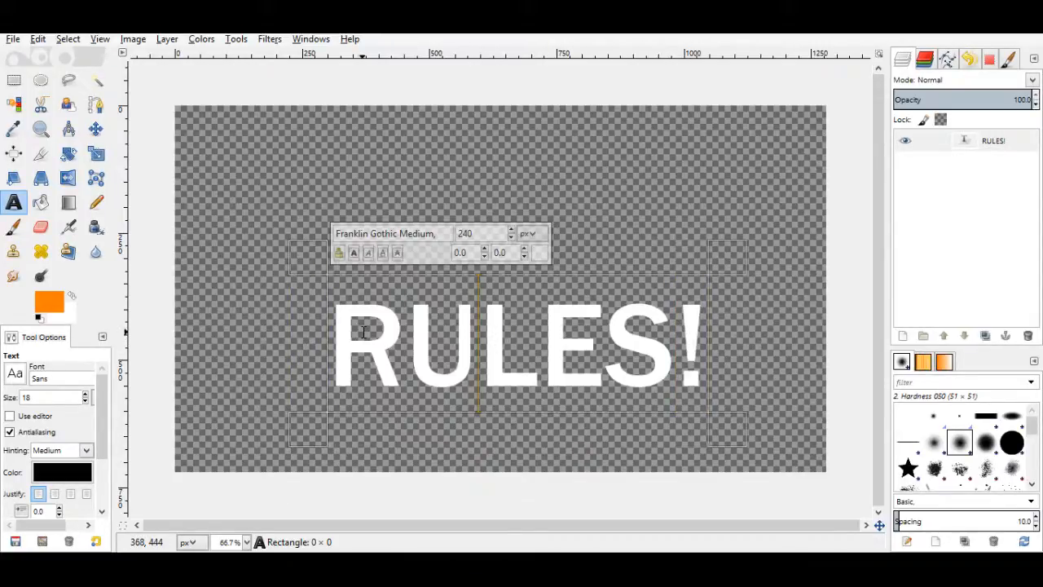
left_click(14, 152)
left_click(494, 364)
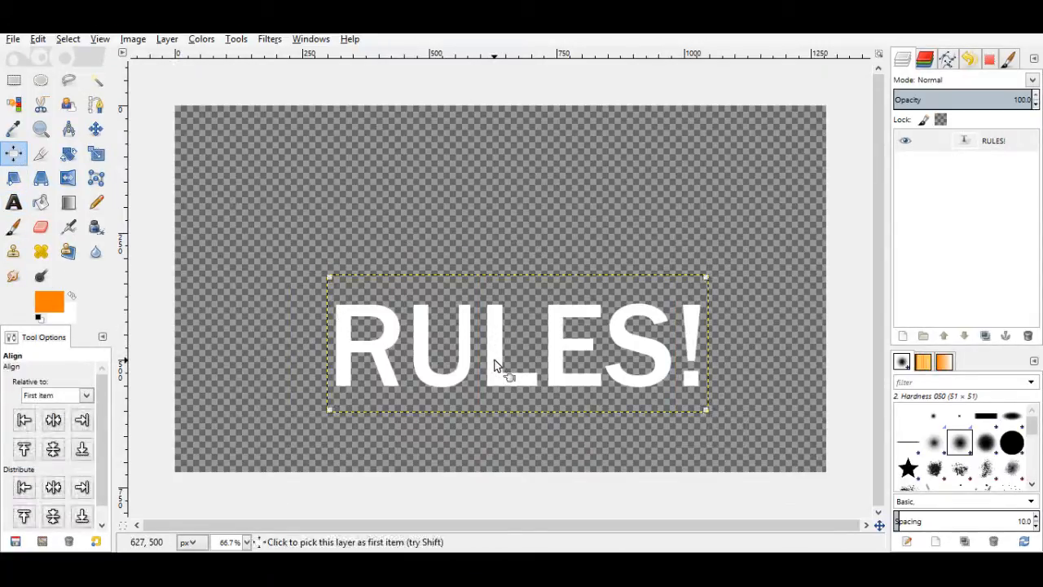
left_click(54, 486)
Enlarge the RULES! layer boundary to the full image size.
left_click(13, 80)
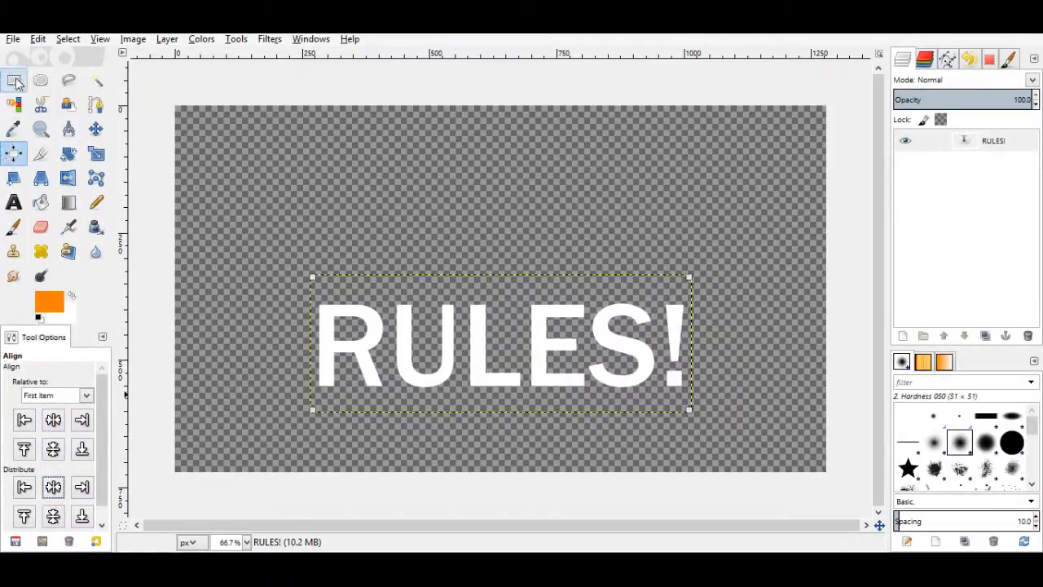
left_click(95, 80)
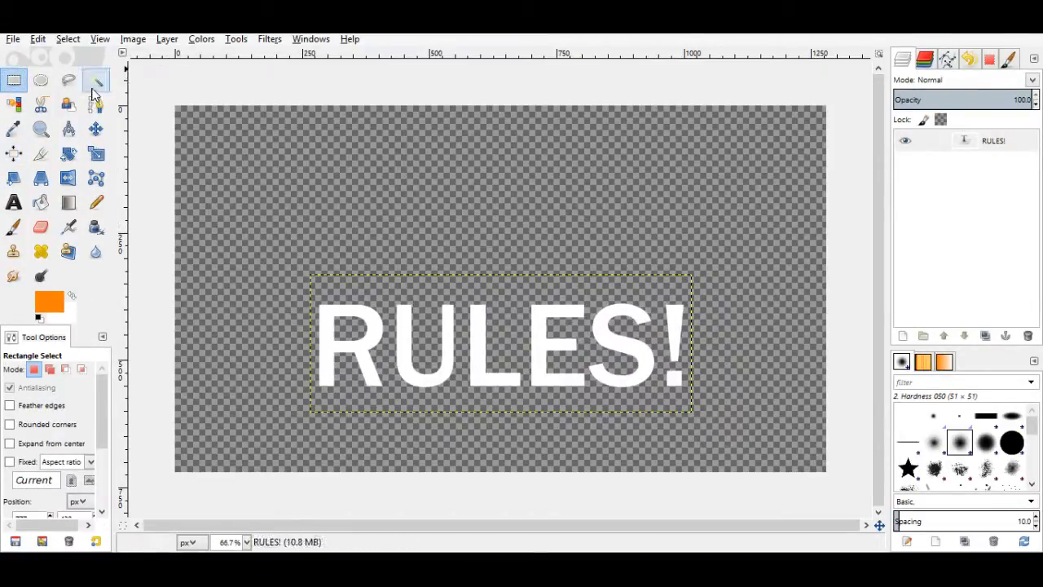
left_click(165, 40)
left_click(241, 318)
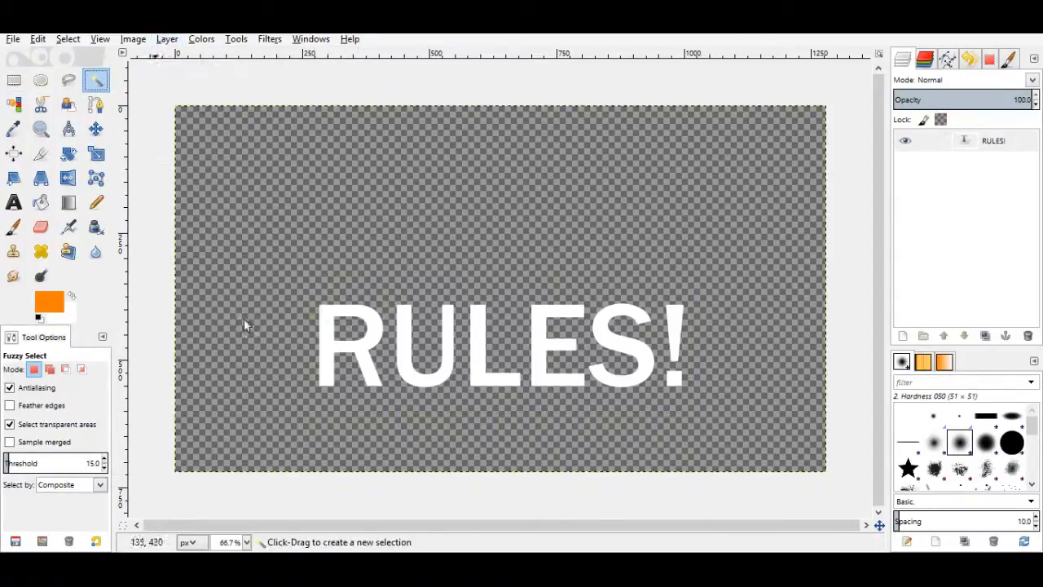
Create a selection from the RULES! layer's alpha and grow it for the outline.
left_click(985, 140)
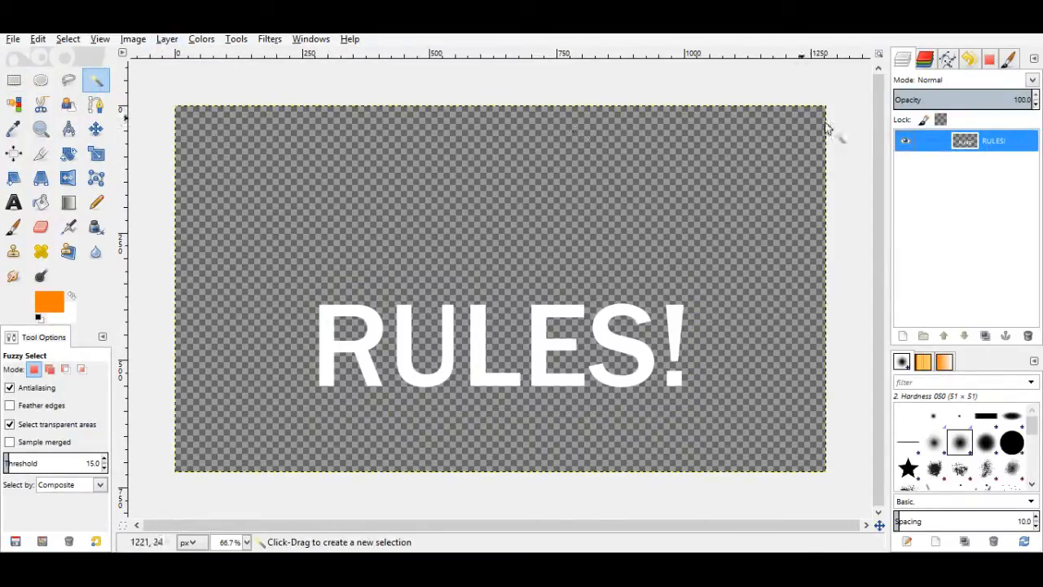
right_click(972, 133)
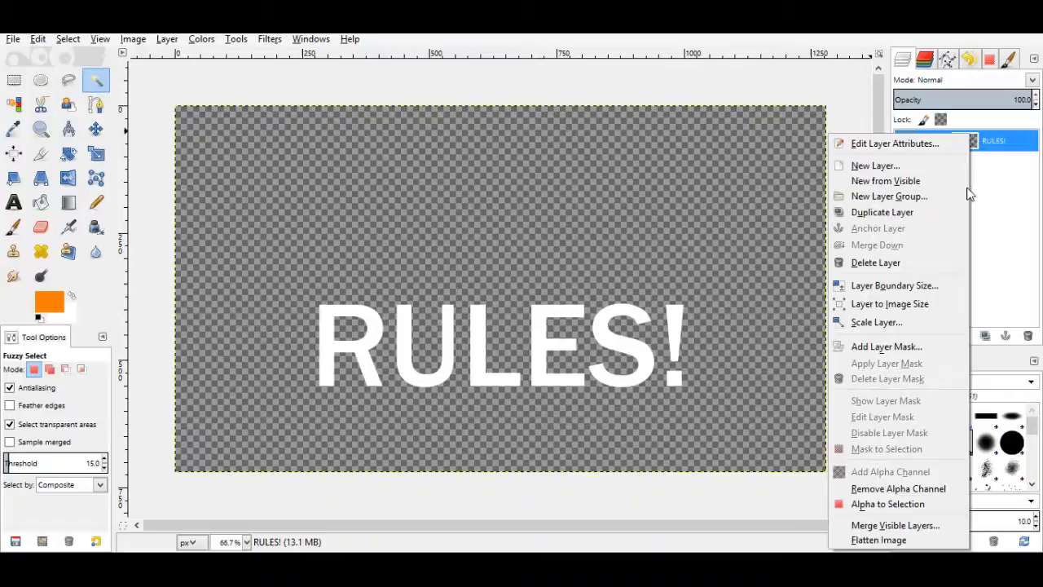
left_click(885, 503)
left_click(37, 39)
mouse_move(65, 41)
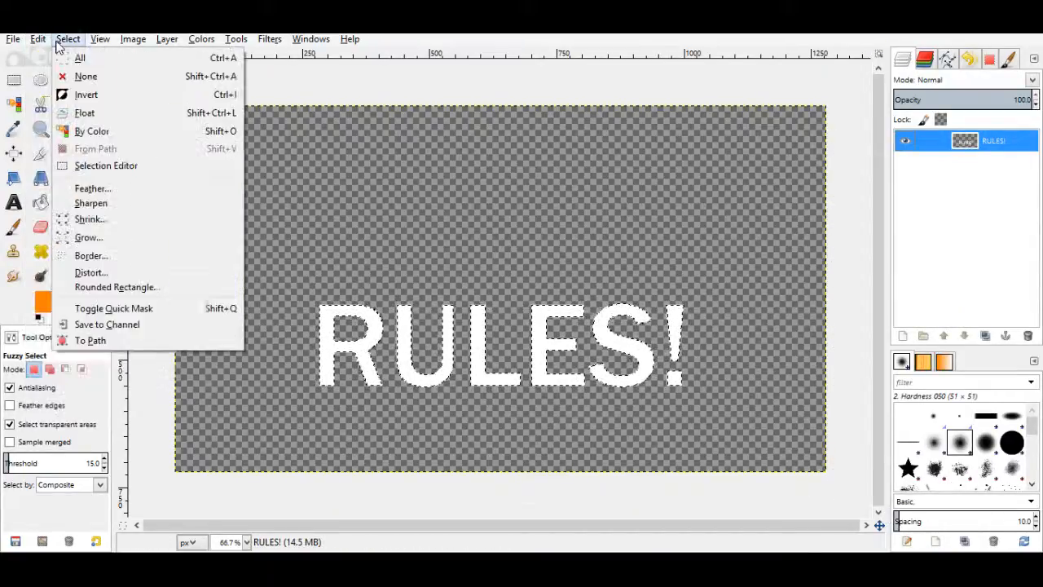
left_click(154, 237)
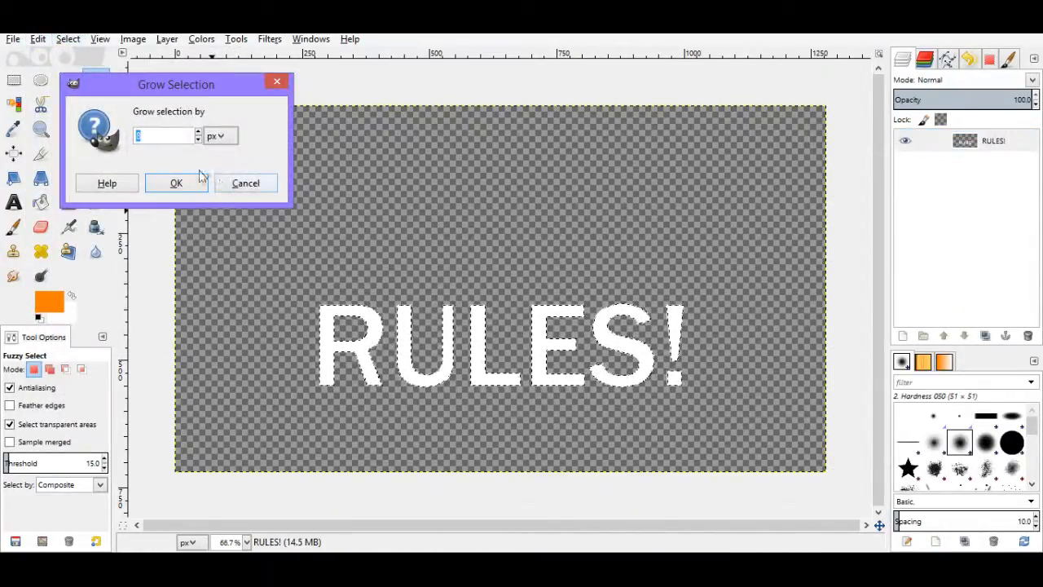
left_click(171, 183)
Add a new transparent 1280 × 720 px layer and place it beneath the RULES! layer.
right_click(961, 141)
left_click(838, 175)
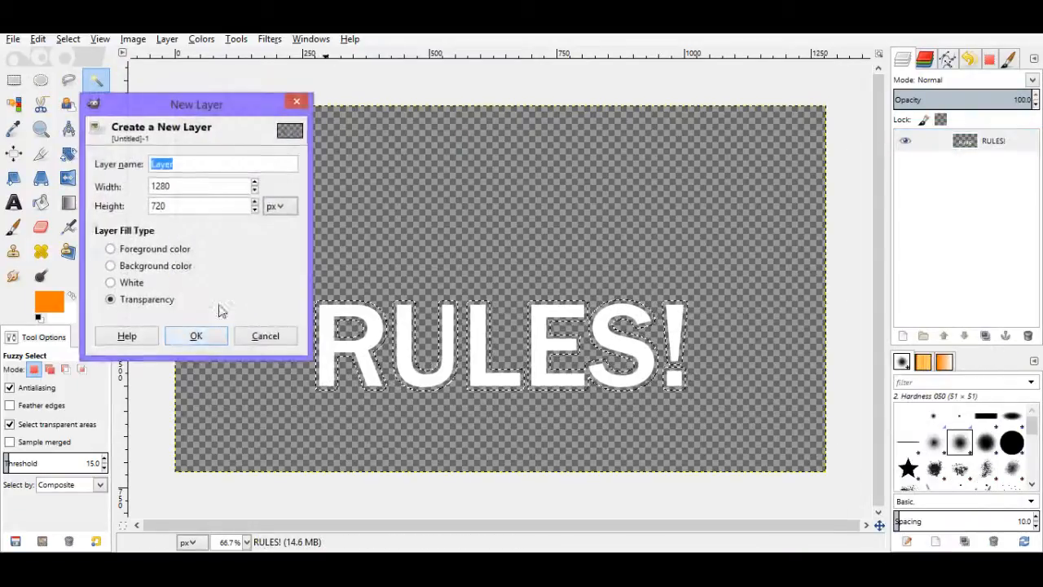
left_click(196, 335)
left_click_drag(961, 142, 962, 169)
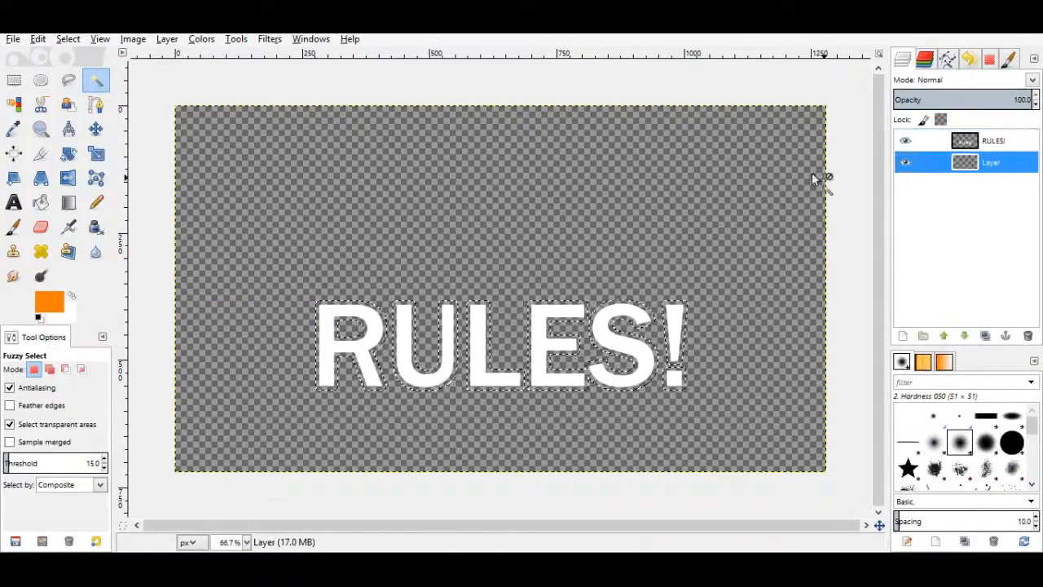
Fill the grown selection with the orange foreground color on the new layer and clear the selection.
left_click(41, 202)
left_click(485, 379)
left_click(14, 80)
left_click(414, 187)
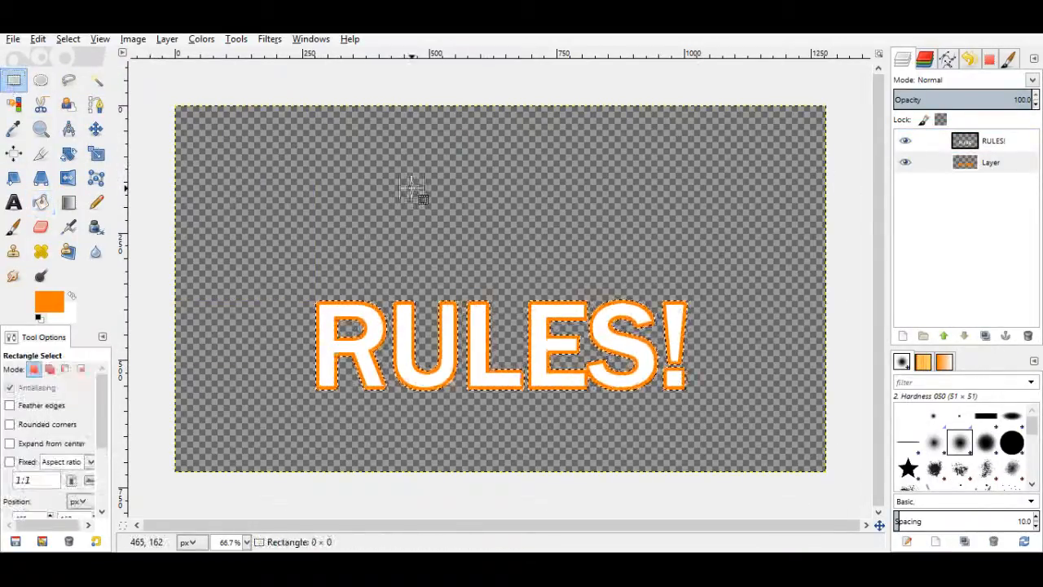
Add a black drop shadow to the RULES! layer with 4 px offsets, blur radius 10 and opacity 80.
left_click(994, 141)
left_click(269, 38)
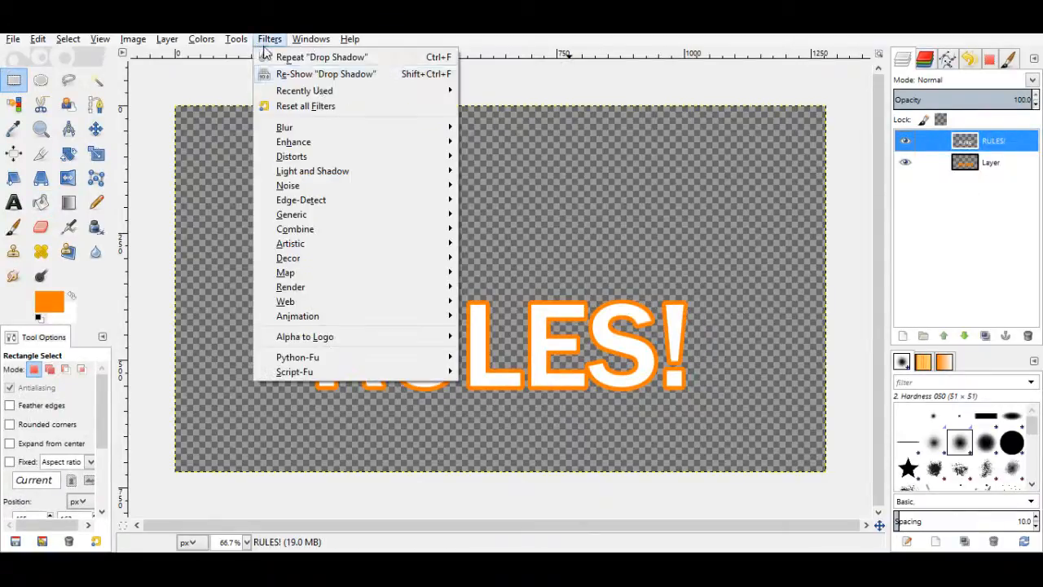
left_click(318, 73)
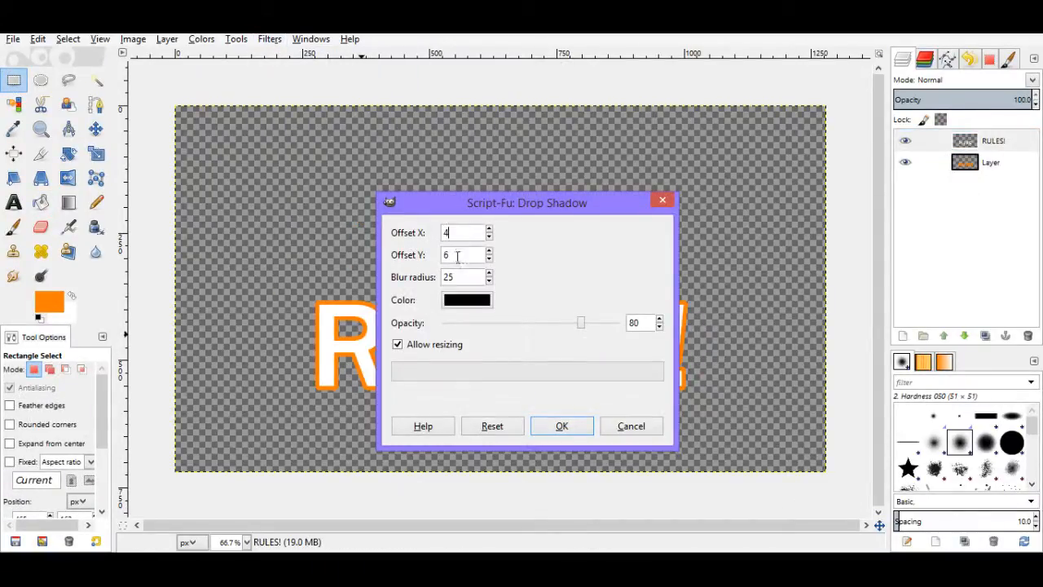
double_click(458, 257)
type("4")
double_click(457, 278)
type("10")
left_click(562, 426)
Try a drop shadow on the orange layer with 6 px offsets and blur radius 25, and undo it.
left_click(1006, 184)
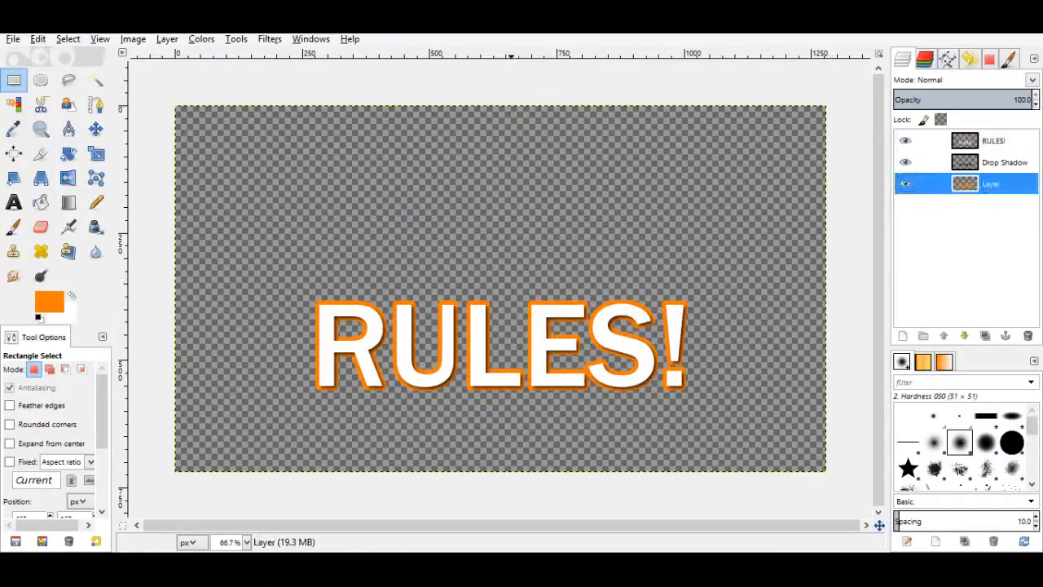
left_click(273, 40)
left_click(293, 72)
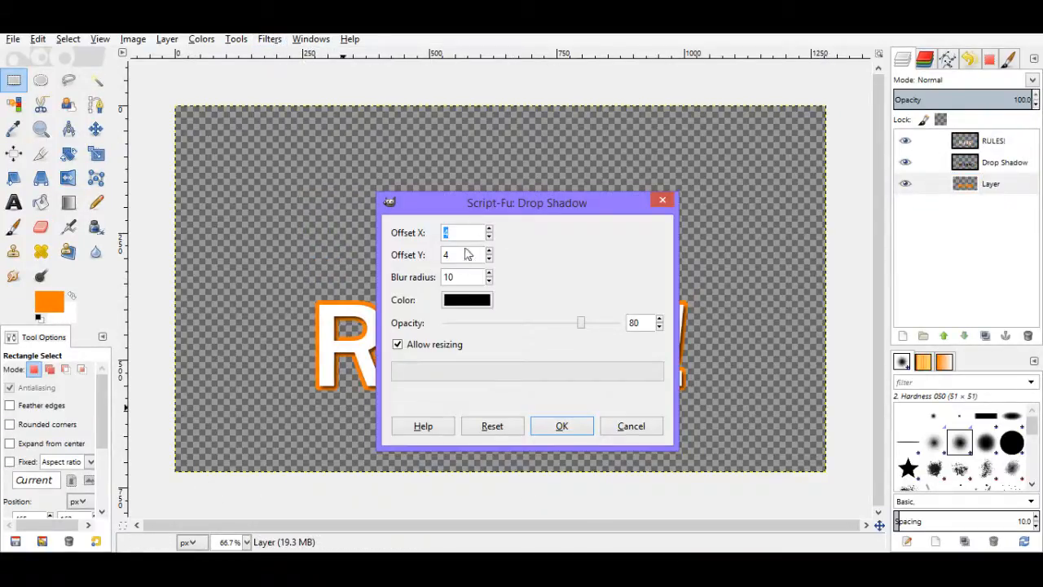
left_click(554, 425)
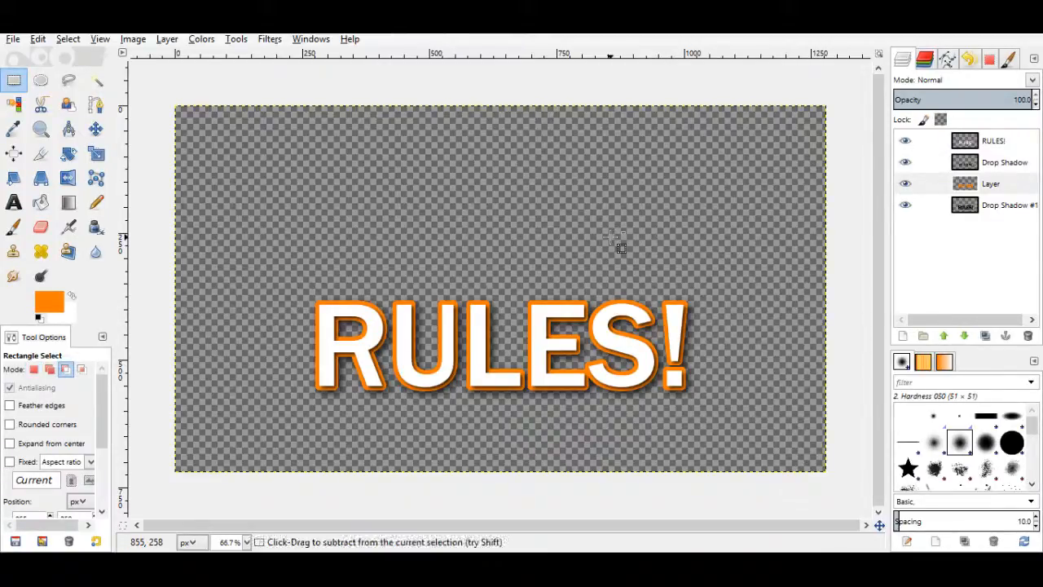
key("ctrl+z")
Add a black drop shadow to the orange layer with 6 px offsets, blur radius 15 and opacity 80.
left_click(270, 38)
left_click(290, 73)
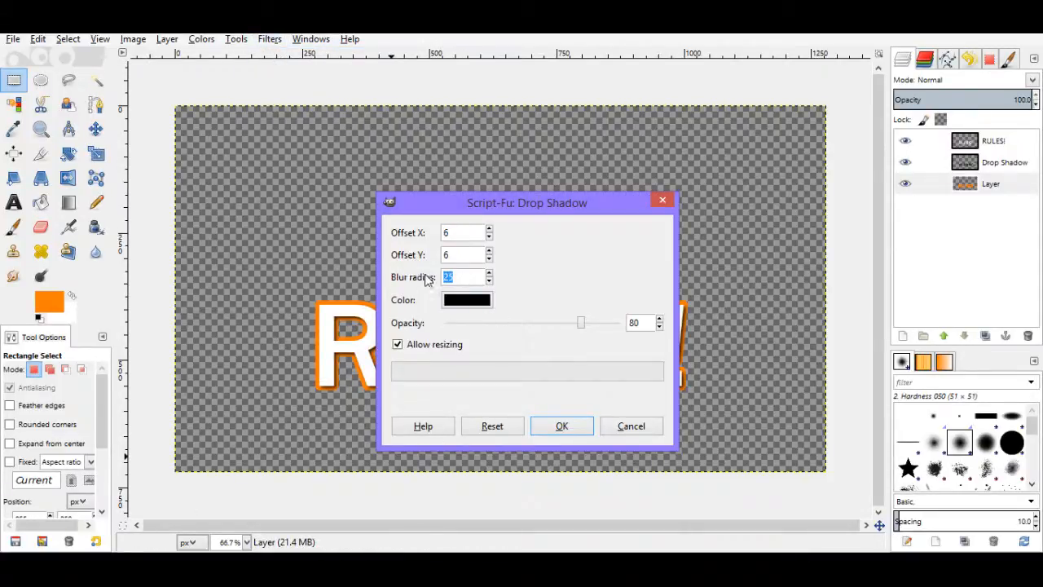
type("15")
left_click(562, 425)
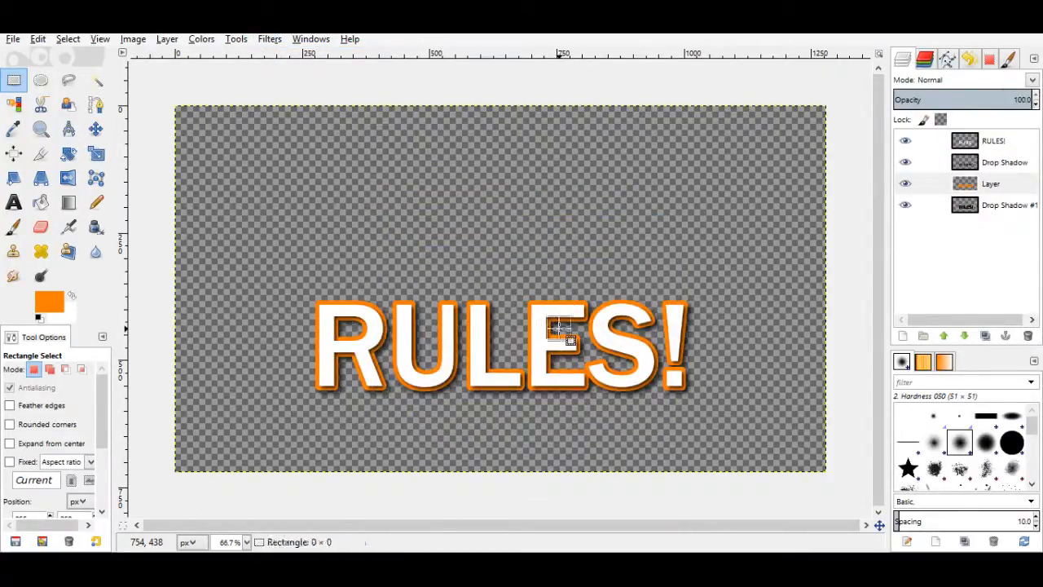
Replace the orange layer's last drop shadow with a black one using offset X 0, offset Y 6, blur radius 0 and opacity 100.
key("ctrl+z")
left_click(269, 39)
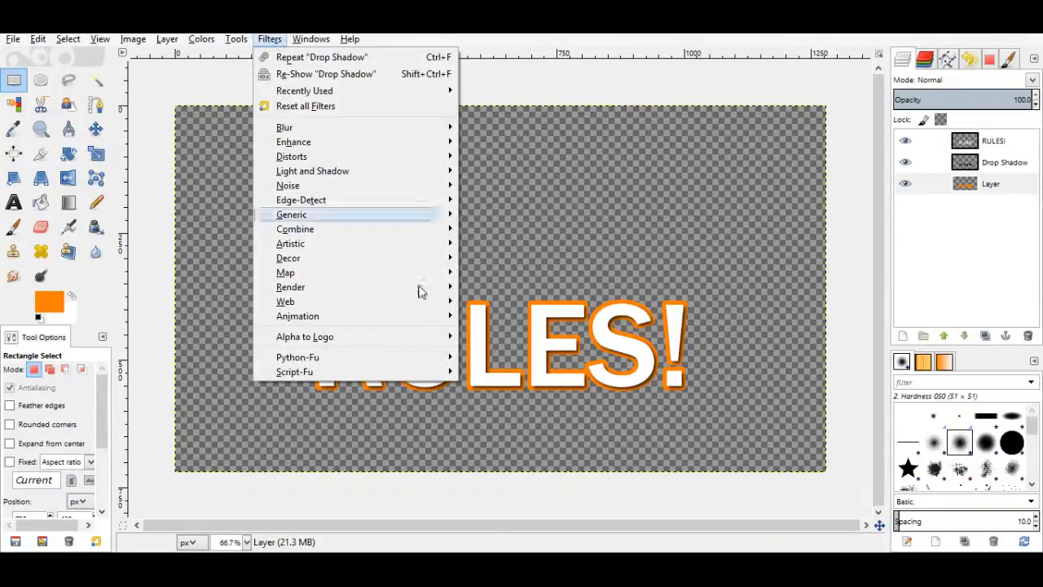
left_click(324, 74)
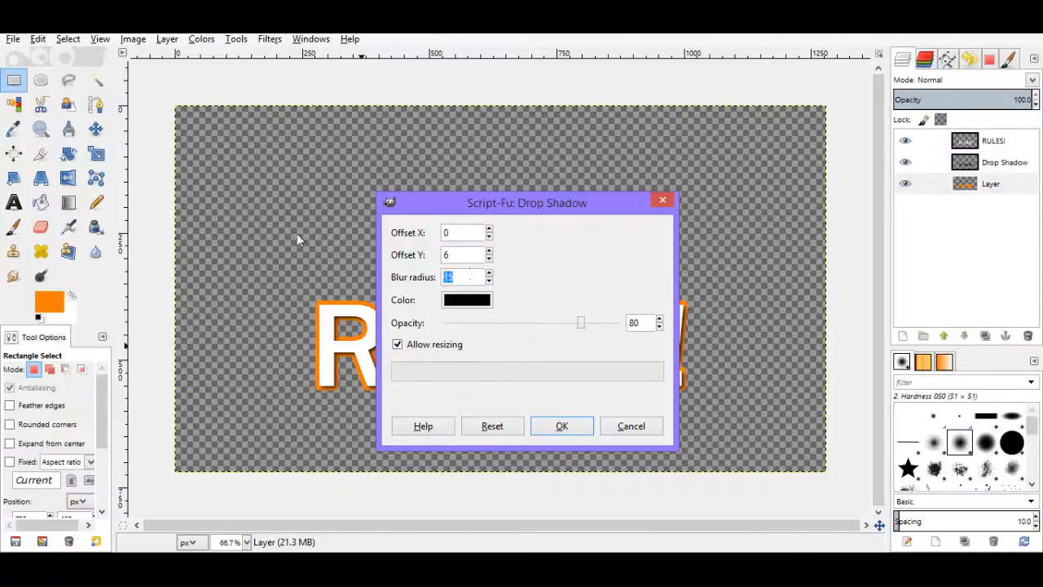
type("0")
left_click(616, 326)
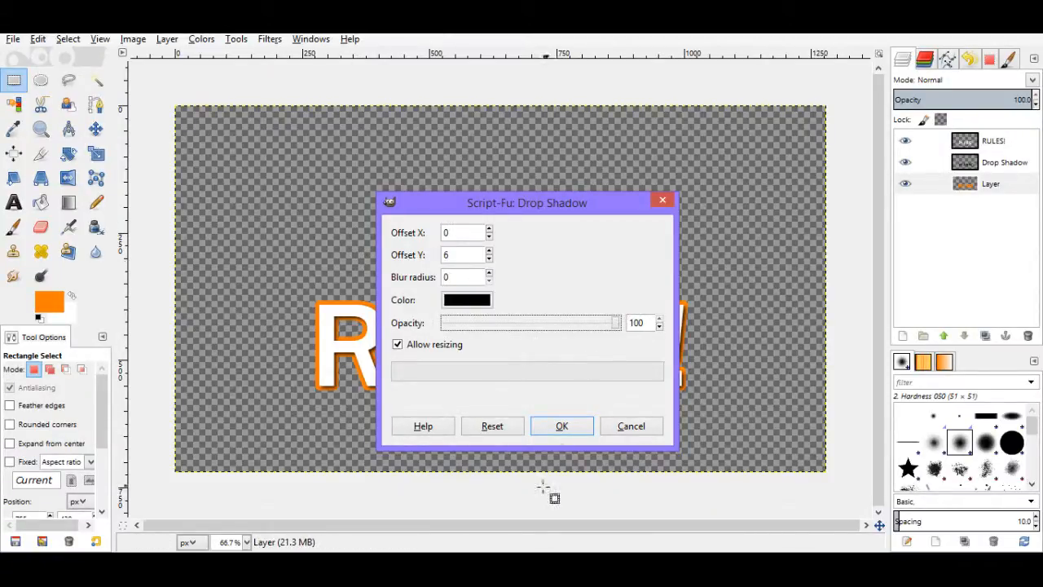
left_click(561, 427)
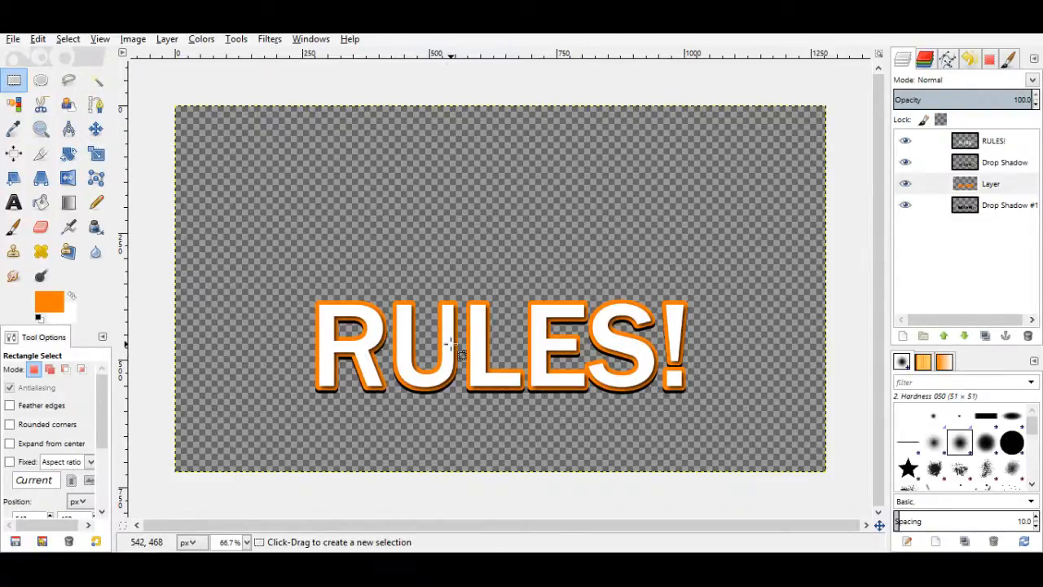
Add a second black drop shadow to the orange layer with offset X 0, offset Y 8, blur radius 15 and reduced opacity.
left_click(269, 38)
left_click(281, 73)
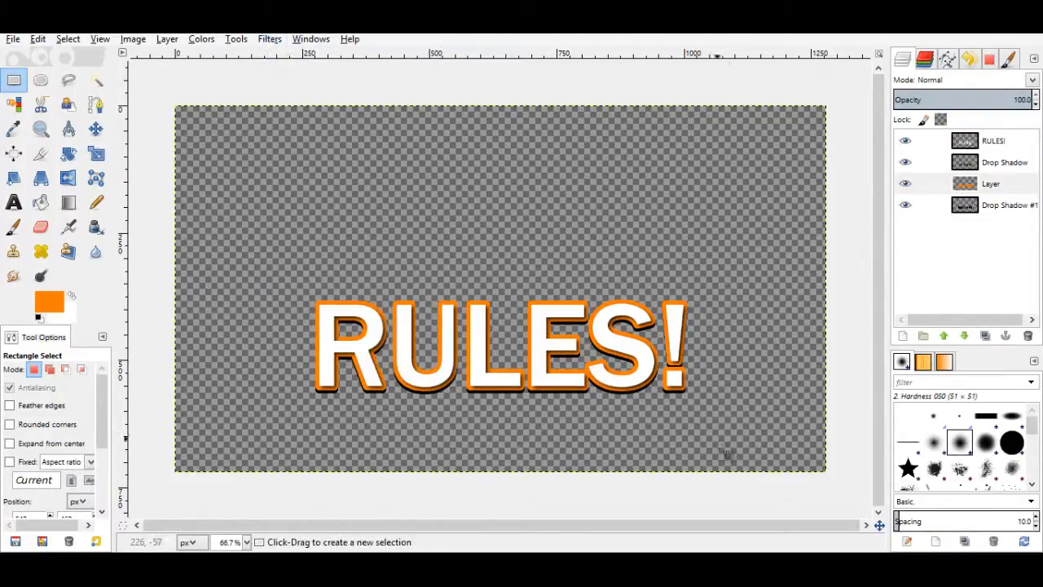
left_click(457, 256)
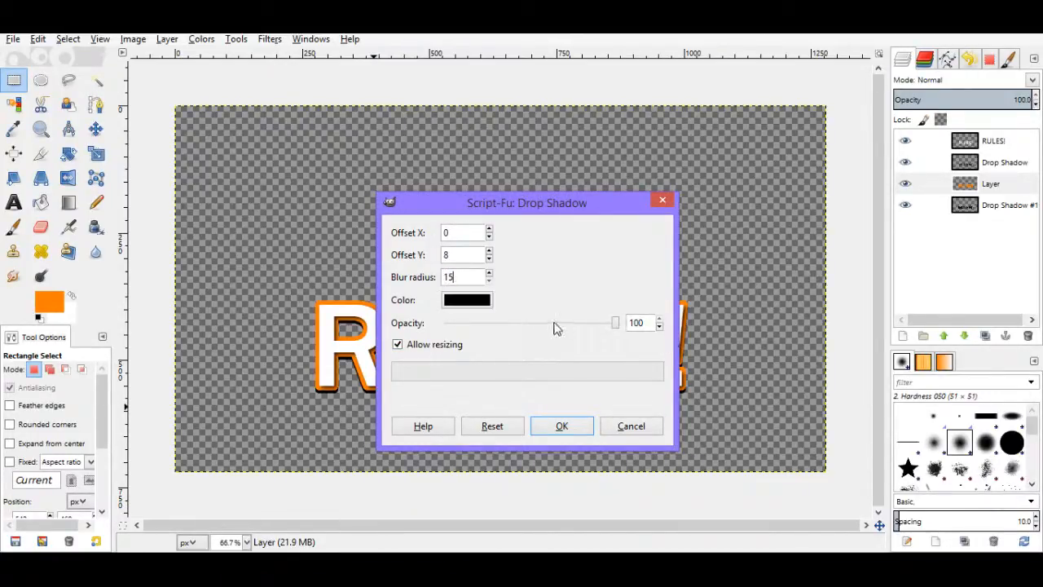
left_click_drag(553, 328, 547, 324)
left_click(561, 425)
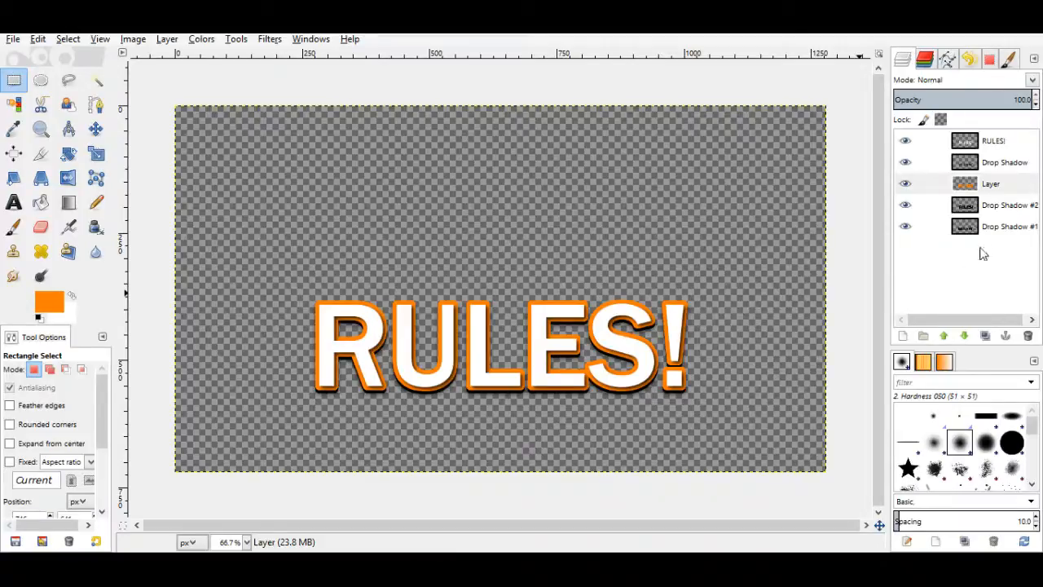
left_click_drag(200, 258, 725, 413)
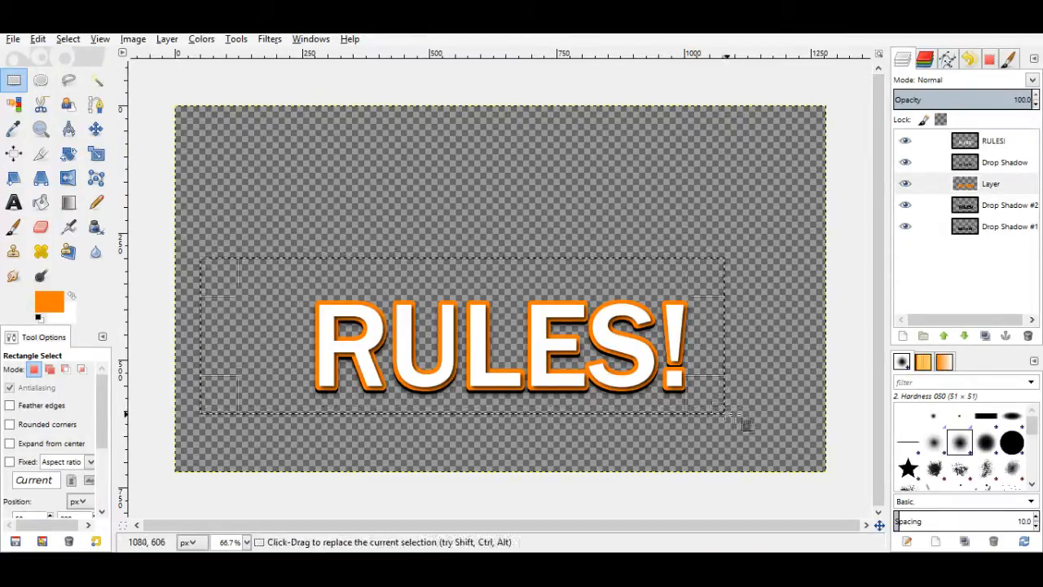
left_click(793, 413)
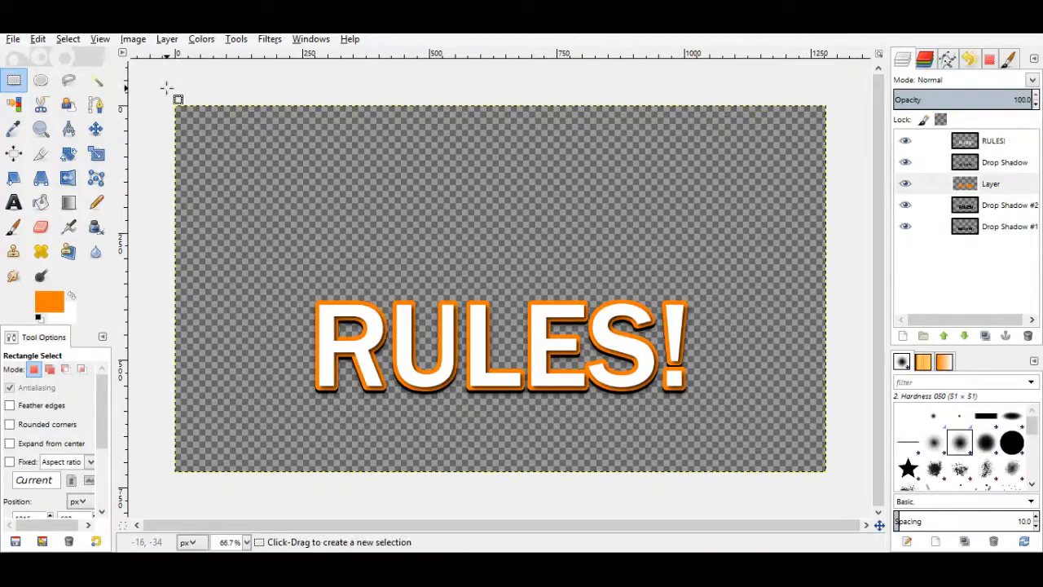
Export the image to the Desktop as Rules!.png with the default PNG options.
left_click(13, 40)
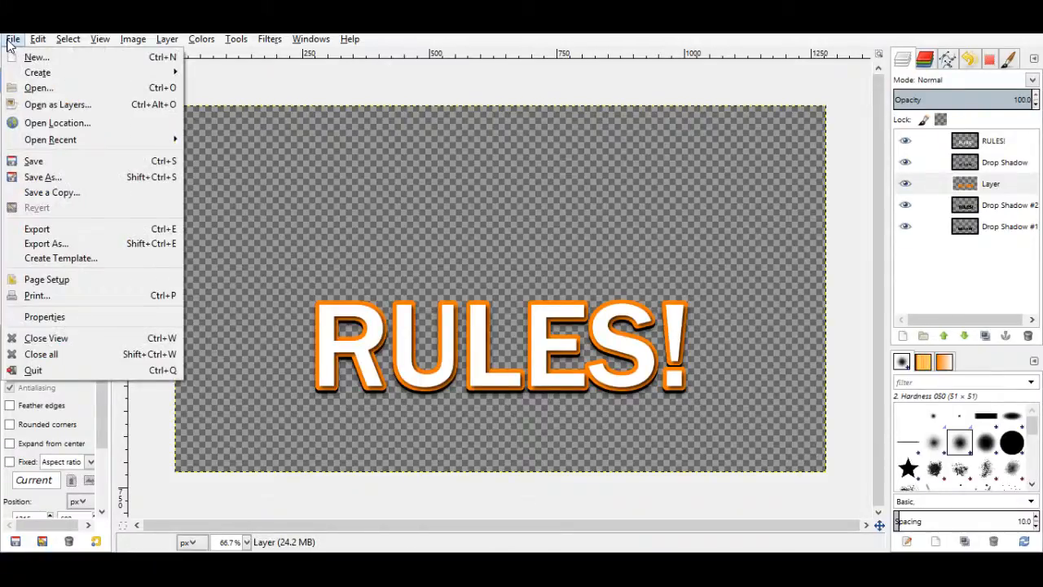
left_click(83, 243)
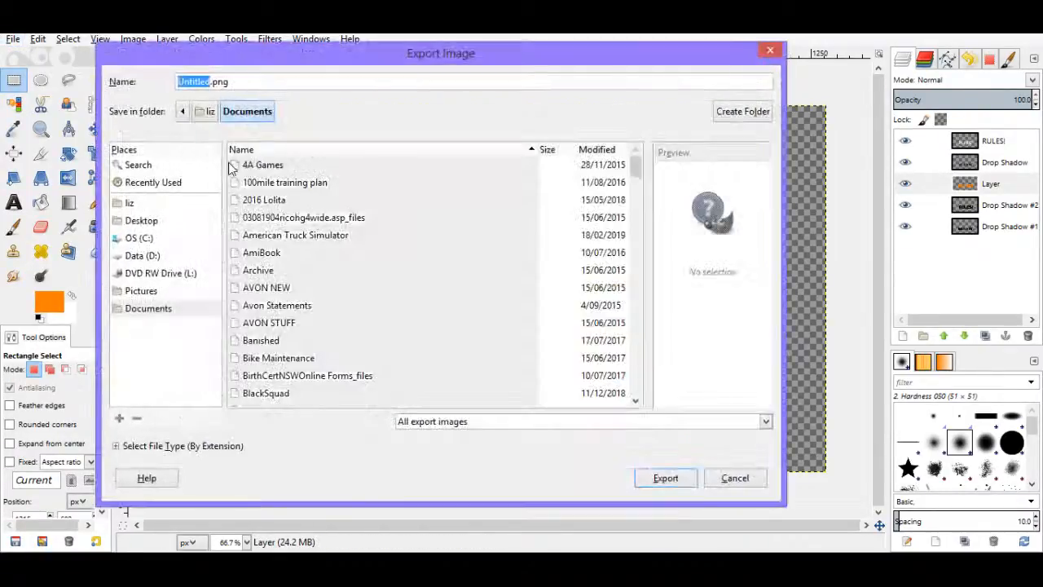
type("Rules")
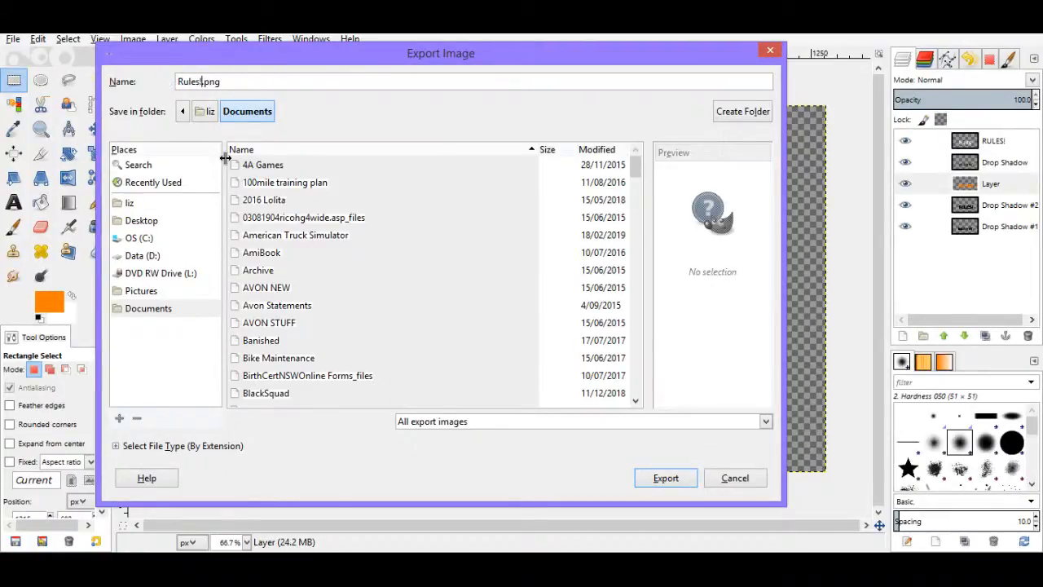
left_click(166, 218)
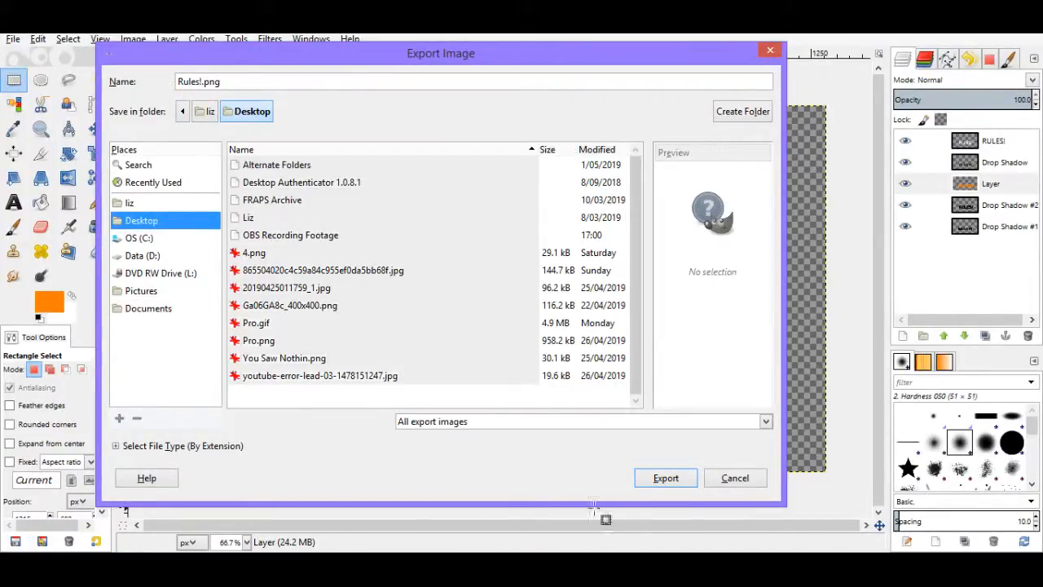
left_click(661, 479)
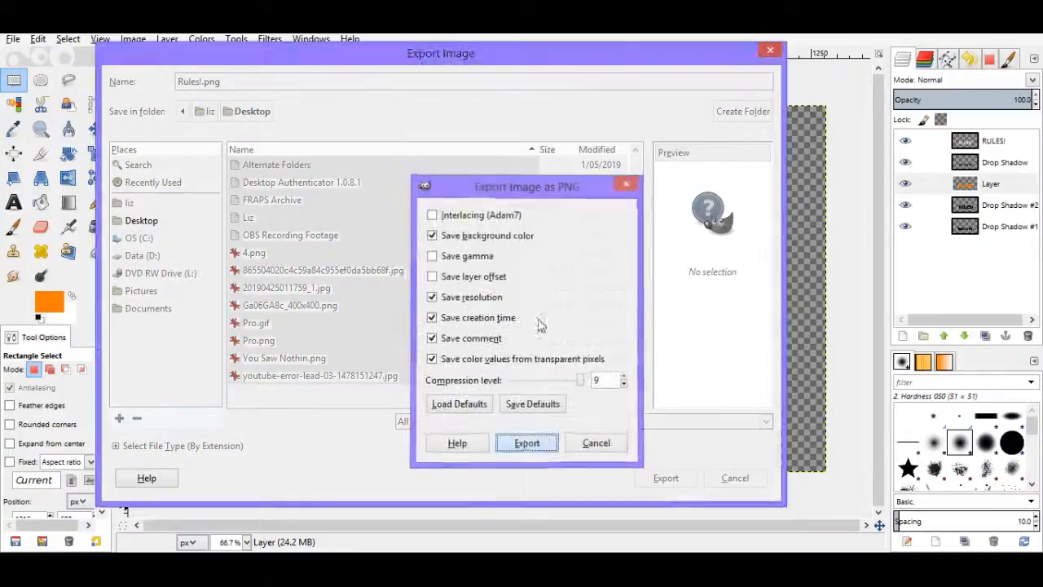
key("Return")
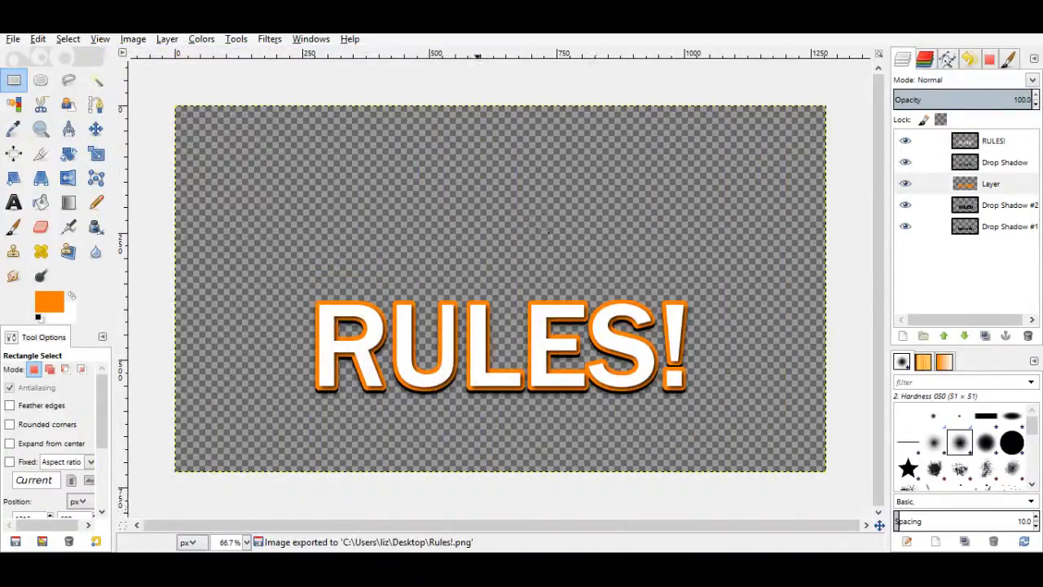
Switch to VEGAS Movie Studio and add Rules!.png from the desktop to the timeline just after the SCIENCE clip.
left_click_drag(472, 21, 749, 47)
left_click(199, 203)
left_click_drag(199, 203, 279, 440)
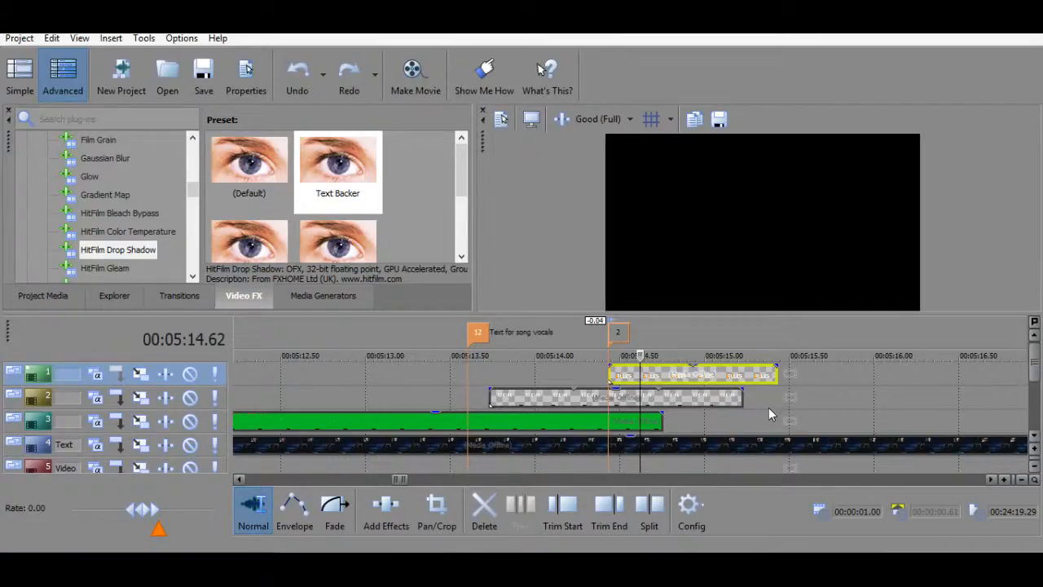
left_click(661, 377)
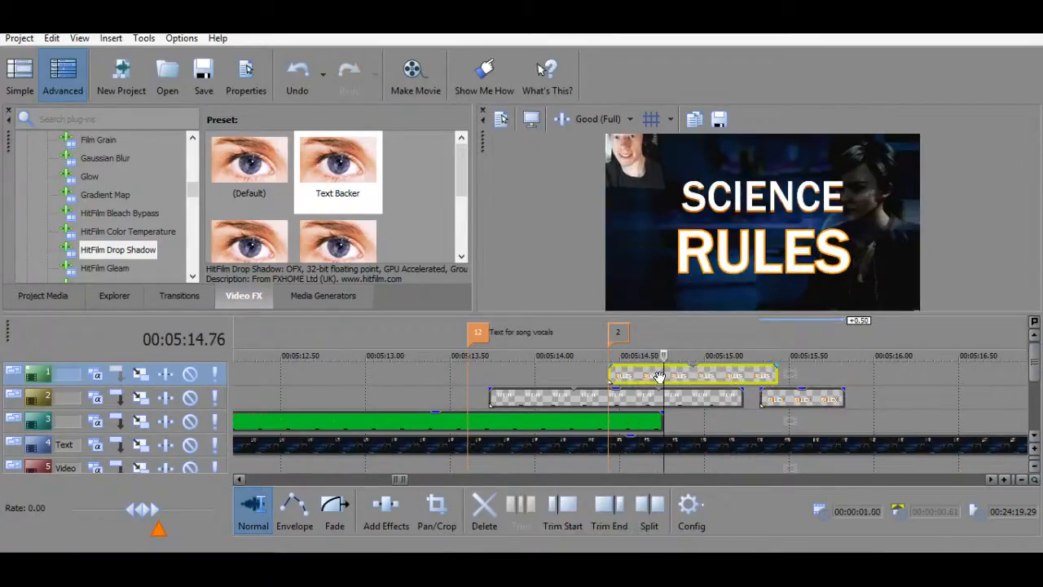
Insert a new video track, move the Rules! image onto it above the RULES title and extend it to the title's end.
left_click(110, 37)
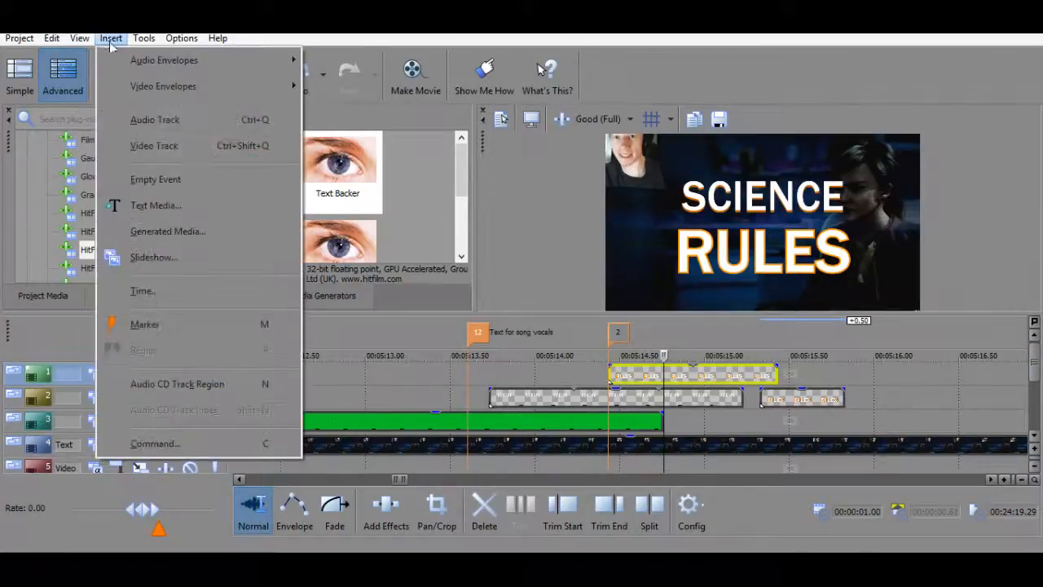
left_click(133, 129)
left_click(786, 421)
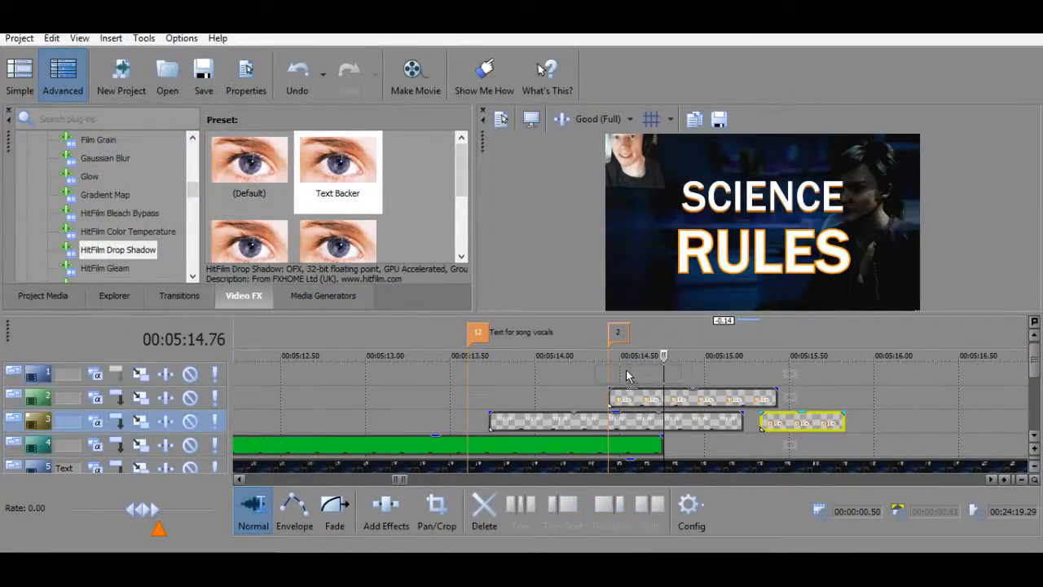
left_click_drag(627, 376, 776, 375)
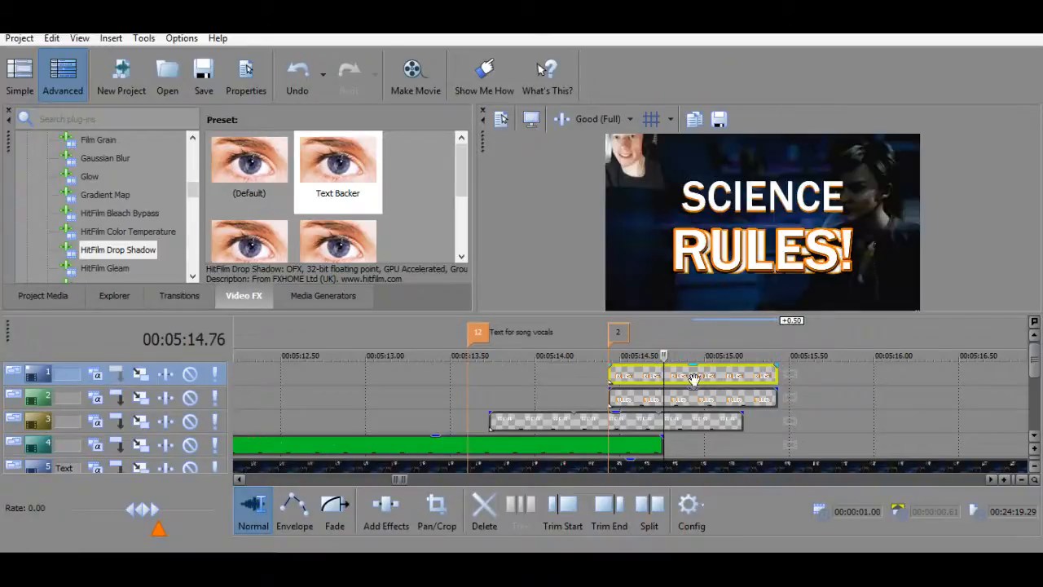
left_click(692, 377)
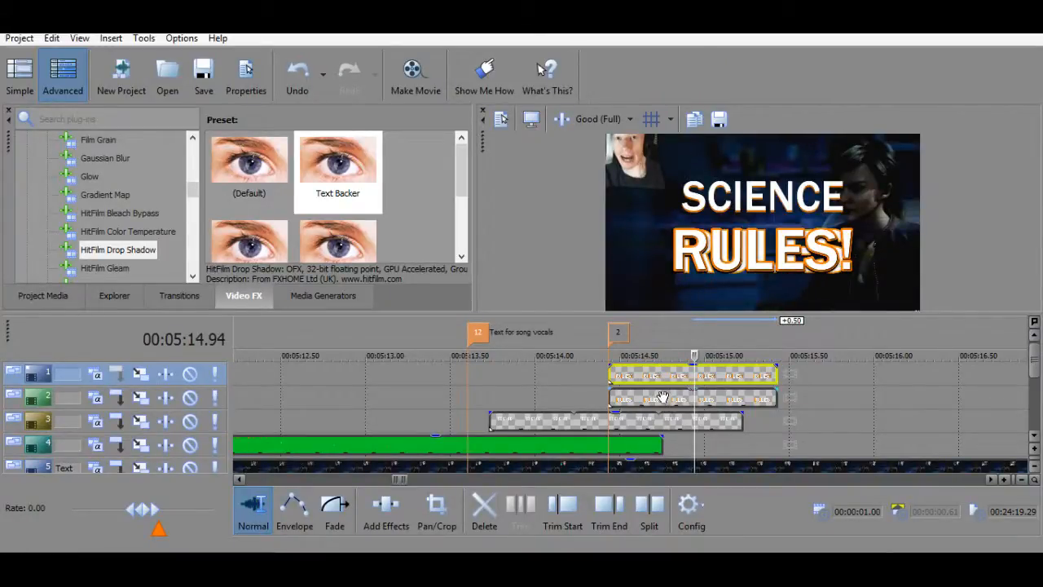
Copy the Pan/Crop position keyframes from the RULES title and apply them to the Rules! image.
right_click(664, 399)
left_click(703, 182)
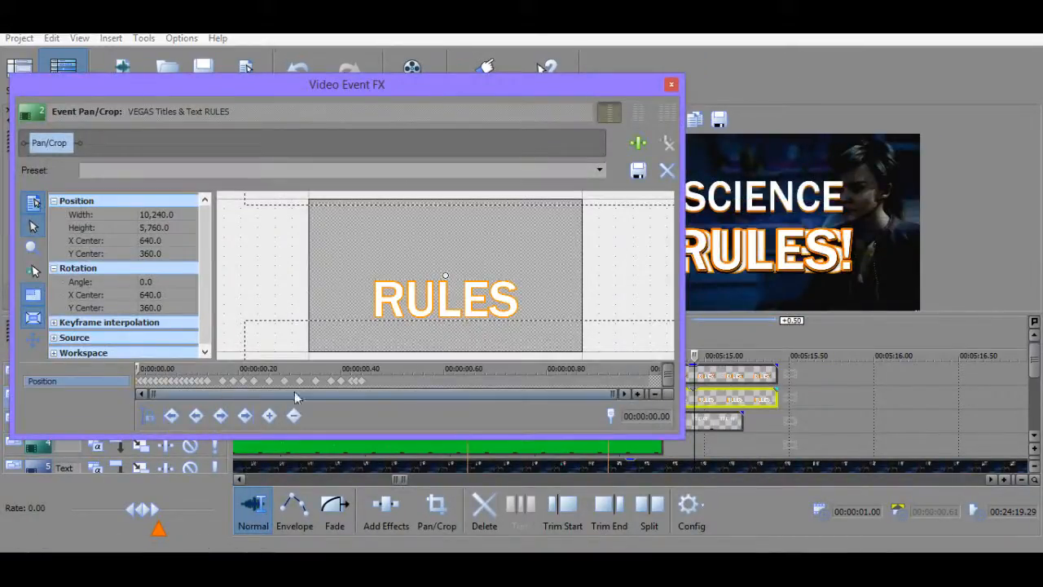
left_click(670, 84)
right_click(705, 398)
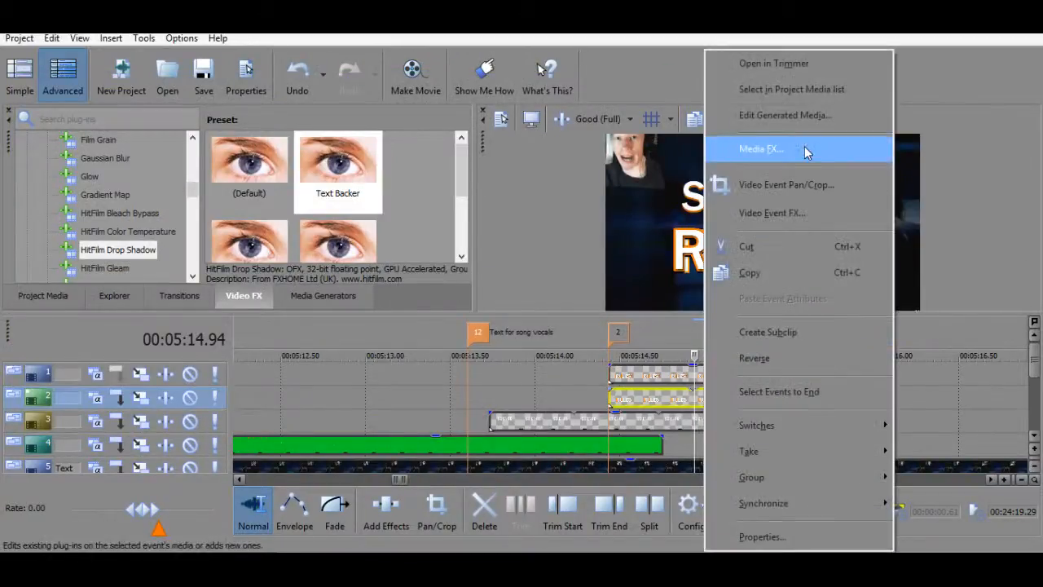
left_click(770, 184)
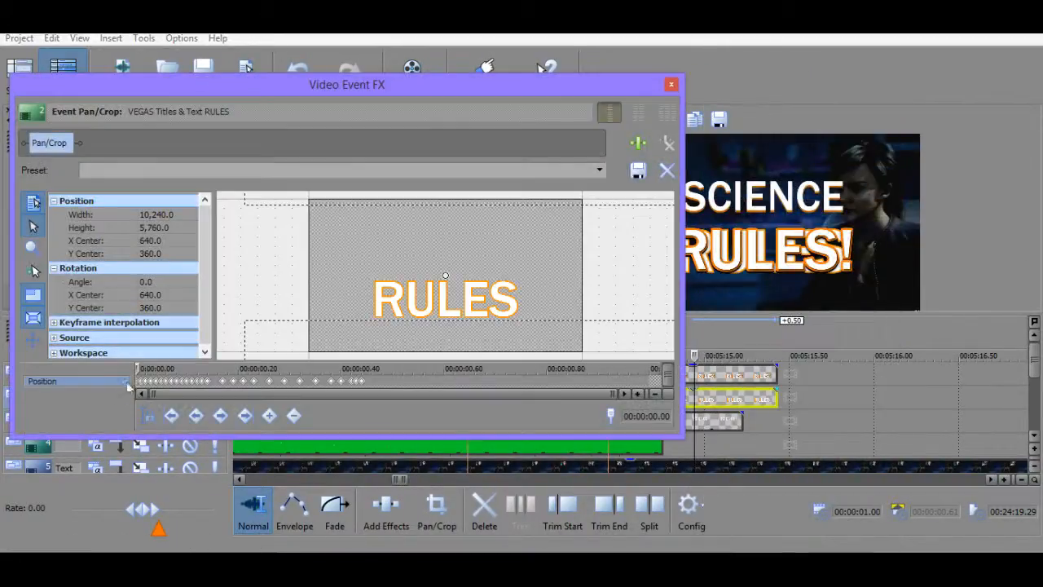
right_click(724, 373)
left_click(797, 186)
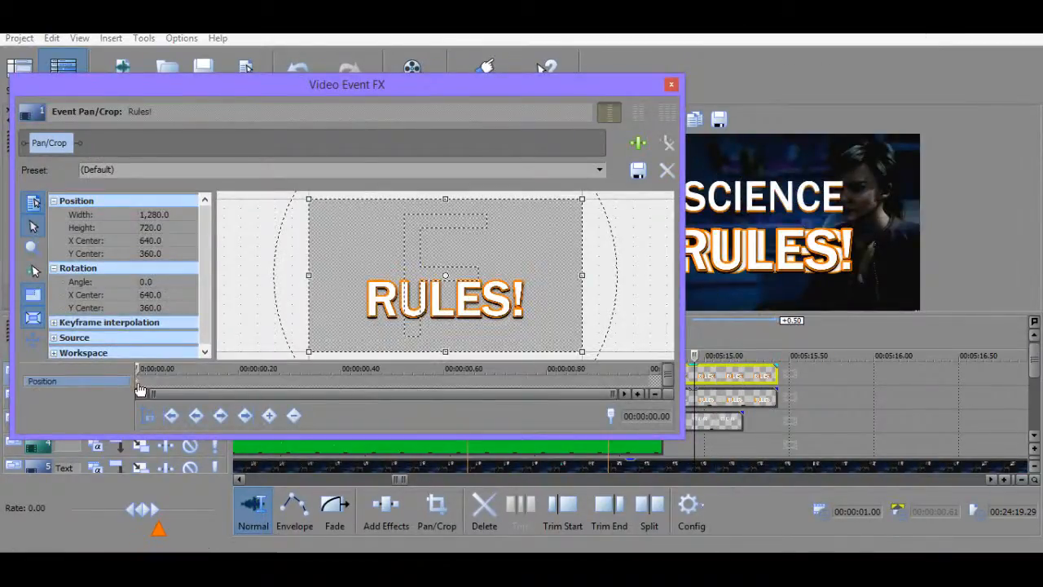
Delete the old RULES title and move the Rules! image down into its place on track 2.
right_click(722, 399)
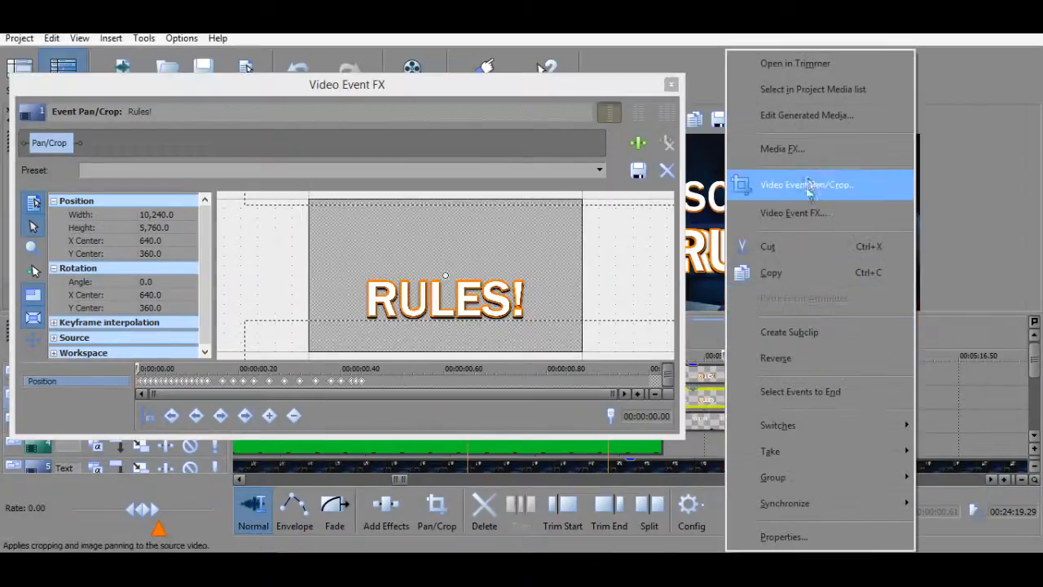
left_click(809, 186)
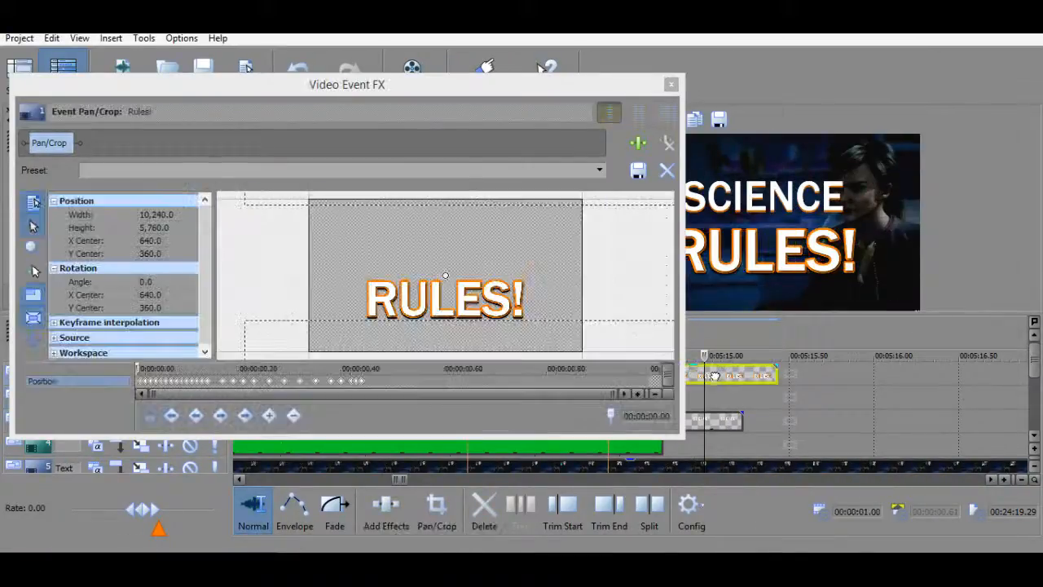
left_click_drag(715, 376, 713, 398)
left_click(670, 84)
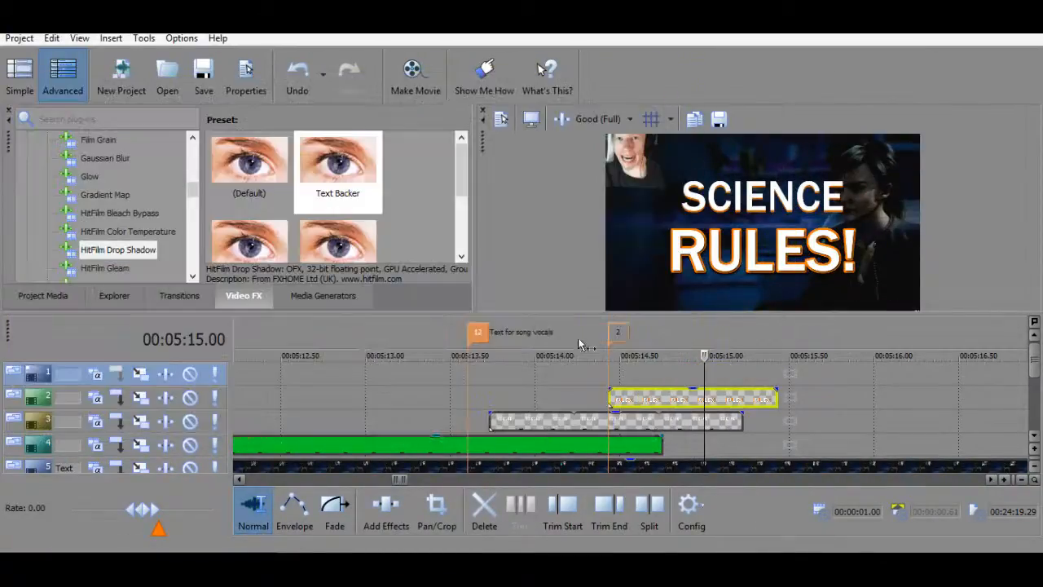
Play the title animation from marker 2 and lower the preview quality to Preview (Quarter).
left_click(613, 372)
key("space")
key("space")
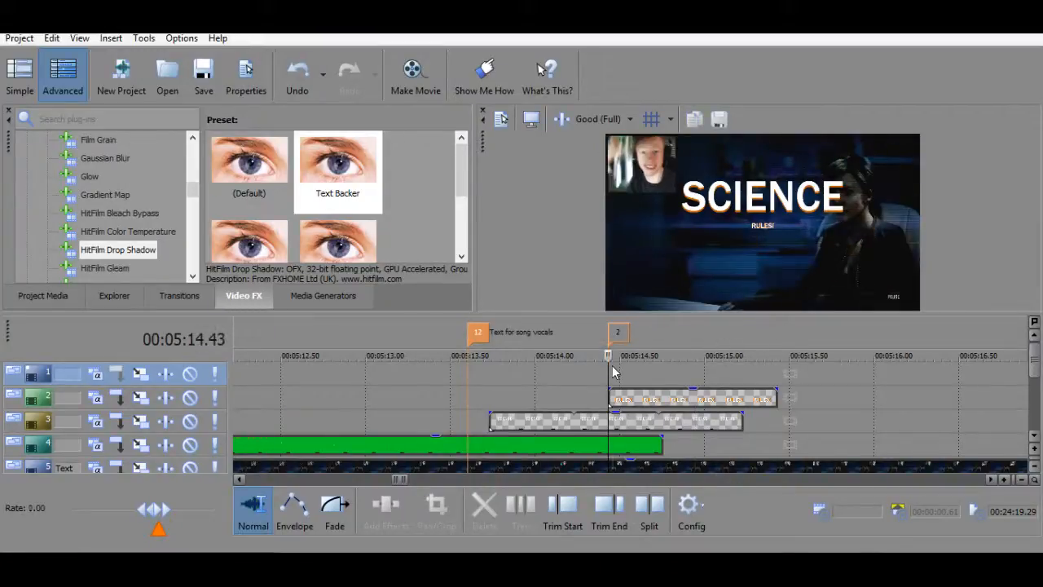
key("space")
key("space")
key("space")
left_click(603, 116)
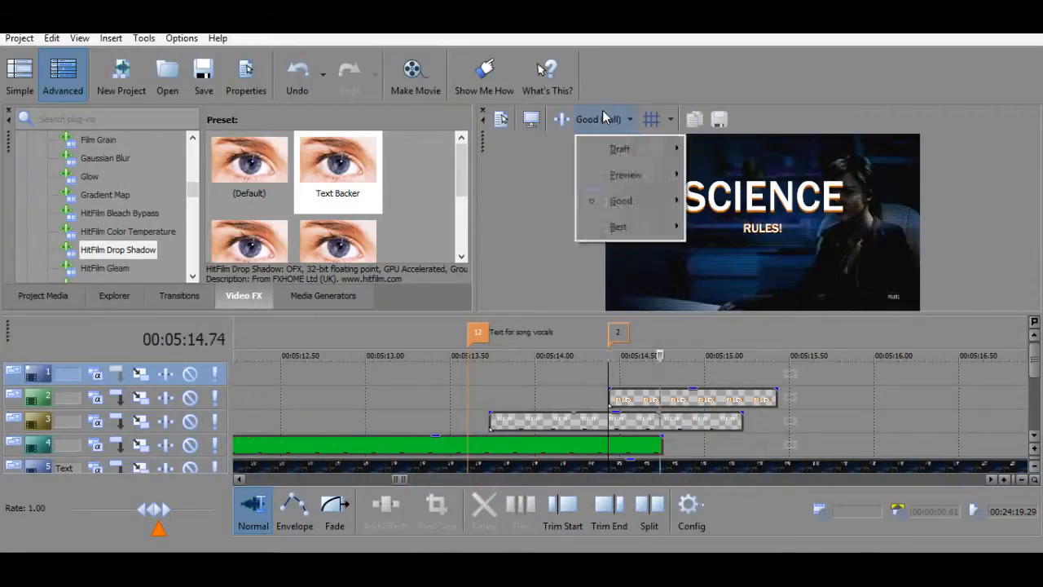
left_click(727, 252)
Replay the SCIENCE RULES! animation several times from marker 2 to check its look and timing against the vocals.
key("space")
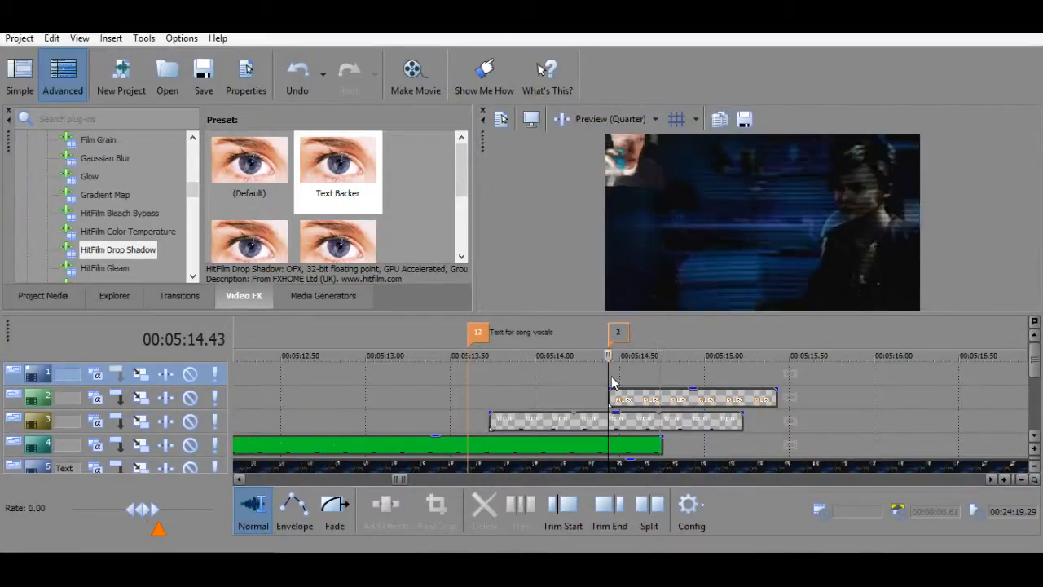
key("space")
key("space")
key("space")
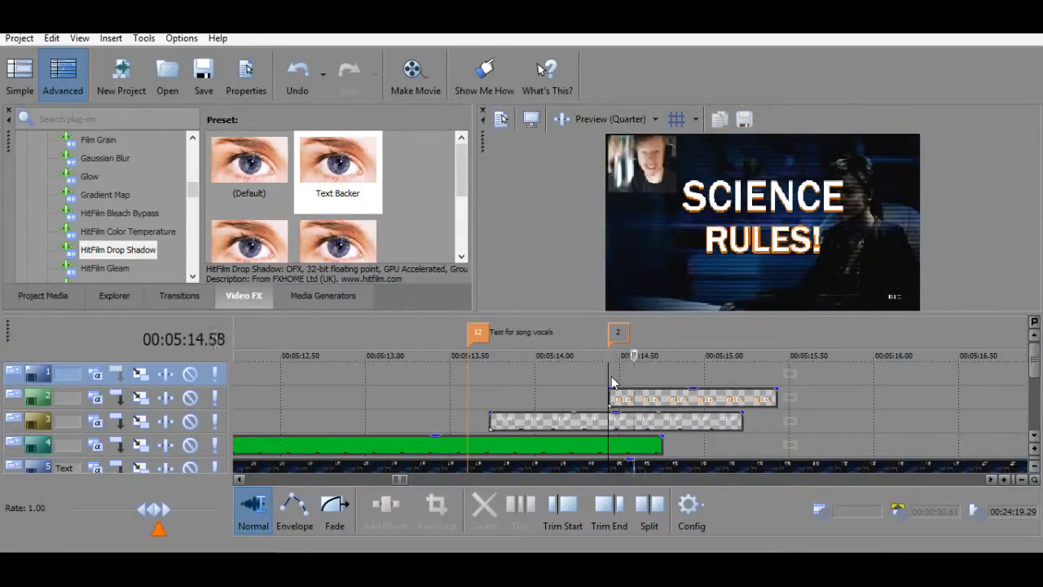
key("space")
key("space")
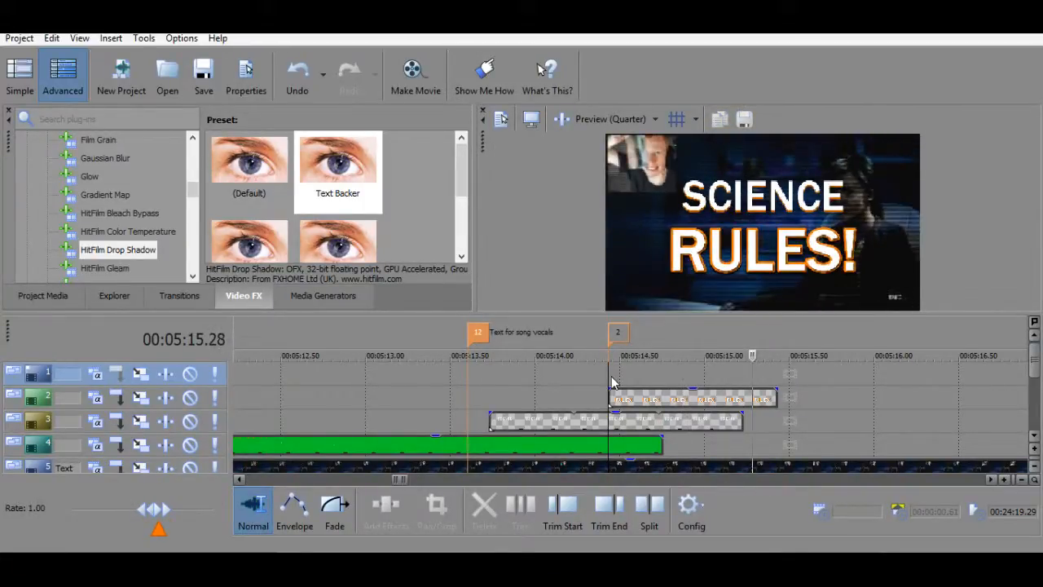
key("space")
key("space")
key("space")
key("space")
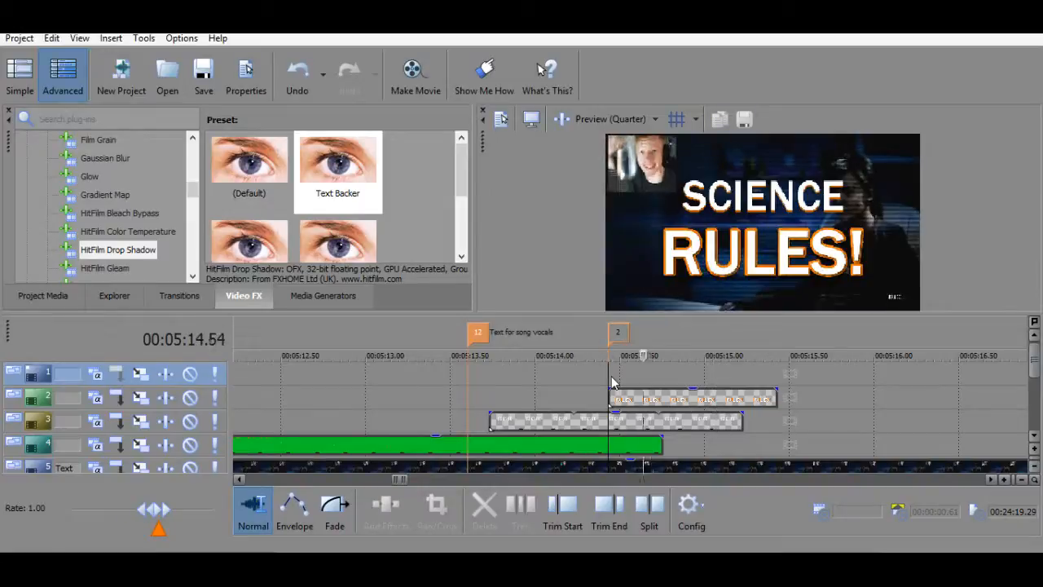
key("space")
key("space")
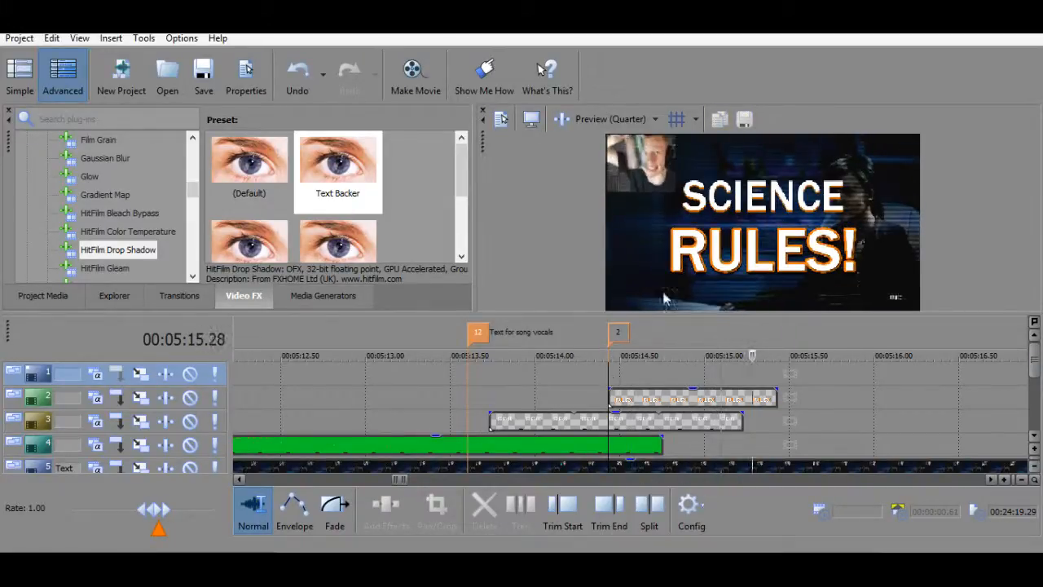
Play the RULES! title section and its tail end to listen for where the next sung word starts.
key("space")
key("space")
key("Return")
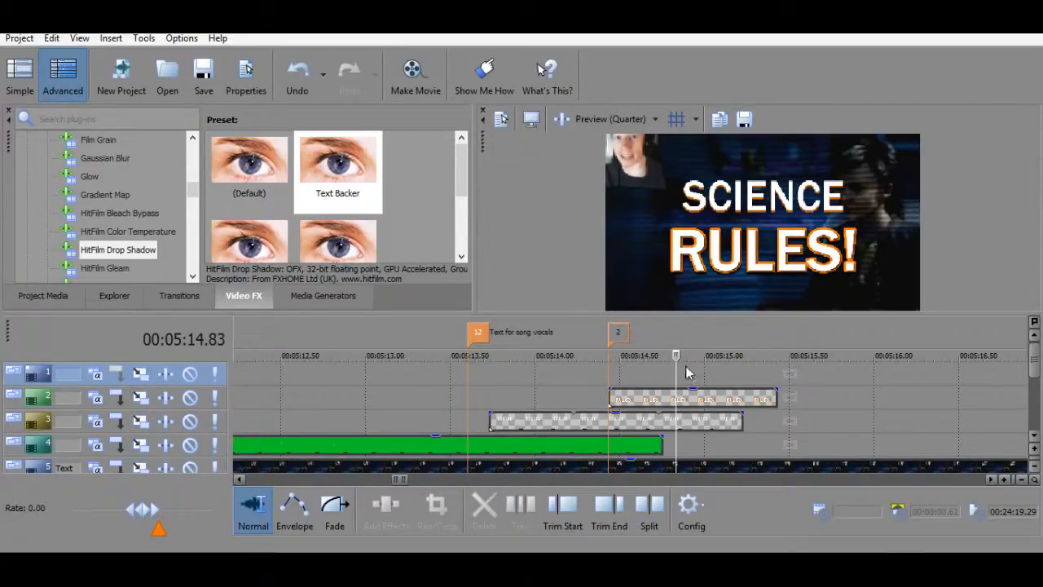
left_click_drag(676, 356, 710, 356)
left_click(745, 369)
key("space")
key("space")
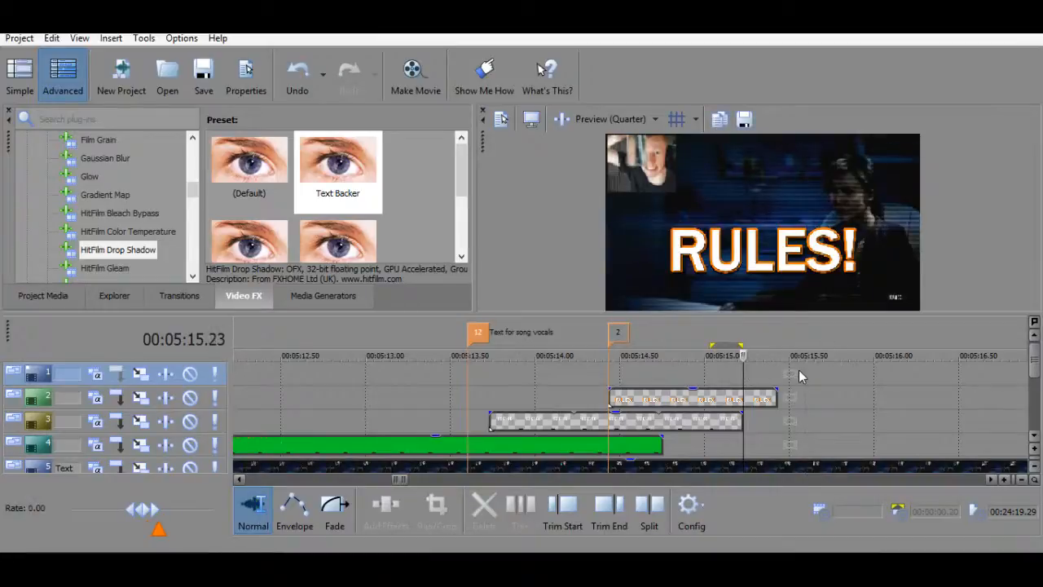
Place a marker labelled "Physics" at 00:05:15.43, where the next sung word begins after the RULES! title.
key("space")
key("space")
left_click(772, 363)
key("space")
key("space")
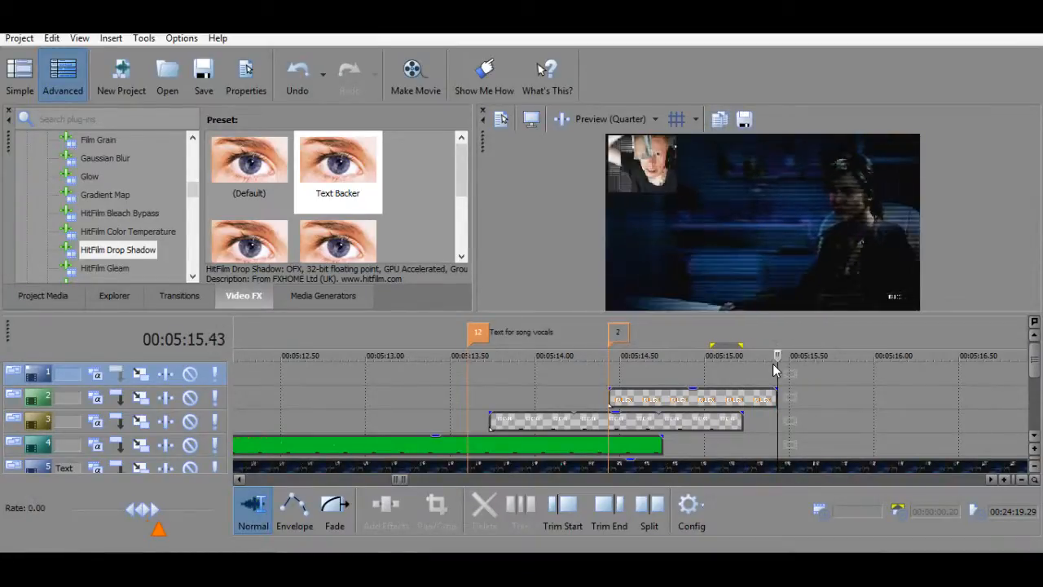
key("m")
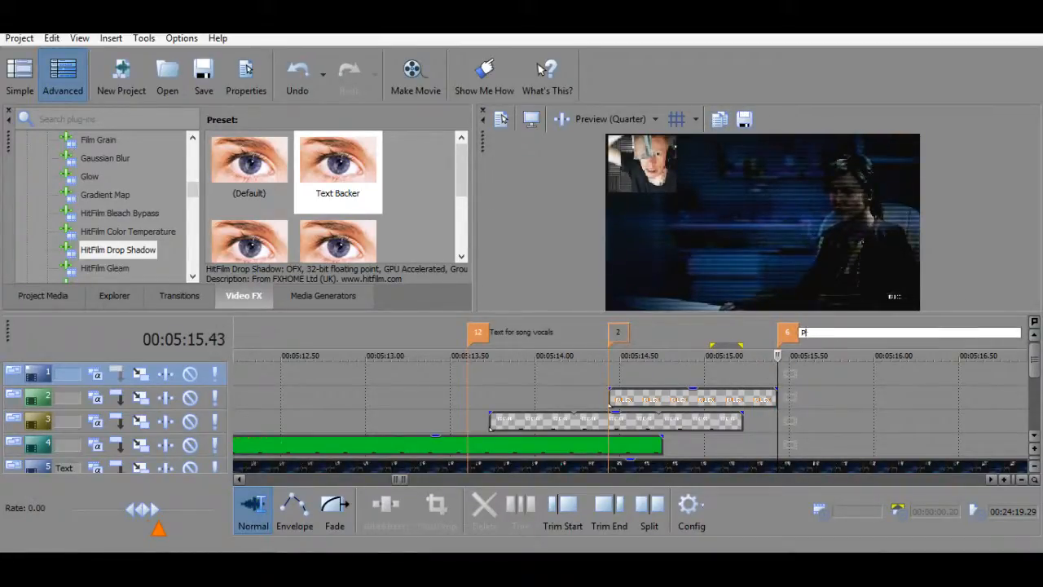
type("Physics")
key("Return")
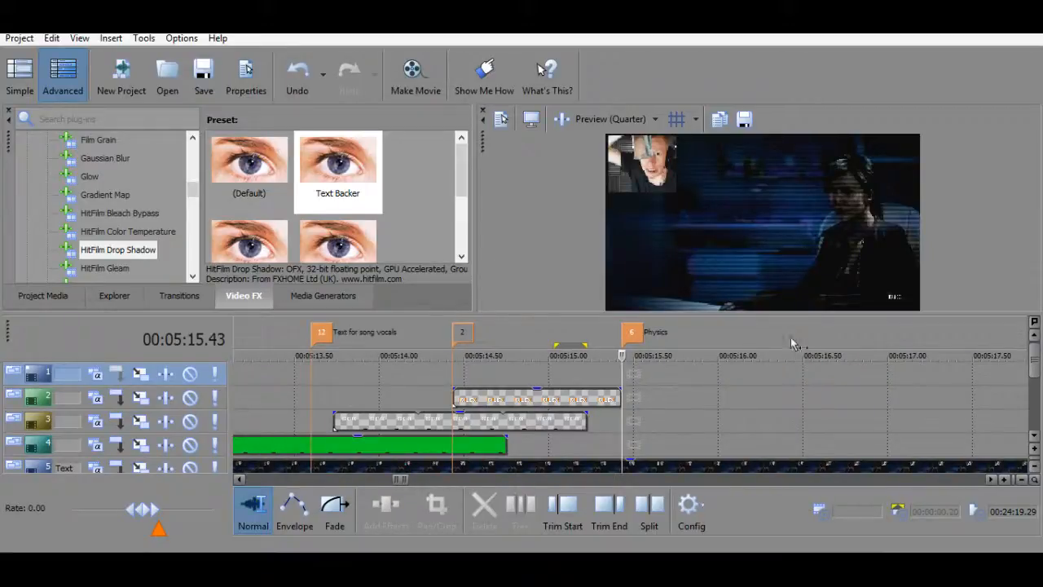
Replay the SCIENCE RULES! titles from just before SCIENCE appears and step through the frames where RULES! enters.
left_click(461, 370)
left_click(454, 338)
left_click(369, 397)
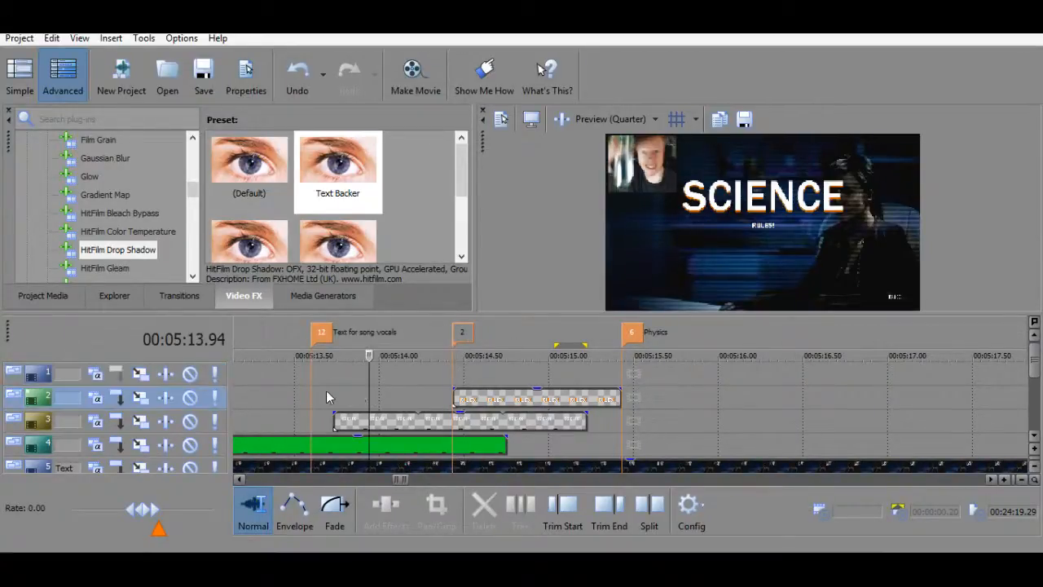
key("space")
left_click(325, 391)
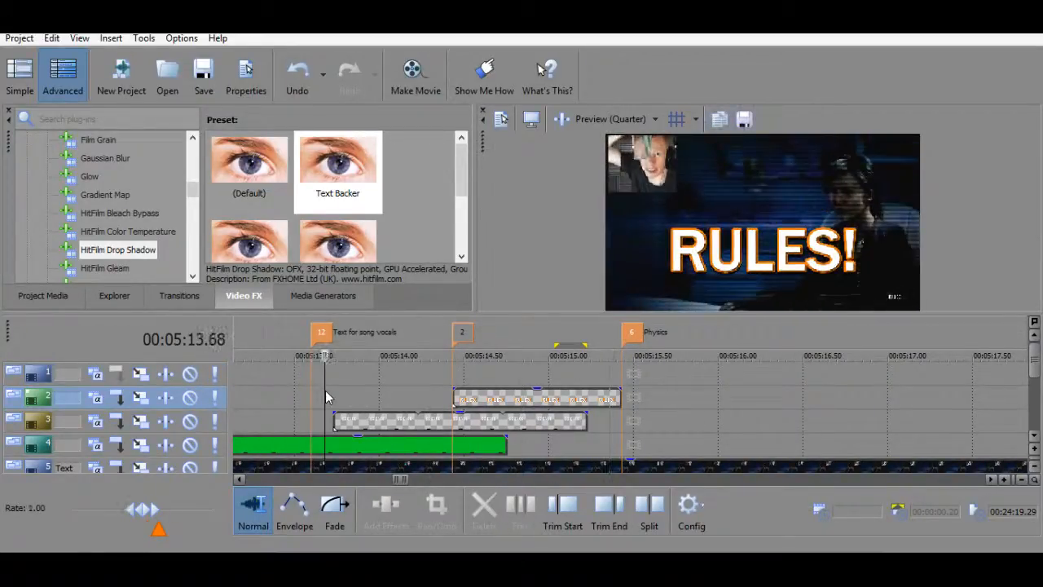
left_click(325, 391)
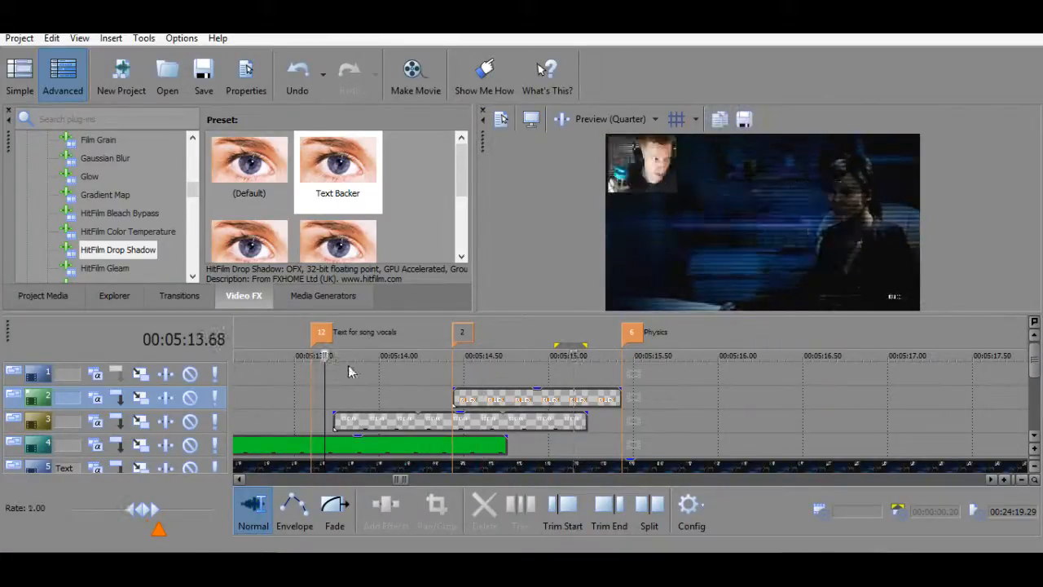
key("space")
left_click_drag(425, 375, 447, 375)
key("Right")
key("Right")
key("Right")
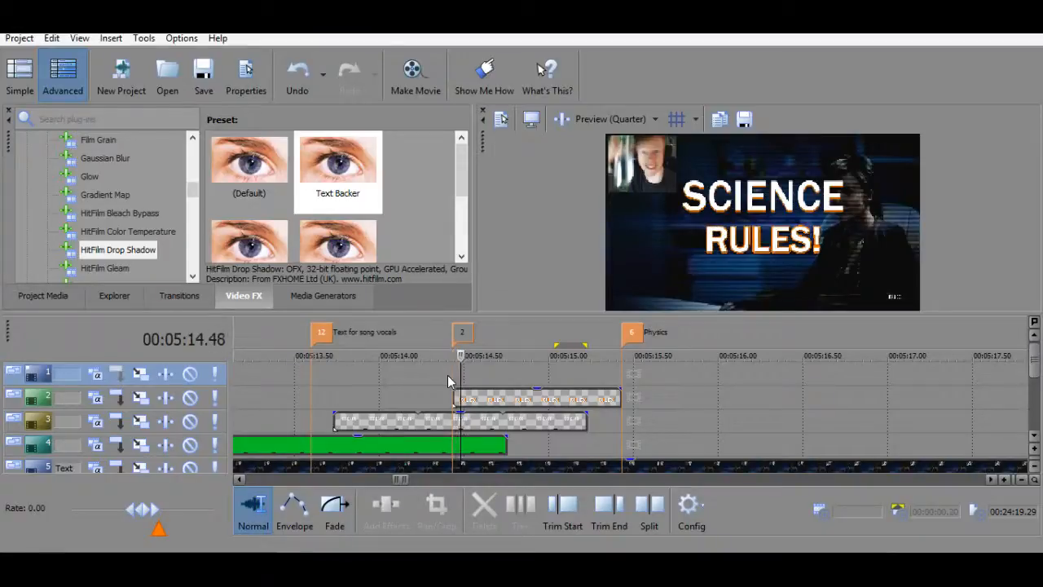
Replay the titles repeatedly from before marker 2 and from the start of SCIENCE to check their timing.
scroll(440, 386, "up", 5)
left_click(511, 400)
scroll(503, 413, "down", 4)
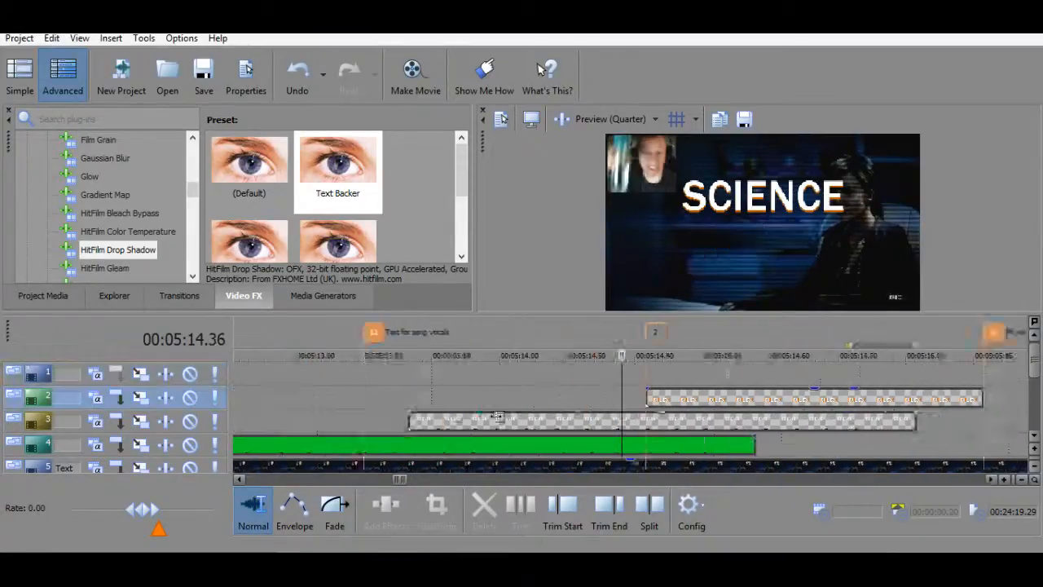
key("space")
key("space")
key("space")
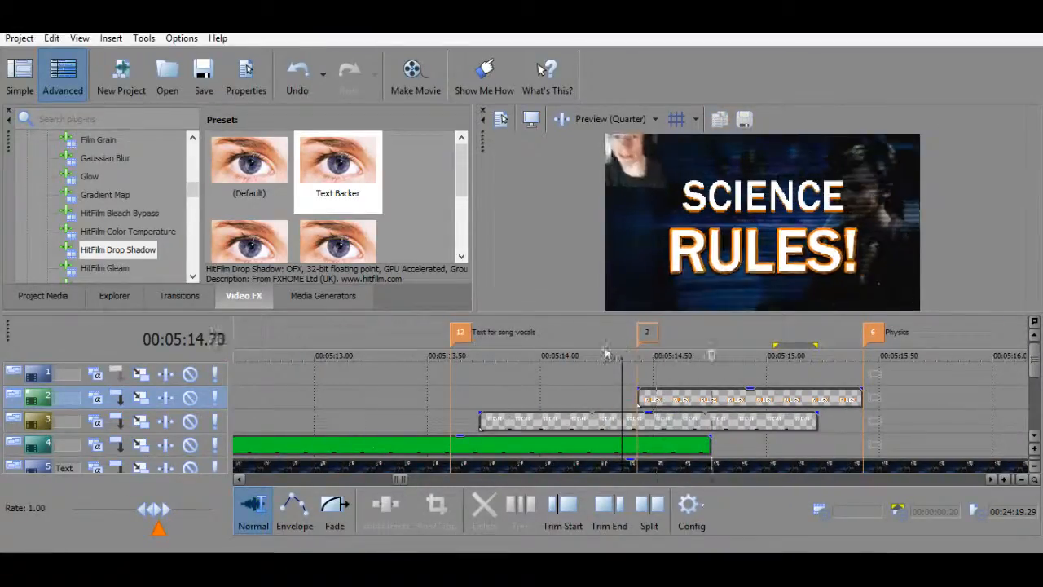
key("space")
left_click(477, 380)
key("space")
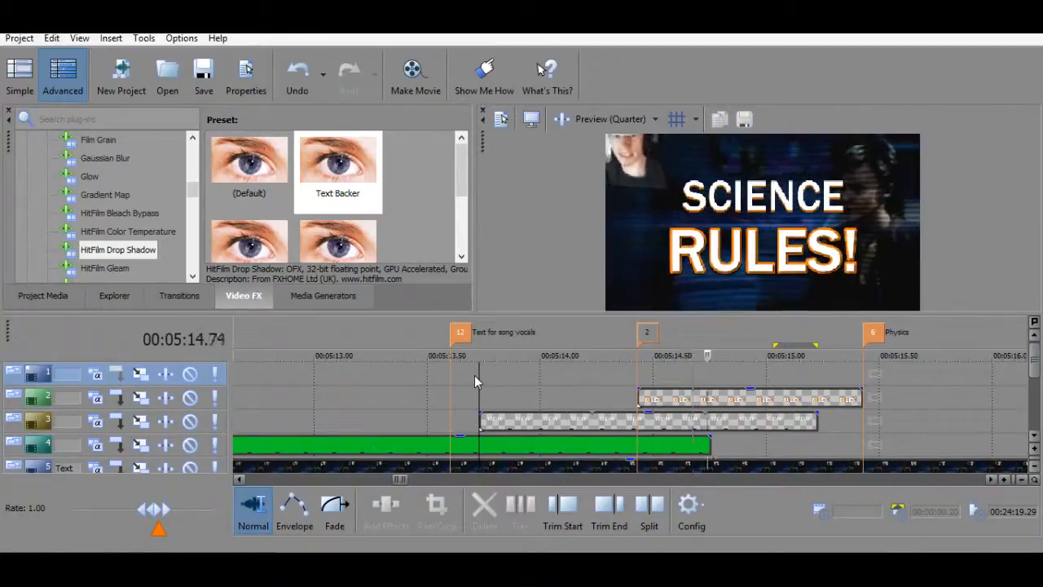
key("space")
key("space")
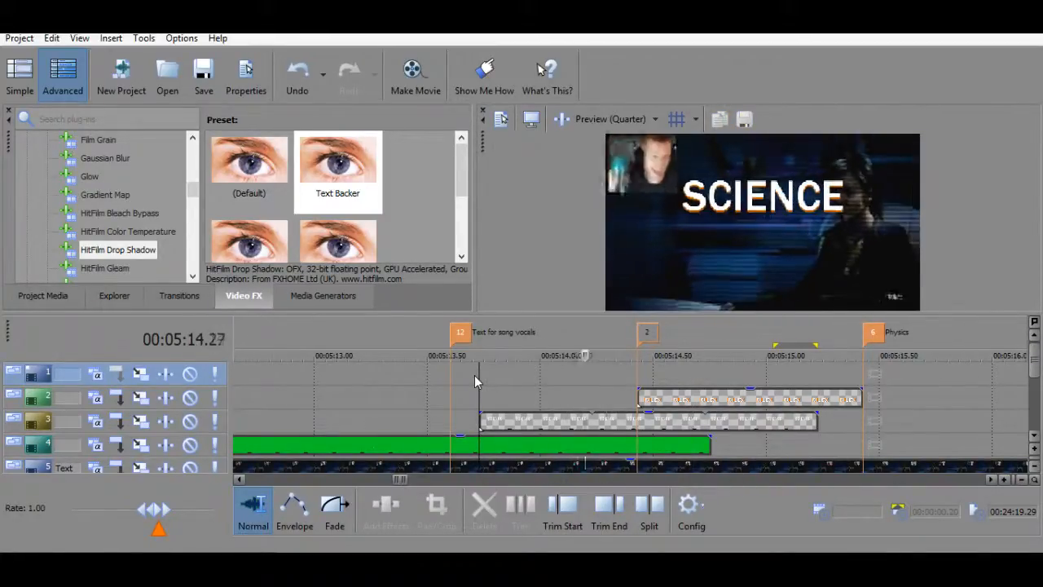
key("space")
key("space")
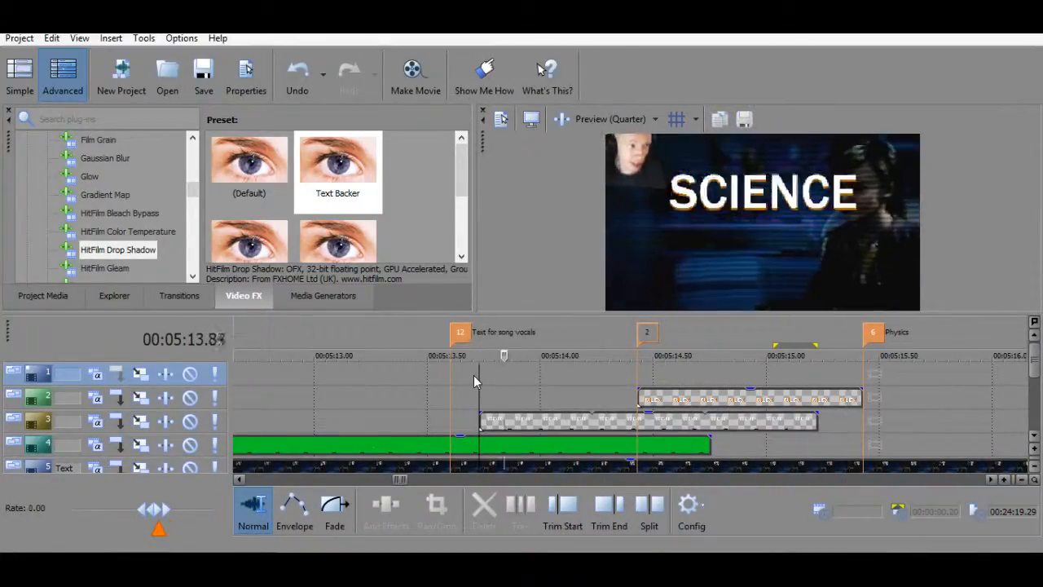
key("space")
Extend the SCIENCE and RULES! titles to a shared end 0.41 s past the Physics marker and return to that marker.
left_click(810, 423)
left_click_drag(811, 423, 954, 423)
left_click_drag(861, 397, 953, 391)
left_click(884, 378)
left_click(867, 373)
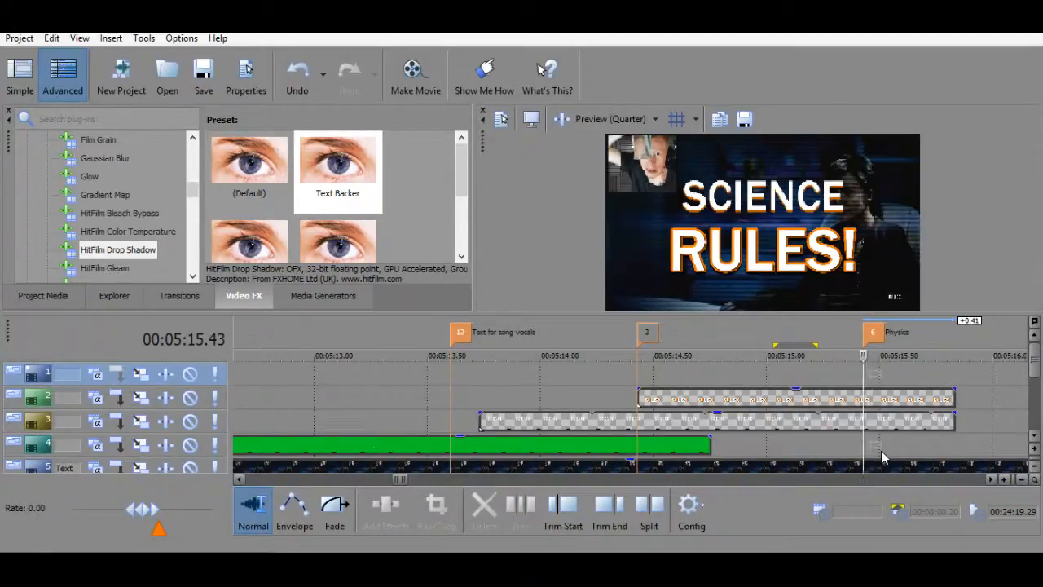
Switch to GIMP, close the RULES! image window, and return to the video project.
key("alt+Tab")
double_click(982, 36)
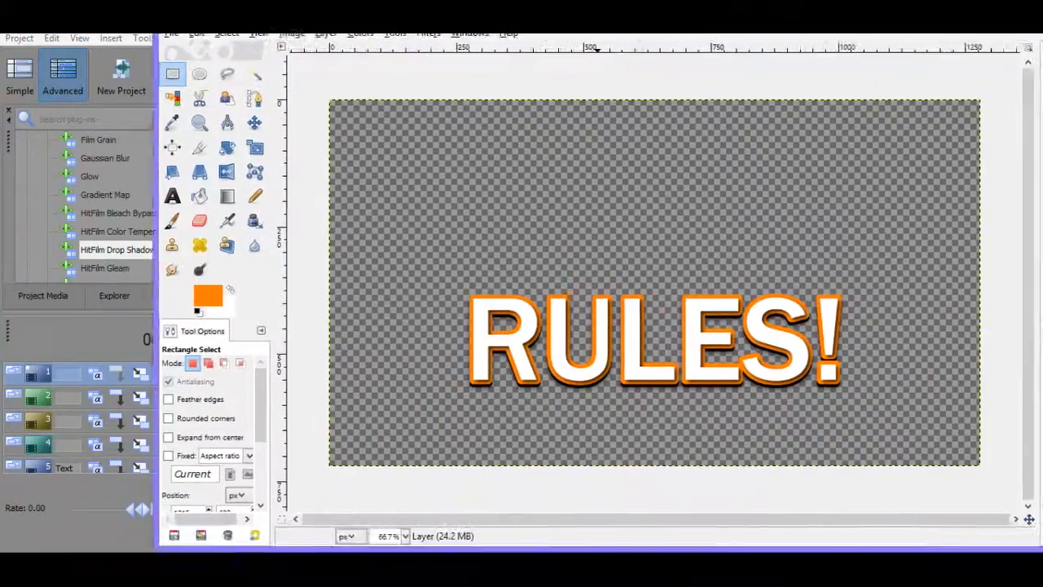
left_click(1035, 36)
left_click(258, 318)
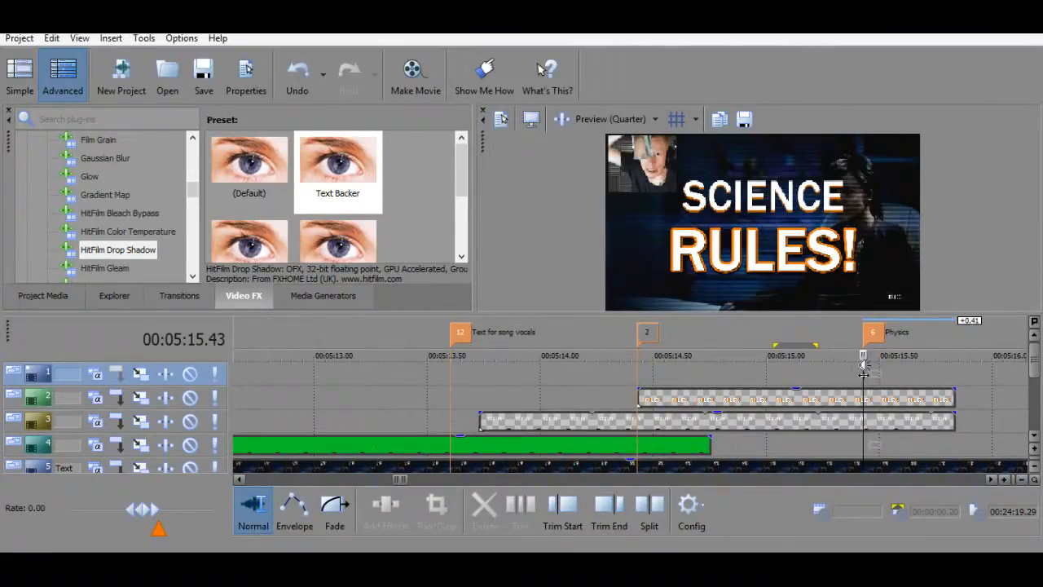
Open Pan/Crop for the SCIENCE title and move its frame to about X 346, Y 564 at the 1.84 s keyframe.
scroll(863, 366, "down", 2)
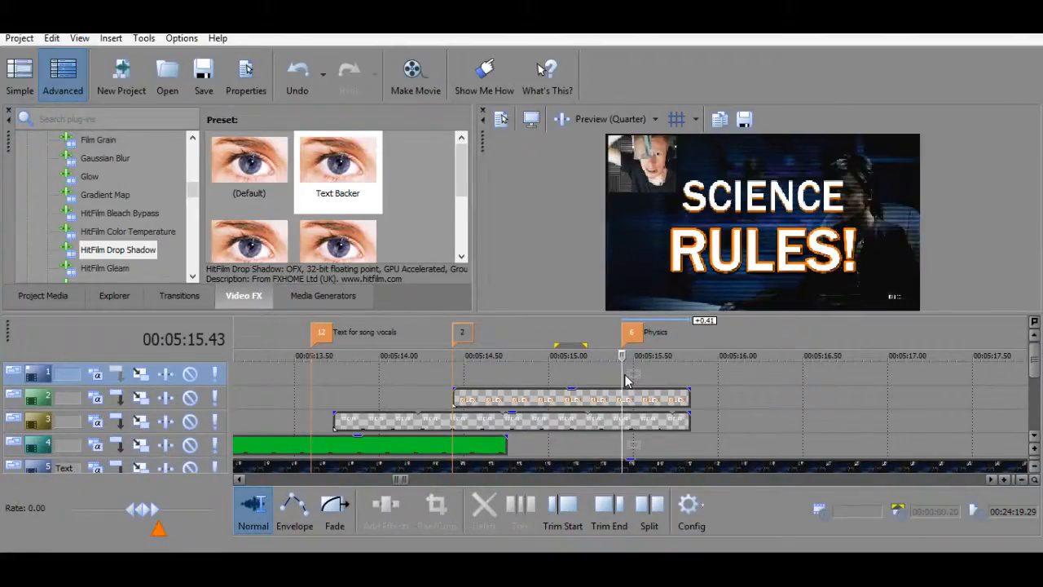
scroll(643, 385, "up", 3)
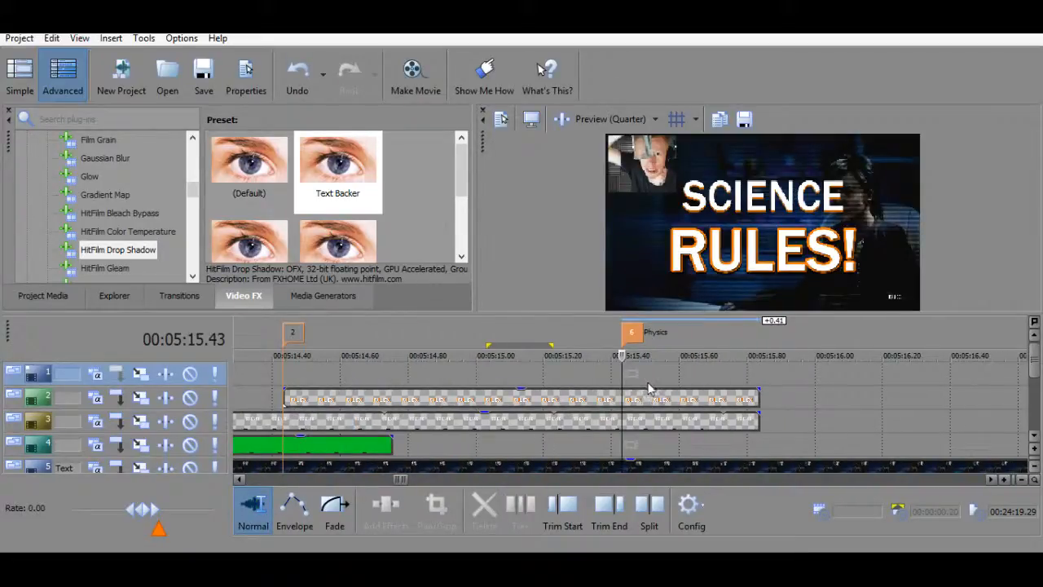
scroll(650, 388, "down", 3)
left_click(621, 402)
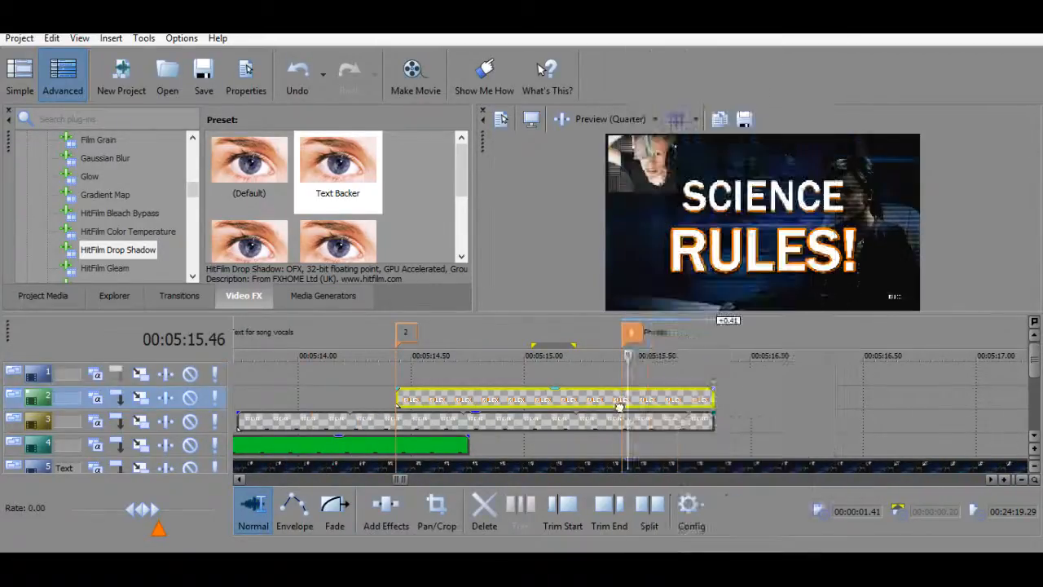
right_click(624, 420)
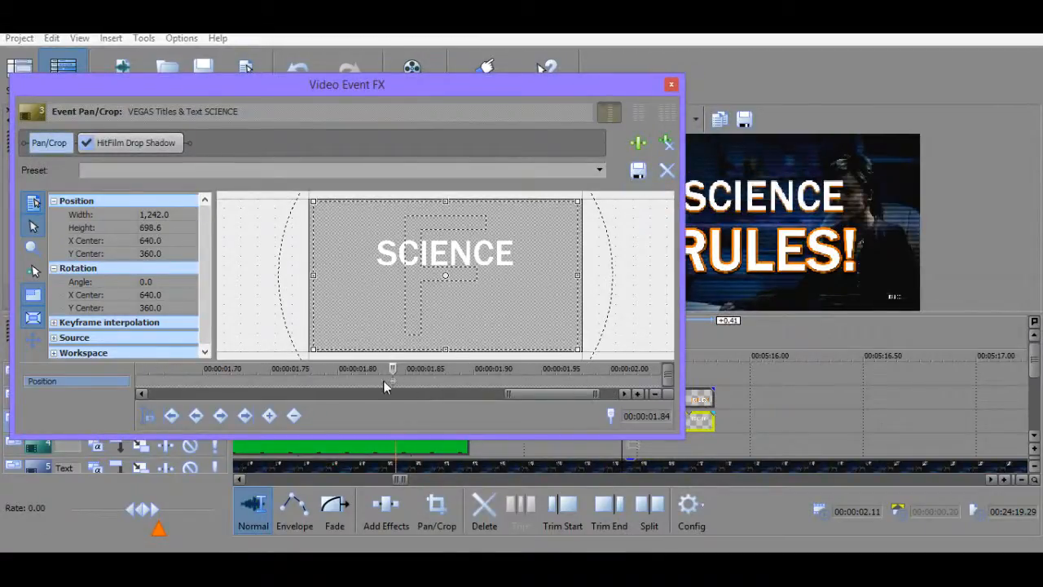
left_click_drag(444, 254, 391, 300)
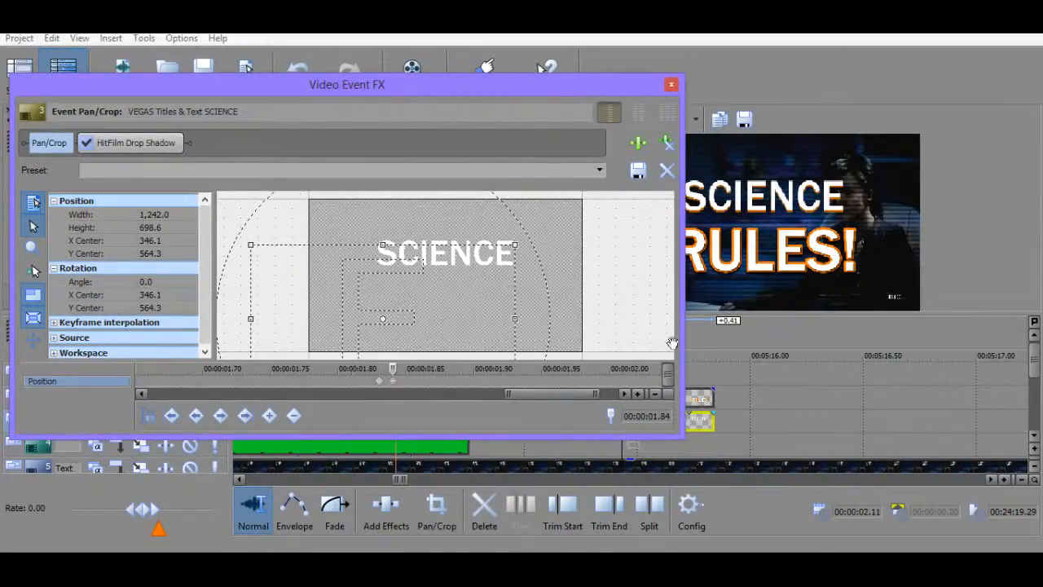
left_click_drag(505, 84, 339, 74)
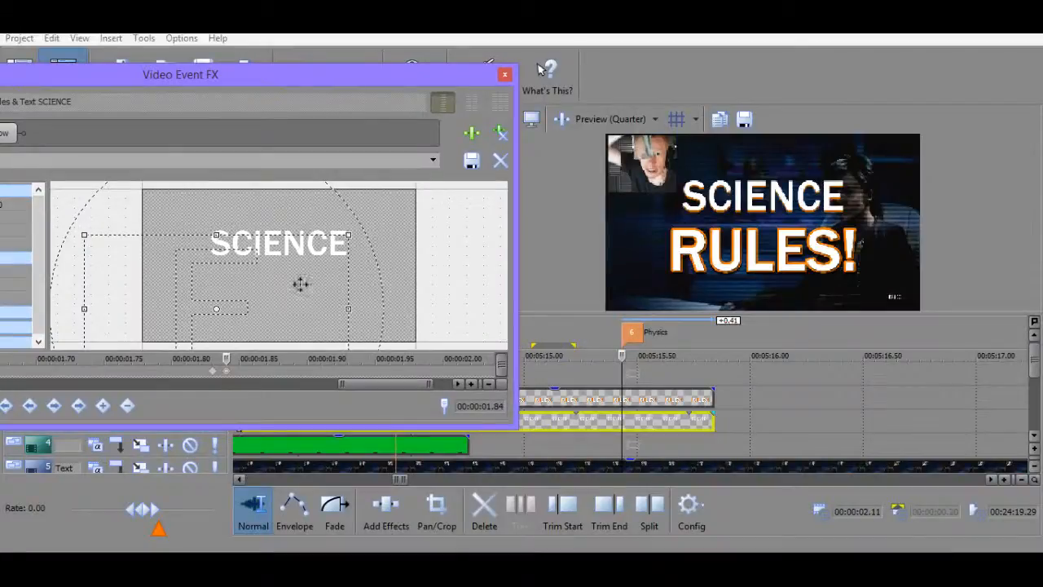
Shift the pair of late SCIENCE position keyframes earlier to about 1.69 s and 1.70 s and compare both positions.
left_click(166, 378)
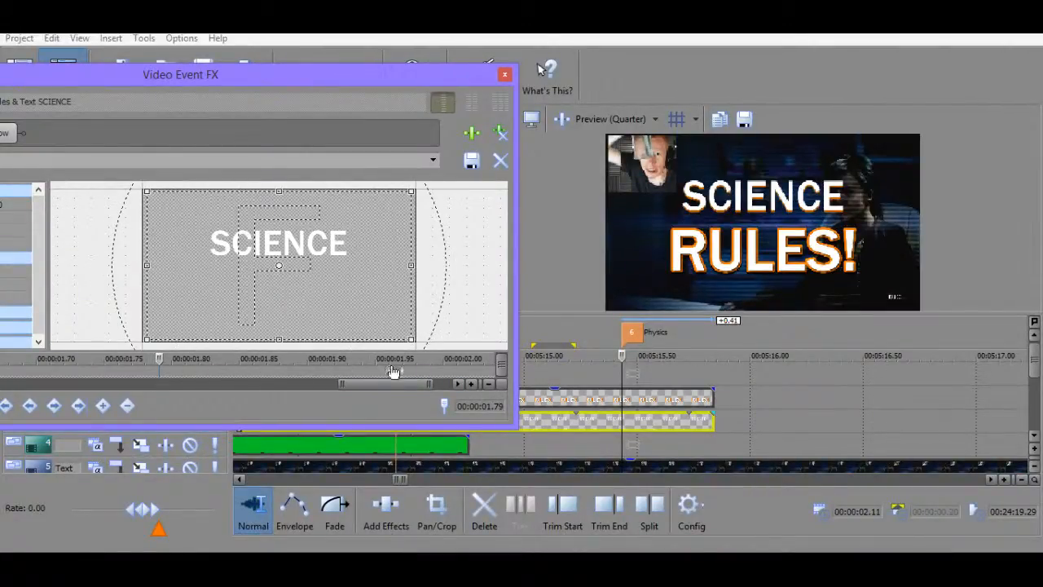
scroll(444, 371, "down", 4)
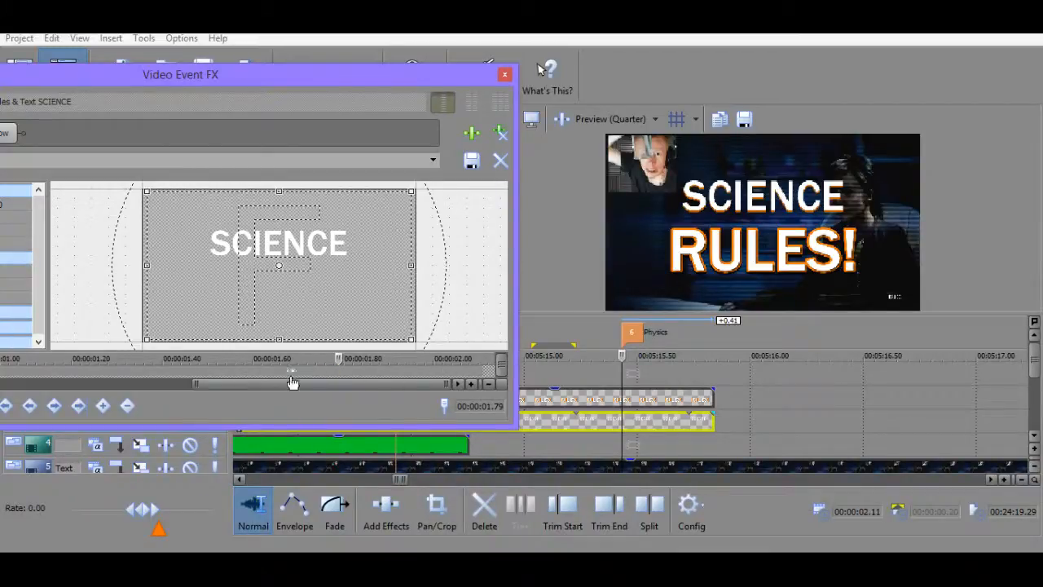
mouse_move(291, 377)
left_mouse_down()
mouse_move(249, 381)
mouse_move(320, 382)
mouse_move(299, 376)
left_mouse_up()
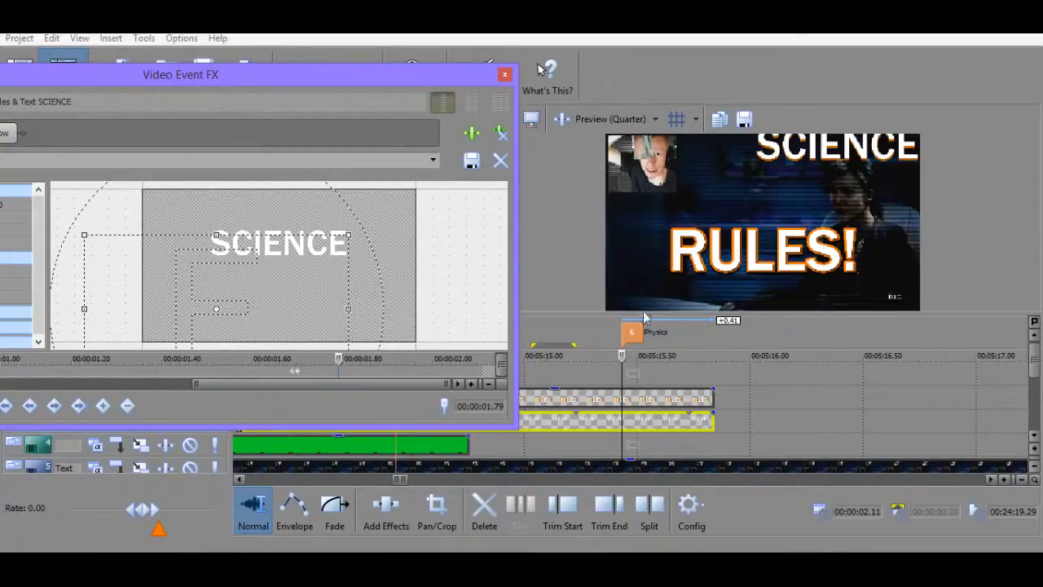
left_click(301, 375)
right_click(301, 375)
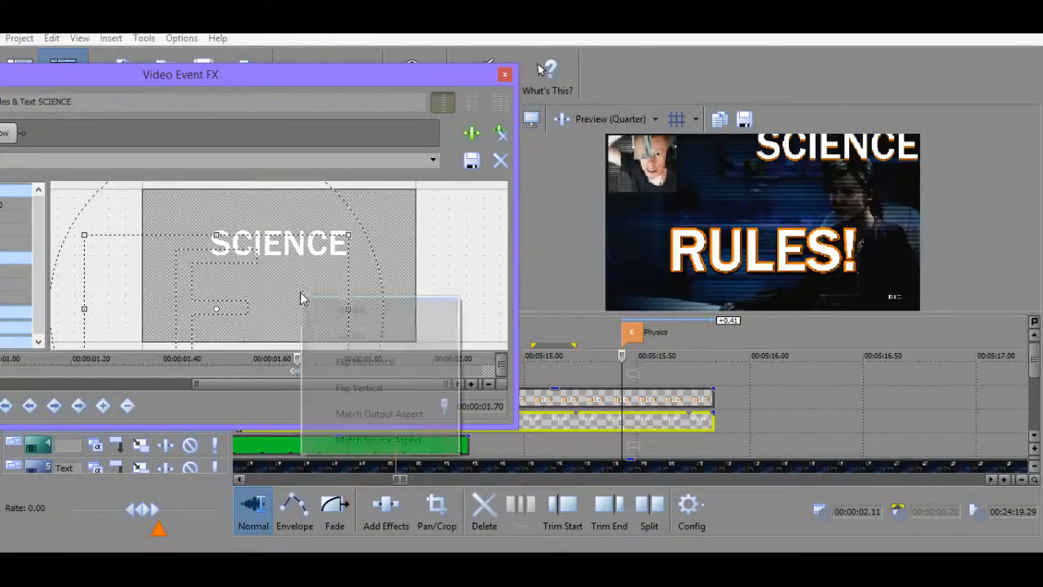
left_click(281, 371)
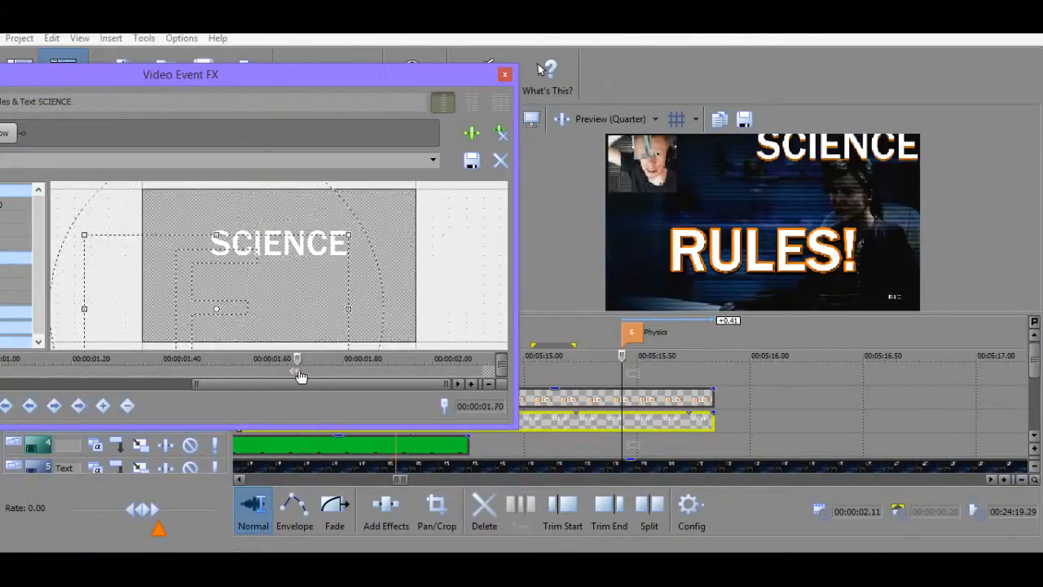
left_click(299, 373)
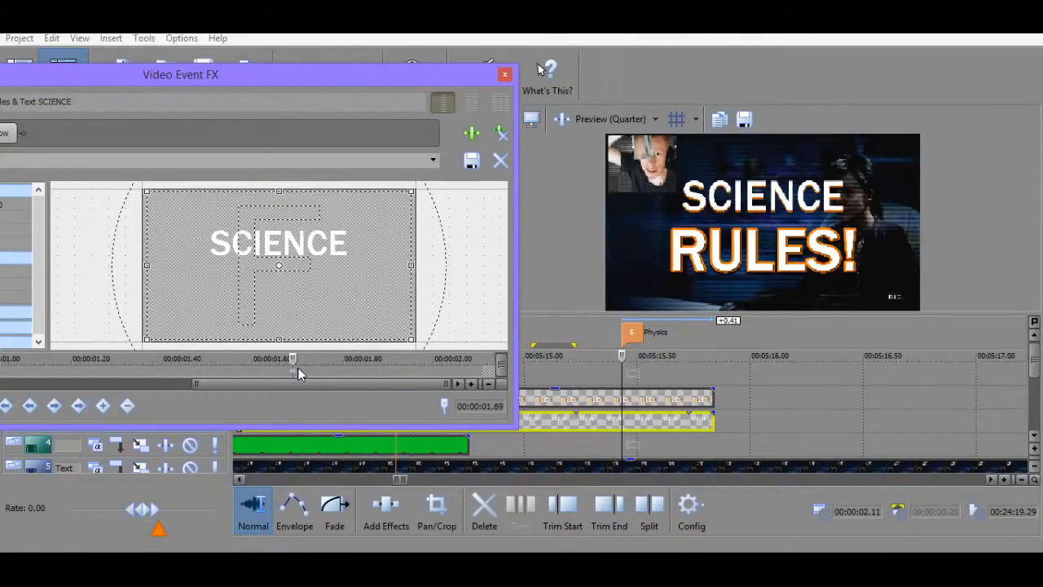
Restore the centred frame at X 640, Y 360 for the SCIENCE title's 1.70 s position keyframe.
scroll(299, 368, "up", 3)
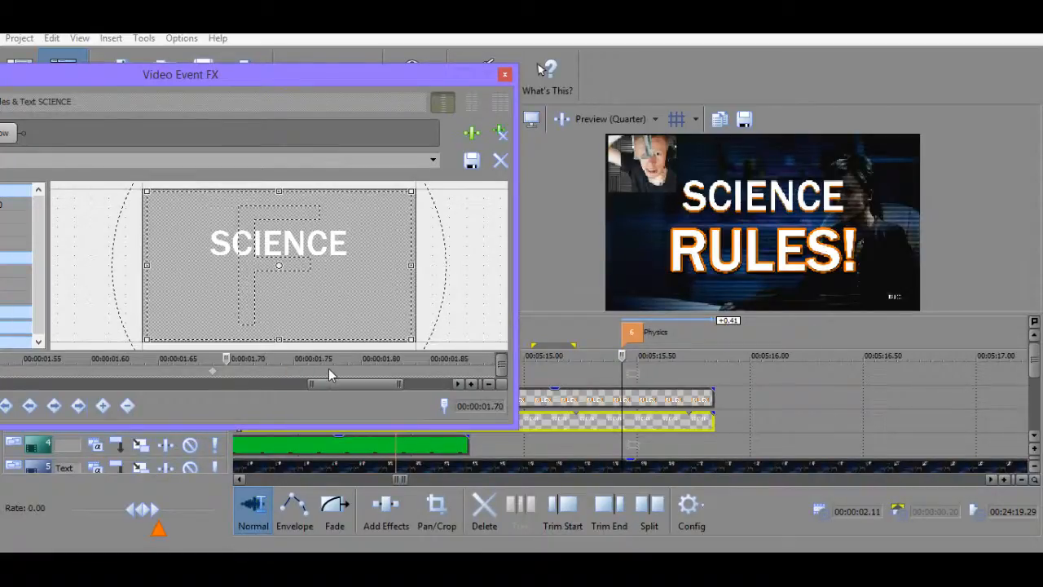
left_click(228, 372)
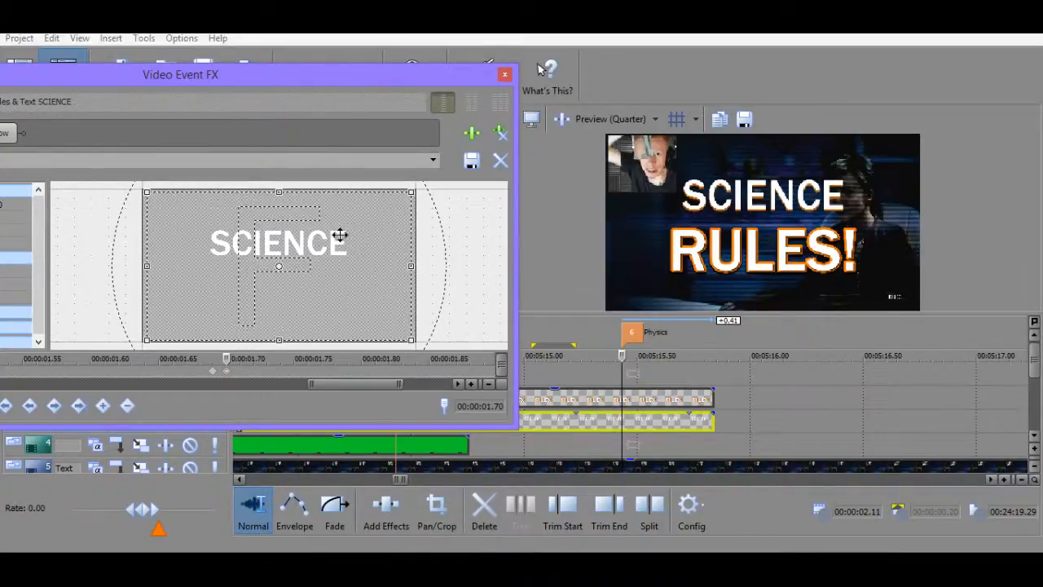
key("ctrl+z")
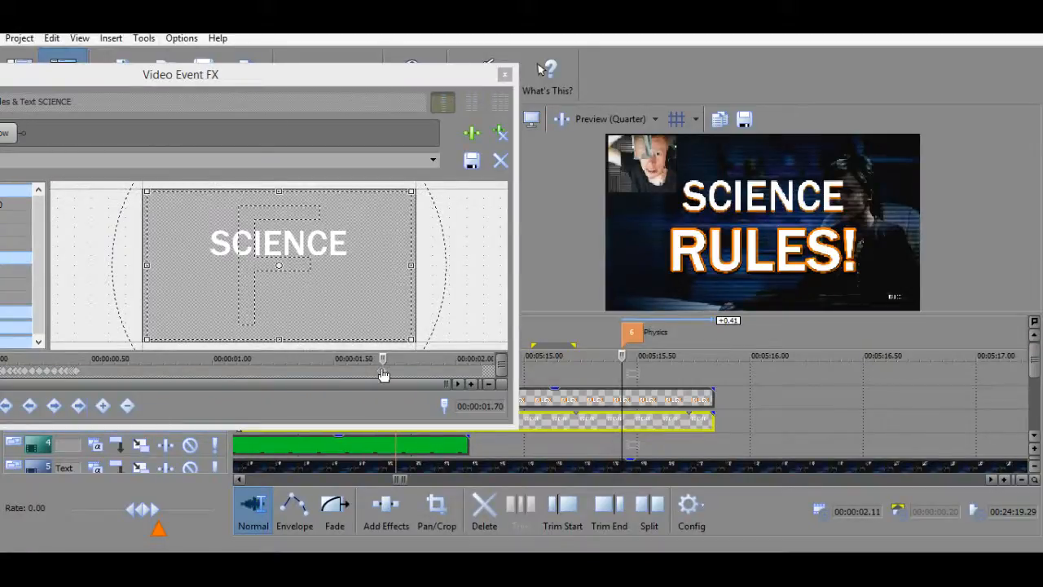
left_click(385, 373)
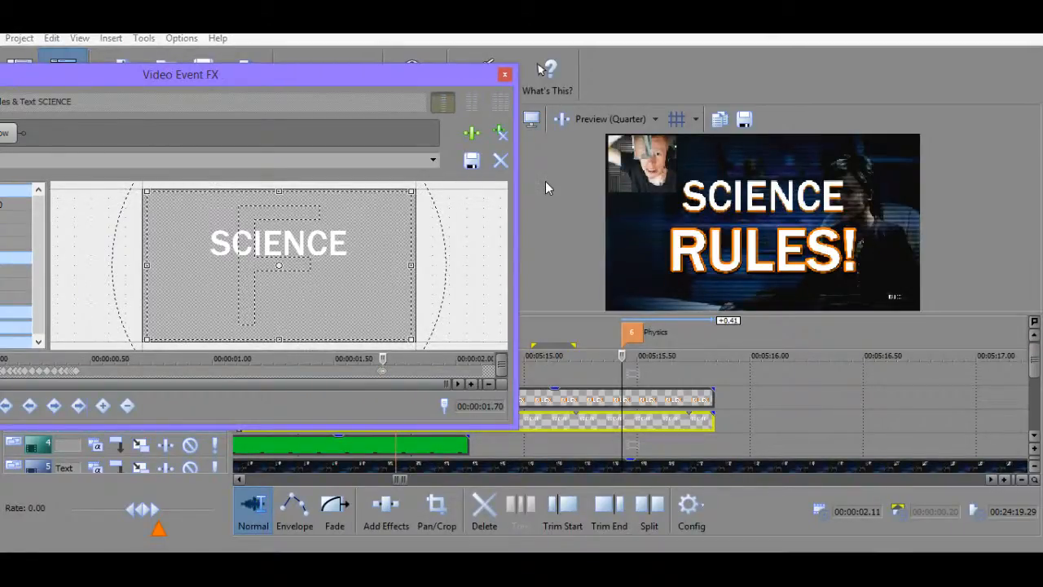
left_click_drag(365, 74, 466, 54)
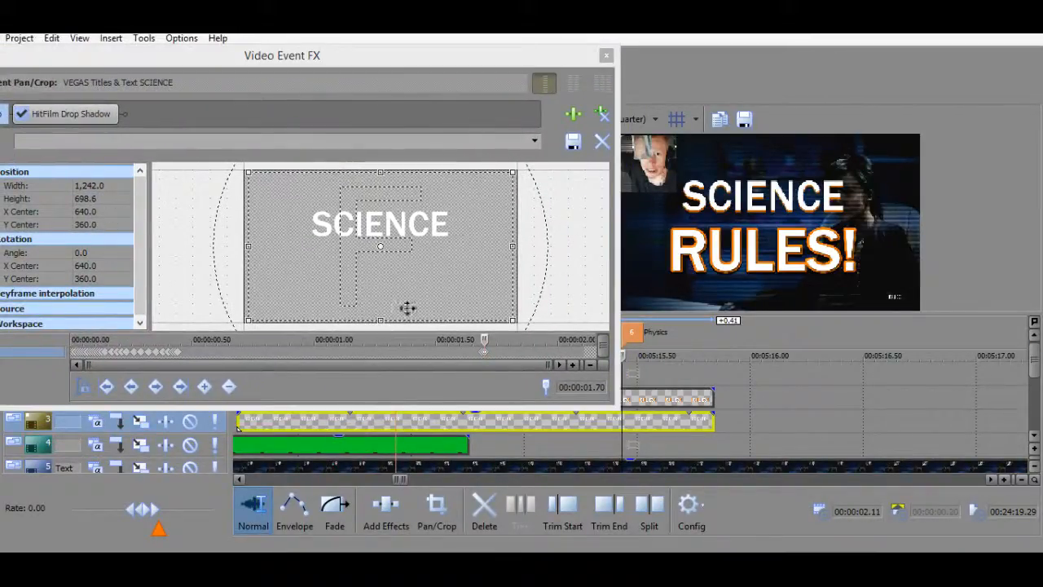
scroll(503, 316, "up", 1)
left_click_drag(576, 241, 434, 145)
scroll(506, 236, "up", 1)
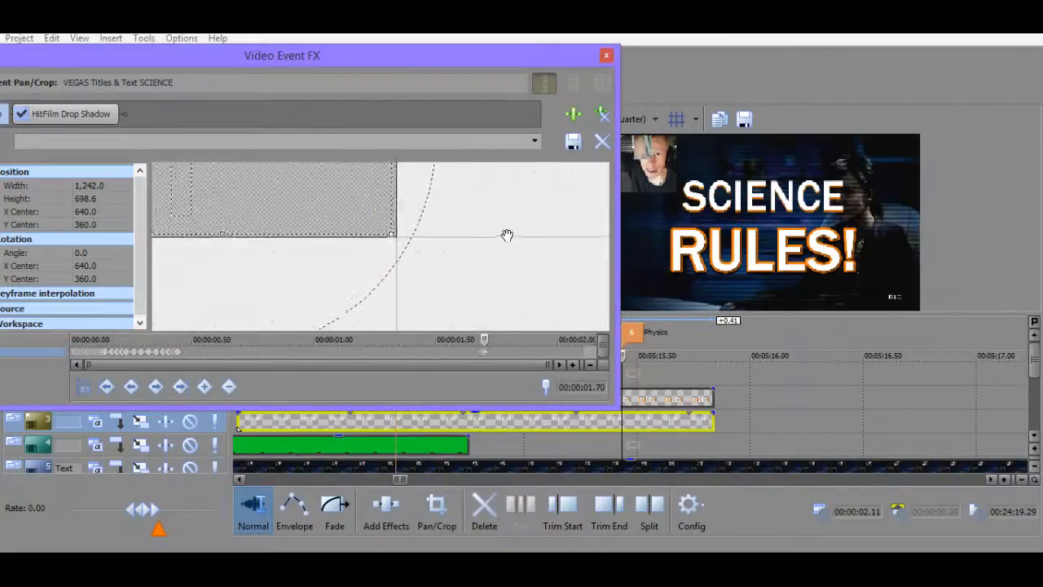
left_click_drag(507, 236, 515, 256)
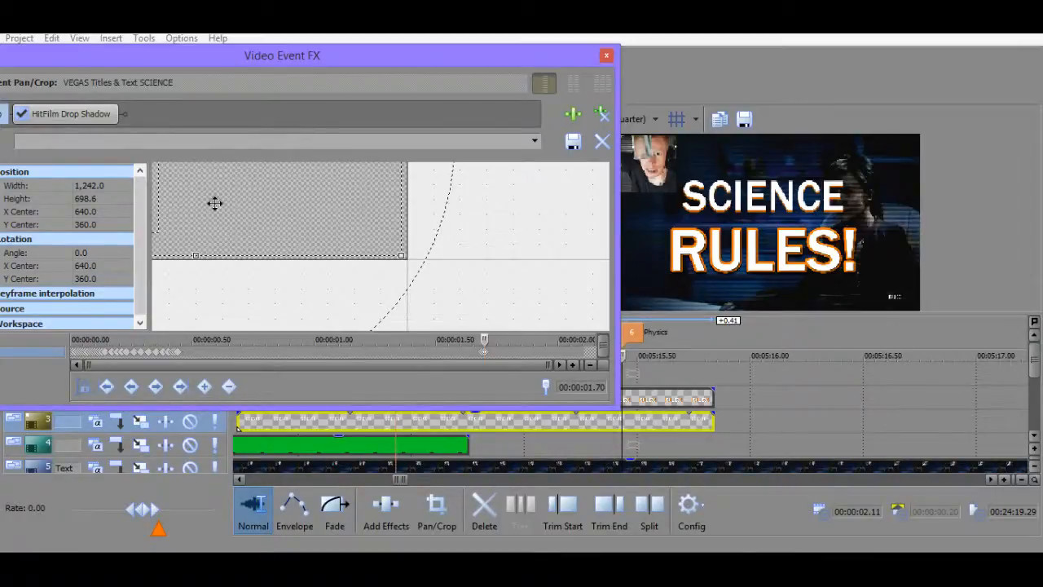
left_click(96, 185)
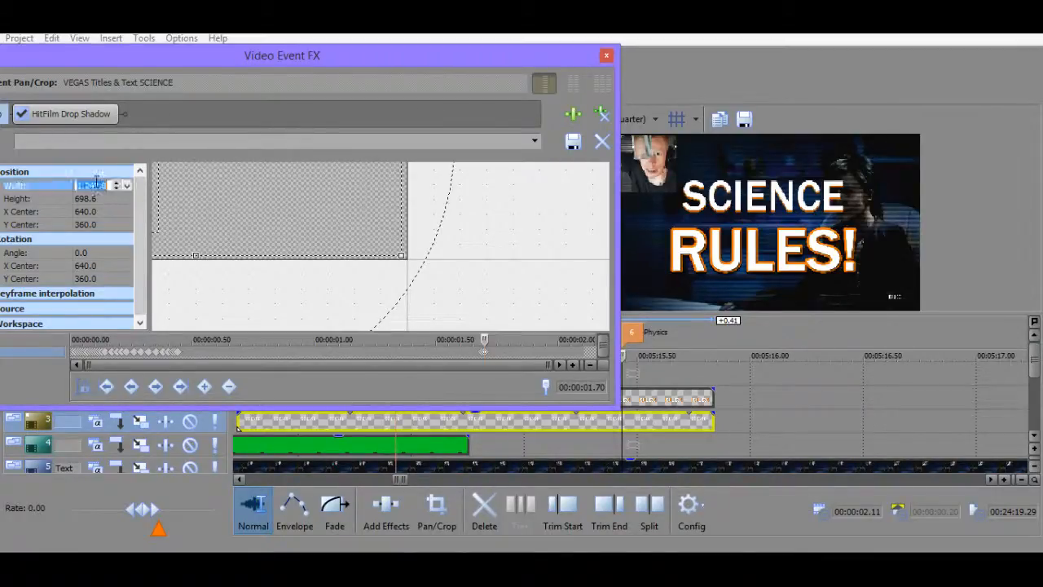
type("130130")
left_click(487, 353)
key("ctrl+z")
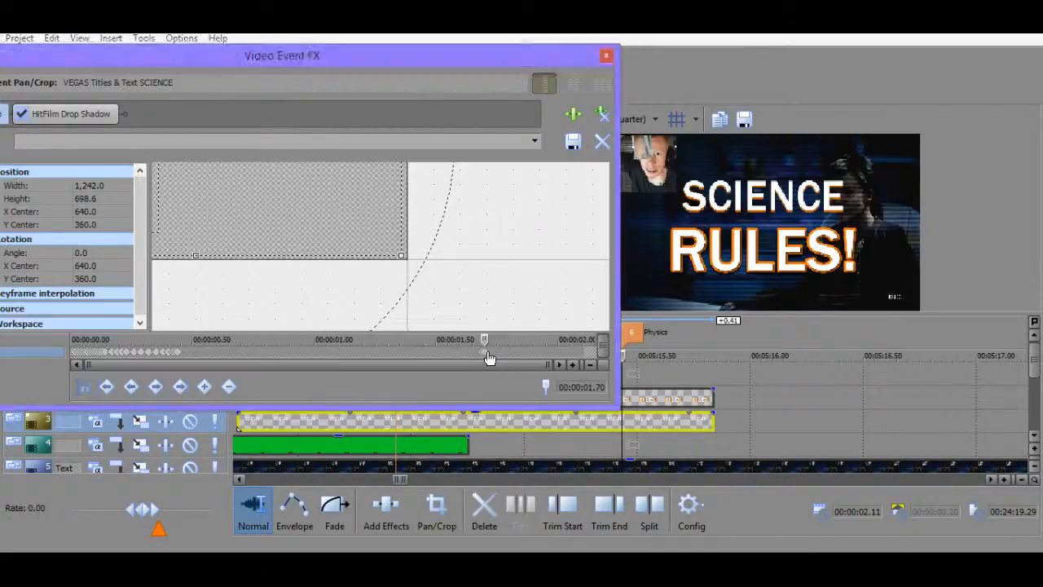
Try Y Center values of 350 and 355 for the SCIENCE title's 1.70 s position keyframe.
left_click_drag(499, 261, 487, 330)
left_click_drag(495, 279, 530, 265)
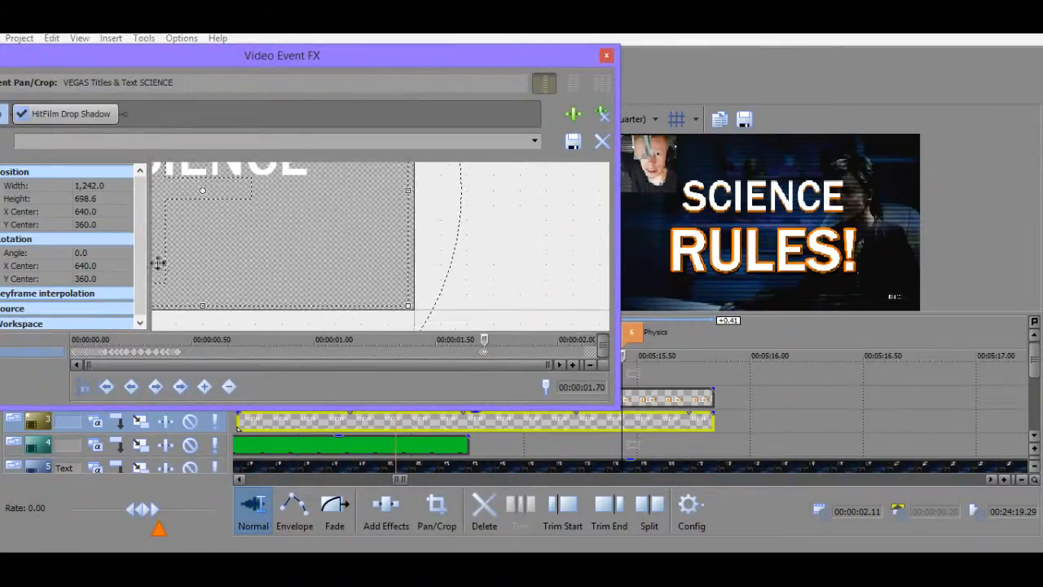
double_click(86, 225)
type("350")
key("Return")
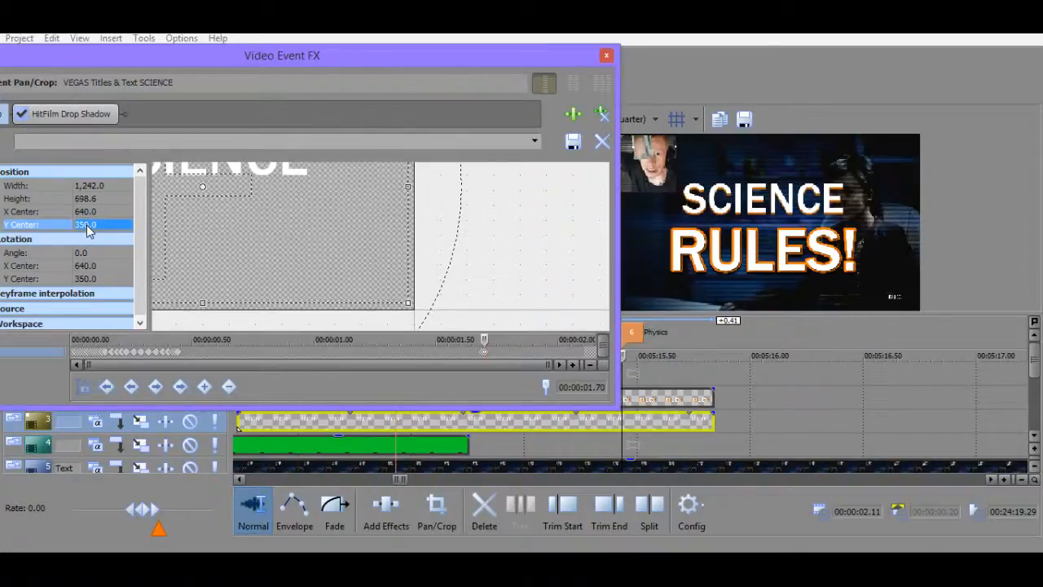
double_click(87, 226)
type("355")
key("Return")
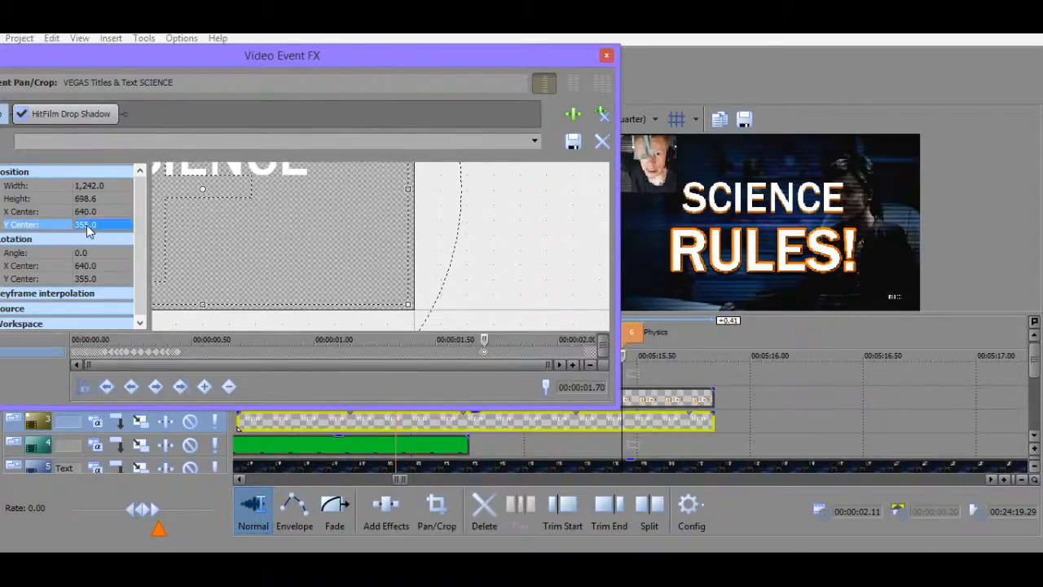
Set the Y Center of the SCIENCE title's 1.70 s position keyframe to 357.5.
double_click(88, 226)
type("375")
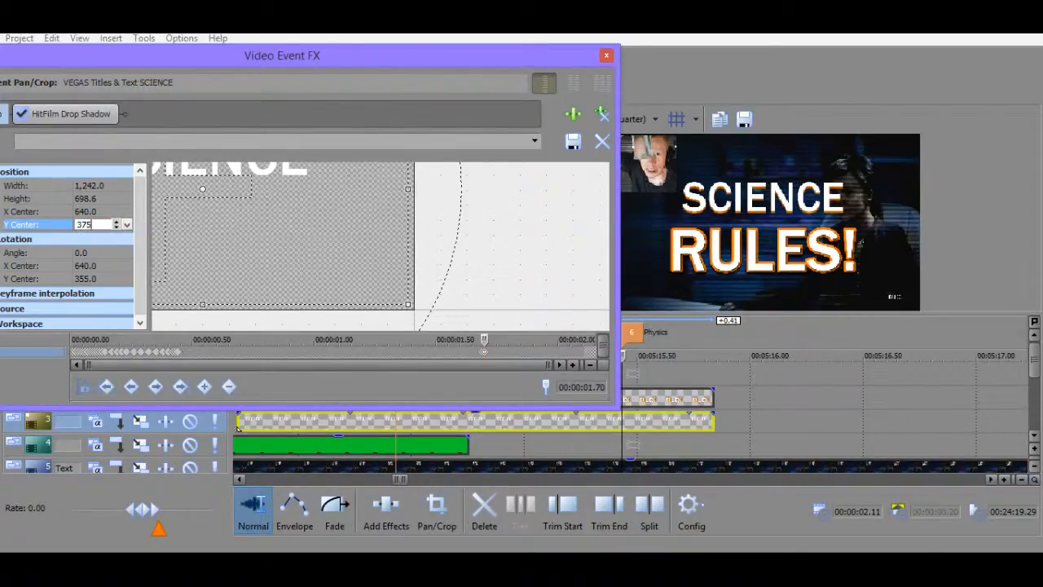
key("BackSpace")
type("57.5")
key("Return")
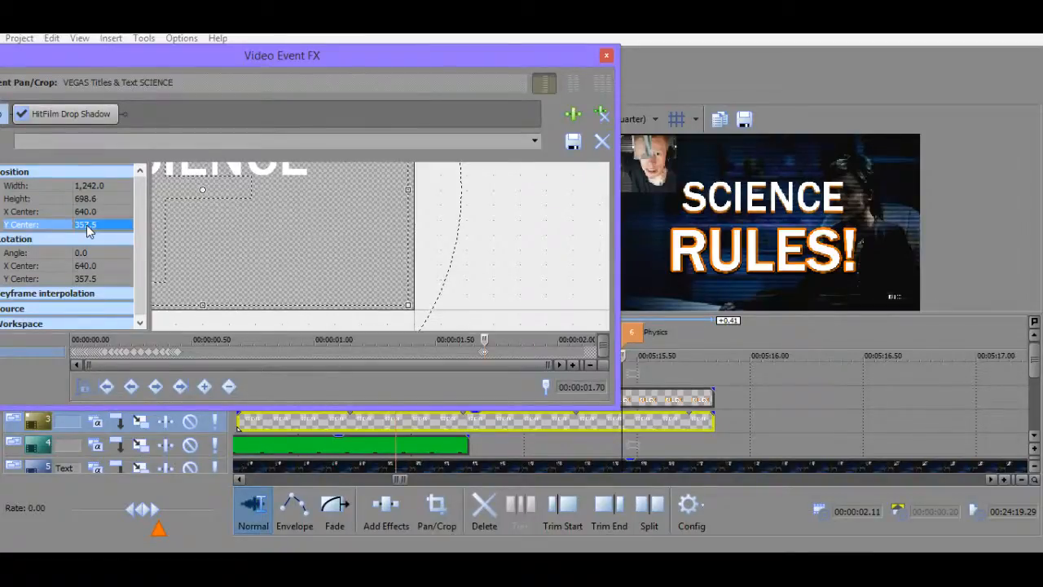
Add SCIENCE position keyframes at 1.71 s with Y Center 355 and at 1.72 s with Y Center 350.
left_click(491, 360)
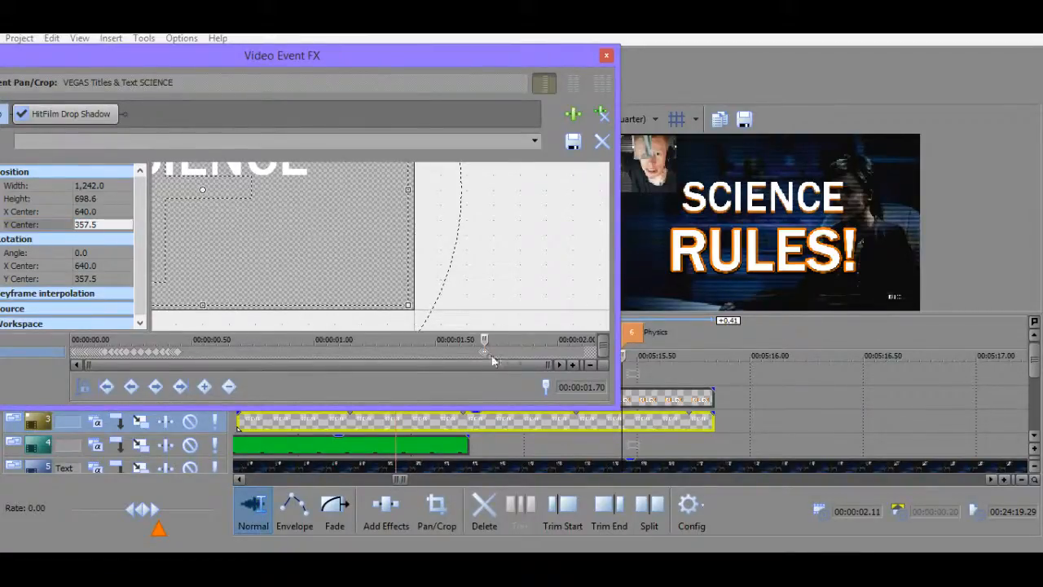
scroll(491, 361, "up", 5)
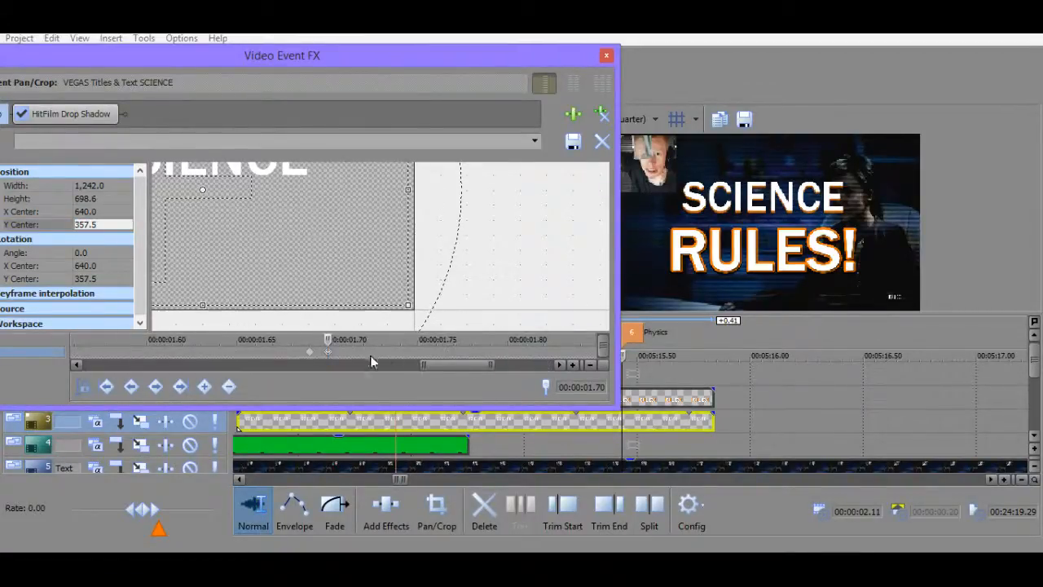
left_click(93, 224)
type("355")
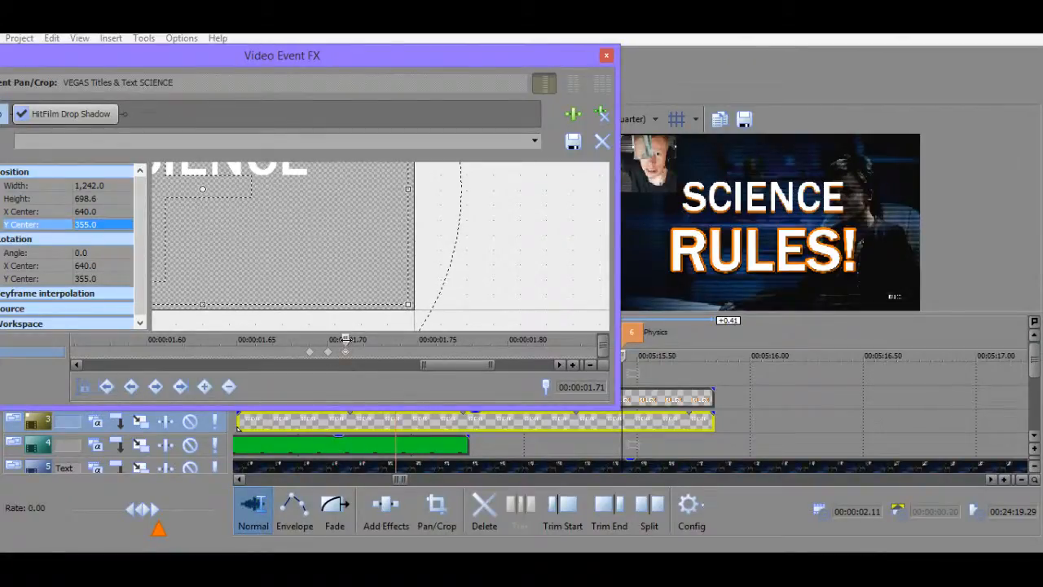
key("Return")
left_click(89, 229)
type("350")
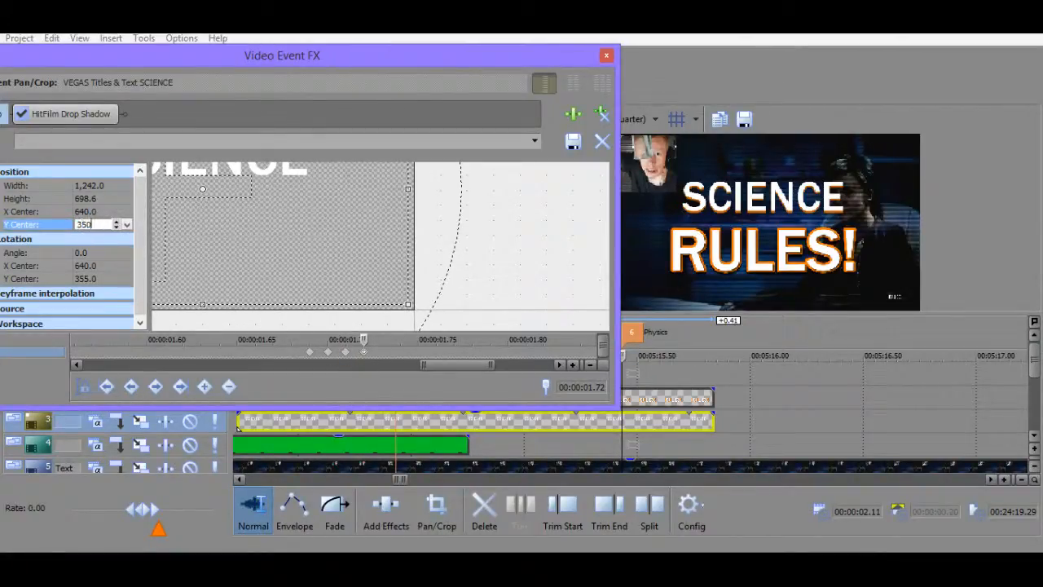
key("Return")
Add SCIENCE position keyframes at 1.73 s with Y Center 345 and at 1.74 s with Y Center 340.
left_click(382, 352)
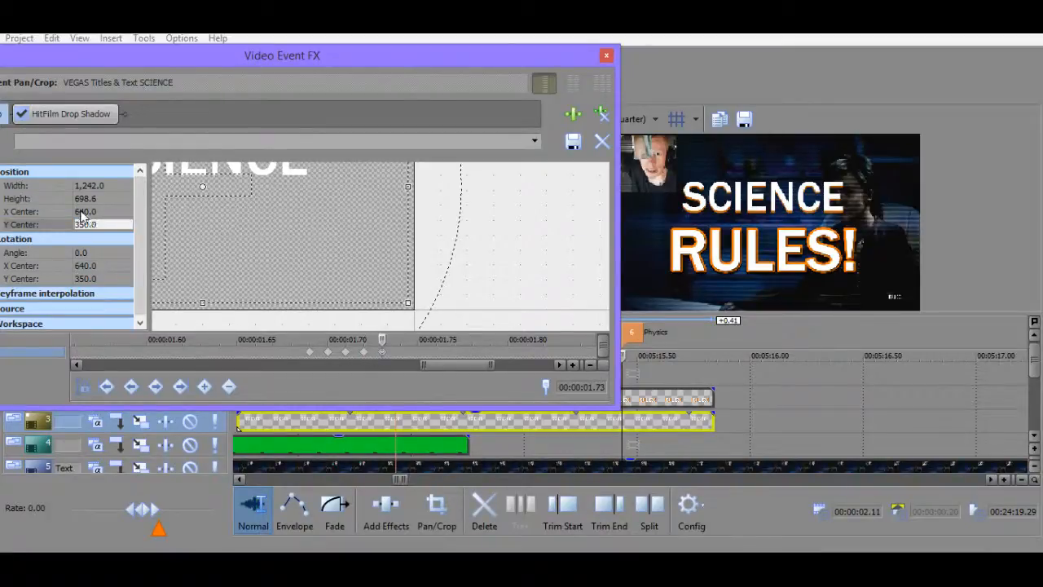
left_click(87, 224)
type("345")
key("Return")
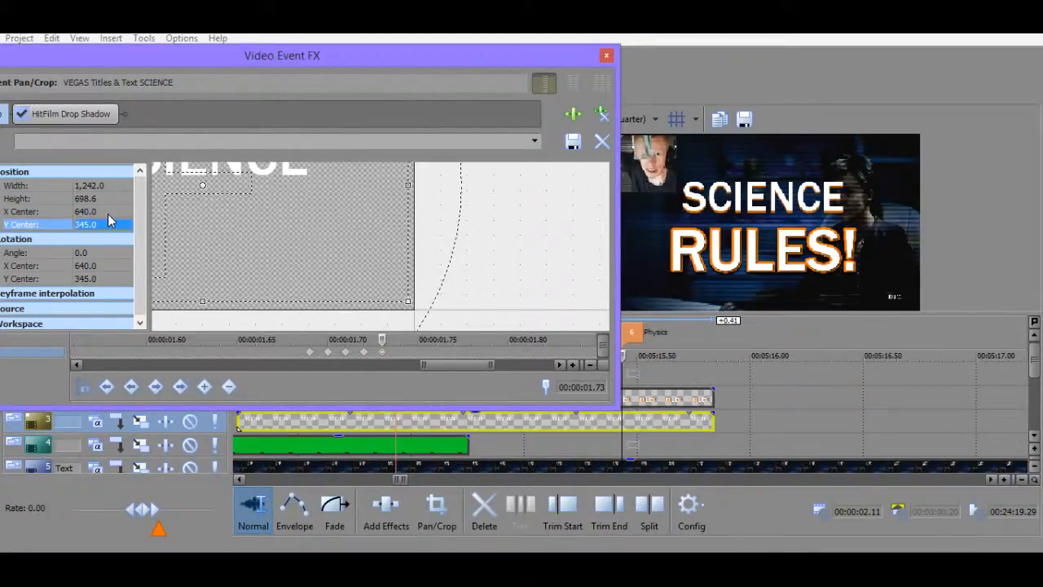
left_click(658, 381)
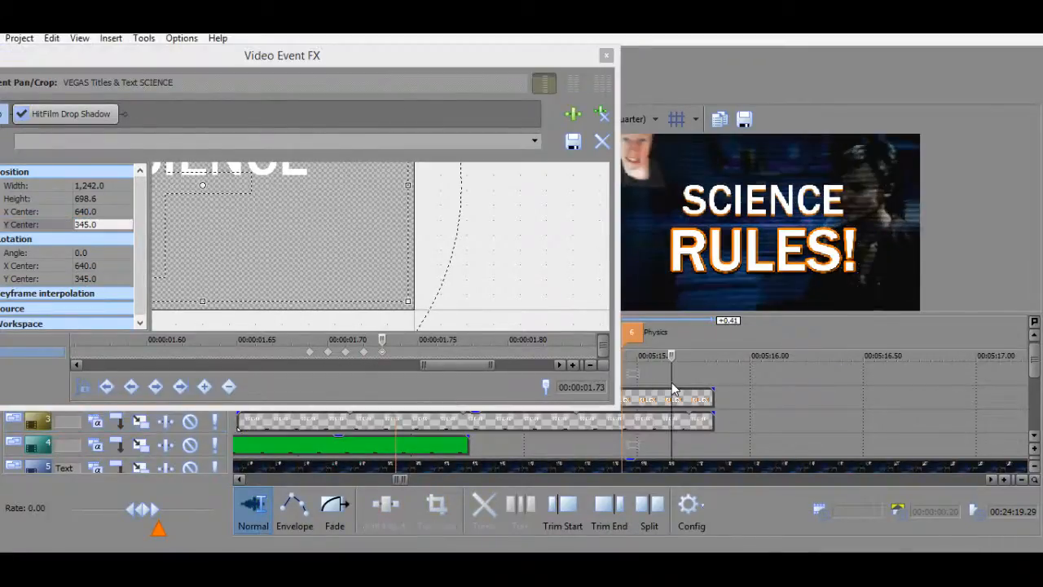
left_click(400, 351)
left_click(81, 224)
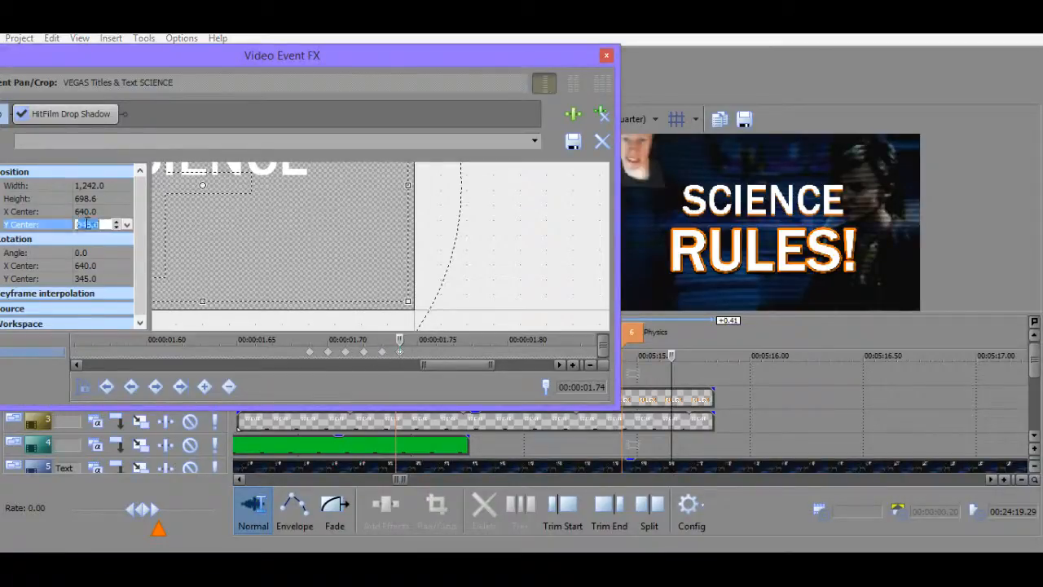
type("340")
key("Return")
Add SCIENCE position keyframes at 1.75 s with Y Center 330 and at 1.76 s with Y Center 310.
left_click(416, 351)
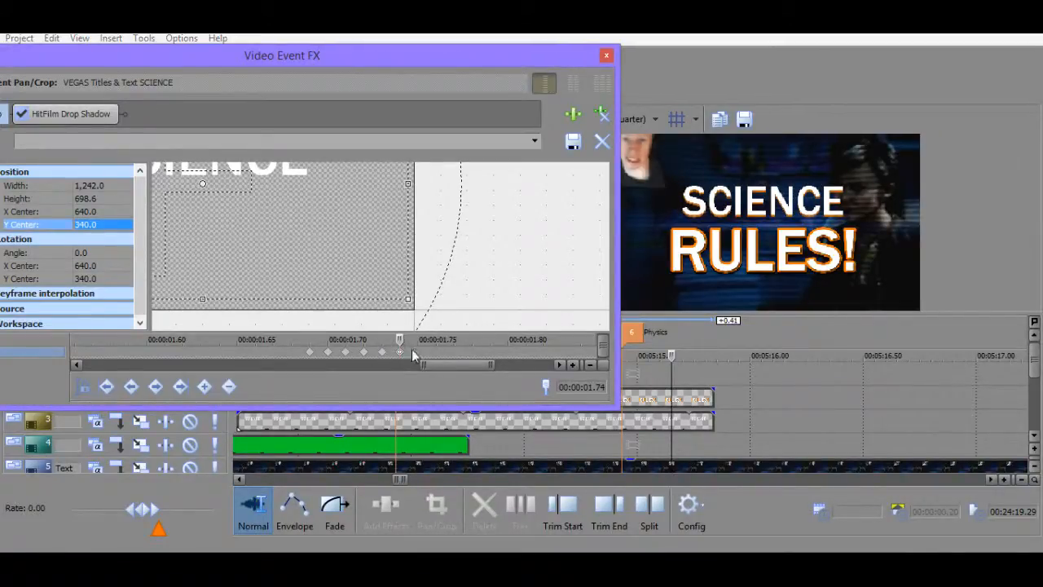
left_click(103, 227)
type("3")
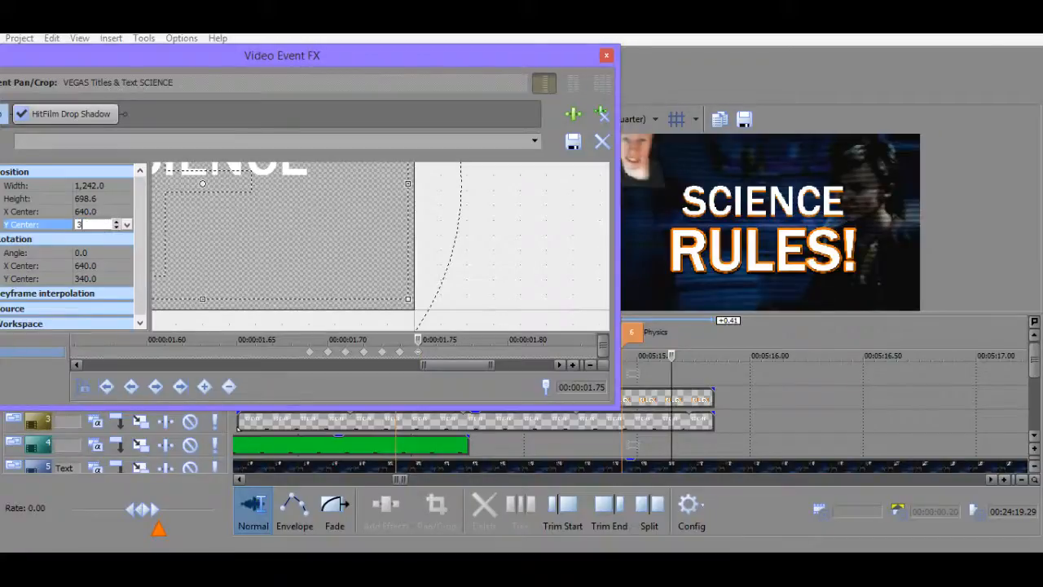
type("30")
key("Return")
left_click(437, 351)
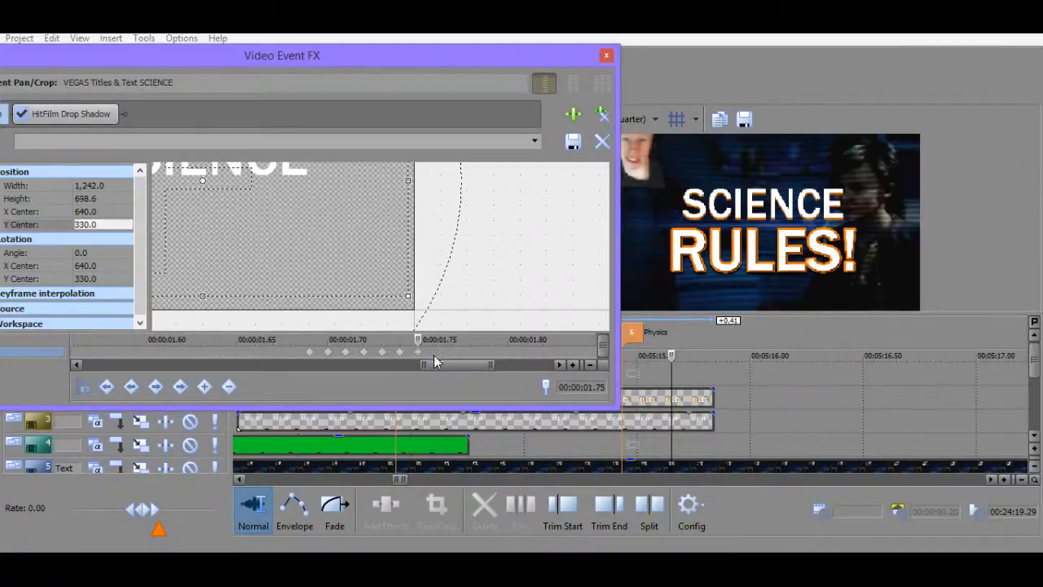
left_click(90, 224)
type("32")
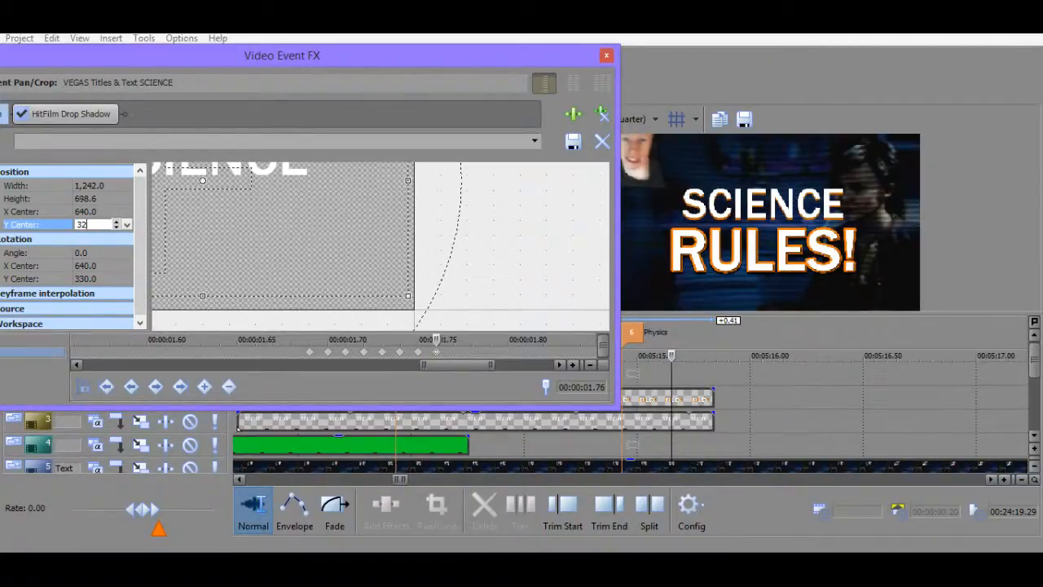
type("010")
key("Return")
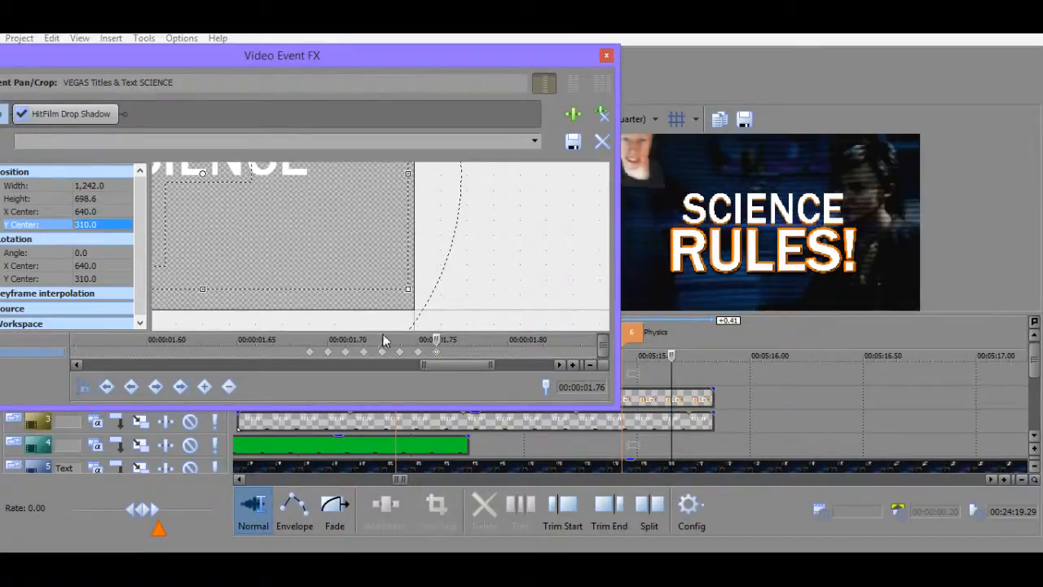
Add a SCIENCE position keyframe at 1.77 s with Y Center 285.
left_click(454, 351)
left_click(89, 224)
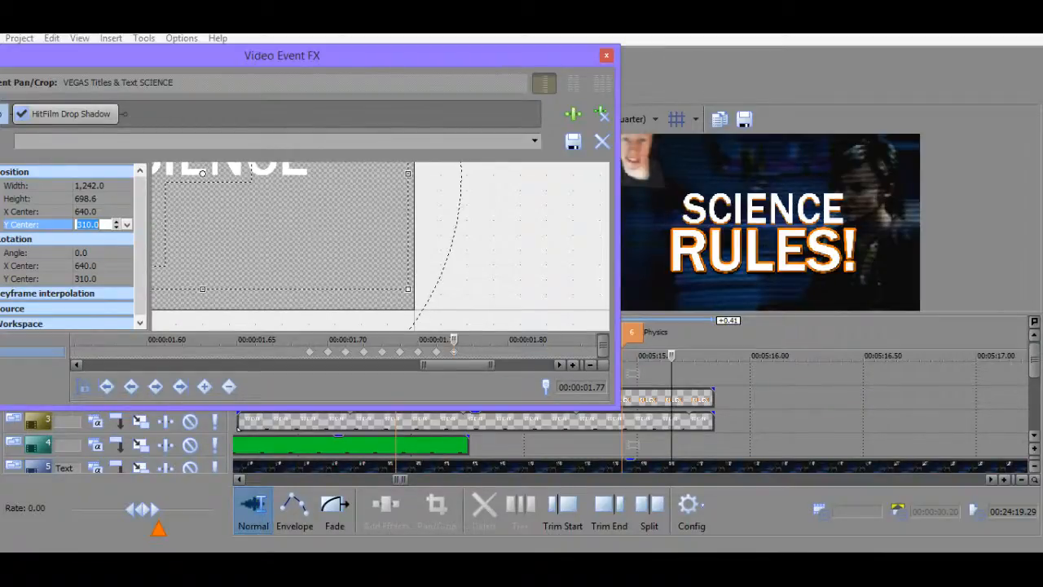
type("275")
type("85")
key("Return")
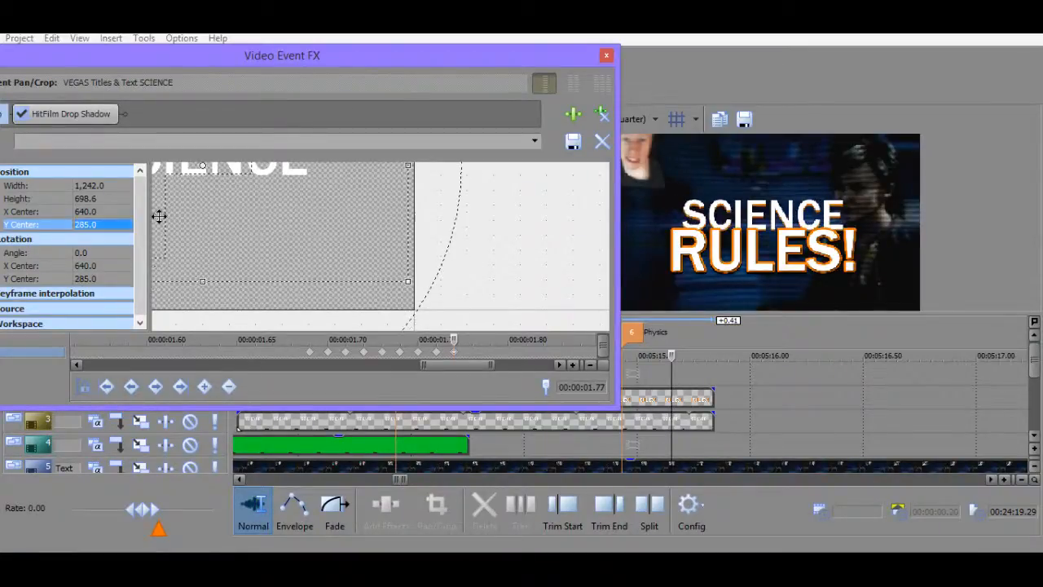
Open Pan/Crop for the RULES! title and move its frame to about X 834, Y 425 at 1.18 s.
right_click(625, 423)
left_click(681, 182)
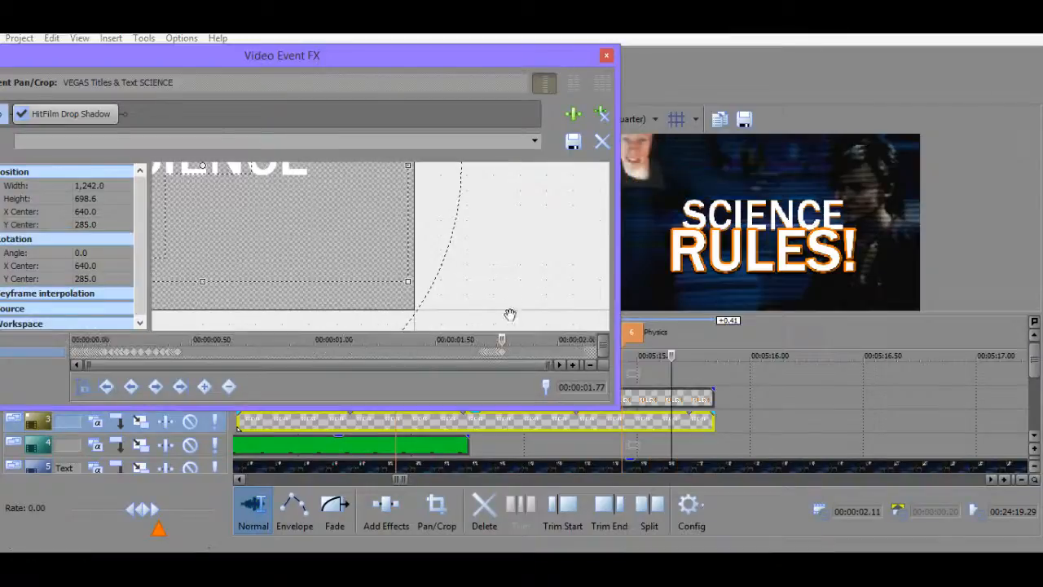
right_click(672, 399)
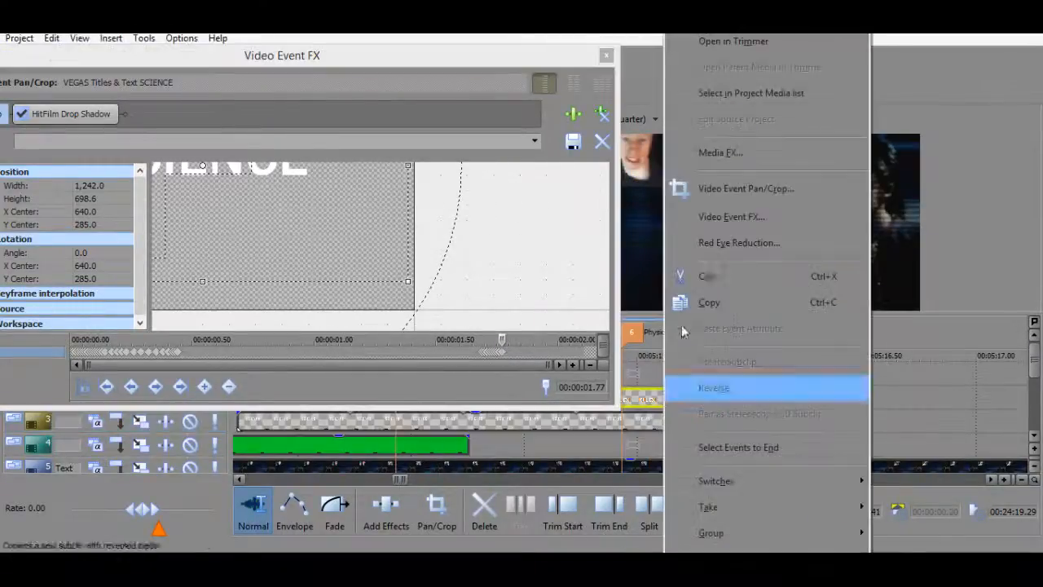
left_click(681, 181)
left_click(493, 358)
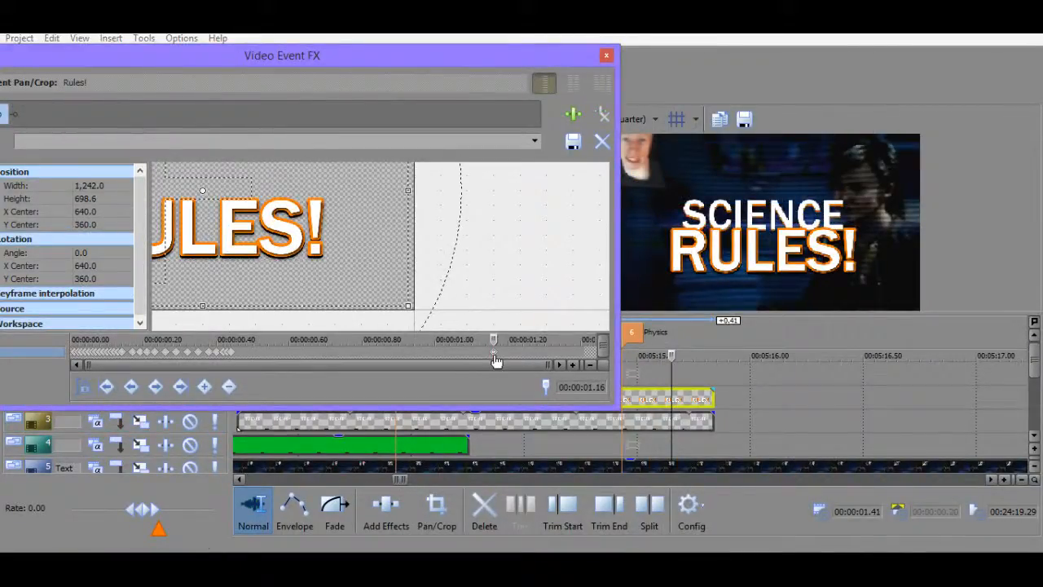
scroll(501, 361, "up", 3)
left_click_drag(345, 247, 410, 269)
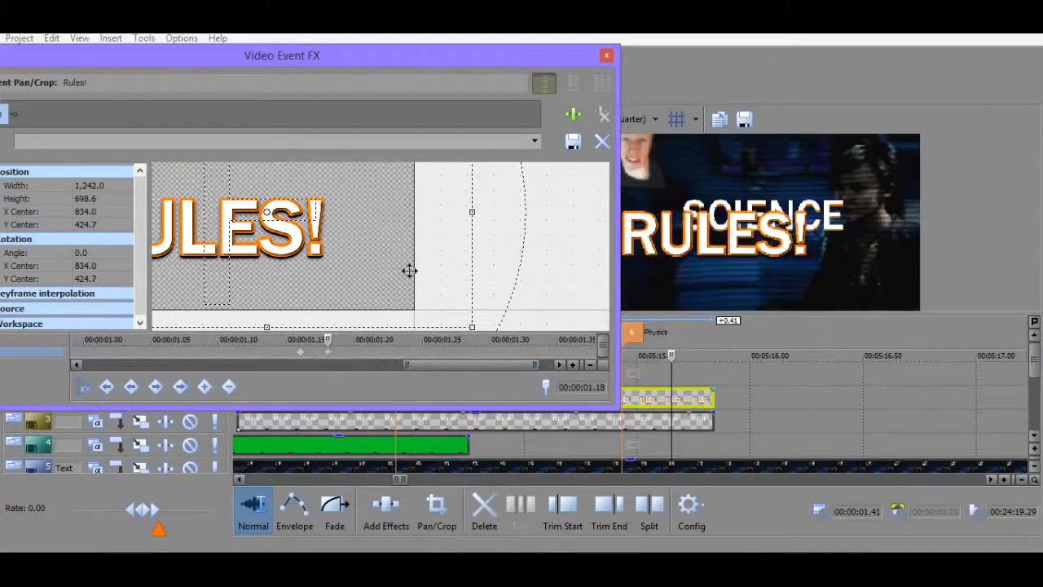
Step through the project frames just after the Physics marker to check the title movement timing.
left_click(623, 350)
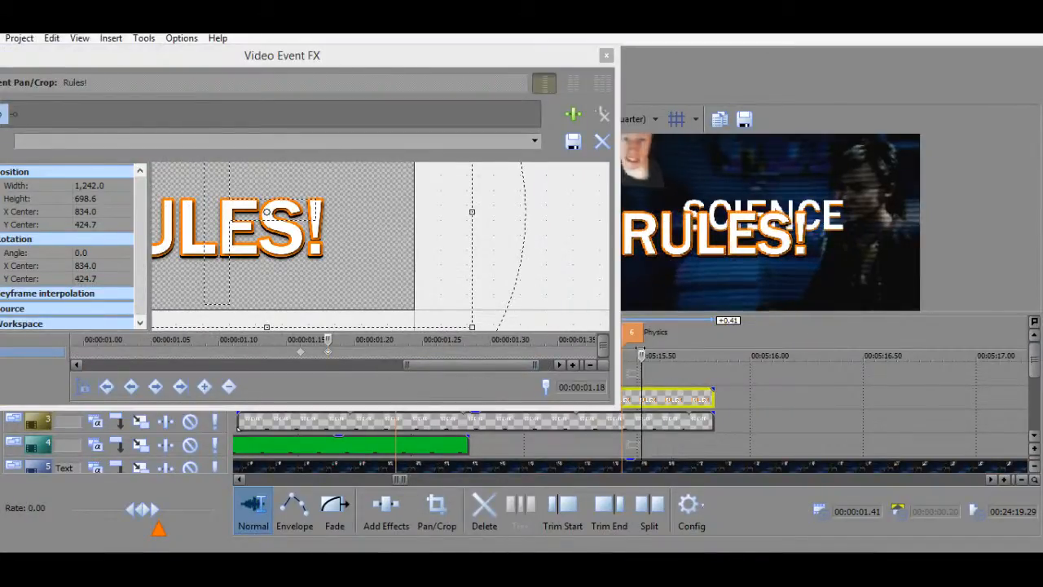
left_click(637, 355)
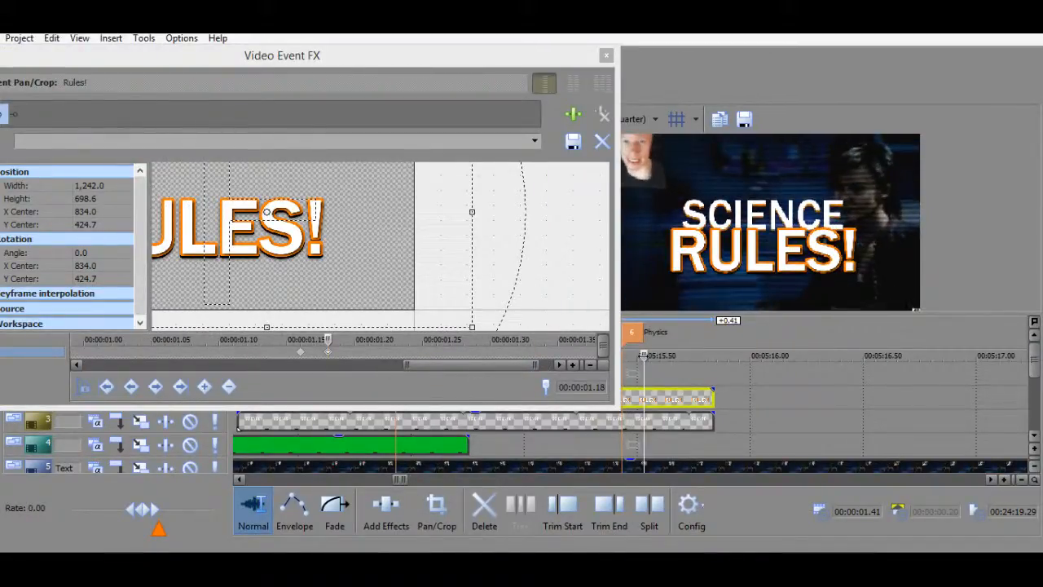
key("Left")
key("Left")
key("Right")
key("Right")
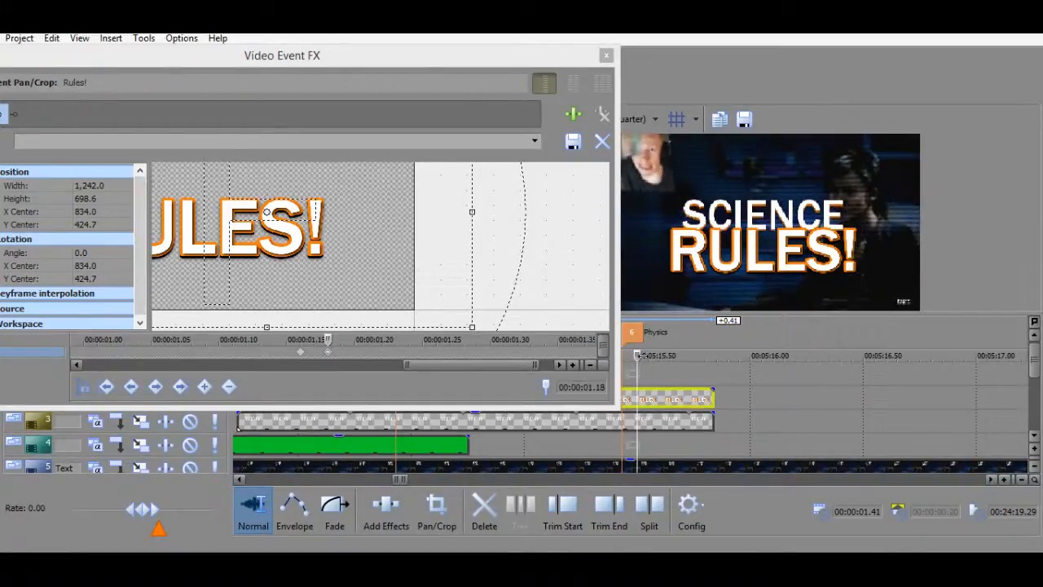
key("Left")
key("Right")
Bring the last two RULES! position keyframes closer together and shift the pair earlier, to just past the 1.00 s mark.
left_click(328, 354)
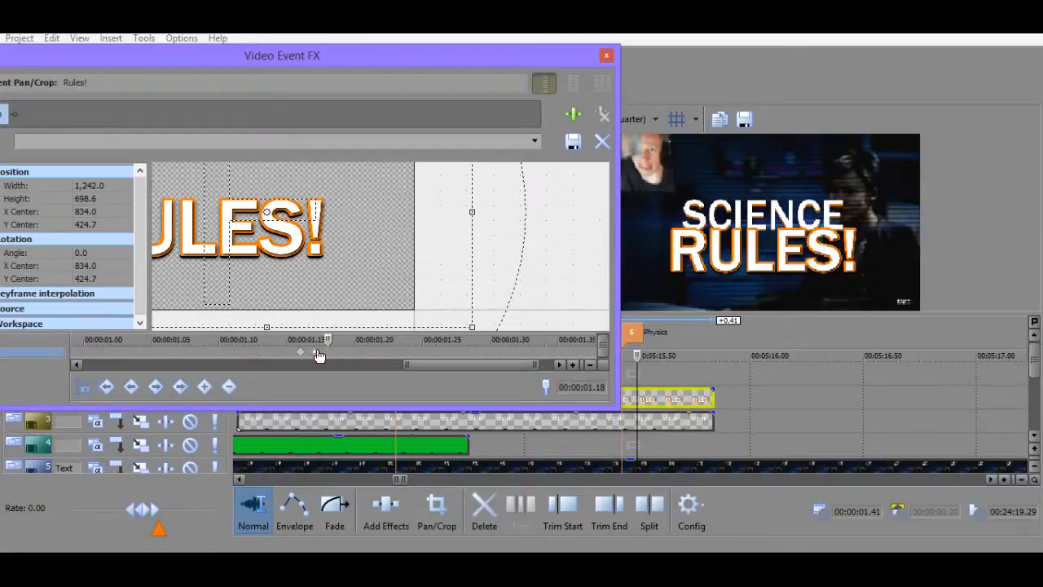
left_click(314, 353)
scroll(461, 351, "down", 3)
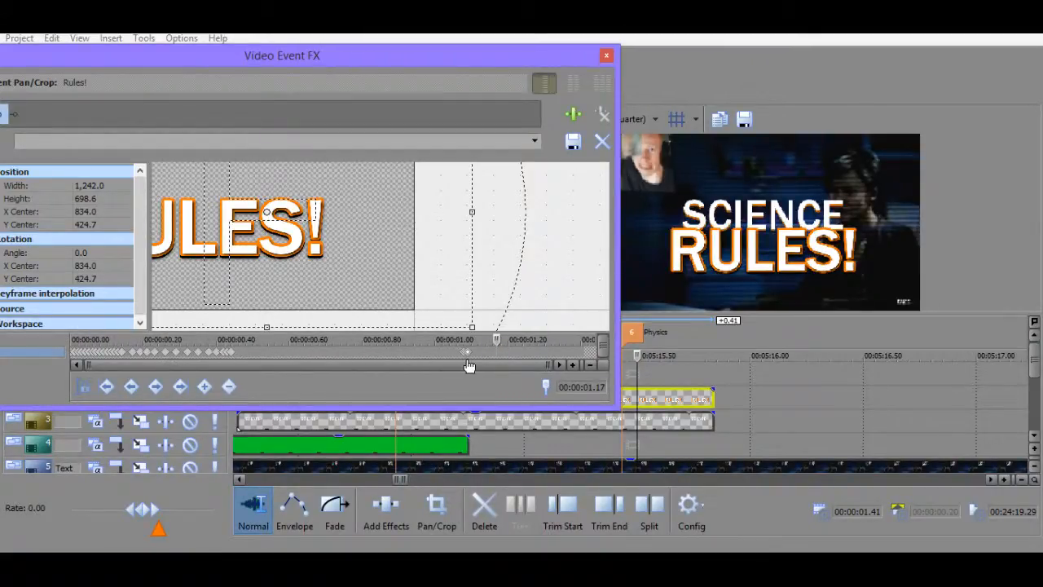
left_click_drag(468, 365, 461, 362)
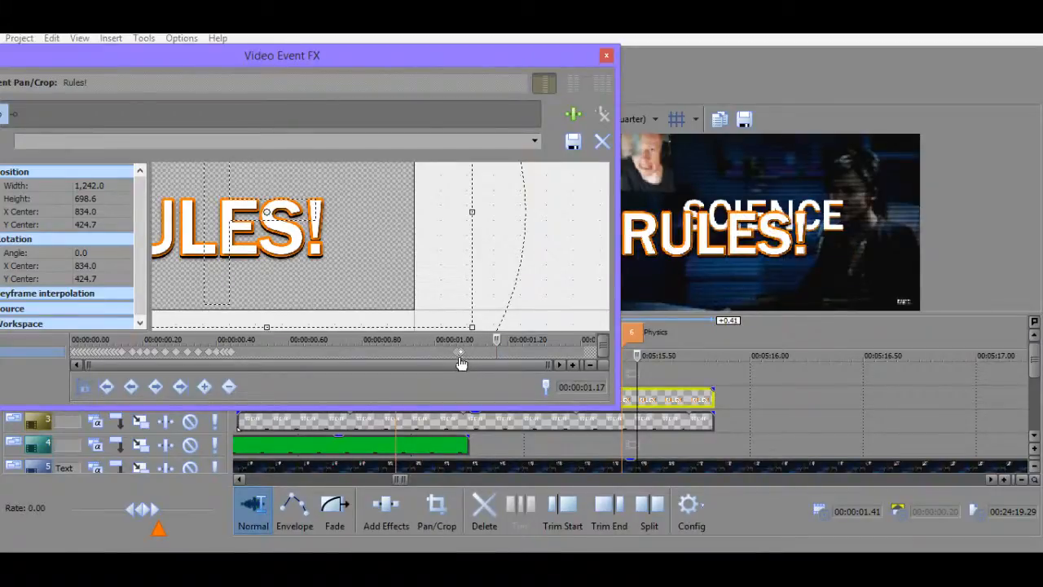
Delete the offset RULES! position keyframe at 1.07 s and recreate it there with the centred framing, X 640 and Y 360.
left_click(459, 352)
scroll(464, 350, "up", 3)
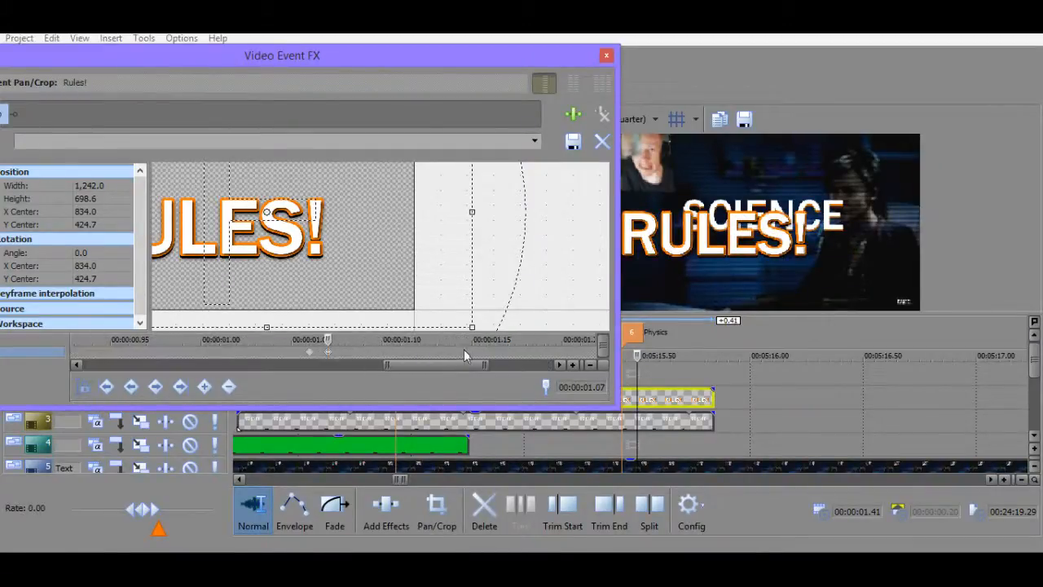
key("Delete")
double_click(328, 353)
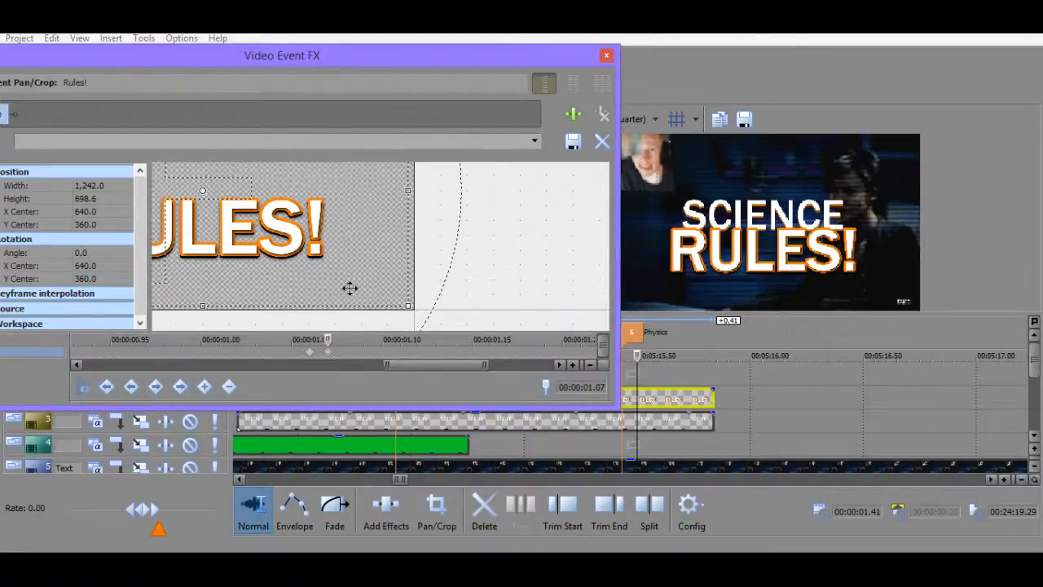
Try position Y Center values of 350, 335 and 340 on the RULES! keyframe at 1.07 s.
left_click(97, 187)
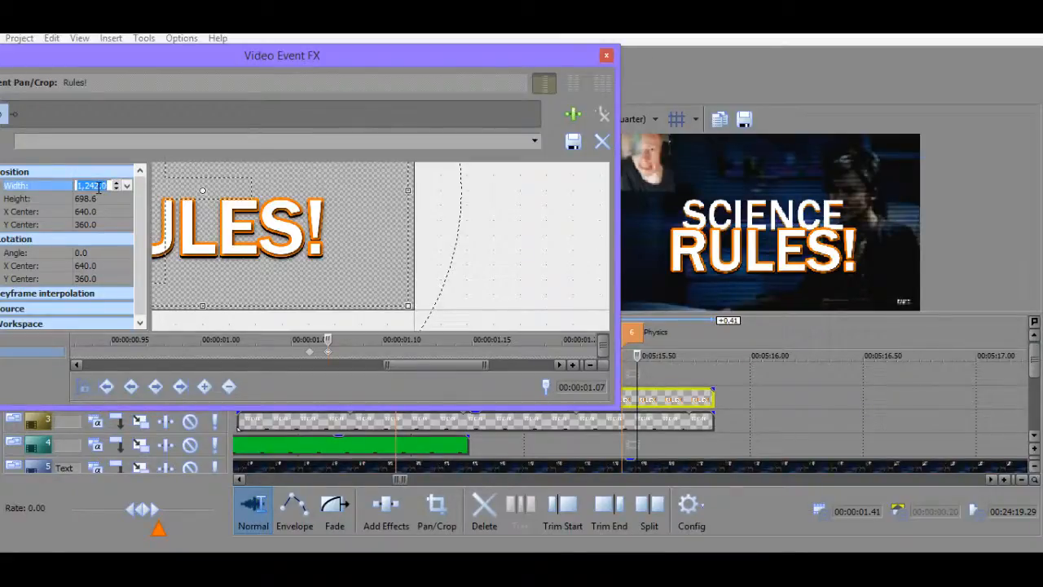
left_click(88, 224)
type("359")
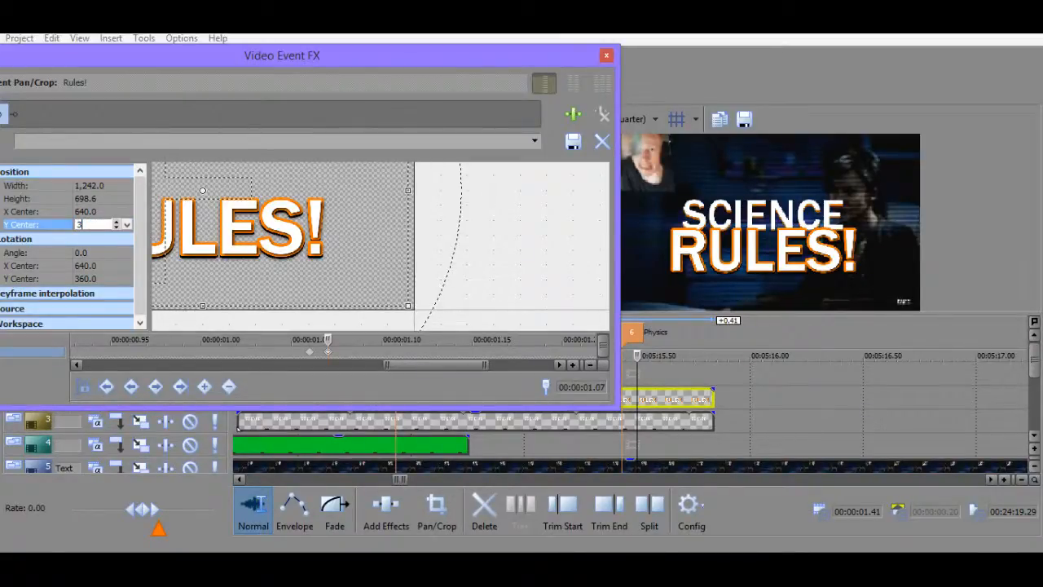
key("Return")
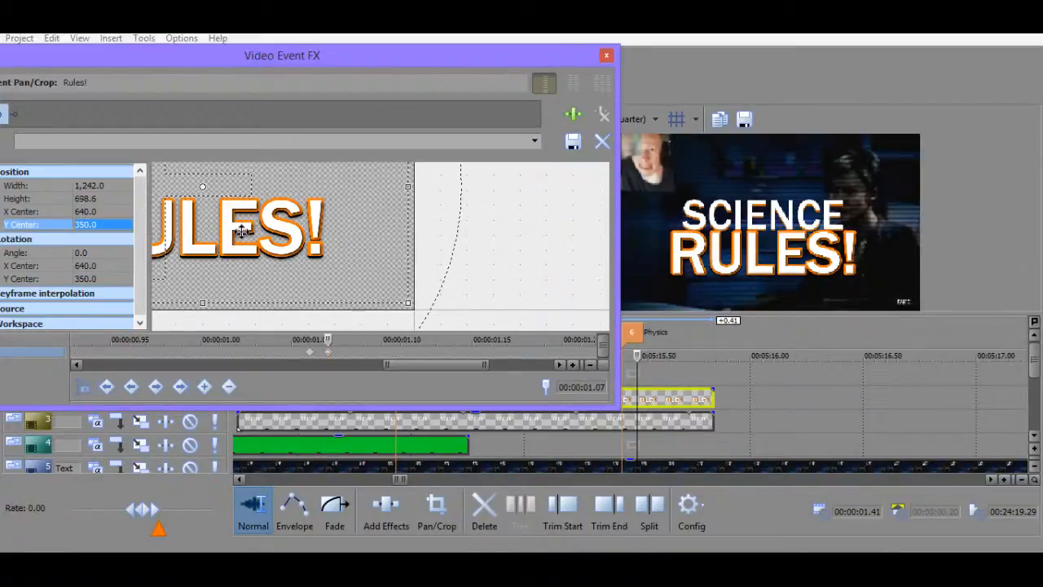
left_click(98, 226)
type("335")
key("Return")
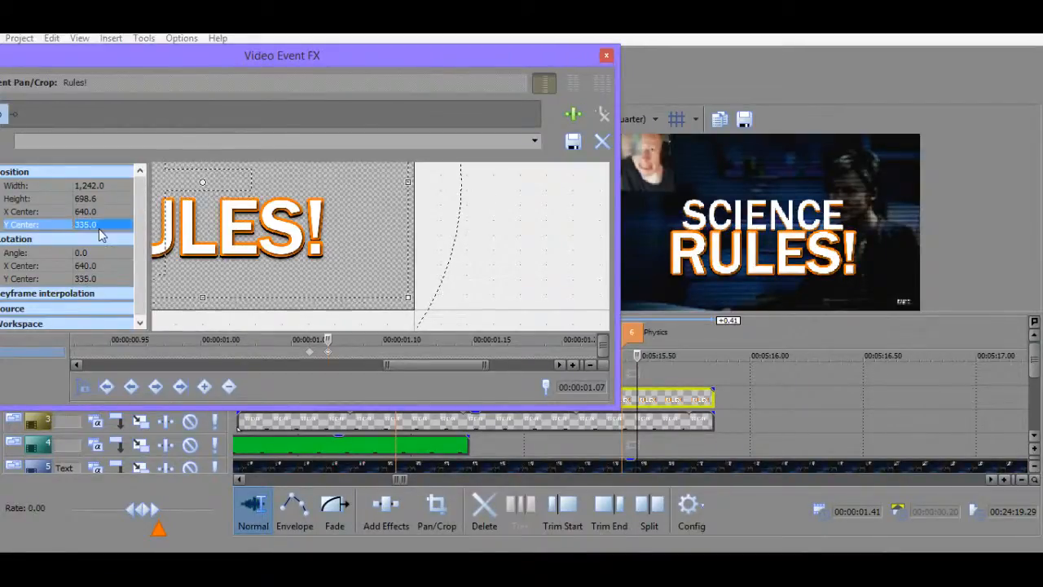
left_click(99, 230)
type("340")
key("Return")
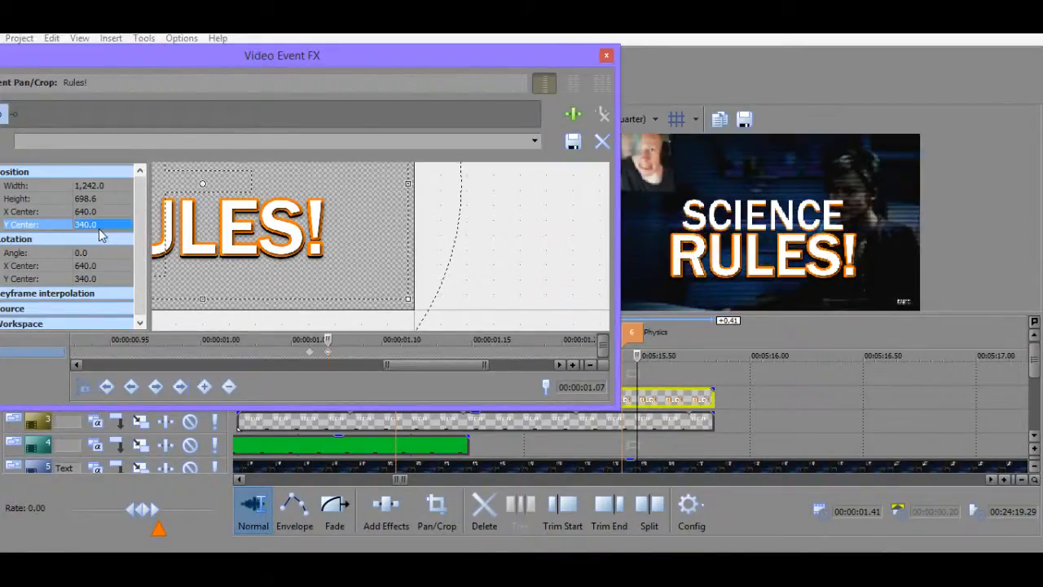
Set the position Y Center of the RULES! keyframe at 1.07 s to 345.
left_click(99, 227)
type("345")
key("Return")
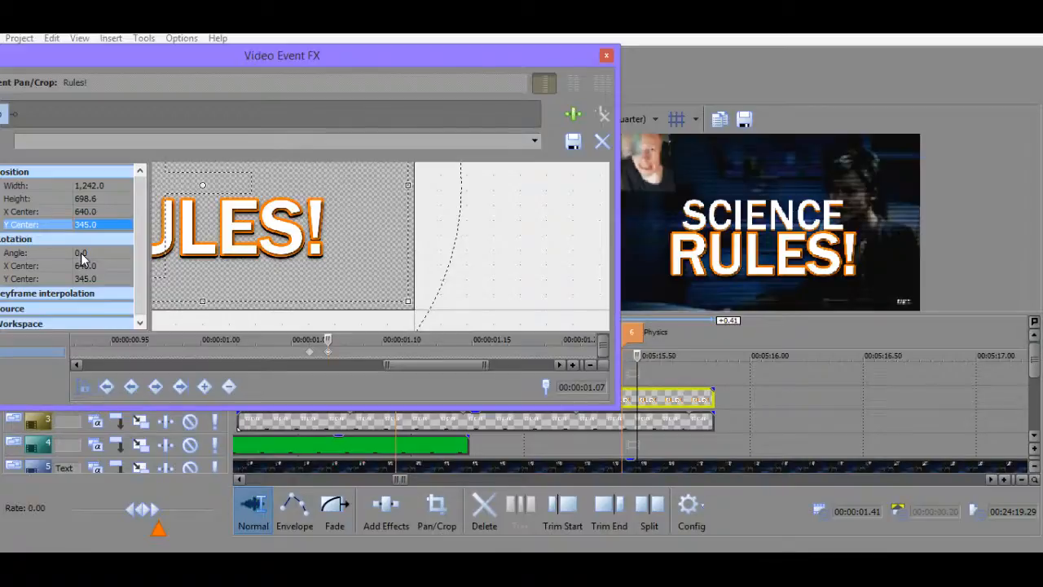
Try a rotation Y Center of 360 on the RULES! keyframe at 1.07 s.
left_click(82, 255)
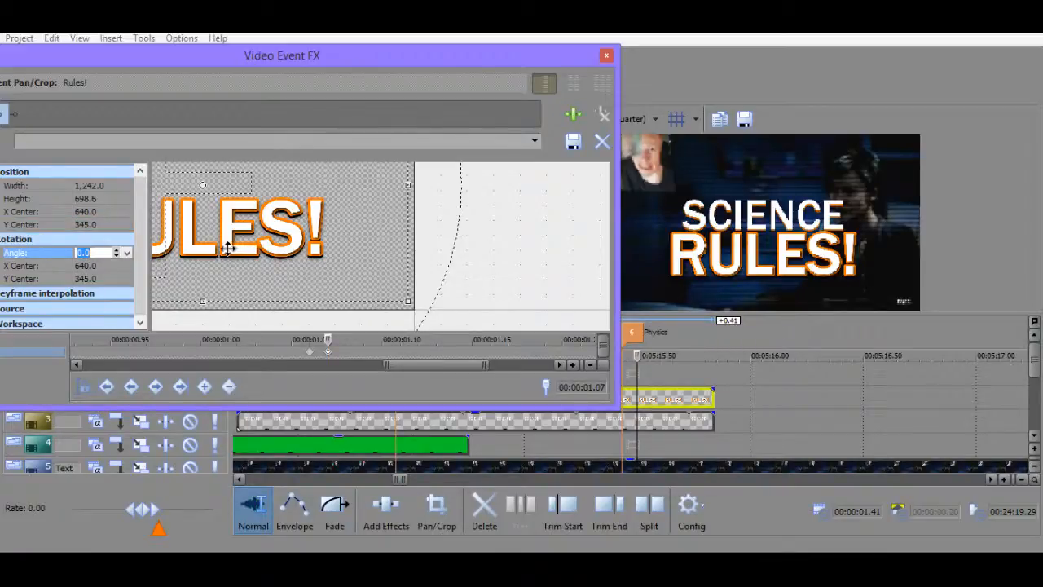
left_click(94, 278)
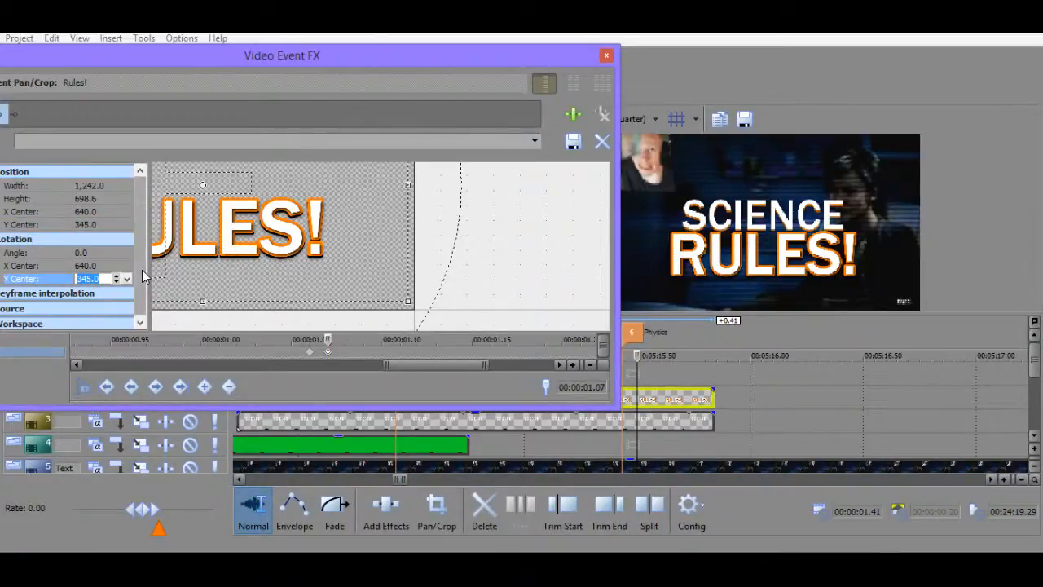
type("360")
key("Return")
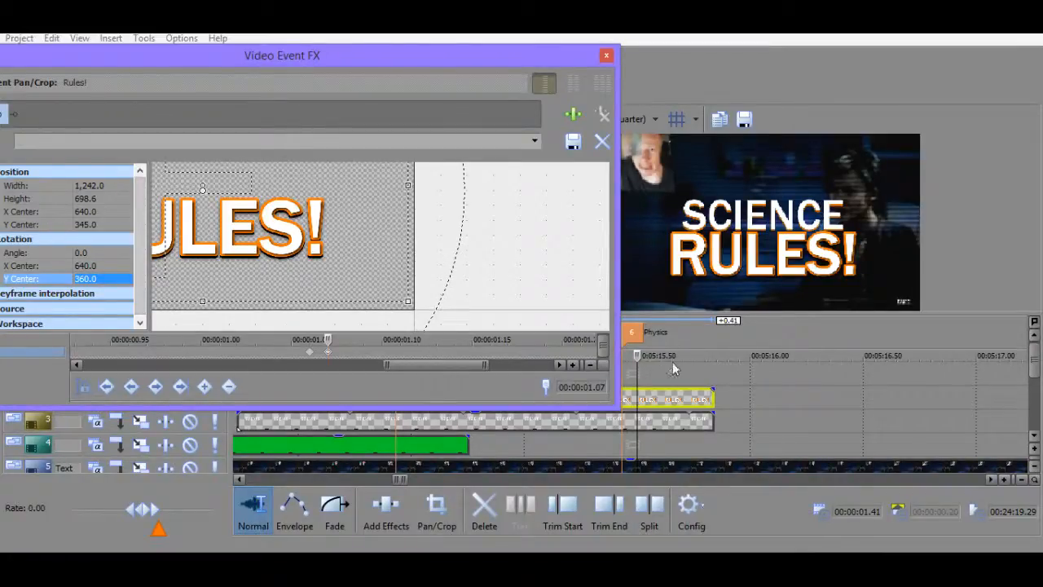
Set the rotation Y Center of the RULES! keyframe at 1.07 s to 300.
left_click_drag(494, 243, 652, 247)
scroll(376, 210, "up", 3)
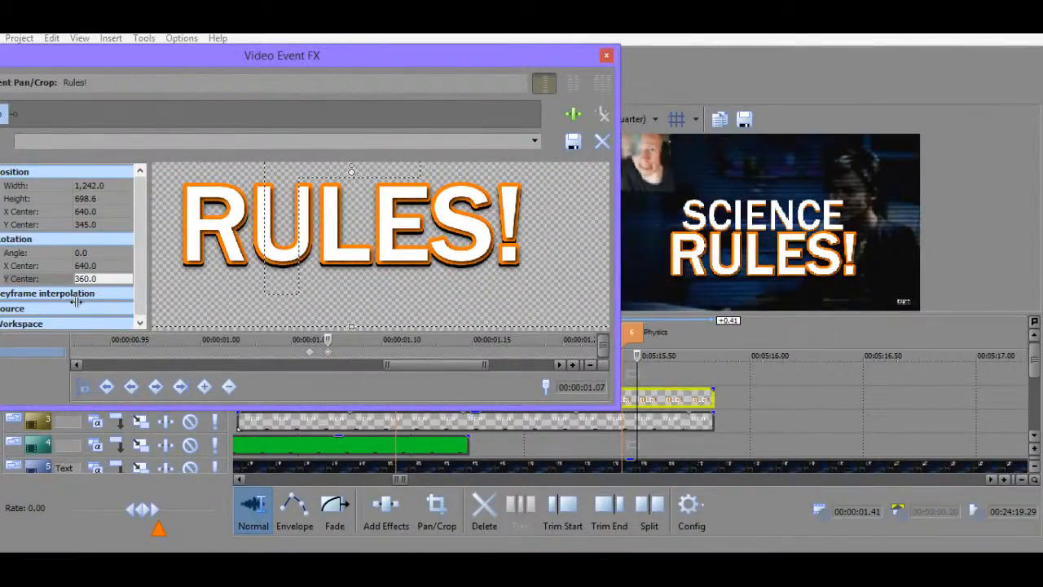
left_click(97, 278)
type("300")
key("Return")
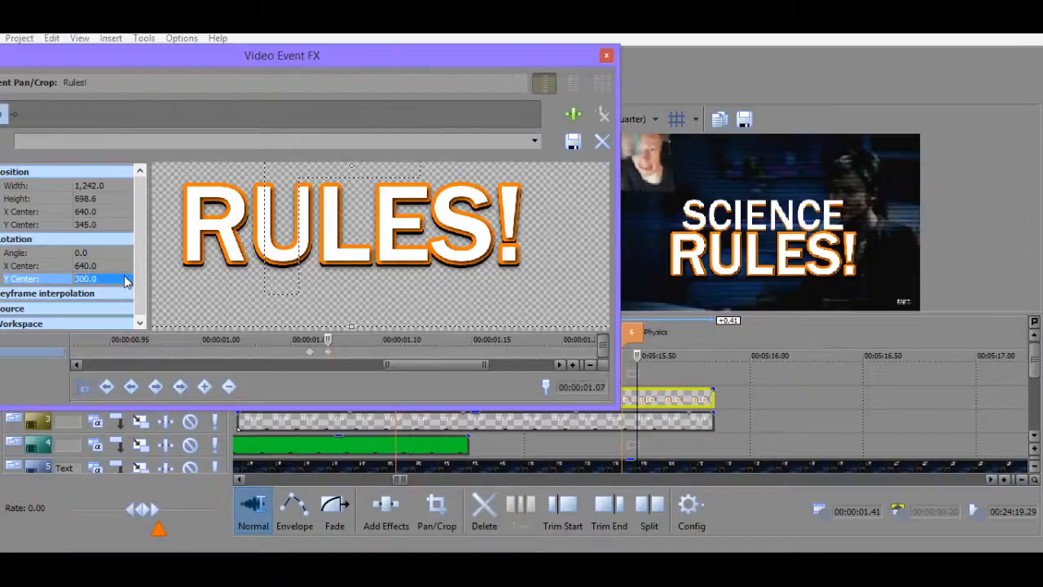
Try rotation Y center values of 340, 330, 400 and 450 on the Rules! title's pan/crop keyframe at 00:00:01.07.
left_click(106, 279)
type("340")
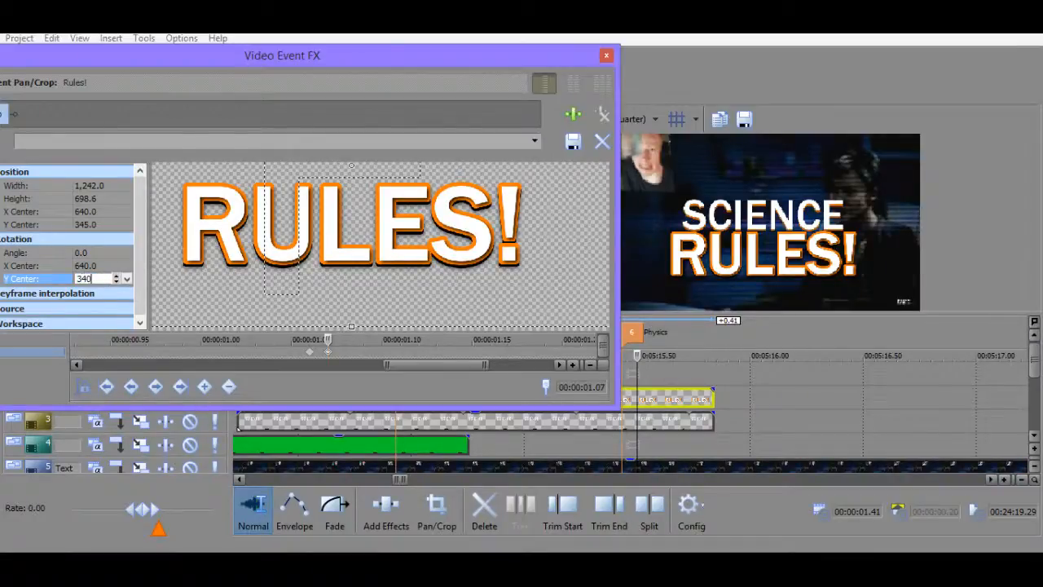
key("Return")
left_click(107, 281)
type("330")
key("Return")
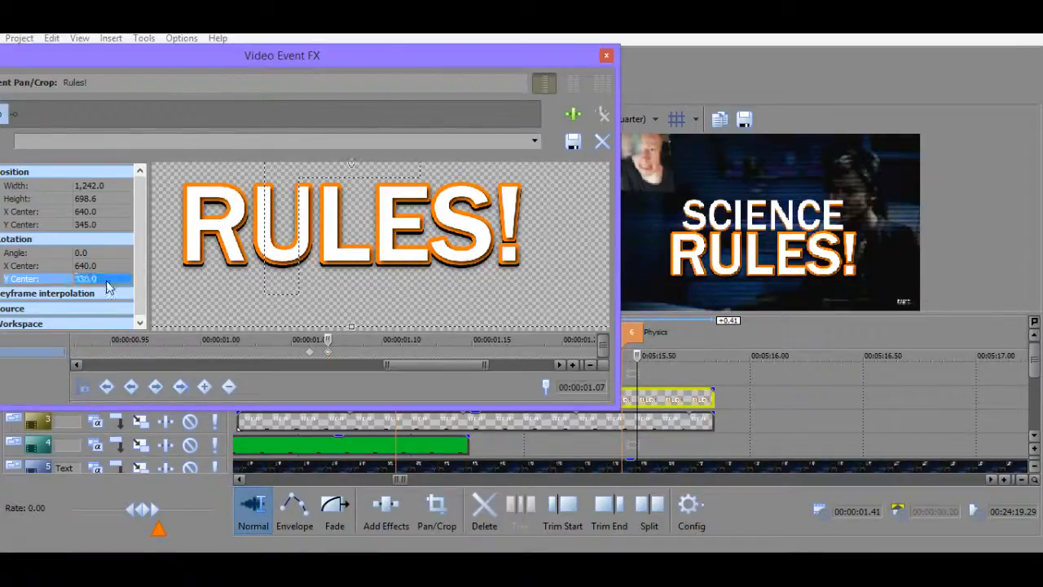
left_click(107, 281)
type("400")
key("Return")
left_click(107, 281)
type("450")
key("Return")
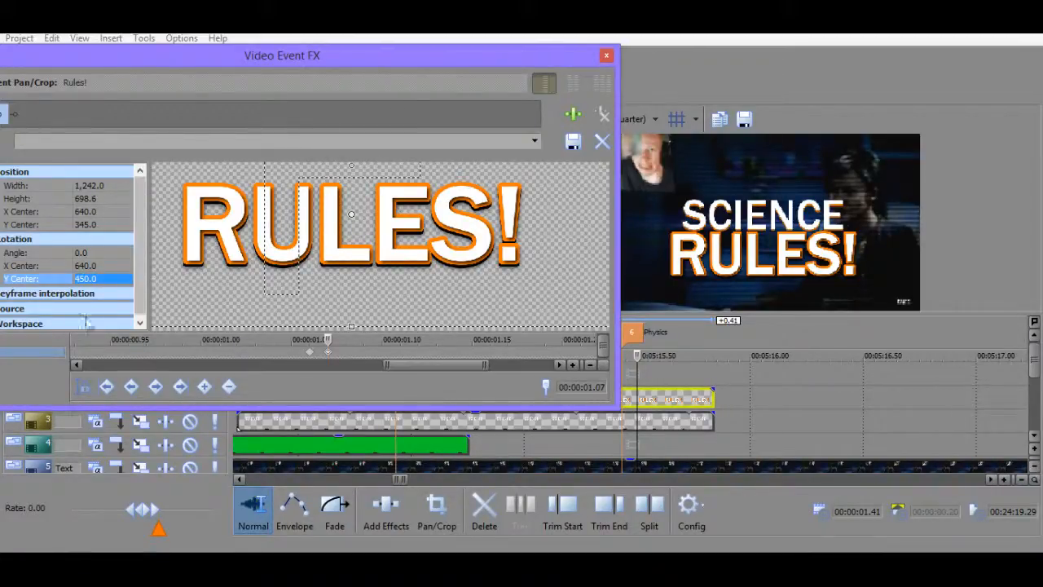
Set the rotation Y center of the Rules! keyframe at 00:00:01.07 to 460, also trying 455.
left_click(107, 278)
type("46")
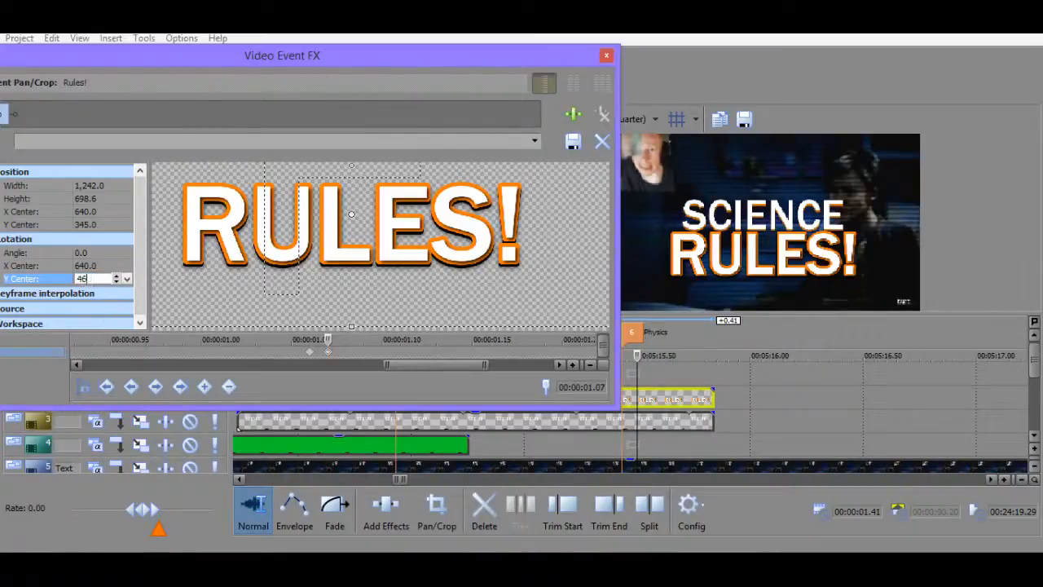
type("0")
key("Return")
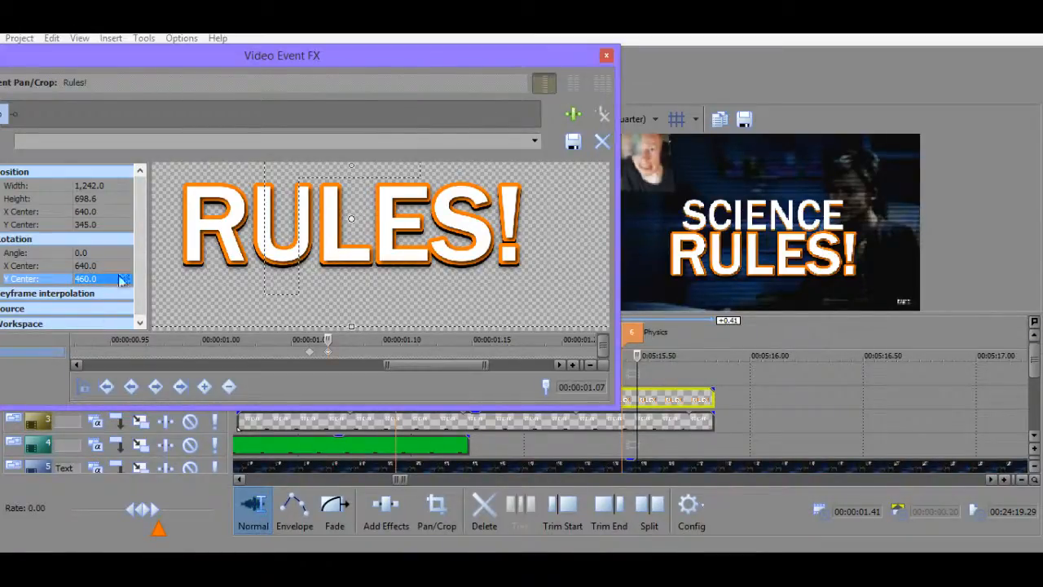
left_click(112, 280)
type("455")
key("Return")
left_click(114, 280)
type("5")
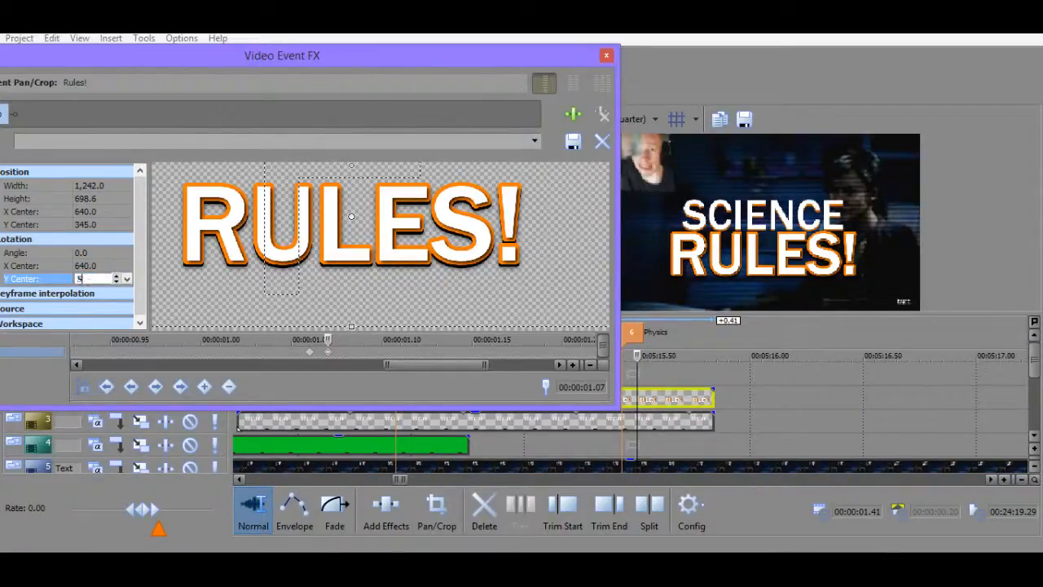
key("Return")
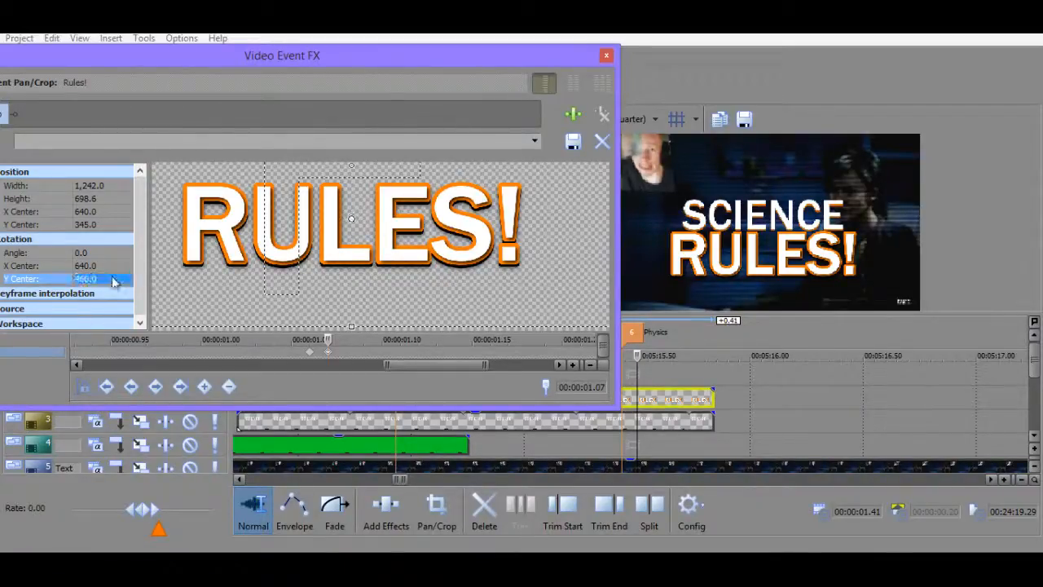
left_click(332, 353)
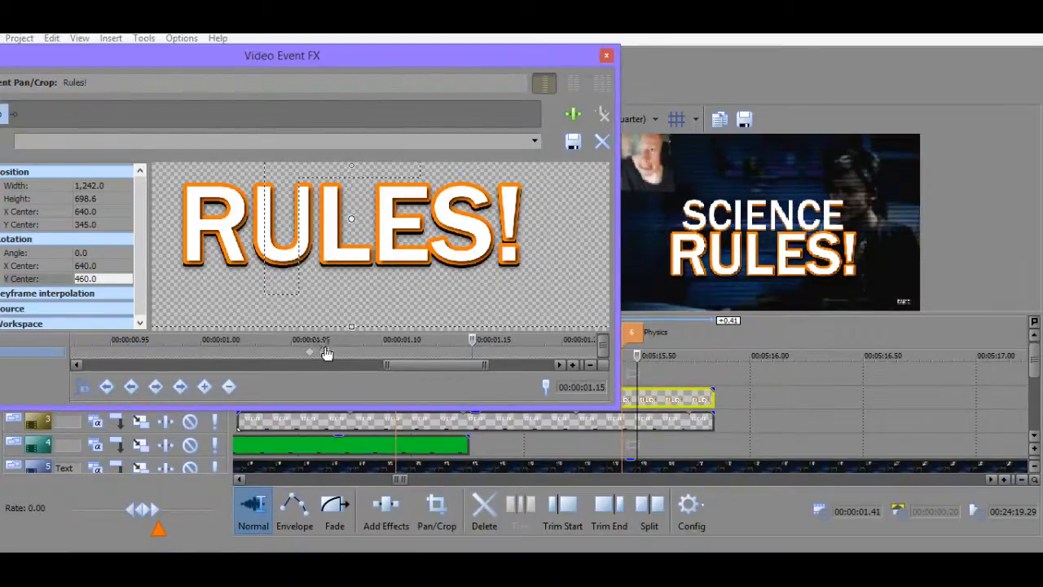
left_click(327, 352)
mouse_move(351, 218)
left_mouse_down()
mouse_move(223, 265)
mouse_move(239, 257)
left_mouse_up()
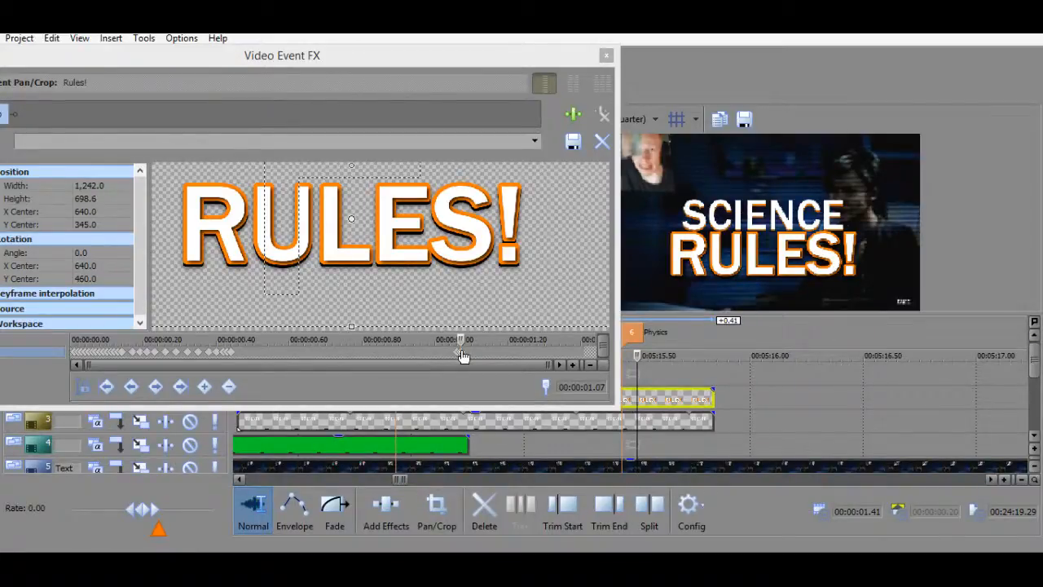
left_click(463, 356)
scroll(463, 356, "up", 5)
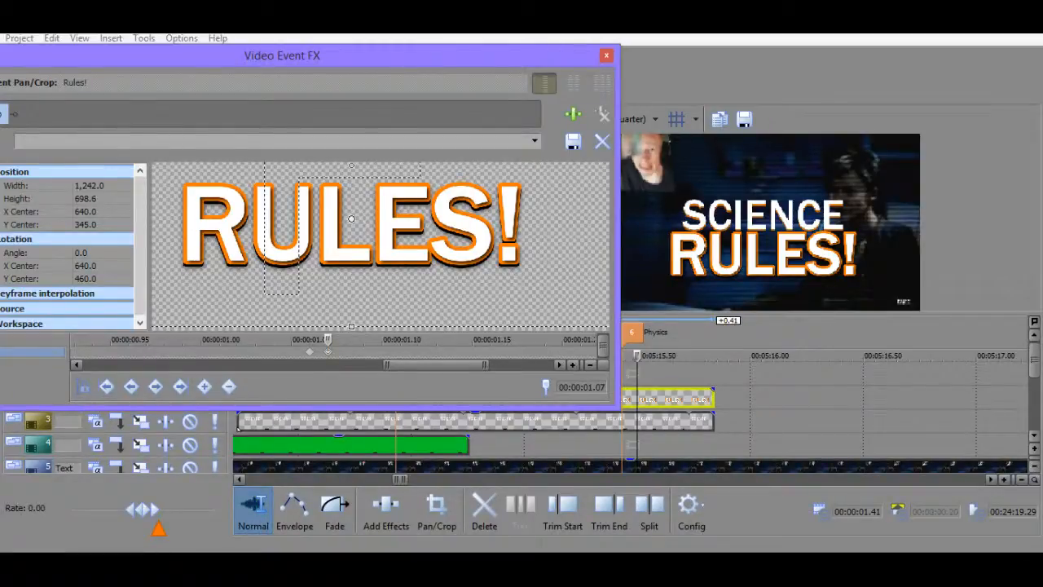
Tilt the Rules! keyframe at 00:00:01.07, trying a rotation angle of 1 and settling on -1.
left_click_drag(637, 356, 664, 356)
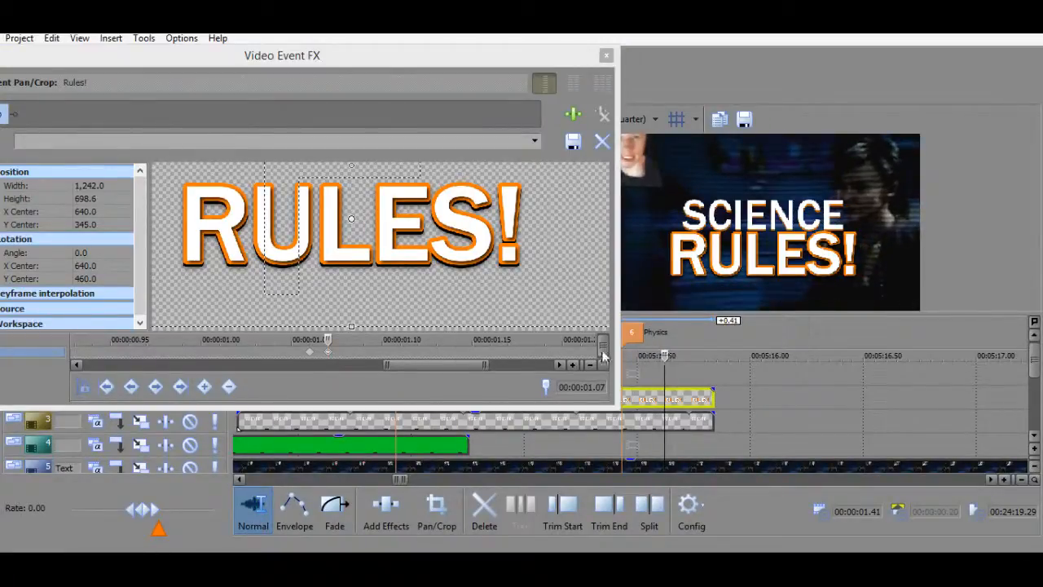
left_click(336, 355)
left_click(81, 252)
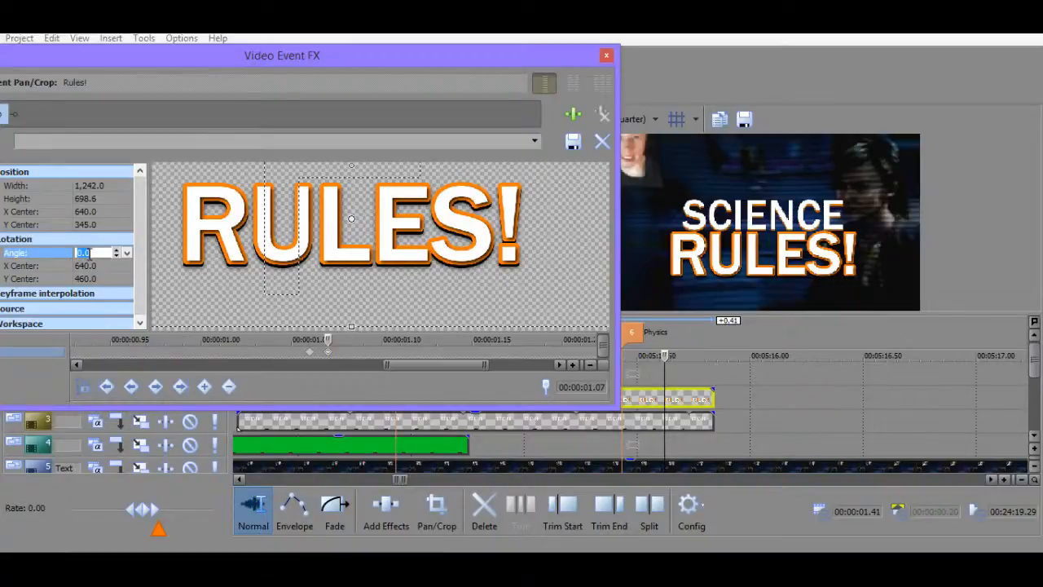
type("1")
key("Return")
left_click(90, 259)
type("-1")
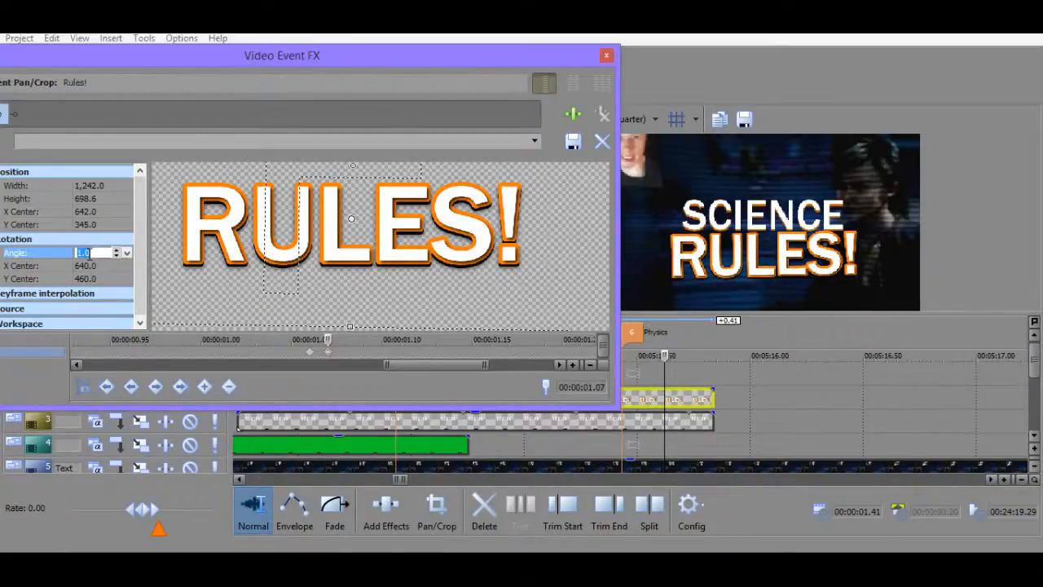
key("Return")
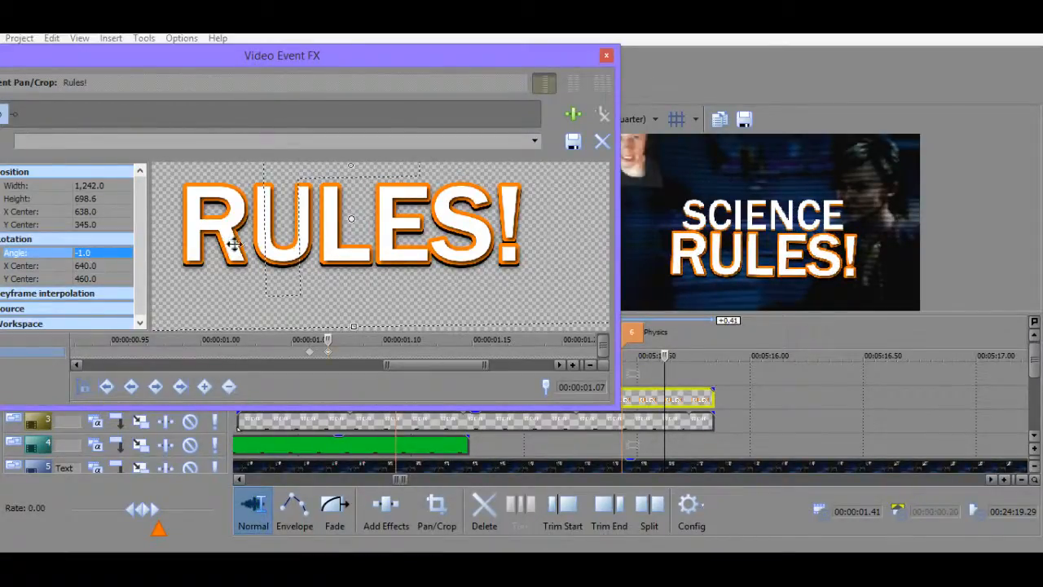
Open the pan/crop settings of the SCIENCE title event on track 3, with its closing keyframes and lettering in view.
right_click(641, 421)
left_click(706, 185)
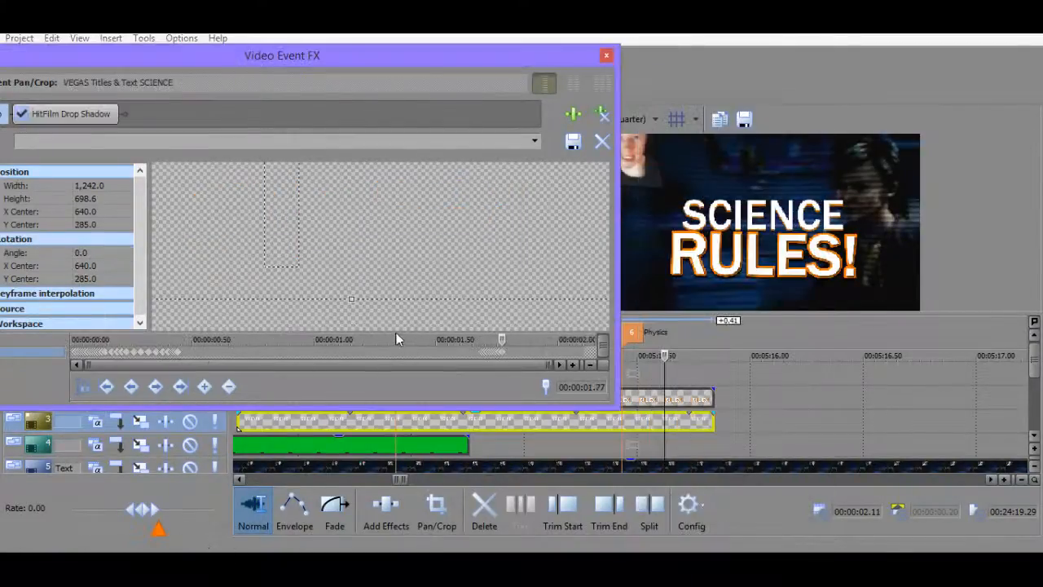
scroll(515, 353, "up", 3)
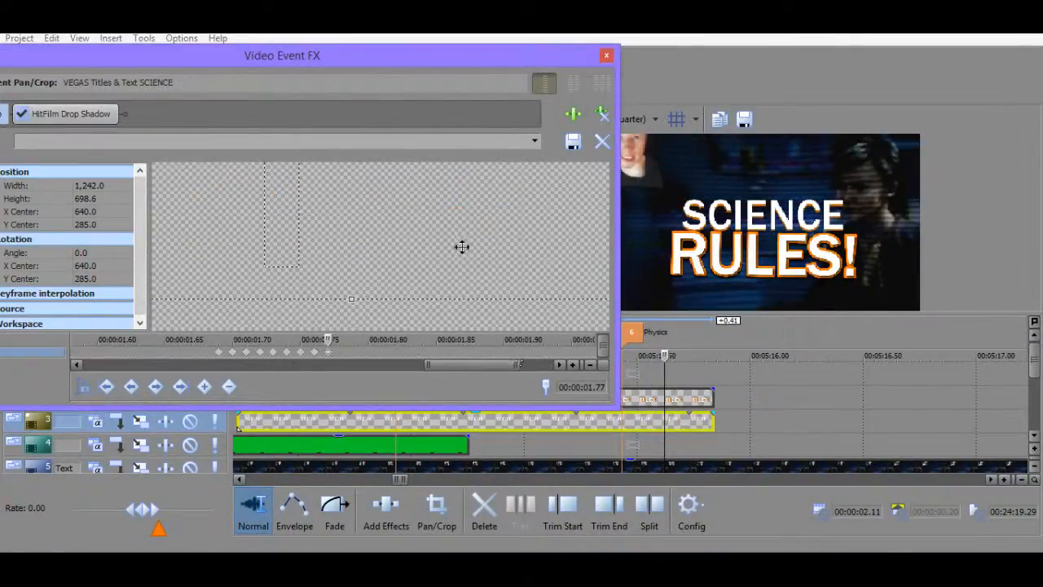
scroll(462, 246, "down", 2)
left_click_drag(600, 283, 606, 329)
scroll(497, 285, "up", 2)
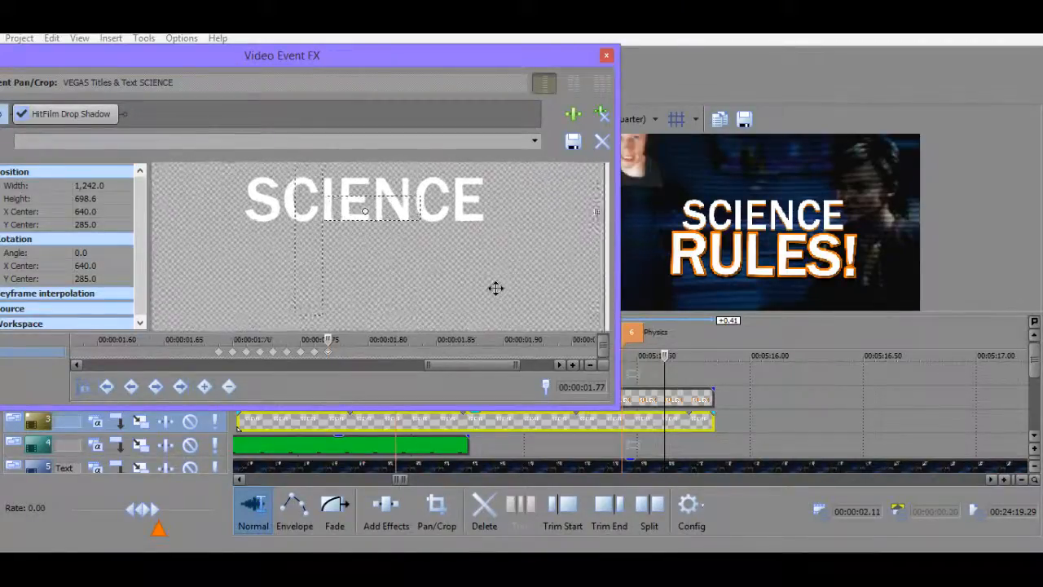
Try rotation Y center values of 340, 300, 150 and 240 on the SCIENCE keyframe at 00:00:01.77.
left_click(86, 278)
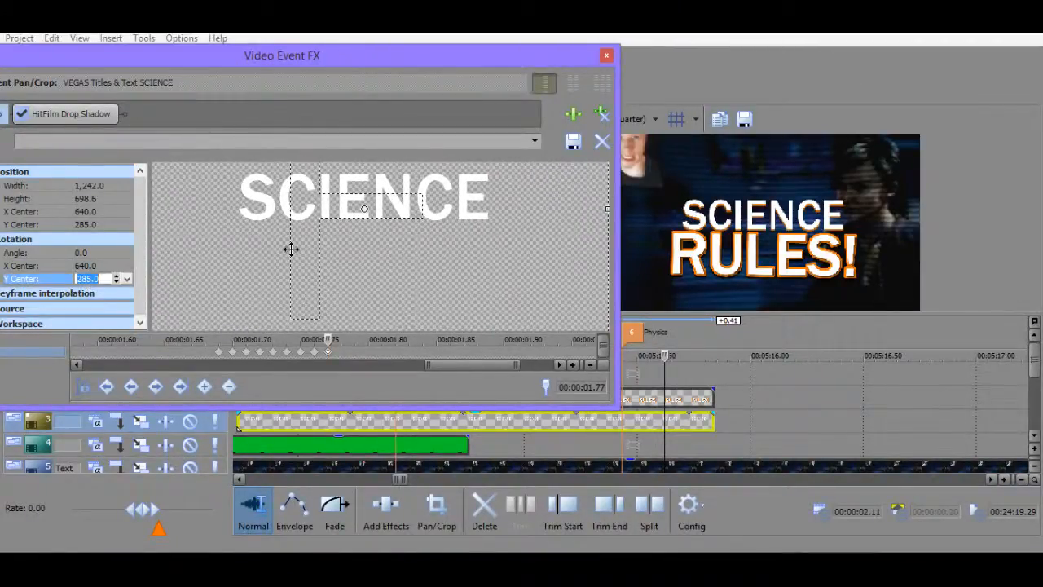
type("34")
key("Return")
left_click(102, 278)
type("340")
key("Return")
left_click(103, 279)
type("300")
key("Return")
left_click(103, 279)
type("150")
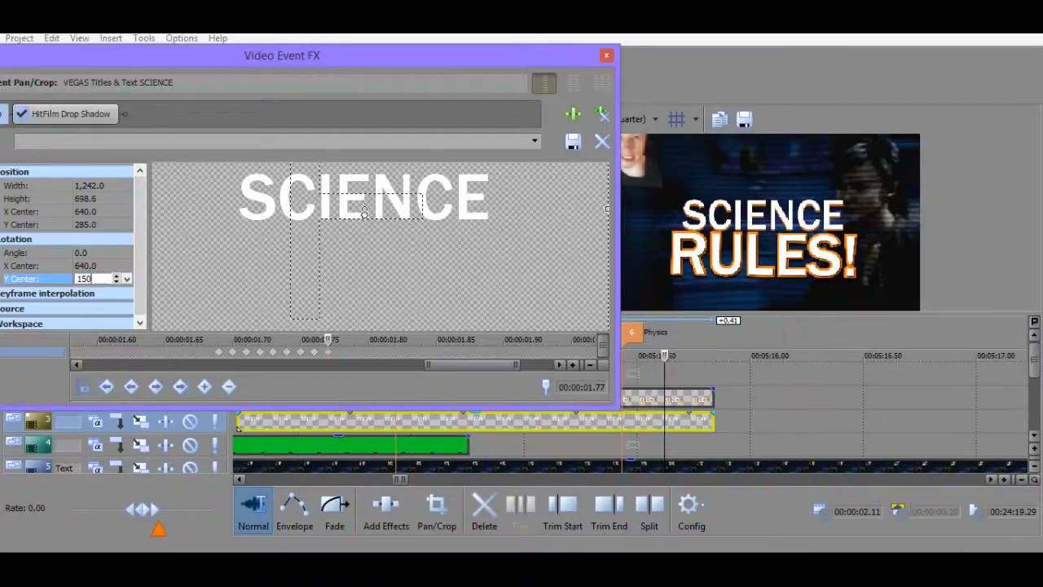
key("Return")
left_click(102, 279)
type("240.0")
key("Return")
left_click(102, 280)
type("240")
key("Return")
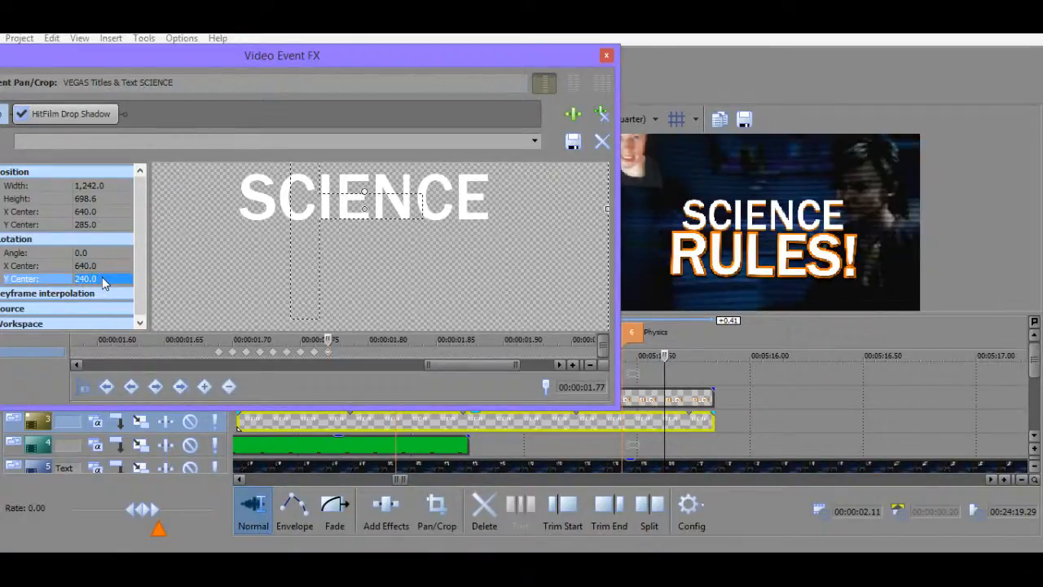
Set the SCIENCE keyframe at 00:00:01.77 to a rotation Y center of 255 and an angle of -1, also trying a center of 260.
left_click(102, 280)
type("260")
key("Return")
left_click(102, 280)
type("255")
key("Return")
left_click(83, 253)
type("-1")
key("Return")
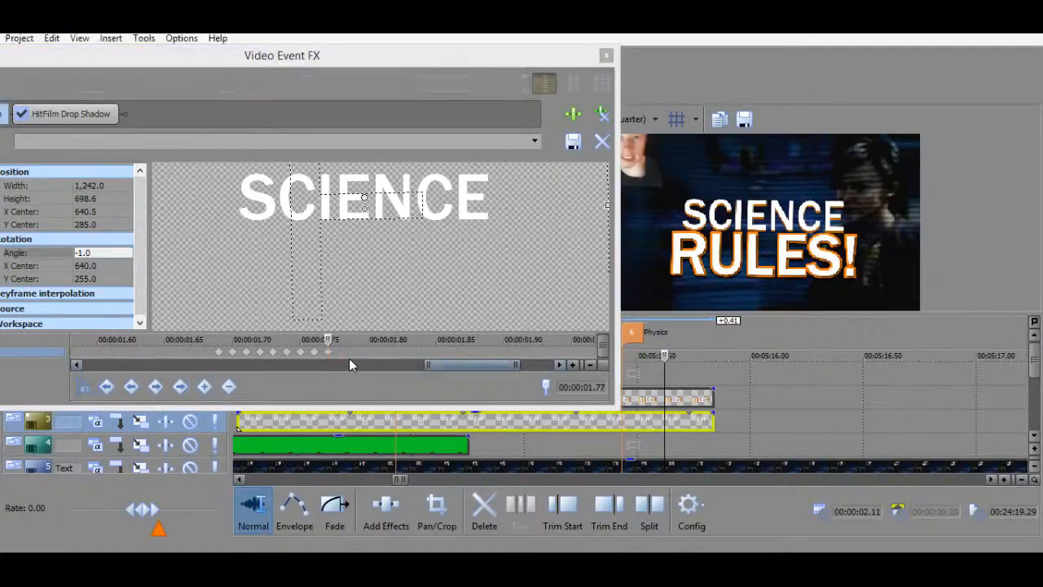
Add a pan/crop keyframe at 00:00:01.08 to the Rules! title event.
right_click(690, 400)
left_click(756, 216)
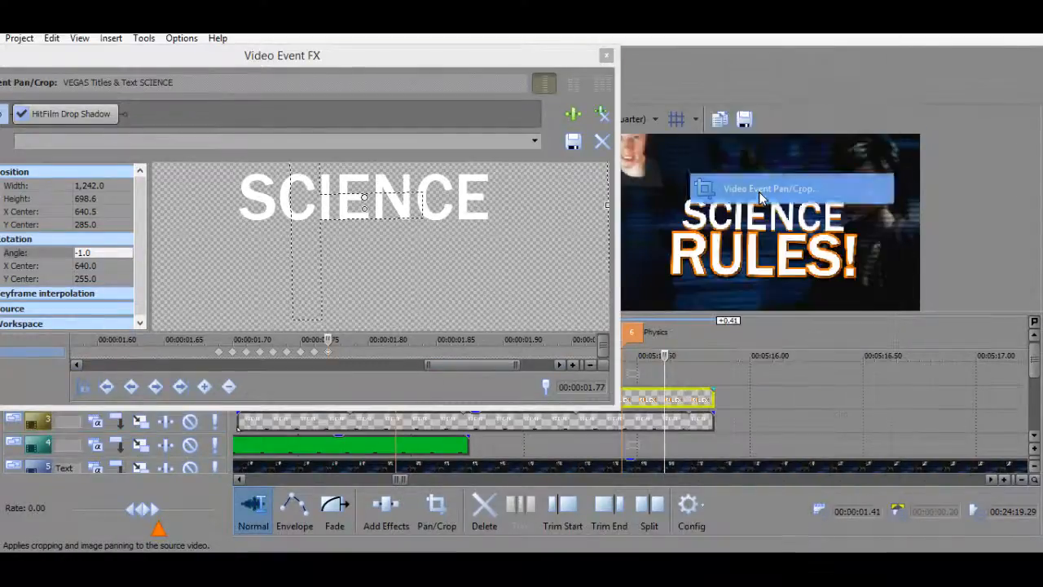
scroll(467, 350, "up", 5)
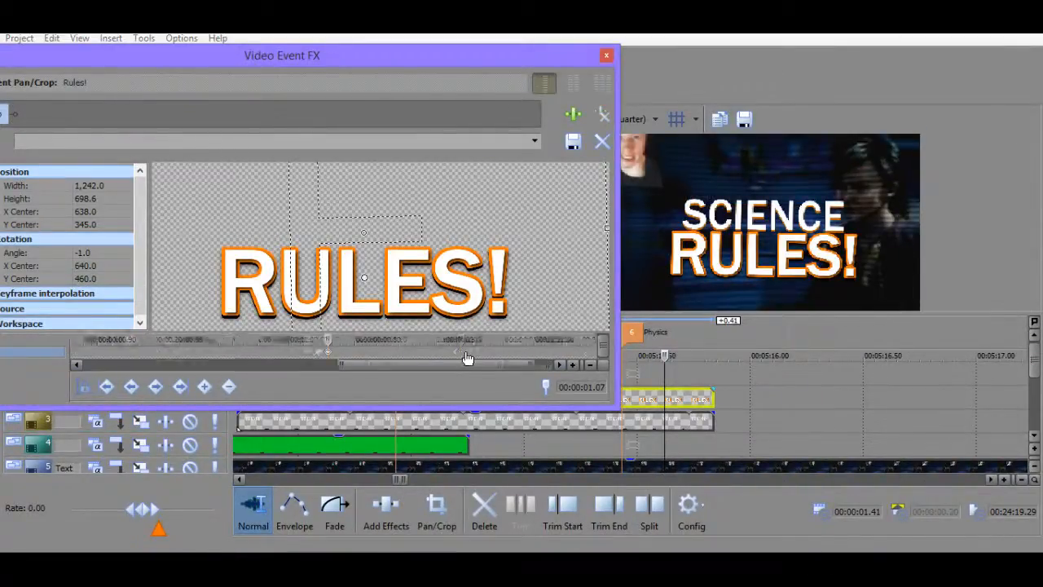
double_click(352, 353)
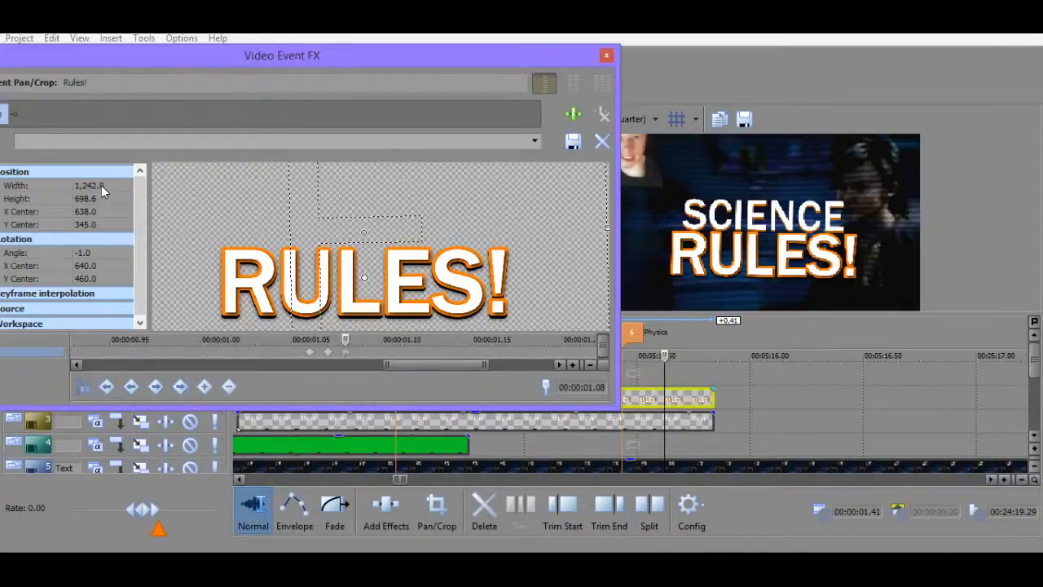
Play back the end of the SCIENCE RULES! title animation to check the tilt.
left_click(651, 368)
key("space")
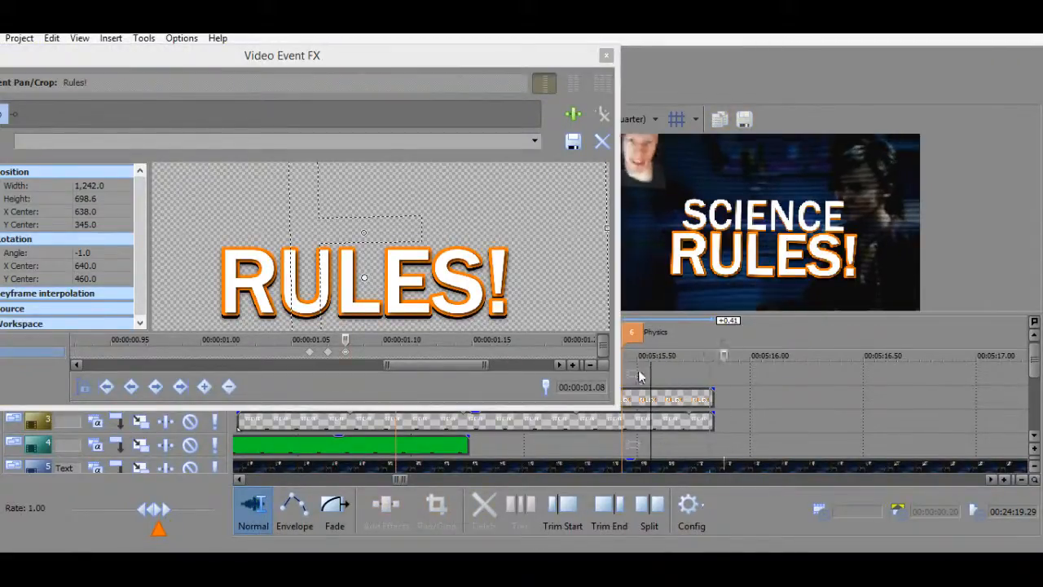
left_click(619, 421)
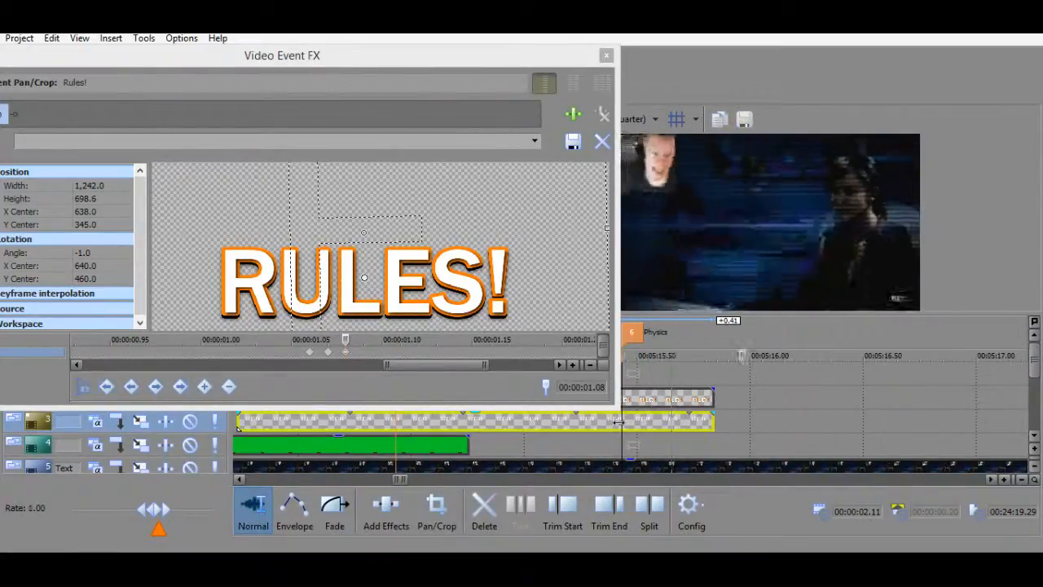
key("space")
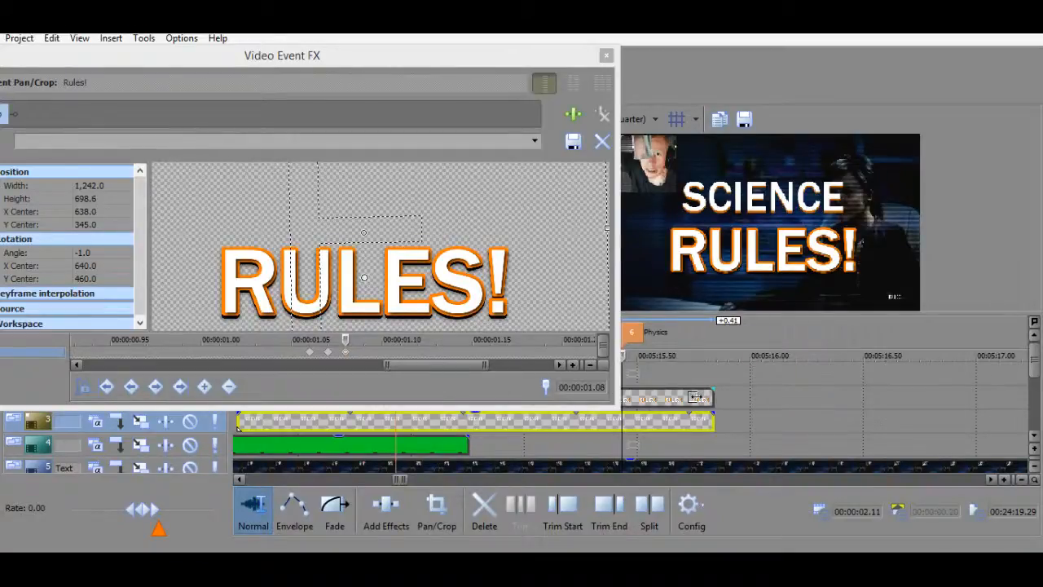
Space the first few closing pan/crop keyframes of the SCIENCE title farther apart at even intervals and preview the motion.
right_click(694, 397)
left_click(780, 195)
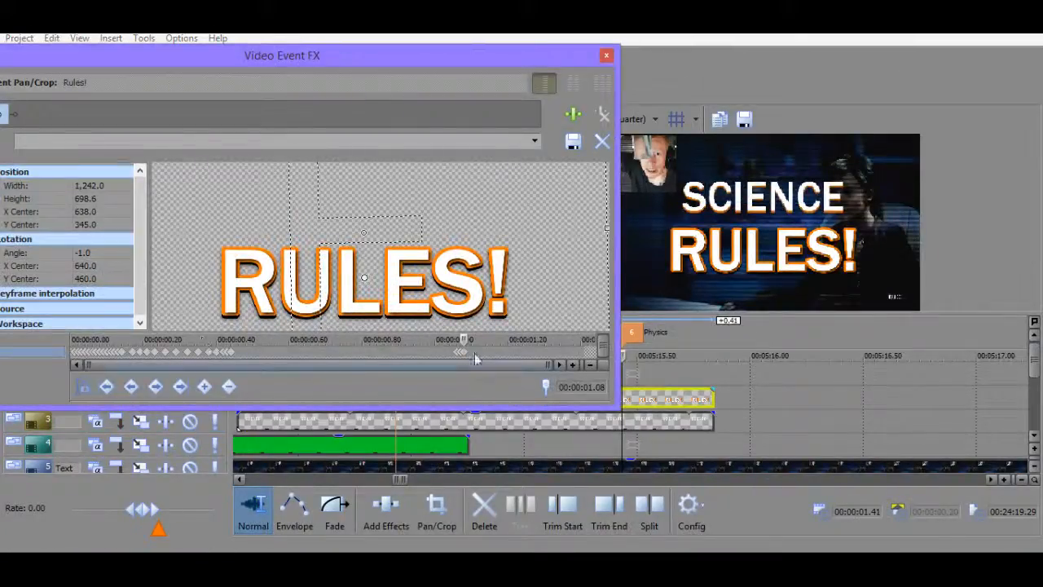
right_click(660, 427)
left_click(766, 212)
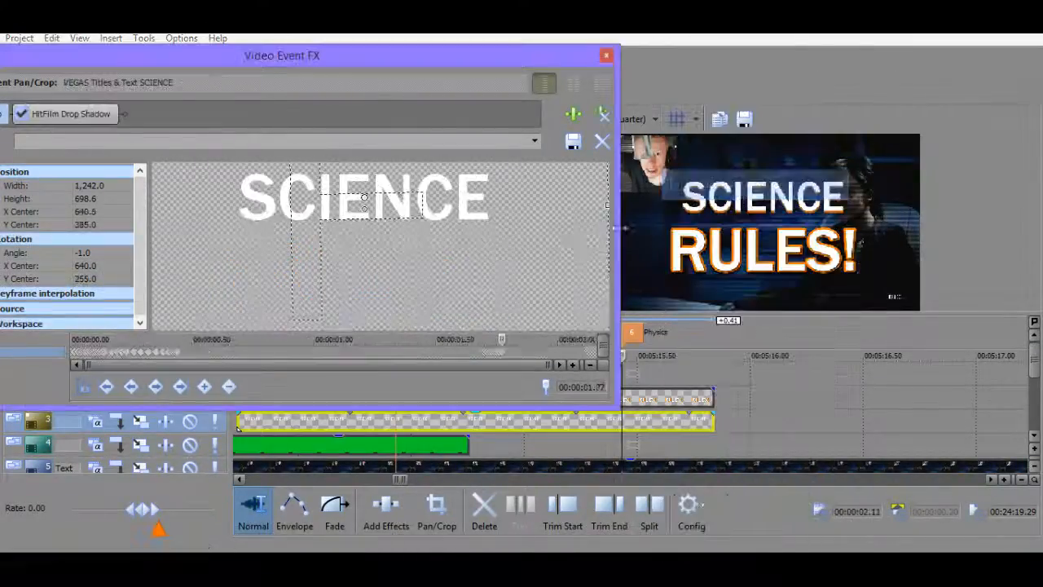
scroll(499, 352, "up", 5)
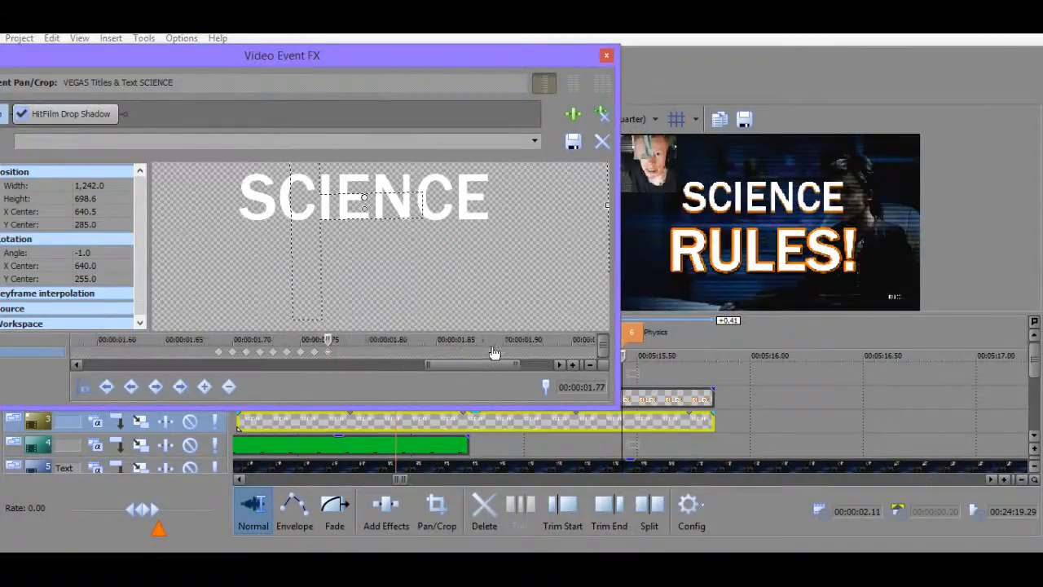
left_click(233, 352, "shift")
left_click_drag(233, 352, 271, 357)
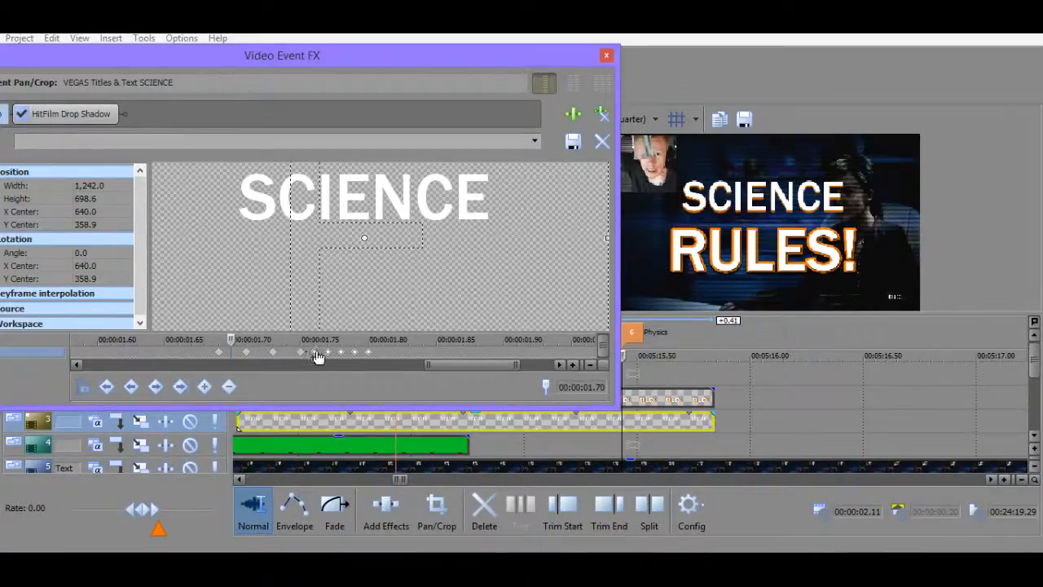
left_click(628, 371)
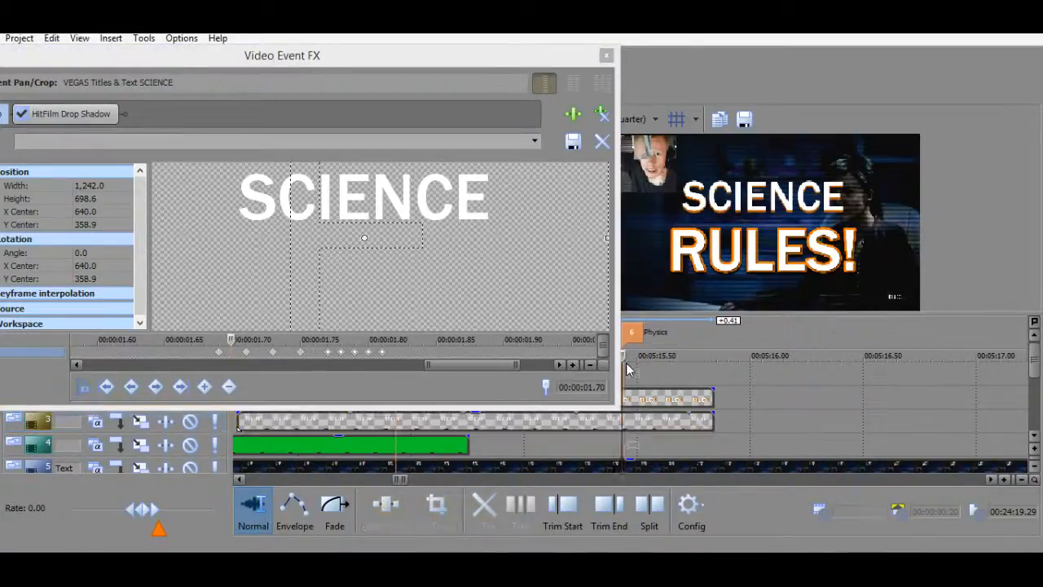
key("space")
key("space")
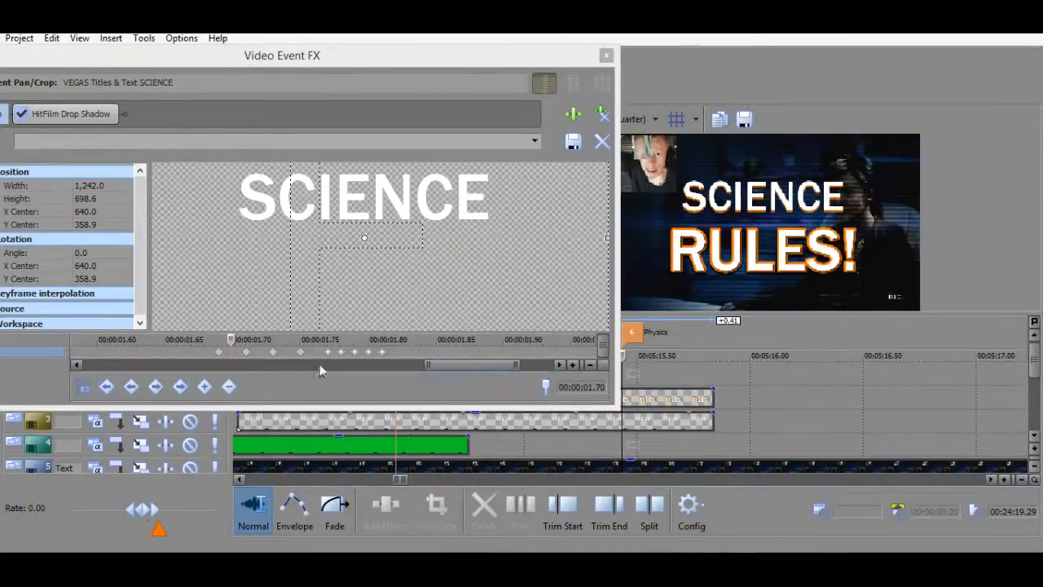
Spread the remaining closing SCIENCE keyframes evenly so the last one falls at 00:00:01.85, and play back the result.
left_click_drag(330, 352, 430, 351)
left_click(430, 352)
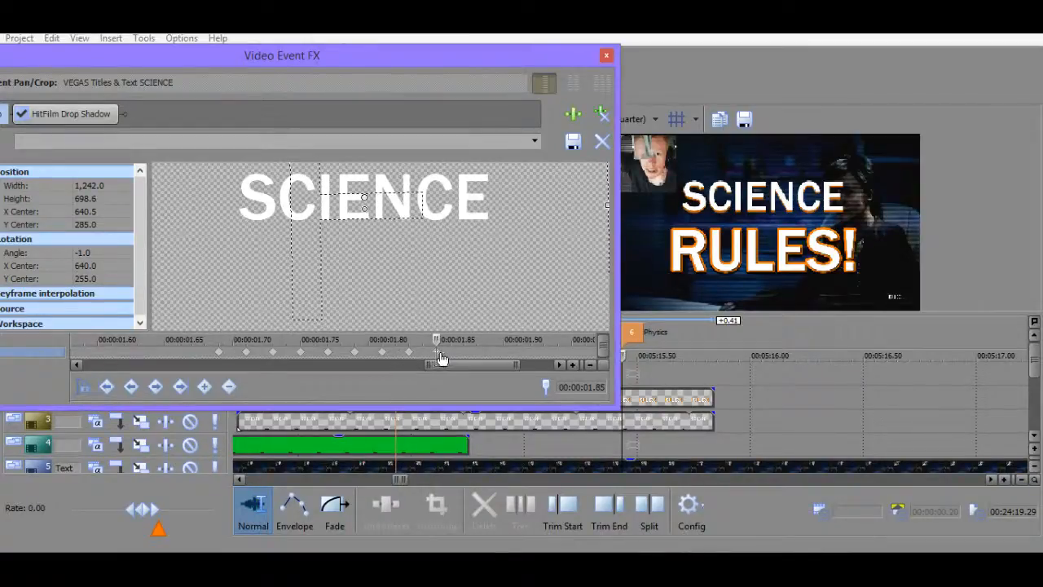
left_click(625, 376)
key("space")
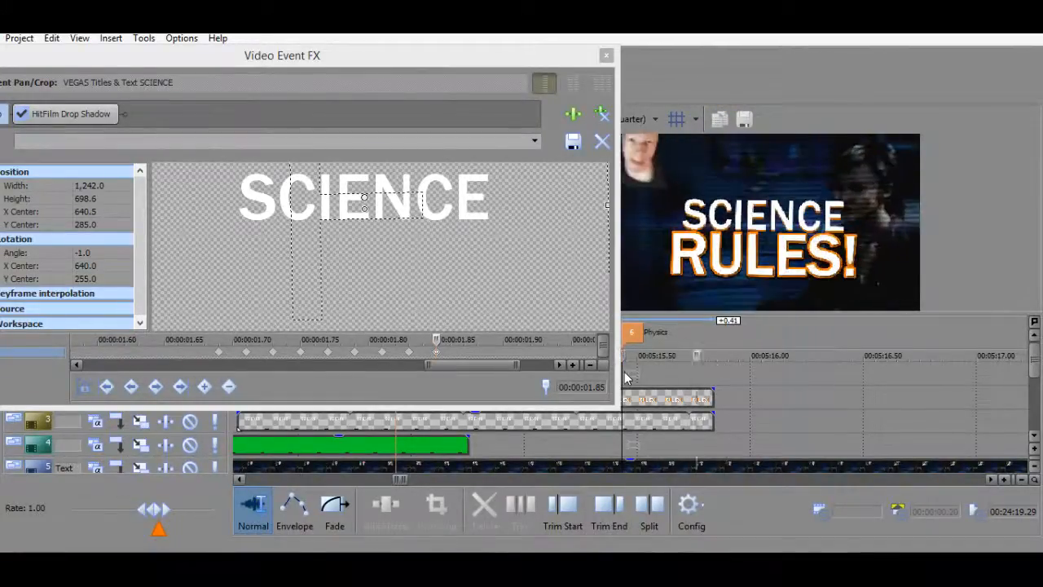
Shift the closing SCIENCE keyframes slightly later, widen the gap before the third so the last one falls at 00:00:01.87, and preview.
key("space")
left_click(233, 352)
left_click_drag(234, 352, 449, 353)
left_click_drag(286, 356, 298, 357)
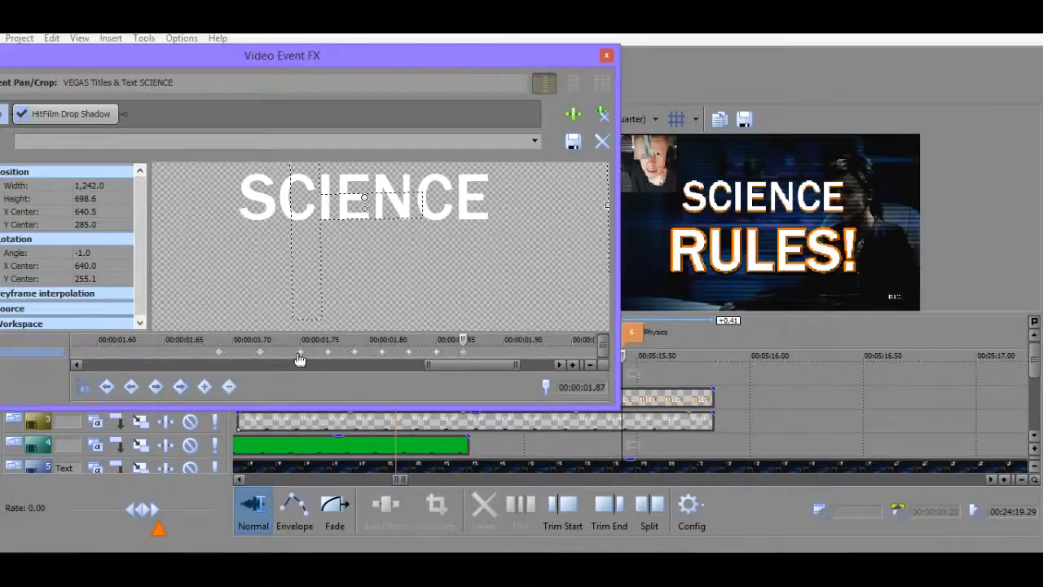
left_click(627, 376)
key("space")
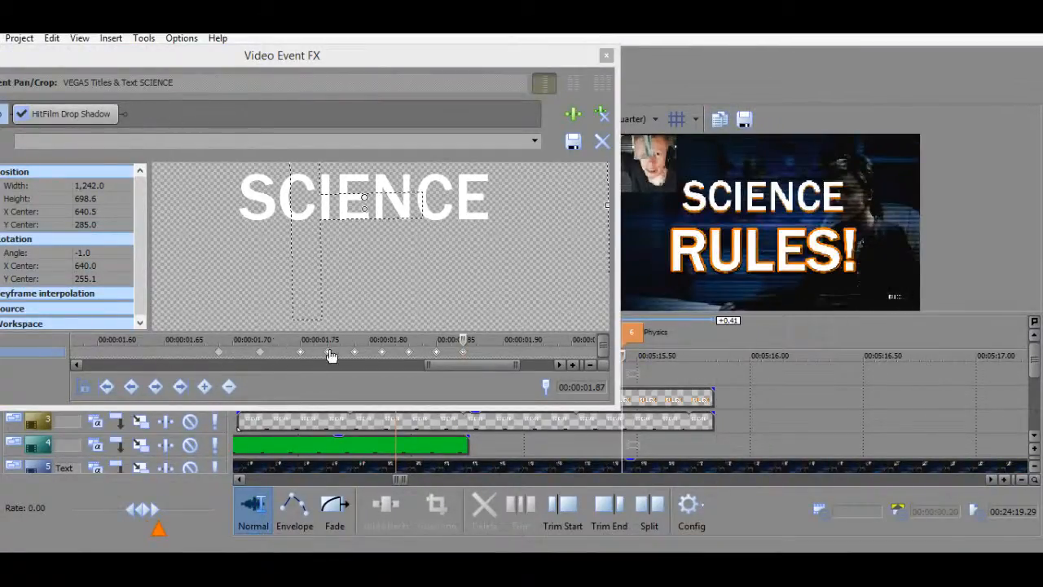
Move the fourth closing SCIENCE keyframe and those after it later to widen its gap, and preview the motion.
left_click_drag(327, 352, 365, 359)
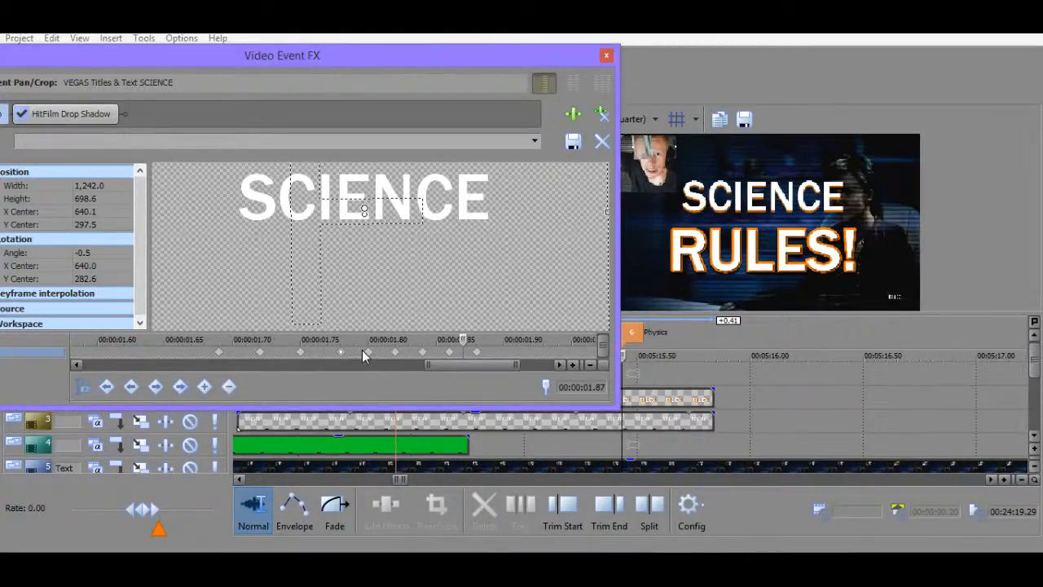
left_click(365, 355)
left_click(626, 375)
key("space")
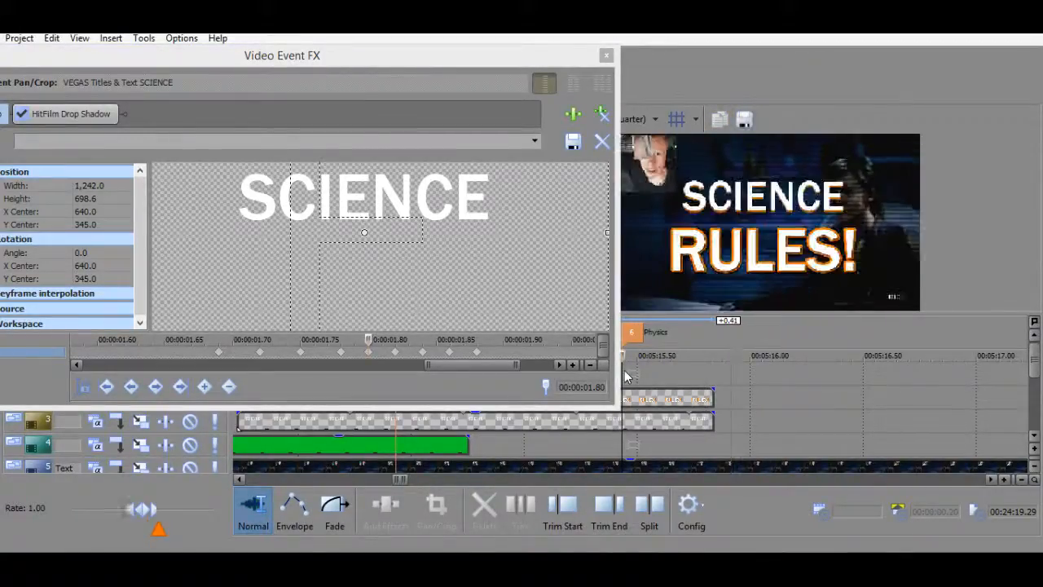
key("space")
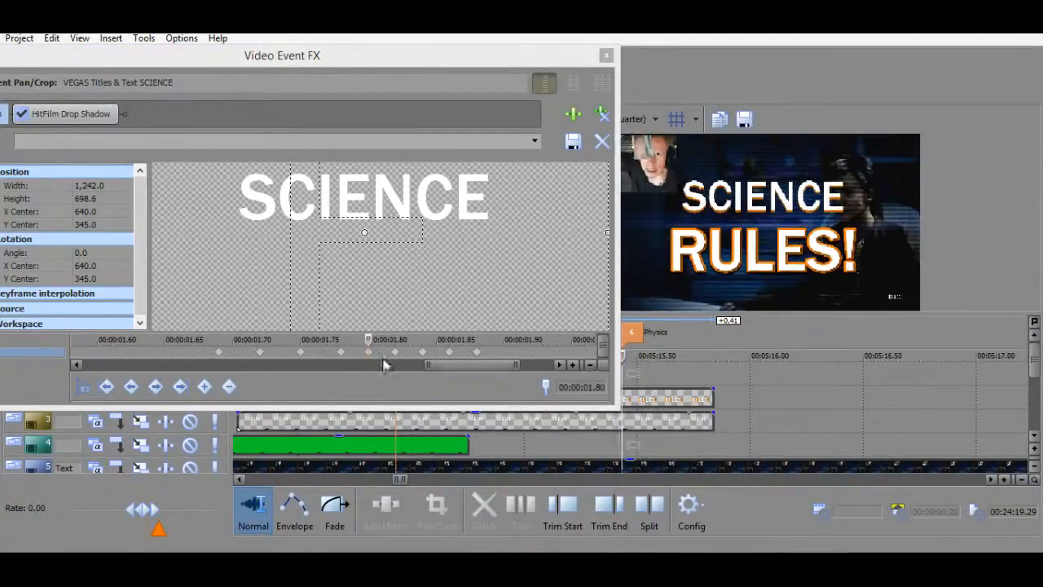
Move the fifth and sixth closing SCIENCE keyframes later with those after them, placing the sixth at 00:00:01.84, and preview.
left_click_drag(514, 353, 383, 358)
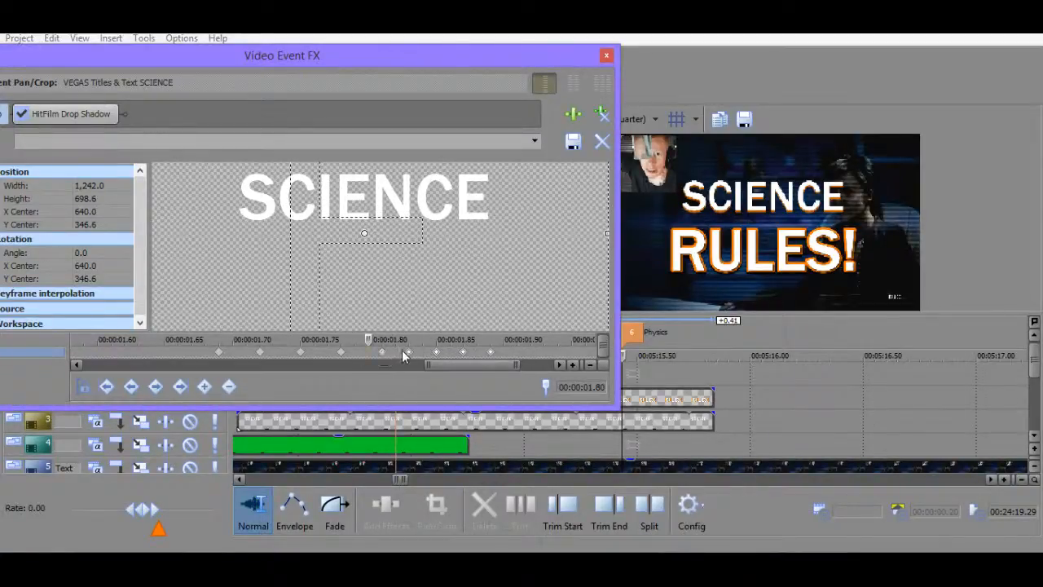
left_click(419, 356)
left_click(626, 369)
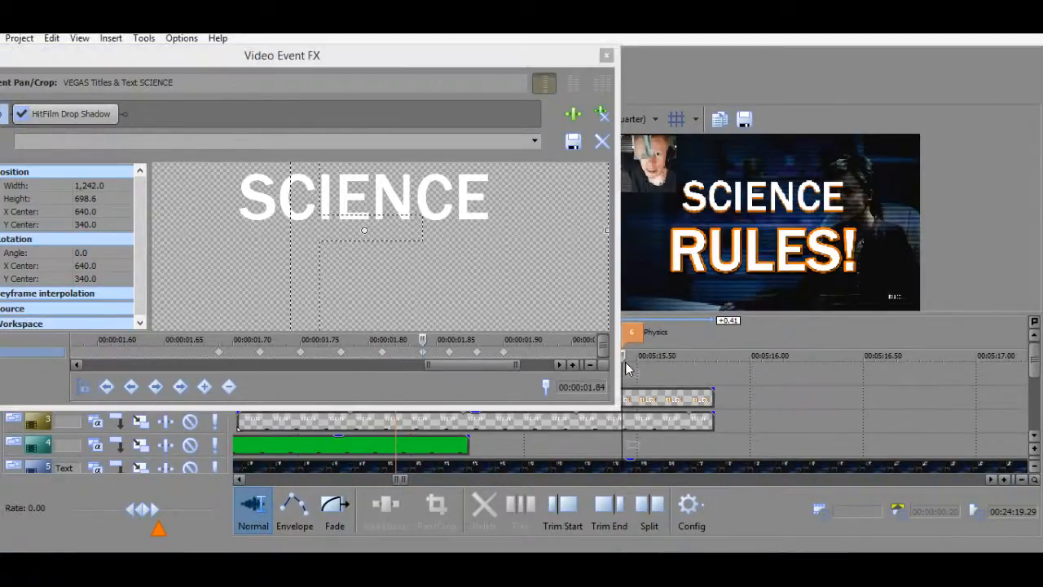
key("space")
key("space")
Spread the last three SCIENCE pan/crop keyframes to match the even spacing of the earlier ones, and play back the ending.
left_click_drag(522, 351, 462, 355)
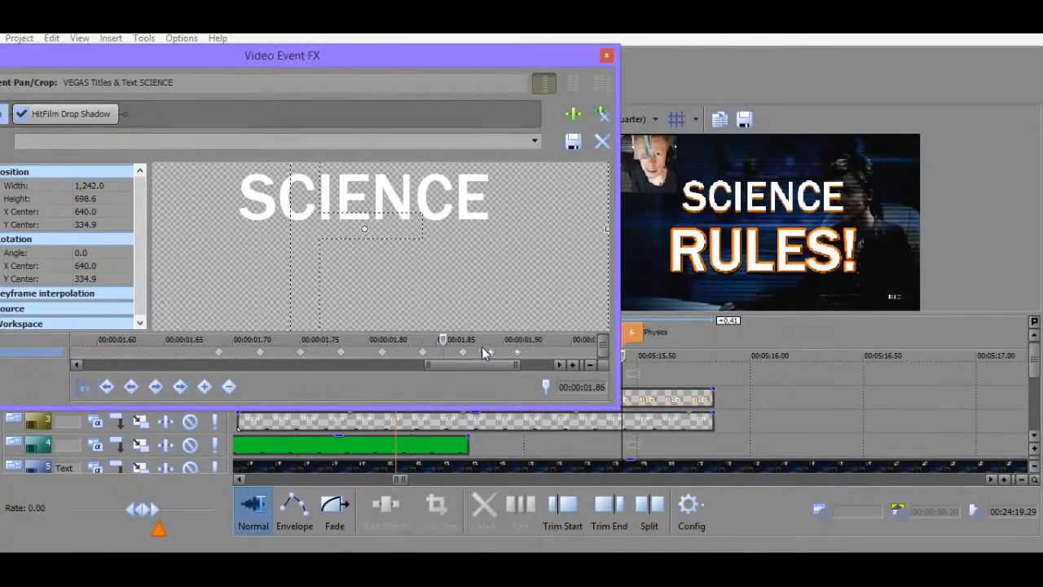
double_click(545, 352)
left_click(624, 373)
key("space")
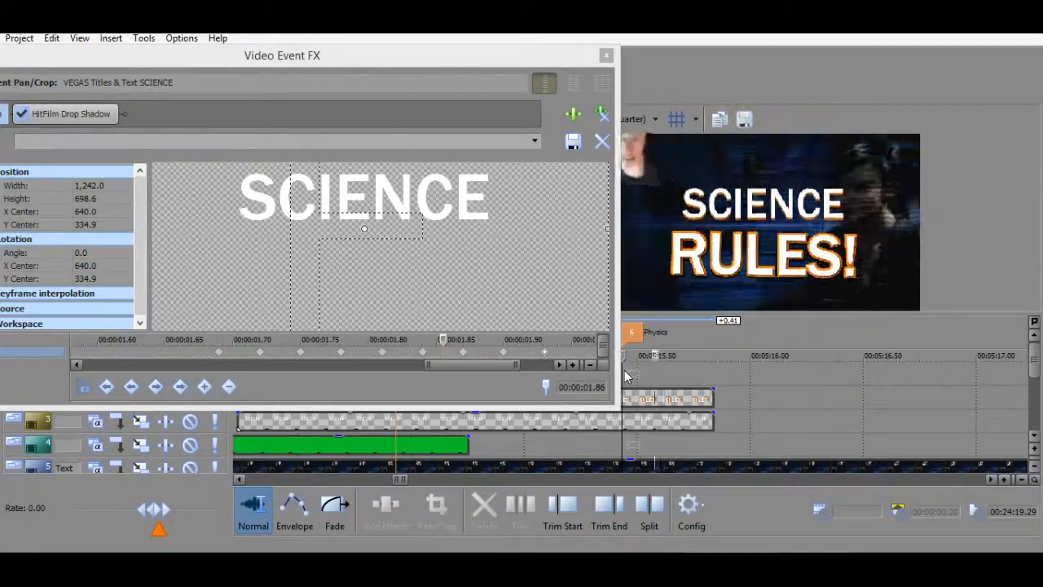
key("space")
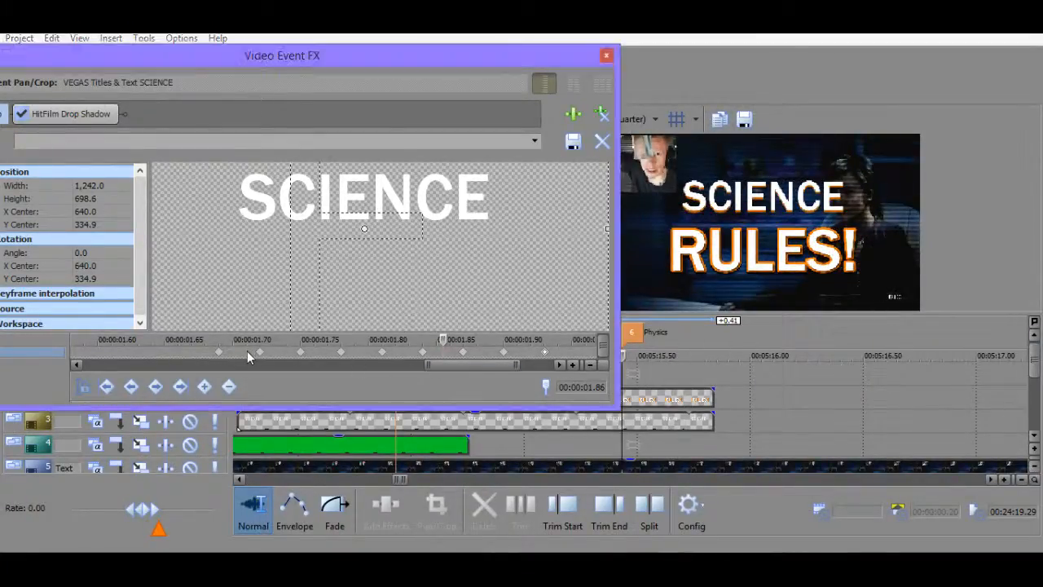
Try widening the first two gaps between the closing SCIENCE keyframes by shifting the following ones later, and preview the motion.
left_click_drag(246, 350, 554, 352)
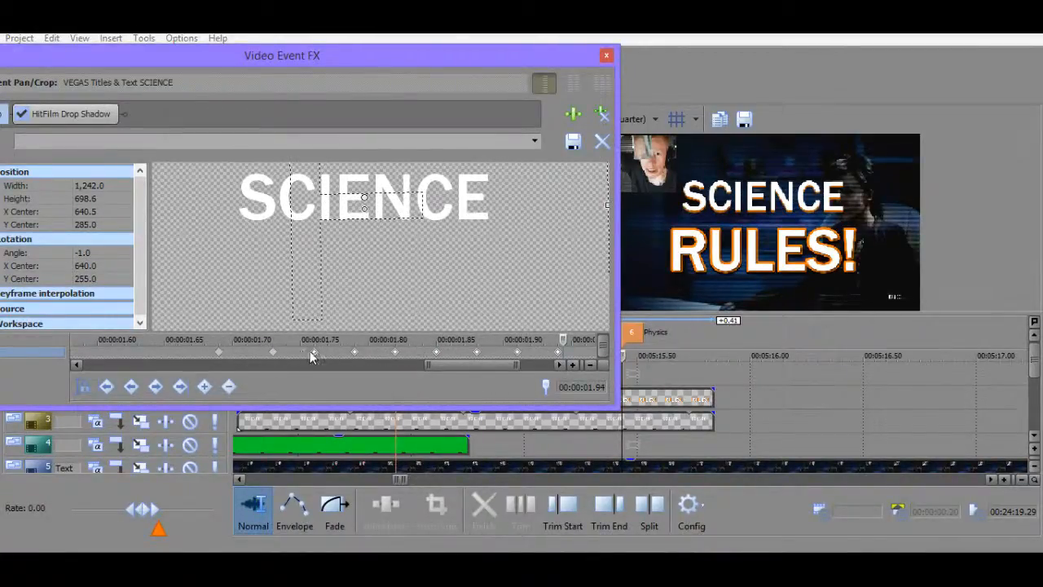
left_click_drag(320, 354, 334, 352)
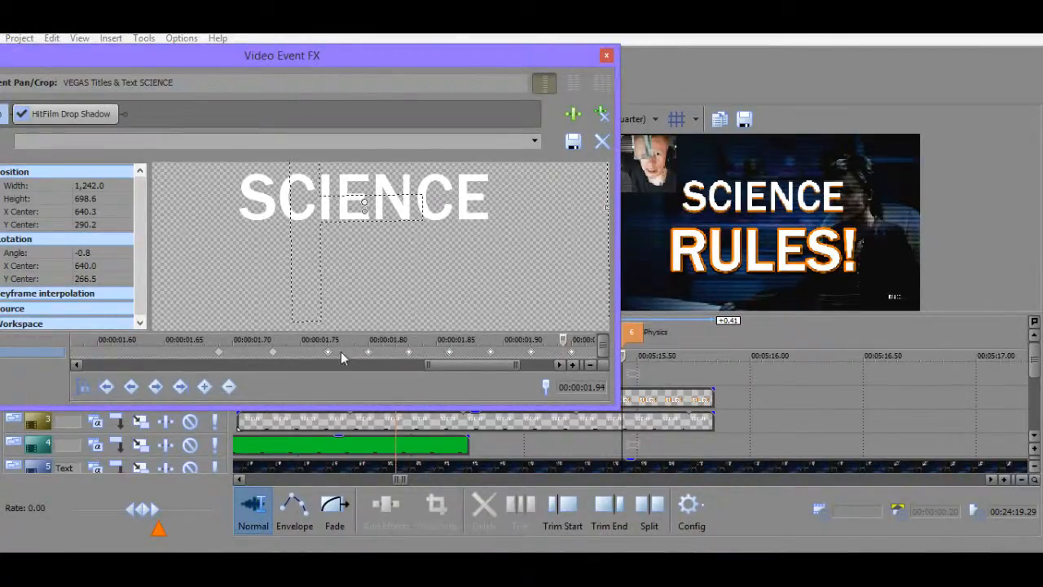
left_click(628, 376)
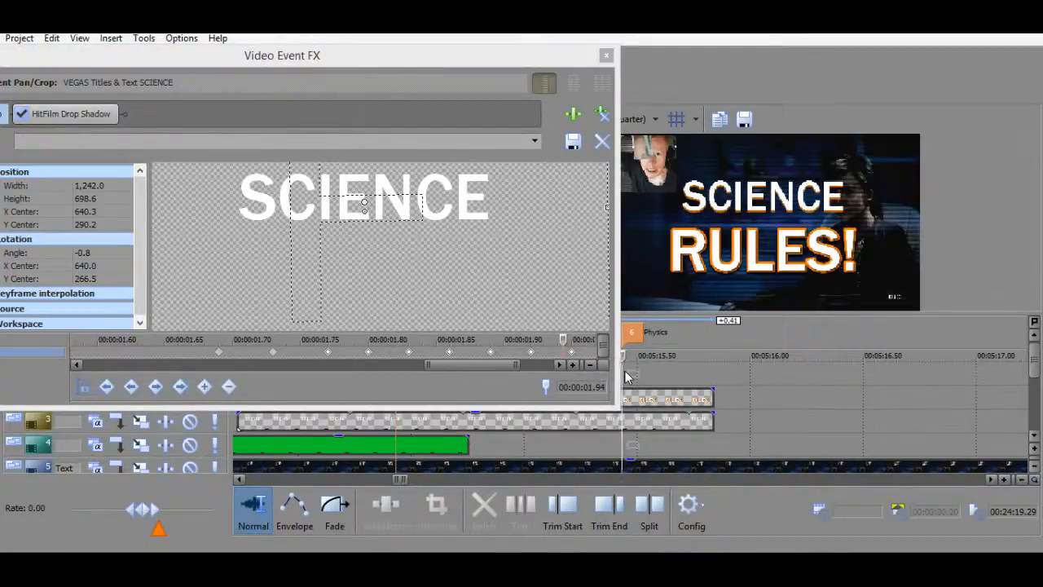
key("space")
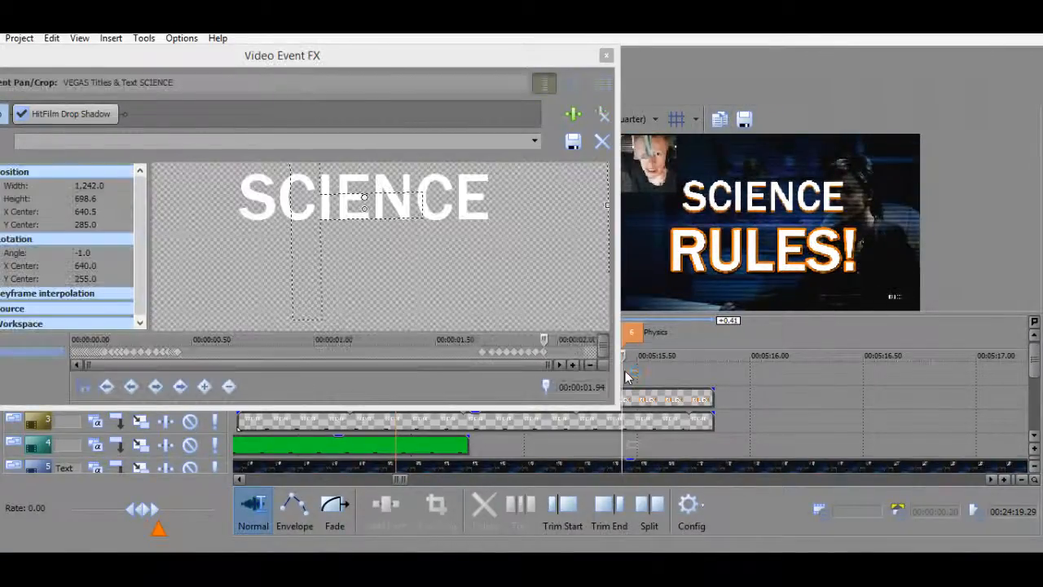
Try tightening the first two gaps between the closing SCIENCE keyframes by moving the following ones earlier, and preview the motion.
scroll(536, 356, "up", 5)
left_click(320, 351)
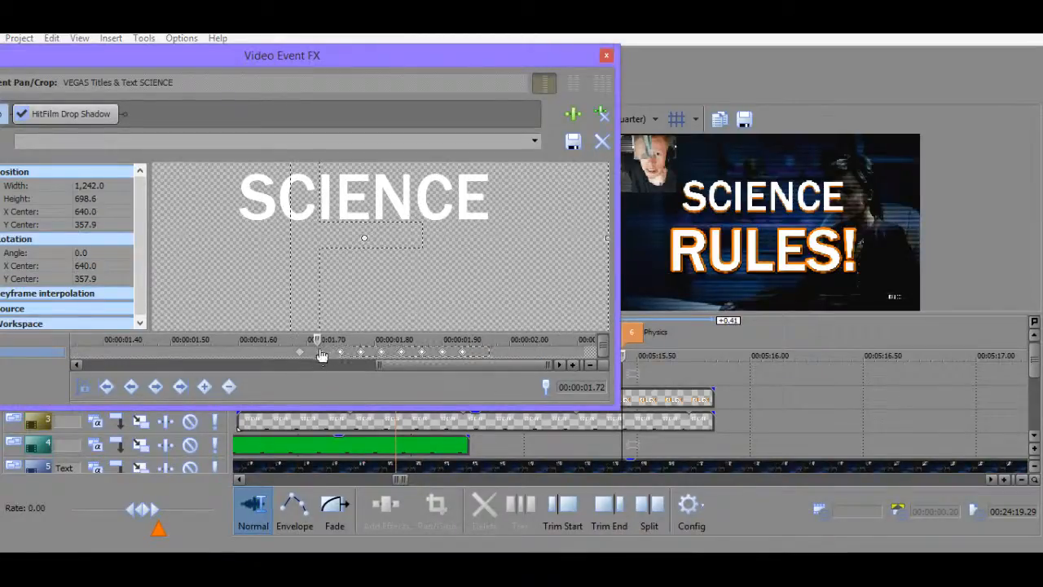
scroll(337, 356, "up", 3)
mouse_move(337, 356)
left_mouse_down()
mouse_move(323, 356)
mouse_move(348, 352)
left_mouse_up()
left_click(620, 370)
key("space")
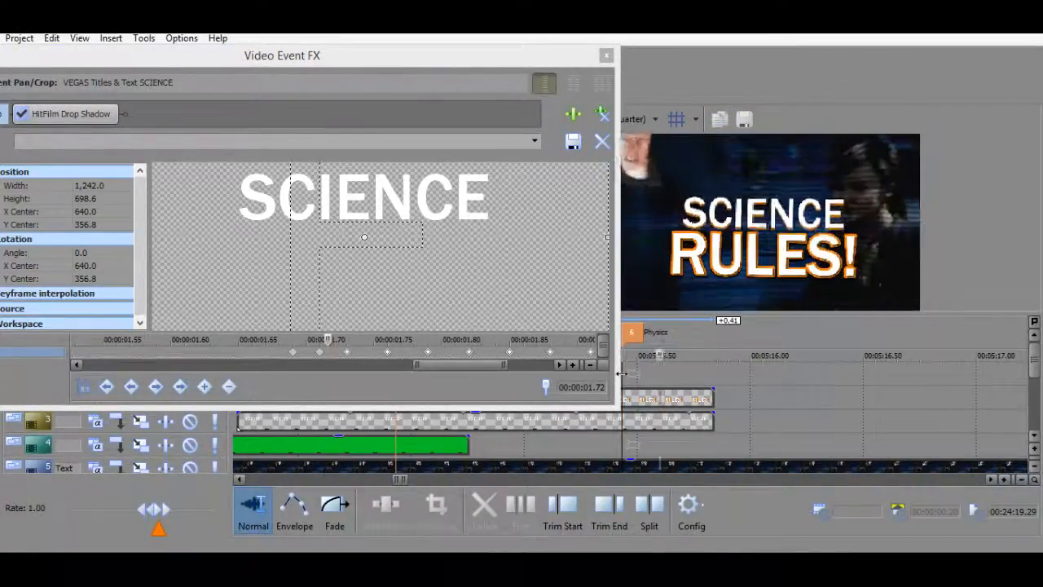
key("space")
Return the closing SCIENCE keyframes to even spacing and play the end of the title animation several times.
left_click_drag(348, 351, 356, 353)
left_click(630, 377)
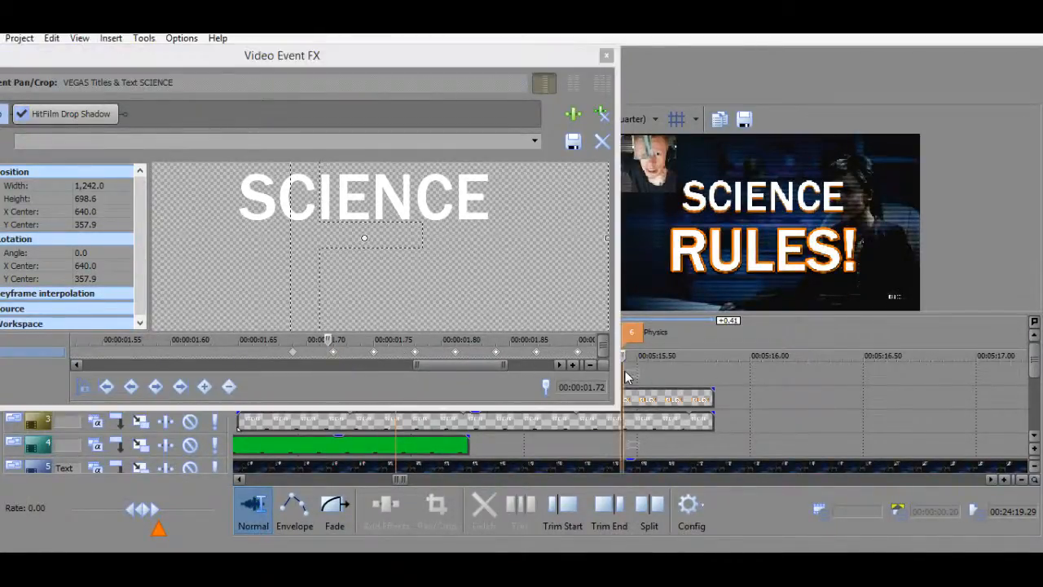
key("l")
key("l")
key("l")
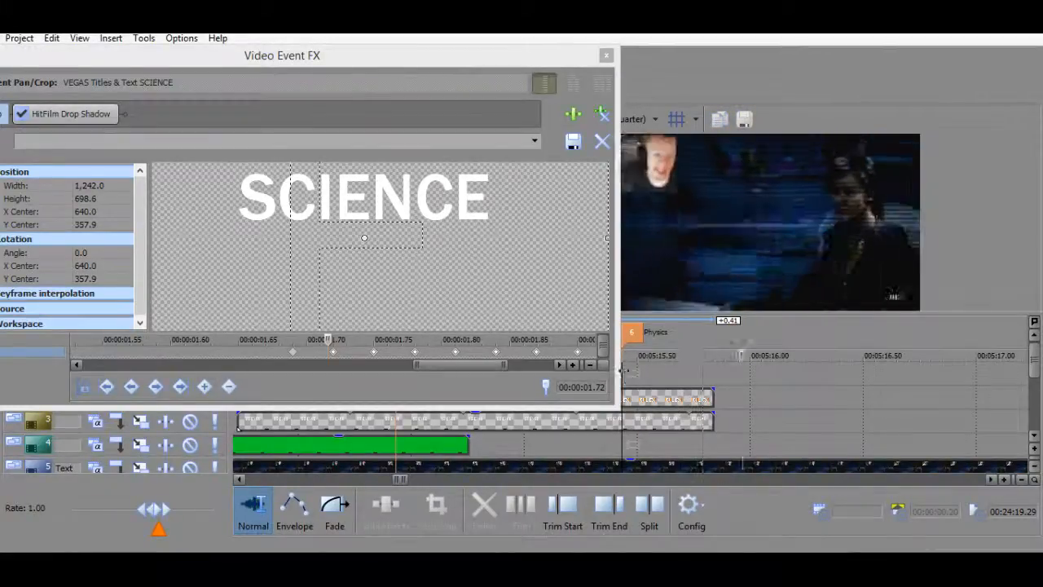
key("space")
key("space")
key("space")
key("space")
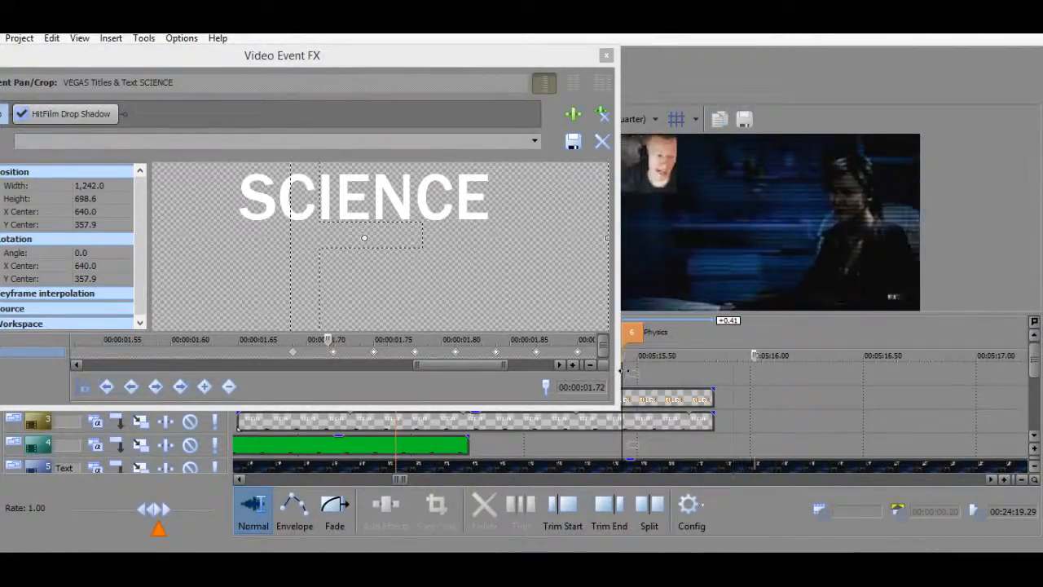
key("space")
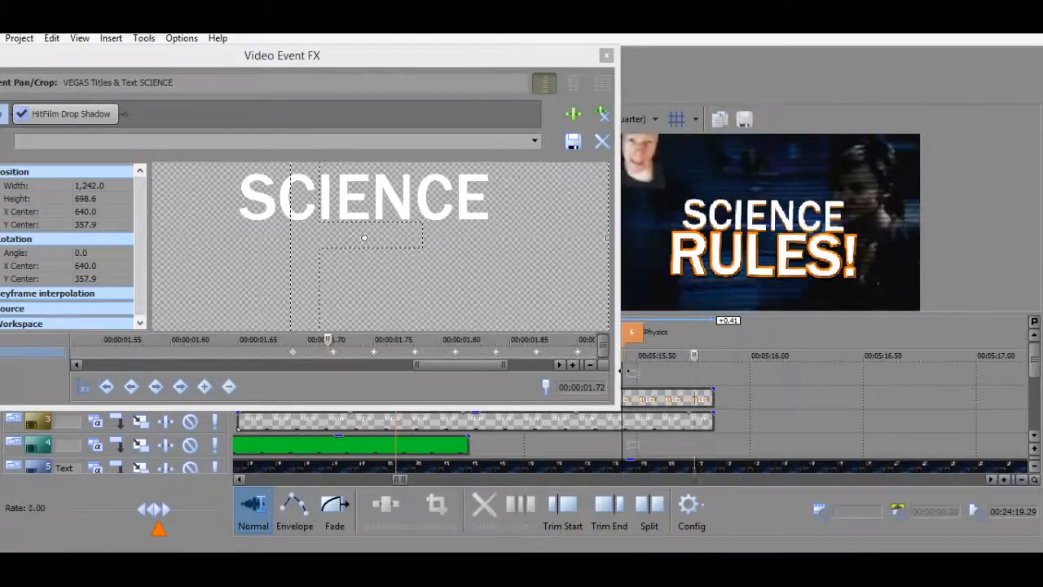
key("space")
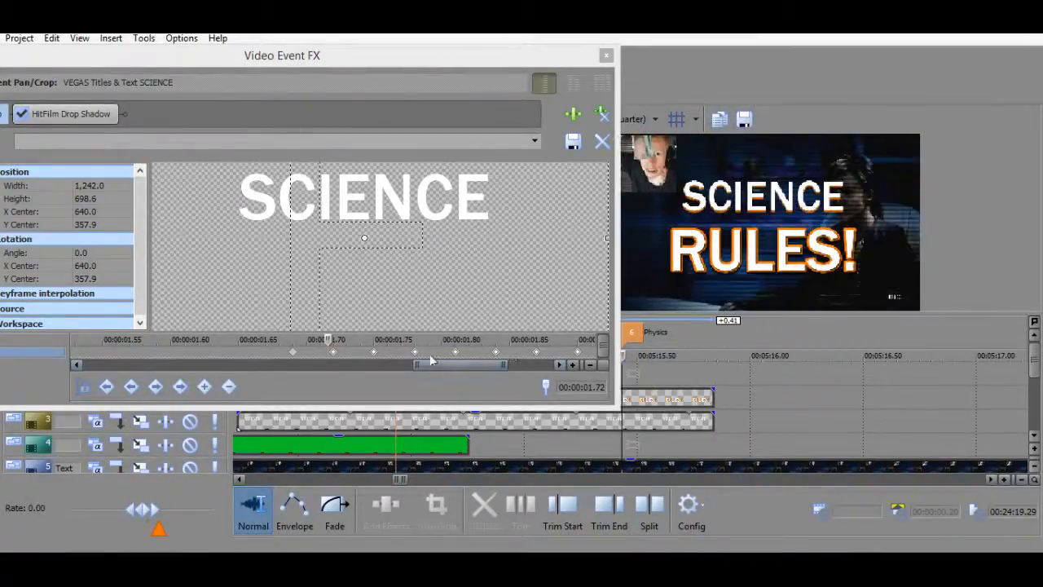
Shift the closing SCIENCE keyframes after the first later so the first gap is widest and the second slightly narrower, and preview.
left_click(422, 353)
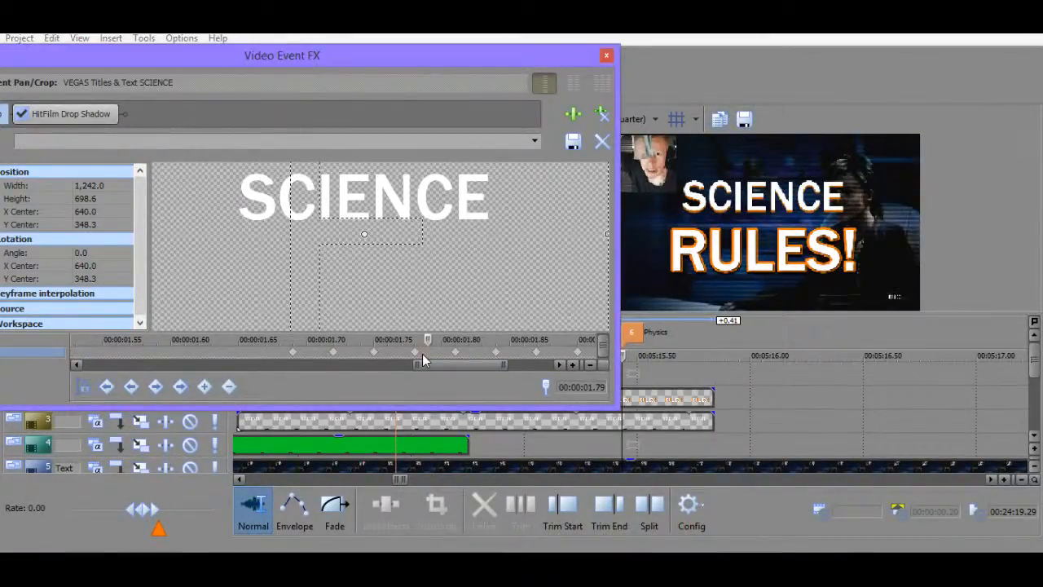
scroll(422, 354, "down", 1)
left_click(264, 353)
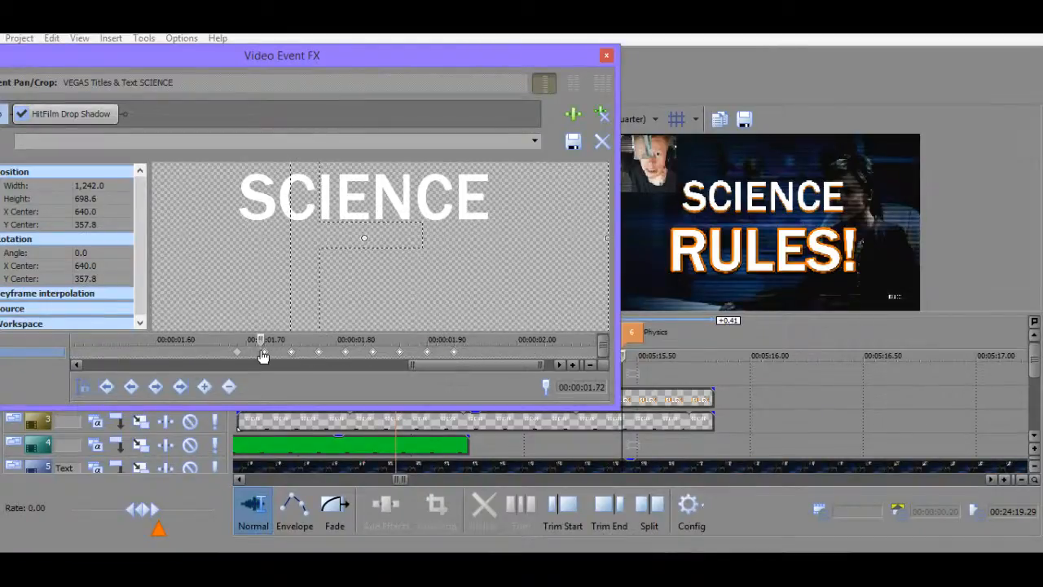
left_click_drag(263, 356, 281, 359)
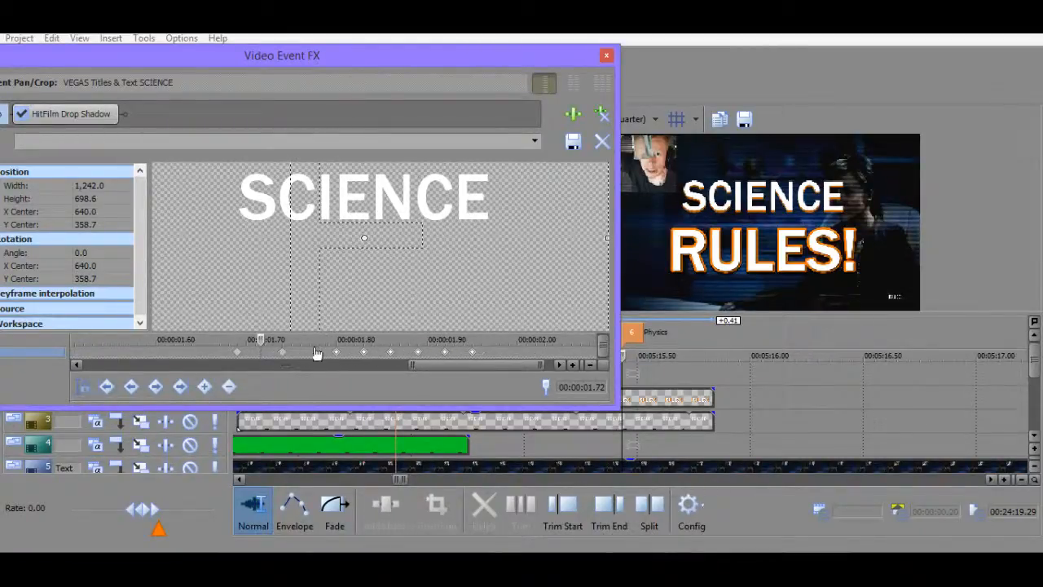
left_click(628, 376)
key("space")
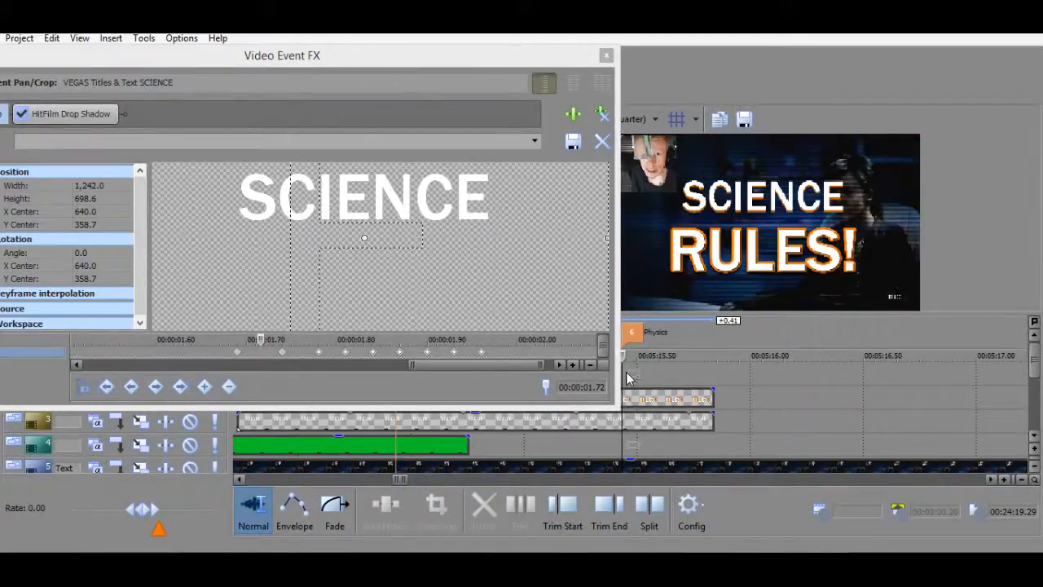
key("space")
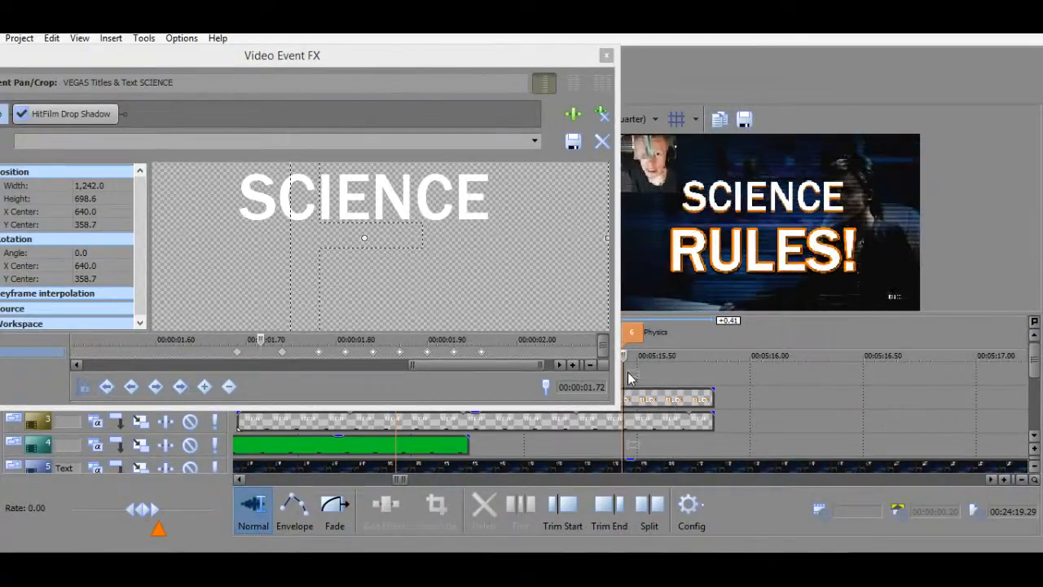
Go through the end of the title animation frame by frame to examine how SCIENCE drops onto RULES!
key("Right")
key("Right")
key("Right")
key("Right")
key("Right")
key("Right")
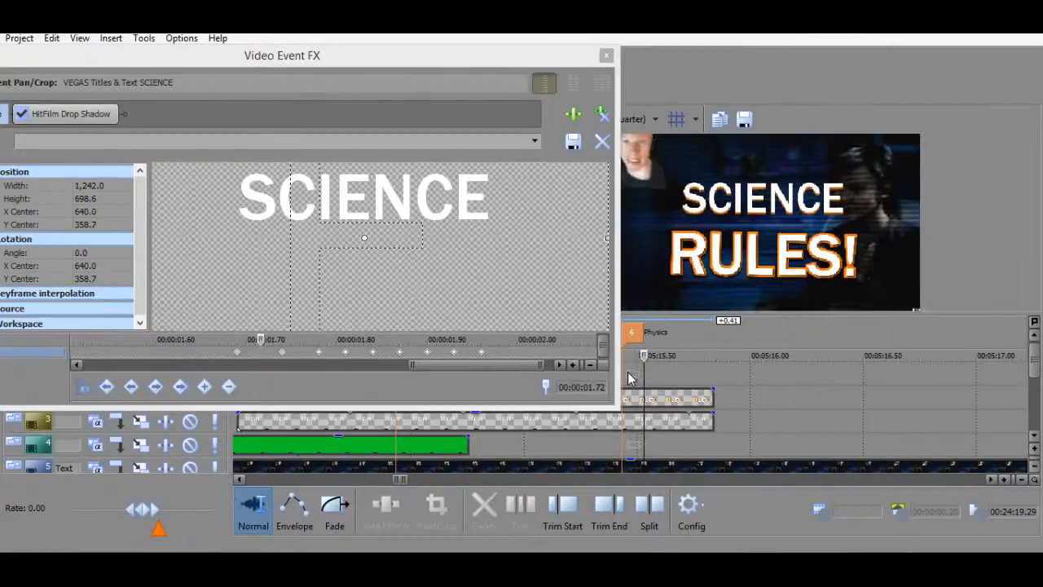
key("Right")
key("Right")
key("Right")
key("Right")
key("Right")
key("Right")
key("Right")
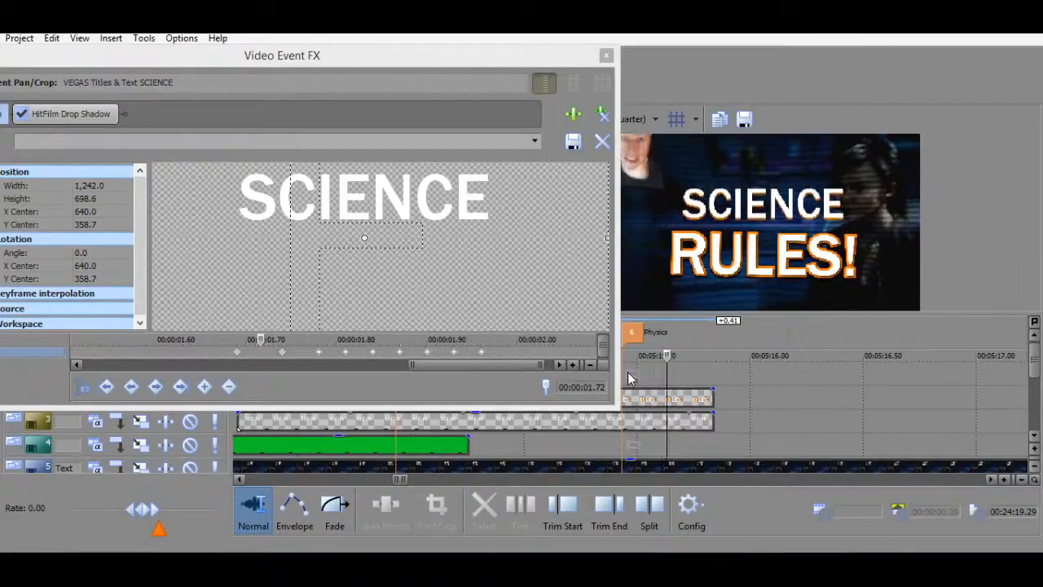
key("Right")
key("Right")
key("Left")
key("Left")
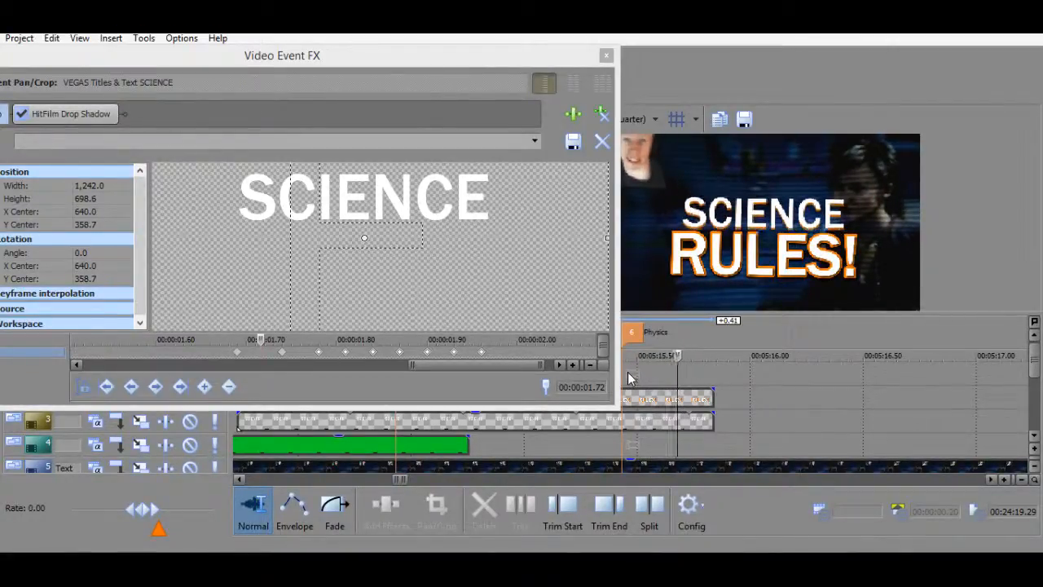
key("Left")
key("Right")
key("Left")
key("Left")
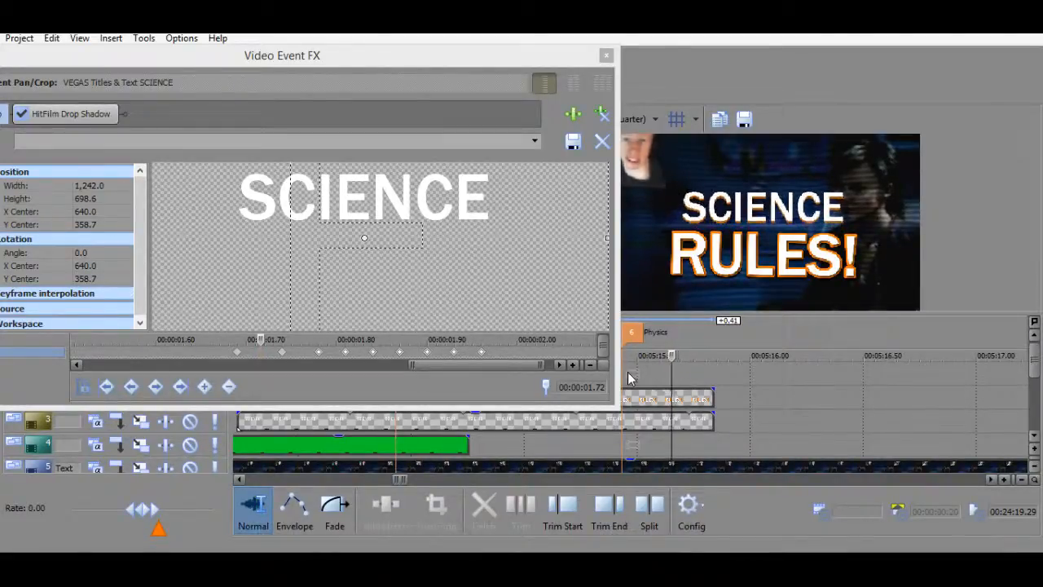
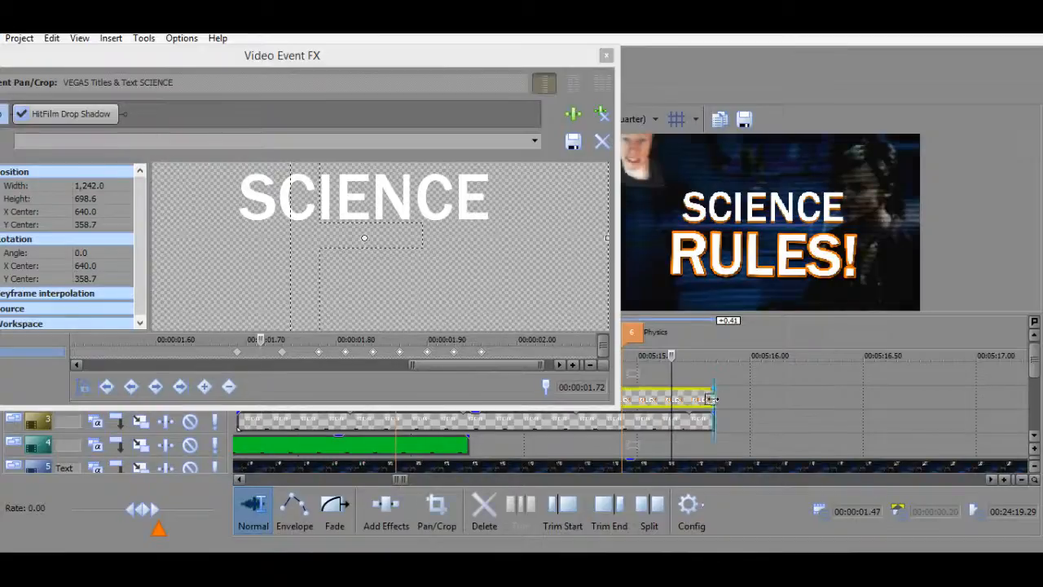
Extend the ends of the SCIENCE and RULES! title events by 00:00:00.13 and play back the ending.
left_click_drag(713, 420, 736, 423)
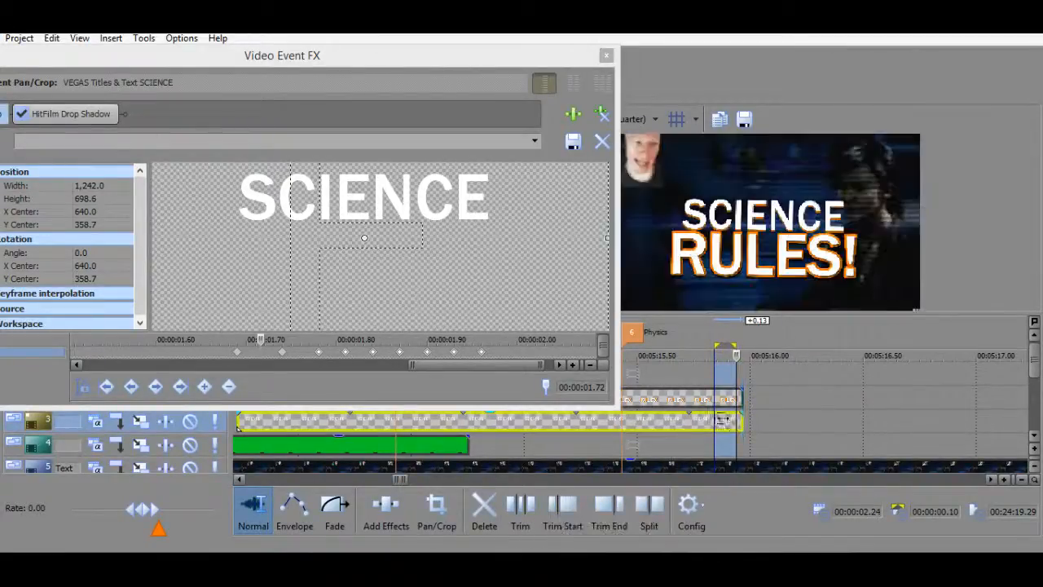
left_click(687, 373)
left_click(651, 372)
left_click_drag(666, 362, 627, 359)
key("space")
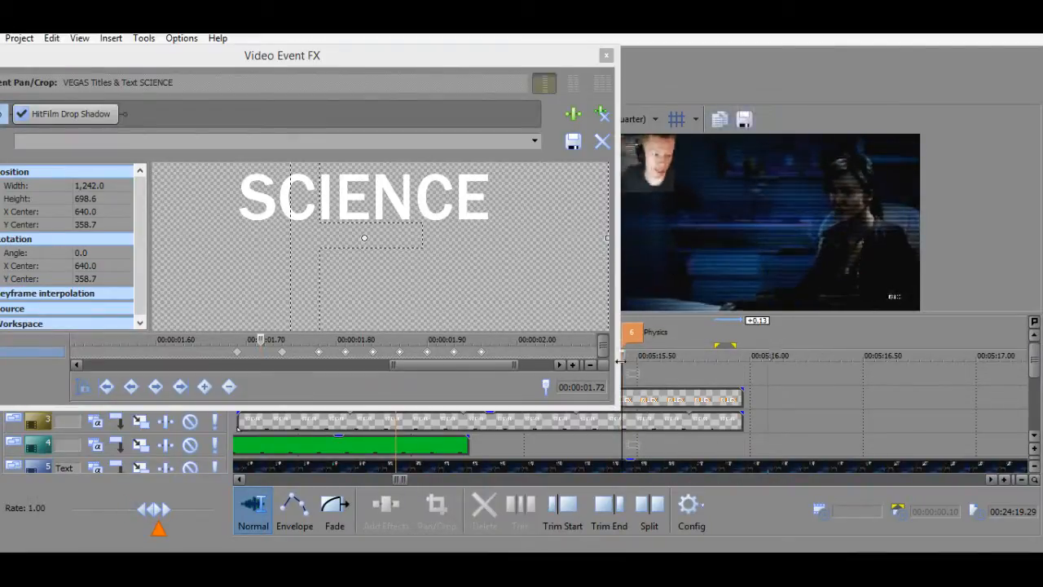
key("space")
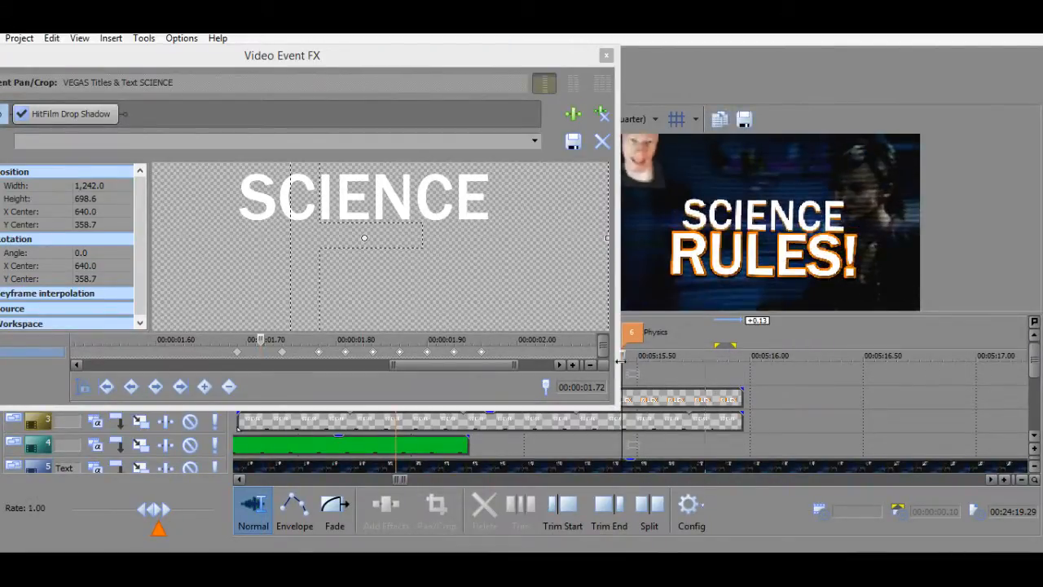
key("space")
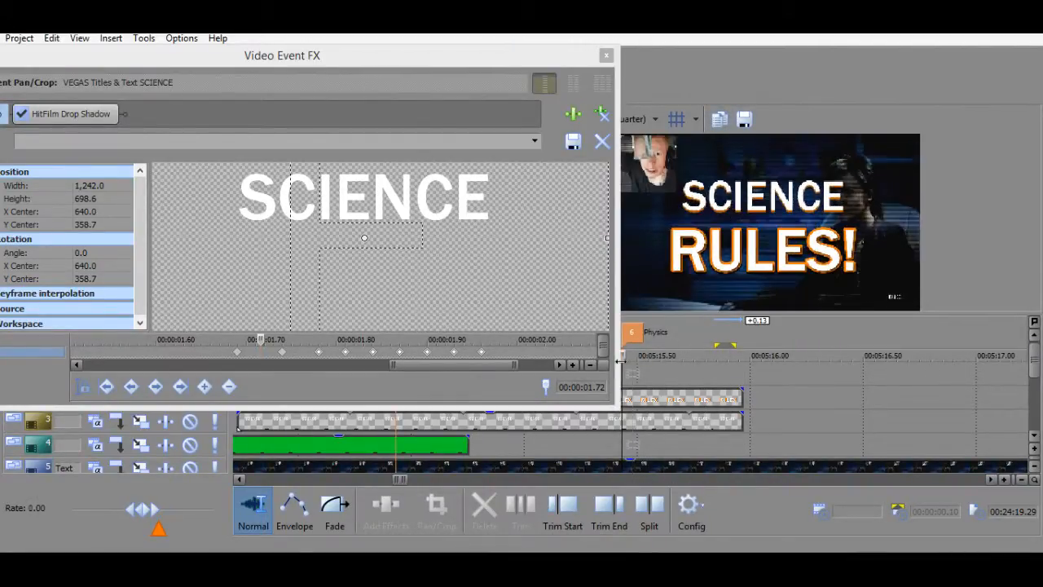
Set the rotation Y center of the second-to-last SCIENCE keyframe to 255.
left_click(457, 352)
left_click(482, 358)
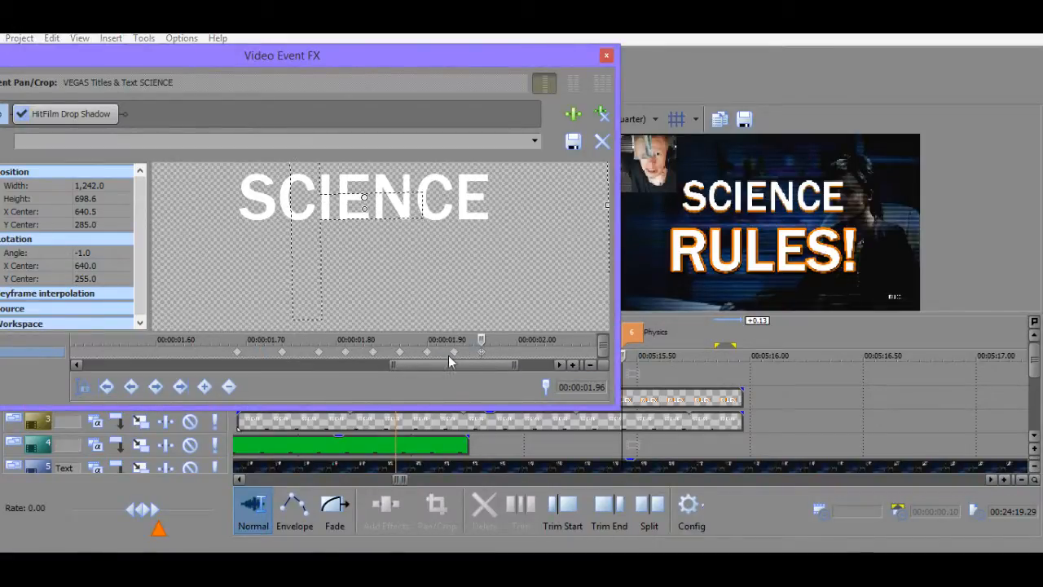
left_click(454, 352)
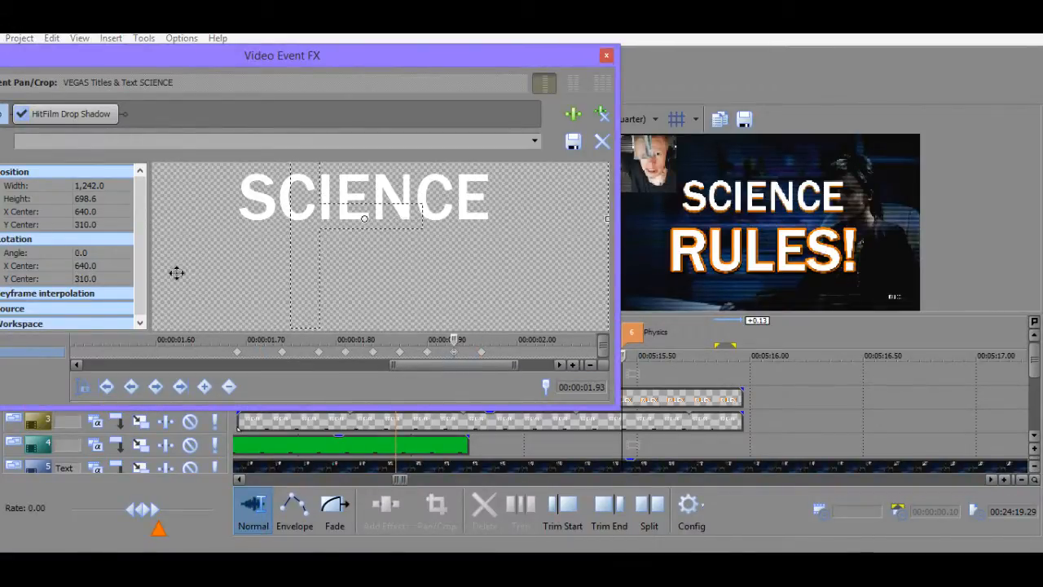
left_click(97, 281)
key("Return")
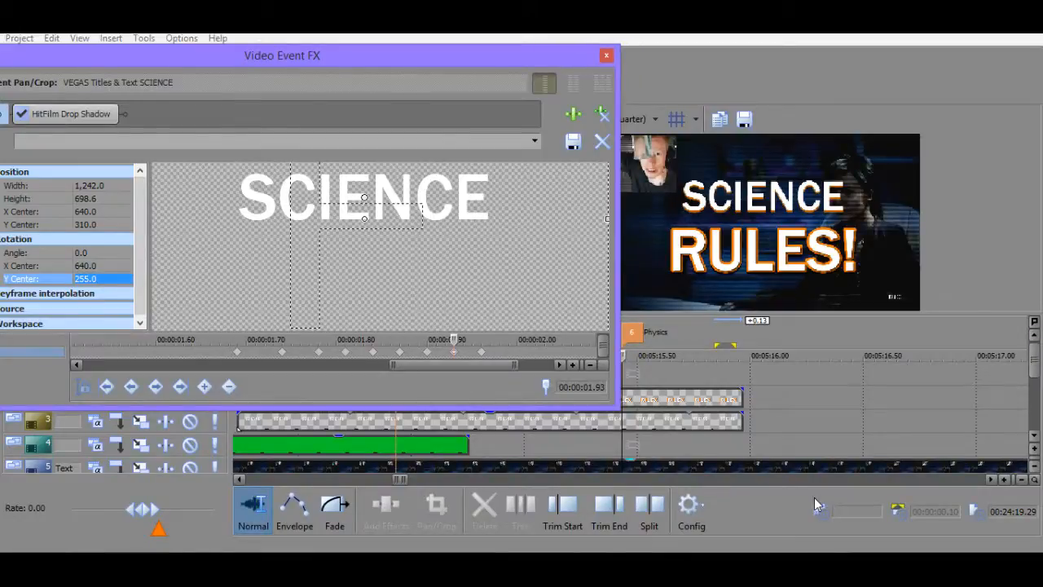
Play the title ending repeatedly from the Physics marker to check how SCIENCE lands on RULES!
left_click_drag(618, 354, 659, 355)
left_click(622, 356)
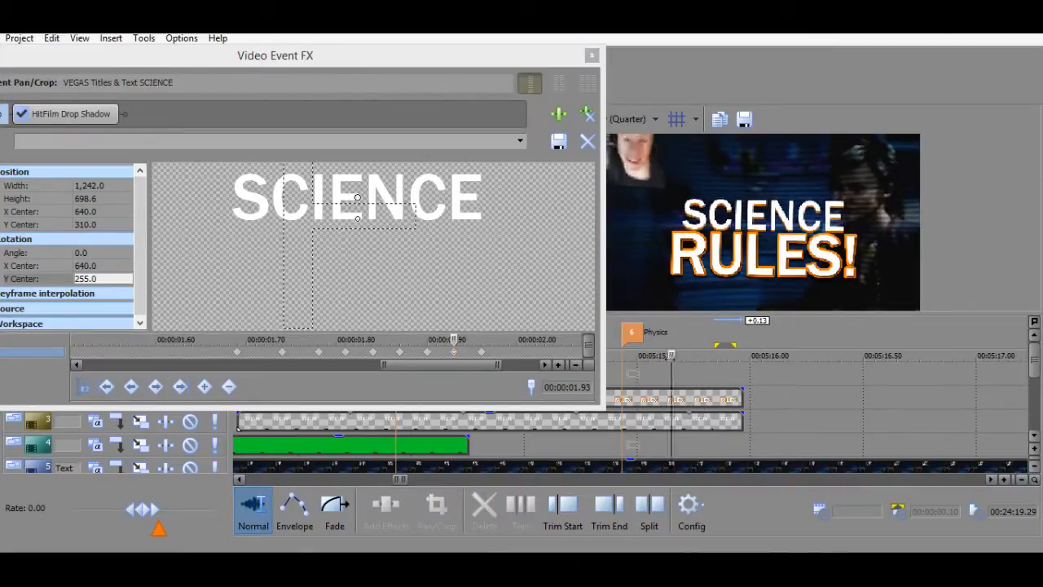
key("space")
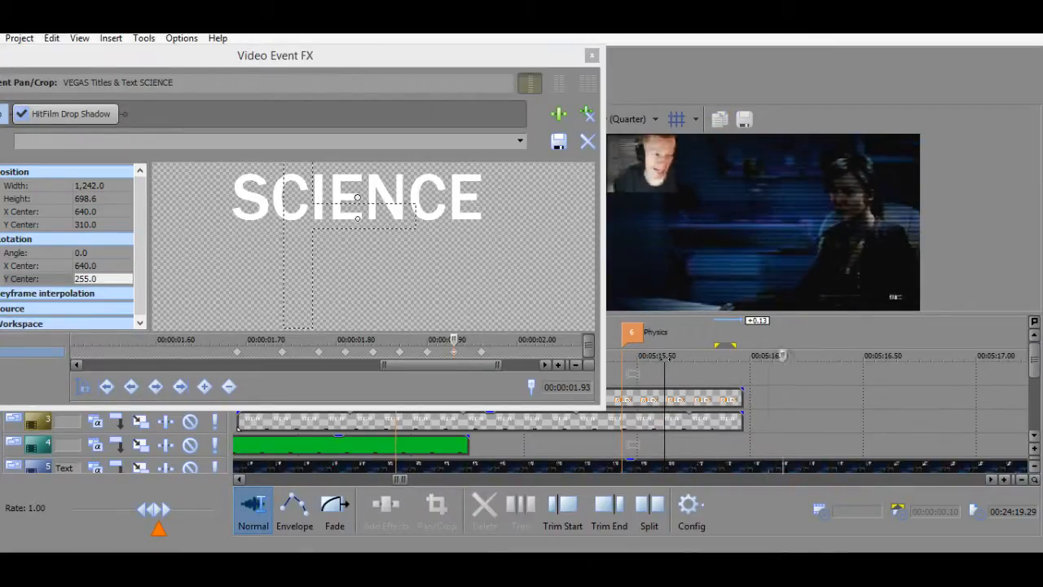
key("space")
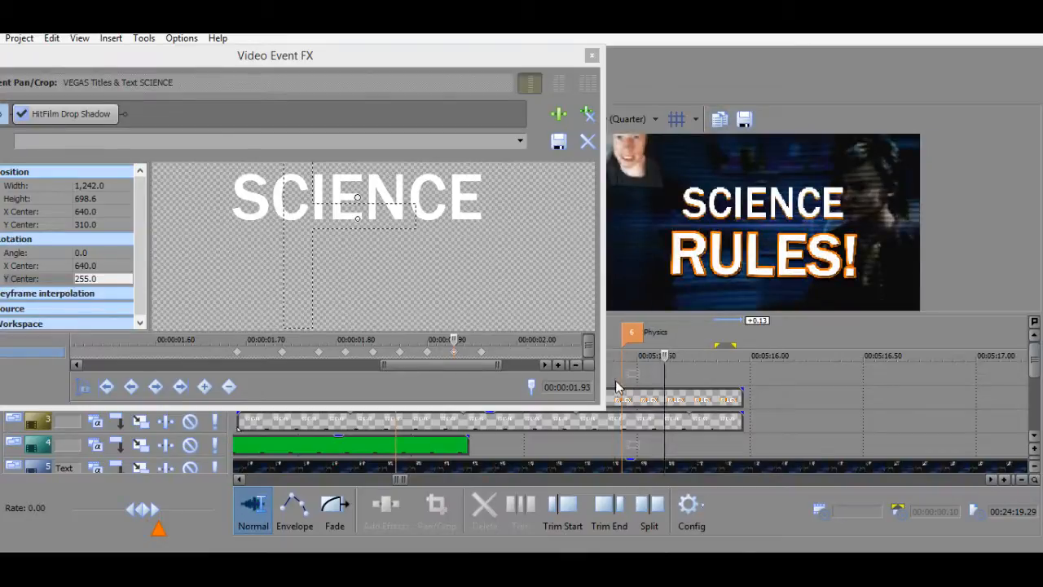
left_click(619, 376)
key("space")
key("space")
key("space")
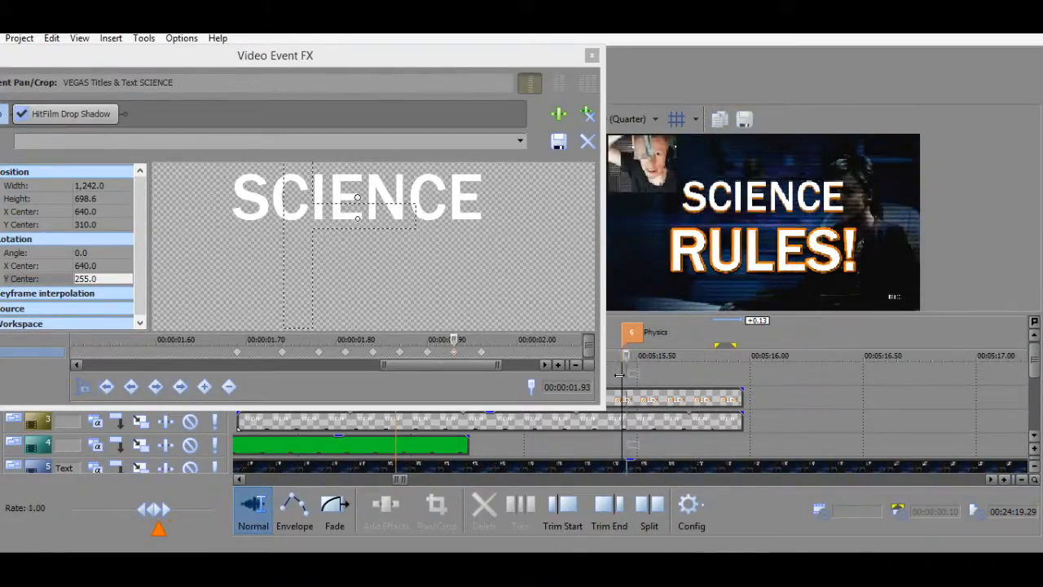
key("space")
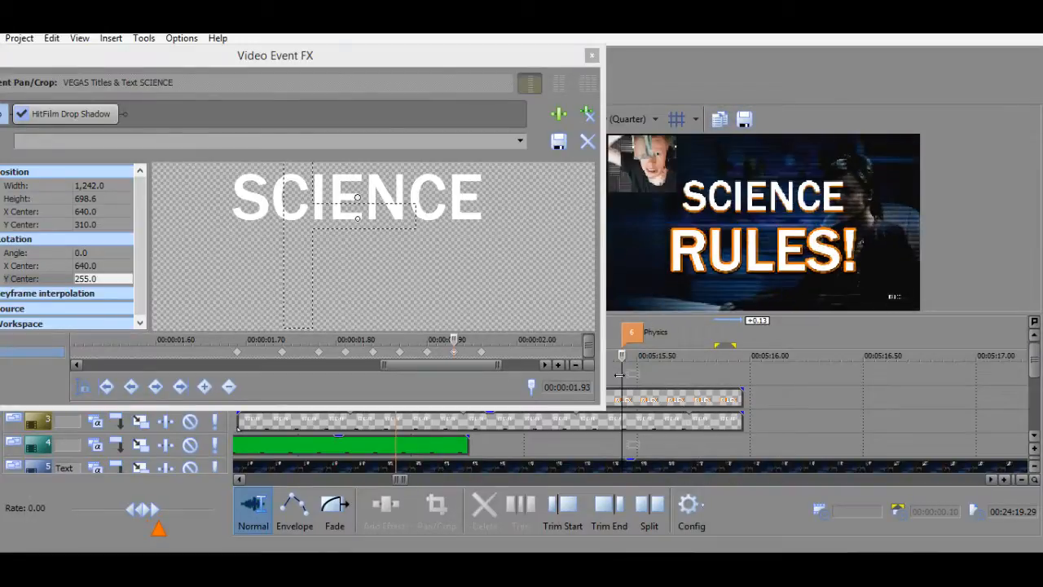
Open the pan/crop settings of the RULES! title event and zoom in on its closing keyframes.
left_click(659, 400)
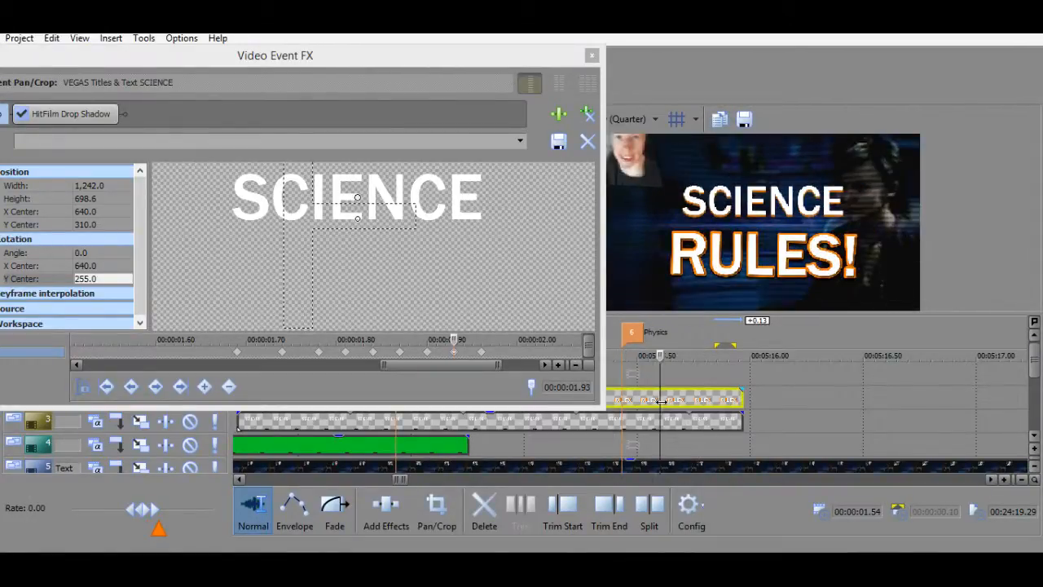
left_click(728, 399)
left_click(716, 441)
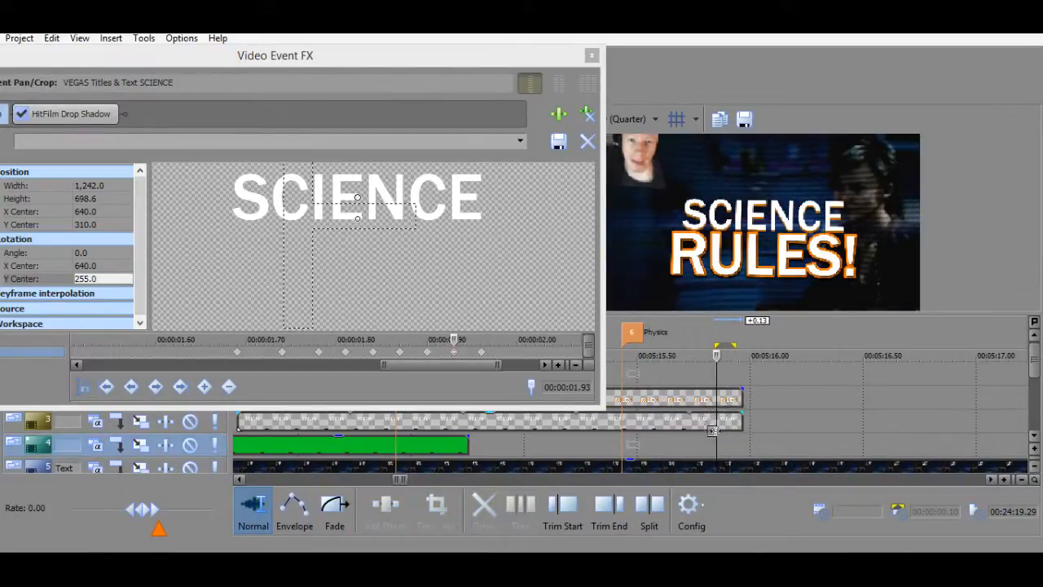
left_click(720, 422)
right_click(721, 422)
left_click(780, 213)
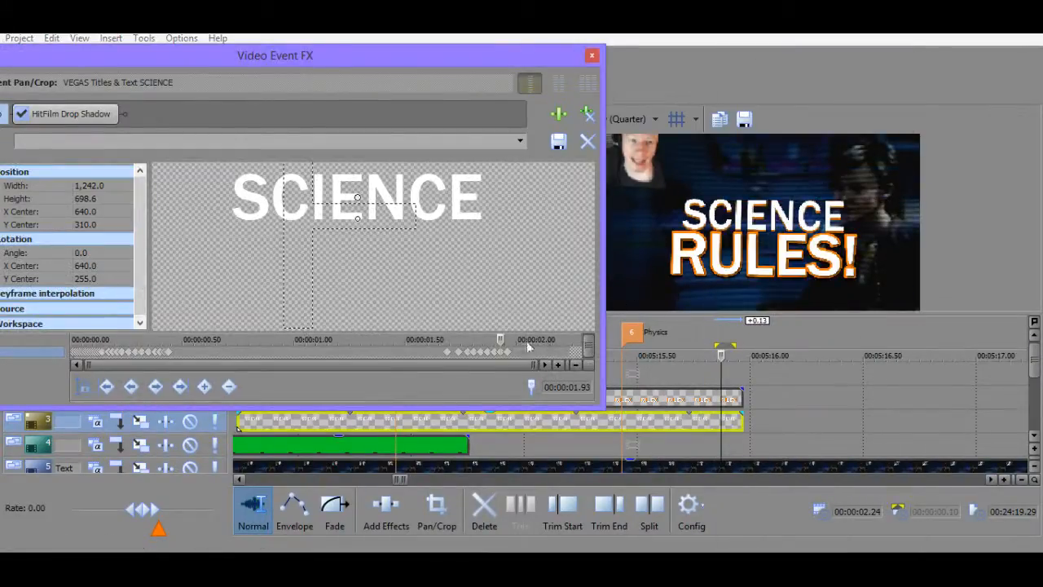
right_click(710, 399)
left_click(783, 213)
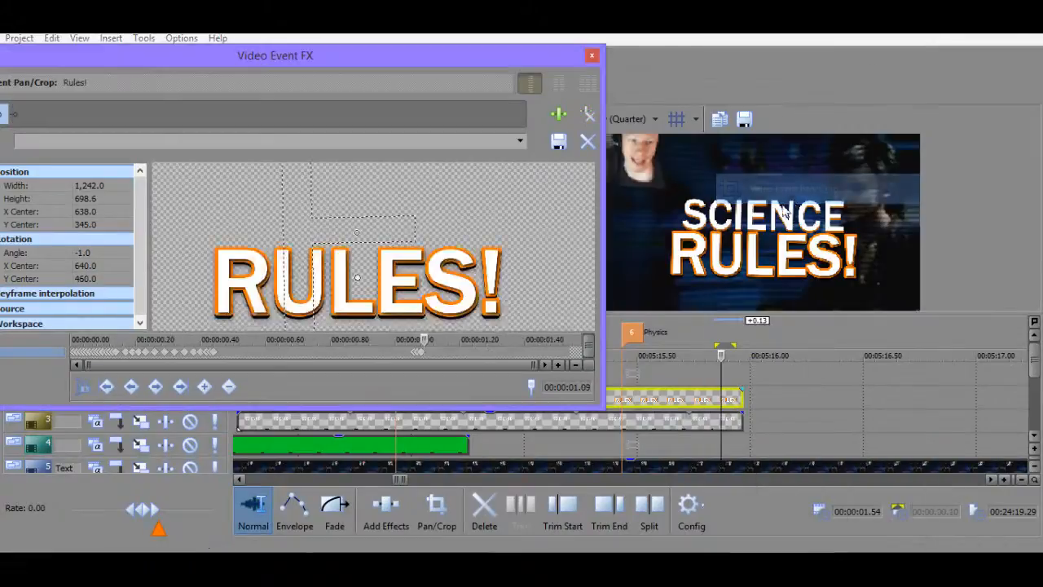
scroll(420, 352, "up", 5)
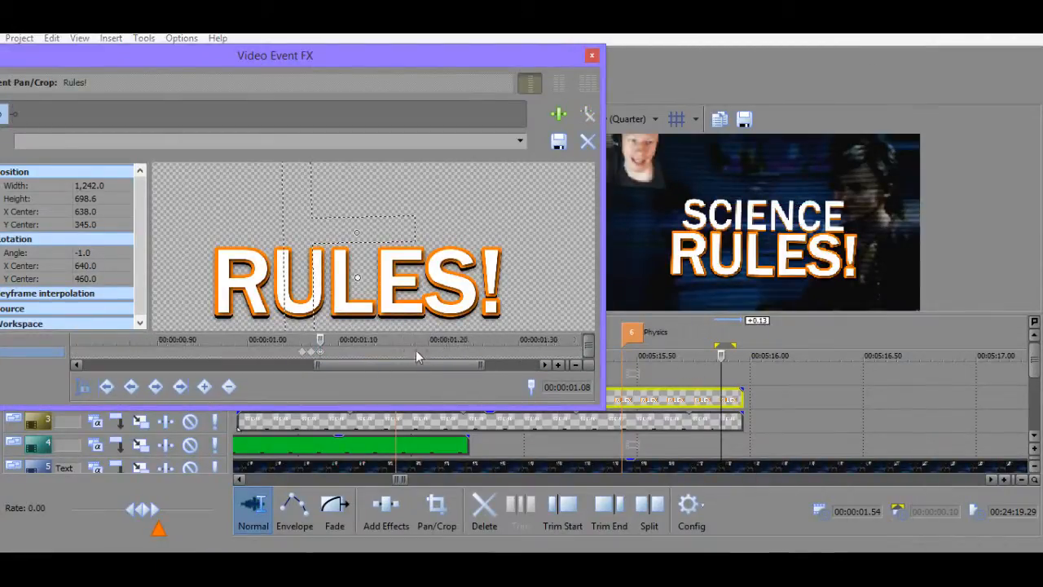
Shift the three closing RULES! keyframes later to match the SCIENCE impact, with the last one at 00:00:01.27.
left_click_drag(720, 356, 653, 356)
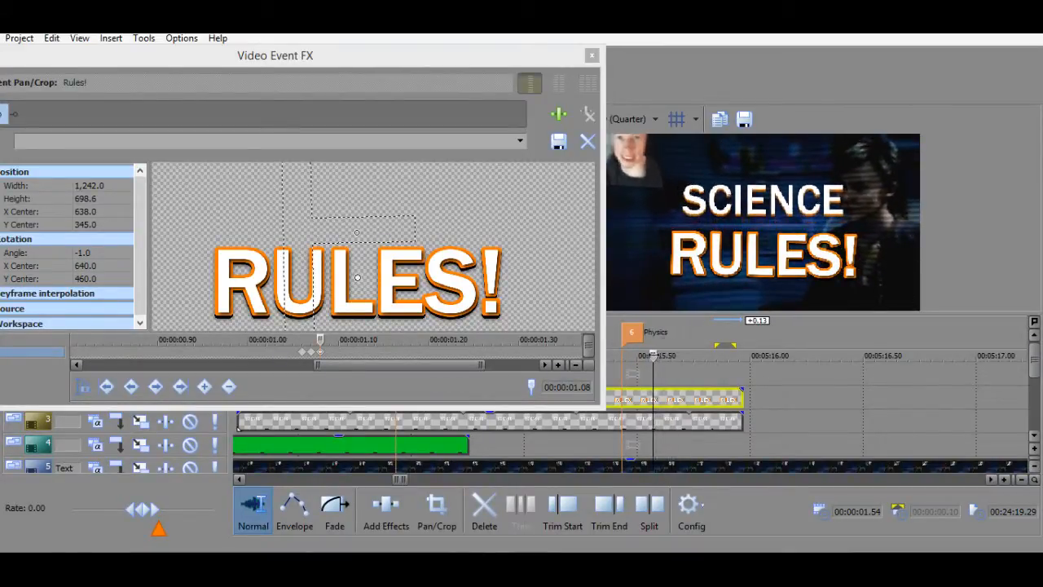
left_click_drag(340, 350, 225, 354)
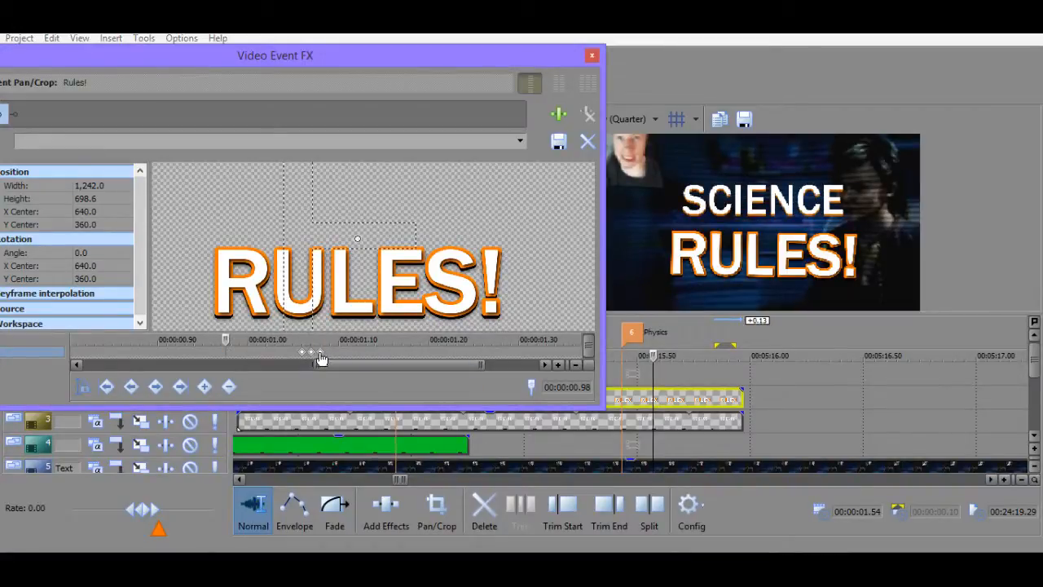
left_click_drag(369, 359, 432, 358)
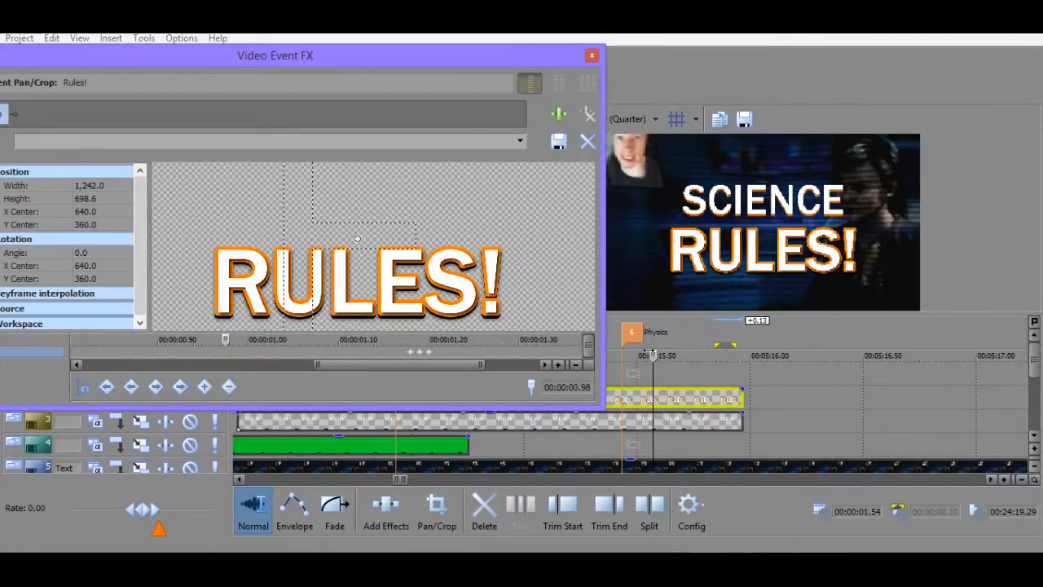
left_click_drag(649, 355, 675, 355)
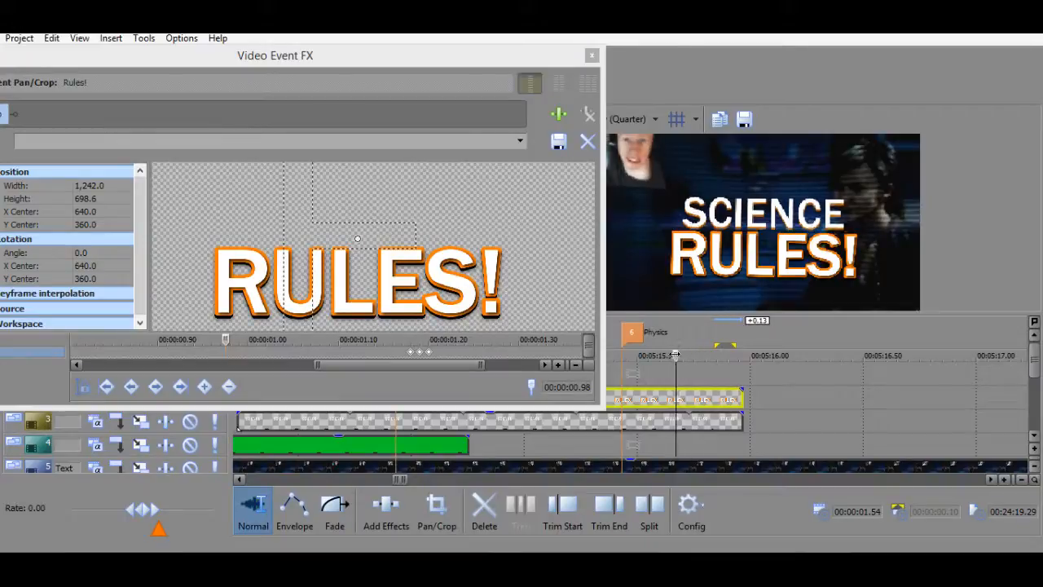
left_click(428, 351)
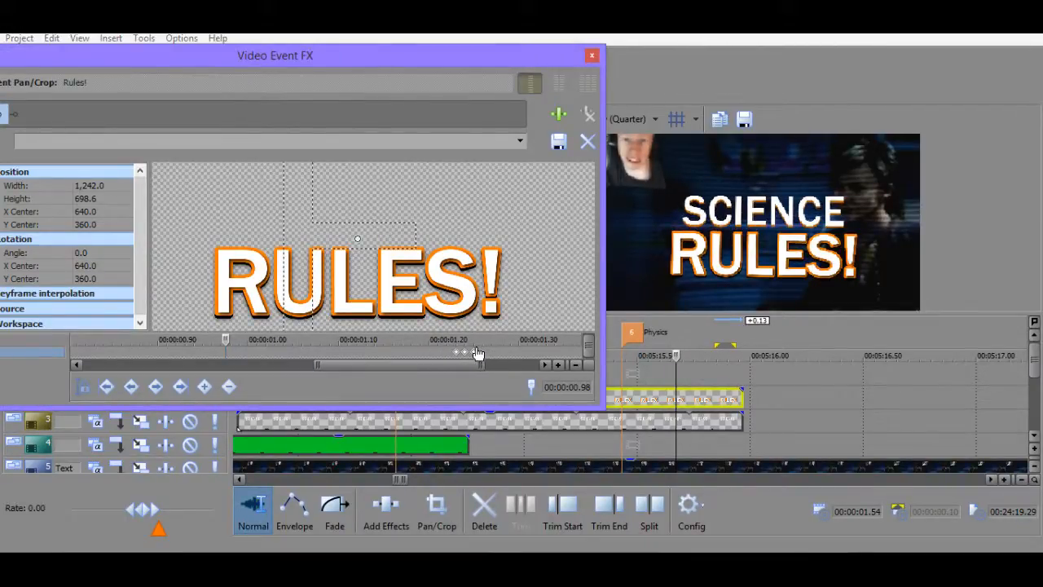
left_click(676, 355)
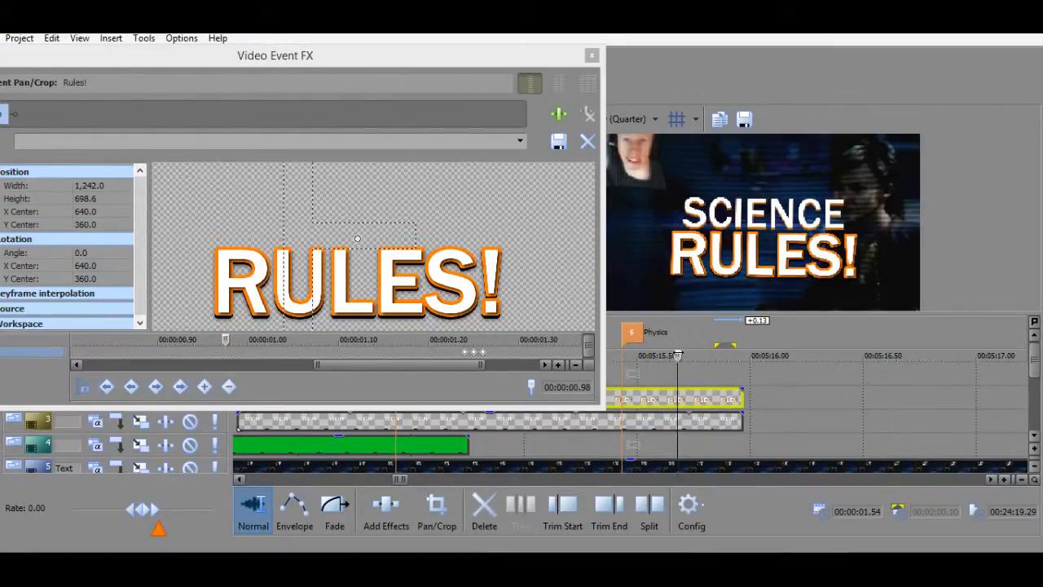
left_click(491, 354)
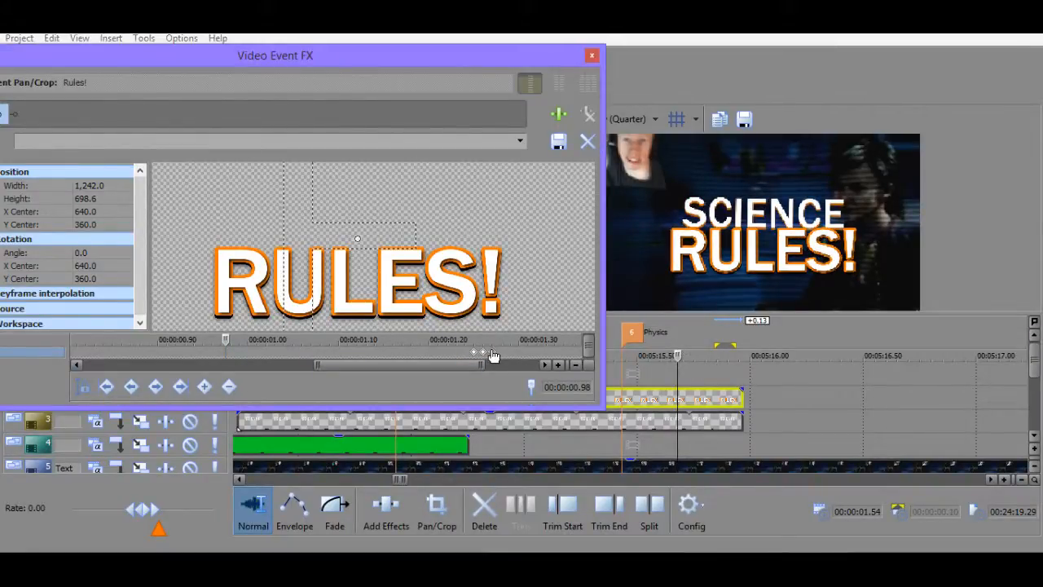
left_click(676, 355)
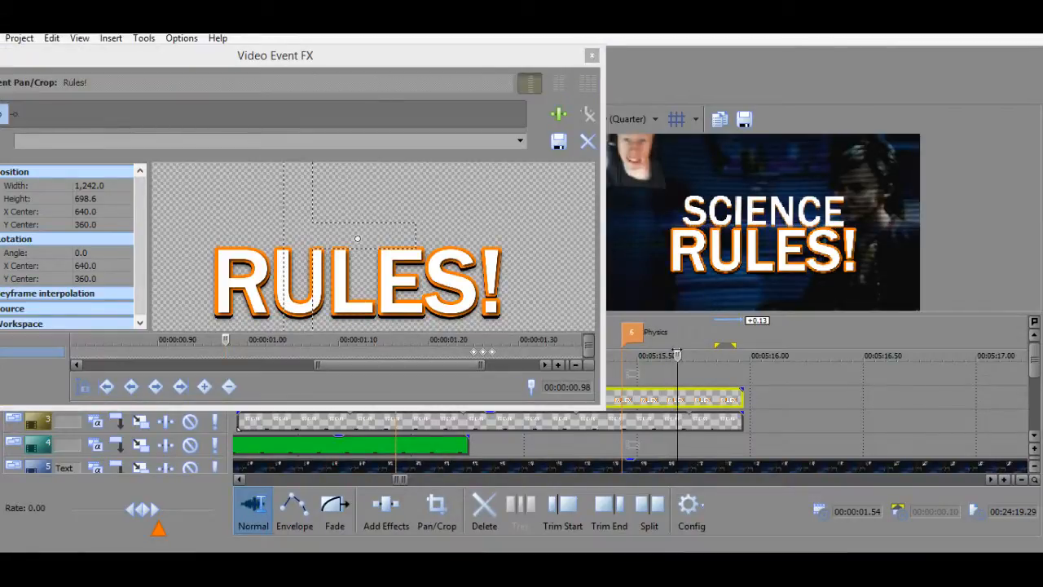
Find the frame where RULES! begins to react to the impact and add a timeline marker named Start there.
key("Right")
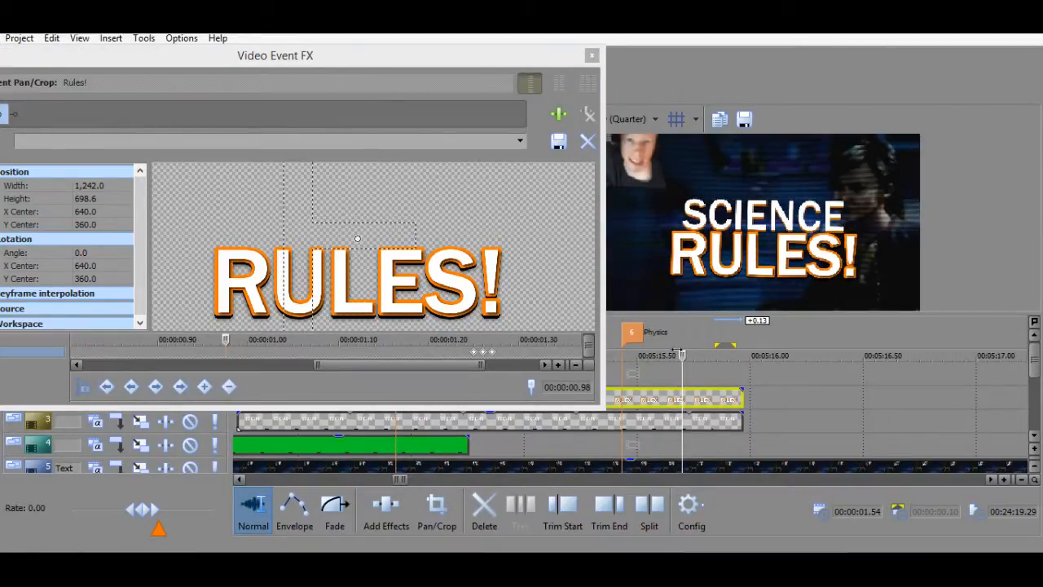
key("Left")
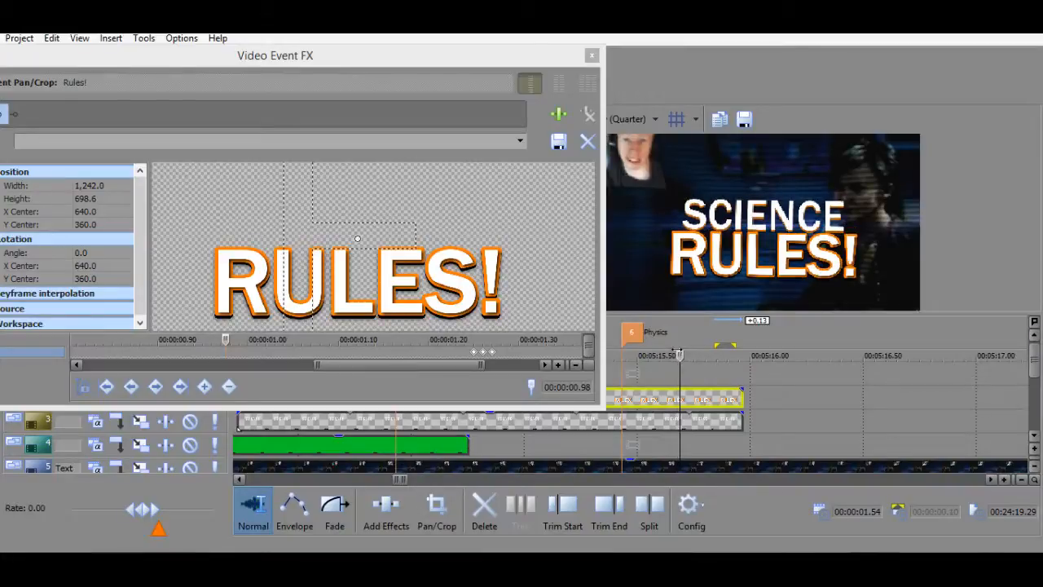
key("Left")
key("Right")
key("Left")
key("Right")
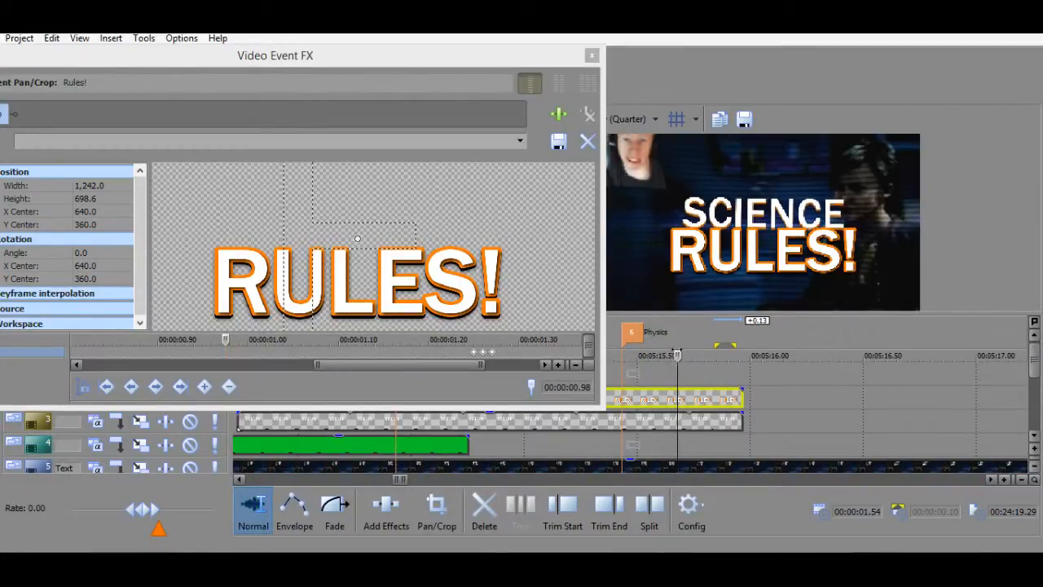
key("Right")
key("m")
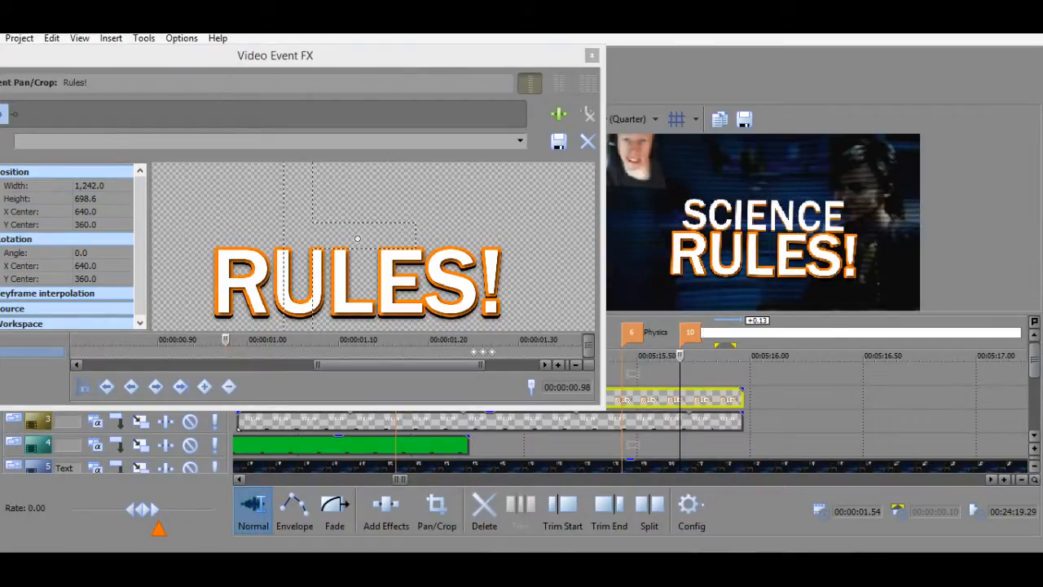
type("Start")
key("Return")
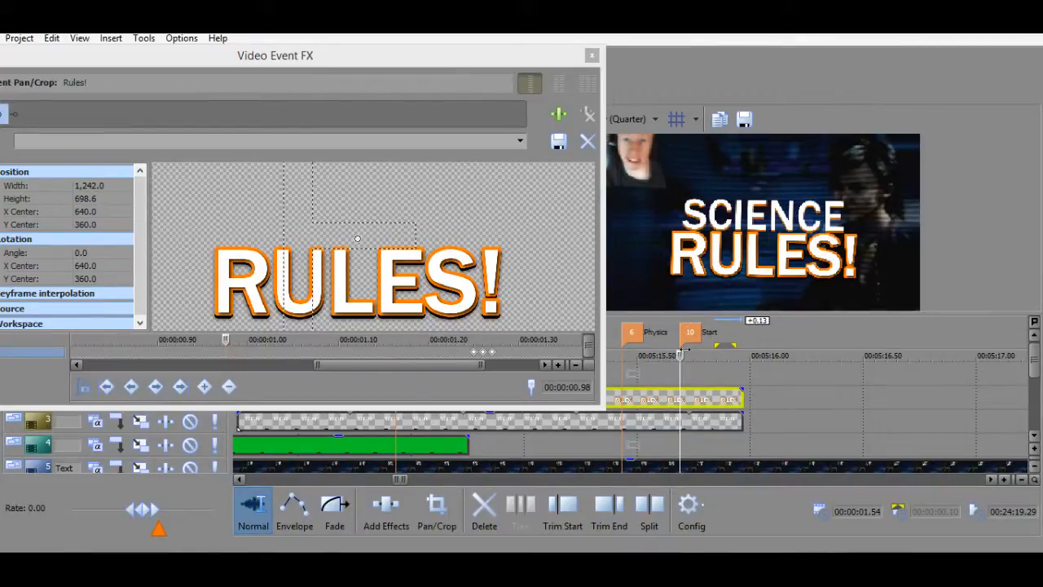
left_click(695, 376)
scroll(695, 376, "up", 2)
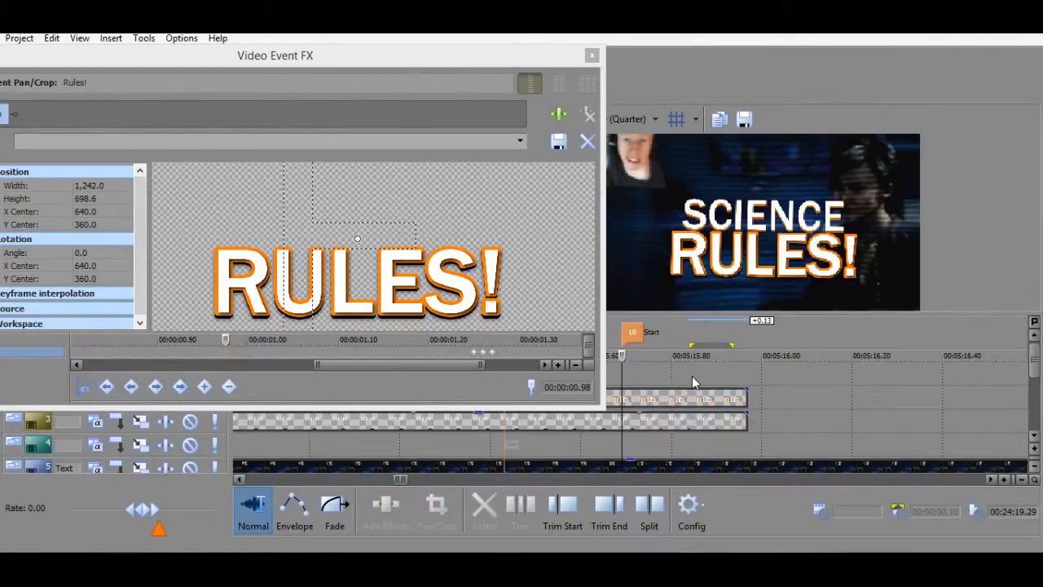
left_click_drag(621, 355, 636, 355)
left_click(493, 353)
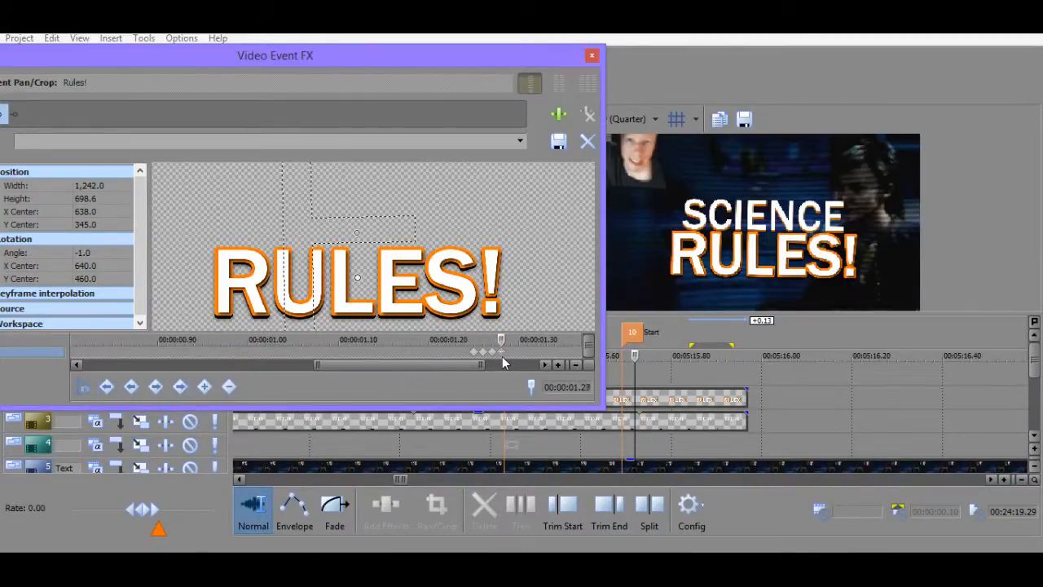
left_click(704, 373)
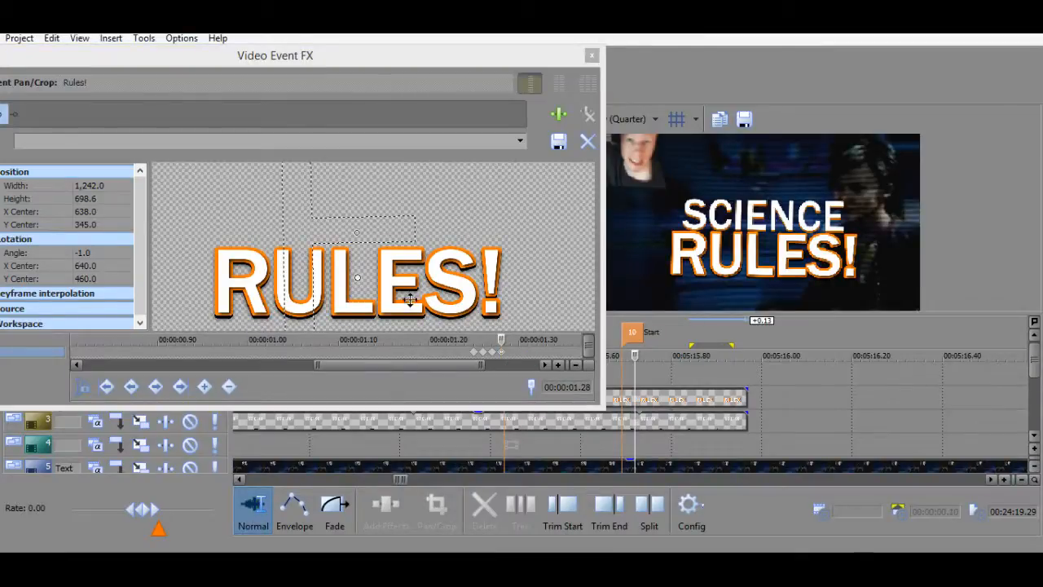
left_click(491, 356)
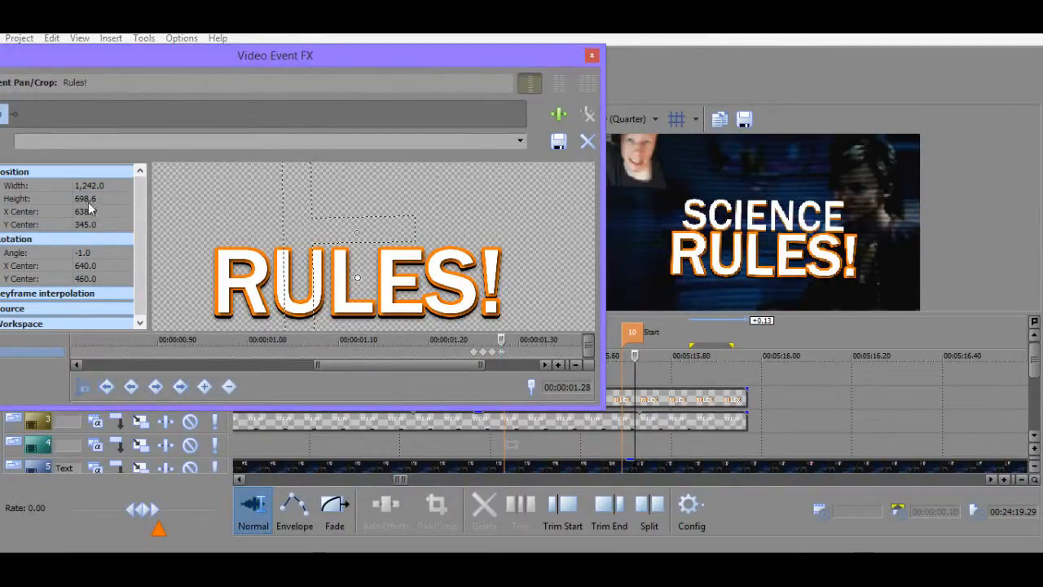
Set the last RULES! keyframe's rotation angle to -2 and its position Y center to 340.
left_click(481, 354)
left_click(475, 353)
left_click(483, 353)
left_click(492, 352)
left_click(85, 253)
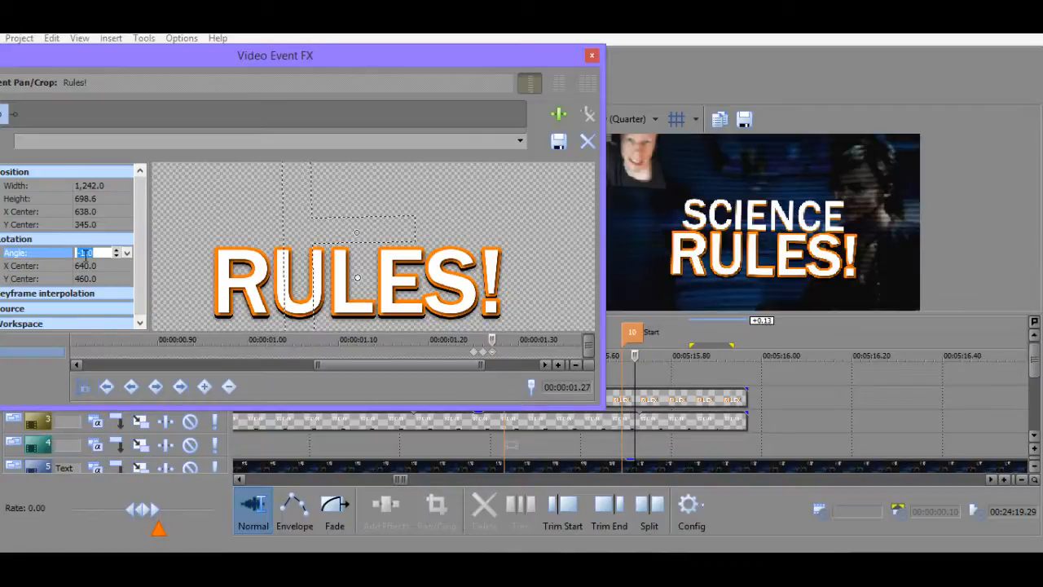
type("-2")
key("Return")
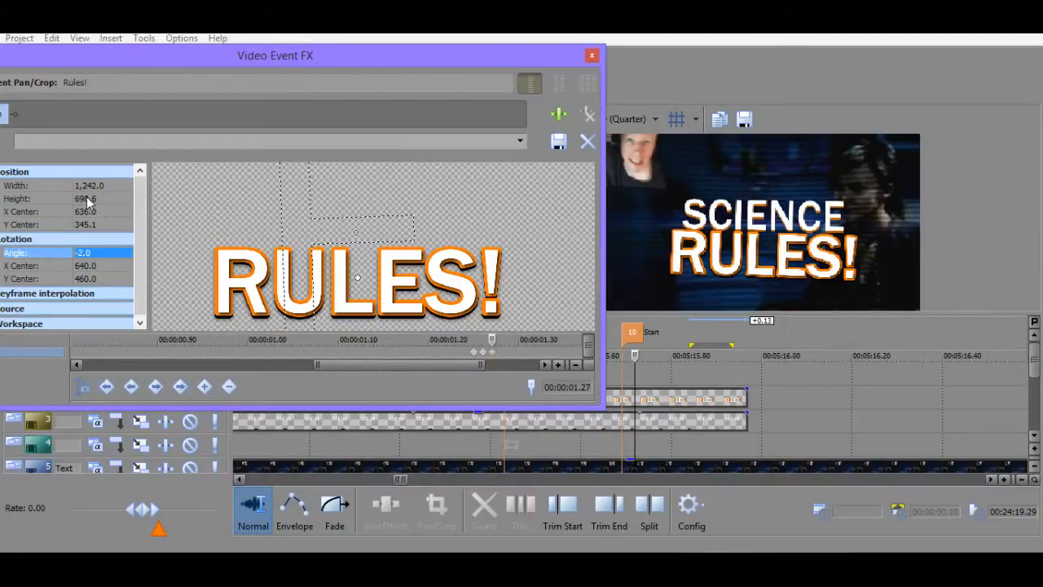
left_click(92, 228)
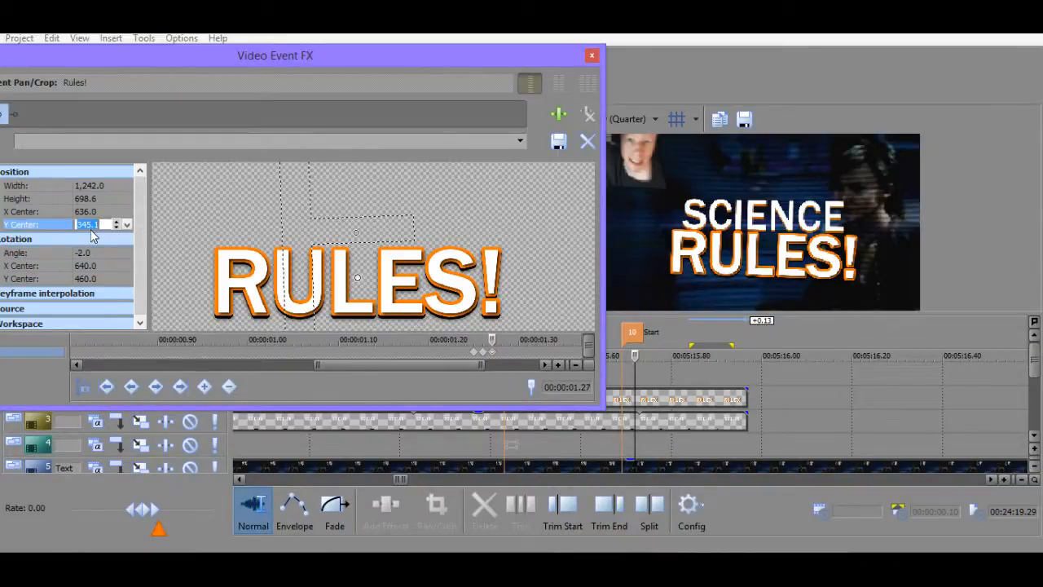
type("340")
key("Return")
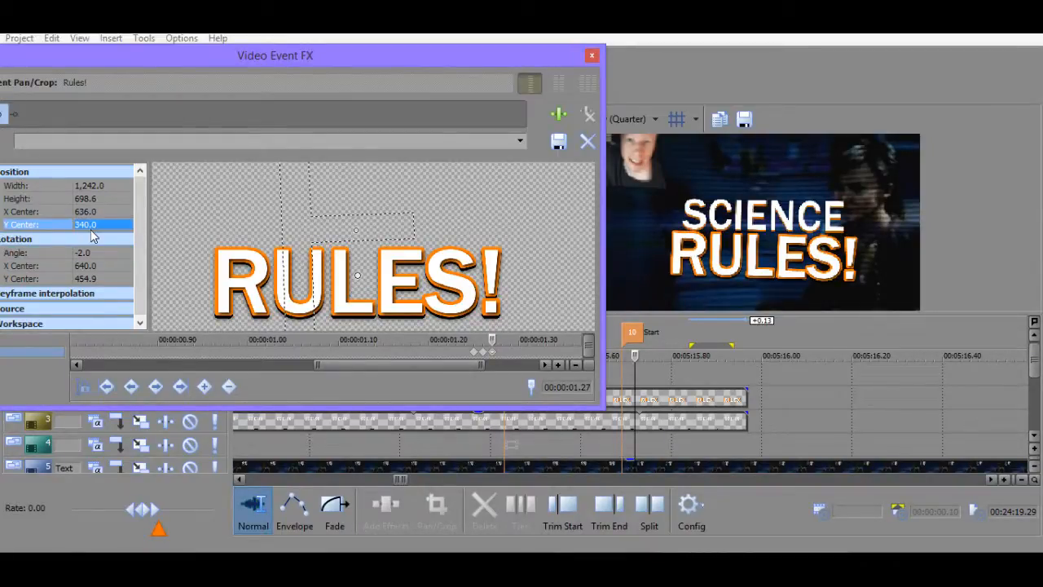
left_click(649, 356)
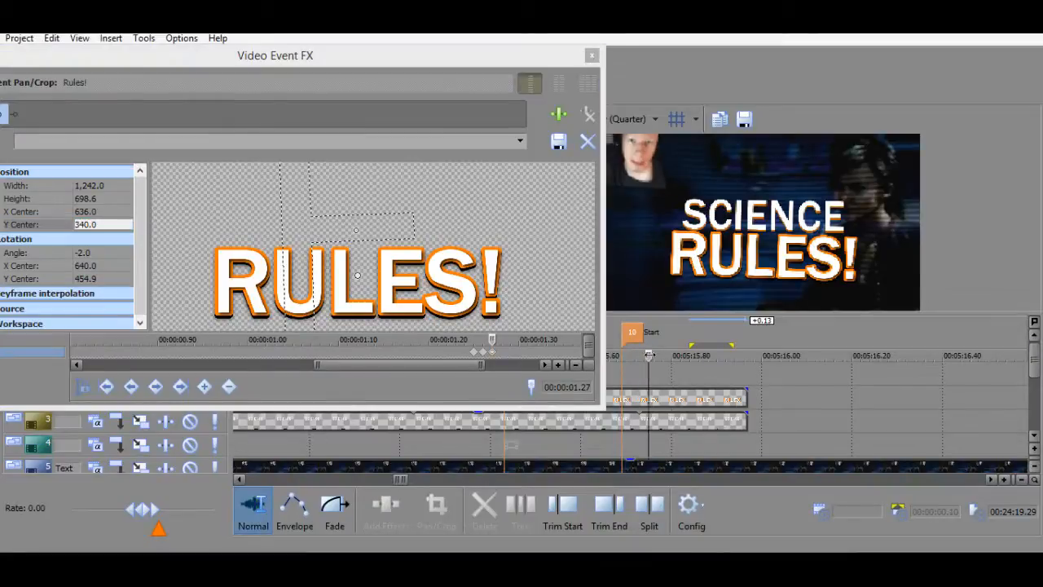
Try a position Y center of 300 for the last RULES! keyframe.
left_click(88, 229)
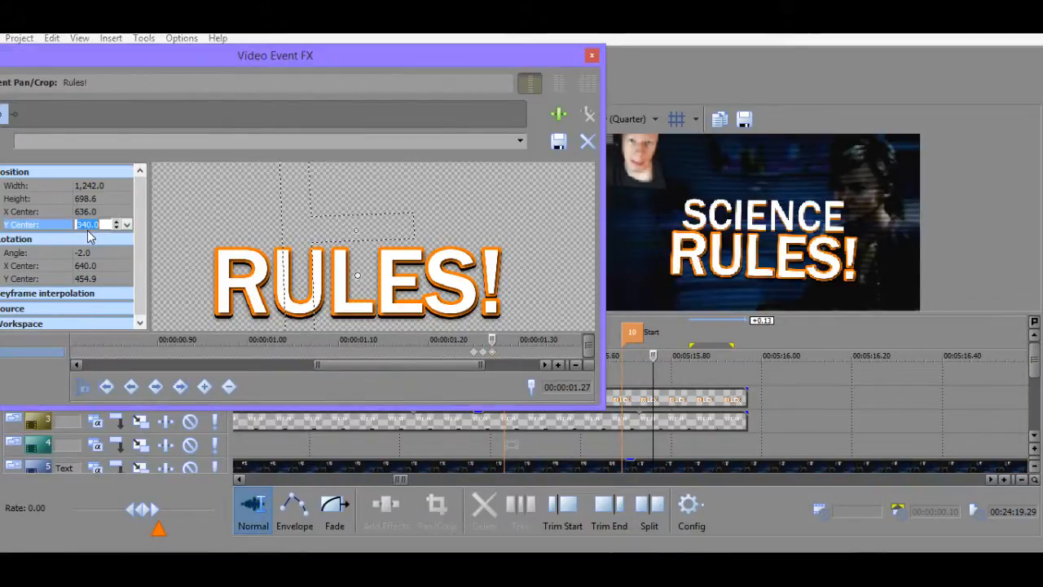
type("30")
key("Return")
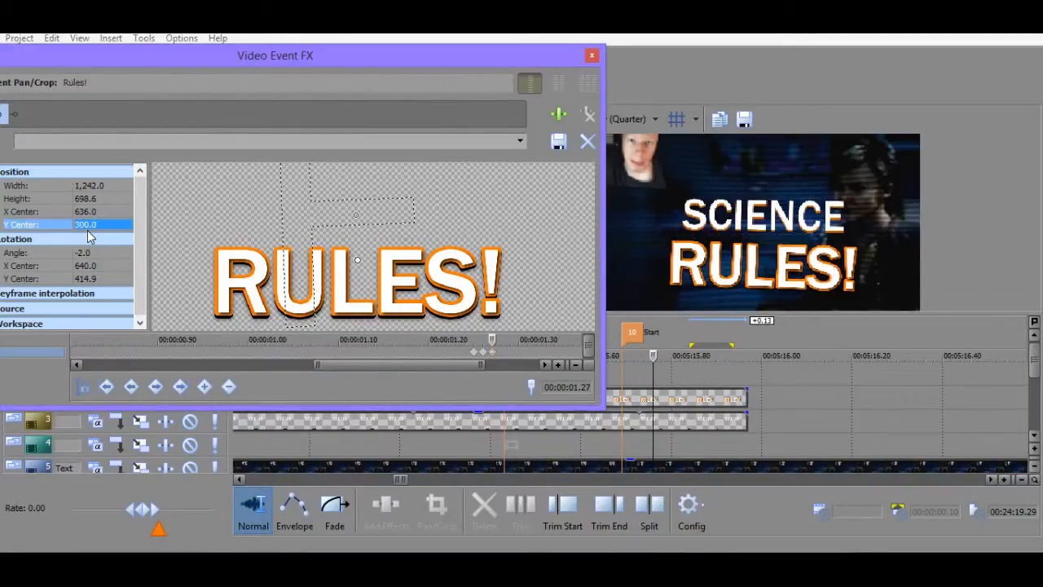
type("200")
key("Return")
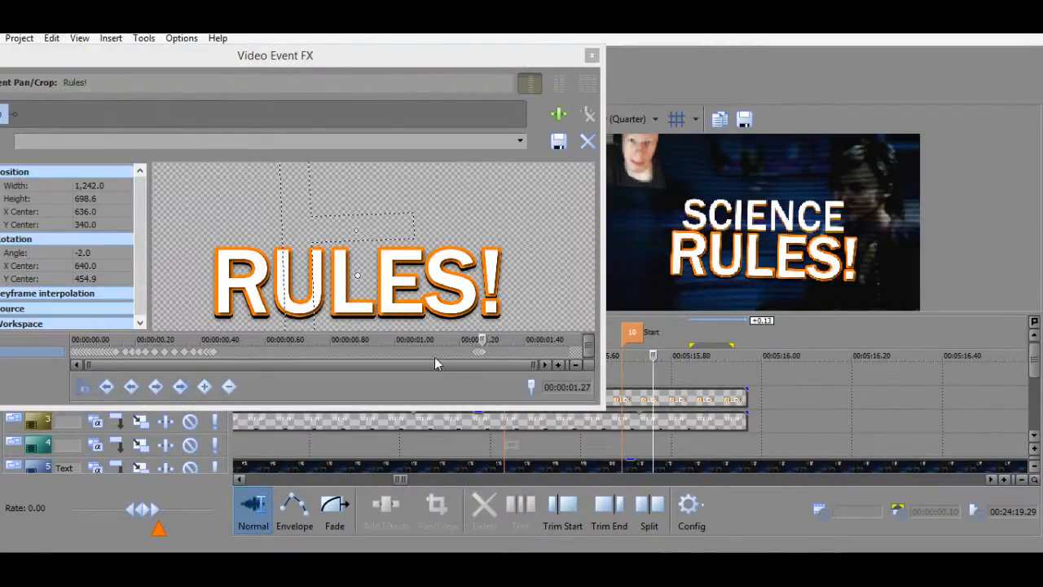
Compare the closing RULES! keyframes and set the position Y center of the one at 00:00:01.27 to 435.
left_click(480, 354)
scroll(434, 355, "up", 3)
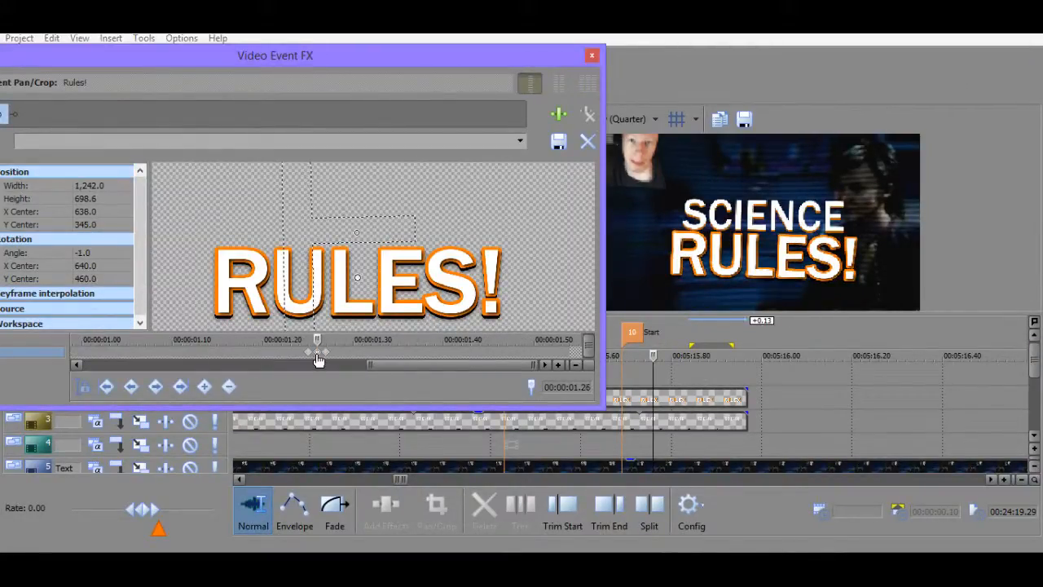
left_click(88, 225)
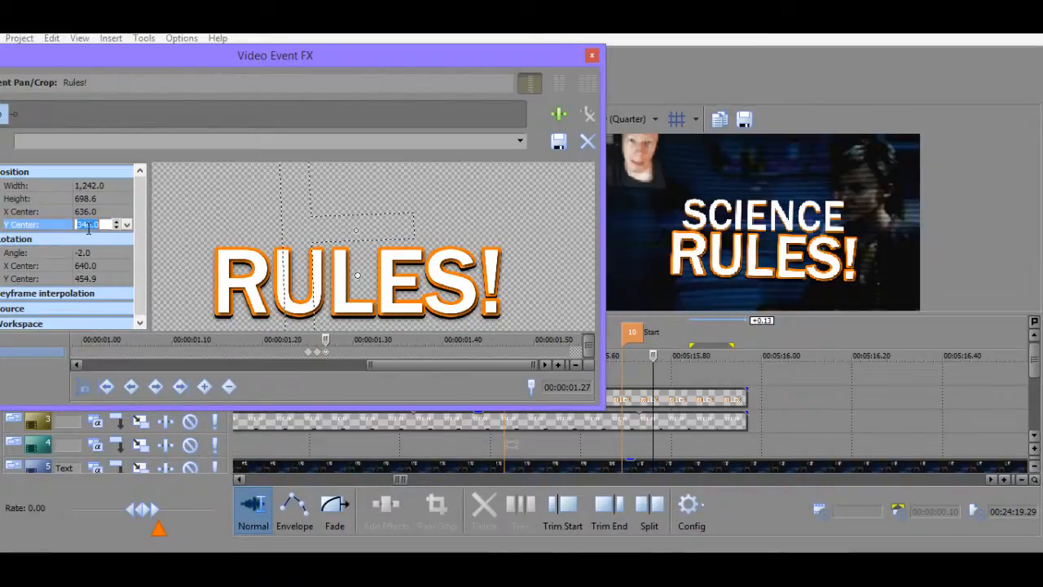
type("-33")
key("BackSpace")
key("BackSpace")
type("435")
key("Return")
left_click(88, 226)
type("4")
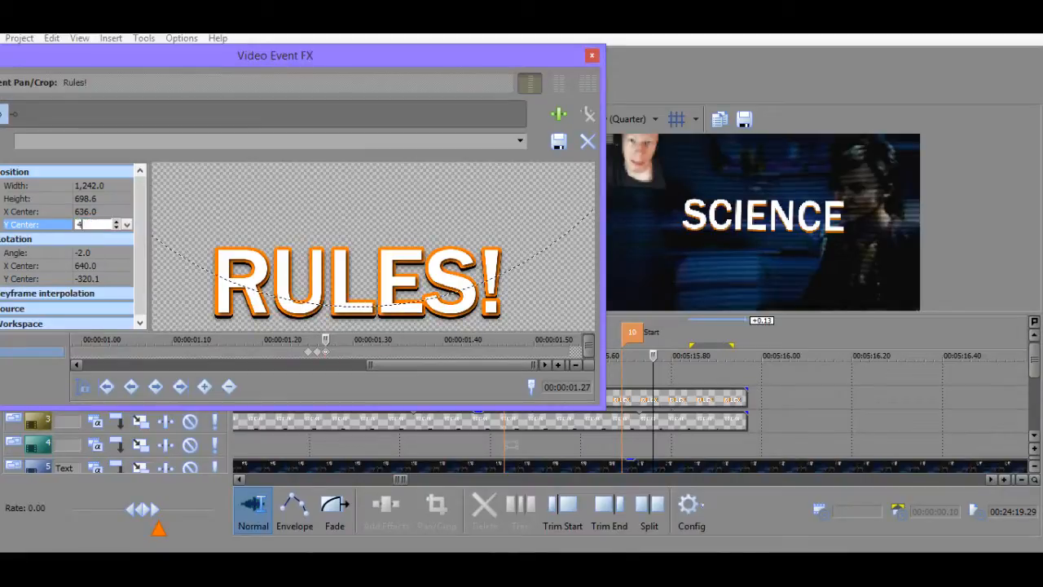
type("35")
key("Return")
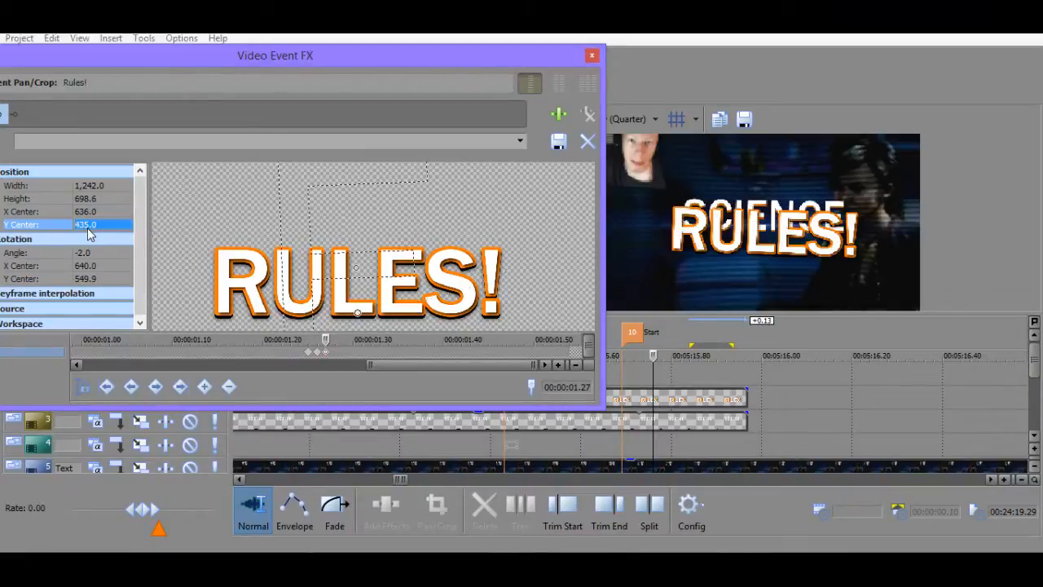
Add a RULES! keyframe at 00:00:01.28 with a position Y center of 335.
left_click(330, 354)
left_click(90, 225)
type("33")
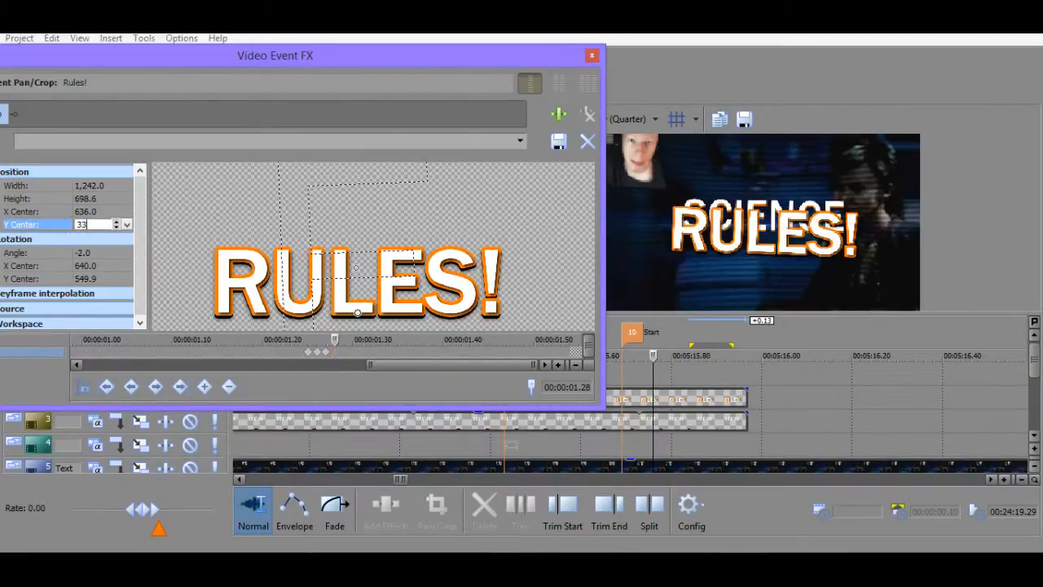
type("5")
key("Return")
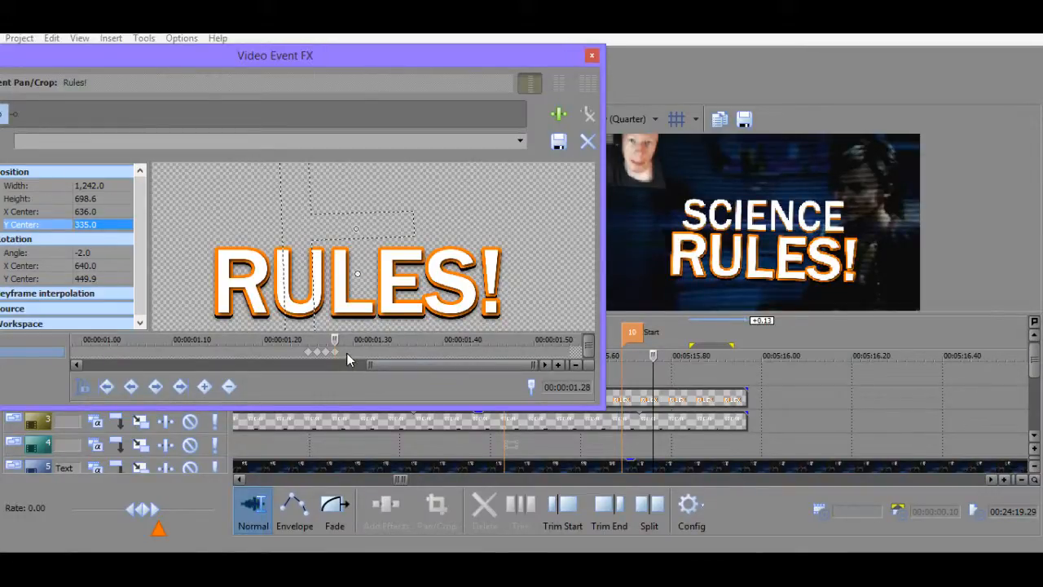
Open the pan/crop settings of the SCIENCE event and extend both title events on the timeline to just past 00:05:16.00.
right_click(651, 428)
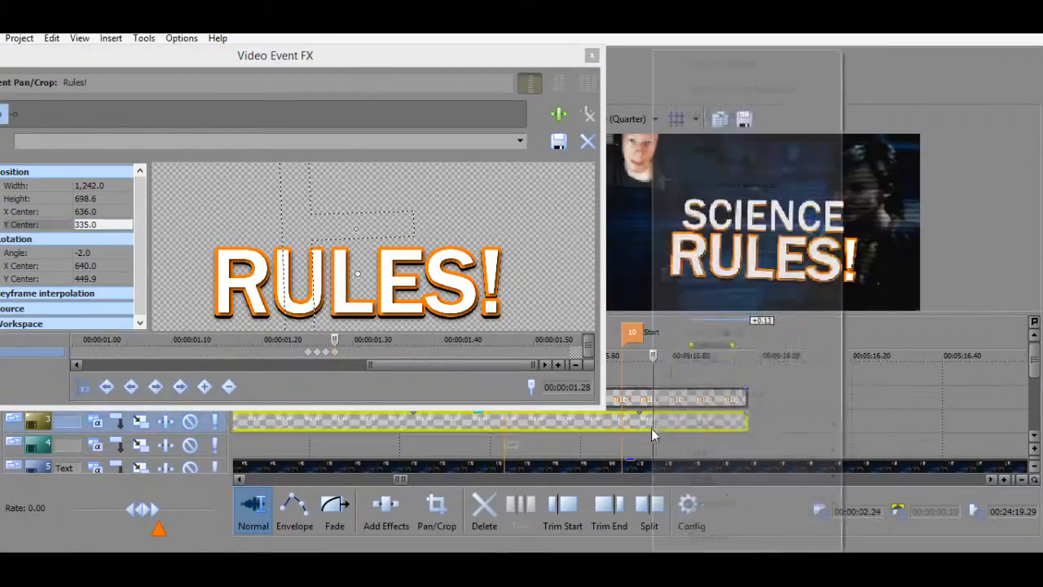
left_click(723, 211)
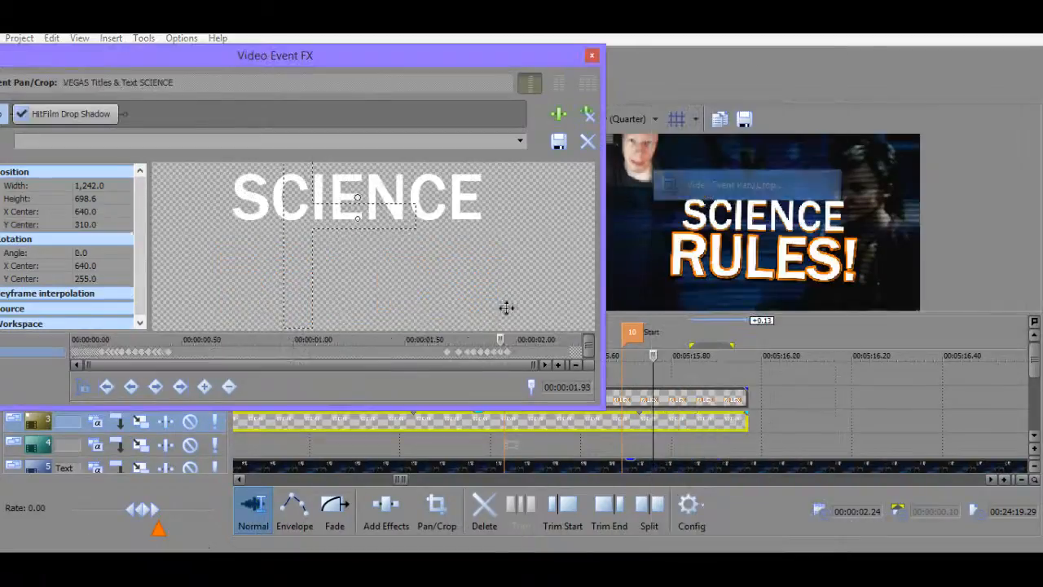
left_click(511, 351)
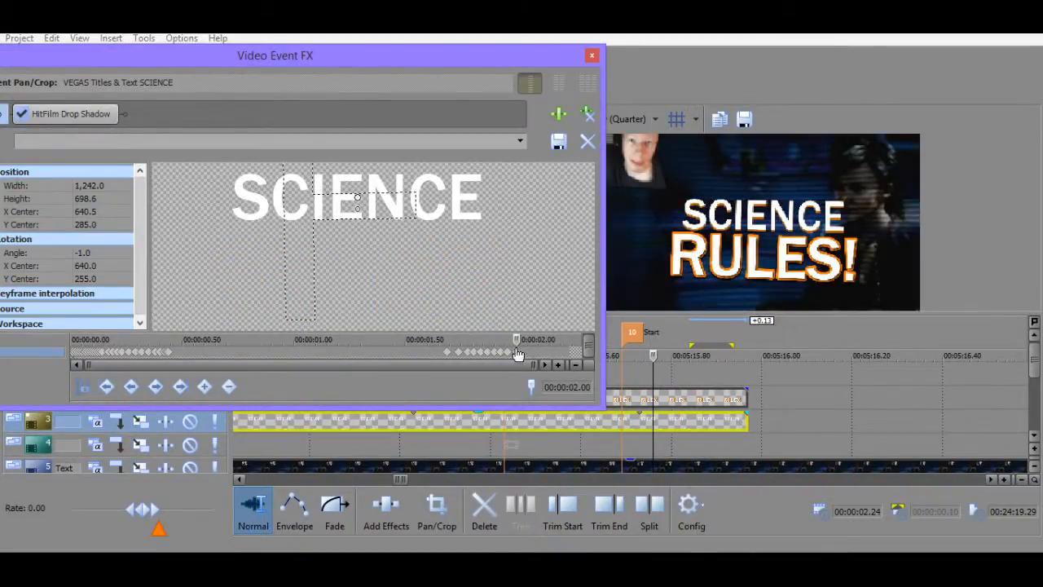
left_click_drag(748, 421, 779, 399)
left_click(756, 400)
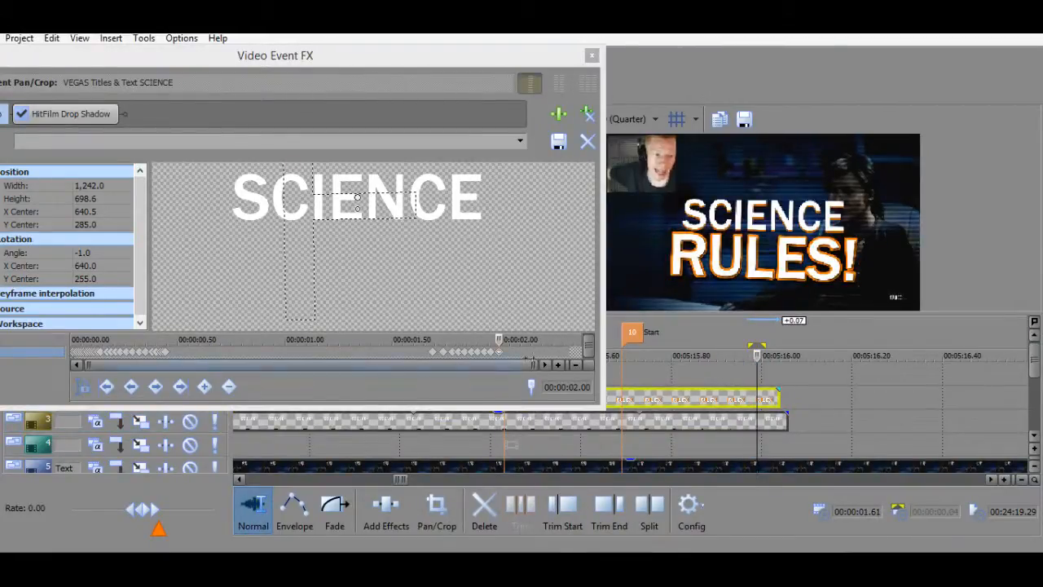
Place the last SCIENCE keyframe at 00:00:01.97 and set its rotation angle to -2.
left_click(499, 350)
scroll(499, 350, "up", 3)
scroll(417, 357, "up", 2)
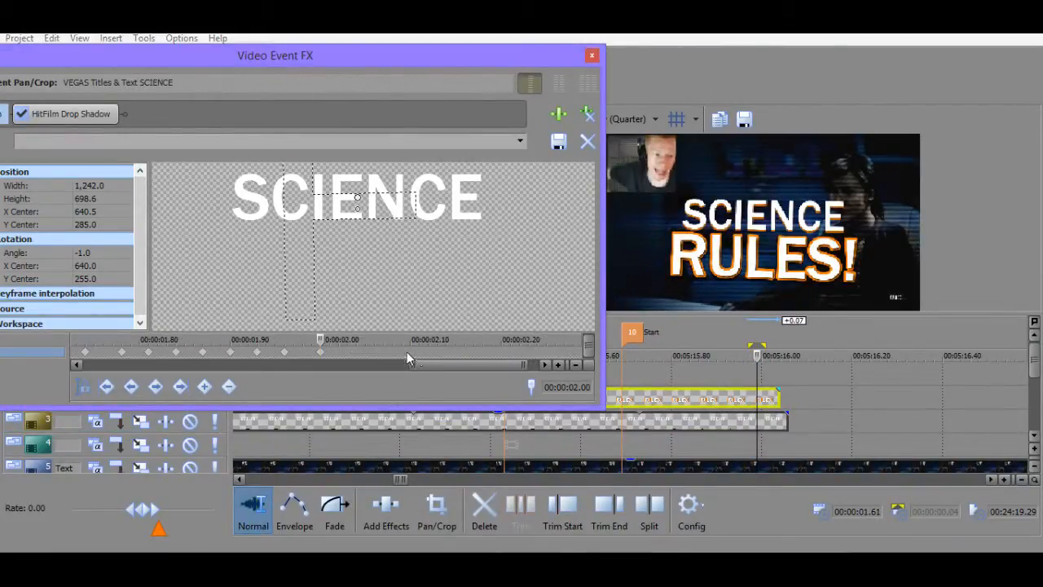
double_click(293, 351)
left_click(92, 253)
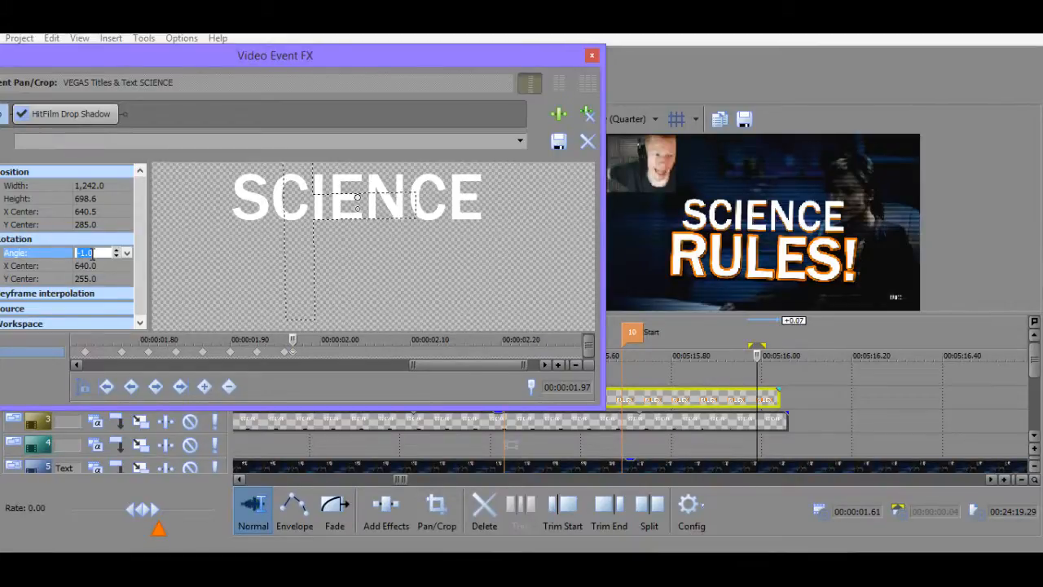
type("-2")
key("Return")
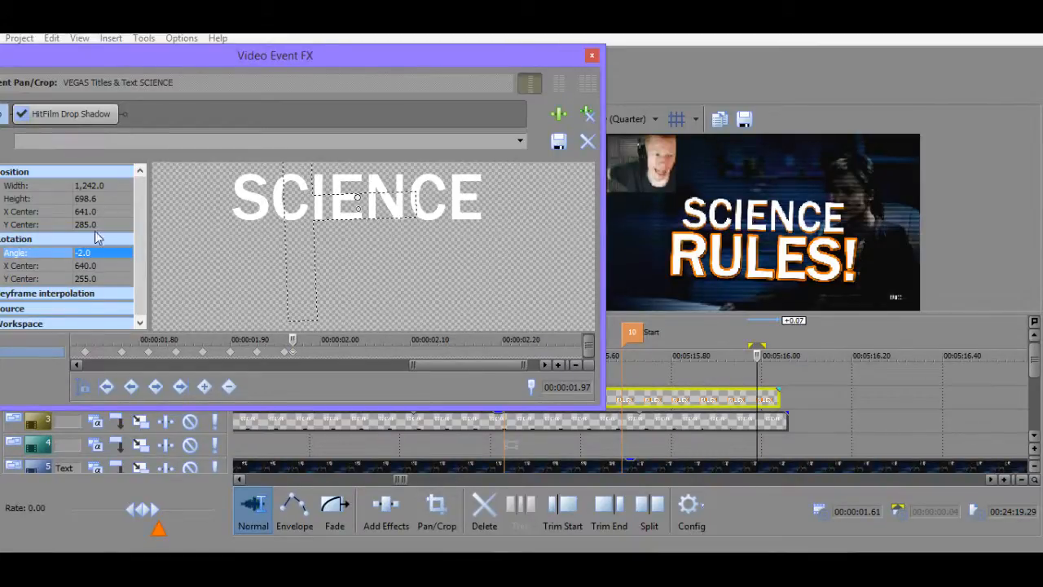
Set the position Y center of the last SCIENCE keyframe to 275.
left_click(90, 224)
type("-")
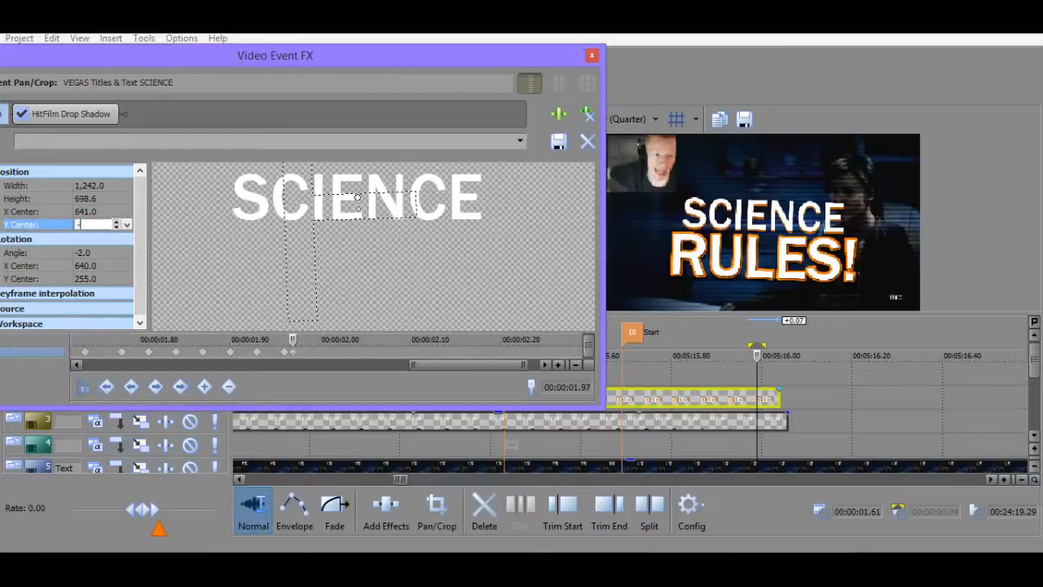
type("2")
type("285")
type("5")
key("Return")
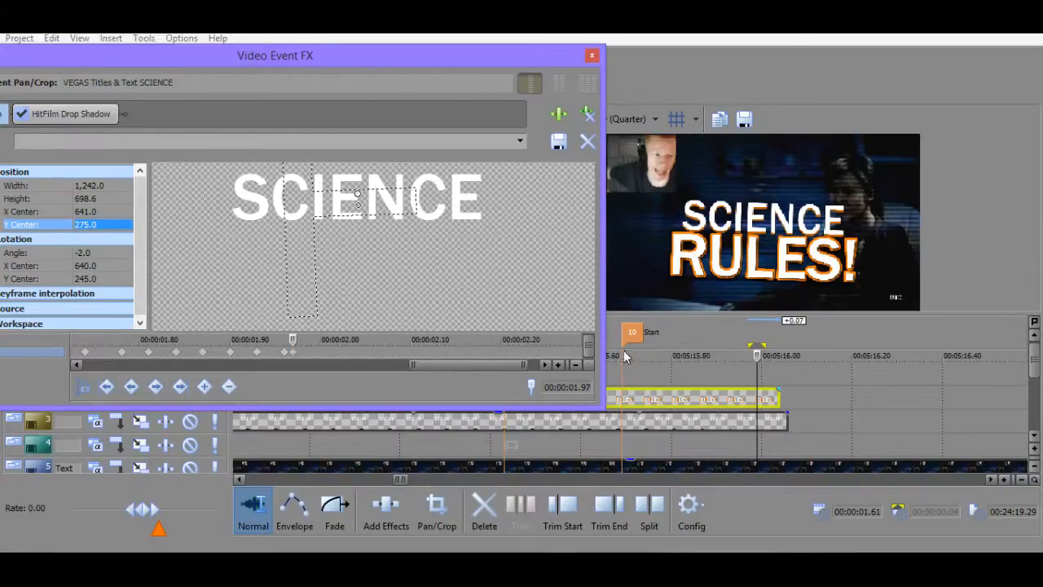
Move the timeline playhead to the Start marker and open the RULES! event's pan/crop settings at its closing keyframes.
left_click_drag(758, 355, 624, 367)
right_click(743, 422)
left_click(779, 191)
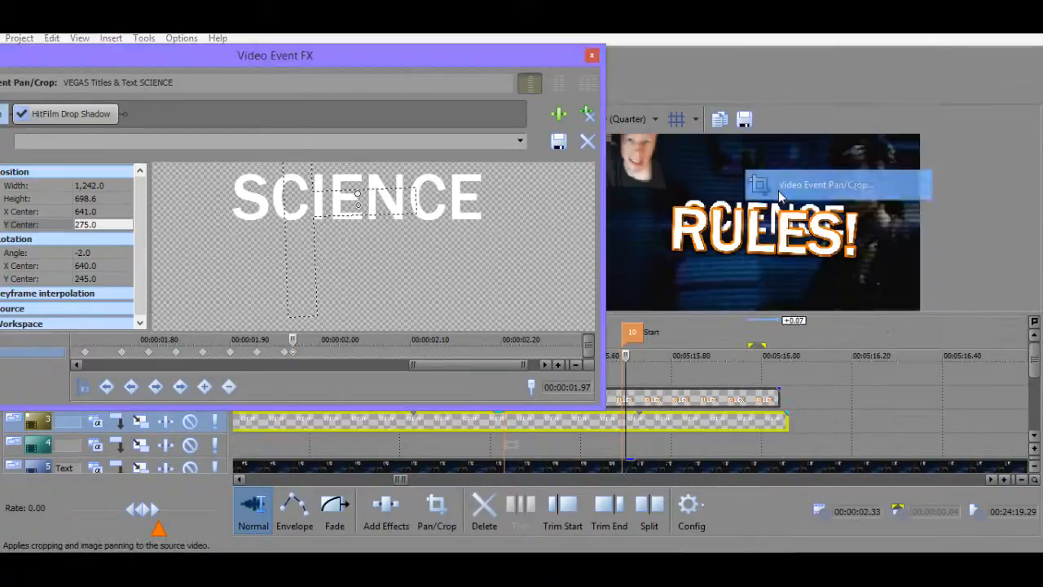
right_click(660, 397)
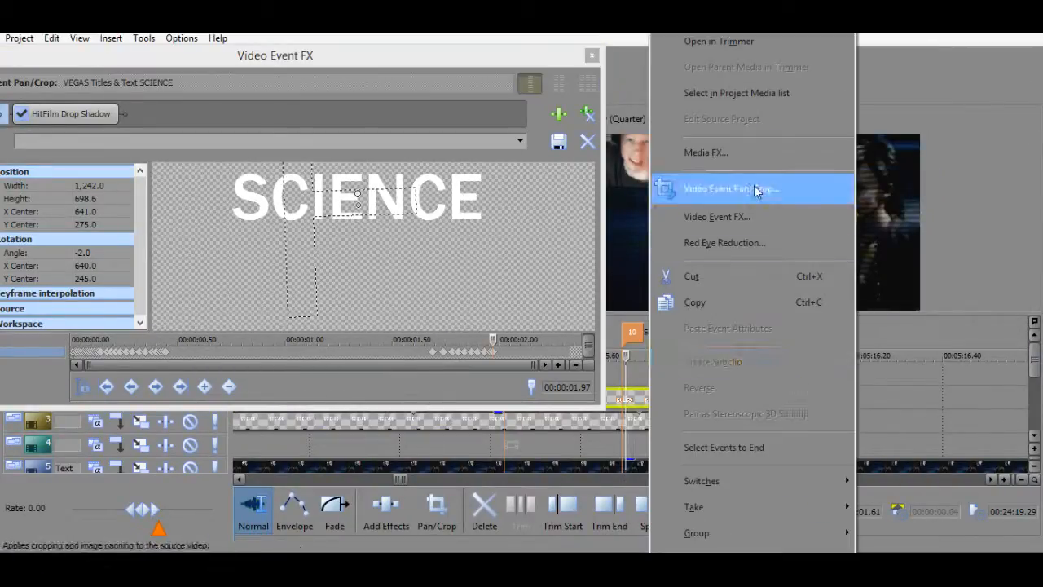
left_click(756, 190)
scroll(472, 352, "up", 3)
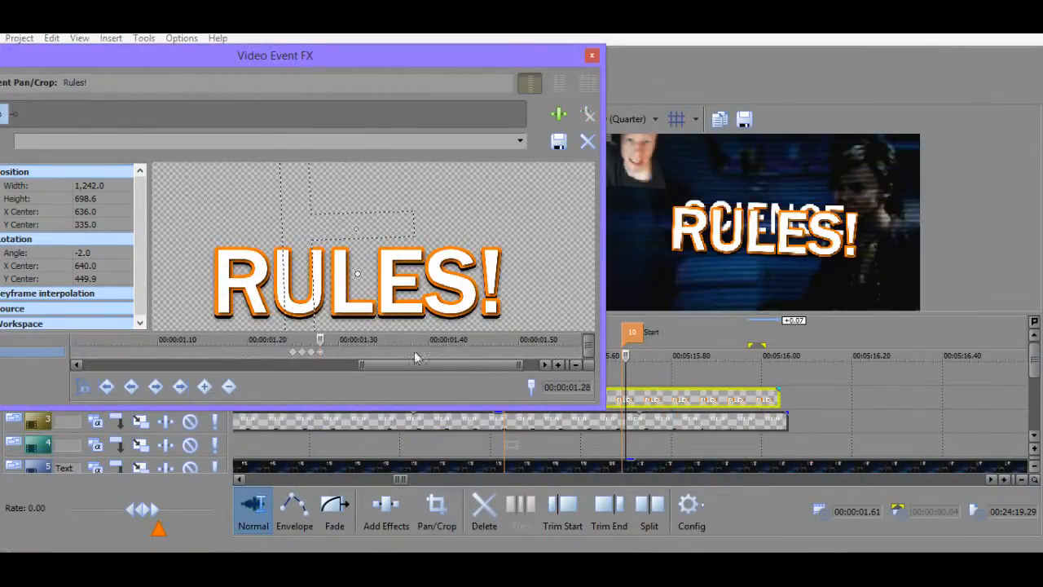
Compare the closing RULES! keyframes and set the position Y center of the one at 00:00:01.27 to 335.
left_click(313, 352)
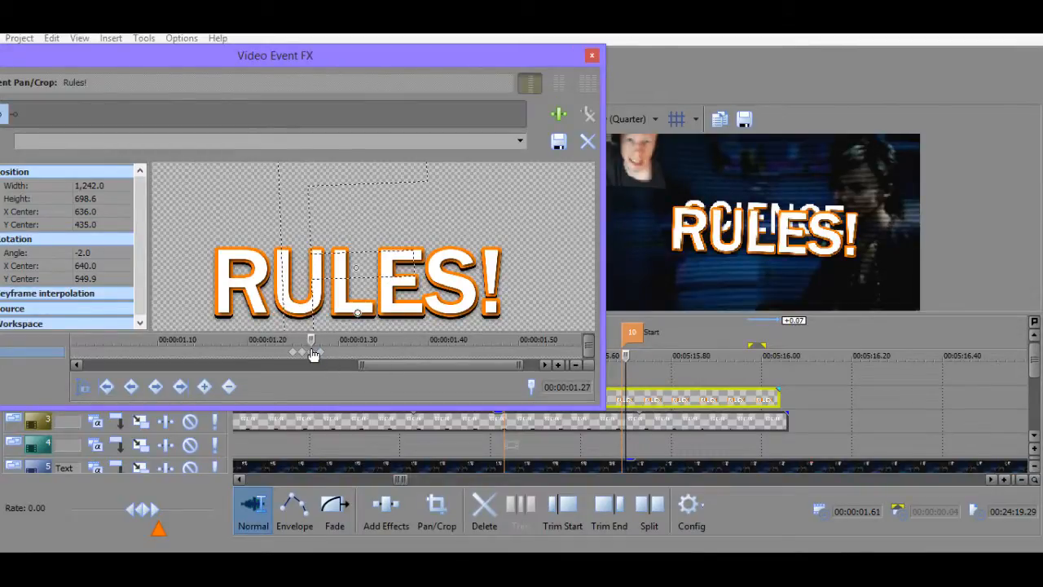
left_click(301, 354)
left_click(311, 354)
left_click(321, 353)
left_click(312, 353)
left_click(302, 353)
left_click(311, 352)
double_click(89, 224)
type("3")
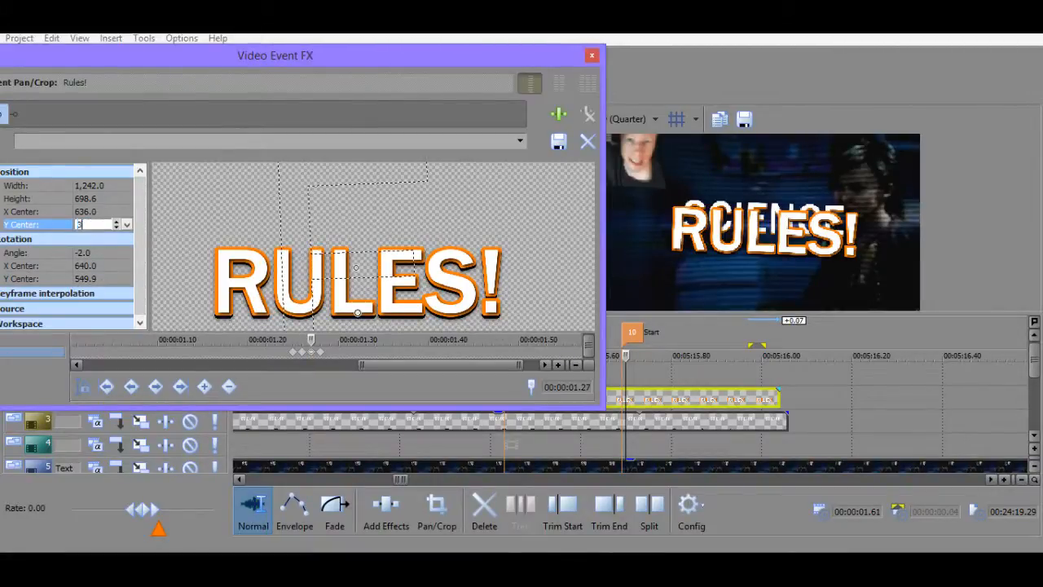
type("35")
key("Return")
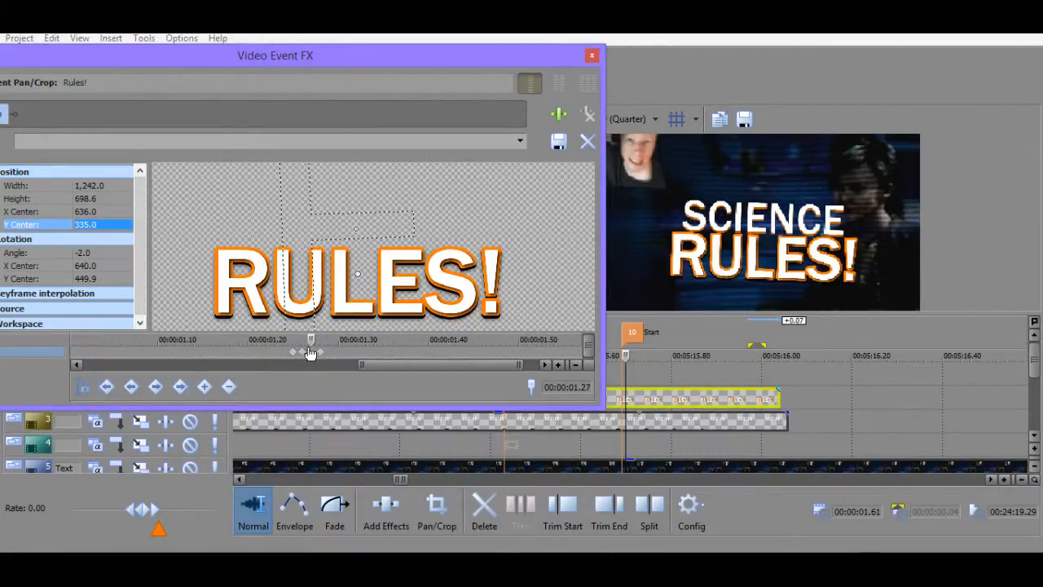
Examine the rotation angle and rotation Y center of the RULES! keyframes from 00:00:01.26 to 00:00:01.28.
left_click(320, 353)
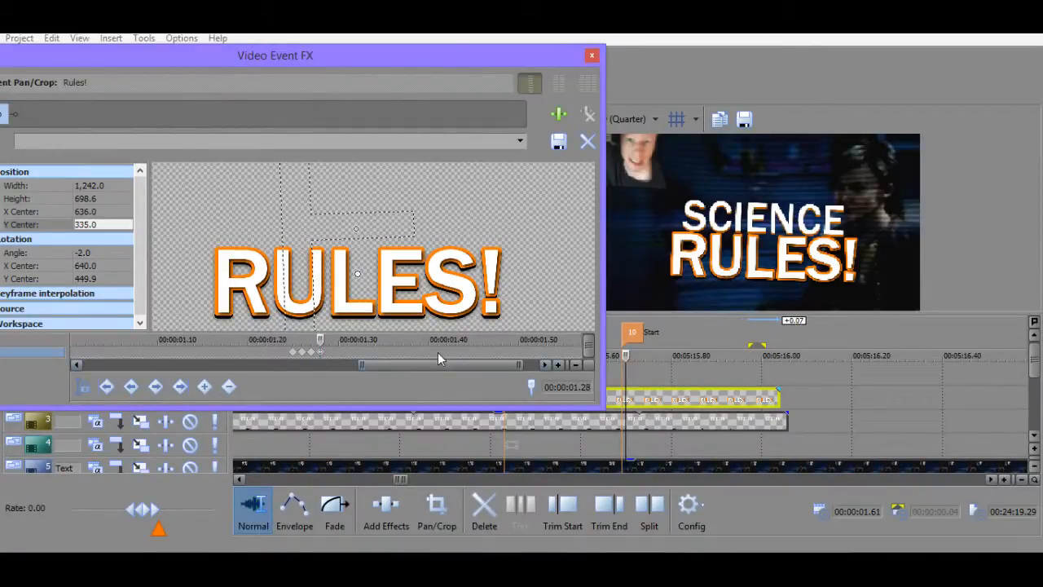
left_click(94, 223)
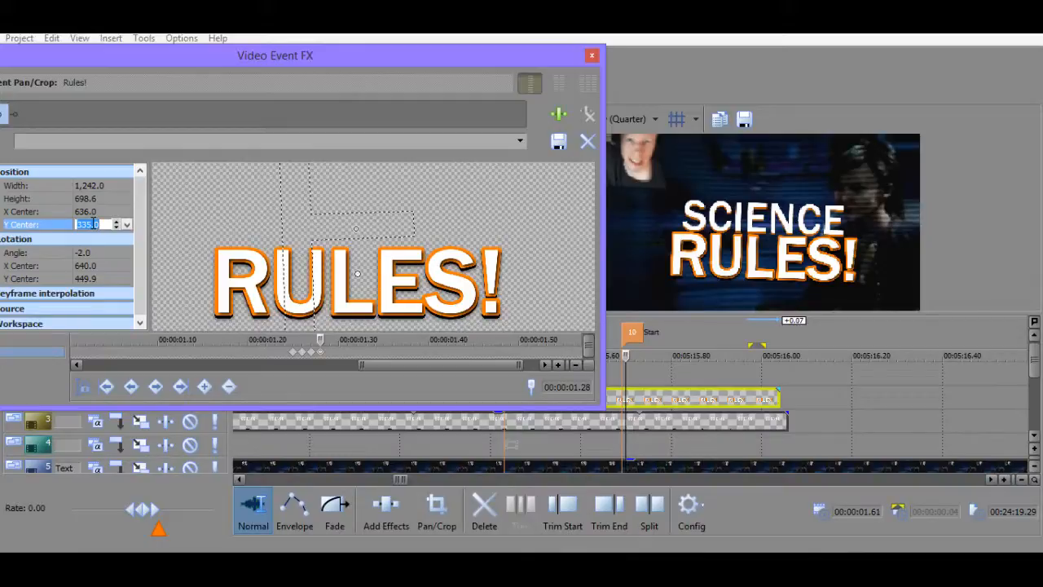
left_click(88, 254)
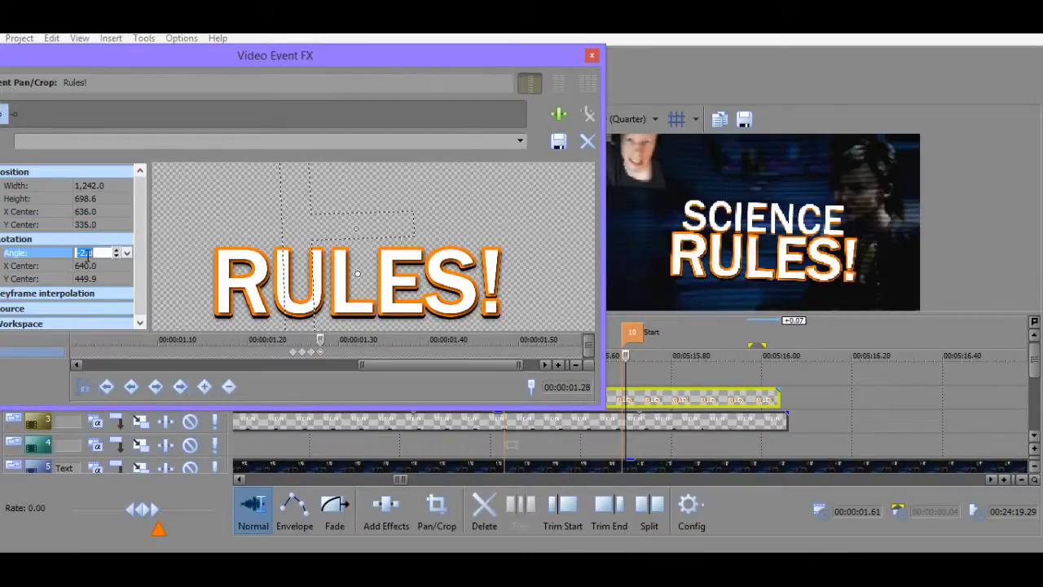
left_click(312, 356)
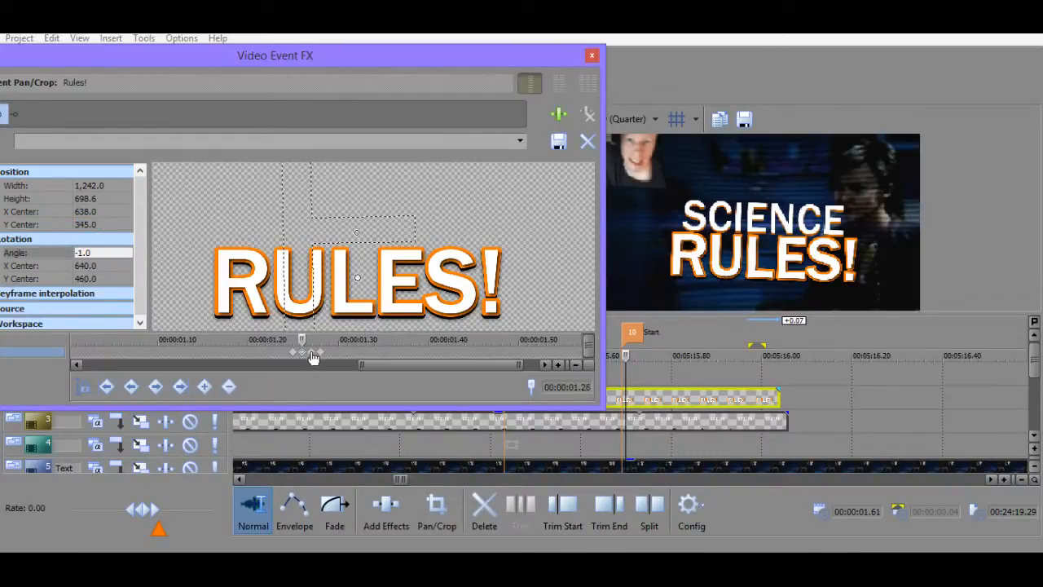
left_click(90, 278)
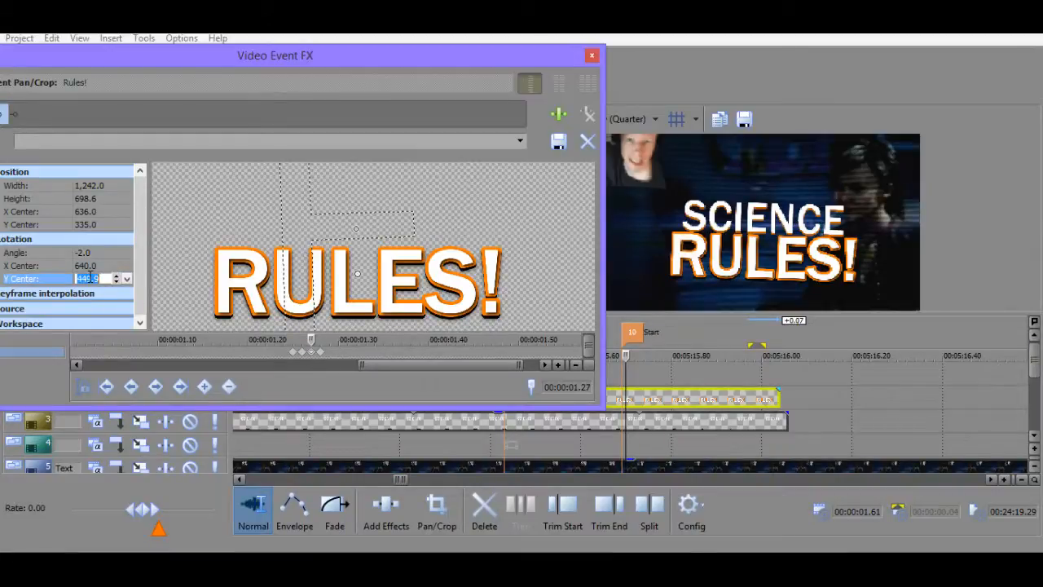
left_click(301, 353)
left_click(311, 353)
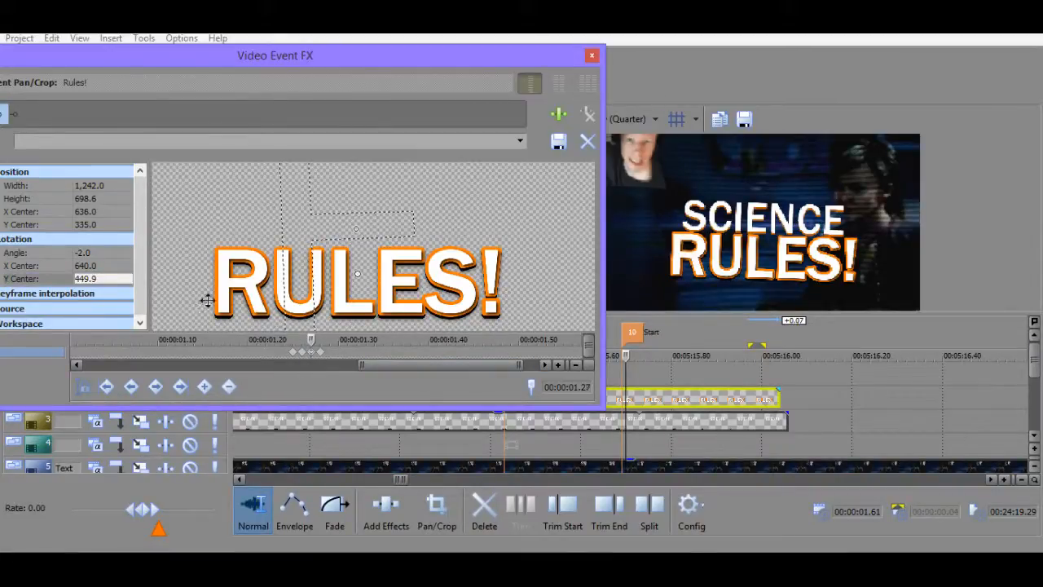
left_click(91, 282)
left_click(302, 354)
left_click(311, 354)
Set the rotation angle of the RULES! keyframe at 00:00:01.27 to -1 and its rotation Y center to 460.
left_click(89, 252)
type("-1")
key("Return")
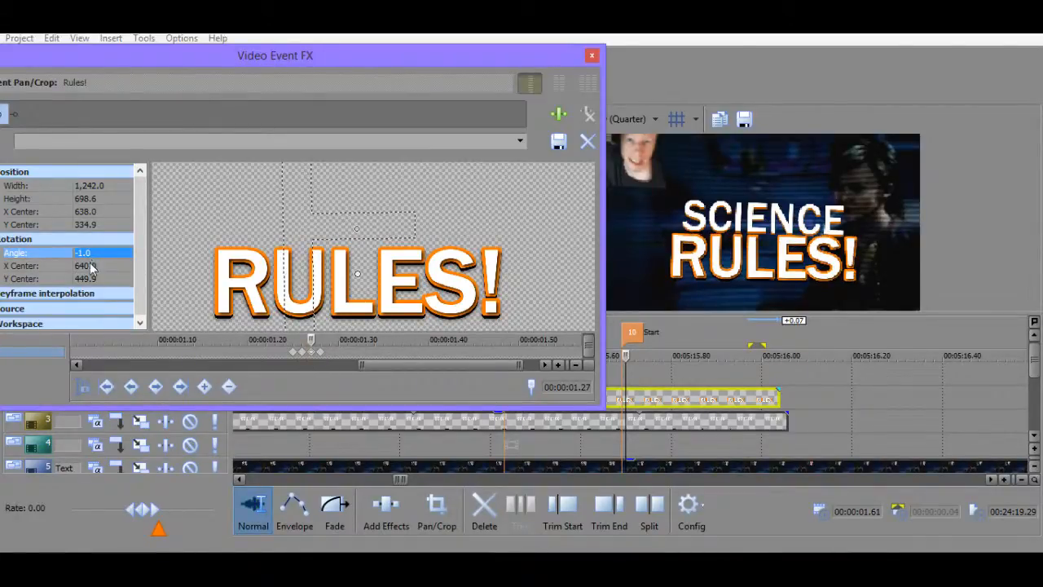
left_click(92, 280)
type("36-")
key("BackSpace")
key("BackSpace")
key("BackSpace")
type("406")
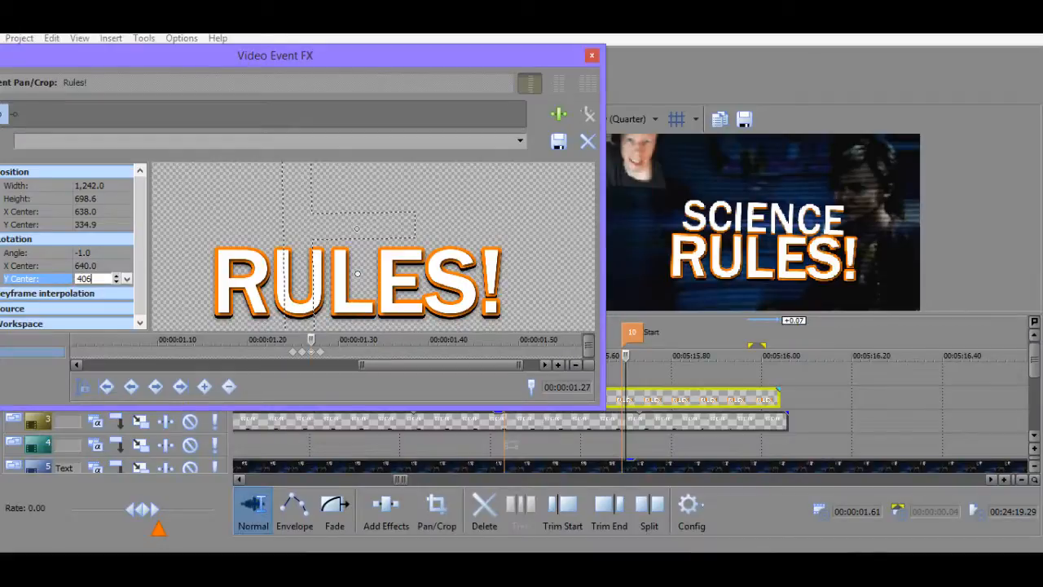
key("Return")
Set the rotation angle of the RULES! keyframe at 00:00:01.27 to -2 and compare it with the preceding keyframe.
left_click(92, 256)
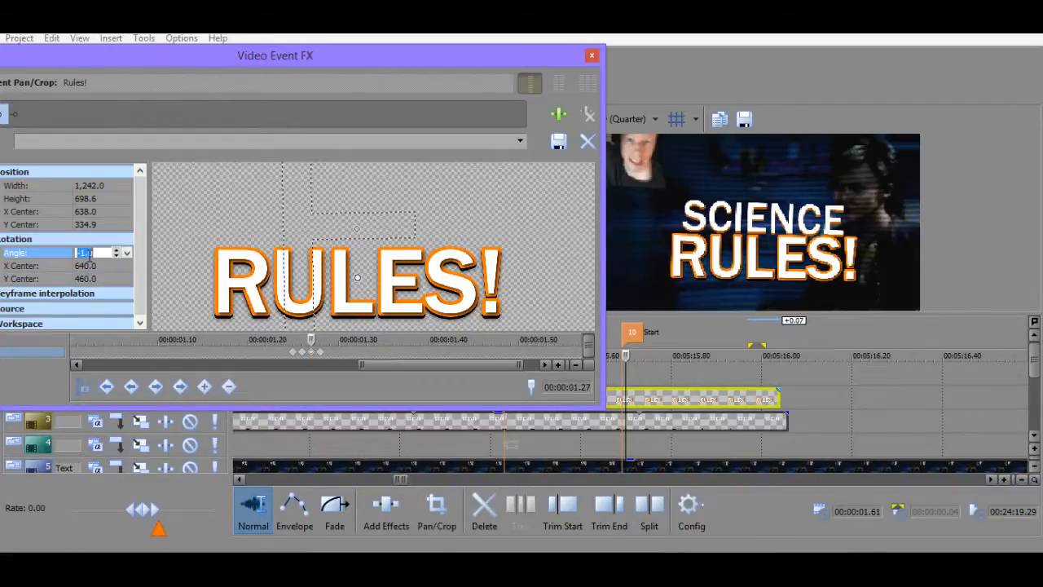
type("-2")
key("Return")
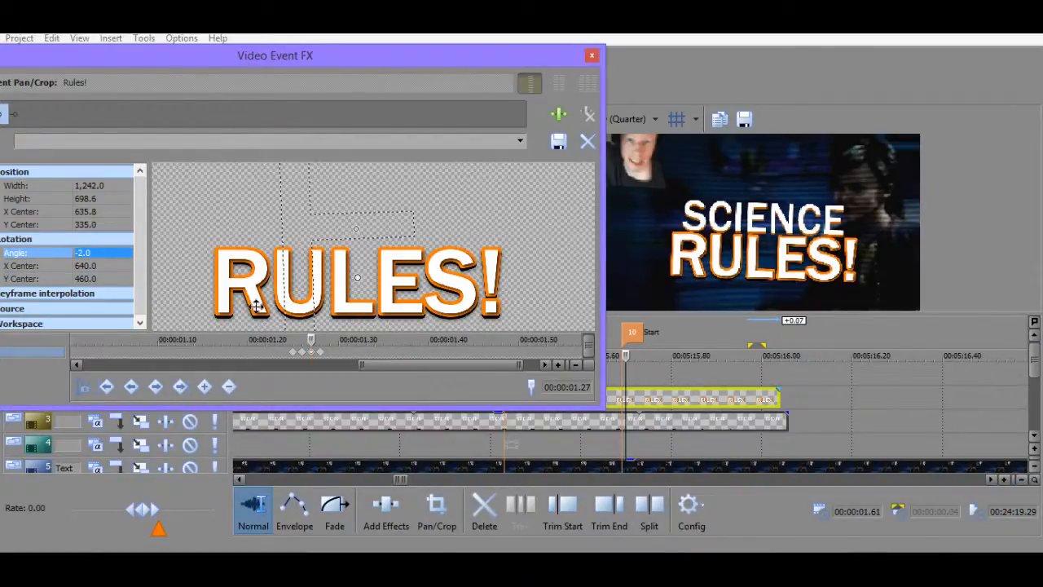
left_click(302, 351)
left_click(312, 353)
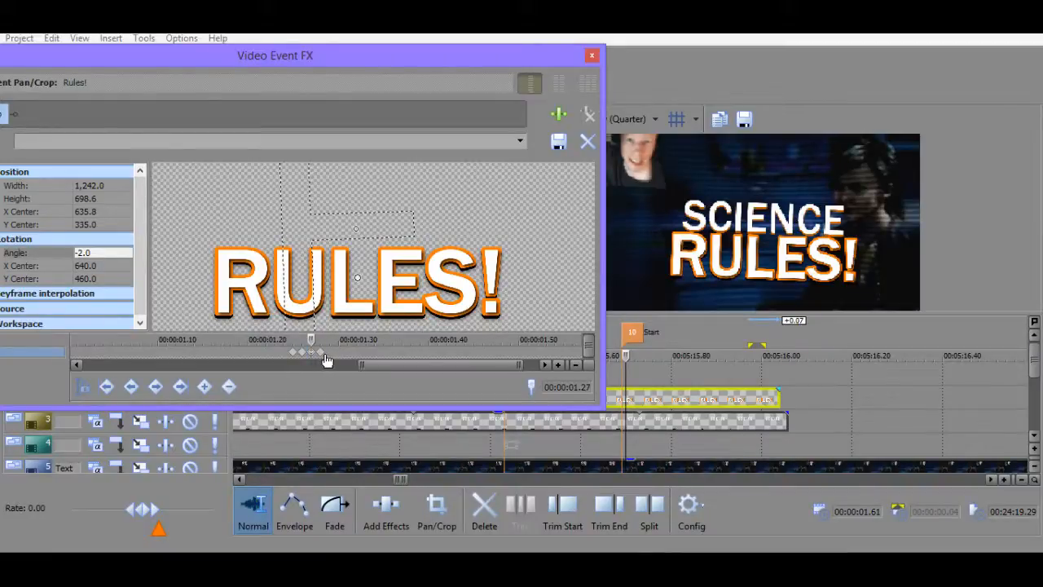
Go to the last RULES! keyframe at 00:00:01.28 and set its position Y center to 300.
key("Home")
scroll(444, 365, "down", 4)
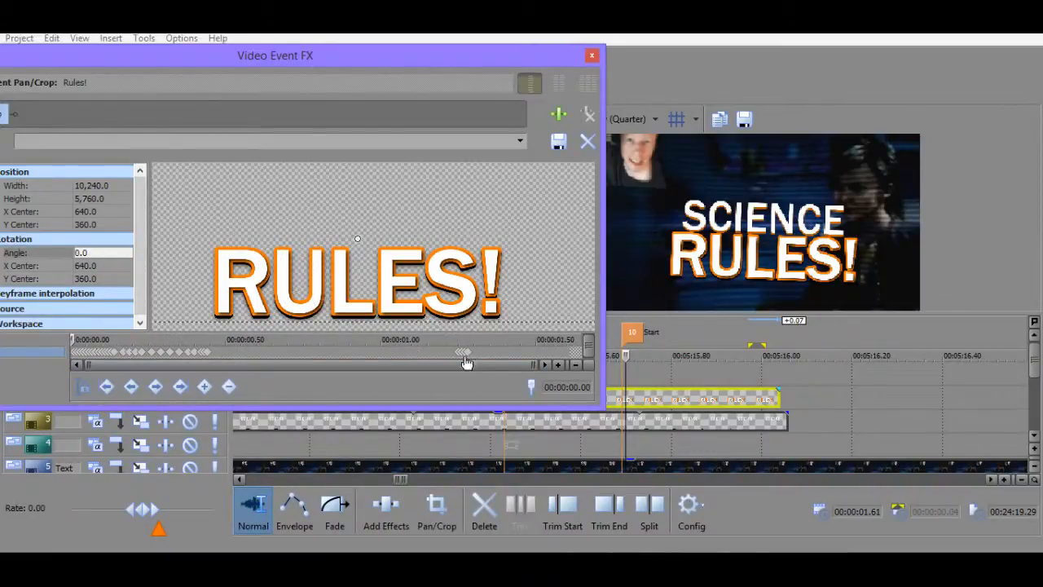
scroll(469, 352, "up", 4)
left_click(334, 353)
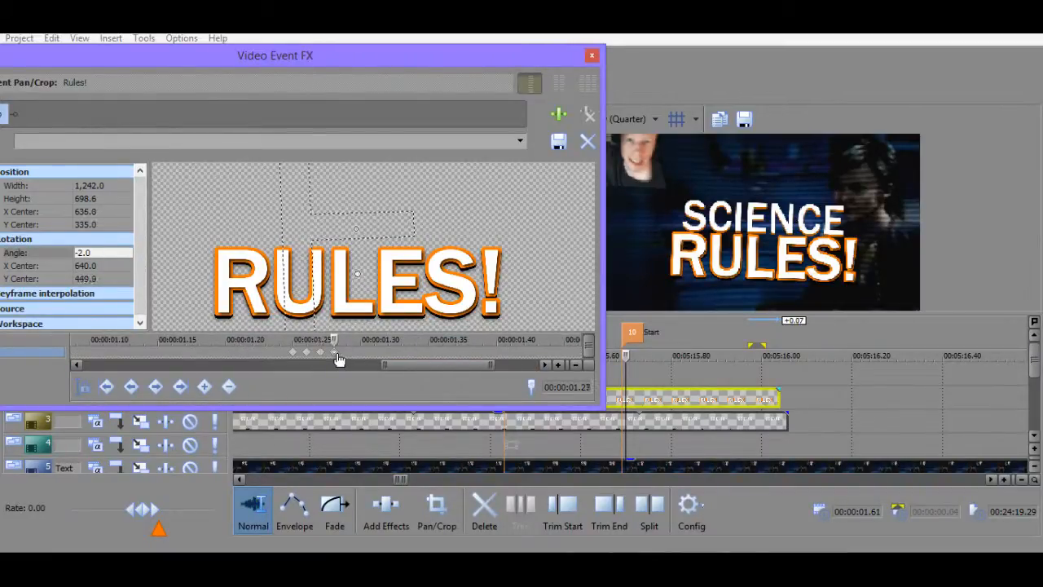
left_click(339, 355)
left_click(342, 352)
left_click(91, 253)
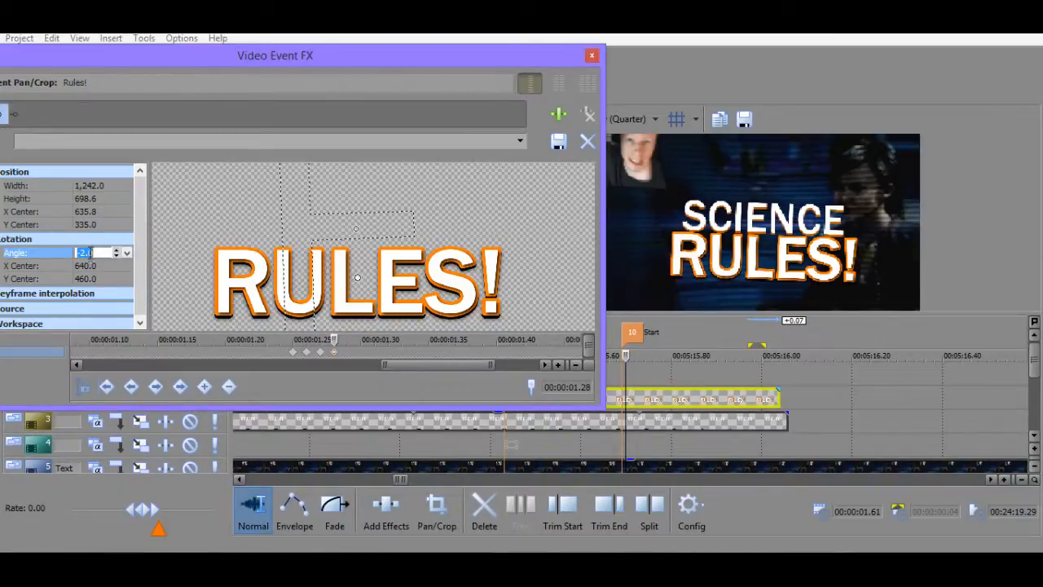
left_click(92, 225)
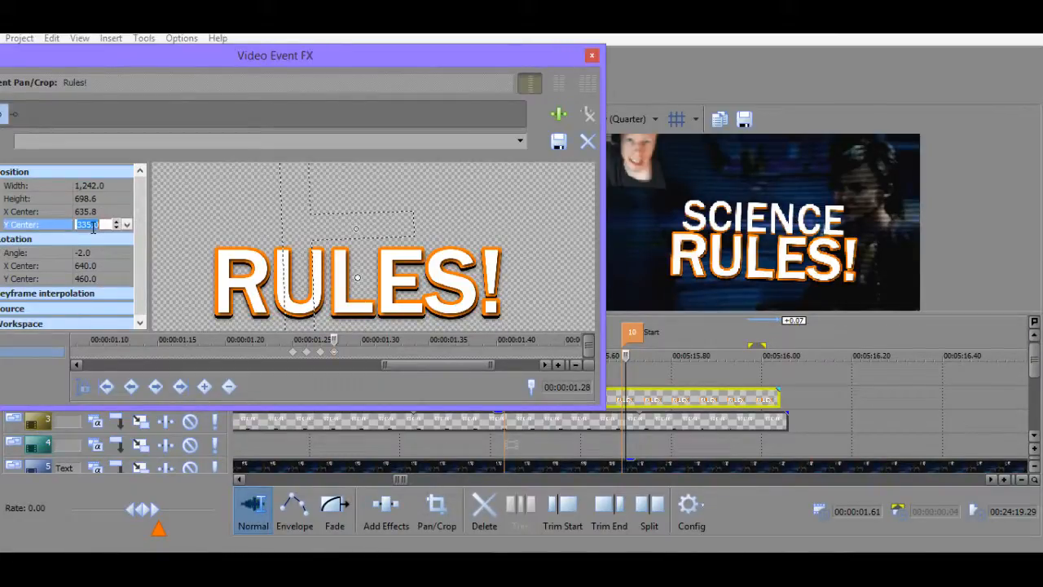
type("-333")
key("BackSpace")
key("BackSpace")
key("BackSpace")
key("BackSpace")
type("300")
key("Return")
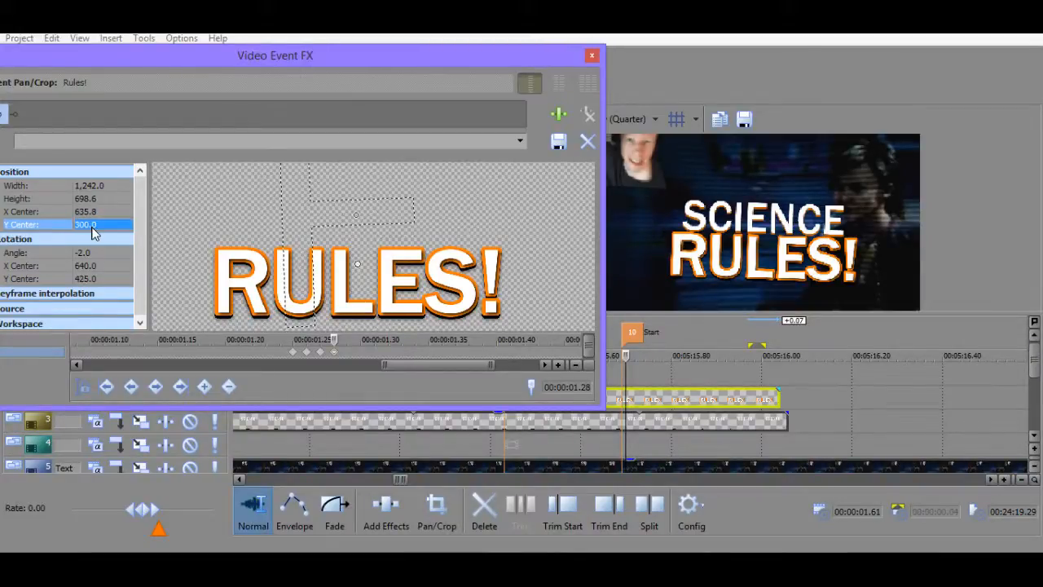
Preview the titles at a later frame and set the 00:00:01.28 keyframe's rotation Y center to 460 and rotation angle to -3.
left_click(730, 378)
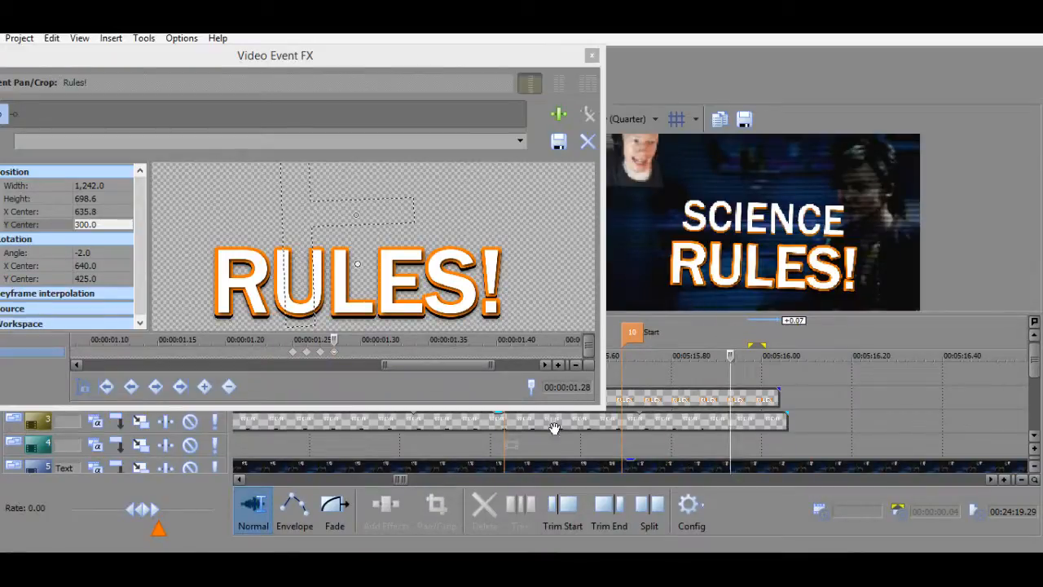
left_click(331, 353)
left_click(94, 279)
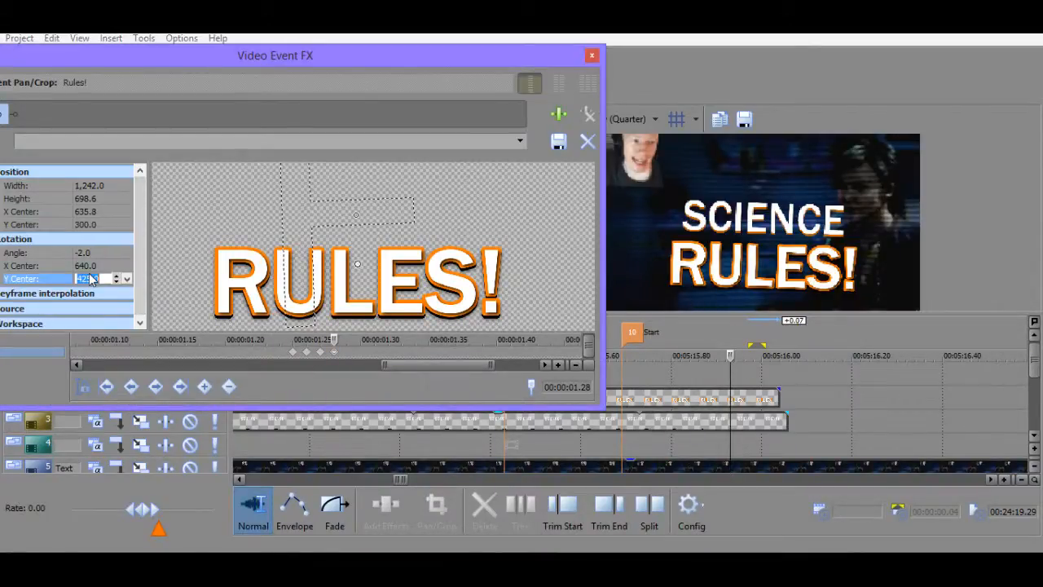
type("460")
key("Return")
left_click(86, 251)
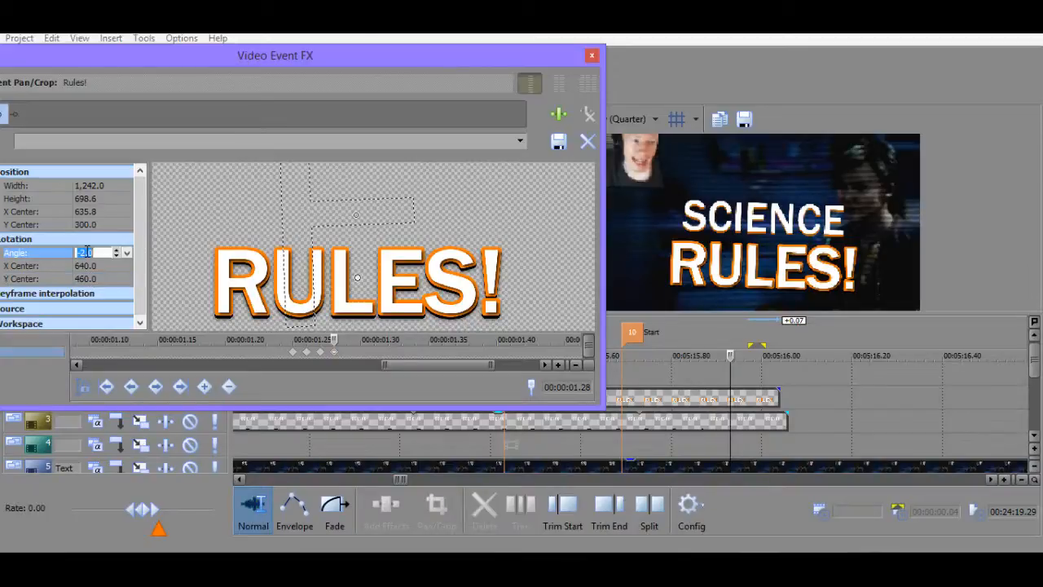
type("-4")
key("Return")
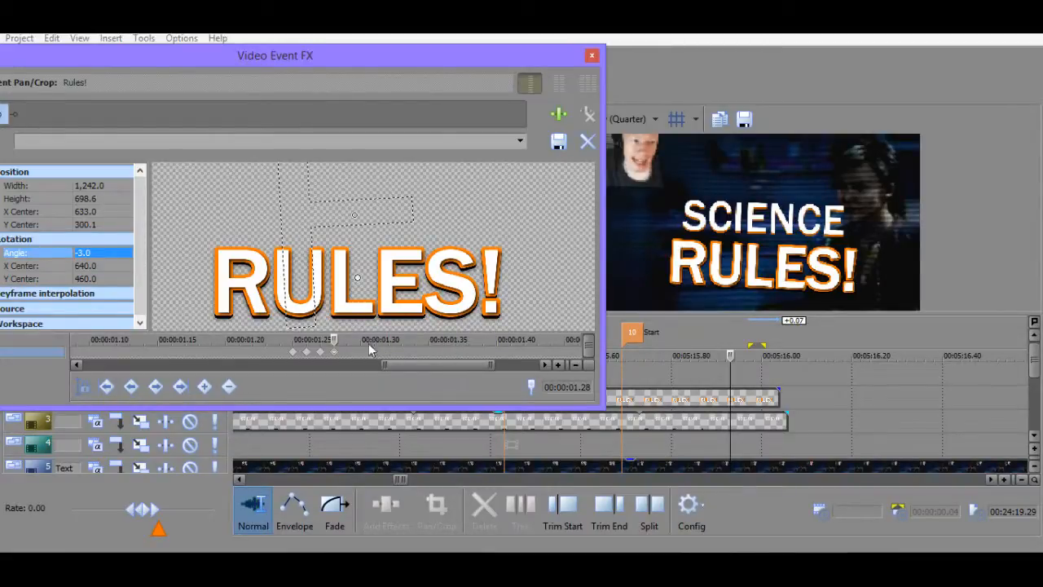
left_click(347, 351)
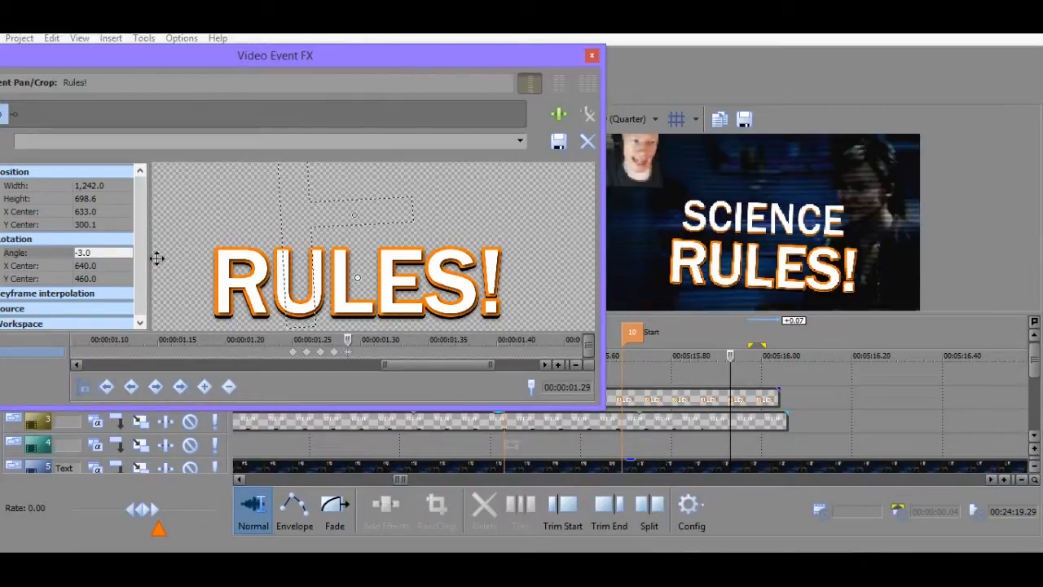
left_click(96, 252)
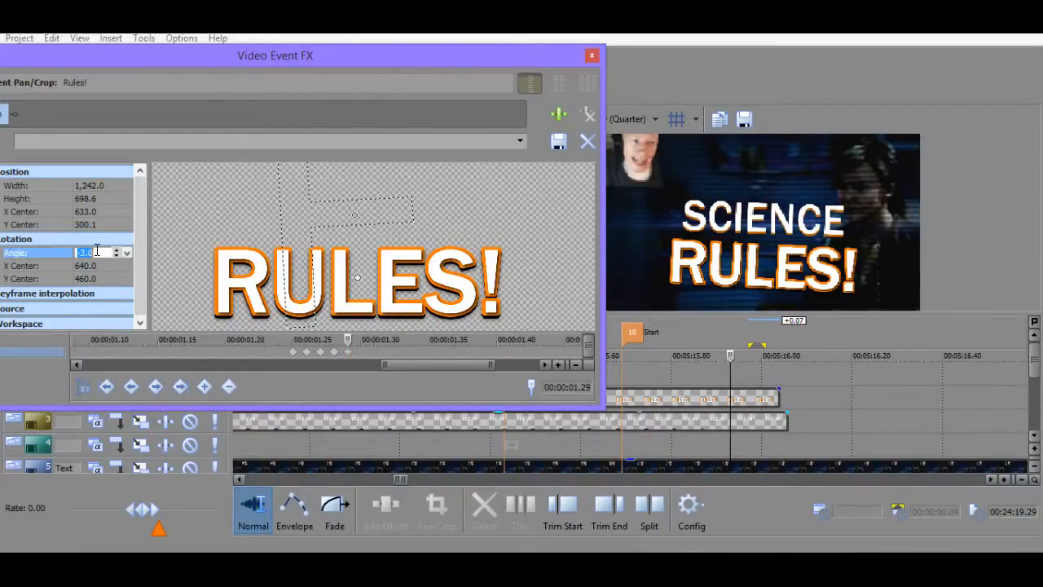
left_click(333, 351)
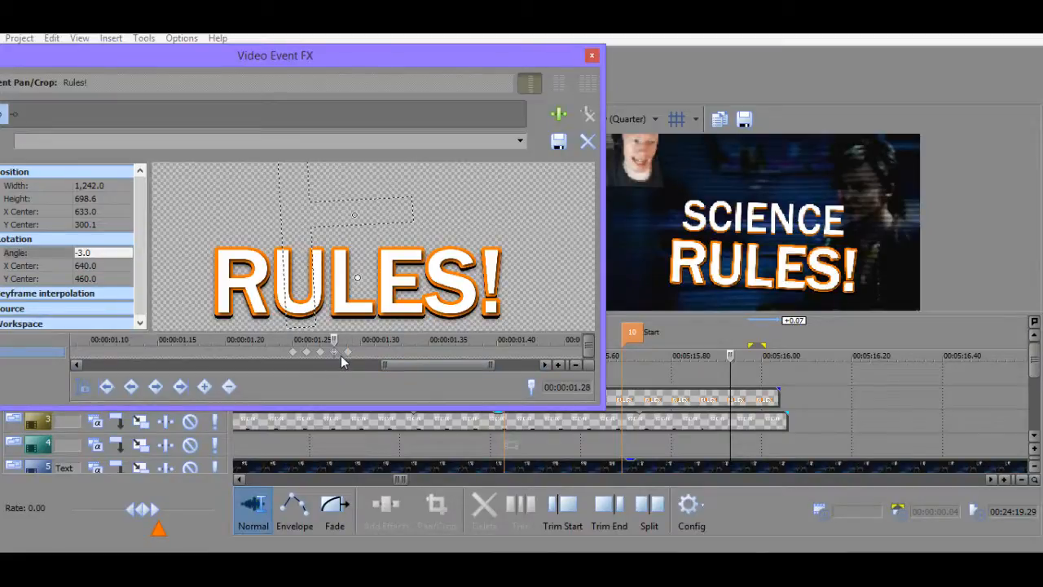
left_click(104, 224)
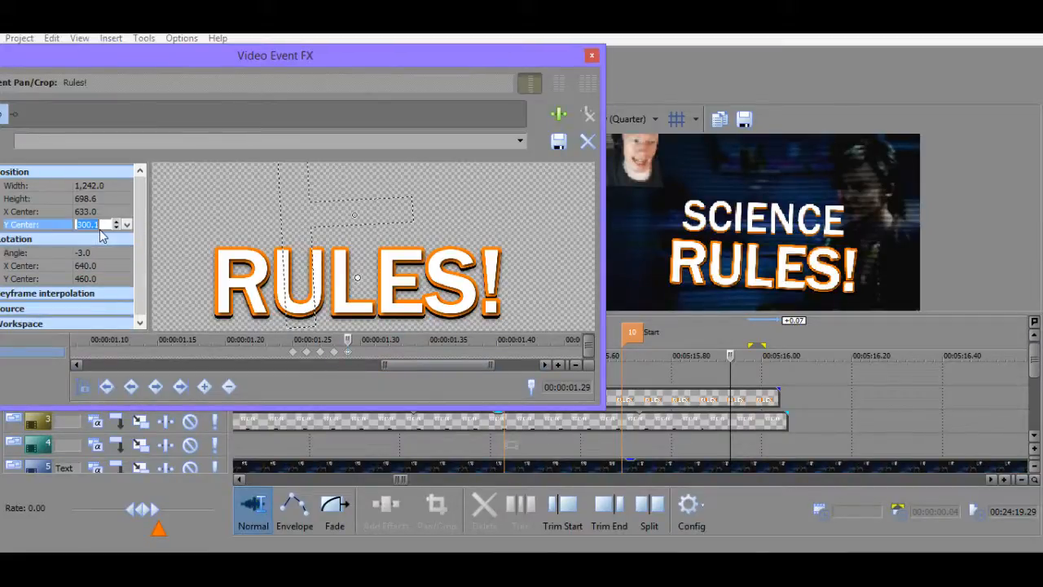
type("2")
key("Escape")
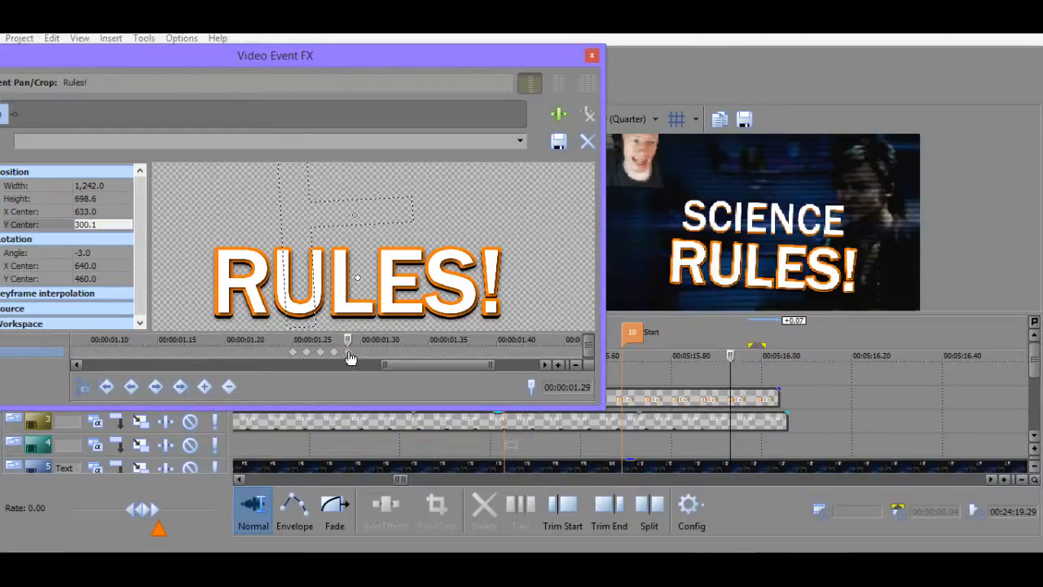
Return to the RULES! keyframe at 00:00:01.28 and set its position Y center to exactly 300.
mouse_move(350, 359)
left_mouse_down()
mouse_move(322, 358)
mouse_move(333, 358)
left_mouse_up()
type("00")
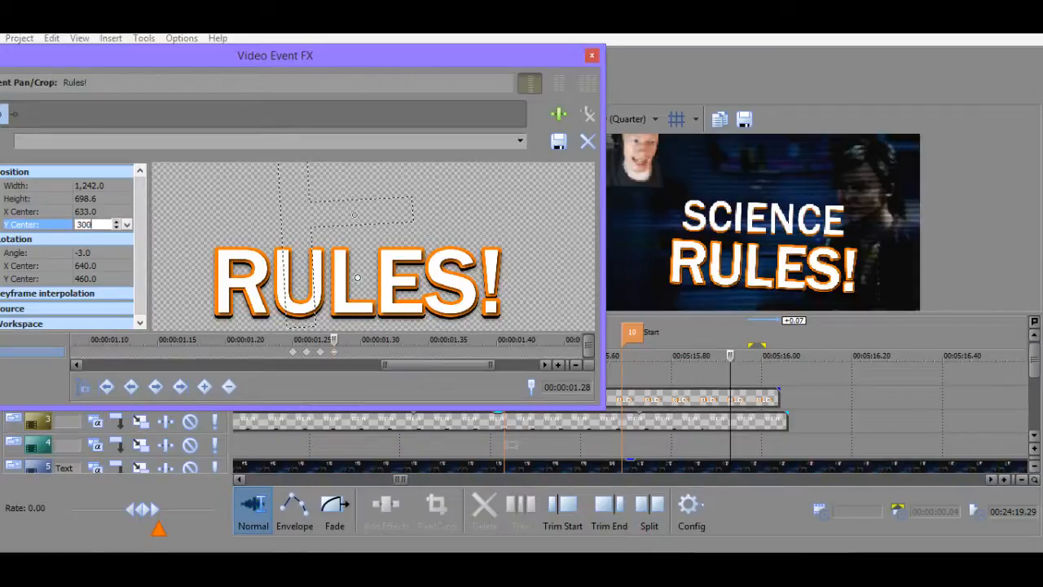
key("Return")
Add a RULES! keyframe at 00:00:01.29 and set its position Y center to 250.
left_click(347, 352)
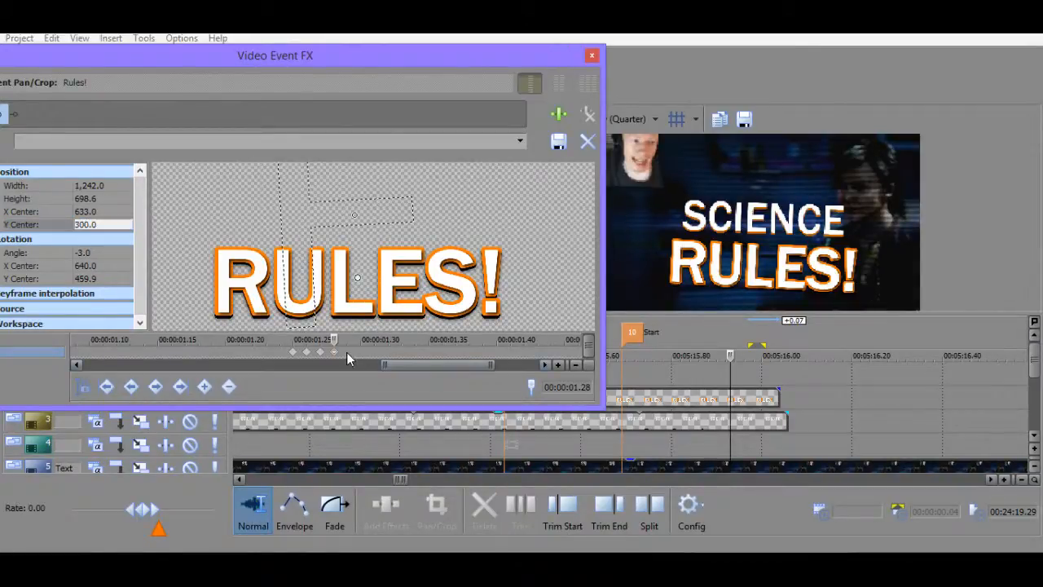
left_click(101, 226)
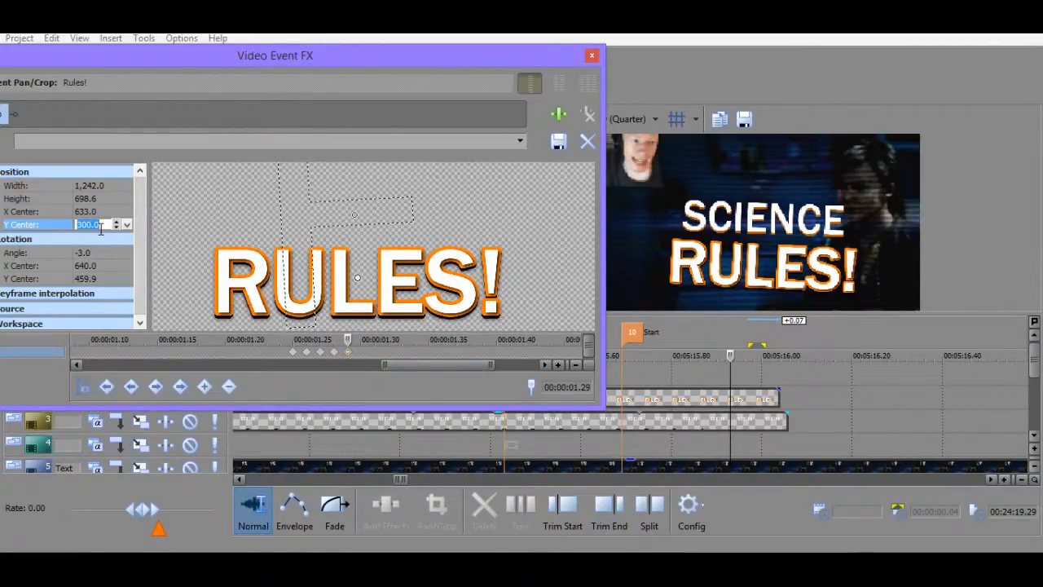
type("250")
key("Return")
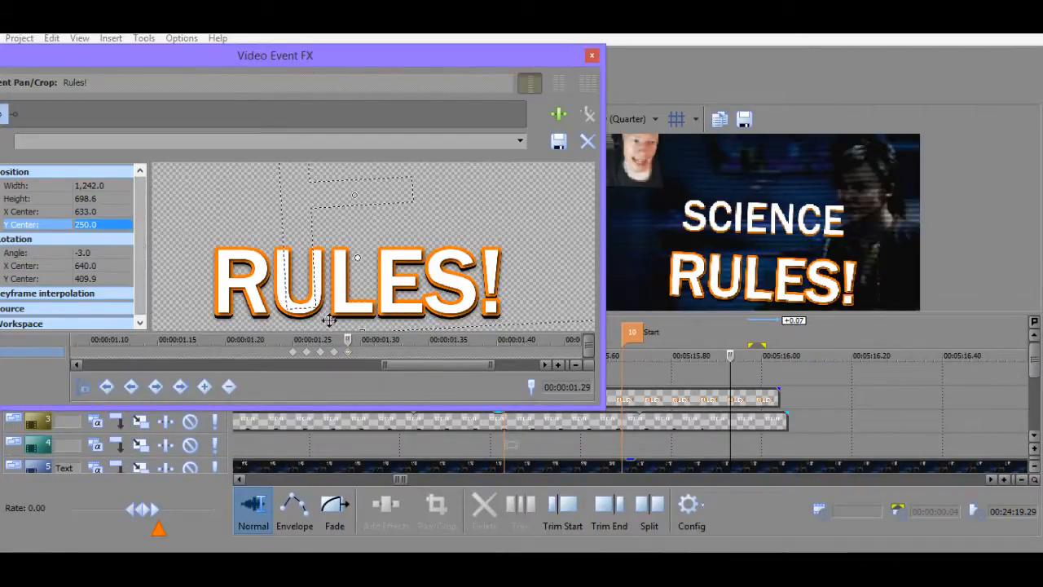
Compare the last two RULES! keyframes and set the rotation angle of the one at 00:00:01.29 to -4.
left_click(341, 357)
key("Left")
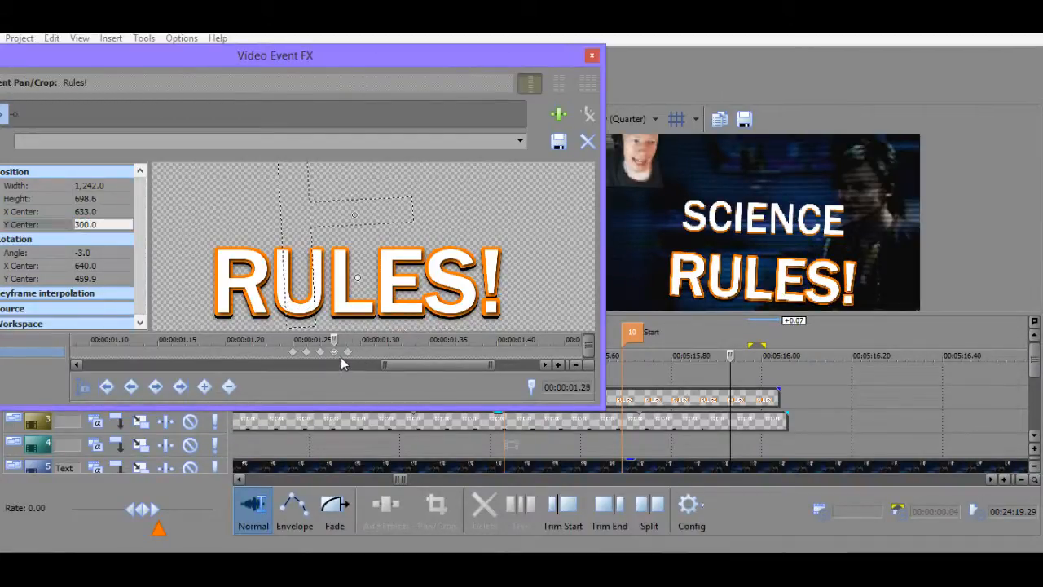
key("Right")
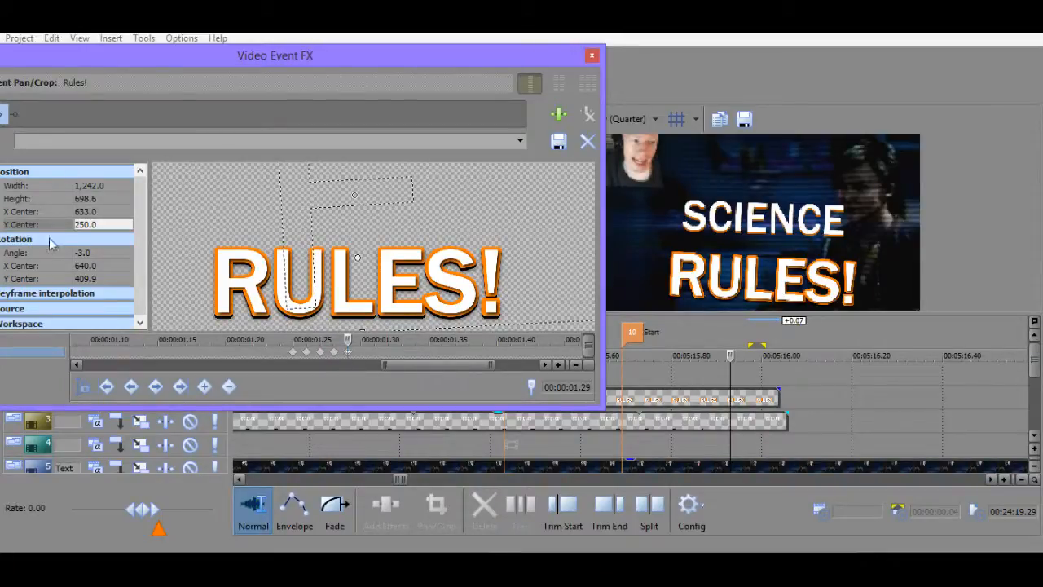
double_click(84, 252)
type("-4")
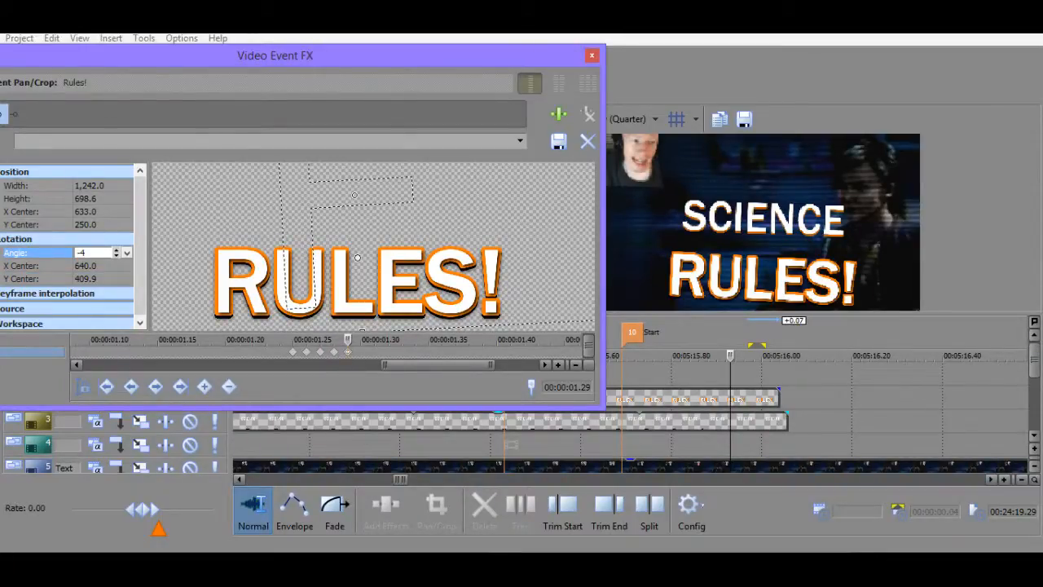
key("Return")
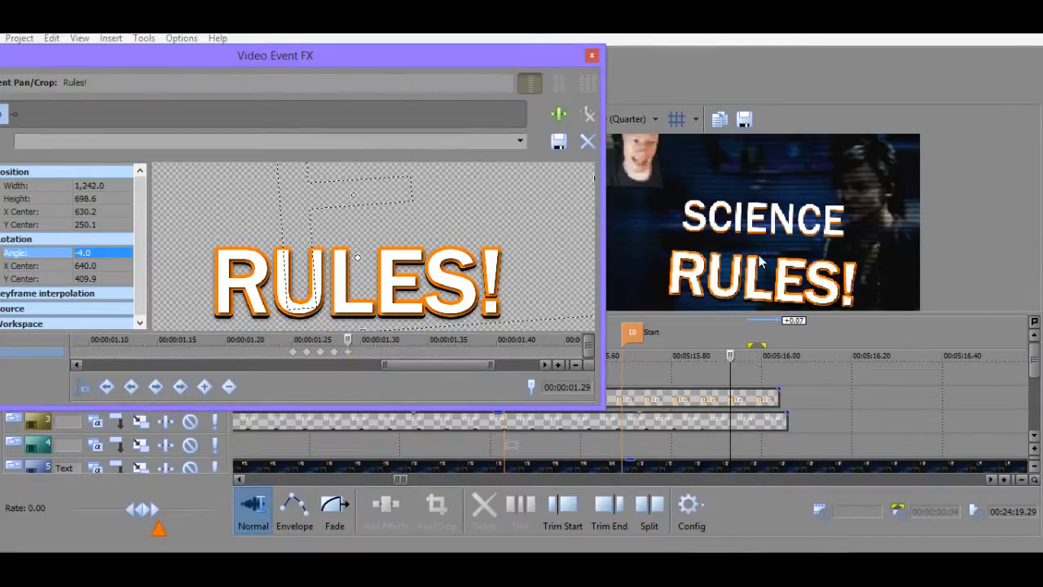
Recheck the RULES! keyframes at 00:00:01.28 and 00:00:01.29, and set the latter's rotation angle back to -3.
left_click(348, 351)
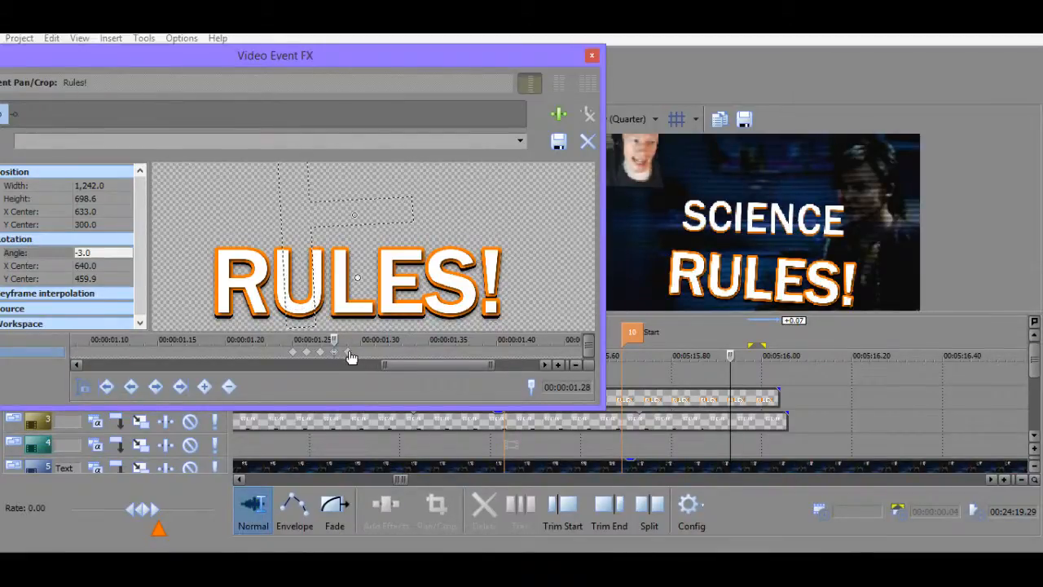
right_click(348, 350)
left_click(343, 350)
left_click(336, 352)
left_click(350, 351)
left_click(334, 351)
left_click(348, 351)
left_click(91, 254)
type("-3")
key("Return")
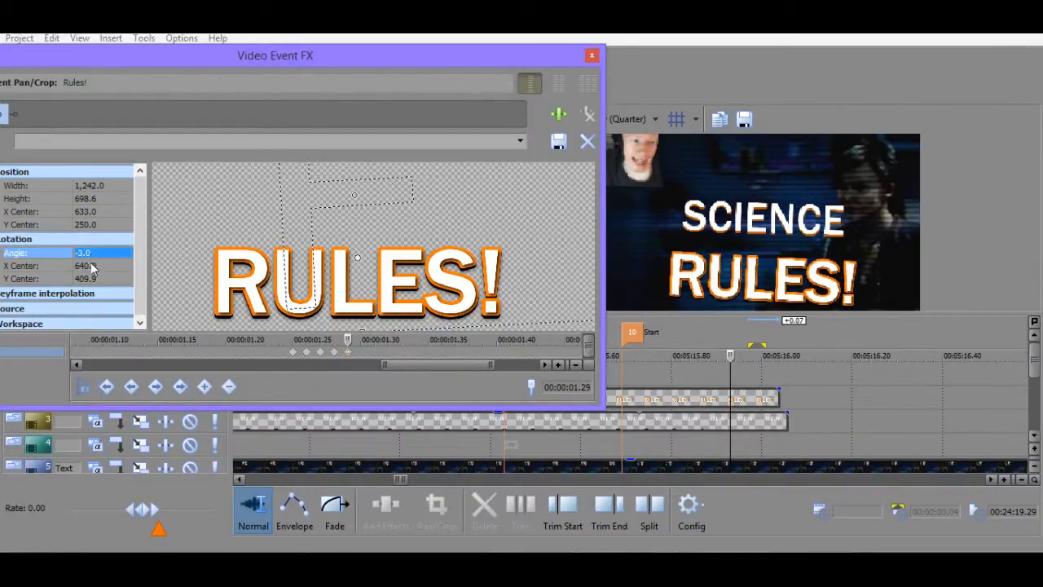
Set the rotation Y center of the RULES! keyframe at 00:00:01.29 to 460 and its rotation angle to -4.
left_click(88, 277)
type("460")
key("Return")
left_click(91, 253)
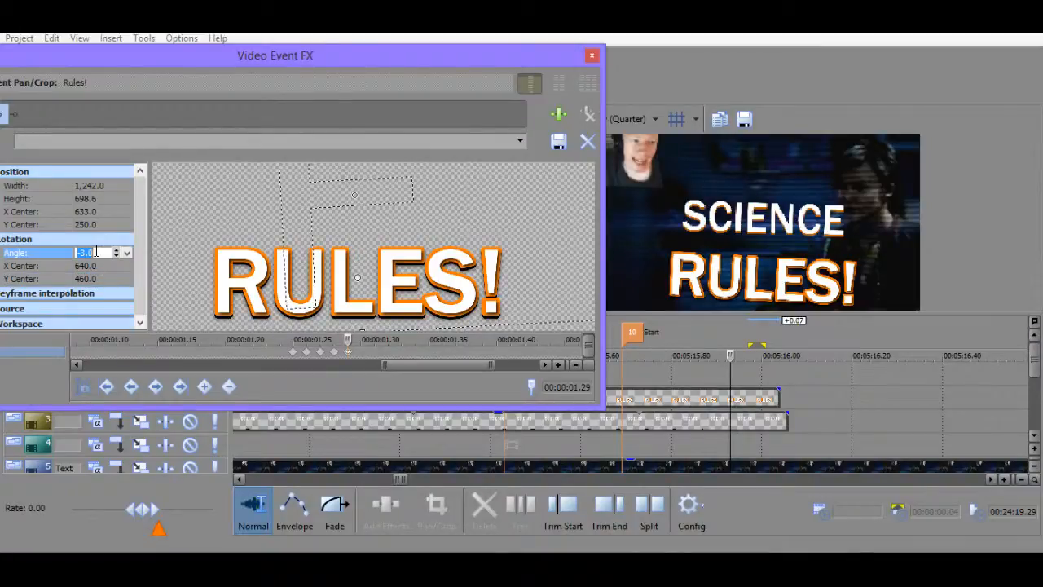
type("-4")
Set the rotation Y center of the RULES! keyframe at 00:00:01.28 to 460.
left_click(333, 351)
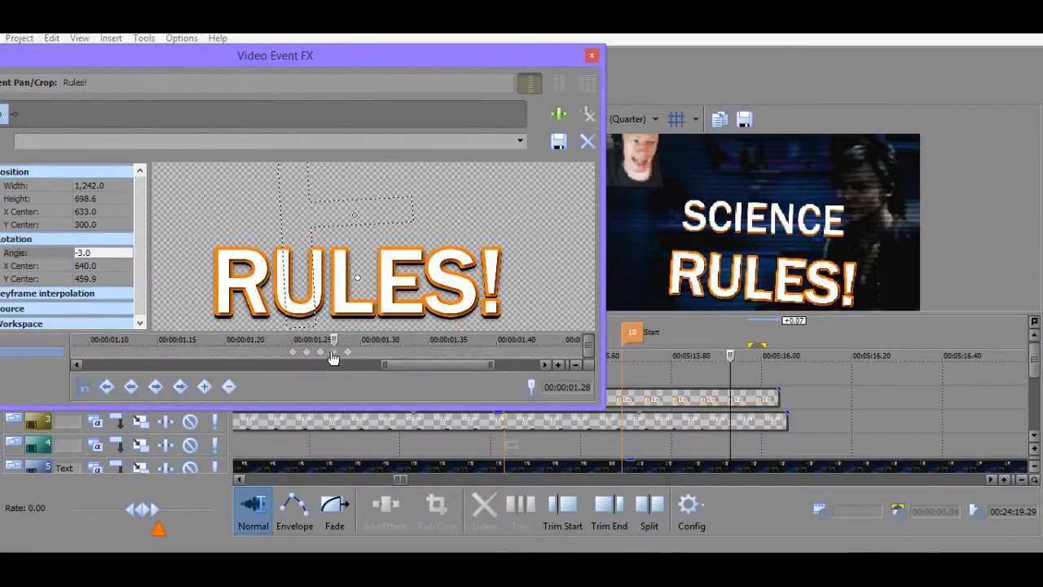
left_click(92, 279)
type("460")
key("Return")
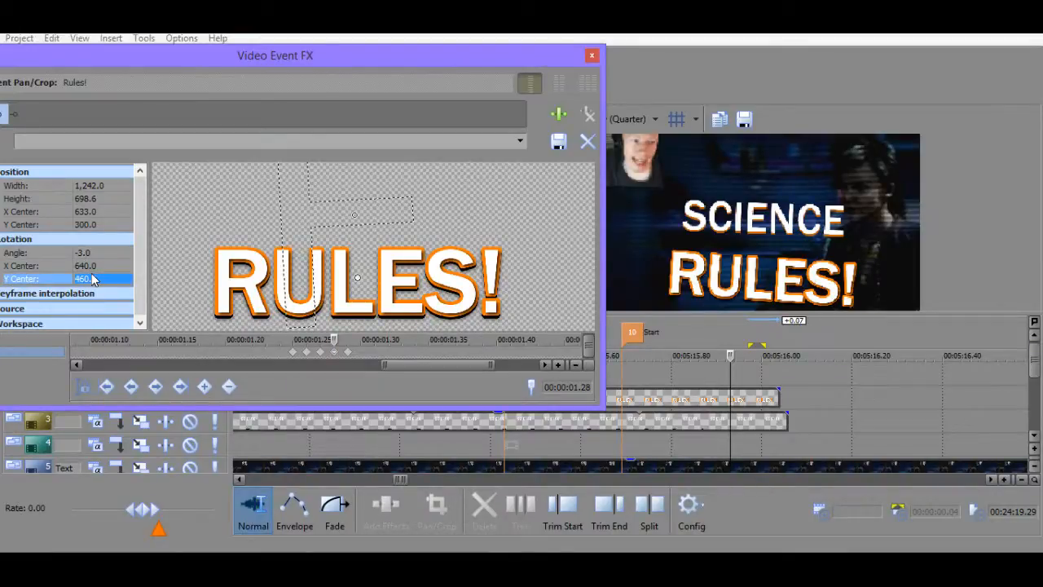
Add a RULES! keyframe at 00:00:01.30 and set its position Y center to 200.
left_click(347, 352)
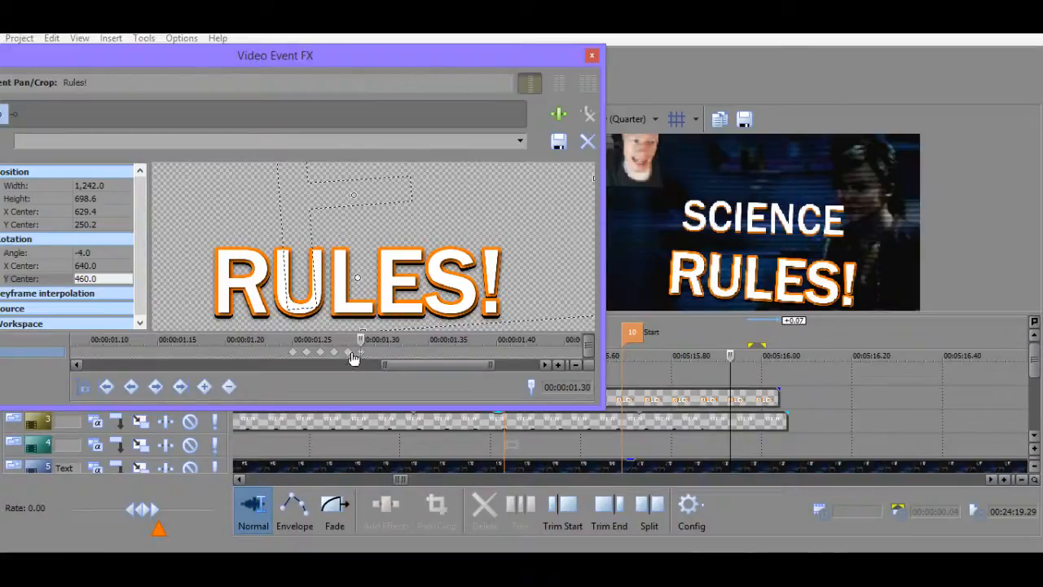
left_click(359, 352)
left_click(83, 225)
type("200")
key("Return")
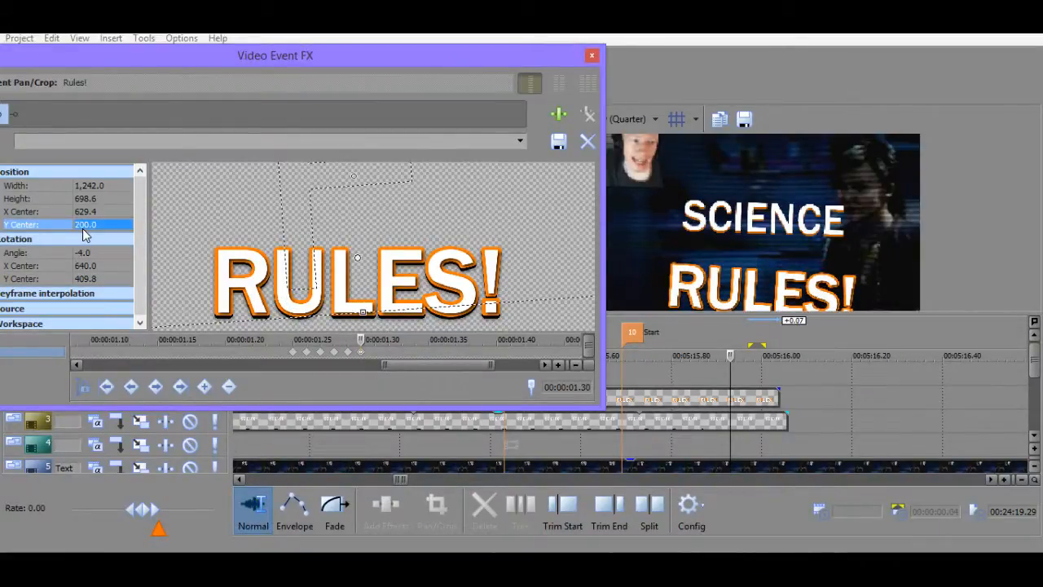
Set the rotation Y center of the RULES! keyframe at 00:00:01.30 to 460 and its rotation angle to -4.5.
left_click(88, 278)
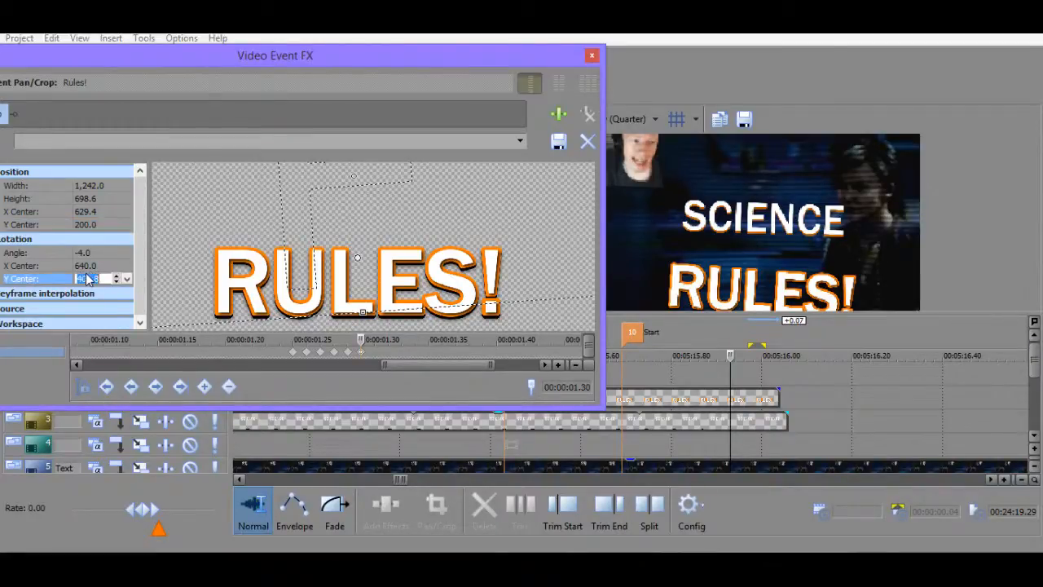
double_click(88, 254)
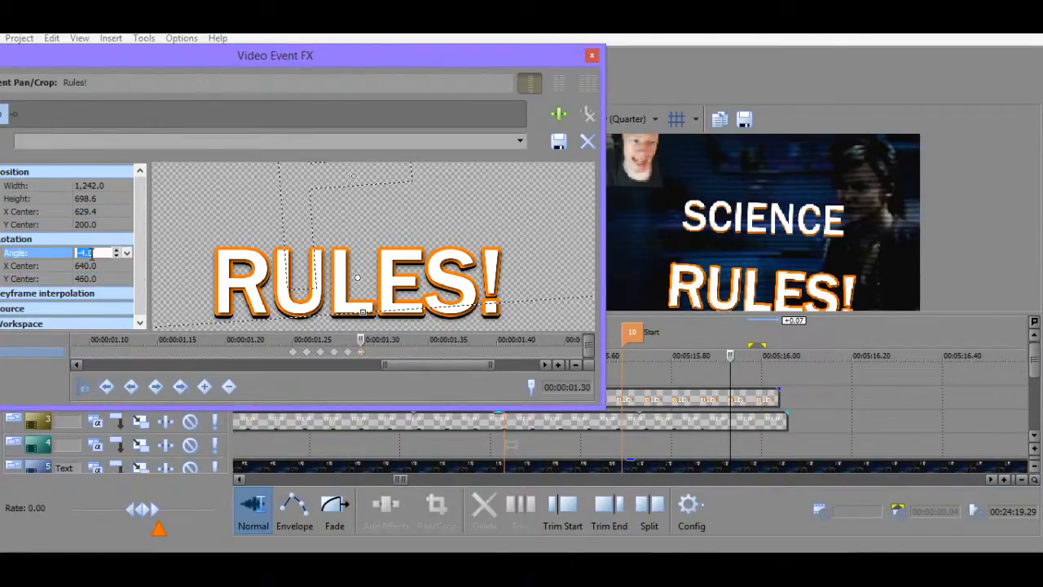
type("-4.5")
key("Return")
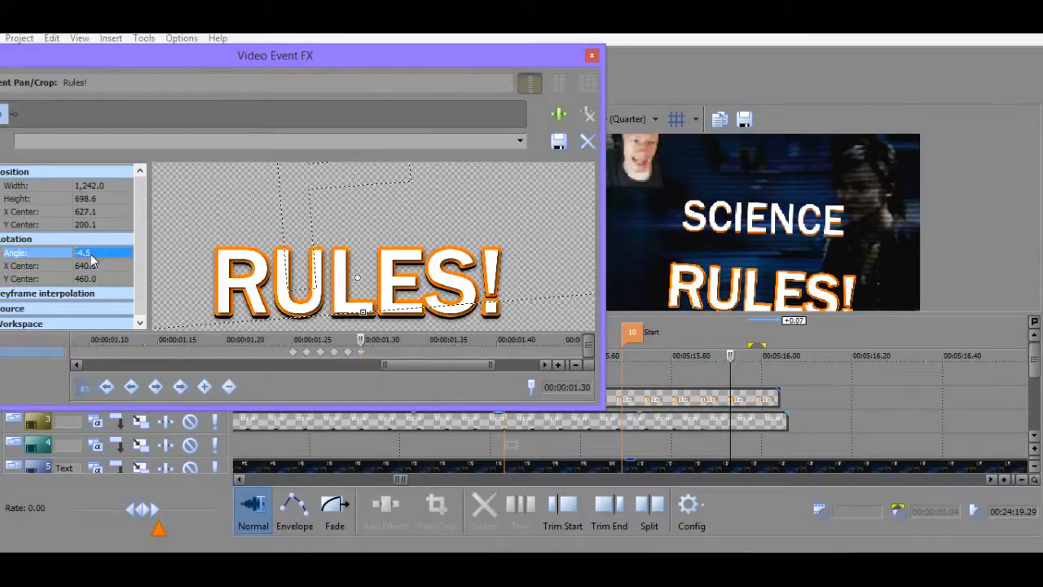
Add a RULES! keyframe at 00:00:01.31 and set its position Y center to 100.
double_click(375, 355)
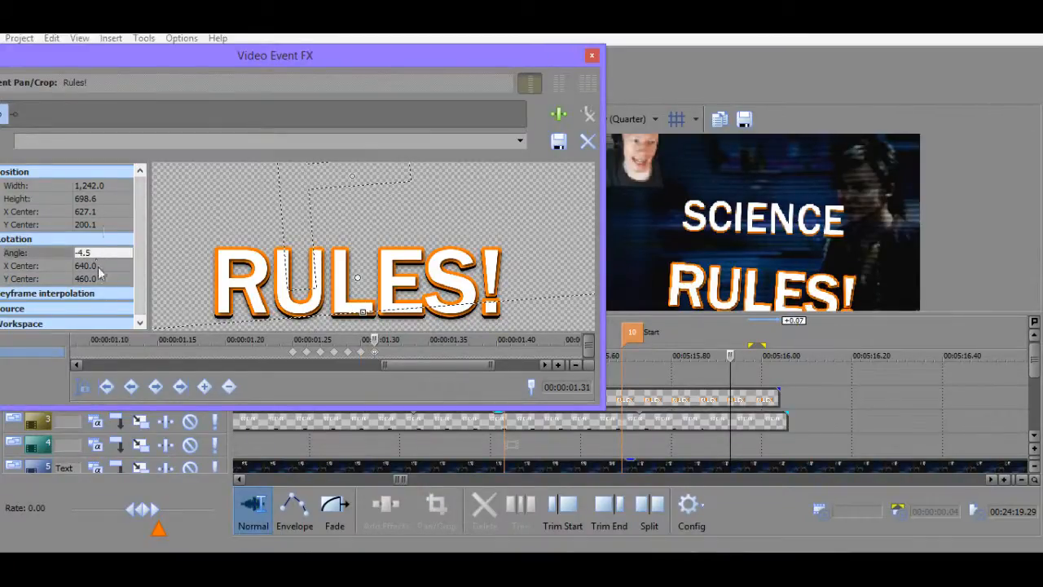
double_click(86, 224)
type("100")
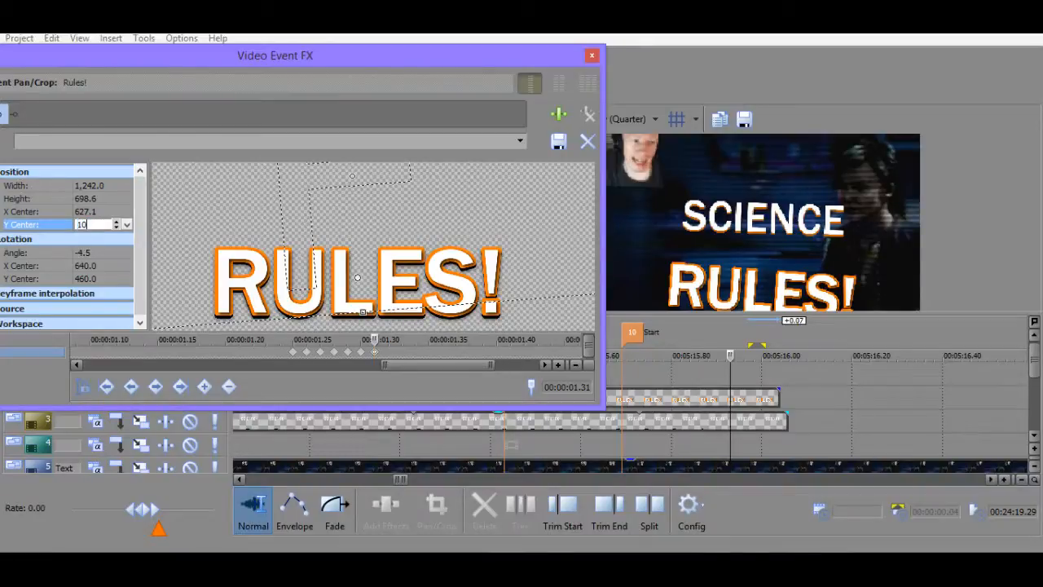
key("Return")
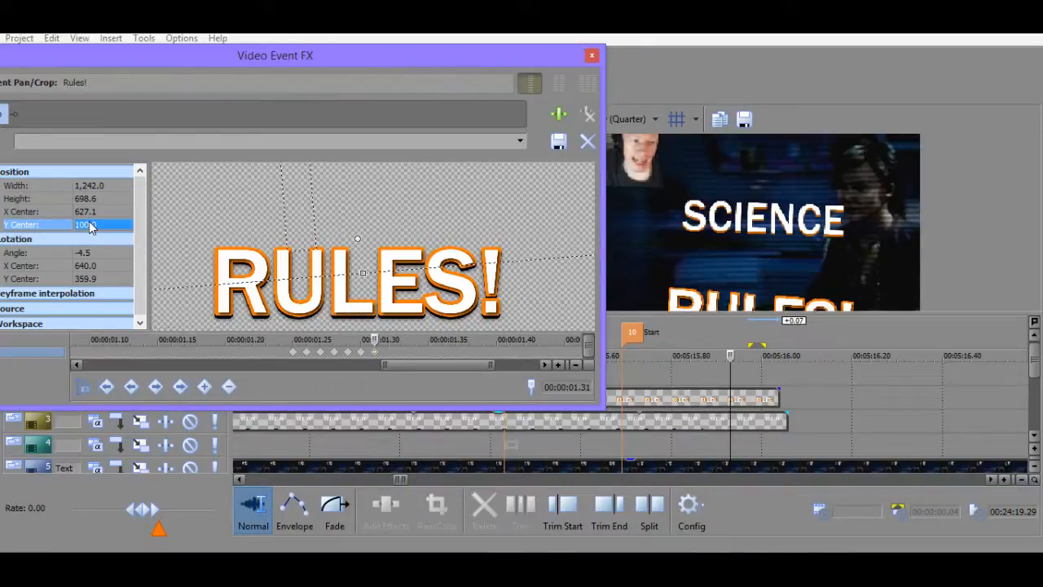
Set the rotation Y center of the RULES! keyframe at 00:00:01.31 to 460 and its rotation angle to -5.
double_click(90, 279)
type("460")
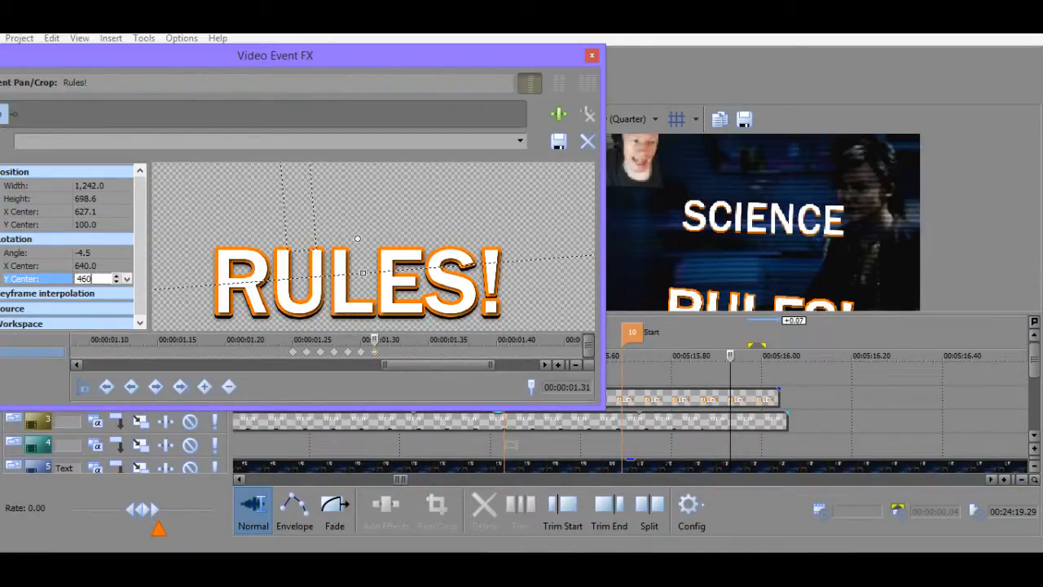
key("Return")
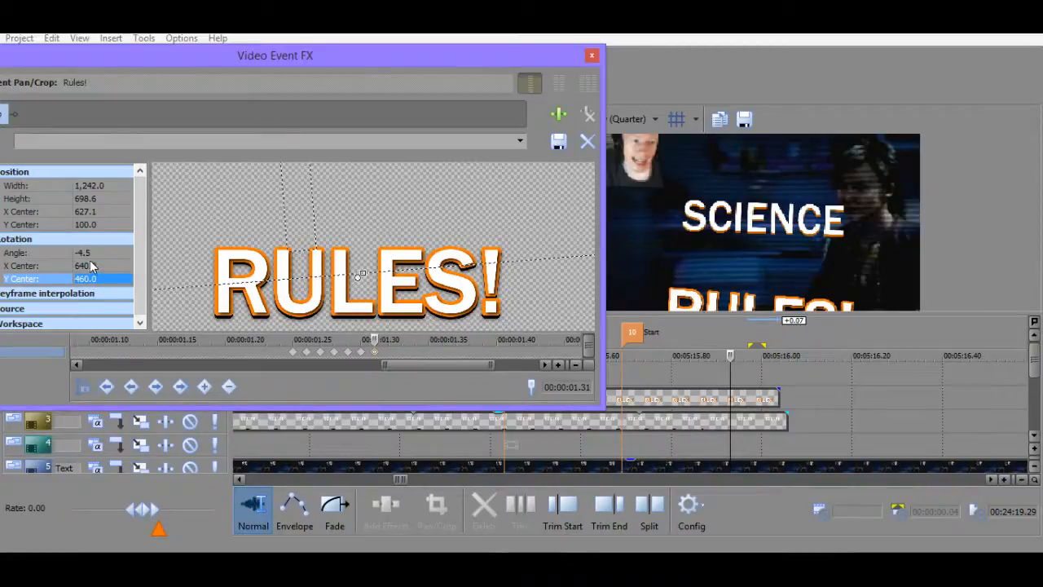
double_click(86, 253)
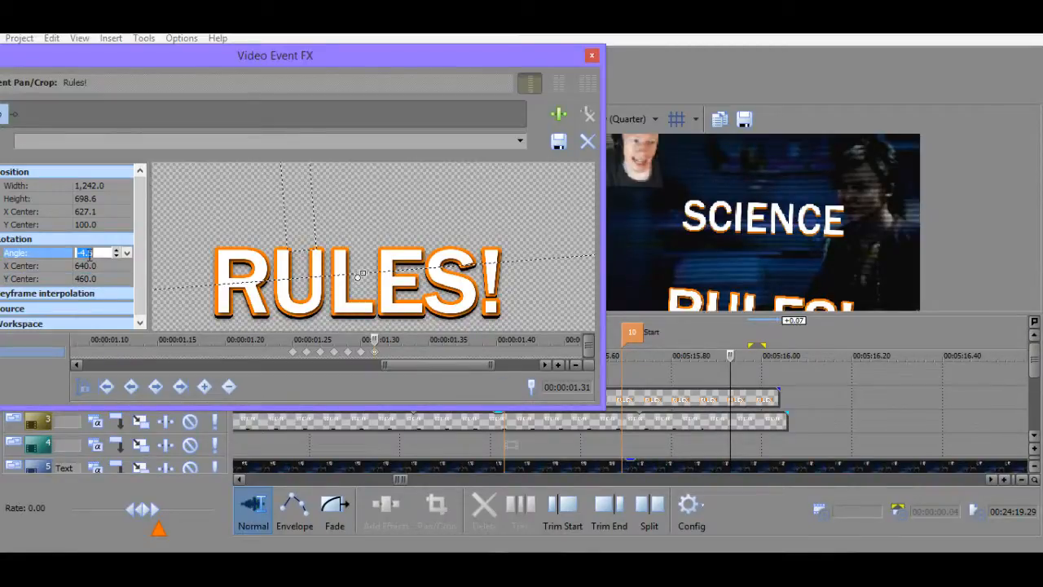
type("-5")
key("Return")
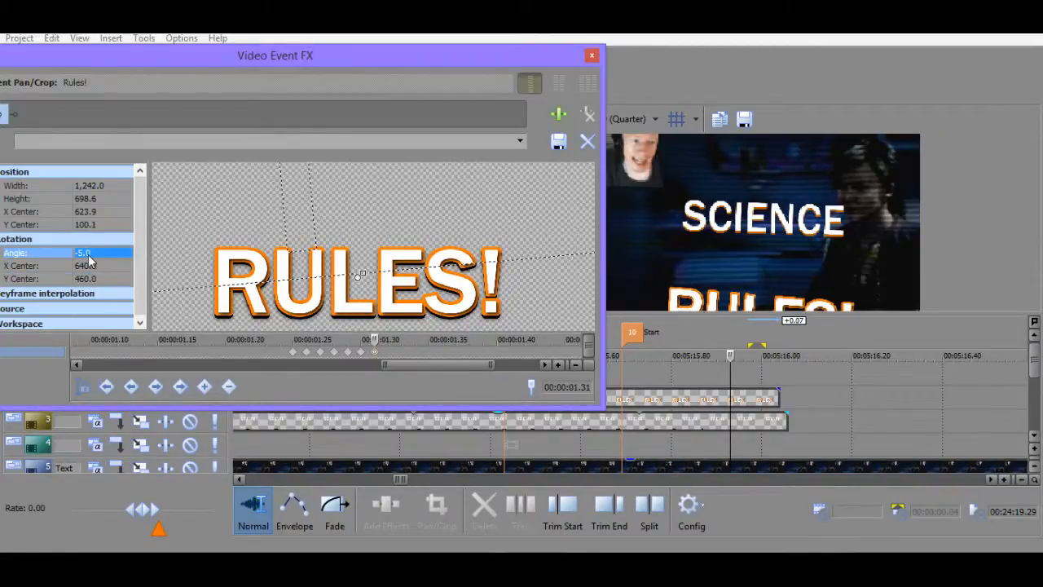
Add a RULES! keyframe at 00:00:01.32 with position Y center 100 and compare it with the keyframe at 00:00:01.30.
left_click(388, 352)
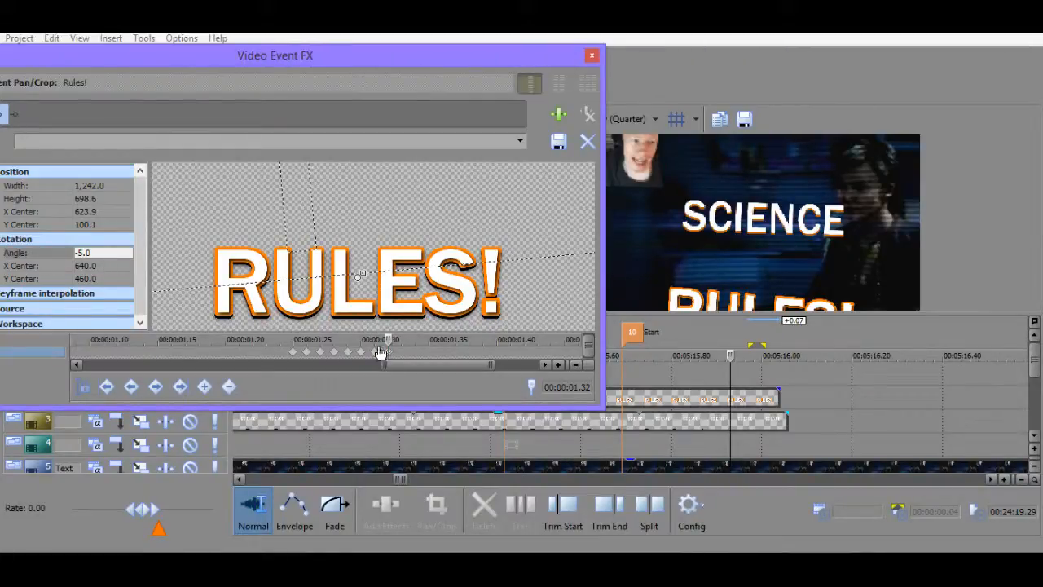
left_click(378, 351)
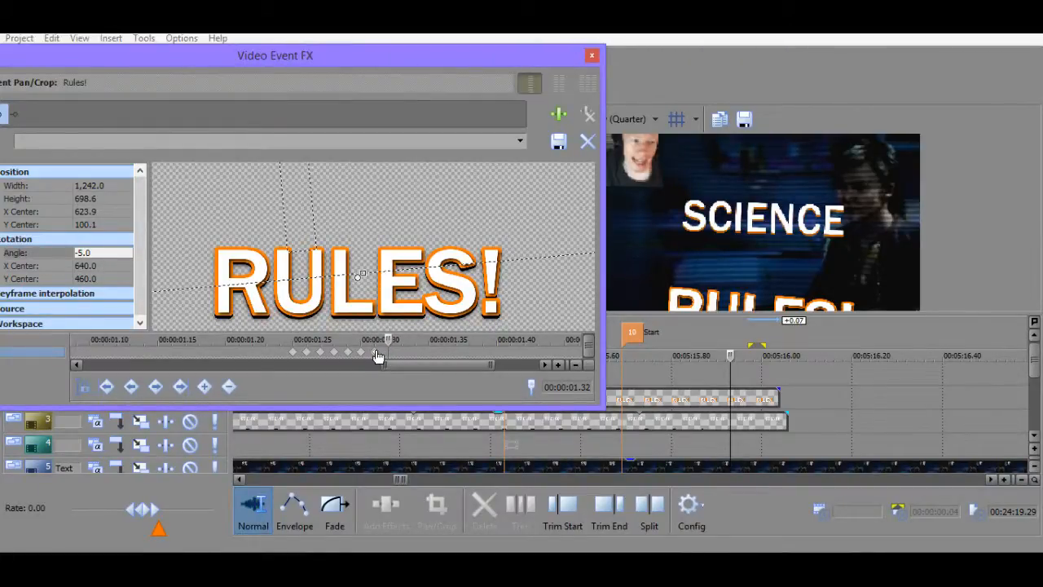
left_click(100, 222)
type("100")
key("Return")
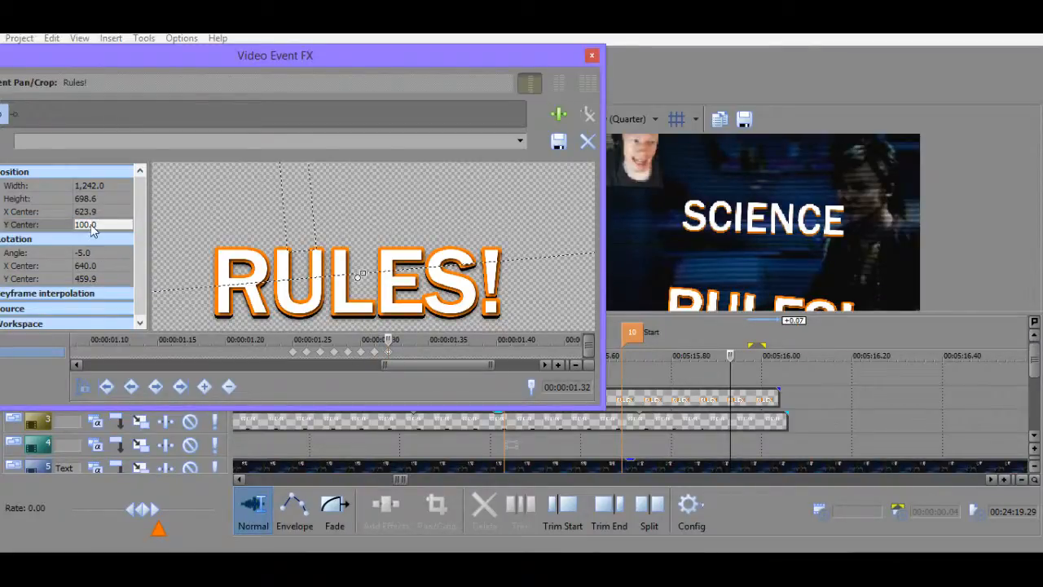
left_click(363, 351)
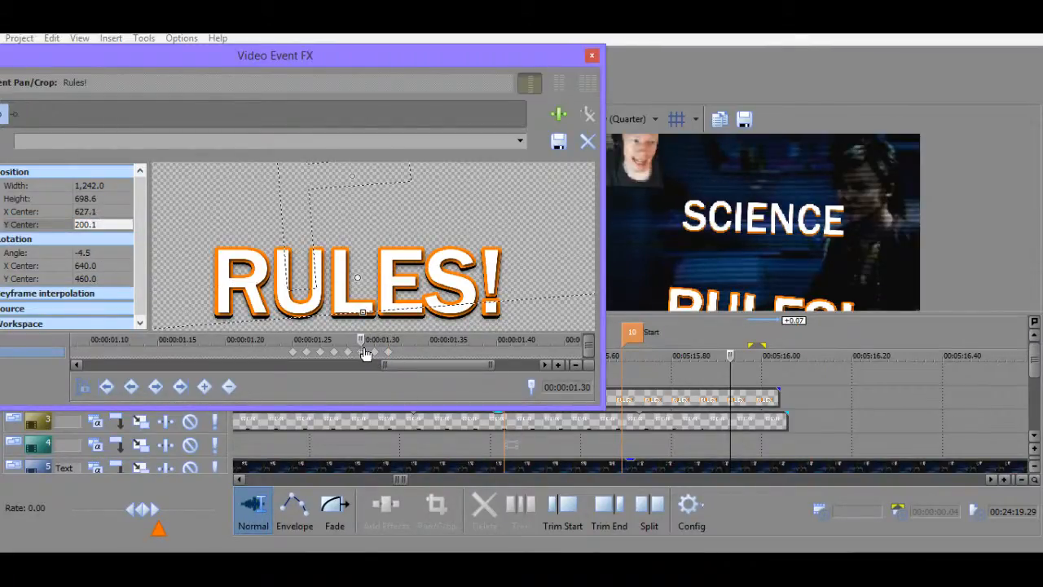
left_click(386, 351)
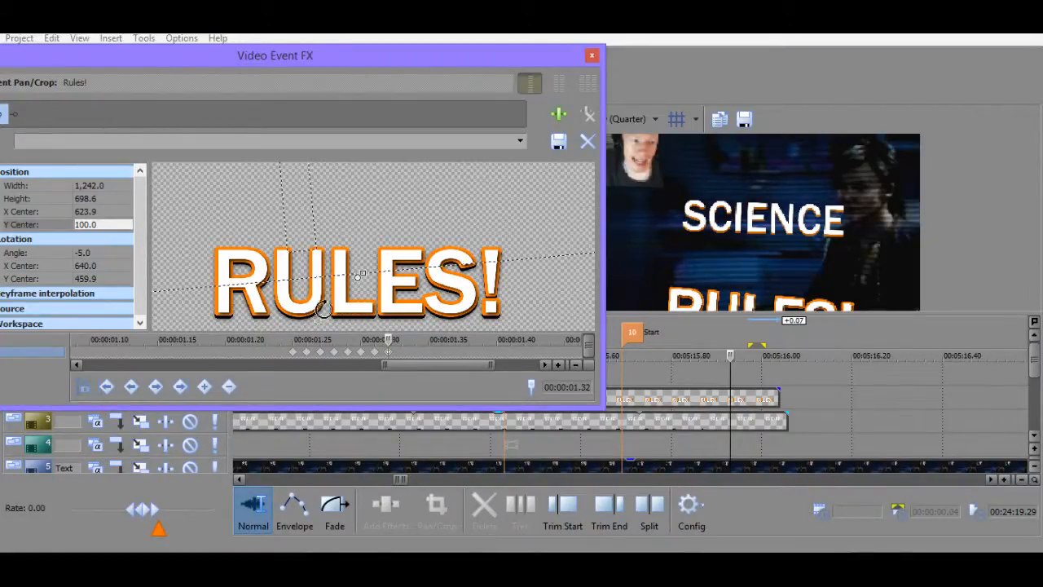
Try position Y center values of 0, 10 and 20 on the RULES! keyframe at 00:00:01.32.
left_click(100, 227)
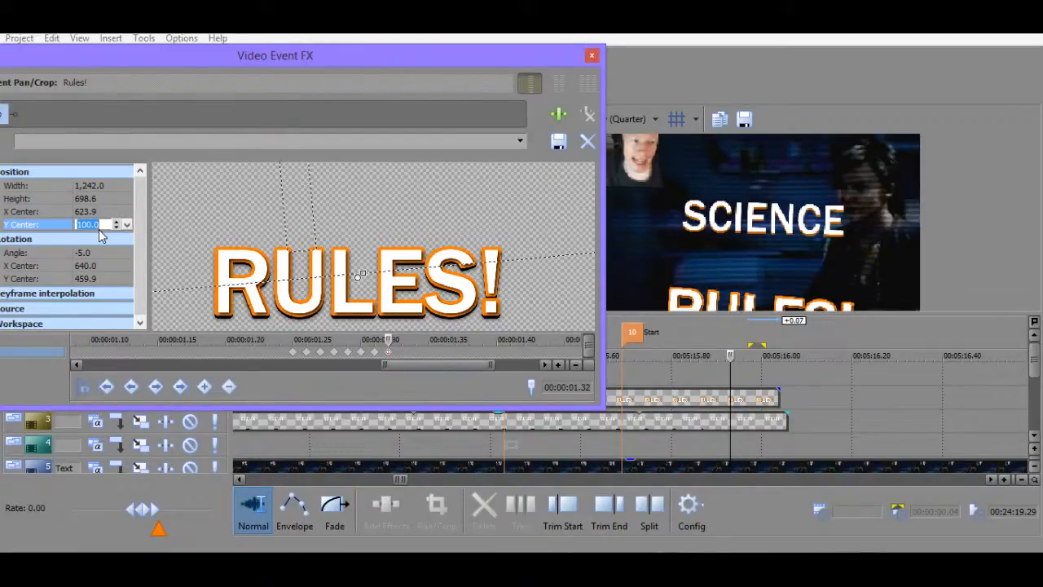
type("6")
key("Return")
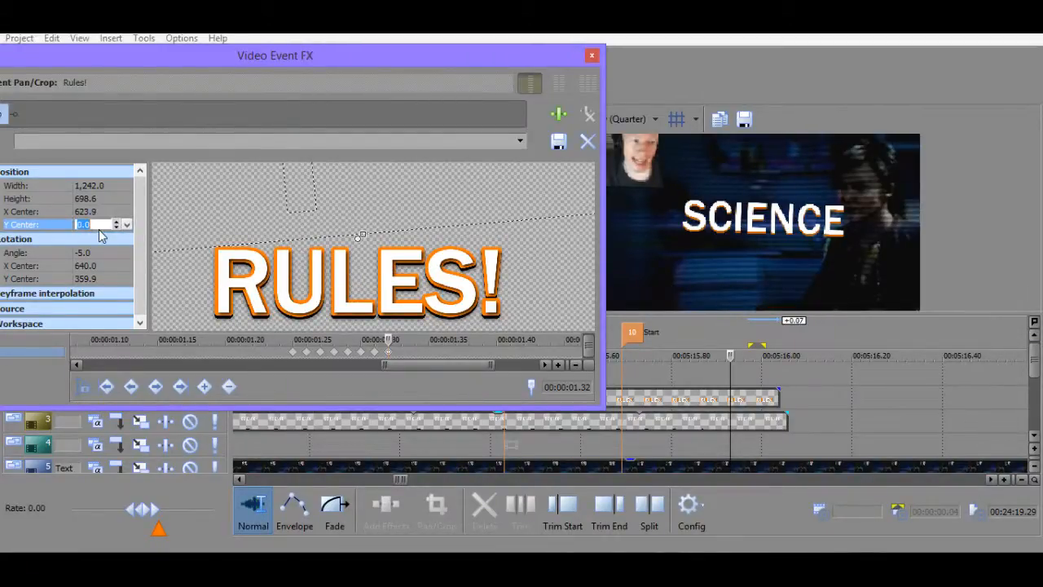
type("10")
key("Return")
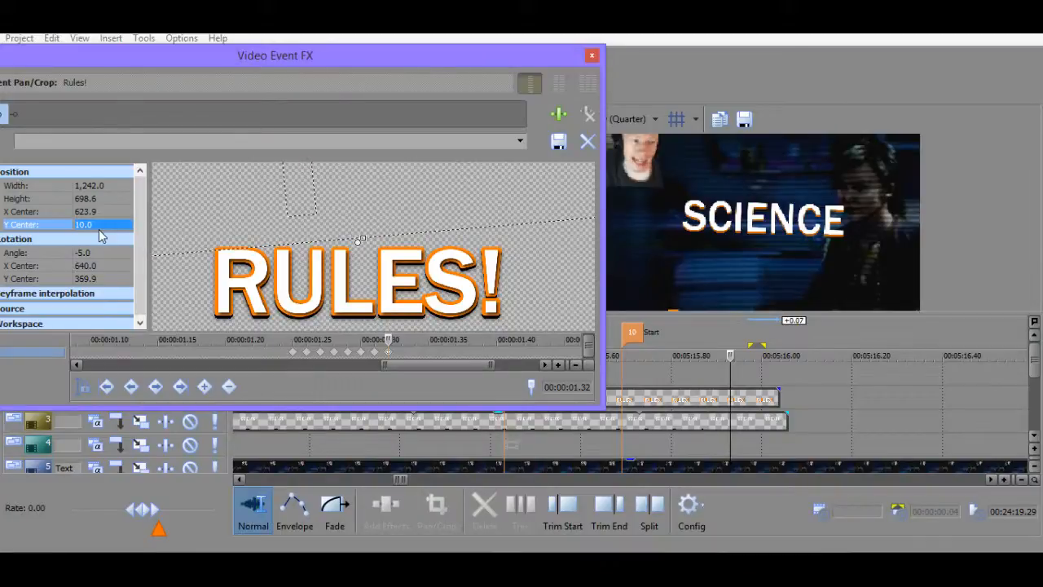
type("20")
key("Return")
type("100")
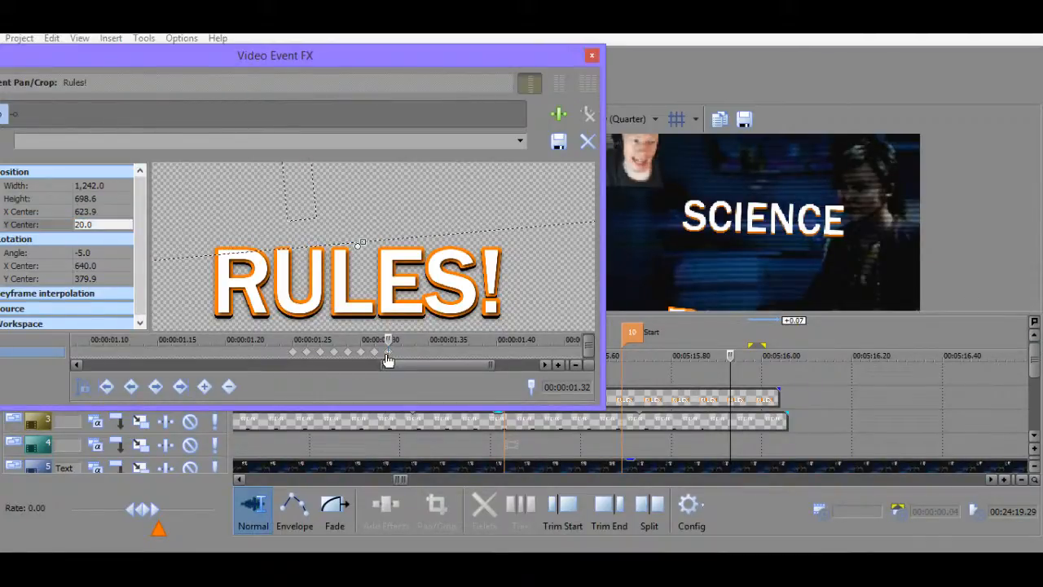
Discard the last two RULES! keyframes, recreate the one at 00:00:01.31 and set its position Y center to 125.
left_click(381, 360)
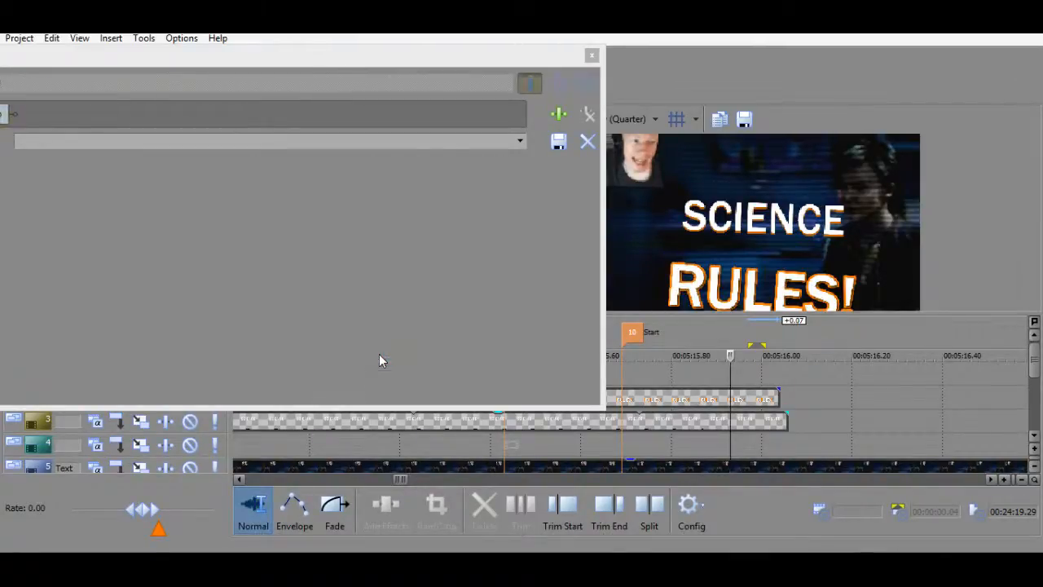
left_click(379, 354)
left_click(479, 352)
scroll(479, 352, "up", 4)
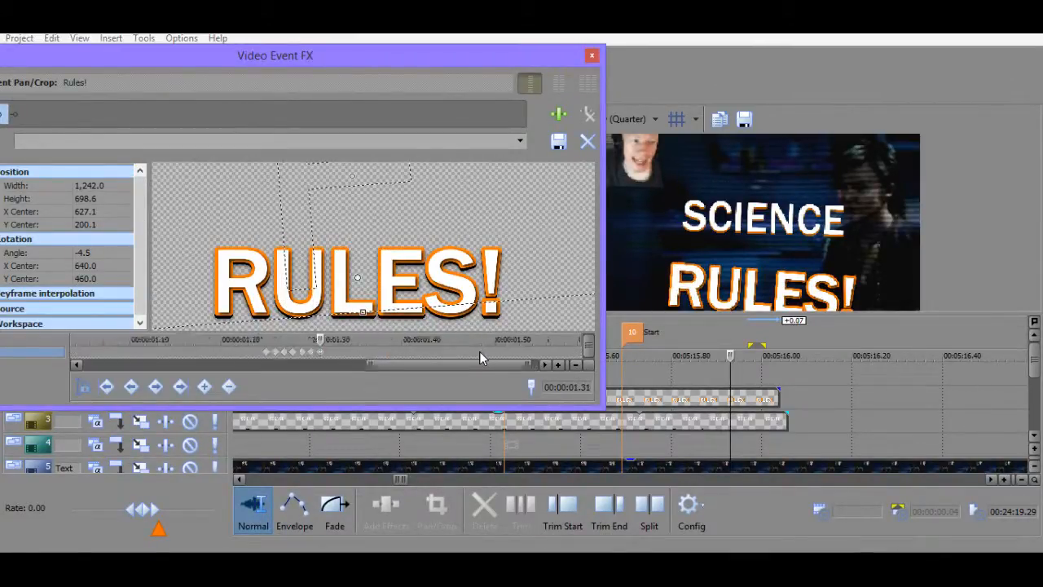
left_click(104, 226)
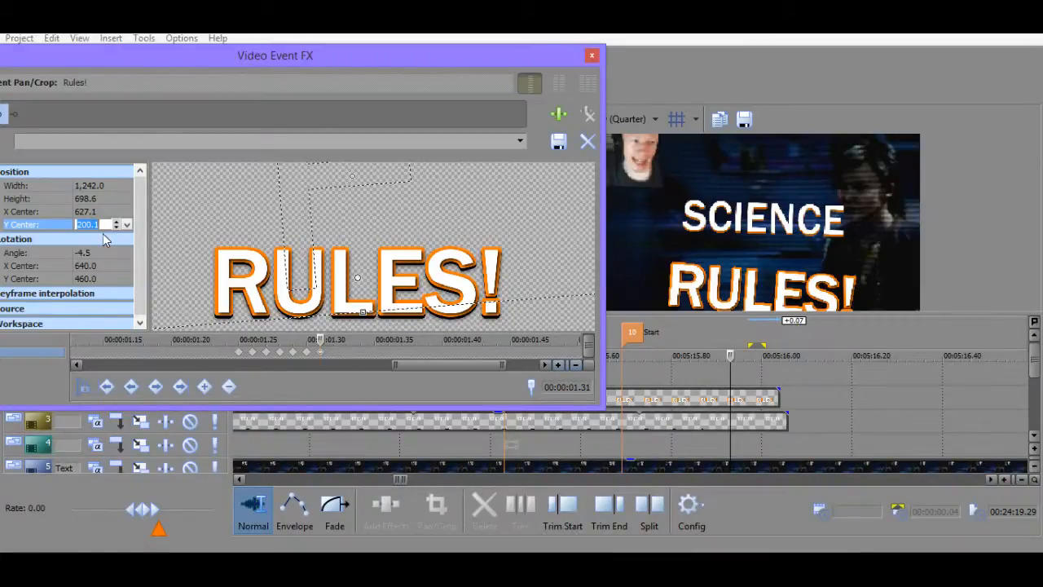
type("120")
left_click(307, 352)
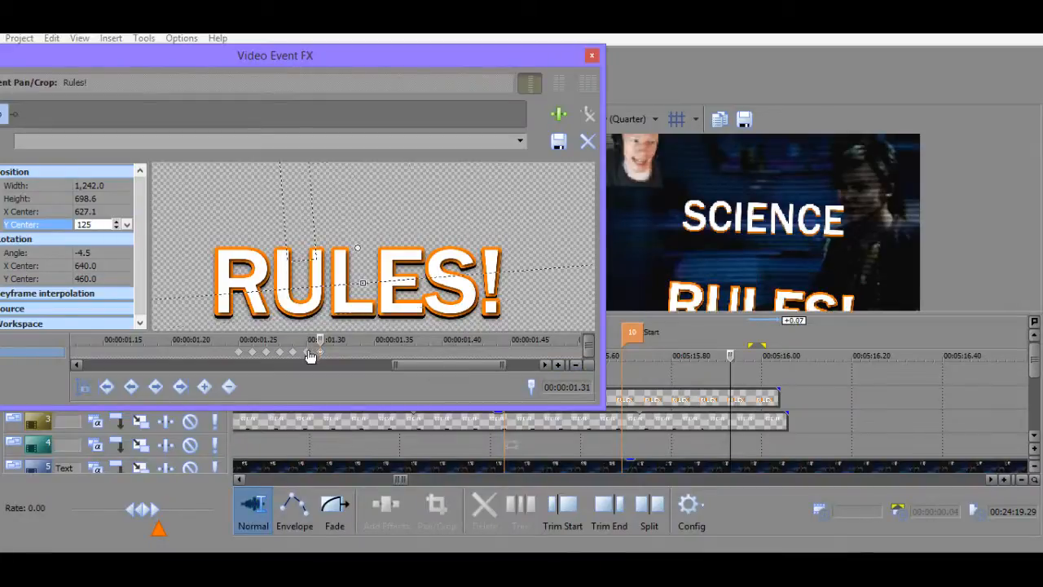
left_click(320, 357)
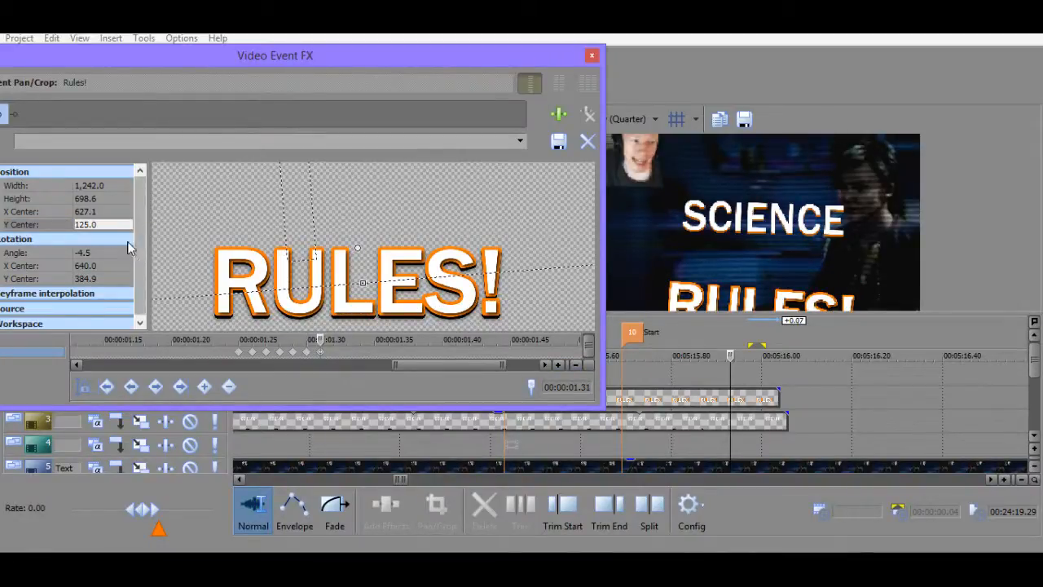
Set the rotation Y center of the RULES! keyframe at 00:00:01.31 to 460 and its rotation angle to -5.
left_click(85, 279)
type("460")
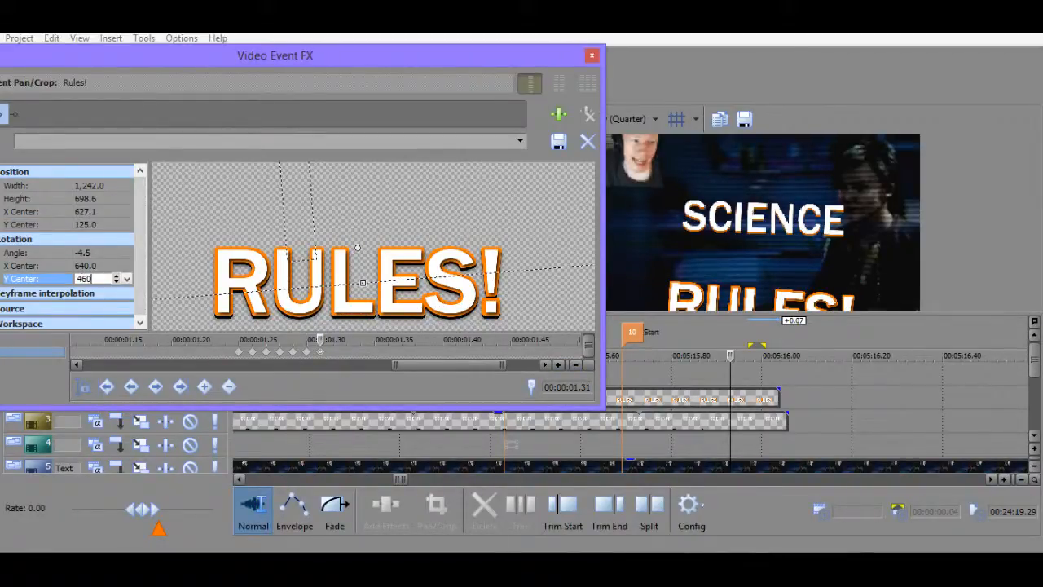
key("Return")
left_click(96, 253)
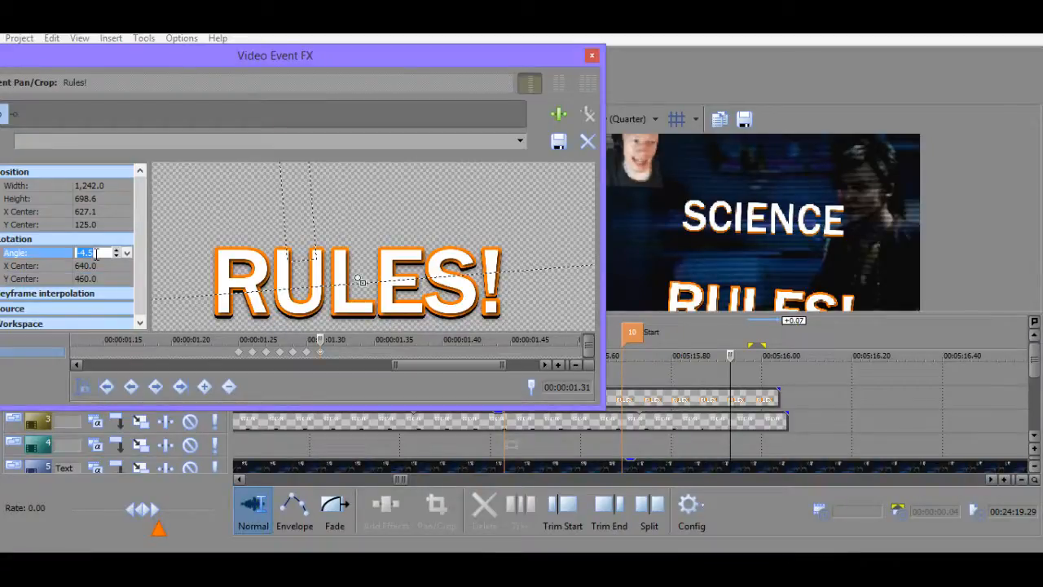
type("-5")
key("Return")
Restore the position Y center of 125 and rotation Y center of 460 on the keyframe at 00:00:01.31, and compare it with the previous keyframe.
left_click(96, 225)
type("125")
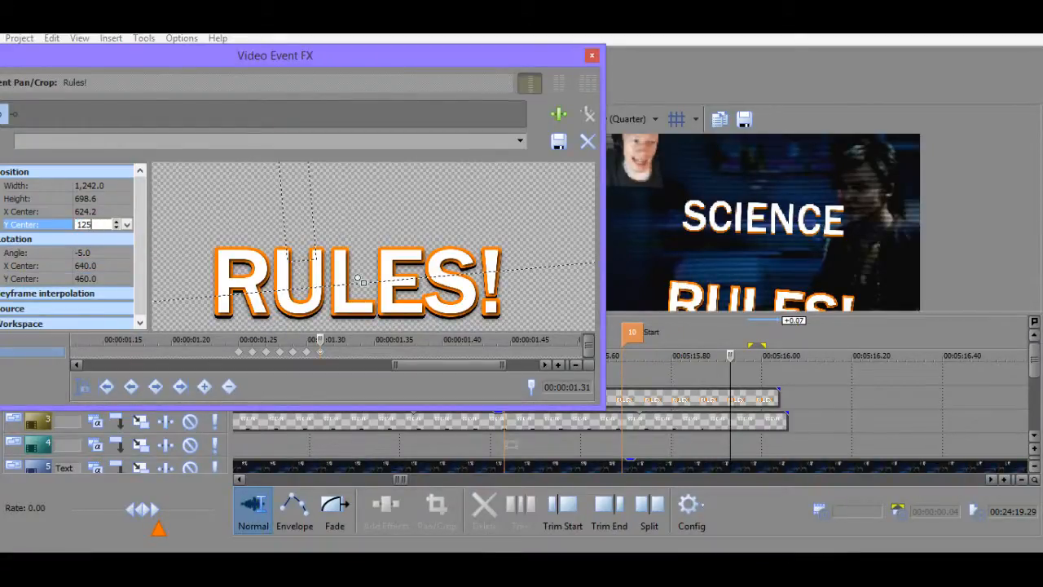
key("Return")
left_click(100, 280)
type("4")
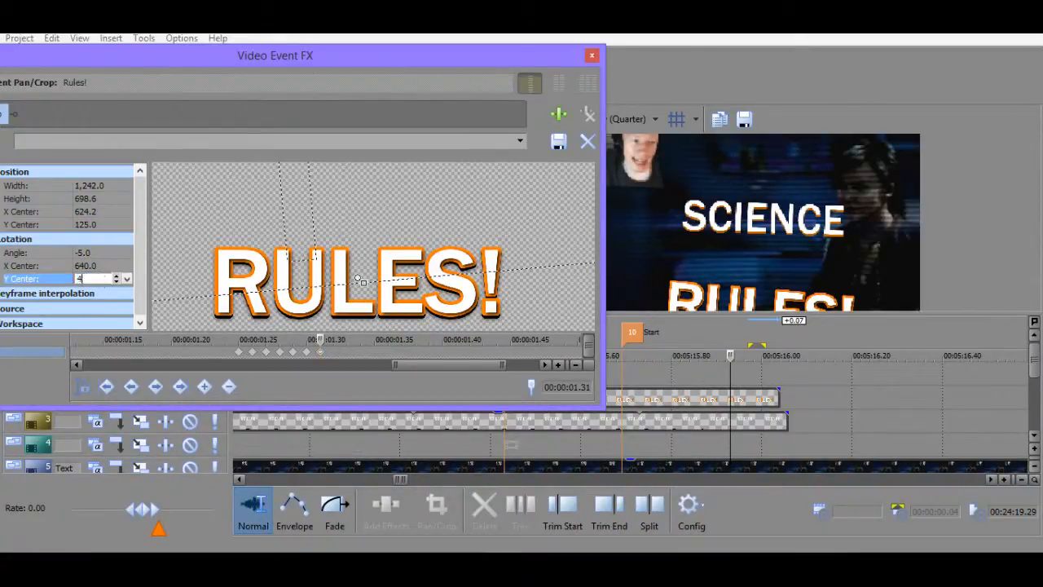
type("60")
key("Return")
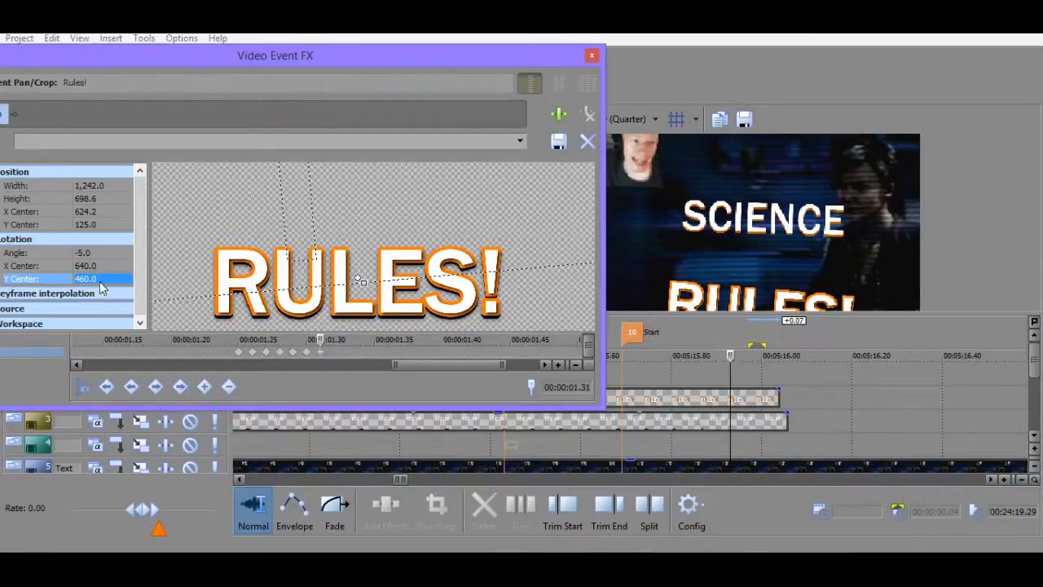
left_click(307, 354)
left_click(320, 354)
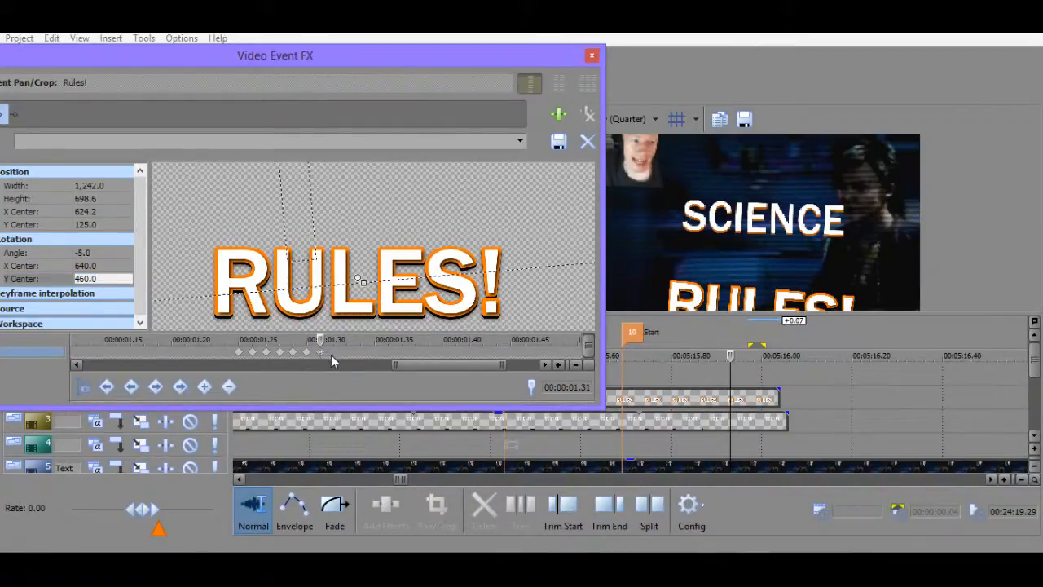
Add a RULES! keyframe at 00:00:01.32 with position Y center 25 and rotation Y center 460.
double_click(334, 354)
left_click(89, 225)
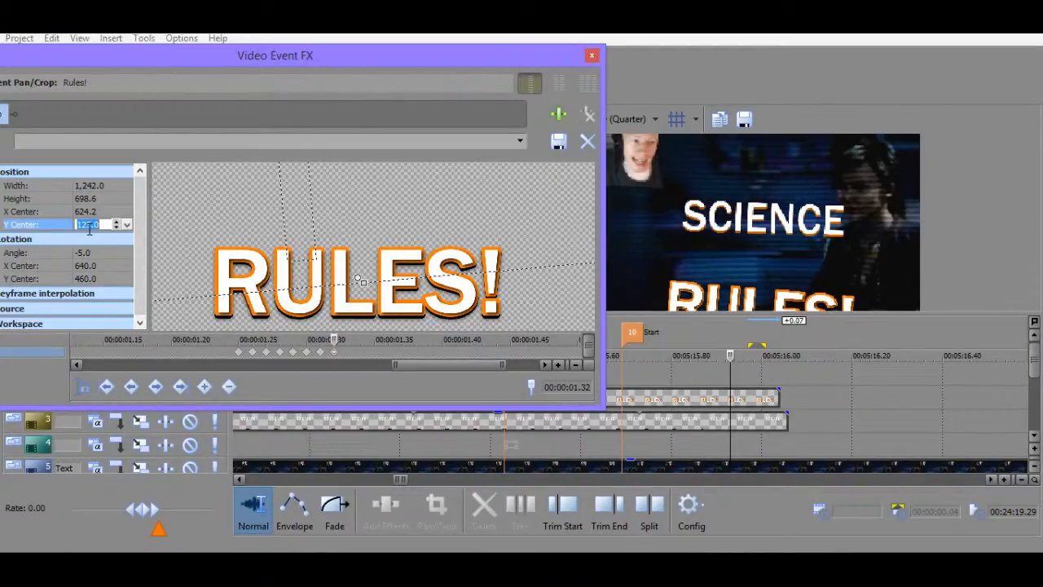
type("25")
left_click(89, 278)
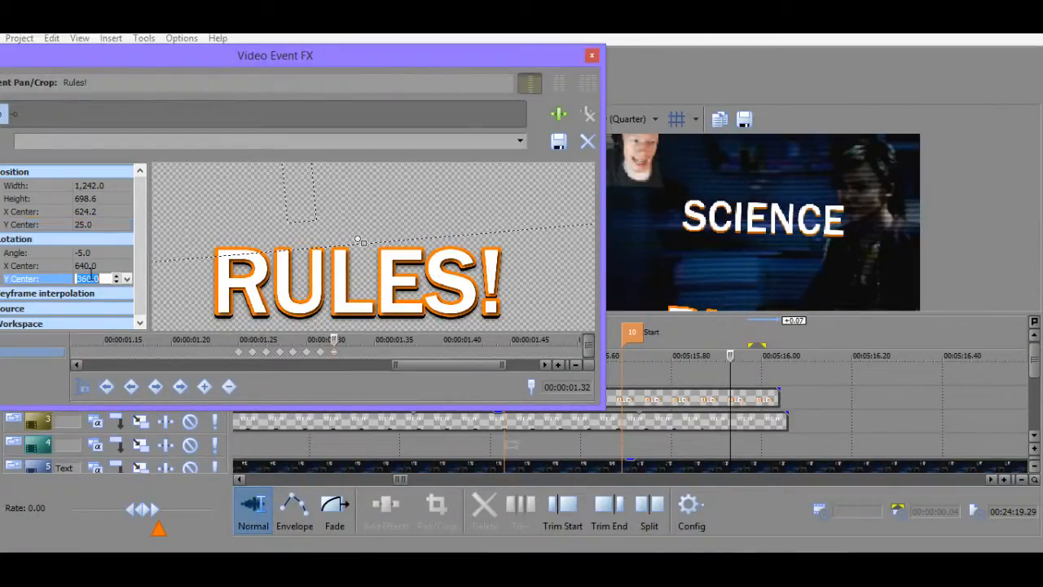
type("460")
key("Return")
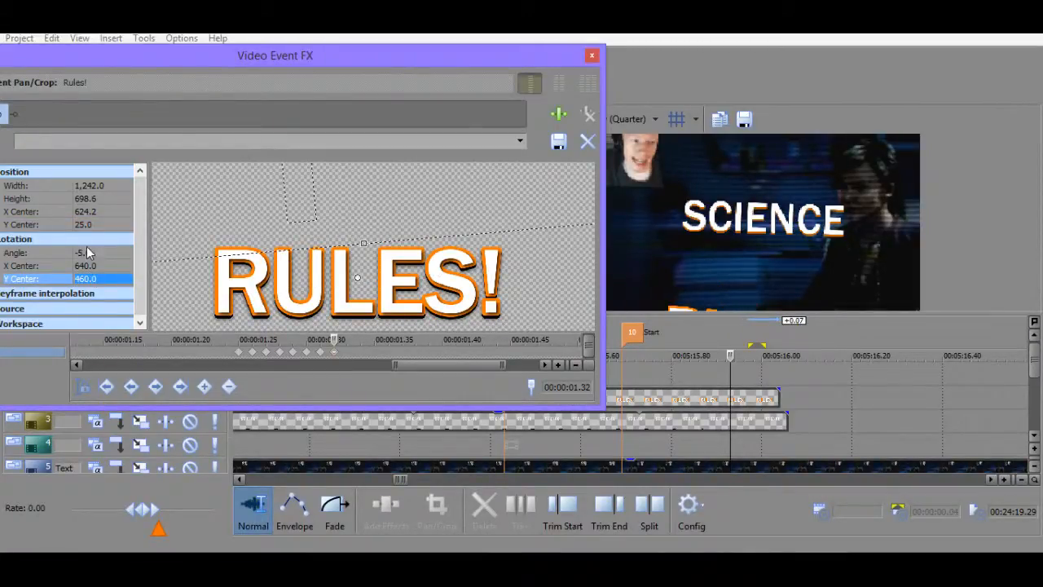
Set the rotation angle of the RULES! keyframe at 00:00:01.32 to -5.5.
left_click(97, 264)
left_click(88, 245)
left_click(90, 256)
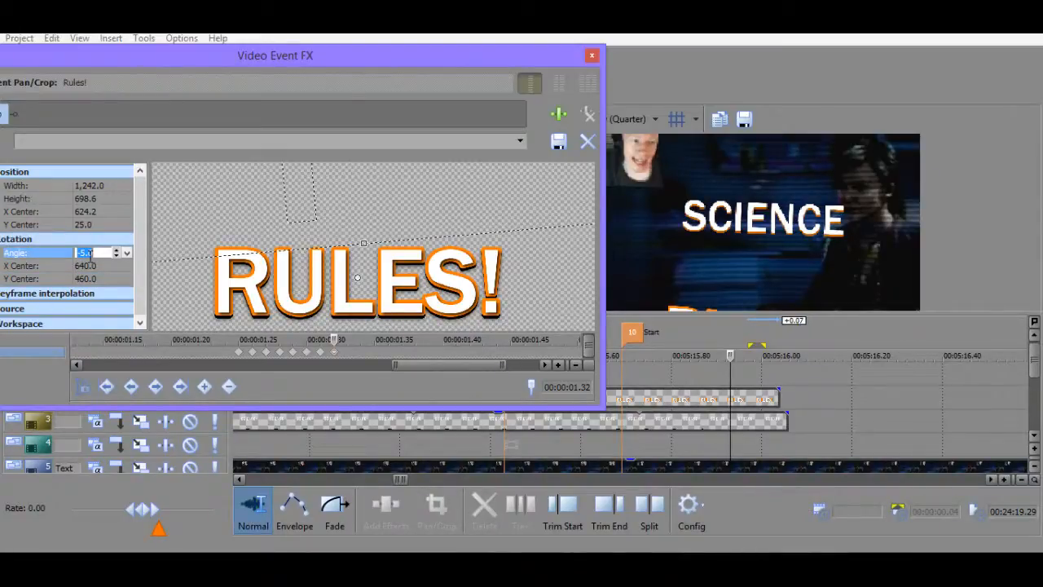
type("-6.5")
key("Return")
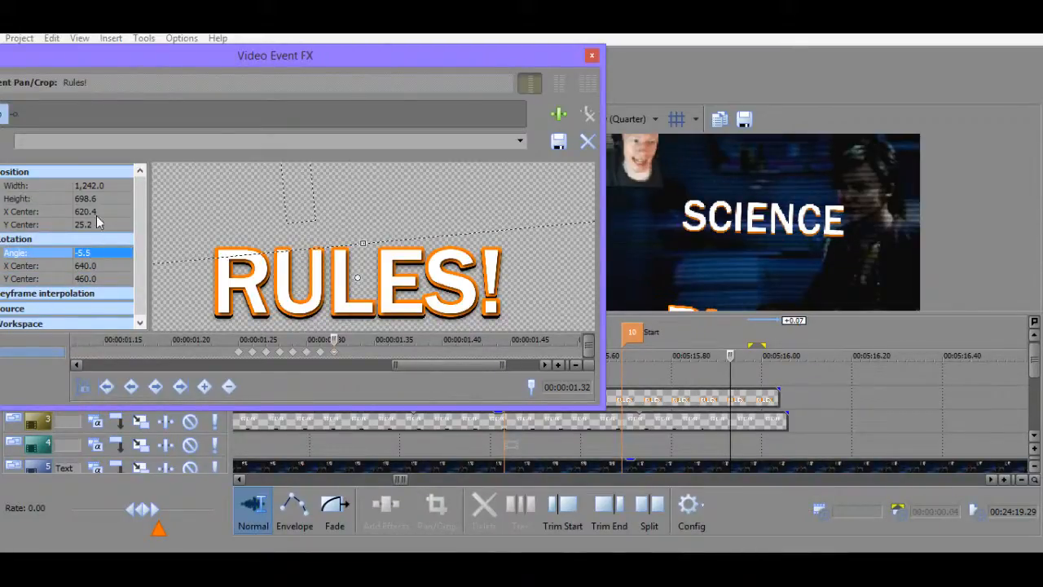
Set the position Y center of the keyframe at 00:00:01.32 back to 25 and its rotation Y center to 460.
left_click(91, 224)
type("25")
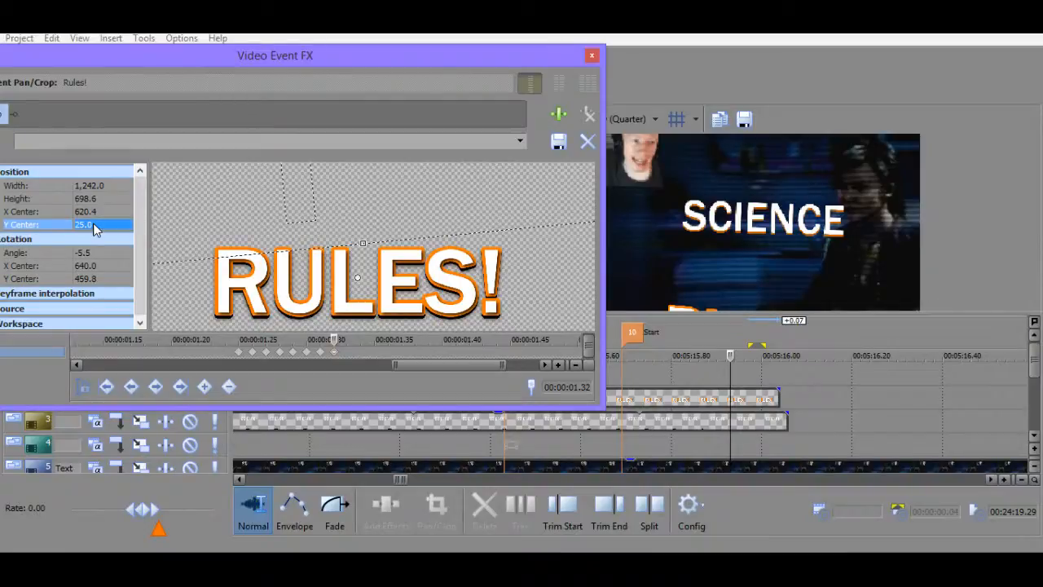
key("Return")
left_click(90, 279)
type("460")
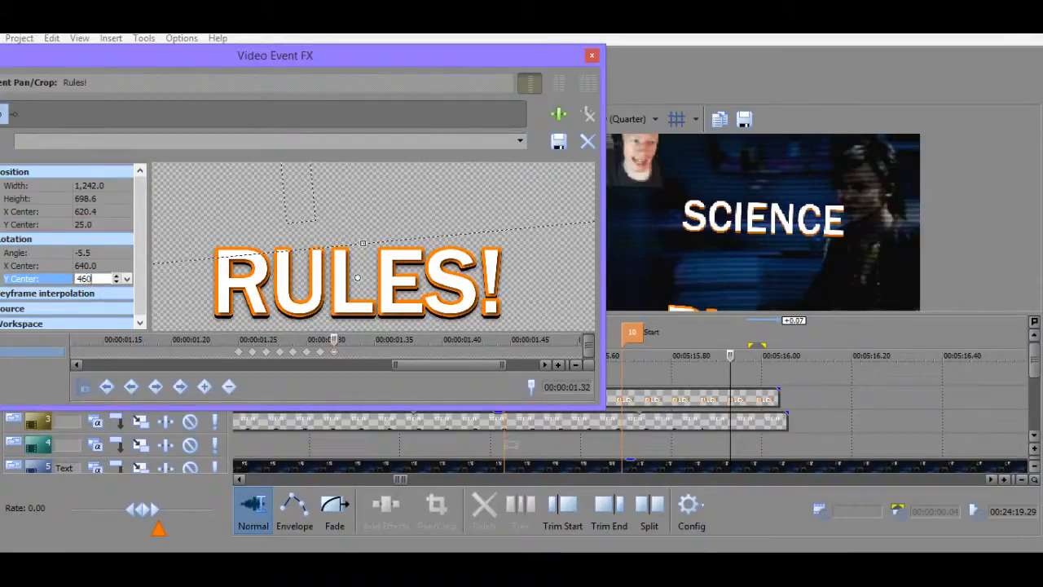
key("Return")
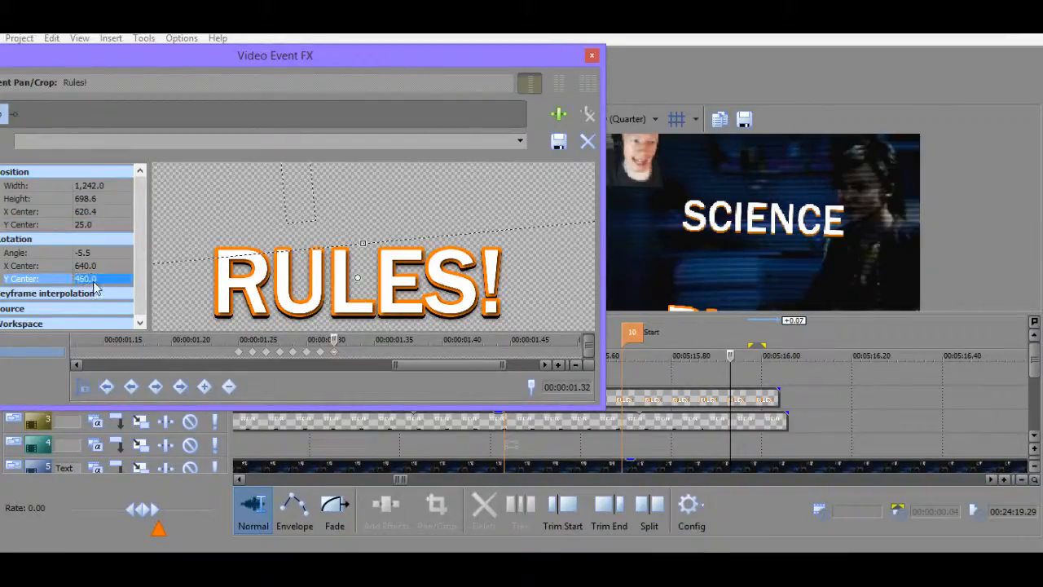
Add a RULES! keyframe at 00:00:01.33 and set its position Y center to -100.
double_click(349, 351)
left_click(104, 218)
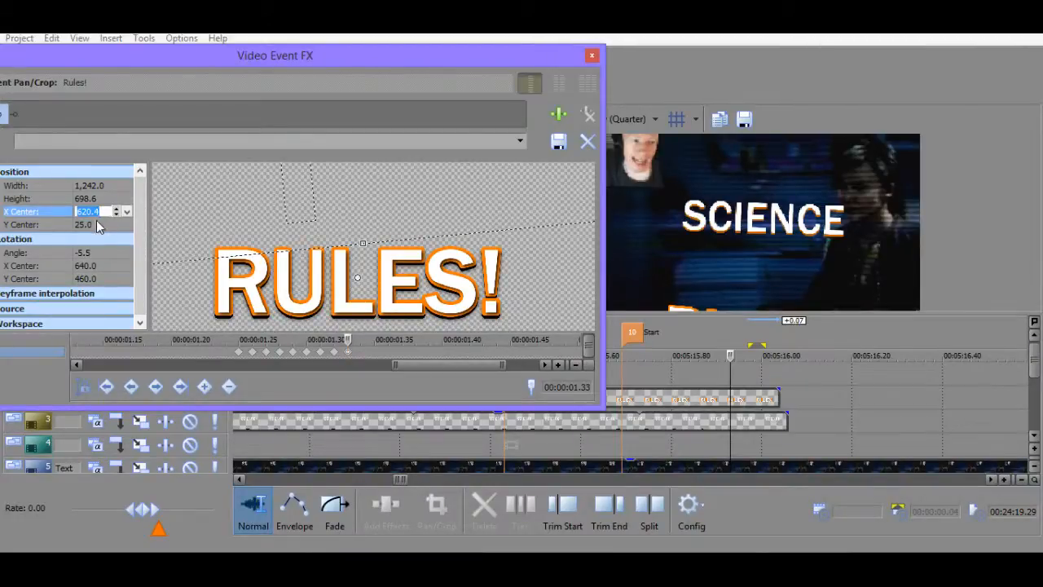
type("0")
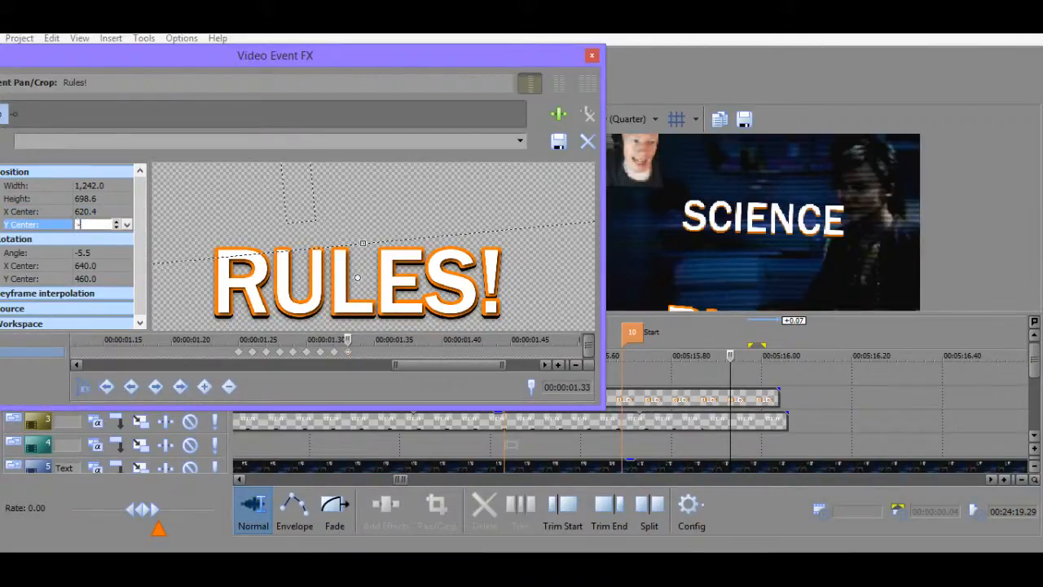
type("100")
key("Return")
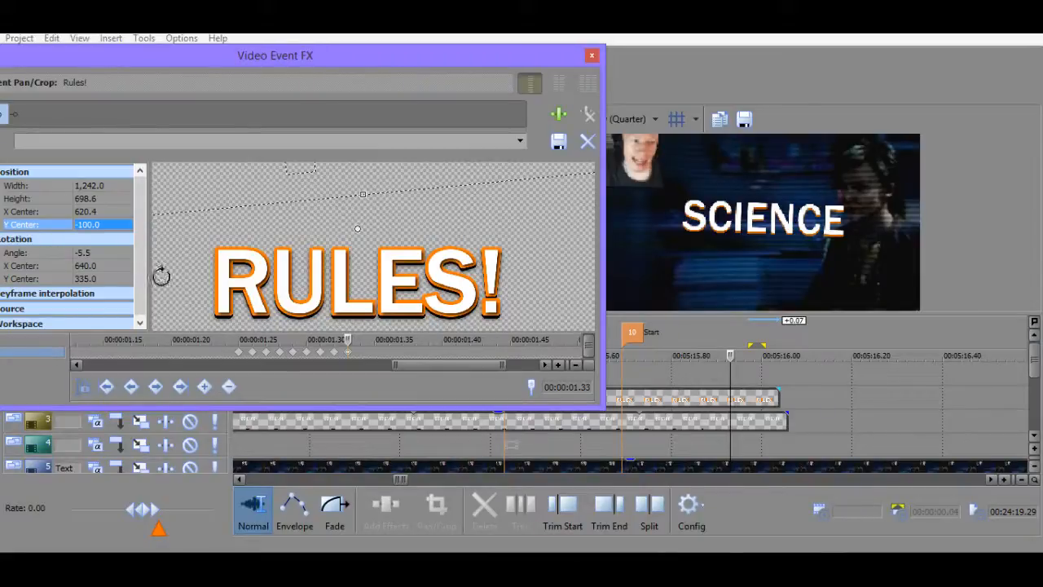
left_click(82, 259)
type("-")
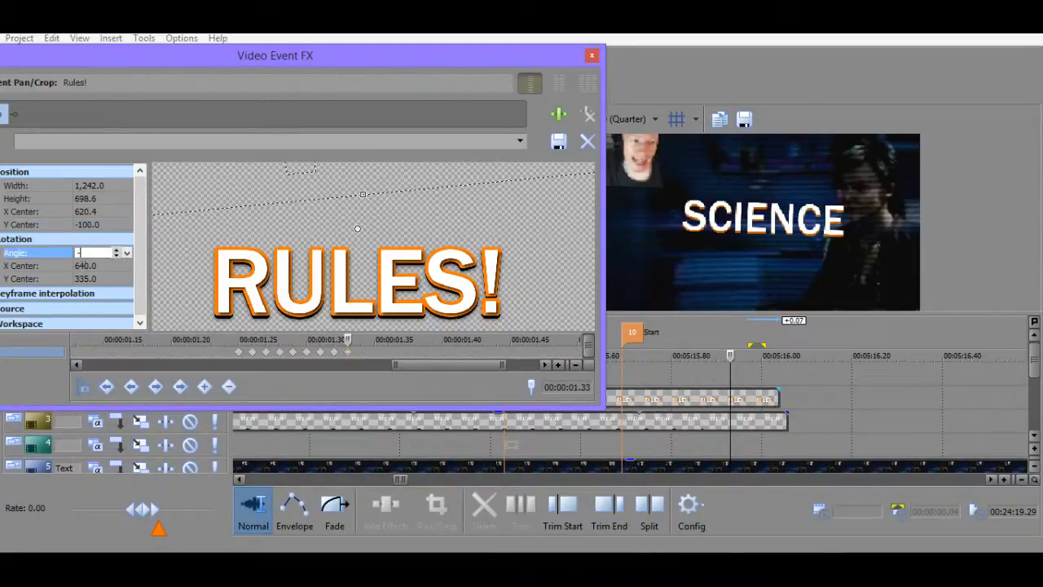
left_click(92, 279)
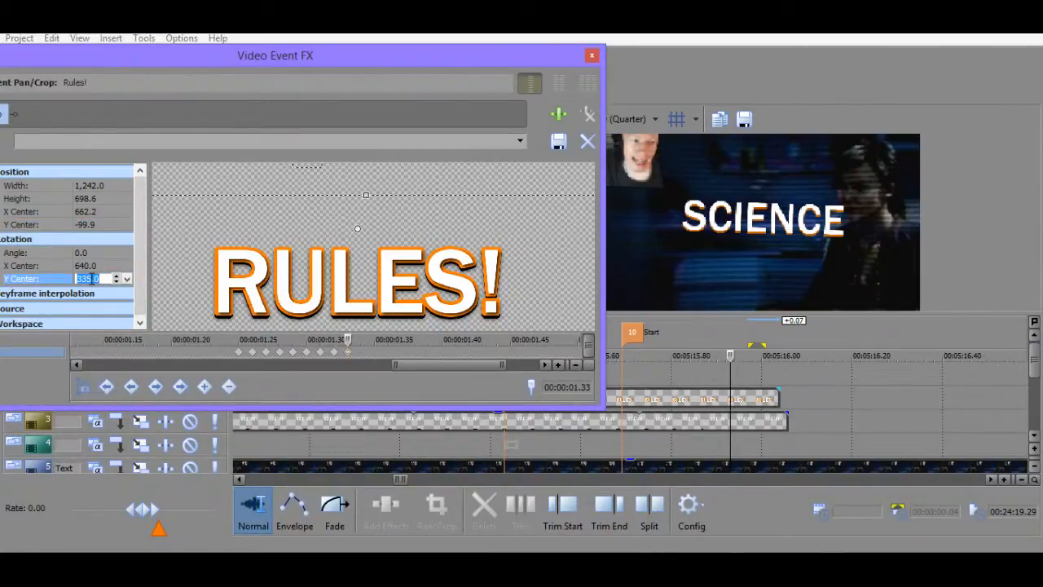
left_click(350, 350)
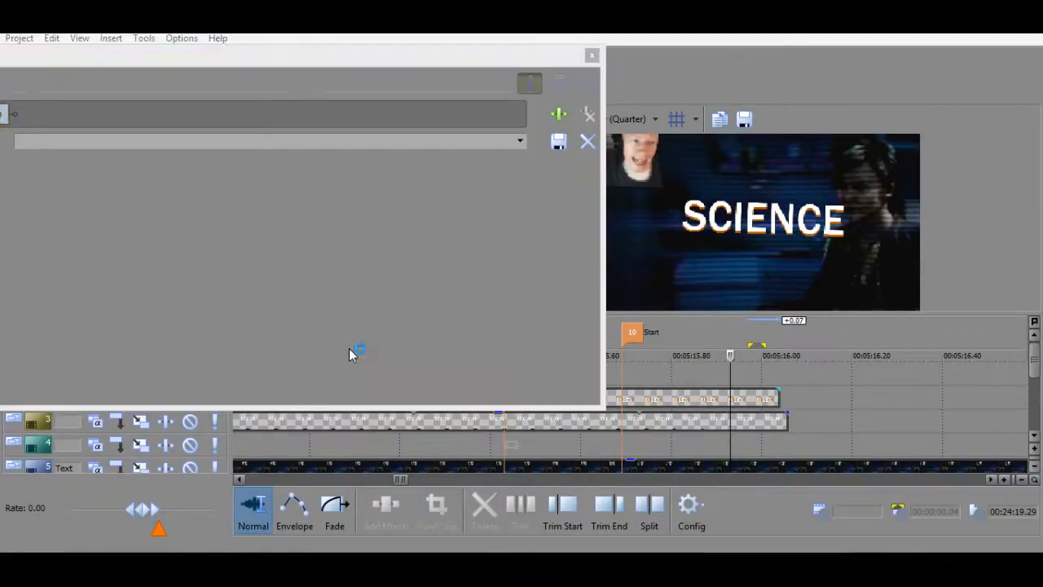
Set the rotation Y center of the RULES! keyframe at 00:00:01.33 to 460 and its angle to -6.
left_click(486, 350)
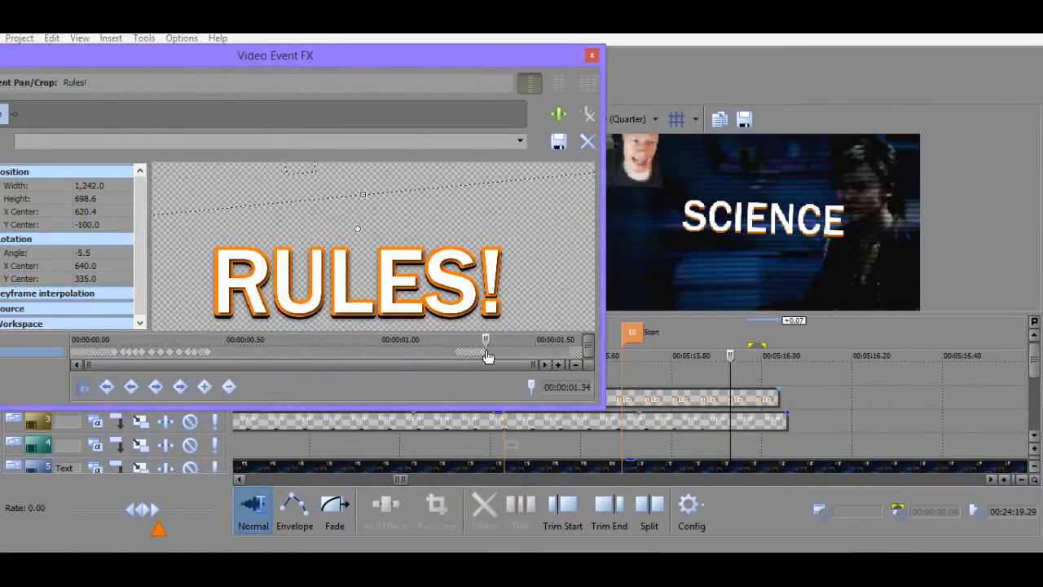
scroll(498, 352, "up", 3)
left_click(96, 278)
type("460")
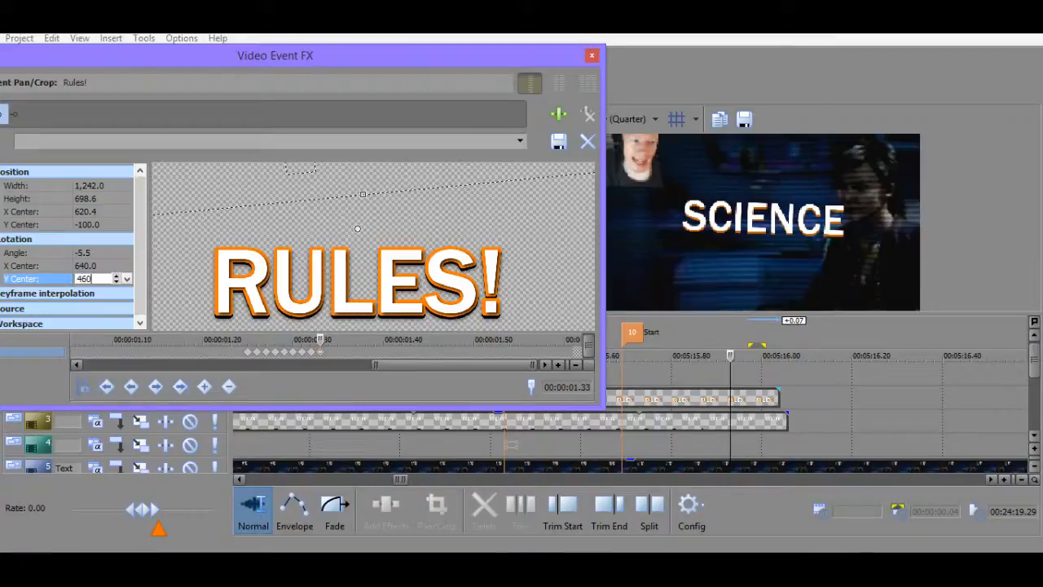
key("Return")
left_click(85, 253)
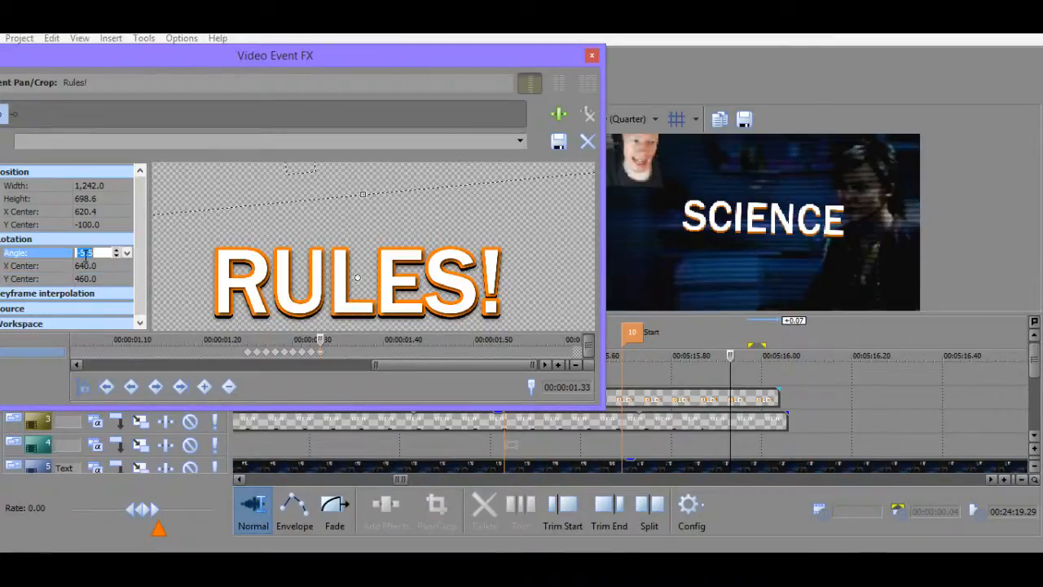
type("-6")
key("Return")
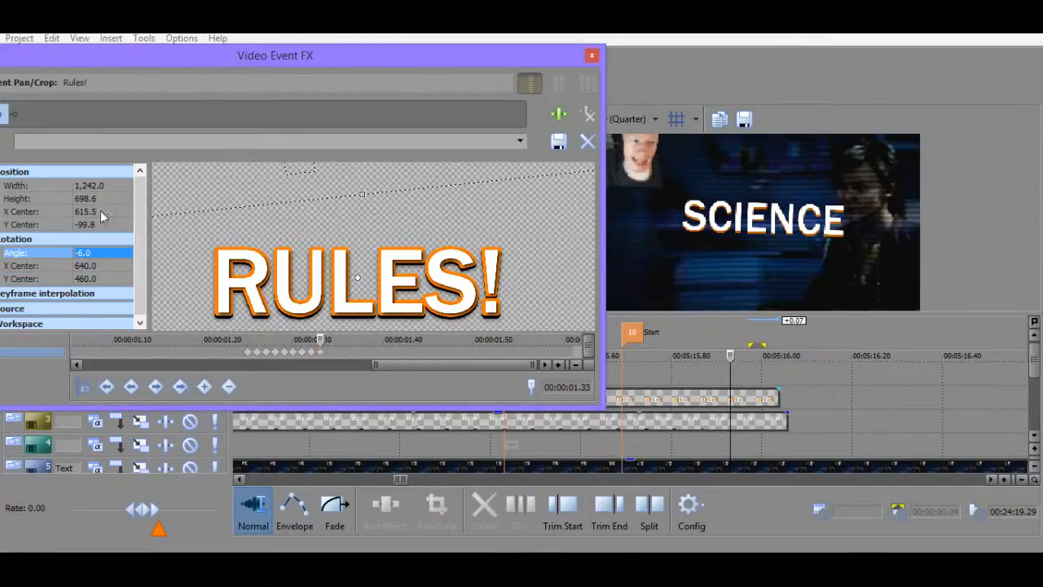
Set the position Y center of the RULES! keyframe at 00:00:01.33 back to -100 and its rotation Y center to 460.
left_click(93, 222)
type("-100")
key("Return")
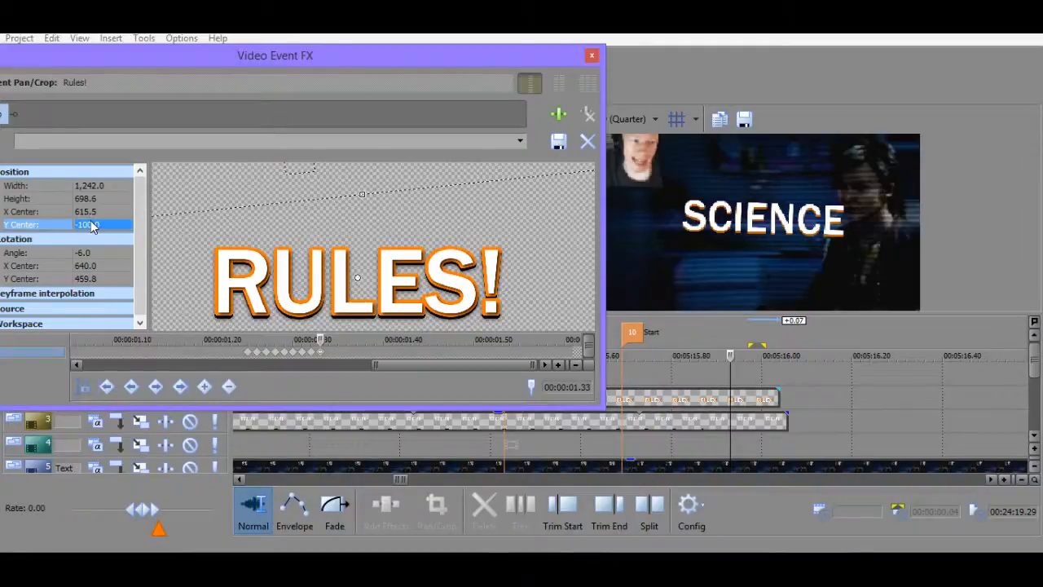
left_click(93, 279)
type("460")
key("Return")
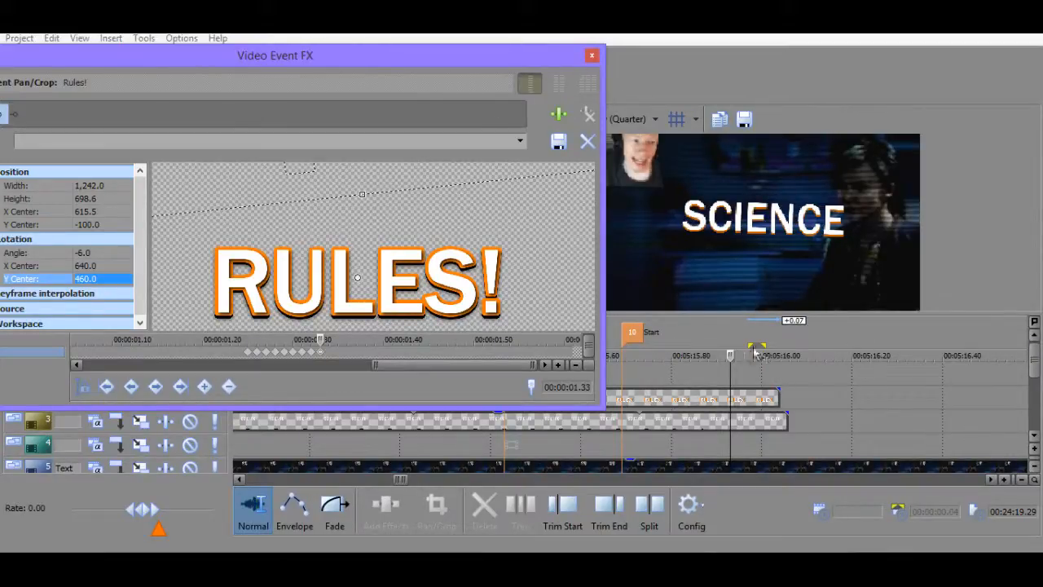
Review the start of the RULES! fall frame by frame from the Start marker and inspect its keyframes at 00:00:01.26 and 00:00:01.27.
left_click(703, 380)
left_click(675, 374)
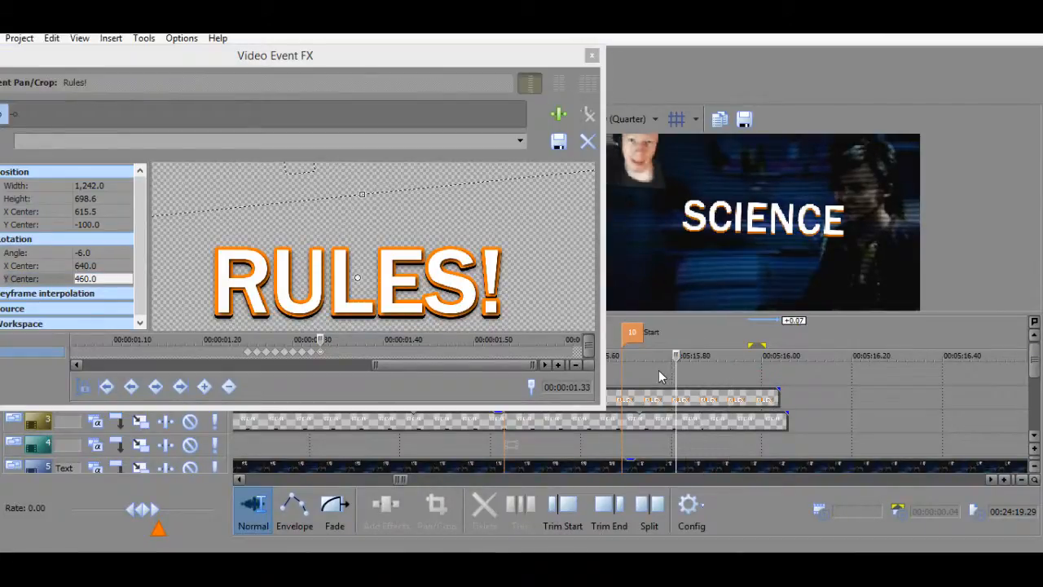
left_click(631, 377)
left_click(623, 379)
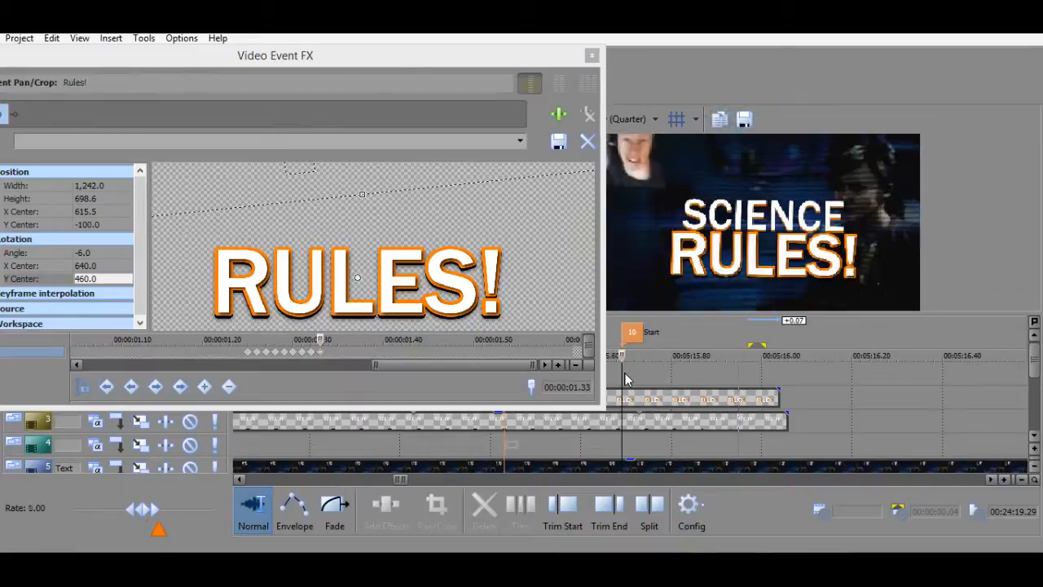
left_click(257, 353)
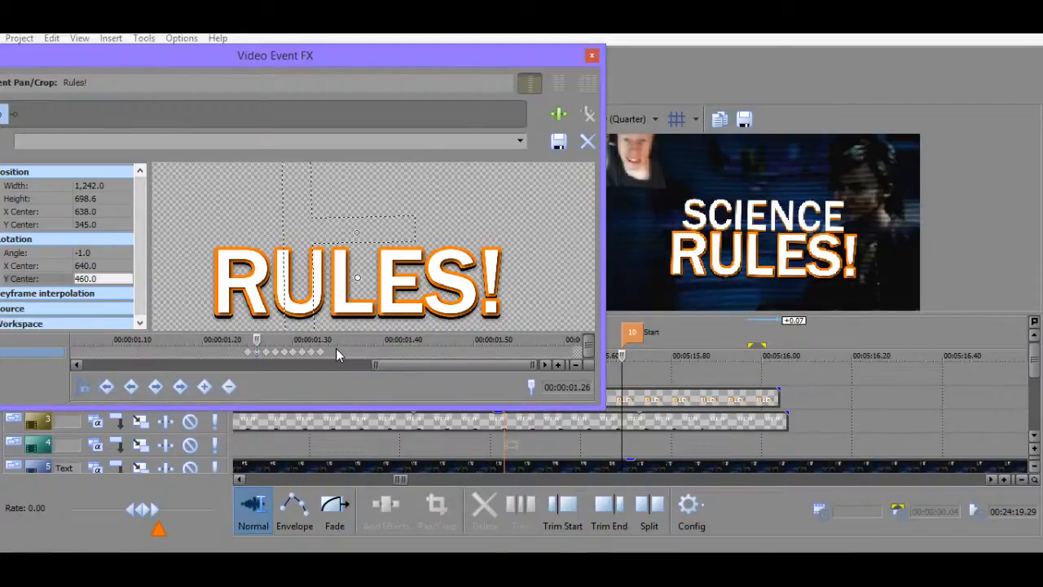
left_click_drag(334, 349, 255, 357)
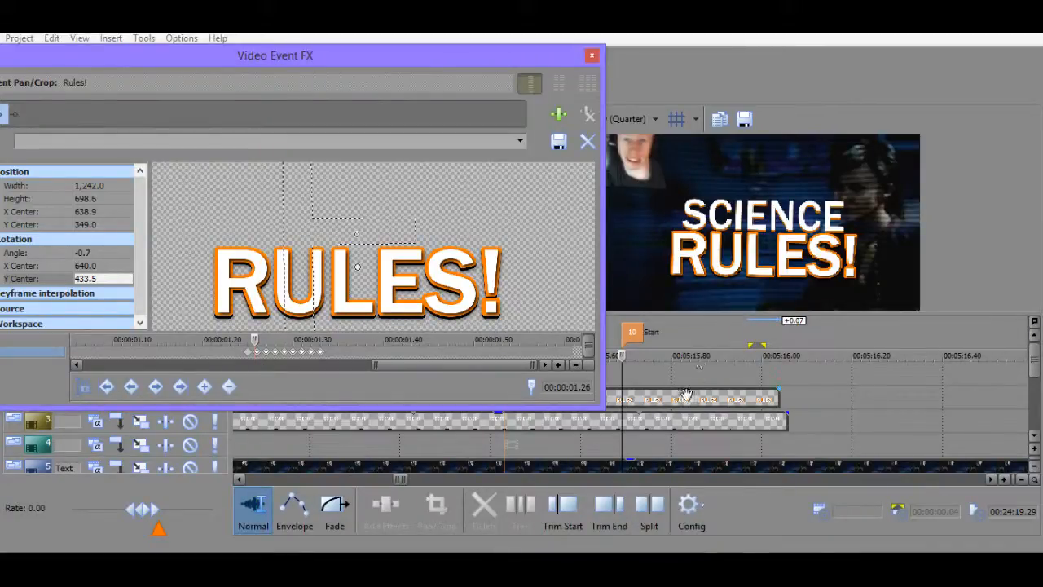
left_click(618, 392)
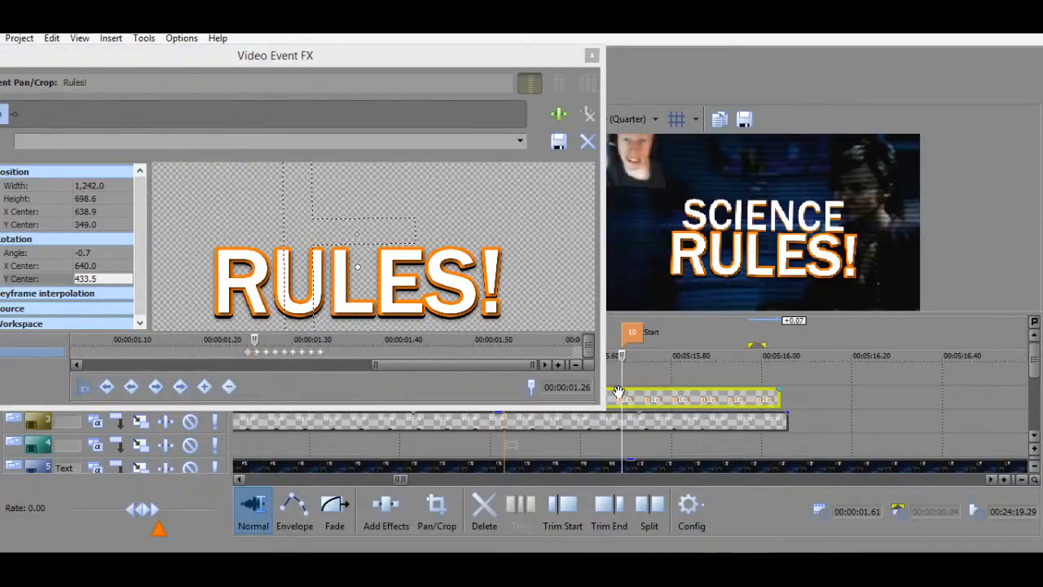
key("Right")
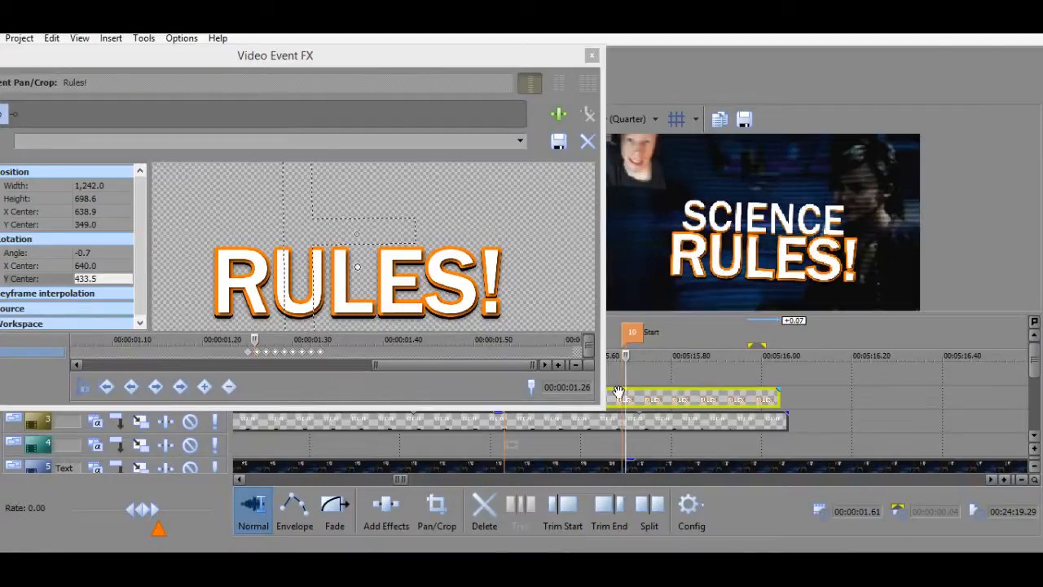
key("Right")
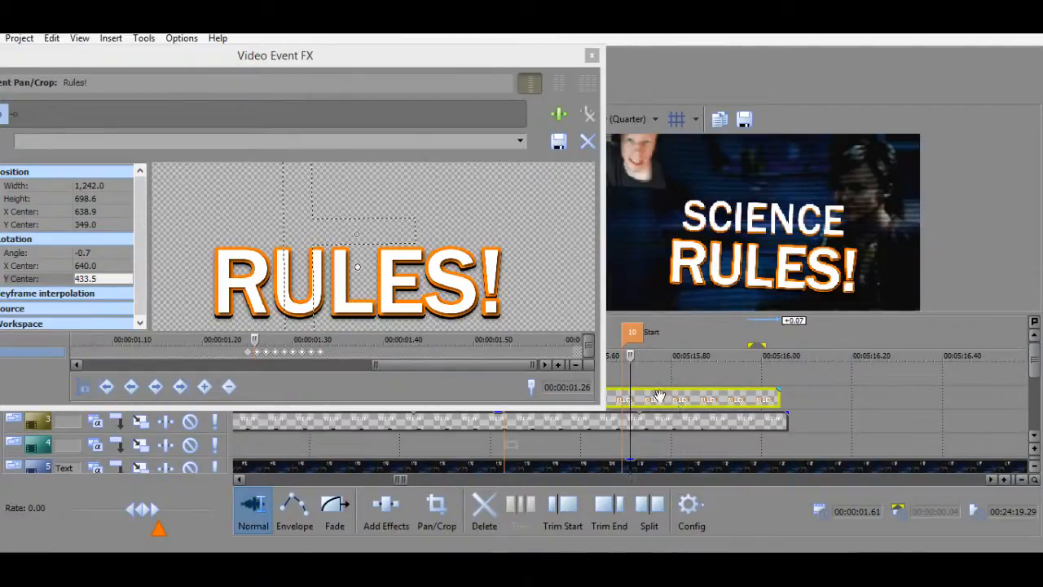
right_click(658, 397)
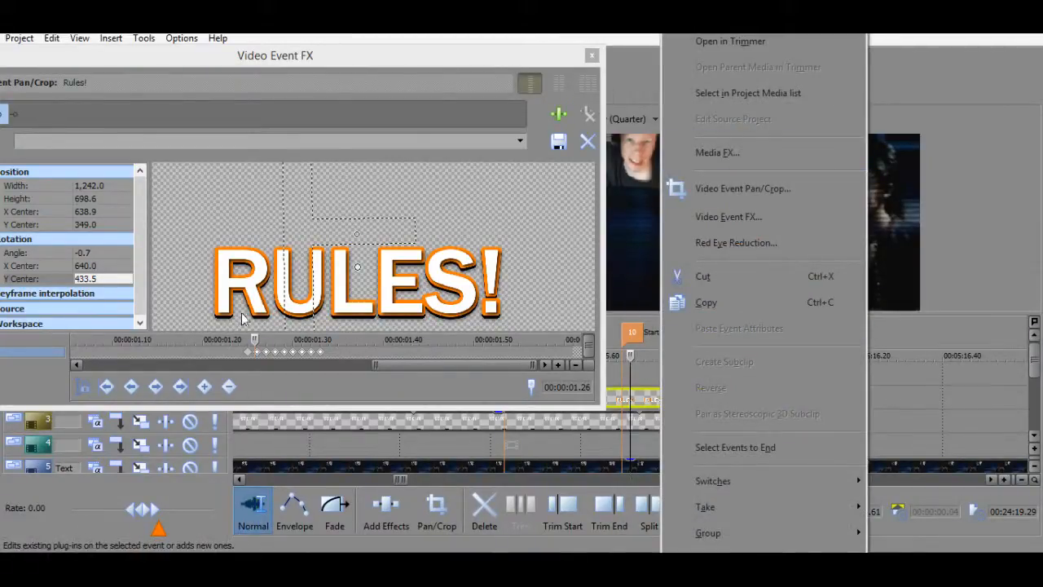
left_click(260, 353)
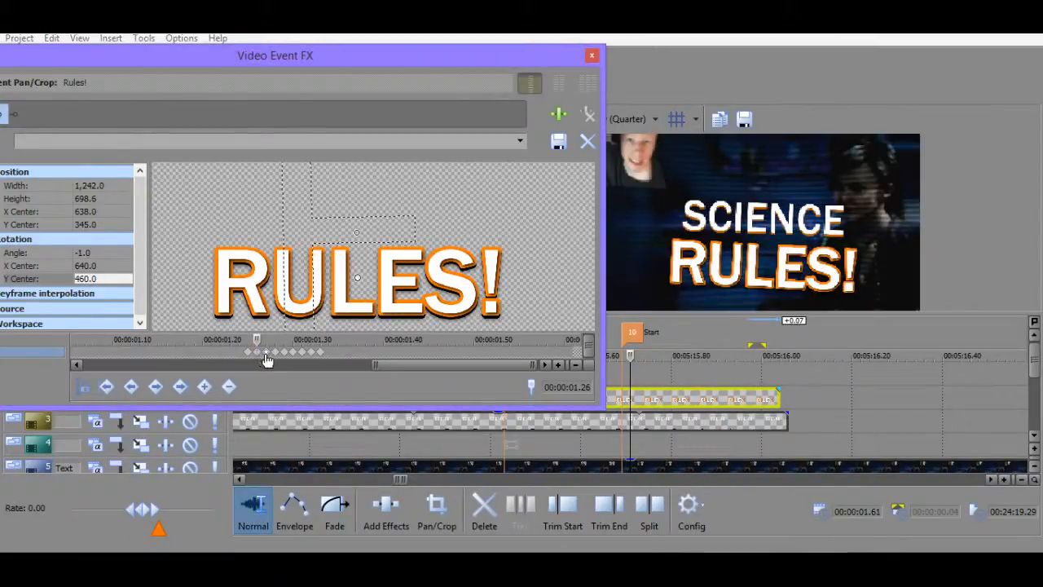
left_click(266, 360)
Open the pan/crop settings of the SCIENCE title and add a keyframe at 00:00:01.98.
right_click(705, 397)
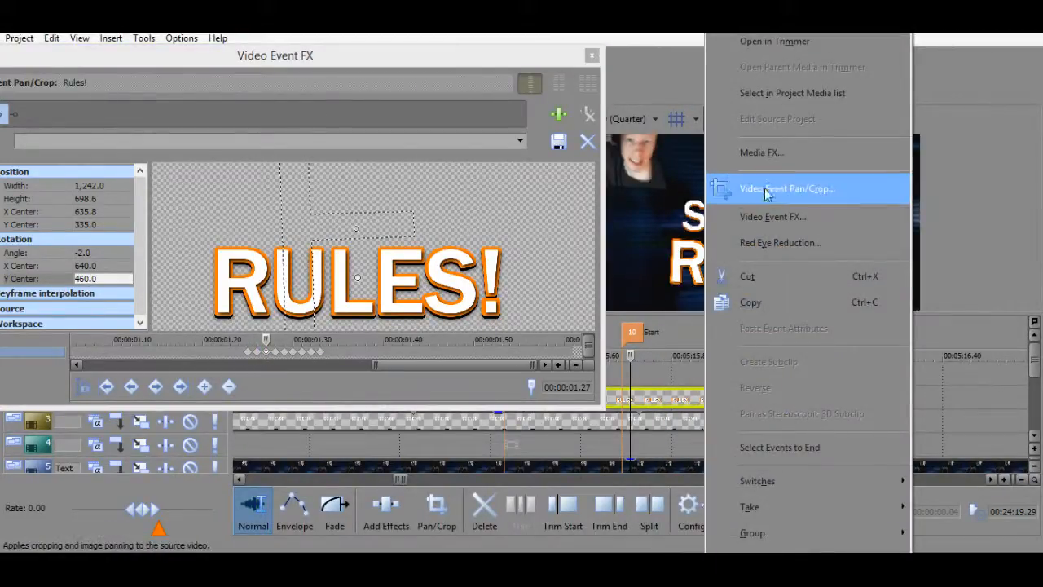
right_click(641, 428)
left_click(741, 183)
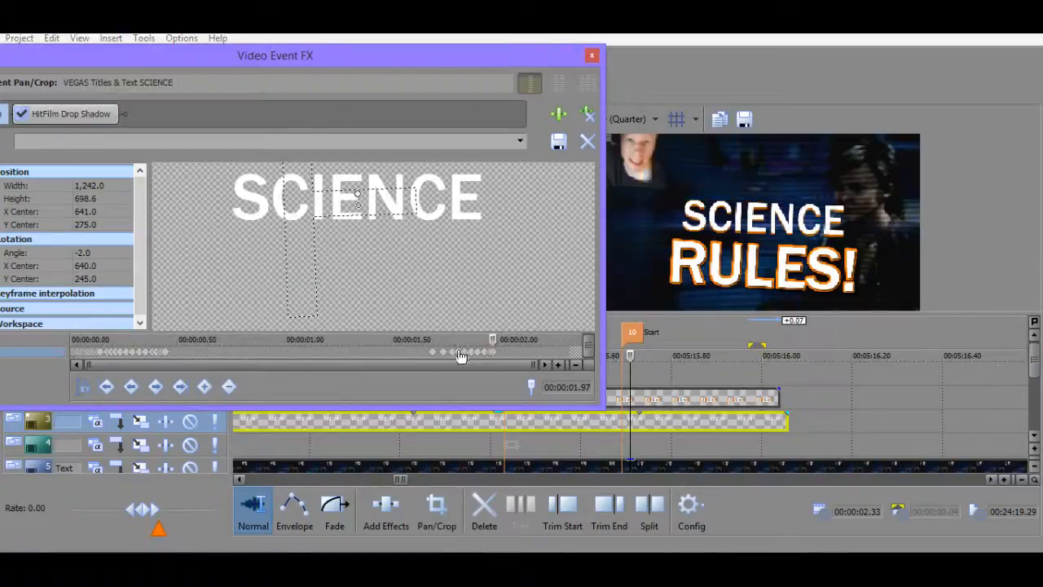
scroll(458, 351, "up", 5)
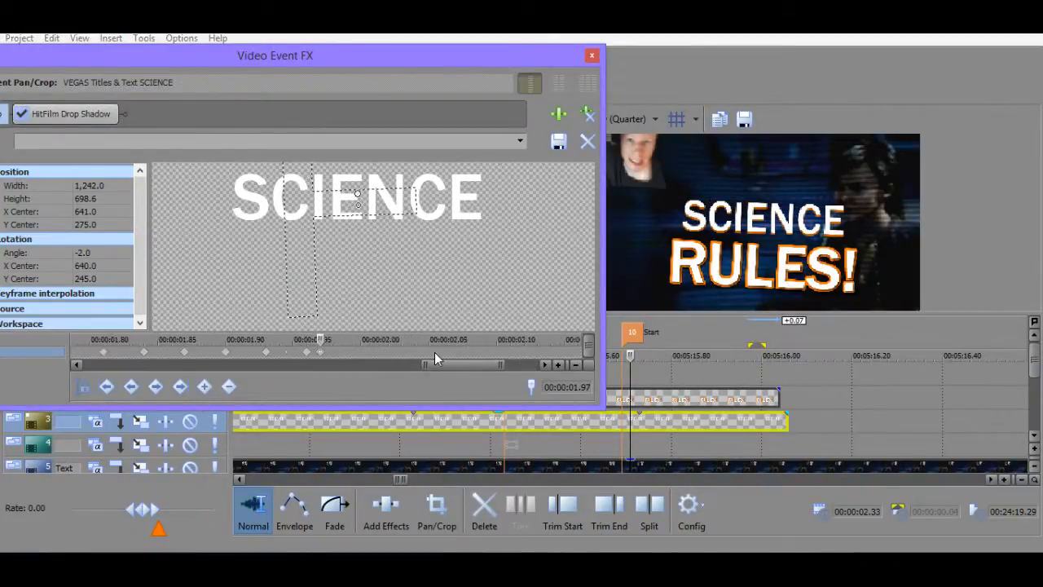
left_click(332, 354)
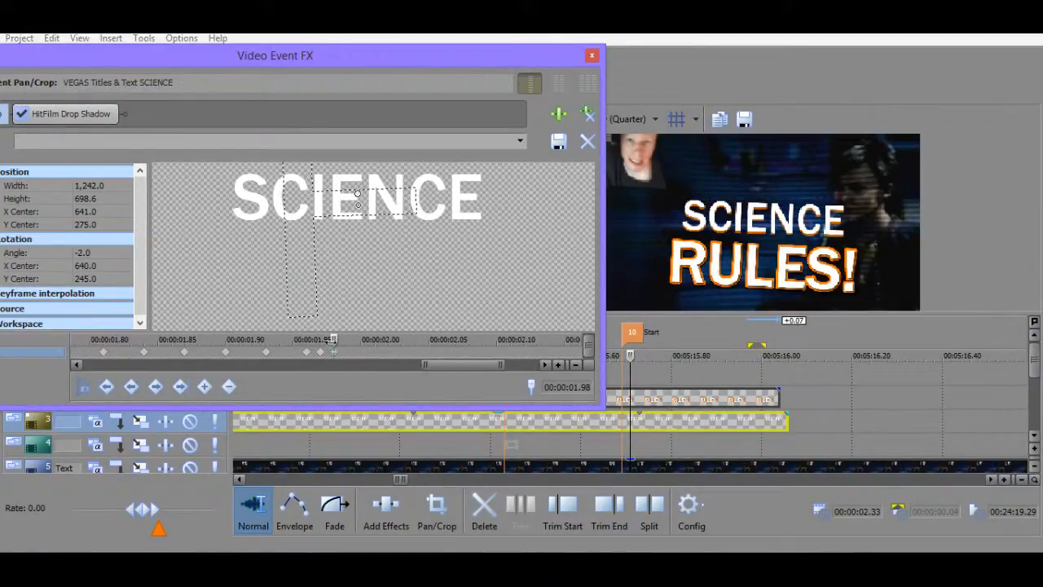
Try a rotation angle of -3 on the SCIENCE keyframe at 00:00:01.98.
left_click(83, 253)
left_click(83, 252)
type("-3")
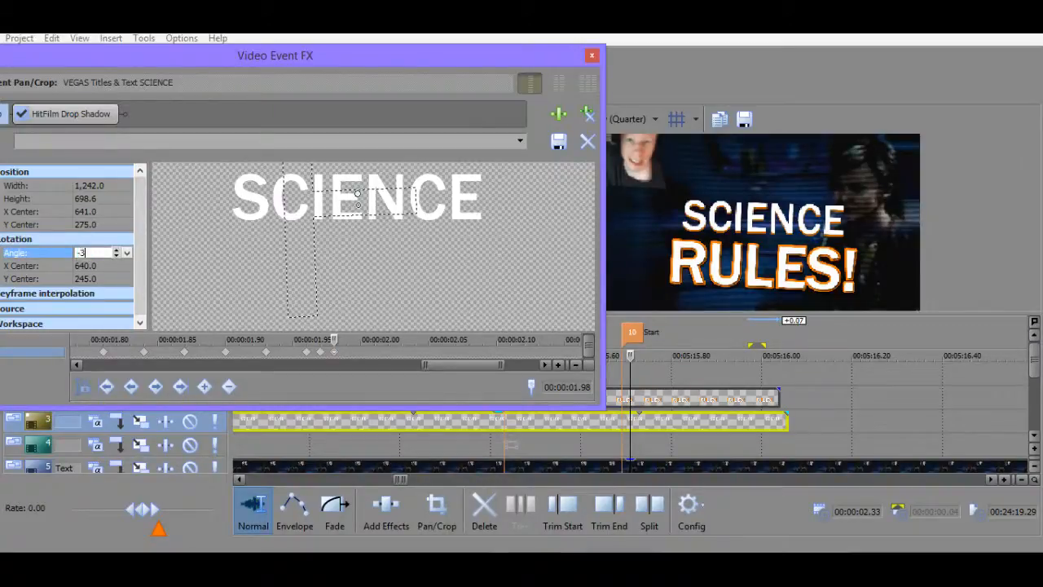
key("Return")
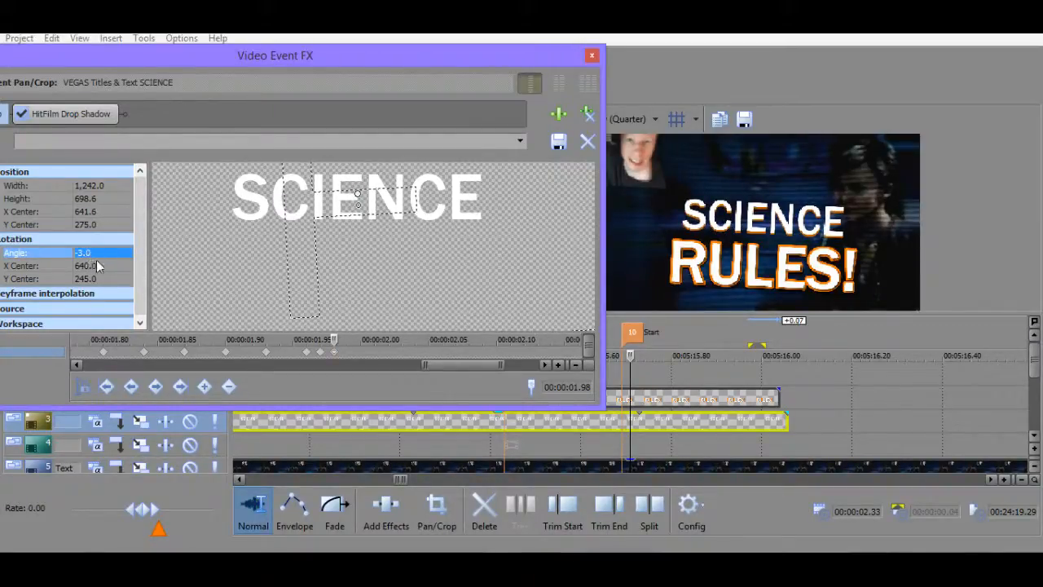
left_click(94, 212)
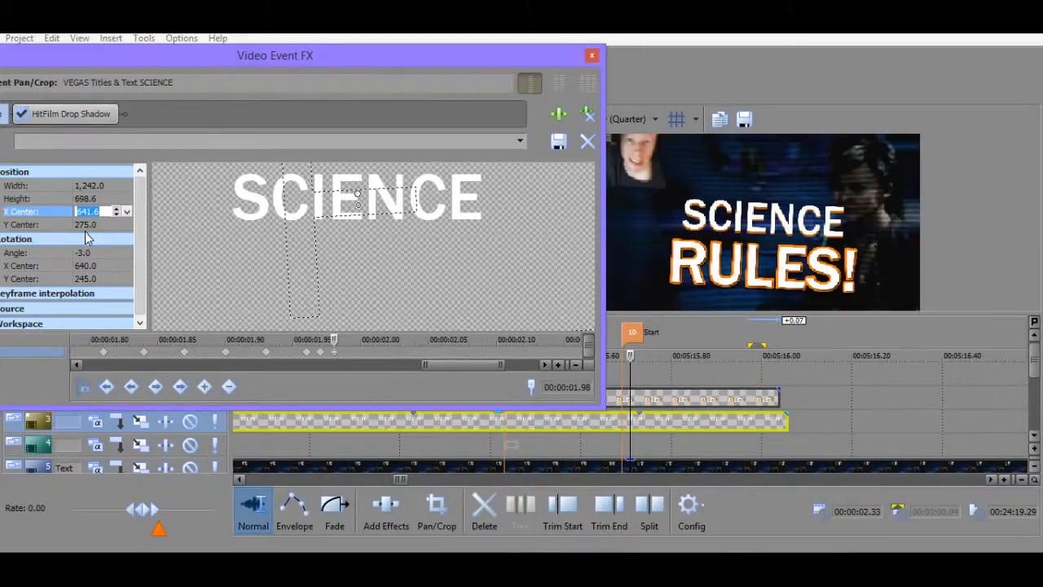
left_click(112, 225)
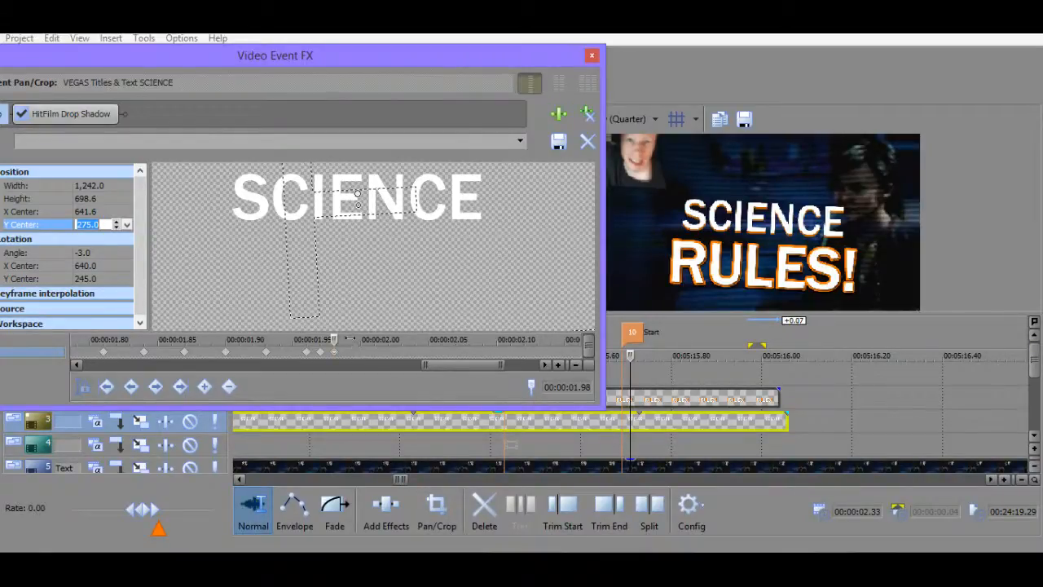
left_click(334, 352)
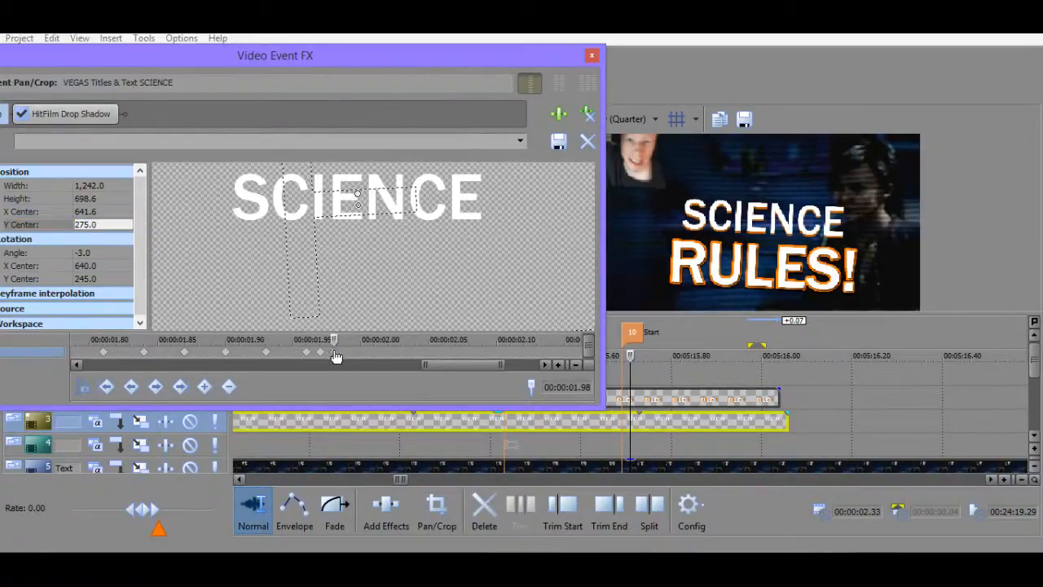
scroll(334, 352, "down", 5)
left_click(333, 351)
left_click(502, 354)
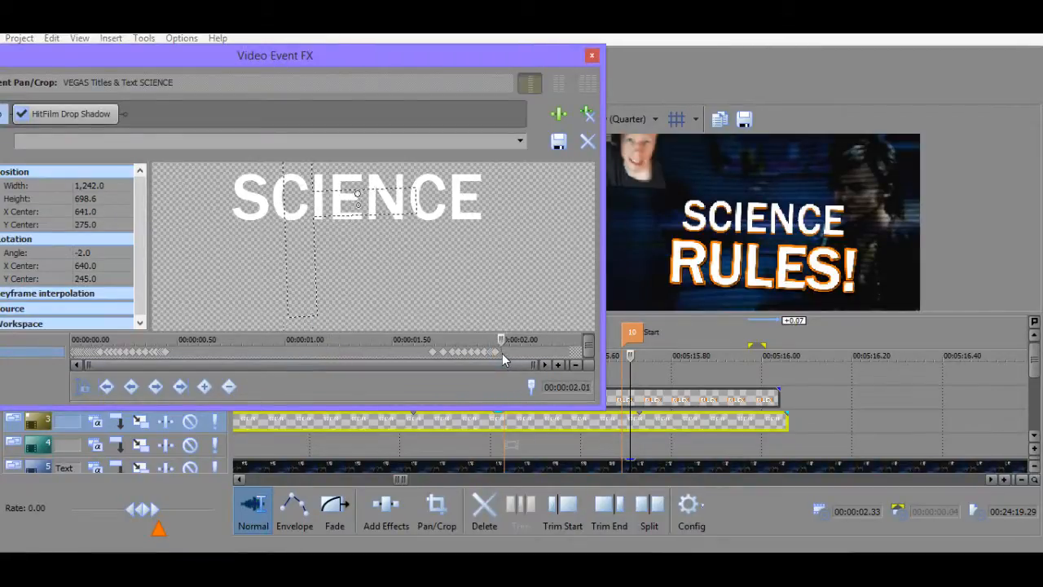
Set the rotation Y center of the SCIENCE keyframe at 00:00:01.97 to 255.
scroll(501, 359, "up", 3)
left_click(328, 353)
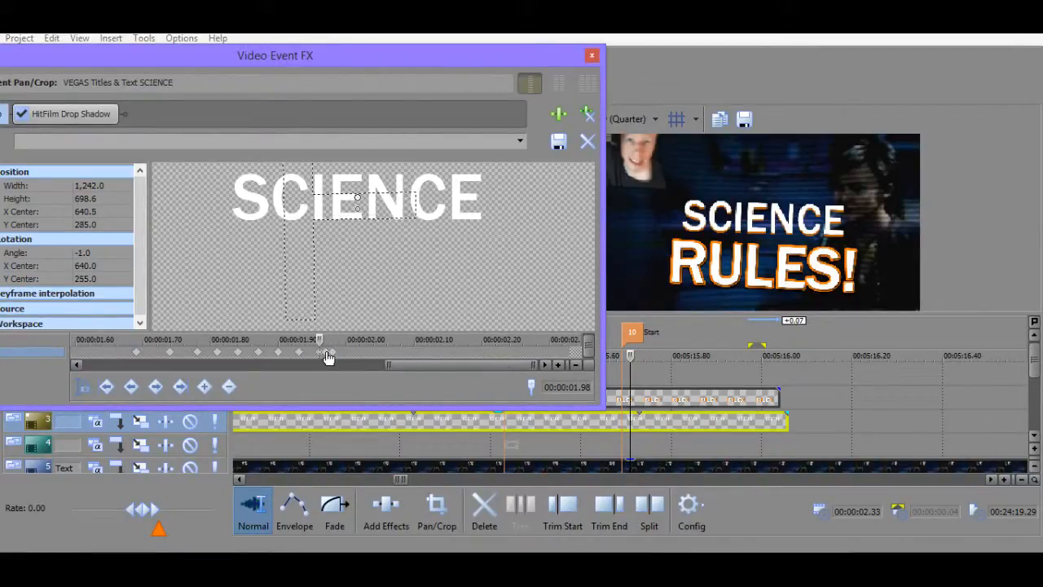
left_click(325, 353)
scroll(350, 347, "up", 3)
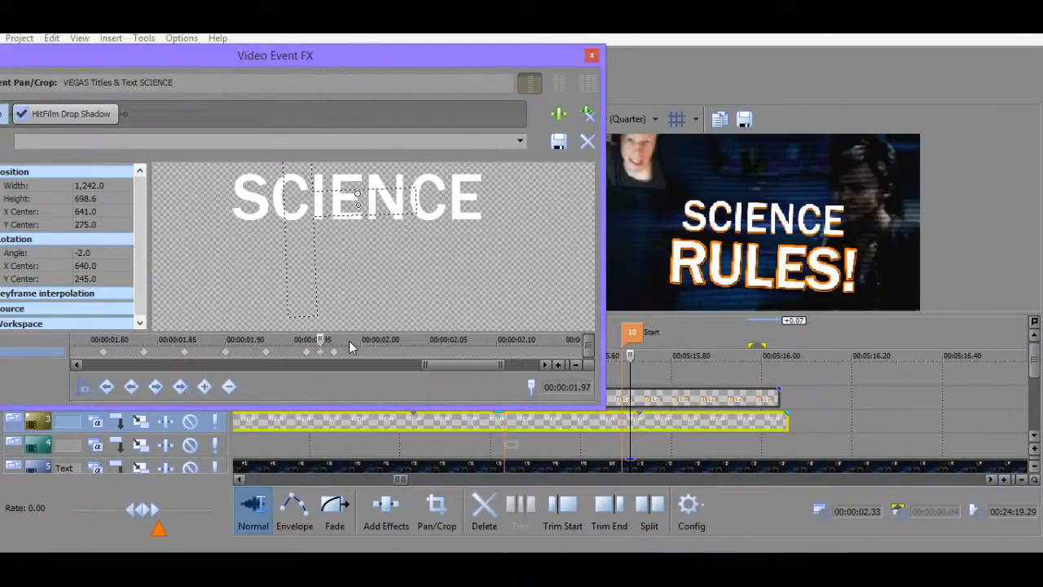
left_click(93, 283)
type("255")
key("Return")
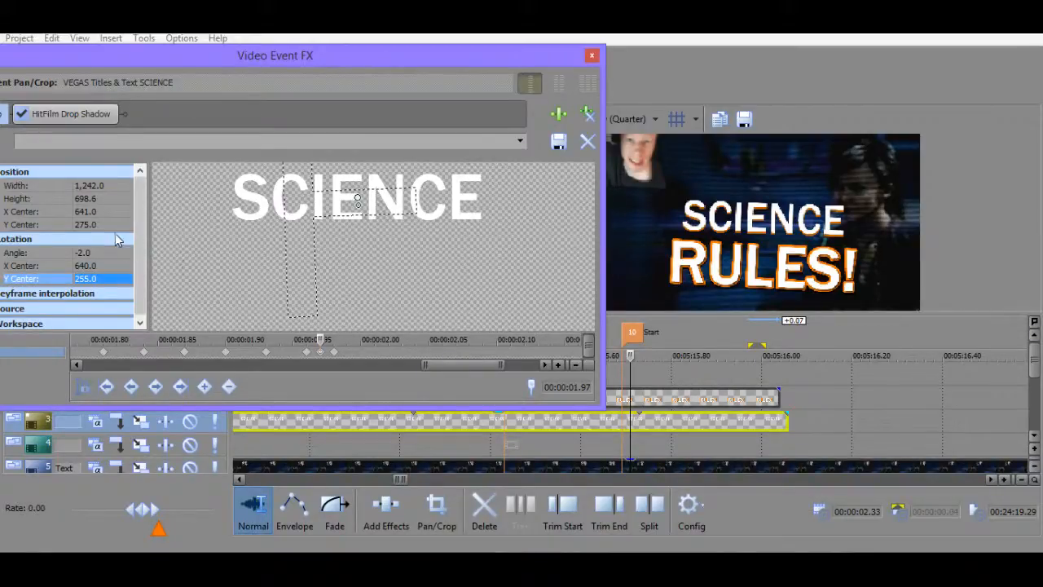
Set the SCIENCE keyframe at 00:00:01.98 to a rotation Y center of 255 and an angle of -32.
left_click(332, 350)
left_click(121, 280)
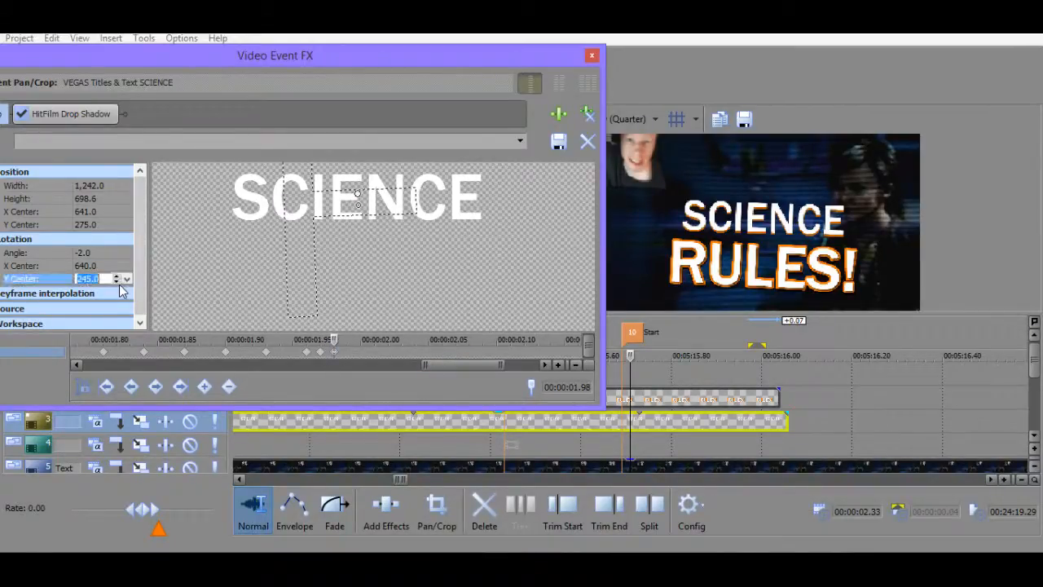
type("255")
key("Return")
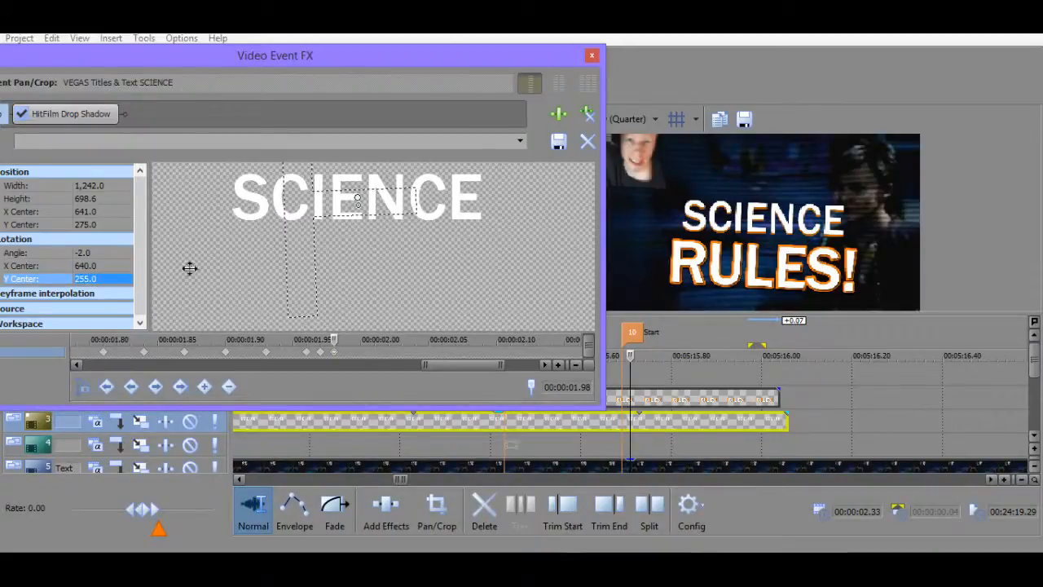
left_click(104, 249)
type("-")
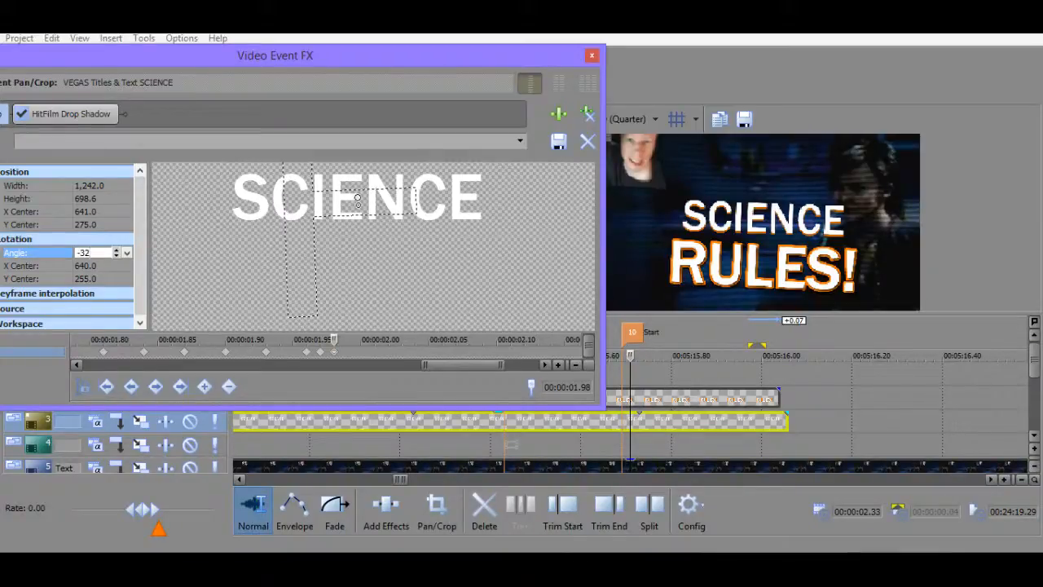
type("32")
key("Return")
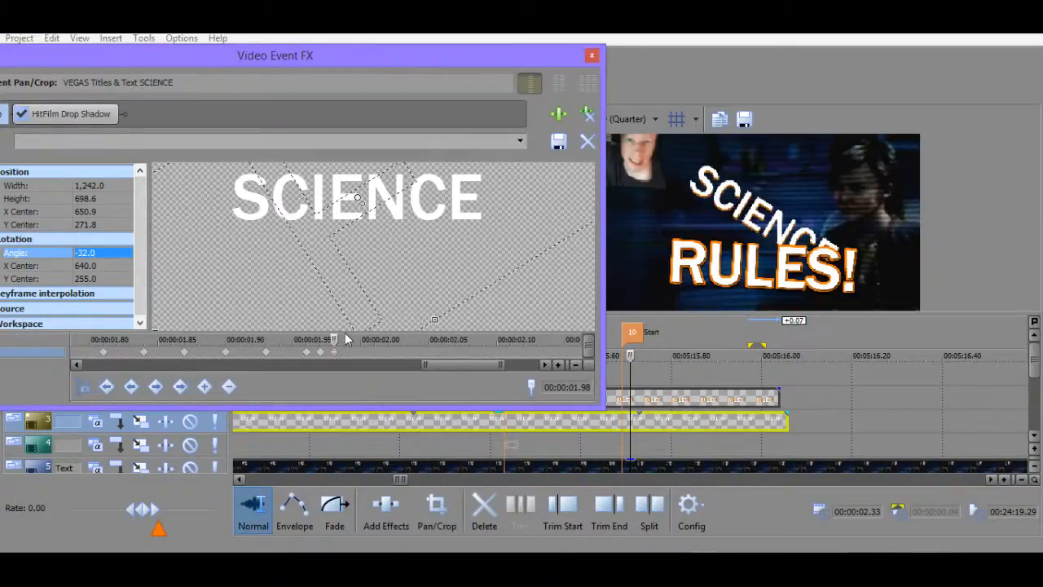
Undo the -32 rotation angle on the SCIENCE keyframe at 00:00:01.98.
key("ctrl+z")
left_click(501, 364)
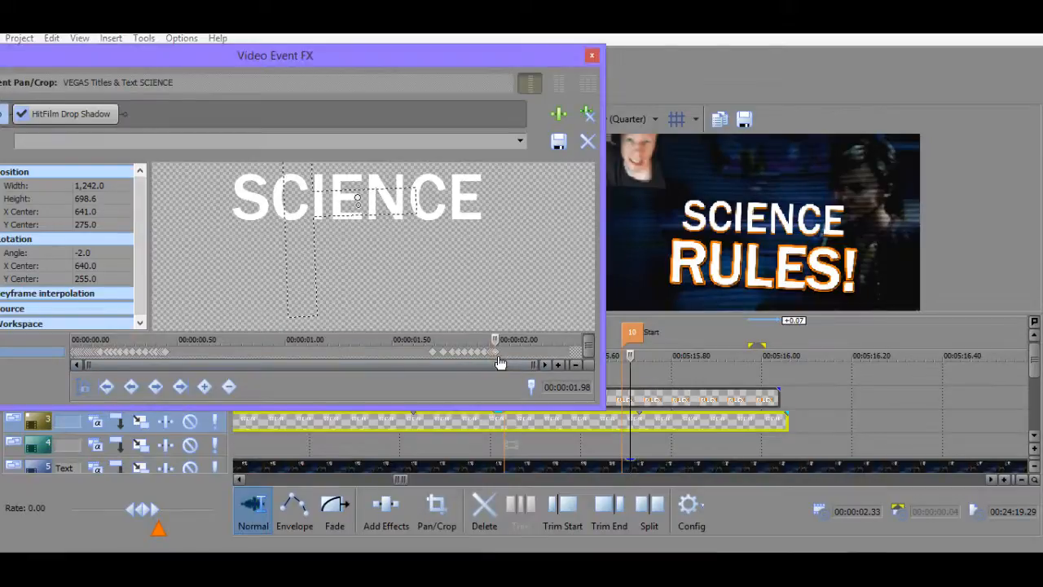
scroll(500, 363, "up", 4)
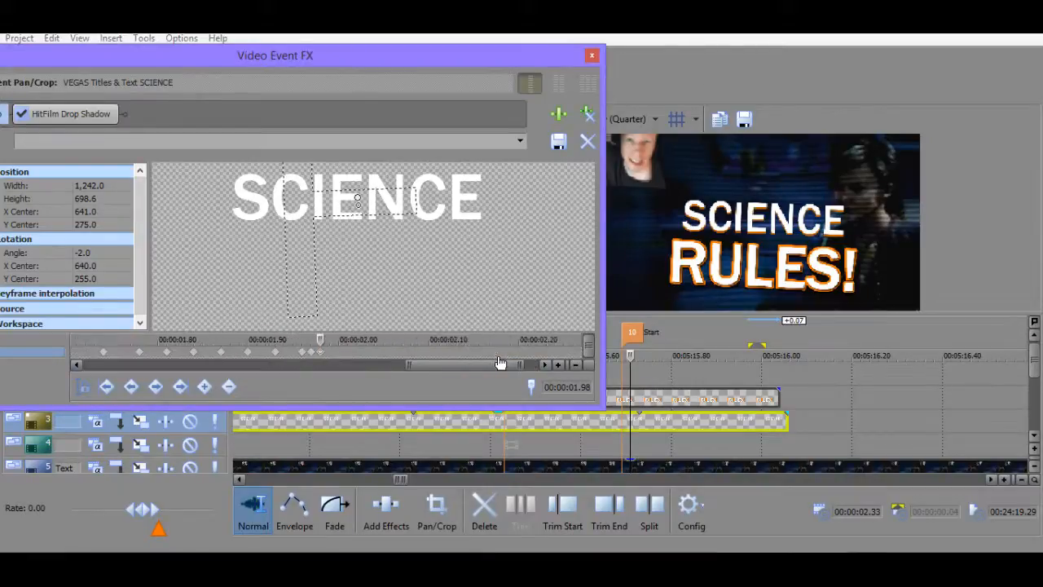
Try position Y center values of 250 and 245 on the SCIENCE keyframe at 00:00:01.98.
left_click(112, 225)
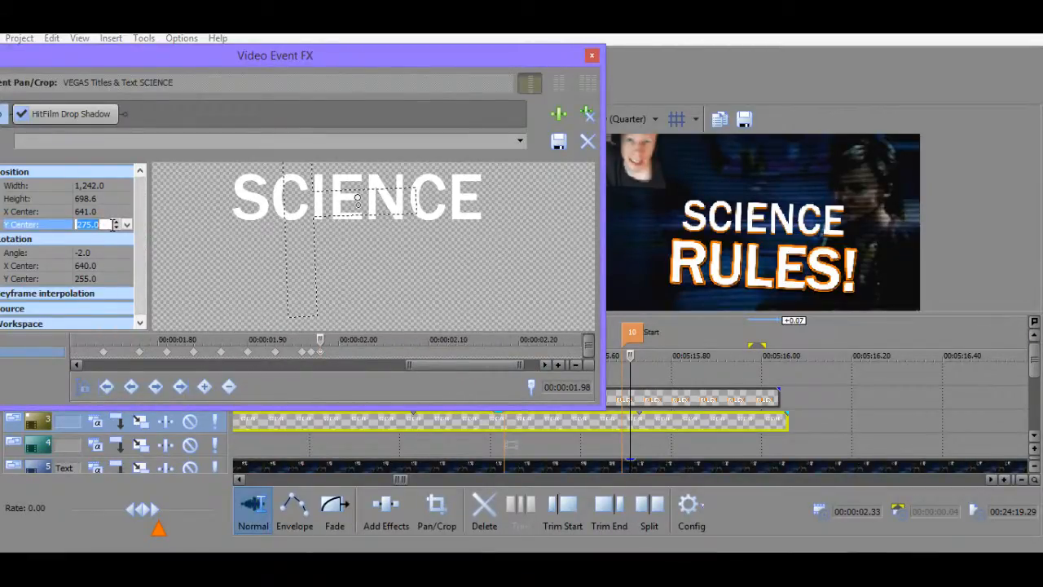
type("250")
key("Return")
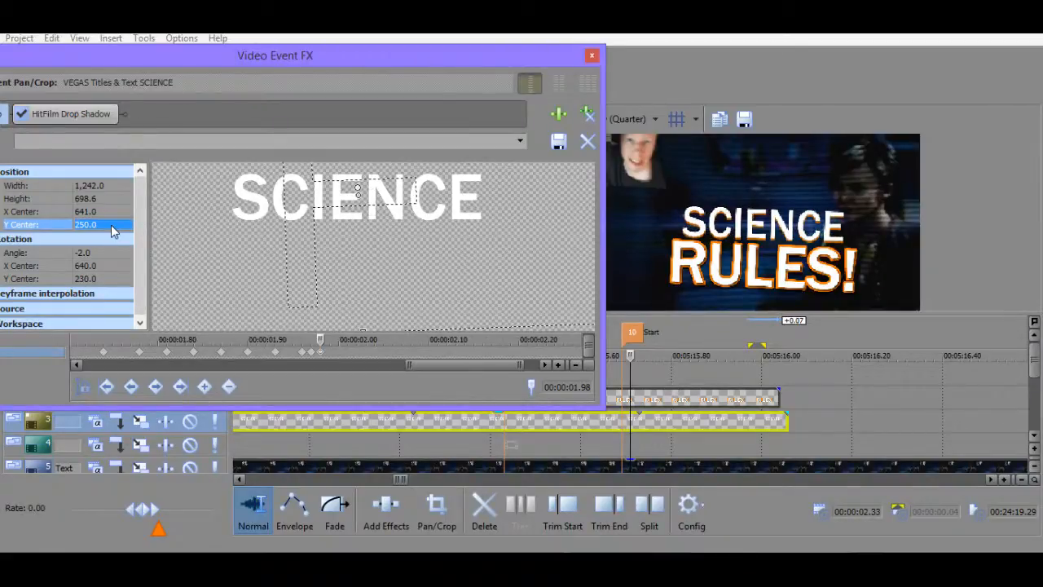
left_click(112, 226)
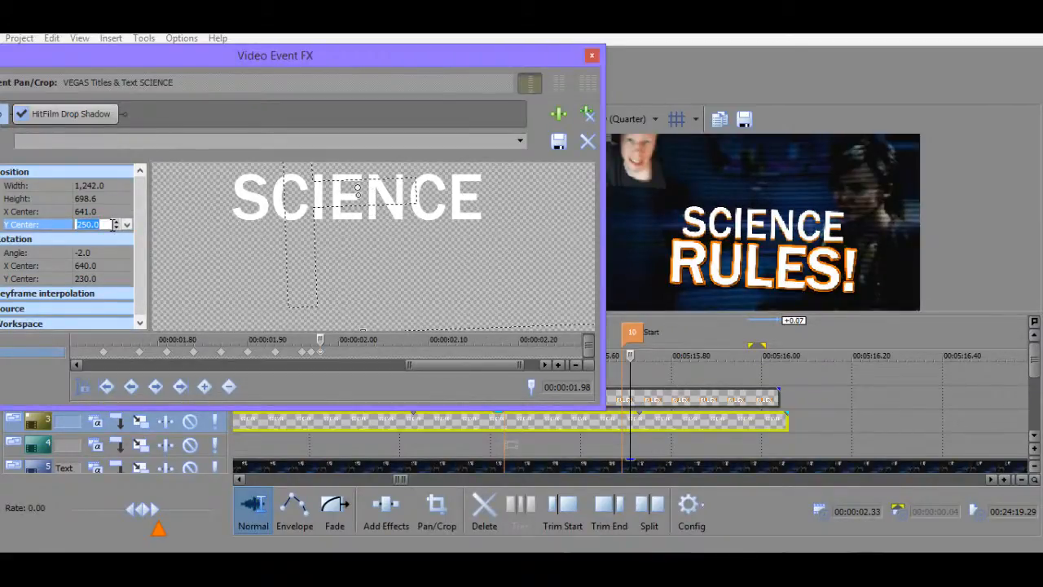
type("245")
key("Return")
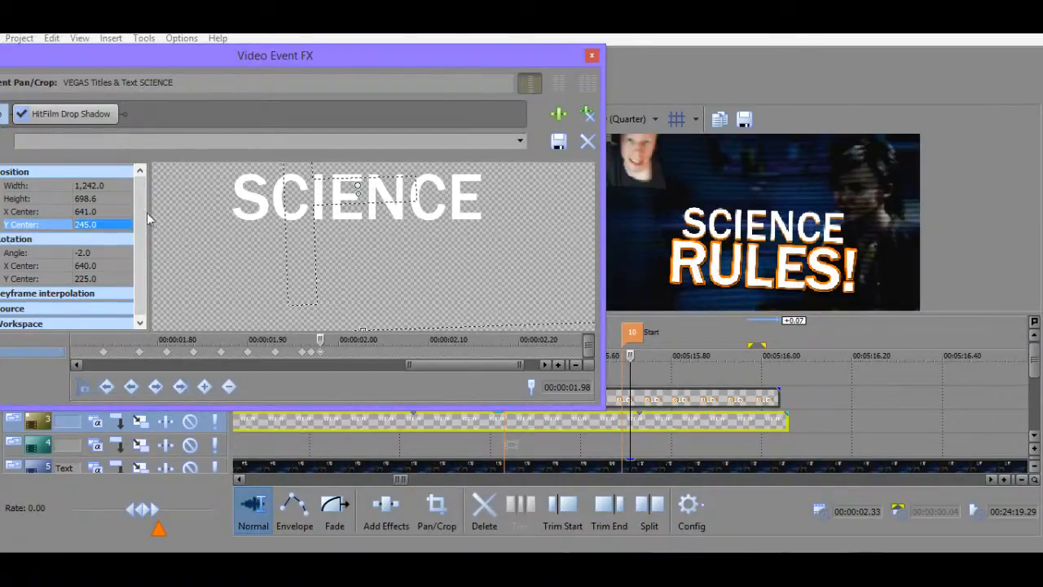
Try a rotation angle of -2.5 on the SCIENCE keyframe at 00:00:01.98.
left_click(98, 252)
type("-")
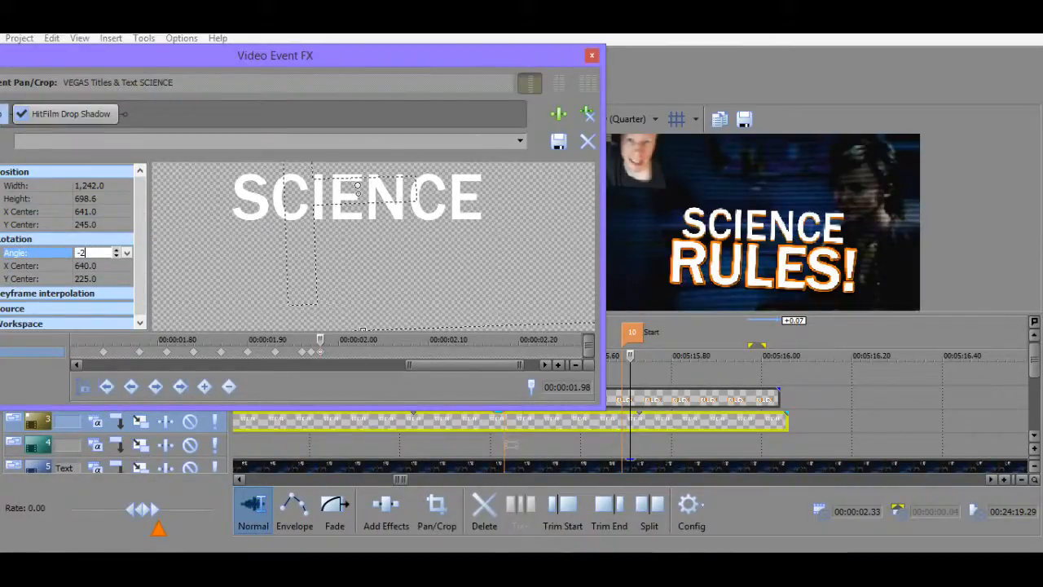
type("2.5")
key("Return")
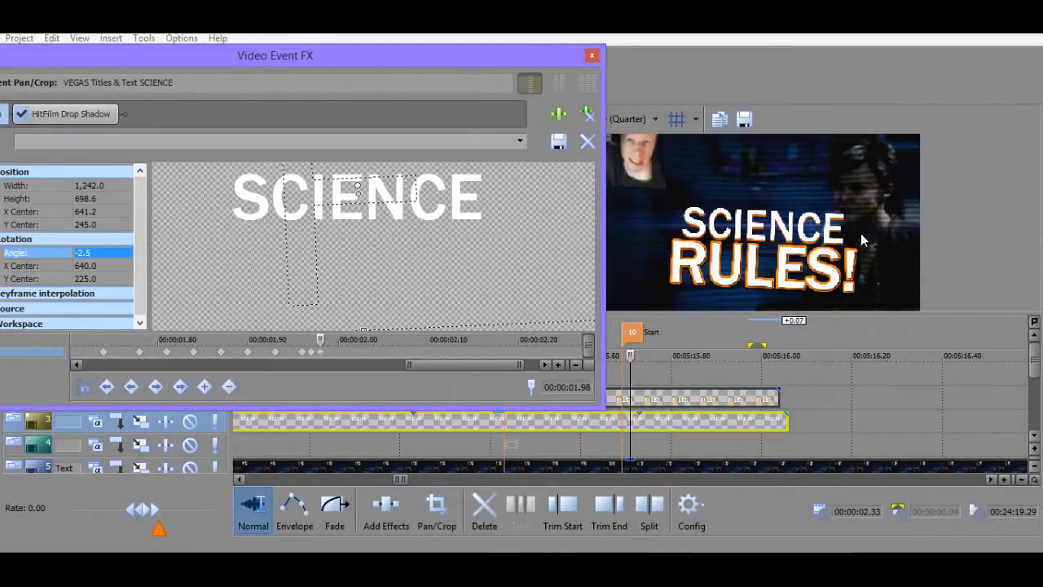
Try a position Y center of 24 for SCIENCE, and undo it together with the -2.5 rotation angle.
left_click(104, 225)
left_click(106, 225)
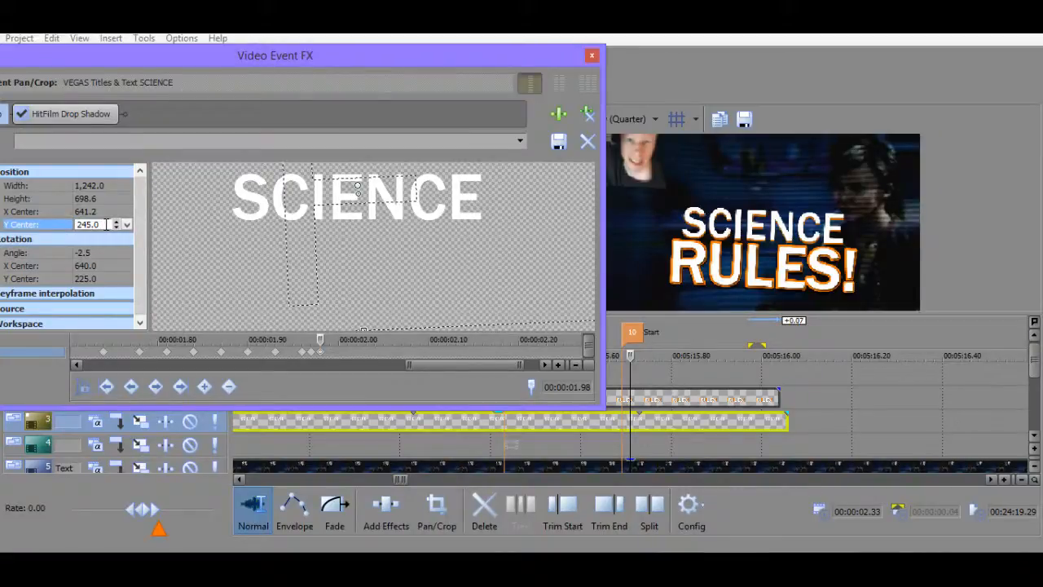
key("BackSpace")
key("Return")
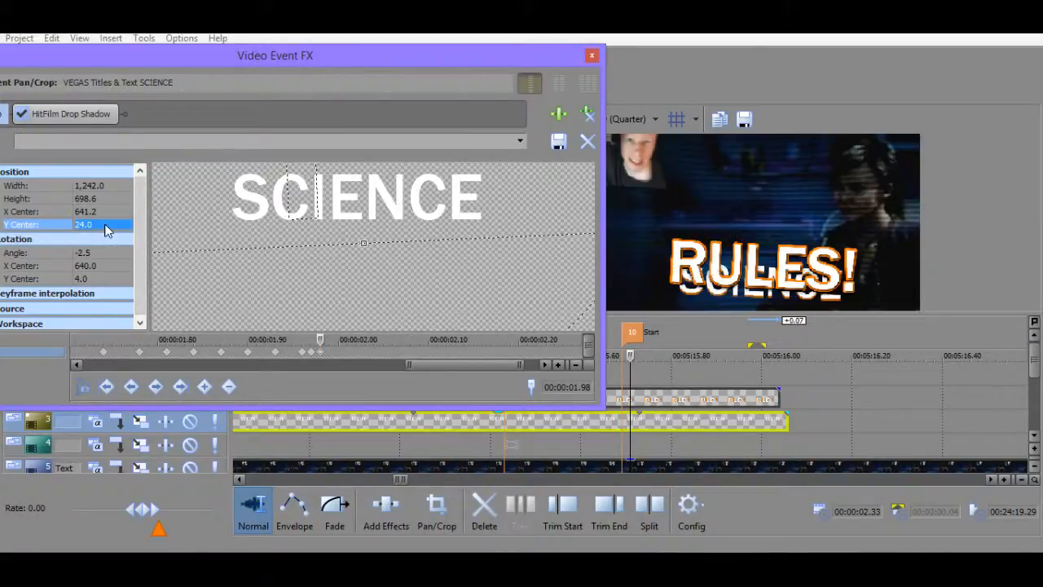
left_click(105, 226)
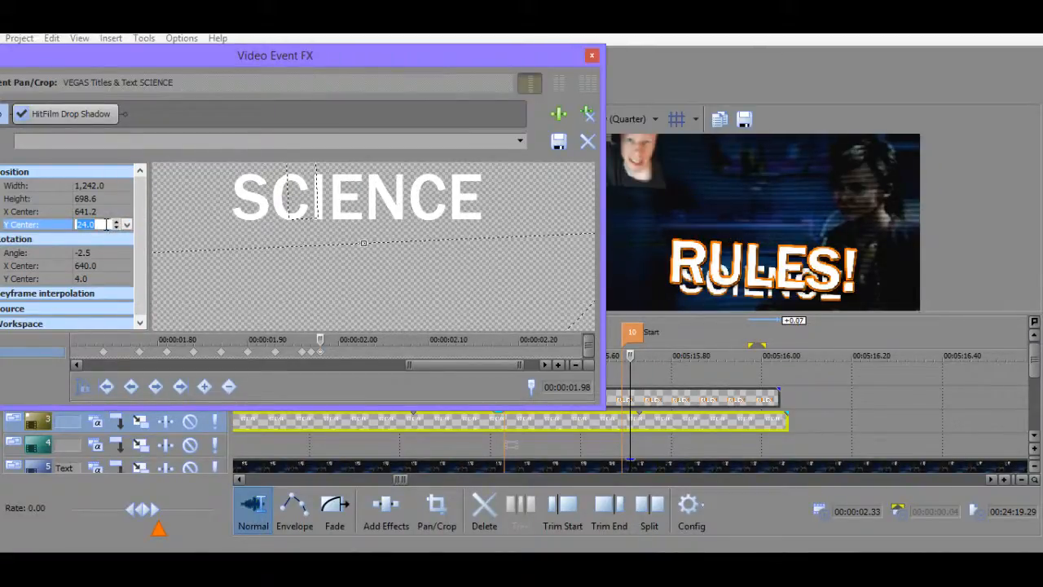
left_click(320, 351)
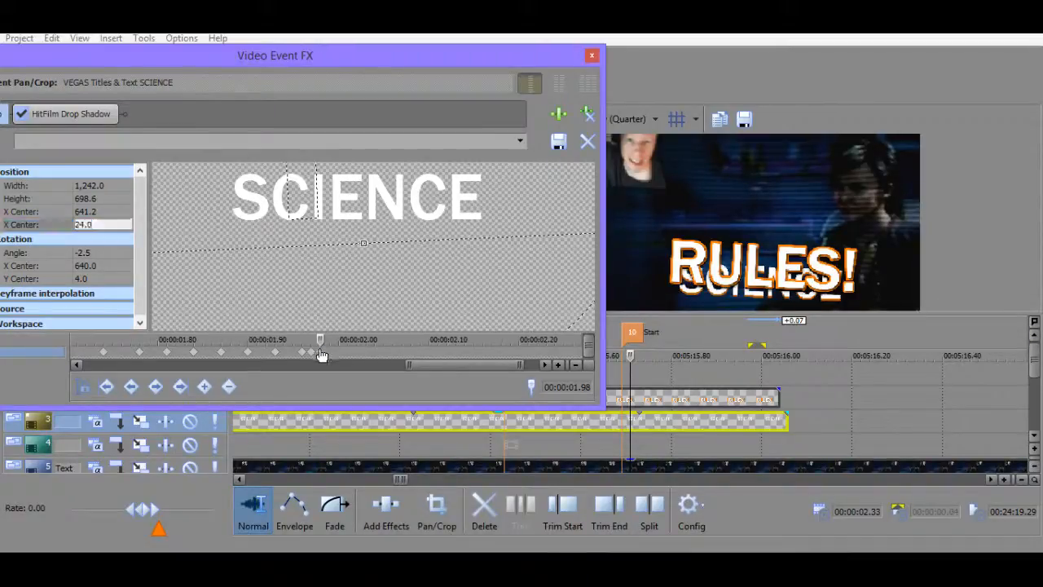
key("ctrl+z")
left_click(501, 349)
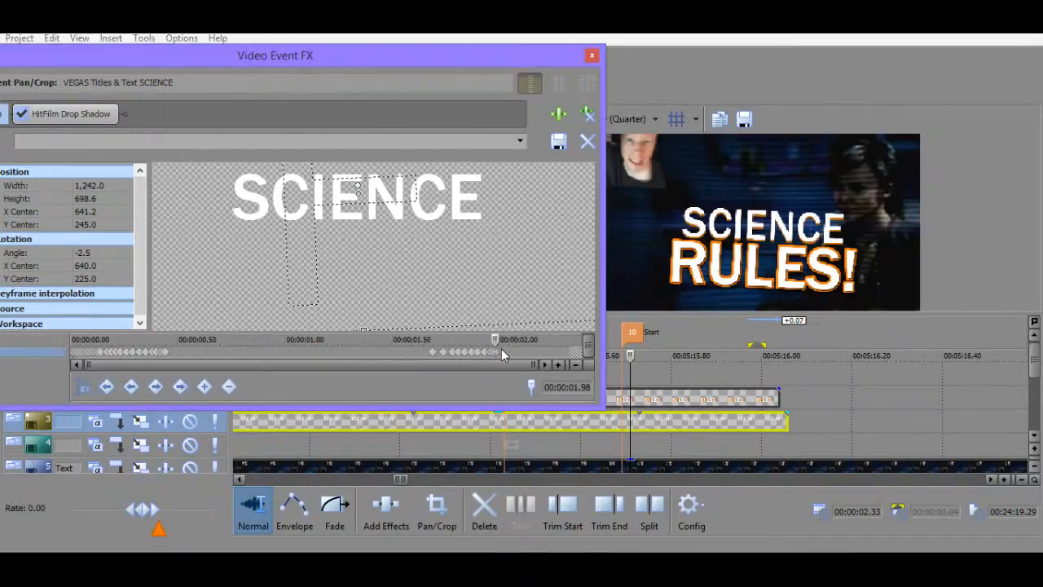
key("ctrl+z")
Set the SCIENCE keyframe at 00:00:01.98 to a rotation Y center of 255 and an angle of -2.5.
left_click(501, 348)
scroll(515, 350, "up", 4)
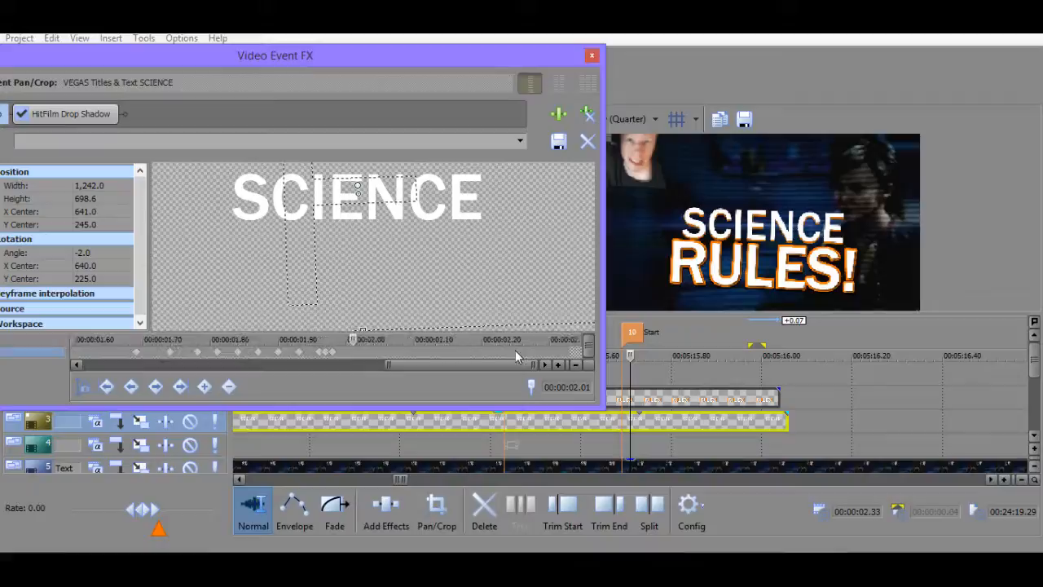
left_click(334, 352)
double_click(90, 280)
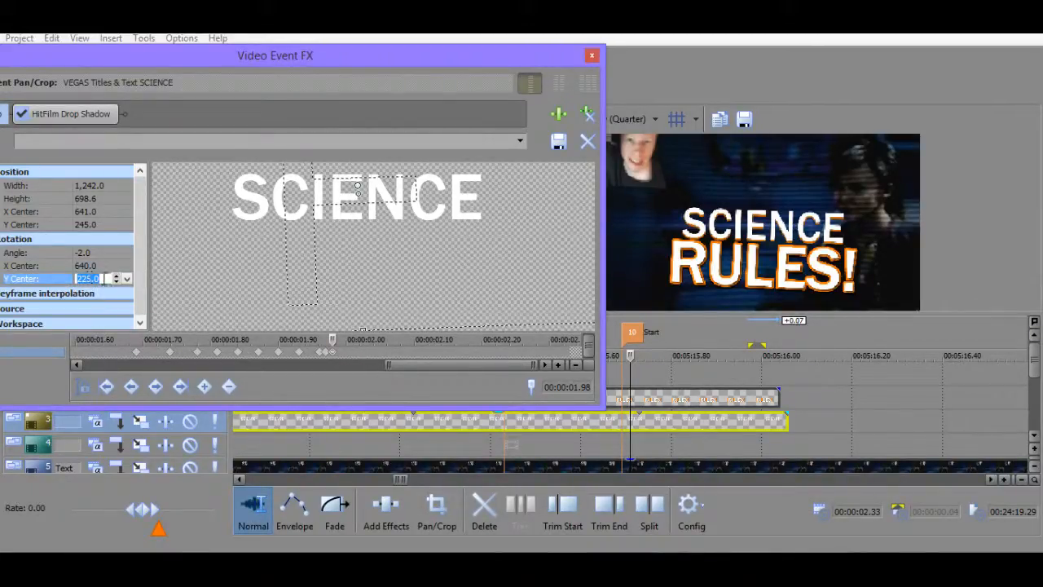
type("255")
key("Return")
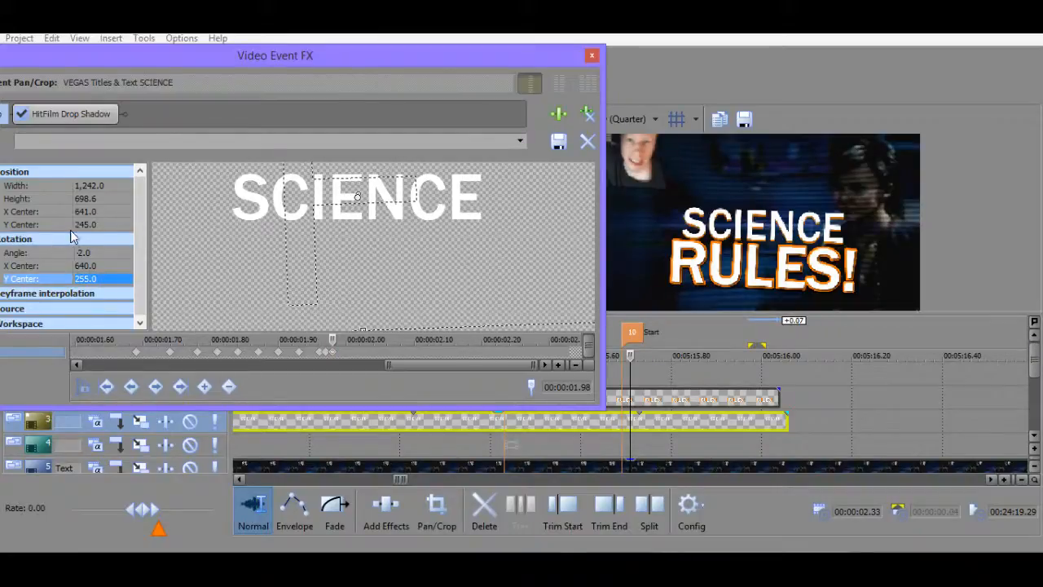
double_click(105, 253)
type("-2.5")
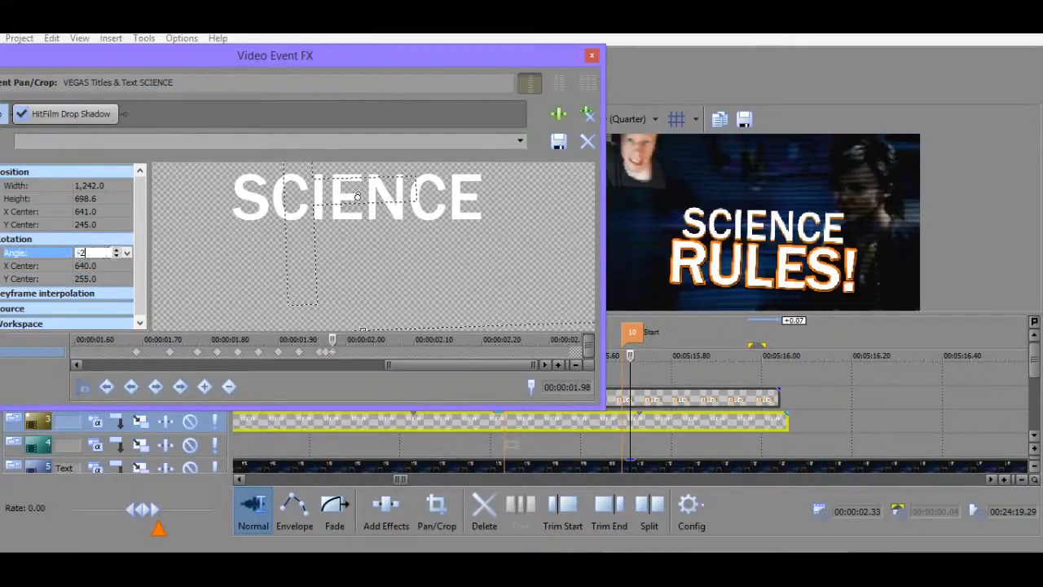
key("Return")
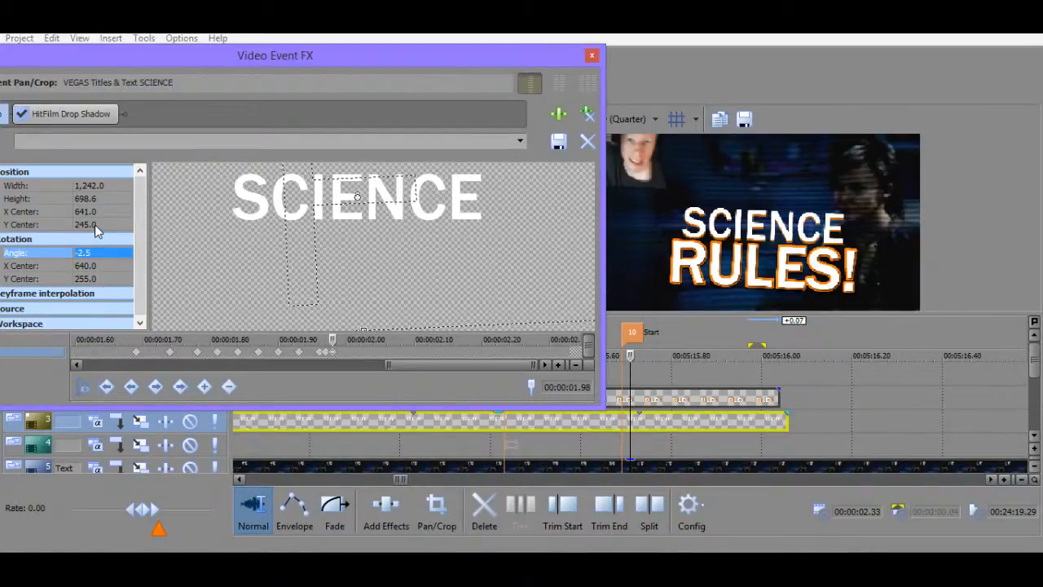
Set the position Y center of the 00:00:01.98 SCIENCE keyframe to 240 and its rotation Y center back to 255.
left_click(95, 224)
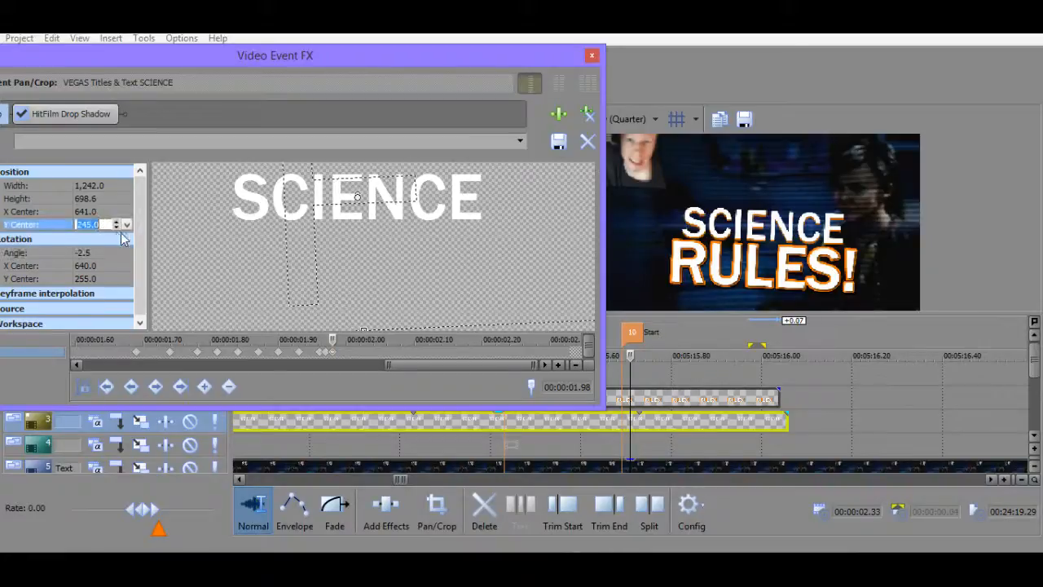
type("240")
key("Return")
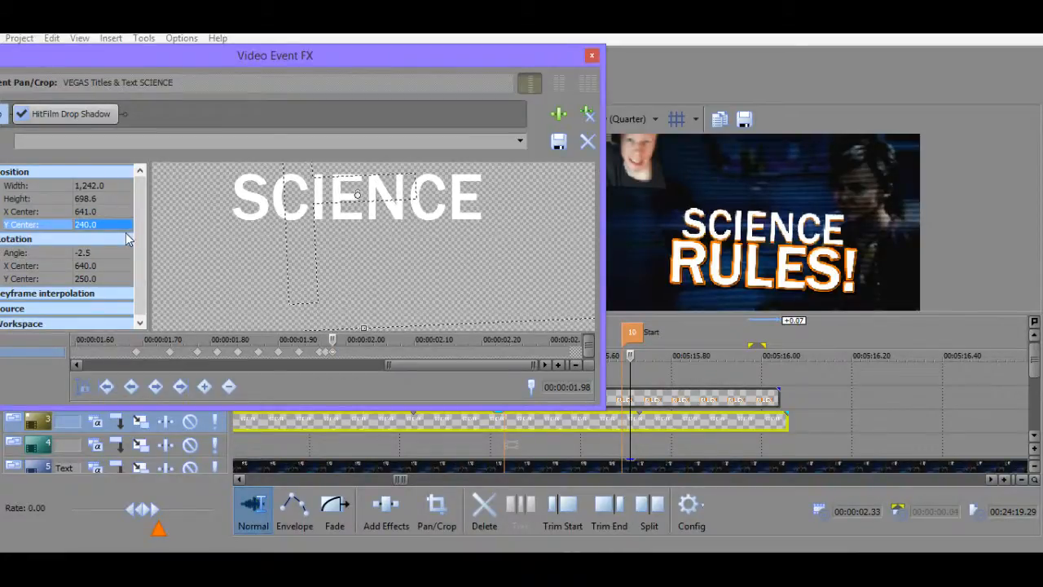
left_click(90, 279)
type("255")
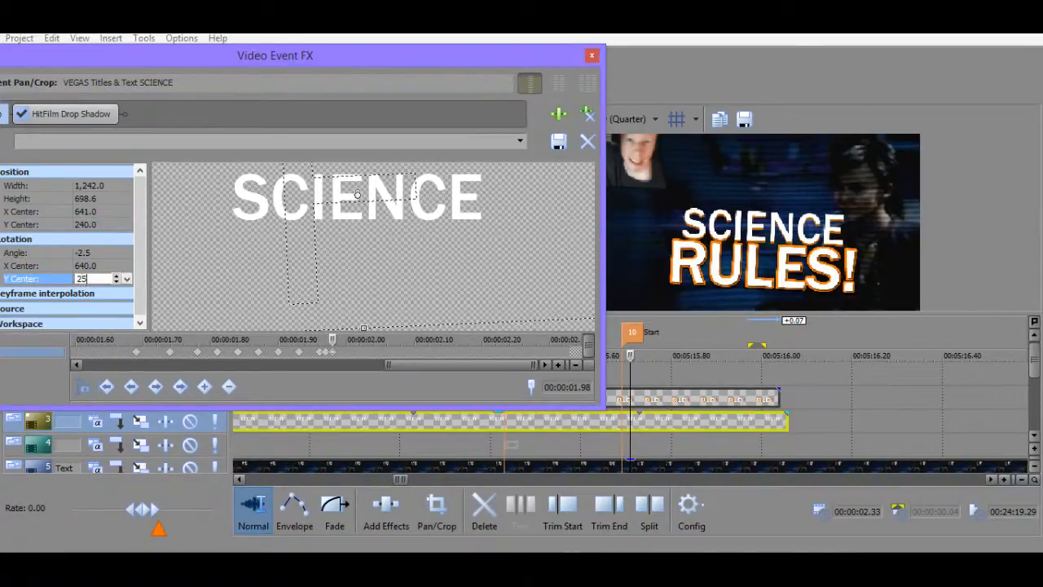
key("Return")
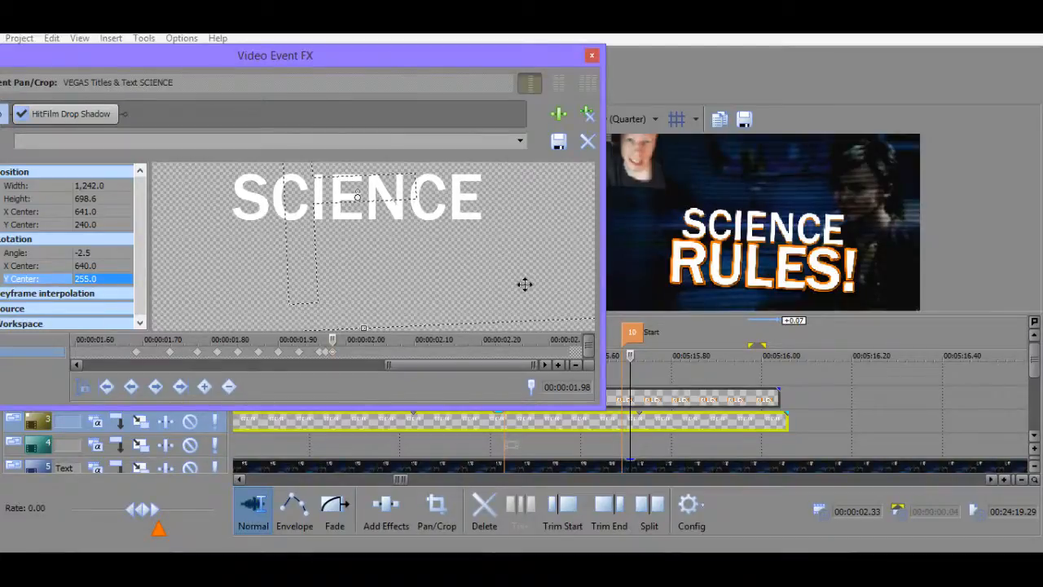
Advance the project playhead slightly and add a SCIENCE pan/crop keyframe at 00:00:01.99.
left_click(629, 356)
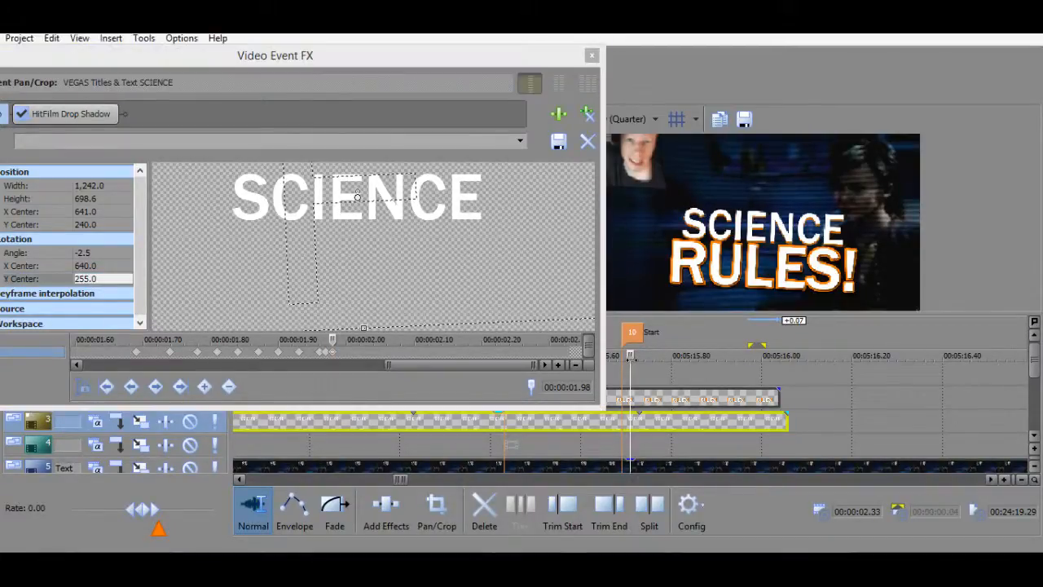
left_click_drag(631, 358, 634, 359)
left_click(340, 350)
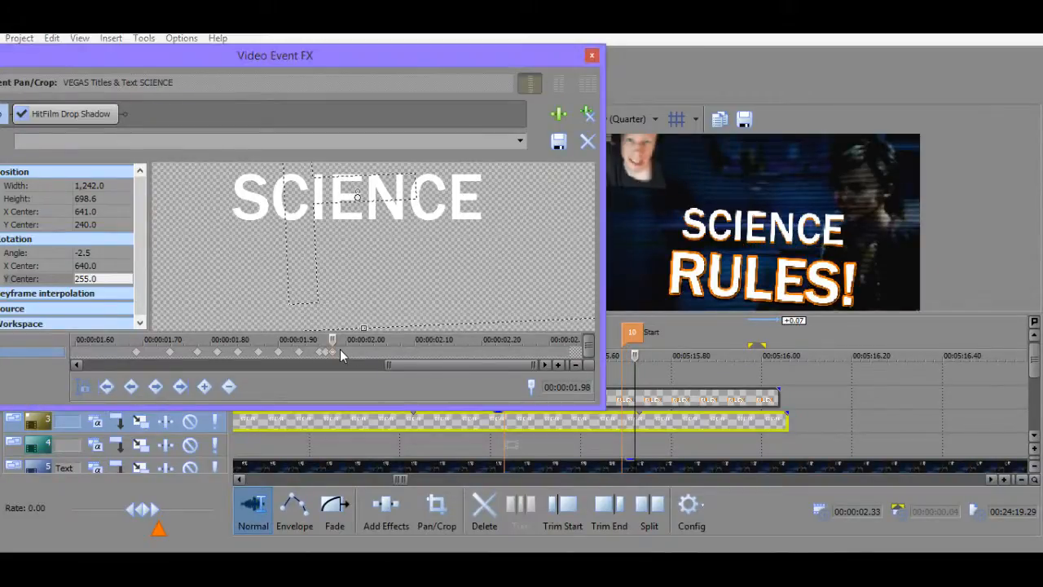
scroll(340, 350, "up", 3)
double_click(323, 351)
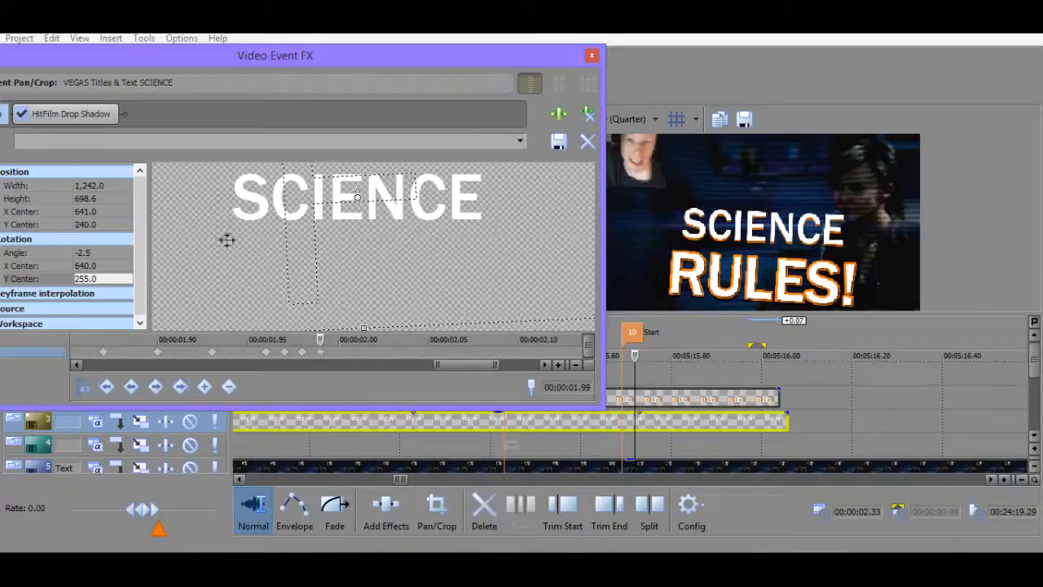
Try position Y center values of 220 and 210 on the SCIENCE keyframe at 00:00:01.99.
left_click(88, 224)
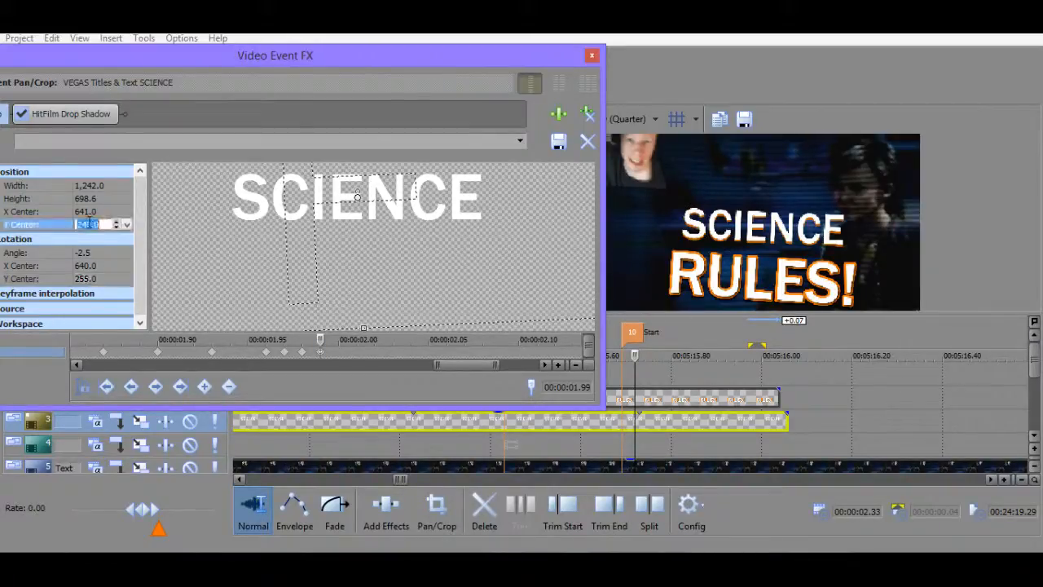
type("2")
type("02")
key("Return")
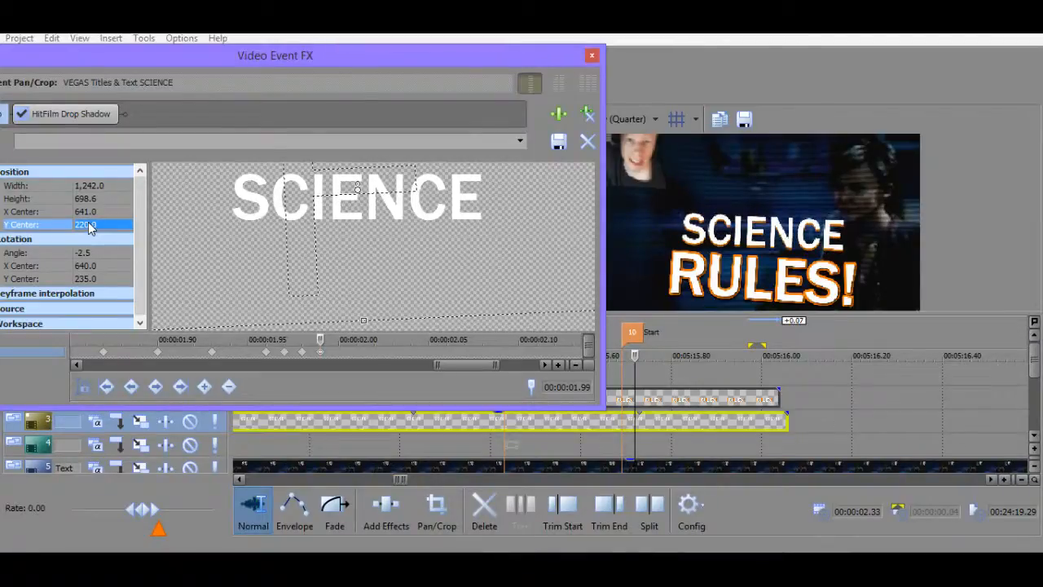
left_click(89, 225)
type("210")
key("Return")
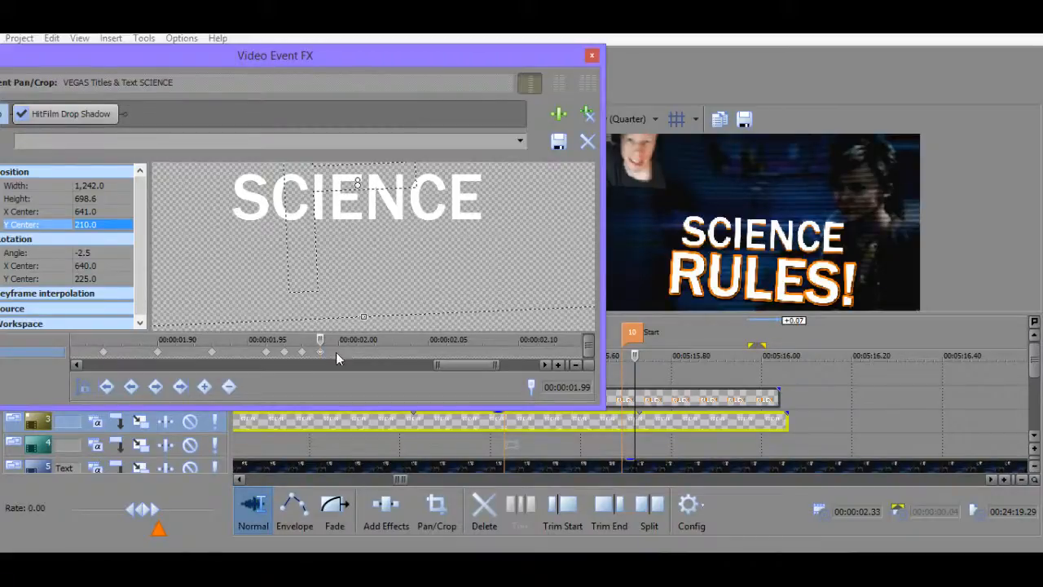
Set the SCIENCE keyframe at 00:00:01.99 to a rotation Y center of 255 and an angle of -3.
left_click(86, 279)
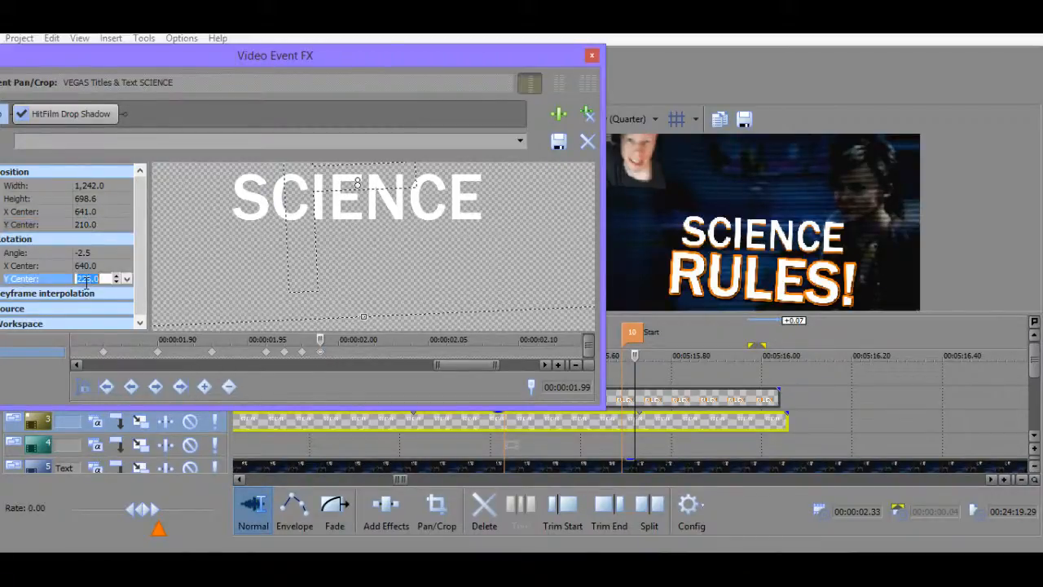
type("255")
key("Return")
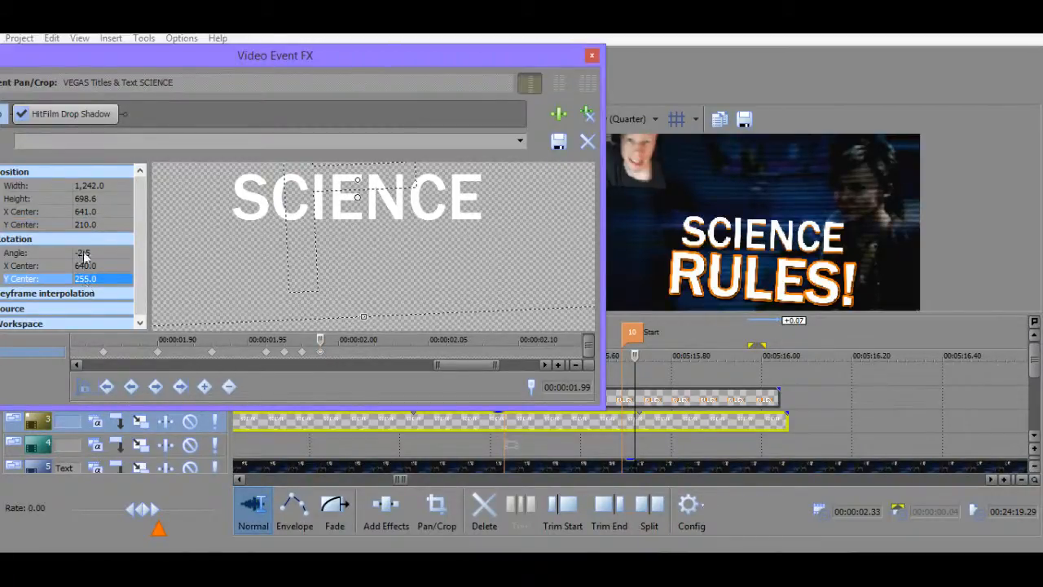
left_click(84, 252)
type("-3")
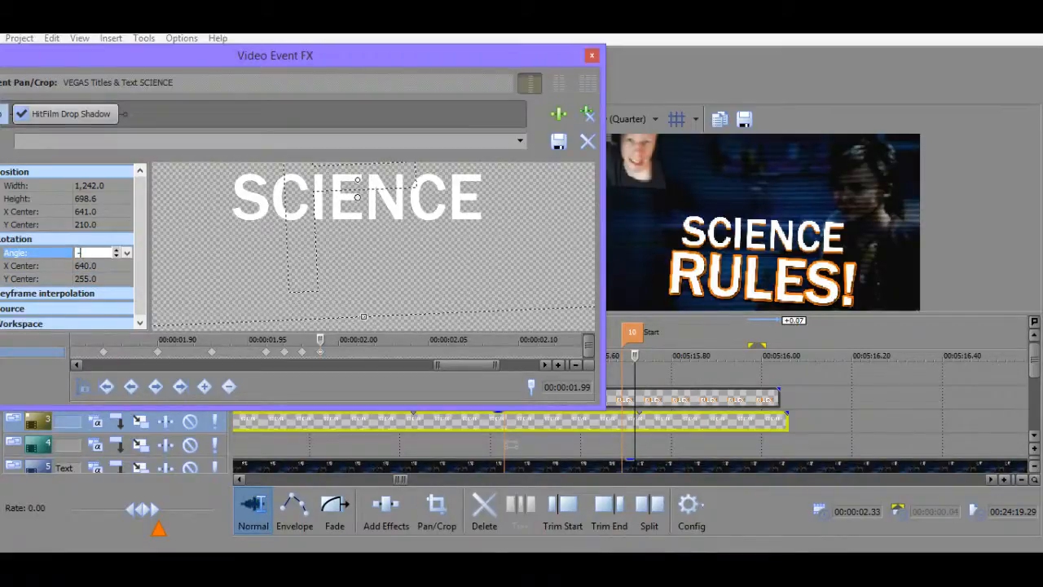
key("Return")
left_click(320, 355)
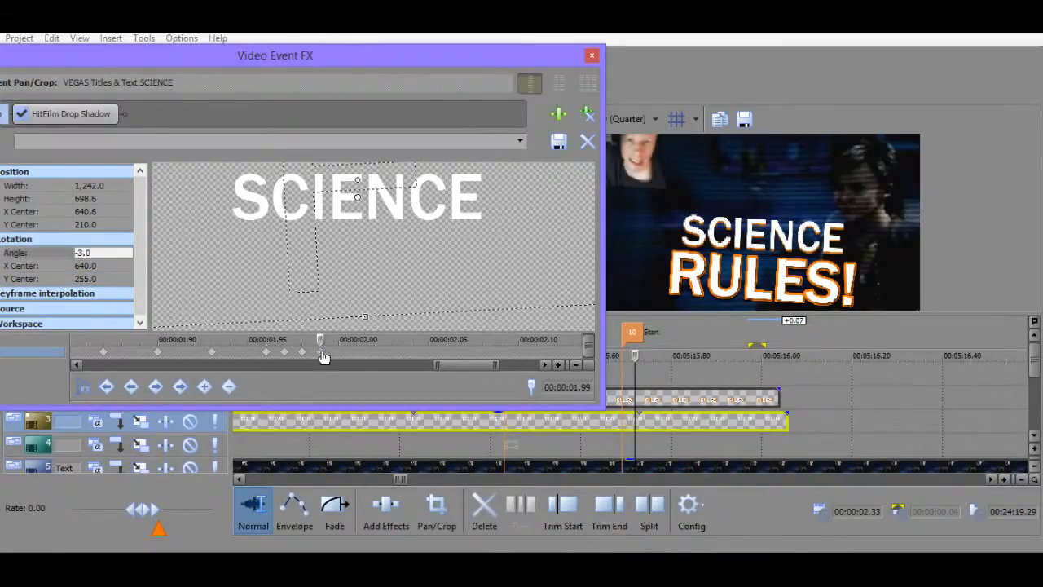
Set the position Y center of the 00:00:01.99 SCIENCE keyframe to 205 and its rotation Y center back to 255.
left_click(95, 225)
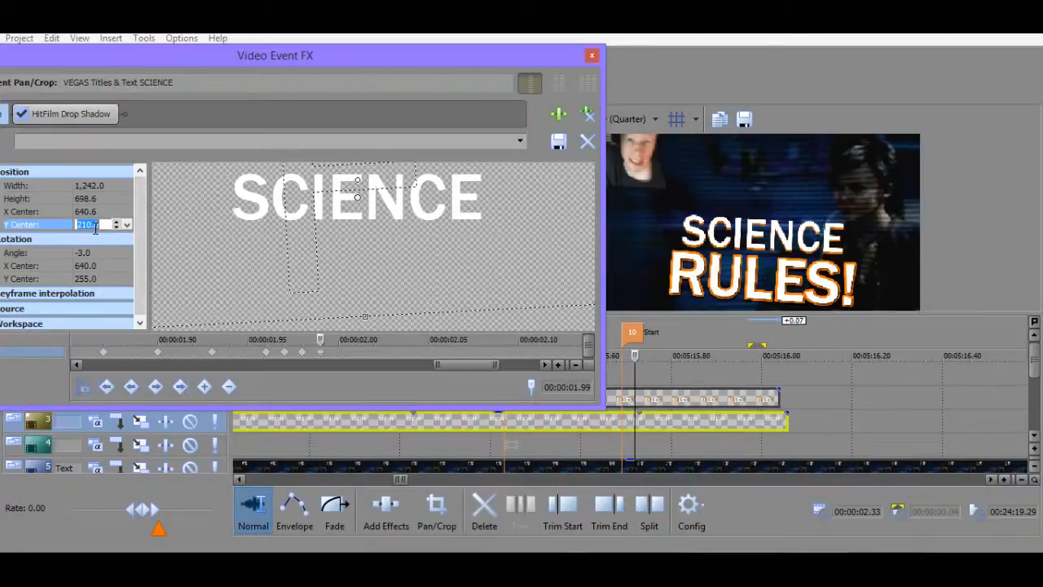
type("205")
key("Return")
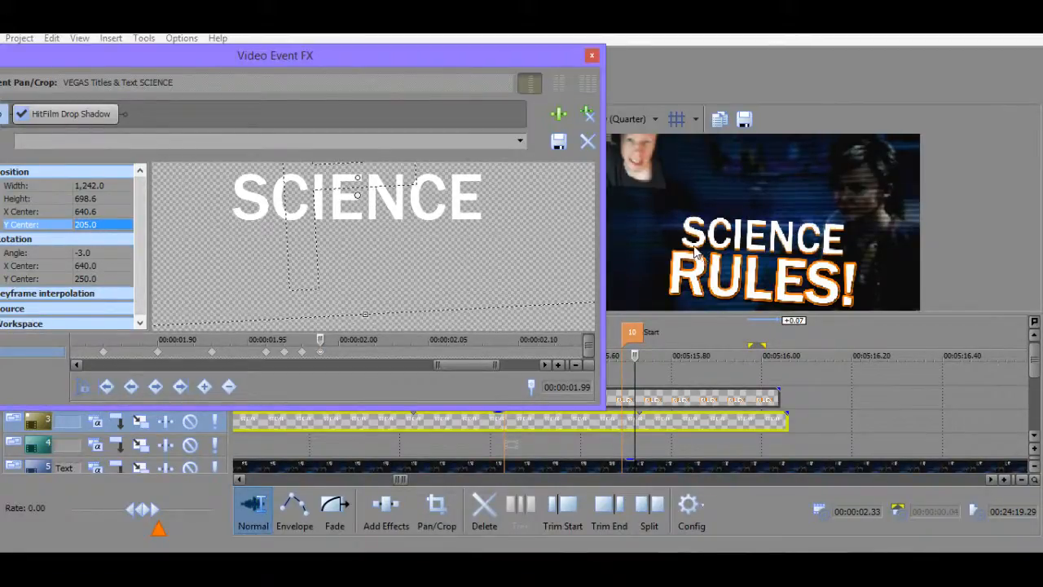
left_click(91, 279)
type("255")
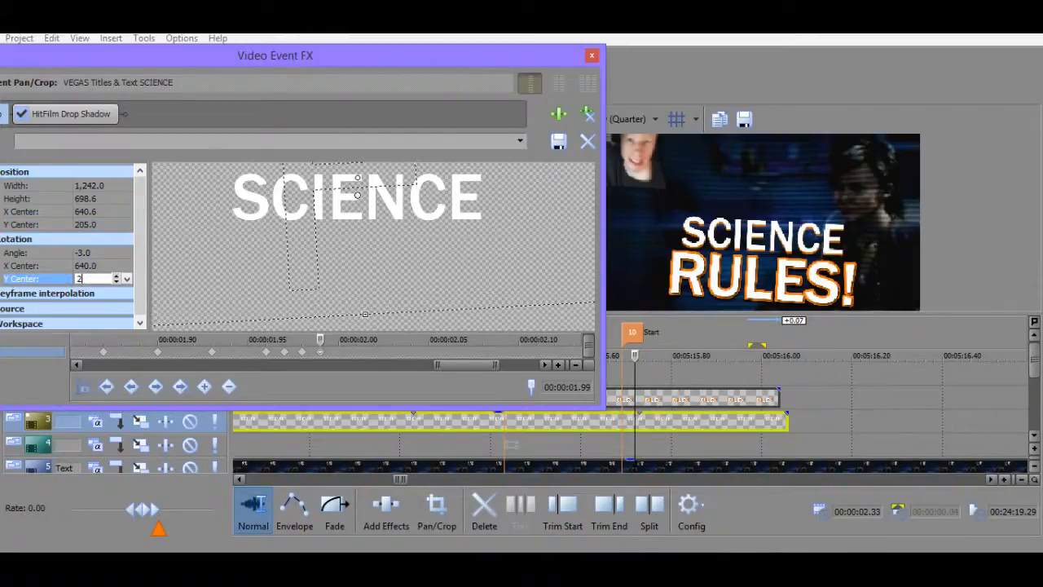
key("Return")
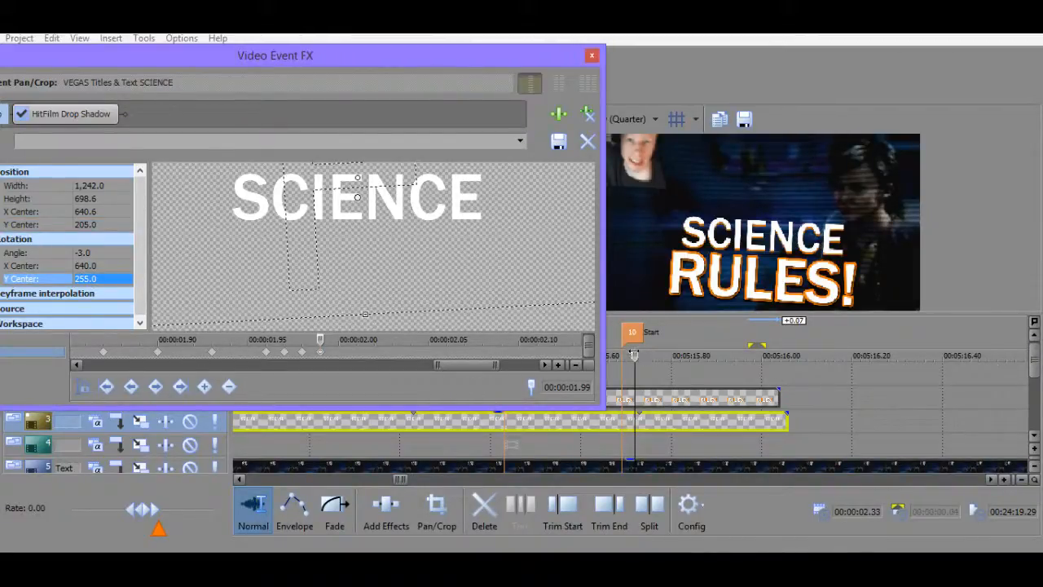
Advance the project playhead slightly, add a SCIENCE pan/crop keyframe at 00:00:02.00 and set its position Y center to 180, then 160.
left_click_drag(635, 355, 641, 355)
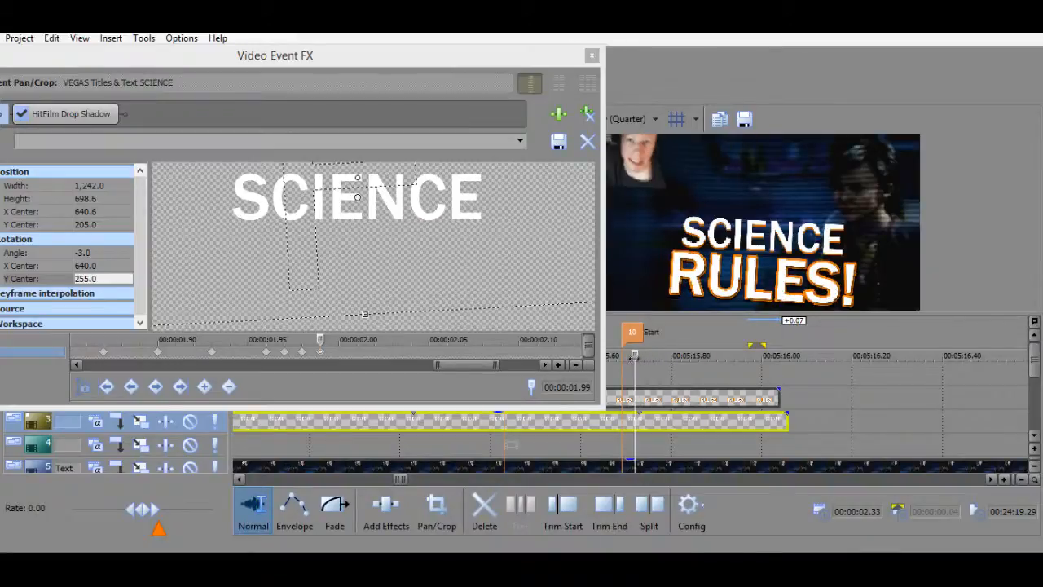
left_click(338, 347)
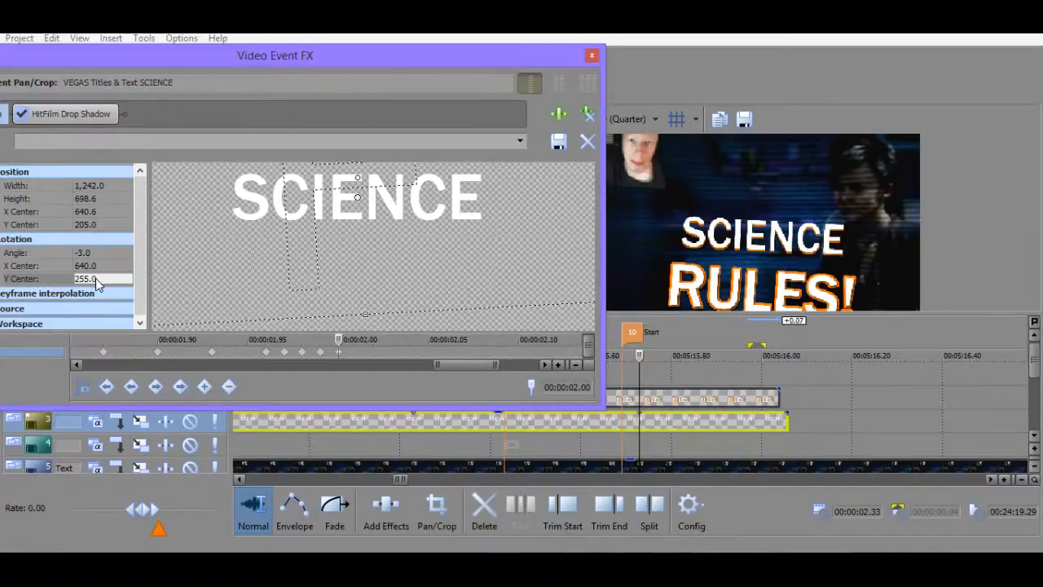
left_click(95, 228)
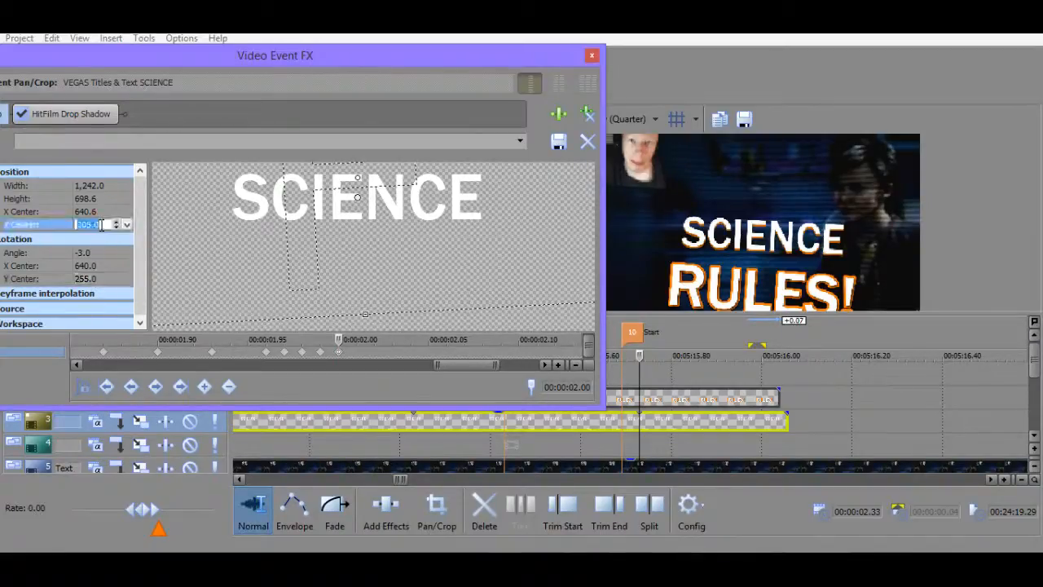
type("180")
key("Return")
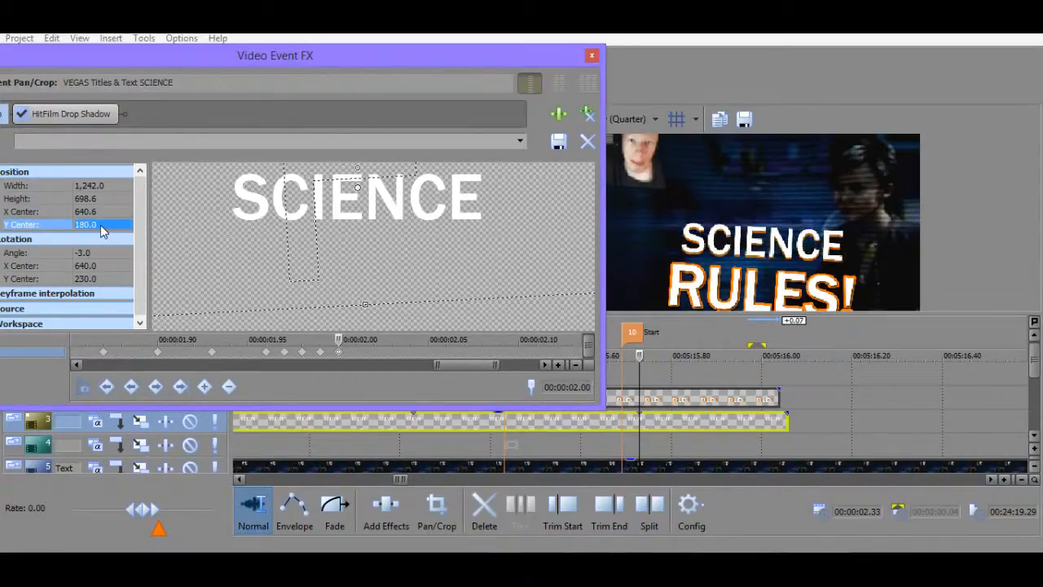
type("160")
key("Return")
Try a position Y center of 170 on the SCIENCE keyframe at 00:00:02.00, then return it to 160.
left_click(101, 225)
left_click(102, 225)
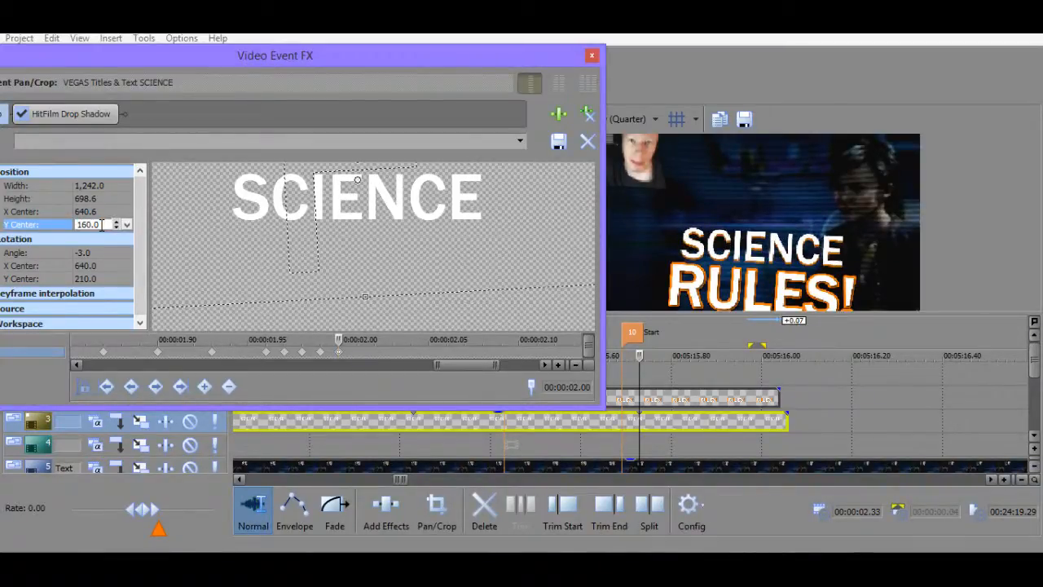
key("BackSpace")
key("BackSpace")
key("BackSpace")
key("BackSpace")
type("70")
key("Return")
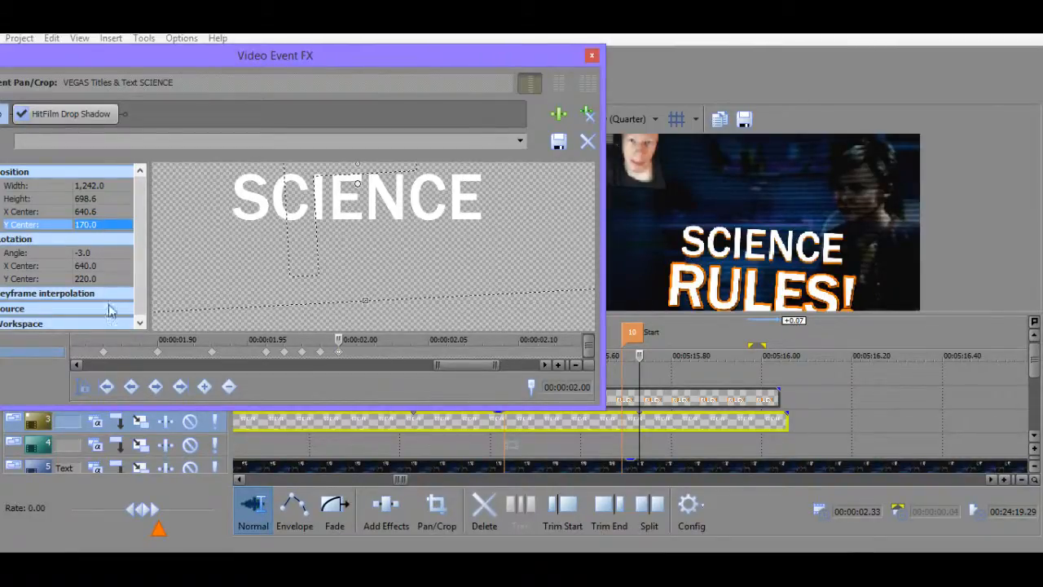
left_click(102, 225)
type("16")
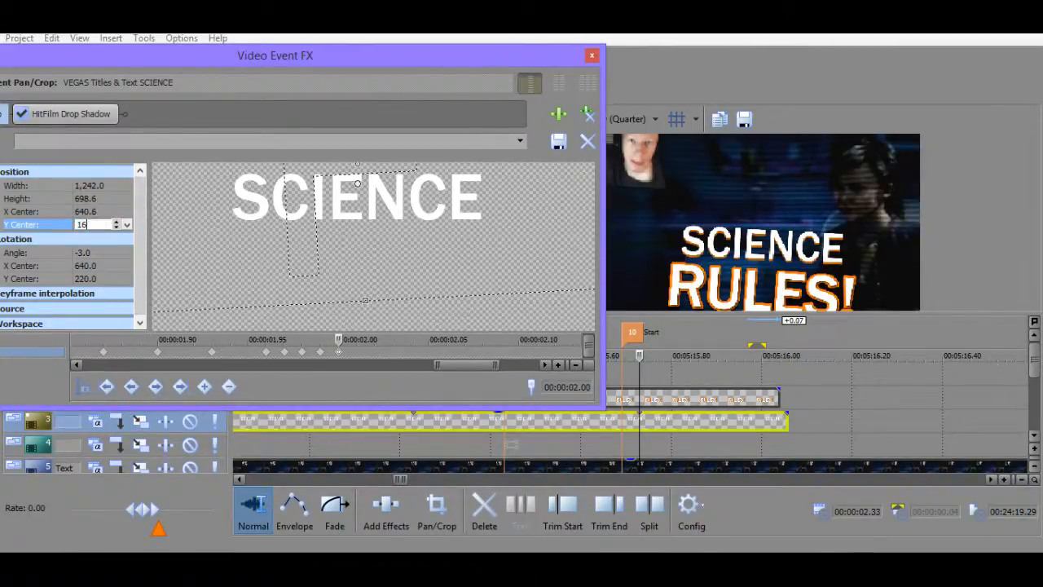
type("0")
key("Return")
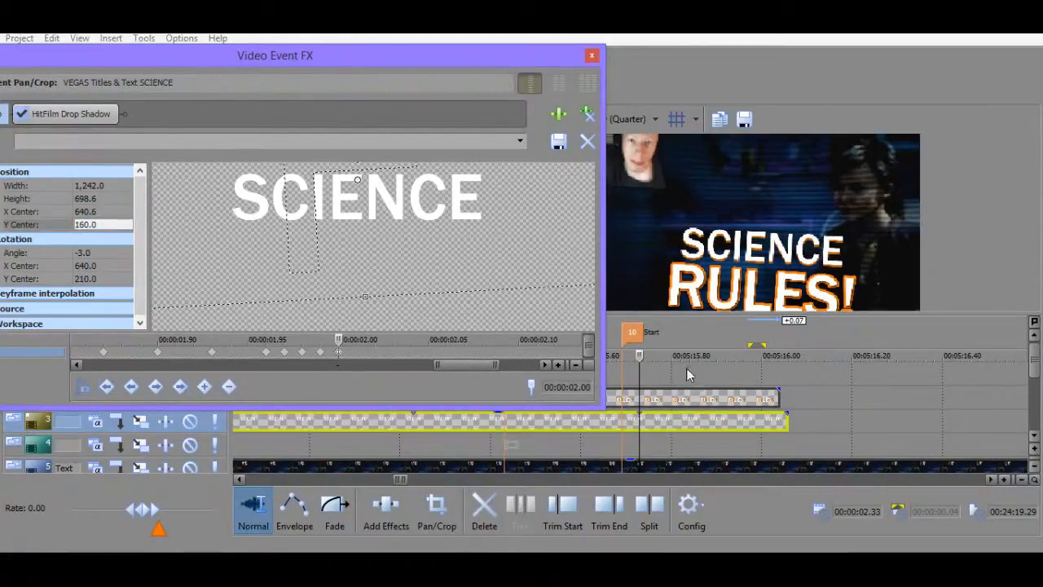
Set the SCIENCE keyframe at 00:00:02.00 to a rotation Y center of 255 and an angle of -3.5.
left_click(640, 356)
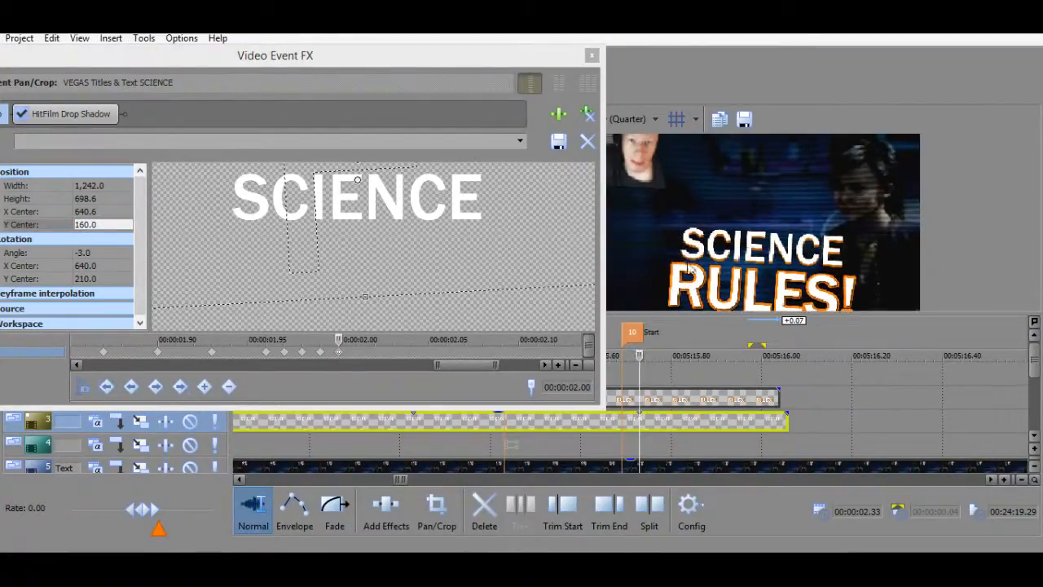
left_click(338, 352)
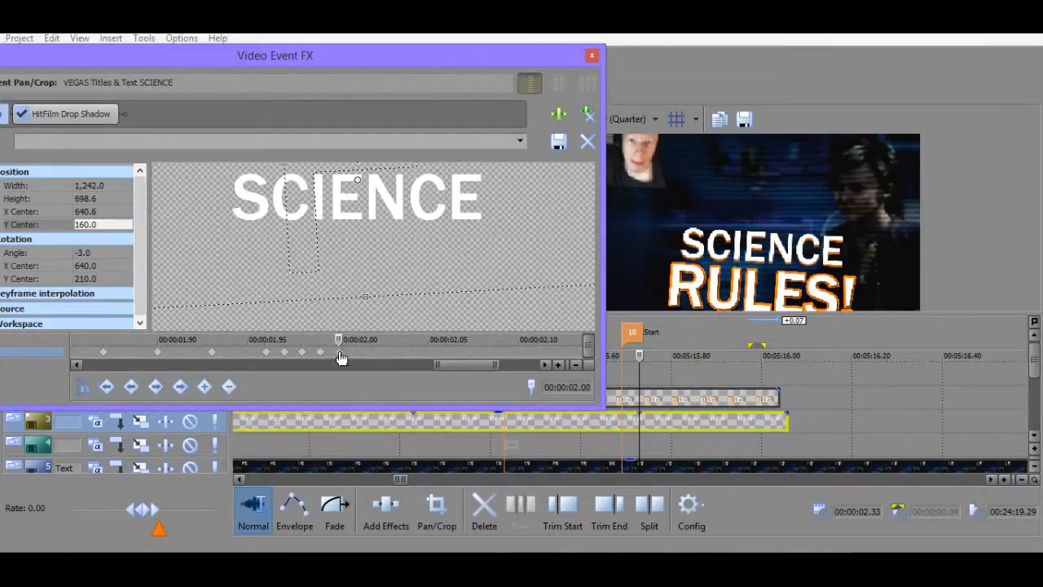
left_click(81, 279)
left_click(104, 254)
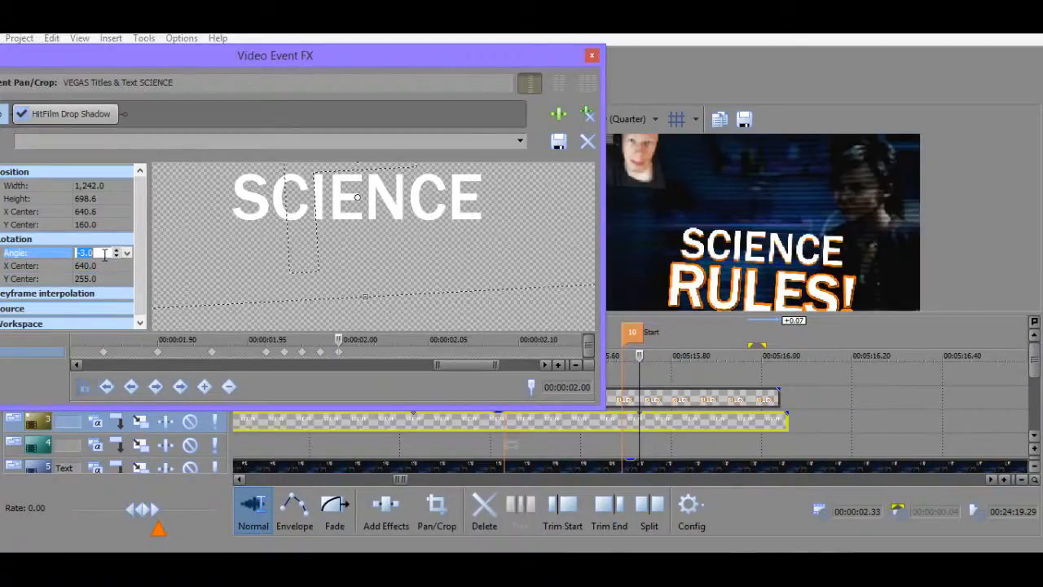
type("-3.5")
key("Return")
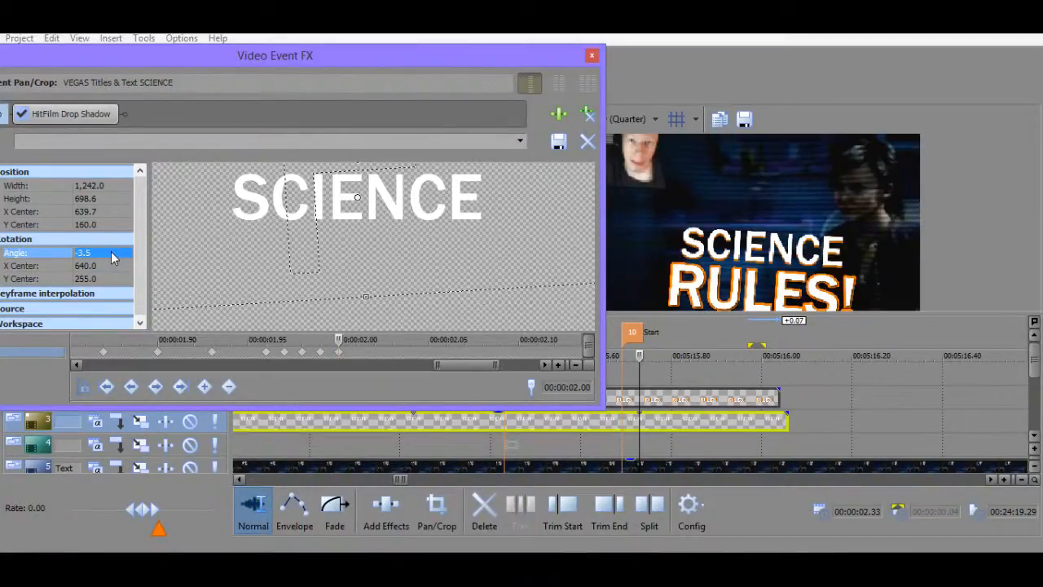
Advance the project playhead slightly, add a SCIENCE keyframe at 00:00:02.01 and lower its position Y center through 140 and 120 to 110.
left_click(345, 338)
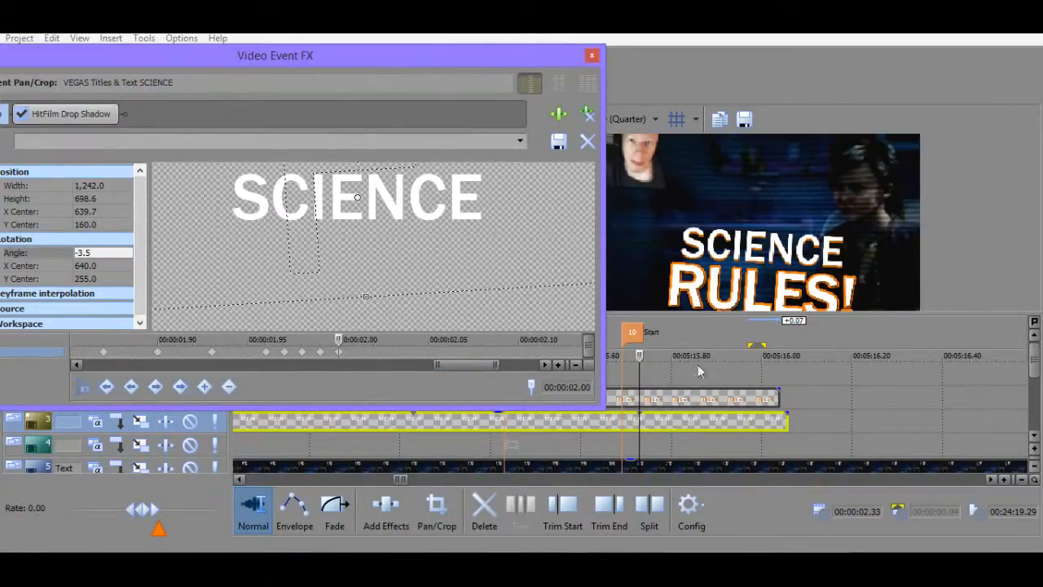
left_click(640, 355)
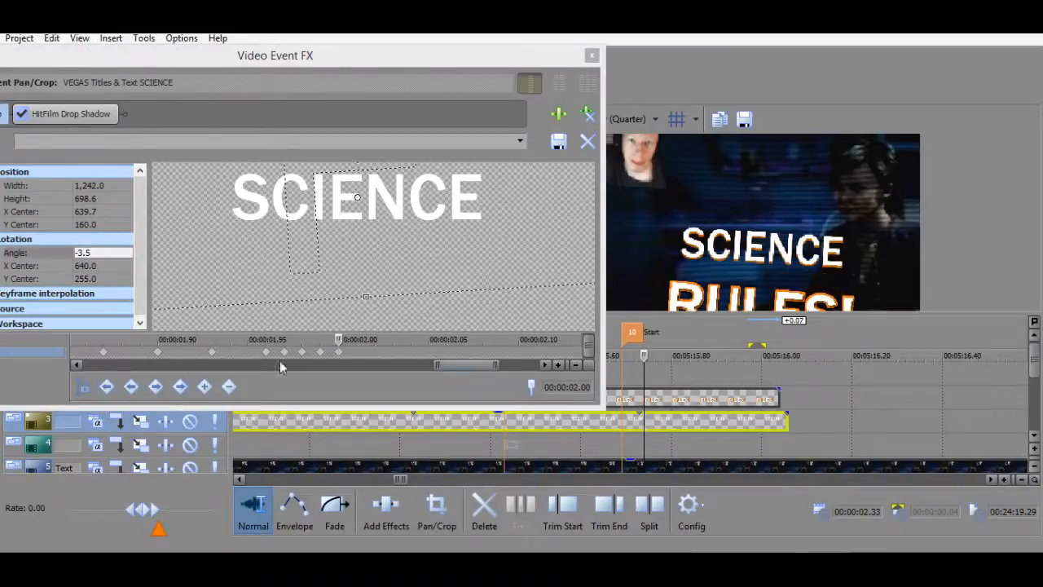
left_click(349, 352)
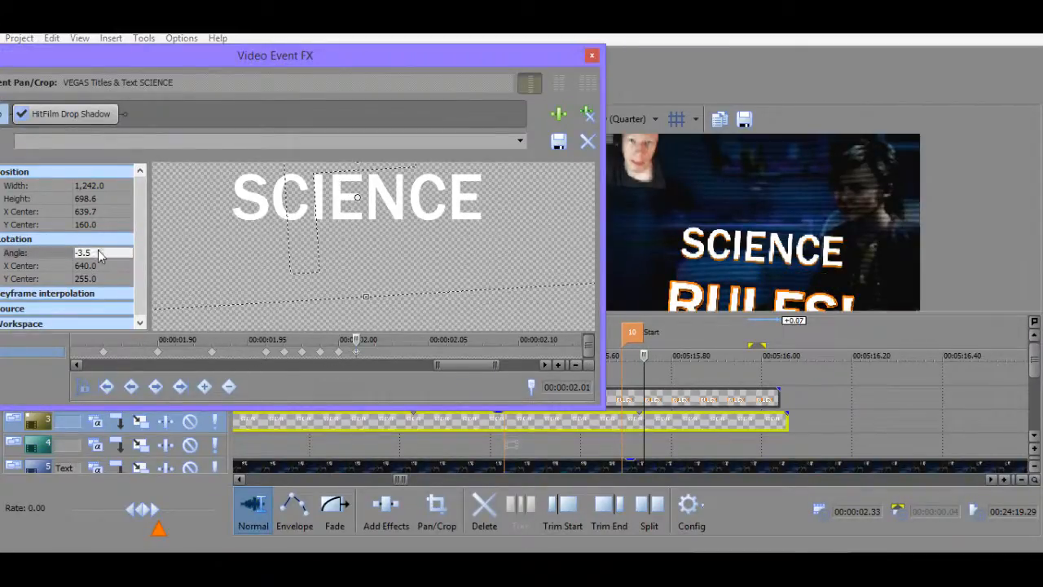
left_click(116, 225)
type("140")
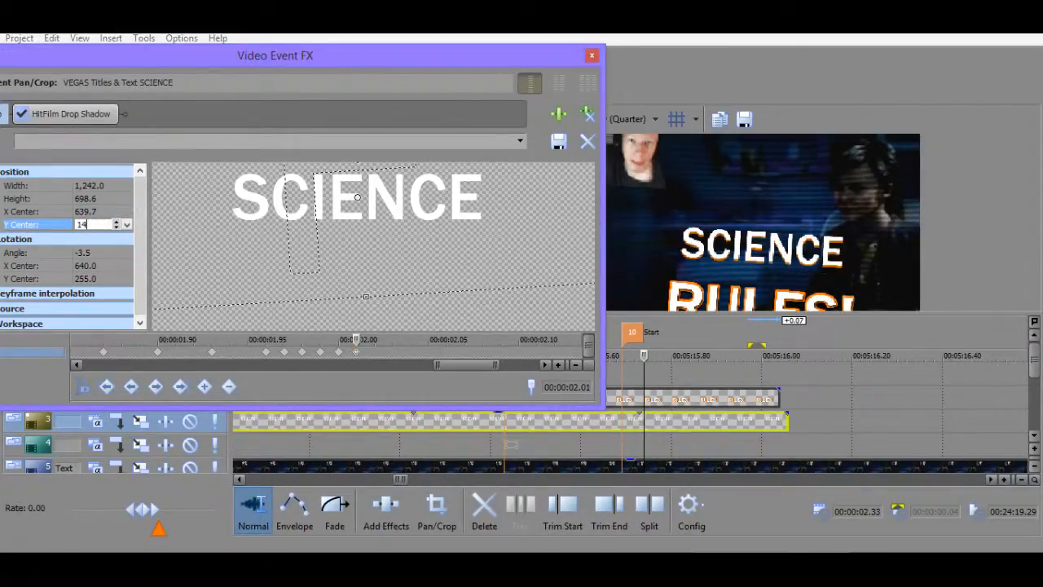
key("Return")
type("120")
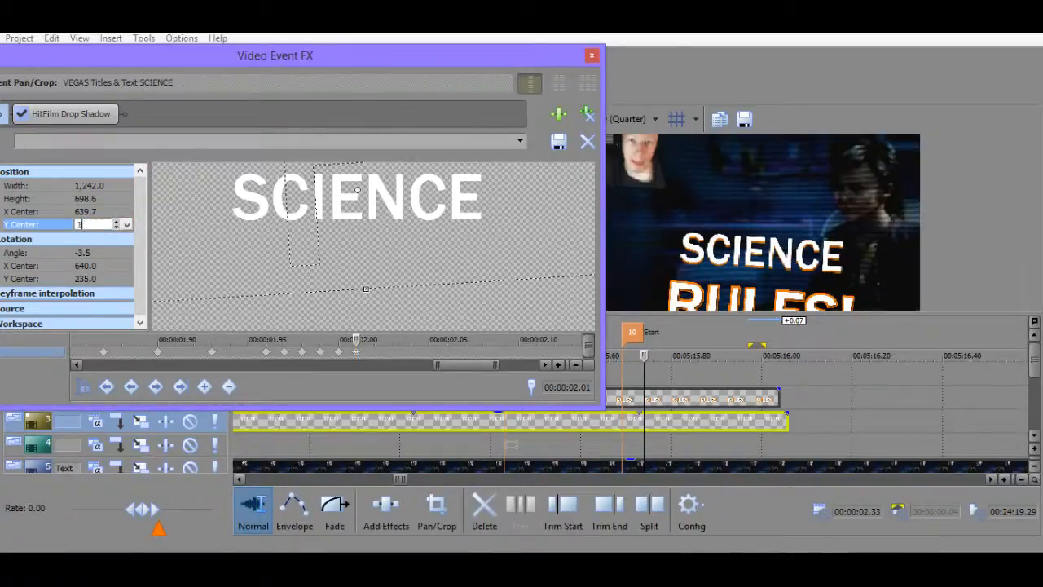
key("Return")
type("110")
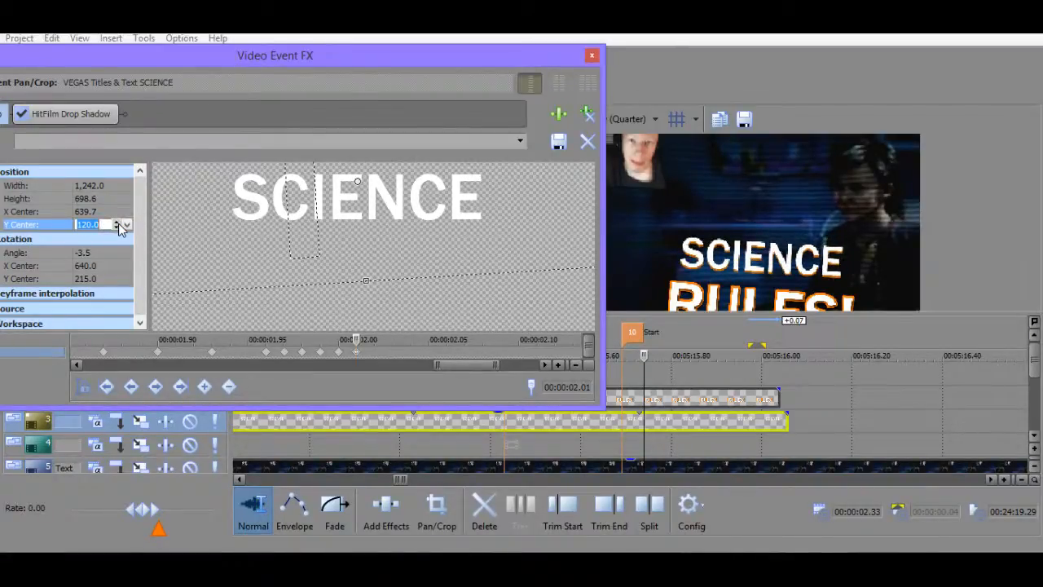
key("Return")
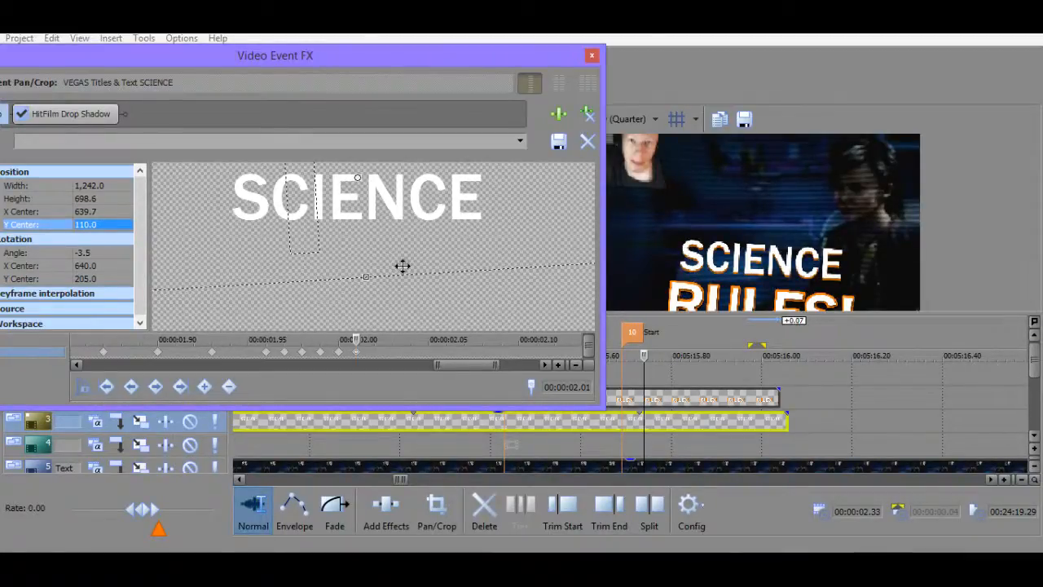
Set the SCIENCE keyframe at 00:00:02.01 to a rotation Y center of 255 and an angle of -3.75.
left_click(110, 279)
type("255")
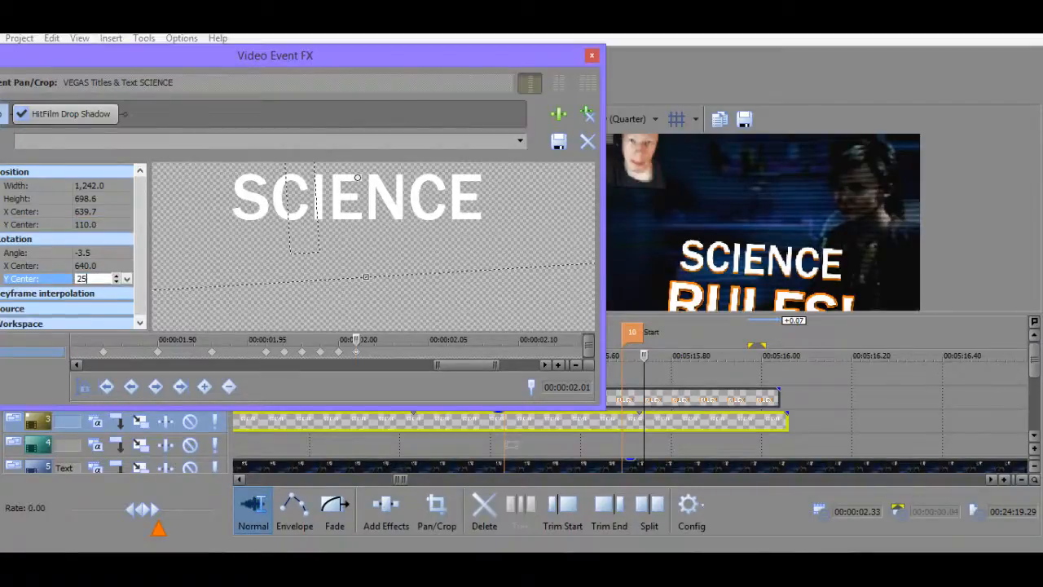
key("Return")
left_click(112, 258)
type("-3")
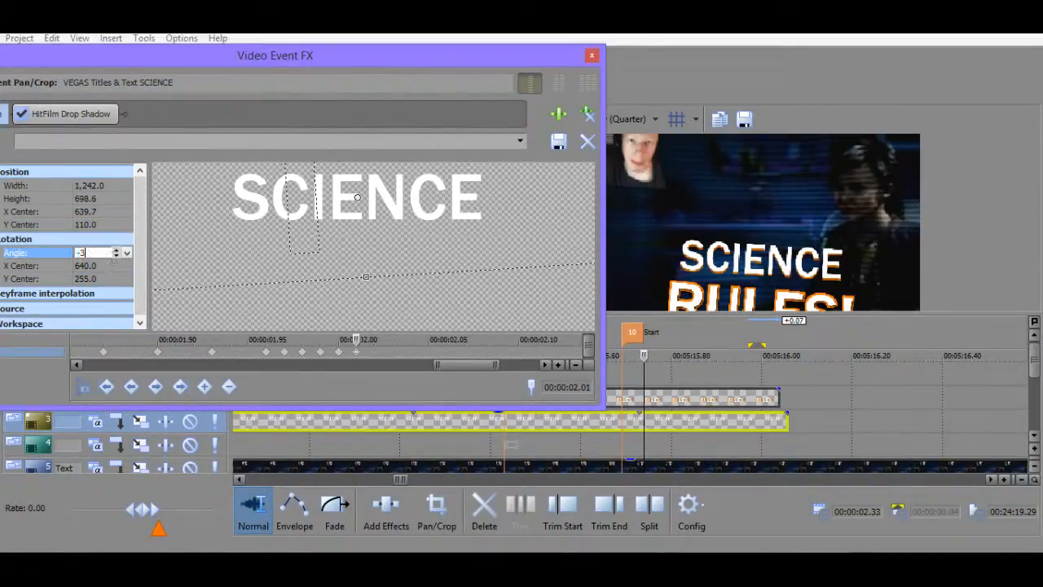
type(".75")
key("Return")
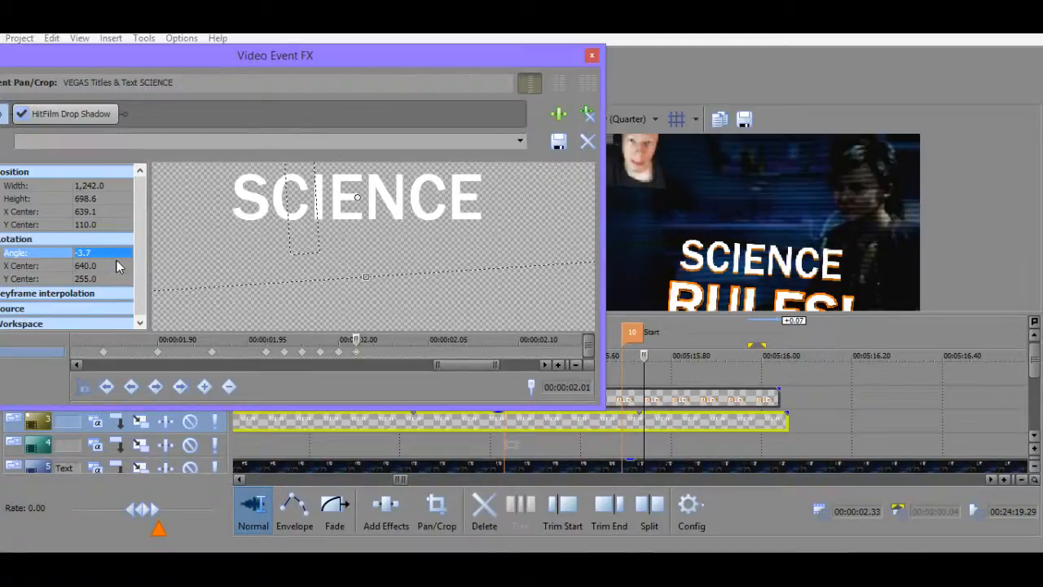
Advance the project playhead slightly and add a SCIENCE pan/crop keyframe at 00:00:02.02.
mouse_move(356, 338)
left_mouse_down()
mouse_move(338, 339)
mouse_move(375, 339)
left_mouse_up()
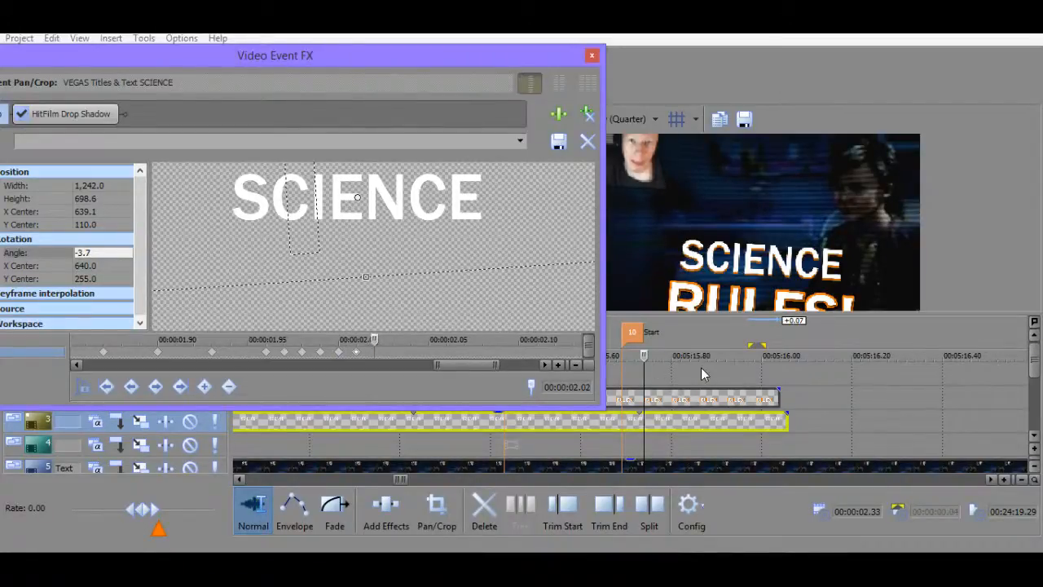
left_click_drag(644, 354, 650, 358)
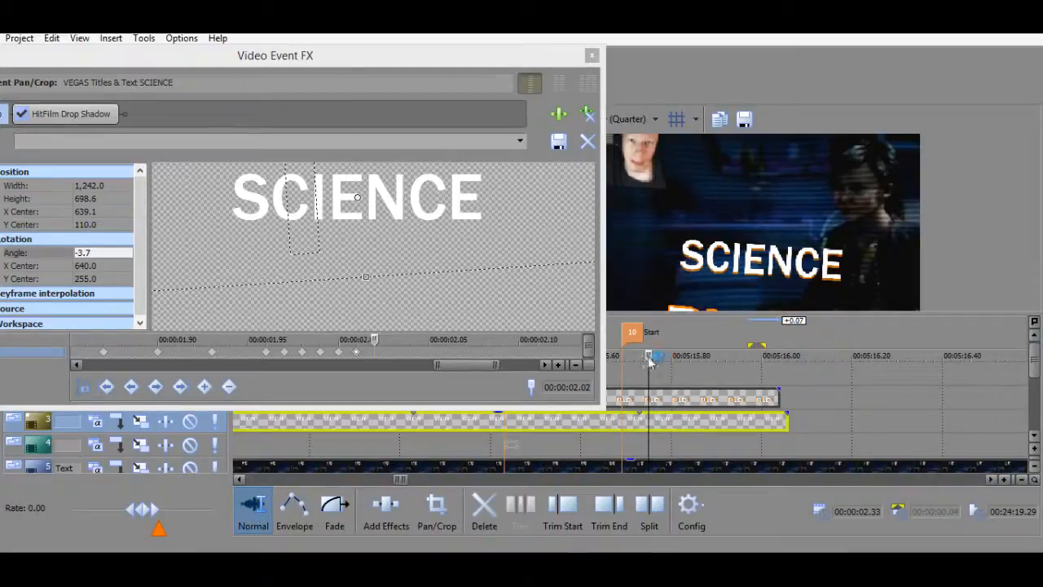
double_click(374, 355)
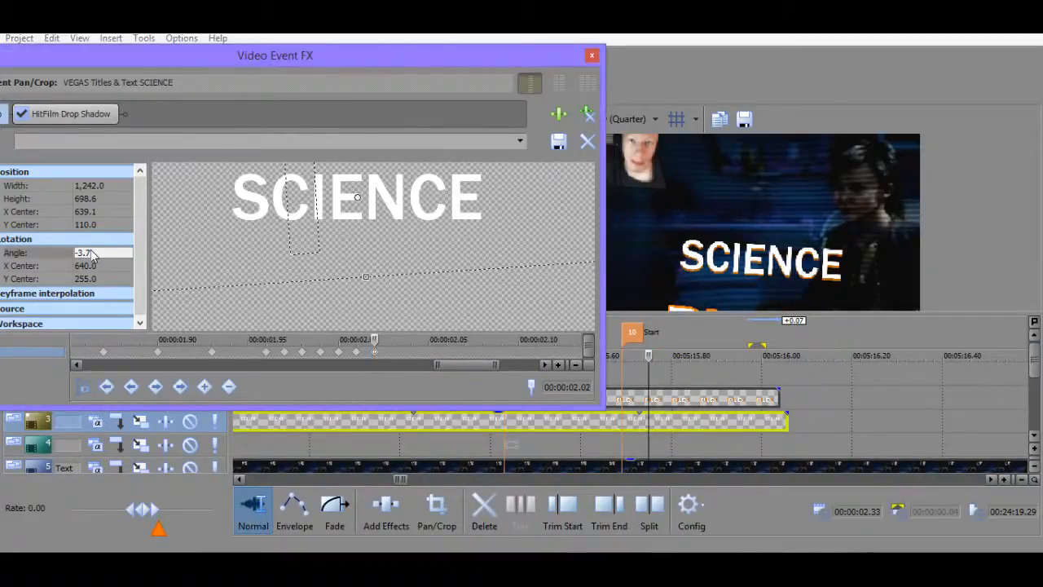
Compare the preceding SCIENCE keyframes, and lower the position Y center of the keyframe at 00:00:02.02 to 40, adjusting it to 55.
left_click(97, 223)
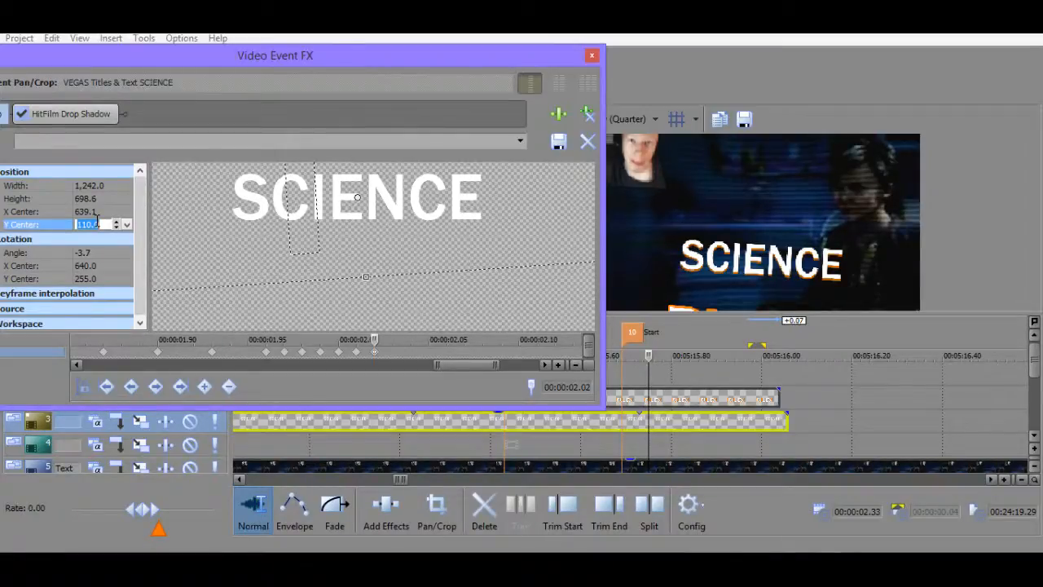
left_click(355, 355)
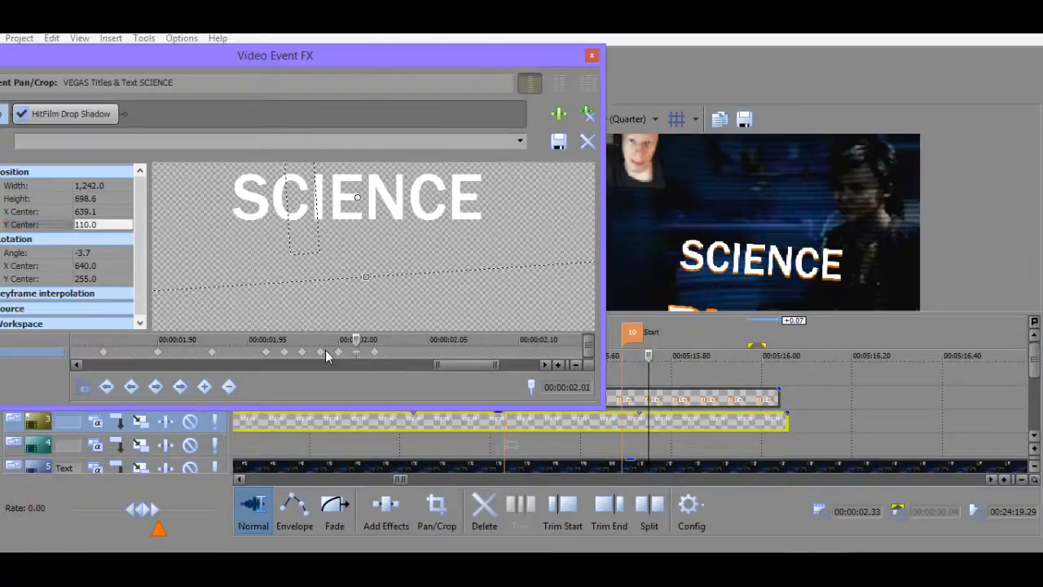
left_click(342, 351)
left_click(324, 353)
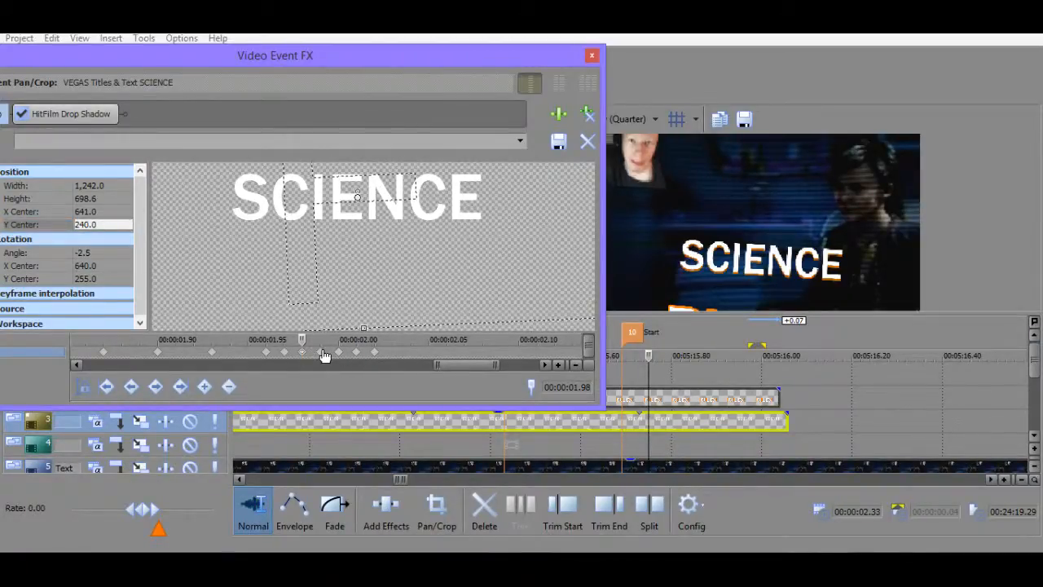
left_click(341, 351)
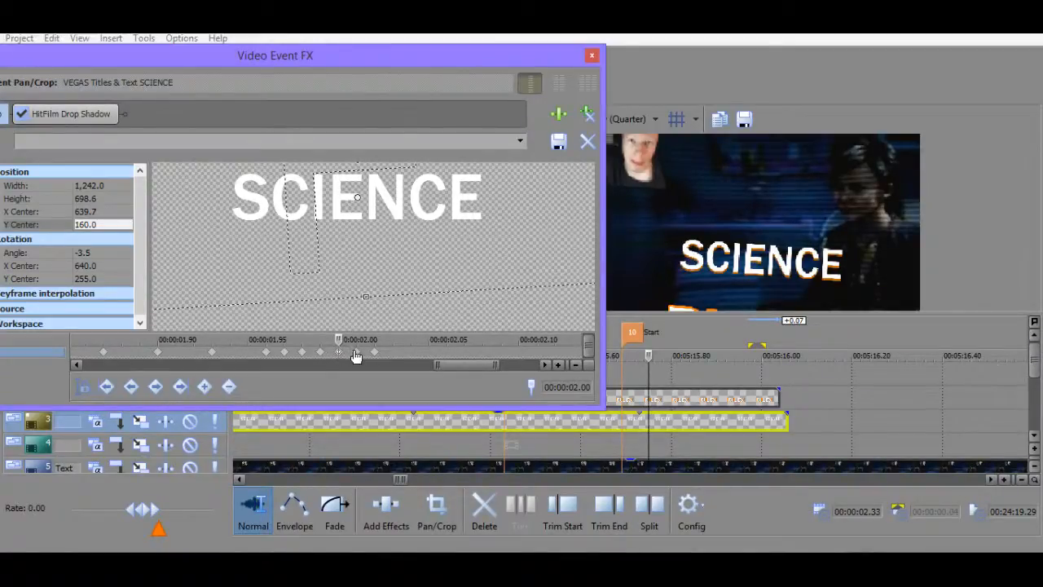
left_click(356, 352)
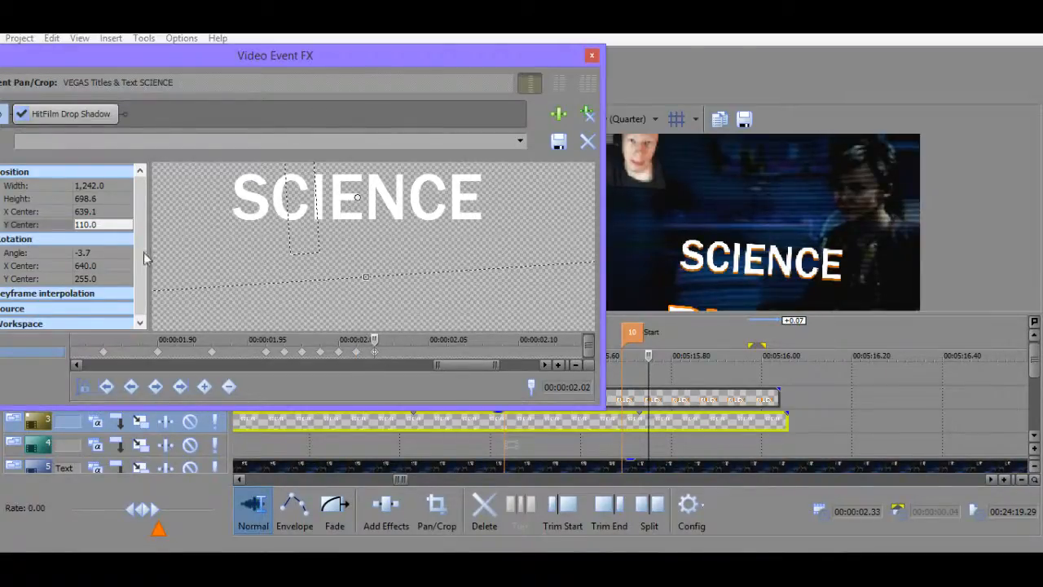
left_click(91, 225)
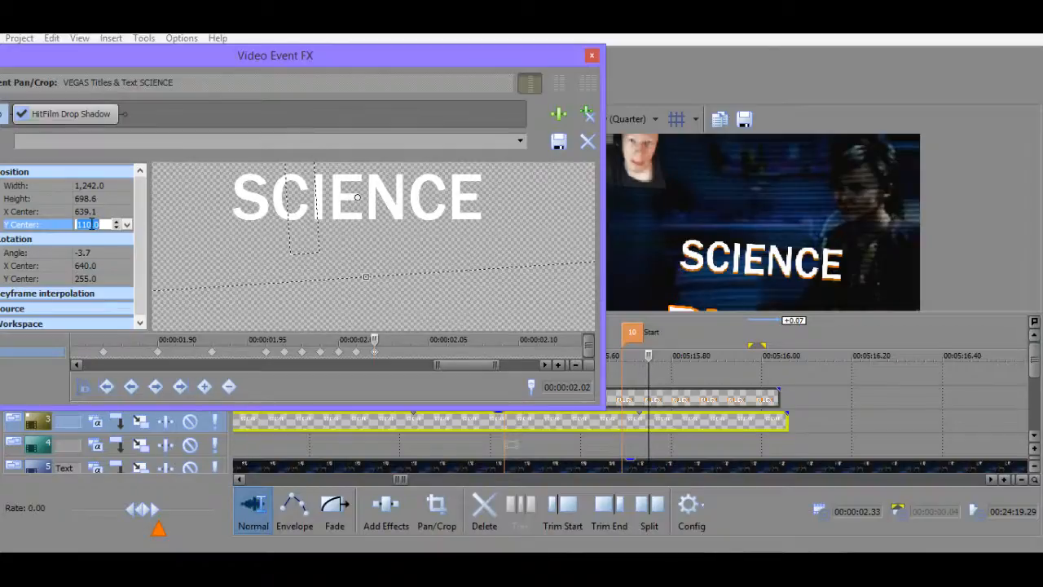
type("40")
key("Return")
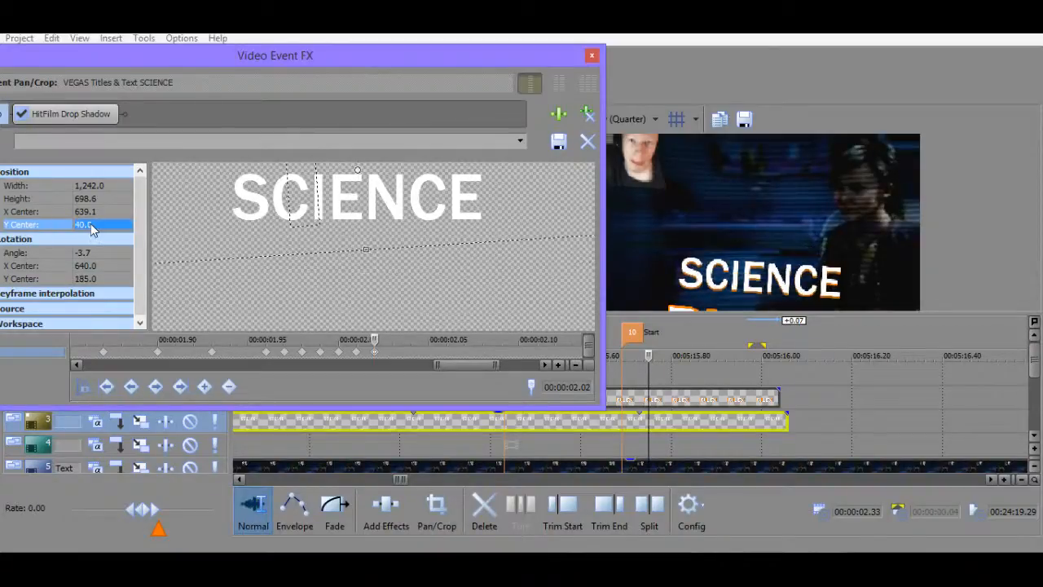
left_click(92, 225)
type("5")
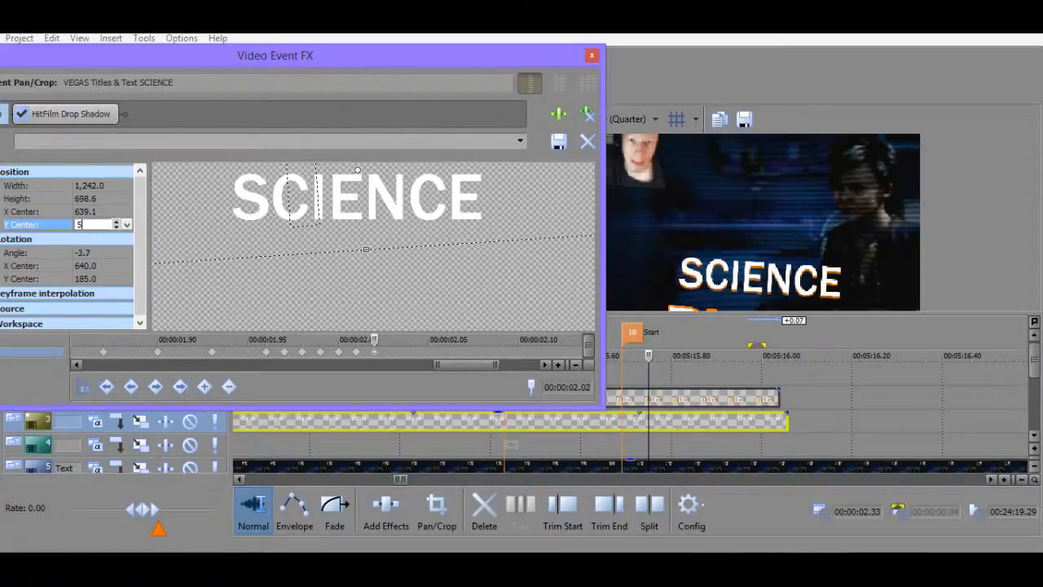
type("05")
key("Return")
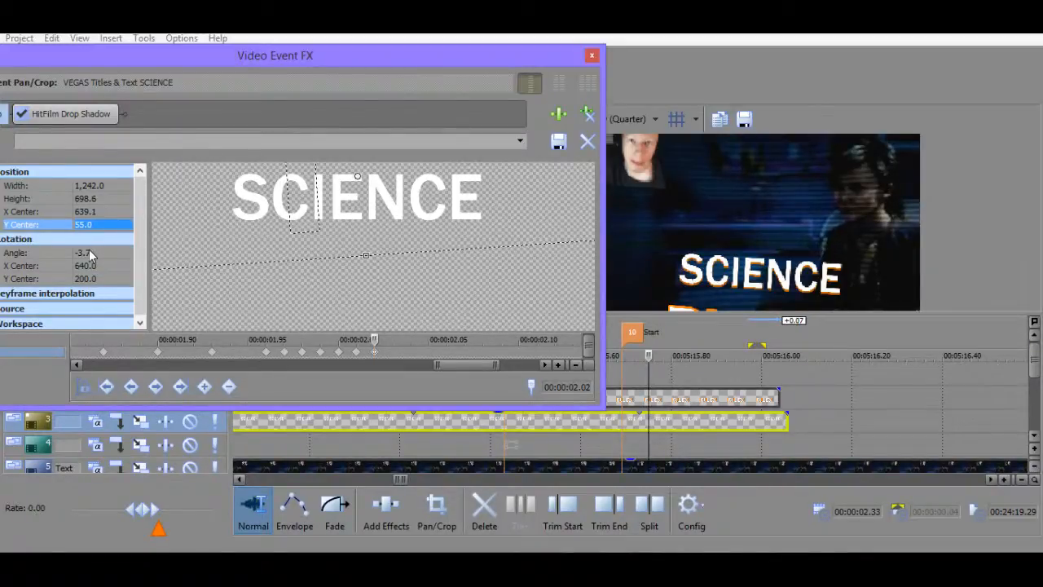
Set the SCIENCE keyframe at 00:00:02.02 to a rotation Y center of 255 and an angle of -4.
mouse_move(650, 356)
left_mouse_down()
mouse_move(635, 356)
mouse_move(657, 356)
mouse_move(635, 356)
mouse_move(647, 363)
left_mouse_up()
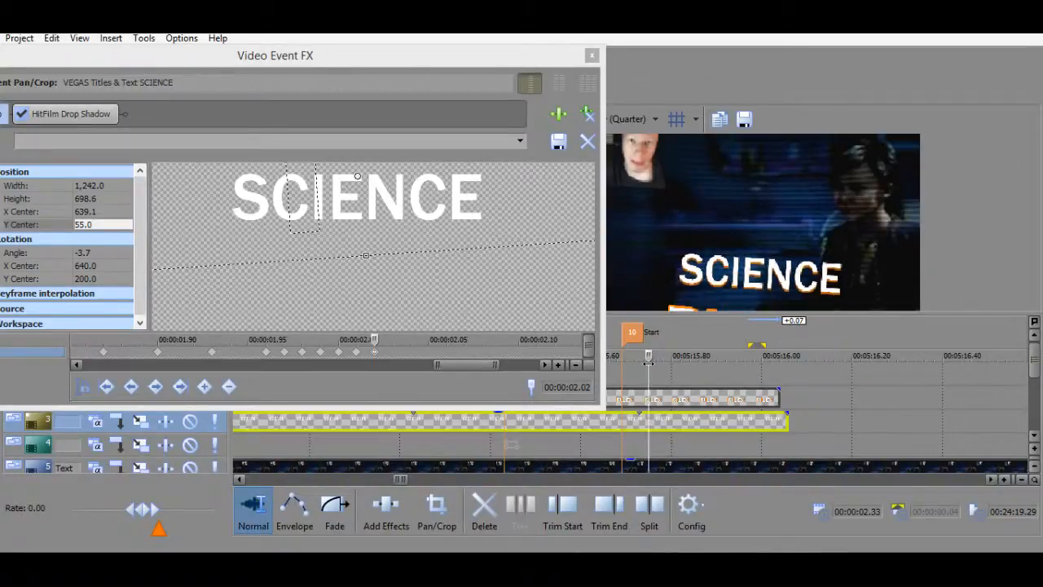
left_click(368, 357)
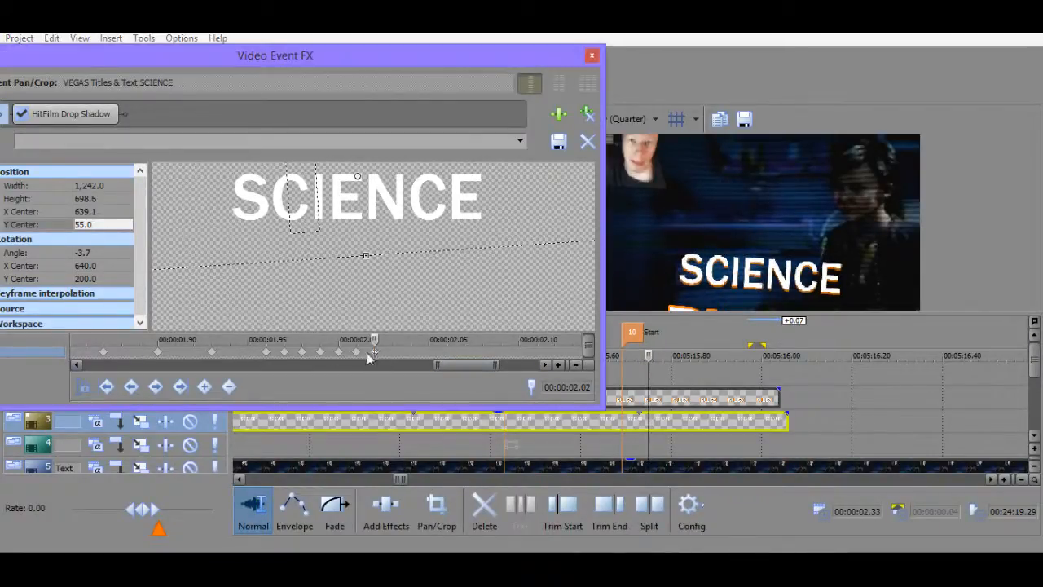
left_click(99, 278)
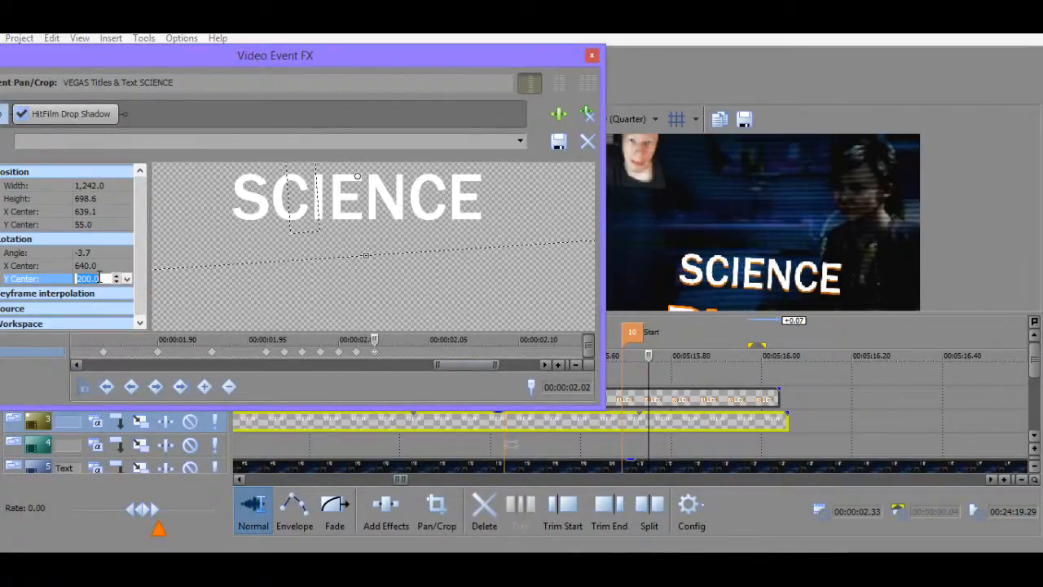
type("255")
key("Return")
left_click(96, 252)
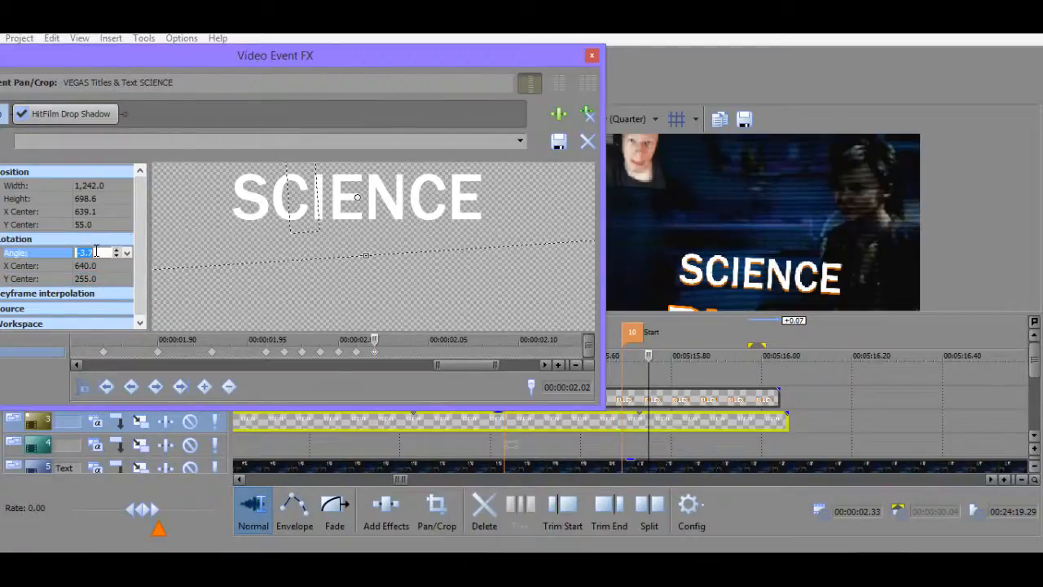
type("-3")
key("Return")
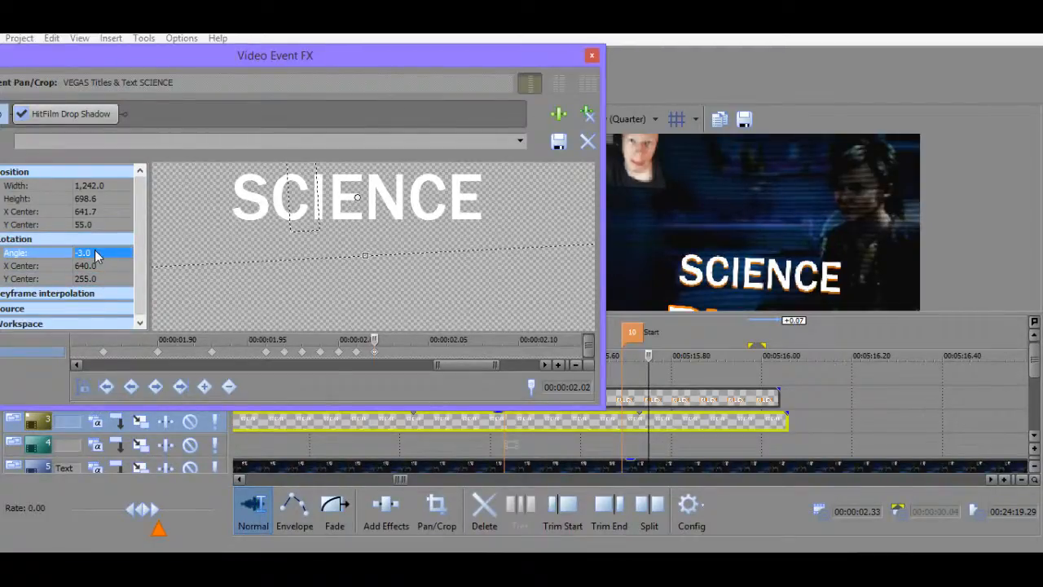
left_click(96, 253)
type("-4")
key("Return")
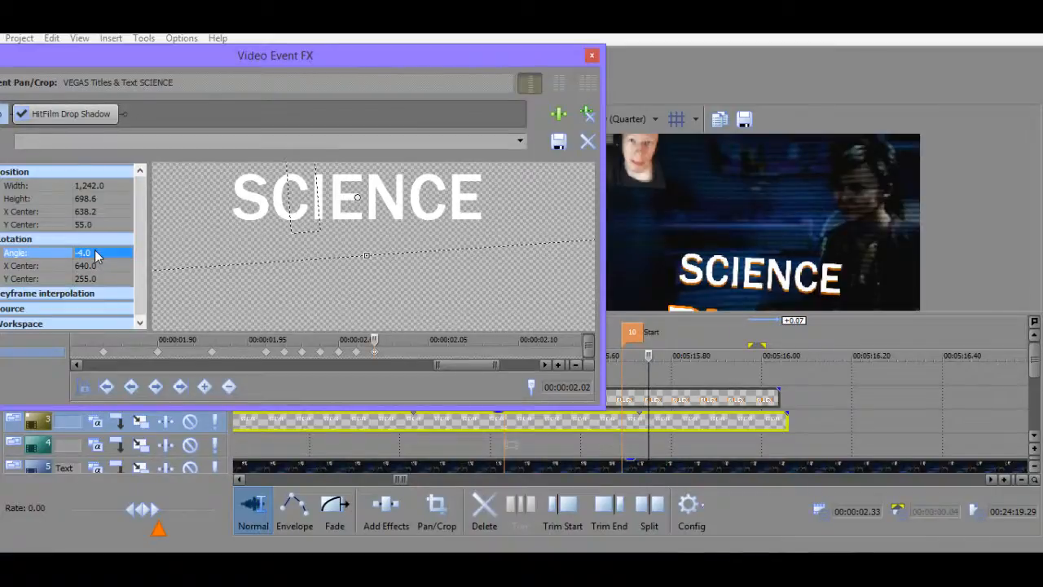
Advance the project playhead slightly, add a SCIENCE keyframe at 00:00:02.03 and lower its position Y center through -25 and -35 to -45.
left_click_drag(651, 355, 654, 355)
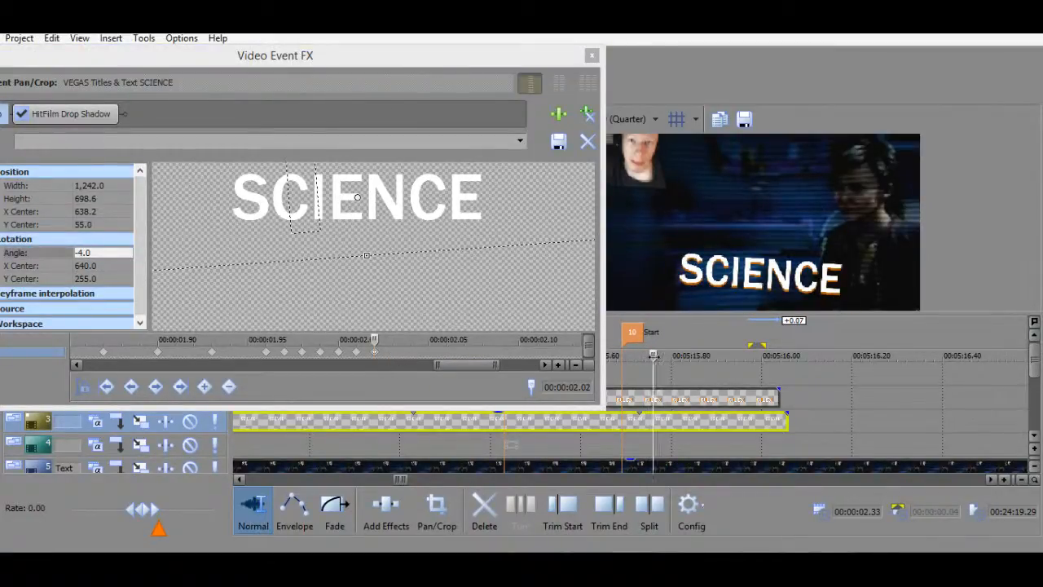
double_click(394, 356)
left_click(98, 223)
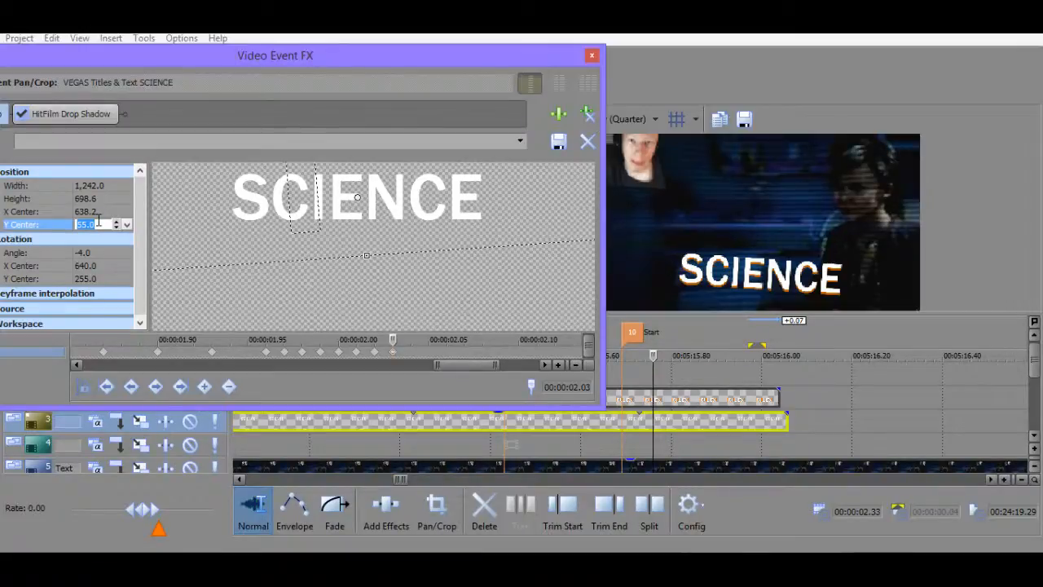
type("0")
type("5")
key("Return")
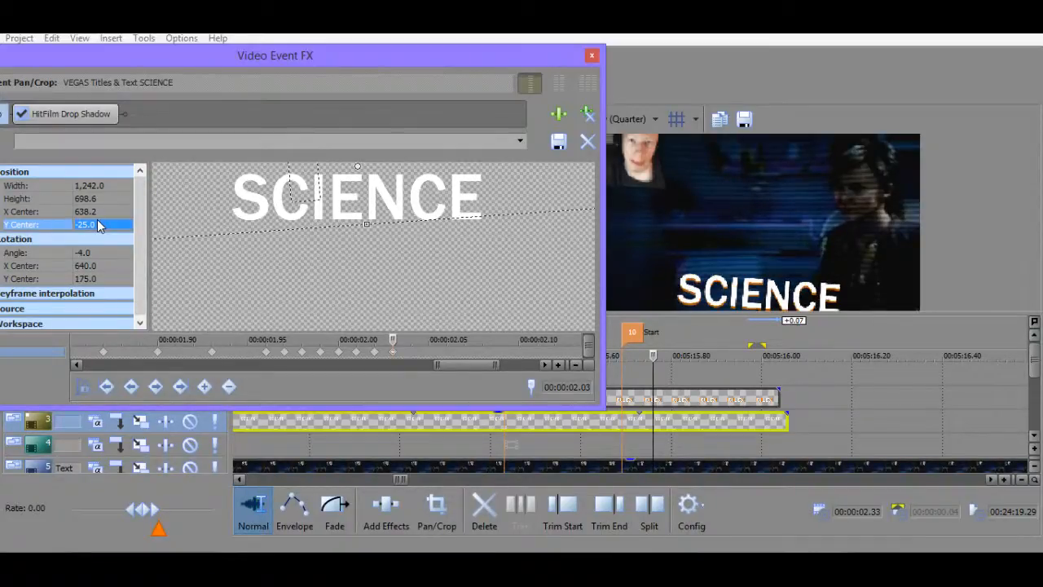
left_click(98, 225)
type("-35")
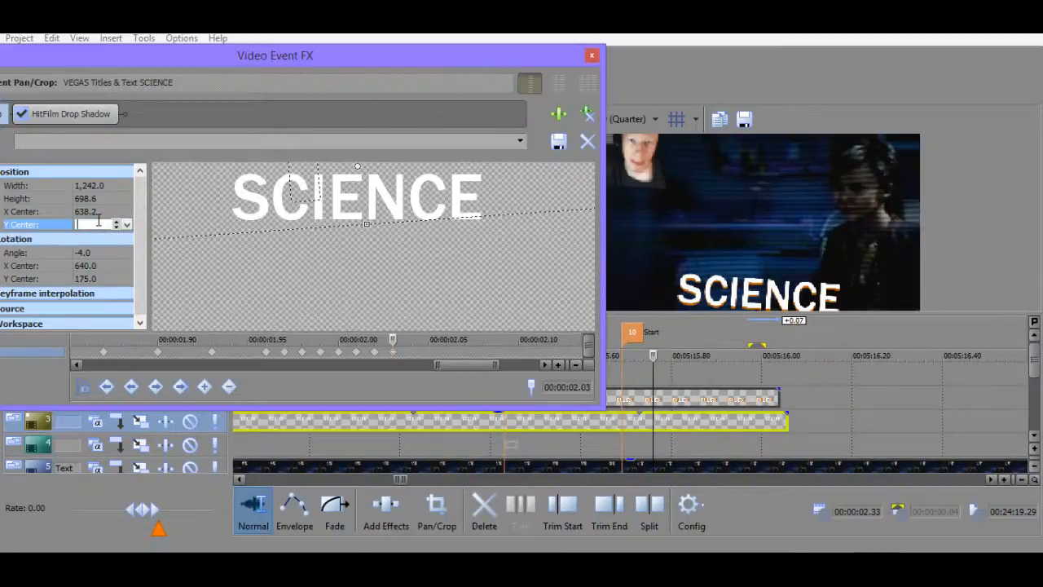
key("Return")
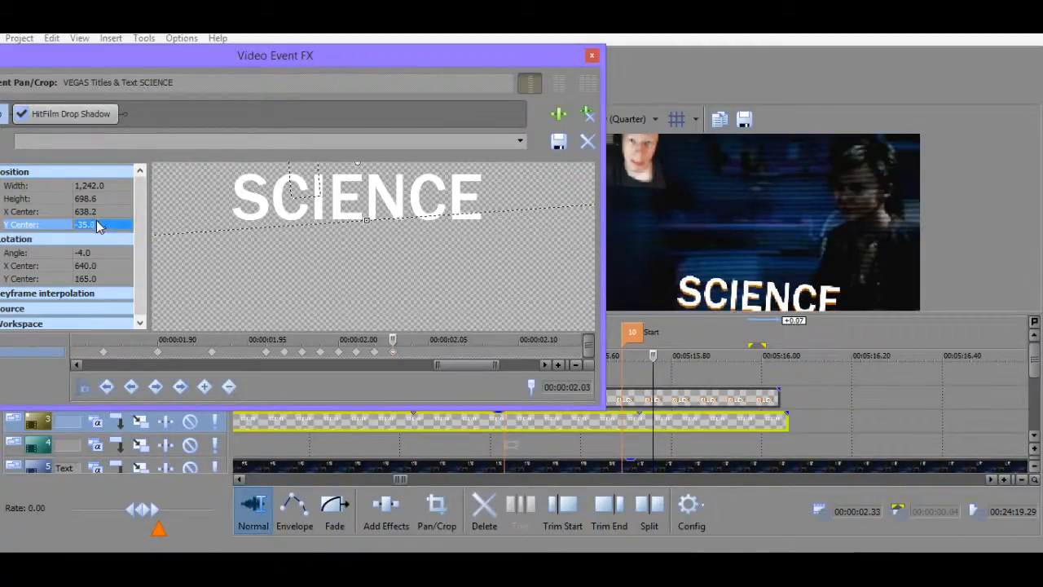
left_click(98, 225)
type("-45")
key("Return")
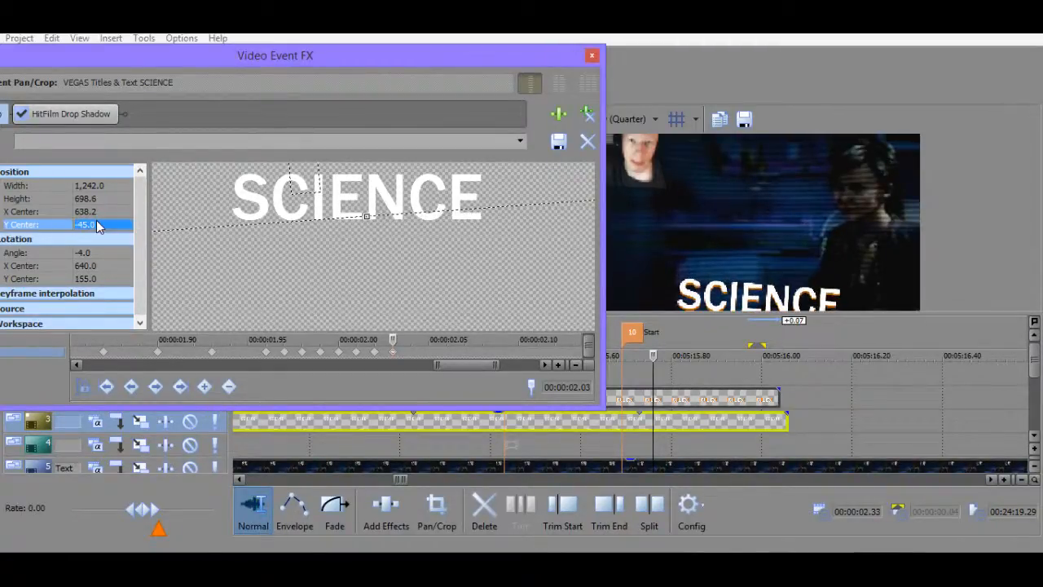
Set the SCIENCE keyframe at 00:00:02.03 to a rotation Y center of 255 and an angle of -4.25.
left_click(377, 355)
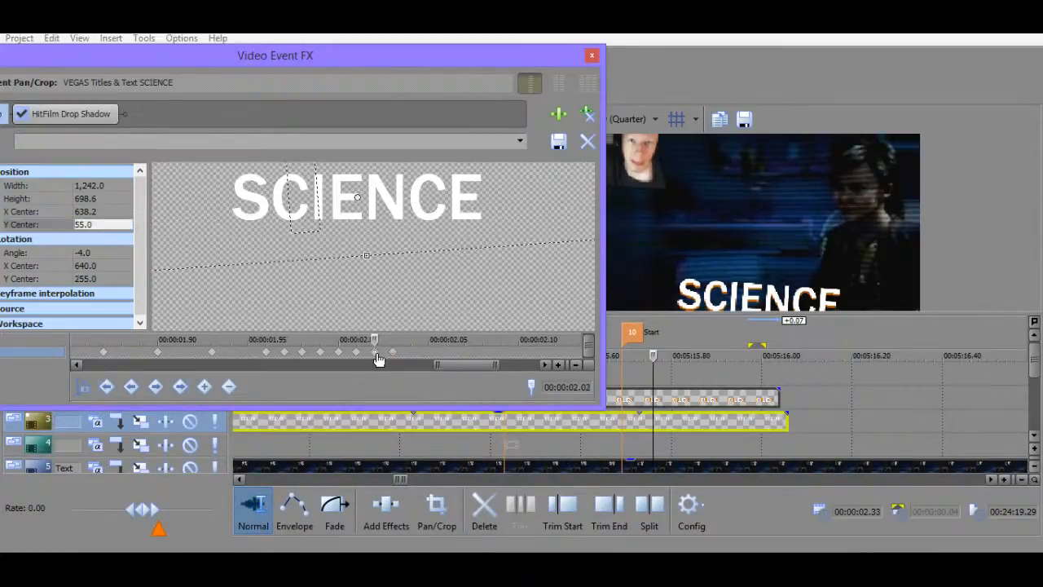
left_click(393, 356)
left_click(86, 279)
type("255")
key("Return")
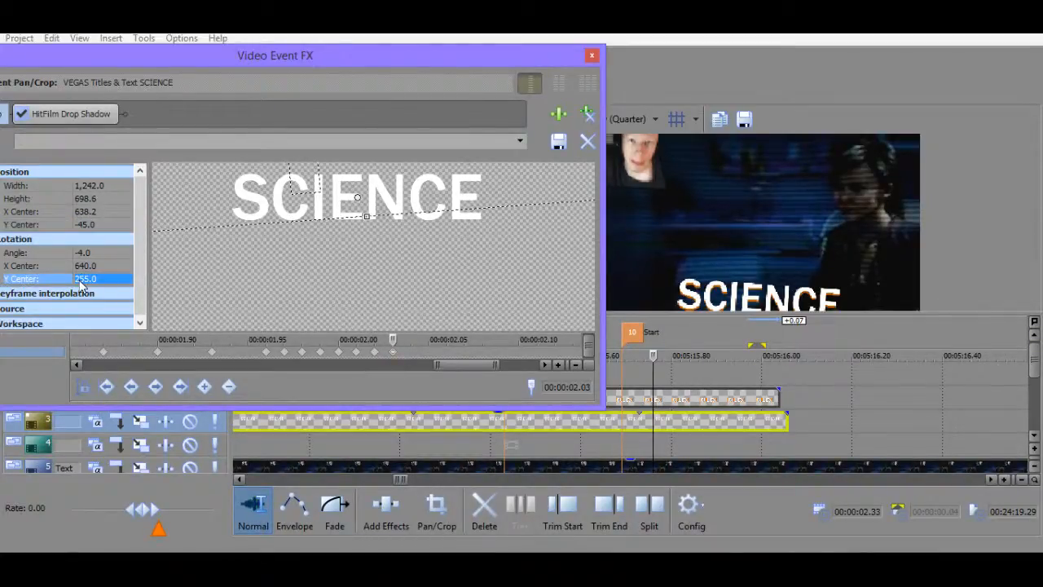
left_click(94, 252)
type("-4.25")
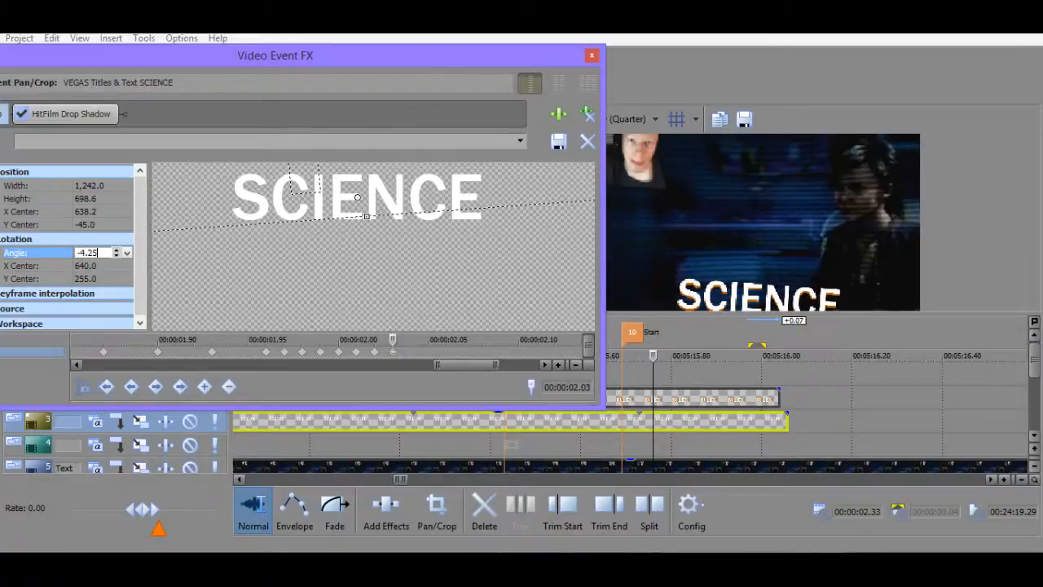
key("Return")
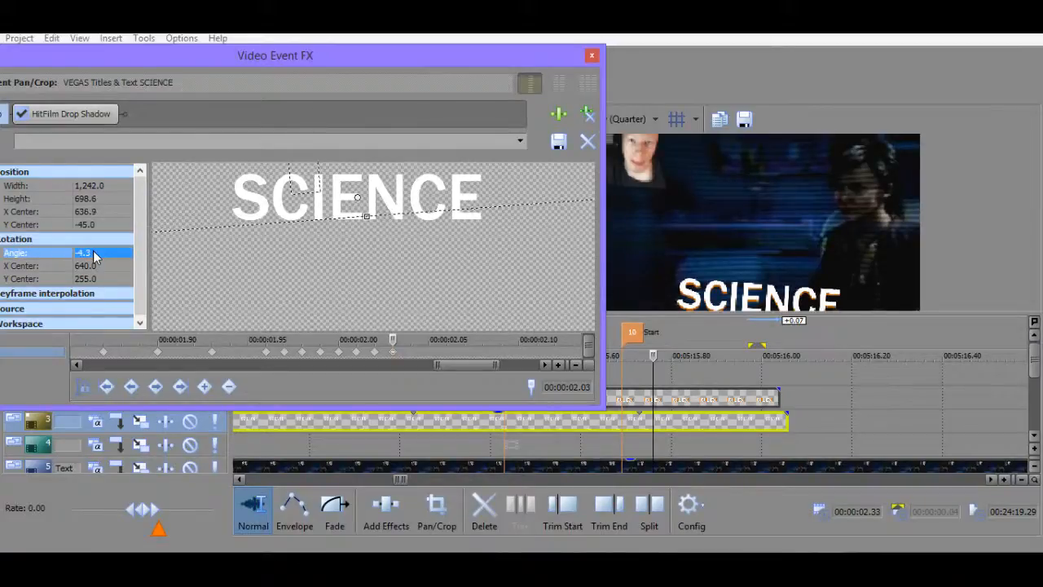
Add a SCIENCE keyframe at 00:00:02.04, try a position Y center of -100, advance the project playhead and set the Y center to -90.
left_click(411, 351)
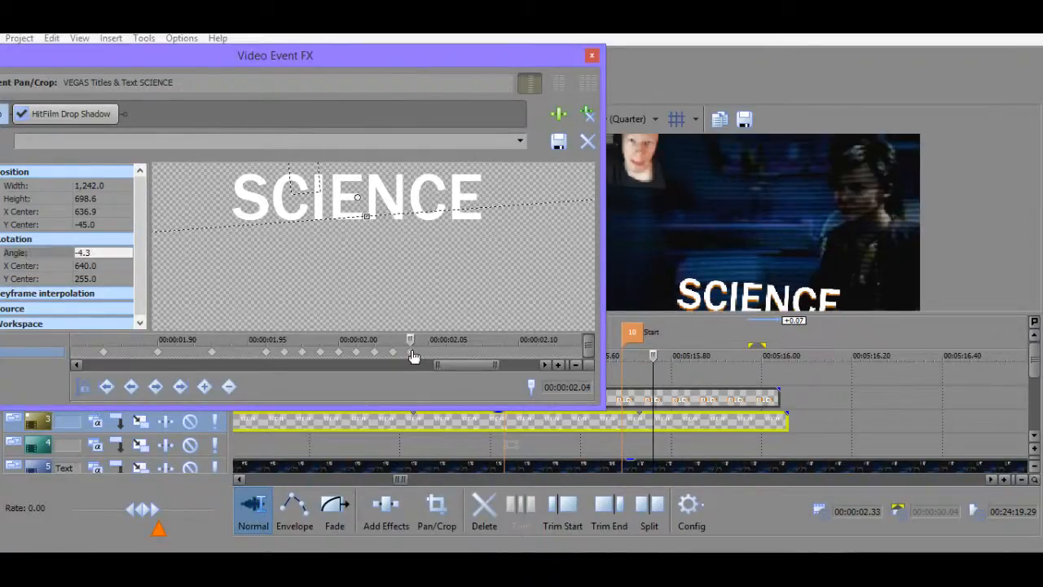
left_click(90, 224)
type("-100")
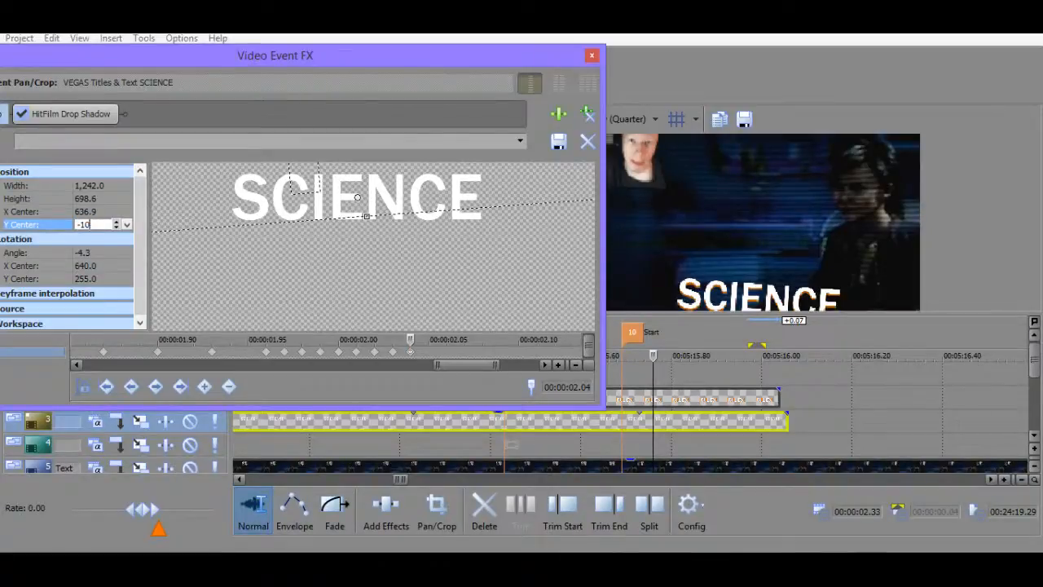
key("Return")
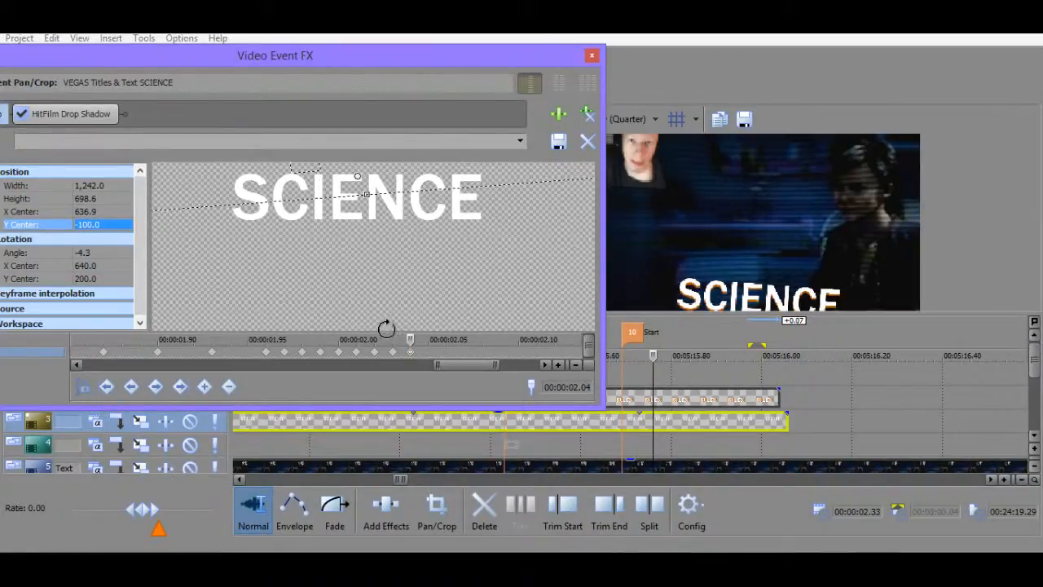
left_click_drag(653, 356, 689, 356)
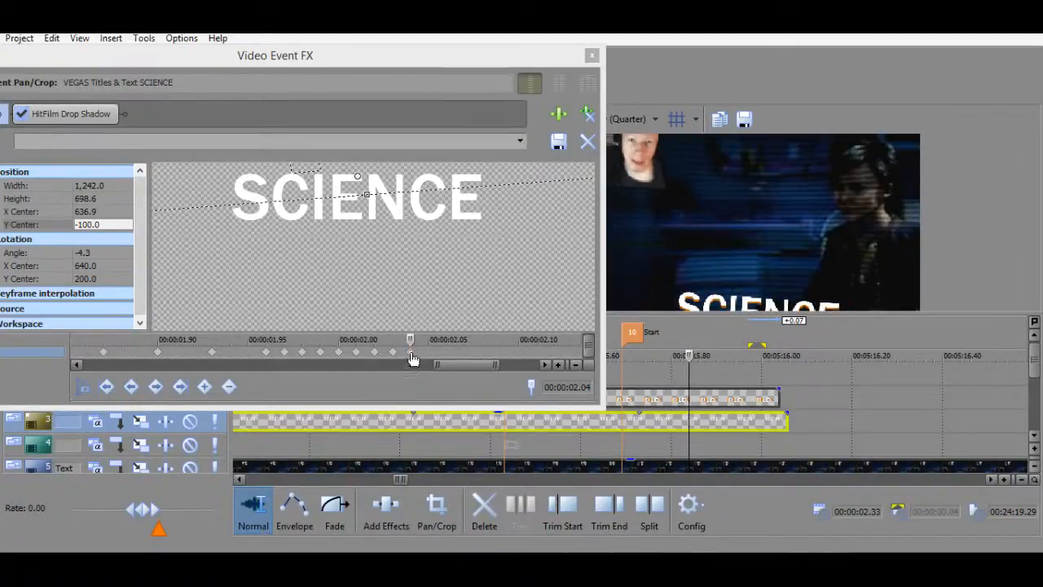
left_click(58, 217)
left_click(105, 224)
type("-")
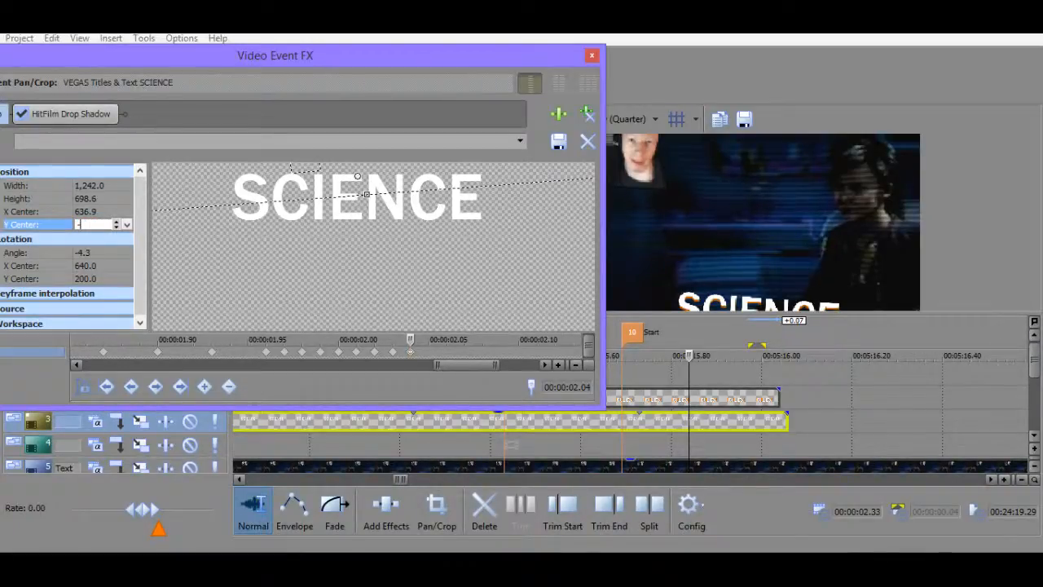
type("90")
key("Return")
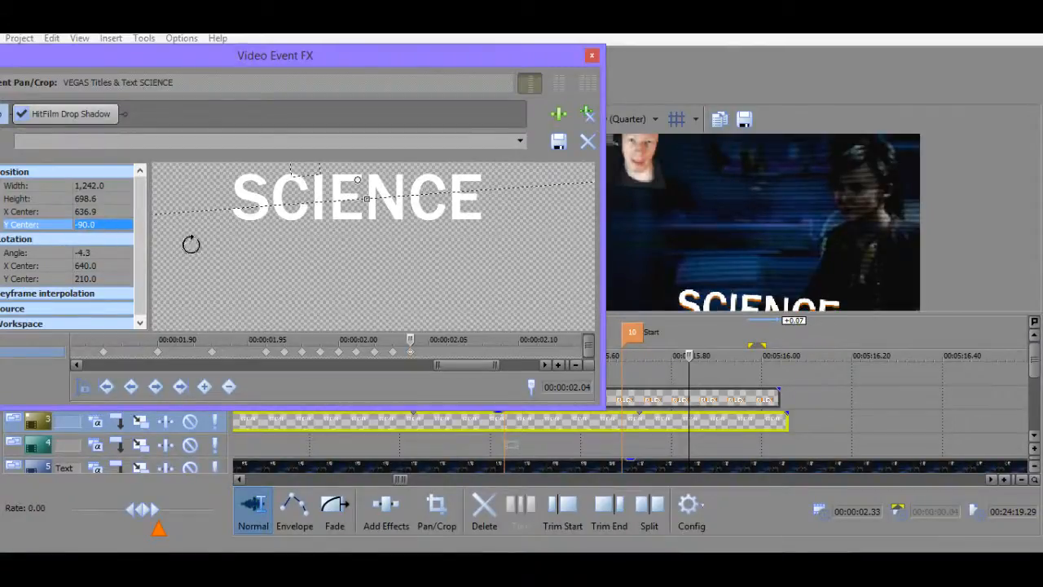
Set the SCIENCE keyframe at 00:00:02.04 to a rotation Y center of 255 and an angle of -4.5.
left_click(412, 354)
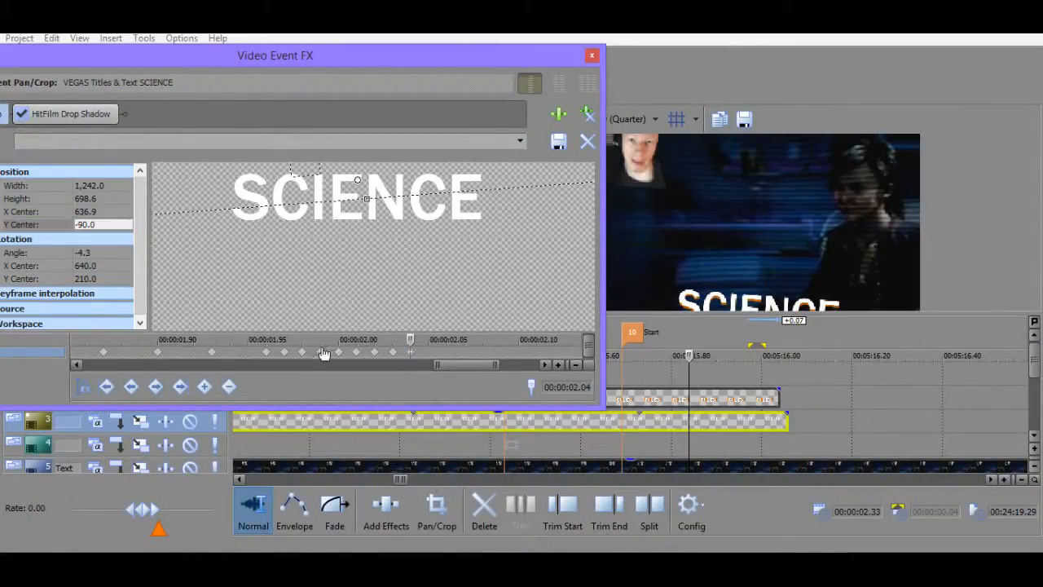
left_click(85, 253)
left_click(106, 278)
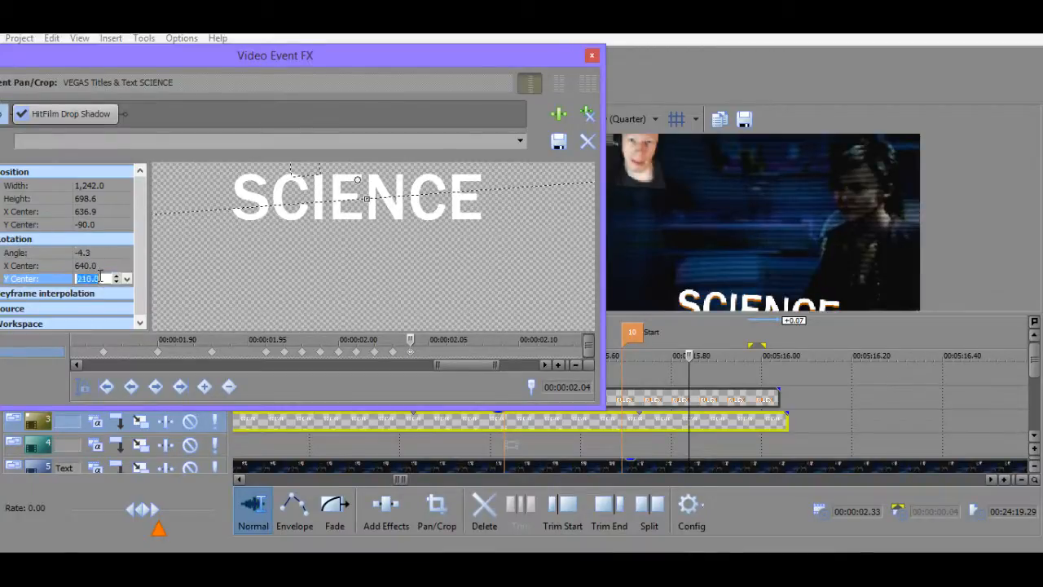
type("255")
key("Return")
left_click(94, 253)
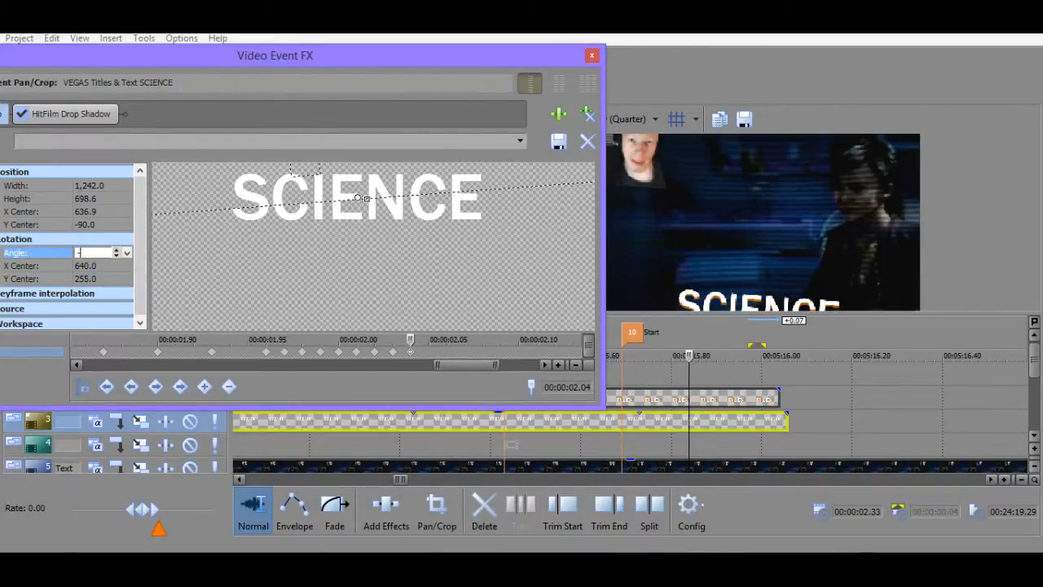
type("-4.5")
key("Return")
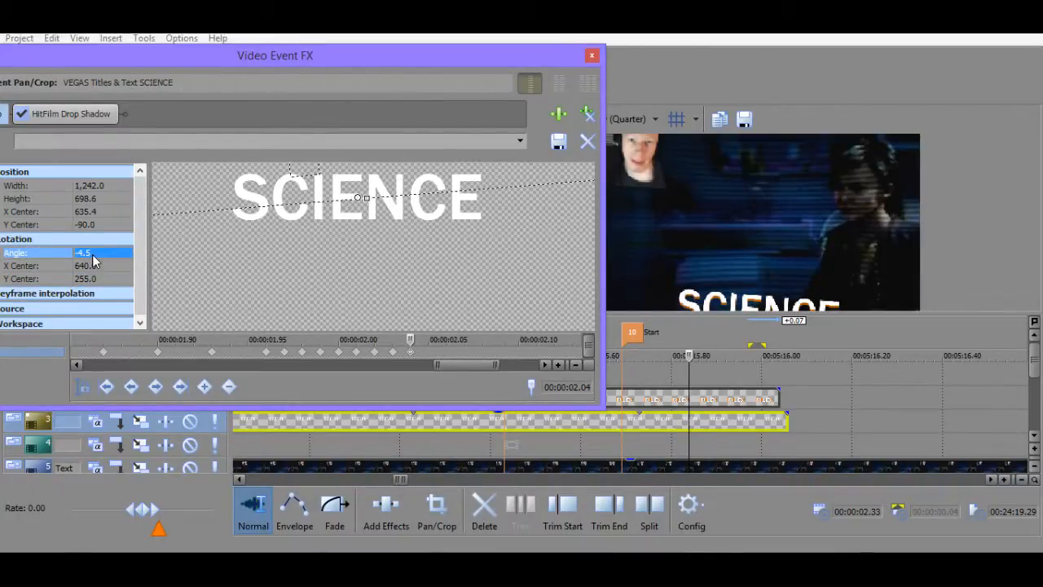
Play the animation from the Start marker, stop it, and step frame by frame through SCIENCE following RULES! off screen.
left_click(628, 365)
key("space")
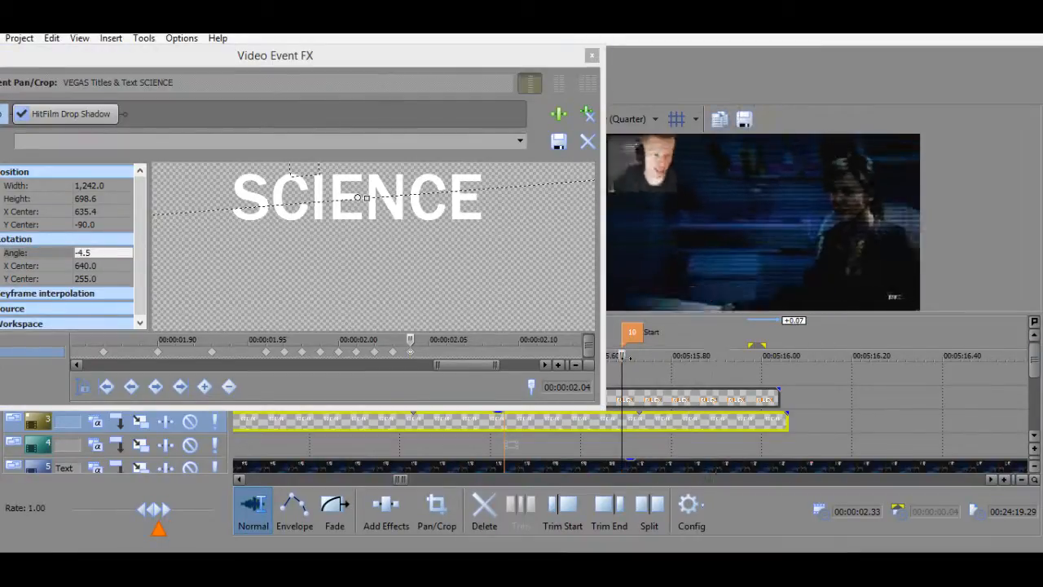
key("space")
key("Right")
key("Right")
key("Right")
key("Right")
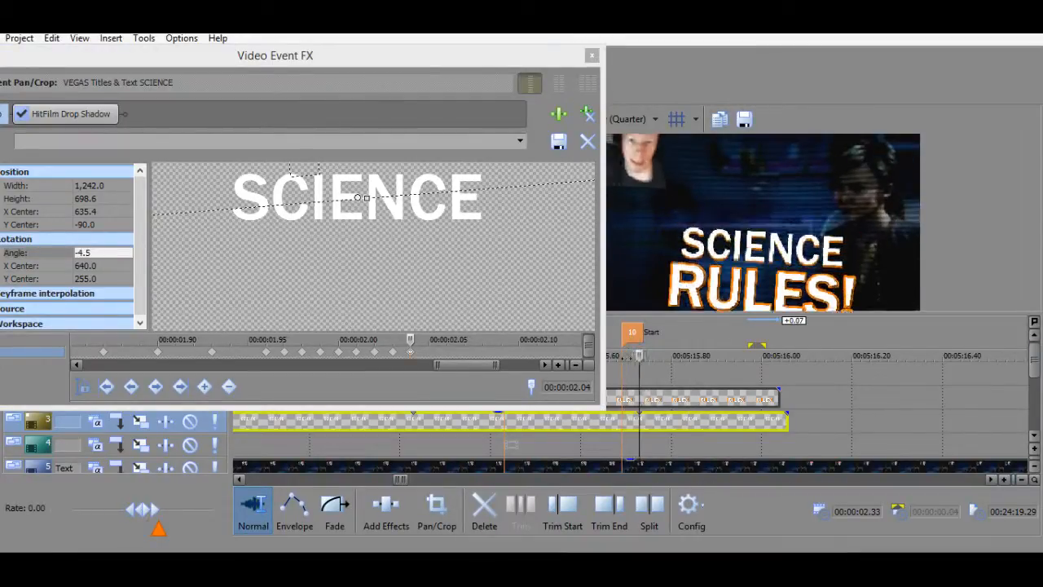
key("Right")
key("Right")
key("Right")
key("Right")
key("Right")
key("Left")
key("Left")
key("Left")
key("Left")
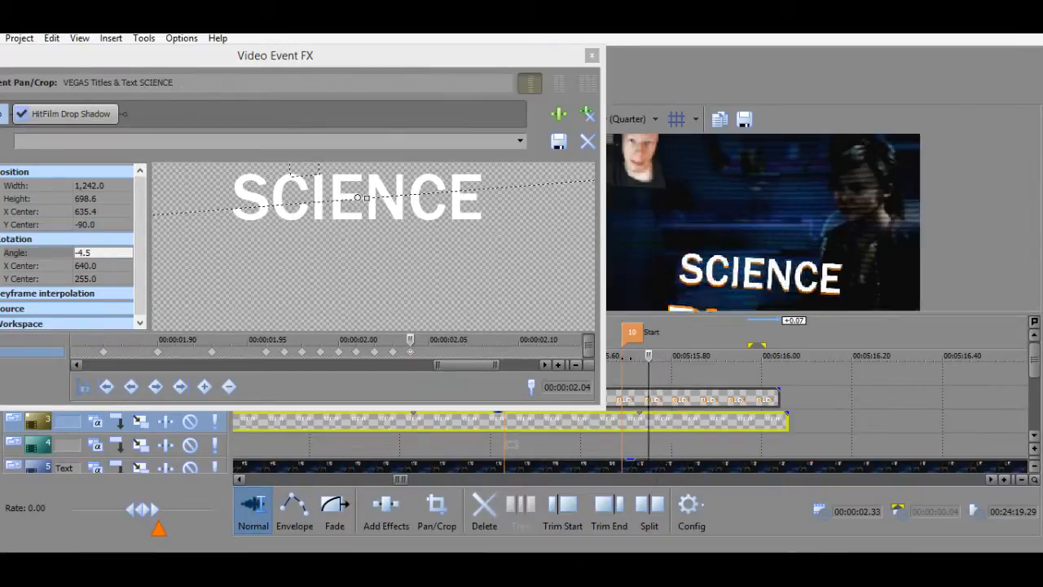
key("Right")
key("Right")
key("Right")
key("Left")
key("Left")
key("Left")
key("Left")
key("Left")
key("Left")
key("Left")
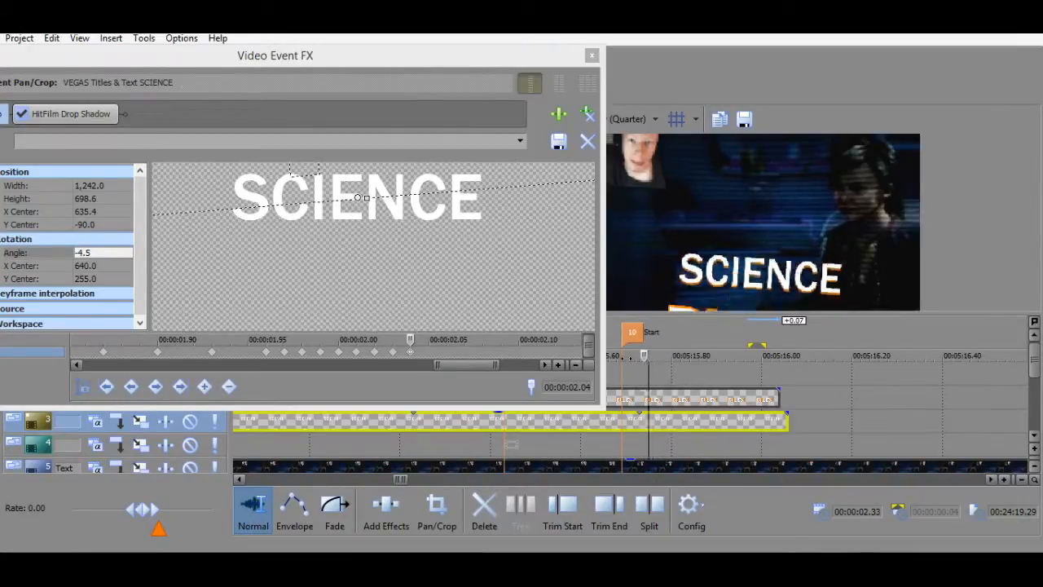
key("Right")
key("Right")
key("Right")
key("Right")
key("Right")
key("Right")
key("Right")
key("Right")
key("Right")
key("Right")
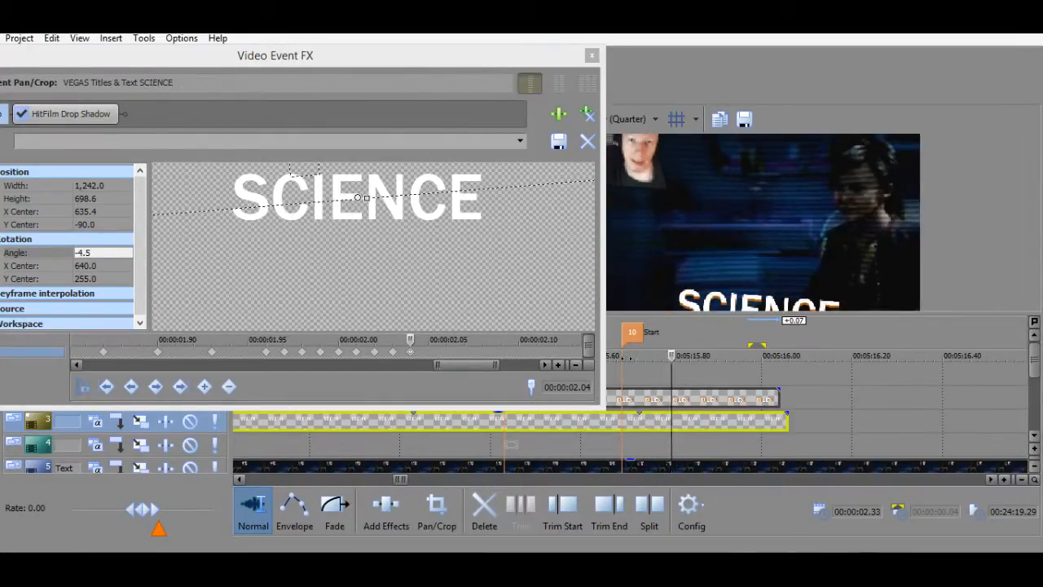
Try to delete the SCIENCE keyframe at 00:00:02.04.
left_click(399, 356)
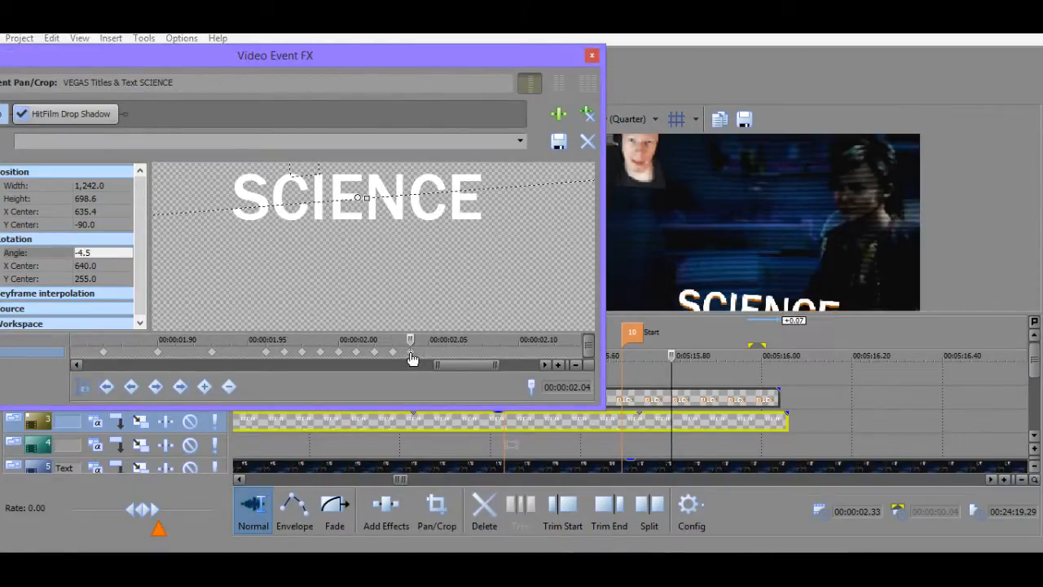
key("Print")
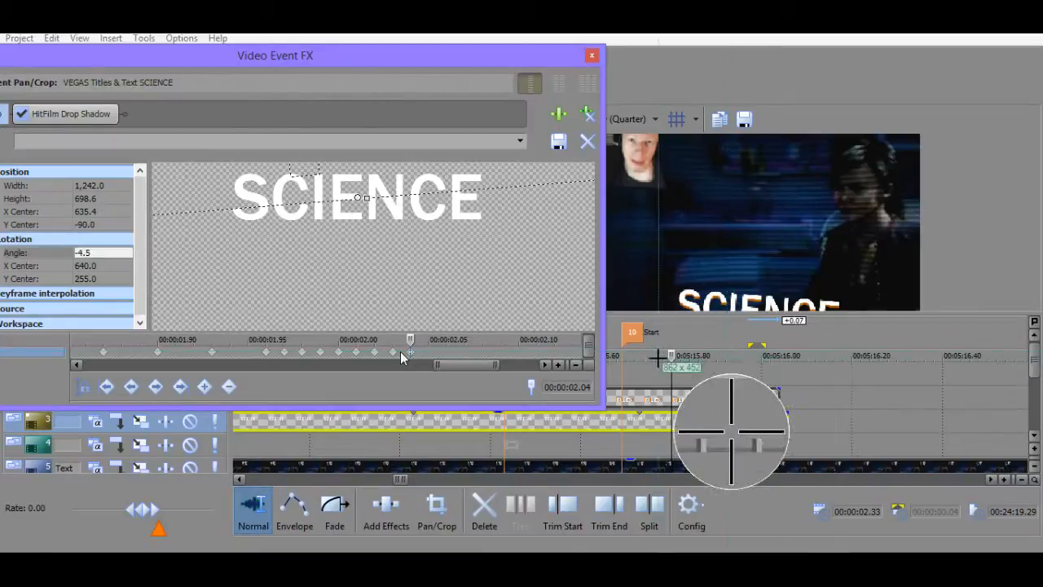
key("Escape")
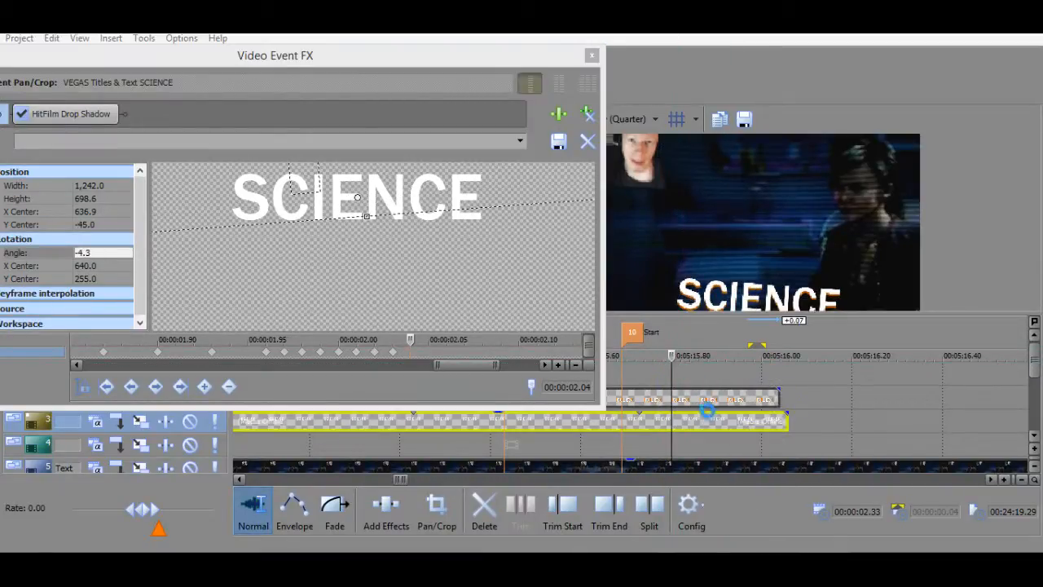
left_click(725, 544)
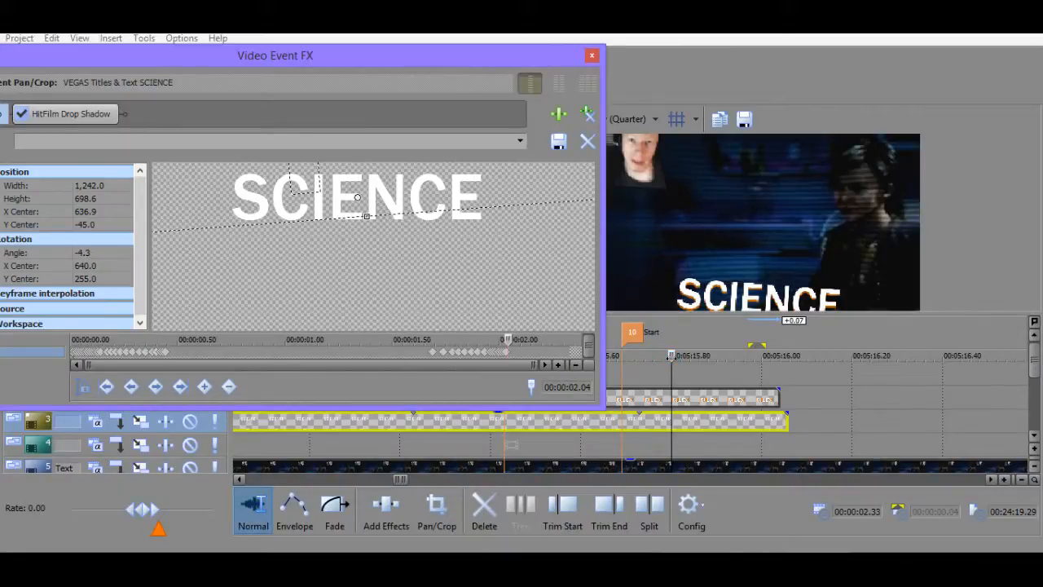
Advance the project playhead and inspect the settings of the last SCIENCE keyframes, from 00:00:02.02 to 00:00:02.04.
left_click_drag(674, 356, 702, 356)
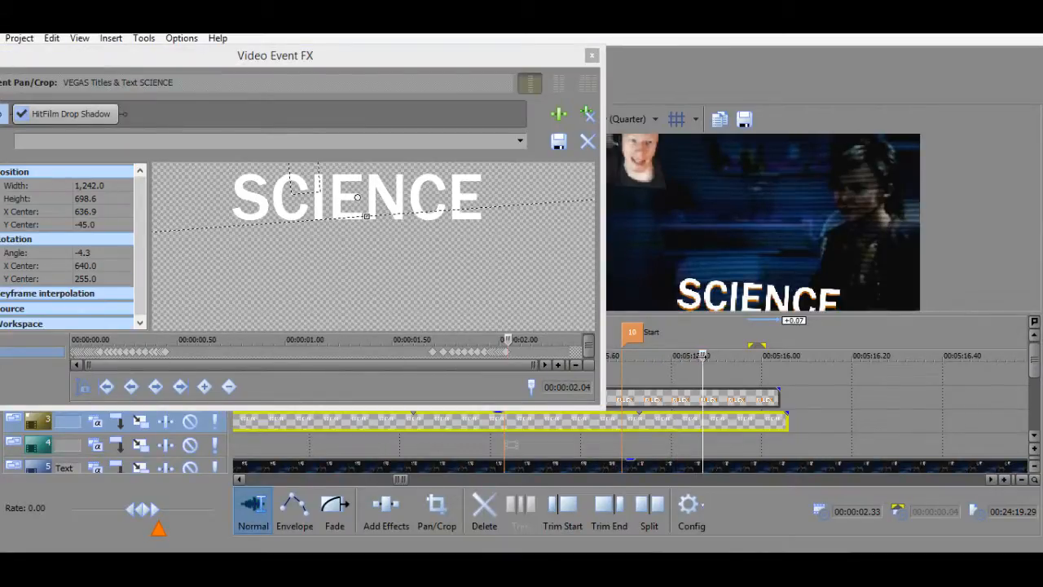
scroll(508, 345, "up", 3)
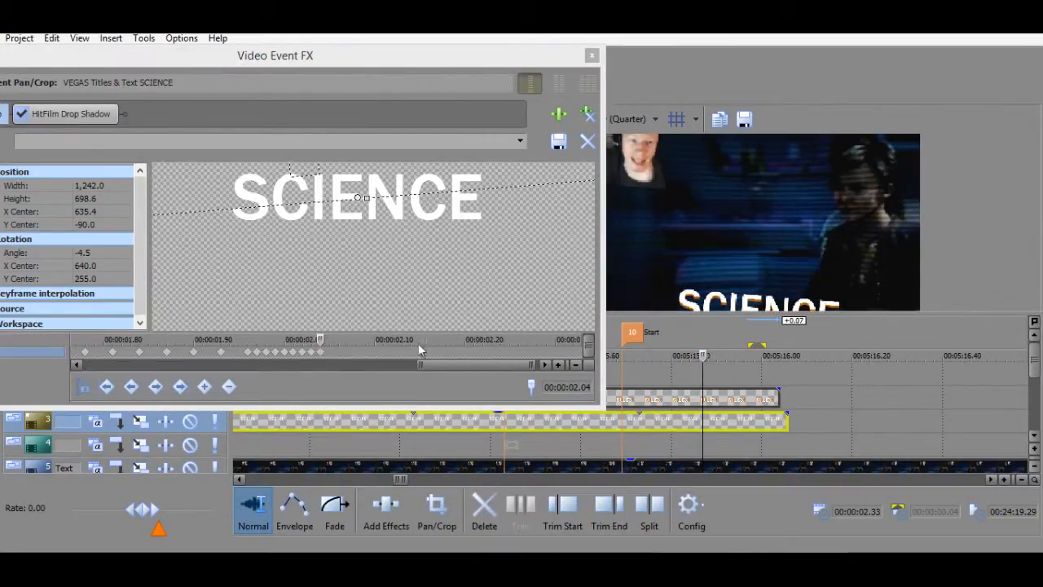
left_click(323, 353)
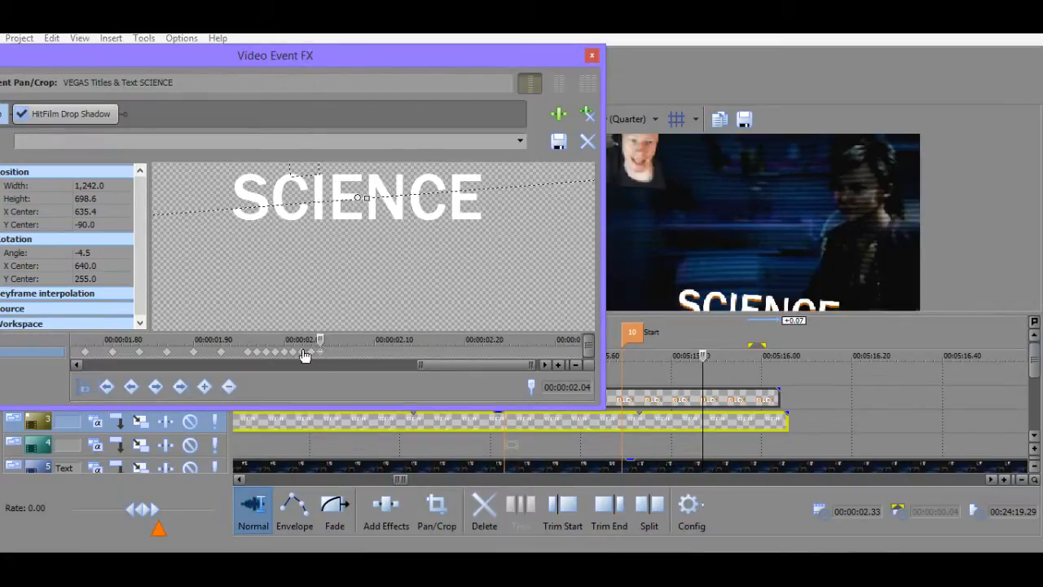
left_click(310, 353)
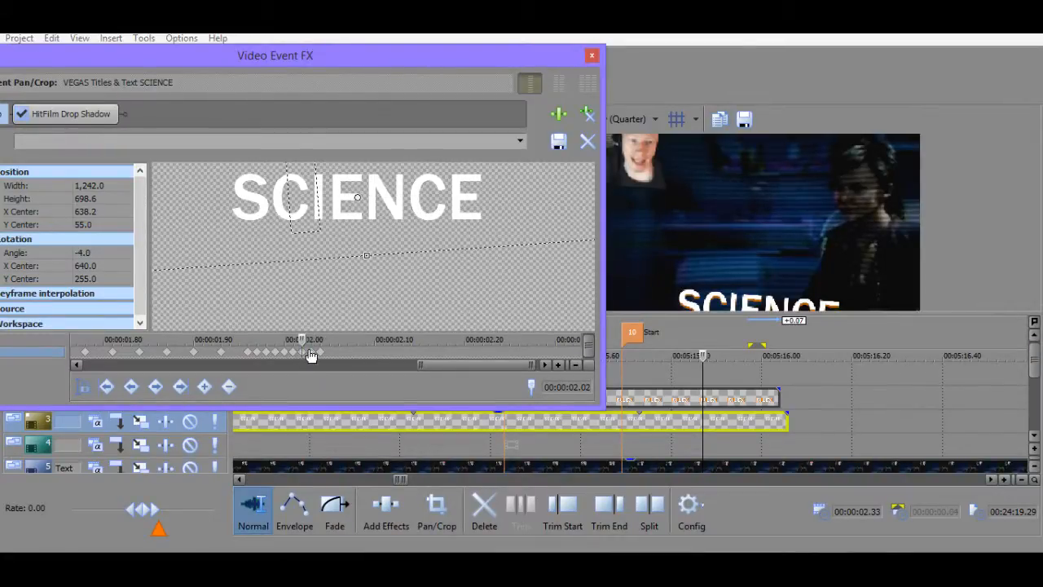
left_click(319, 353)
Advance the project playhead further and put the SCIENCE keyframe cursor on 00:00:02.04.
mouse_move(322, 356)
left_mouse_down()
mouse_move(295, 350)
mouse_move(329, 356)
left_mouse_up()
left_click_drag(704, 355, 731, 355)
double_click(394, 364)
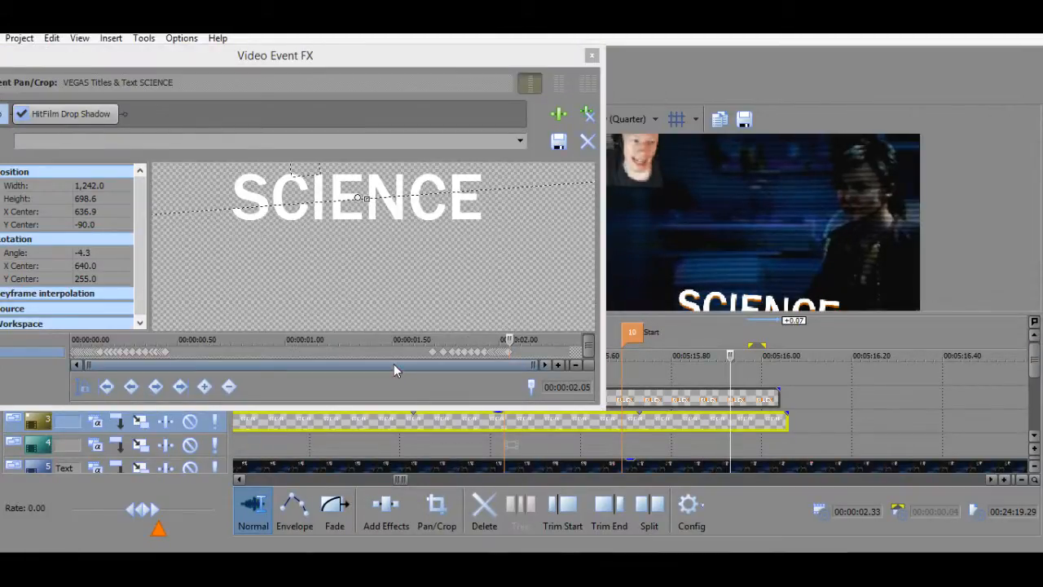
left_click(557, 364)
scroll(544, 357, "up", 2)
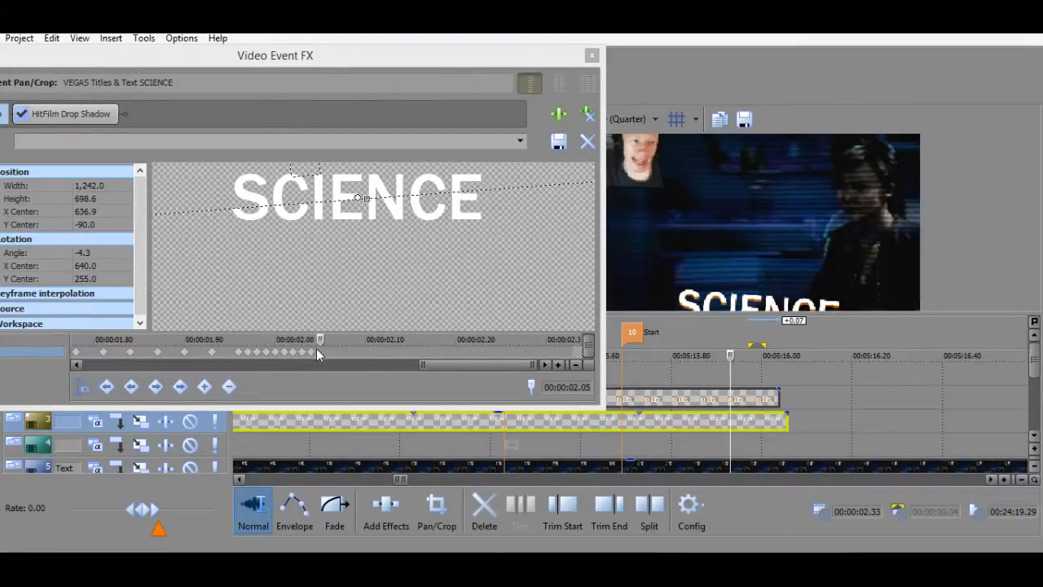
left_click_drag(317, 349, 312, 349)
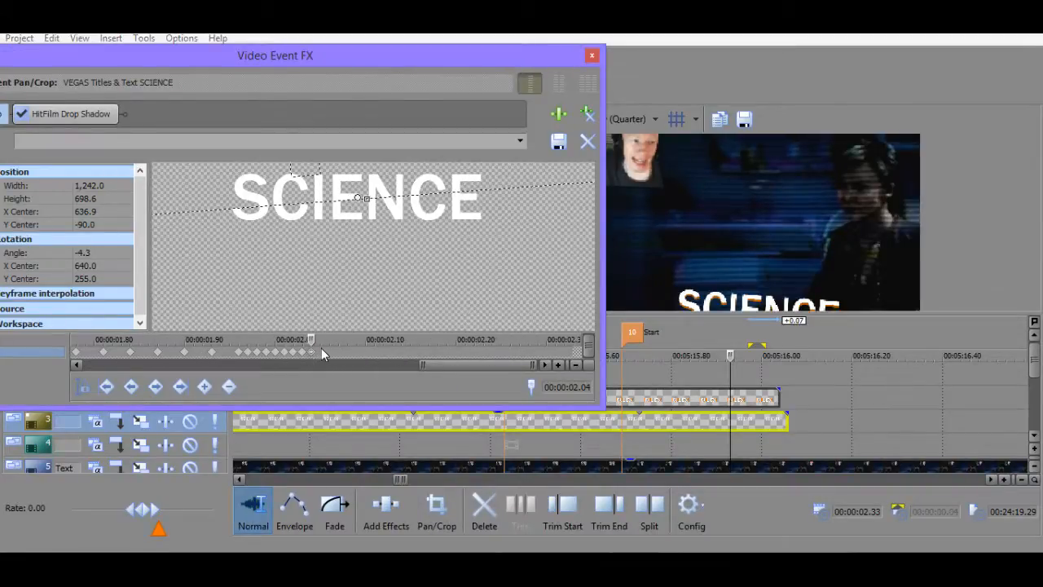
Try to reposition the SCIENCE frame at 00:00:02.04, undo that change and reselect the keyframe.
left_click_drag(392, 260, 350, 291)
key("ctrl+z")
left_click(511, 351)
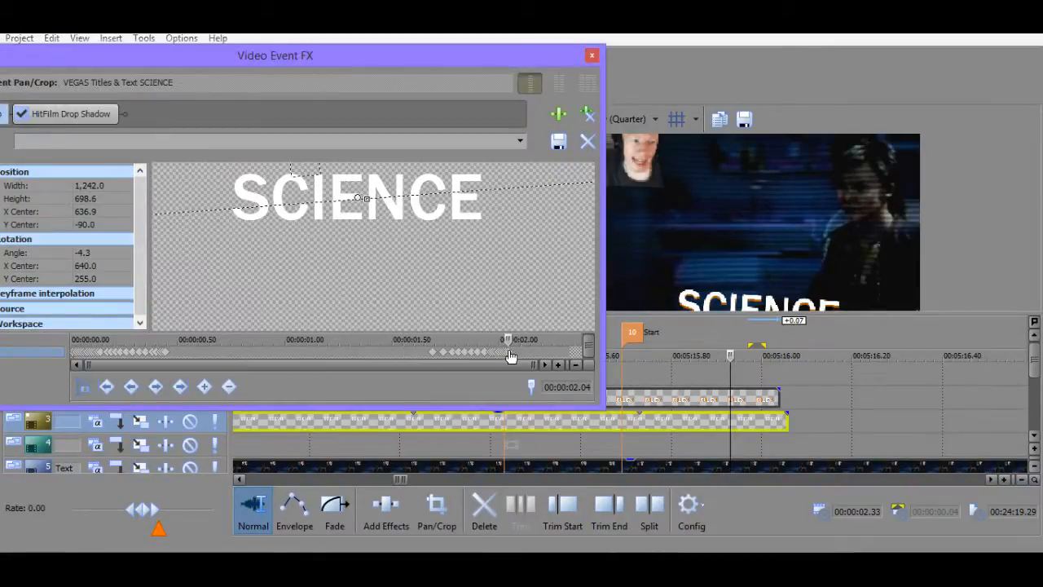
Set the SCIENCE title's position Y Center to -150 at the 00:00:02.04 Pan/Crop keyframe.
scroll(556, 352, "up", 2)
left_click(104, 225)
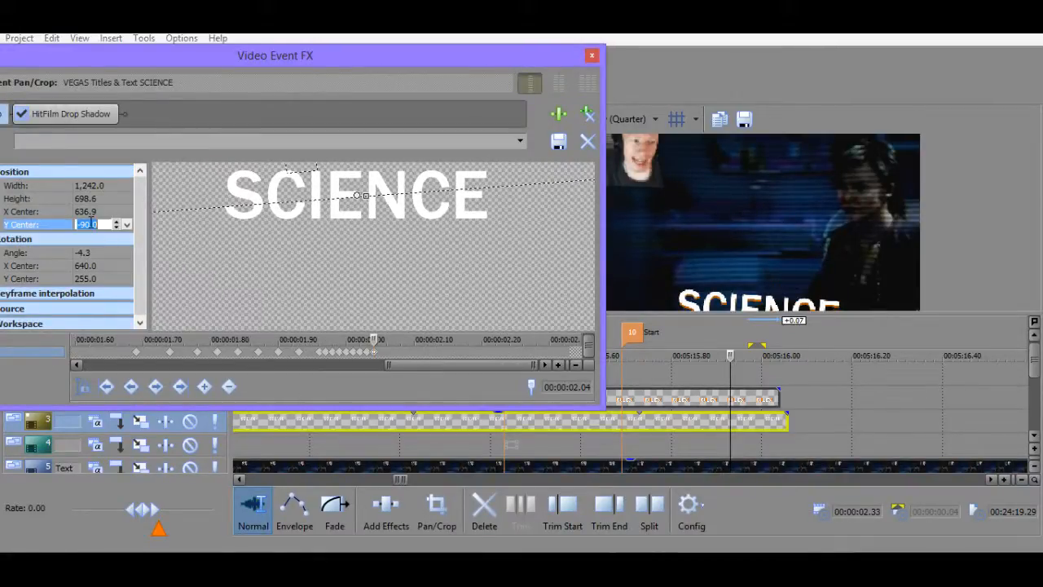
type("-45")
key("Return")
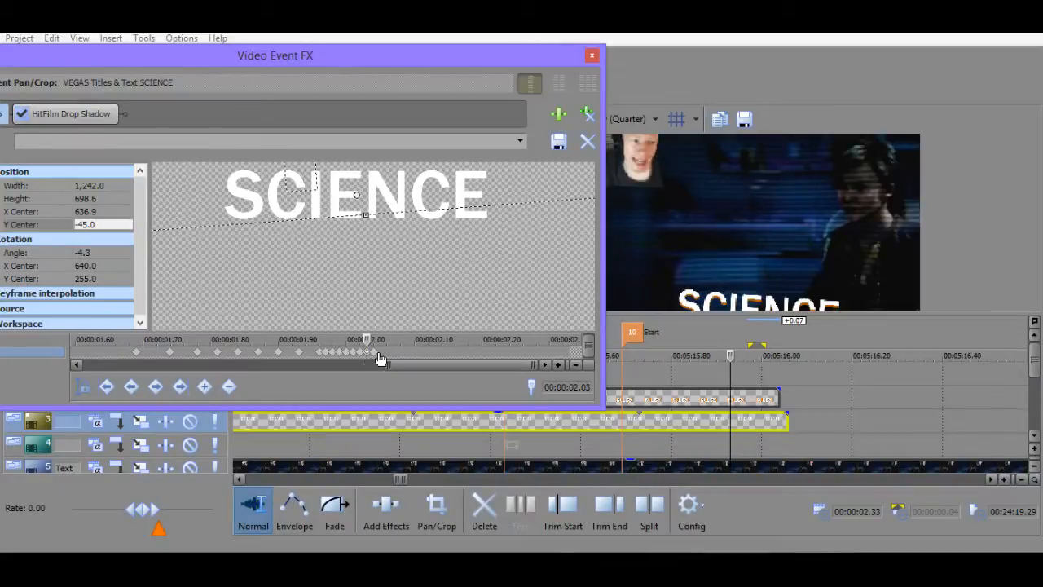
left_click(374, 352)
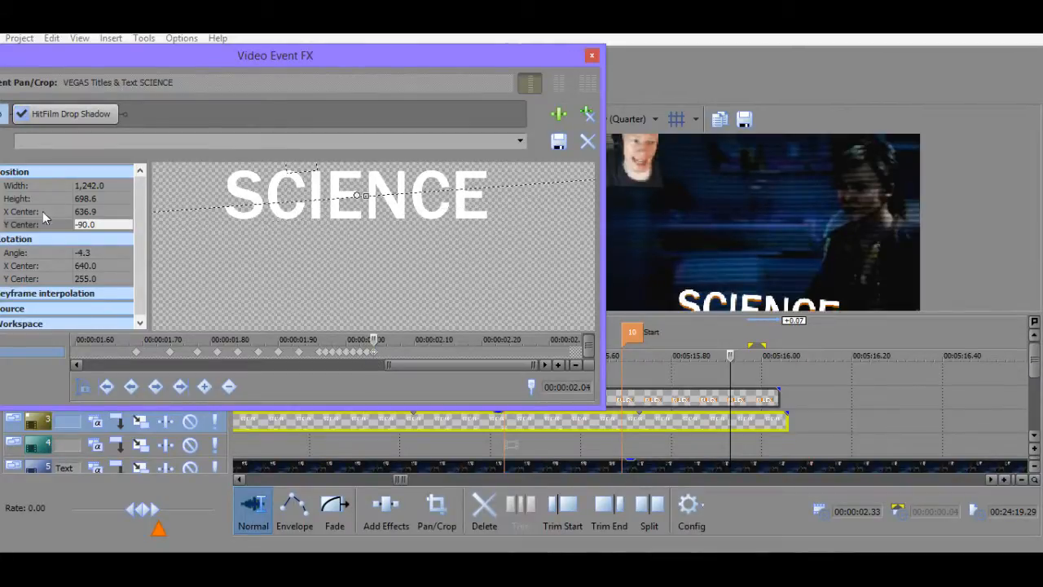
left_click(92, 224)
key("Return")
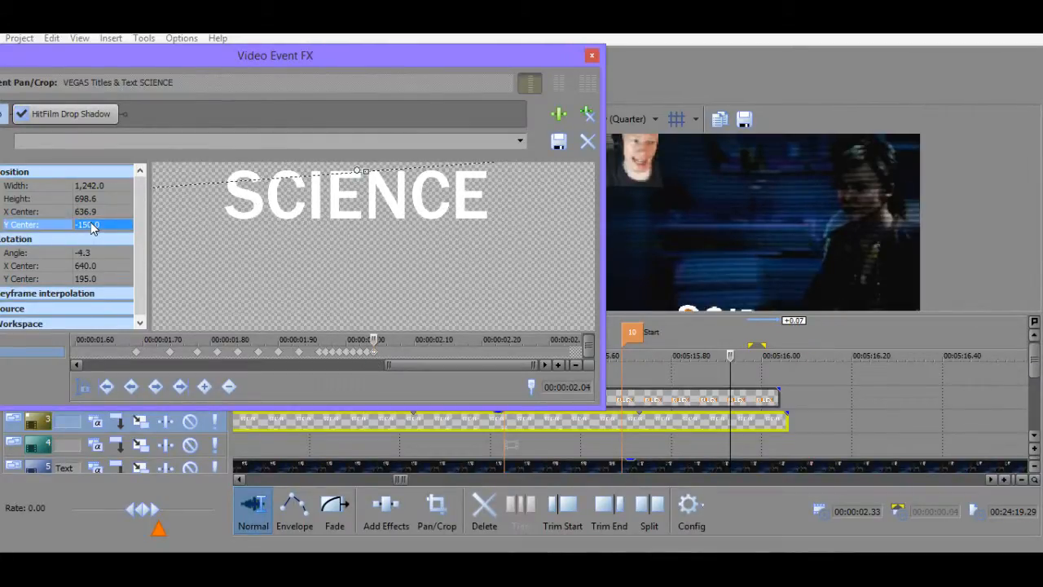
At the 00:00:02.04 keyframe of the SCIENCE title, set the rotation Y Center to 255 and the angle to -4.5.
left_click(94, 225)
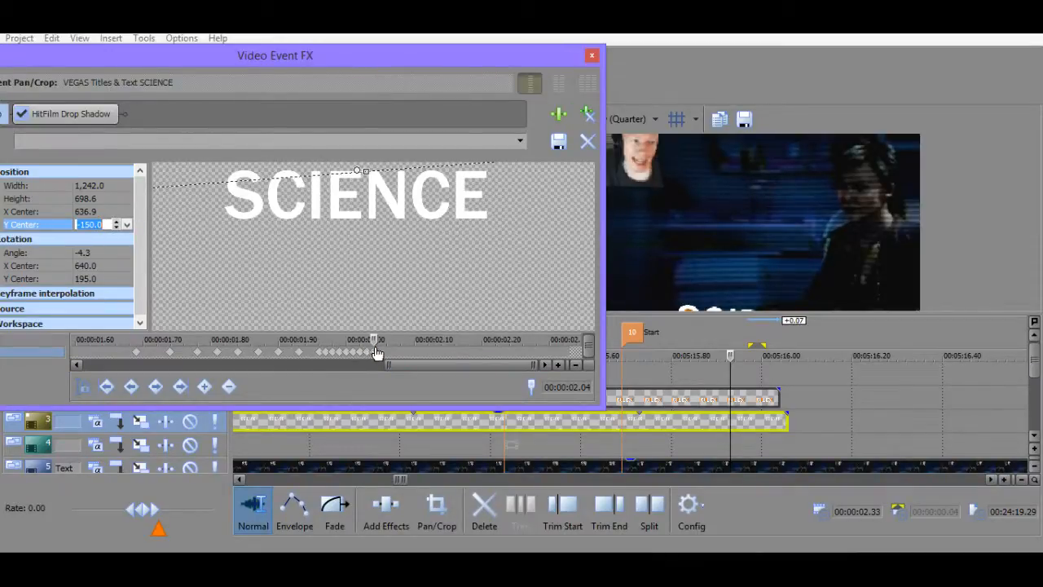
left_click(95, 279)
type("25")
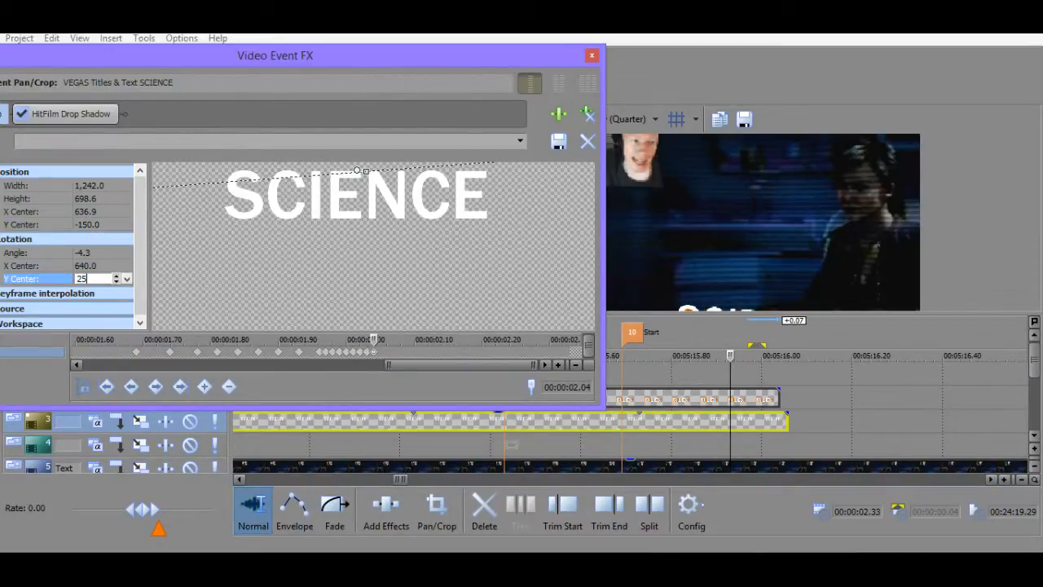
type("5")
key("Return")
left_click(90, 254)
type("-4.")
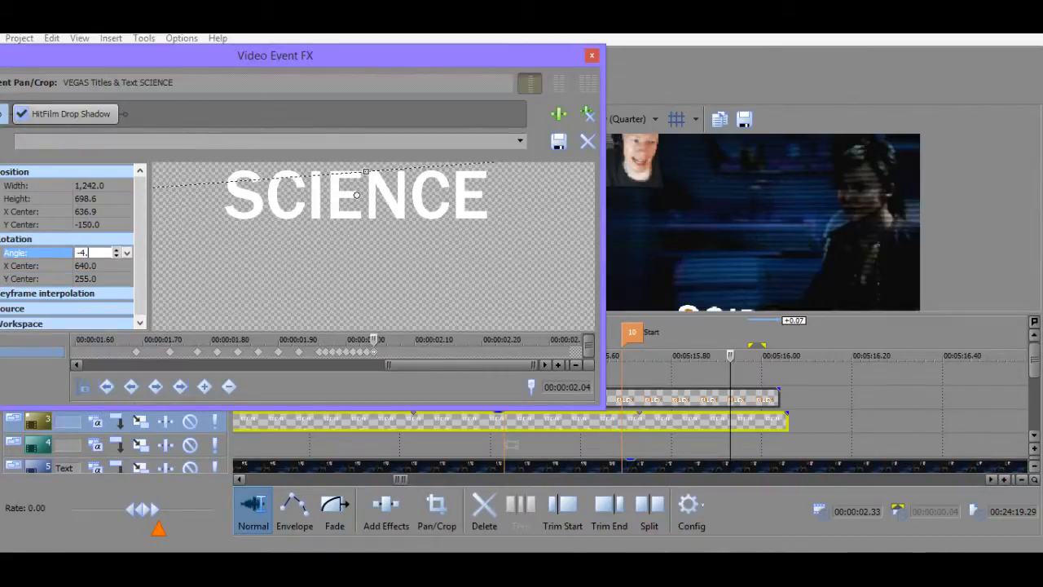
type("5")
key("Return")
Review the preceding SCIENCE keyframe and play back the end of the title animation near 00:05:15.80.
left_click(367, 352)
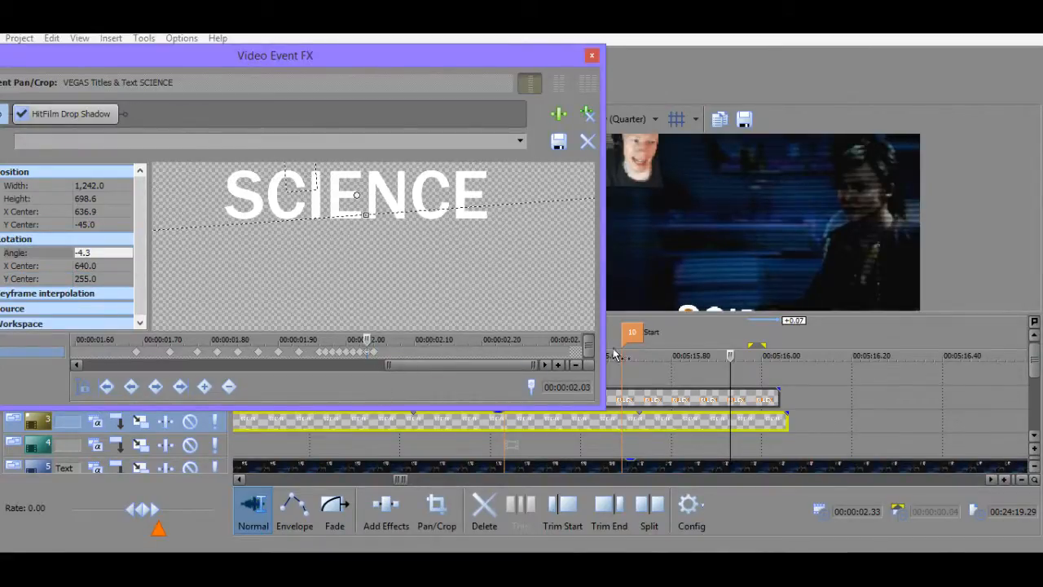
mouse_move(721, 355)
left_mouse_down()
mouse_move(640, 344)
mouse_move(683, 350)
mouse_move(648, 354)
mouse_move(715, 359)
left_mouse_up()
key("space")
key("space")
key("space")
key("space")
Add a SCIENCE Pan/Crop keyframe at 00:00:02.05 with the position Y Center set to -300.
left_click(379, 348)
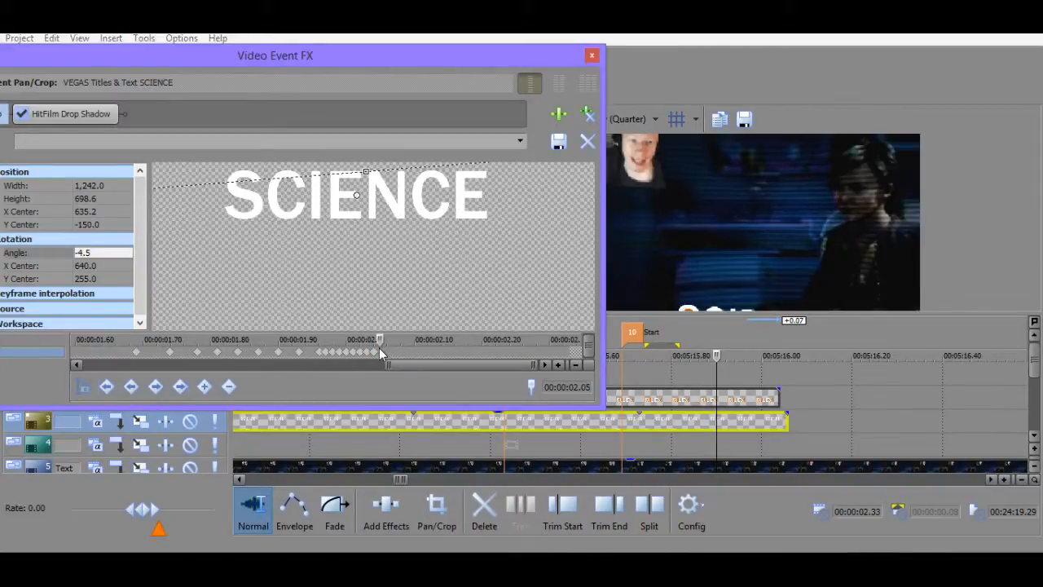
double_click(103, 222)
type("-300")
key("Return")
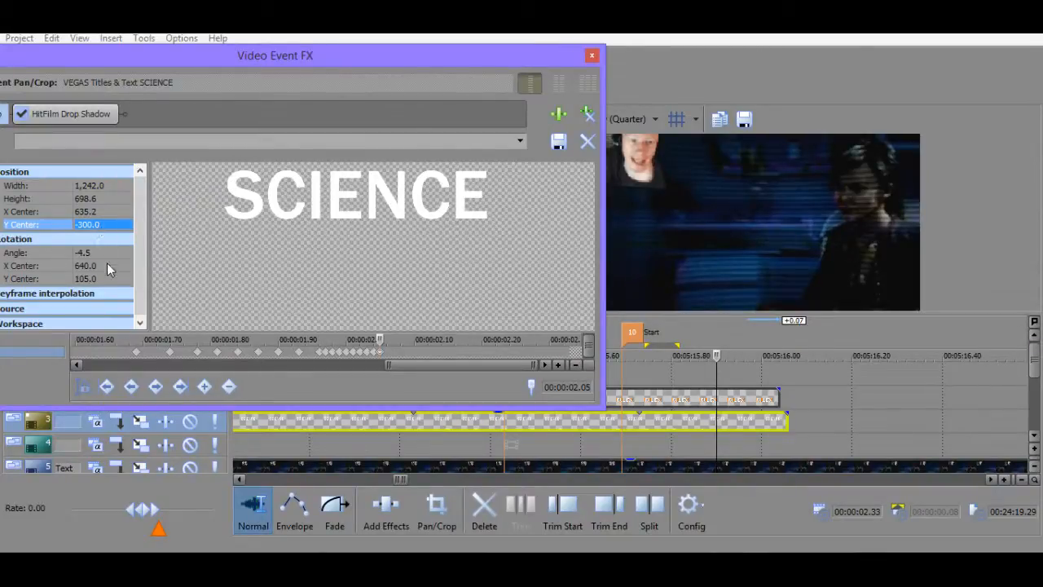
At the 00:00:02.05 keyframe, set the SCIENCE title's rotation Y Center to 255 and its angle to -4.75.
left_click(92, 281)
left_click(92, 281)
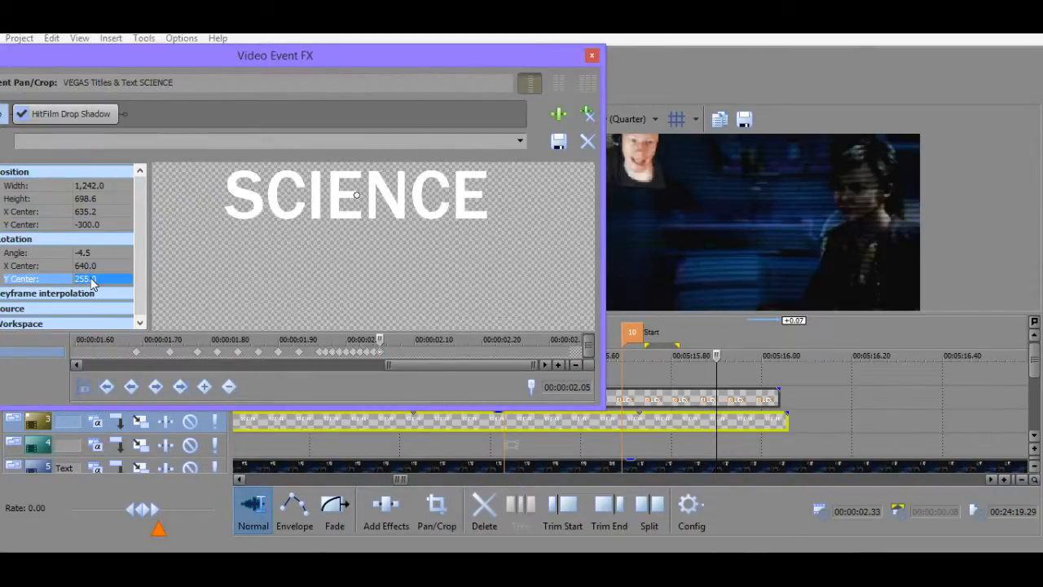
double_click(94, 252)
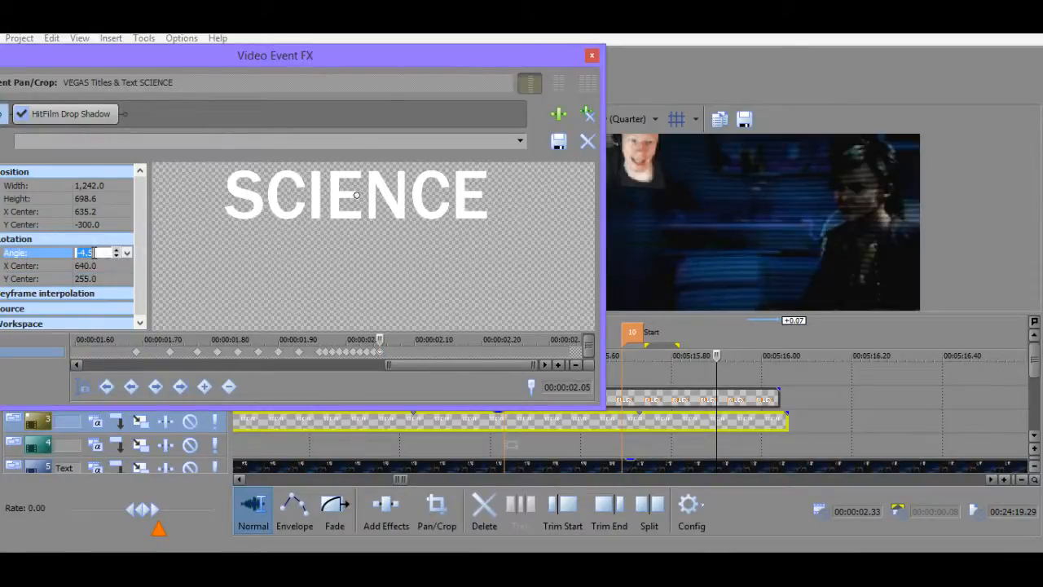
type("-4.75")
key("Return")
Play back the titles' exit from around the Start marker and scrub through the frames where they begin to drop.
left_click_drag(716, 356, 622, 371)
key("space")
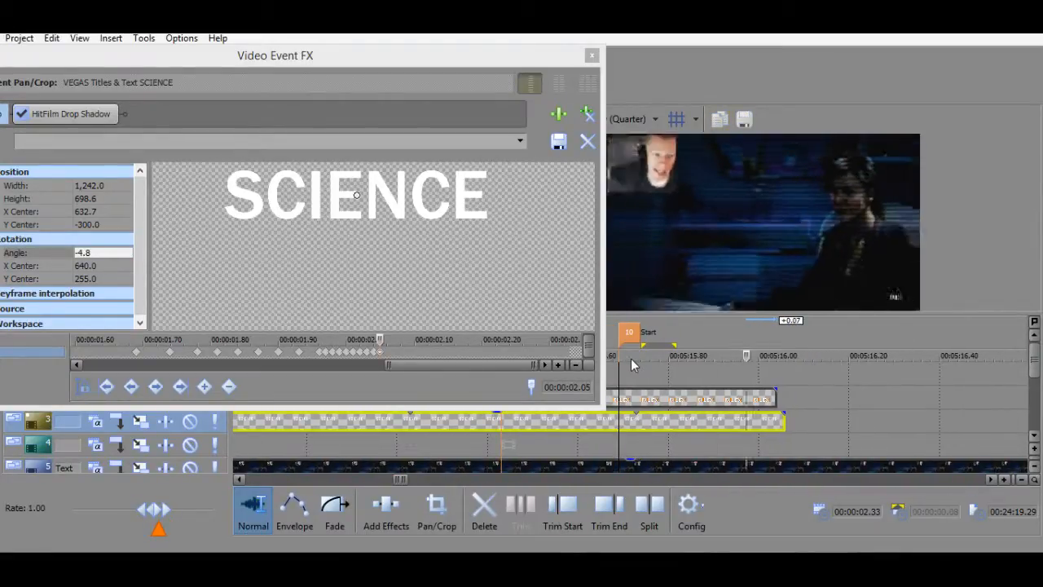
key("space")
key("space")
key("space")
left_click(607, 355)
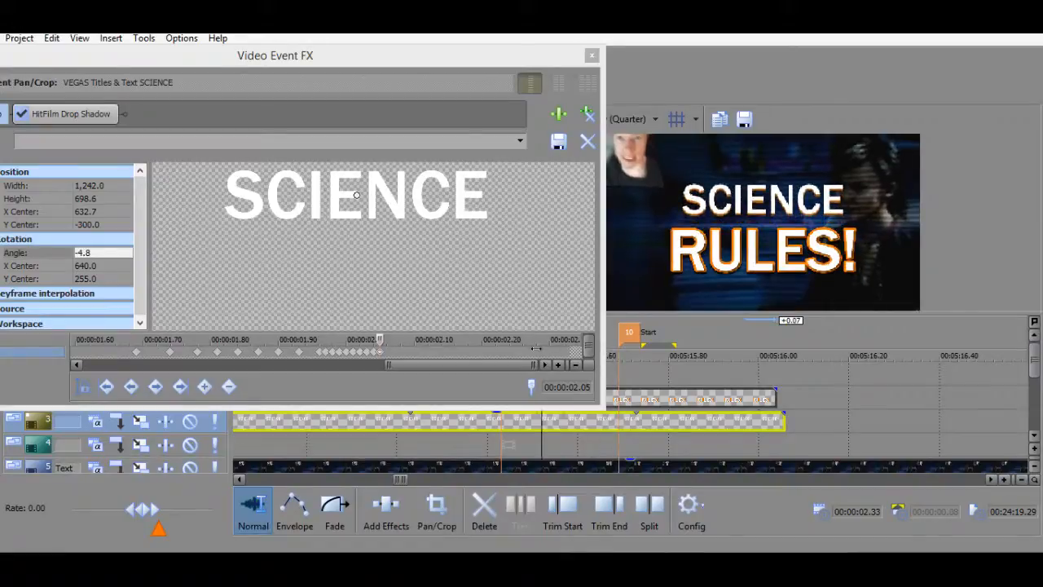
left_click_drag(607, 355, 631, 358)
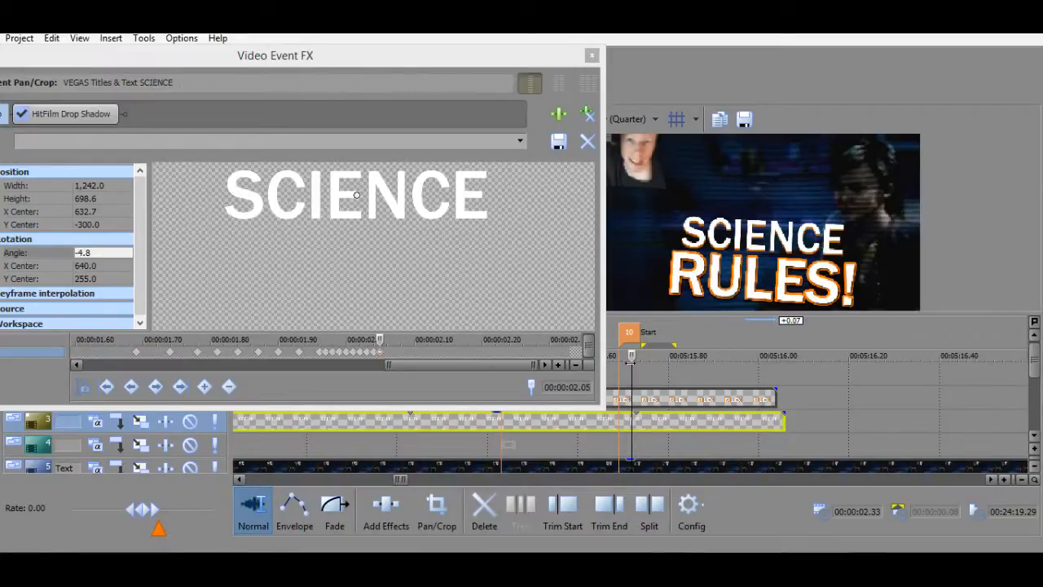
mouse_move(630, 363)
left_mouse_down()
mouse_move(611, 365)
mouse_move(652, 366)
mouse_move(589, 371)
mouse_move(628, 376)
left_mouse_up()
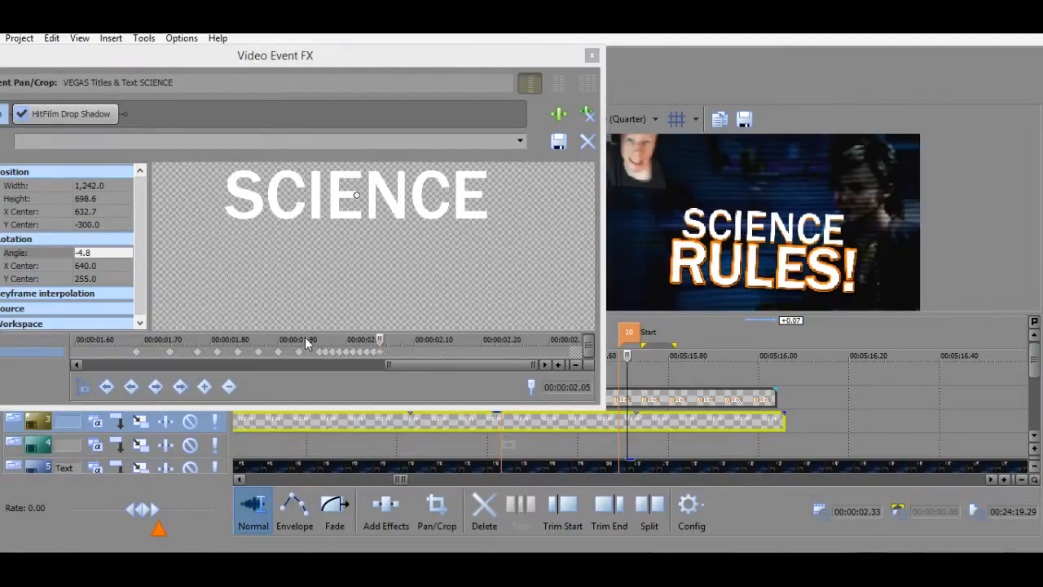
Spread the SCIENCE title's closing Pan/Crop keyframes farther apart so that its exit ends just after 00:00:02.15.
left_click(332, 354)
scroll(419, 348, "up", 1)
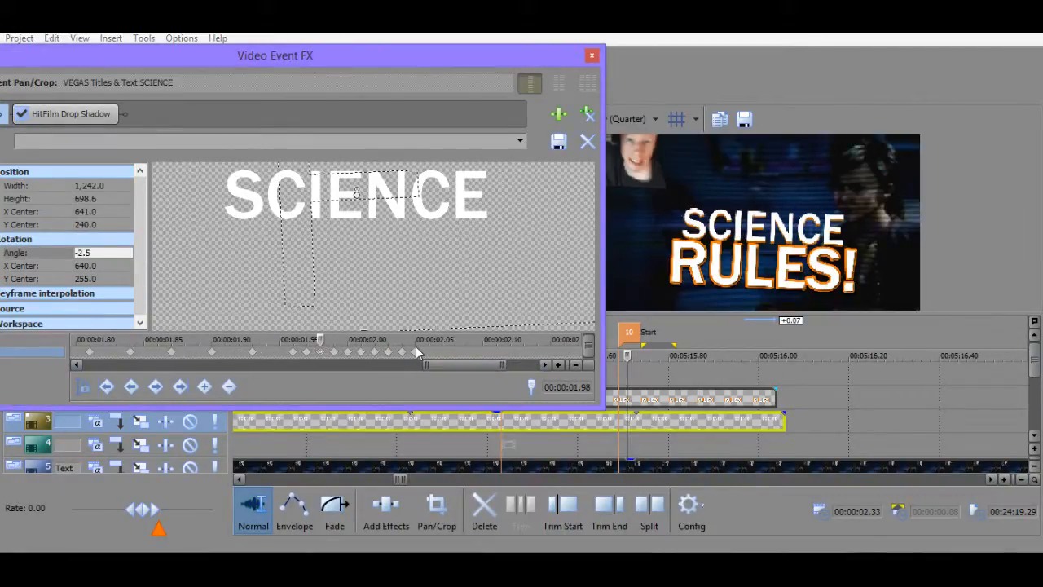
left_click_drag(425, 349, 554, 363)
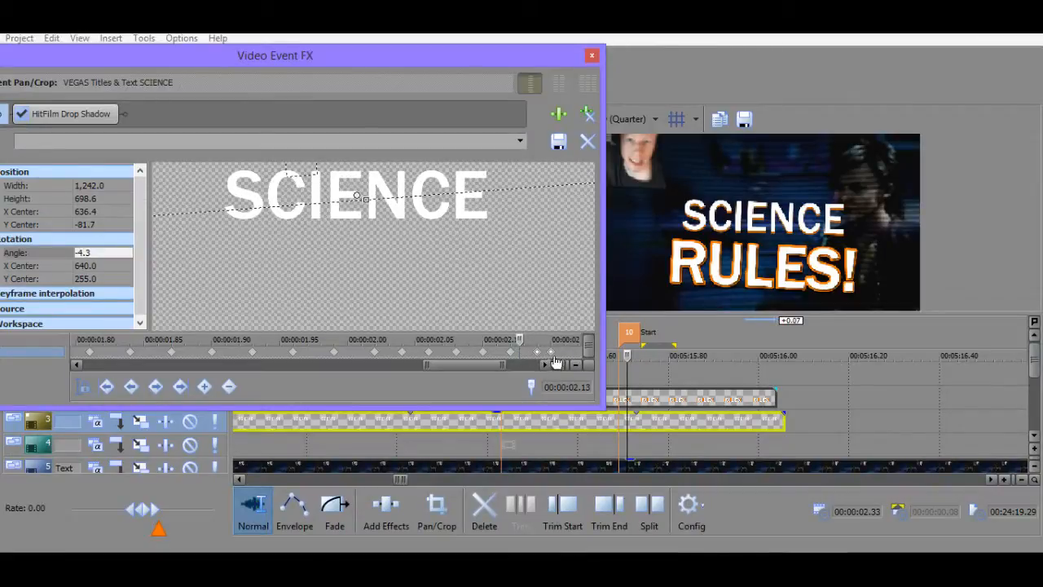
left_click(551, 352)
Play back the SCIENCE RULES! exit several times to check the timing of the re-spaced SCIENCE keyframes.
left_click(631, 372)
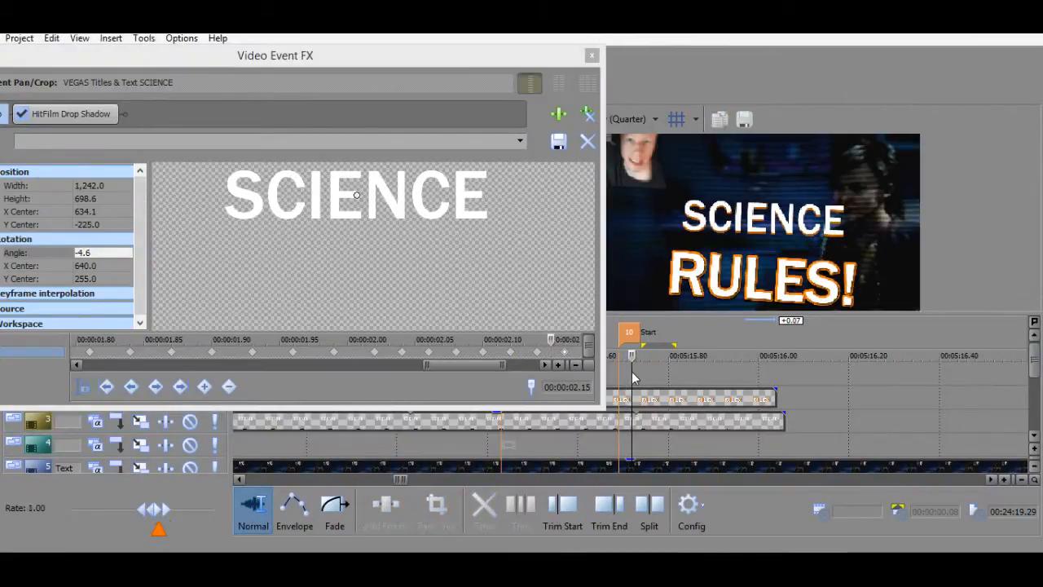
key("space")
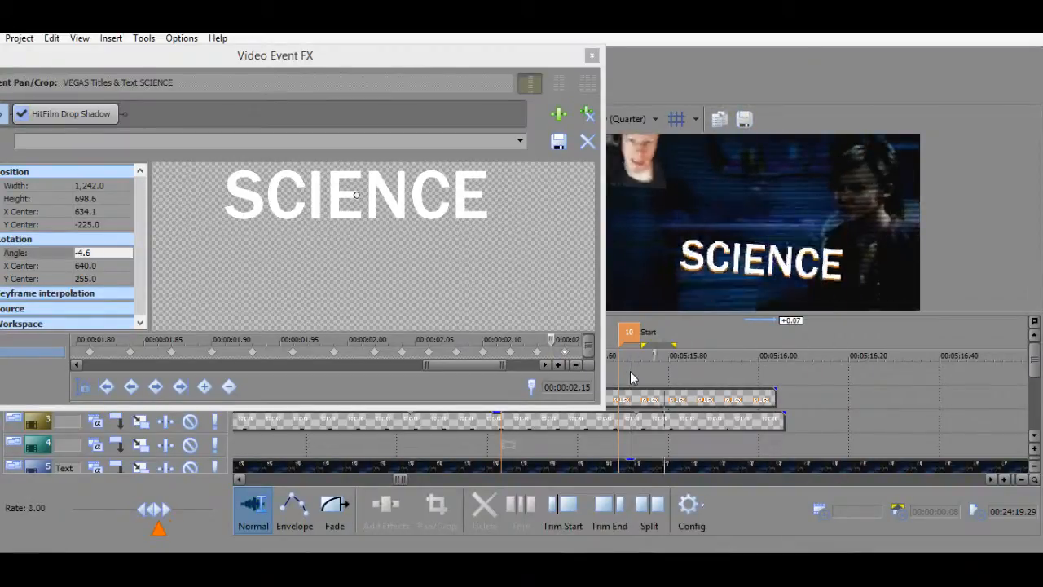
key("space")
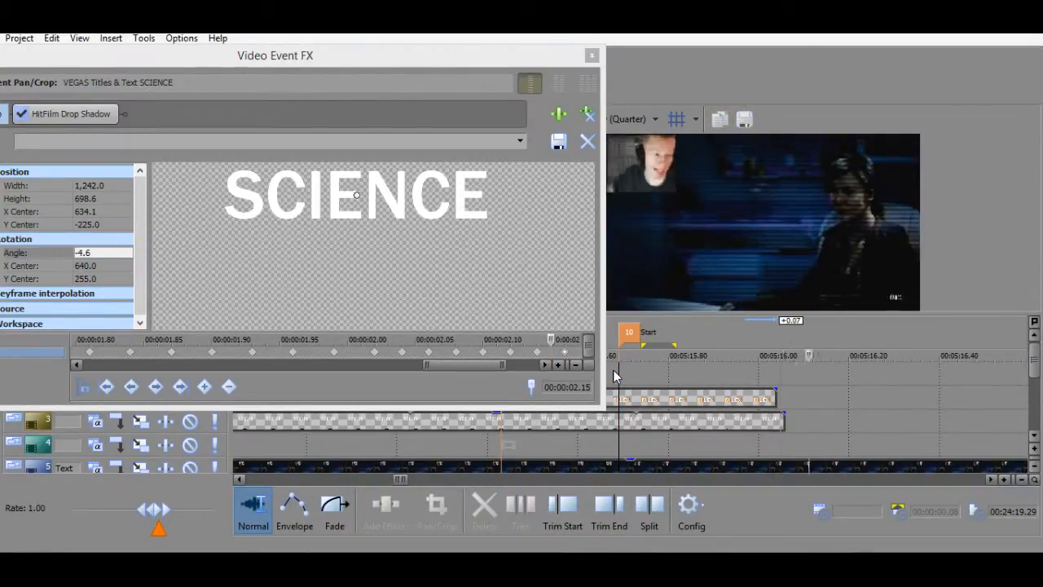
left_click(593, 402)
left_click(585, 439)
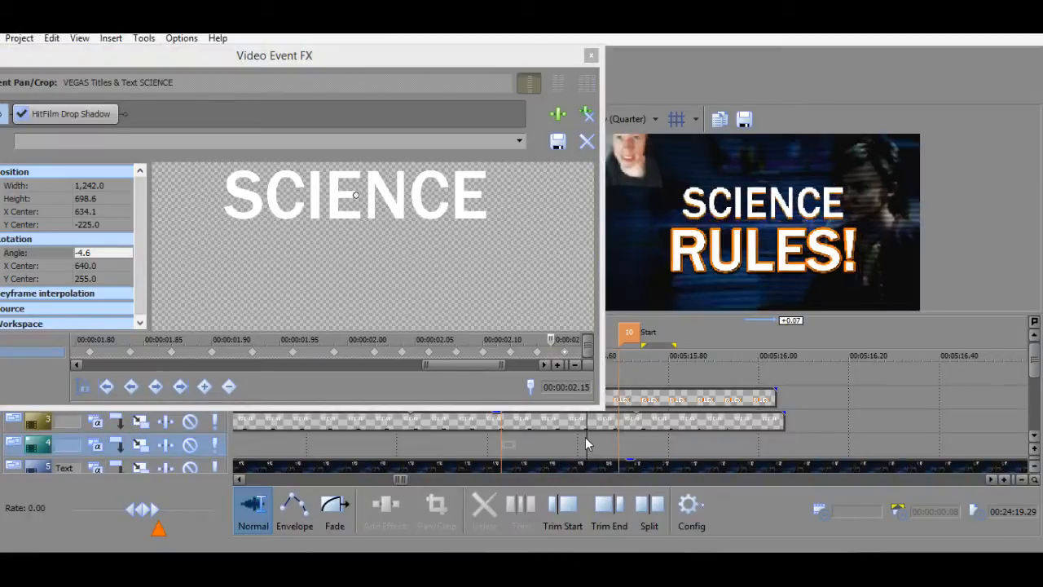
key("space")
key("space")
left_click(563, 442)
key("space")
key("space")
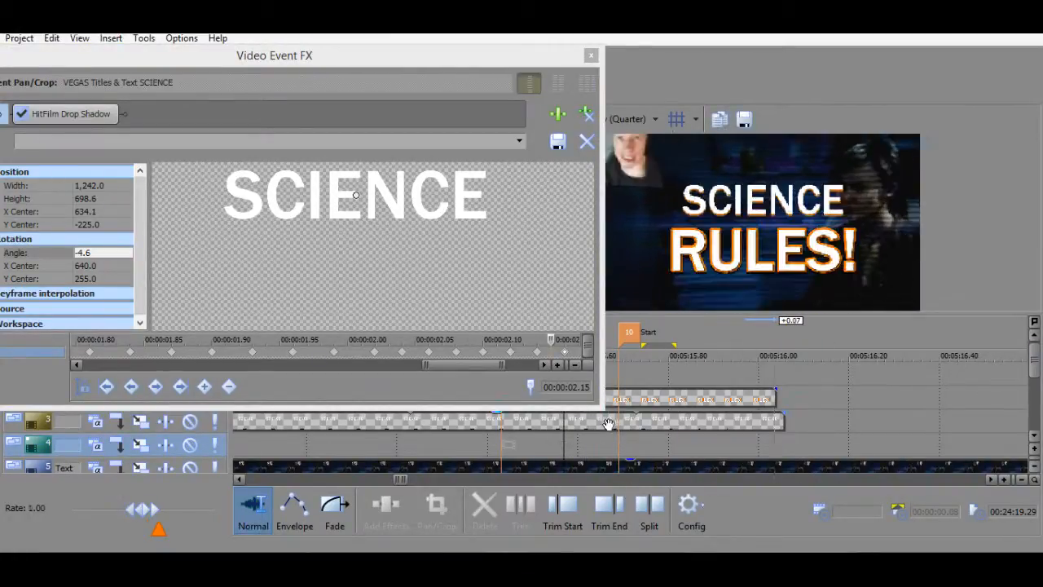
left_click(623, 381)
key("space")
key("space")
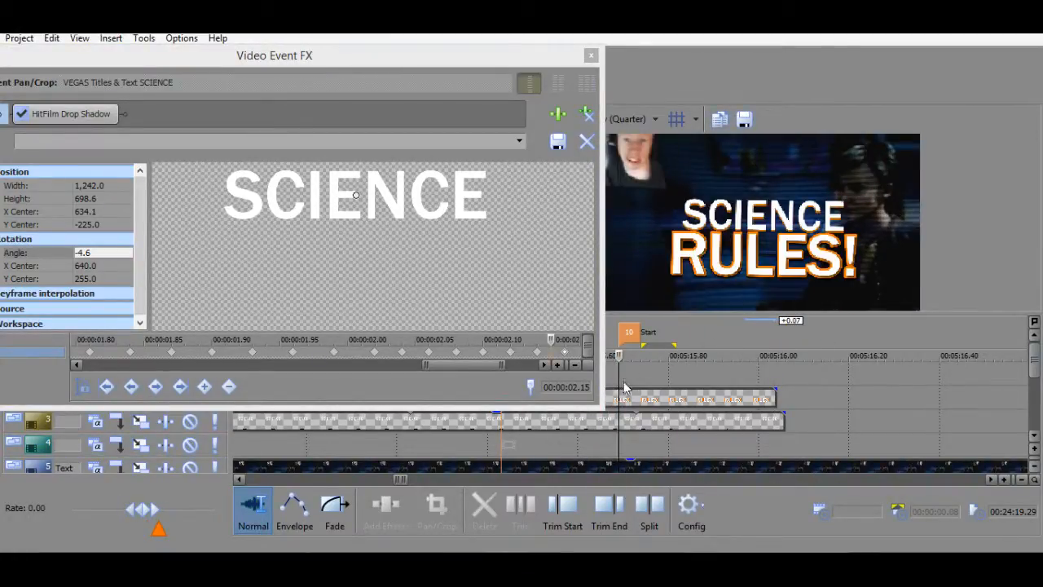
Reopen the SCIENCE title's Pan/Crop settings and inspect its keyframe at 00:00:02.14.
right_click(621, 419)
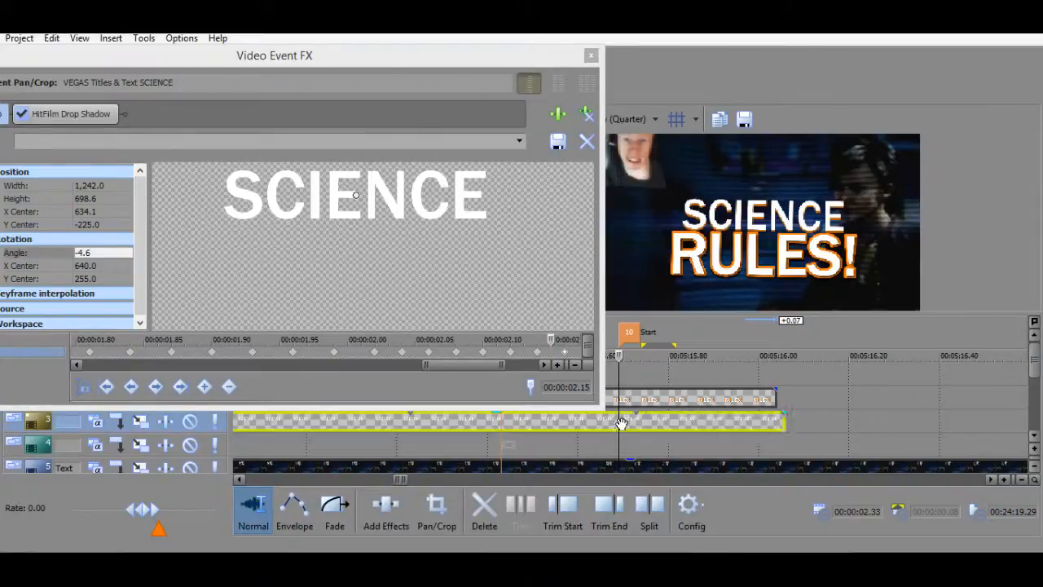
left_click(712, 242)
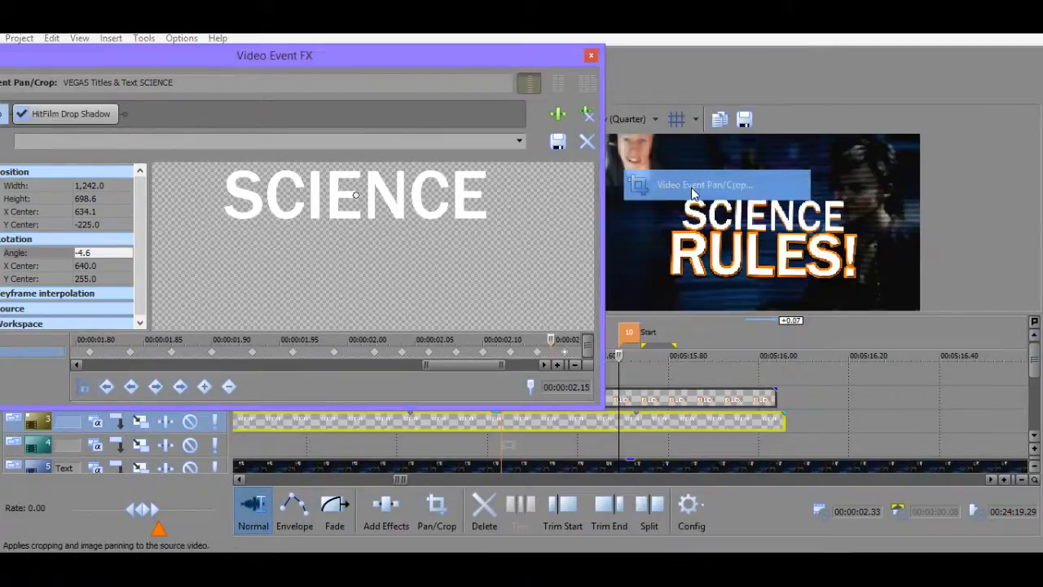
left_click(535, 355)
scroll(540, 361, "up", 4)
Open the Pan/Crop settings of the RULES! title and go to its closing keyframes around 00:00:01.30.
right_click(646, 396)
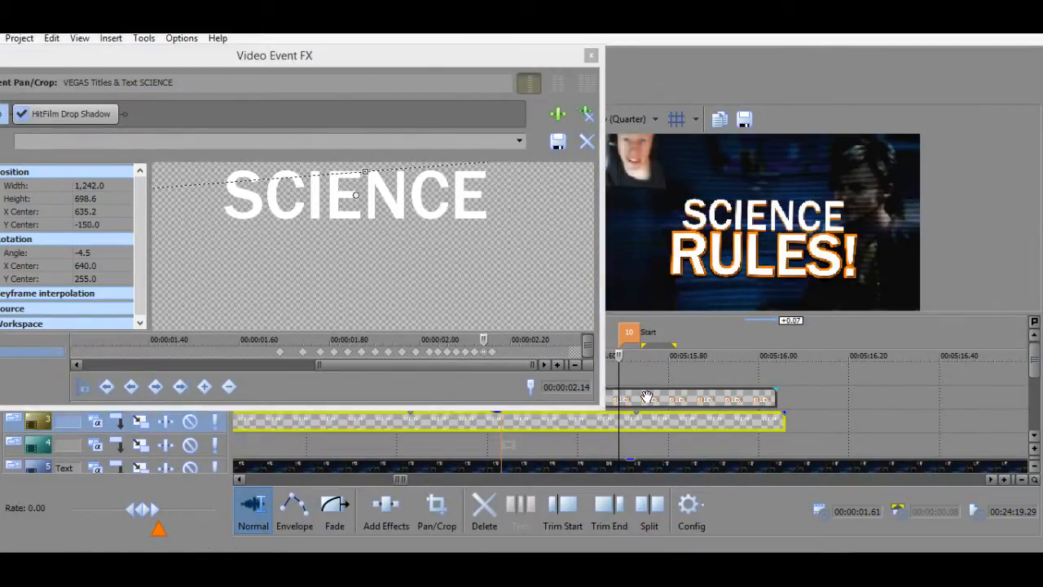
left_click(724, 188)
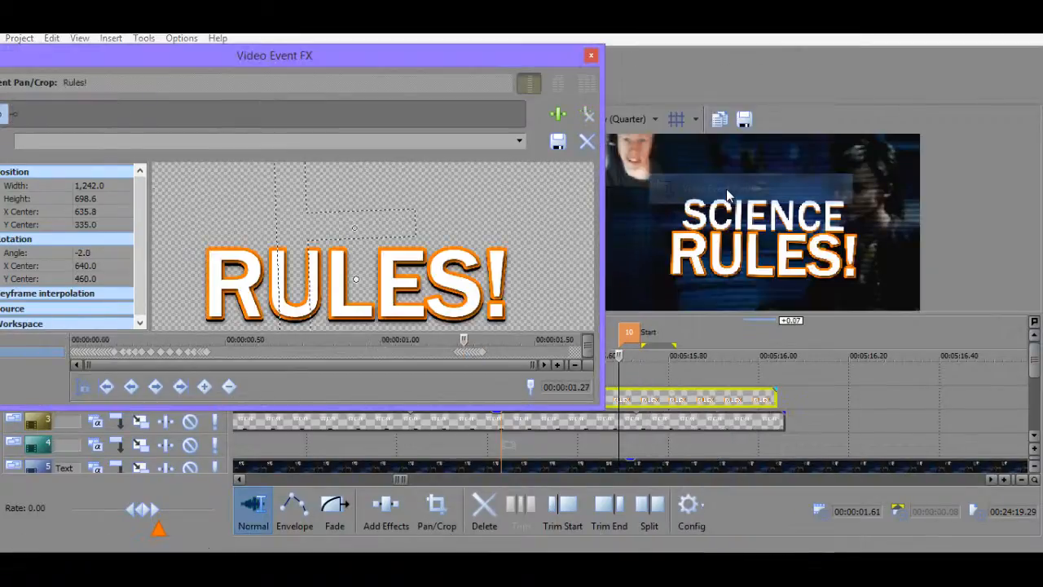
left_click(477, 356)
scroll(478, 355, "up", 3)
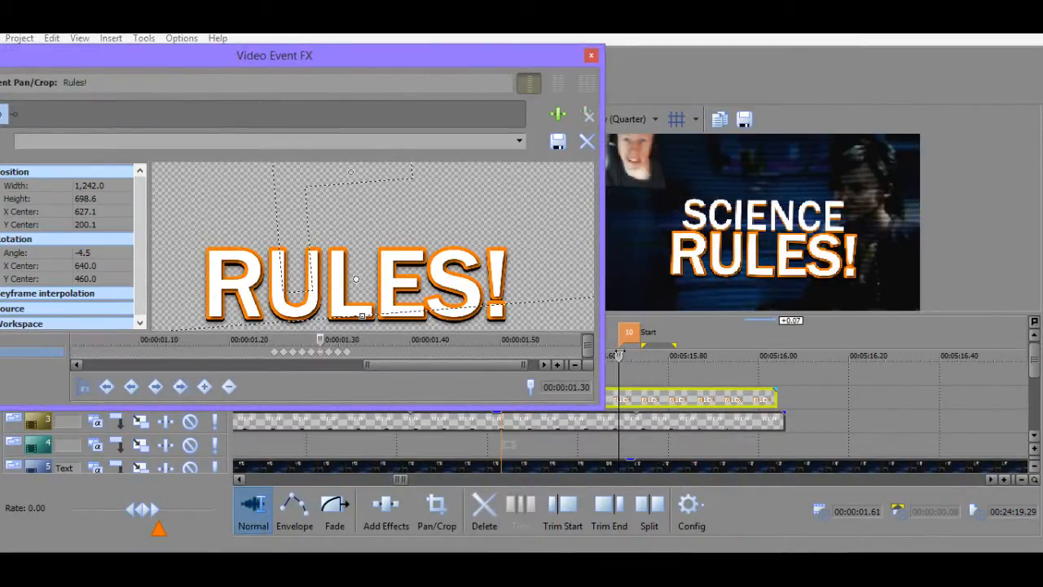
left_click_drag(620, 354, 619, 354)
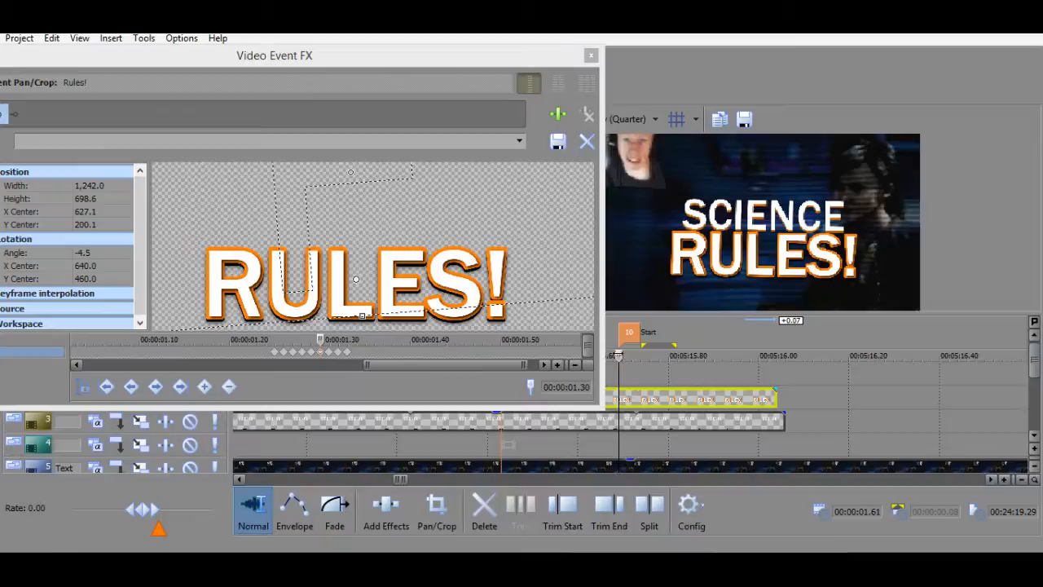
left_click(304, 353)
scroll(306, 352, "up", 3)
Spread the RULES! title's closing Pan/Crop keyframes farther apart, starting from the one at 00:00:01.25.
left_click_drag(472, 349, 242, 352)
left_click(265, 356)
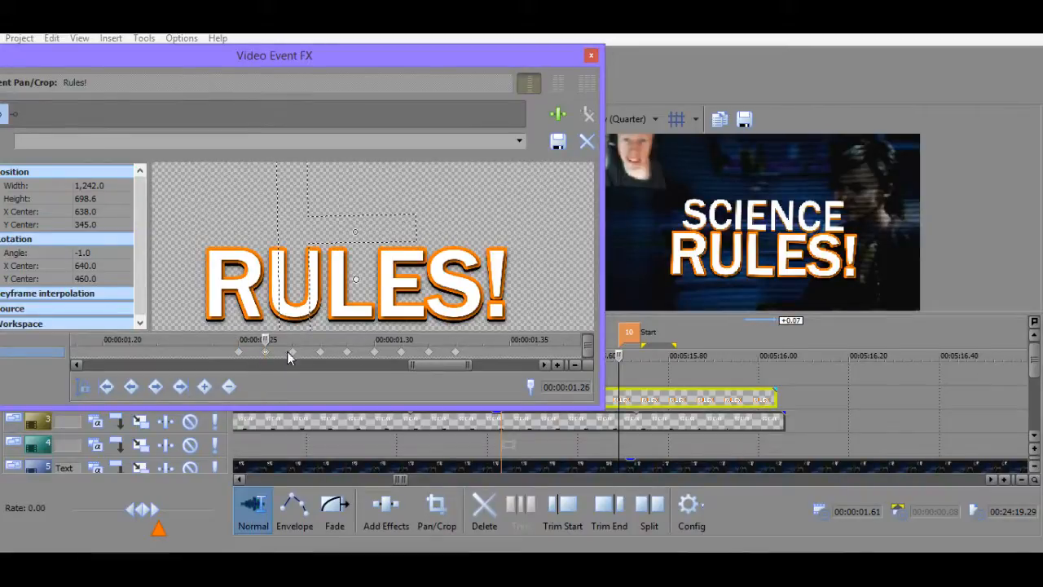
left_click_drag(461, 348, 510, 354)
left_click(319, 353)
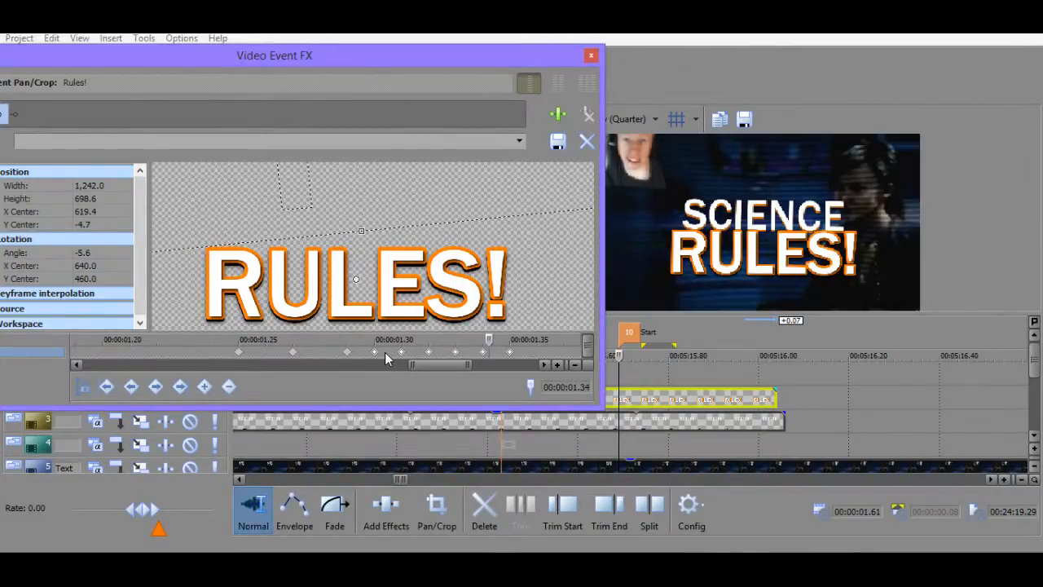
left_click_drag(387, 353, 450, 356)
left_click(399, 353, "ctrl")
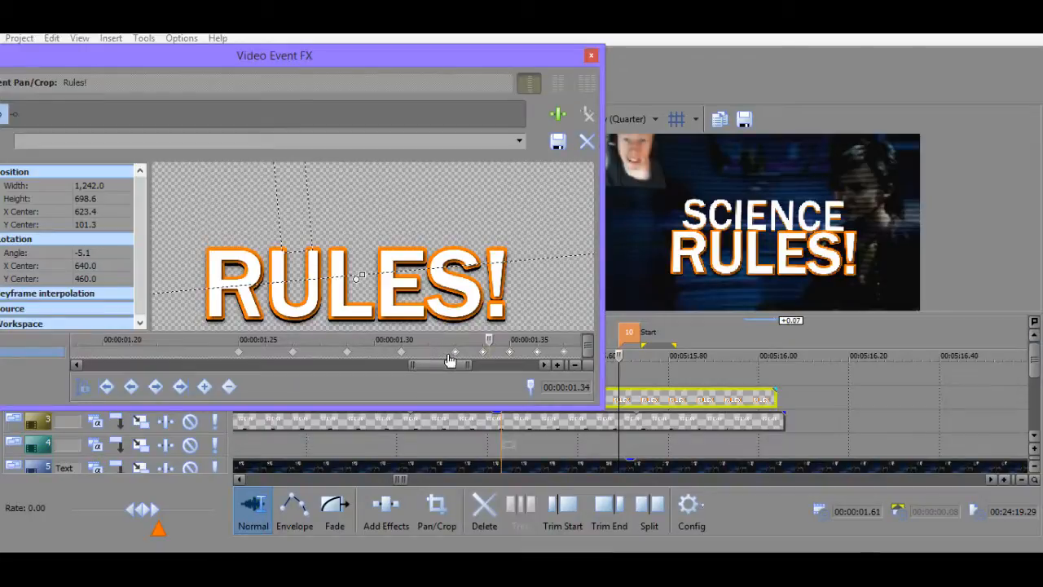
scroll(452, 357, "down", 1)
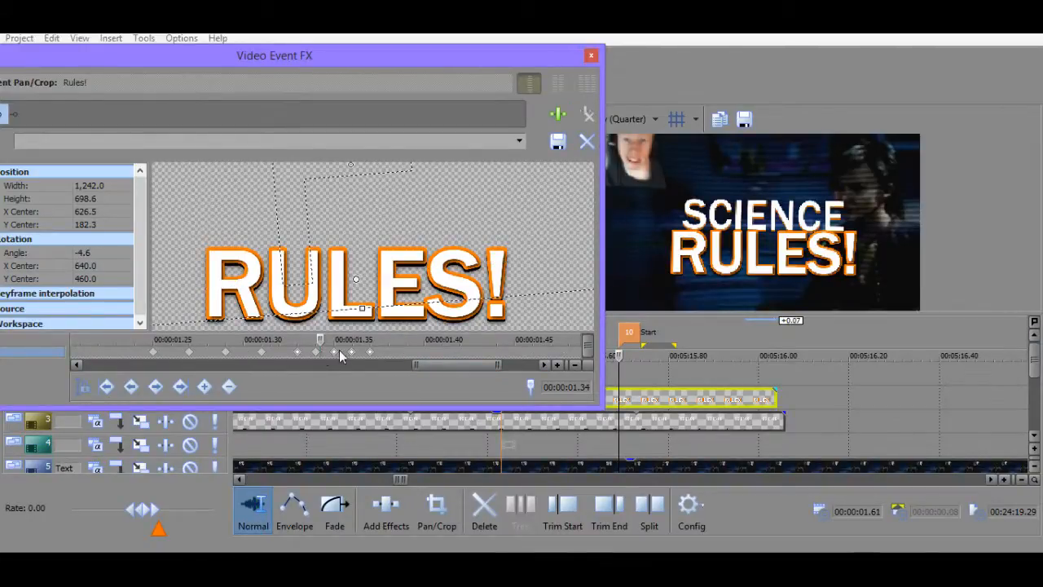
scroll(346, 350, "down", 3)
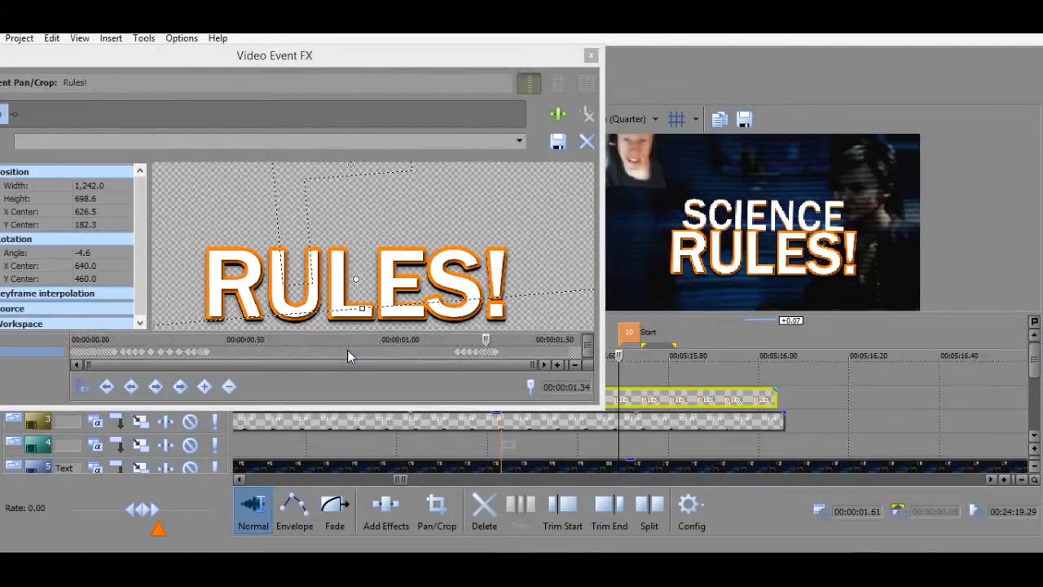
Space the RULES! title's last Pan/Crop keyframes after 00:00:01.34 farther apart to match the even spacing of the preceding ones.
left_click(487, 360)
scroll(491, 360, "up", 1)
left_click_drag(411, 357, 392, 359)
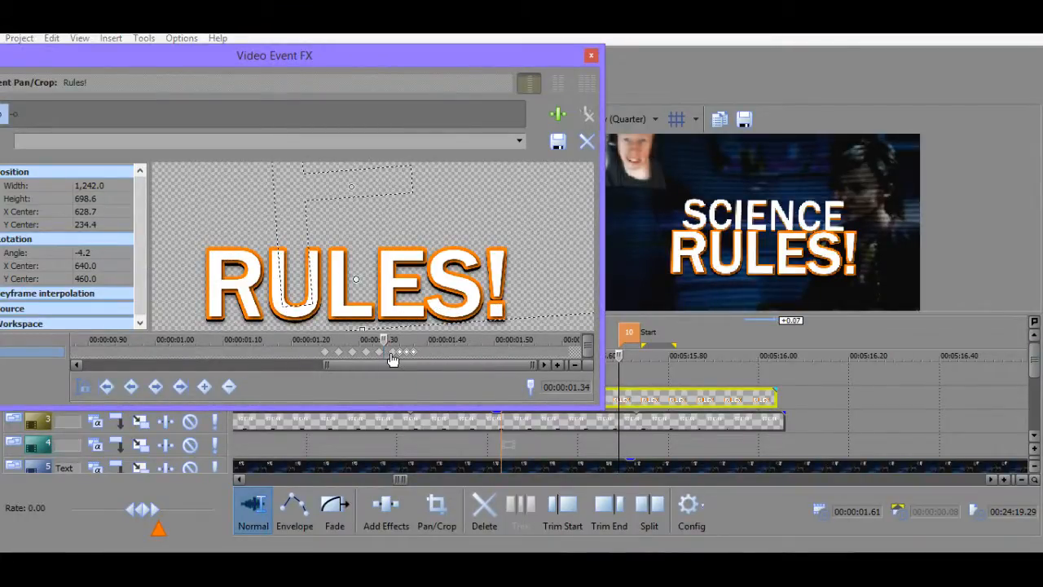
left_click_drag(403, 358, 412, 360)
Play back the SCIENCE RULES! exit to check the re-spaced RULES! keyframes.
left_click(618, 373)
key("space")
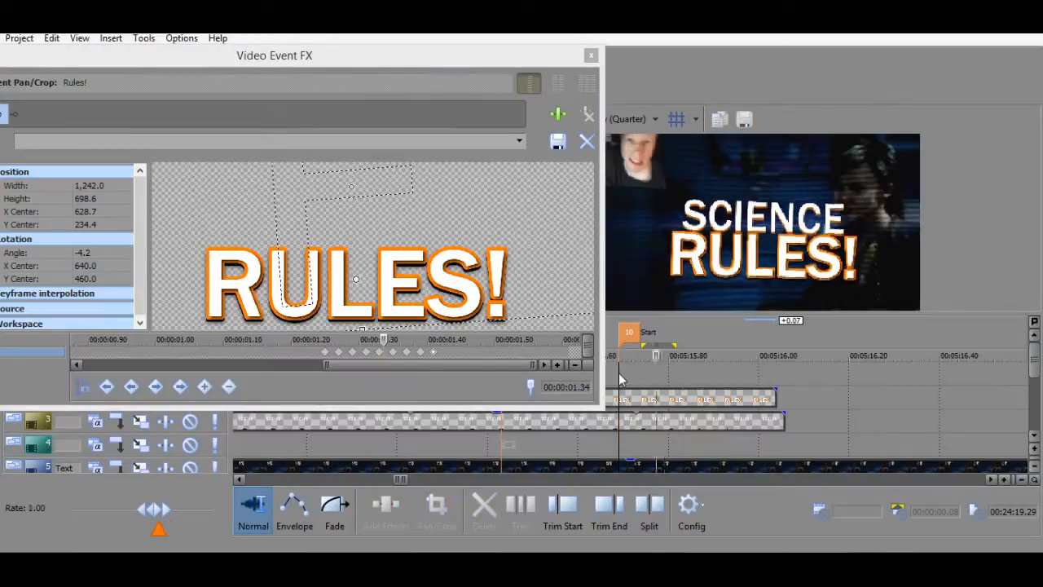
left_click(548, 455)
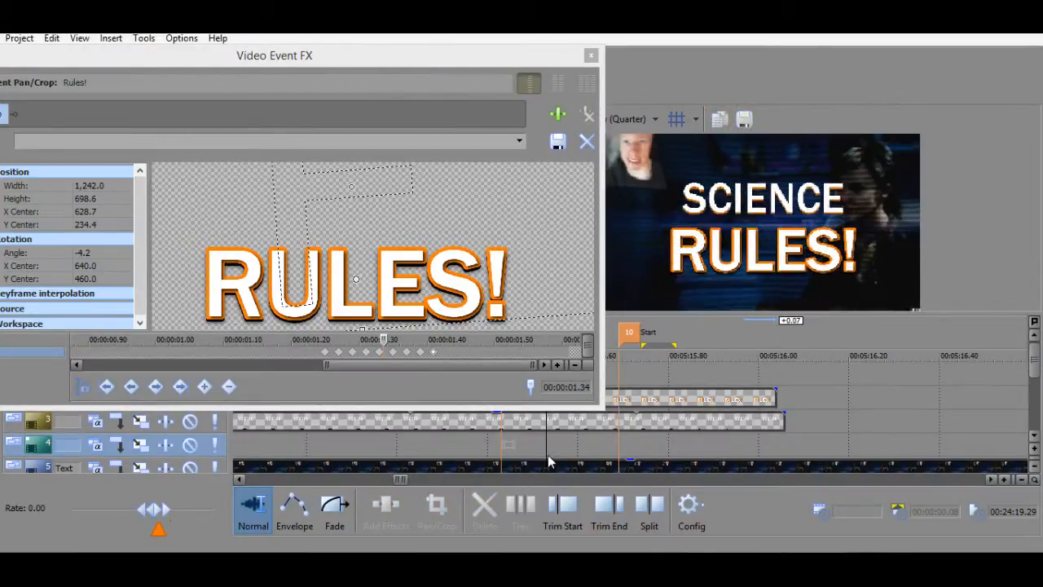
key("space")
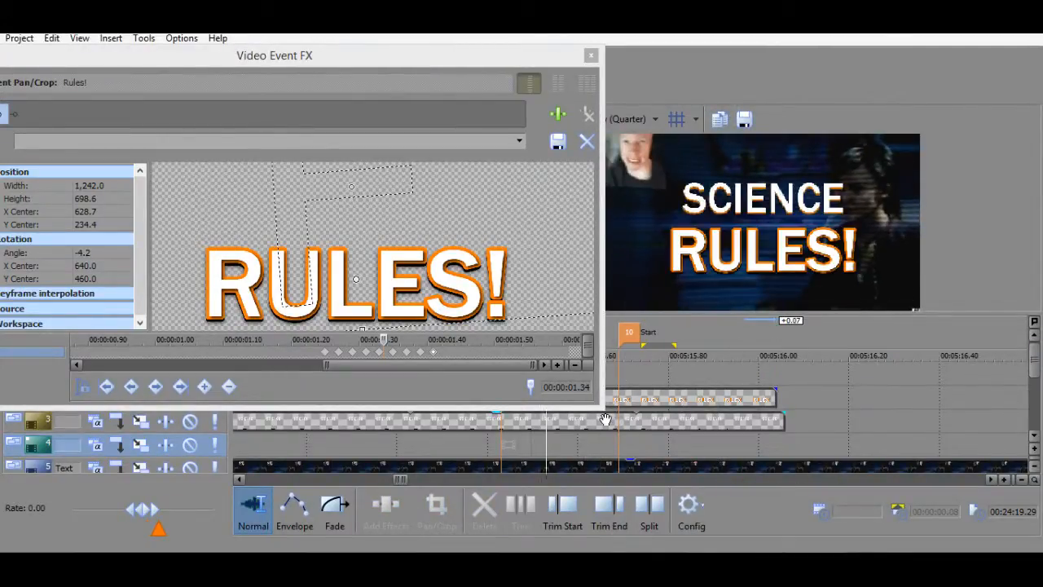
Step frame by frame through the exit to compare how SCIENCE and RULES! drop and tilt relative to each other.
key("Right")
key("Right")
key("Right")
key("Right")
key("Right")
key("Right")
key("Right")
key("Right")
key("Right")
key("Right")
key("Right")
key("Right")
key("Right")
key("Right")
key("Right")
key("Right")
key("Right")
key("Right")
key("Right")
key("Right")
key("Right")
key("Right")
key("Right")
key("Right")
key("Right")
key("Right")
key("Right")
key("Right")
key("Right")
key("Right")
key("Right")
key("Right")
key("Right")
key("Right")
key("Right")
key("Right")
key("Right")
key("Right")
key("Right")
key("Right")
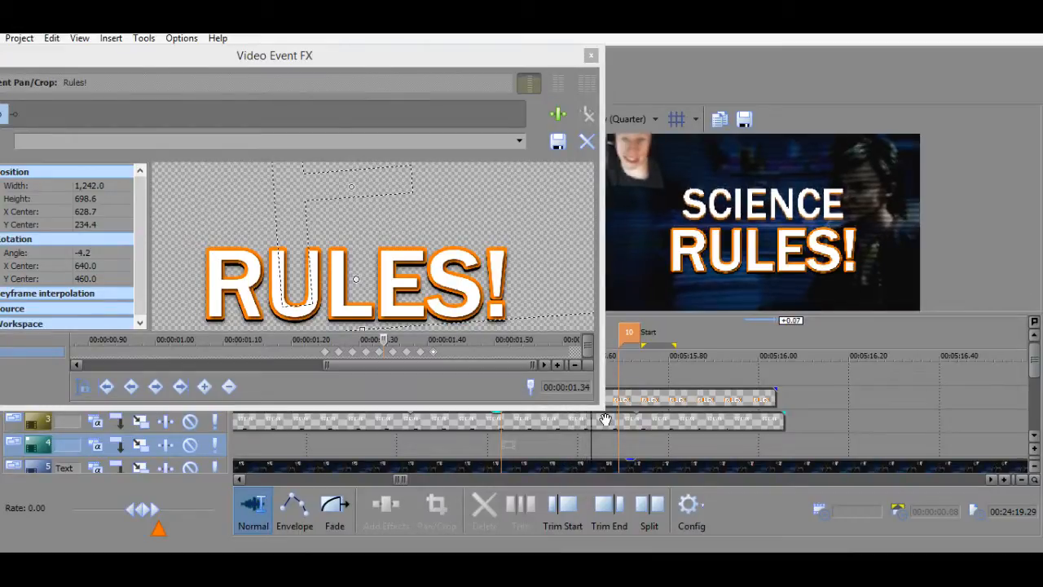
key("Right")
key("Right")
key("Right")
key("Right")
key("Right")
key("Right")
key("Right")
key("Right")
key("Right")
key("Right")
key("Right")
key("Right")
key("Right")
key("Right")
key("Right")
key("Right")
key("Right")
key("Right")
key("Right")
key("Right")
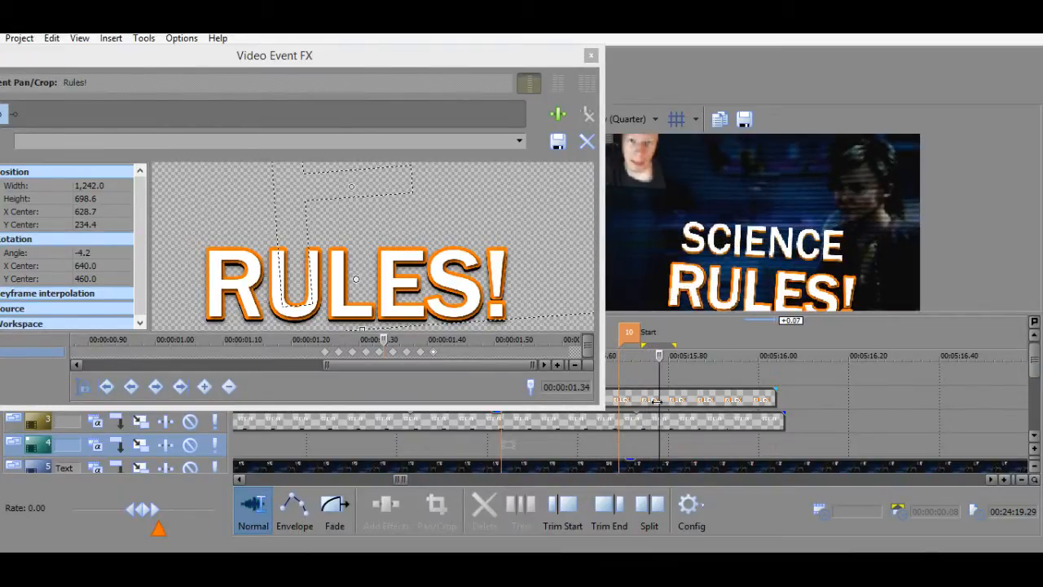
Open the SCIENCE title's Pan/Crop settings and step back and forth through the frames where the two words begin to overlap.
right_click(638, 423)
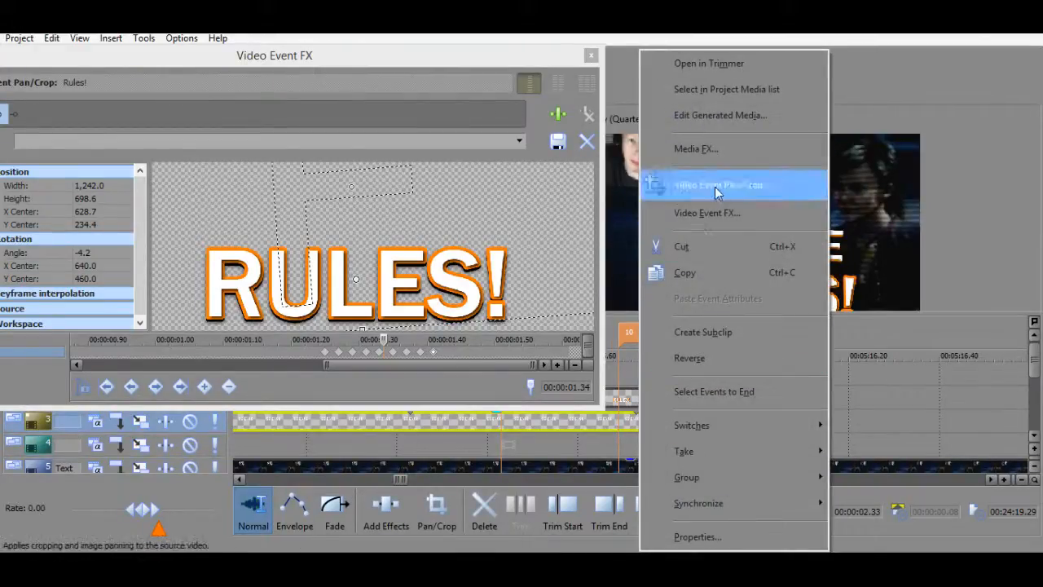
left_click(715, 186)
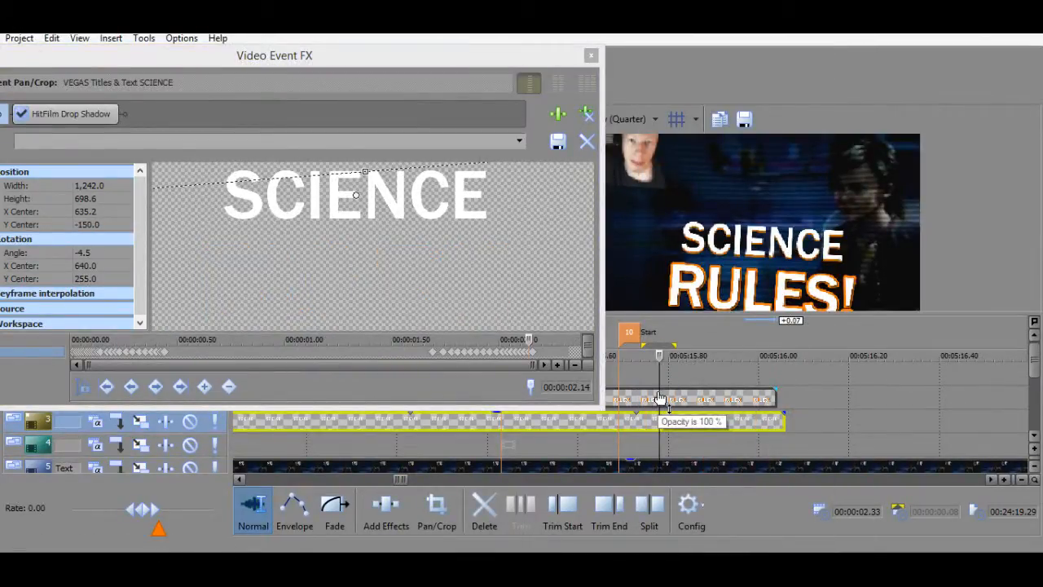
left_click(620, 441)
key("Right")
key("Right")
key("Right")
key("Right")
key("Right")
key("Right")
key("Right")
key("Right")
key("Right")
key("Right")
key("Right")
key("Right")
key("Right")
key("Right")
key("Right")
key("Right")
key("Right")
key("Right")
key("Right")
key("Right")
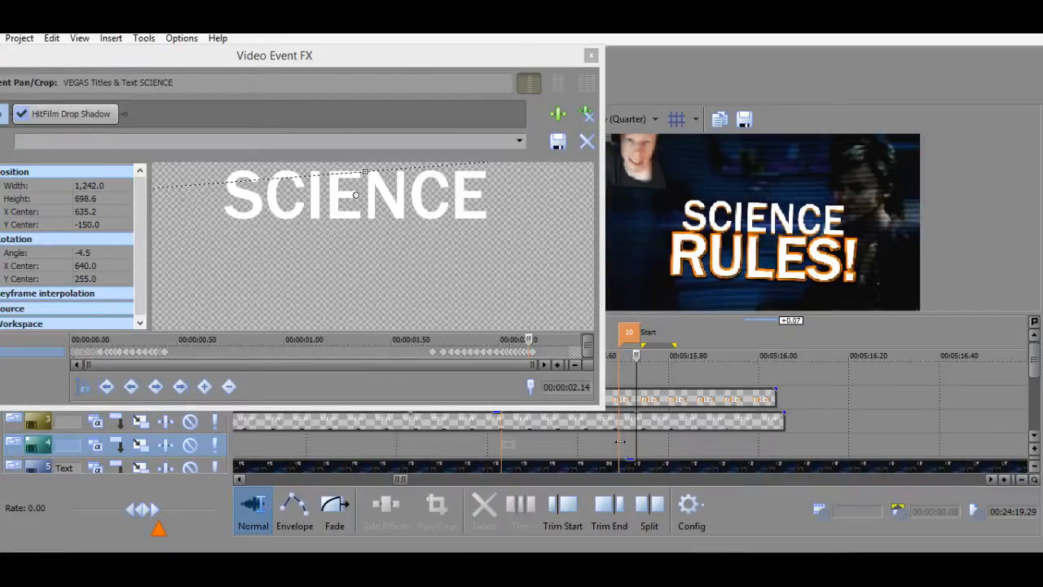
key("space")
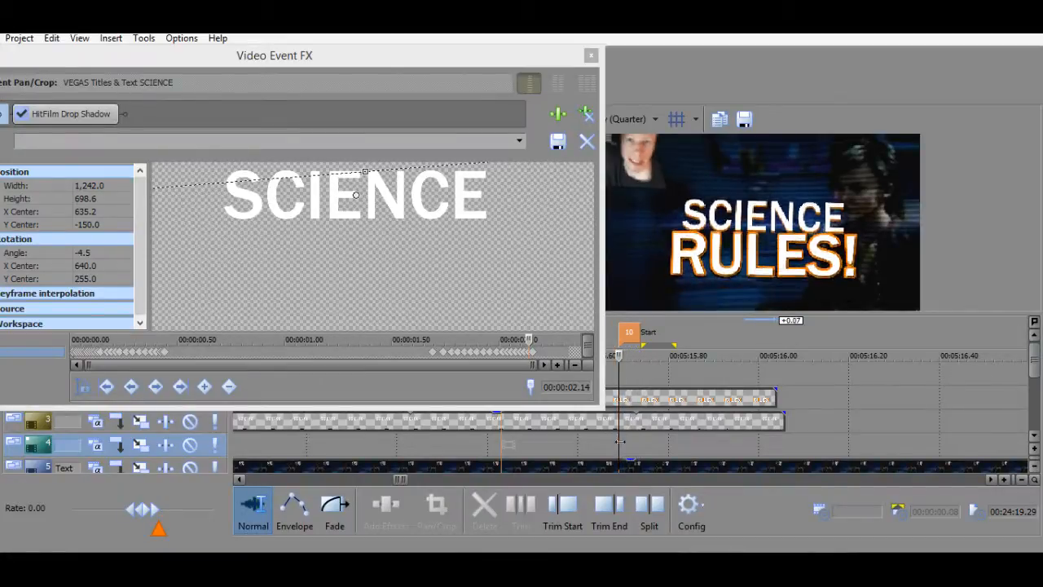
key("Left")
key("Left")
key("Left")
key("Left")
key("Left")
key("Left")
key("Left")
key("Left")
key("Left")
key("Left")
key("Left")
key("Left")
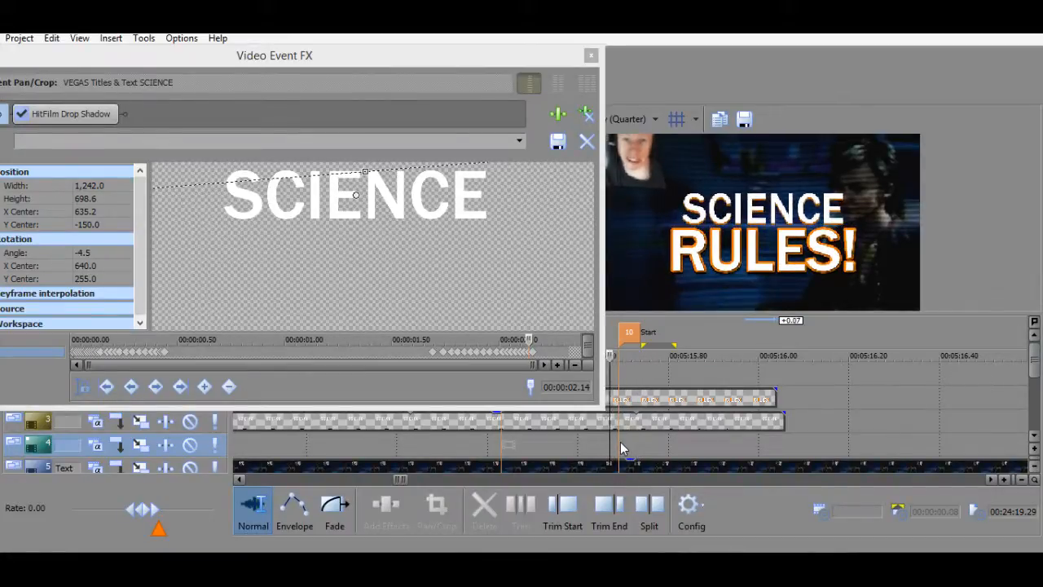
left_click(620, 442)
key("Right")
key("Right")
key("Right")
key("Right")
key("Right")
key("Right")
key("Right")
key("Right")
key("Right")
key("Right")
key("Right")
key("Right")
key("Right")
key("Right")
key("Right")
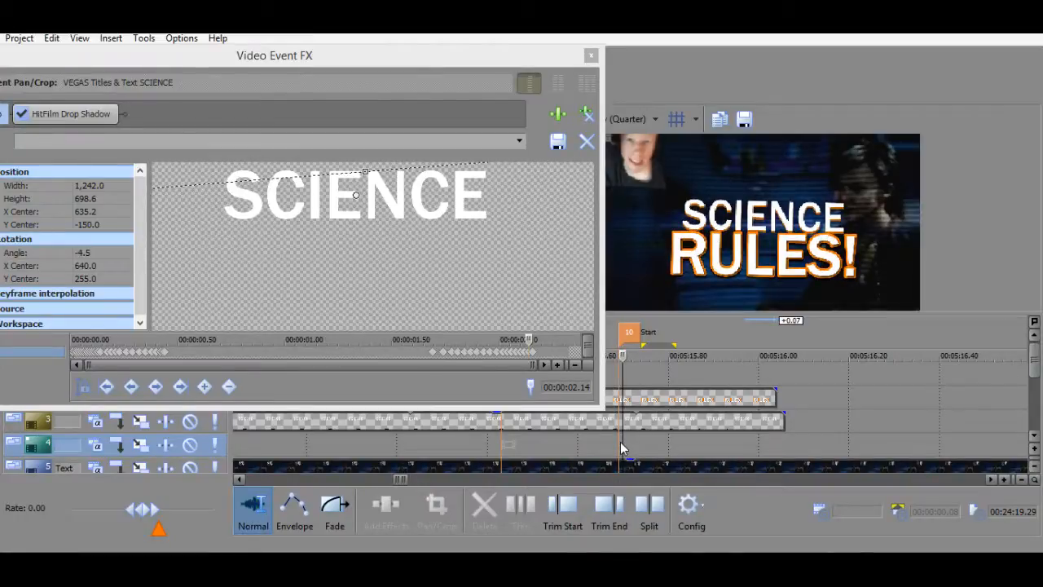
key("Right")
key("Right")
key("Right")
key("Right")
key("Right")
key("Right")
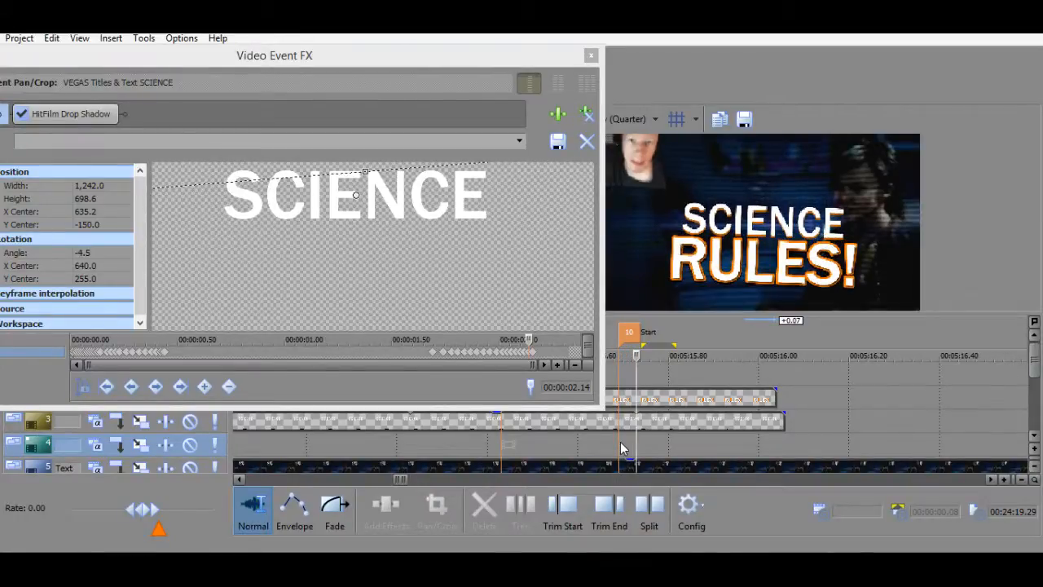
Shift the SCIENCE title's closing Pan/Crop keyframes from about 00:00:01.80 onward slightly later.
scroll(528, 352, "up", 3)
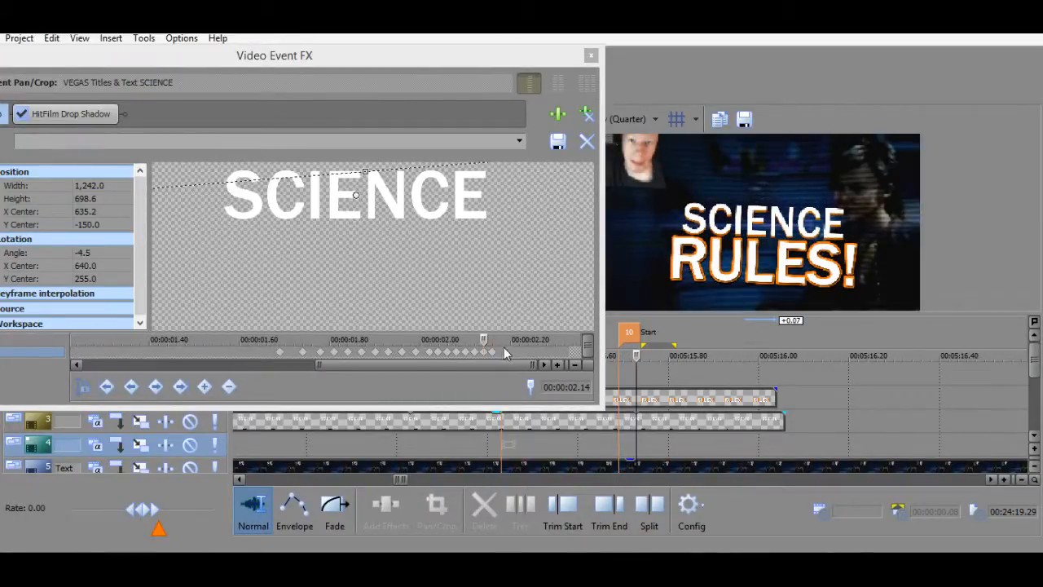
left_click_drag(499, 352, 337, 359)
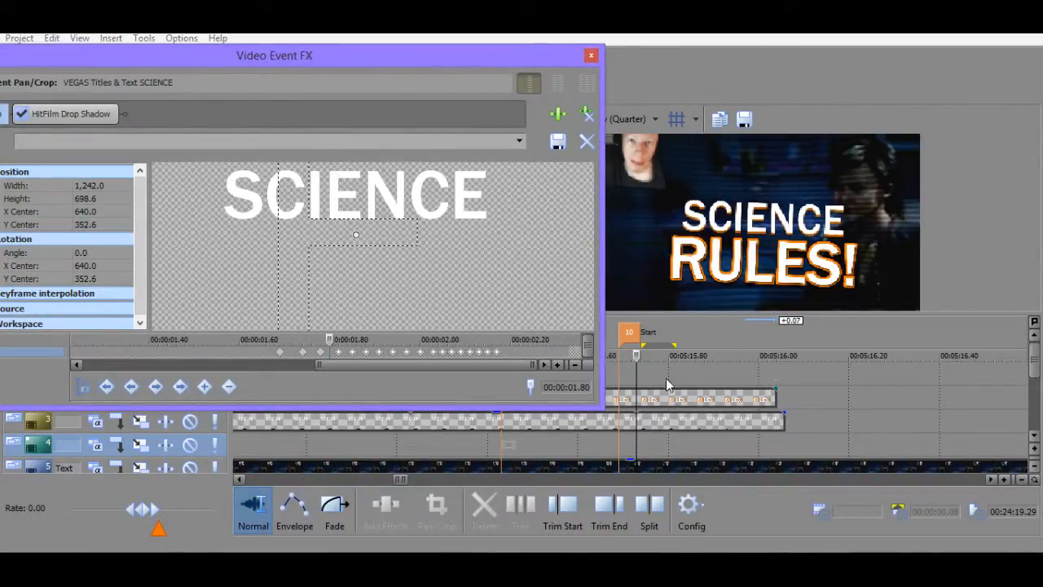
Replay the exit and step through its first frames to check SCIENCE's shifted keyframes against the RULES! movement.
left_click_drag(635, 355, 621, 355)
key("space")
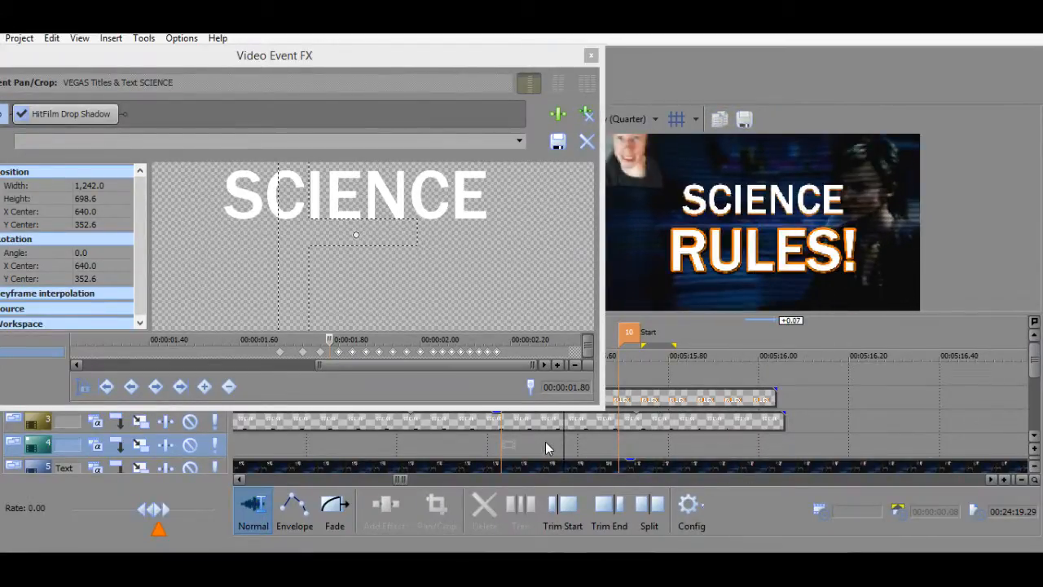
key("space")
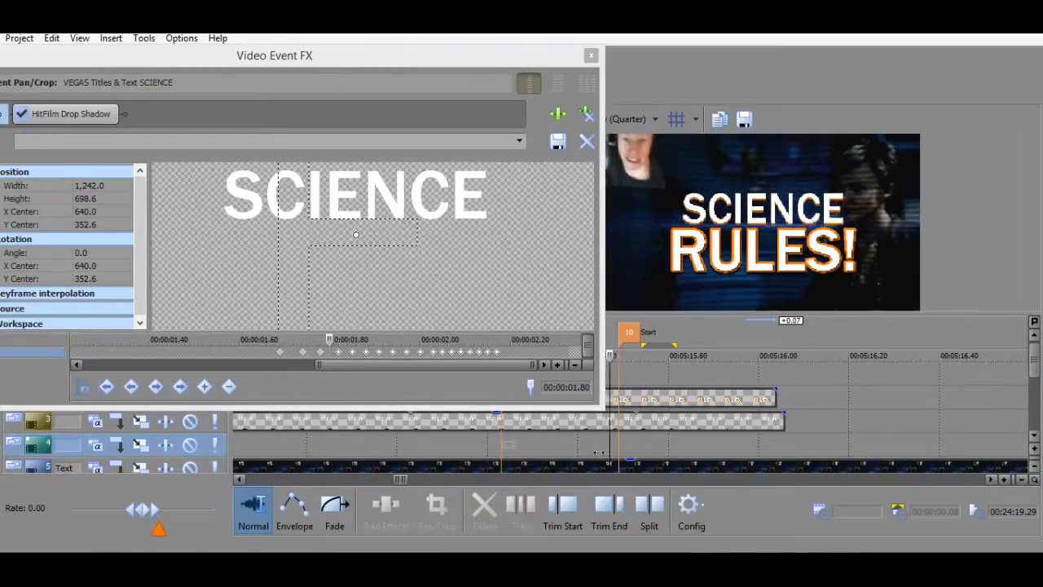
key("Right")
key("Right")
key("Right")
key("Left")
key("Left")
key("Left")
key("Left")
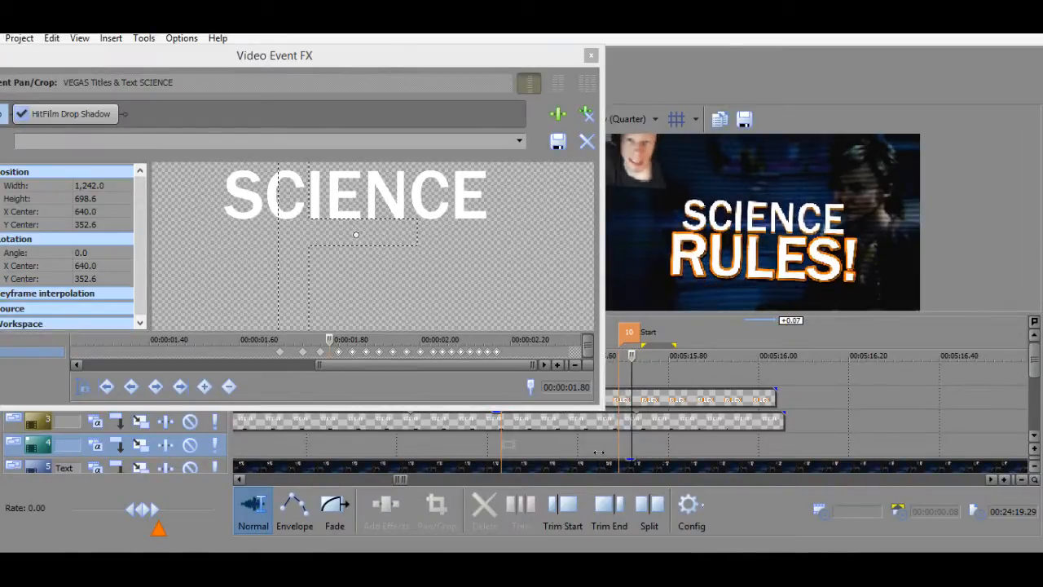
key("Left")
key("Left")
key("Right")
key("Right")
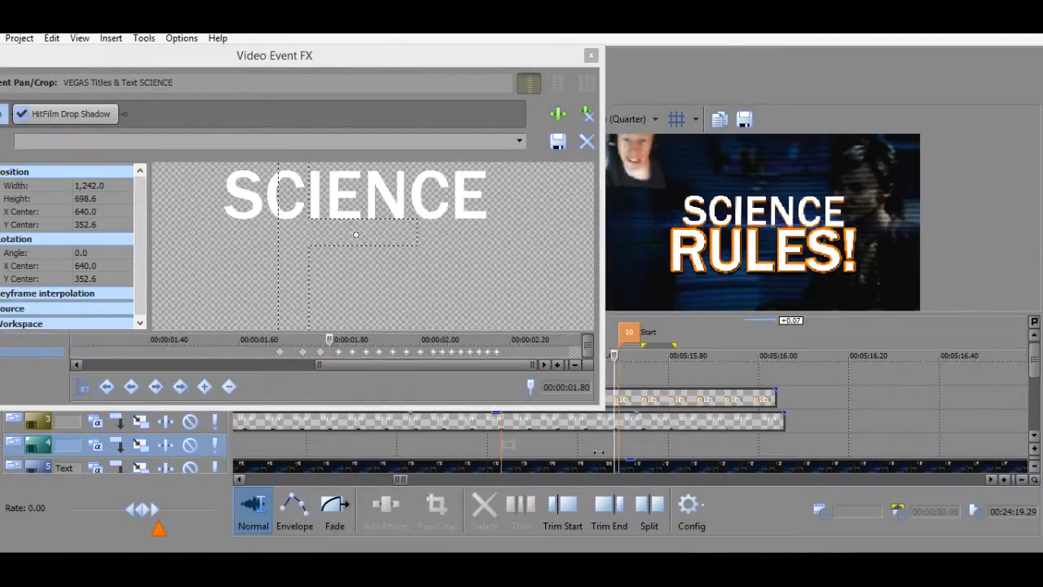
Open the RULES! title's Pan/Crop settings and shift its whole closing keyframe group later by one keyframe spacing.
right_click(652, 422)
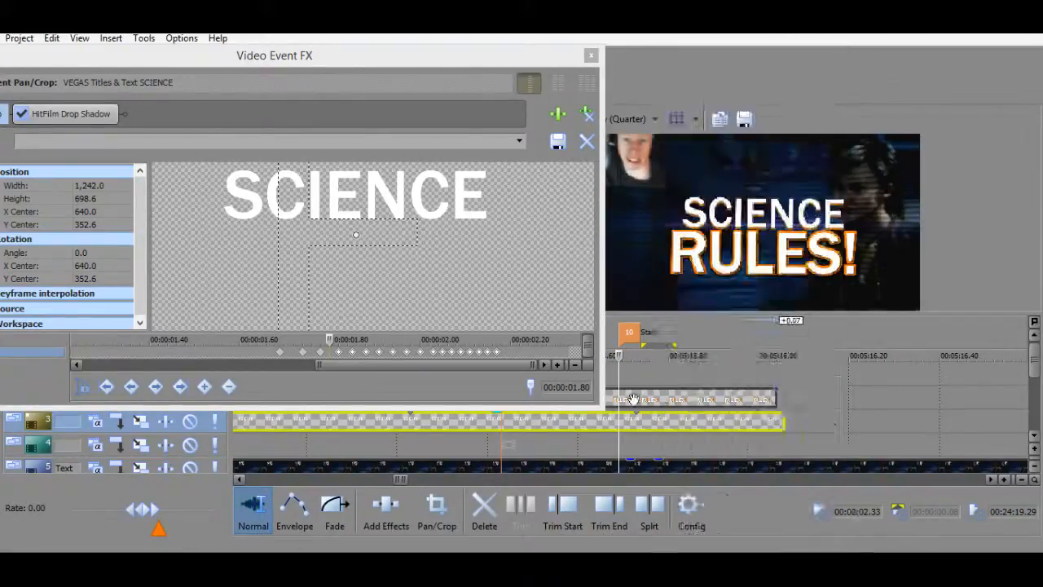
right_click(635, 420)
left_click(730, 186)
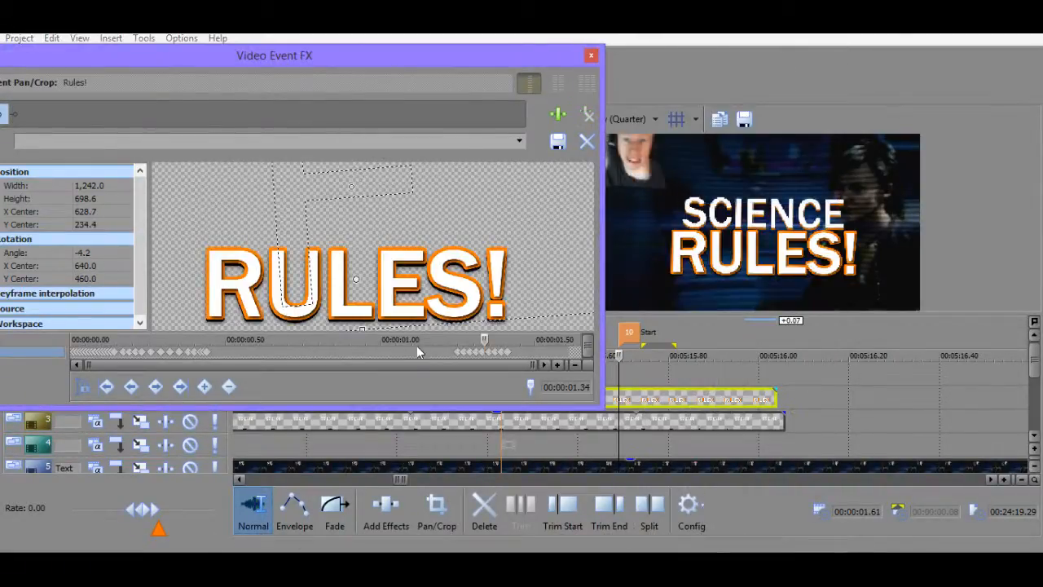
key("Left")
key("Left")
key("Left")
key("Left")
key("Left")
left_click_drag(453, 341, 473, 342)
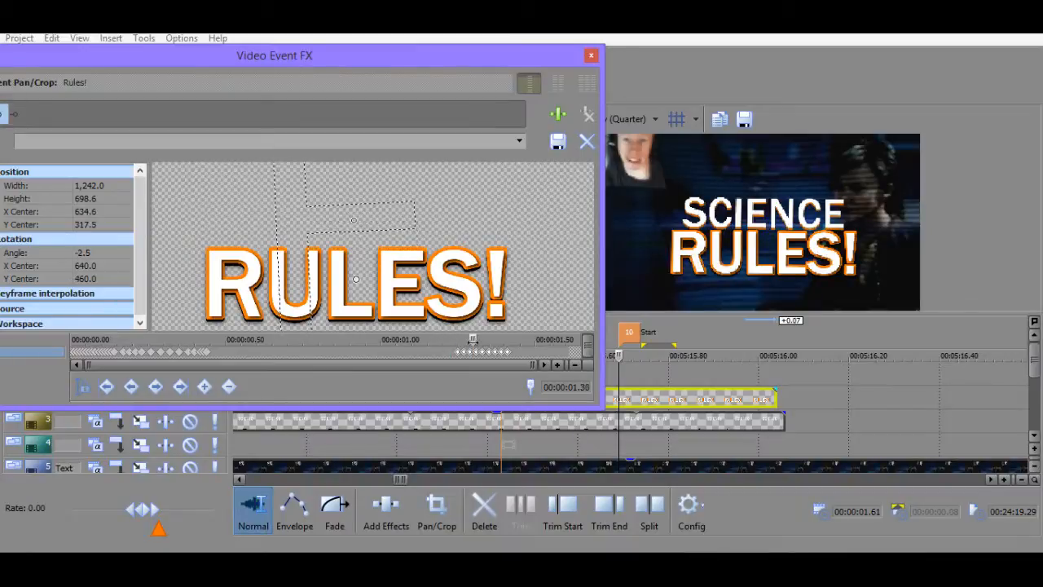
scroll(472, 343, "up", 1)
scroll(426, 356, "up", 1)
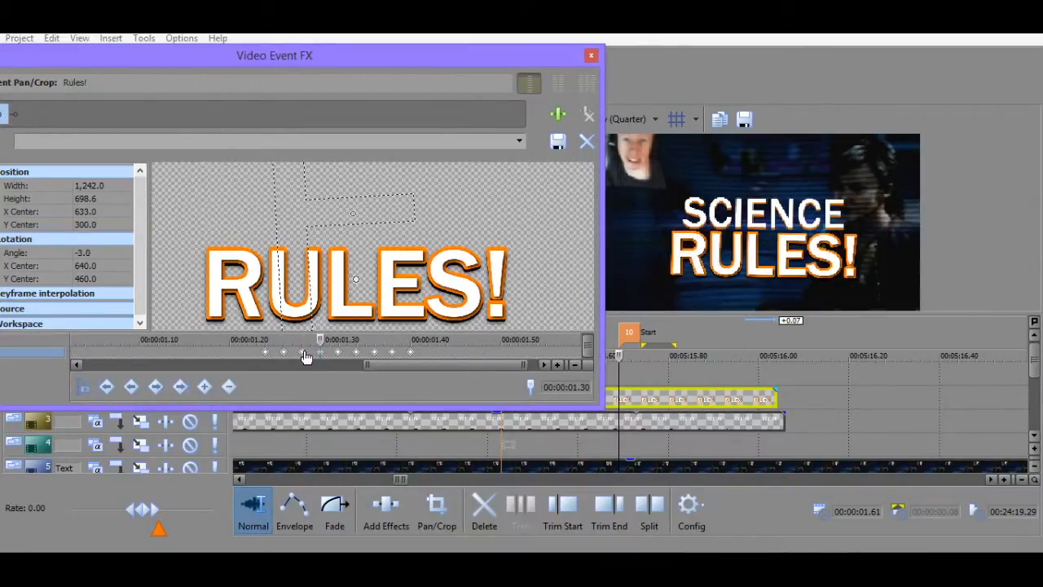
left_click_drag(309, 352, 319, 353)
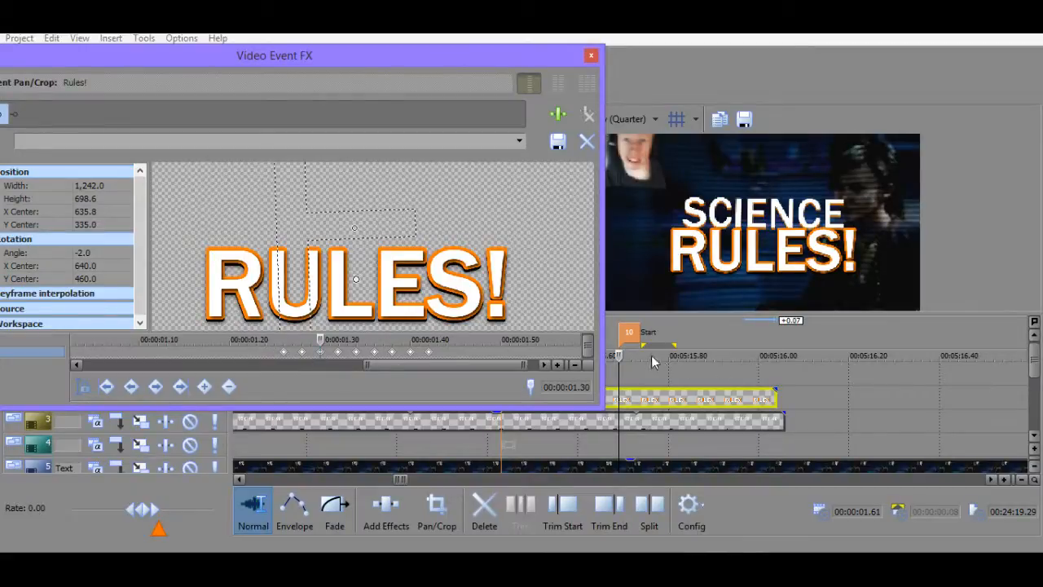
Replay the titles' exit repeatedly to judge the shifted RULES! keyframes against the SCIENCE movement.
left_click(619, 355)
key("space")
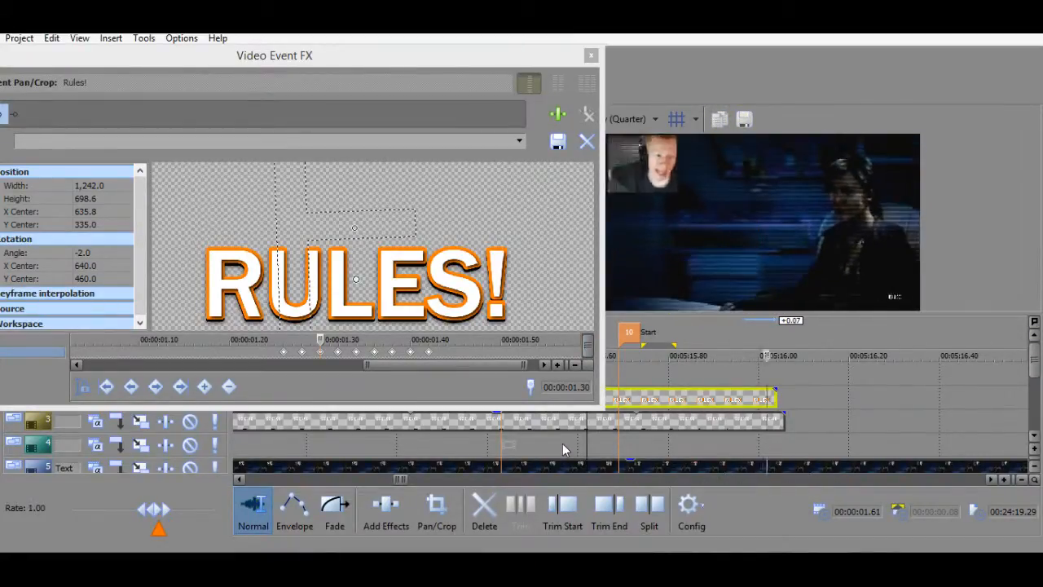
key("space")
key("space")
key("space")
key("space")
key("space")
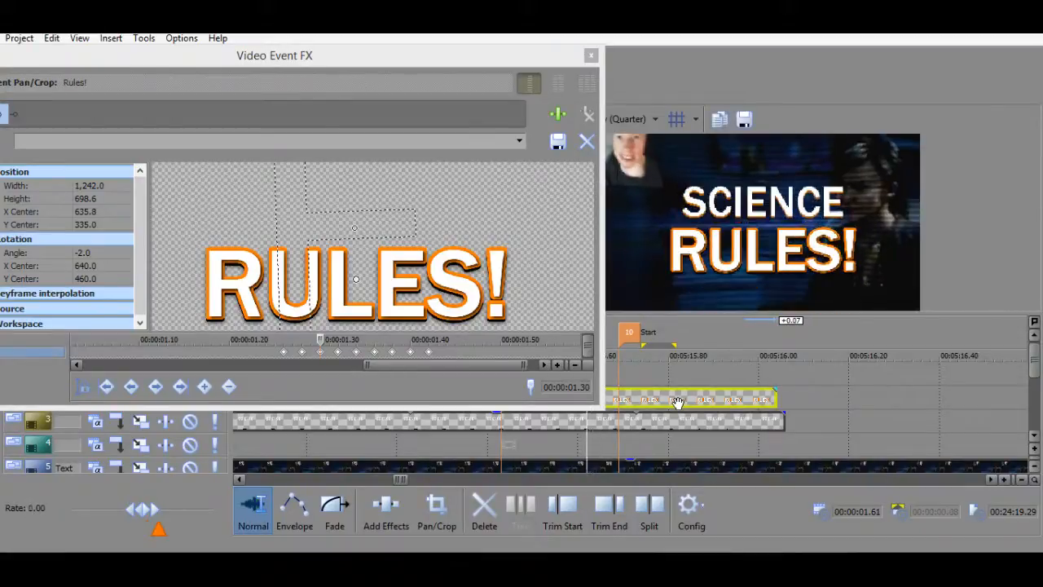
Step back and forth through the first exit frames to compare how SCIENCE and RULES! drop and overlap.
key("Right")
key("Right")
key("Right")
key("Right")
key("Right")
key("Right")
key("Right")
key("Right")
key("Right")
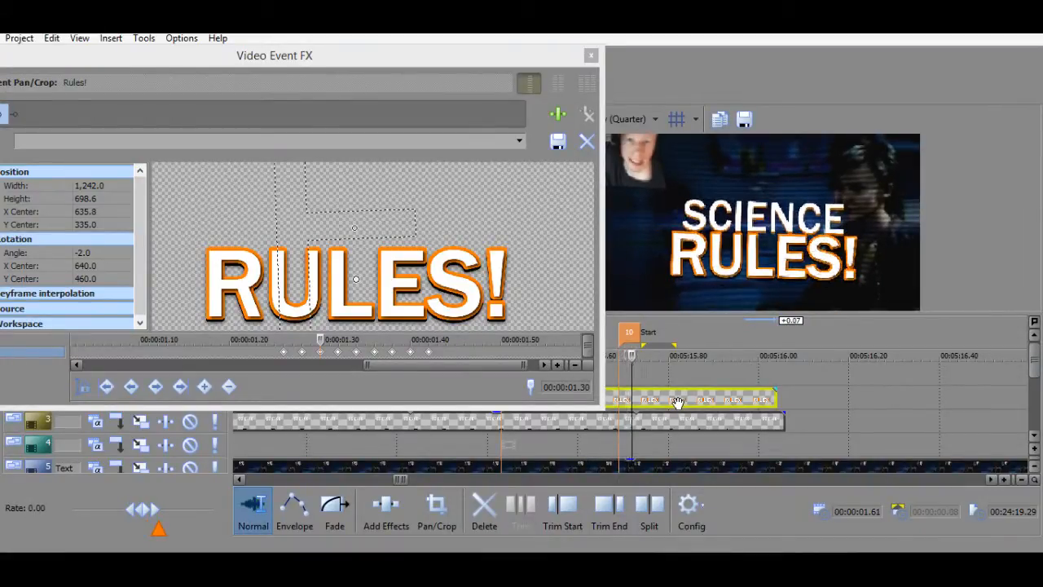
key("Left")
key("Left")
key("Left")
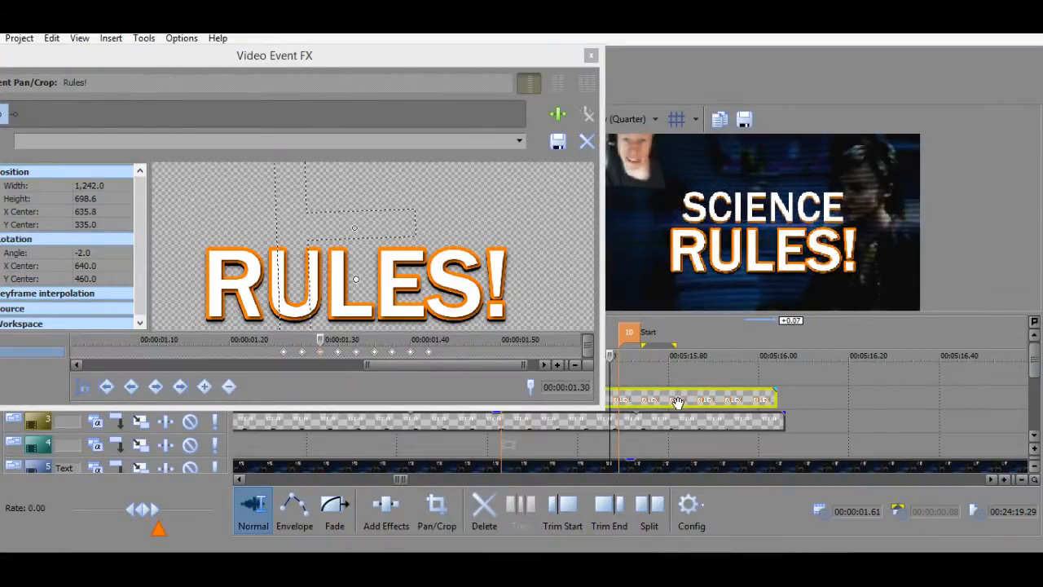
key("Right")
key("Left")
key("Left")
key("Left")
key("Left")
key("Left")
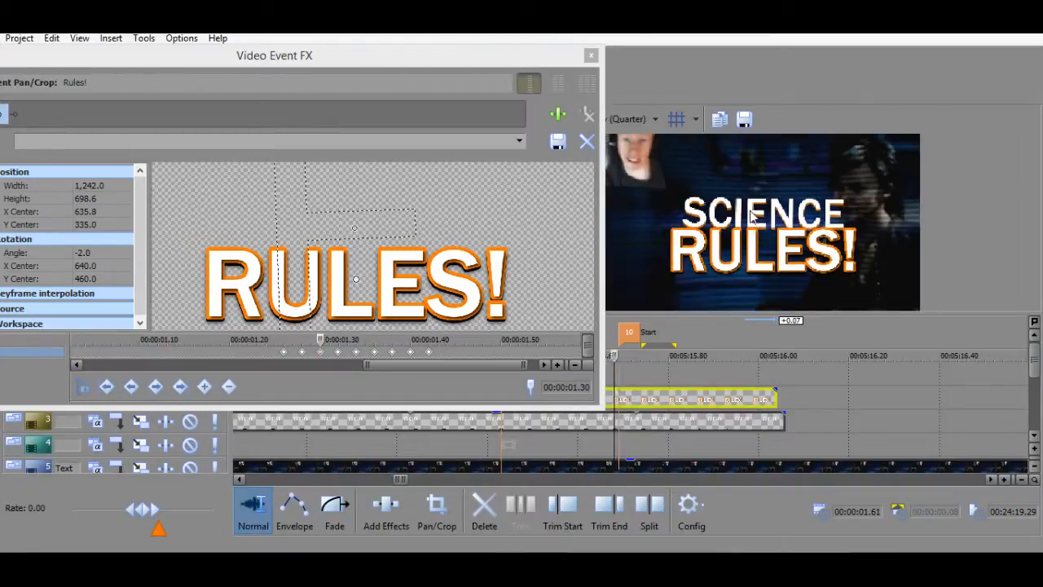
key("Right")
key("Right")
key("Right")
key("Right")
Replay the exit from a point before both words start moving, and close the RULES! title's Pan/Crop settings.
key("space")
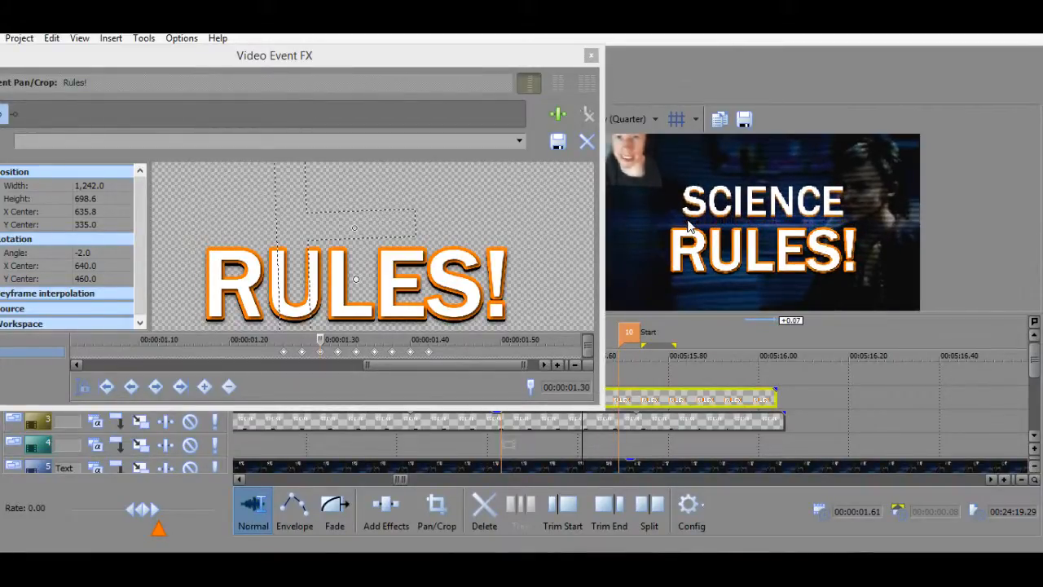
left_click(561, 431)
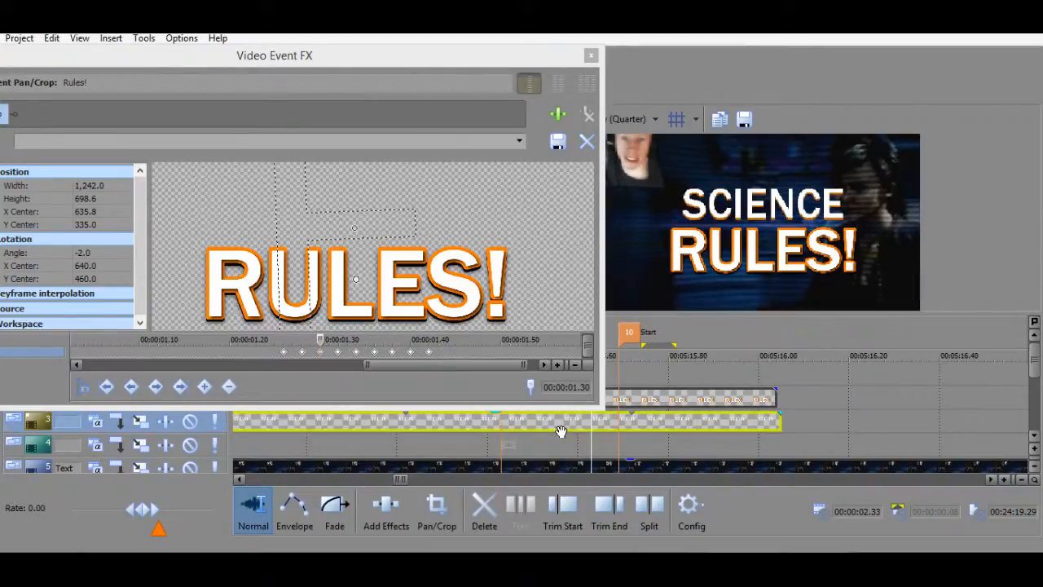
left_click(518, 449)
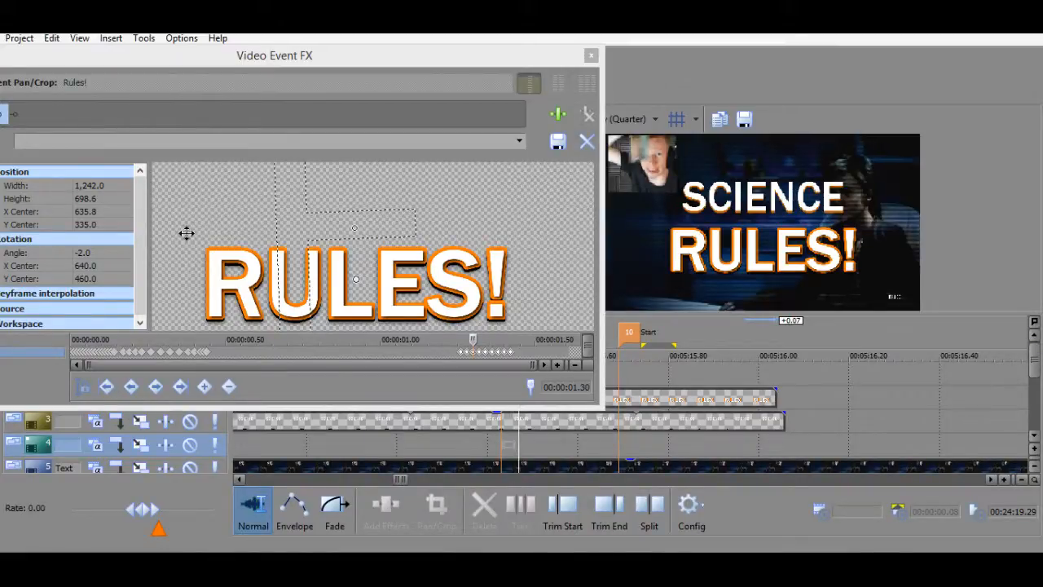
key("space")
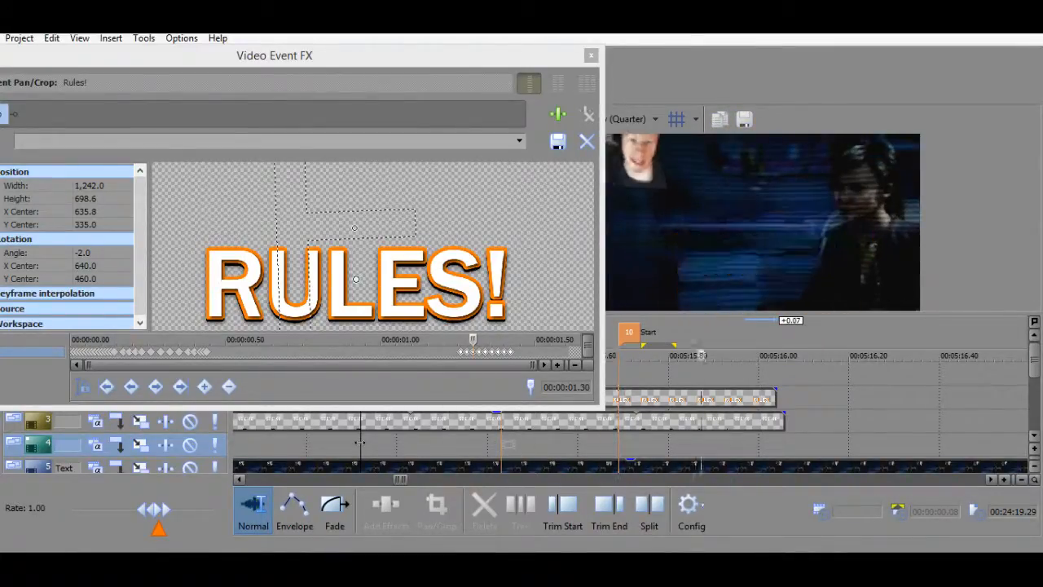
key("space")
left_click(591, 55)
Play the SCIENCE RULES! title sequence from about 00:05:14.07 and stop just before the words drop.
scroll(681, 334, "down", 4)
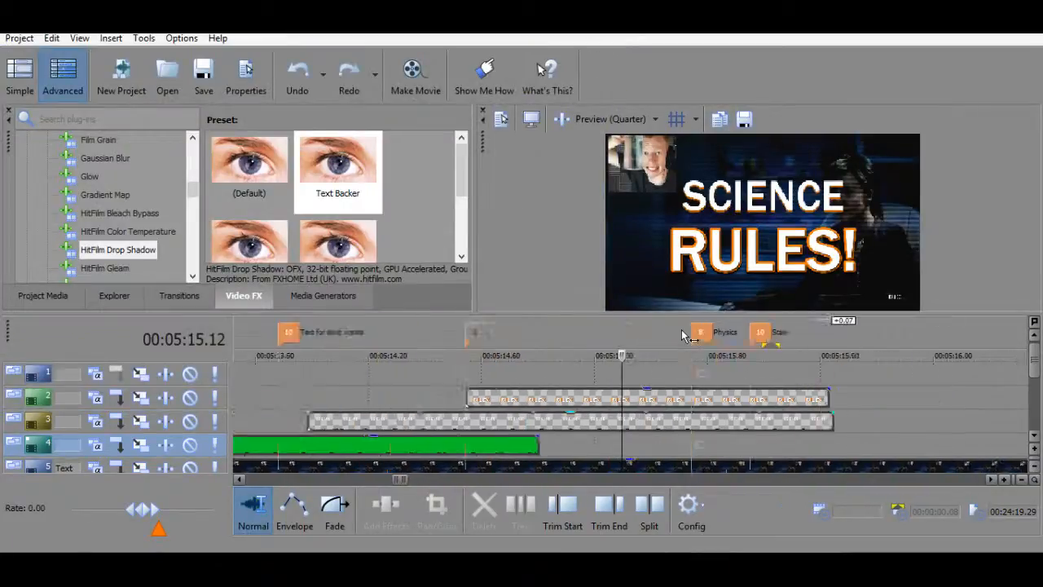
left_click(503, 389)
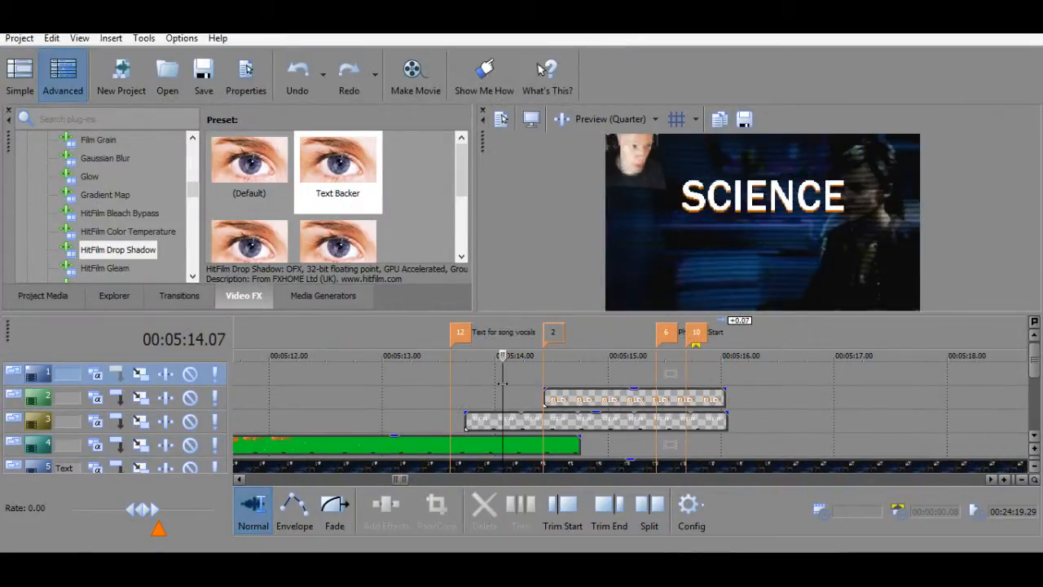
key("space")
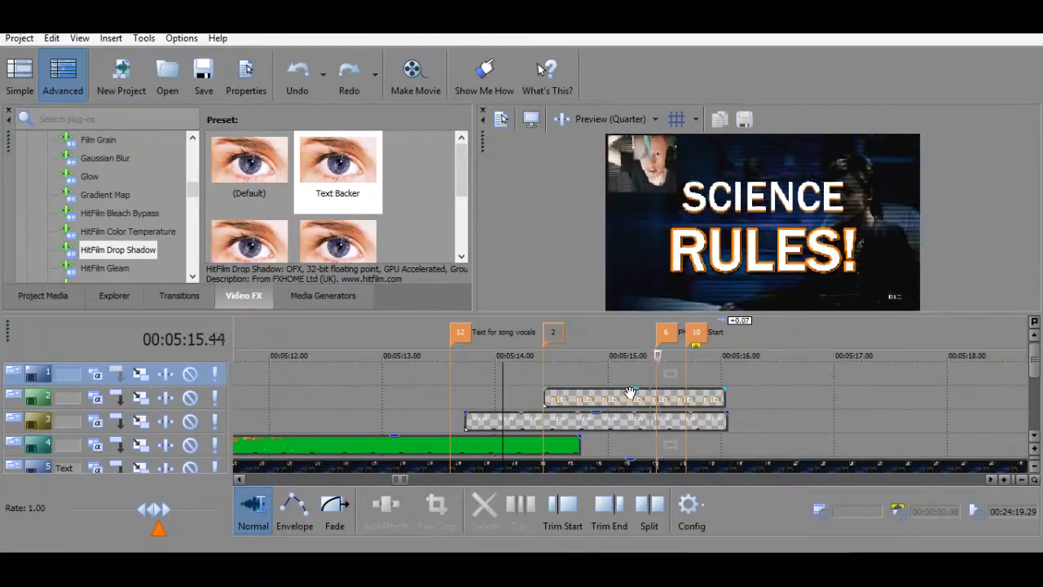
key("space")
left_click(654, 374)
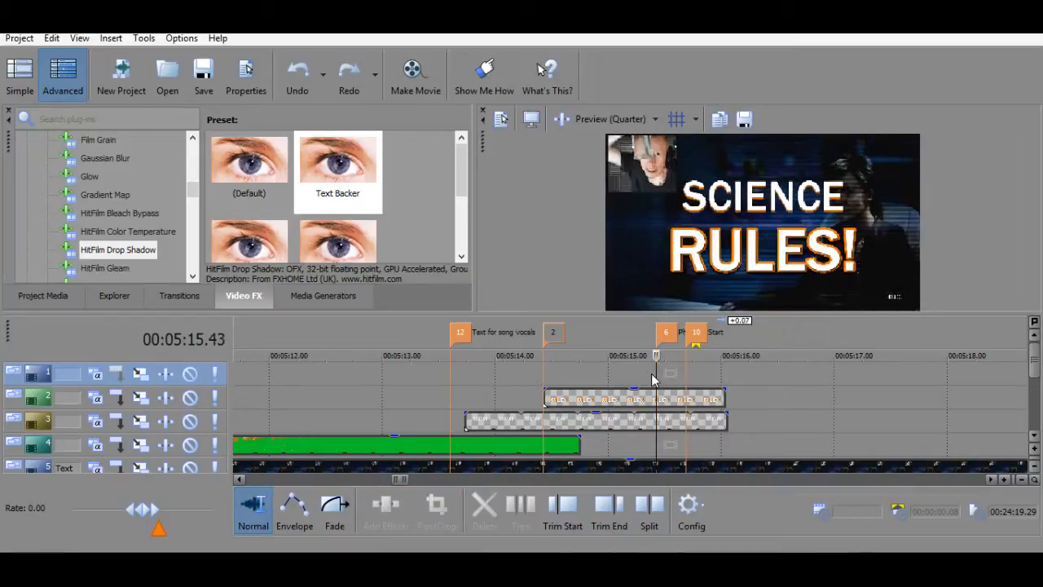
Step frame by frame from 00:05:15.43 through the exit to examine both words' drop and tilt.
key("Right")
key("Right")
key("Right")
key("Right")
key("Right")
key("Right")
key("Right")
key("Right")
key("Right")
key("Right")
key("Right")
key("Right")
key("Right")
key("Right")
key("Right")
key("Right")
key("Right")
key("Right")
key("Right")
key("Right")
key("Right")
key("Right")
key("Right")
key("Right")
key("Right")
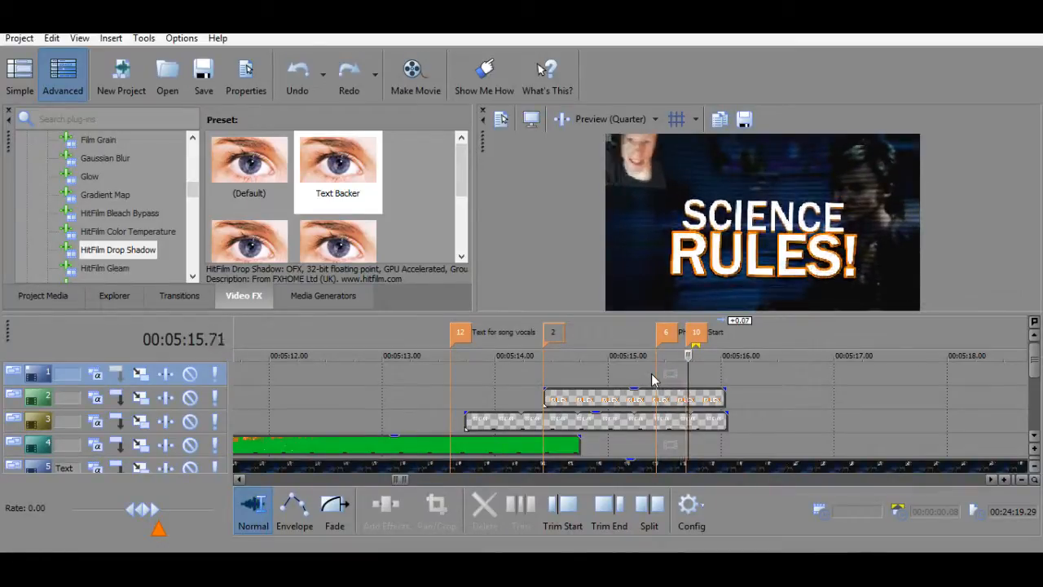
key("Right")
key("Right")
key("Right")
key("Right")
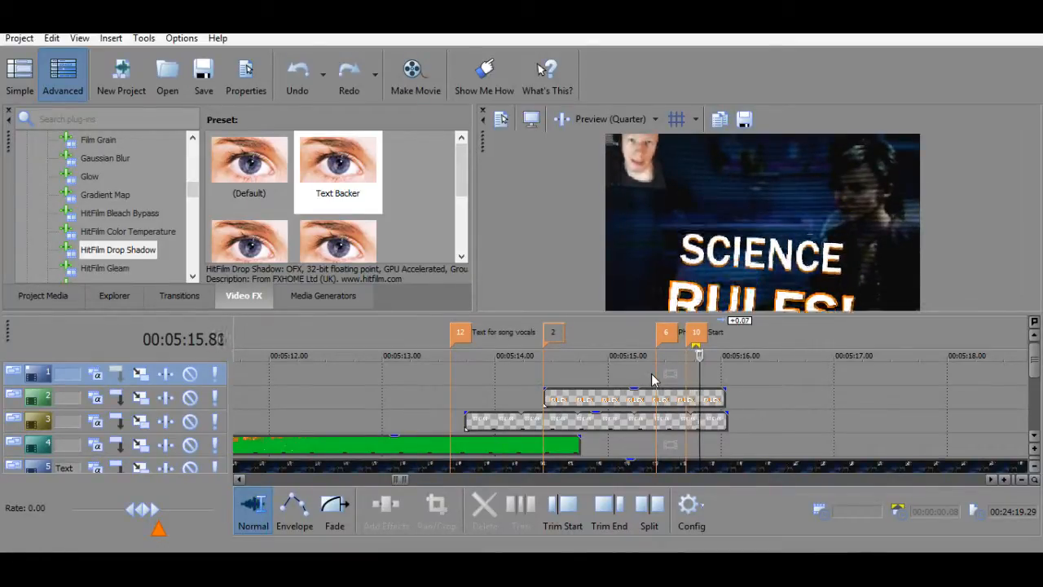
key("Left")
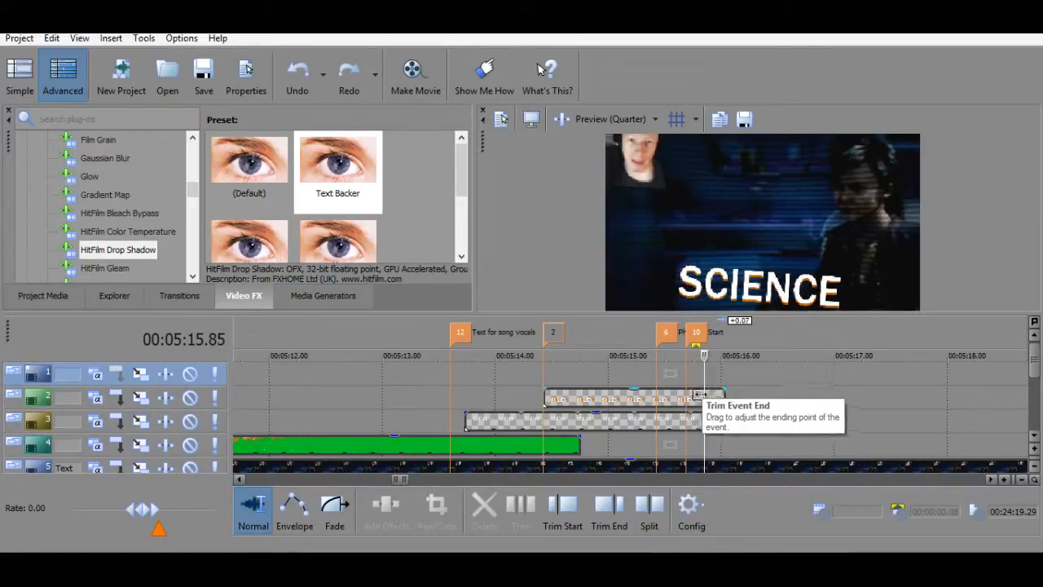
Open the Pan/Crop settings of the SCIENCE title event.
left_click(697, 398)
left_click(686, 444)
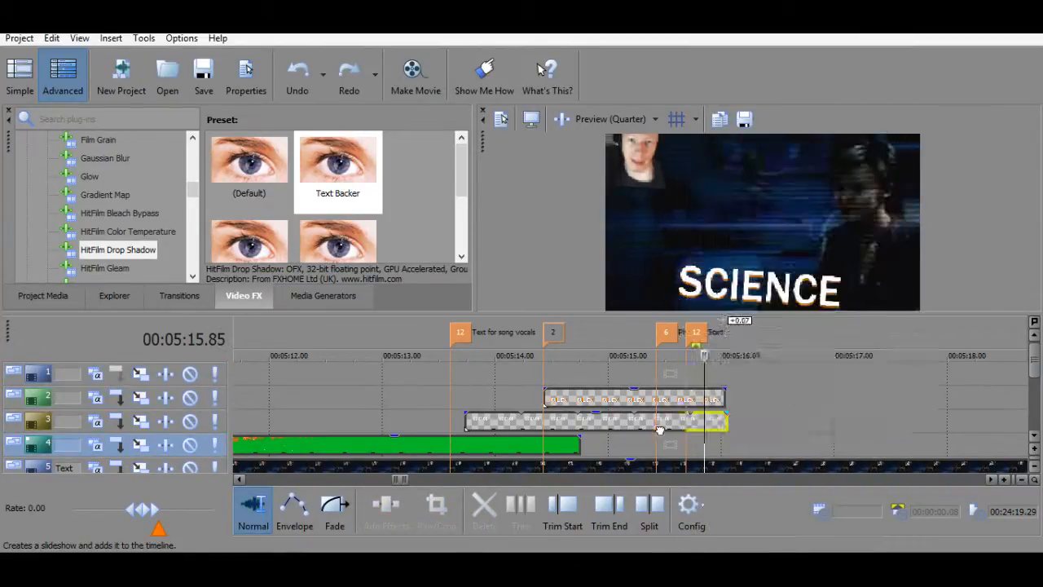
left_click(655, 421)
right_click(702, 429)
left_click(811, 152)
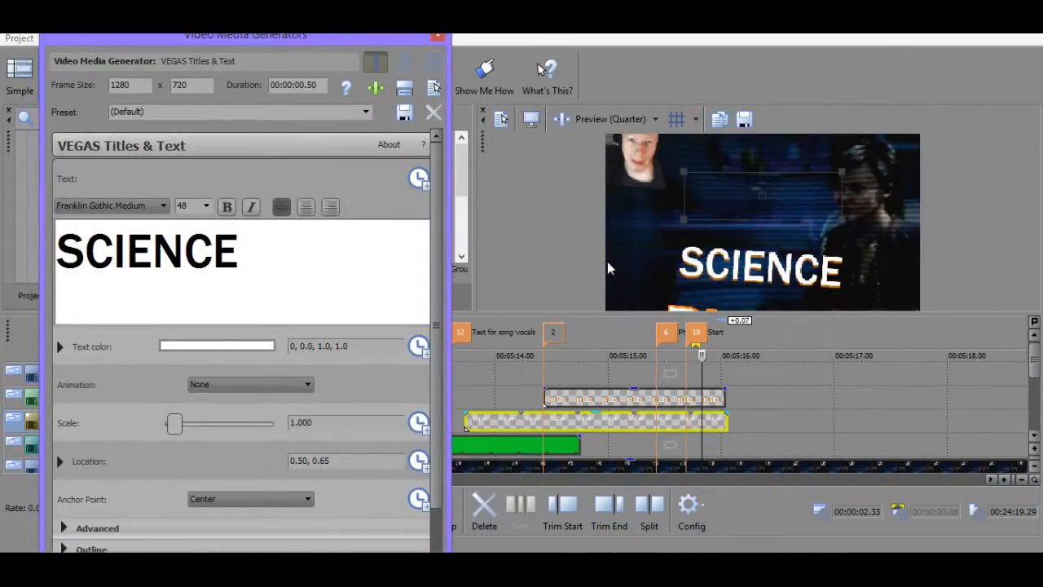
right_click(704, 430)
left_click(768, 209)
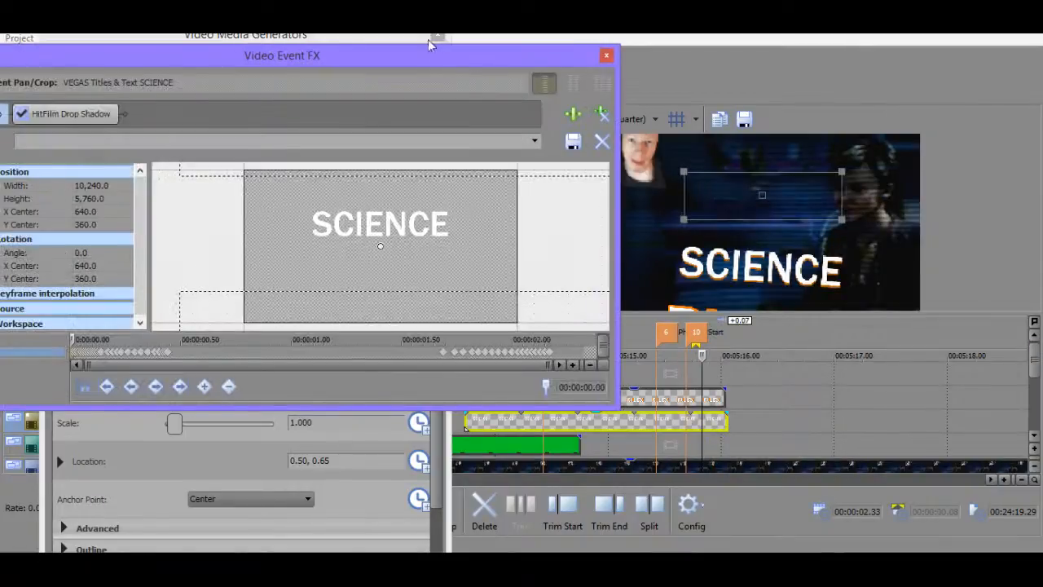
Go through the SCIENCE title's closing keyframes up to 00:00:01.94 to find where the tilt begins.
left_click(515, 352)
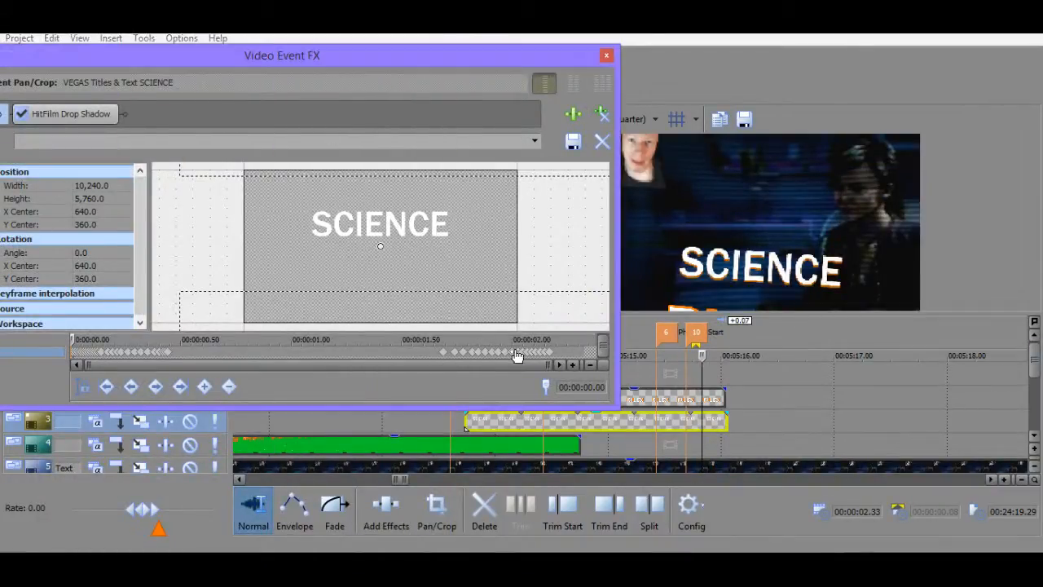
scroll(517, 355, "up", 5)
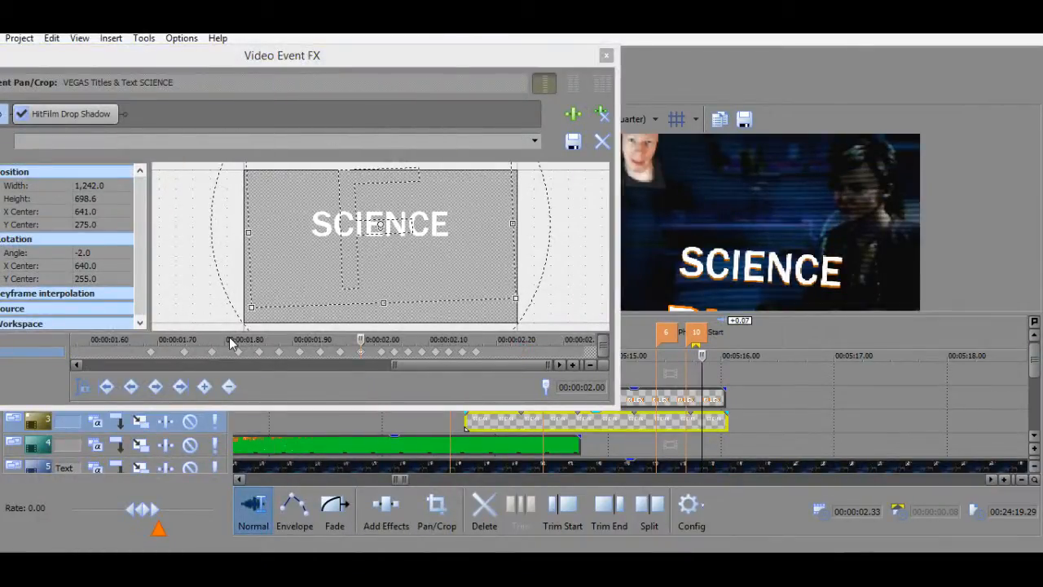
left_click(190, 352)
key("Home")
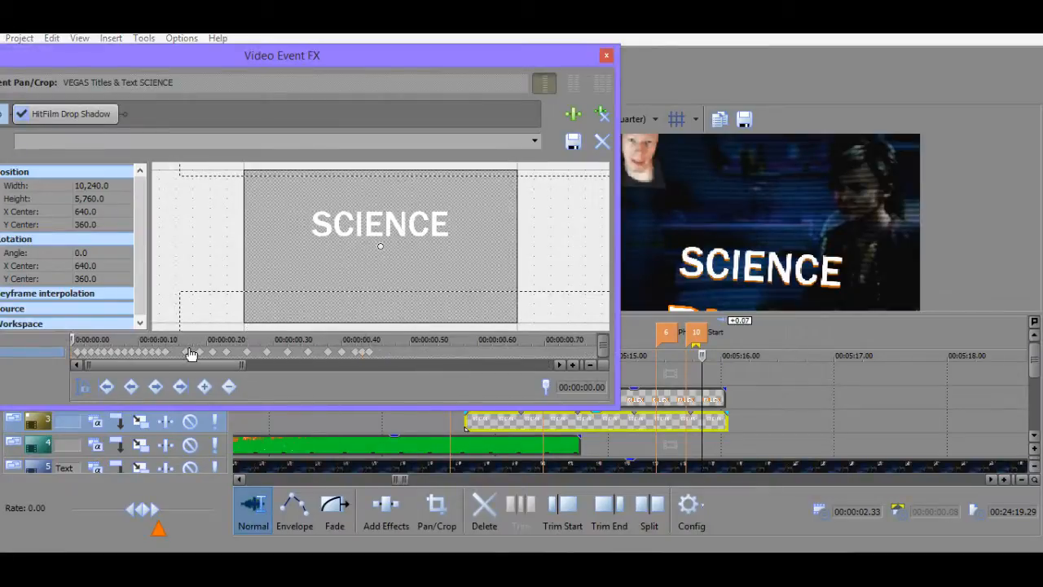
left_click(411, 348)
scroll(412, 348, "down", 4)
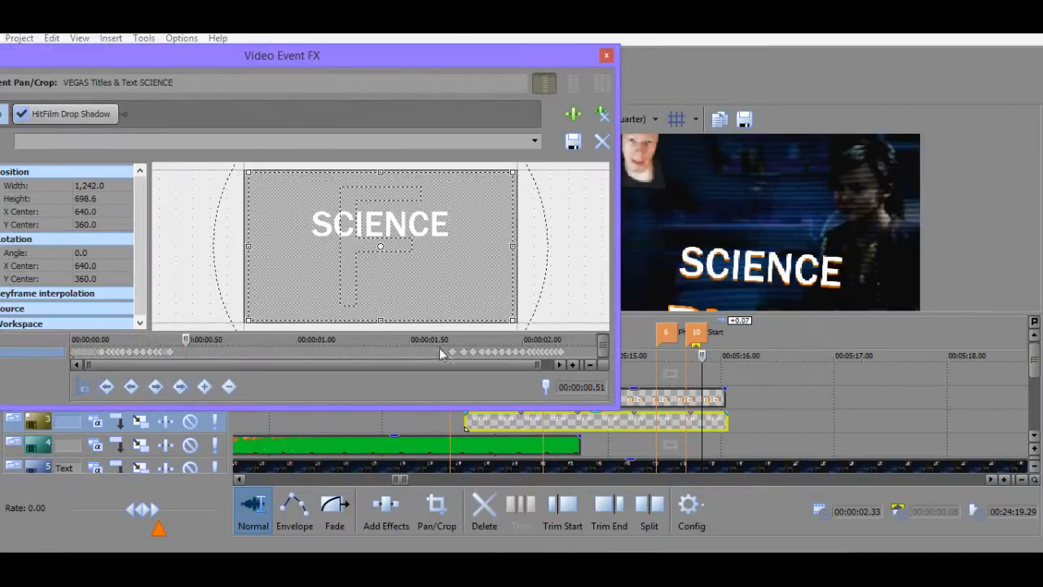
left_click(466, 359)
scroll(479, 356, "up", 4)
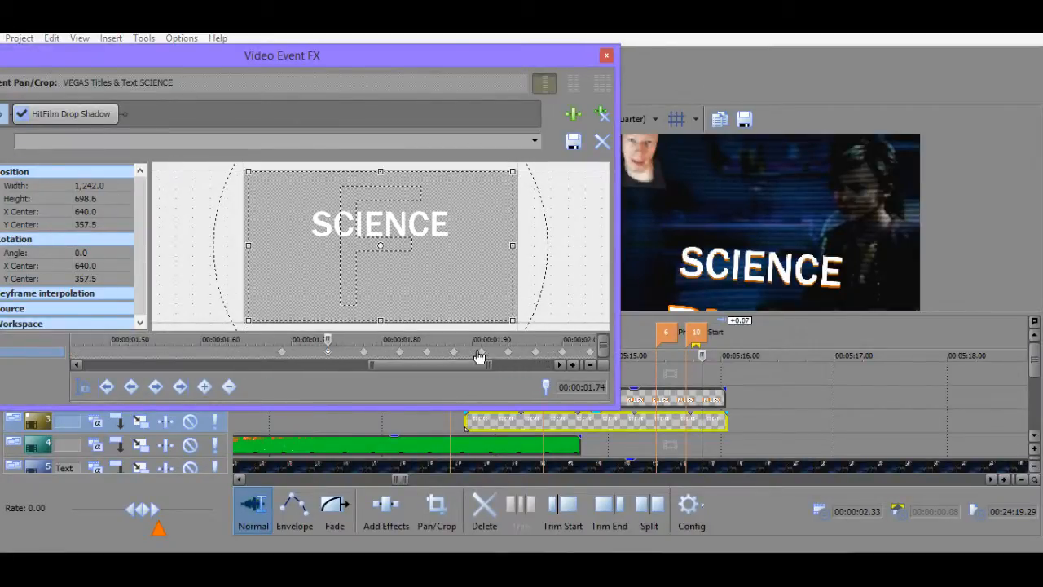
left_click(400, 351)
scroll(400, 351, "down", 3)
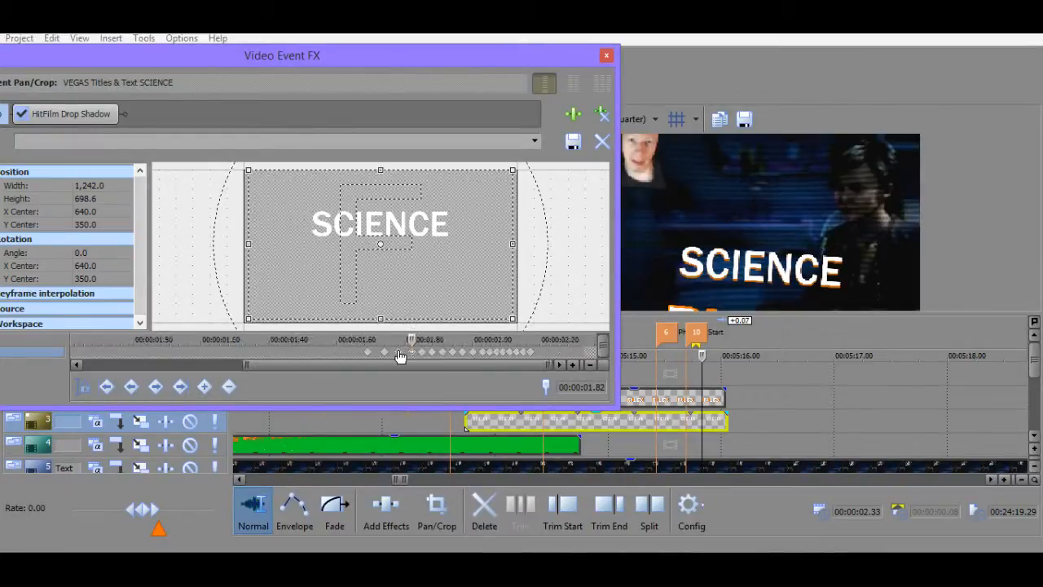
scroll(408, 356, "up", 1)
left_click(379, 353)
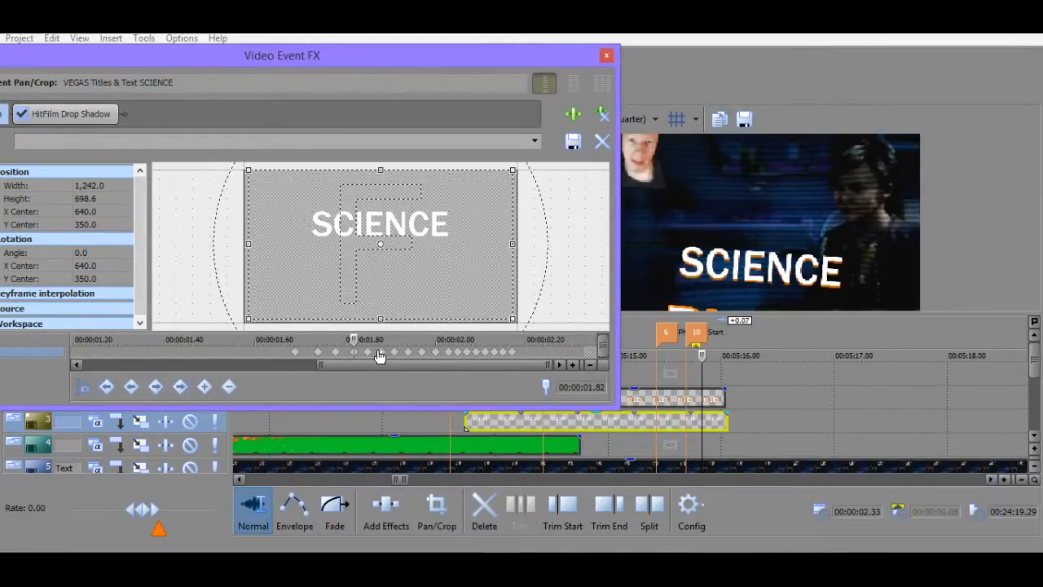
left_click(367, 355)
left_click(395, 355)
left_click(410, 354)
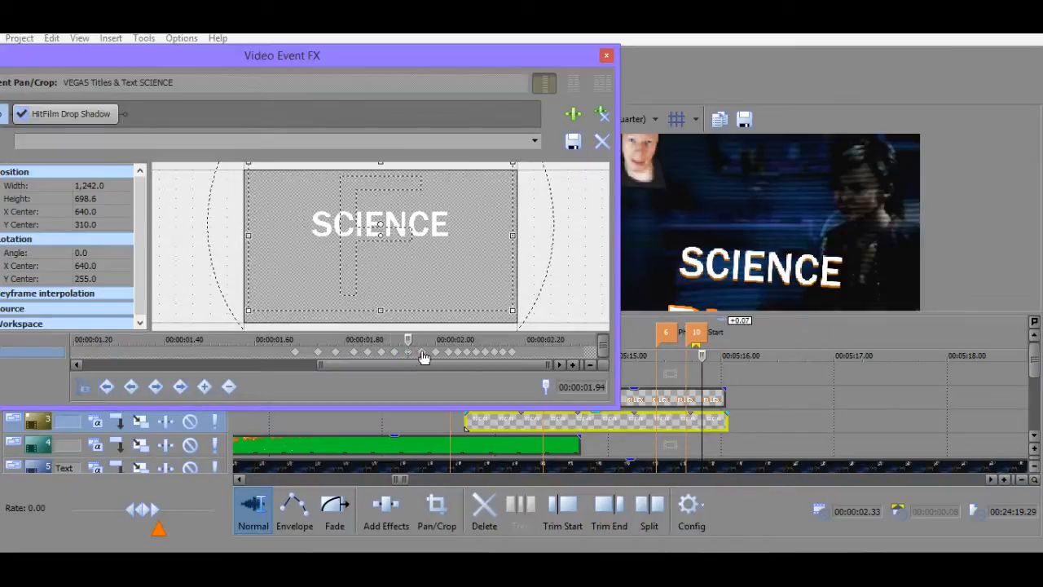
Set the SCIENCE title's rotation angle to -0.5 at the 00:00:01.97 keyframe and -1 at the 00:00:02.00 keyframe.
left_click(423, 353)
left_click(95, 253)
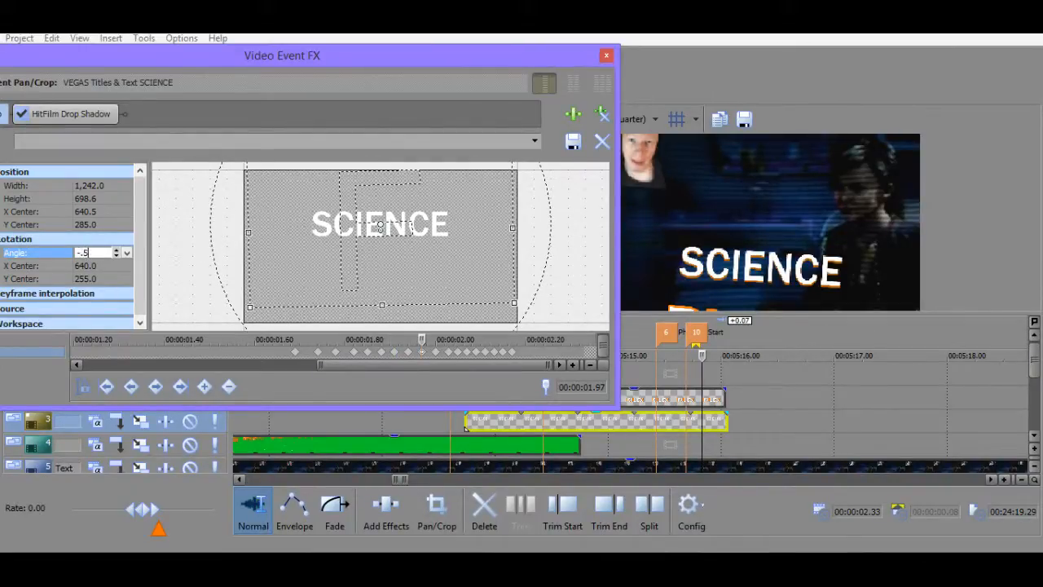
key("Return")
left_click(436, 354)
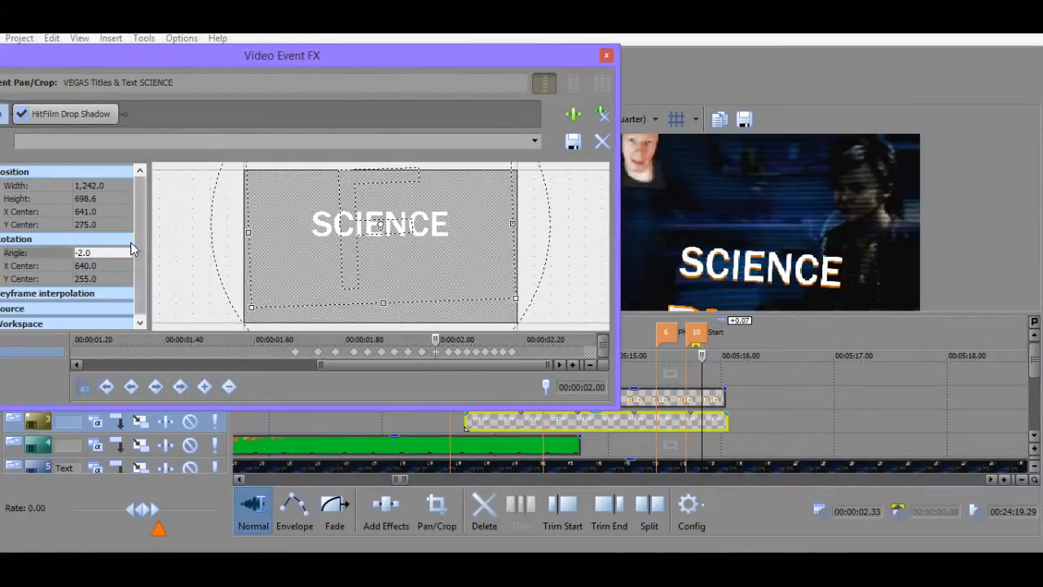
left_click(106, 253)
type("-1")
key("Return")
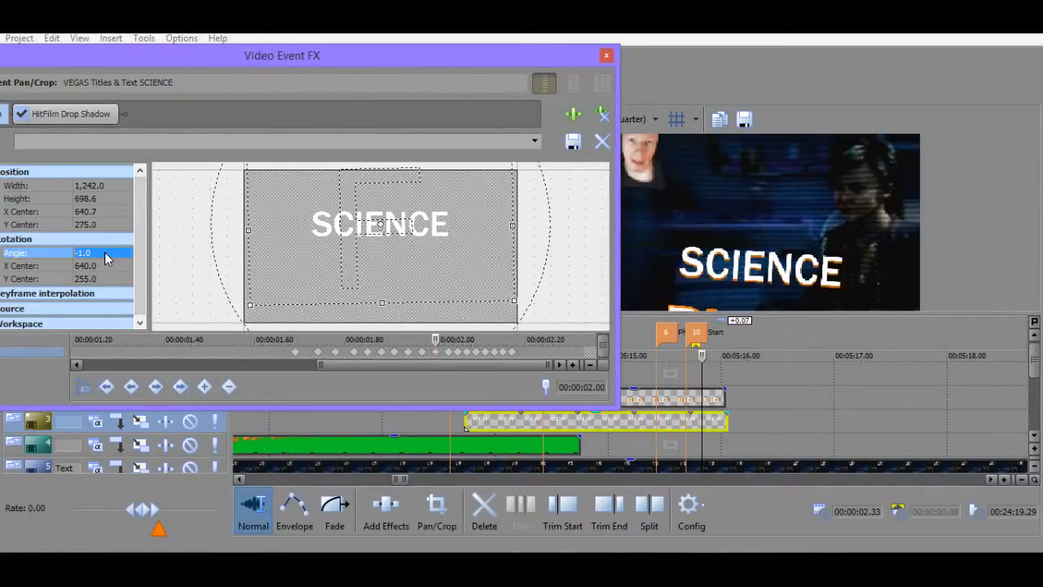
Set the SCIENCE title's rotation angle to -1.5 at the 00:00:02.03 keyframe and replay the exit to check the tilt.
left_click(449, 353)
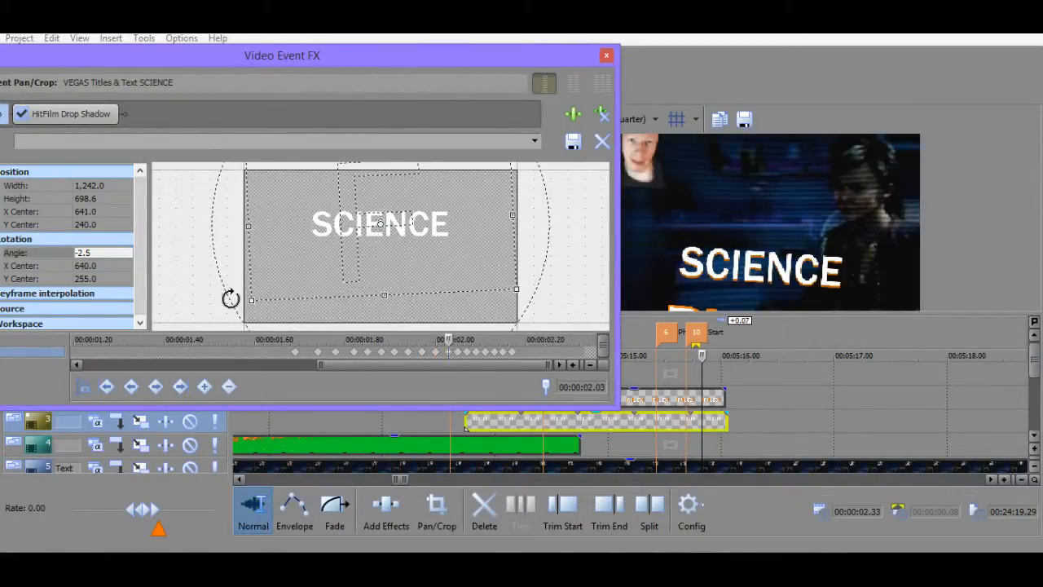
left_click(95, 253)
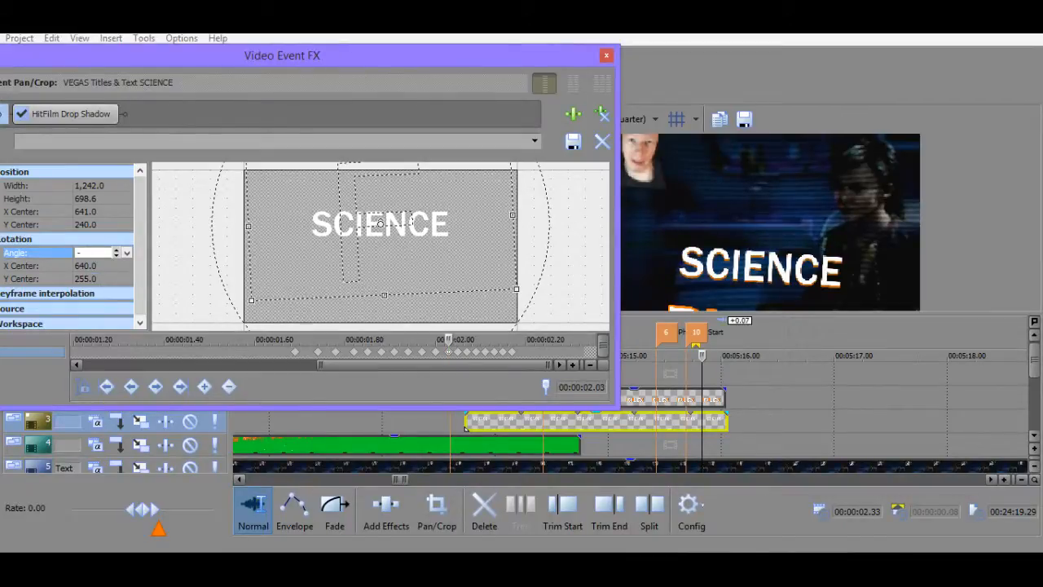
type("-1.5")
key("Return")
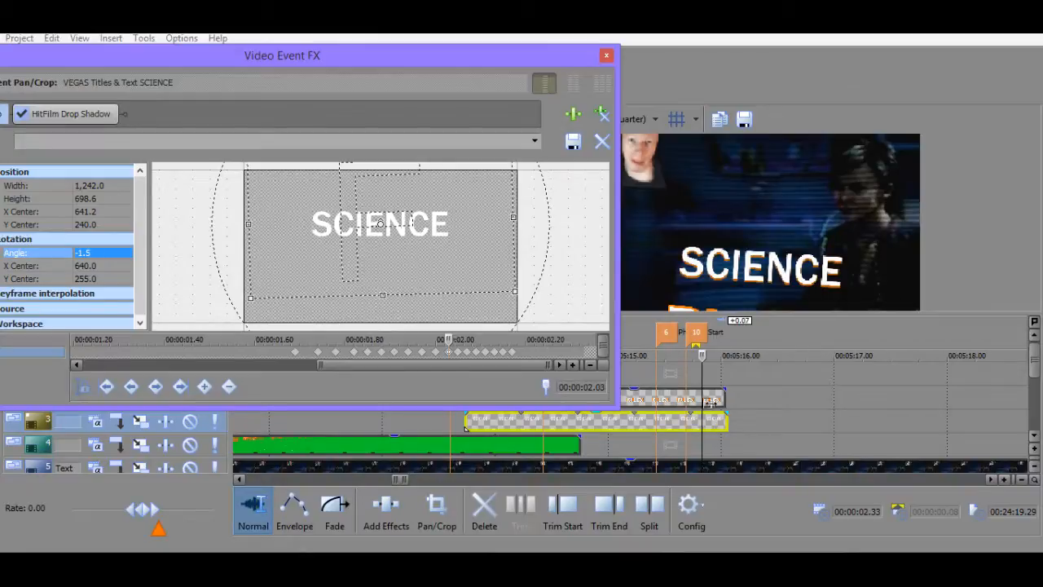
left_click_drag(701, 355, 685, 355)
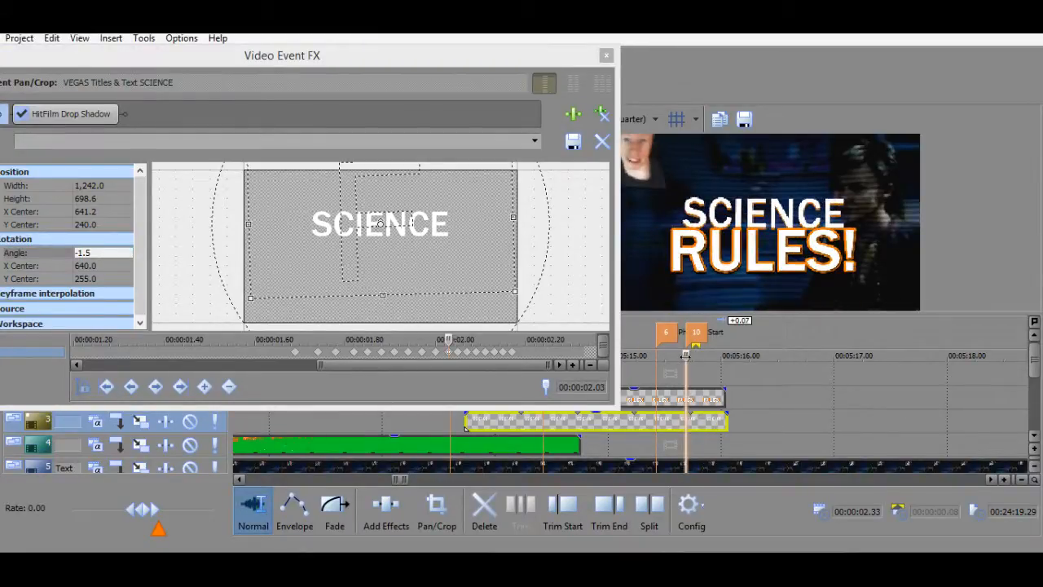
key("space")
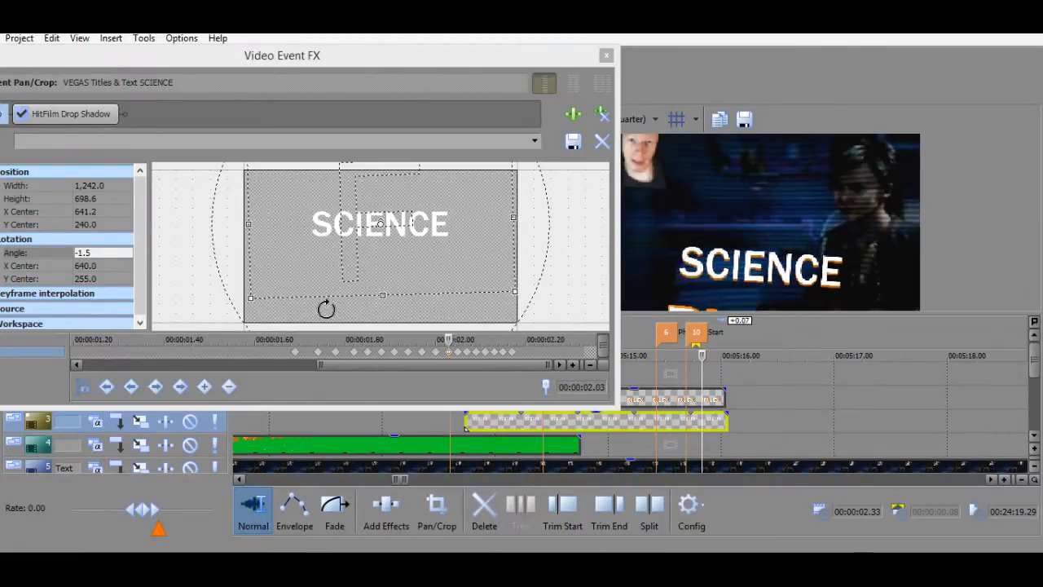
Compare the position and rotation values of the SCIENCE title's closing keyframes up to 00:00:01.97.
left_click(355, 351)
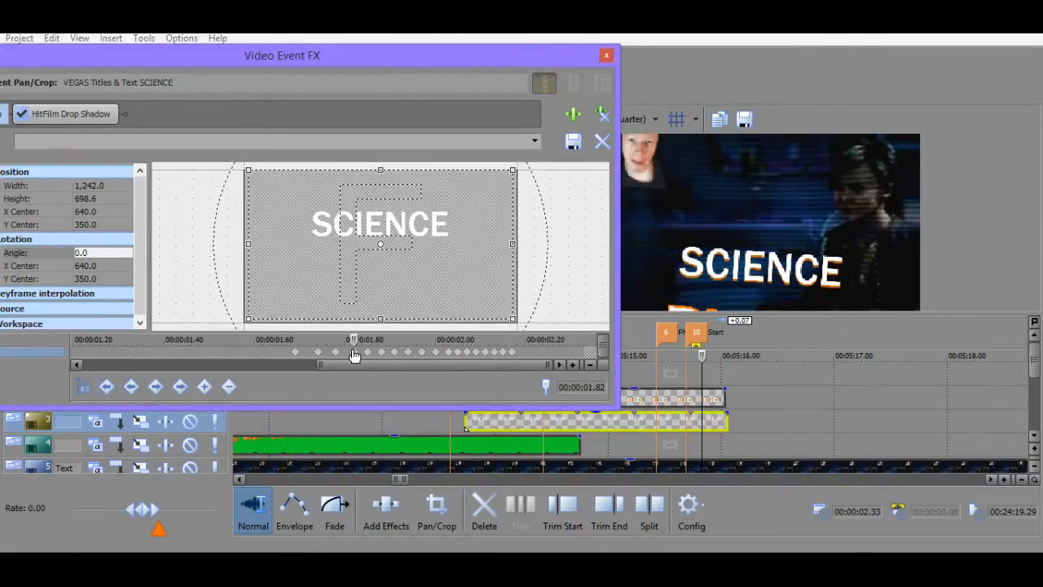
left_click(367, 351)
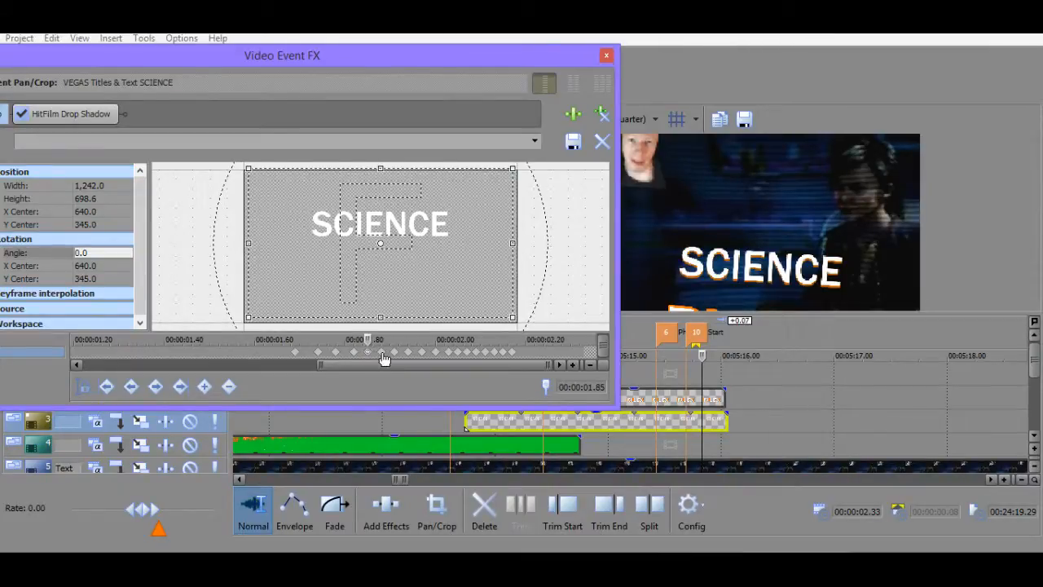
left_click(382, 355)
left_click(303, 352)
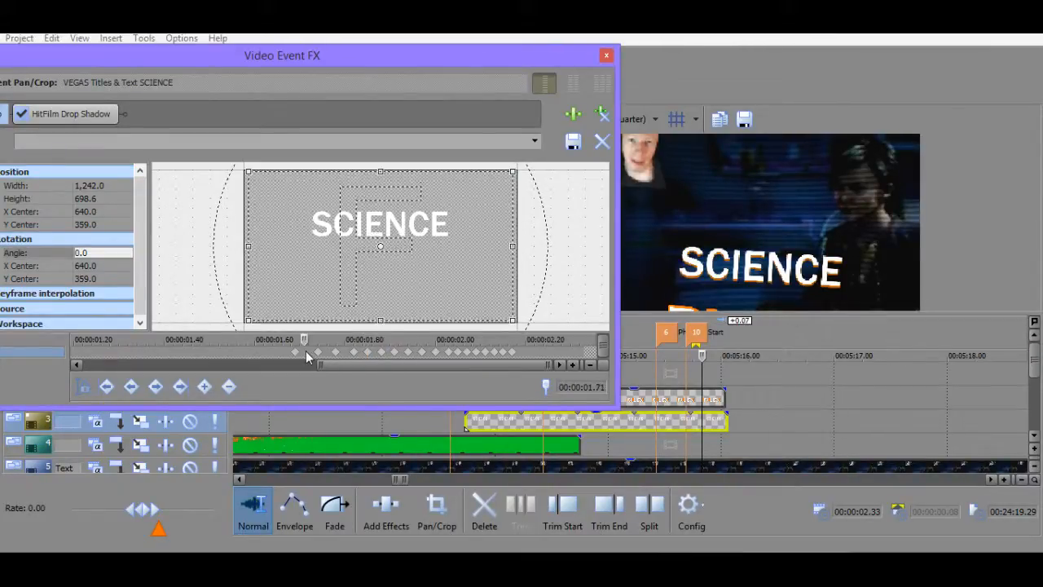
left_click(319, 352)
left_click(353, 352)
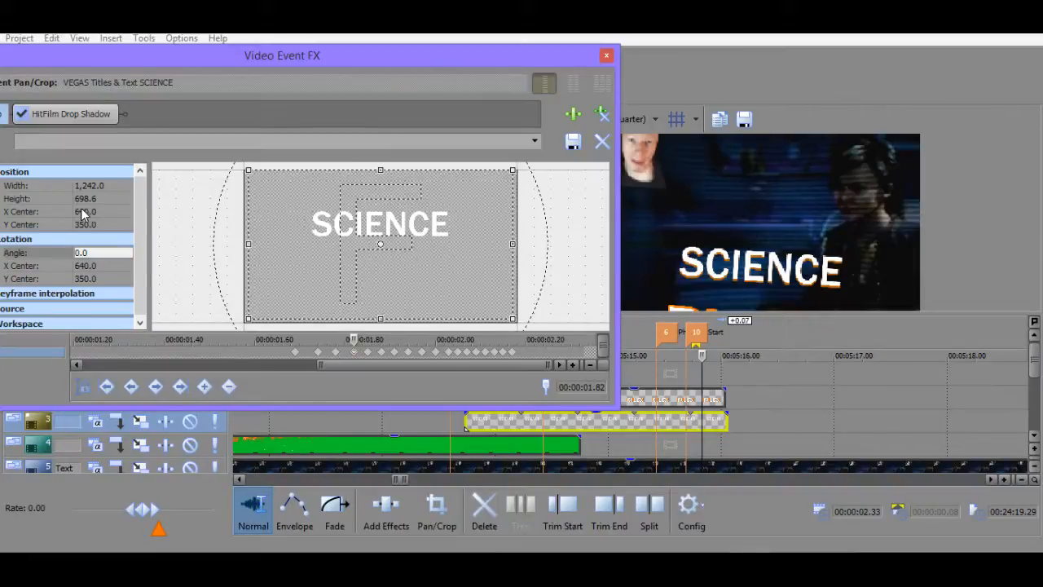
left_click(381, 354)
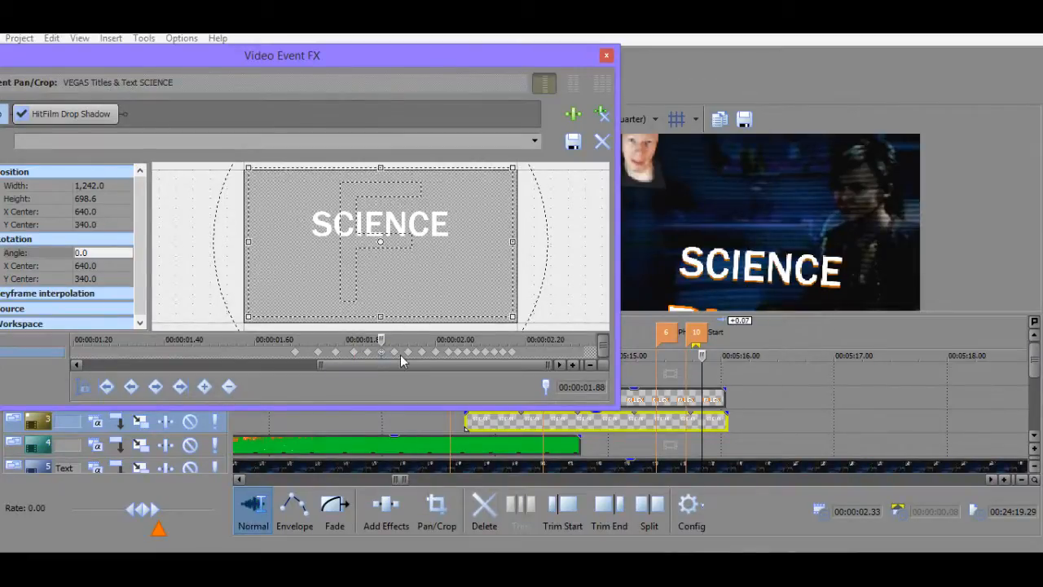
left_click(396, 353)
left_click(408, 353)
left_click(422, 353)
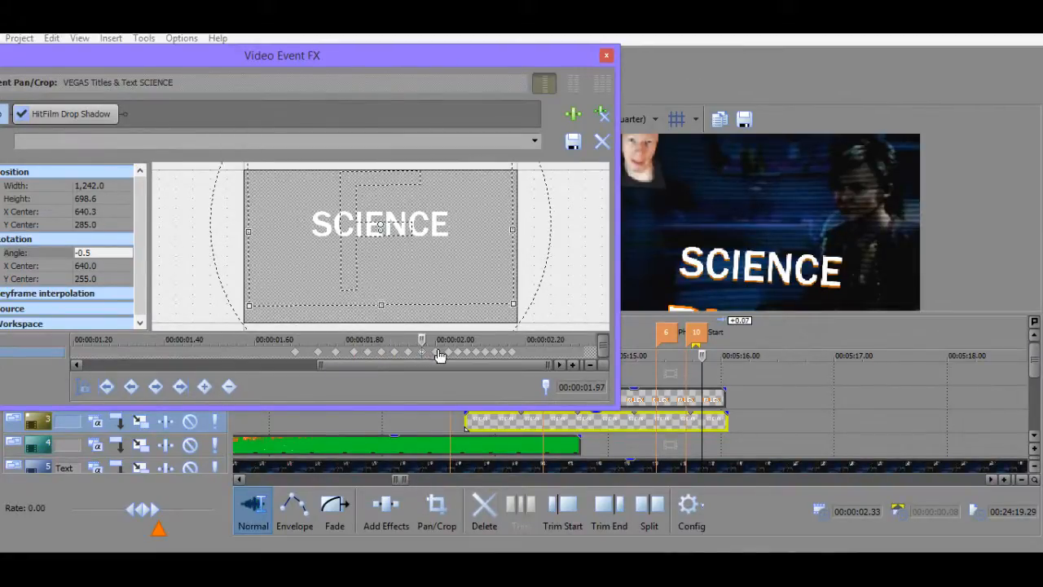
left_click(412, 354)
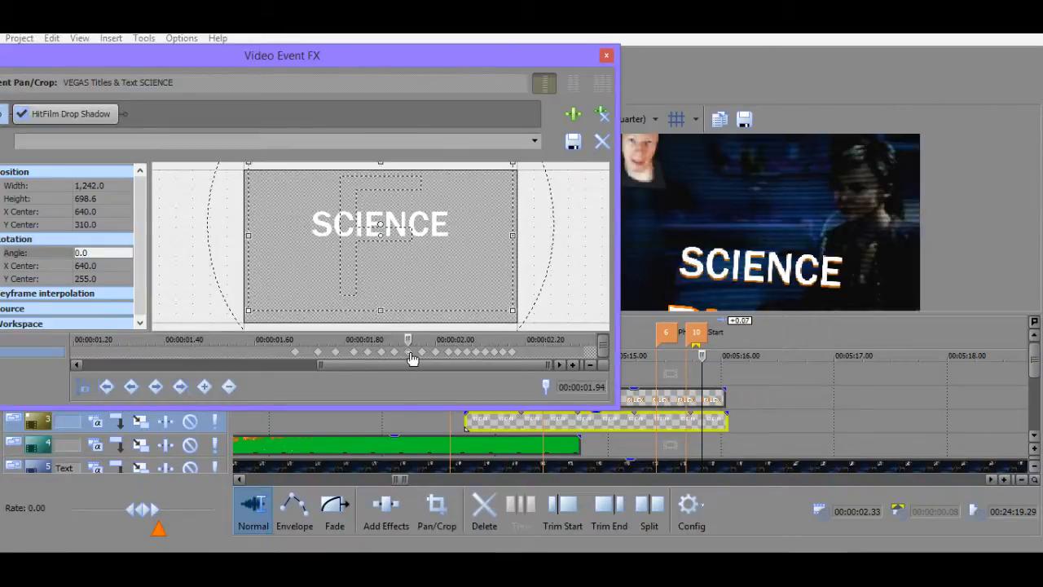
Set the SCIENCE title's position X Center to 640 at the 00:00:01.97, 00:00:02.00 and 00:00:02.03 keyframes.
left_click(423, 352)
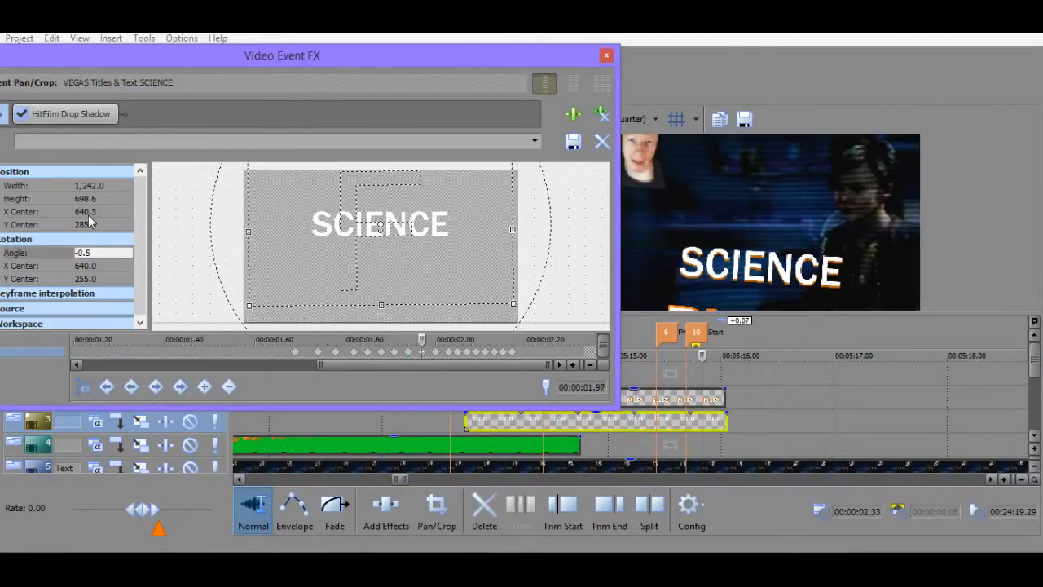
left_click(87, 213)
left_click(87, 214)
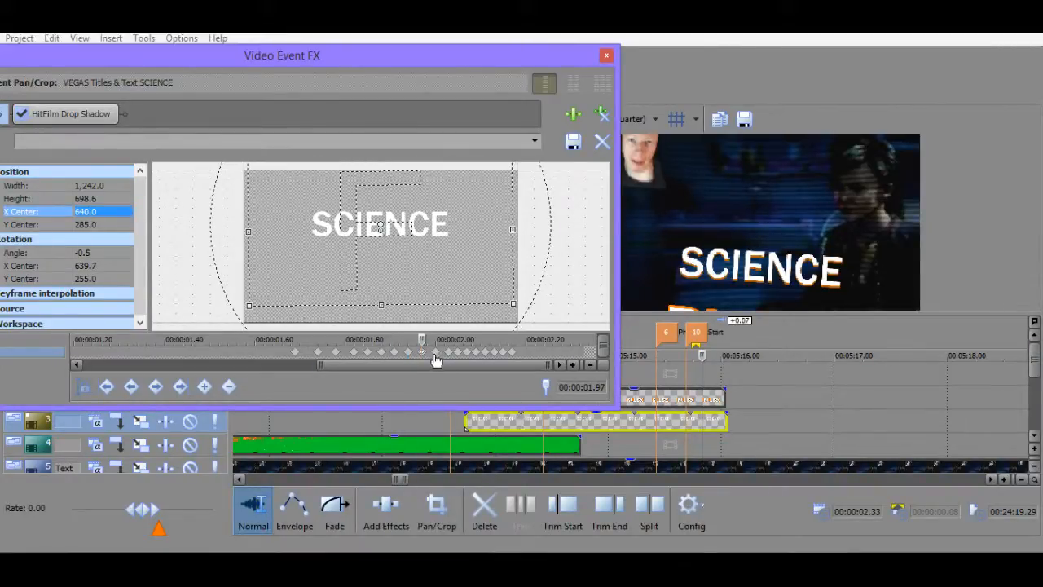
left_click(436, 352)
left_click(98, 212)
type("6")
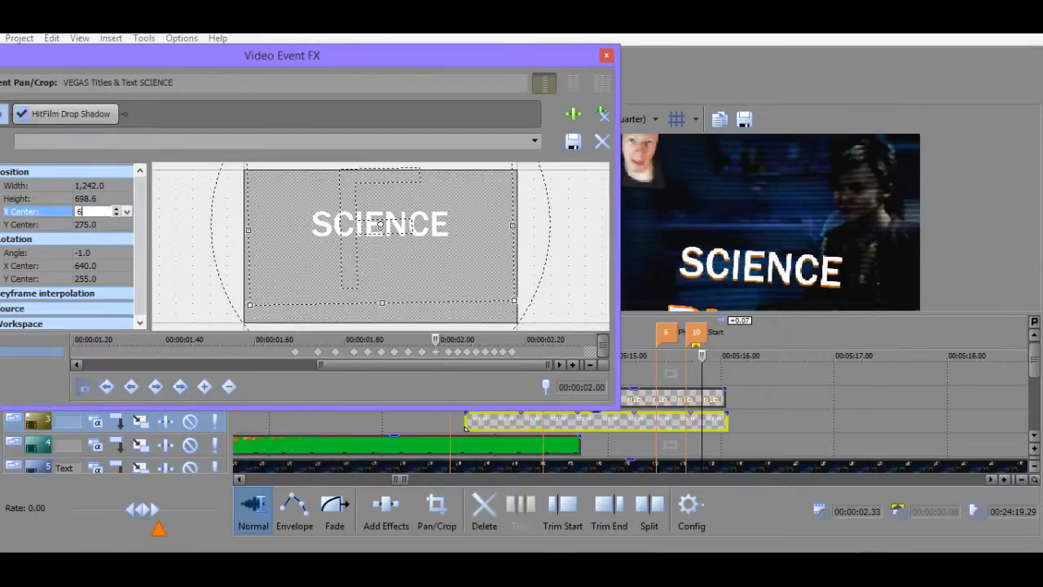
type("40")
key("Return")
left_click(448, 352)
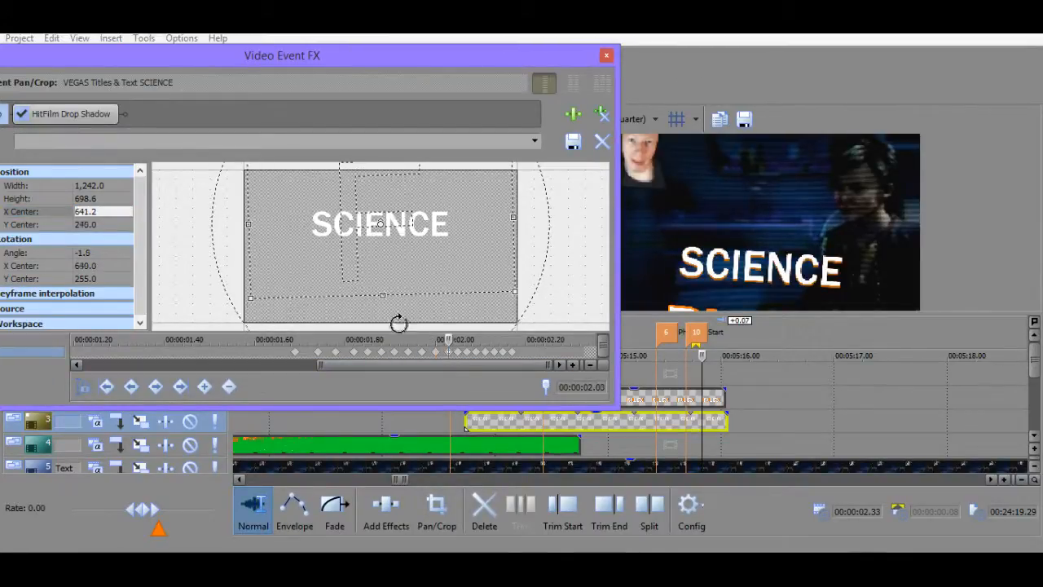
left_click(124, 217)
type("640")
key("Return")
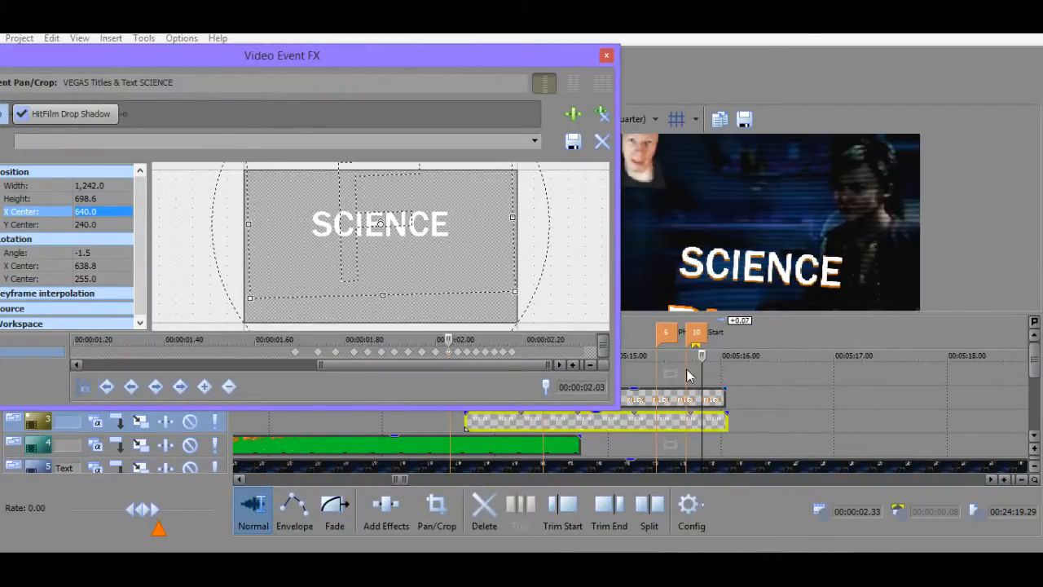
Try shifting the SCIENCE title's crop frame sideways at 00:00:02.22 and at the 00:00:01.88 keyframe, undoing each move.
mouse_move(701, 356)
left_mouse_down()
mouse_move(712, 356)
mouse_move(702, 356)
left_mouse_up()
left_click(536, 349)
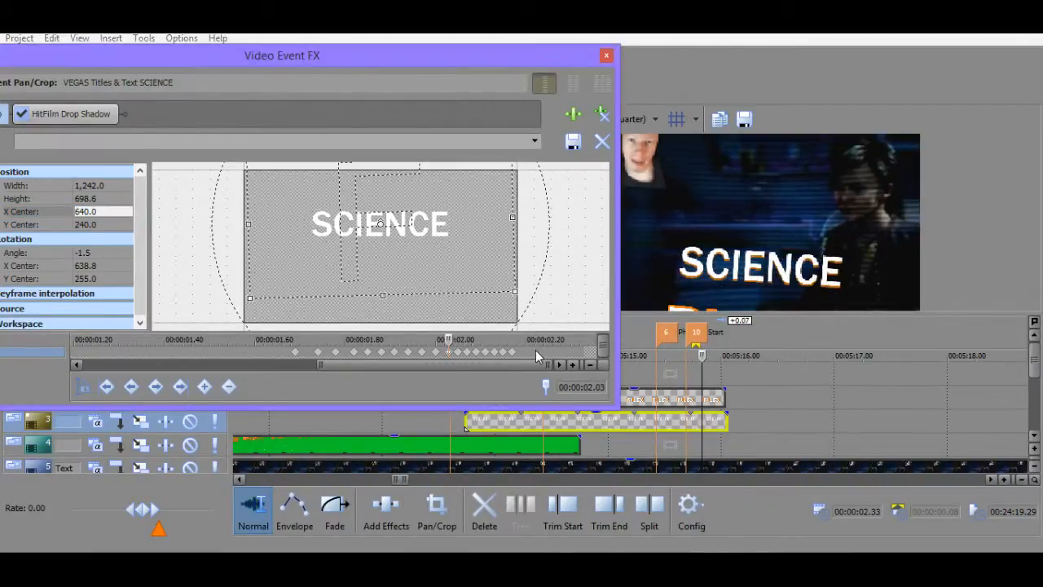
left_click_drag(330, 171, 339, 171)
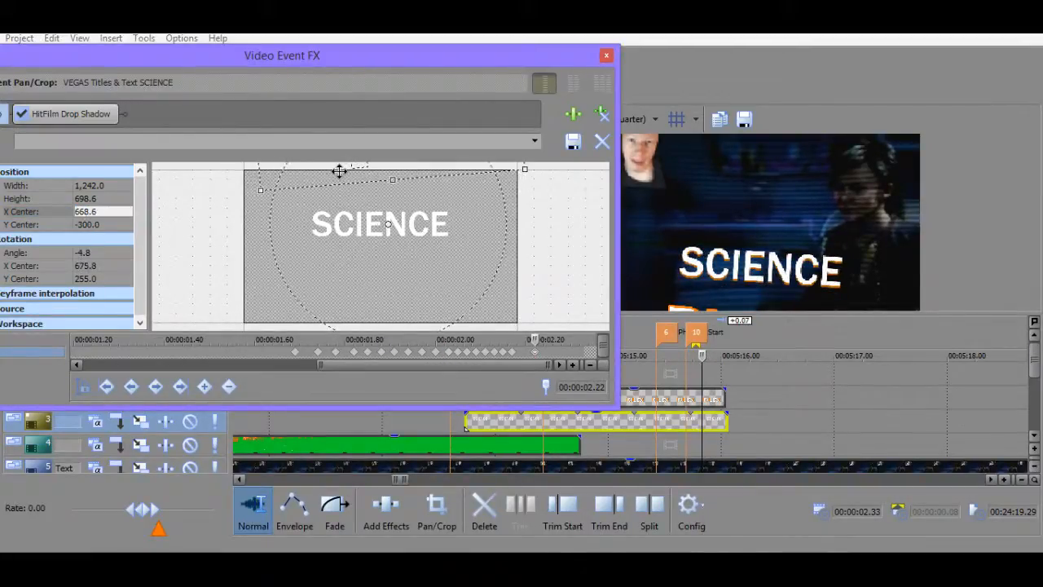
key("ctrl+z")
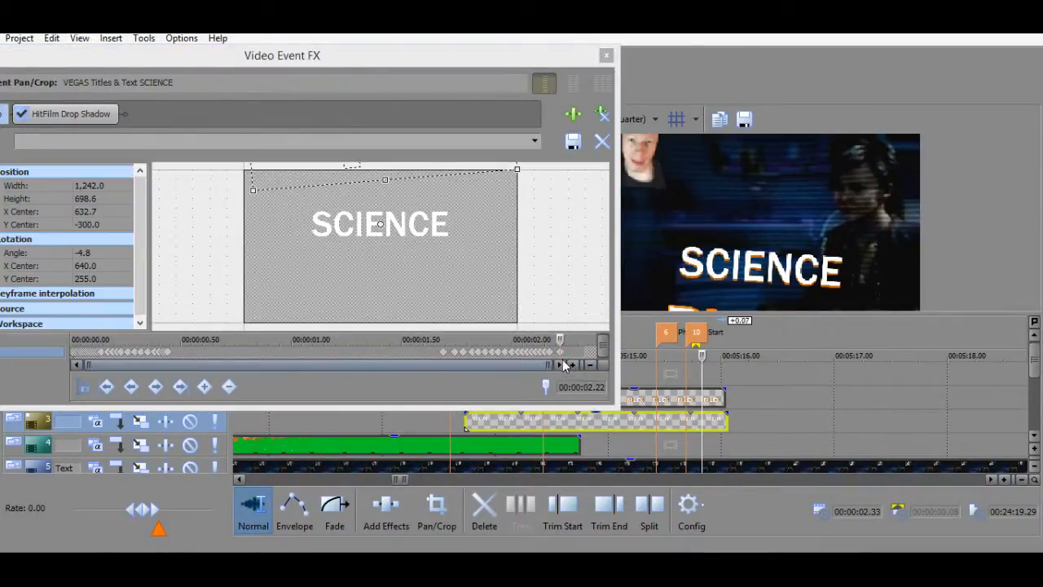
left_click(519, 352)
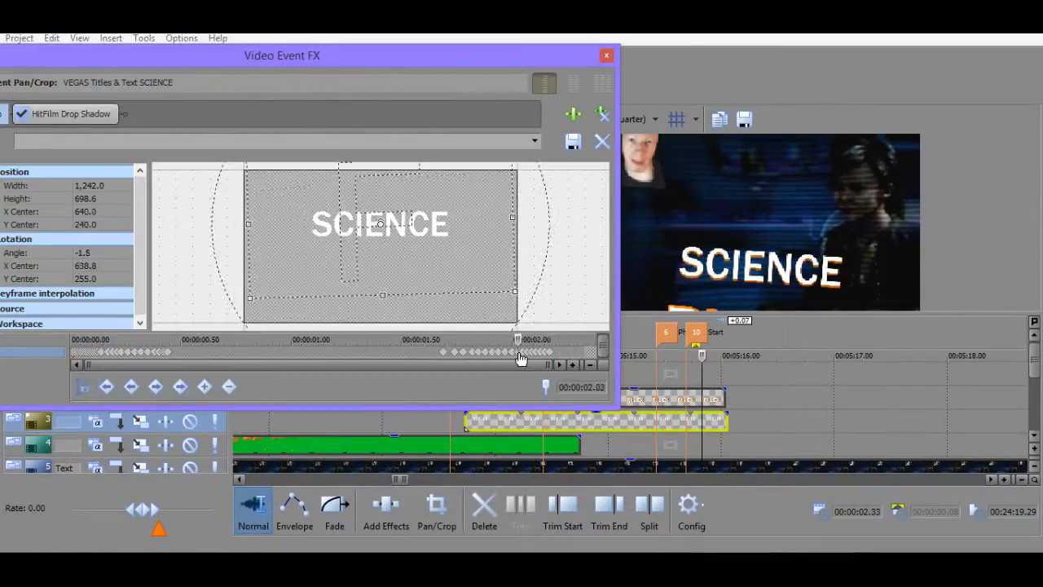
left_click(485, 355)
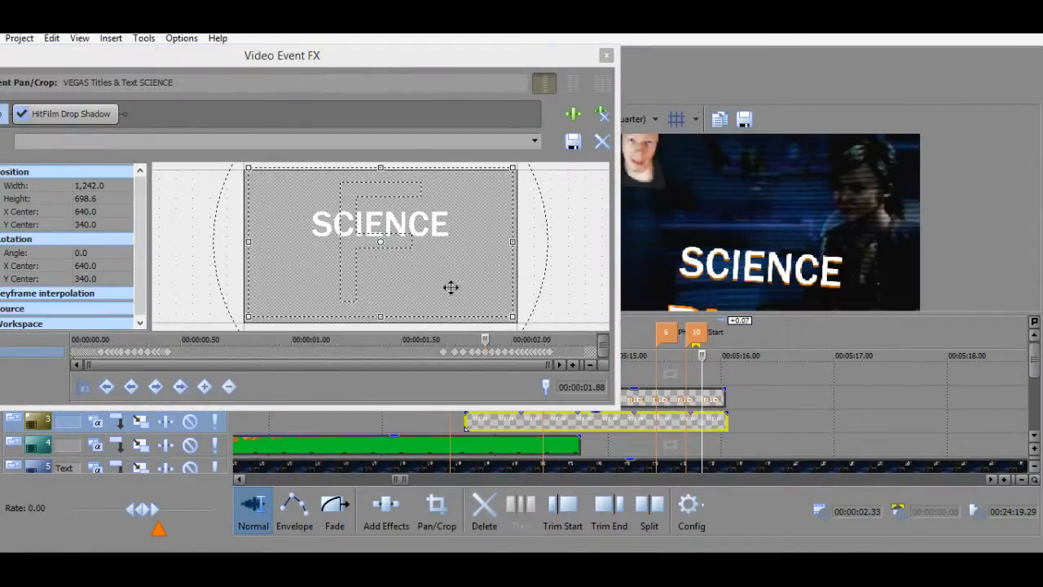
left_click_drag(451, 288, 466, 286)
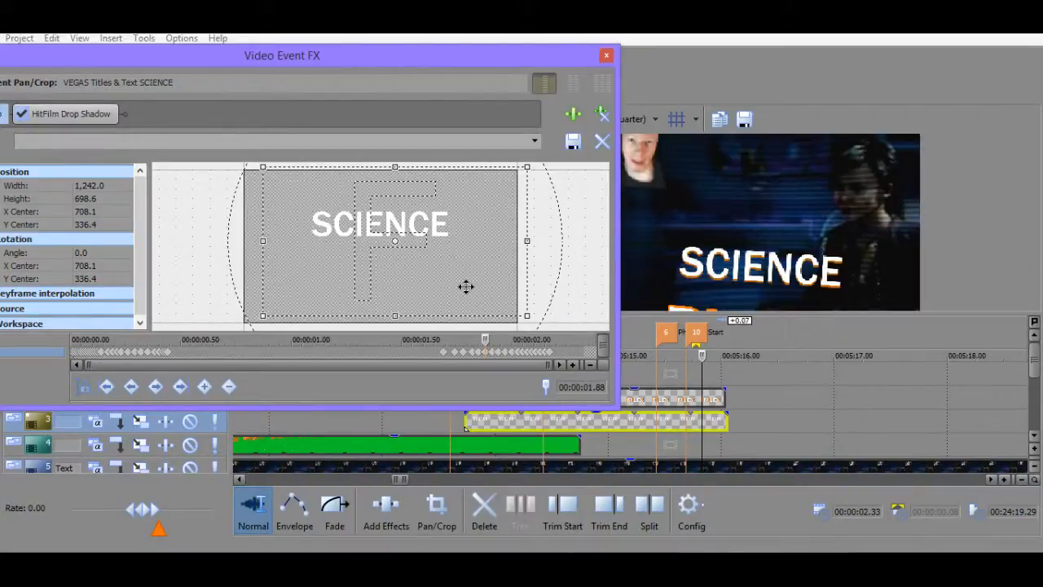
key("ctrl+z")
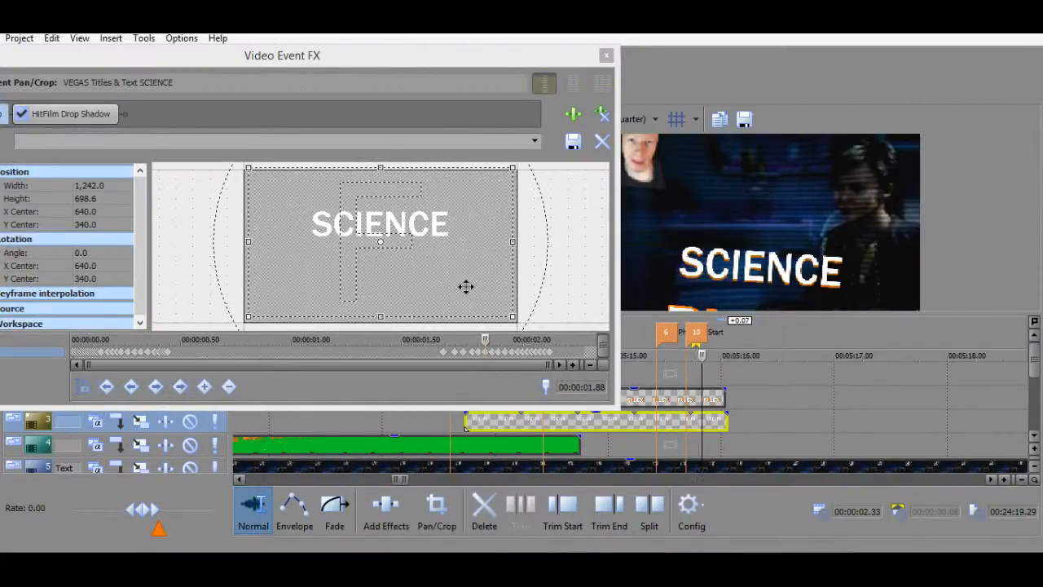
Undo the recent X Center and rotation changes on the SCIENCE title's closing keyframes, checking the keyframes up to 00:00:02.05.
left_click(473, 352)
key("ctrl+z")
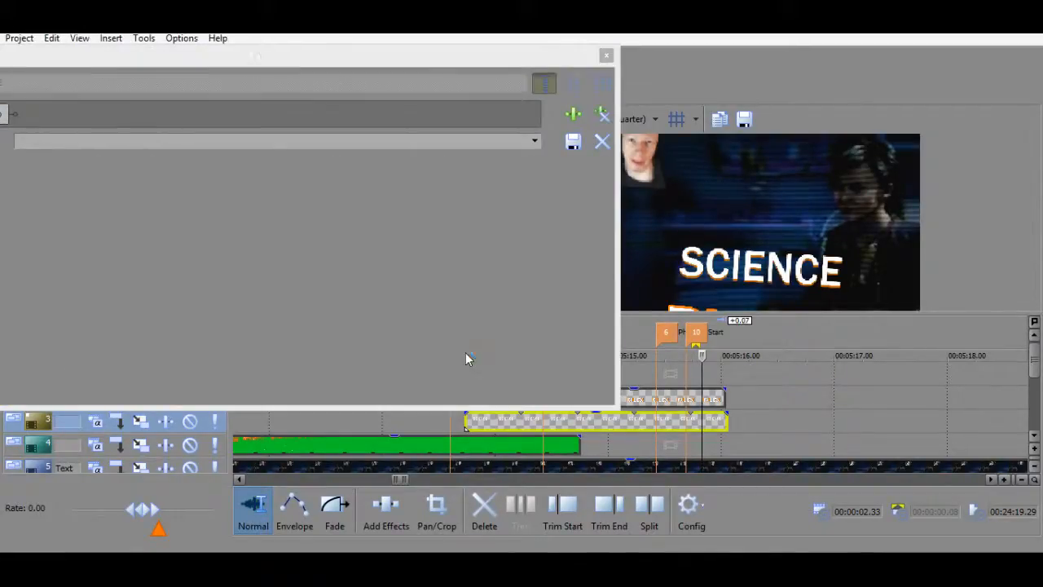
left_click(486, 354)
left_click(475, 352)
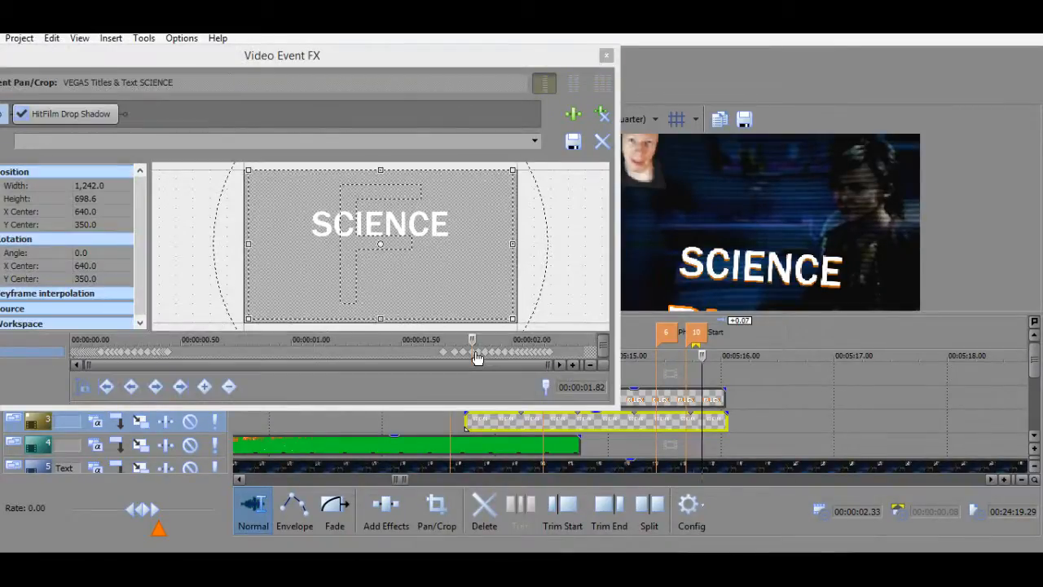
left_click(490, 353)
left_click(499, 354)
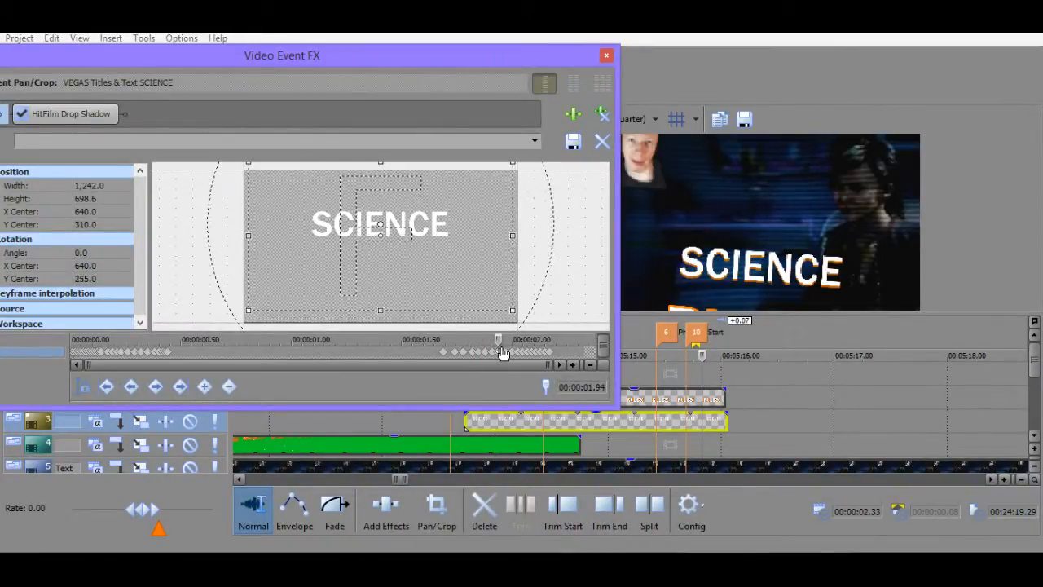
left_click(505, 353)
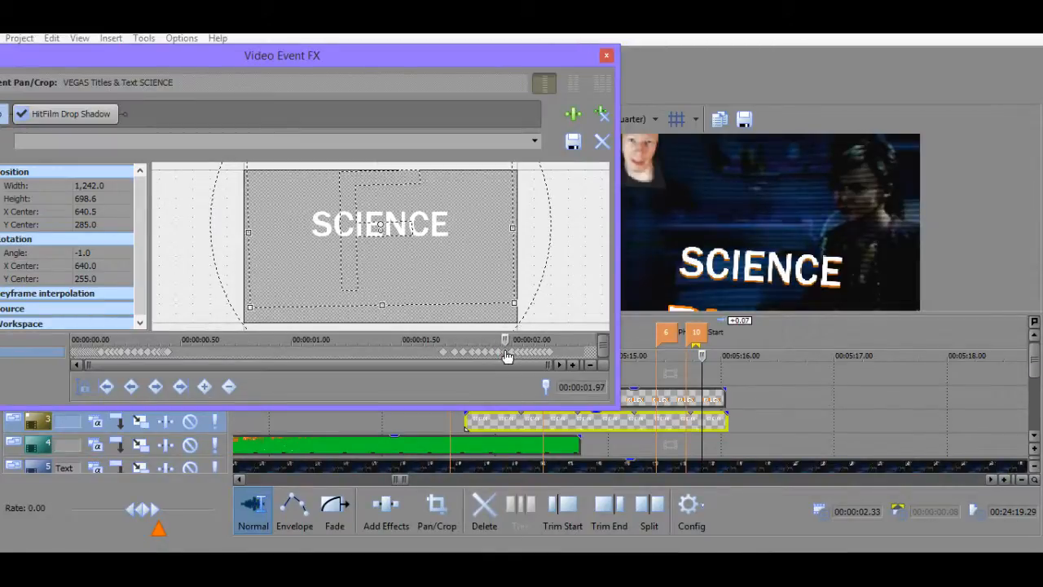
left_click(513, 353)
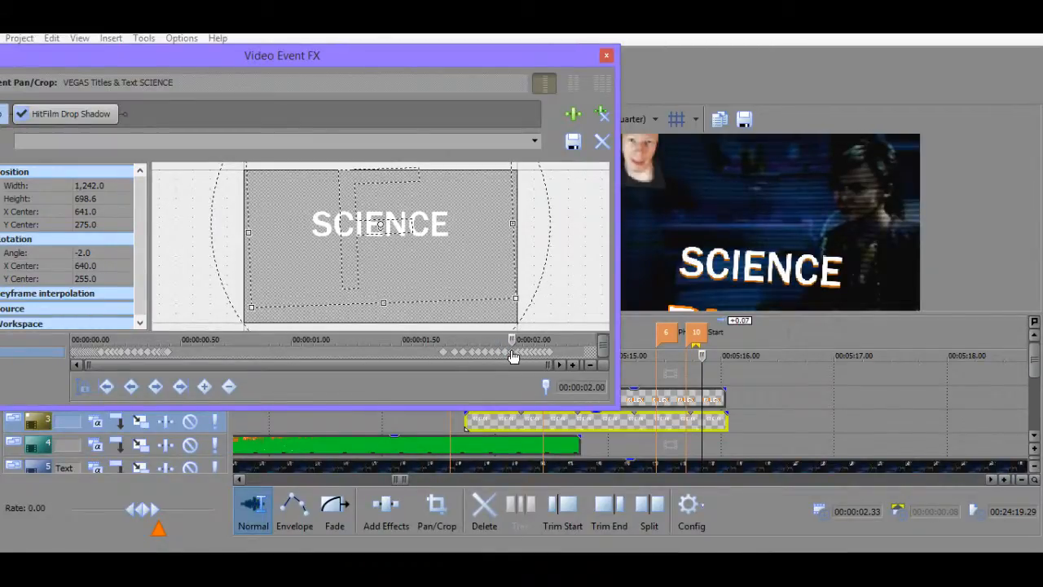
scroll(513, 352, "up", 2)
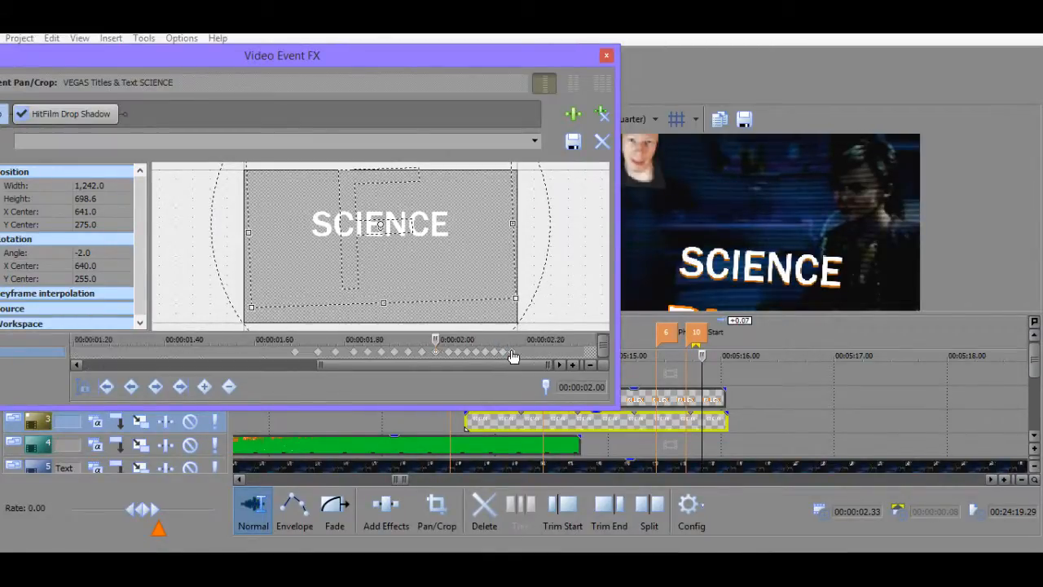
left_click(394, 353)
left_click(459, 351)
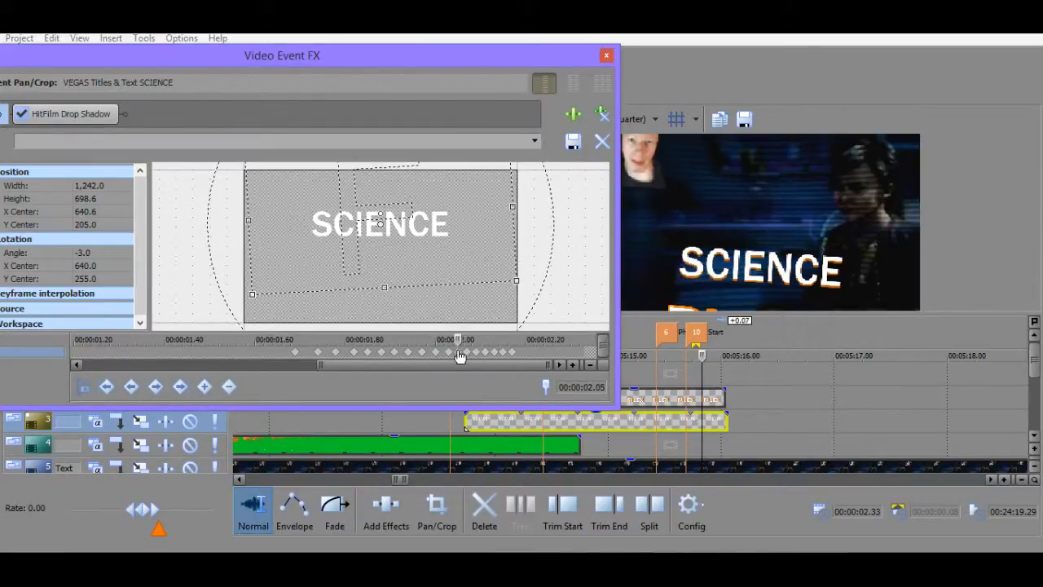
Go through the SCIENCE title's exit between 00:00:01.90 and 00:00:02.06 to examine how its rotation and vertical position progress.
scroll(451, 353, "down", 3)
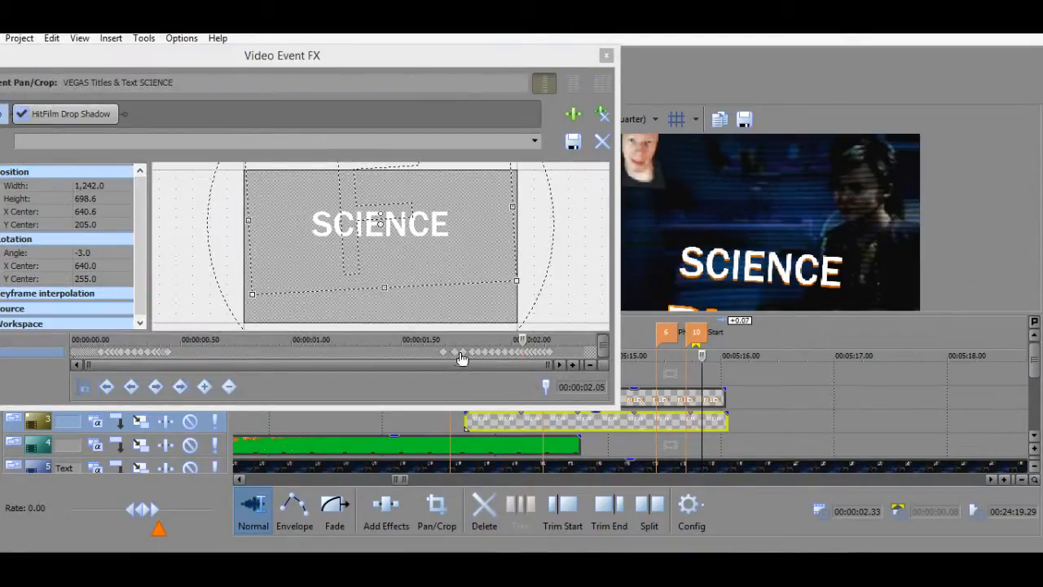
left_click_drag(519, 356, 499, 354)
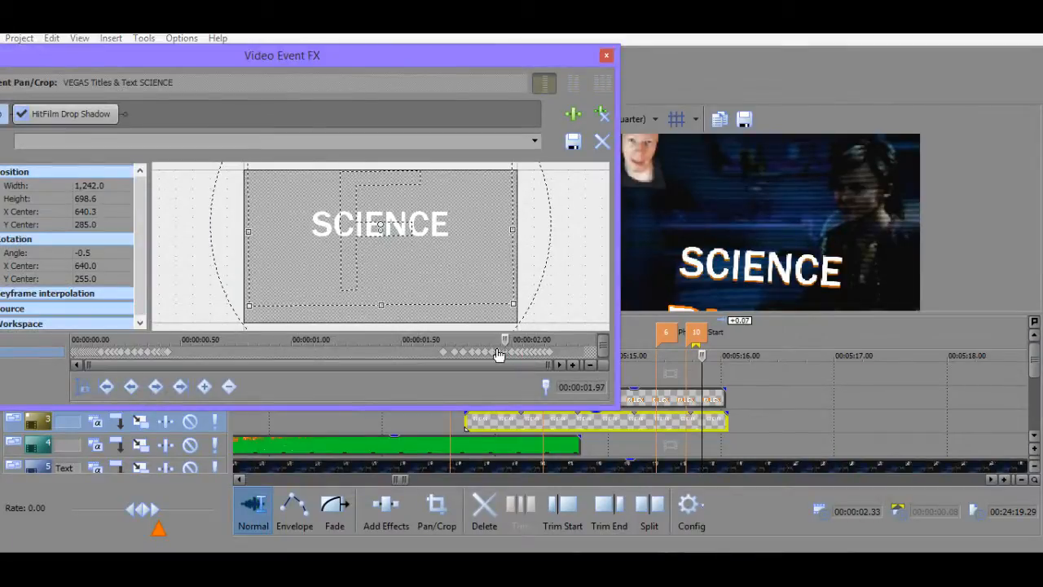
key("Right")
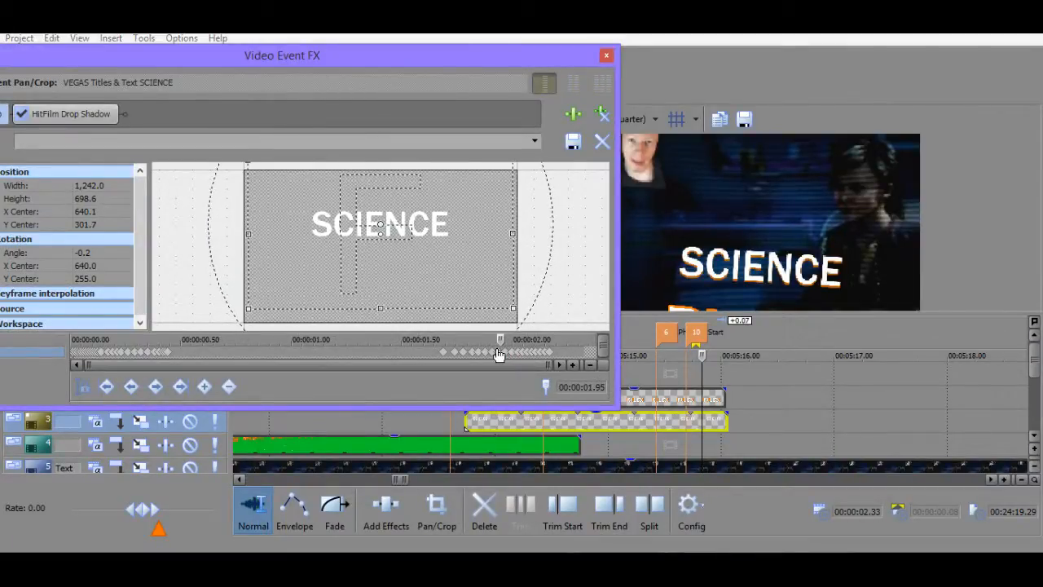
key("Left")
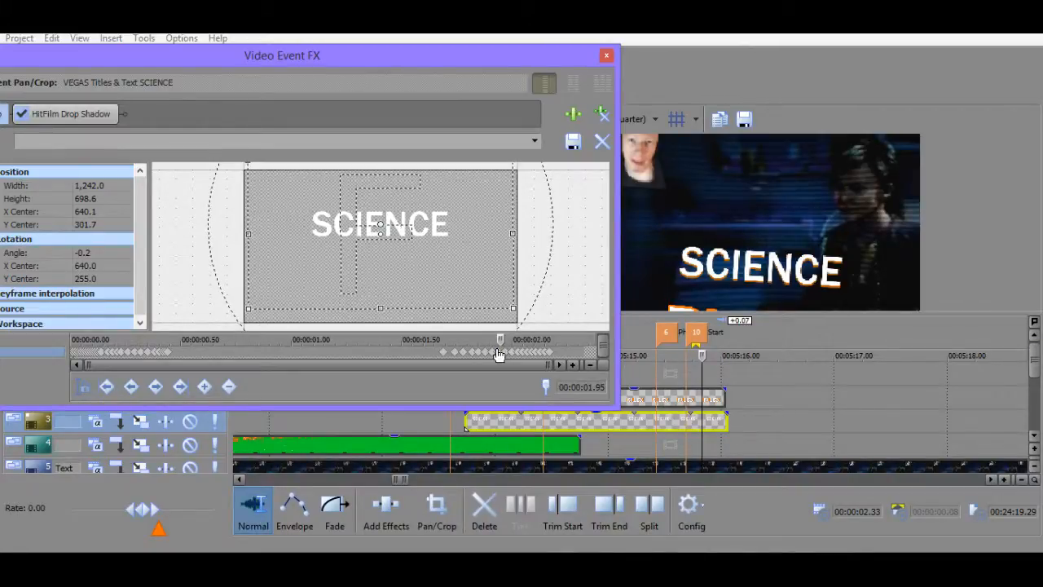
key("Left")
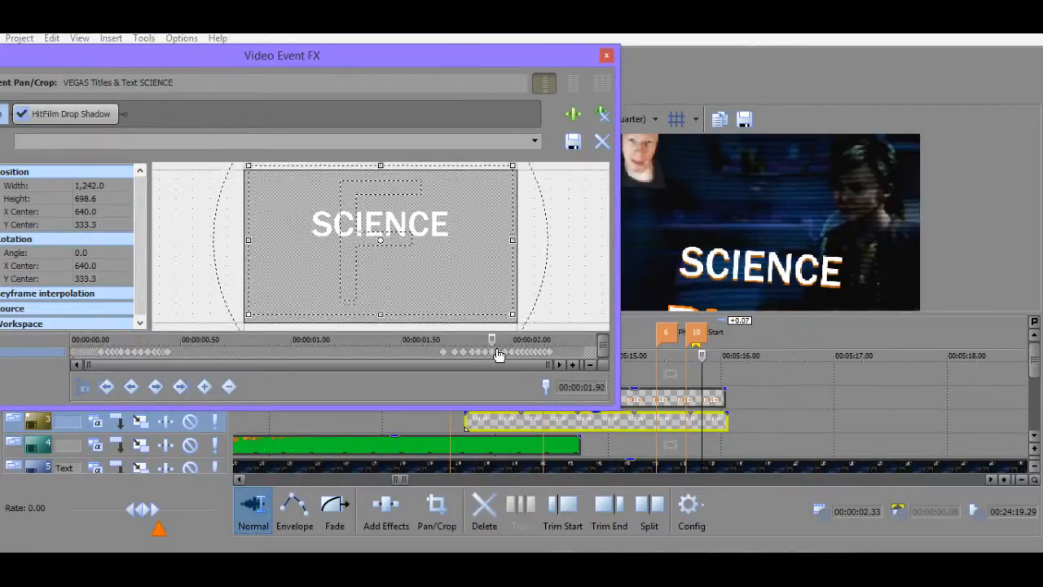
key("Right")
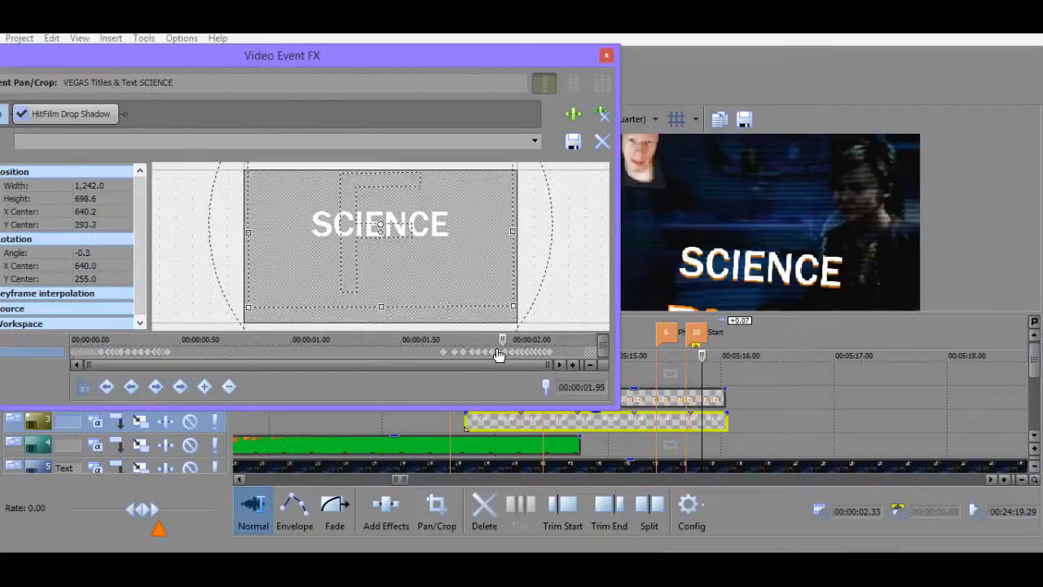
key("Right")
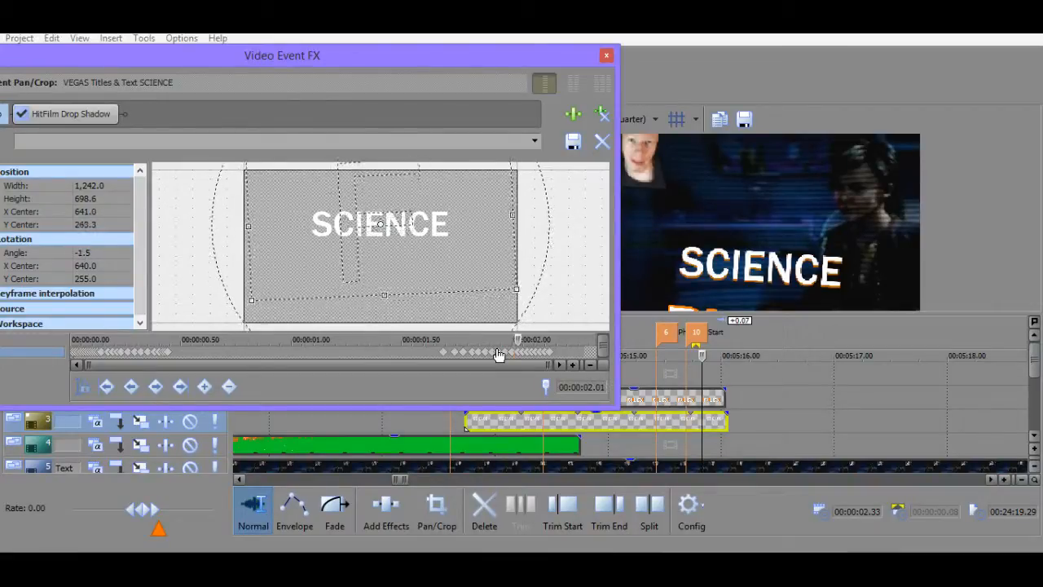
key("Right")
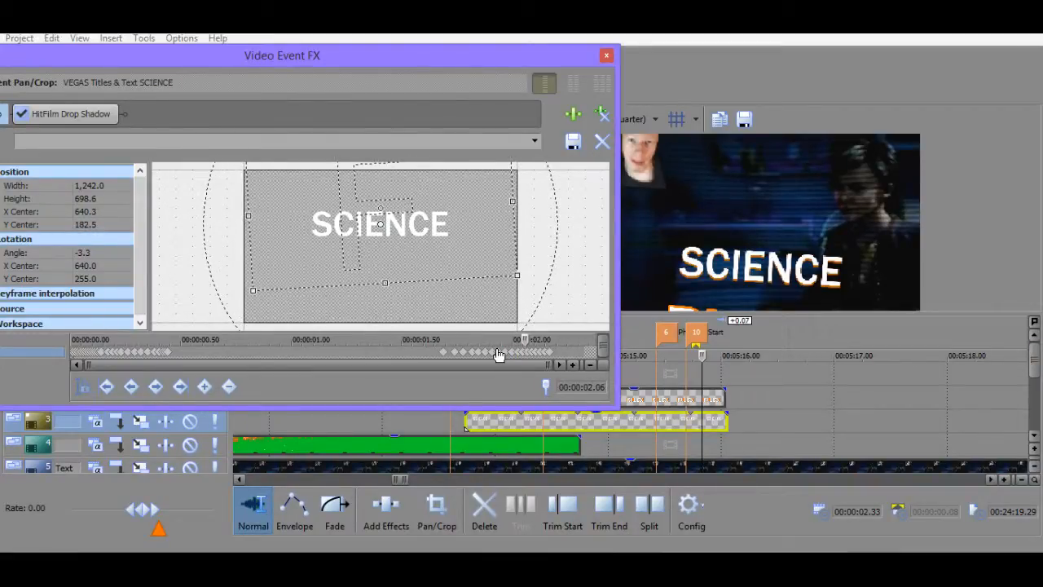
key("Left")
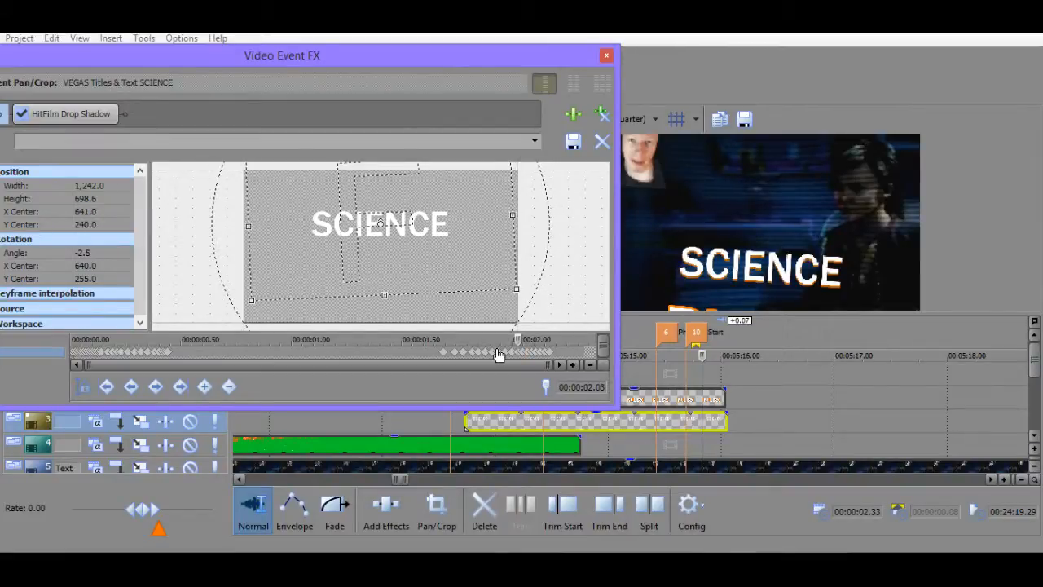
Undo the last two rotation changes on the SCIENCE title's exit keyframes, checking the frames between 00:00:01.97 and 00:00:02.03.
key("Left")
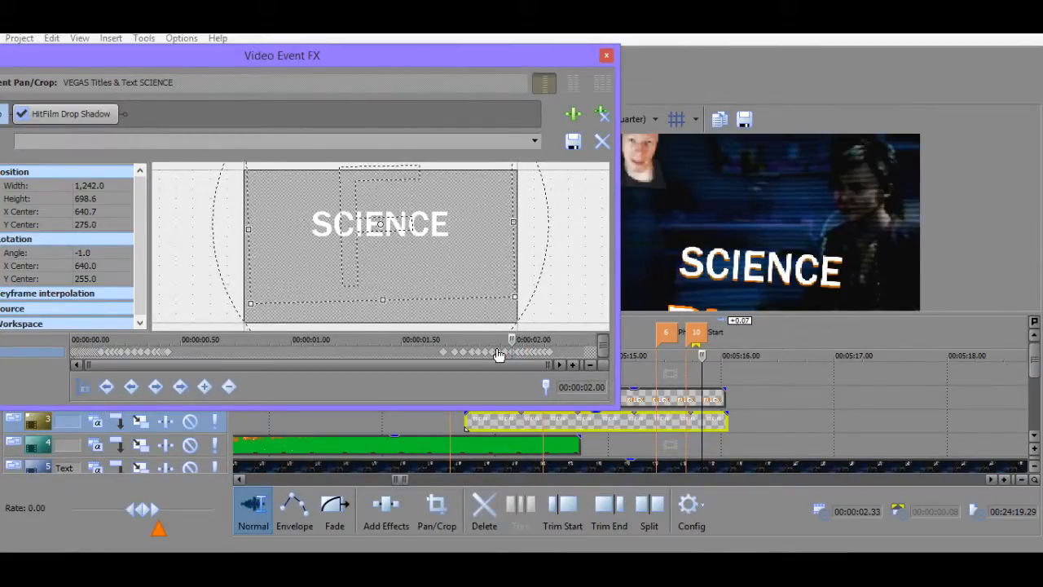
key("Right")
key("Right")
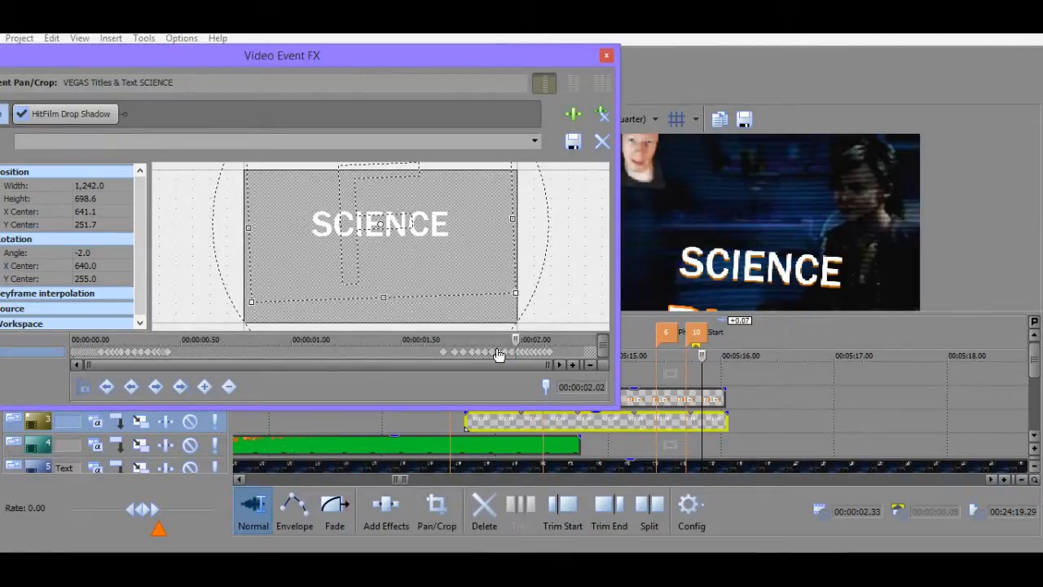
key("Left")
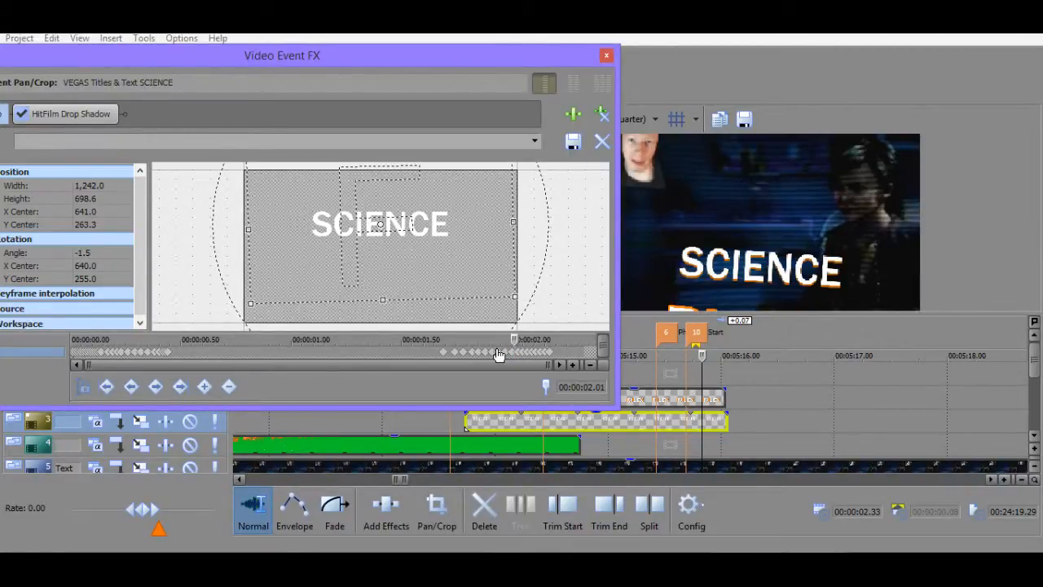
key("ctrl+z")
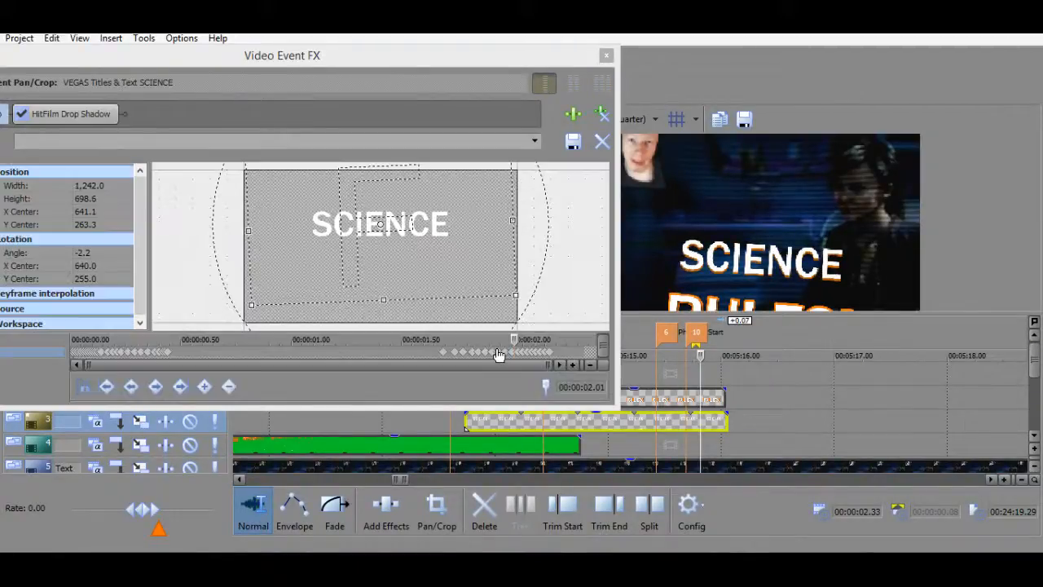
left_click_drag(516, 352, 511, 354)
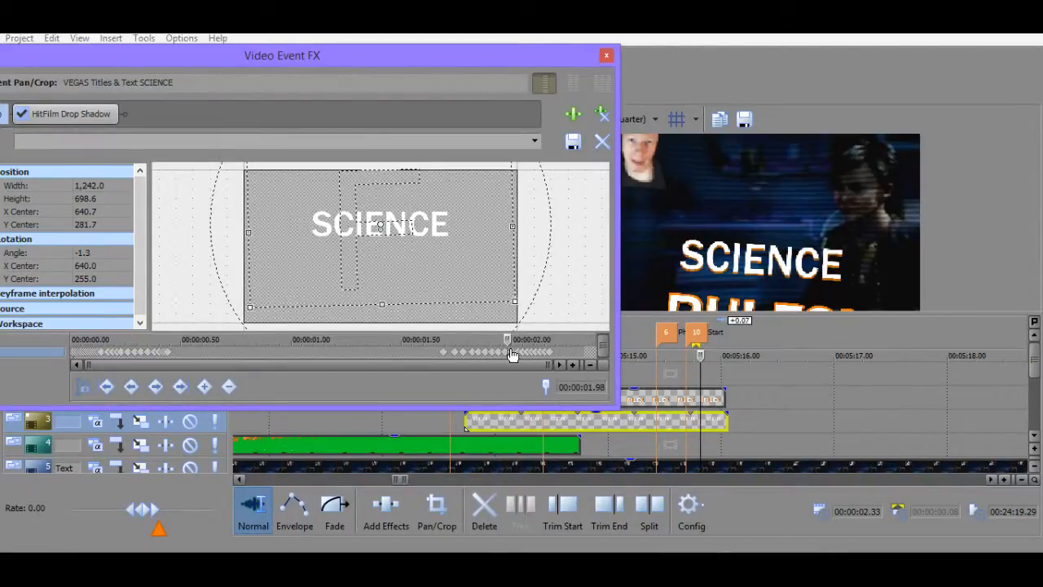
key("ctrl+z")
left_click(512, 354)
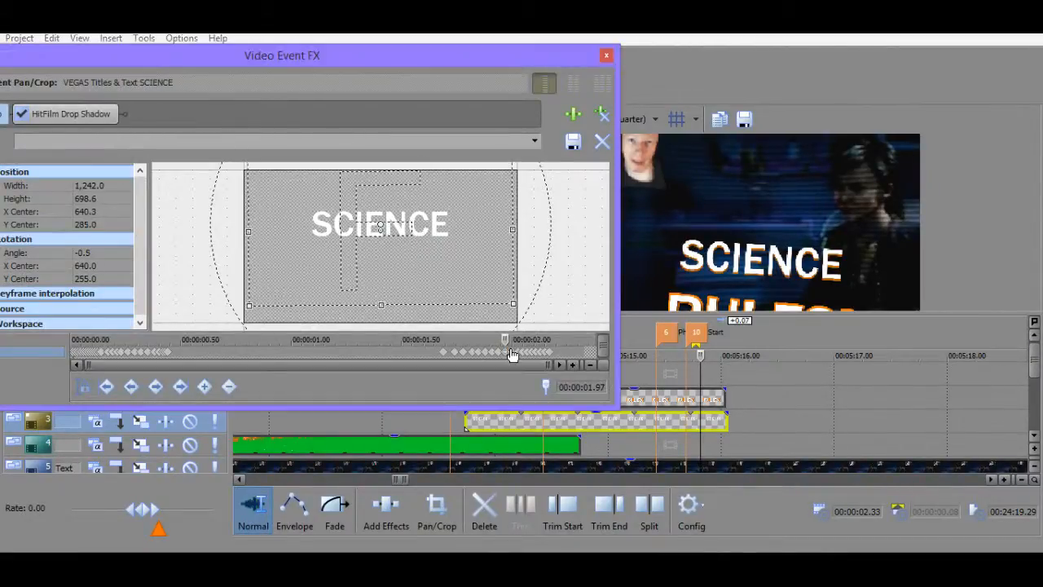
Go through the SCIENCE title's keyframes from 00:00:01.91 to 00:00:02.00 to compare their angle and vertical position.
scroll(512, 354, "up", 2)
left_click(397, 356)
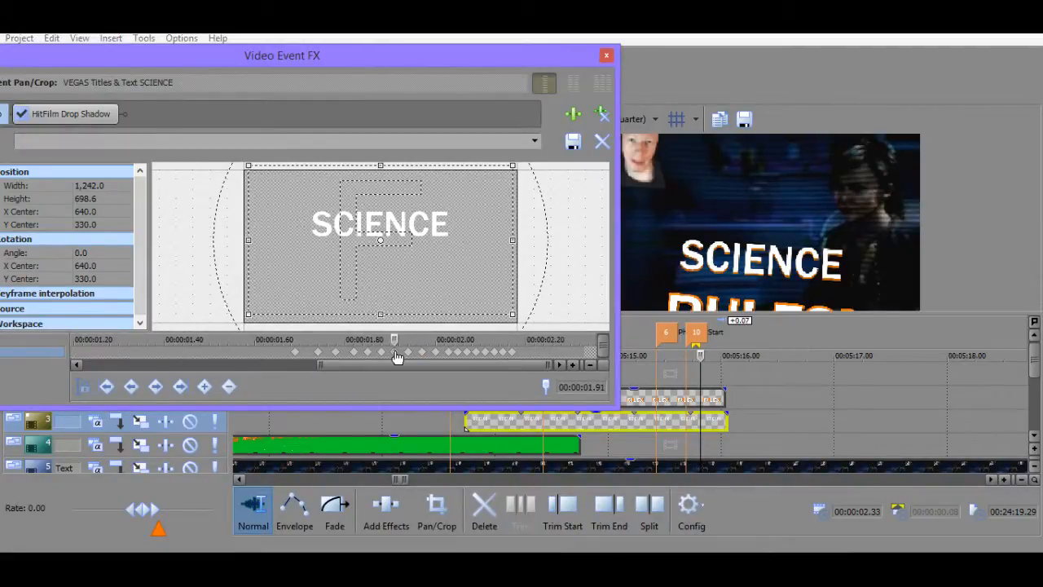
left_click(397, 356)
key("Right")
key("Right")
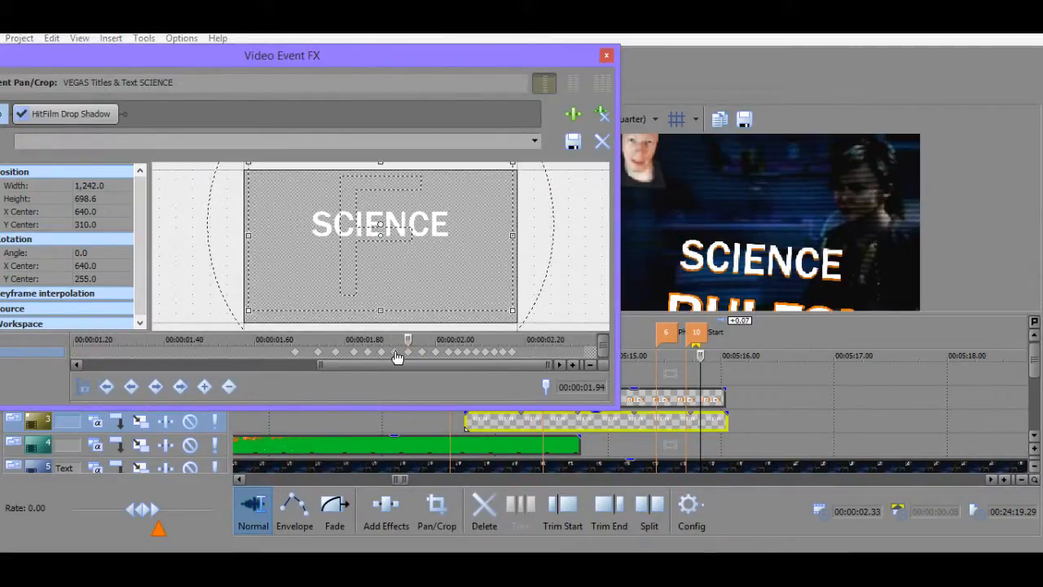
left_click(423, 356)
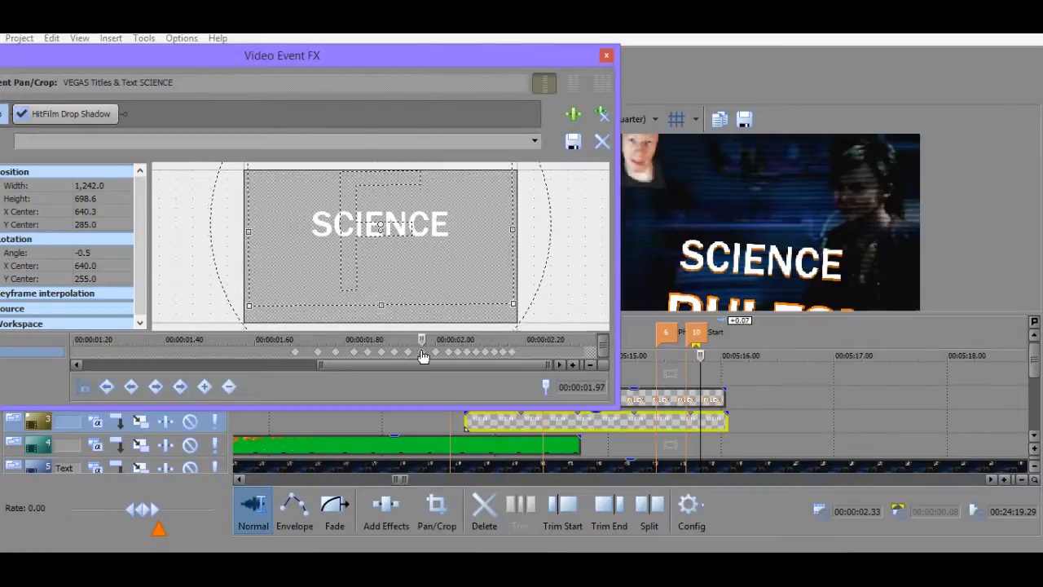
left_click(436, 354)
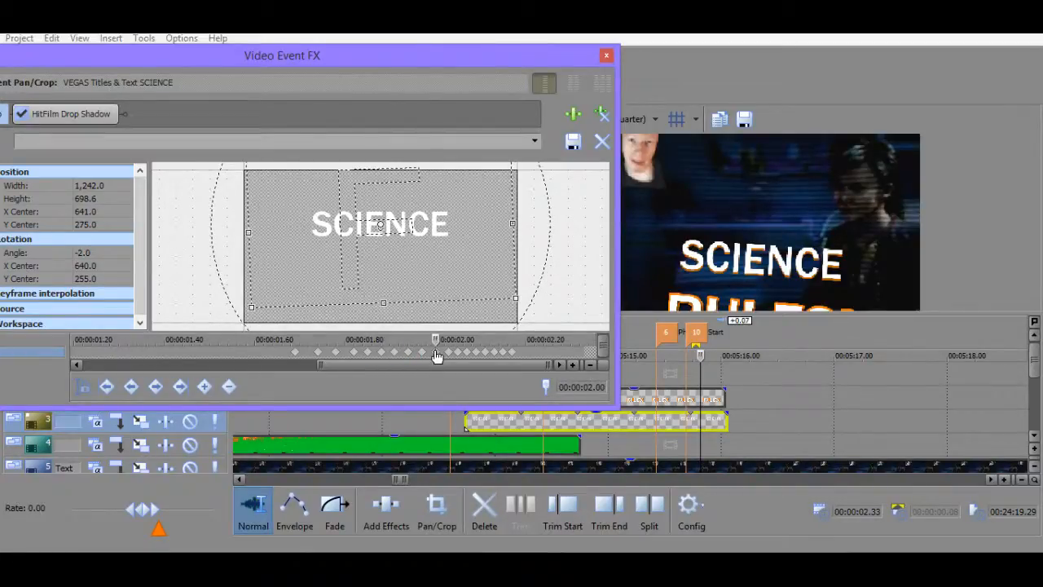
left_click(421, 356)
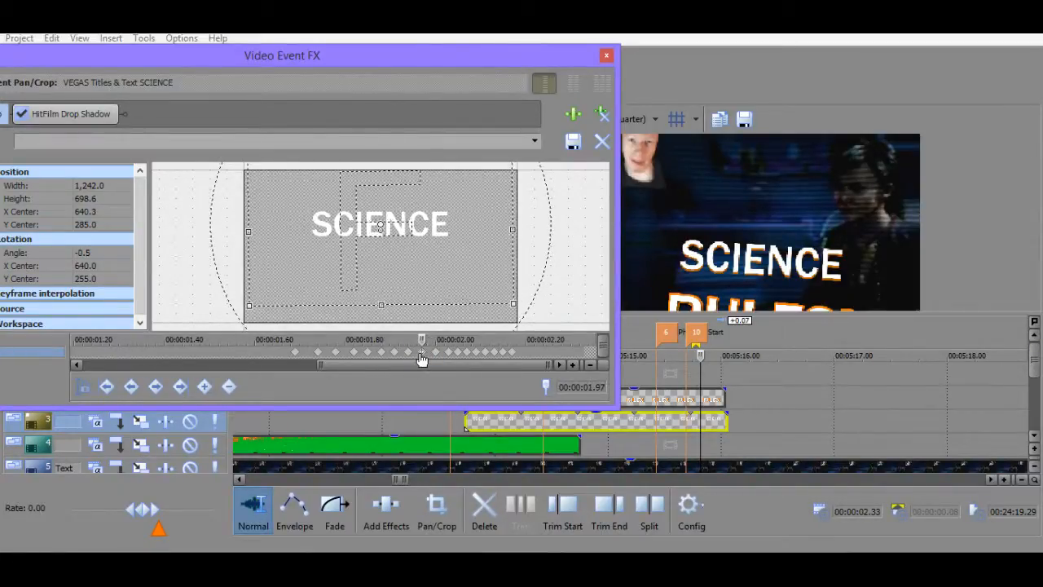
Set the SCIENCE title's rotation angle to -1 at the 00:00:02.00 keyframe.
left_click(436, 353)
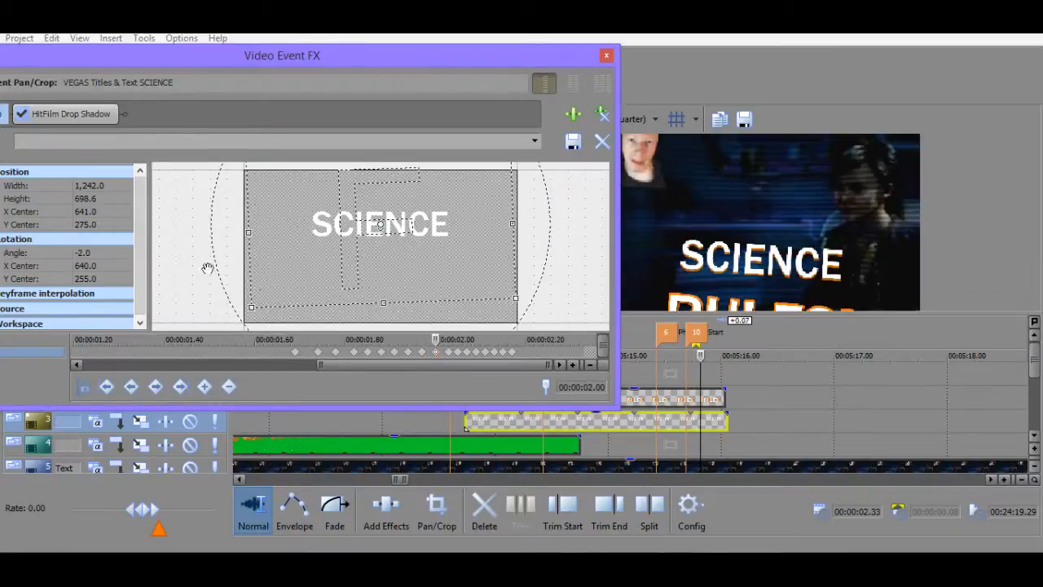
left_click(114, 254)
type("-")
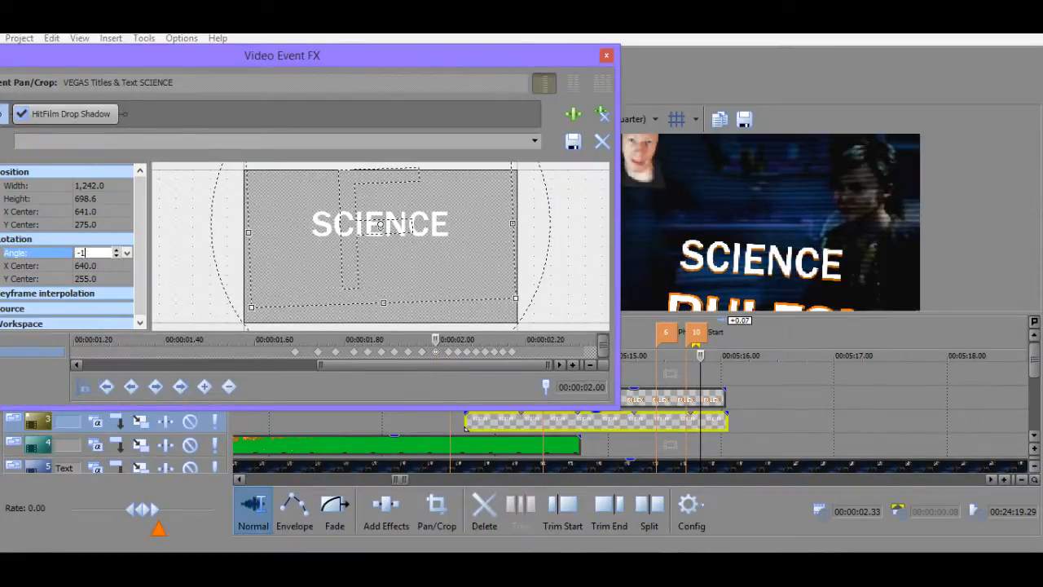
type("1")
key("Return")
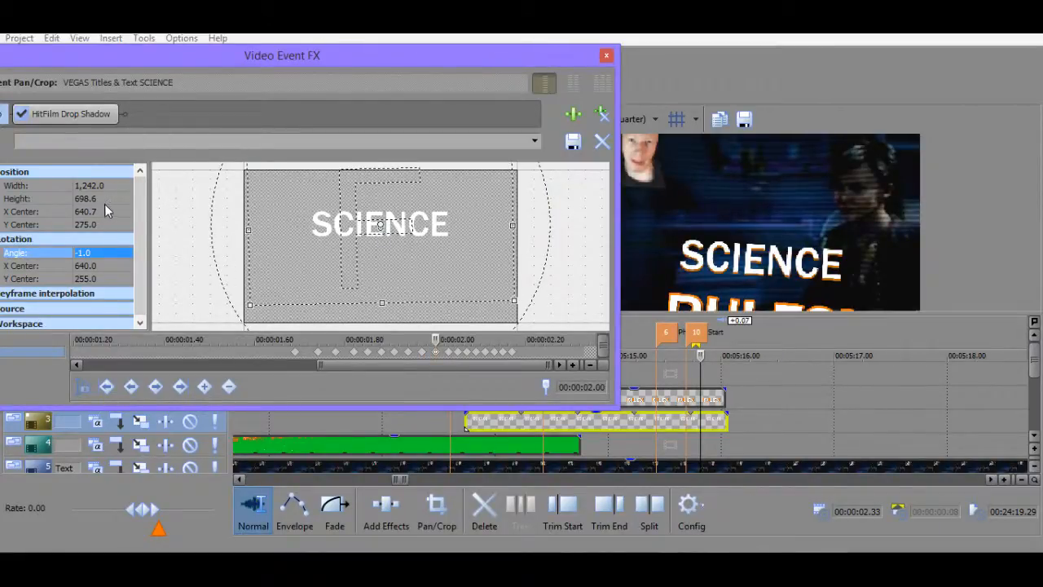
Check the SCIENCE title's neighbouring exit keyframes and set its position X Center to 640 at the 00:00:01.97 keyframe.
left_click(450, 354)
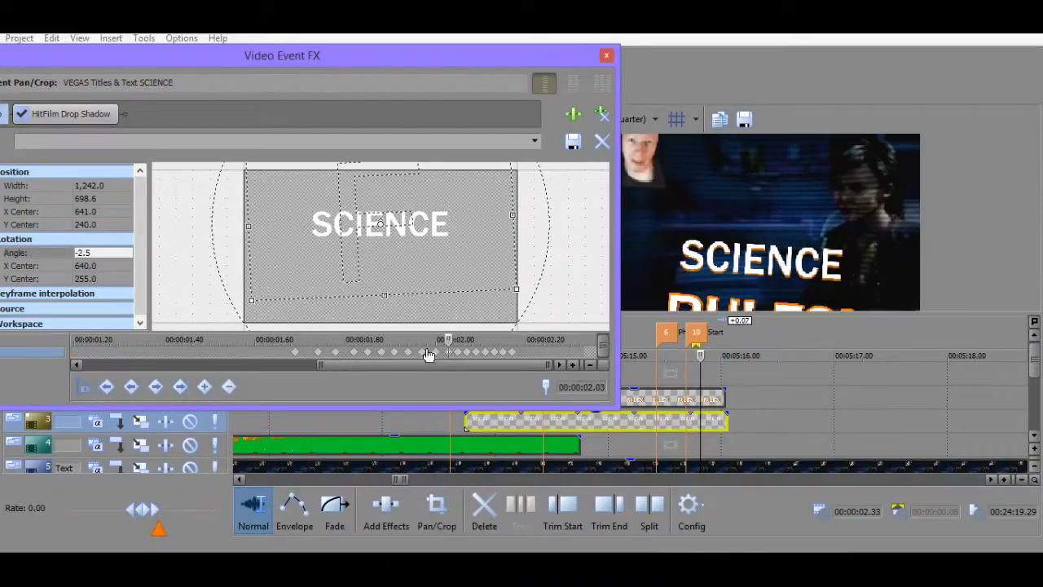
left_click(477, 355)
left_click(487, 356)
left_click(512, 357)
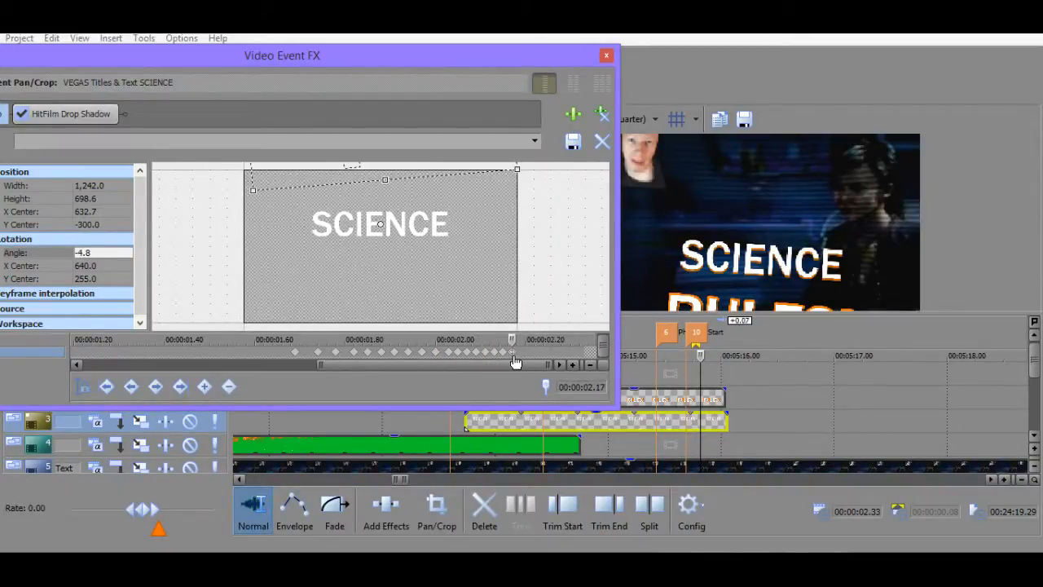
left_click(437, 353)
left_click(423, 353)
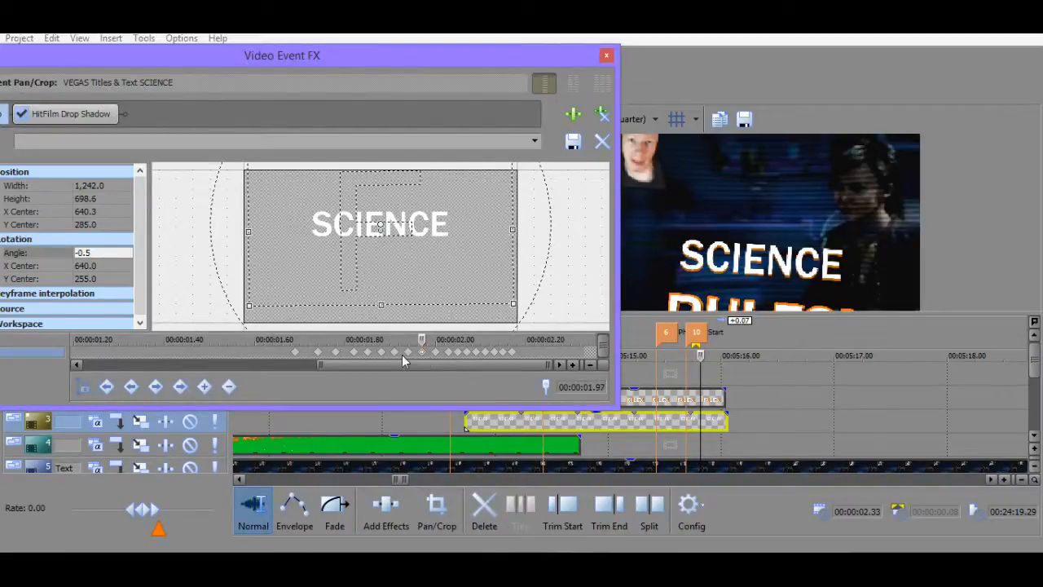
left_click(407, 352)
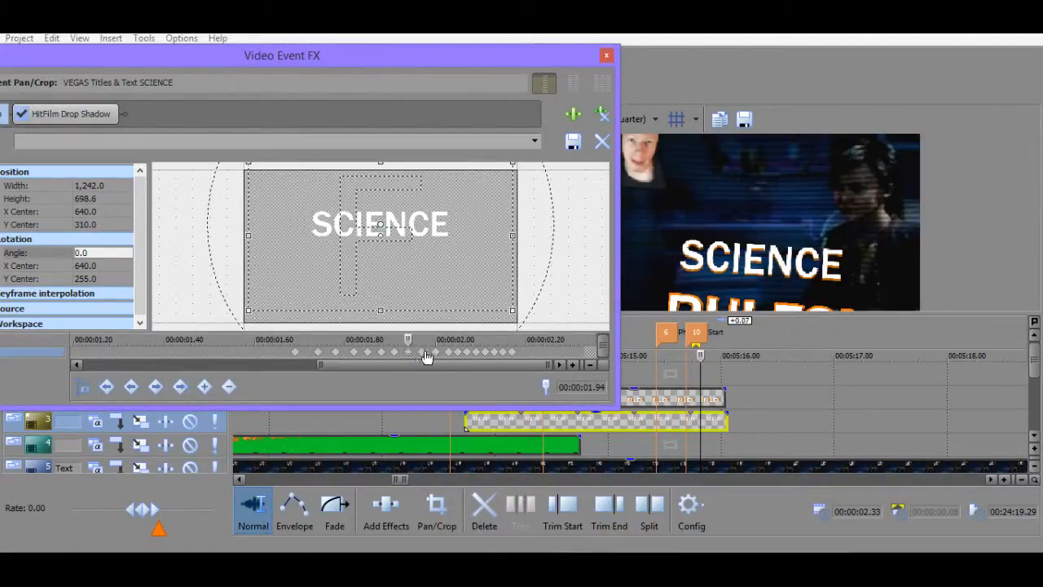
left_click(423, 353)
double_click(80, 212)
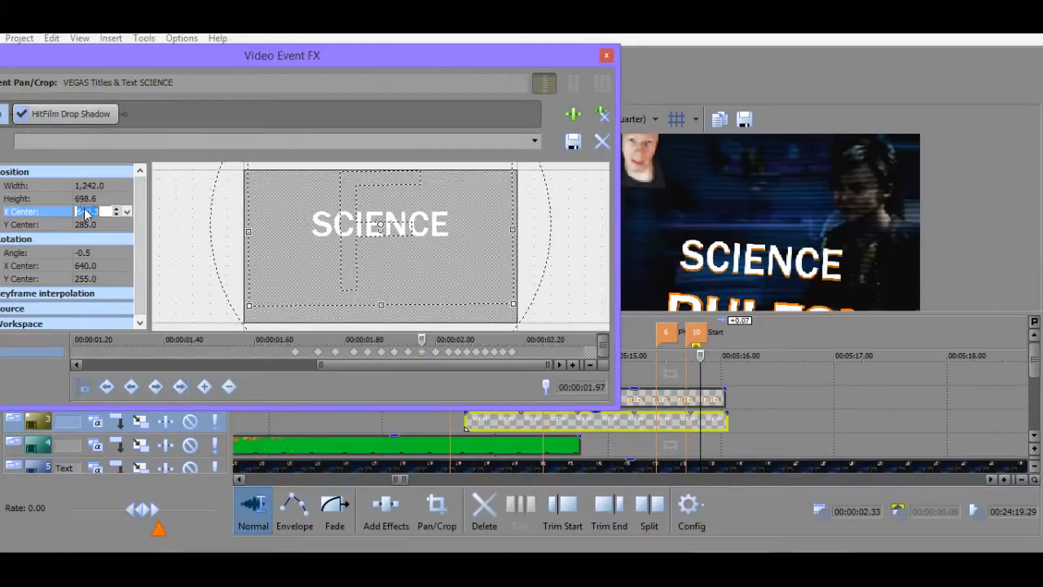
type("640")
key("Return")
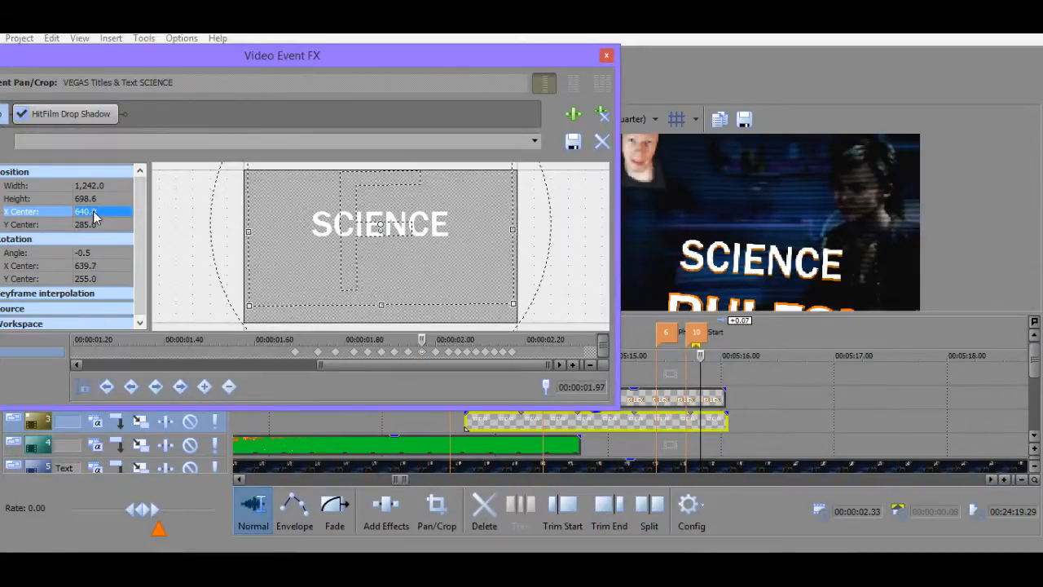
Compare the SCIENCE title's closing keyframes and set its position X Center to 640 at the 00:00:02.00 keyframe.
left_click(436, 353)
left_click(485, 352)
left_click(503, 353)
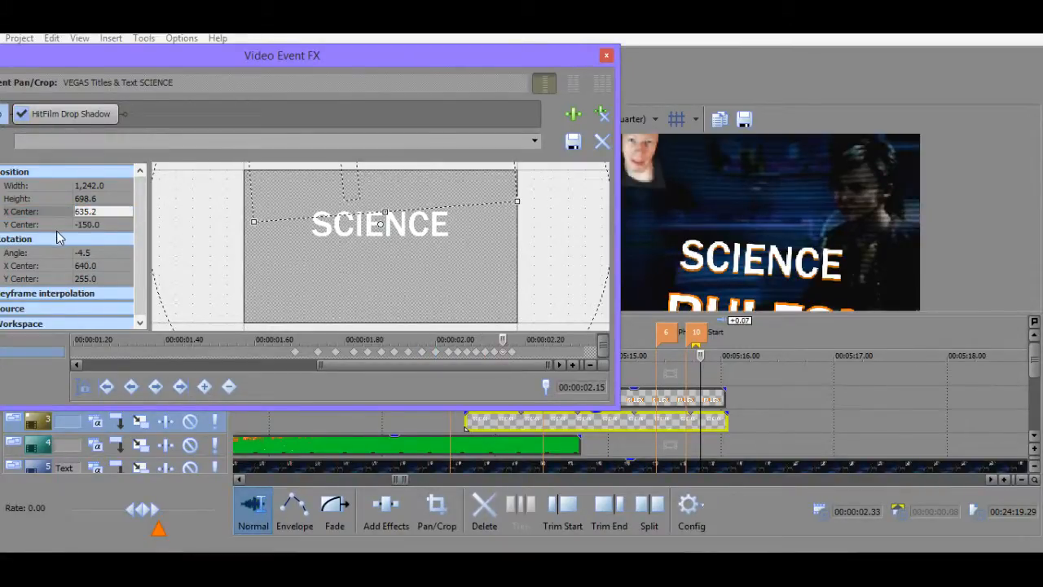
left_click(437, 354)
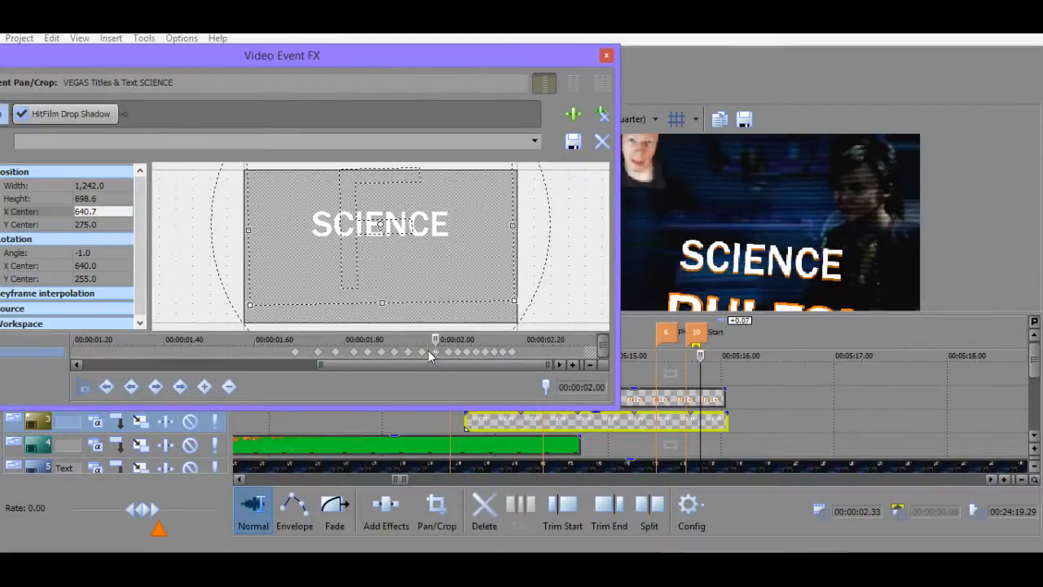
left_click(420, 353)
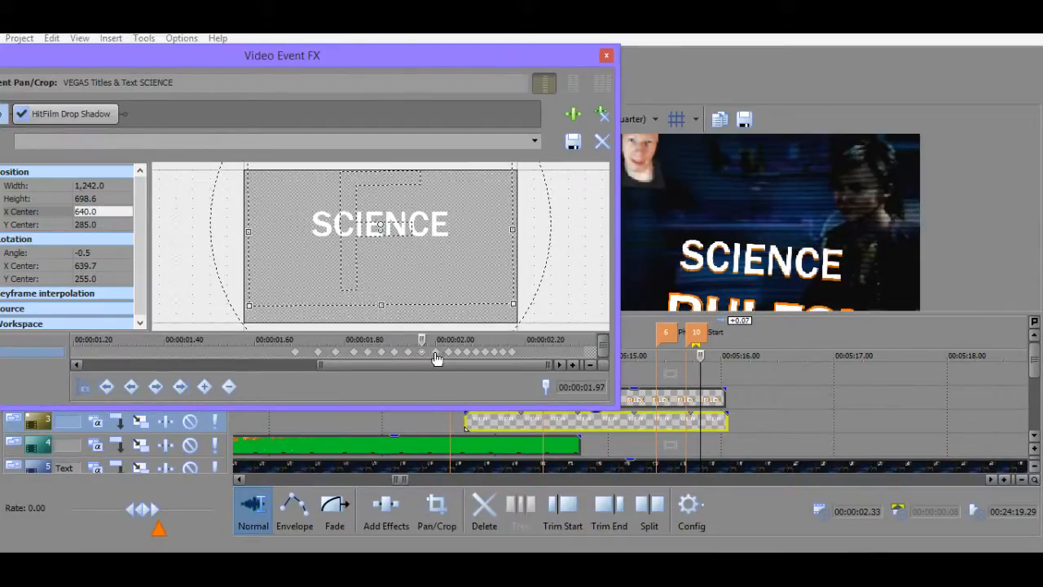
left_click(437, 353)
double_click(100, 212)
type("6")
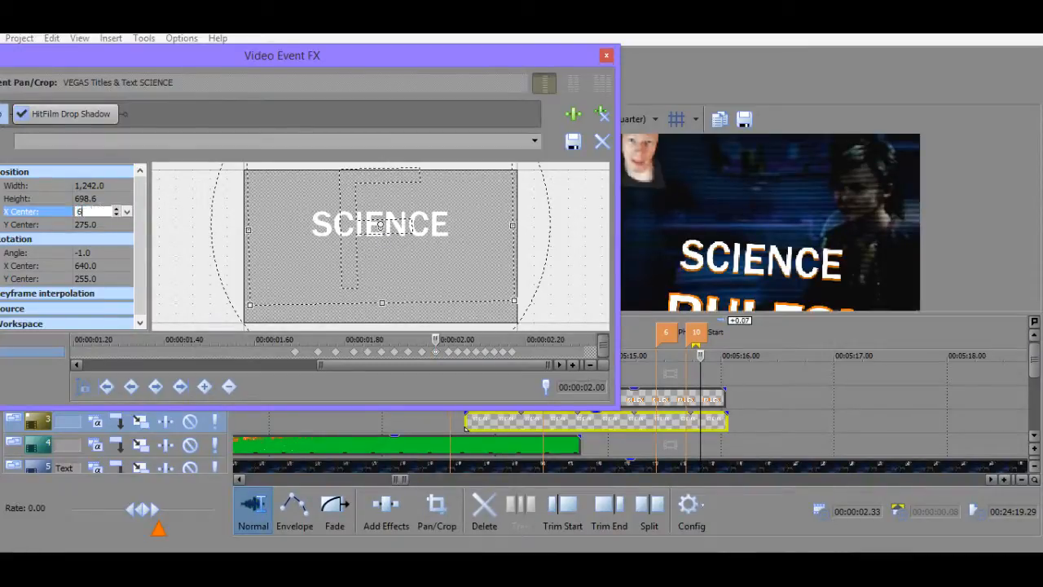
type("40")
key("Return")
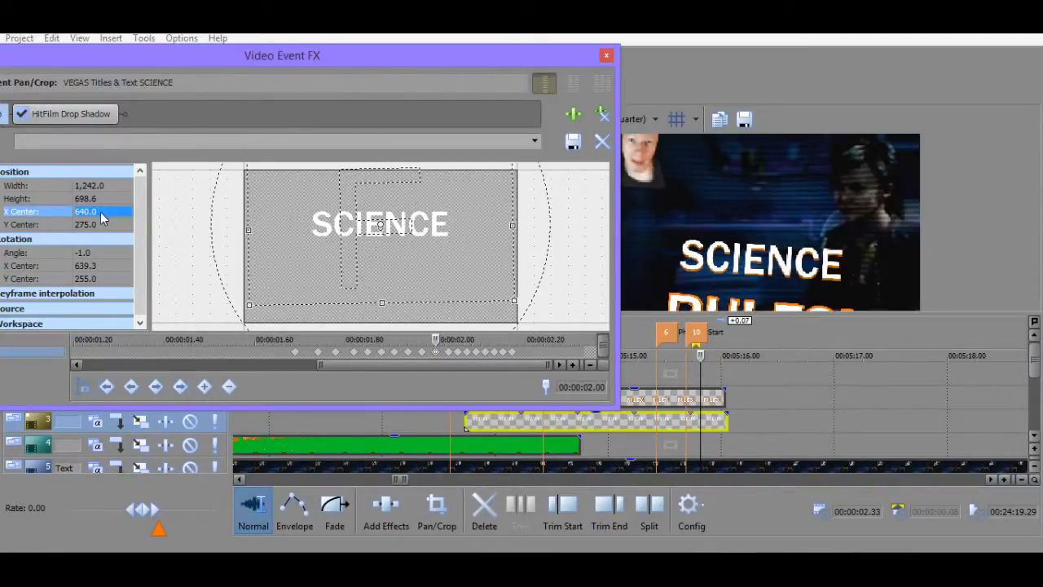
Check the SCIENCE title's keyframes from 00:00:02.03 to 00:00:02.17, and play back the exit of both titles to judge the motion.
left_click(450, 353)
left_click(468, 353)
left_click(486, 353)
left_click(503, 354)
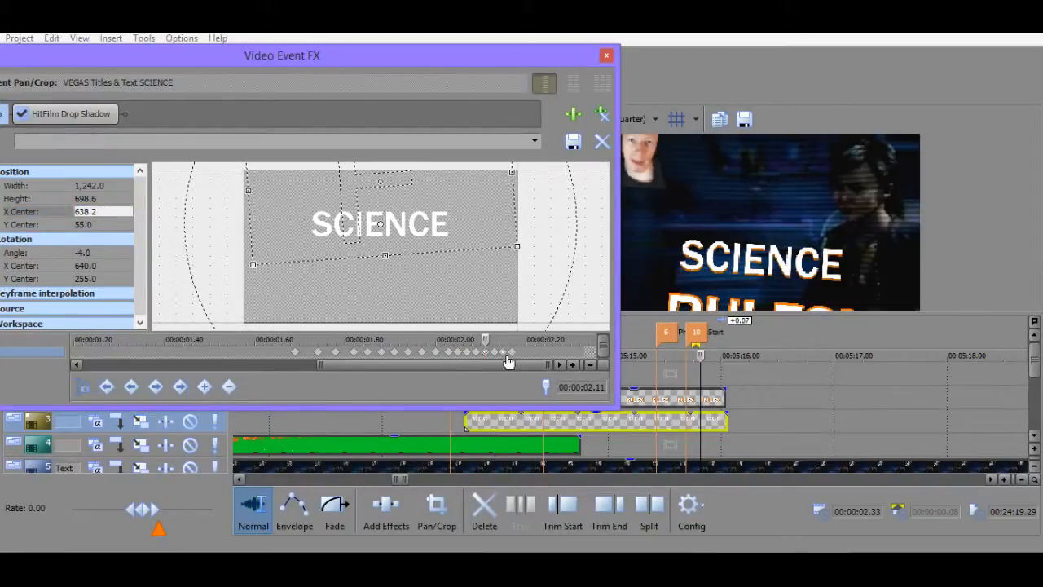
left_click(511, 352)
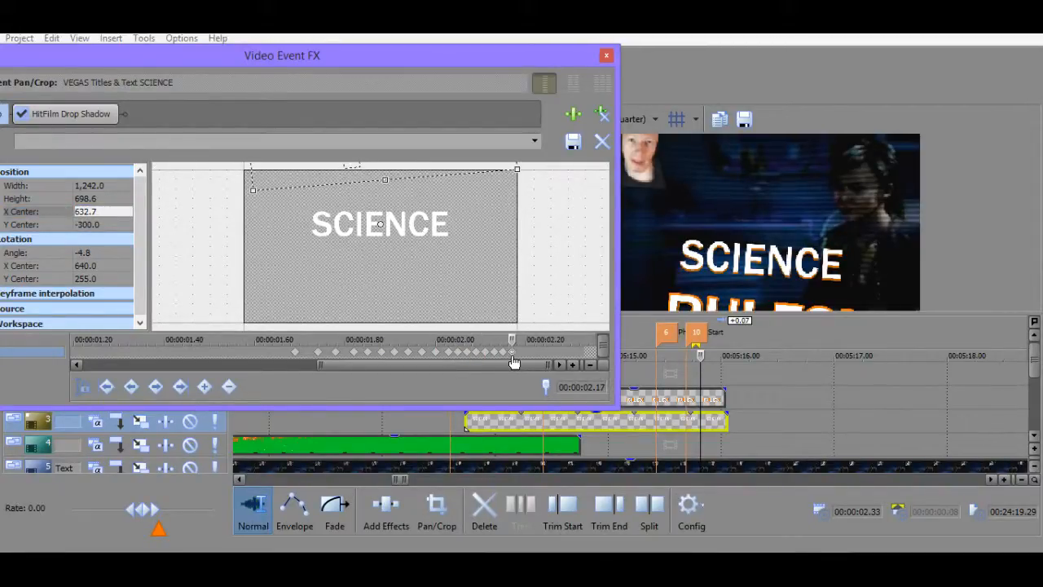
left_click(668, 360)
key("space")
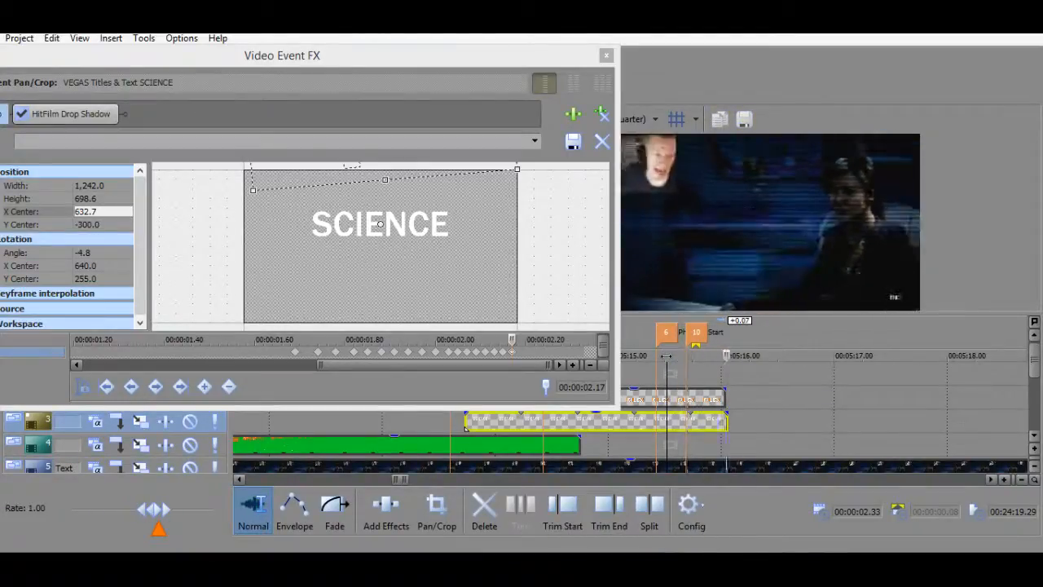
key("space")
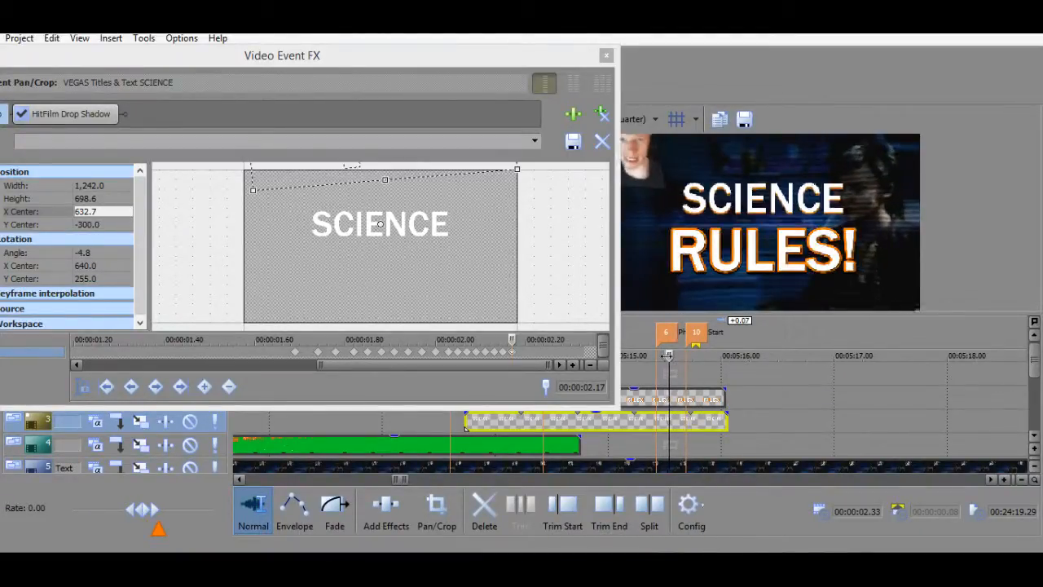
left_click_drag(666, 355, 673, 355)
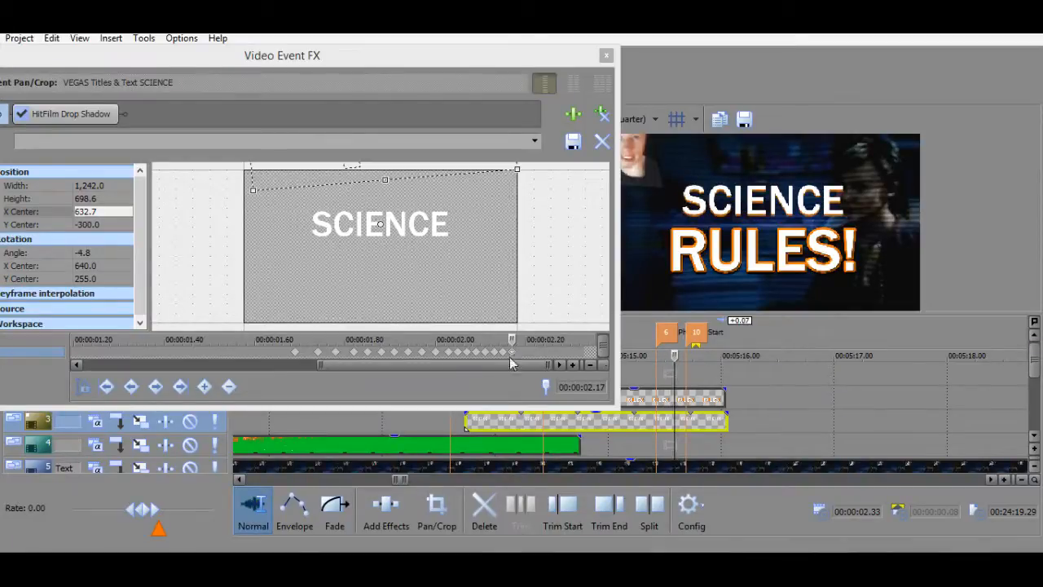
Set the SCIENCE title's rotation angle to -1.5 at the 00:00:02.03 keyframe.
left_click(439, 347)
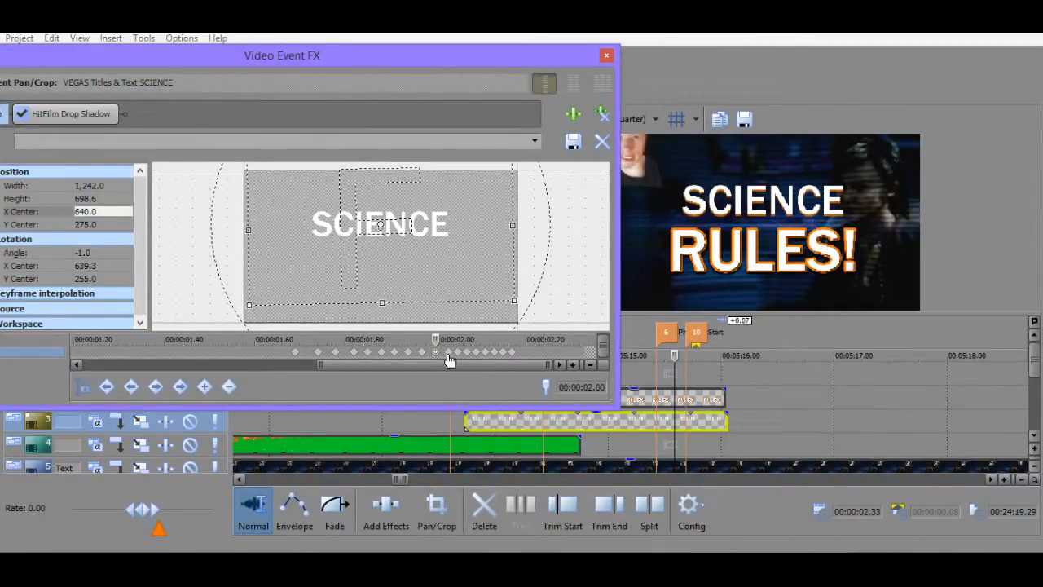
scroll(450, 356, "up", 3)
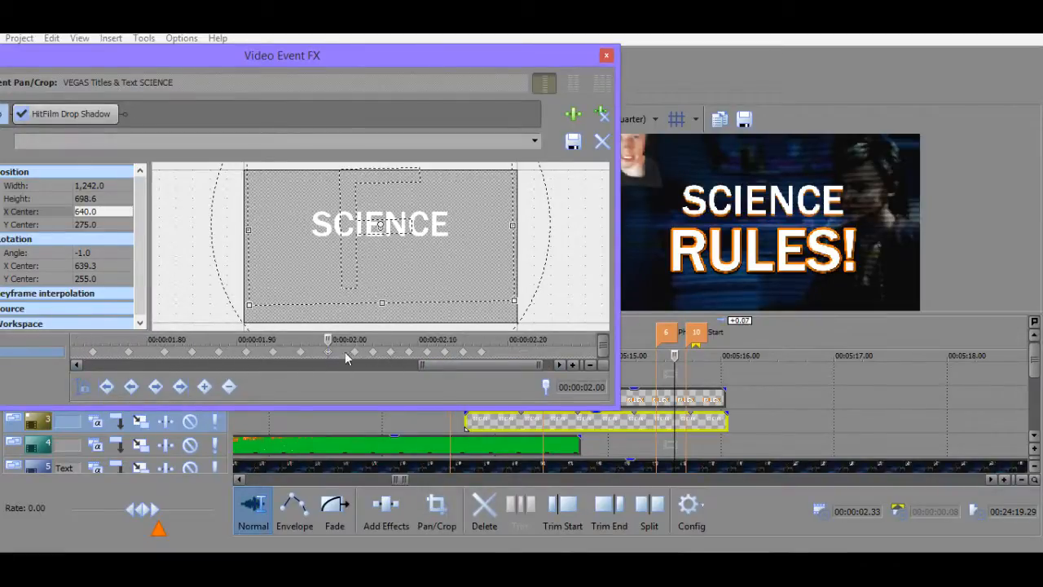
left_click(355, 356)
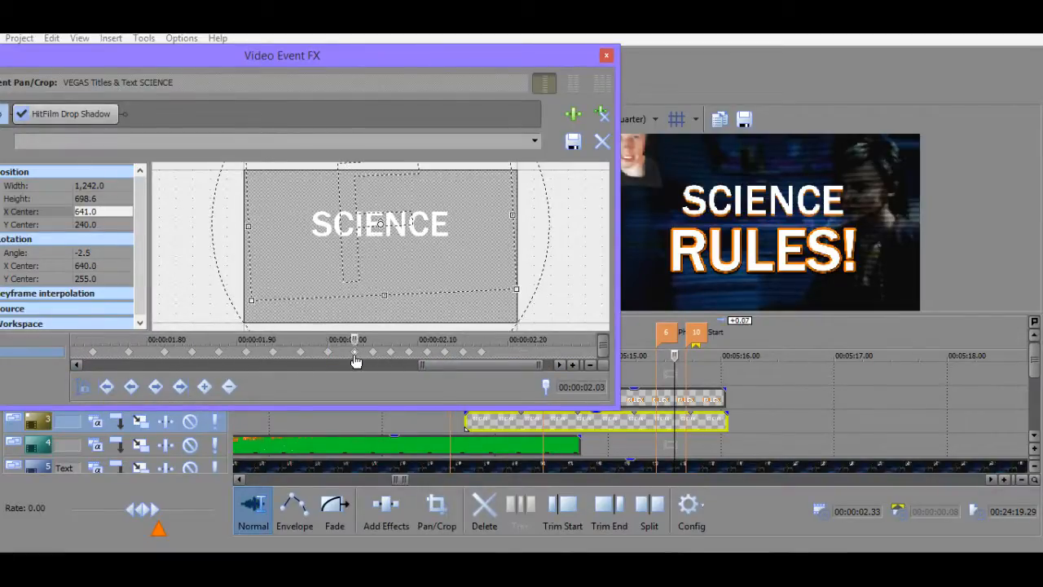
left_click(93, 252)
type("-1.")
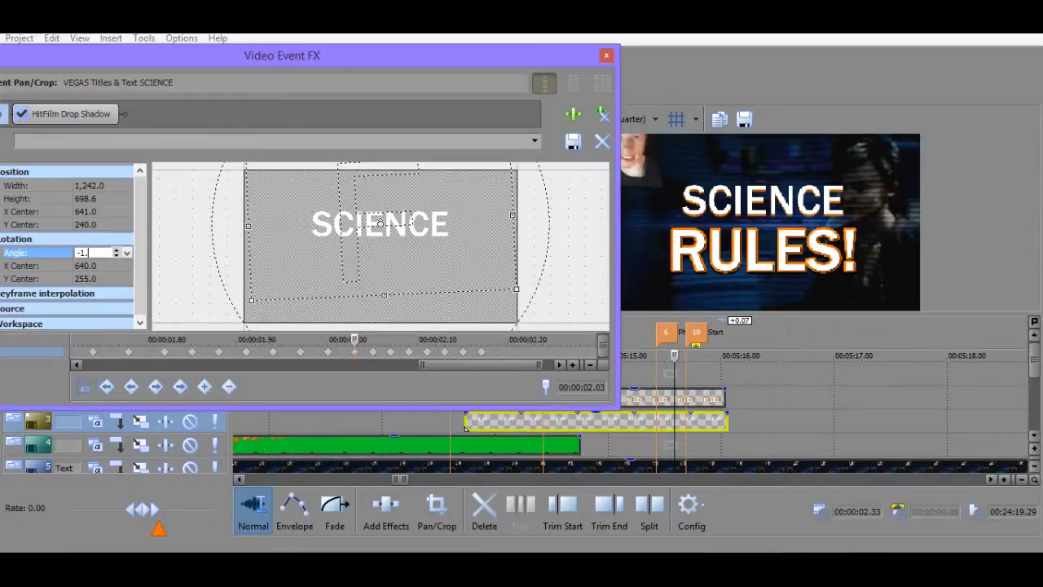
type("5")
key("Return")
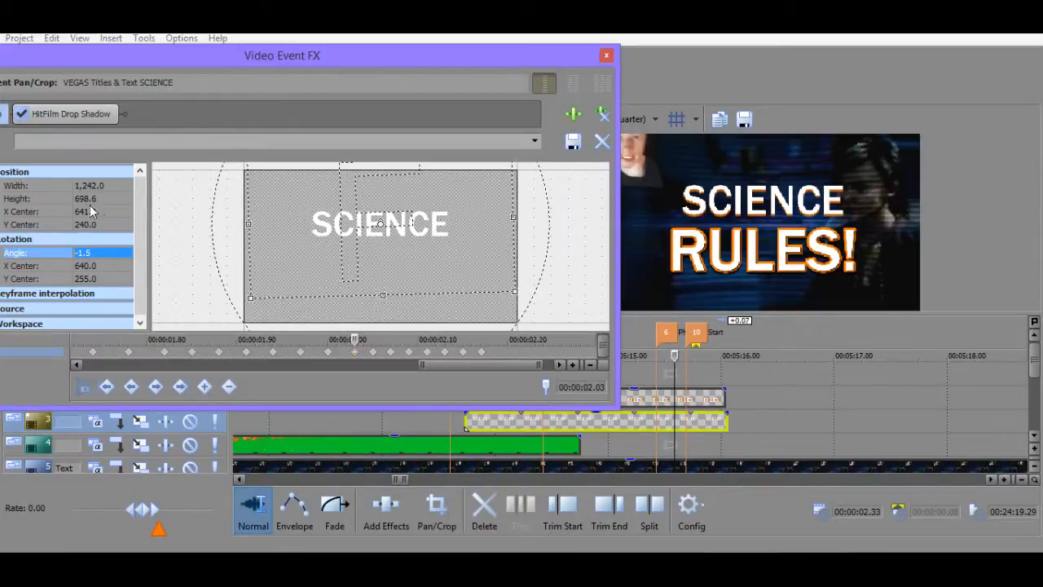
Set the SCIENCE title's position X Center to 640 at the 00:00:02.03 keyframe.
left_click(92, 212)
type("640")
key("Return")
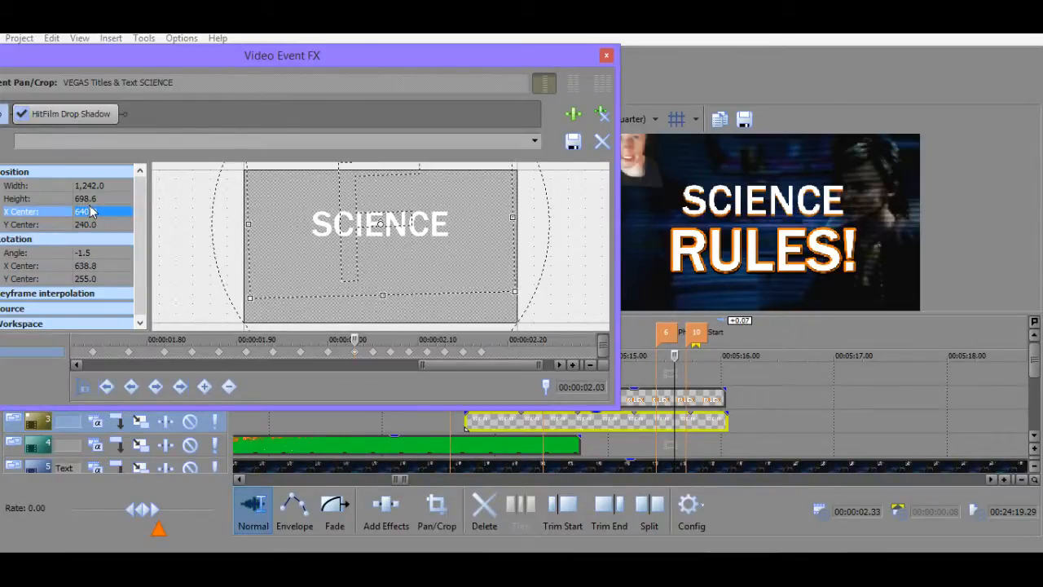
Set the SCIENCE title's rotation angle to -2 and its position X Center to 640 at the 00:00:02.05 keyframe.
left_click(374, 353)
left_click(98, 253)
type("-2")
key("Return")
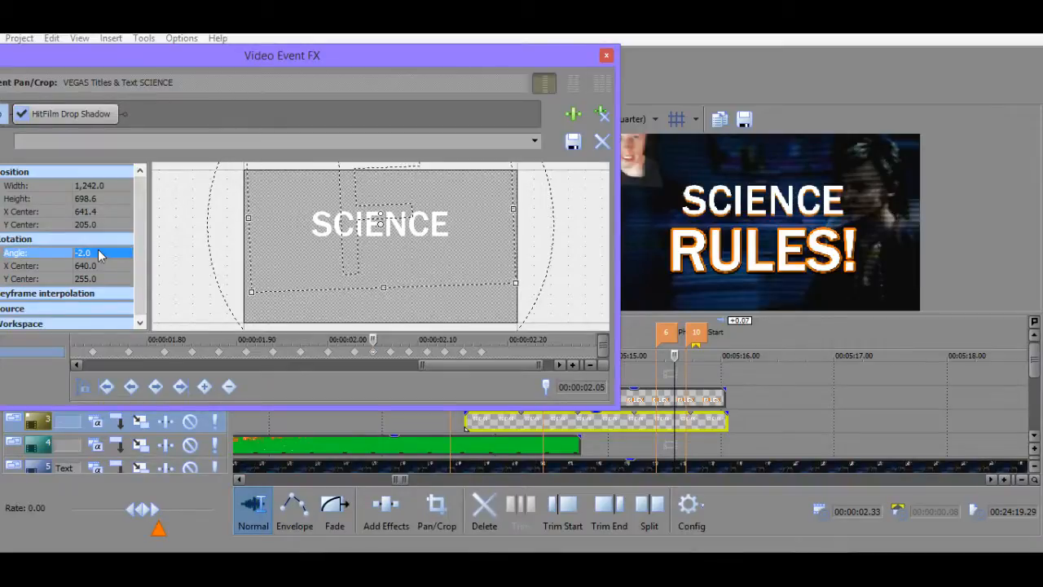
left_click(104, 199)
type("6")
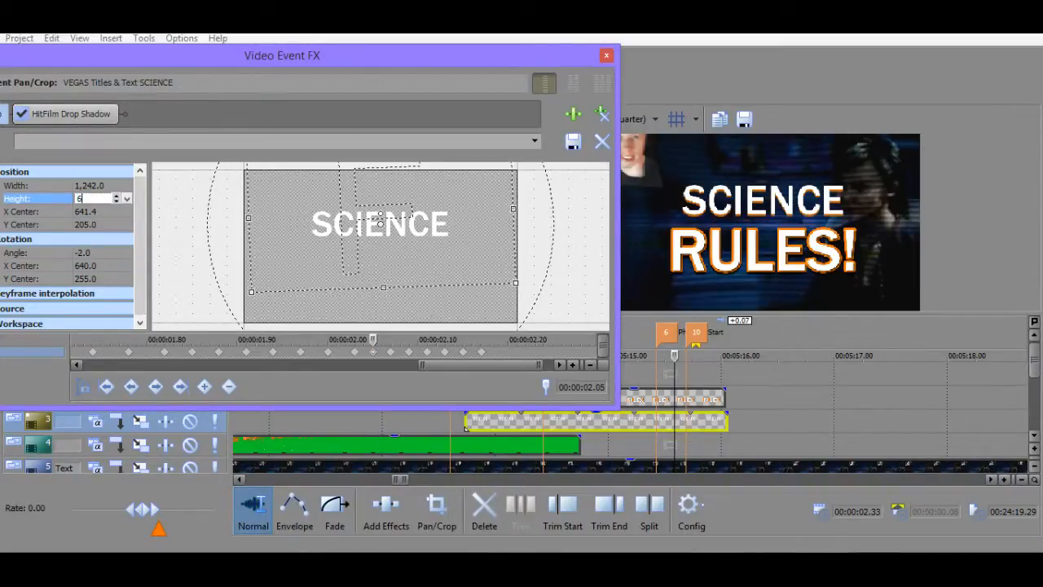
key("ctrl+z")
left_click(102, 213)
type("640")
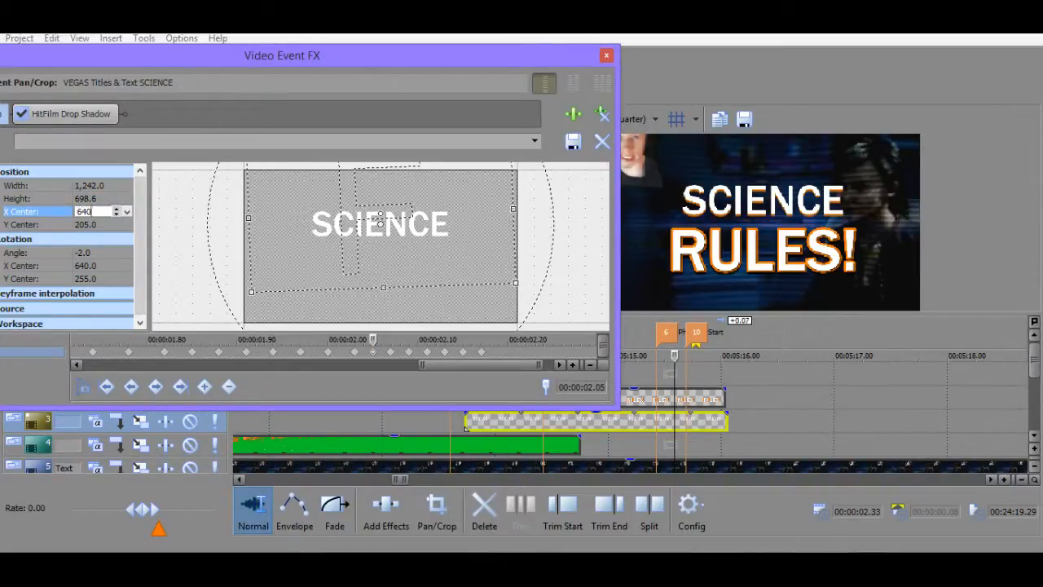
key("Return")
Set the SCIENCE title's rotation angle to -2.5 and its position X Center to 640 at the 00:00:02.07 keyframe.
left_click(391, 353)
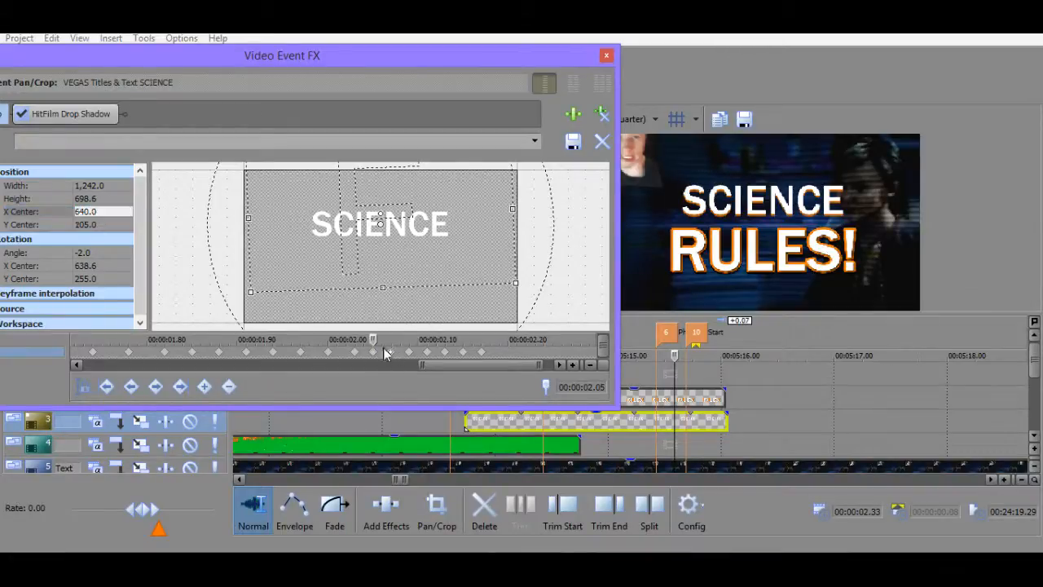
left_click(92, 254)
type("-2.5")
key("Return")
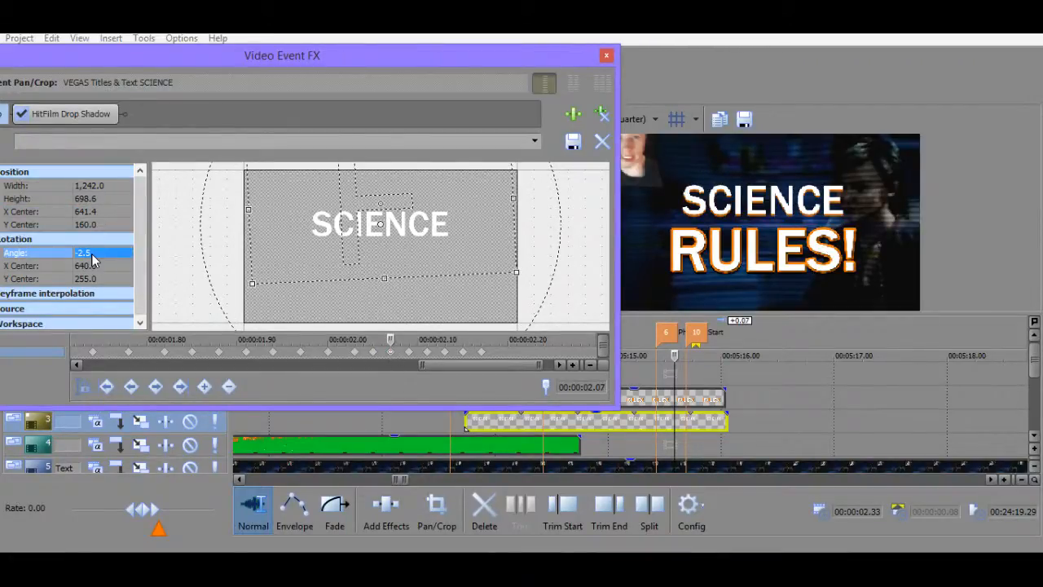
left_click(94, 211)
type("640")
key("Return")
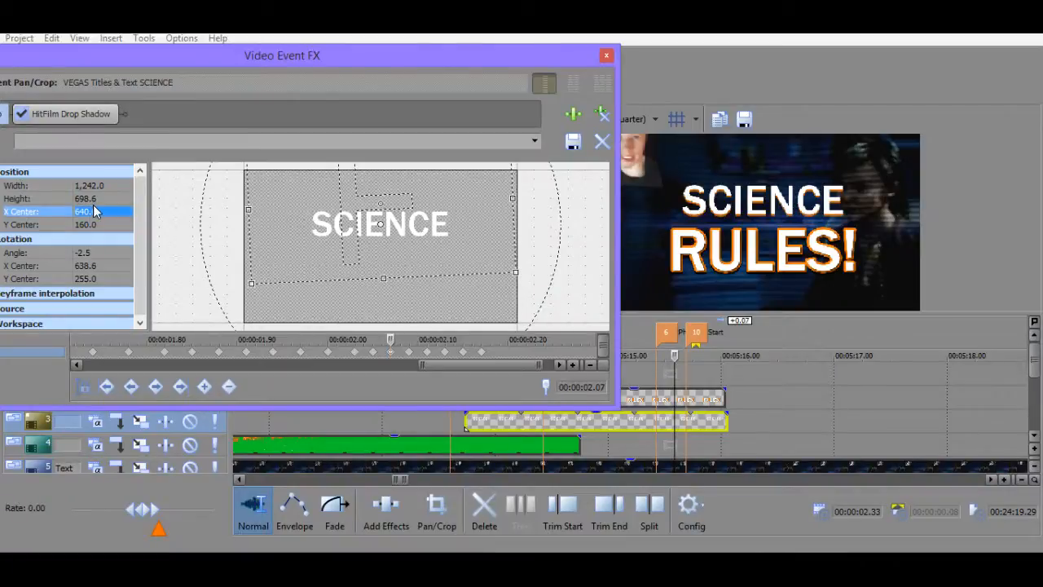
Set the SCIENCE title's rotation angle to -2.8 and its position X Center to 640 at the 00:00:02.09 keyframe.
left_click(408, 353)
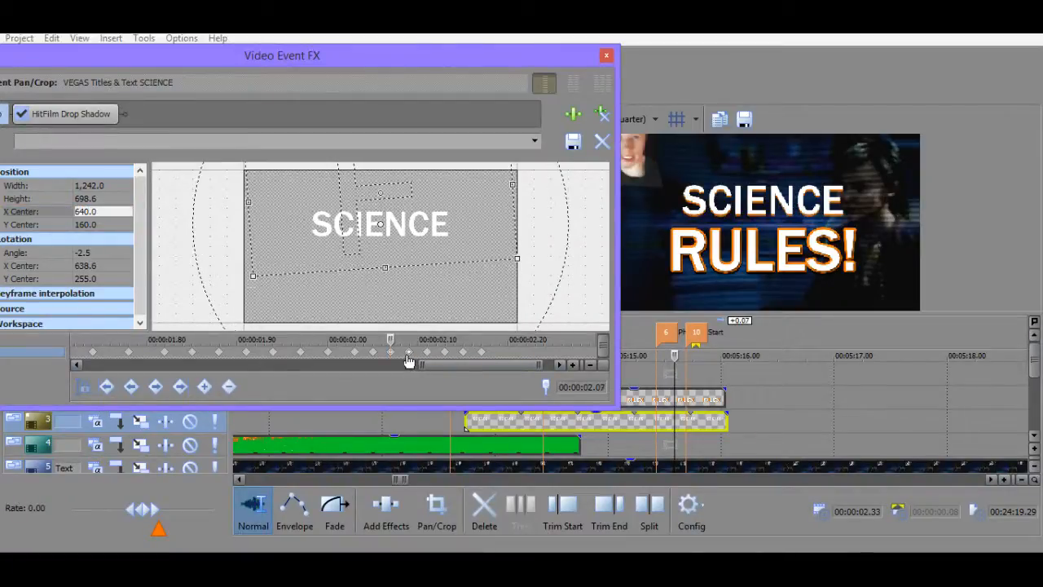
left_click(88, 253)
type("0")
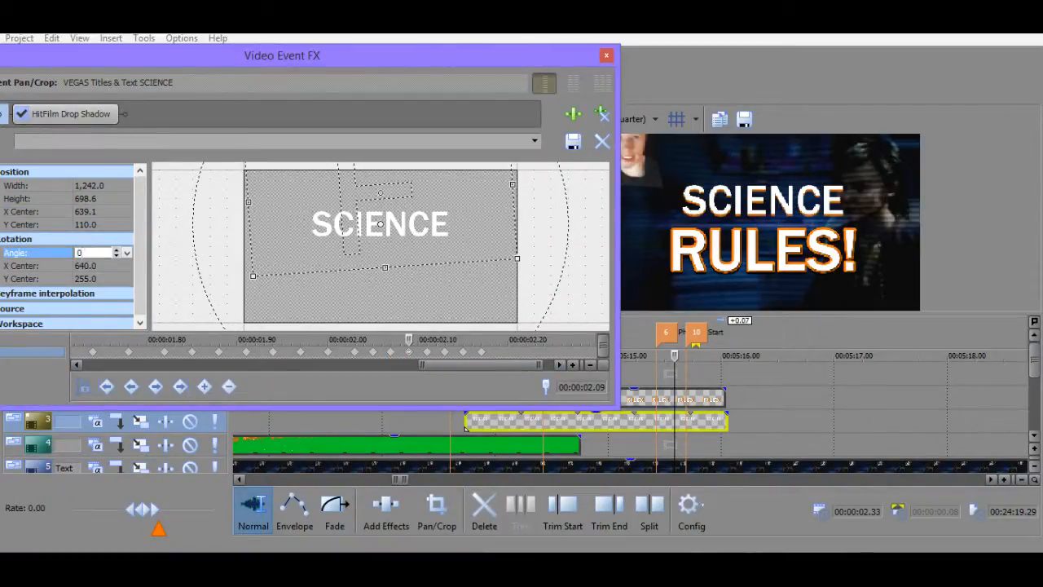
type("-217")
key("Return")
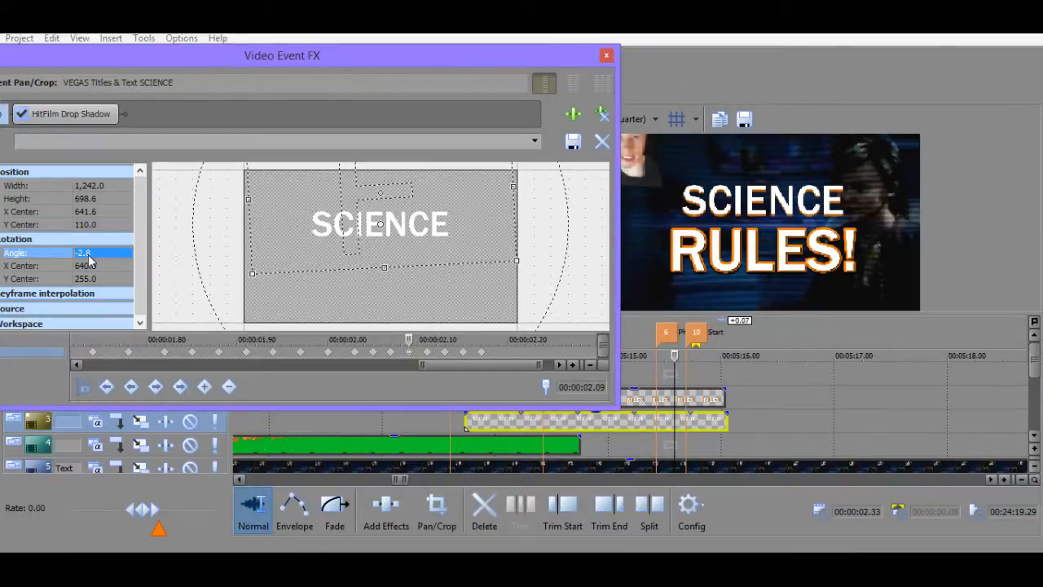
left_click(96, 211)
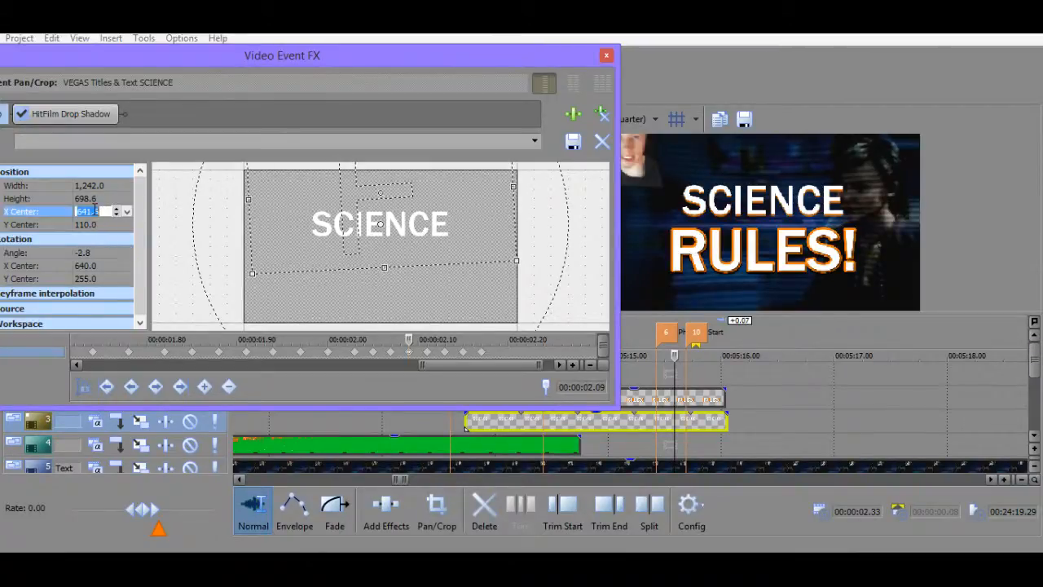
type("640")
Set the SCIENCE title's rotation angle to -3.0 and its position X Center to 640 at the 00:00:02.11 keyframe.
left_click(426, 339)
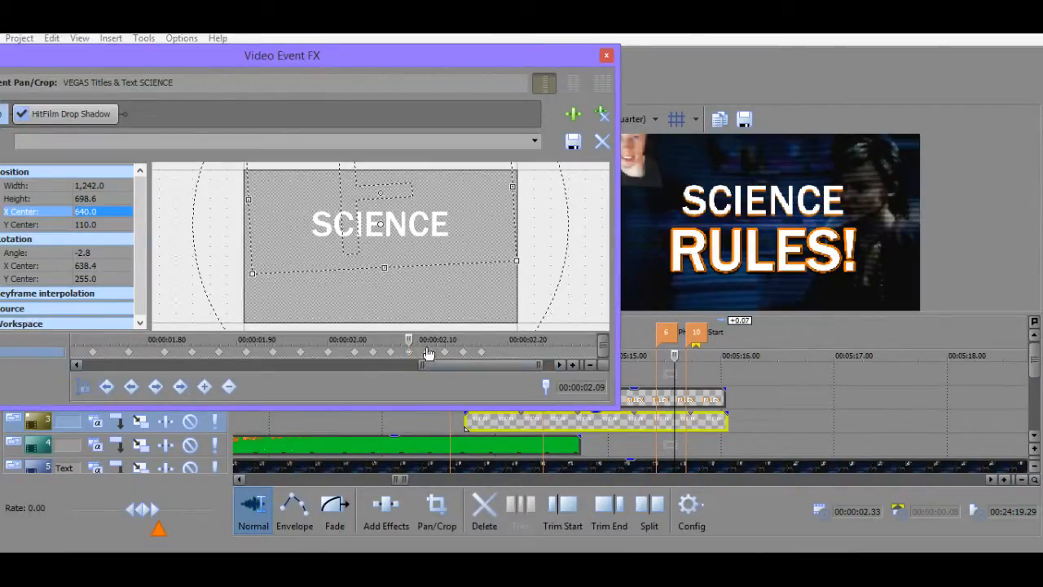
left_click(106, 252)
type("0")
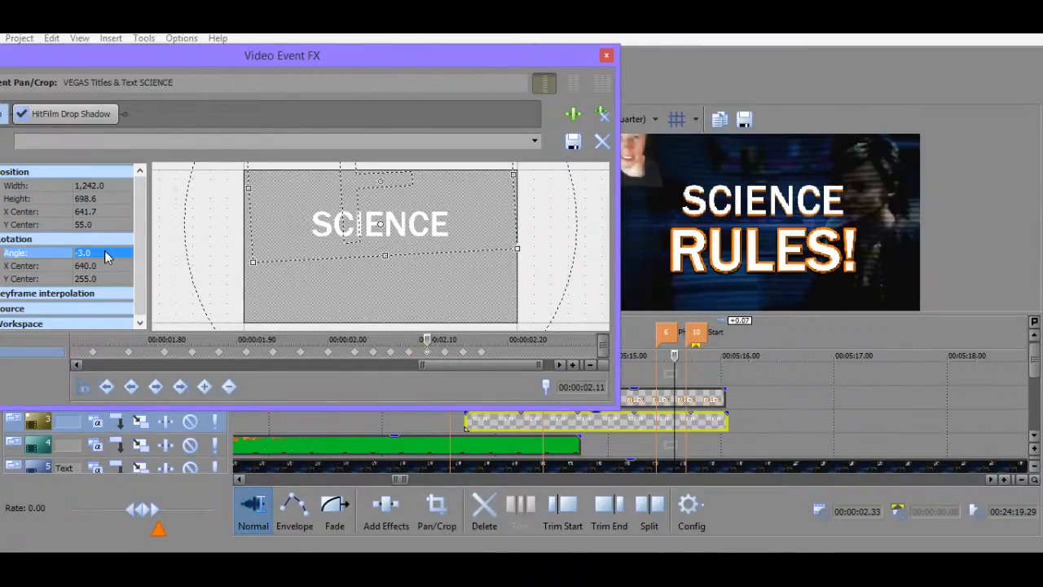
left_click(105, 211)
type("640")
key("Return")
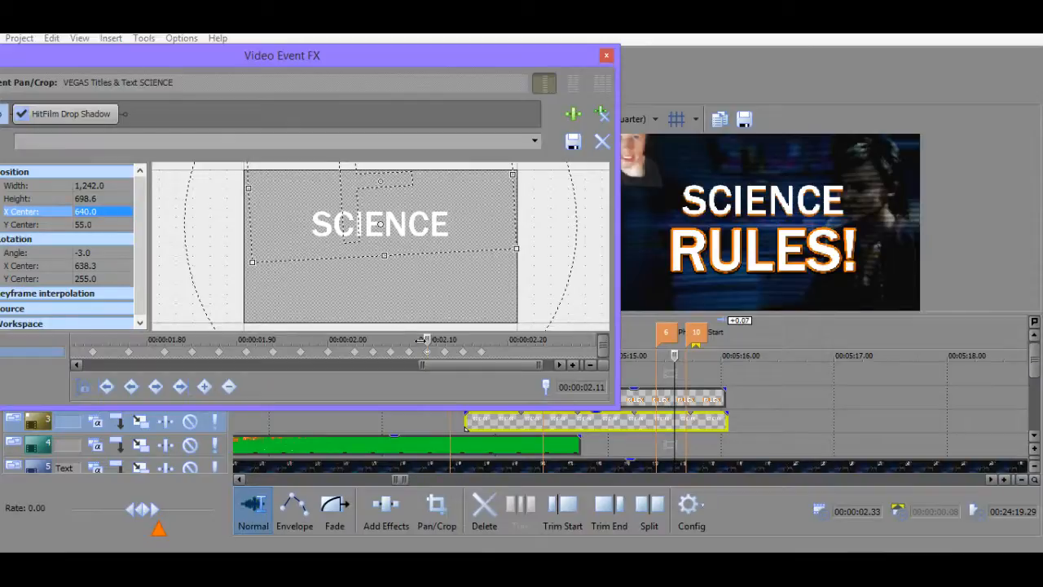
Compare with the 00:00:02.11 keyframe and set the SCIENCE title's angle to -3.3 and position X Center to 640 at 00:00:02.13.
left_click(444, 351)
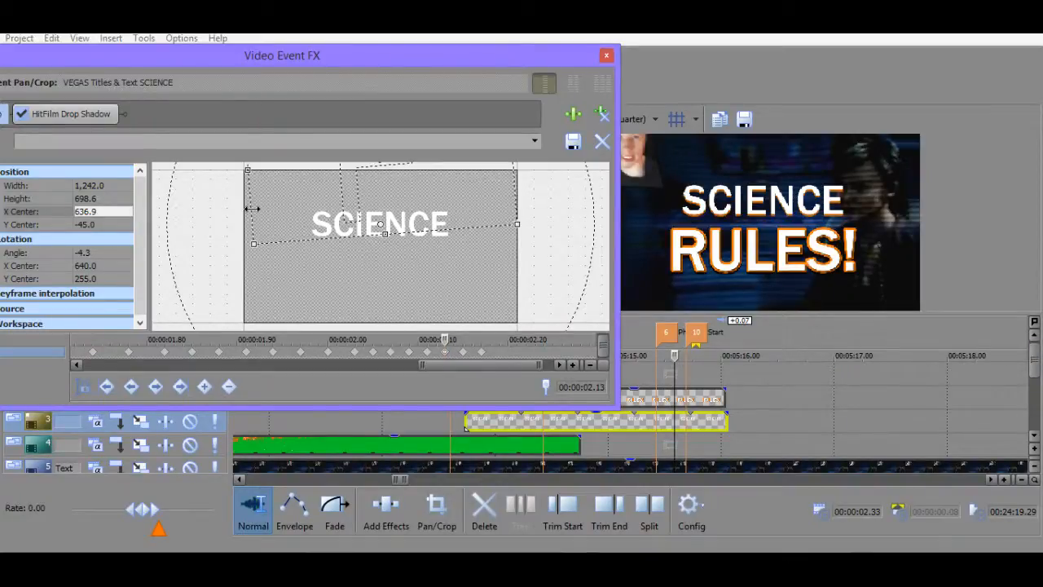
left_click(427, 352)
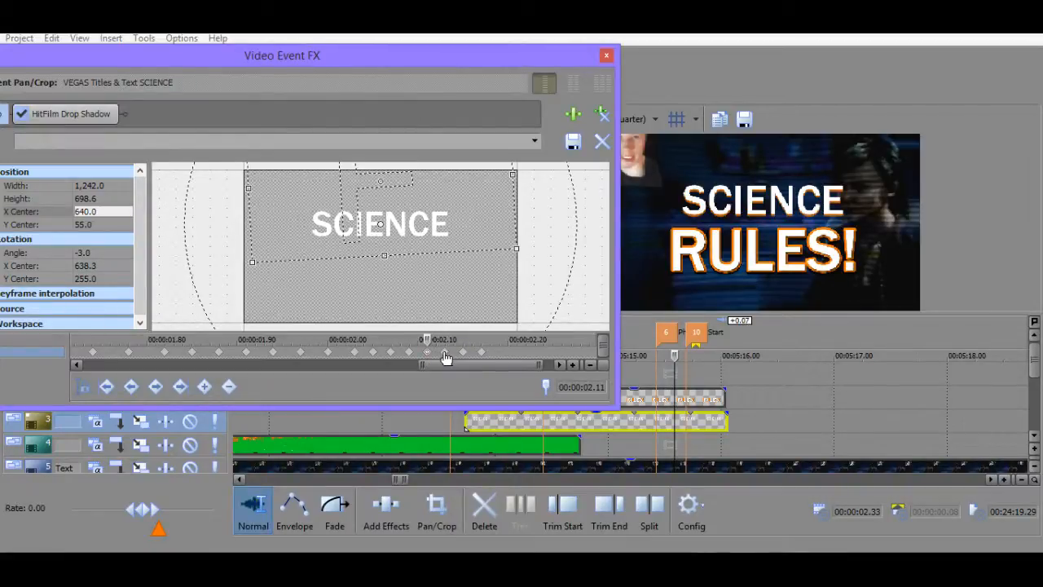
left_click(445, 351)
left_click(94, 252)
type("-")
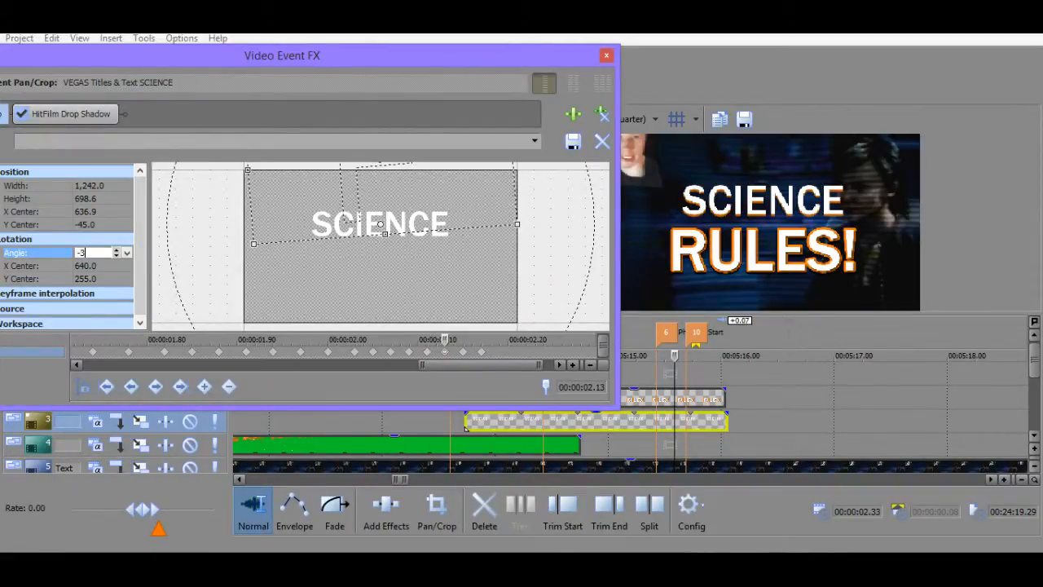
type("3.")
type("3")
key("Return")
left_click(427, 353)
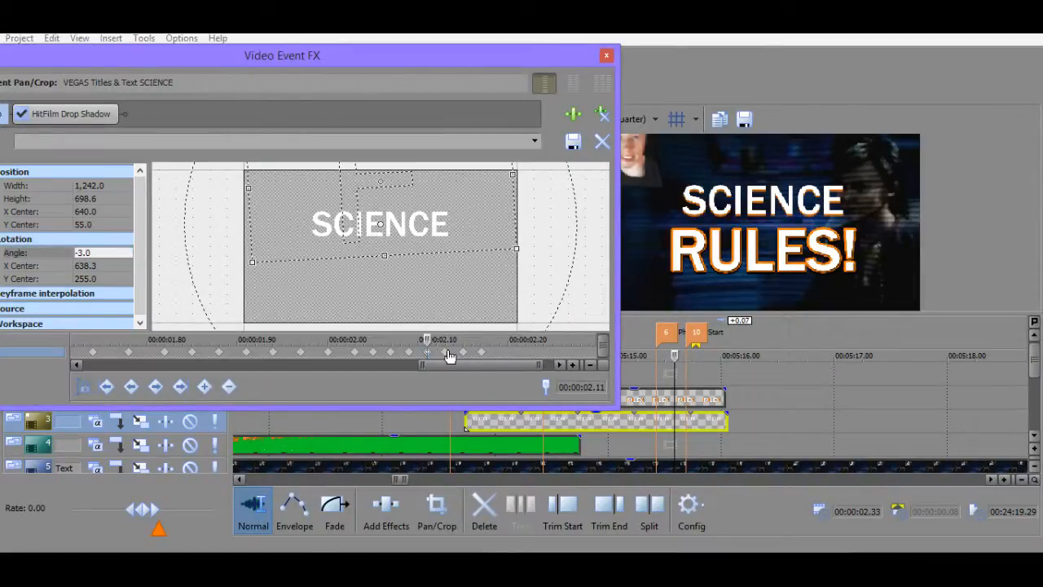
left_click(445, 351)
left_click(89, 211)
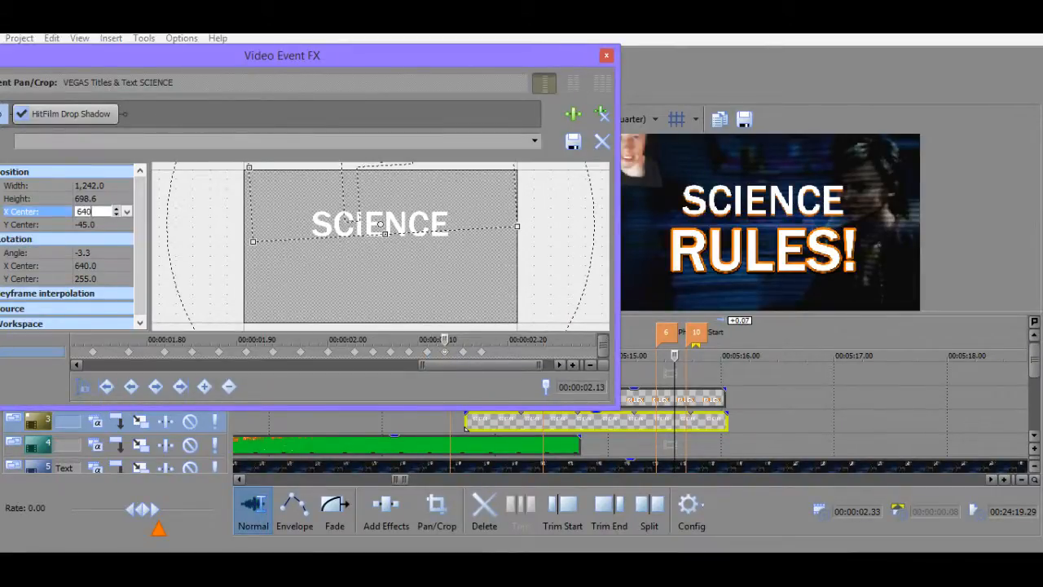
Set the SCIENCE title's rotation angle to -3.5 and its position X Center to 640 at the 00:00:02.15 keyframe.
left_click(463, 352)
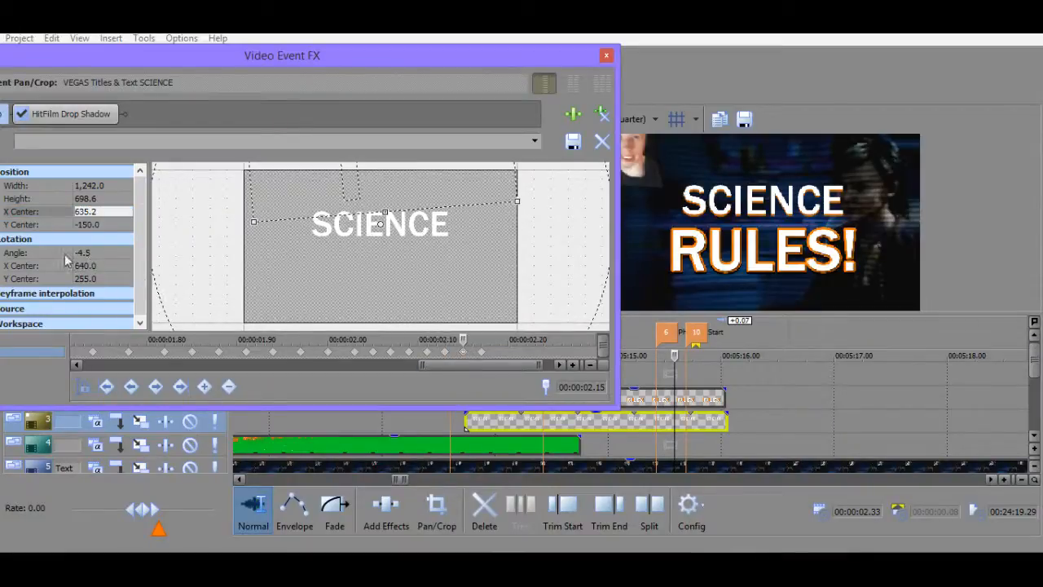
left_click(95, 253)
type("-3.")
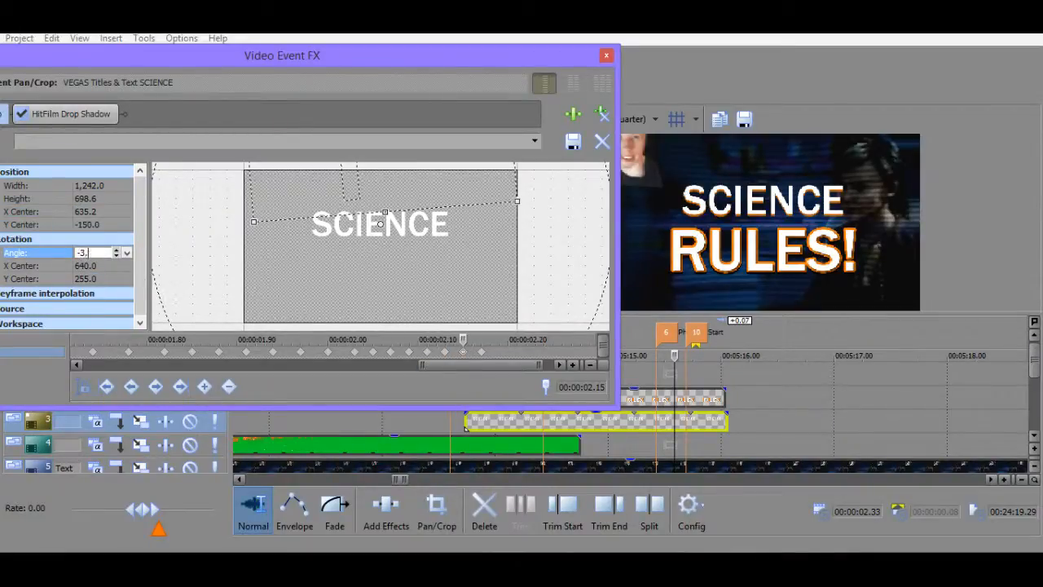
type("5")
left_click(89, 211)
type("649")
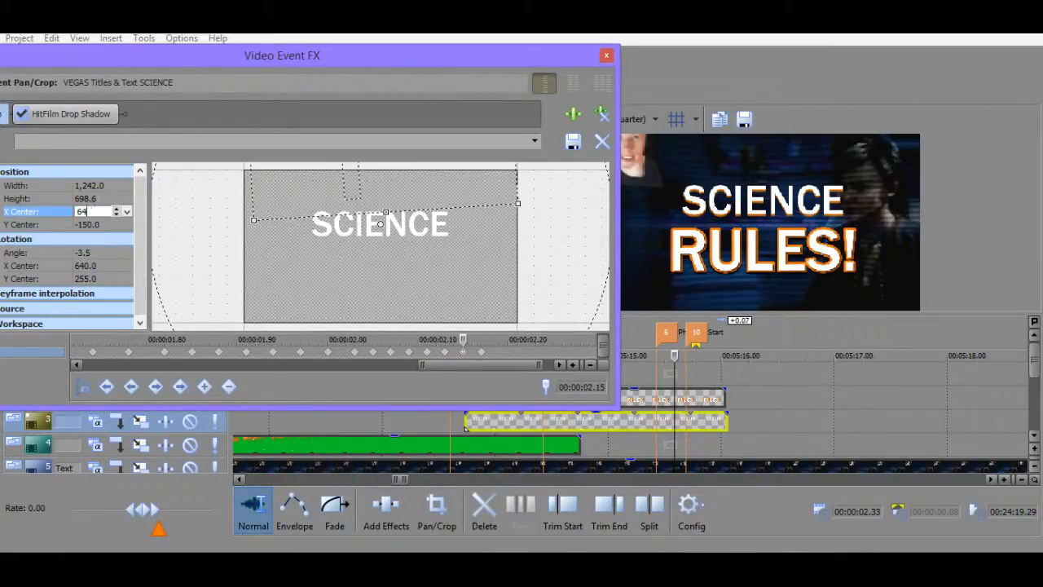
key("Return")
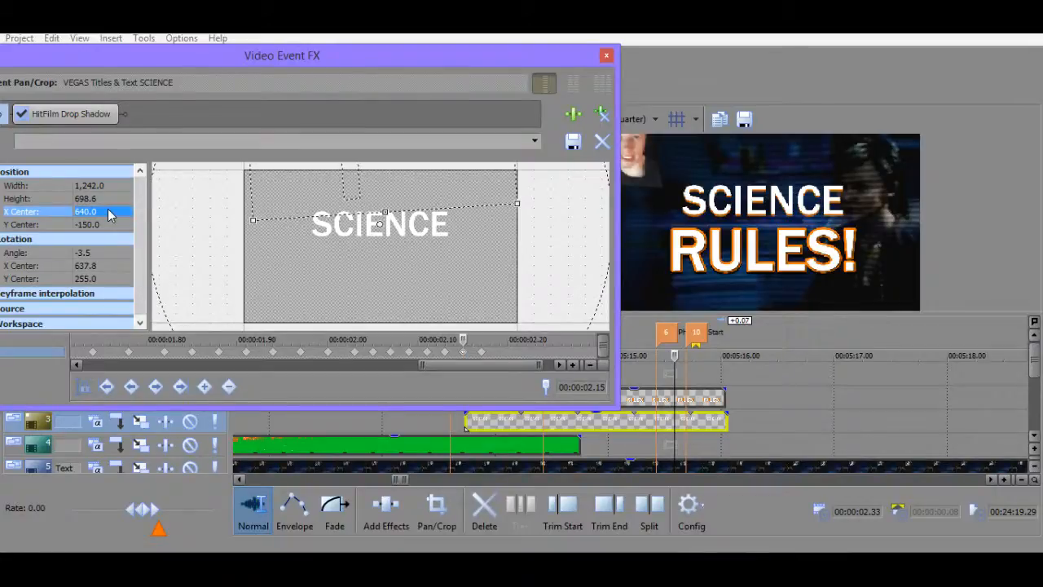
Set the SCIENCE title's rotation angle to -3.7 and its position X Center to 640 at the 00:00:02.17 keyframe.
left_click(480, 358)
left_click(95, 253)
type("03")
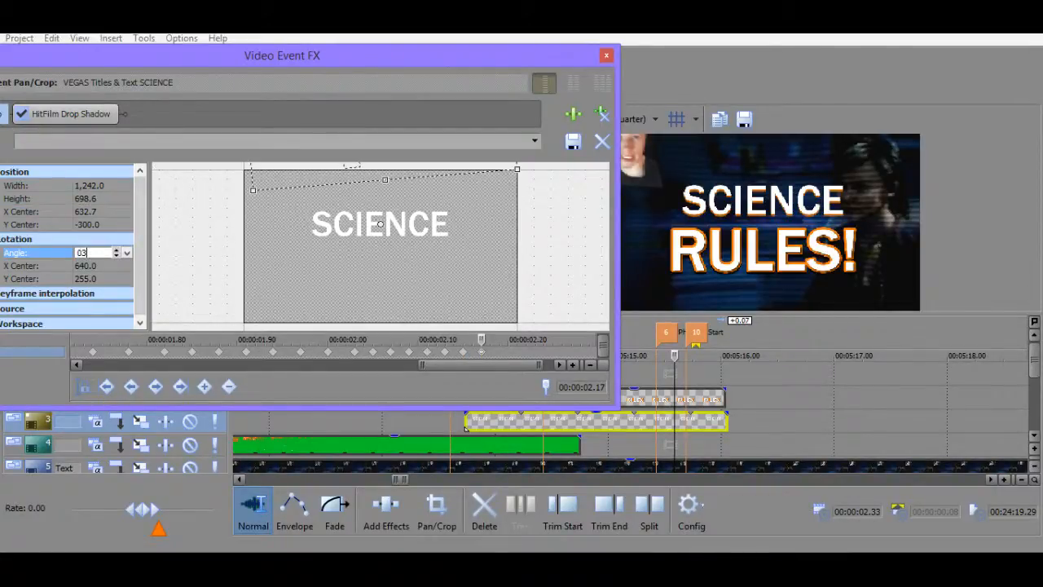
key("Return")
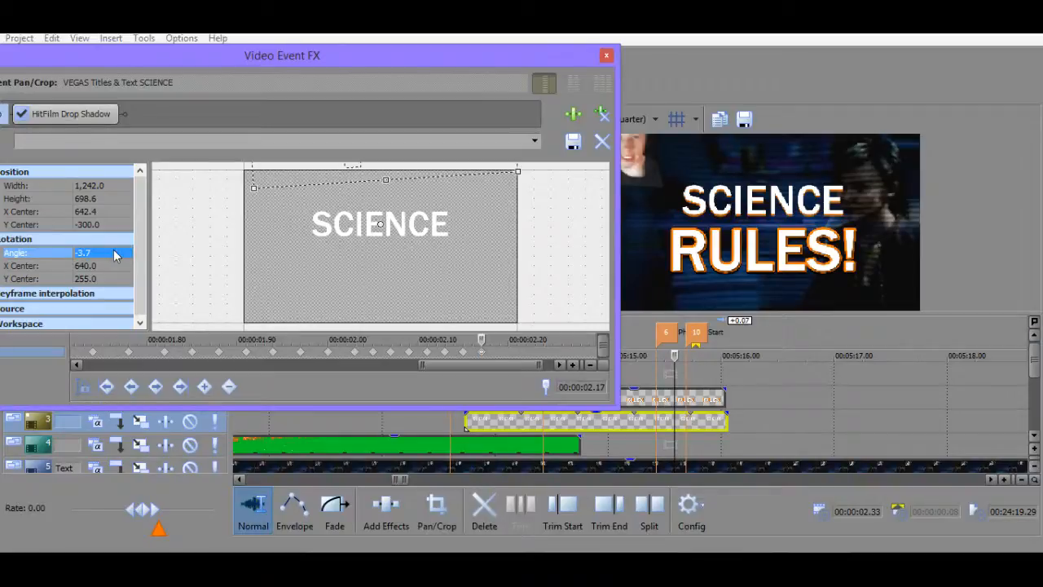
left_click(94, 212)
type("640")
key("Return")
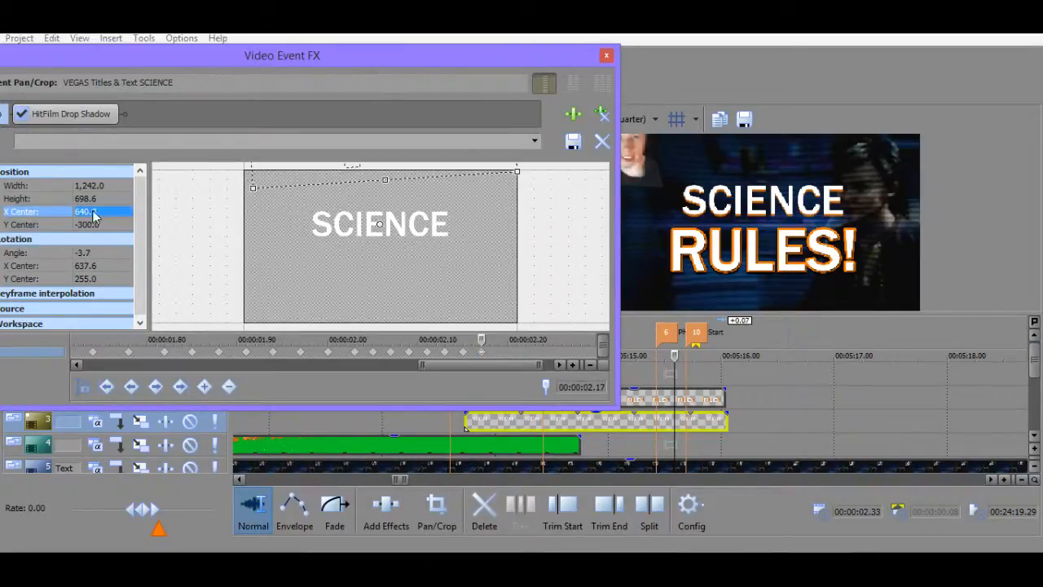
Play back the SCIENCE RULES! titles' exit several times to judge the revised tilt and drop.
left_click(660, 449)
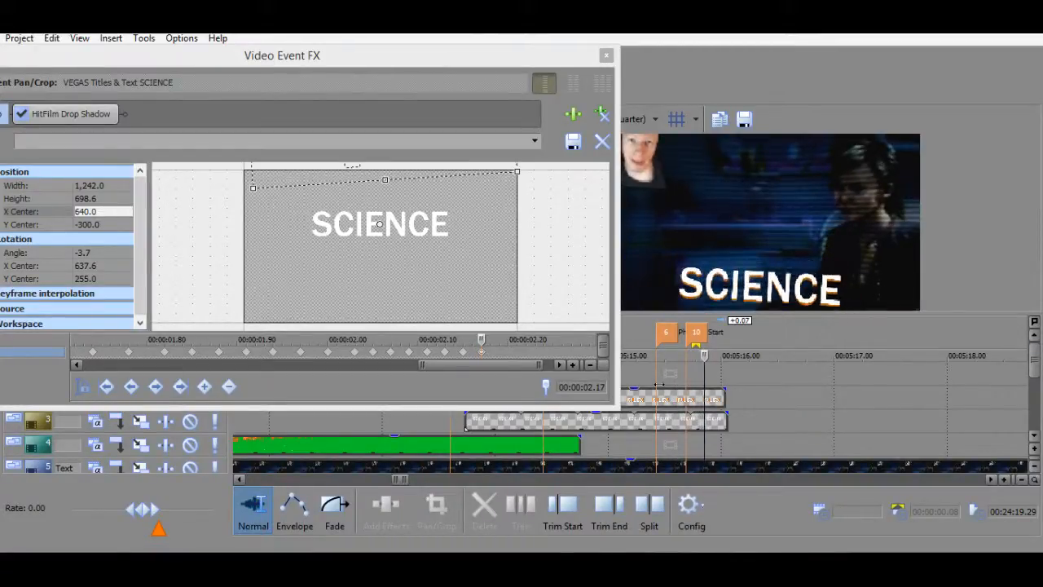
left_click(628, 374)
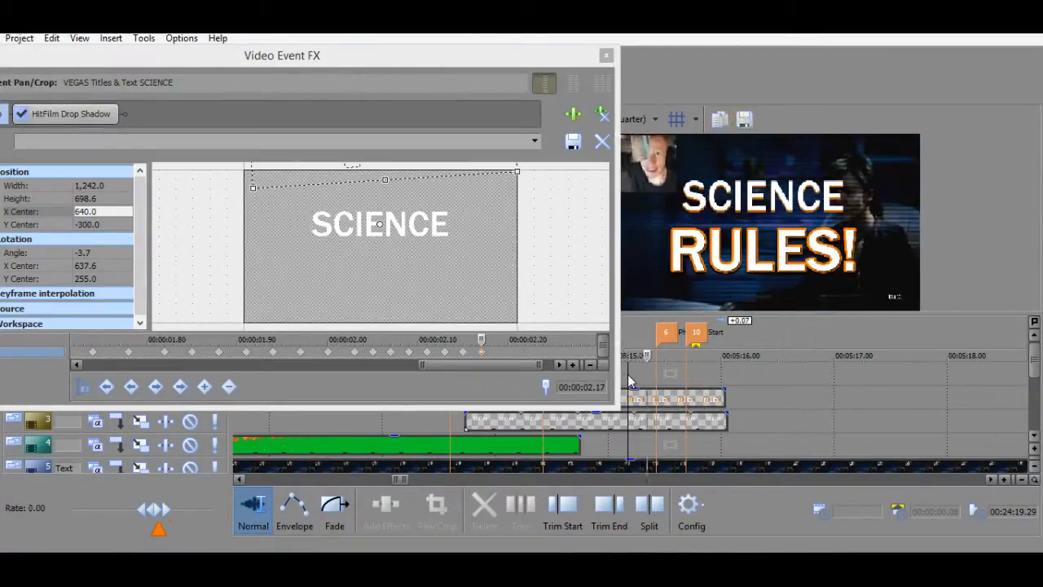
key("space")
key("space")
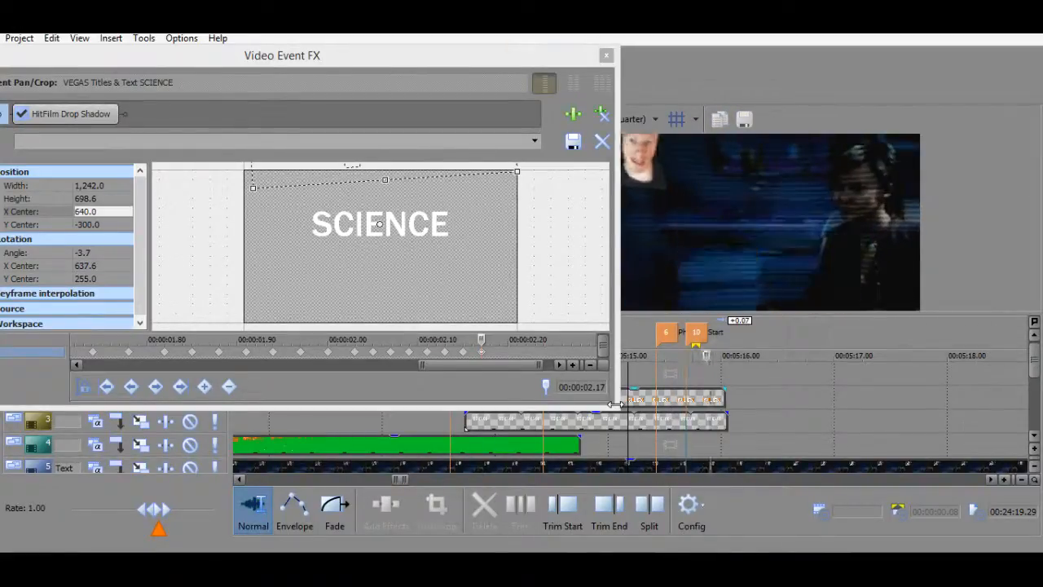
key("space")
left_click(610, 456)
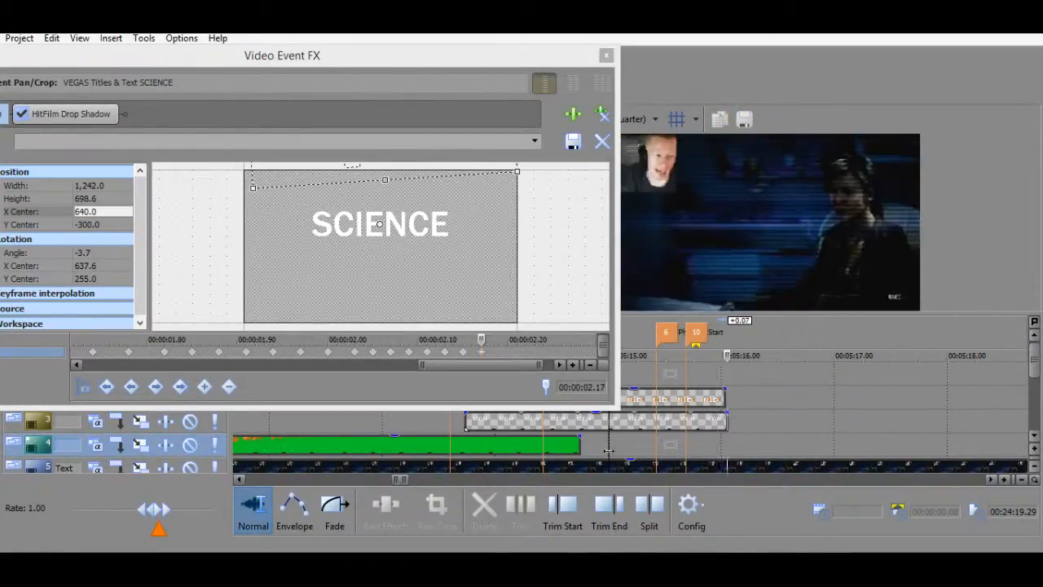
left_click(527, 447)
key("space")
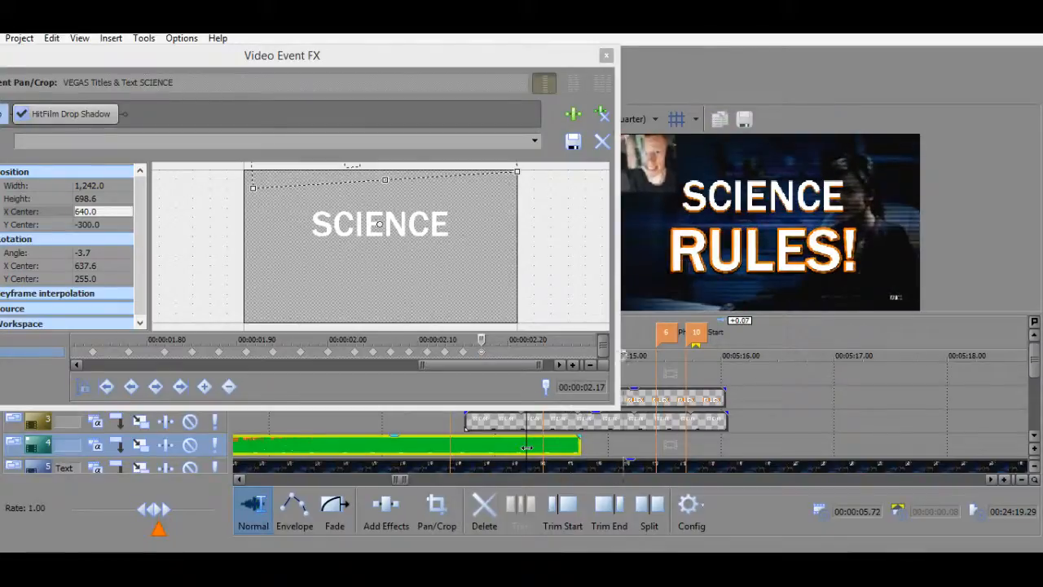
Step frame by frame from shortly after 00:05:15.00 to the Start marker to examine how both titles begin their exit.
left_click(642, 373)
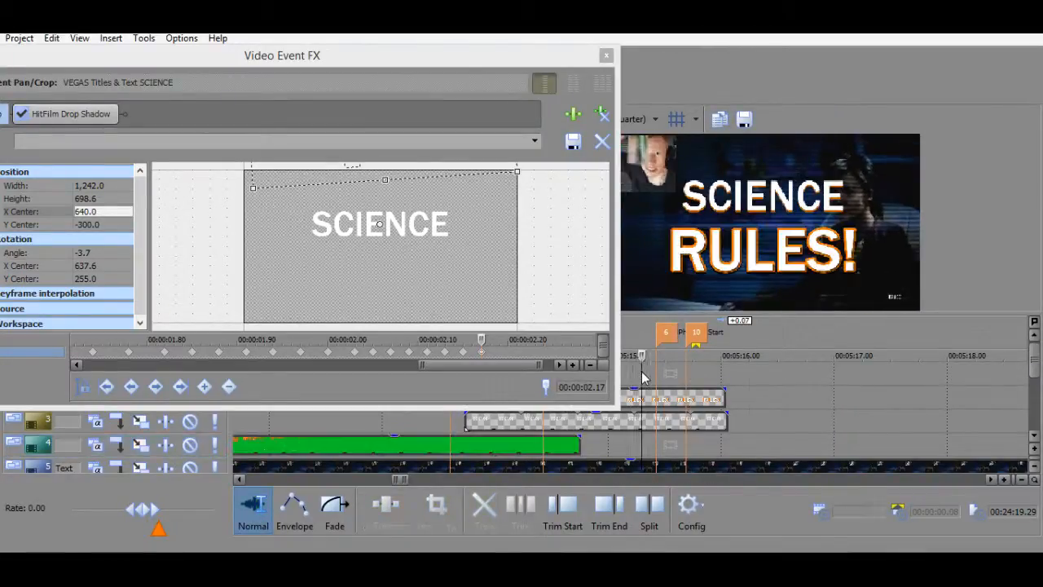
key("Right")
key("Right")
key("Right")
key("Right")
key("Right")
key("Right")
key("Right")
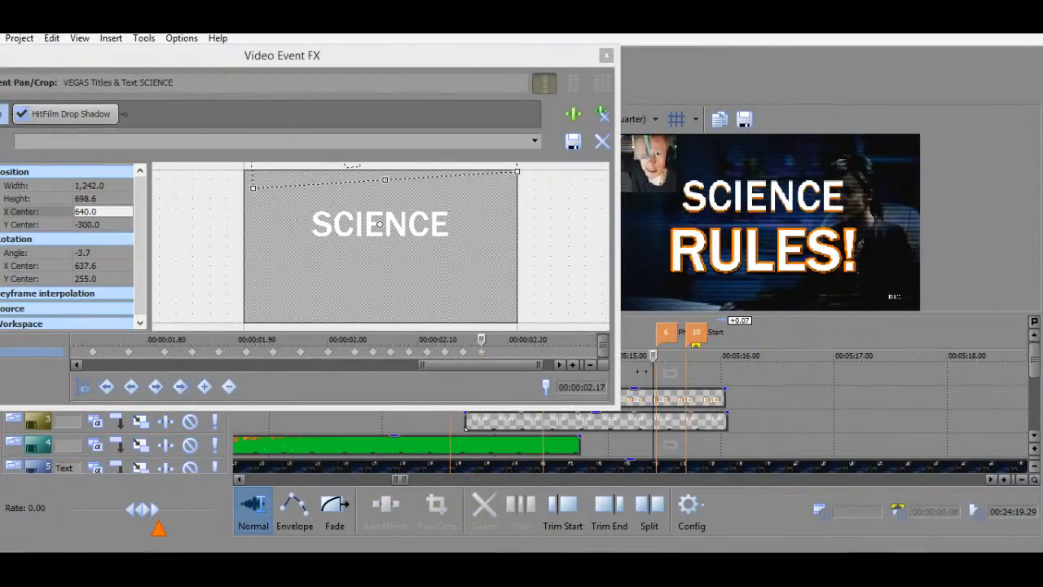
key("Right")
key("Right")
key("Right")
key("Right")
key("Right")
key("Right")
key("Right")
key("Right")
key("Right")
key("Right")
key("Right")
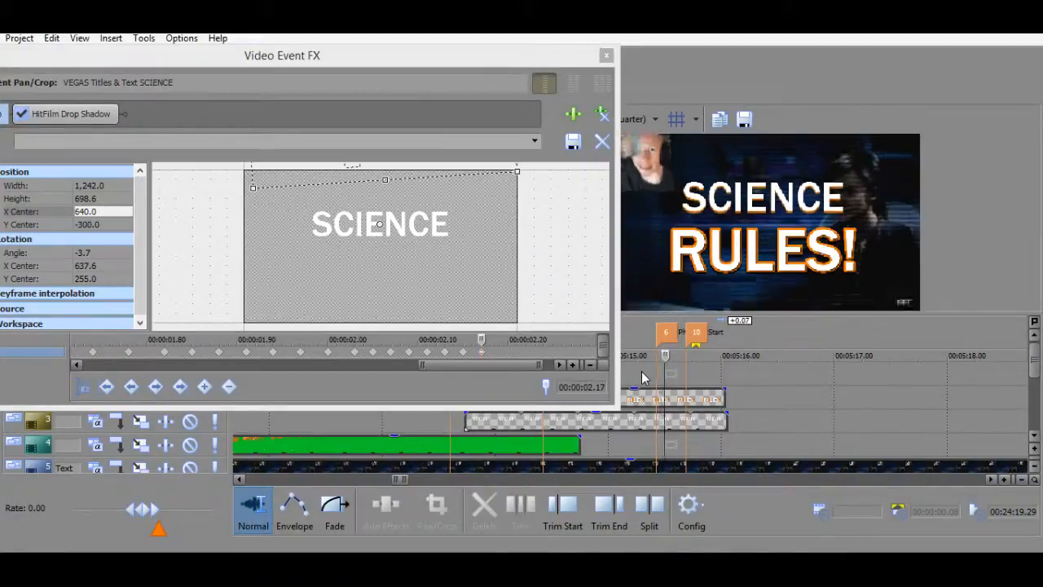
key("Right")
key("Right")
key("Right")
key("Right")
key("Right")
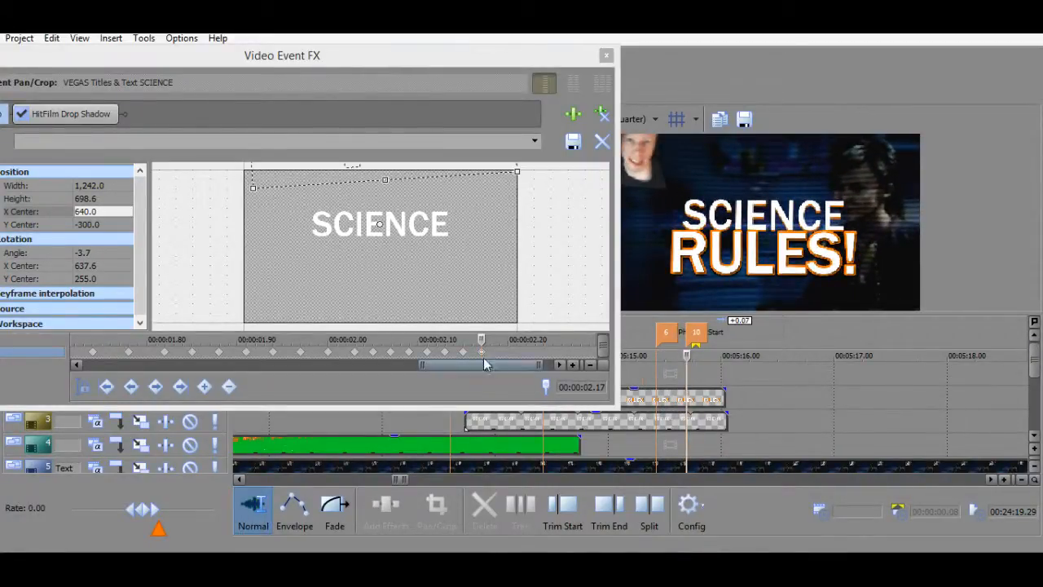
Examine the SCIENCE title's Pan/Crop keyframes at the event's start and from 00:00:01.69 to 00:00:01.94 to check its centring.
left_click(287, 346)
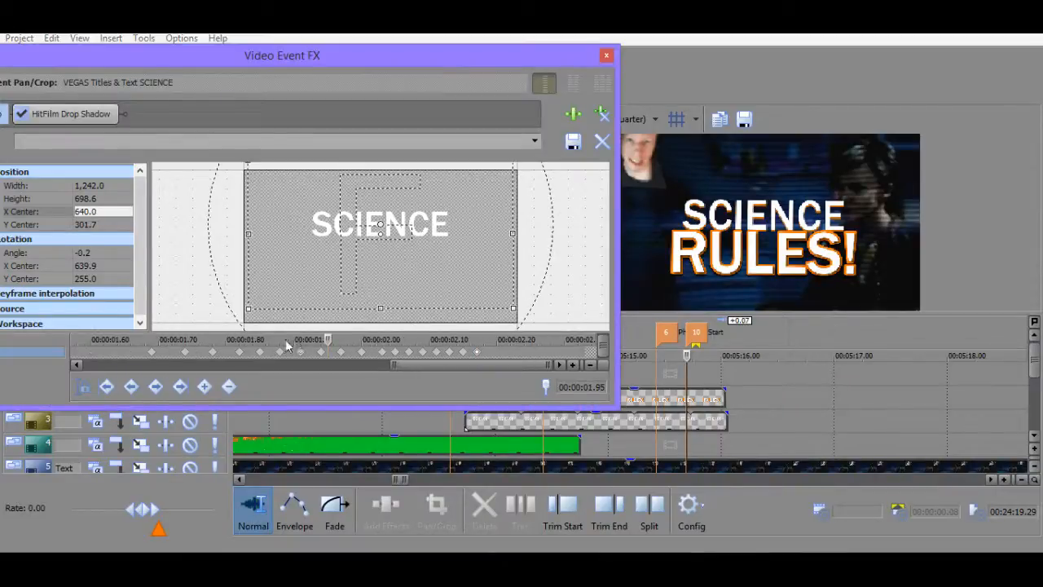
left_click(186, 351)
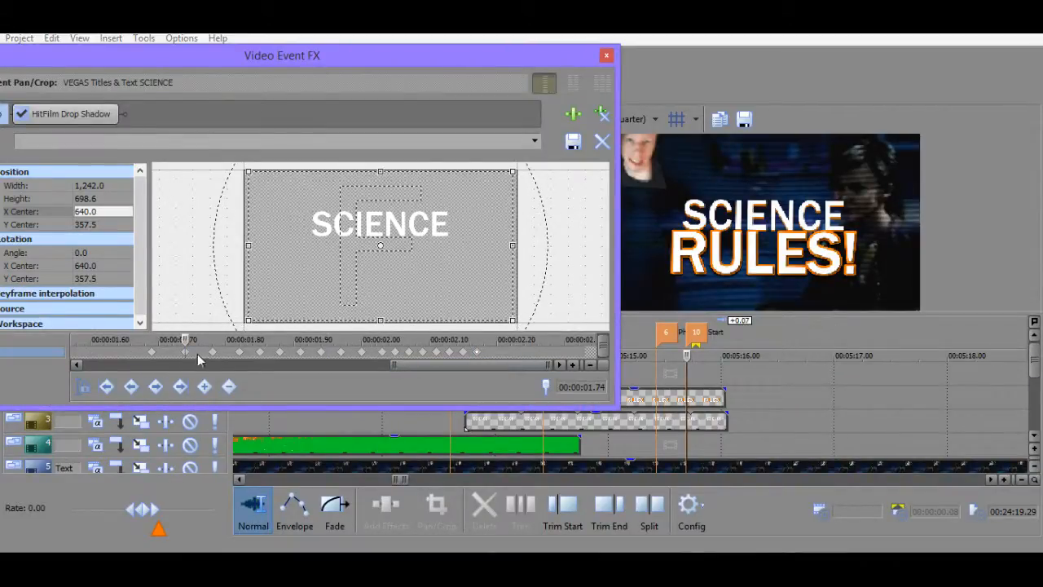
left_click(213, 353)
key("Home")
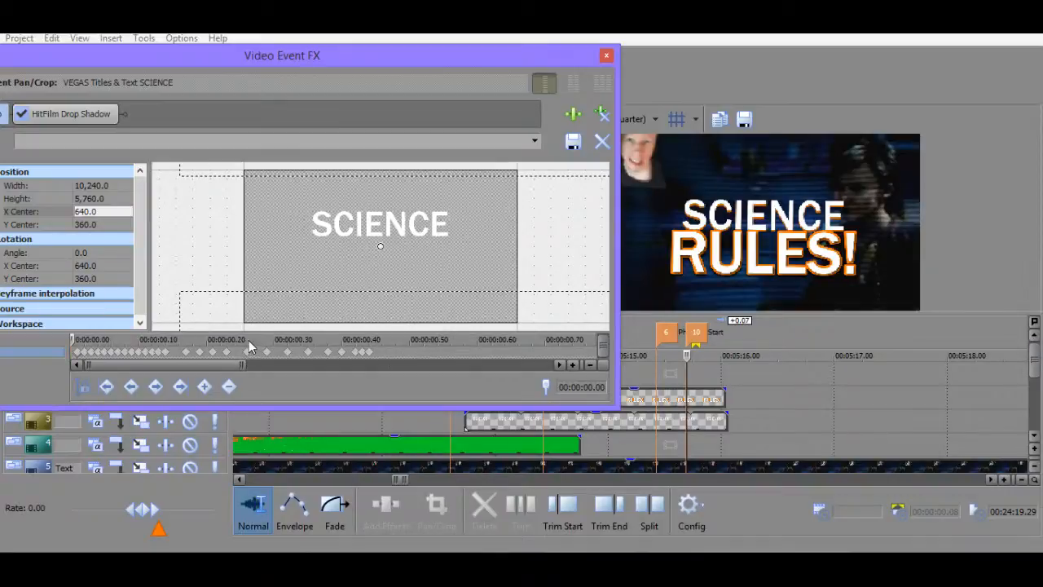
scroll(248, 342, "up", 2)
left_click(228, 356)
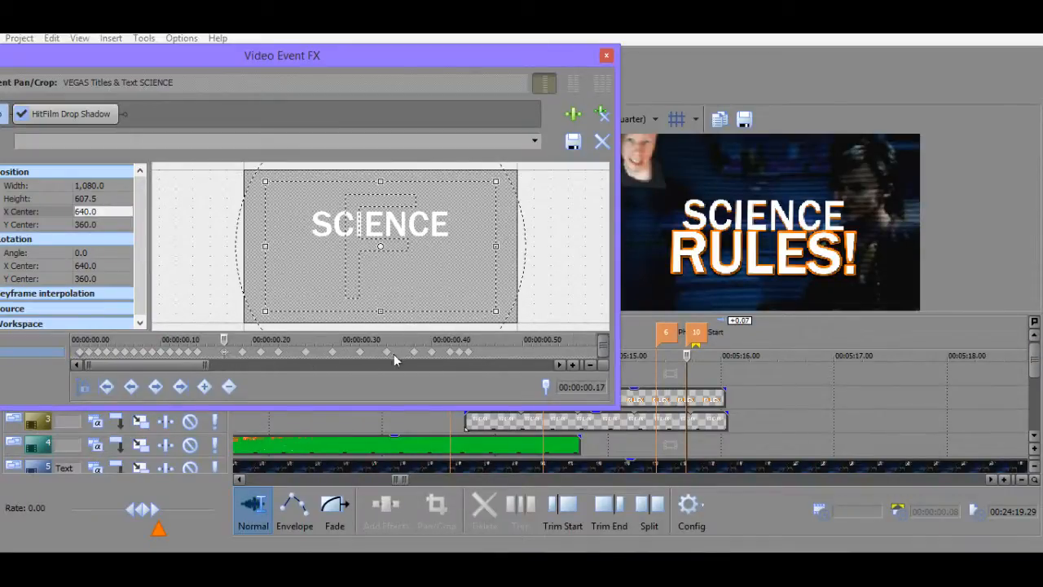
scroll(395, 357, "down", 4)
left_click(444, 353)
scroll(493, 353, "up", 3)
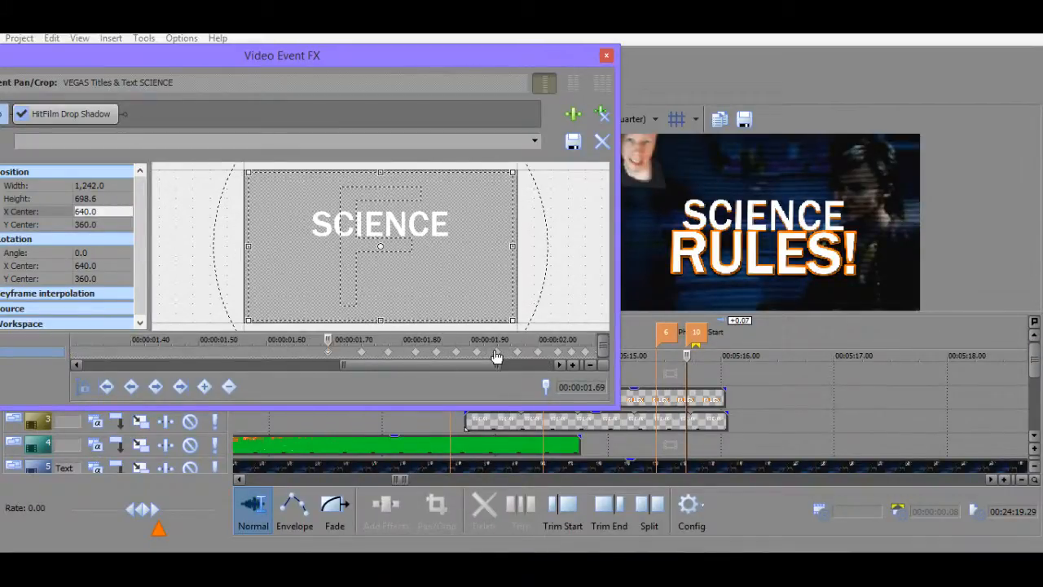
left_click(390, 352)
left_click(416, 352)
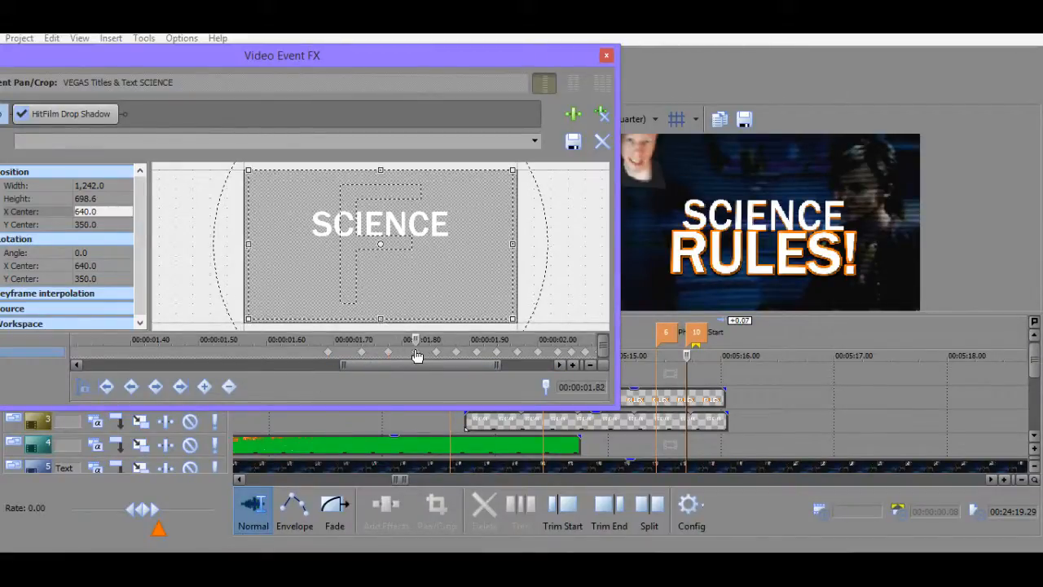
left_click(455, 352)
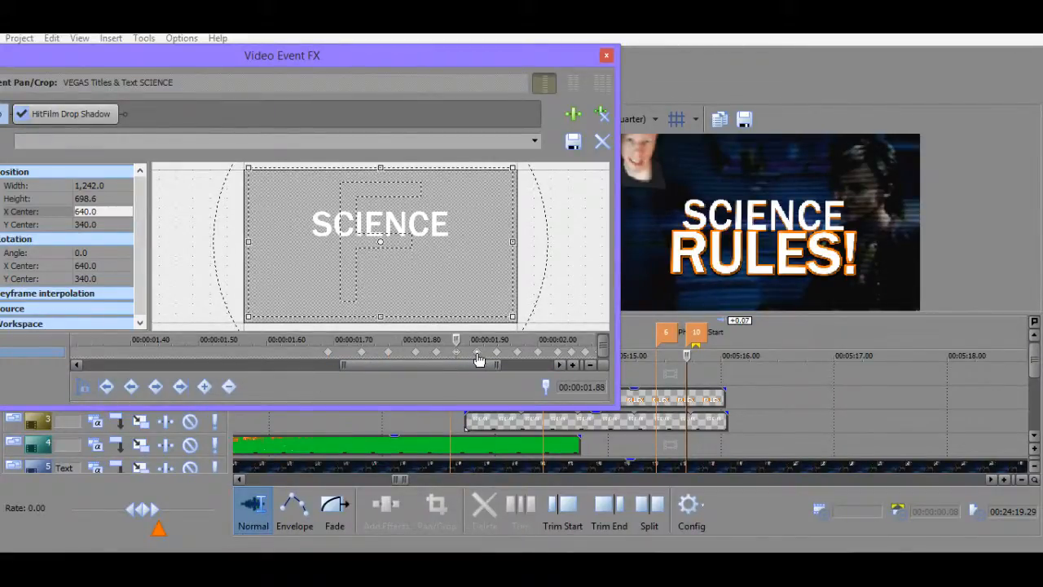
left_click(496, 352)
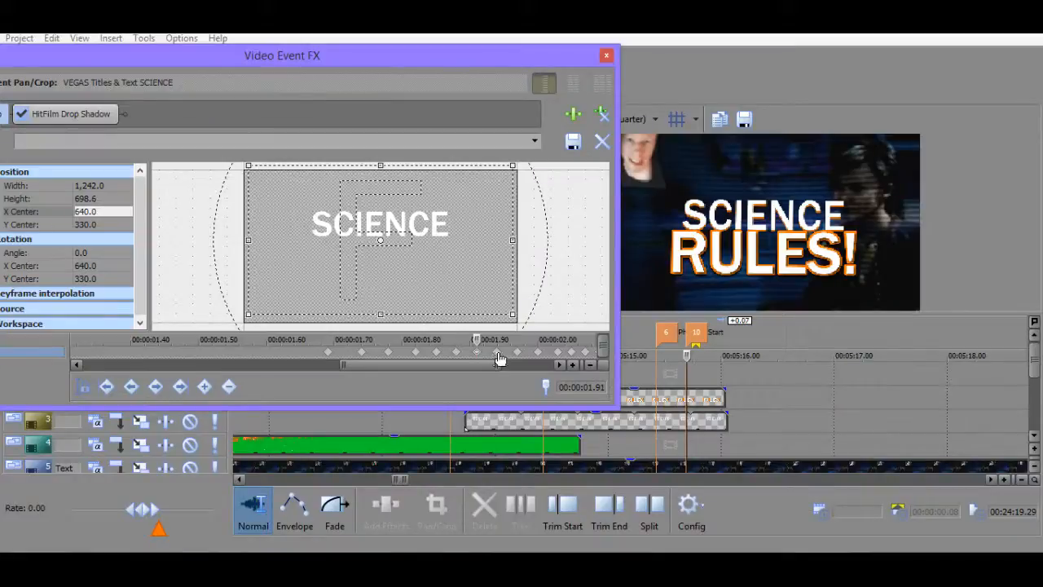
Play back the SCIENCE RULES! exit from the Start marker and step back through its final frames to examine the tilted drop.
left_click(685, 356)
key("space")
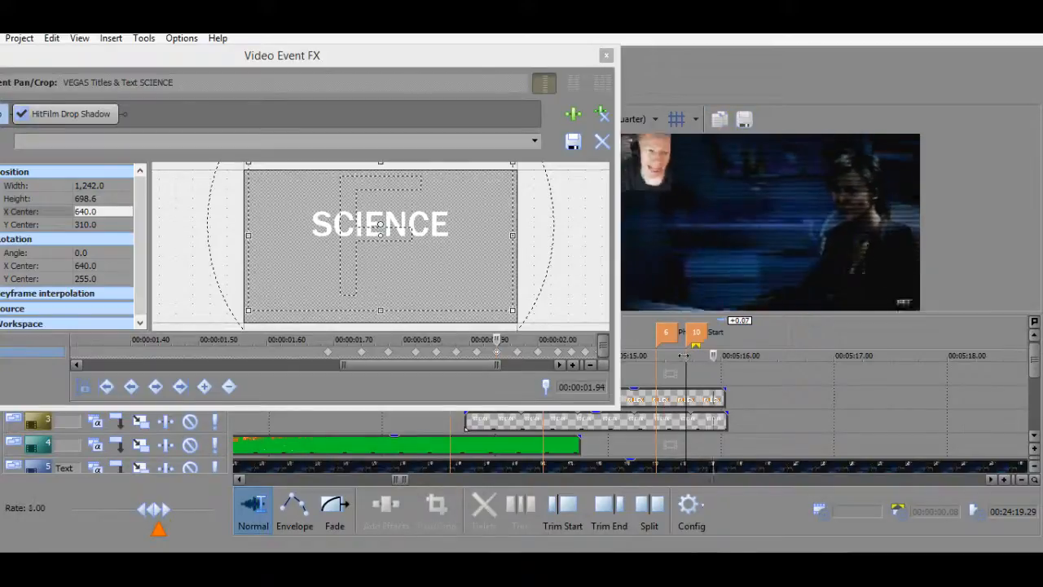
key("space")
key("space")
key("space")
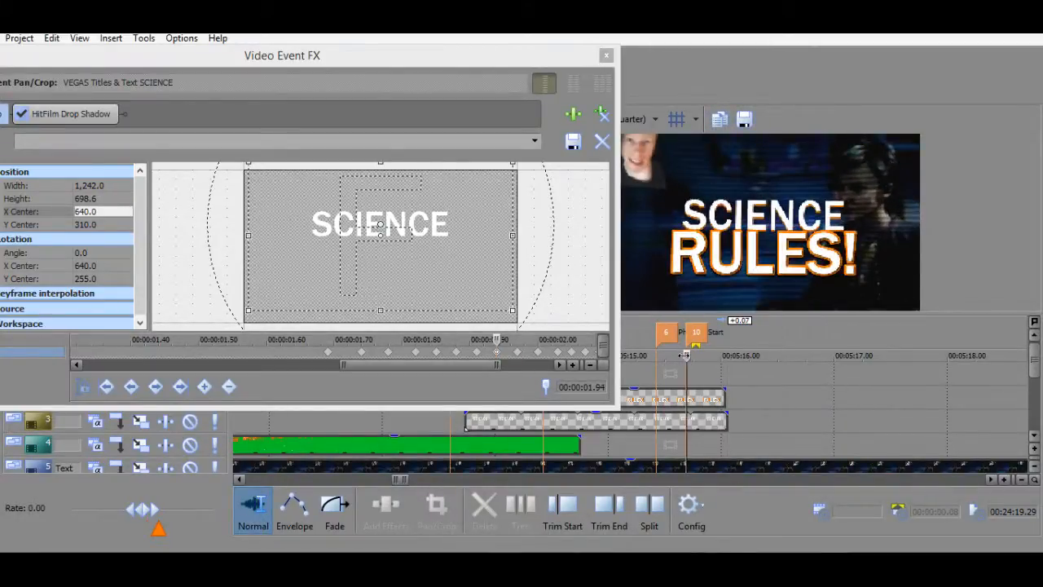
key("space")
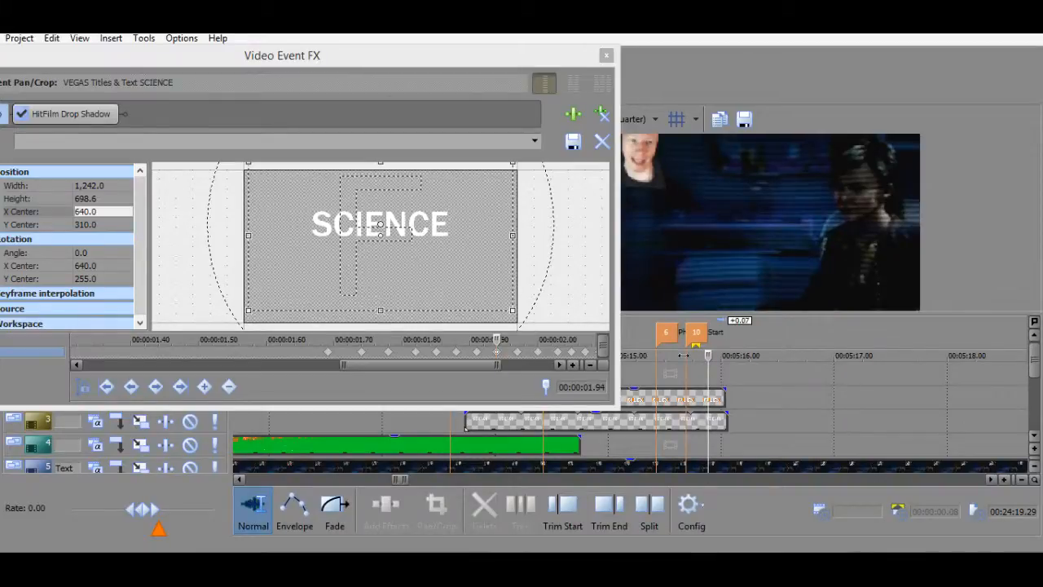
key("Left")
key("Left")
key("Left")
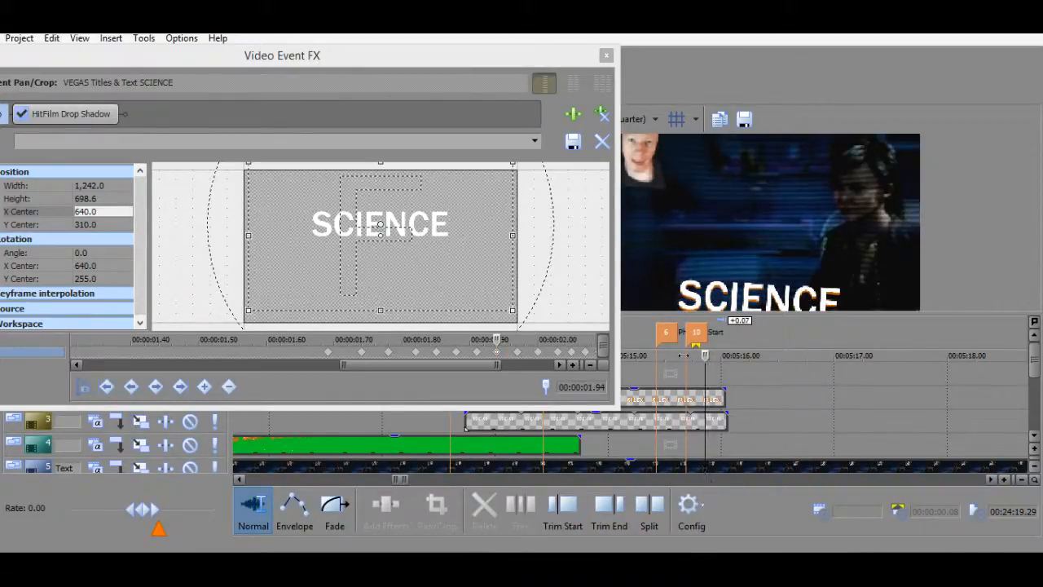
key("Left")
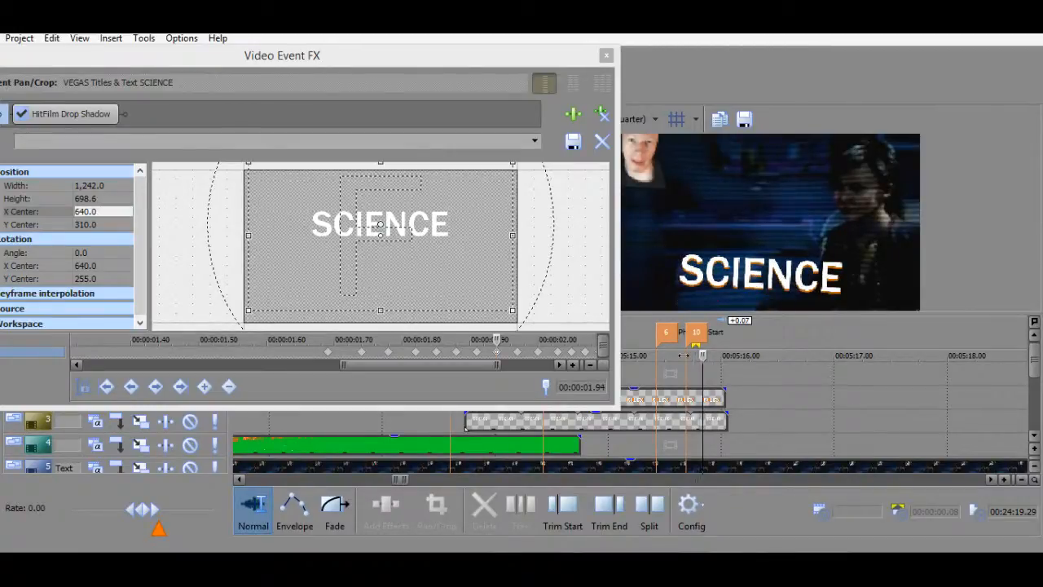
Compare adjacent frames just before the Start marker to examine how the SCIENCE title moves towards RULES!
left_click(683, 355)
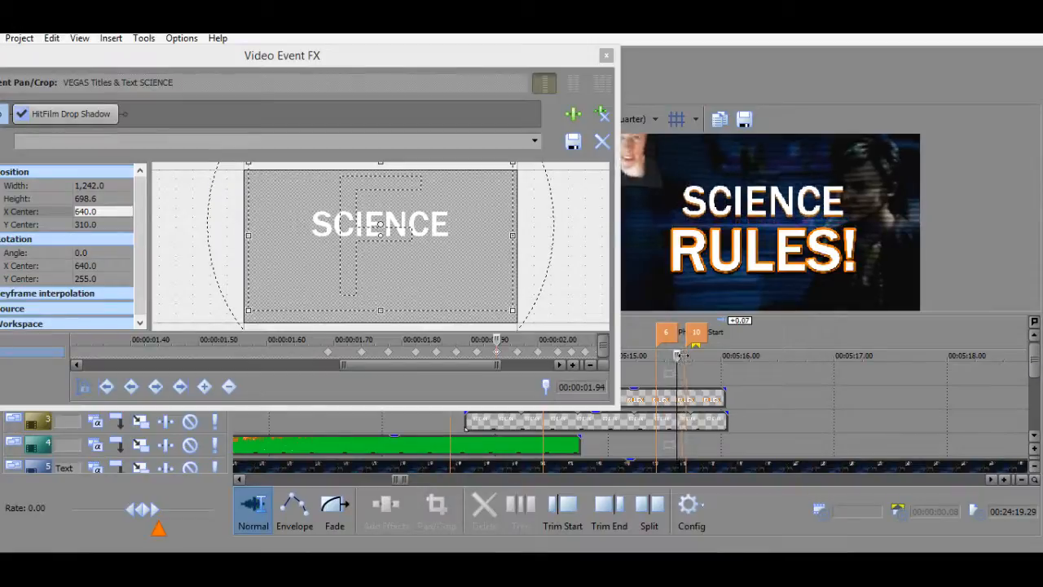
left_click(681, 355)
left_click(684, 355)
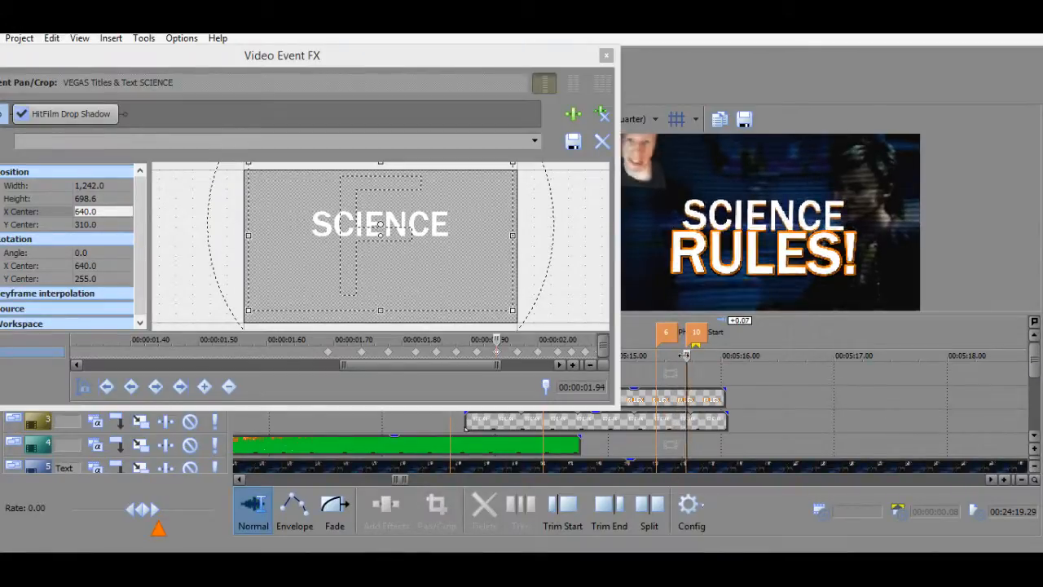
key("Left")
key("Left")
key("Right")
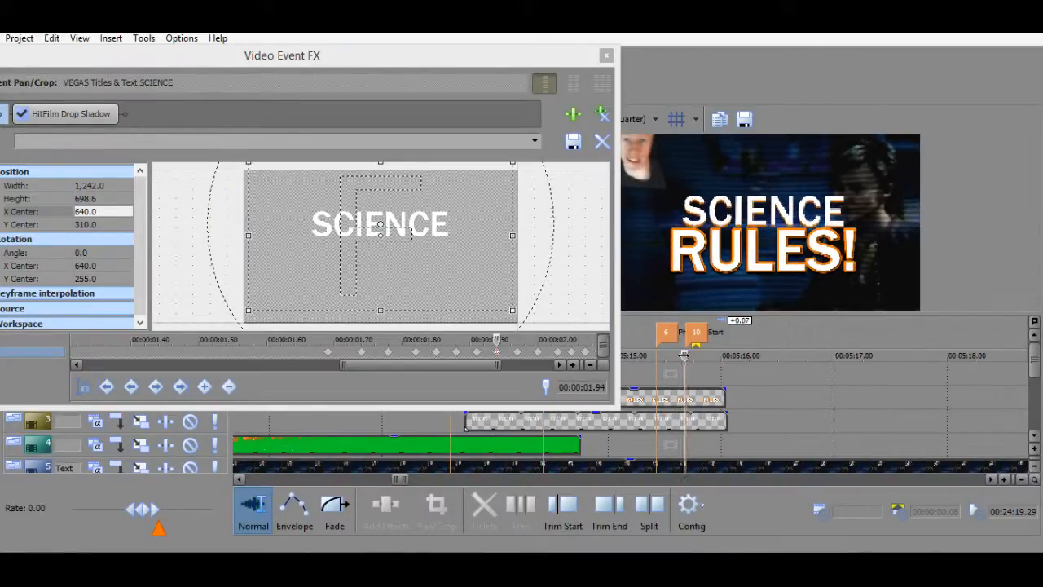
key("Left")
key("Right")
key("Left")
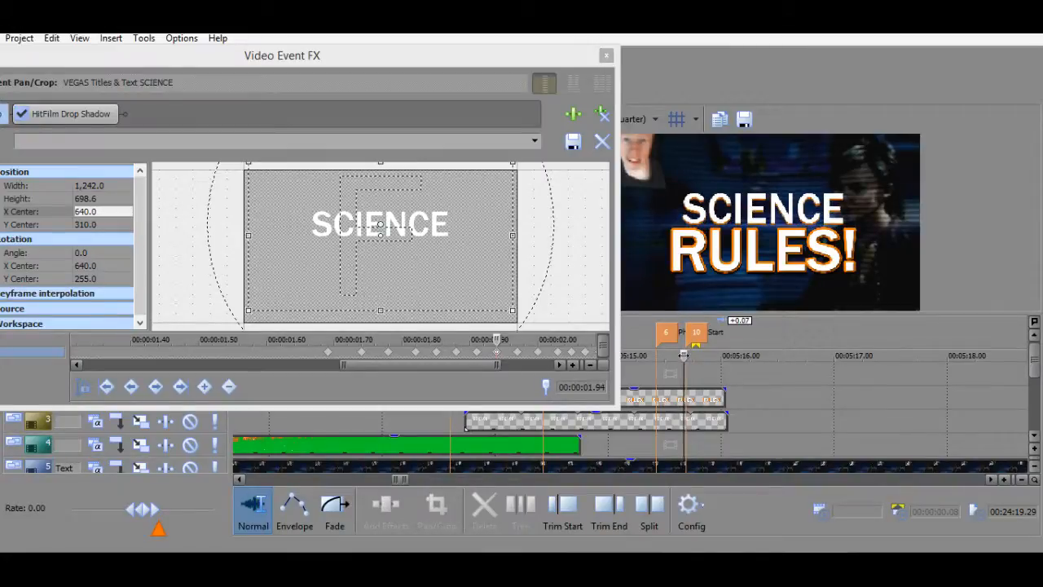
key("Right")
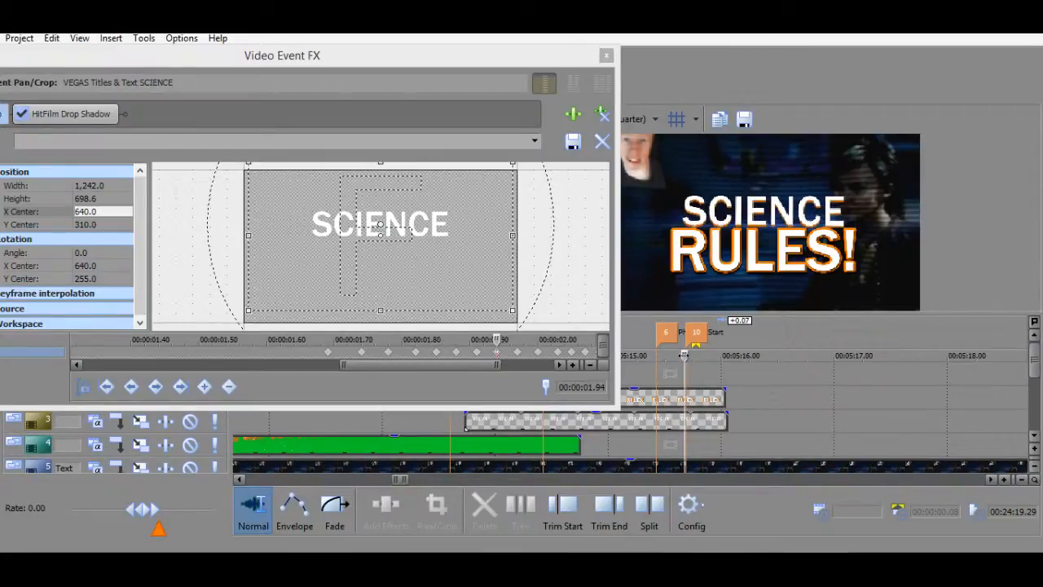
Try shifting the SCIENCE title sideways to an X Center of 589.8 at the 00:00:01.94 keyframe, and undo the shift.
left_click(497, 355)
left_click(480, 356)
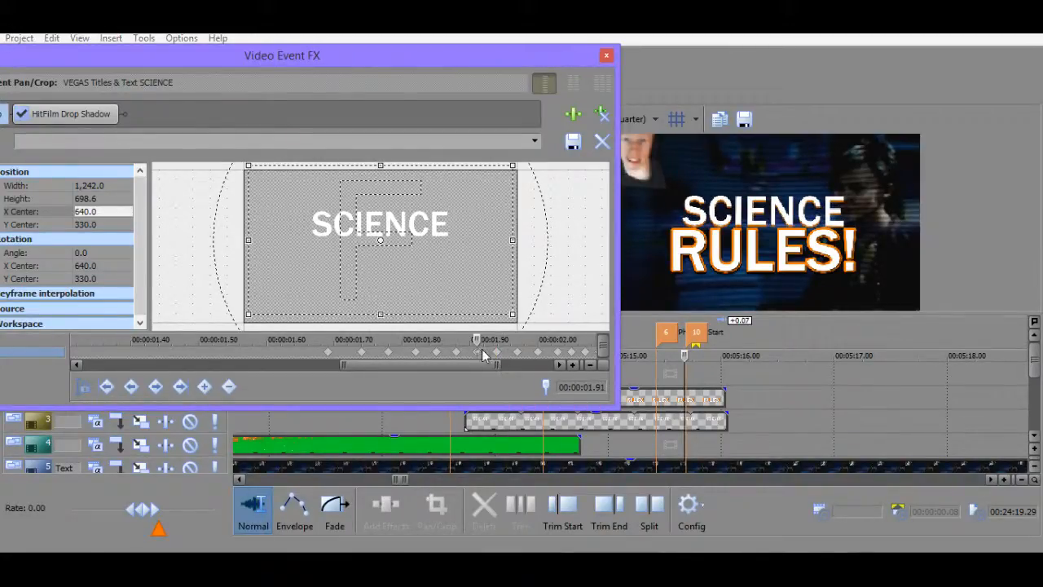
left_click(498, 352)
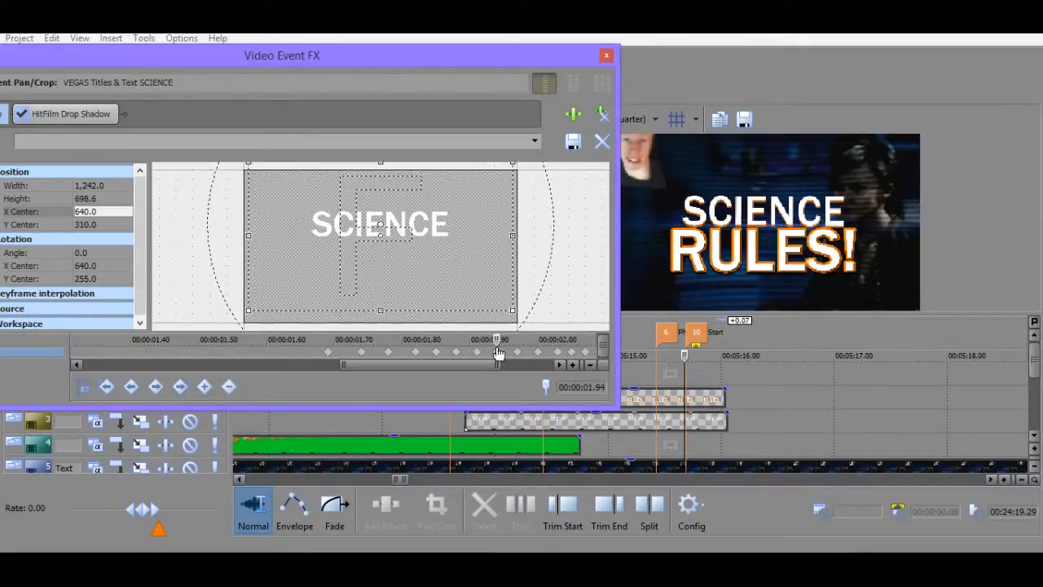
left_click_drag(464, 284, 453, 283)
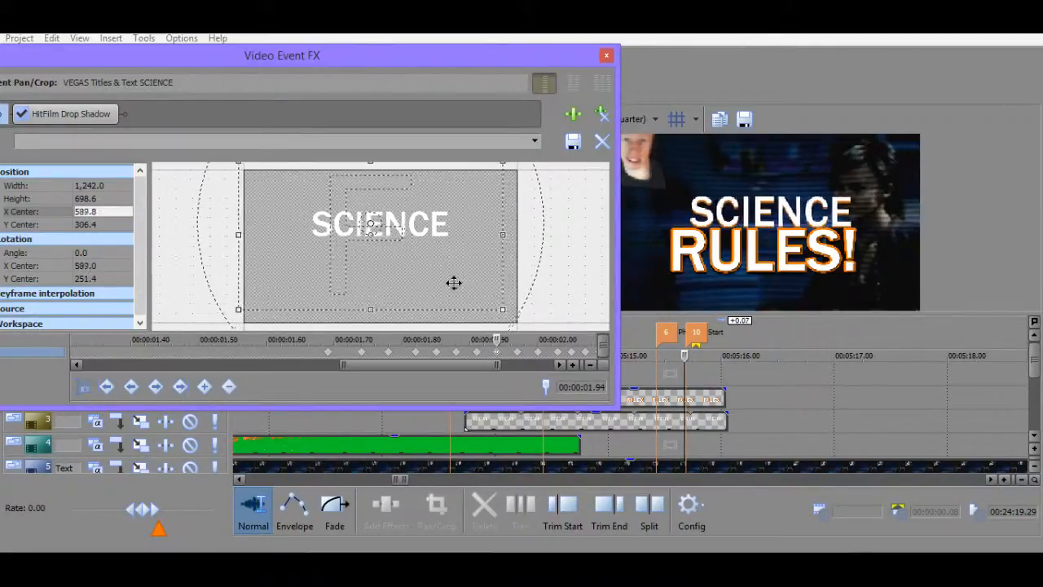
key("ctrl+z")
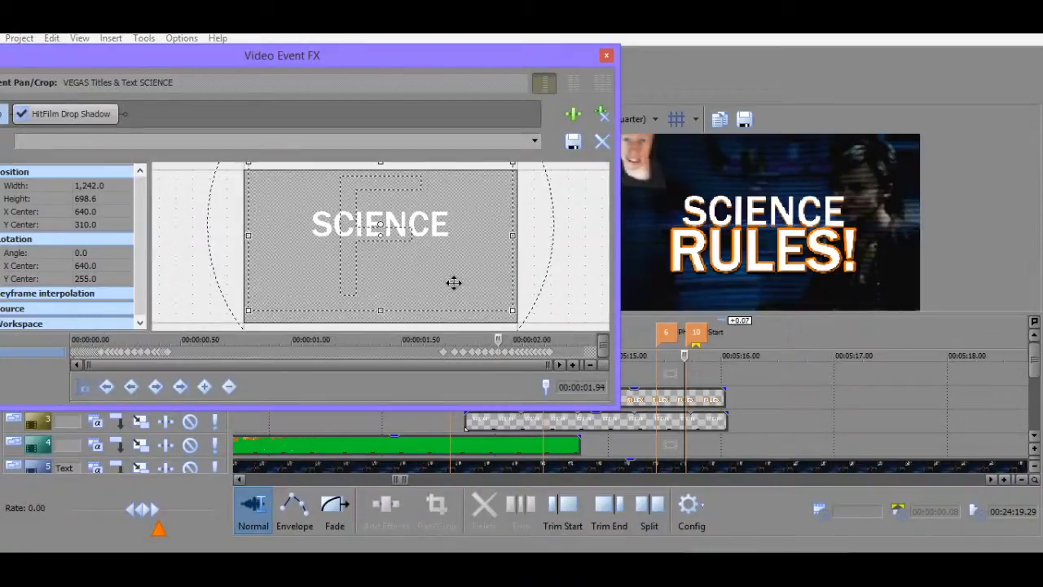
key("Right")
key("ctrl+z")
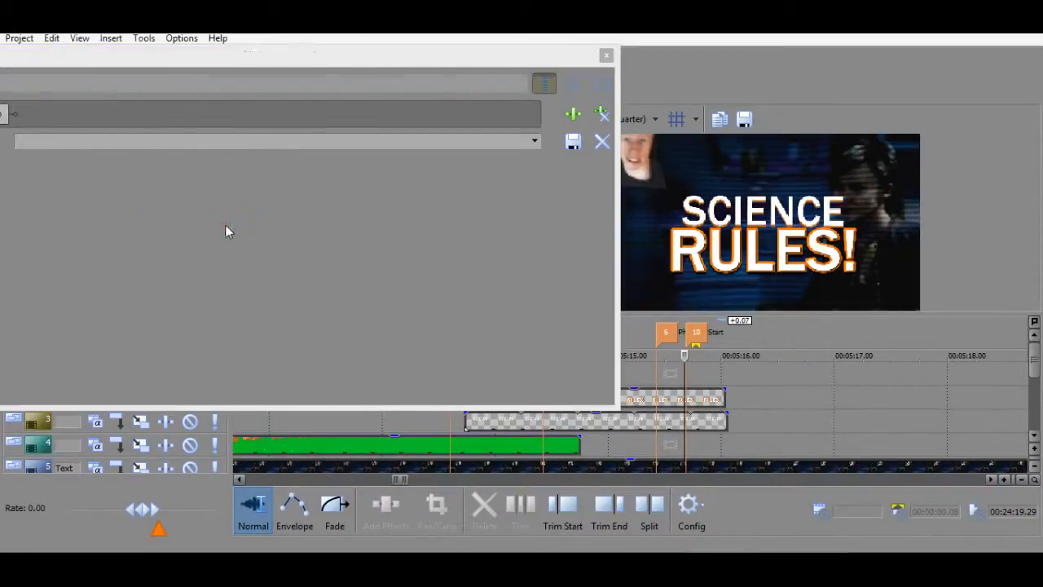
Try a position X Center of 641 for the SCIENCE title at the 00:00:01.94 keyframe, check the neighbouring frames, and undo it.
left_click(90, 211)
type("641")
key("Return")
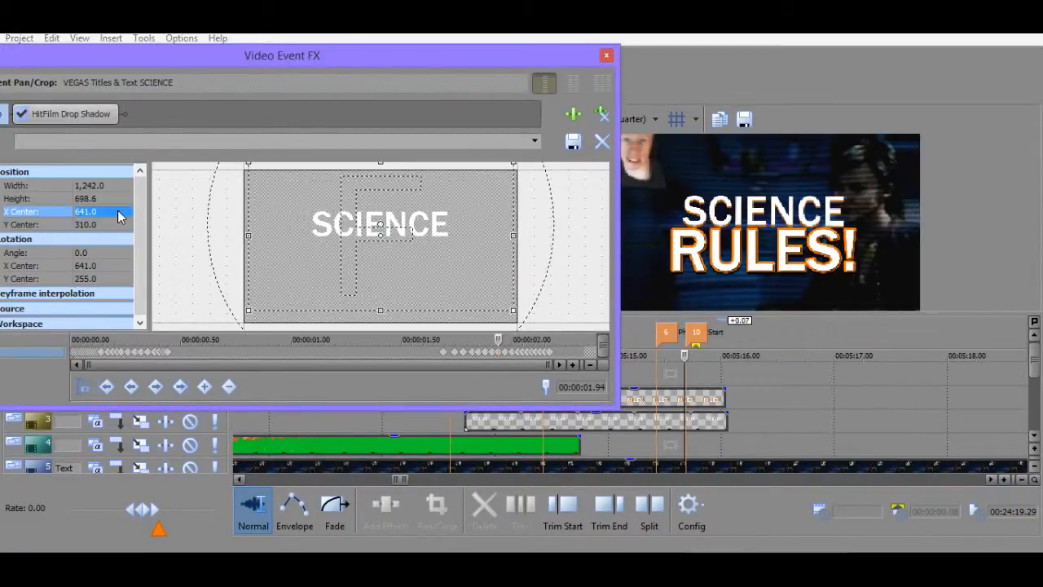
left_click(682, 355)
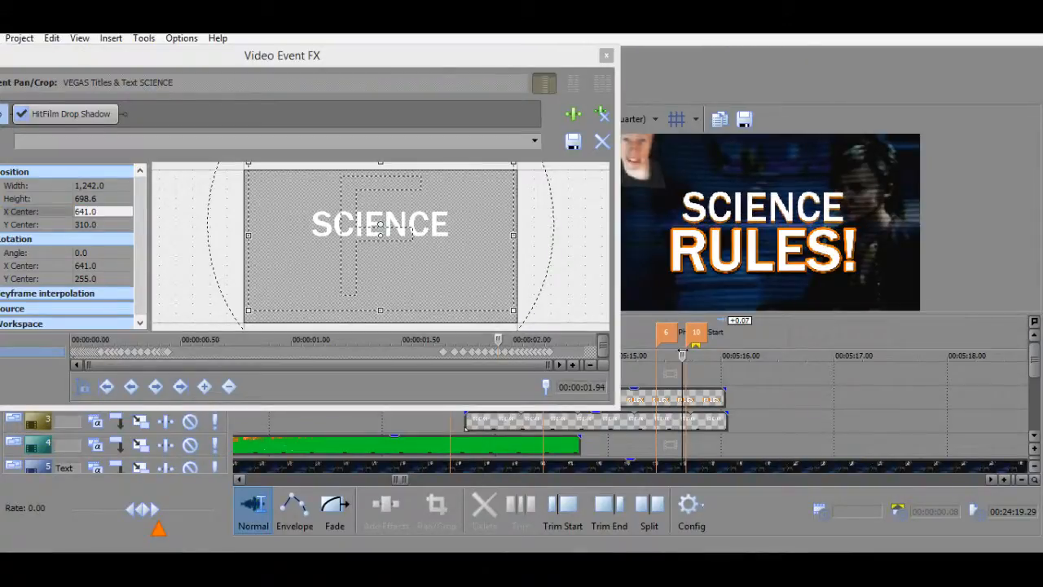
key("Right")
key("Right")
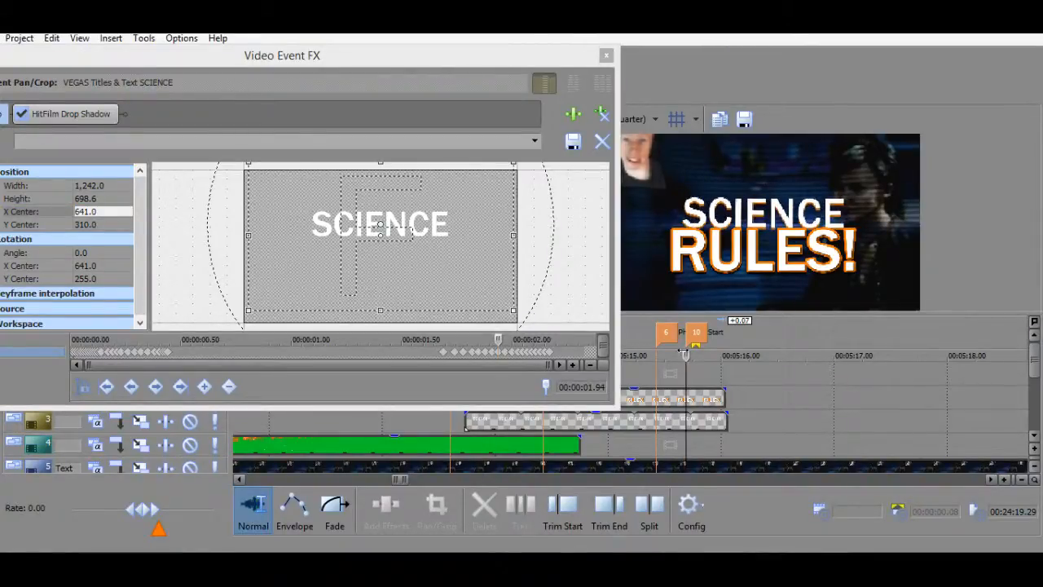
key("ctrl+z")
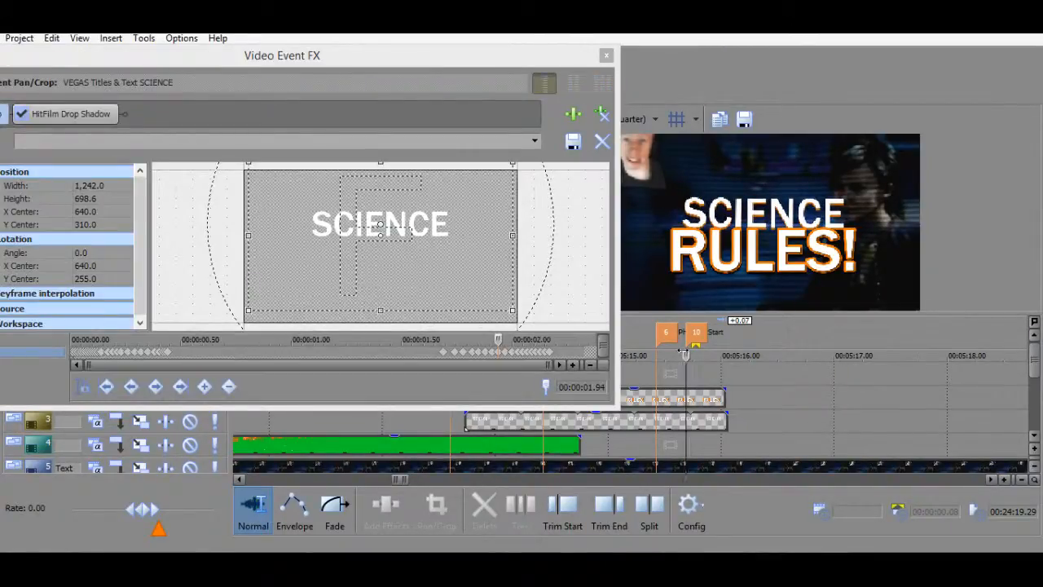
Examine the SCIENCE title's Pan/Crop values between 00:00:01.95 and 00:00:01.99 and play back the titles' exit to judge its smoothness.
mouse_move(685, 355)
left_mouse_down()
mouse_move(664, 355)
mouse_move(704, 363)
mouse_move(681, 359)
left_mouse_up()
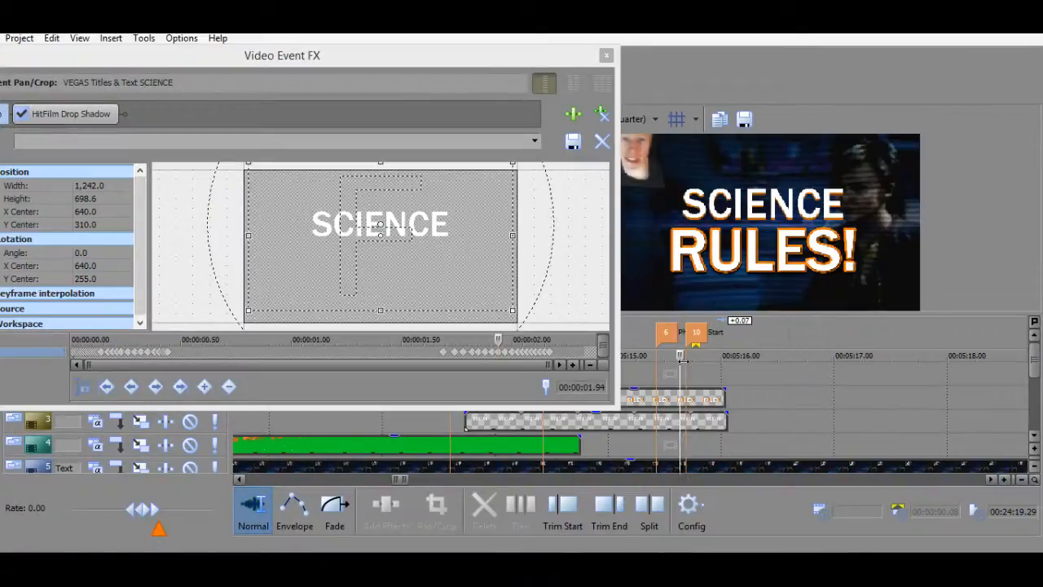
left_click_drag(429, 346, 504, 361)
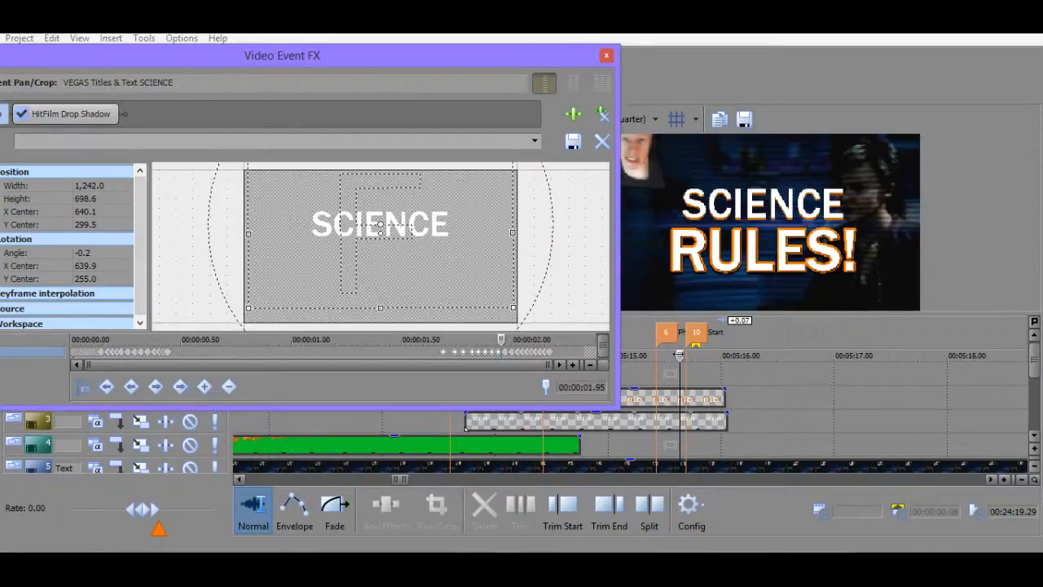
left_click(678, 356)
key("space")
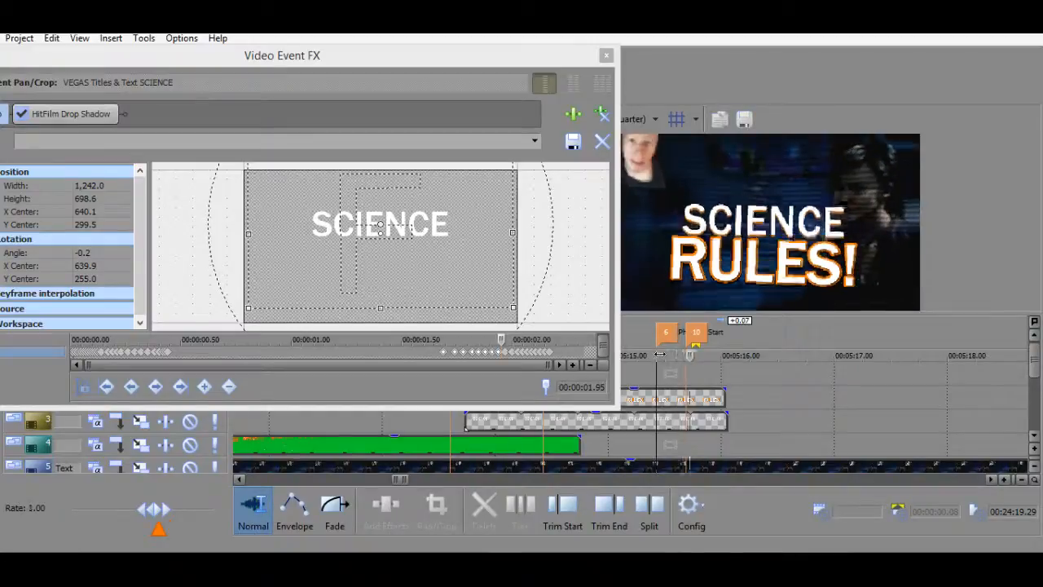
key("space")
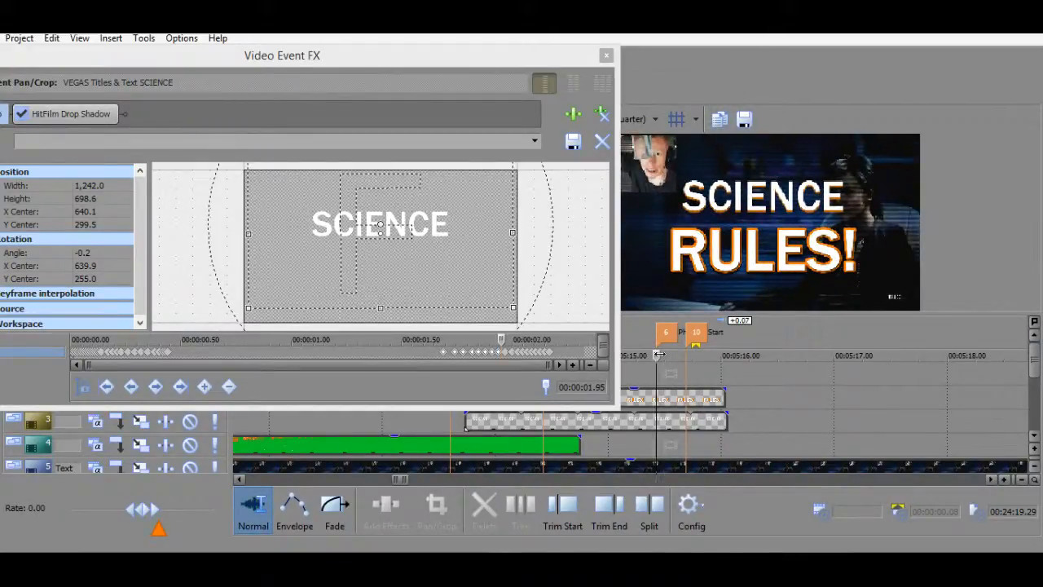
left_click(509, 353)
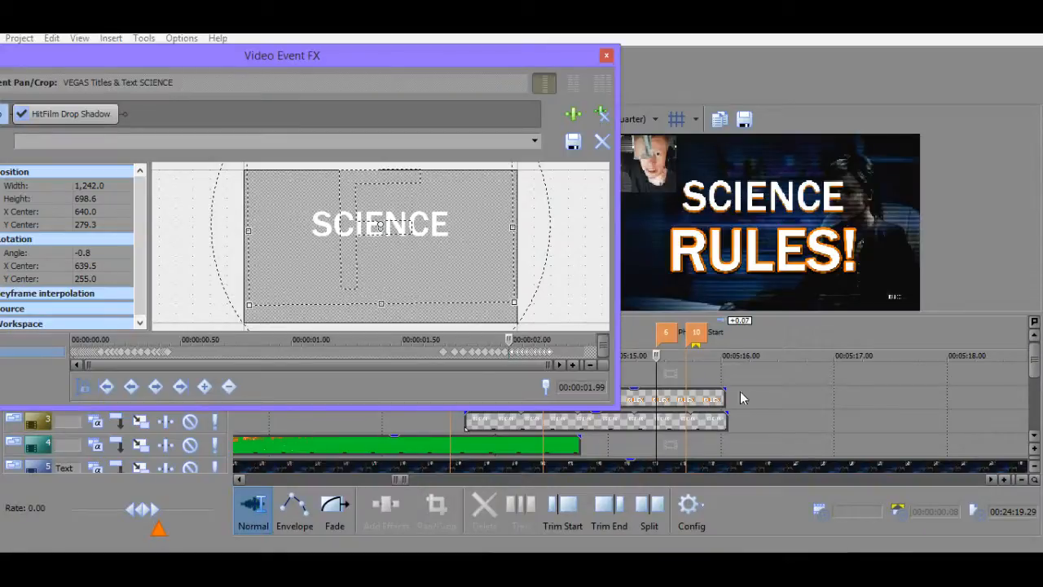
left_click(654, 385)
key("space")
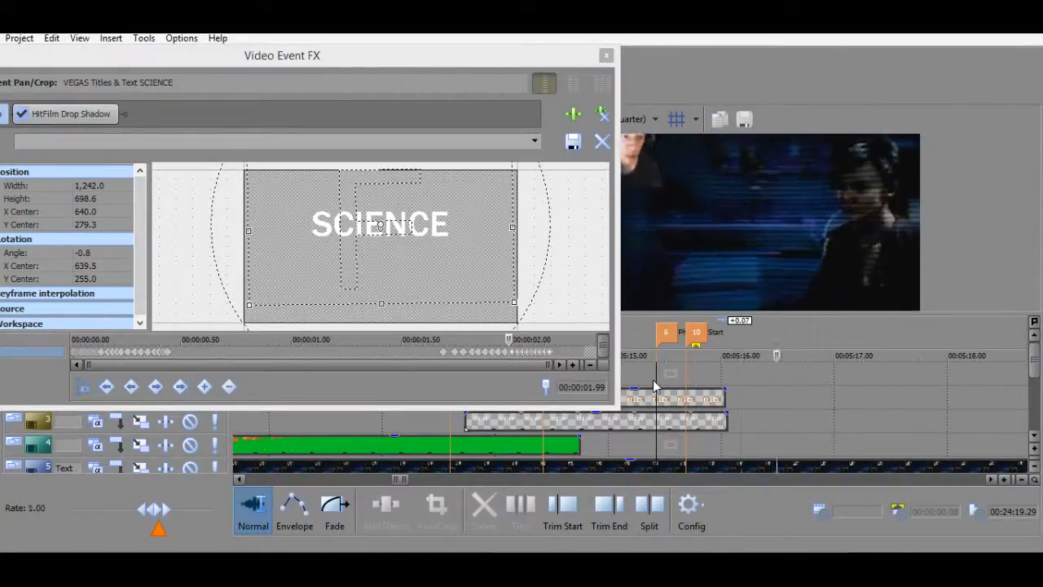
key("space")
Advance frame by frame to the Start marker to examine how SCIENCE and RULES! begin to drop together.
left_click(676, 381)
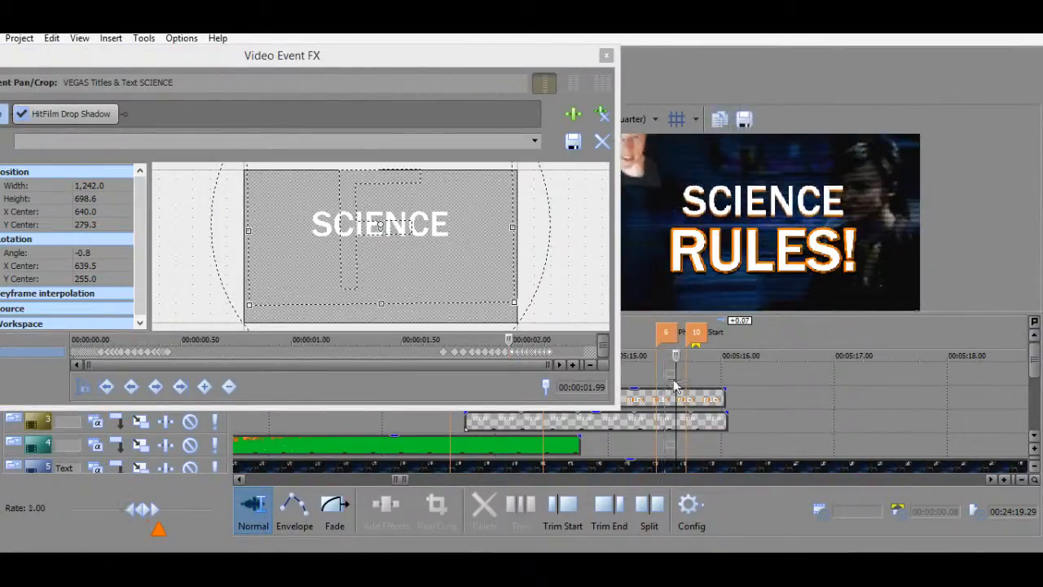
key("Right")
key("Right")
key("Right")
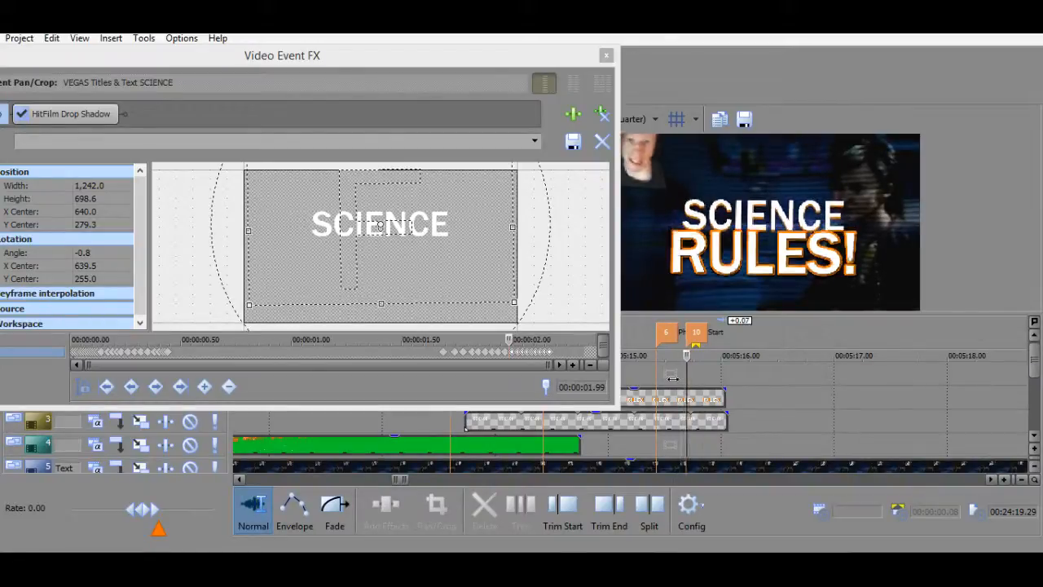
Step back and forth through the frames around the Start marker to compare how SCIENCE and RULES! begin to drop.
key("Left")
key("Left")
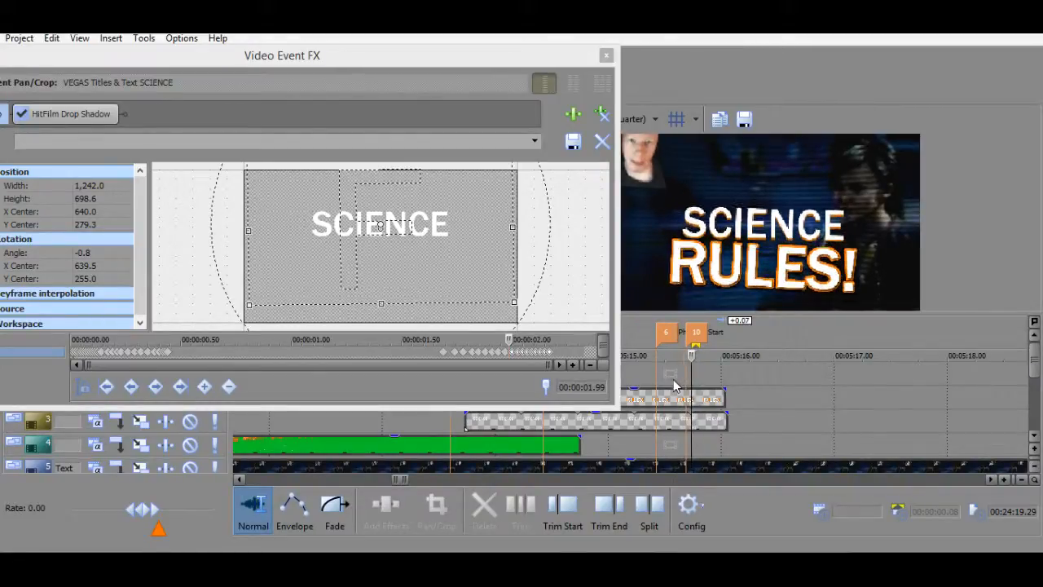
key("Left")
key("Left")
key("Right")
key("Right")
key("Right")
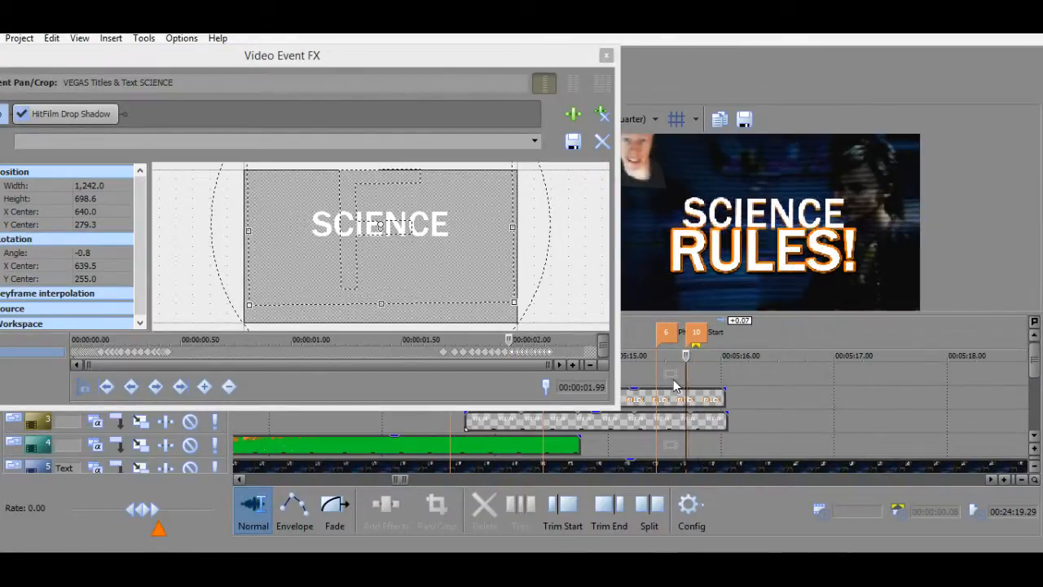
key("Right")
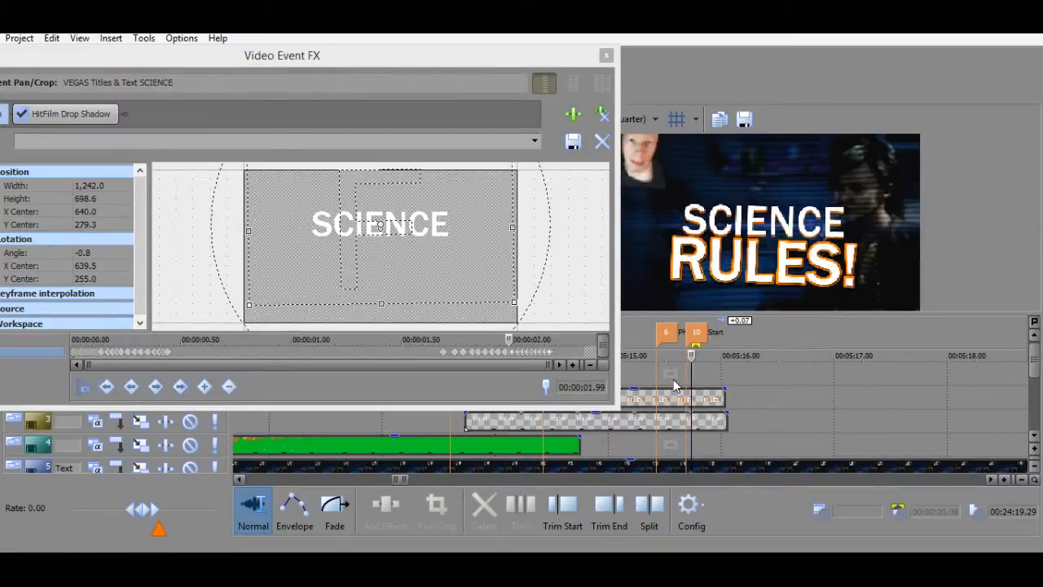
key("Right")
key("Left")
Try spacing out the SCIENCE title's final Pan/Crop keyframes by shifting those after 00:00:02.00 slightly later, and check the frame at the Start marker.
left_click(513, 342)
scroll(548, 352, "up", 4)
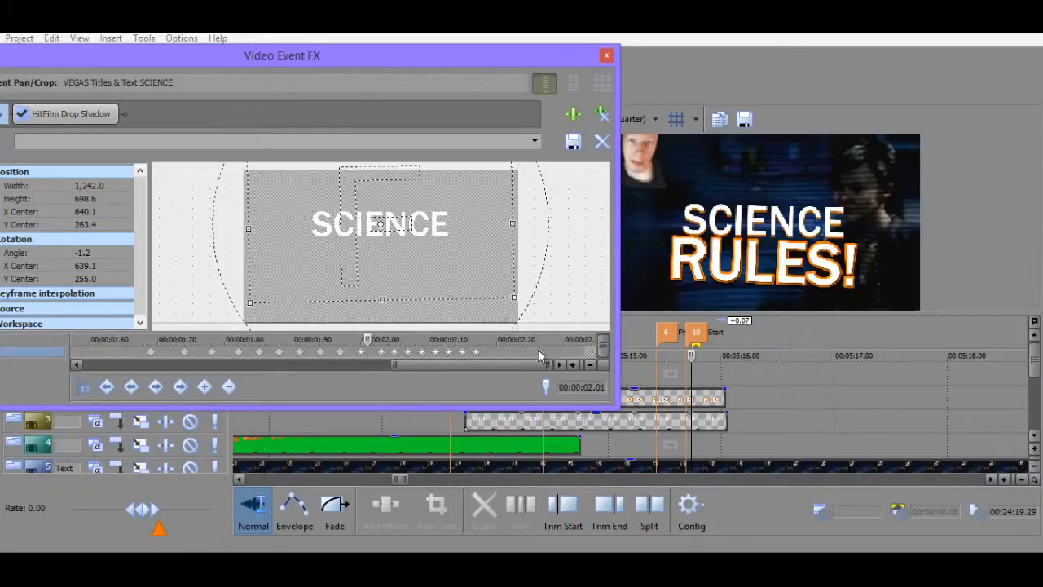
left_click(537, 350)
left_click_drag(537, 348, 390, 352)
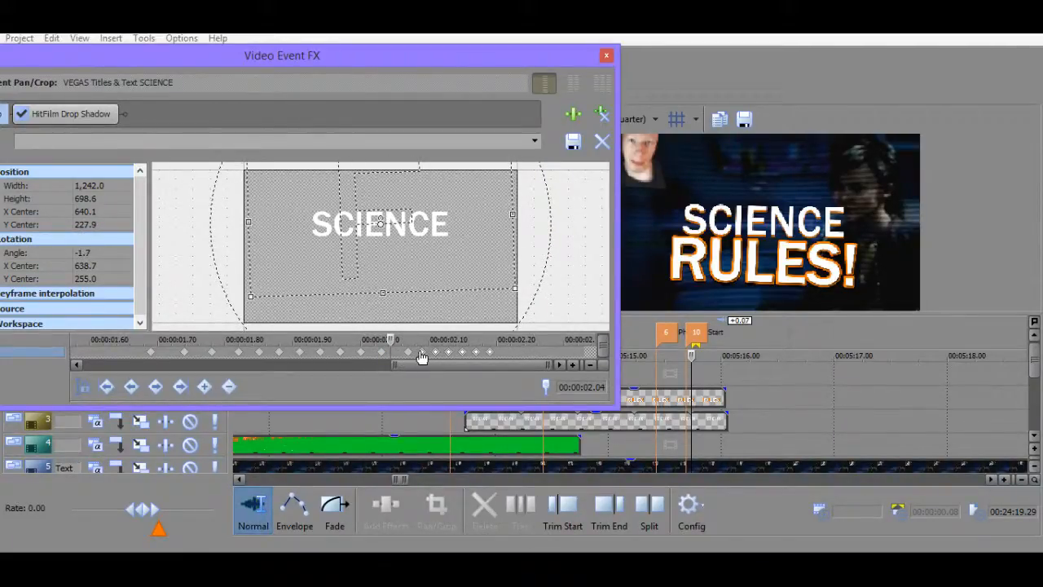
left_click_drag(421, 356, 429, 357)
left_click_drag(680, 357, 687, 354)
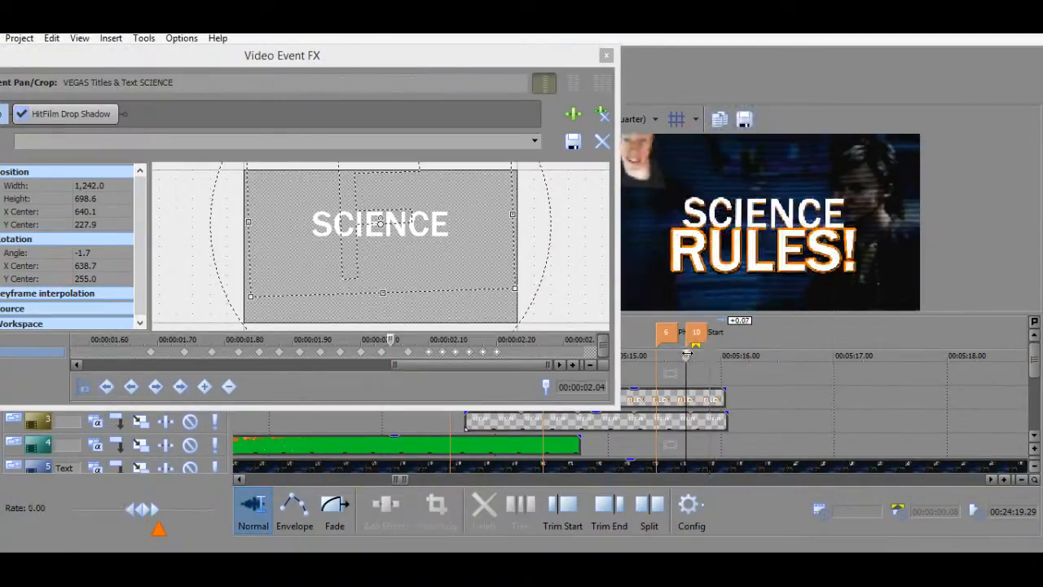
Shift the SCIENCE title's final Pan/Crop keyframes back earlier to restore their close, even spacing after 00:00:02.00.
left_click(426, 357)
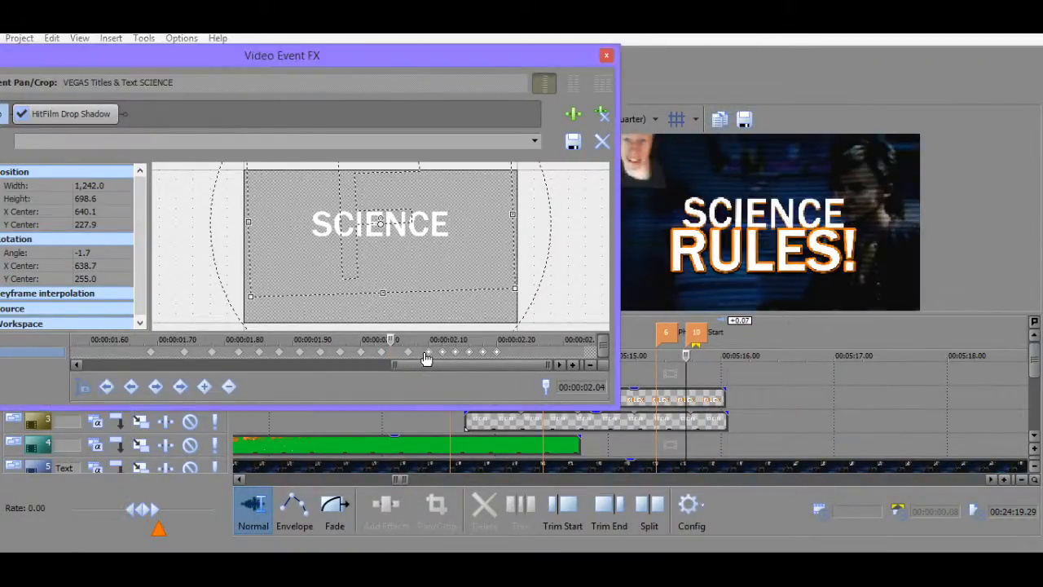
left_click_drag(426, 356, 420, 356)
left_click(685, 355)
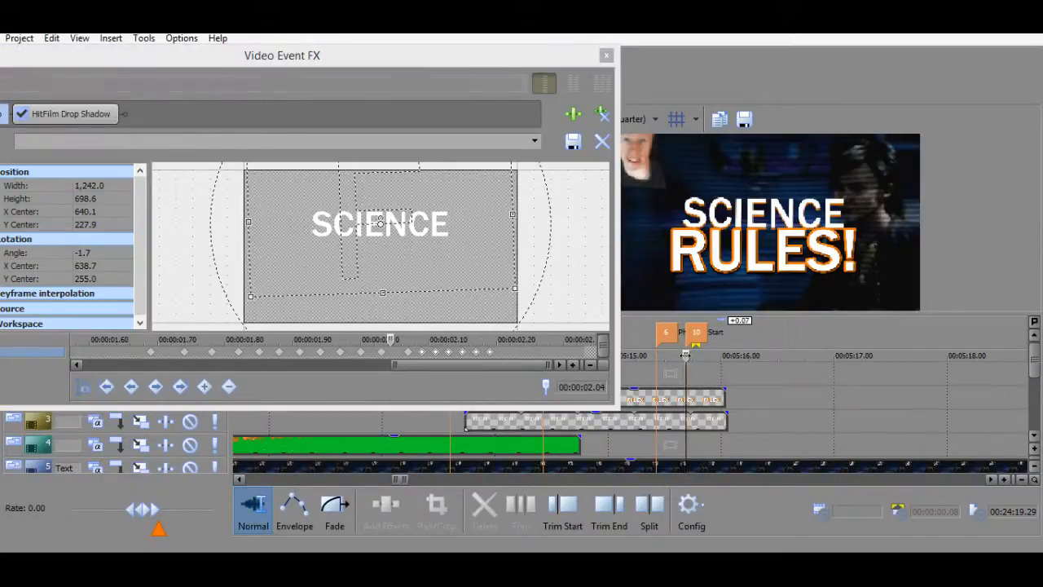
left_click(412, 356)
left_click_drag(408, 357, 397, 357)
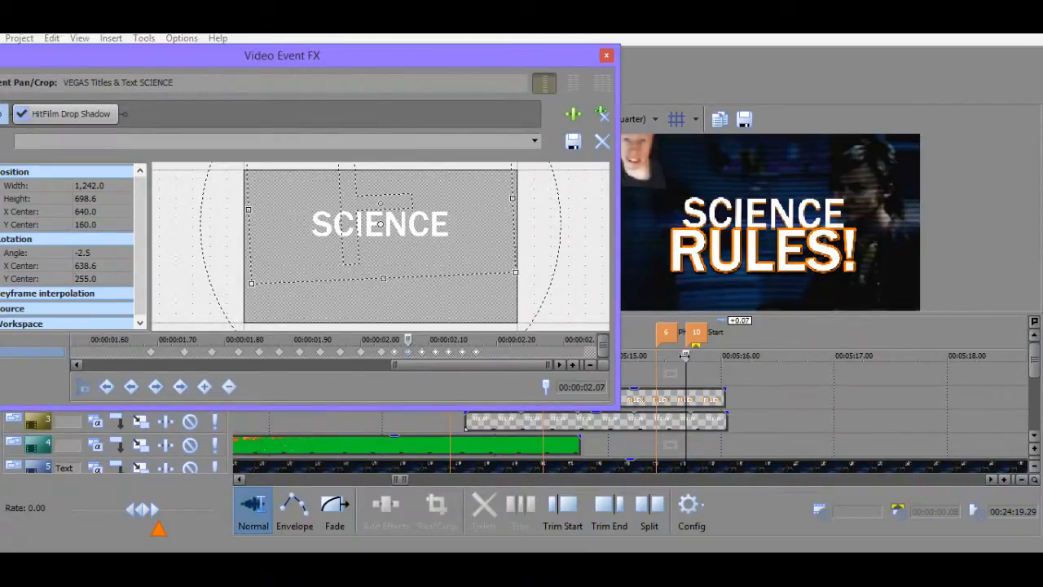
Play back the SCIENCE RULES! exit several times from before the Start marker to judge the drop's timing.
left_click(640, 375)
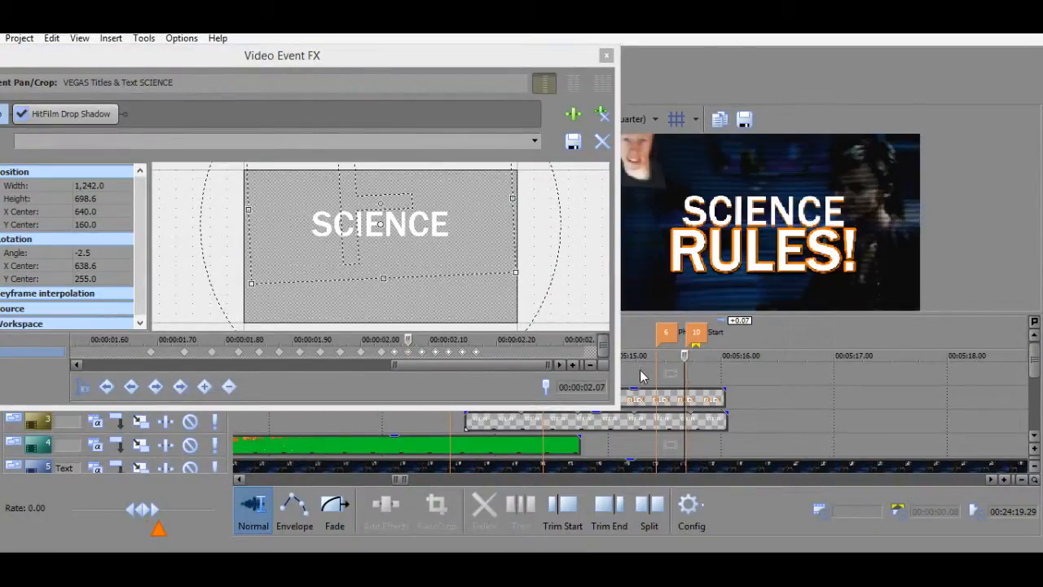
key("space")
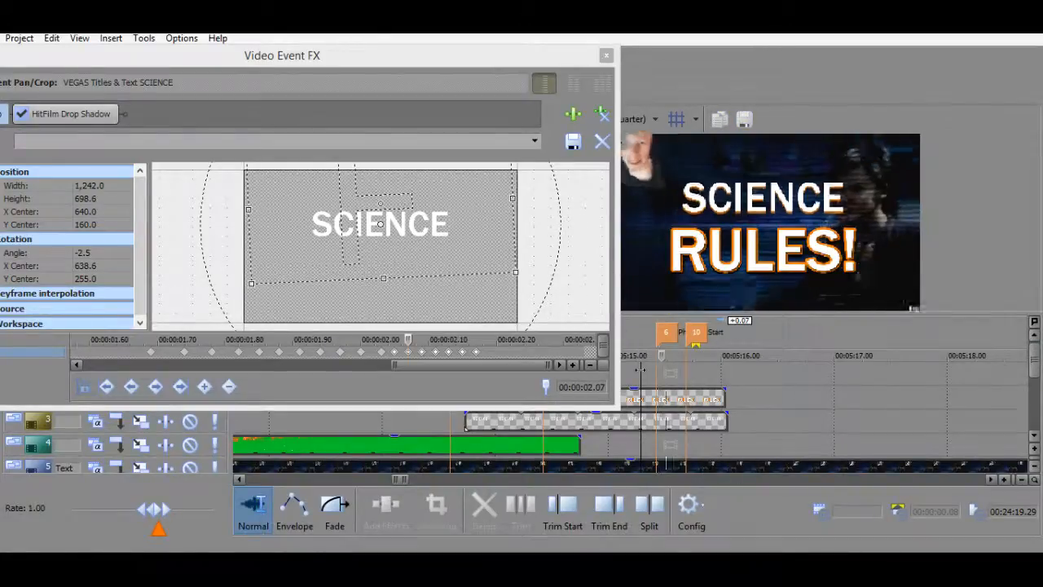
key("space")
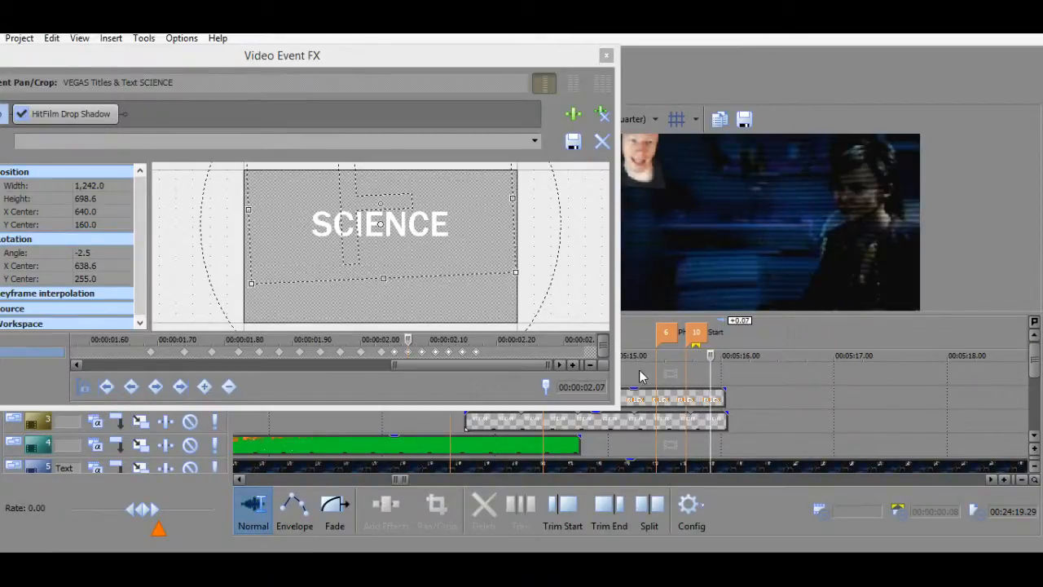
left_click(656, 374)
key("space")
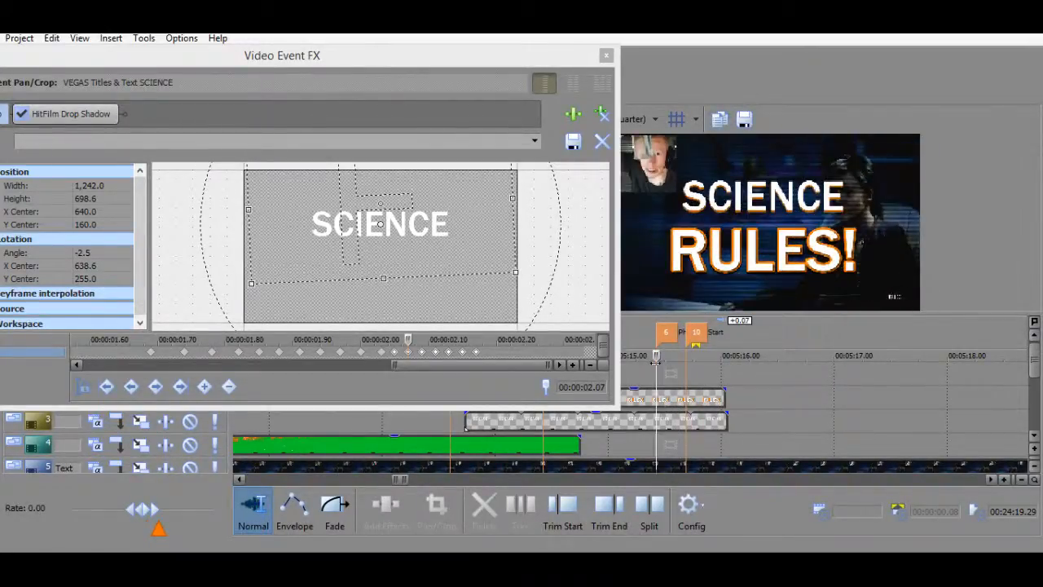
key("space")
key("space")
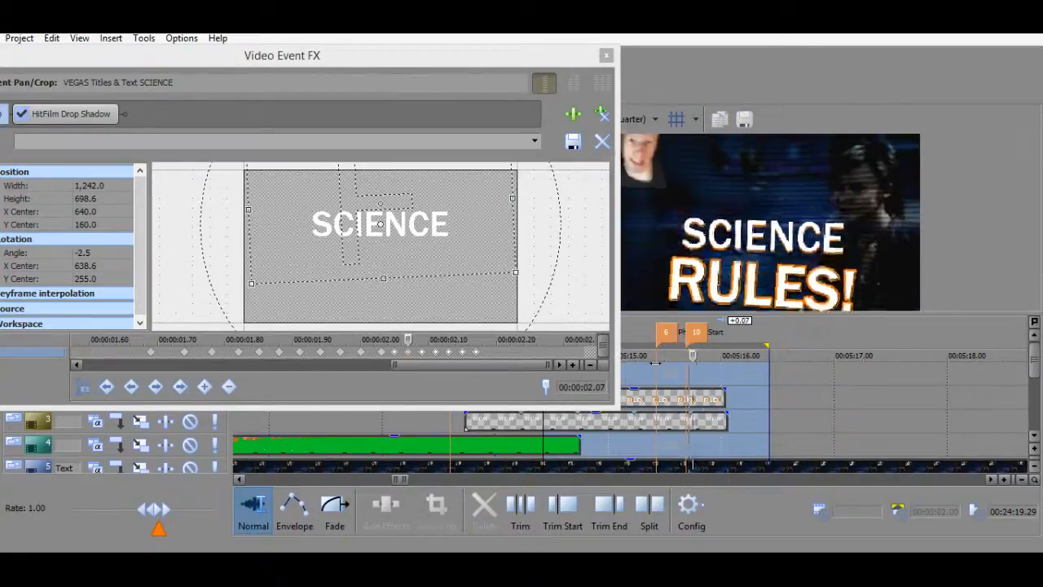
left_click(655, 363)
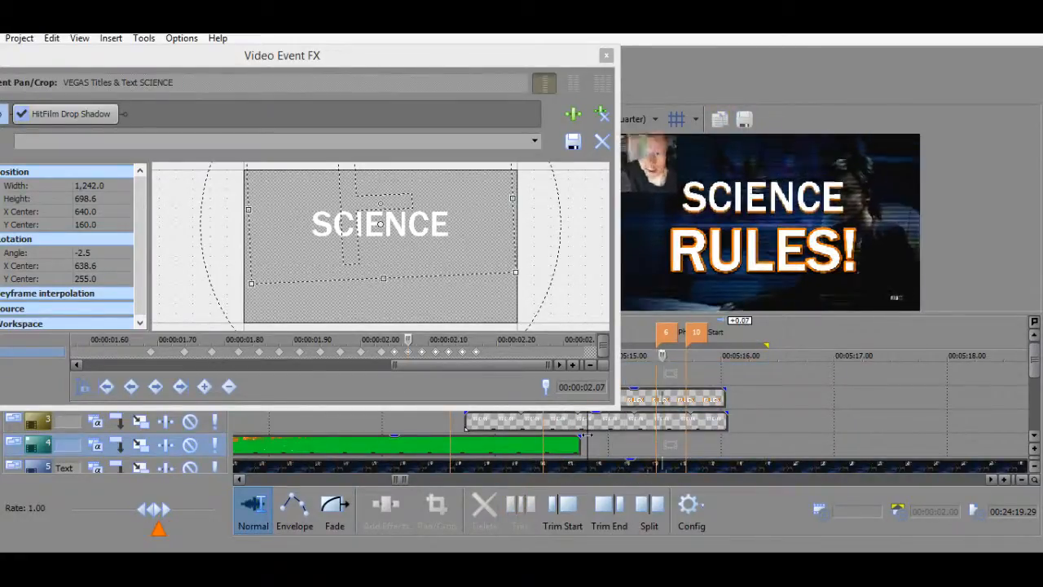
key("space")
left_click(658, 372)
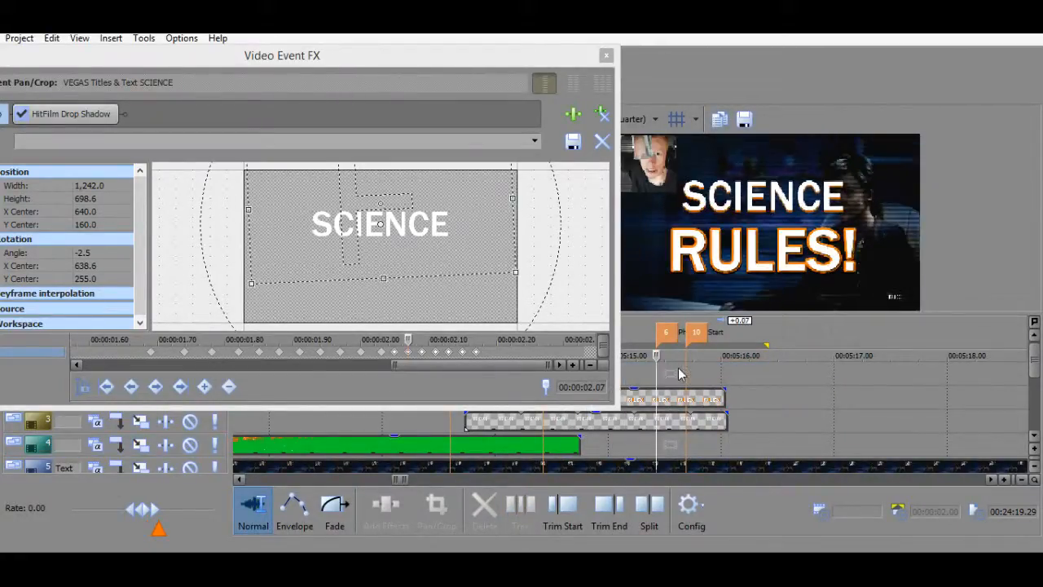
Step frame by frame from the Start marker through the titles' drop and back to compare the tilts of SCIENCE and RULES!
left_click(684, 374)
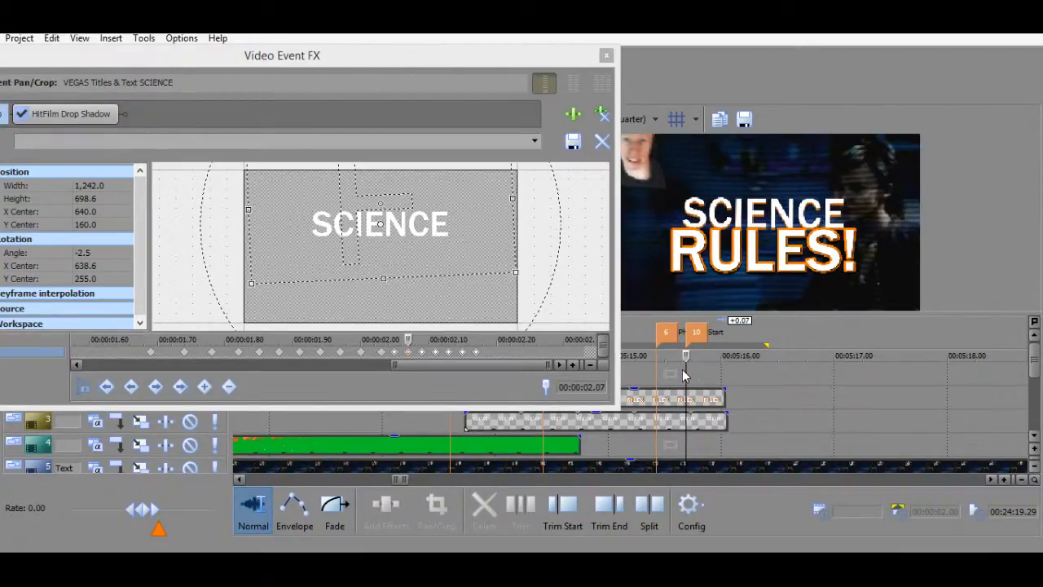
key("Right")
key("Right")
key("Right")
key("Right")
key("Right")
key("Right")
key("Right")
key("Right")
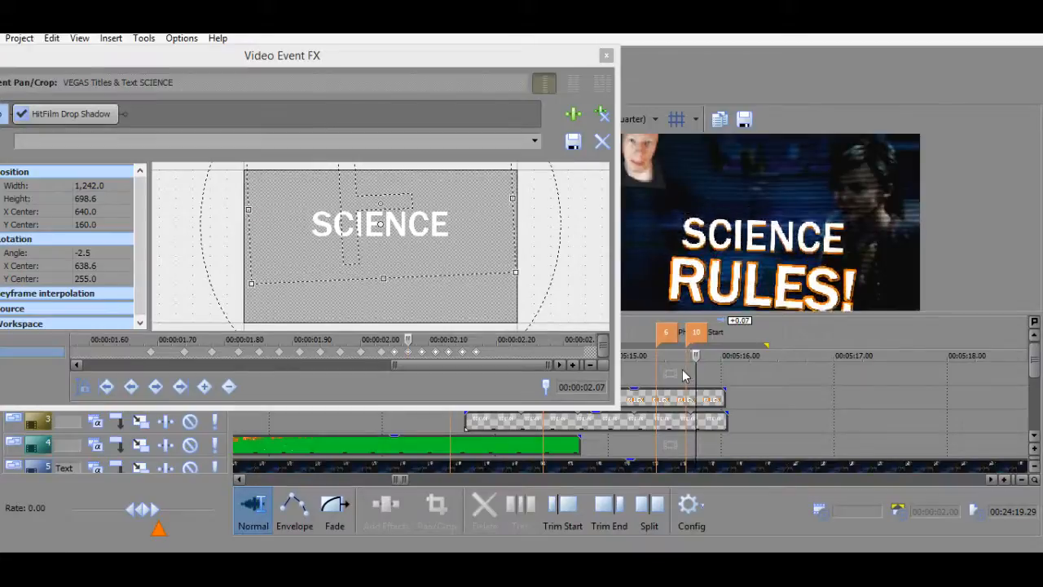
key("Right")
key("Right")
key("Right")
key("Right")
key("Right")
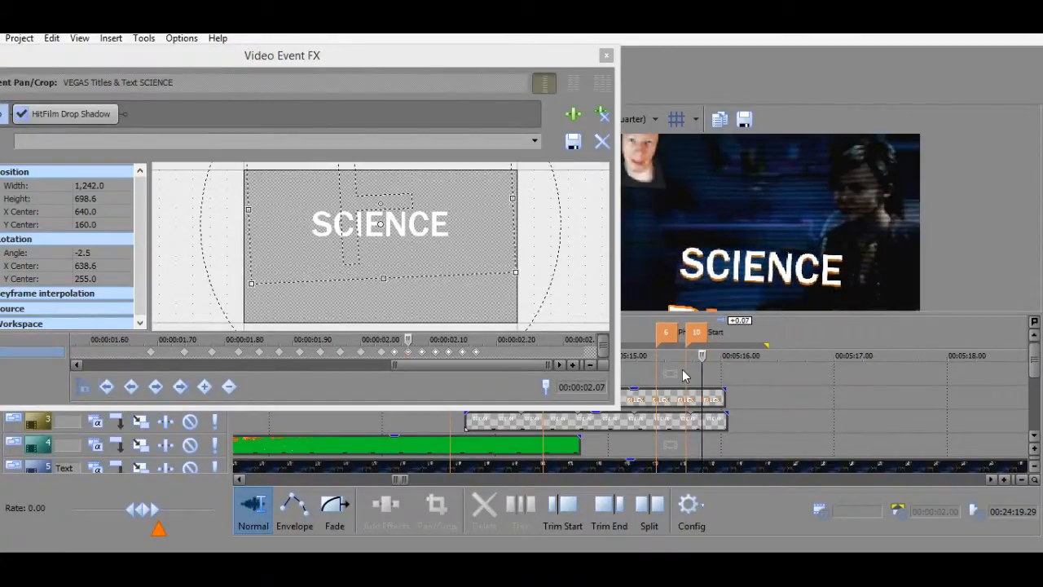
key("Left")
key("Left")
key("Left")
key("Left")
key("Left")
key("Left")
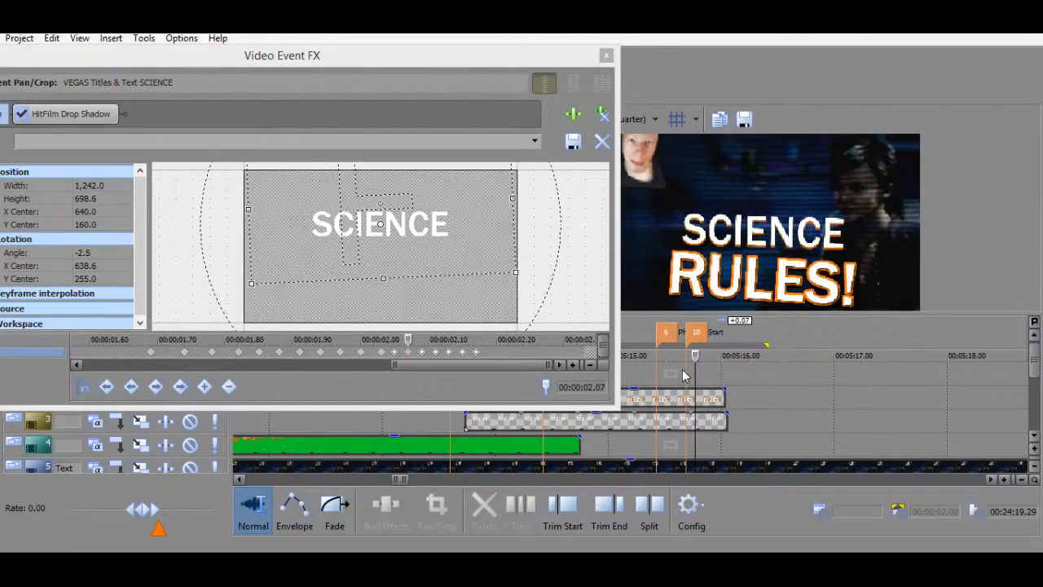
key("Left")
key("Left")
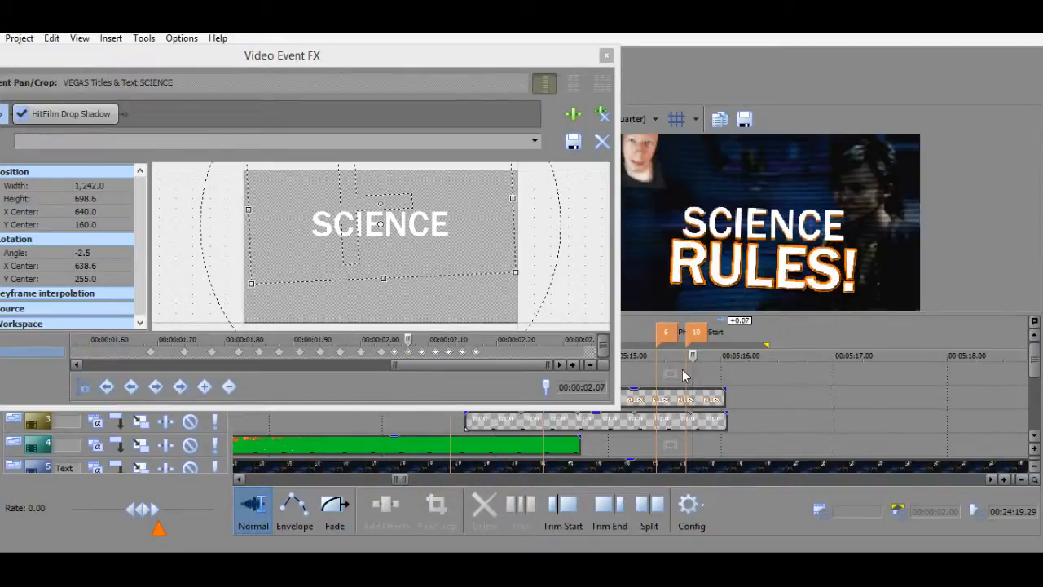
key("Left")
key("Left")
key("Left")
key("Left")
key("Left")
key("Left")
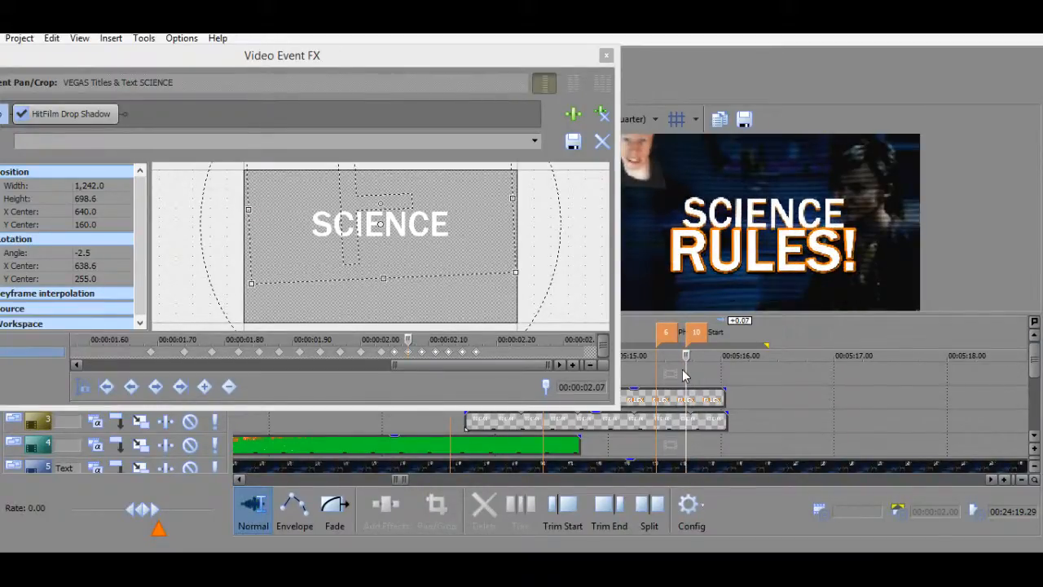
Examine the SCIENCE title's position and rotation values at its exit keyframes between 00:00:01.82 and 00:00:01.96.
left_click(322, 339)
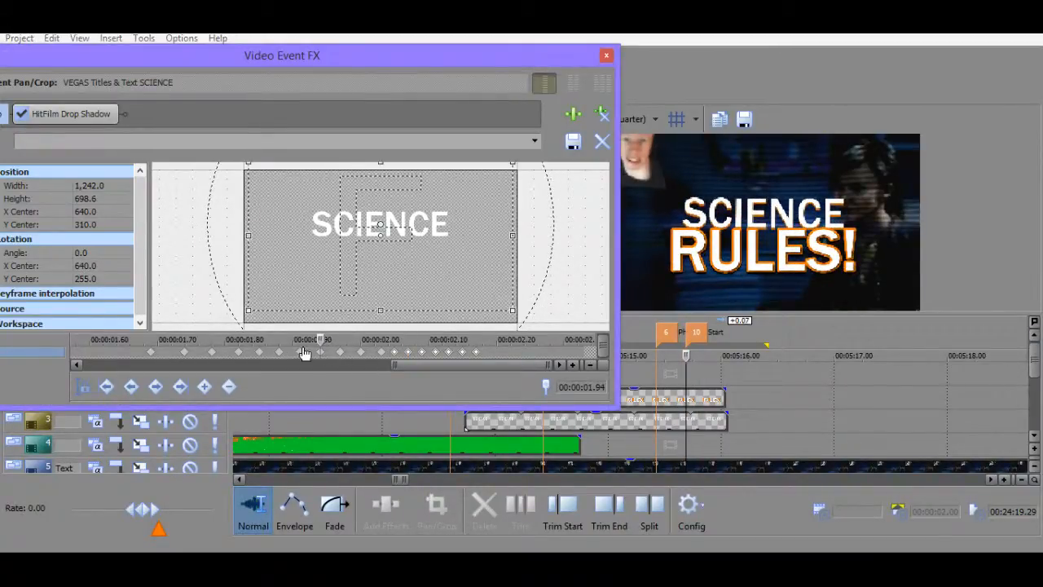
key("Right")
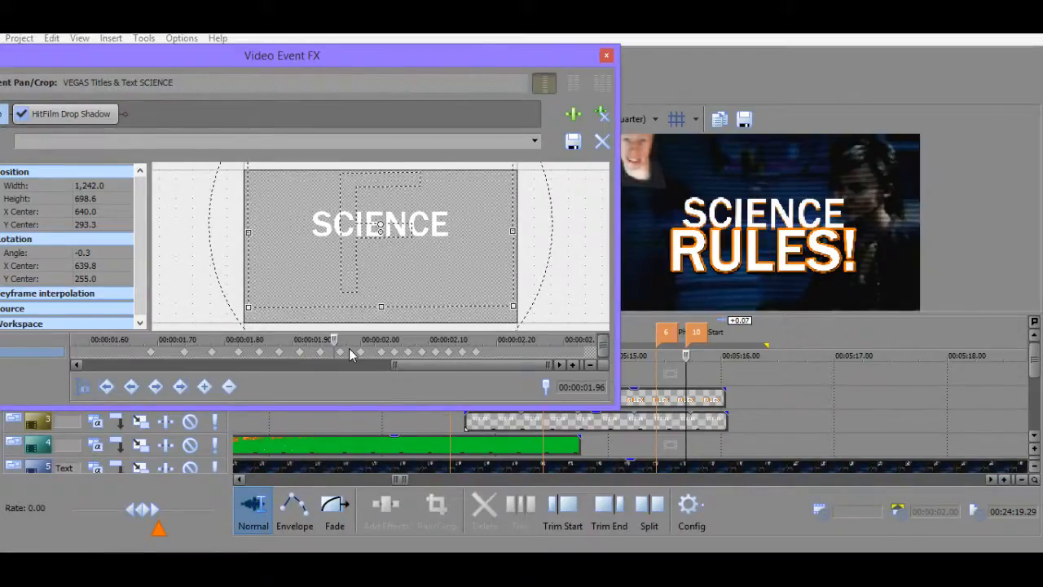
key("Home")
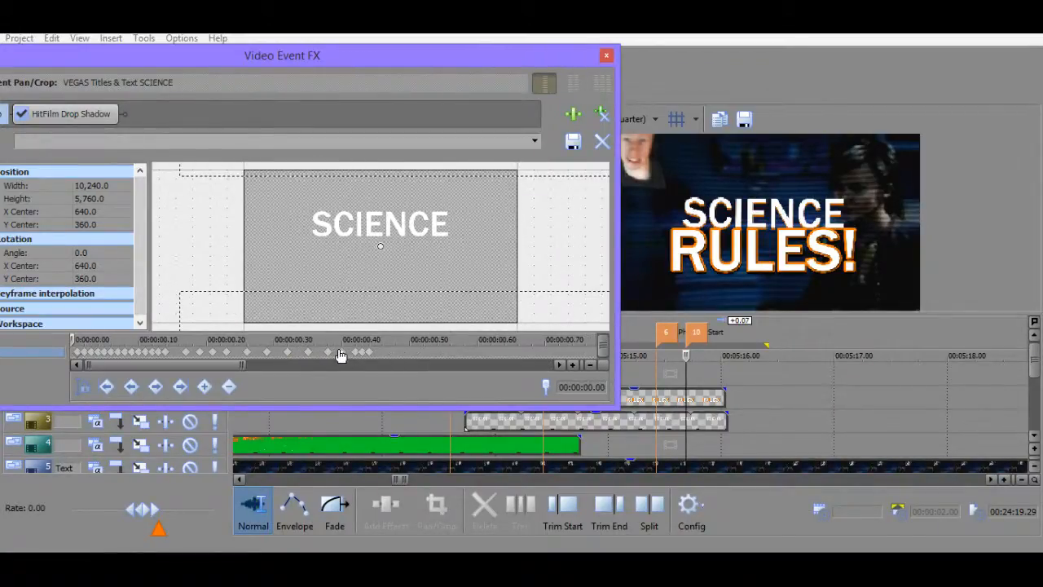
left_click(340, 352)
scroll(346, 353, "down", 3)
left_click(482, 352)
scroll(504, 359, "up", 3)
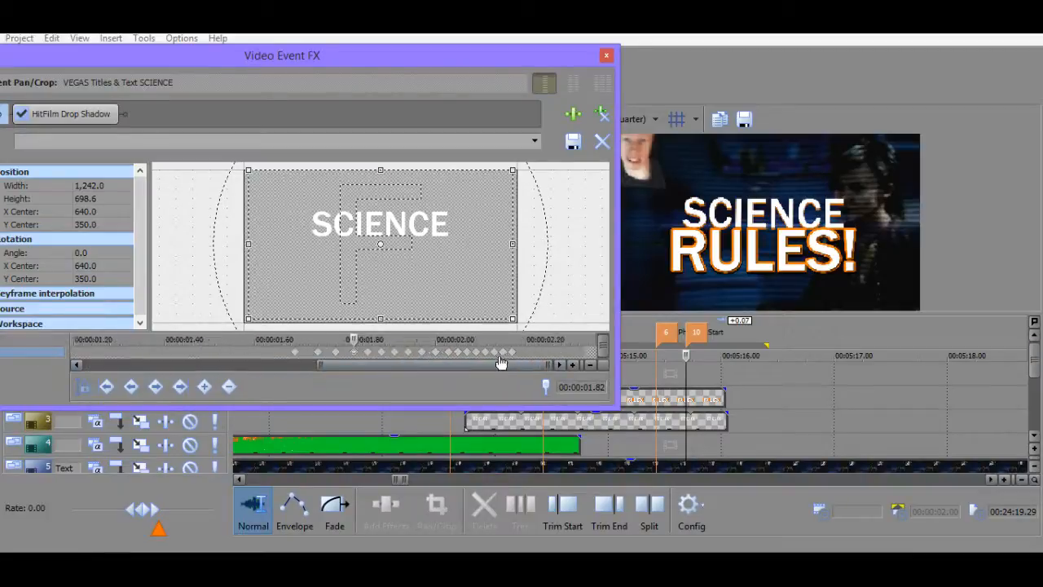
left_click(395, 352)
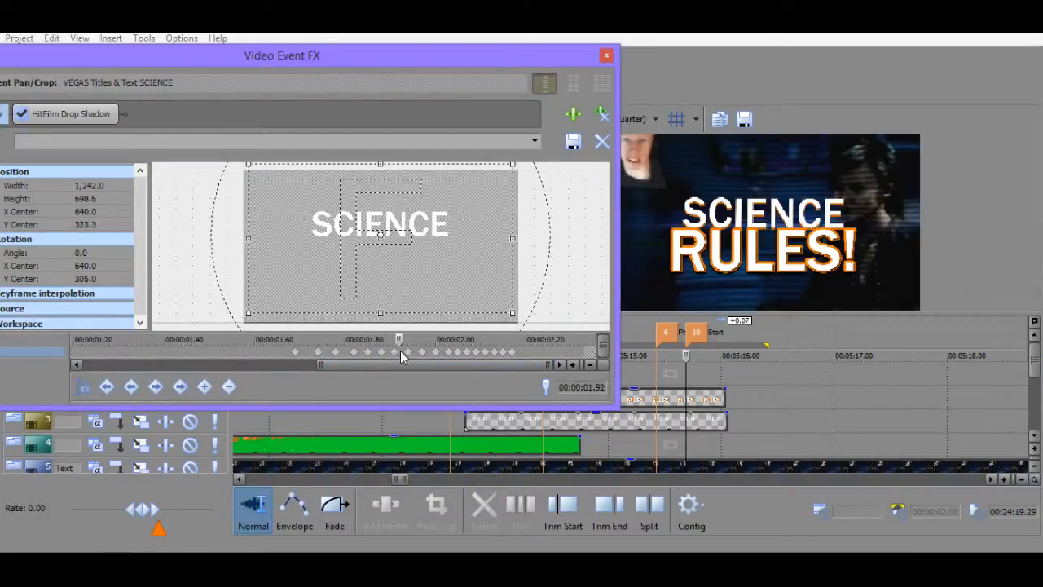
At the SCIENCE title's 00:00:01.97 keyframe, set the rotation angle to 0.5 and the position X Center to 640.
left_click(422, 352)
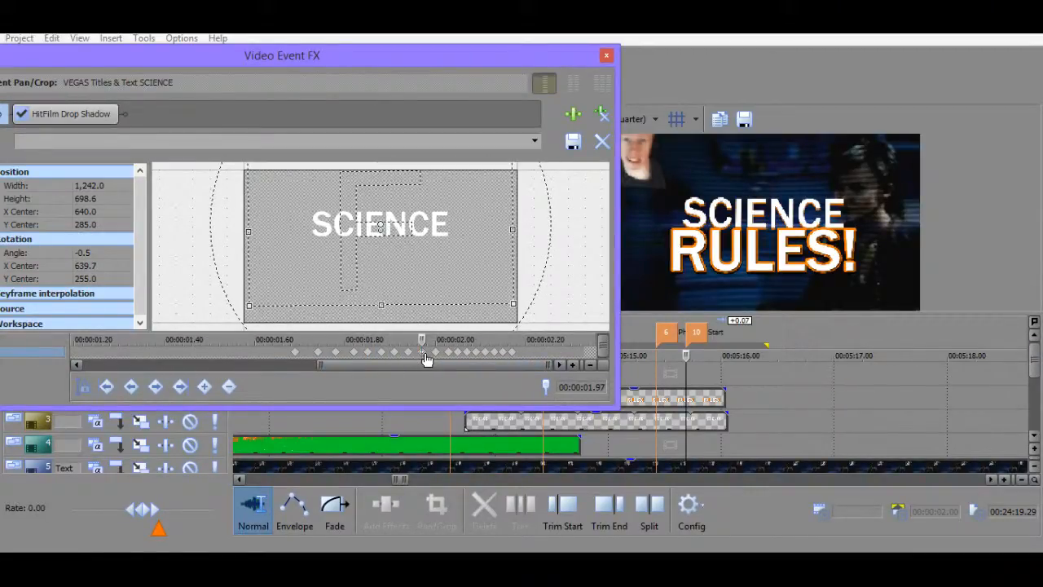
left_click(97, 252)
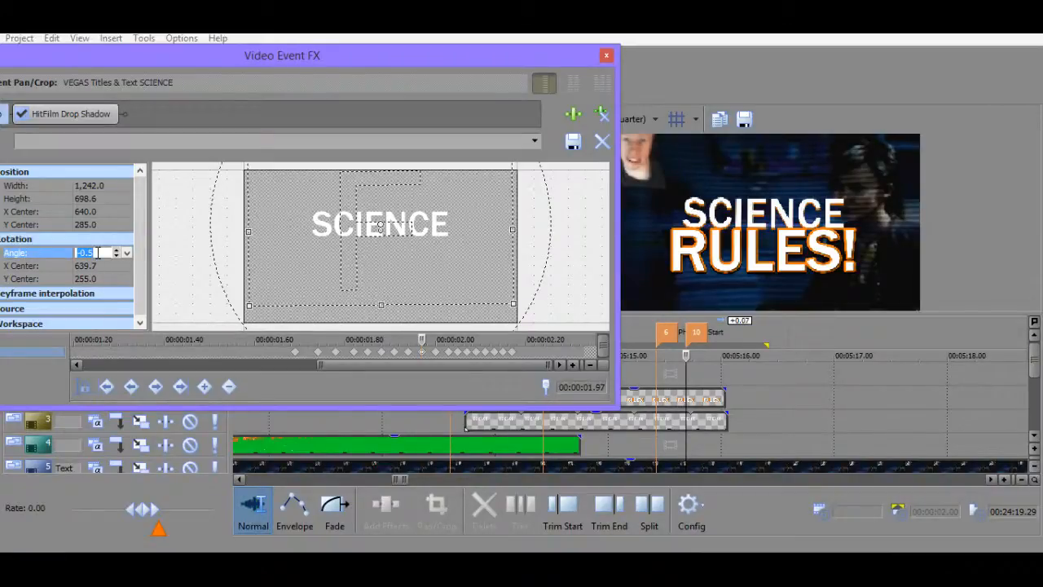
type("0.5")
key("Return")
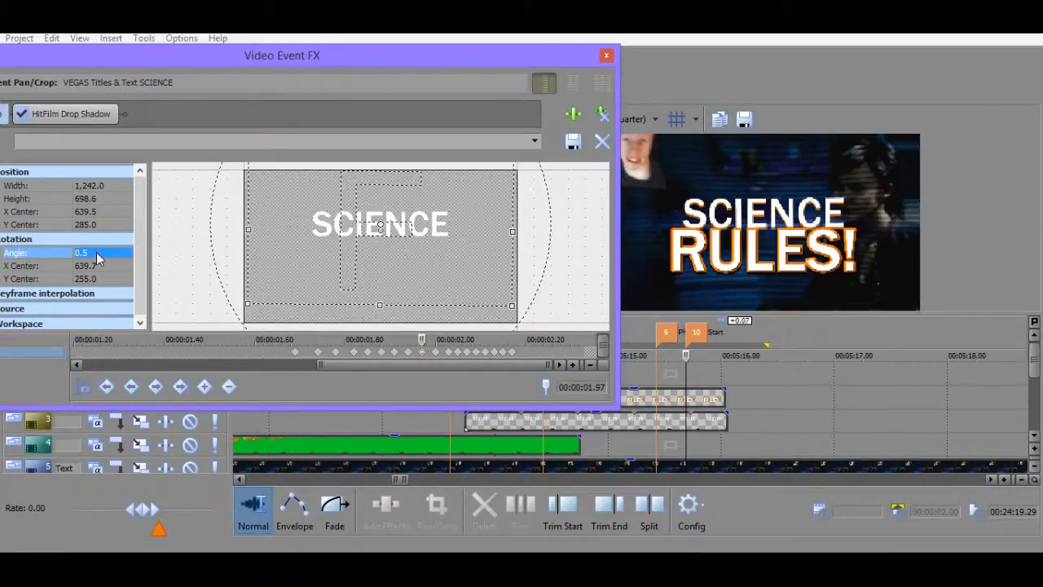
left_click(91, 211)
type("640")
key("Return")
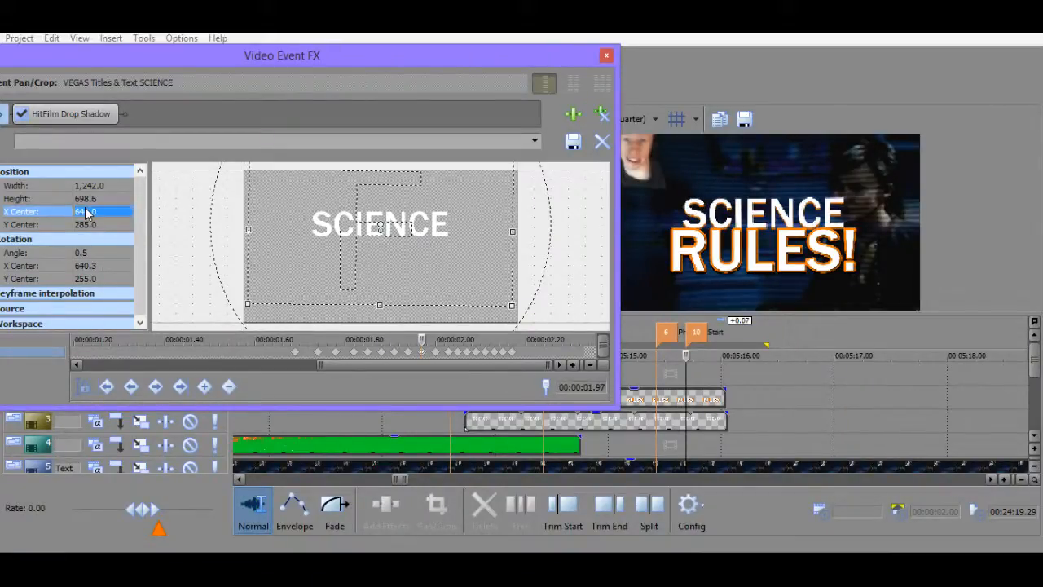
At the SCIENCE title's 00:00:02.00 keyframe, set the rotation angle to 1 and recentre the position X Center at 640.
left_click(435, 354)
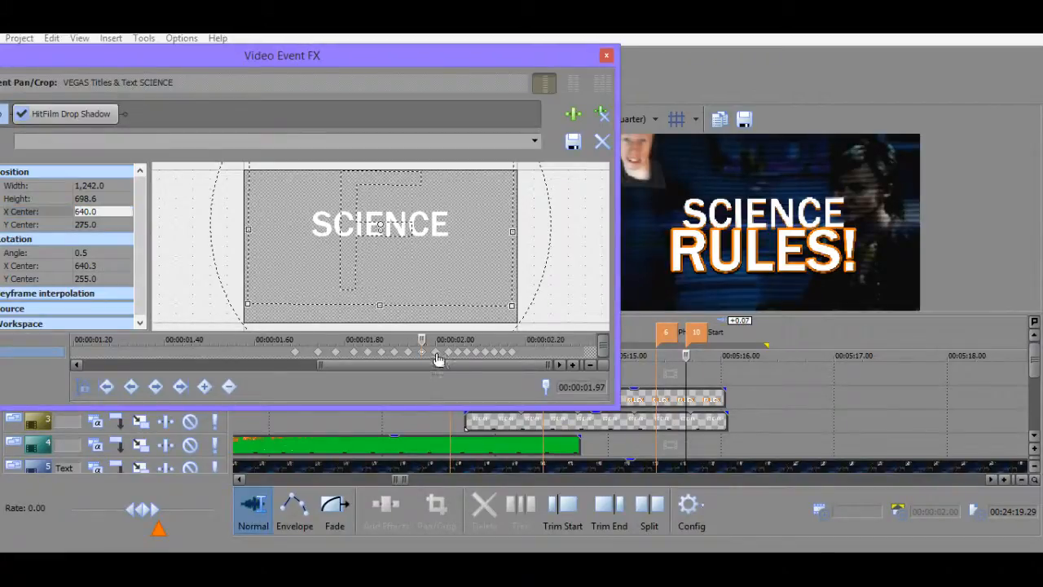
left_click(106, 253)
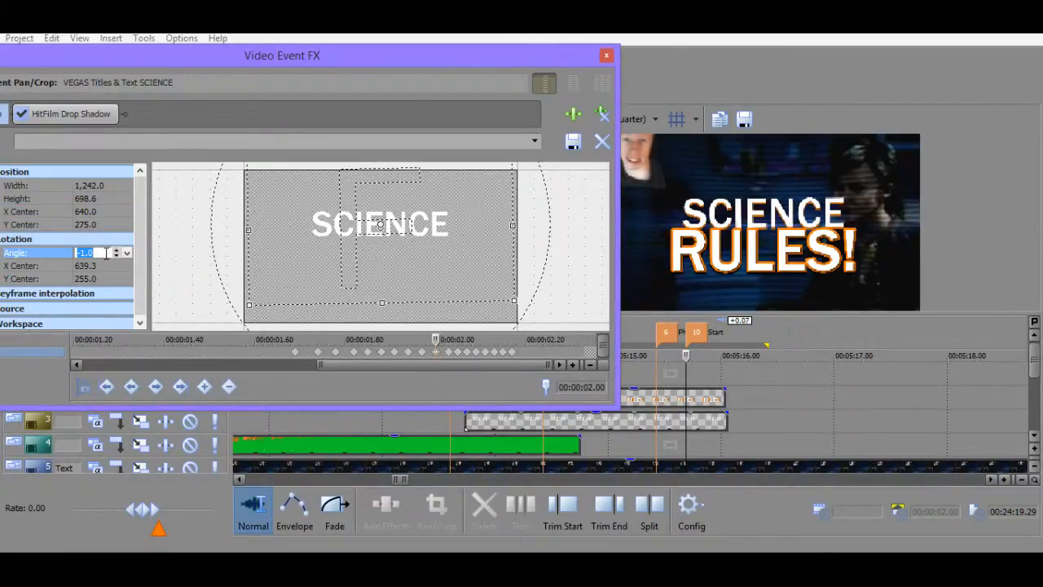
type("1")
key("Return")
left_click(95, 213)
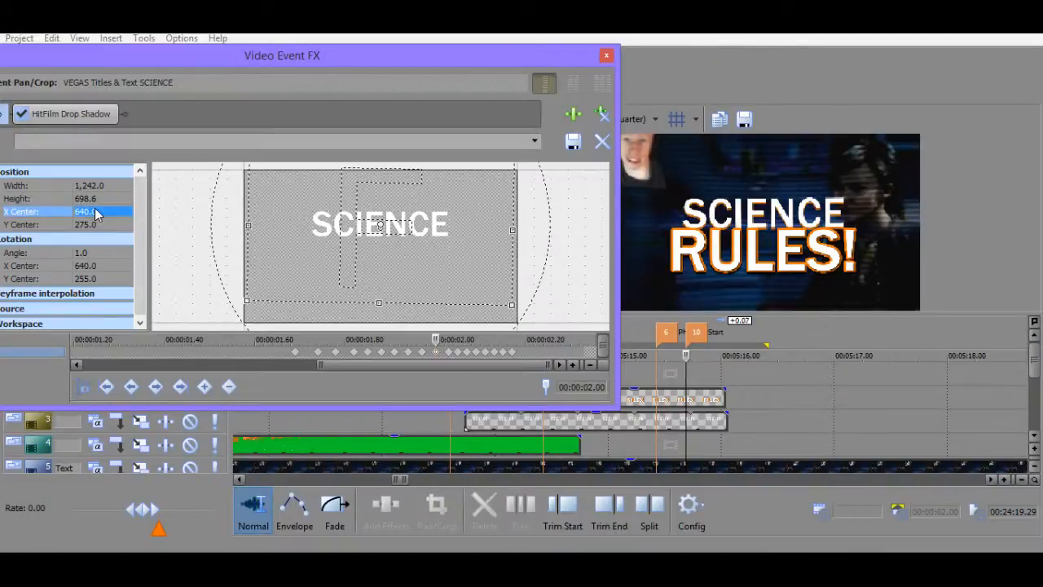
At the SCIENCE title's 00:00:02.03 keyframe, set the rotation angle to 1.5 and the position X Center to 640.
left_click(448, 353)
left_click(97, 253)
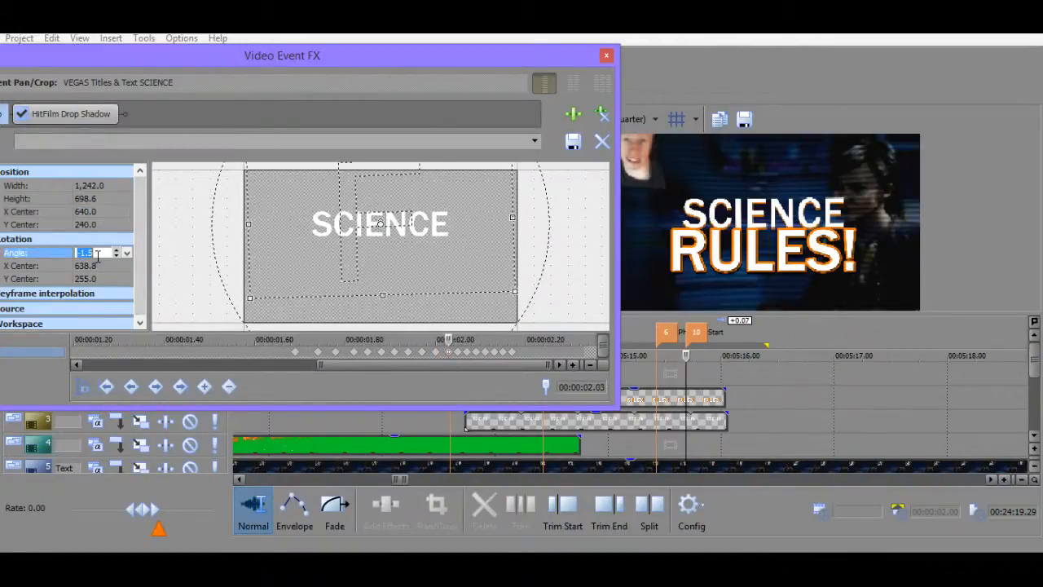
type("1.5")
key("Return")
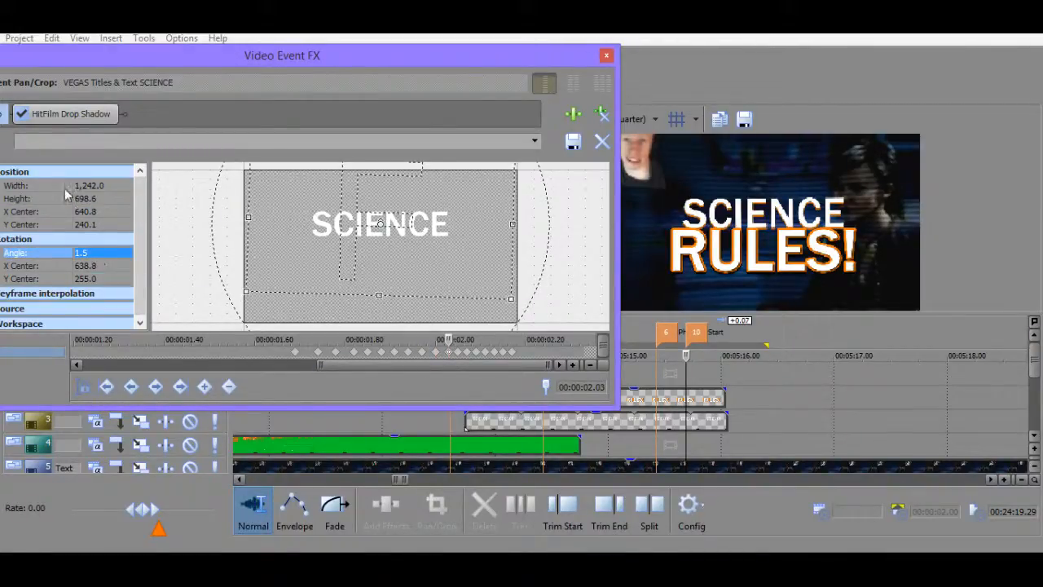
left_click(87, 210)
type("640")
key("Return")
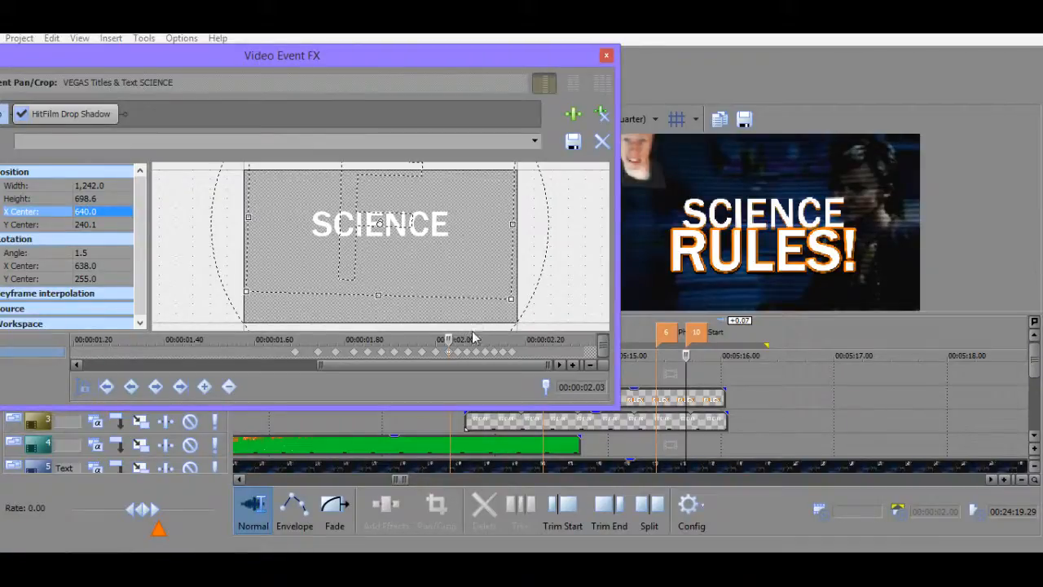
At the SCIENCE title's 00:00:02.05 keyframe, set the rotation angle to 2 and the position X Center to 640.
left_click(458, 352)
left_click(460, 354)
left_click(87, 254)
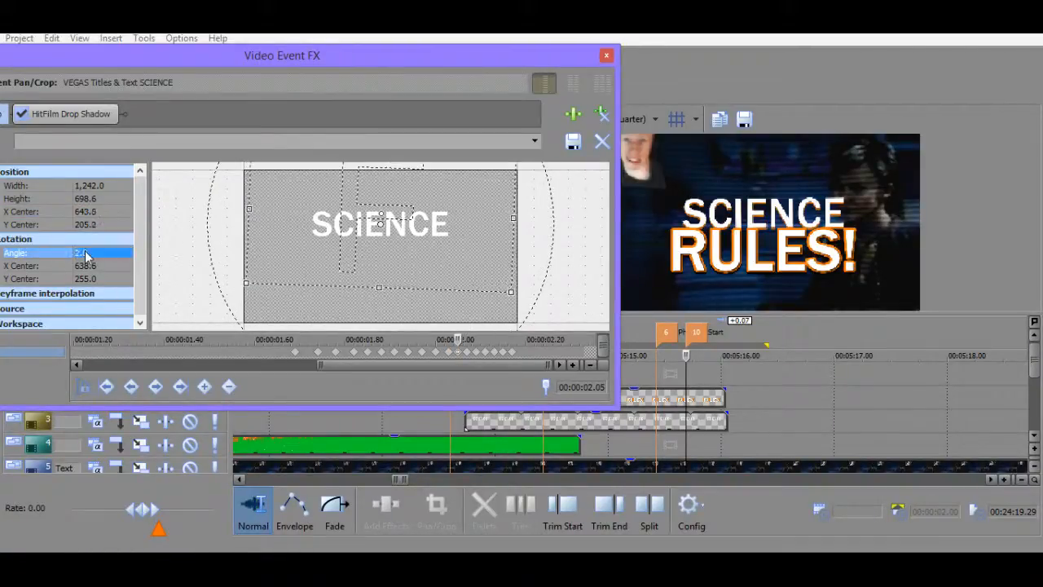
left_click(88, 211)
type("6")
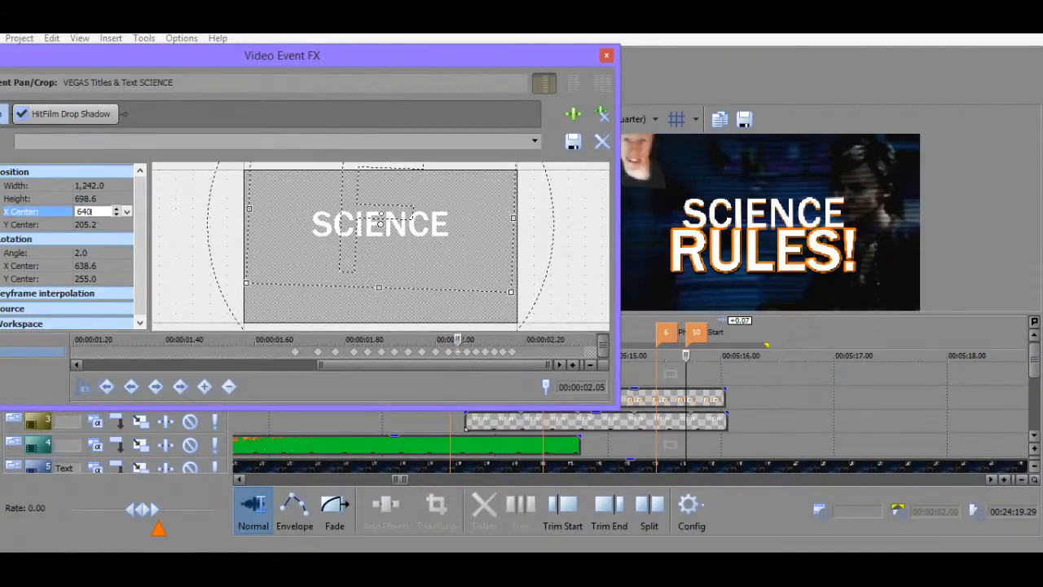
type("40")
key("Return")
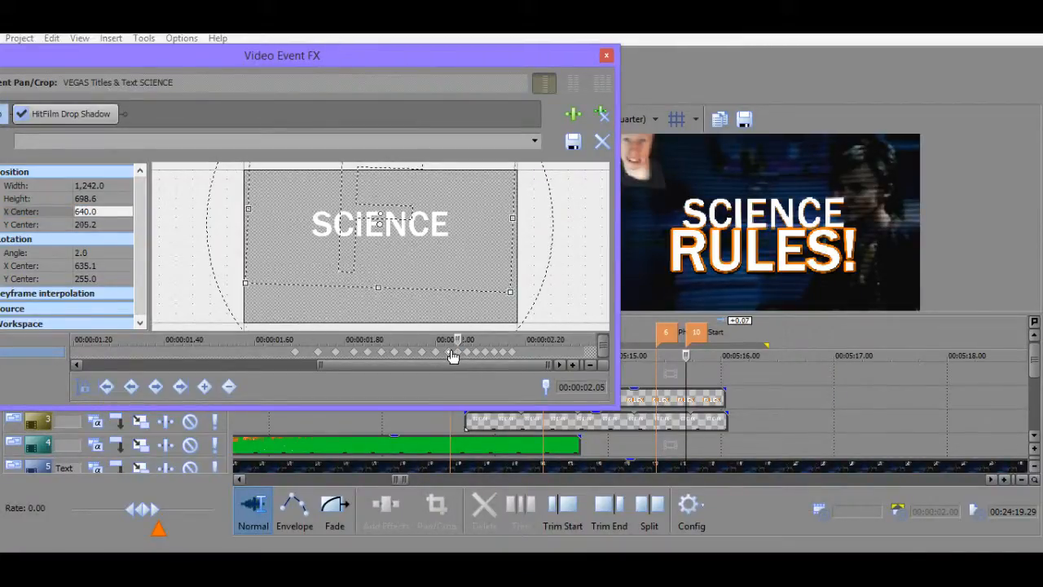
At the SCIENCE title's 00:00:02.07 keyframe, set the rotation angle to 2.5 and recentre the position X Center at 640.
left_click(450, 352)
left_click(458, 353)
left_click(466, 352)
left_click(100, 251)
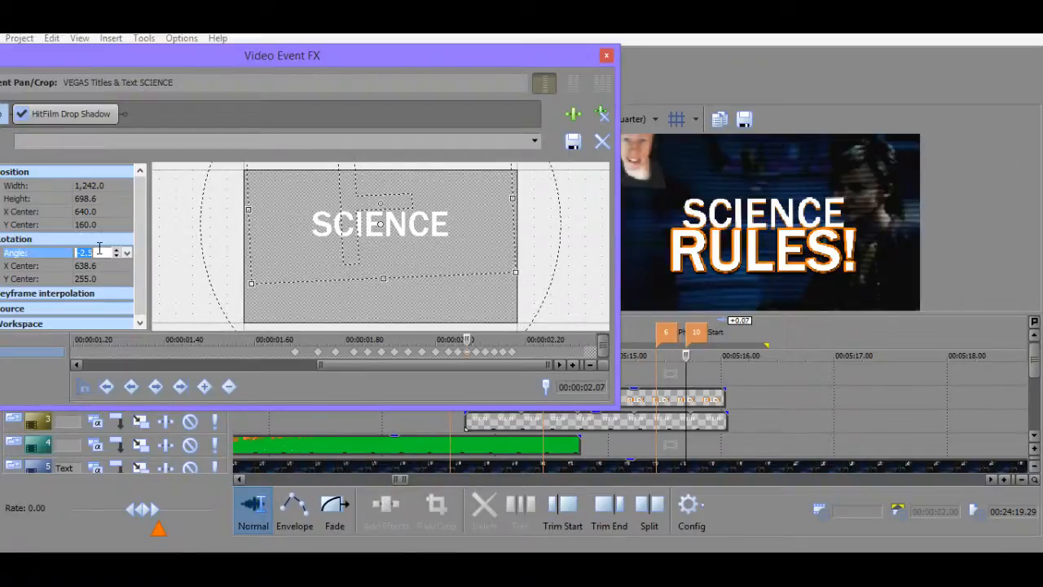
type("2.5")
key("Return")
left_click(99, 211)
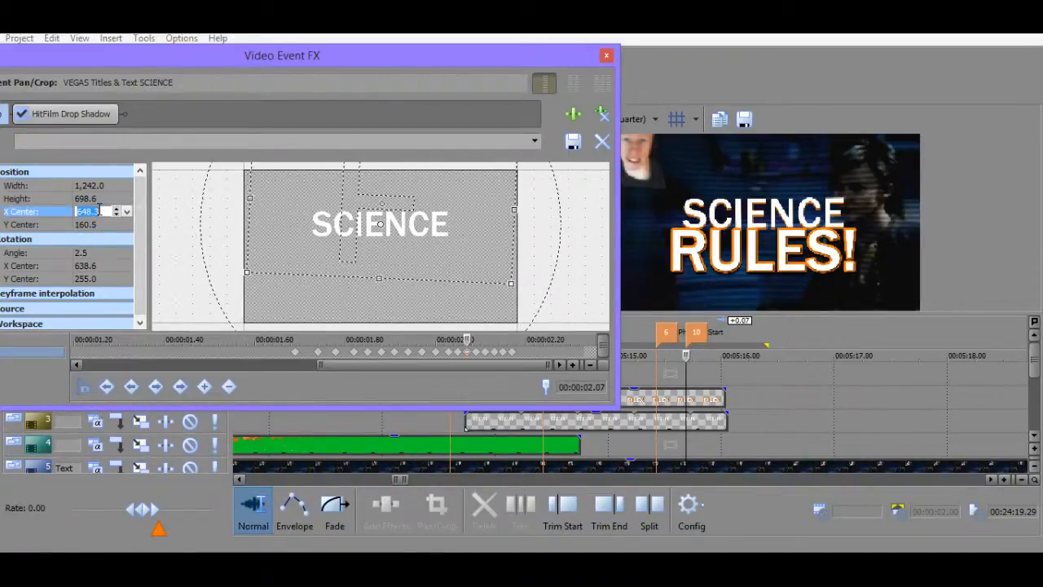
type("640")
key("Return")
At the SCIENCE title's 00:00:02.09 keyframe, set the rotation angle to 2.75 and the position X Center to 640.
left_click(475, 352)
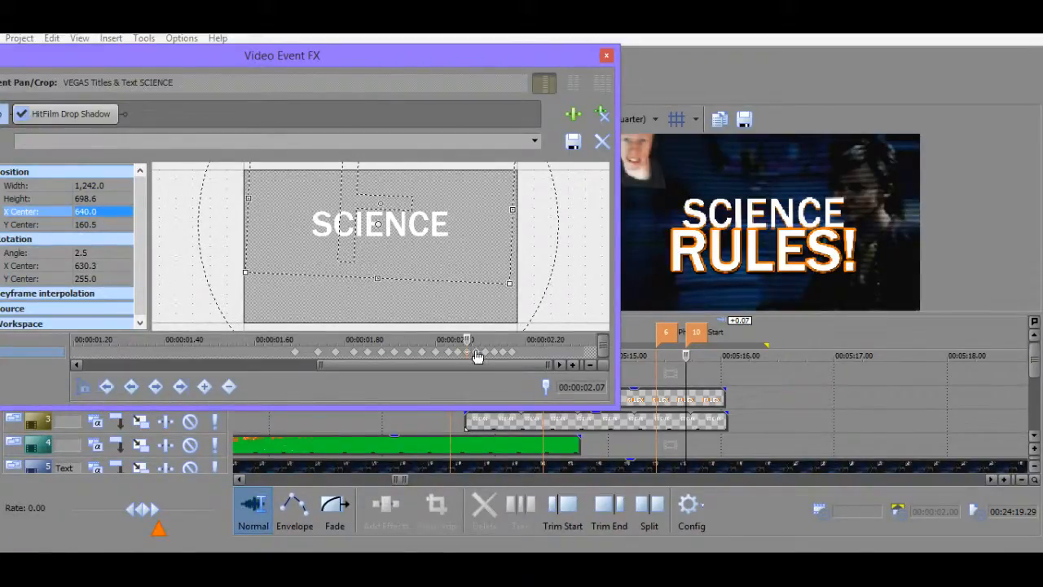
left_click(102, 265)
left_click(96, 252)
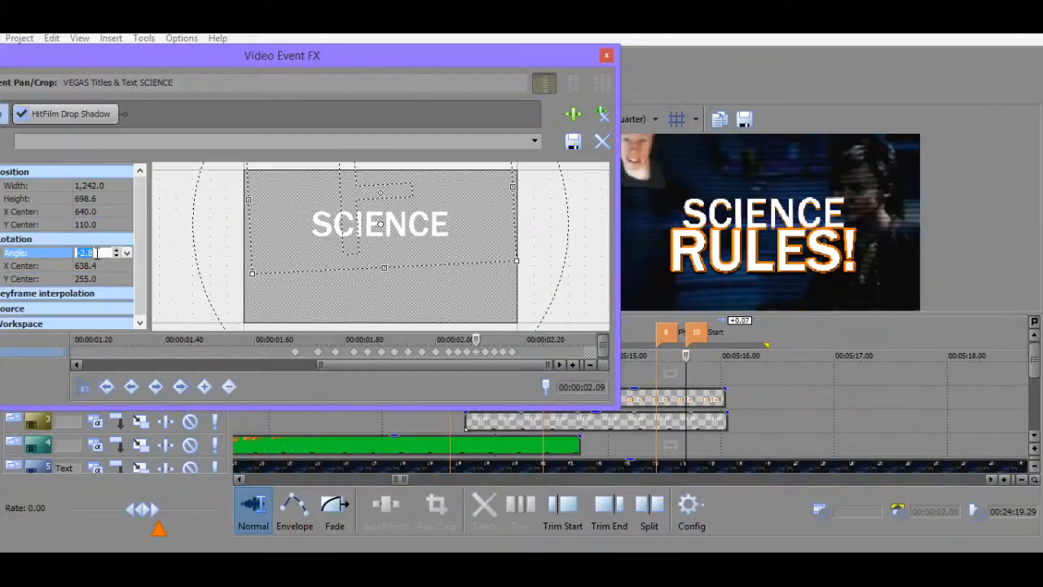
type("2.75")
key("Return")
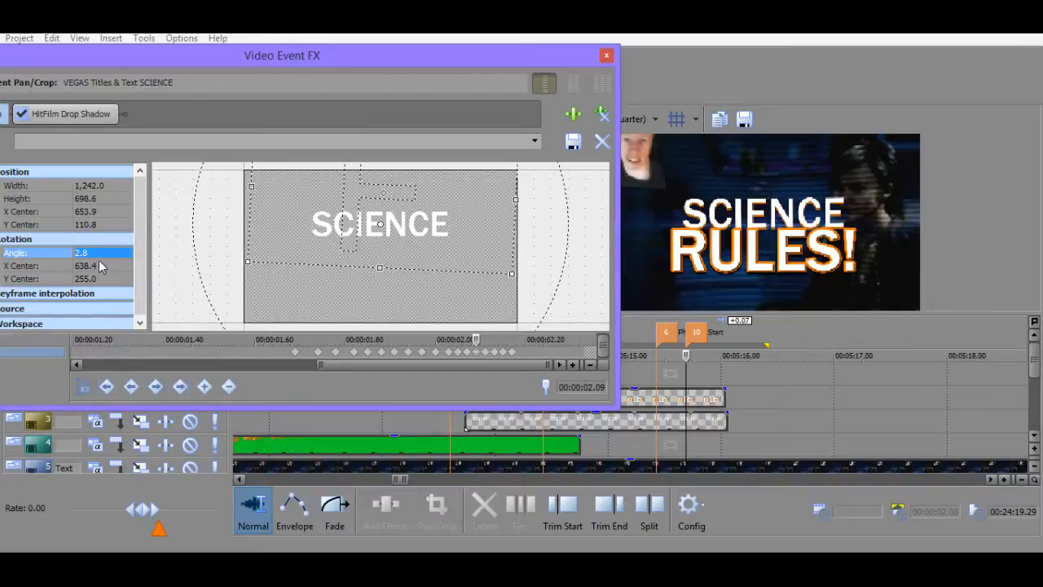
left_click(86, 211)
type("6")
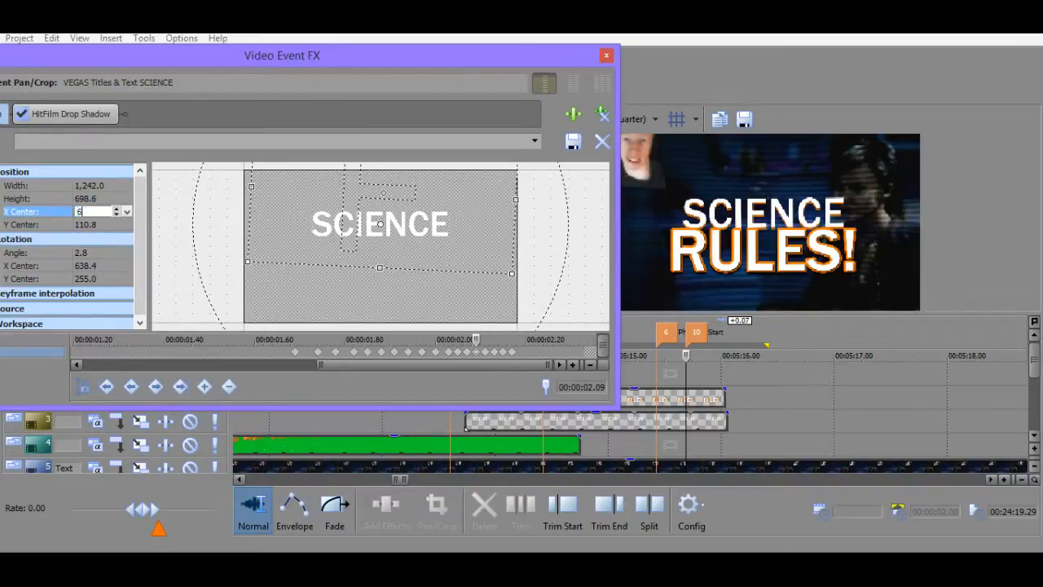
type("40")
key("Return")
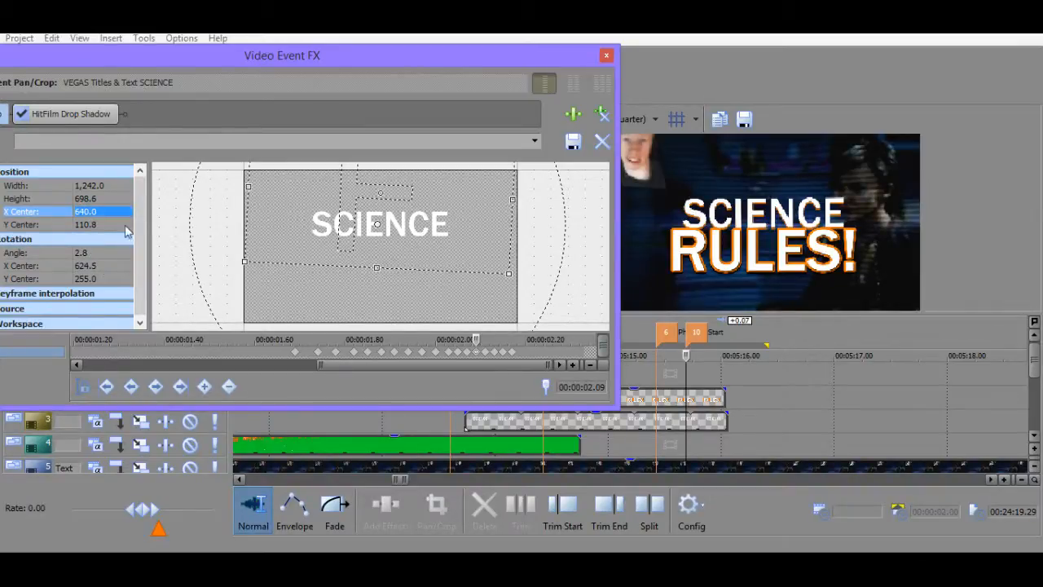
At the SCIENCE title's 00:00:02.11 keyframe, set the rotation angle to 3 and the position X Center to 640.
left_click(482, 352)
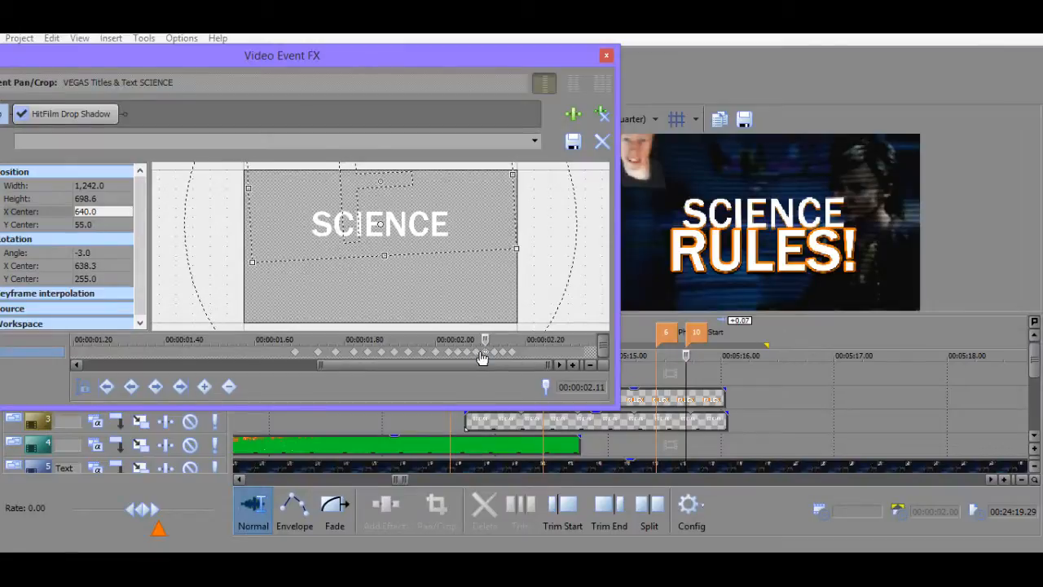
left_click(99, 253)
type("3")
key("Return")
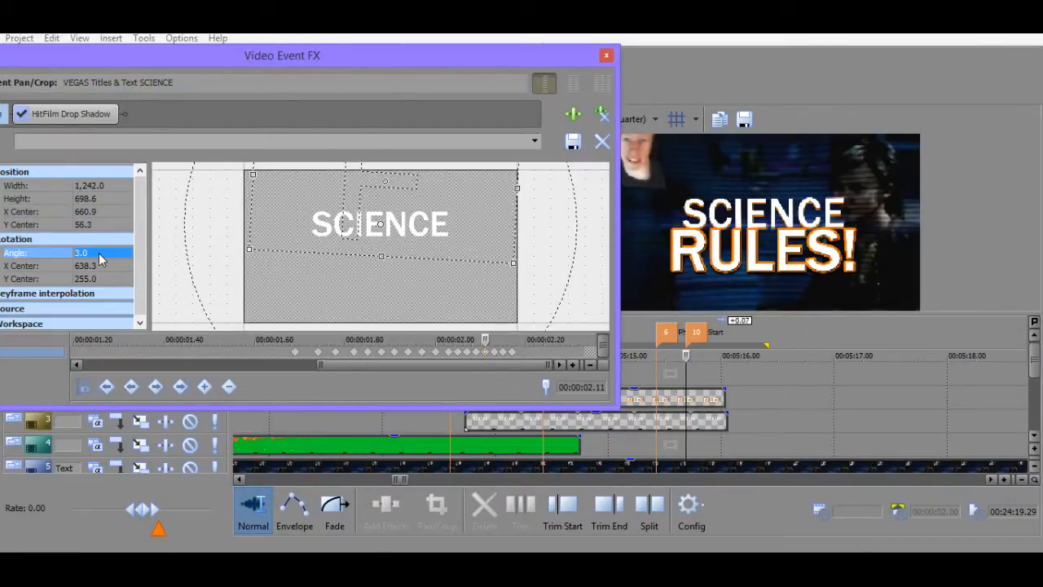
left_click(95, 211)
type("64")
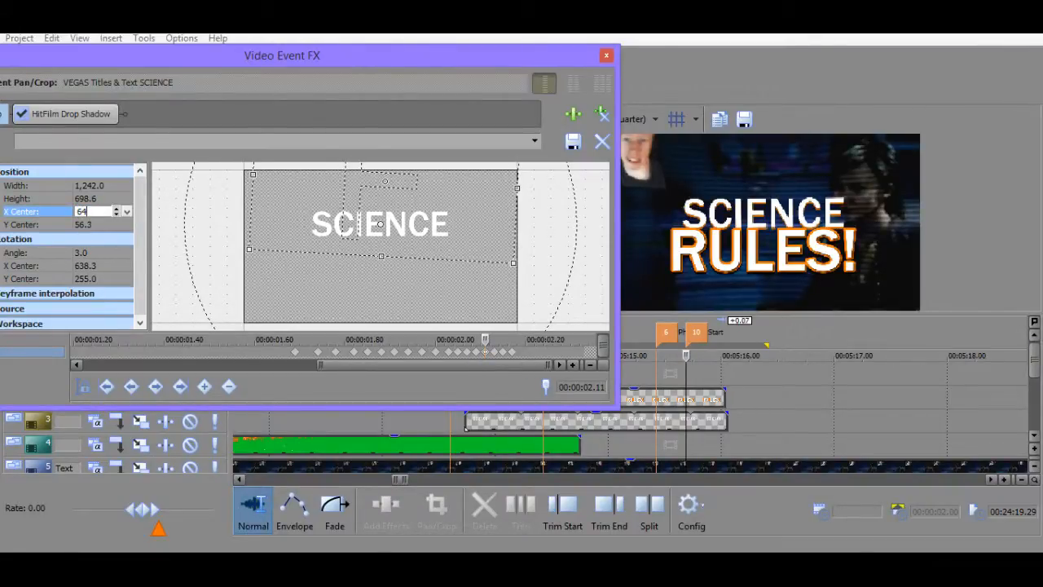
type("0")
key("Return")
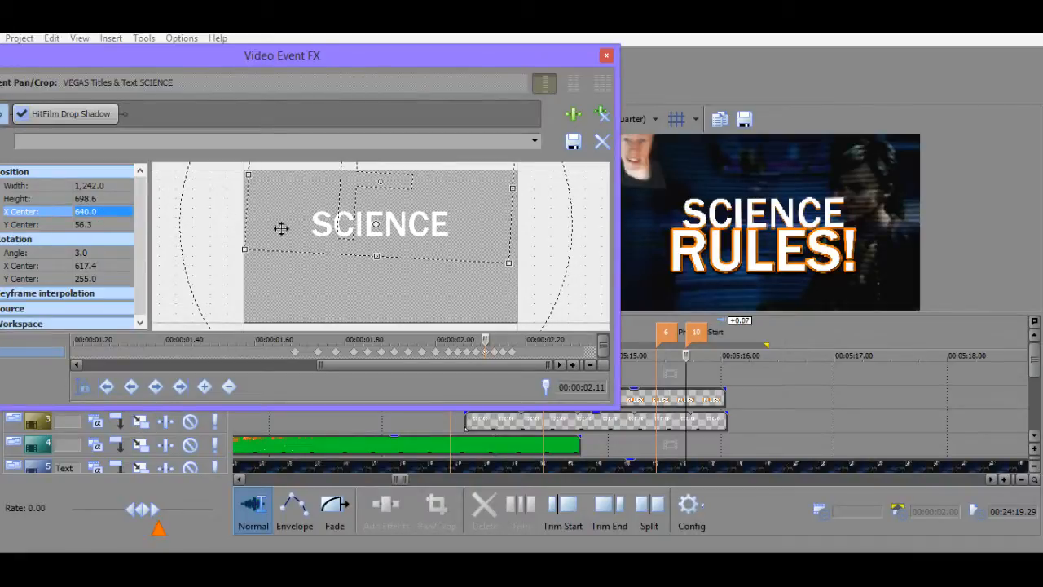
At the SCIENCE title's 00:00:02.13 keyframe, set the rotation angle to 3.3 and the position X Center to 640.
left_click(494, 352)
left_click(92, 252)
type("3")
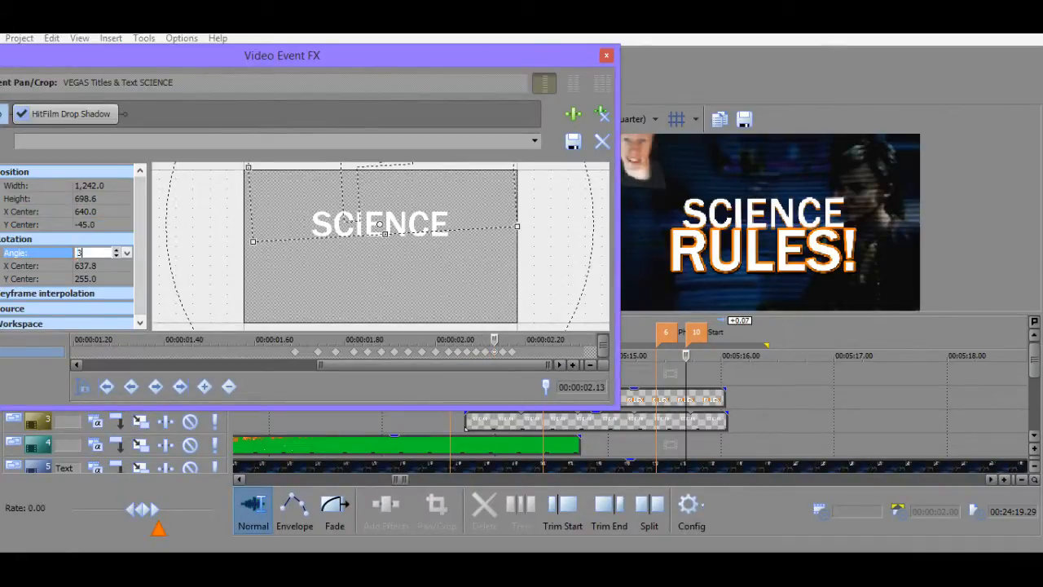
type(".3")
key("Return")
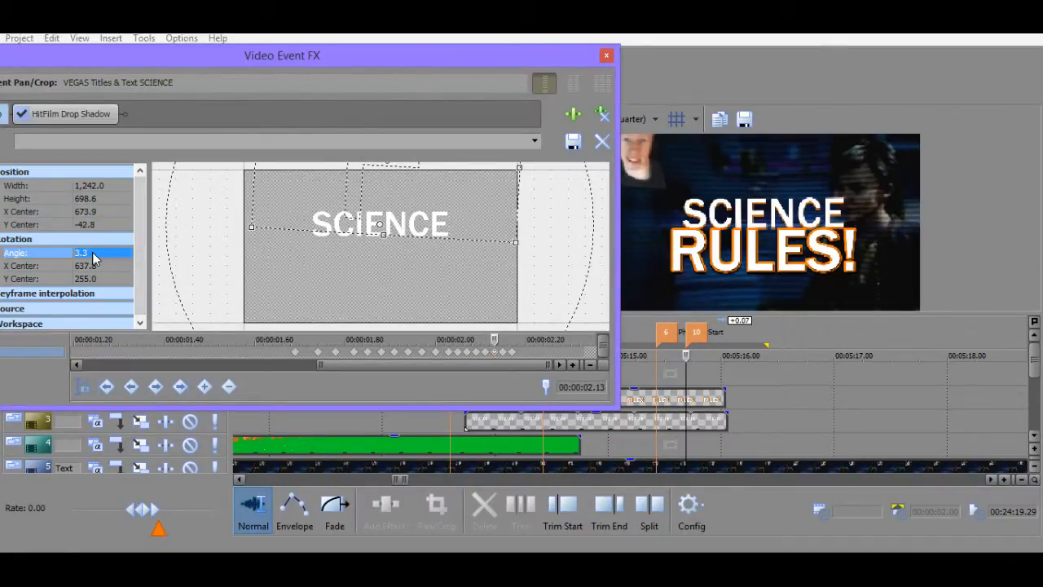
left_click(98, 209)
type("640")
key("Return")
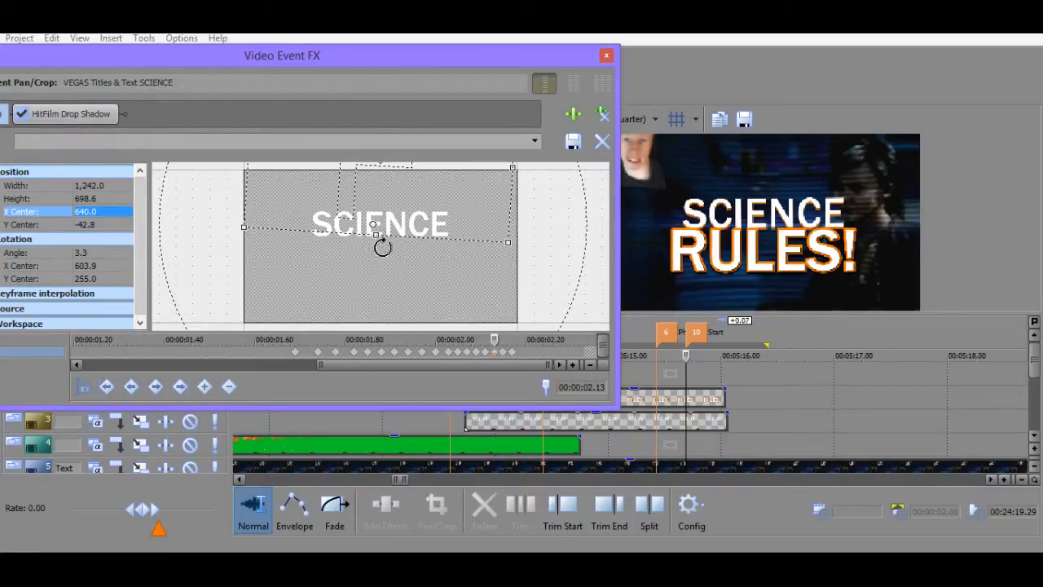
At the SCIENCE title's 00:00:02.15 keyframe, set the rotation angle to 3.5 and the position X Center to 640.
left_click(503, 356)
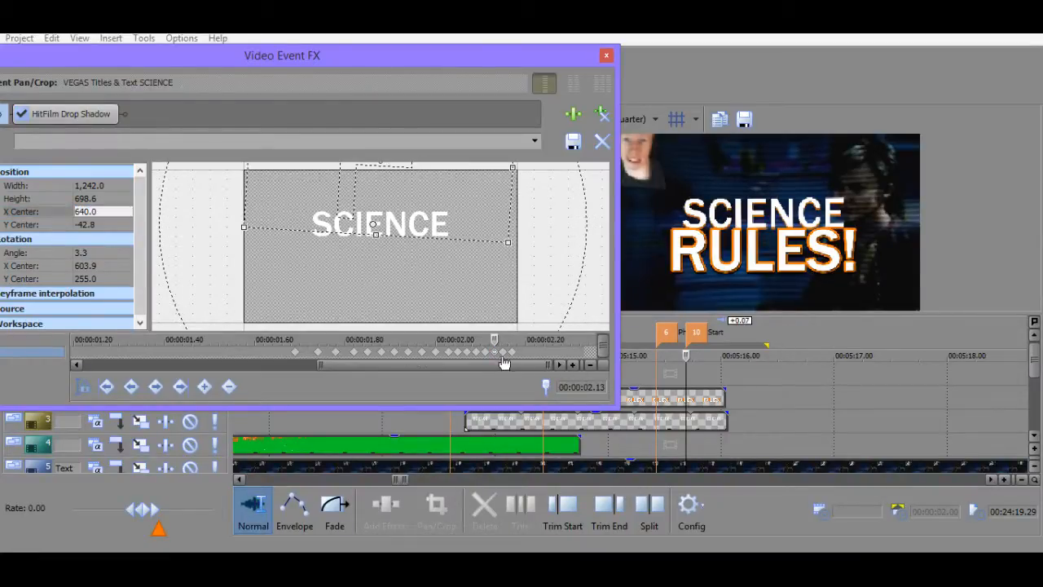
left_click(502, 351)
left_click(91, 253)
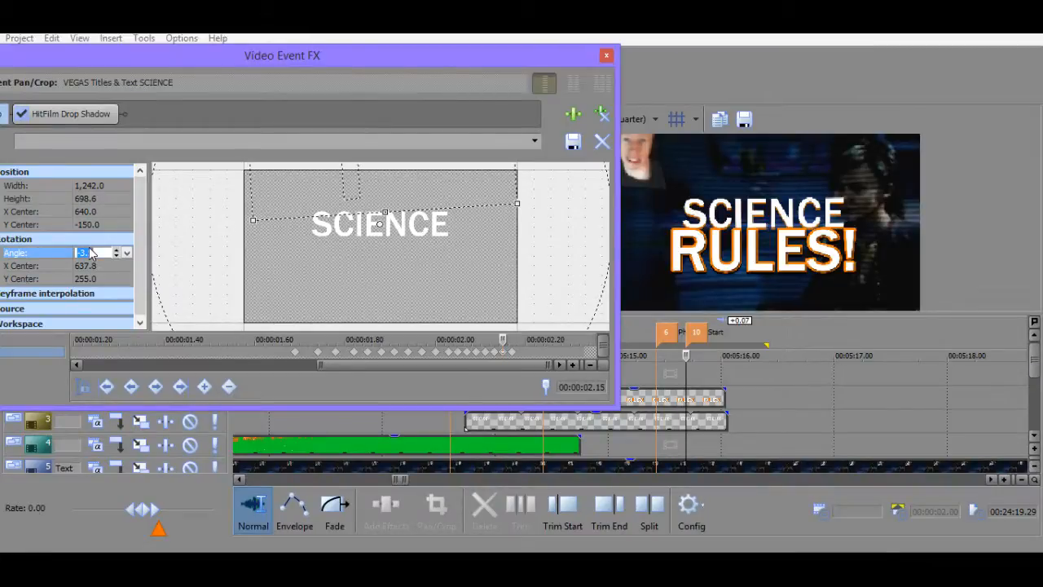
type("3.5")
key("Return")
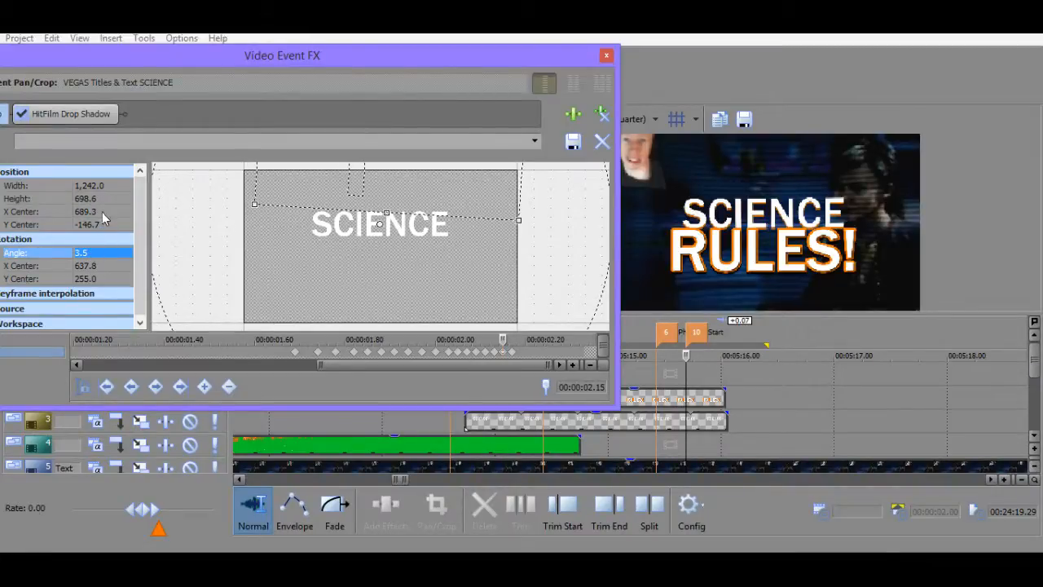
left_click(102, 212)
type("640")
key("Return")
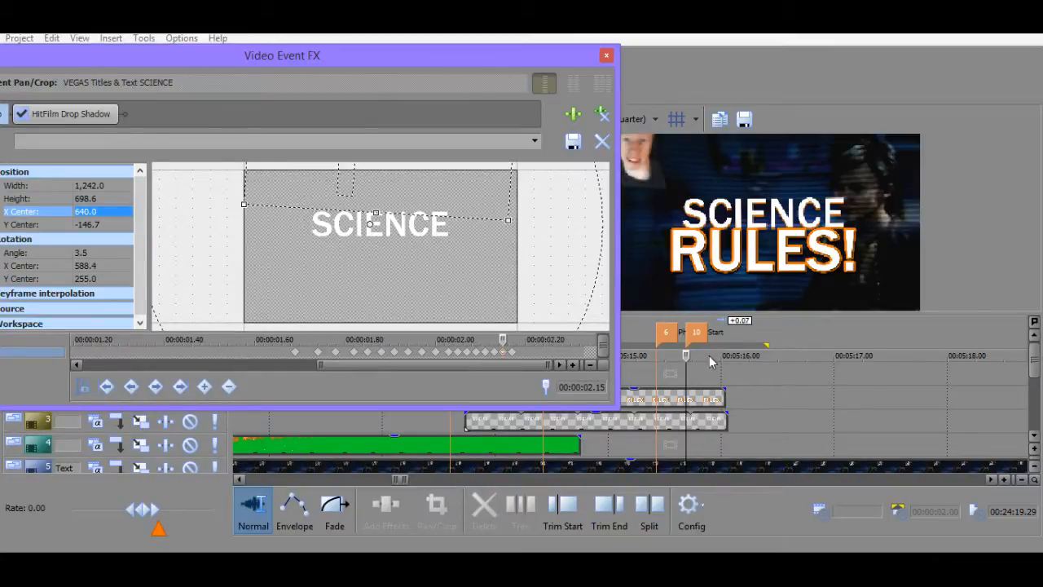
Set the rotation X Center to 640 at the SCIENCE title's 00:00:02.15 and 00:00:02.13 keyframes.
mouse_move(685, 355)
left_mouse_down()
mouse_move(710, 355)
mouse_move(685, 355)
left_mouse_up()
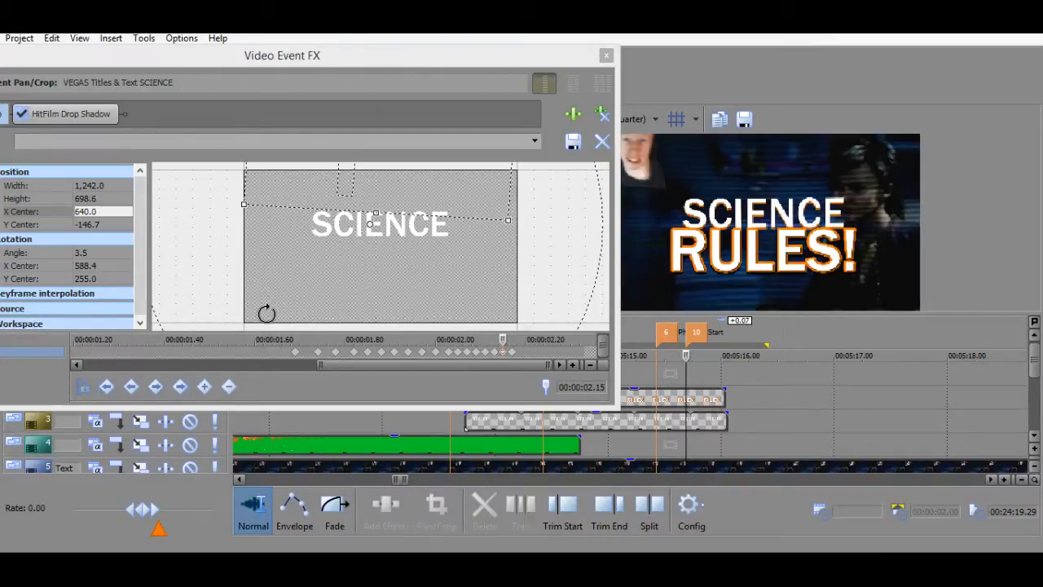
left_click(97, 265)
type("640")
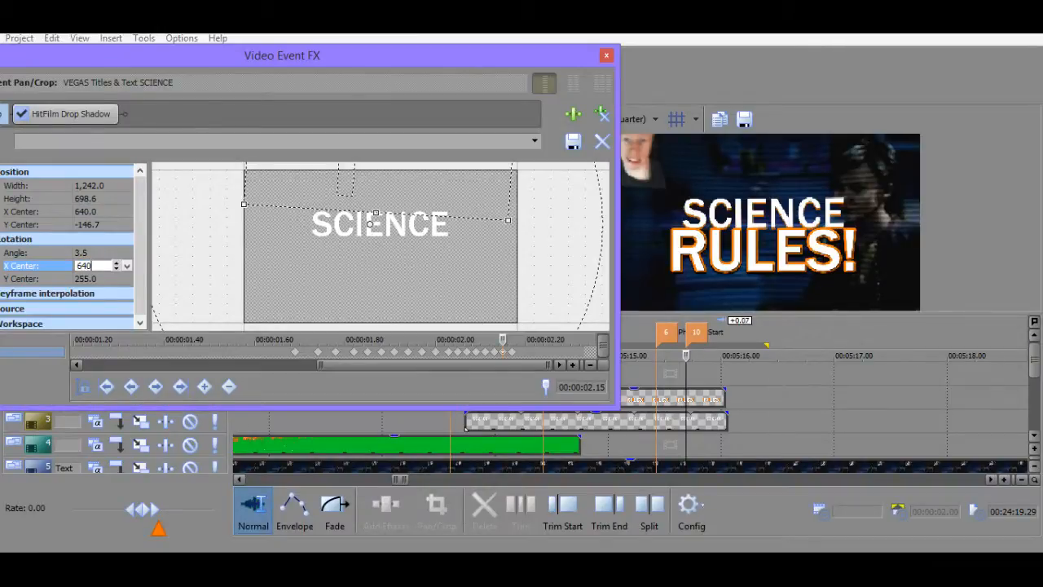
key("Return")
left_click(494, 351)
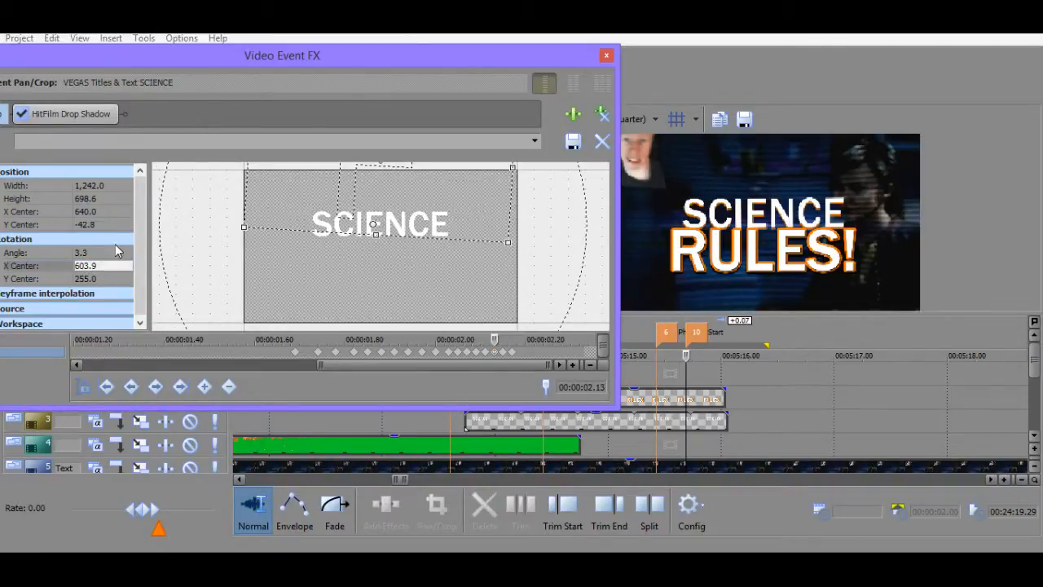
left_click(98, 265)
type("640")
key("Return")
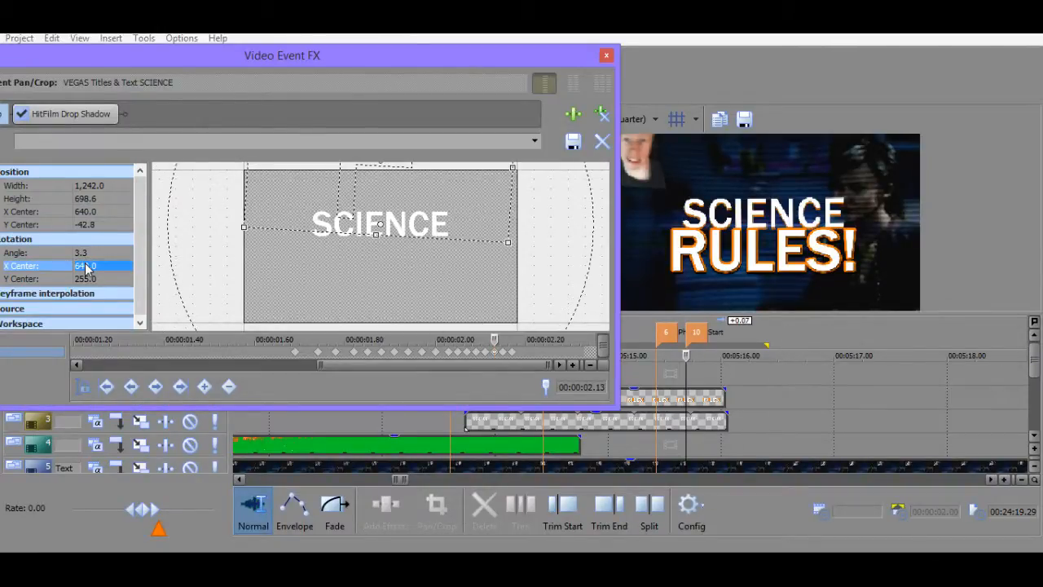
Set the rotation X Center to 640 at the SCIENCE title's 00:00:02.11 and 00:00:02.09 keyframes.
left_click(485, 352)
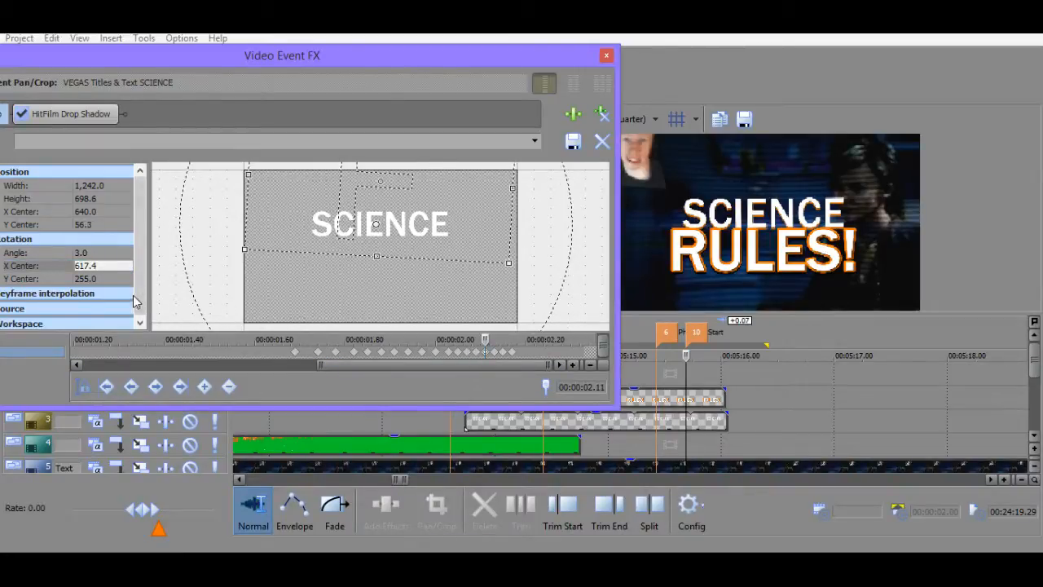
left_click(98, 266)
type("640")
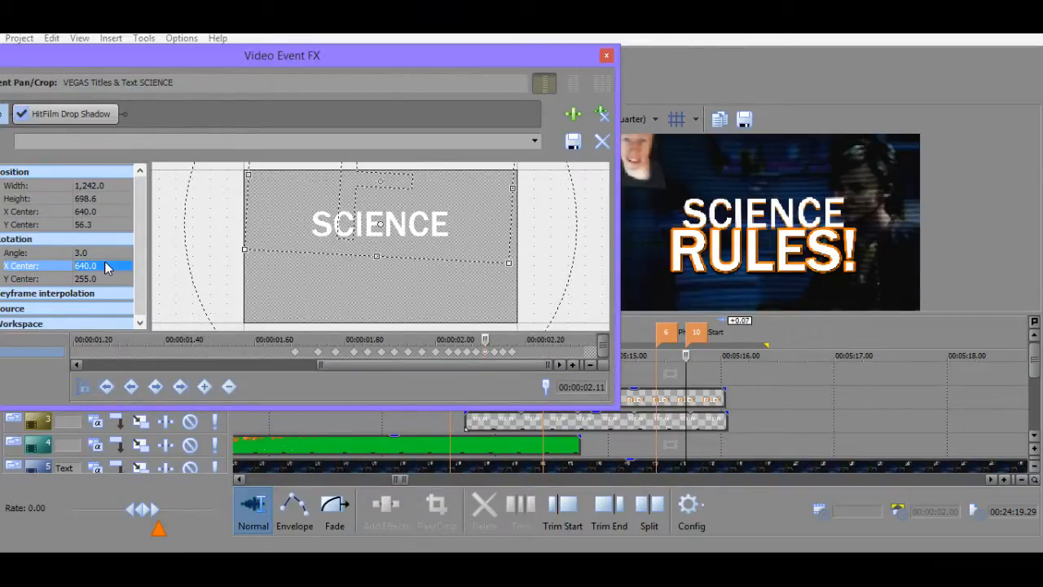
left_click(469, 351)
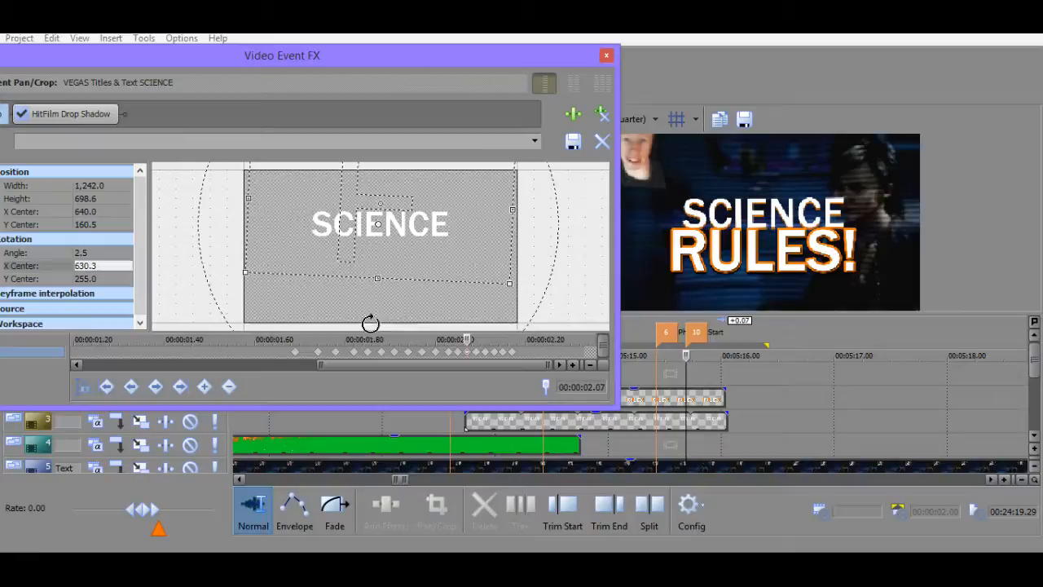
left_click(476, 352)
left_click(99, 265)
type("640")
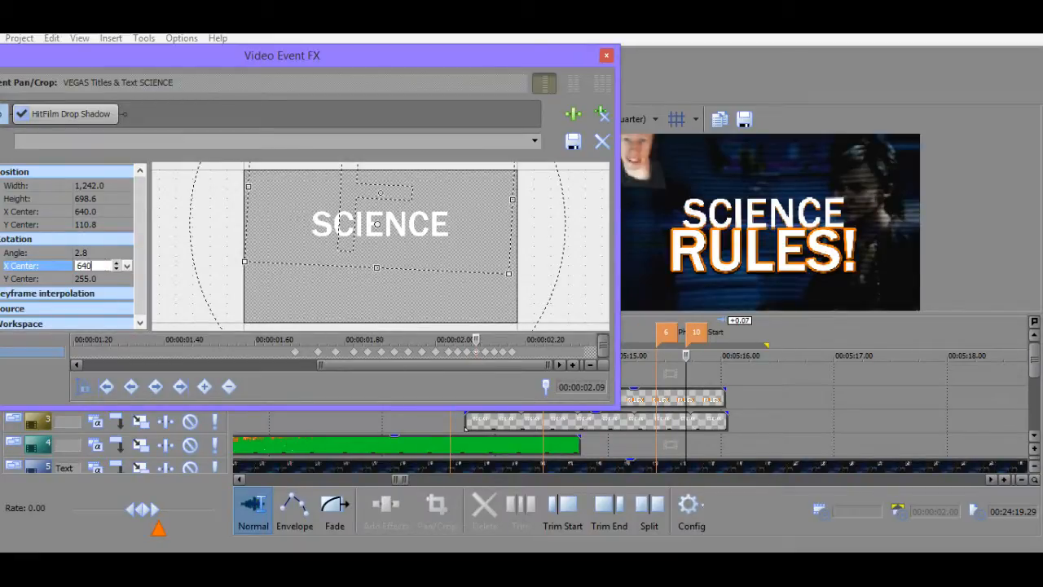
key("Return")
Set the rotation X Center to 640 at the SCIENCE title's 00:00:02.07 and 00:00:02.05 keyframes.
left_click(467, 352)
left_click(100, 265)
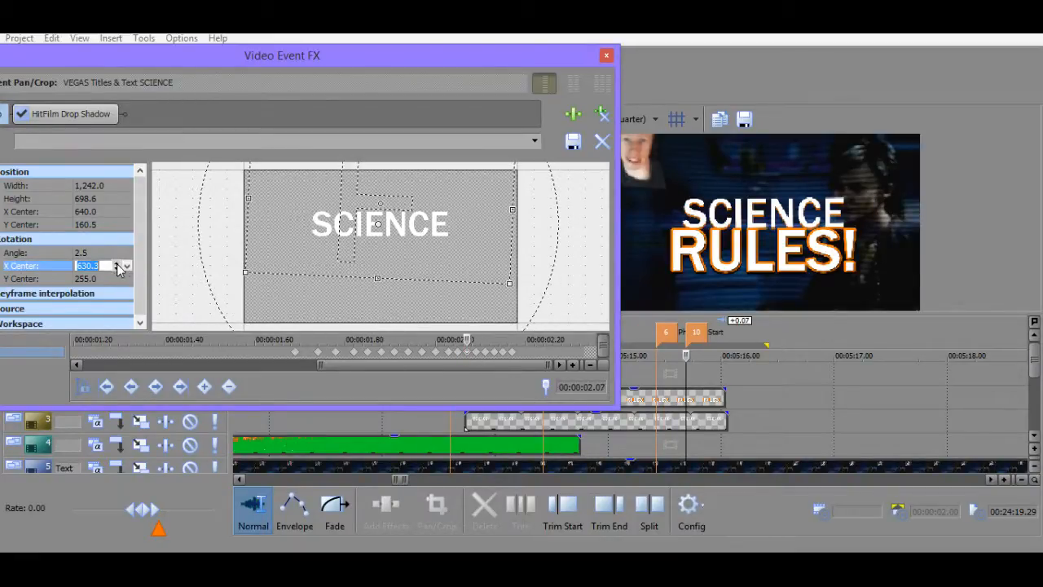
type("640")
key("Return")
left_click(458, 352)
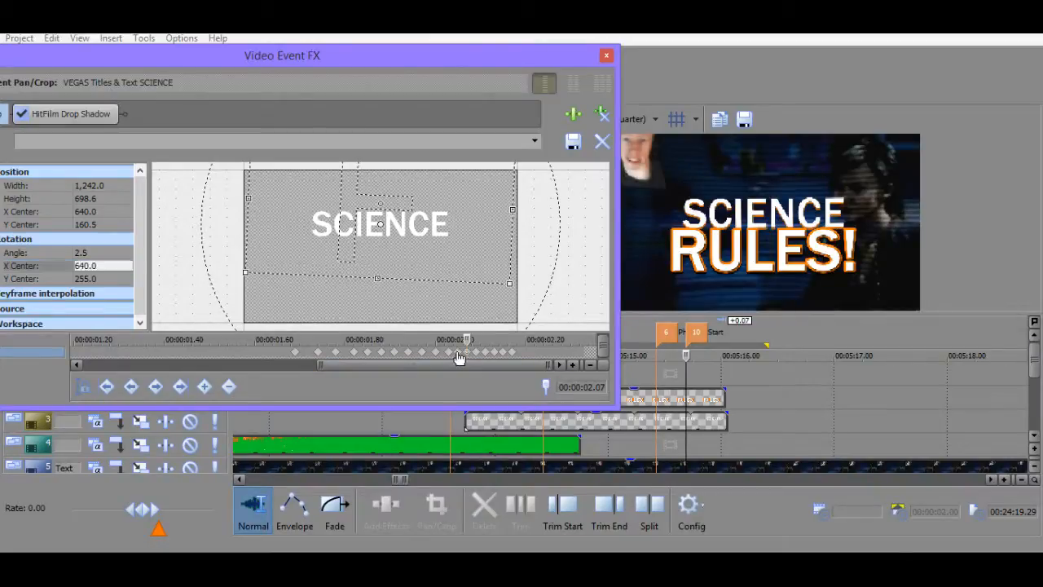
left_click(90, 267)
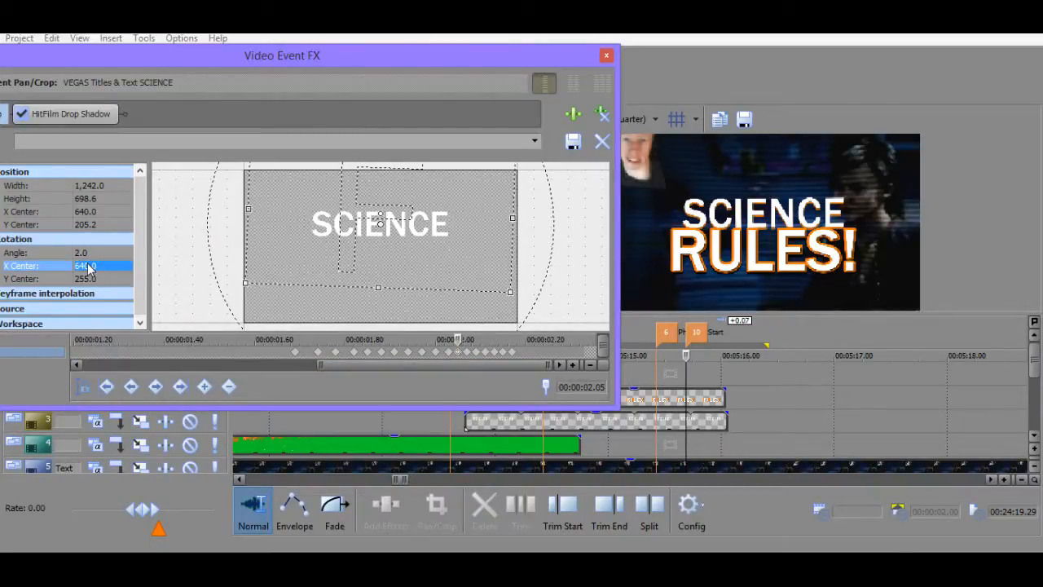
Set the rotation X Center to 640 at the SCIENCE title's 00:00:02.03 and 00:00:01.97 keyframes.
left_click(448, 352)
left_click(97, 265)
type("640")
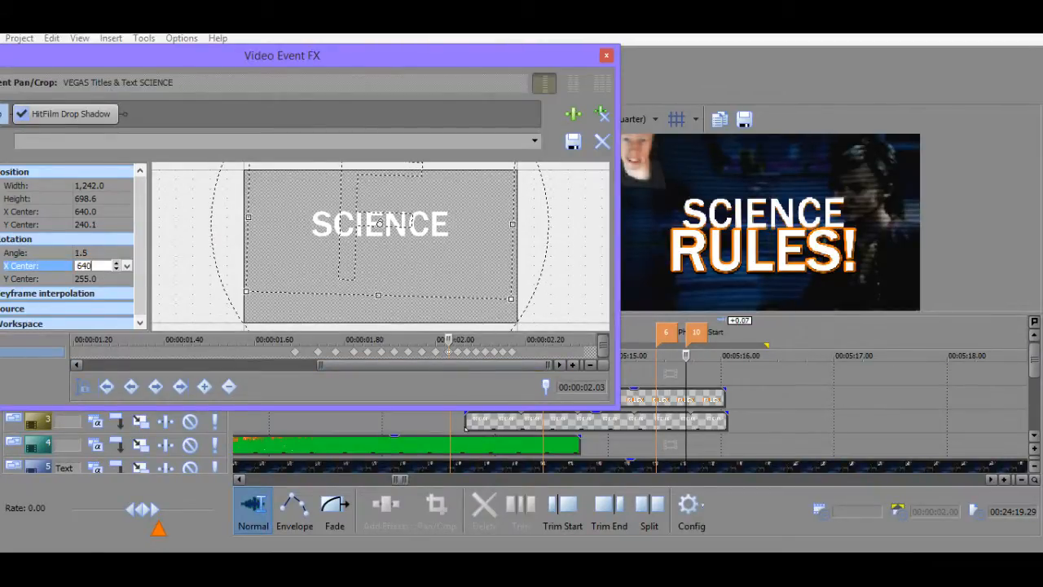
key("Return")
left_click(435, 351)
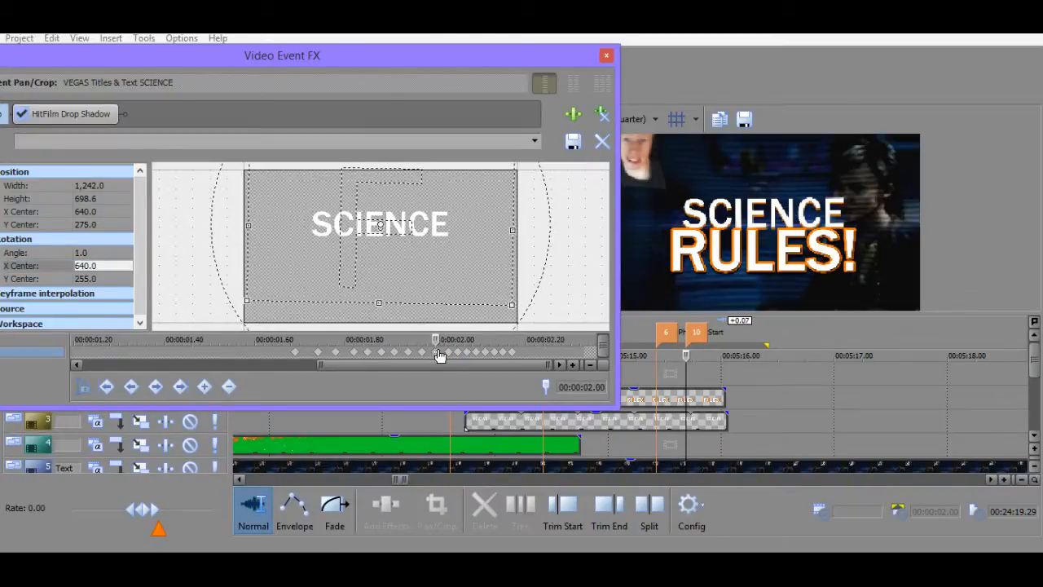
left_click(449, 352)
left_click(420, 351)
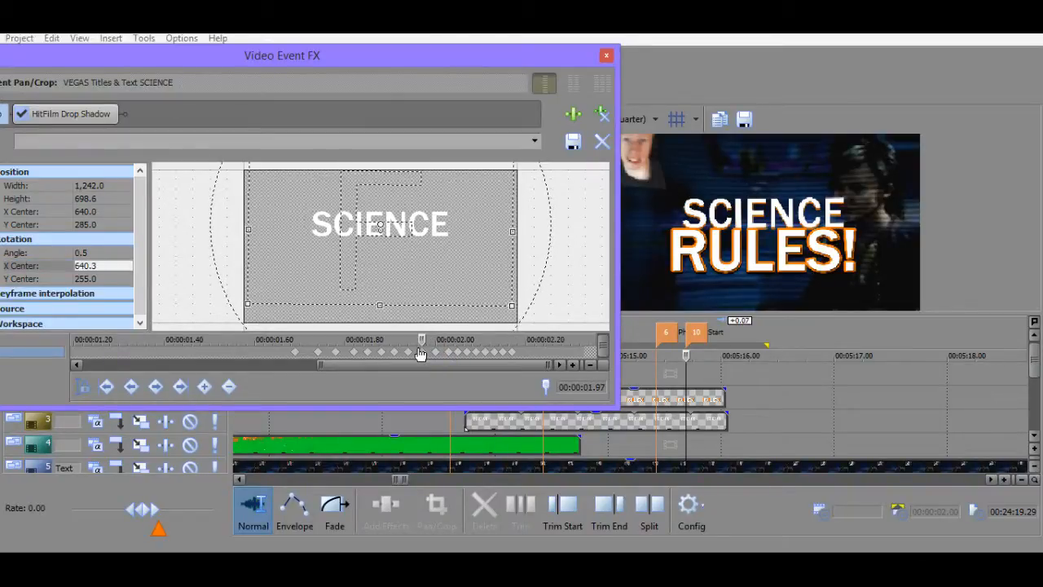
left_click(100, 266)
key("Return")
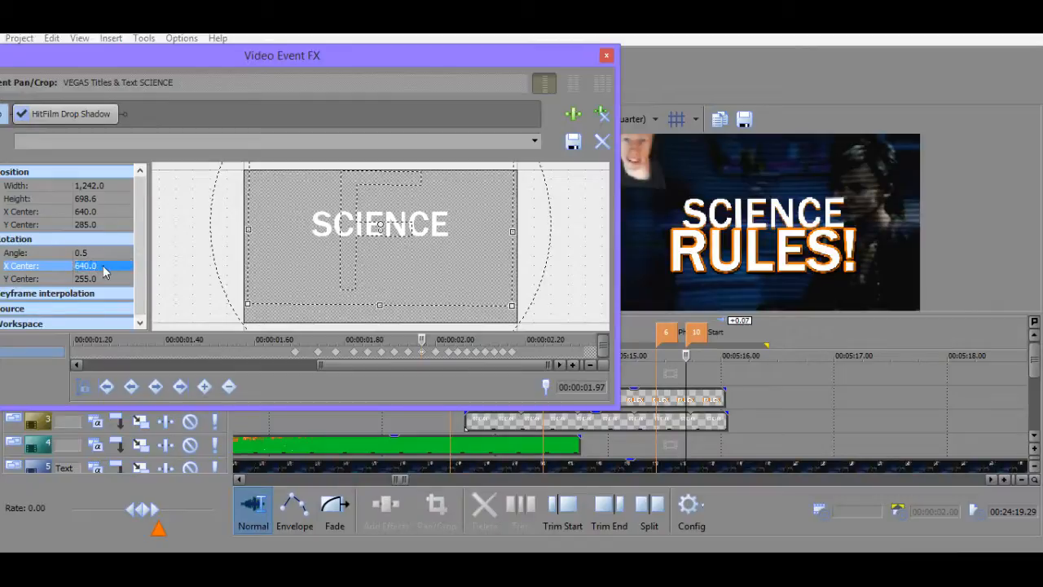
Step through the SCIENCE title's exit keyframes from 00:00:01.94 to 00:00:02.15 to check their position and rotation values.
left_click(408, 353)
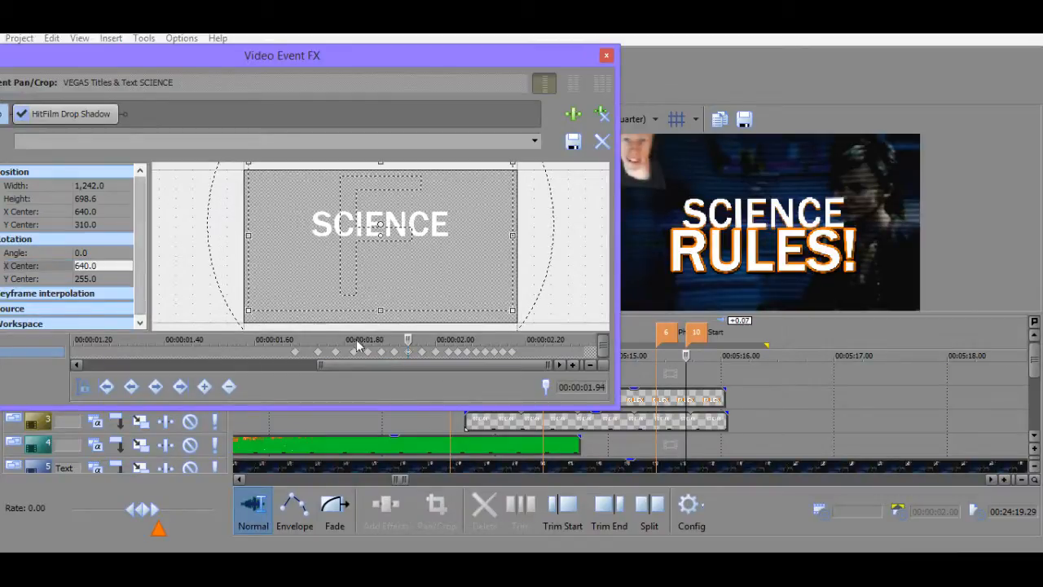
left_click(394, 352)
left_click(448, 352)
left_click(474, 351)
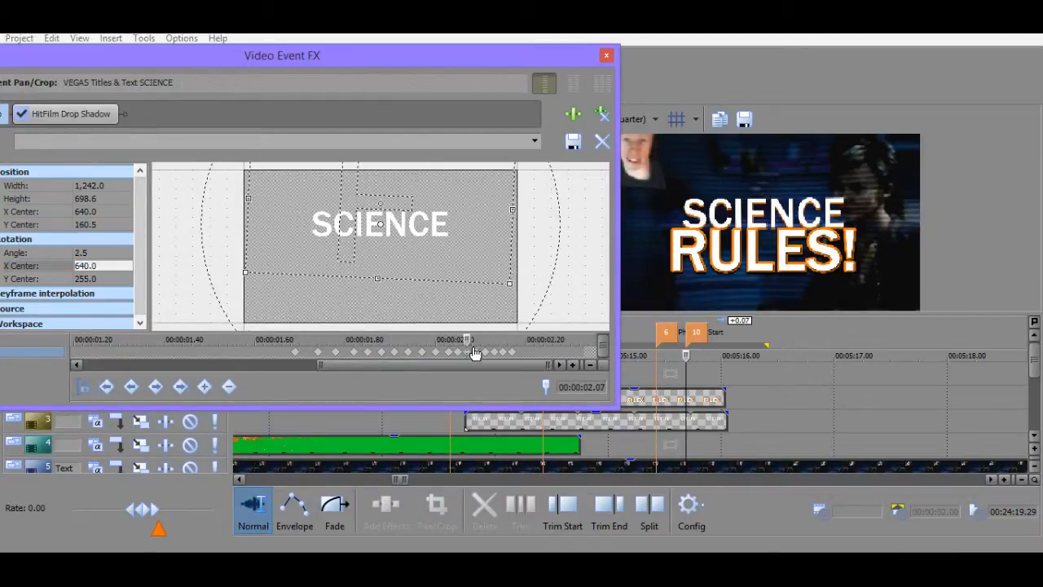
key("Right")
key("Right")
key("Right")
key("Right")
key("Right")
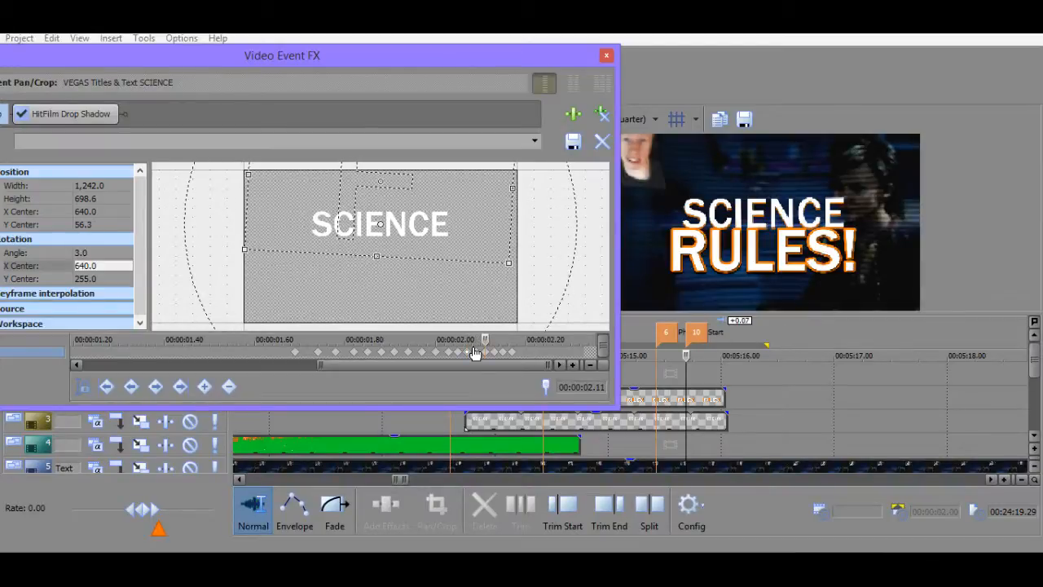
key("Right")
key("Right")
key("Right")
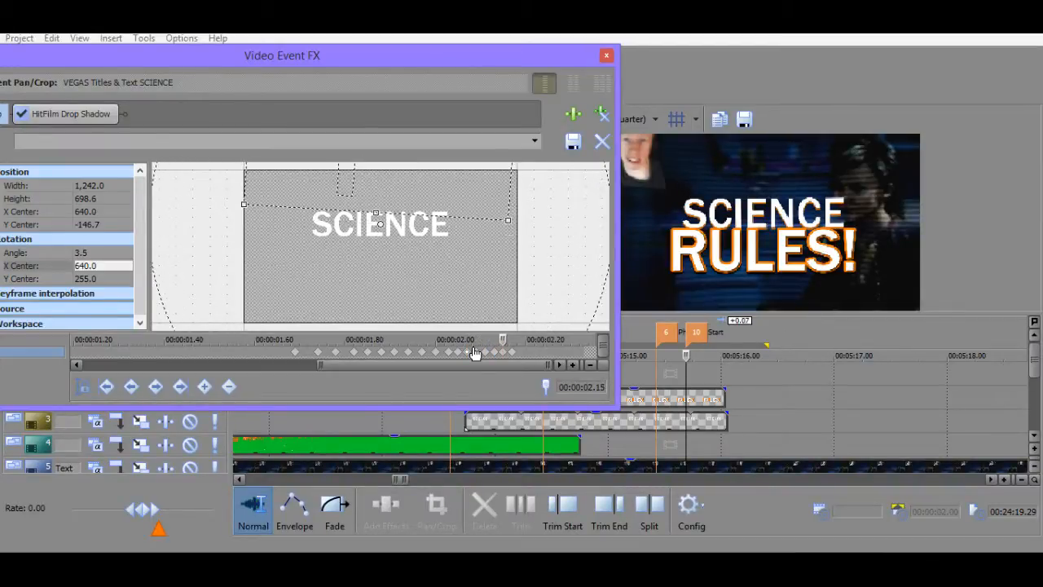
left_click(494, 353)
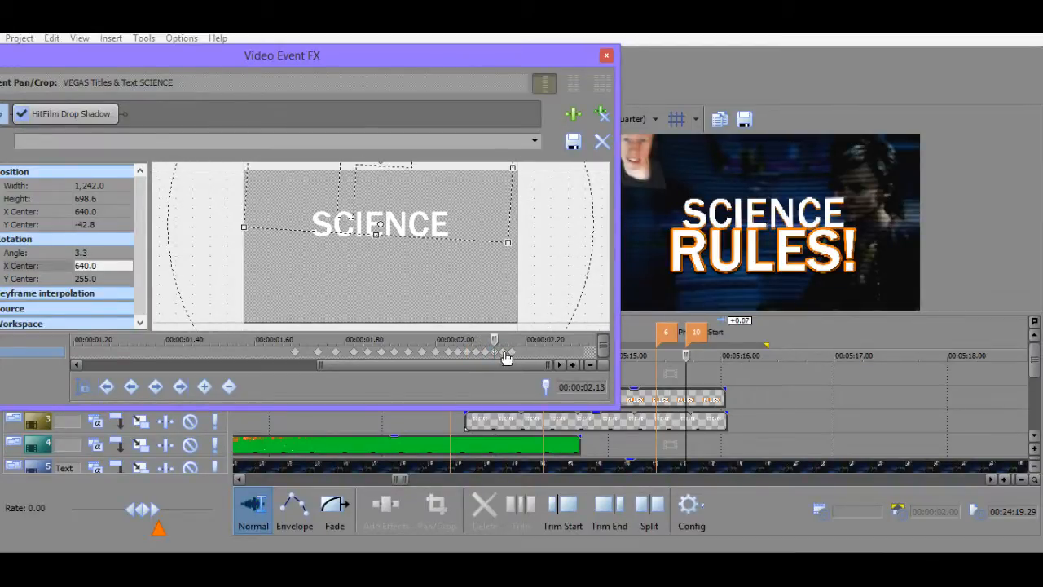
left_click(503, 353)
Set the rotation angle to 3.7 at the SCIENCE title's final keyframe at 00:00:02.17.
left_click(514, 352)
left_click(93, 252)
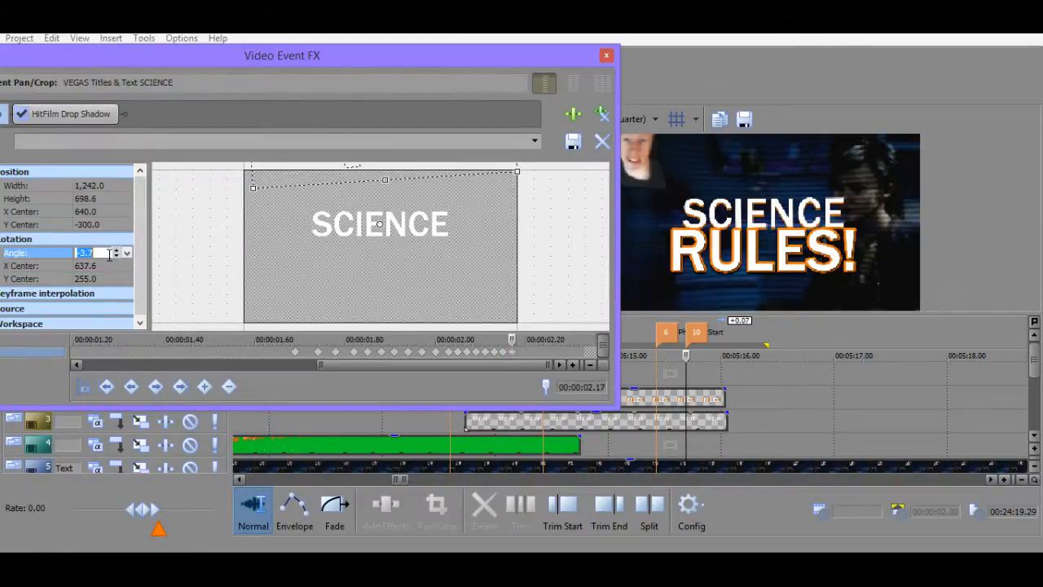
type("3")
key("Return")
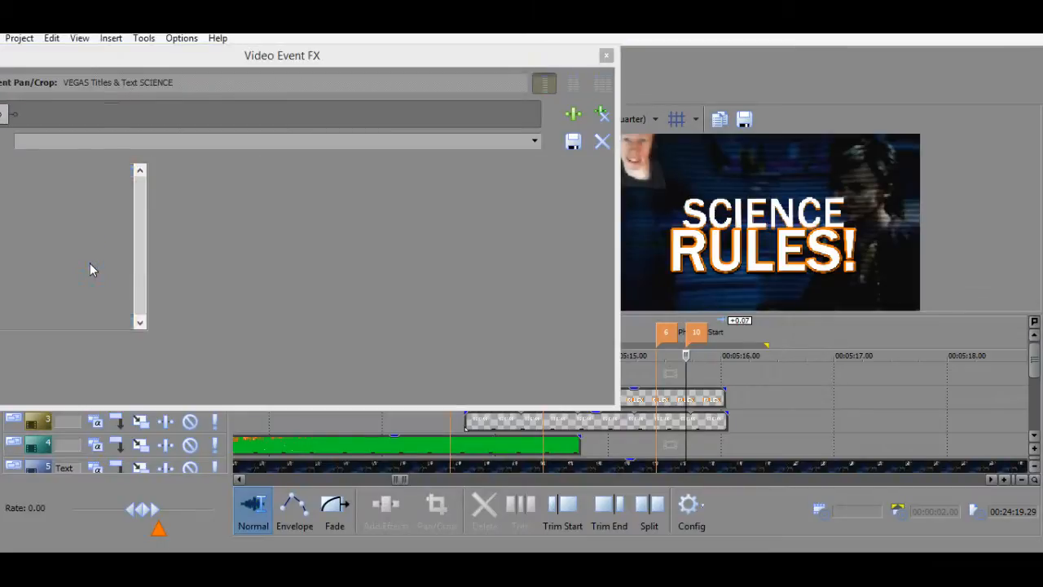
Set both the rotation X Center and the position X Center to 640 at the SCIENCE title's 00:00:02.17 keyframe.
left_click(92, 253)
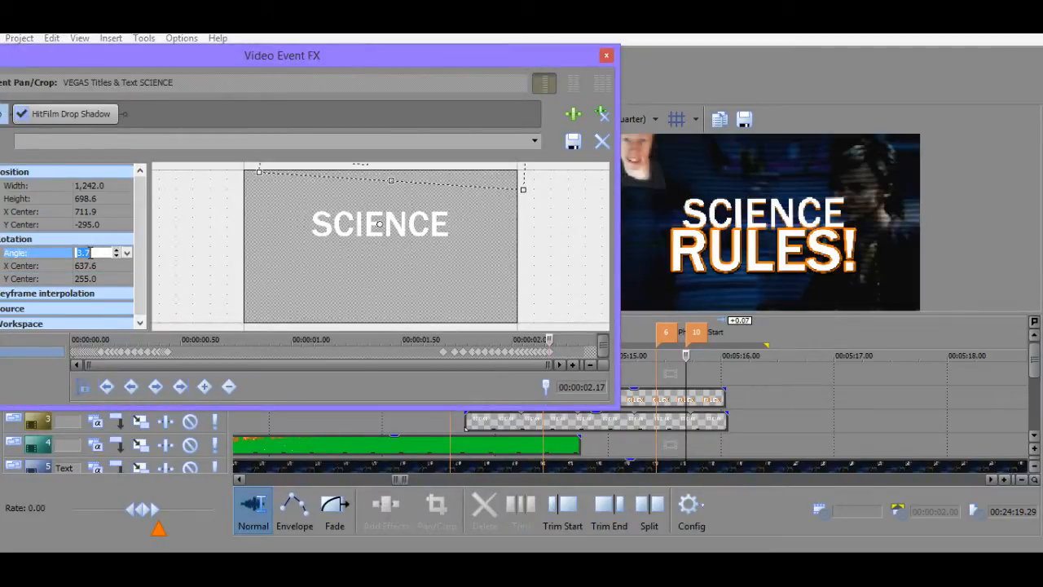
key("Tab")
type("640")
key("Return")
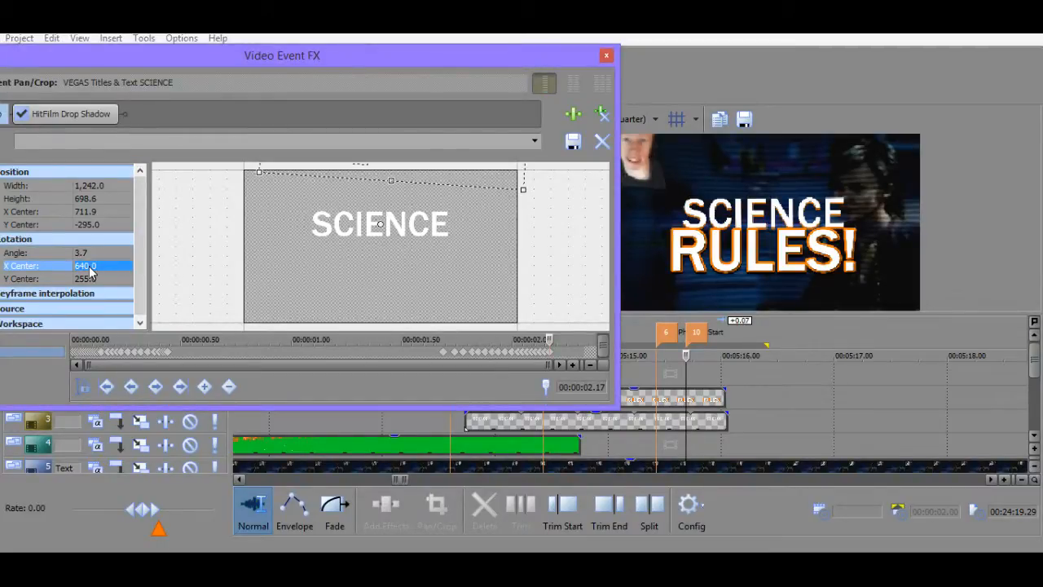
left_click(99, 205)
type("640")
key("Return")
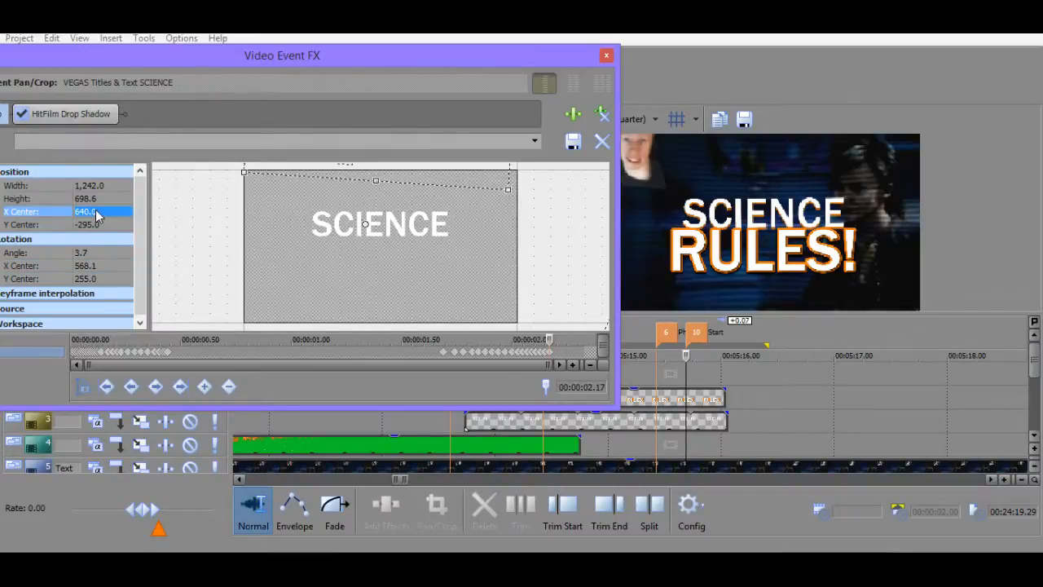
Play back the titles' exit from marker 6 to review the drop of both words.
left_click(659, 370)
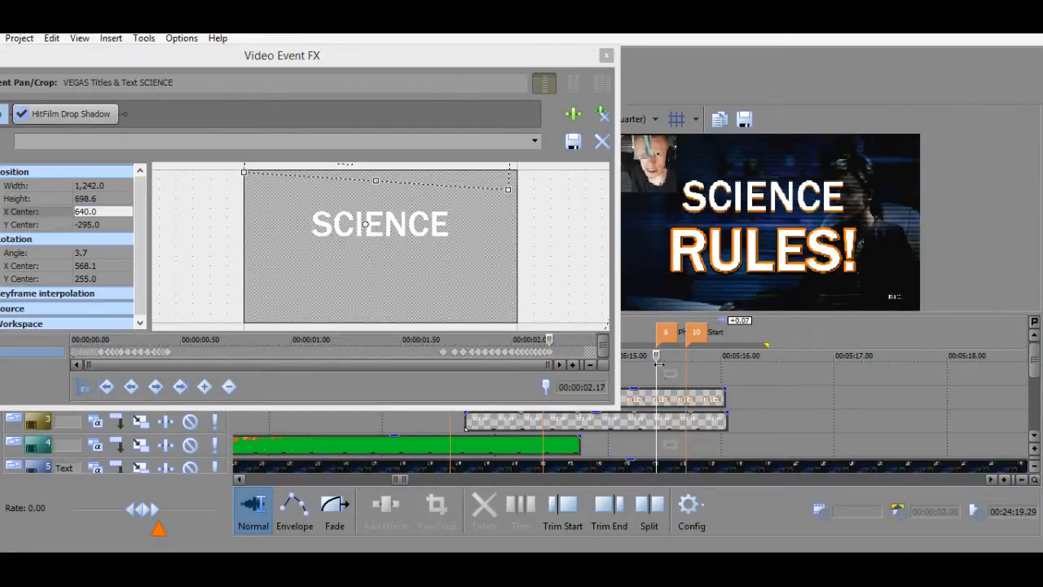
key("space")
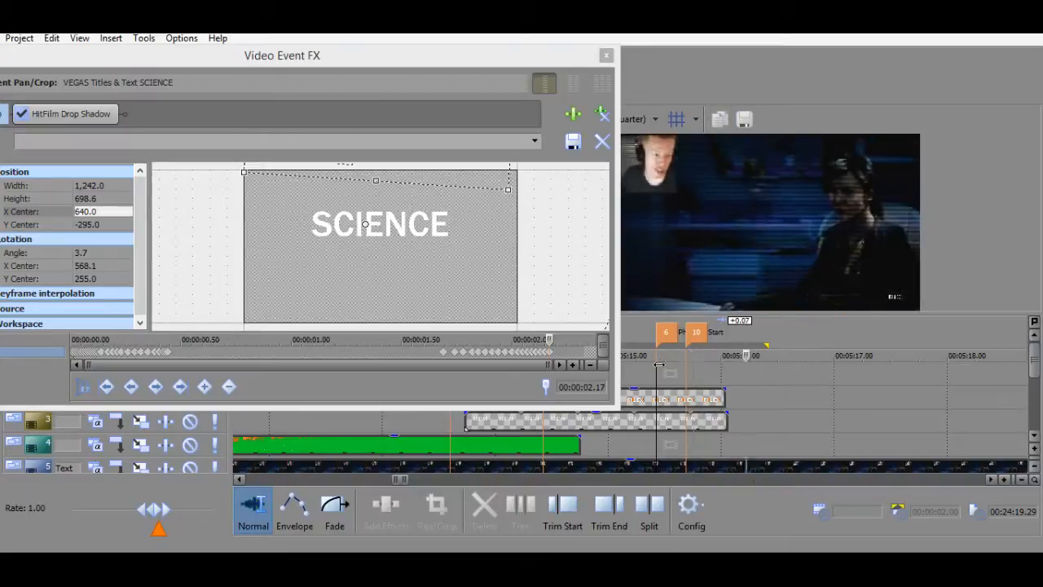
key("space")
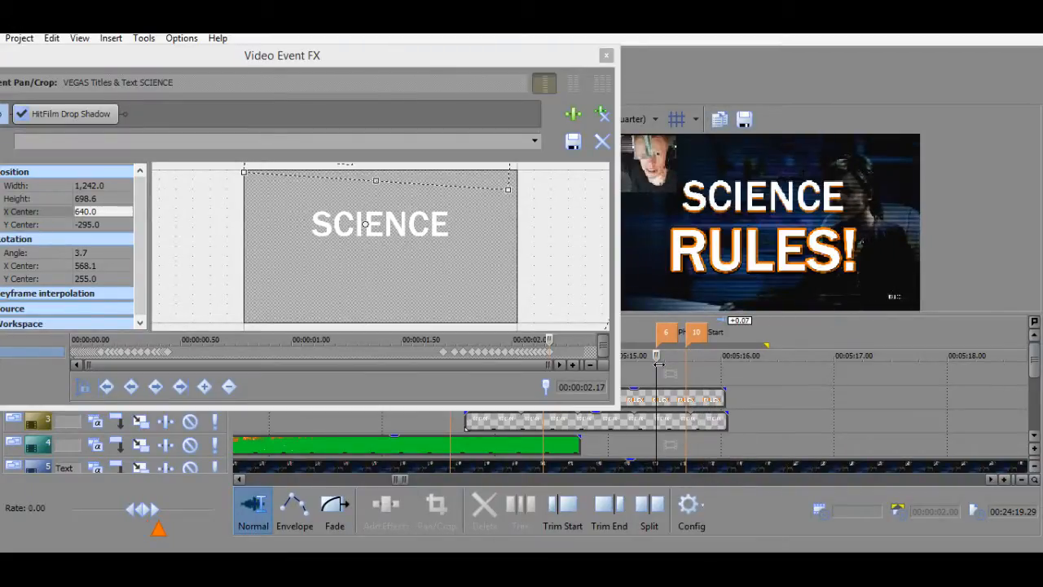
key("space")
key("space")
key("space")
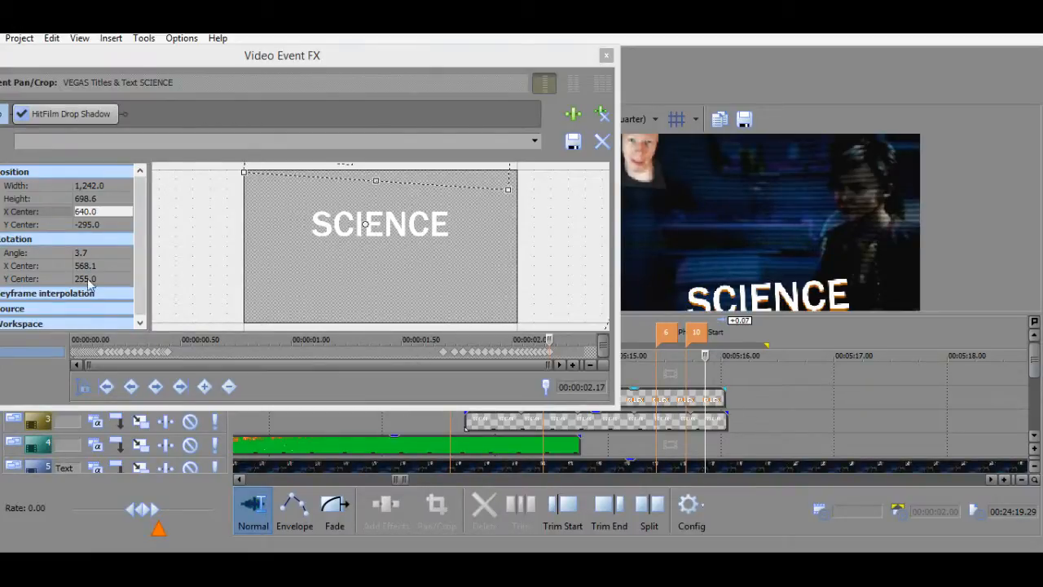
Return to the SCIENCE title's 00:00:02.17 keyframe and set its rotation X Center to 640 again.
left_click(550, 356)
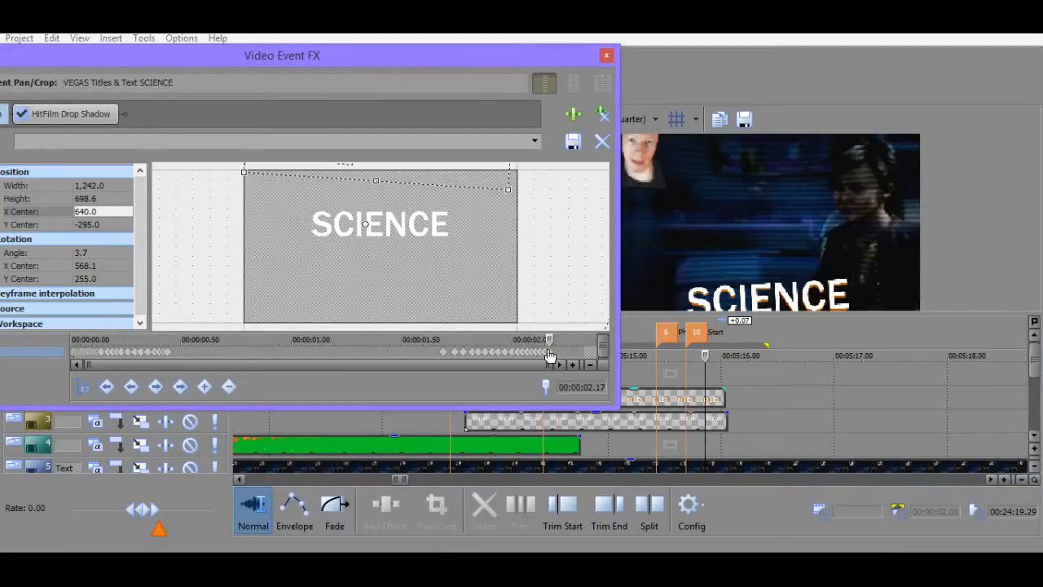
key("Home")
scroll(468, 356, "up", 3)
scroll(526, 356, "down", 3)
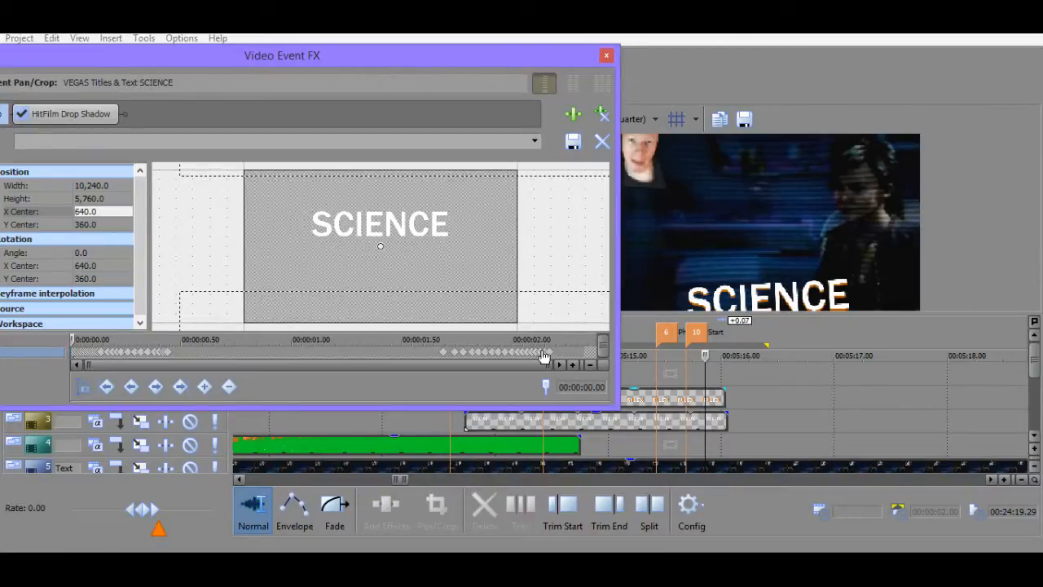
scroll(544, 356, "up", 3)
left_click(432, 356)
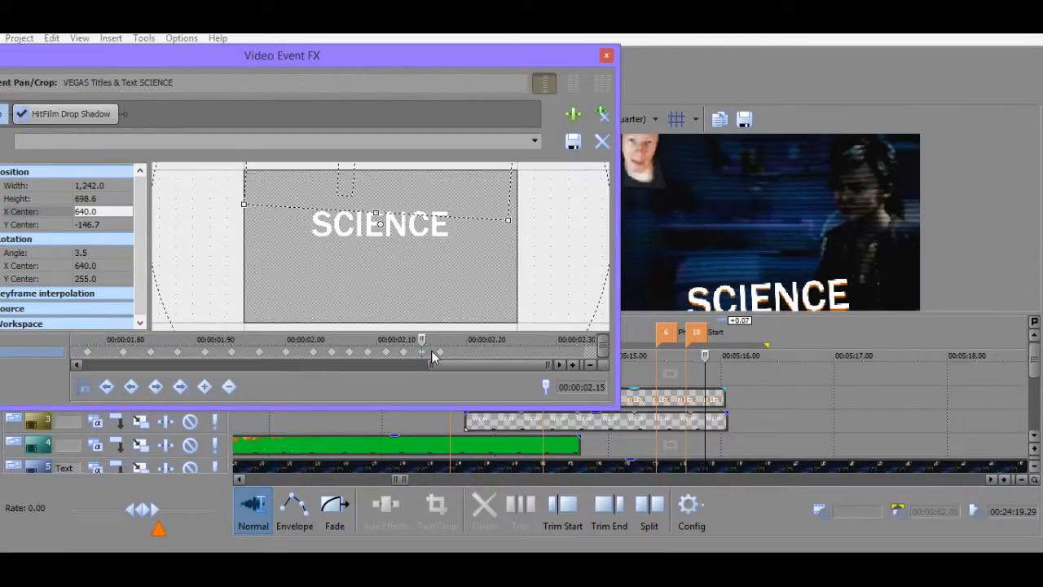
left_click(440, 352)
double_click(86, 266)
type("6")
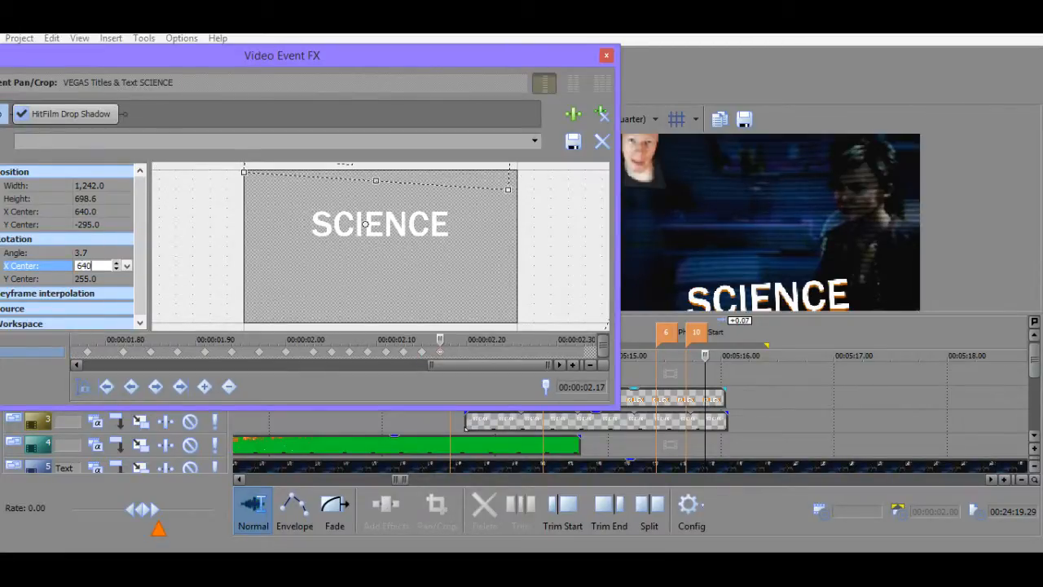
type("40")
key("Return")
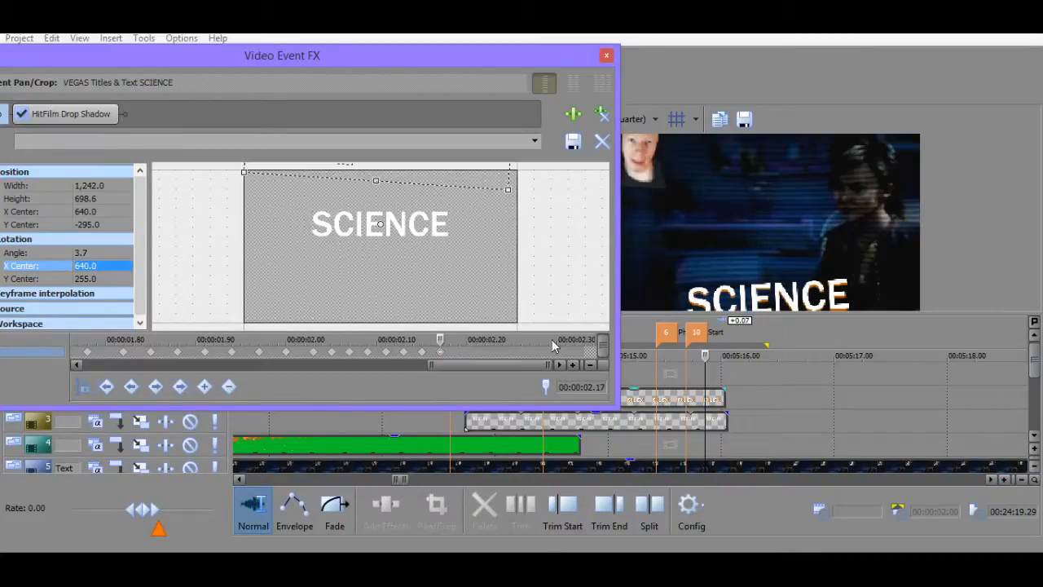
Scrub through the titles' exit and step back through the SCIENCE title's keyframes to 00:00:01.95 to inspect the tilt.
left_click(686, 355)
left_click_drag(687, 355, 700, 355)
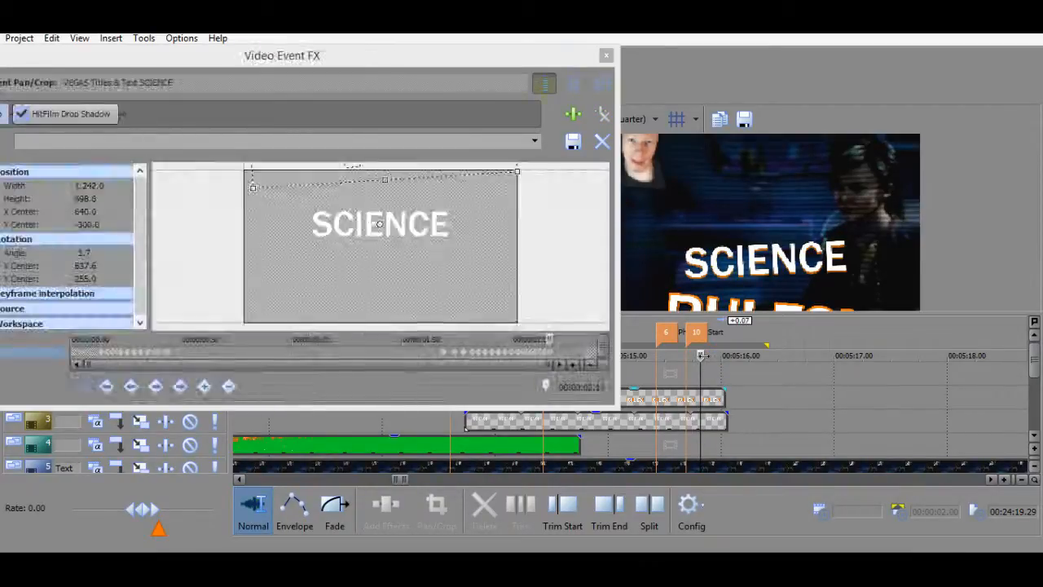
left_click(523, 359)
key("Left")
key("Left")
key("Left")
key("Left")
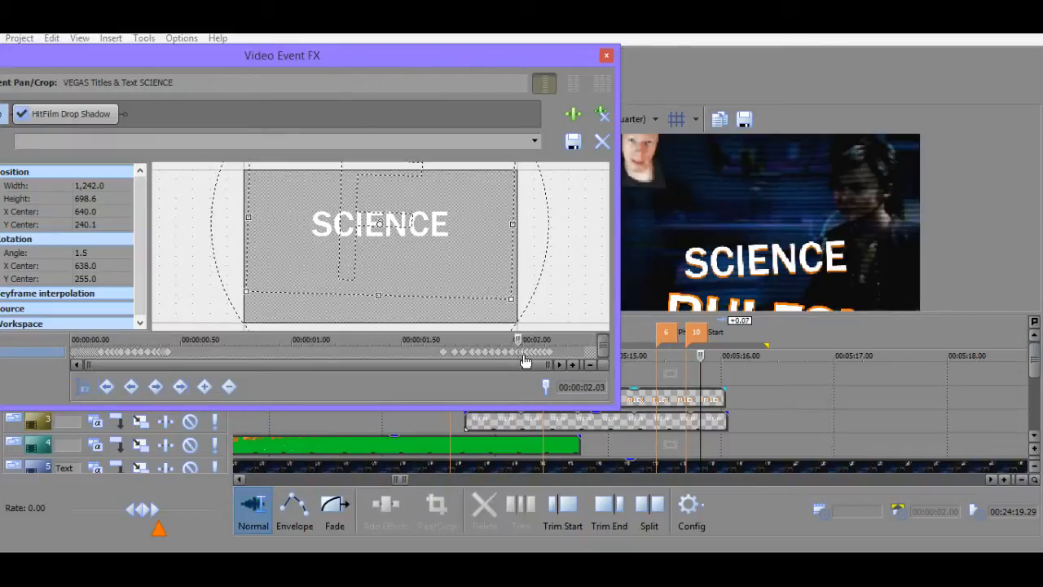
key("Left")
key("Left")
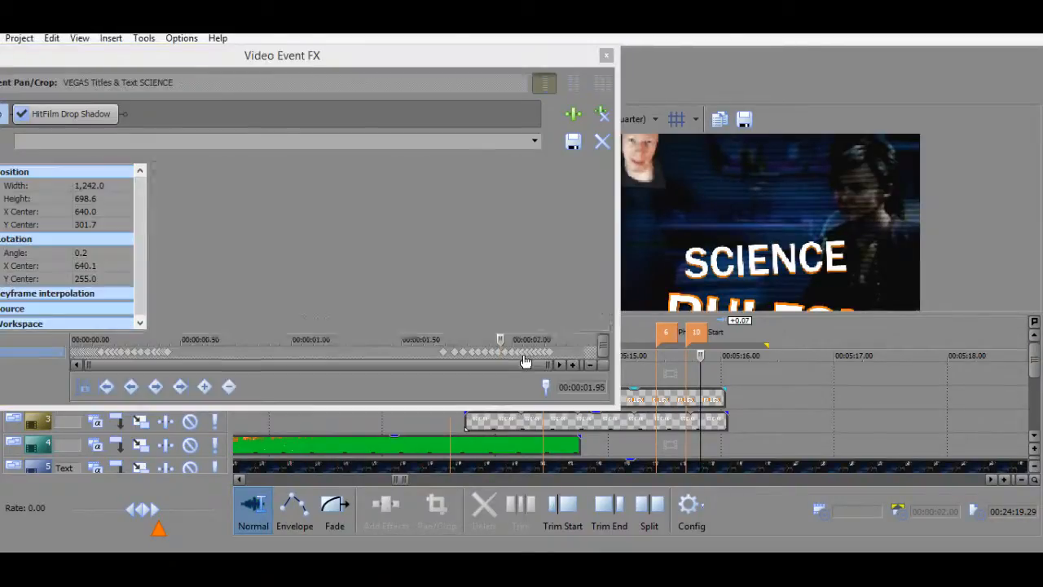
Undo the tilt reversal on the SCIENCE title's exit keyframes, back to the negative rotation angles.
scroll(524, 359, "up", 2)
scroll(524, 360, "up", 1)
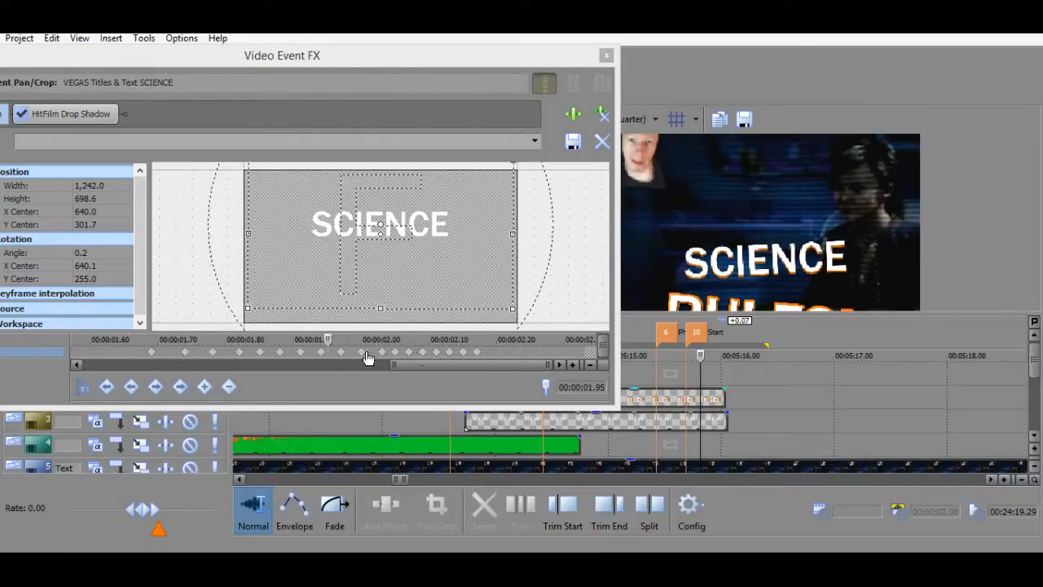
left_click(342, 352)
key("ctrl+z")
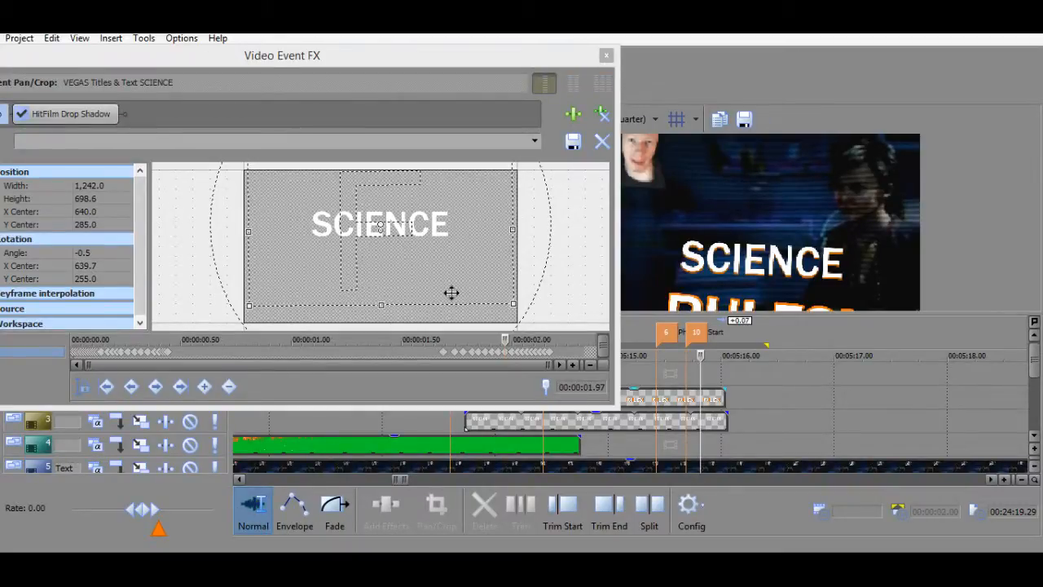
Set the rotation X Center to 640 at the SCIENCE title's 00:00:01.97 and 00:00:02.00 keyframes, keeping the negative angles.
left_click(572, 365)
left_click(343, 352)
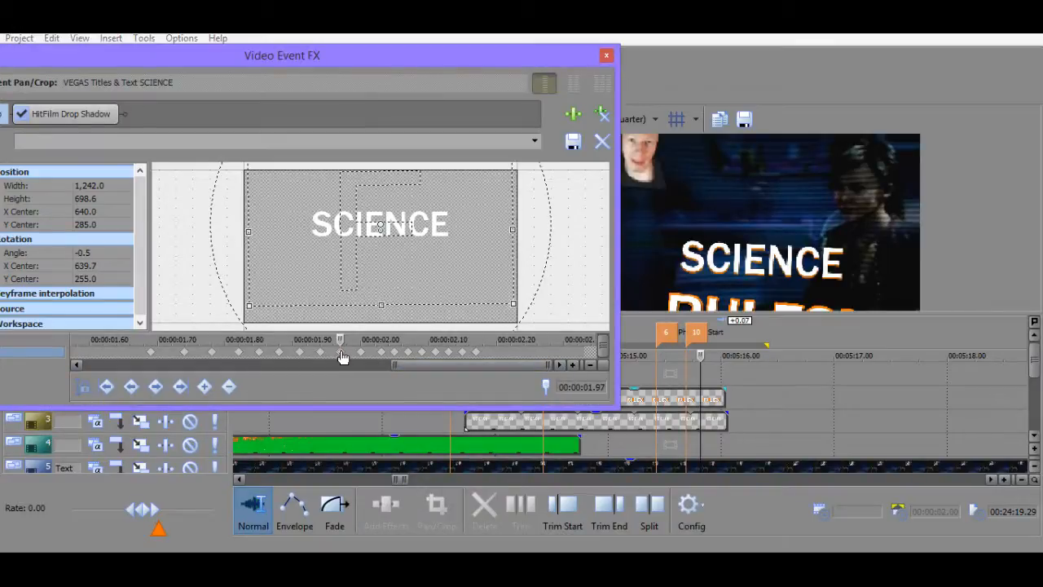
left_click(90, 265)
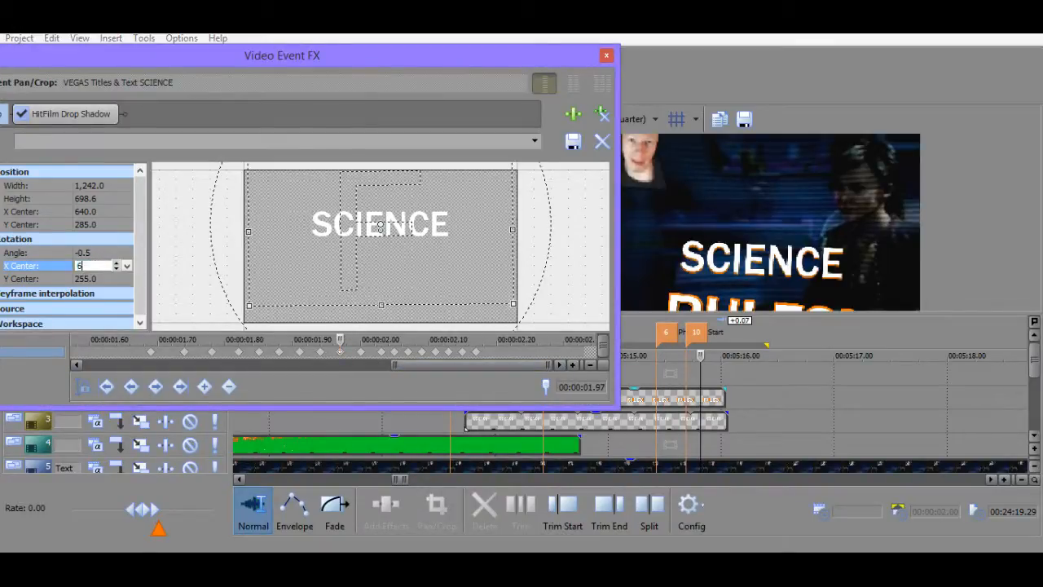
key("Return")
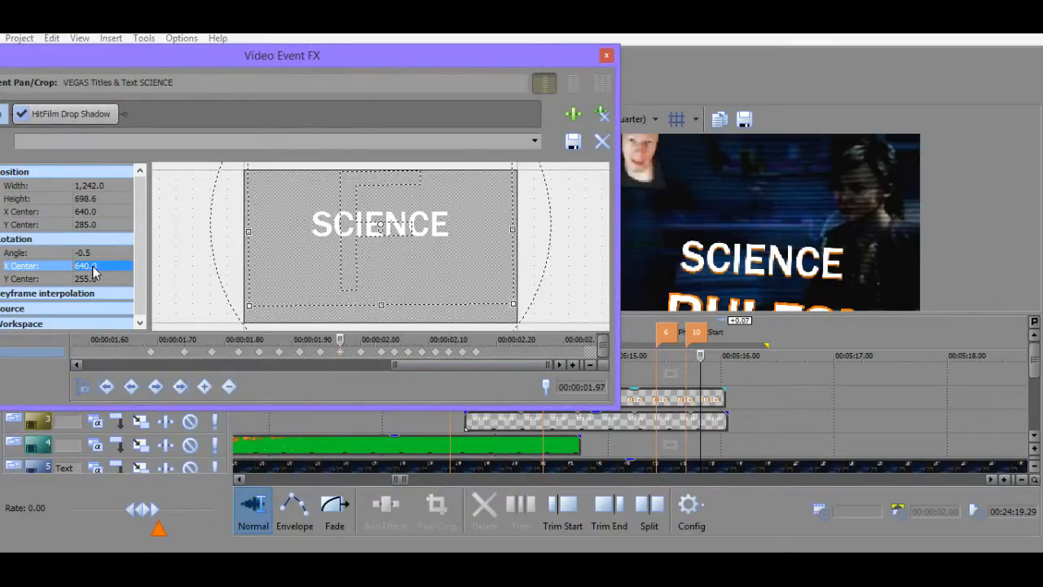
left_click(361, 352)
left_click(98, 266)
type("6")
key("Return")
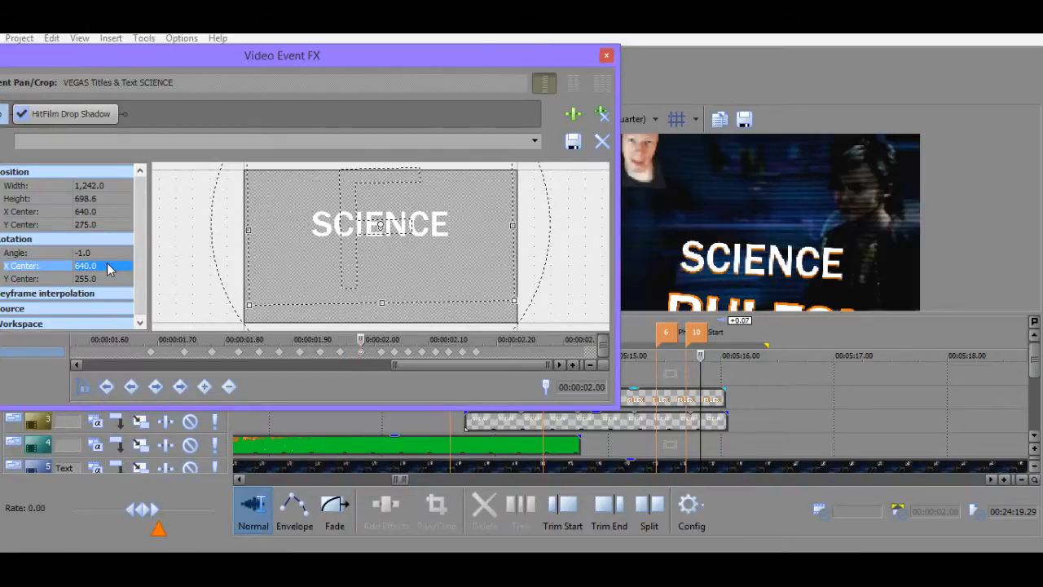
Set the rotation X Center to 640 at the SCIENCE title's negatively tilted 00:00:02.03 and 00:00:02.05 keyframes.
left_click(382, 355)
type("640")
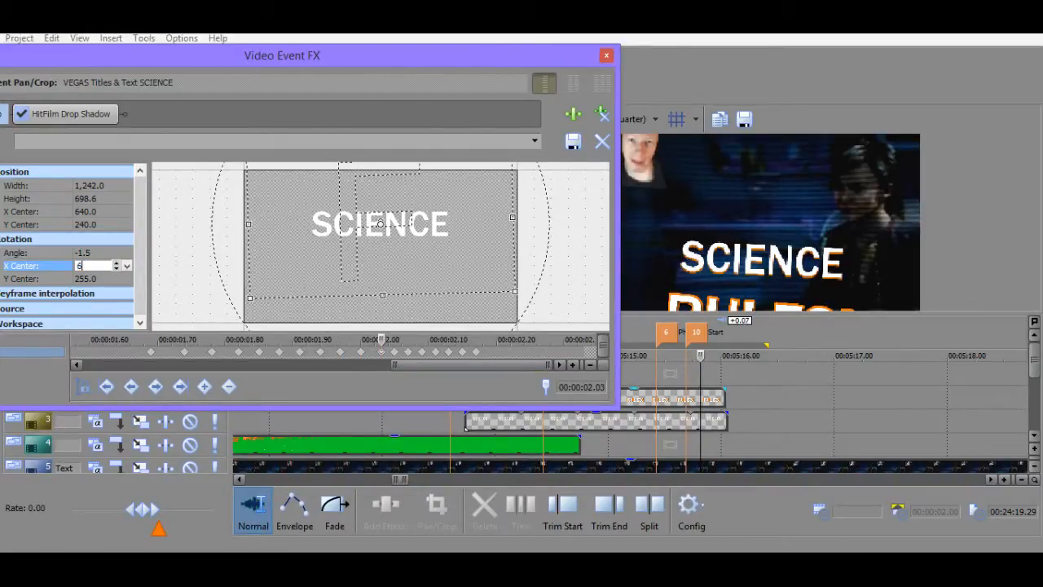
key("Return")
left_click(395, 355)
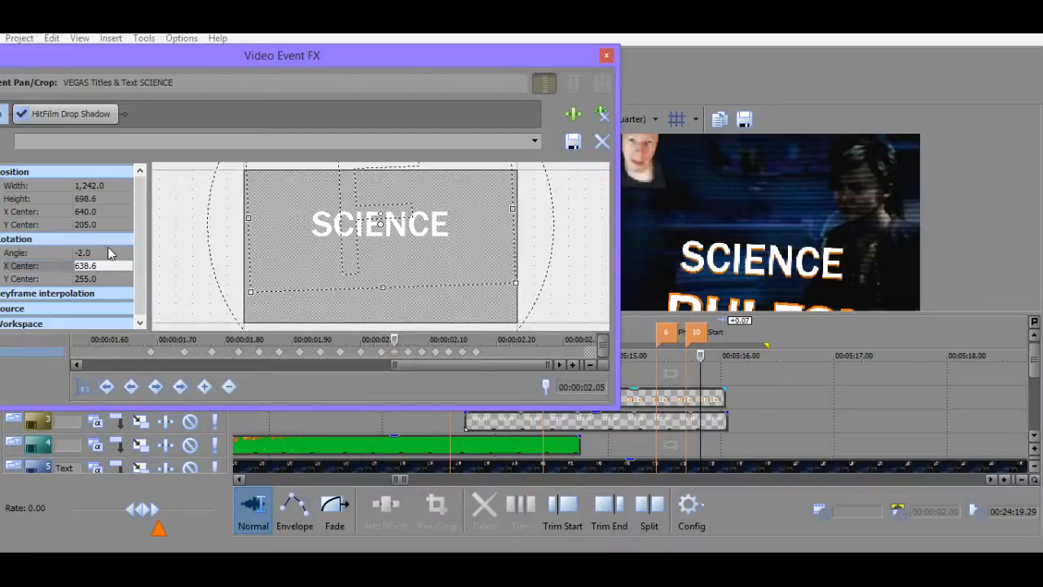
left_click(89, 266)
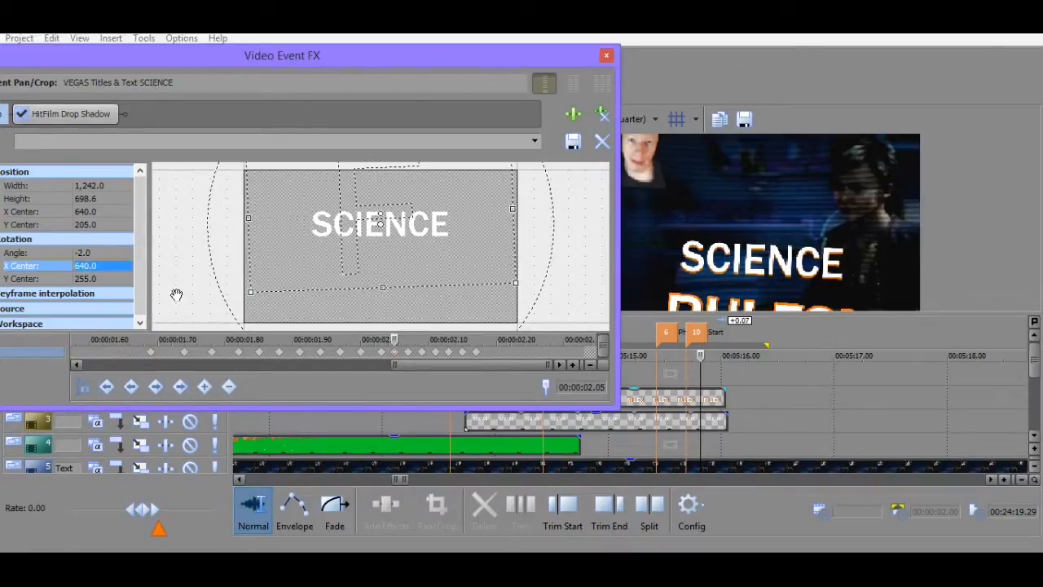
Set the rotation X Center to 640 at the SCIENCE title's 00:00:02.07 and 00:00:02.09 keyframes.
left_click(408, 355)
left_click(102, 266)
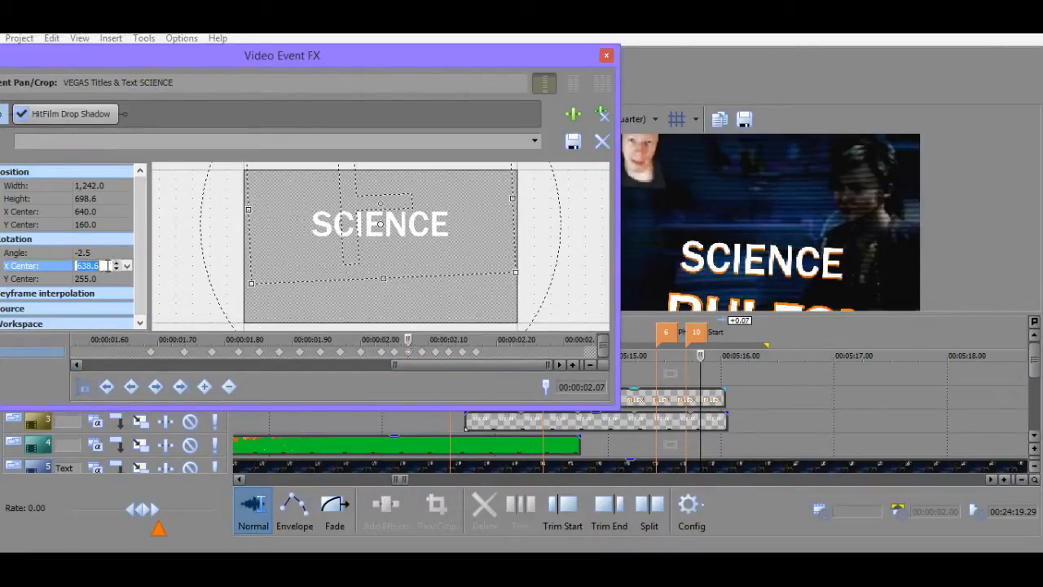
type("640")
key("Return")
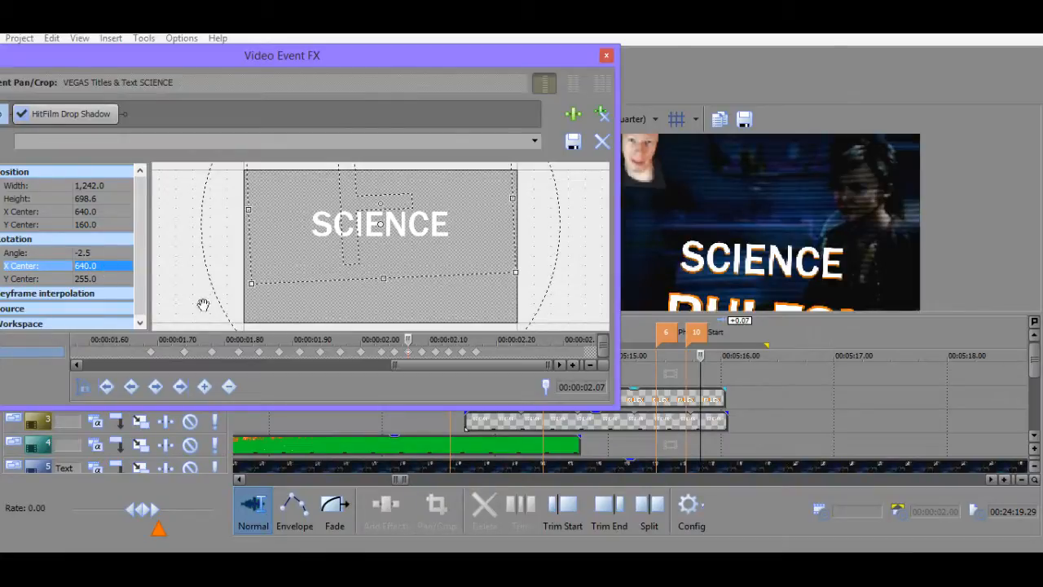
left_click(421, 355)
left_click(88, 278)
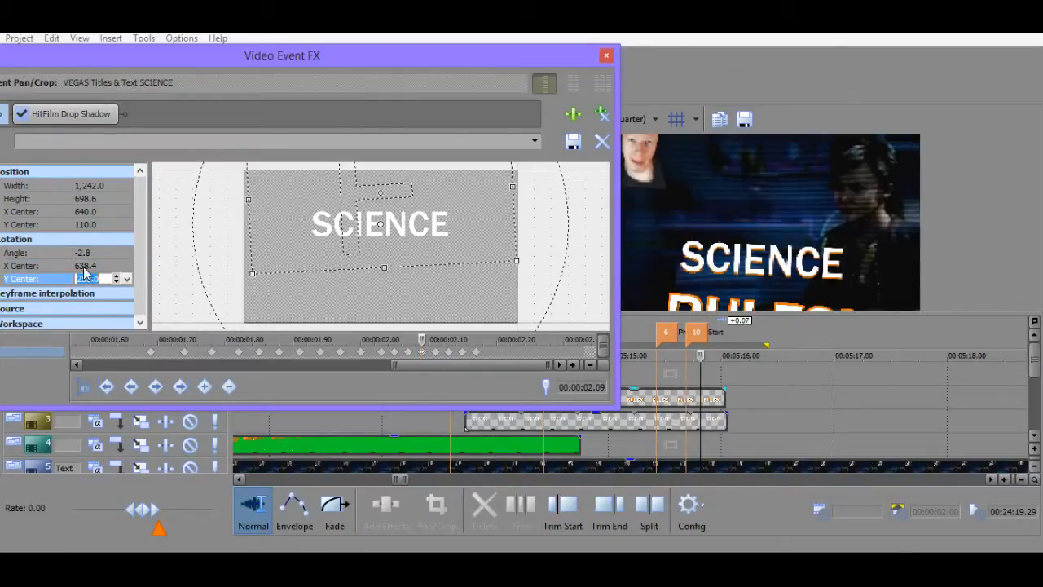
left_click(84, 267)
type("640")
key("Return")
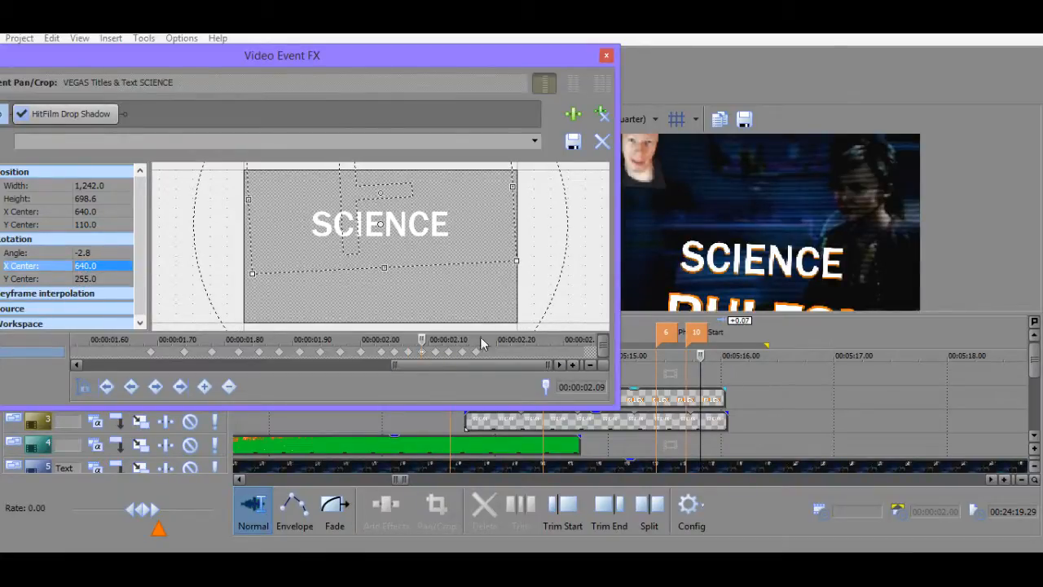
Set the rotation X Center to 640 at the SCIENCE title's 00:00:02.11 keyframe.
left_click(437, 353)
key("Home")
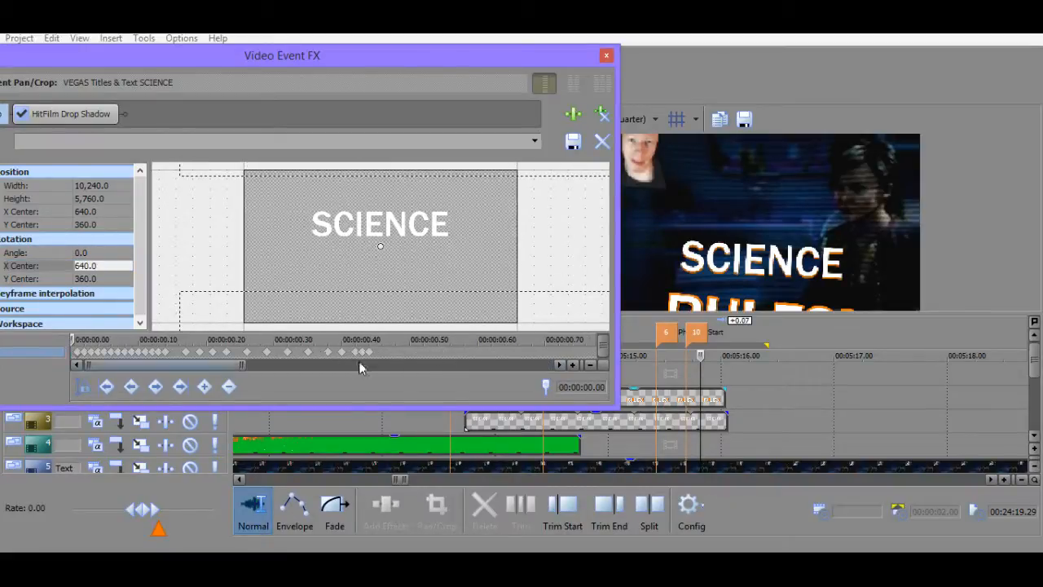
scroll(359, 361, "down", 3)
left_click(535, 350)
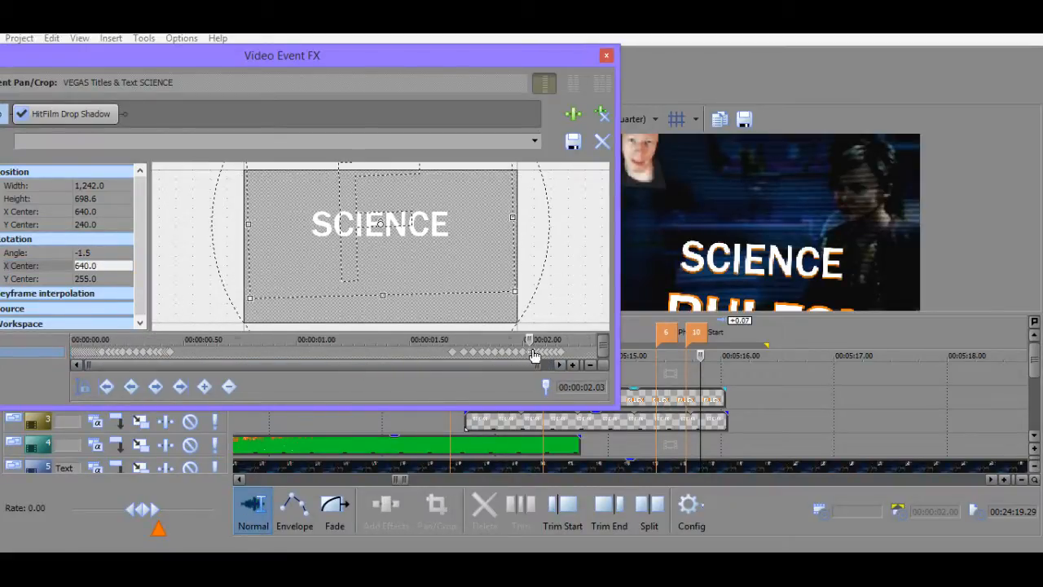
scroll(534, 350, "up", 3)
left_click(364, 352)
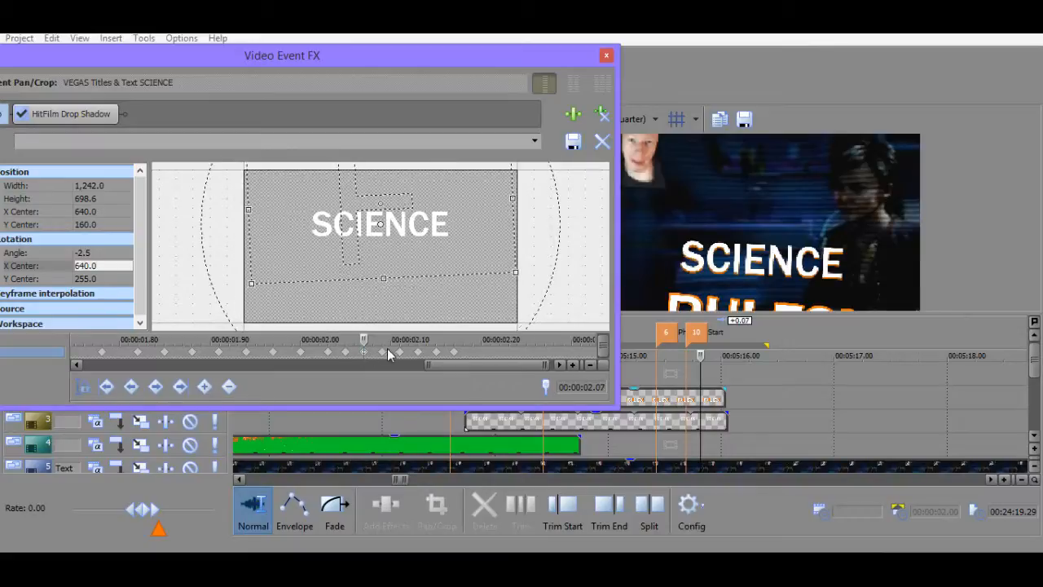
left_click(385, 352)
left_click(400, 352)
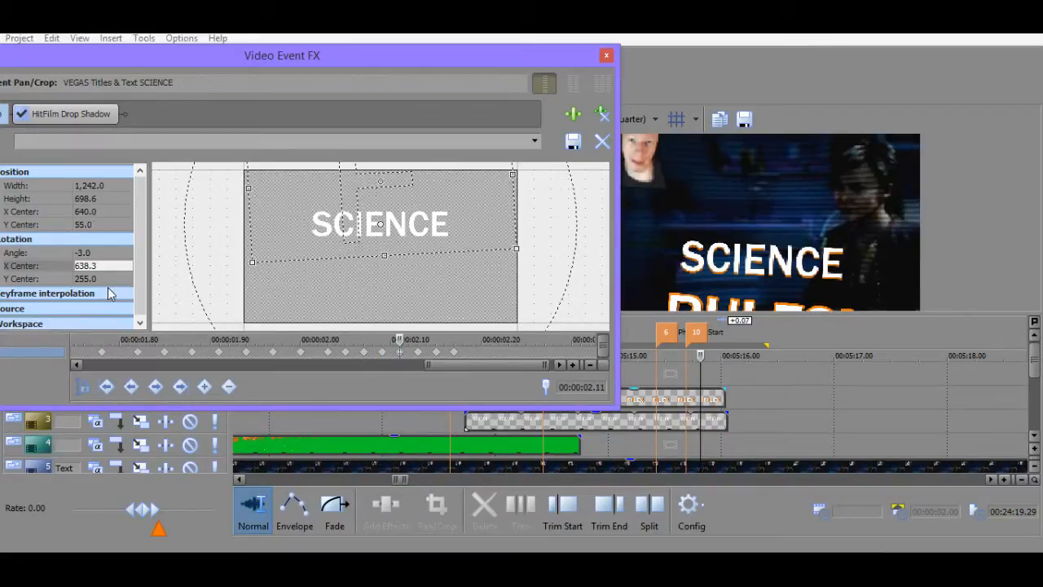
left_click(96, 266)
type("640")
key("Return")
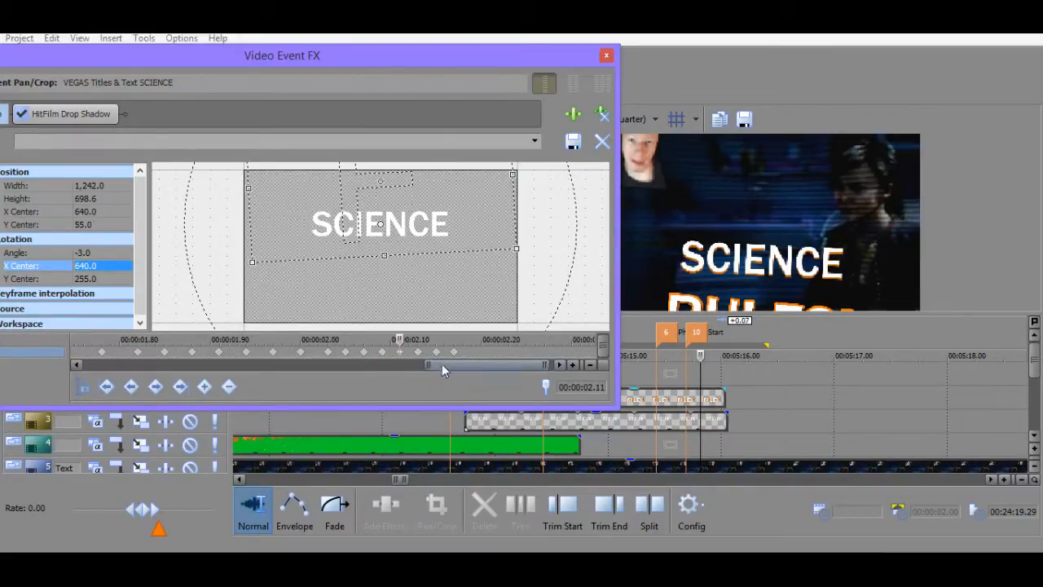
Set the rotation X Center to 640 at the SCIENCE title's 00:00:02.13 keyframe.
left_click(418, 353)
left_click(106, 254)
left_click(97, 267)
type("64")
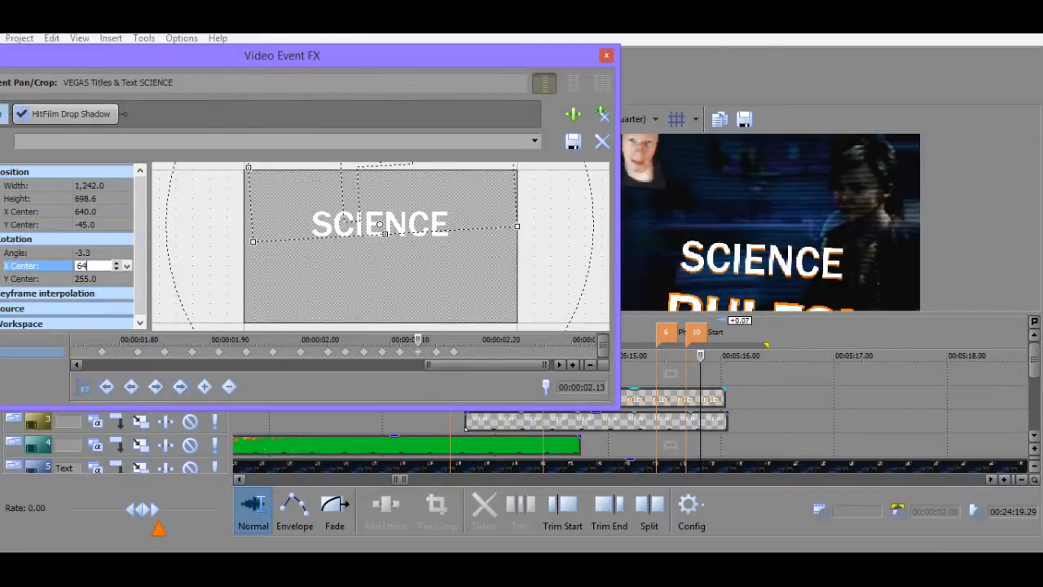
type("0")
key("Return")
Set the rotation X Center to 640 at the SCIENCE title's last two exit keyframes, 00:00:02.15 and 00:00:02.17.
left_click(436, 352)
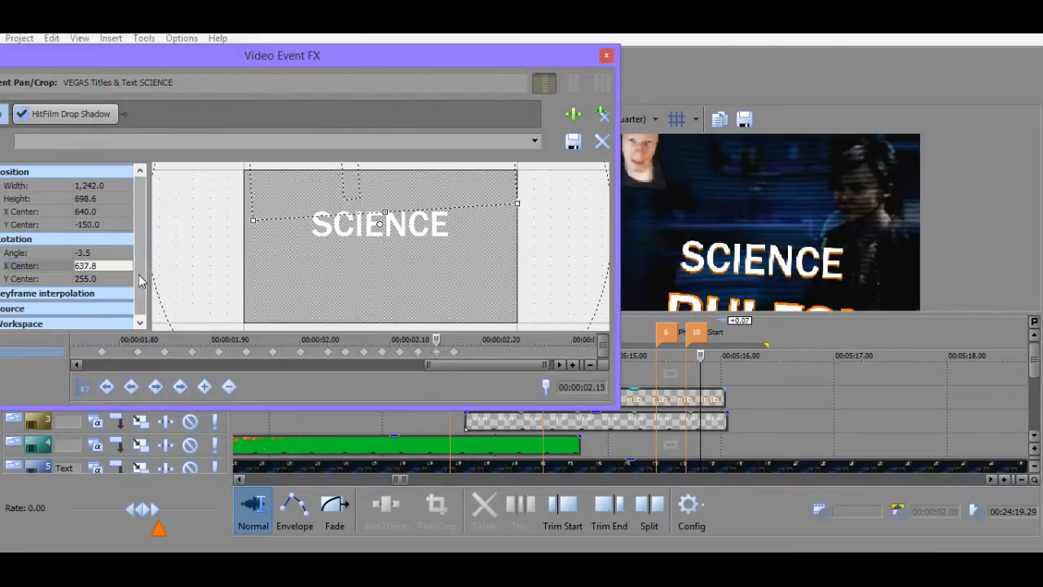
left_click(101, 267)
type("640")
key("Return")
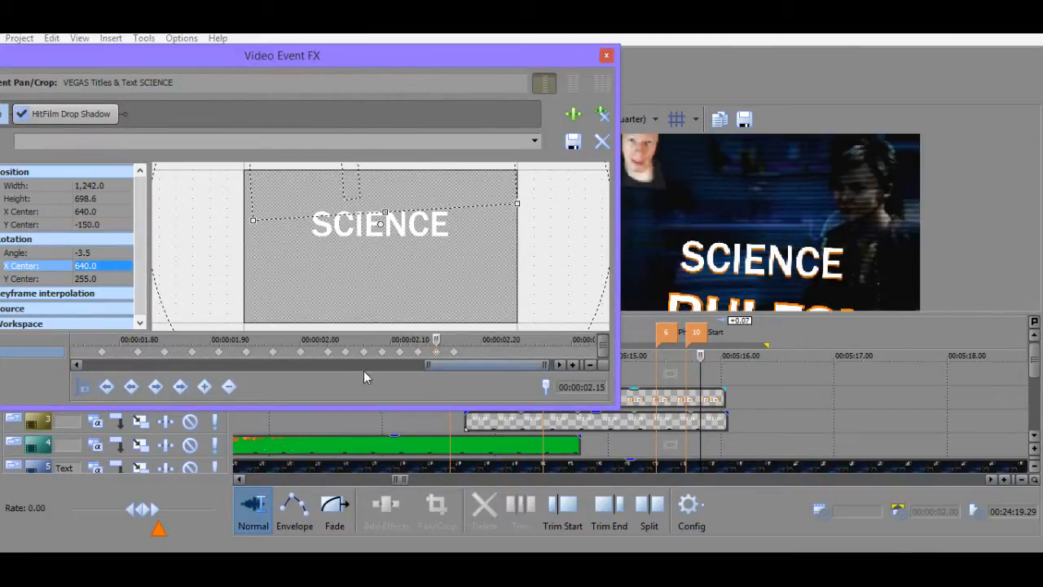
left_click(454, 353)
left_click(94, 265)
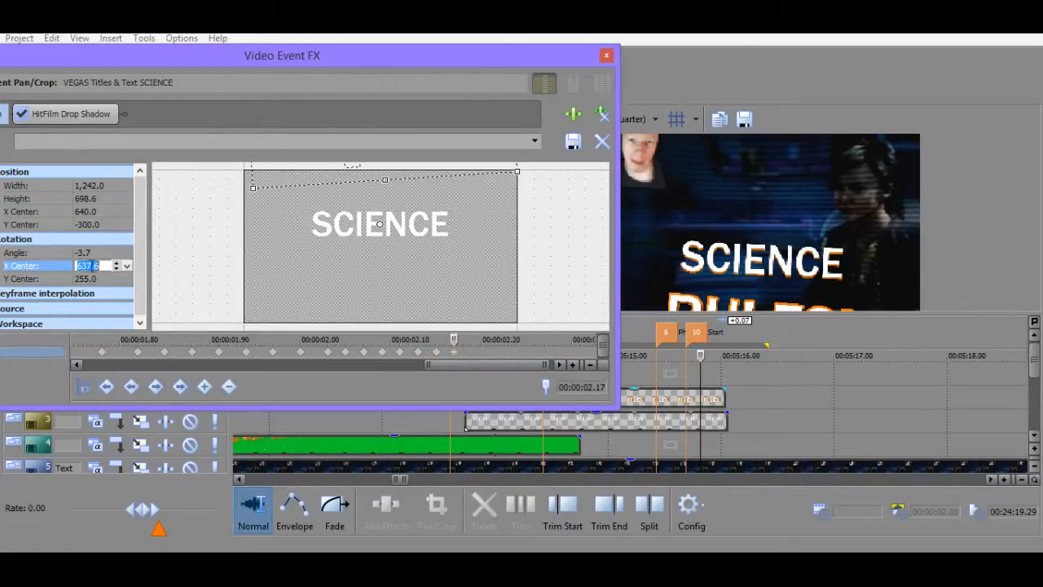
type("640")
key("Return")
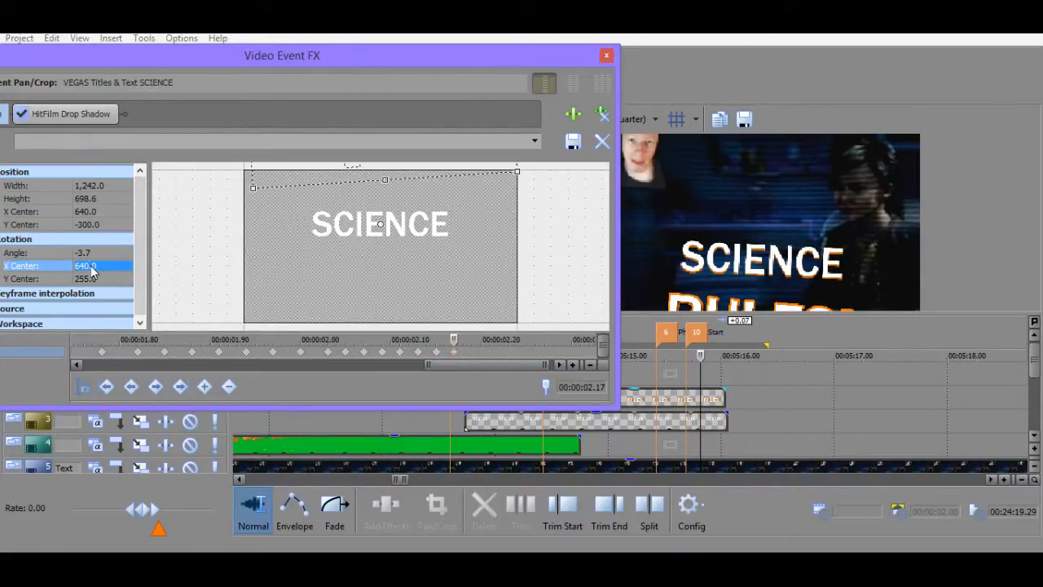
At the SCIENCE title's 00:00:01.97 keyframe, set the rotation angle to 0.5 and the position X Center to 640.
left_click(164, 352)
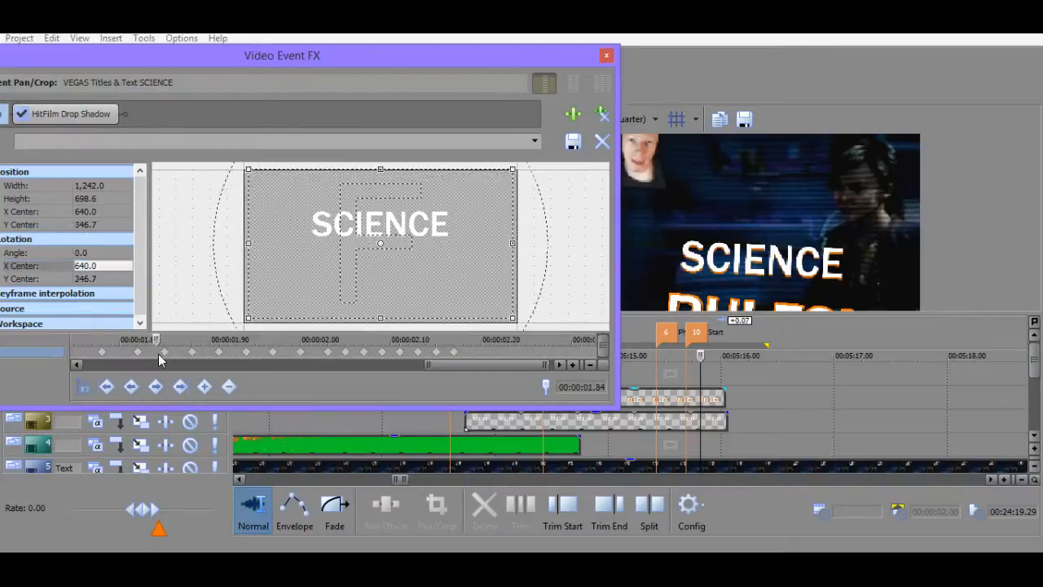
left_click(192, 352)
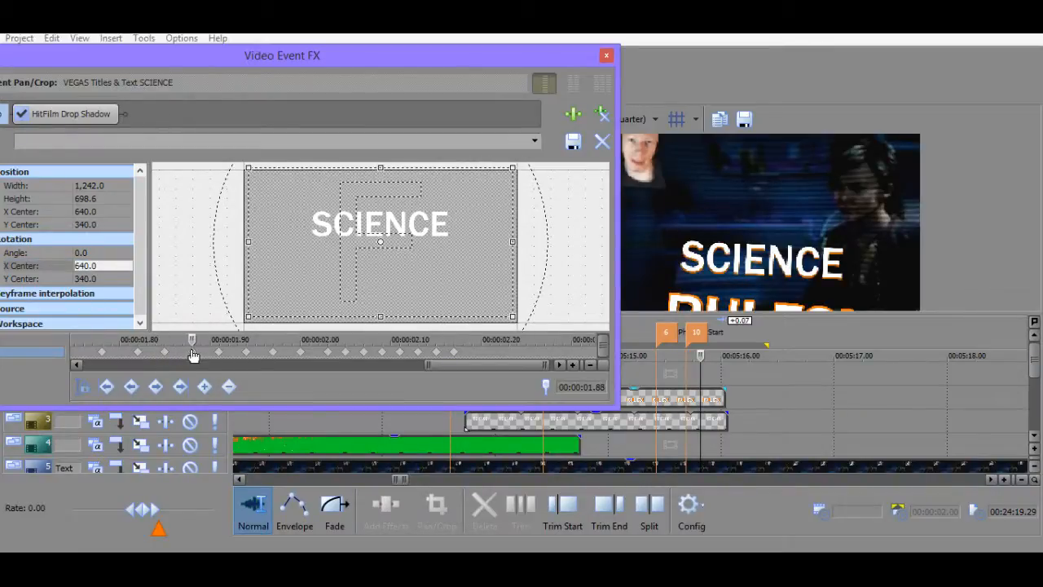
left_click(219, 353)
left_click(245, 353)
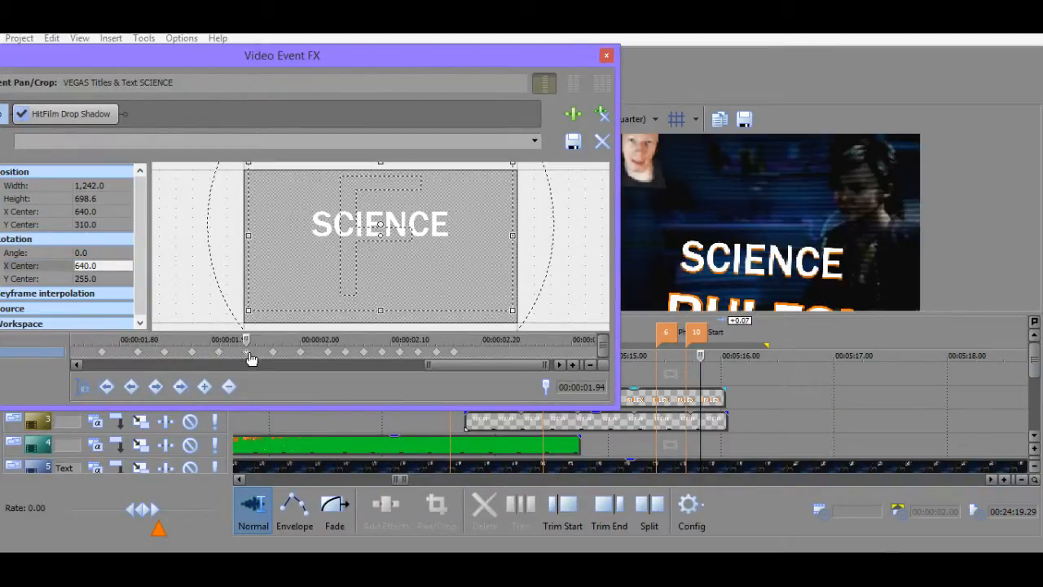
left_click(264, 355)
left_click(274, 353)
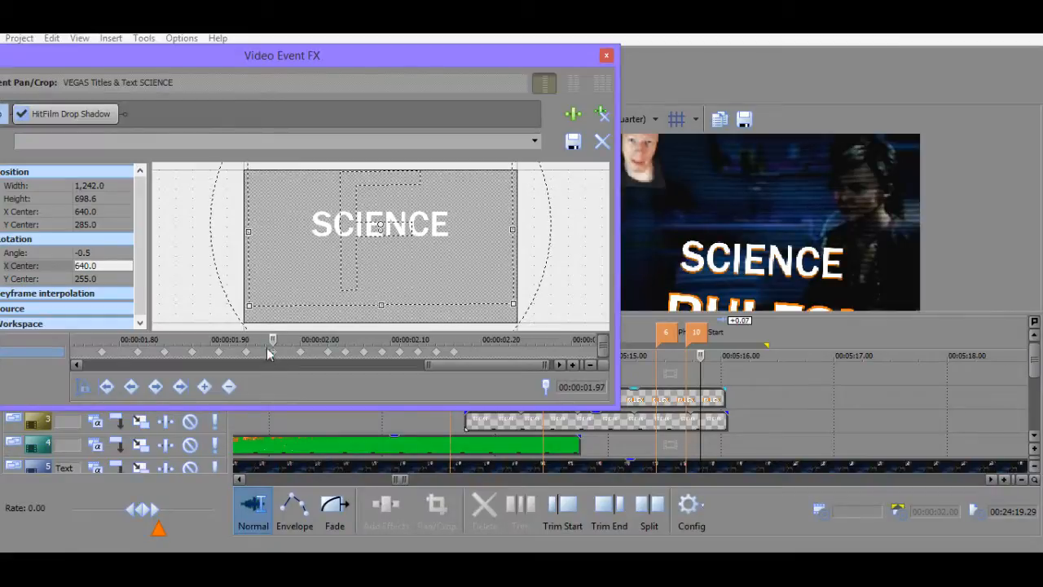
left_click(104, 252)
type("0.5")
key("Return")
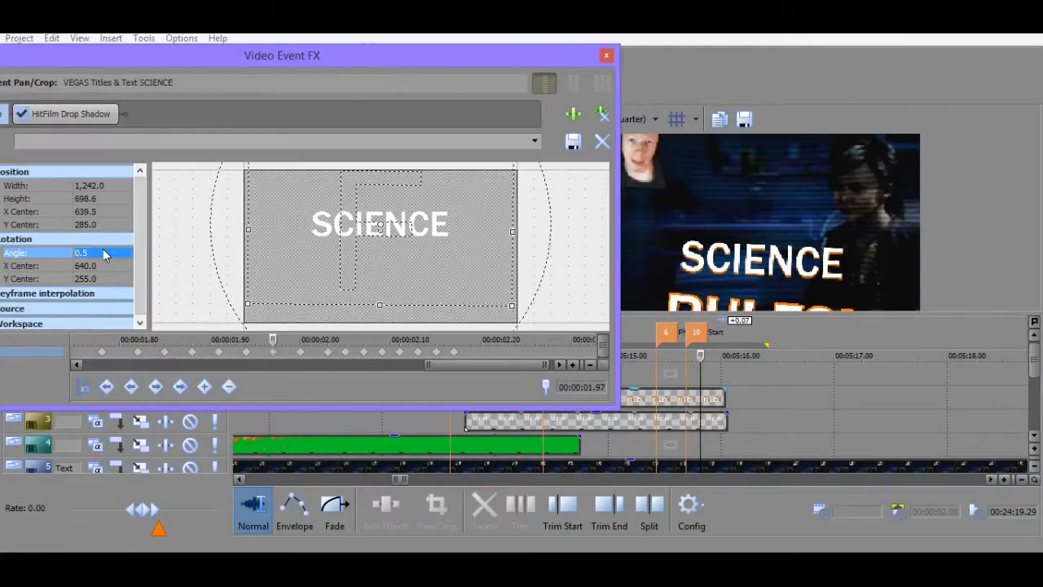
left_click(96, 212)
type("640")
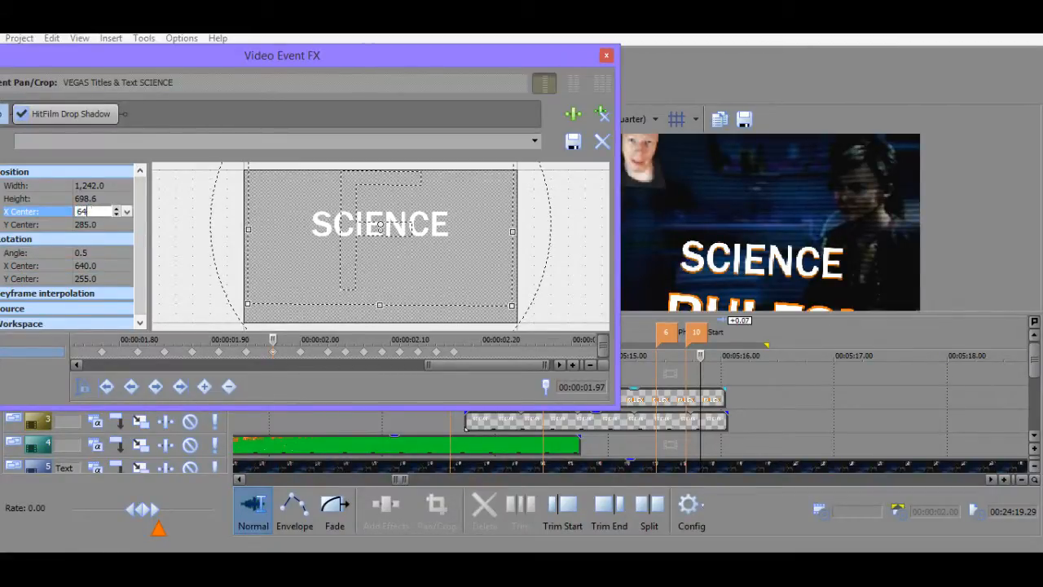
Set position X Center to 640 at the 1.97 s keyframe, plus angle 1 and position X Center 640 at the 2.00 s keyframe.
key("Return")
left_click(301, 349)
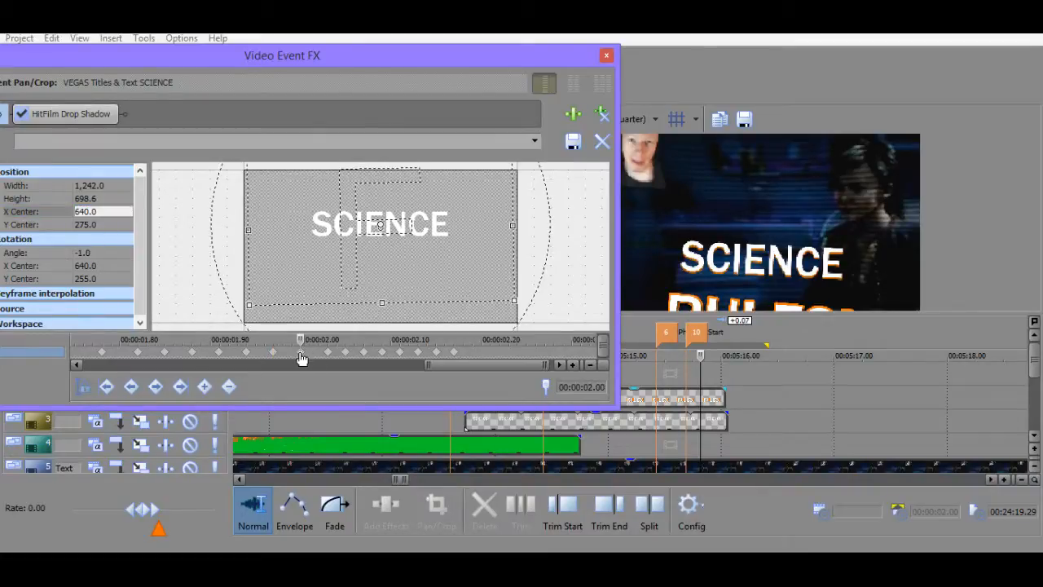
left_click(98, 255)
type("1")
key("Return")
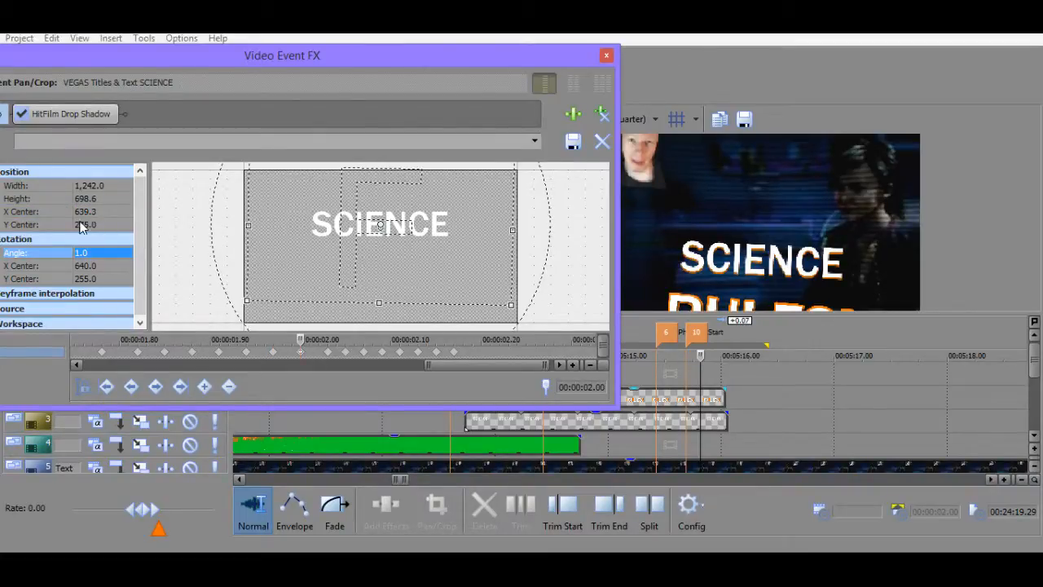
left_click(88, 213)
type("640")
key("Return")
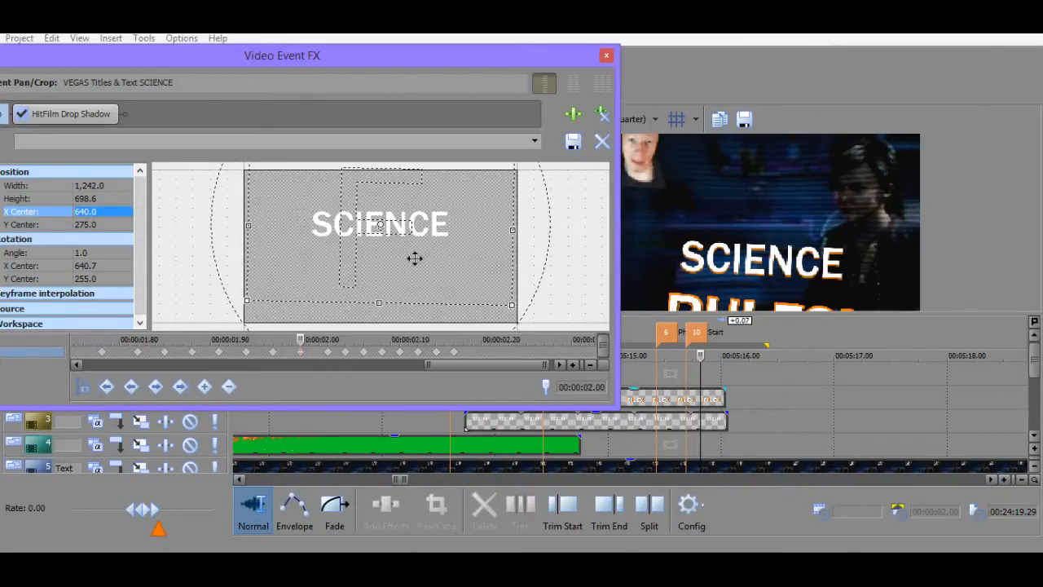
left_click_drag(415, 258, 430, 257)
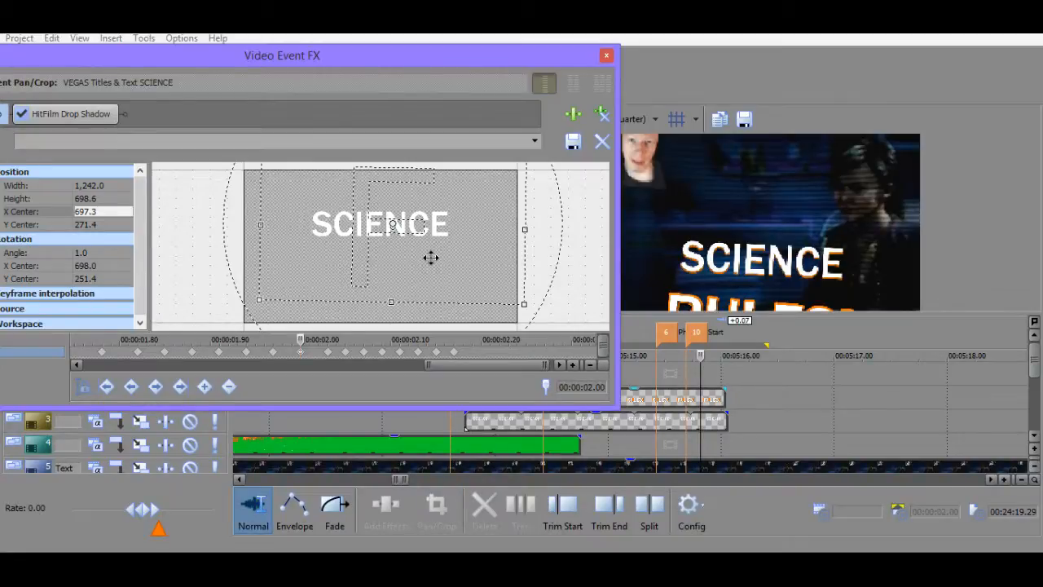
key("ctrl+z")
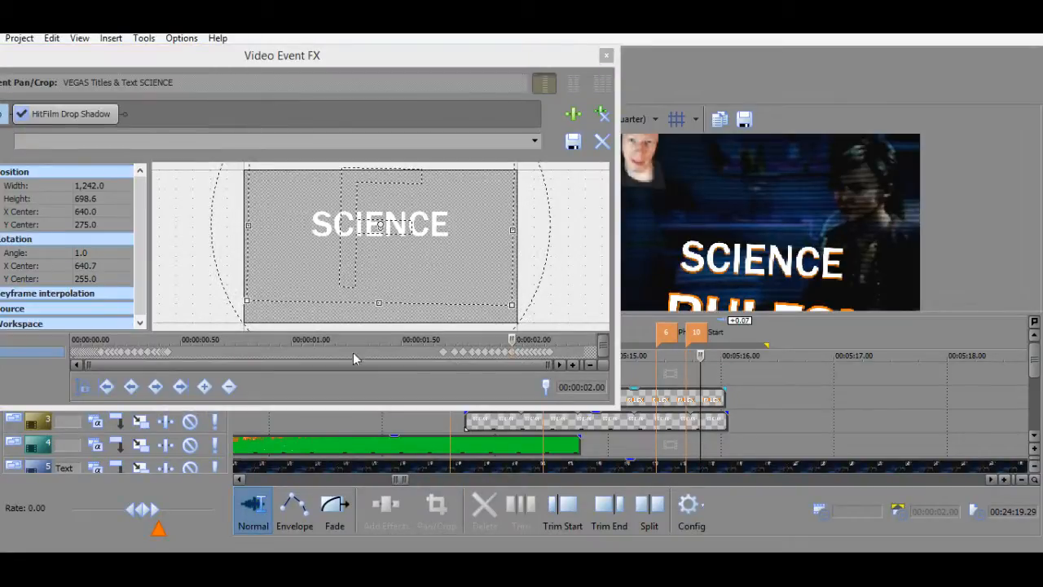
Set the SCIENCE title's rotation angle to 1.5 and position X Center to 640 at the 2.03 s keyframe.
left_click(514, 354)
scroll(515, 356, "up", 3)
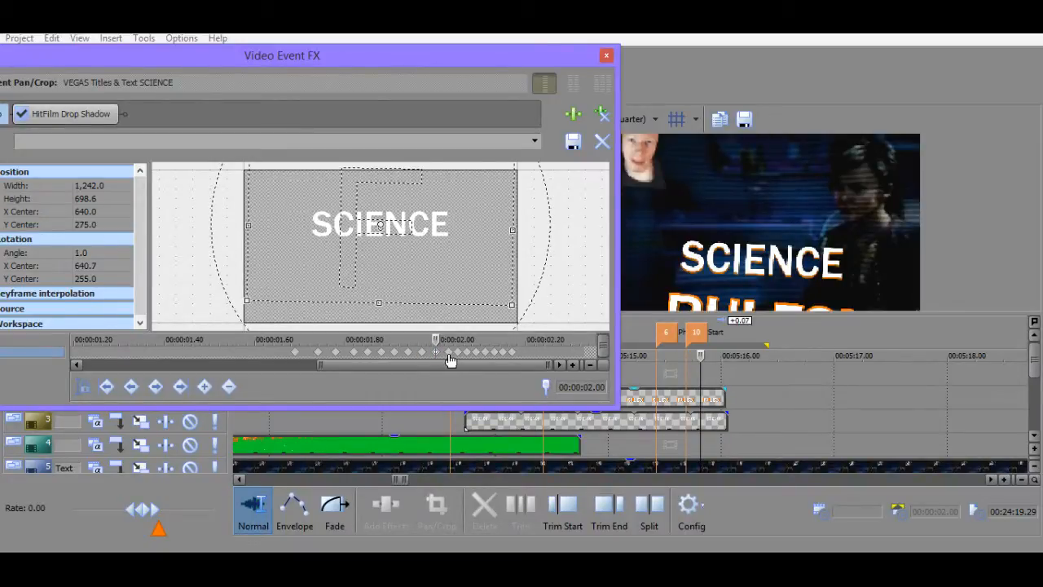
left_click(450, 355)
left_click(106, 254)
type("1.5")
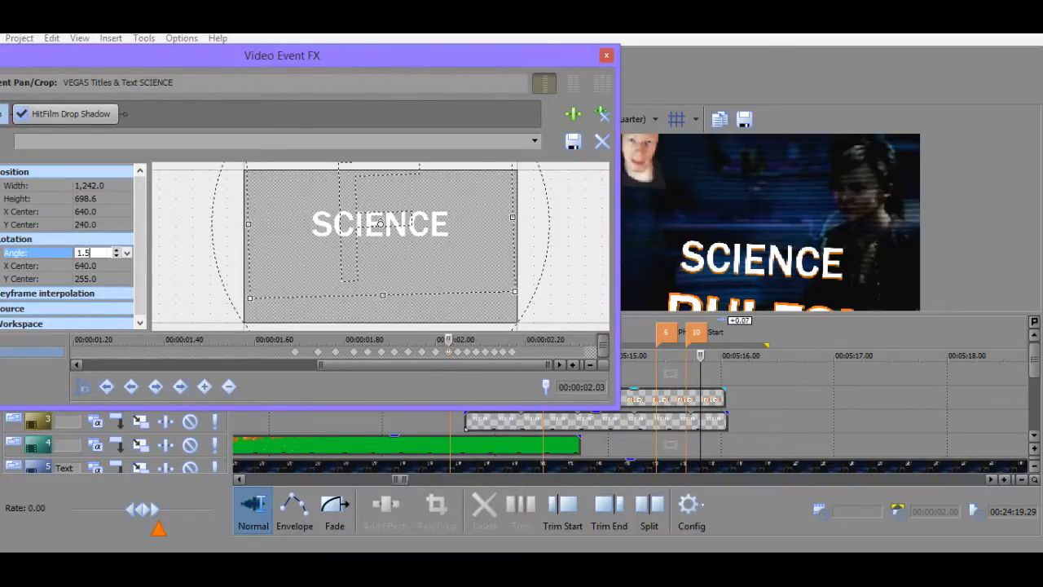
key("Return")
left_click(111, 201)
left_click(111, 212)
type("640")
key("Return")
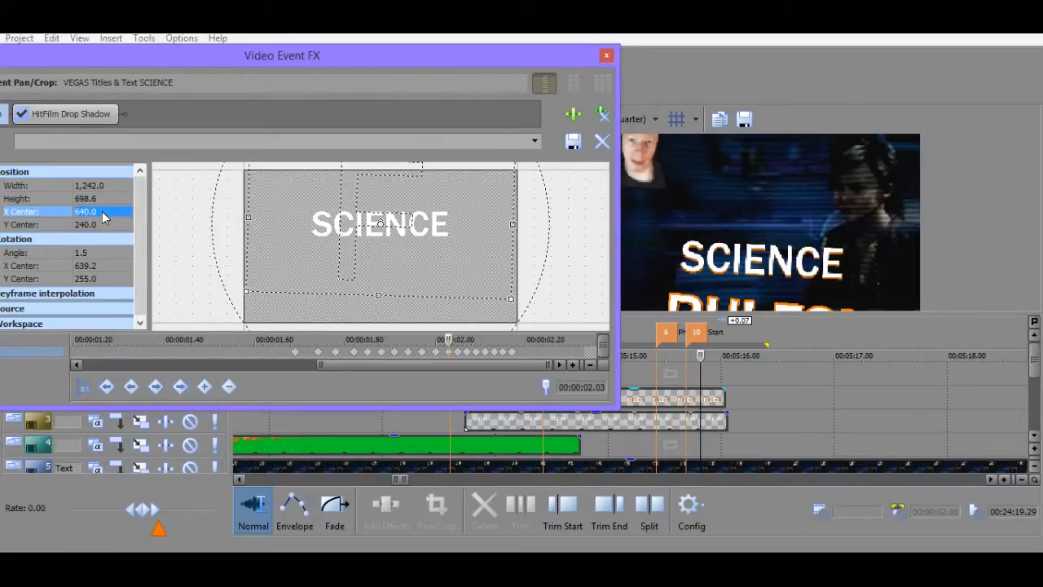
Set the rotation angle to 2 and the position X Center to 640 at the 2.05 s keyframe.
left_click(457, 351)
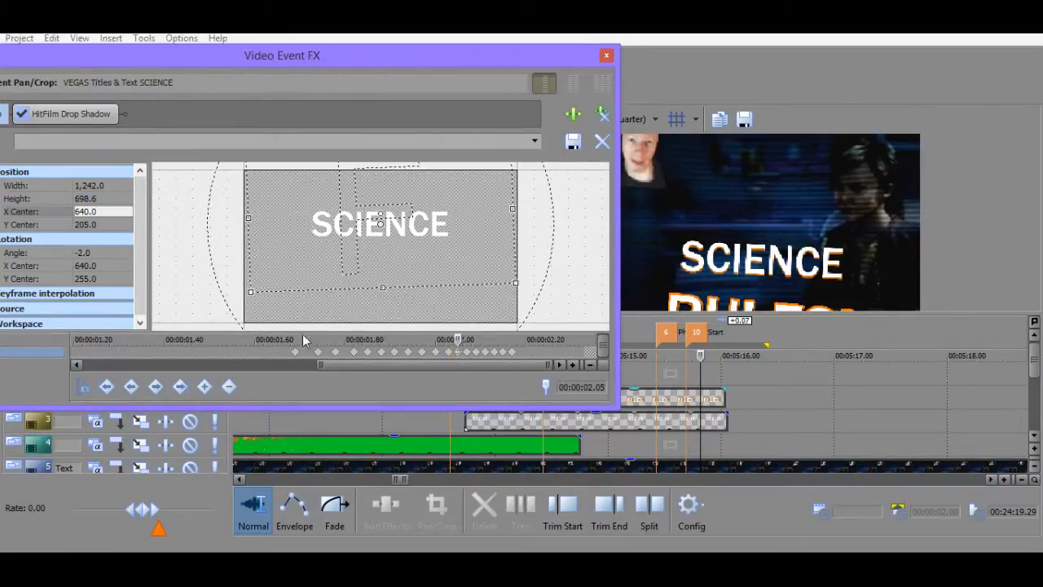
left_click(85, 253)
type("2")
key("Return")
left_click(92, 211)
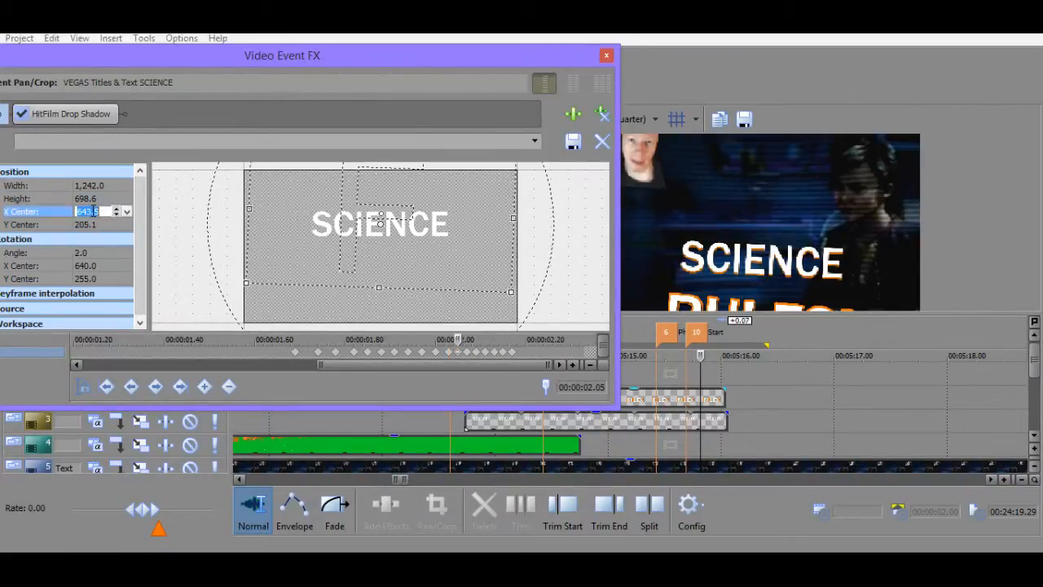
type("6500")
key("Return")
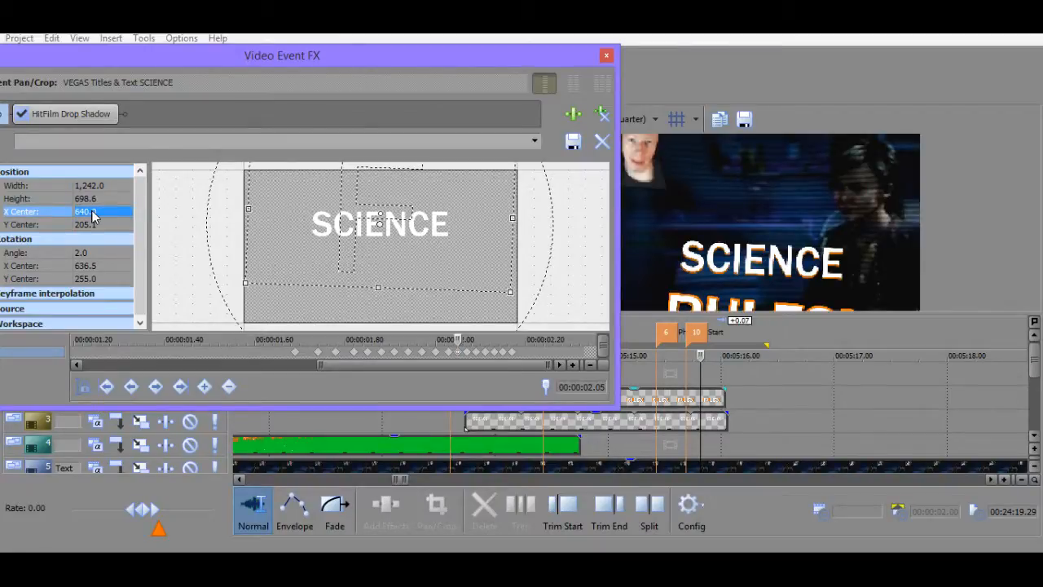
Set the rotation angle to 2.5 and the position X Center to 640 at the 2.07 s keyframe.
left_click(467, 352)
left_click(88, 252)
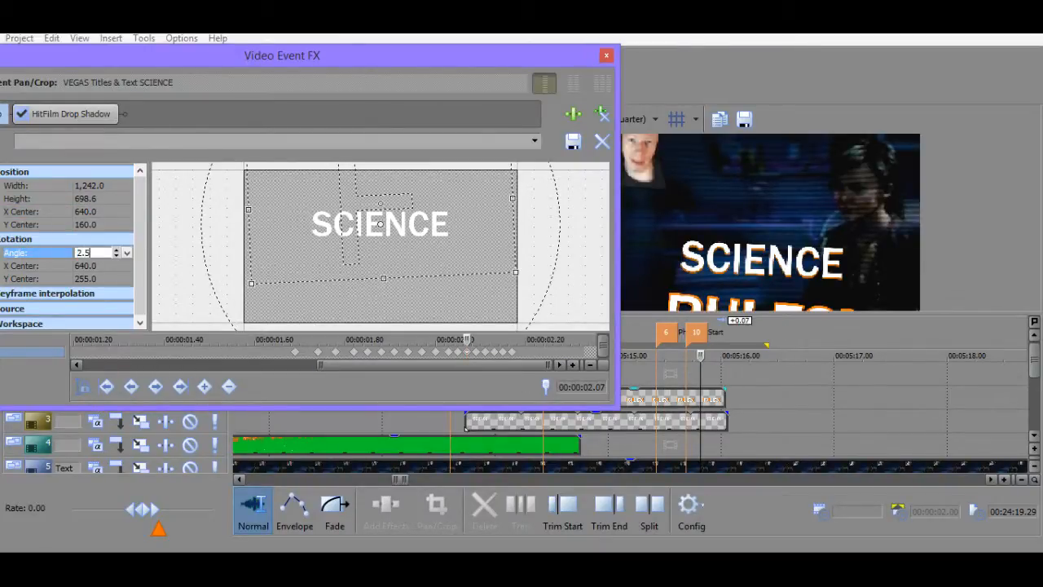
key("Return")
left_click(98, 212)
type("640")
key("Return")
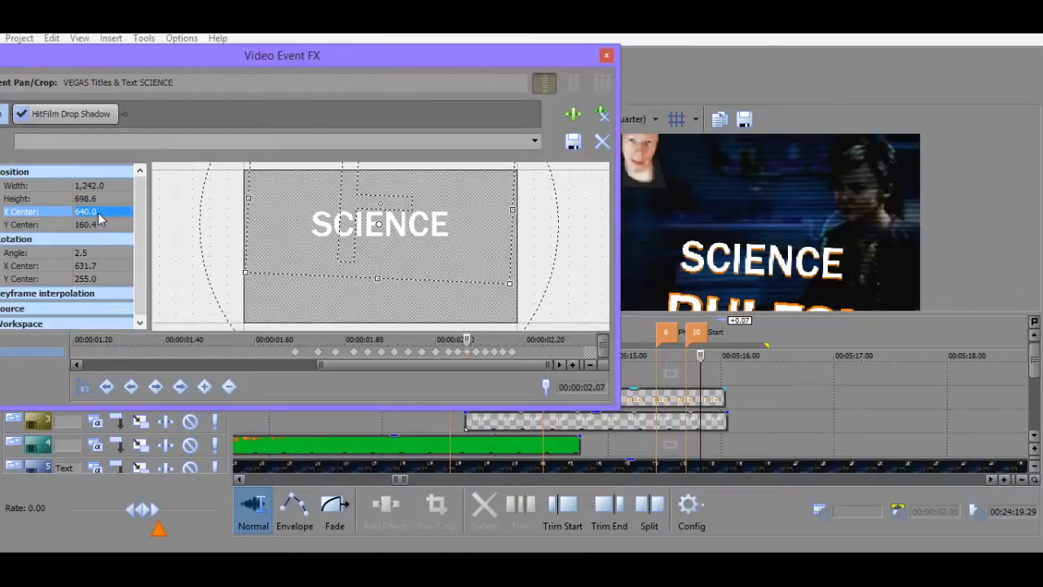
Return to the 1.97 s keyframe and set its rotation X Center to 640.
left_click(476, 355)
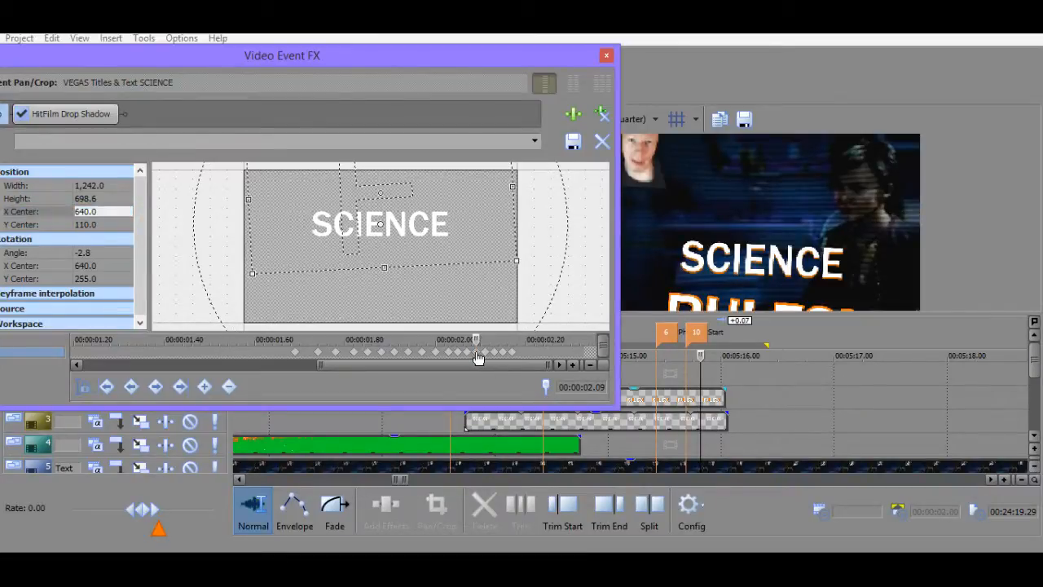
left_click_drag(477, 356, 416, 358)
left_click(435, 355)
left_click(408, 353)
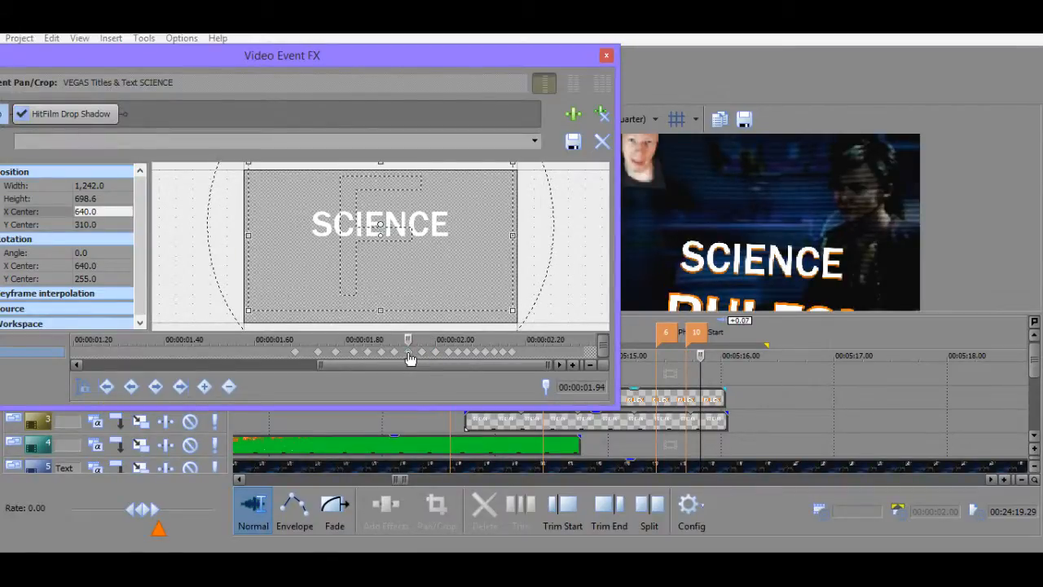
left_click(423, 355)
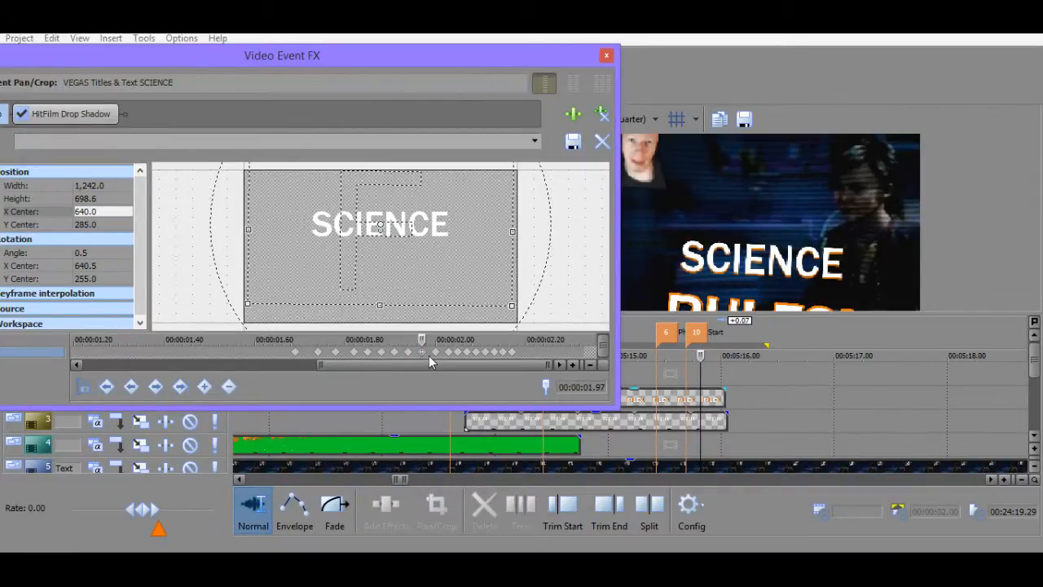
double_click(98, 268)
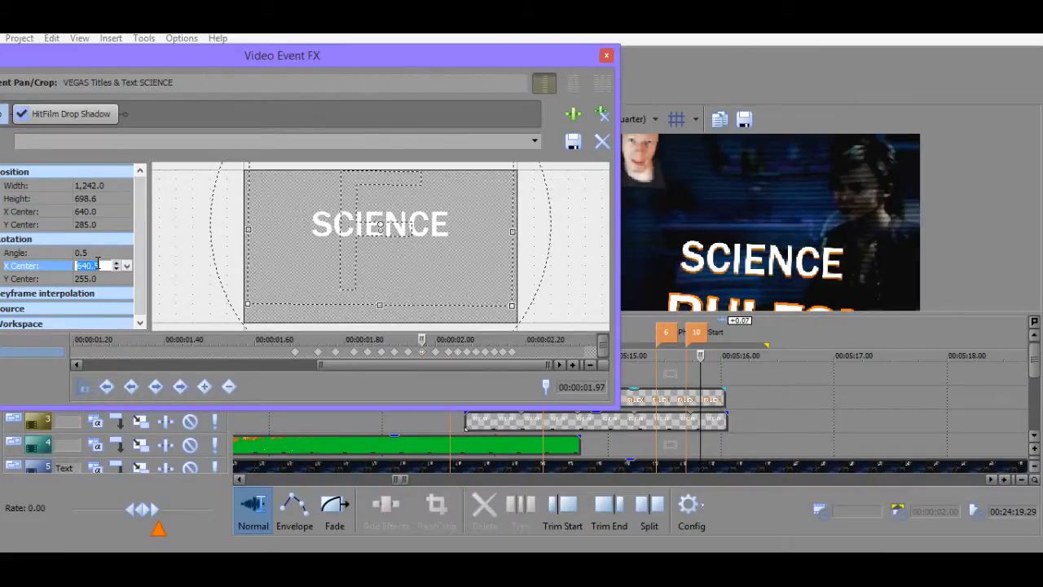
type("640")
key("Return")
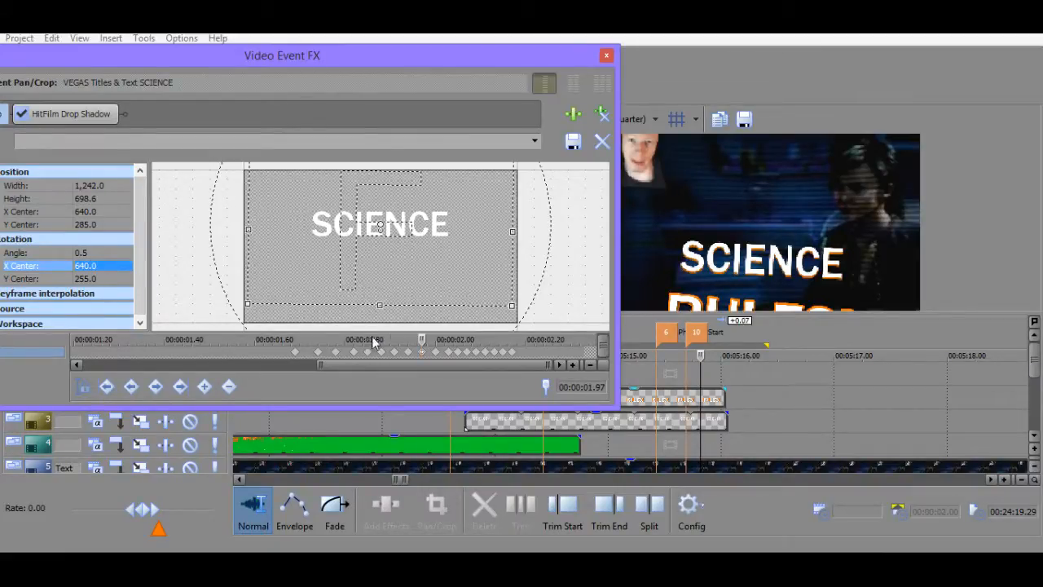
Set the rotation X Center to 640 at the 2.00 s and 2.03 s keyframes.
left_click(436, 351)
left_click(125, 267)
type("640")
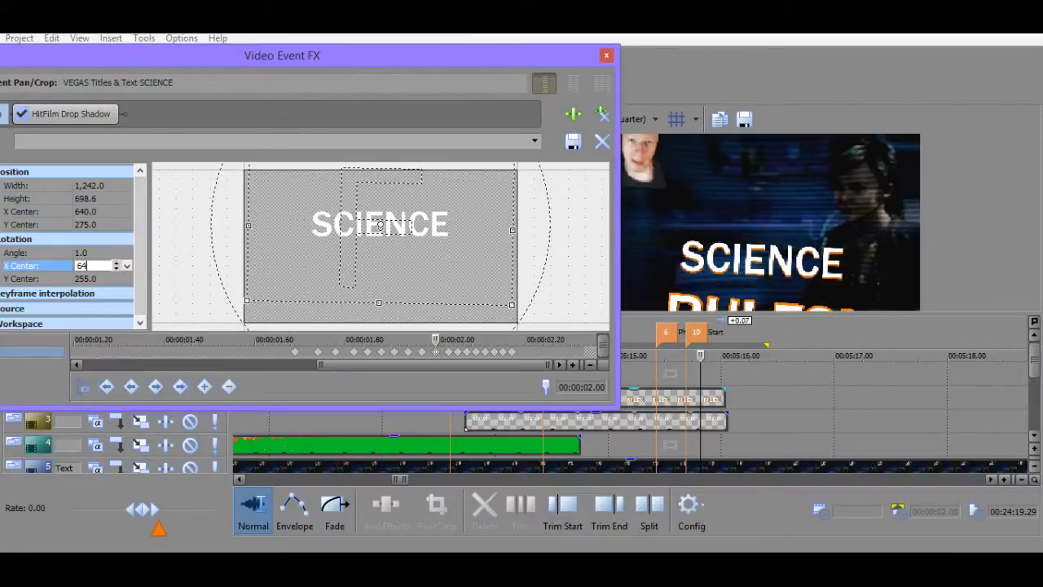
key("Return")
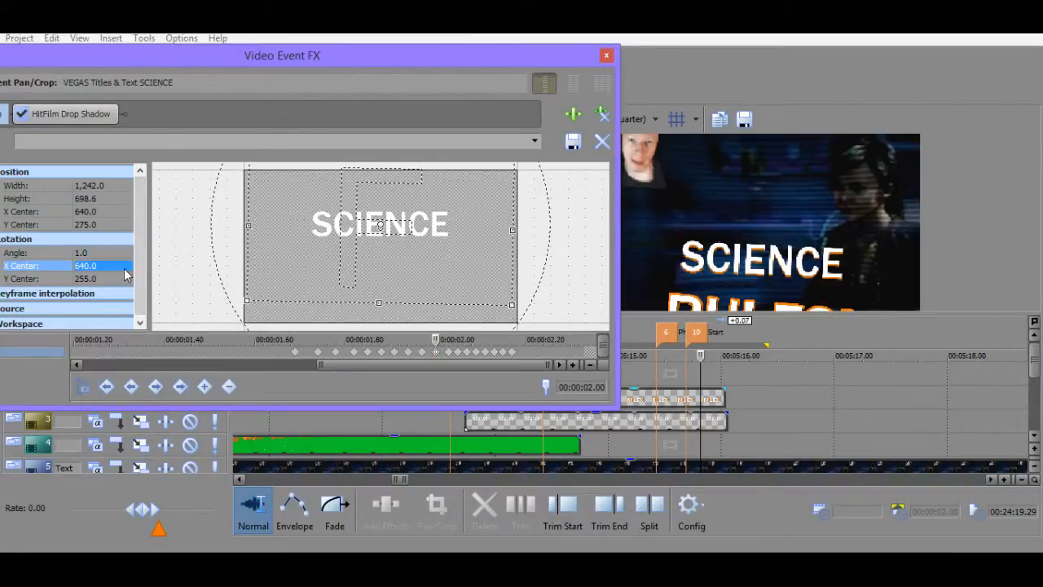
left_click(449, 352)
left_click(96, 267)
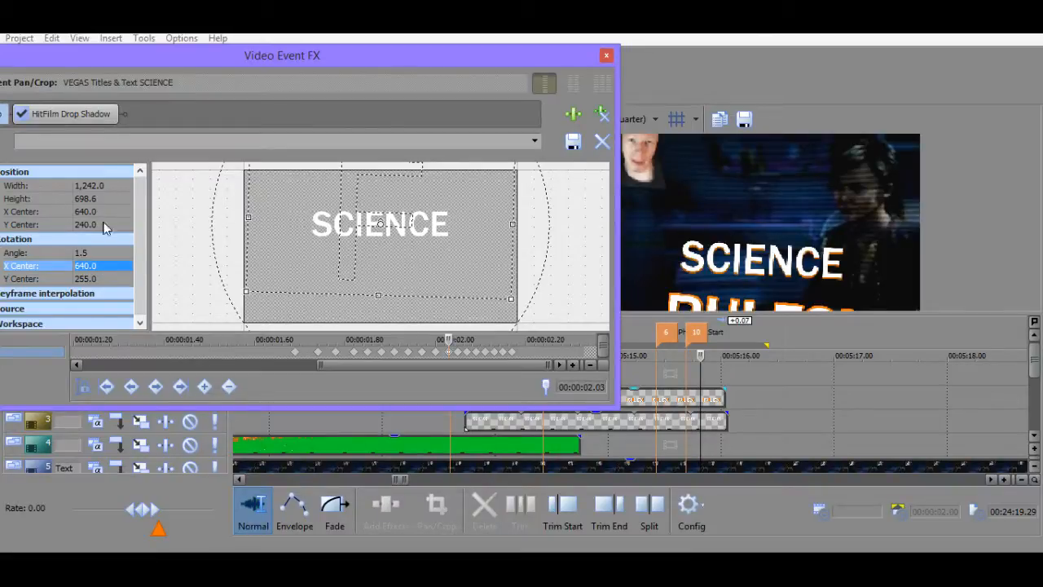
Correct the rotation X Center at the 2.05 s keyframe and set it to 640 at the 2.07 s keyframe.
left_click(458, 352)
left_click(96, 266)
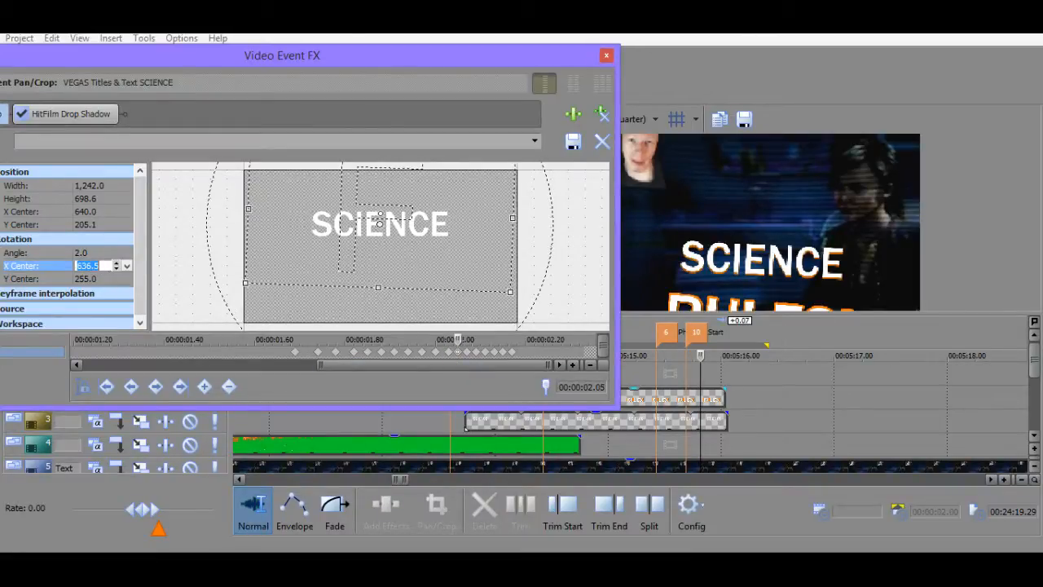
key("Return")
left_click(467, 352)
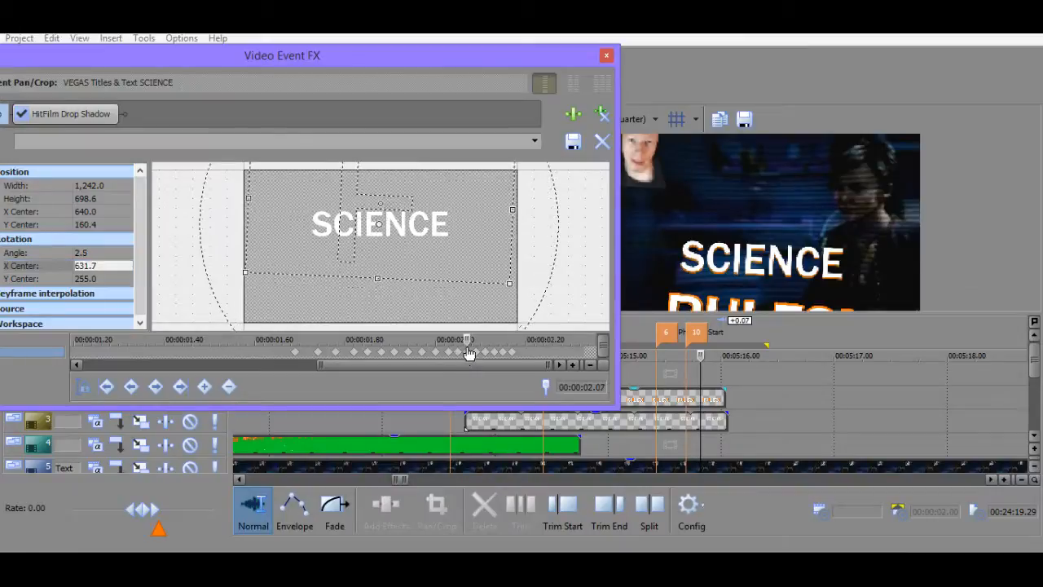
left_click(97, 266)
type("640")
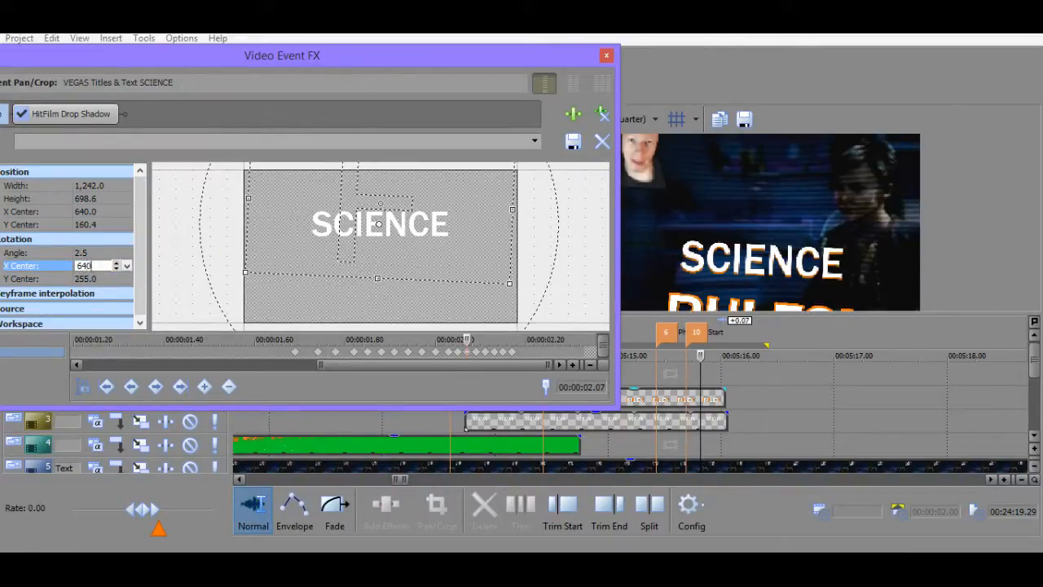
key("Return")
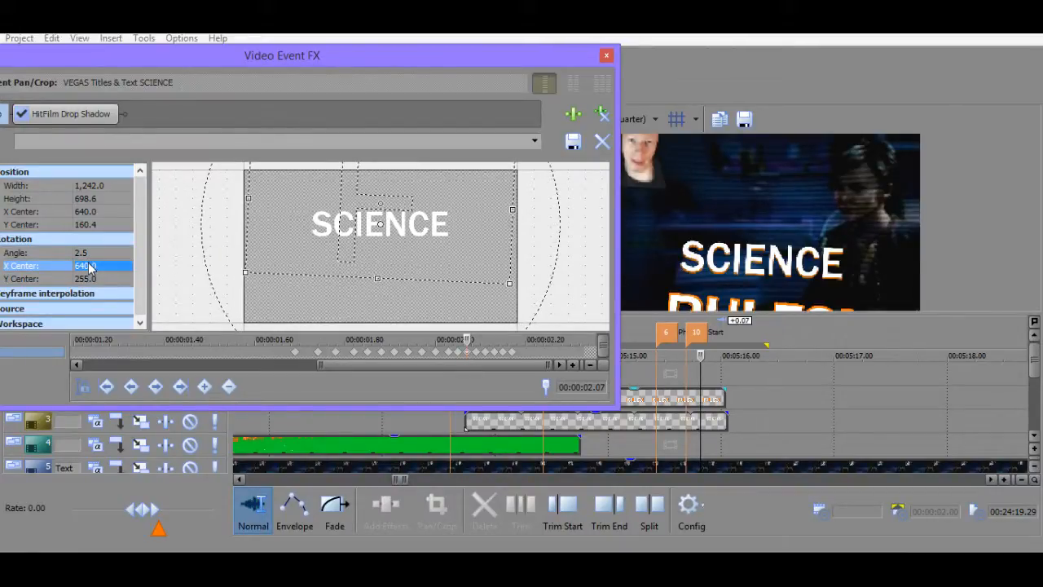
At the 2.09 s keyframe, set the angle to 2.8 and both the position and rotation X Center to 640.
left_click(477, 351)
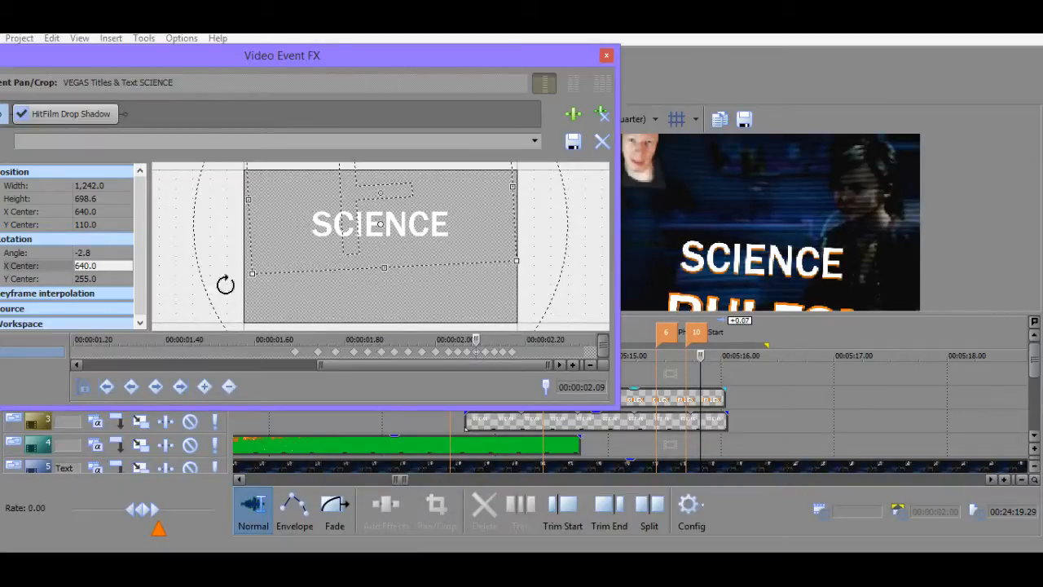
left_click(96, 252)
type("2.8")
key("Return")
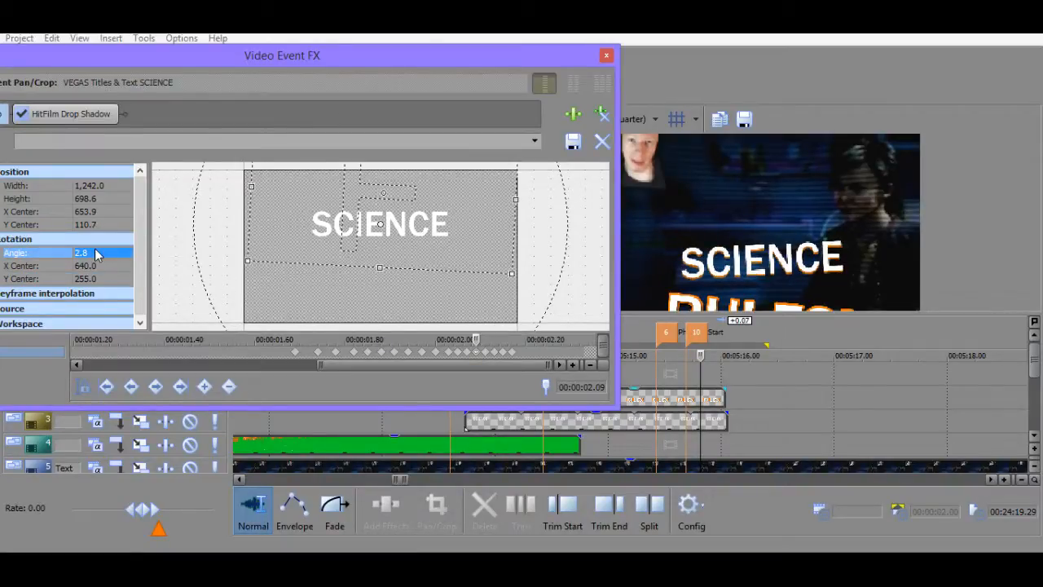
left_click(90, 211)
type("640")
key("Return")
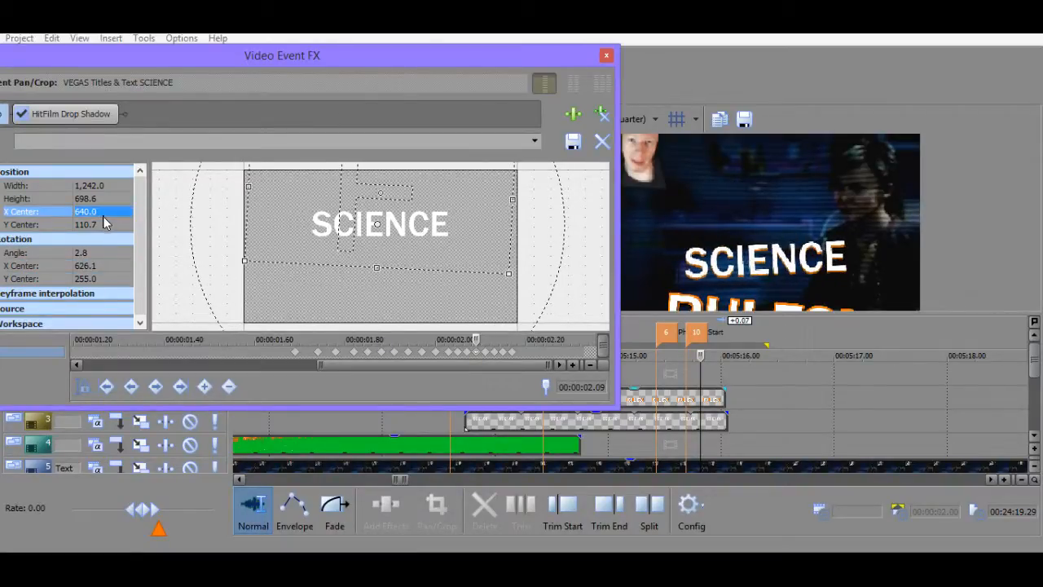
left_click(99, 266)
type("640")
key("Return")
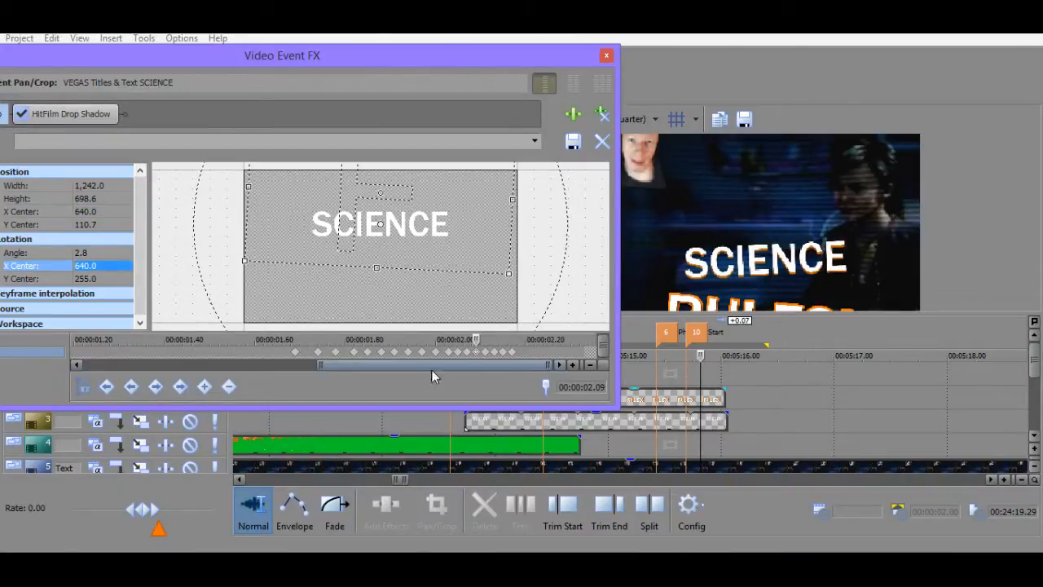
At the 2.11 s keyframe, set the angle to 3 and both the position and rotation X Center to 640.
left_click(486, 355)
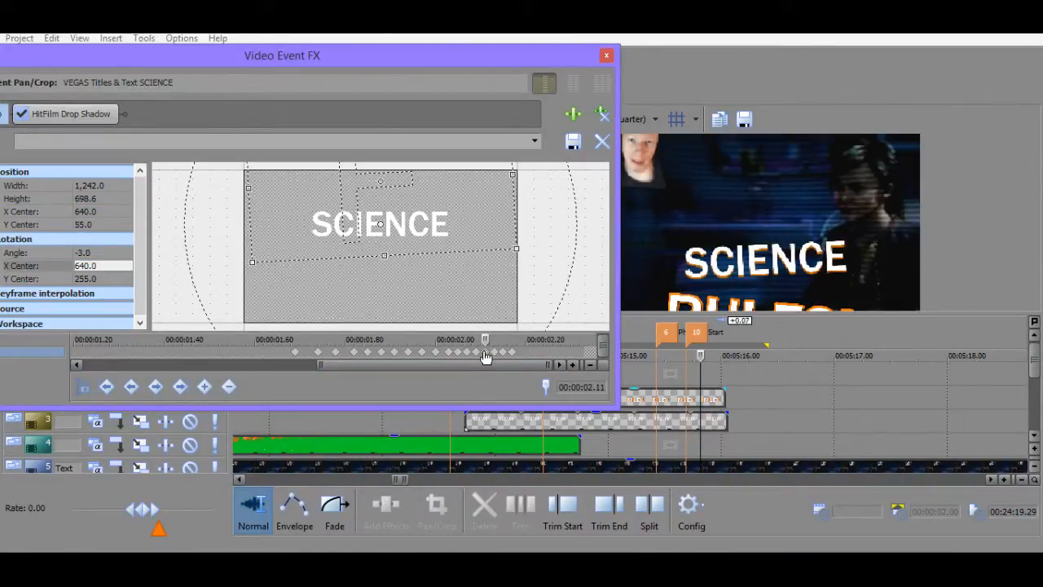
left_click(98, 255)
type("3")
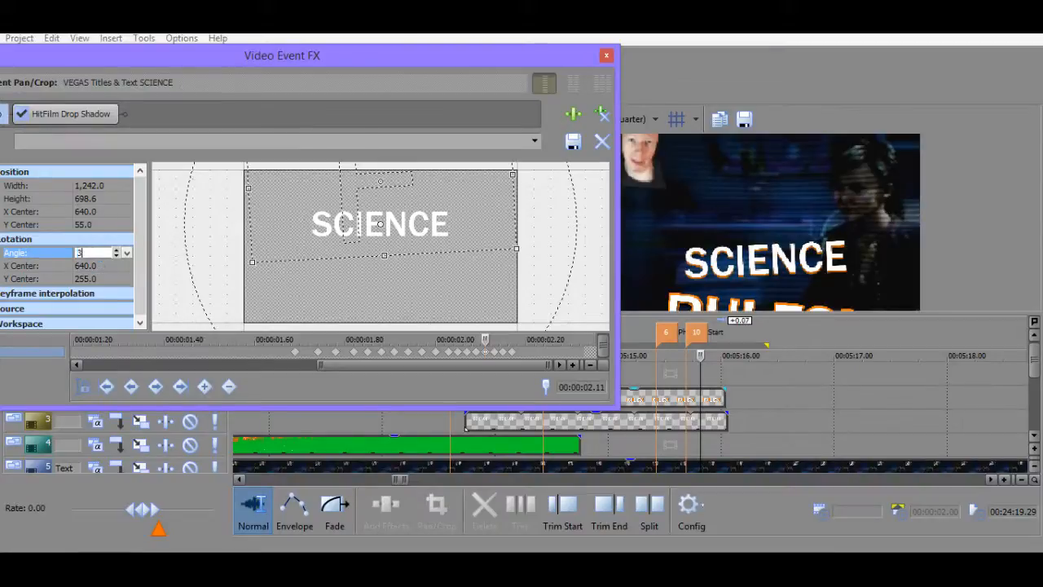
key("Return")
left_click(112, 212)
type("64")
key("Return")
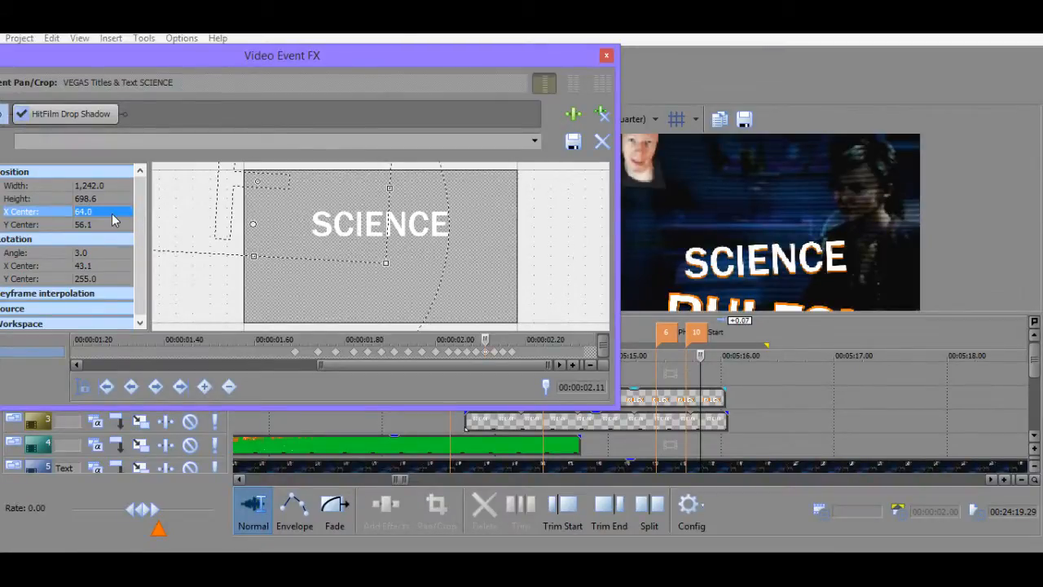
left_click(113, 214)
type("640")
key("Return")
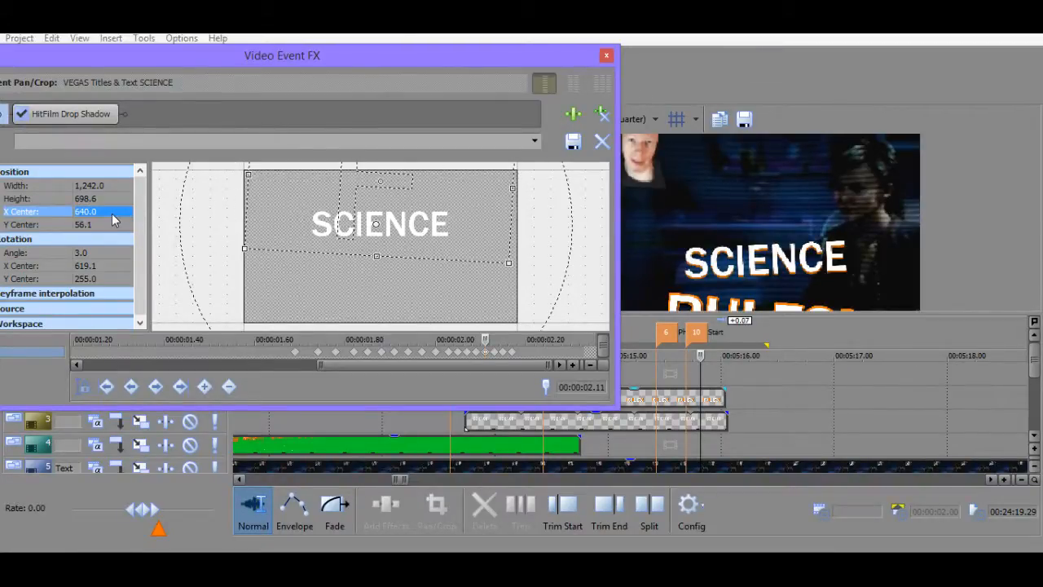
left_click(96, 265)
type("640")
key("Return")
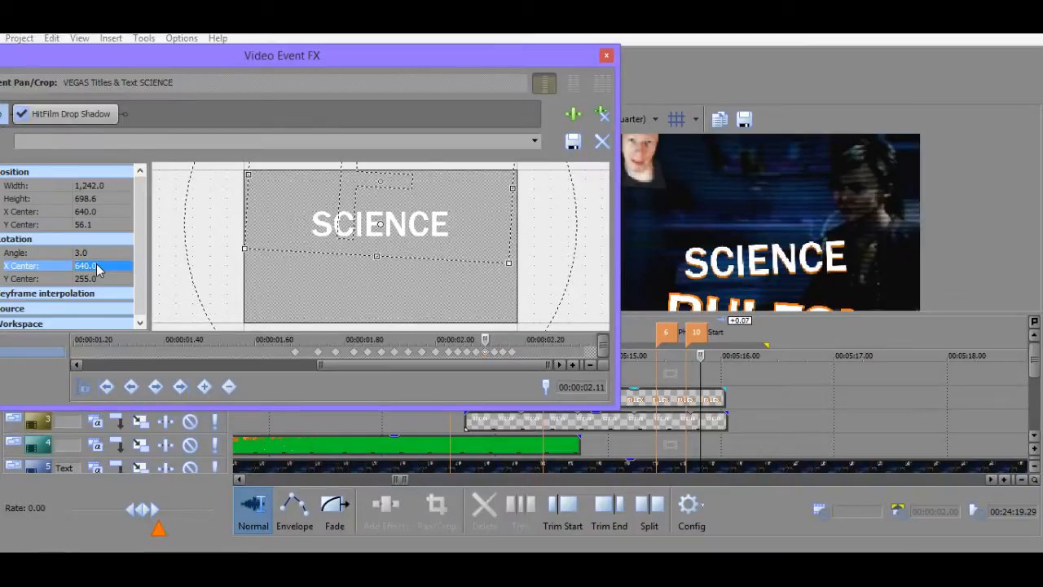
At the 2.13 s keyframe, set the angle to 3.25 and both the position and rotation X Center to 640.
left_click(495, 357)
double_click(96, 252)
type("3")
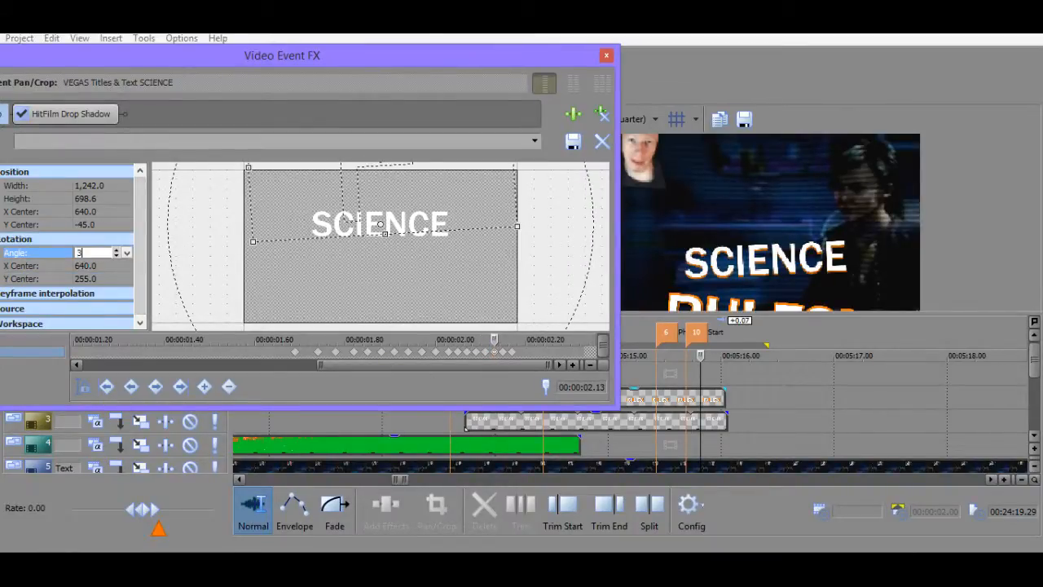
type(".25")
double_click(92, 211)
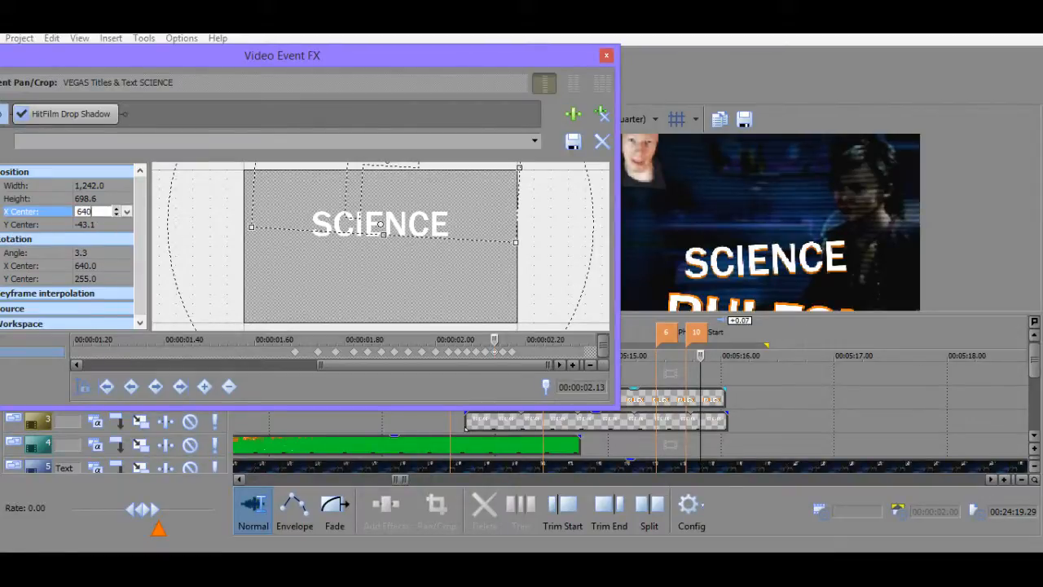
double_click(101, 266)
type("640")
key("Return")
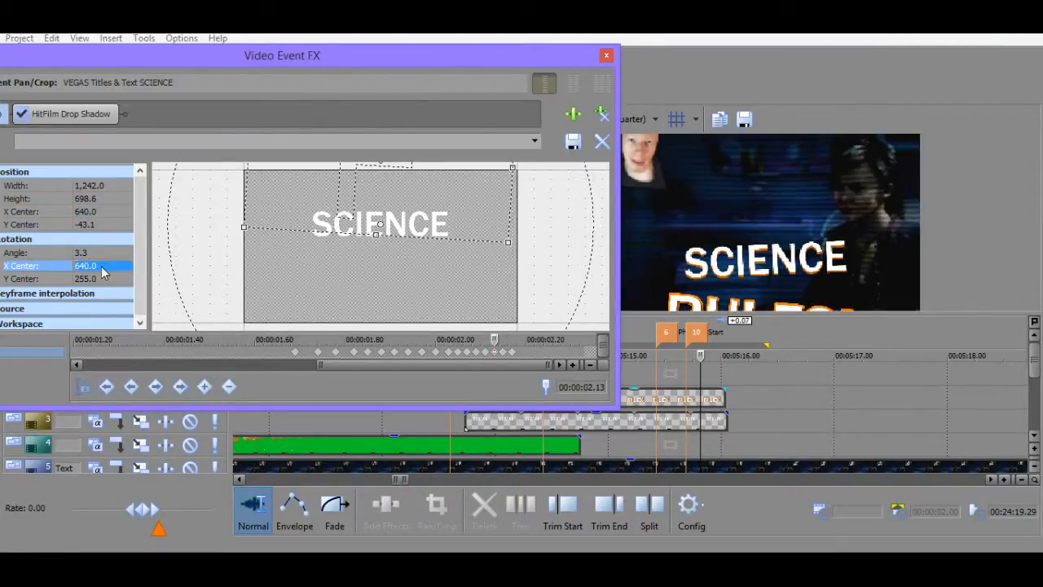
At the 2.15 s keyframe, set the angle to 3.5 and both the position and rotation X Center to 640.
left_click(494, 357)
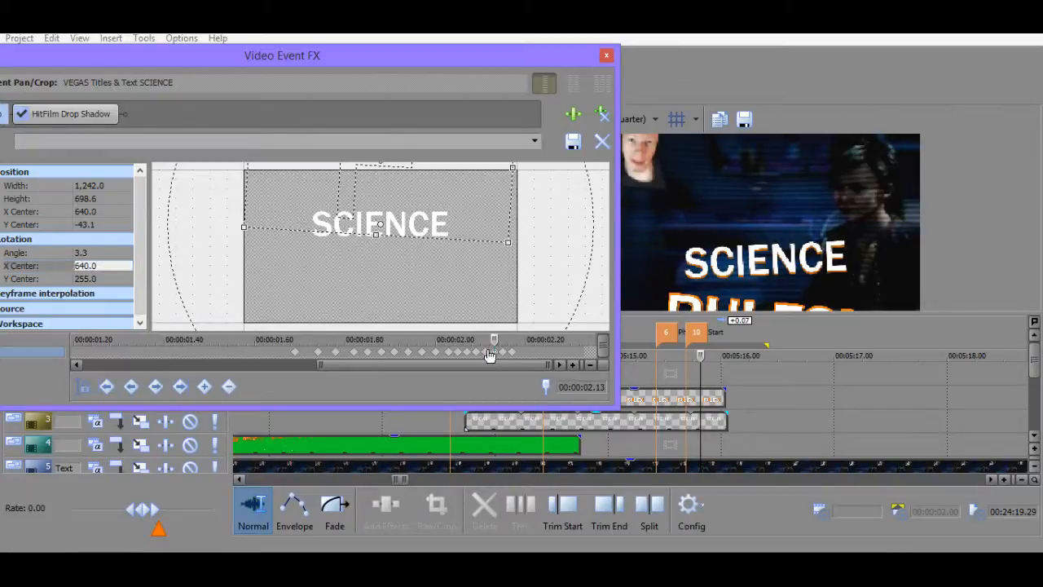
left_click(503, 356)
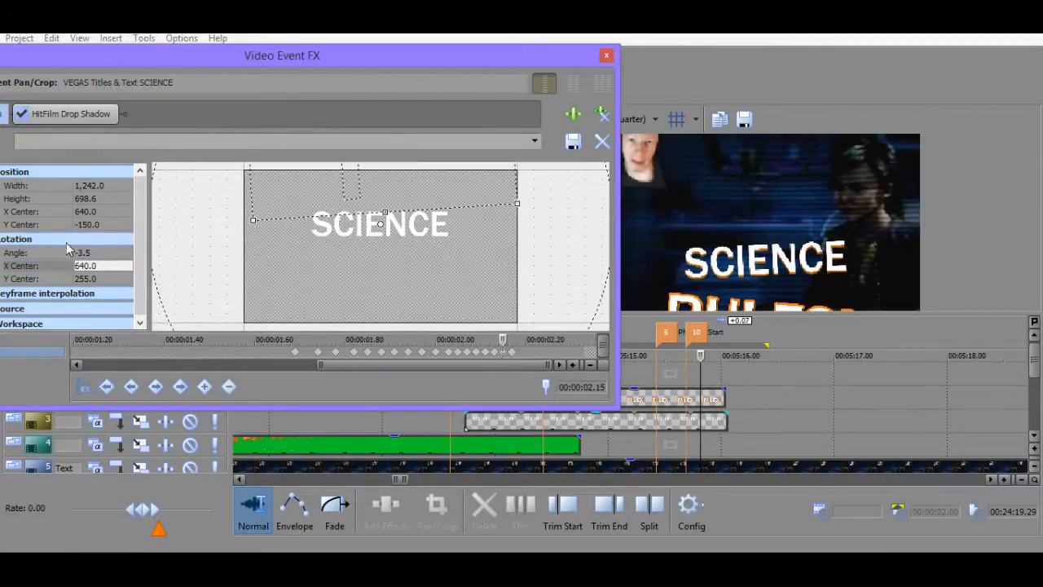
double_click(84, 253)
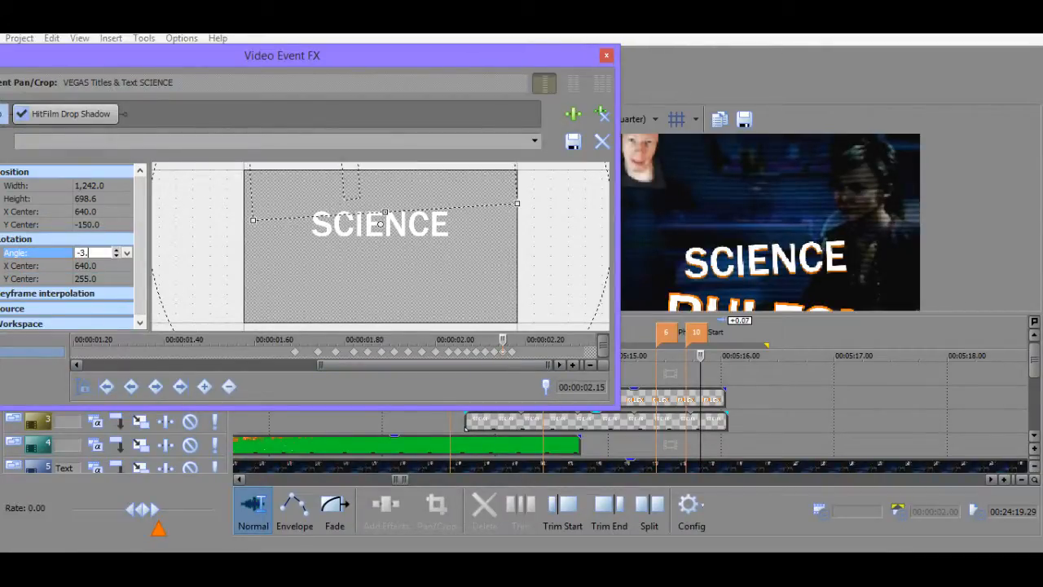
double_click(85, 253)
type("3.5")
key("Return")
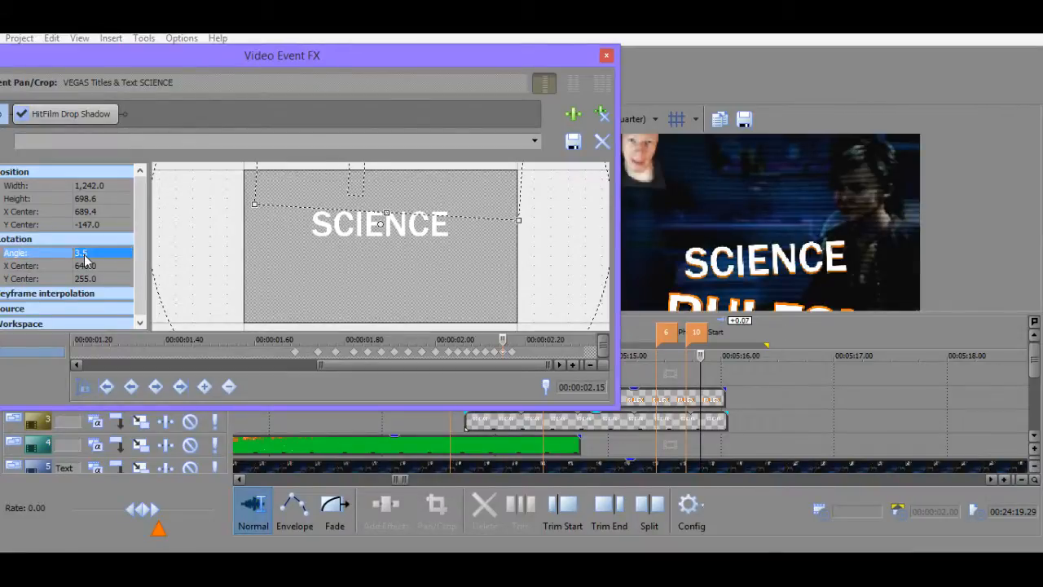
double_click(85, 211)
type("640")
key("Return")
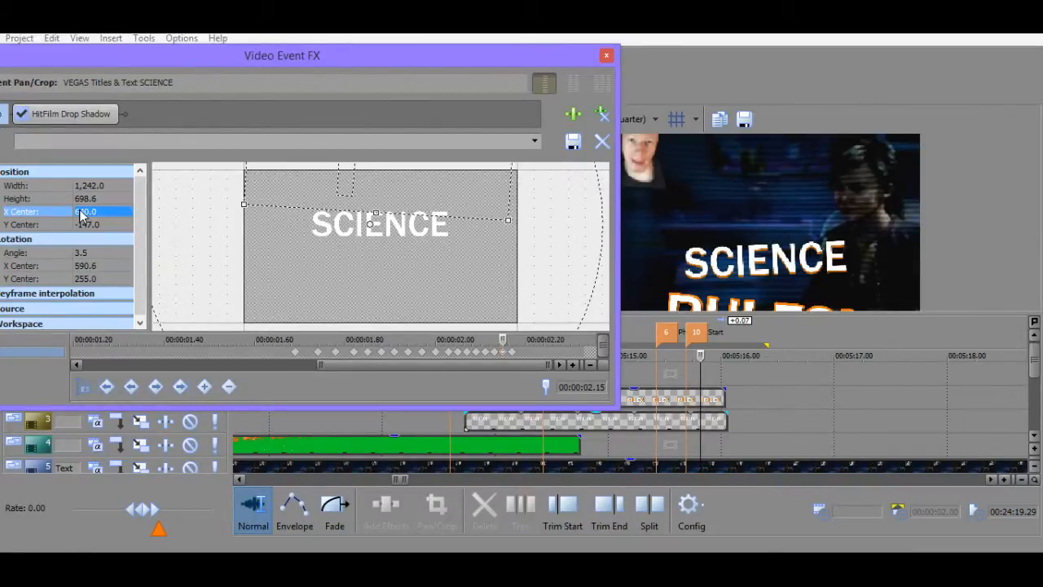
double_click(101, 265)
type("64")
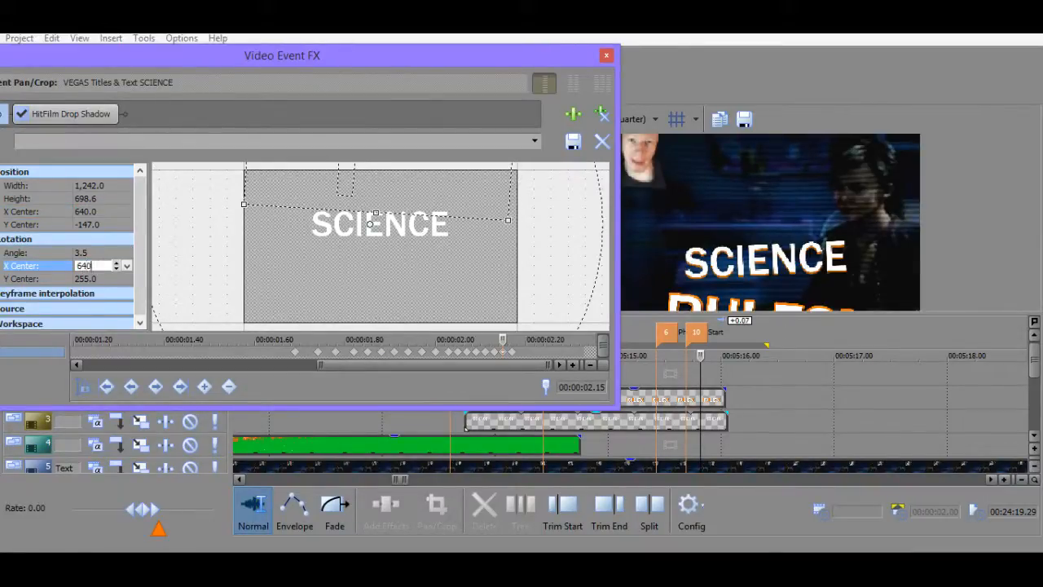
type("0")
key("Return")
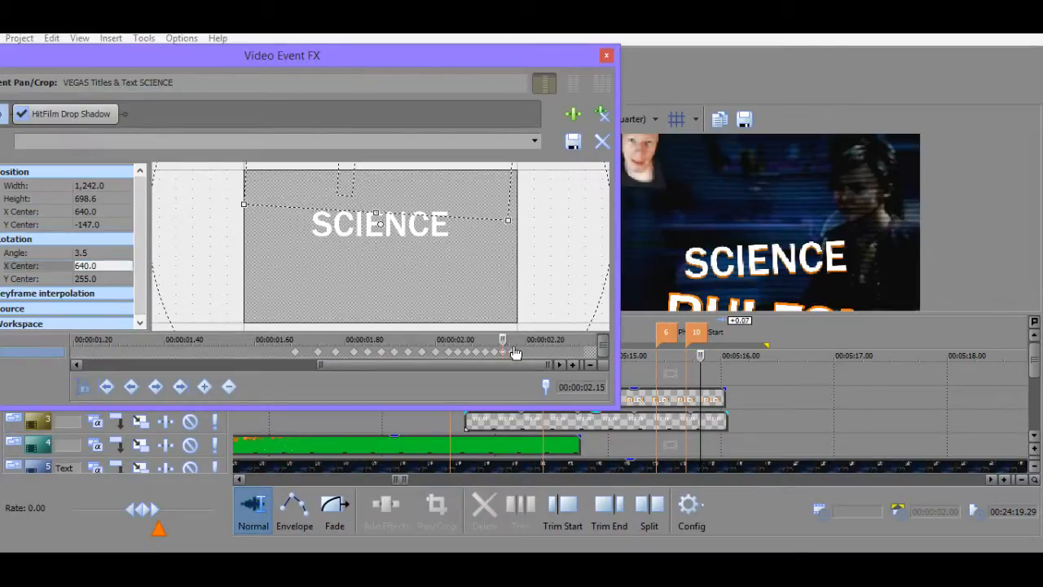
At the 2.17 s keyframe, set the angle to 3.7 and both the position and rotation X Center to 640.
left_click(511, 349)
double_click(96, 252)
type("3")
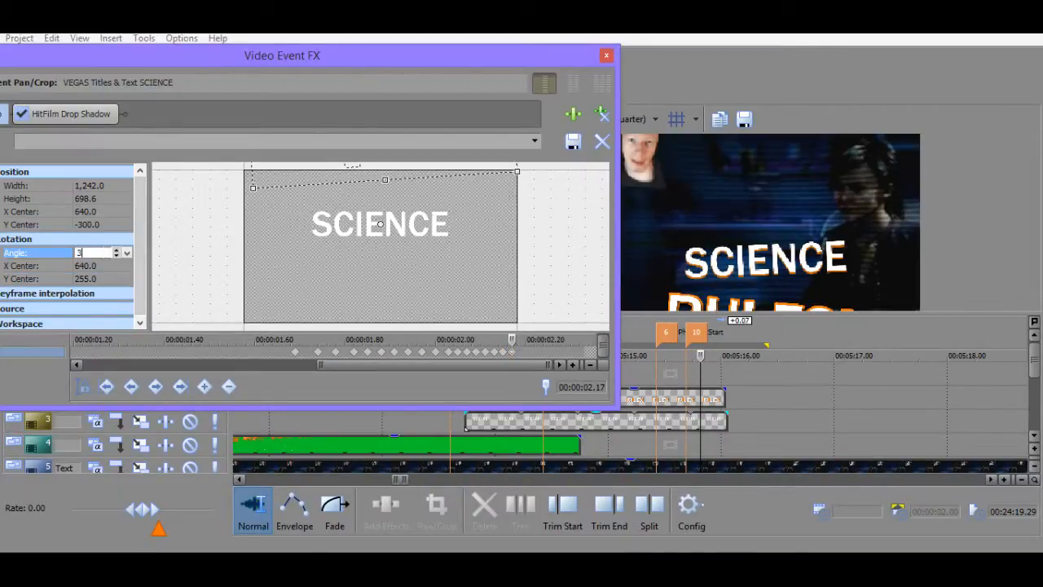
key("Return")
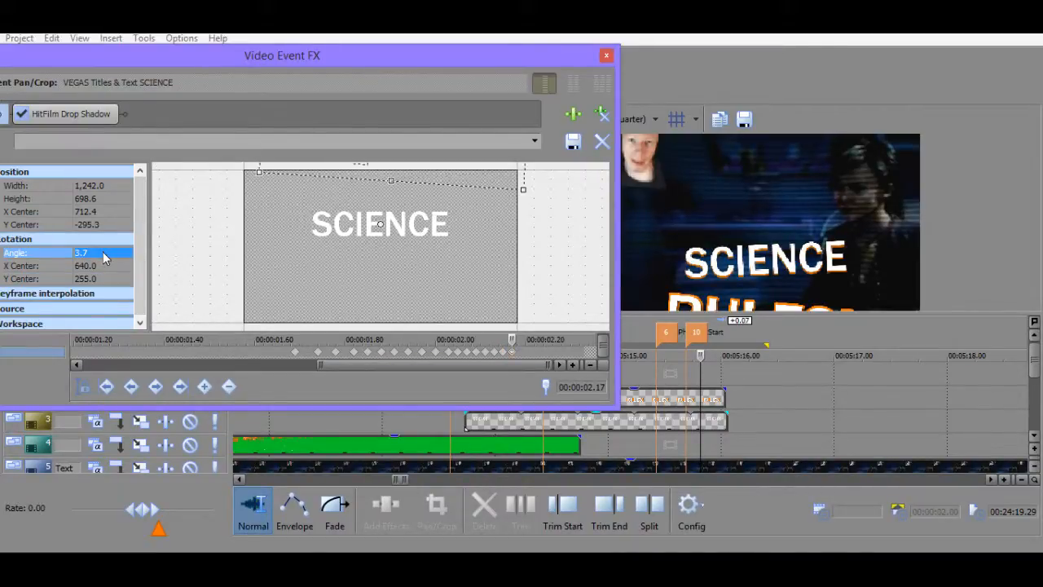
double_click(96, 212)
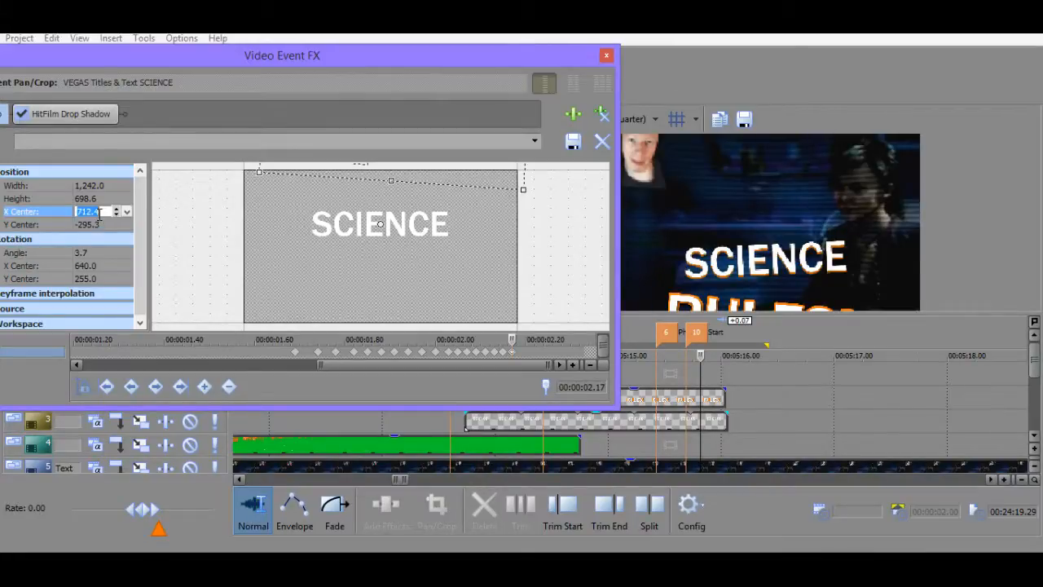
type("640")
key("Return")
double_click(94, 265)
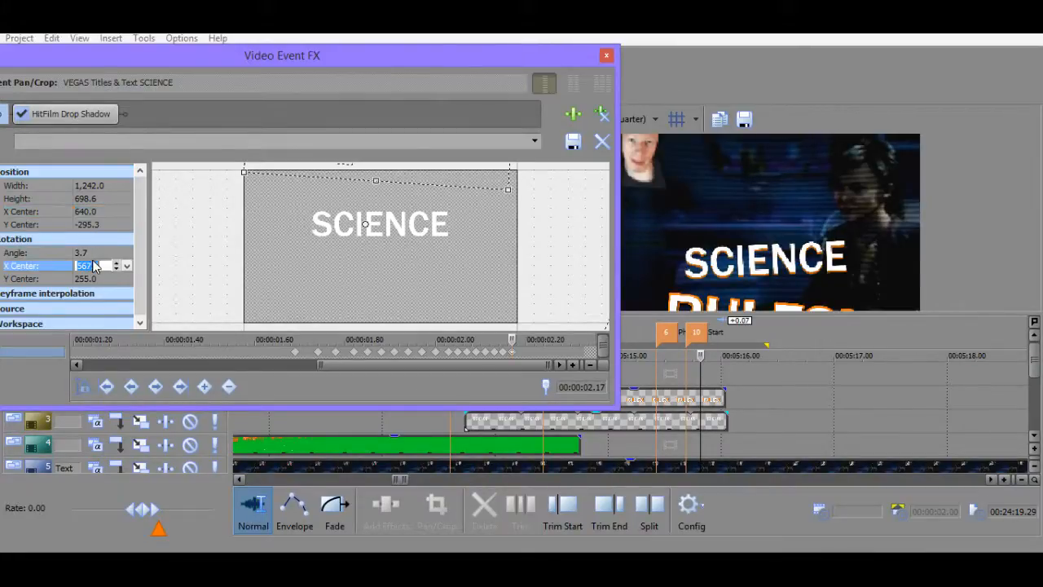
type("640")
key("Return")
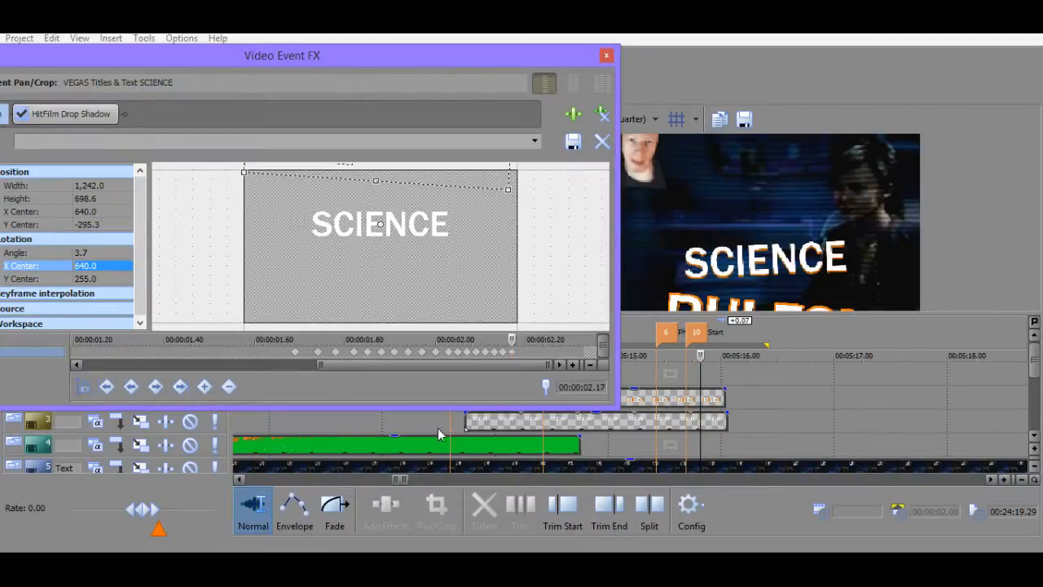
Play back the title animation from the start of the SCIENCE event to check its tilt against RULES!
left_click(464, 429)
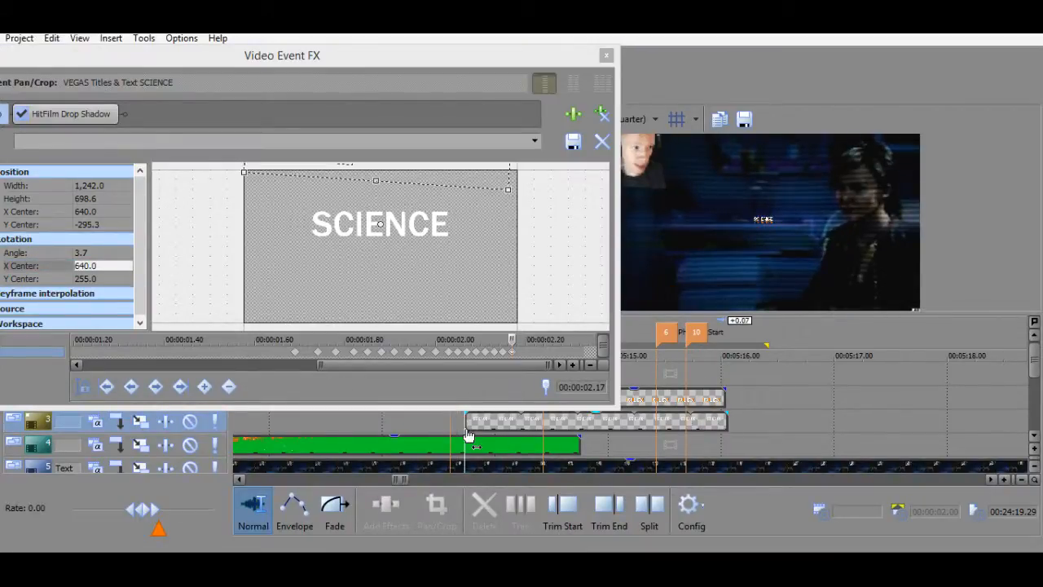
key("space")
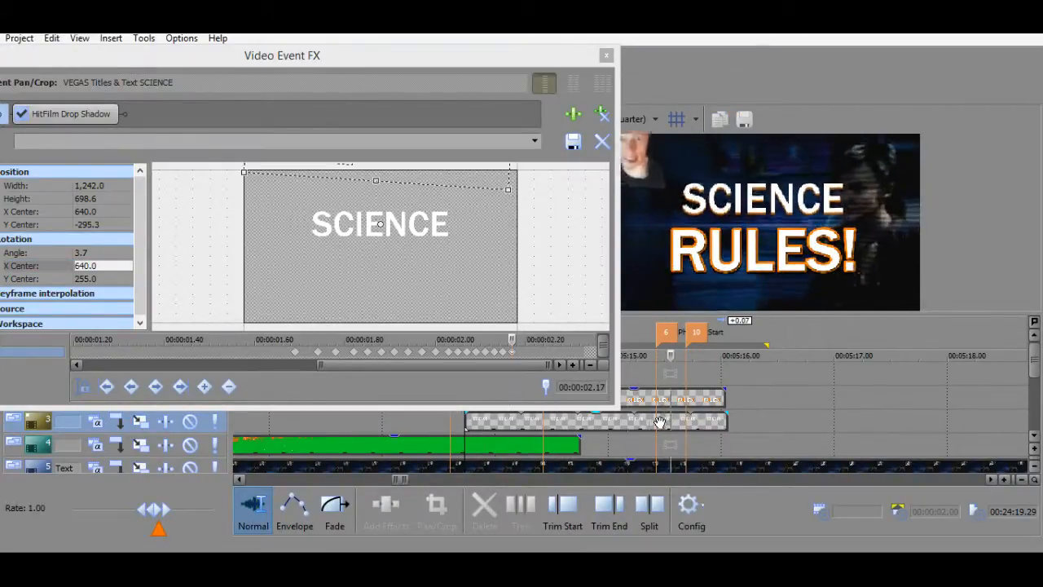
key("space")
left_click(629, 437)
key("space")
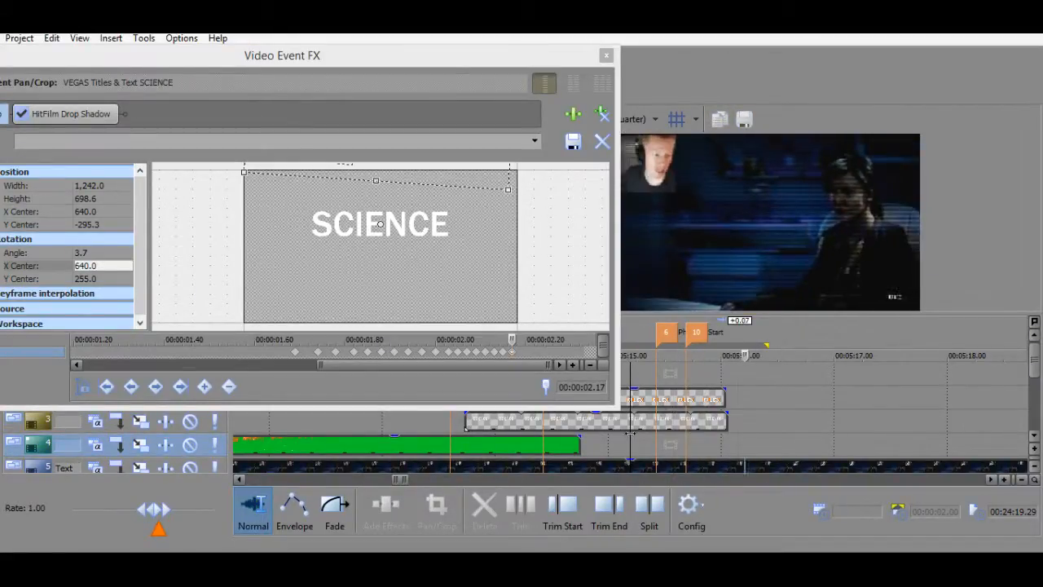
key("space")
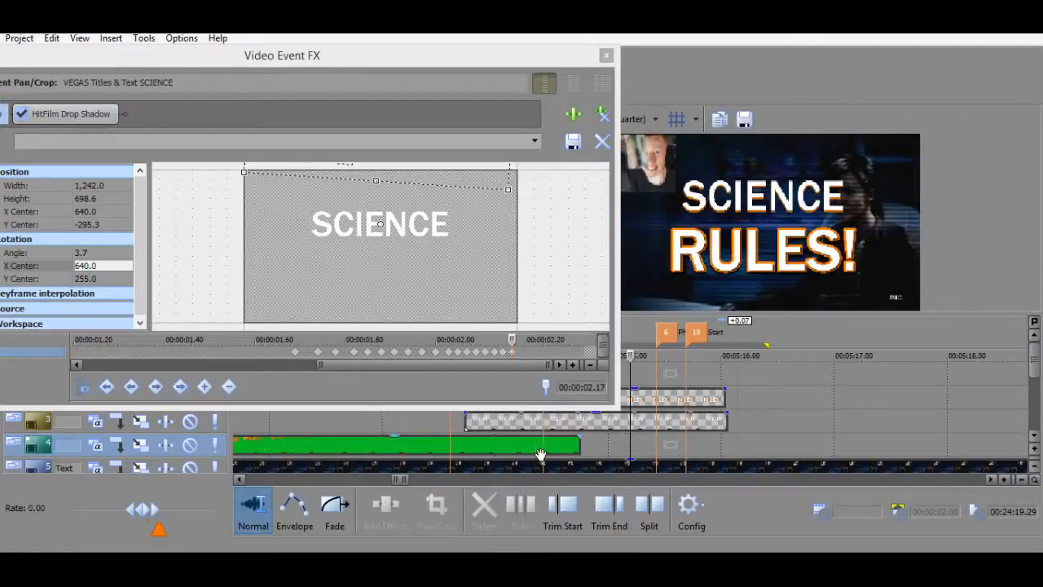
key("space")
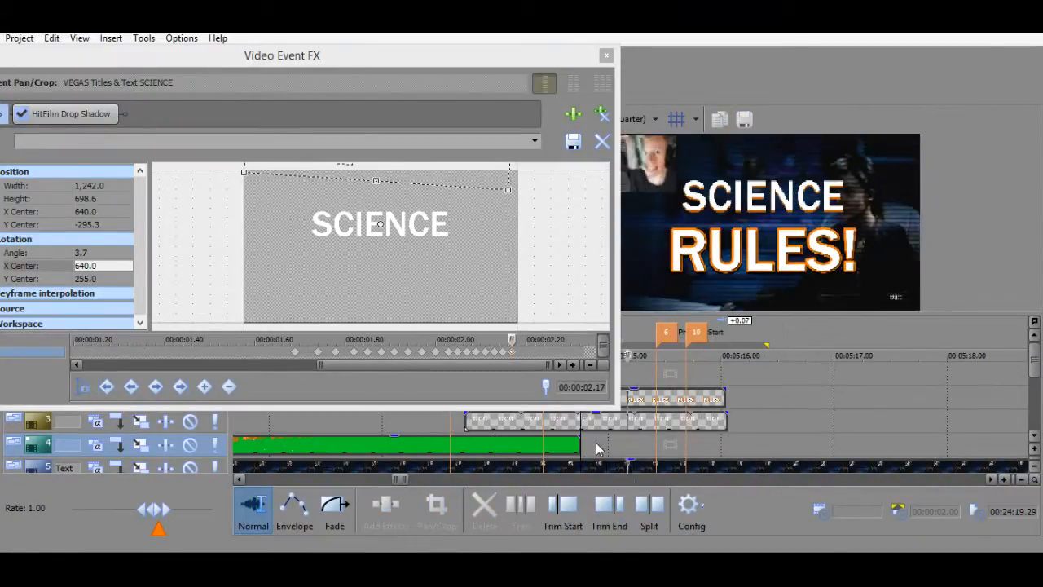
Replay both titles and park the playhead at 00:05:15.76, where they fall and tilt.
left_click(691, 401)
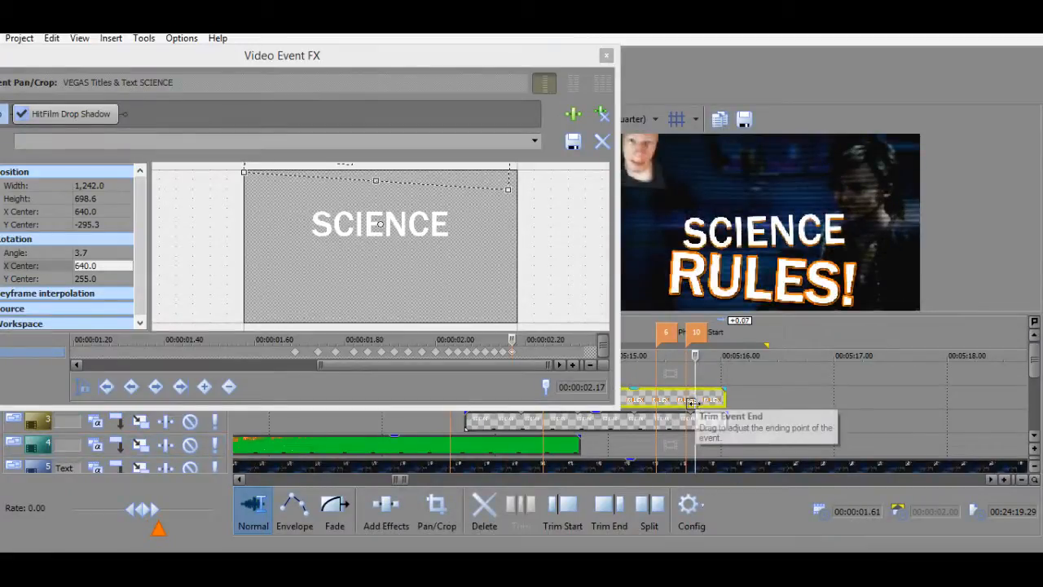
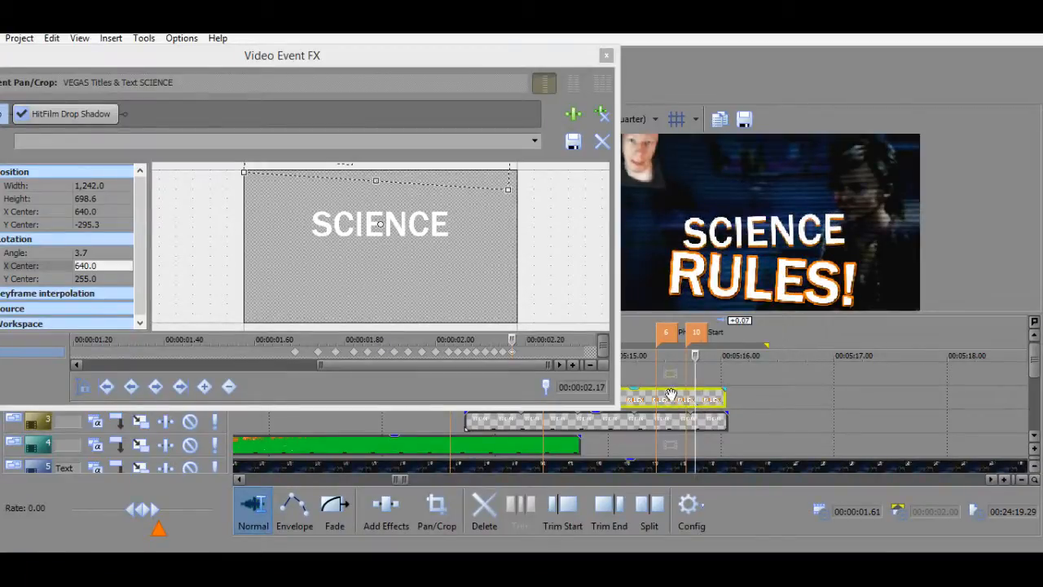
left_click(460, 436)
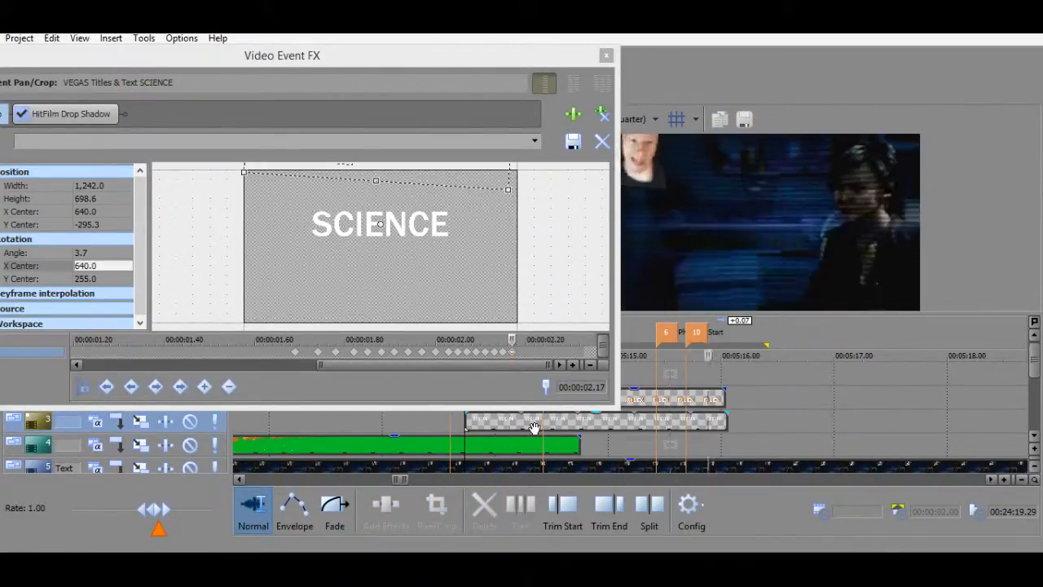
key("space")
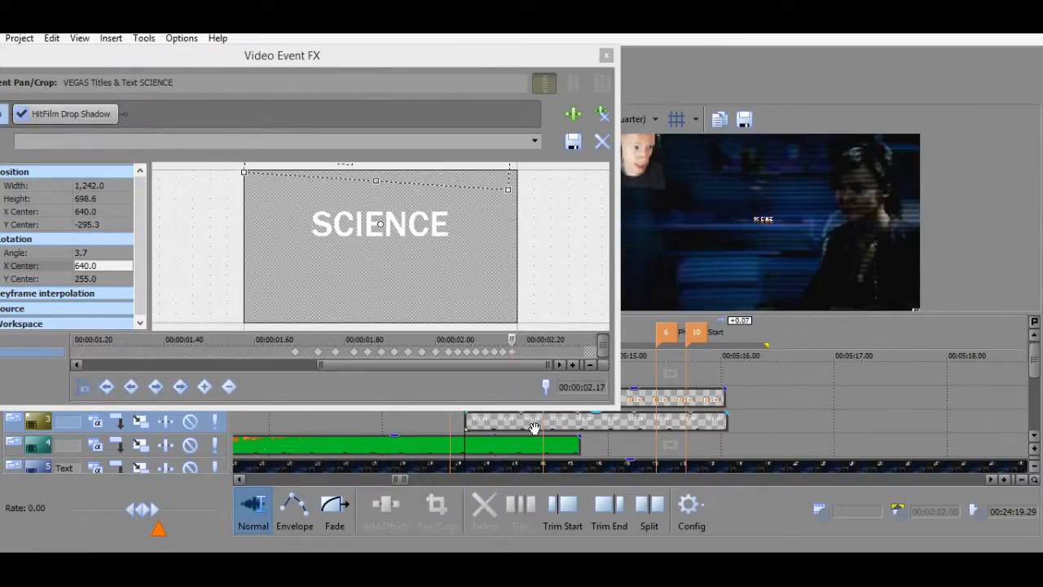
key("space")
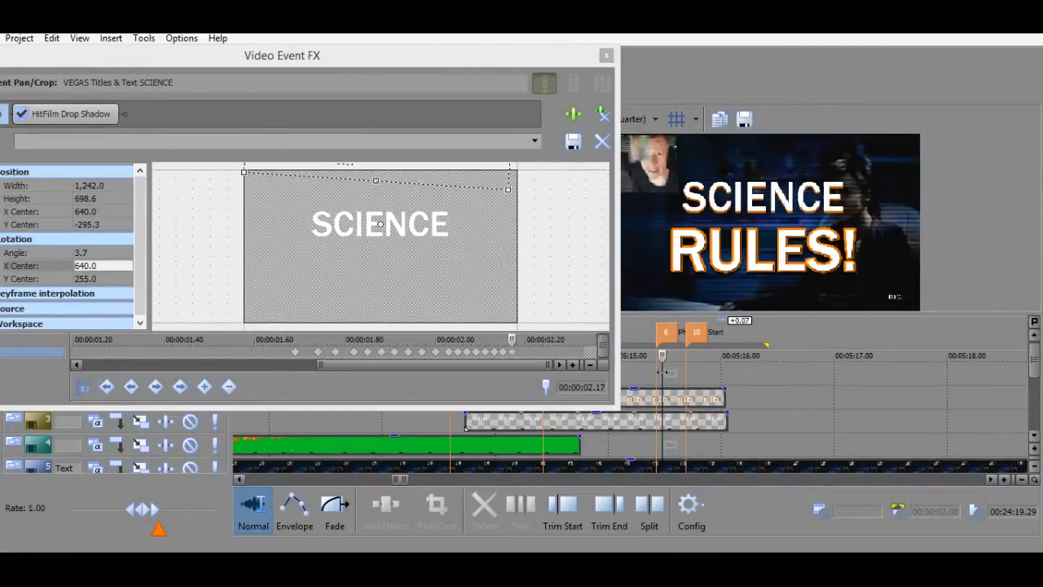
key("space")
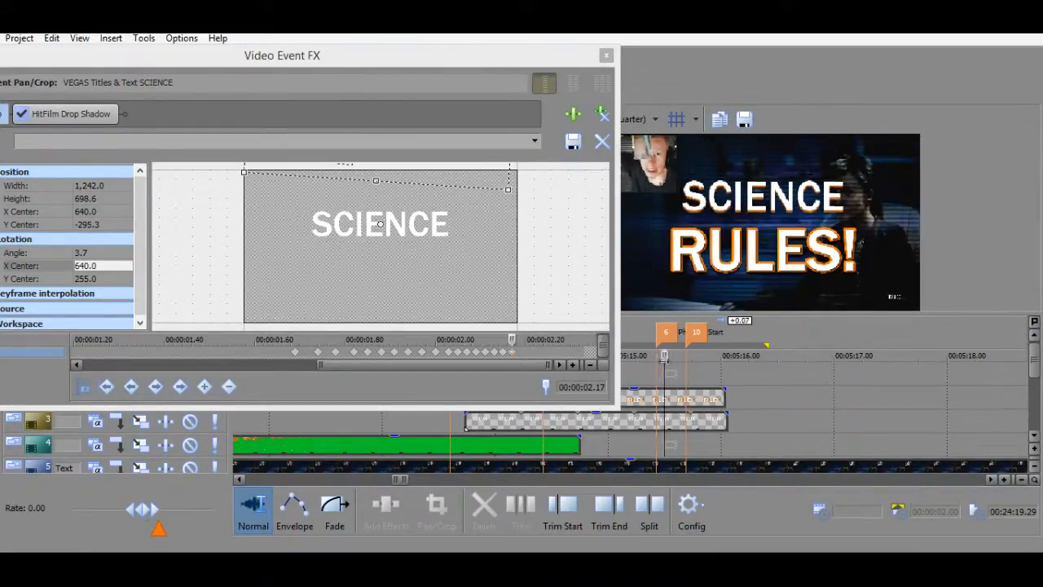
left_click_drag(663, 359, 694, 359)
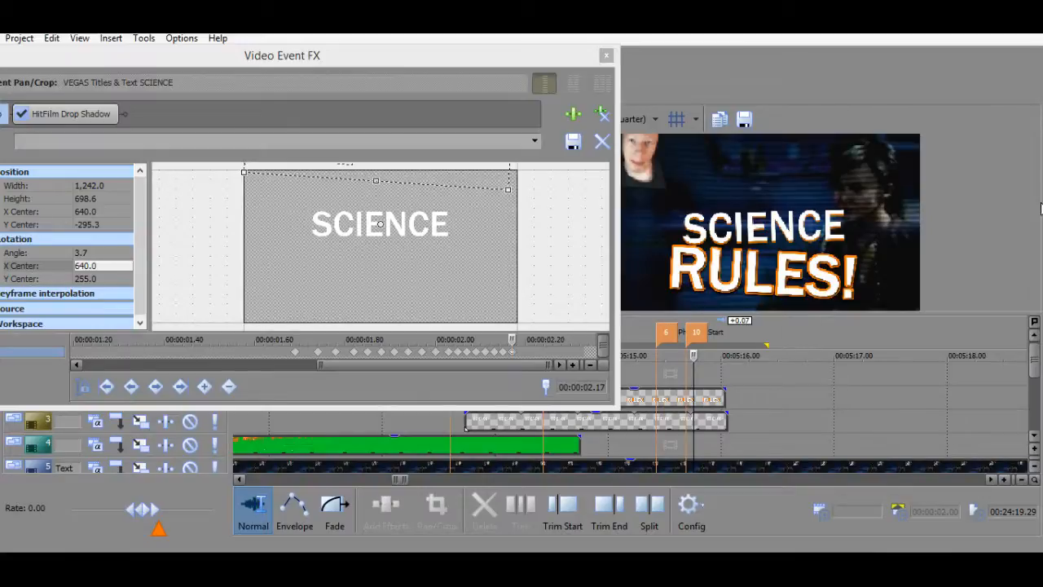
Close the event effects window and add a Checkerboard generator with the Split Screen preset to track 1 at the Start marker.
left_click(607, 56)
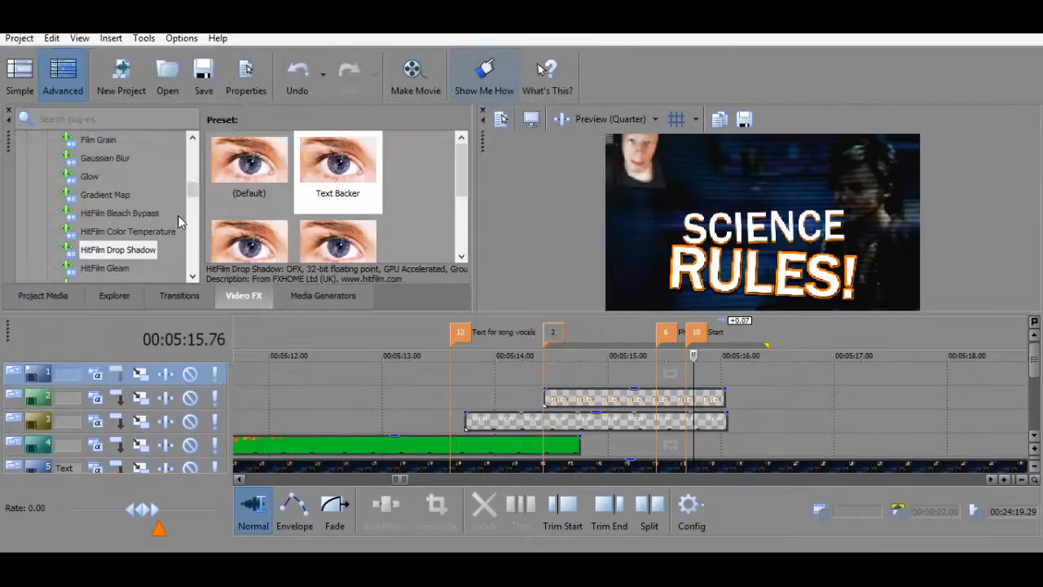
left_click(130, 232)
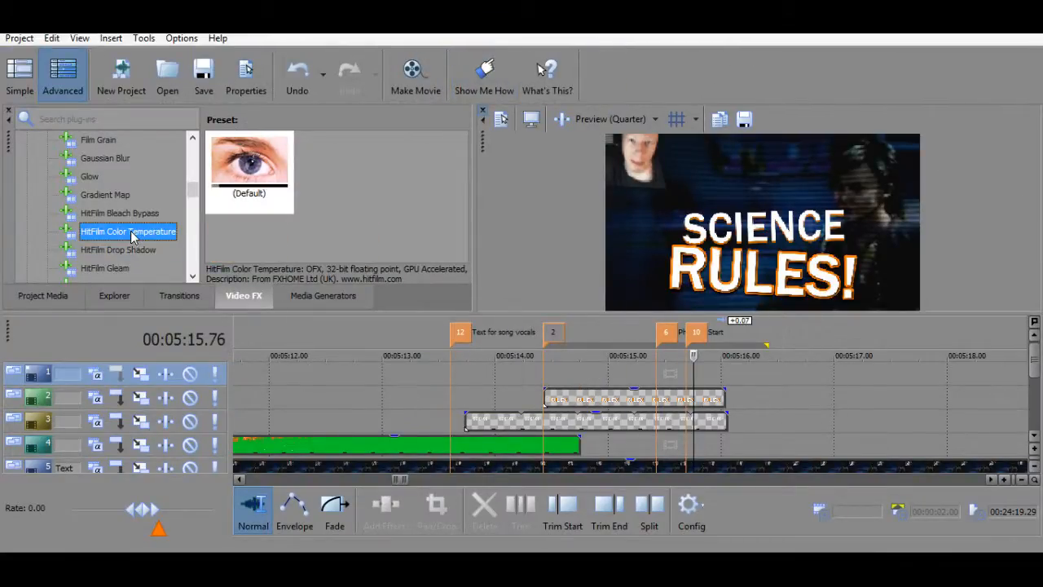
left_click(200, 295)
left_click(323, 295)
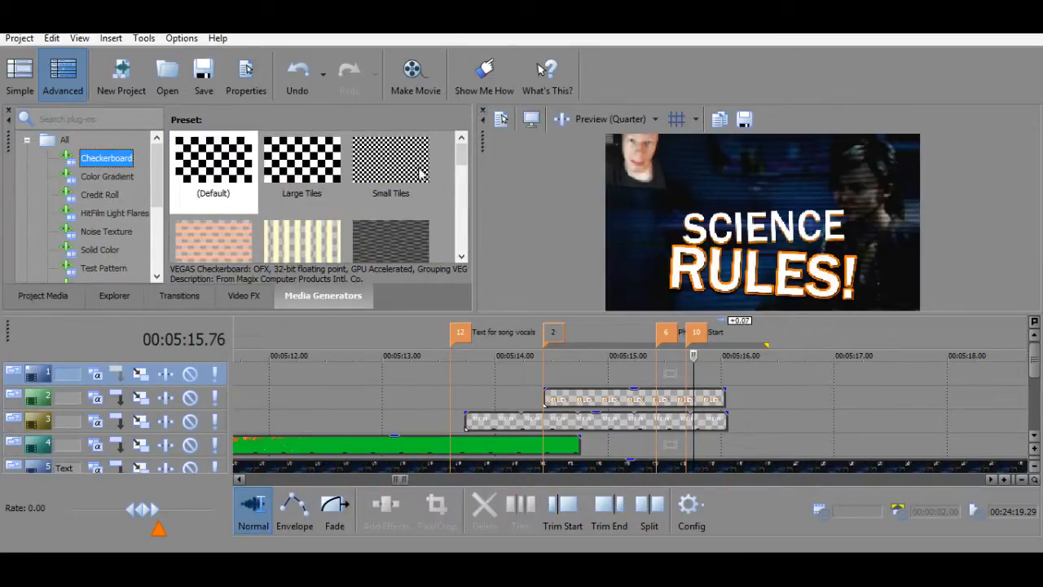
left_click_drag(461, 157, 453, 217)
left_click_drag(403, 179, 693, 376)
left_click(686, 375)
Shorten the Split Screen checkerboard event on track 1 to about 1.05 seconds by trimming its end.
scroll(571, 398, "down", 4)
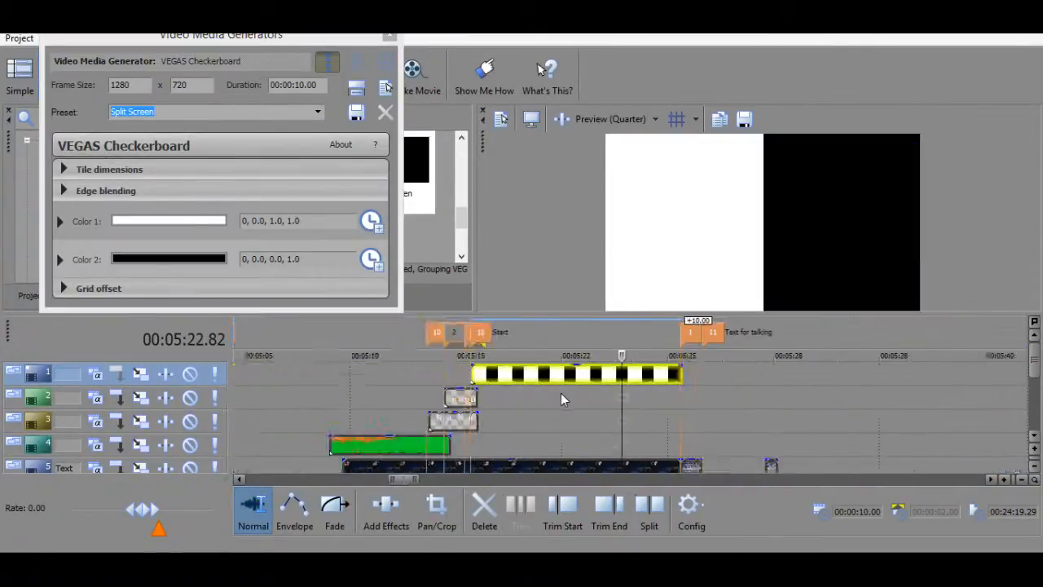
scroll(560, 397, "down", 1)
left_click(554, 375)
left_click(535, 375)
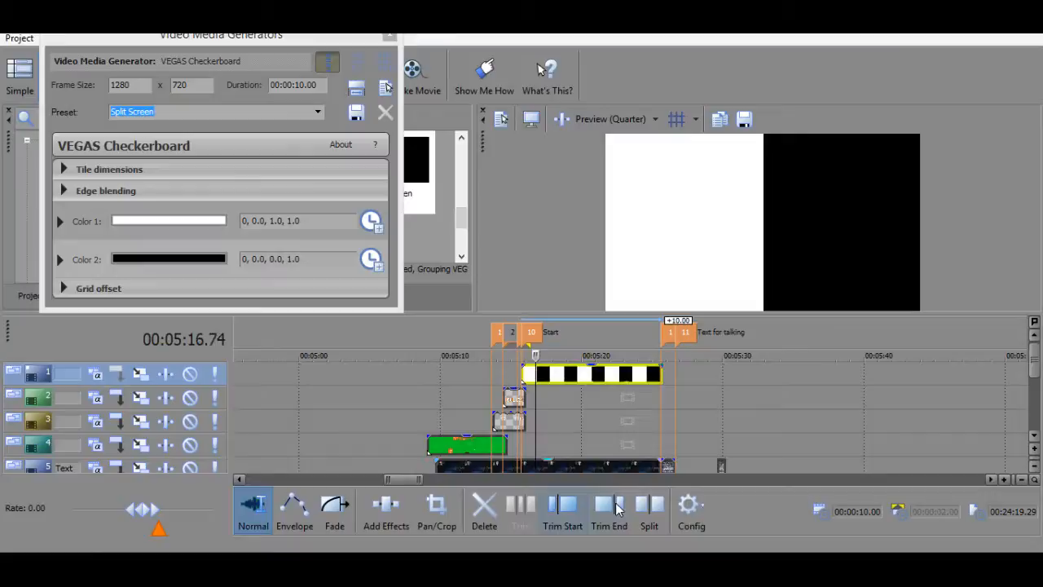
left_click(525, 379)
scroll(692, 395, "up", 6)
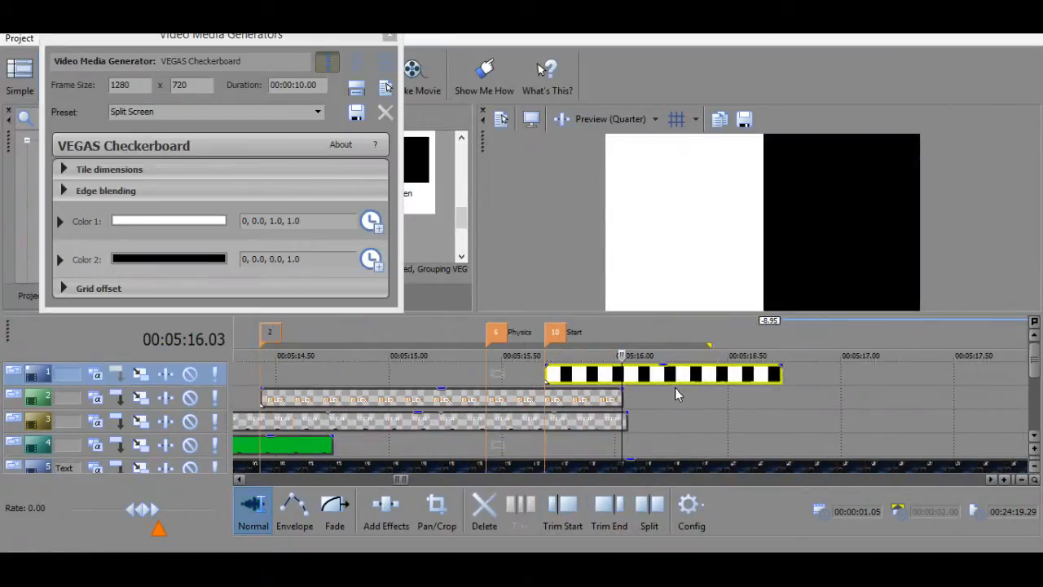
Close the generator settings and open the pan/crop settings of the Split Screen checkerboard event.
left_click(389, 36)
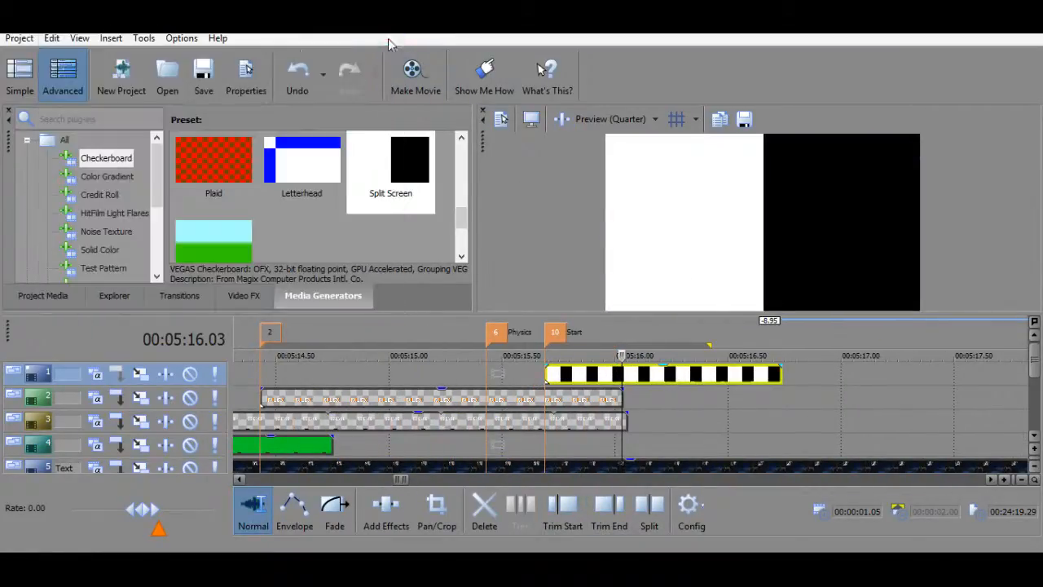
right_click(641, 373)
left_click(693, 181)
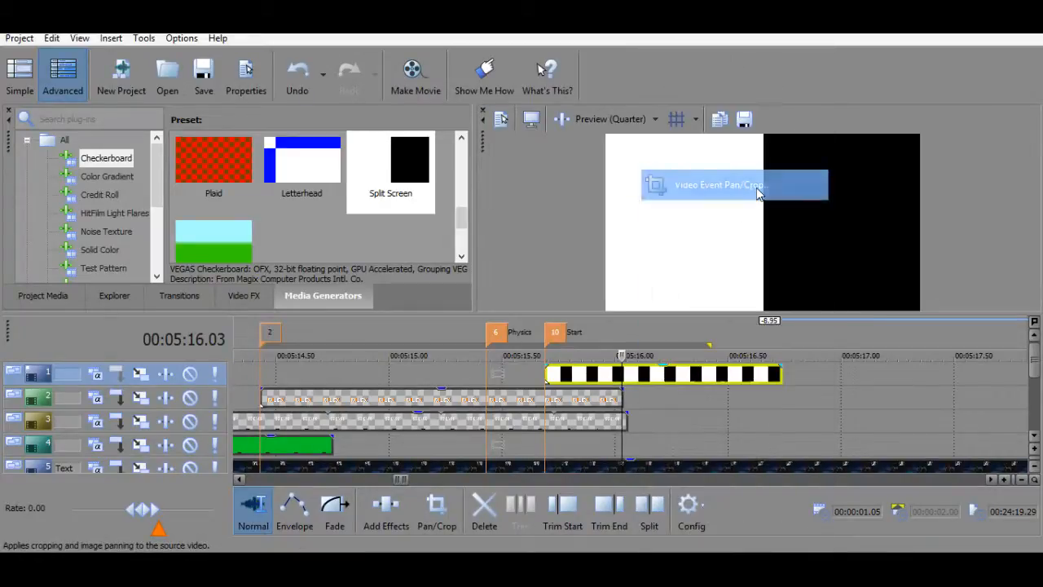
Move the checkerboard's pan/crop frame sideways to X Center -298.9 and set the video preview quality to Good (Full).
left_click_drag(327, 301, 197, 277)
left_click(653, 119)
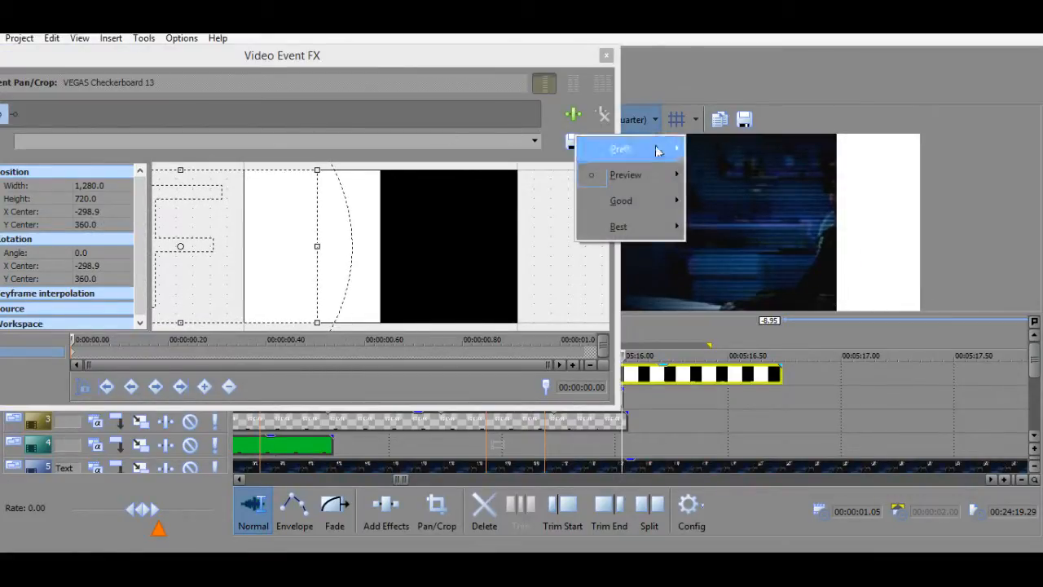
mouse_move(650, 202)
left_click(754, 218)
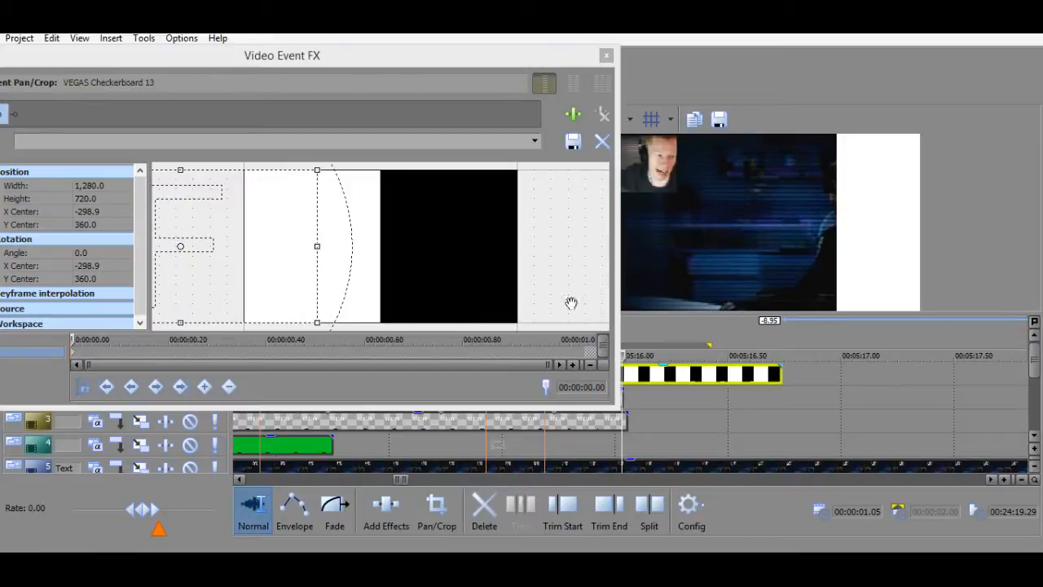
right_click(265, 244)
left_click(202, 256)
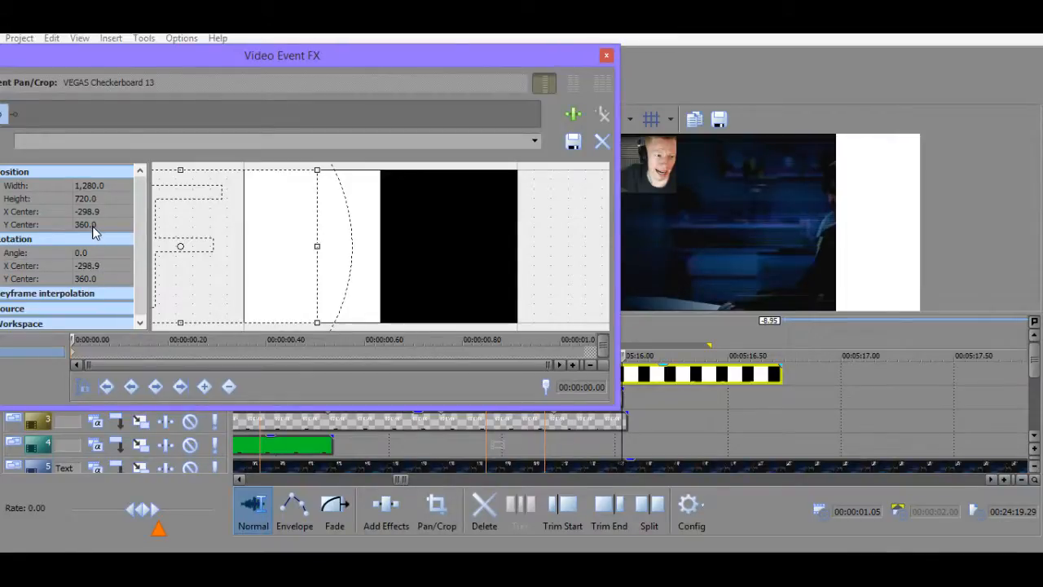
Shift the checkerboard's pan/crop frame to X Center about -331 so the white edge meets the end of SCIENCE, and close its settings.
left_click(599, 424)
left_click(577, 424)
left_click(545, 425)
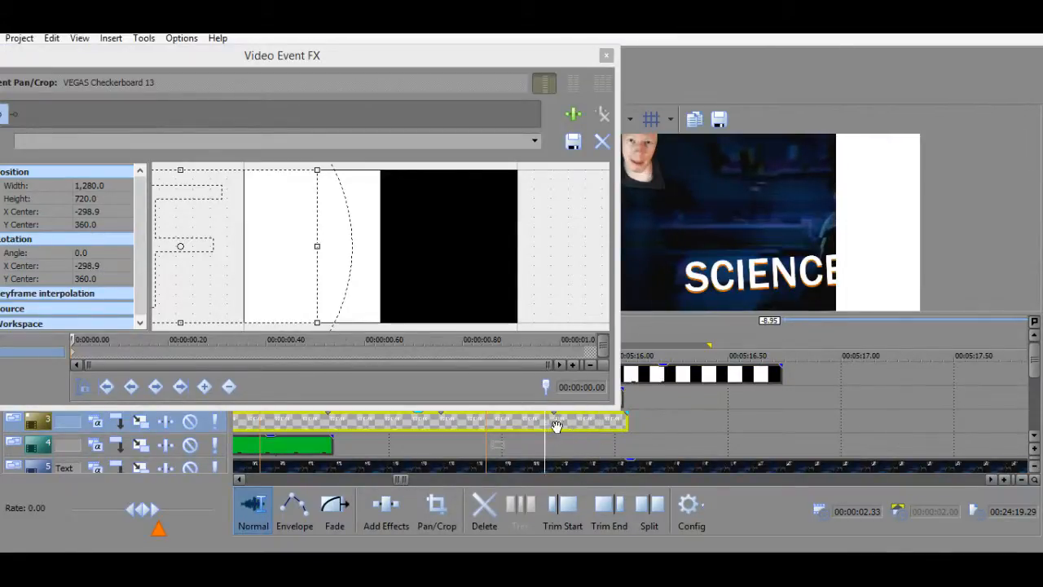
left_click(555, 424)
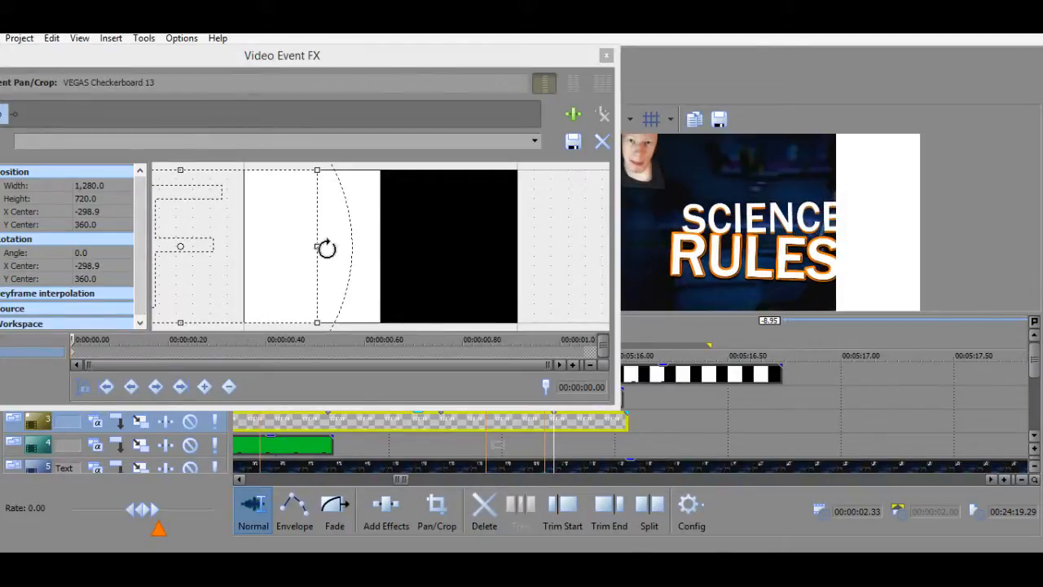
left_click_drag(202, 62, 357, 71)
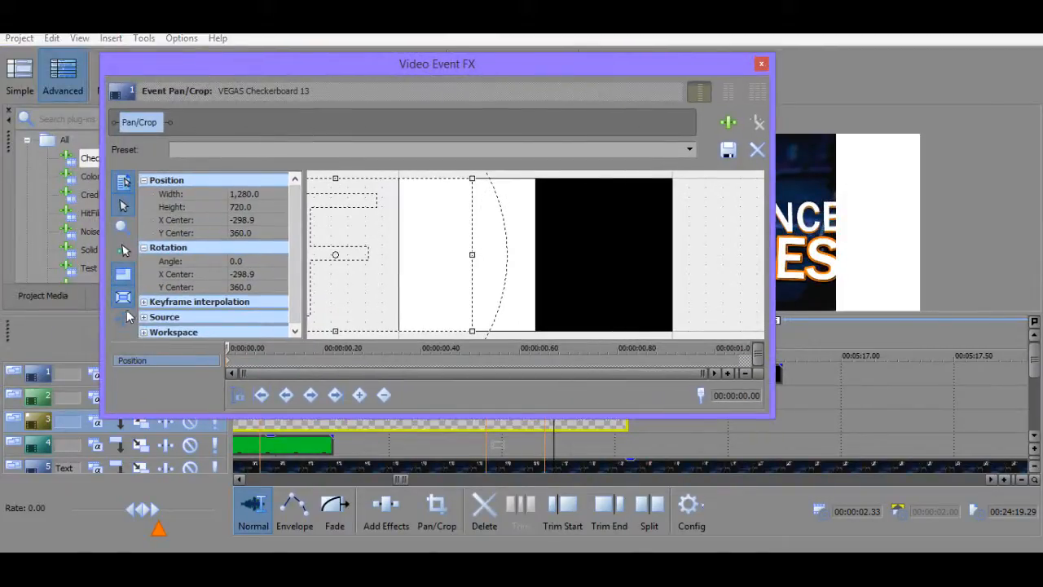
left_click_drag(432, 65, 394, 60)
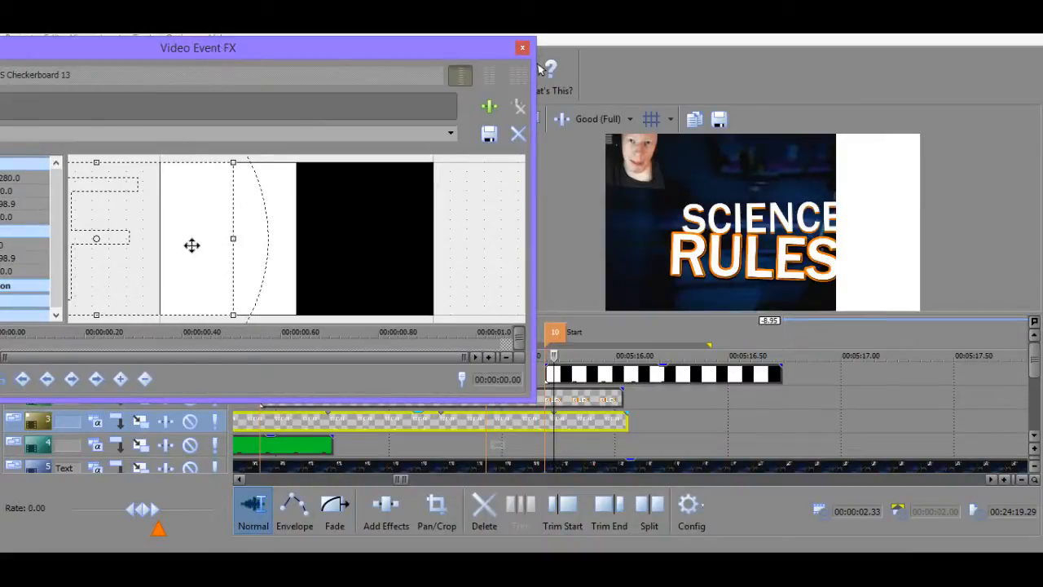
mouse_move(190, 241)
left_mouse_down()
mouse_move(166, 245)
mouse_move(182, 250)
left_mouse_up()
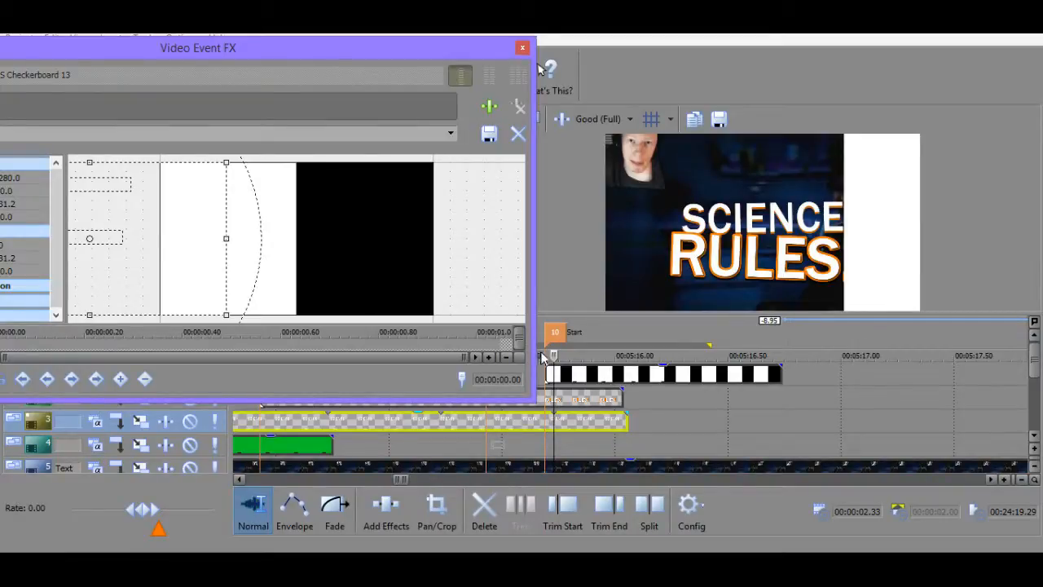
left_click(545, 356)
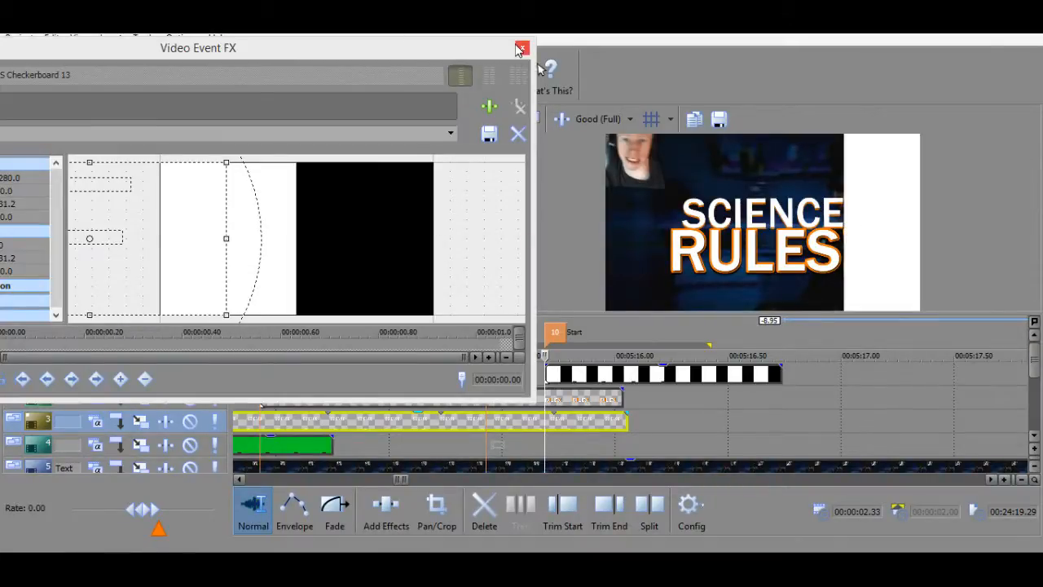
left_click(521, 49)
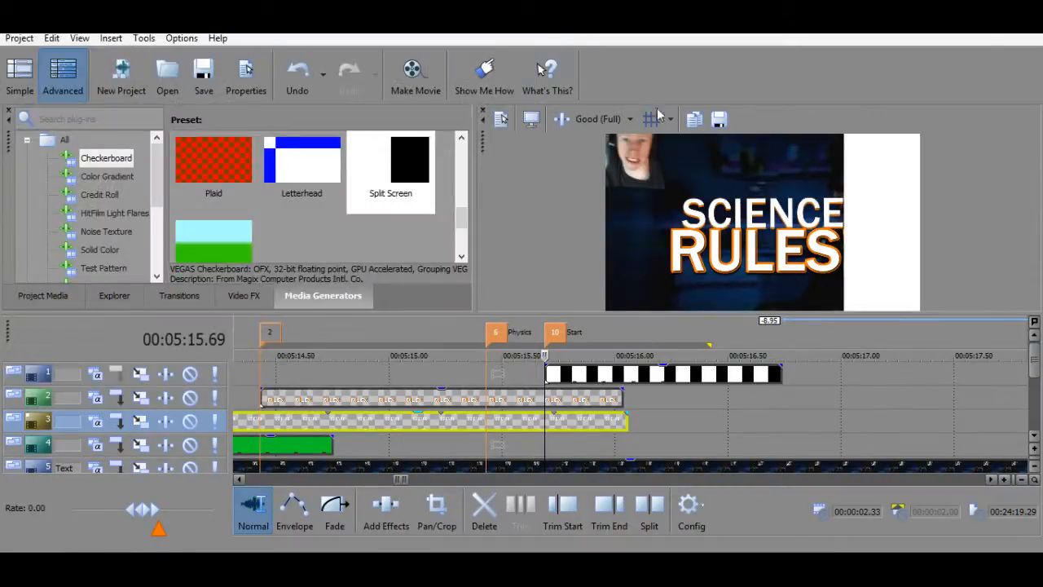
Open the pan/crop settings of the SCIENCE title on track 3 and go to its position keyframe at 00:00:01.97.
right_click(548, 400)
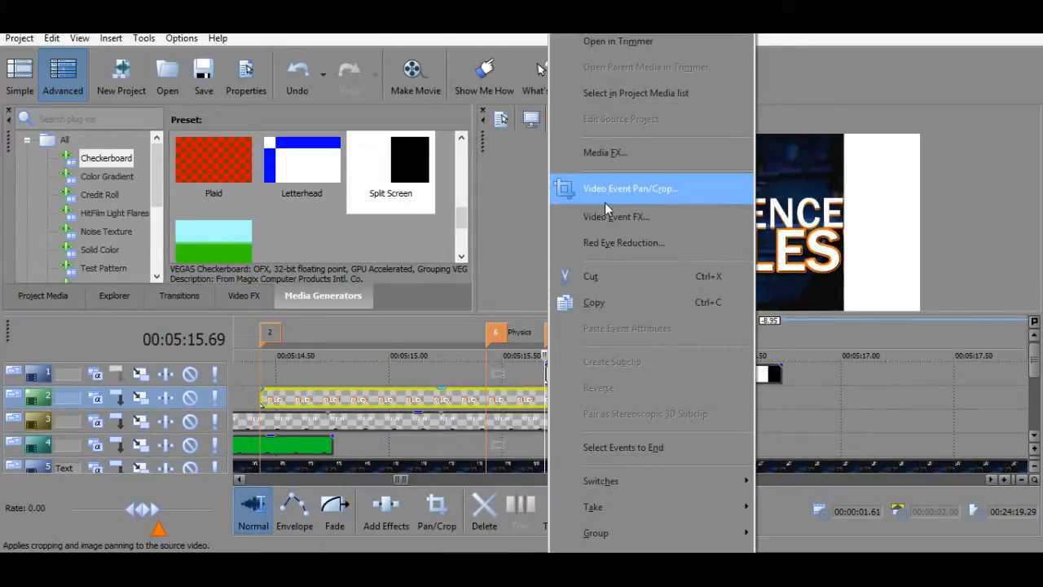
right_click(539, 424)
left_click(634, 212)
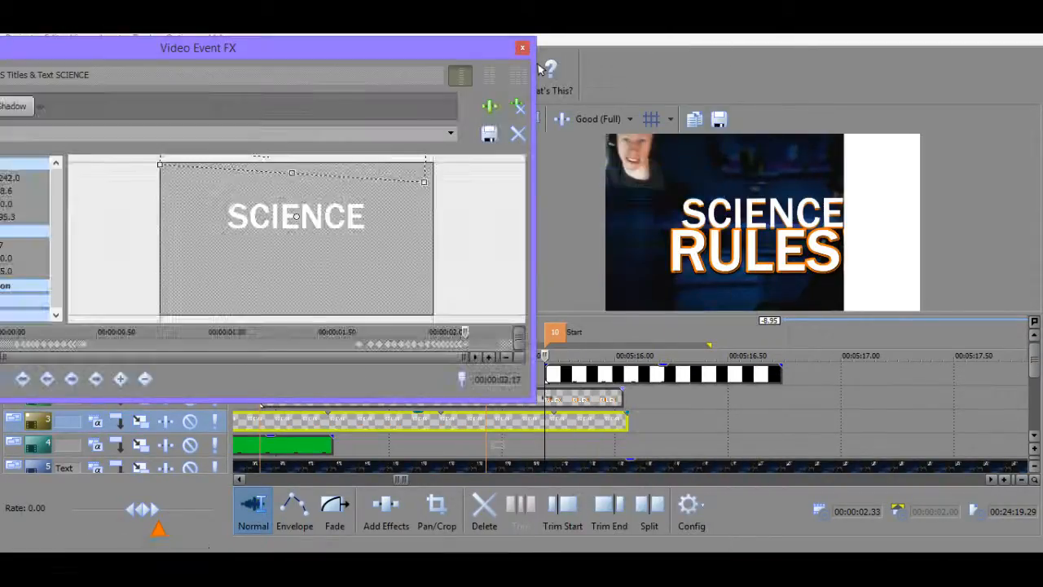
left_click(423, 345)
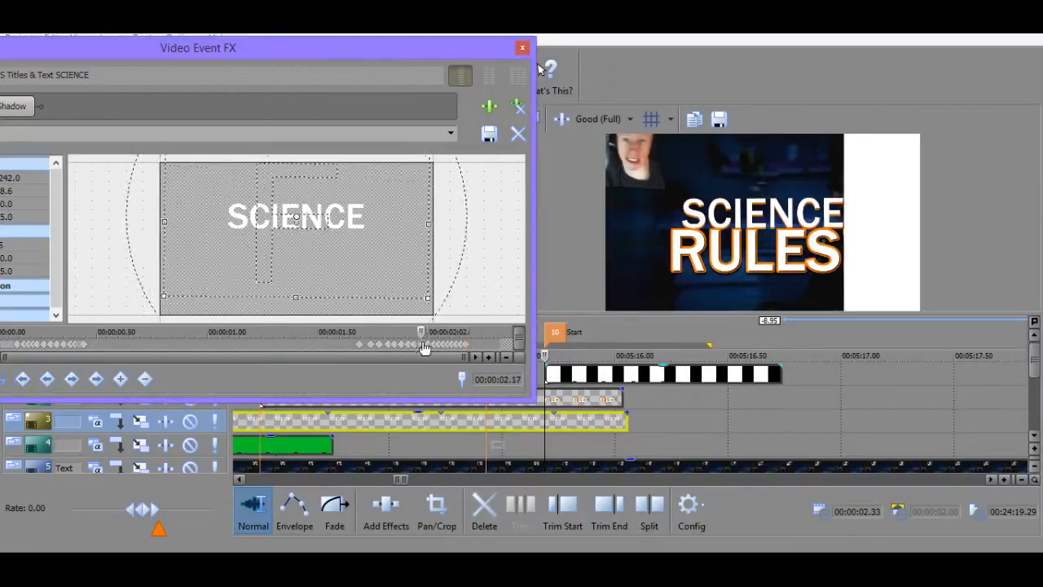
scroll(424, 348, "up", 3)
key("Left")
key("Left")
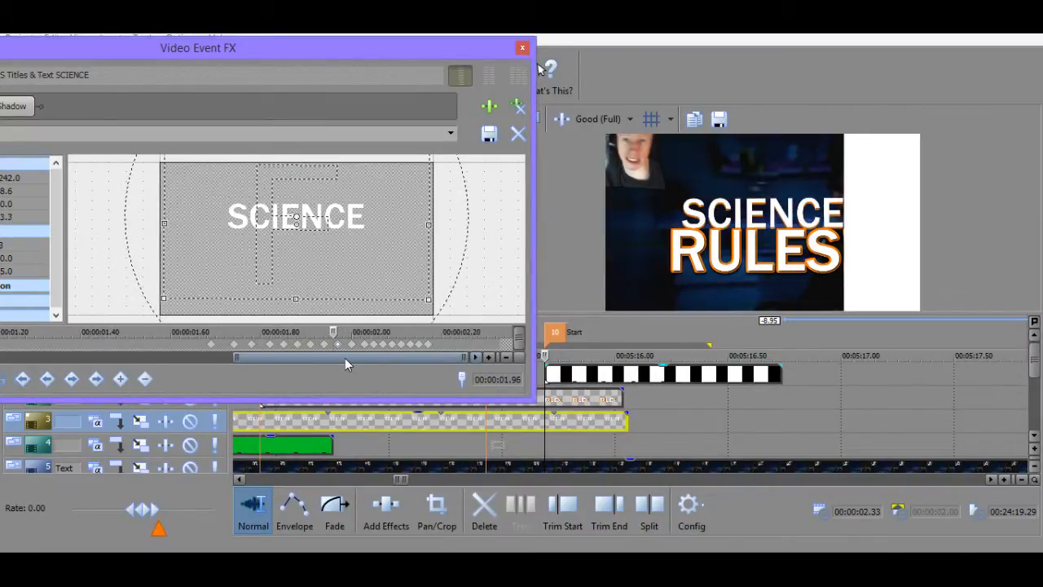
left_click_drag(267, 48, 376, 47)
left_click(416, 339)
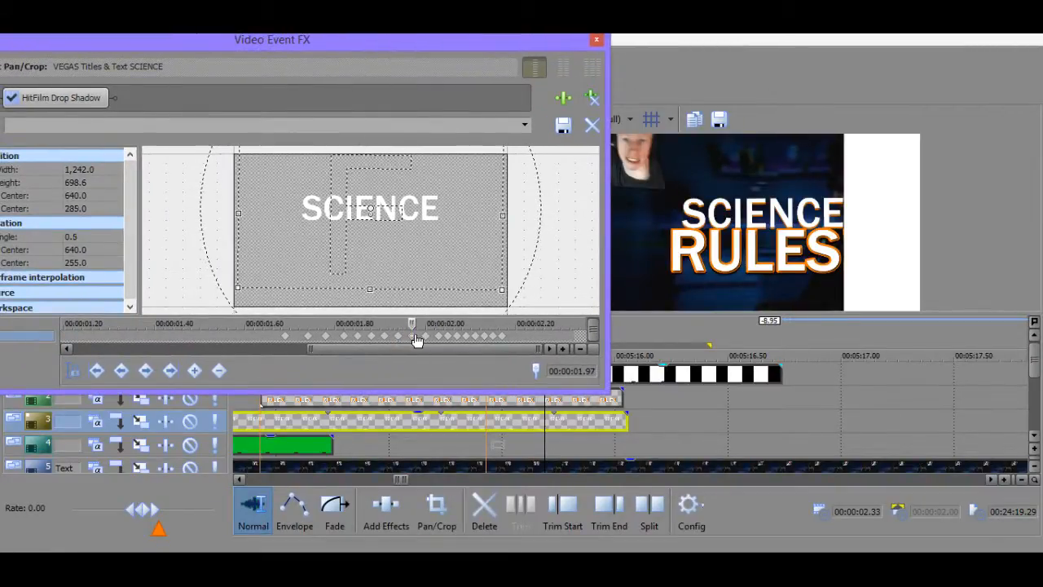
Step through the titles' fall from the Start marker, comparing the right end of SCIENCE with the white edge.
left_click(544, 445)
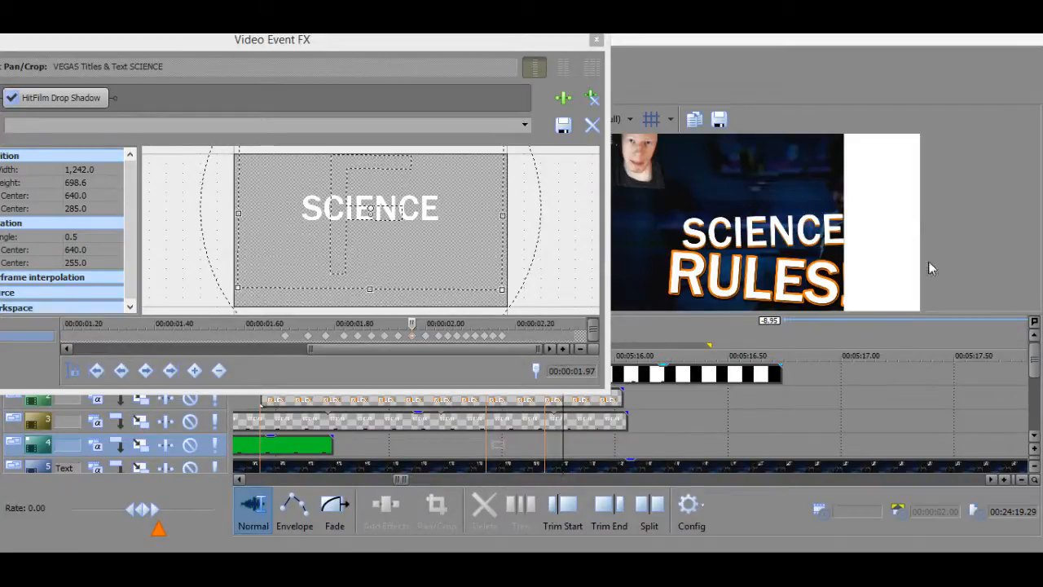
key("Right")
key("Right")
key("Right")
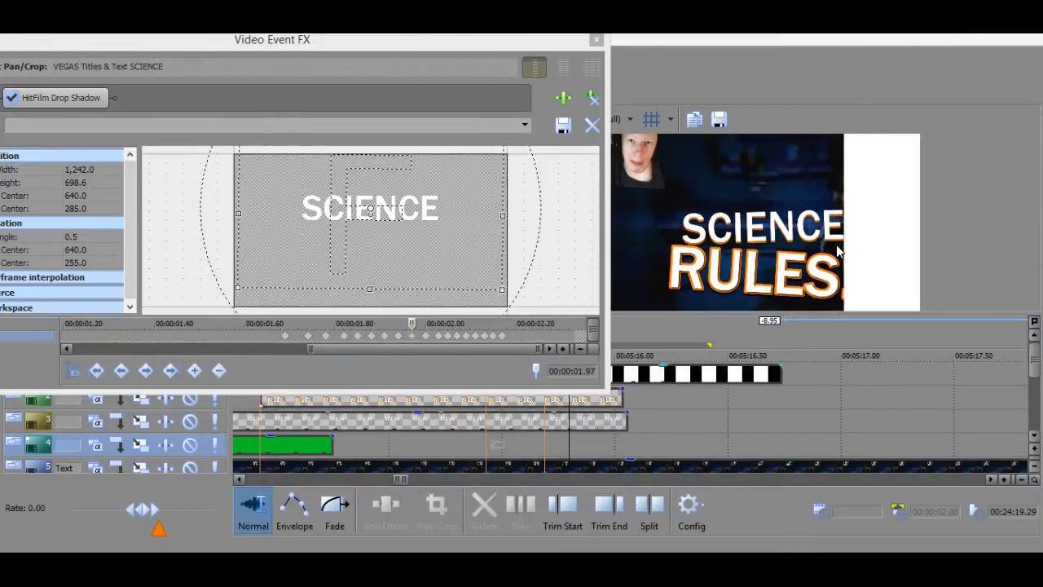
key("Right")
key("Right")
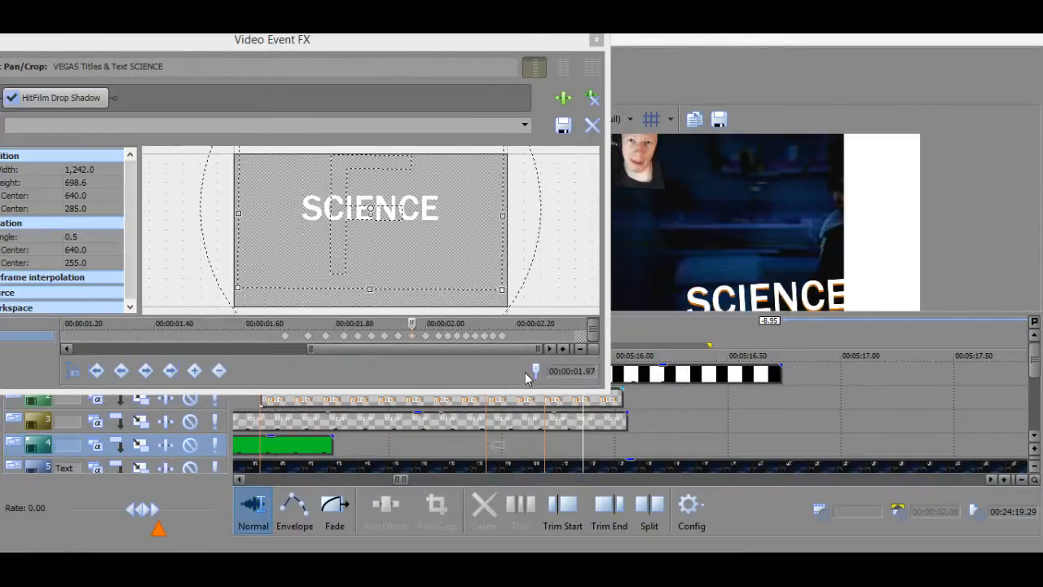
key("Right")
key("Right")
key("Right")
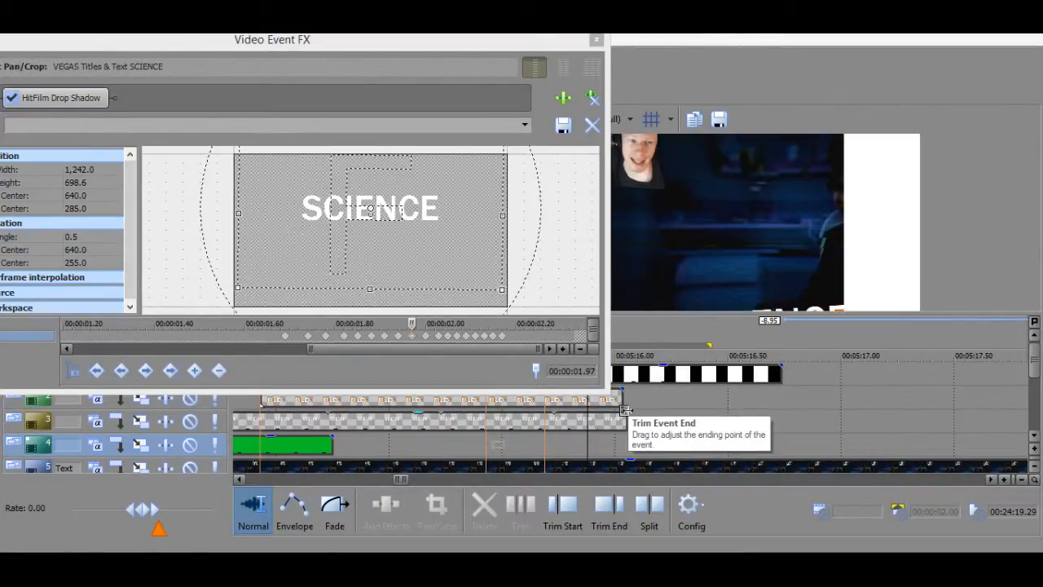
Shift the SCIENCE title's frame to X Center 659.2 at its 00:00:02.15 position keyframe.
left_click(494, 340)
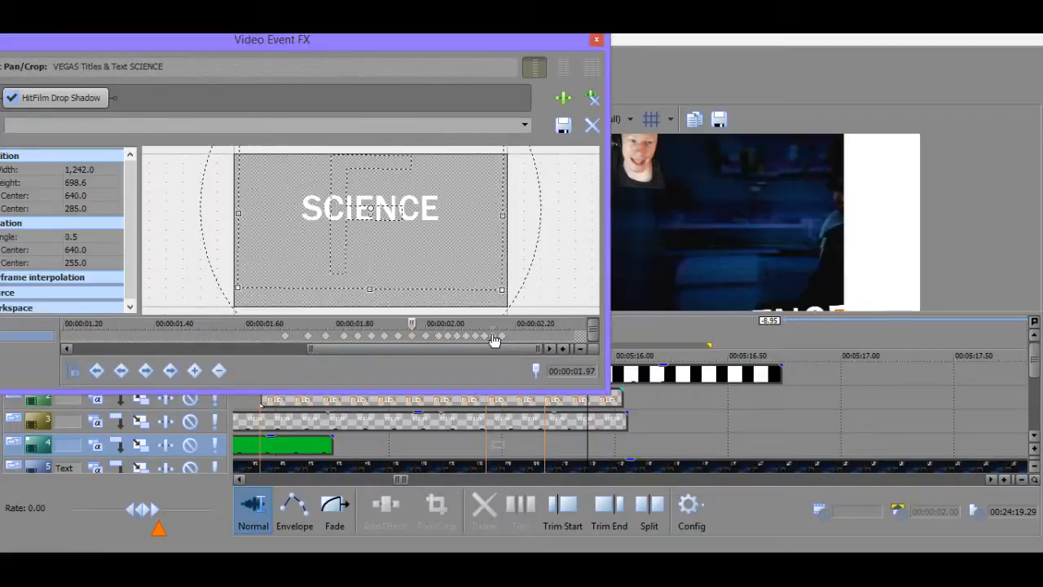
left_click(494, 339)
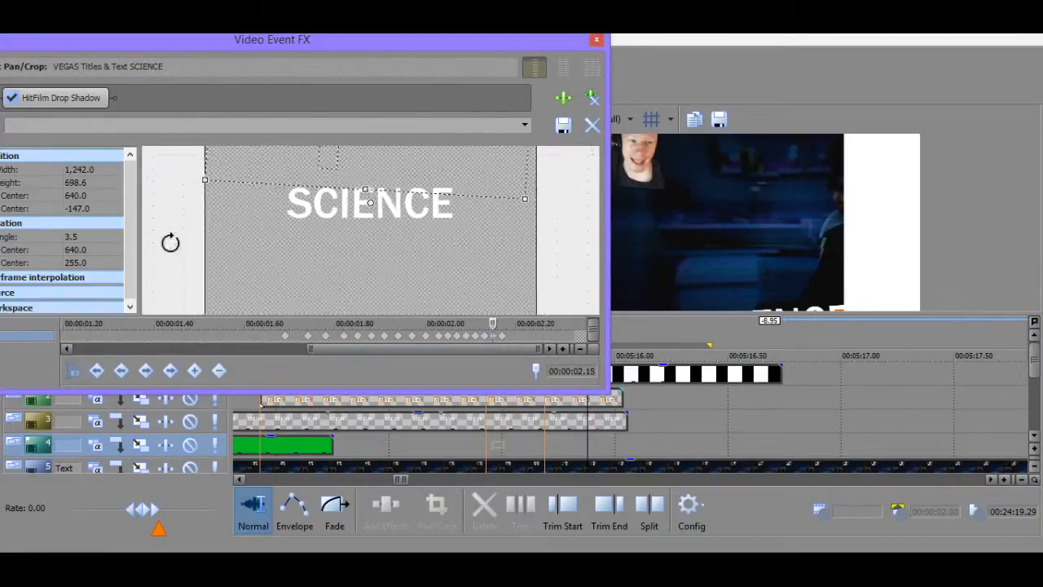
scroll(170, 242, "down", 4)
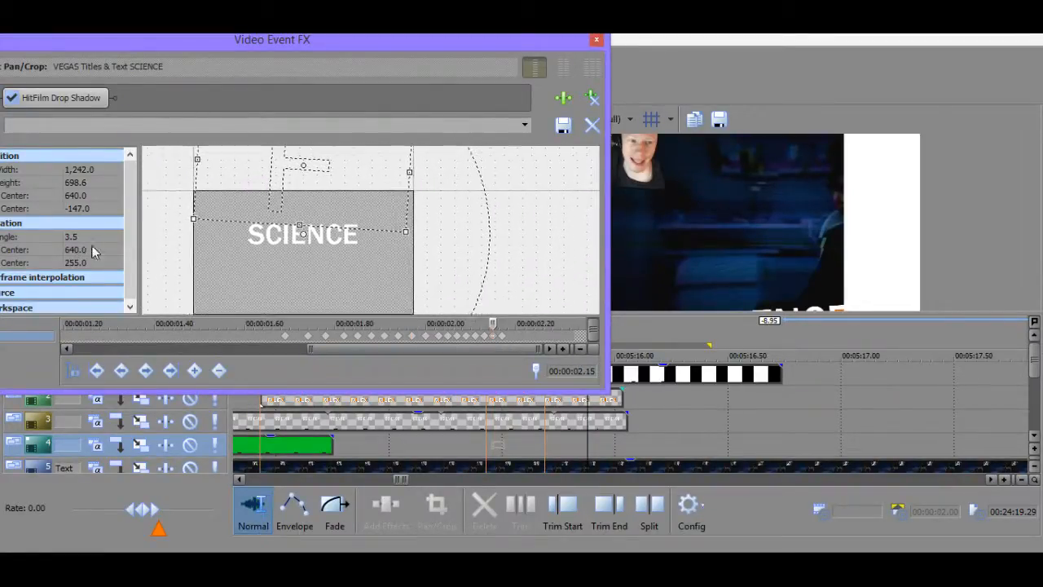
scroll(407, 269, "up", 5)
left_click_drag(398, 205, 398, 206)
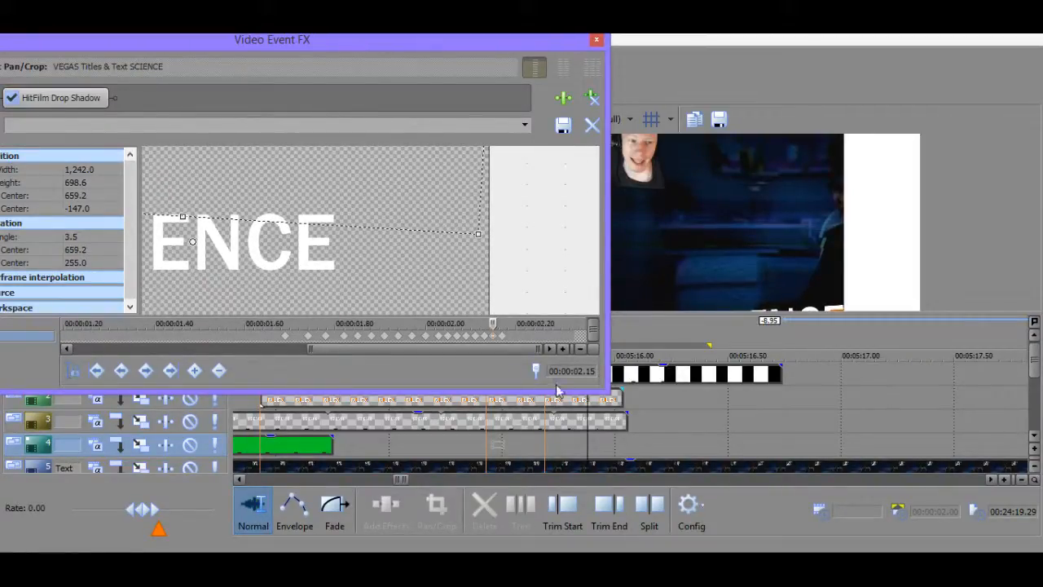
Compare neighbouring frames of the SCIENCE fall against the white edge, ending two frames before the one matching the 00:00:02.15 keyframe.
left_click(589, 441)
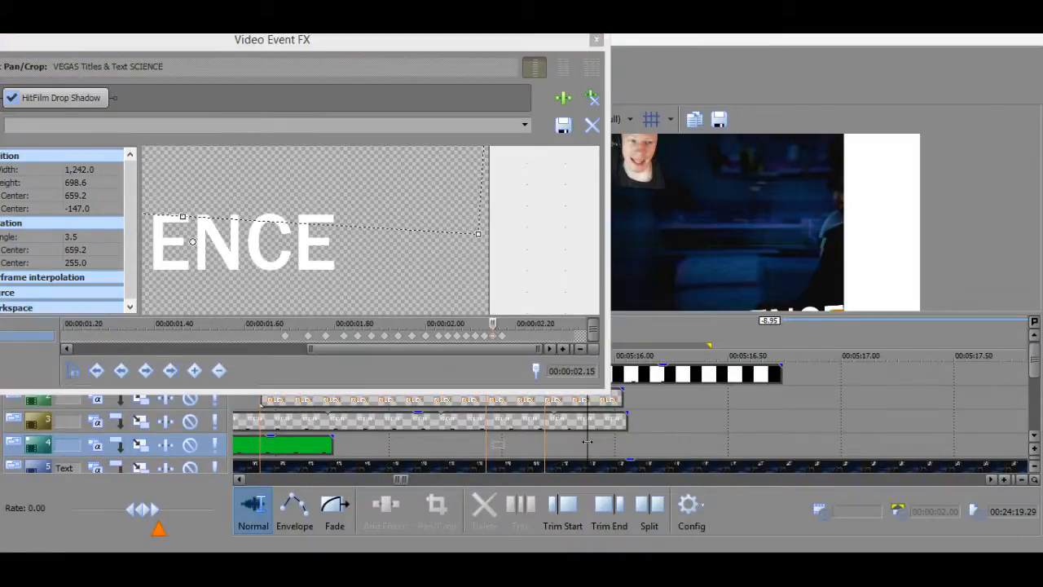
scroll(588, 441, "up", 8)
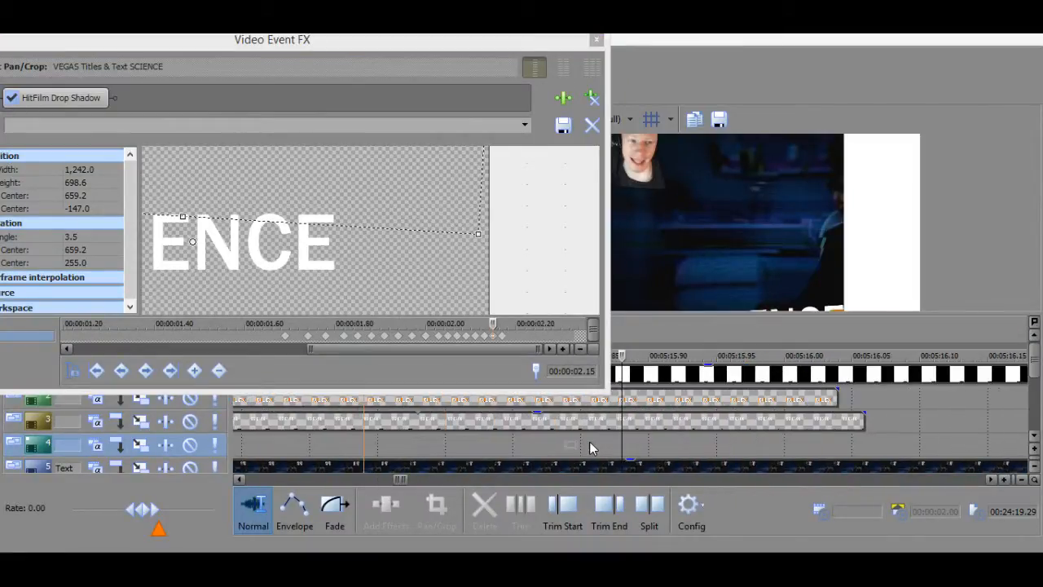
key("Left")
key("Left")
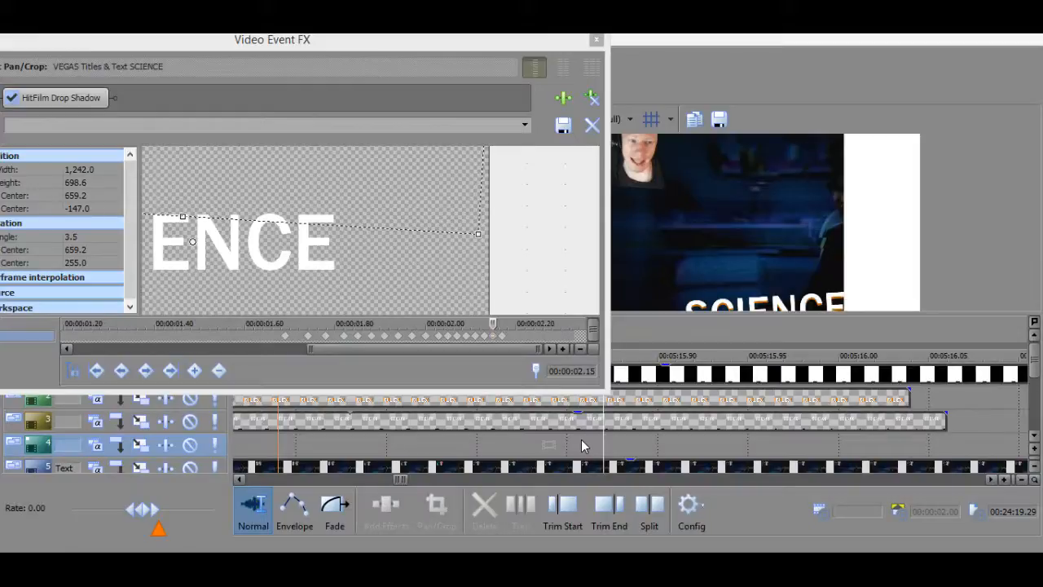
key("Left")
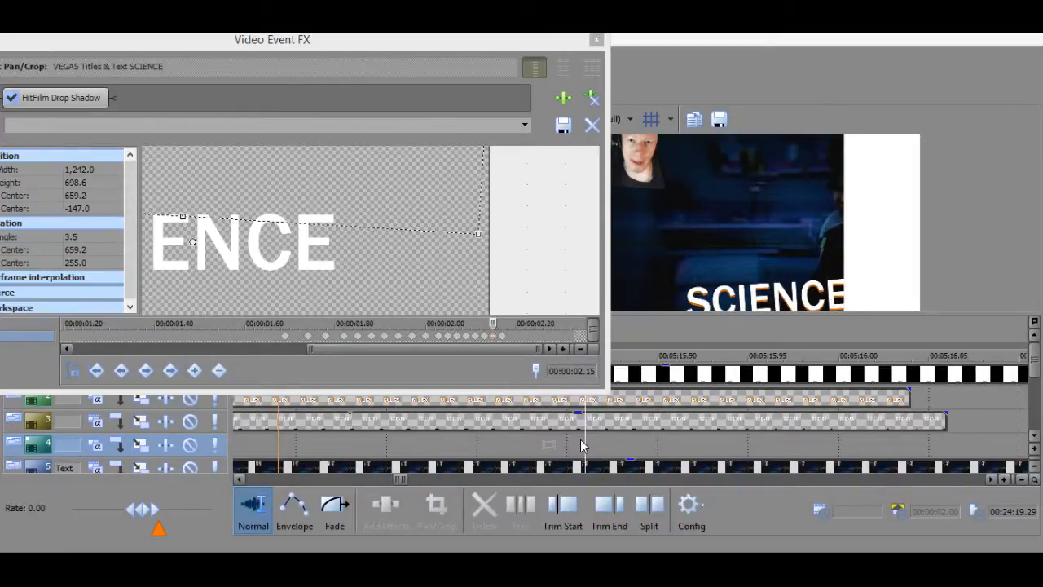
key("Right")
key("Right")
key("Right")
key("Left")
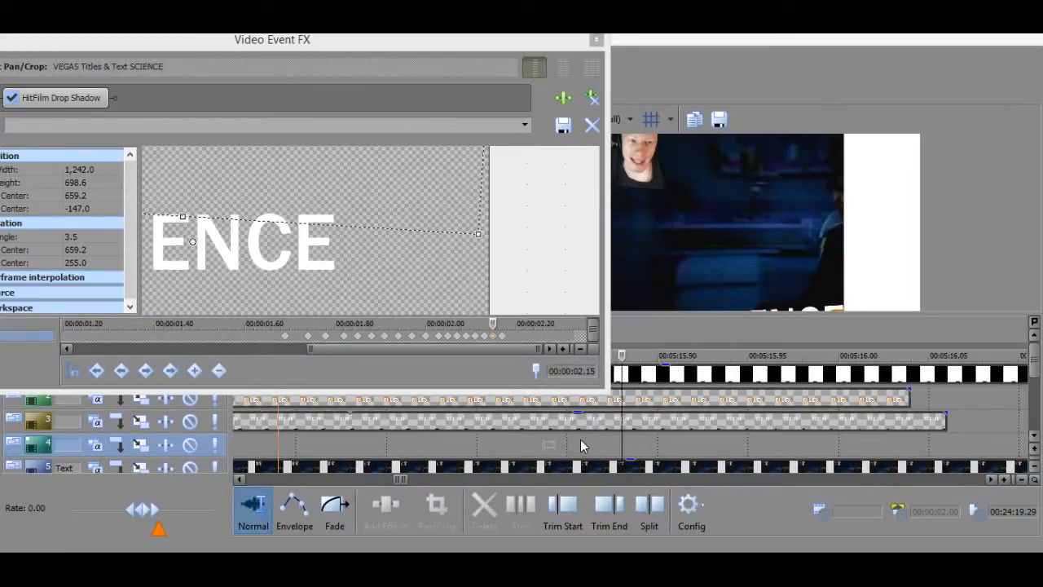
left_click(502, 293)
scroll(502, 293, "up", 2)
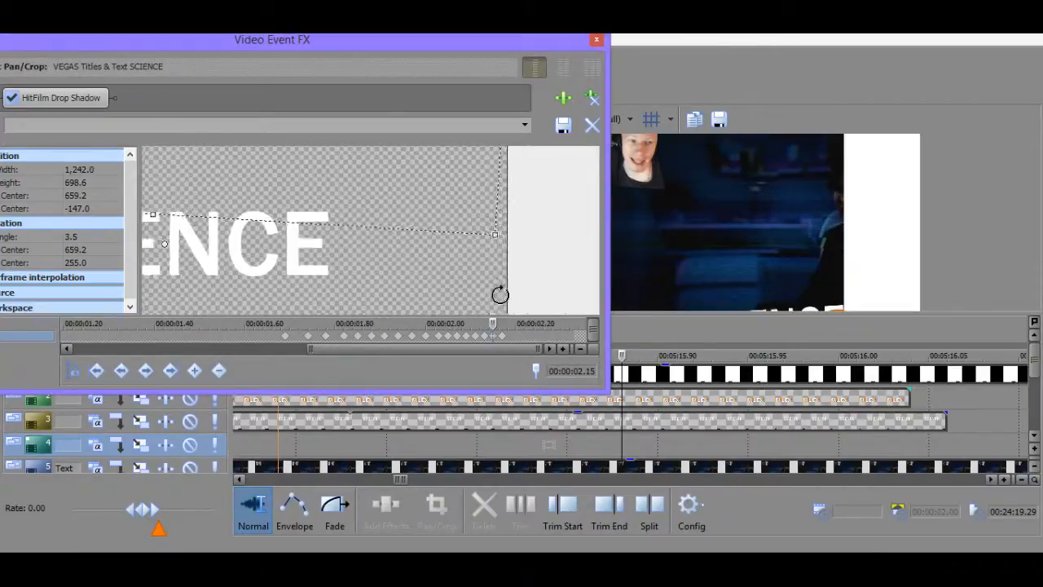
scroll(456, 336, "up", 3)
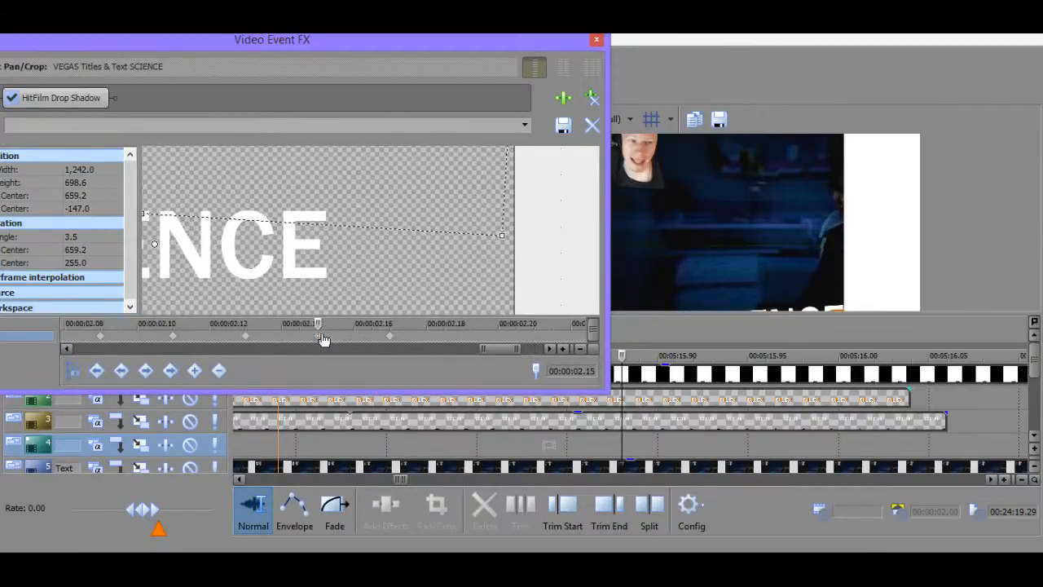
left_click(284, 335)
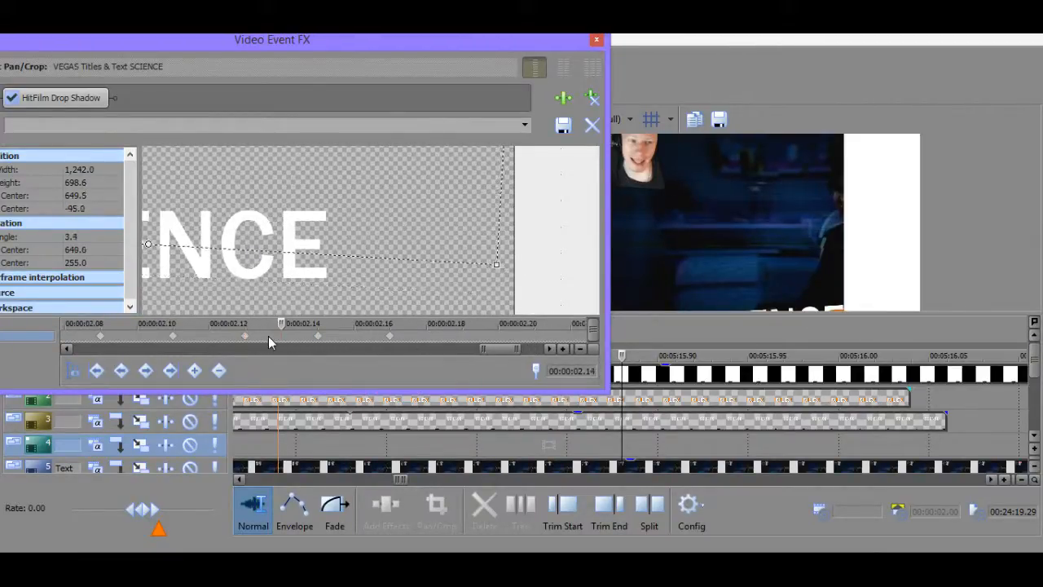
left_click(622, 441)
key("Left")
key("Left")
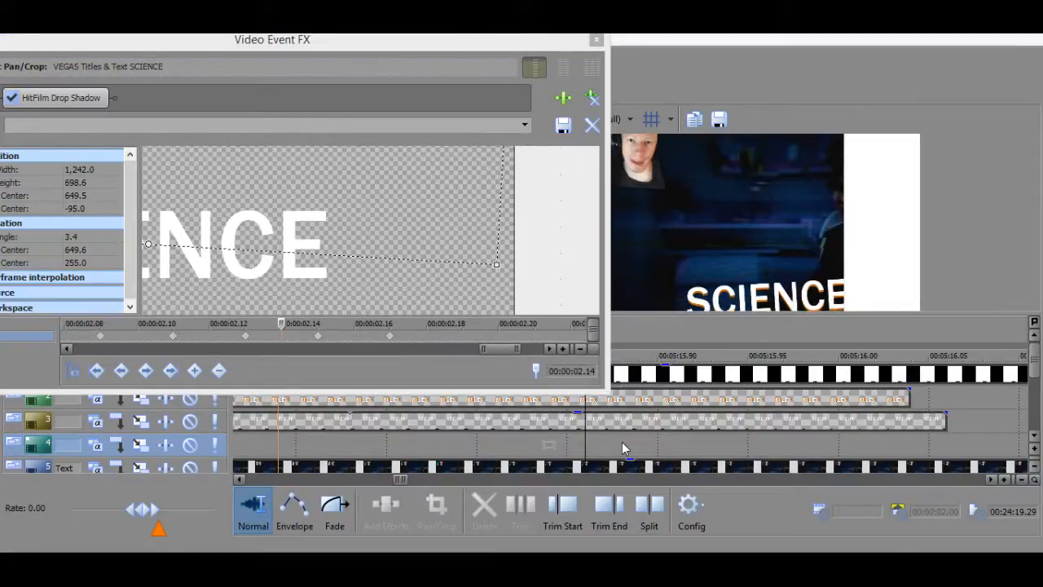
Nudge the SCIENCE title's frame horizontally to X Center 651.8 at its 00:00:02.13 position keyframe.
left_click(246, 335)
left_click(434, 201)
key("Left")
key("Left")
key("Left")
key("Left")
key("Left")
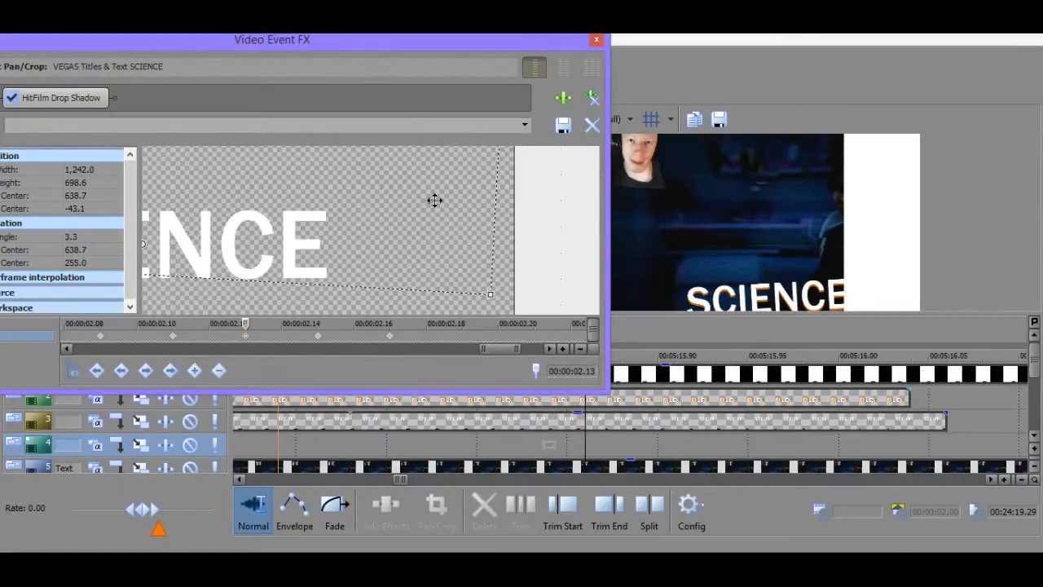
key("Right")
key("Right")
key("Right")
key("Right")
key("Right")
key("Right")
key("Right")
key("Right")
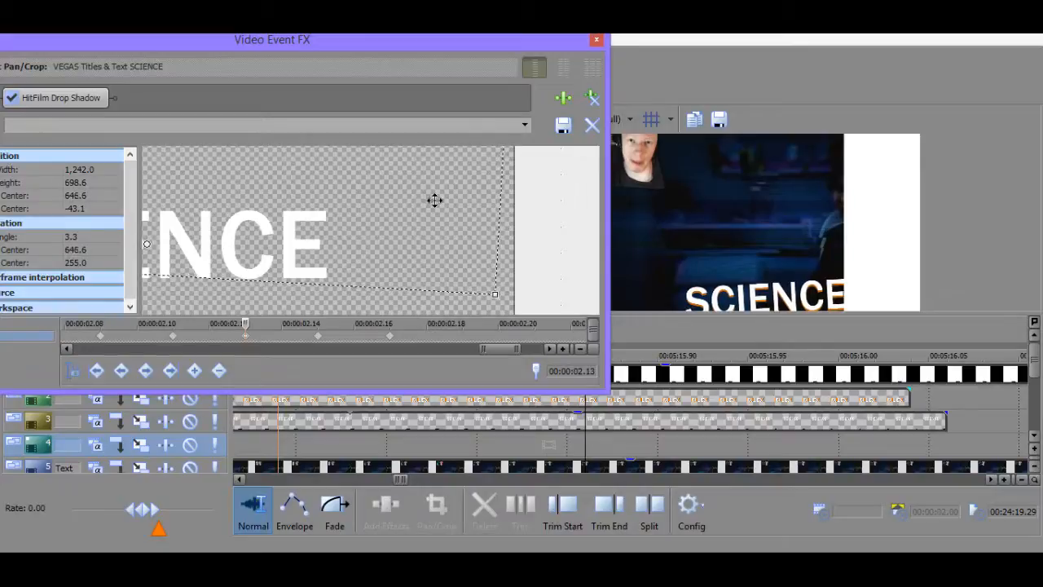
key("Right")
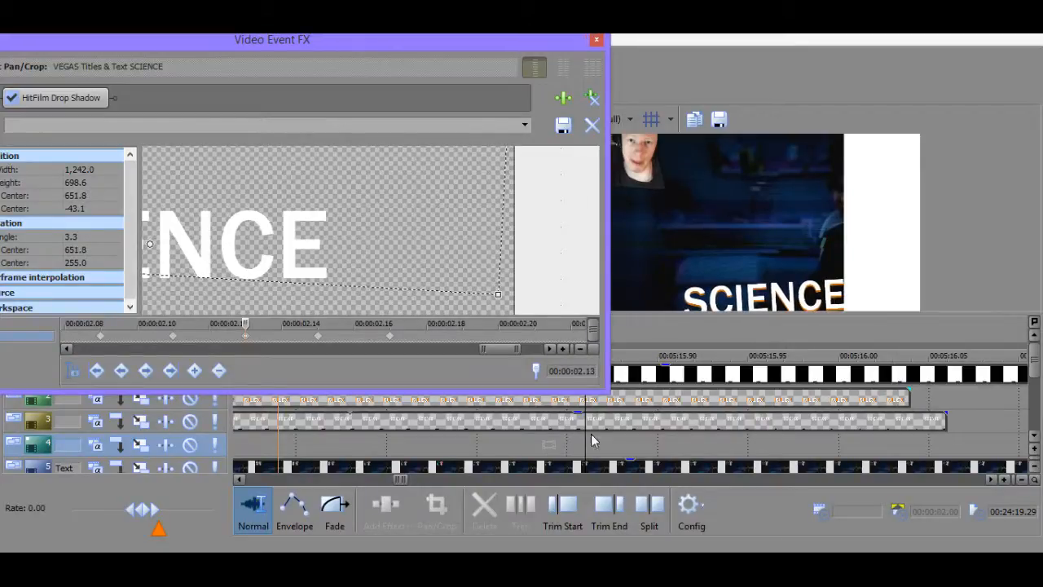
Step back two frames and nudge the SCIENCE title's frame to X Center 647.7 at its 00:00:02.11 position keyframe.
left_click(584, 442)
key("Left")
key("Left")
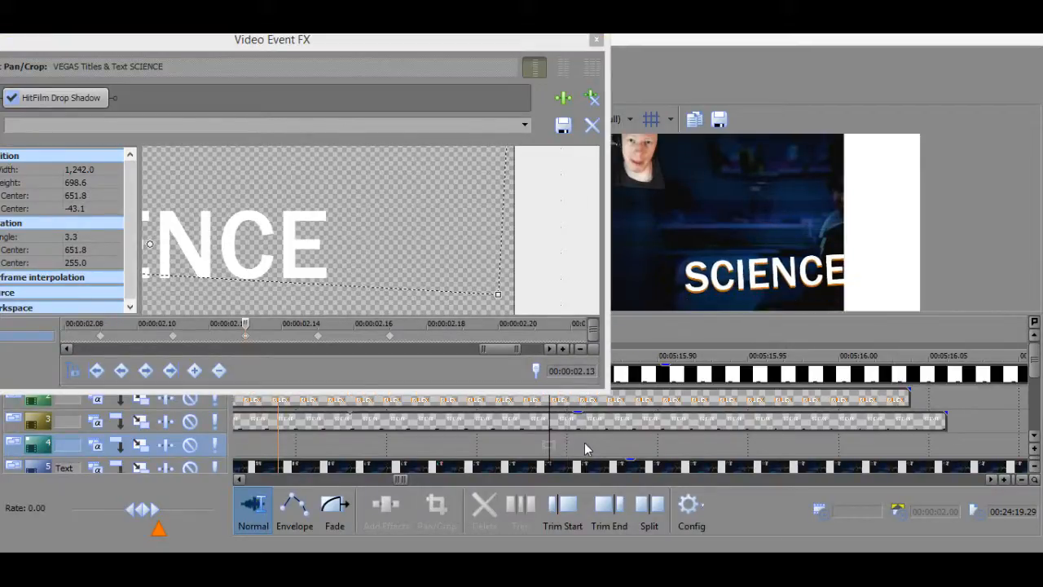
left_click(179, 334)
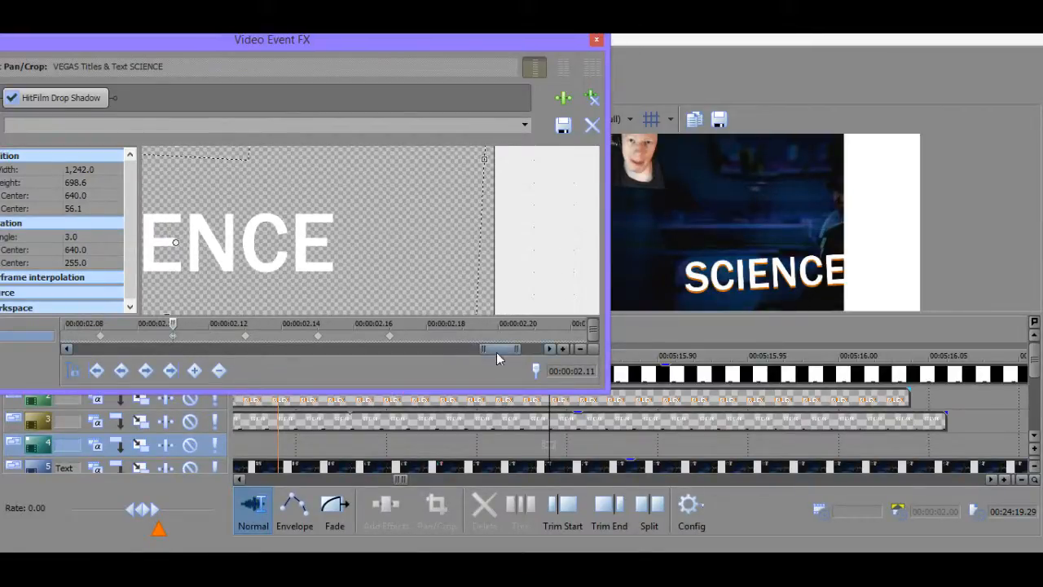
left_click_drag(496, 352, 487, 348)
key("Right")
key("Right")
key("Right")
key("Right")
key("Right")
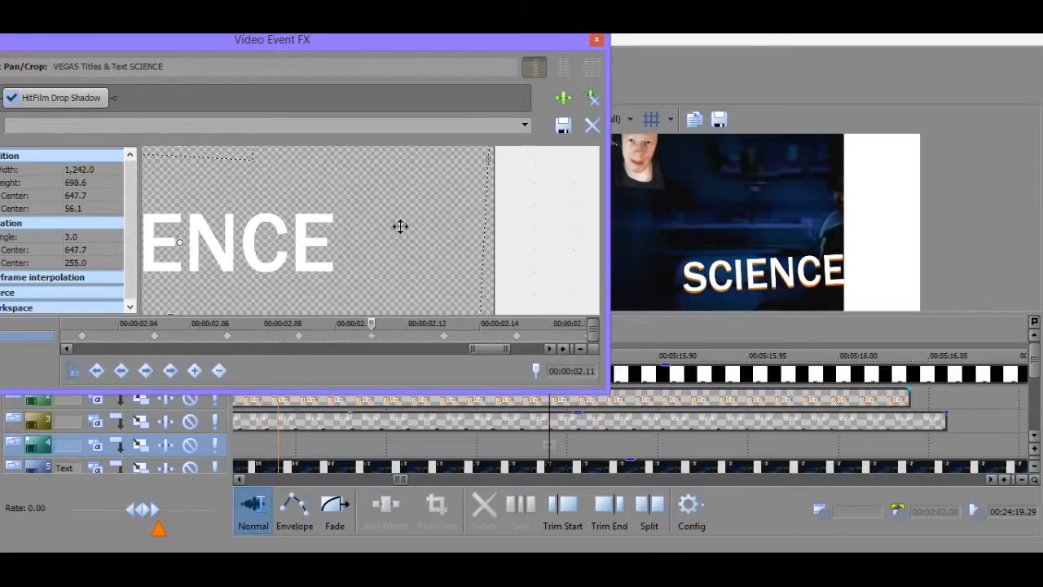
Shift the SCIENCE title's frame to X Center 644.6 at its 00:00:02.09 position keyframe, matching the white edge.
left_click(548, 435)
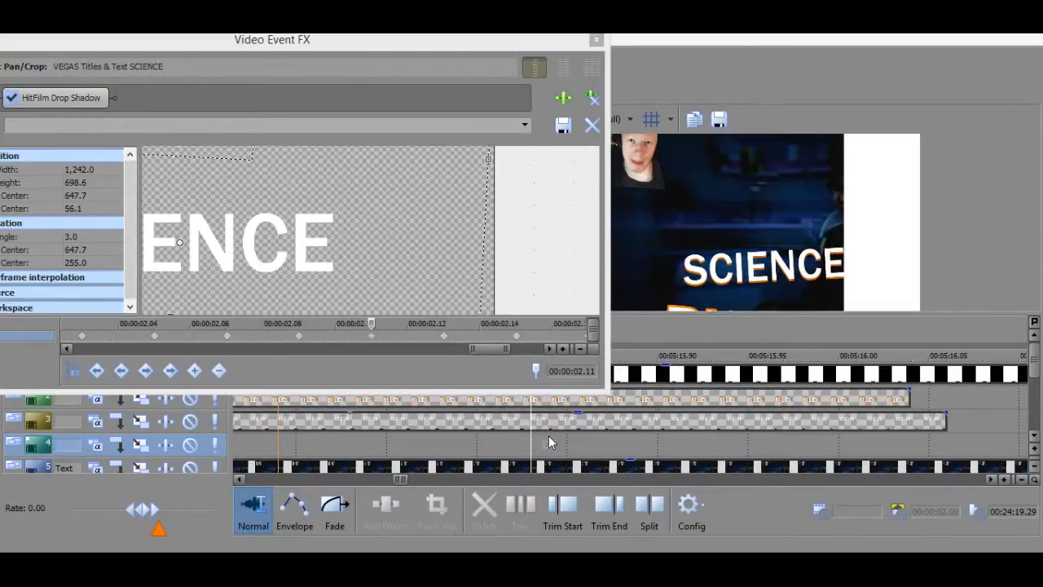
left_click(297, 347)
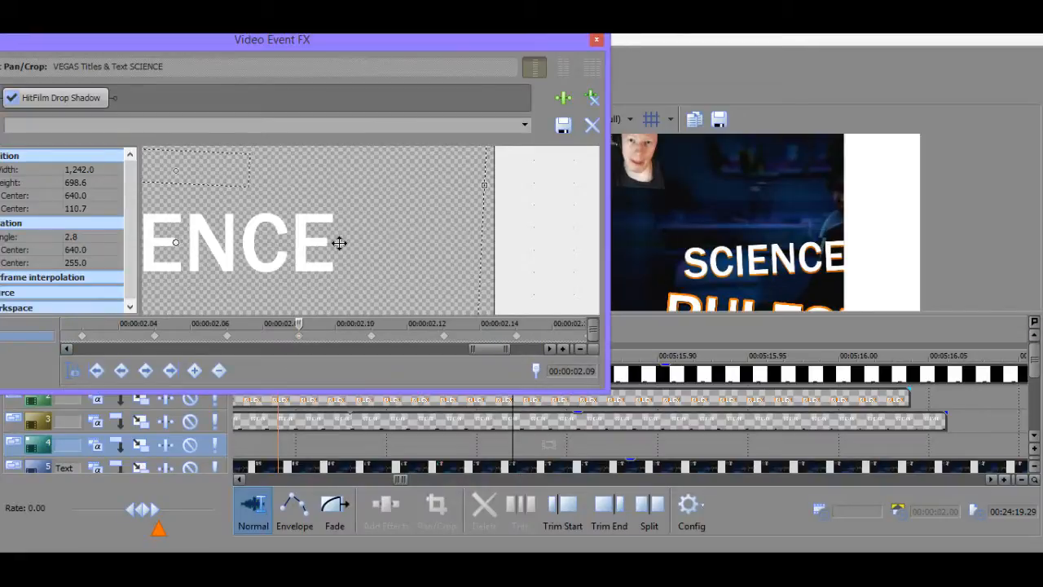
key("Right")
key("Right")
key("Right")
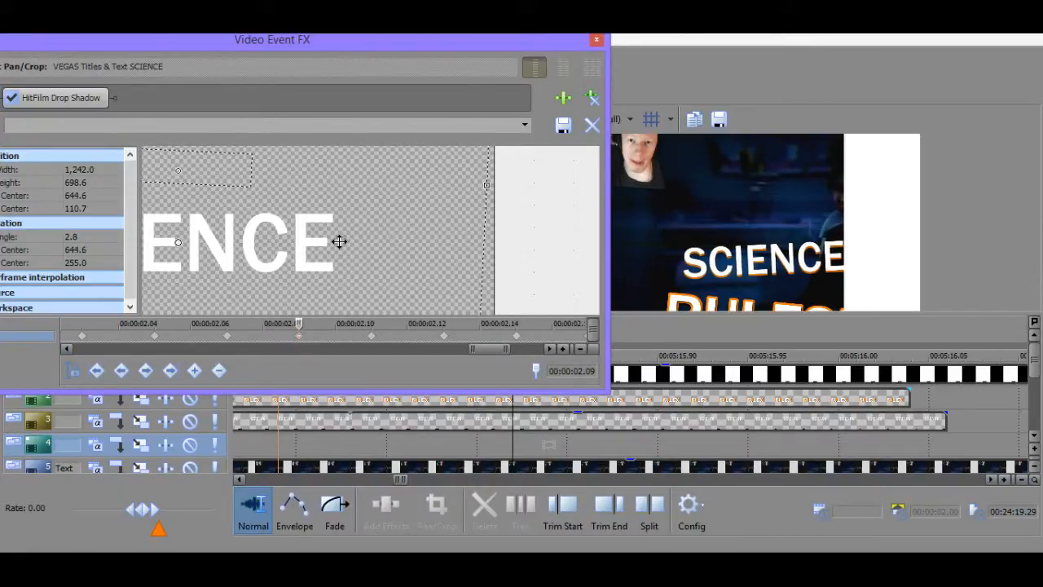
Nudge the SCIENCE title's frame horizontally to X Center 641.5 at its 00:00:02.07 position keyframe.
left_click(512, 442)
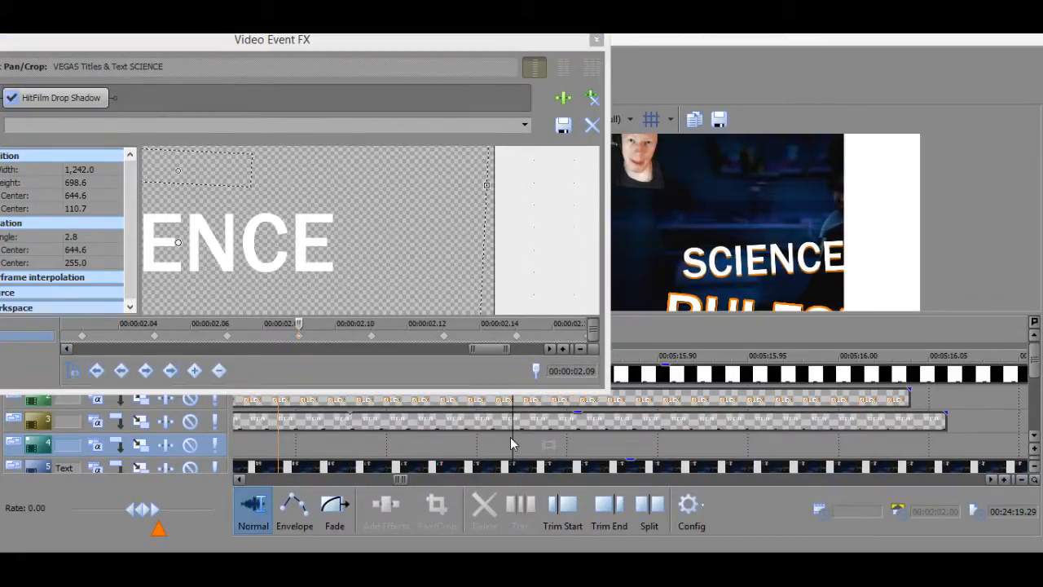
key("Left")
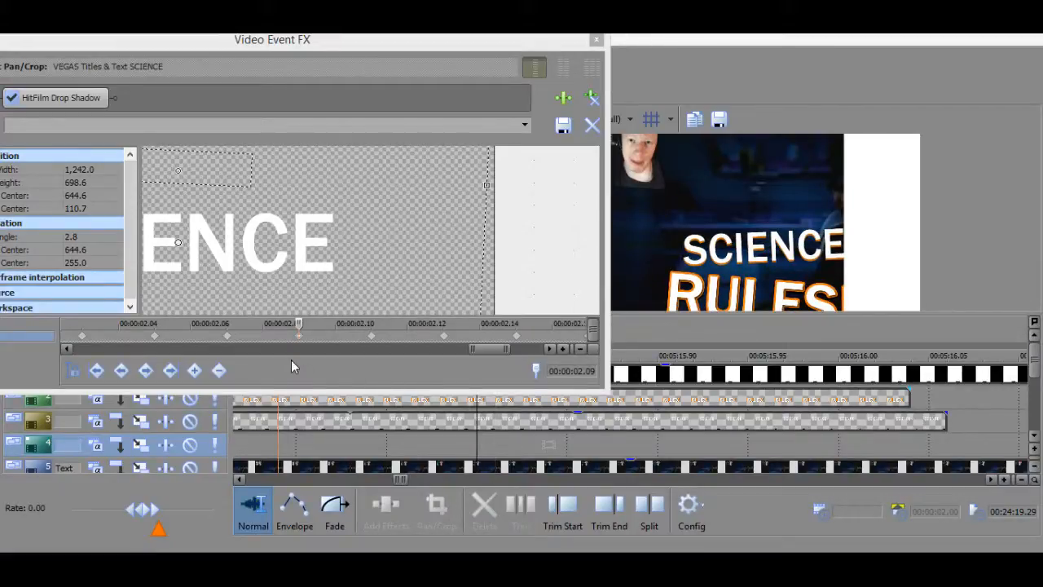
left_click(240, 337)
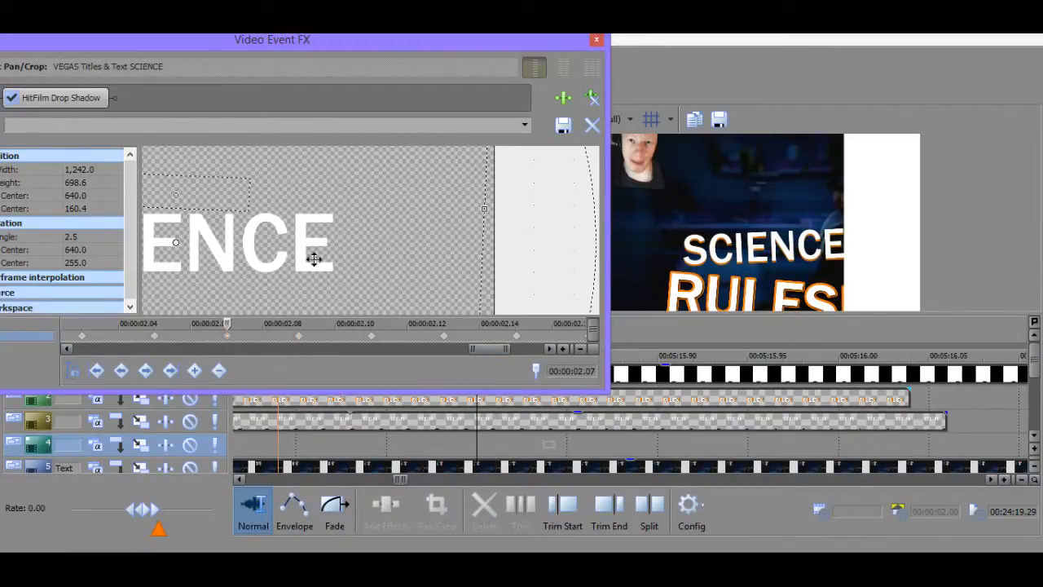
left_click_drag(314, 259, 315, 259)
Step back to the start of the fall and forward again, comparing the right end of SCIENCE with the white edge.
left_click(476, 444)
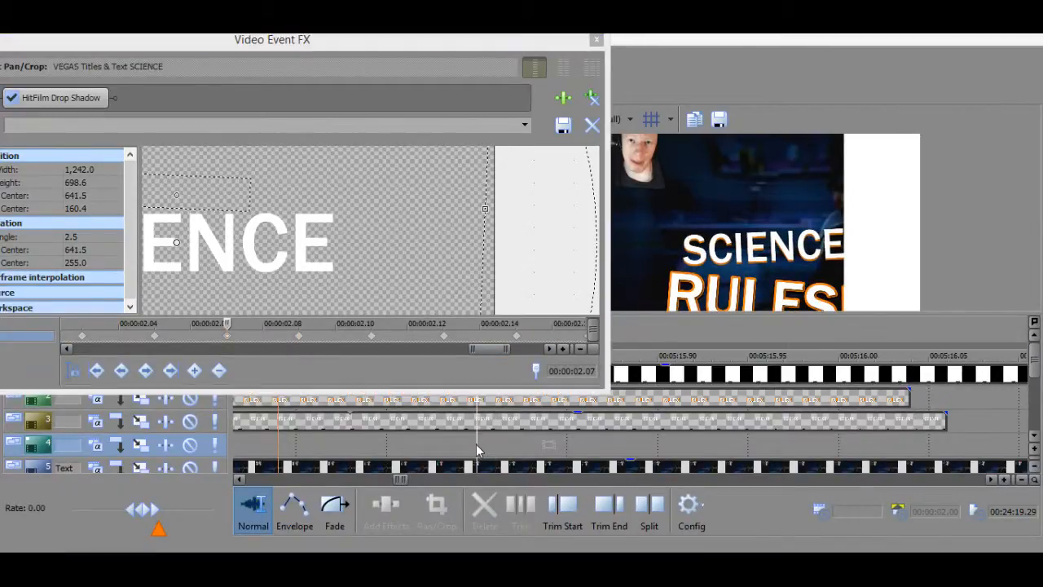
key("Left")
key("Left")
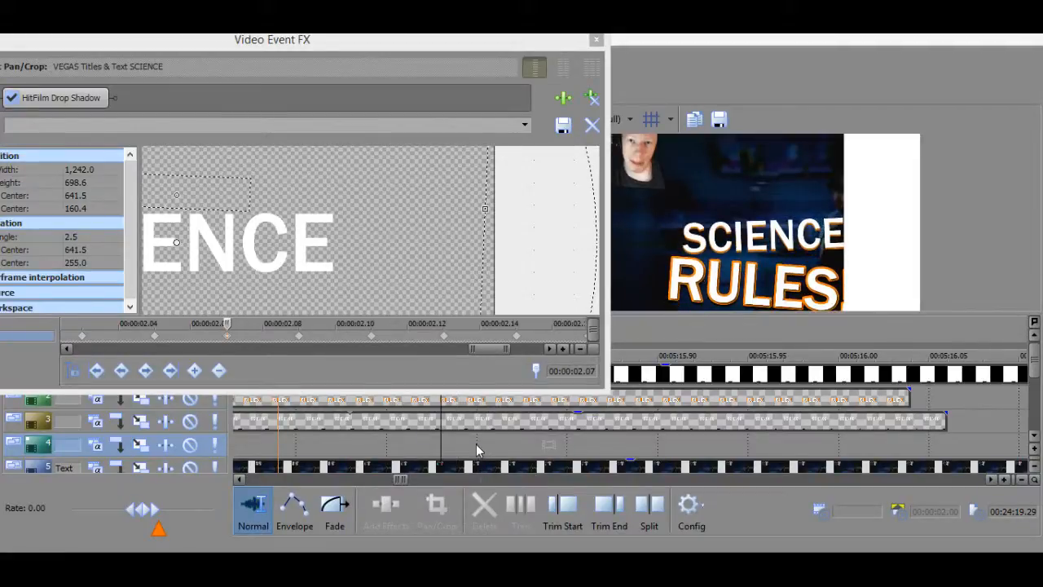
key("Left")
key("Left")
key("Left")
key("Left")
key("Left")
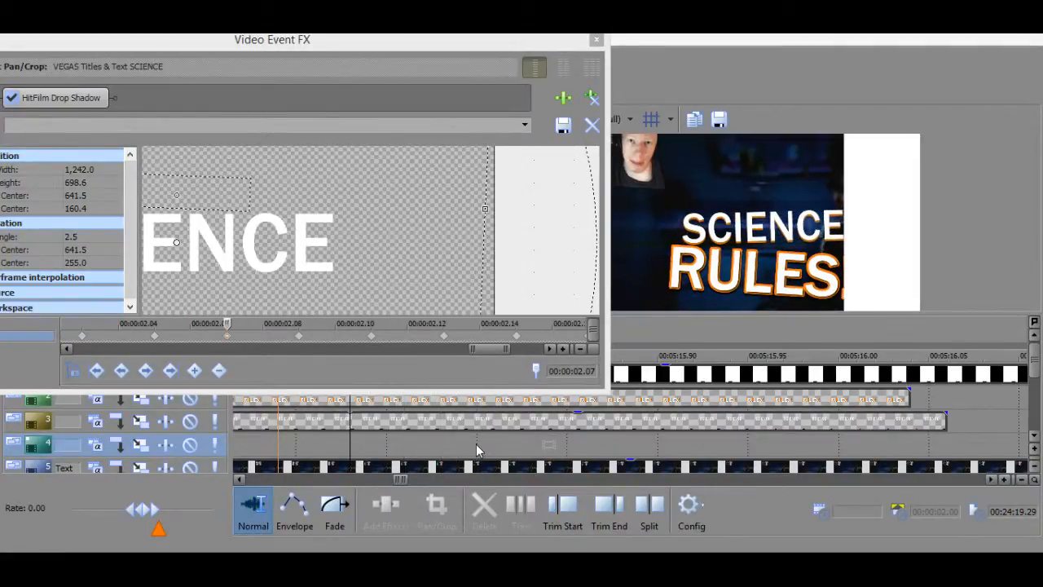
key("Right")
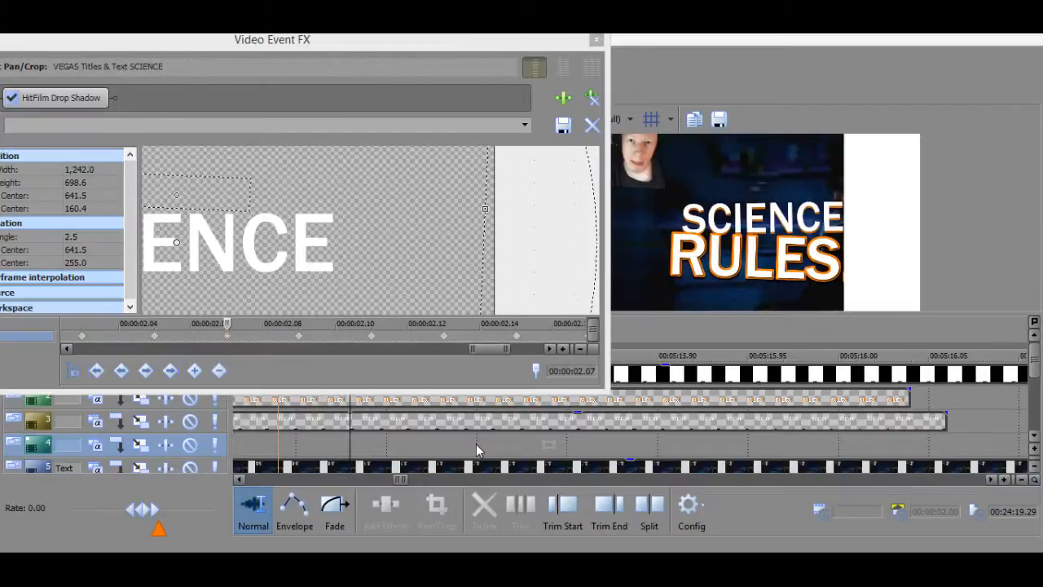
key("Right")
key("Right")
key("Right")
key("Right")
key("Right")
key("Right")
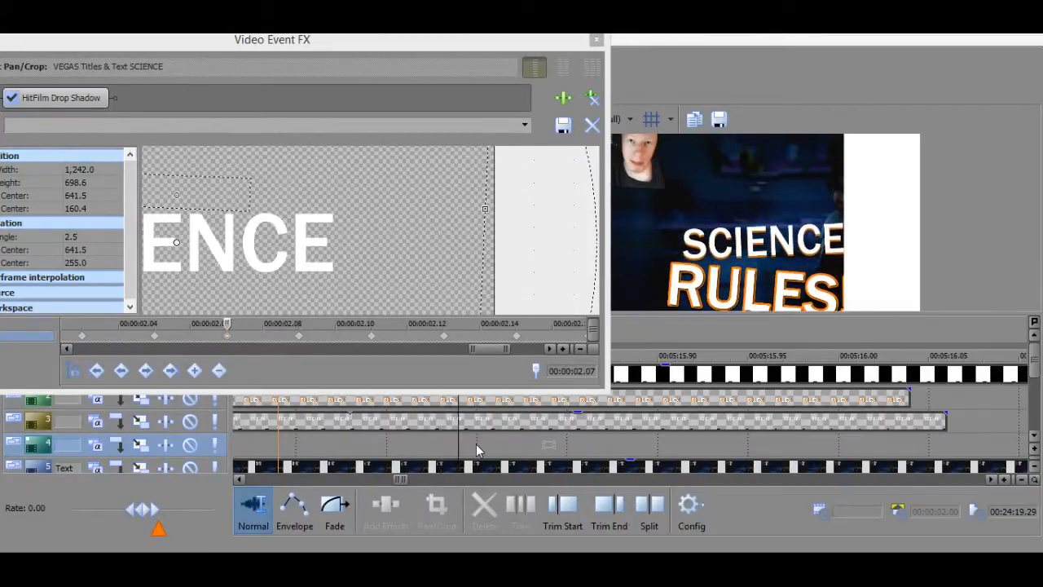
key("Right")
key("Right")
Nudge the SCIENCE title's frame to X Center 662.3 at the 00:00:02.15 keyframe and review the keyframes down to 00:00:02.09.
left_click(515, 336)
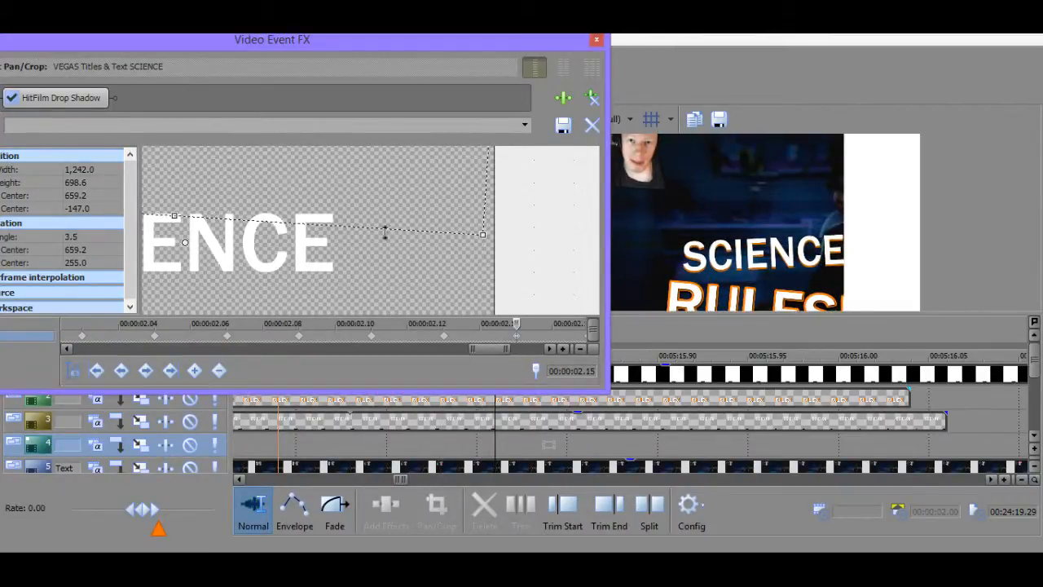
left_click_drag(394, 194, 395, 195)
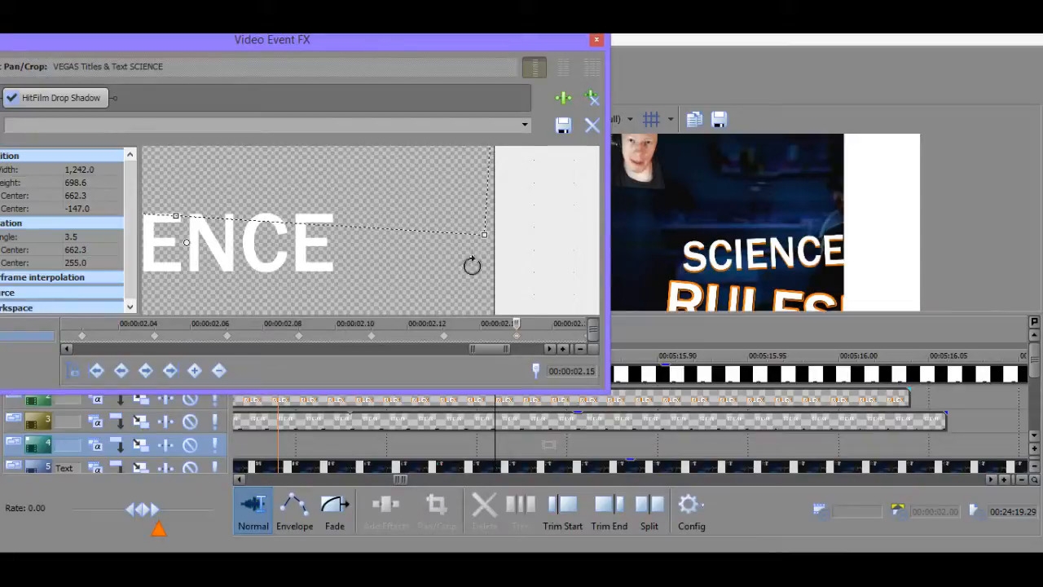
left_click(444, 336)
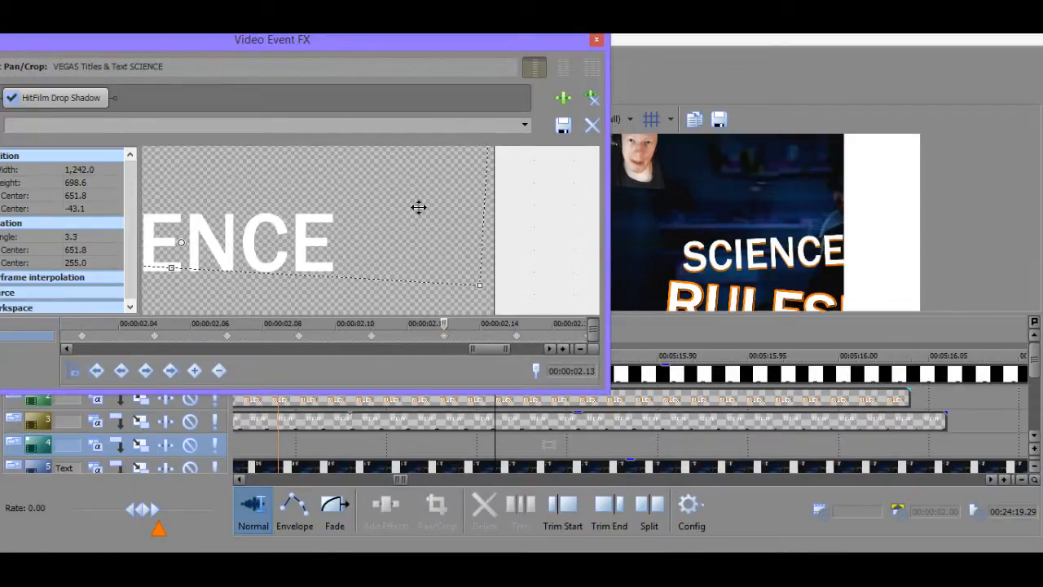
left_click(377, 336)
left_click(302, 340)
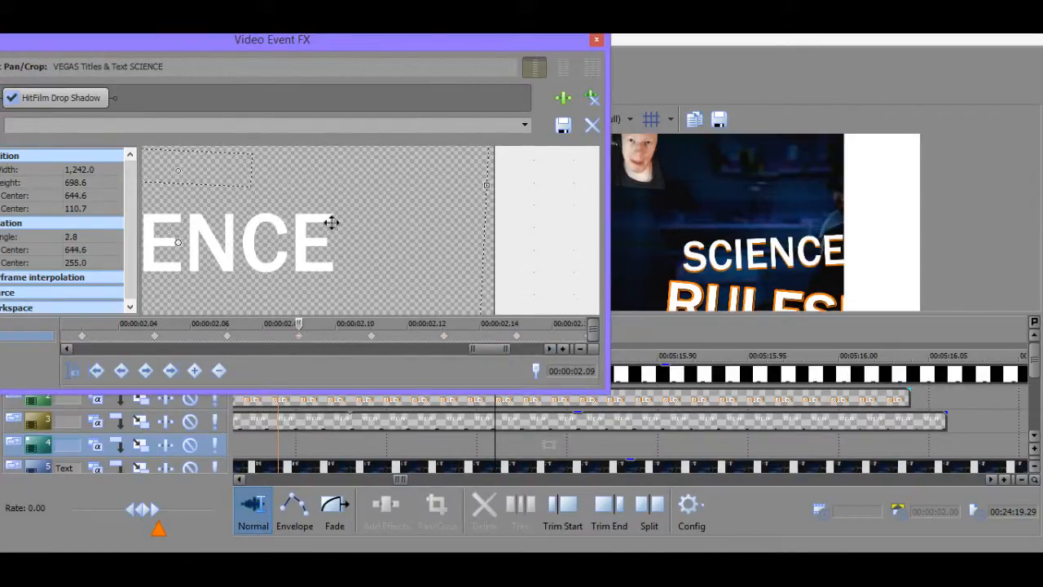
Examine the last frames of the SCIENCE fall against the white edge, up to where the title leaves the picture.
left_click(585, 335)
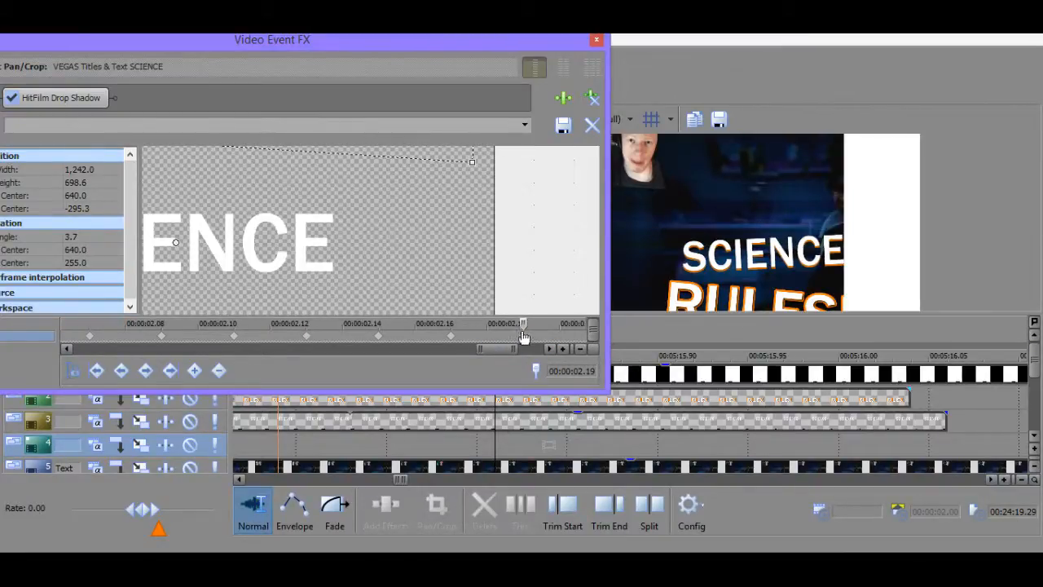
left_click_drag(496, 348, 493, 350)
left_click(494, 420)
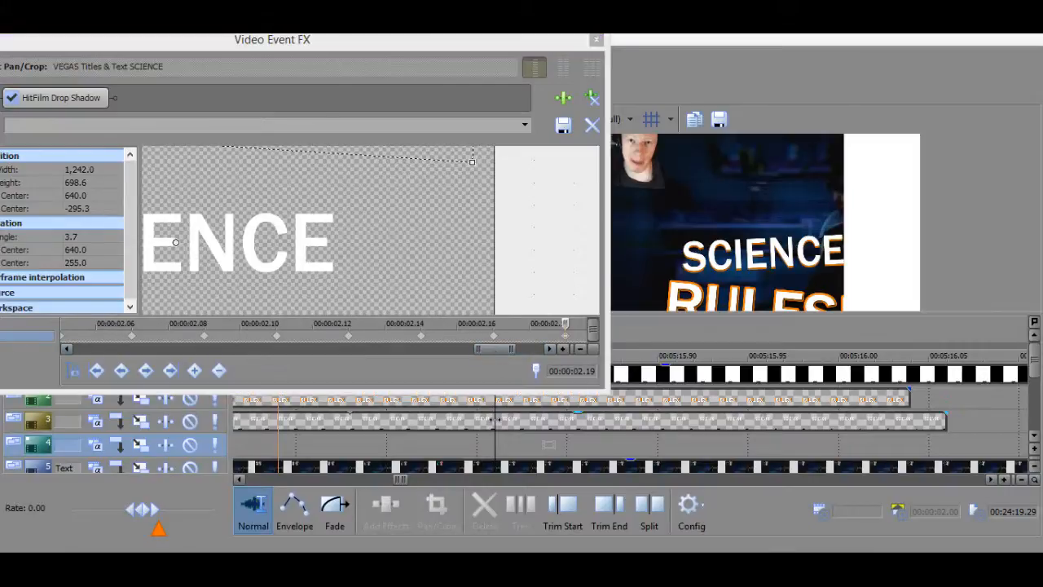
key("Right")
key("Right")
key("Right")
key("Right")
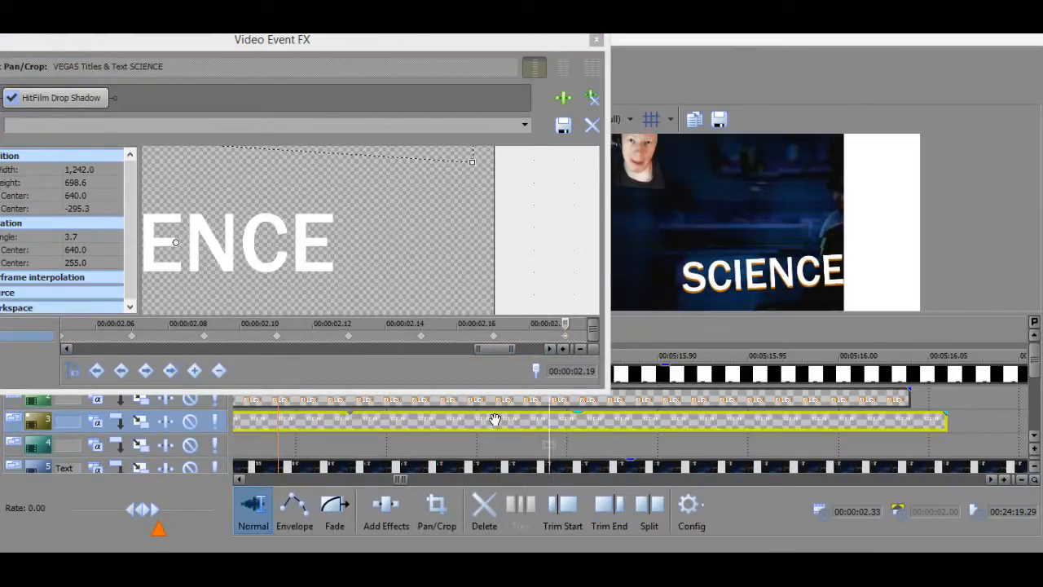
key("Right")
key("Right")
key("Right")
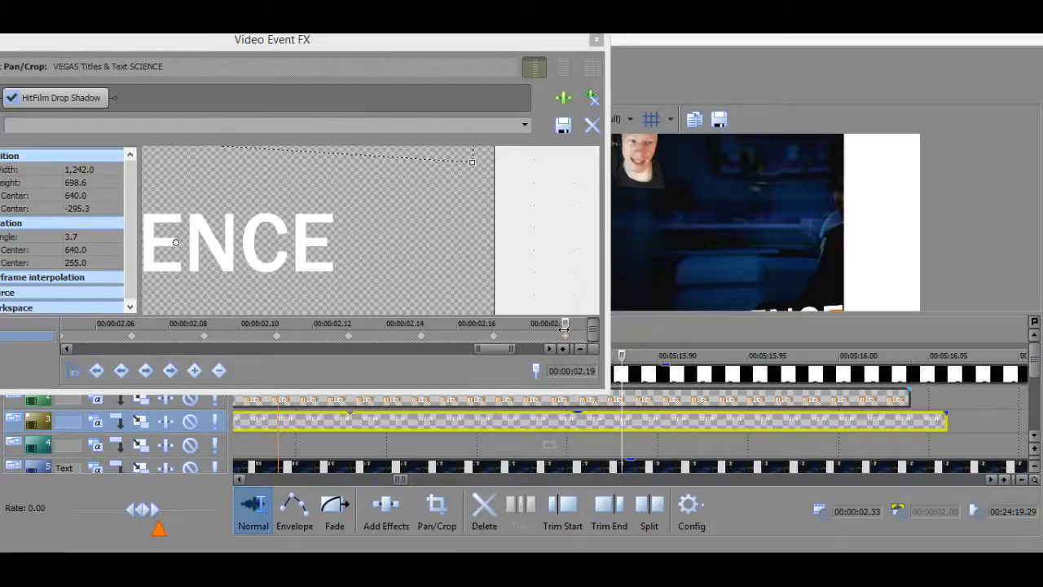
Nudge the SCIENCE title's frame to X Center 641.9 at the 00:00:02.19 keyframe and 664.1 at the 00:00:02.15 keyframe.
left_click(493, 326)
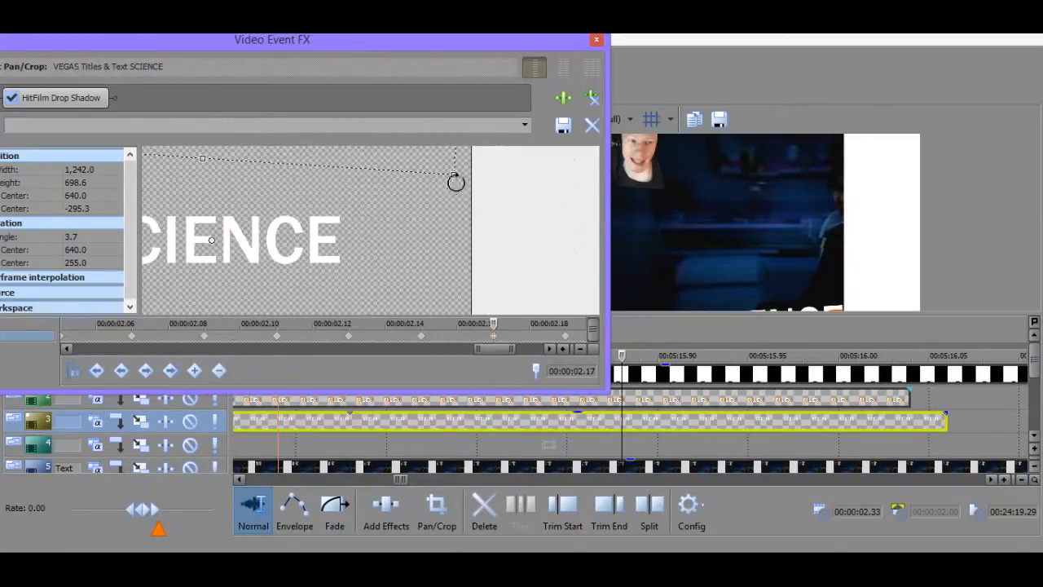
left_click_drag(429, 154, 429, 154)
left_click(565, 336)
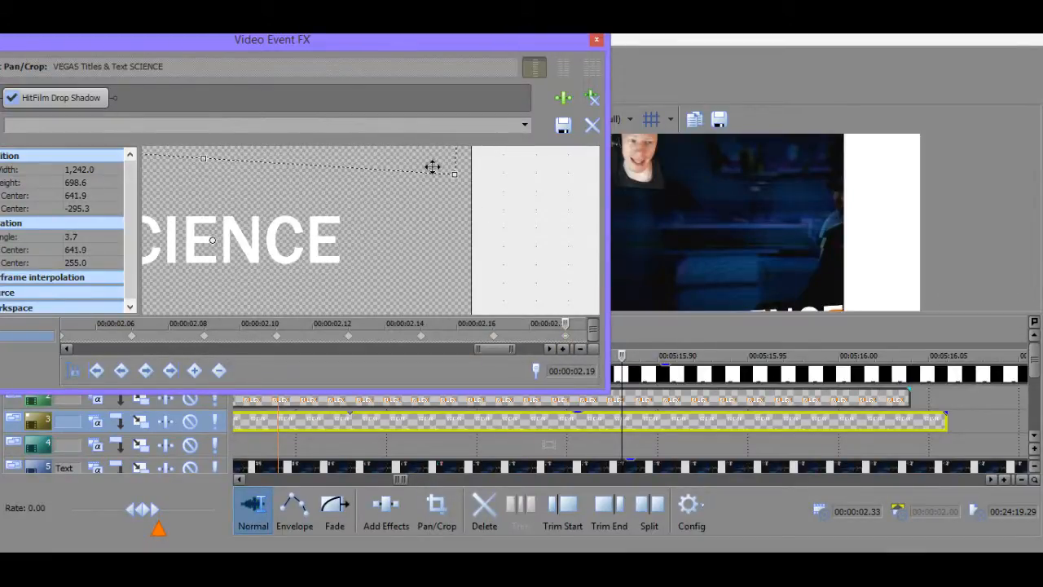
left_click(423, 334)
left_click_drag(455, 187, 455, 187)
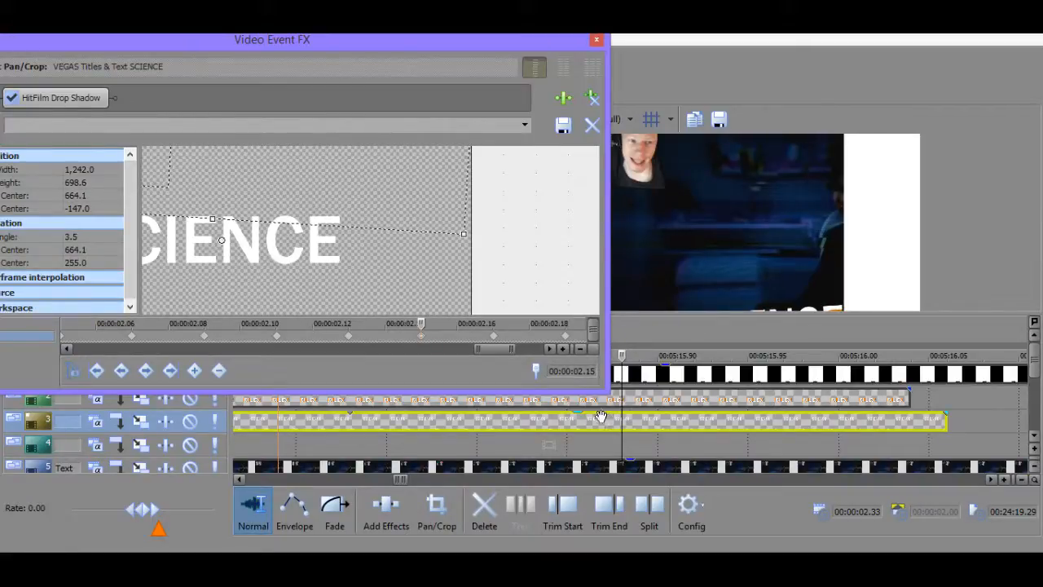
Play the titles' fall and lower the video preview quality to Preview (Quarter).
left_click(461, 401)
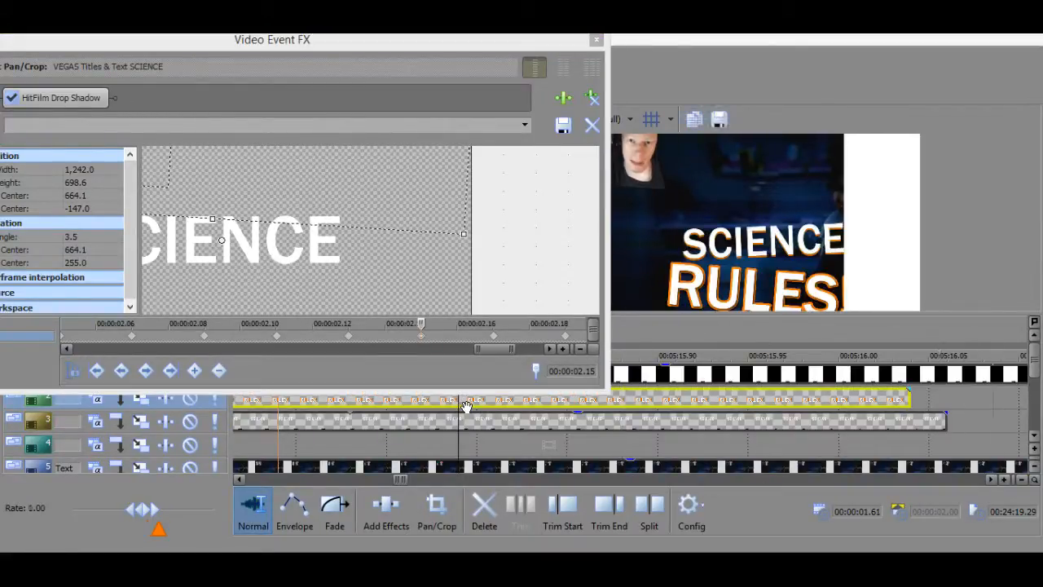
key("space")
key("space")
key("space")
left_click(624, 124)
mouse_move(648, 175)
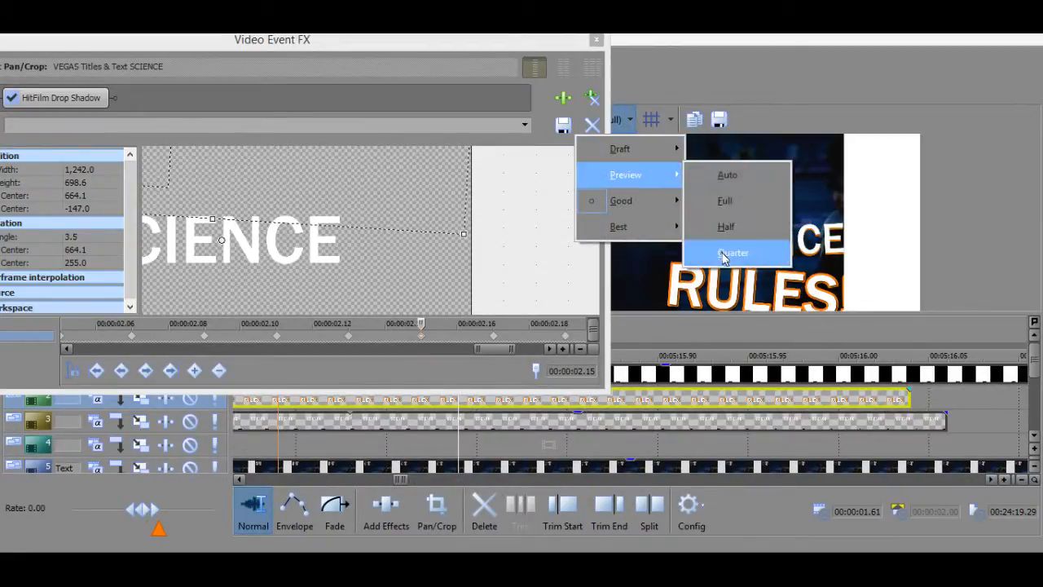
left_click(731, 253)
Close the Video Event FX window and delete the Split Screen checkerboard guide event from track 1.
left_click(597, 40)
scroll(557, 367, "down", 4)
left_click(587, 372)
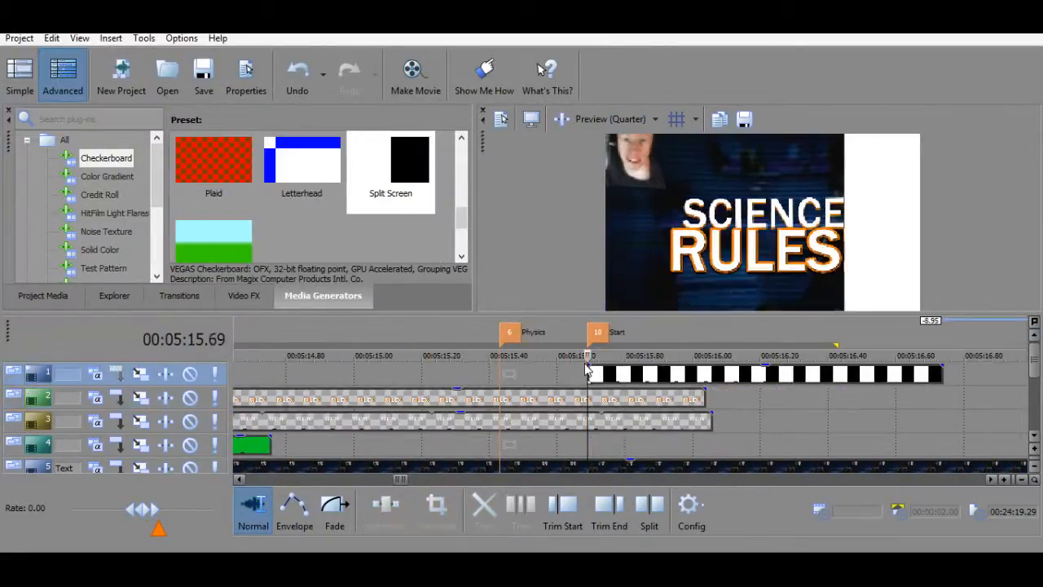
left_click(591, 370)
key("Delete")
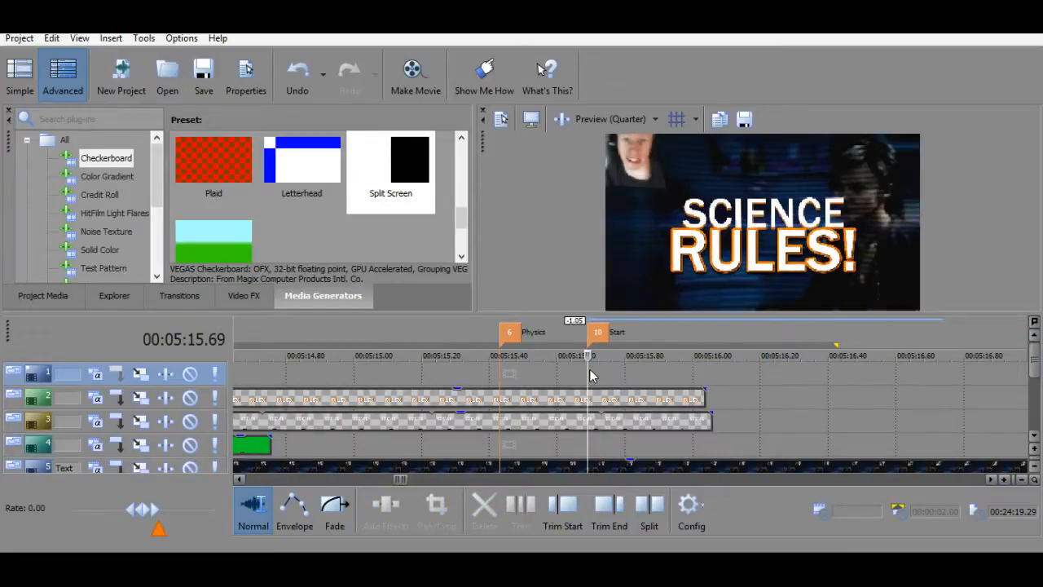
Replay the SCIENCE RULES! titles' fall repeatedly from the Start marker, and once from a point before the Physics marker.
key("space")
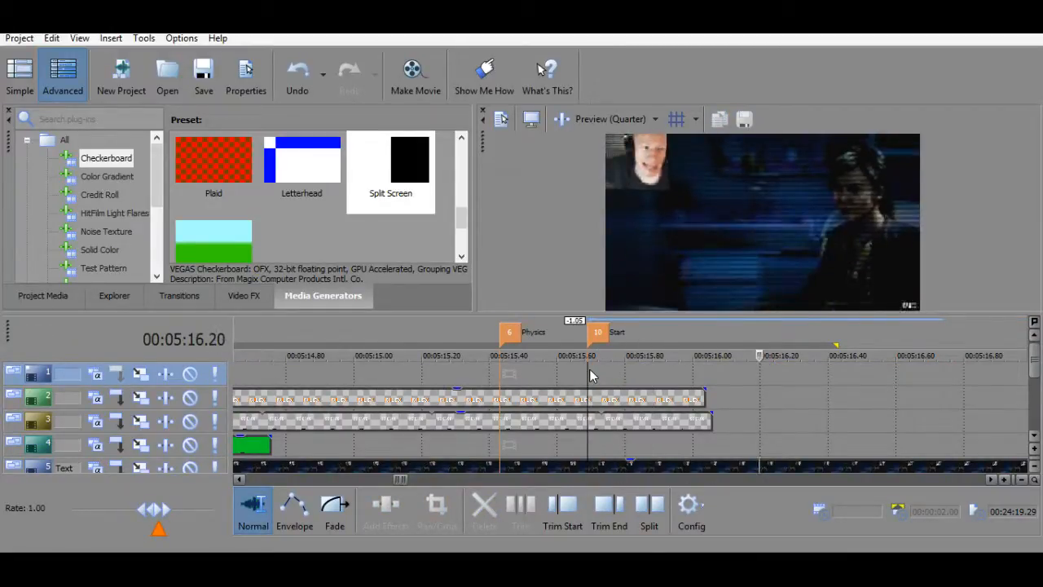
key("space")
key("space")
key("space")
key("space")
key("space")
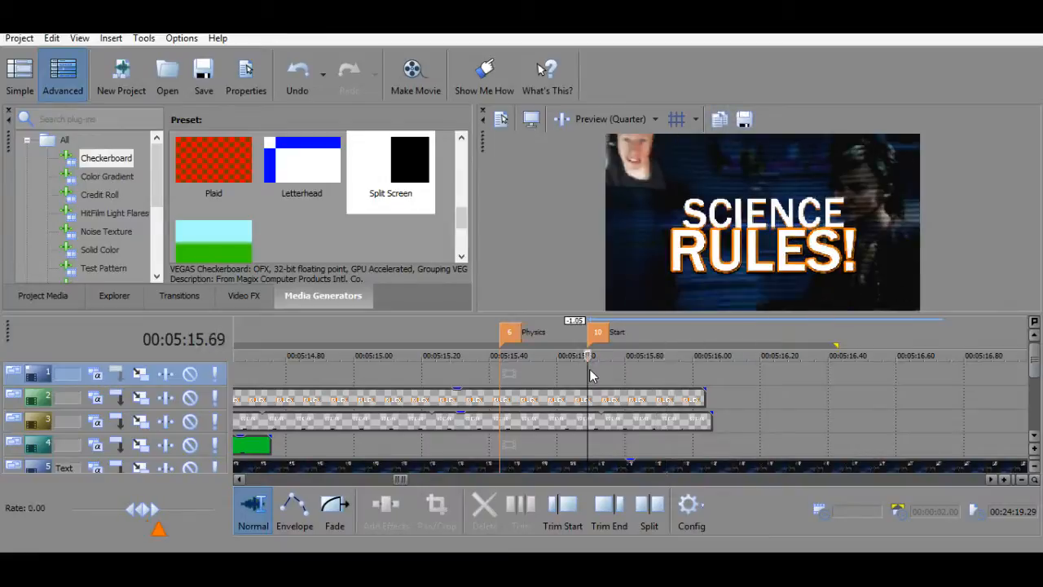
key("space")
key("space")
key("space")
key("space")
key("space")
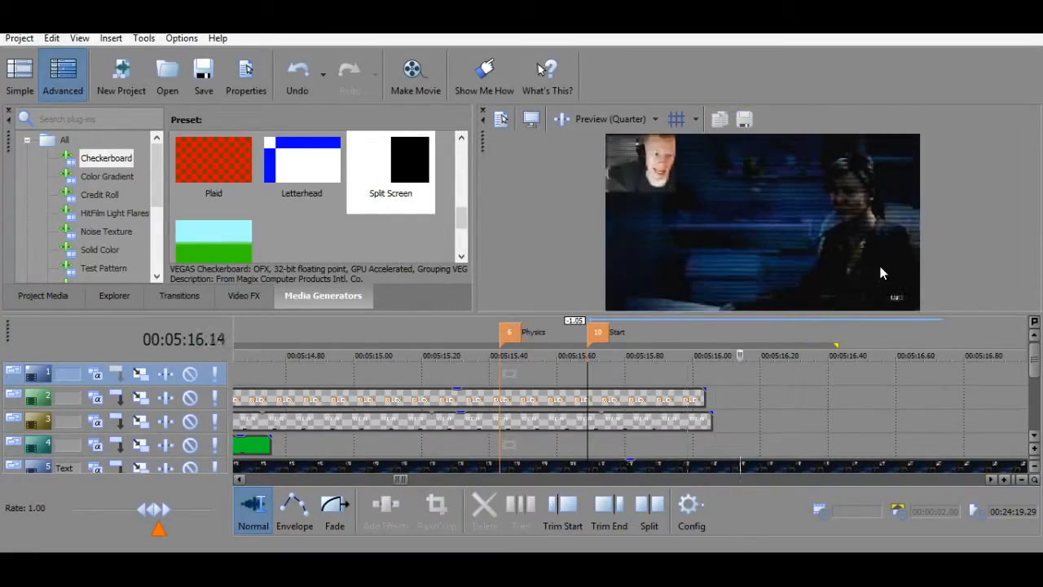
key("space")
key("space")
key("space")
key("space")
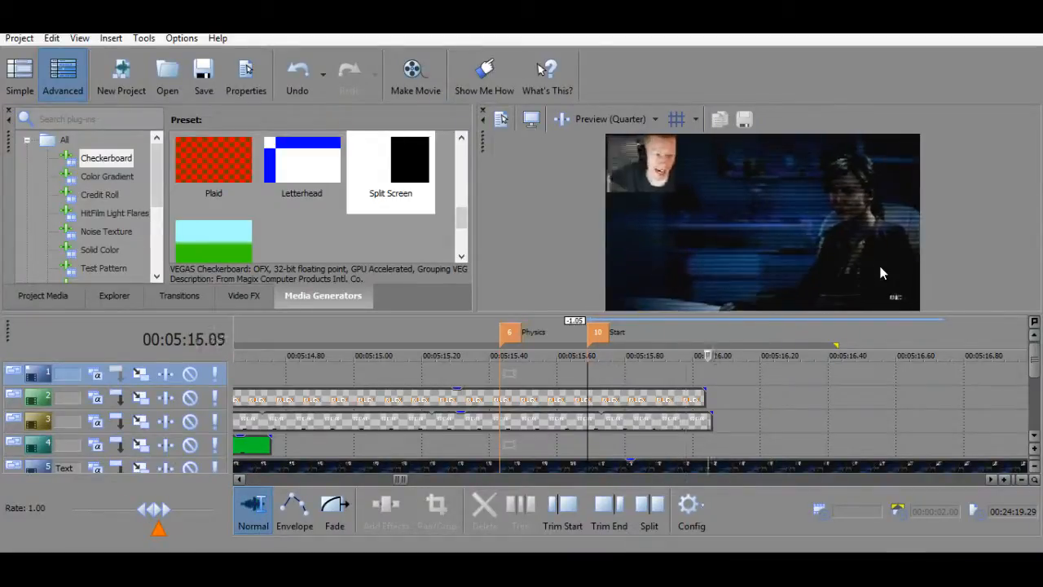
key("space")
key("space")
key("space")
key("space")
key("space")
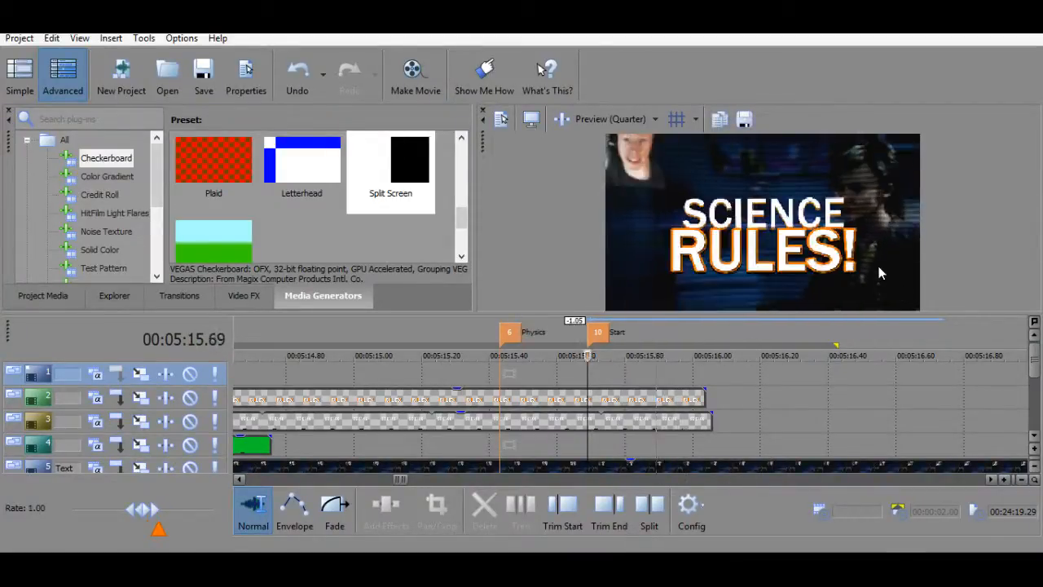
key("space")
key("space")
key("space")
key("space")
key("space")
key("space")
left_click(392, 390)
key("space")
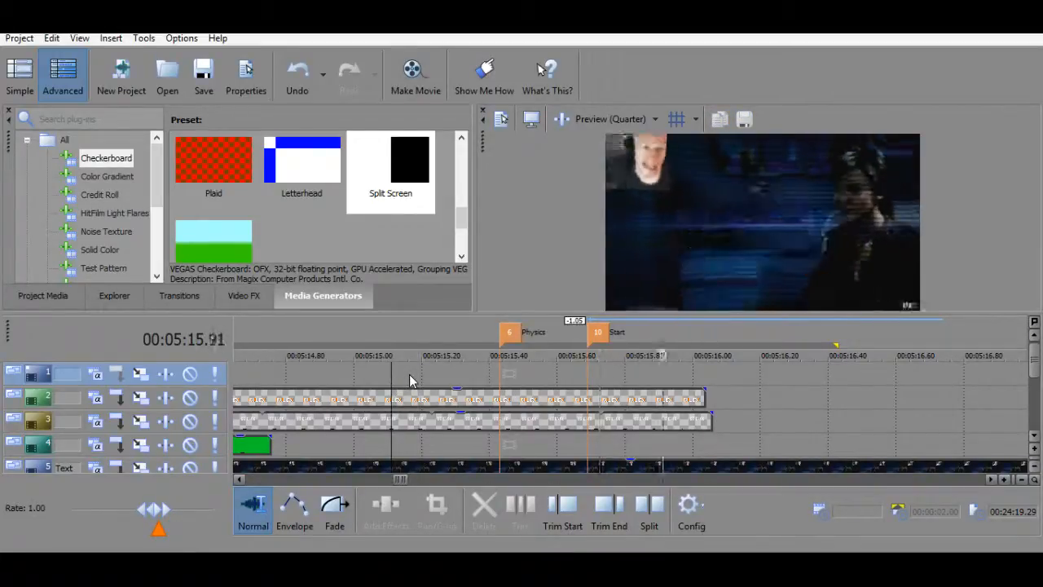
Replay the titles' fall from 00:05:15.11 and repeatedly from 00:05:15.30 to check its motion.
key("space")
key("space")
key("space")
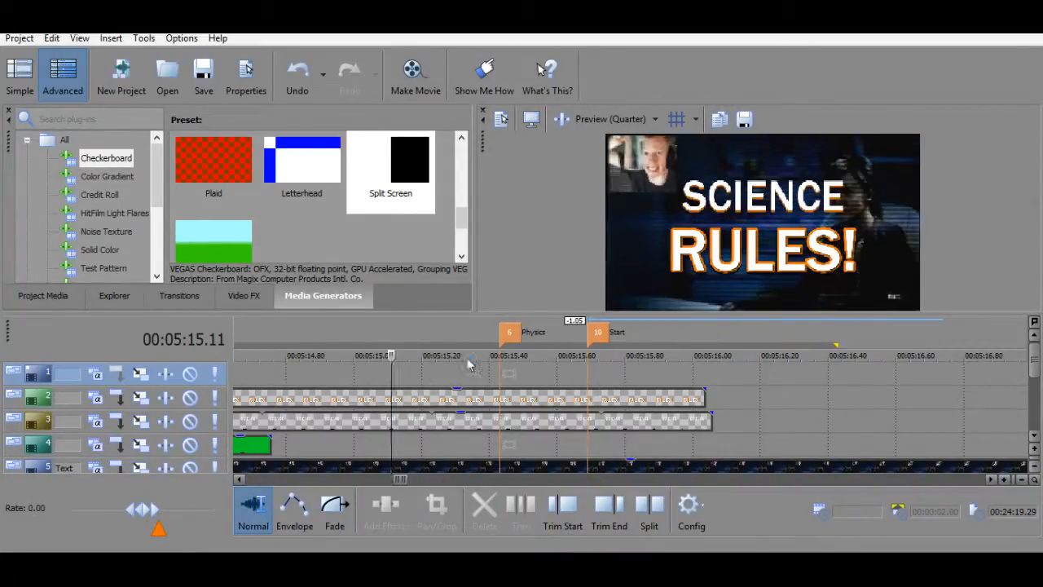
left_click(455, 391)
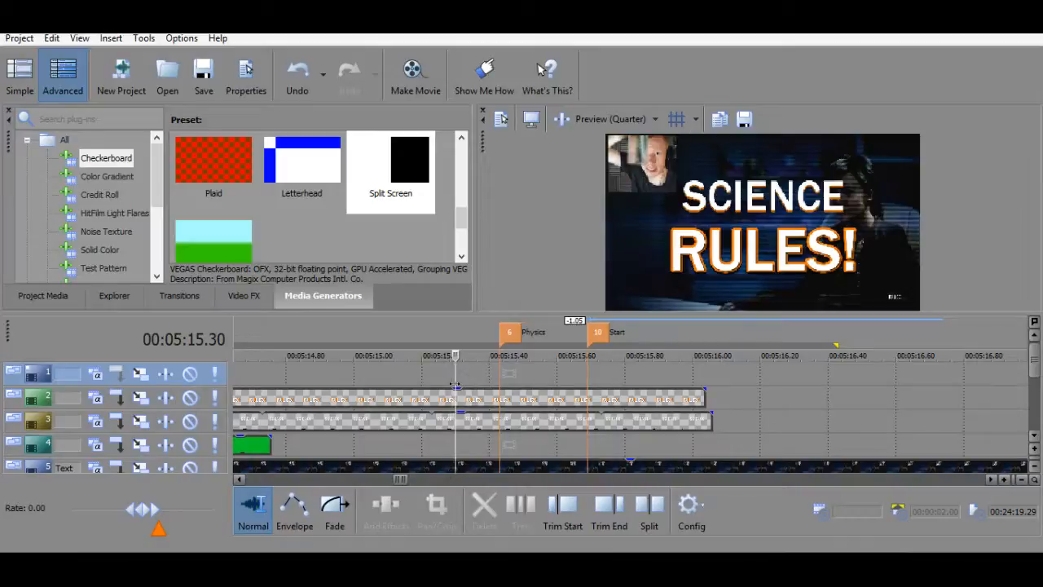
key("space")
key("space")
key("space")
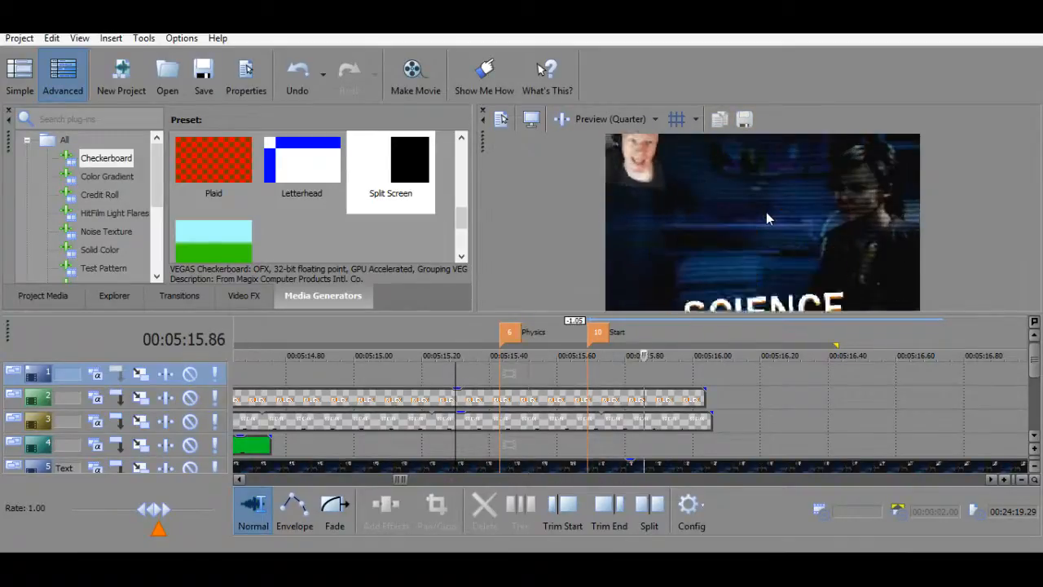
key("space")
key("space")
key("space")
key("space")
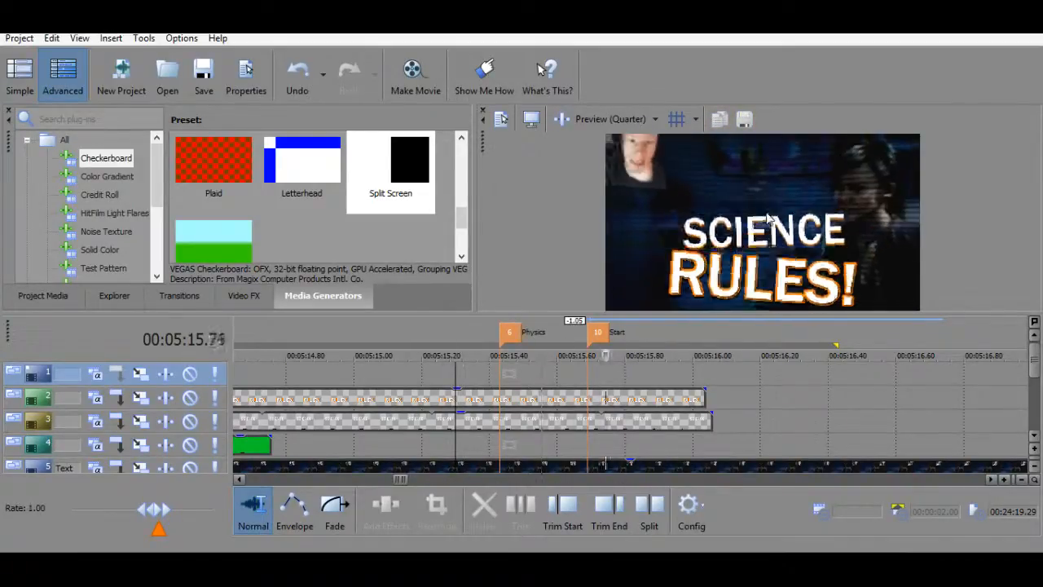
key("space")
Open the SCIENCE title's Pan/Crop and delay its first two fall keyframes to about 00:00:01.72 and 00:00:01.75.
right_click(526, 398)
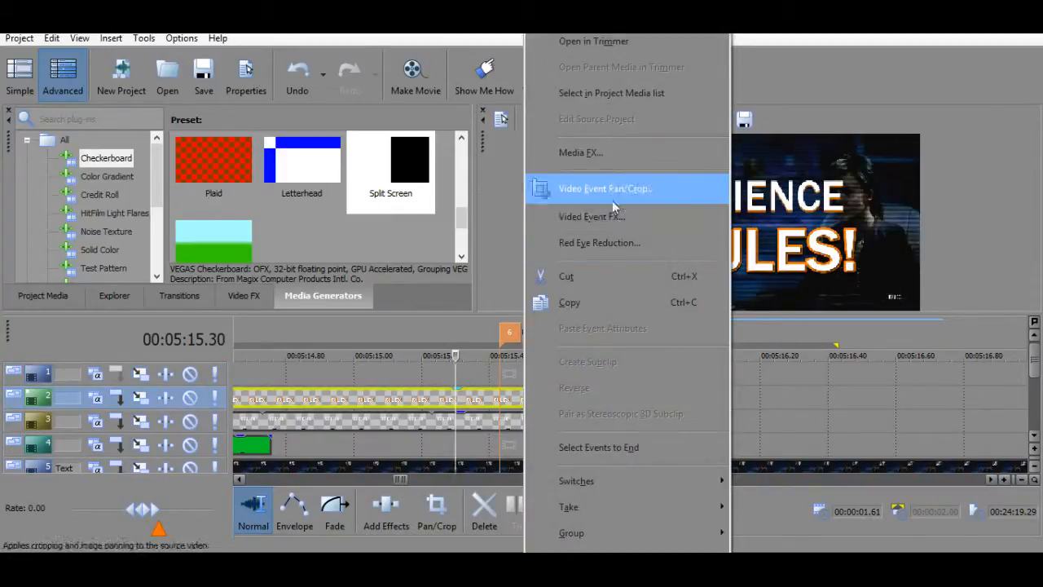
right_click(484, 434)
left_click(576, 182)
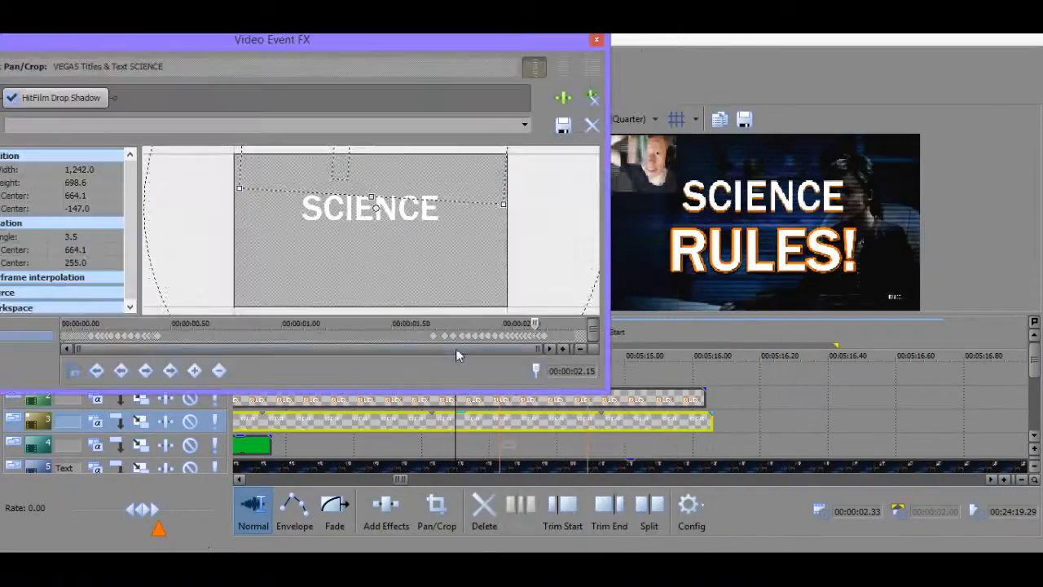
scroll(479, 346, "up", 3)
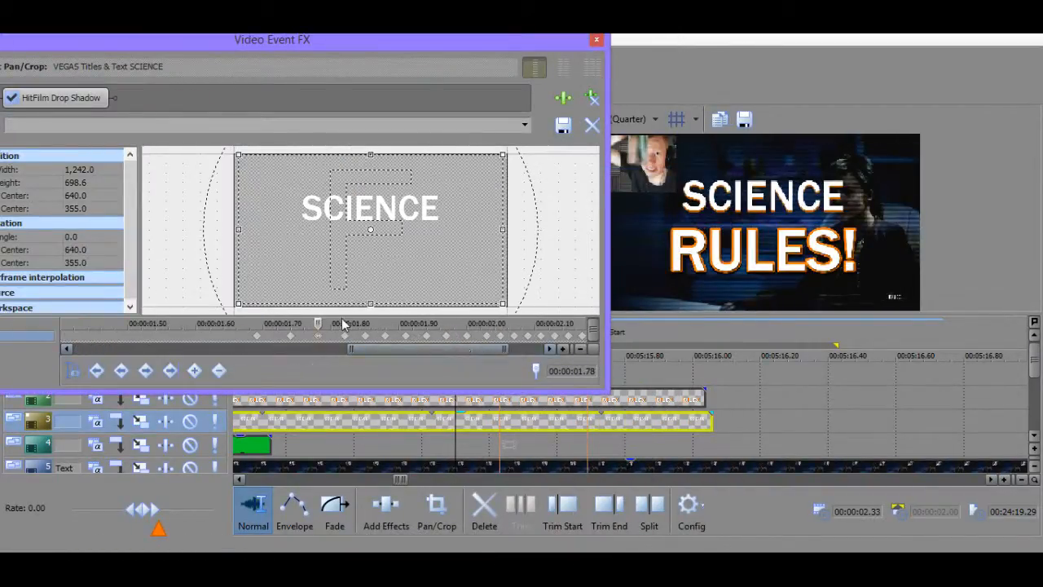
left_click_drag(240, 333, 377, 341)
left_click(251, 338)
left_click_drag(257, 337, 271, 339)
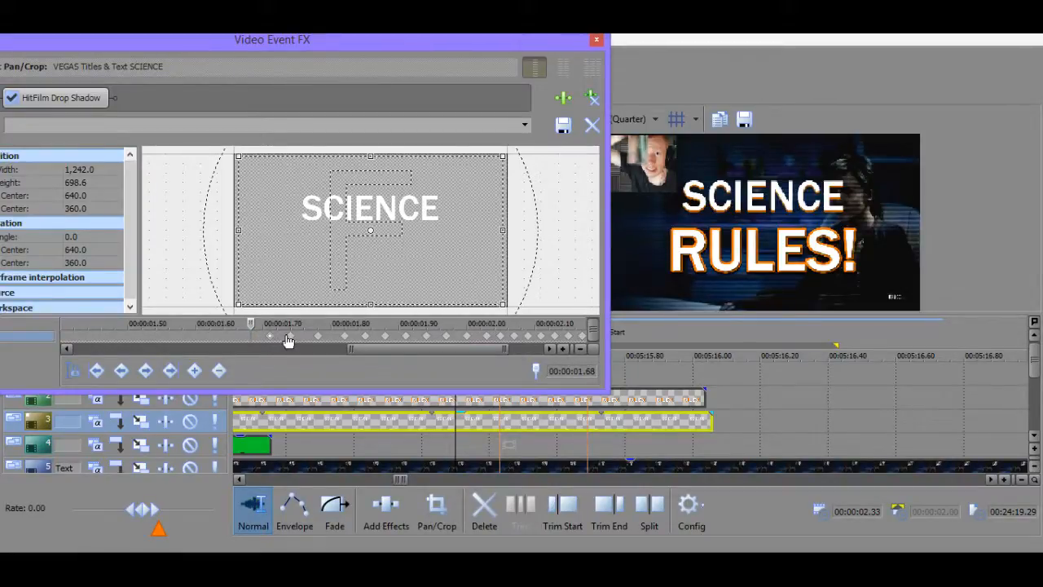
left_click_drag(270, 333, 302, 337)
Play the titles' fall from the Physics marker.
left_click(498, 430)
key("space")
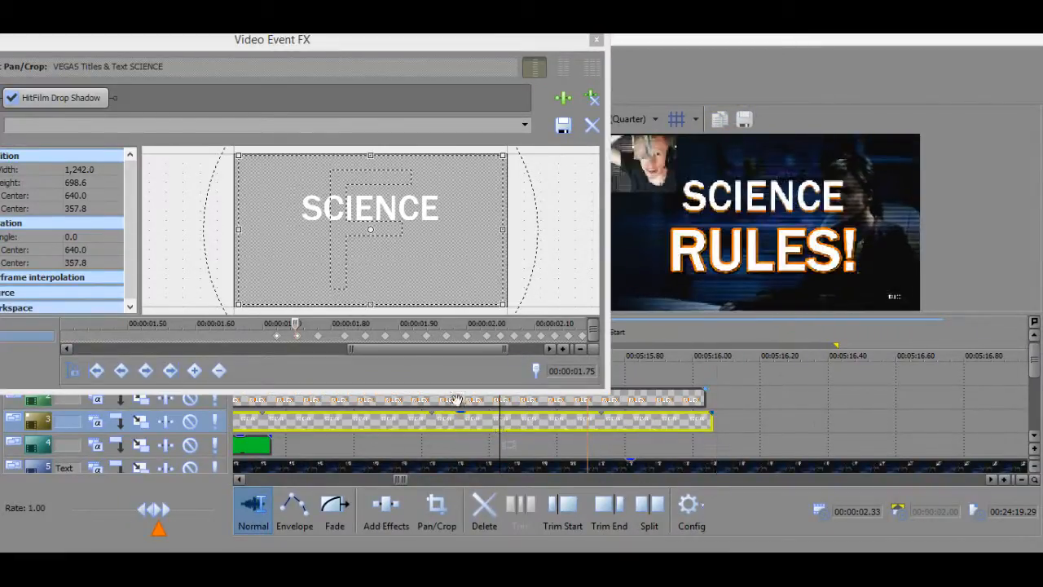
key("space")
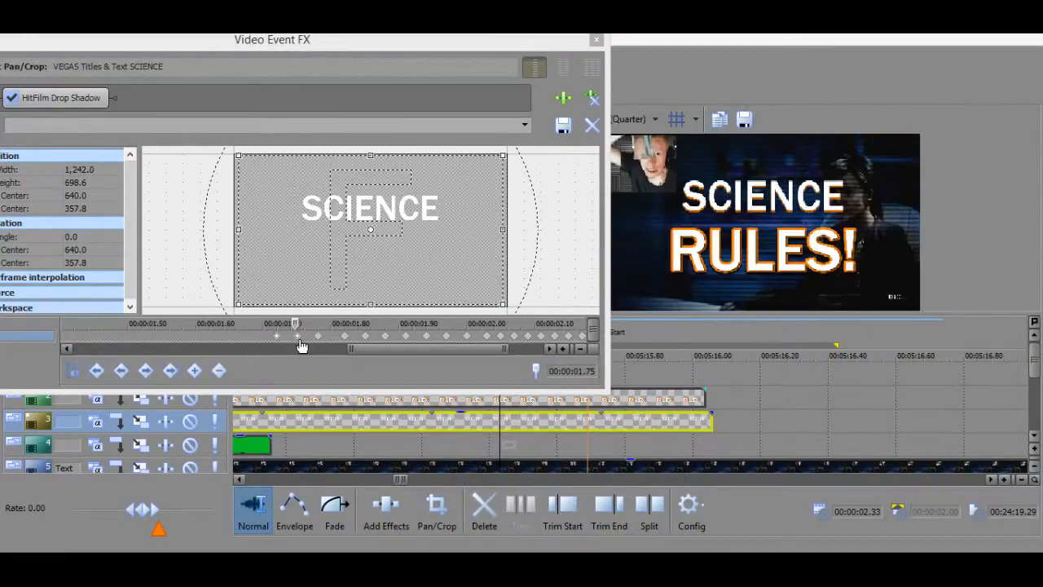
Respace the SCIENCE title's early fall keyframes, shifting the group up to 00:00:01.94 about 0.01 seconds later.
left_click_drag(277, 339, 456, 345)
left_click(321, 339)
scroll(333, 342, "up", 1)
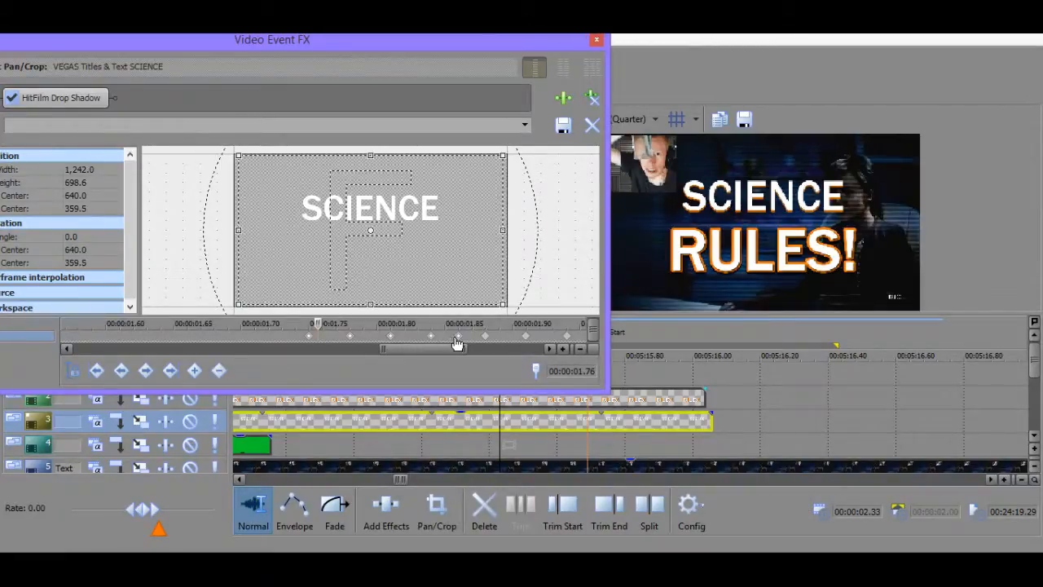
left_click(492, 338)
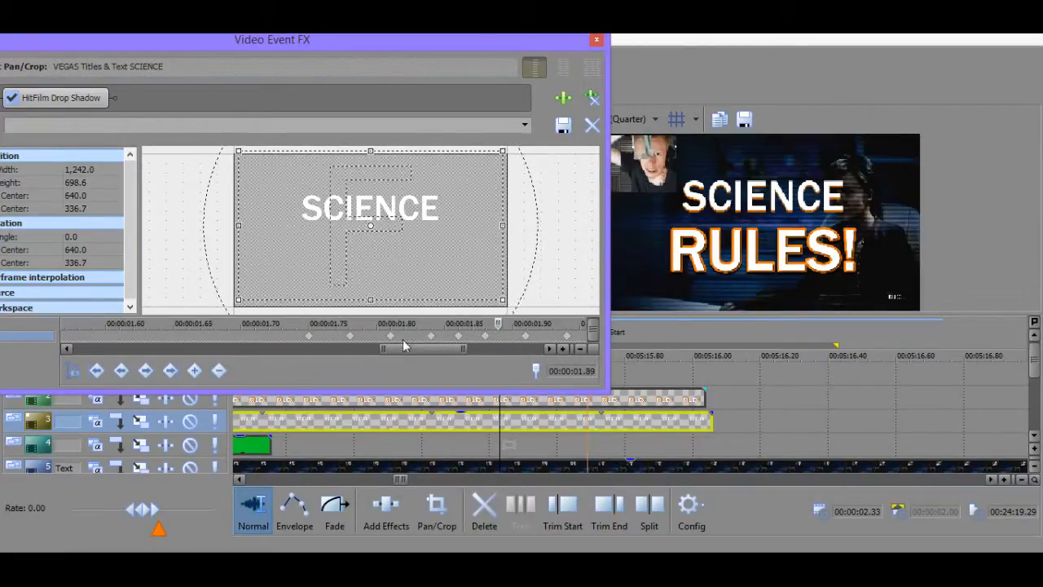
left_click(216, 336)
left_click_drag(489, 342, 538, 345)
left_click_drag(419, 354, 465, 348)
left_click(378, 337)
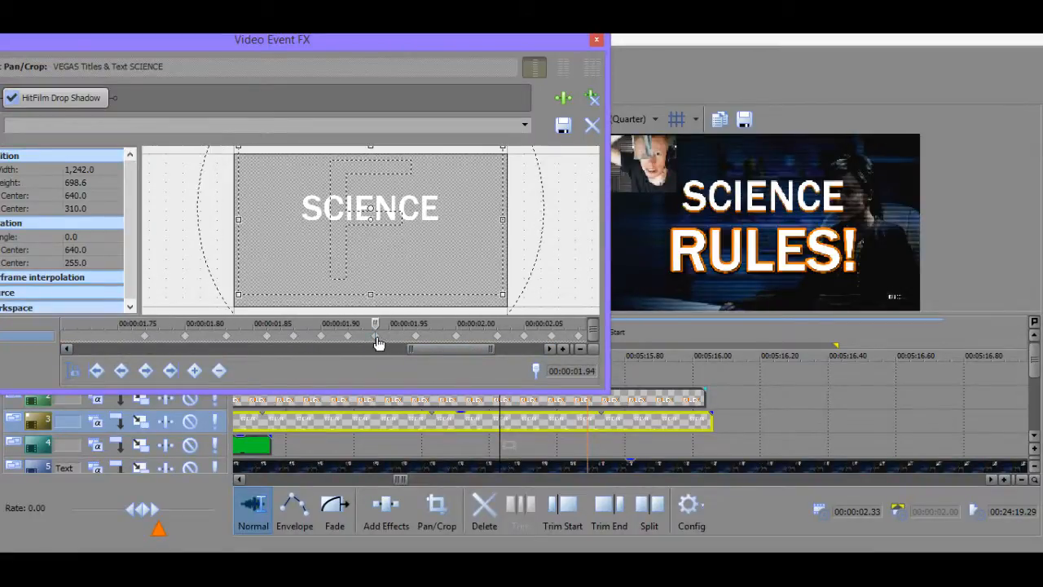
left_click(417, 338)
left_click_drag(387, 338, 110, 331)
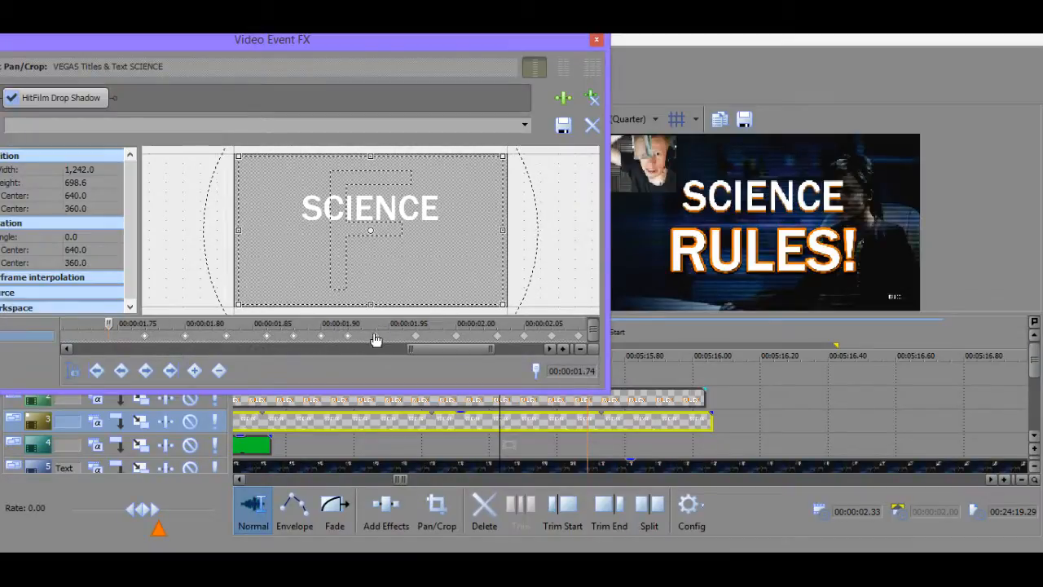
left_click_drag(375, 336, 382, 338)
Play the adjusted fall from the Physics marker and close the Video Event FX window.
left_click(495, 442)
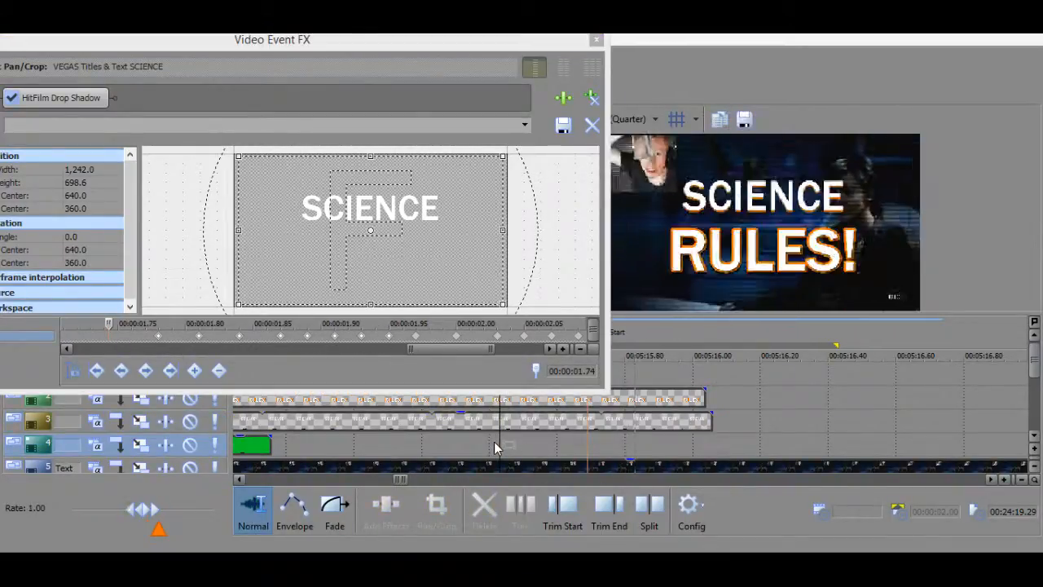
key("space")
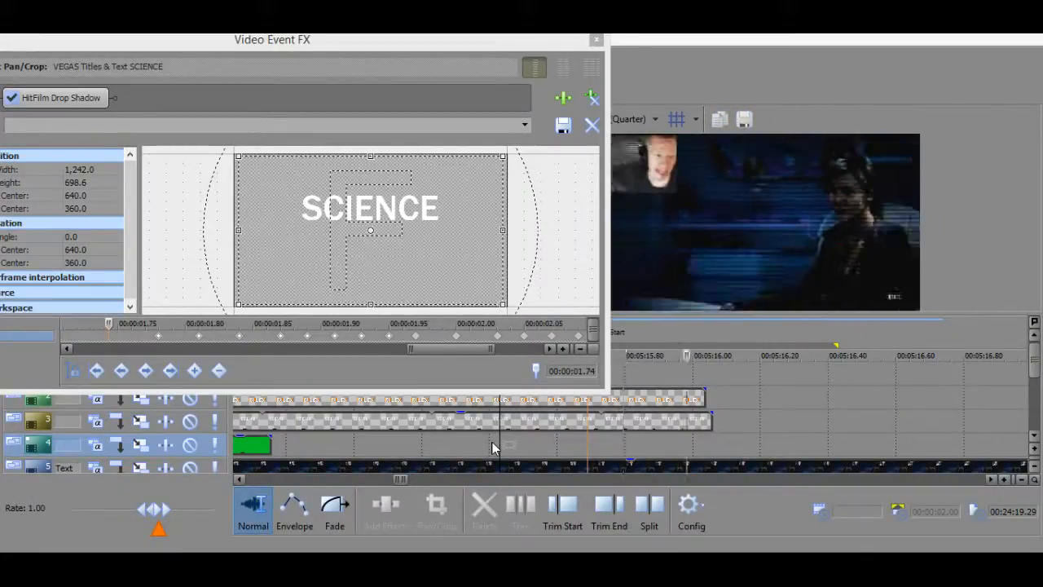
key("space")
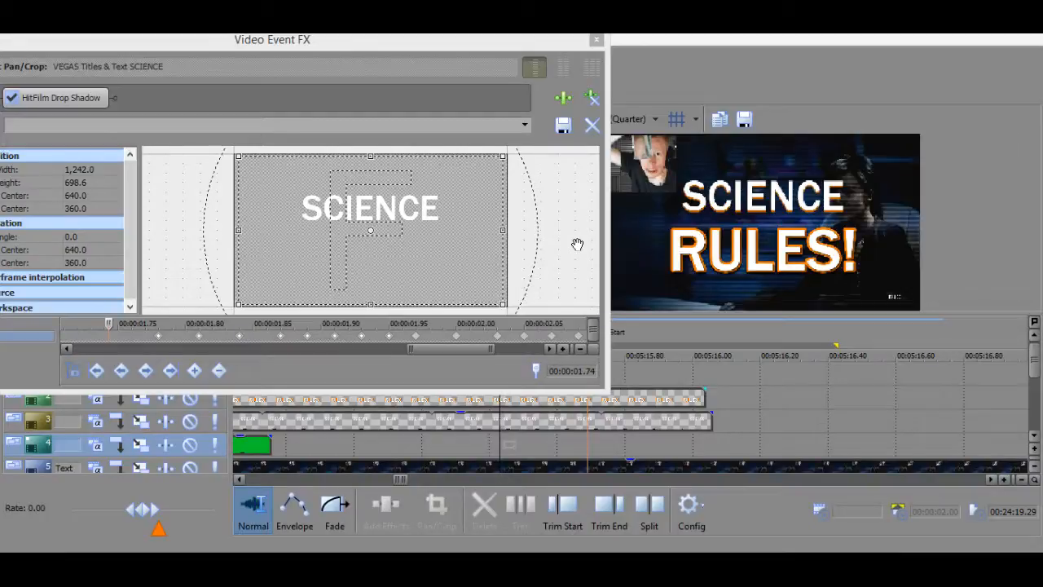
left_click(598, 38)
Play the full SCIENCE RULES! title animation from 00:05:14.95 and from just before the titles appear at 00:05:13.73.
scroll(613, 426, "down", 4)
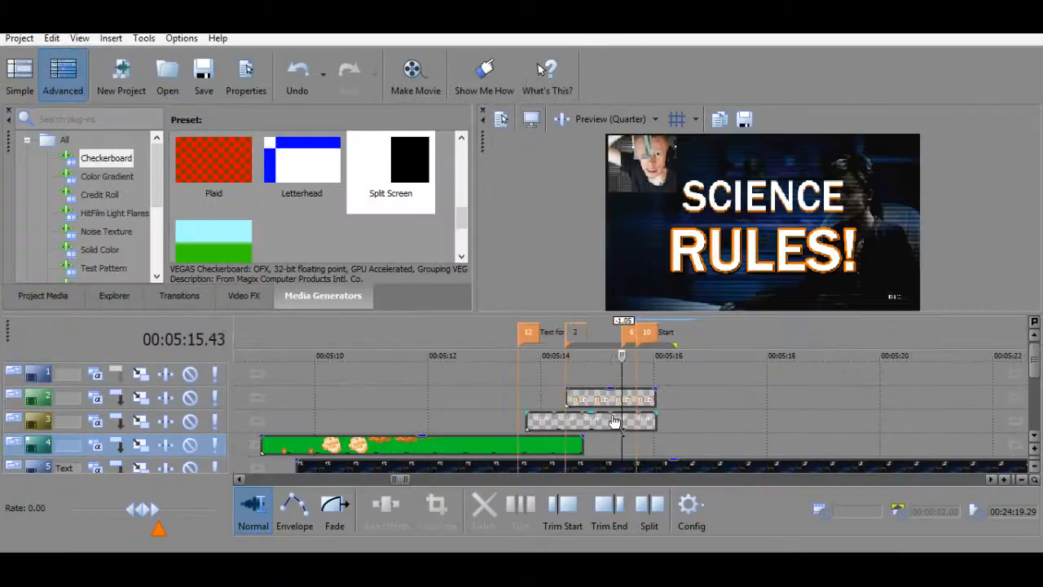
left_click(594, 359)
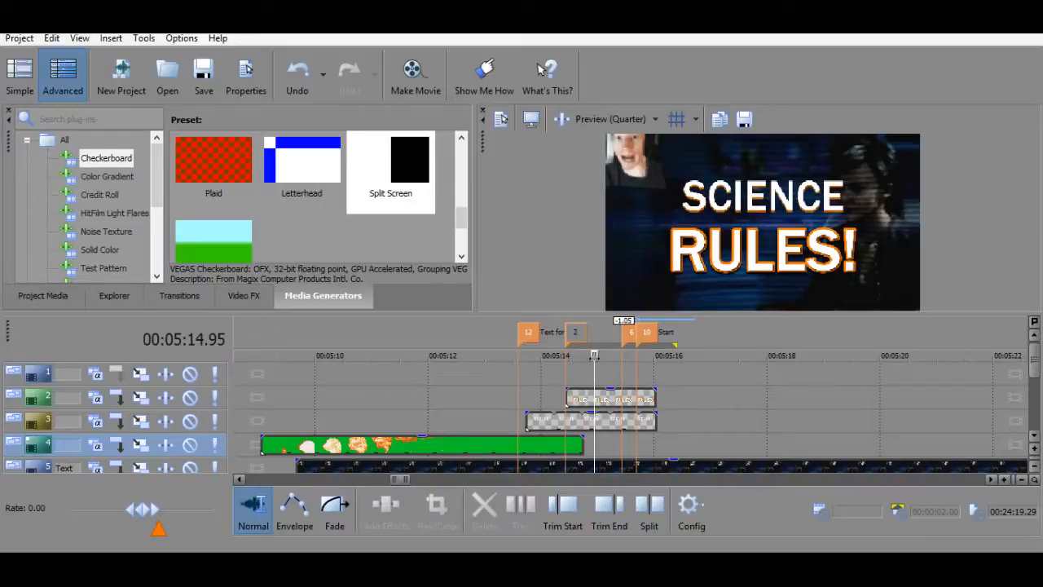
key("space")
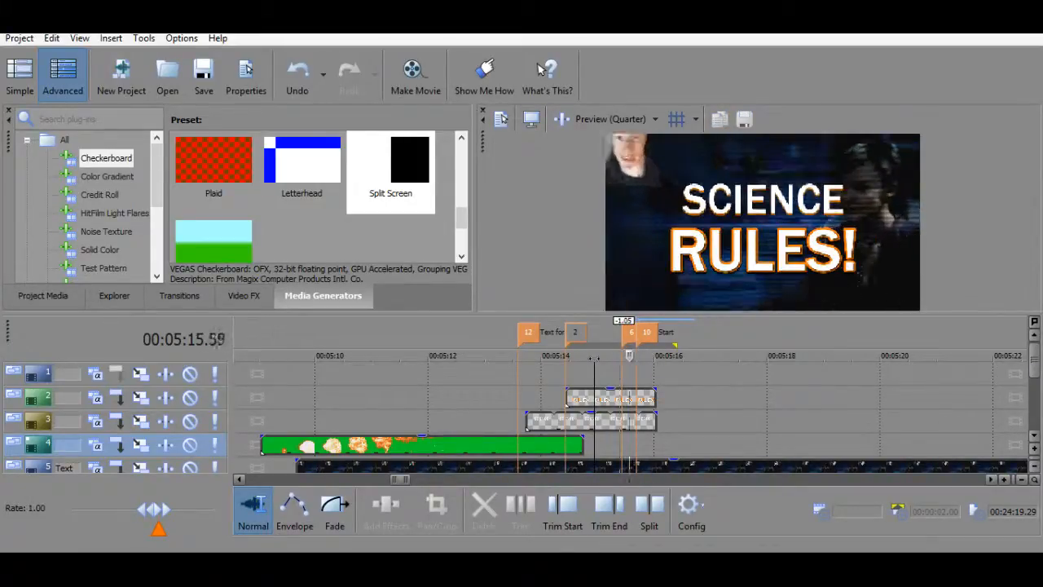
left_click(528, 379)
key("space")
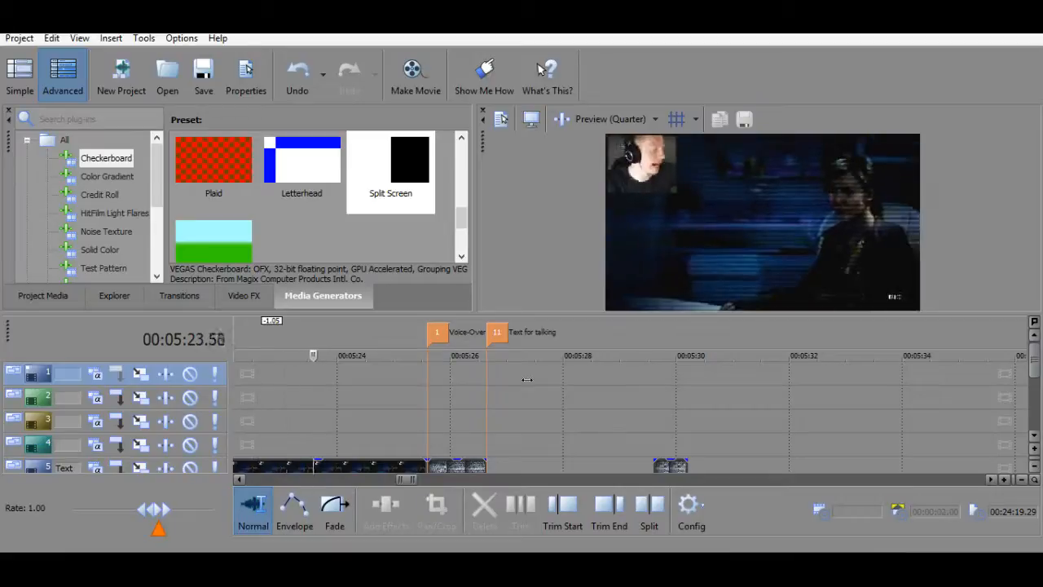
key("space")
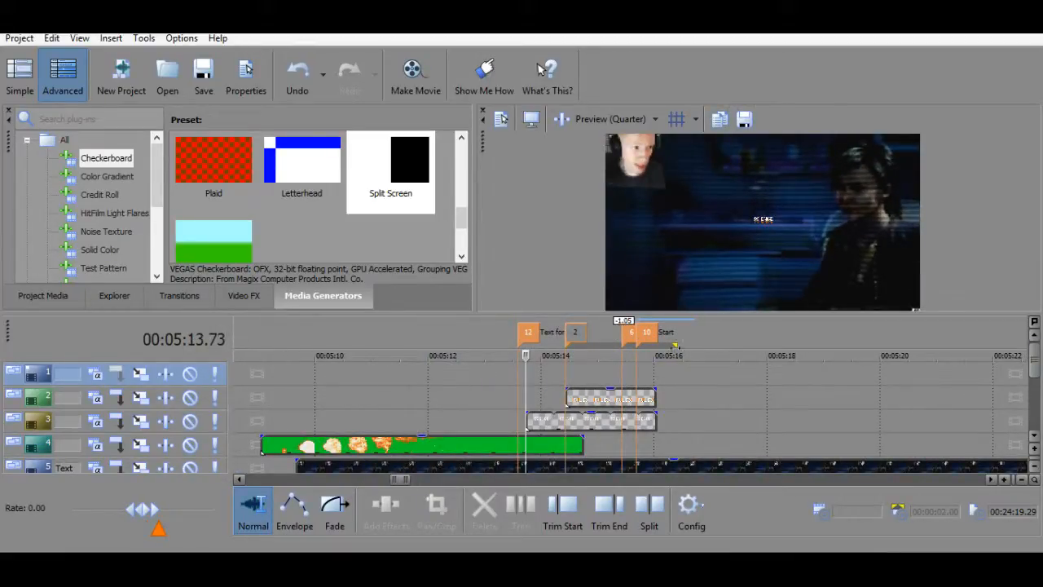
Delete the Start marker, the Physics marker and marker 2 at the start of the RULES! title.
left_click(645, 332)
right_click(646, 336)
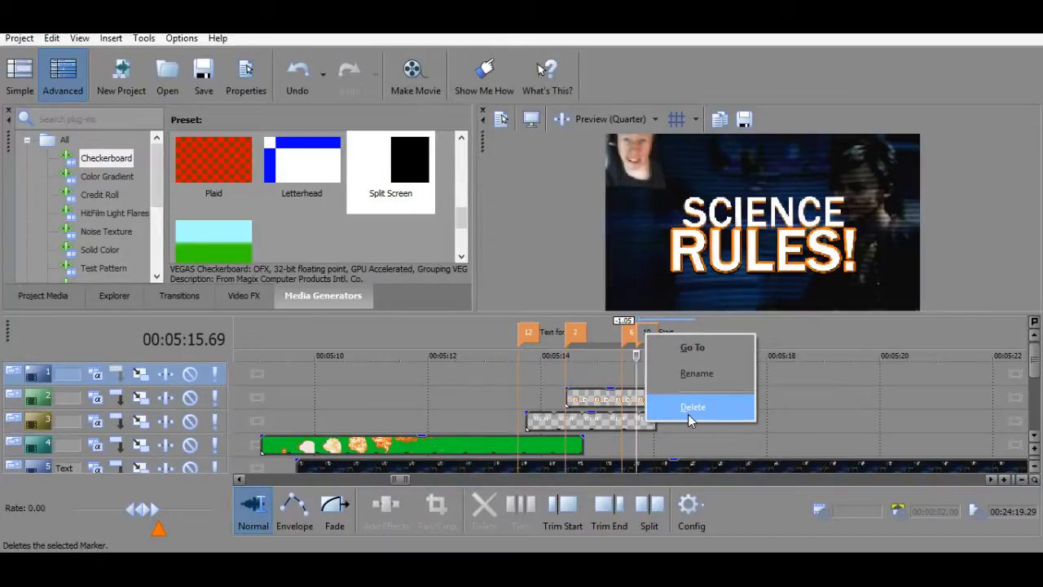
left_click(691, 407)
right_click(629, 330)
left_click(675, 400)
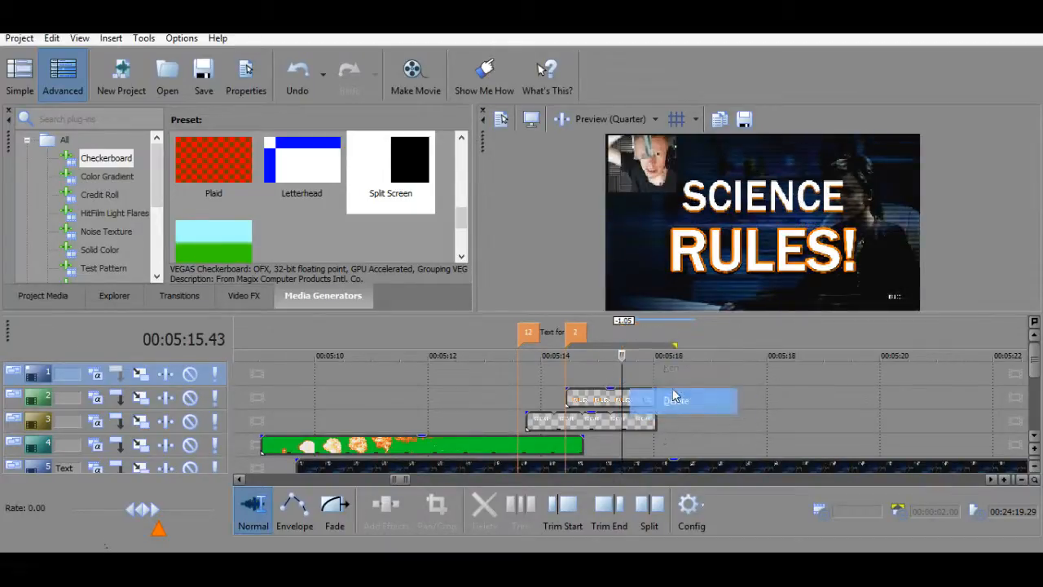
left_click(574, 333)
right_click(575, 335)
left_click(606, 408)
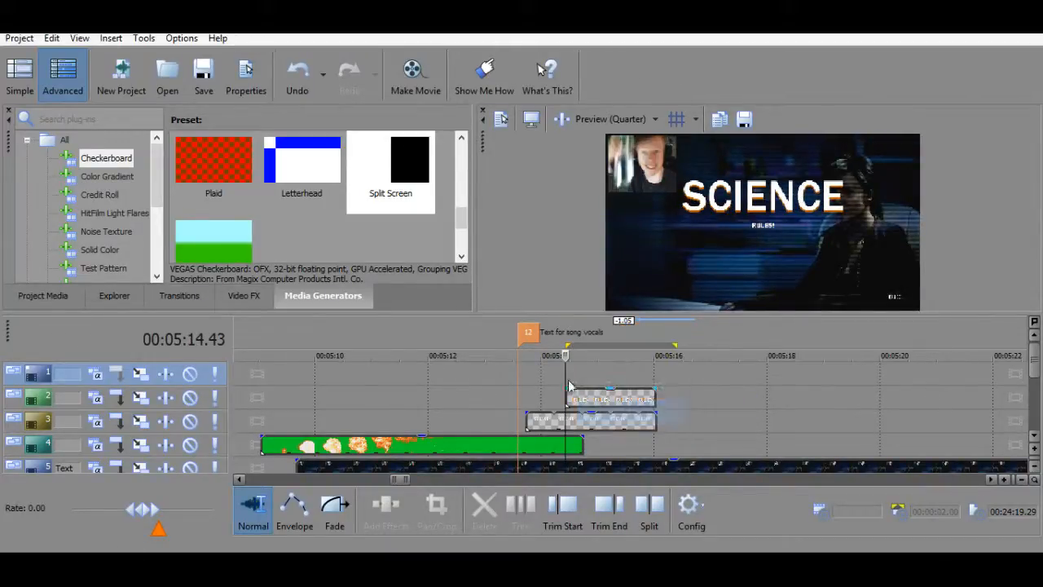
Move the Text for song vocals marker past the finished titles to about 00:05:16.80.
left_click(558, 355)
left_click(734, 381)
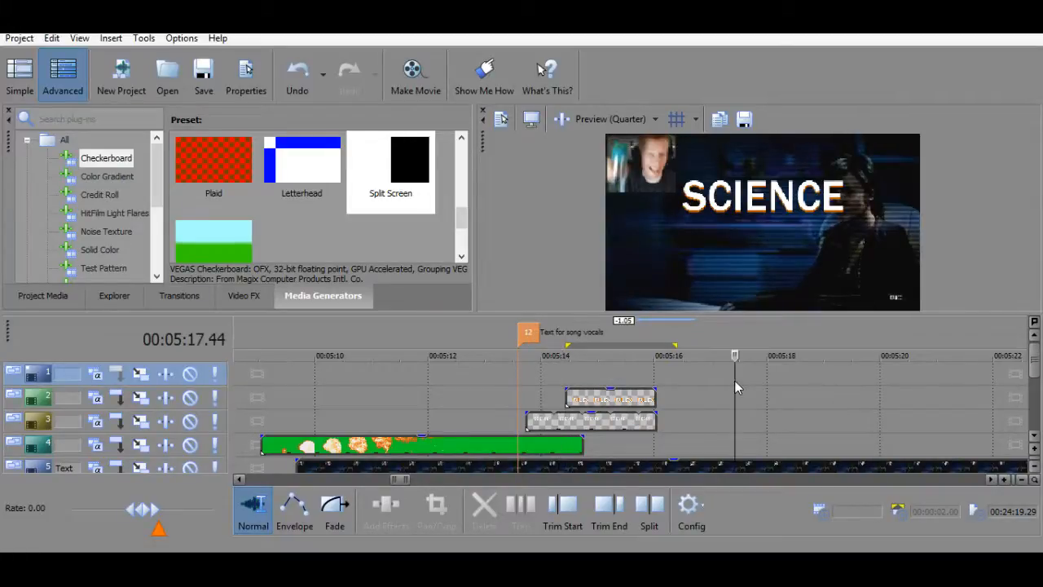
key("space")
left_click_drag(534, 330, 707, 349)
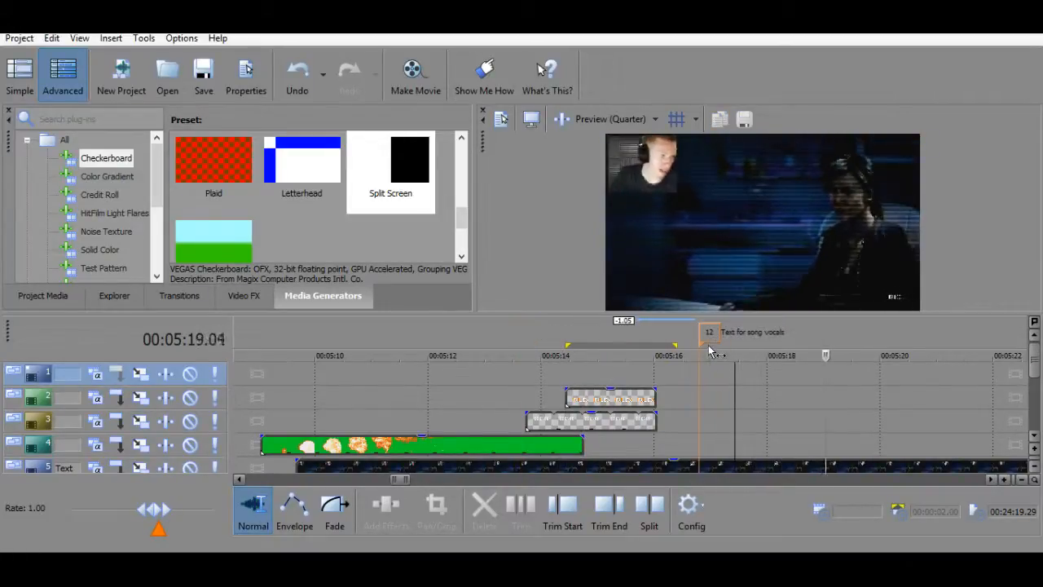
left_click(729, 392)
left_click(707, 395)
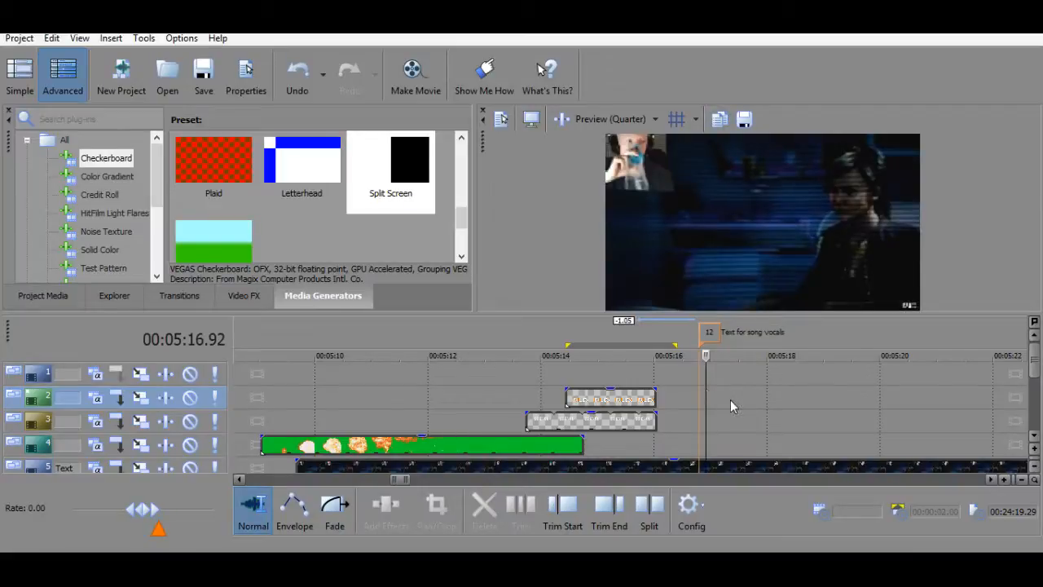
Play the vocals after the Text for song vocals marker, and replay the titles from 00:05:14.30.
key("space")
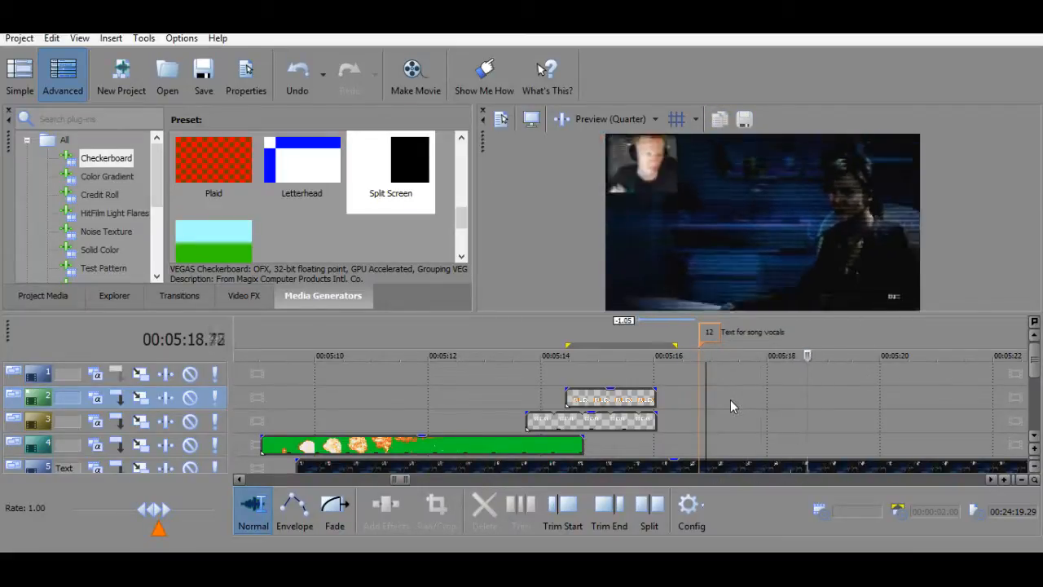
key("space")
left_click(558, 374)
key("space")
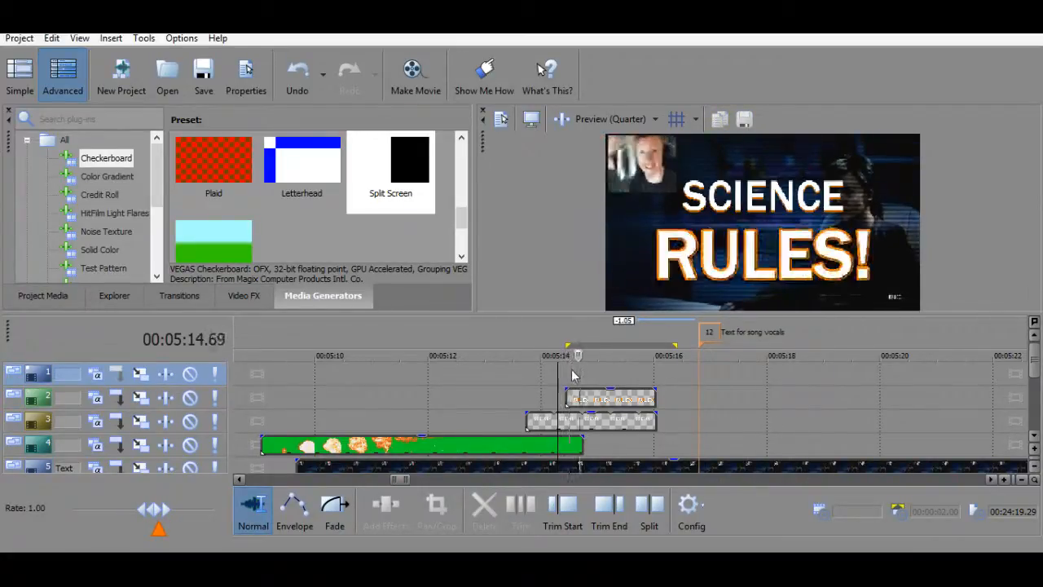
key("space")
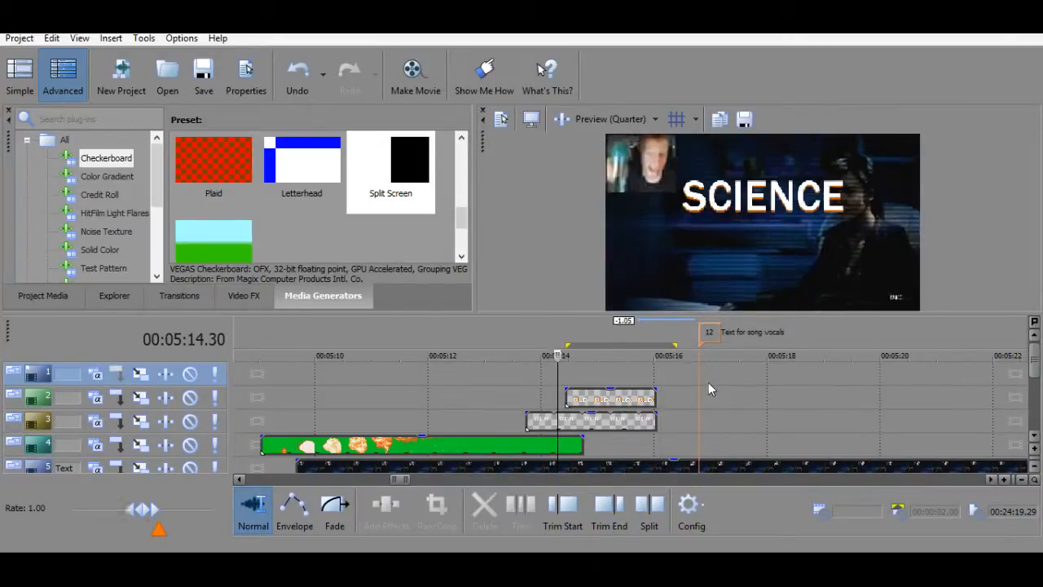
key("space")
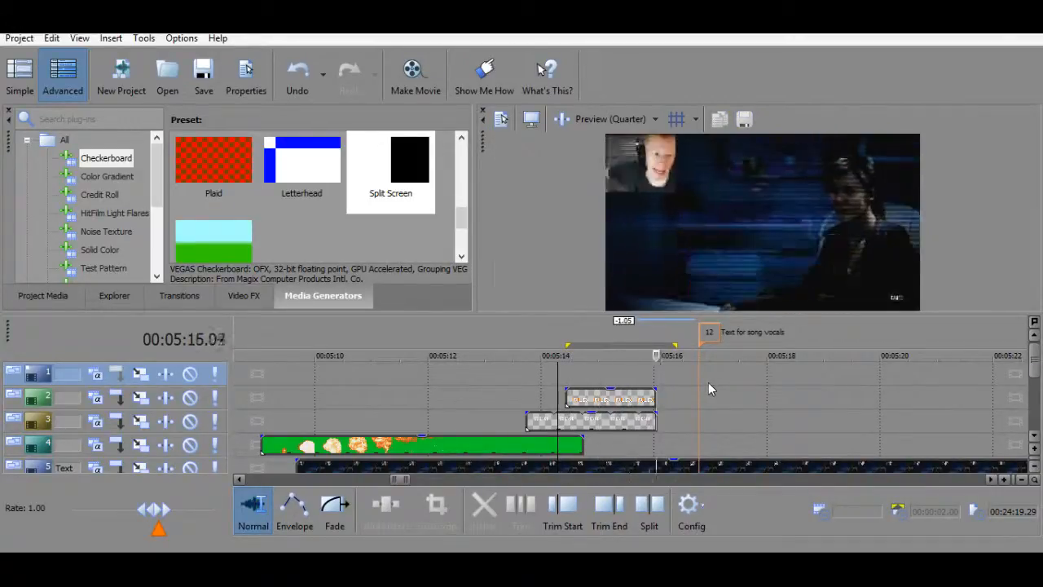
left_click(725, 392)
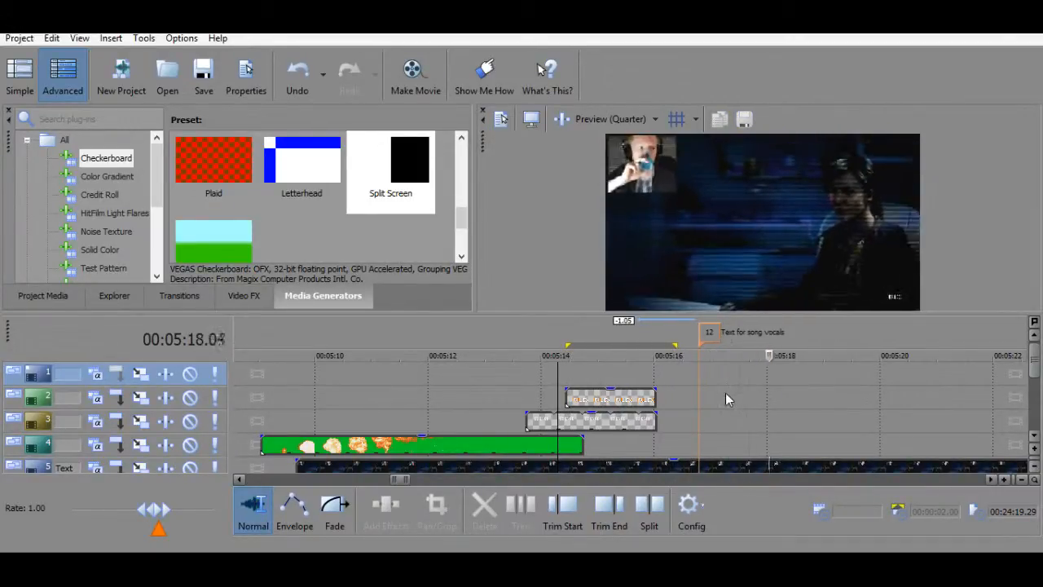
key("space")
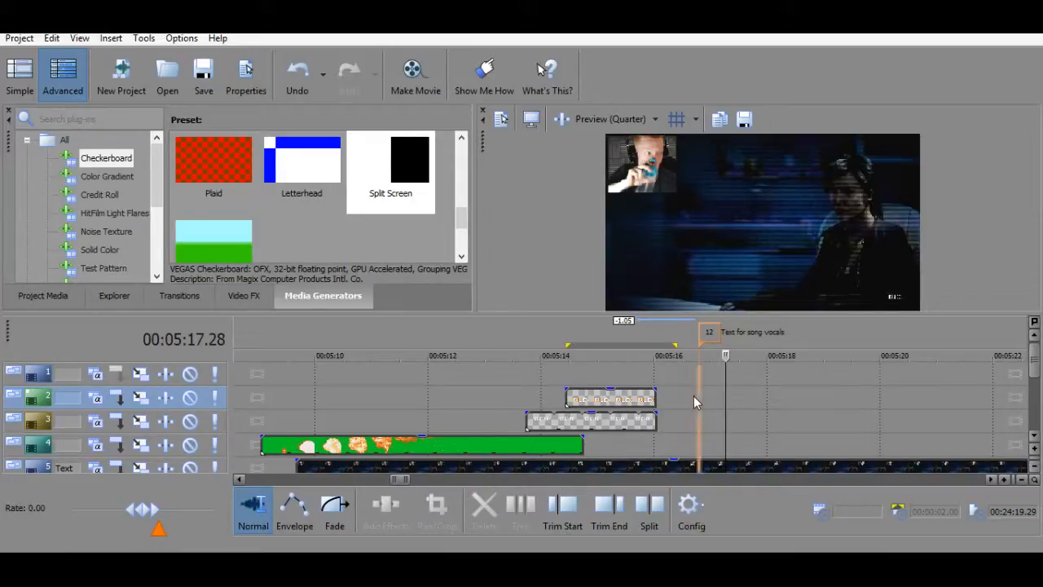
left_click(699, 397)
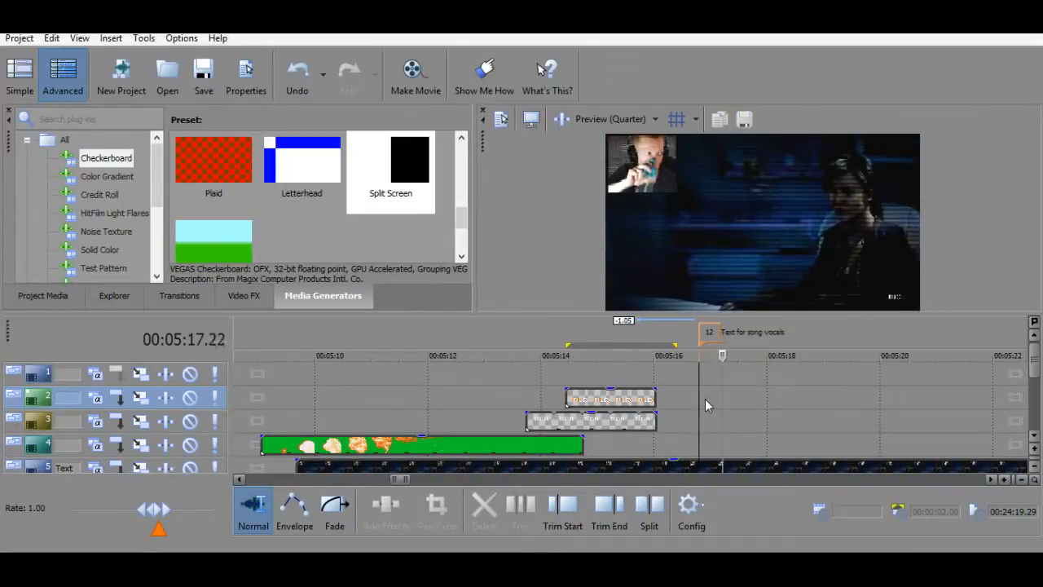
Listen to the vocals around 00:05:17.40 and add a marker at about 00:05:17.36 for the next word.
left_click(722, 390)
left_click(729, 392)
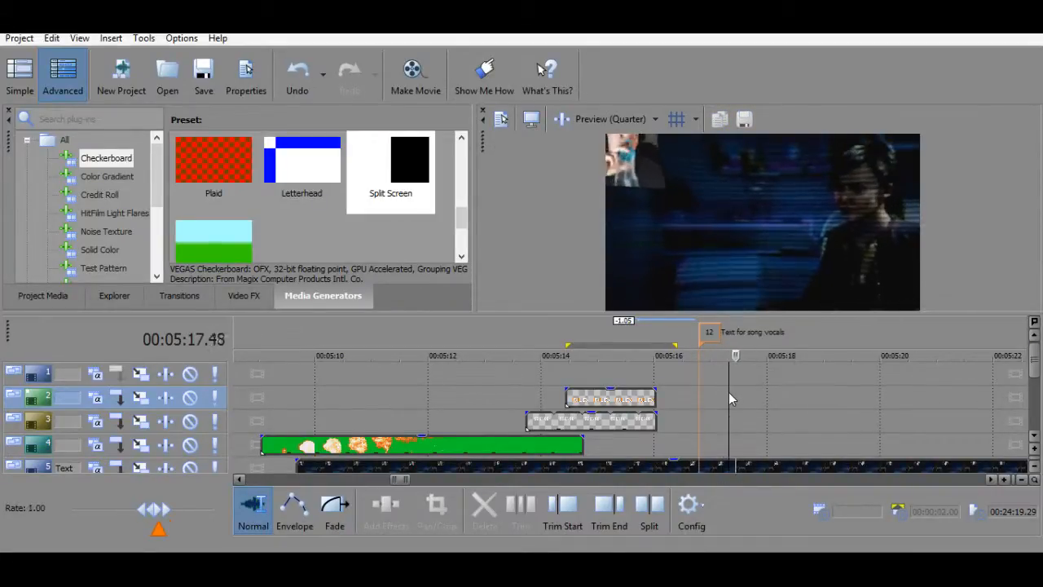
key("space")
left_click(730, 392)
key("space")
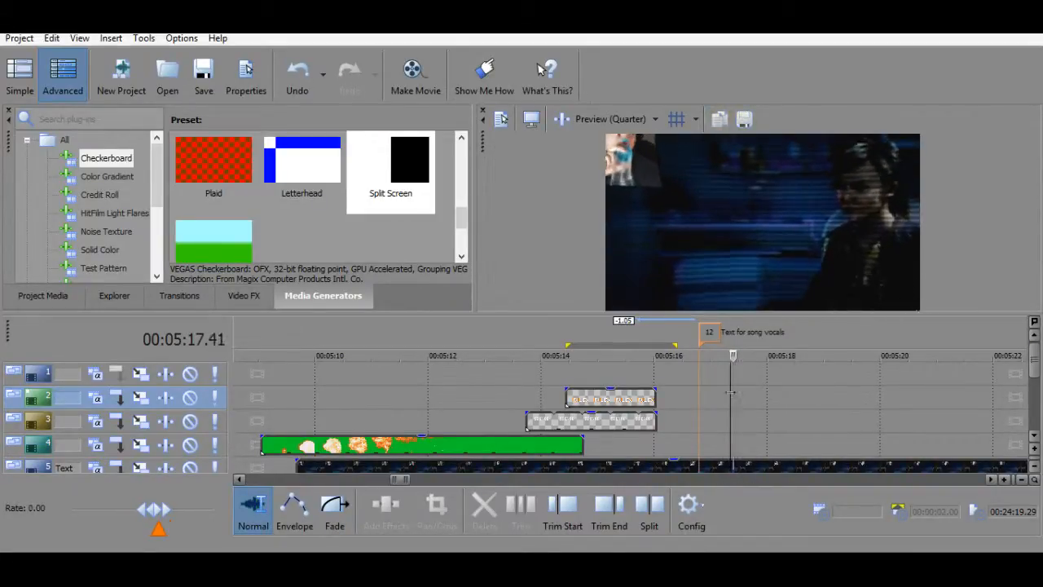
key("space")
key("m")
left_click(730, 392)
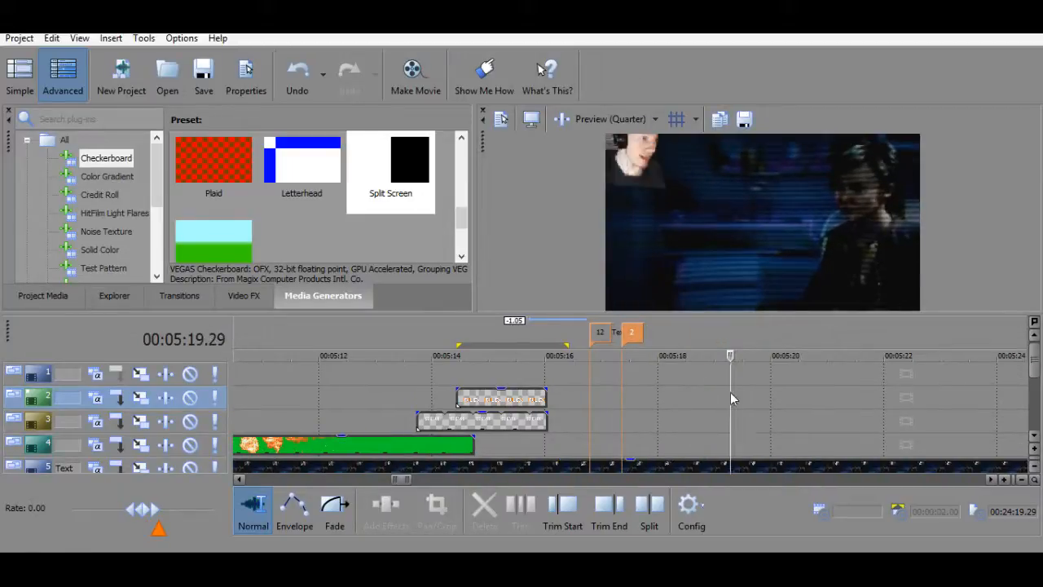
Insert a text event on track 3 at marker 2 and replace its sample text with BILL.
left_click(623, 394)
left_click(620, 431)
right_click(619, 430)
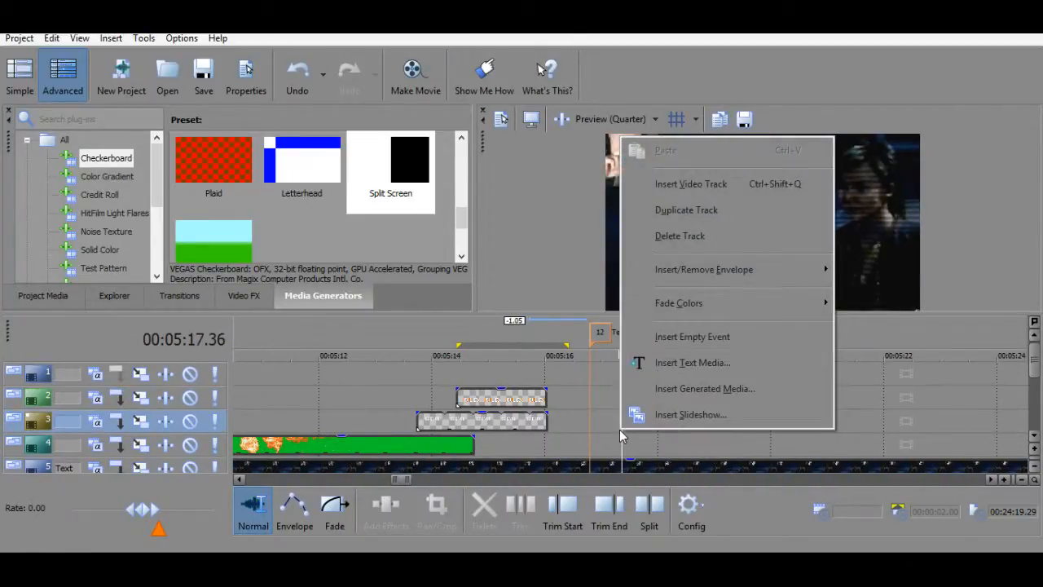
left_click(666, 365)
left_click_drag(382, 260, 57, 240)
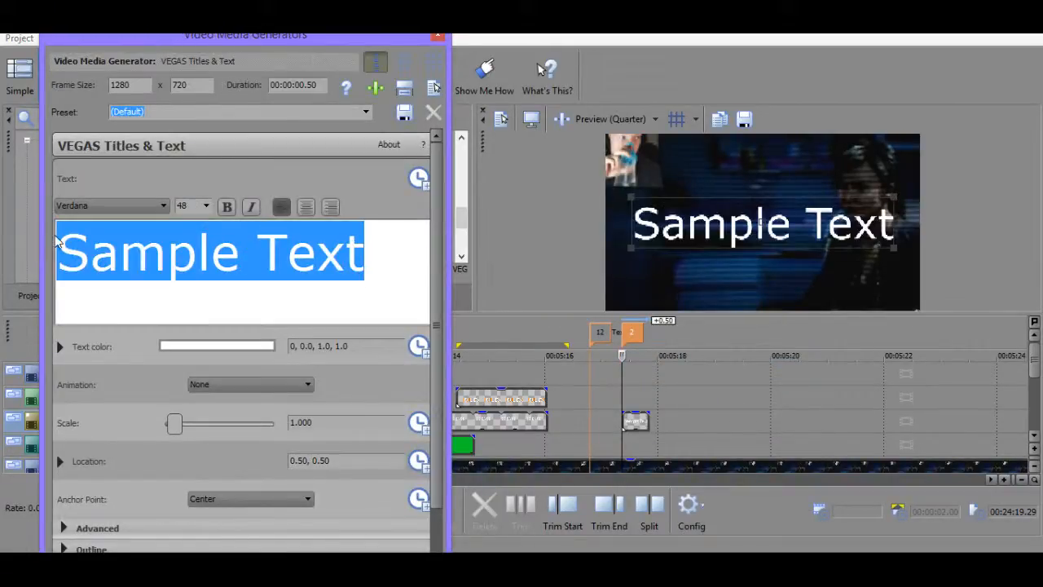
type("BILL")
Set the BILL title's font to Segoe Print and make it bold.
double_click(124, 261)
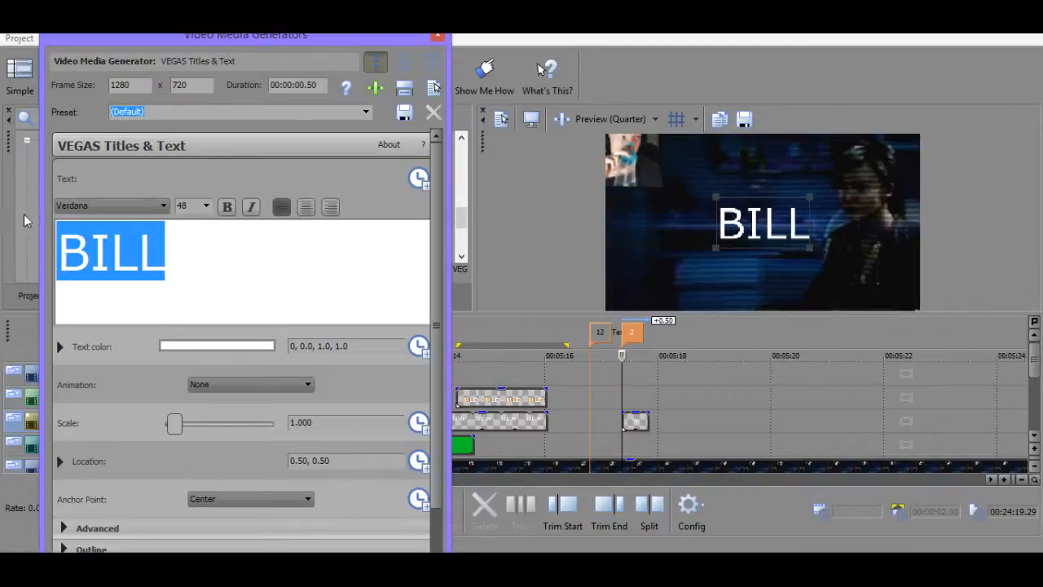
left_click(130, 205)
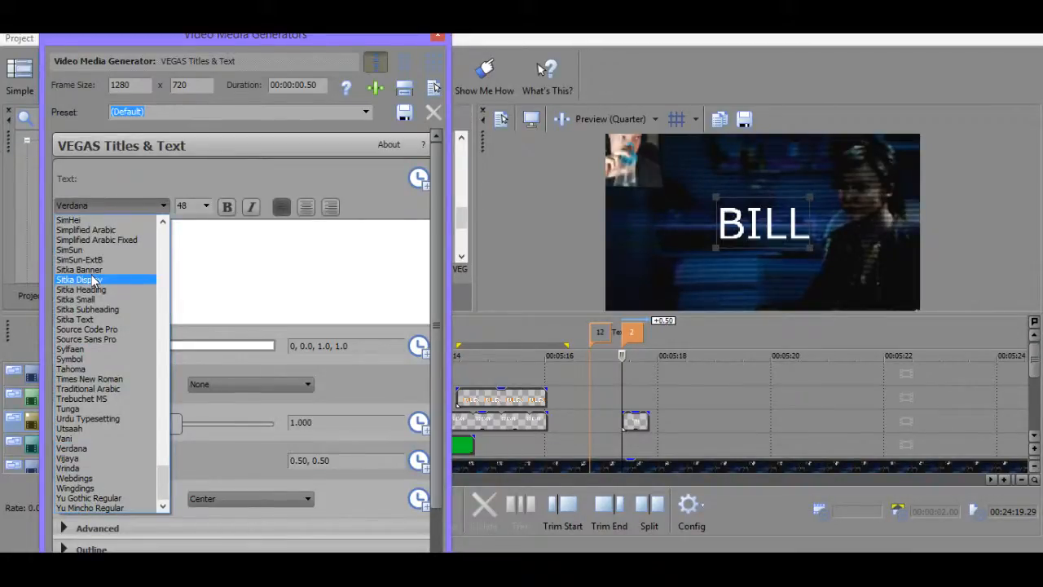
key("Up")
key("Up")
key("Up")
key("Up")
key("Up")
key("Up")
key("Up")
key("Up")
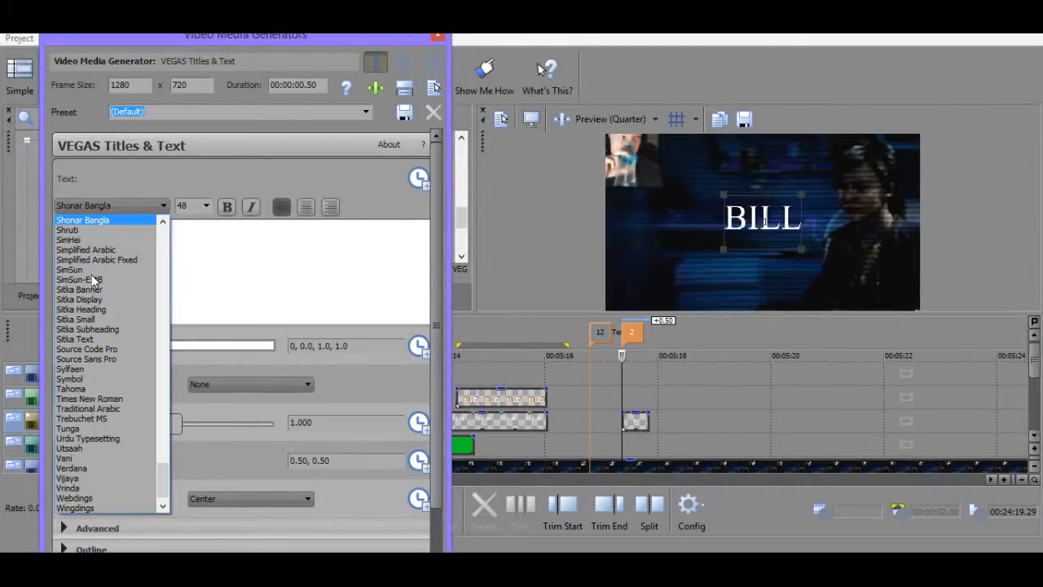
key("Up")
key("Up")
key("Up")
key("Up")
key("Up")
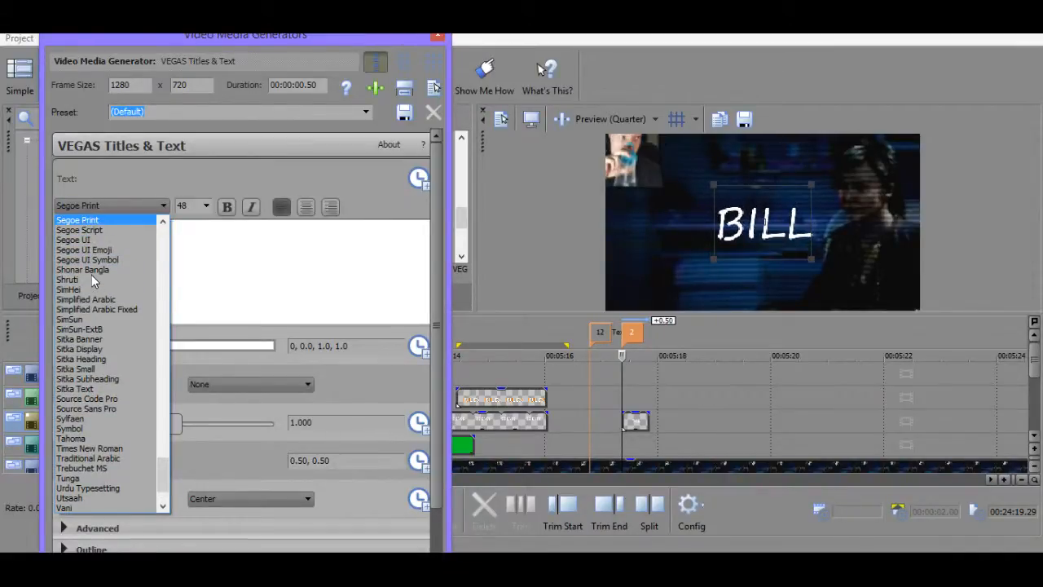
key("Return")
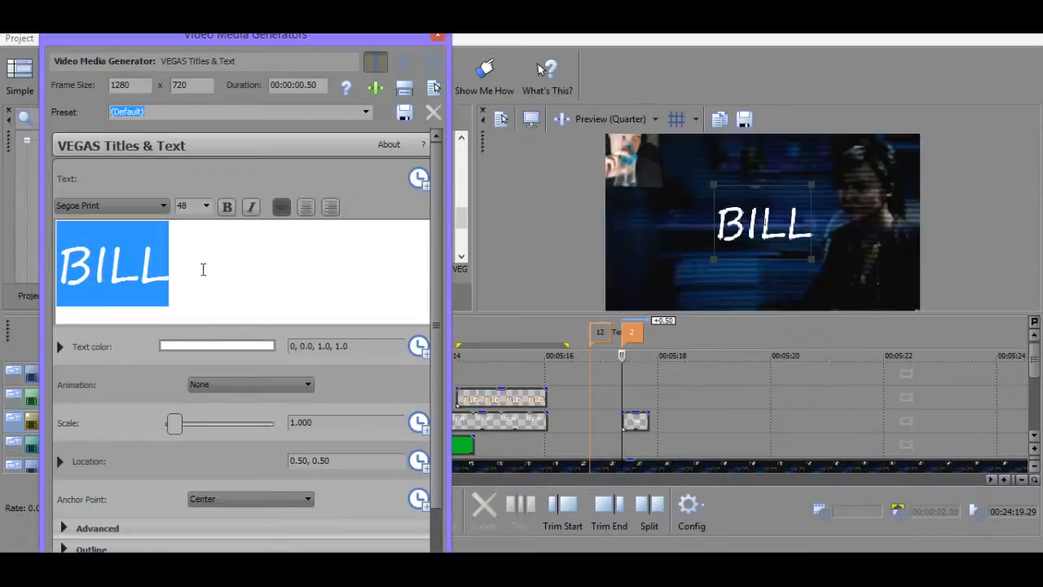
left_click(226, 206)
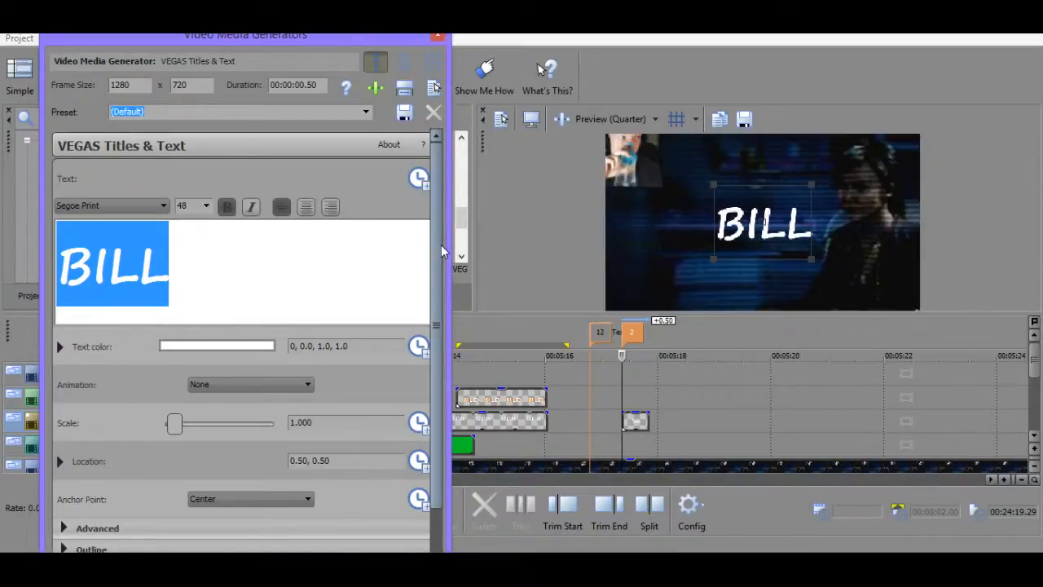
Colour the BILL text bright green with HSV values 123, 1.0, 1.0, 1.0.
left_click(228, 348)
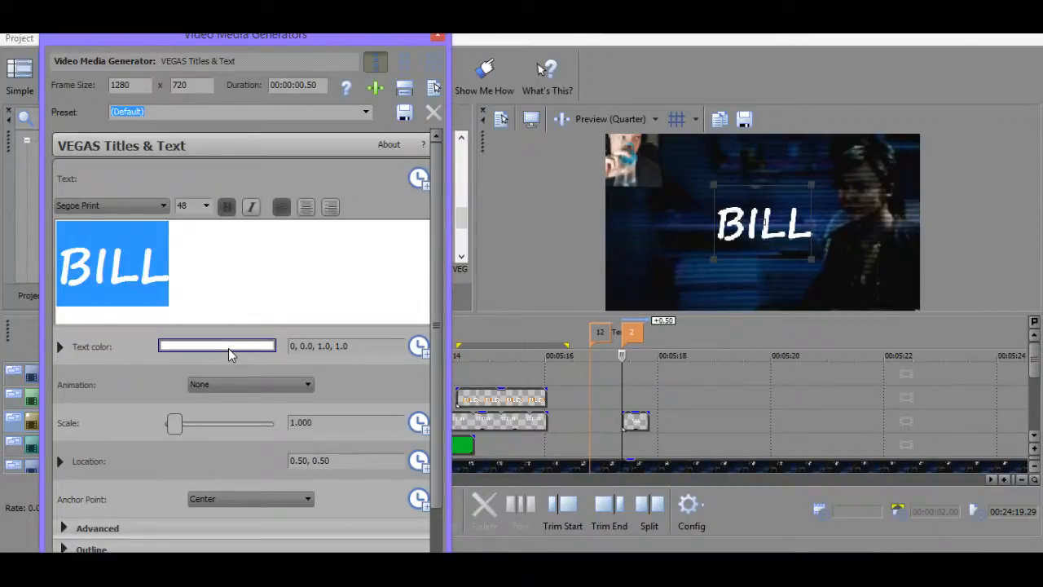
left_click_drag(130, 399, 143, 361)
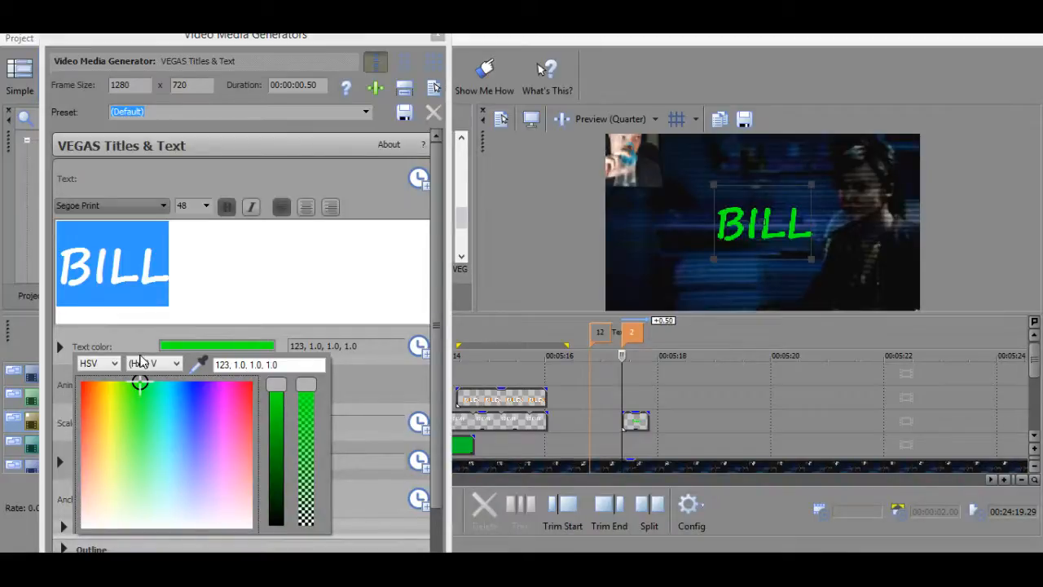
left_click(434, 235)
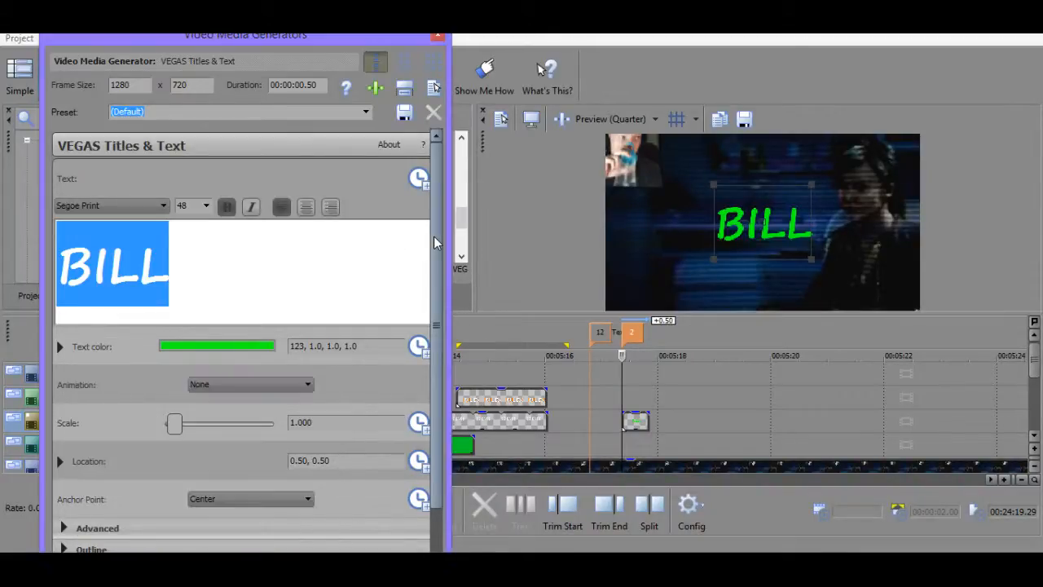
Expand the title's outline settings and set the outline width to 5.000.
scroll(433, 235, "down", 1)
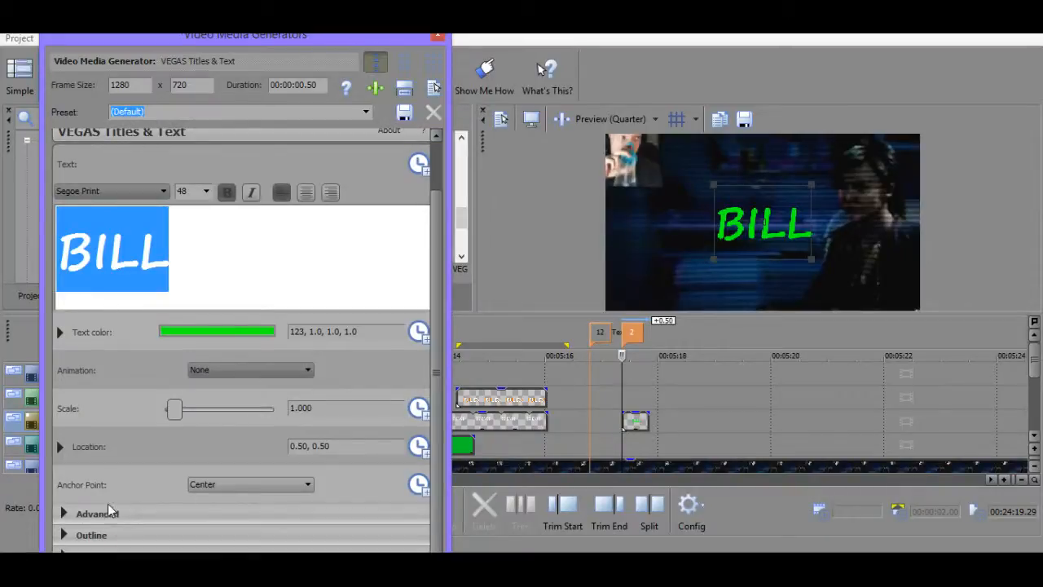
left_click(66, 534)
mouse_move(263, 34)
left_mouse_down()
mouse_move(263, 145)
mouse_move(267, 50)
left_mouse_up()
left_click_drag(442, 259, 441, 430)
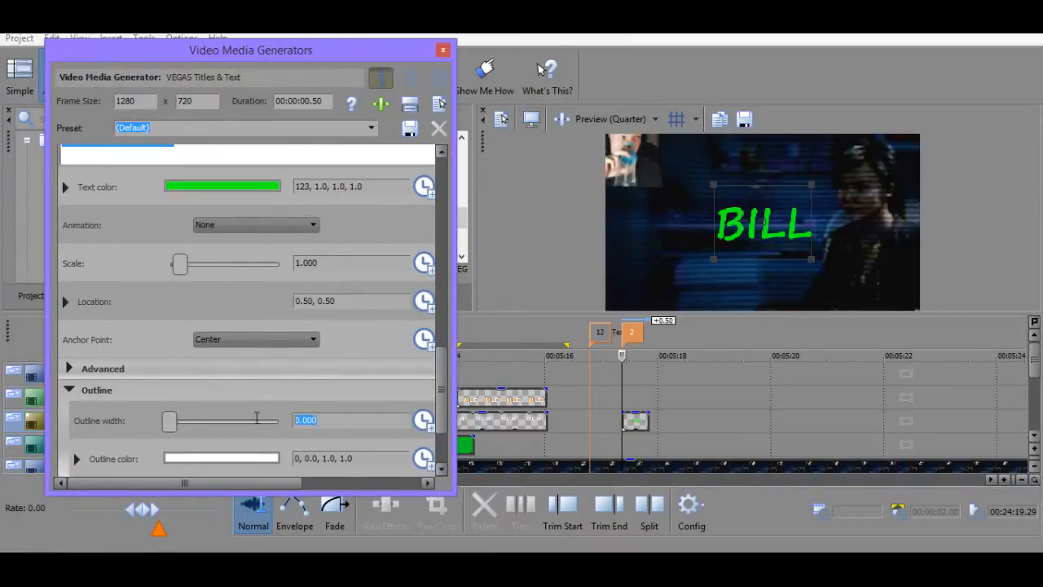
left_click_drag(205, 414, 223, 420)
Set the outline colour of the BILL title to dark green, HSV 123, 1.0, 0.5, 1.0.
left_click(245, 457)
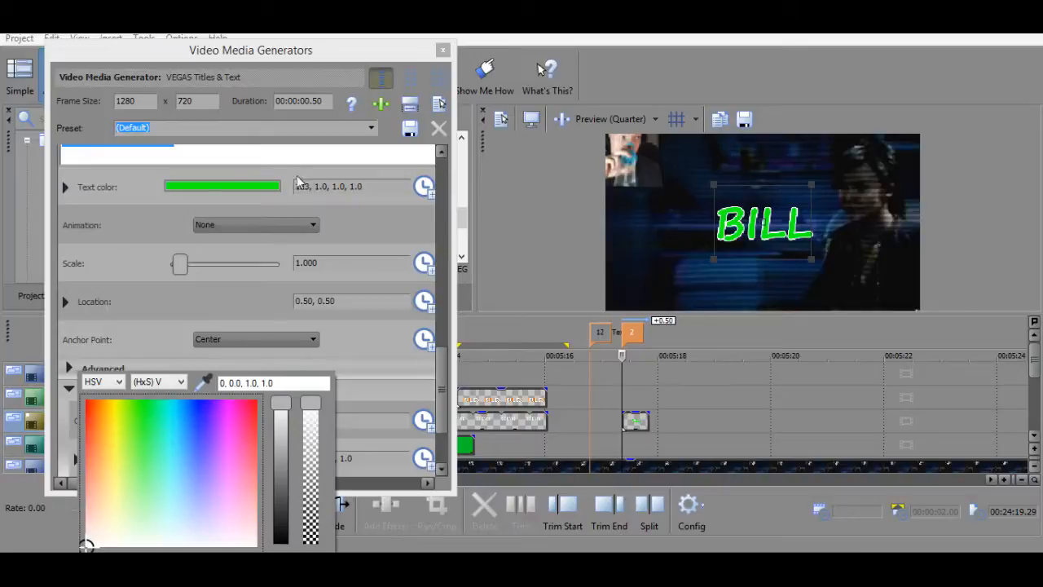
left_click_drag(220, 383, 226, 383)
type("123")
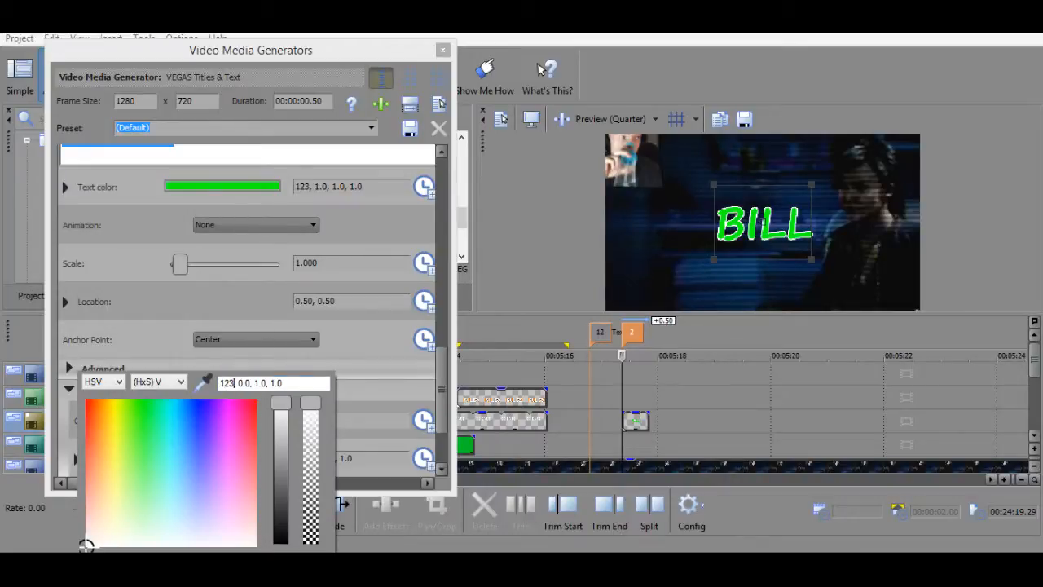
key("Return")
key("BackSpace")
key("BackSpace")
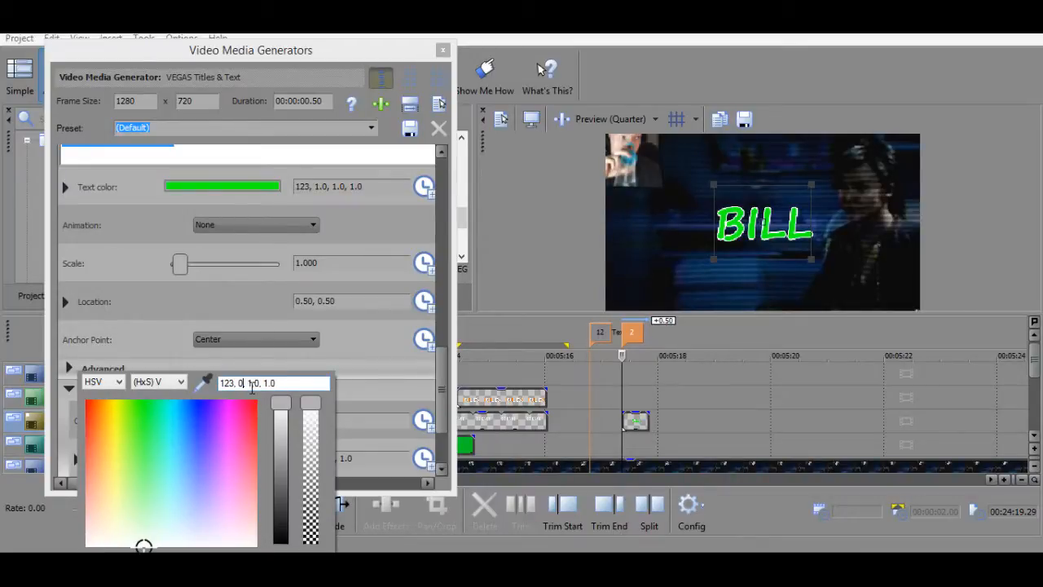
type("1")
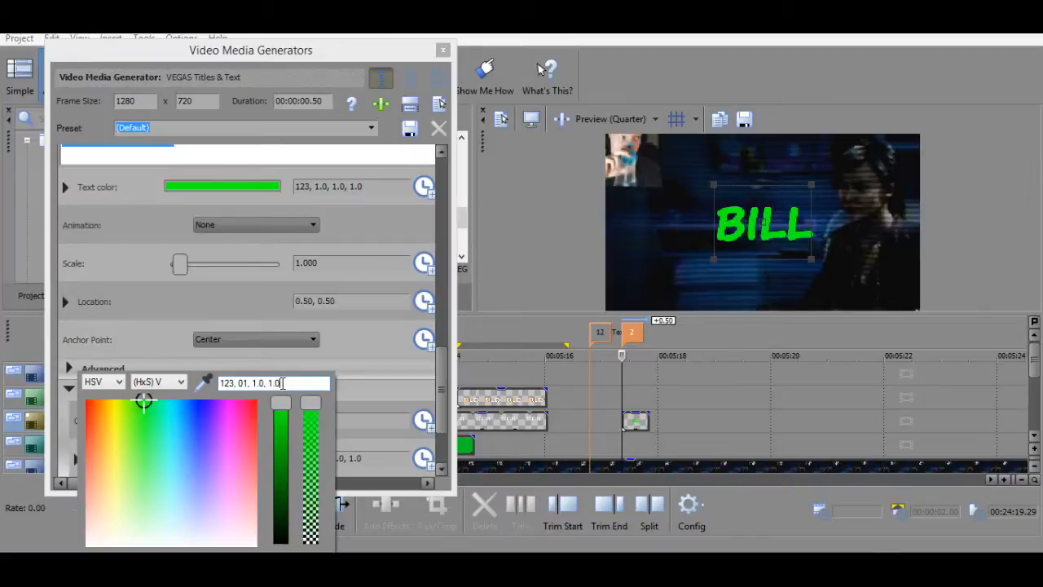
type(".0, .75")
key("Return")
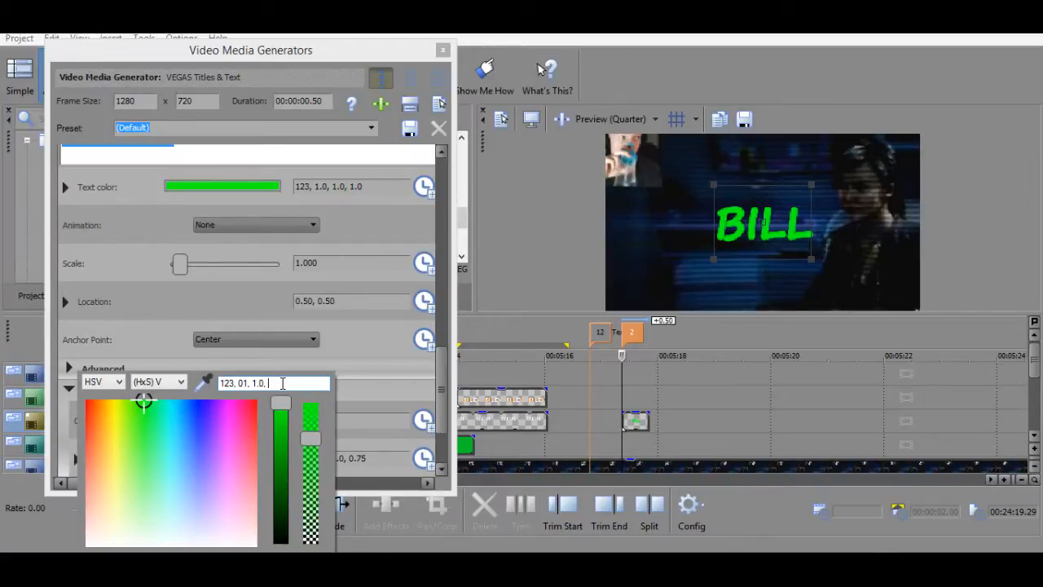
type("1, ")
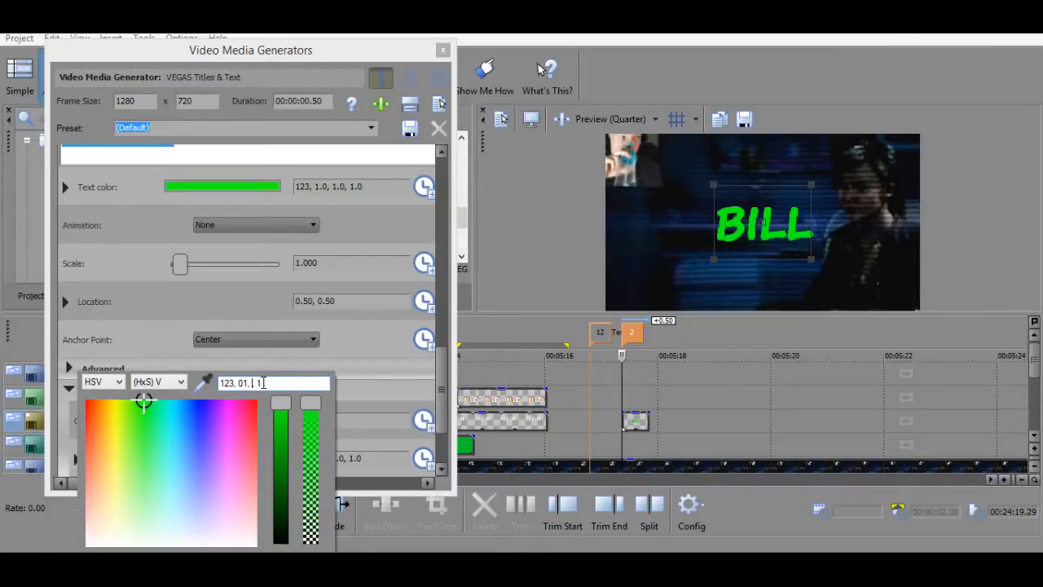
type(".75")
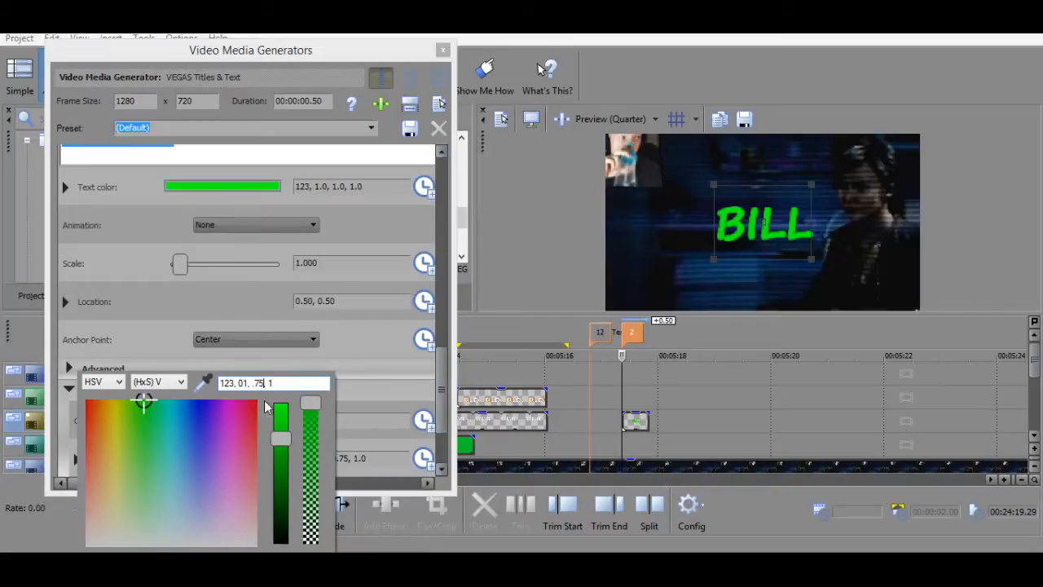
key("BackSpace")
type("5")
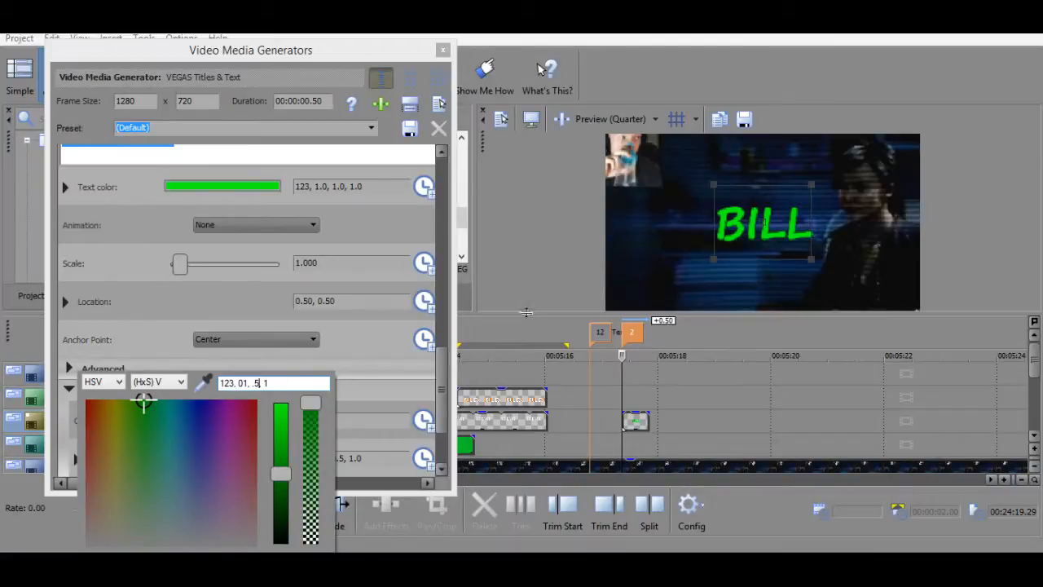
left_click(444, 365)
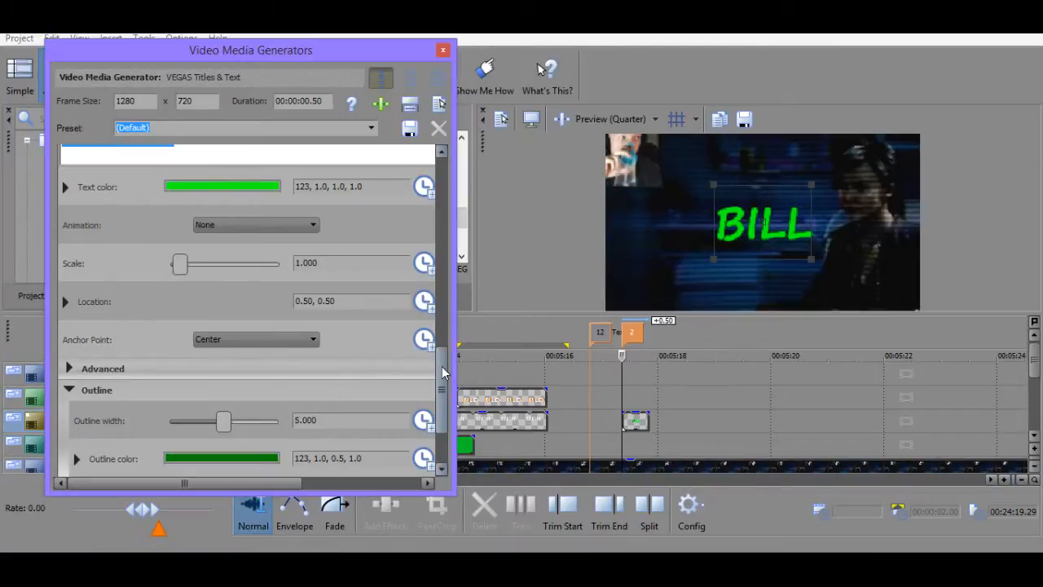
Darken the BILL text colour to HSV 123, 1.0, 0.8, 1.0.
left_click(268, 186)
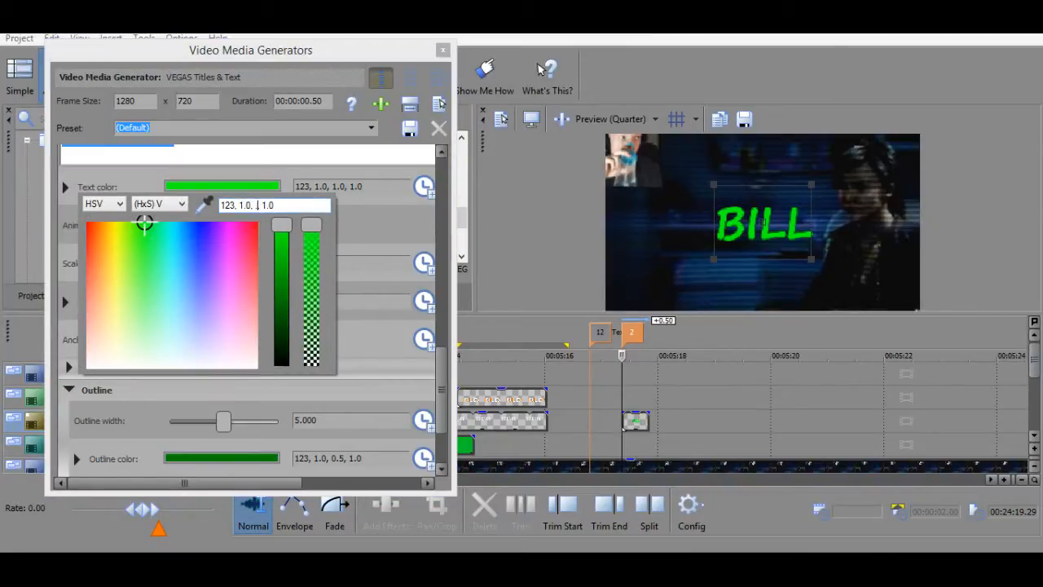
type(".8")
key("Return")
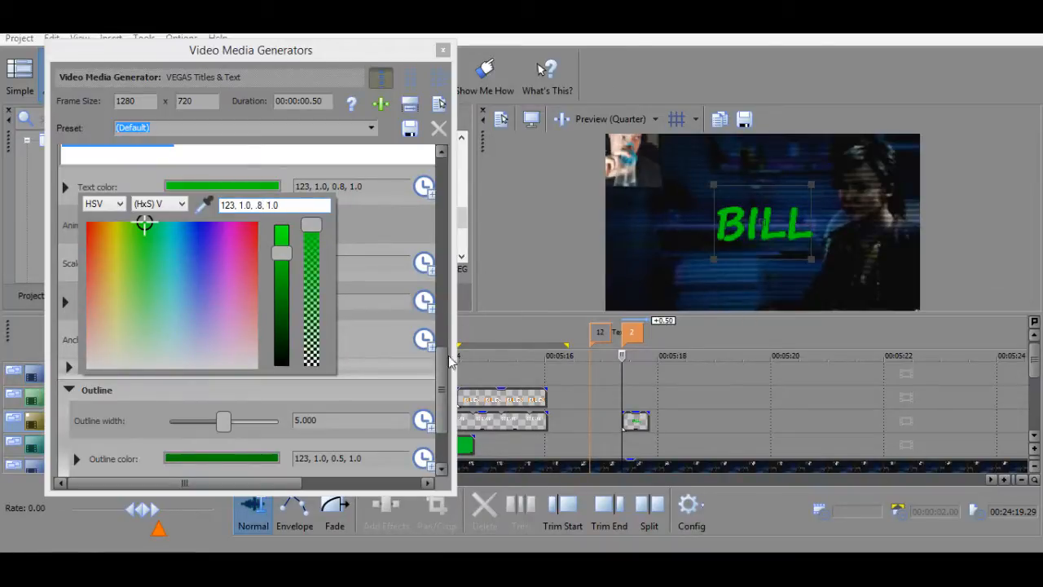
left_click(441, 416)
Set the BILL title's scale to 1.250.
left_click_drag(441, 399, 444, 171)
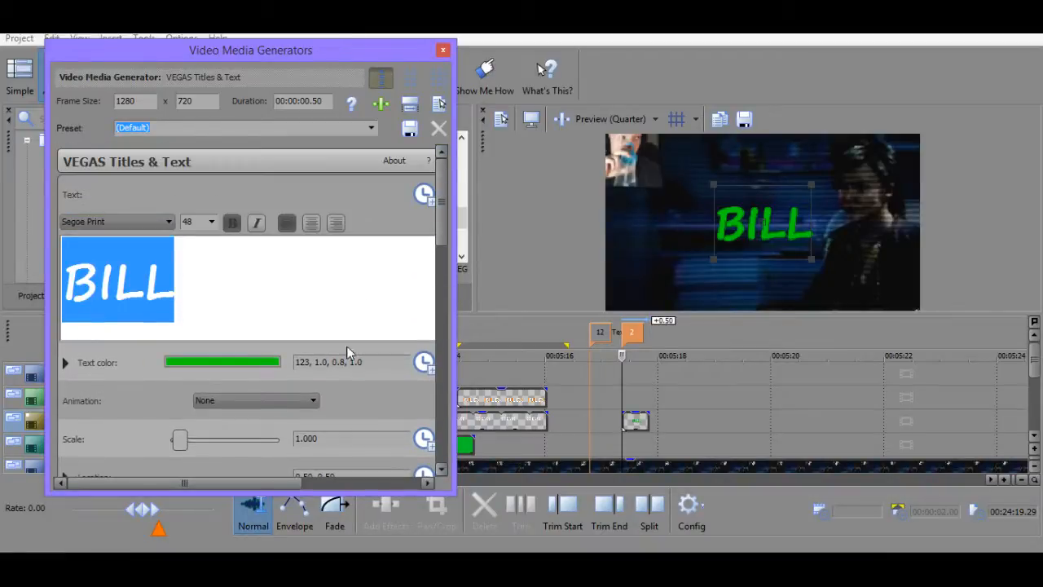
left_click(332, 438)
key("BackSpace")
key("BackSpace")
key("BackSpace")
type("25")
key("Return")
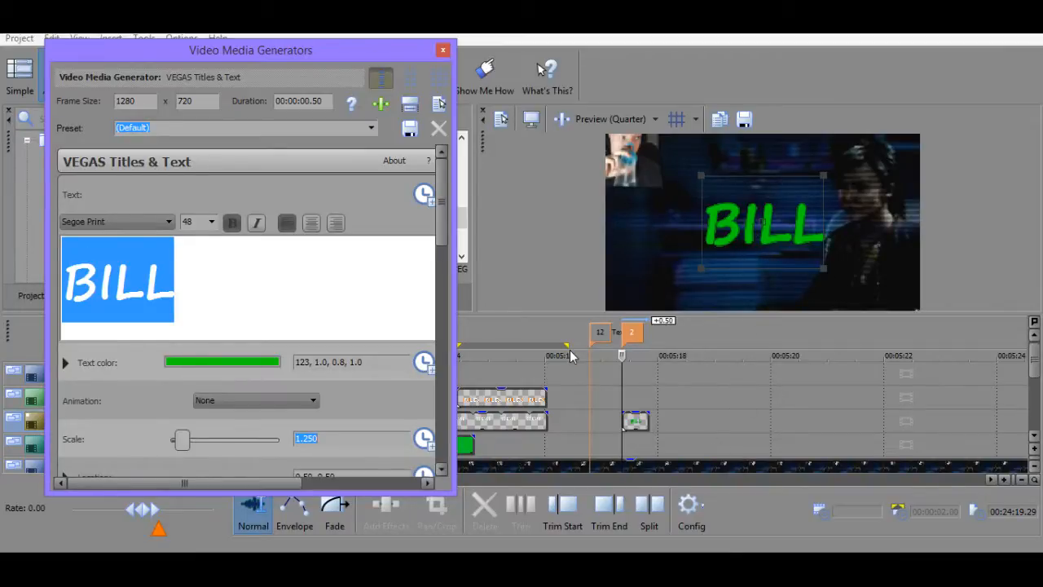
Play from the BILL title past the Voice-Over marker, close the title settings and play briefly from 00:05:20.14.
left_click(623, 356)
key("space")
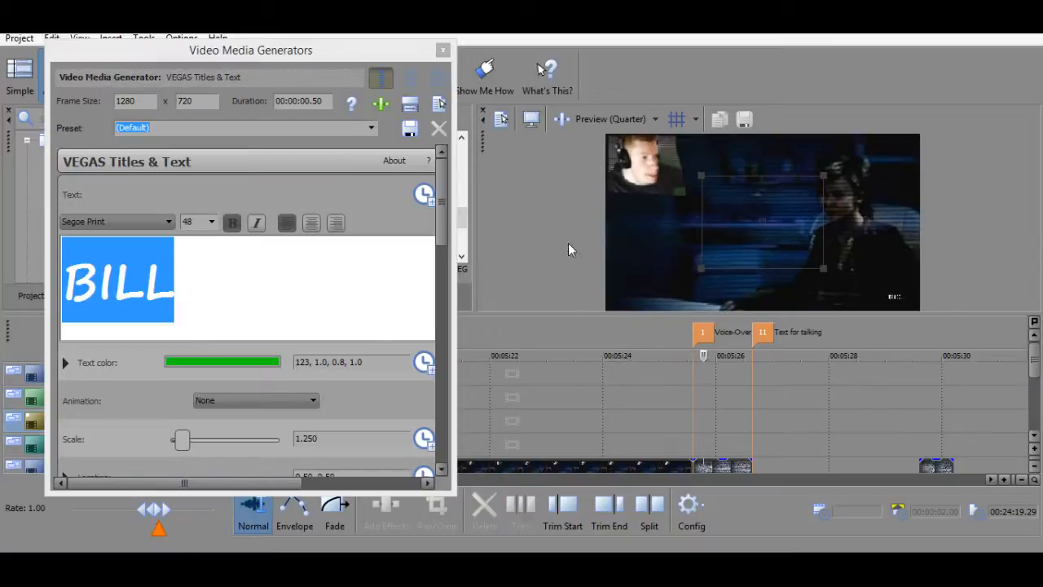
key("space")
left_click(442, 49)
left_click(466, 429)
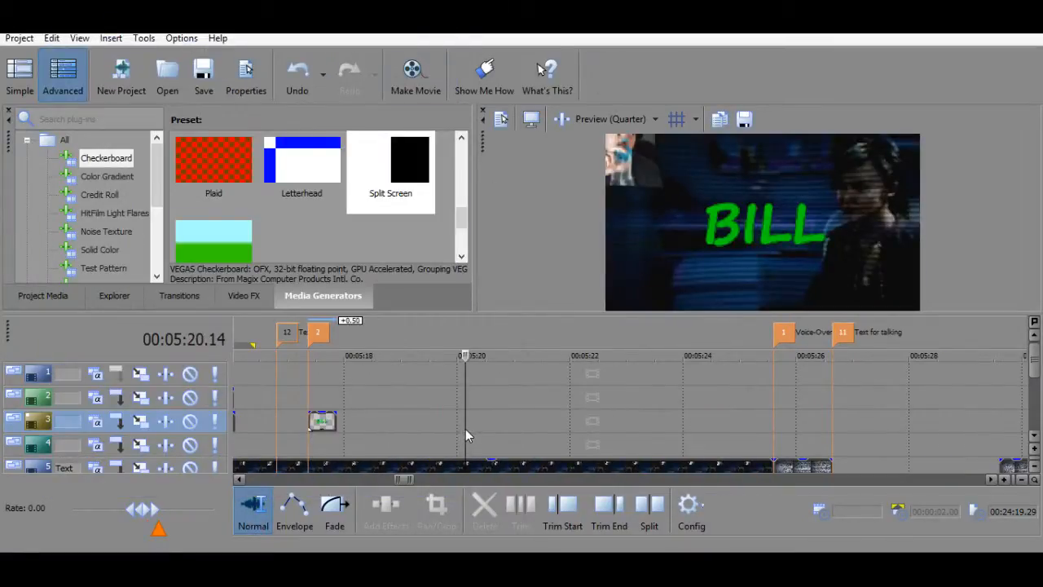
key("space")
key("space")
Play the vocals over the long track 5 clip from about 00:05:19, then return the playhead to the BILL title's end at 00:05:17.86.
scroll(433, 456, "down", 5)
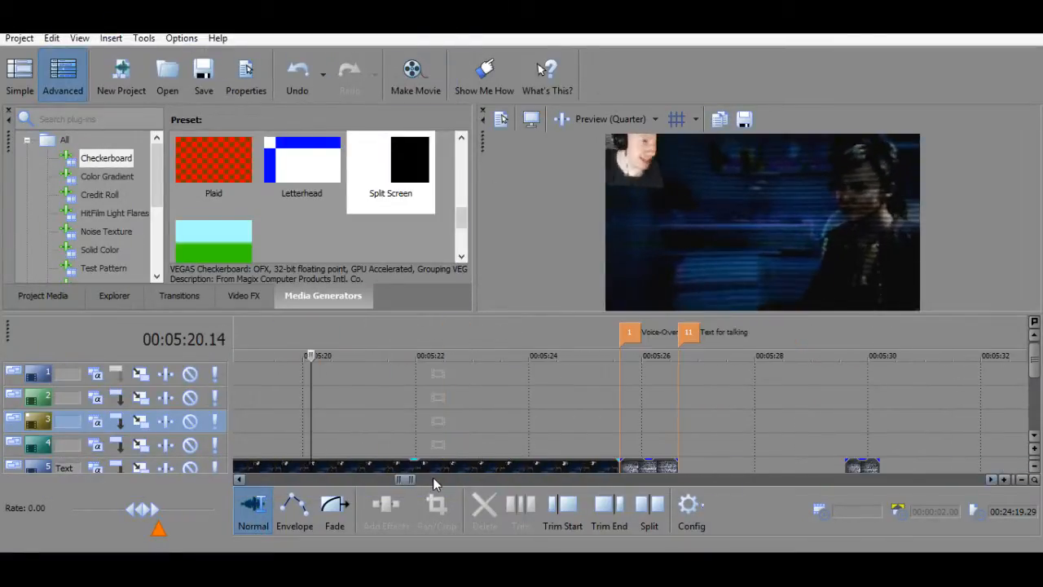
left_click(613, 467)
scroll(619, 468, "up", 4)
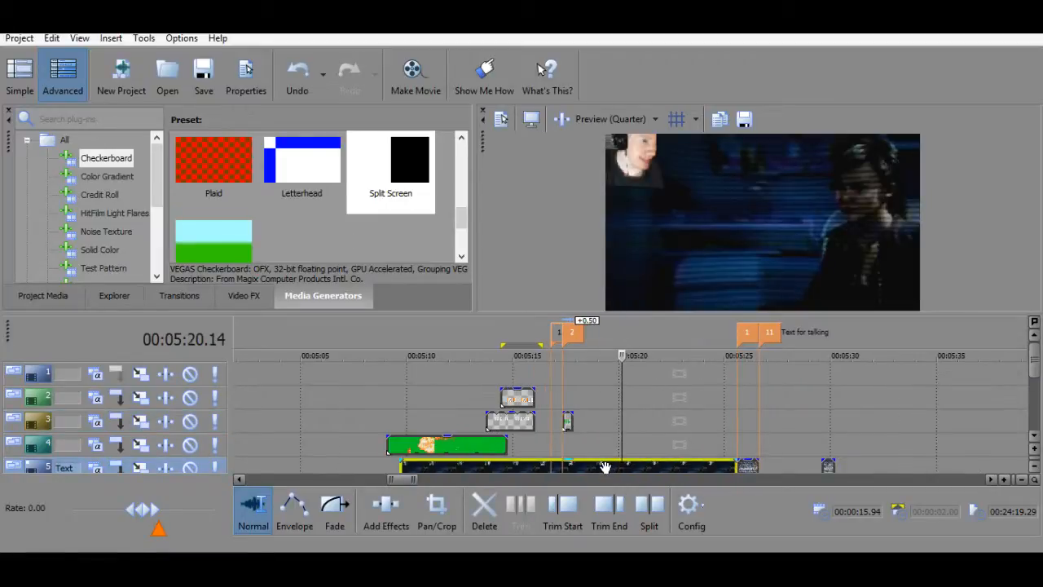
key("space")
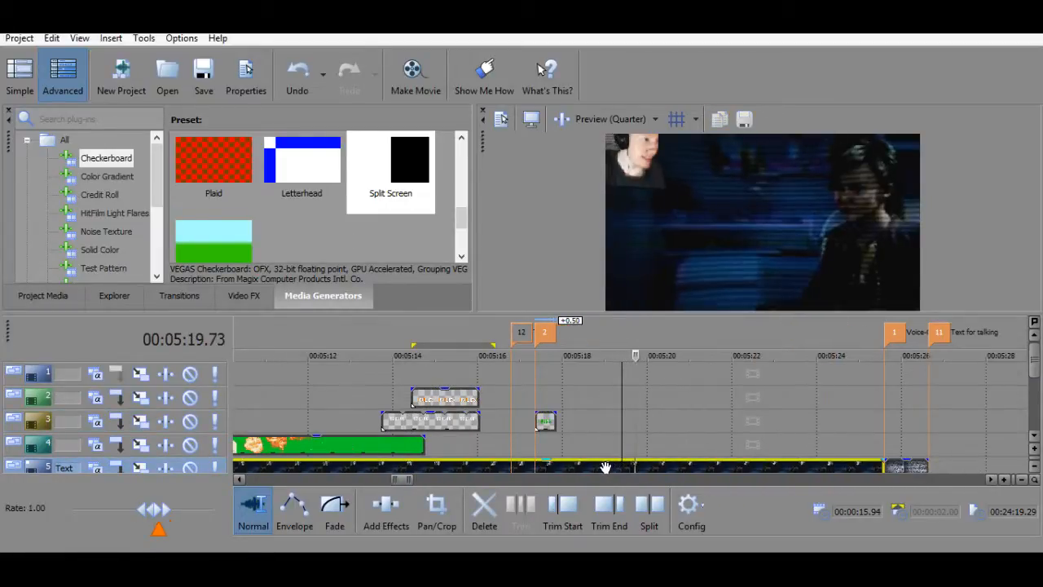
key("space")
left_click(565, 470)
left_click(557, 471)
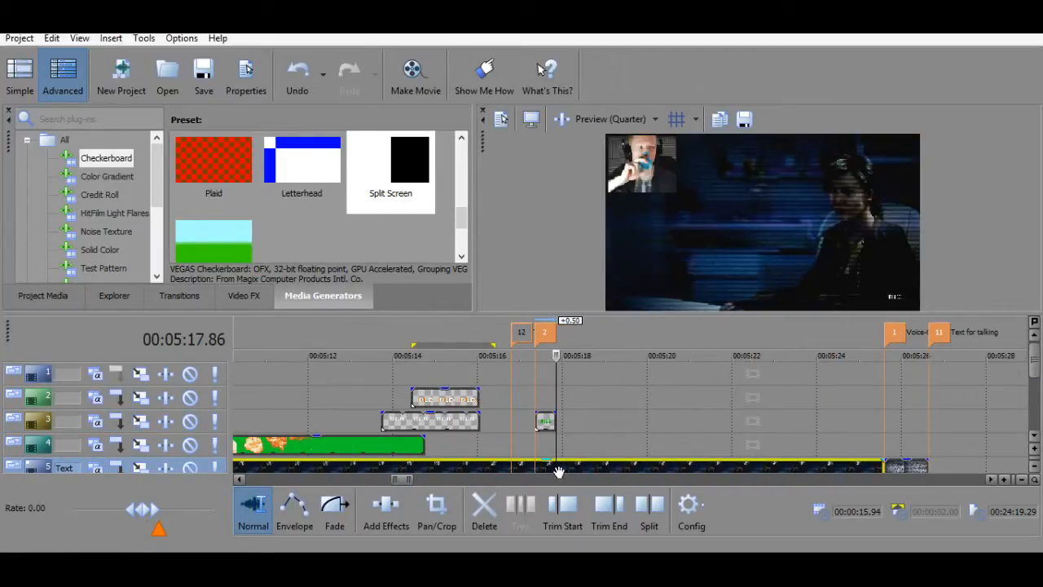
Play the vocals from the BILL title's end, replaying from about 00:05:19.82 and 00:05:20.22 to find the next cue.
key("space")
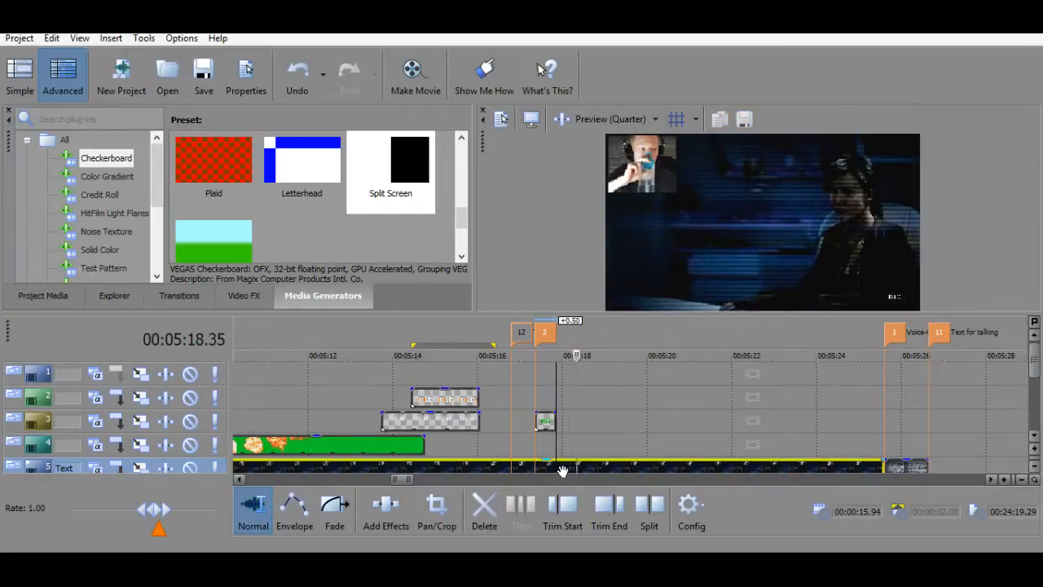
key("space")
key("space")
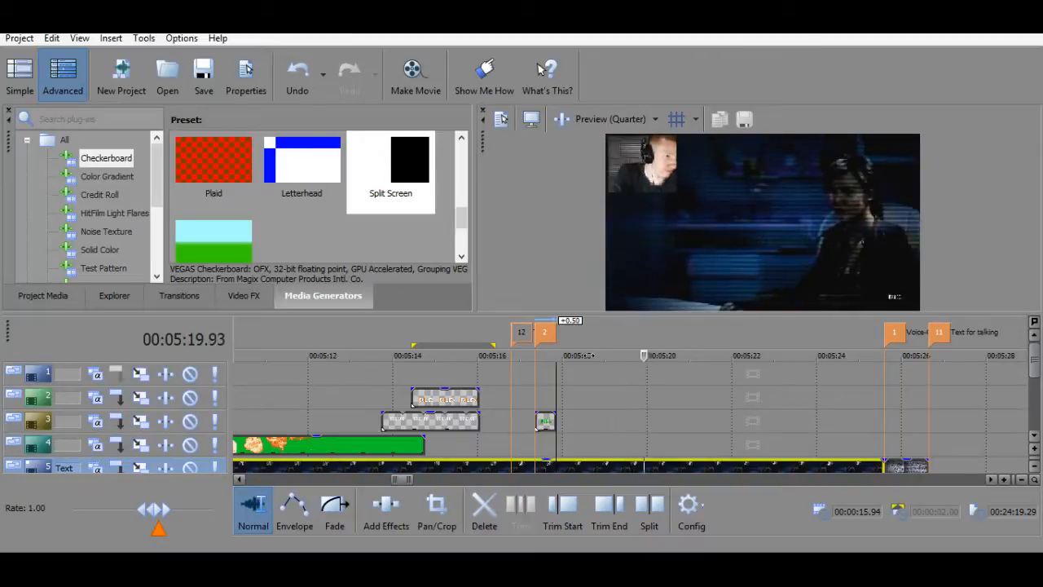
left_click(639, 425)
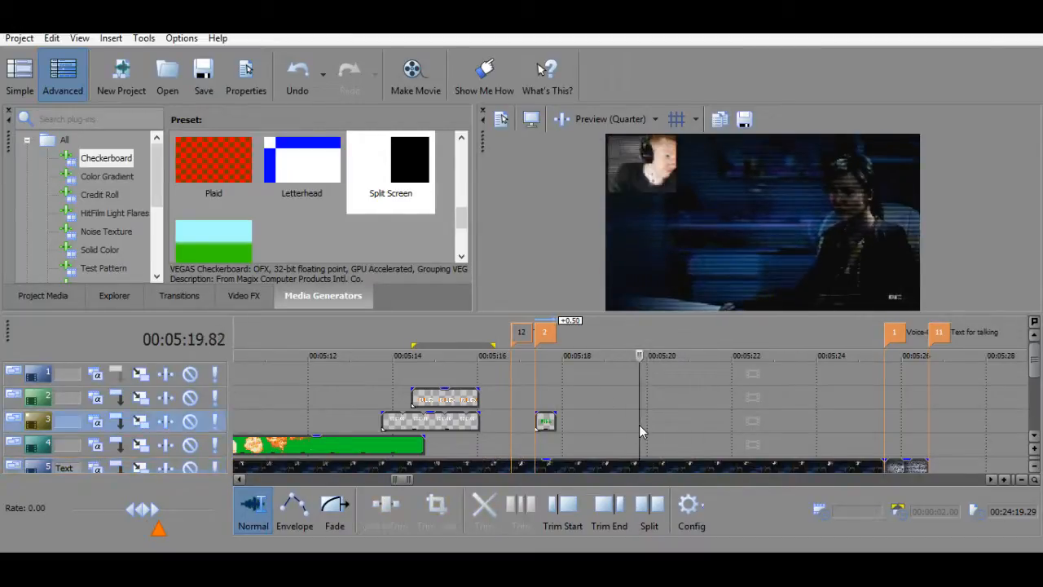
key("space")
left_click(656, 442)
key("space")
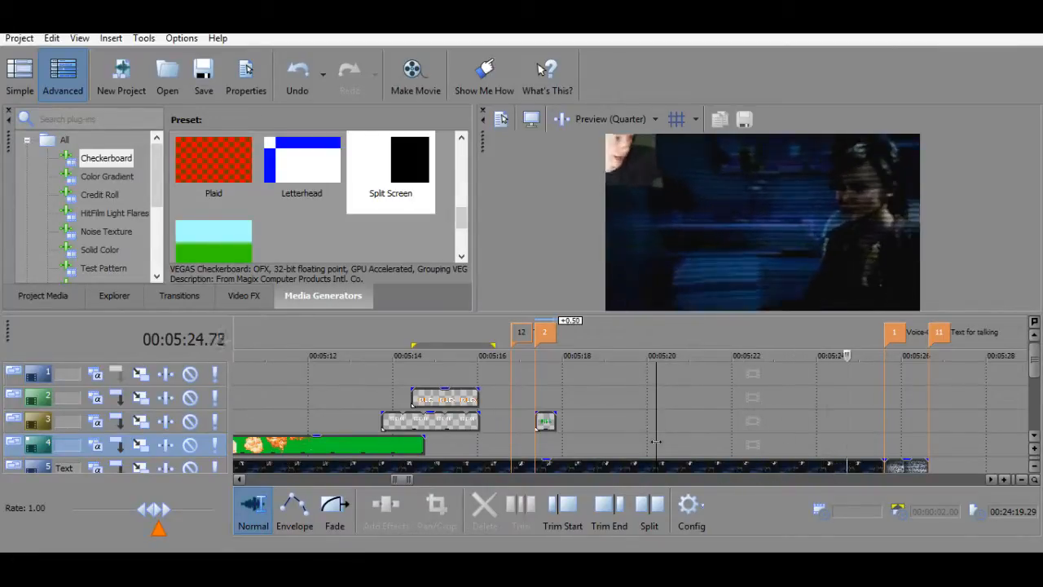
key("space")
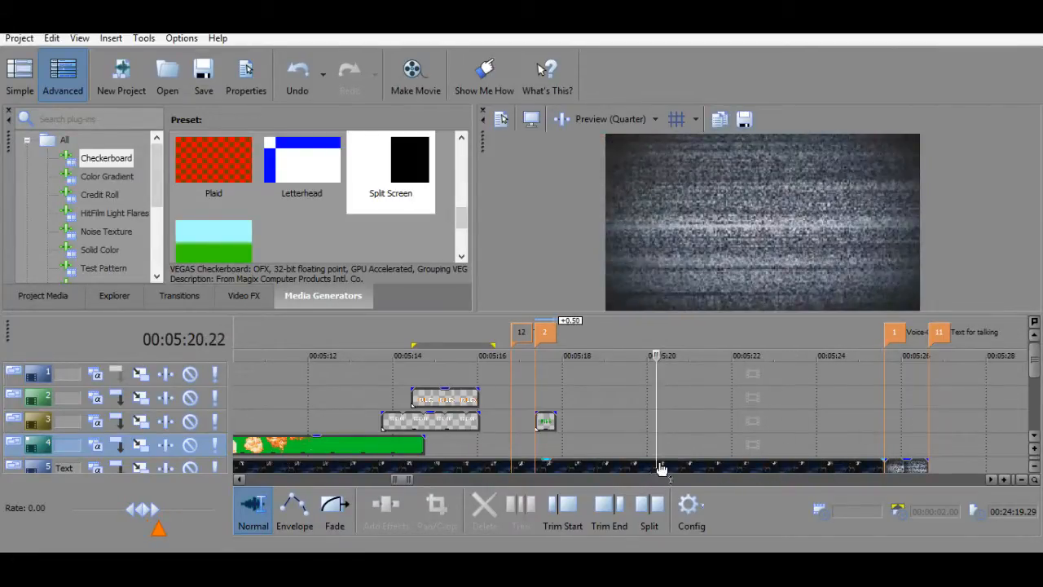
Add an unnamed marker at 00:05:20.23 and play briefly from it to check the timing.
left_click(656, 468)
key("Left")
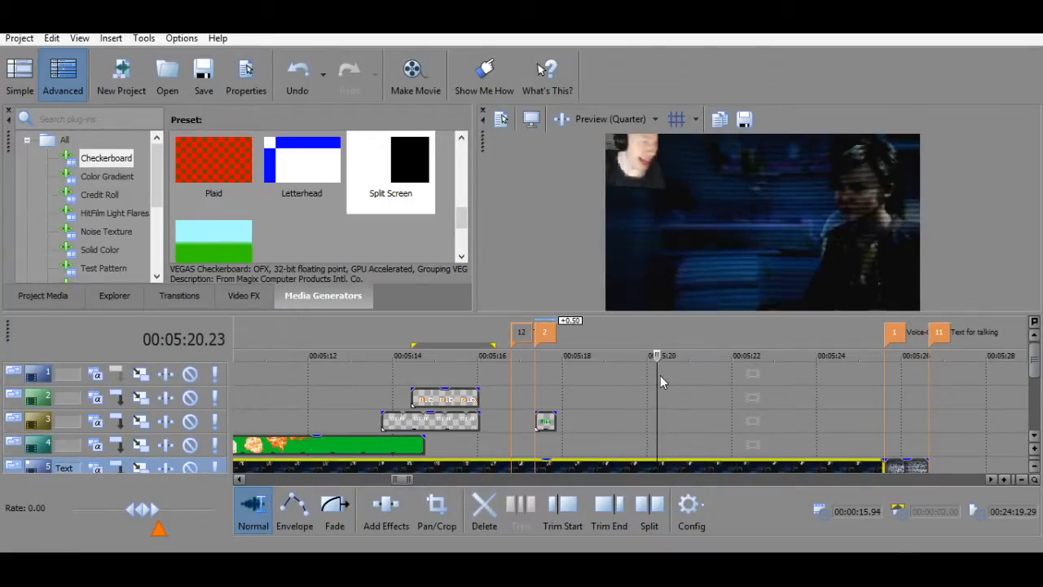
key("m")
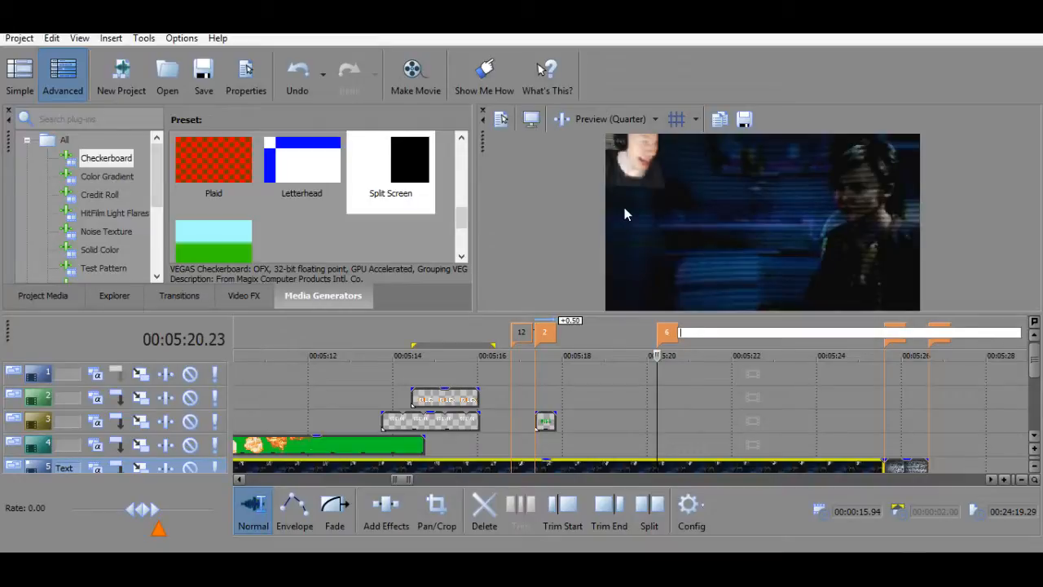
left_click(657, 394)
key("space")
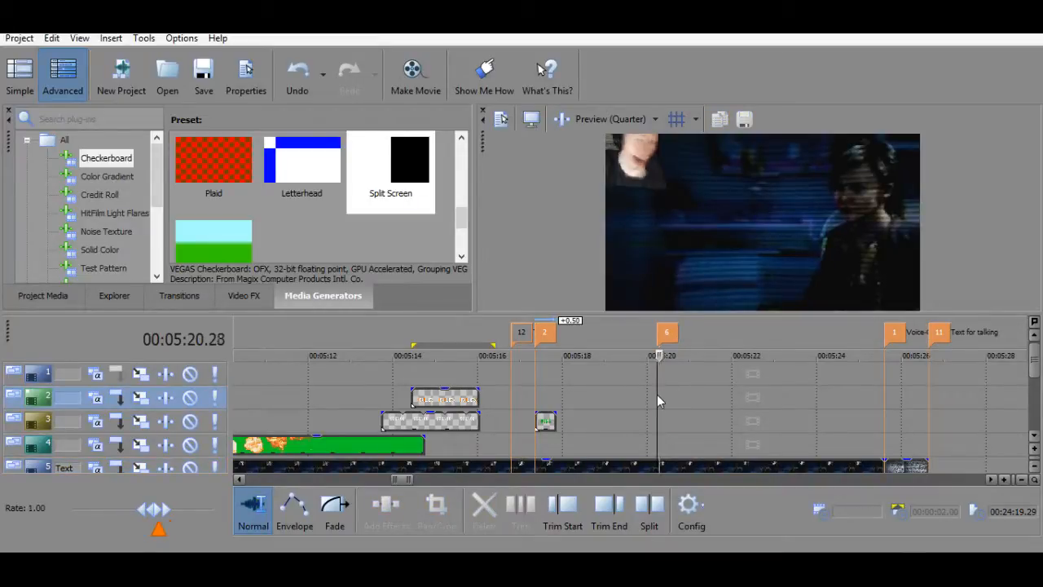
key("space")
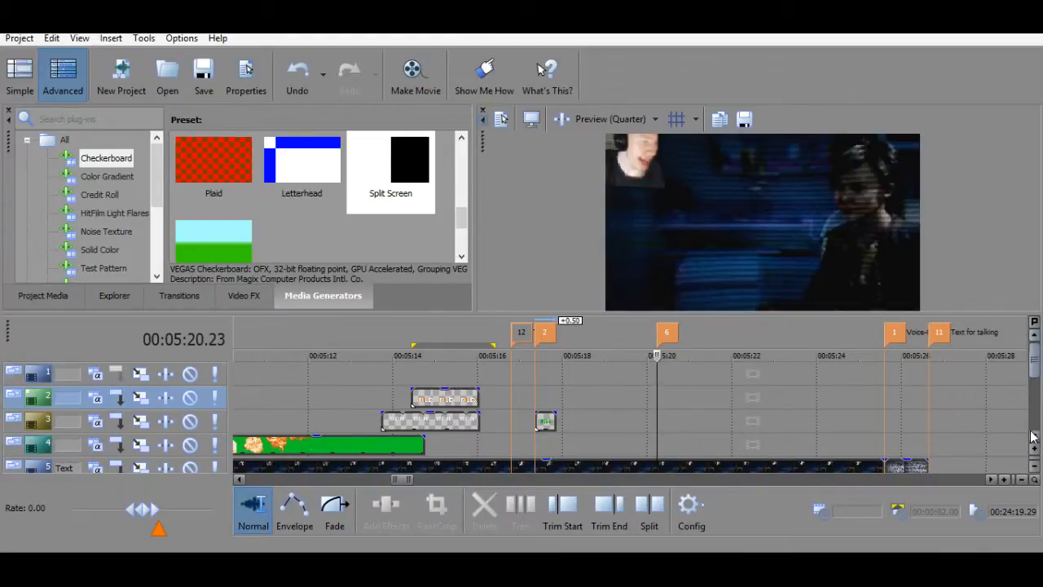
Open the pan/crop settings of the long Text track clip and delete its keyframes after 00:00:13.07.
scroll(1007, 436, "down", 2)
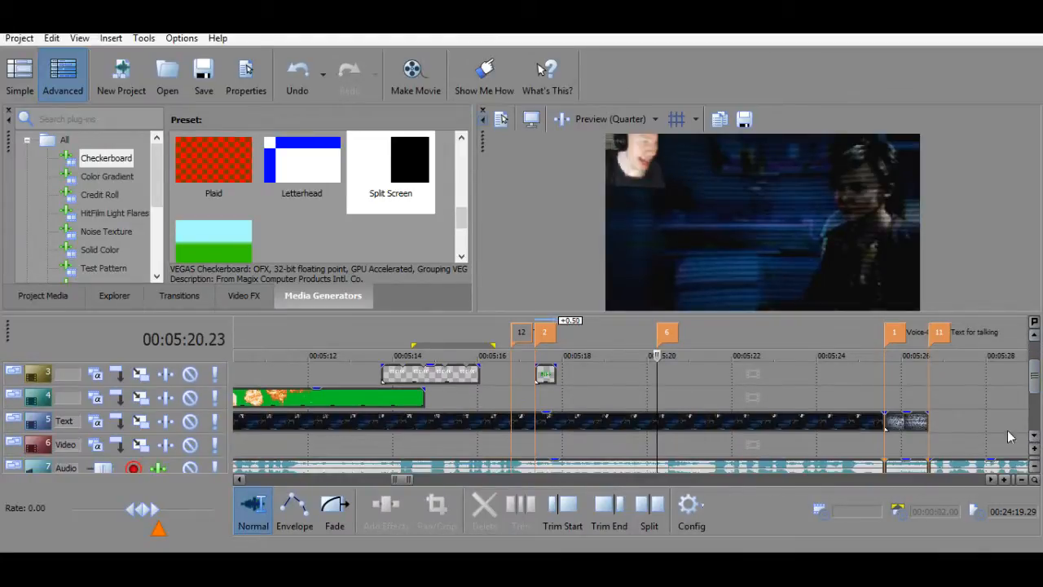
right_click(719, 427)
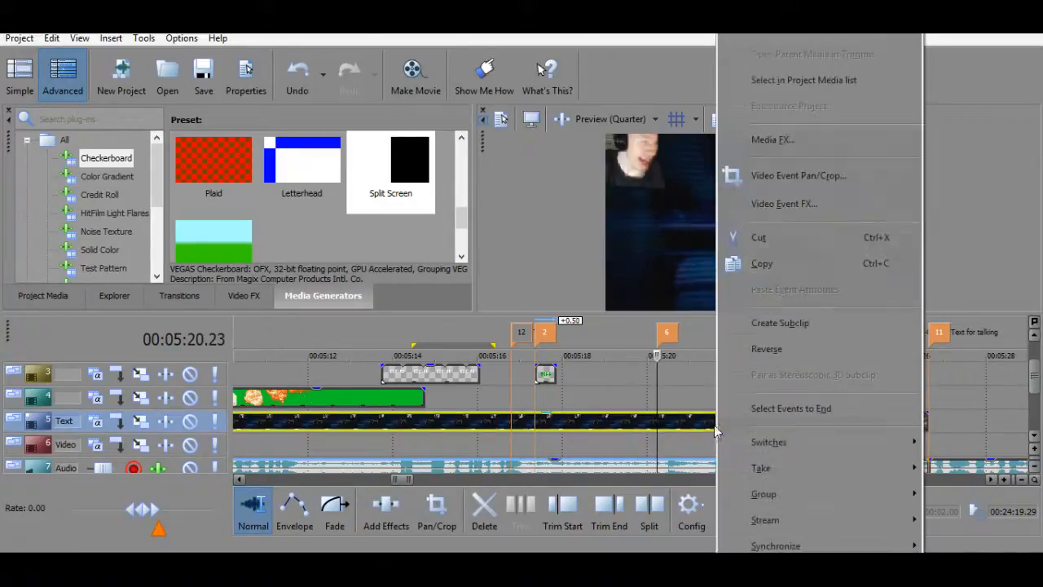
left_click(658, 419)
right_click(659, 418)
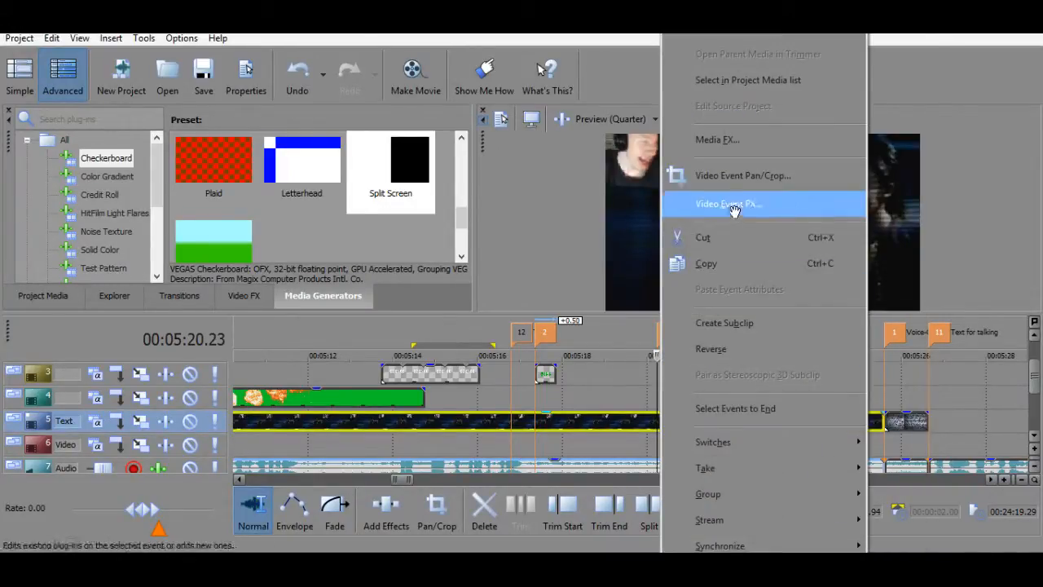
left_click(740, 177)
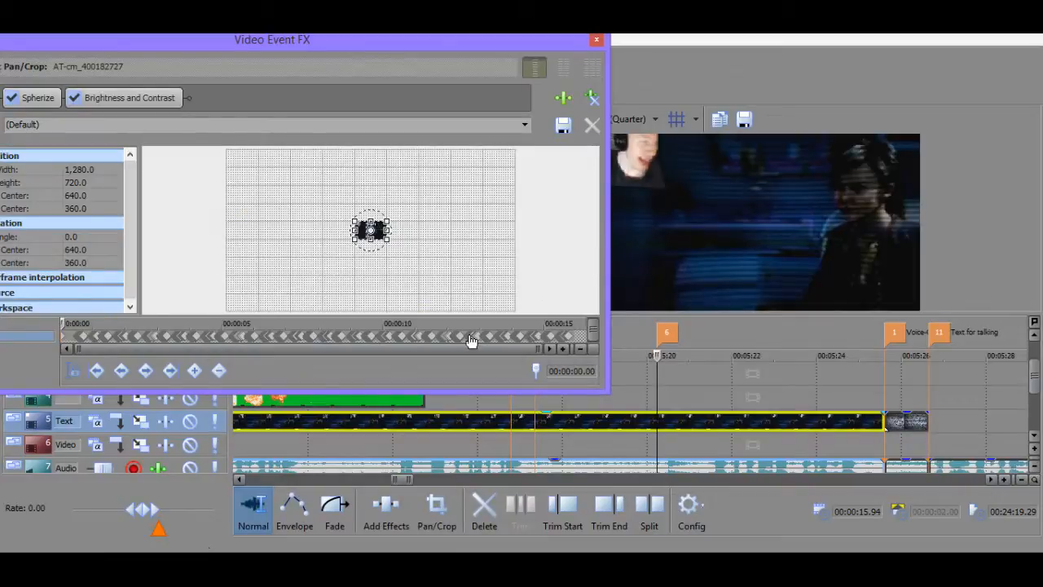
left_click(479, 337)
scroll(566, 341, "up", 2)
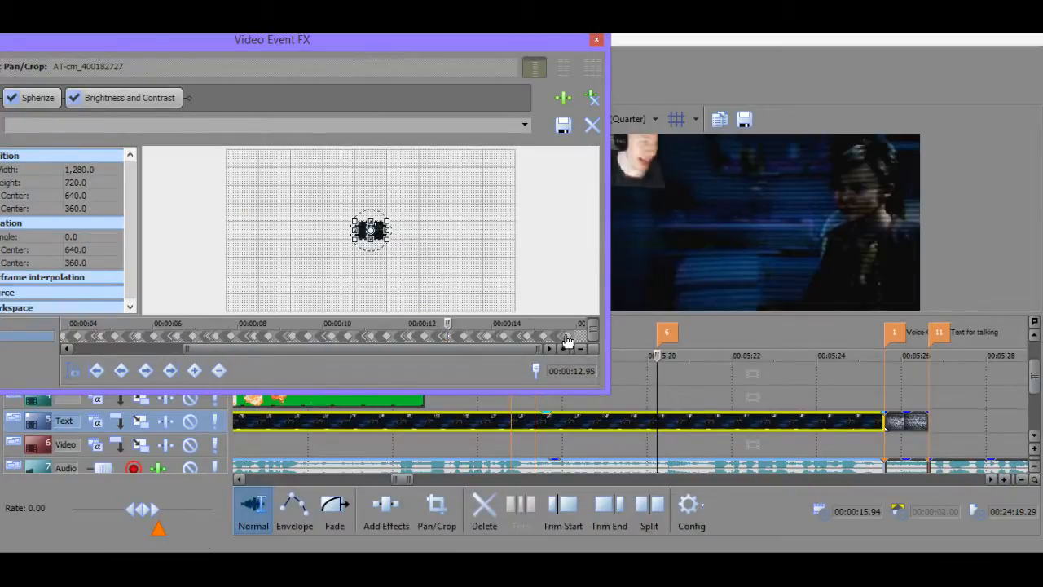
left_click_drag(577, 336, 452, 335)
scroll(454, 340, "up", 3)
key("Delete")
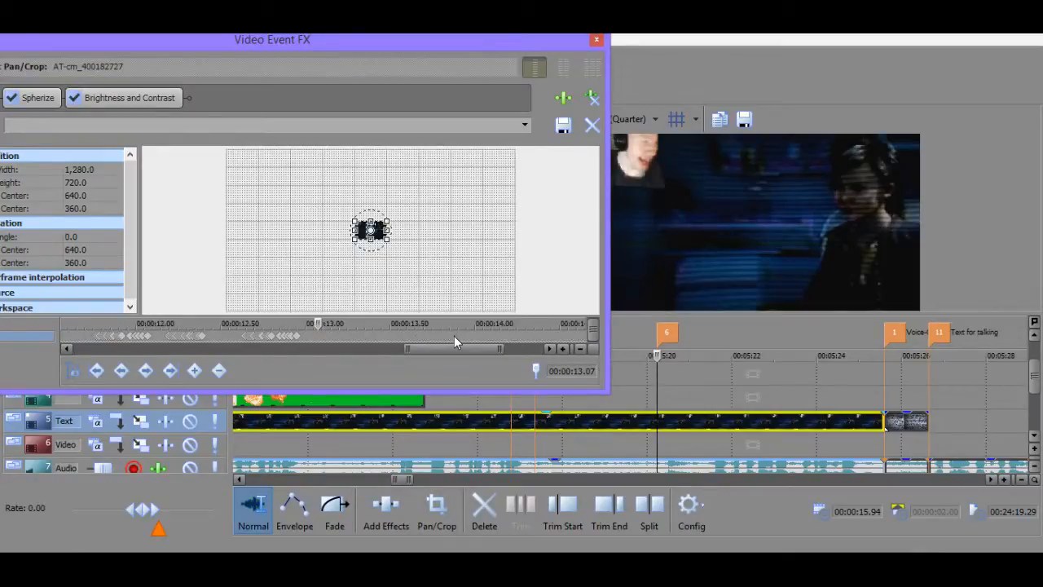
Delete the clip's remaining pan/crop keyframe groups from 00:00:13.07 back to 00:00:10.79.
left_click_drag(307, 335, 90, 340)
key("Delete")
key("Delete")
key("Delete")
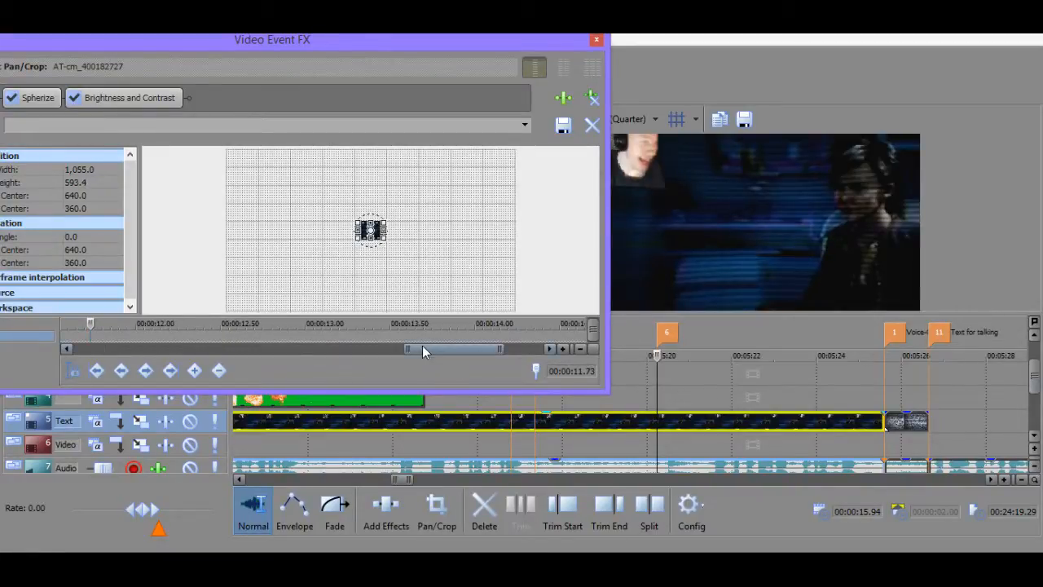
left_click_drag(422, 345, 286, 337)
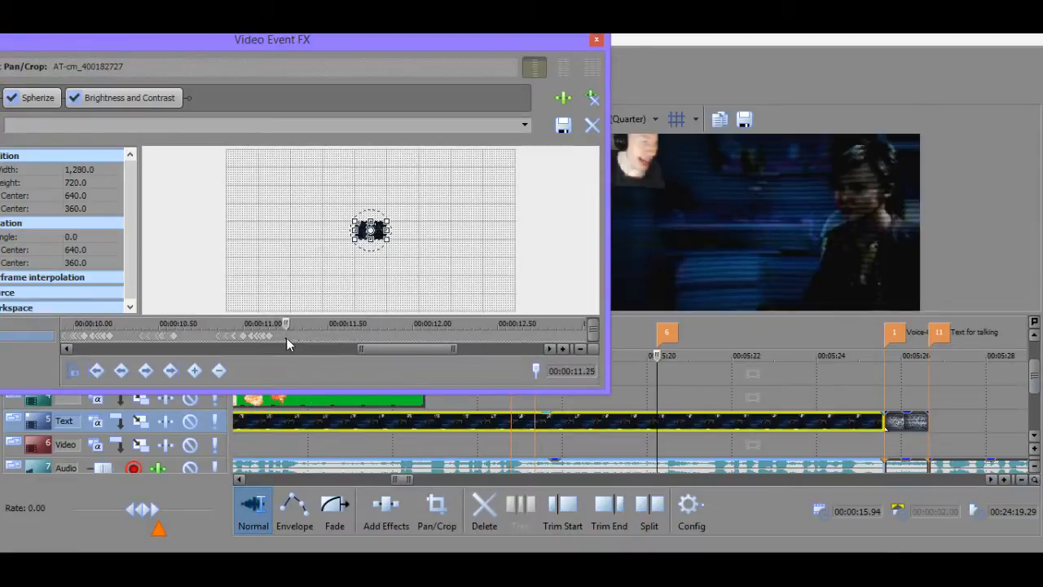
left_click(207, 339)
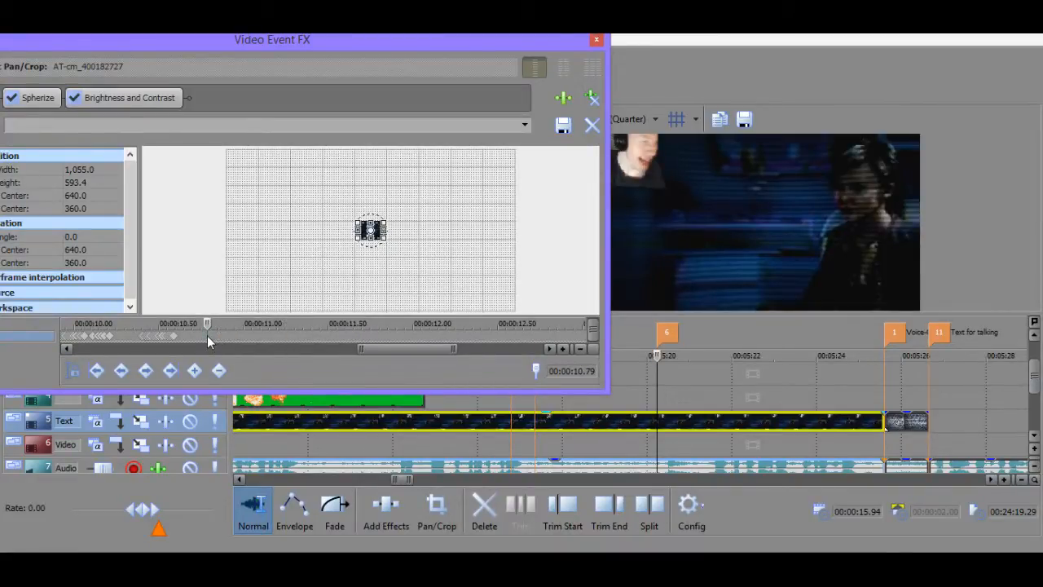
left_click(132, 337)
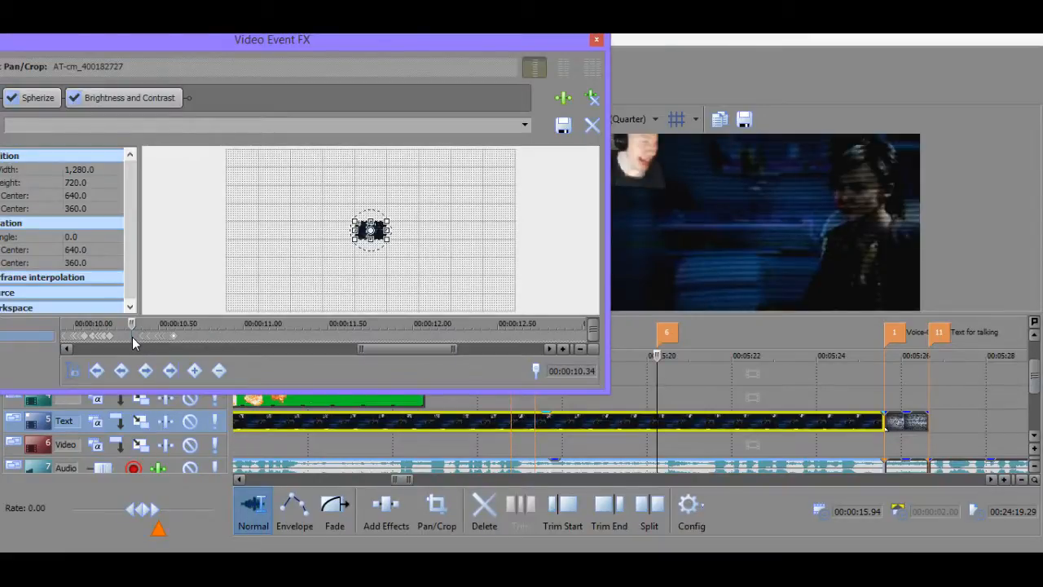
left_click(643, 382)
left_click(656, 355)
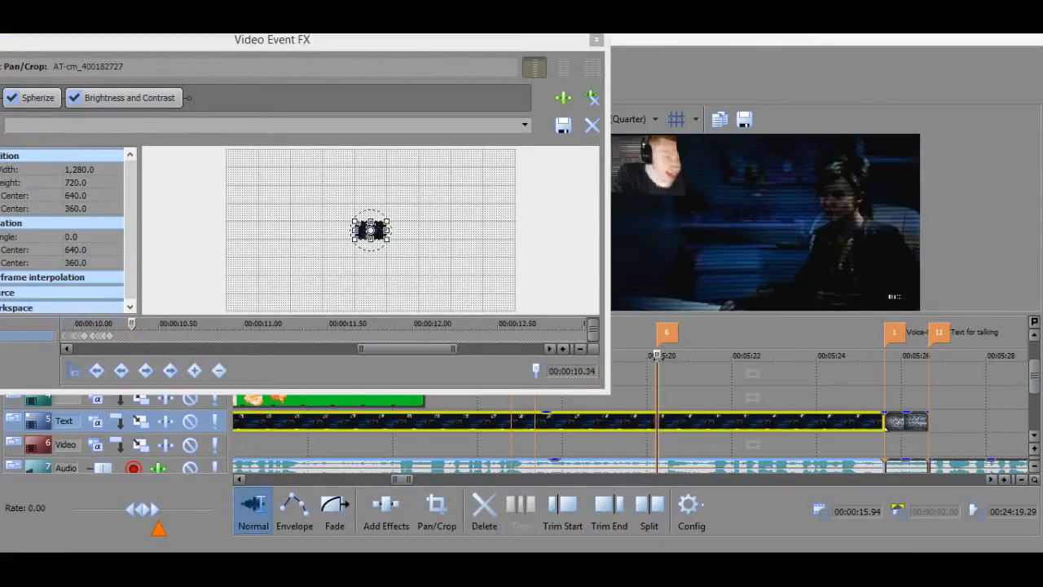
key("ctrl+z")
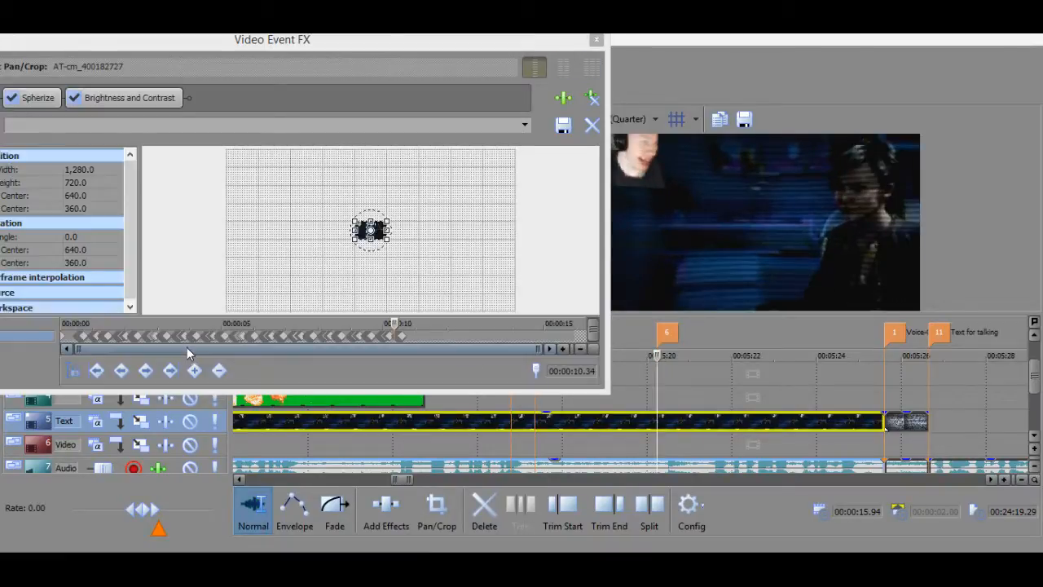
Trim the last group of pan/crop keyframes so its final keyframe is at 00:00:10.57.
left_click(404, 336)
scroll(404, 337, "up", 3)
scroll(404, 337, "up", 4)
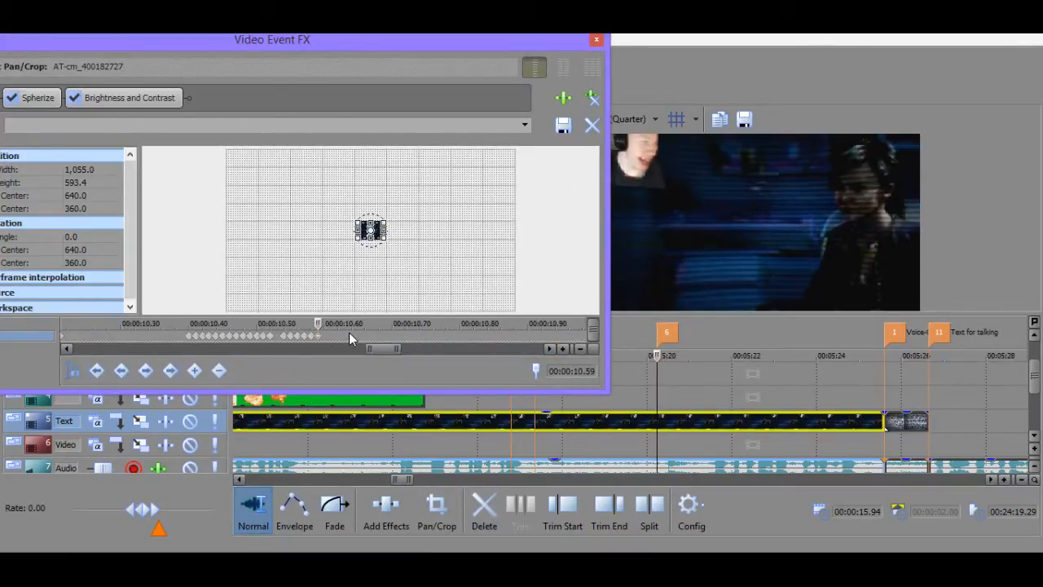
left_click_drag(318, 336, 287, 342)
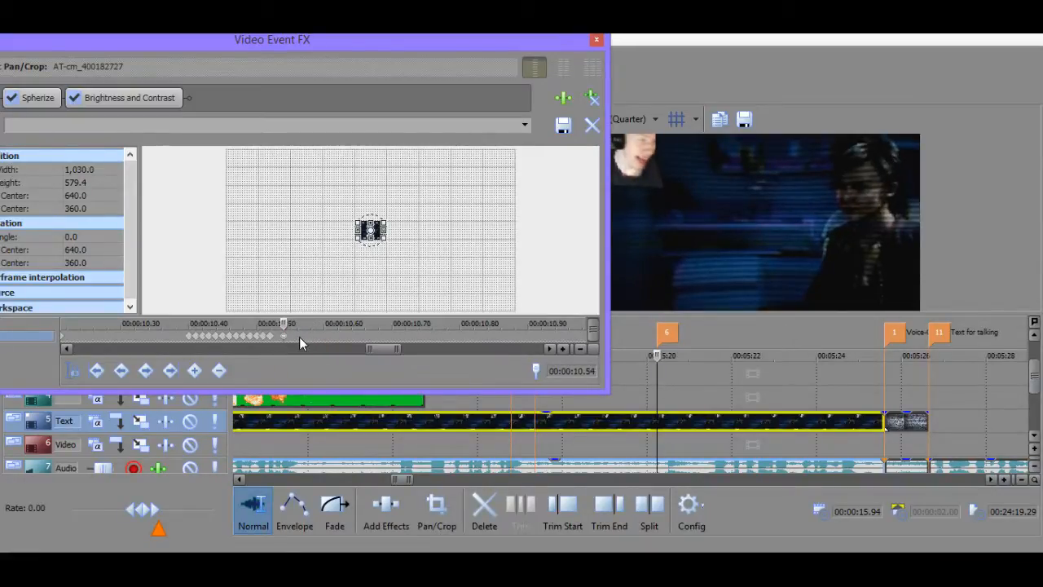
scroll(299, 336, "down", 6)
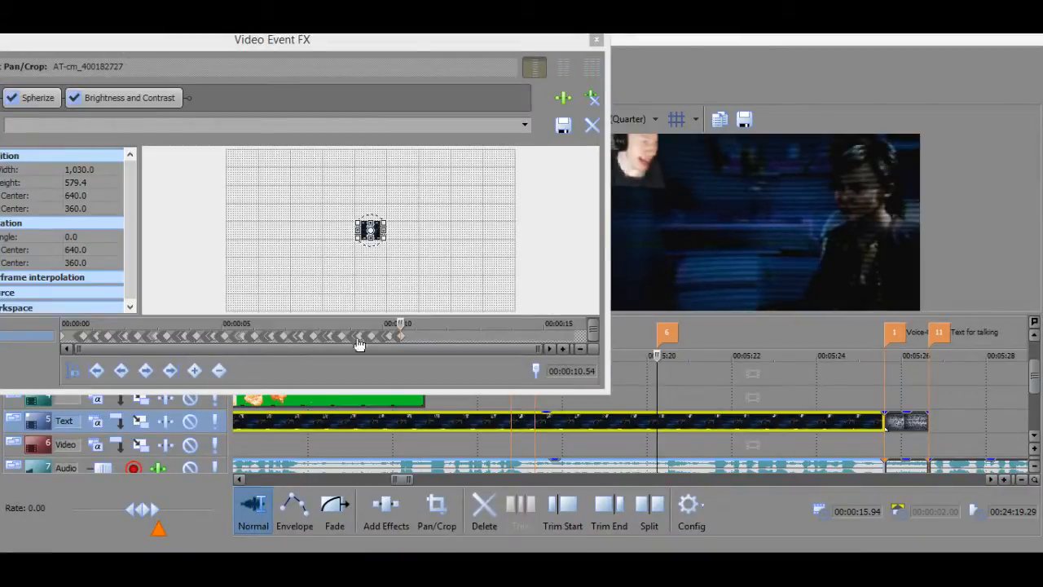
scroll(355, 339, "up", 6)
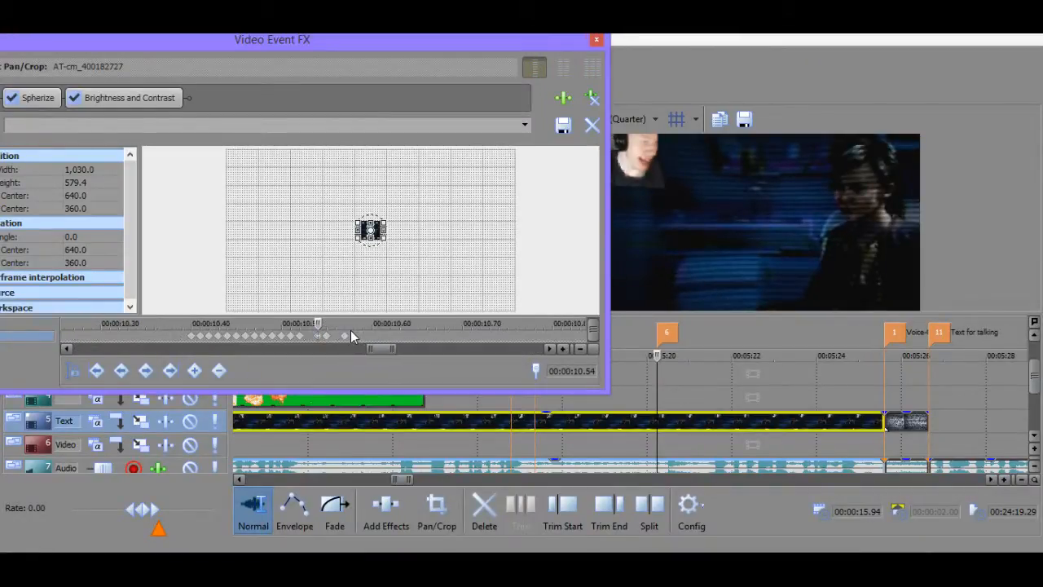
left_click(344, 330)
scroll(343, 331, "up", 3)
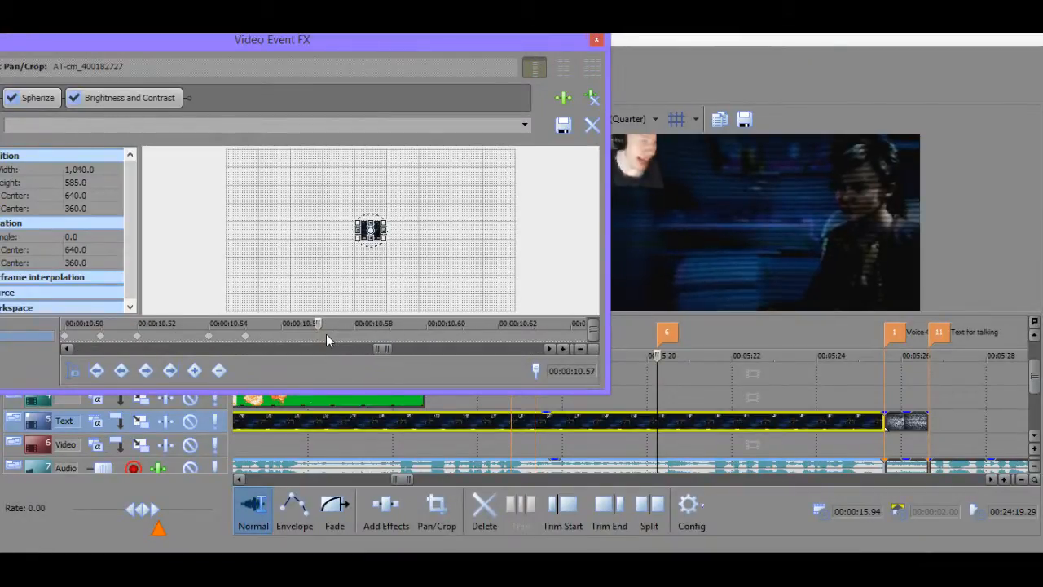
left_click(282, 340)
left_click(248, 340)
scroll(399, 341, "down", 5)
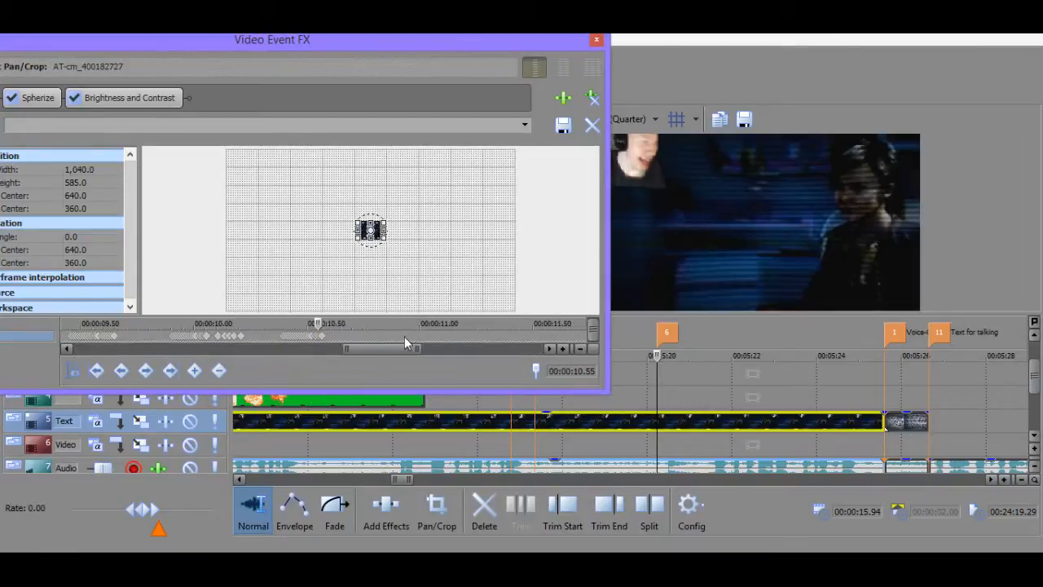
scroll(332, 338, "up", 3)
left_click(337, 339)
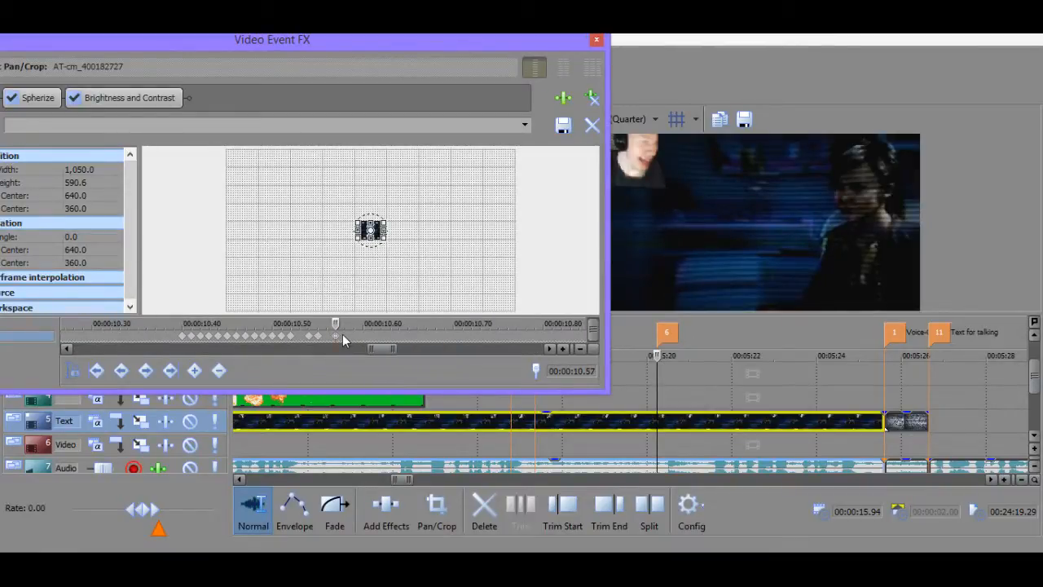
Reset the crop frame of the keyframe at 00:00:10.57 to the full 1,280 by 720 size.
left_click_drag(486, 207, 465, 220)
scroll(366, 279, "up", 6)
left_click_drag(393, 202, 386, 224)
key("ctrl+z")
left_click(386, 224)
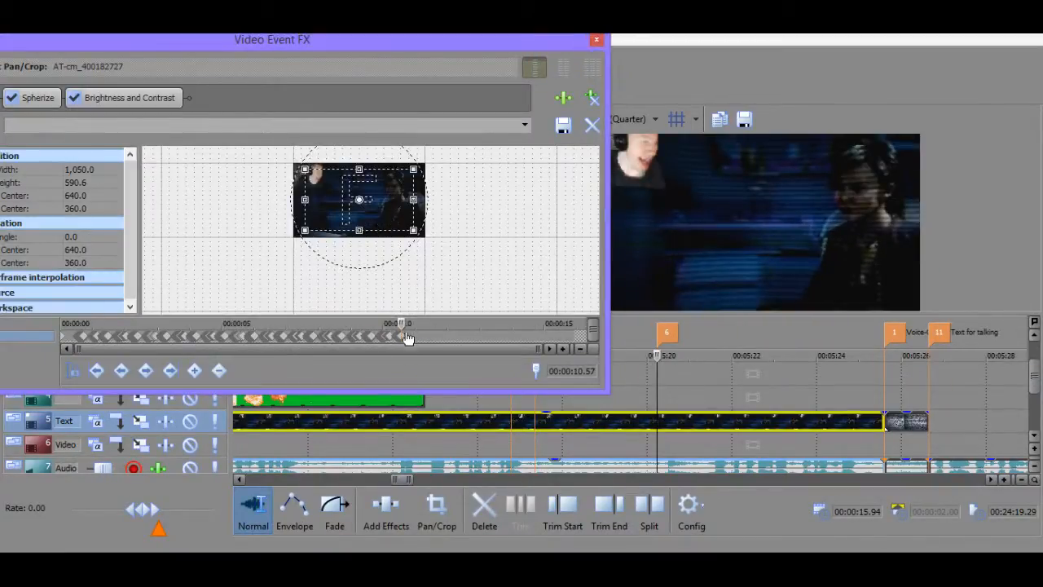
scroll(407, 338, "up", 8)
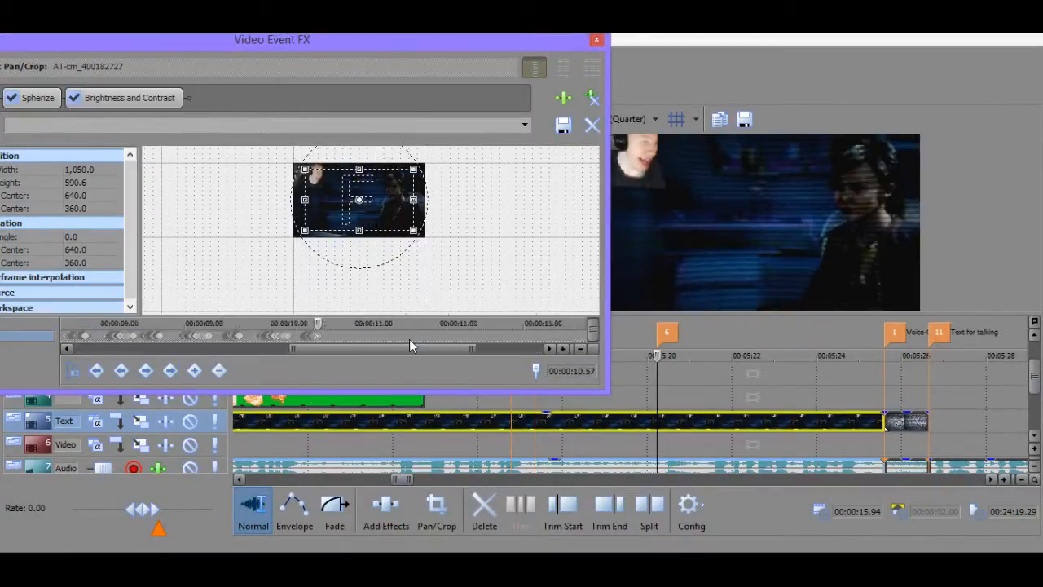
left_click(310, 340)
left_click(320, 339)
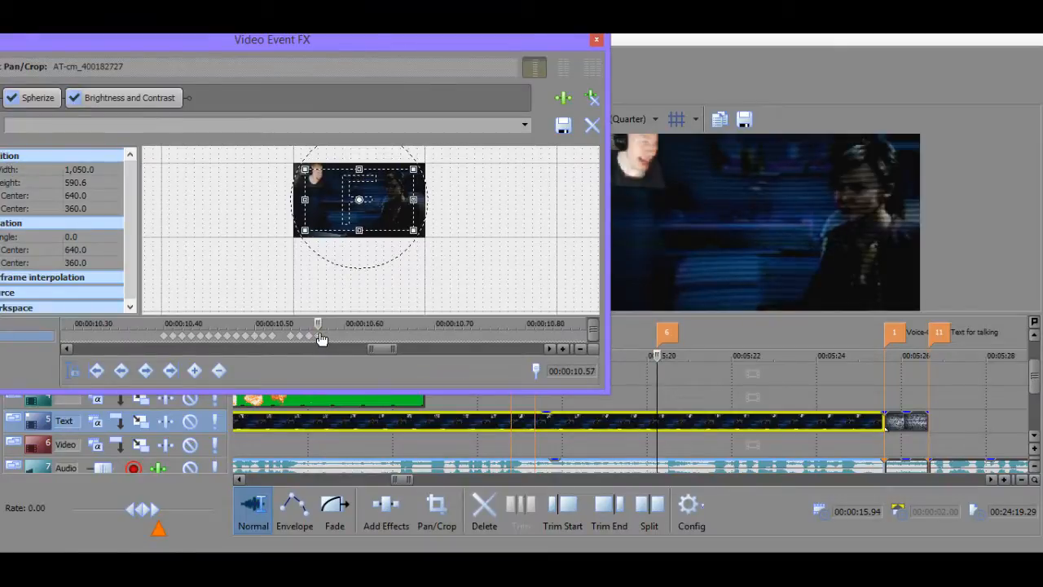
right_click(383, 208)
left_click(415, 220)
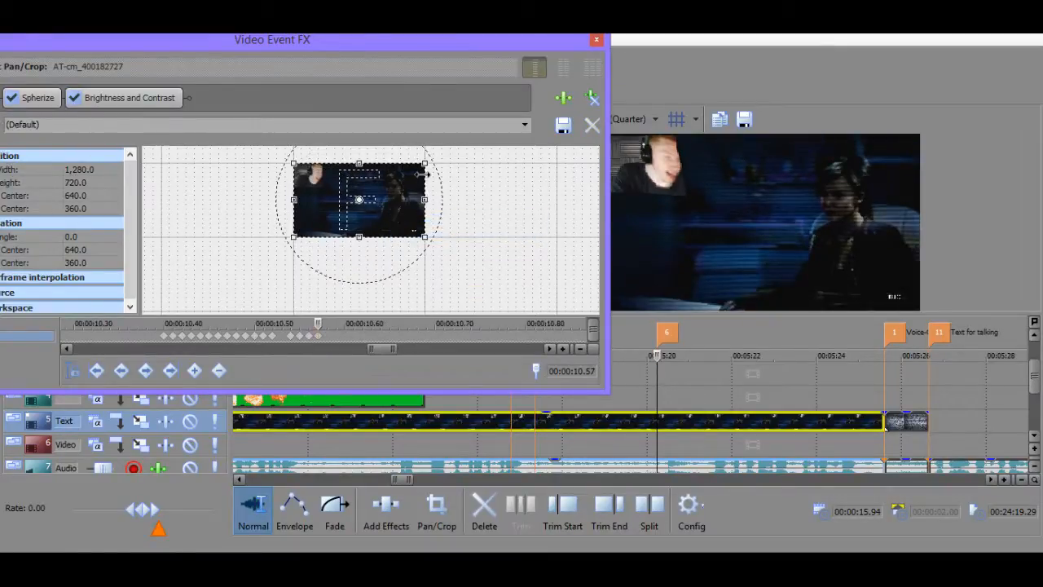
Crop the keyframe at 00:00:10.57 to about 290 by 163 around the webcam face, and open the Spherize effect's settings.
left_click_drag(424, 166, 311, 178)
scroll(360, 212, "up", 5)
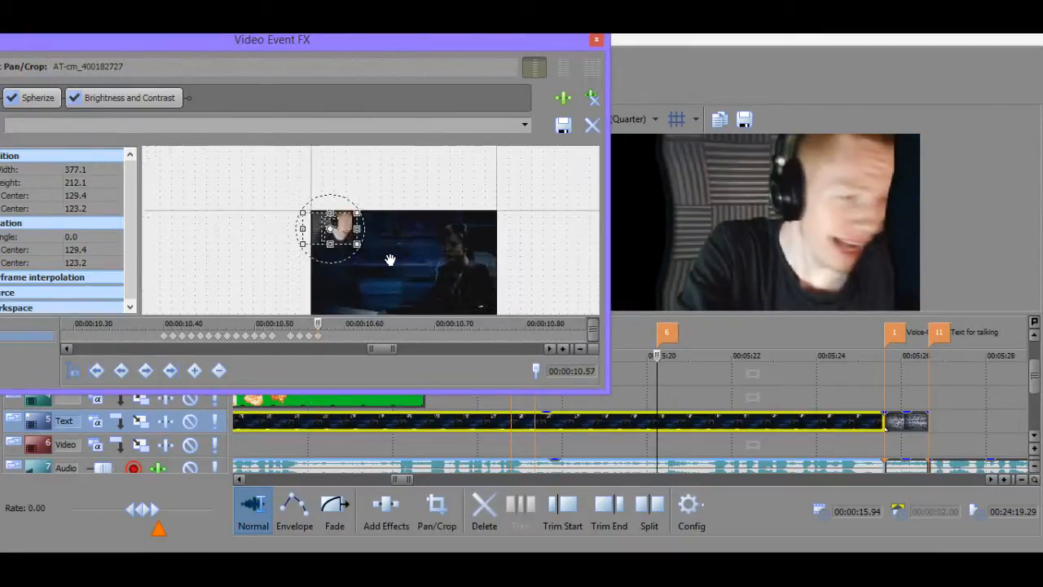
scroll(360, 256, "up", 3)
left_click_drag(363, 243, 417, 205)
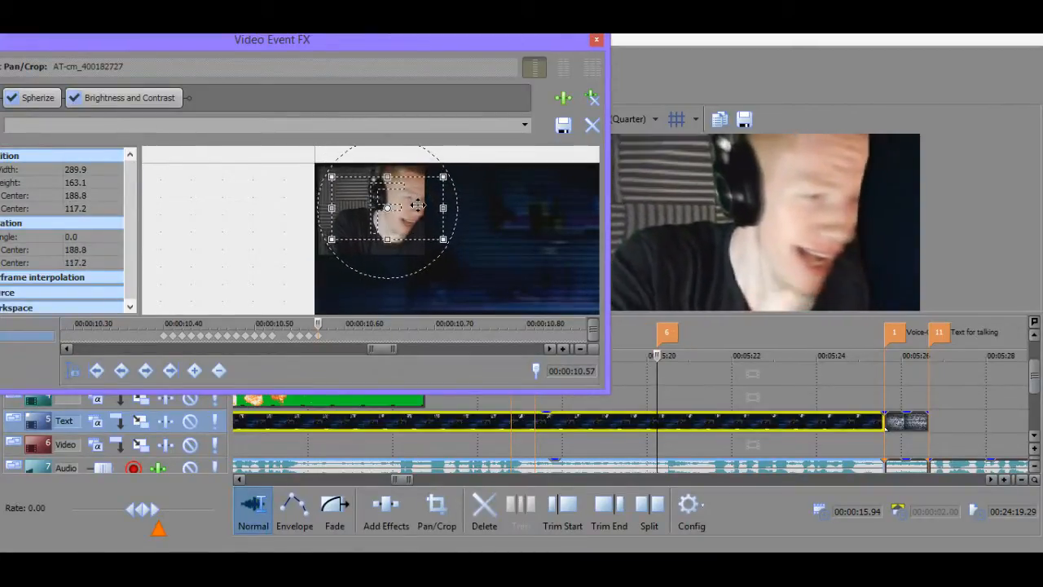
left_click(35, 98)
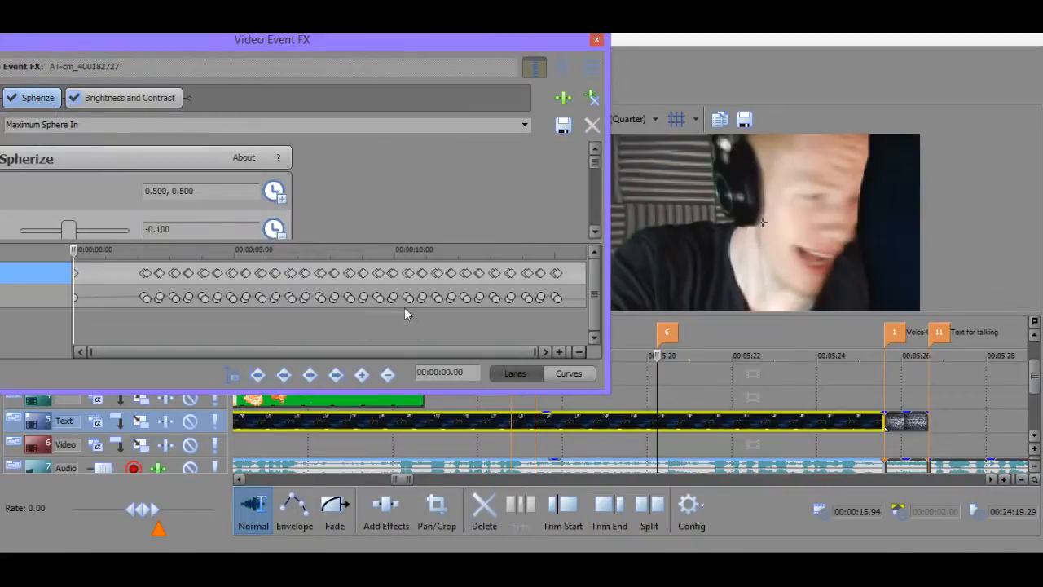
Check the clip's Brightness and Contrast settings and the timing of the final pan/crop keyframe against the Spherize keyframes.
left_click(120, 93)
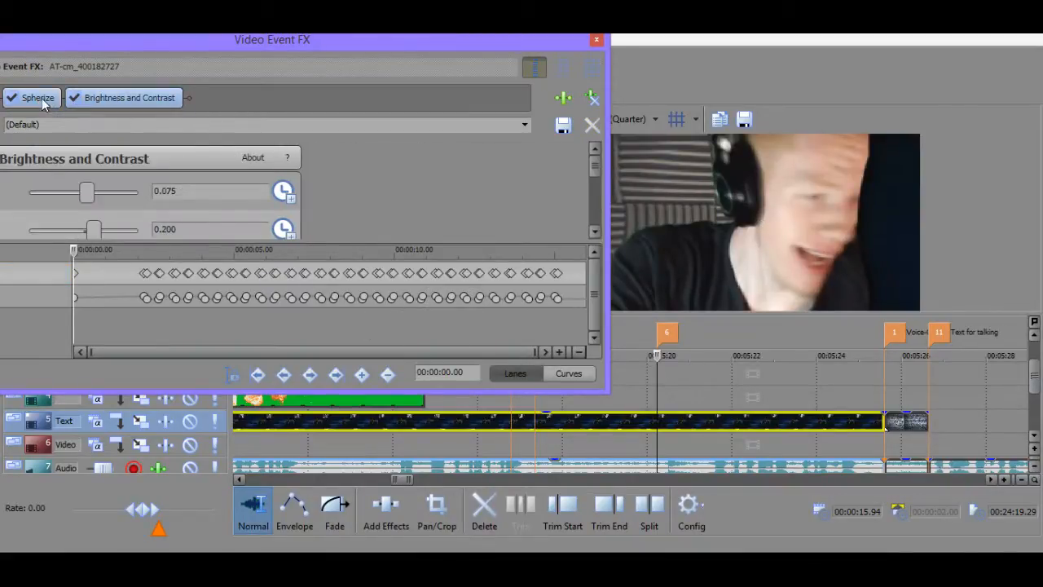
left_click(40, 98)
left_click_drag(28, 47, 182, 49)
left_click(134, 99)
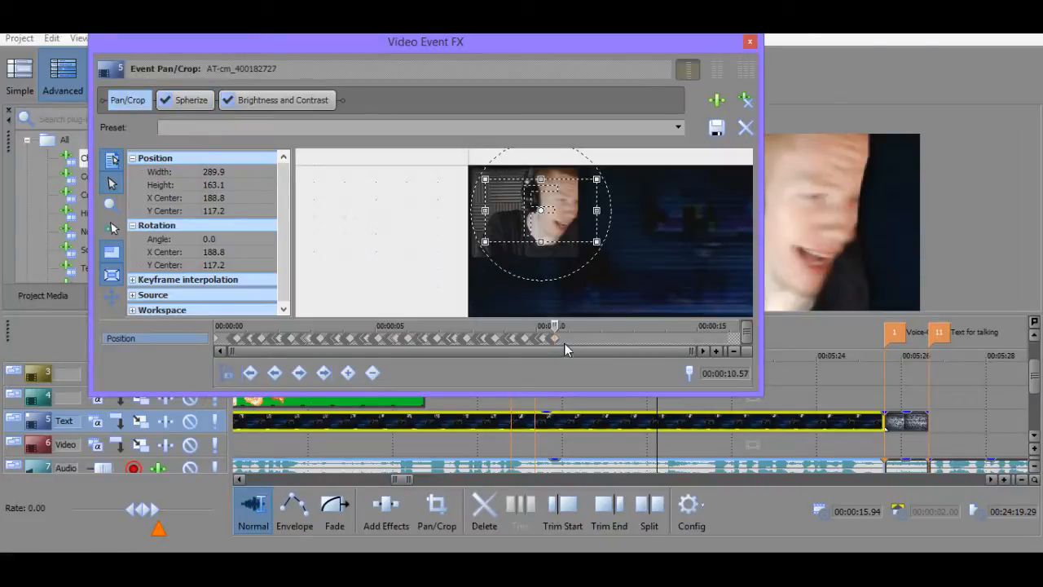
scroll(554, 339, "up", 2)
scroll(472, 340, "up", 3)
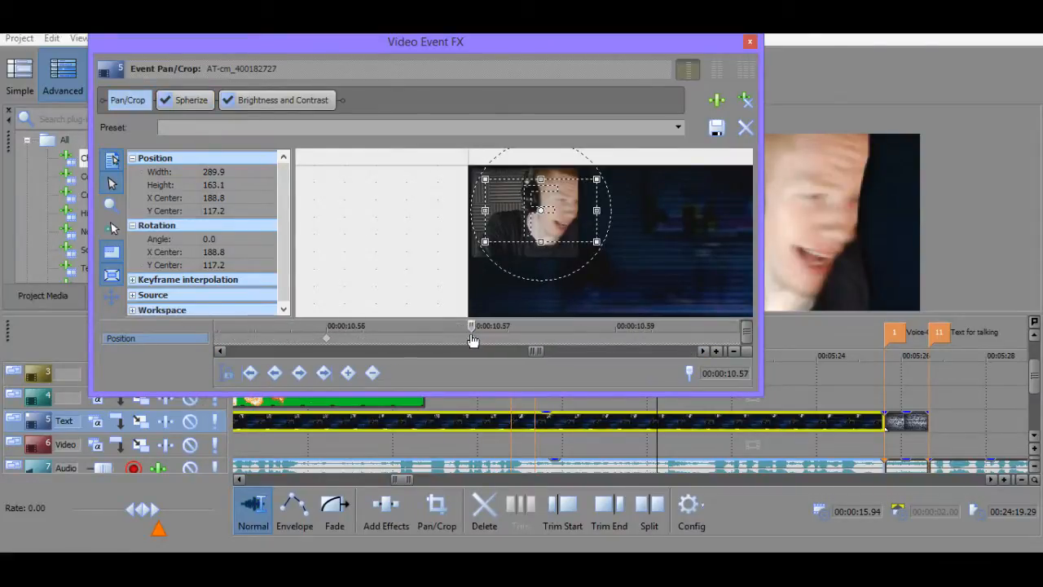
scroll(472, 340, "down", 3)
left_click(196, 100)
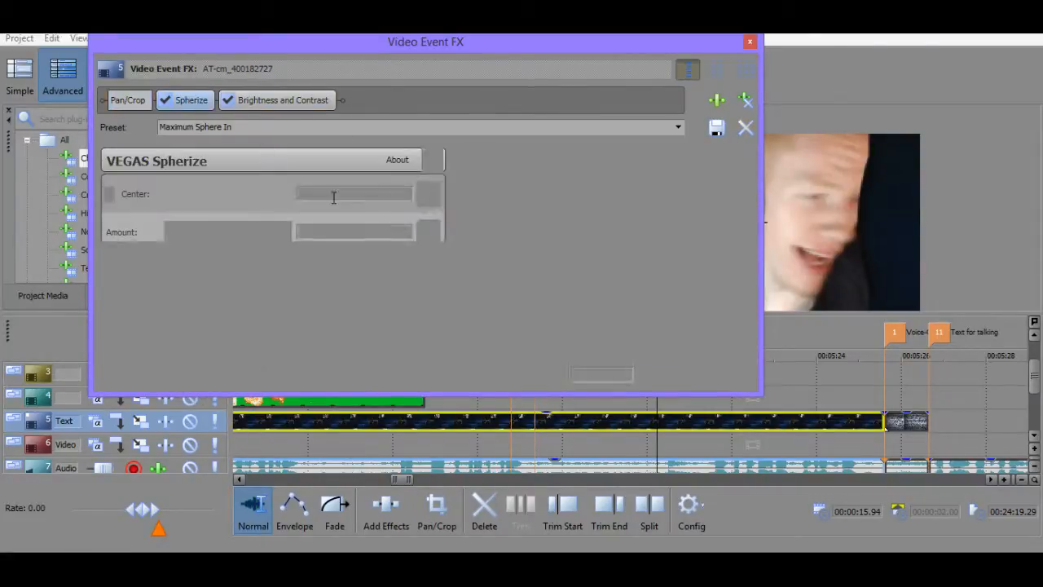
scroll(573, 286, "down", 3)
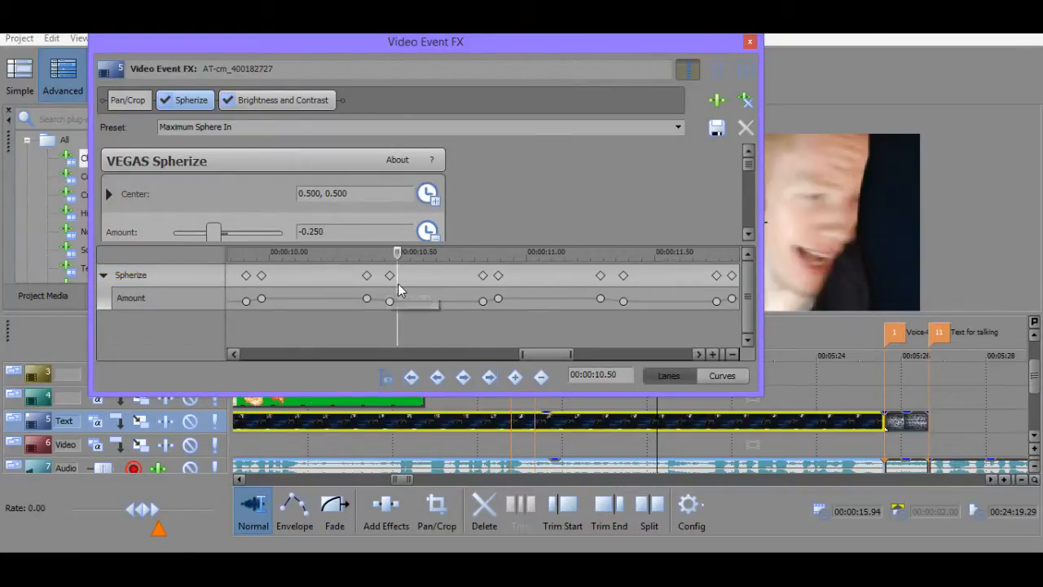
Add a Spherize keyframe at 00:00:10.70.
left_click(390, 278)
scroll(430, 277, "up", 5)
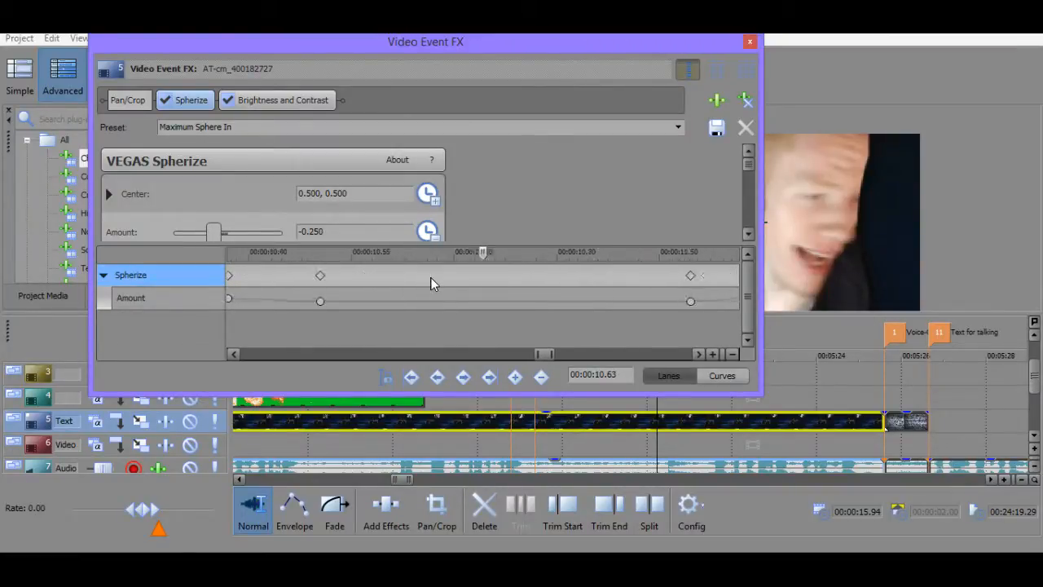
left_click(631, 277)
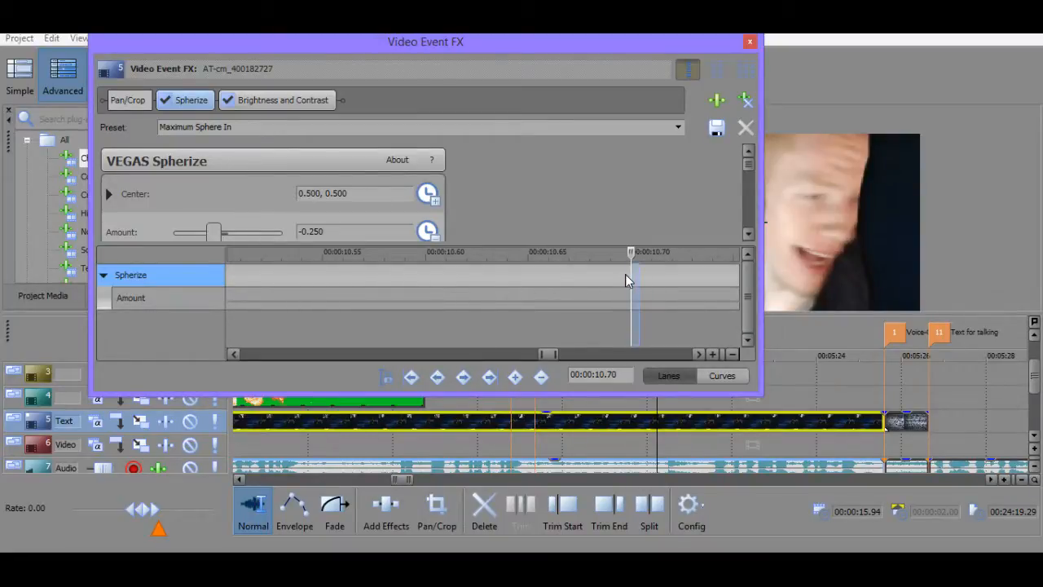
left_click(515, 376)
Delete all of the clip's Spherize keyframes after 00:00:10.70.
scroll(554, 295, "down", 4)
left_click_drag(529, 275, 591, 319)
left_click(593, 324)
scroll(593, 324, "down", 5)
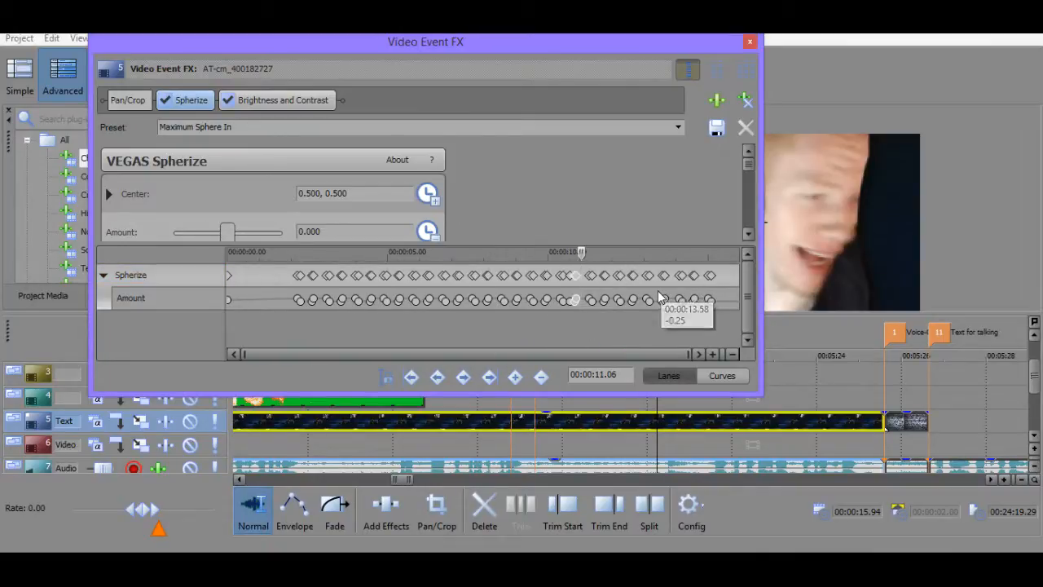
mouse_move(721, 300)
left_mouse_down()
mouse_move(581, 277)
mouse_move(721, 281)
left_mouse_up()
key("Delete")
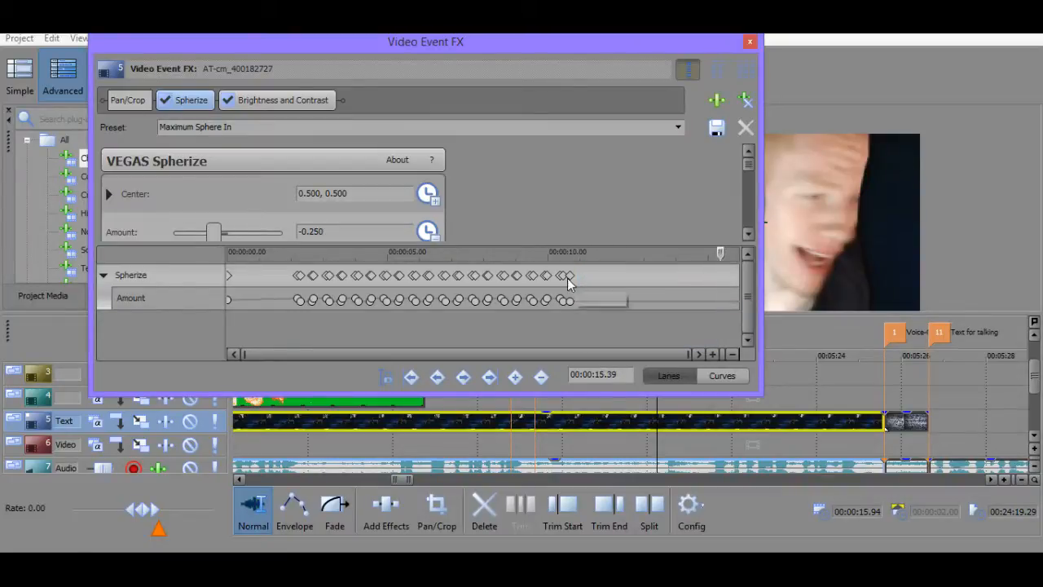
Fill the Spherize lane with consecutive frame-by-frame keyframes between 00:00:10.47 and 00:00:10.70.
left_click(562, 276)
left_click(572, 279)
scroll(573, 280, "up", 10)
scroll(459, 270, "down", 2)
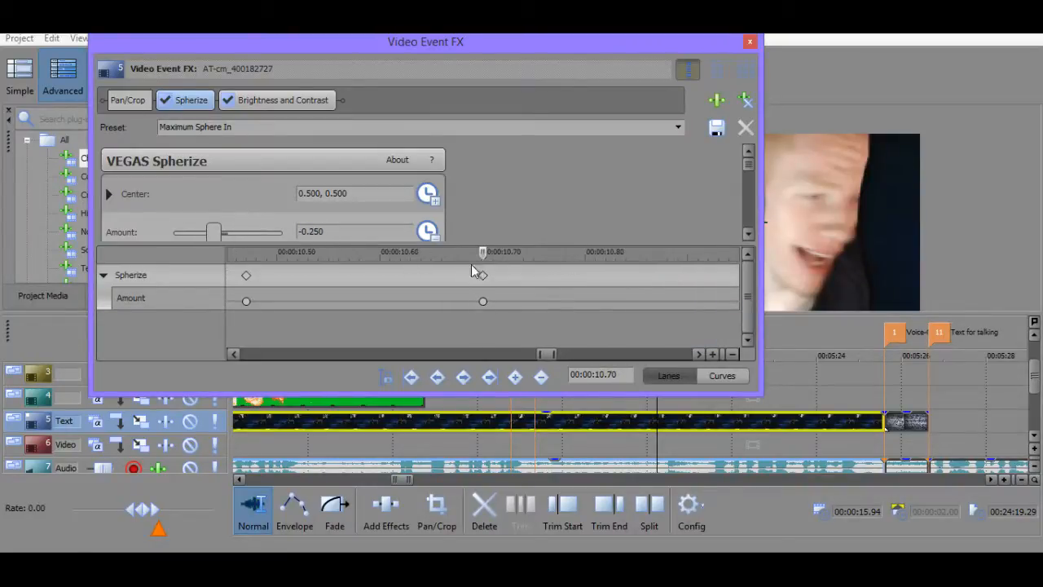
left_click_drag(480, 269, 263, 261)
left_click(265, 279)
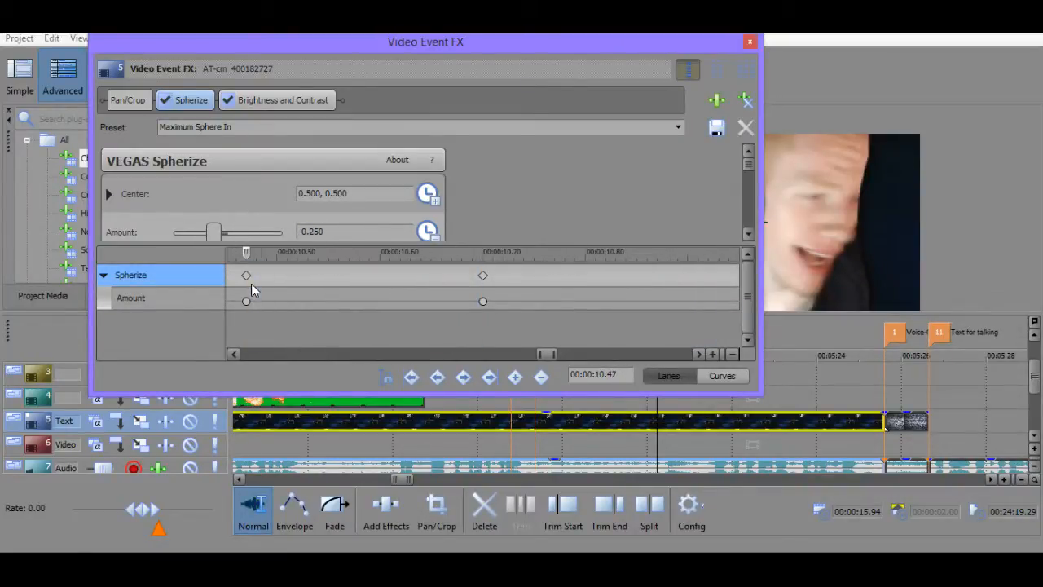
left_click(514, 376)
key("Right")
left_click(515, 377)
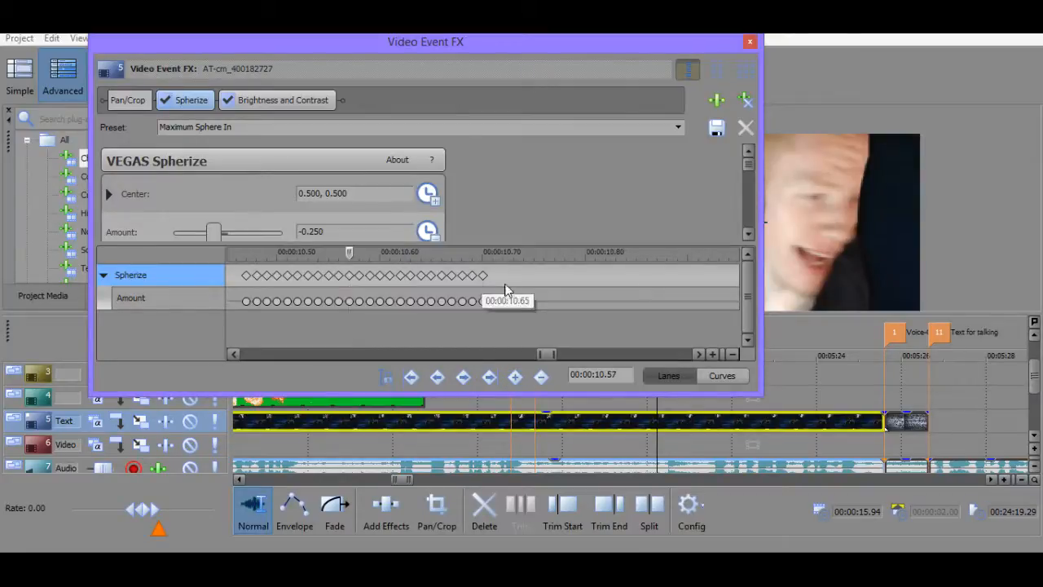
Set the Spherize Amount to 0 at the last keyframe, at 00:00:10.70.
left_click_drag(750, 164, 746, 229)
left_click(482, 275)
scroll(483, 275, "down", 6)
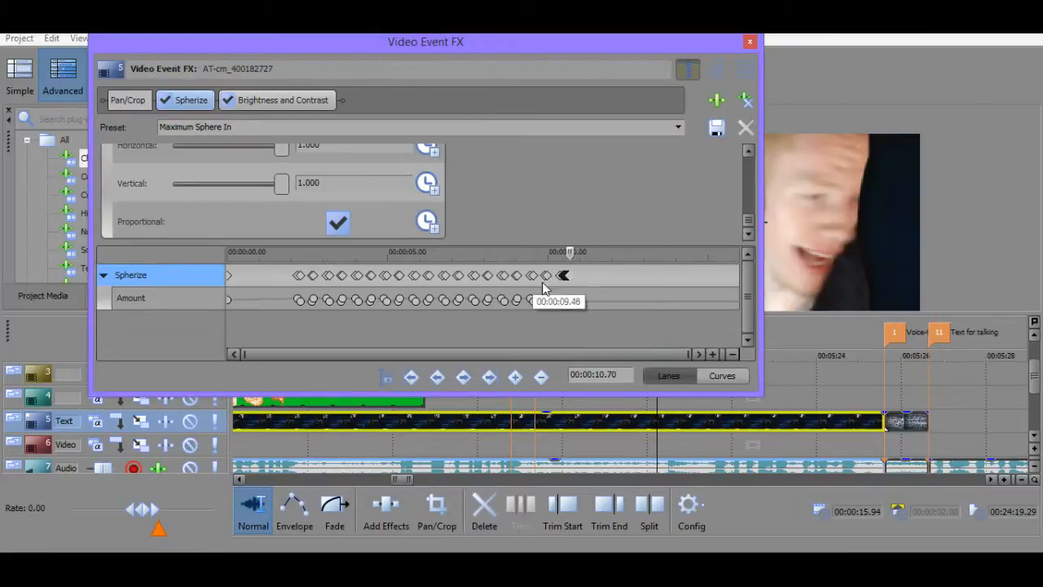
scroll(562, 277, "up", 8)
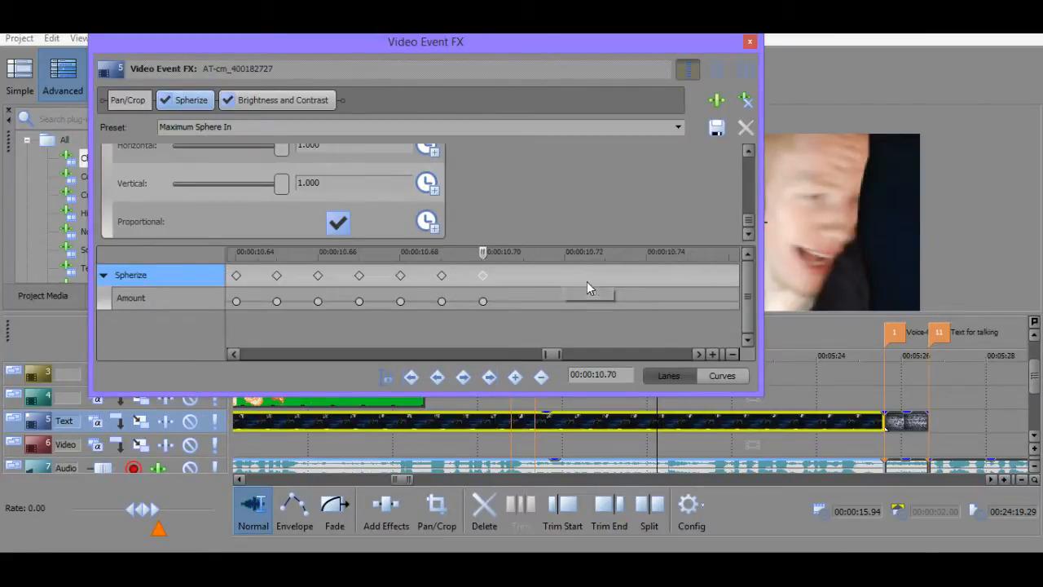
scroll(461, 277, "down", 3)
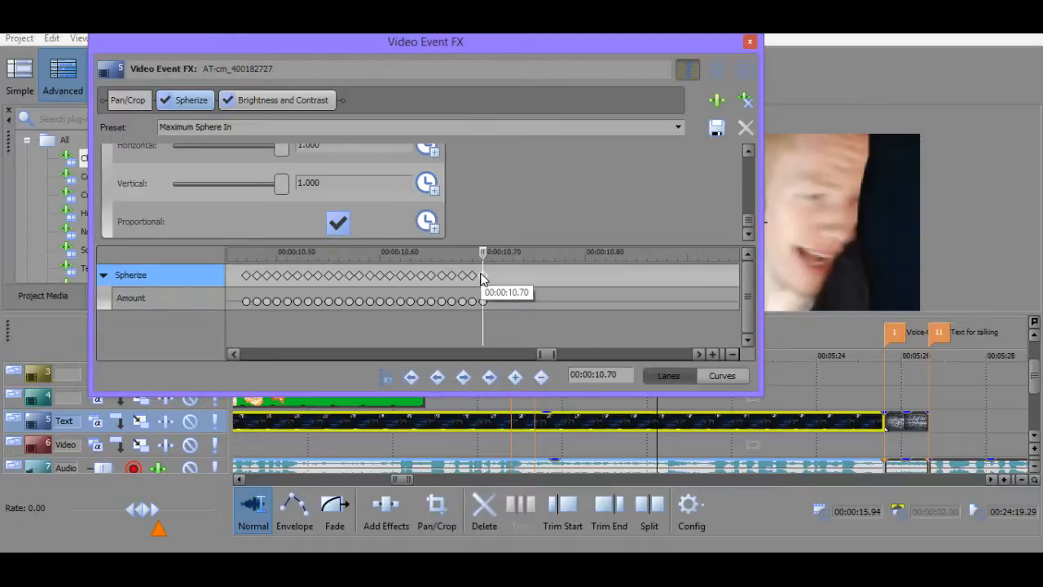
scroll(334, 208, "down", 3)
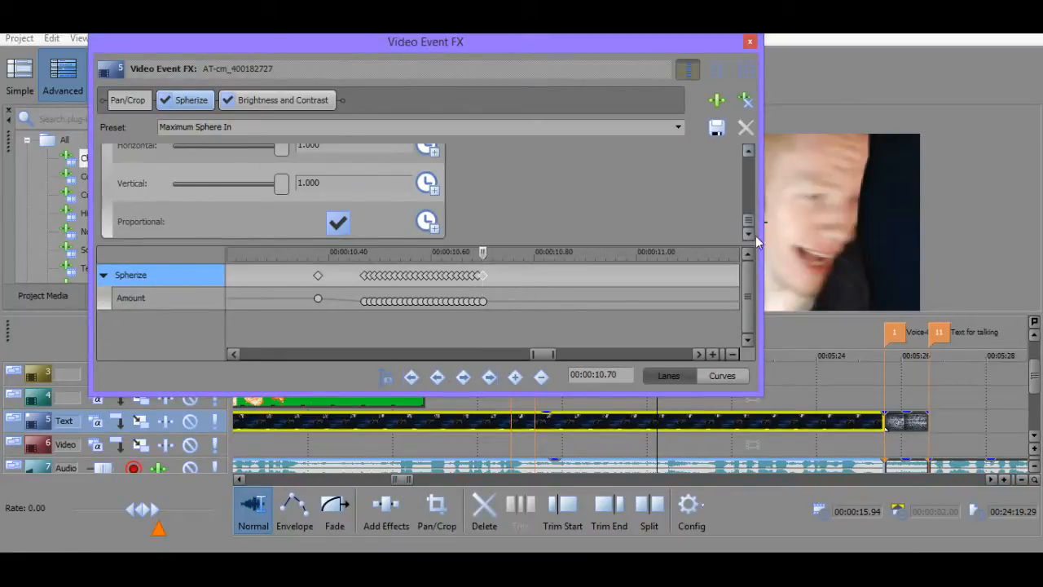
left_click_drag(750, 222, 747, 145)
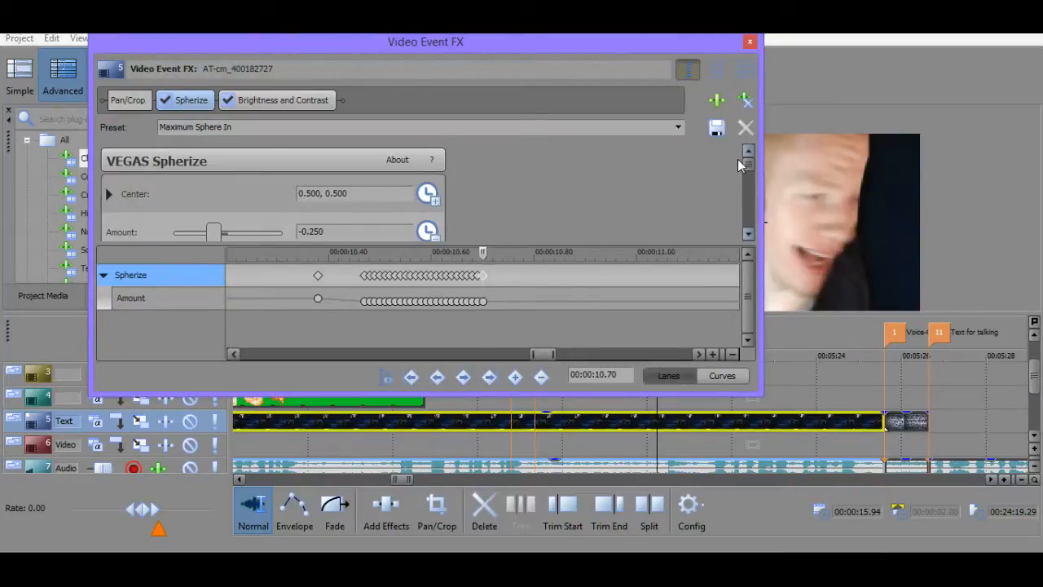
left_click_drag(366, 235, 238, 219)
type("0")
key("Return")
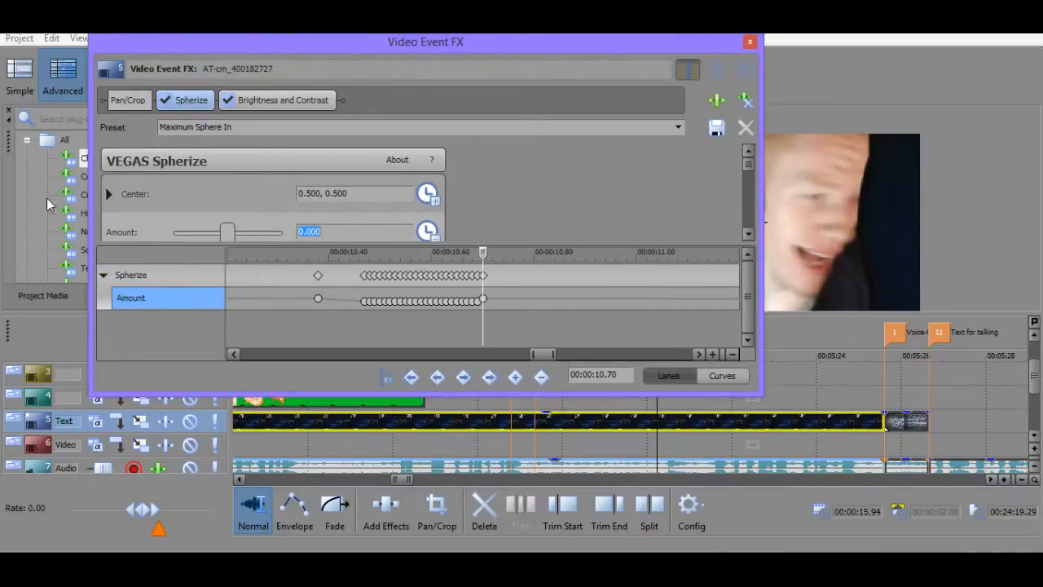
left_click_drag(747, 169, 745, 197)
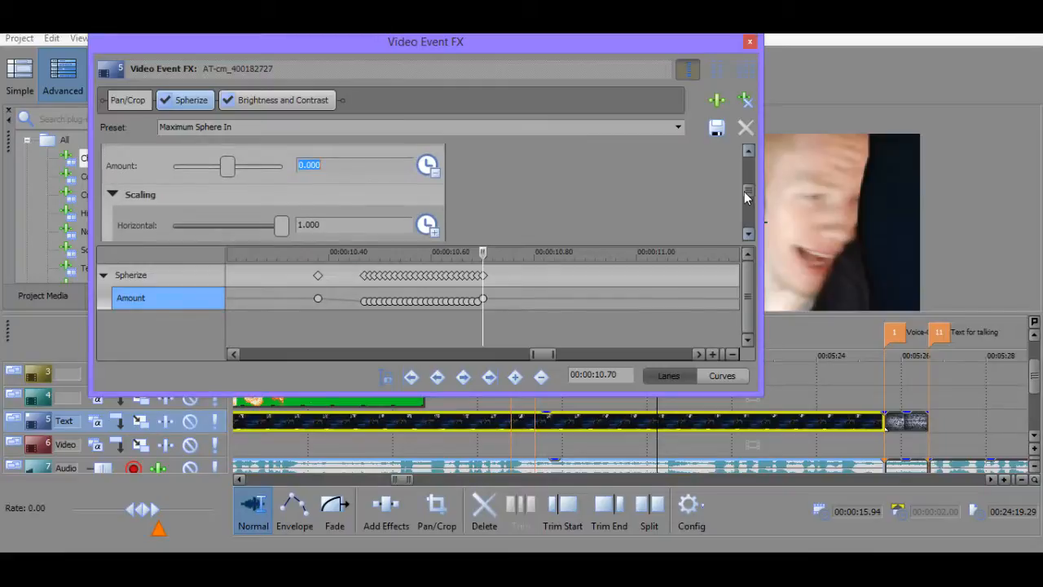
Delete the Spherize keyframe at 00:00:10.69 and move the final zero-amount keyframe into its place.
left_click_drag(626, 42, 441, 34)
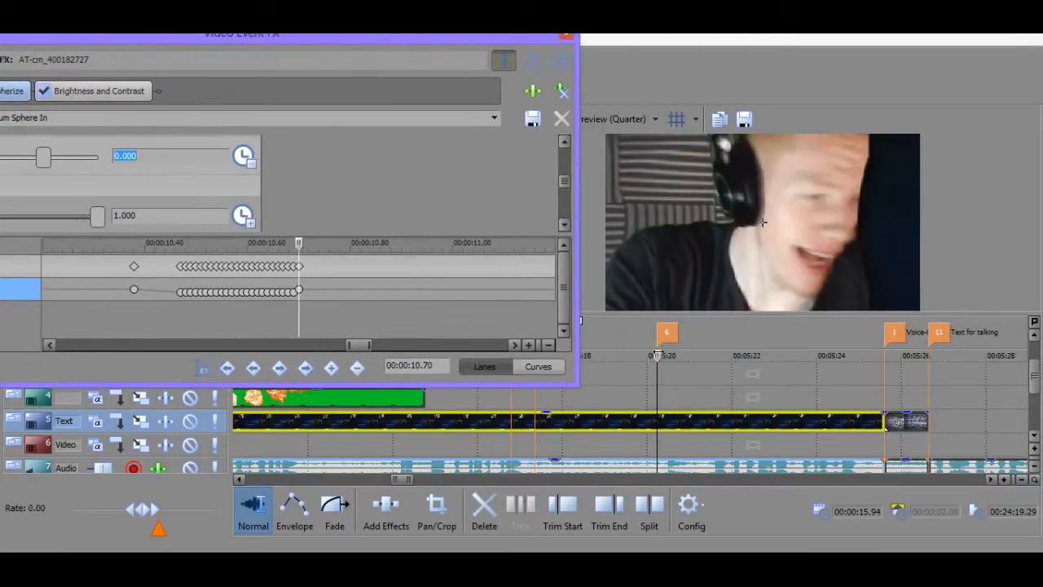
left_click(656, 355)
left_click_drag(647, 355, 658, 363)
left_click(299, 281)
scroll(299, 278, "up", 8)
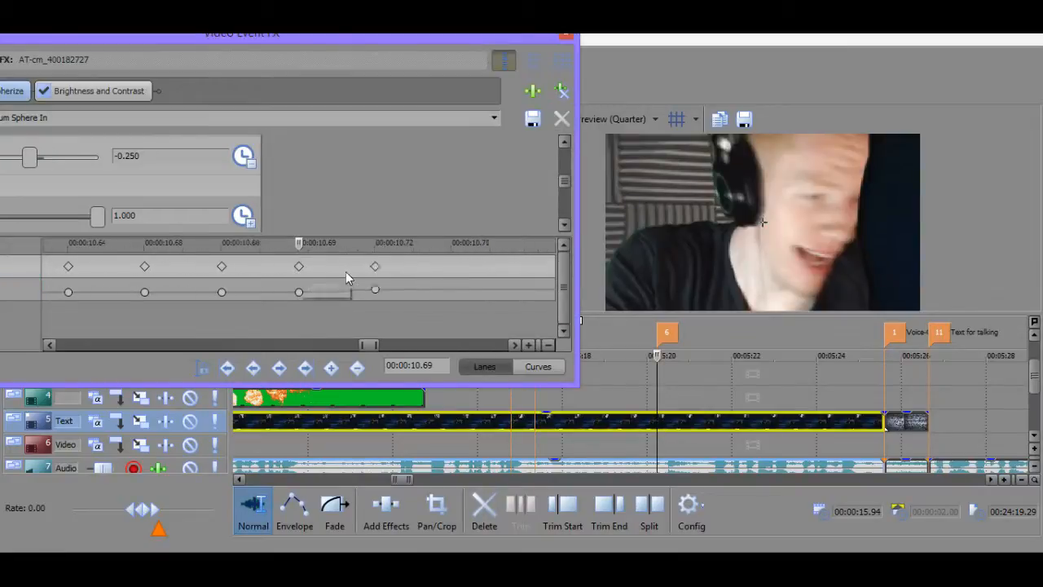
left_click(298, 268)
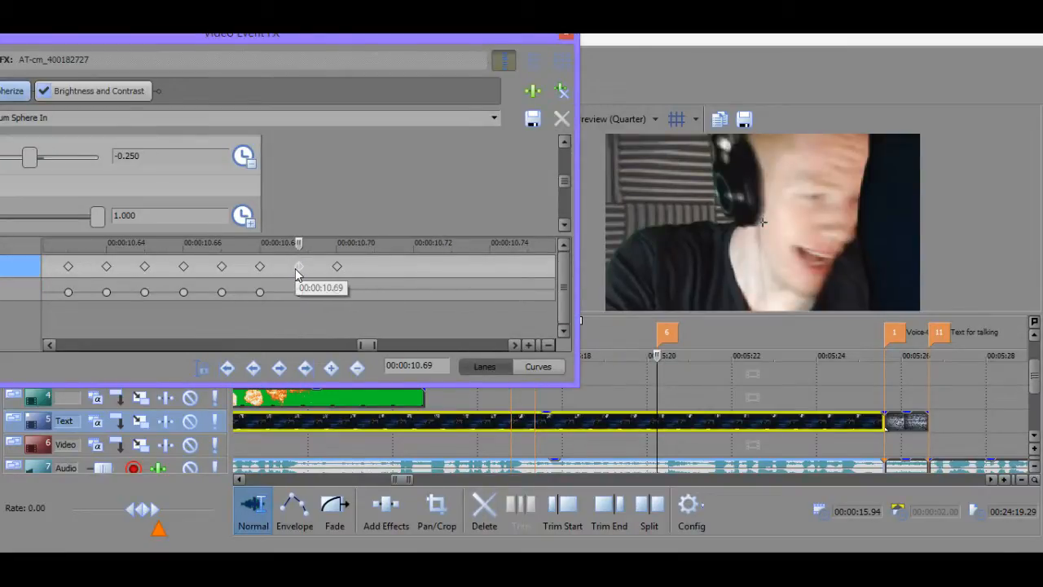
key("Delete")
left_click_drag(337, 266, 298, 272)
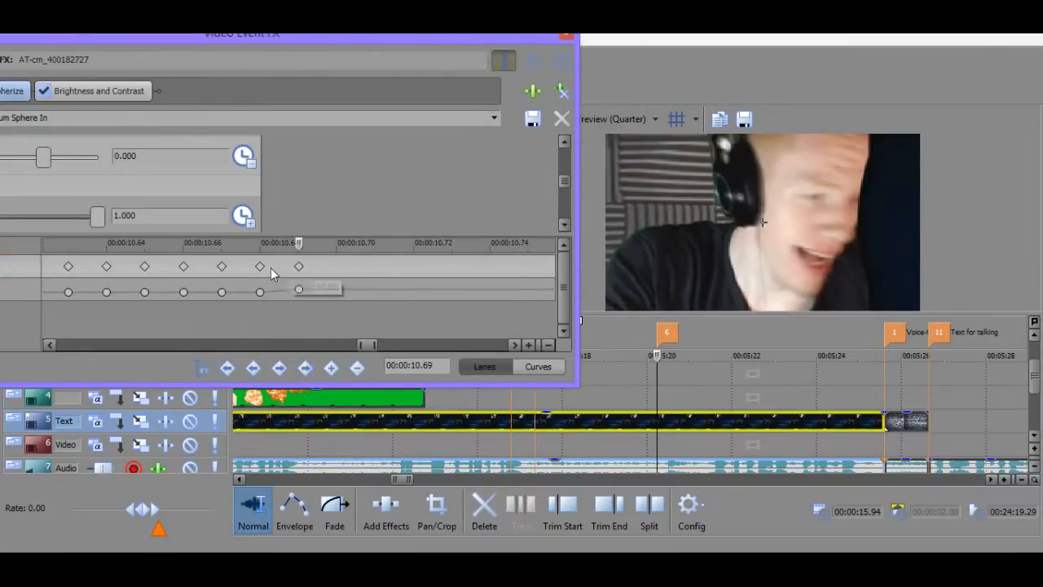
Delete the Spherize keyframes at 00:00:10.68, 10.67 and 10.66, and move the final zero-amount keyframe to 00:00:10.67.
left_click(262, 271)
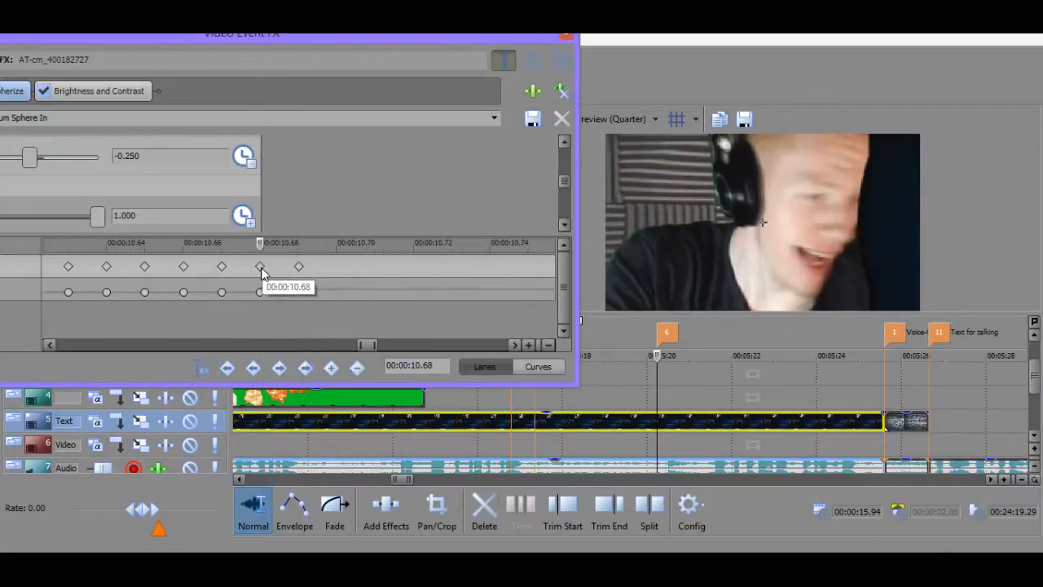
left_click(223, 270)
key("Delete")
left_click(259, 272)
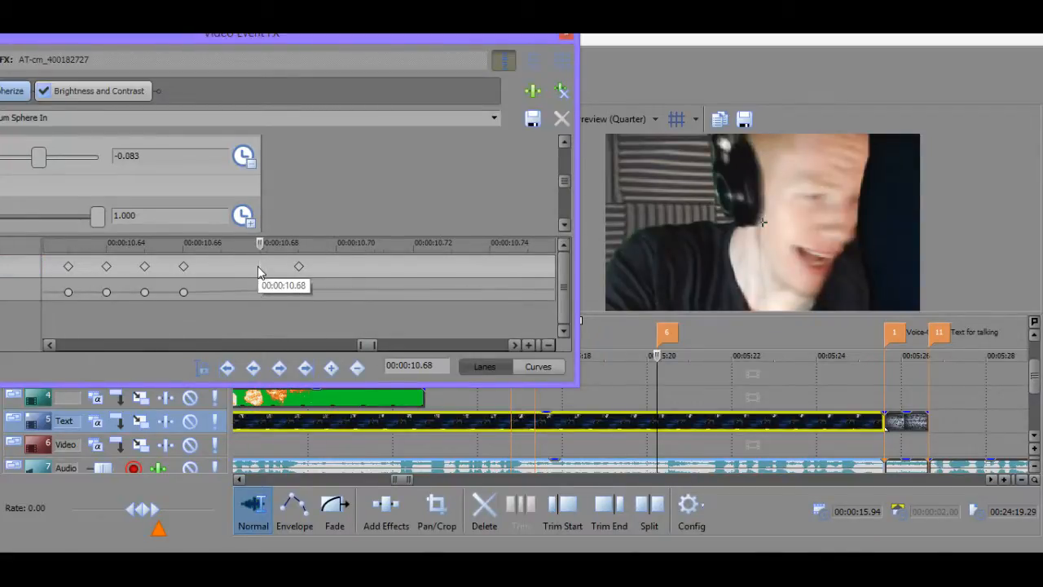
key("Delete")
left_click_drag(298, 271, 221, 272)
left_click(184, 272)
key("Delete")
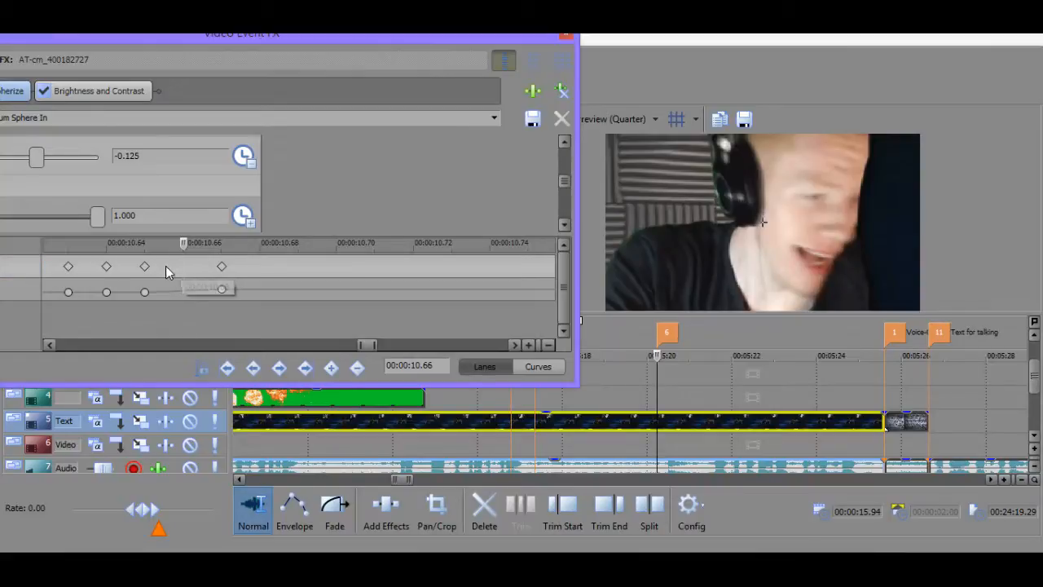
Delete the Spherize keyframes from 00:00:10.65 back to the one just after 00:00:10.58.
left_click(145, 271)
scroll(219, 270, "down", 1)
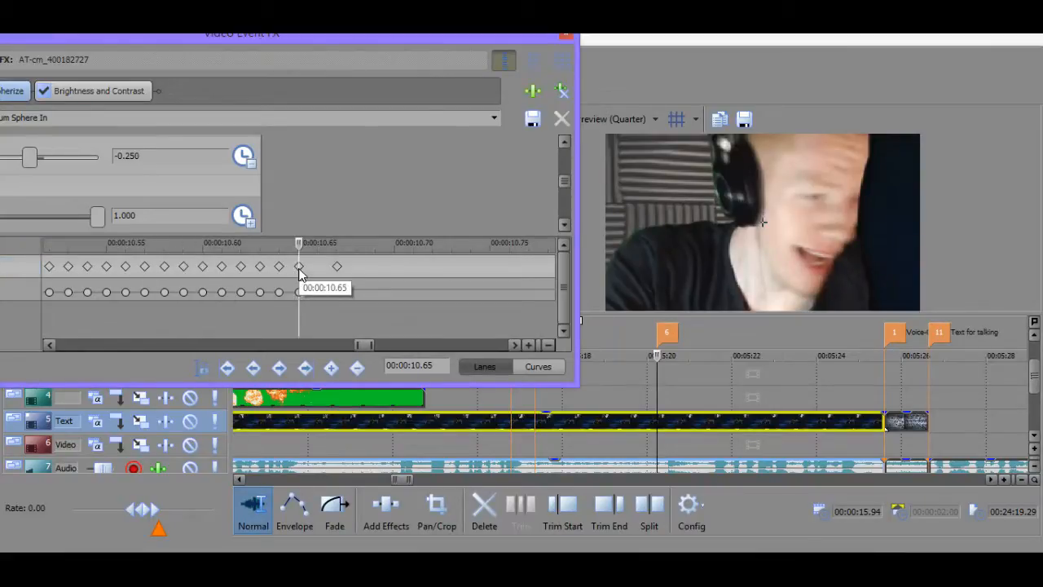
left_click(299, 273)
key("Delete")
left_click(280, 269)
key("Delete")
left_click_drag(261, 271, 211, 271)
left_click(207, 272)
key("Delete")
key("Delete")
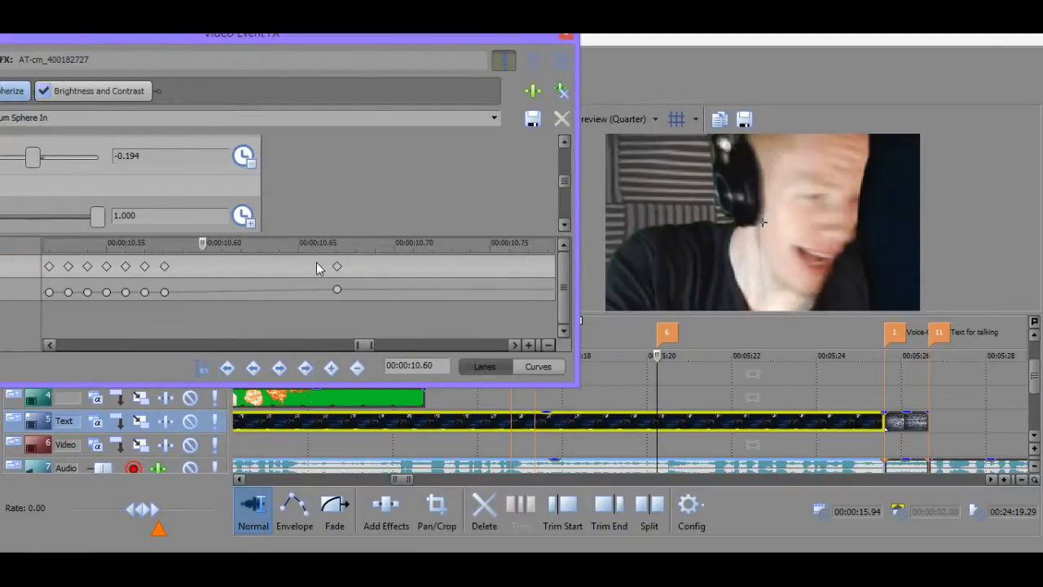
Move the final zero-amount Spherize keyframe to 00:00:10.61.
left_click_drag(335, 268, 186, 274)
scroll(191, 273, "down", 1)
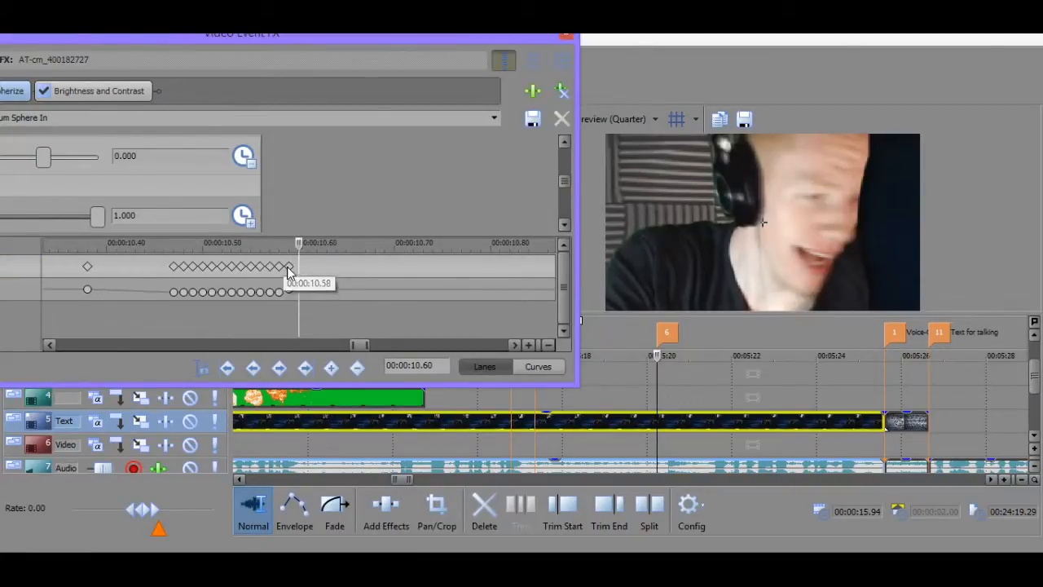
left_click_drag(288, 270, 339, 270)
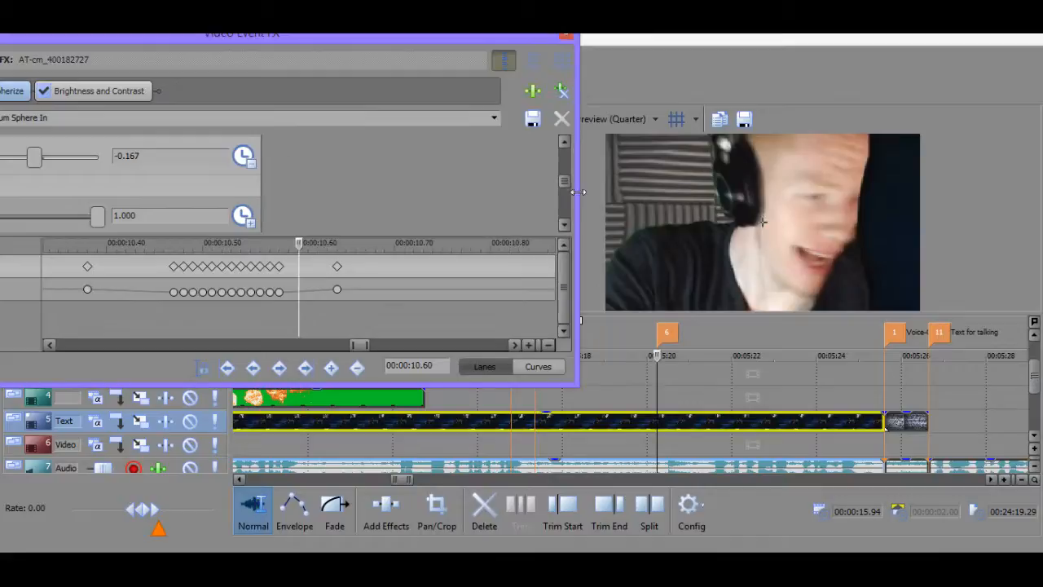
left_click_drag(393, 34, 507, 42)
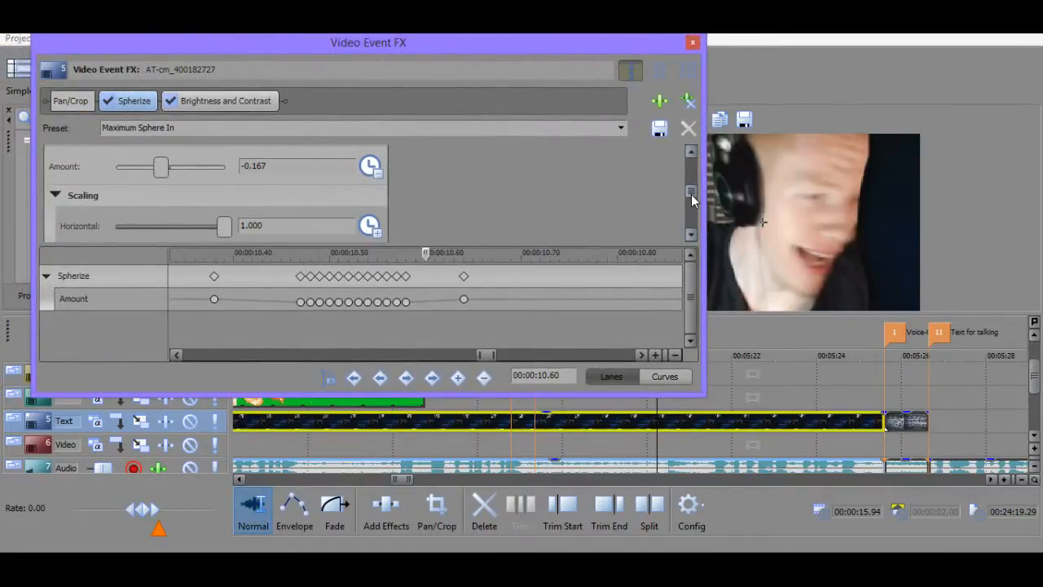
mouse_move(691, 194)
left_mouse_down()
mouse_move(687, 159)
mouse_move(683, 191)
left_mouse_up()
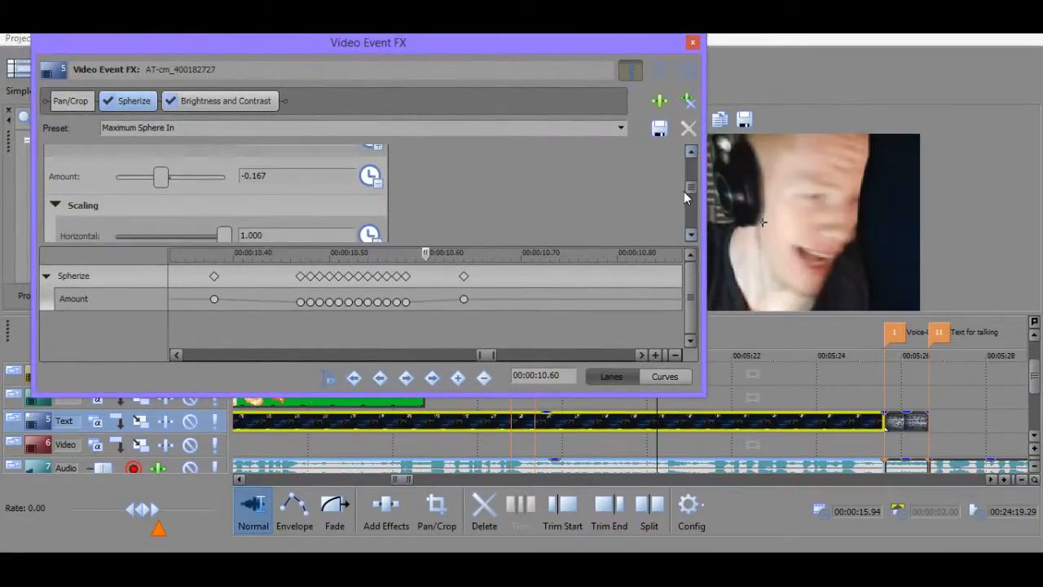
left_click(463, 278)
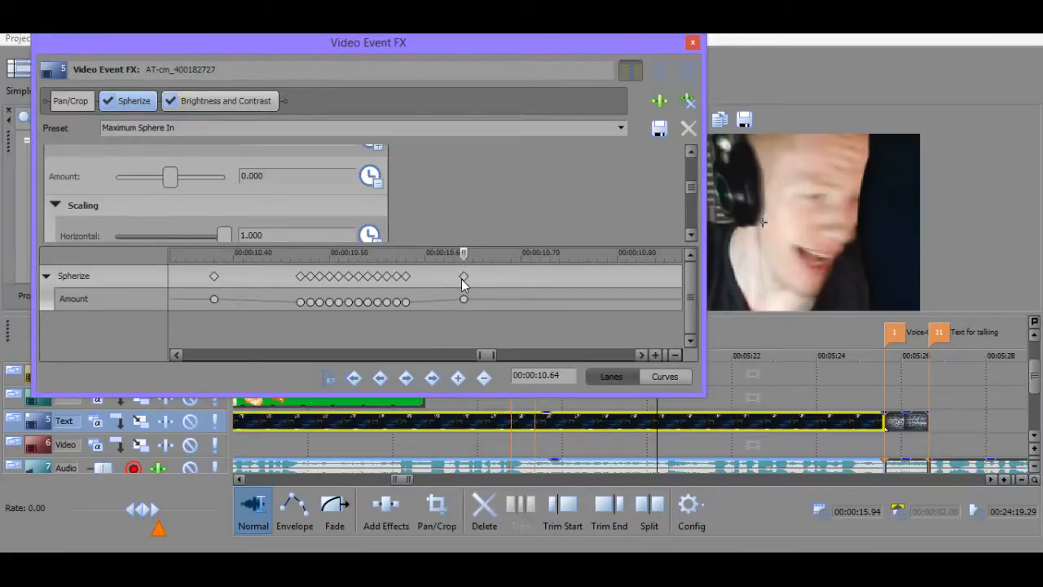
left_click_drag(462, 280, 405, 282)
Delete the dense run of Spherize keyframes from 00:00:10.47 to 00:00:10.58.
left_click(406, 277)
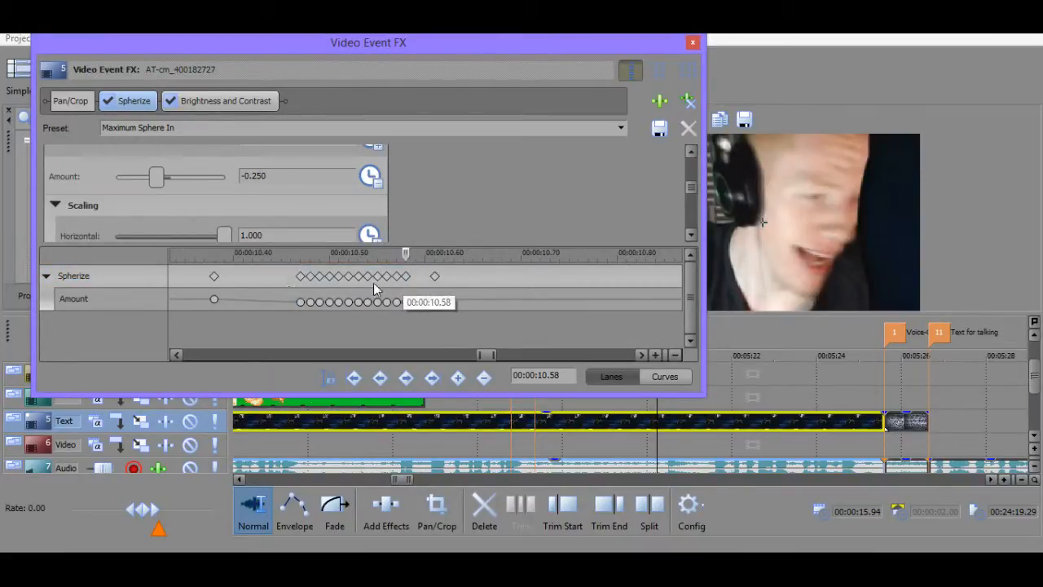
left_click_drag(239, 283, 408, 284)
left_click_drag(269, 286, 413, 285)
key("Delete")
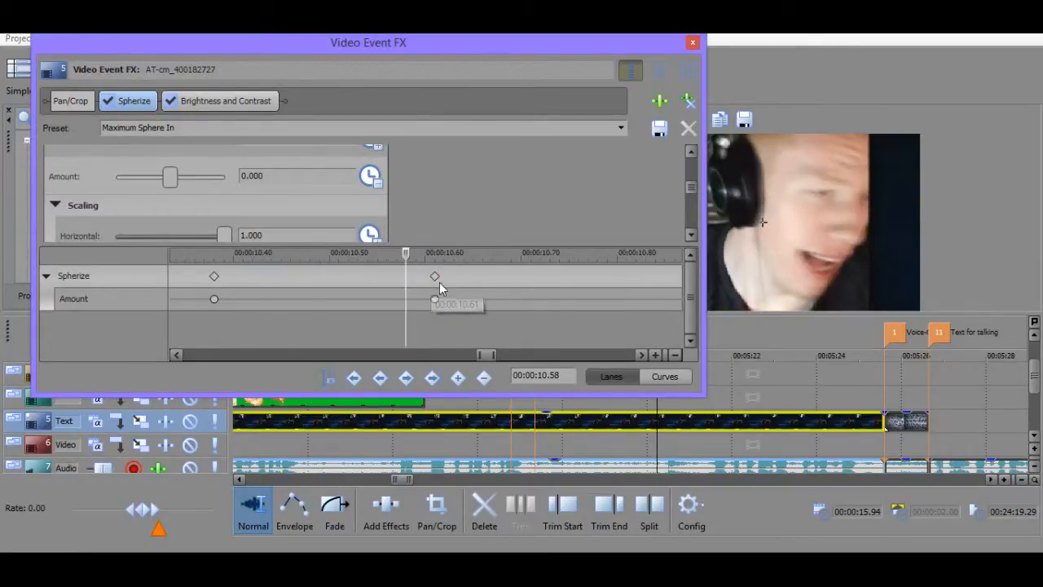
Undo the deletion of the dense run of Spherize keyframes and delete only the one at 00:00:10.58.
key("ctrl+z")
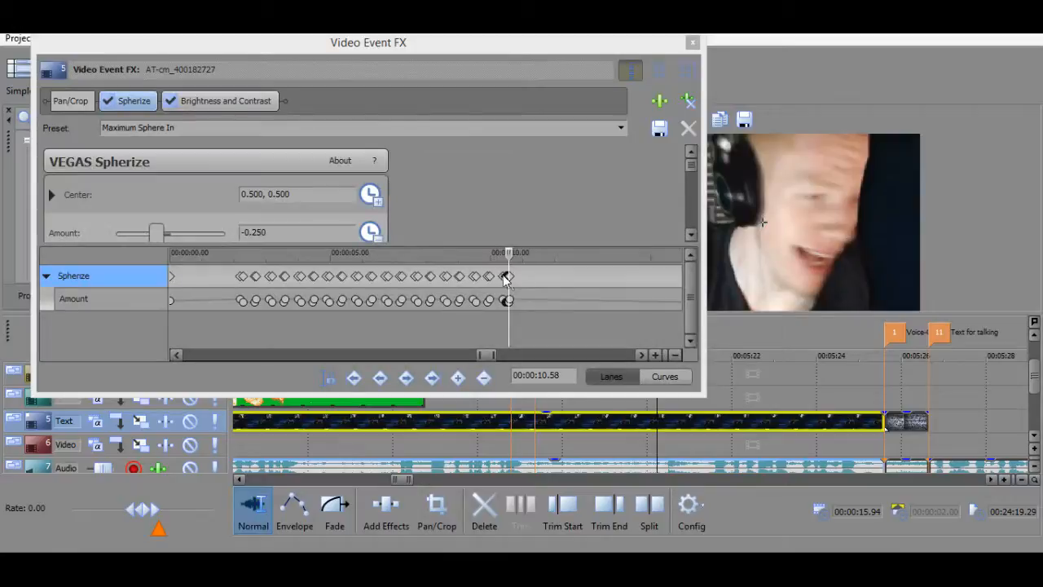
scroll(505, 280, "up", 8)
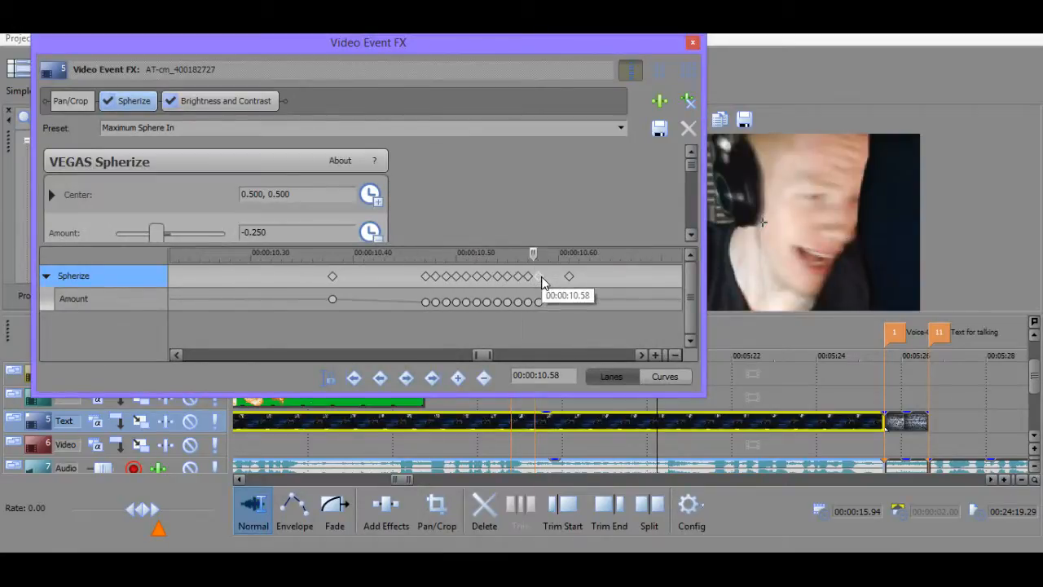
left_click(540, 279)
key("Delete")
Try deleting the Spherize keyframes at 00:00:10.56 and 00:00:10.57, and undo the deletions.
left_click(529, 279)
left_click(518, 281)
key("Delete")
left_click(529, 281)
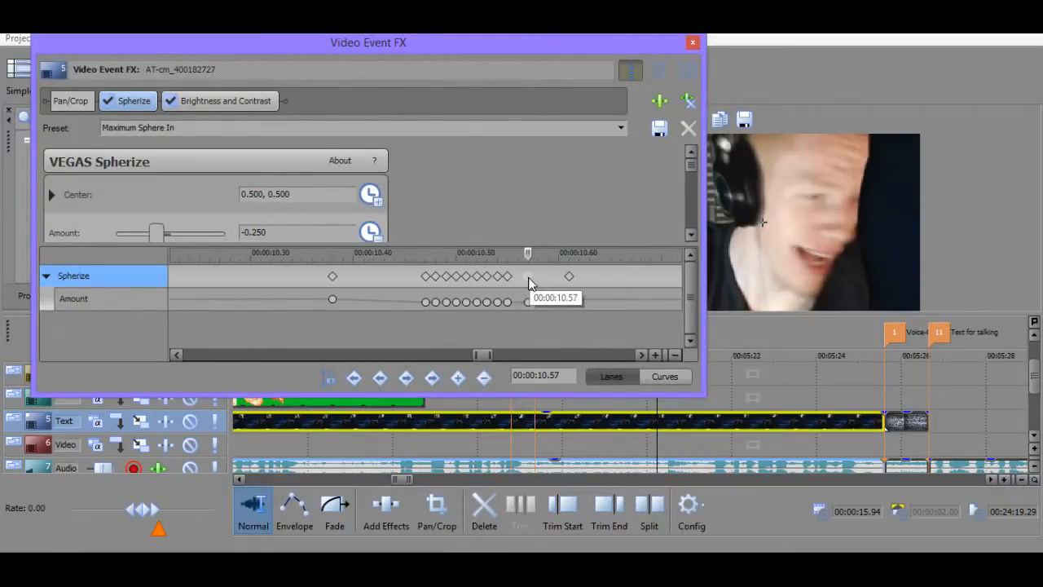
key("Delete")
key("ctrl+z")
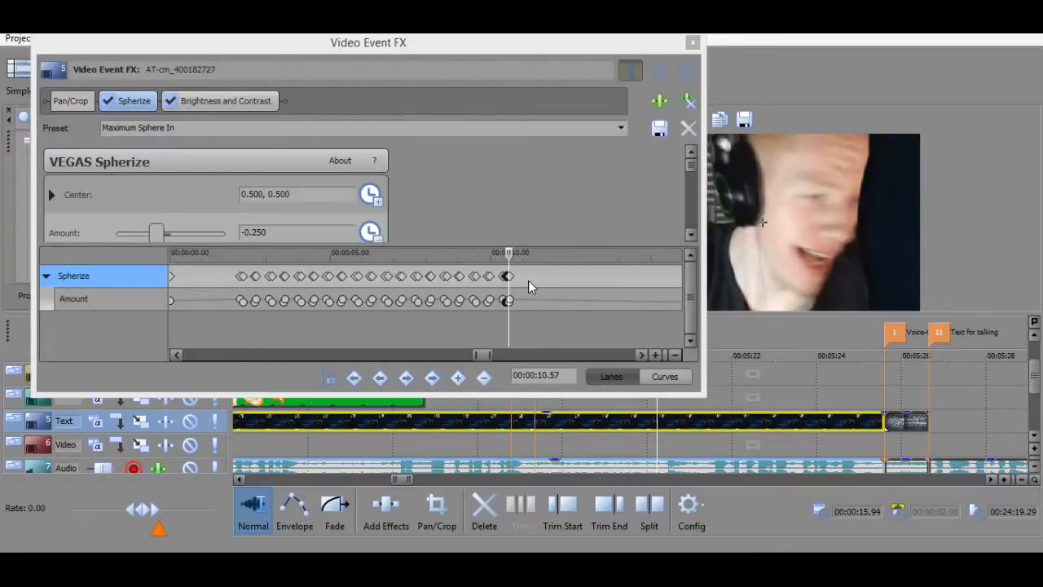
Remove the Spherize keyframe at 00:00:10.57 and move the final zero-amount keyframe from 00:00:10.61 into its place.
scroll(419, 281, "up", 10)
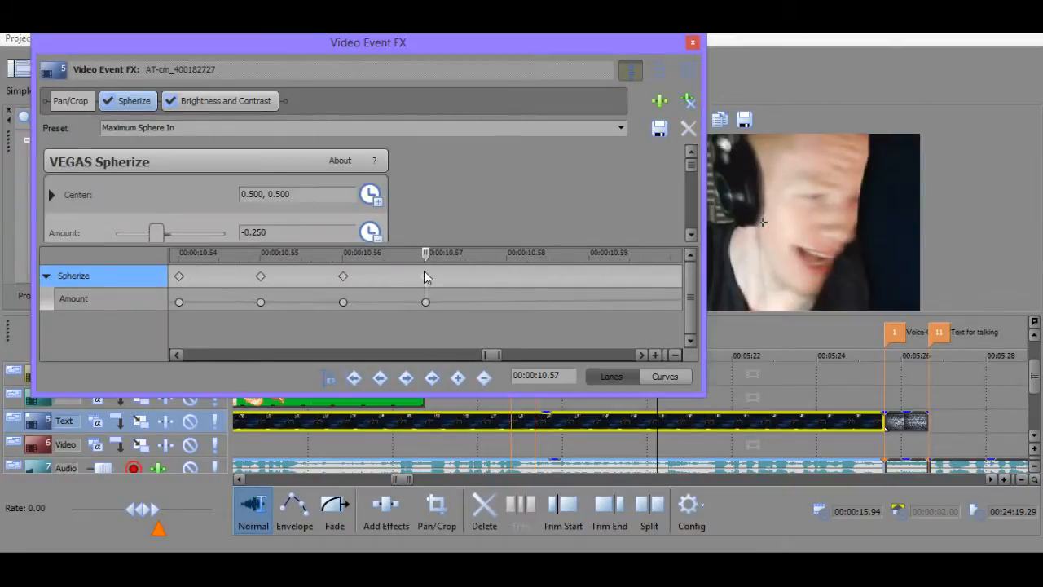
scroll(423, 285, "down", 5)
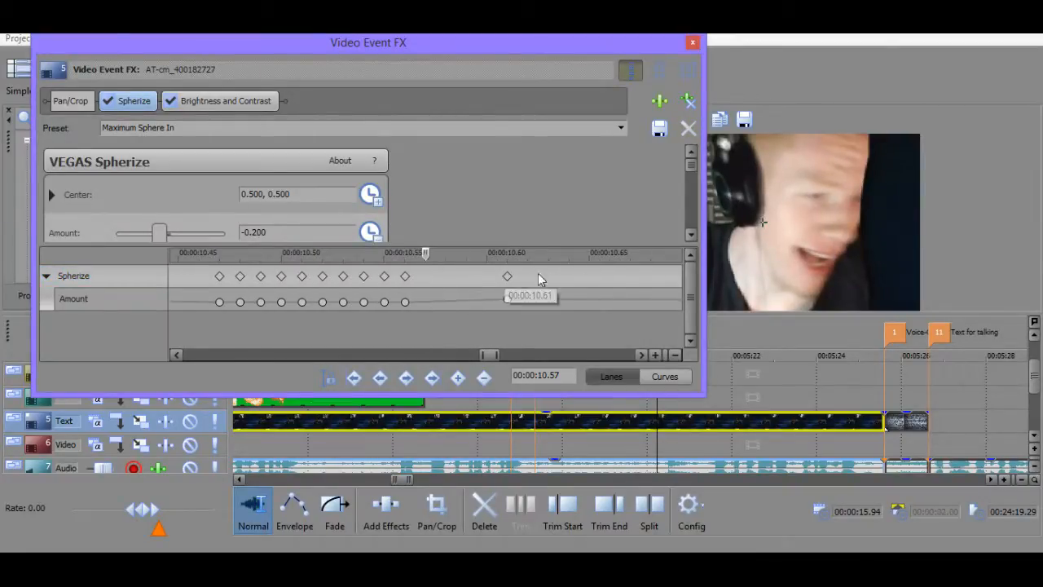
left_click(425, 287)
key("ctrl+z")
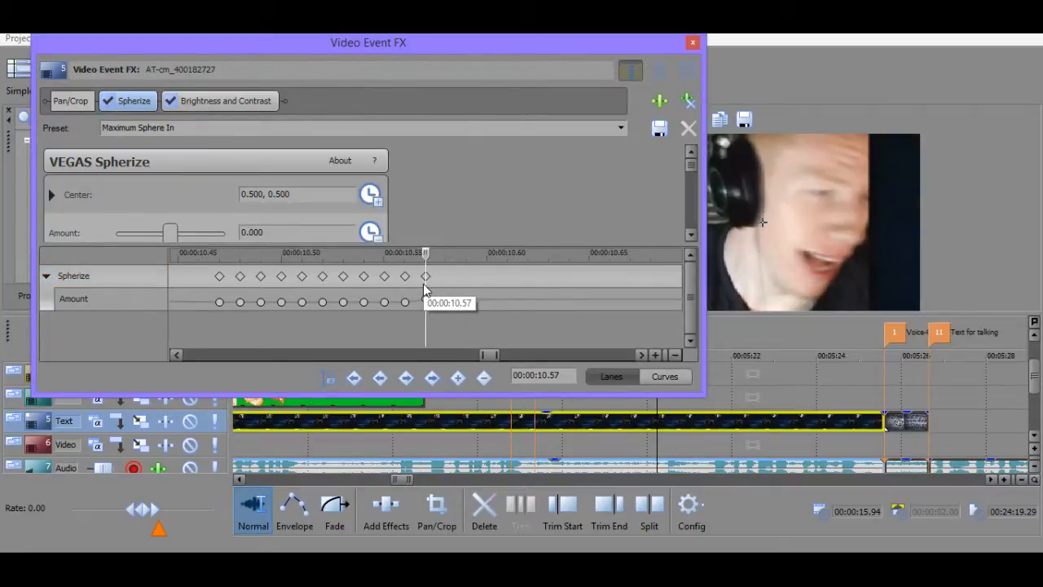
left_click(426, 277)
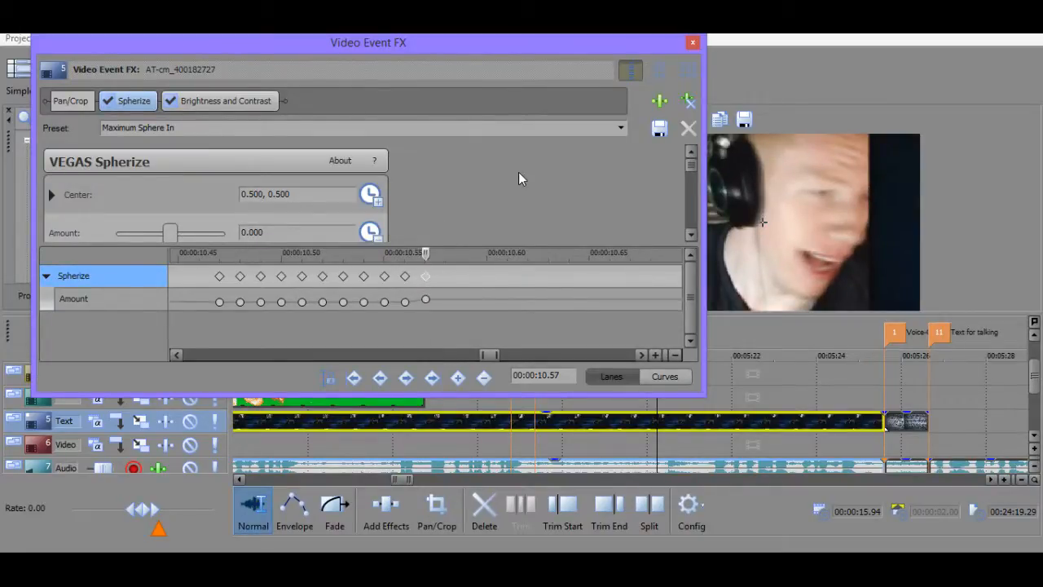
Bring up the clip's Pan/Crop settings and play the timeline from 00:05:20.23 to check the zoomed face.
left_click(71, 101)
left_click(655, 421)
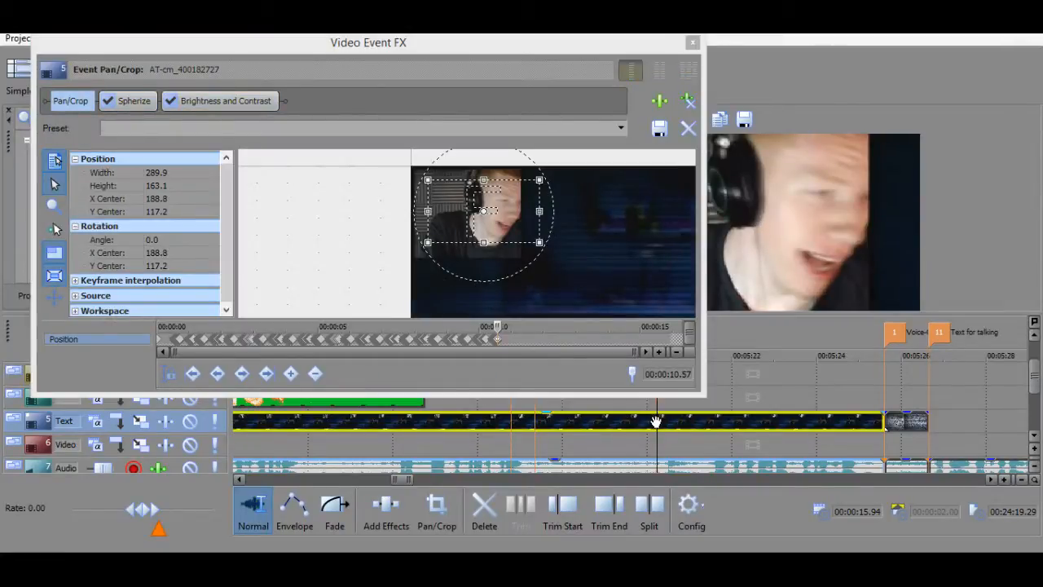
key("space")
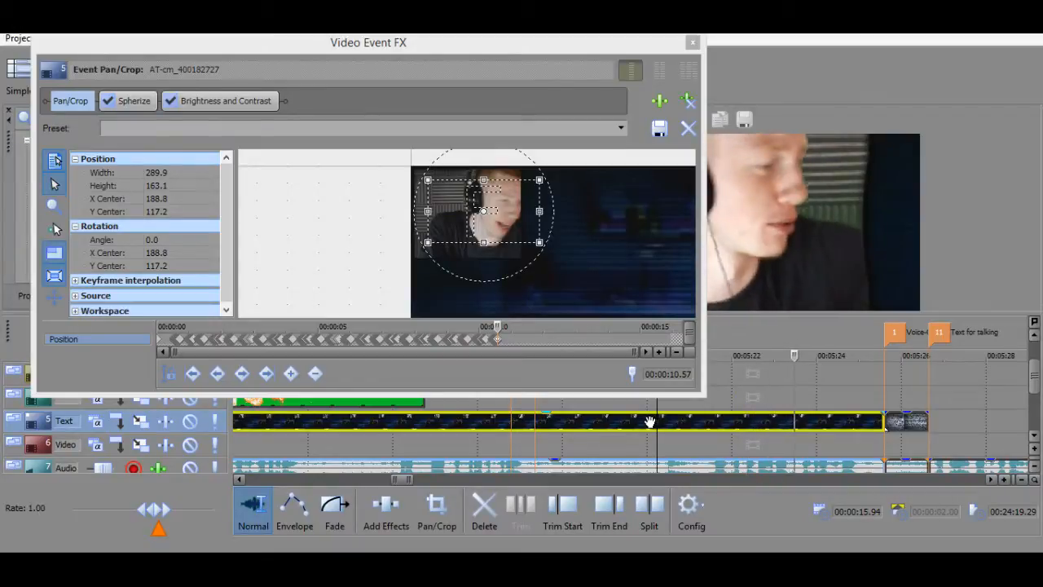
key("space")
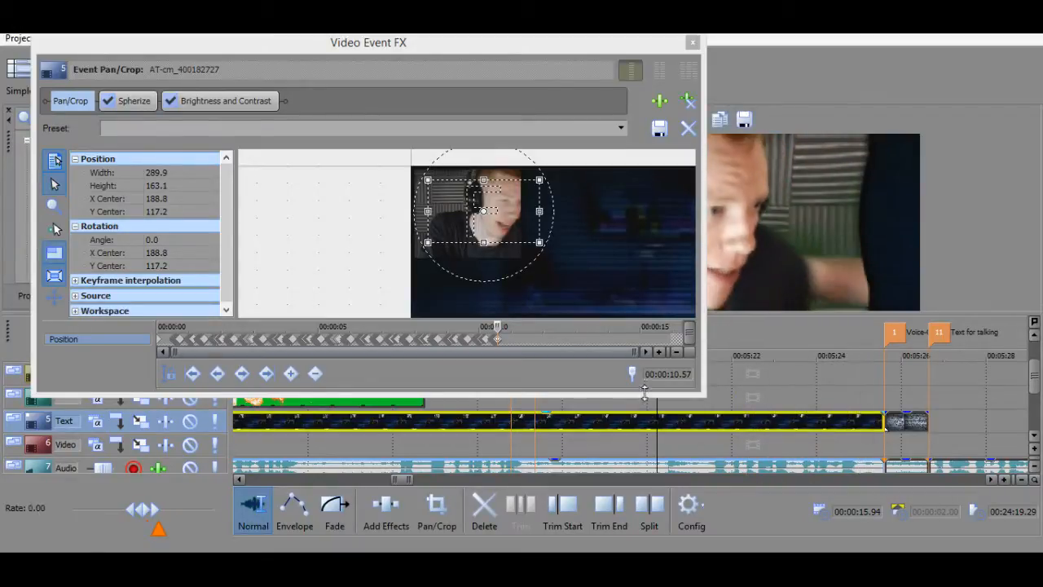
Examine the Spherize amount after the last pulse and extend the clip's end to a length of 00:00:18.23.
left_click(134, 101)
left_click(513, 275)
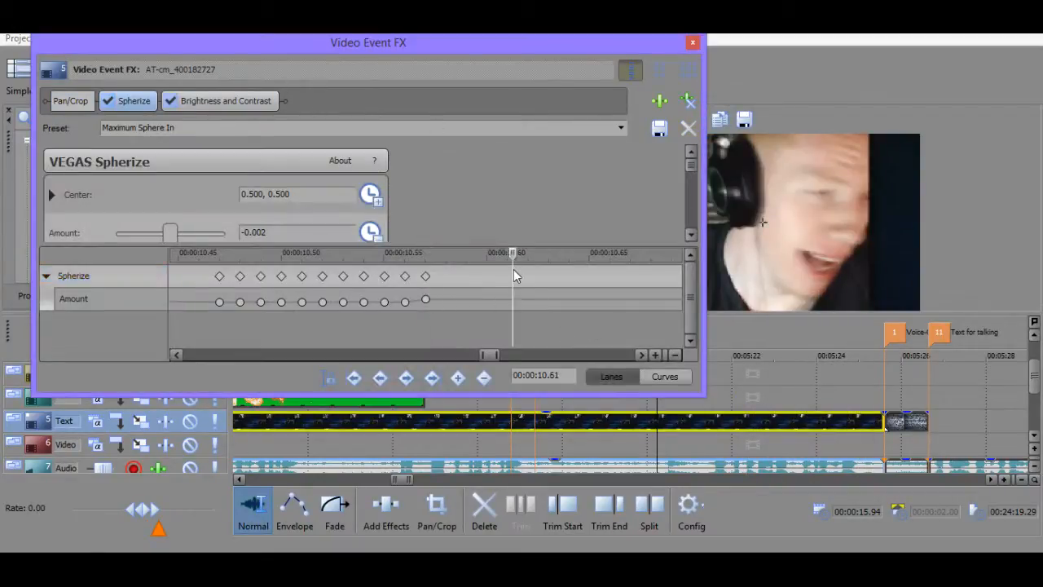
left_click_drag(629, 283, 747, 275)
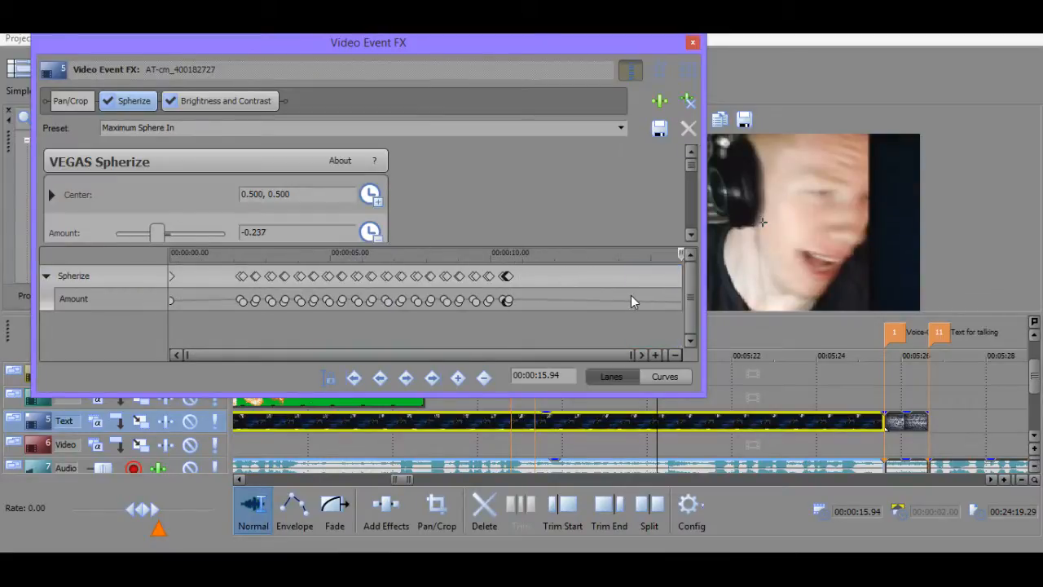
left_click_drag(631, 295, 727, 280)
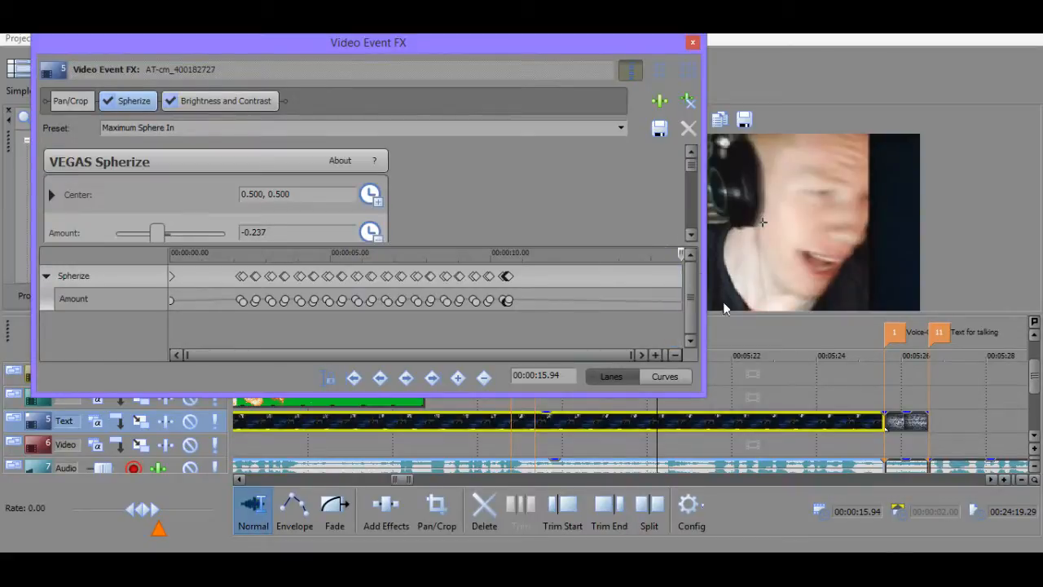
left_click_drag(878, 424, 980, 422)
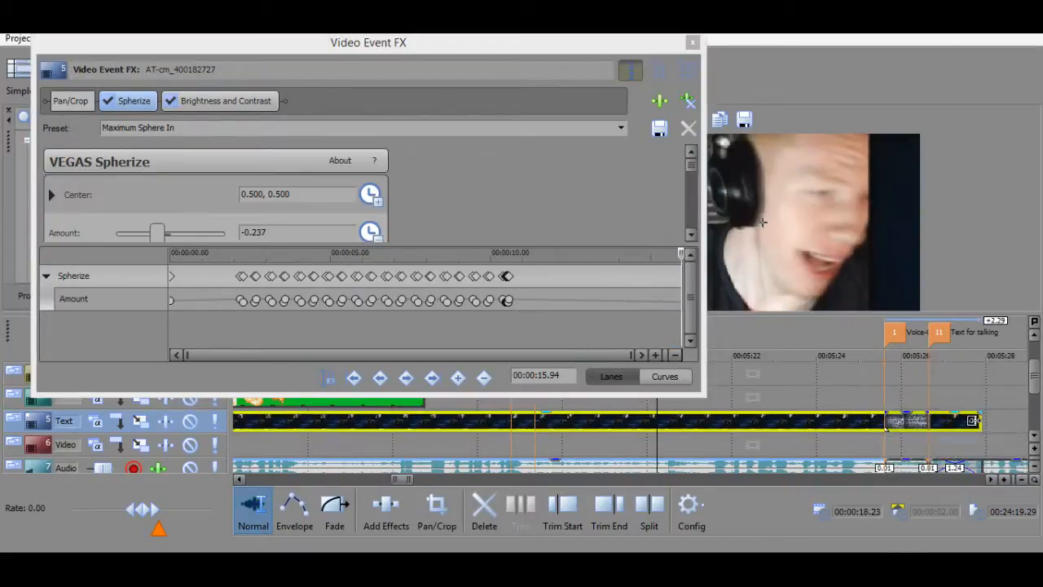
Delete the stray Spherize keyframe far behind the last pulse, around 00:00:17.52.
left_click_drag(662, 277, 622, 278)
left_click_drag(607, 278, 661, 282)
key("Delete")
Trim the clip's end back by 2.29 seconds so it meets the static clip again.
double_click(981, 425)
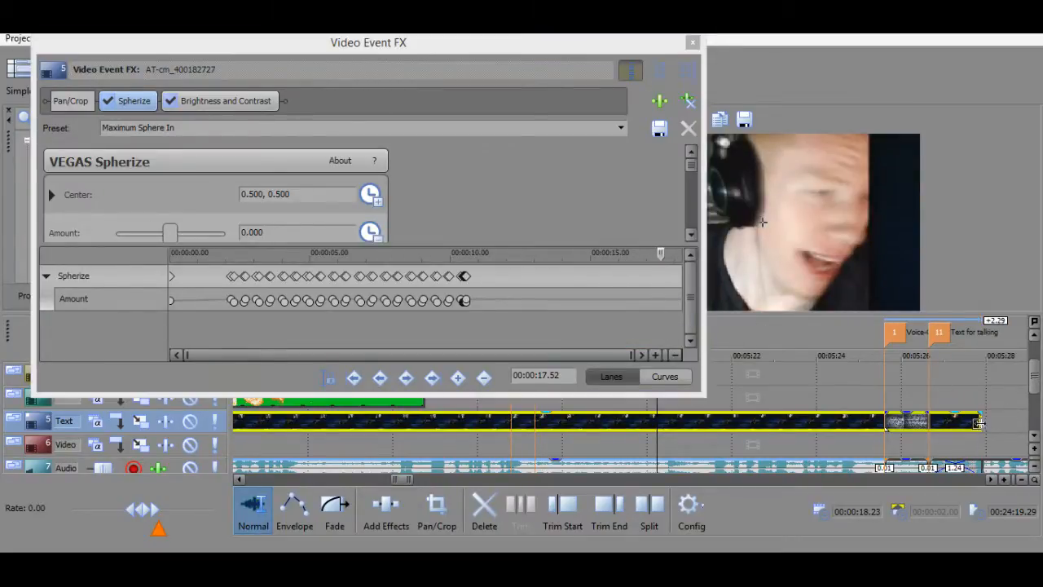
left_click(915, 423)
left_click_drag(971, 423, 873, 423)
Play the section from about 00:05:22 into the static clip to check the face without the Spherize distortion.
left_click(798, 397)
left_click(757, 386)
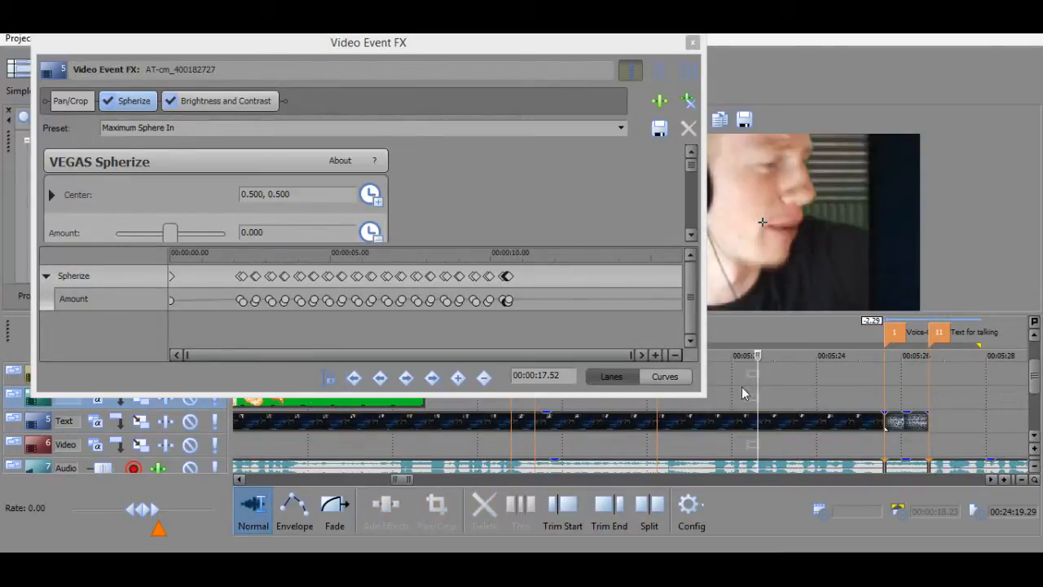
key("space")
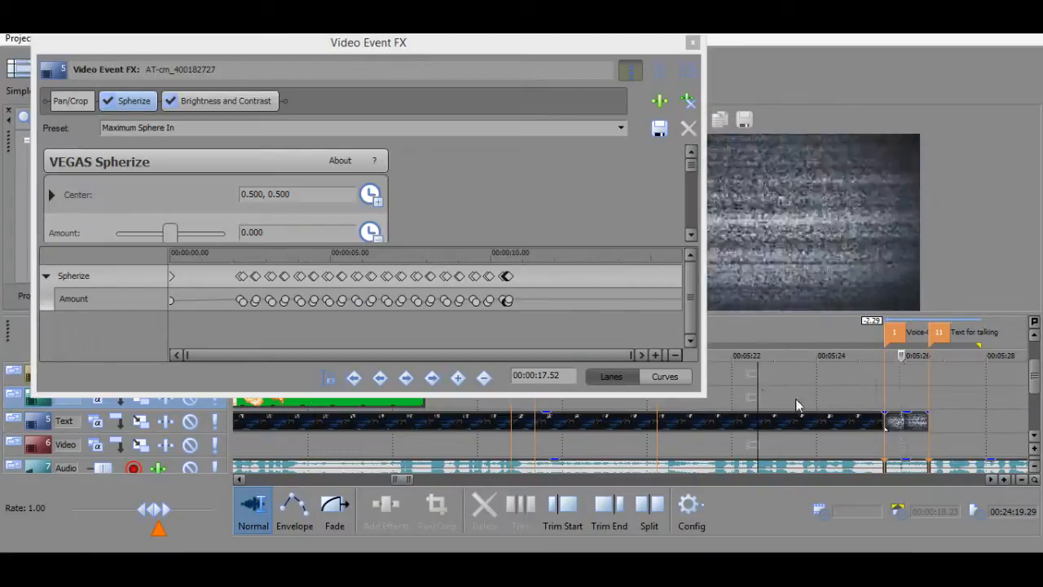
key("space")
key("space")
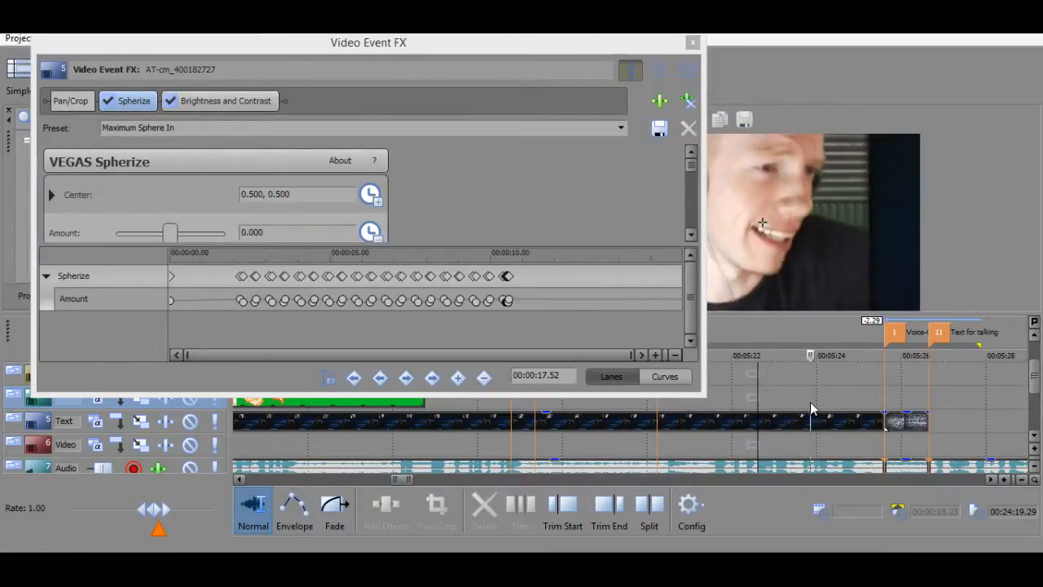
key("space")
left_click(814, 385)
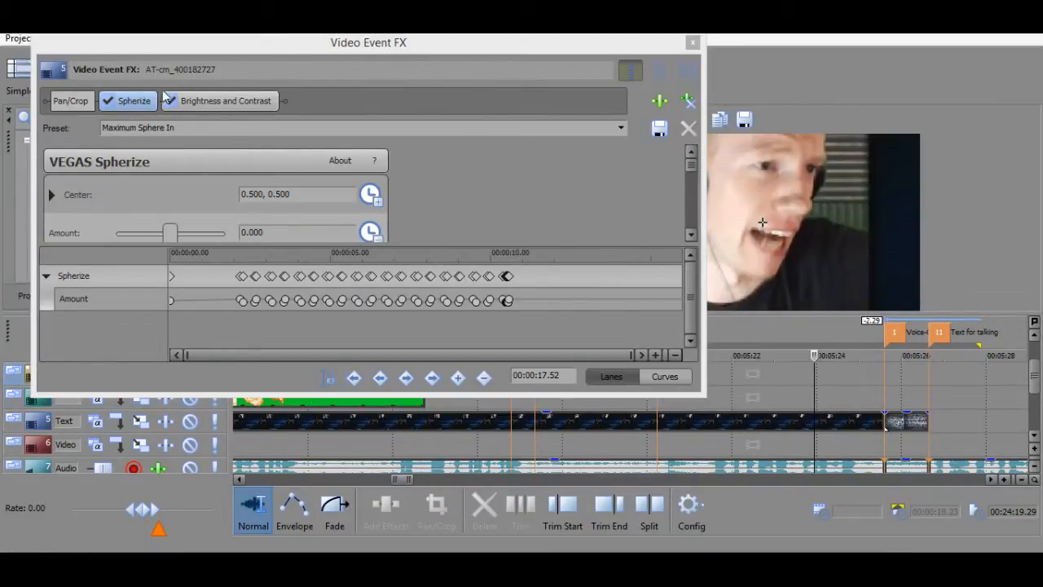
Try extending the clip's end past the static clip to a length of 00:00:19.62, and undo both extensions.
left_click(71, 100)
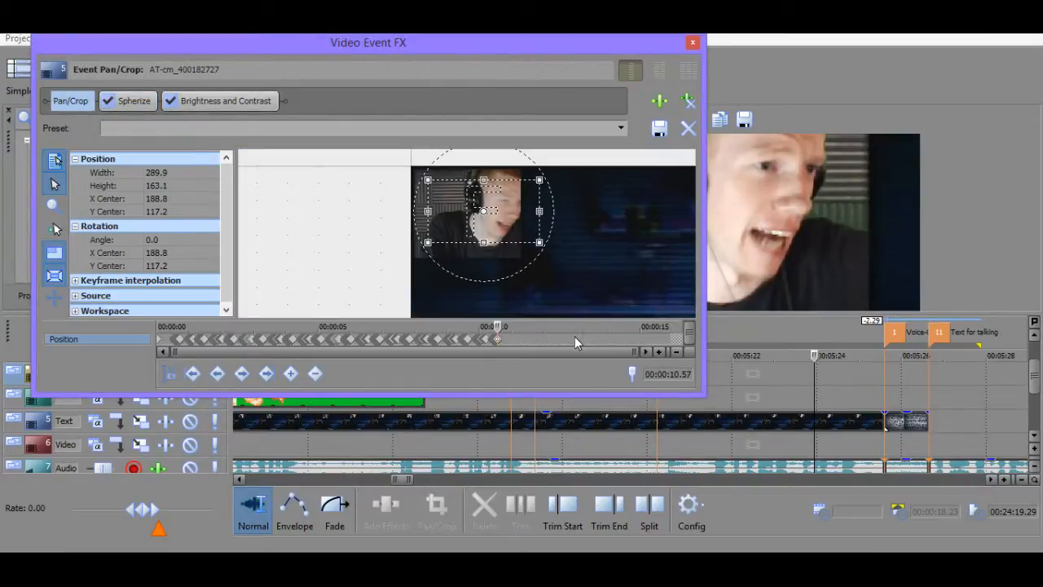
left_click(574, 334)
left_click_drag(877, 420, 949, 418)
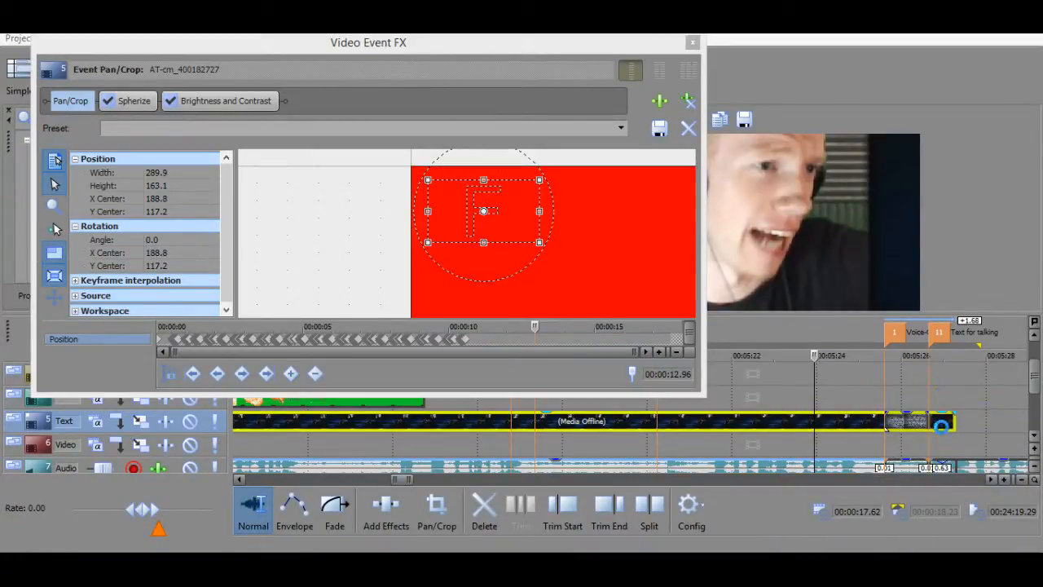
left_click_drag(953, 421, 1023, 420)
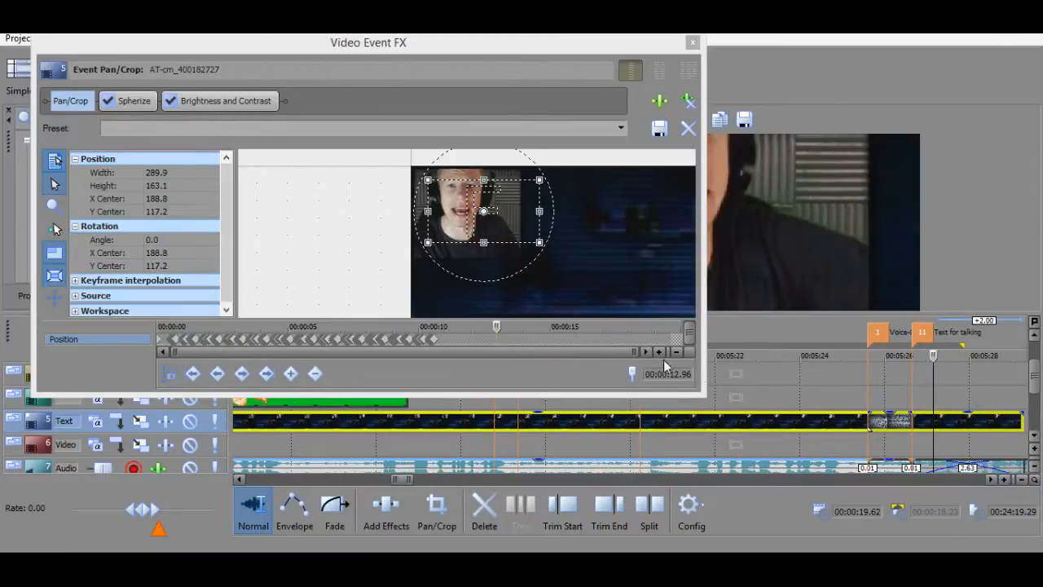
key("ctrl+z")
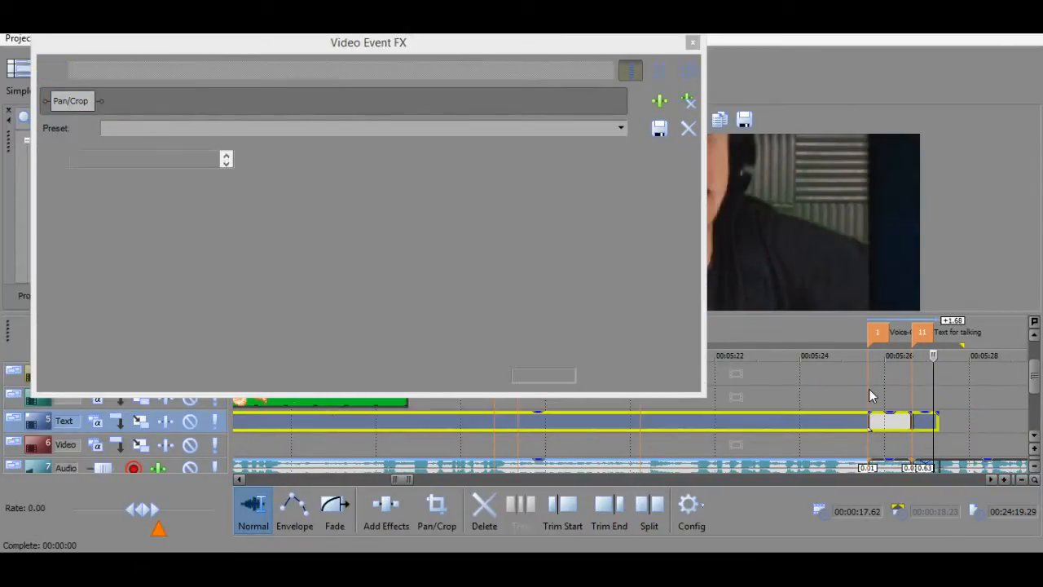
key("ctrl+z")
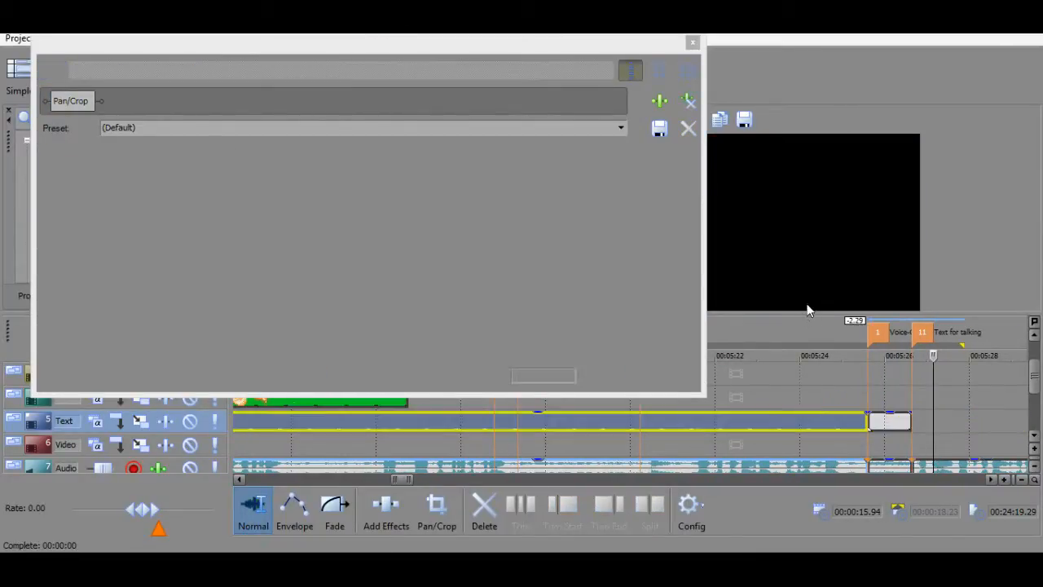
Close the clip's effects window and play the timeline from 00:05:20.23 to review the face framing.
left_click(708, 407)
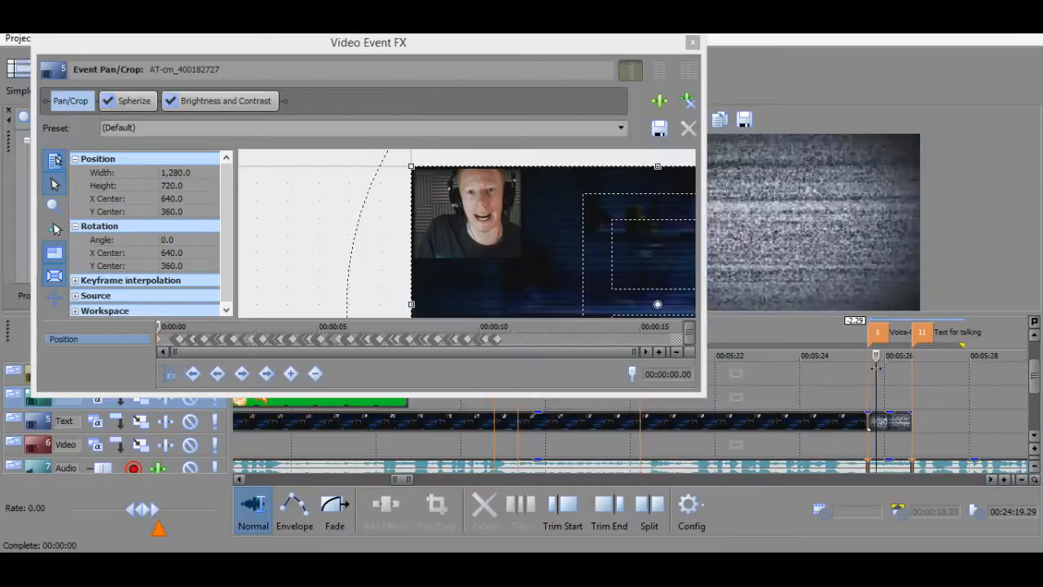
left_click(692, 42)
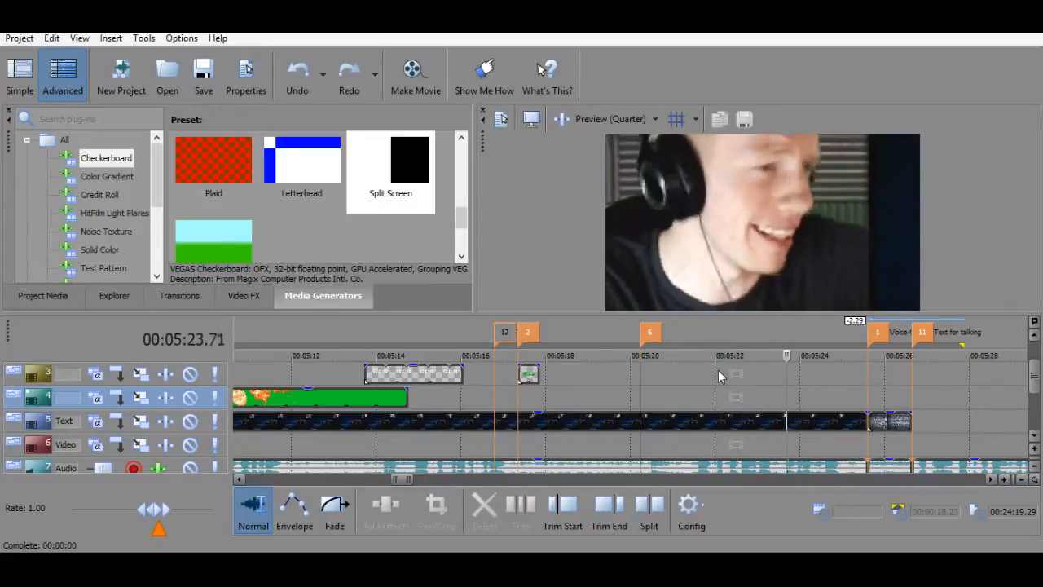
key("space")
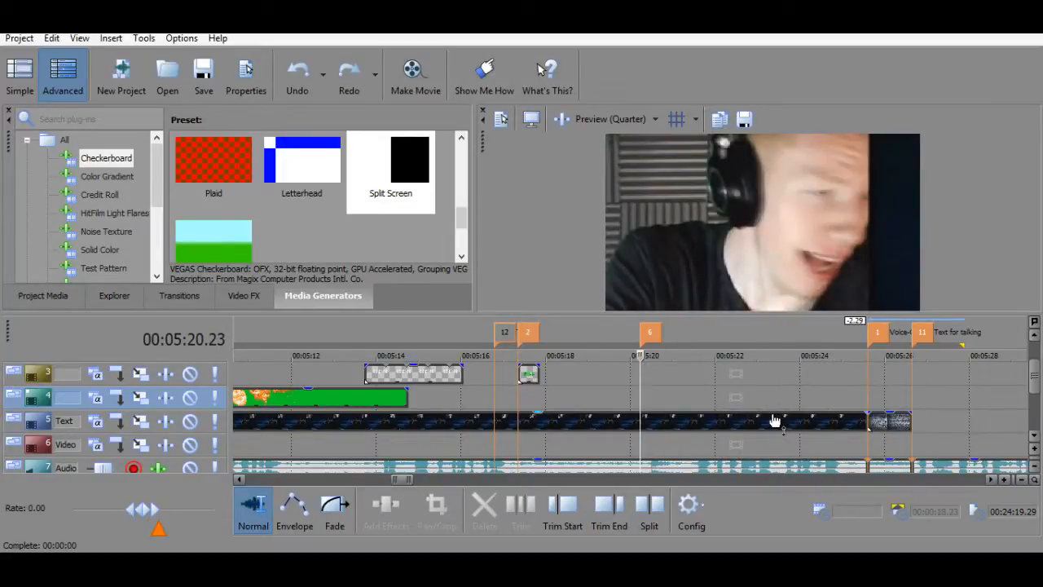
At the clip's Pan/Crop keyframe at 00:00:10.57, reframe the webcam face with a 260.3 by 146.4 crop centred at 148.9, 96.5.
right_click(738, 422)
left_click(843, 171)
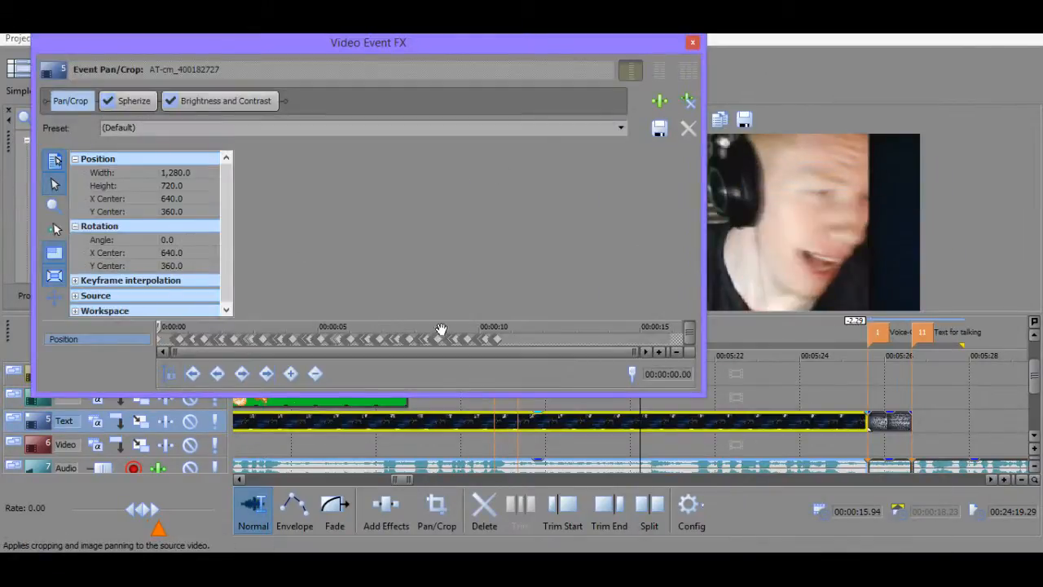
left_click(496, 339)
scroll(480, 339, "up", 5)
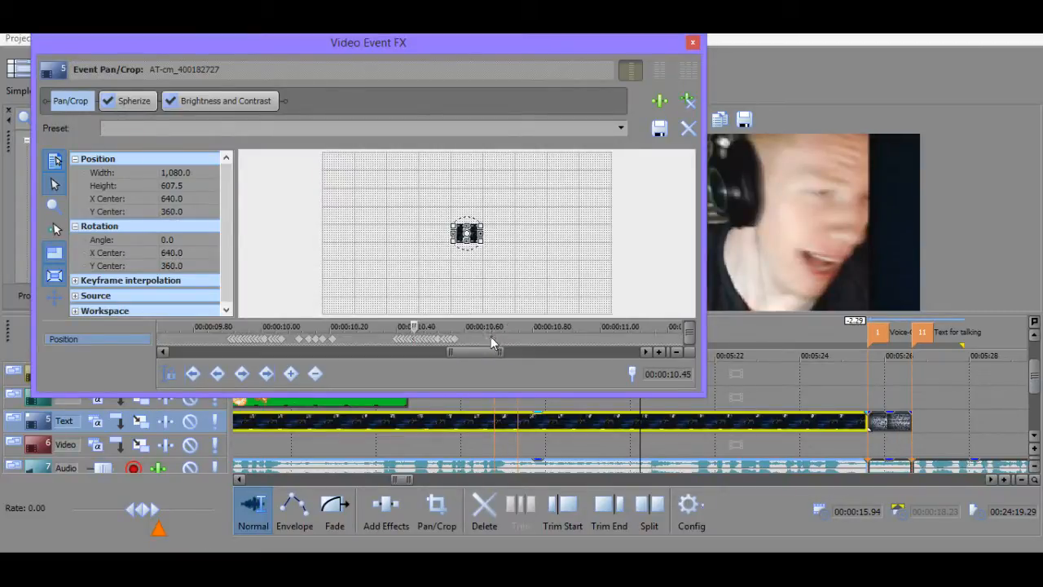
left_click(522, 338)
scroll(554, 256, "up", 5)
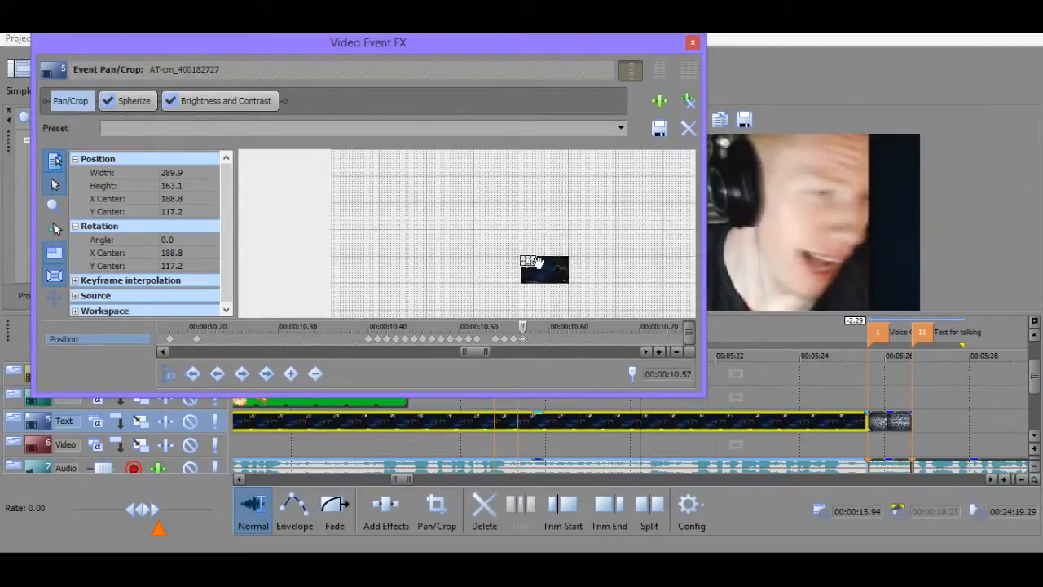
scroll(493, 228, "up", 6)
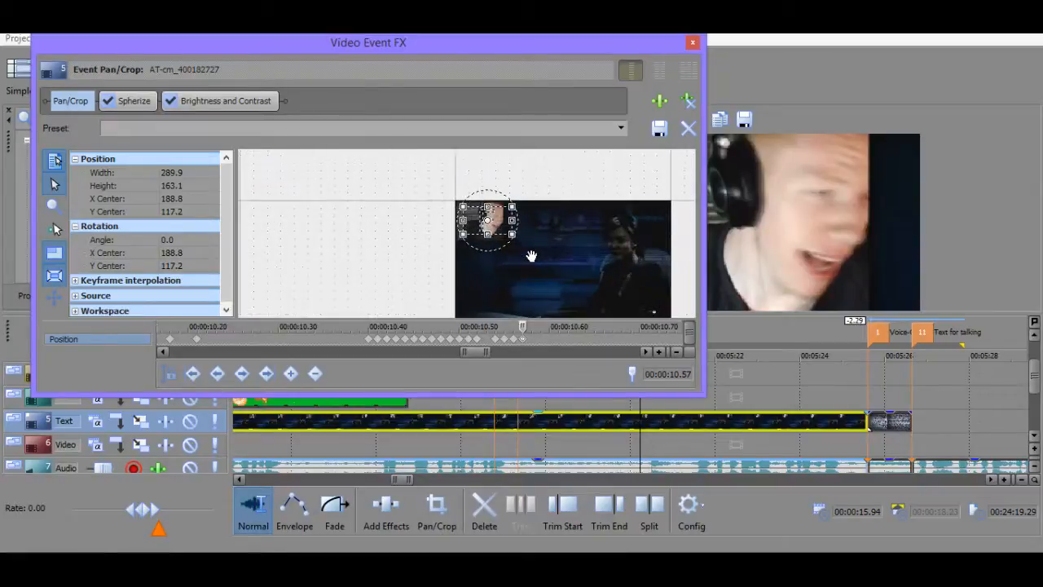
scroll(558, 290, "up", 2)
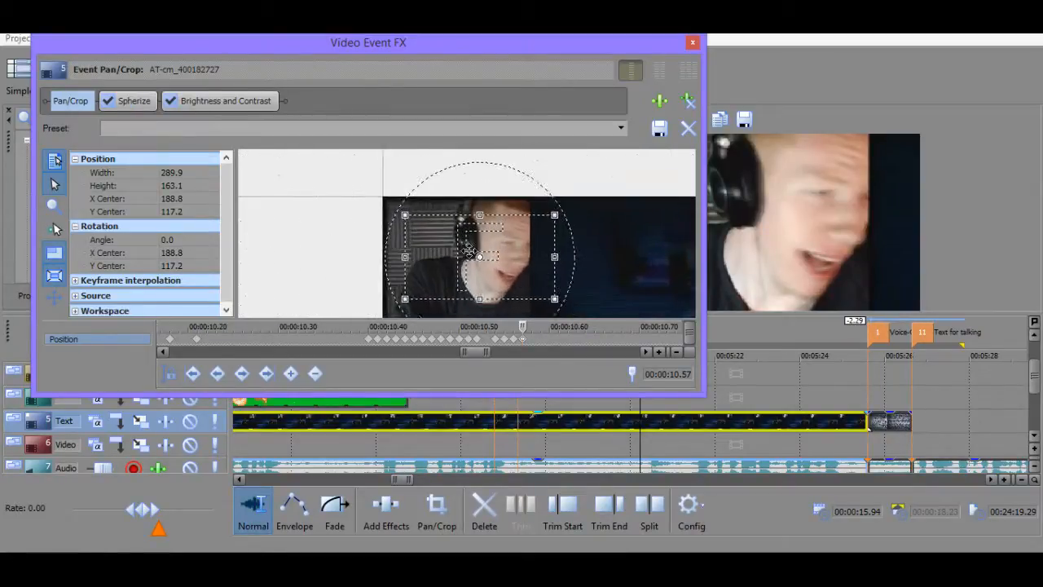
left_click_drag(467, 251, 448, 240)
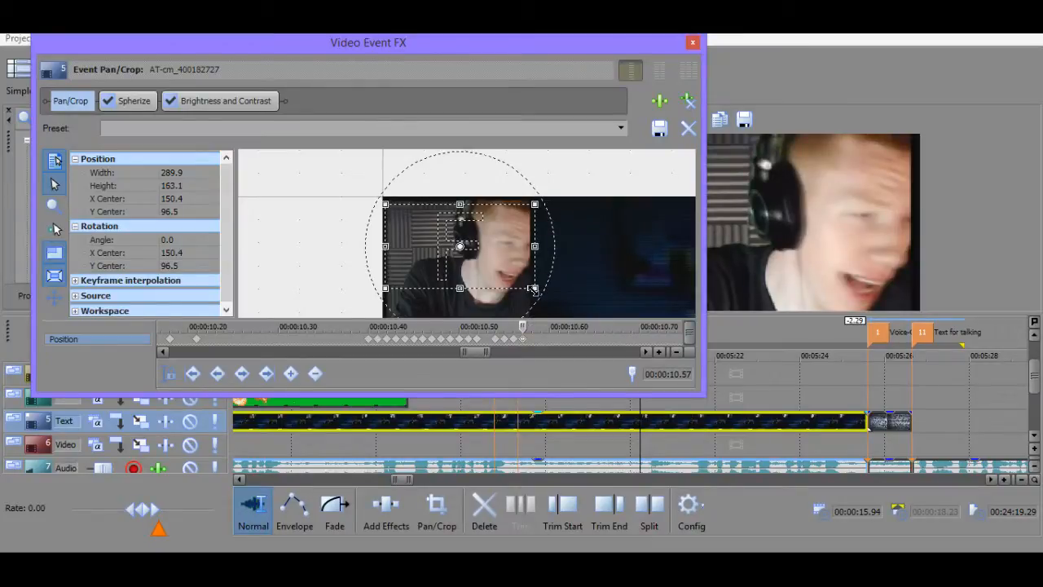
left_click_drag(534, 289, 524, 281)
left_click_drag(497, 247, 494, 247)
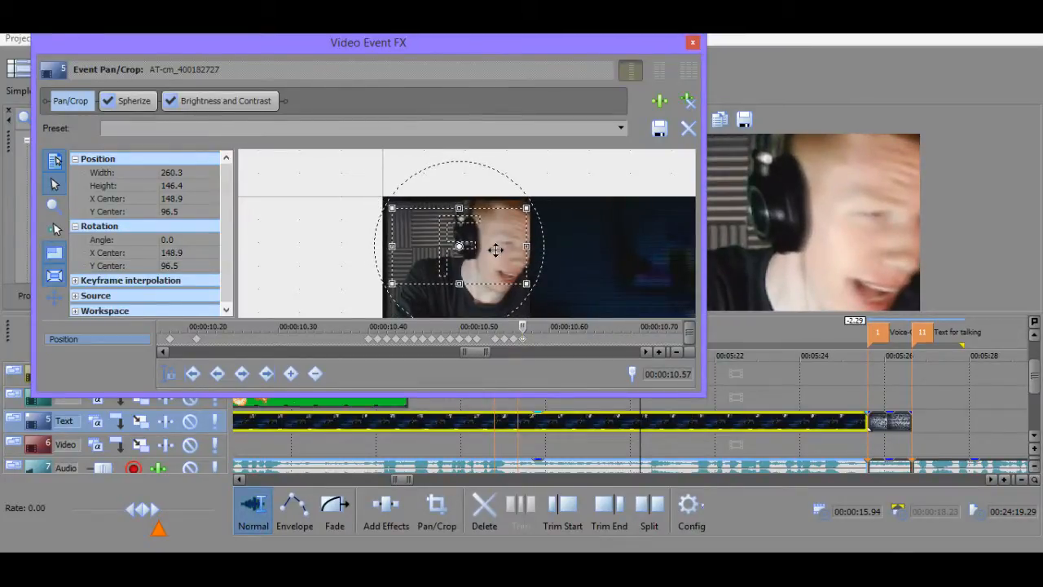
Move the effects window off the preview and briefly play from 00:05:20.23 to check the face framing.
left_click_drag(607, 46, 480, 40)
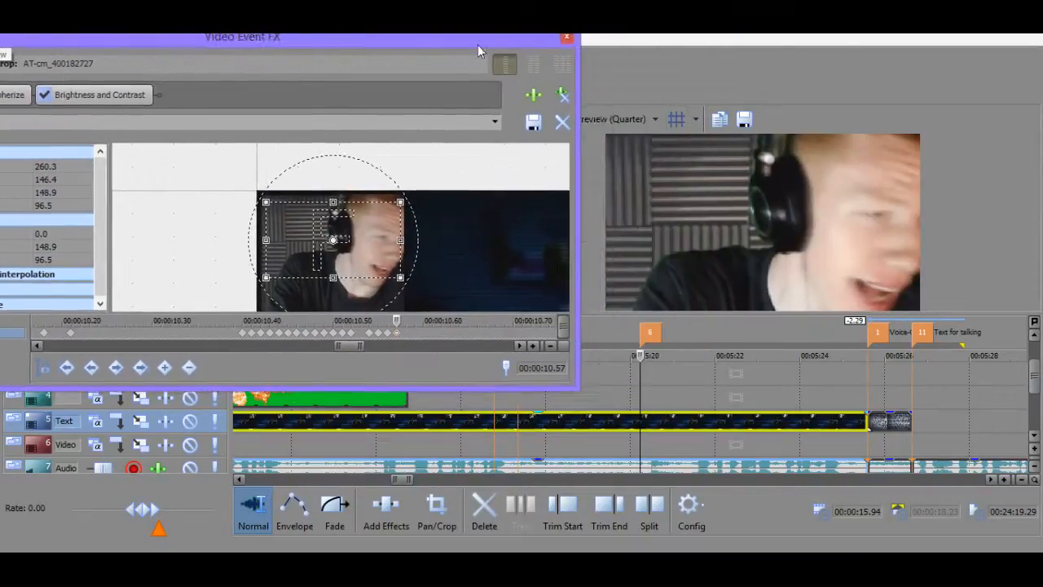
left_click(636, 381)
key("space")
key("space")
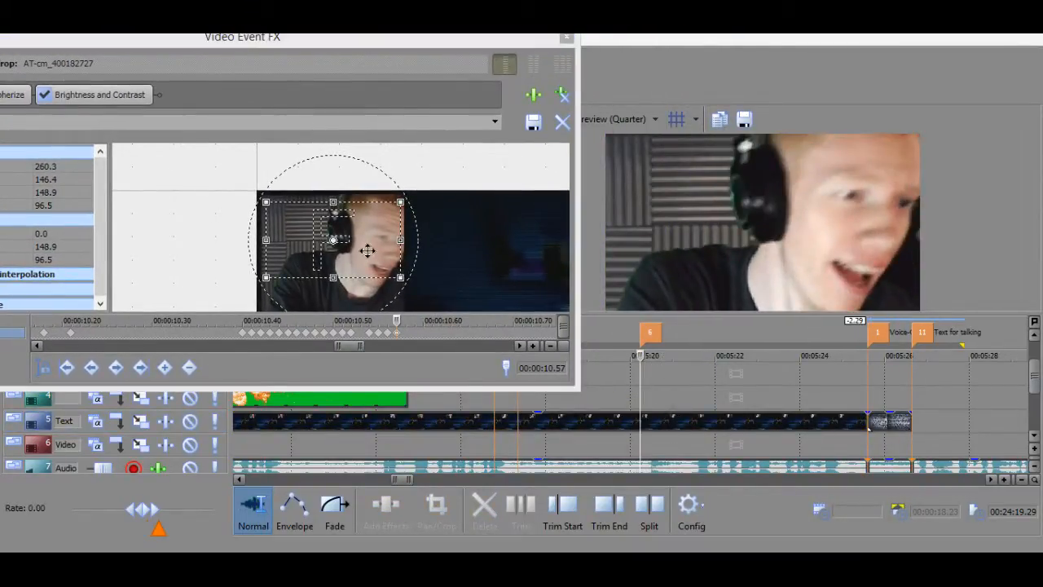
At the Pan/Crop keyframe at 00:00:10.57, widen the crop to 301.4 by 169.6 and centre it at 216.9, 92.1.
left_click_drag(366, 244, 429, 259)
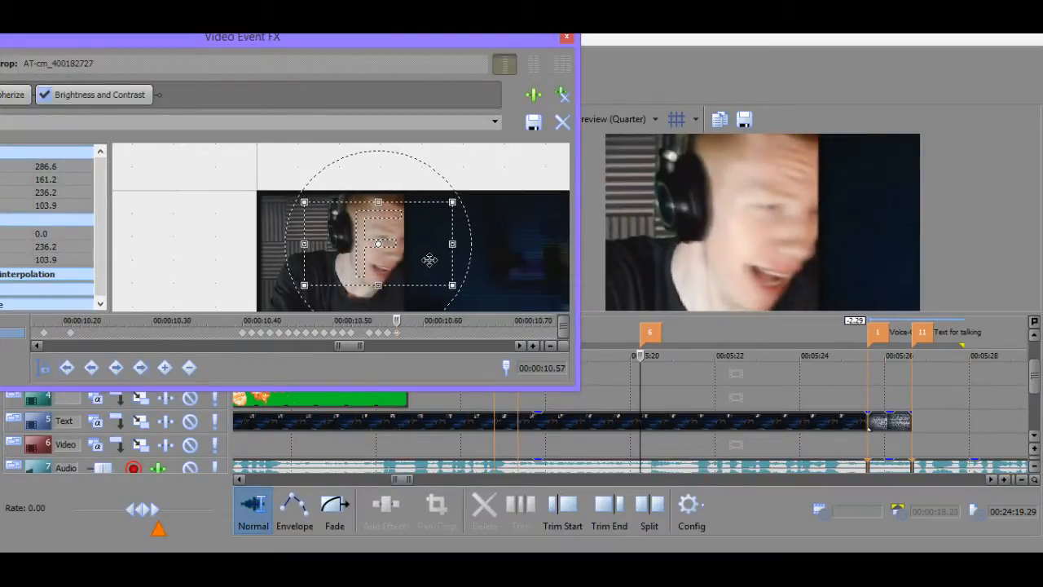
left_click(638, 385)
key("space")
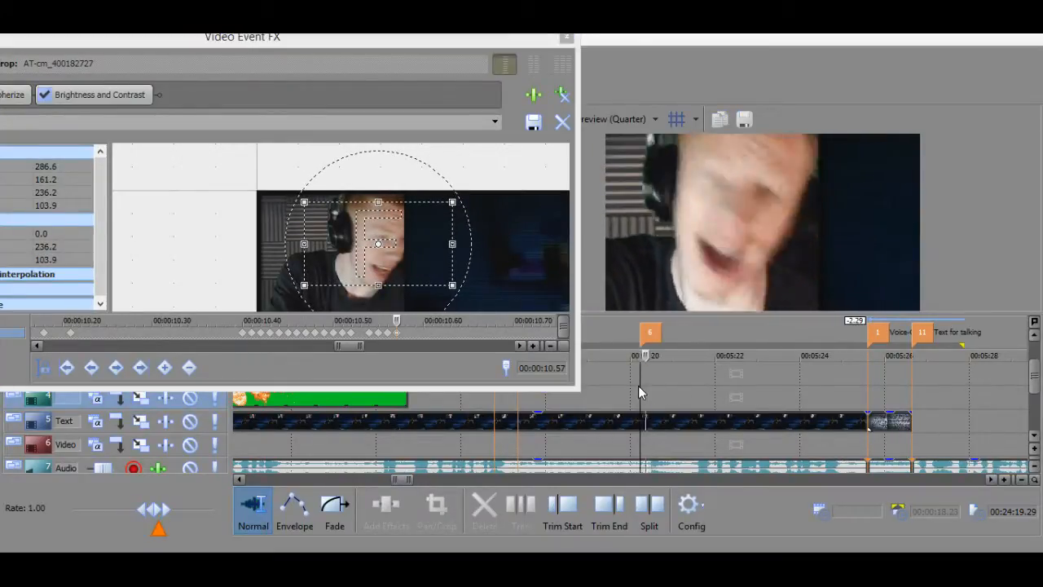
key("space")
left_click_drag(451, 268, 430, 249)
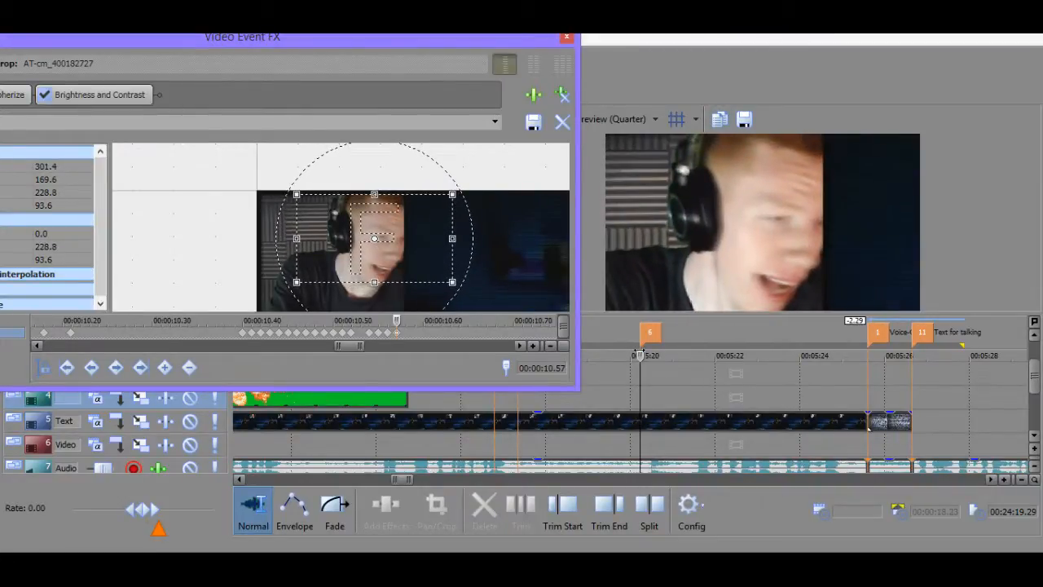
left_click_drag(668, 356, 658, 356)
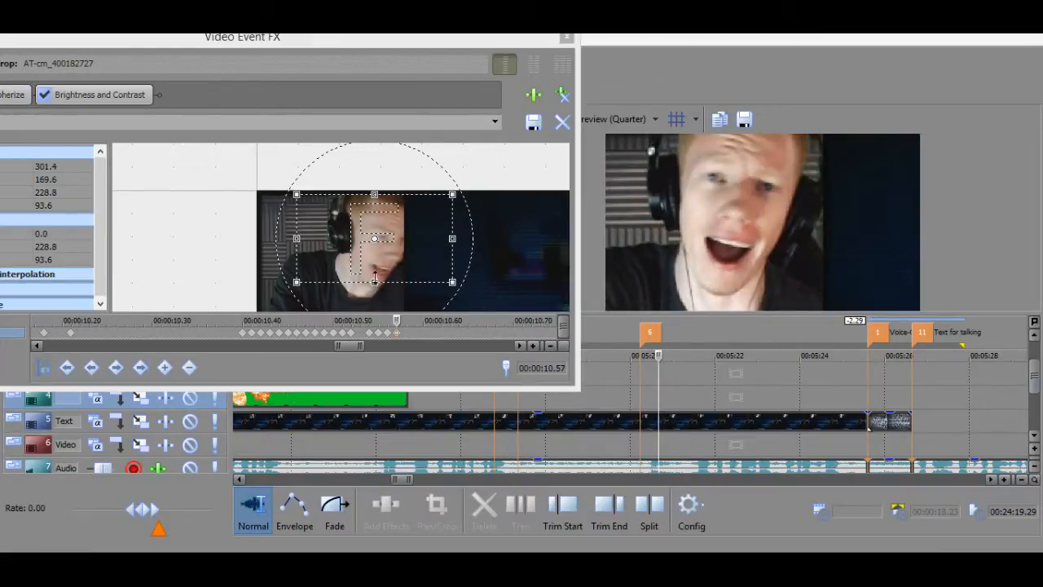
left_click_drag(406, 260, 404, 257)
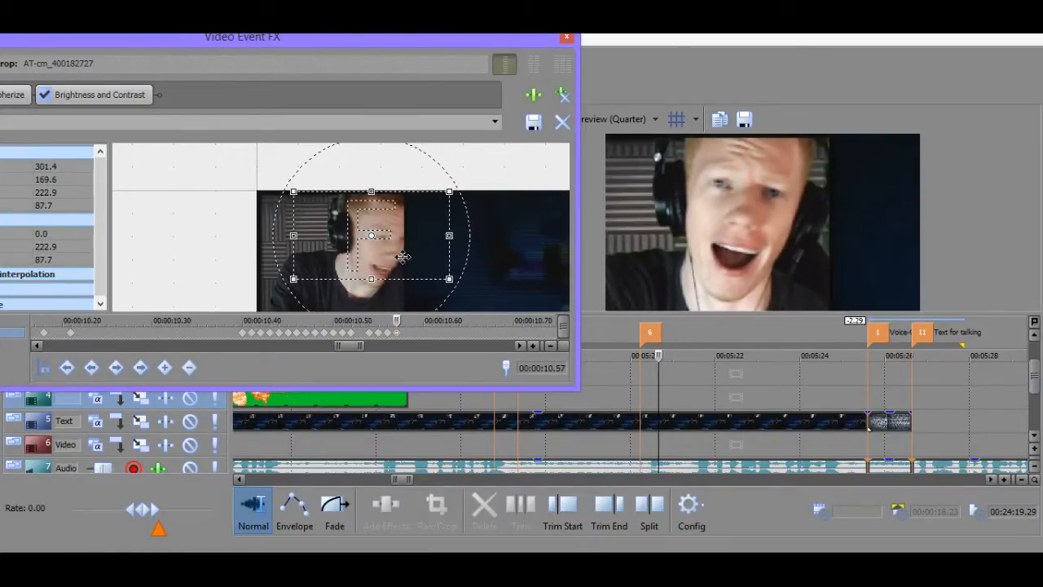
left_click_drag(406, 256, 399, 259)
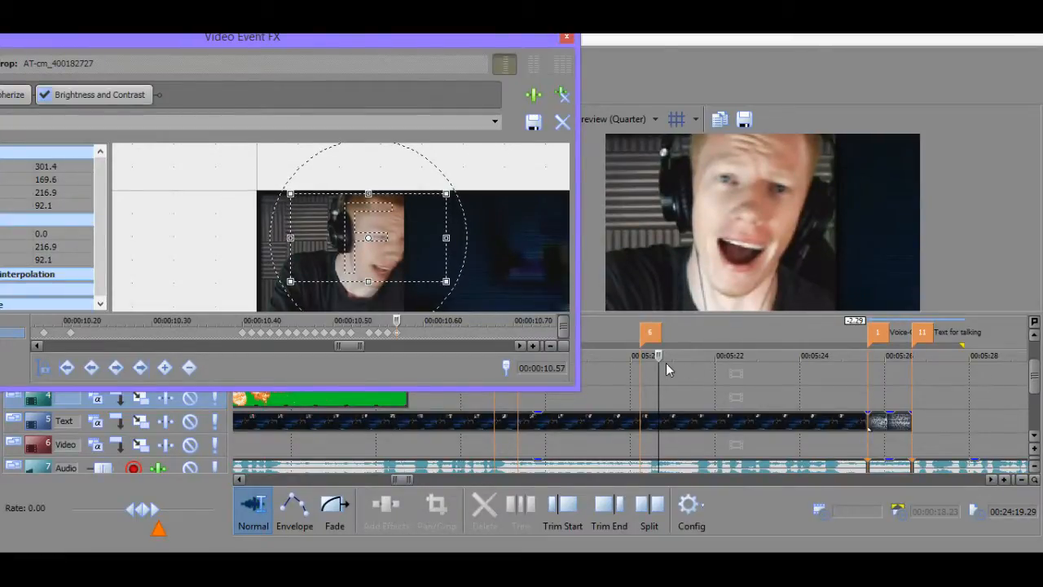
Play the timeline from marker 6 into the static clip, then replay the start to check how the face sits in frame.
left_click(643, 375)
key("space")
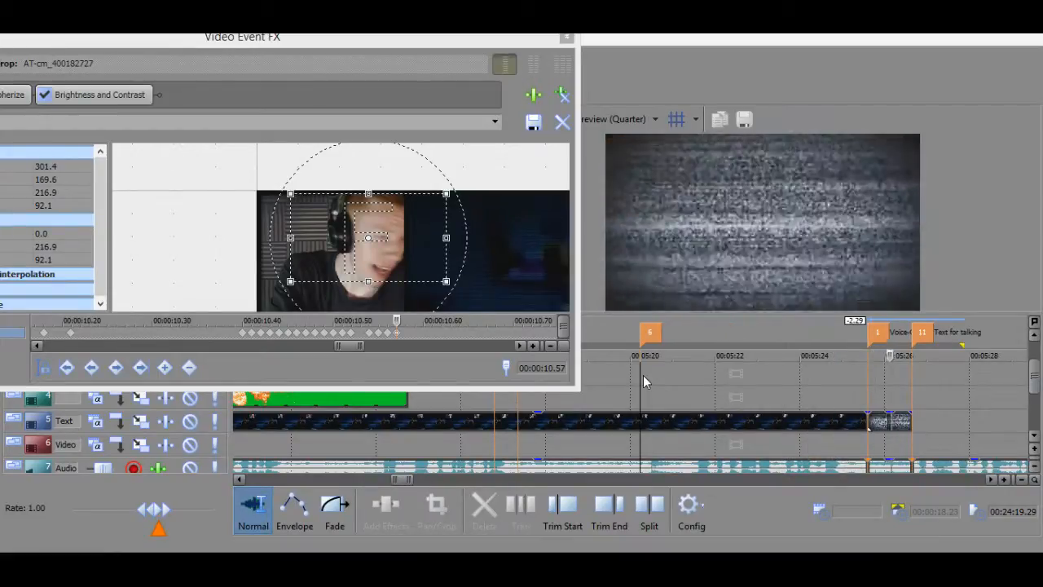
key("space")
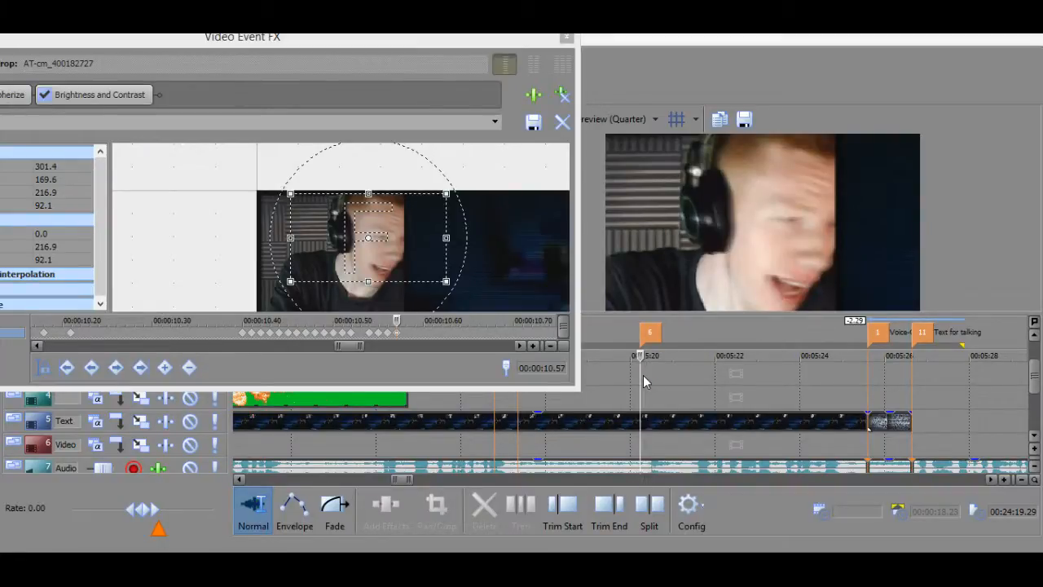
key("space")
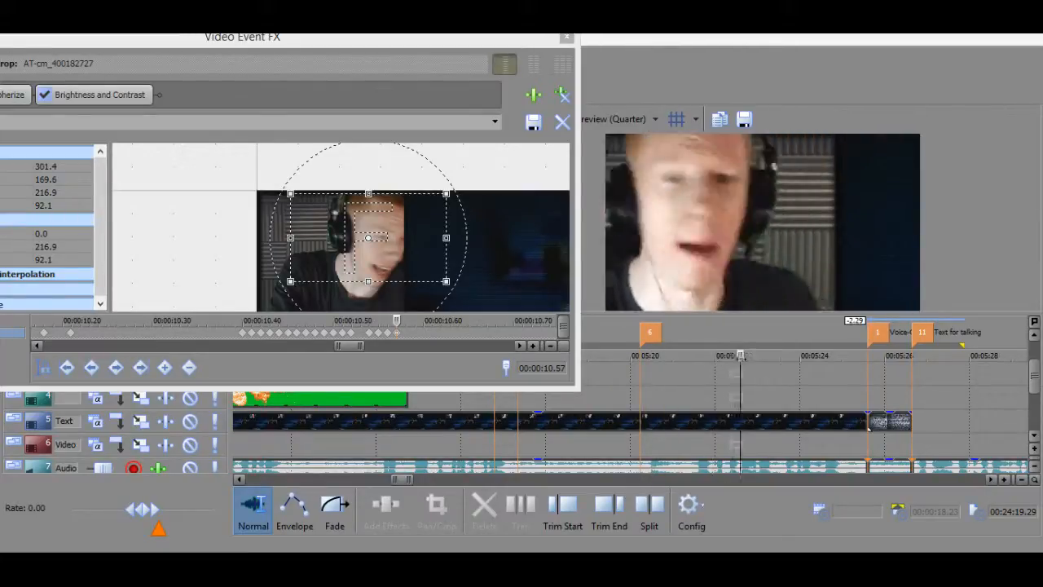
key("space")
Step through the Pan/Crop frames after the last Position keyframe up to 00:00:11.19 to examine the head's movement.
left_click(409, 334)
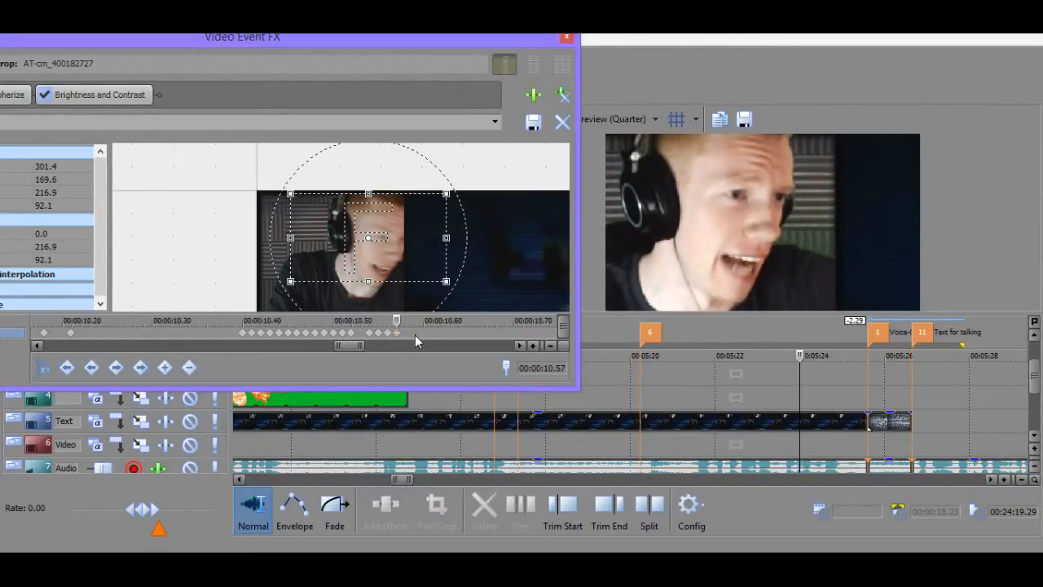
scroll(415, 335, "down", 2)
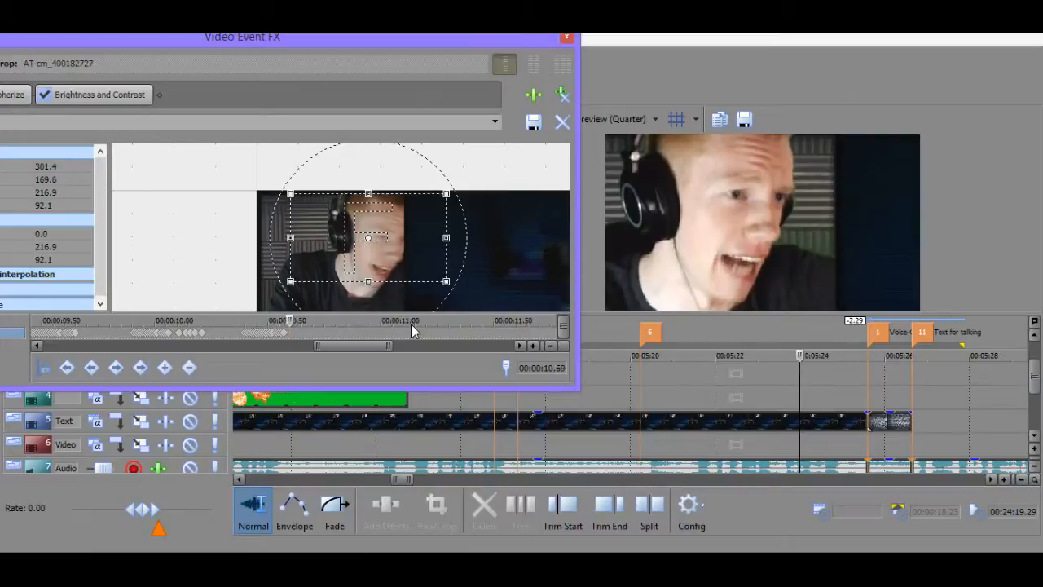
key("Right")
key("Right")
key("Right")
key("Right")
key("Right")
key("Right")
scroll(411, 324, "down", 3)
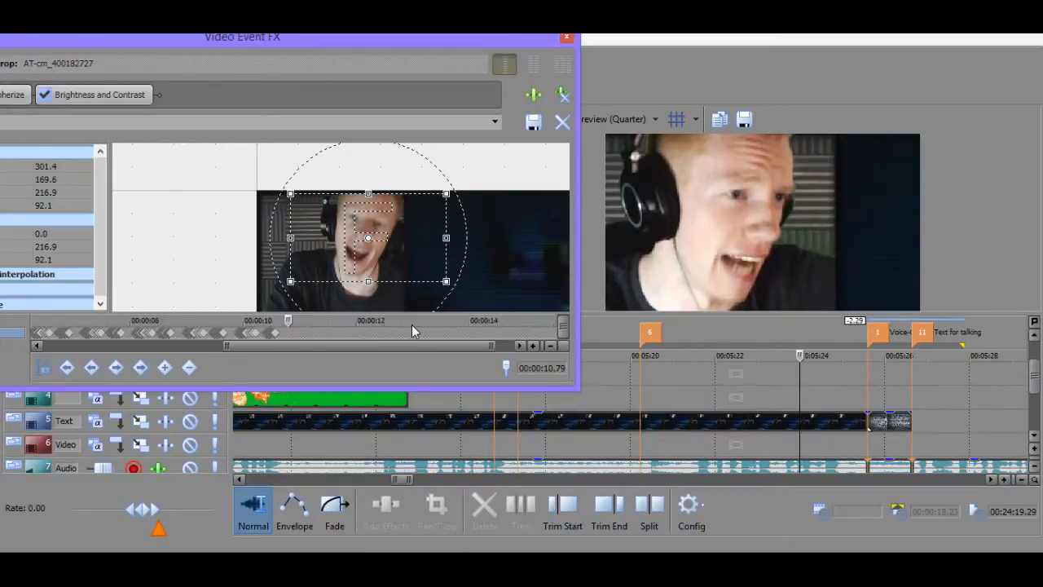
key("Right")
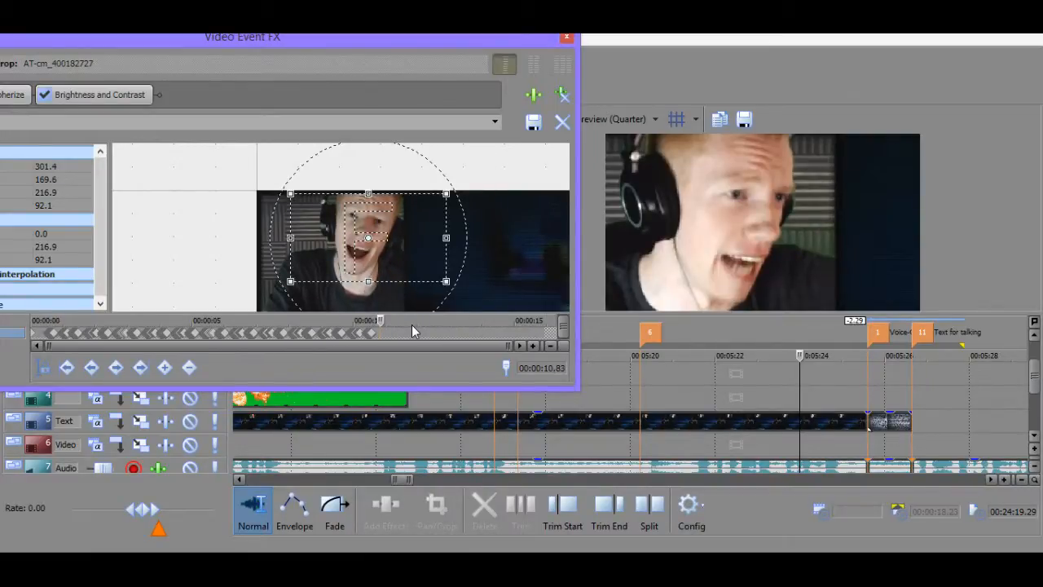
key("Right")
key("Right")
key("Right")
key("Right")
key("Right")
key("Right")
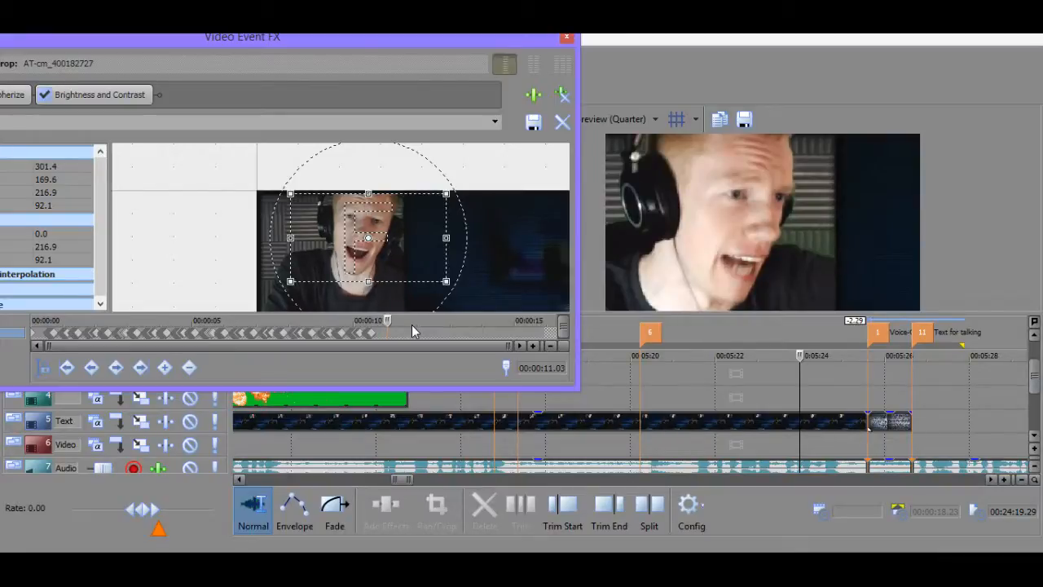
key("Right")
key("Right")
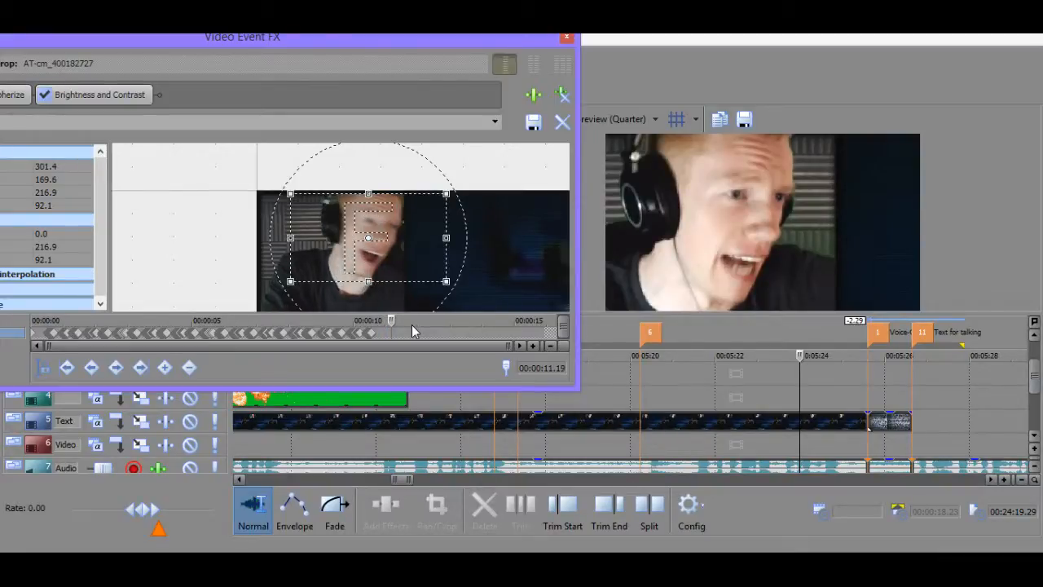
Return to the Position keyframe at 00:00:10.57 and recentre its crop at 275.3, 130.1.
left_click(377, 331)
scroll(377, 330, "up", 7)
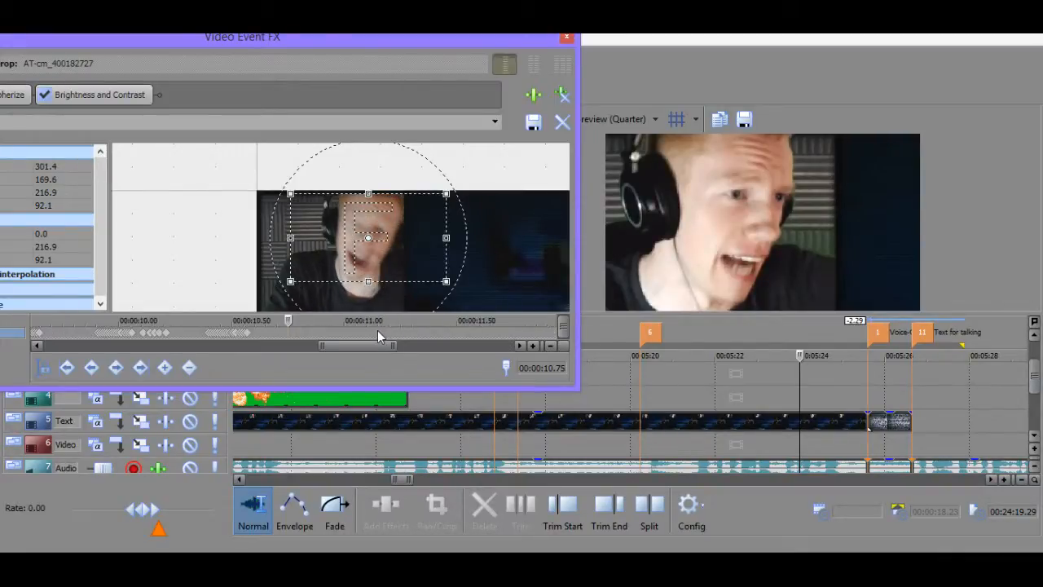
scroll(408, 338, "up", 2)
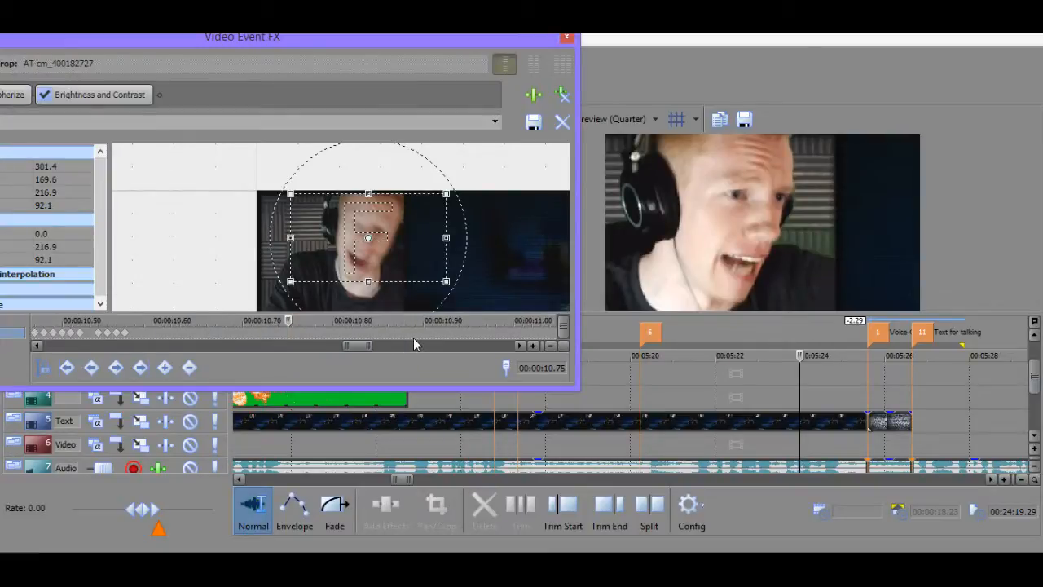
left_click(147, 333)
scroll(147, 334, "up", 3)
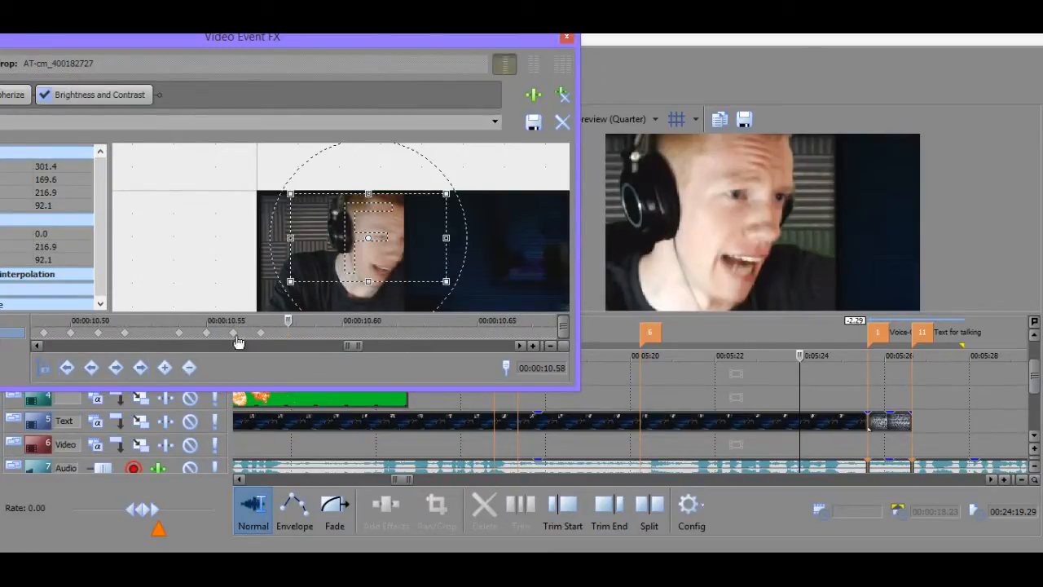
left_click(257, 335)
left_click_drag(522, 287, 403, 226)
scroll(404, 225, "up", 1)
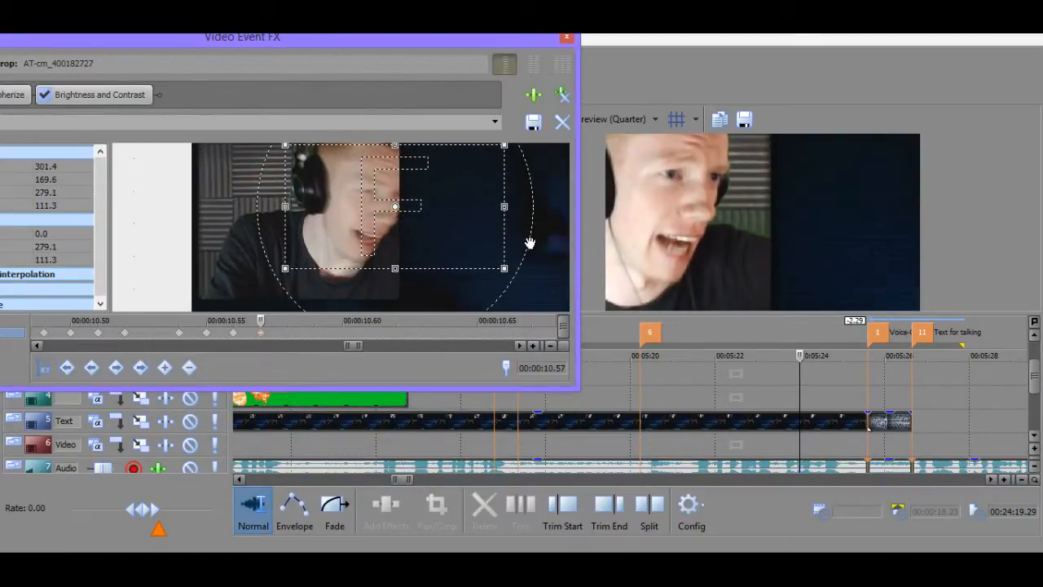
scroll(444, 265, "up", 3)
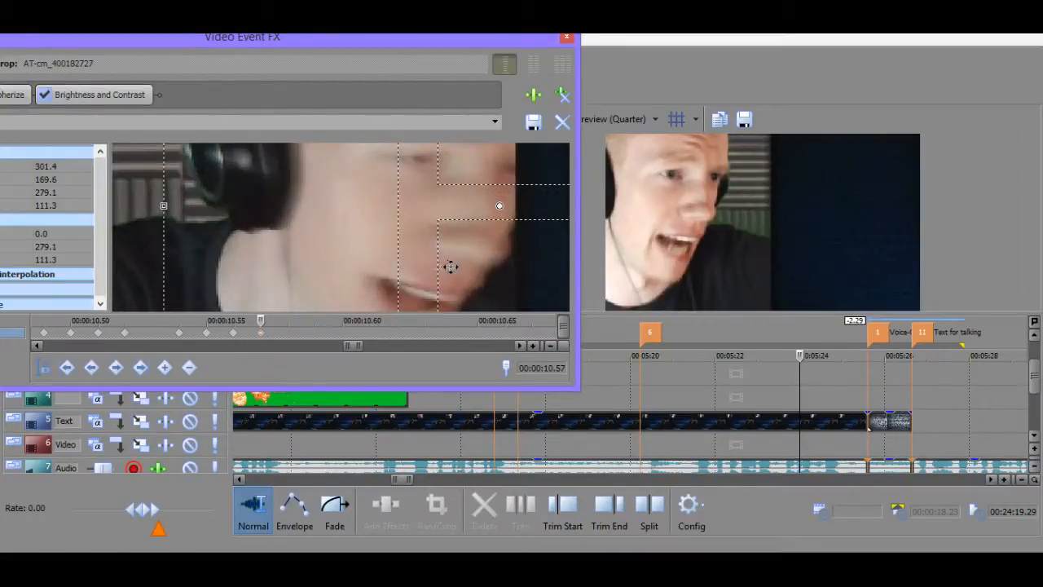
left_click_drag(449, 263, 464, 307)
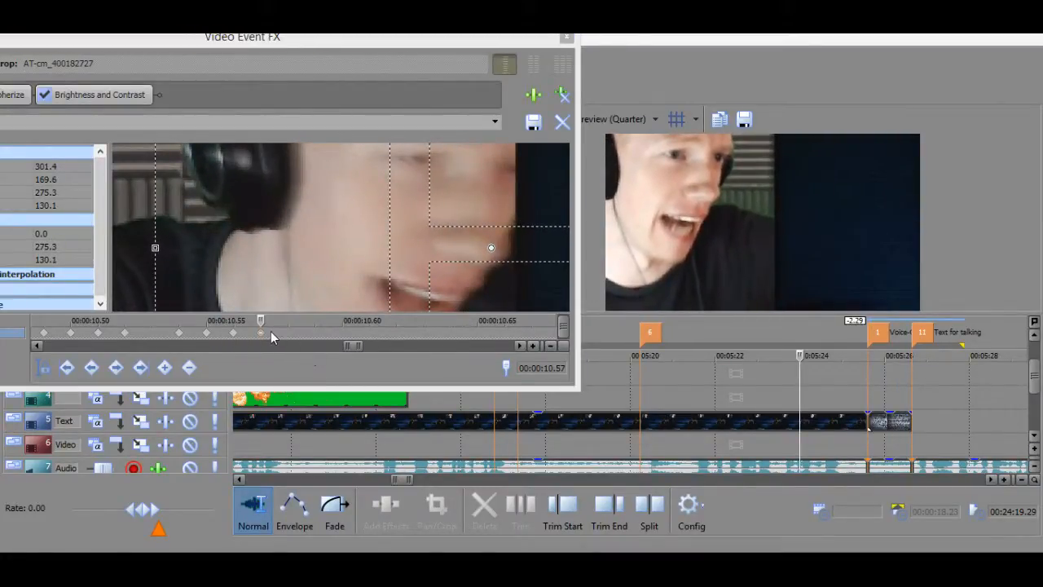
Add consecutive Position keyframes after 00:00:10.57 up to 00:00:10.61, undoing the recentring of the crop at 640.0, 360.0.
left_click(314, 330)
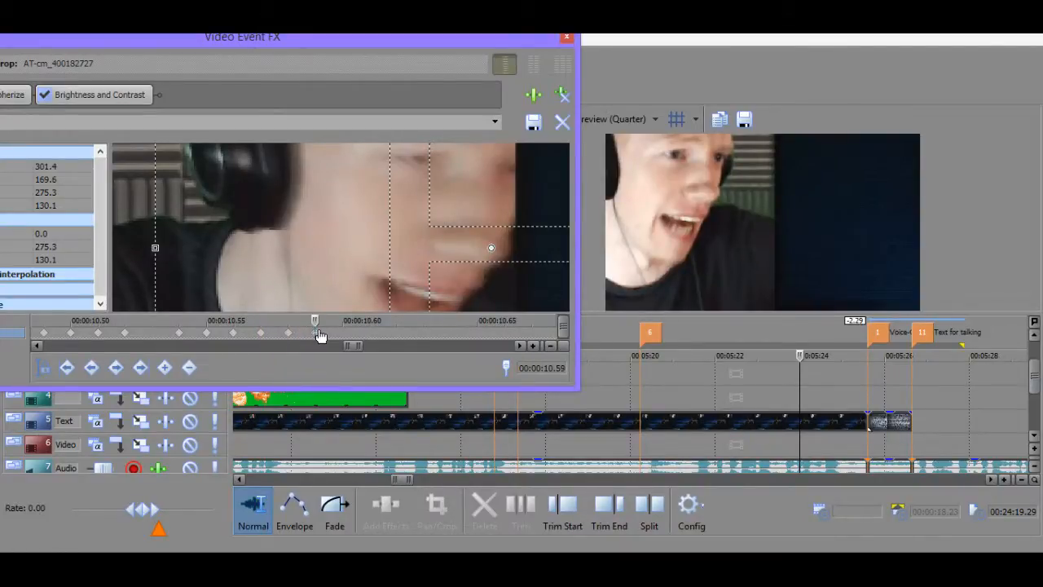
scroll(318, 332, "down", 2)
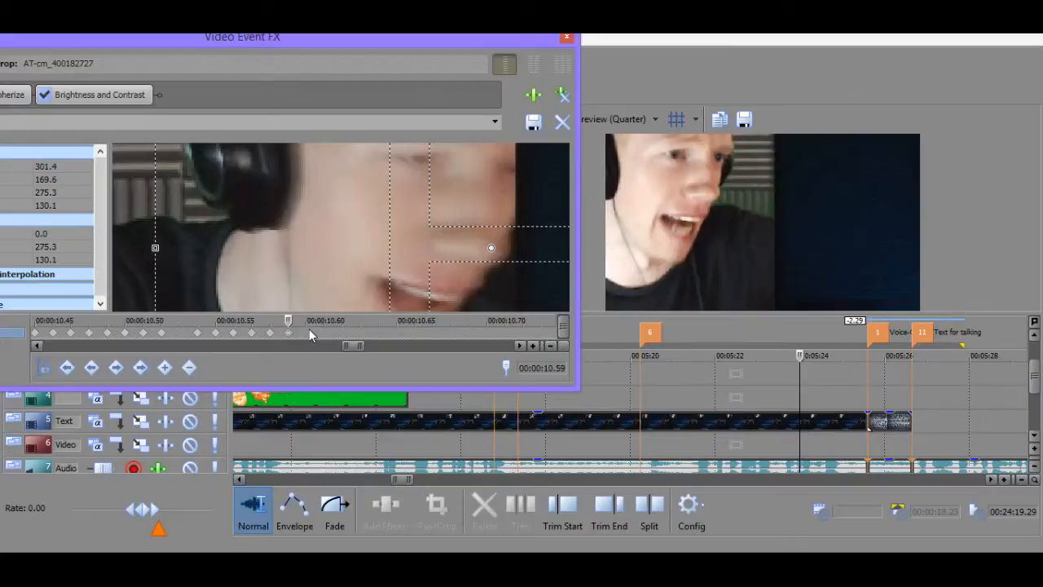
left_click(325, 332)
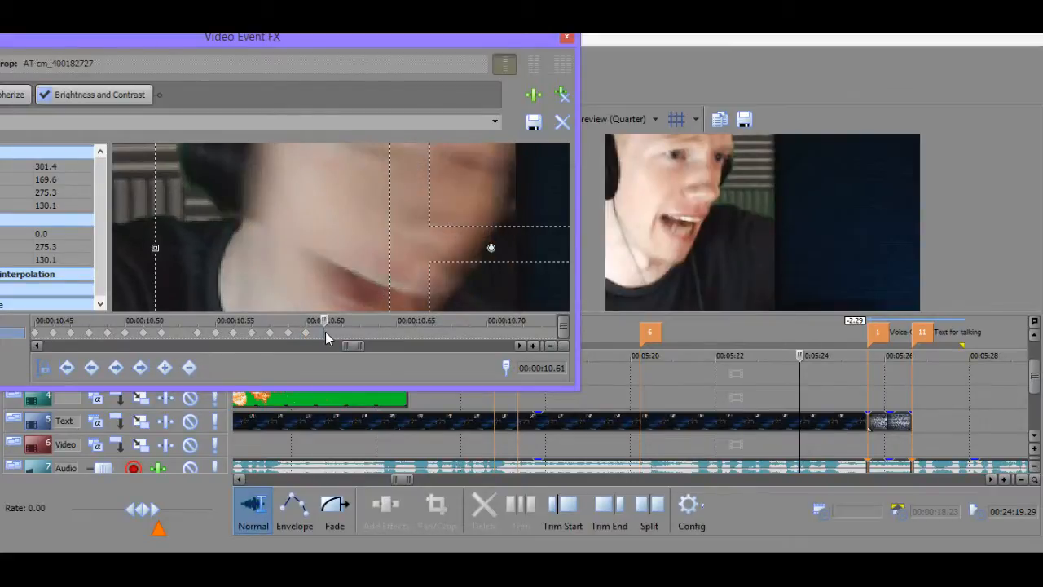
double_click(464, 280)
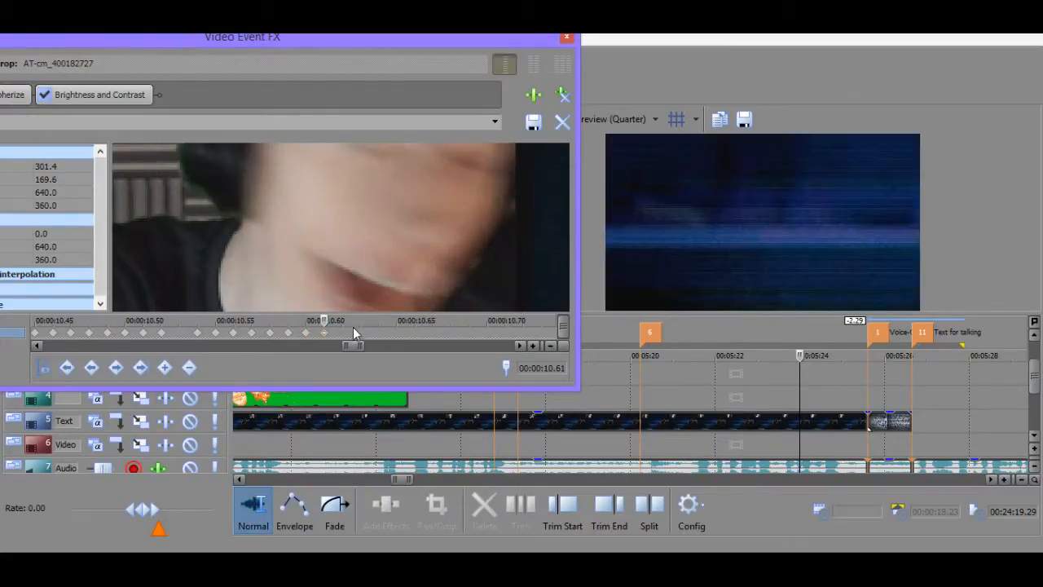
key("ctrl+z")
Select the last Position keyframe at 00:00:10.61 and shift its crop so the centre is at 243.5, 123.6.
scroll(394, 330, "up", 3)
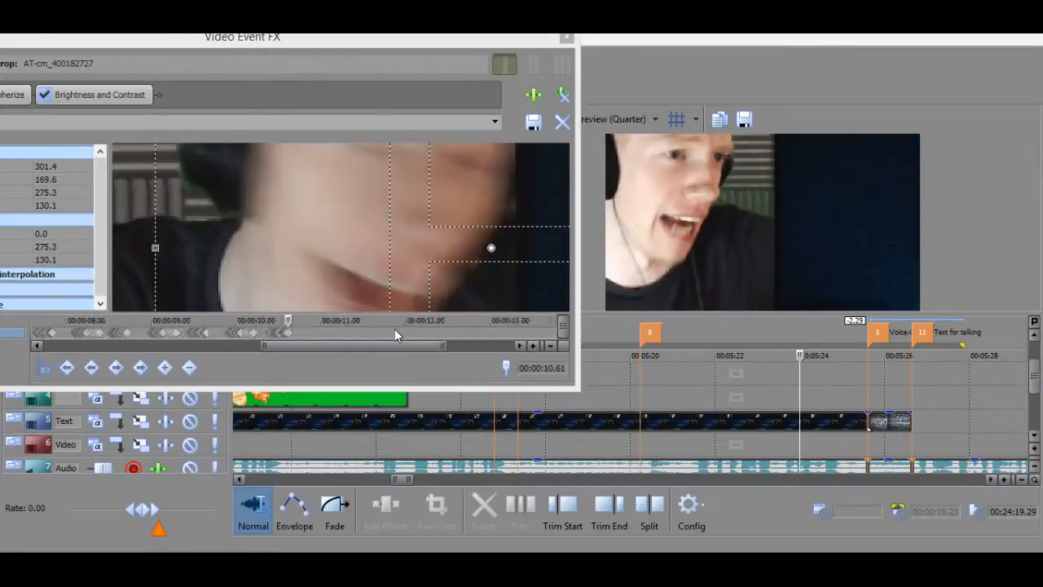
left_click(294, 331)
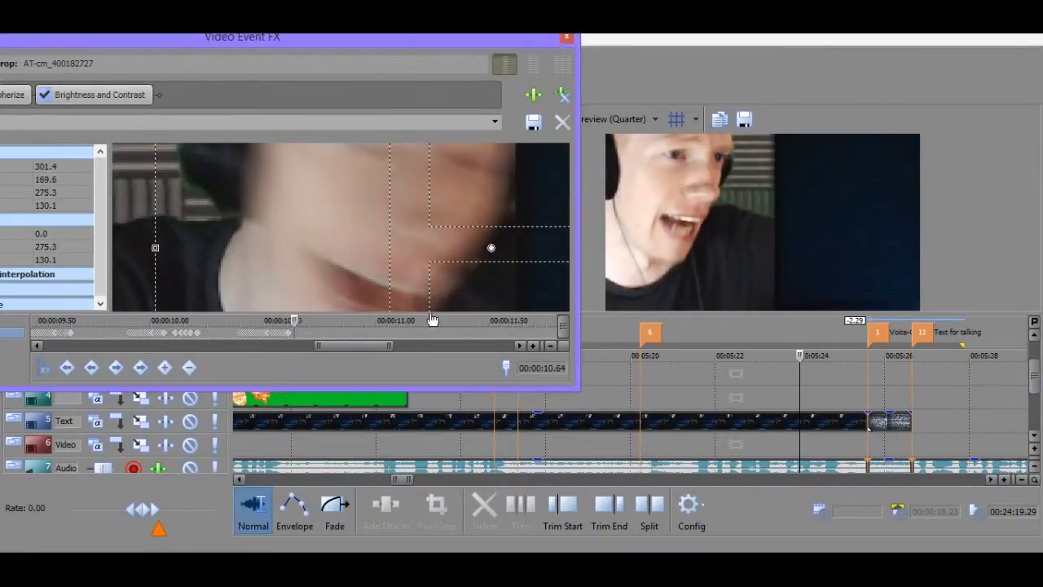
key("Home")
scroll(363, 334, "down", 4)
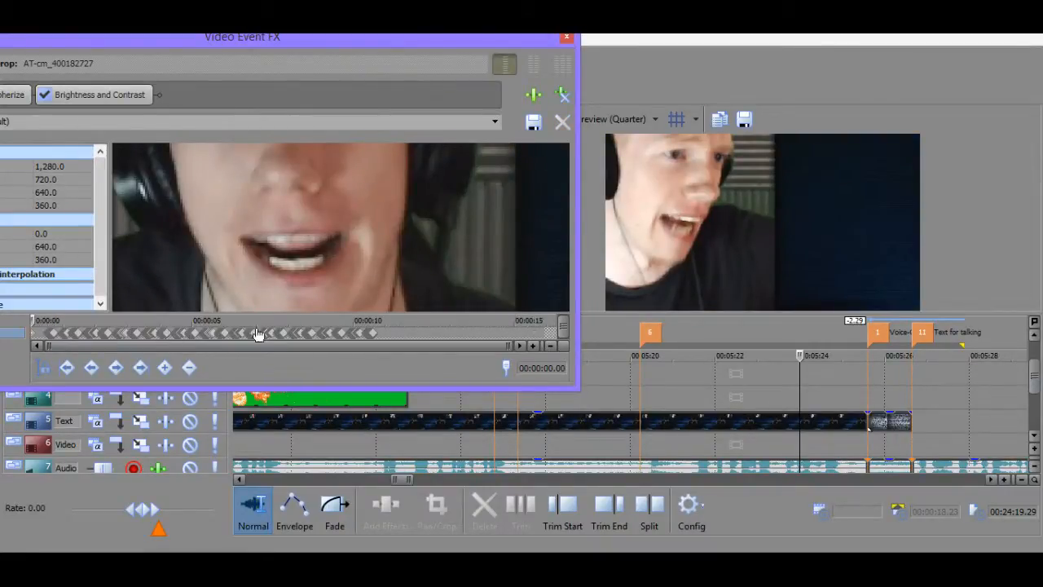
left_click(374, 332)
scroll(410, 334, "up", 5)
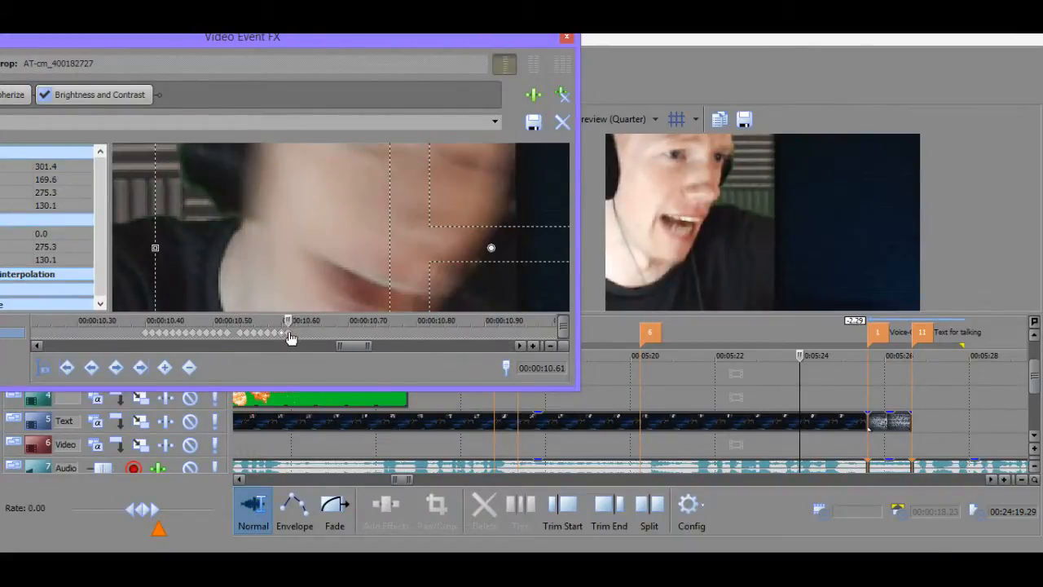
left_click_drag(470, 290, 413, 277)
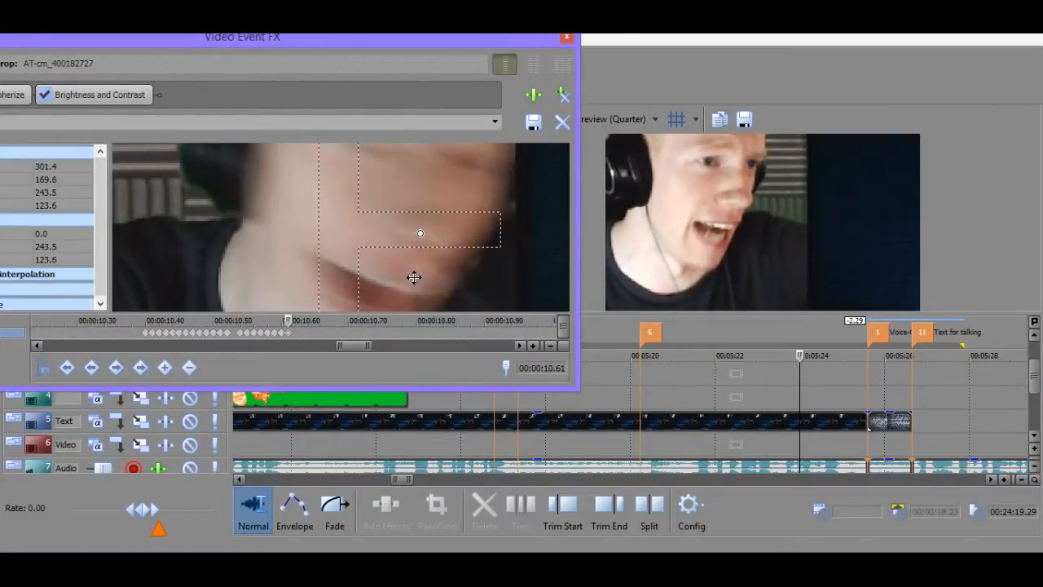
Return from the start of the Pan/Crop keyframe timeline to the last Position keyframe at 00:00:10.63.
key("Home")
left_click(307, 333)
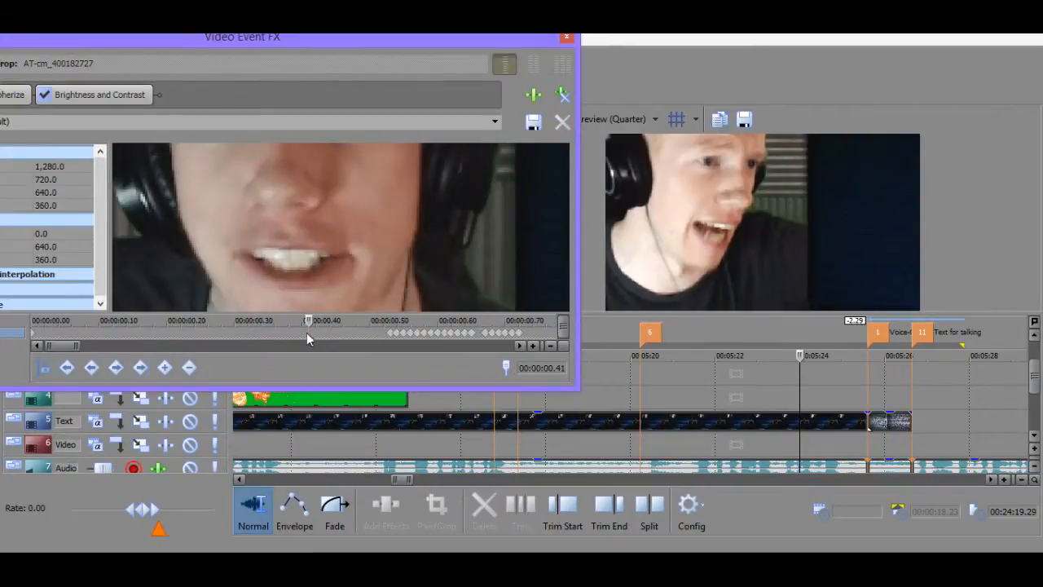
scroll(448, 330, "down", 5)
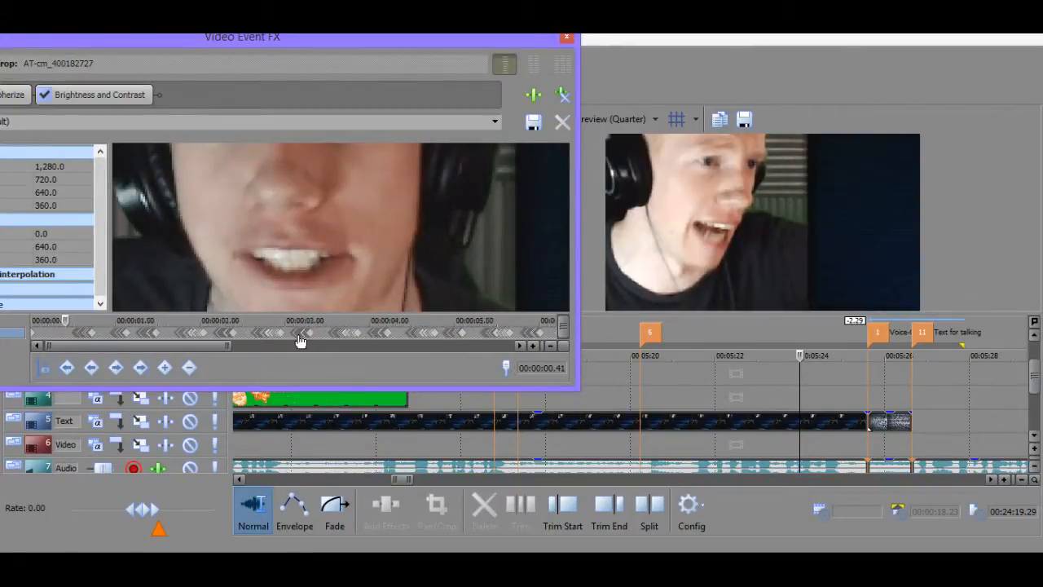
scroll(432, 330, "down", 2)
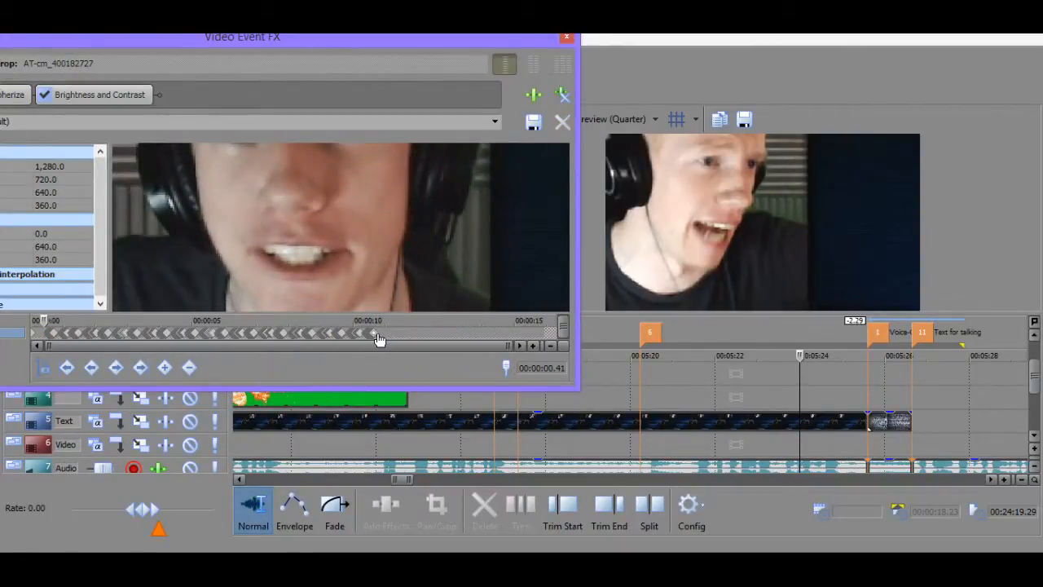
left_click(377, 333)
scroll(380, 333, "up", 4)
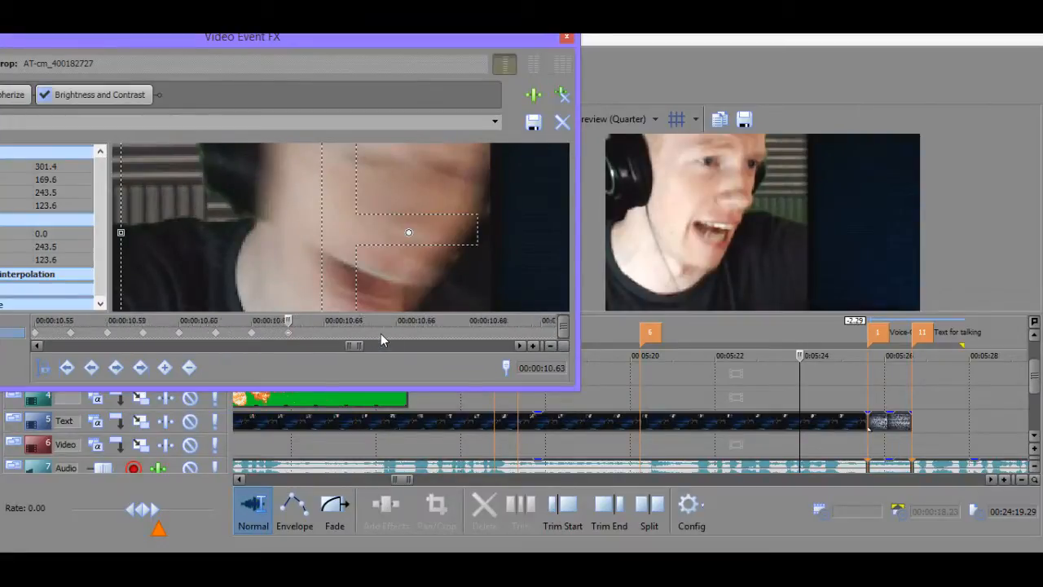
scroll(381, 333, "down", 1)
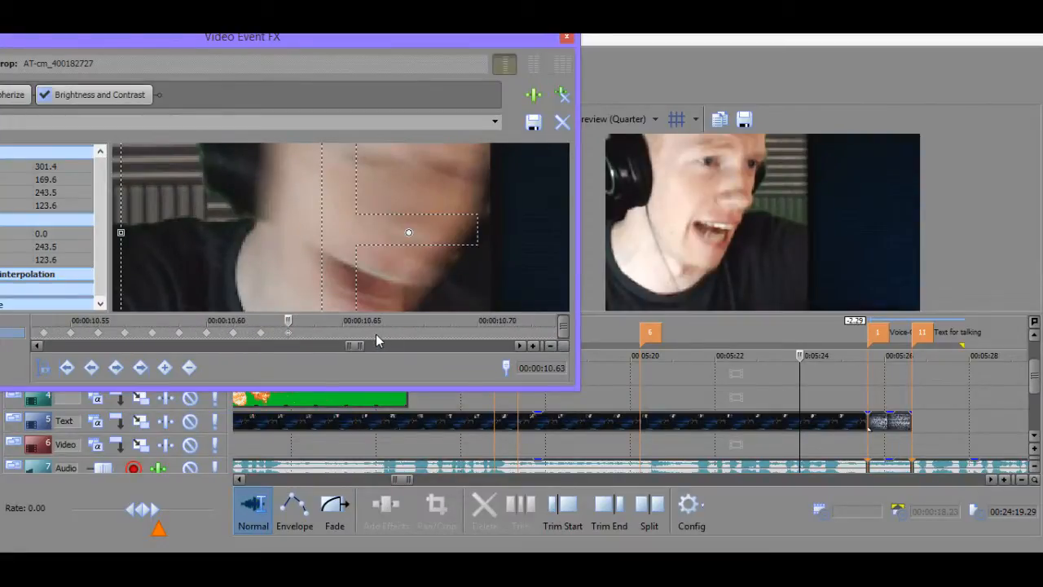
right_click(307, 330)
key("super")
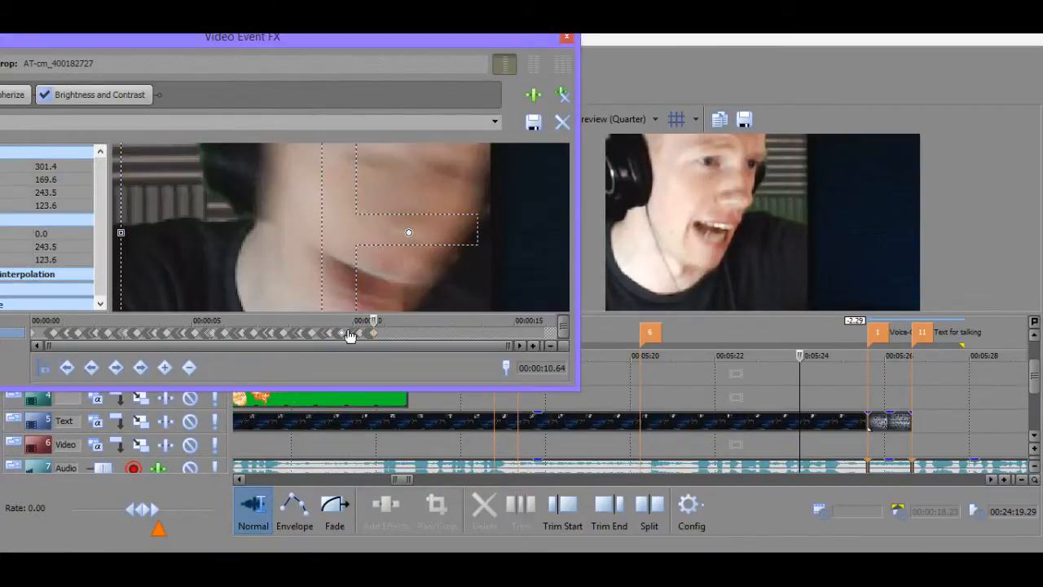
left_click(374, 334)
scroll(382, 336, "up", 4)
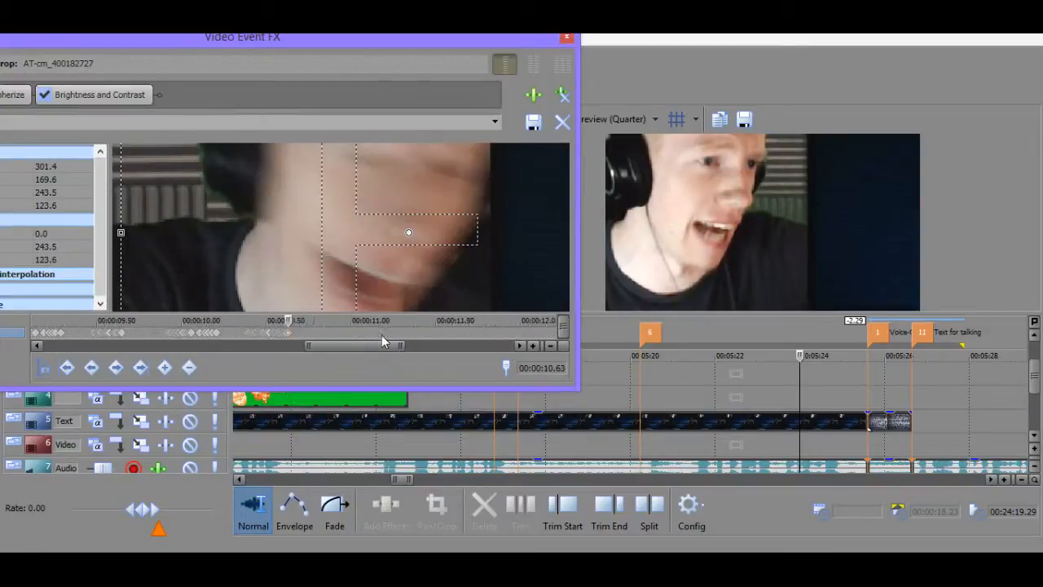
scroll(297, 335, "up", 4)
Add consecutive Position keyframes after 00:00:10.63 up to 00:00:10.68.
left_click(281, 334)
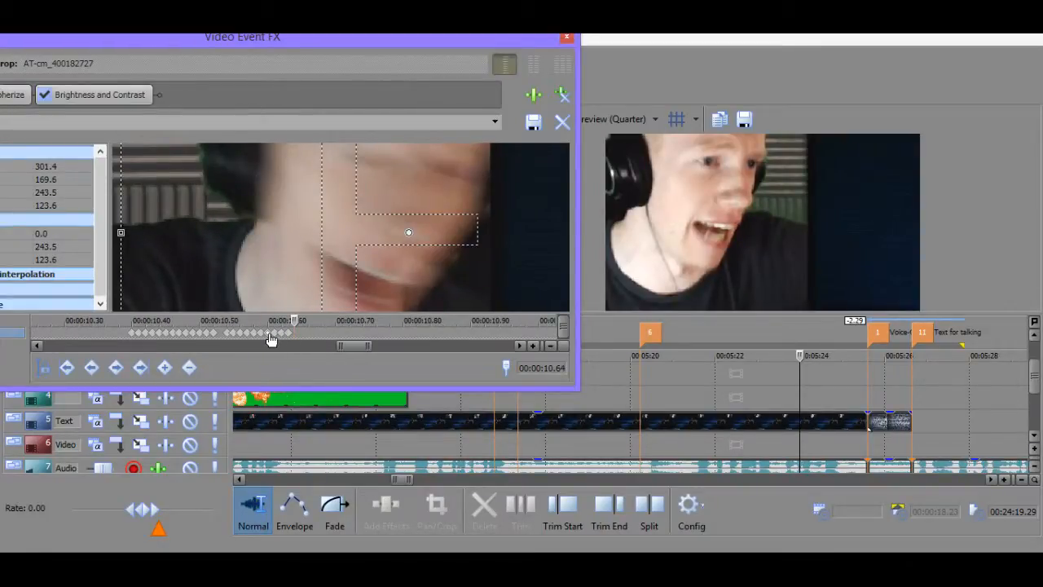
left_click(279, 334)
left_click(277, 334)
left_click(289, 336)
scroll(296, 334, "up", 2)
left_click(287, 334)
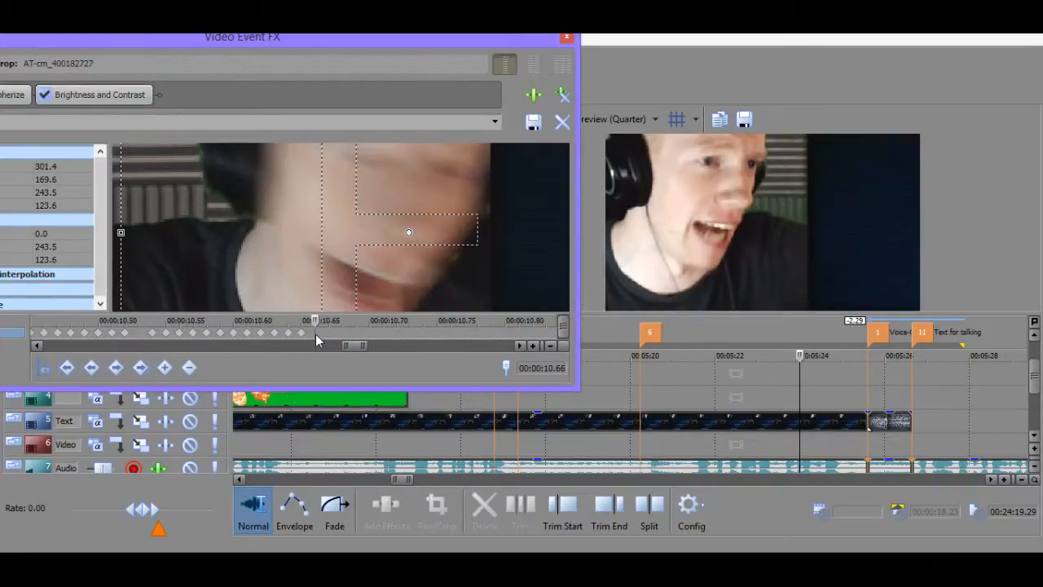
left_click(343, 334)
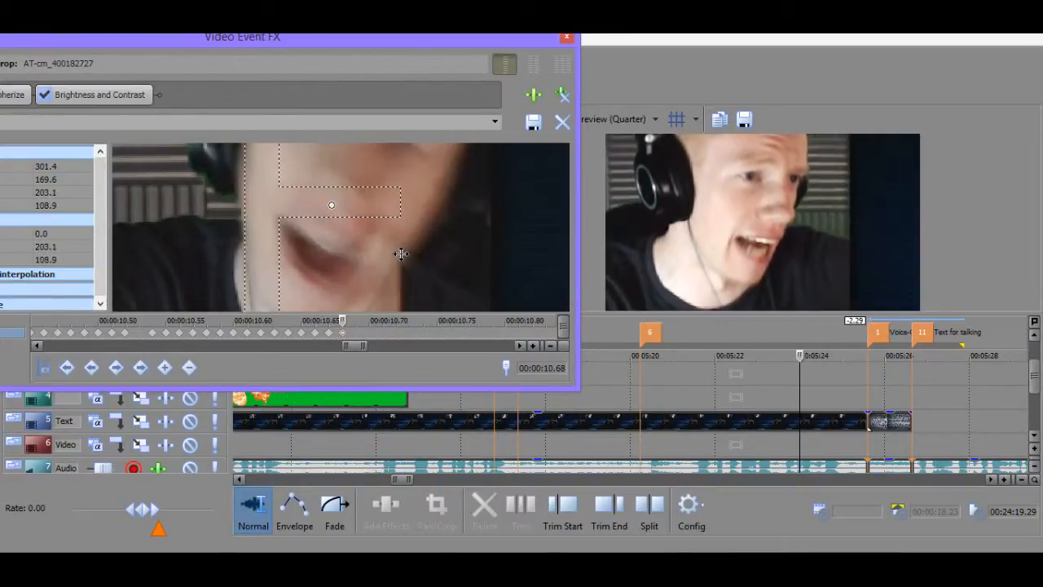
Shift the crop of the Position keyframe at 00:00:10.68 onto the face so its centre is at 209.0, 99.6.
scroll(400, 251, "up", 2)
left_click_drag(405, 249, 413, 242)
left_click_drag(564, 297, 589, 332)
scroll(405, 260, "up", 3)
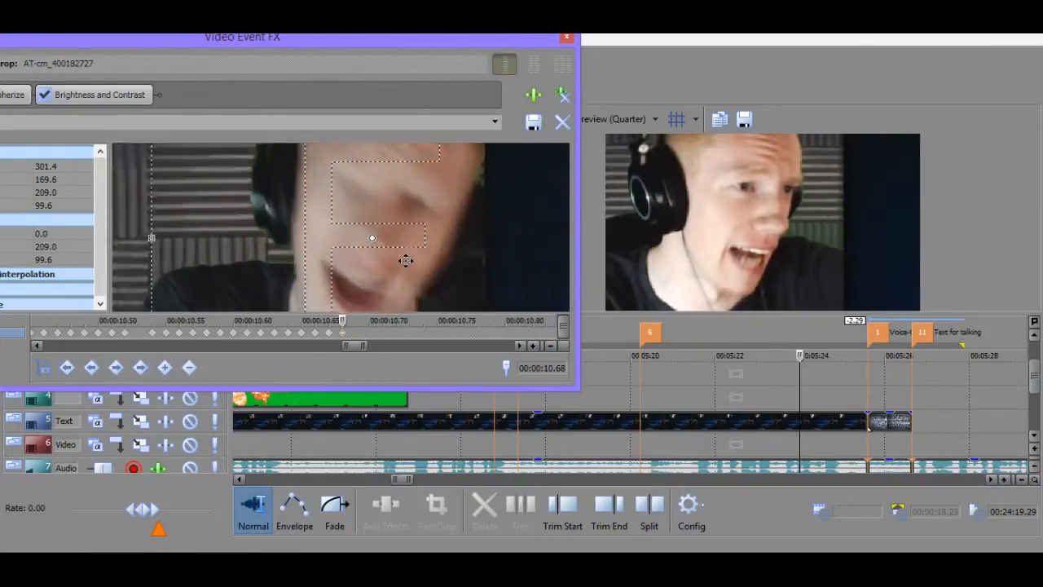
Add crop keyframes frame by frame up to 10.78 and move the frame there to X center 203.6, Y center 82.1.
left_click(368, 336)
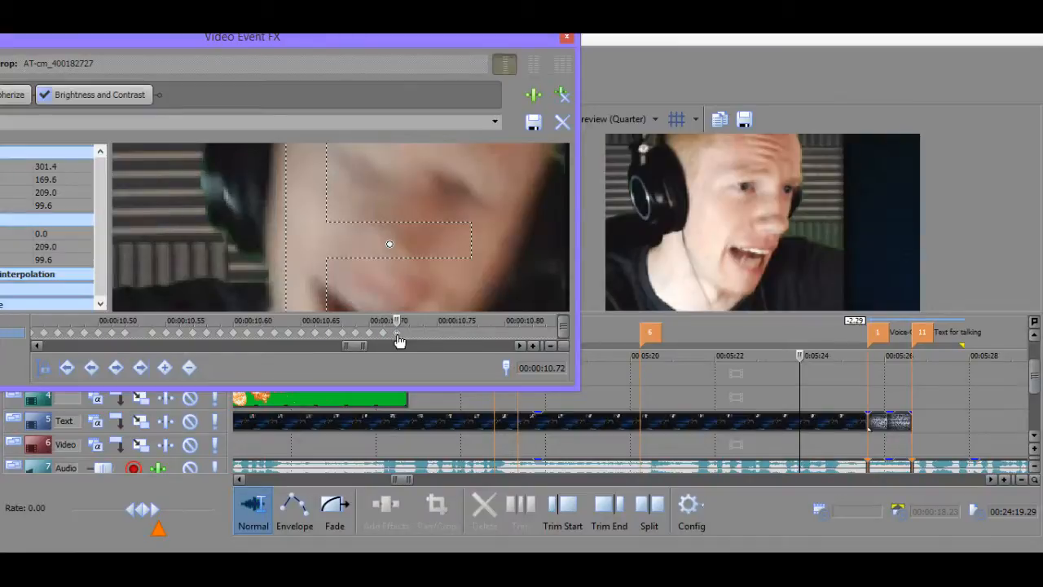
left_click(449, 332)
left_click(477, 334)
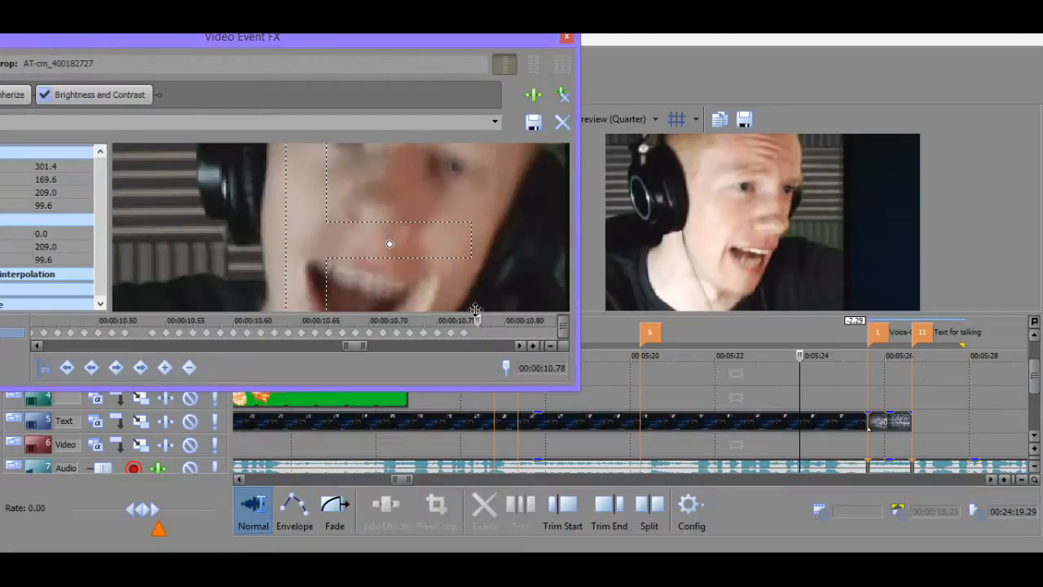
left_click_drag(475, 310, 452, 217)
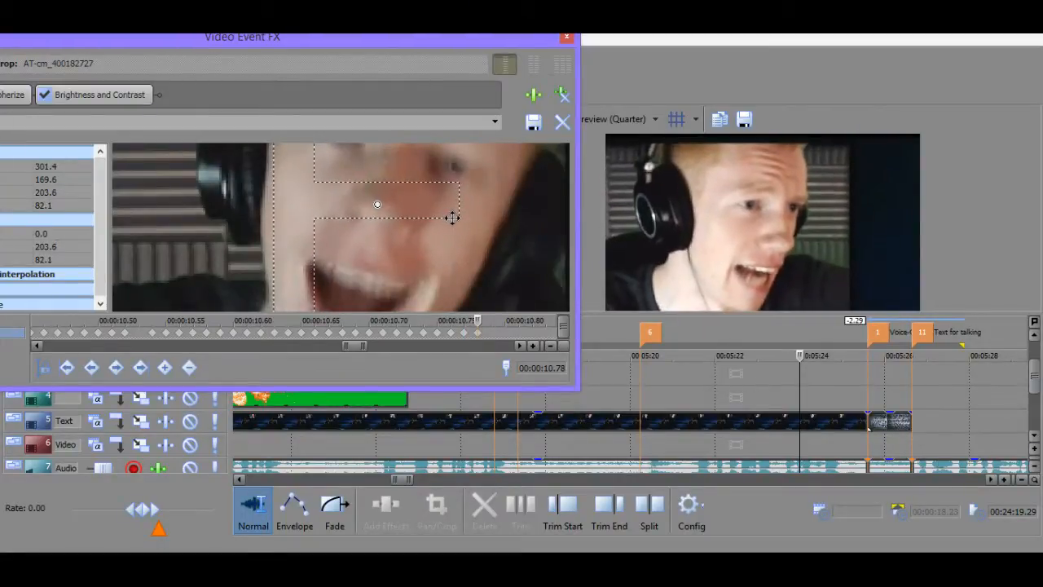
scroll(452, 218, "down", 3)
scroll(459, 225, "up", 2)
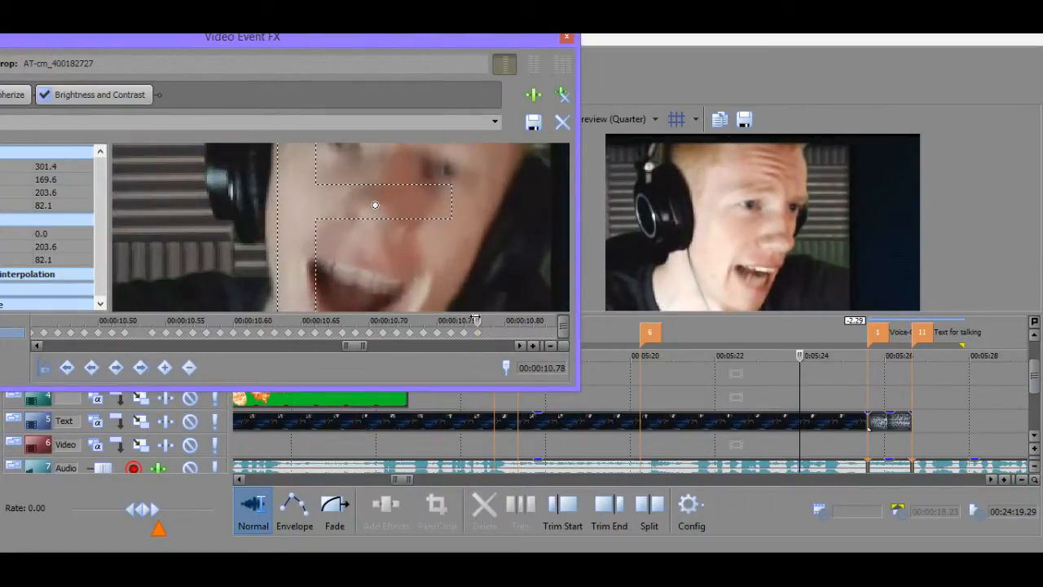
Extend the crop keyframes to 10.81, move the frame to X center 205.8, Y center 78.9, and compare it with the previous keyframe.
left_click_drag(475, 320, 490, 334)
left_click_drag(363, 346, 372, 345)
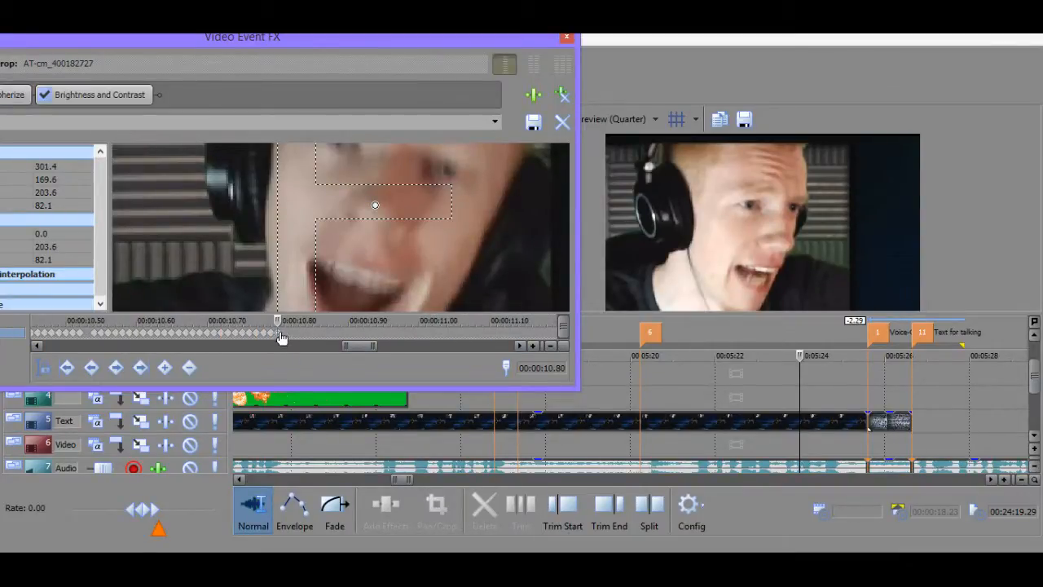
left_click_drag(279, 332, 288, 331)
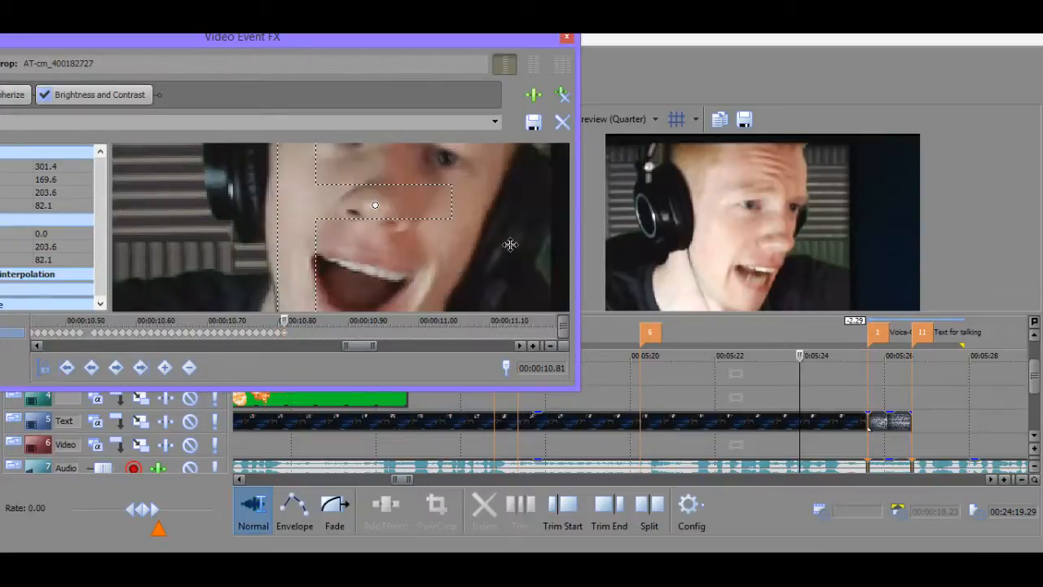
left_click_drag(510, 243, 515, 236)
left_click(281, 334)
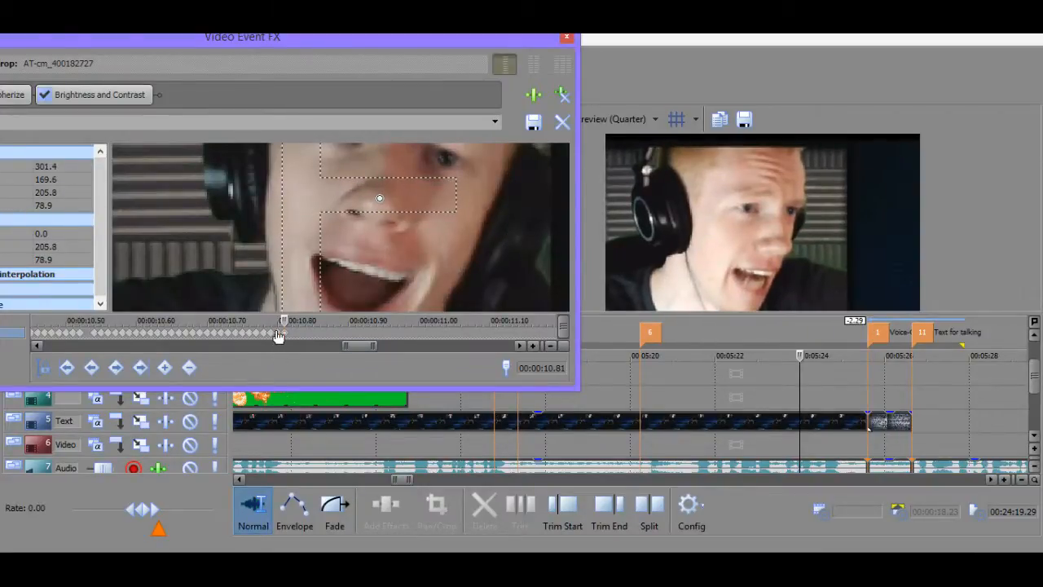
left_click(286, 336)
Fine-tune the crop frame at 10.81 to X center 205.1 and check it against the neighbouring keyframe.
key("Left")
key("Left")
key("Left")
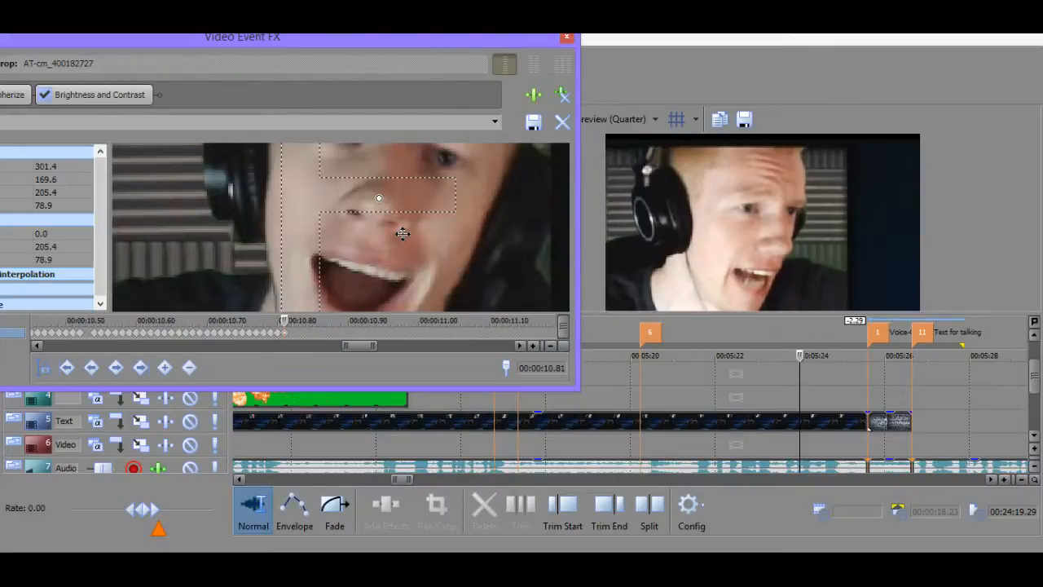
key("Right")
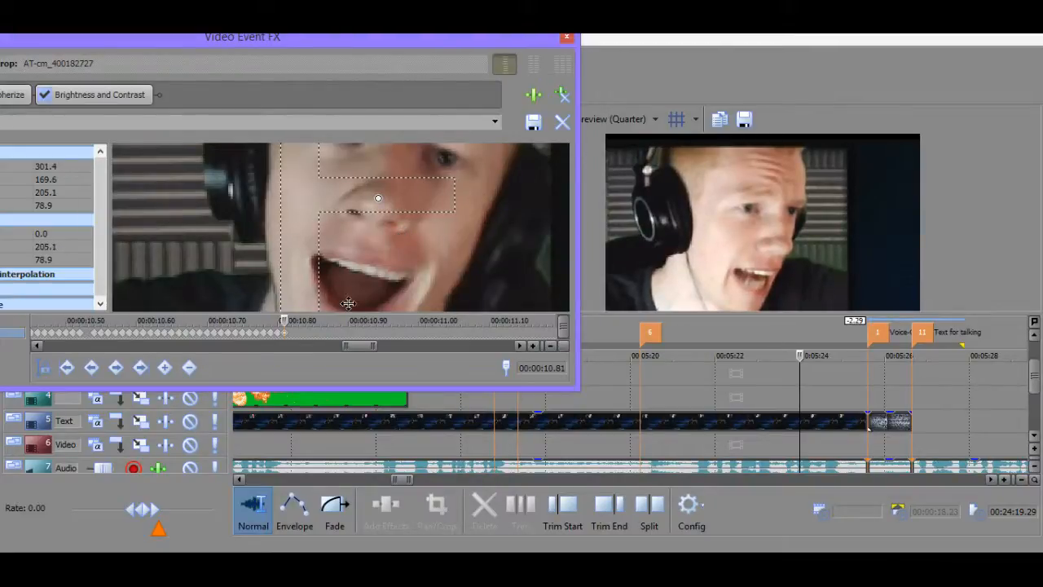
left_click(287, 334)
key("Left")
key("Right")
Add crop keyframes up to 10.88 and shift the frame there to X center 204.0, Y center 79.2.
double_click(308, 332)
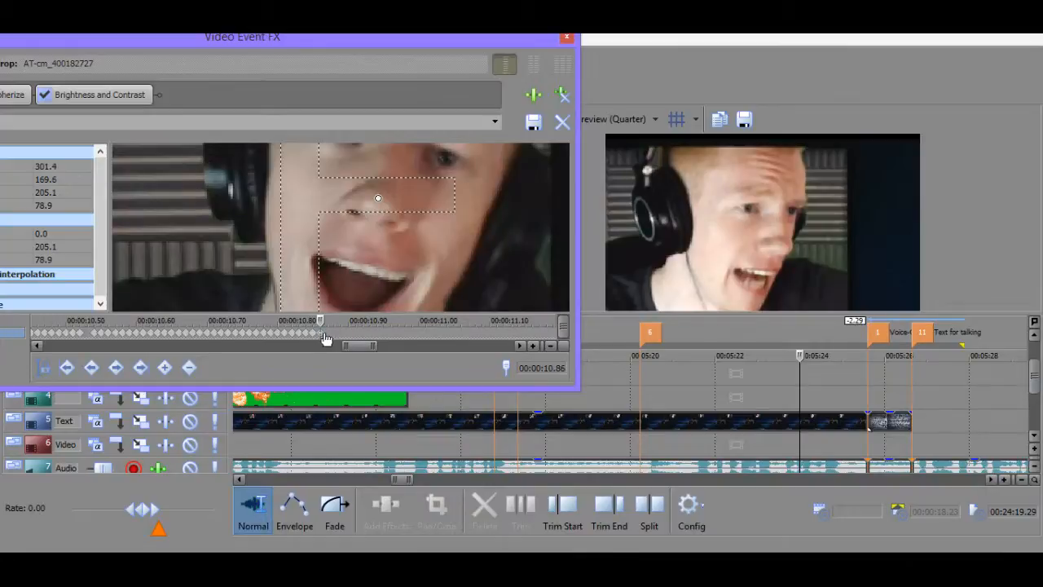
double_click(327, 334)
double_click(331, 334)
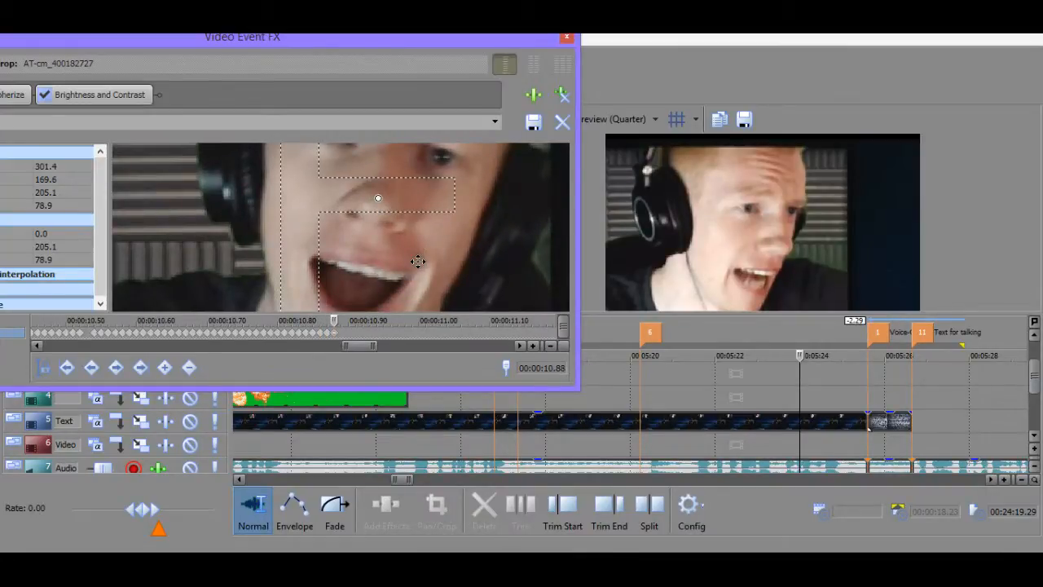
left_click_drag(417, 261, 417, 261)
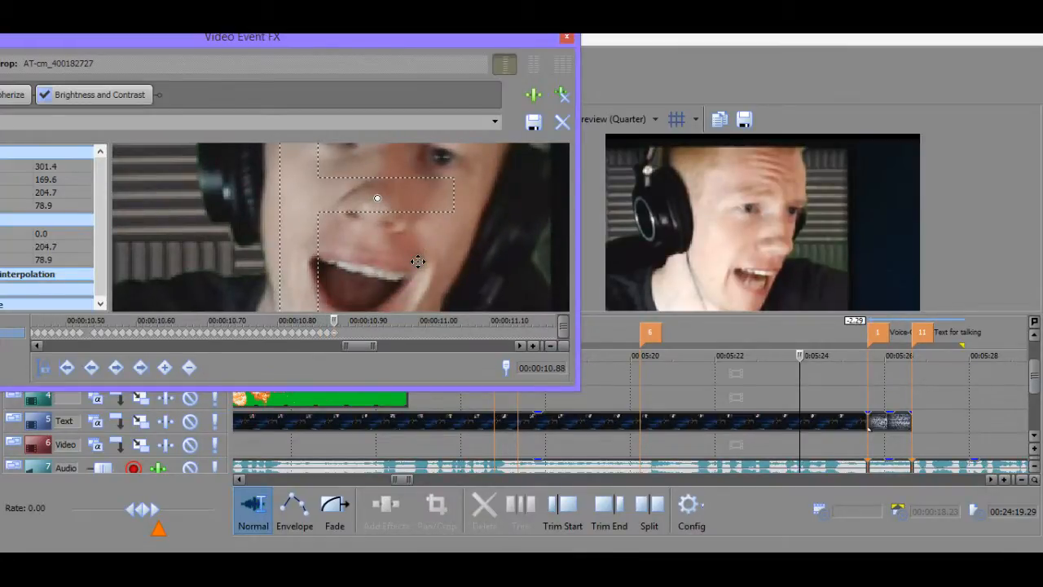
left_click_drag(411, 259, 410, 260)
left_click(328, 336)
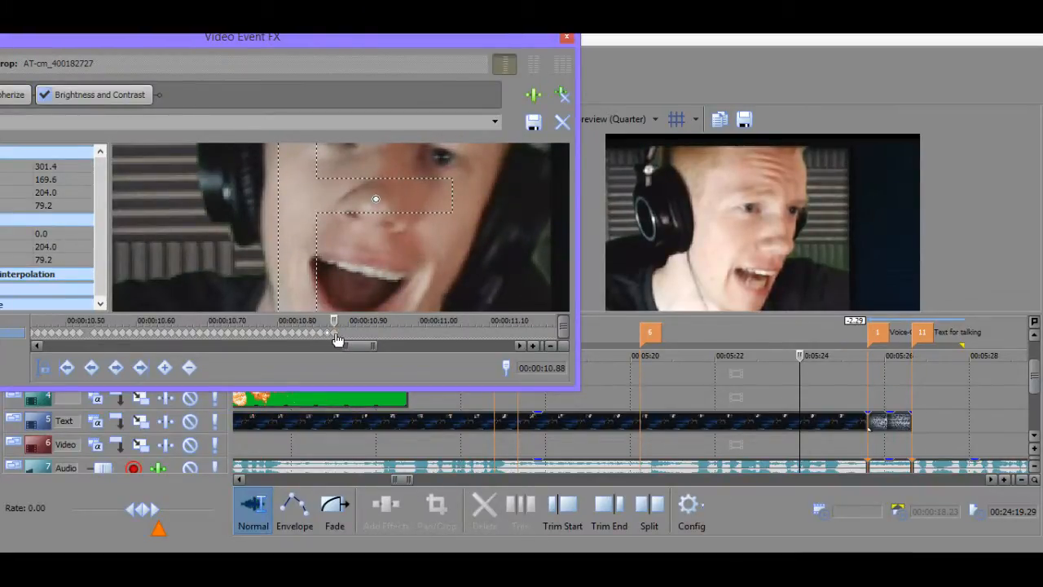
left_click(334, 336)
Continue the crop keyframes to 10.95 and shift the frame there to X center 202.2, Y center 80.3.
left_click(343, 336)
left_click(356, 334)
left_click(385, 333)
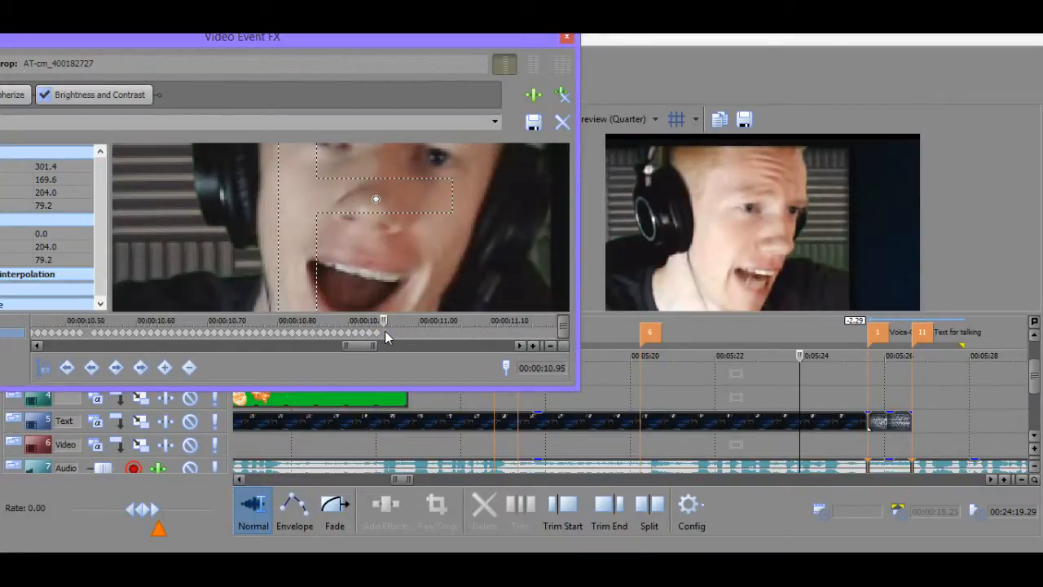
left_click_drag(440, 253, 428, 229)
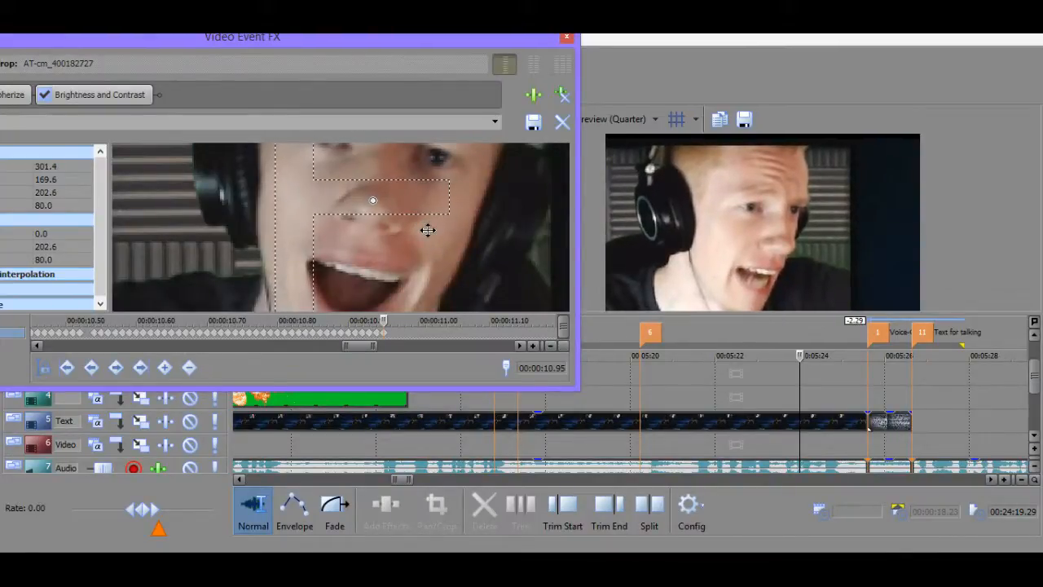
left_click(377, 334)
left_click(384, 334)
left_click(377, 334)
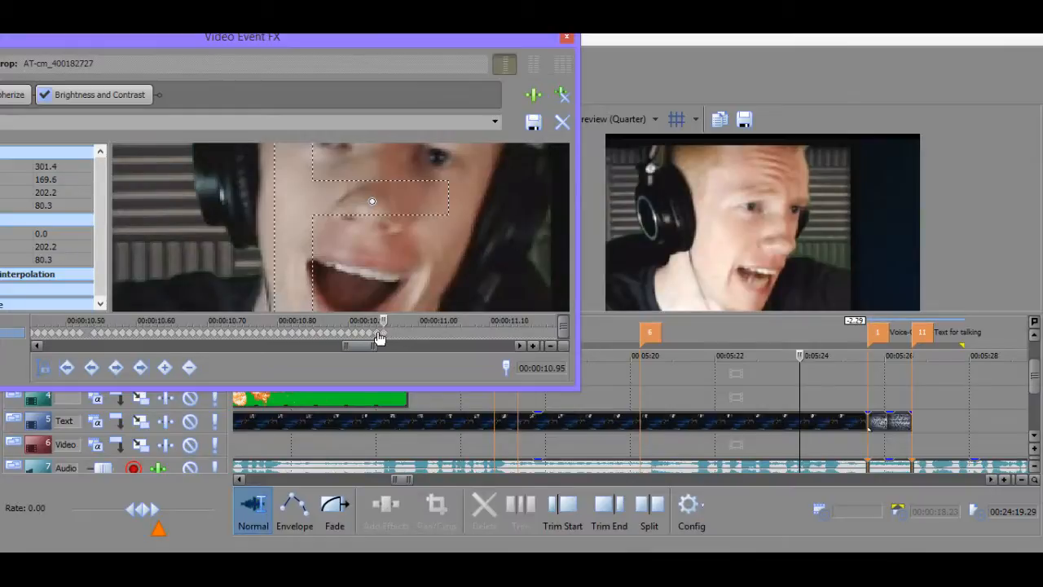
Refine the crop frame at 10.95 to X center 201.9, Y center 81.4, comparing it repeatedly with the preceding keyframe.
left_click(386, 335)
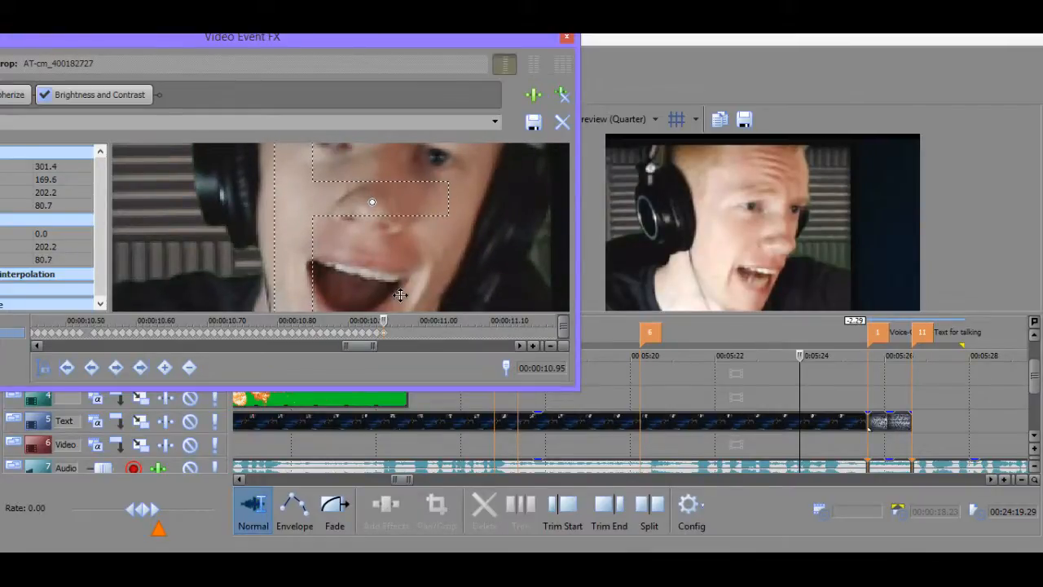
left_click(383, 336)
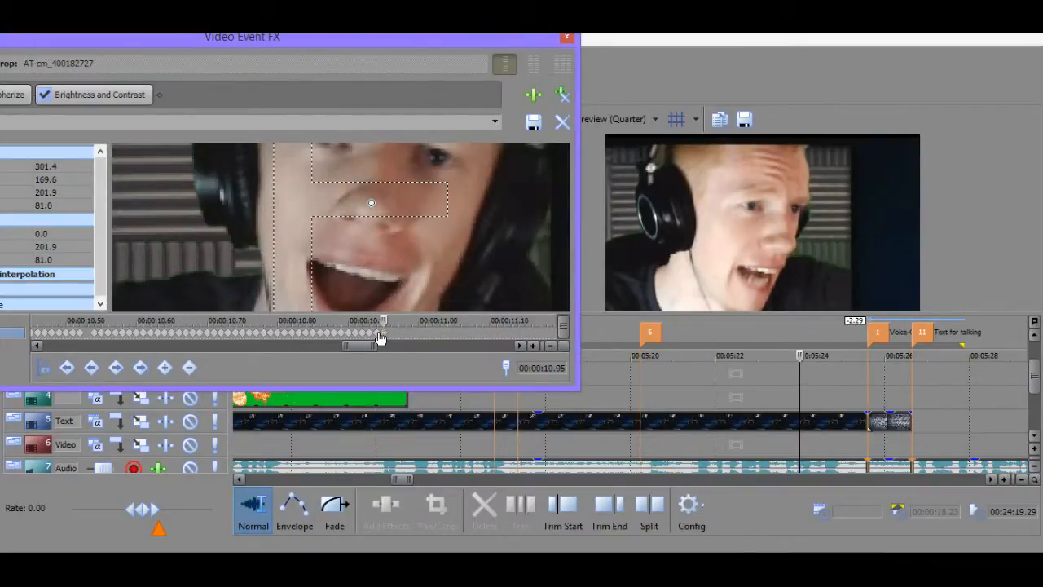
left_click(377, 335)
left_click(385, 336)
left_click_drag(402, 286, 402, 287)
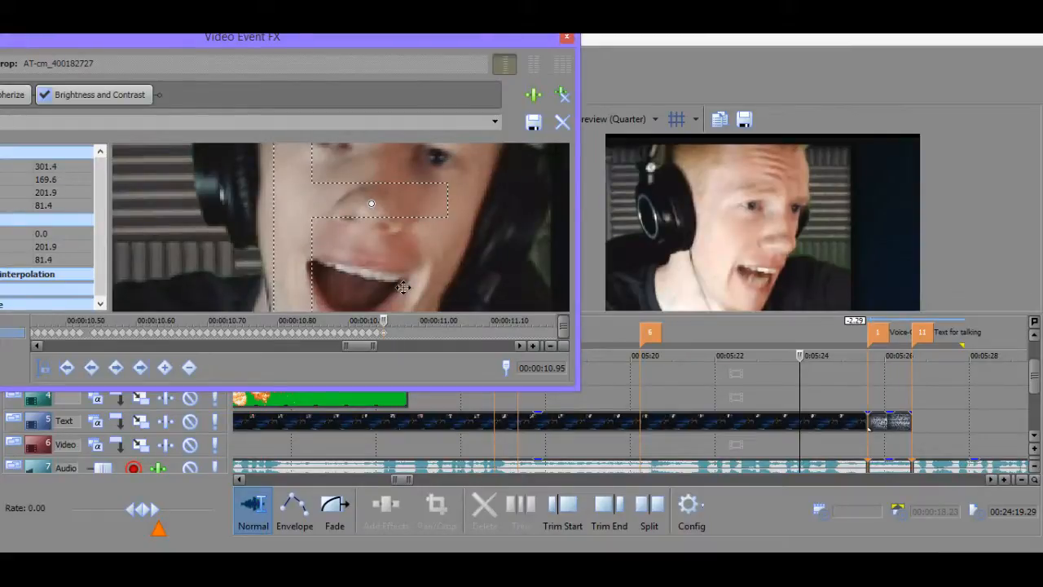
left_click(383, 336)
left_click(384, 336)
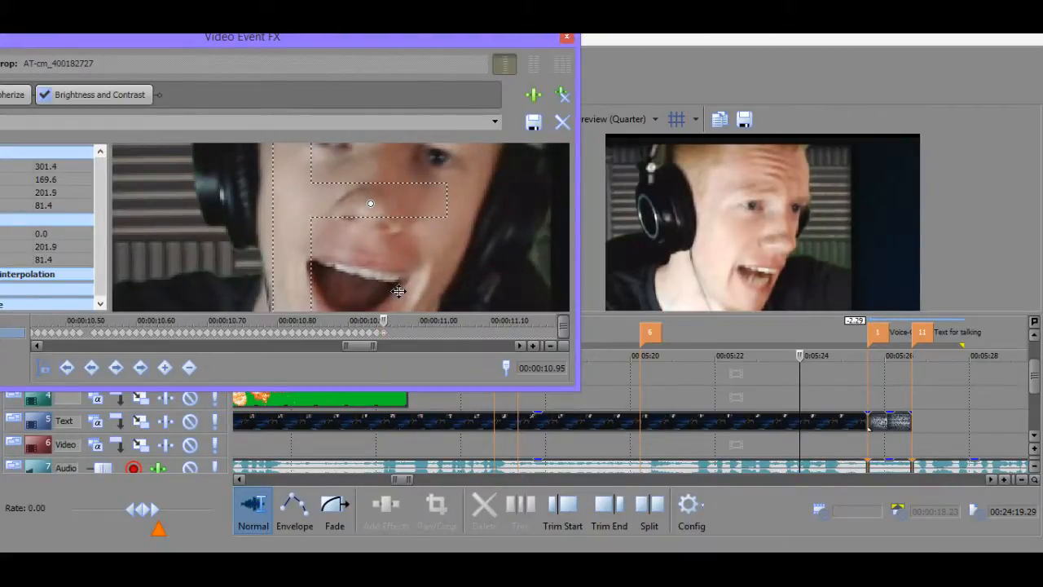
left_click(377, 337)
left_click(385, 336)
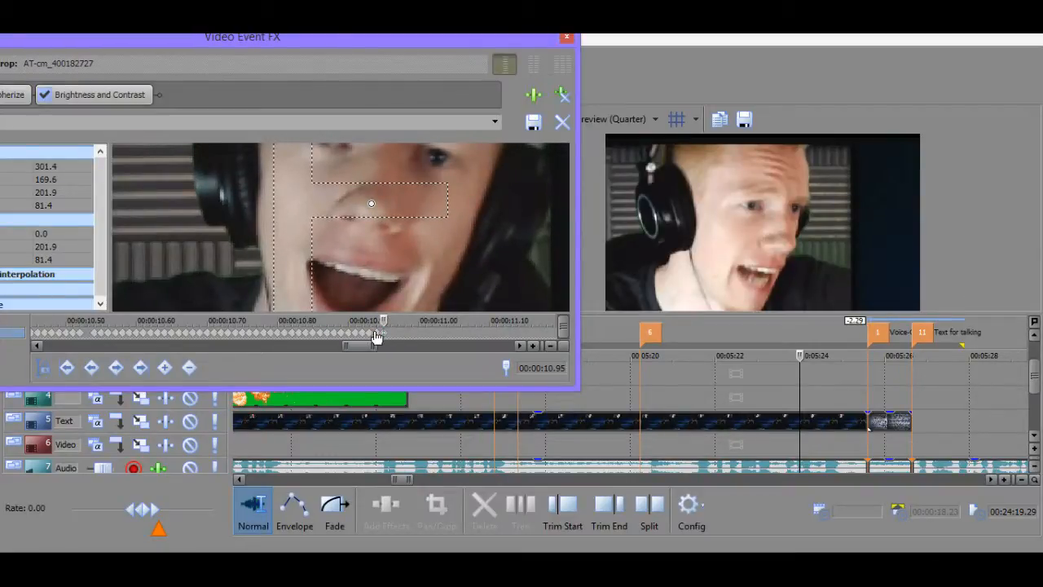
left_click(377, 337)
left_click(387, 336)
Add crop keyframes up to 11.01 and align the frame there with the previous one at X center 203.6, Y center 82.5.
left_click(392, 337)
left_click(421, 336)
left_click(428, 332)
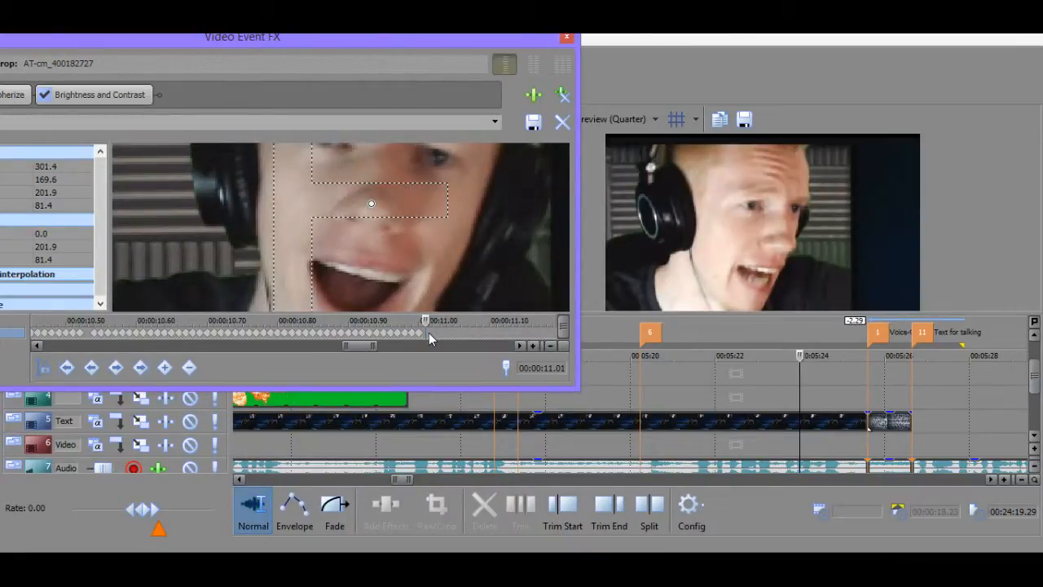
left_click_drag(453, 263, 458, 262)
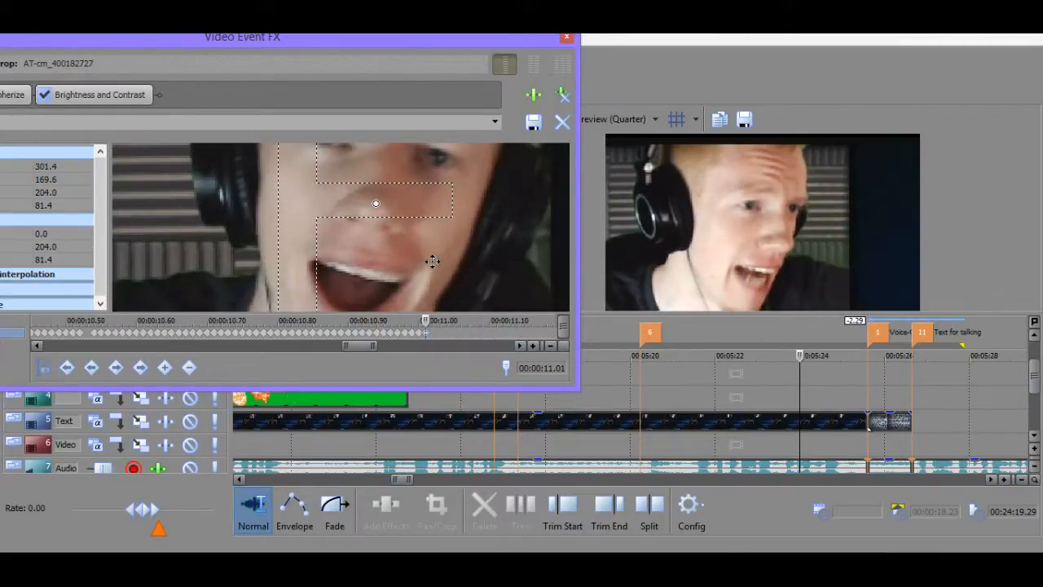
left_click(418, 334)
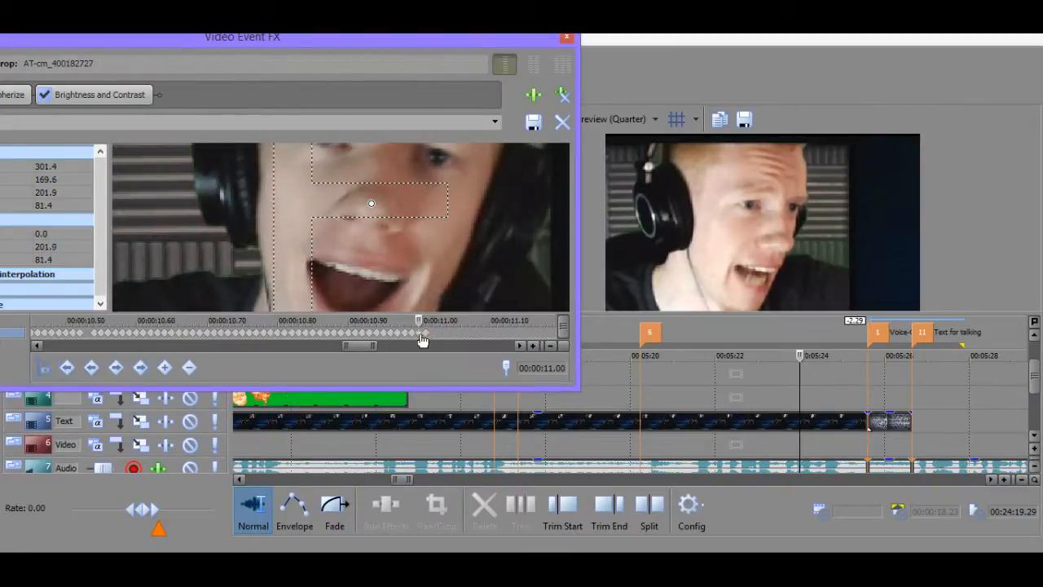
left_click(423, 336)
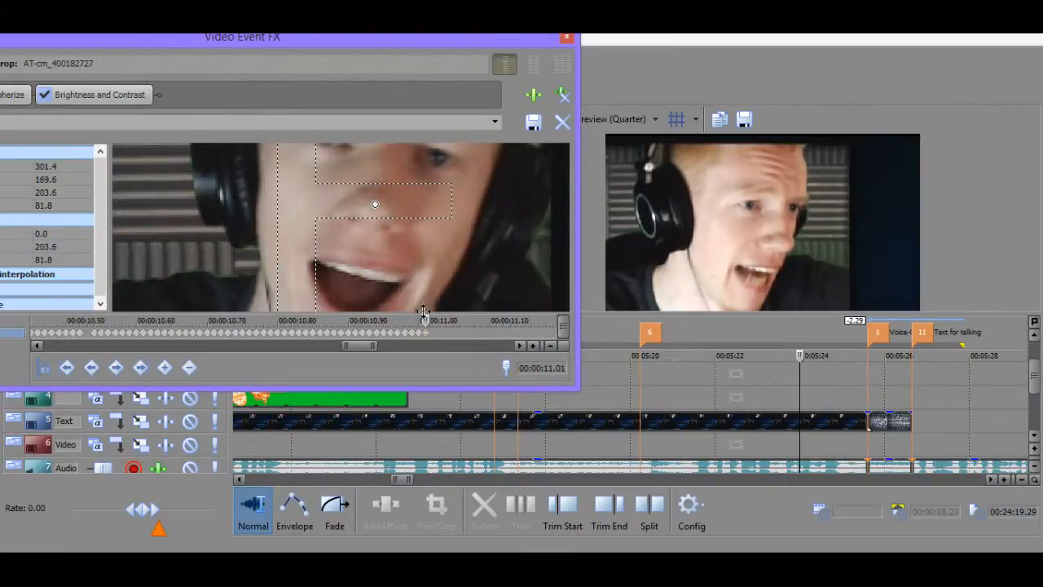
left_click(430, 274)
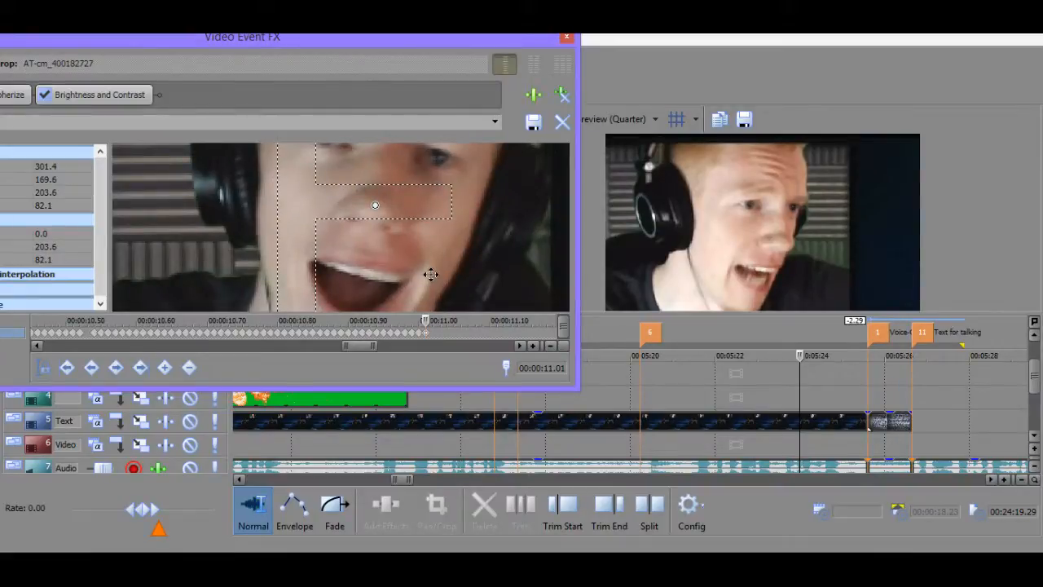
left_click(419, 336)
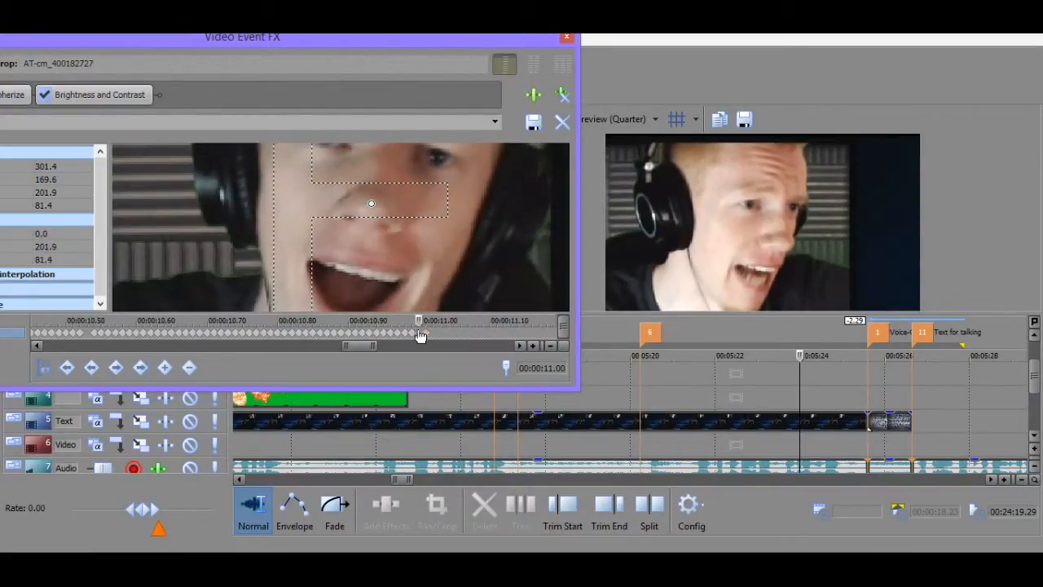
left_click(430, 338)
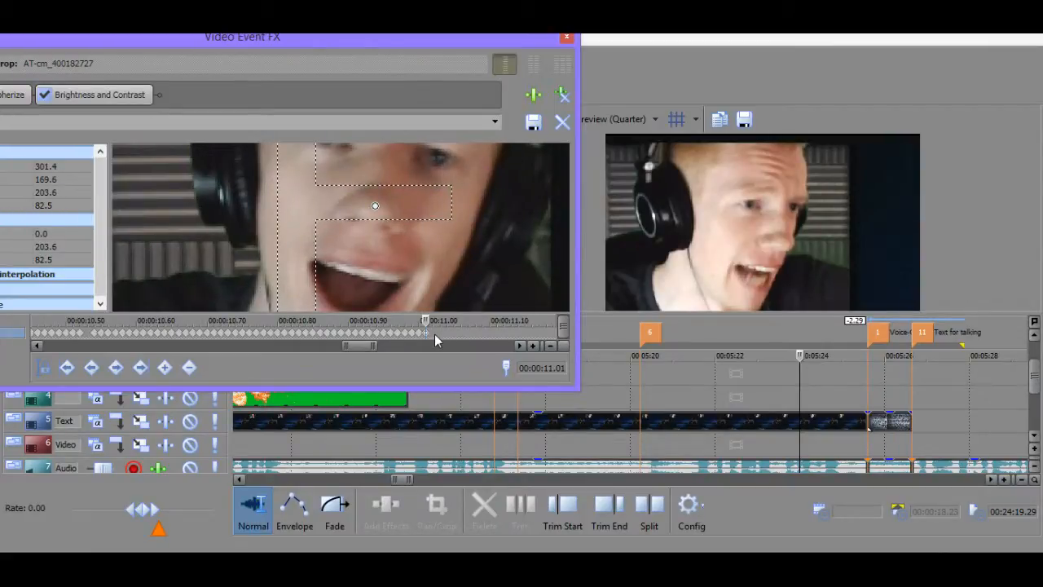
Move the crop frame to X center 221.5, Y center 84.3 at 11.08 and extend the keyframes a few frames past 11.09.
left_click(438, 336)
left_click(460, 335)
left_click(454, 336)
left_click(475, 333)
left_click_drag(436, 265, 478, 269)
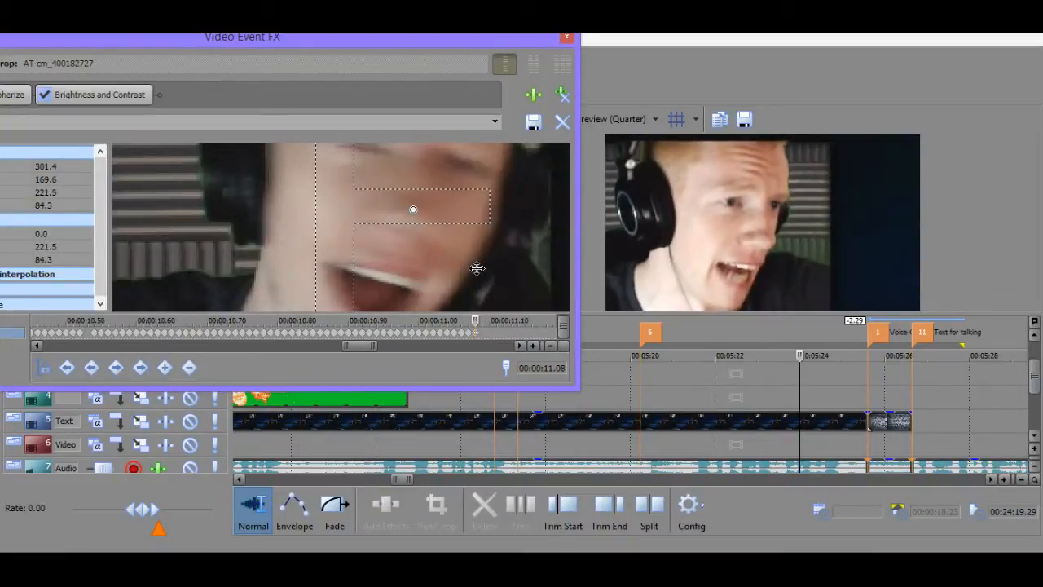
left_click(480, 331)
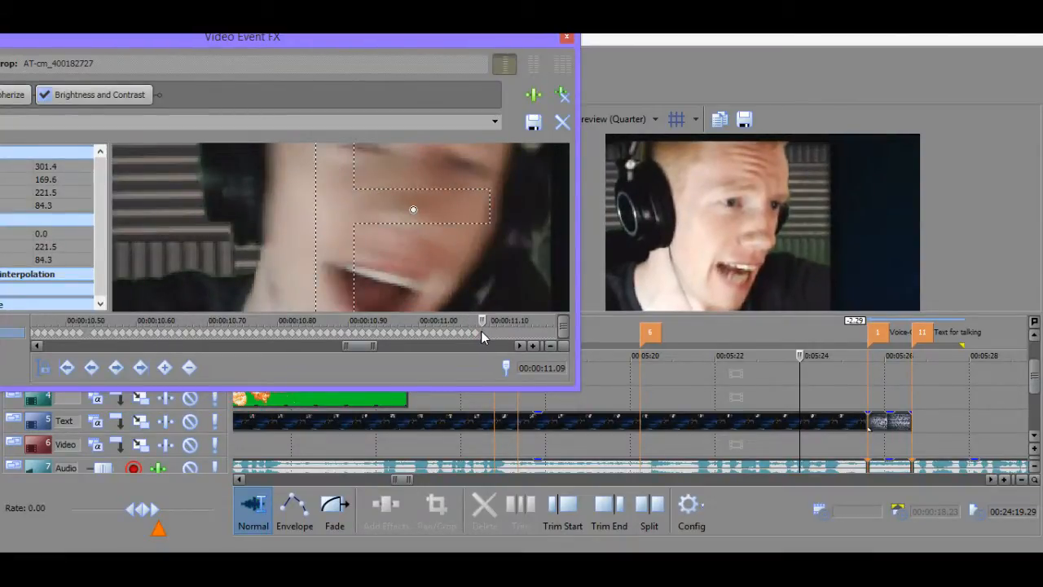
left_click(490, 332)
left_click(495, 332)
Review the crop keyframes around 10.94 to 10.99 and play the project from marker 6 to check the tracked motion.
left_click(376, 337)
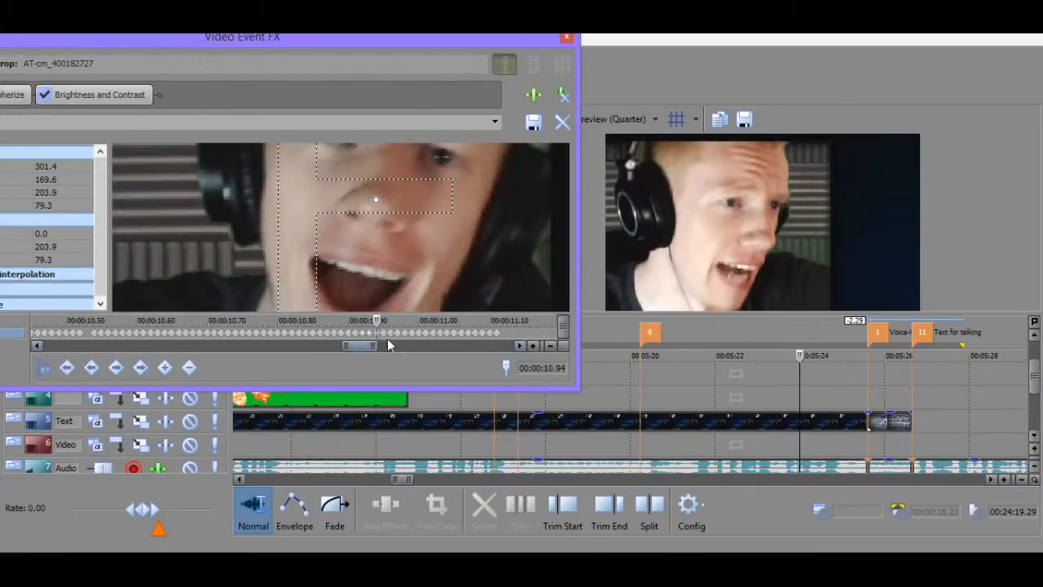
left_click(413, 336)
scroll(418, 336, "down", 2)
scroll(419, 335, "down", 5)
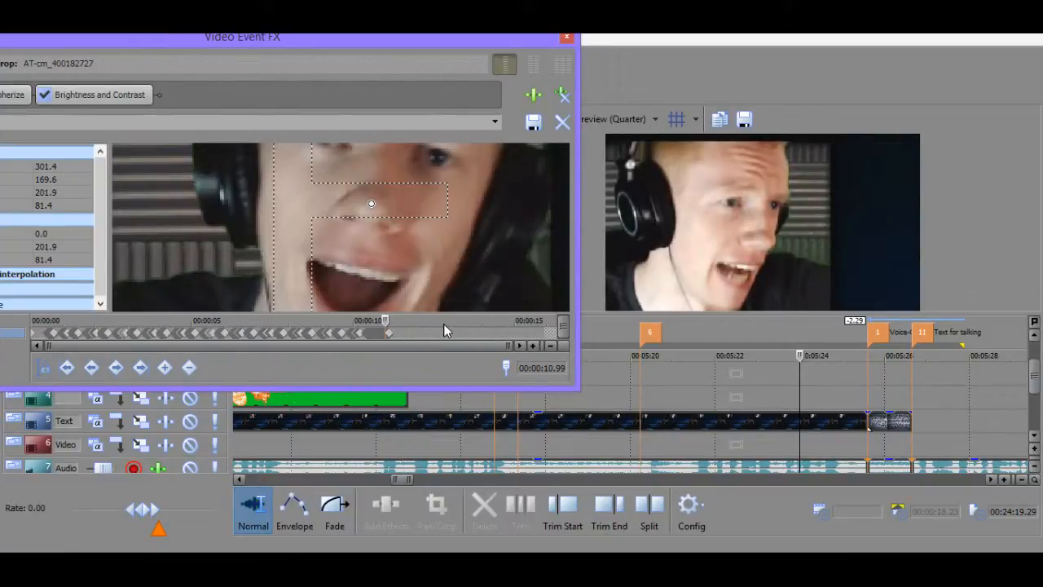
left_click(649, 420)
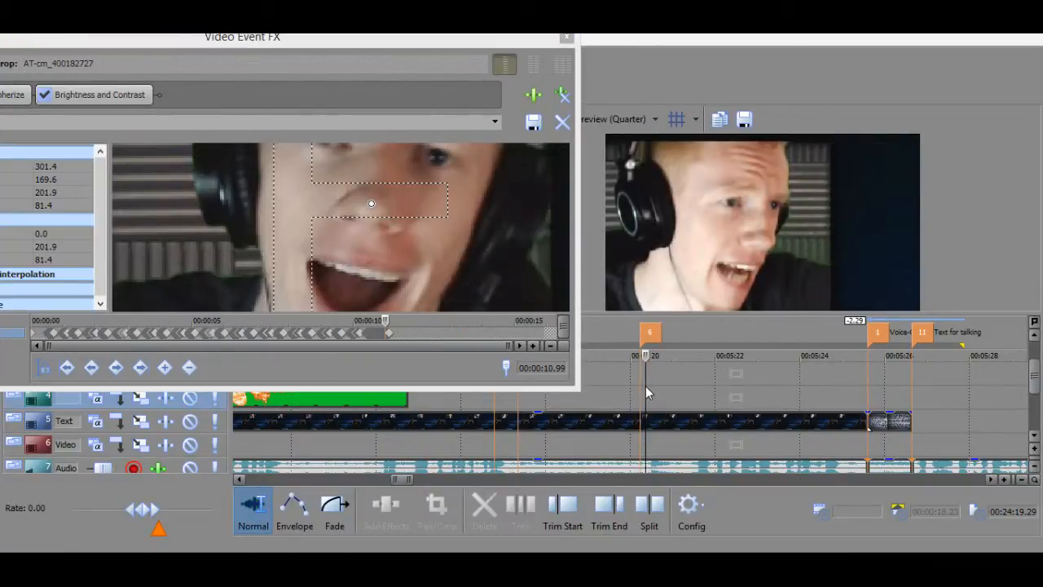
left_click(646, 385)
key("space")
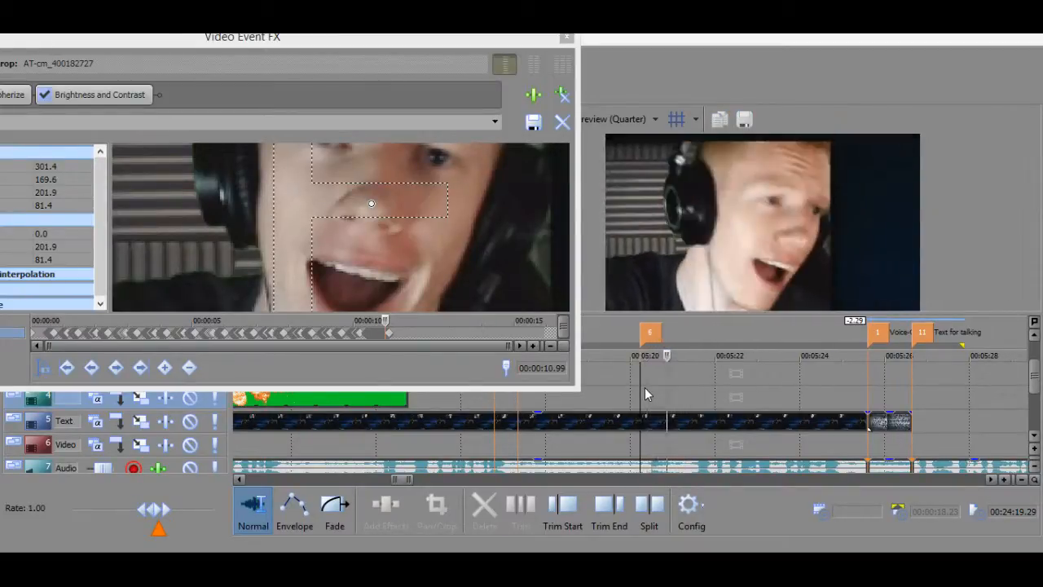
key("space")
left_click(392, 334)
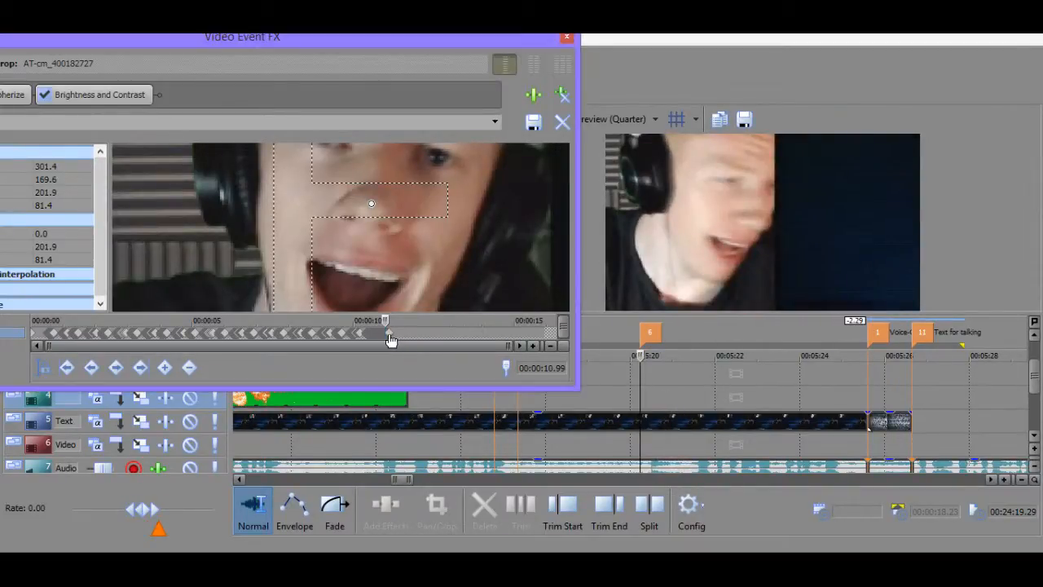
Delete the crop keyframes from 11.08 through 11.11 at the end of the tracked section.
scroll(392, 334, "up", 4)
left_click(316, 334)
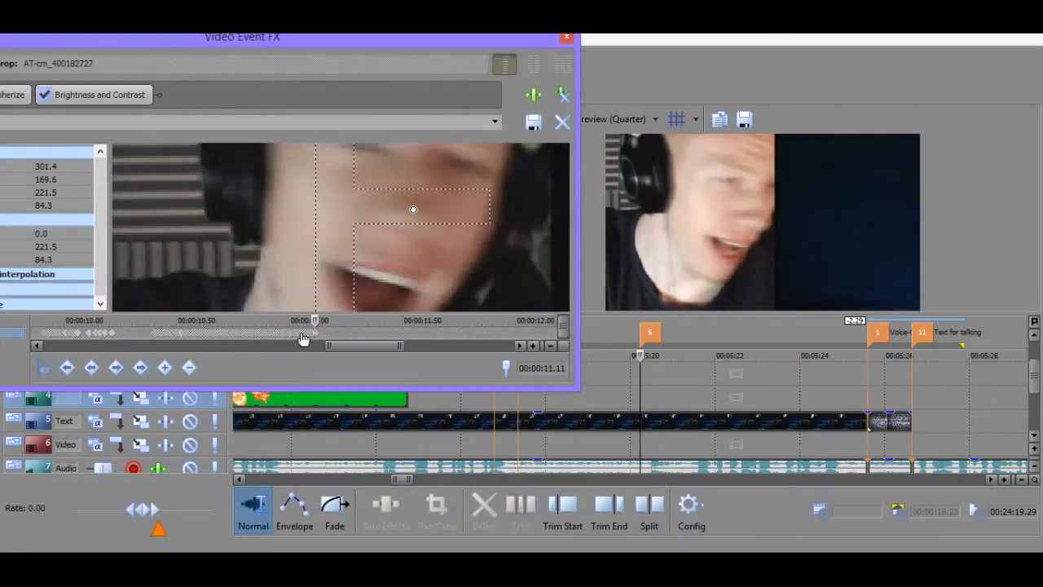
left_click(302, 339)
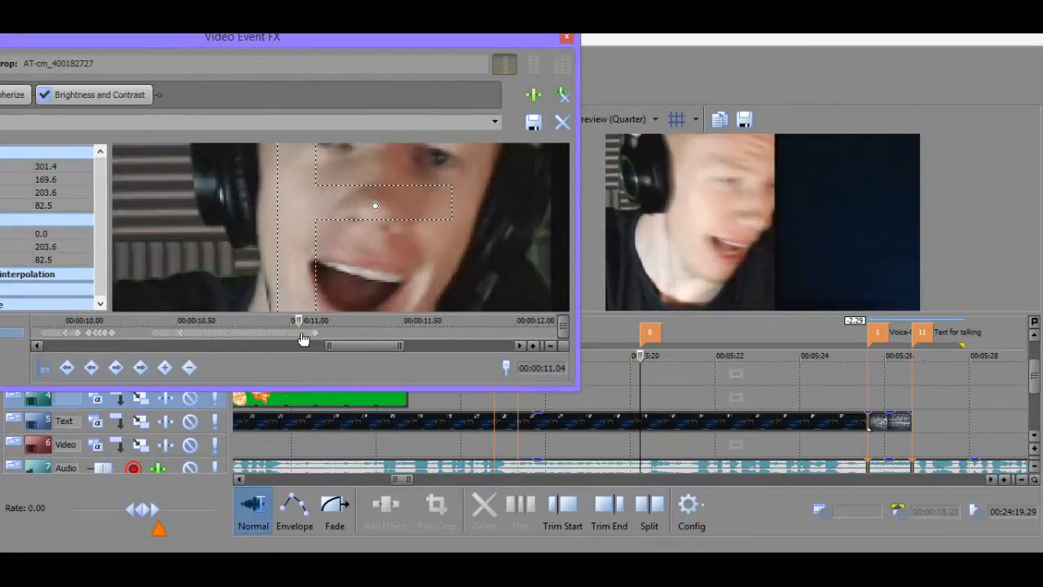
key("Right")
key("Right")
key("Right")
key("Right")
key("Right")
key("Left")
scroll(377, 337, "up", 3)
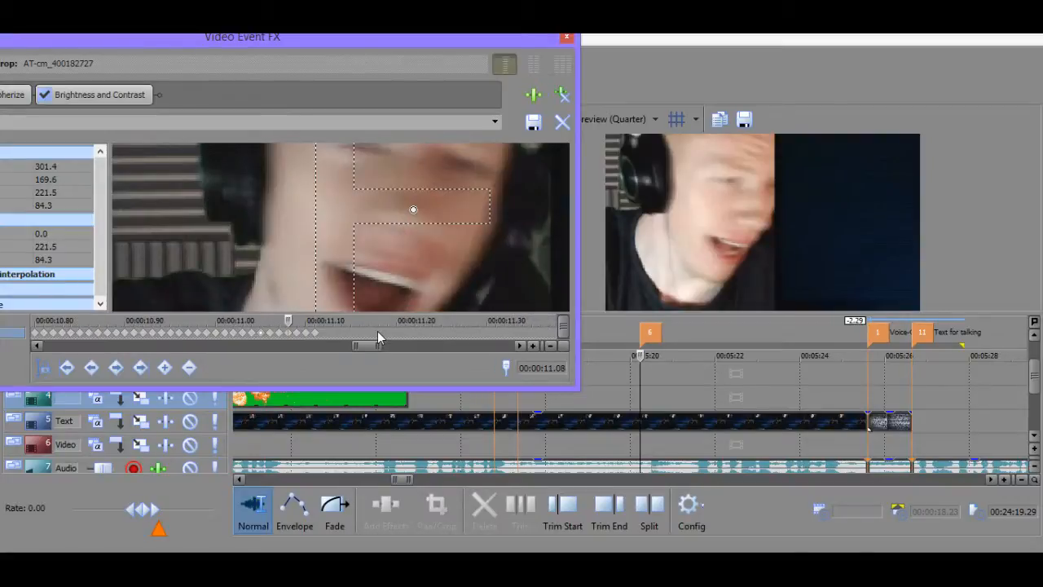
left_click_drag(352, 334, 286, 337)
key("Delete")
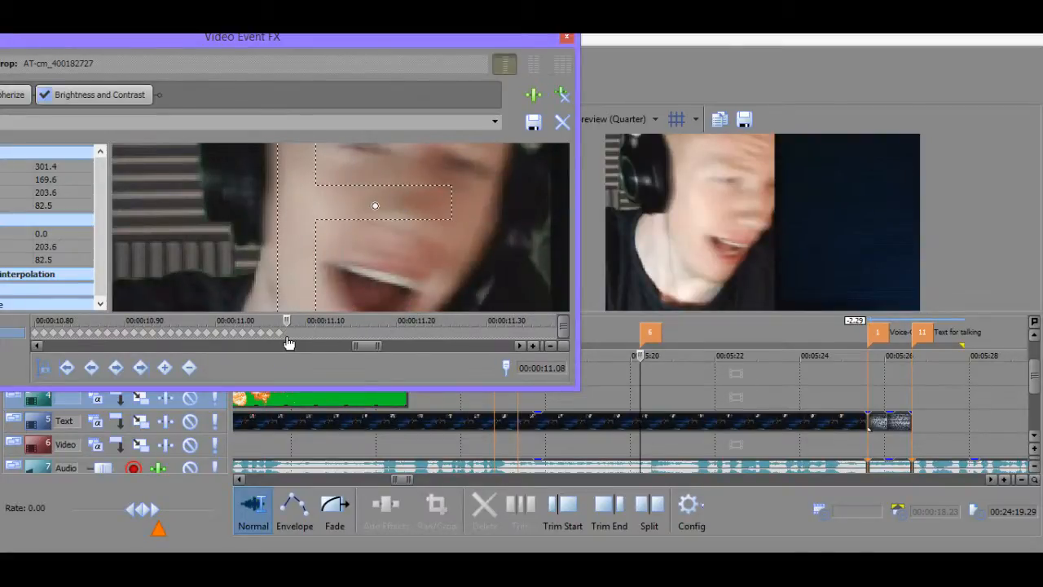
Compare the crop keyframes between 11.00 and 11.07 with the face position in the footage.
key("Home")
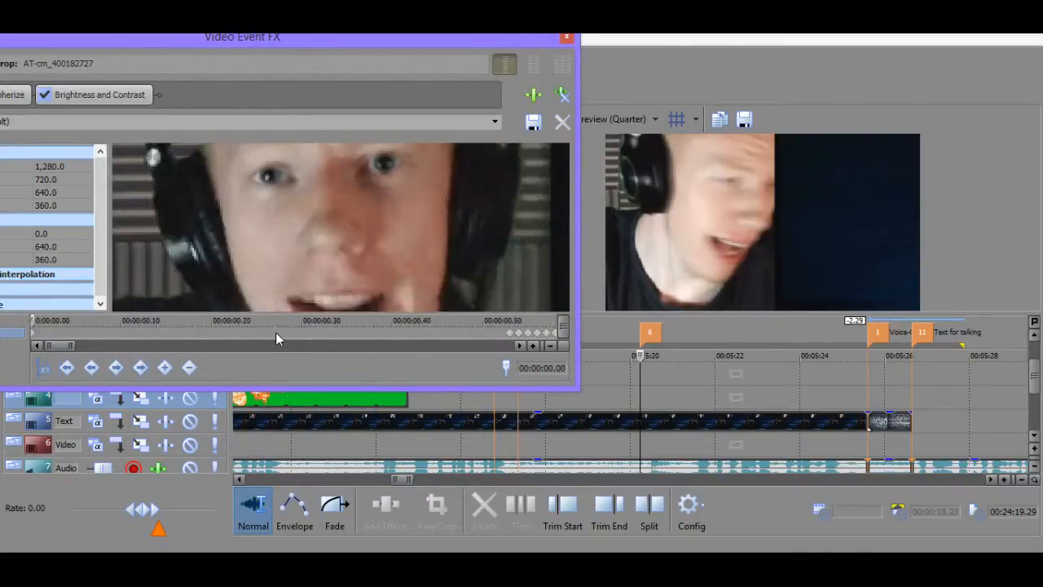
left_click(275, 334)
scroll(359, 331, "down", 3)
scroll(484, 335, "down", 3)
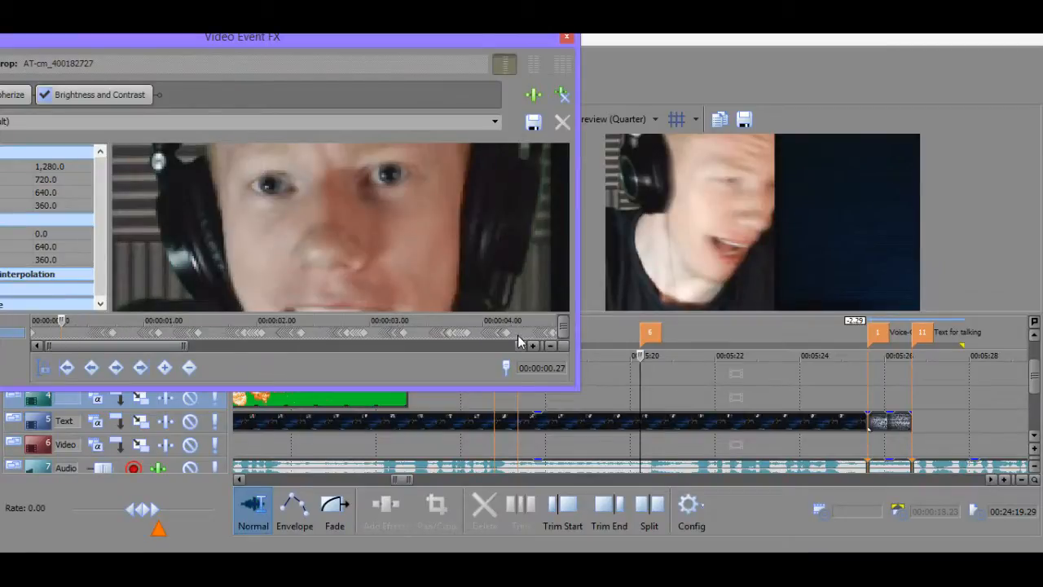
left_click(404, 333)
scroll(407, 331, "up", 5)
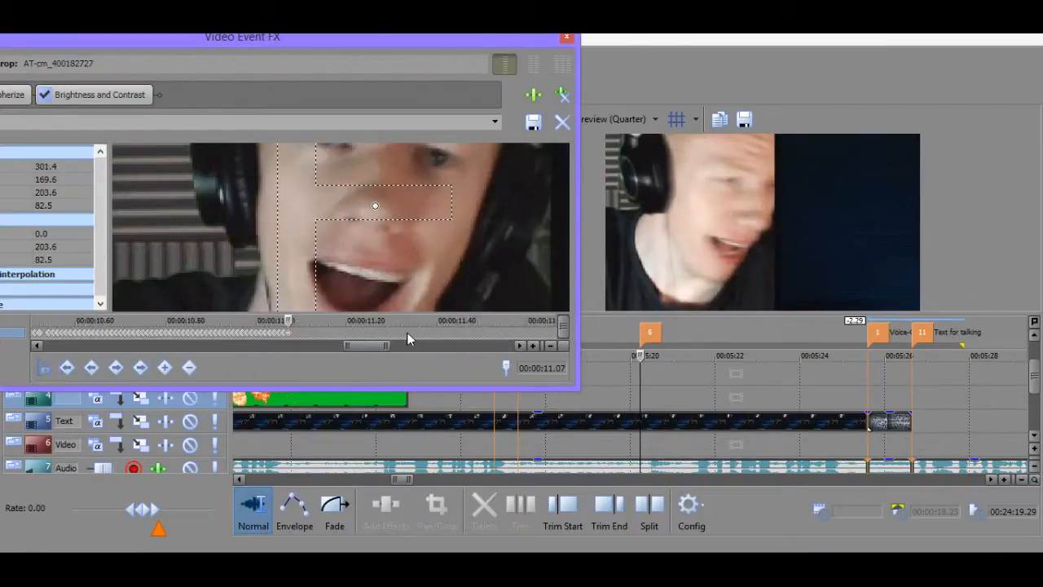
left_click(275, 333)
left_click(261, 333)
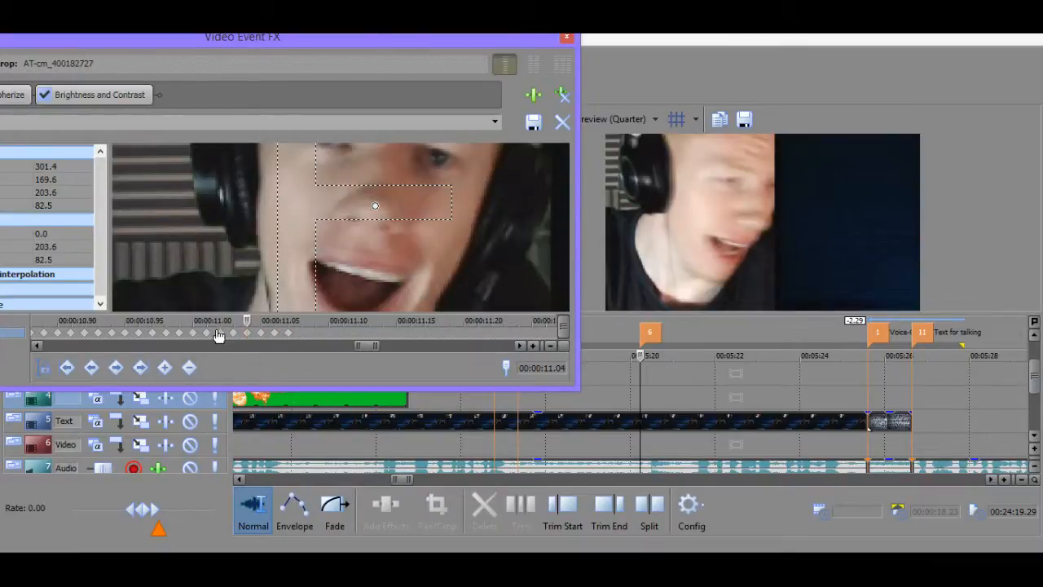
left_click(219, 334)
left_click(193, 334)
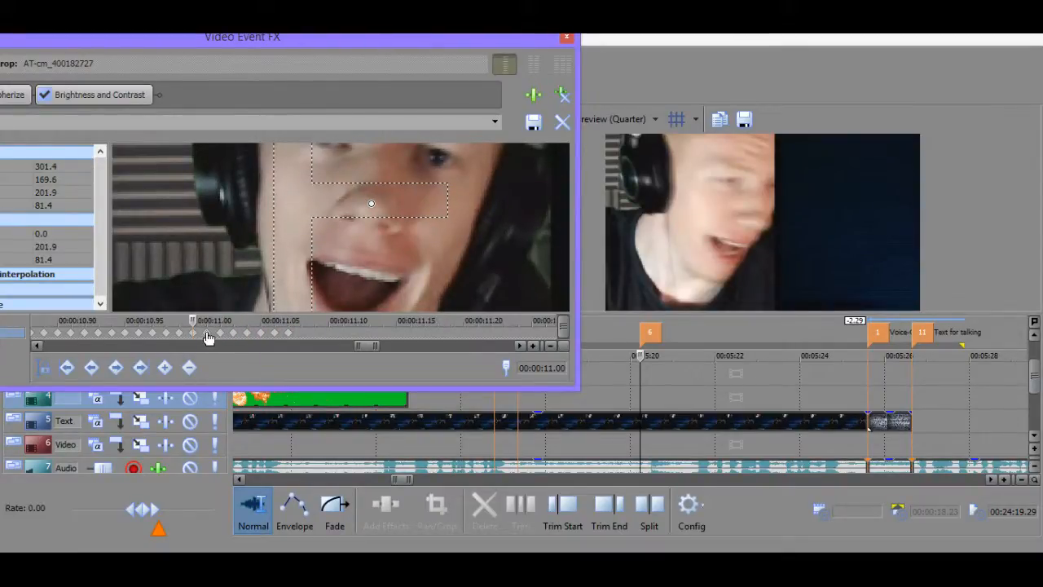
left_click(207, 335)
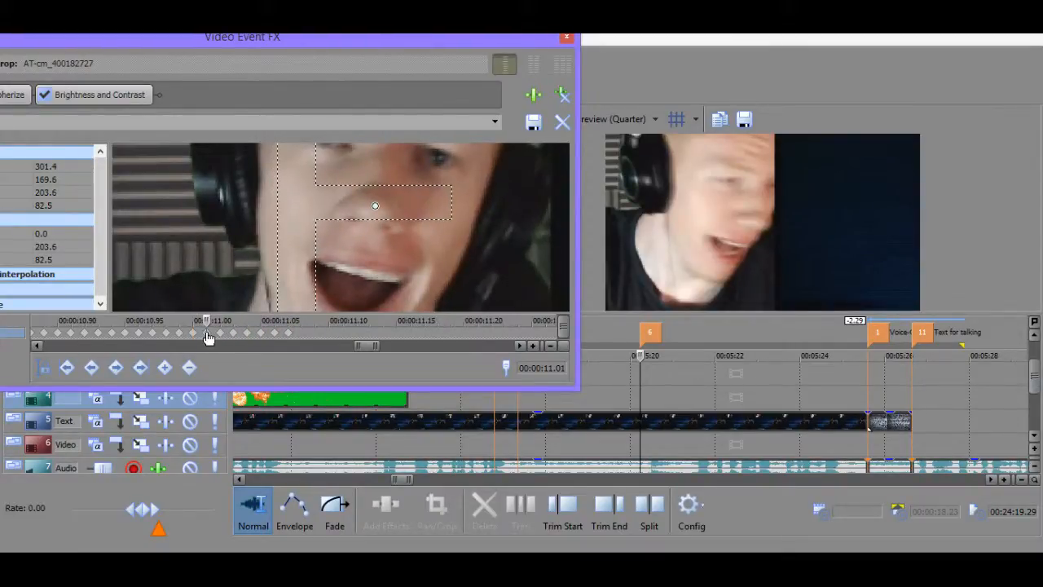
Nudge the crop frame at 11.08 to X center 202.9, Y center 81.4 and extend its keyframes to 11.13.
left_click(298, 334)
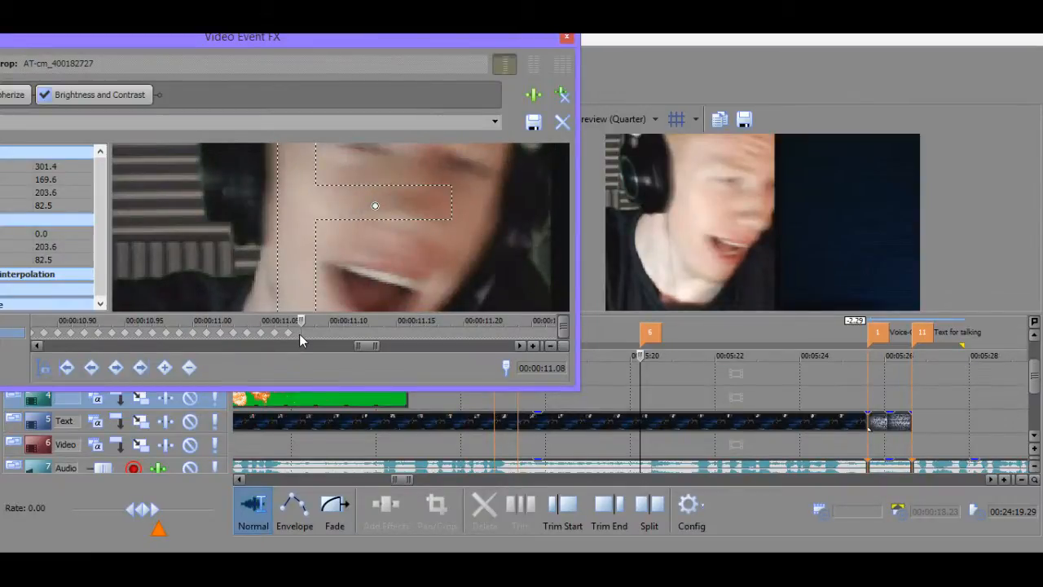
key("Left")
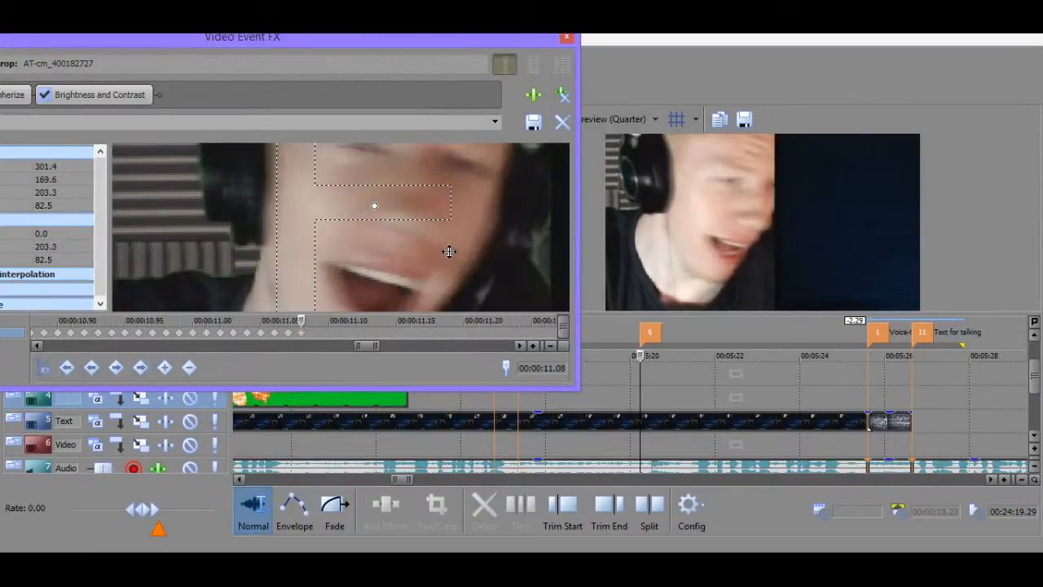
key("Up")
key("Up")
key("Up")
key("Left")
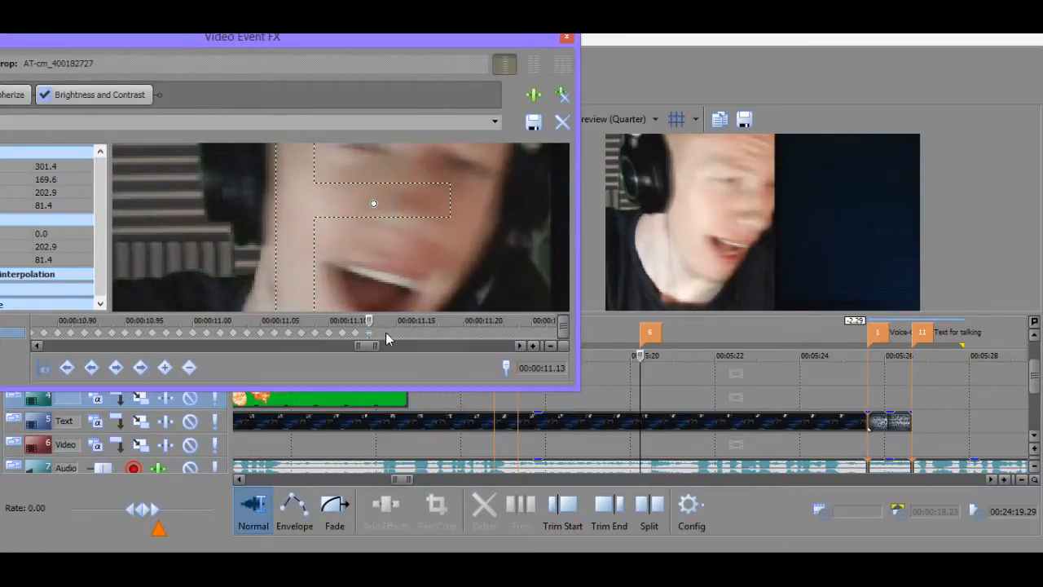
Extend the crop keyframes to 11.18 and nudge the frame there to X center 202.2, Y center 80.7.
left_click(436, 333)
key("Up")
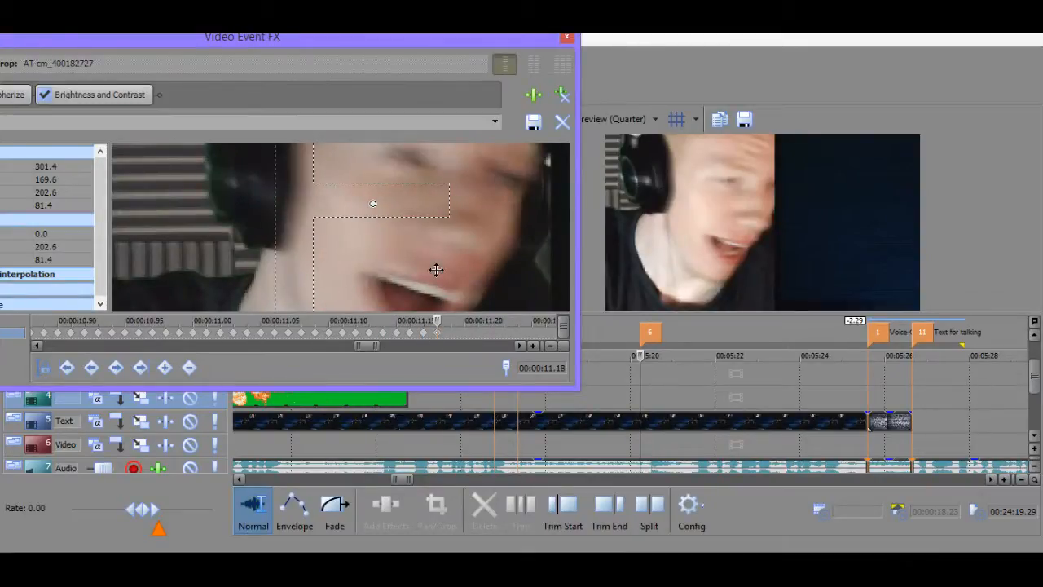
key("Left")
key("Up")
key("Left")
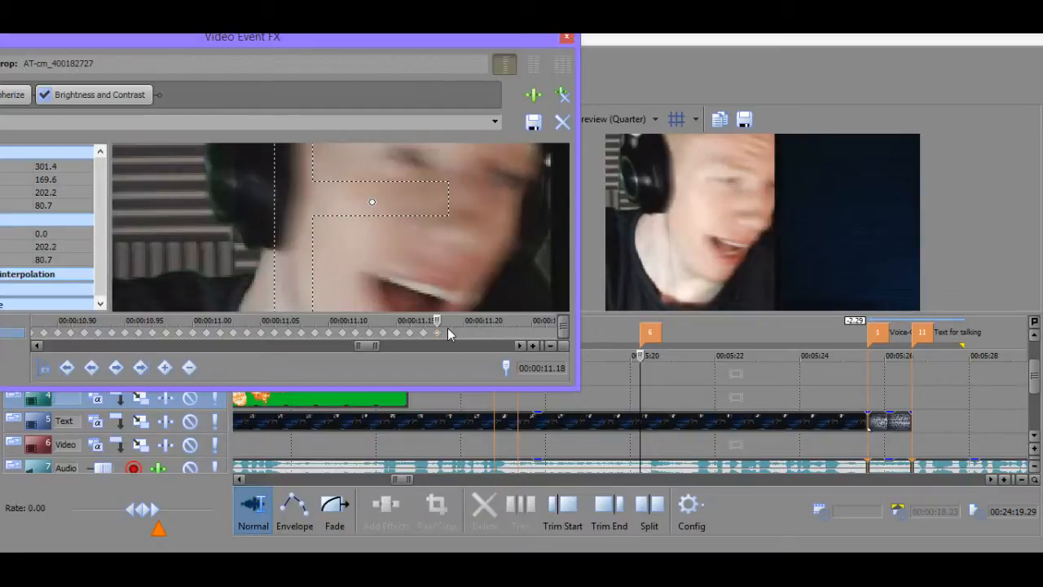
Add crop keyframes at 11.19 through 11.21, nudging the last one to X center 201.9, Y center 80.3.
double_click(452, 332)
double_click(465, 334)
double_click(479, 334)
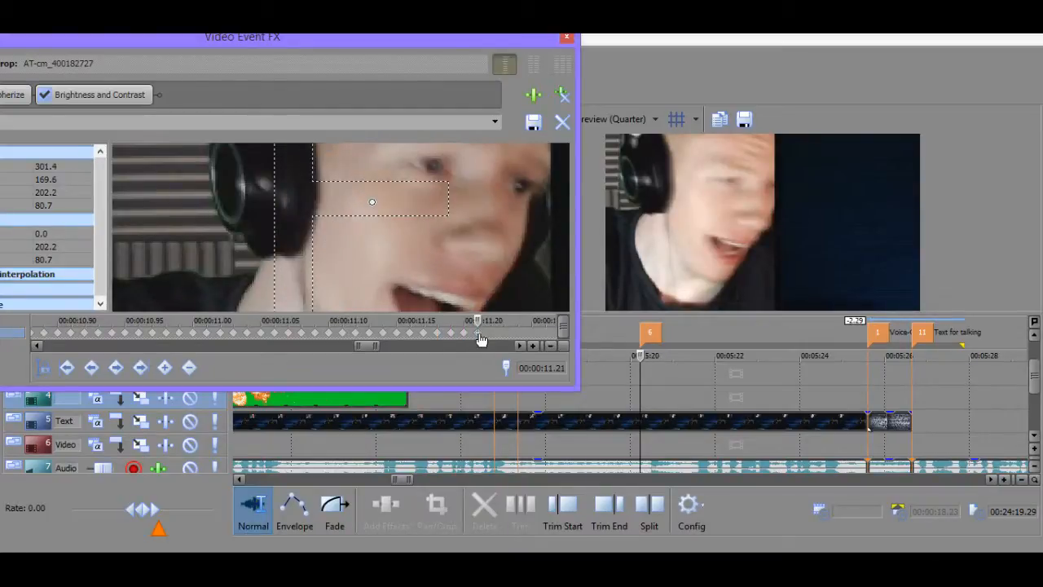
key("Up")
key("Left")
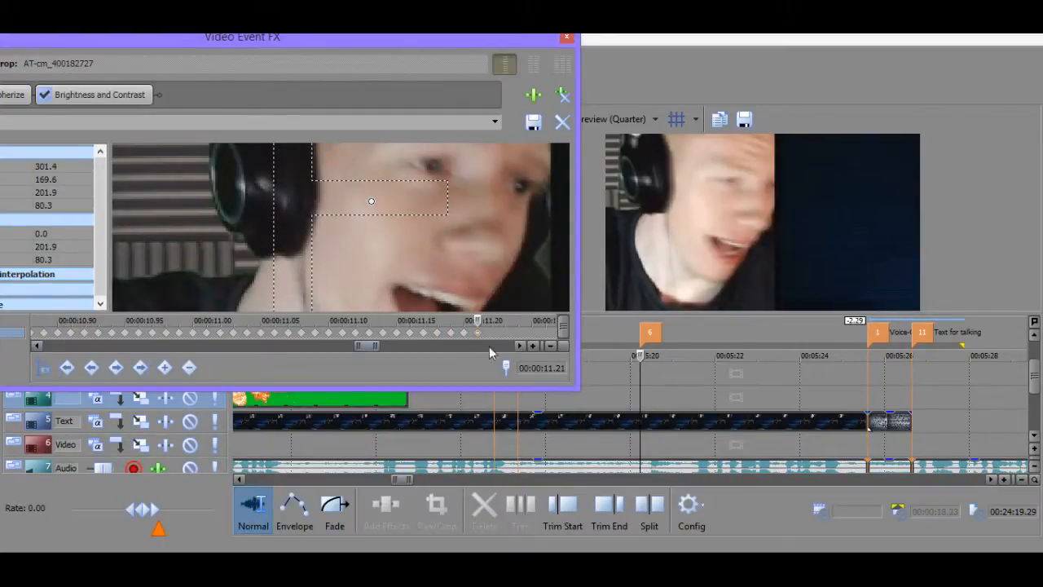
Play the project from marker 6 to check the tracked head motion in the preview.
left_click(641, 390)
key("space")
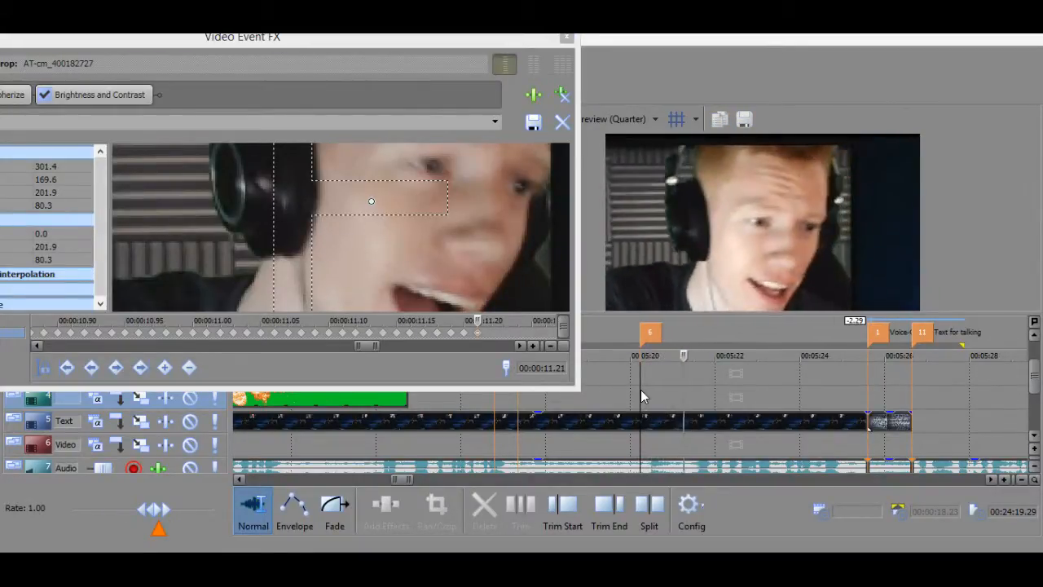
key("space")
key("space")
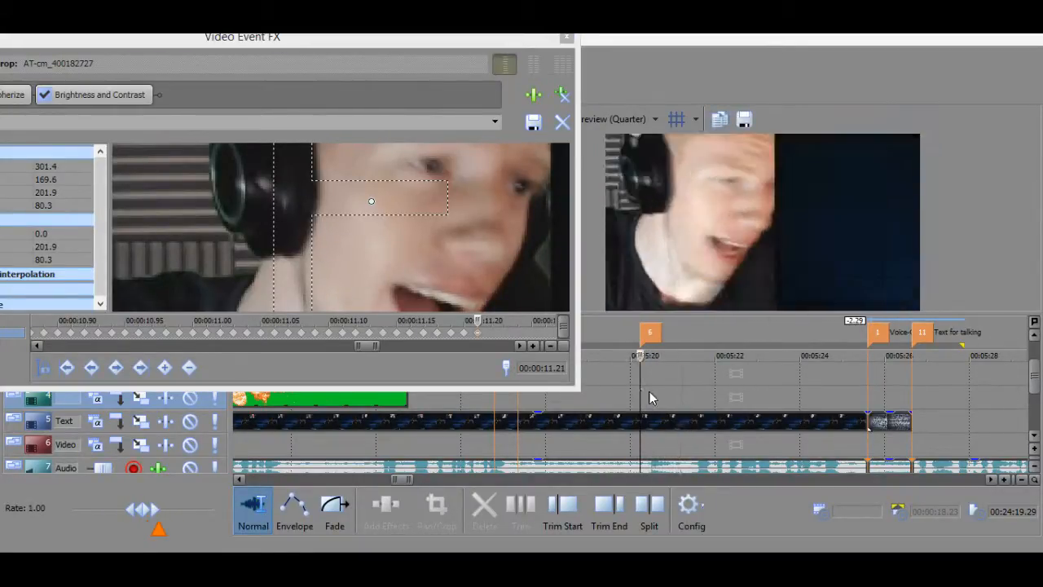
key("space")
Step through the footage after marker 6 frame by frame to examine how the head moves.
key("Right")
key("Right")
key("Right")
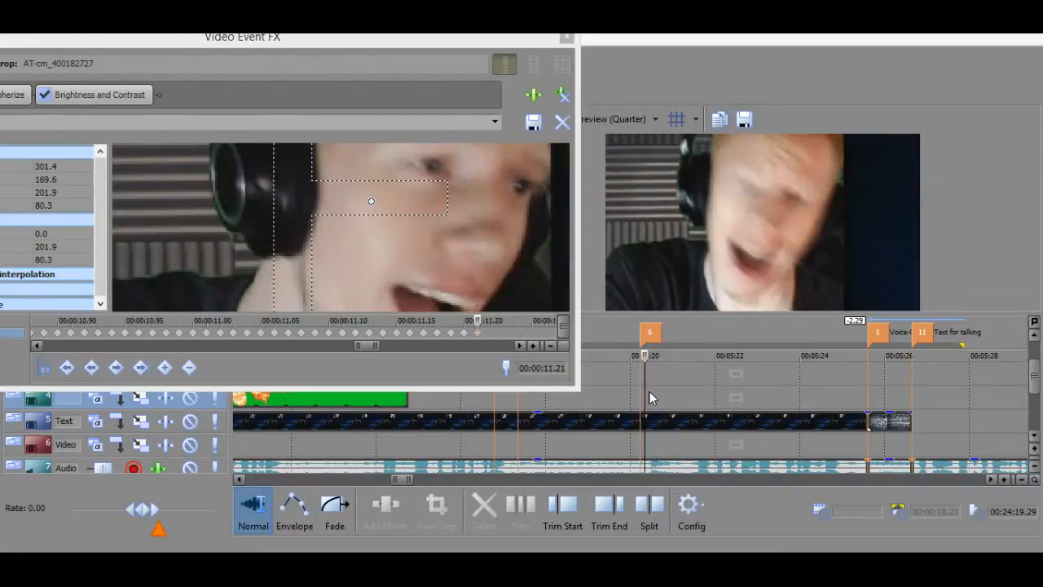
key("Right")
key("Right")
key("Right")
key("Right")
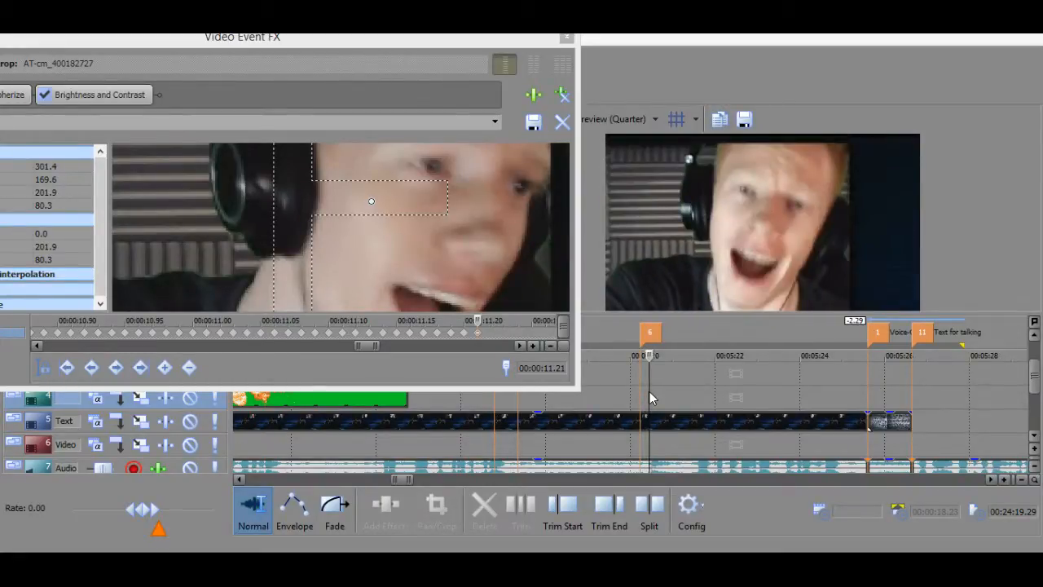
key("Right")
key("Right")
key("Right")
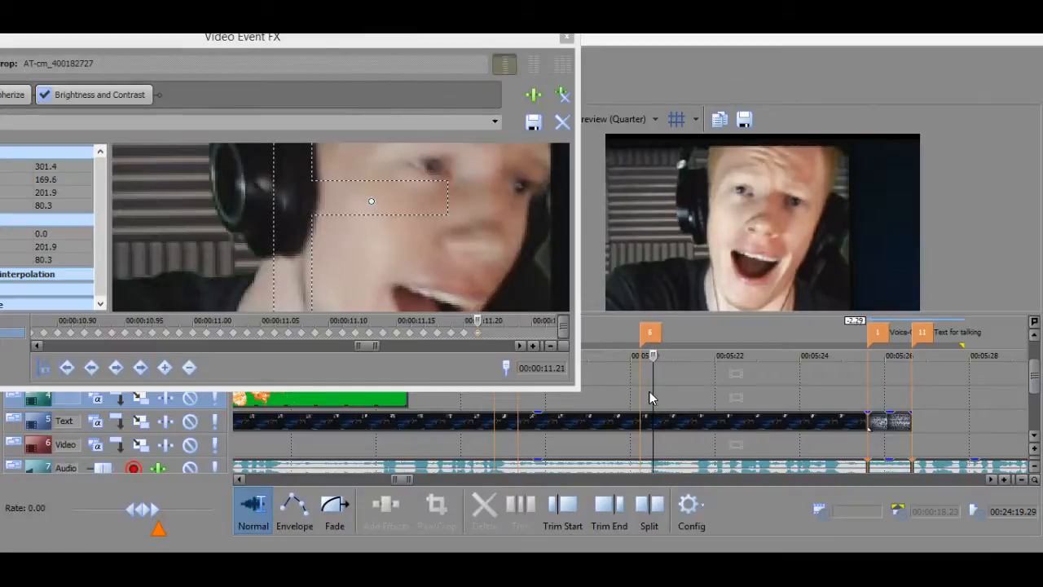
key("Right")
key("Right")
key("Right")
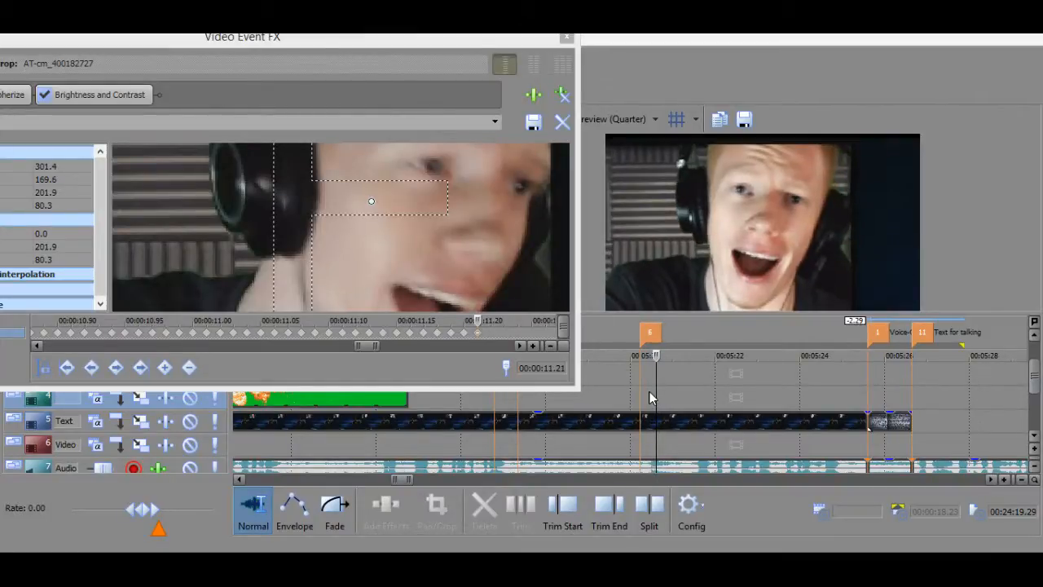
key("Right")
key("Right")
key("Right")
key("Right")
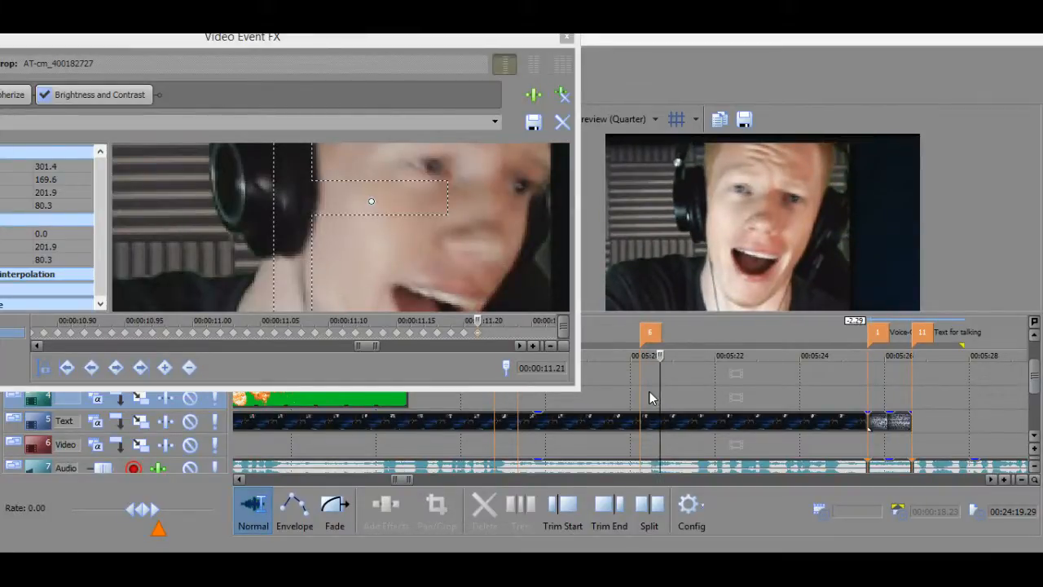
key("Right")
key("Right")
key("Right")
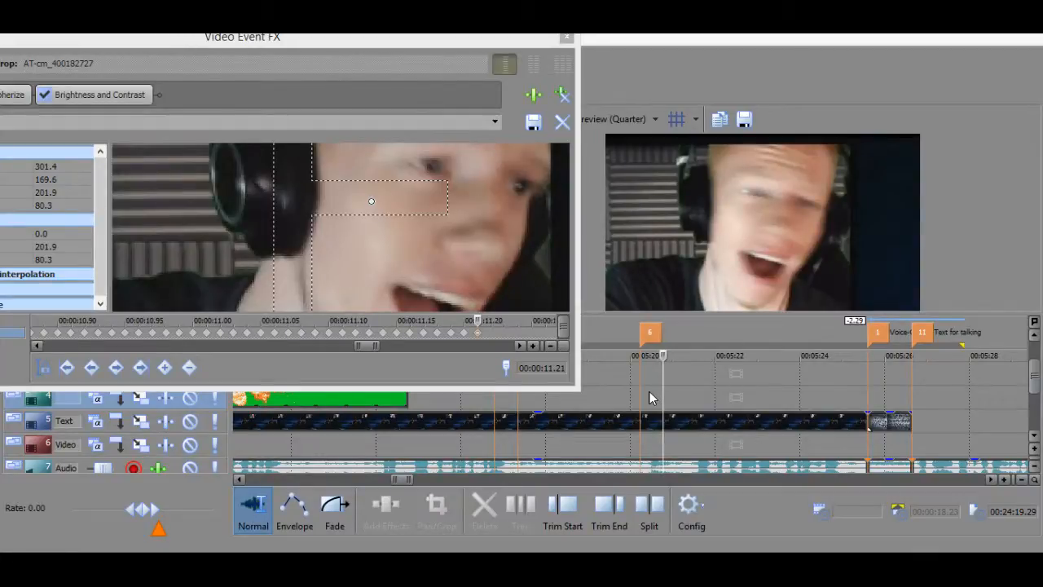
Undo the crop keyframes added after 11.18 and the last adjustment to the frame at 11.18.
left_click(438, 328)
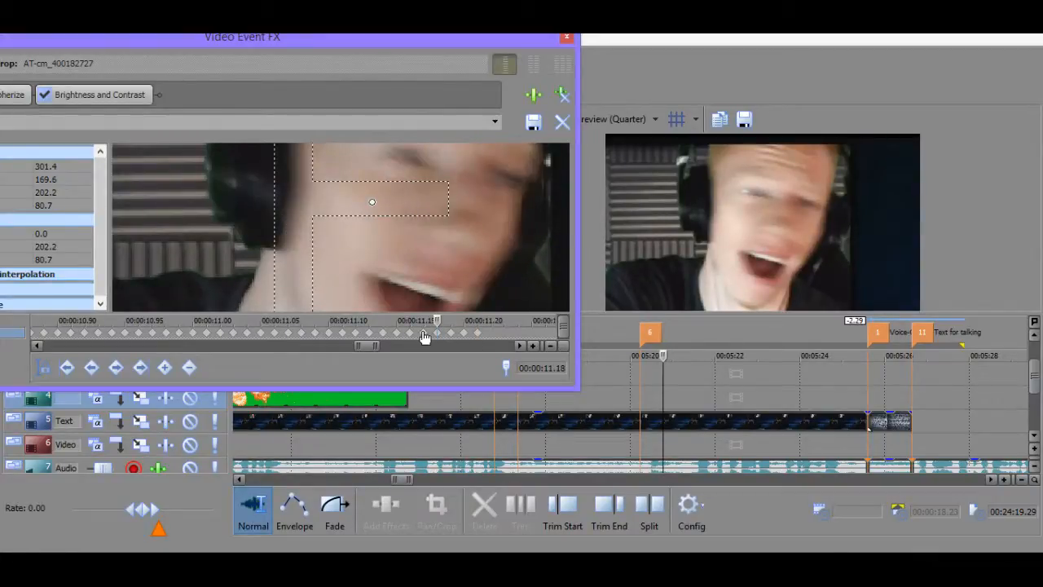
key("ctrl+z")
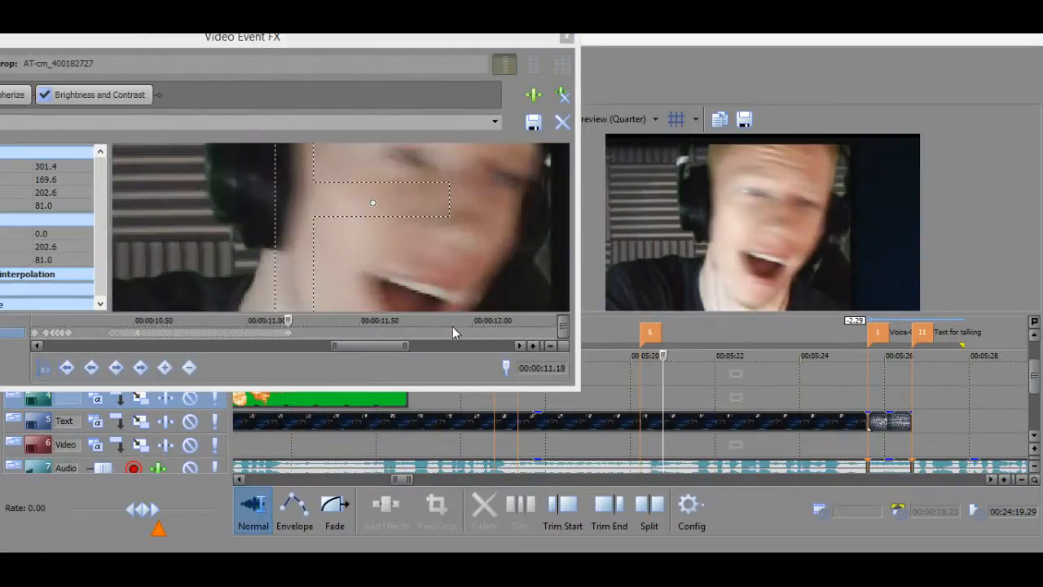
left_click(290, 329)
scroll(290, 329, "up", 4)
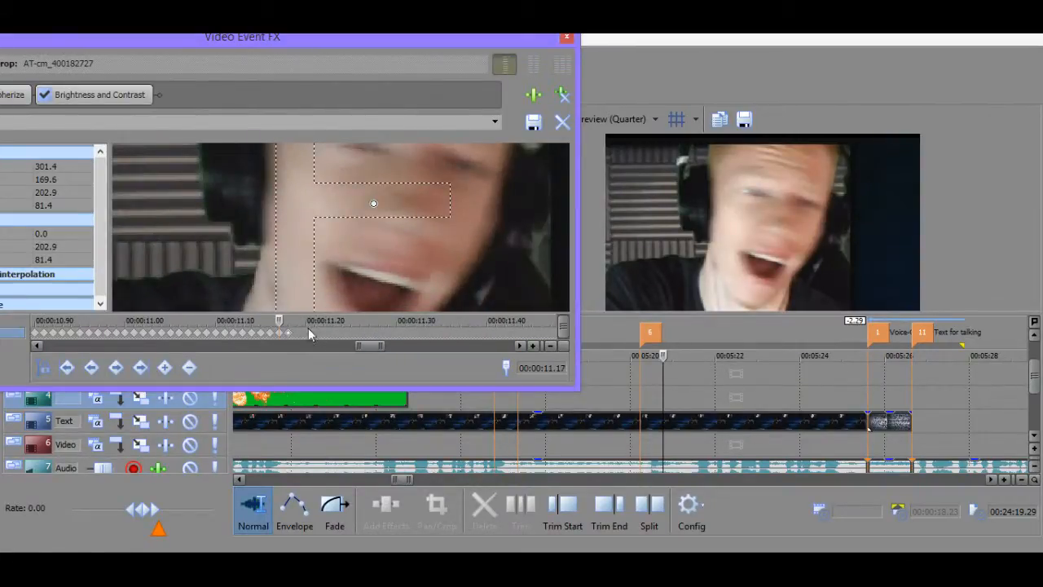
Delete the crop keyframes from 11.08 through 11.18, keeping the ones up to 11.07.
key("Left")
key("Left")
key("Left")
key("Left")
key("Left")
key("Left")
key("Left")
key("Left")
key("Left")
key("Left")
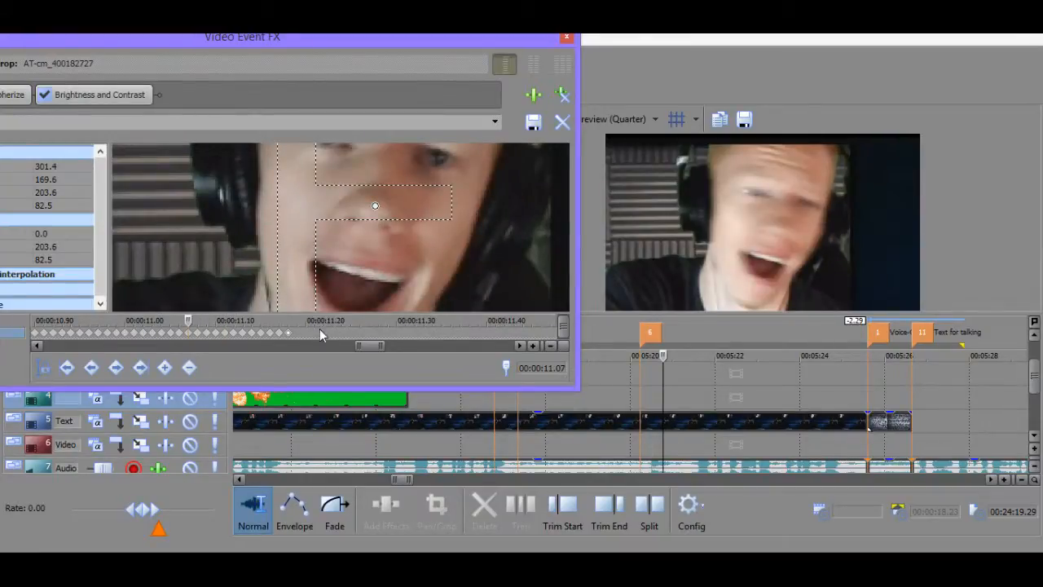
left_click_drag(296, 329, 193, 336)
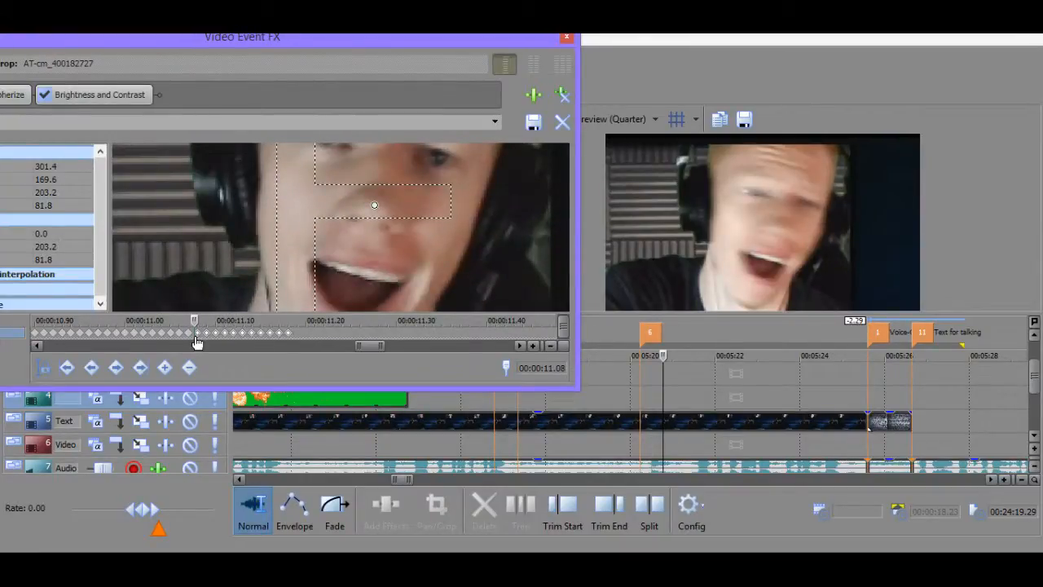
key("Delete")
Return to the end of the crop keyframes and examine the frames from 11.08 back to 11.01.
key("Home")
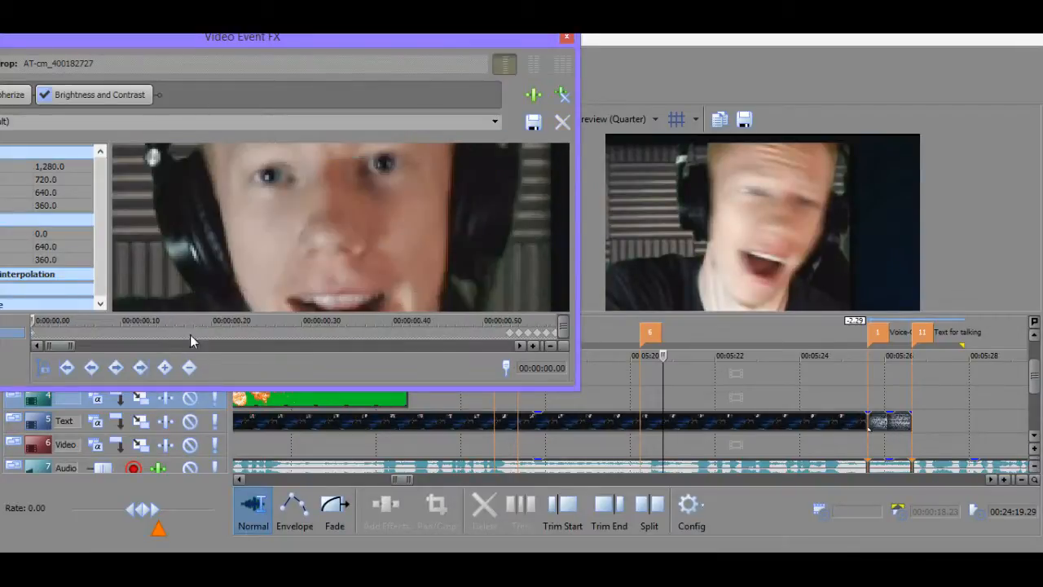
scroll(424, 327, "down", 10)
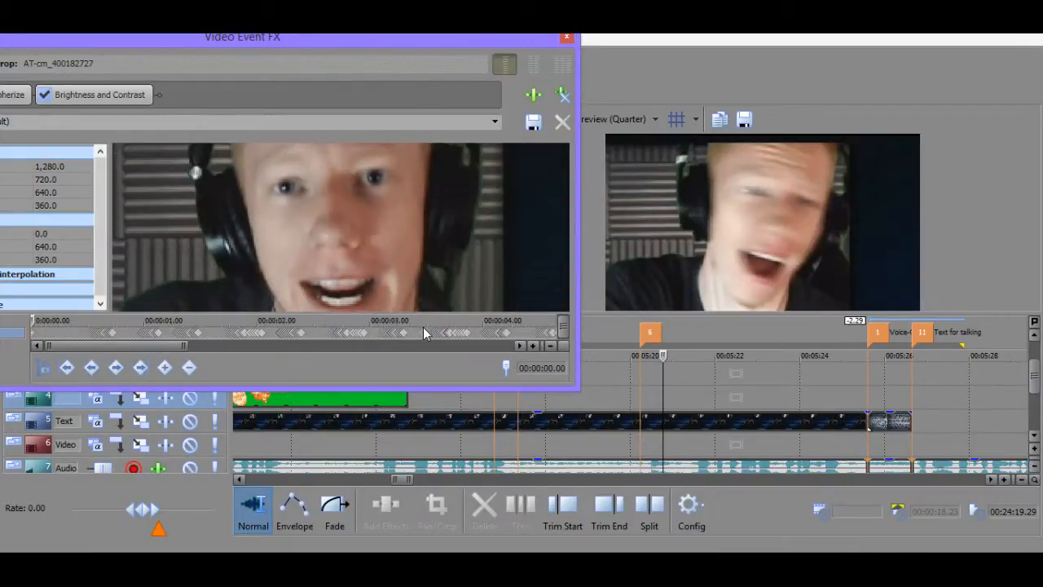
key("End")
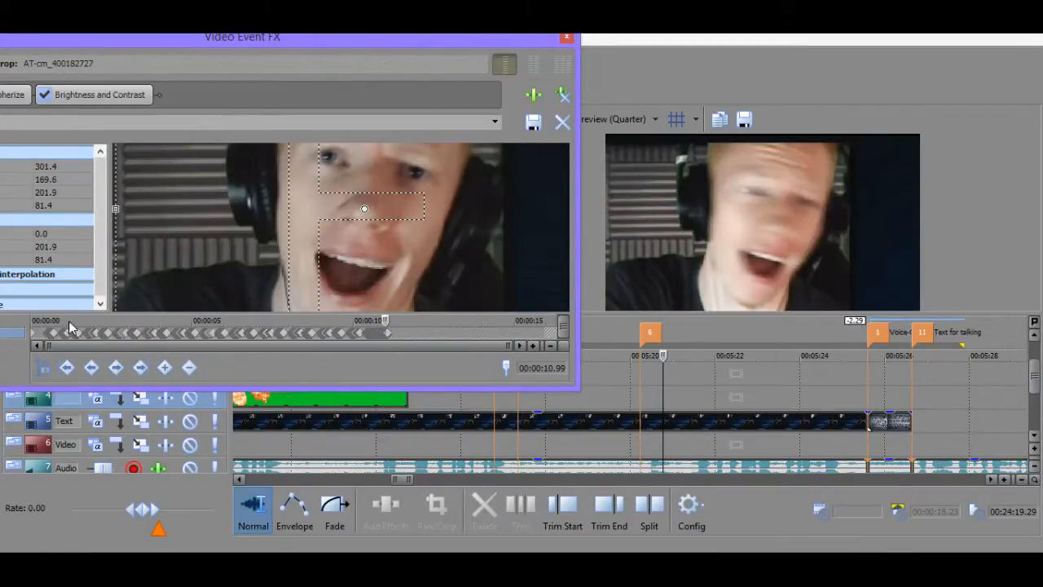
scroll(387, 337, "up", 8)
scroll(387, 336, "up", 3)
left_click(383, 332)
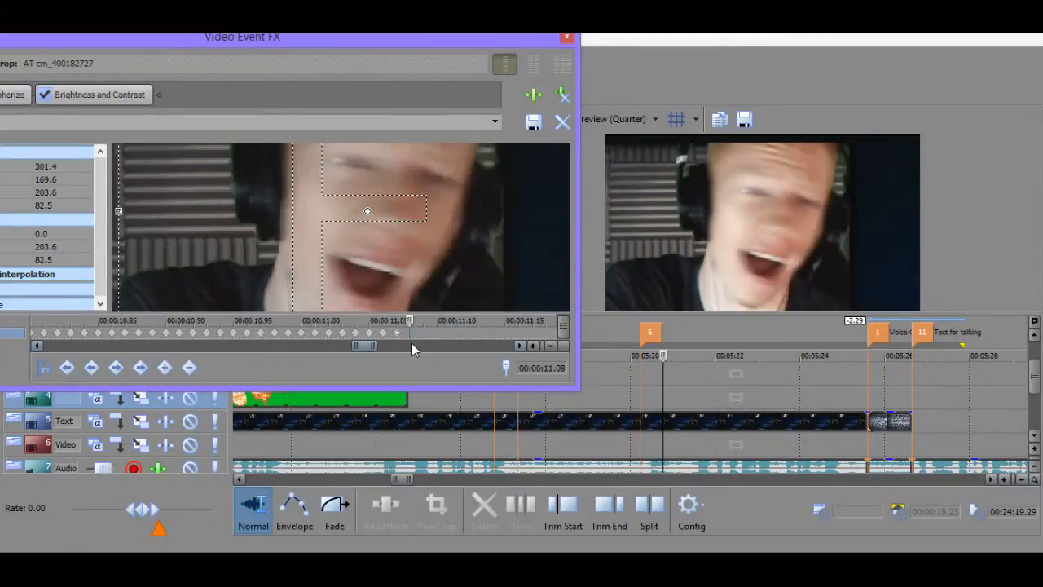
key("Left")
key("Left")
key("Left")
key("Left")
key("Left")
key("Left")
key("Left")
key("Left")
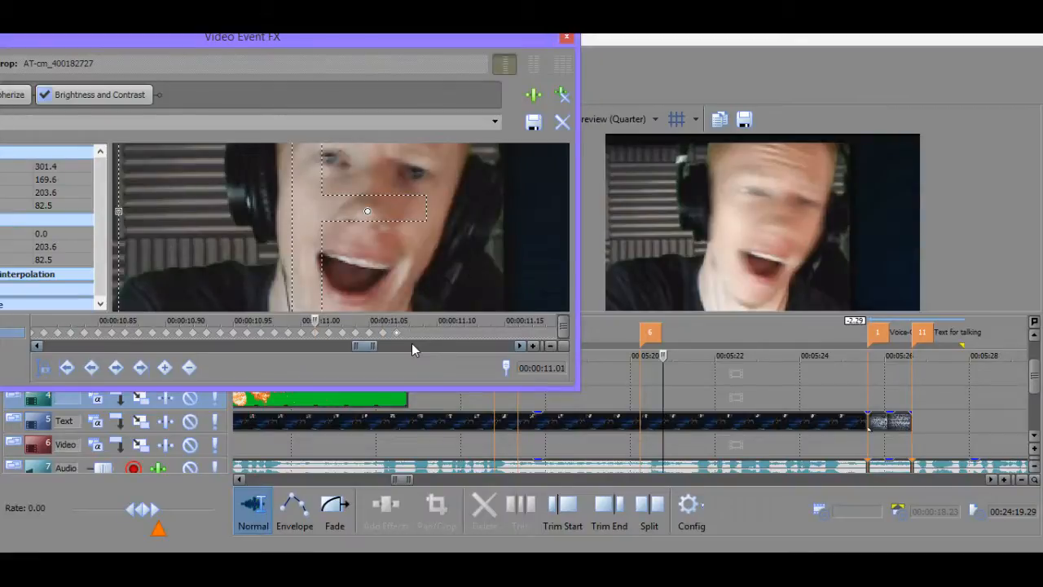
Step back and forth through the crop keyframes between 10.93 and 11.04 to examine how the frame follows the head.
key("Left")
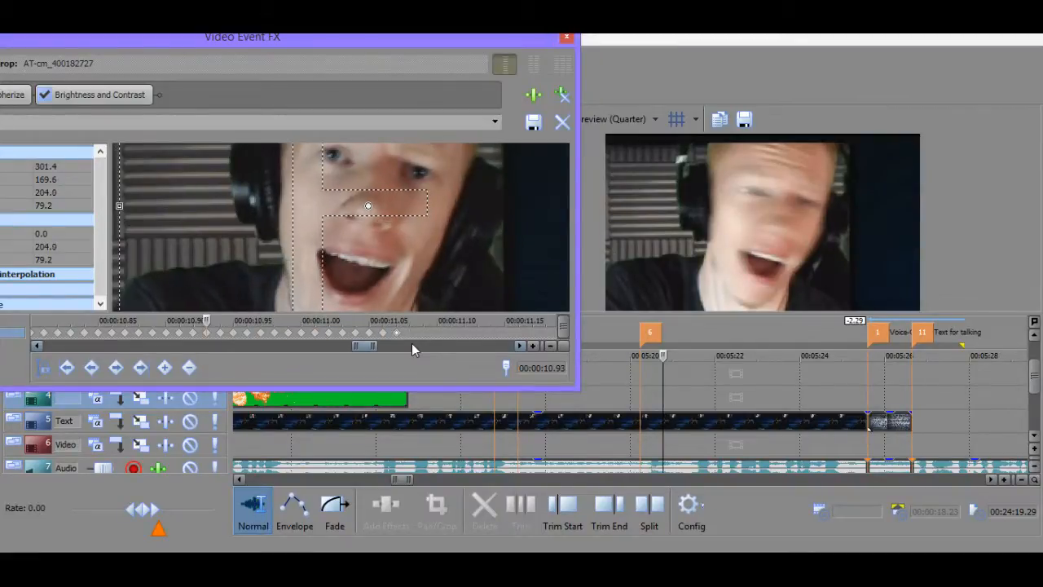
key("Right")
key("Right")
key("Right")
key("Right")
key("Right")
key("Right")
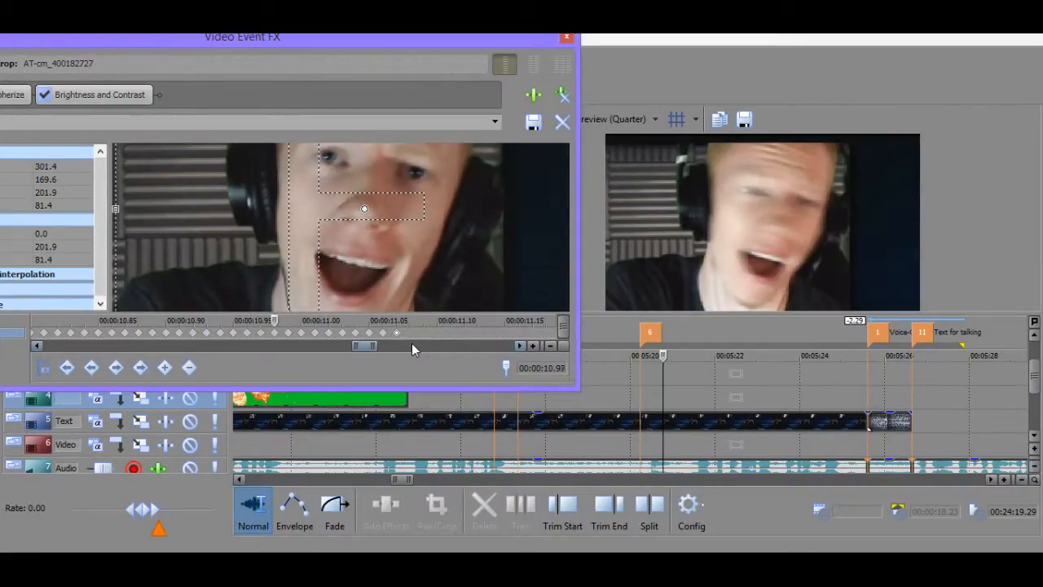
key("Right")
key("Right")
key("Right")
key("Right")
key("Right")
key("Right")
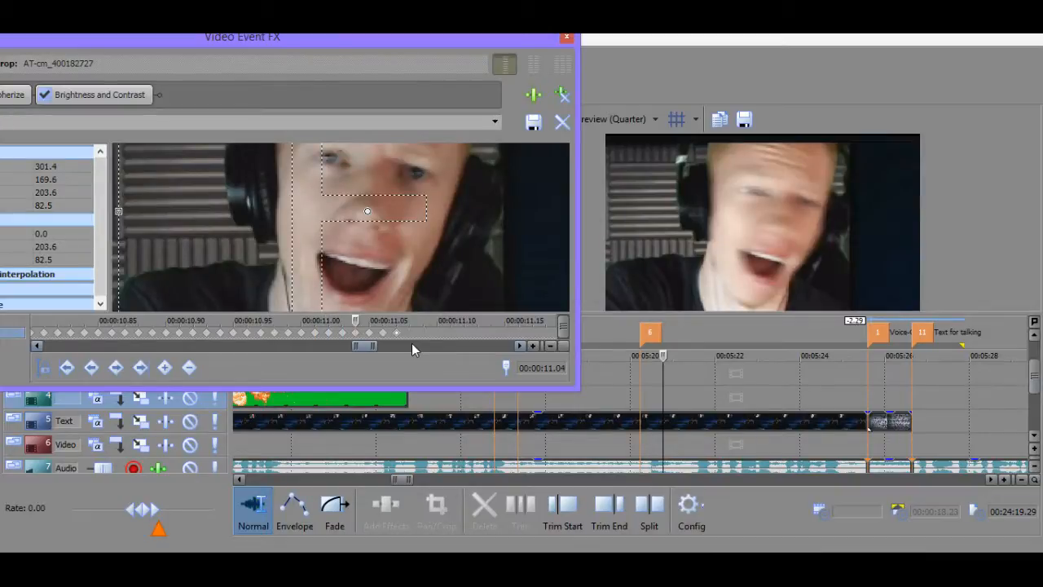
key("Left")
key("Left")
key("Left")
key("Left")
key("Left")
key("Left")
key("Left")
key("Left")
key("Left")
key("Left")
key("Left")
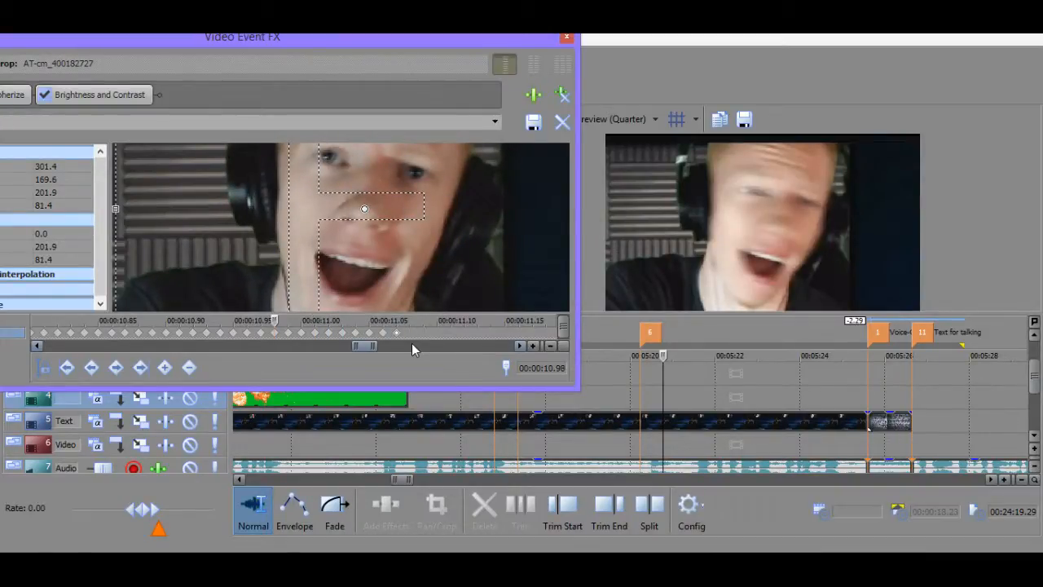
key("Right")
key("Right")
key("Right")
key("Right")
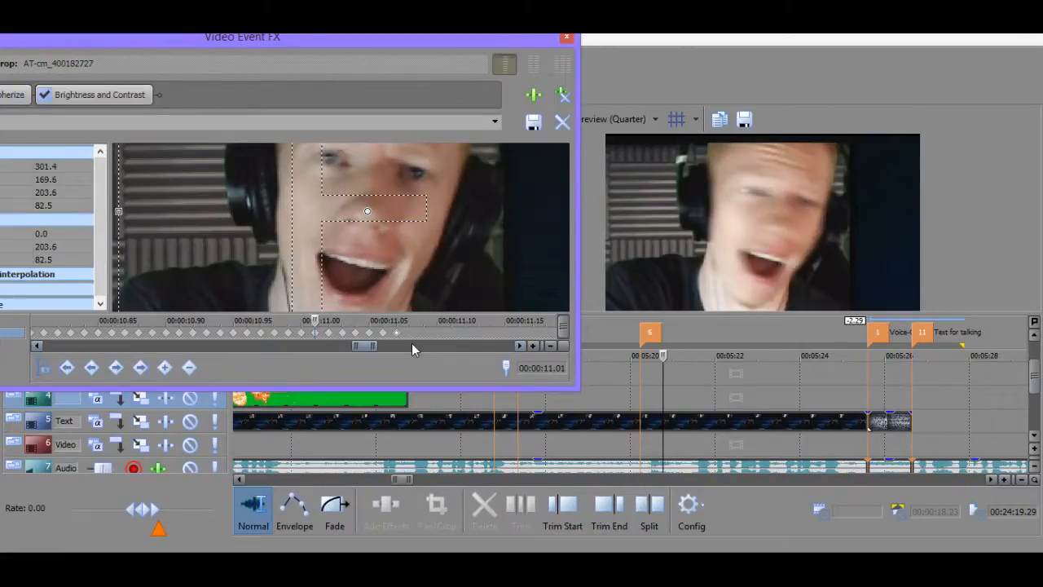
Delete the crop keyframes from 11.01 onward and reposition the frame at 11.01 to centre X 200.9, Y 82.3.
left_click_drag(422, 329, 316, 339)
left_click(303, 332)
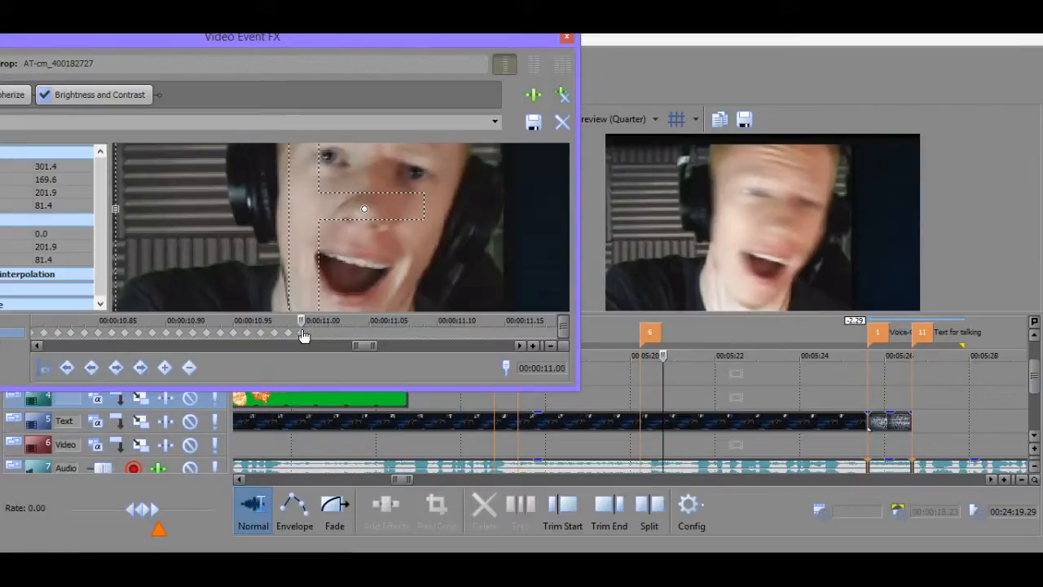
left_click(290, 334)
left_click(301, 333)
left_click(315, 333)
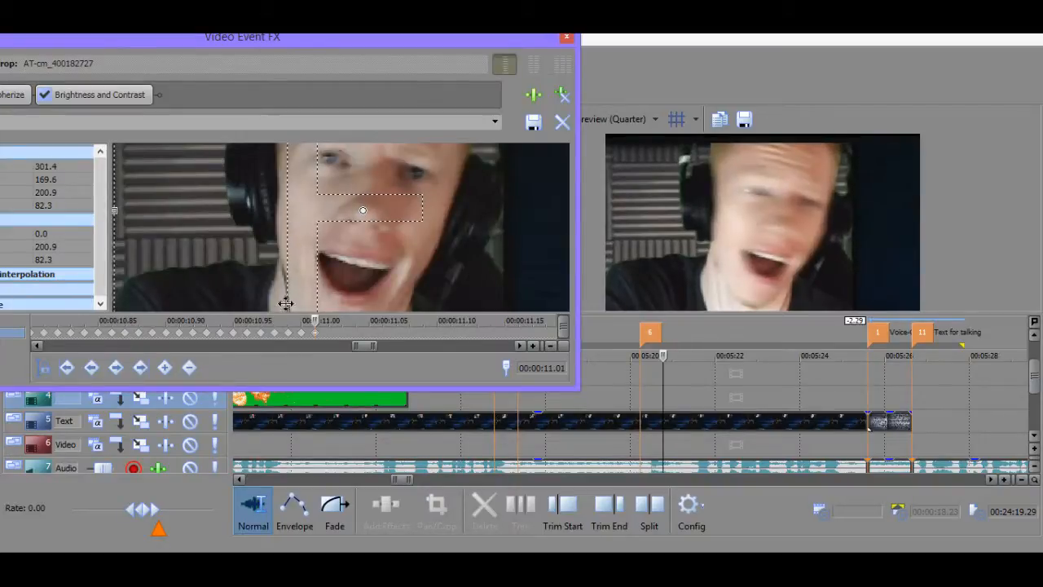
Compare the keyframes back to 10.92 and set the crop frame's Y centre at 11.01 to 82.8.
left_click(261, 333)
left_click(234, 333)
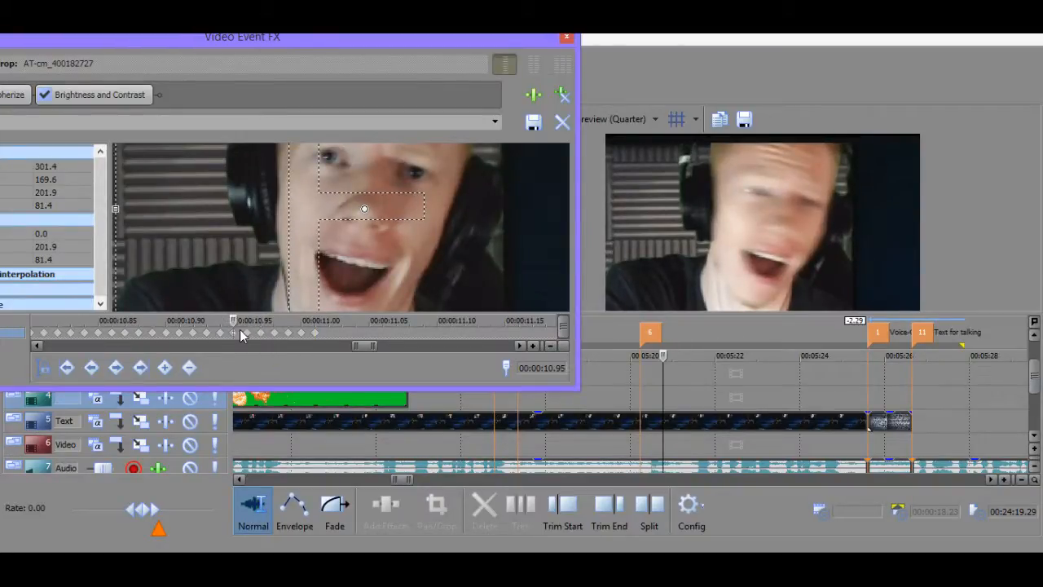
left_click(247, 333)
left_click(196, 333)
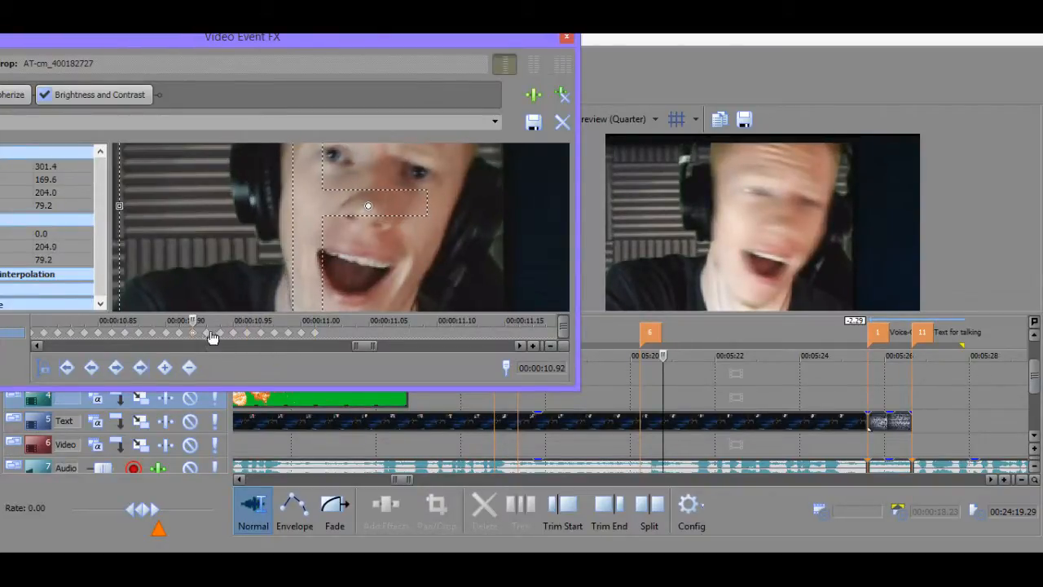
left_click(261, 333)
left_click(316, 334)
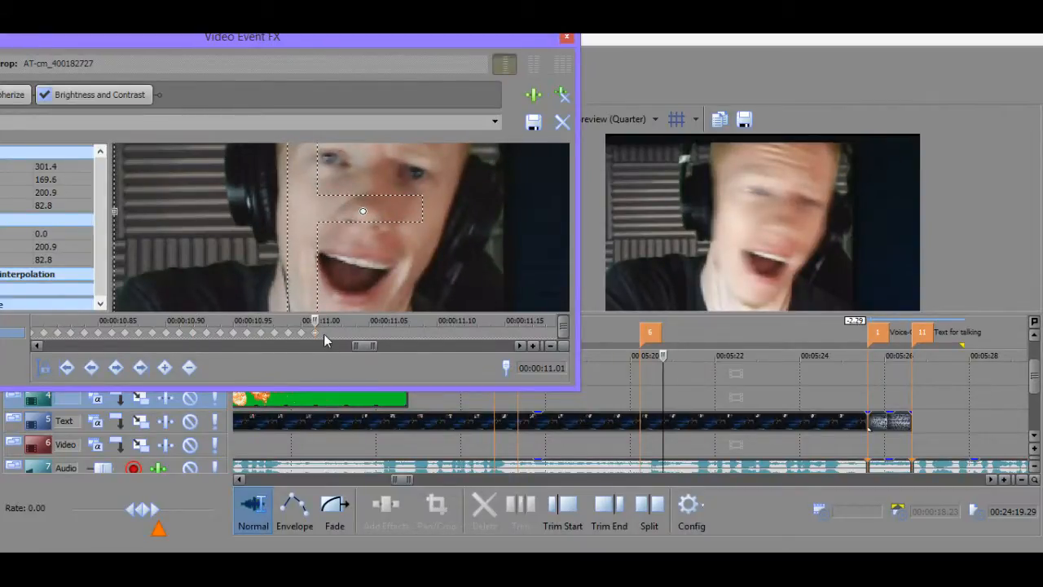
Try to shift the crop frame at 11.02 to X 200.5, Y 83.7.
left_click(330, 334)
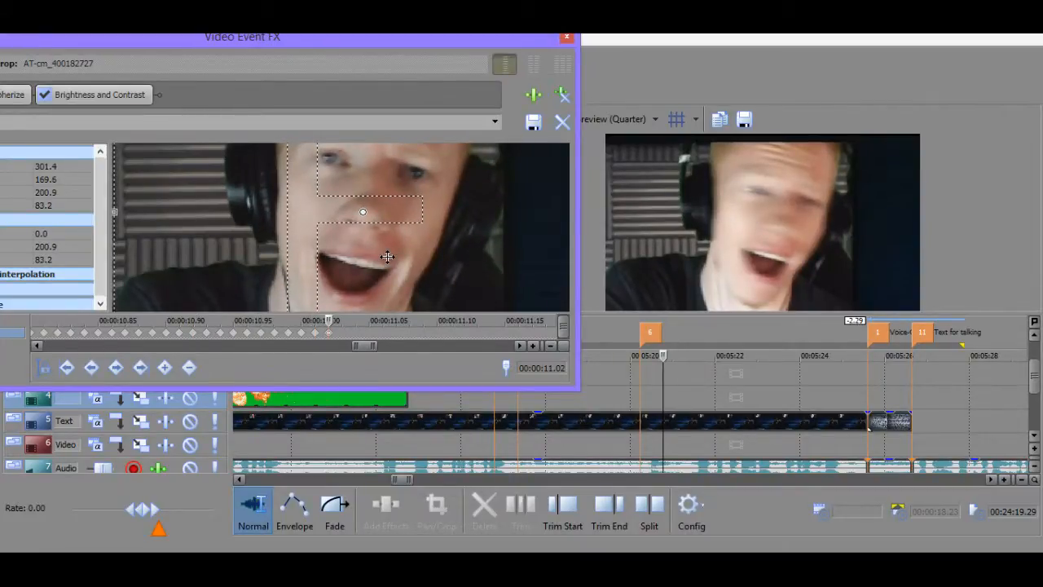
left_click(324, 332)
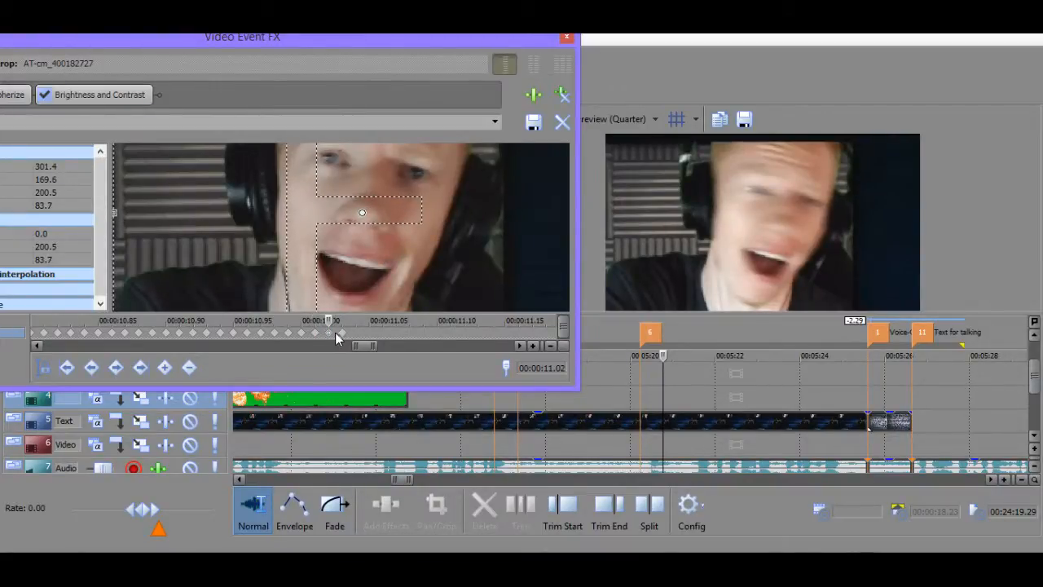
left_click(342, 333)
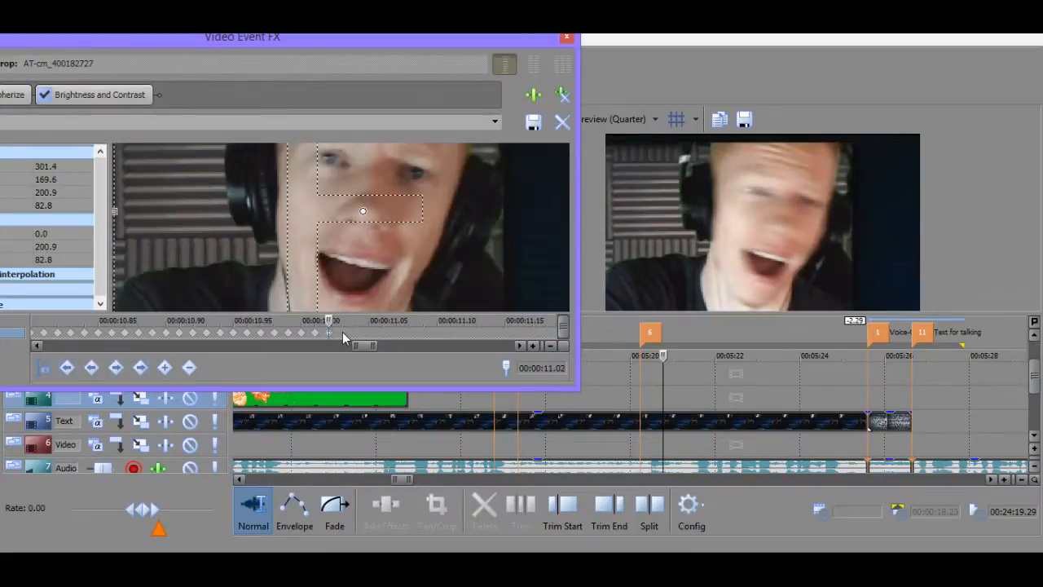
Extend the crop keyframes to 11.18, moving the frame to X 200.5, Y 83.7 from 11.08 and X 200.0, Y 84.2 at 11.18.
left_click(410, 333)
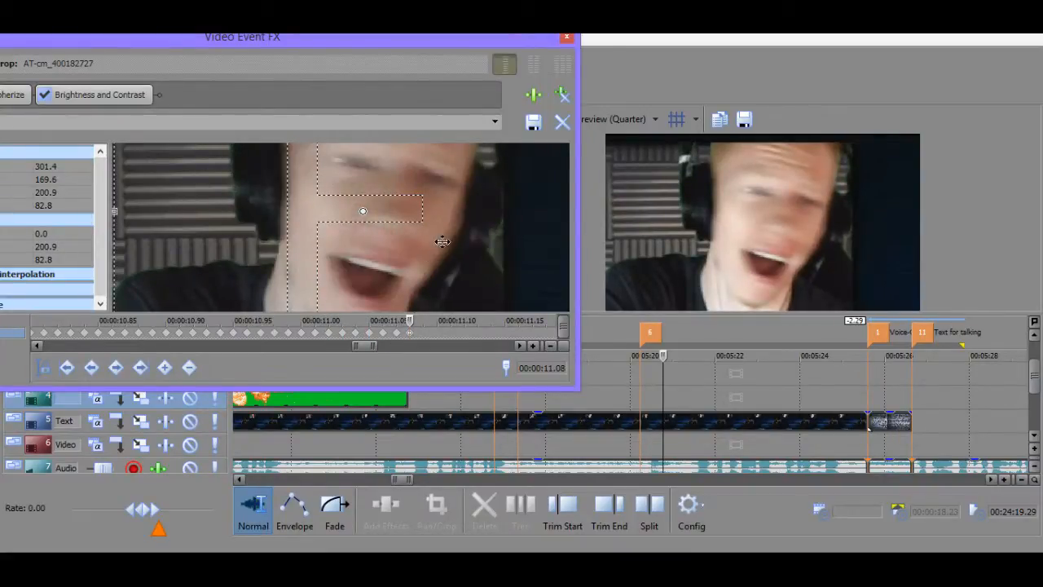
left_click_drag(441, 242, 439, 243)
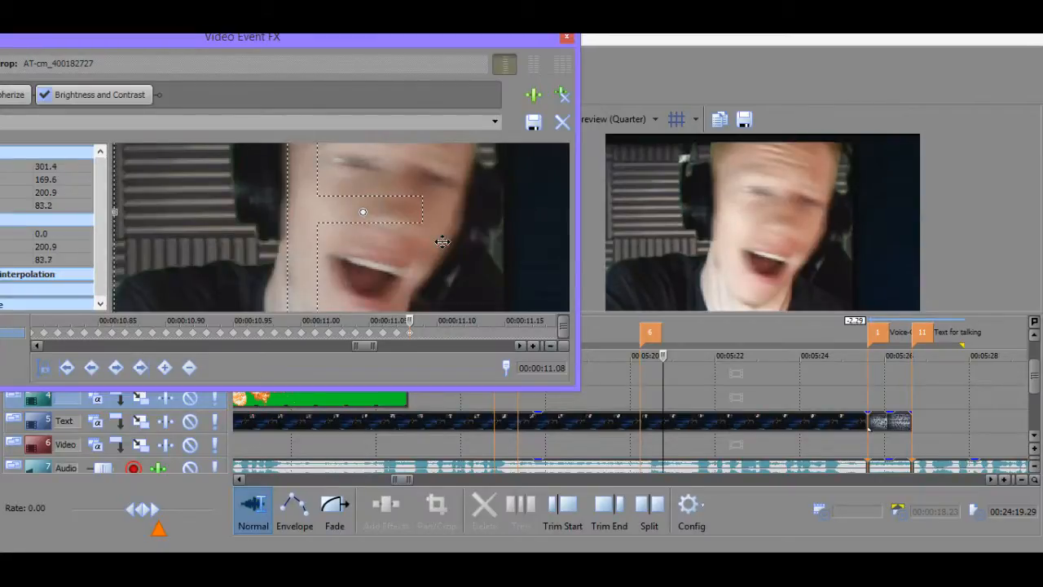
left_click(450, 333)
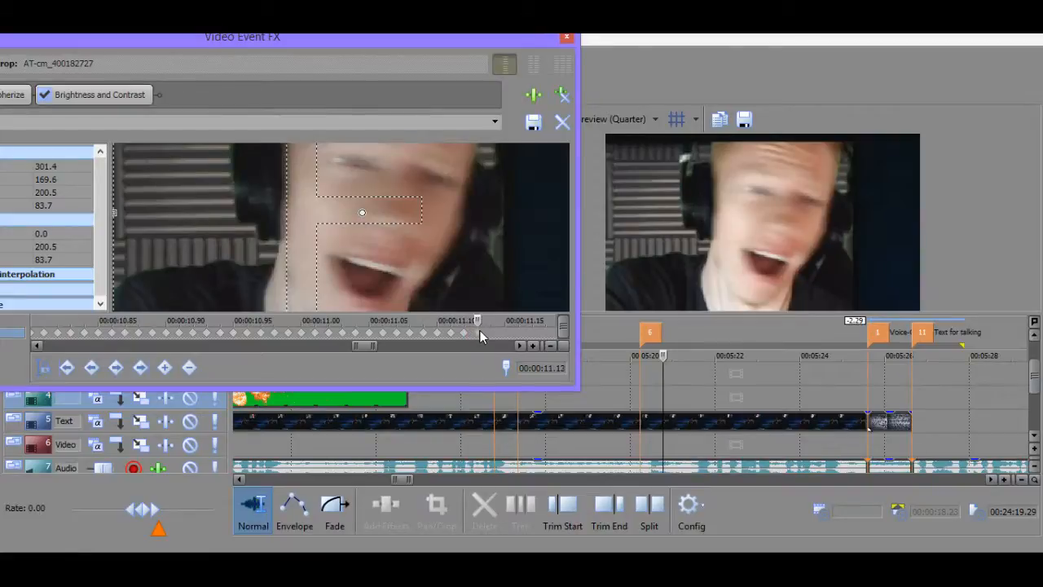
left_click(505, 333)
left_click(542, 334)
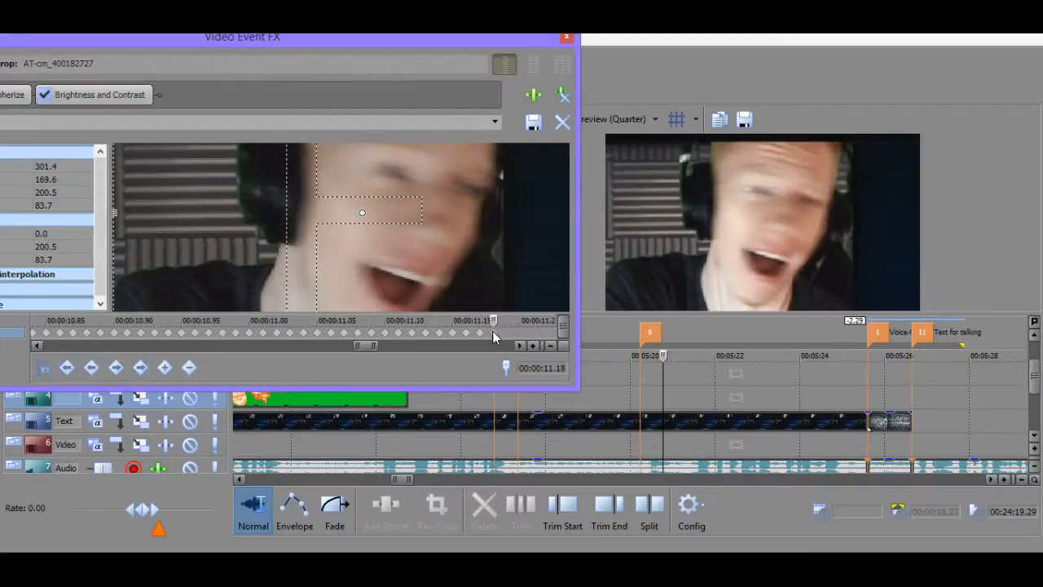
left_click_drag(447, 226, 446, 225)
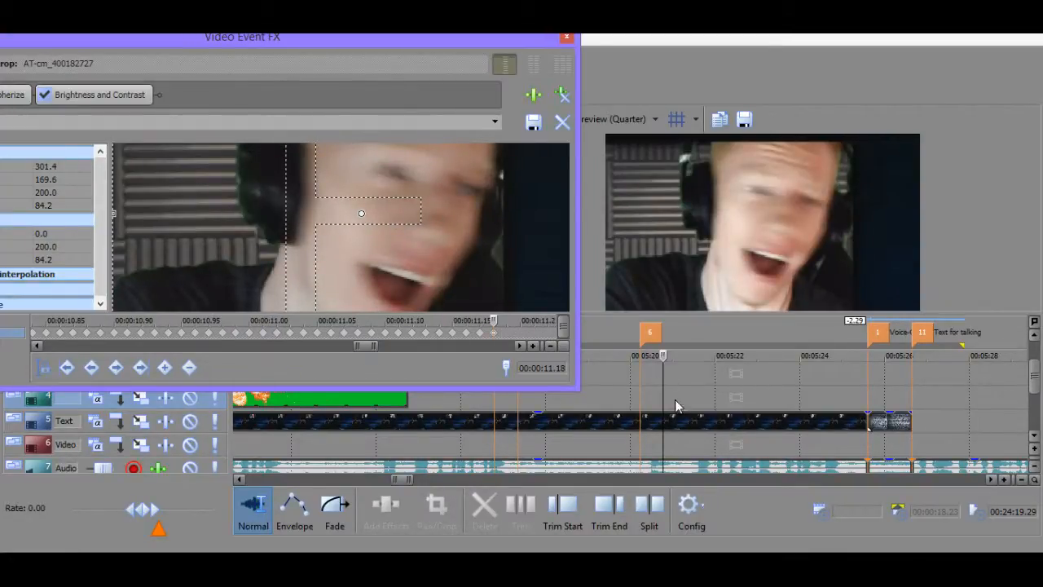
Play the footage from marker 6 to review how well the crop follows the face.
left_click(636, 387)
key("space")
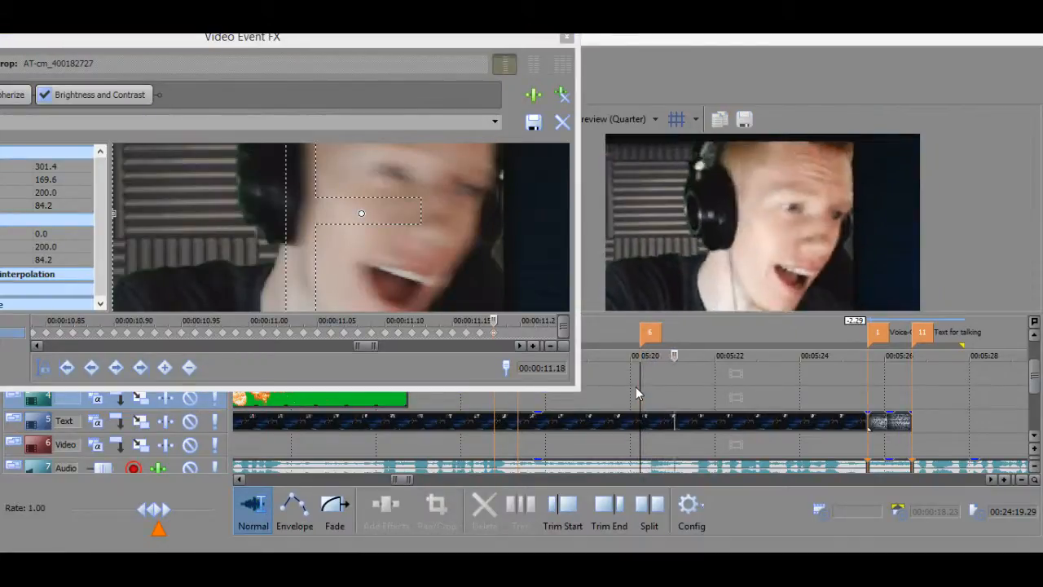
key("space")
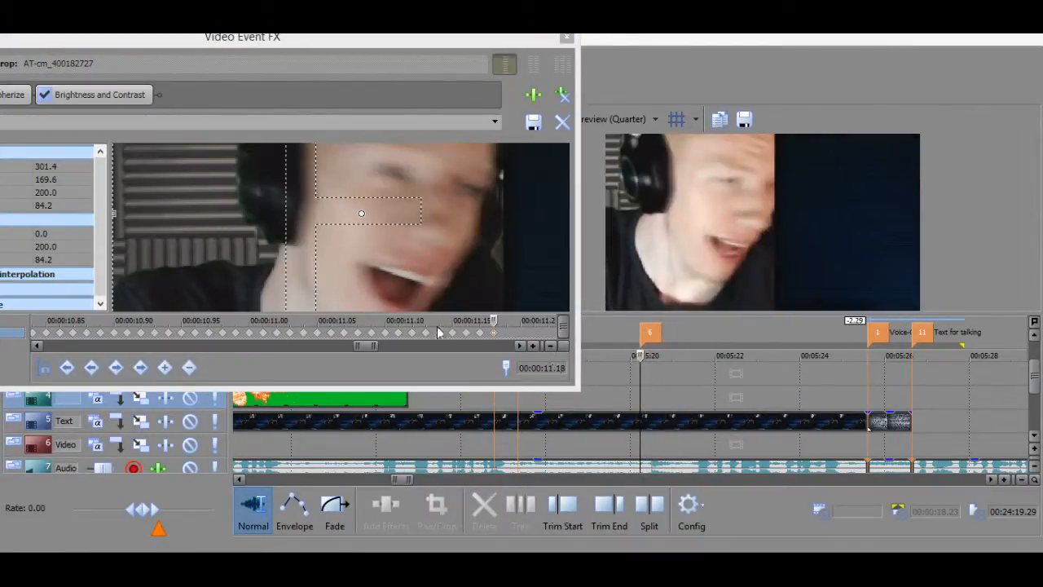
key("space")
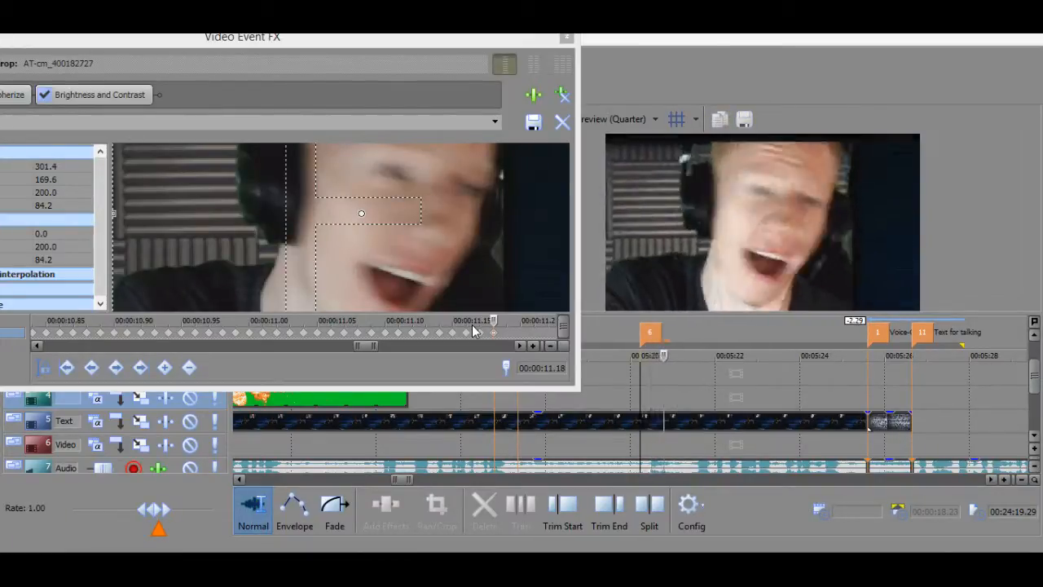
key("space")
Return to 11.07 and nudge the crop frame there sideways to X 199.8.
left_click(347, 334)
scroll(352, 338, "down", 2)
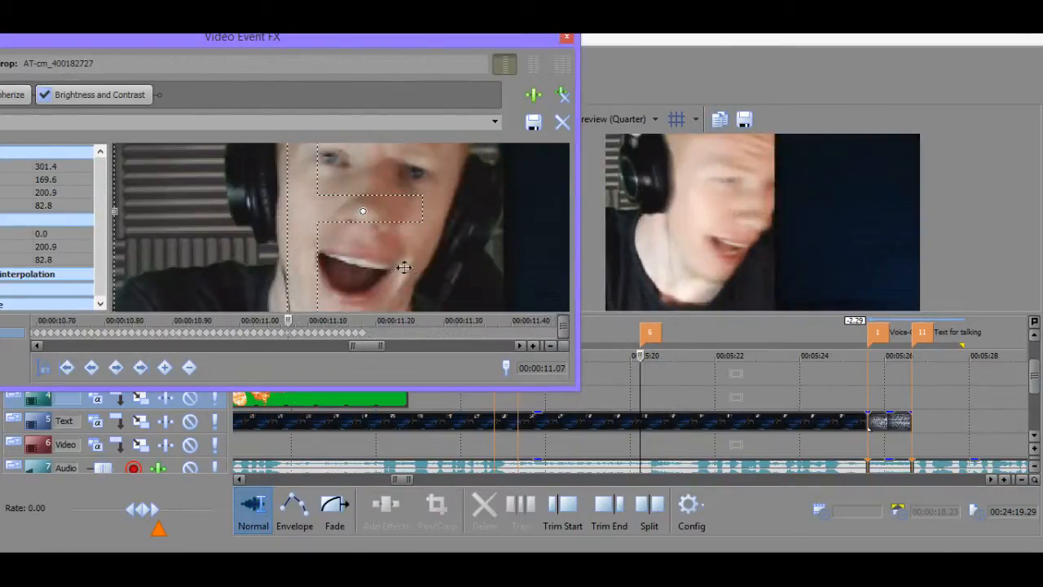
scroll(428, 232, "down", 2)
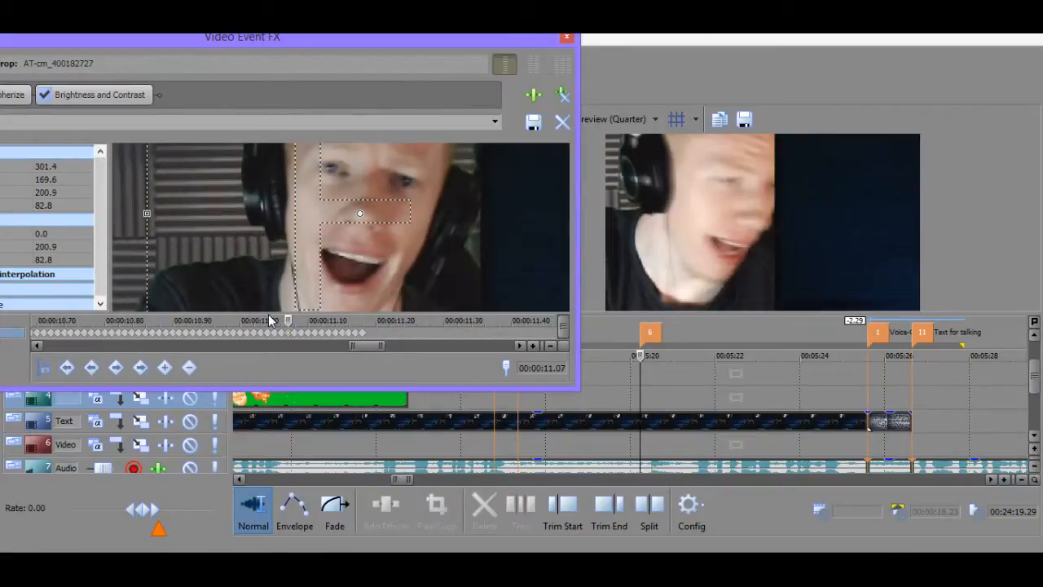
key("Left")
key("Left")
key("Left")
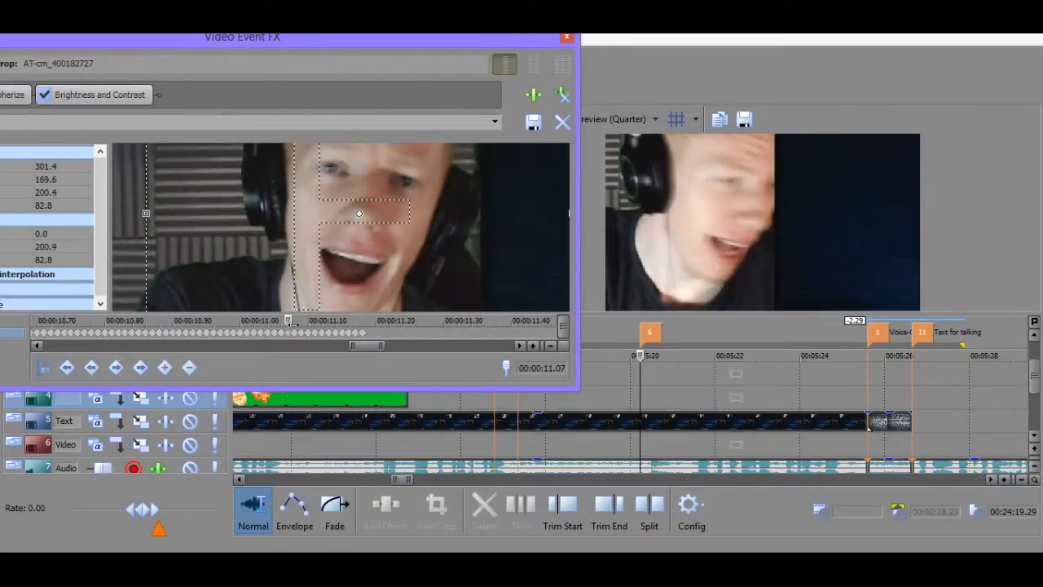
key("Right")
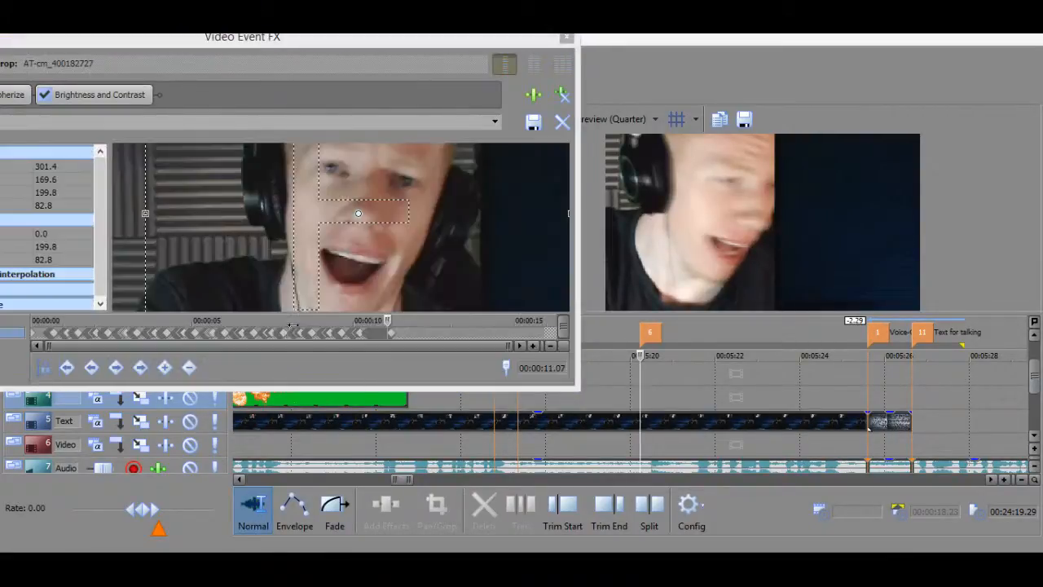
Step through the crop keyframes from 11.07 back to 10.78 and forward to 10.88 to examine the frame's alignment with the face.
scroll(364, 334, "down", 2)
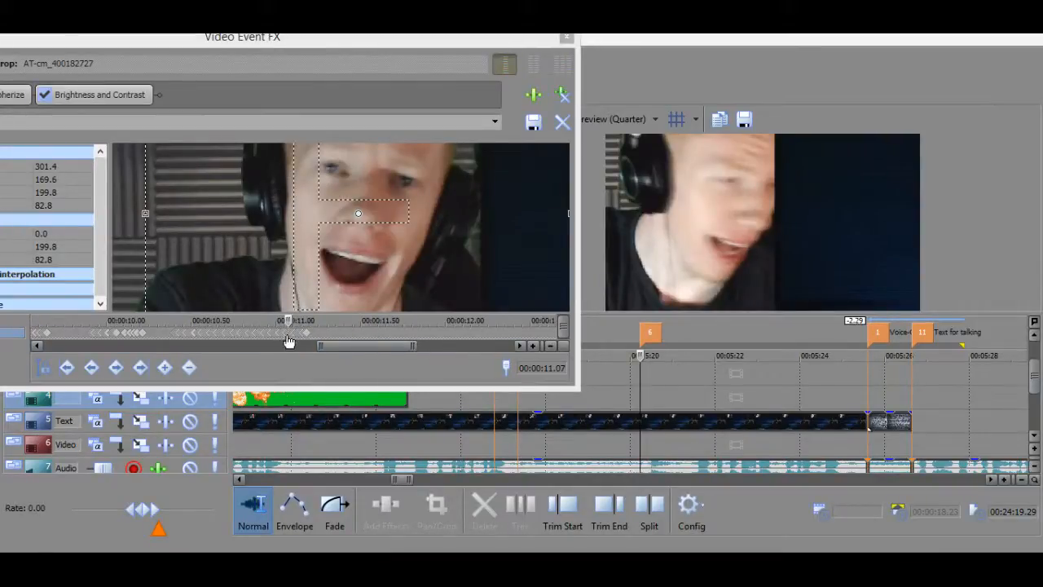
scroll(289, 341, "up", 2)
key("Left")
key("Left")
key("Left")
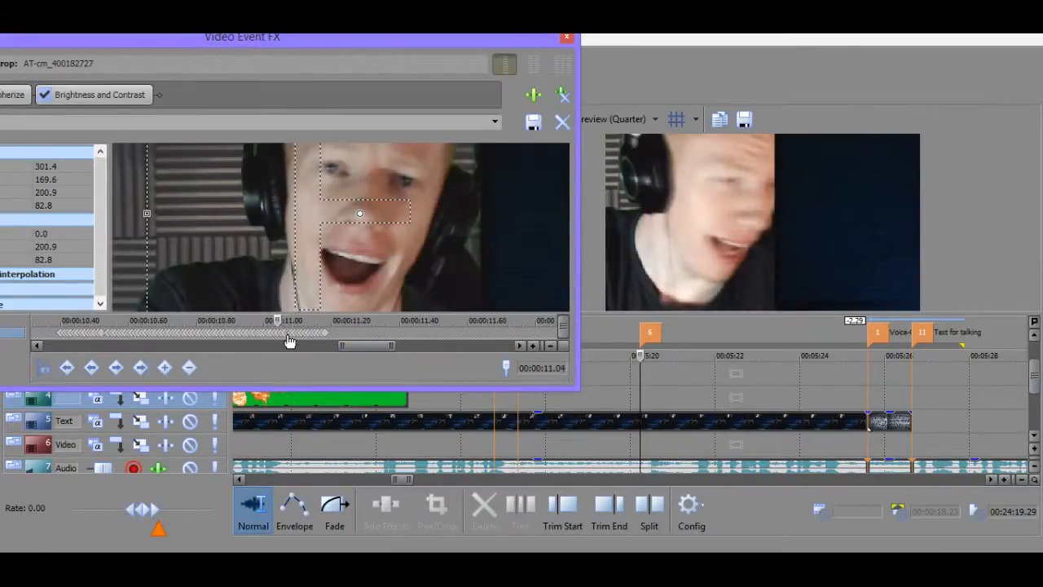
key("Left")
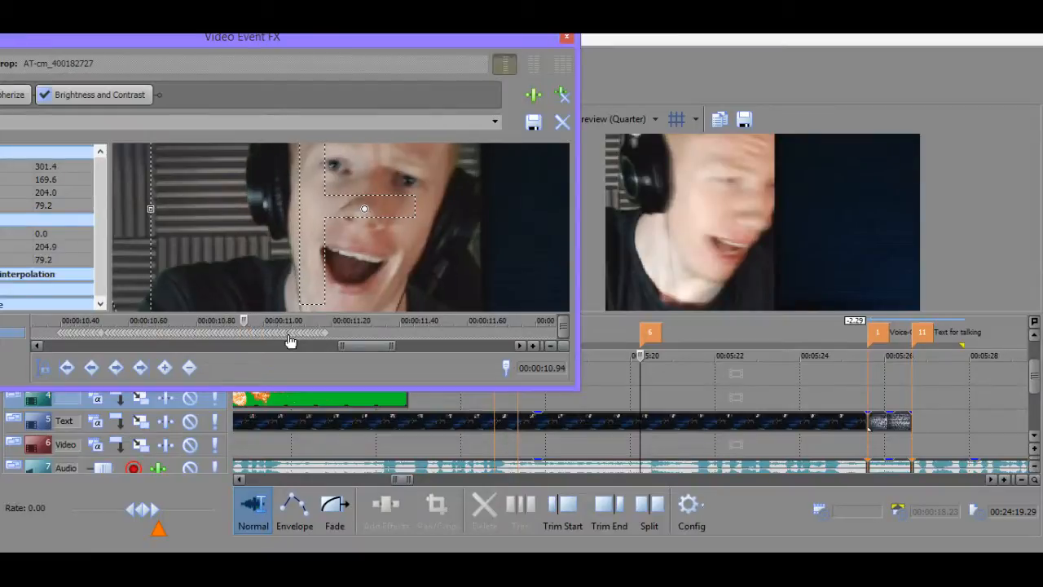
key("Right")
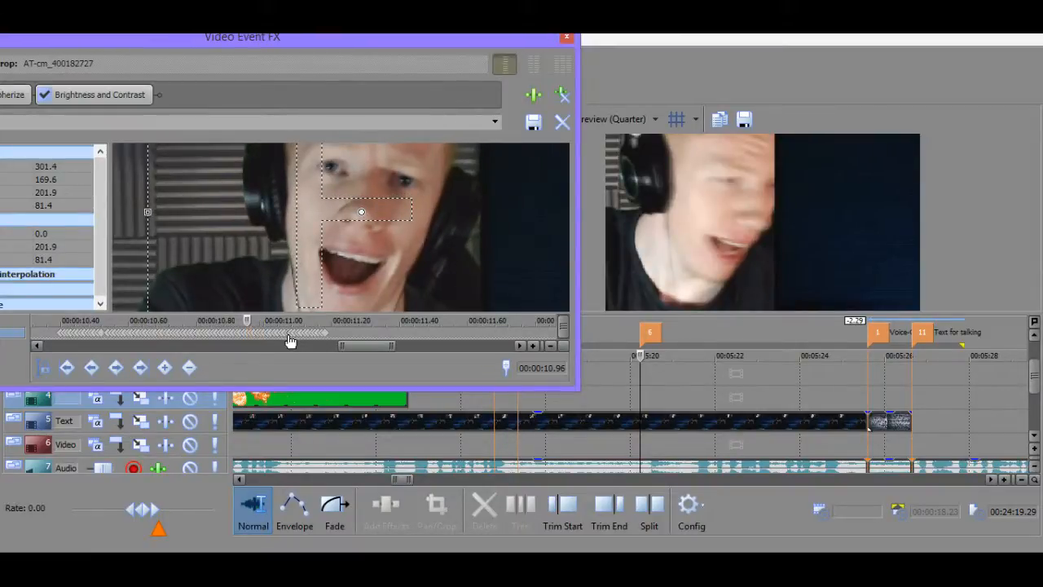
key("Left")
key("Left")
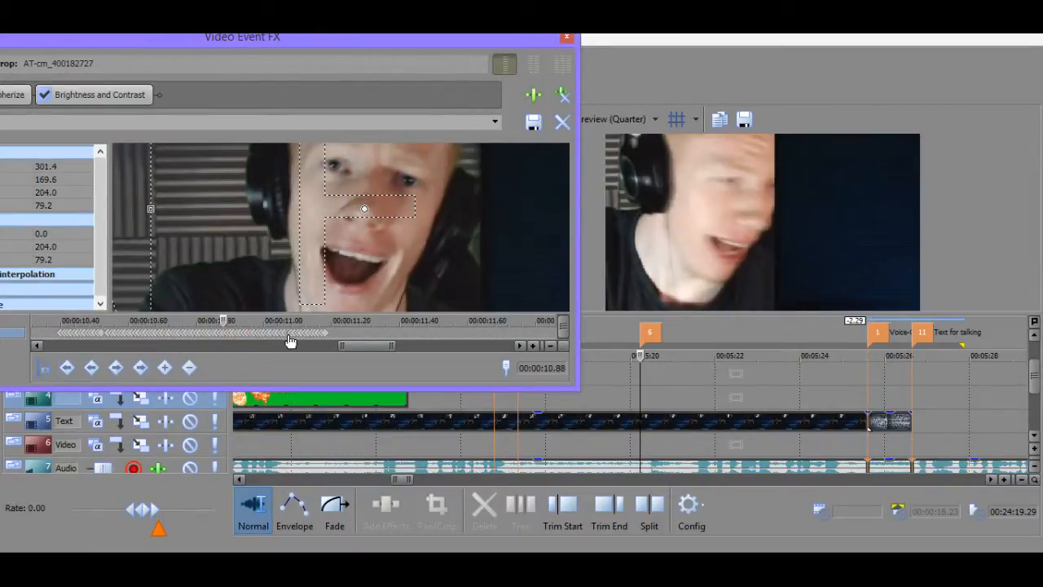
key("Right")
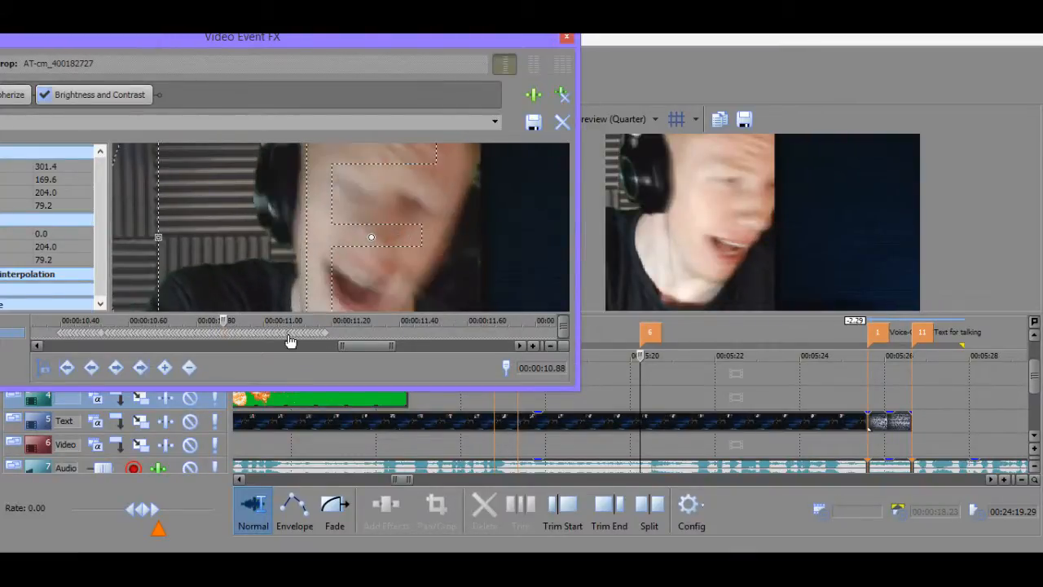
key("Left")
key("Left")
key("Left")
key("Left")
key("Left")
key("Left")
key("Left")
key("Right")
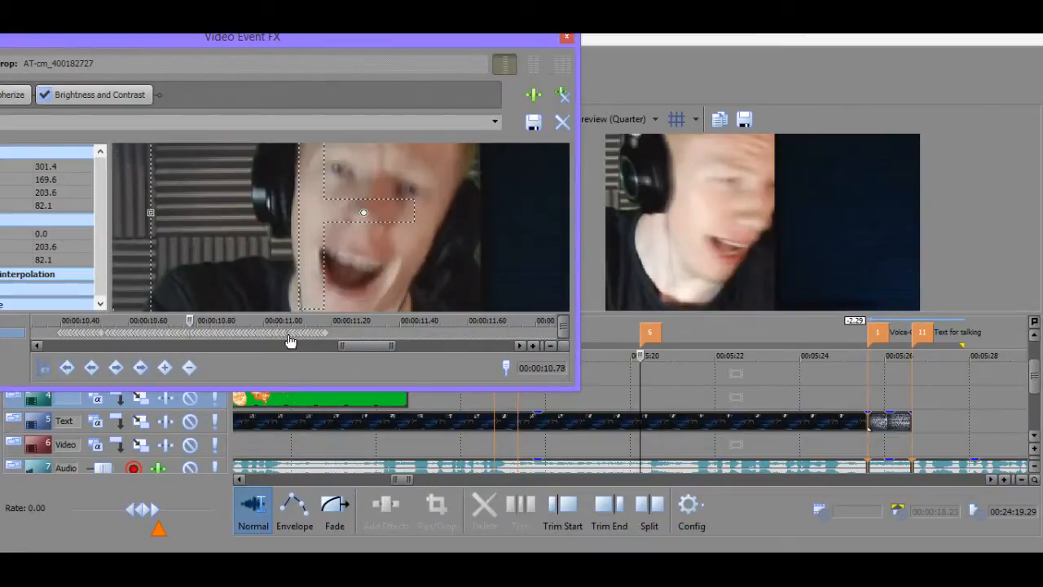
key("Right")
key("Right")
key("Right")
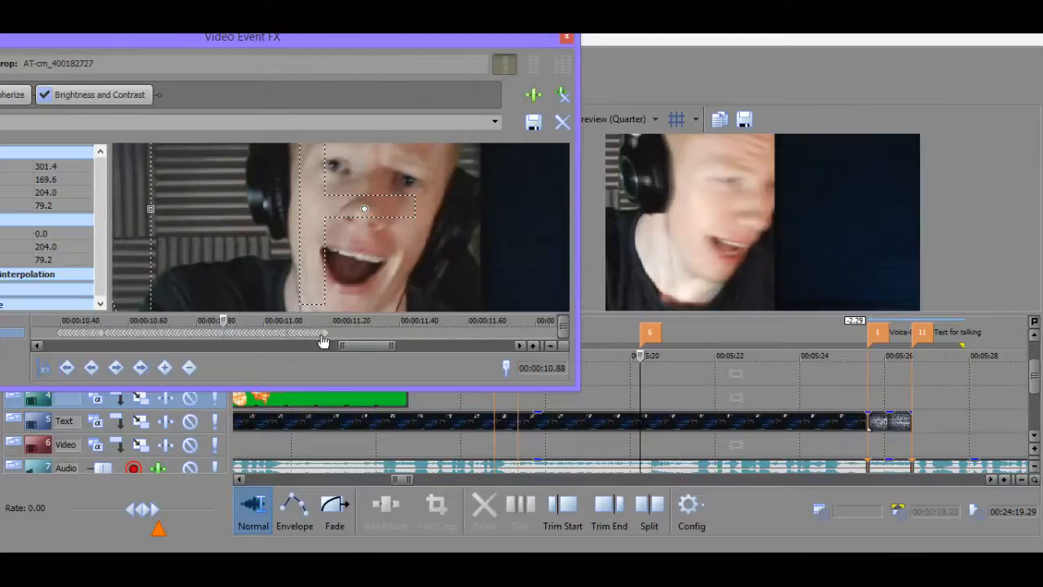
Delete all crop keyframes after 10.88, keeping the ones up to that frame.
left_click_drag(346, 331, 229, 336)
scroll(229, 342, "up", 3)
key("Left")
key("Right")
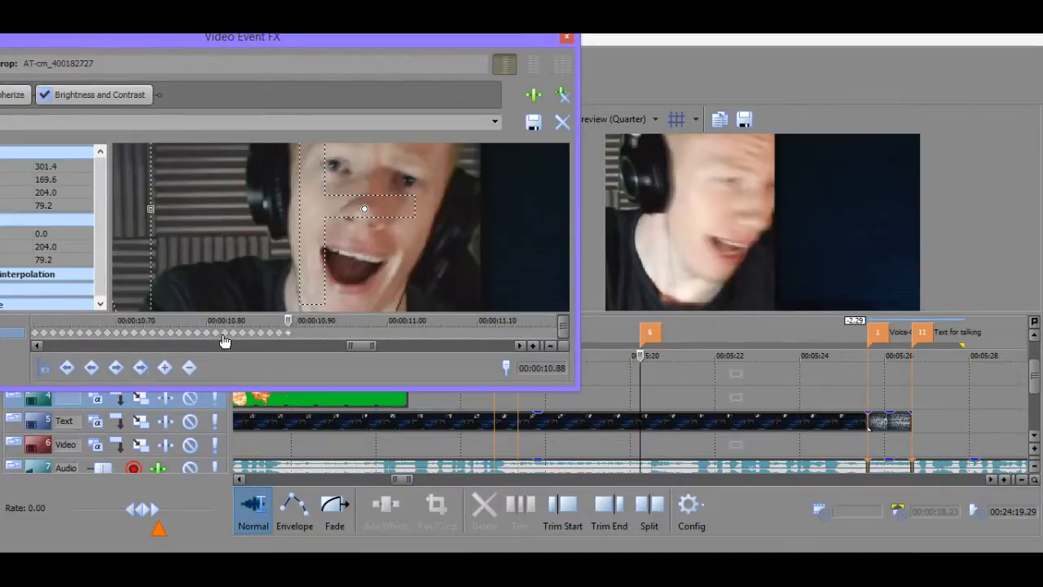
Step back and forth through the last crop keyframes around 10.87 to compare the frame's alignment with the face.
key("Left")
key("Left")
key("Left")
key("Left")
key("Left")
key("Left")
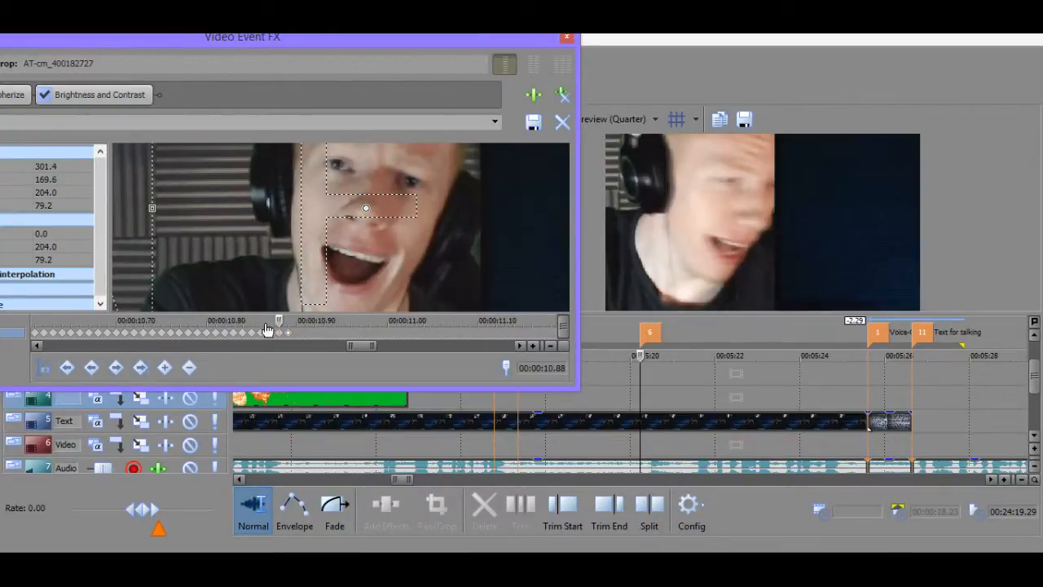
key("Right")
key("Right")
key("Right")
key("Right")
key("Right")
key("Right")
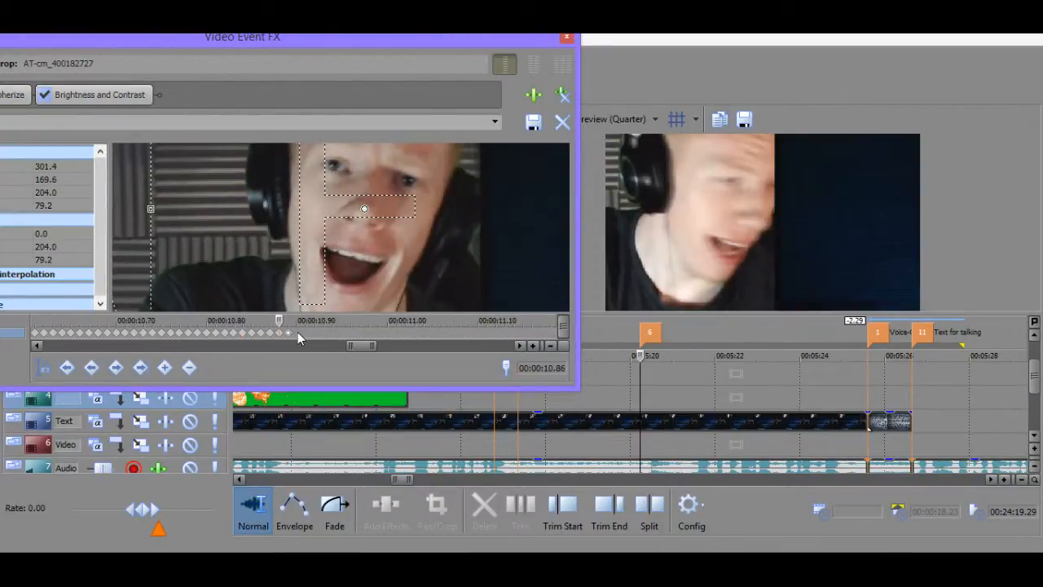
key("Left")
key("Left")
key("Right")
key("Right")
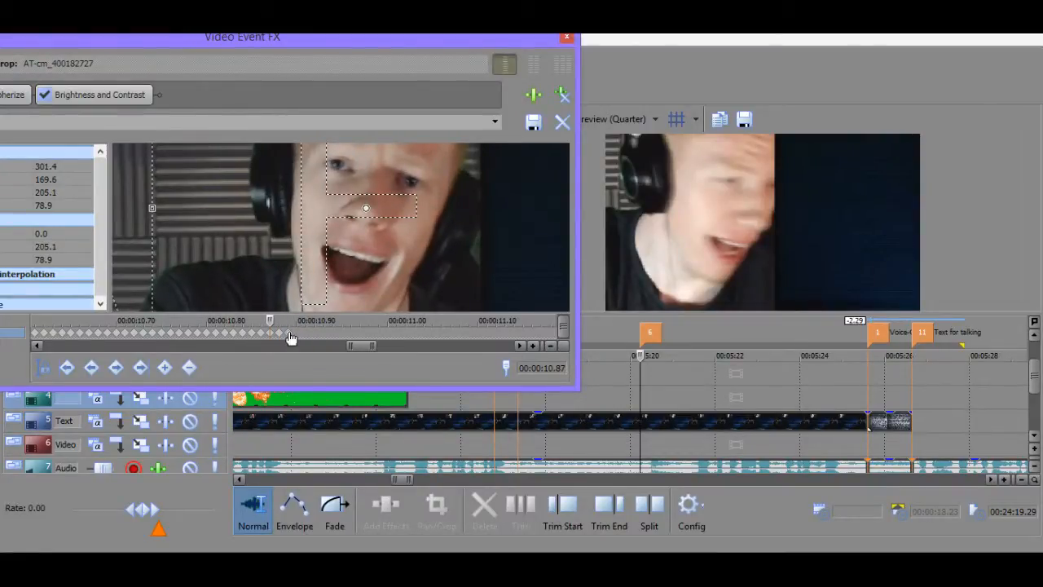
Try nudging the crop frame at 10.88 to X 204.0, Y 75.7.
left_click(288, 333)
key("Left")
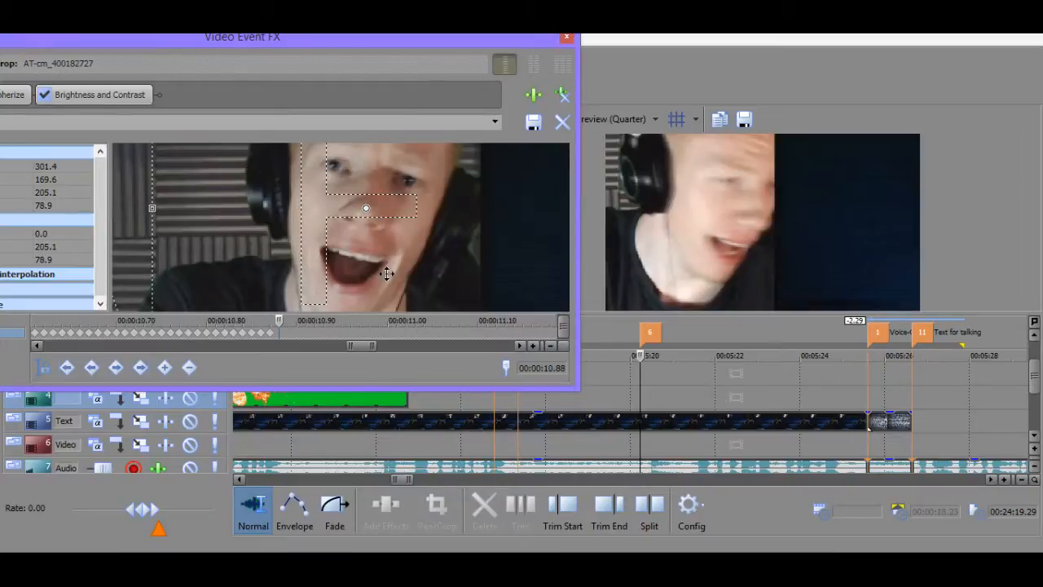
key("Up")
key("Up")
key("Up")
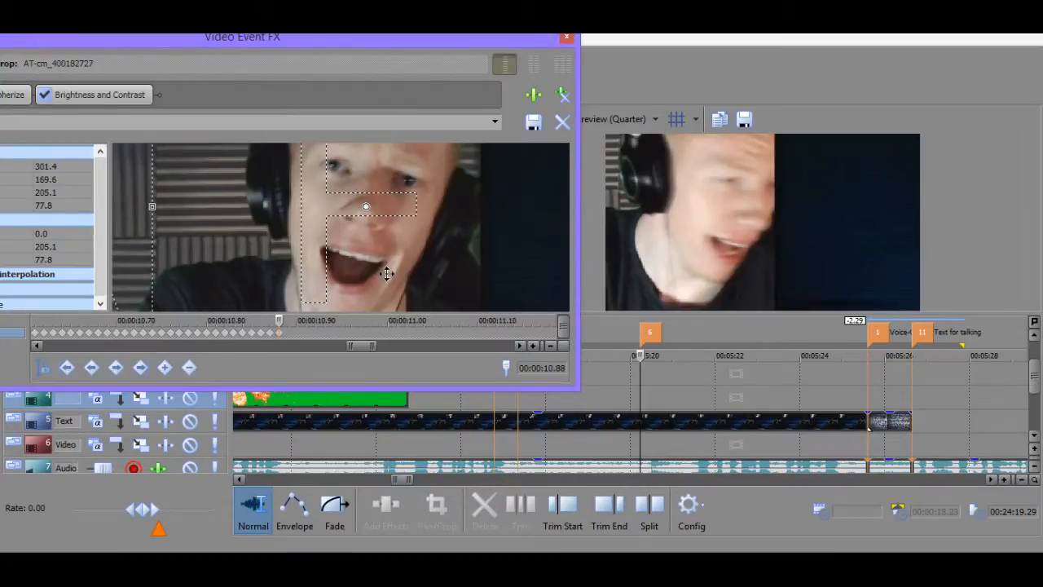
key("Left")
key("Up")
key("Left")
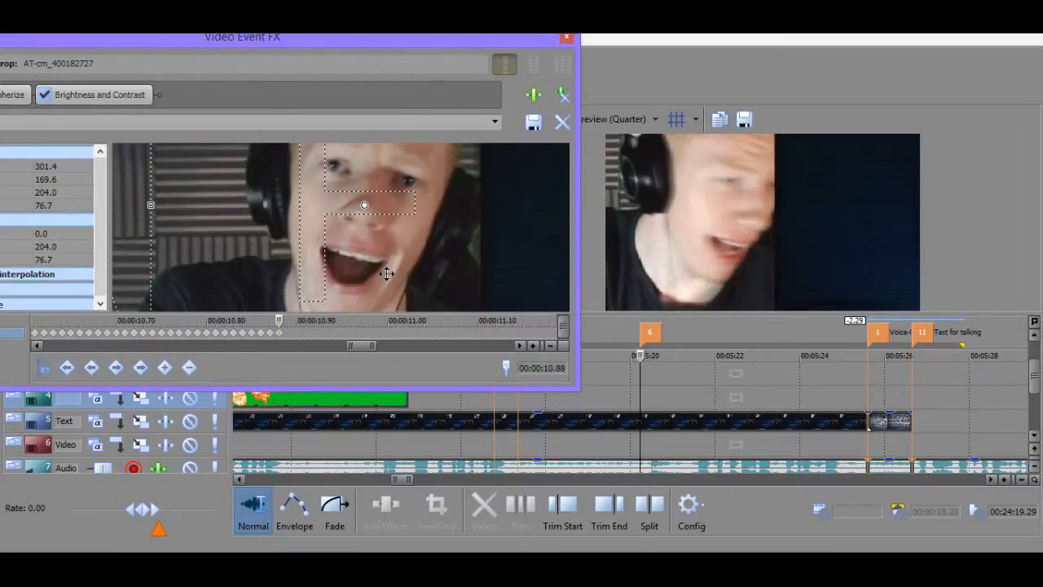
key("Up")
key("Up")
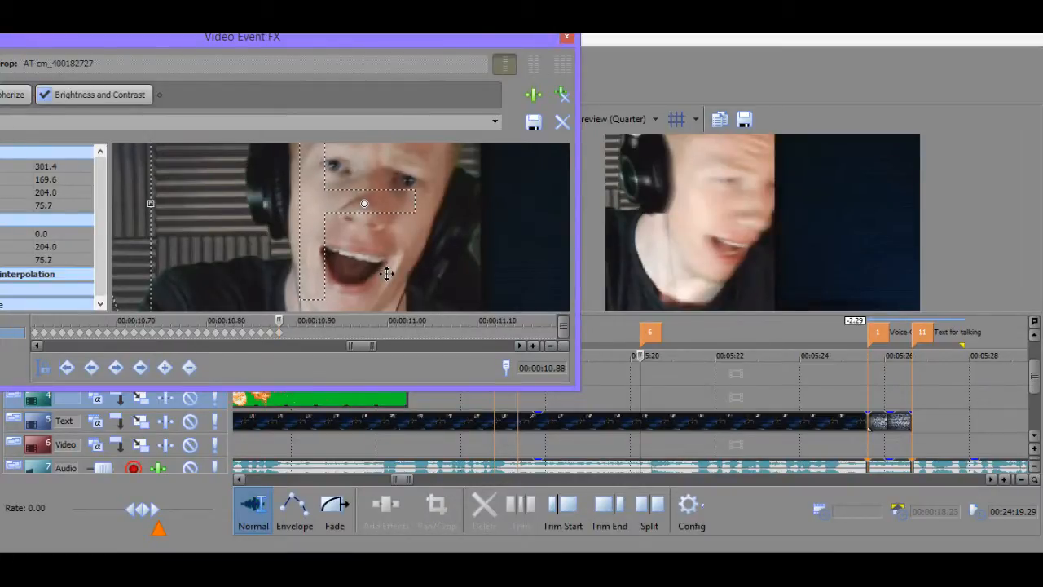
Redo the crop keyframes from 10.88 through 10.95, moving the frame at 10.95 to X 200.8, Y 77.3.
left_click(272, 337)
left_click(279, 334)
left_click(281, 334)
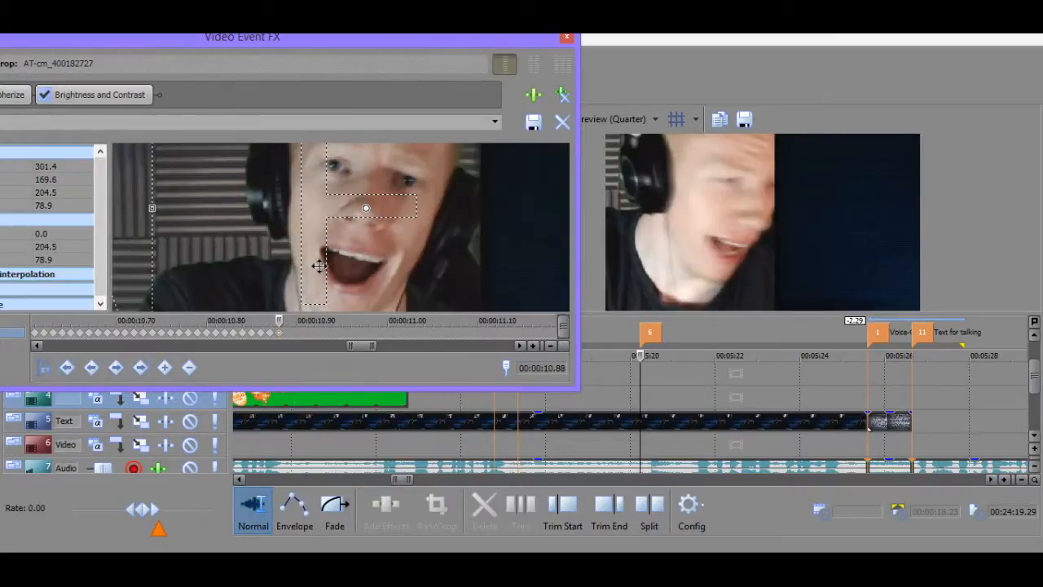
left_click_drag(318, 265, 319, 265)
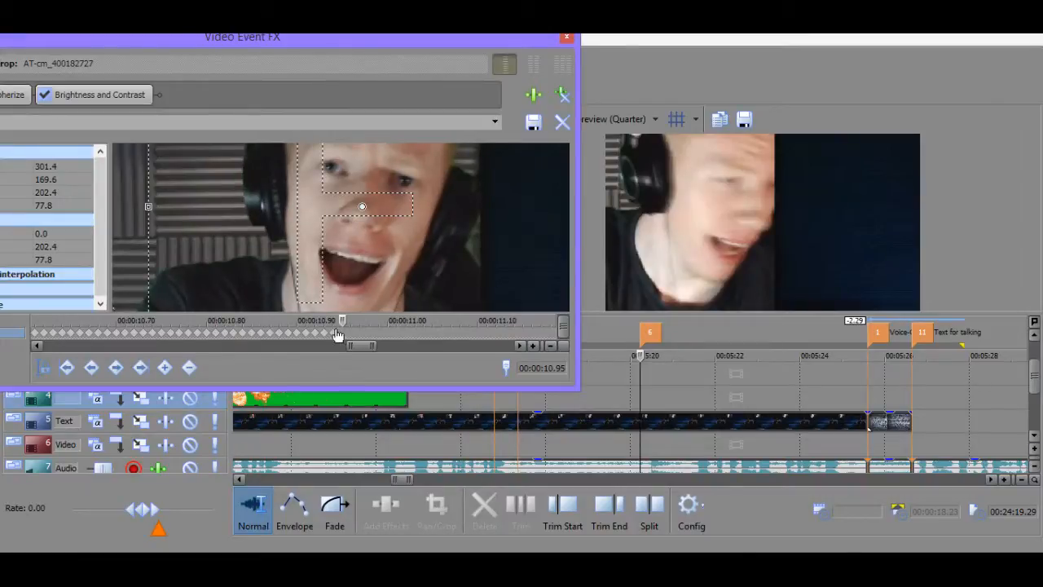
left_click(342, 333)
left_click_drag(364, 273, 363, 272)
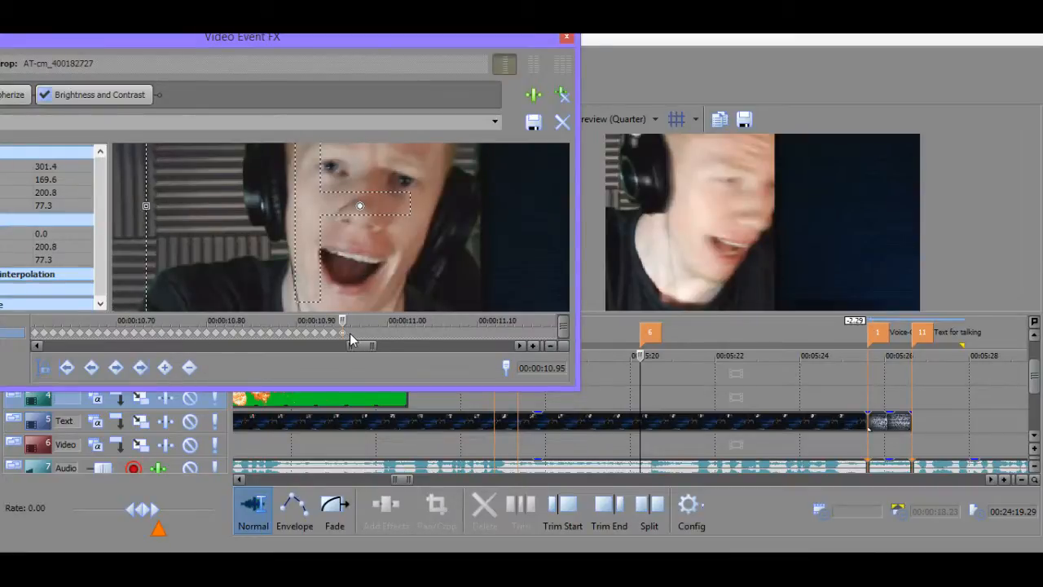
Add crop keyframes through 11.01 and shift the frame there to X 200.2, Y 76.7.
left_click(351, 333)
left_click(368, 334)
left_click(395, 334)
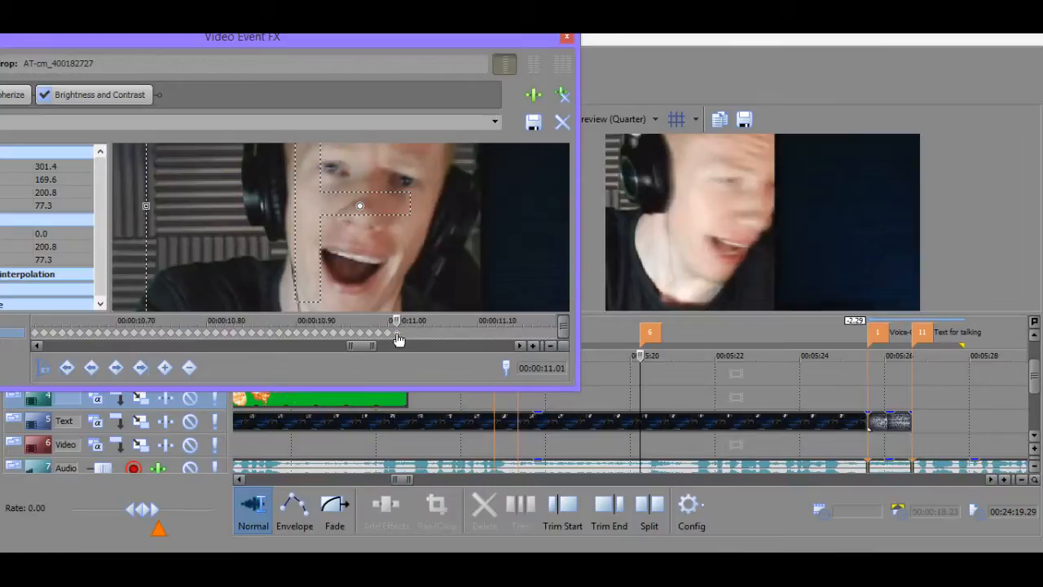
left_click_drag(391, 271, 391, 271)
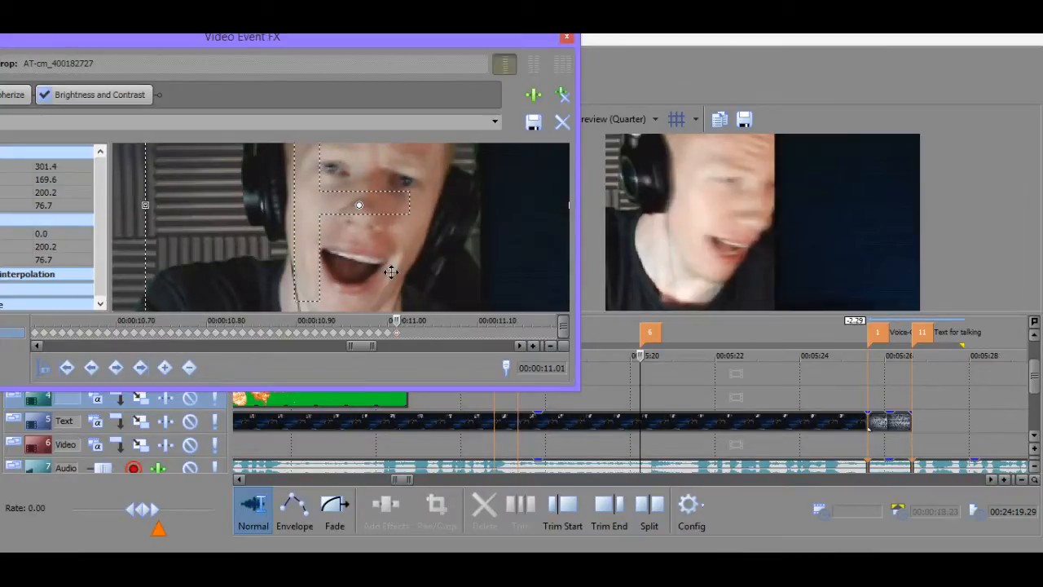
Play the footage repeatedly from marker 6 and scrub past 5:22 to review how the crop follows the face.
left_click(640, 356)
key("space")
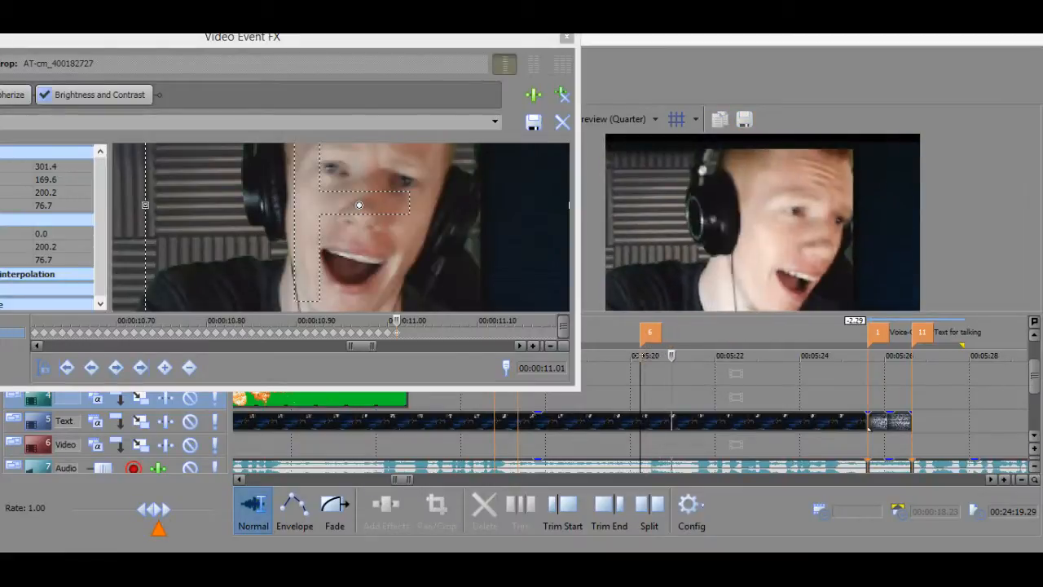
key("space")
key("space")
key("space")
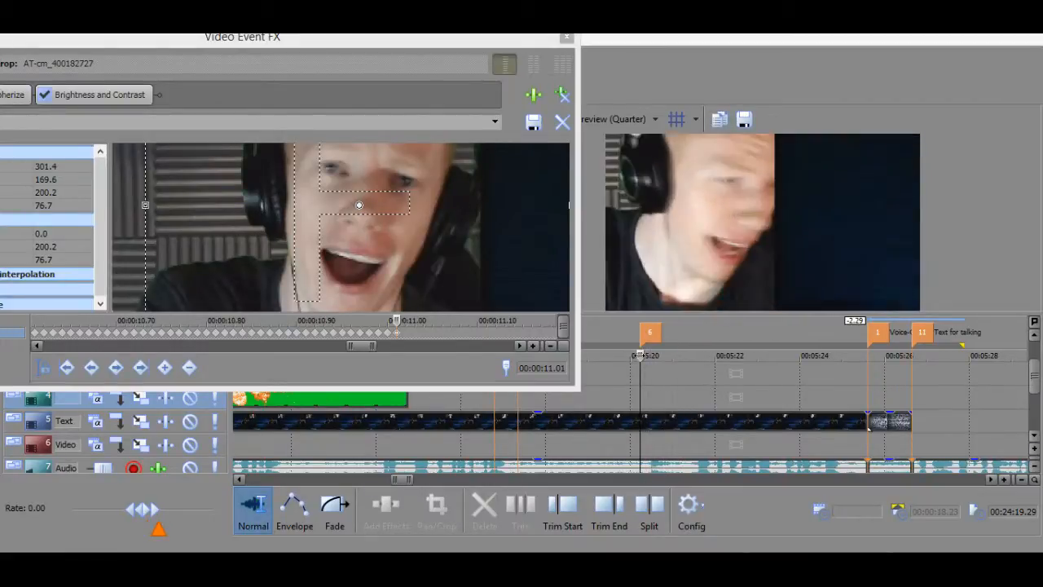
key("space")
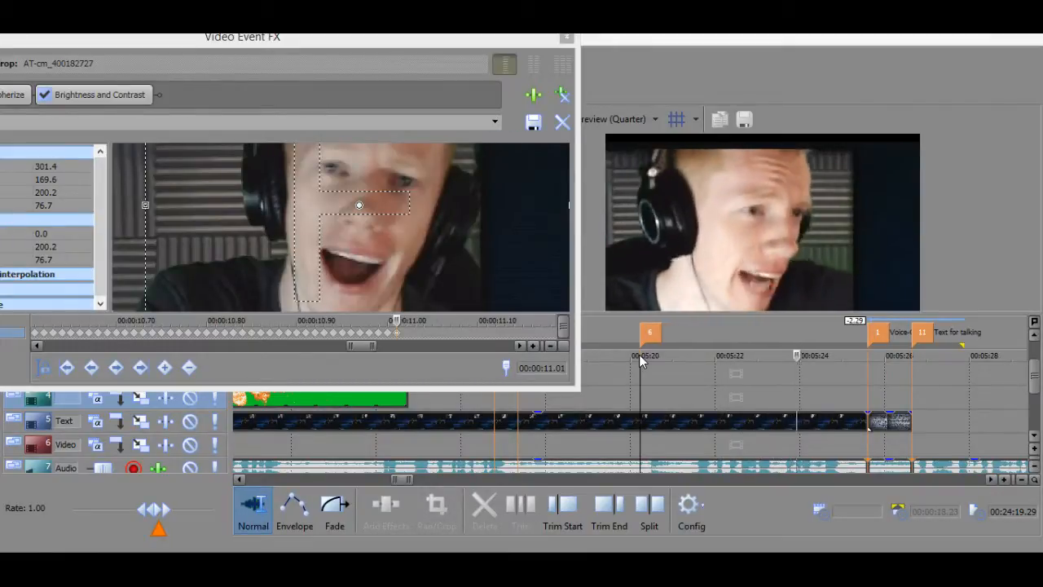
key("space")
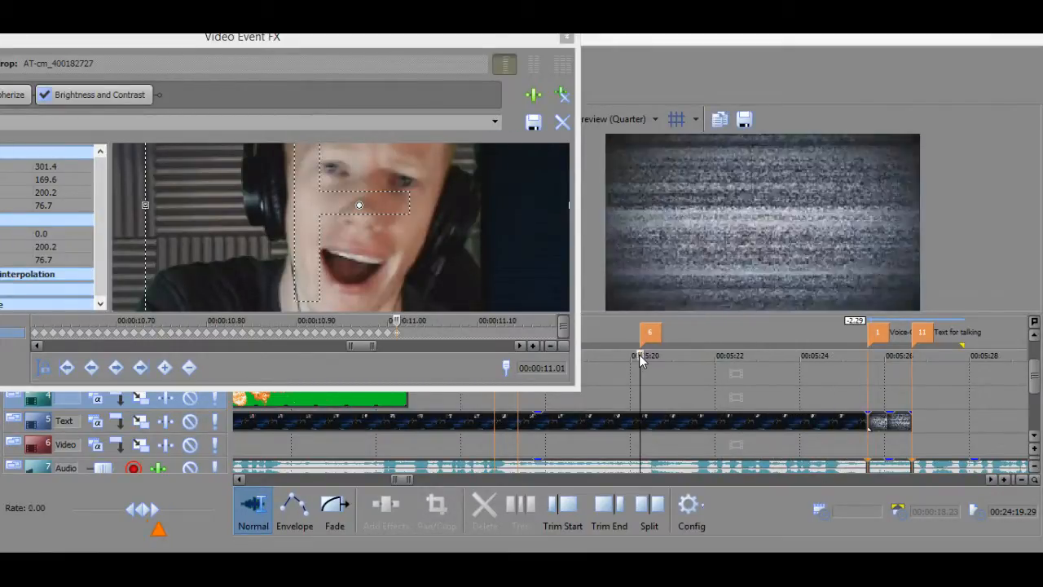
left_click_drag(639, 354, 742, 353)
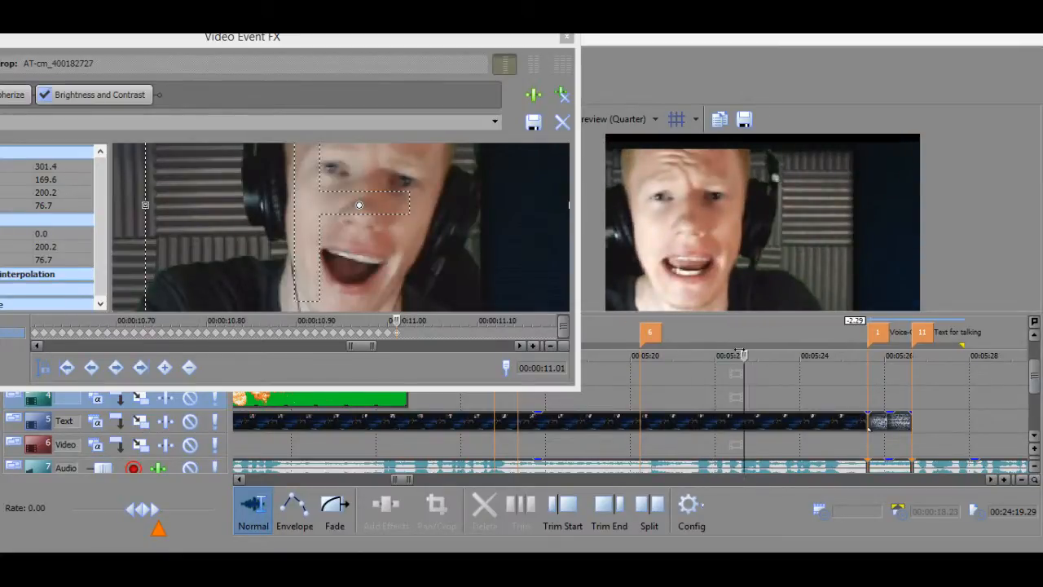
Add crop keyframes through 11.08 and nudge the frame there to X 198.6, Y 77.8.
left_click(406, 333)
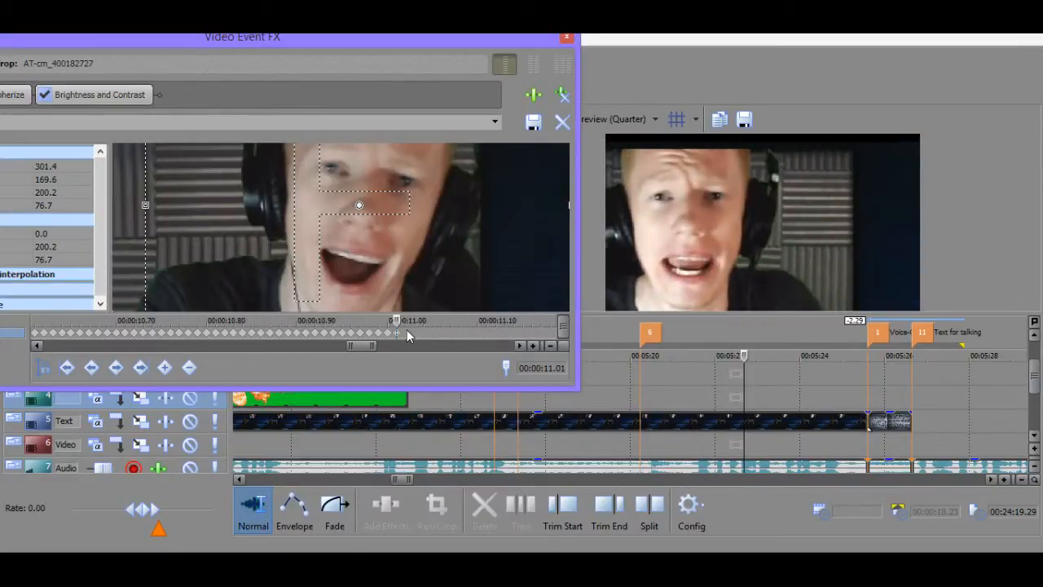
left_click(458, 331)
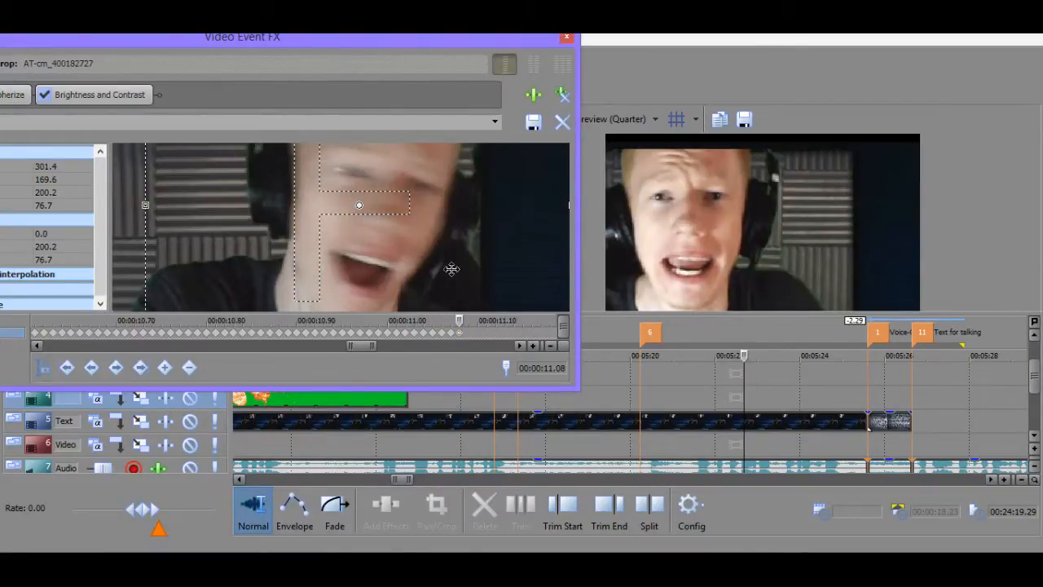
key("Left")
key("Left")
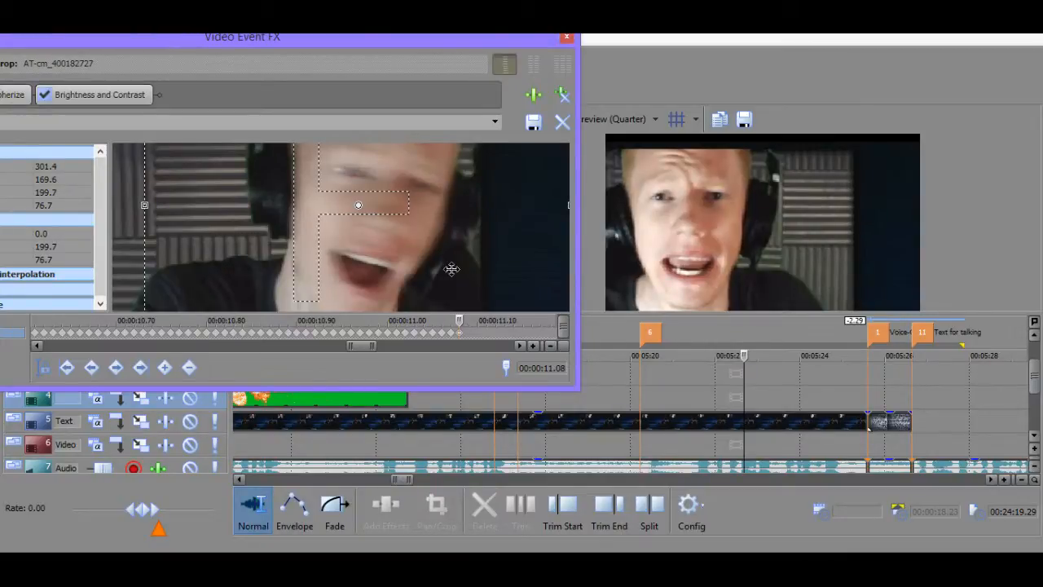
key("Down")
key("Down")
key("Left")
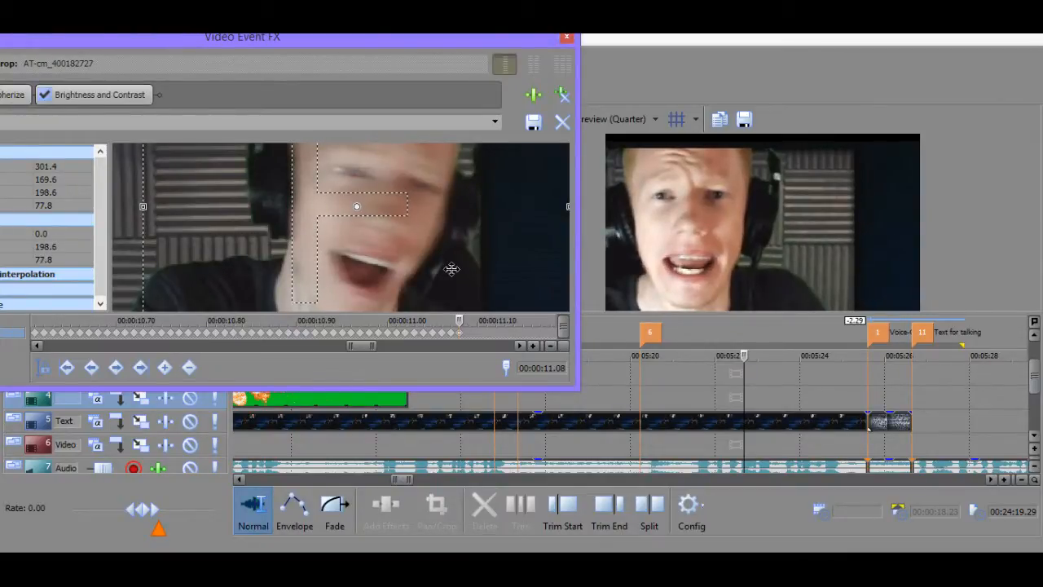
Reset the crop keyframe at 11.08 to X 200.2, Y 76.7 and compare the frames between 11.06 and 11.08.
left_click(469, 334)
left_click(452, 334)
double_click(460, 332)
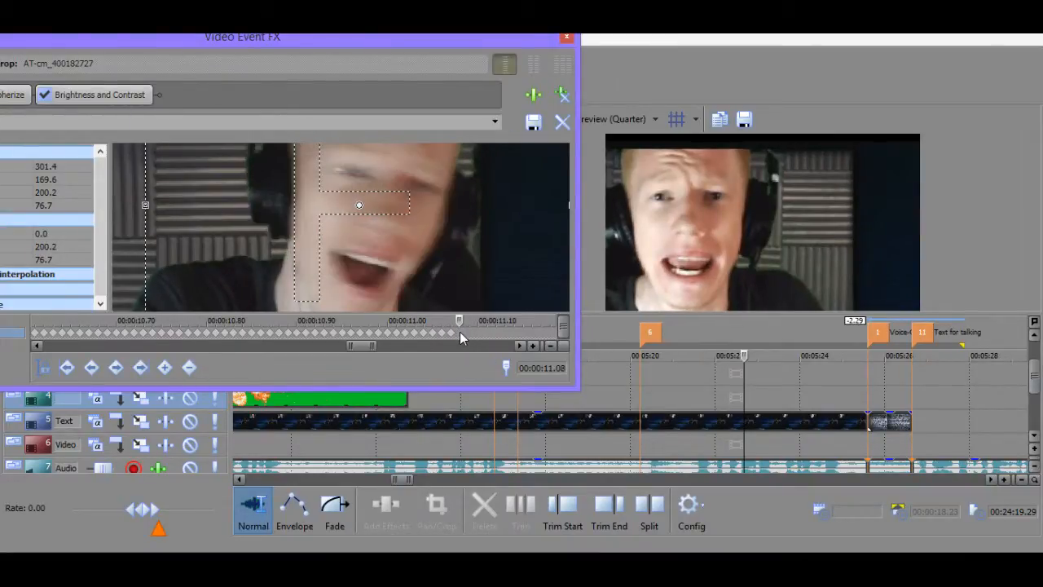
left_click(447, 333)
left_click(442, 333)
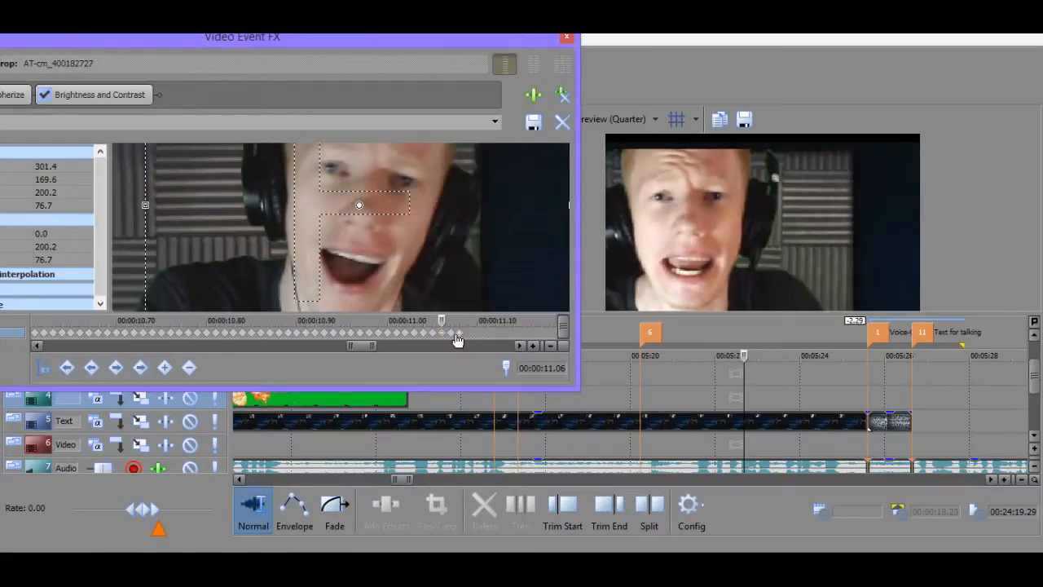
left_click(458, 333)
left_click(442, 333)
left_click(451, 334)
left_click(458, 333)
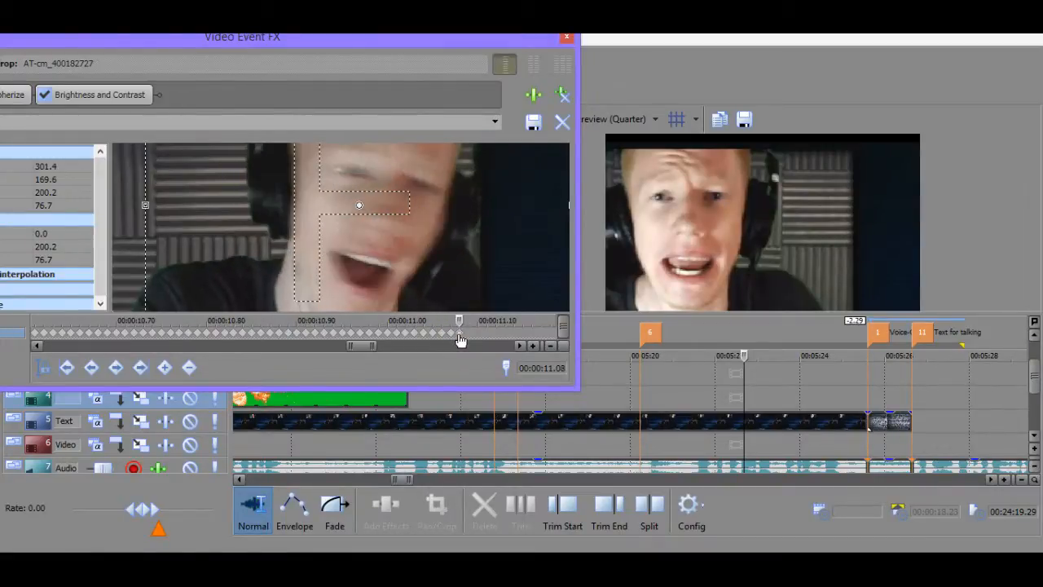
Shift the crop frame at 11.08 sideways to X 199.7 and add keyframes frame by frame through 11.16.
left_click_drag(461, 279, 460, 278)
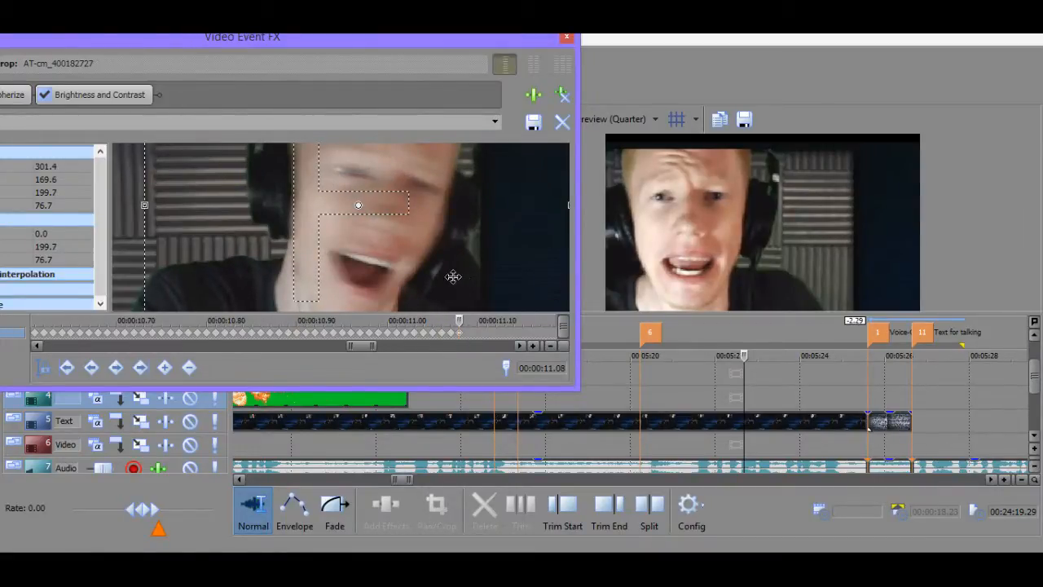
key("Left")
left_click(477, 333)
double_click(489, 332)
double_click(497, 333)
double_click(506, 333)
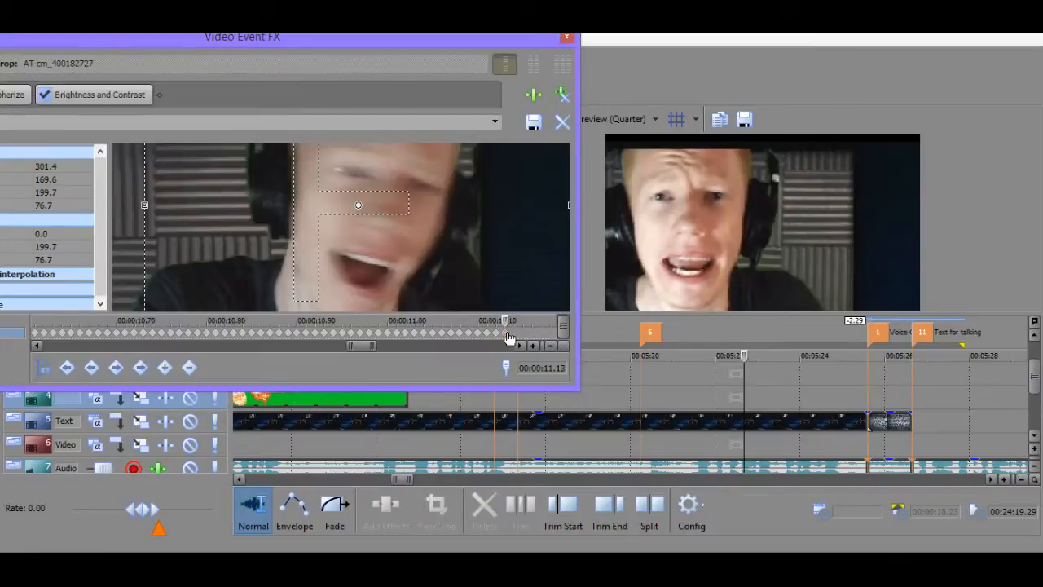
double_click(516, 332)
double_click(524, 333)
double_click(534, 332)
left_click(524, 346)
left_click_drag(524, 346, 524, 346)
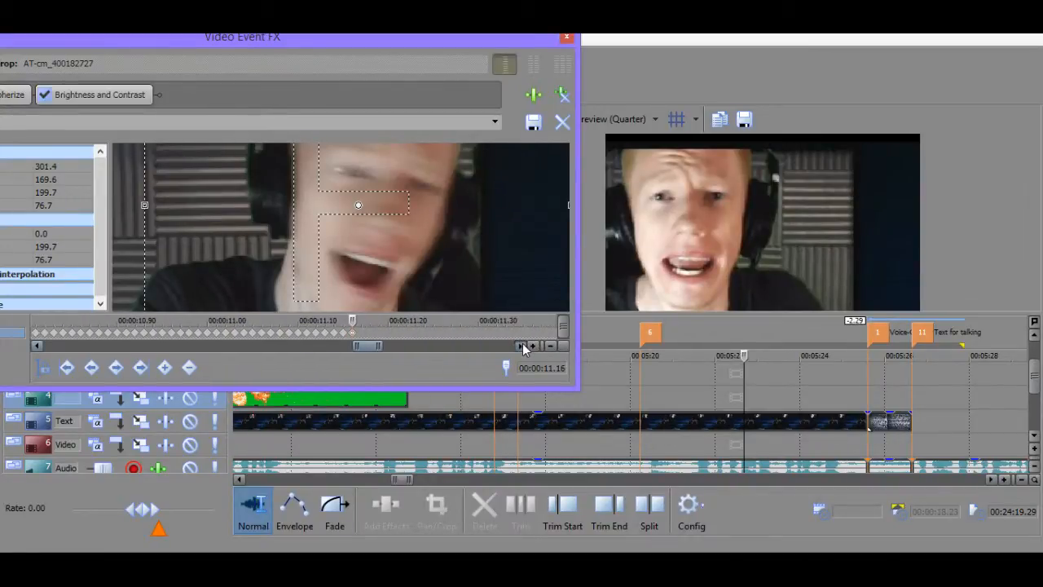
Extend the crop keyframes to 11.18 and move the frame to X 197.5, Y 78.4.
double_click(369, 333)
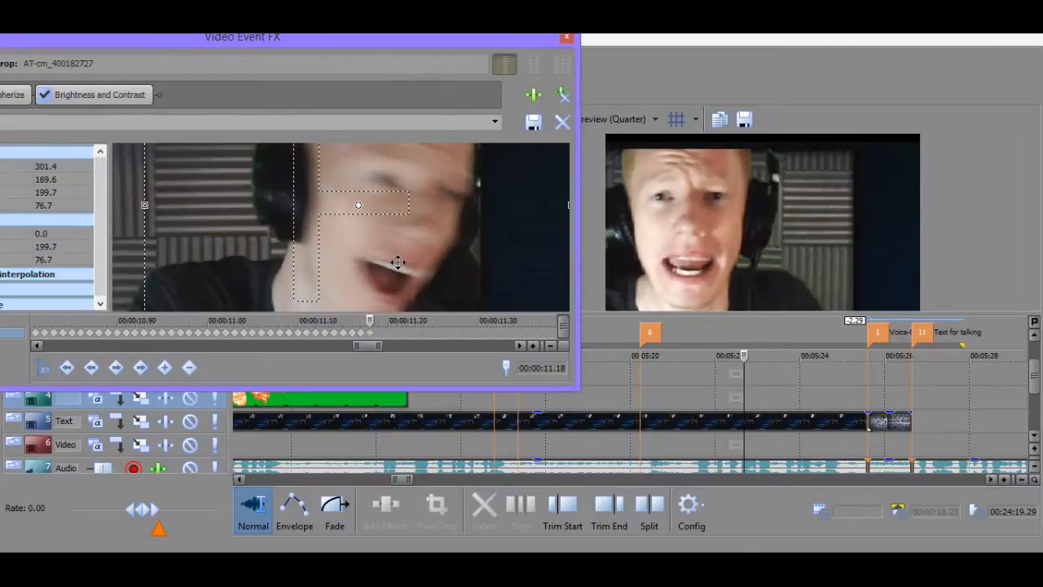
left_click_drag(400, 263, 399, 262)
key("Left")
key("Left")
key("Down")
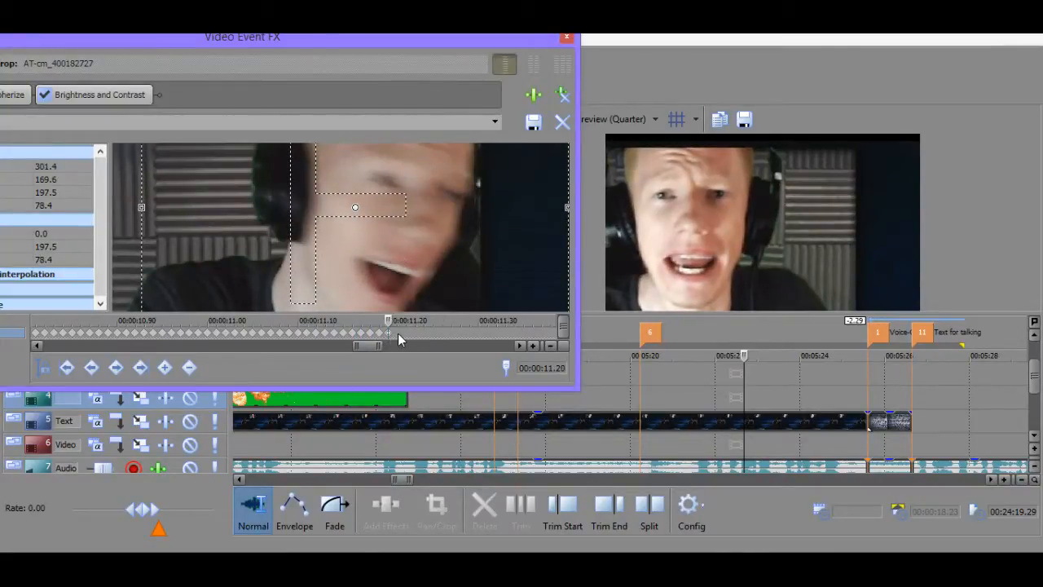
Try extending the crop keyframes to 11.23, and step forward again from 11.18 to compare the frames.
left_click(408, 333)
double_click(418, 334)
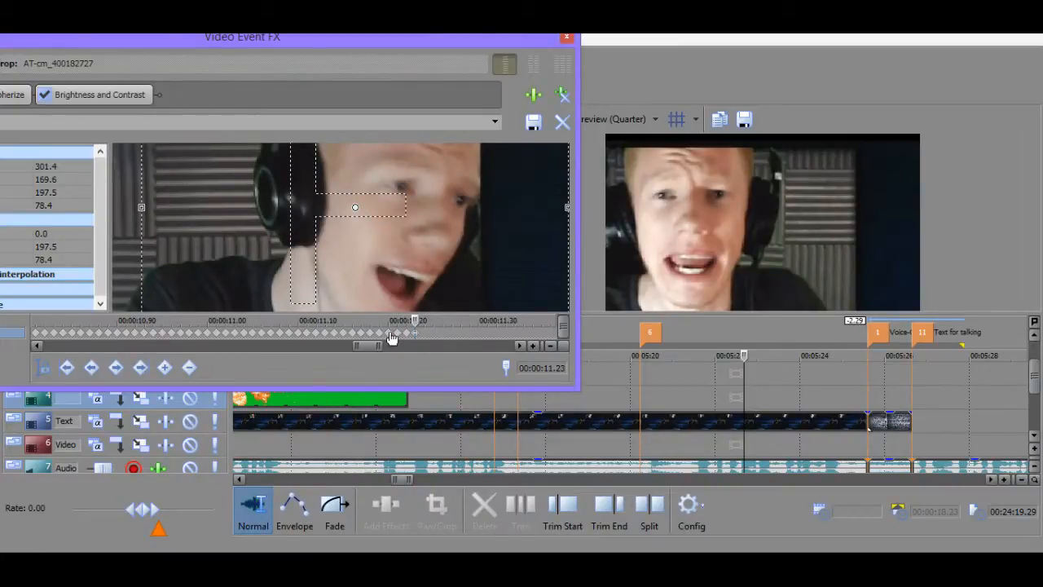
left_click(369, 332)
key("Right")
key("Right")
key("Right")
key("Right")
Reposition the crop frame at 11.21 to X 192.1, Y 83.7 to follow the turning head.
left_click(394, 333)
left_click(397, 333)
left_click_drag(423, 258, 425, 255)
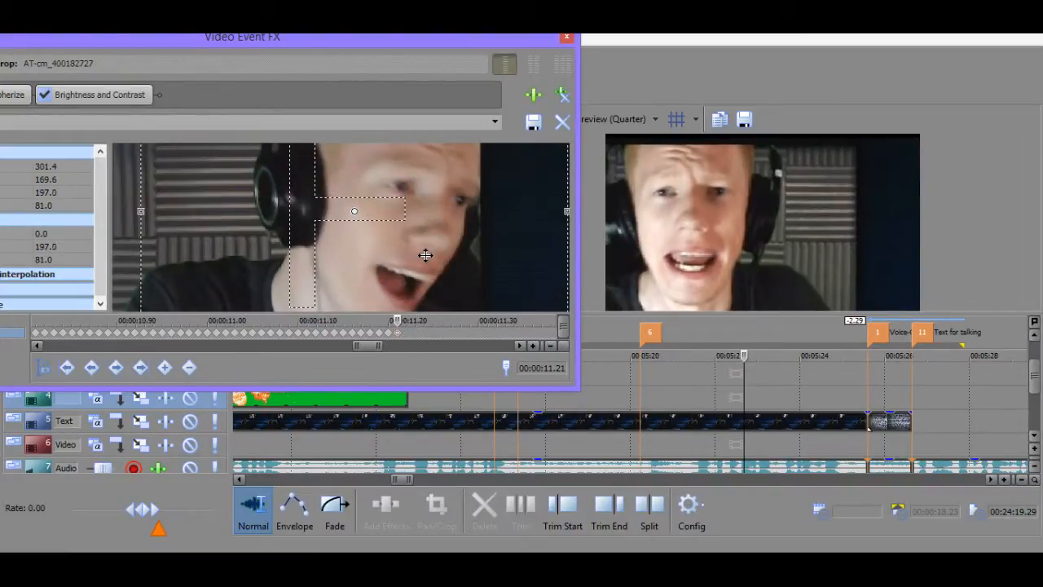
key("Left")
key("Left")
key("Left")
key("Left")
key("Left")
key("Left")
key("Down")
key("Down")
key("Down")
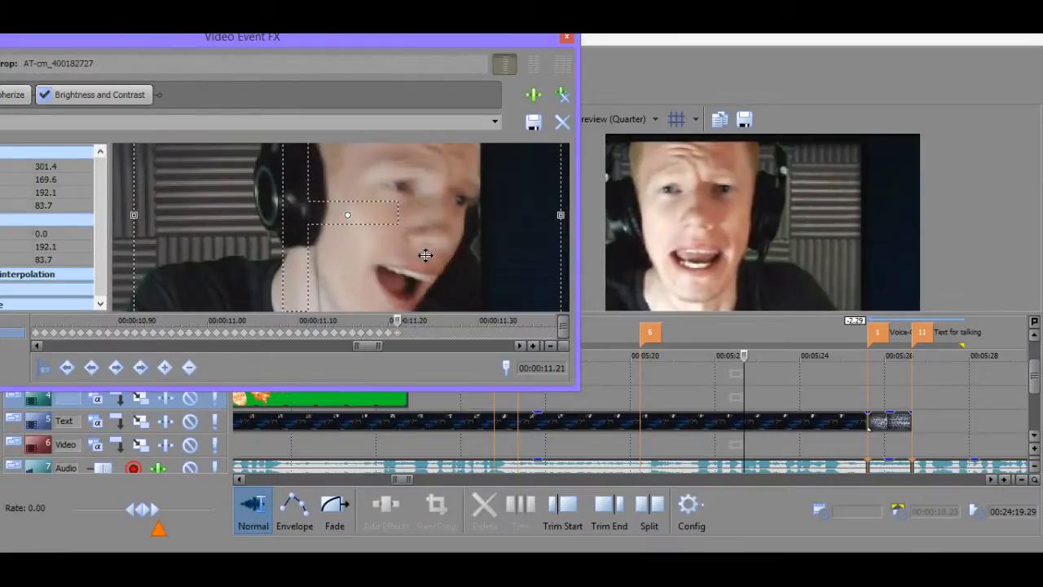
Extend the crop keyframes to 11.28 and move the frame there to X 184.6, Y 93.5.
left_click_drag(407, 340, 417, 341)
left_click(460, 333)
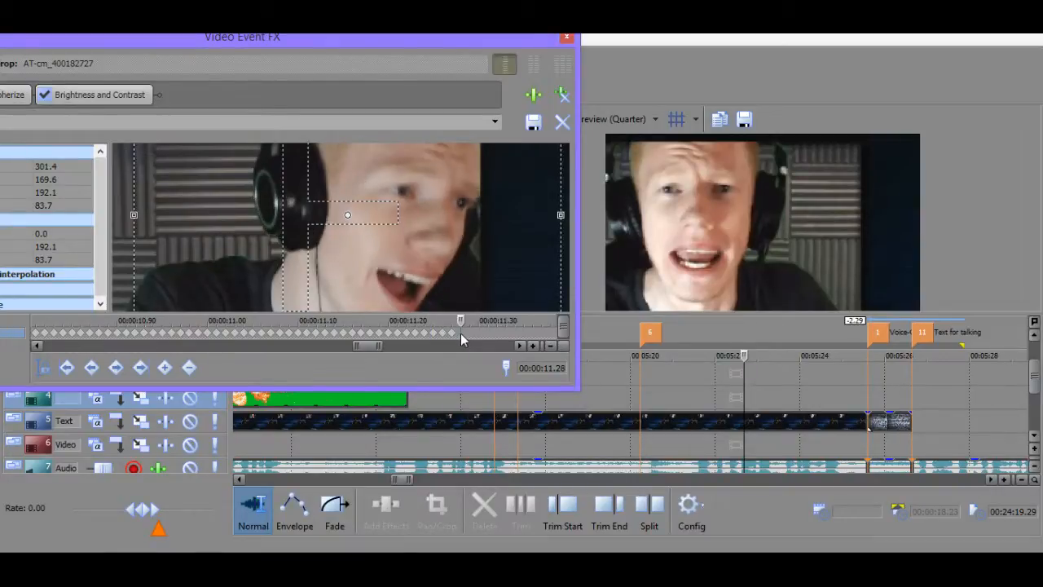
left_click_drag(461, 271, 459, 273)
key("Left")
key("Left")
key("Down")
key("Down")
key("Down")
key("Left")
key("Left")
key("Left")
key("Left")
key("Down")
key("Down")
key("Down")
key("Left")
key("Left")
key("Left")
key("Left")
key("Down")
key("Down")
key("Down")
key("Down")
key("Down")
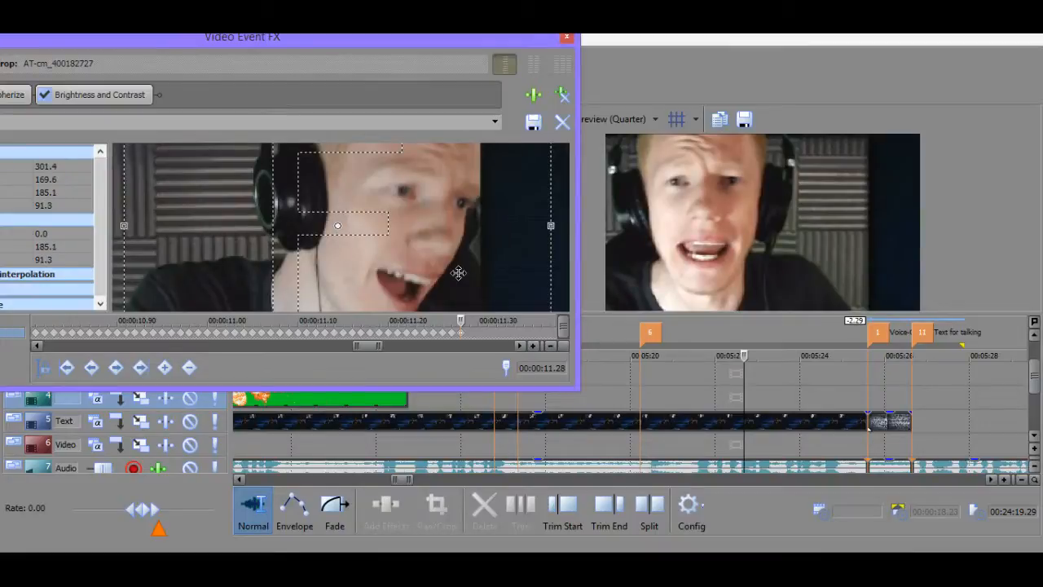
key("Left")
key("Down")
key("Down")
key("Down")
key("Down")
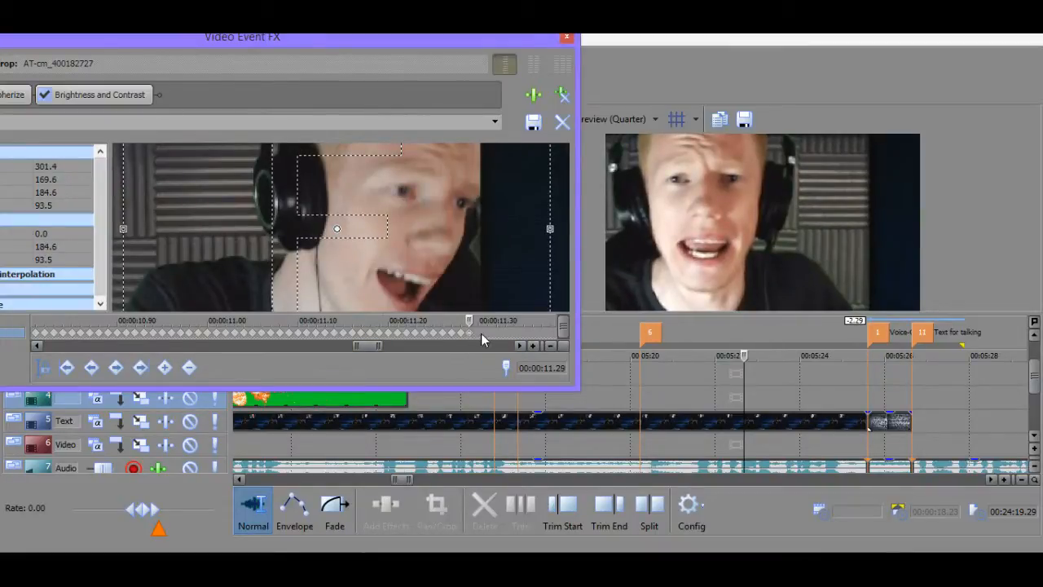
Extend the crop keyframes to 11.35 and move the frame there to X 181.9, Y 97.2.
left_click(487, 334)
left_click(522, 346)
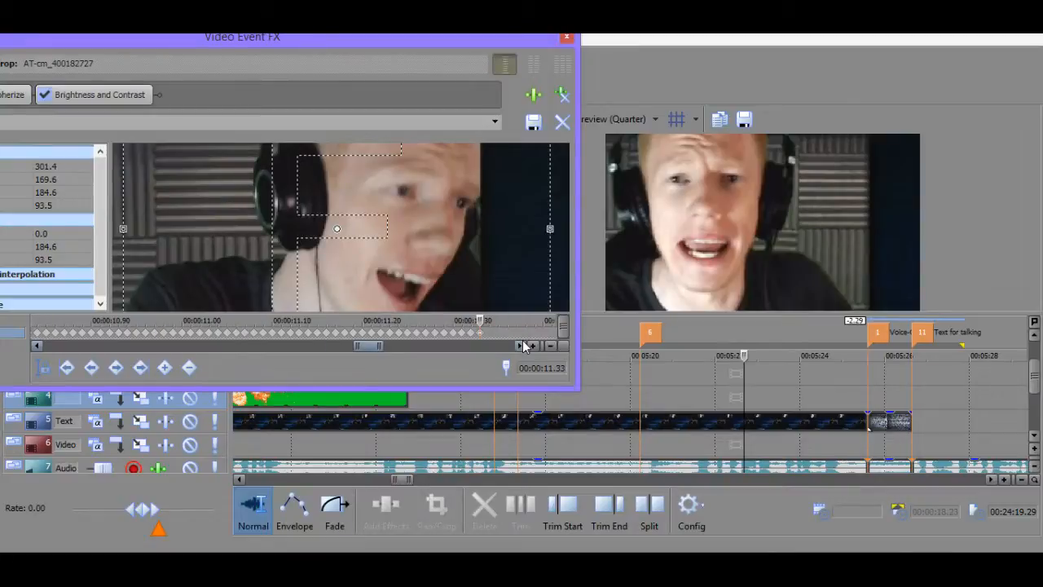
left_click(421, 332)
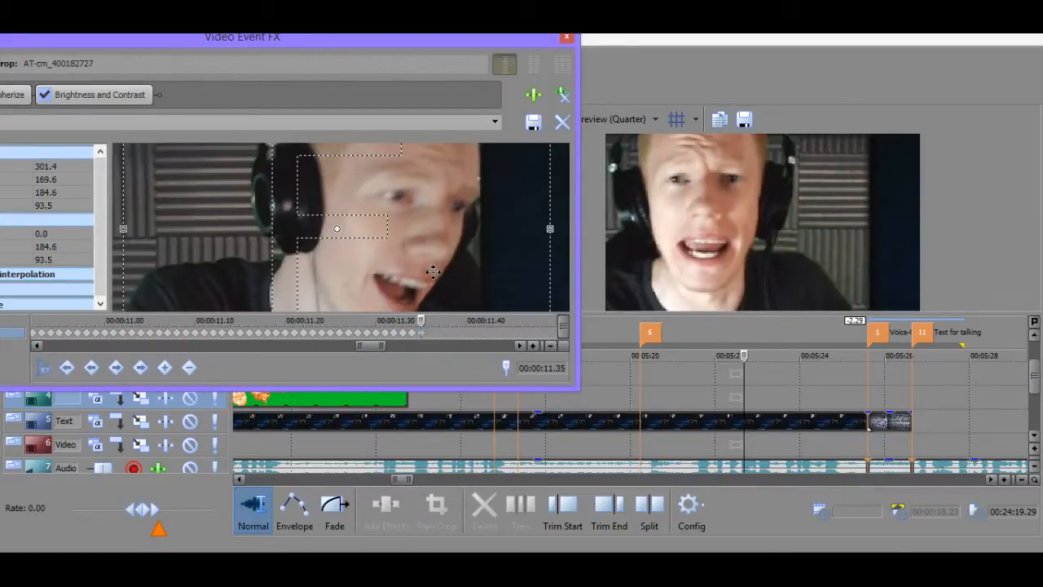
left_click_drag(433, 271, 429, 276)
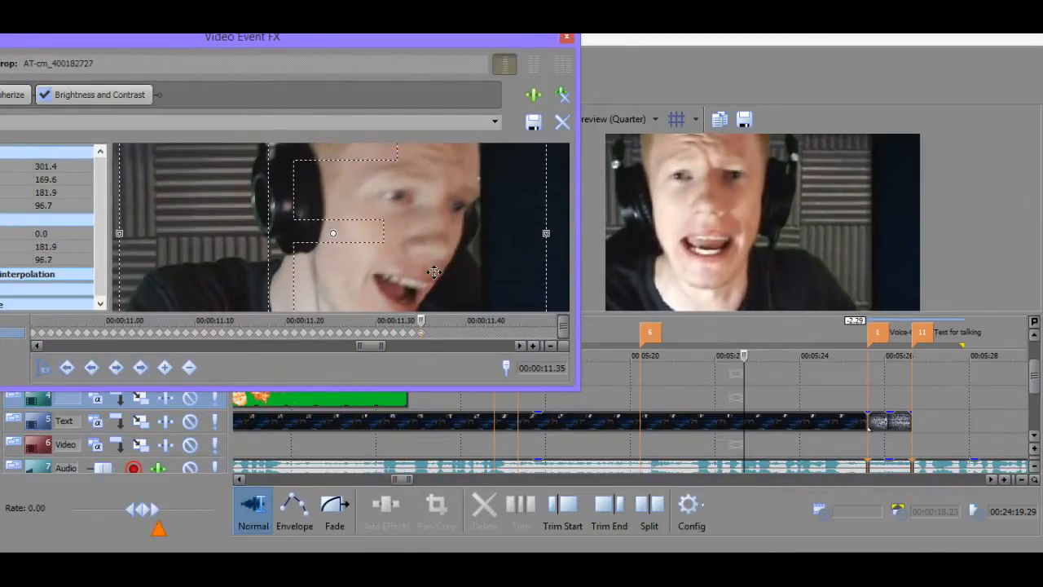
Extend the crop keyframes to 11.41 and move the frame there to X 180.2, Y 99.4.
left_click(438, 333)
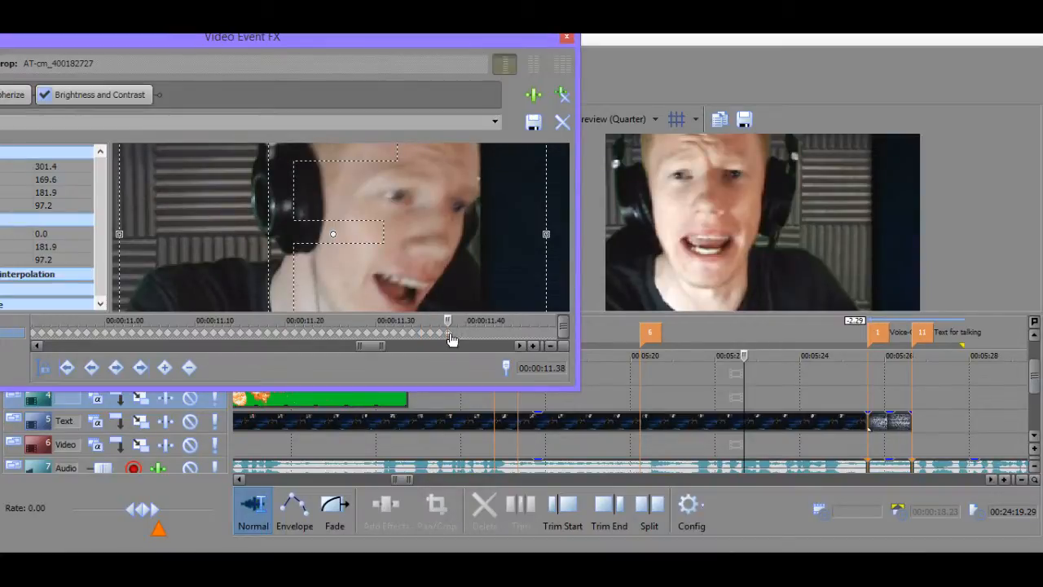
left_click(466, 332)
left_click(476, 332)
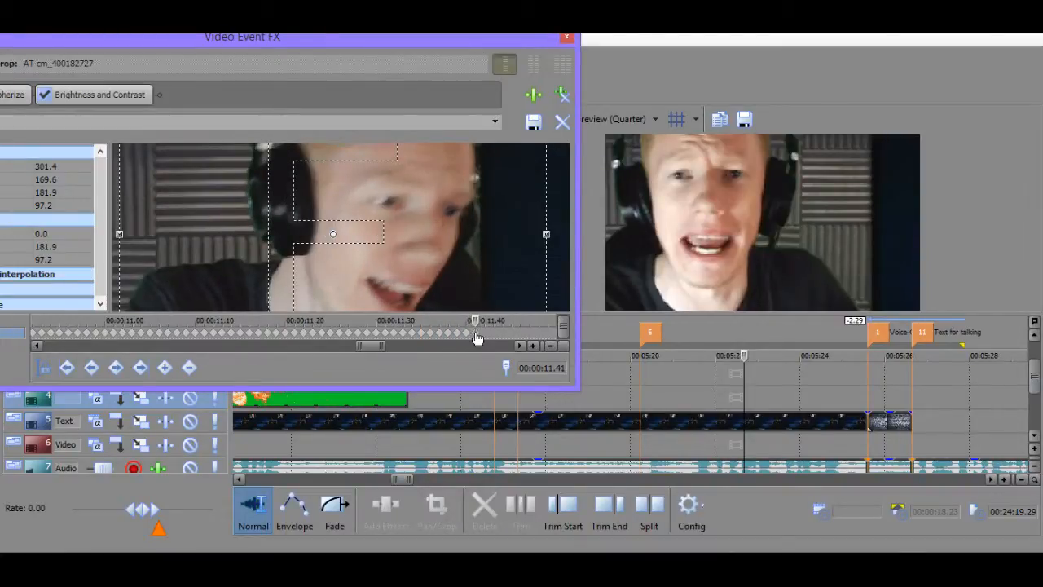
left_click_drag(457, 290, 455, 293)
Extend the crop keyframes to 11.48 and move the frame there to X 178.1, Y 100.5.
left_click(486, 333)
left_click(494, 333)
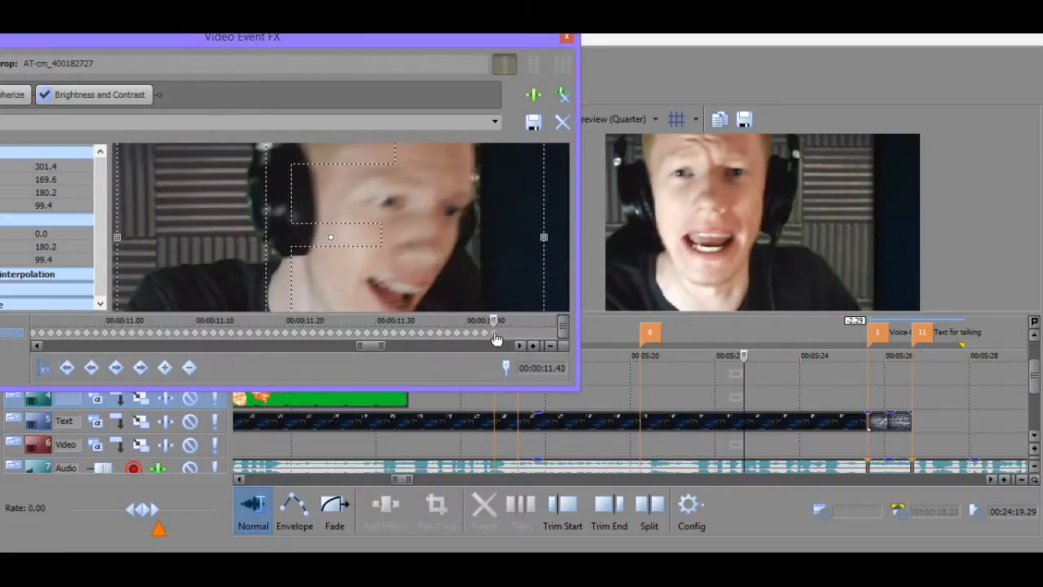
left_click(503, 333)
left_click(538, 333)
left_click_drag(495, 270, 493, 271)
Extend the crop keyframes to 11.55 and nudge the frame there to X 177.0, Y 101.0.
left_click(519, 347)
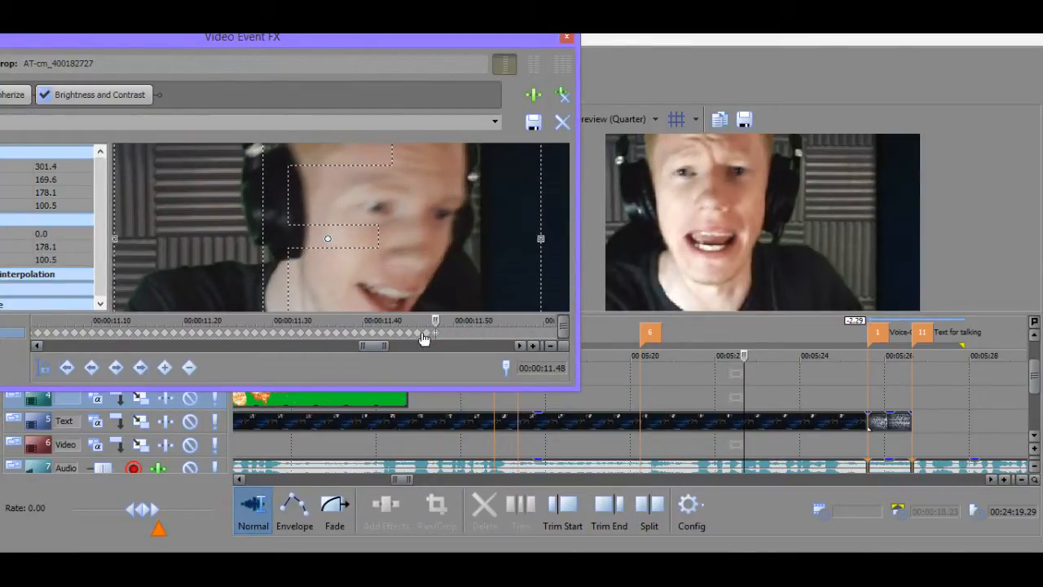
left_click_drag(446, 331, 468, 333)
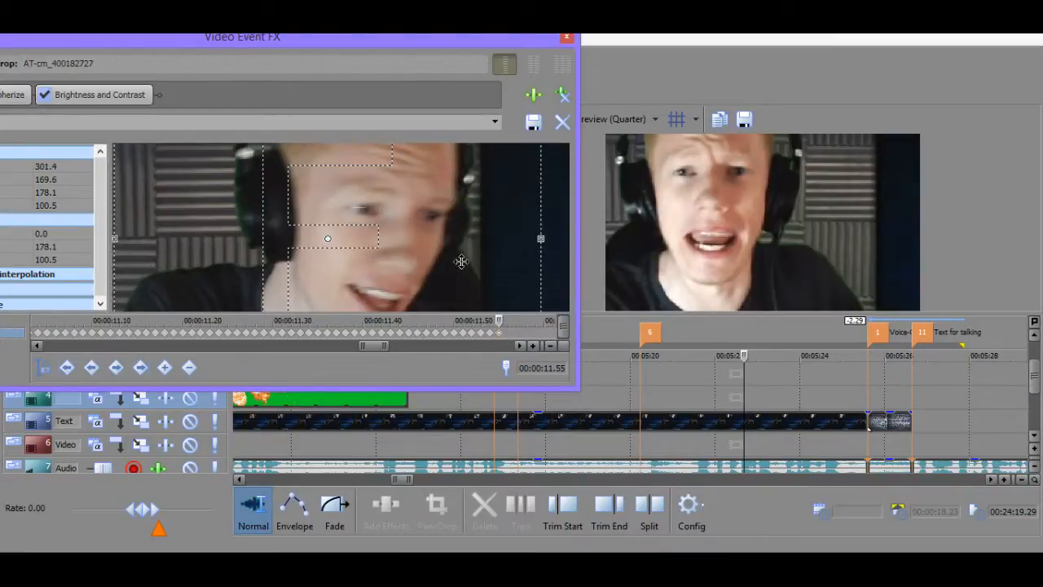
key("Left")
key("Left")
key("Down")
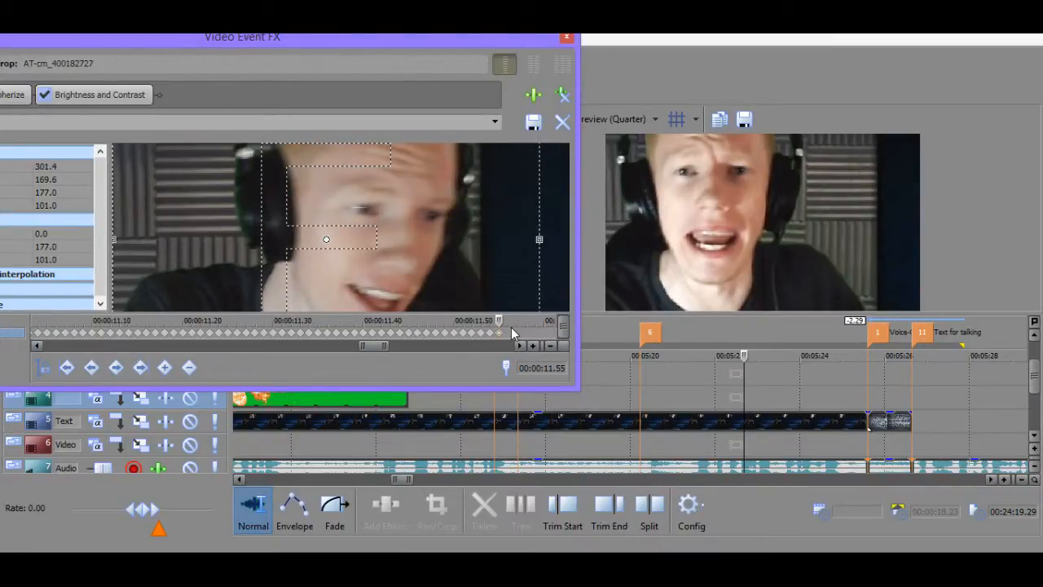
Extend the crop keyframes to 11.61 and move the frame there to X 176.5, Y 101.6.
left_click_drag(513, 332, 525, 339)
left_click(516, 334)
left_click(519, 345)
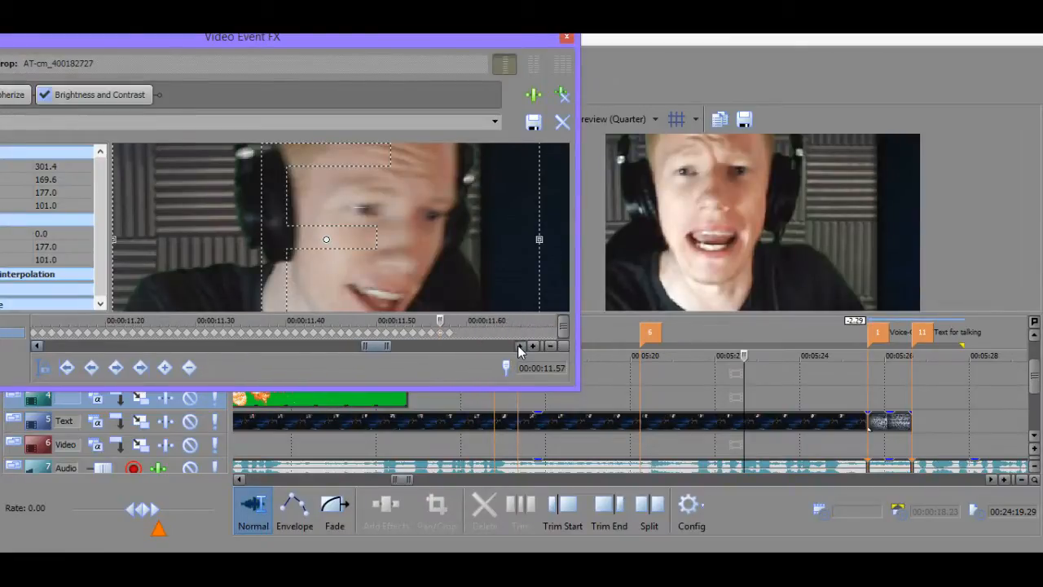
double_click(440, 332)
double_click(449, 333)
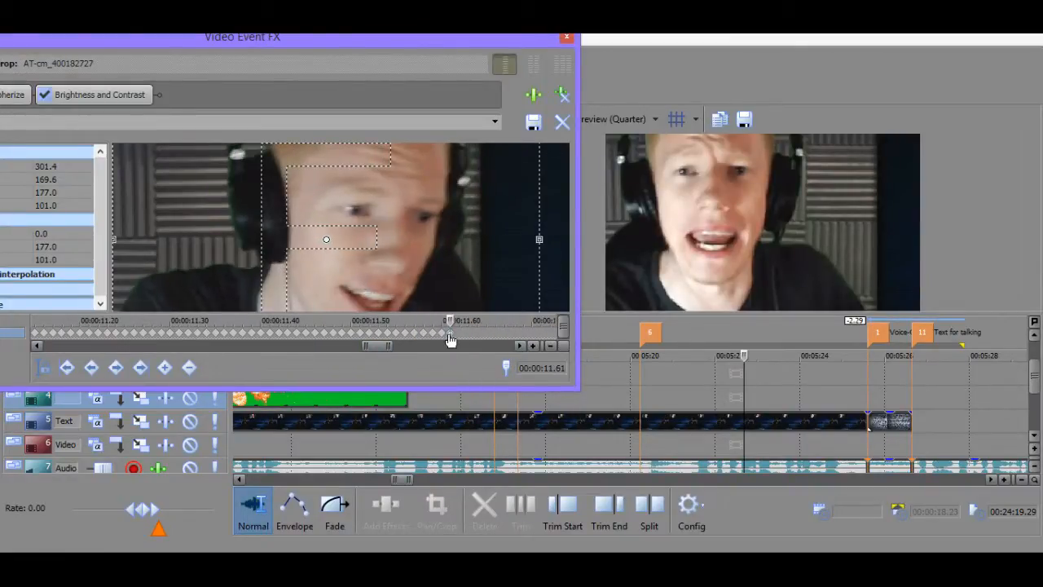
left_click_drag(430, 279, 429, 279)
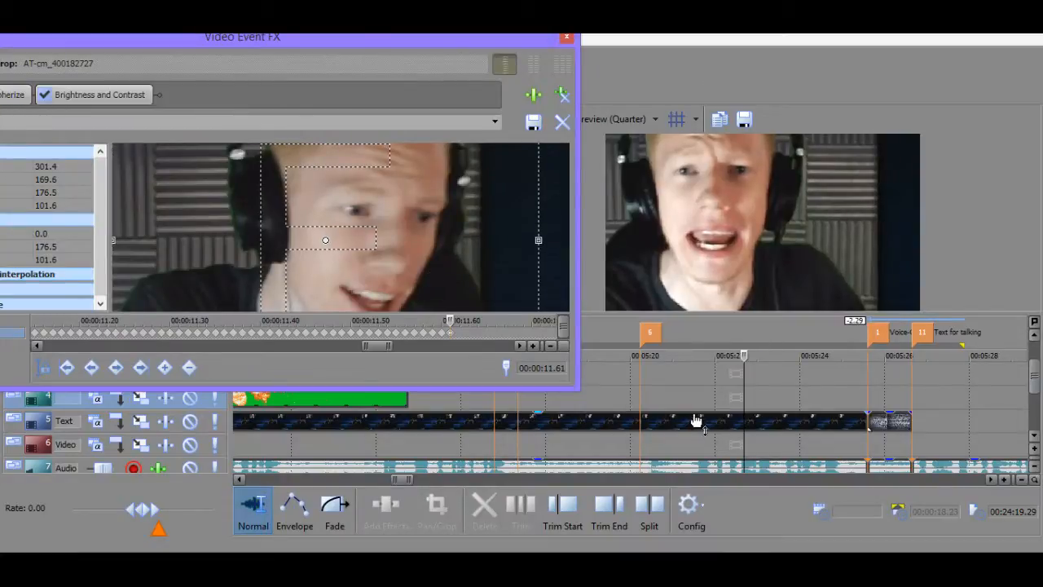
Play and scrub the tracked section from marker 6 onward to check how the crop follows the face.
left_click(637, 379)
key("space")
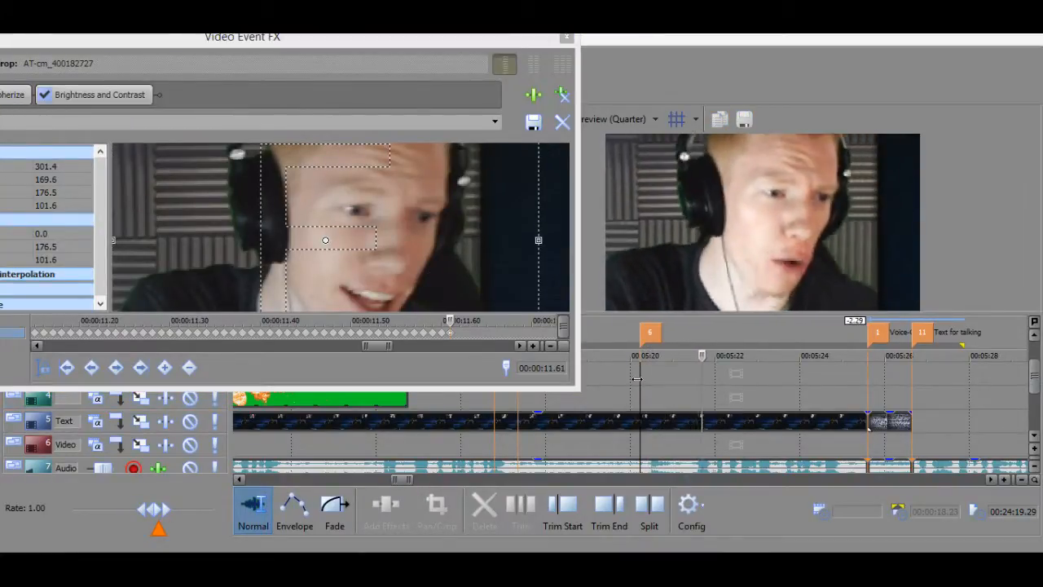
key("space")
key("space")
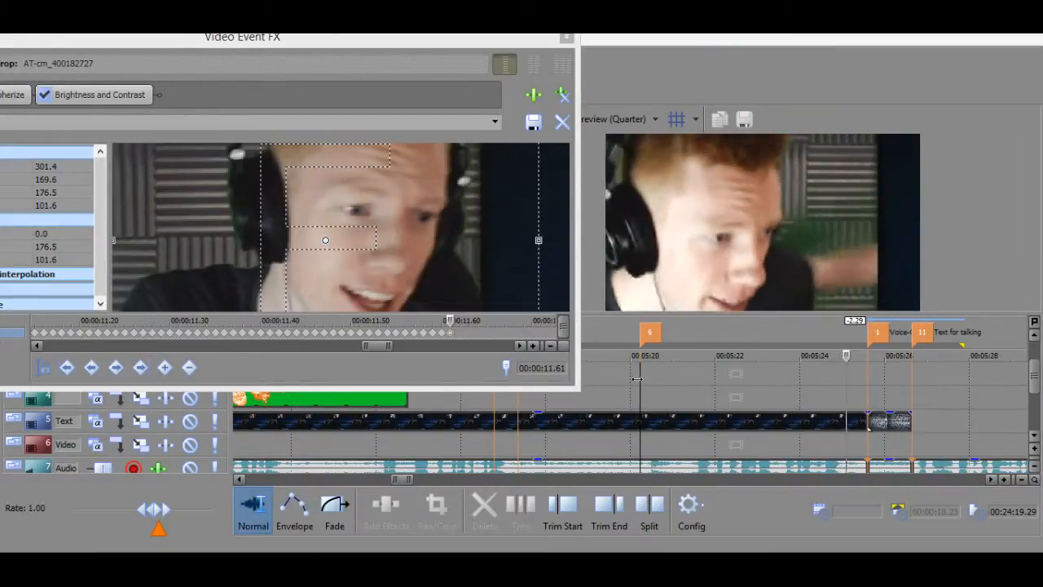
key("space")
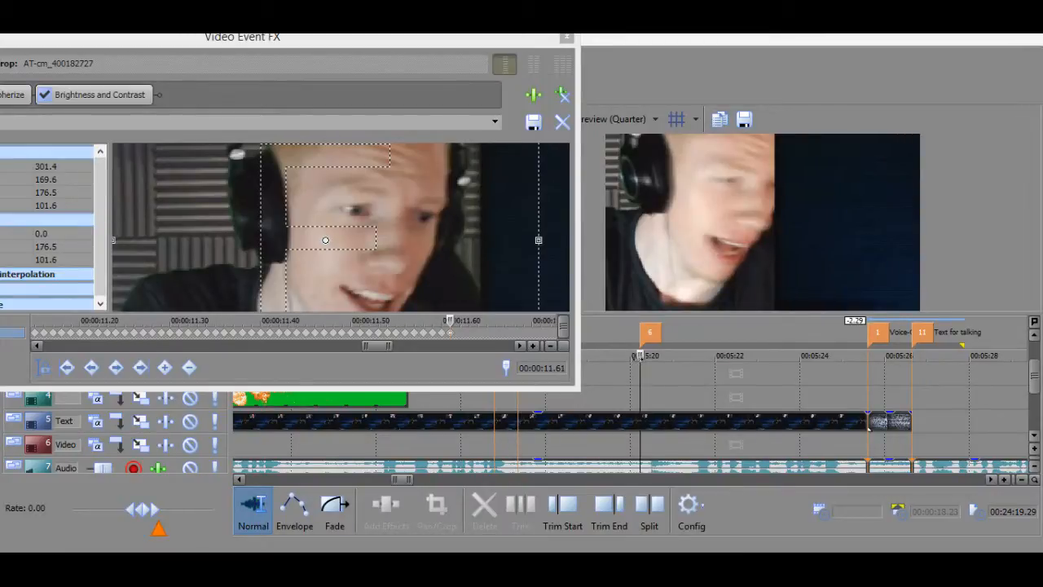
left_click(649, 368)
left_click_drag(650, 369, 701, 394)
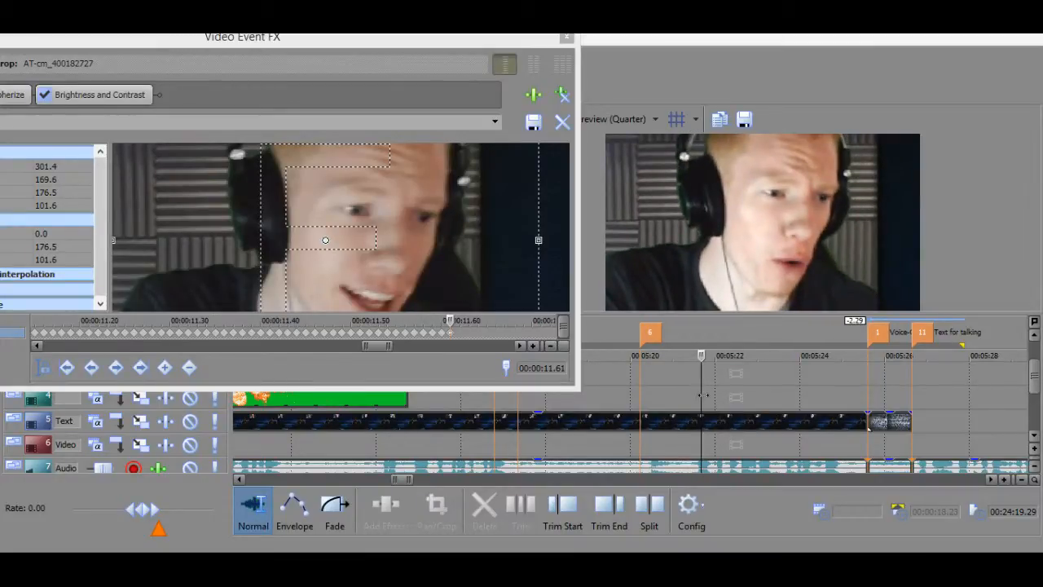
left_click(640, 383)
key("space")
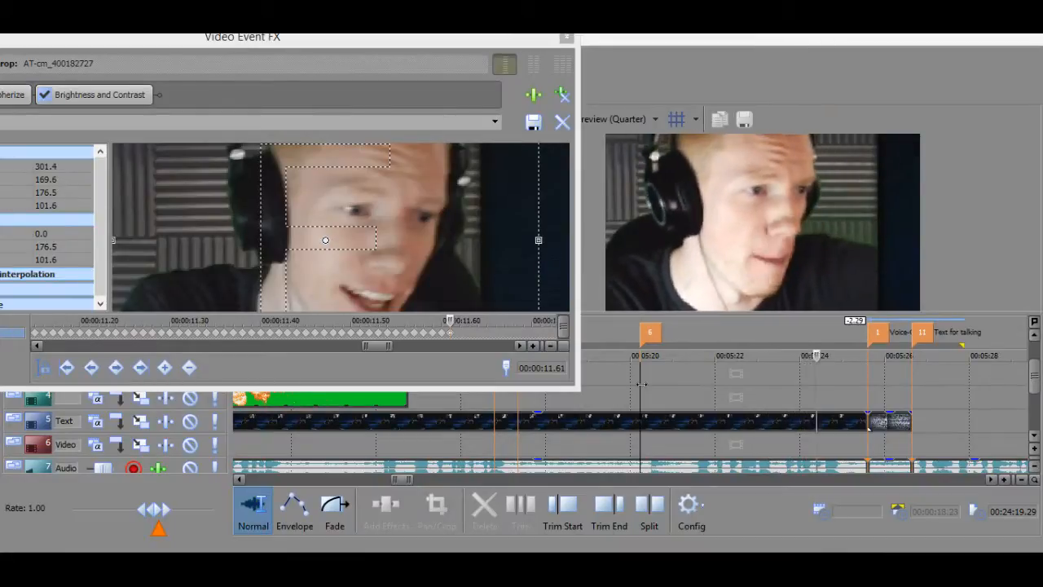
key("space")
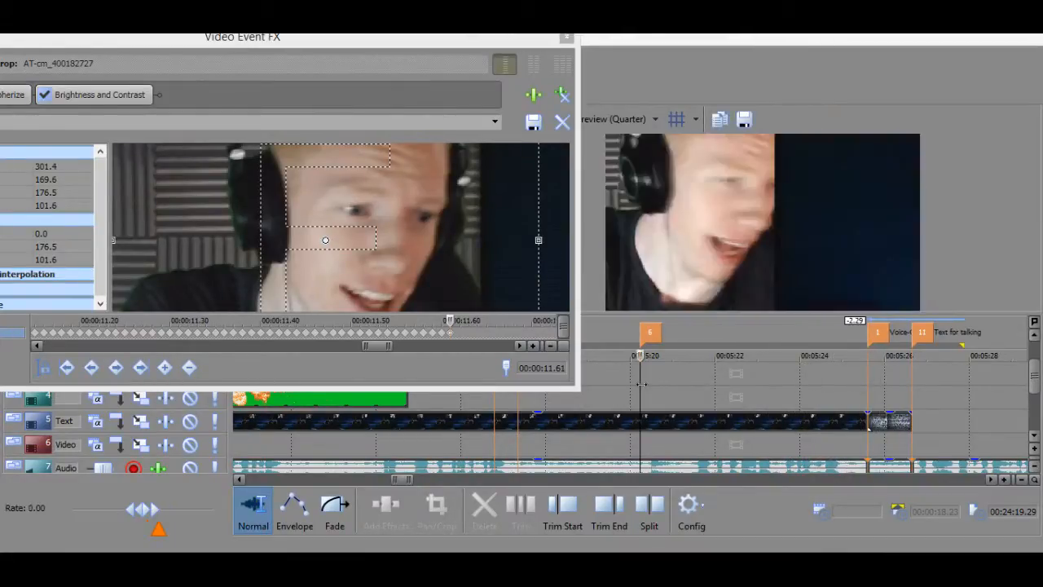
Close the Video Event FX window and go to the Voice-Over marker.
scroll(737, 471, "down", 5)
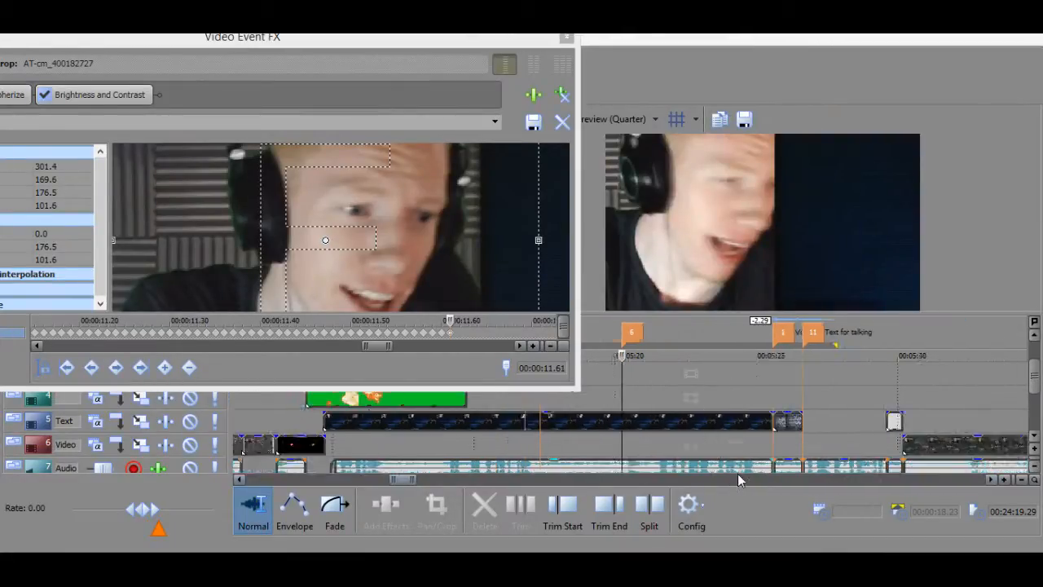
left_click(565, 38)
scroll(705, 363, "up", 4)
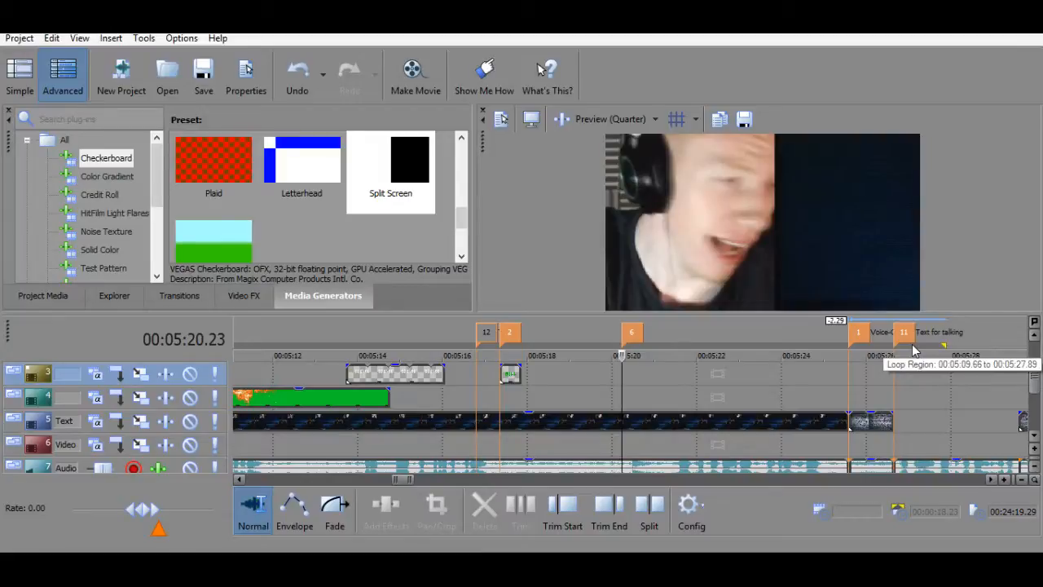
left_click(858, 332)
scroll(726, 371, "up", 4)
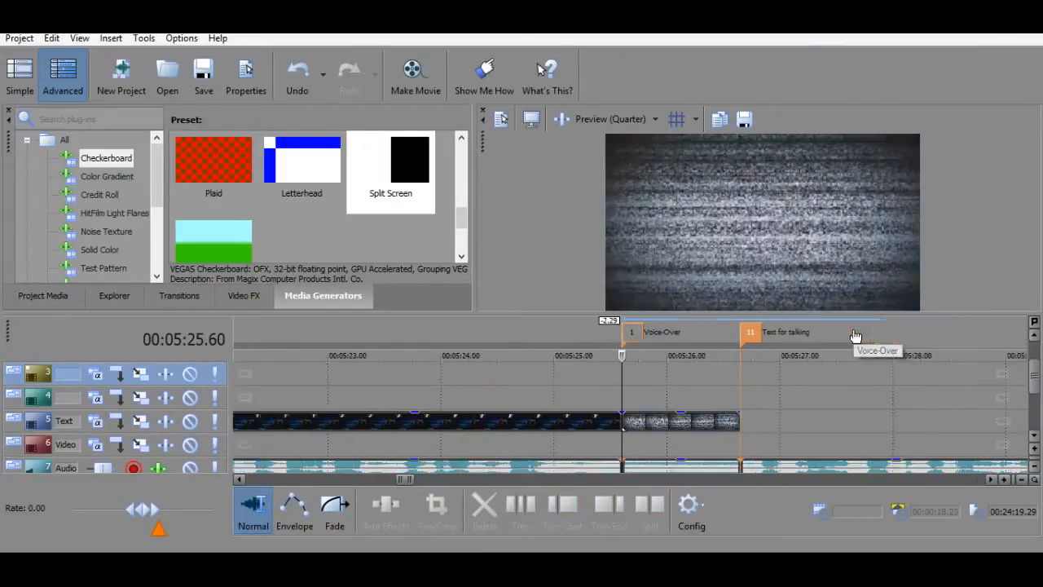
Delete marker 6 at 00:05:20.23 from the timeline.
scroll(516, 380, "down", 4)
left_click(476, 332)
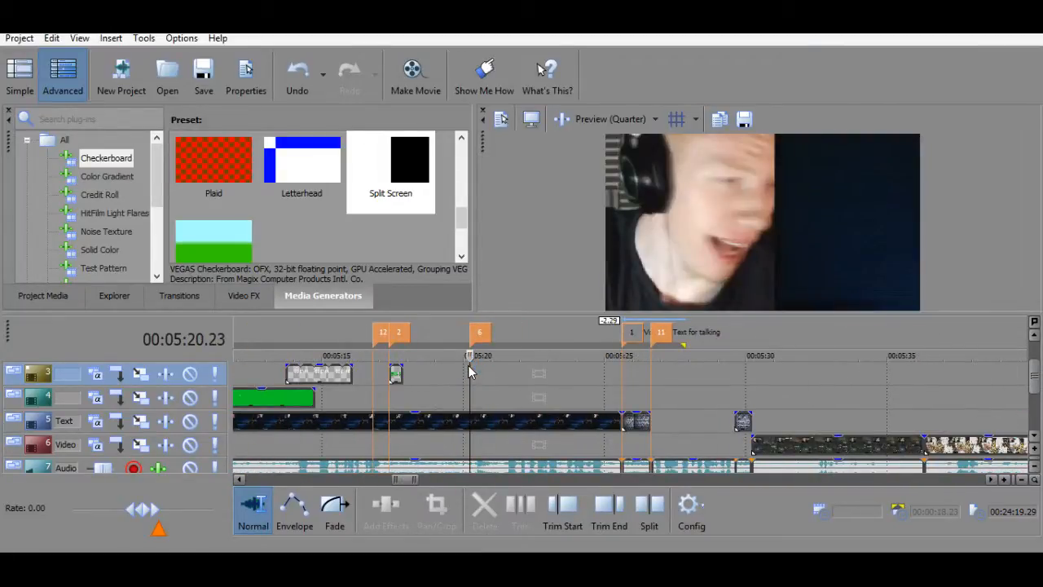
right_click(475, 335)
left_click(522, 411)
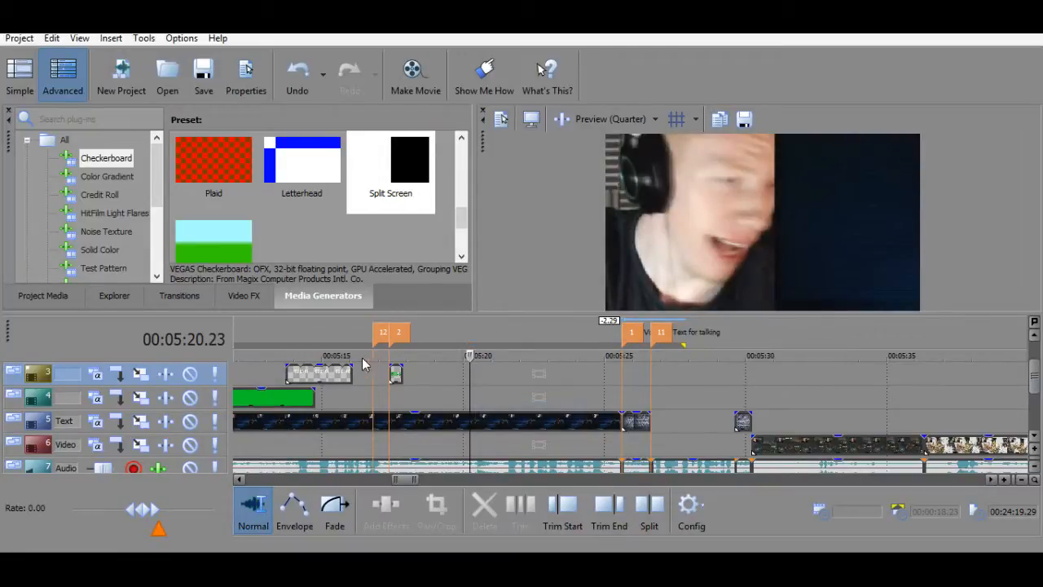
Play the stretch leading into the BILL text at marker 2.
left_click(359, 370)
key("space")
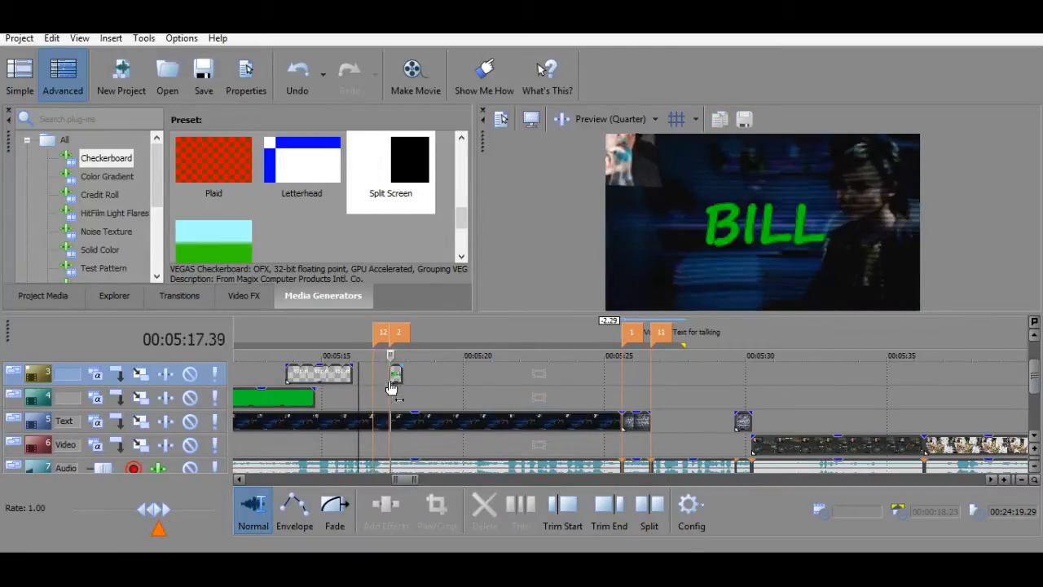
key("space")
Play the SCIENCE RULES! text event repeatedly from its start and from the end of the green clip to examine it.
left_click(286, 374)
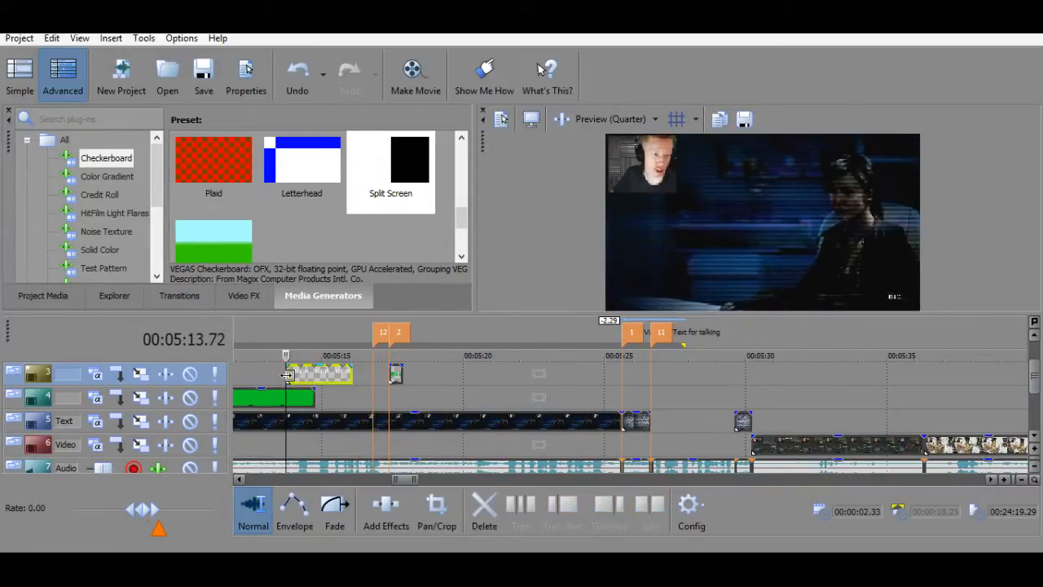
key("space")
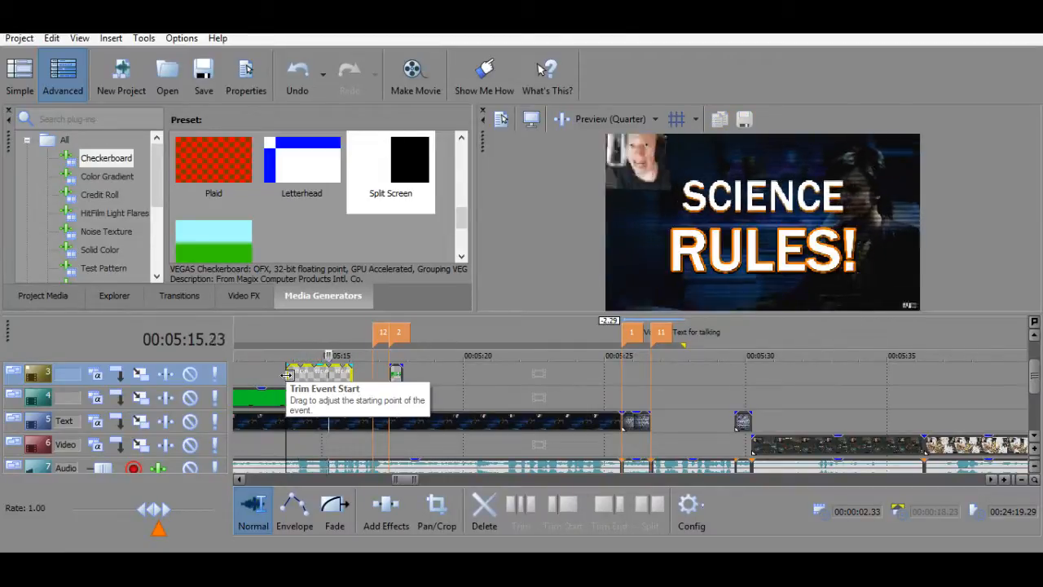
key("space")
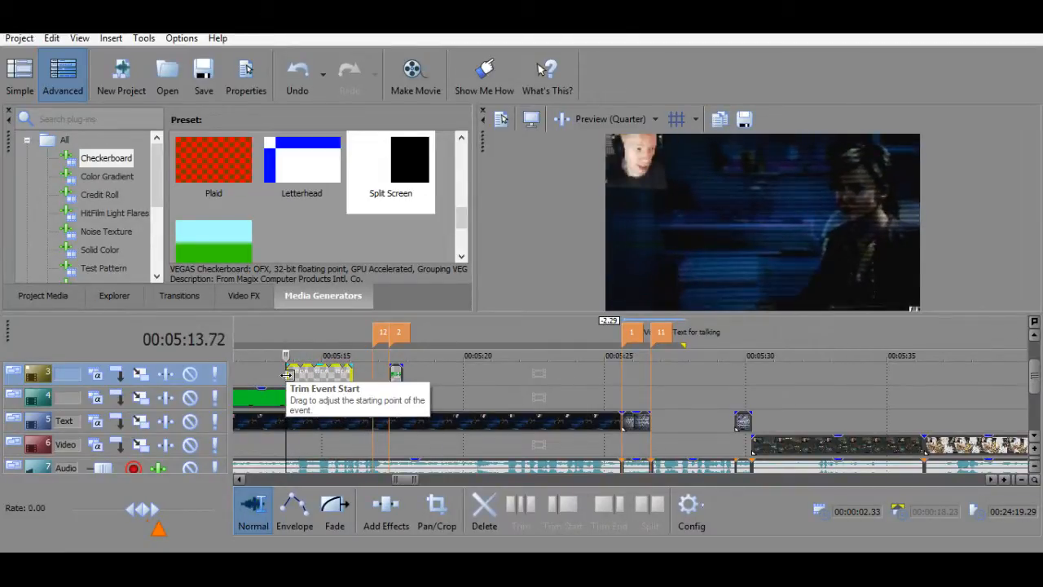
key("space")
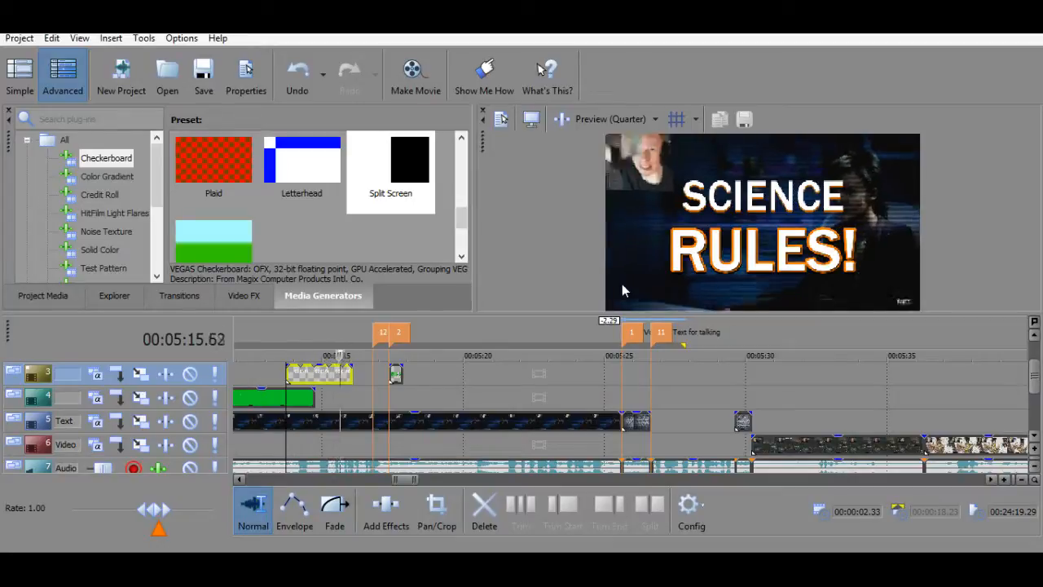
key("space")
key("space")
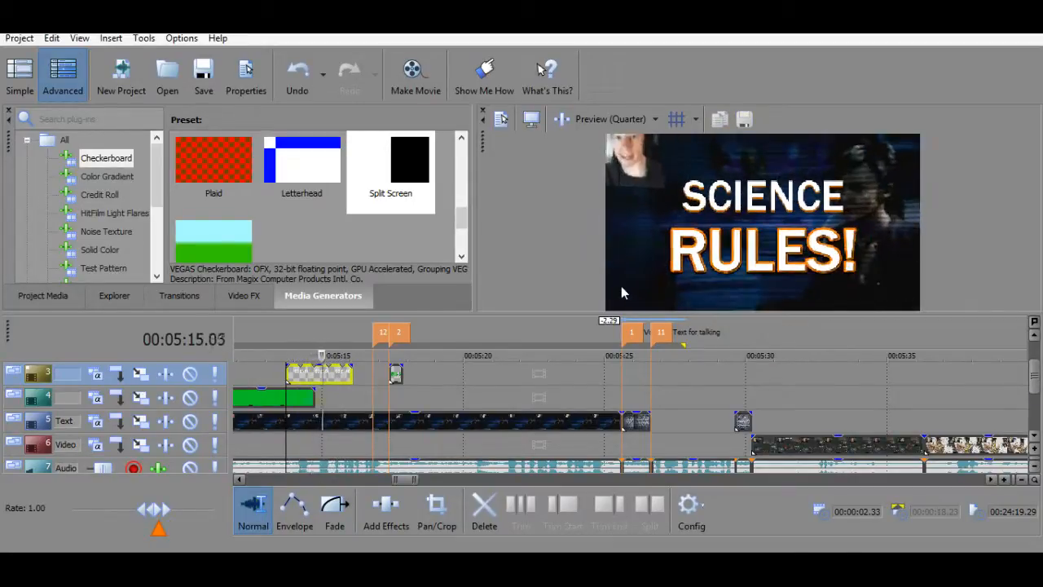
key("space")
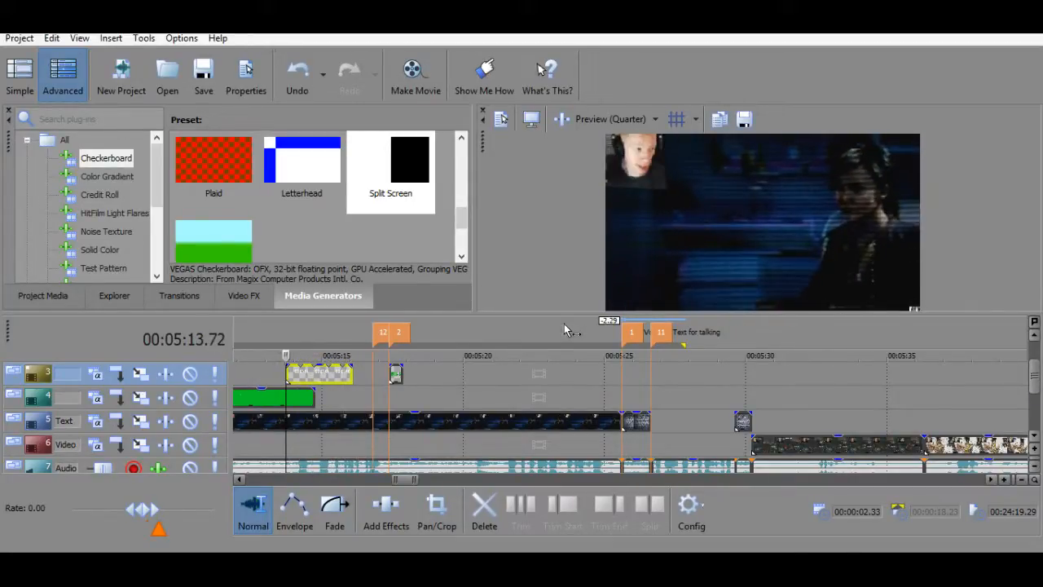
key("space")
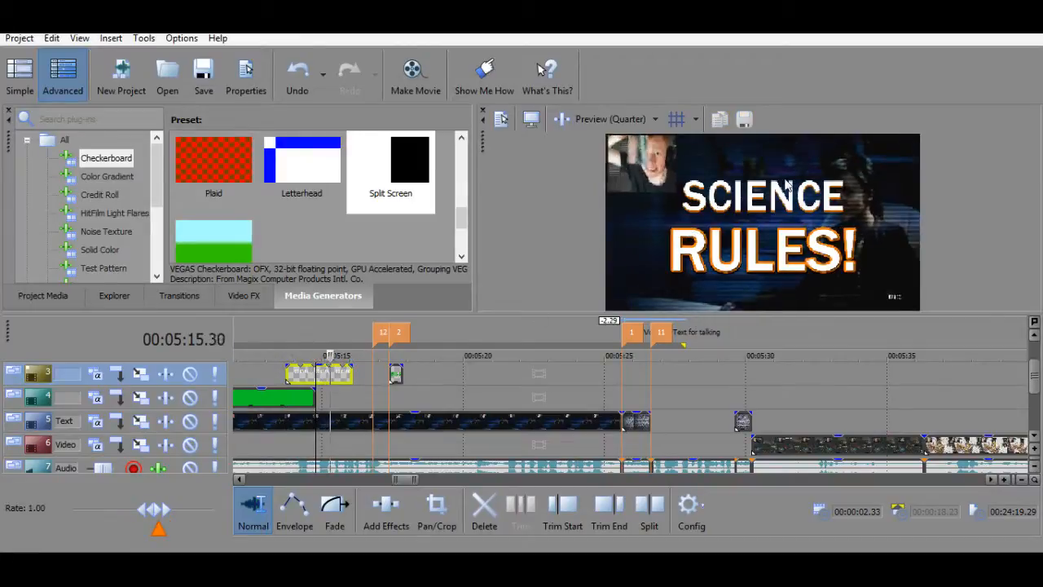
key("space")
key("space")
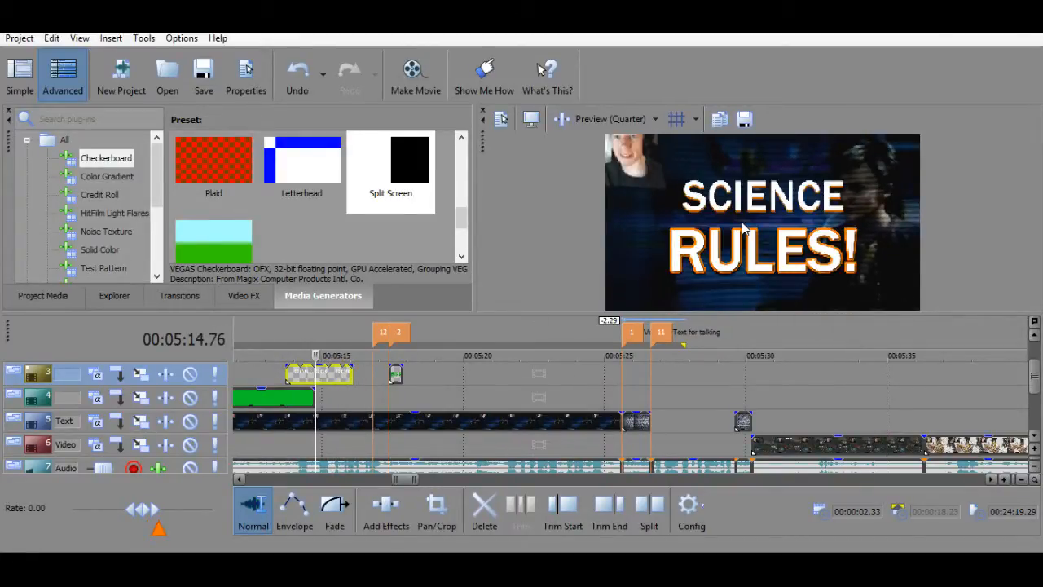
Place the playhead at 00:05:17.36, where the BILL text event starts at marker 2.
left_click(399, 395)
left_click(527, 381)
left_click(568, 378)
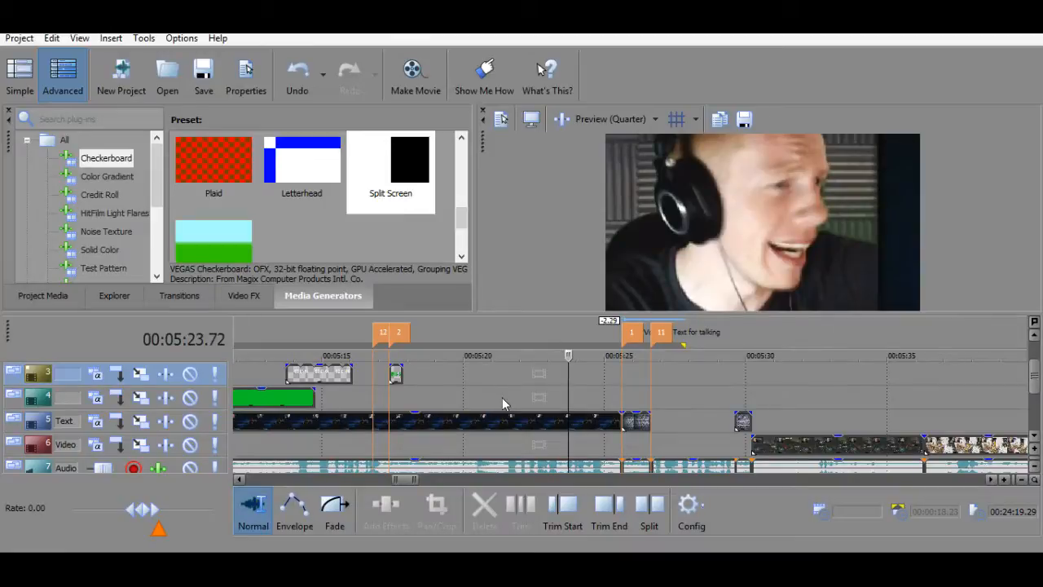
left_click(394, 358)
left_click(387, 359)
scroll(433, 391, "up", 3)
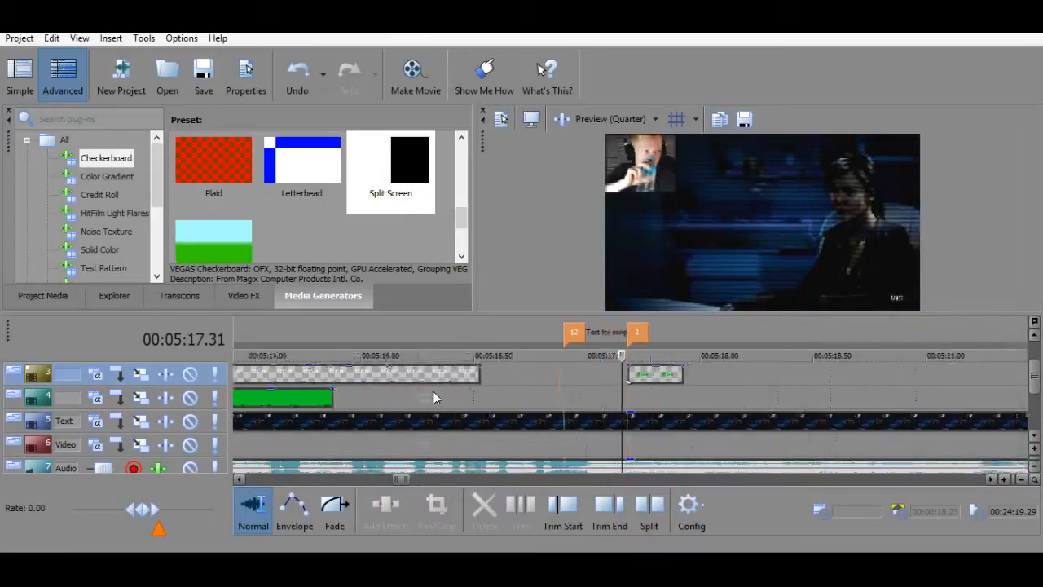
left_click(632, 356)
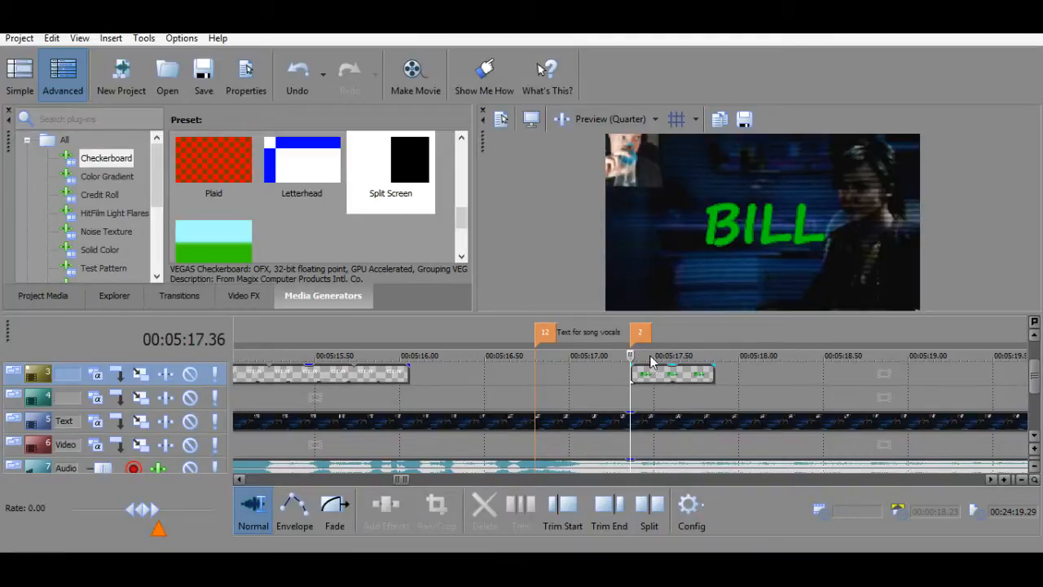
Play the stretch from the BILL text at marker 2 onward repeatedly to examine the text against the face footage.
scroll(652, 367, "down", 3)
key("space")
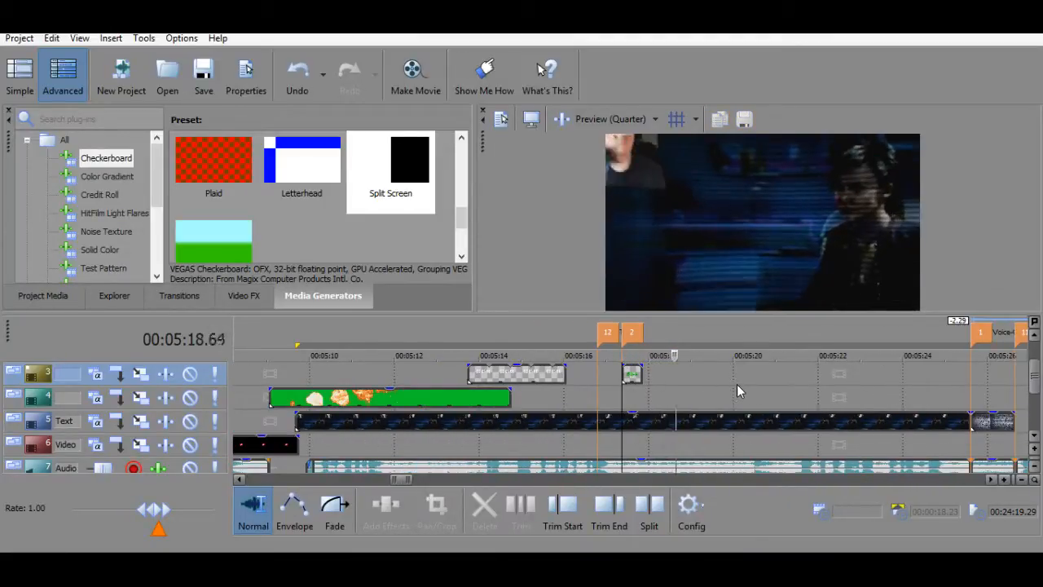
scroll(736, 384, "down", 2)
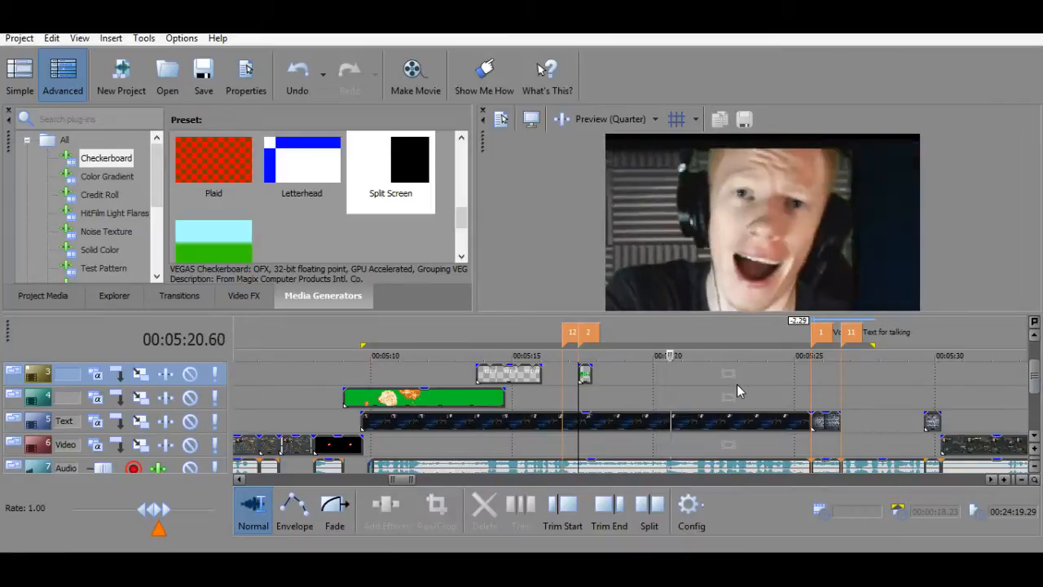
key("space")
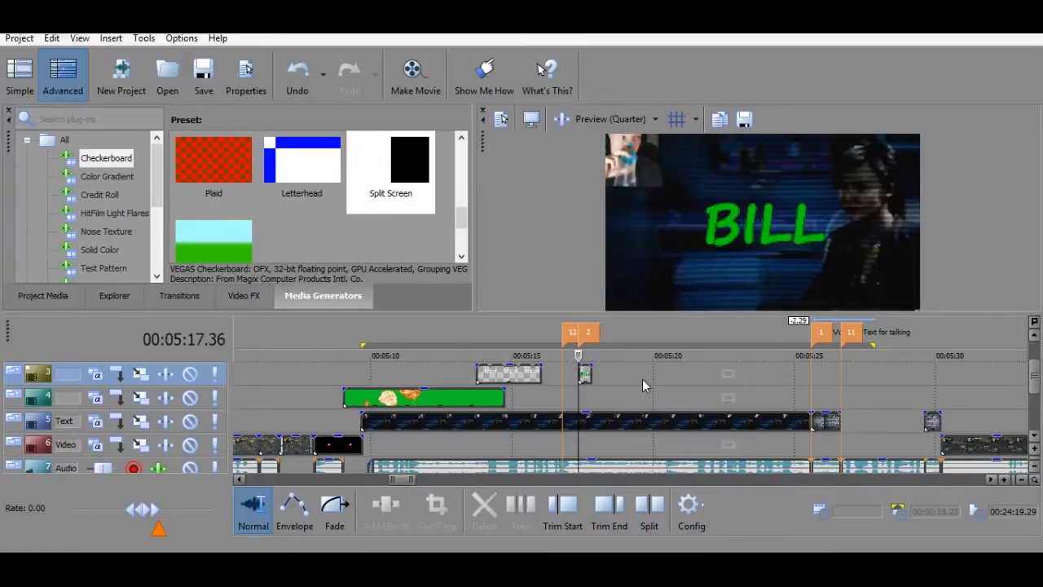
left_click(605, 376)
left_click_drag(605, 355, 577, 355)
key("space")
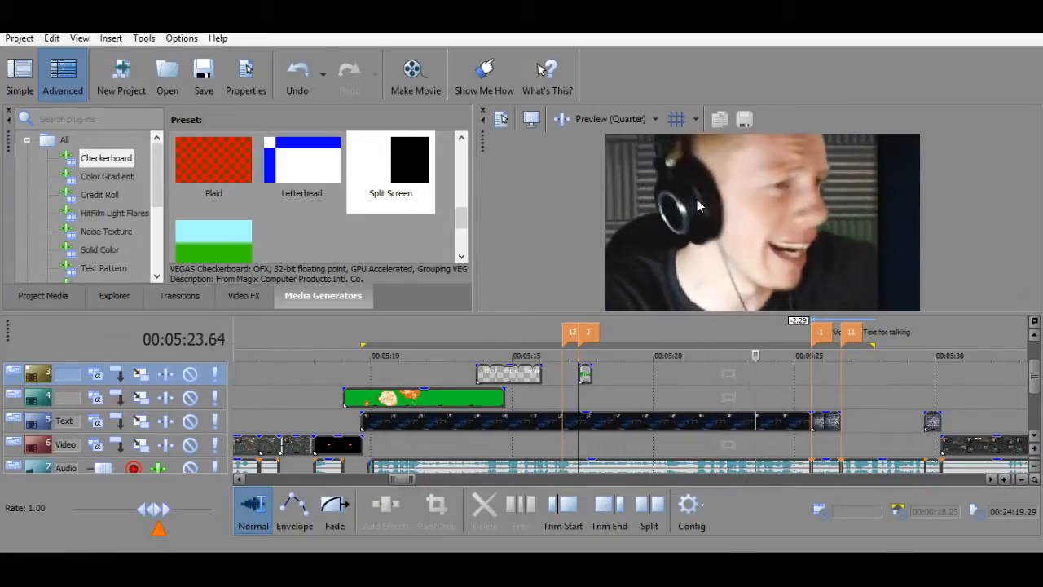
key("space")
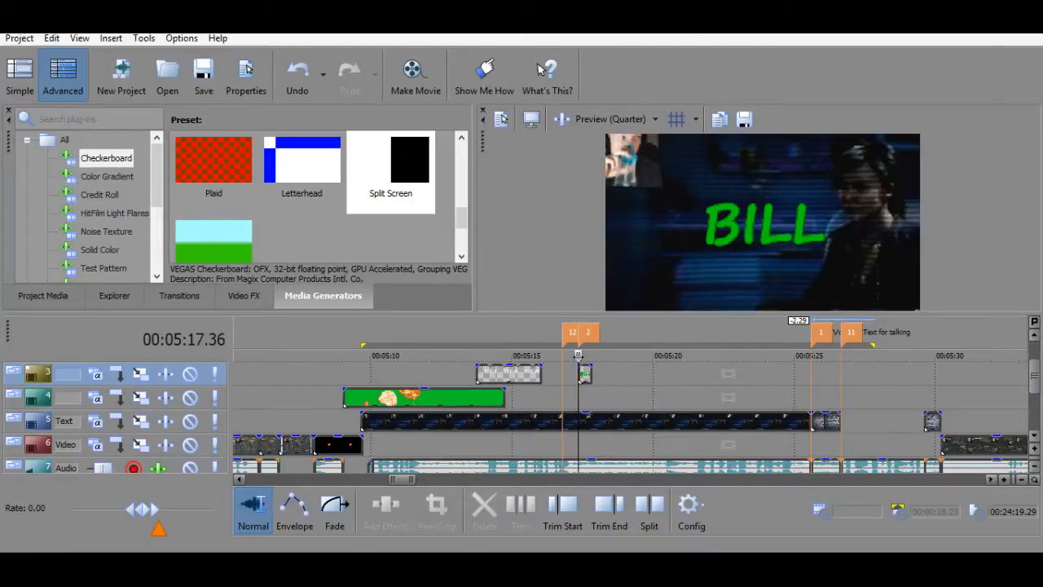
key("Up")
key("Up")
key("Up")
key("Up")
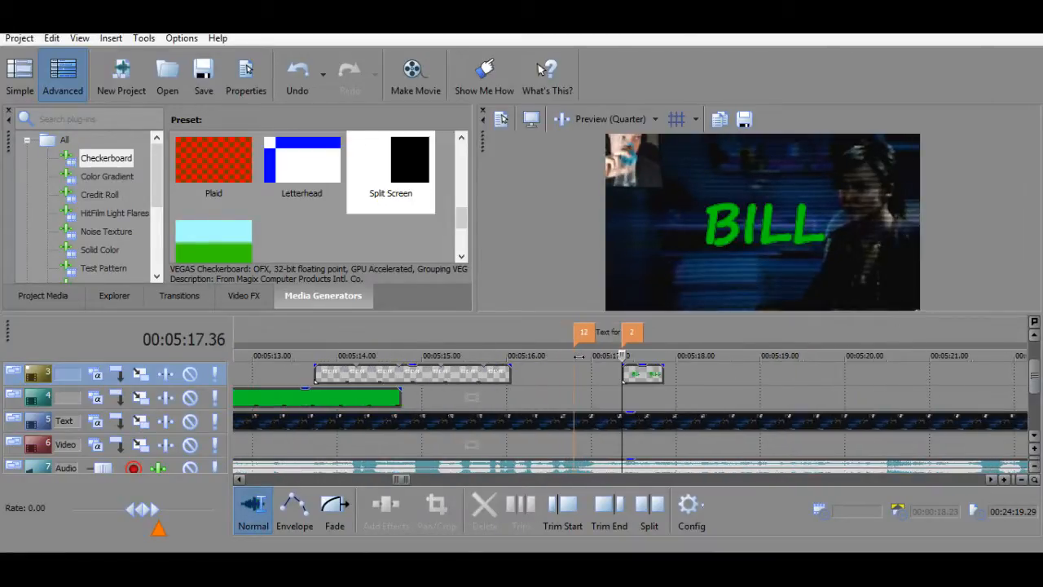
key("space")
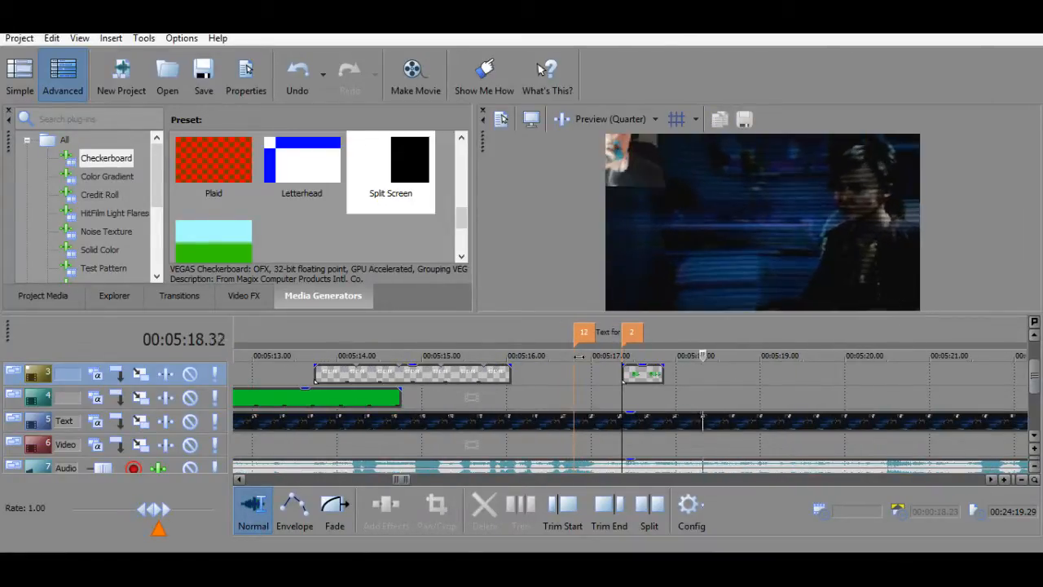
key("space")
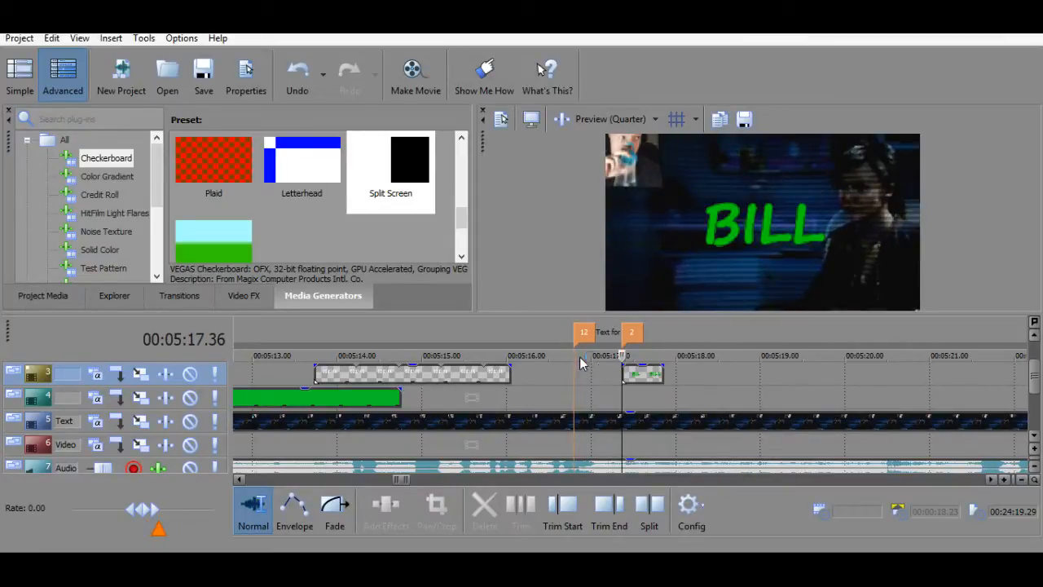
Open the generated media settings of the BILL text event and set its Location to 0.50, 0.70.
left_click(639, 379)
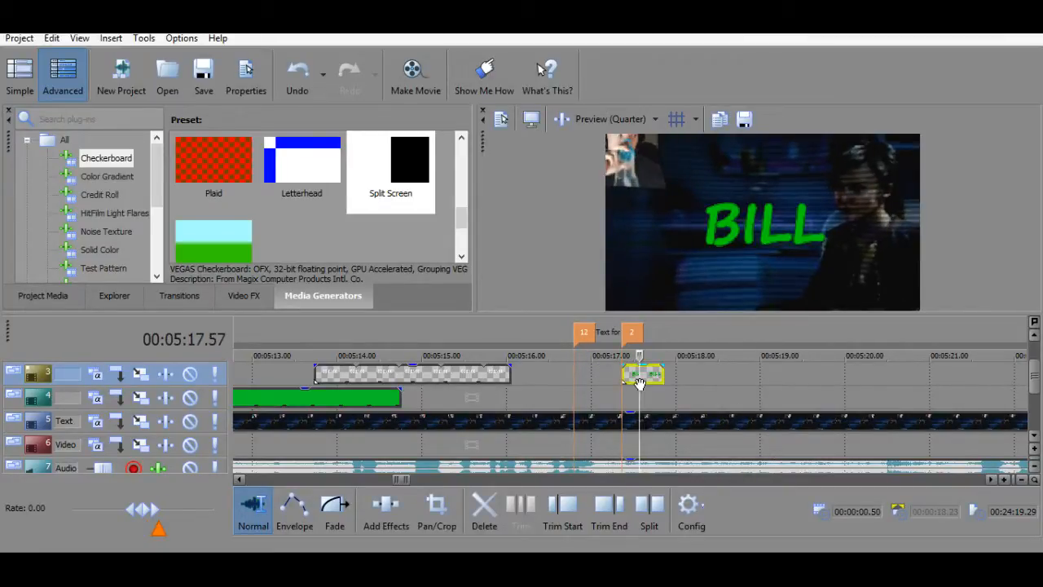
right_click(640, 379)
left_click(709, 118)
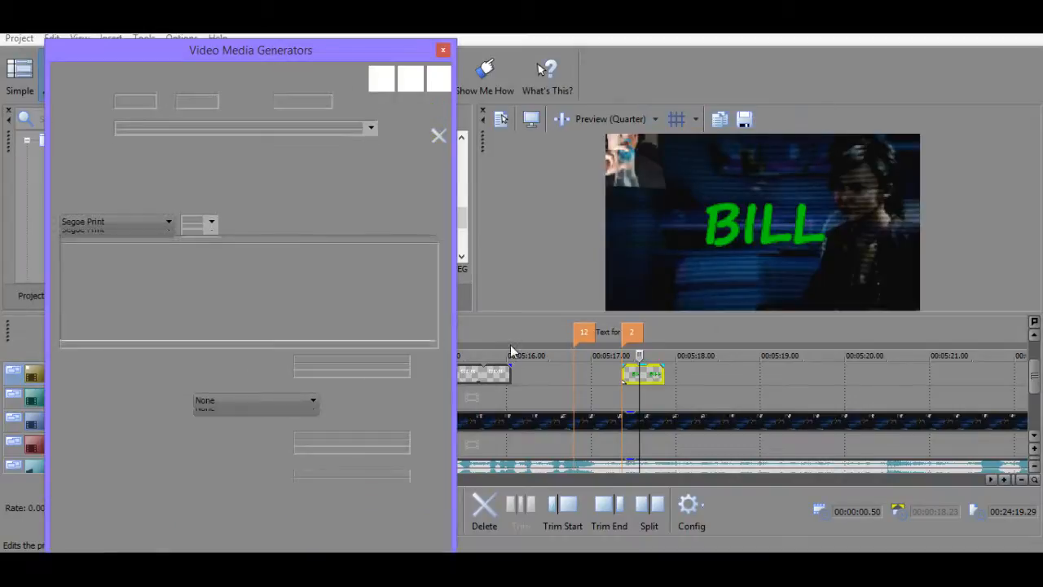
key("BackSpace")
key("BackSpace")
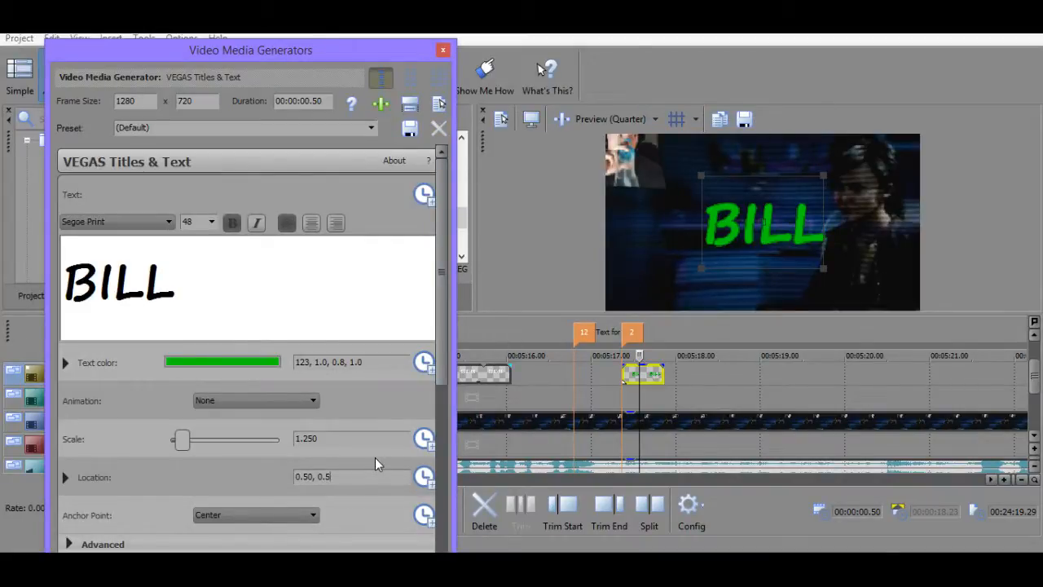
type("70")
key("Return")
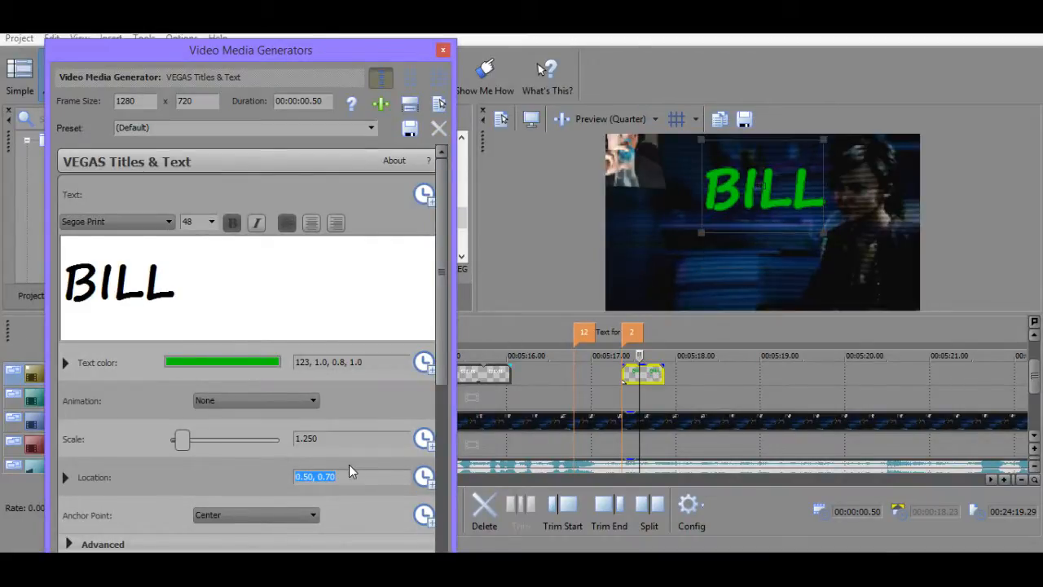
Reduce the BILL text's Scale to 1.000 and finally to 0.750.
left_click(343, 478)
left_click(336, 441)
key("BackSpace")
key("BackSpace")
key("Return")
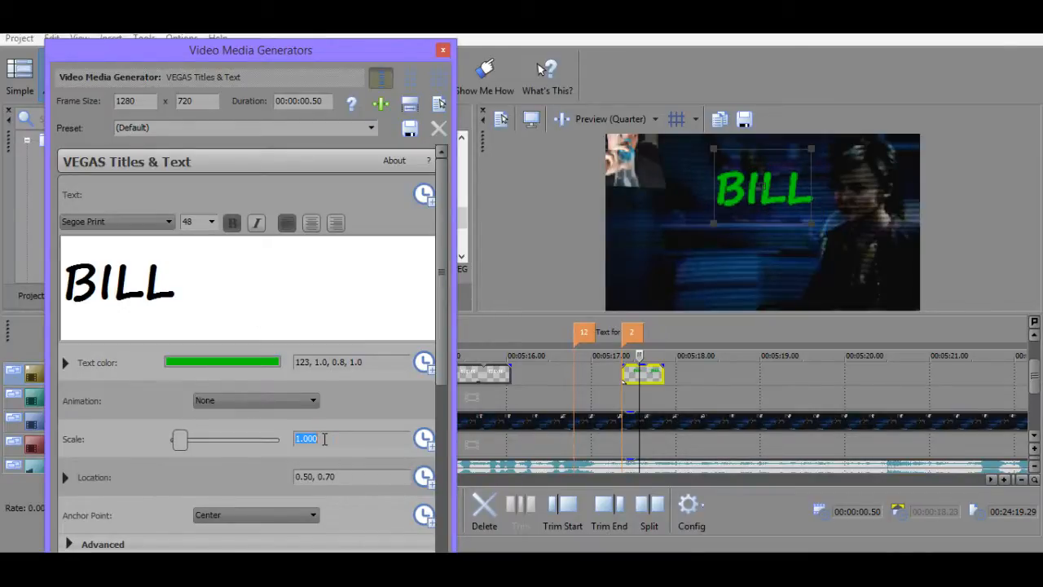
key("BackSpace")
key("BackSpace")
type(".7")
key("Return")
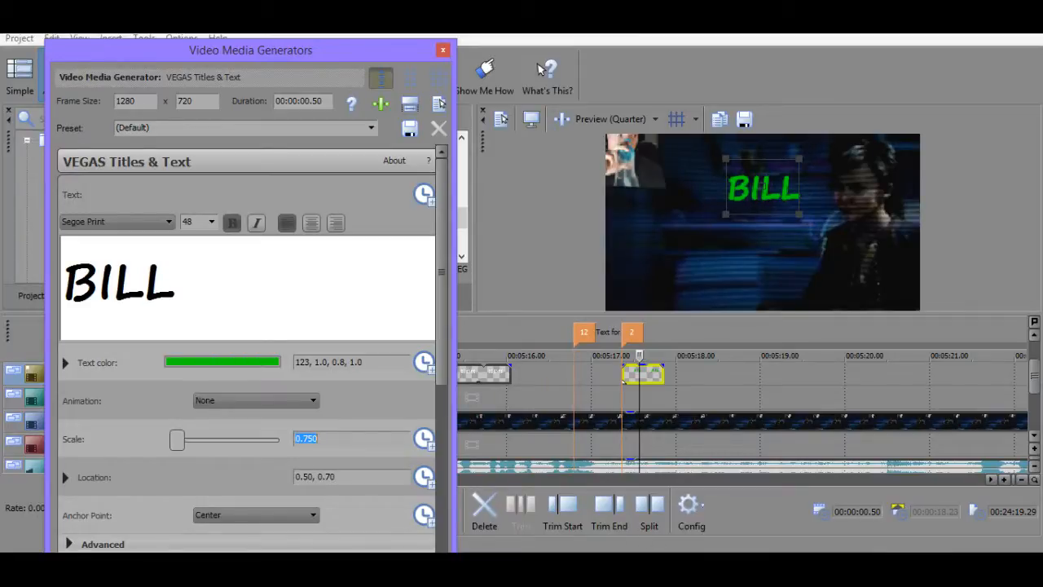
Try a Location of 0.50, 0.80 for the BILL text and undo it.
left_click(360, 475)
key("BackSpace")
key("BackSpace")
type("80")
key("Return")
key("BackSpace")
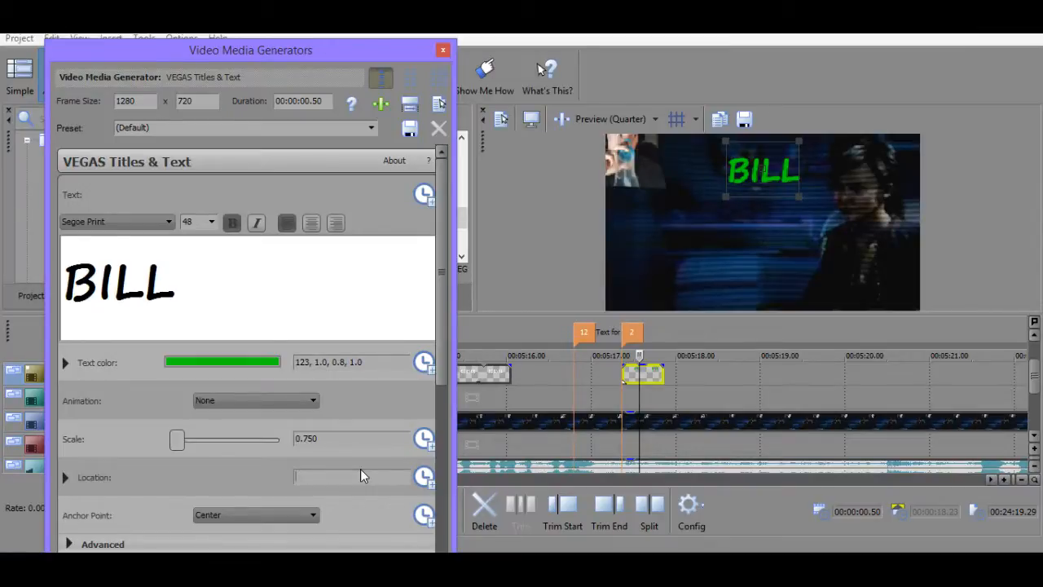
key("ctrl+z")
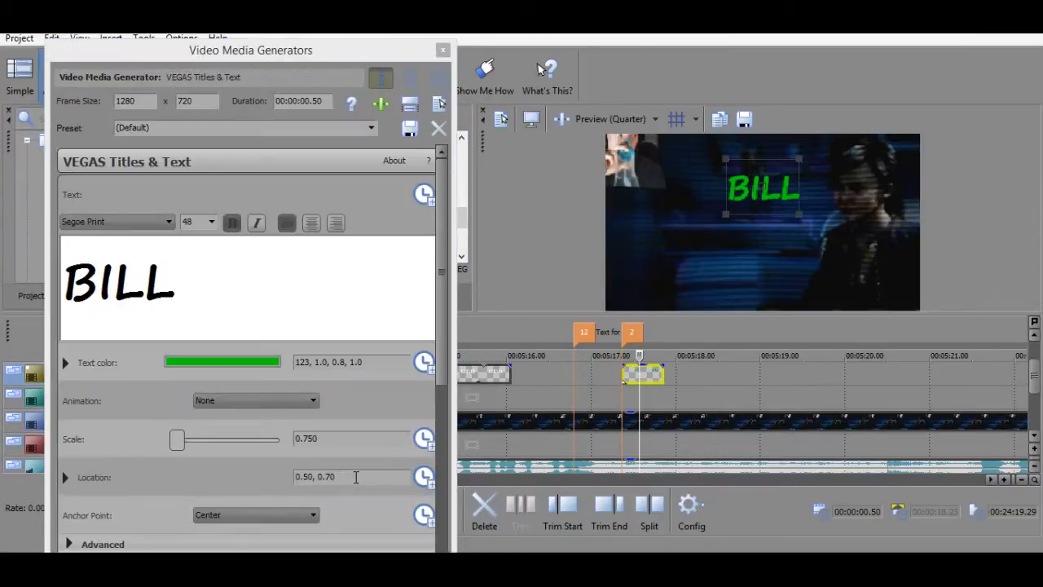
Set the BILL text's Location to 0.50, 0.75 and close its settings.
key("BackSpace")
type("5")
key("Return")
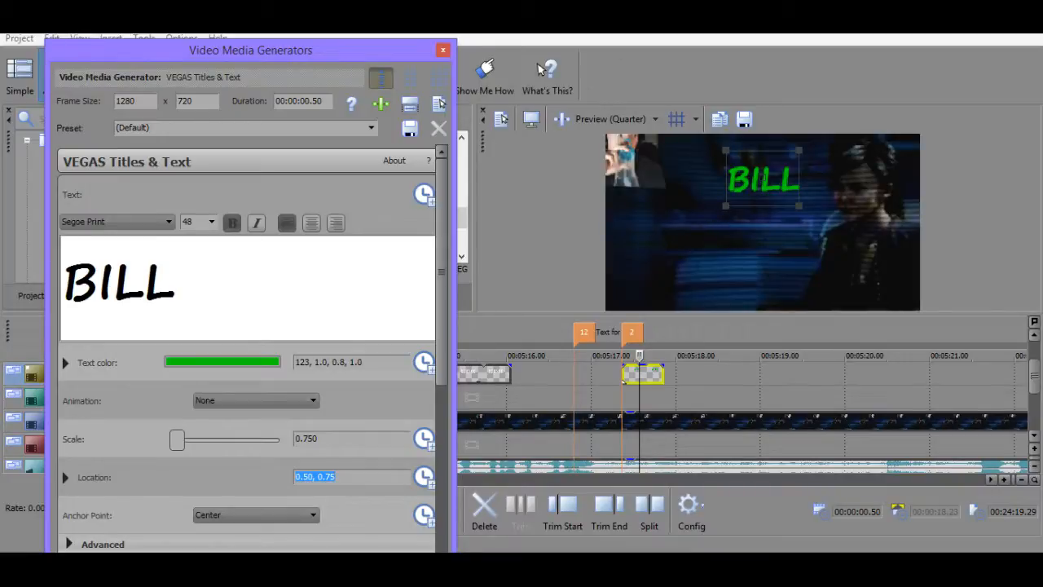
left_click(578, 278)
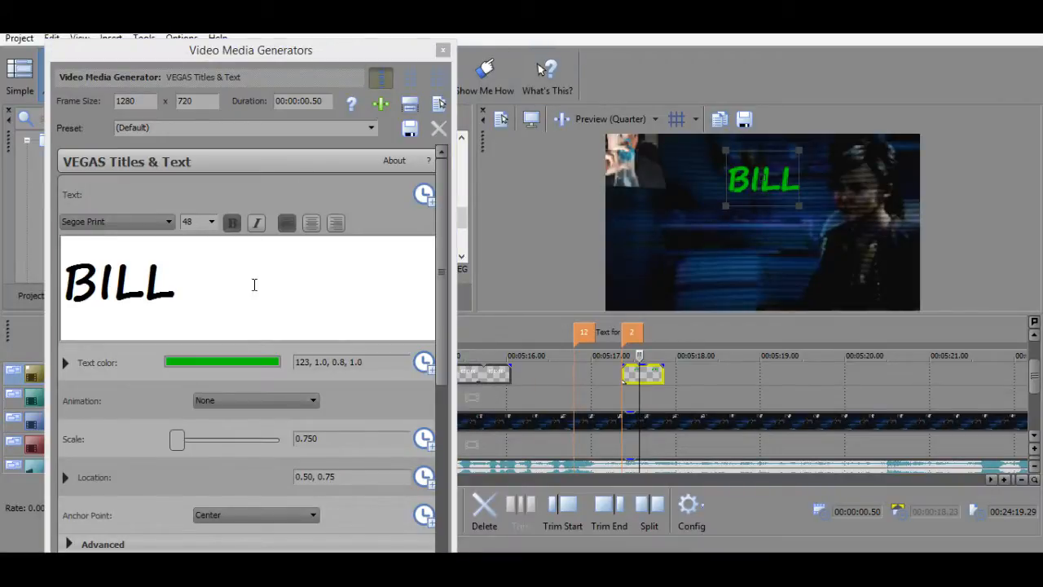
left_click(442, 50)
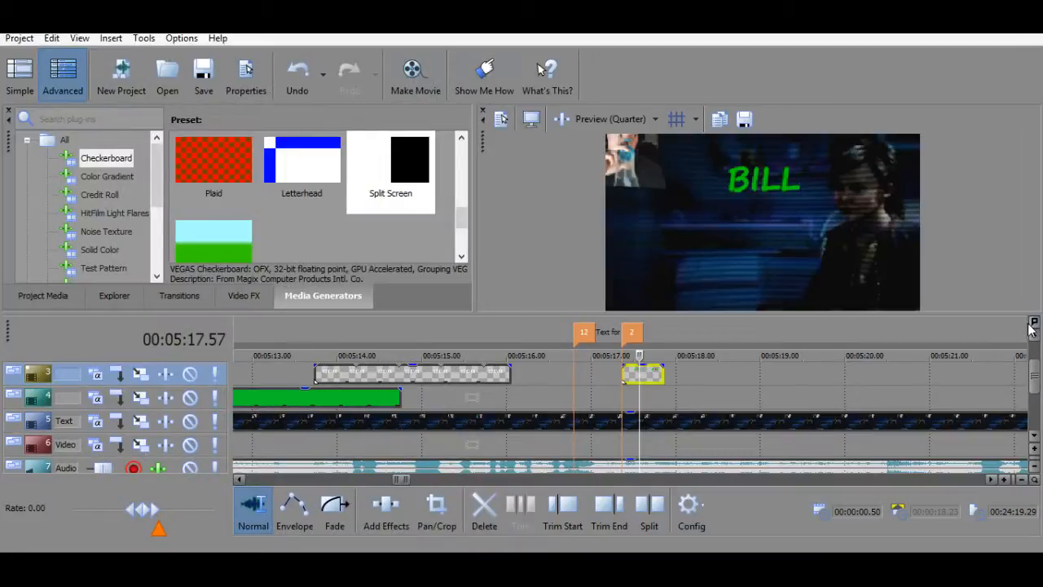
Apply the RULES Shadow preset of HitFilm Drop Shadow to the BILL text event on track 3.
scroll(1033, 334, "up", 1)
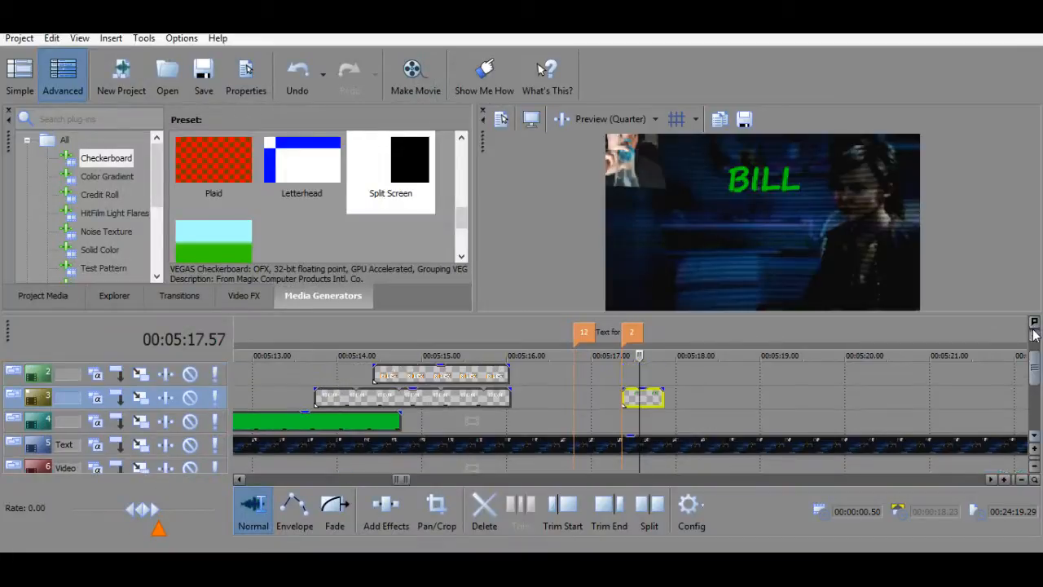
left_click(119, 39)
left_click(121, 41)
left_click(242, 296)
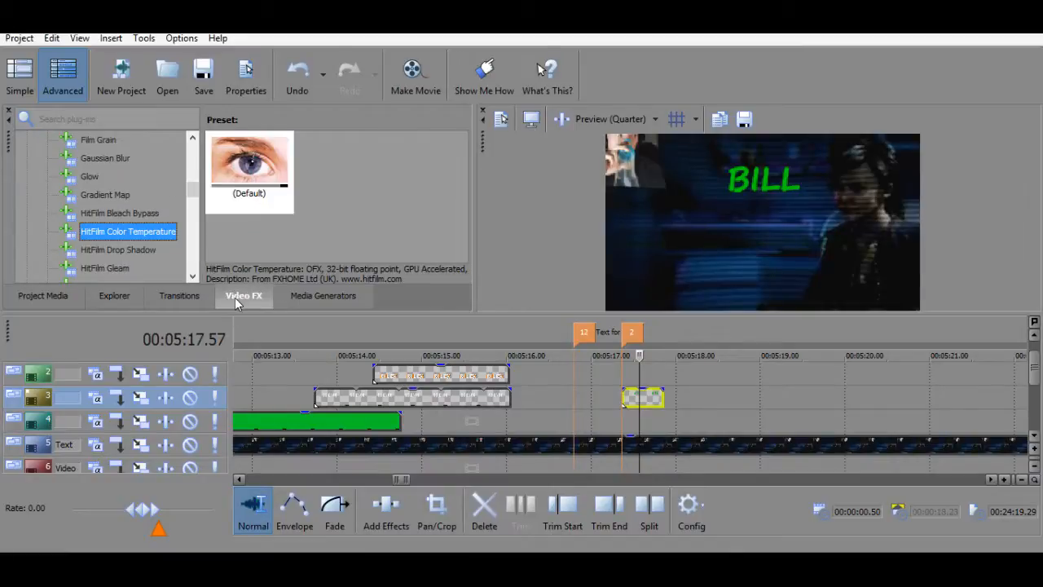
left_click(122, 250)
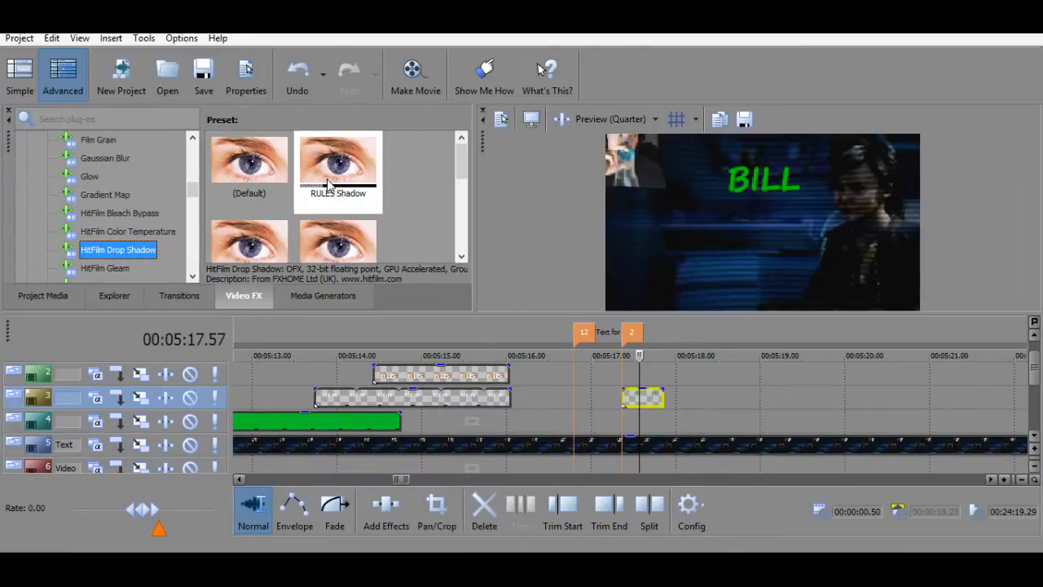
left_click_drag(330, 181, 648, 399)
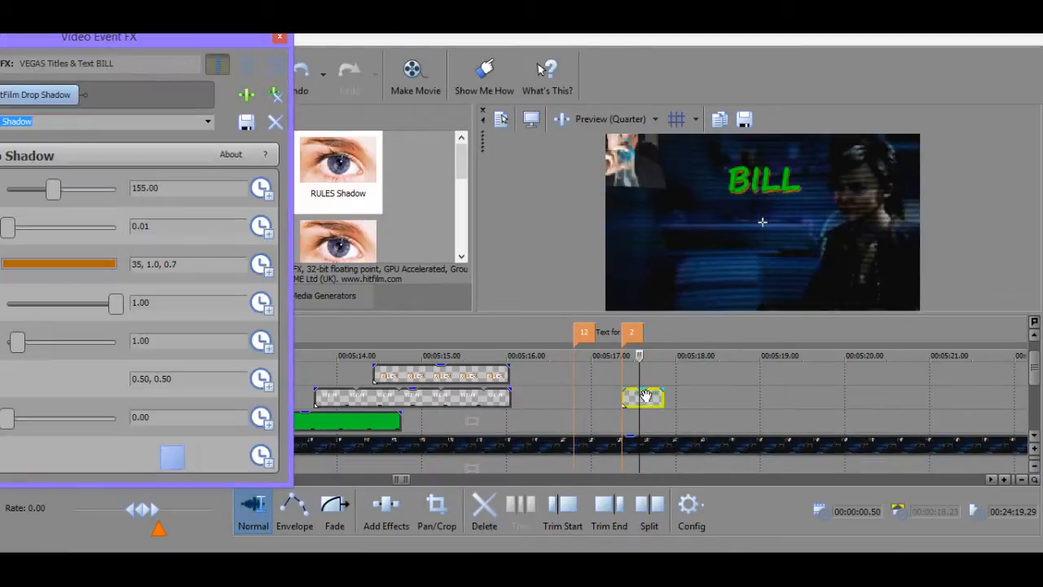
Change the hue of the BILL text's drop shadow color to 123, keeping it at 123, 1.0, 0.7.
left_click(79, 263)
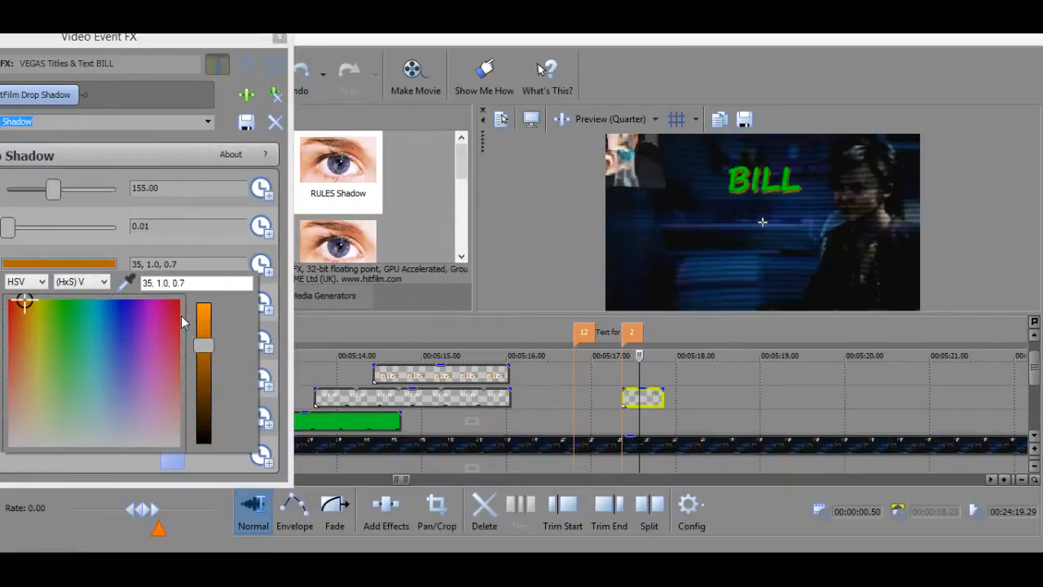
double_click(147, 283)
type("123")
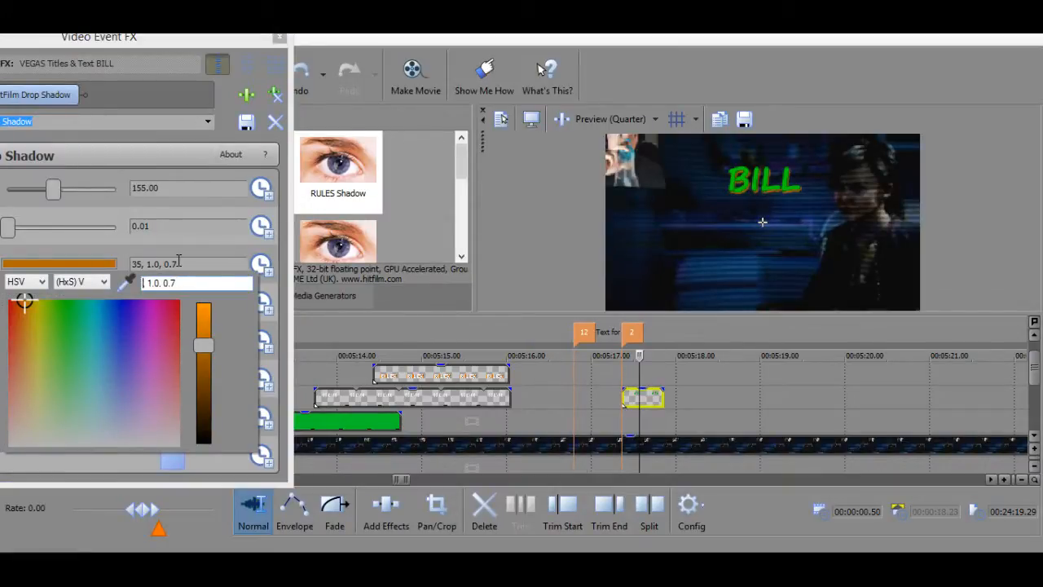
key("Return")
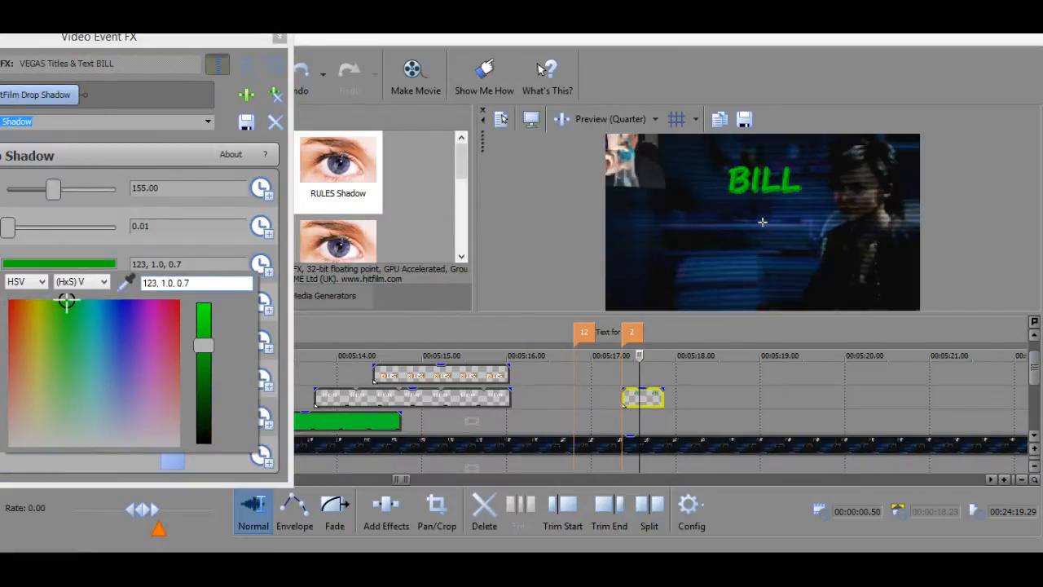
Darken the drop shadow color to 123, 1.0, 0.4 and close the event's effect settings.
left_click_drag(204, 346, 203, 400)
left_click(208, 282)
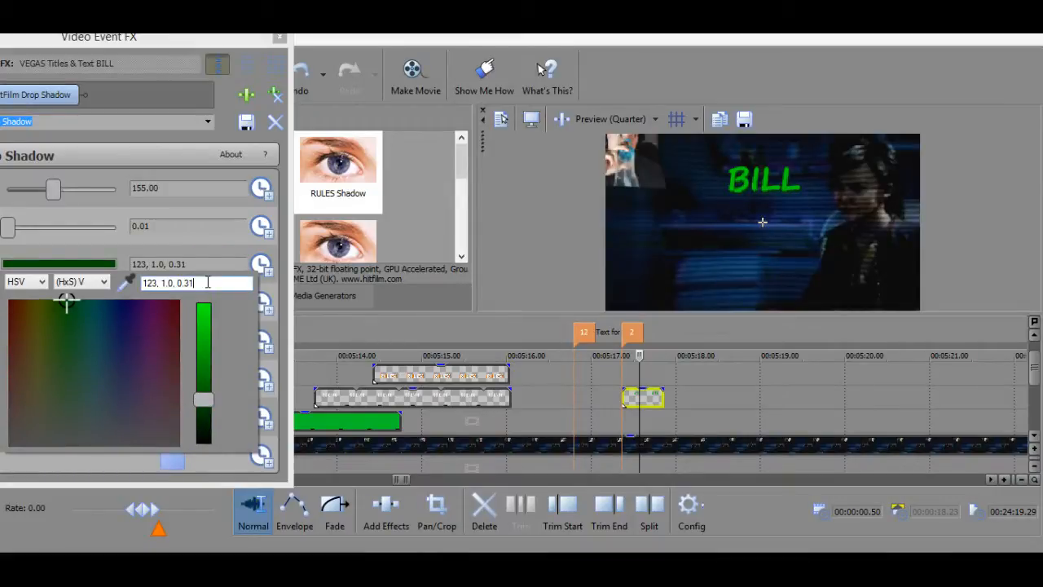
key("BackSpace")
key("BackSpace")
key("BackSpace")
type(".5")
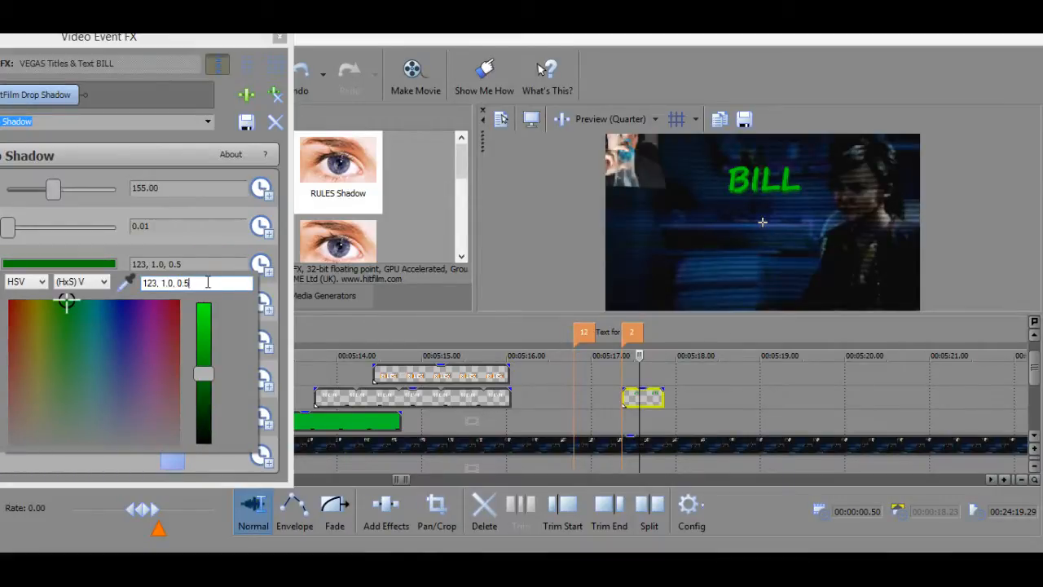
key("BackSpace")
type("4")
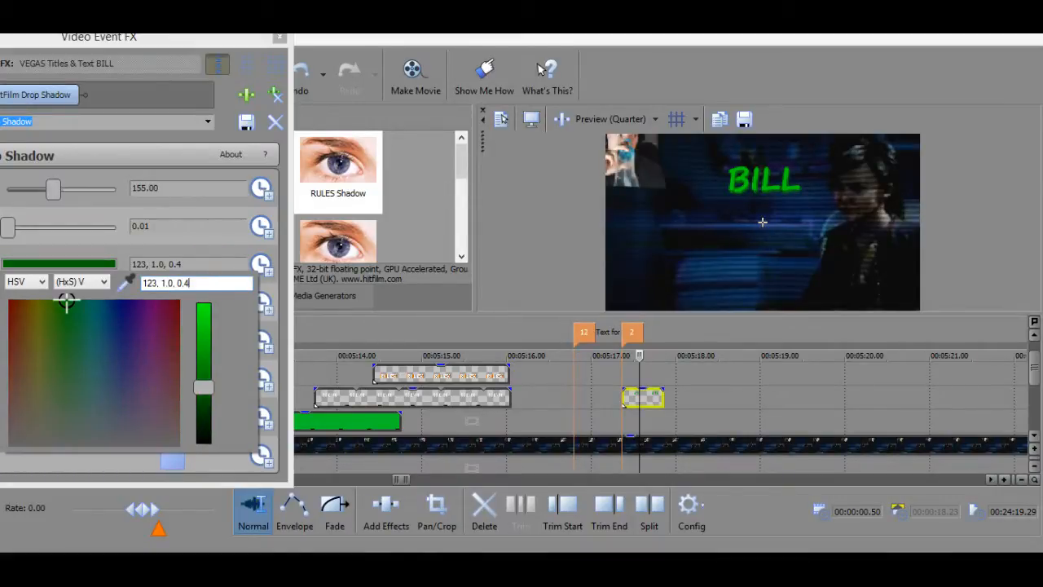
left_click(275, 37)
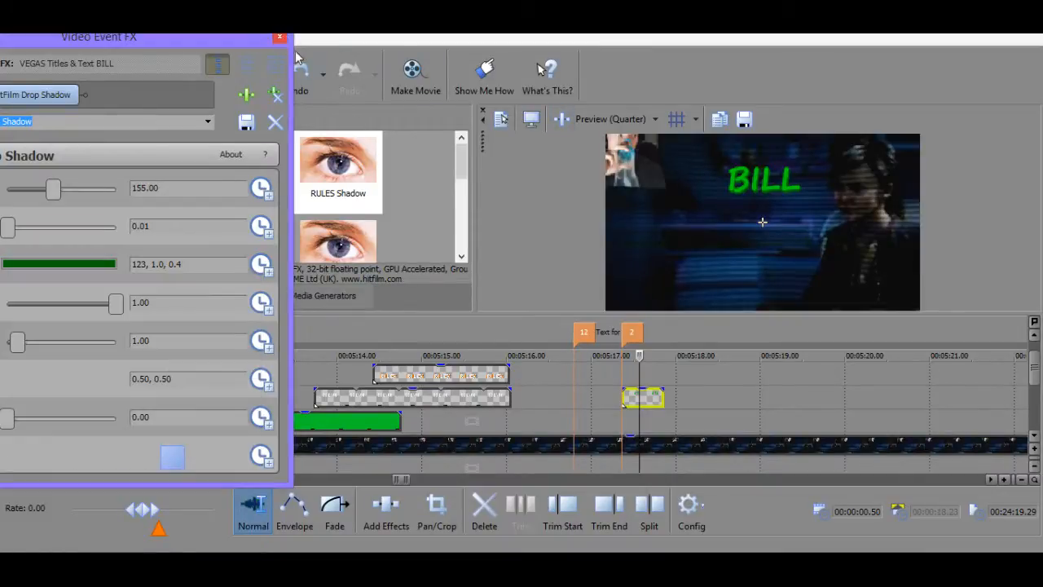
left_click(280, 39)
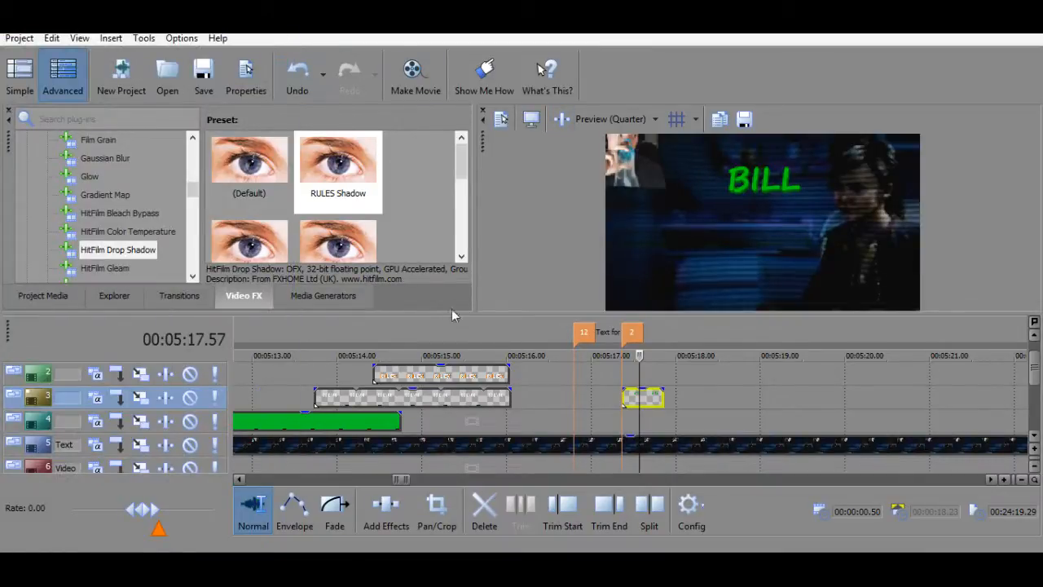
Paste a copy of the BILL text event onto track 2 at 00:05:17.36, directly above the original.
left_click(626, 380)
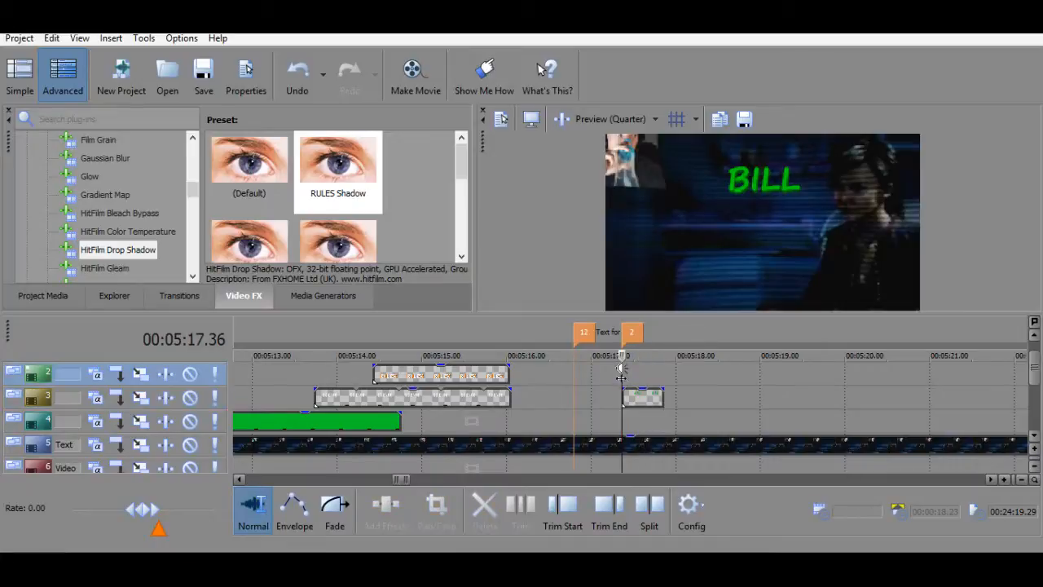
key("ctrl+v")
left_click(622, 263)
left_click(628, 374)
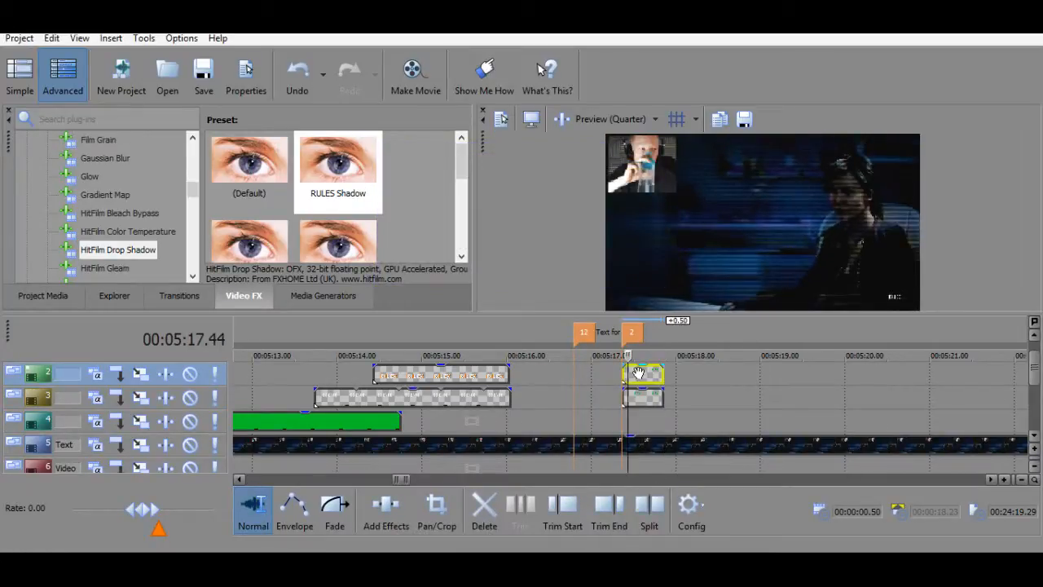
Replace the text of the copied BILL event on track 2 with NYE.
left_click(640, 374)
right_click(644, 374)
left_click(706, 121)
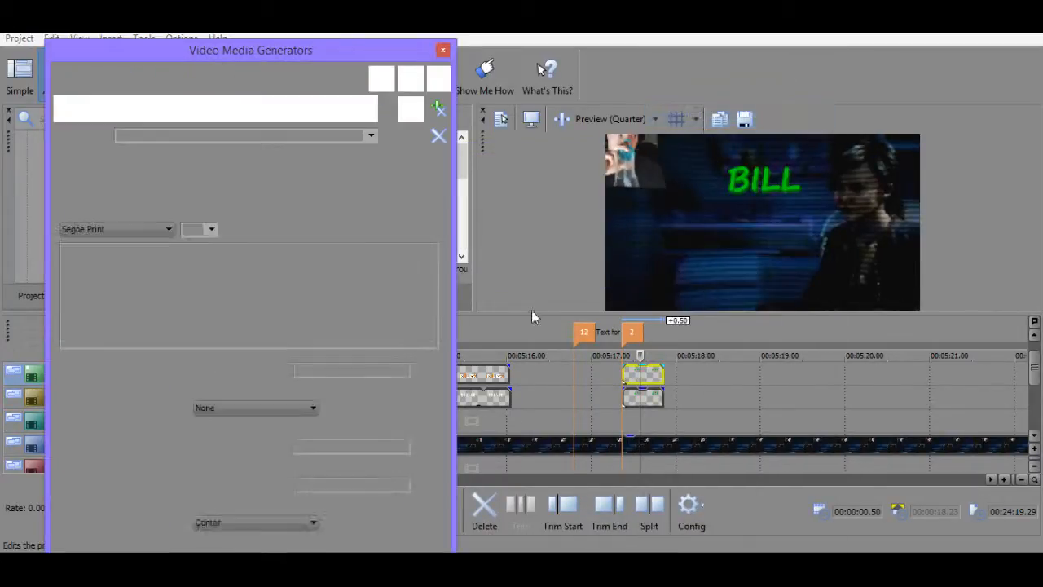
left_click(481, 376)
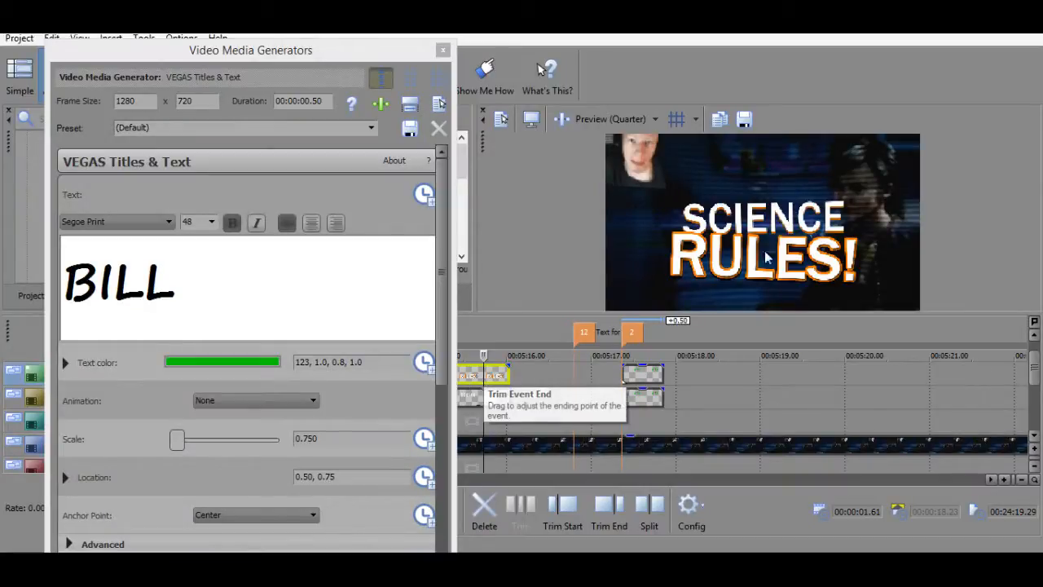
left_click(648, 375)
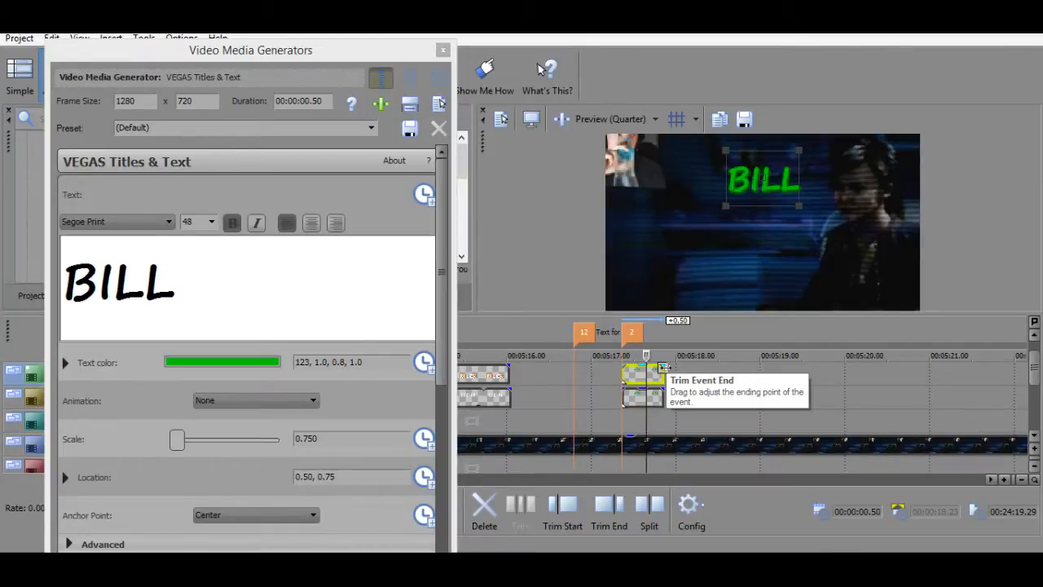
left_click(329, 307)
double_click(114, 279)
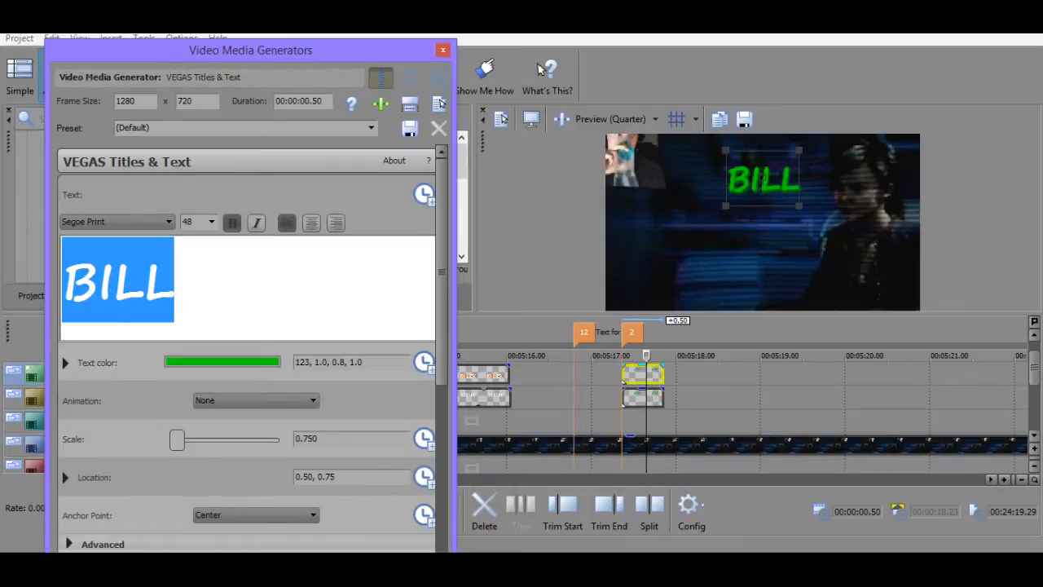
type("NYE")
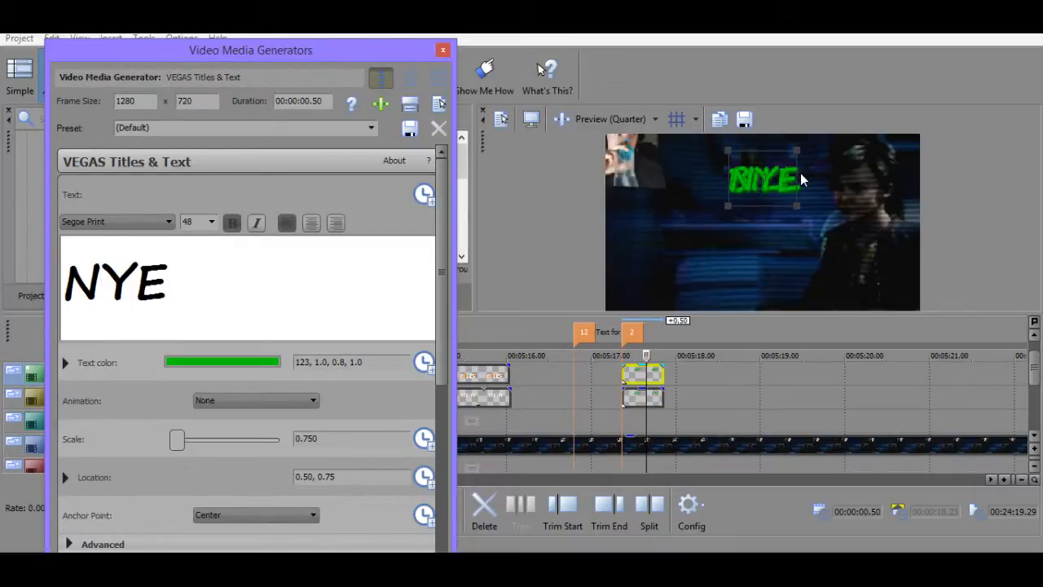
Set the NYE text's location to 0.50, 0.60.
left_click(355, 479)
key("BackSpace")
key("BackSpace")
type("60")
key("Return")
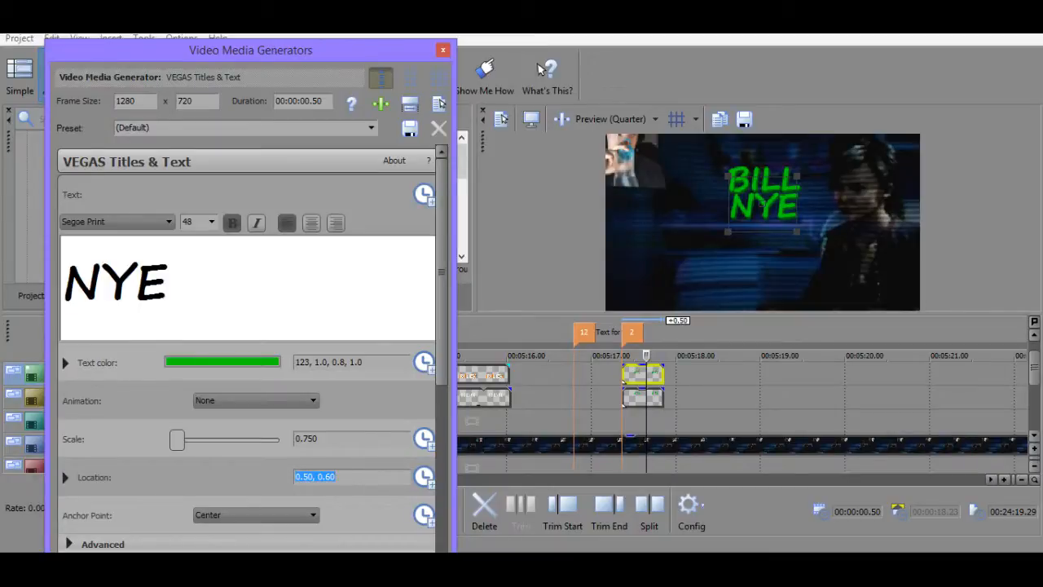
Try the NYE text's location at 0.50, 0.55 and adjust it to 0.50, 0.57.
left_click(357, 475)
type("55")
key("Return")
double_click(357, 475)
type("0.57")
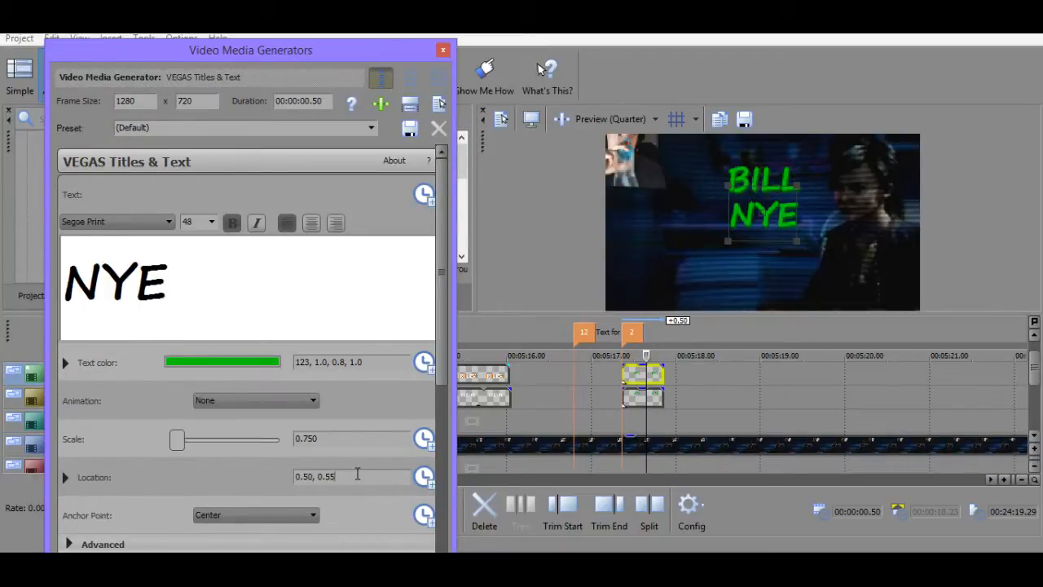
key("Return")
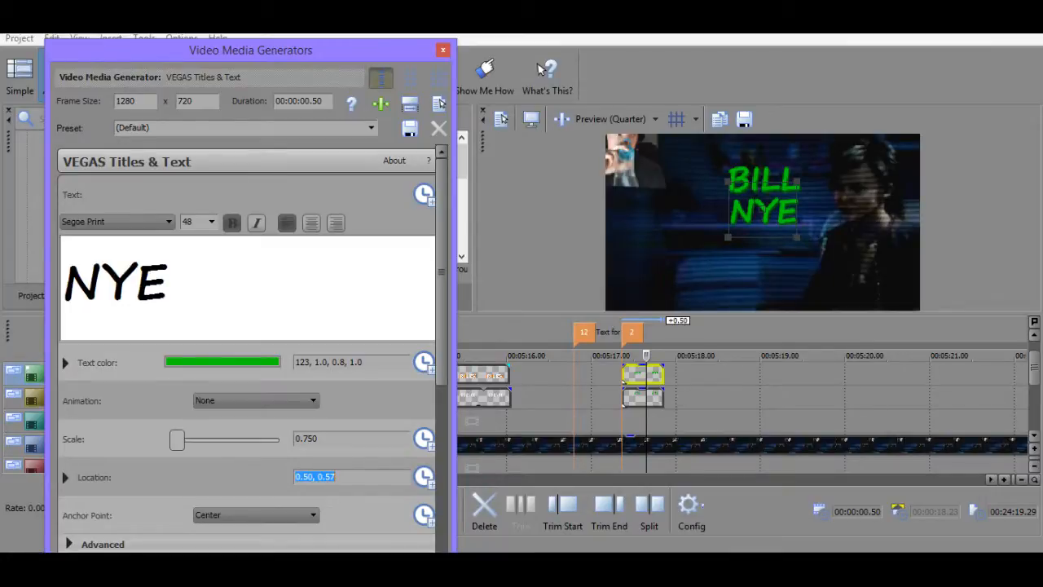
Set the NYE text's scale to 1.
left_click(324, 440)
key("BackSpace")
key("BackSpace")
key("BackSpace")
key("BackSpace")
type("1")
key("Return")
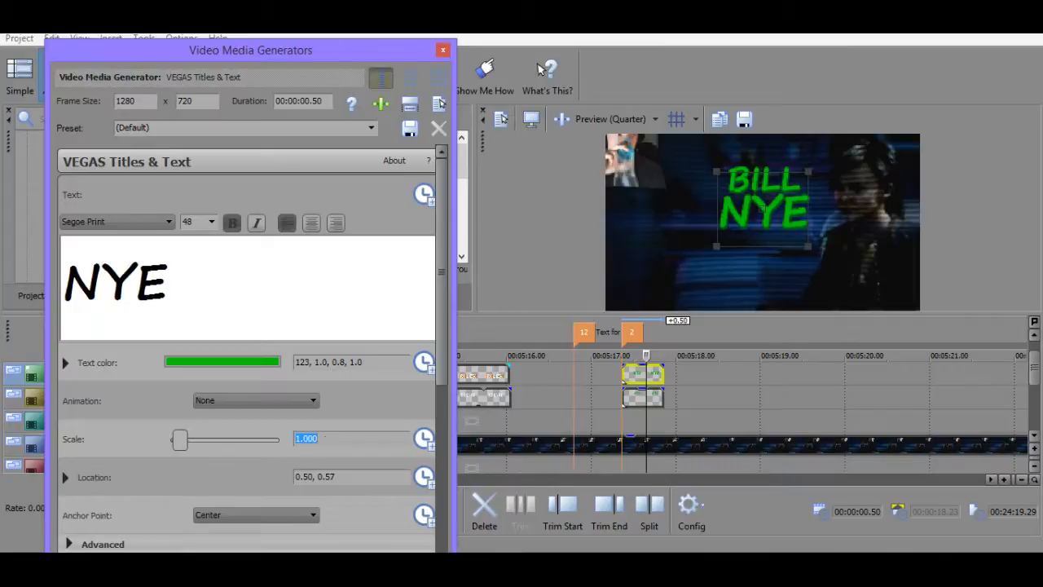
Set the NYE text's scale to 0.9.
left_click(334, 440)
key("BackSpace")
key("BackSpace")
key("BackSpace")
type(".8")
type("9")
key("Return")
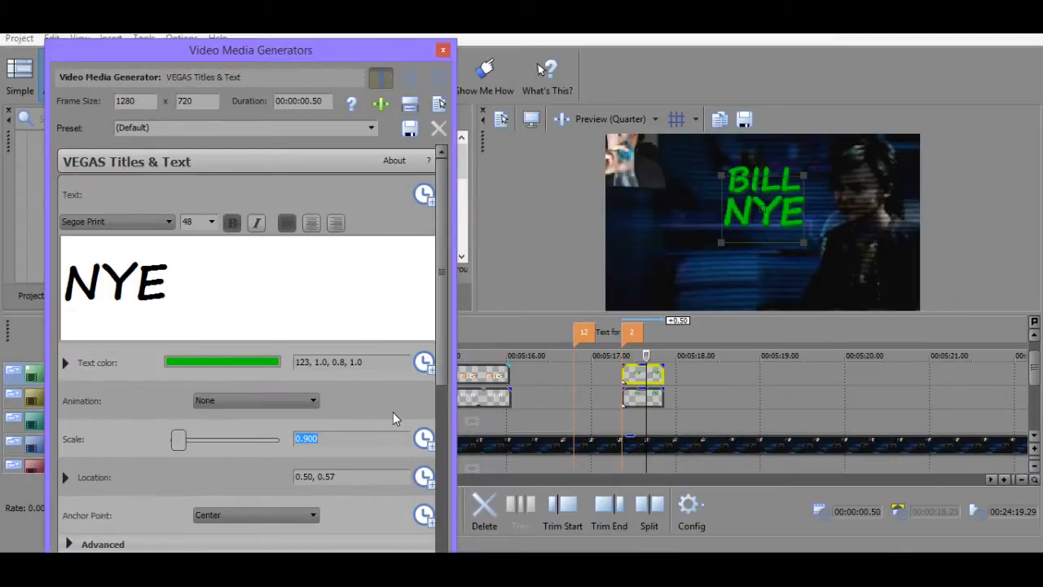
Set the NYE text's scale to 0.8.
left_click(344, 431)
key("BackSpace")
key("BackSpace")
key("BackSpace")
type("8")
key("Return")
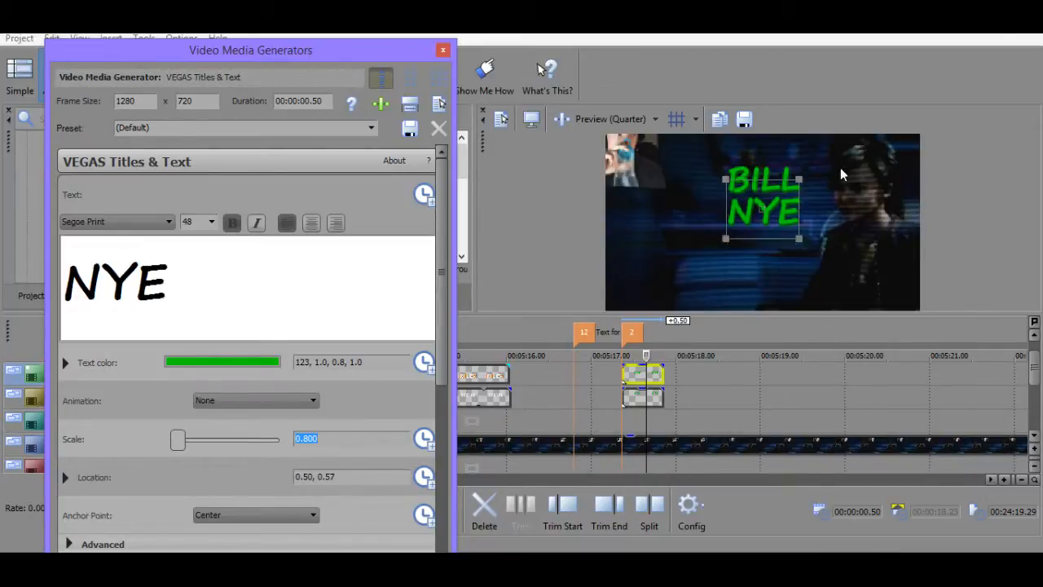
Set the NYE text's location to 0.50, 0.52.
left_click(355, 437)
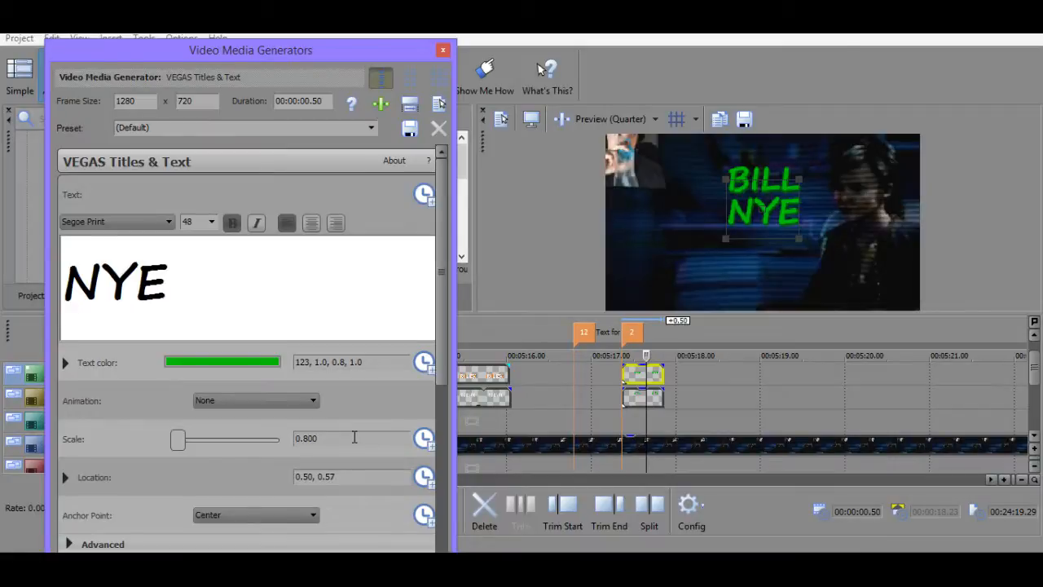
left_click(357, 484)
key("BackSpace")
type("2")
key("Return")
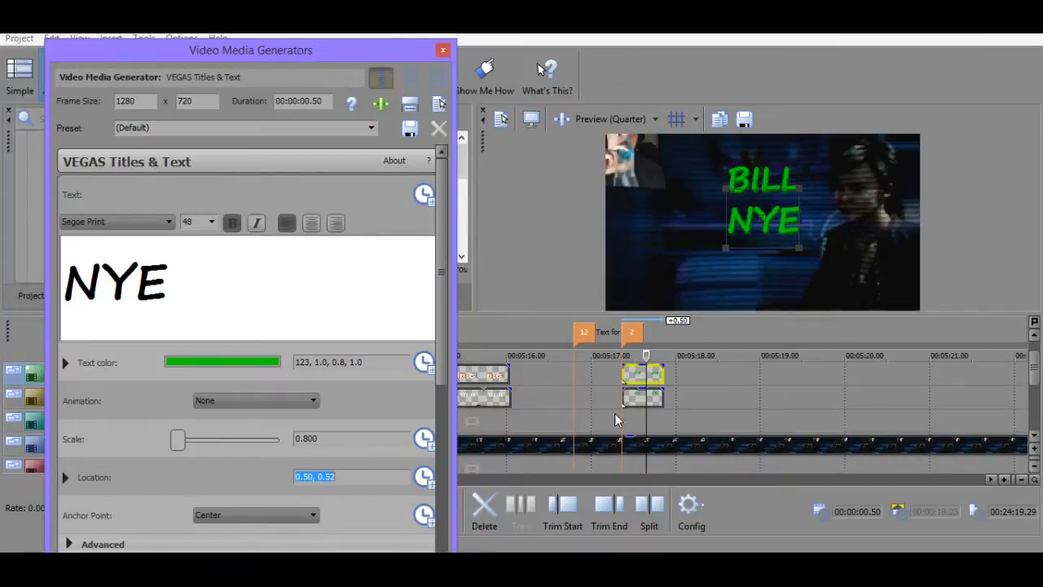
Open the generated media of the BILL text event on track 3 and set its location to 0.50, 0.70.
left_click(640, 397)
right_click(640, 397)
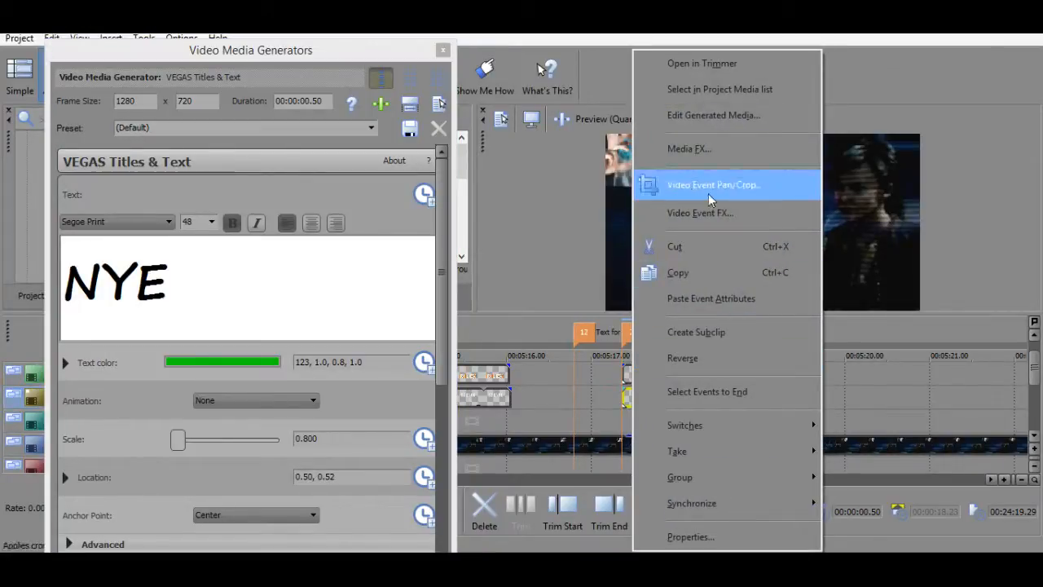
left_click(721, 119)
type("=")
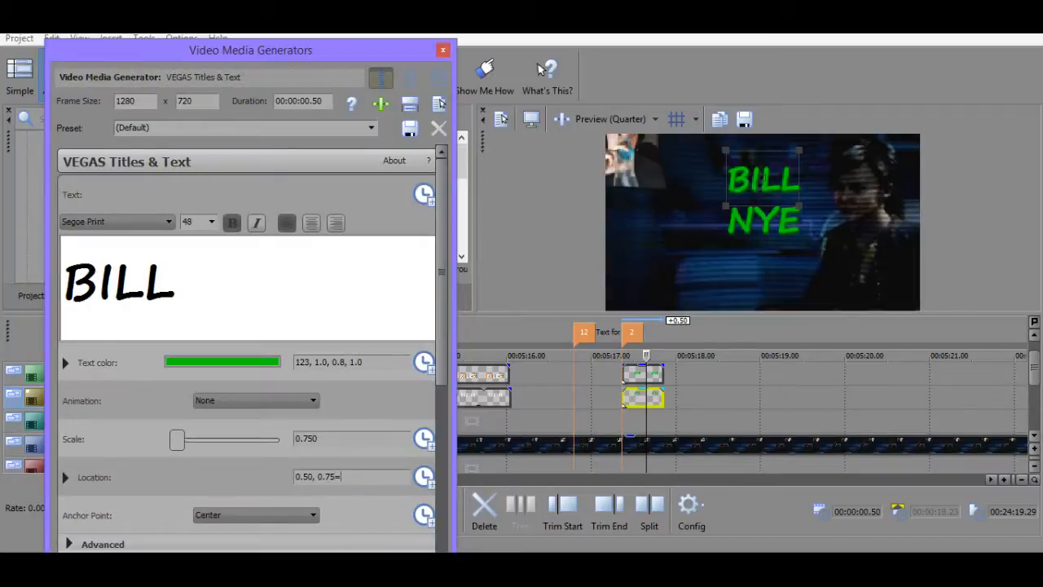
key("BackSpace")
key("BackSpace")
type("0")
key("Return")
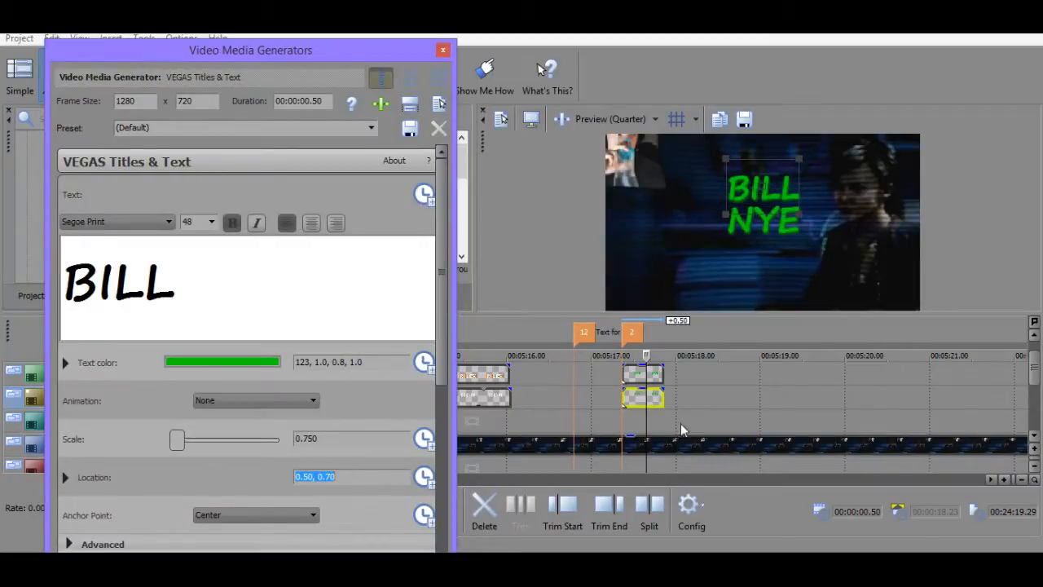
Set the BILL text's scale to 1.
left_click(641, 374)
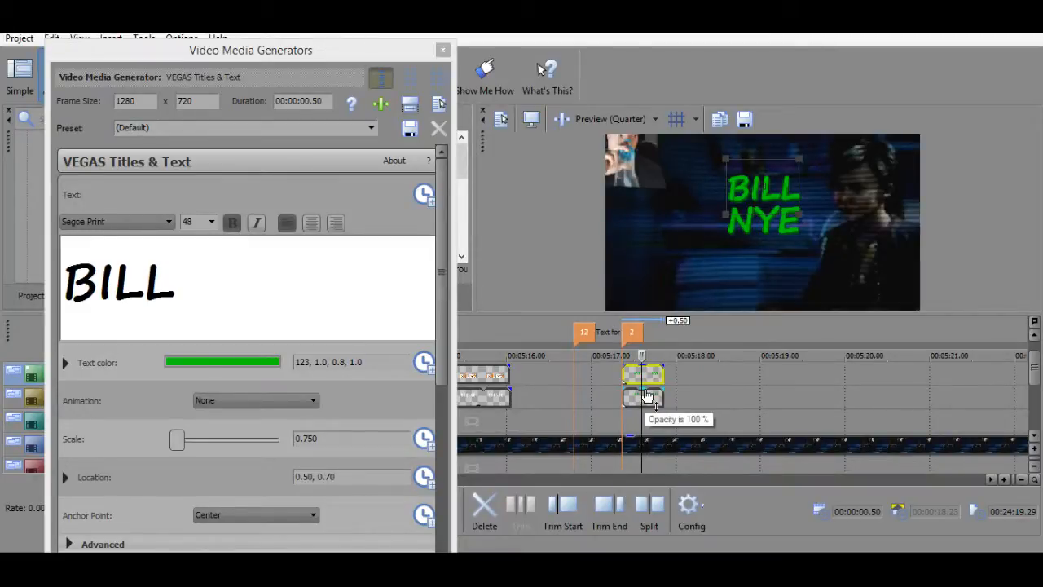
left_click(332, 436)
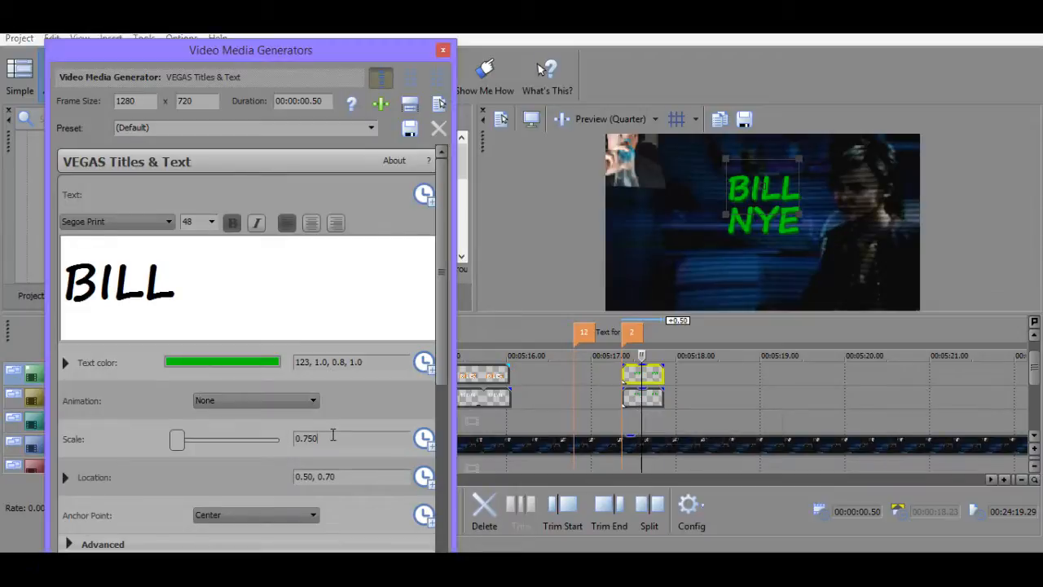
key("BackSpace")
key("BackSpace")
key("BackSpace")
key("BackSpace")
type("1")
key("Return")
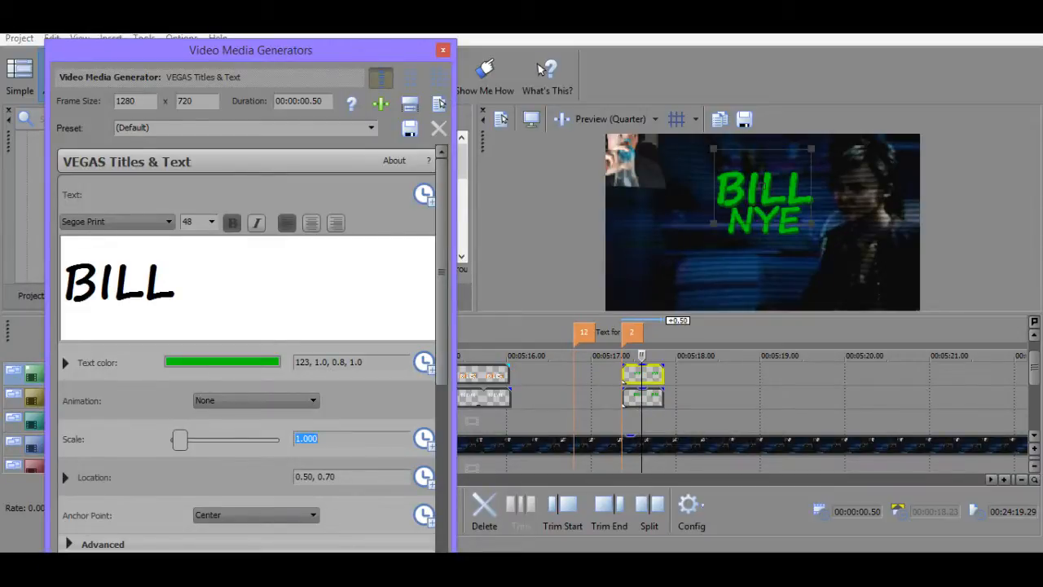
right_click(641, 397)
left_click(753, 113)
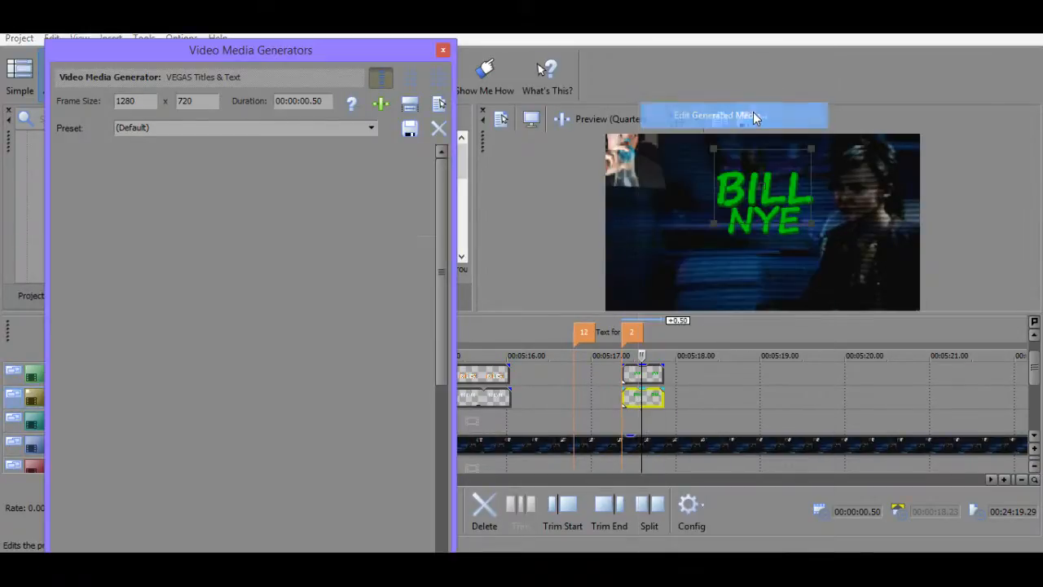
left_click(331, 435)
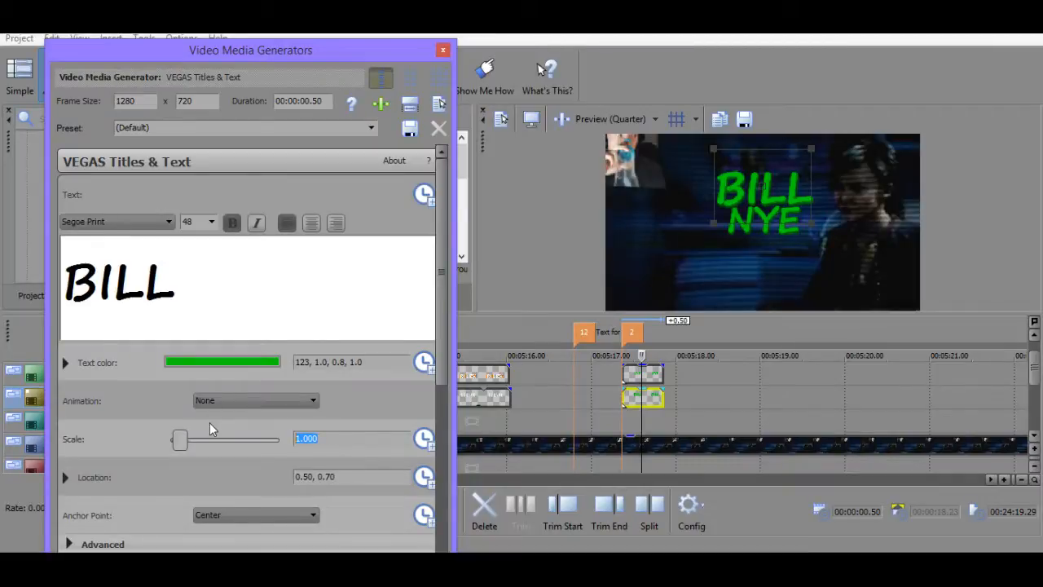
type("1.25")
key("BackSpace")
key("BackSpace")
left_click(628, 395)
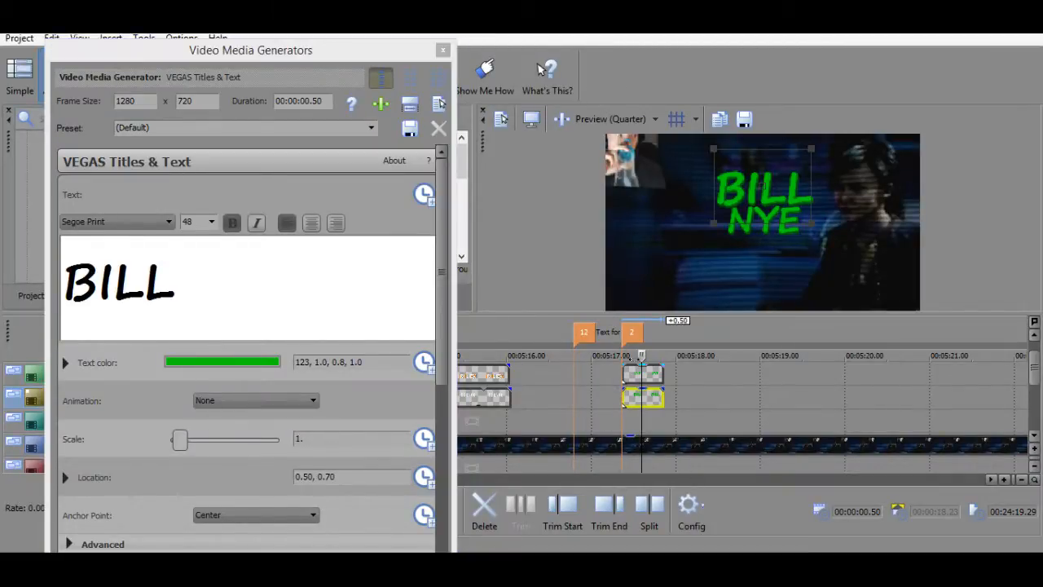
Open the generated media of the NYE text event on track 2 and set its scale to 1.05.
right_click(631, 391)
left_click(710, 115)
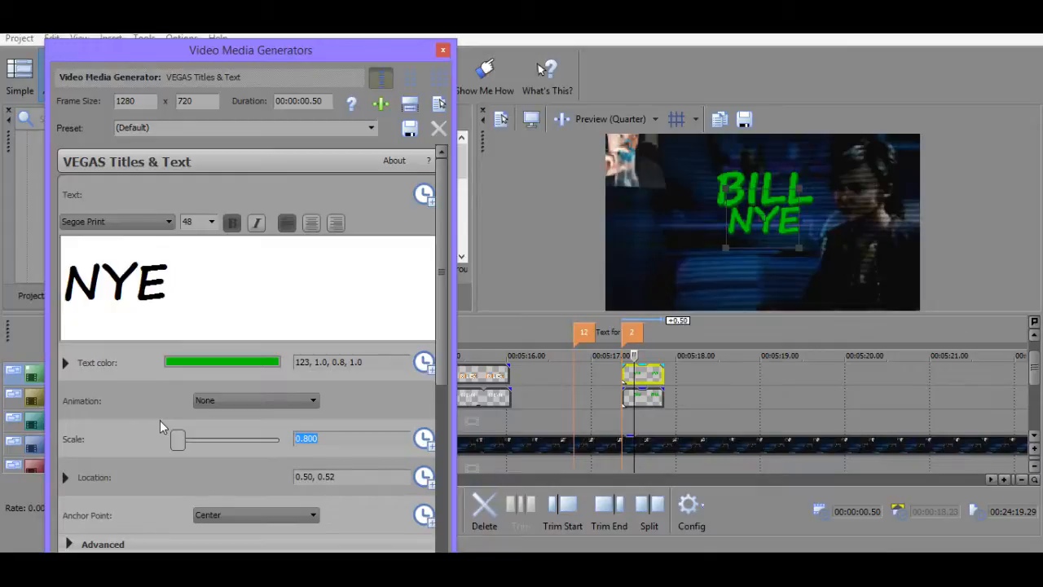
type("1.050")
key("Return")
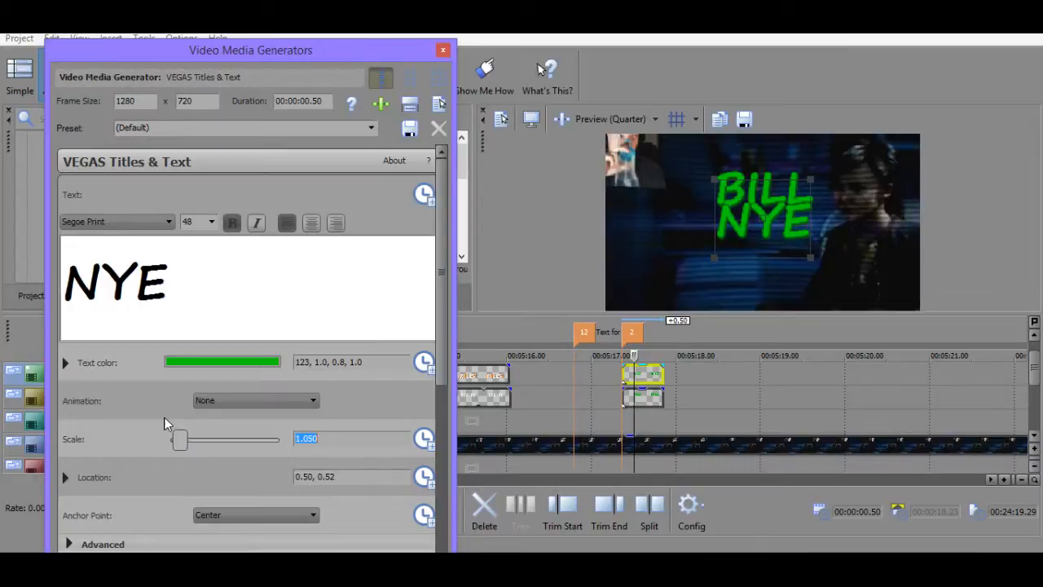
Set the NYE text's scale to 1.3.
left_click(351, 437)
key("BackSpace")
key("BackSpace")
key("BackSpace")
type("3")
key("Return")
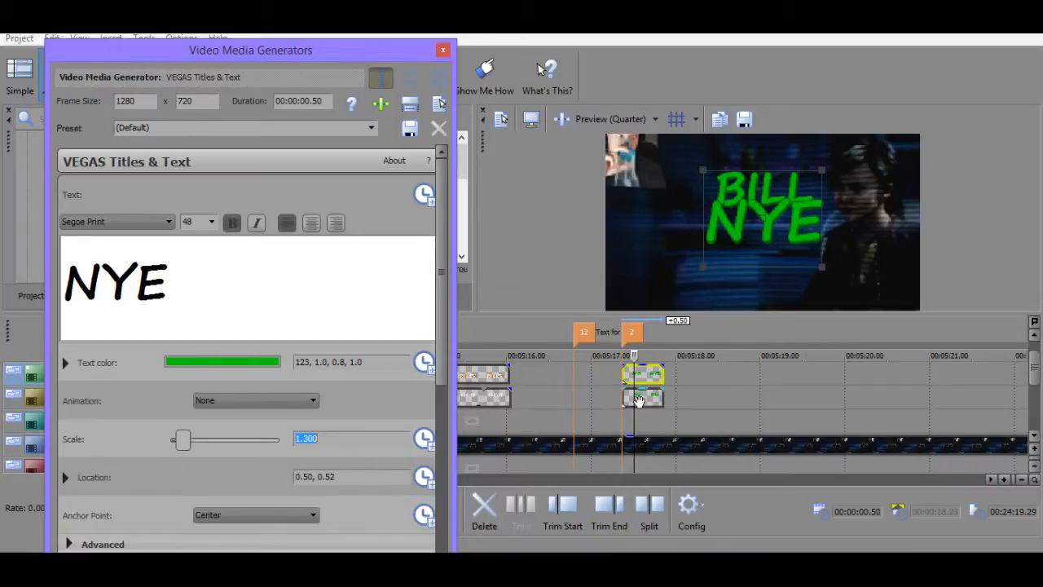
Open the generated media of the BILL text event on track 3 and set its scale to 1.25.
right_click(640, 398)
left_click(706, 127)
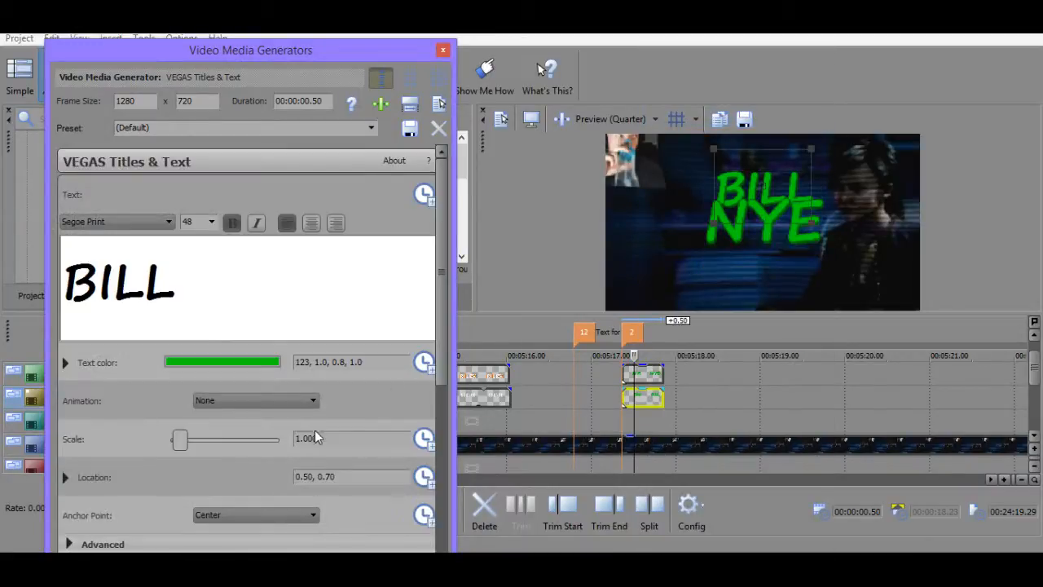
left_click(322, 435)
key("BackSpace")
key("BackSpace")
key("BackSpace")
type("25")
key("Return")
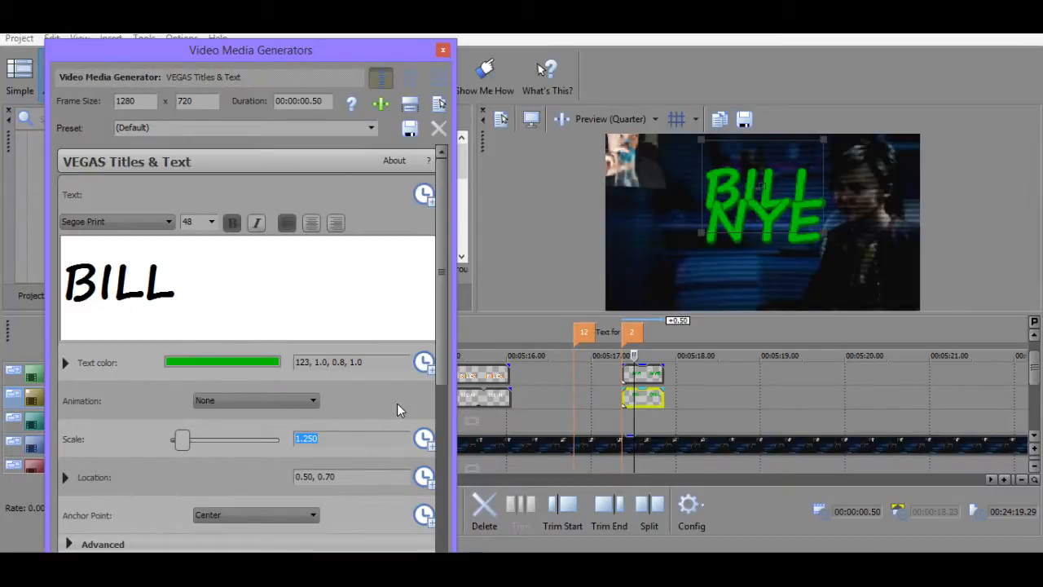
Set the BILL text's location to 0.50, 0.75.
left_click(356, 478)
key("BackSpace")
type("5")
key("Return")
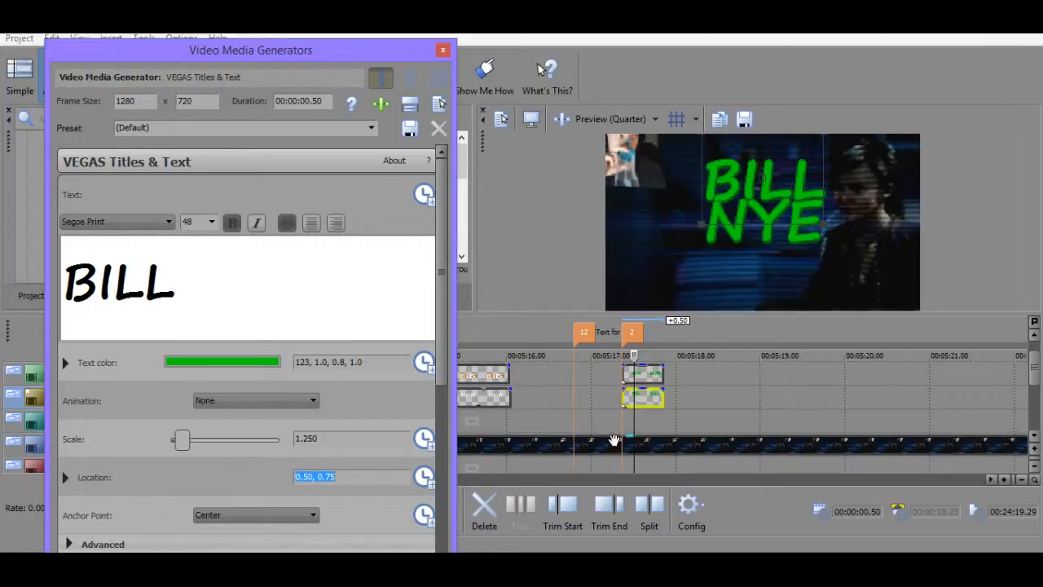
Try the NYE text's location at 0.50, 0.51 and set it back to 0.50, 0.52.
right_click(639, 373)
left_click(714, 113)
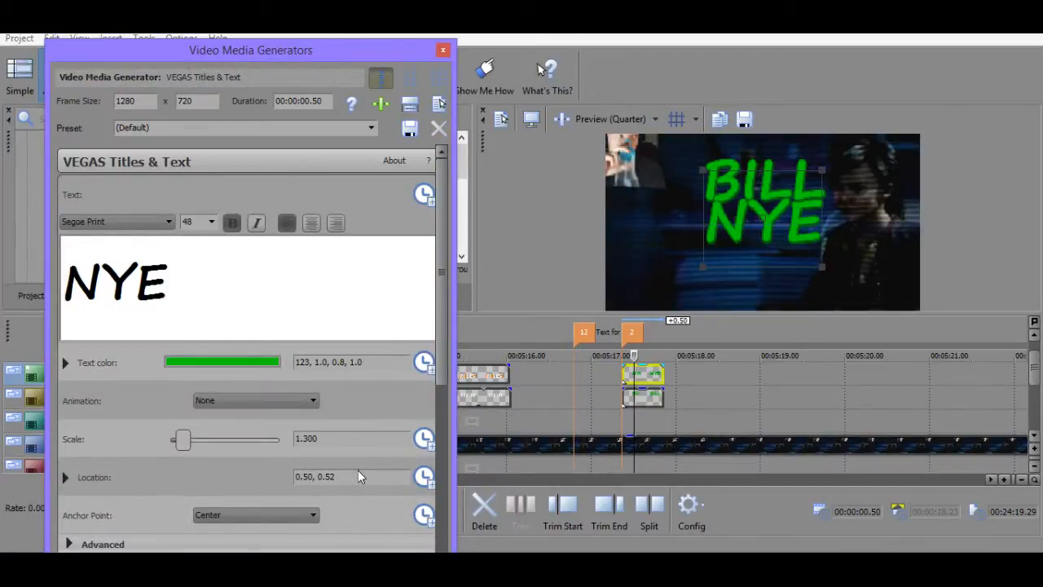
left_click(354, 475)
key("Down")
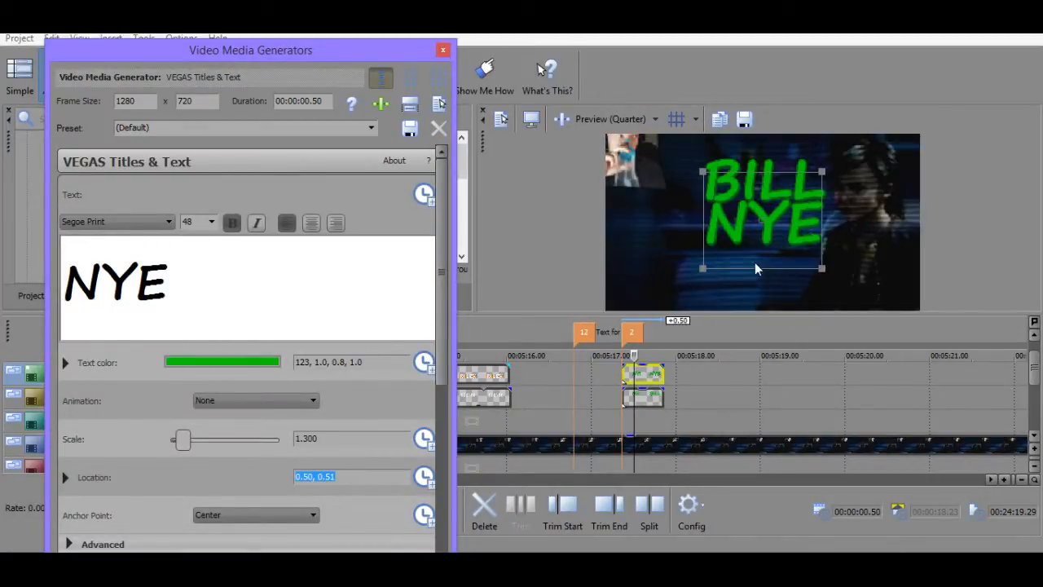
left_click(360, 479)
key("Up")
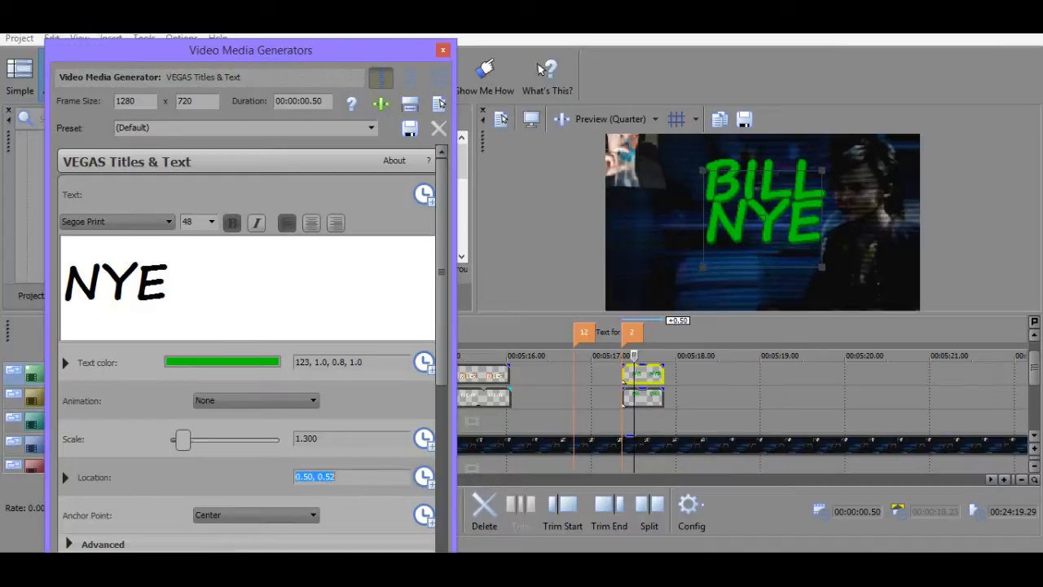
Set the video preview quality to Good (Quarter).
left_click(618, 117)
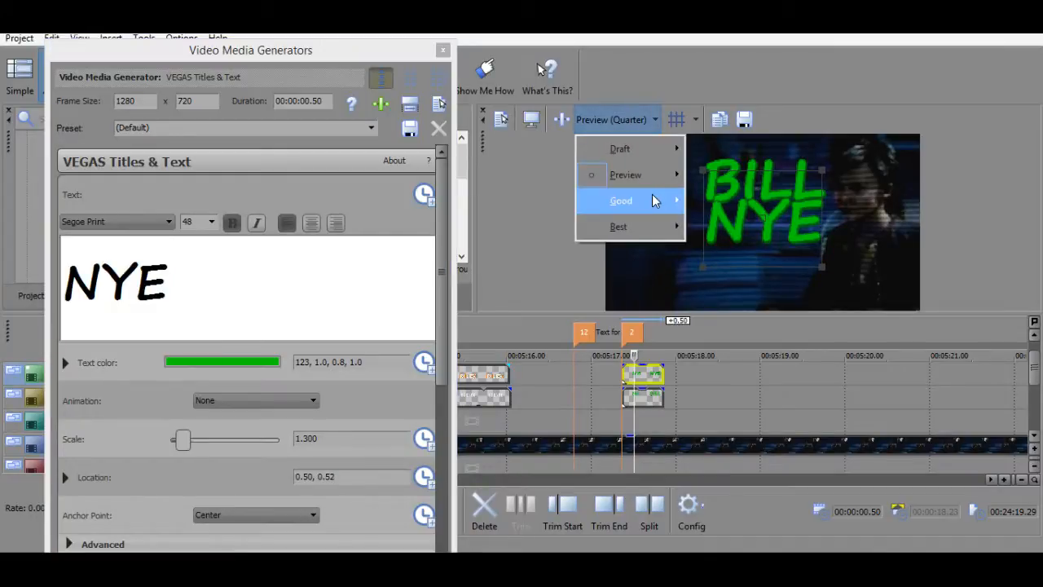
mouse_move(659, 198)
left_click(729, 277)
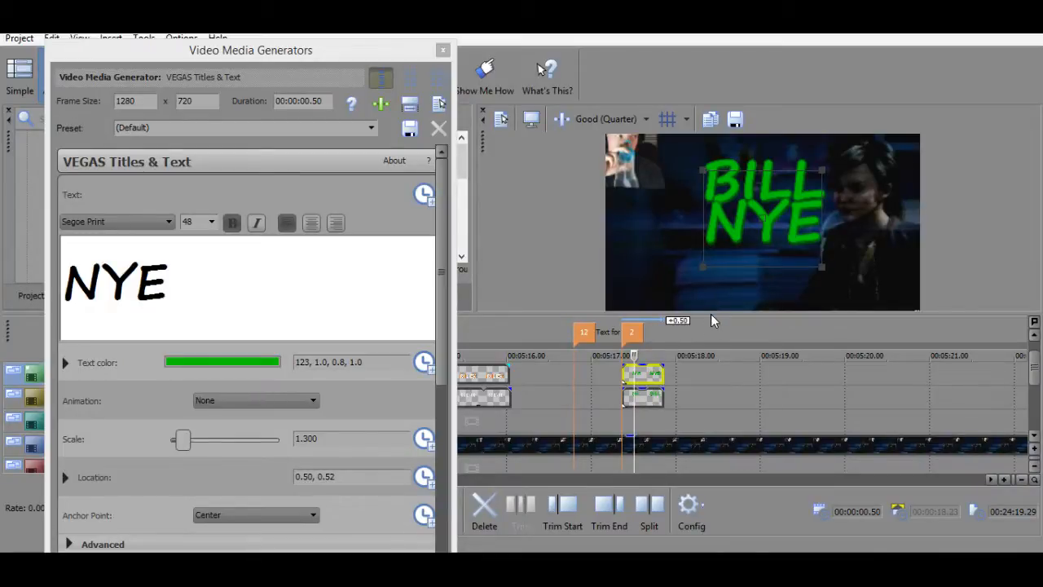
Set the NYE text's scale to 1.325.
left_click(327, 439)
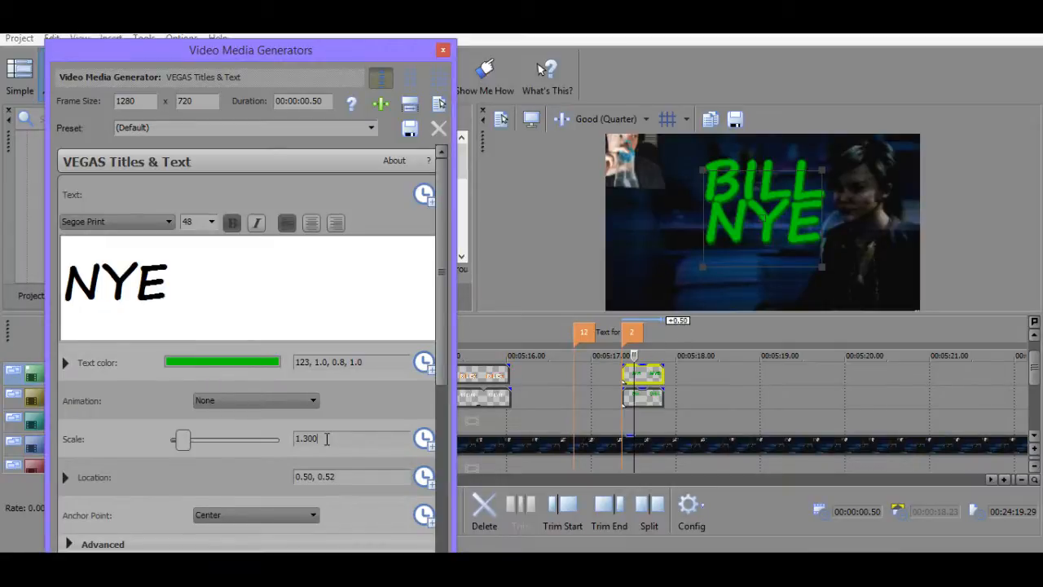
scroll(326, 438, "up", 1)
scroll(327, 438, "up", 4)
scroll(327, 438, "up", 5)
type("1.325")
key("Return")
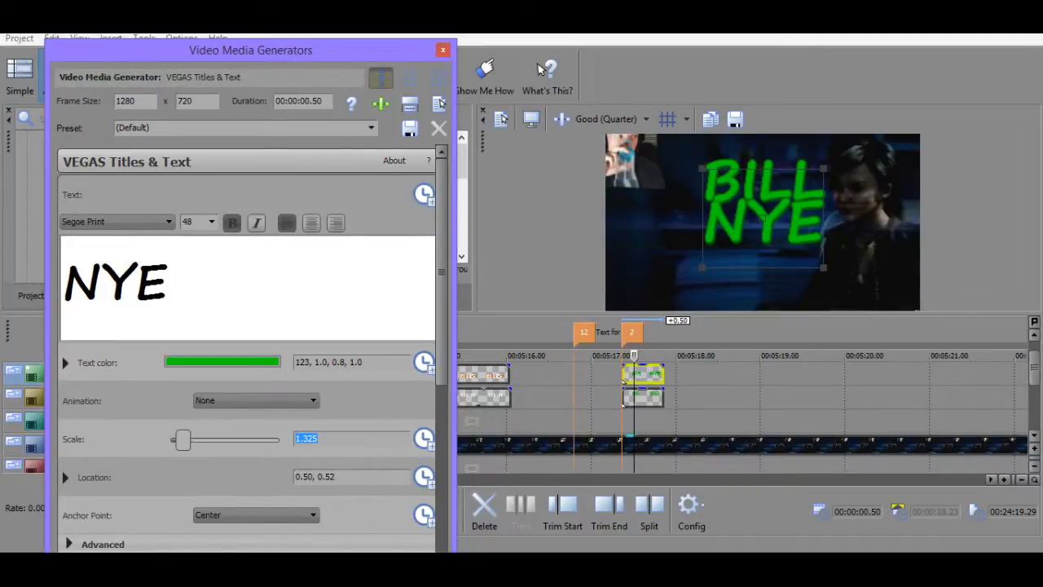
Try the NYE text's location at 0.50, 0.53.
left_click(353, 478)
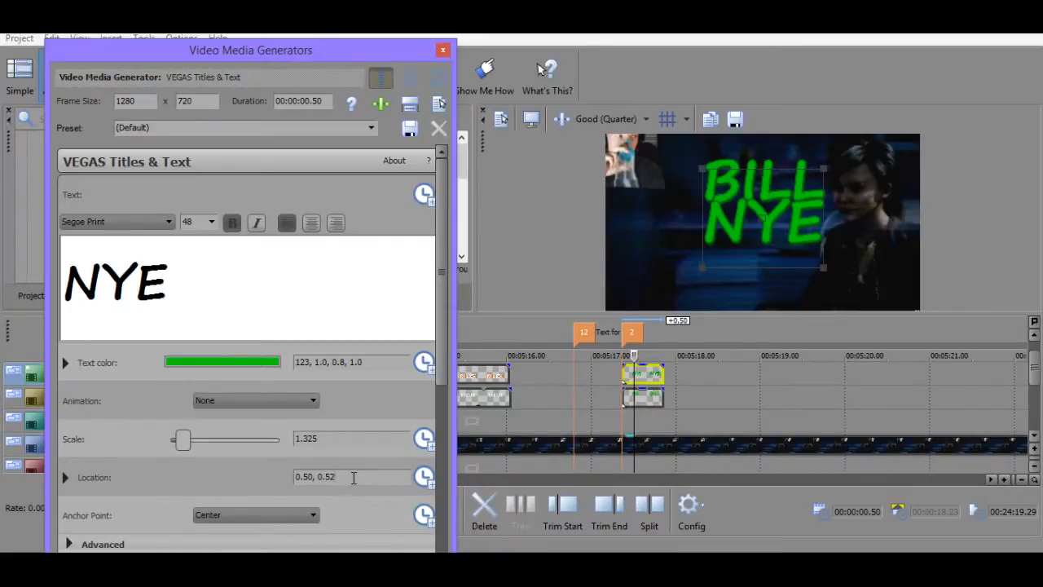
key("BackSpace")
key("BackSpace")
key("BackSpace")
key("BackSpace")
key("Return")
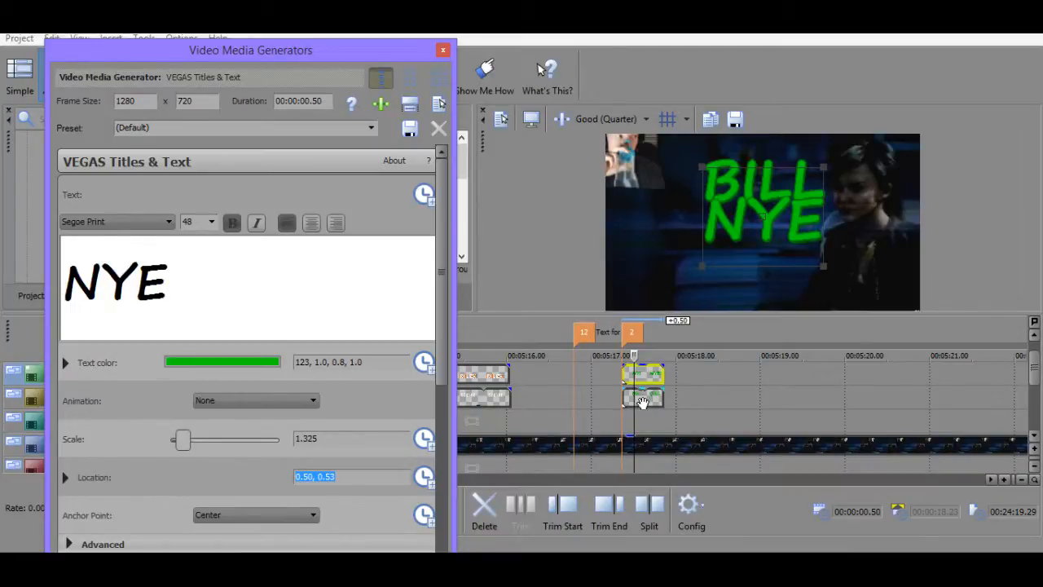
Move the BILL event onto a new track above the NYE event.
left_click(643, 399)
mouse_move(645, 378)
left_mouse_down()
mouse_move(647, 335)
mouse_move(647, 371)
left_mouse_up()
left_click(647, 370)
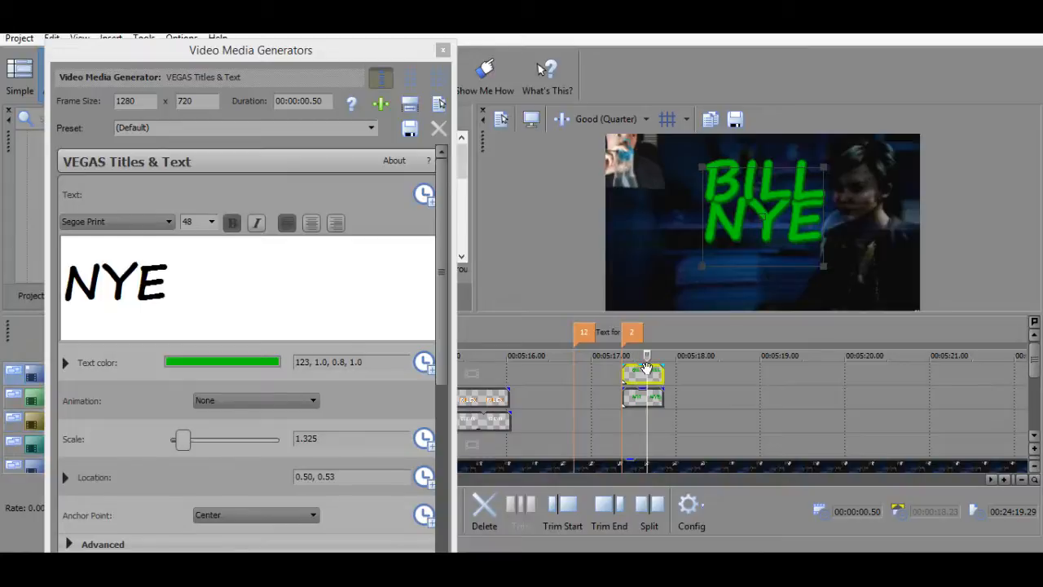
Set the NYE text's location back to 0.50, 0.52 and move the BILL event to the track below the NYE event.
left_click(347, 440)
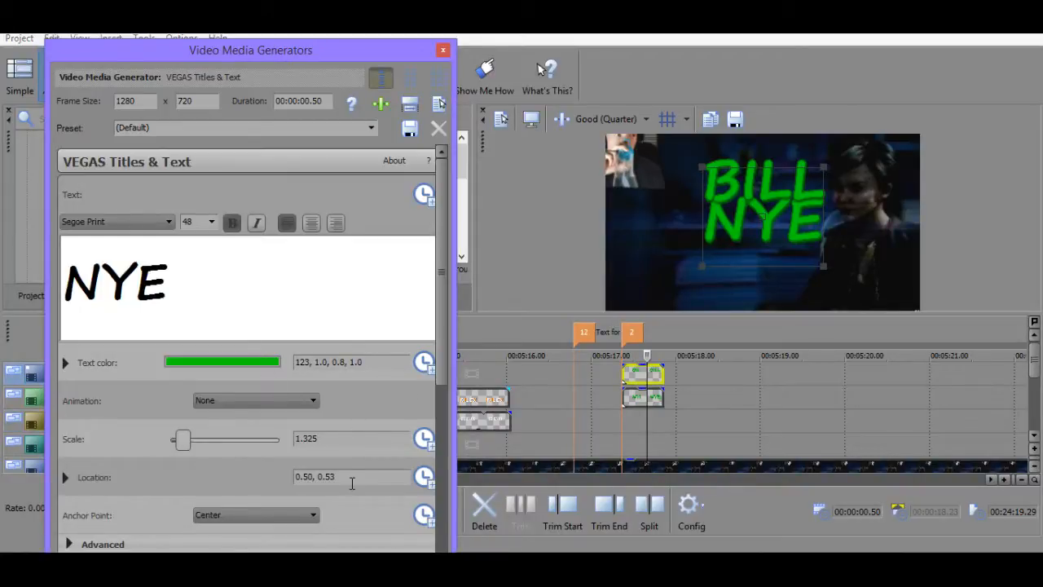
key("BackSpace")
type("2")
key("Return")
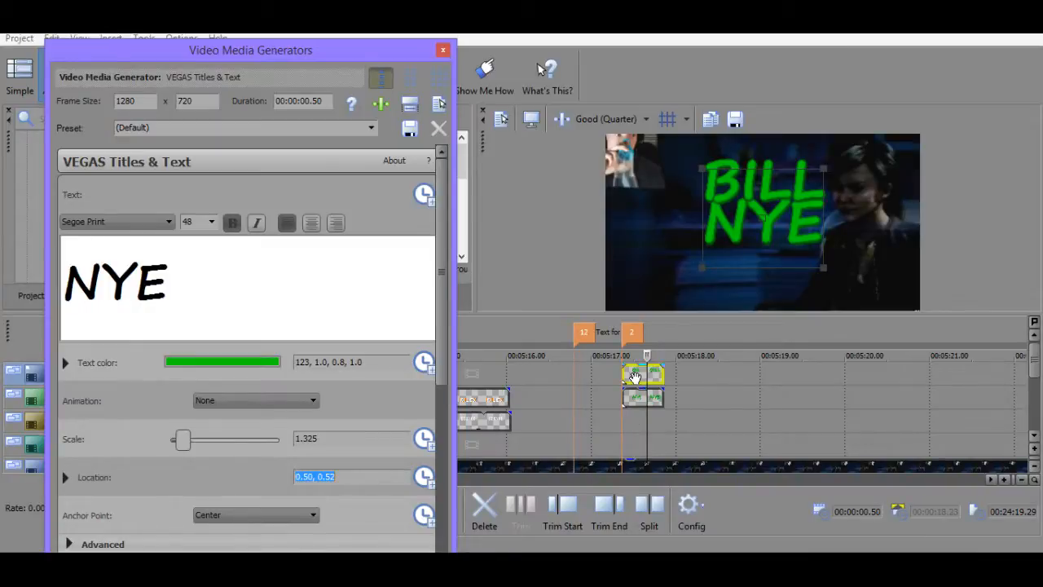
left_click_drag(639, 375, 634, 420)
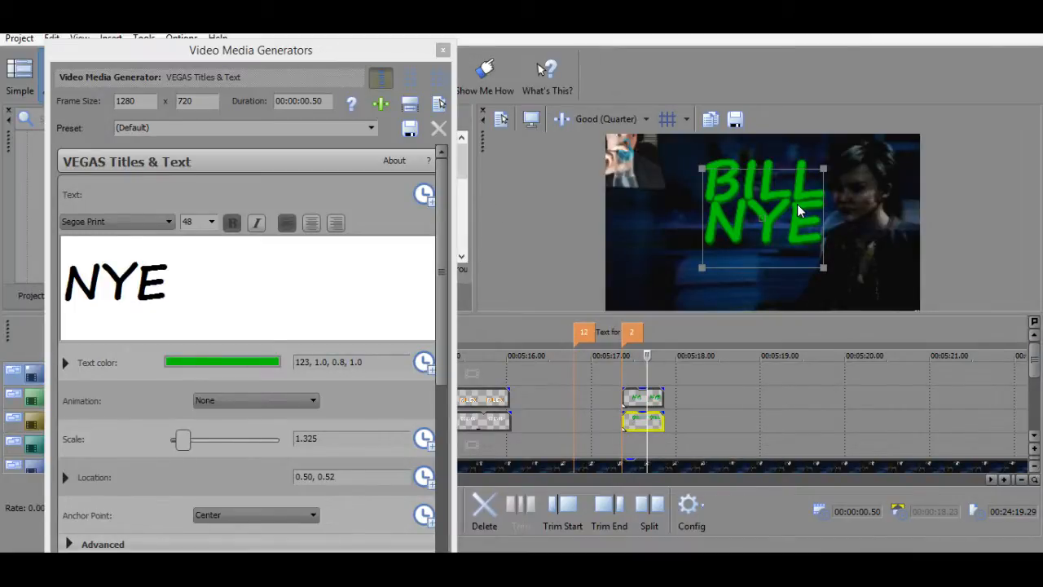
left_click(444, 51)
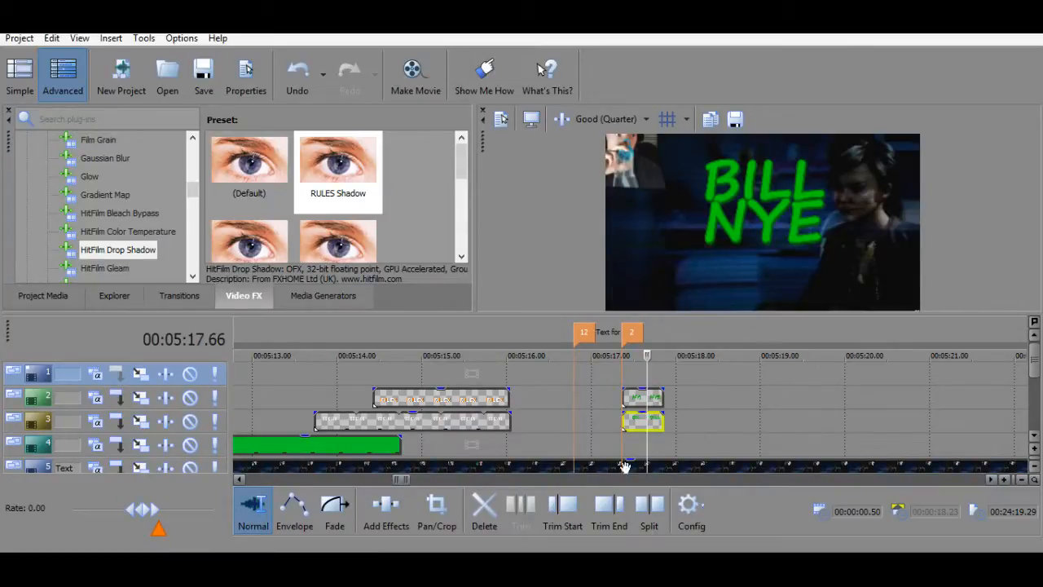
Check the BILL event's generated media settings, closing them without changes.
right_click(638, 421)
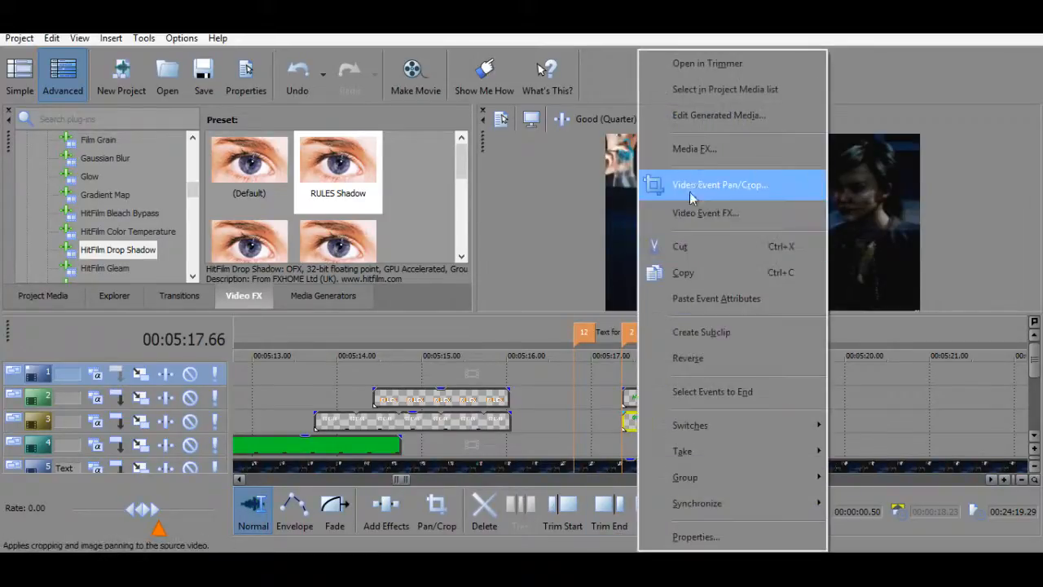
left_click(684, 116)
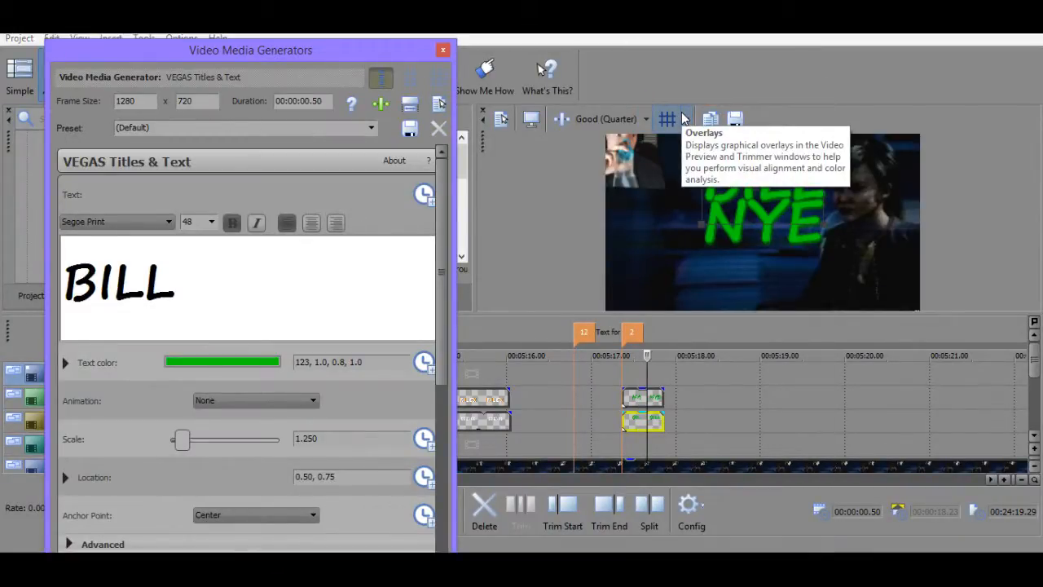
left_click(442, 49)
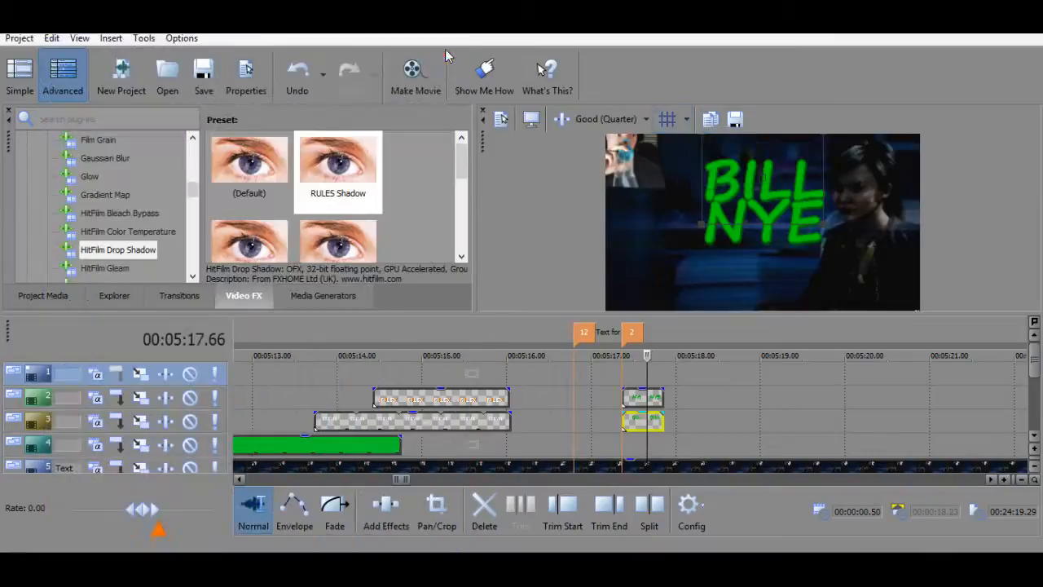
right_click(642, 419)
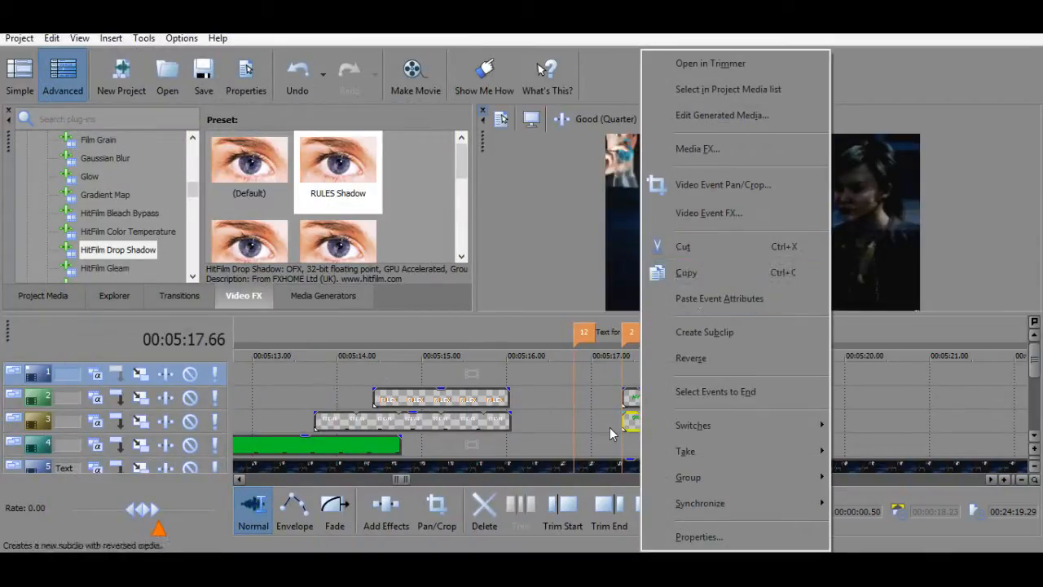
left_click(734, 273)
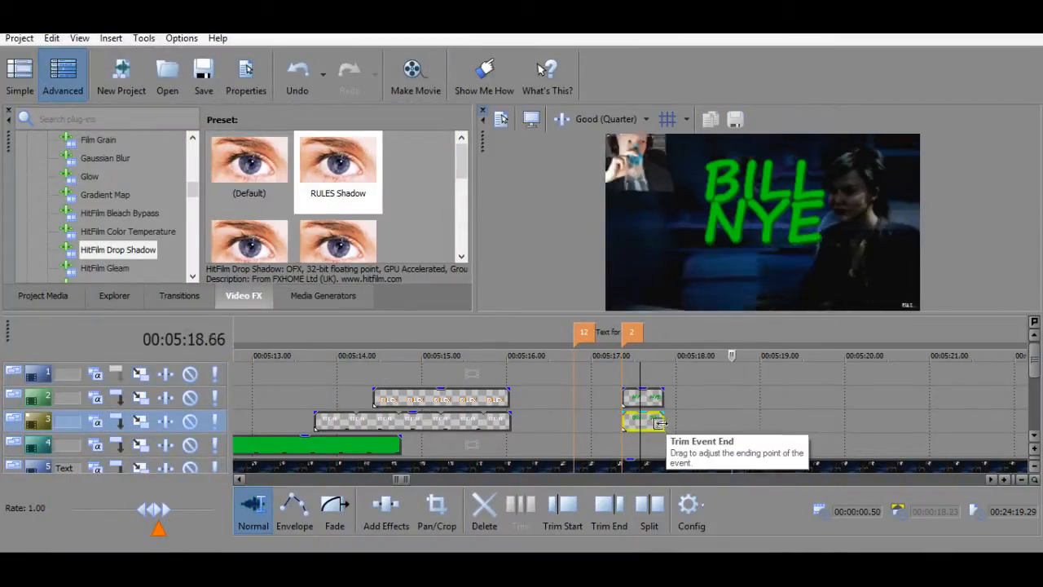
Play through the BILL and NYE section and place a marker at 00:05:17.74, shortly before the two events end.
key("space")
left_click(643, 375)
key("space")
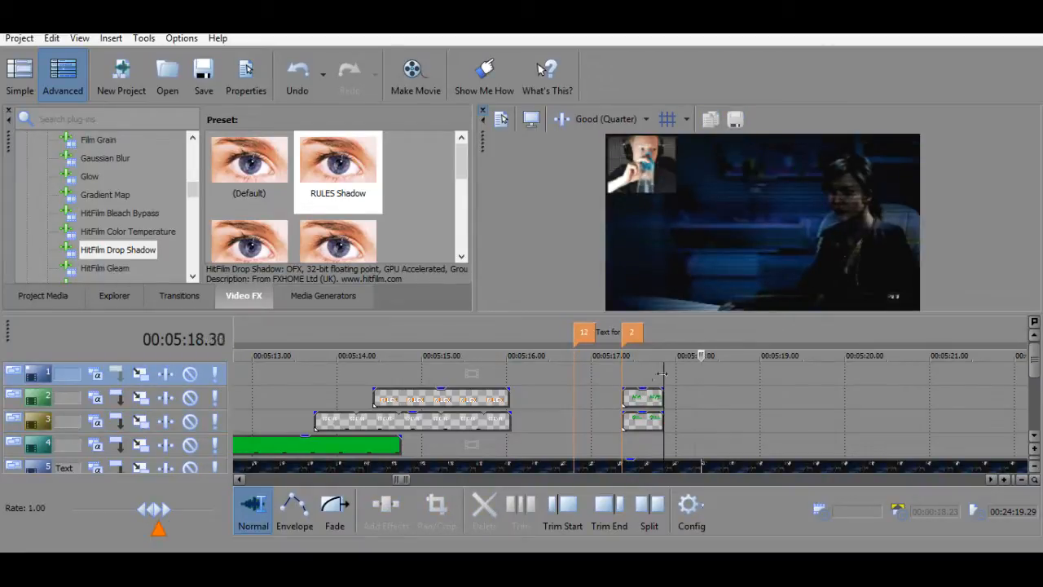
key("space")
key("space")
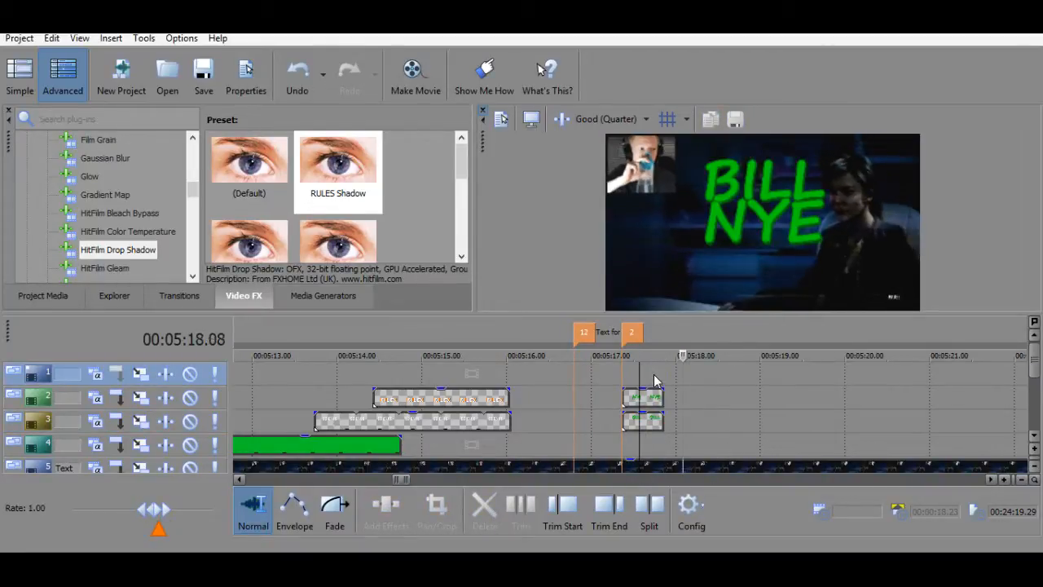
left_click(653, 376)
key("space")
key("space")
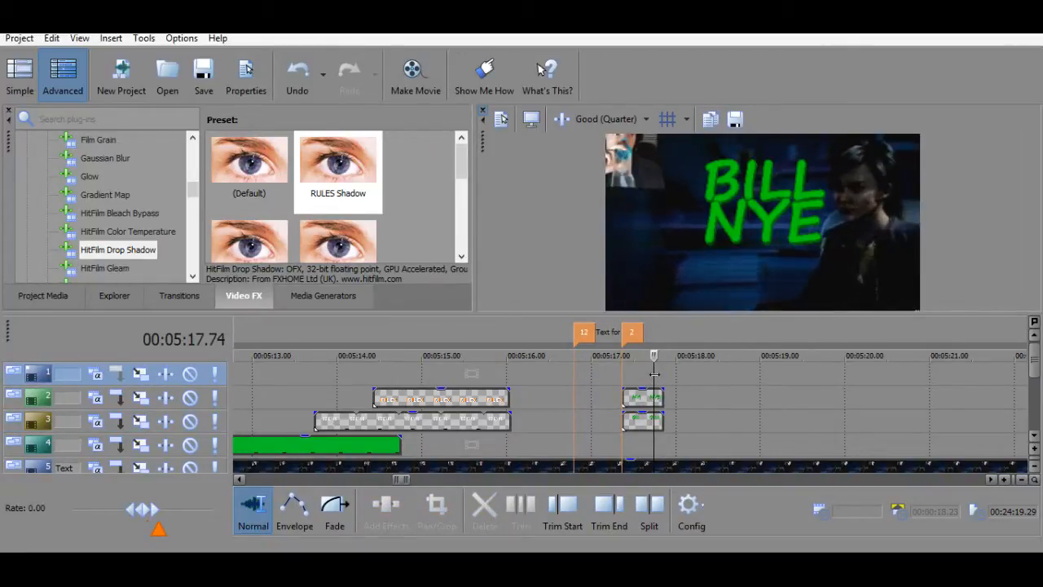
key("m")
Play the section after the BILL and NYE events and place another marker just after 00:05:18.00.
scroll(690, 374, "right", 1)
left_click(721, 376)
key("space")
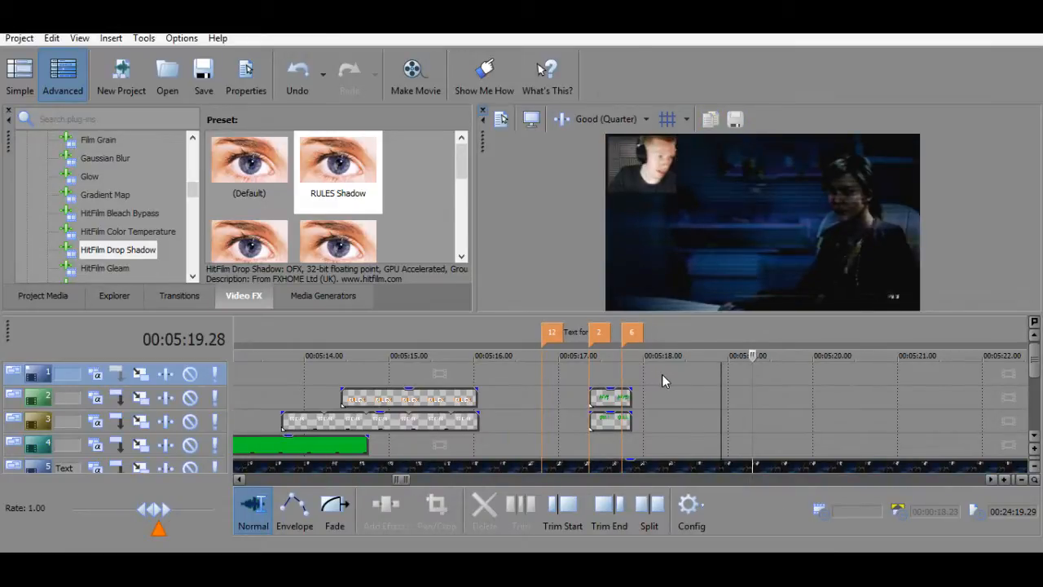
left_click(654, 374)
key("space")
key("space")
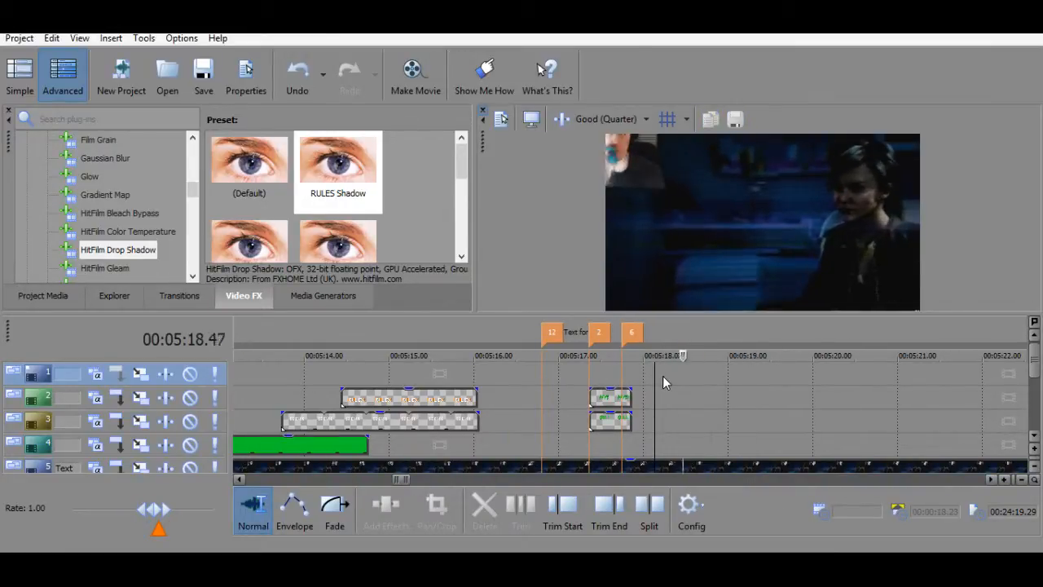
key("space")
key("m")
Move the NYE event so that it starts at marker 6.
left_click(611, 378)
left_click(575, 395)
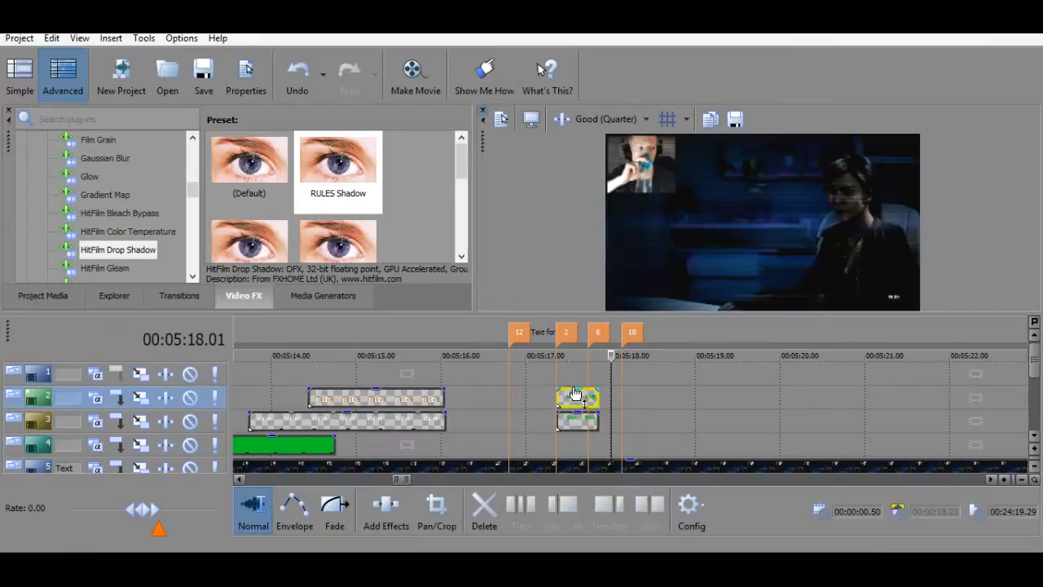
left_click(581, 377)
scroll(581, 377, "up", 3)
left_click(625, 373)
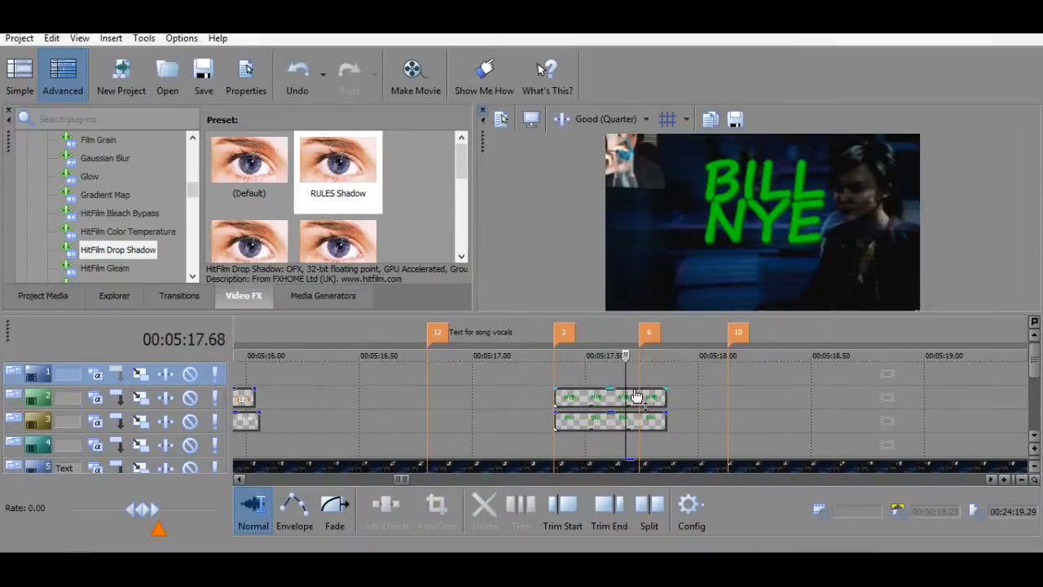
left_click_drag(597, 398, 678, 396)
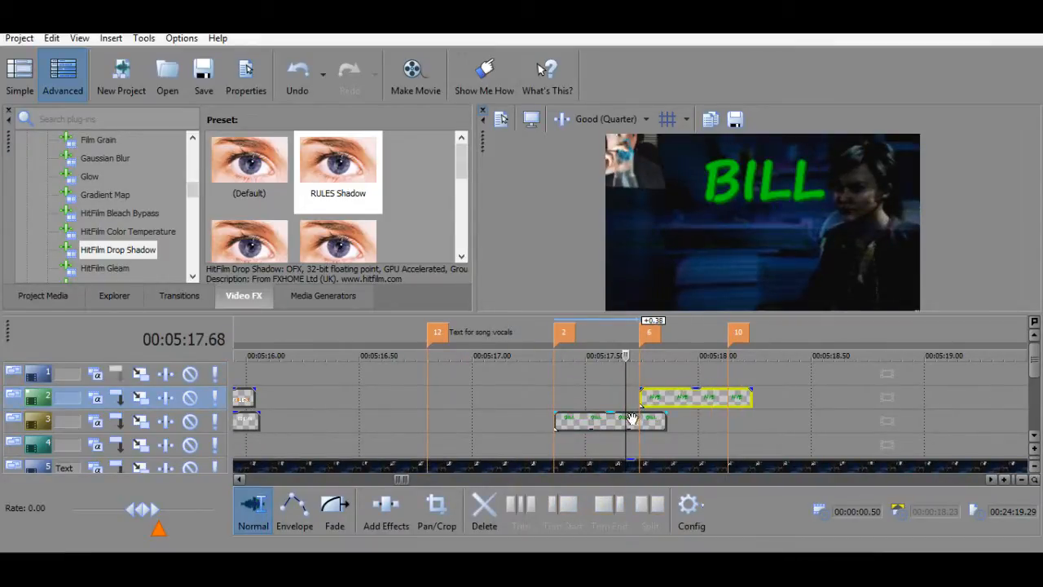
Extend the BILL event to about 1.94 seconds and the NYE event to about 1.56 seconds so both end together.
left_click(645, 421)
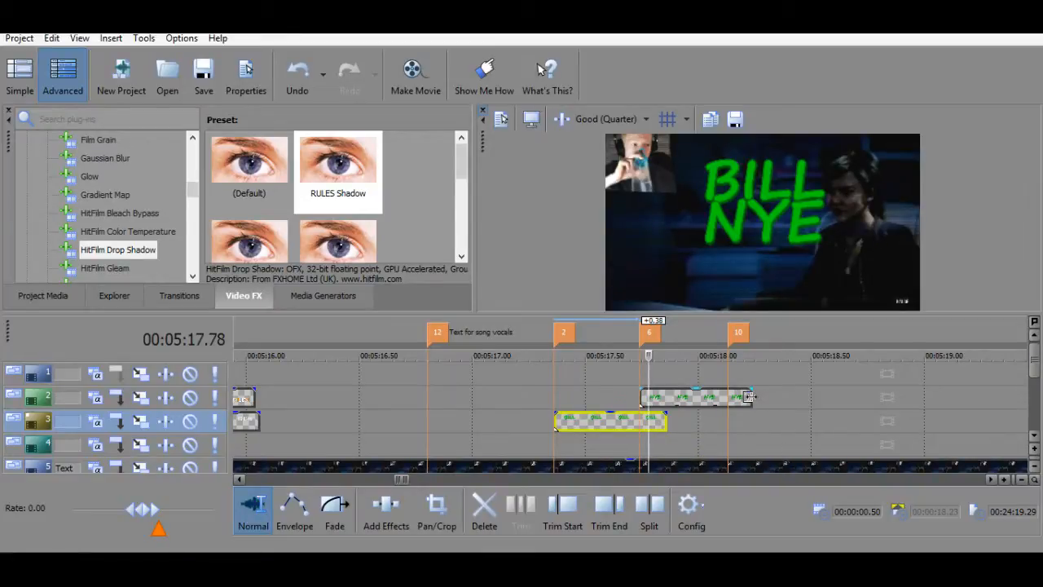
left_click_drag(664, 423, 980, 407)
left_click_drag(948, 423, 884, 424)
left_click(985, 428)
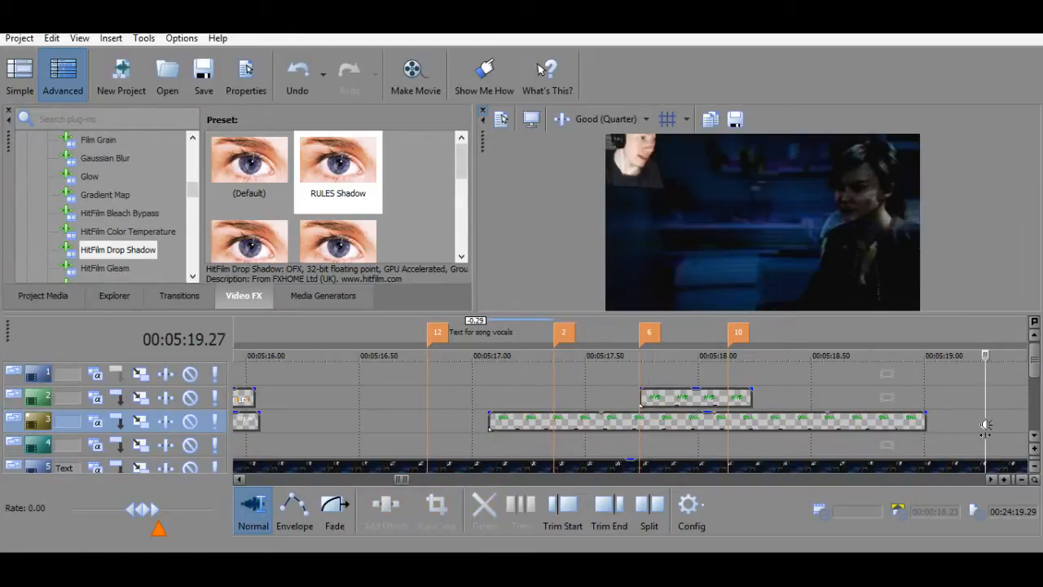
key("ctrl+z")
left_click_drag(750, 397, 991, 396)
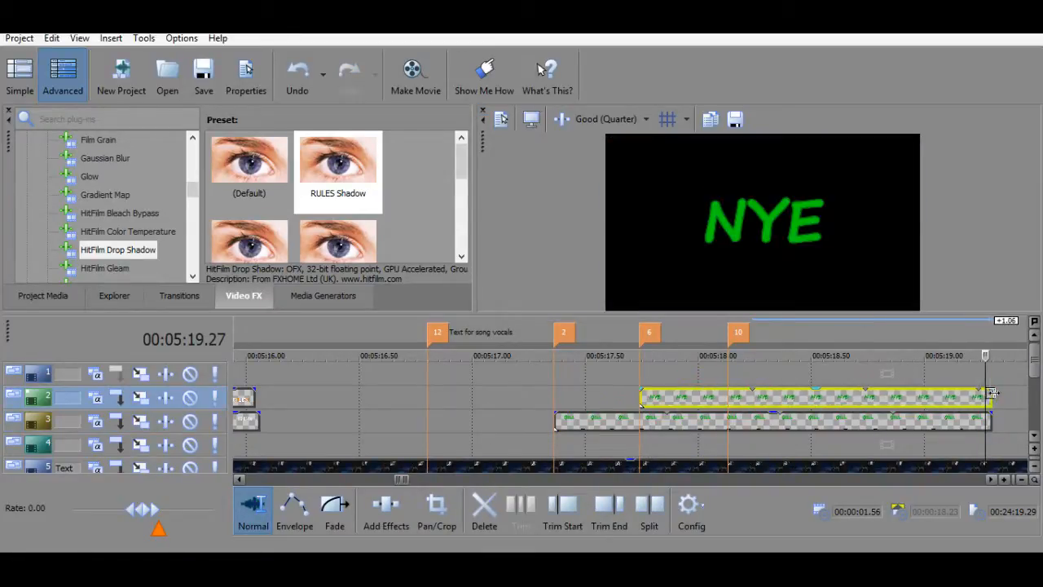
Open the BILL event's Pan/Crop settings and bring their position values fully into view.
left_click(639, 421)
right_click(604, 422)
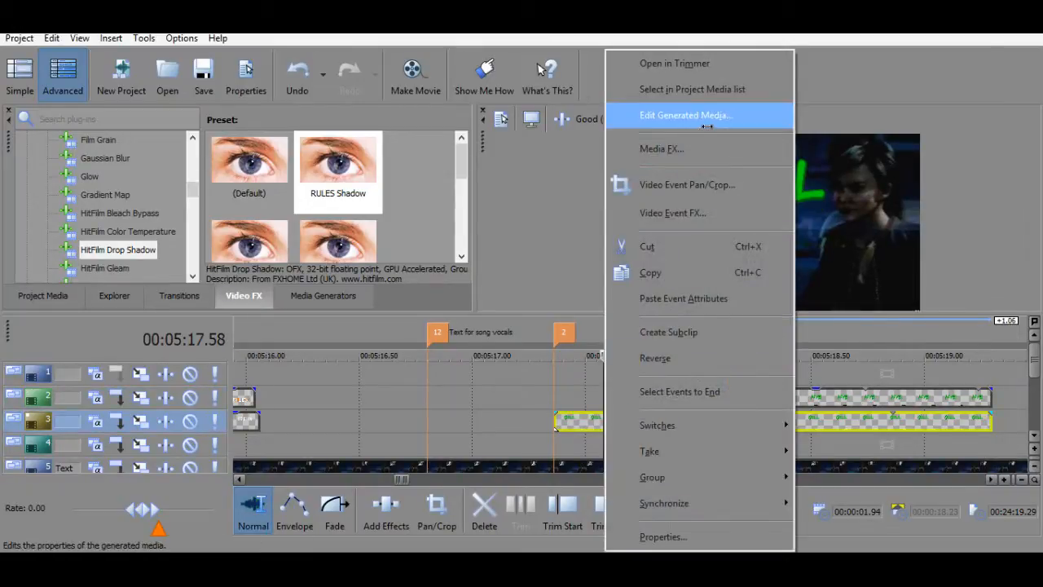
left_click(675, 185)
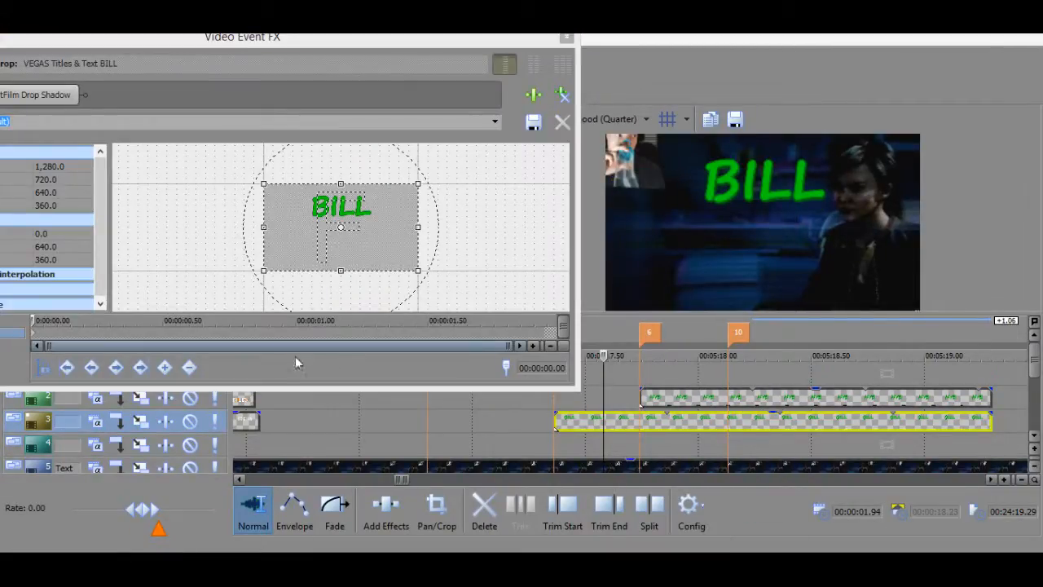
left_click_drag(590, 234, 529, 268)
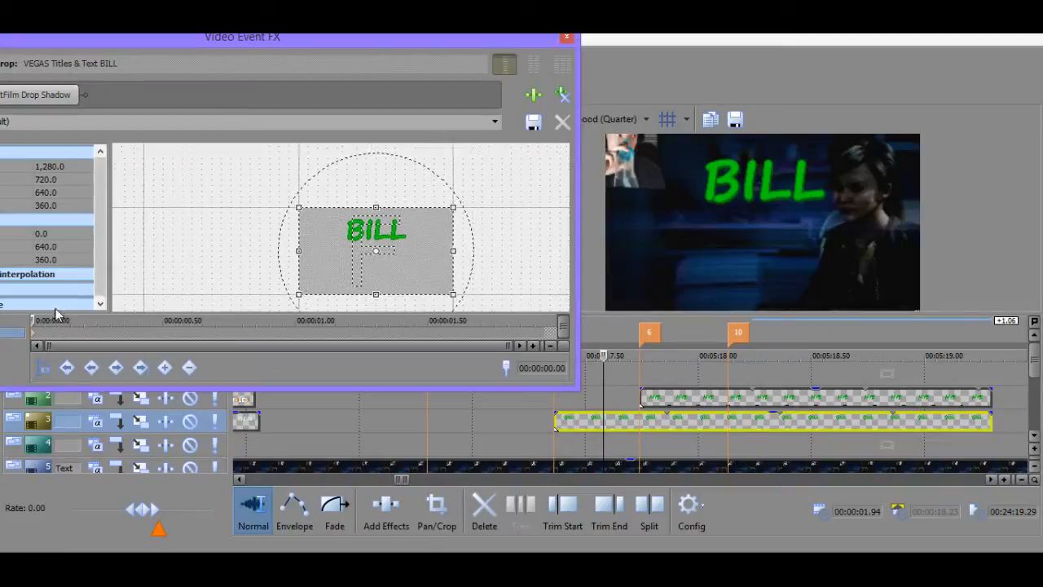
left_click_drag(199, 50, 285, 47)
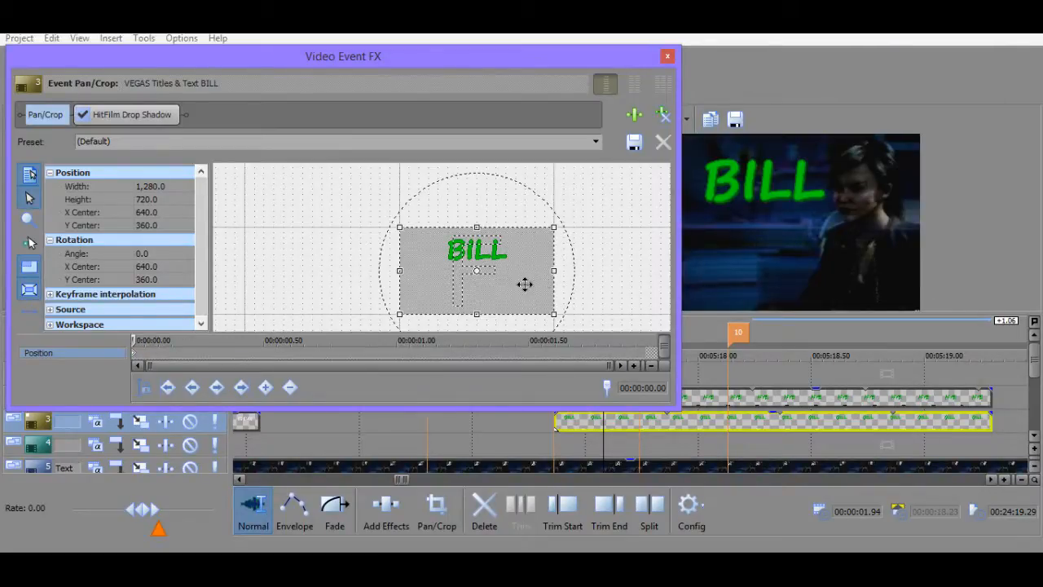
Shift the BILL event's Pan/Crop frame sideways at the starting keyframe, setting its X center to 1,550.
left_click_drag(524, 284, 633, 287)
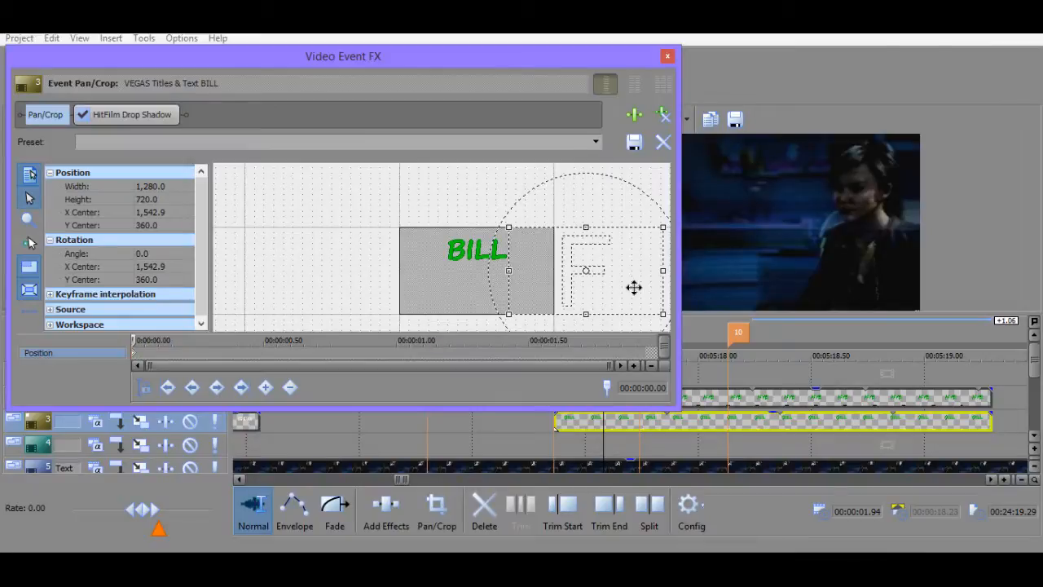
left_click(144, 356)
left_click(136, 355)
left_click(152, 213)
type("1,500")
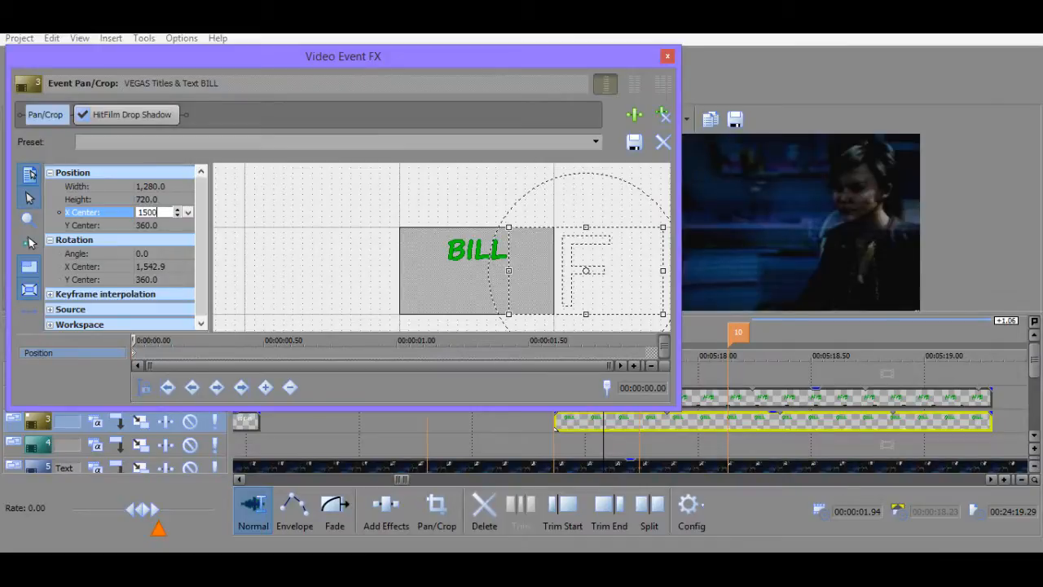
key("Return")
left_click(155, 214)
type("1,5")
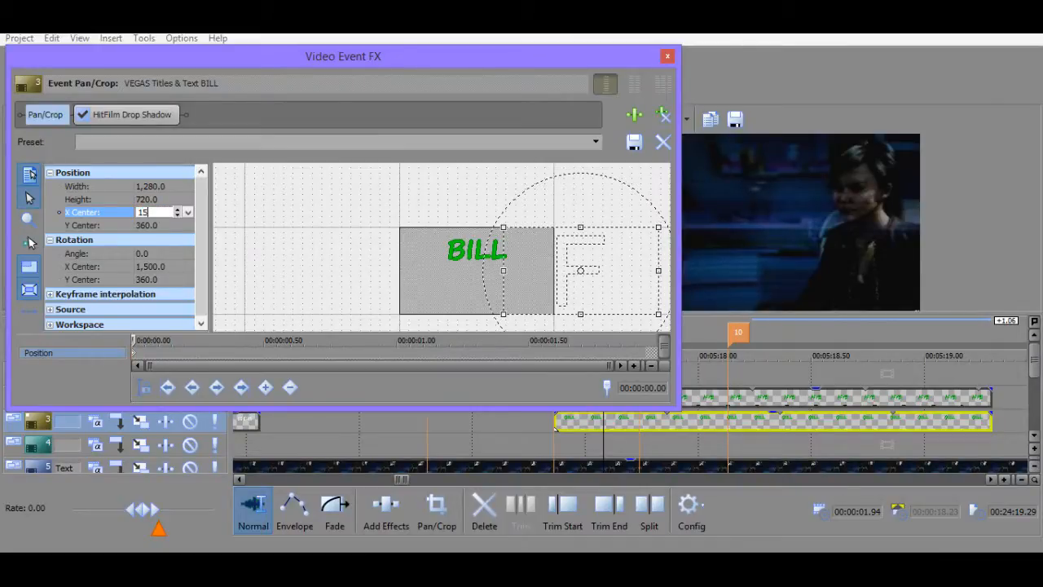
type("50")
key("Return")
Add a BILL position keyframe at 00:00:00.01 with an X center of 1,500.
left_click(142, 352)
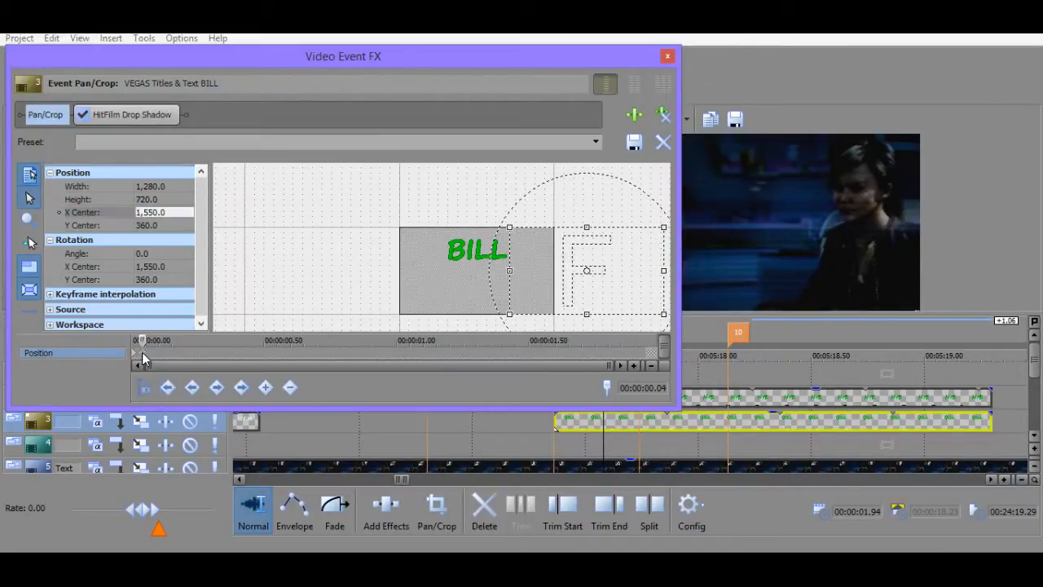
scroll(160, 348, "up", 4)
left_click_drag(159, 340, 149, 358)
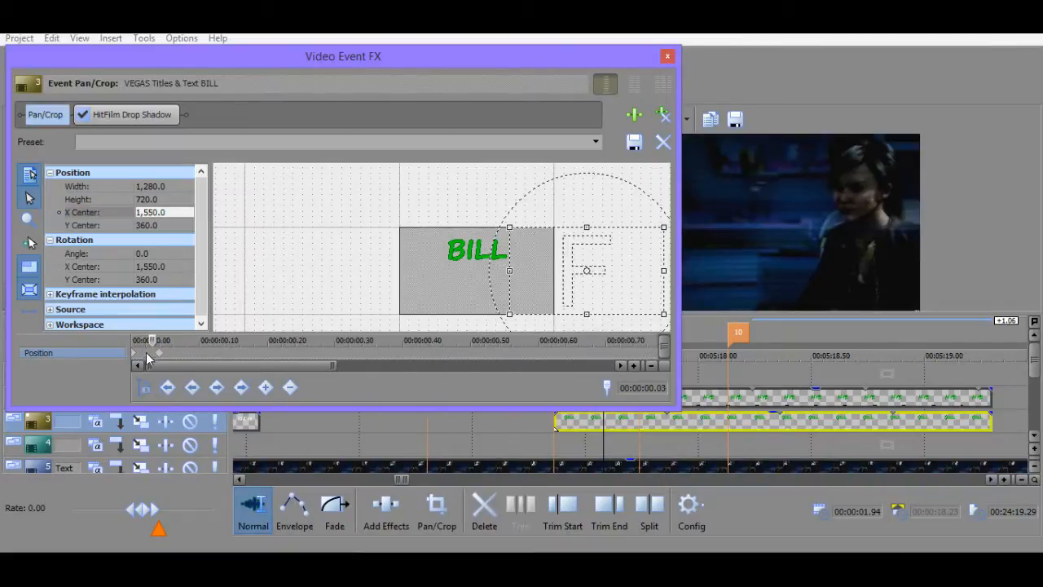
scroll(147, 350, "up", 4)
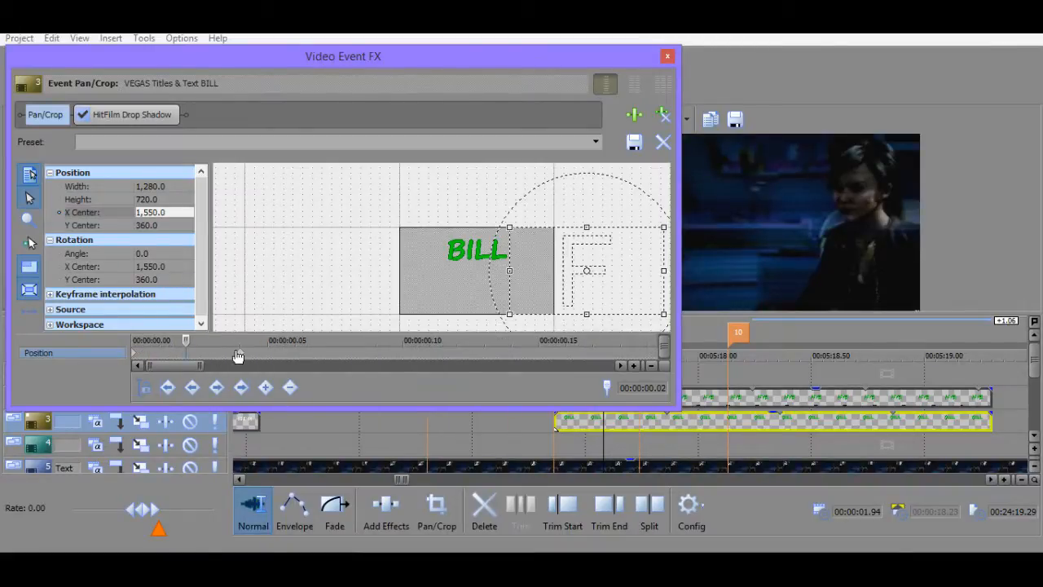
left_click(239, 355)
left_click(156, 353)
left_click(170, 212)
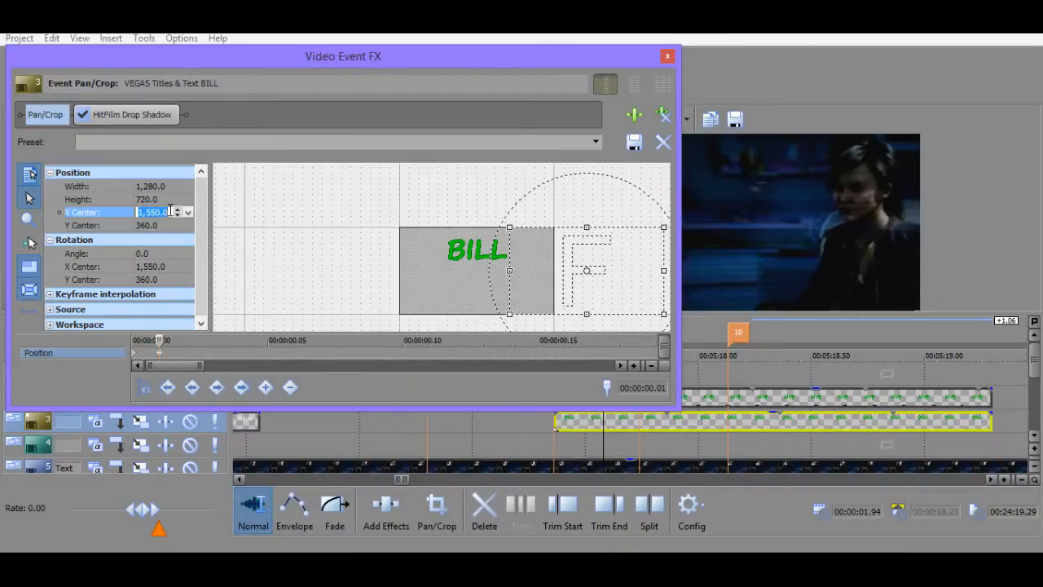
type("1")
type("550")
type("0")
key("Return")
Add a BILL position keyframe at 00:00:00.02 with an X center of 1,475.
left_click(188, 347)
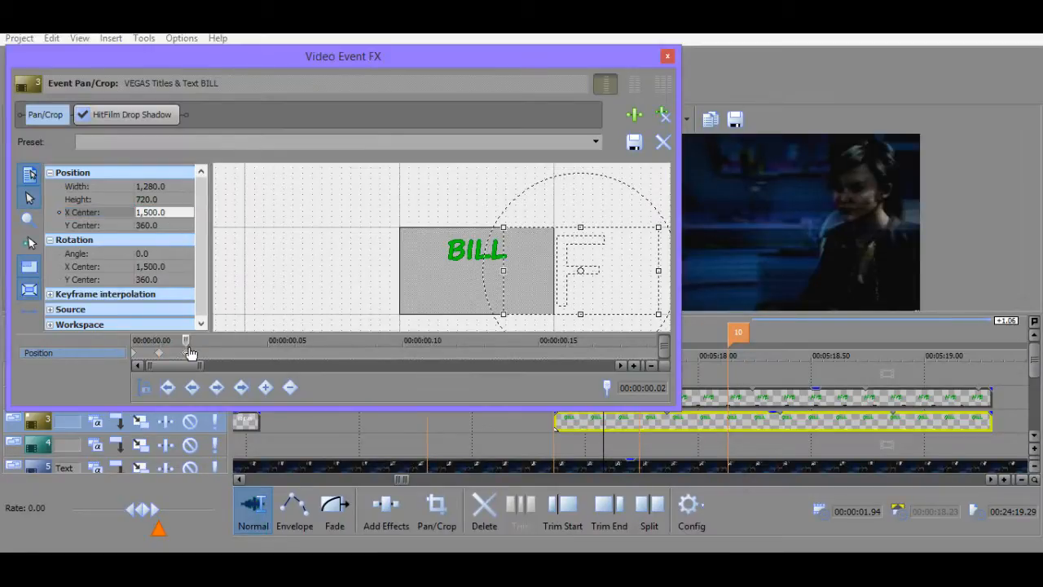
left_click(173, 211)
type("1")
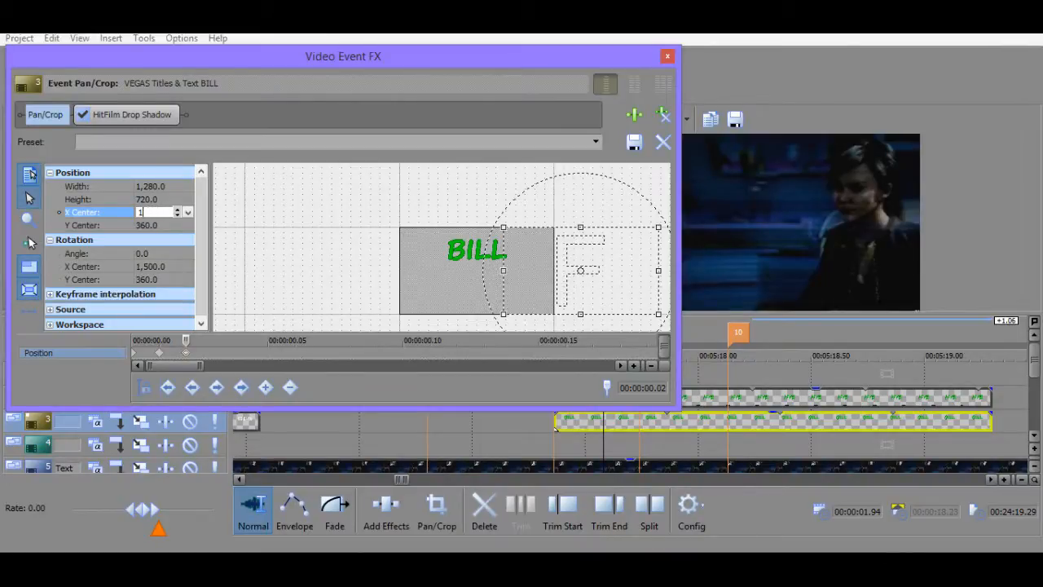
type("54050")
key("Return")
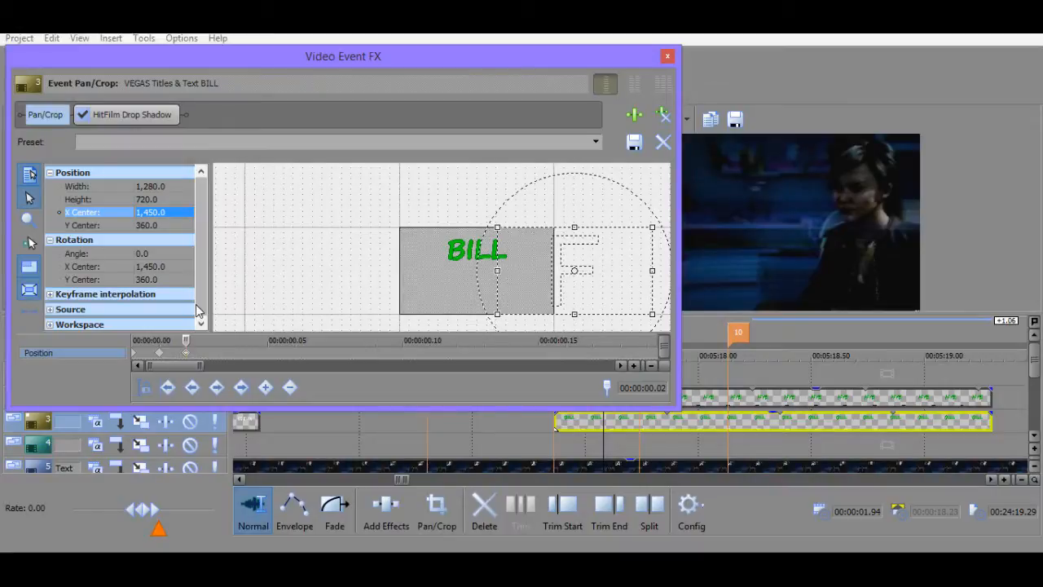
left_click(165, 211)
type("1,4")
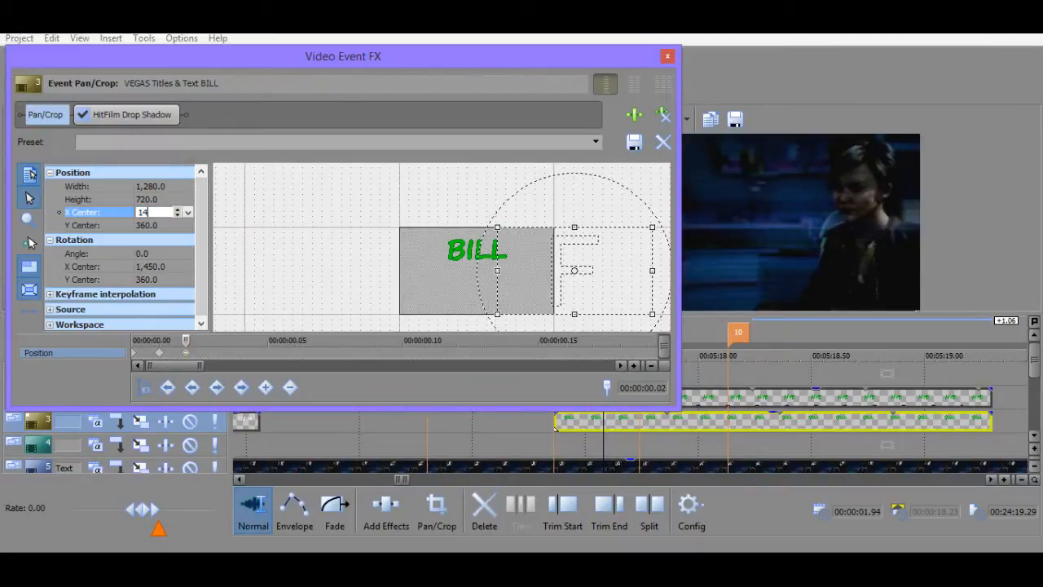
type("75")
key("Return")
Add a BILL position keyframe at 00:00:00.03 with an X center of 1,450.
left_click(213, 353)
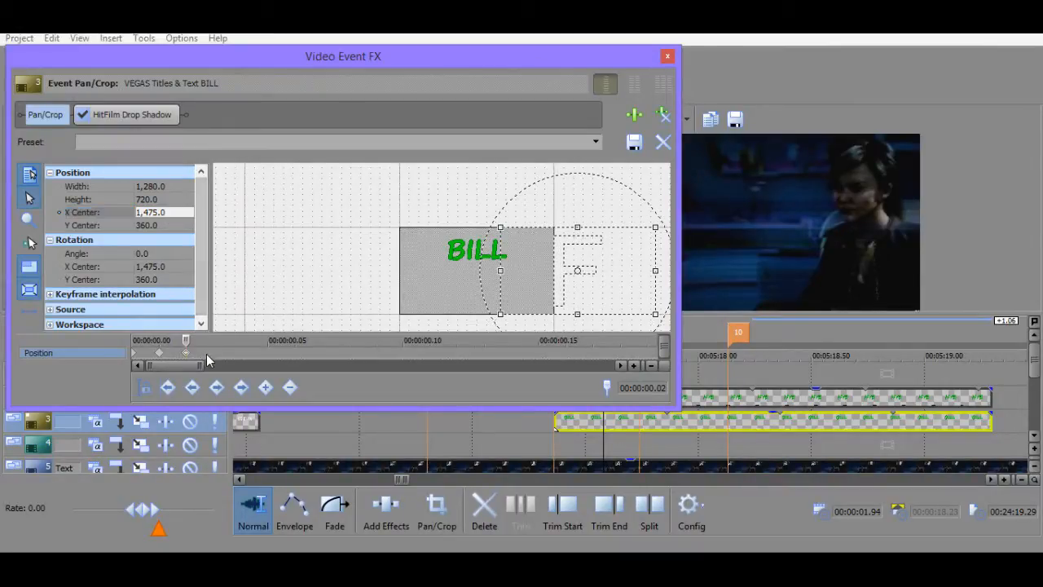
type("15")
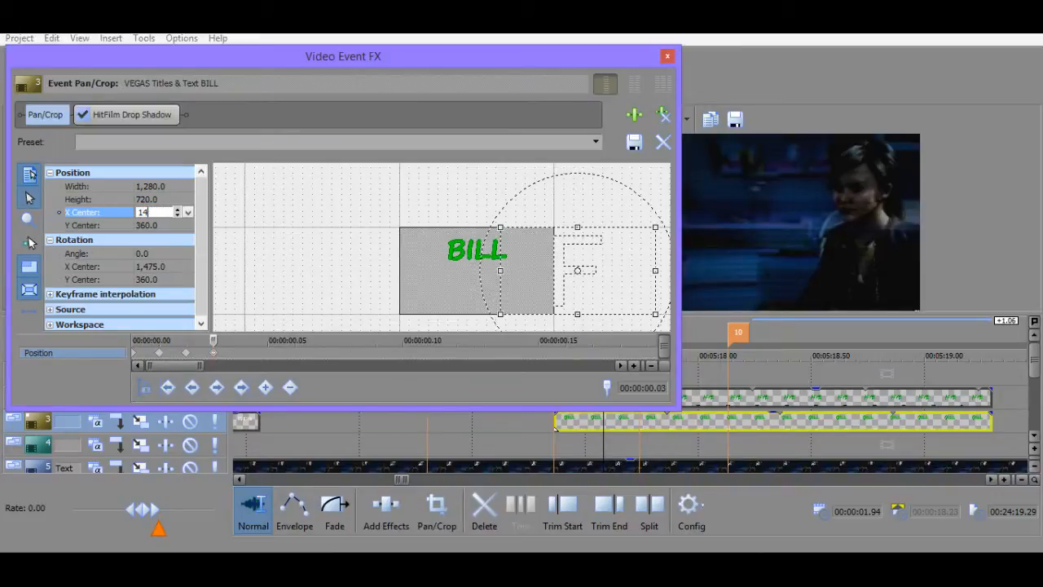
type("50")
key("Return")
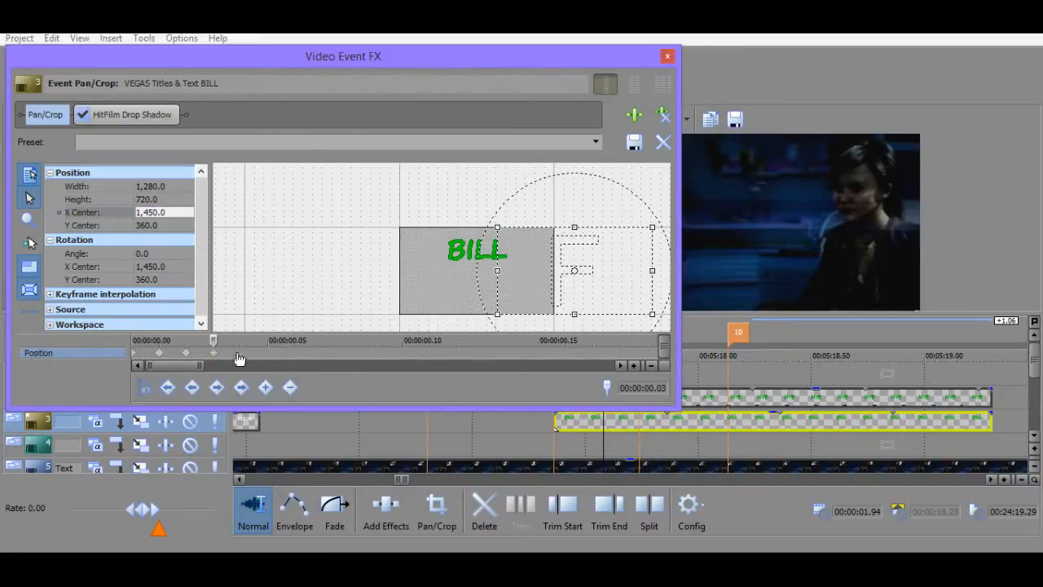
Add a BILL position keyframe at 00:00:00.04 with an X center of 1,425.
left_click(239, 359)
left_click(173, 212)
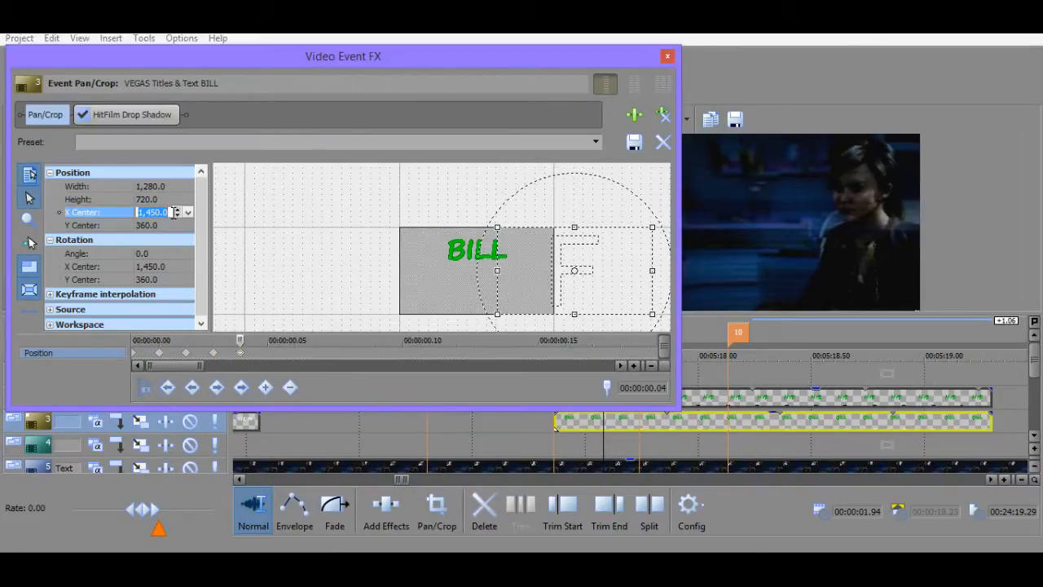
type("14")
left_click(212, 341)
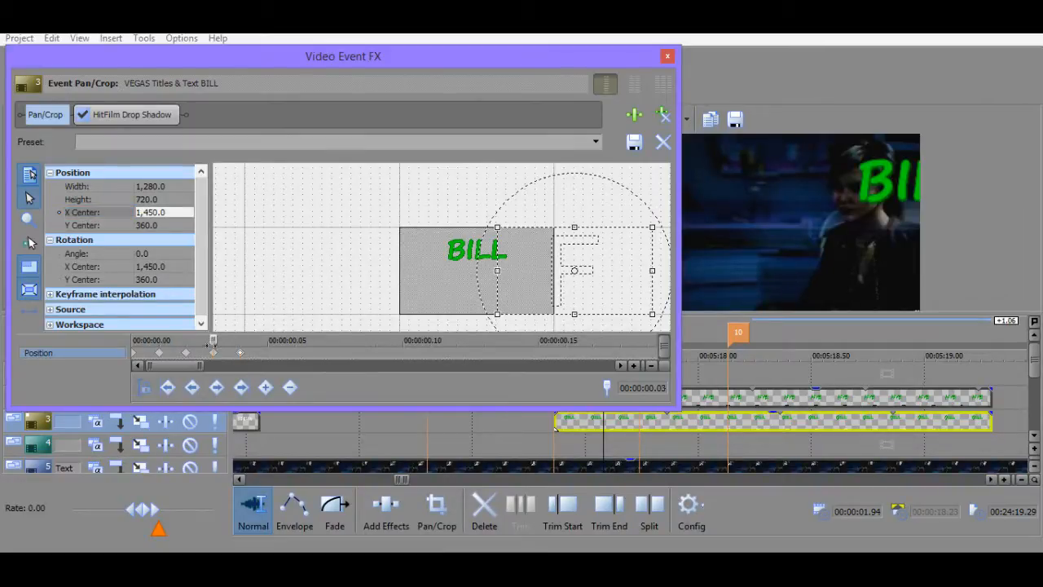
left_click(239, 352)
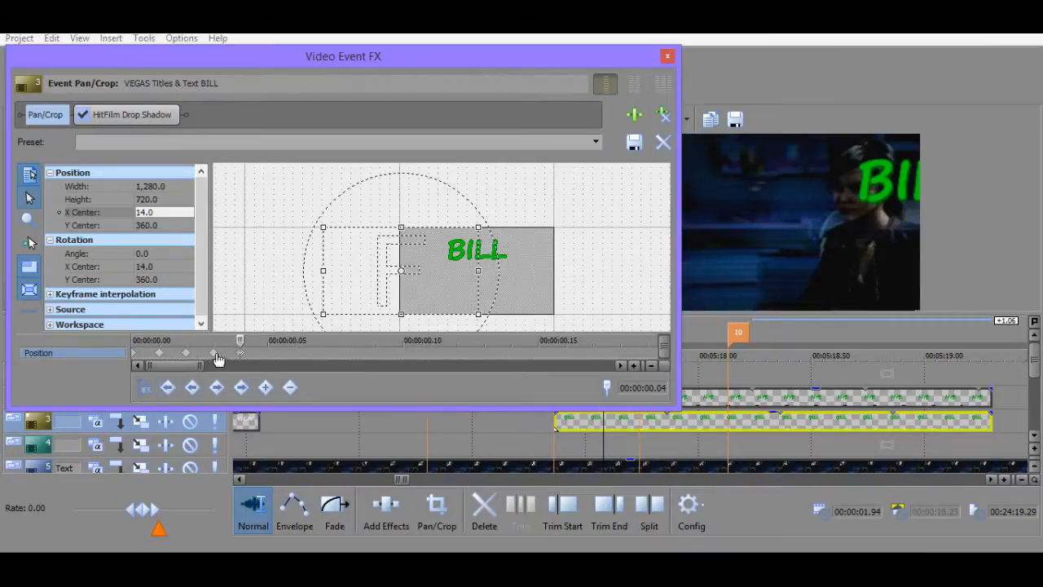
left_click(213, 352)
left_click(241, 352)
left_click(174, 212)
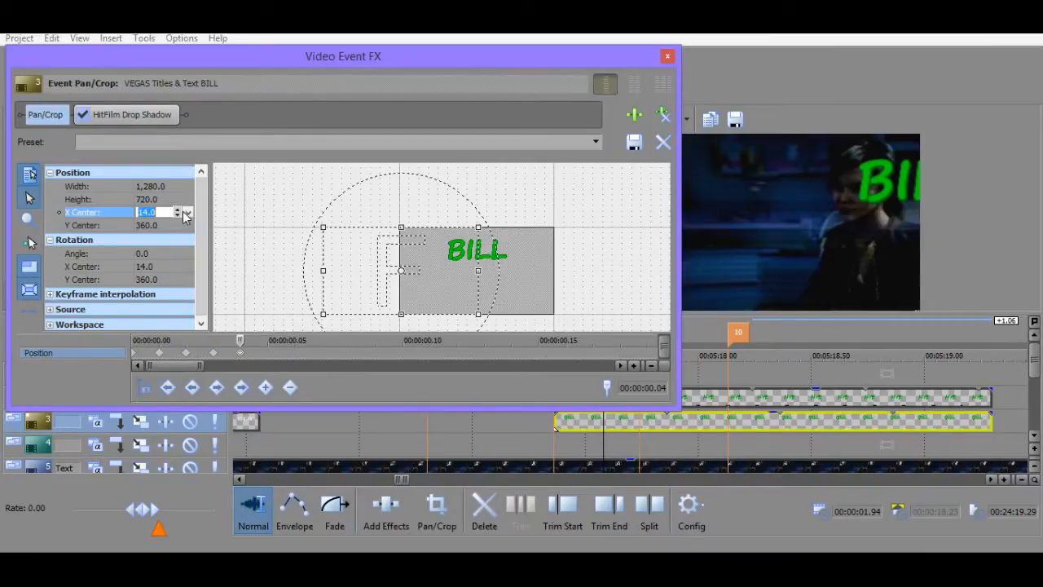
type("1225")
key("Return")
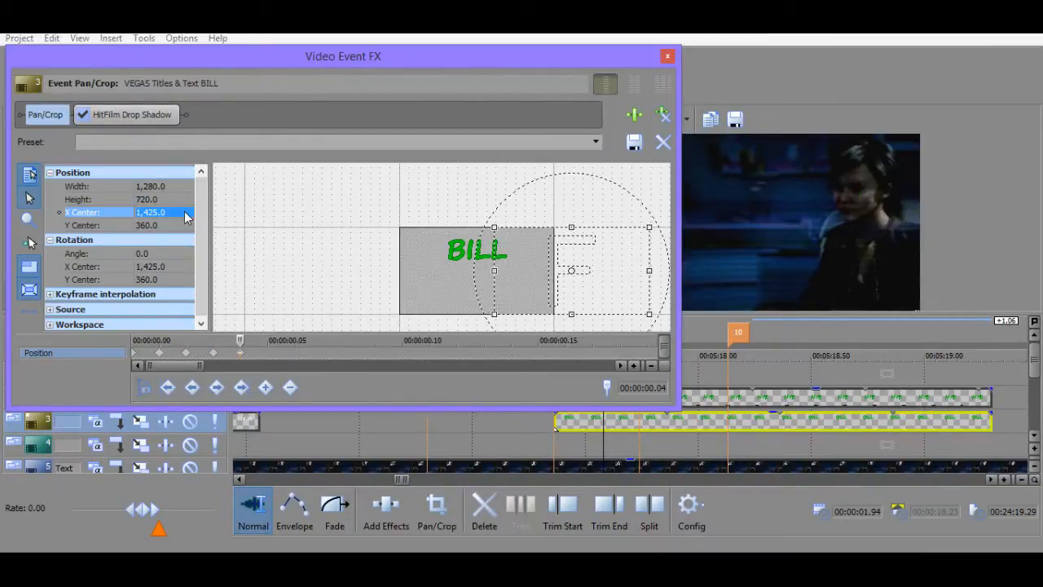
Add BILL position keyframes at 00:00:00.05 with an X center of 1,400 and at 00:00:00.06 with an X center of 1,350.
left_click(263, 352)
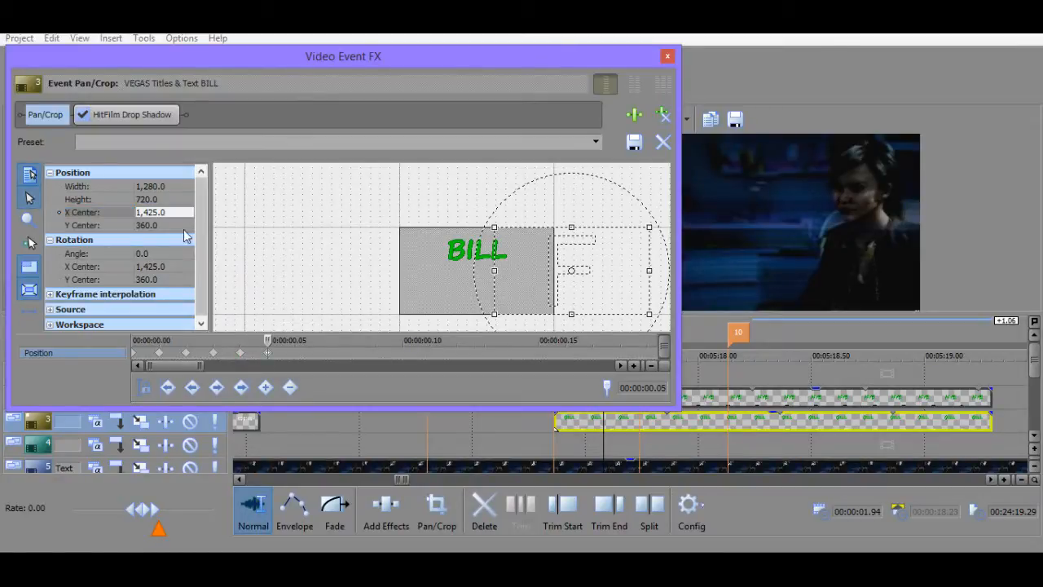
left_click(163, 213)
type("1400")
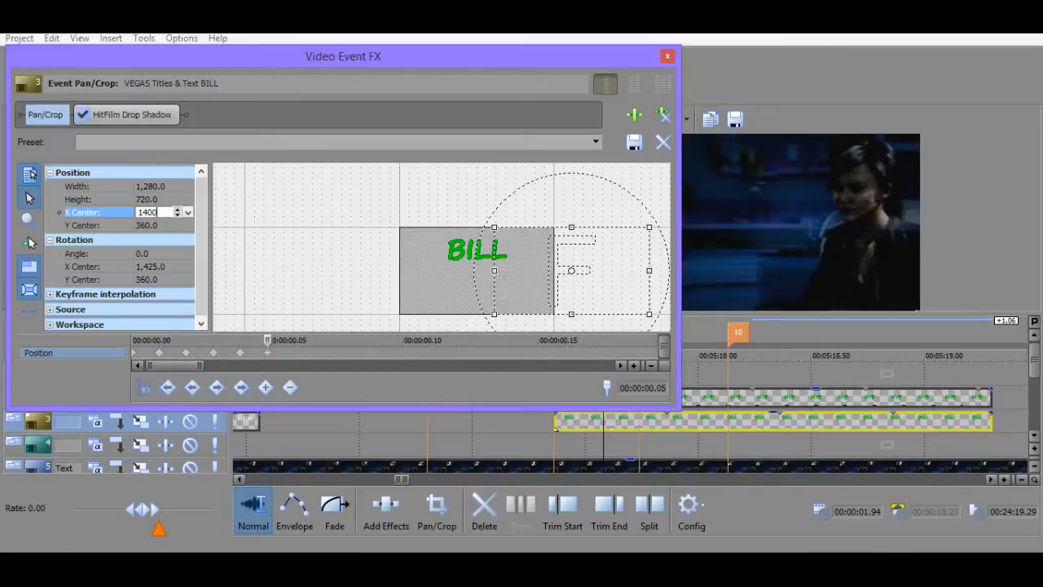
key("Return")
left_click(295, 356)
left_click(164, 212)
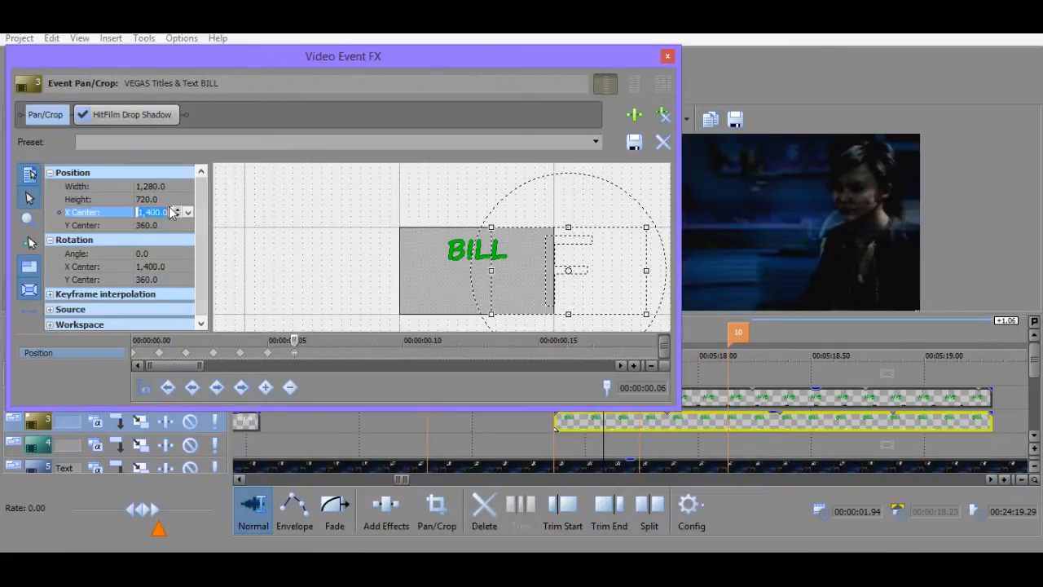
type("1350")
key("Return")
Add BILL position keyframes at 00:00:00.07 with an X center of 1,250 and at 00:00:00.08 with an X center of 1,150.
left_click(322, 356)
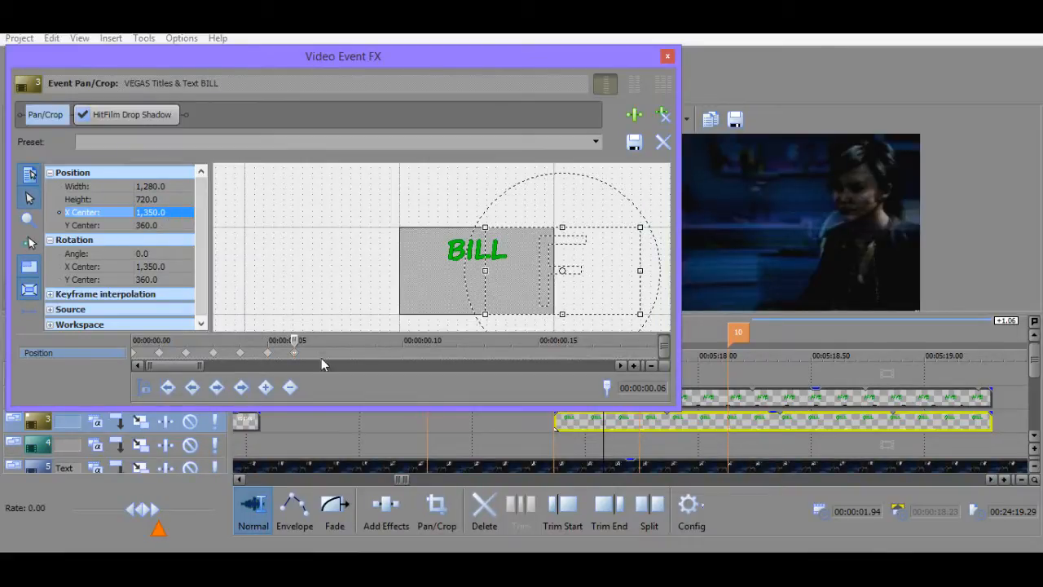
left_click(157, 212)
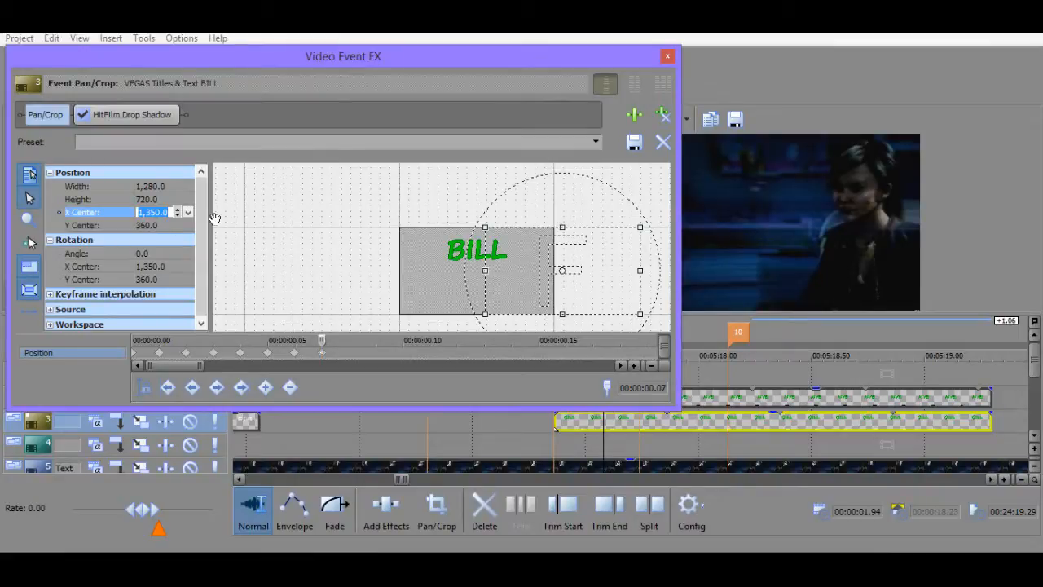
type("1,250")
key("Return")
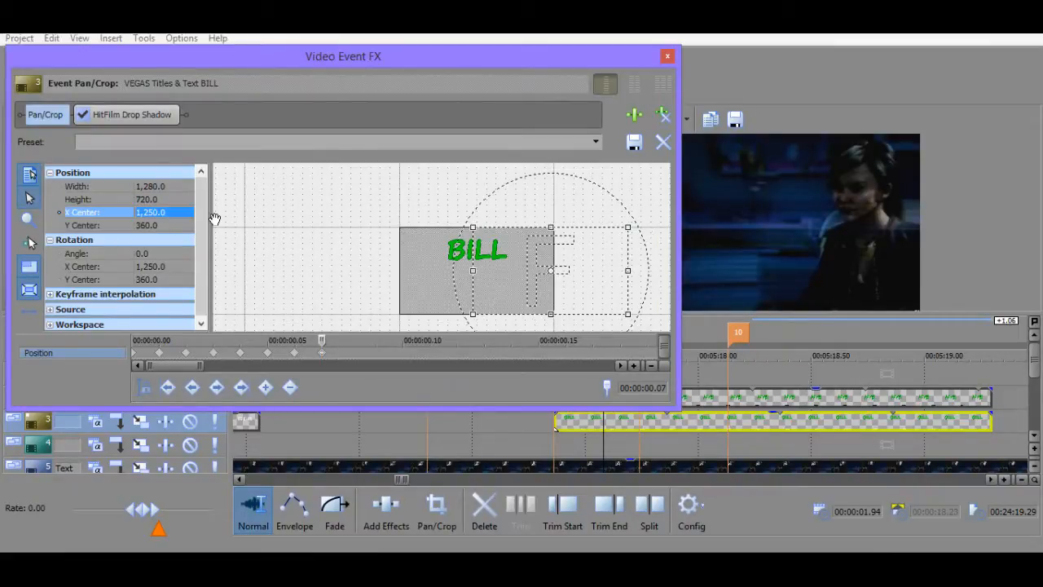
left_click(347, 352)
left_click(157, 212)
type("1150")
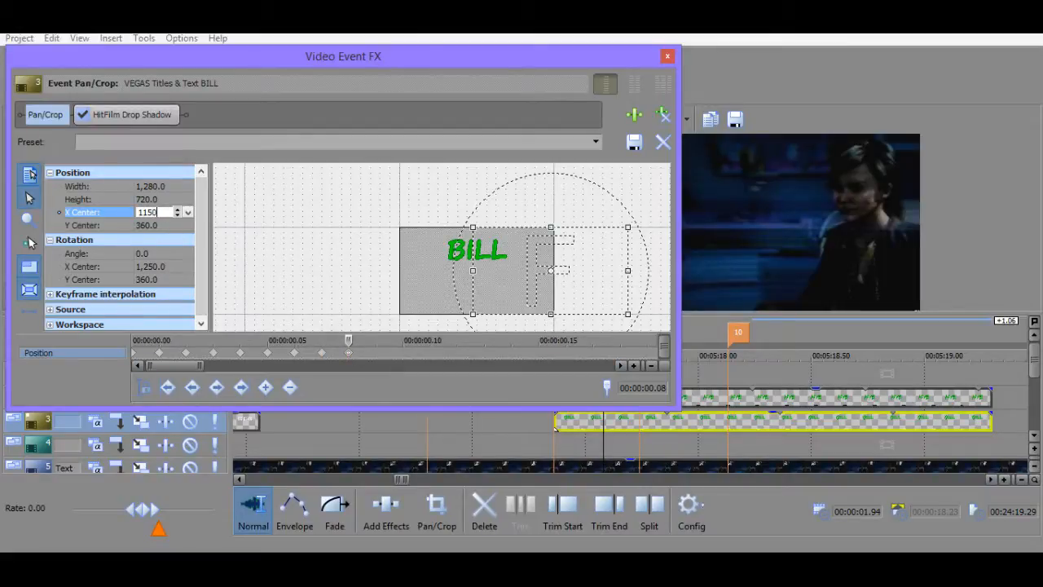
key("Return")
Add BILL position keyframes at 00:00:00.09 with an X center of 1,050 and at 00:00:00.10 with an X center of 950.
left_click(376, 351)
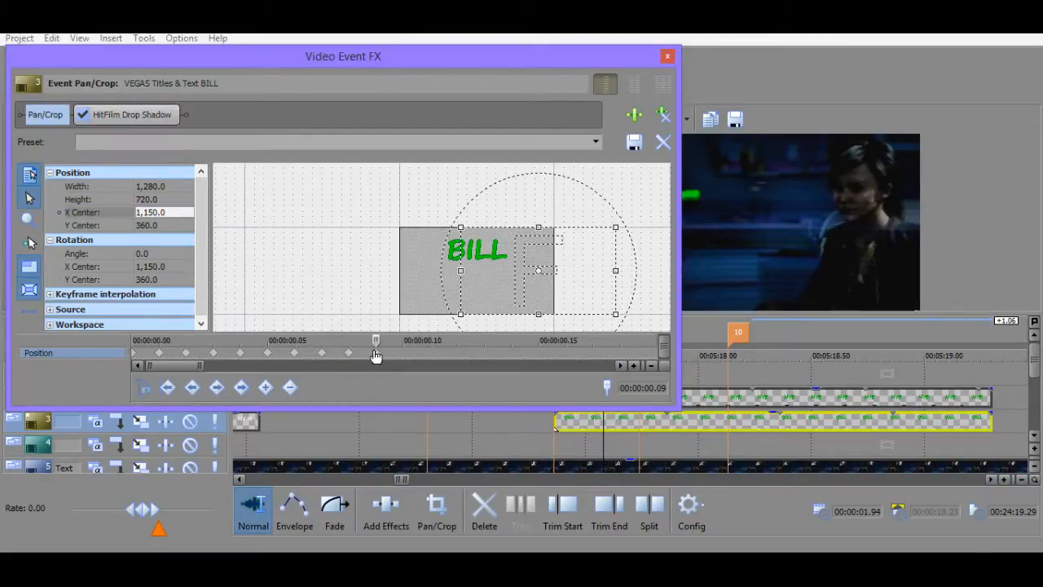
left_click(163, 212)
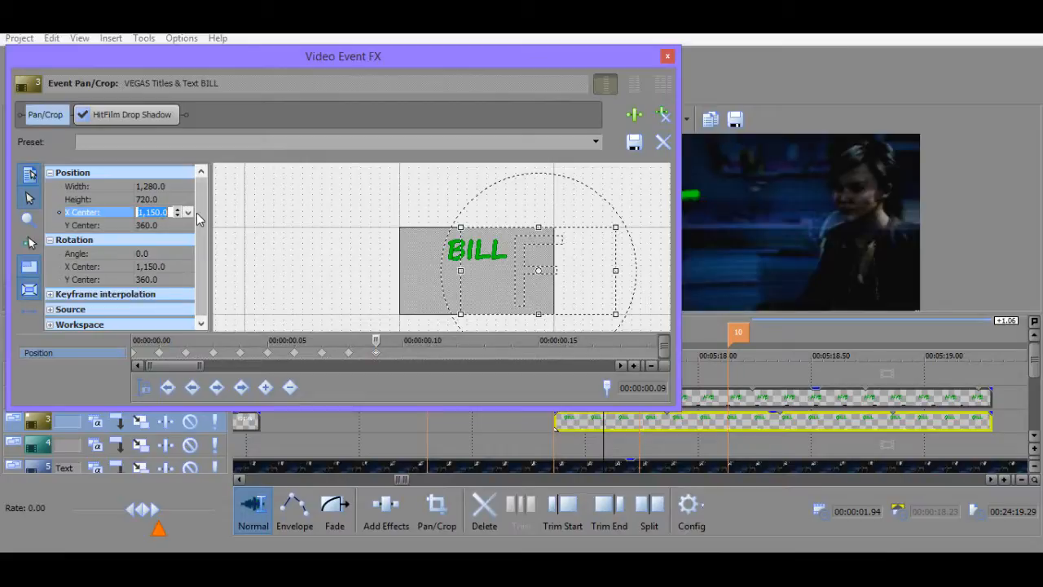
type("1,")
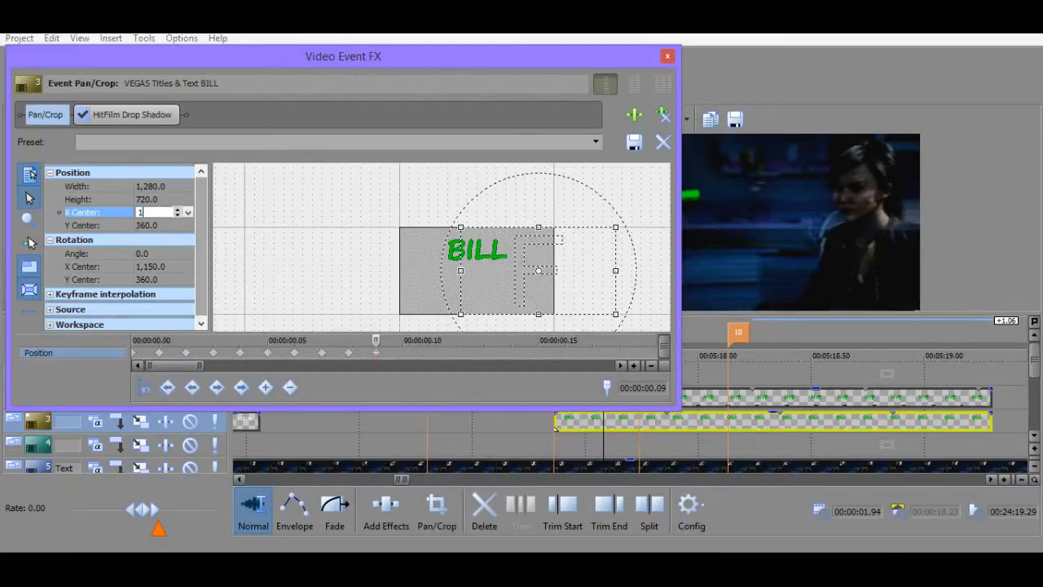
type("050")
key("Return")
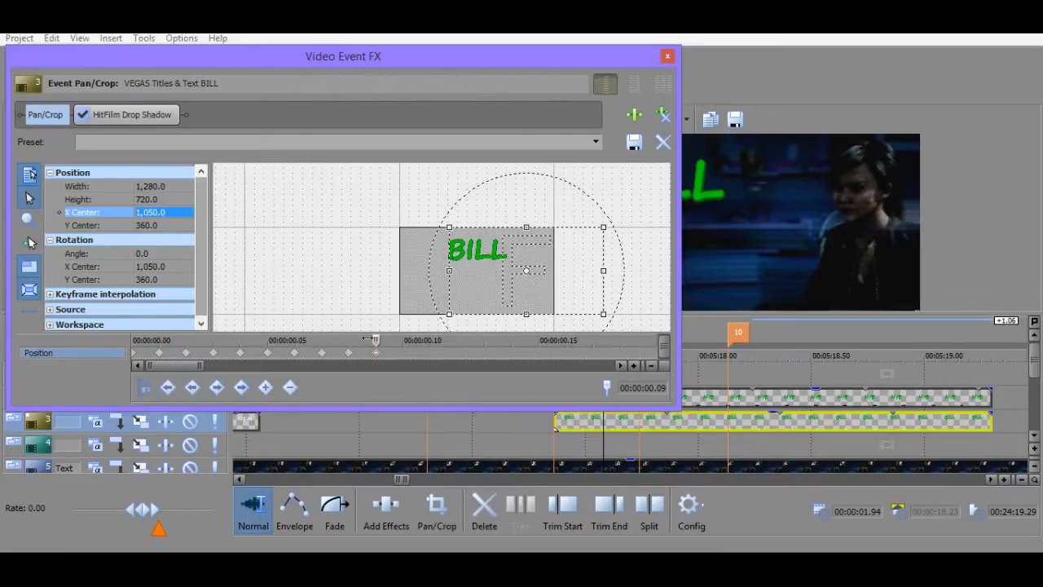
left_click(402, 351)
left_click(165, 212)
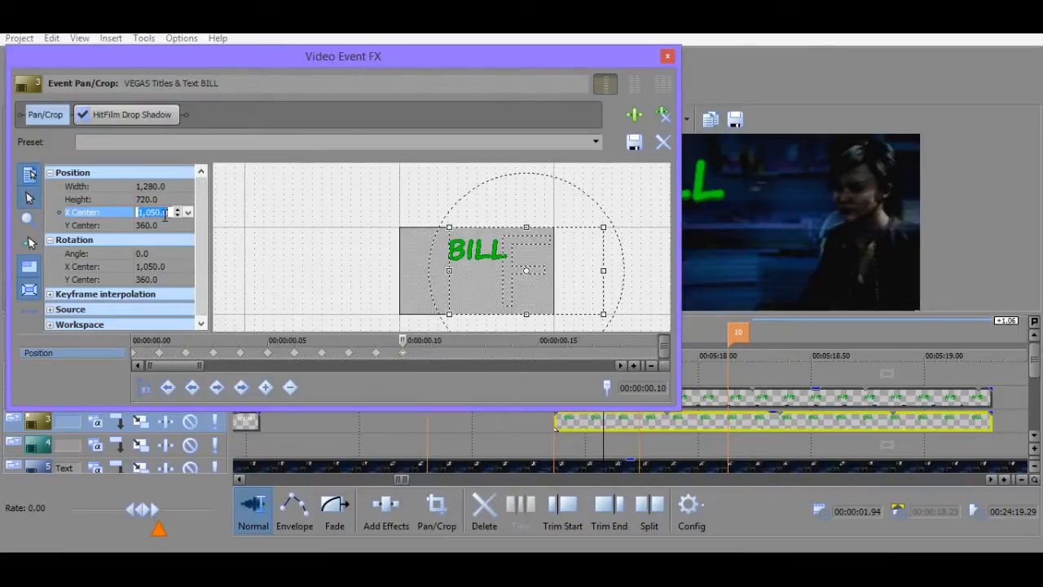
type("950")
key("Return")
Add BILL position keyframes at 00:00:00.11 with an X center of 900 and at 00:00:00.12 with an X center of 850.
left_click(430, 352)
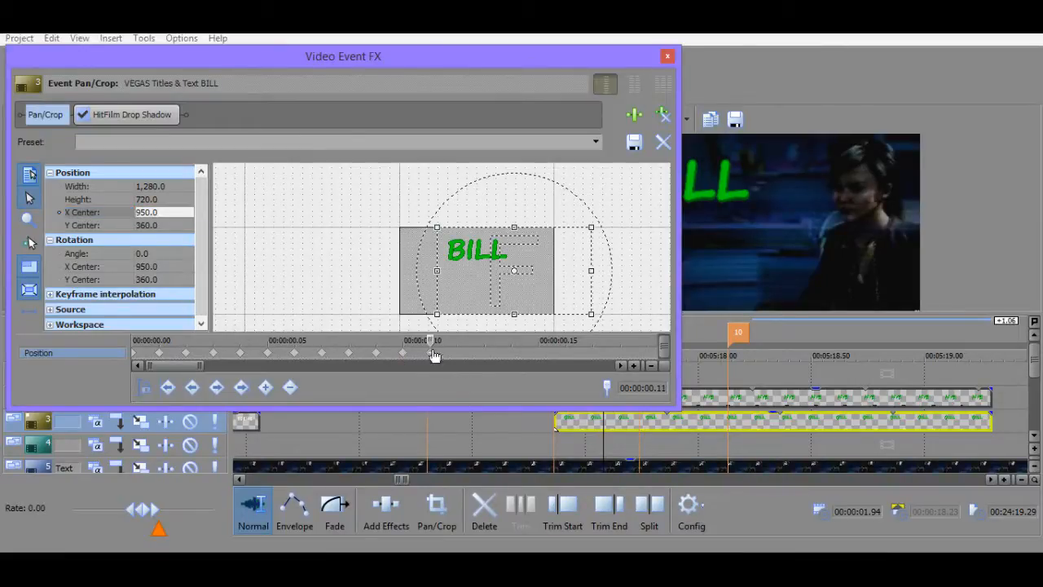
left_click(163, 213)
type("900")
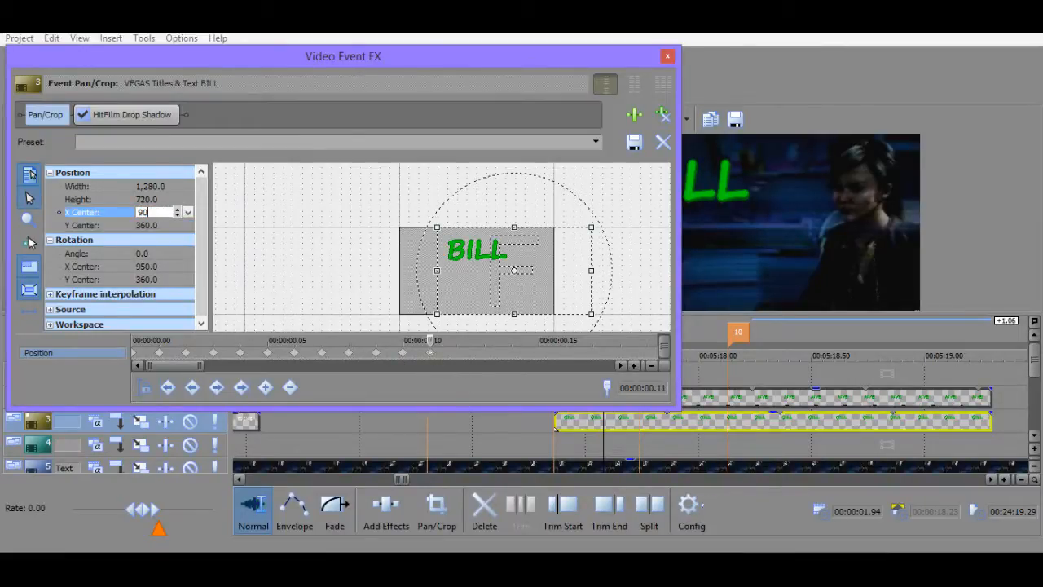
key("Return")
left_click(444, 351)
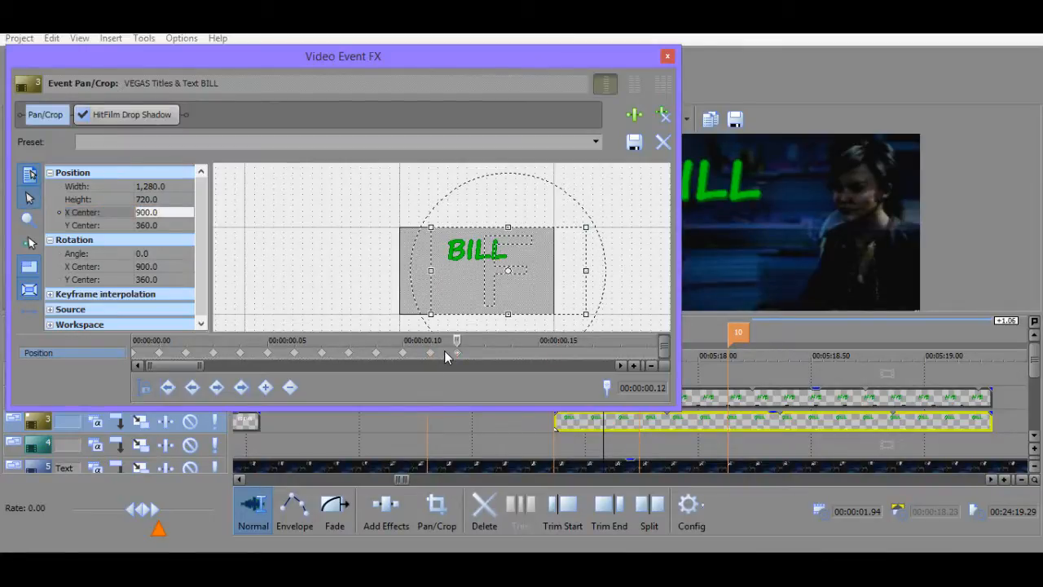
left_click(171, 211)
type("850")
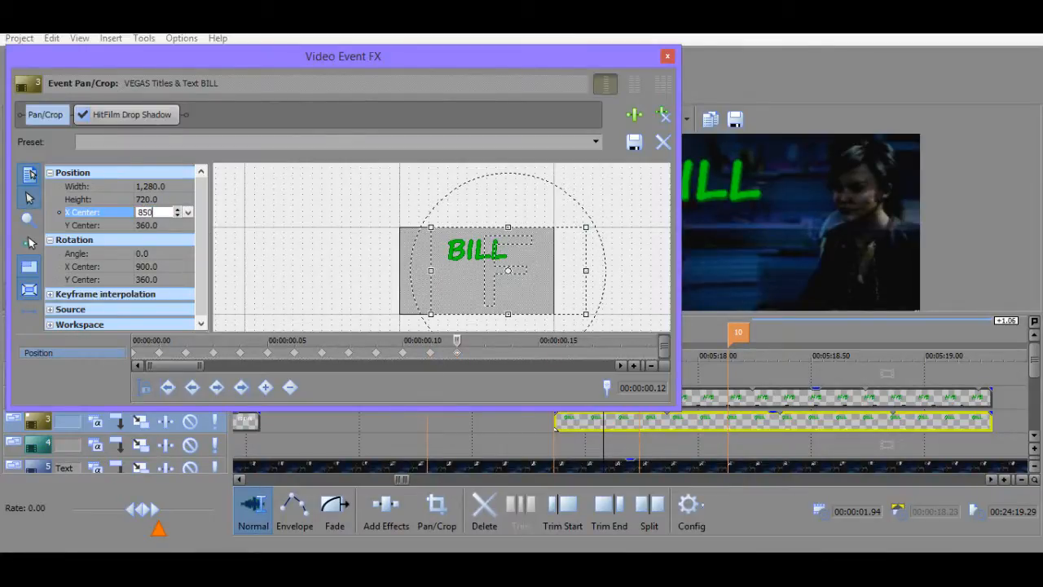
key("Return")
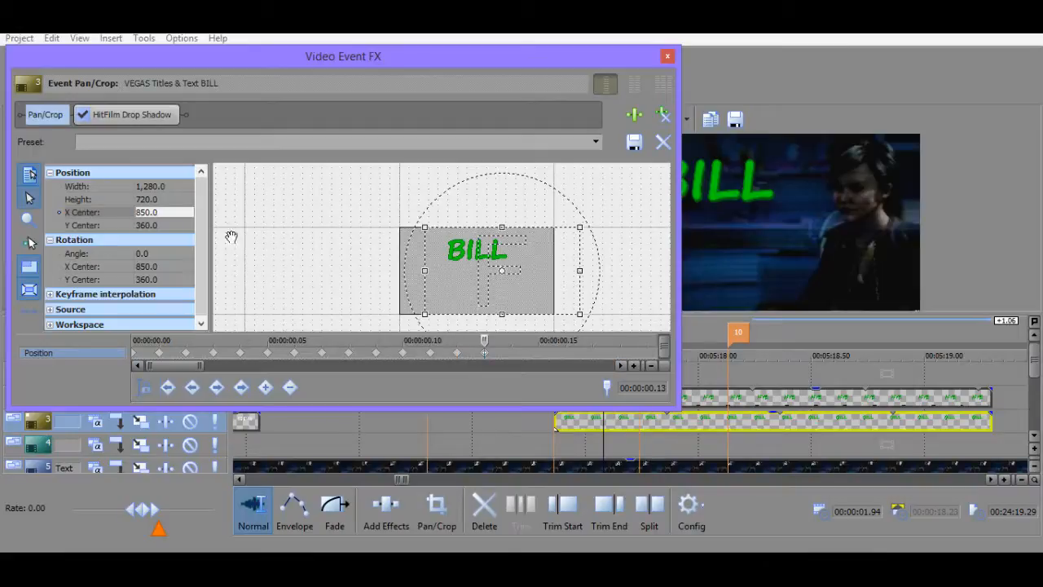
Set the X center of the BILL position keyframe at 00:00:00.13 to 800.
left_click(166, 210)
type("7")
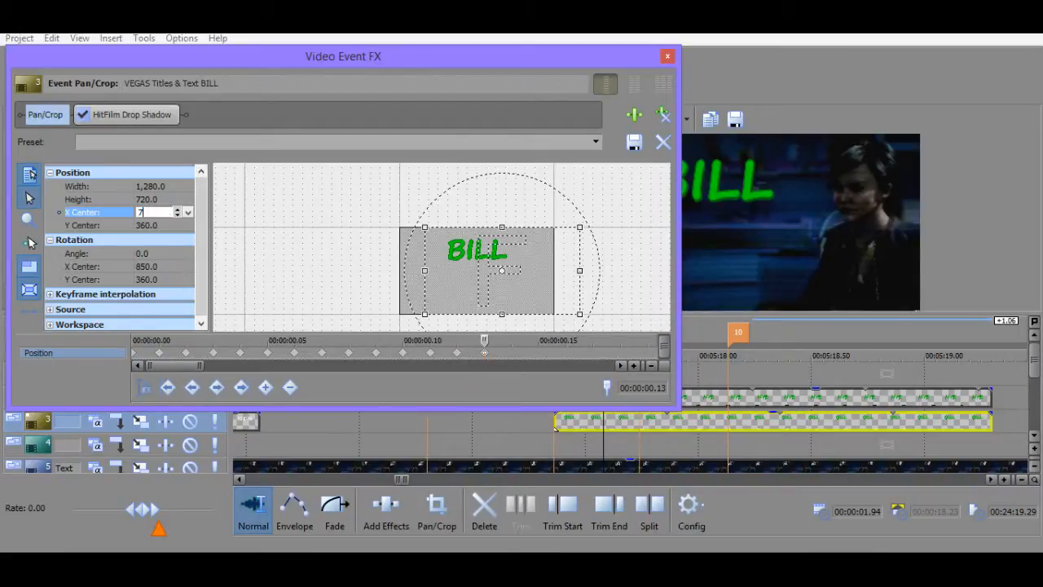
type("825")
key("Return")
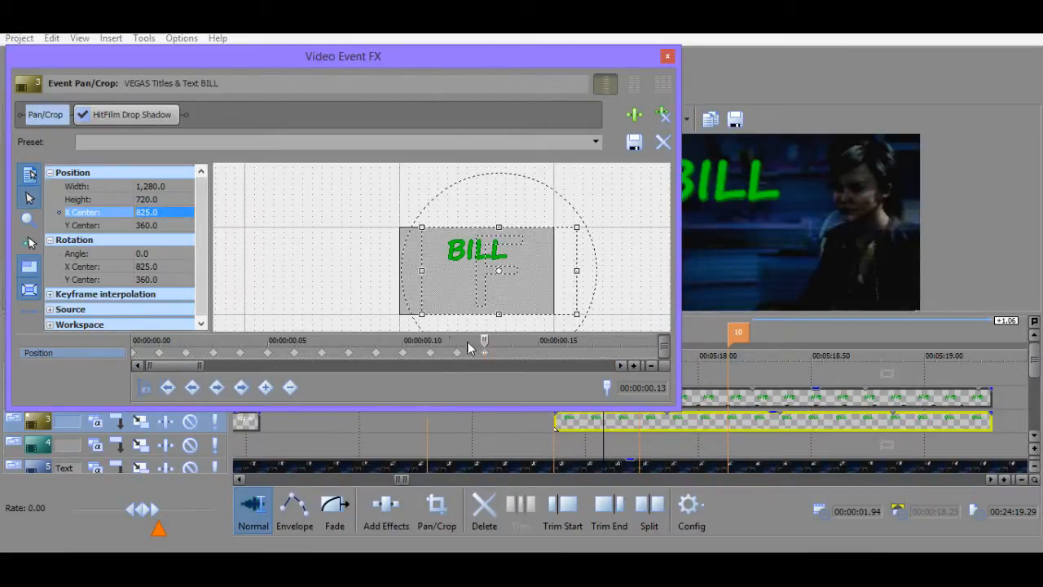
left_click(149, 212)
type("80")
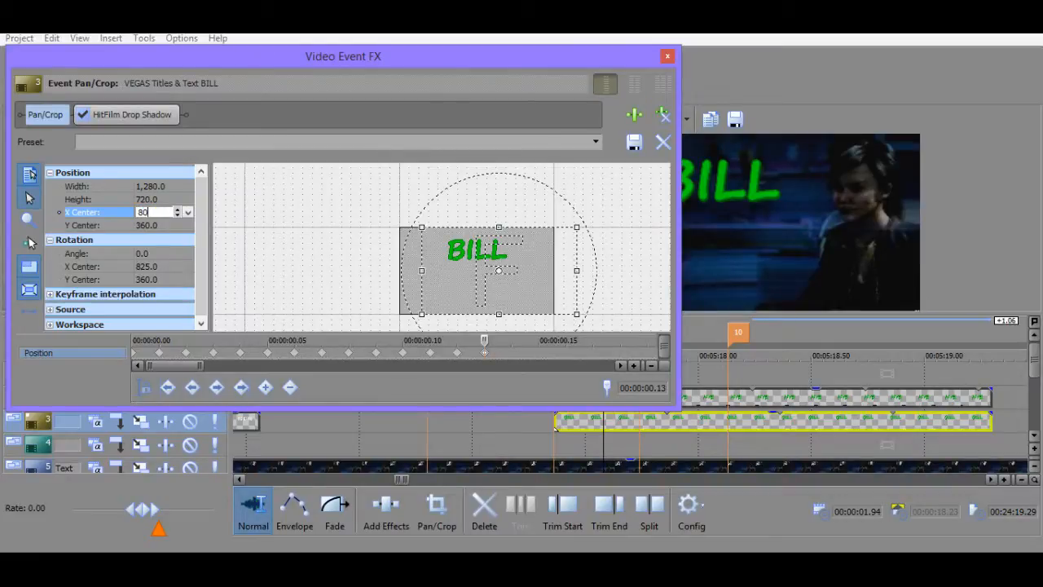
type("0")
key("Return")
Add a BILL position keyframe at 00:00:00.14 with an X center of 750.
left_click(506, 351)
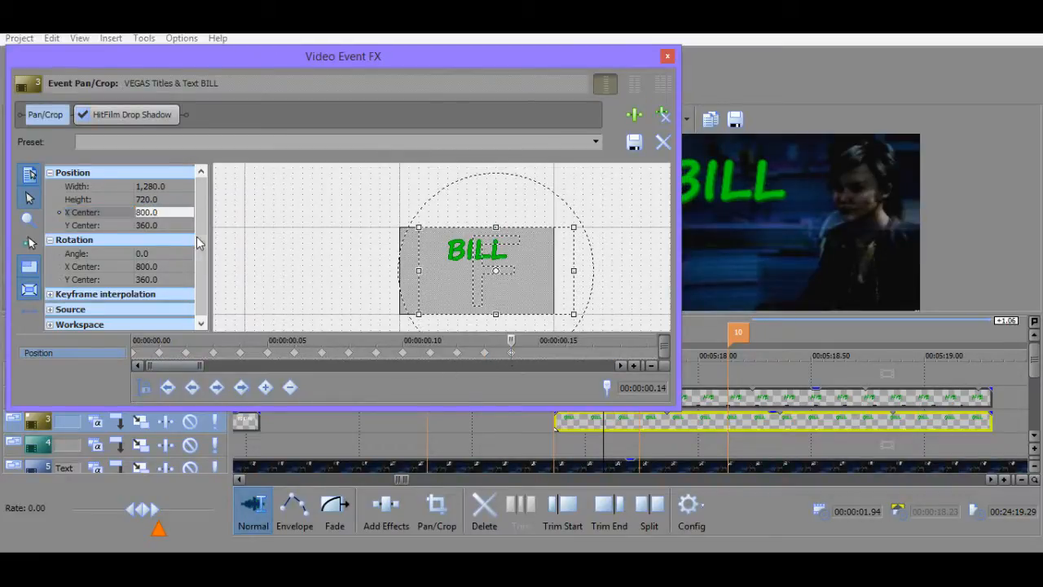
left_click(155, 213)
type("750")
key("Return")
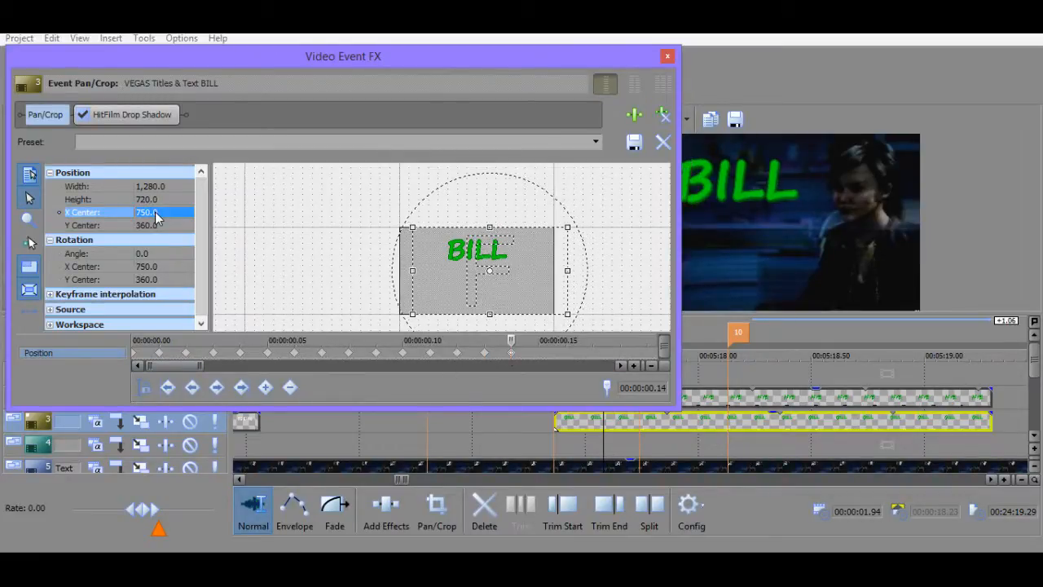
Add BILL position keyframes at 00:00:00.15 with an X center of 725 and at 00:00:00.16 with an X center of 700.
left_click(538, 356)
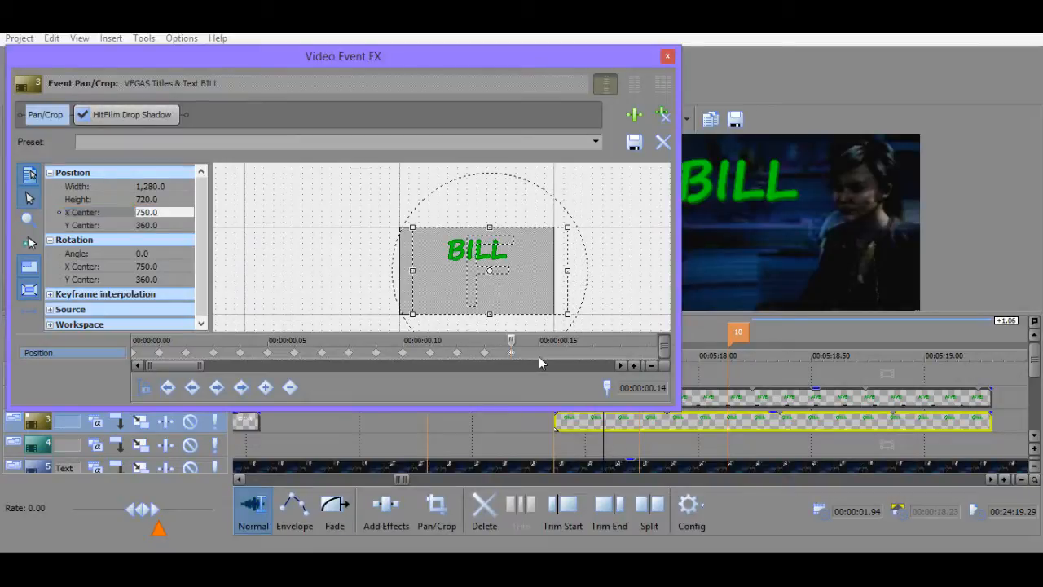
left_click(161, 212)
type("6")
type("25")
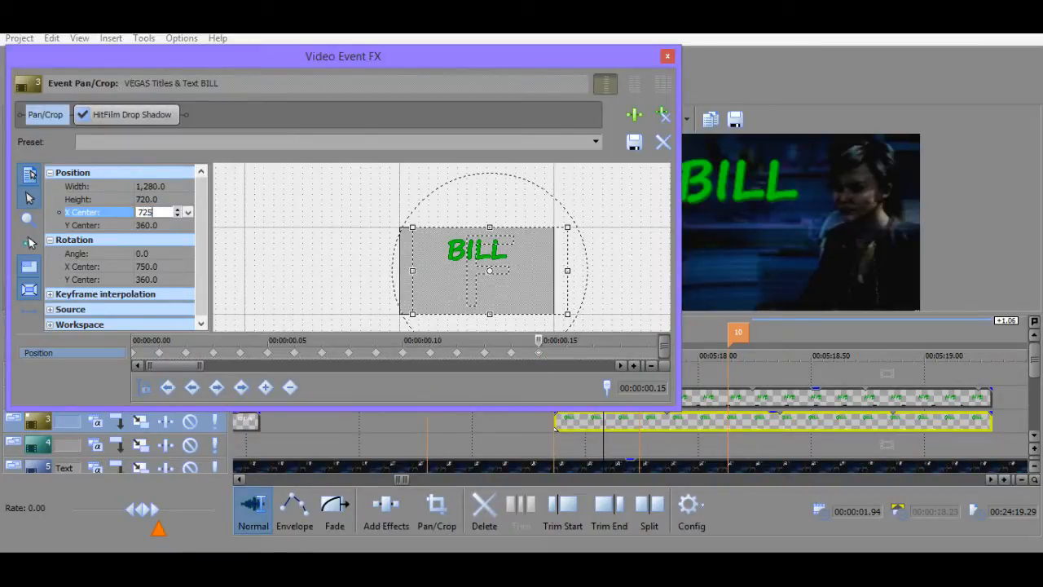
key("Return")
left_click(563, 356)
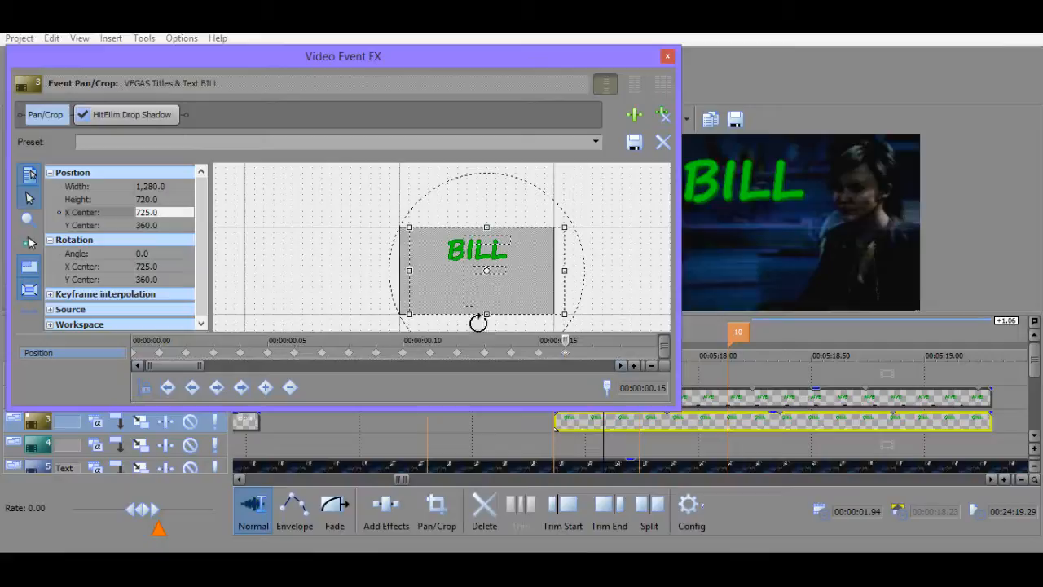
left_click(177, 212)
type("700")
key("Return")
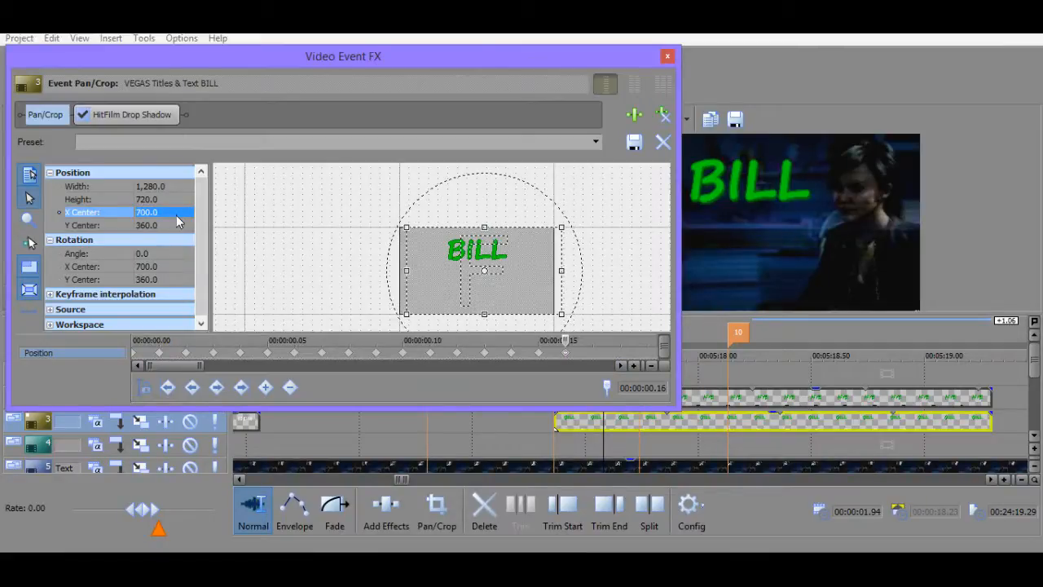
Add a BILL position keyframe at 00:00:00.17 with an X center of 675.
left_click(593, 350)
left_click(153, 212)
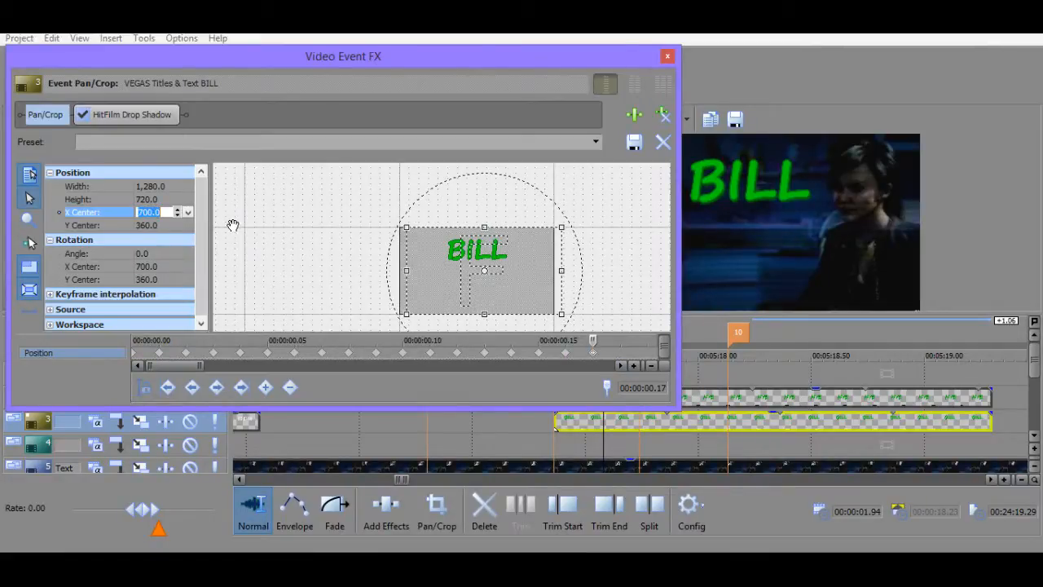
type("675")
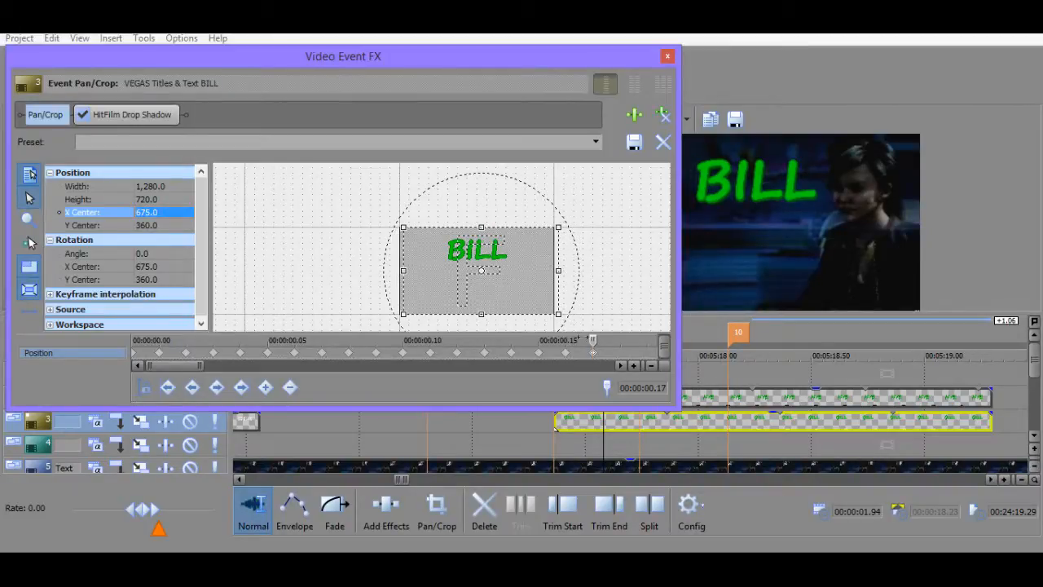
key("Return")
Add a BILL position keyframe at 00:00:00.18 with an X center of 665.
left_click(619, 351)
scroll(478, 295, "up", 4)
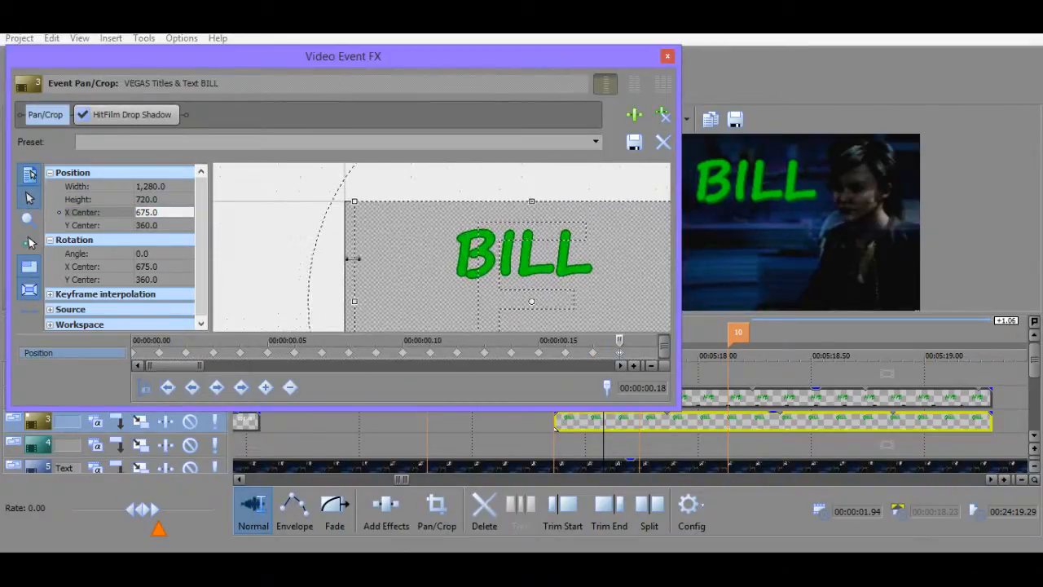
left_click(144, 212)
type("750")
key("Return")
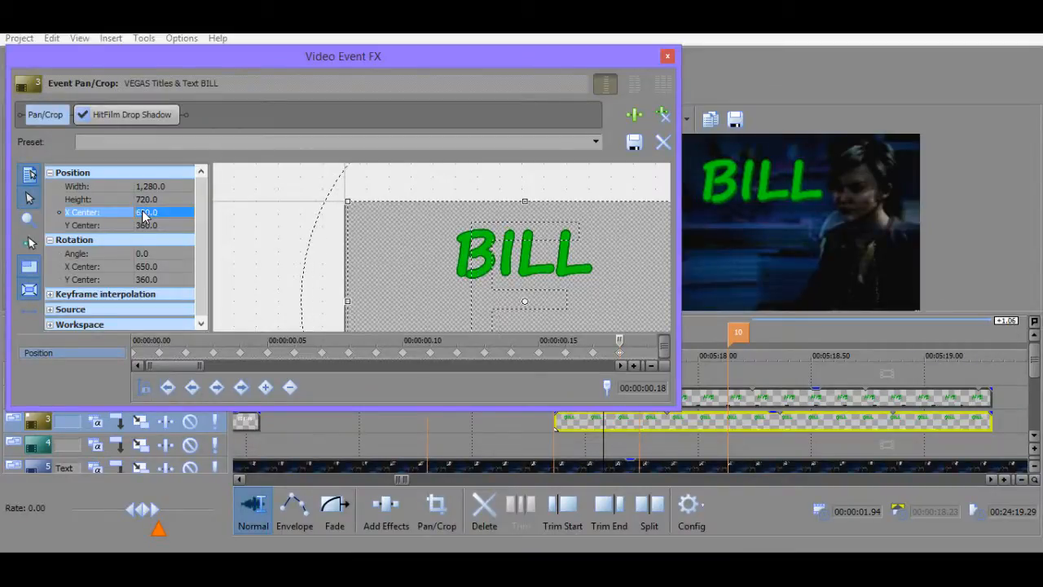
left_click(144, 213)
type("6")
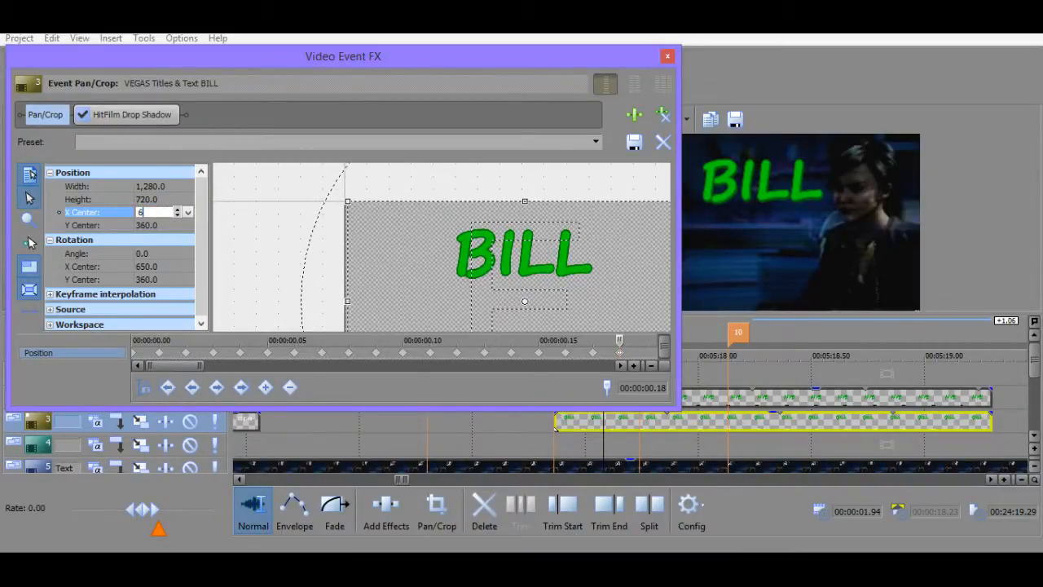
type("65")
key("Return")
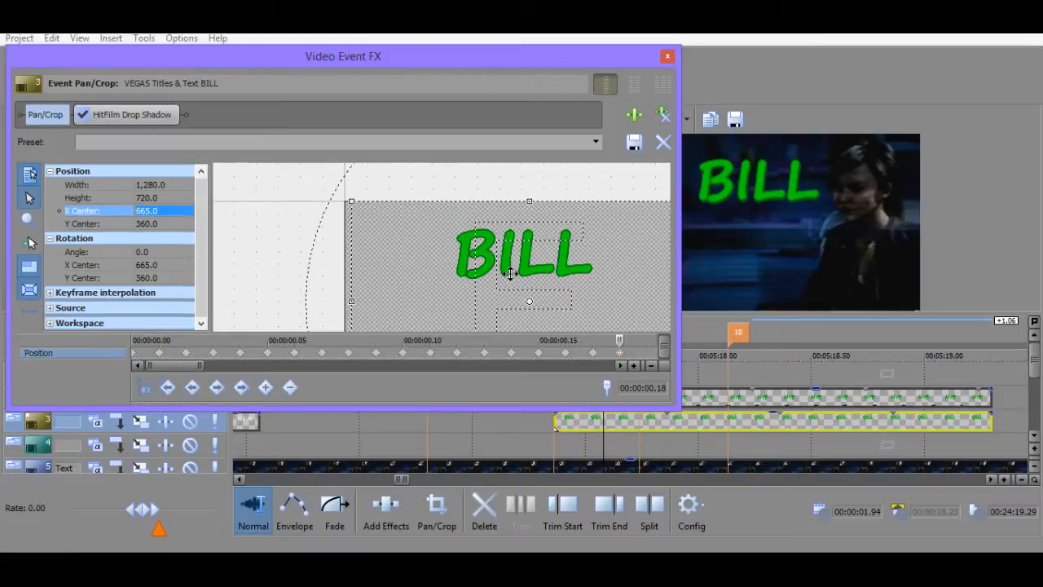
Add a BILL position keyframe at 00:00:00.19 with an X center of 655.
left_click(620, 365)
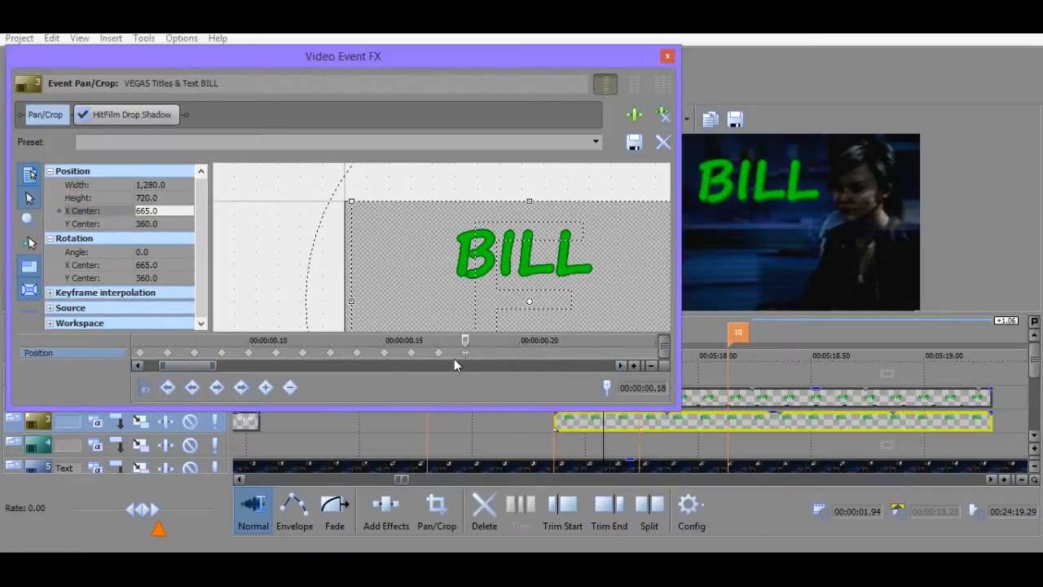
left_click(488, 355)
left_click(168, 213)
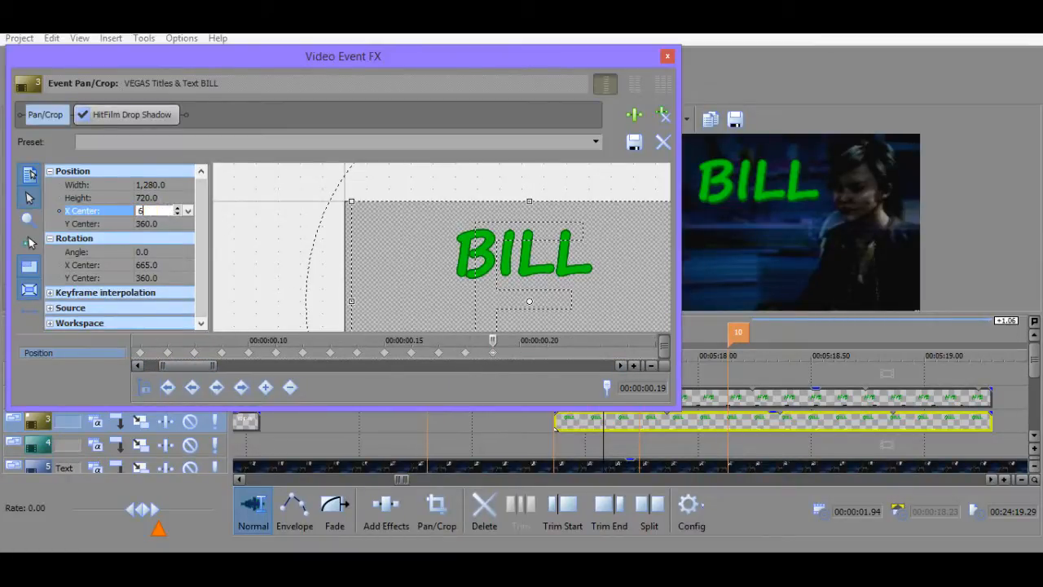
type("655")
key("Return")
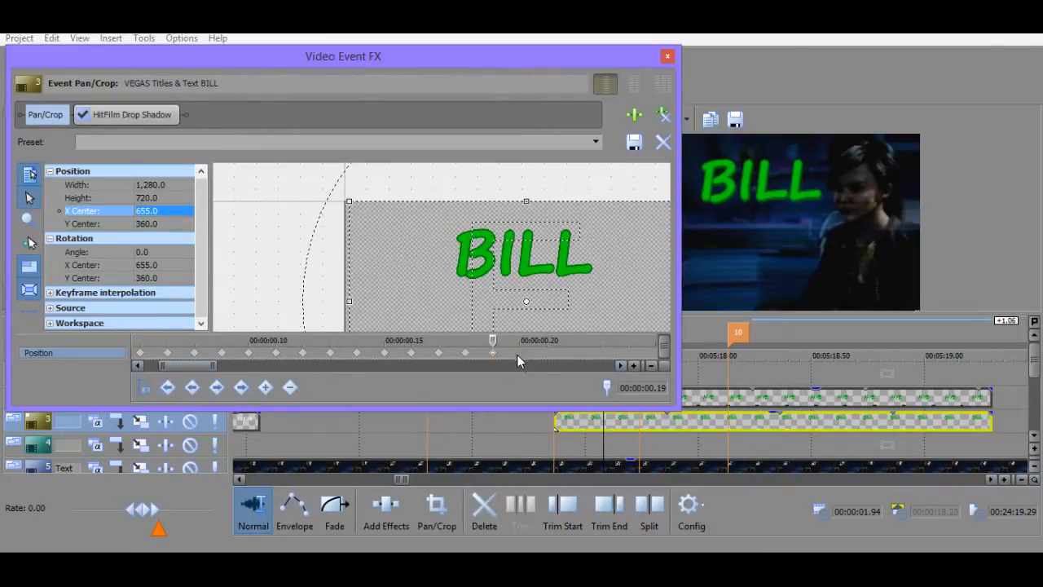
Add a BILL position keyframe at 00:00:00.20 with an X center of 645.
left_click(517, 354)
left_click(152, 212)
left_click(153, 212)
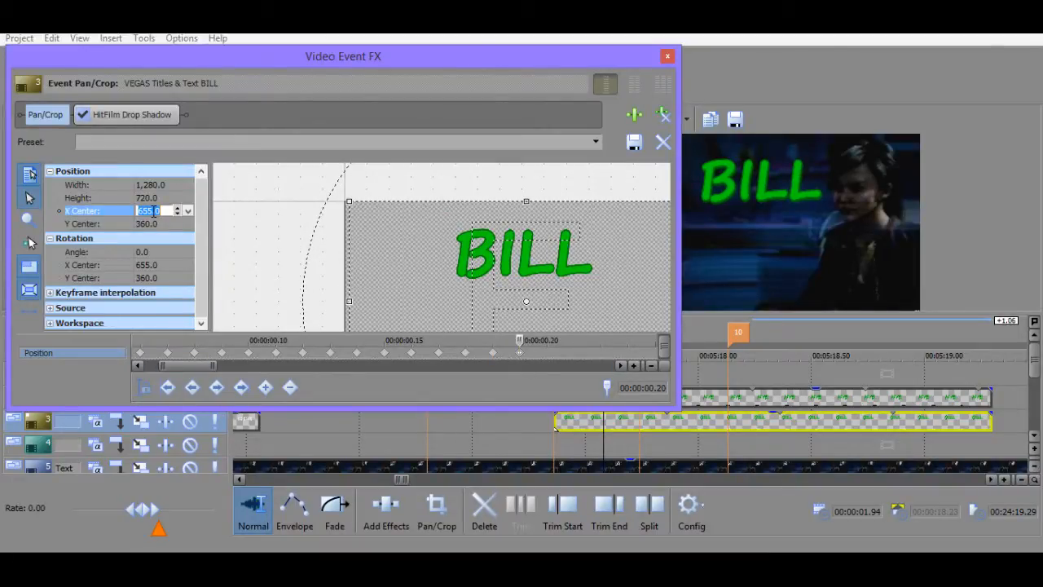
type("5")
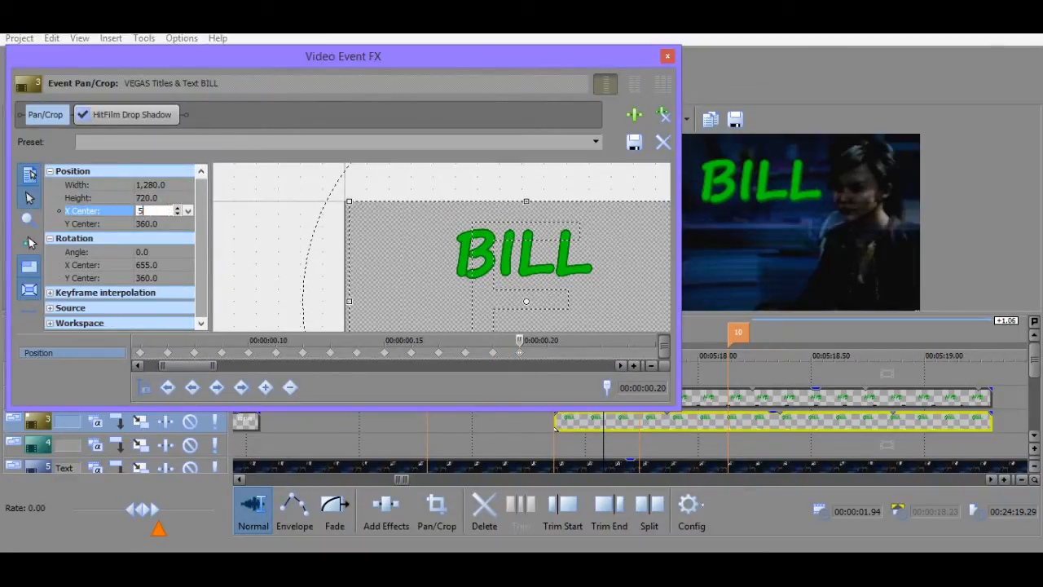
key("BackSpace")
type("645")
key("Return")
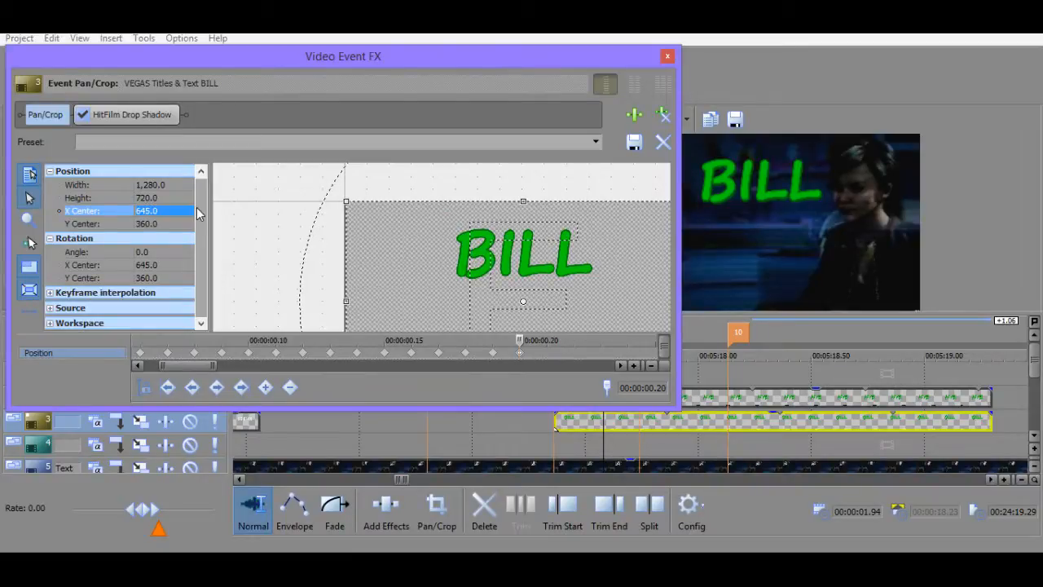
Add BILL position keyframes at 00:00:00.21 with an X center of 635 and at 00:00:00.22 with an X center of 630.
left_click(544, 355)
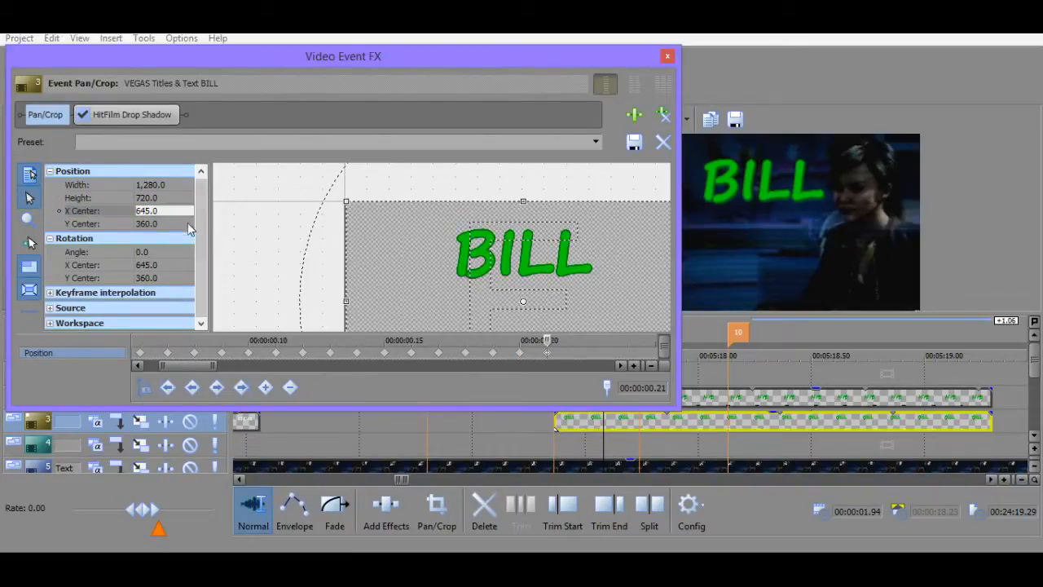
left_click(163, 210)
type("635")
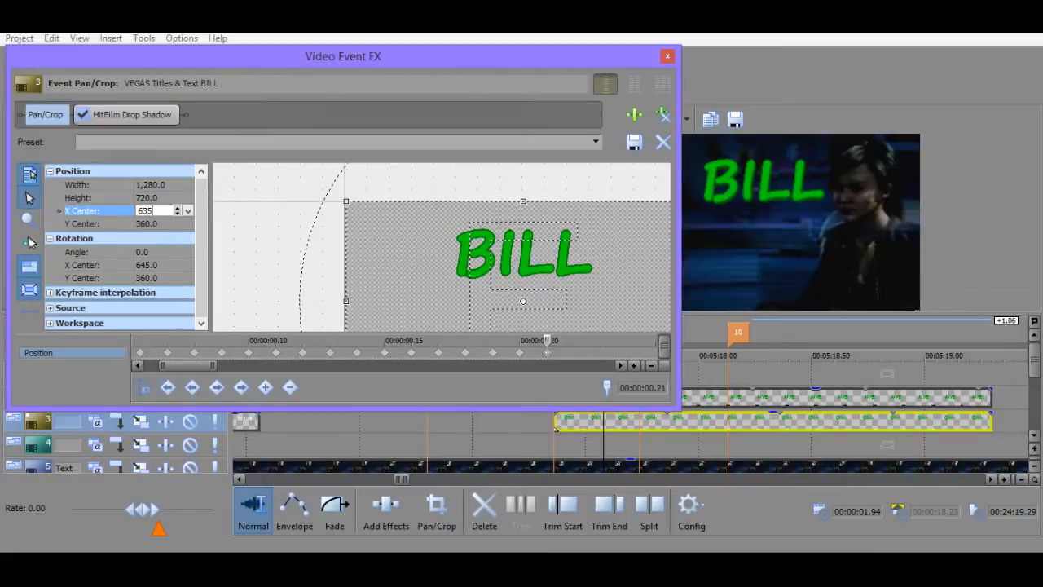
key("Return")
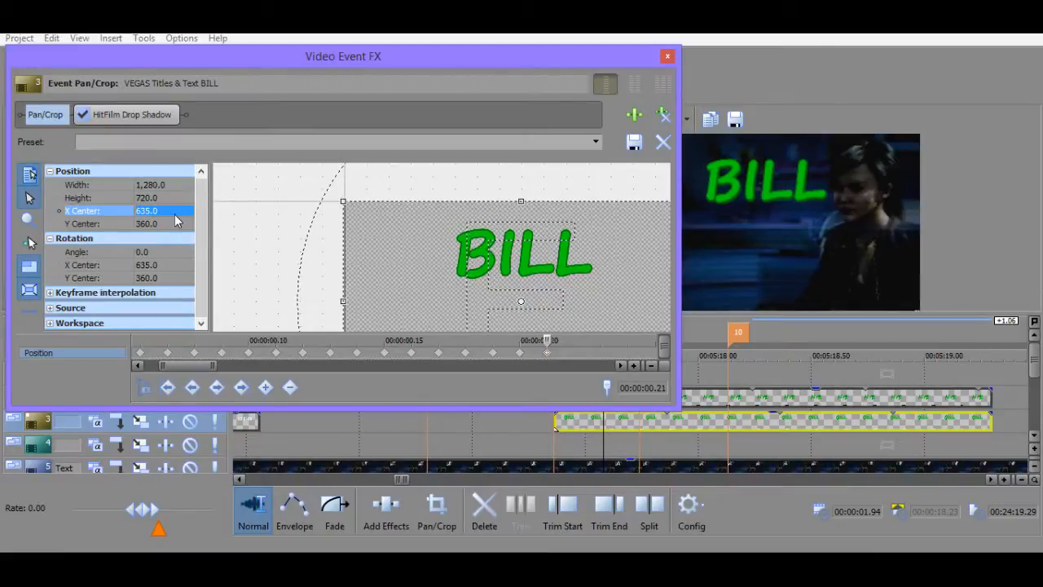
left_click(571, 355)
left_click(155, 210)
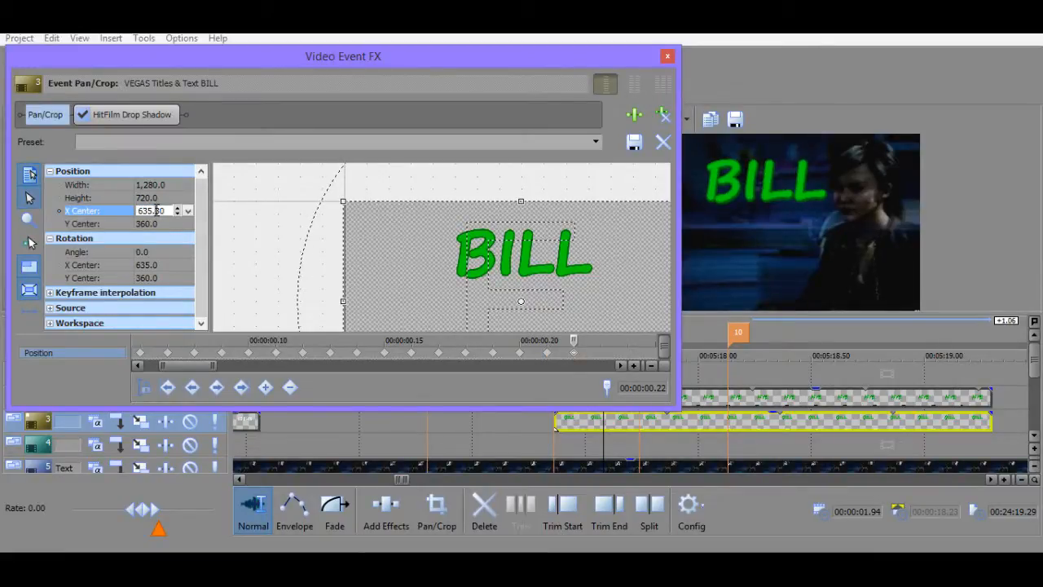
double_click(156, 210)
type("630")
key("Return")
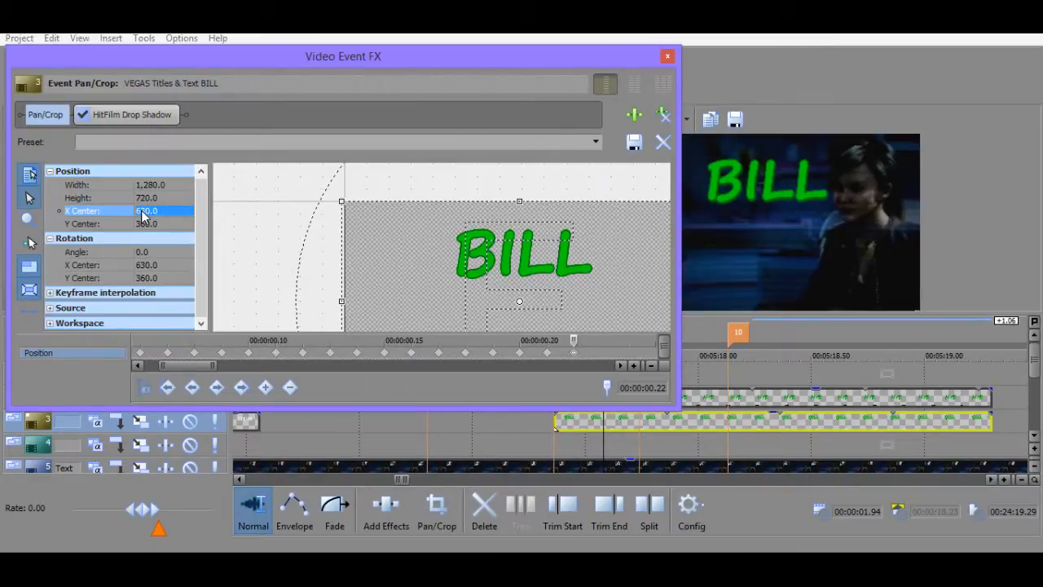
Add BILL position keyframes at 00:00:00.23 with an X center of 625 and at 00:00:00.24 with an X center of 620.
left_click(598, 355)
left_click(155, 210)
double_click(157, 210)
type("6")
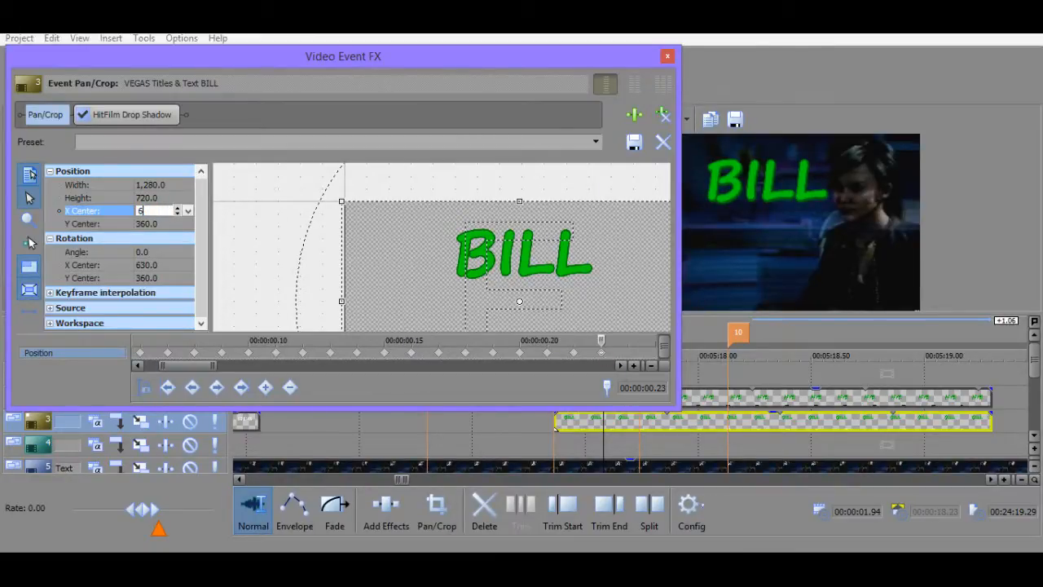
type("25")
left_click(620, 365)
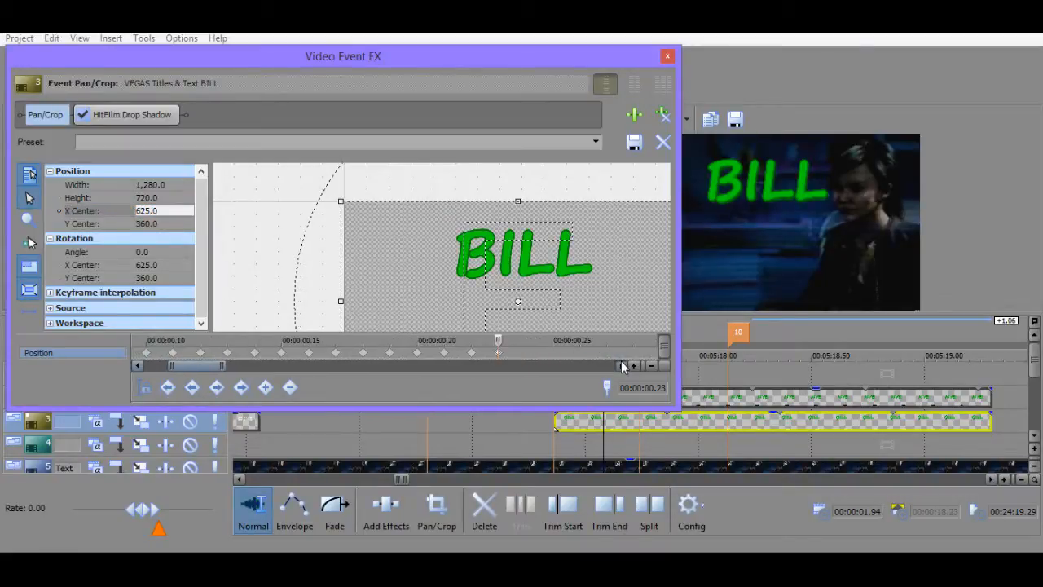
left_click(155, 210)
double_click(156, 210)
type("6")
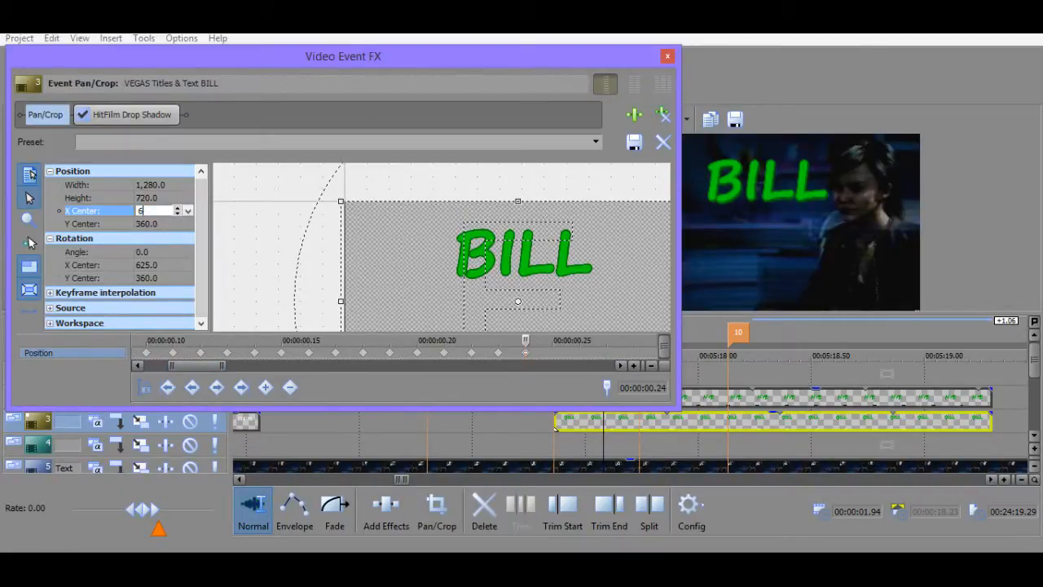
key("Return")
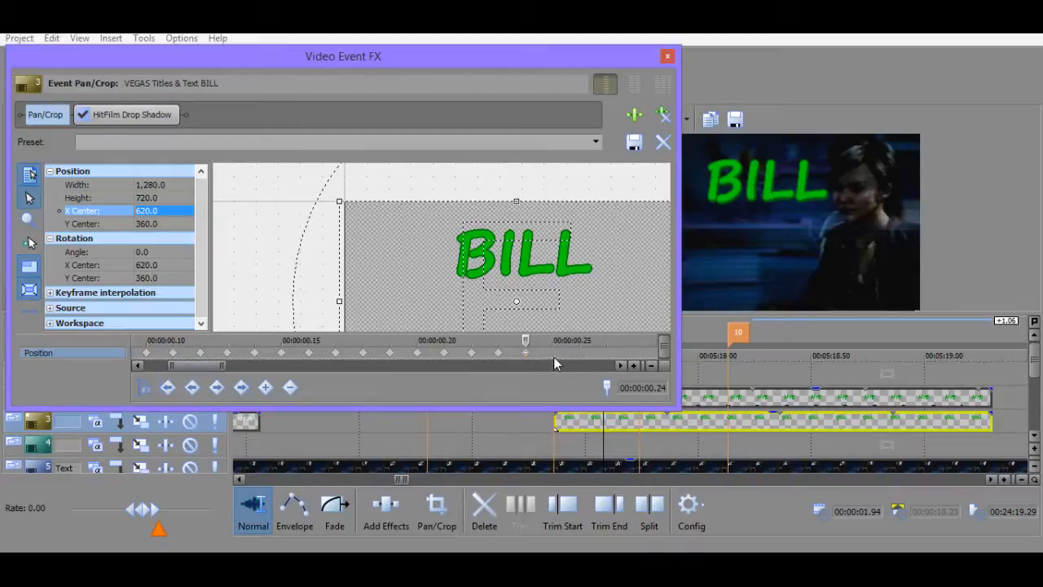
Add a BILL position keyframe at 00:00:00.25 with an X center of 617.5.
left_click(553, 352)
double_click(157, 211)
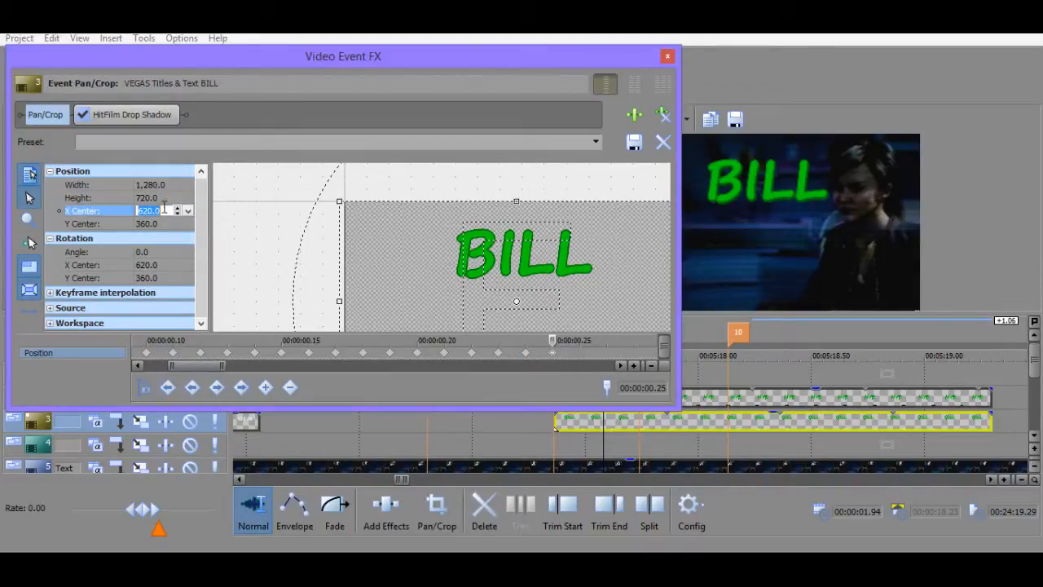
type("622.5")
key("Return")
double_click(156, 210)
type("6")
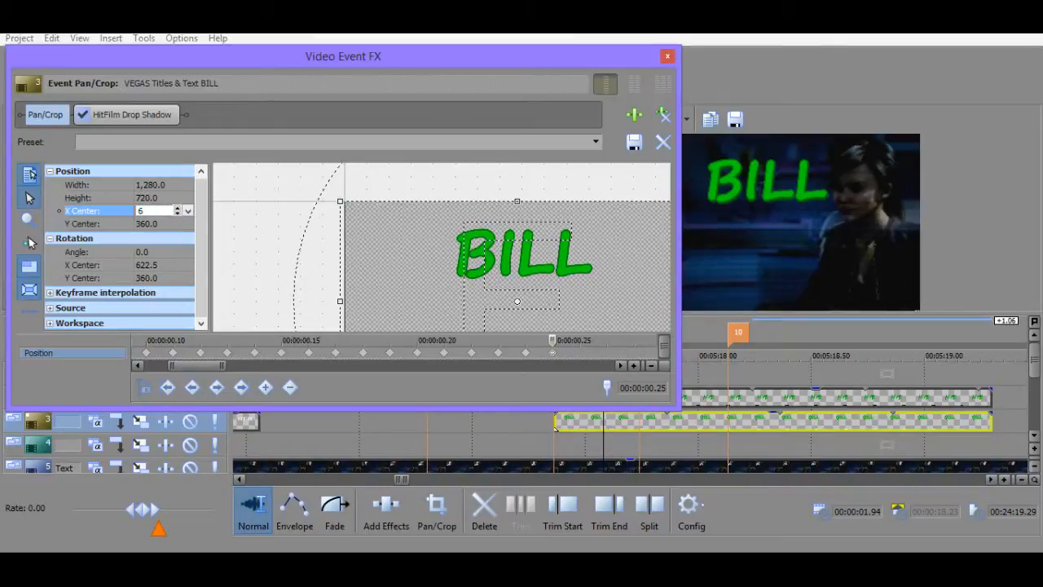
type("17.5")
key("Return")
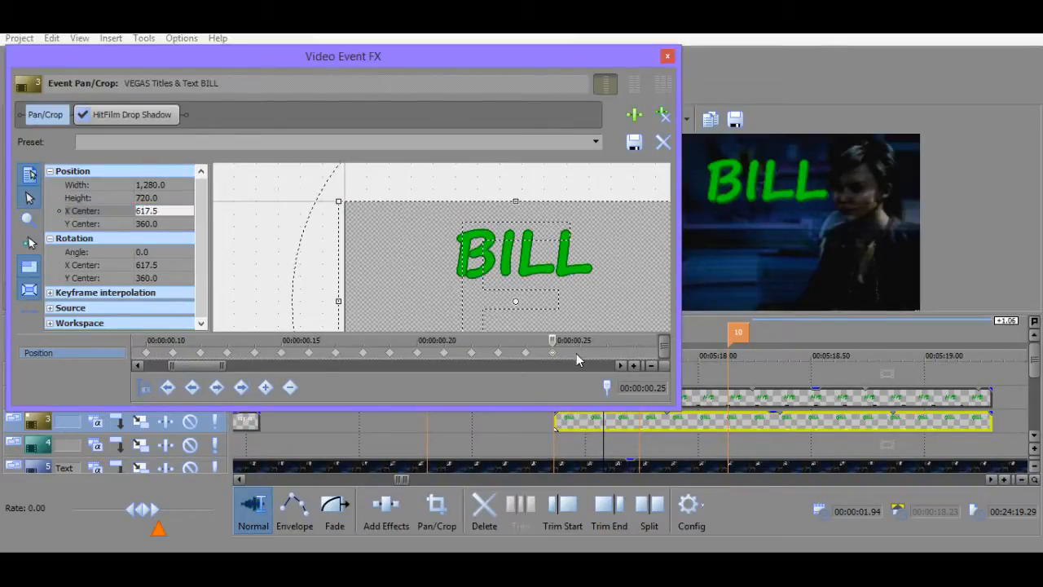
Add a BILL position keyframe at 00:00:00.26 with an X center of 615.
double_click(150, 210)
type("1")
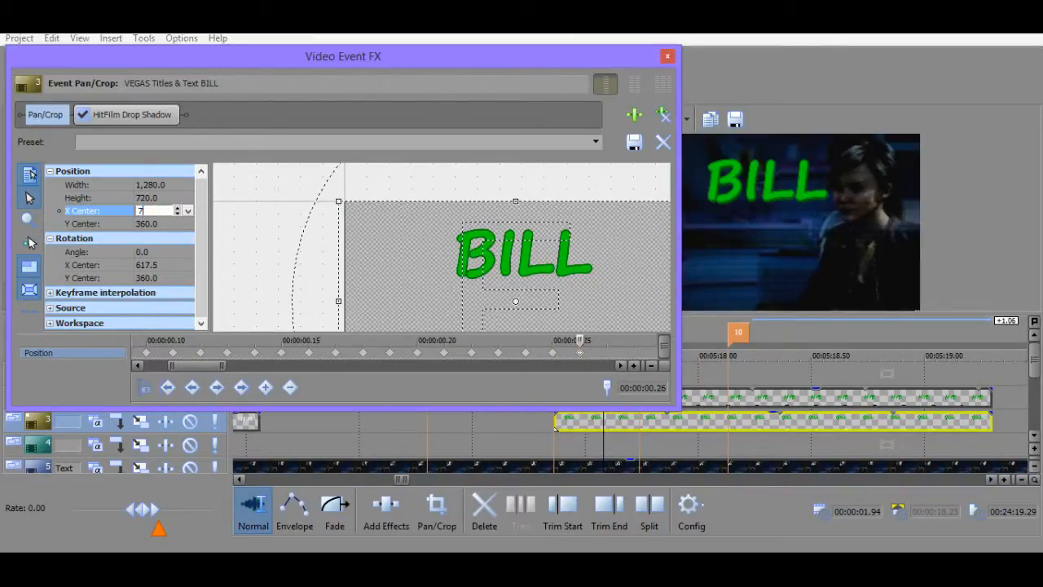
type("15")
key("Return")
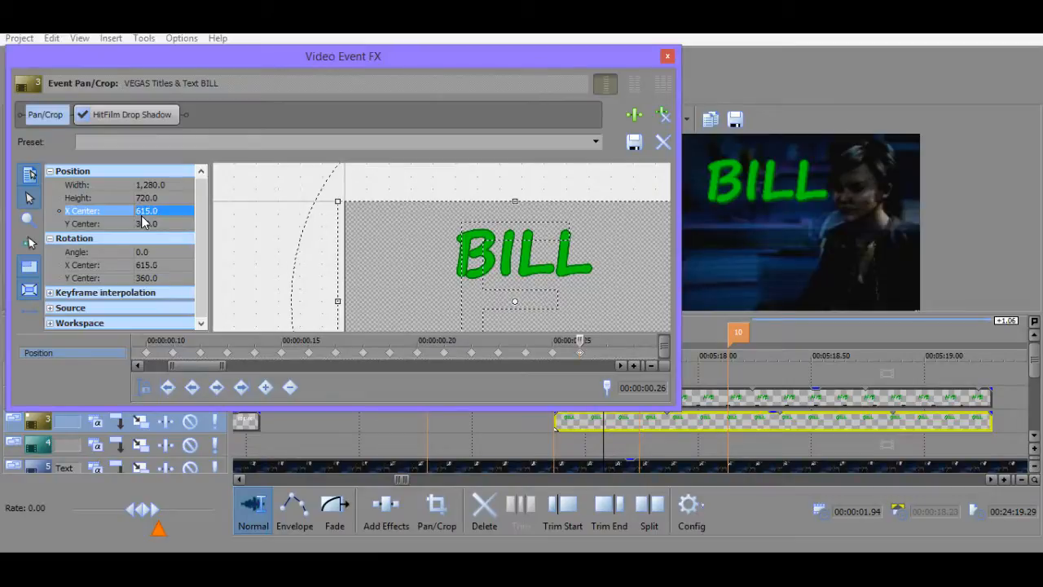
Add BILL position keyframes at 00:00:00.27 with an X center of 620 and at 00:00:00.28 with an X center of 630.
left_click(622, 365)
left_click(530, 352)
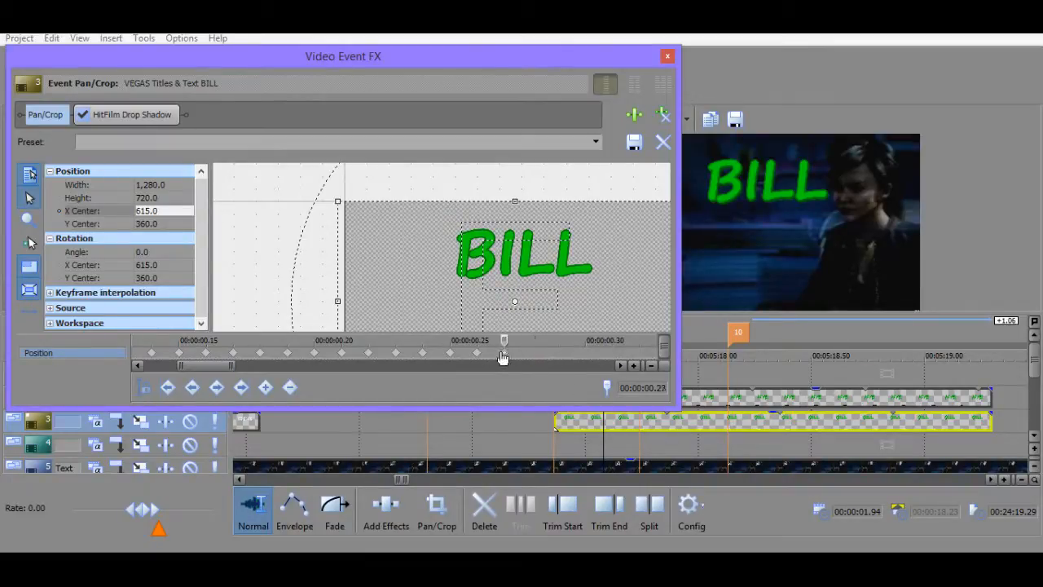
left_click(151, 210)
type("620")
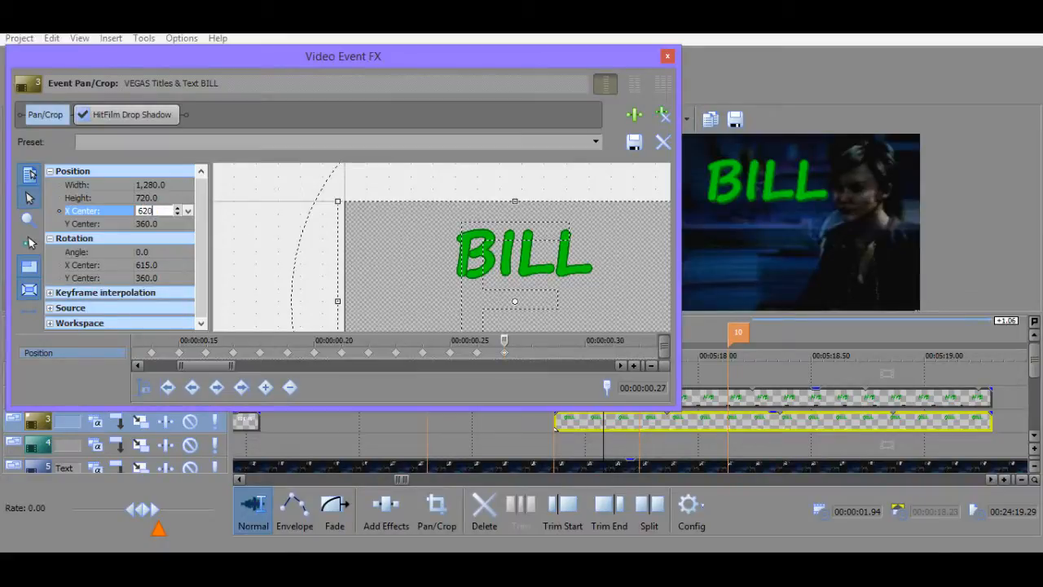
left_click(525, 351)
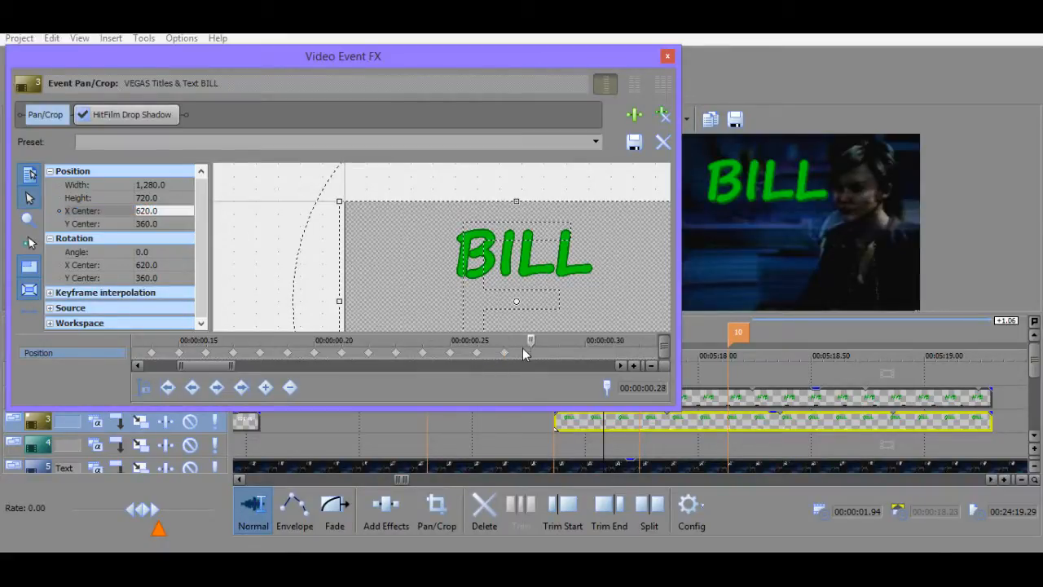
left_click(166, 210)
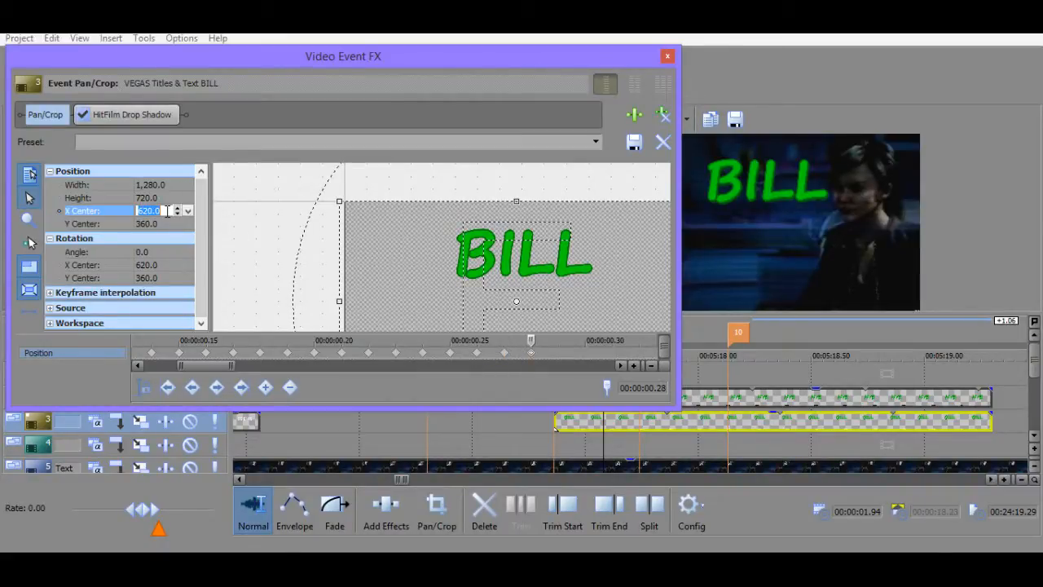
type("6")
type("30")
key("Return")
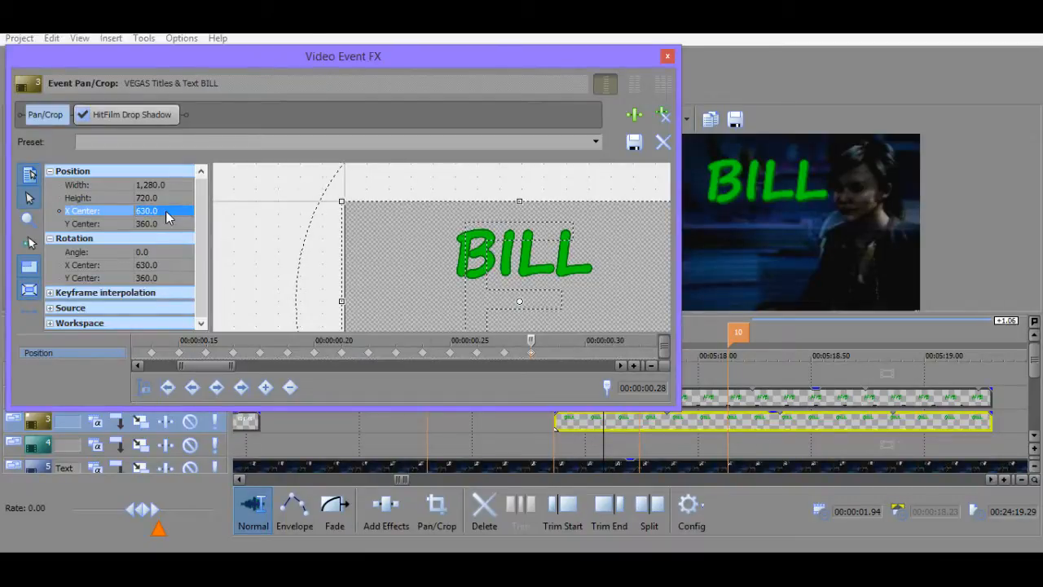
Add a BILL position keyframe at 00:00:00.29 and open its X center for editing.
left_click(558, 353)
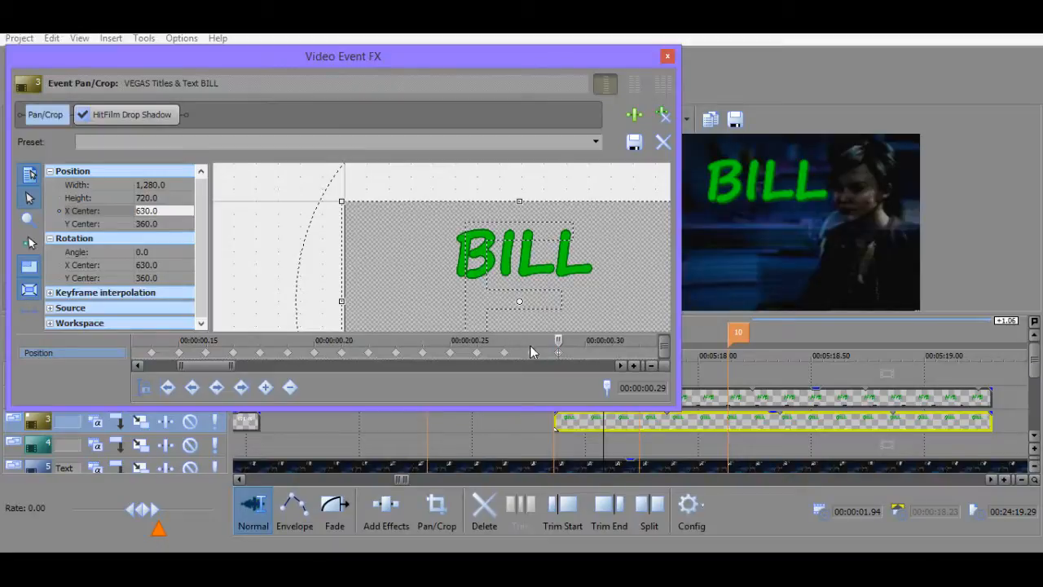
left_click(162, 211)
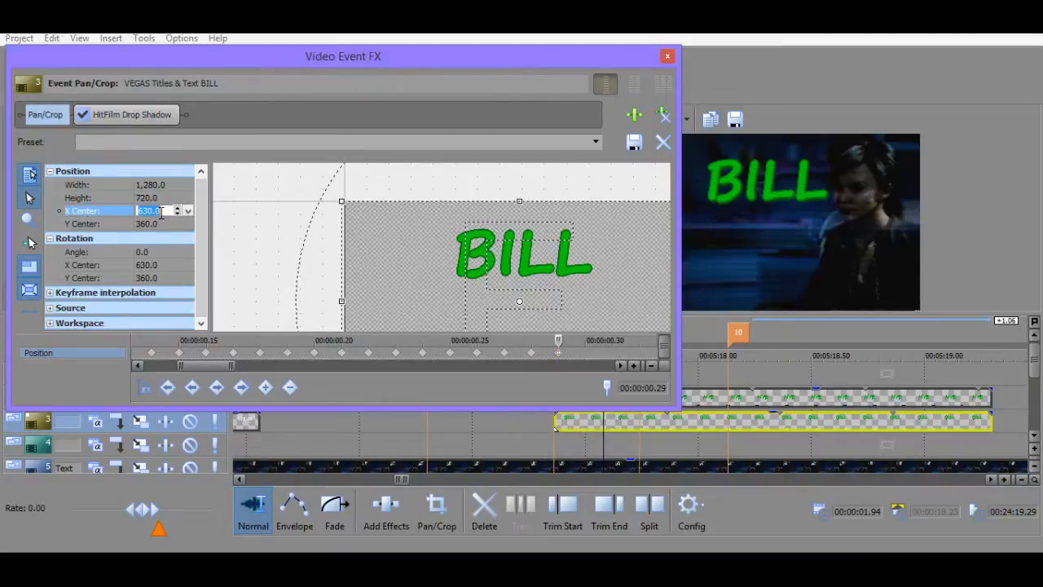
Try to shift the BILL position keyframes from 00:00:00.27 onward one frame later.
left_click(521, 352)
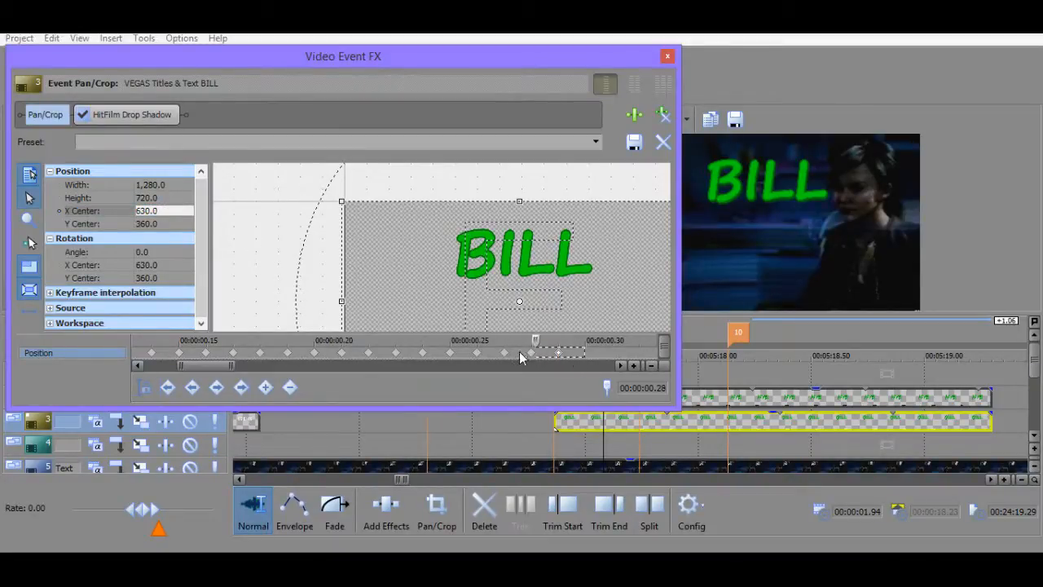
left_click_drag(548, 361, 598, 353)
left_click(499, 352)
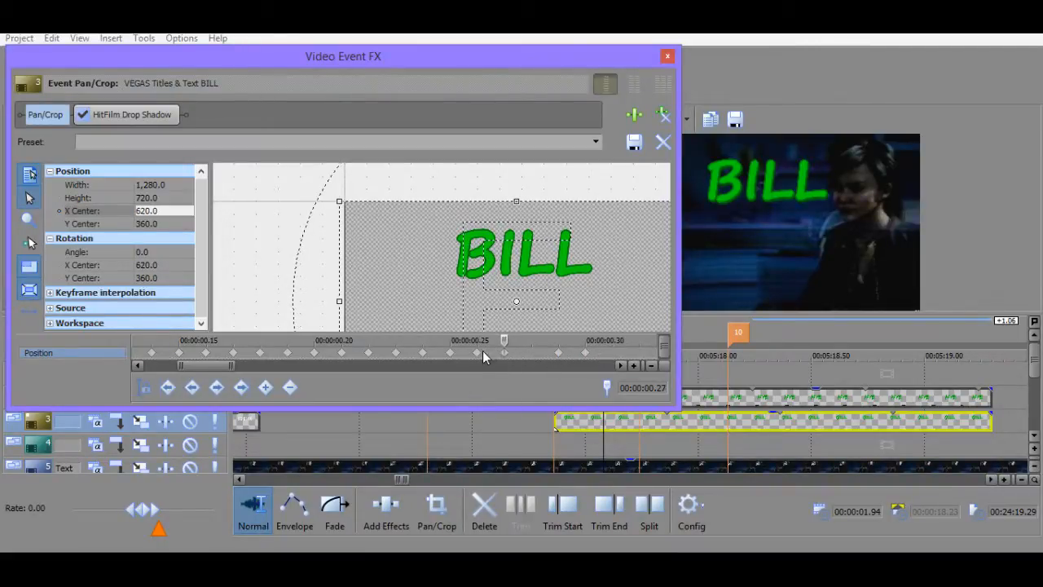
left_click_drag(498, 354, 523, 355)
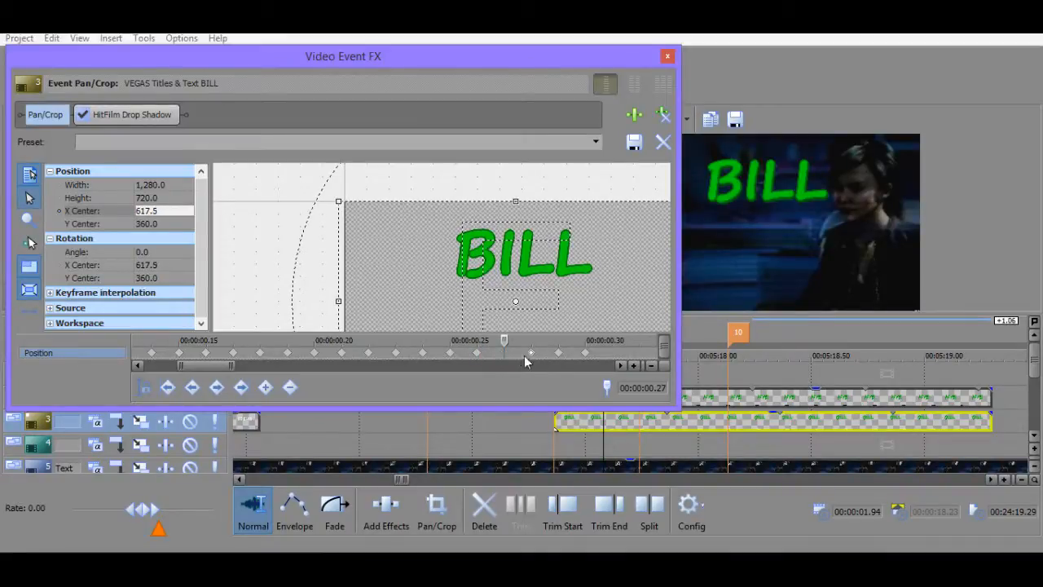
left_click(478, 353)
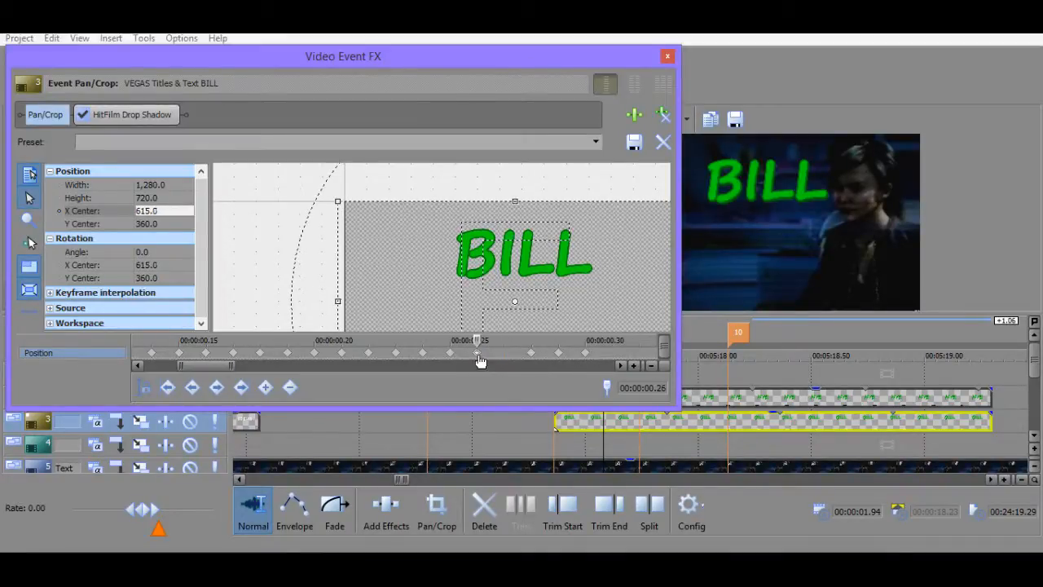
Check the X centers of the shifted BILL keyframes and undo the one-frame shift.
left_click(531, 353)
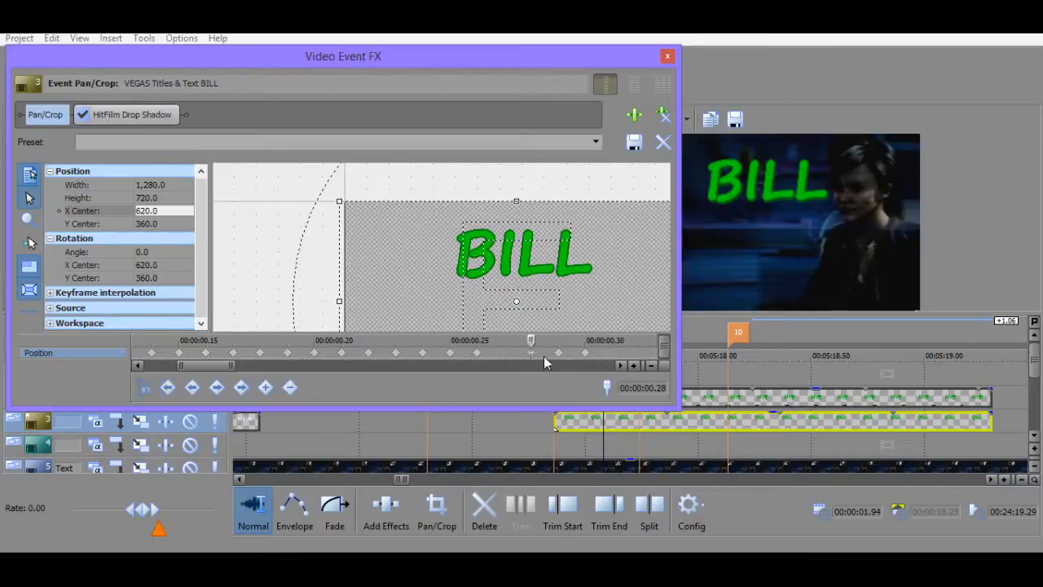
left_click(561, 353)
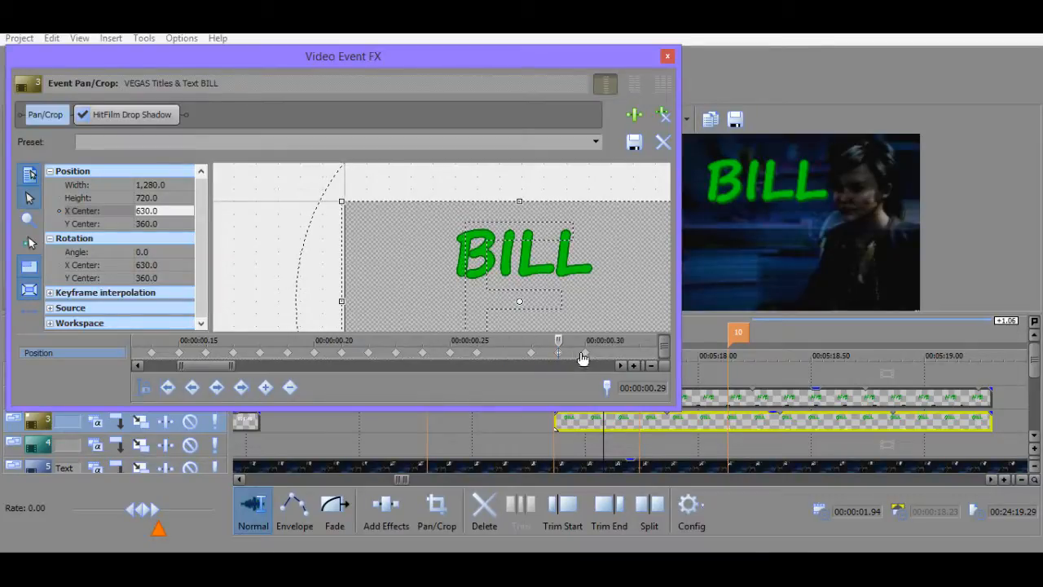
left_click(531, 353)
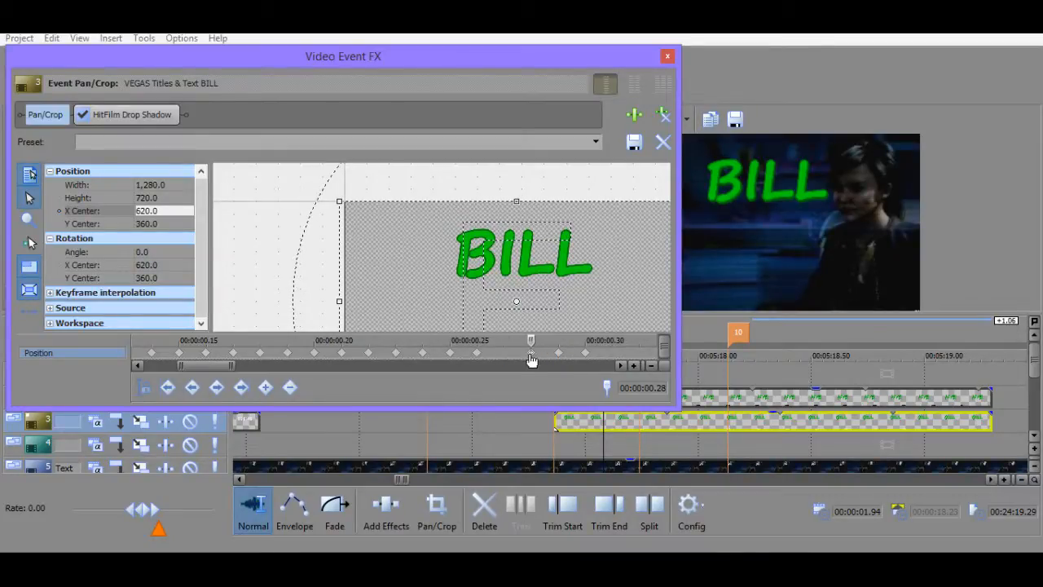
mouse_move(556, 354)
left_mouse_down()
mouse_move(531, 354)
mouse_move(558, 353)
left_mouse_up()
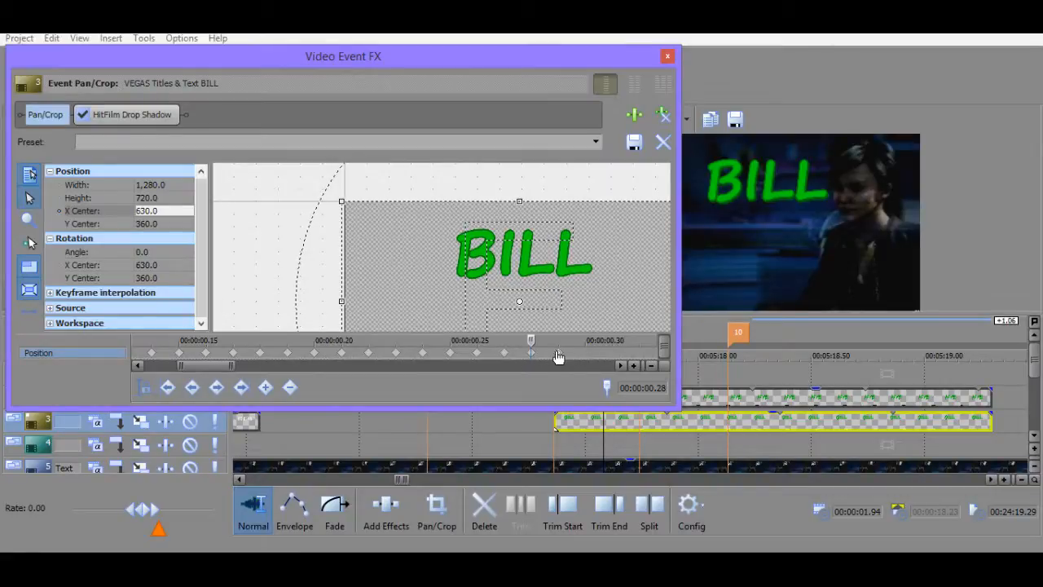
Set the X center of the BILL position keyframe at 00:00:00.29 to 650.
left_click(505, 352)
left_click(558, 353)
double_click(174, 212)
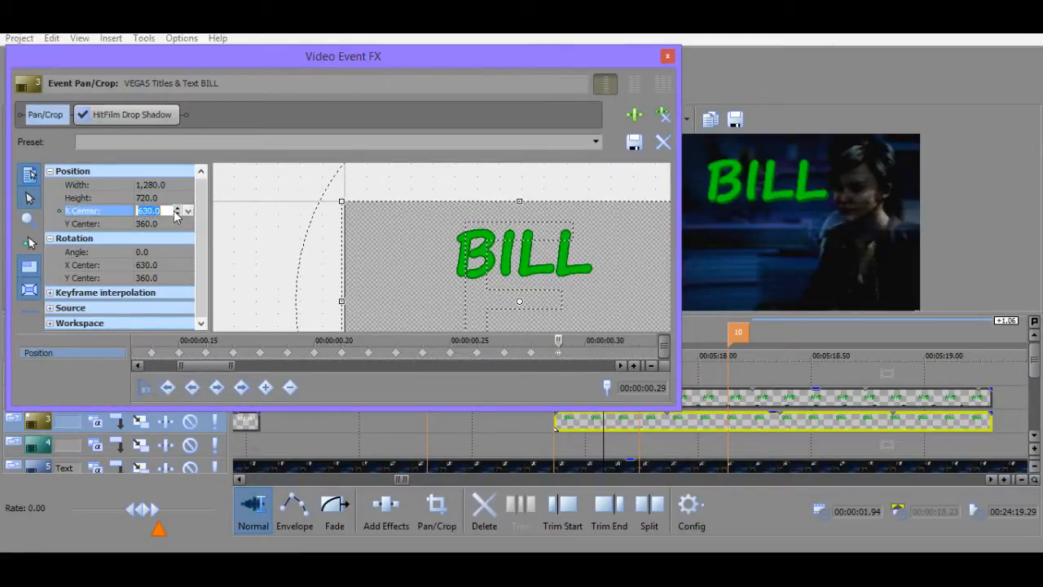
type("650")
key("Return")
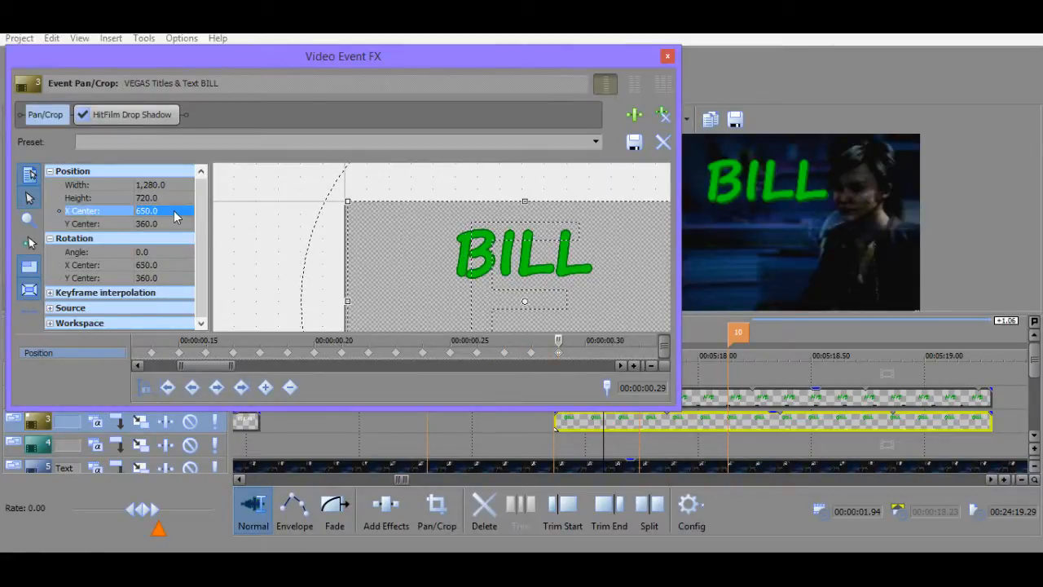
Add a BILL position keyframe at 00:00:00.30 and begin entering its X center.
left_click(583, 352)
double_click(145, 210)
type("7")
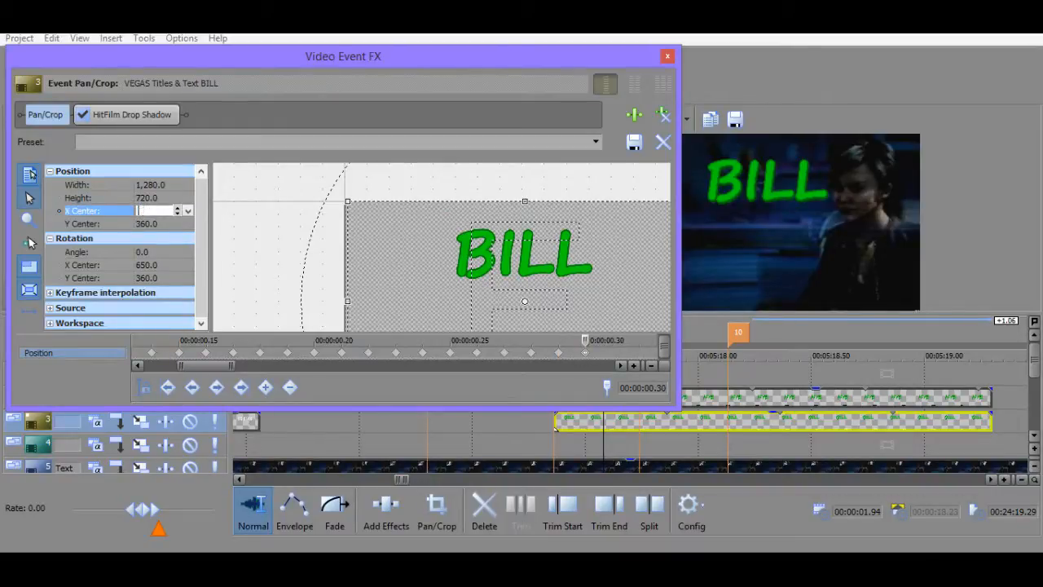
Keyframe the BILL title's pan/crop position with X Center 660 at 00:00:00.30 and 665 at 00:00:00.31.
type("60")
key("Return")
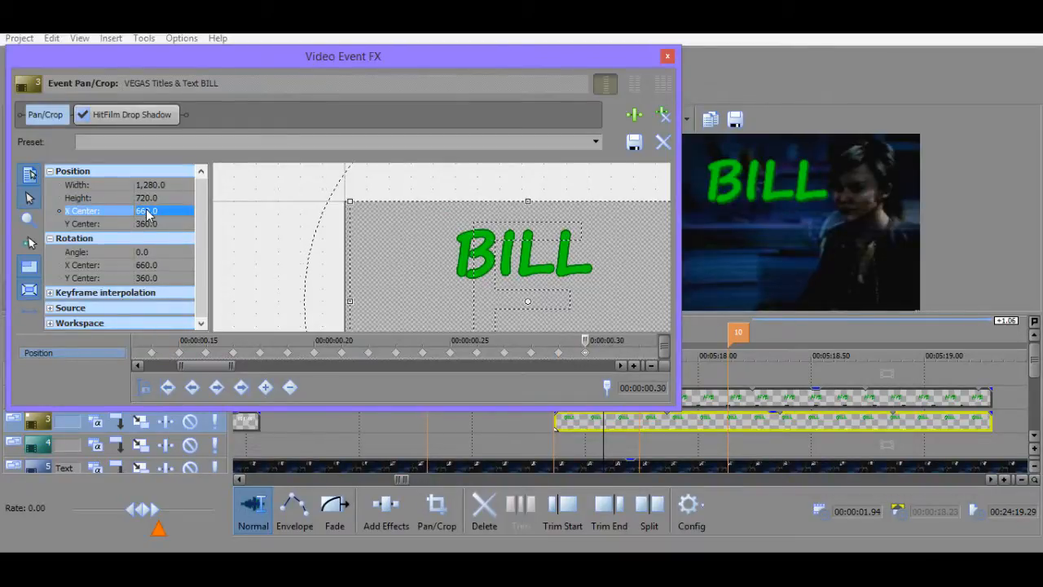
left_click(612, 353)
double_click(146, 210)
type("6")
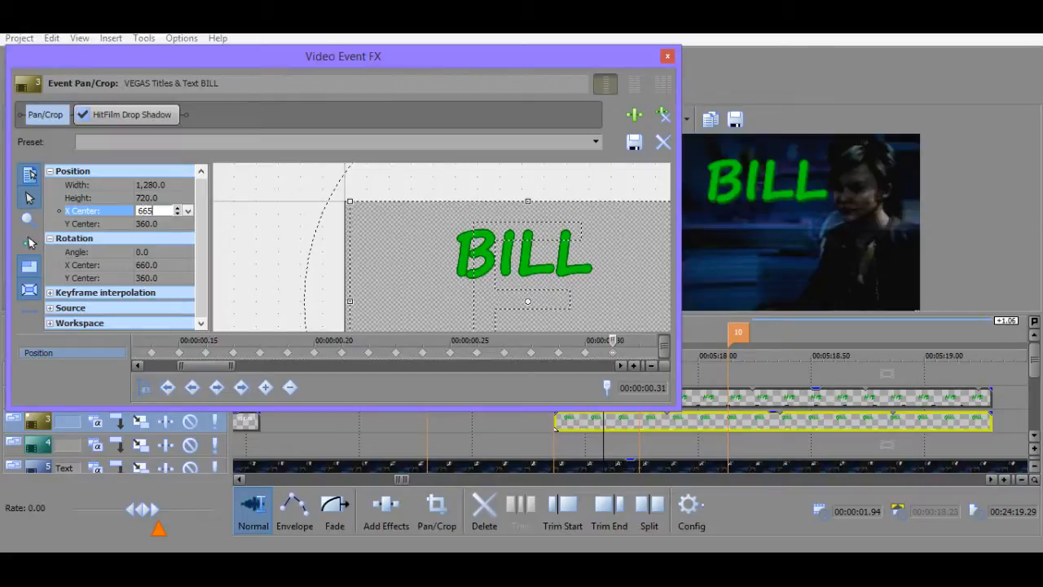
type("65")
key("Return")
Keyframe the BILL title's position with X Center 670 at 00:00:00.32 and 672.5 at 00:00:00.33.
left_click(621, 365)
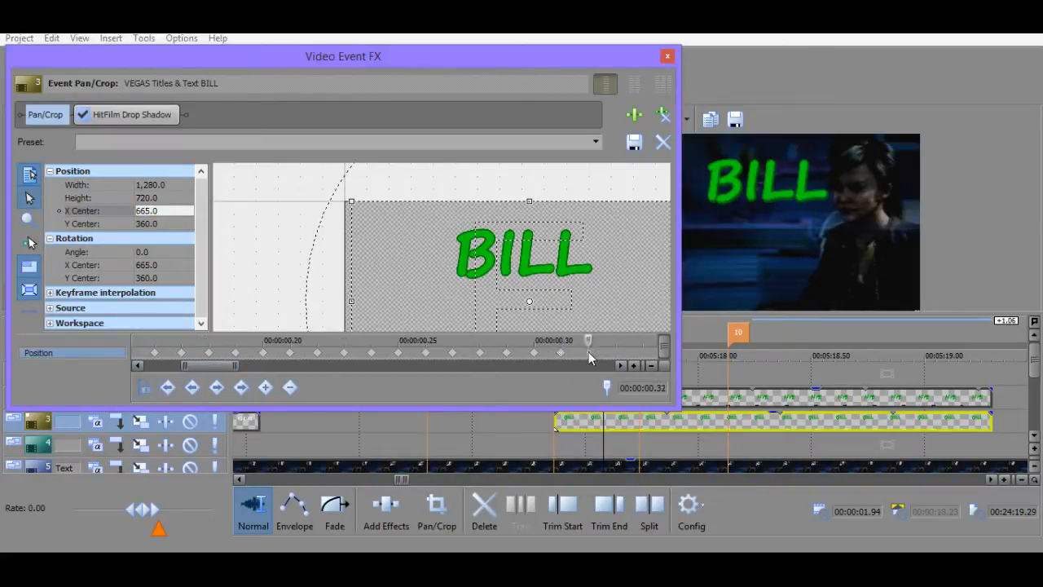
double_click(171, 209)
type("670")
key("Return")
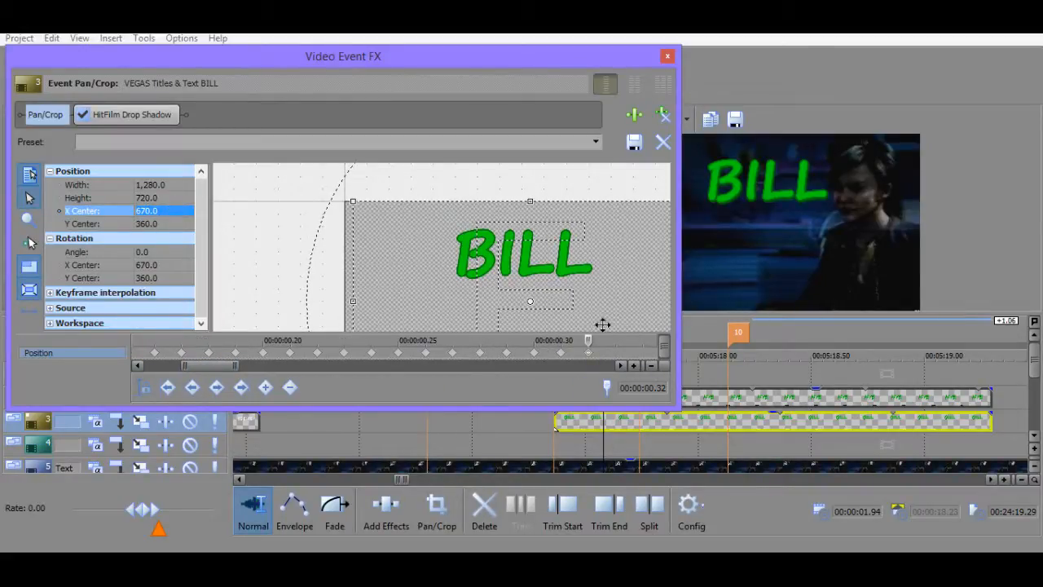
left_click(614, 352)
double_click(152, 209)
type("7")
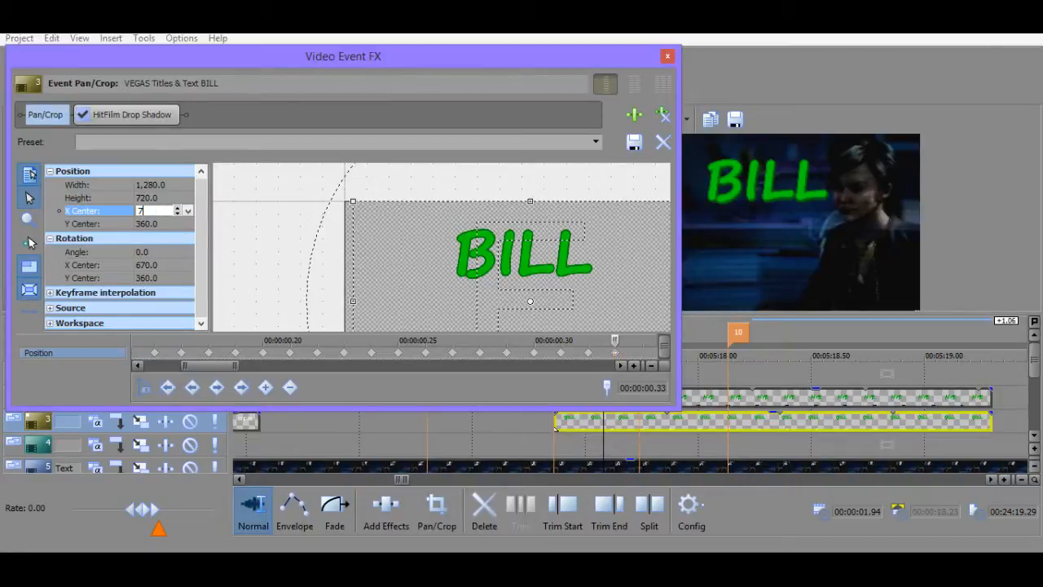
type("72.5")
key("Return")
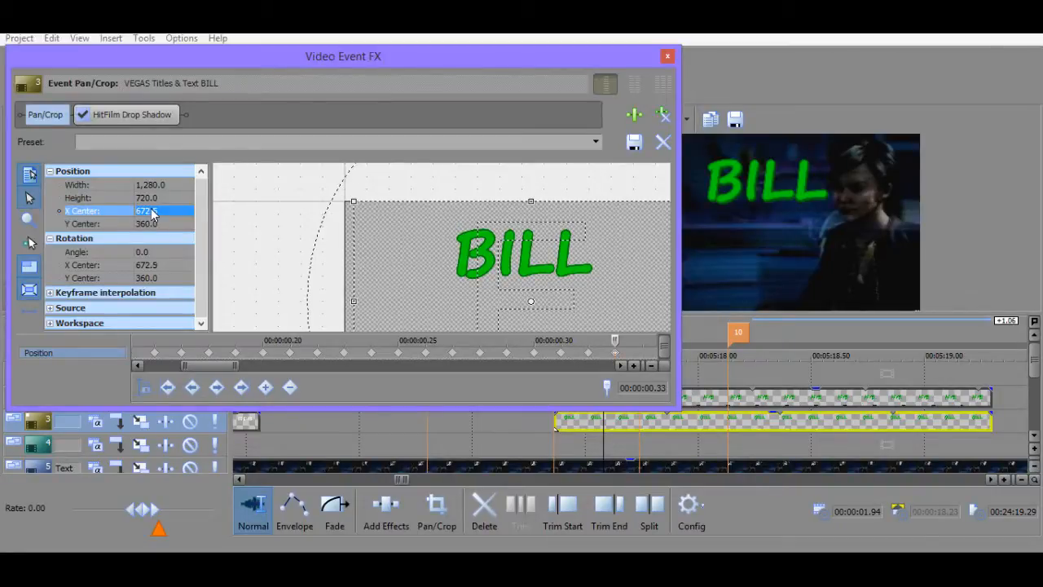
Add a position keyframe at 00:00:00.34 for the BILL title with X Center 675.
left_click(620, 365)
left_click(621, 366)
left_click(588, 353)
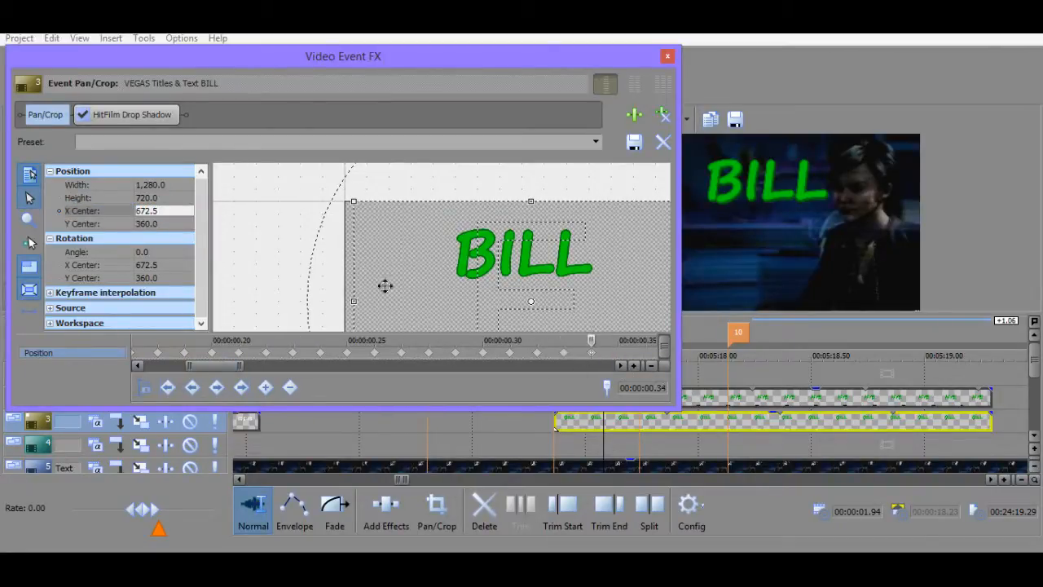
double_click(151, 210)
type("7")
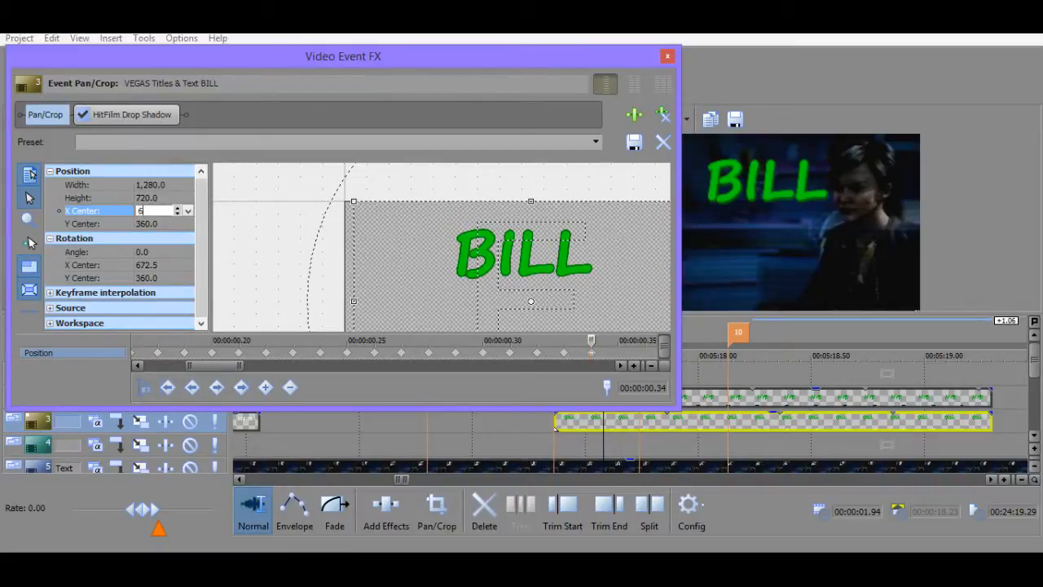
type("75")
key("Return")
Leave a short gap after the last keyframe and add one at 00:00:00.37 with X Center 670.
left_click(621, 366)
left_click(621, 366)
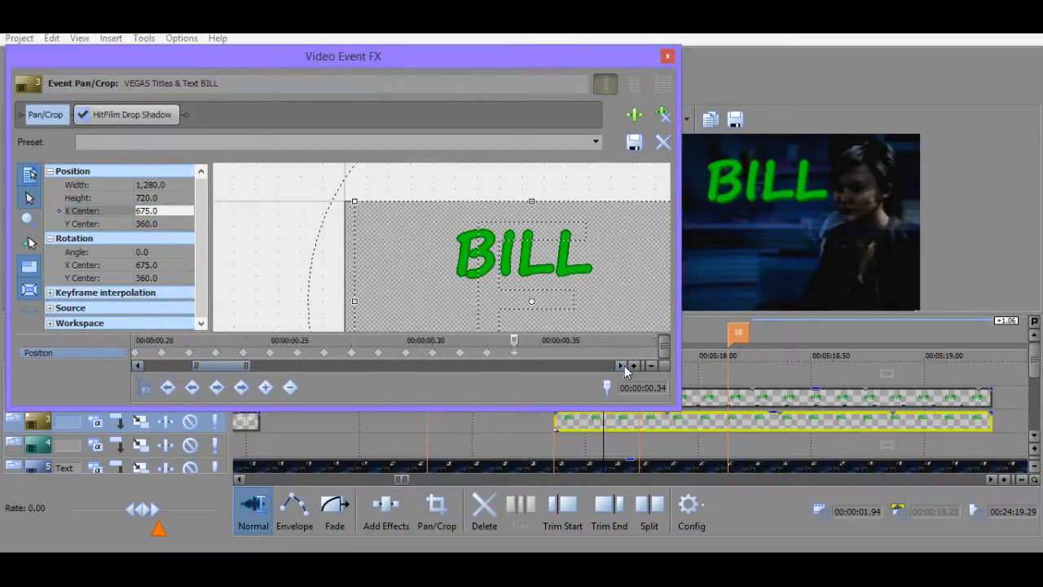
left_click(621, 366)
left_click(546, 355)
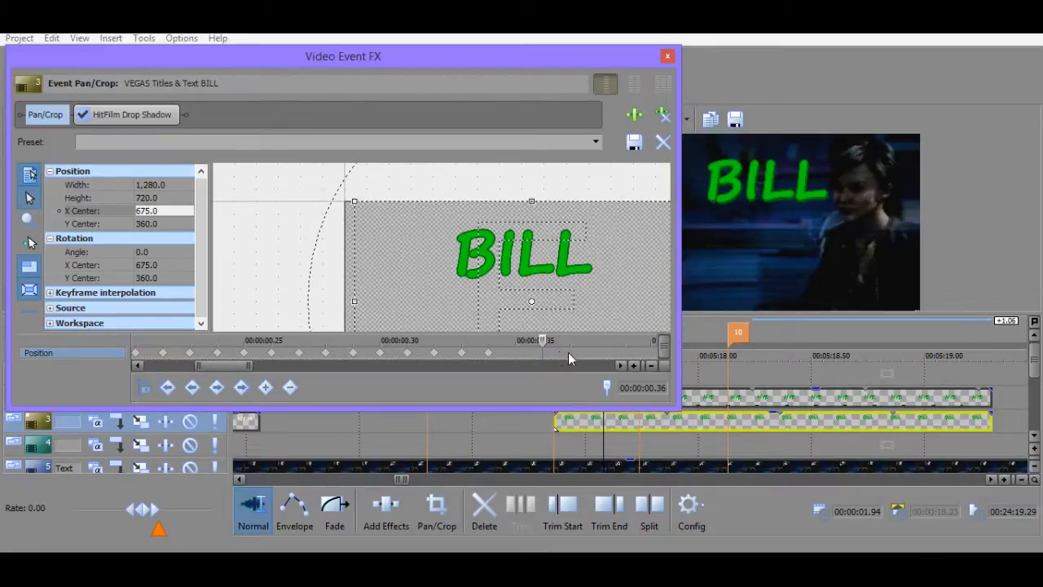
double_click(569, 353)
double_click(151, 211)
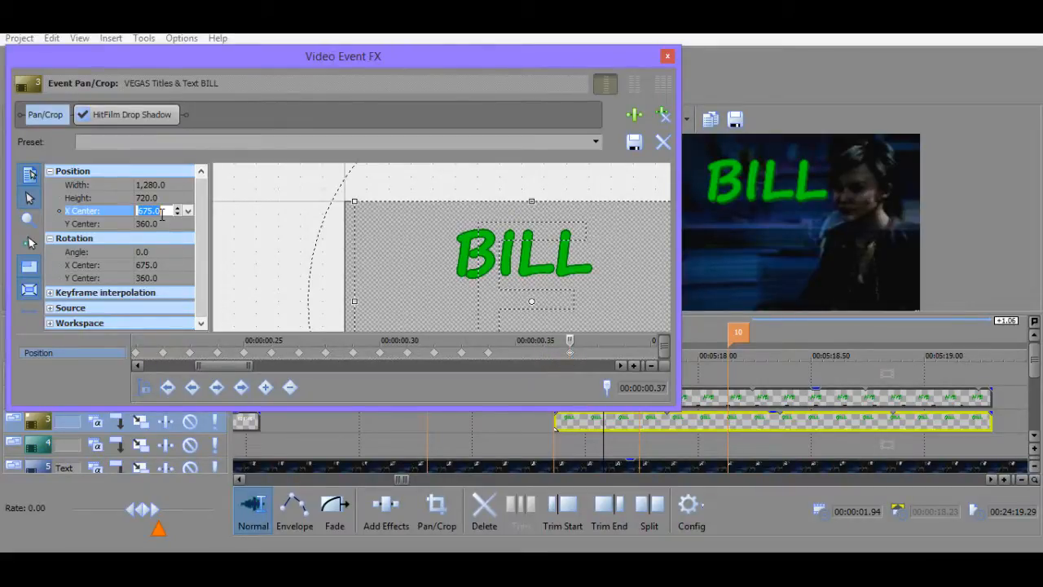
type("7")
type("70")
key("Return")
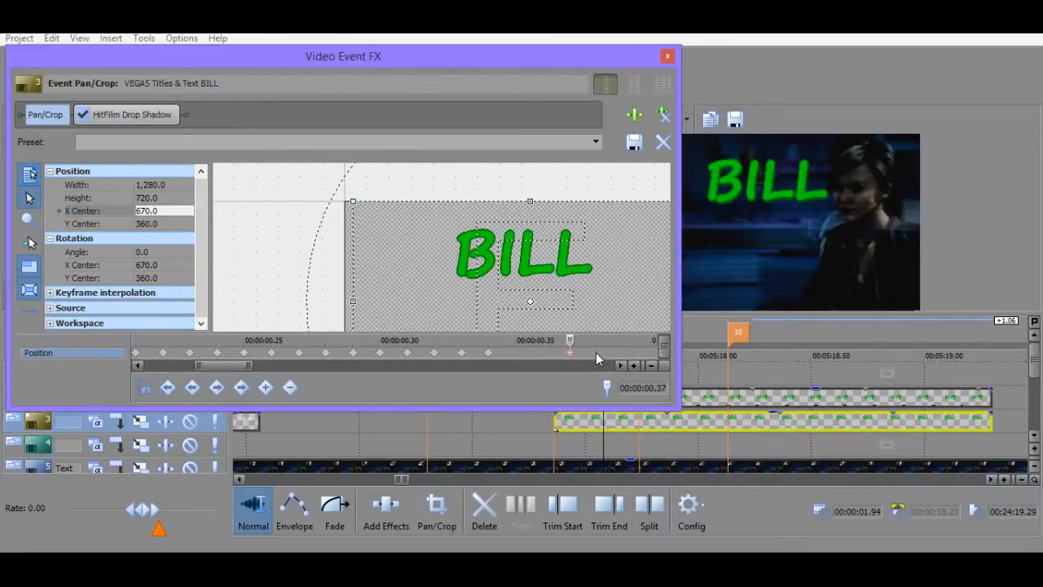
Keyframe the BILL title's position with X Center 660 at 00:00:00.38 and 655 at 00:00:00.39.
double_click(595, 353)
double_click(172, 212)
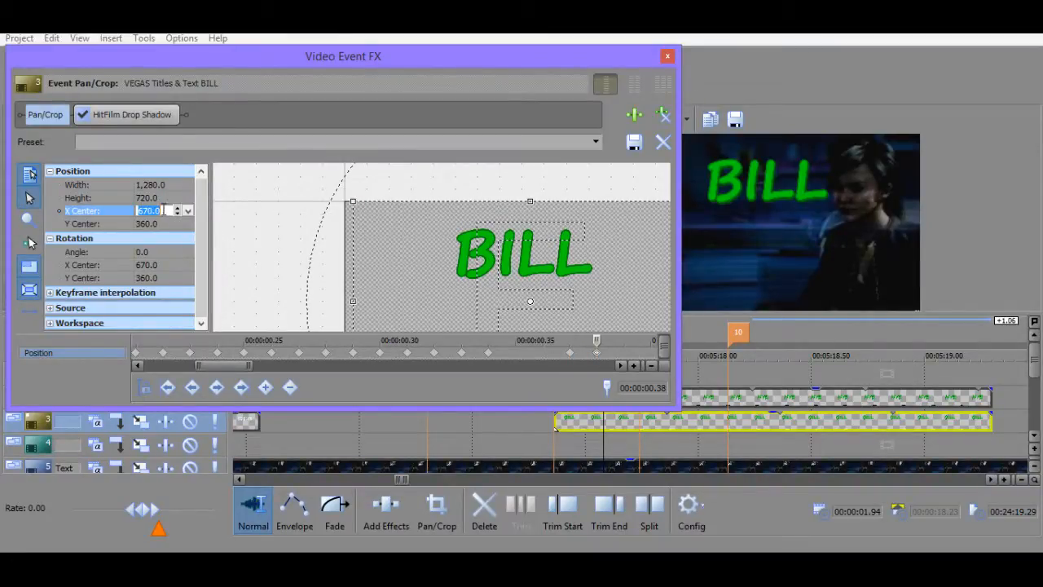
type("660")
key("Return")
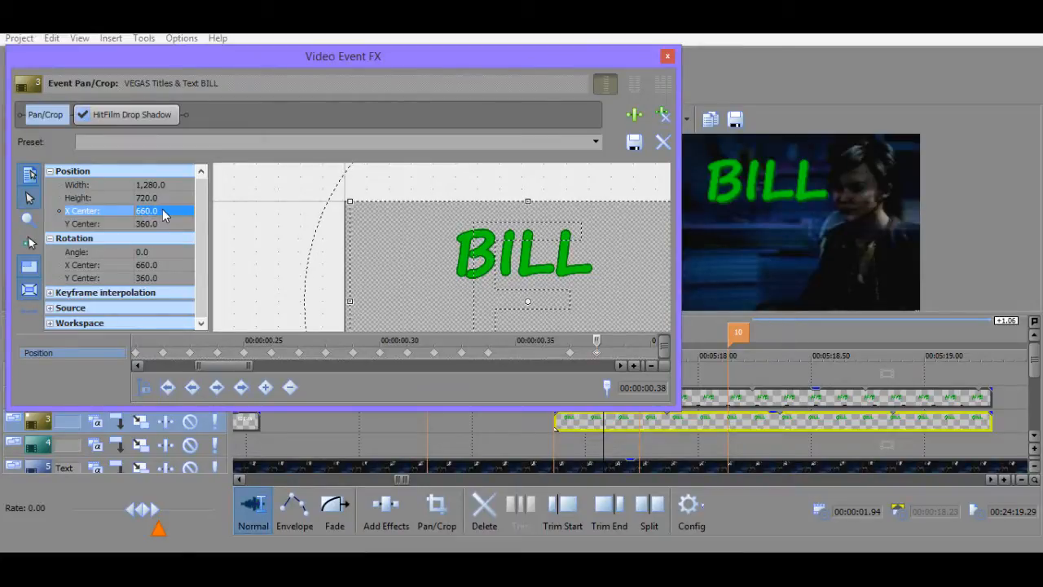
left_click(621, 365)
double_click(572, 353)
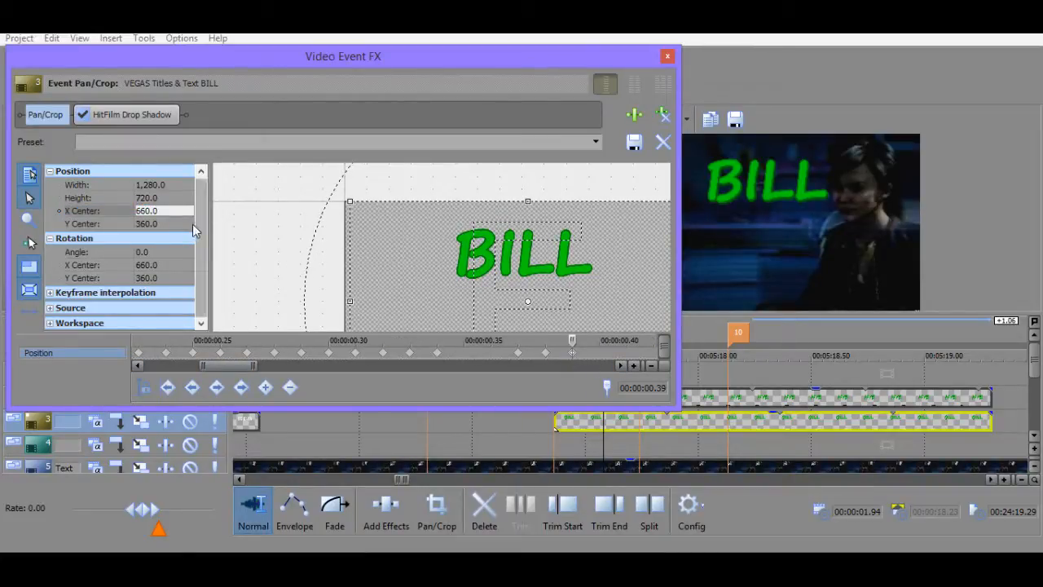
double_click(172, 211)
type("66")
key("BackSpace")
type("55")
key("Return")
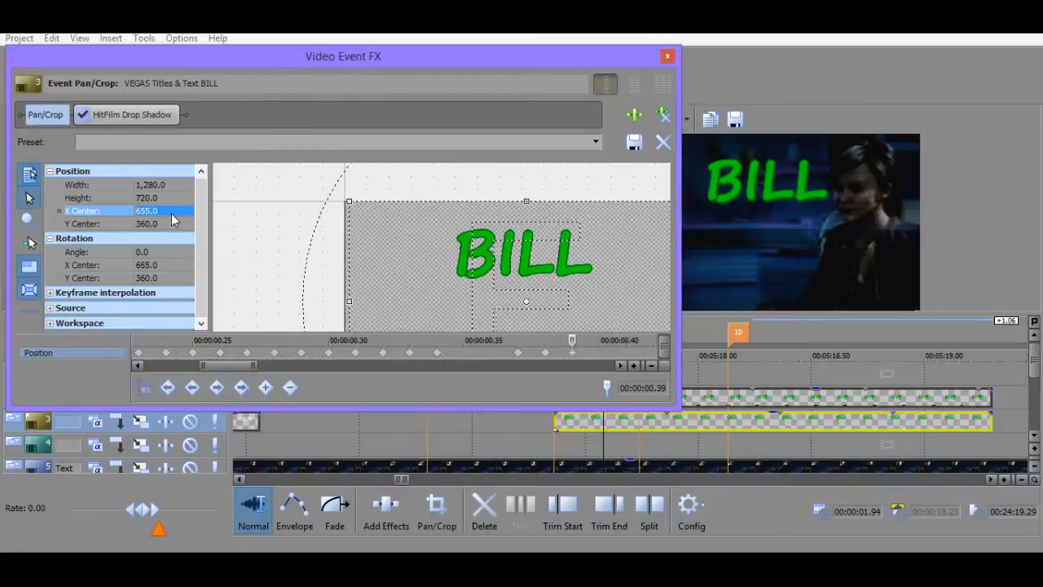
Add a position keyframe at 00:00:00.40 for the BILL title with X Center 650.
double_click(606, 351)
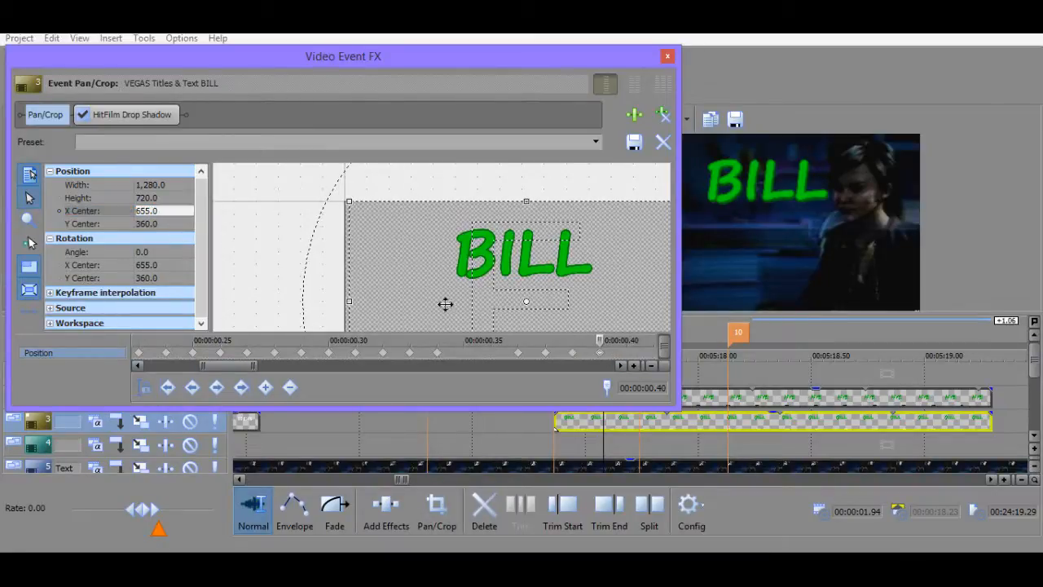
double_click(166, 210)
type("5")
key("BackSpace")
type("64")
key("BackSpace")
type("50")
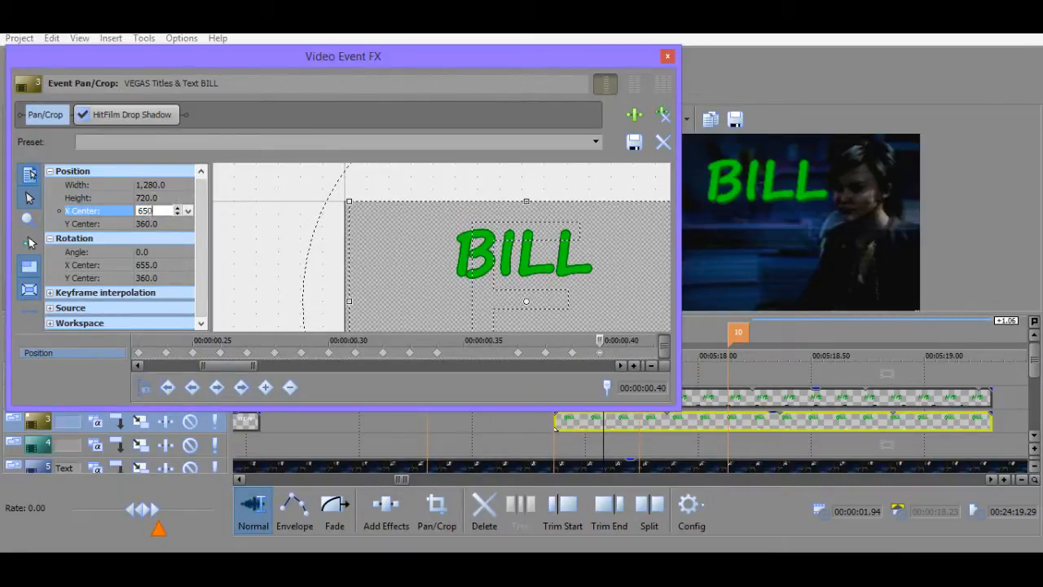
key("Return")
Add a position keyframe at 00:00:00.41 for the BILL title with X Center 647.5.
left_click(624, 359)
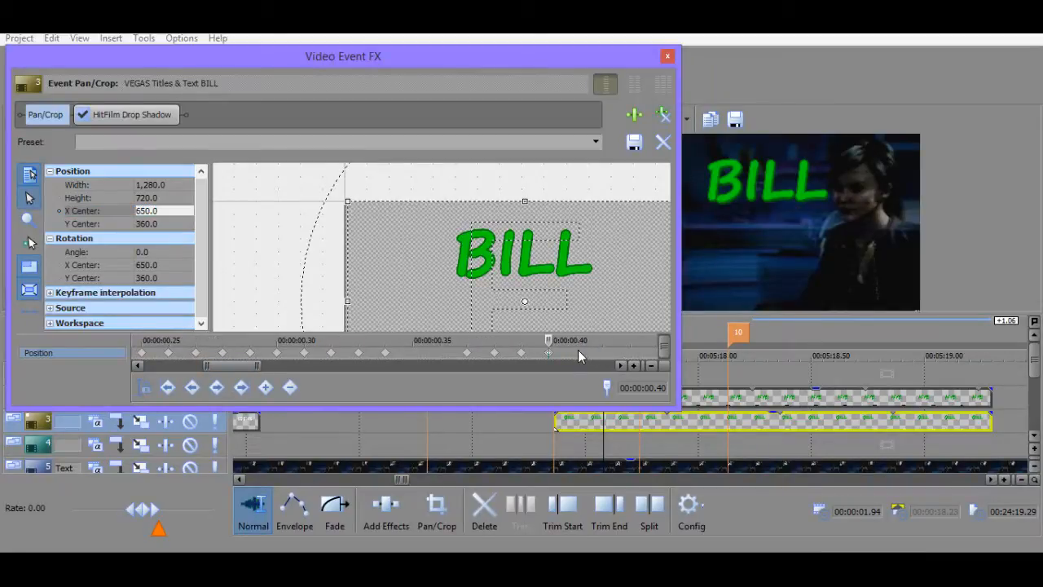
double_click(136, 210)
type("6")
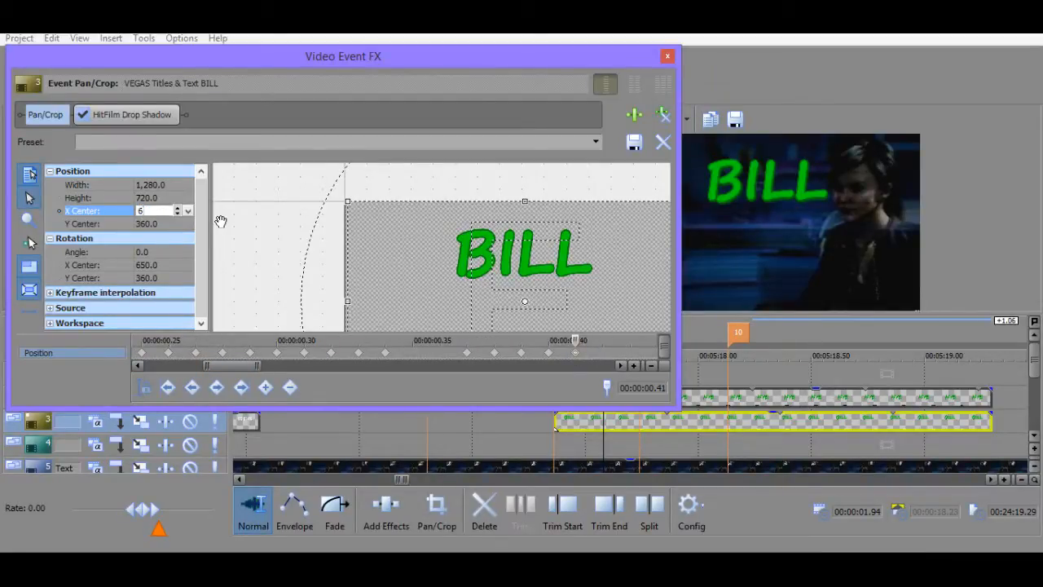
type("4")
type("5")
type("7.5")
key("Return")
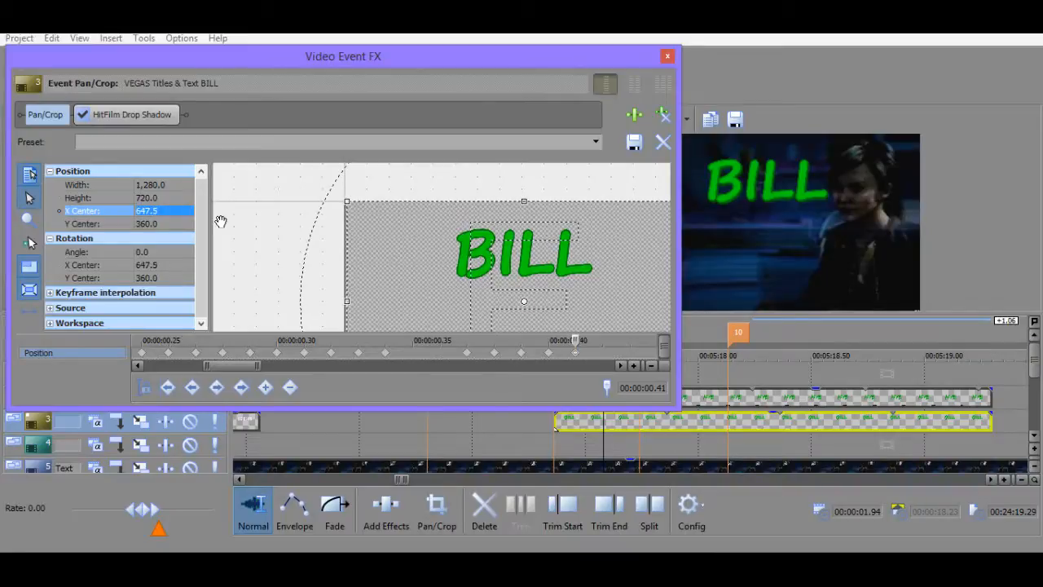
Add a position keyframe at 00:00:00.42 for the BILL title with X Center 645.
left_click(602, 351)
left_click(163, 211)
type("655")
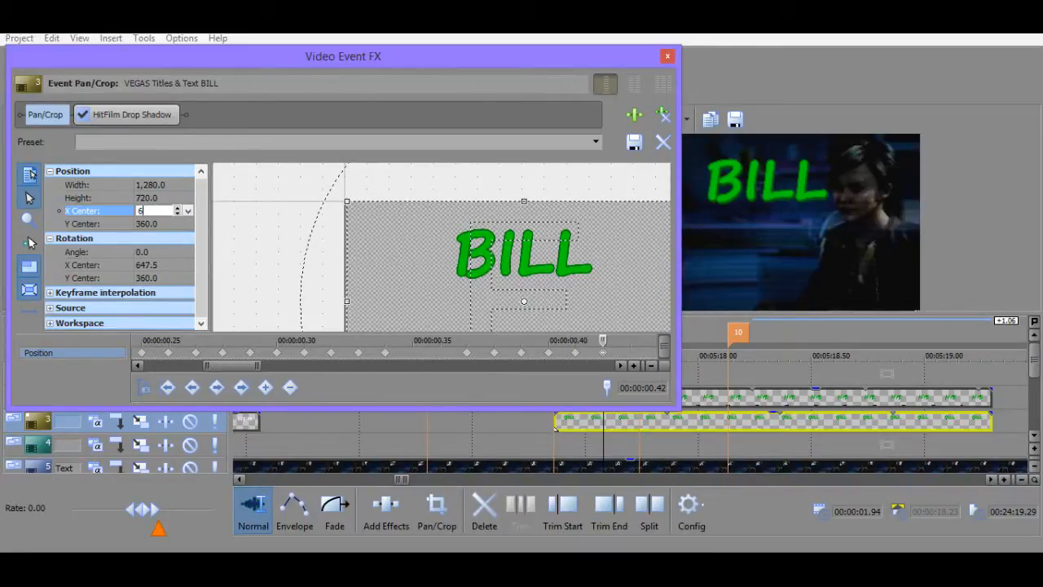
key("Return")
left_click(173, 211)
type("4")
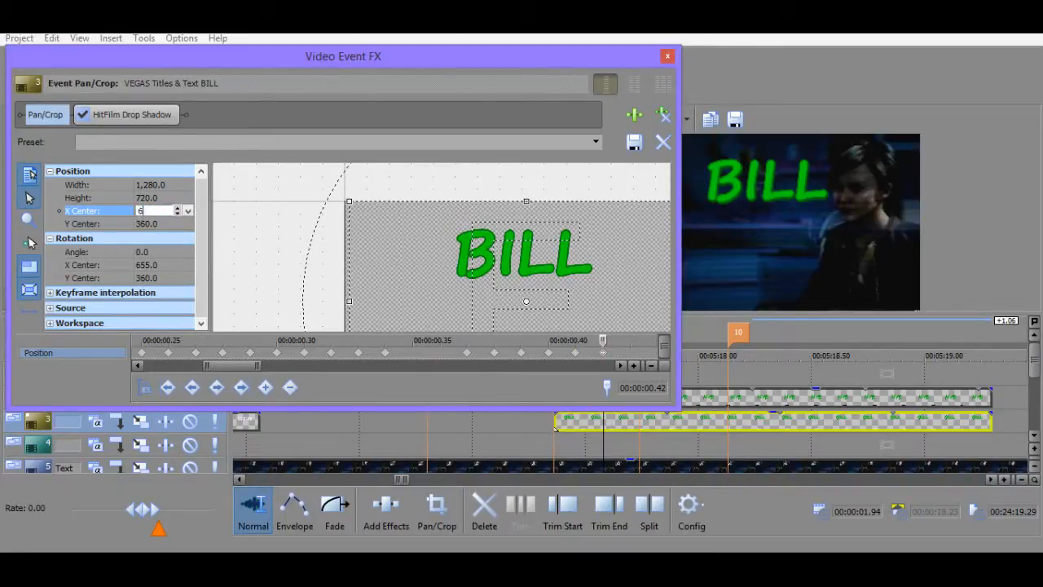
type("45")
key("Return")
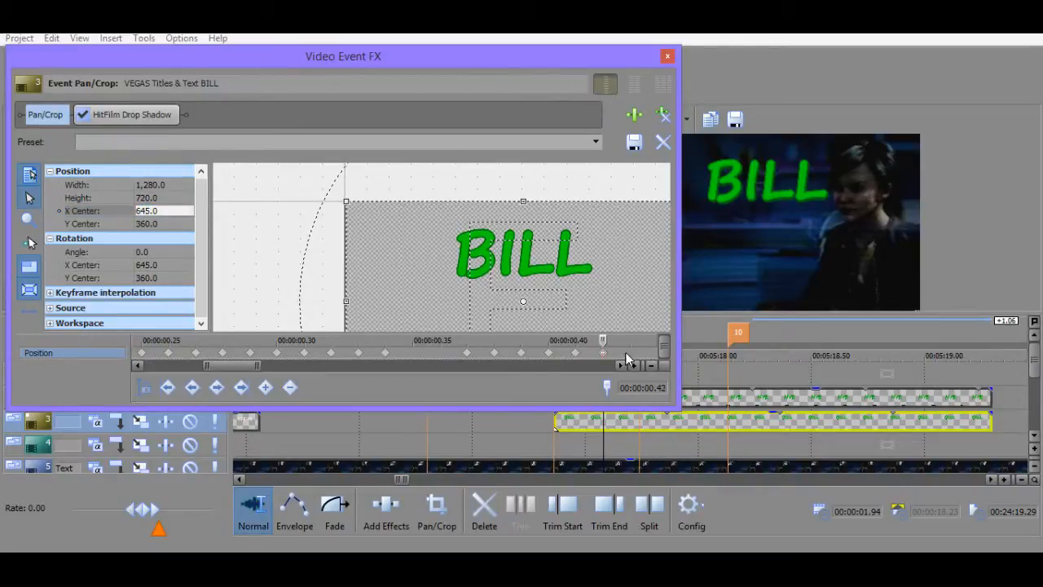
Keyframe the BILL title's position with X Center 642.5 at 00:00:00.43 and 640 at 00:00:00.44.
left_click(626, 353)
left_click(164, 211)
type("64")
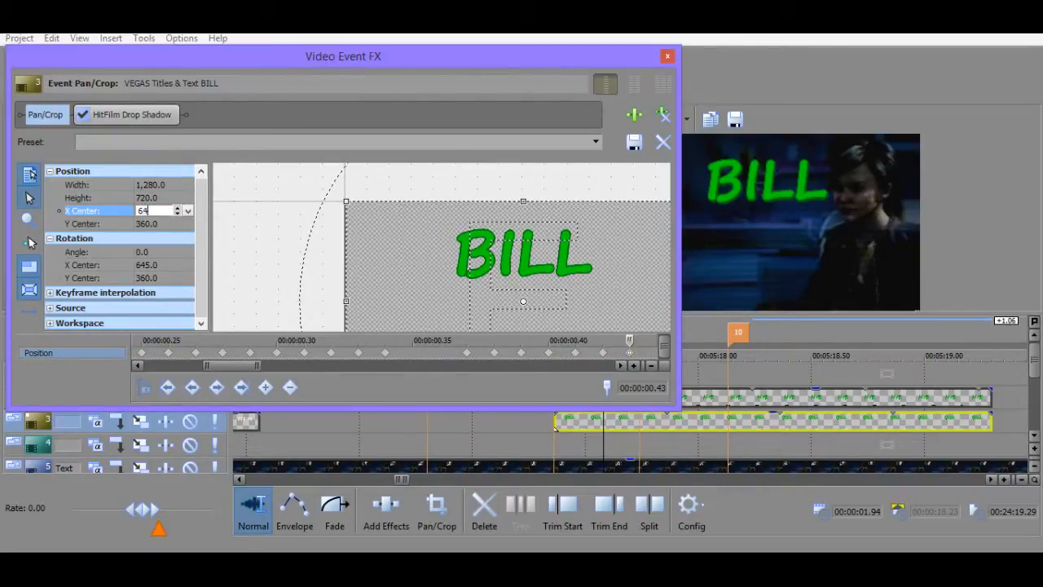
type("2.5")
left_click(620, 365)
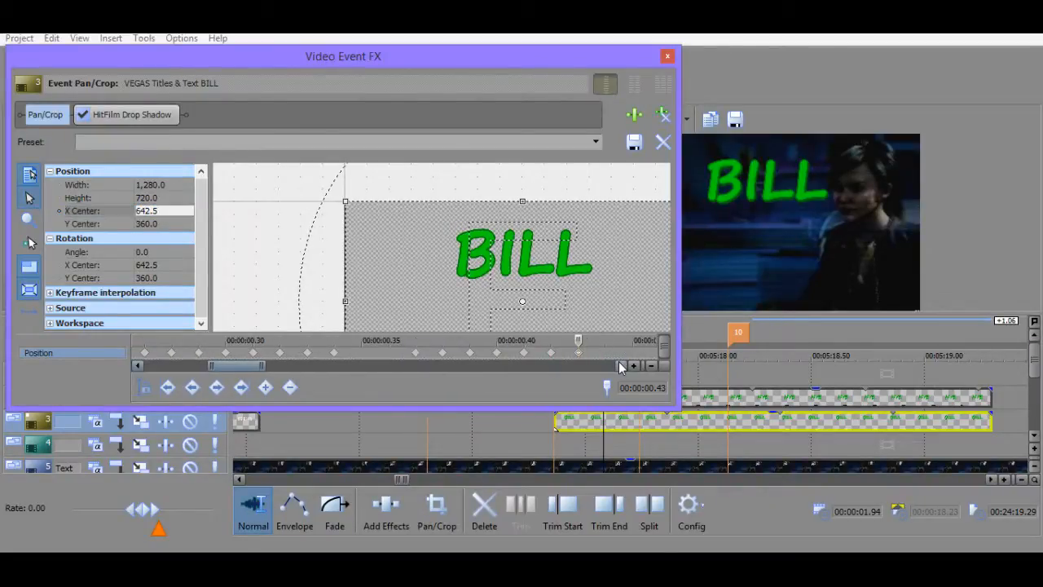
left_click(606, 355)
left_click(184, 211)
type("640")
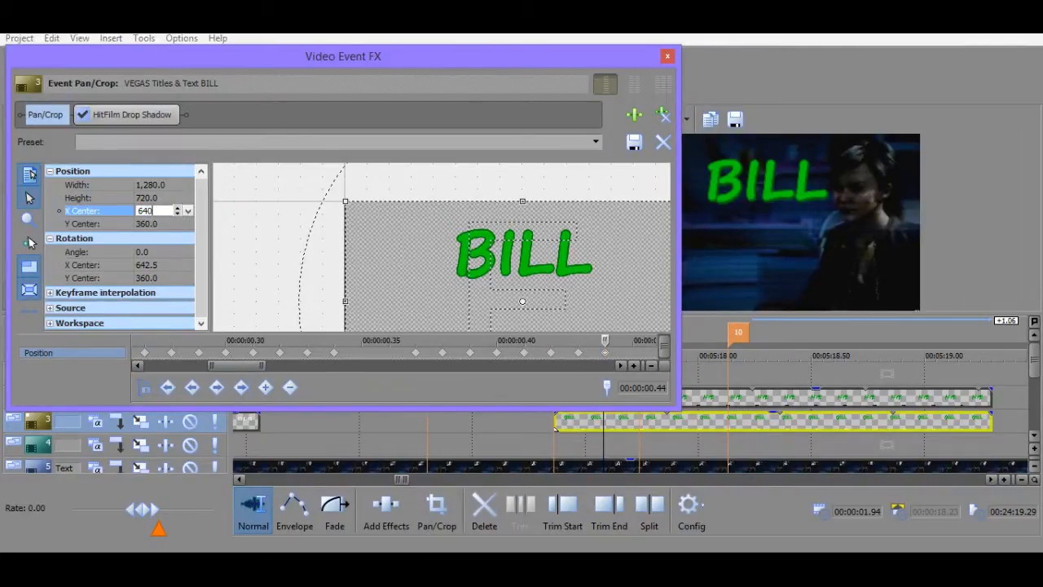
key("Return")
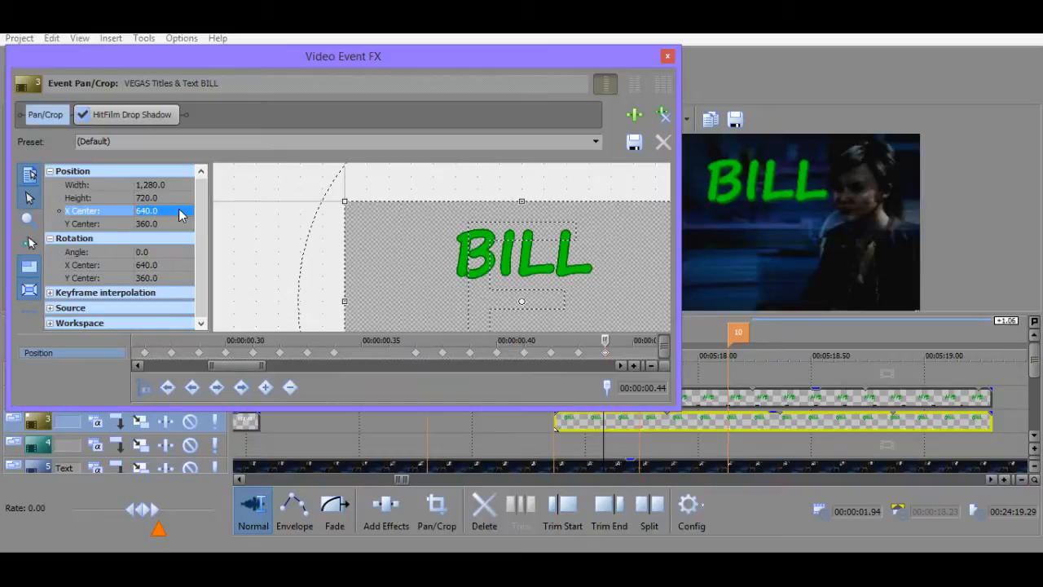
Play the BILL title's animation from marker 2, moving the Video Event FX window clear of the preview to check the motion.
left_click(535, 435)
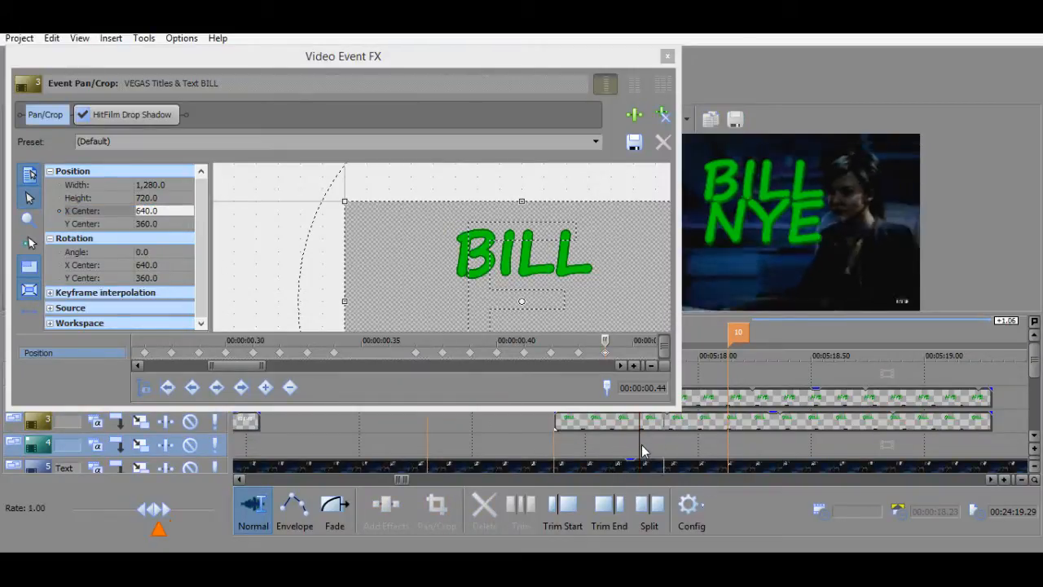
left_click(548, 446)
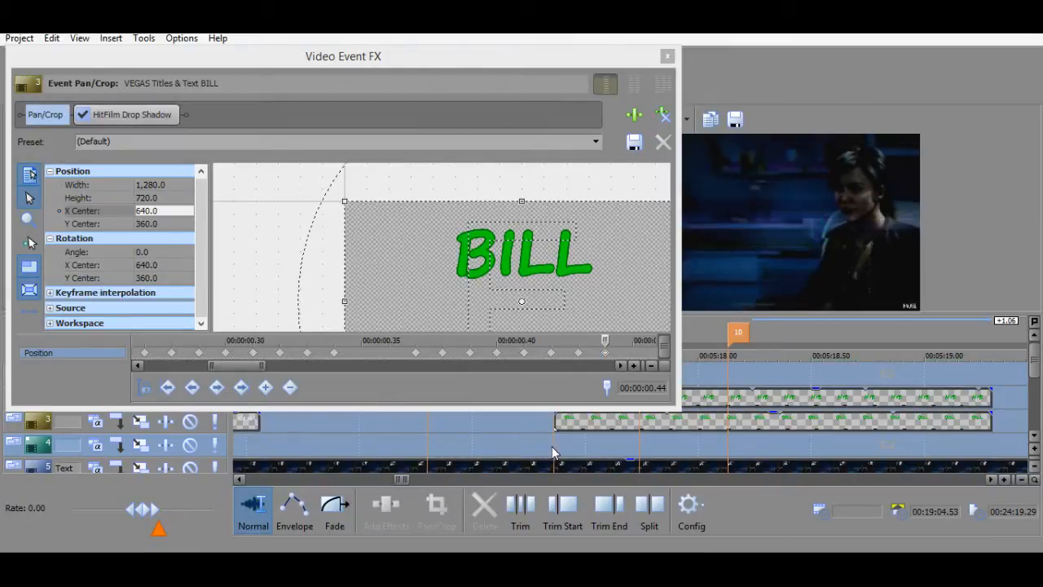
left_click(554, 448)
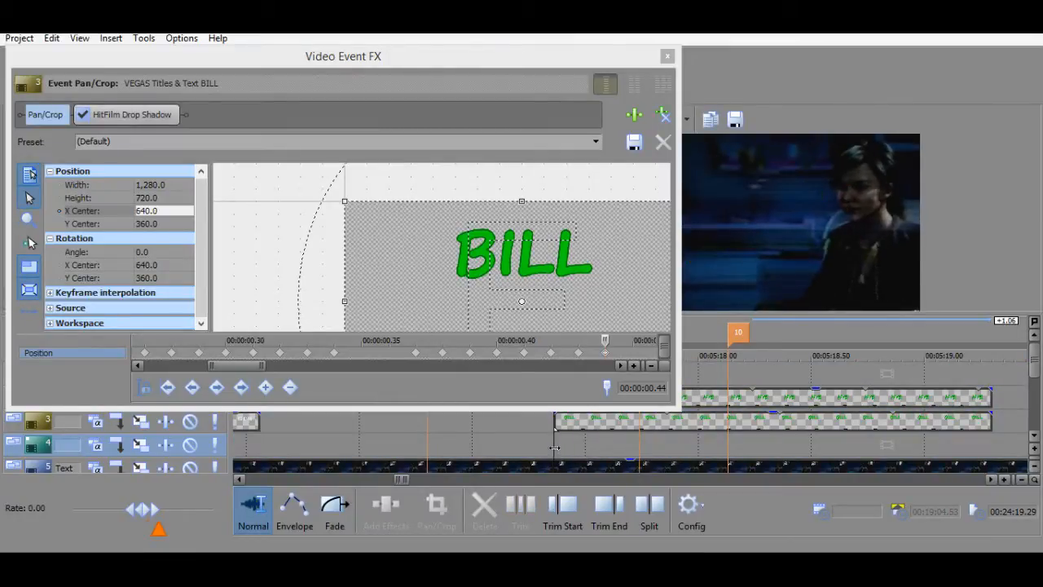
key("space")
left_click_drag(525, 61, 292, 65)
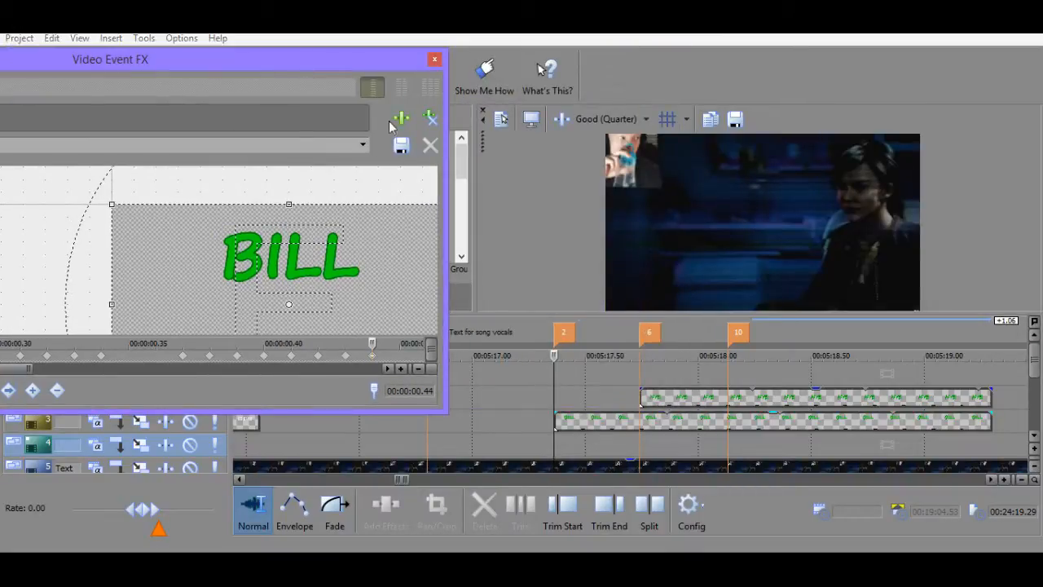
left_click(552, 383)
key("space")
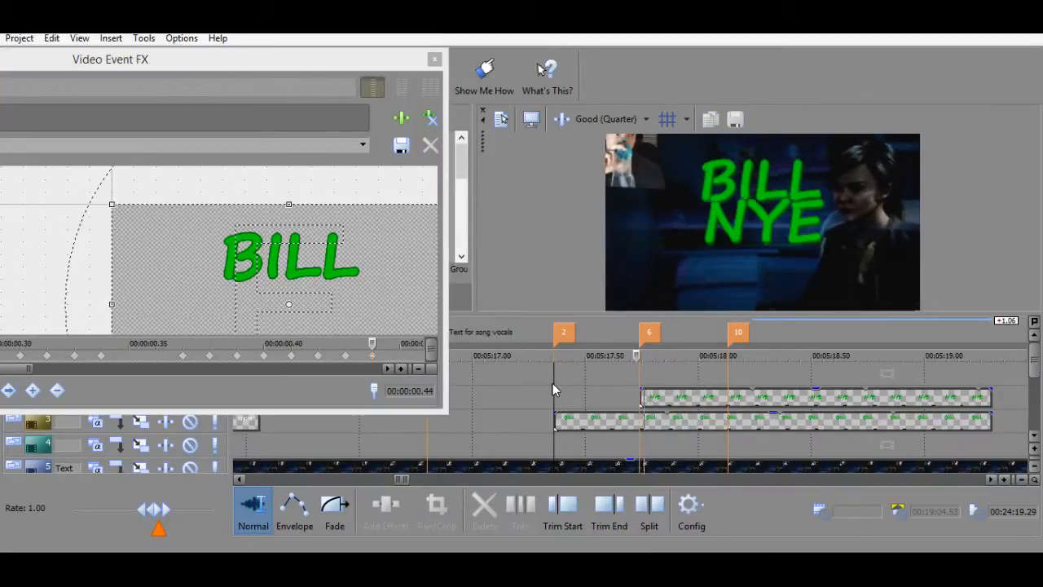
key("space")
key("space")
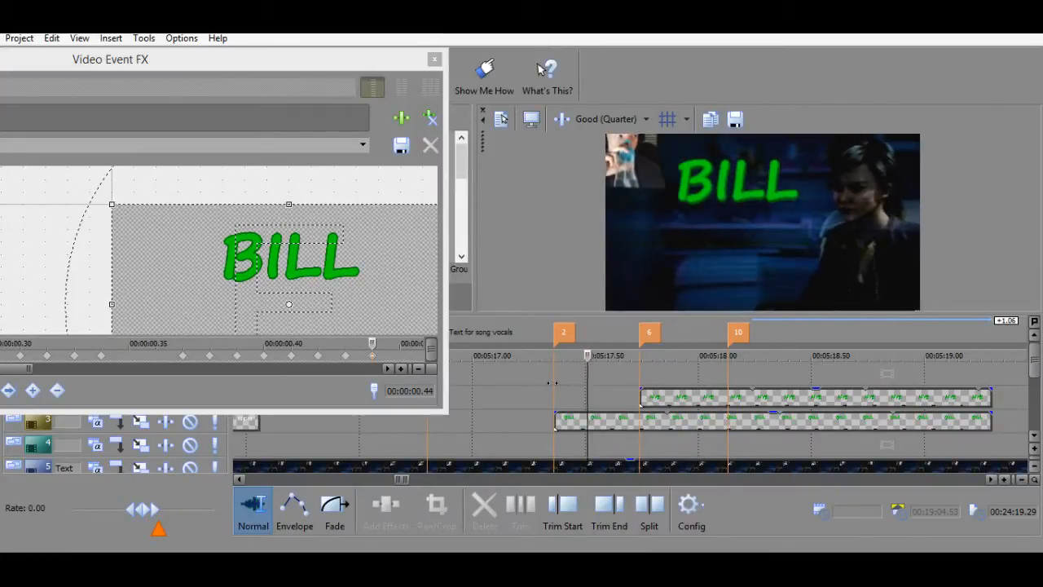
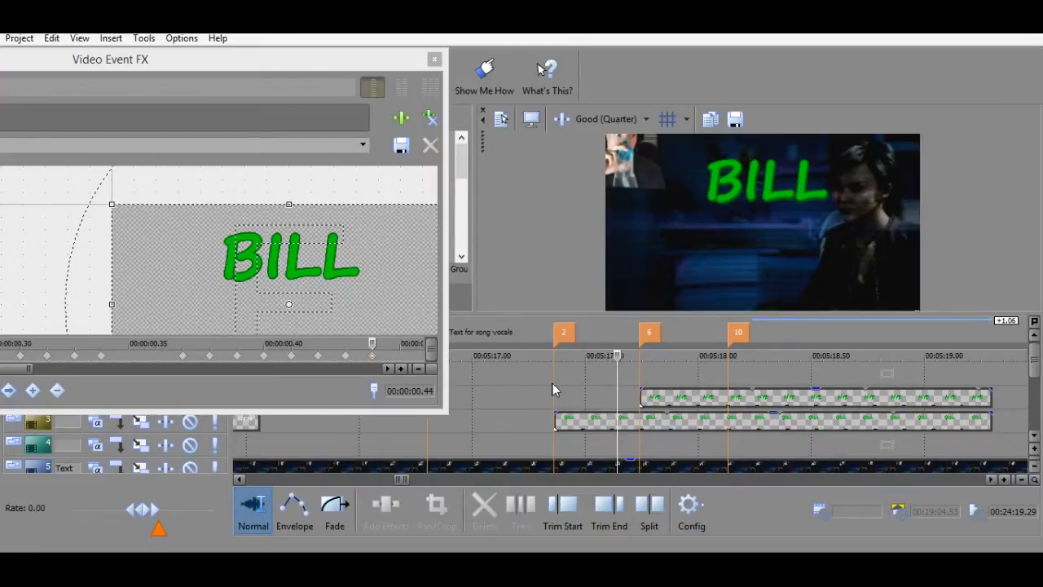
Reposition the Video Event FX window so BILL's position values and its whole keyframe timeline can be seen.
left_click(176, 354)
scroll(241, 353, "down", 2)
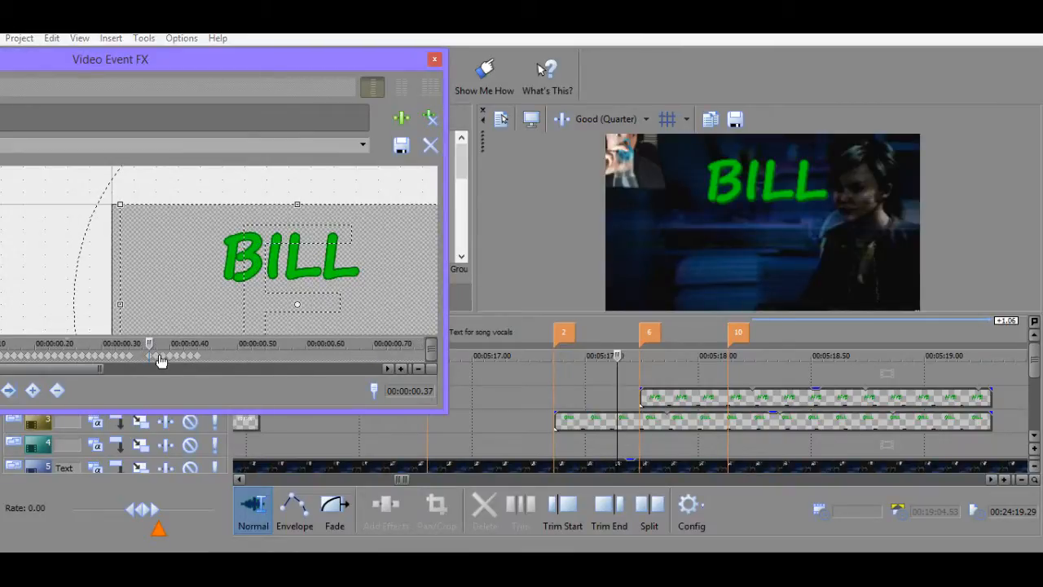
scroll(161, 361, "down", 2)
left_click_drag(265, 73, 363, 61)
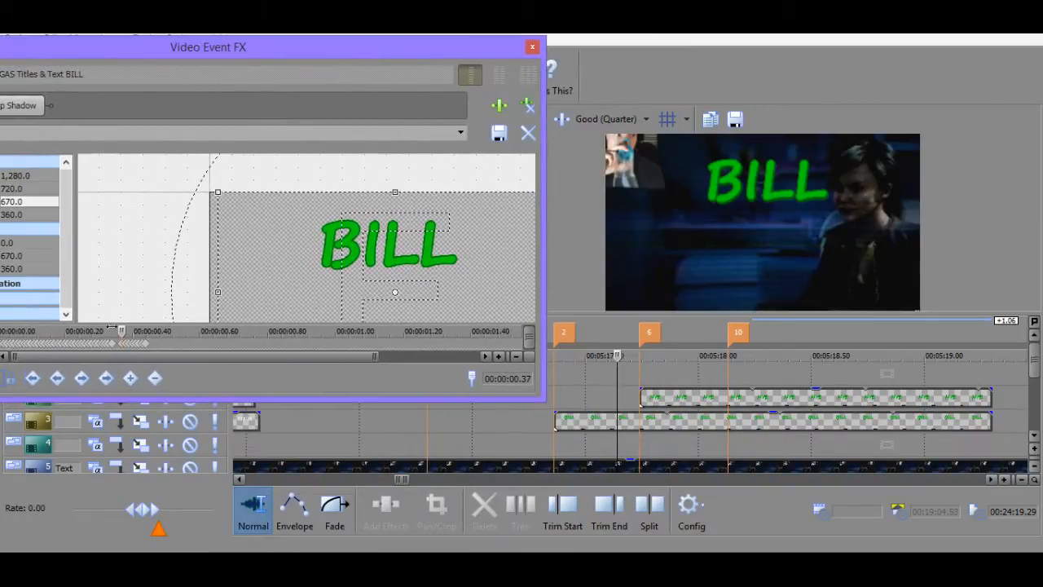
scroll(149, 353, "up", 3)
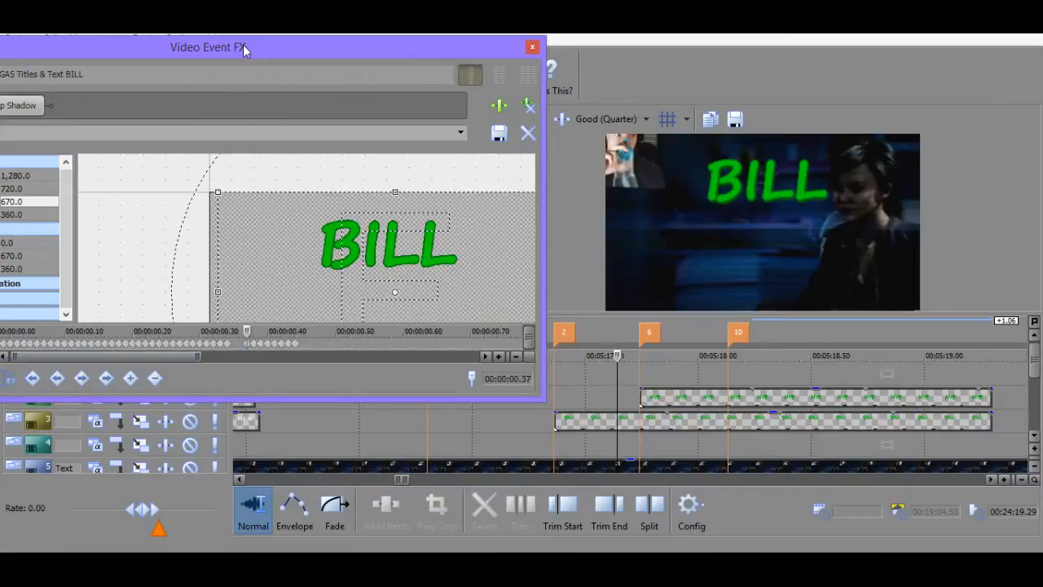
left_click_drag(246, 51, 360, 50)
scroll(330, 361, "down", 2)
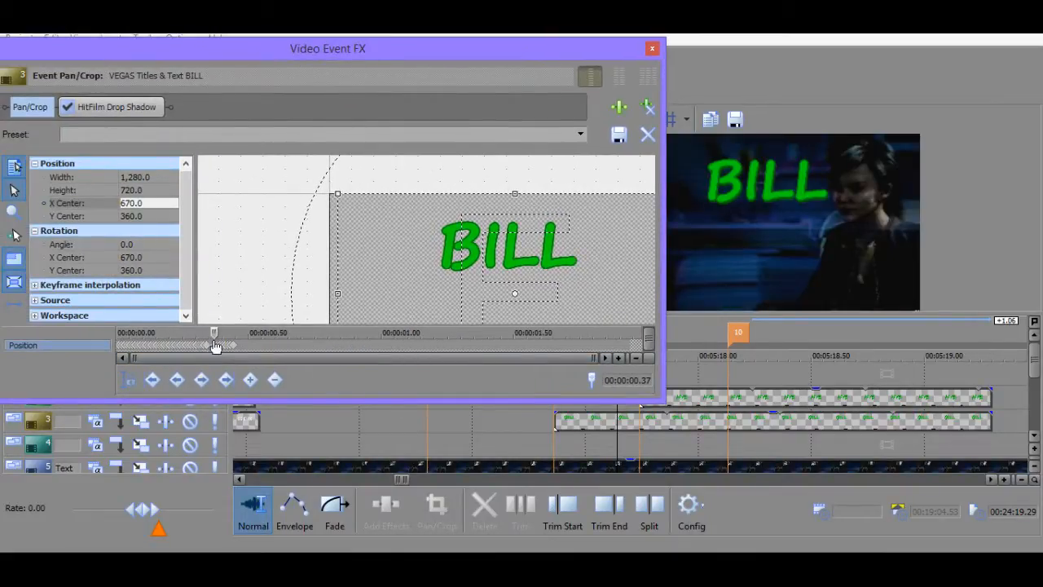
Examine frame by frame the X Center values of BILL's position keyframes between 00:00:00.22 and 00:00:00.27.
left_click(184, 351)
scroll(185, 351, "up", 2)
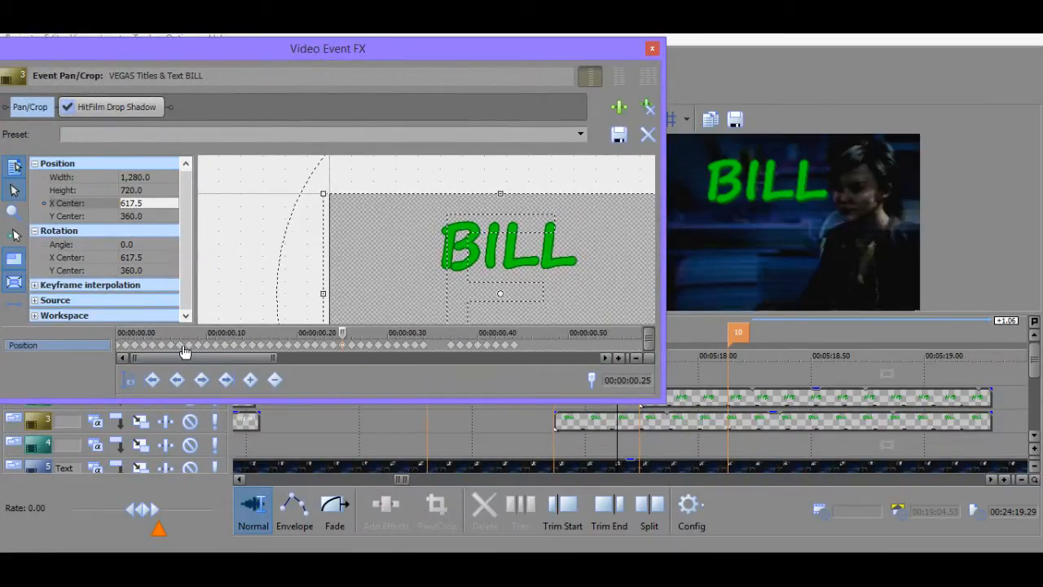
key("Left")
key("Left")
key("Left")
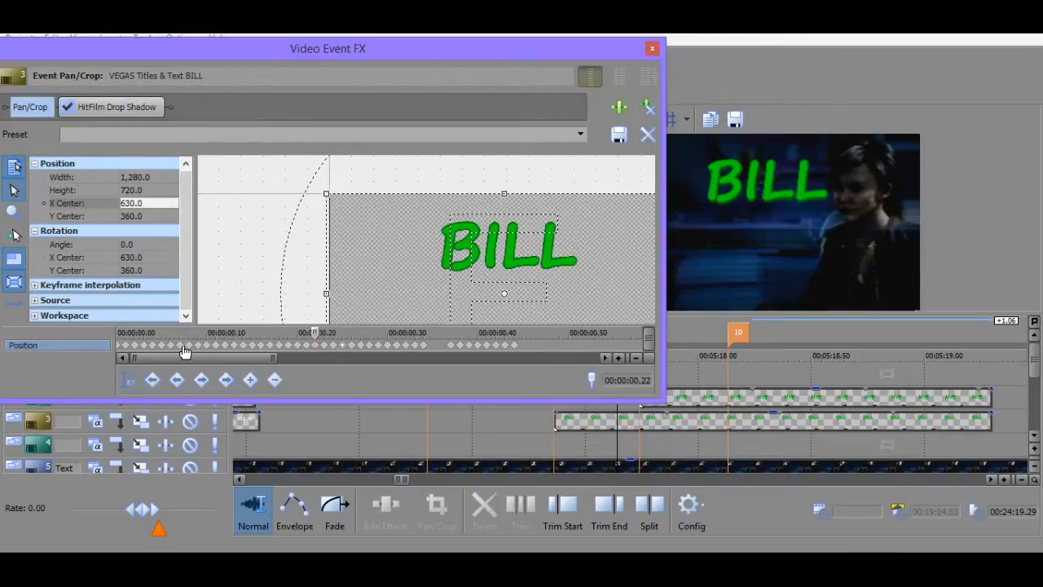
key("Right")
key("Right")
key("Right")
key("Right")
key("Right")
key("Right")
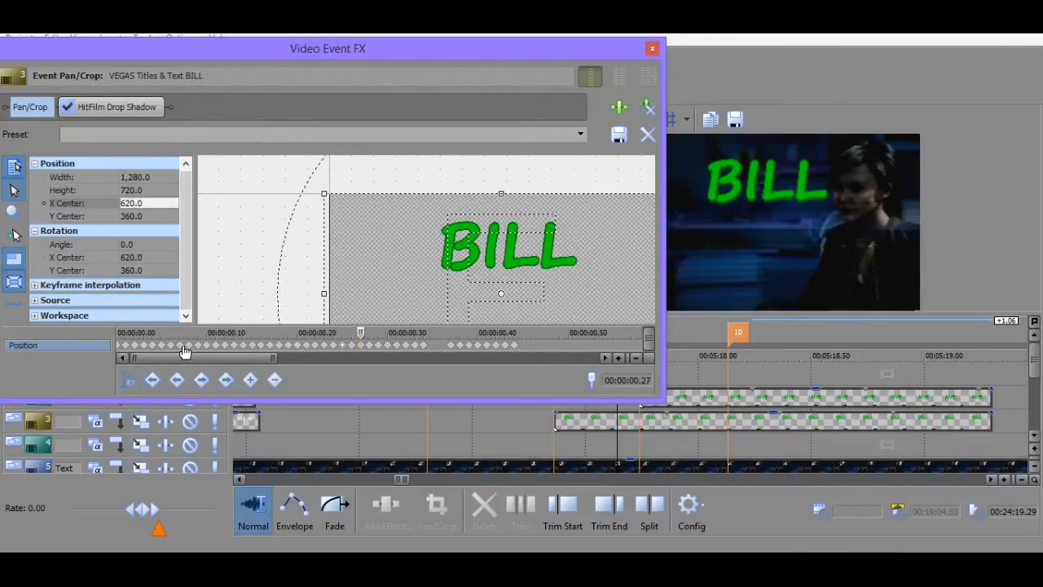
key("Left")
Shift all of BILL's position keyframes from 00:00:00.27 onwards one frame later and replay the slide-in on the timeline.
left_click(363, 349)
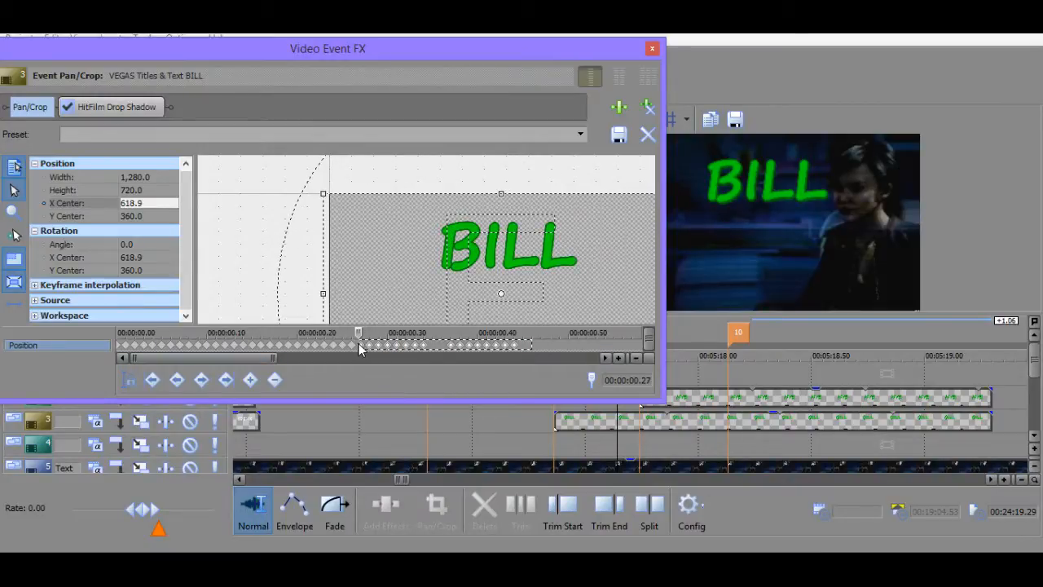
left_click_drag(364, 349, 373, 349)
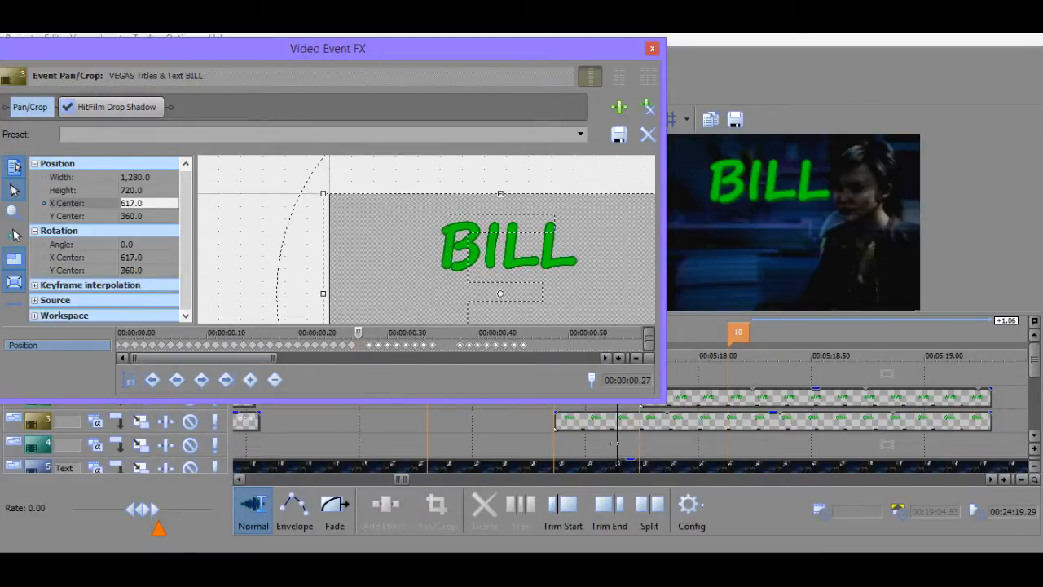
left_click(615, 445)
key("space")
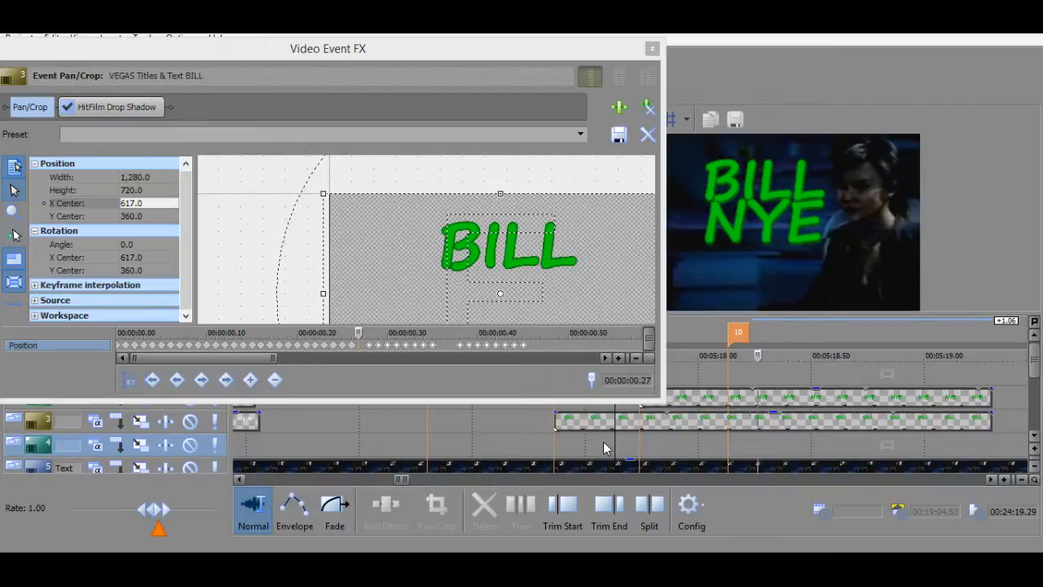
key("space")
left_click(603, 441)
key("space")
key("space")
left_click(580, 446)
key("space")
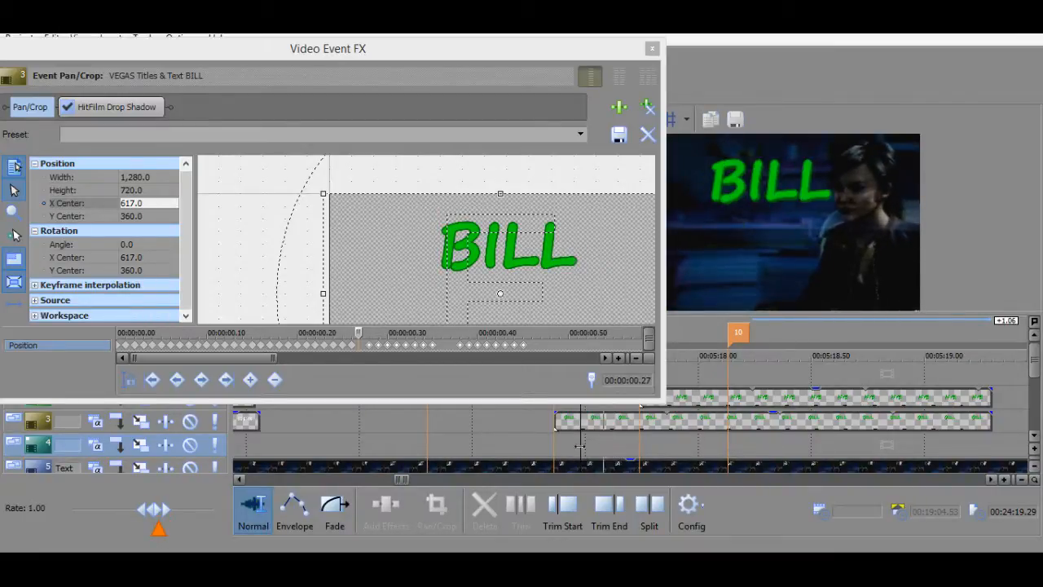
key("space")
Retime BILL's position keyframes after 00:00:00.27, spacing the first few of each of the two groups two frames apart.
left_click_drag(373, 349, 388, 350)
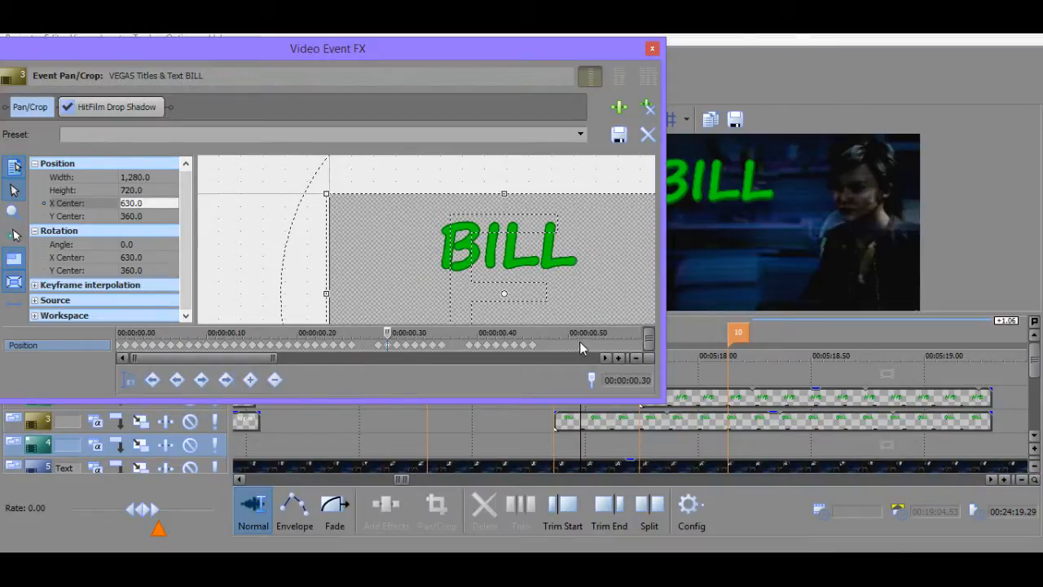
left_click_drag(580, 342, 530, 349)
left_click(512, 347)
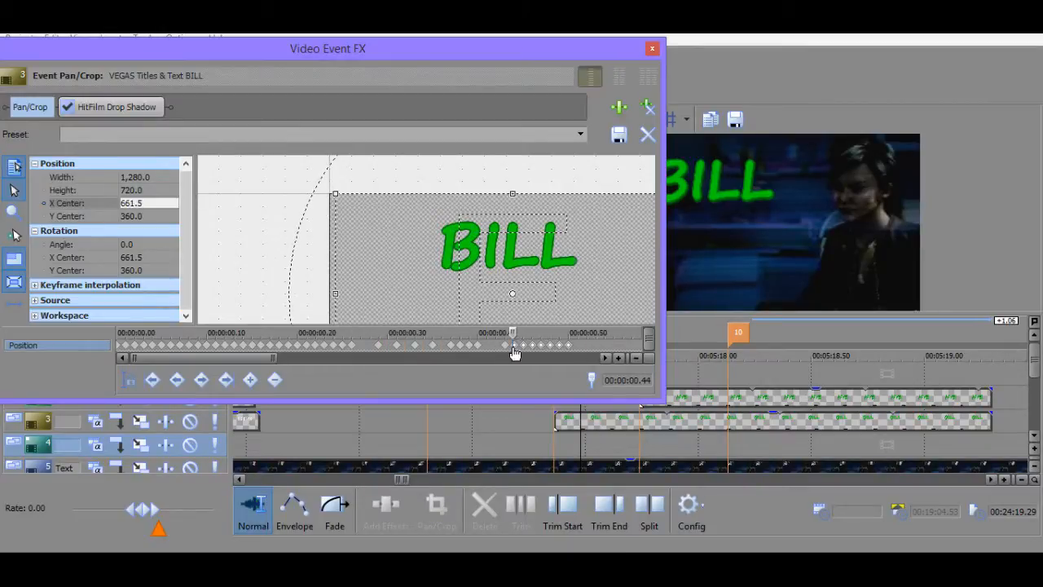
left_click_drag(517, 351, 563, 350)
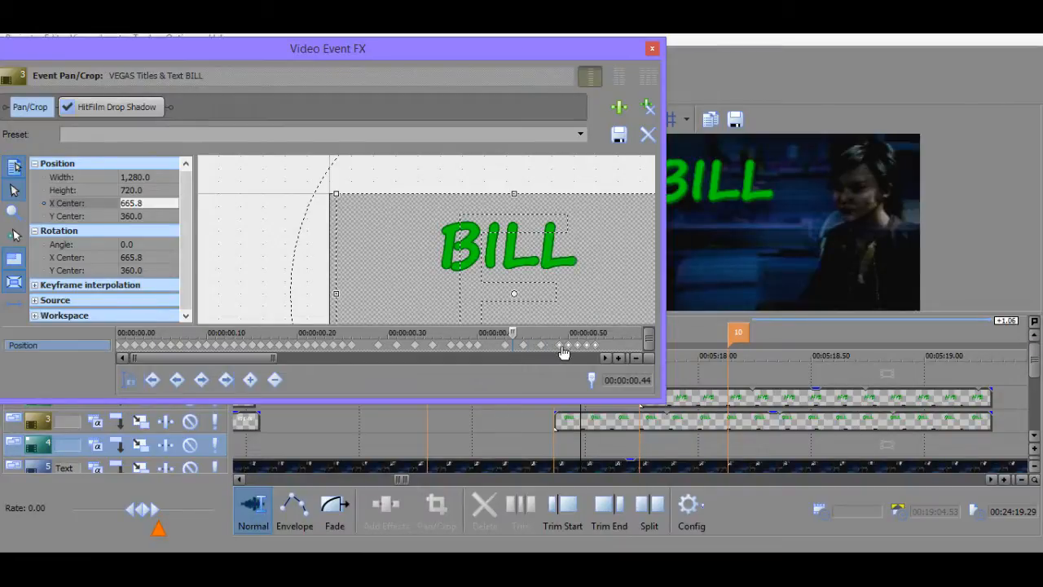
Play the timeline from just after marker 2 to check the timing of BILL's respaced slide-in.
left_click(641, 438)
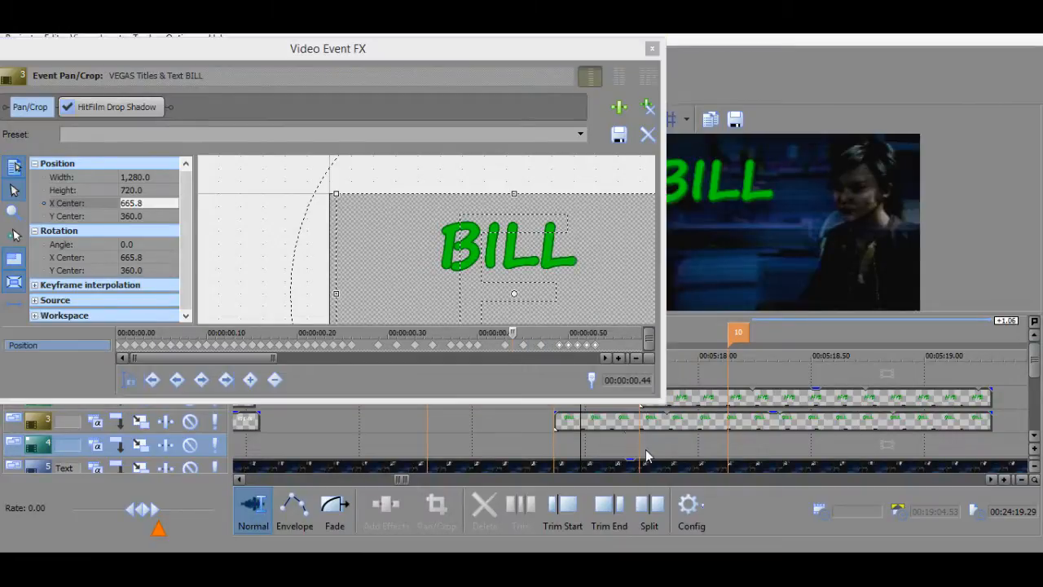
left_click(605, 436)
left_click(572, 435)
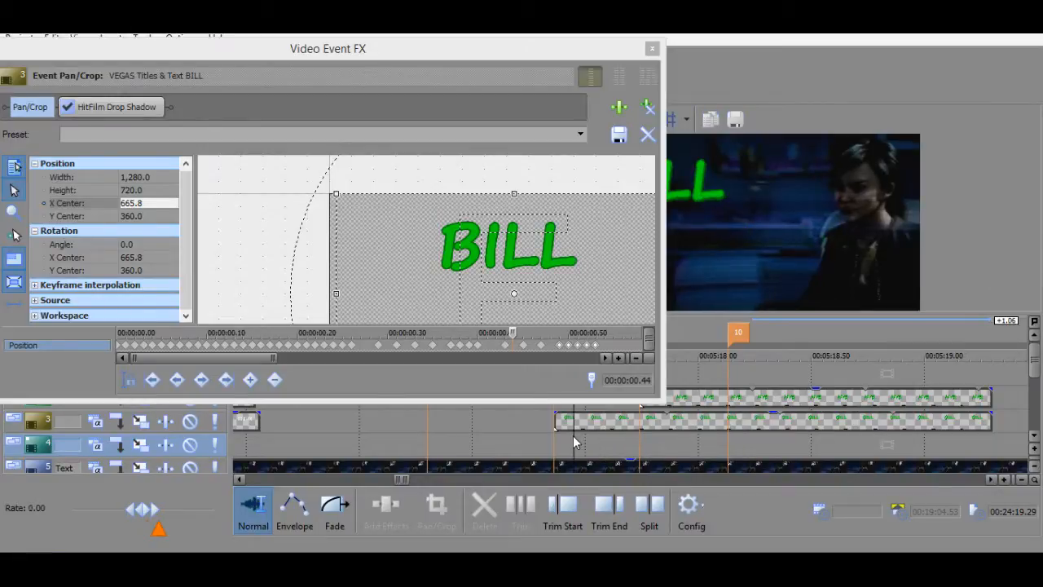
key("space")
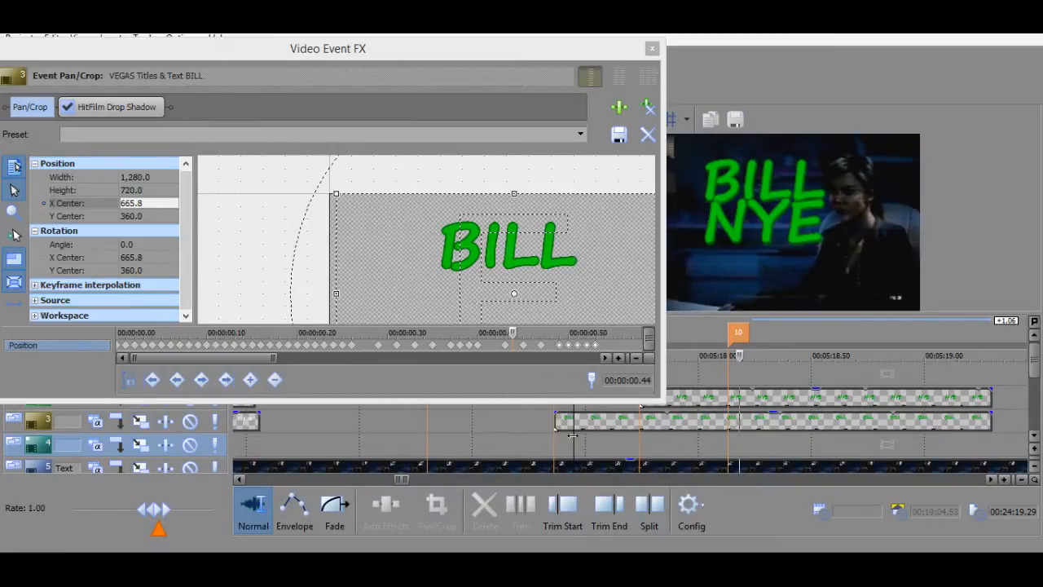
key("space")
Shift BILL's last group of position keyframes, starting at 00:00:00.43, one frame later.
left_click(494, 349)
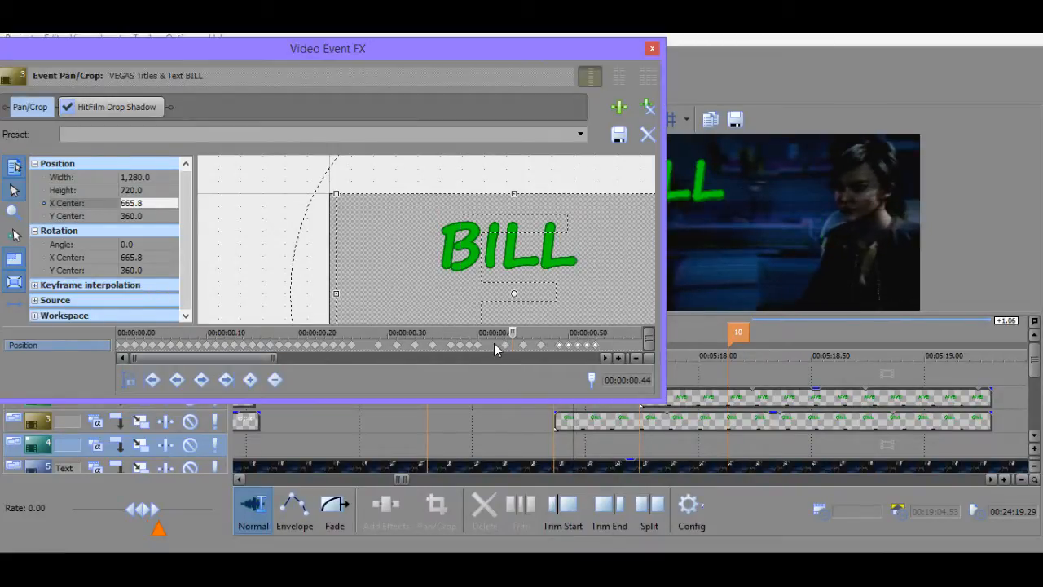
left_click_drag(486, 344, 607, 352)
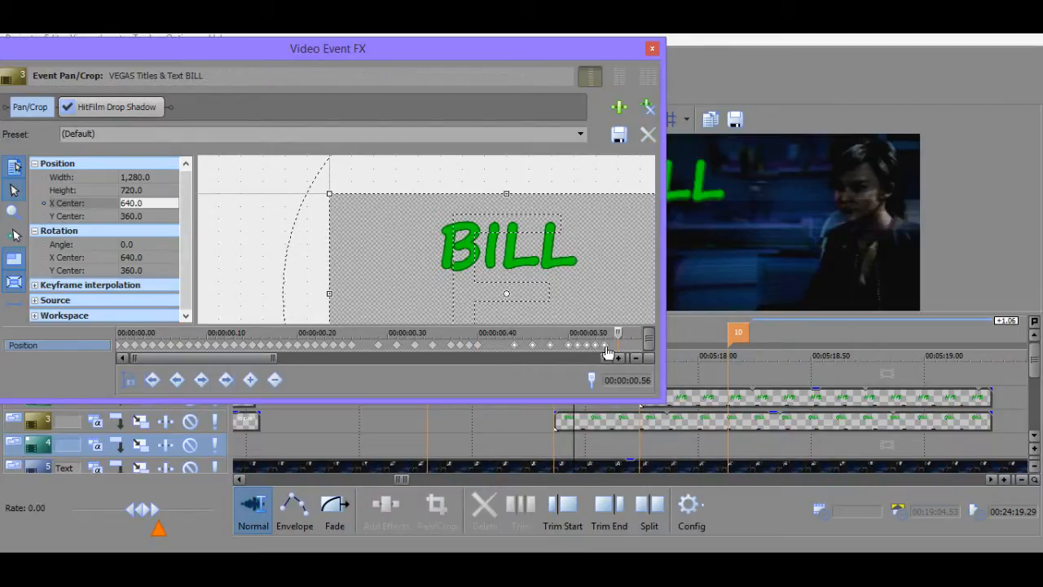
left_click(478, 346)
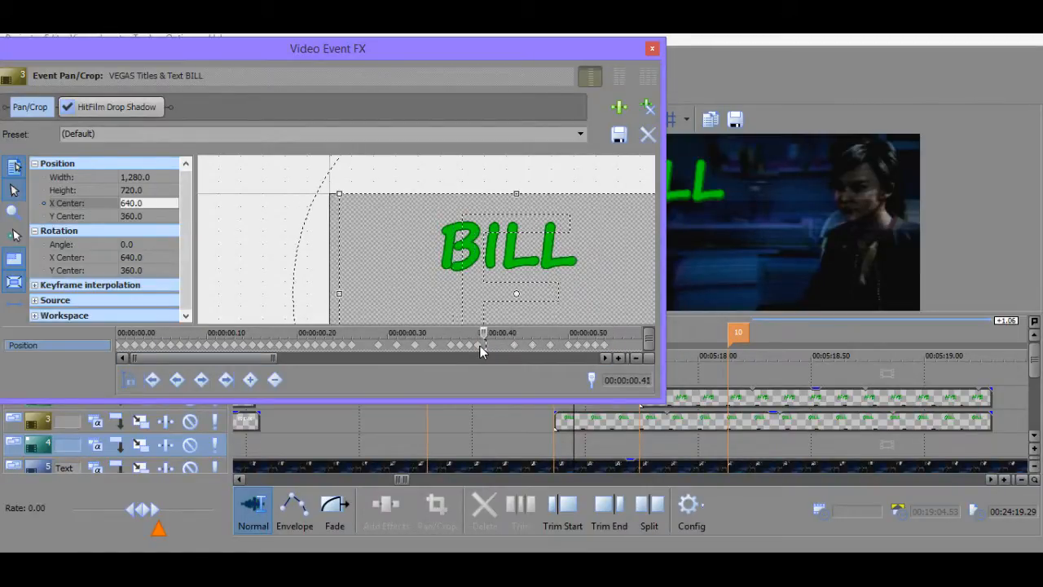
Replay BILL's slide-in from near marker 2, and step through it frame by frame past marker 6 to examine the overshoot and return.
left_click(576, 450)
key("space")
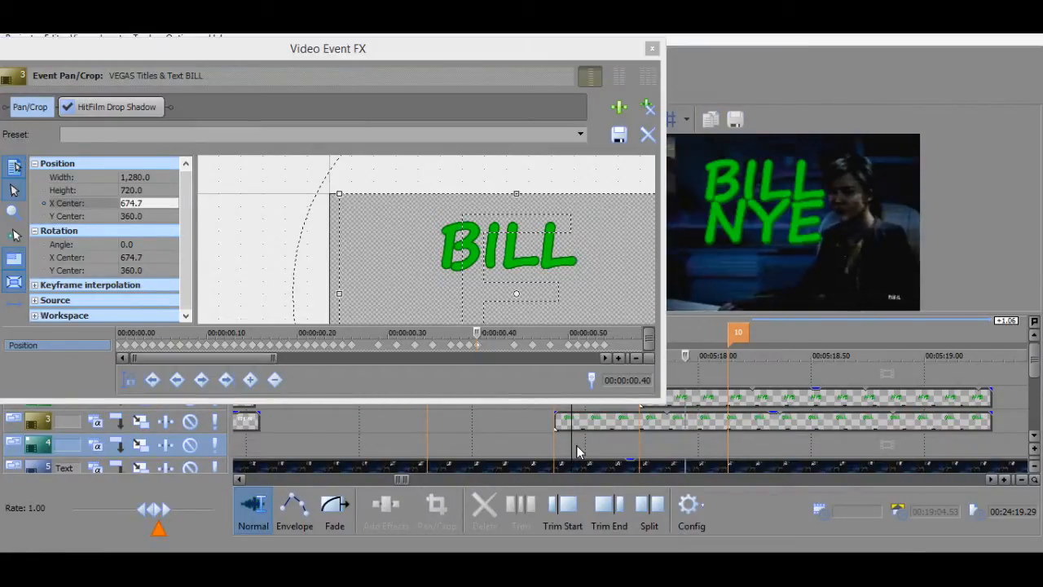
key("space")
key("Right")
key("Right")
key("Right")
key("Right")
key("Right")
key("Right")
key("Right")
key("Right")
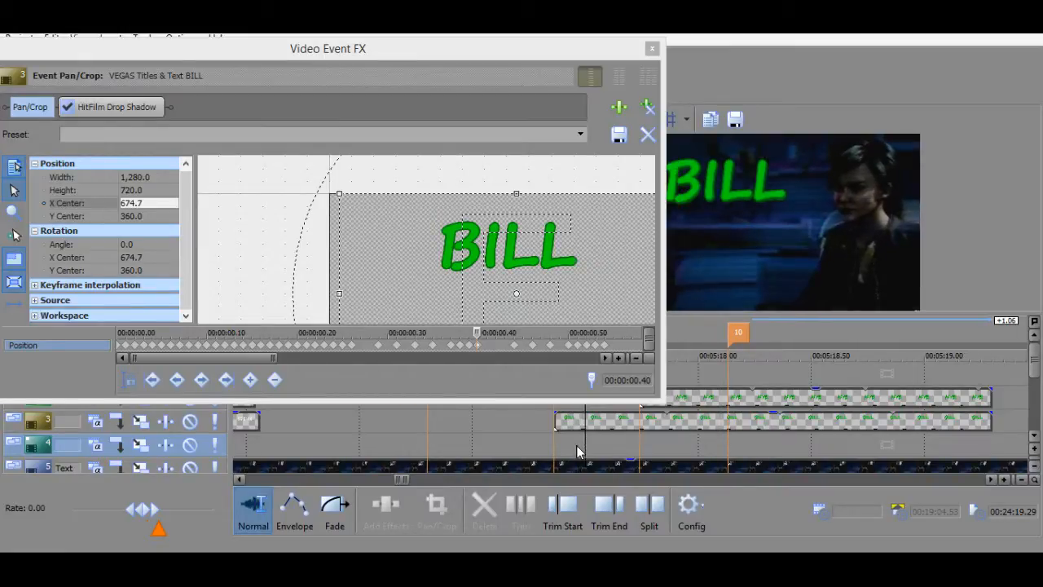
key("Right")
key("Right")
key("Right")
key("Right")
key("Right")
key("Right")
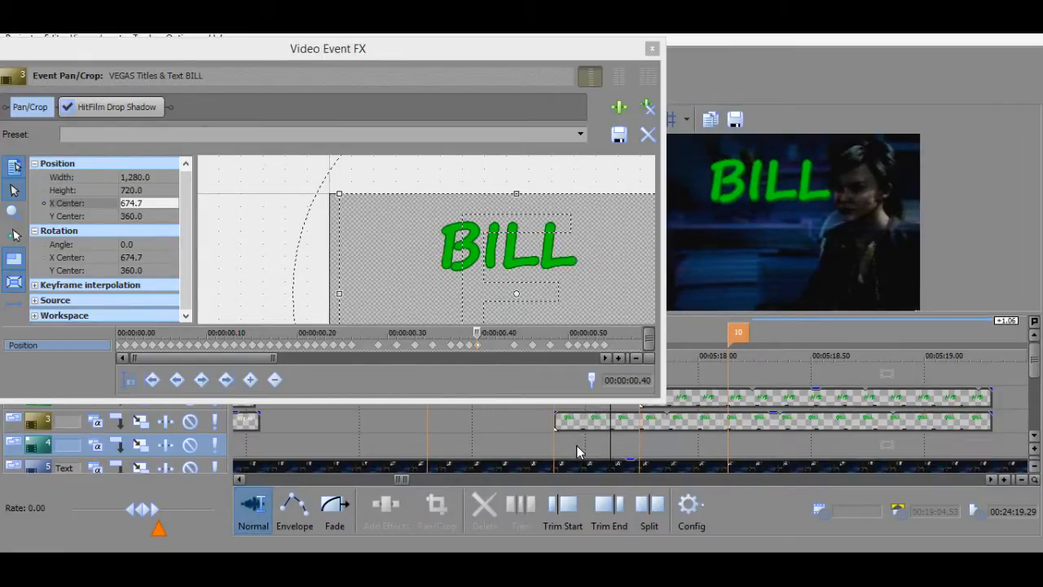
key("Right")
key("Right")
key("Right")
key("Right")
key("Right")
key("Right")
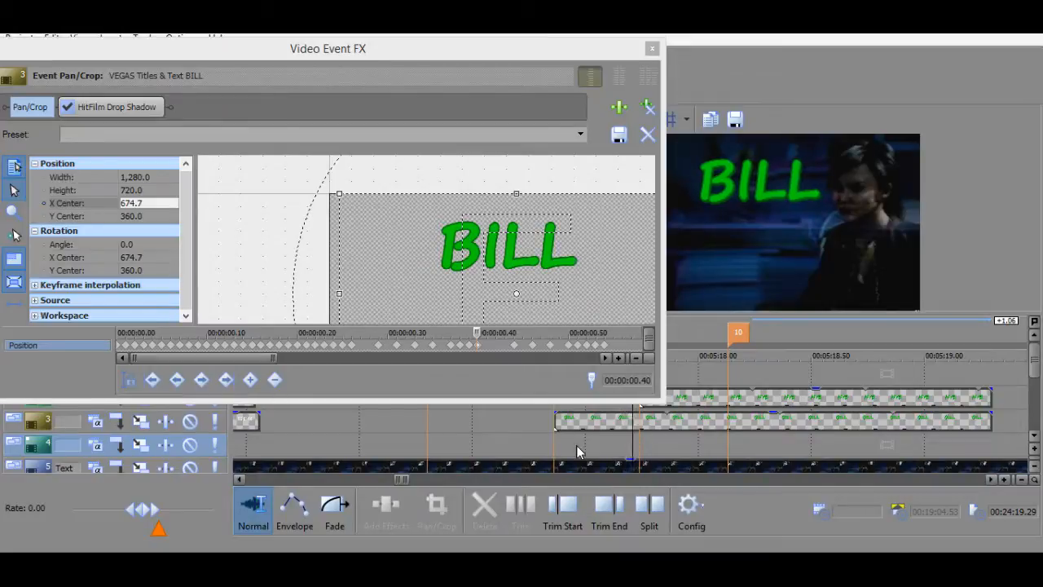
key("Right")
key("Right")
key("Right")
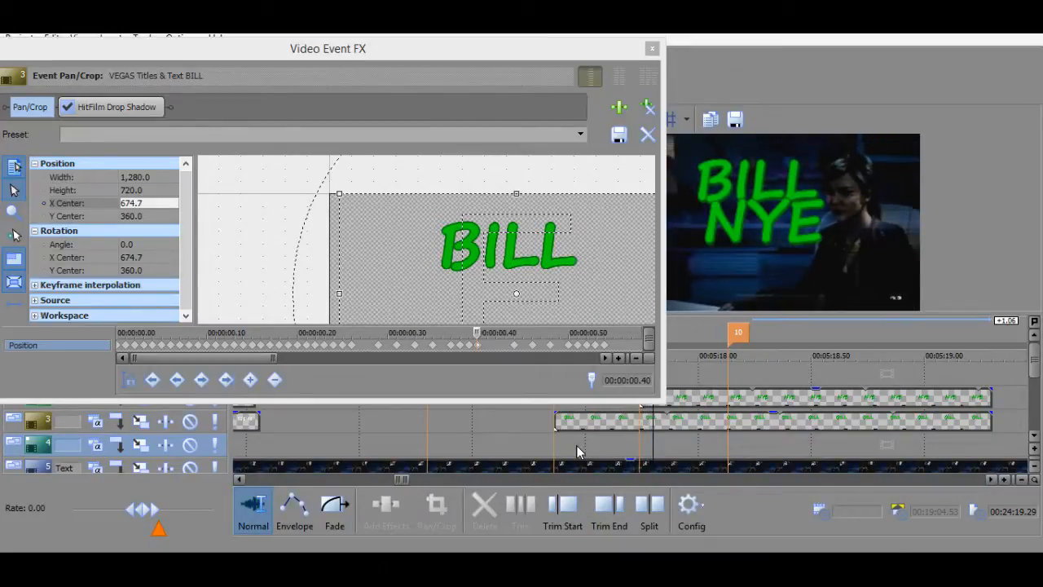
Inspect the X Center values of BILL's position keyframes and the gaps between them from 00:00:00.46 to 00:00:00.51.
left_click(577, 353)
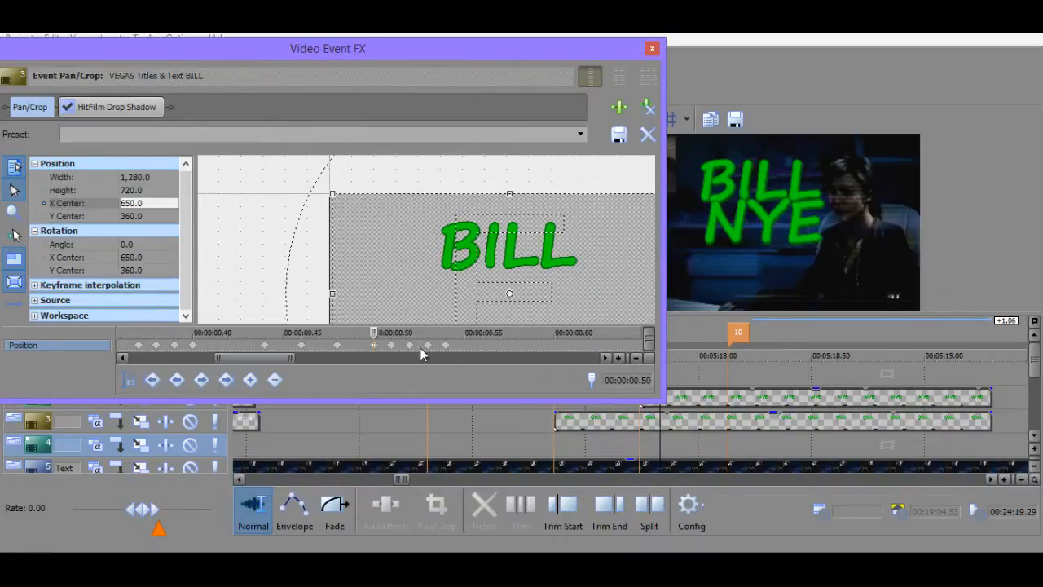
left_click(392, 346)
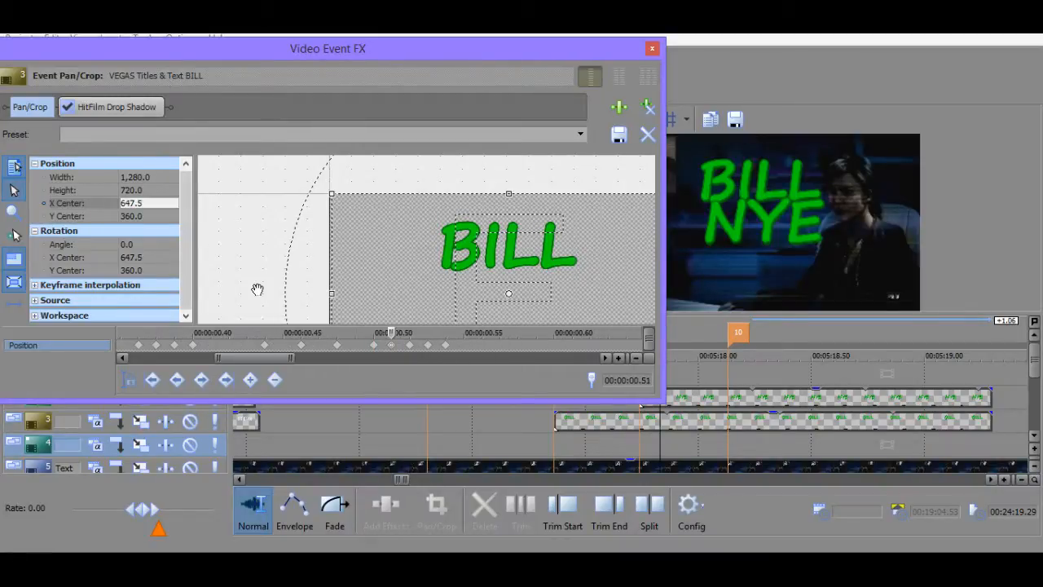
left_click(373, 347)
left_click(339, 347)
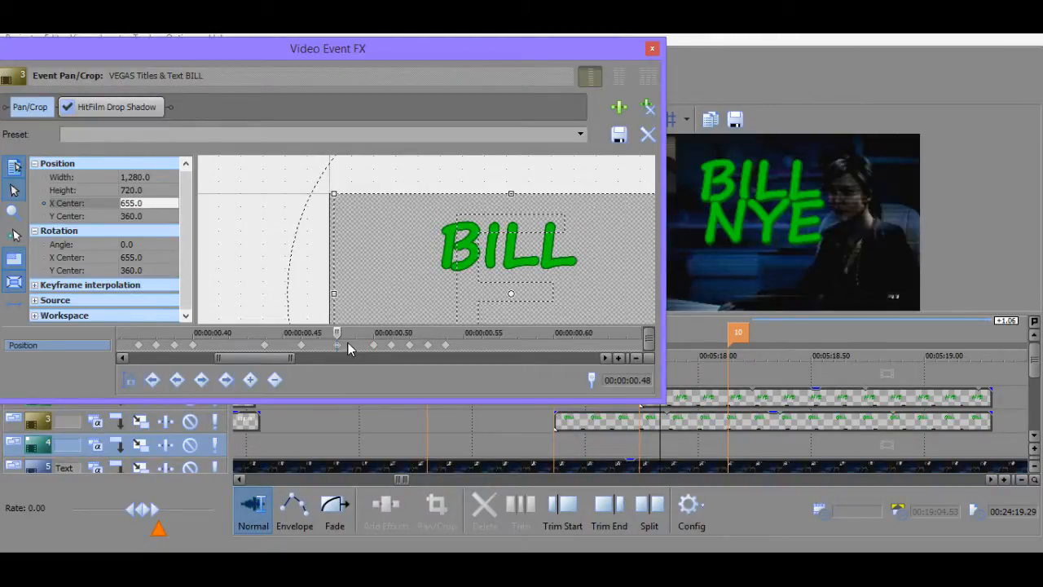
left_click(358, 345)
key("Right")
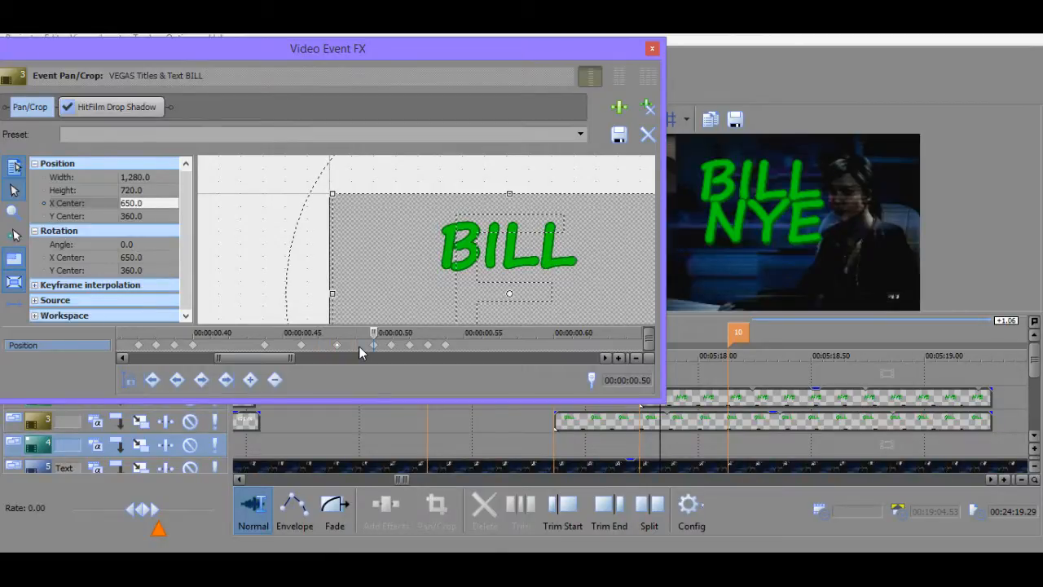
key("Left")
key("Left")
key("Left")
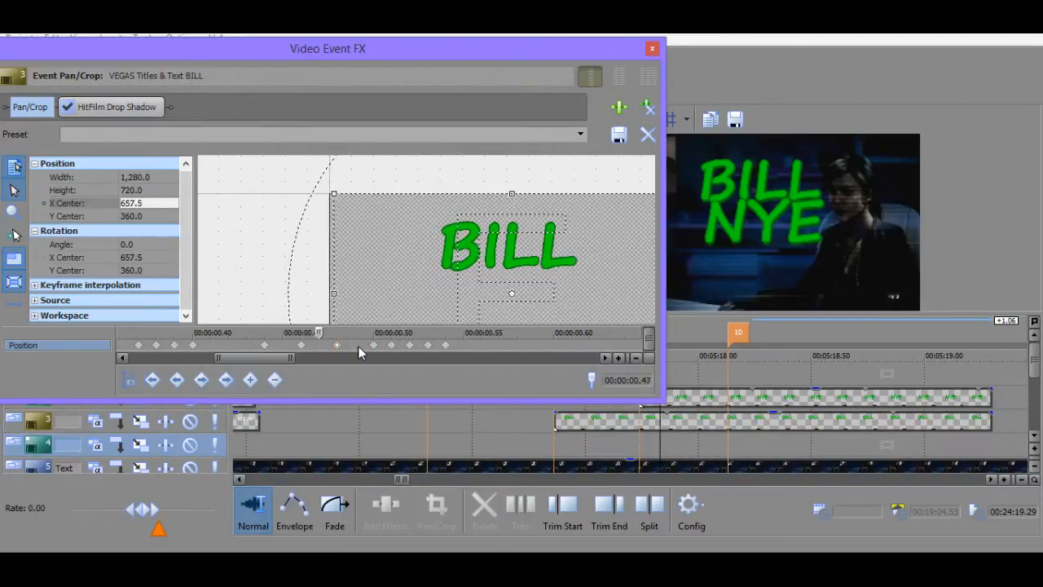
key("Left")
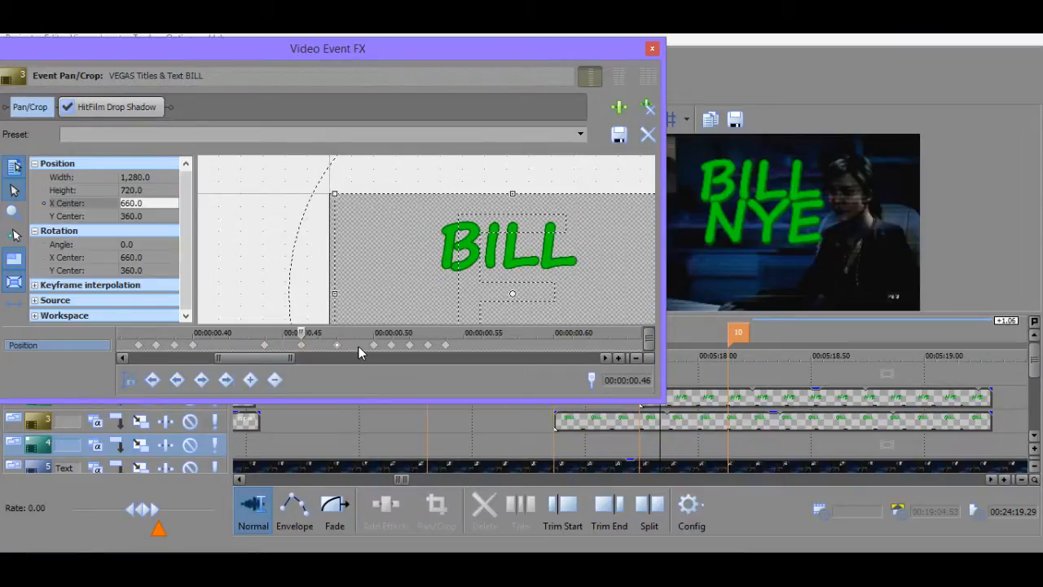
key("Right")
key("Right")
key("Right")
key("Left")
key("Left")
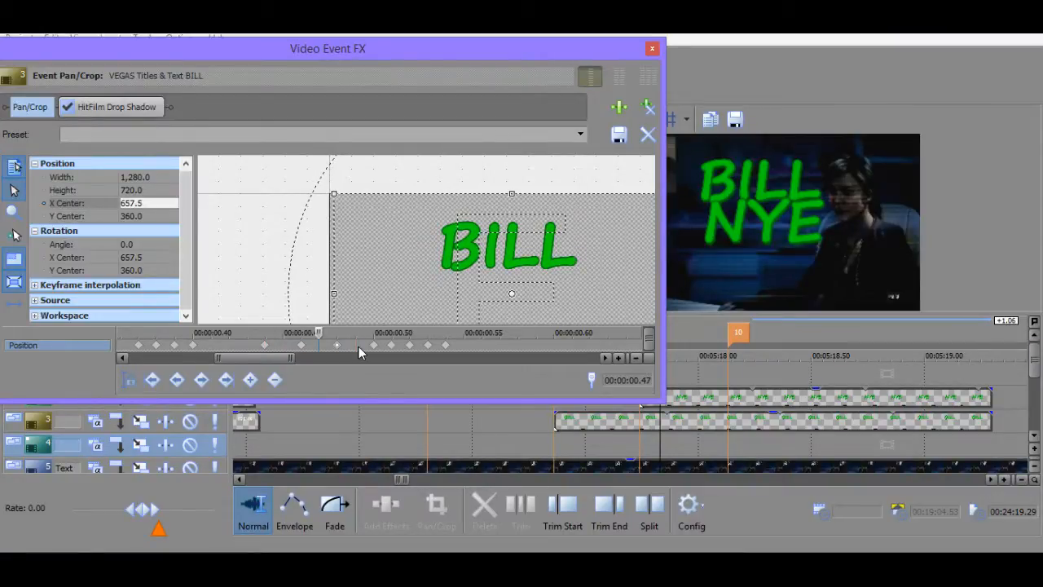
Move BILL's position keyframes from 00:00:00.50 onwards one frame earlier and replay the animation on the timeline.
left_click(366, 346)
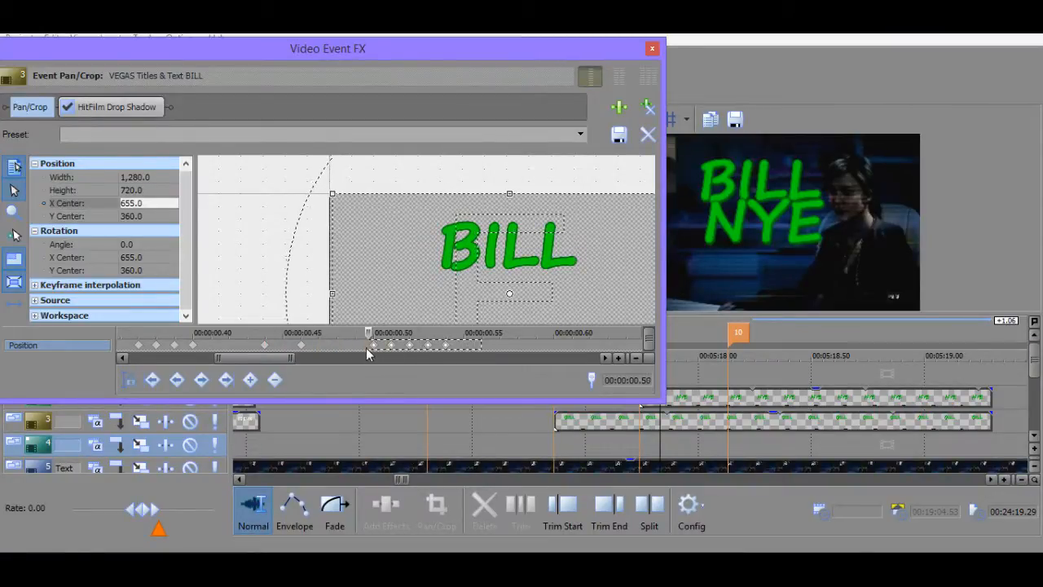
left_click_drag(358, 347, 339, 349)
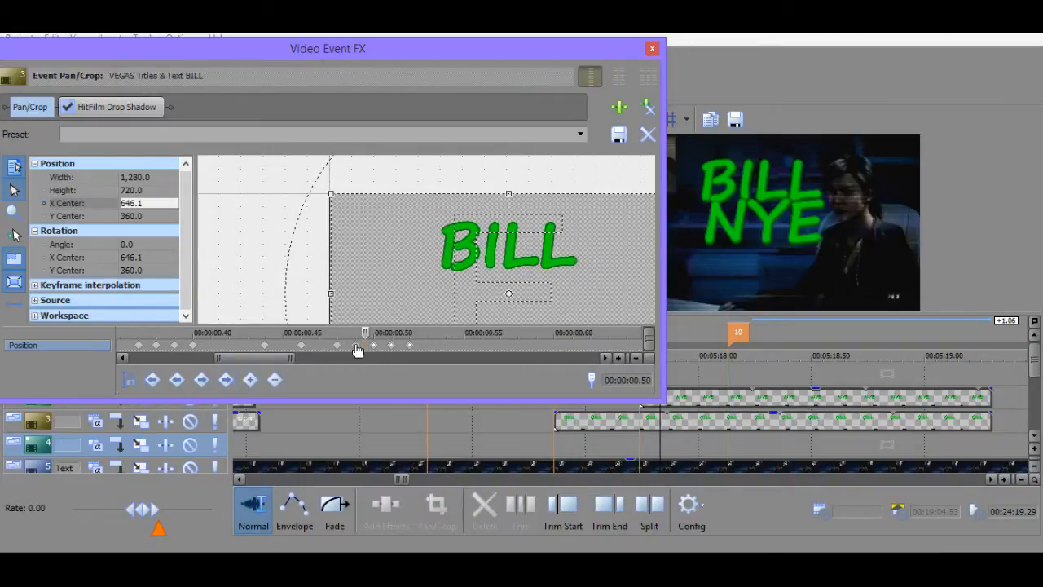
left_click(599, 439)
key("space")
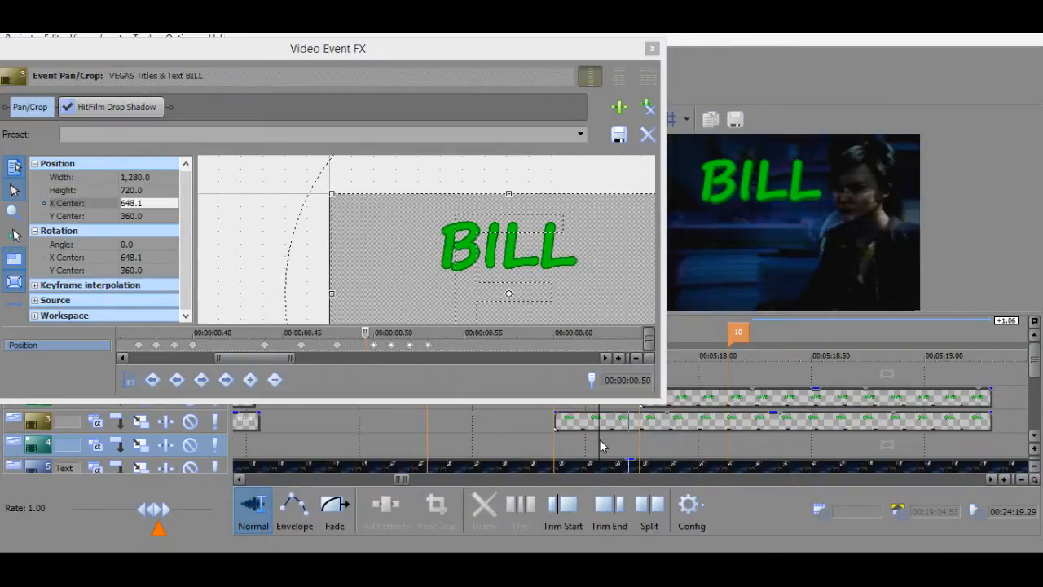
Replay BILL's slide-in and inspect the X Center values around the position keyframe at 00:00:00.46.
key("space")
key("space")
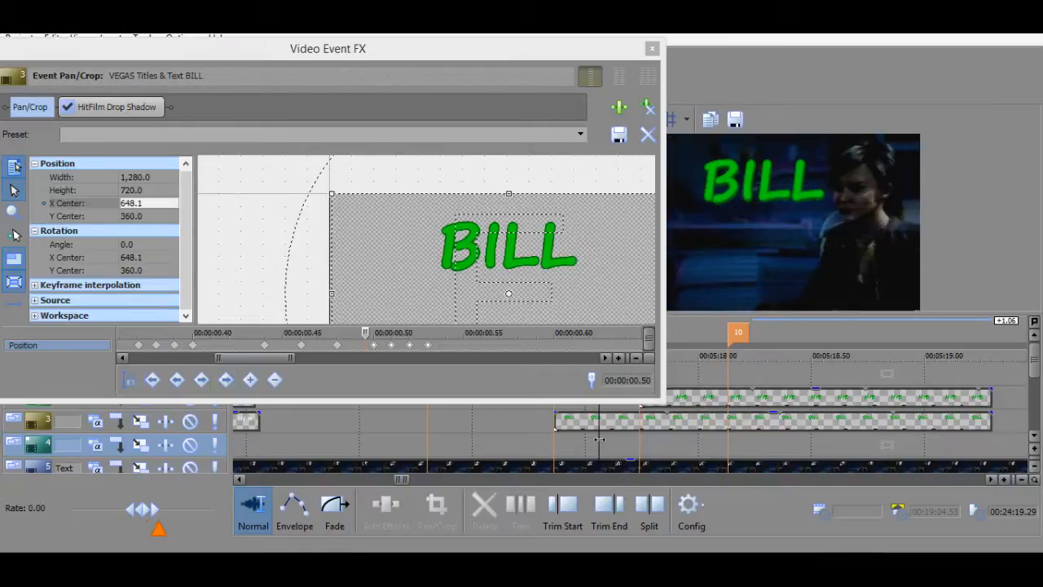
key("space")
left_click(308, 346)
left_click(302, 348)
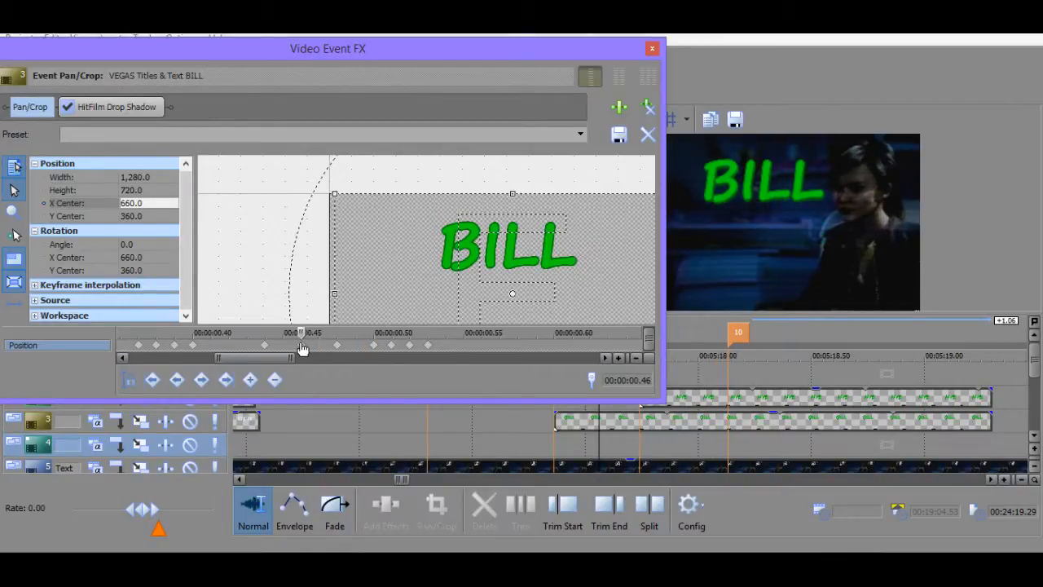
left_click(283, 347)
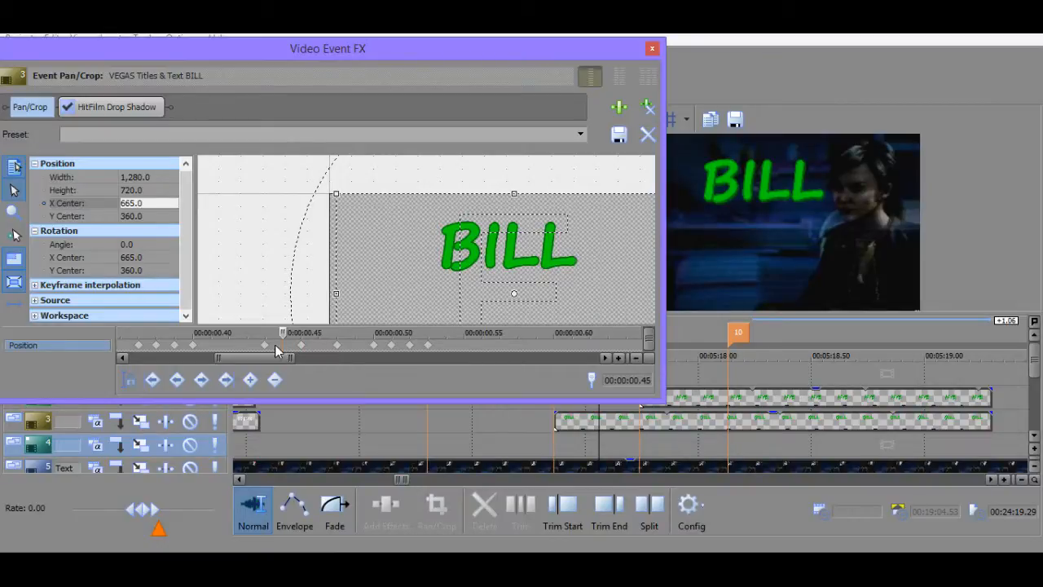
Set BILL's X Center to 655 at the 00:00:00.48 position keyframe and to 652.5 at the 00:00:00.50 keyframe.
left_click(340, 343)
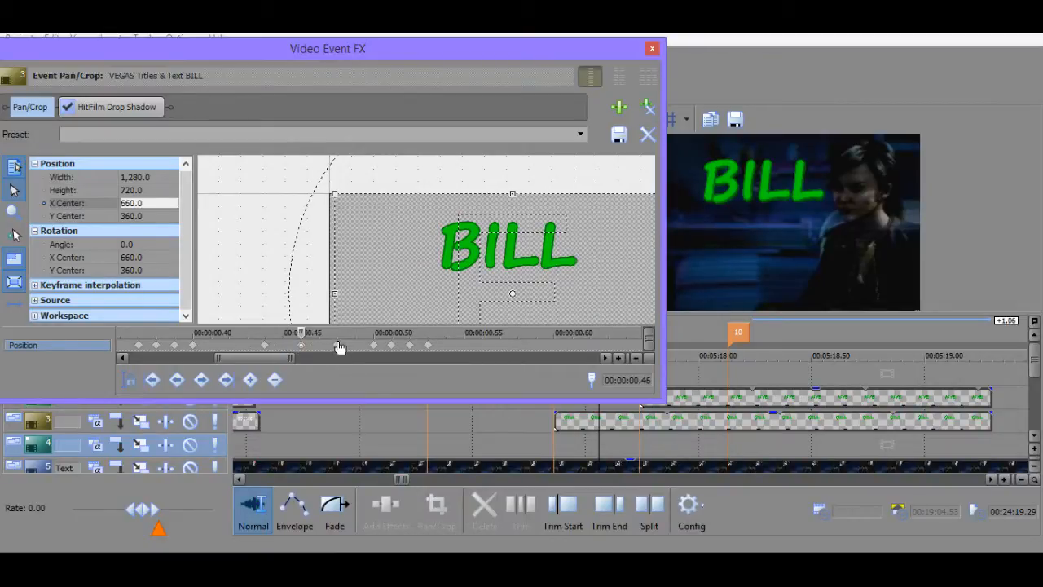
left_click(156, 203)
type("655")
key("Return")
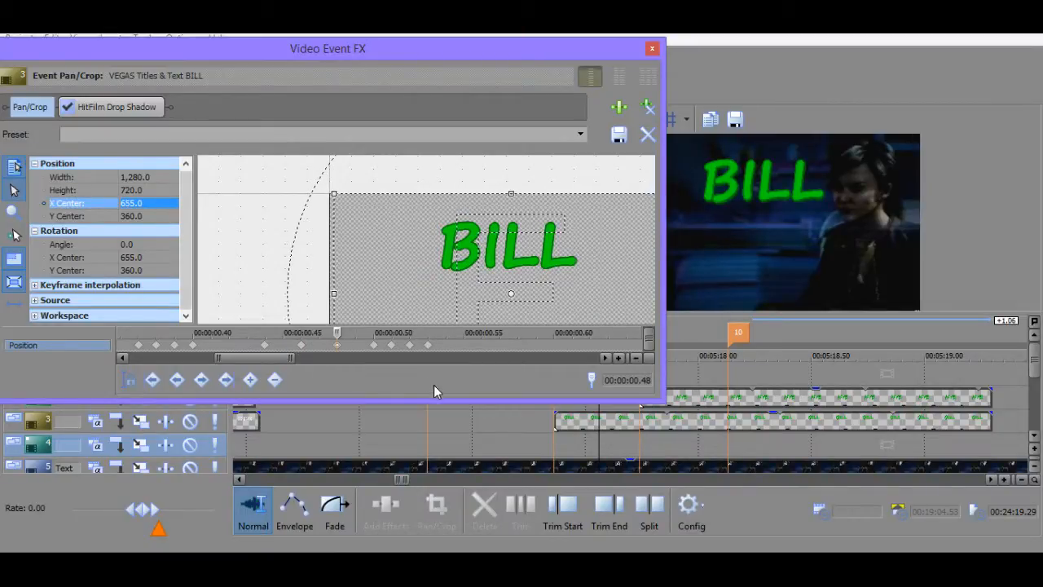
left_click(373, 344)
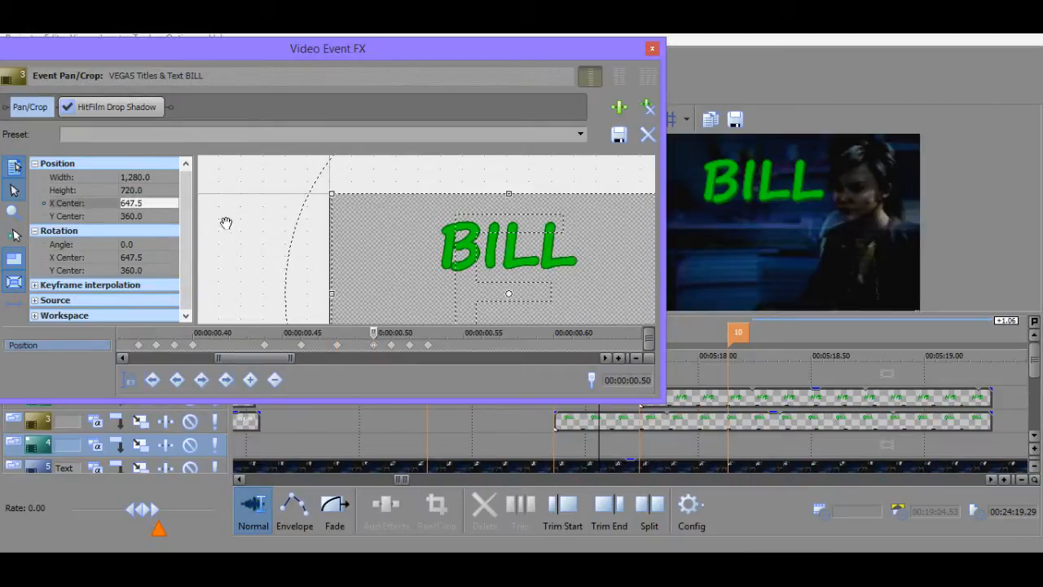
left_click(148, 202)
type("652")
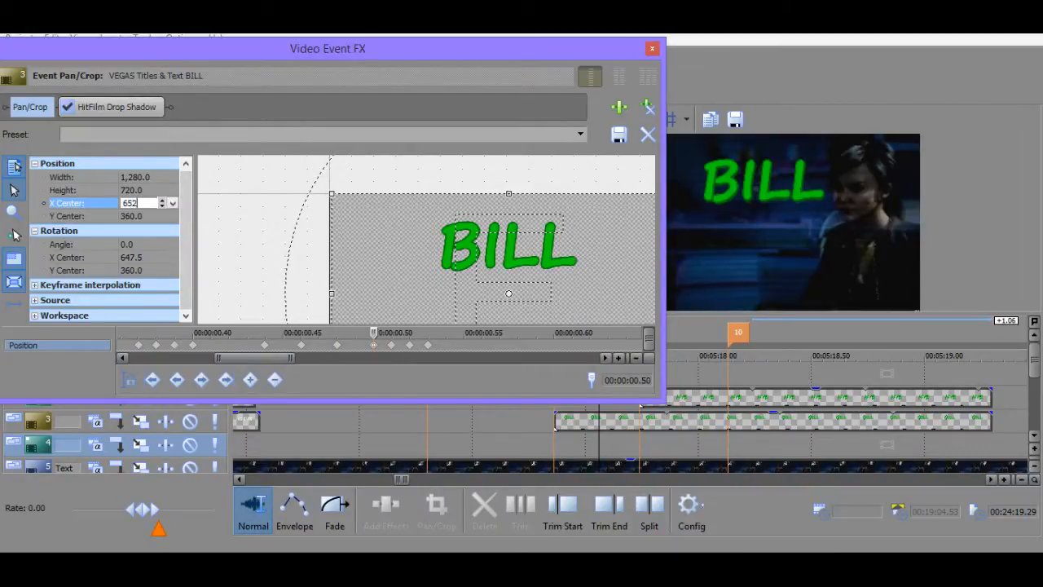
type(".5")
key("Return")
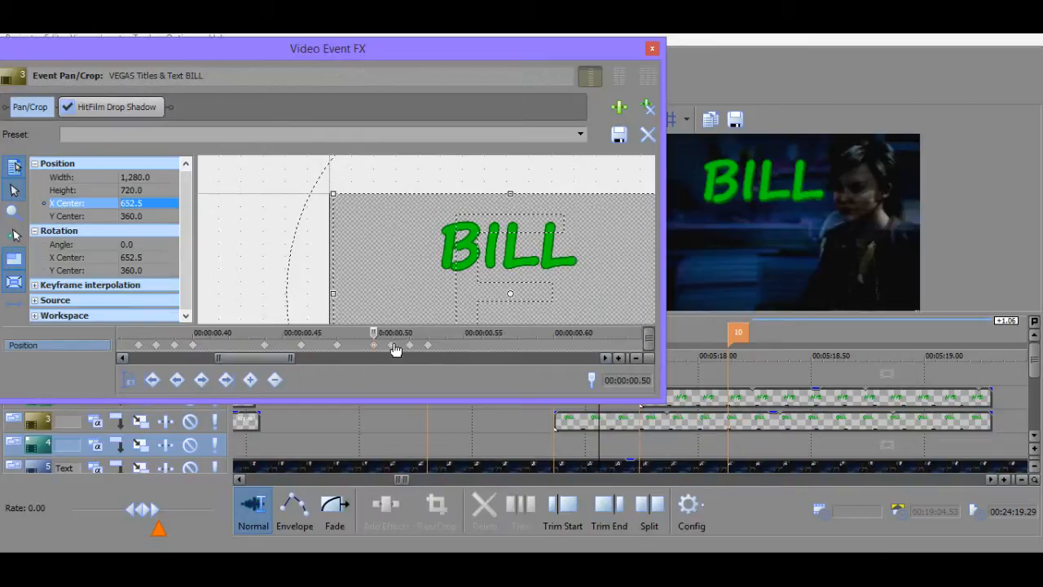
Set BILL's X Center to 650 at the 00:00:00.51 position keyframe and to 647.5 at the 00:00:00.52 keyframe.
left_click(392, 344)
left_click(151, 203)
type("650")
key("Return")
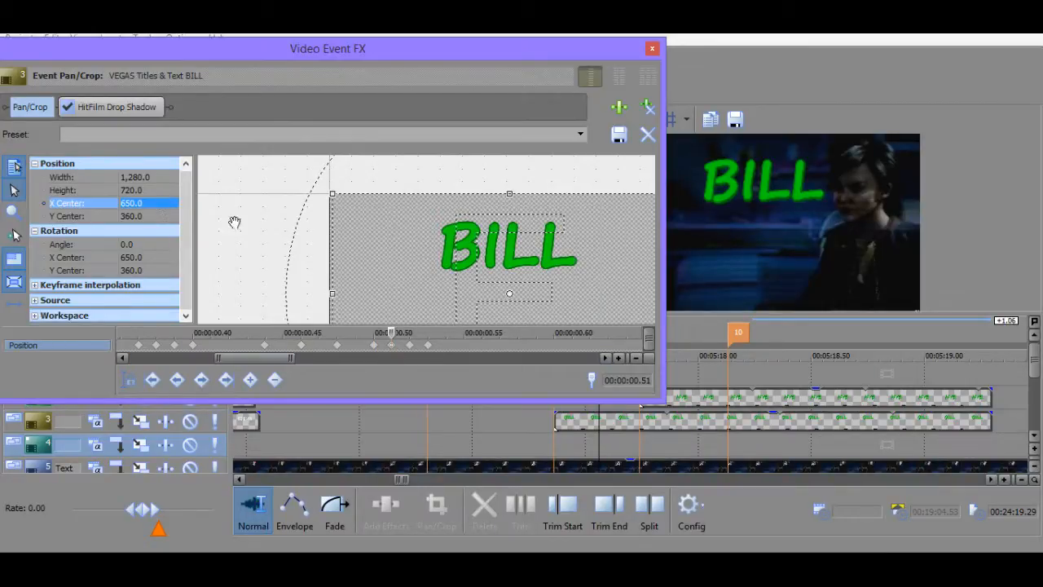
left_click(409, 346)
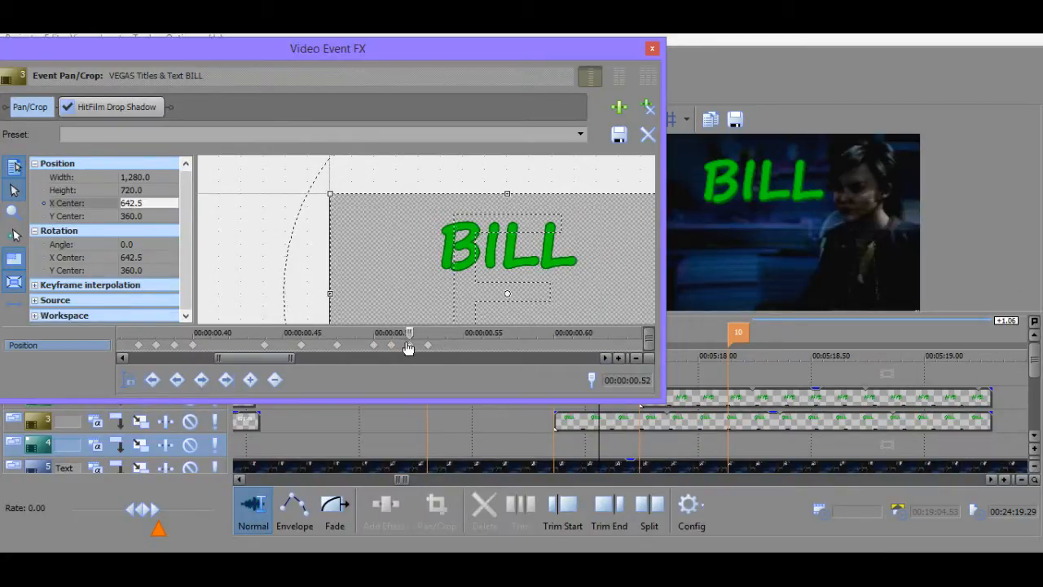
left_click(155, 203)
type("6")
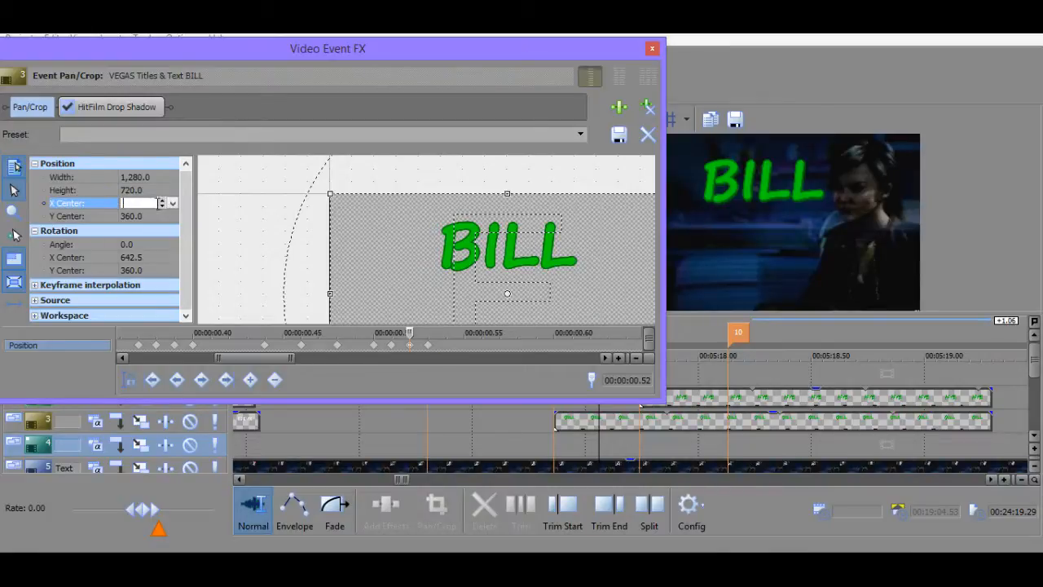
type("47.5")
key("Return")
Set BILL's X Center to 645 at the last position keyframe, 00:00:00.53.
left_click(429, 346)
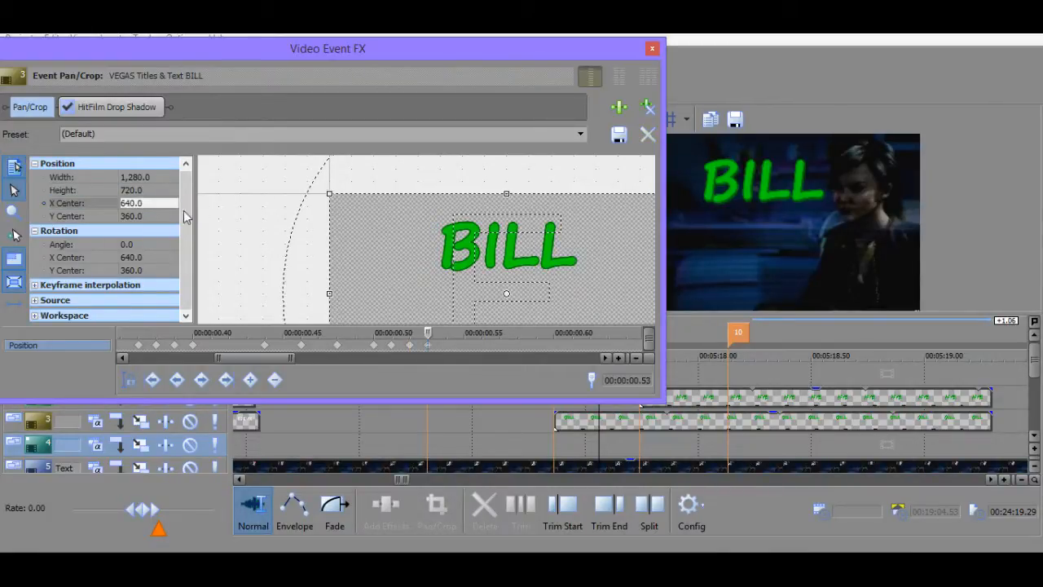
left_click(158, 205)
type("645")
key("Return")
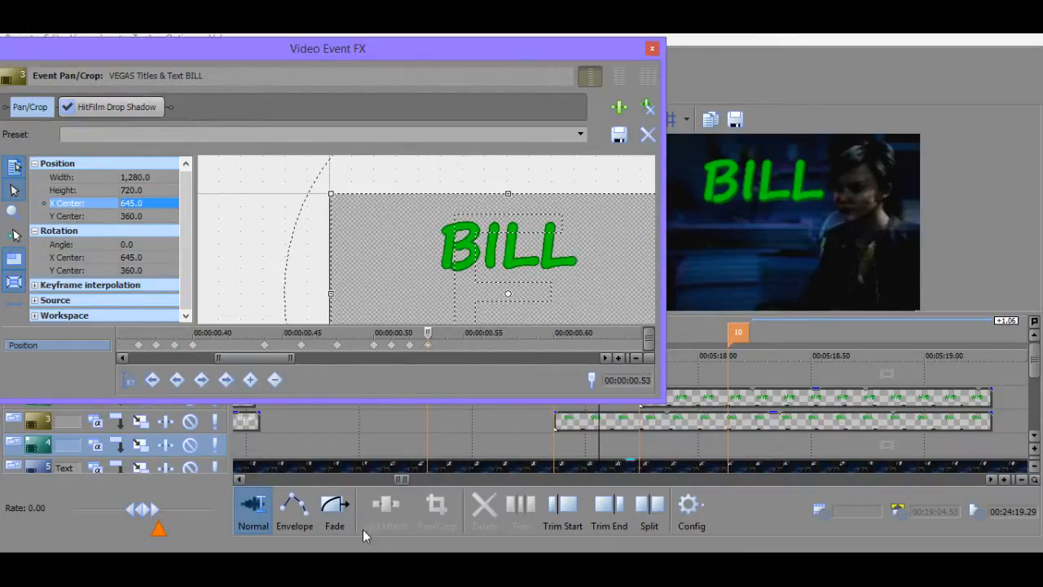
Replay BILL's slide-in several times on the timeline to check how the title settles.
left_click(592, 442)
key("space")
key("space")
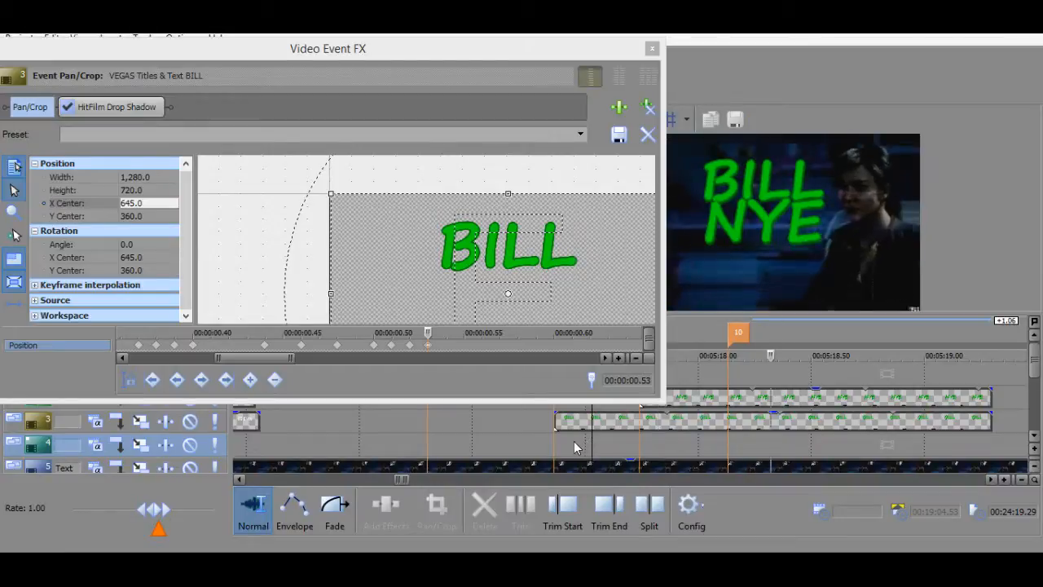
left_click(574, 442)
key("space")
key("space")
key("space")
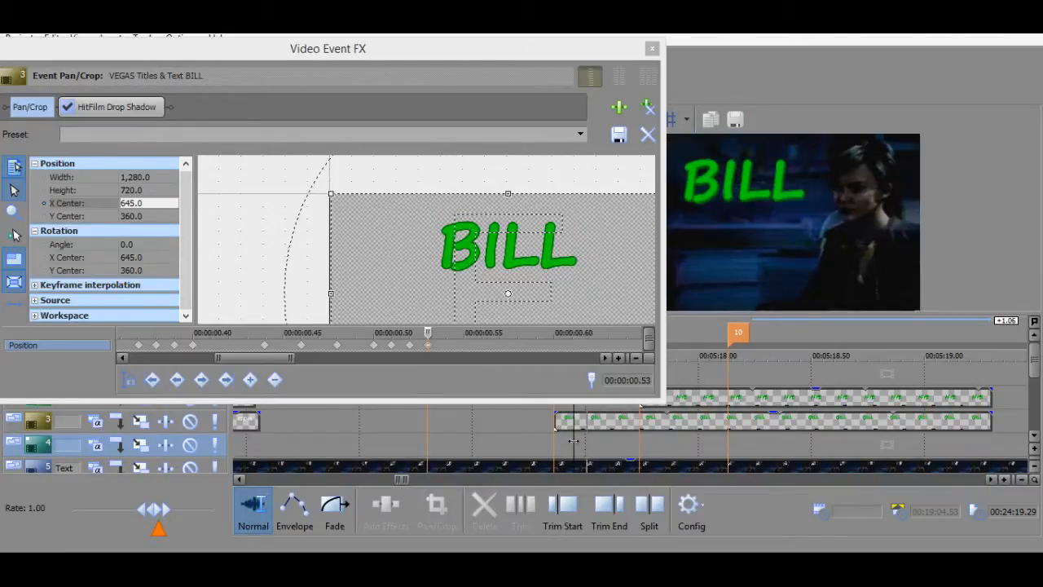
key("space")
Check the X Center values of BILL's last position keyframes and shift the group starting at 00:00:00.44 one frame later.
left_click(374, 342)
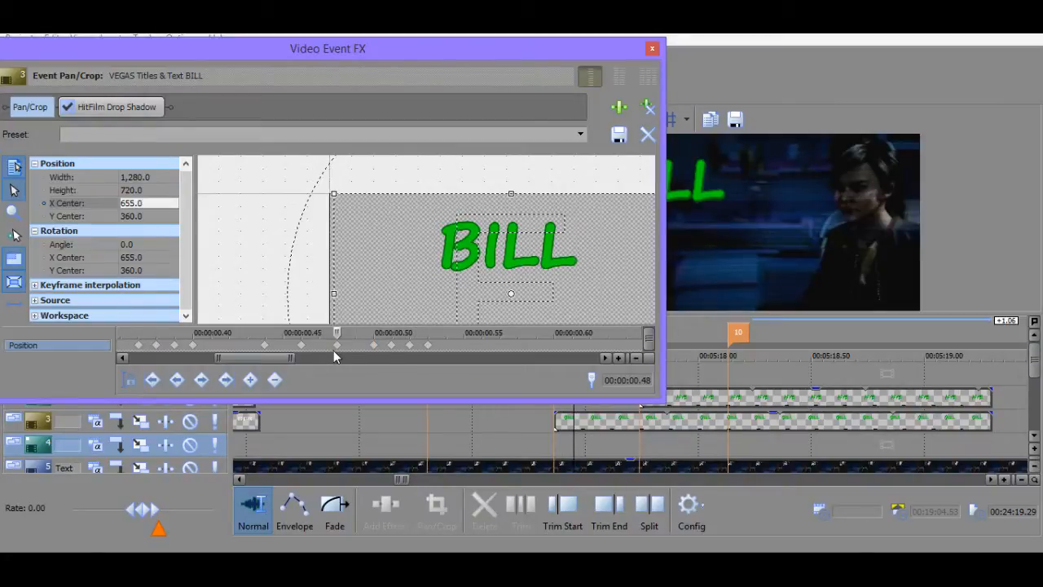
left_click(298, 346)
left_click_drag(390, 343, 423, 343)
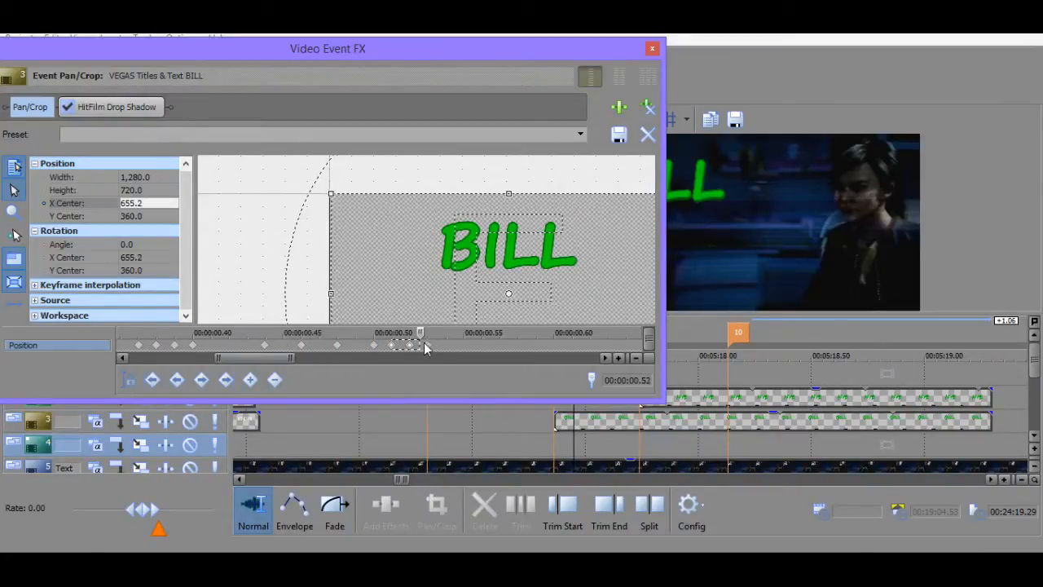
left_click(302, 346)
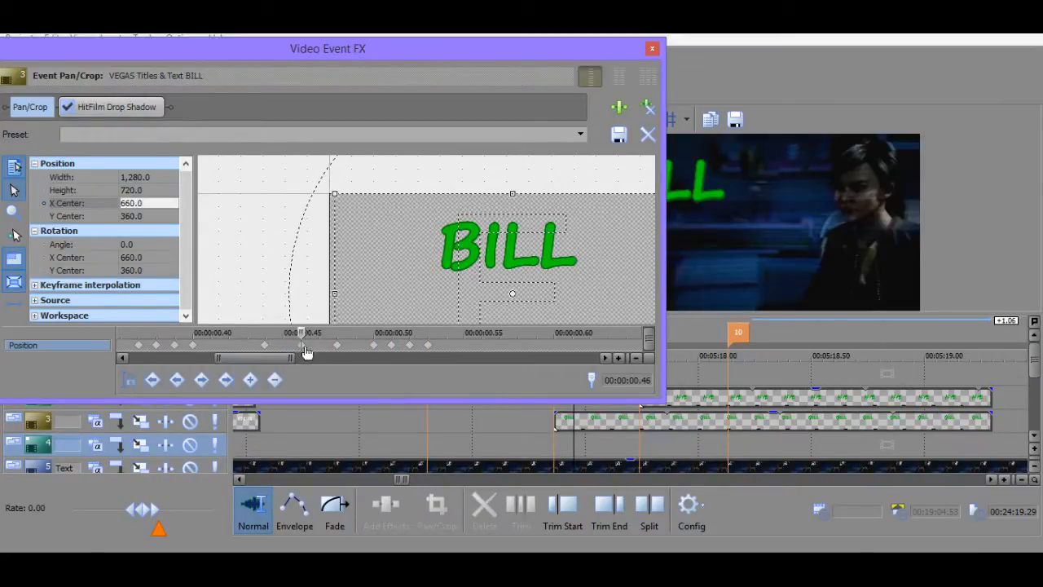
left_click(264, 346)
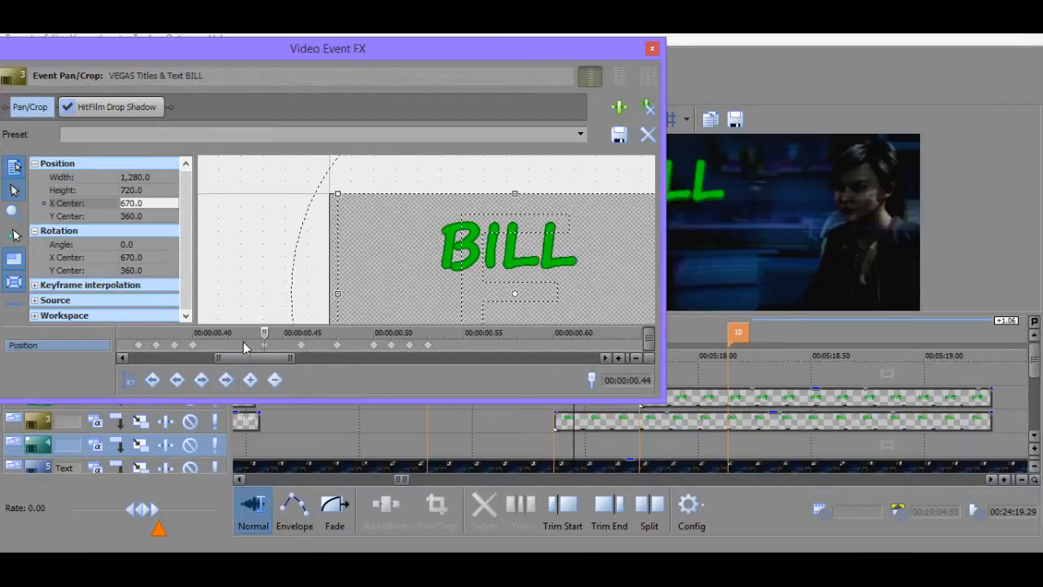
left_click_drag(226, 349, 446, 348)
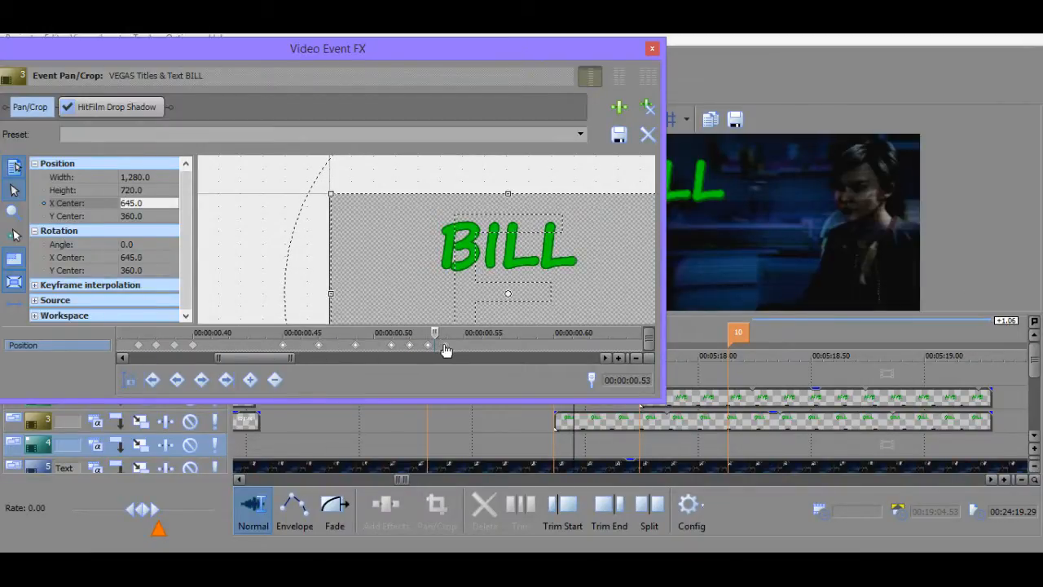
Replay BILL's slide-in and step through the frames just after the BILL event starts to examine its motion.
left_click(554, 449)
key("space")
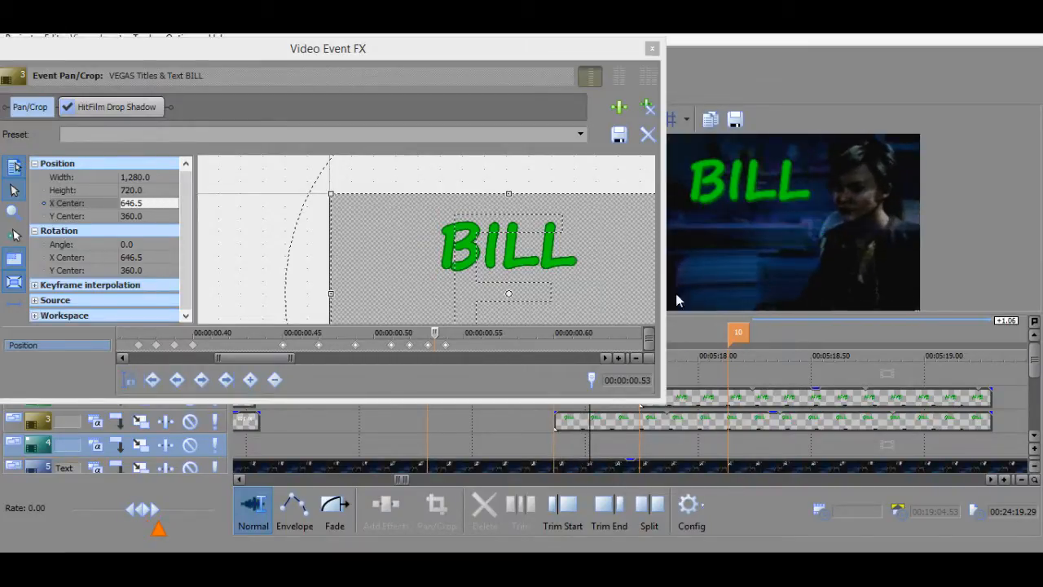
key("space")
key("space")
key("space")
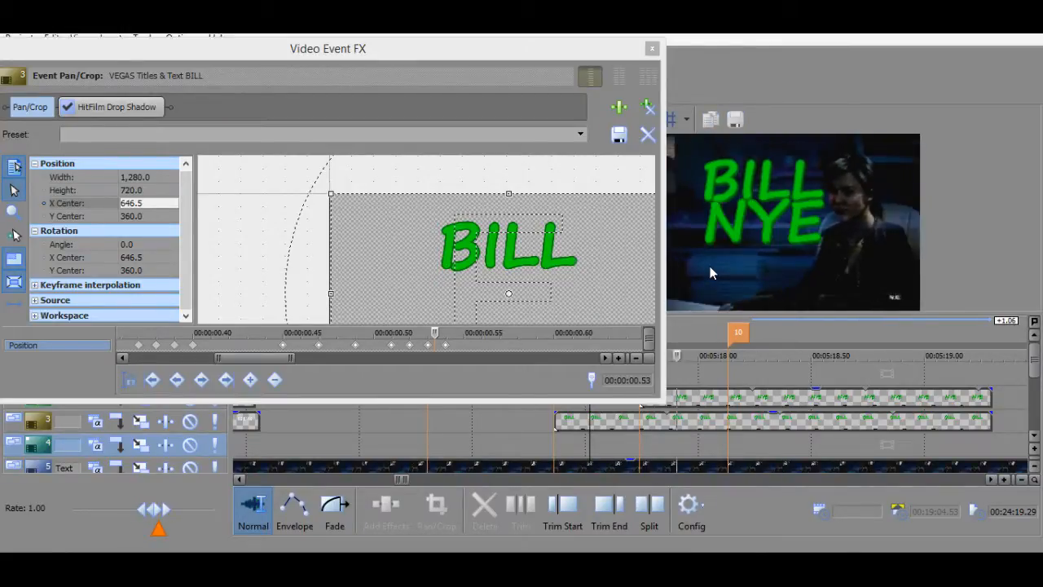
left_click(593, 448)
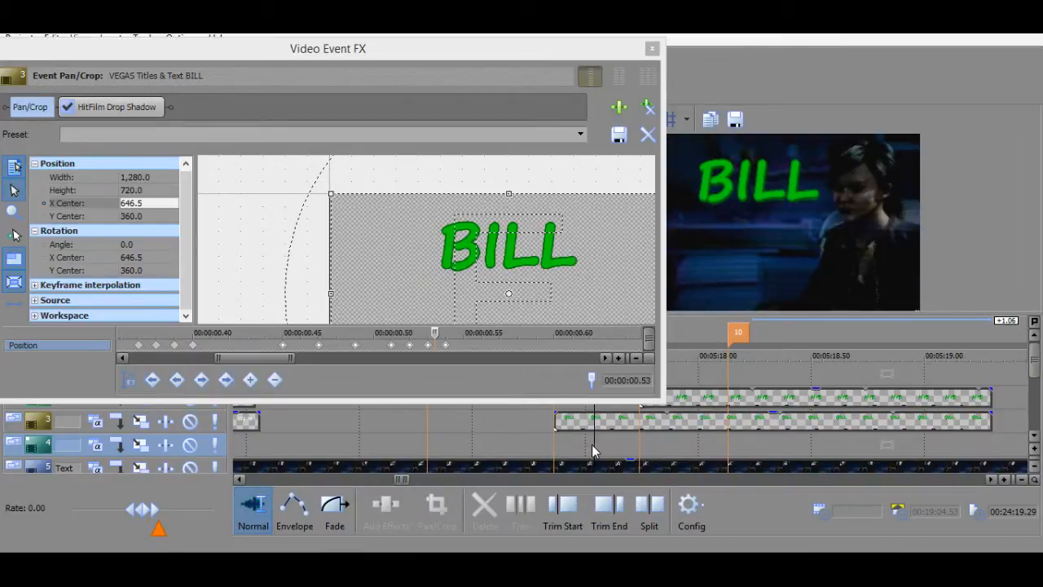
key("Left")
key("Left")
key("Right")
key("Right")
key("Right")
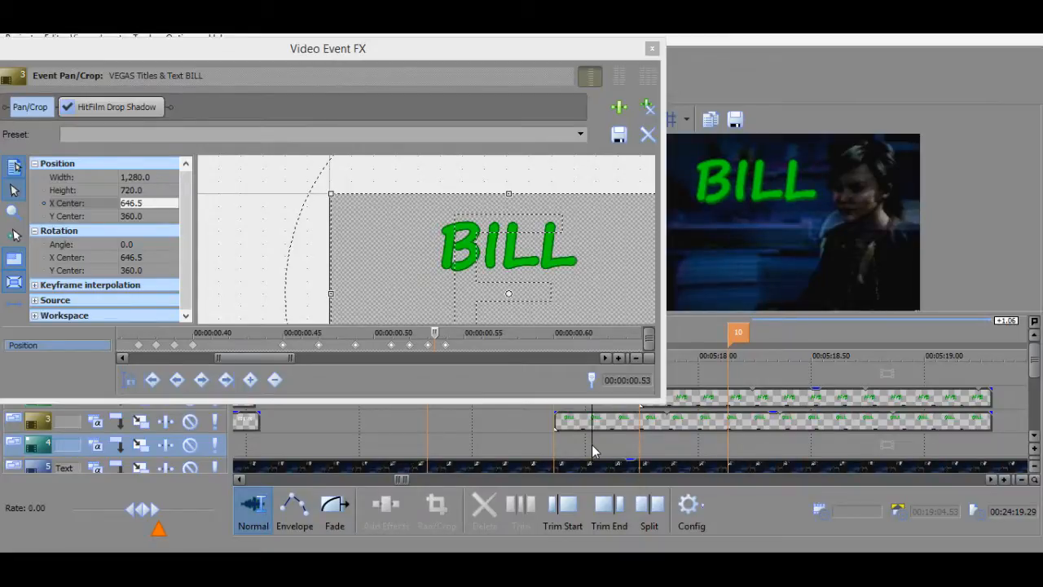
key("space")
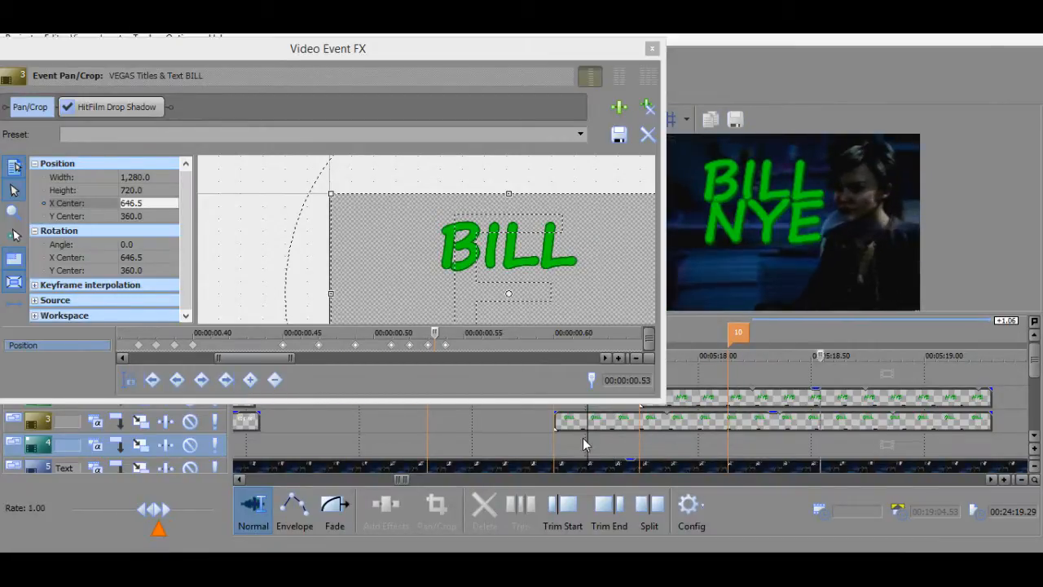
Shift BILL's position keyframes after the dense opening run one frame later, move all but the first another frame, and replay the slide-in.
left_click(247, 342)
scroll(247, 345, "down", 3)
scroll(277, 353, "down", 2)
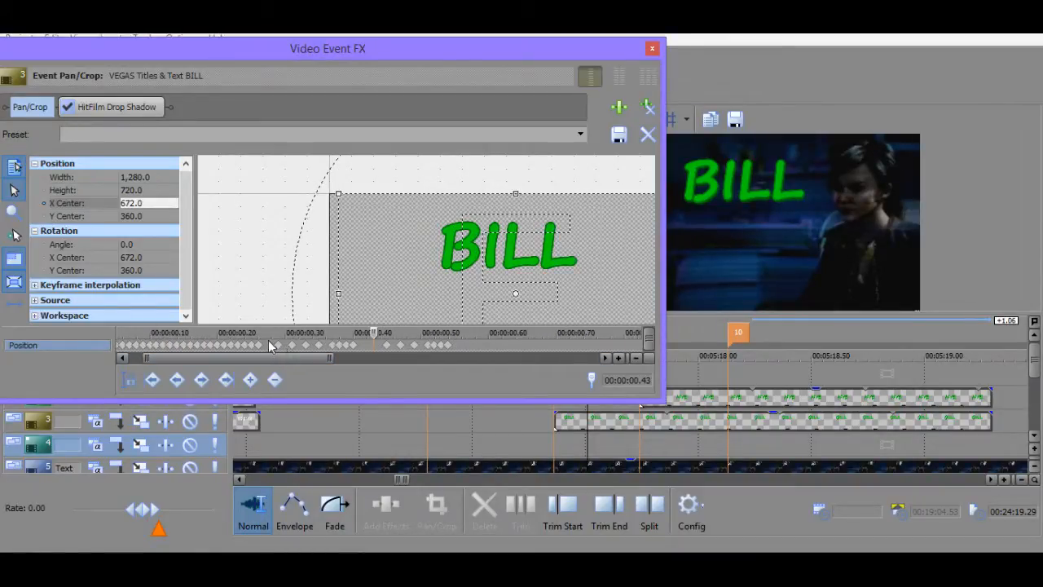
left_click(466, 341)
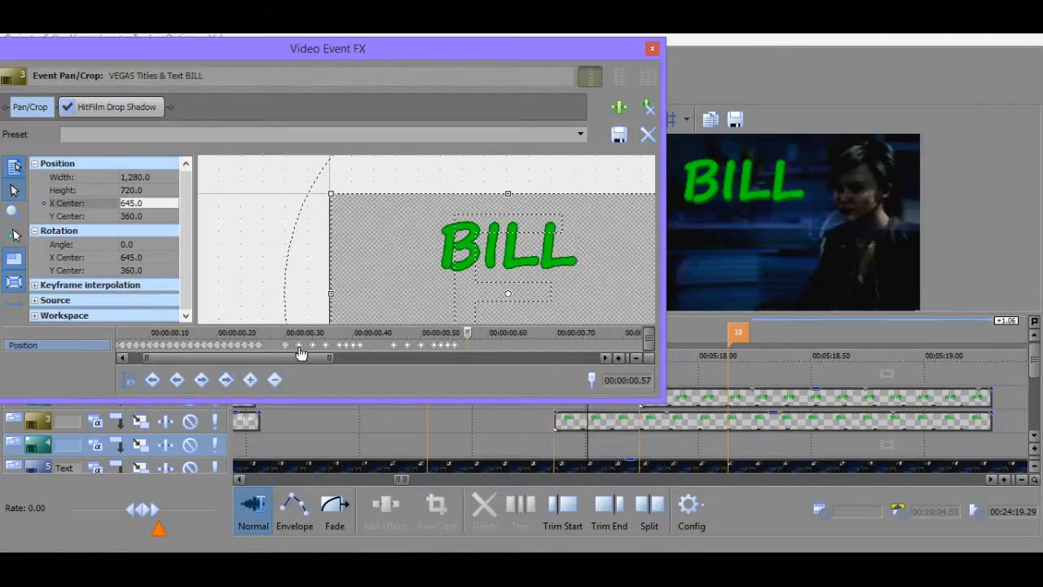
left_click(575, 440)
key("space")
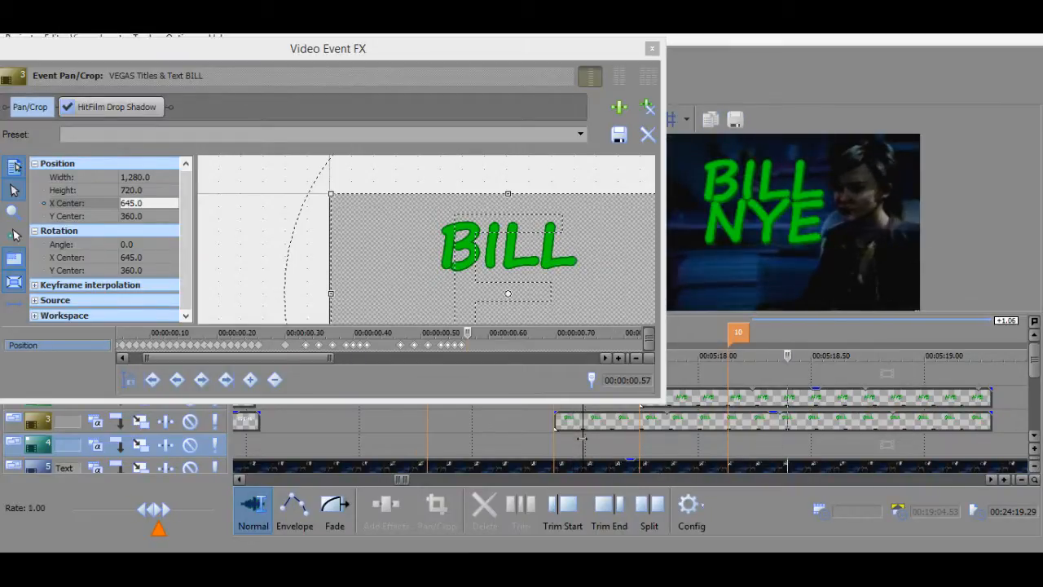
key("space")
Delete BILL's last group of position keyframes, those after 00:00:00.45, and replay the slide-in.
left_click(484, 344)
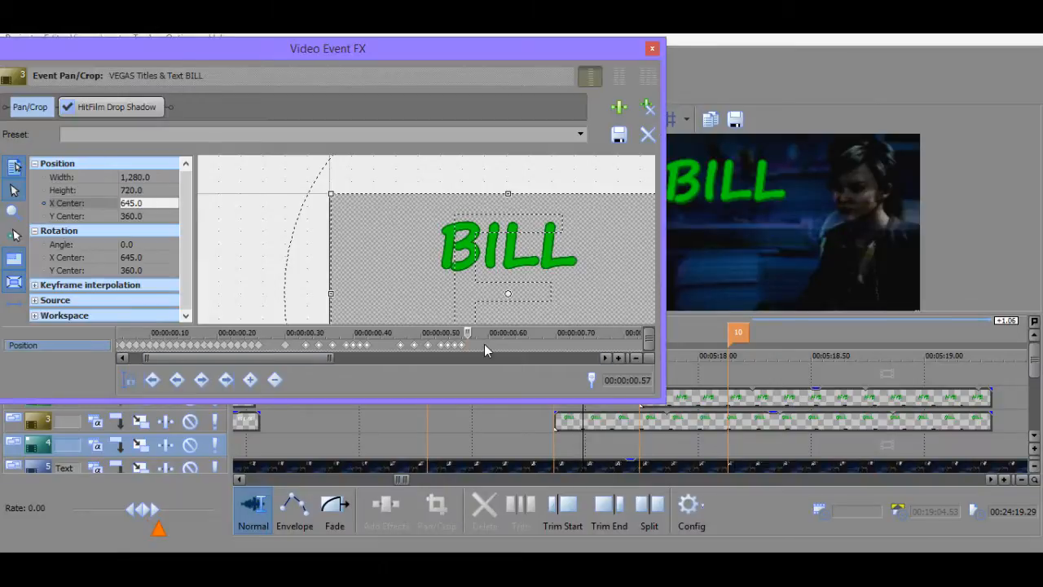
left_click(460, 344)
left_click(387, 344, "shift")
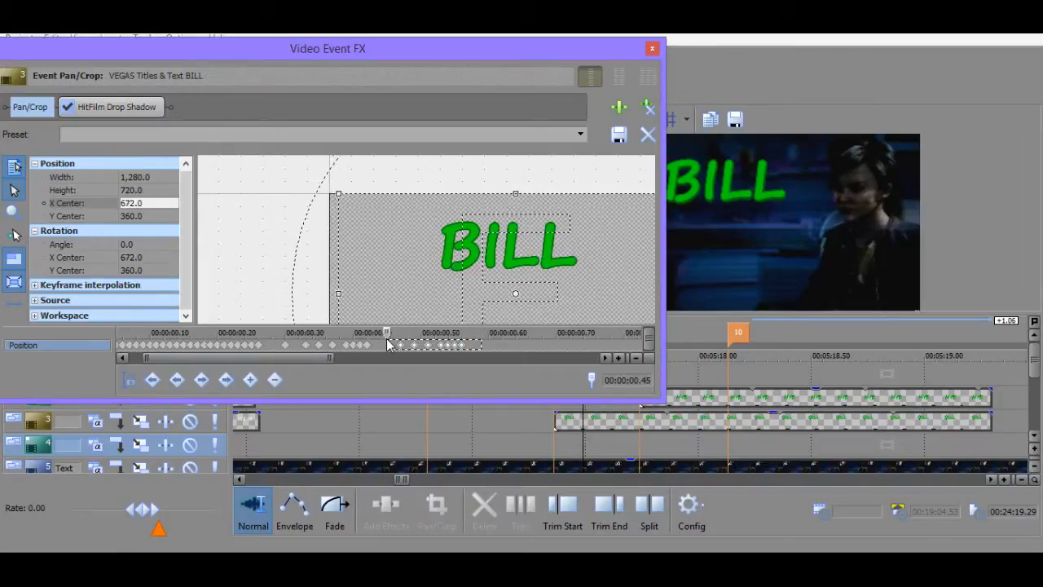
left_click(574, 447)
key("space")
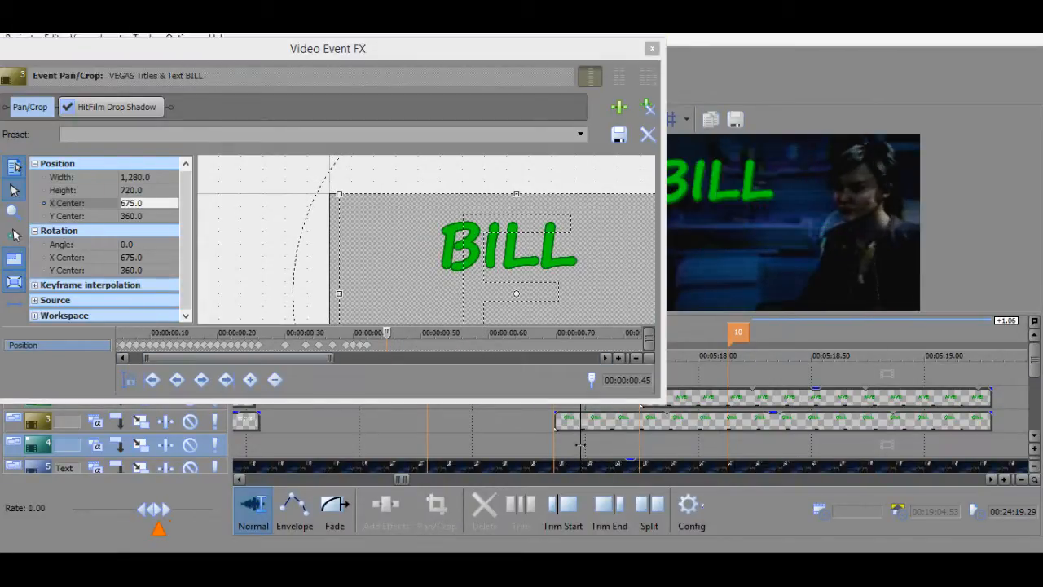
key("space")
key("space")
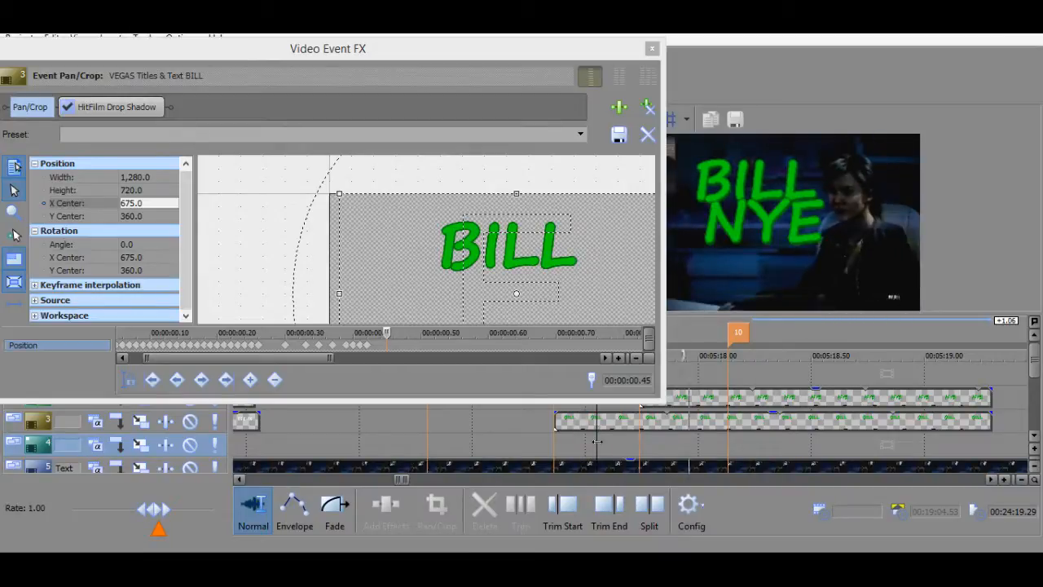
key("space")
Space BILL's last three position keyframes two frames apart, at 00:00:00.41, 00:00:00.43 and 00:00:00.45.
left_click(372, 343)
key("Home")
scroll(373, 348, "up", 3)
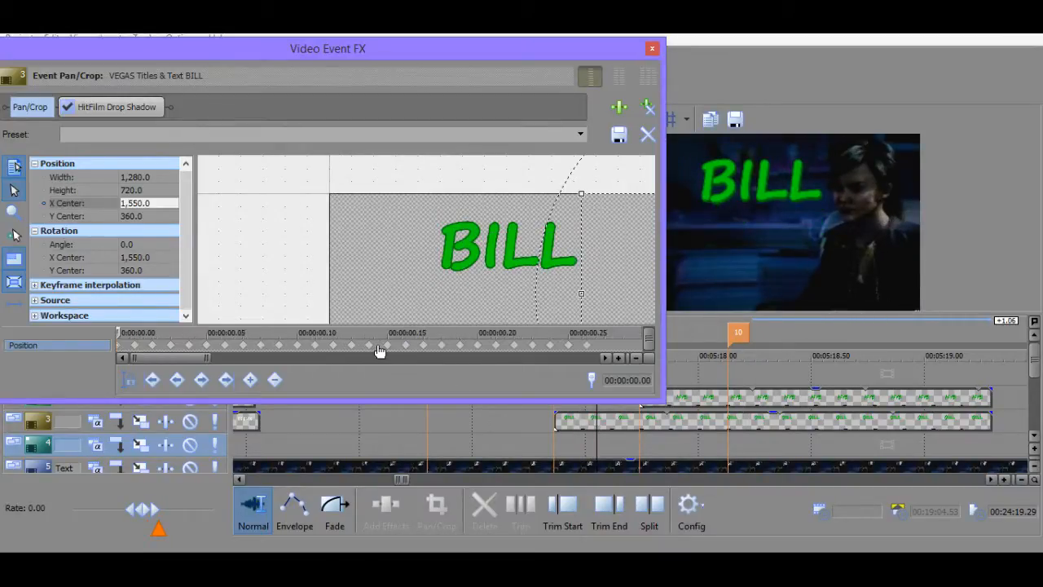
scroll(407, 348, "down", 4)
left_click(315, 344)
scroll(319, 349, "up", 5)
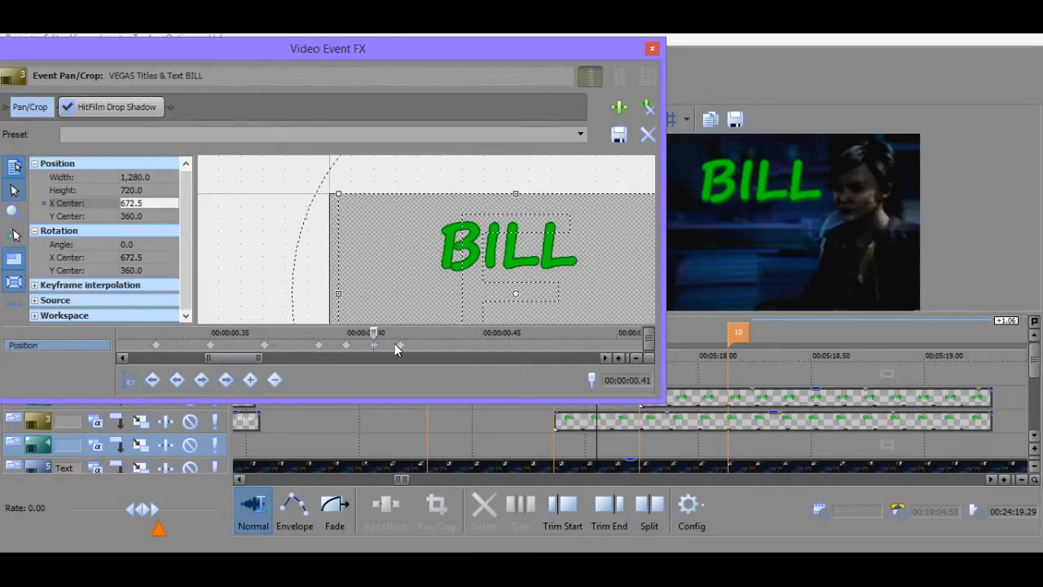
left_click(345, 345)
left_click_drag(347, 346, 477, 349)
left_click(373, 348, "ctrl")
left_click(594, 442)
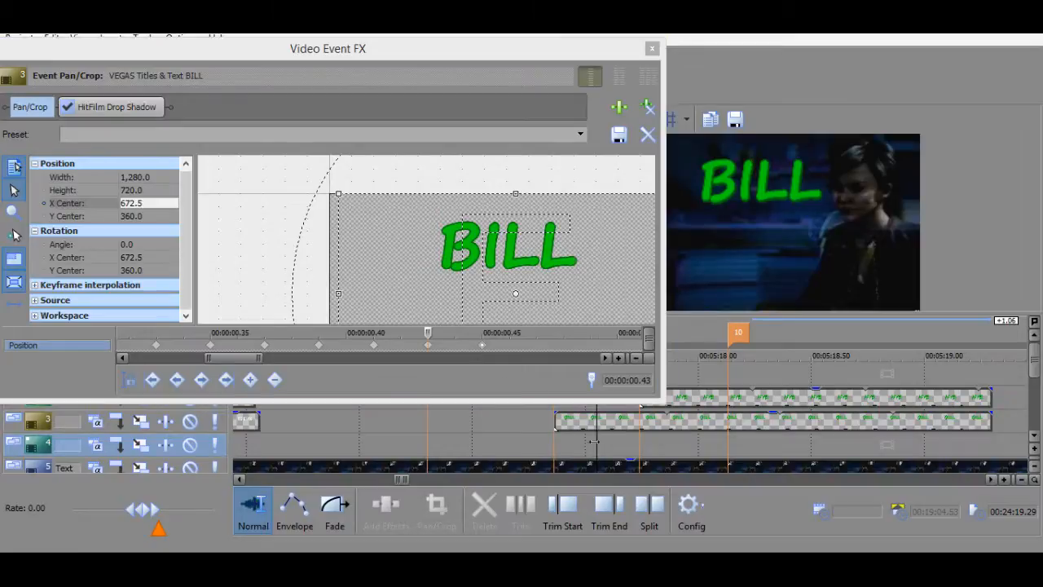
Replay BILL's slide-in several times from the event's start and scrub past NYE's entrance to examine the motion.
key("space")
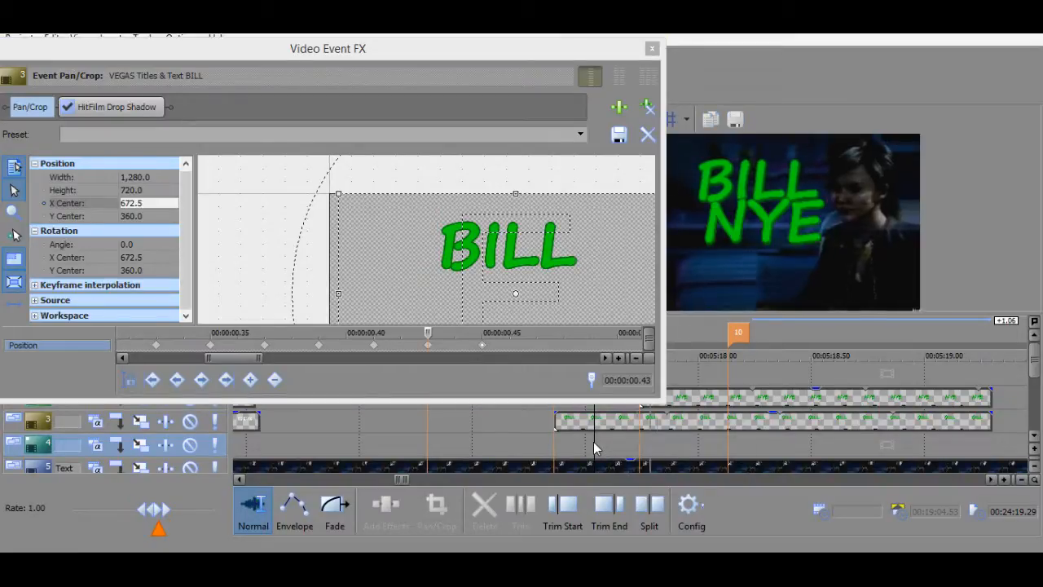
left_click(571, 422)
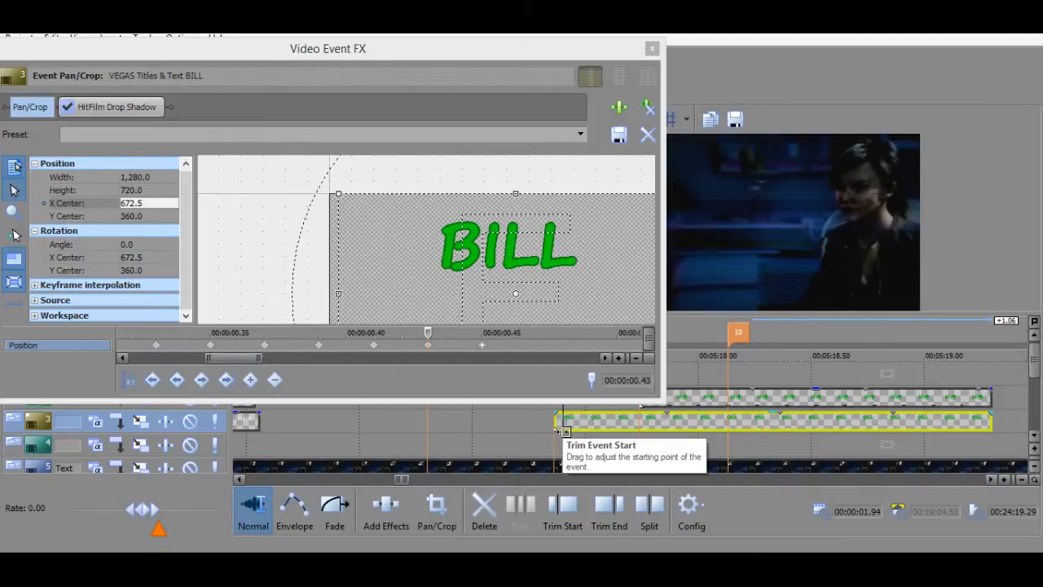
key("space")
key("space")
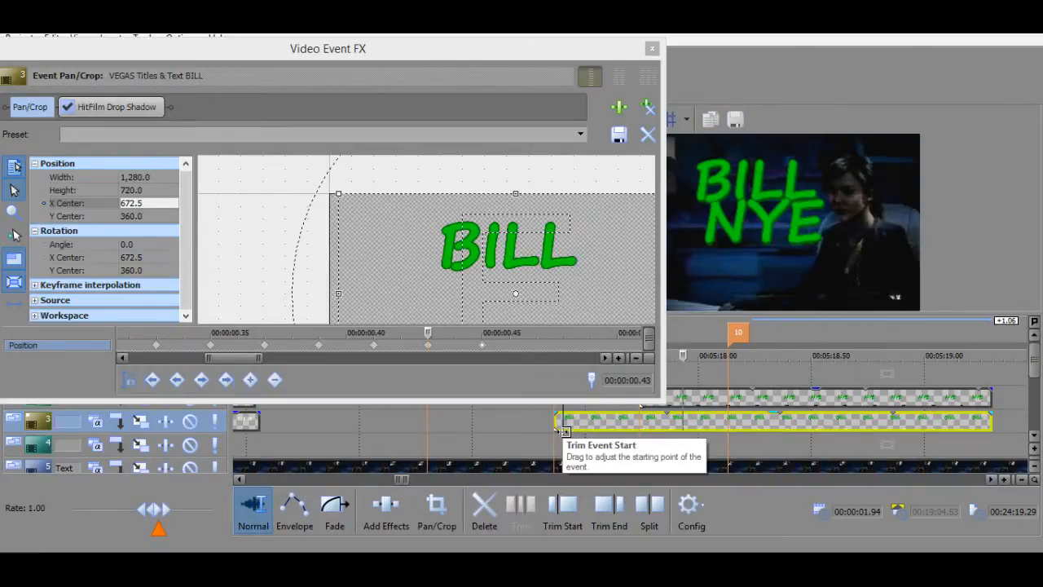
key("space")
key("space")
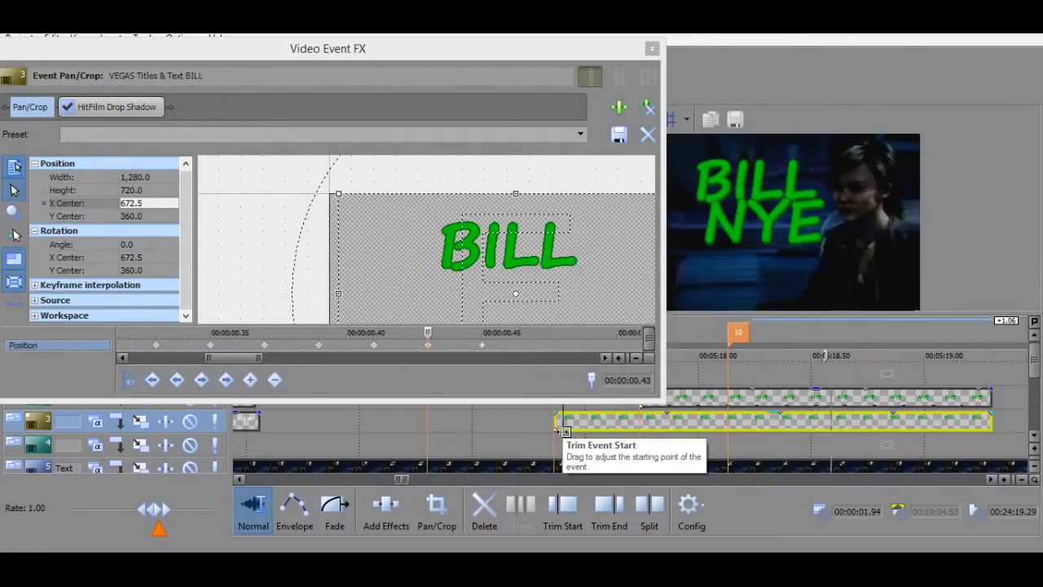
key("space")
key("space")
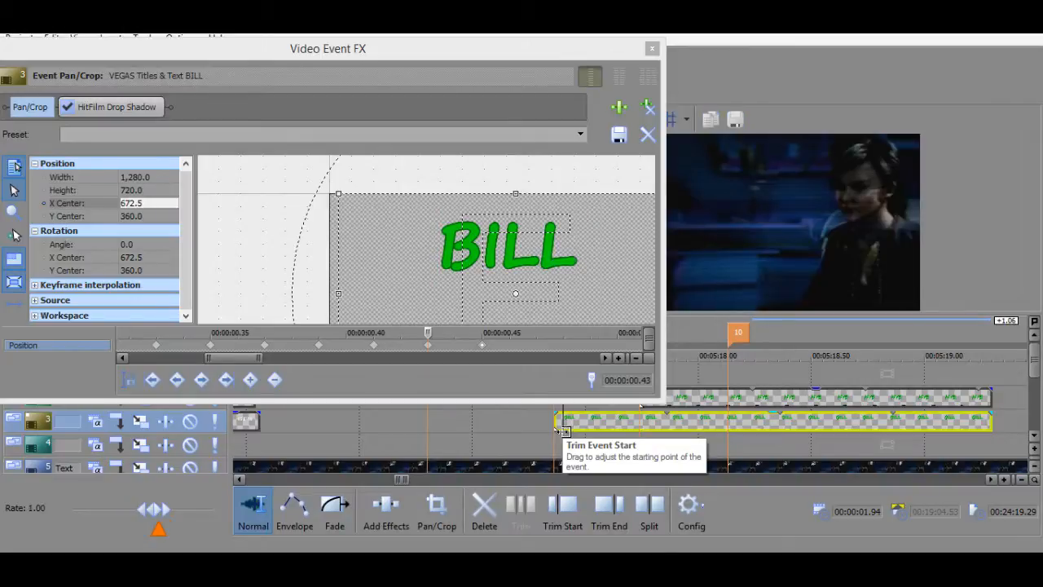
key("space")
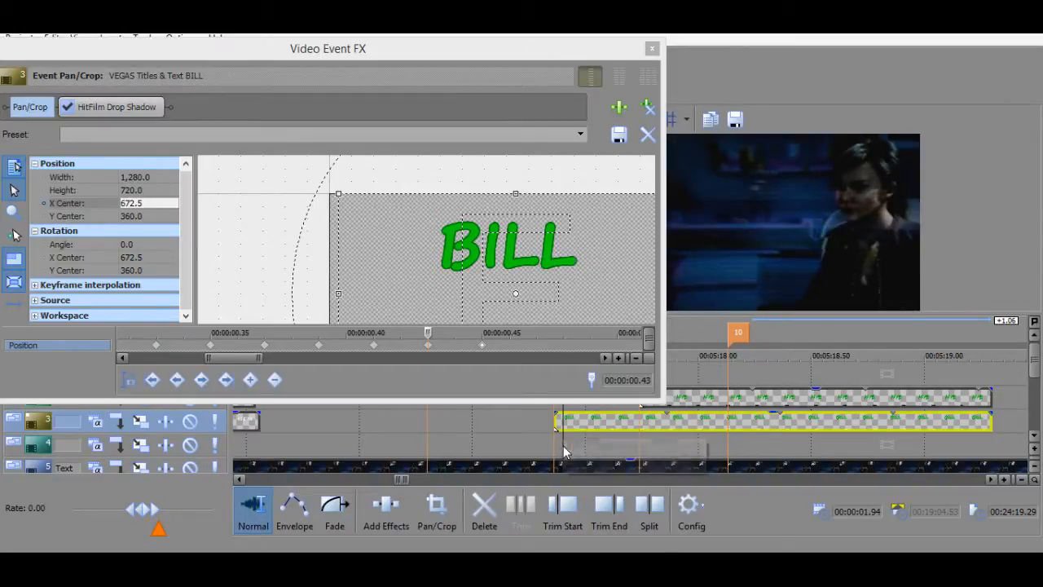
left_click(605, 451)
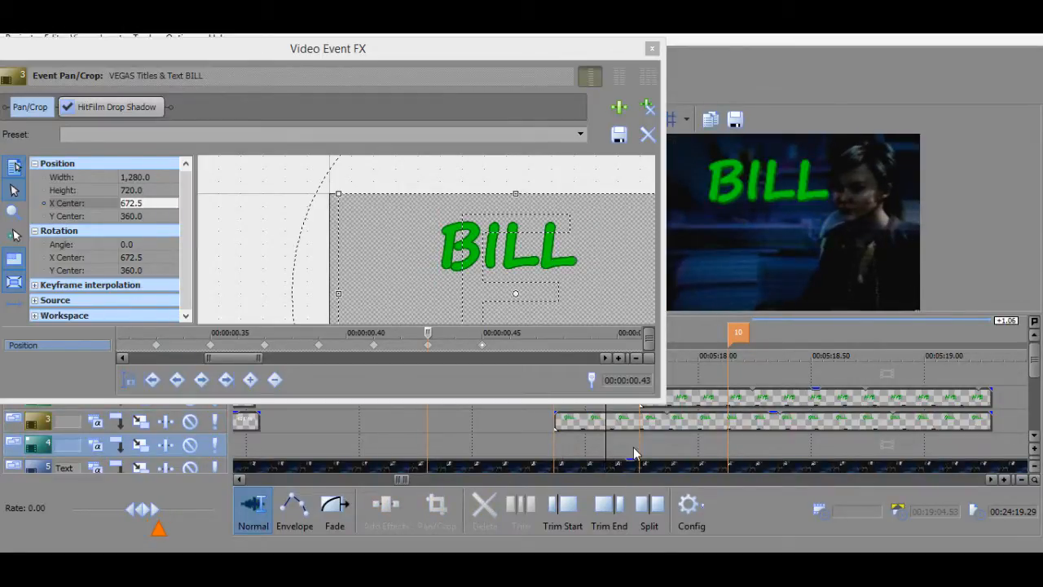
left_click(660, 448)
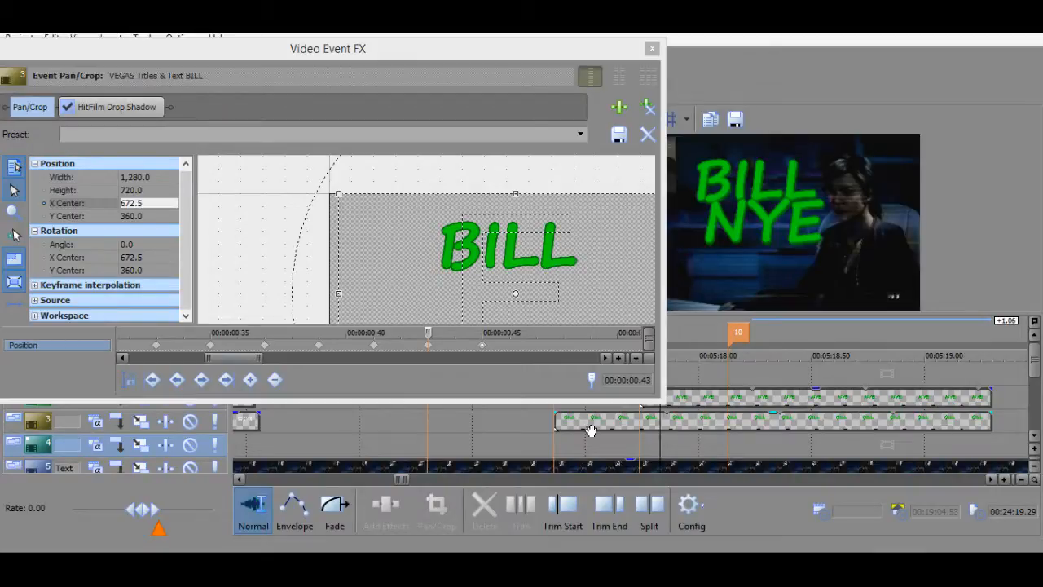
Open Pan/Crop for the NYE event and shift its frame horizontally to an X Center of 354.0.
right_click(668, 396)
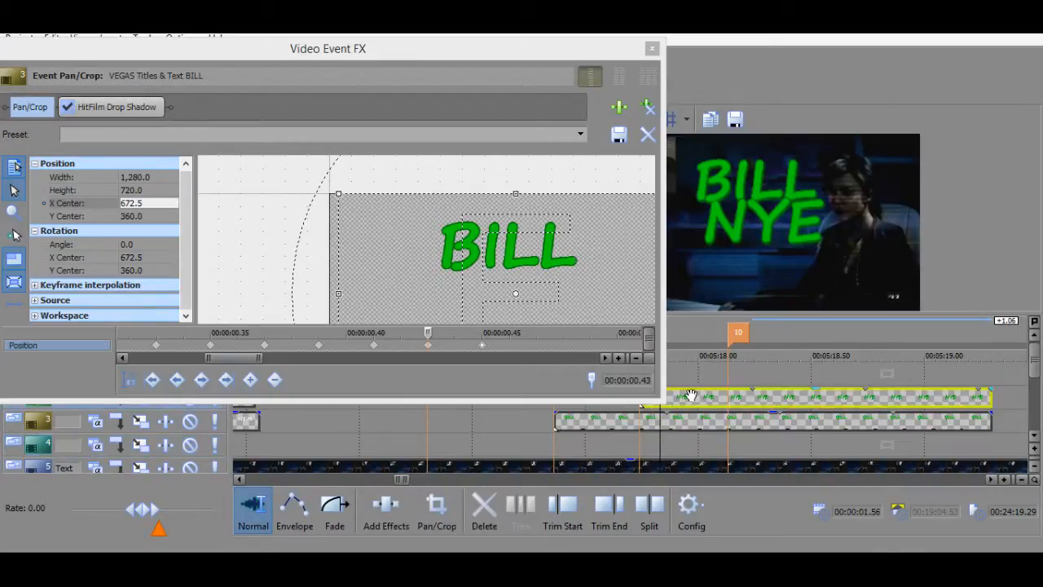
left_click(709, 180)
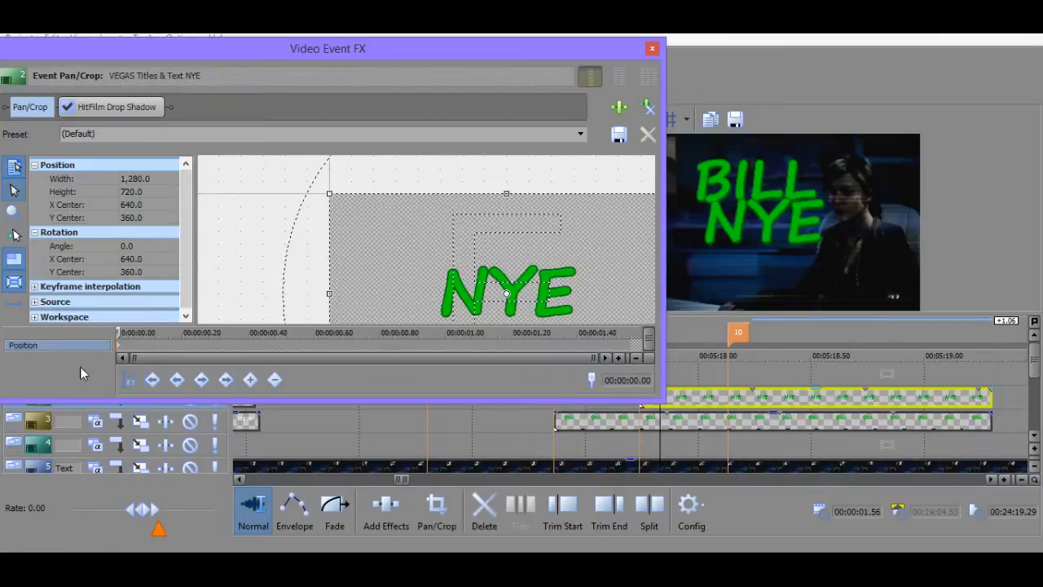
left_click_drag(257, 236, 106, 106)
scroll(314, 226, "down", 2)
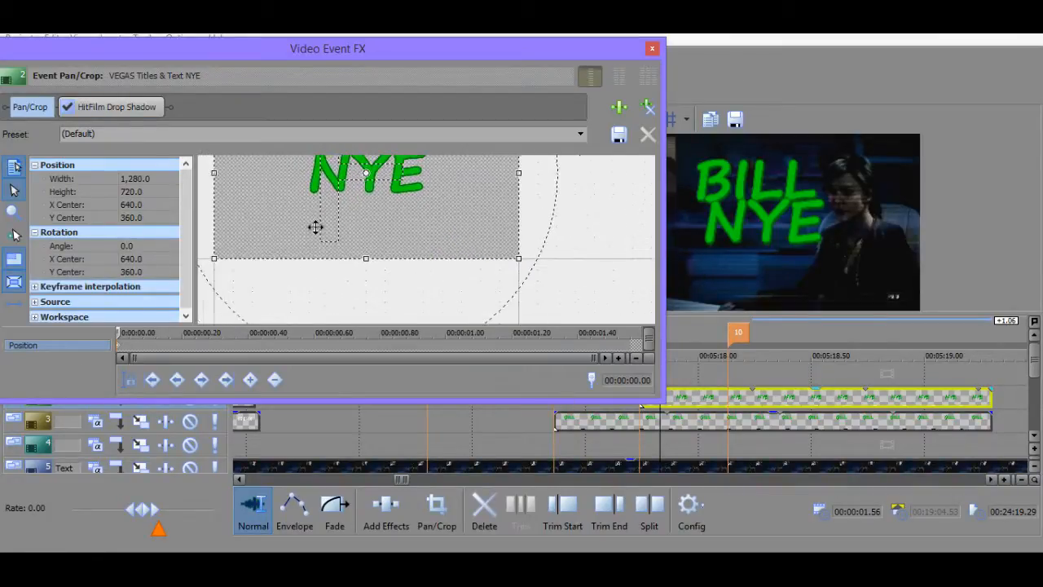
left_click_drag(566, 250, 627, 312)
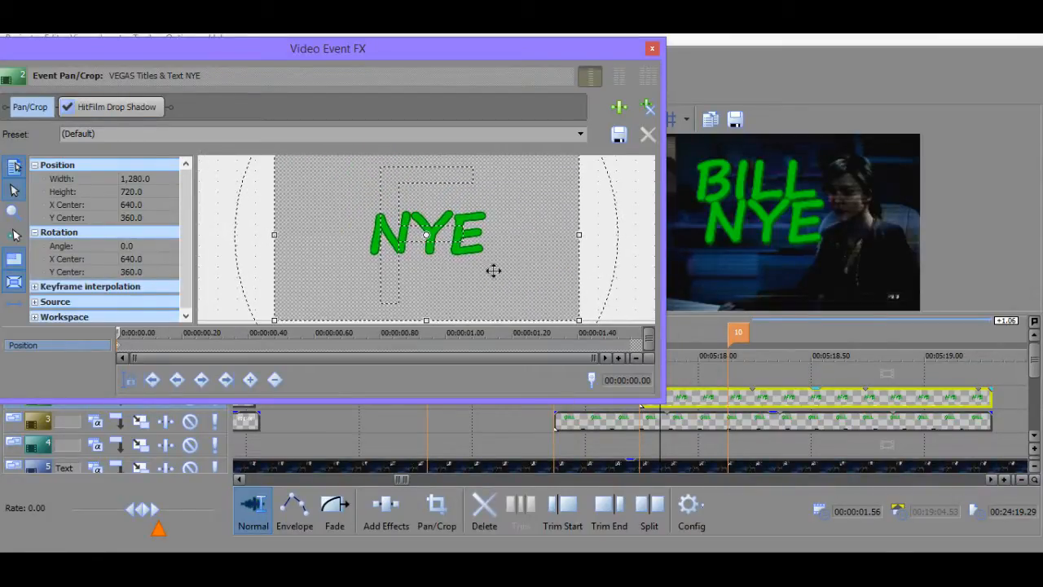
left_click_drag(494, 271, 426, 277)
Scrub the timeline between BILL's start and NYE's entrance to compare how the two titles come in.
left_click(673, 422)
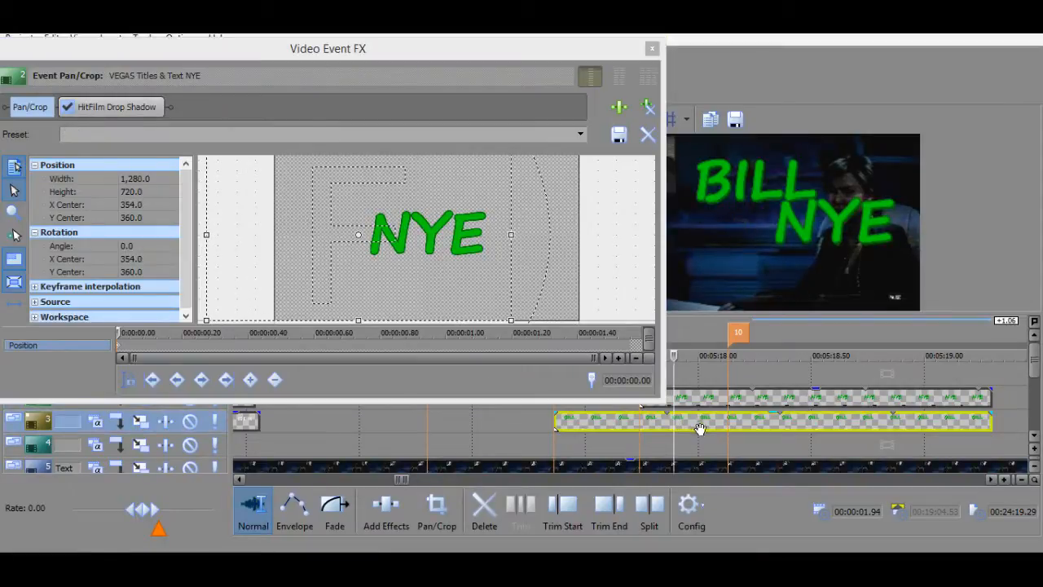
left_click(700, 429)
left_click(601, 430)
left_click(576, 433)
left_click(563, 428)
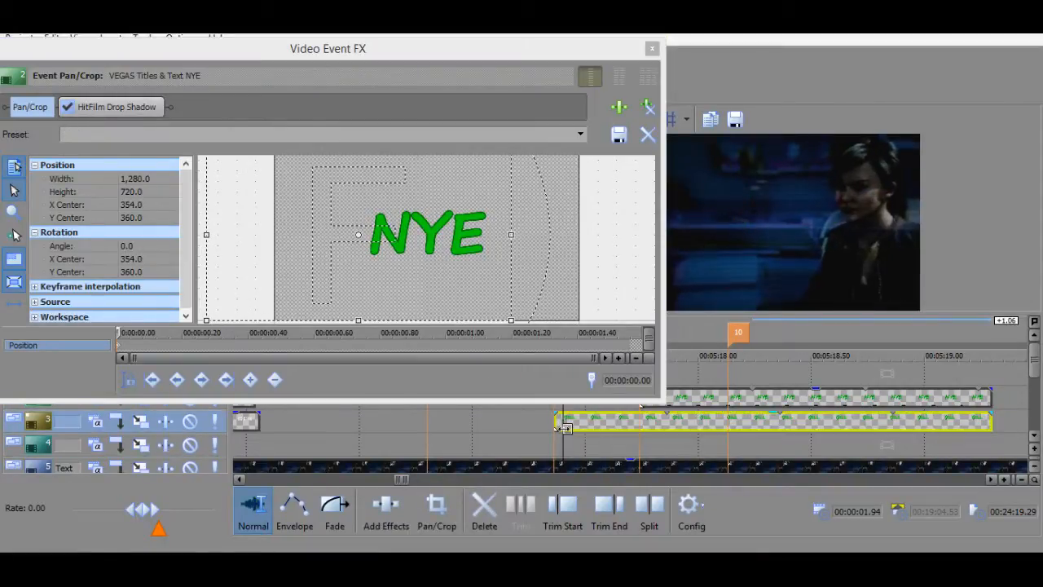
left_click(606, 426)
left_click(581, 425)
left_click(607, 422)
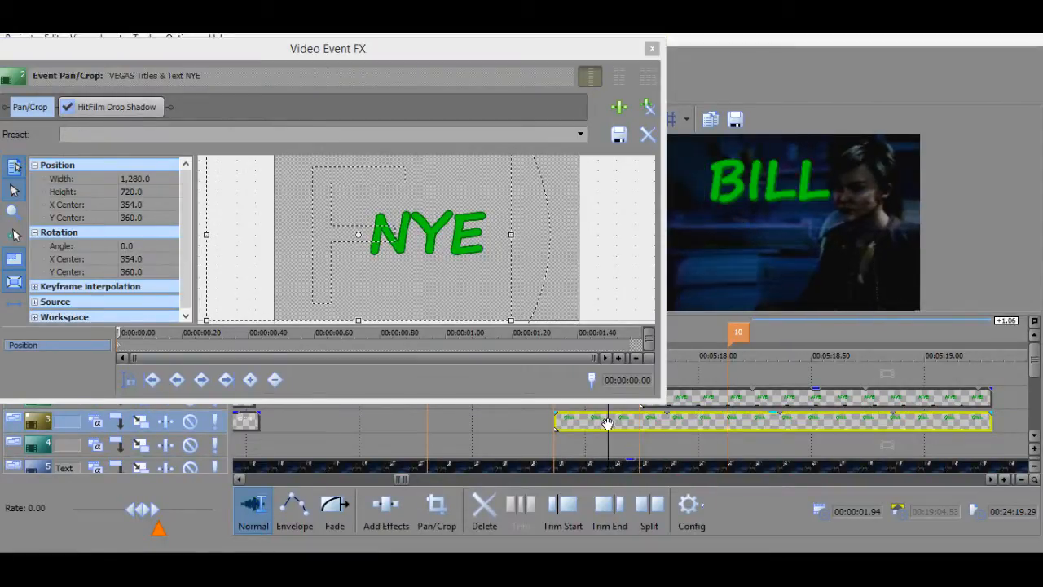
left_click(625, 422)
left_click(656, 422)
left_click(668, 422)
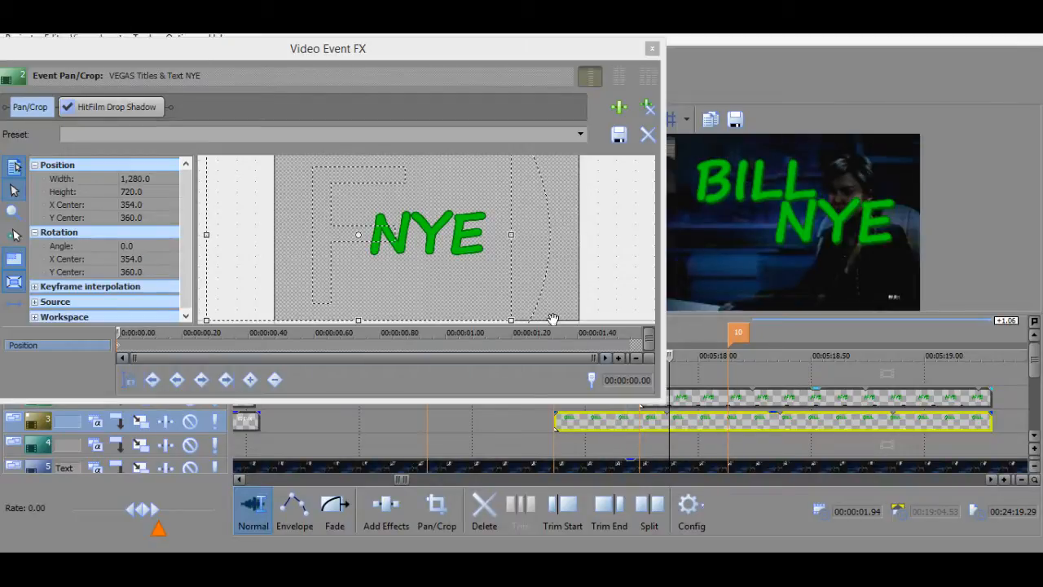
Move NYE's opening Pan/Crop frame far enough to push the title out of view, setting X Center to exactly -250.
left_click_drag(458, 272, 309, 283)
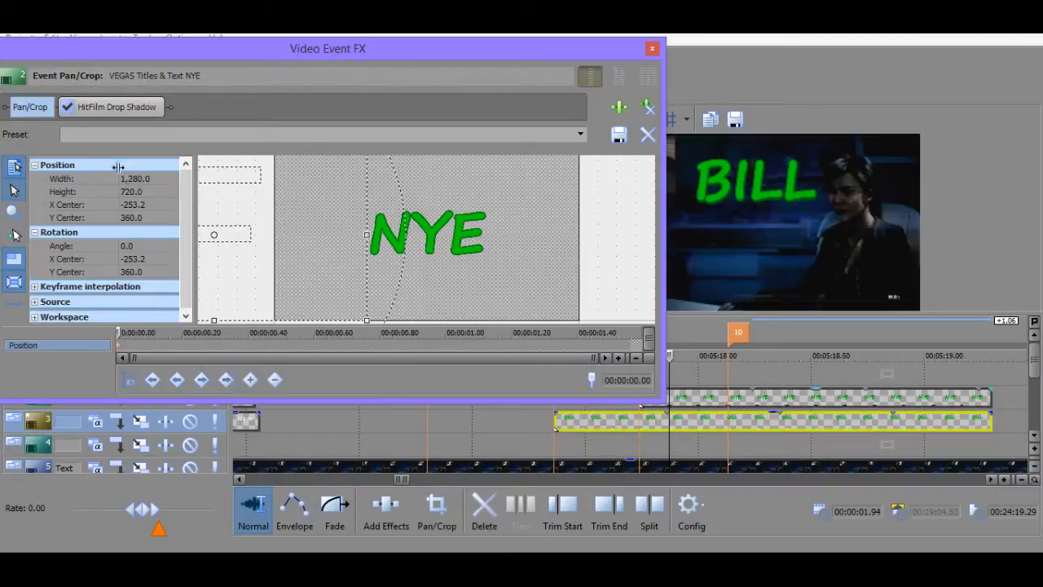
left_click(135, 204)
type("-250")
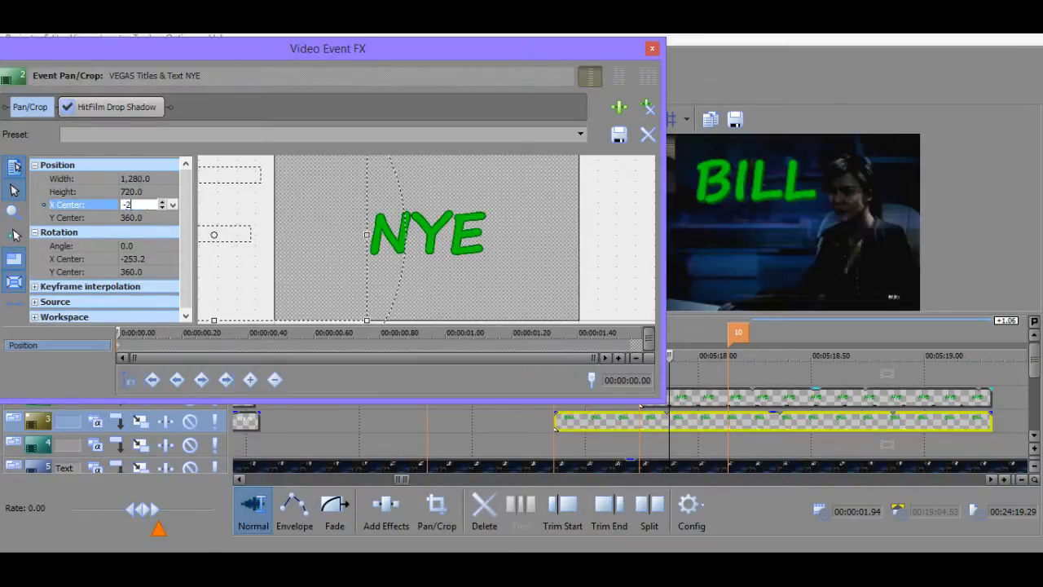
key("Return")
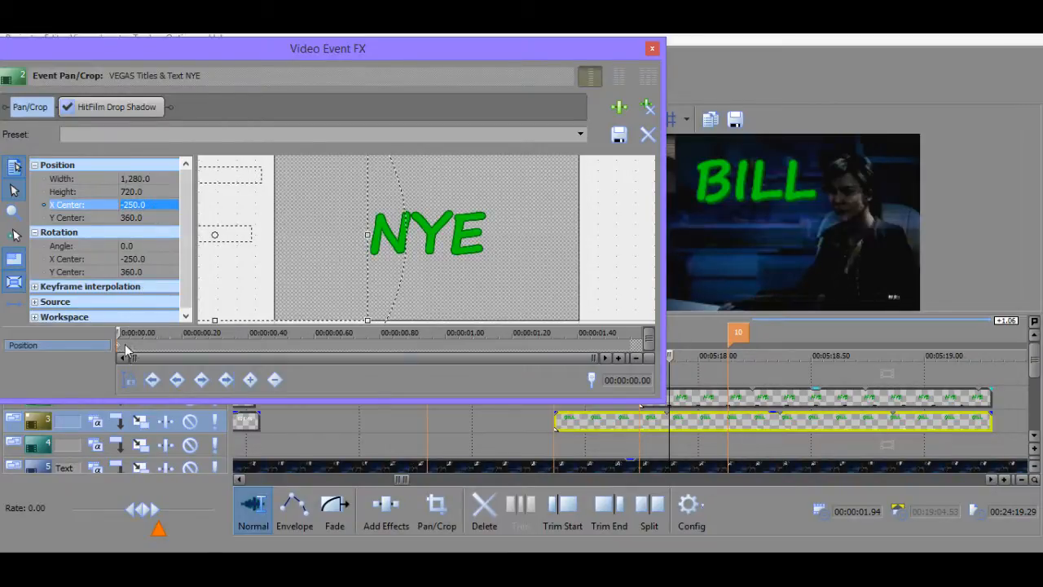
left_click(128, 344)
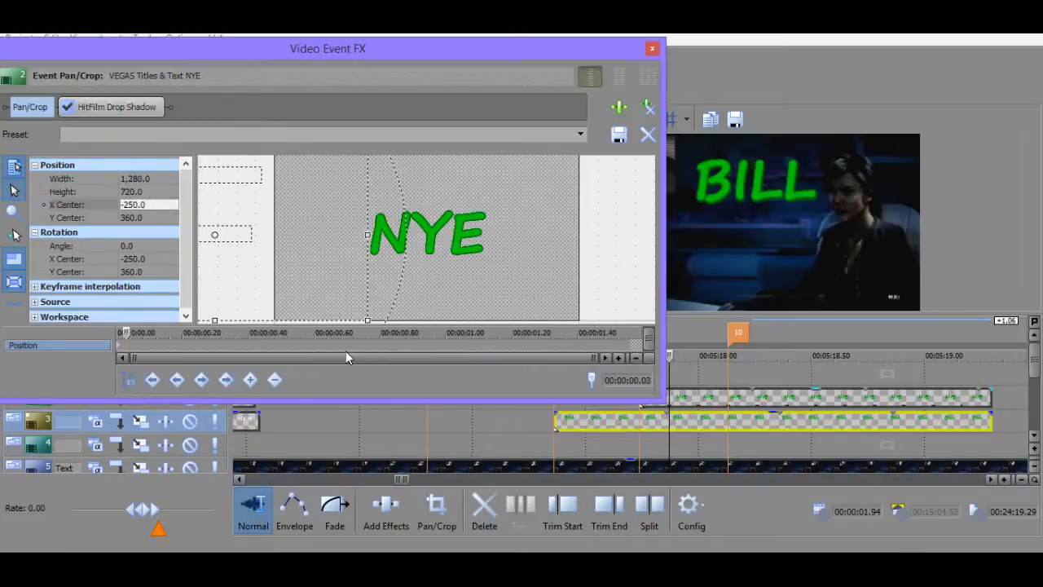
scroll(306, 347, "up", 4)
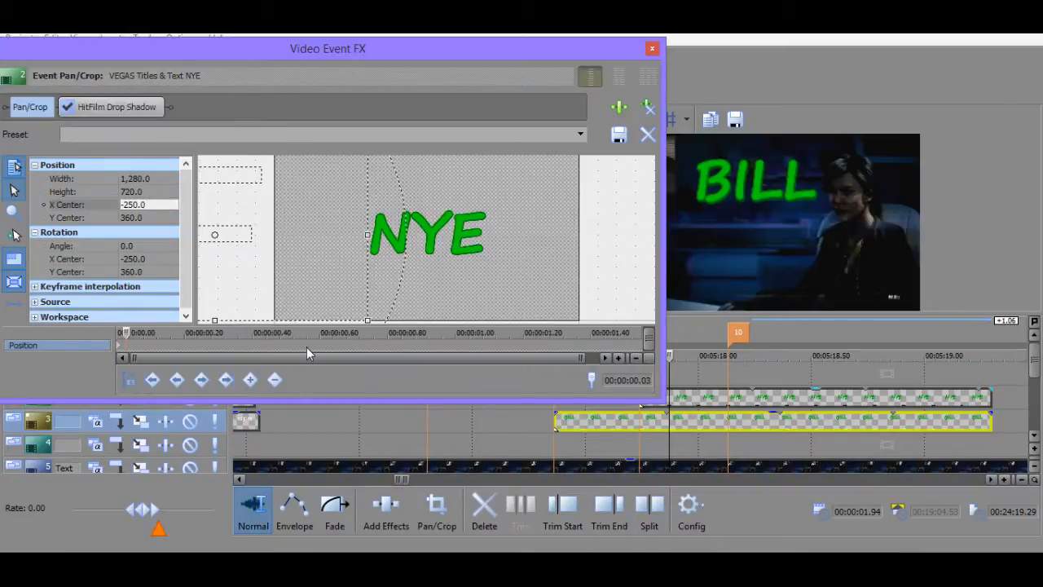
left_click(141, 343)
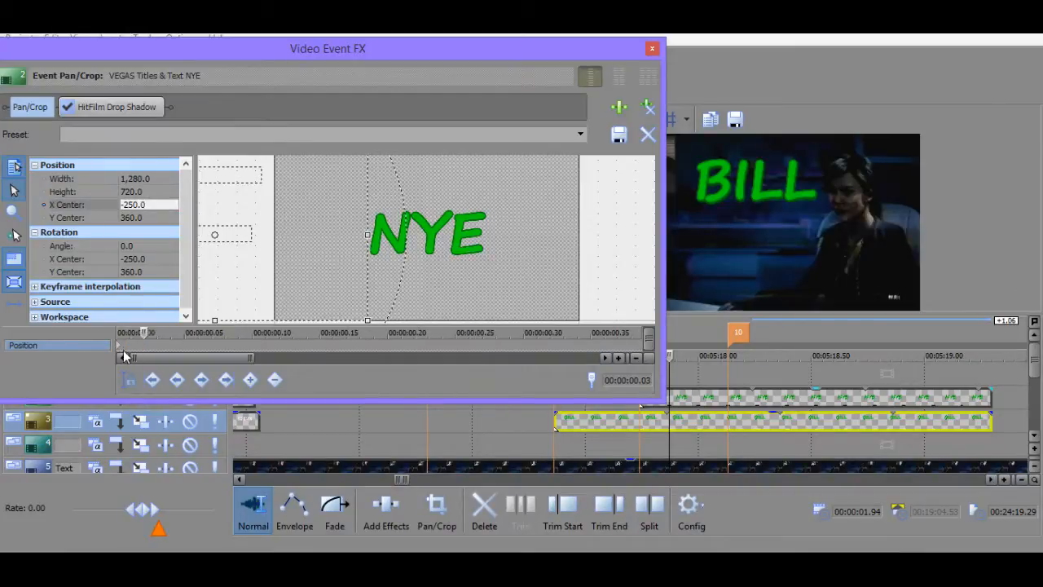
Open BILL's Pan/Crop and step through its opening position keyframes up to 00:00:00.08 to read their X Center values.
right_click(686, 416)
left_click(743, 184)
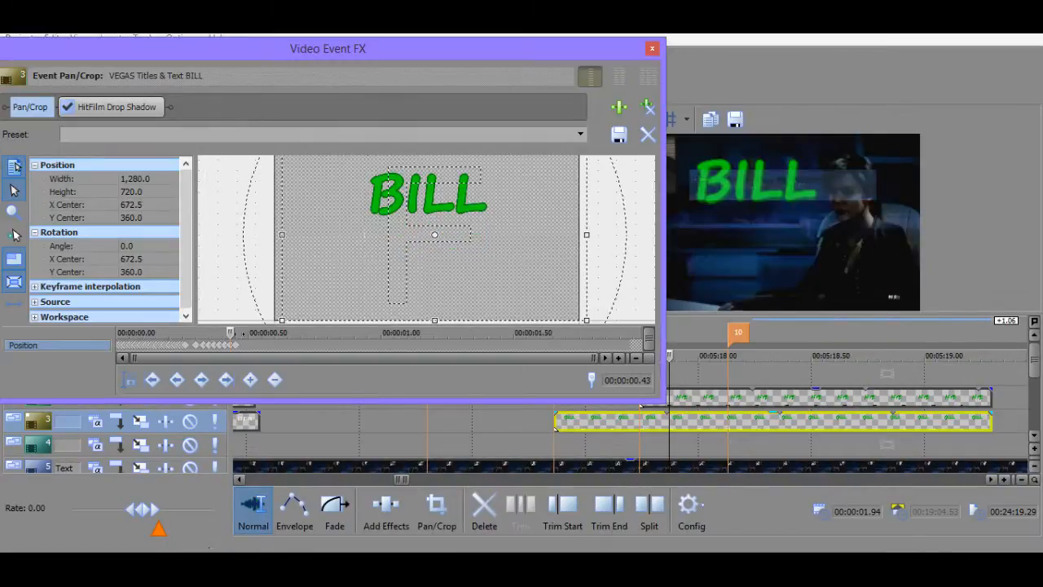
left_click(133, 346)
scroll(134, 349, "up", 4)
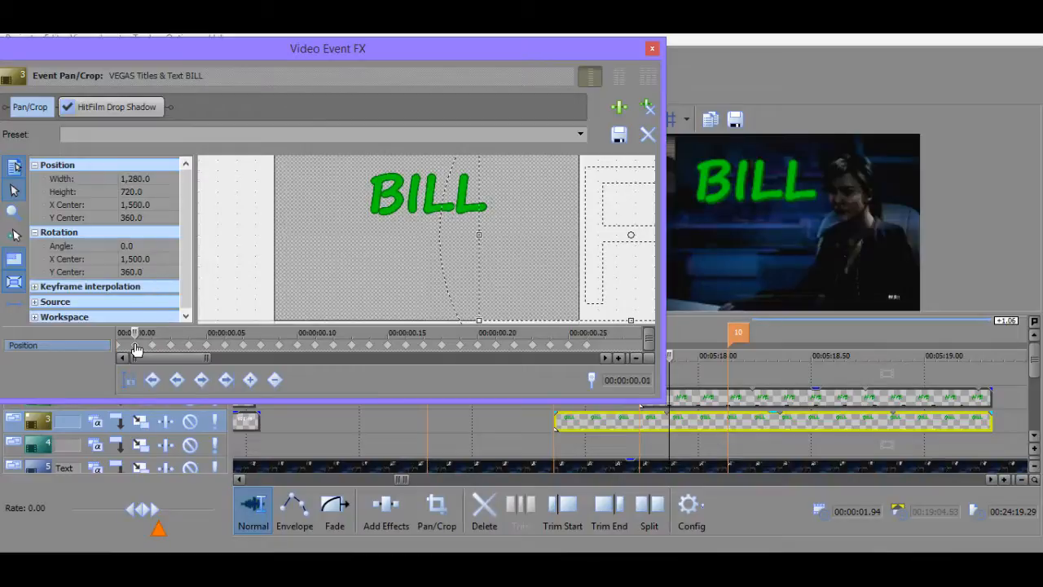
key("Left")
key("Right")
key("Right")
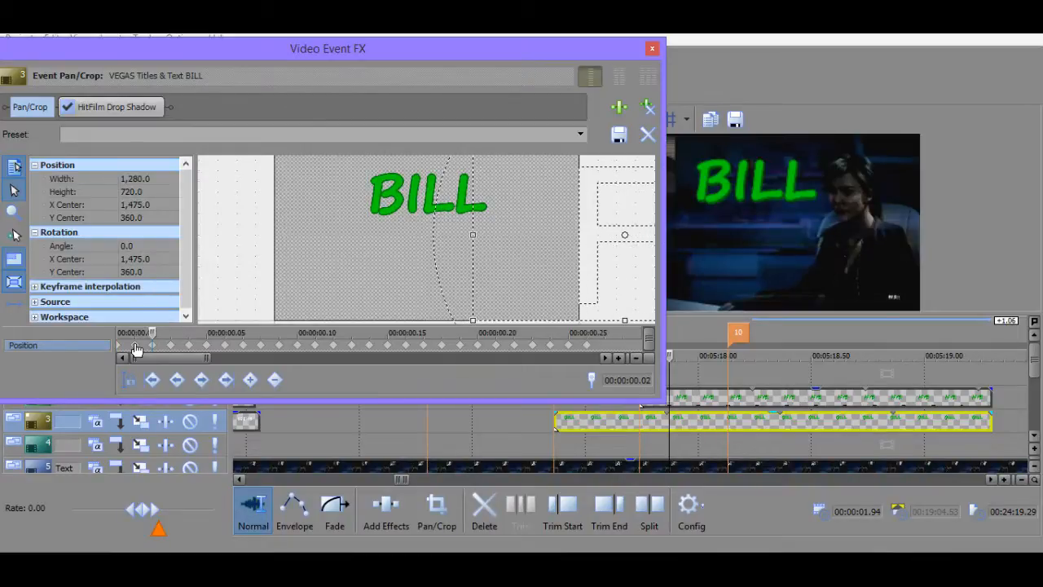
key("Right")
key("Right")
key("Right")
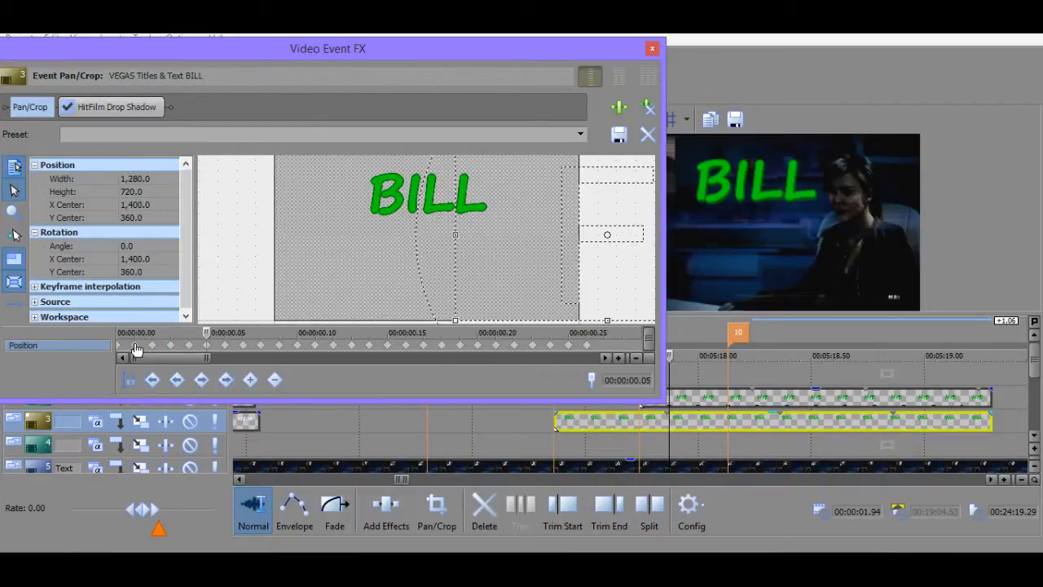
key("Right")
key("Right")
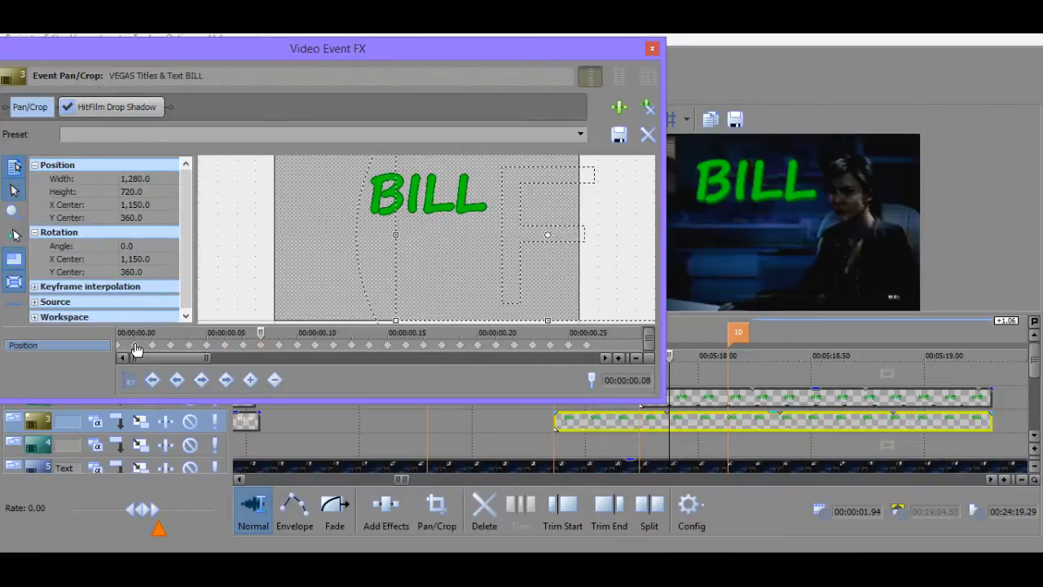
Go back to BILL's keyframe at 00:00:00.01 and step forward to 00:00:00.09, comparing the X Center change per frame.
key("Left")
key("Left")
key("Left")
key("Left")
key("Left")
key("Left")
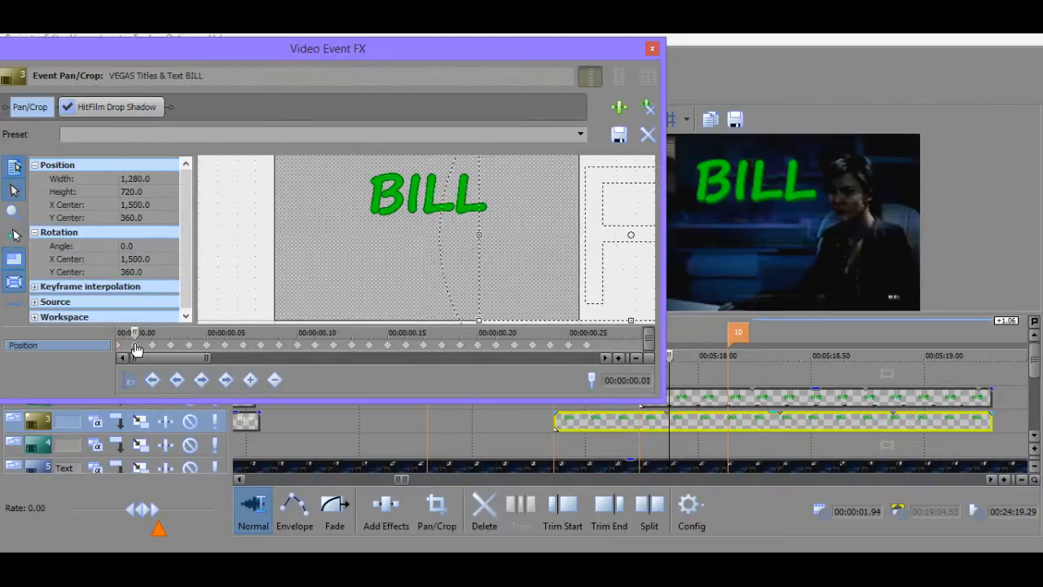
key("Right")
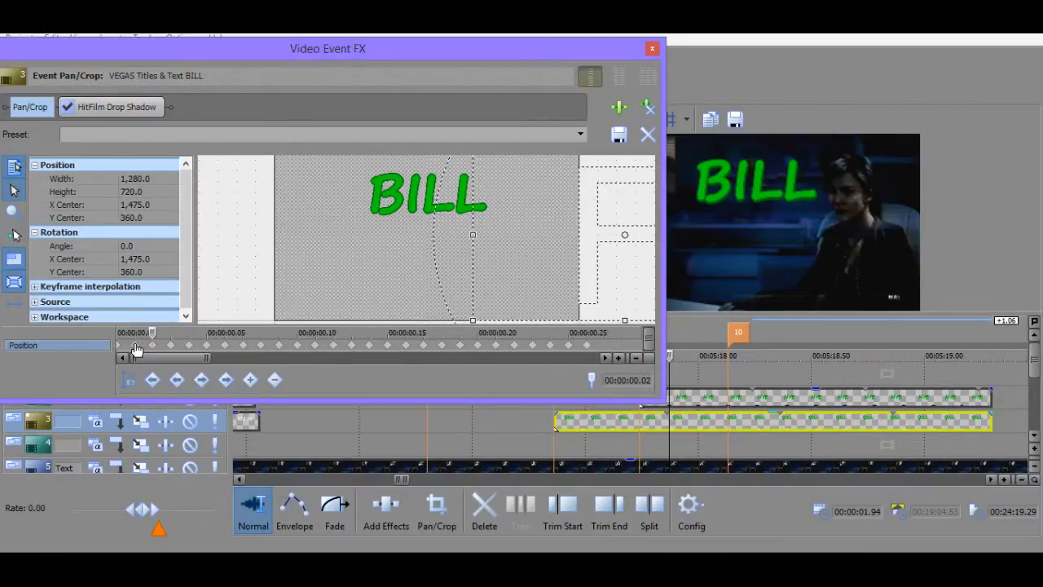
key("Right")
key("Right")
key("Right")
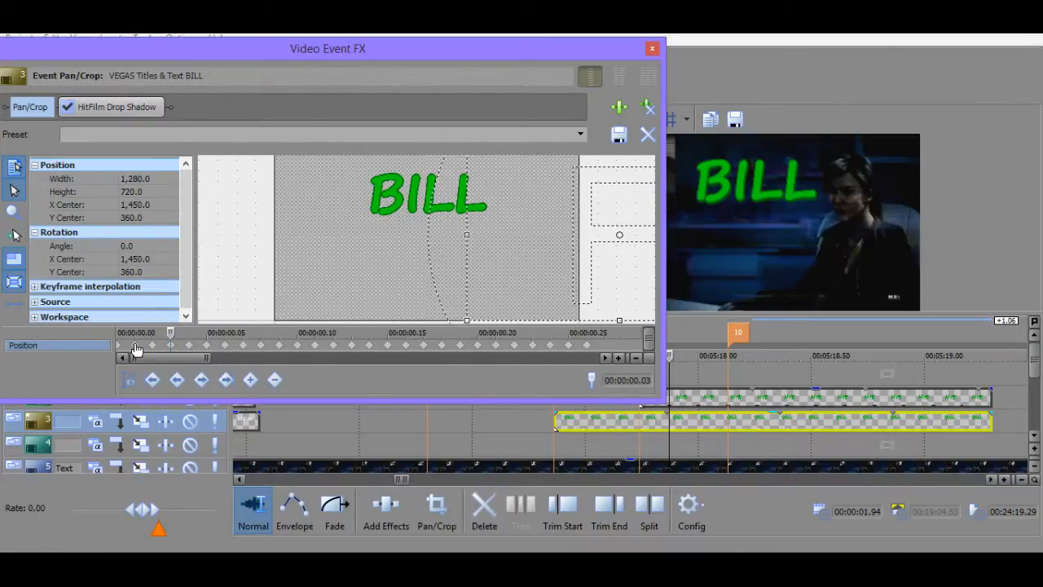
key("Right")
key("Right")
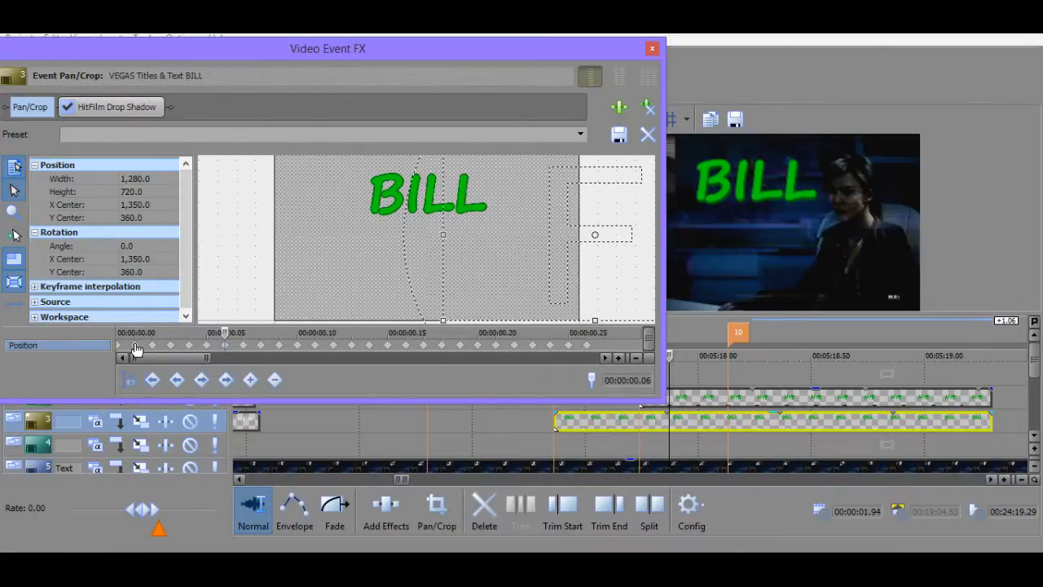
key("Right")
key("Right")
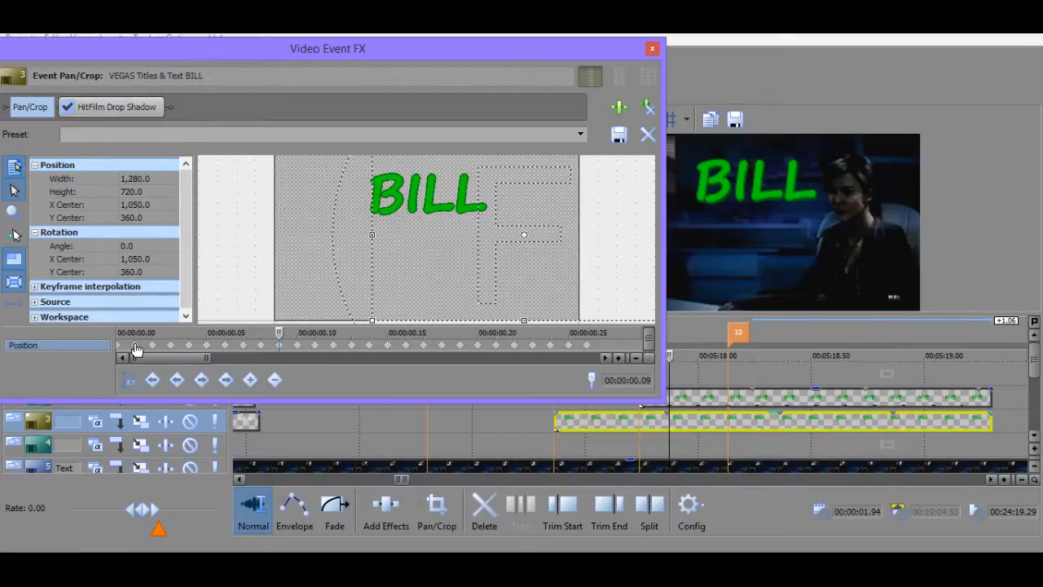
Open NYE's Pan/Crop and add a position keyframe at 00:00:00.01 with X Center -200.
right_click(673, 397)
left_click(723, 189)
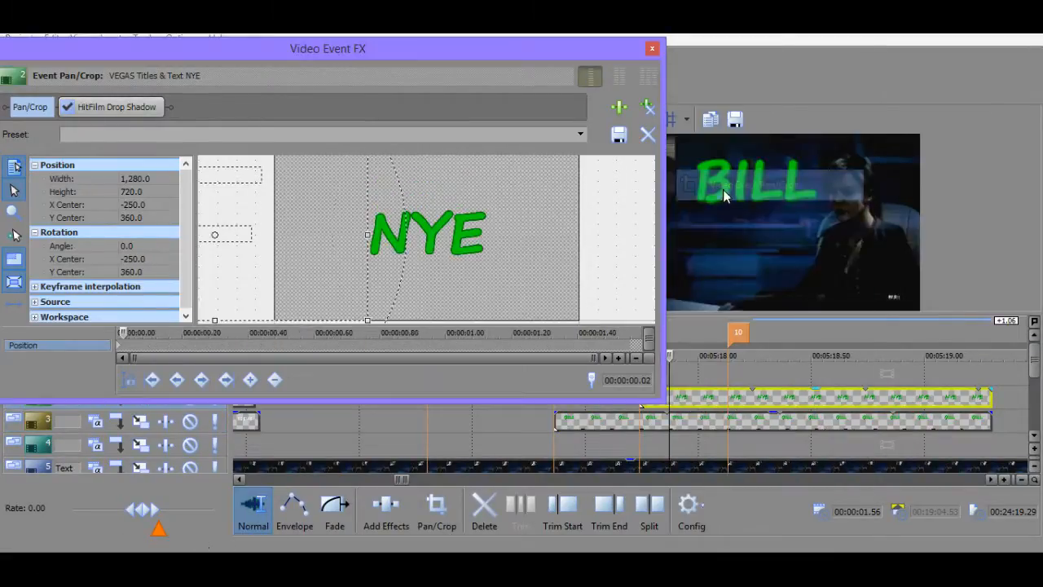
scroll(127, 351, "up", 3)
double_click(125, 349)
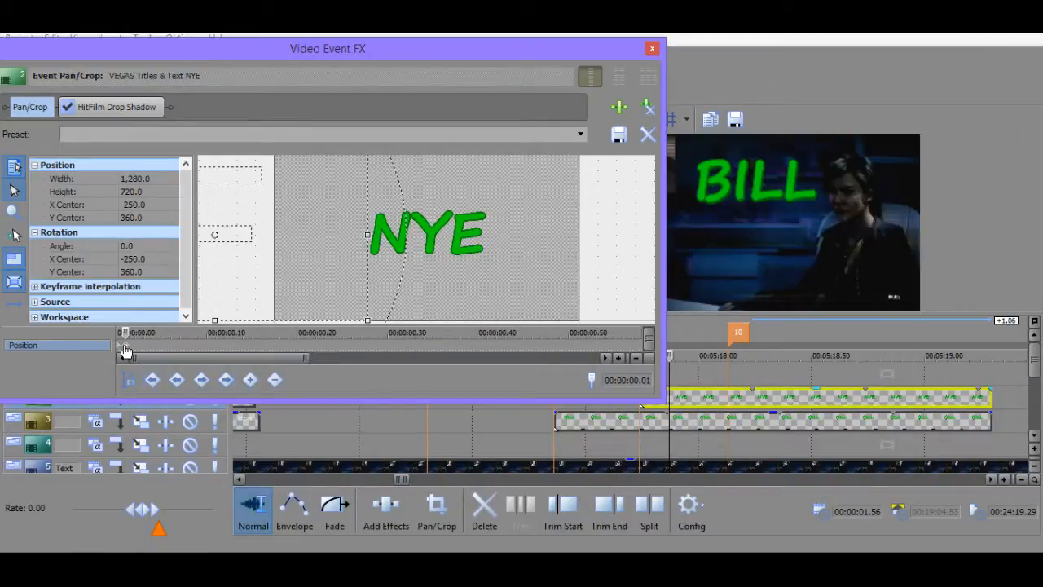
double_click(144, 203)
type("-20")
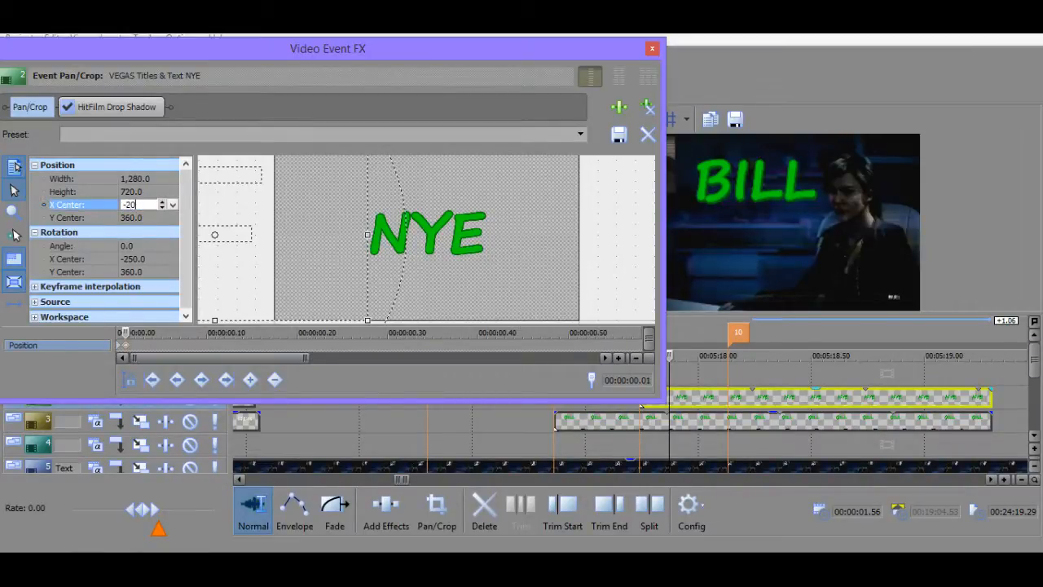
type("0")
key("Return")
Add a NYE position keyframe at 00:00:00.02 with X Center -175.
left_click(134, 339)
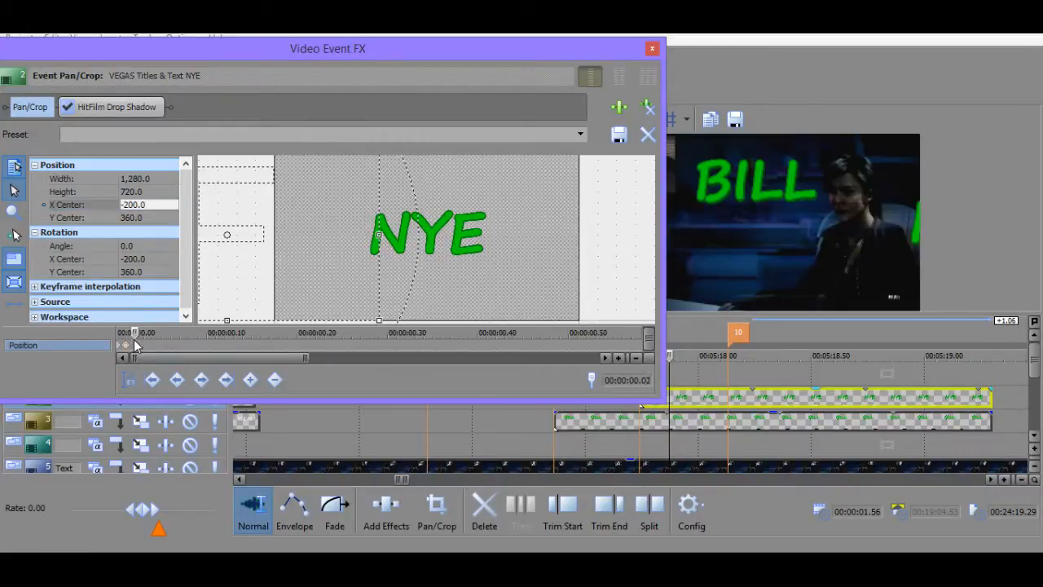
double_click(144, 204)
type("-17")
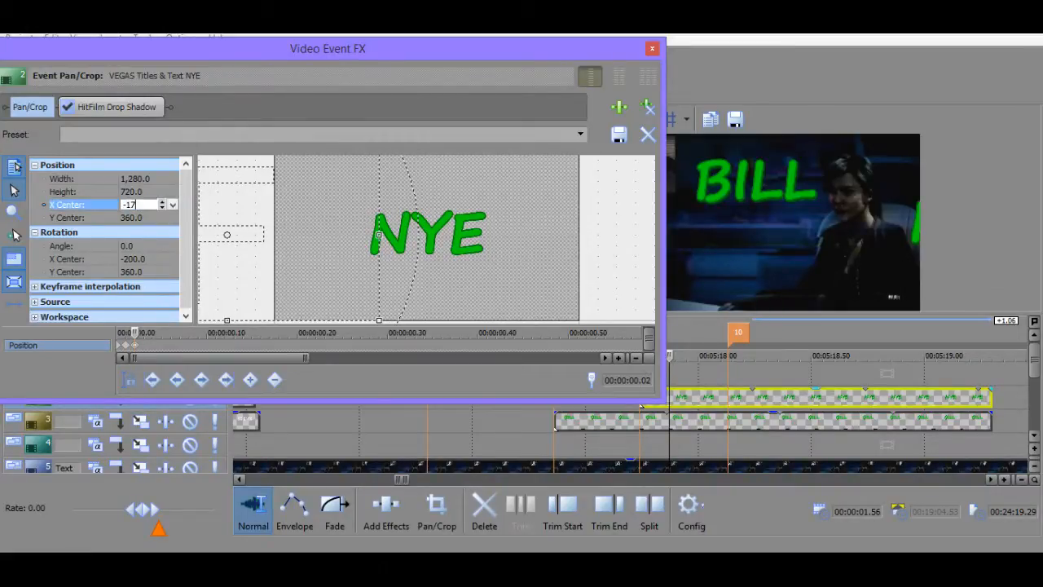
key("Return")
double_click(138, 206)
type("-1")
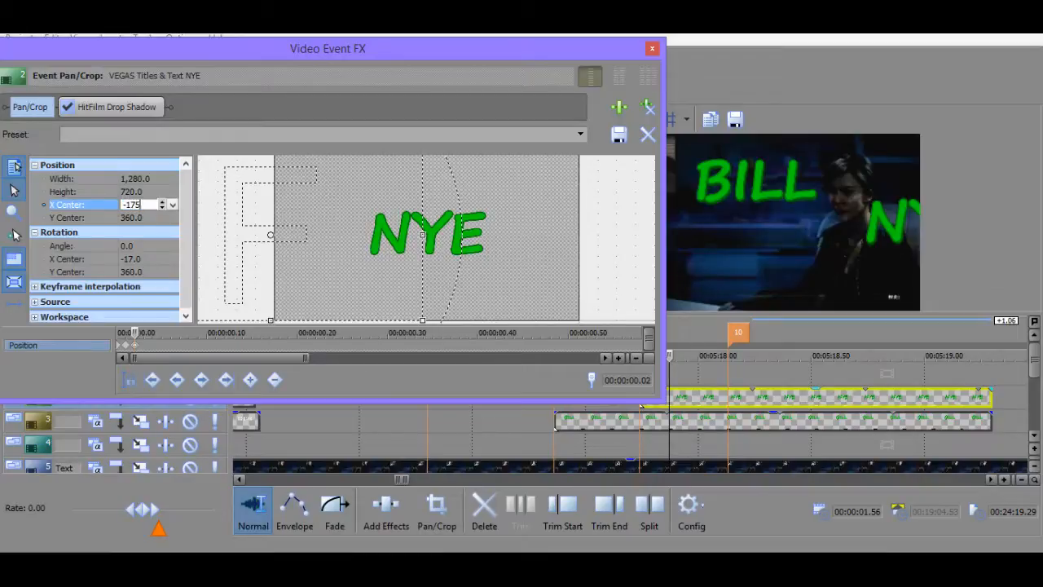
type("75")
key("Return")
double_click(140, 209)
Add NYE position keyframes at 00:00:00.03 with X Center -150 and at 00:00:00.04 with X Center -125.
left_click(144, 339)
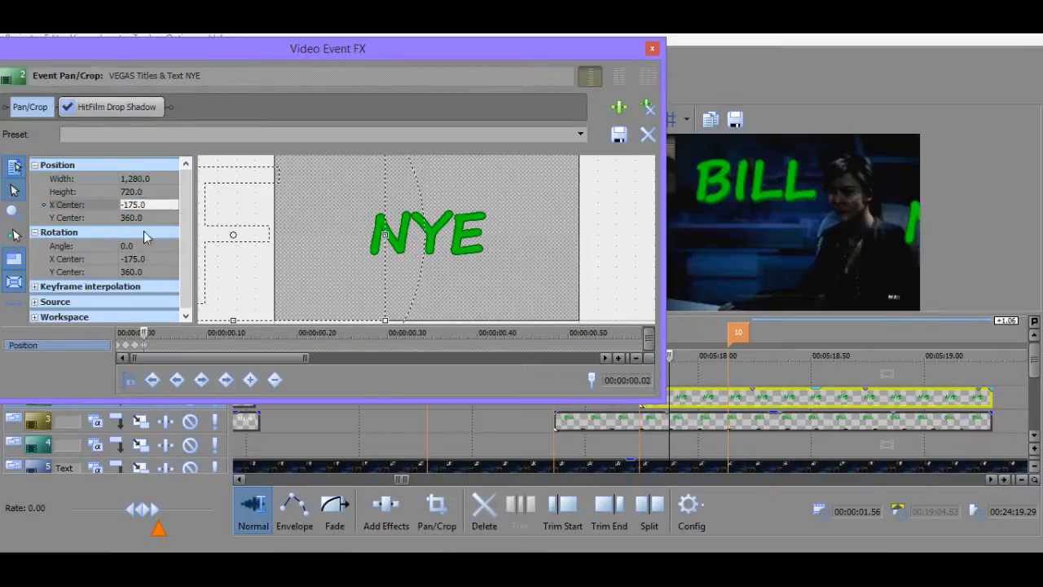
double_click(137, 205)
type("-150")
key("Return")
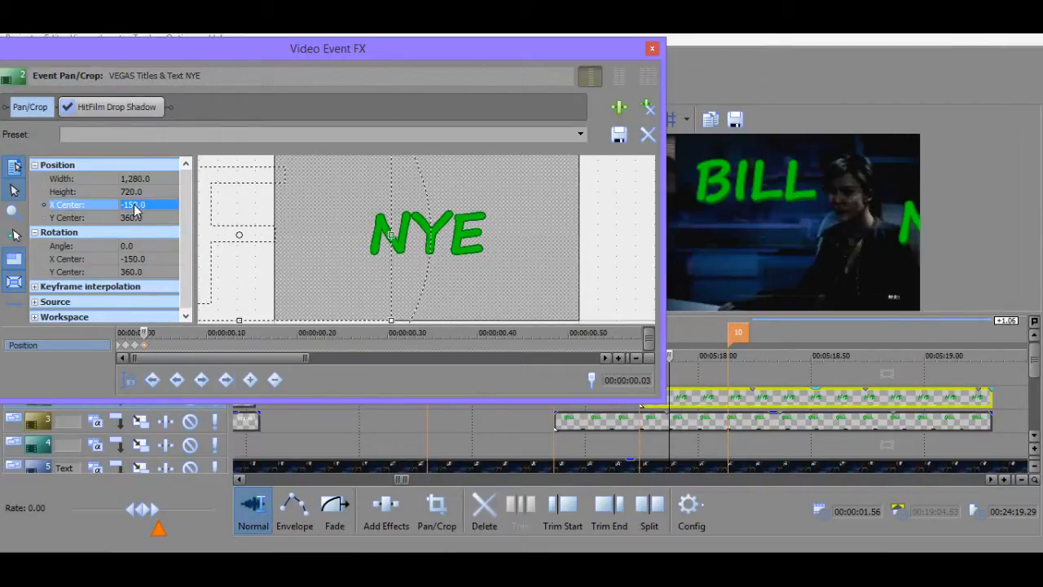
left_click(155, 347)
double_click(137, 204)
type("-125")
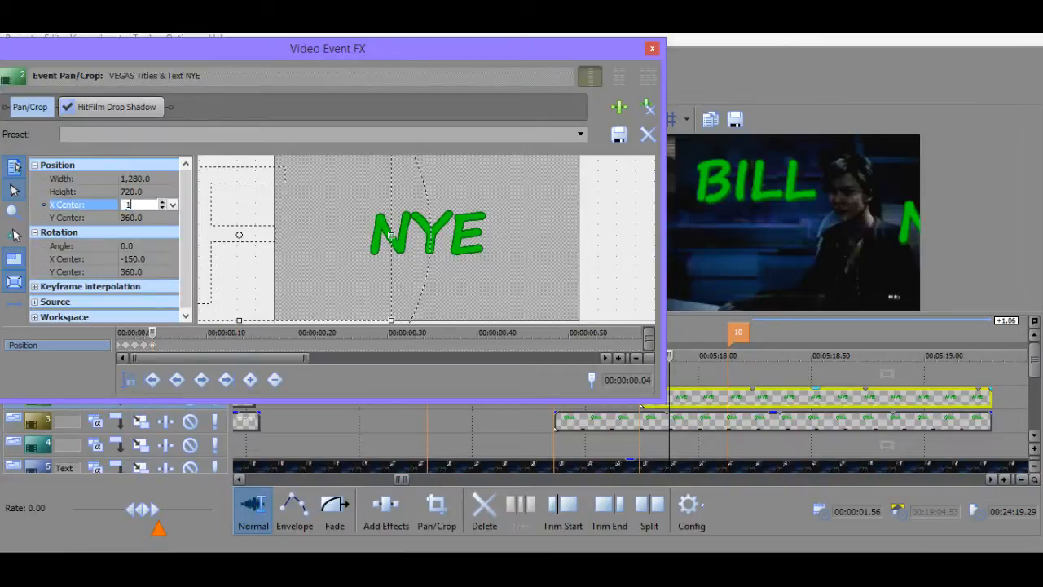
key("Return")
double_click(133, 205)
Add a NYE position keyframe at 00:00:00.05 with X Center -100.
left_click(161, 347)
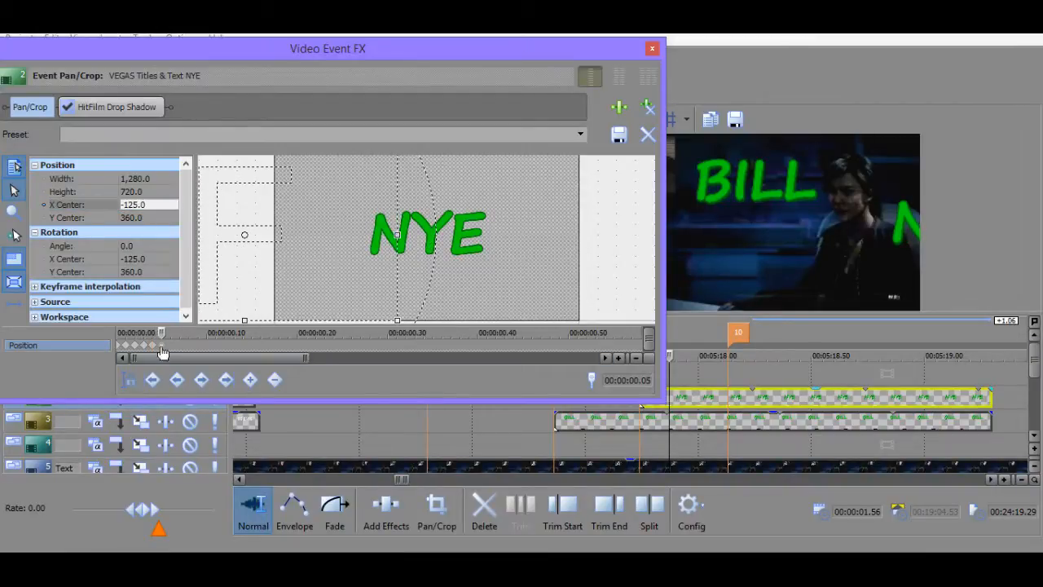
double_click(152, 204)
type("-1")
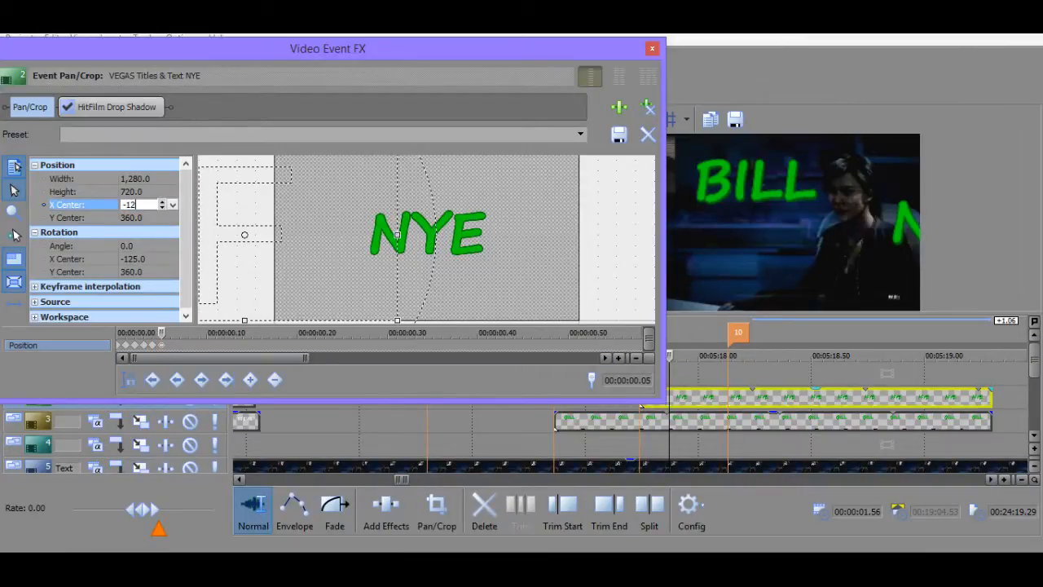
type("0")
key("Return")
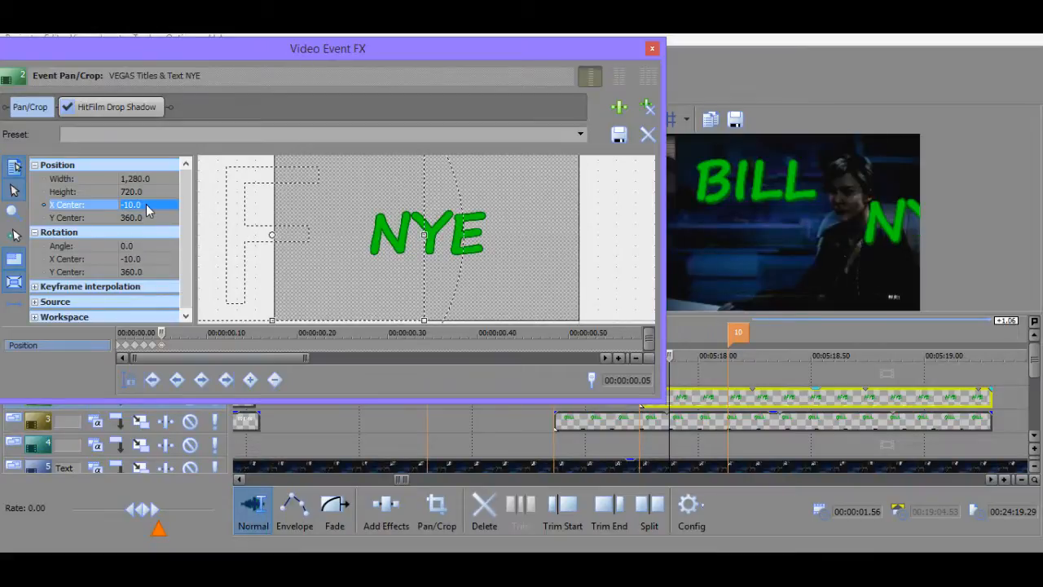
type("-100")
key("Return")
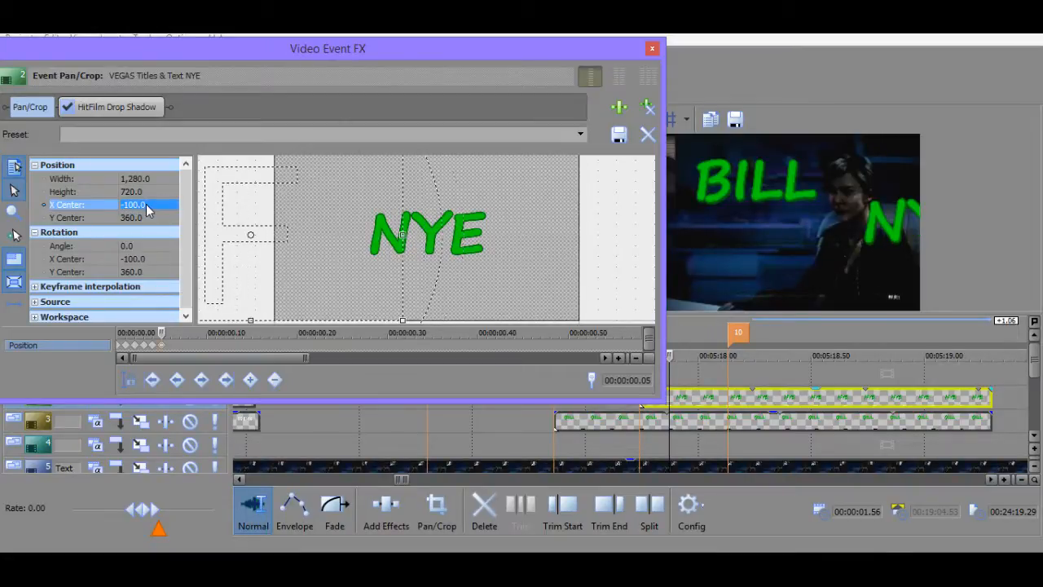
Open BILL's Pan/Crop and step through its position keyframes from 00:00:00.01 to 00:00:00.11, comparing the X Center change per frame.
right_click(683, 421)
left_click(724, 179)
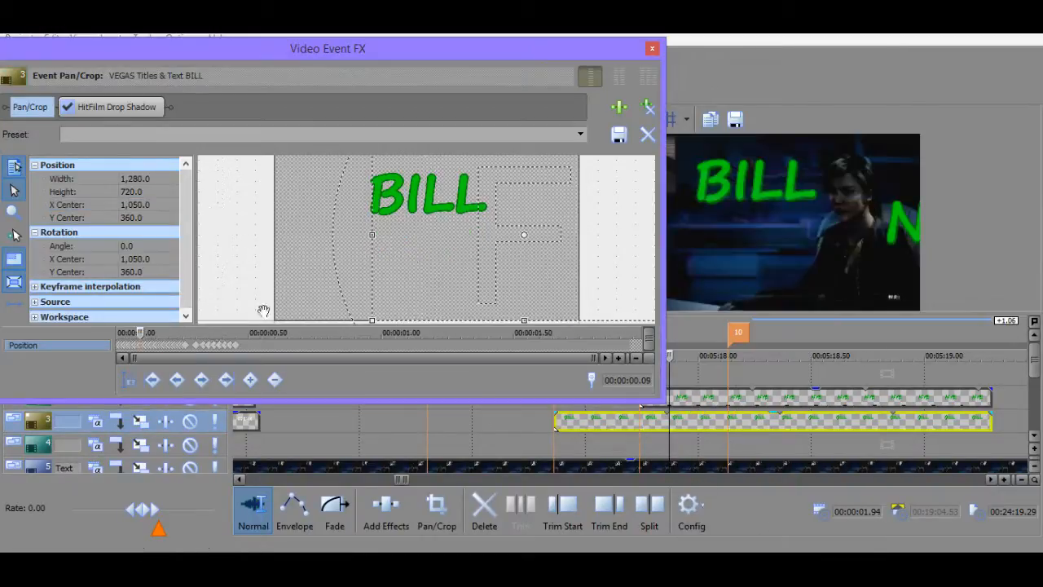
left_click(132, 348)
scroll(132, 349, "up", 3)
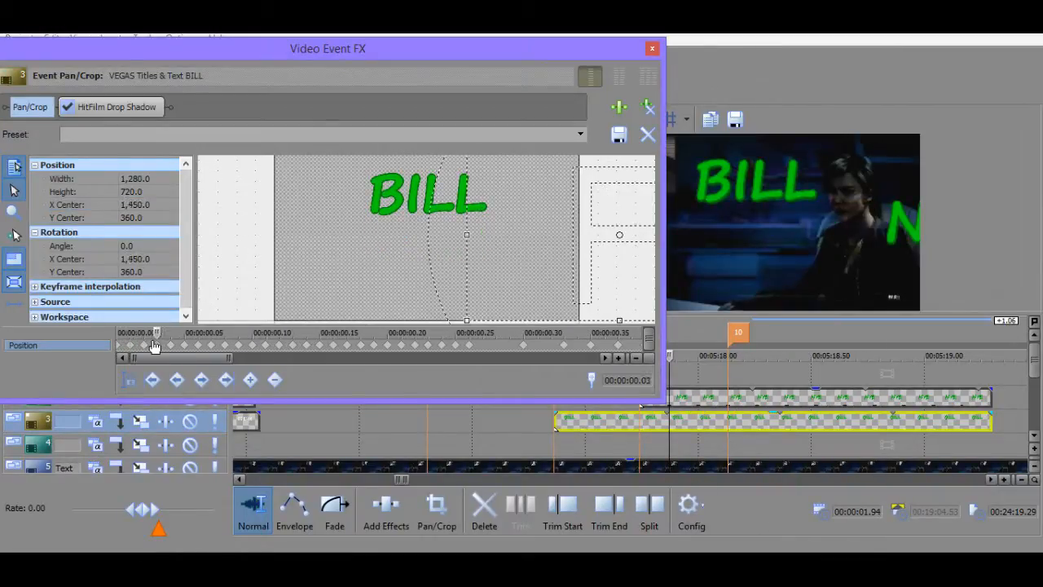
key("Left")
key("Left")
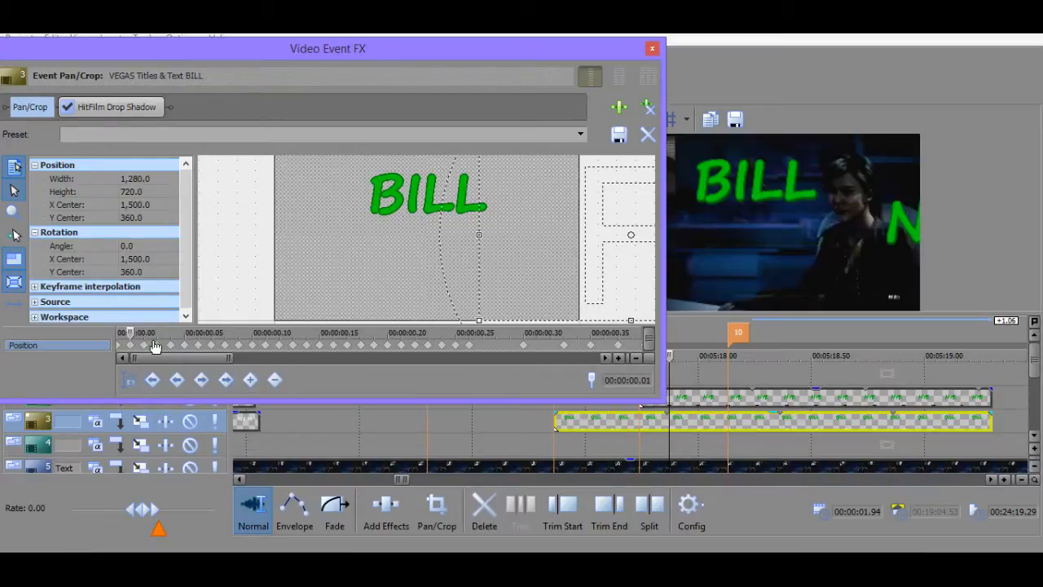
key("Right")
key("Right")
key("Right")
key("Right")
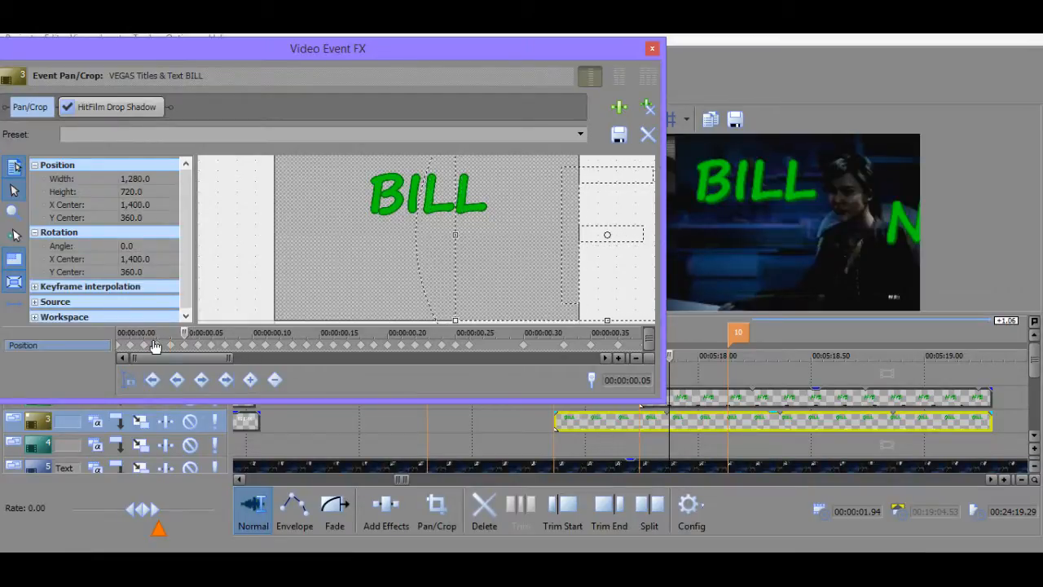
key("Right")
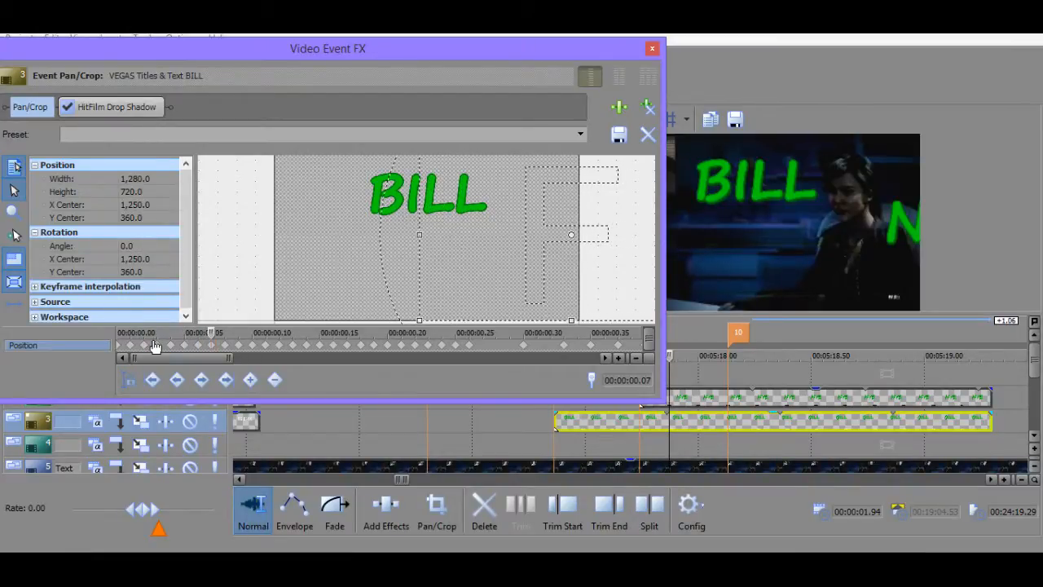
key("Right")
key("Right")
key("Right")
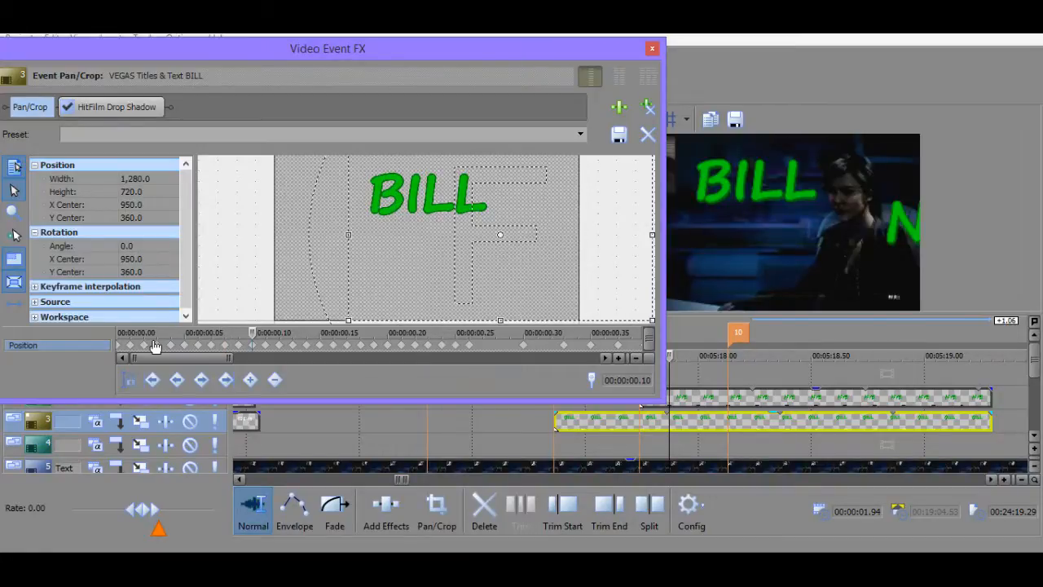
key("Left")
key("Right")
key("Right")
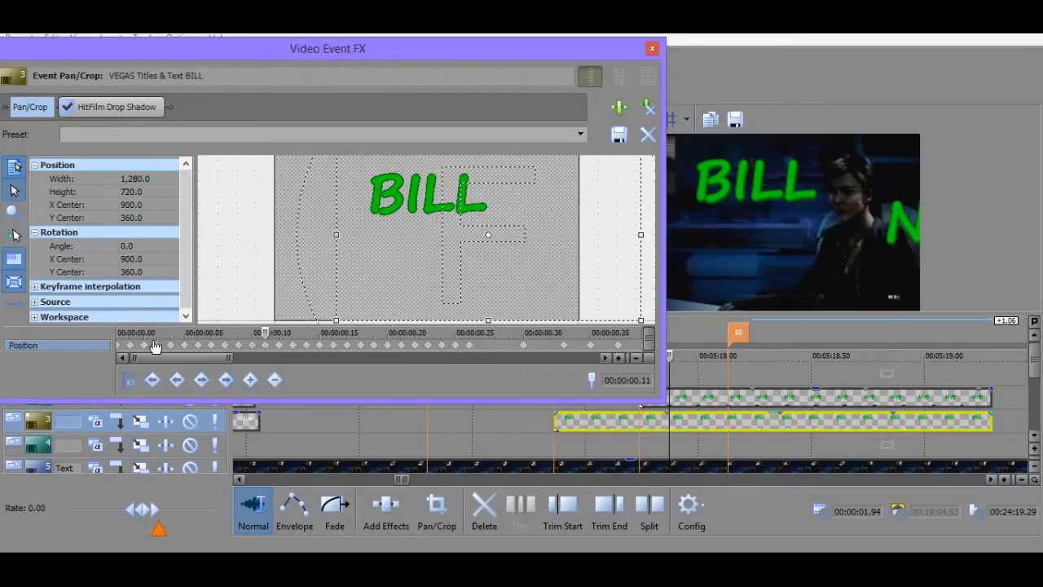
Return to NYE's Pan/Crop and add a position keyframe at 00:00:00.06 with X Center -50.
right_click(733, 399)
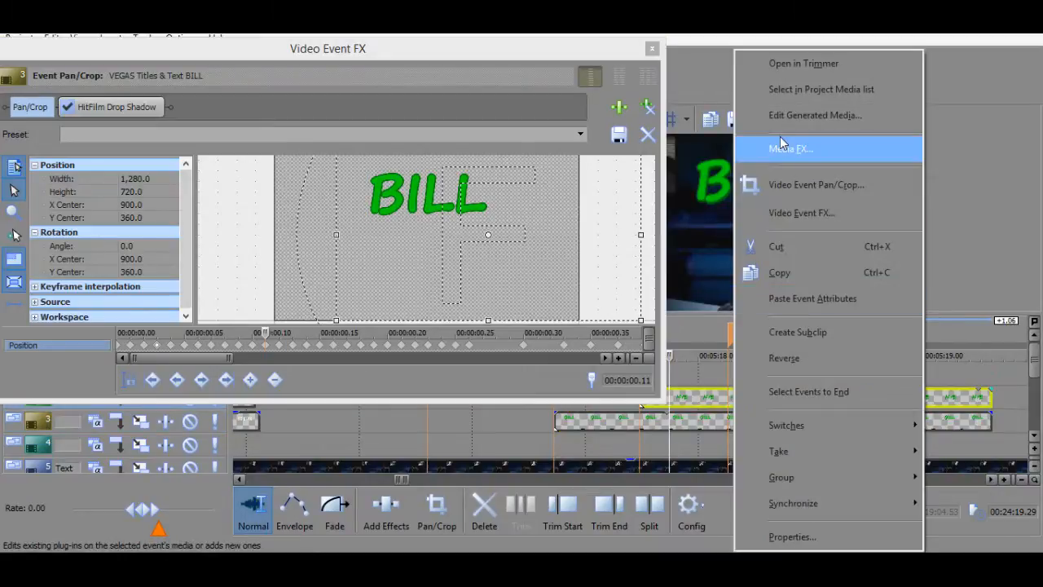
left_click(793, 178)
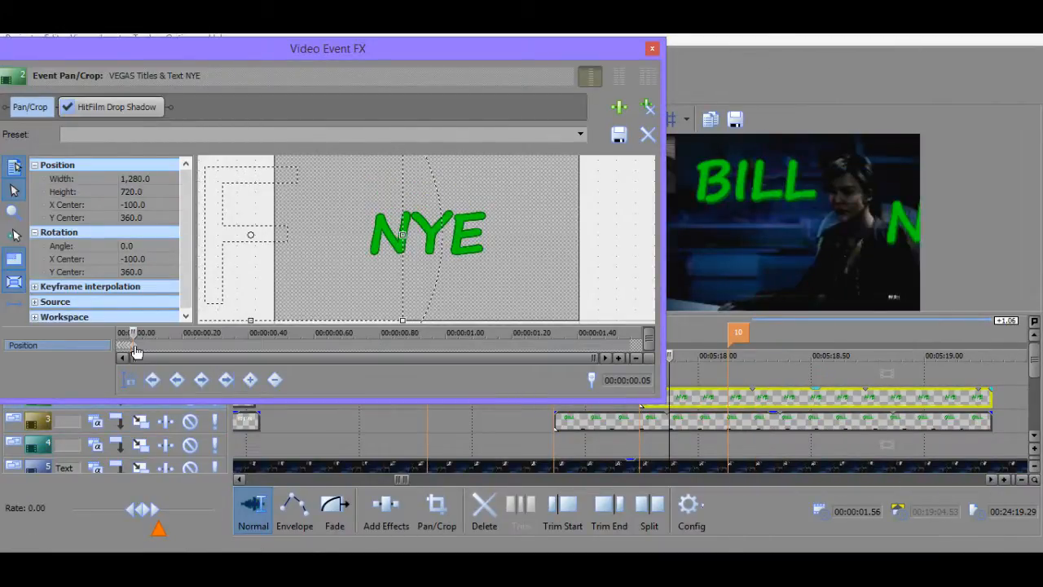
scroll(163, 347, "up", 4)
scroll(180, 345, "up", 3)
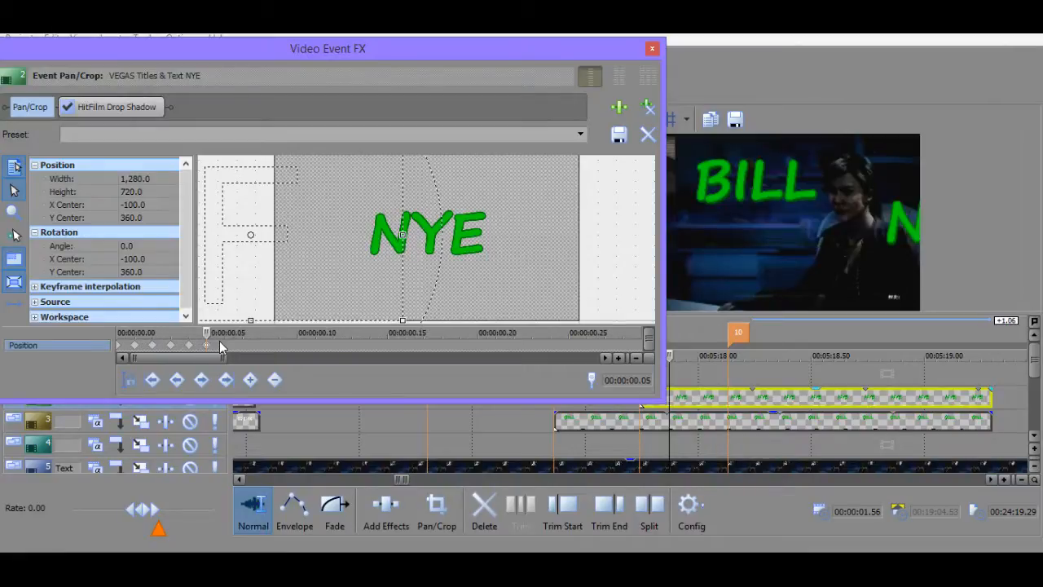
left_click(135, 205)
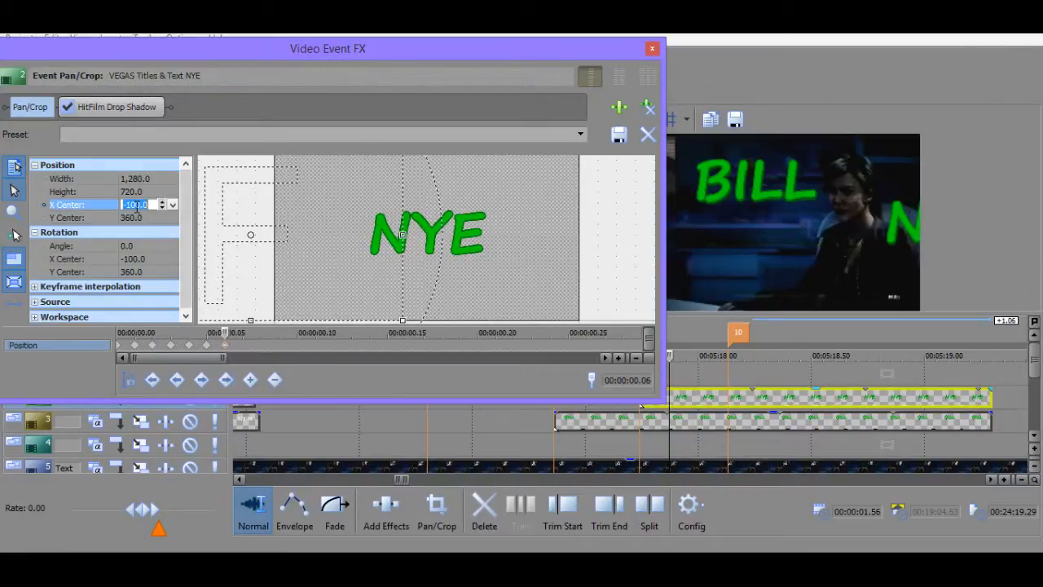
type("-50")
key("Return")
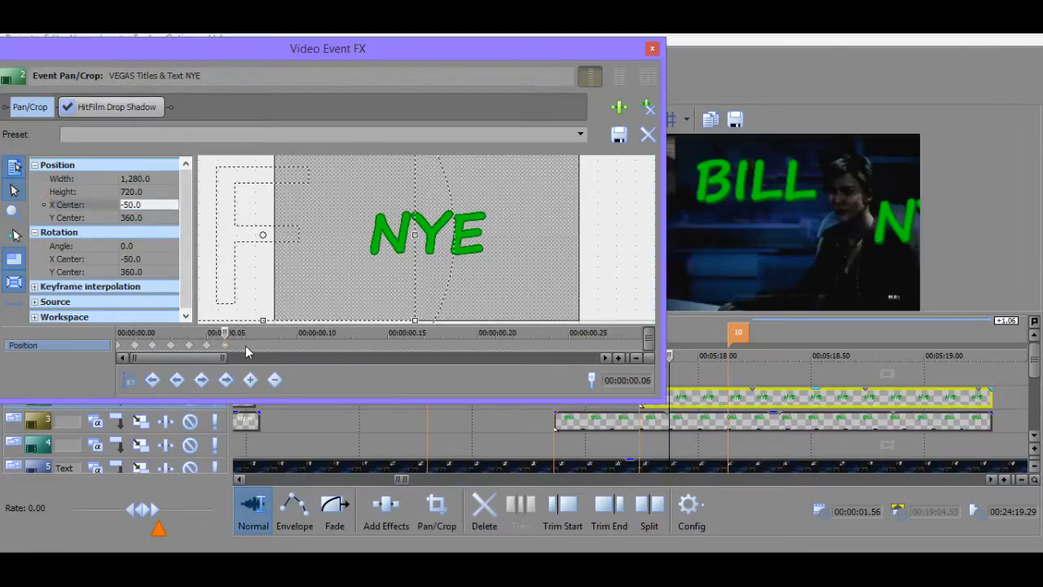
Add a NYE position keyframe at 00:00:00.07 with X Center 50.
left_click(166, 210)
type("59")
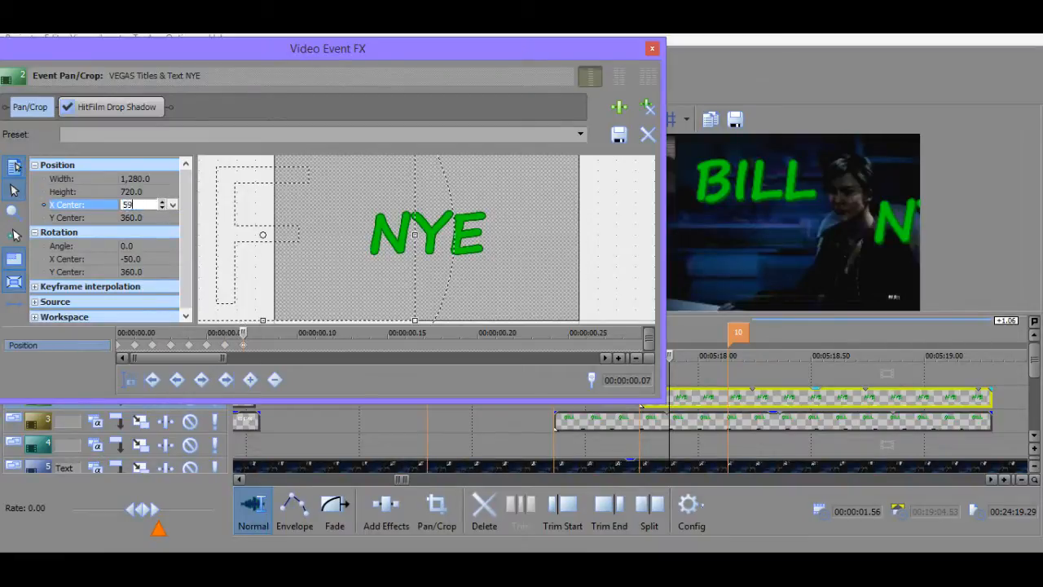
key("Return")
left_click(165, 210)
type("50")
key("Return")
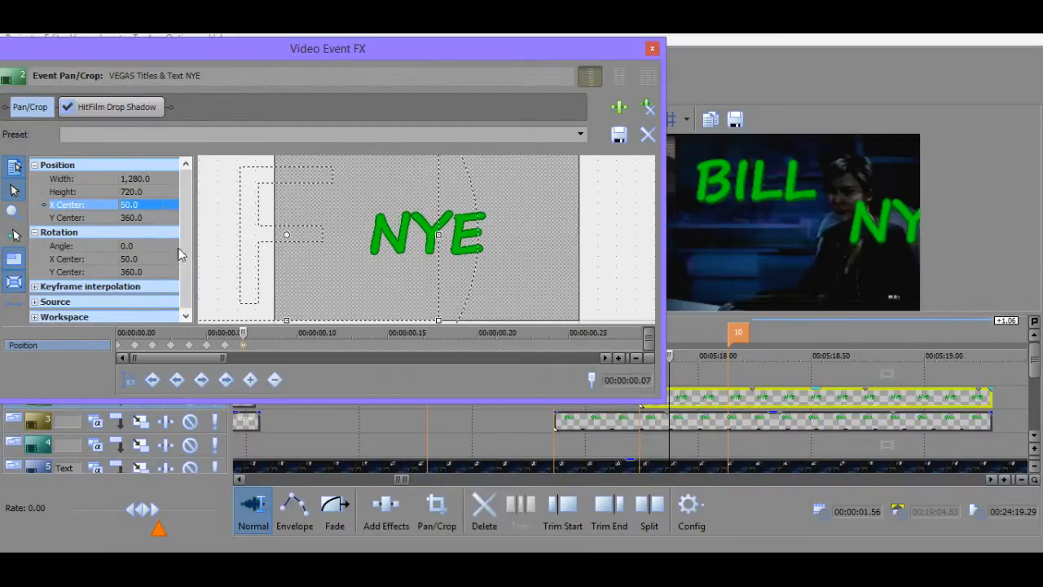
Add NYE position keyframes at 00:00:00.08 with X Center 150 and at 00:00:00.09 with X Center 250.
left_click(256, 350)
left_click(143, 207)
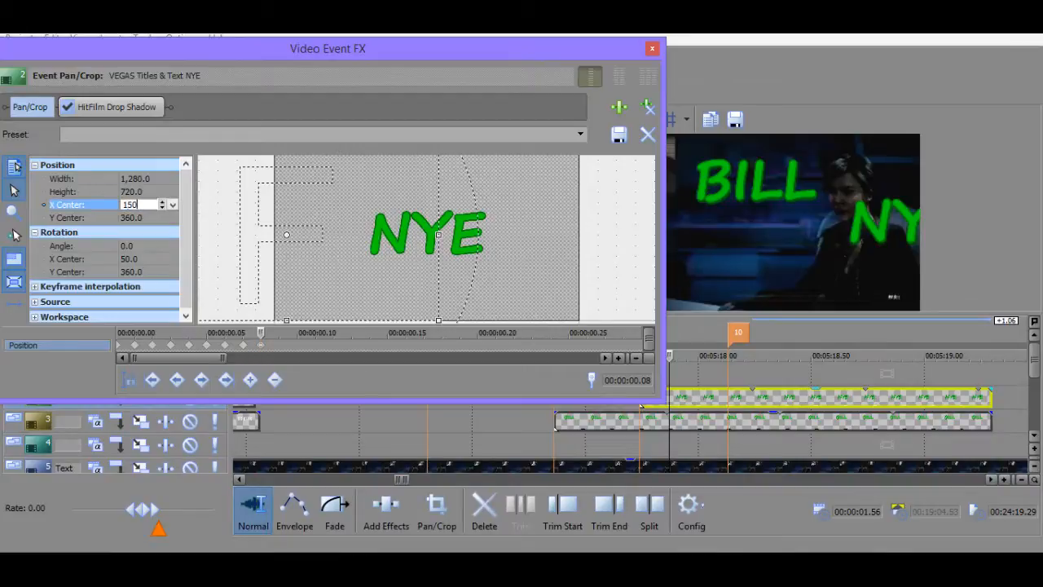
type("150")
key("Return")
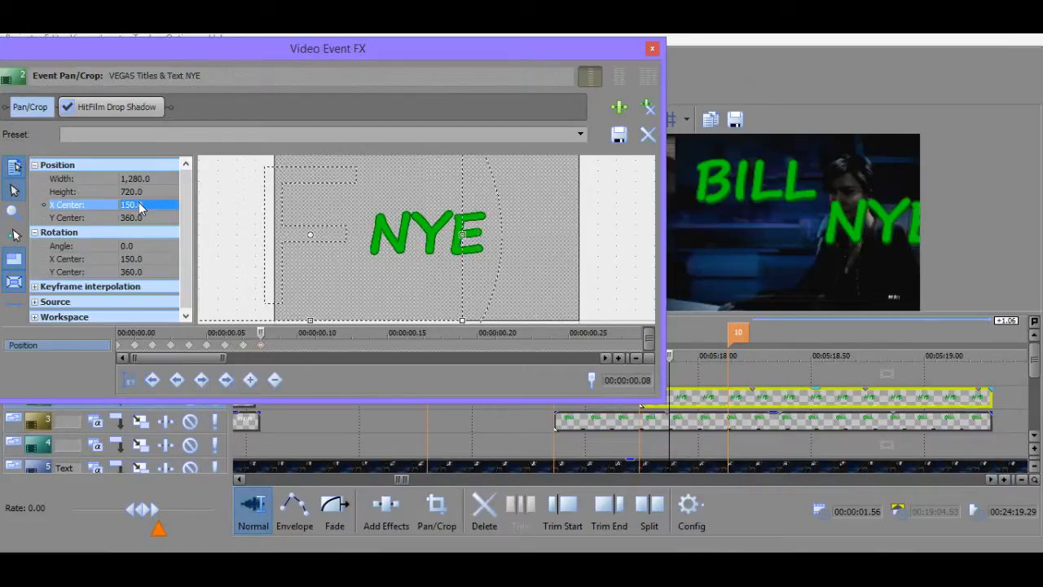
left_click(276, 339)
left_click(143, 204)
type("250")
key("Return")
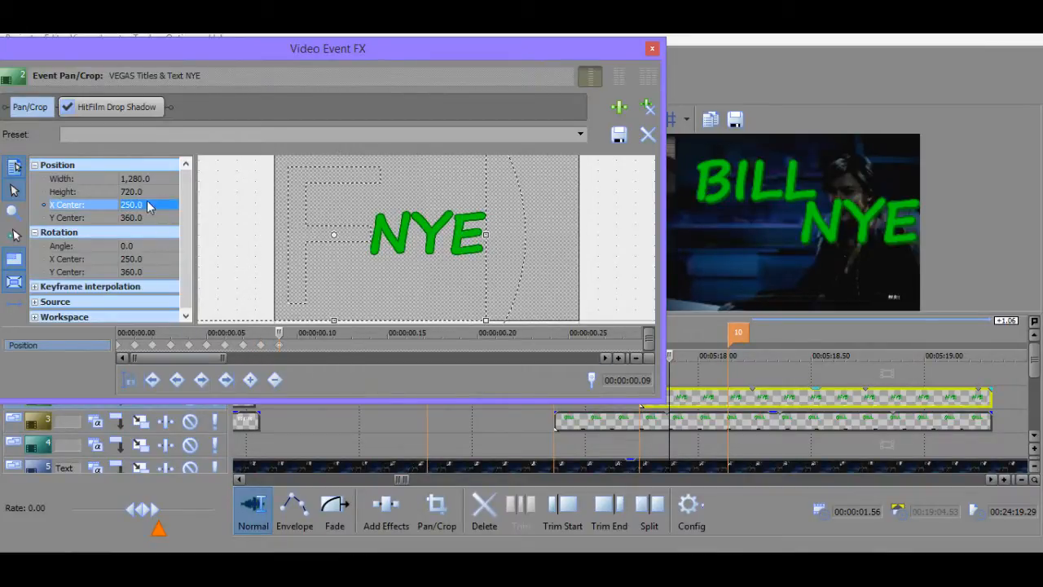
Add NYE position keyframes at 00:00:00.10 with X Center 350 and at 00:00:00.11 with X Center 400.
left_click(298, 340)
left_click(143, 205)
type("350")
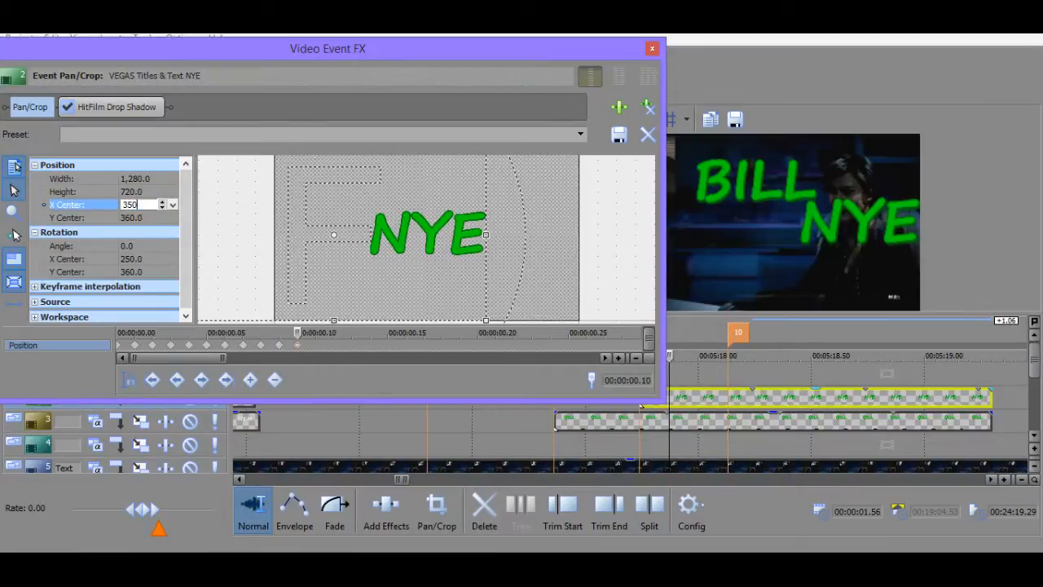
key("Return")
left_click(315, 339)
left_click(127, 206)
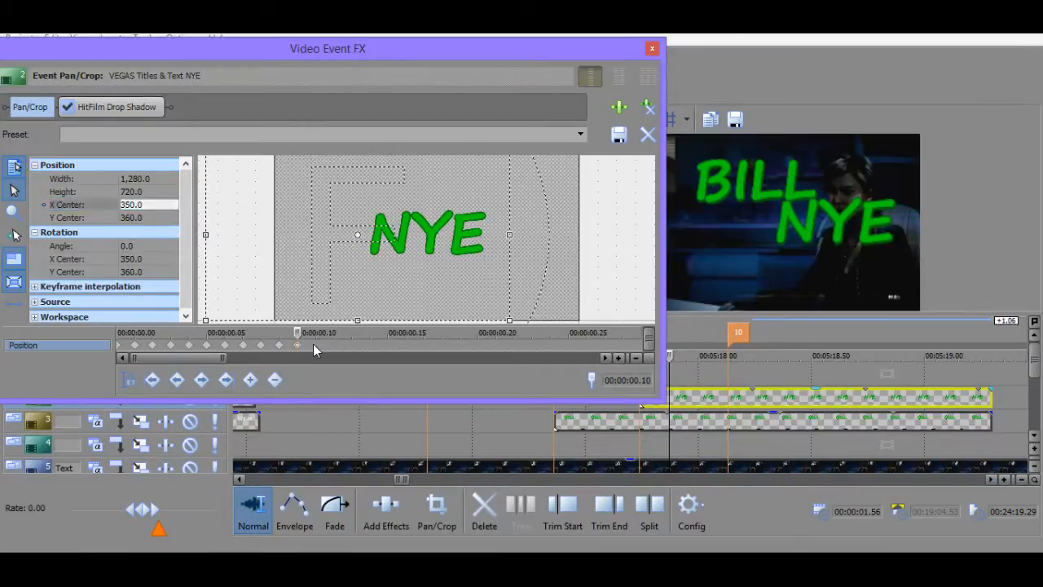
type("400")
key("Return")
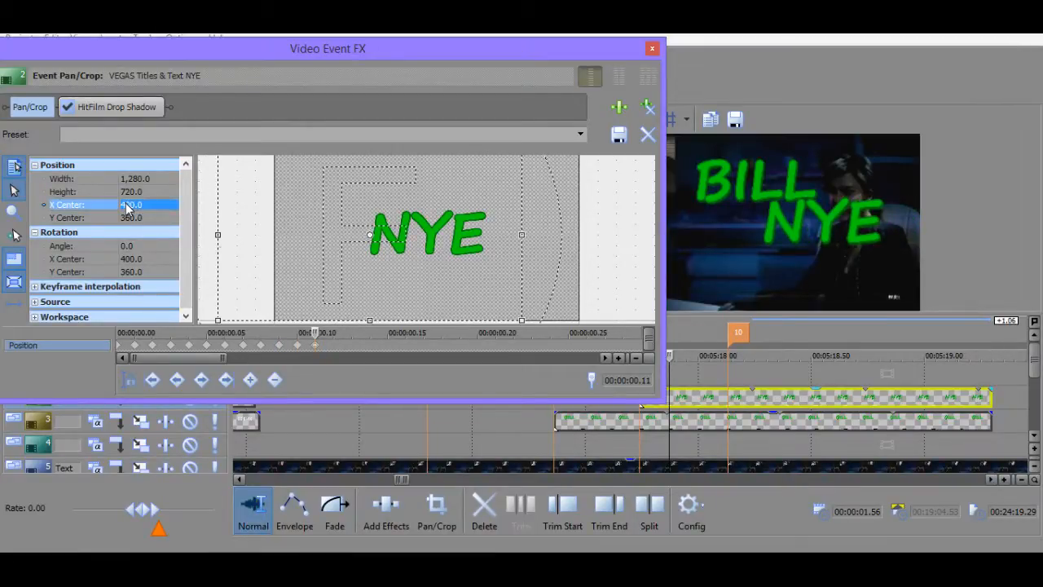
Open BILL's Pan/Crop and examine the X Center of its position keyframes from 00:00:00.07 to 00:00:00.15.
right_click(669, 421)
left_click(747, 184)
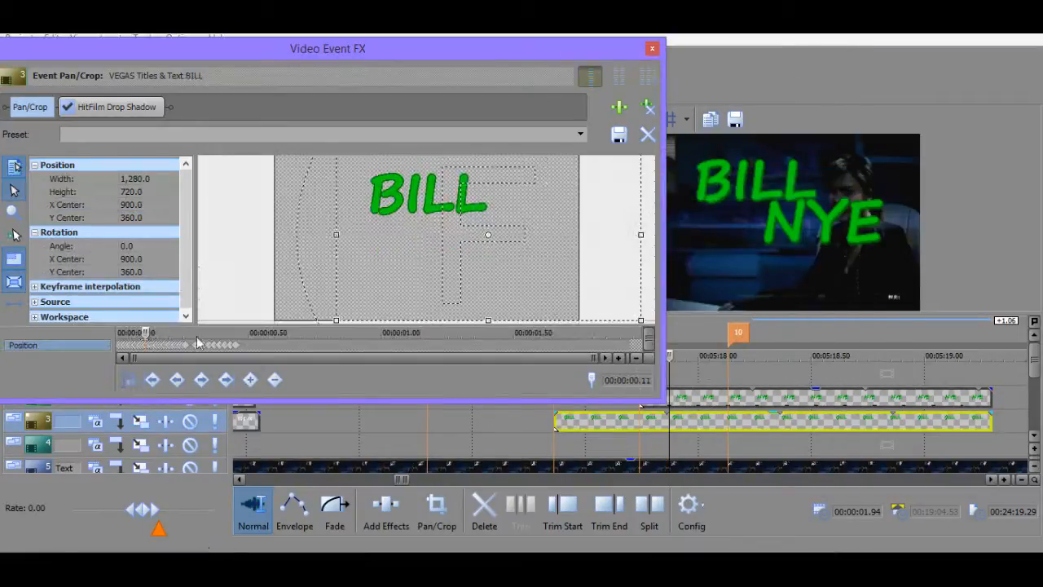
key("Left")
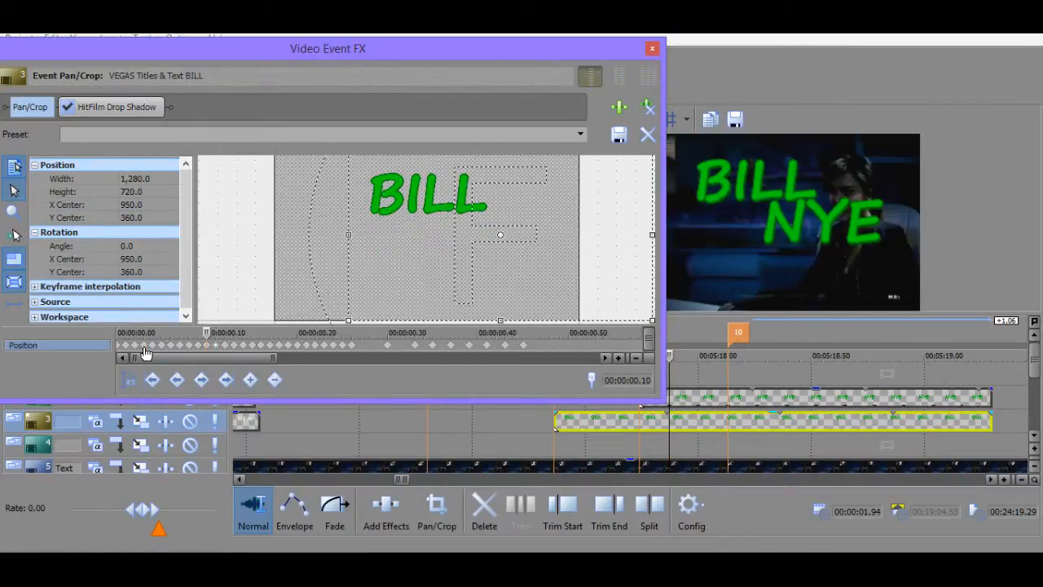
key("Left")
key("Left")
key("Left")
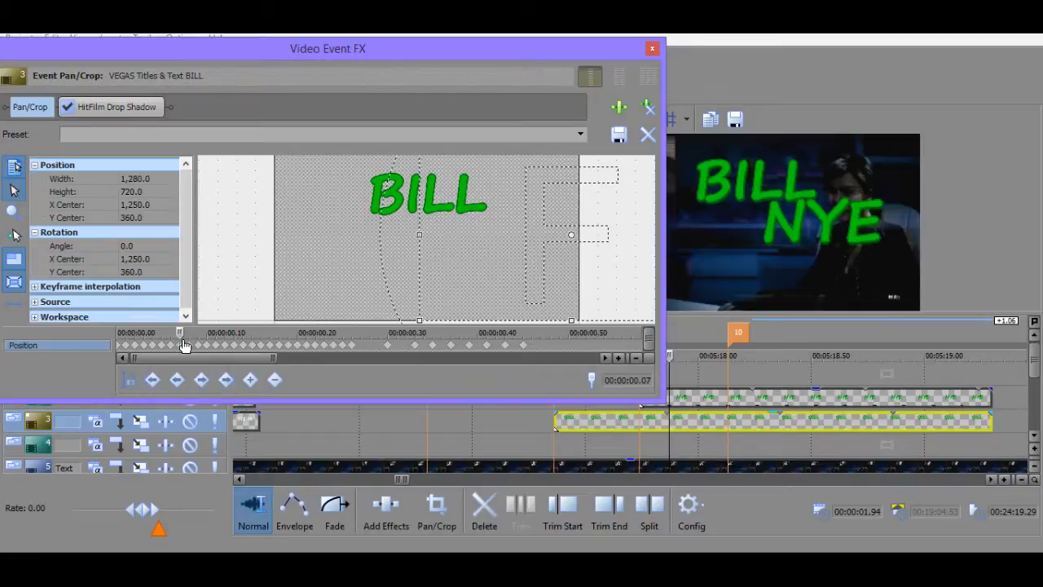
key("Right")
key("Right")
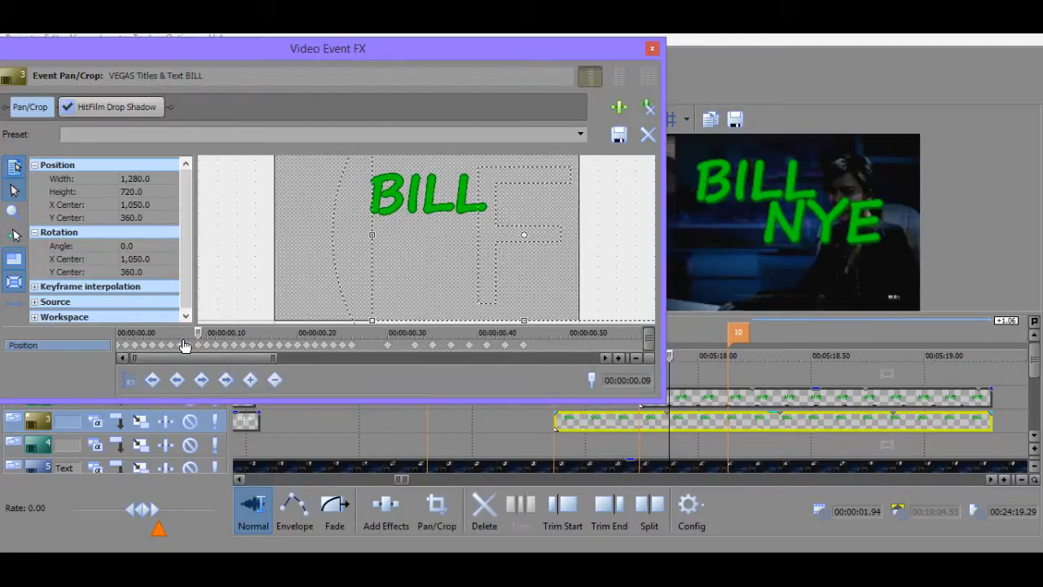
key("Right")
key("Right")
key("Right")
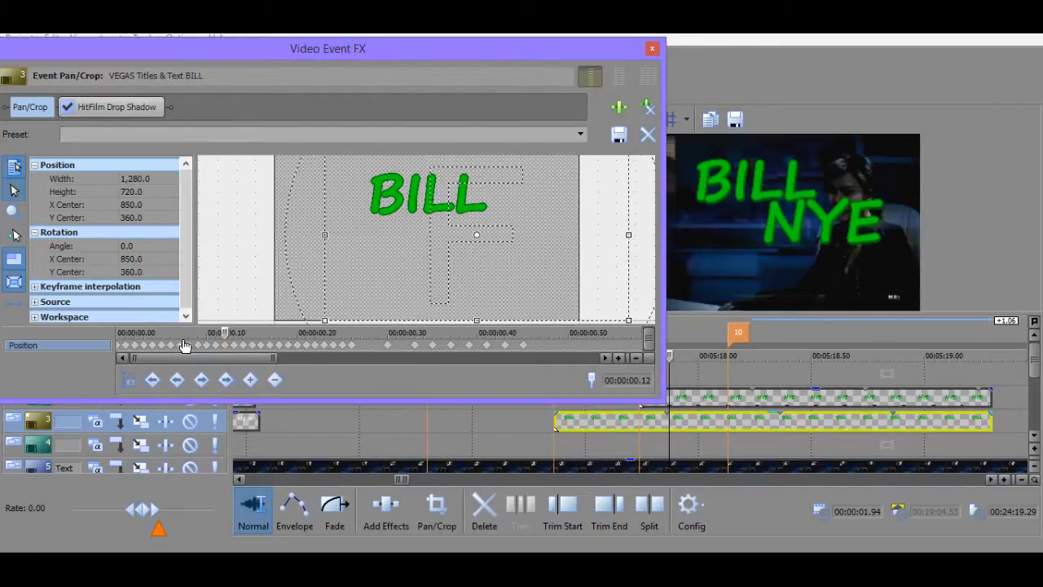
key("Right")
key("Right")
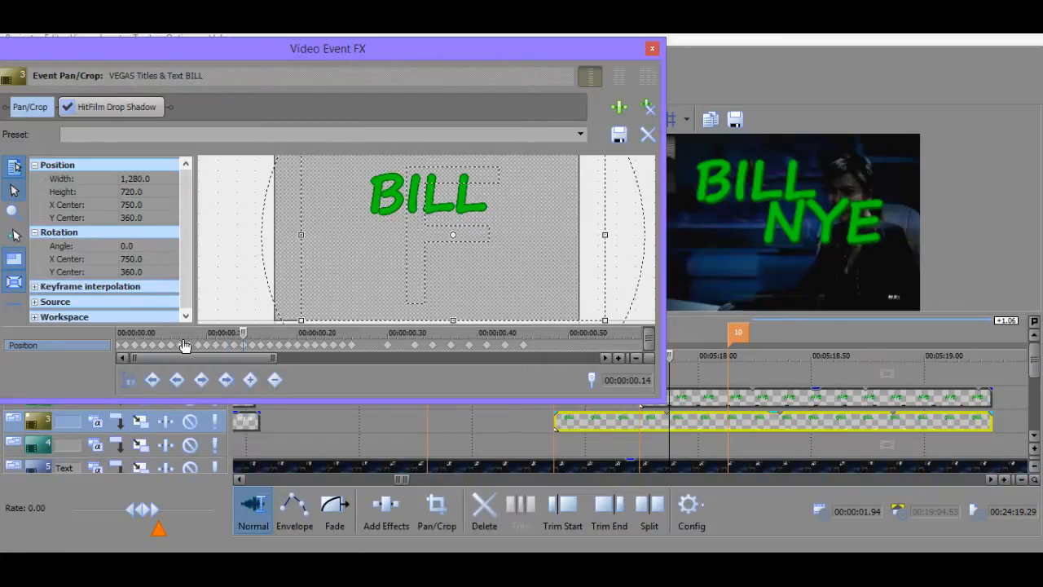
key("Right")
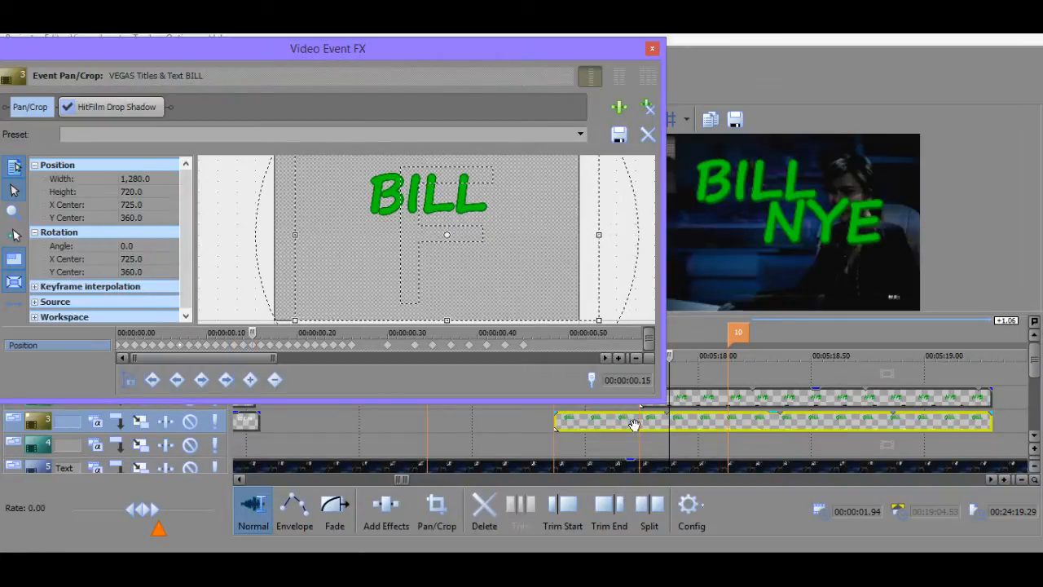
Return to NYE's Pan/Crop and add a position keyframe at 00:00:00.12 with X Center 450.
left_click(696, 417)
right_click(689, 397)
left_click(764, 185)
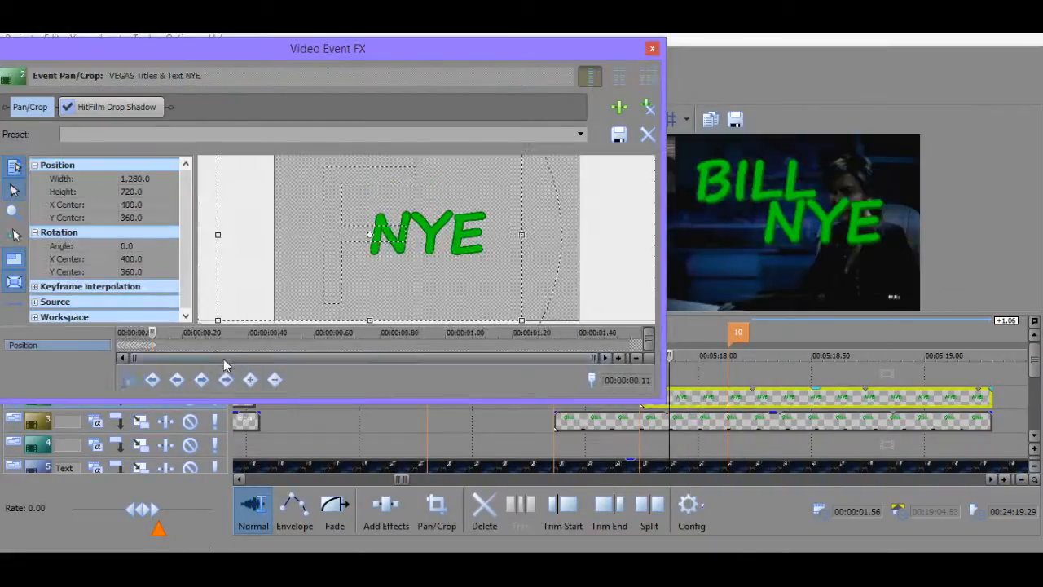
left_click(222, 345)
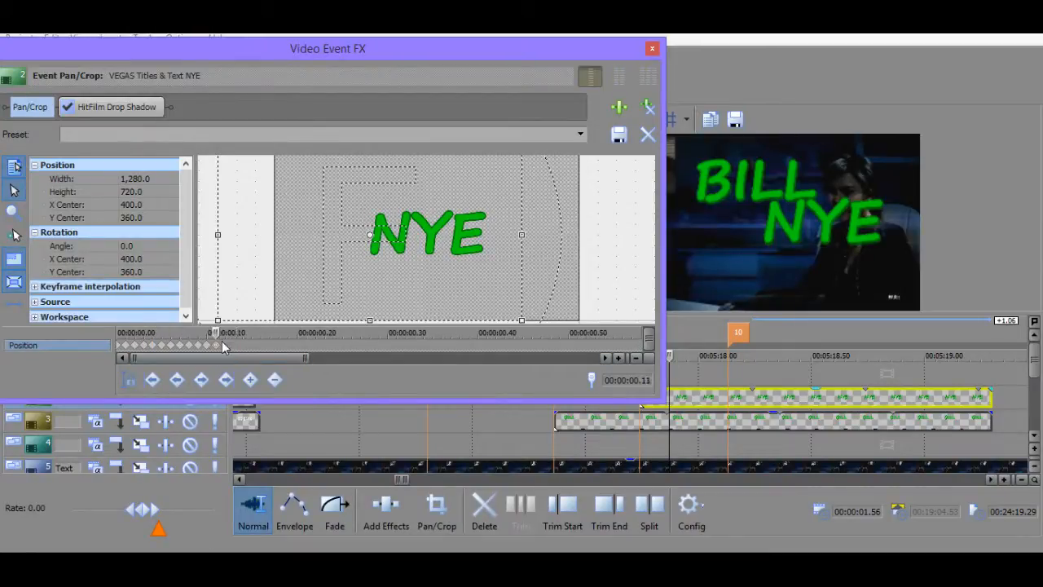
double_click(138, 207)
type("450")
key("Return")
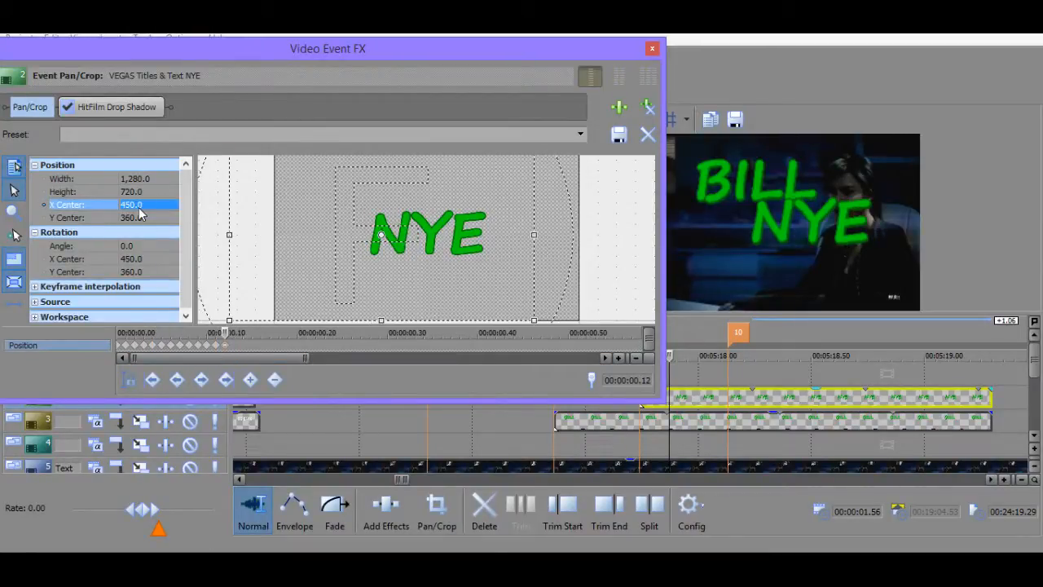
Add NYE position keyframes at 00:00:00.13 with X Center 500 and at 00:00:00.14 with X Center 550.
left_click(234, 346)
left_click(234, 346)
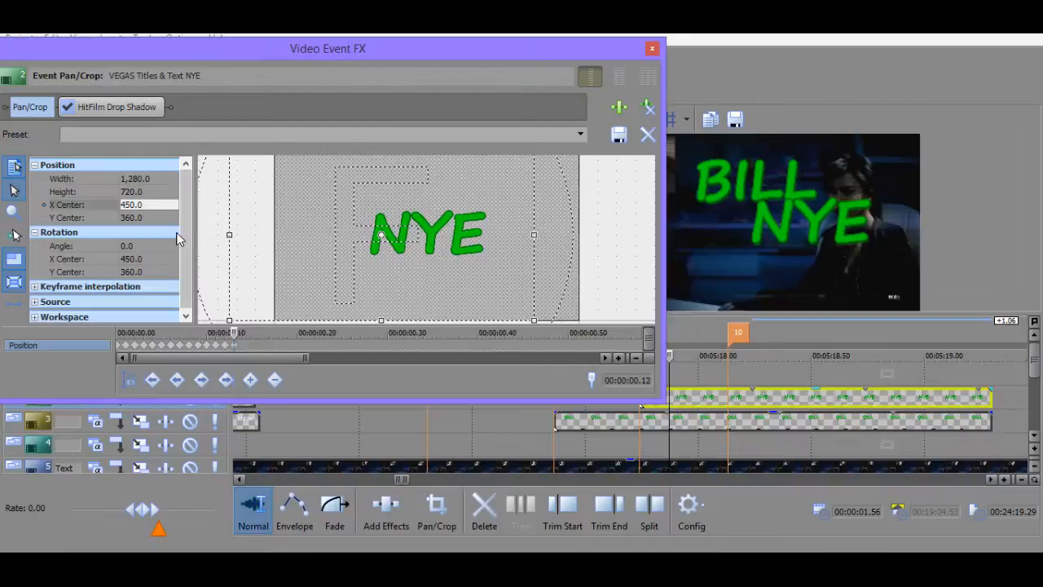
double_click(139, 205)
type("500")
key("Return")
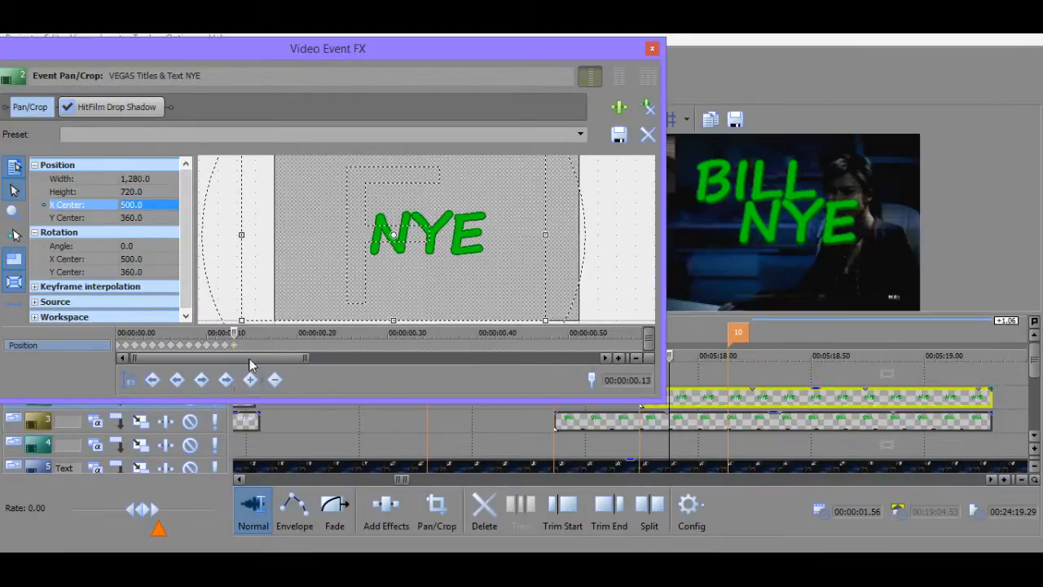
left_click(242, 345)
double_click(161, 205)
type("550")
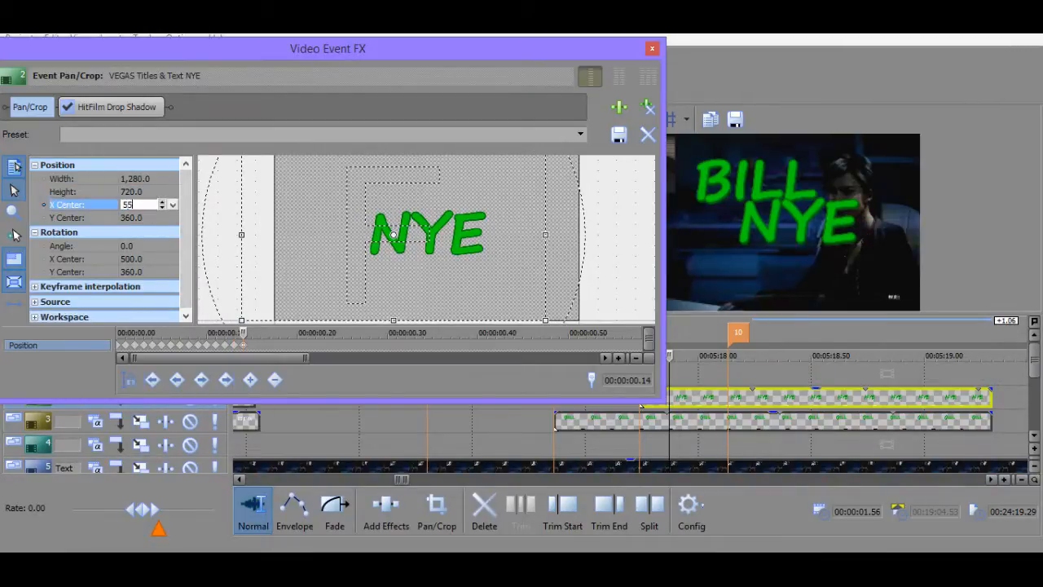
key("Return")
Add NYE position keyframes at 00:00:00.15 with X Center 600 and at 00:00:00.16 with X Center 625.
left_click(251, 345)
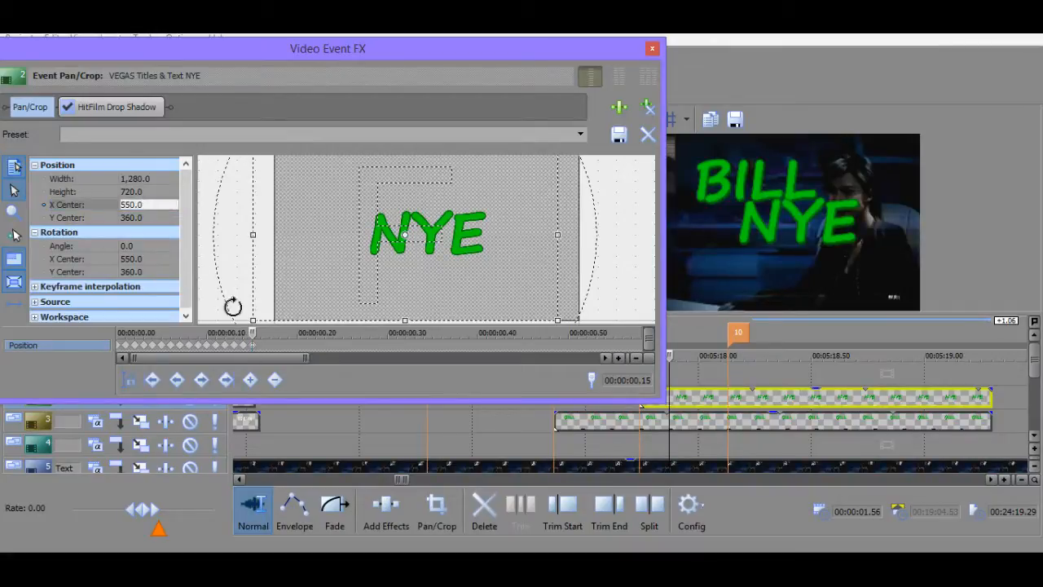
double_click(146, 204)
type("600")
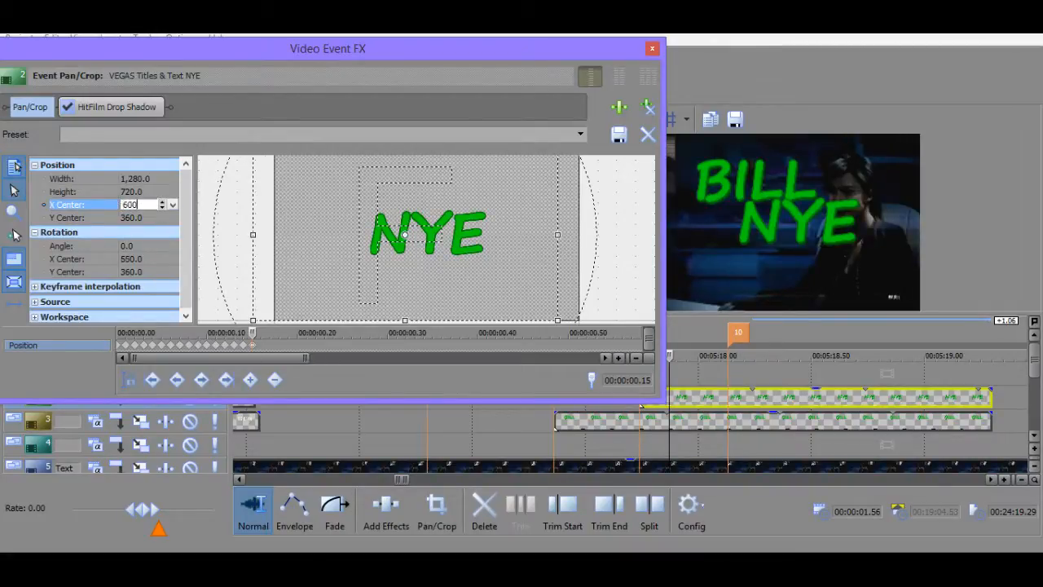
key("Return")
left_click(260, 346)
double_click(163, 205)
type("6")
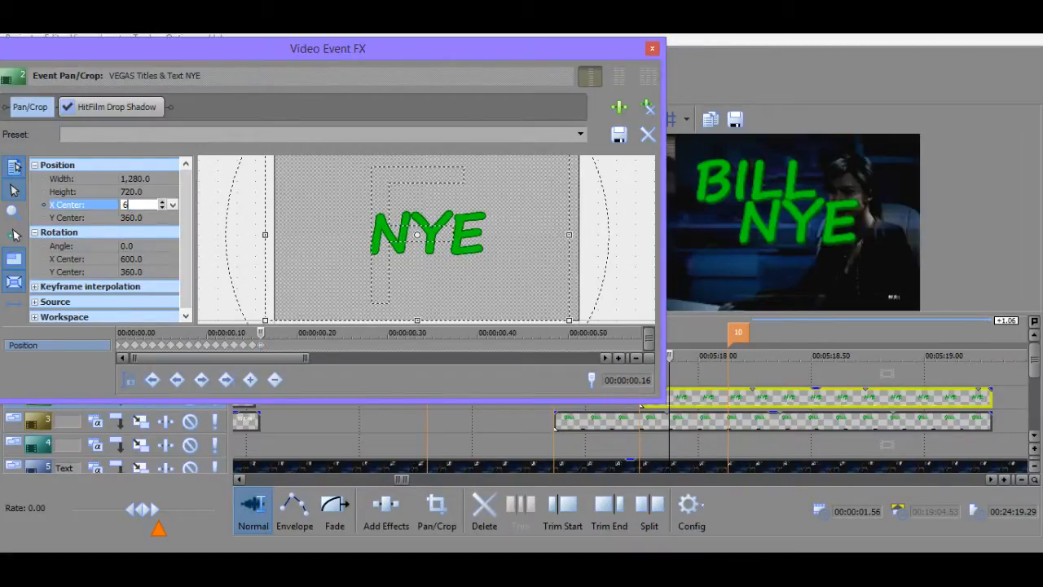
type("25")
key("Return")
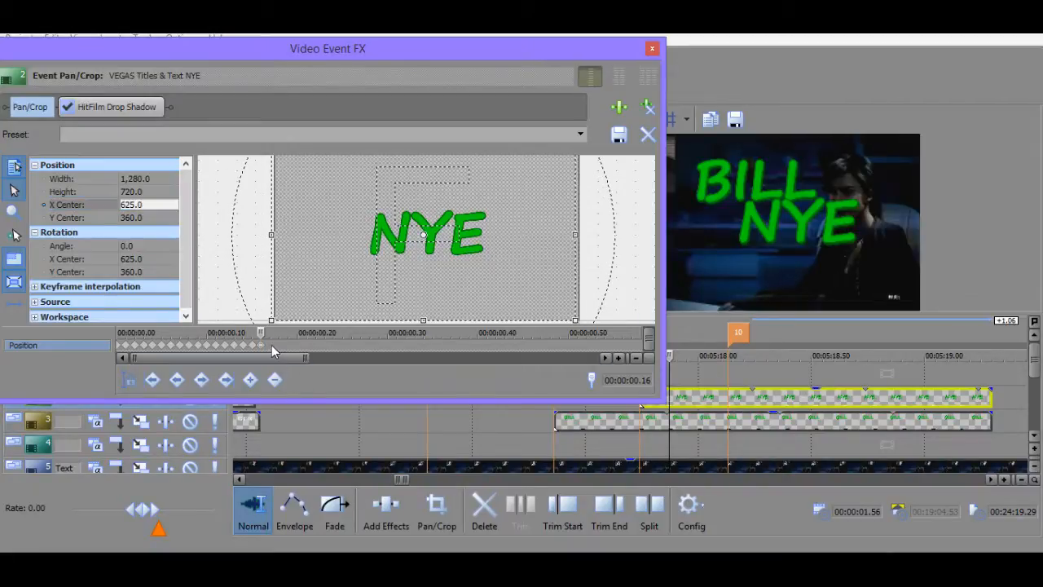
Add a NYE position keyframe at 00:00:00.17 with X Center 635.
left_click(271, 345)
left_click(145, 205)
type("6")
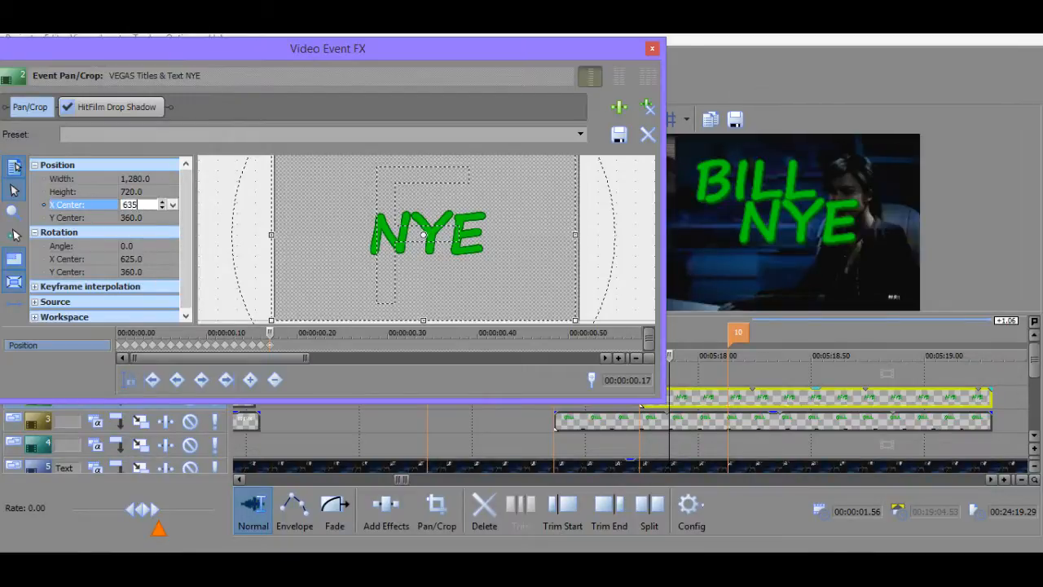
type("35")
key("Return")
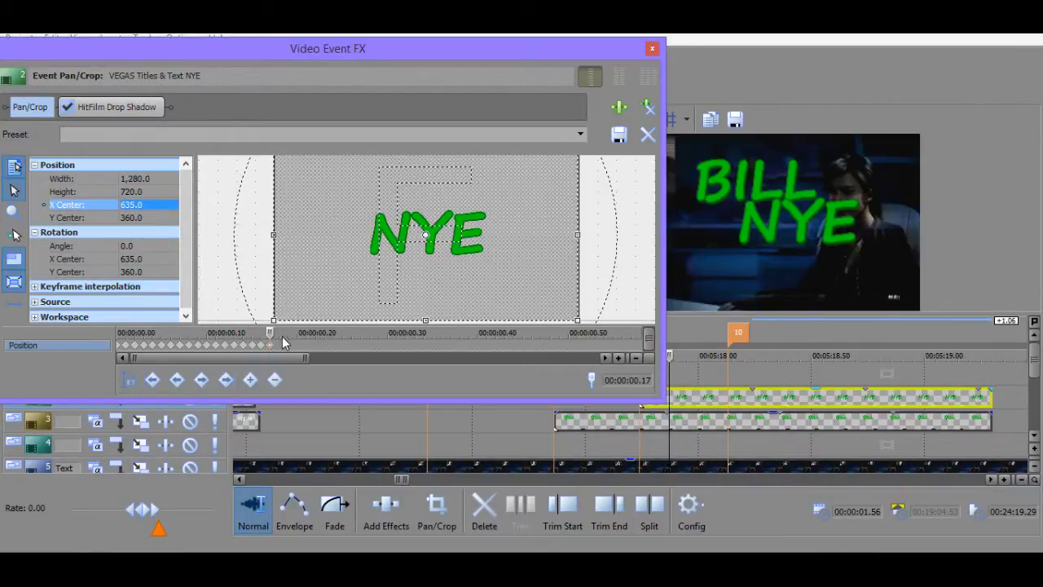
Step through NYE's position keyframes between 00:00:00.10 and 00:00:00.15 to check the X Center progression.
left_click(243, 345)
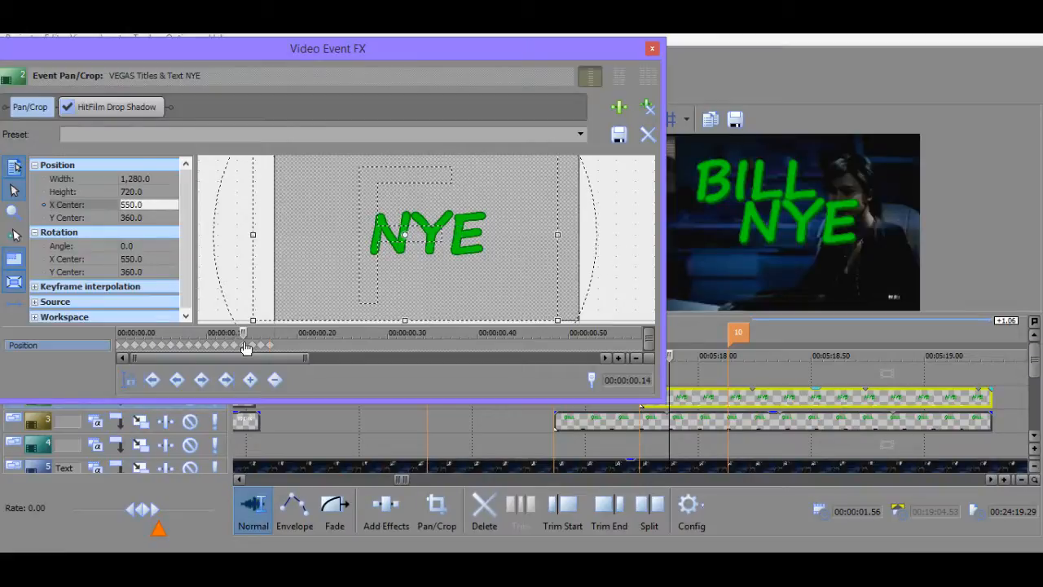
left_click(201, 346)
left_click(202, 347)
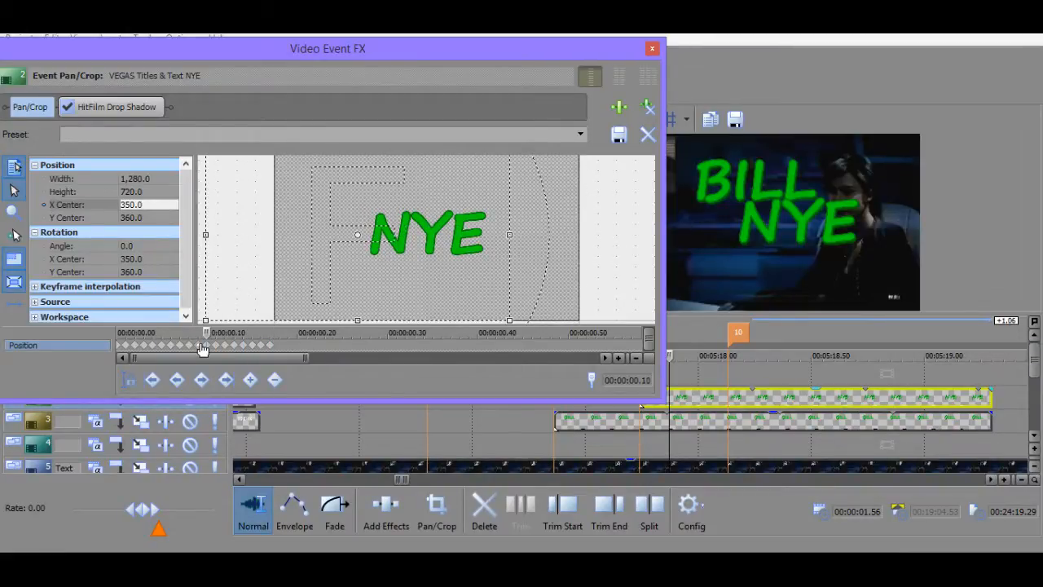
key("Right")
key("Right")
key("Right")
key("Right")
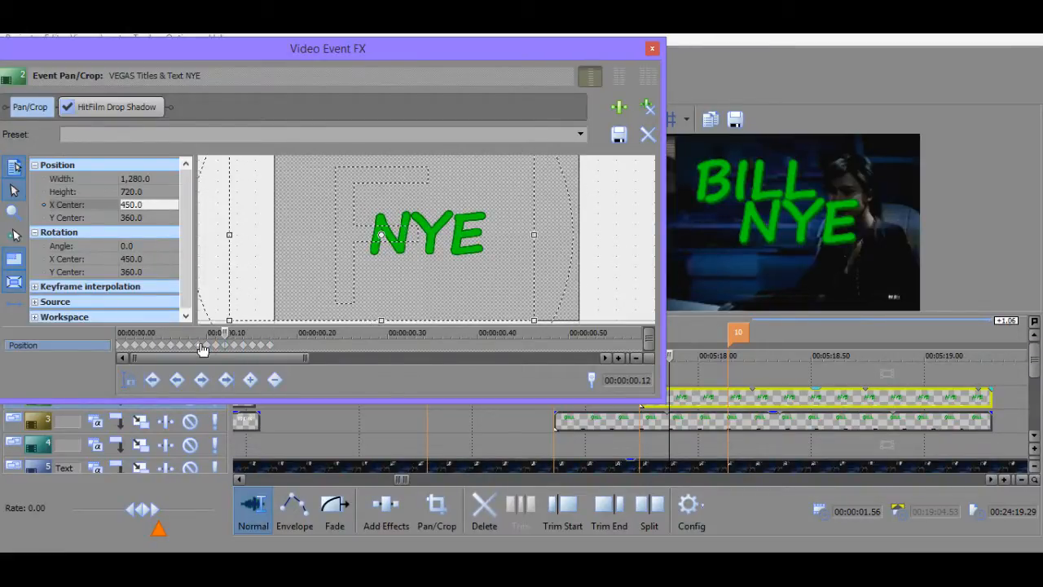
key("Right")
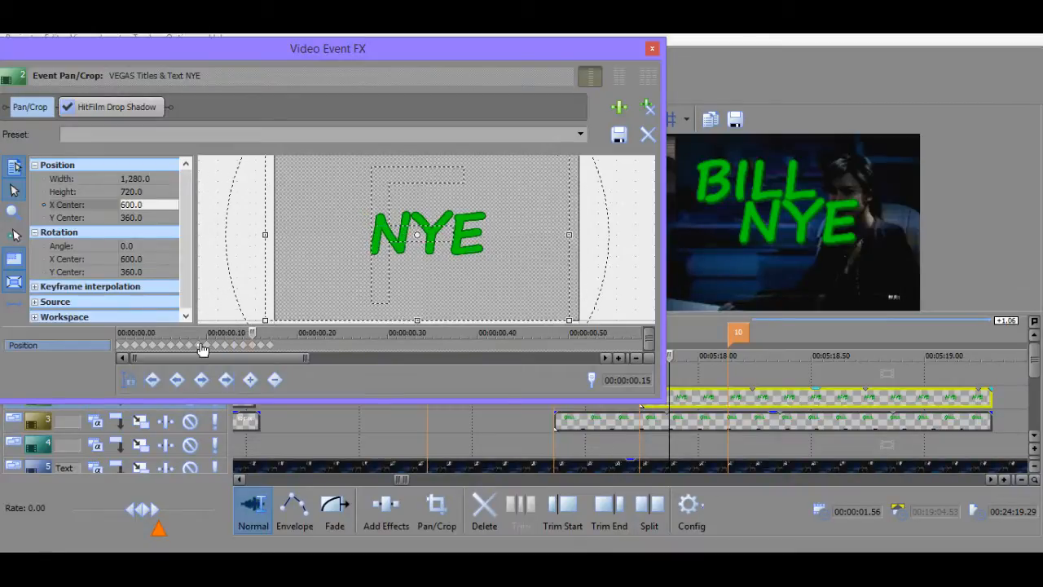
Set X Center to 550 on NYE's keyframe at 00:00:00.15 and remove the position keyframes after it.
left_click(135, 204)
type("535")
key("Return")
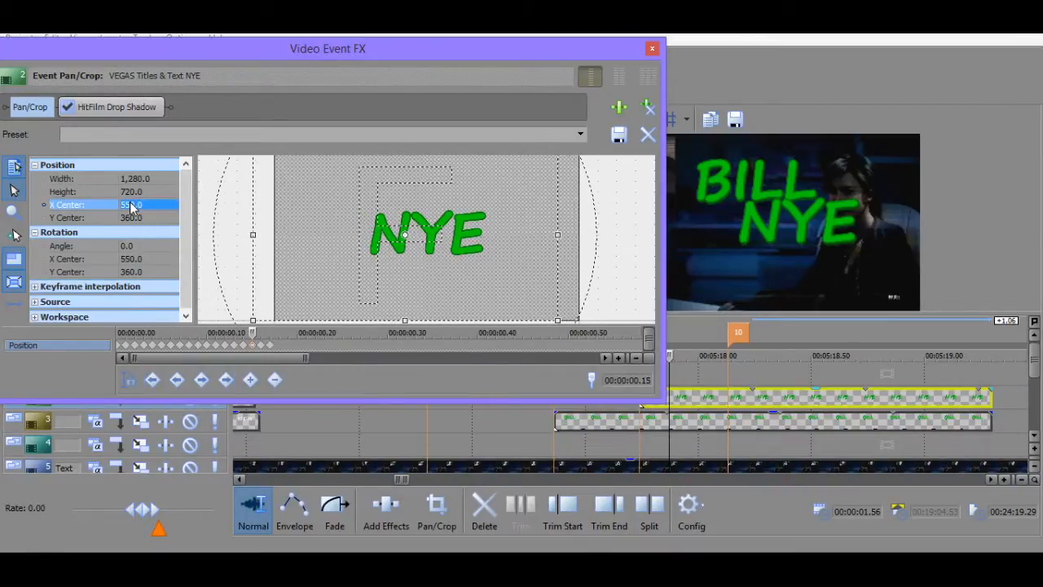
left_click(269, 349)
left_click_drag(269, 348, 238, 343)
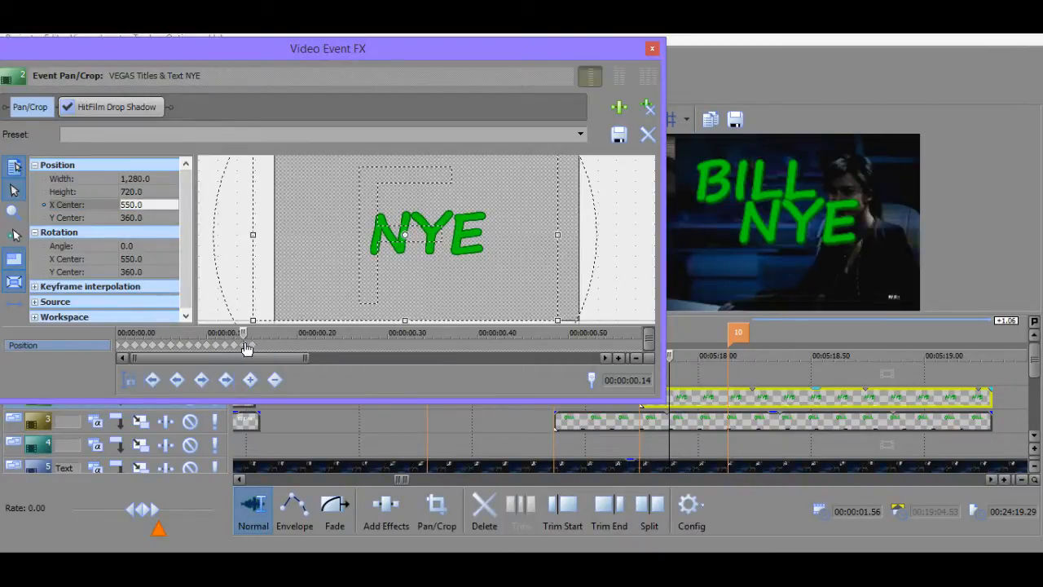
left_click(235, 344)
left_click(243, 344)
Open BILL's Pan/Crop and examine the X Center of its position keyframes from 00:00:00.14 through 00:00:00.22.
right_click(689, 423)
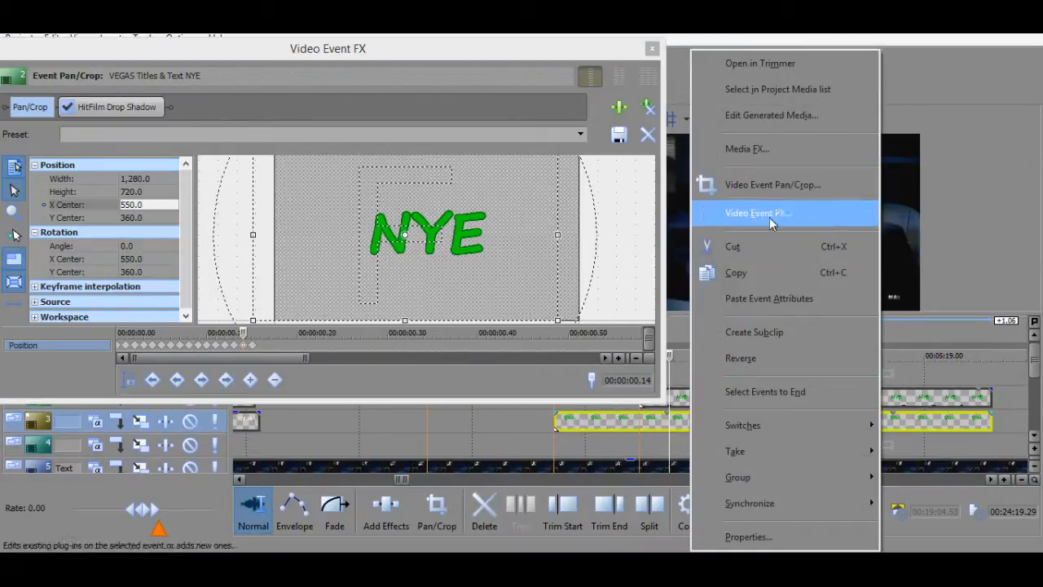
left_click(769, 184)
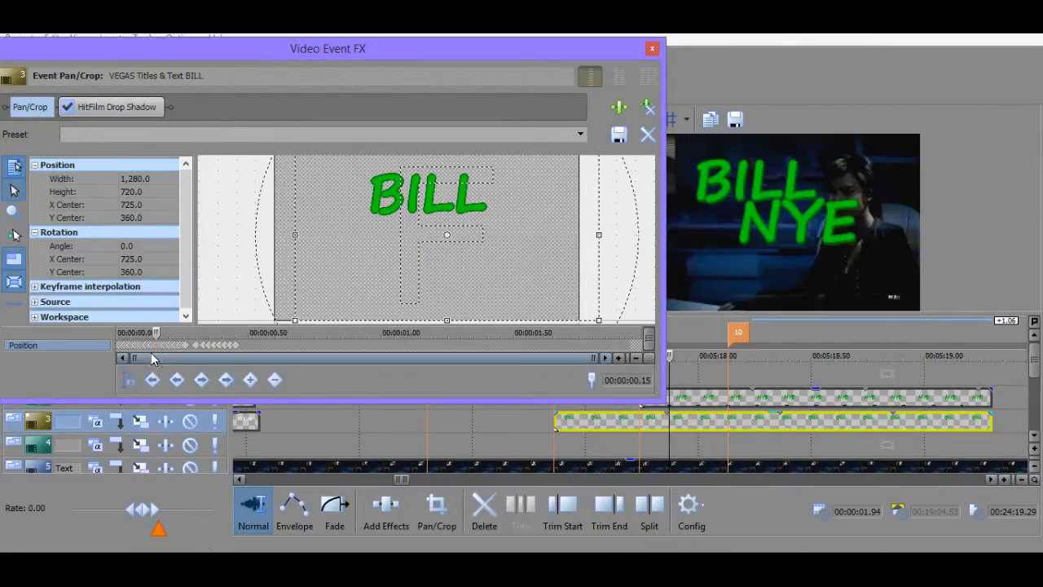
scroll(158, 348, "up", 2)
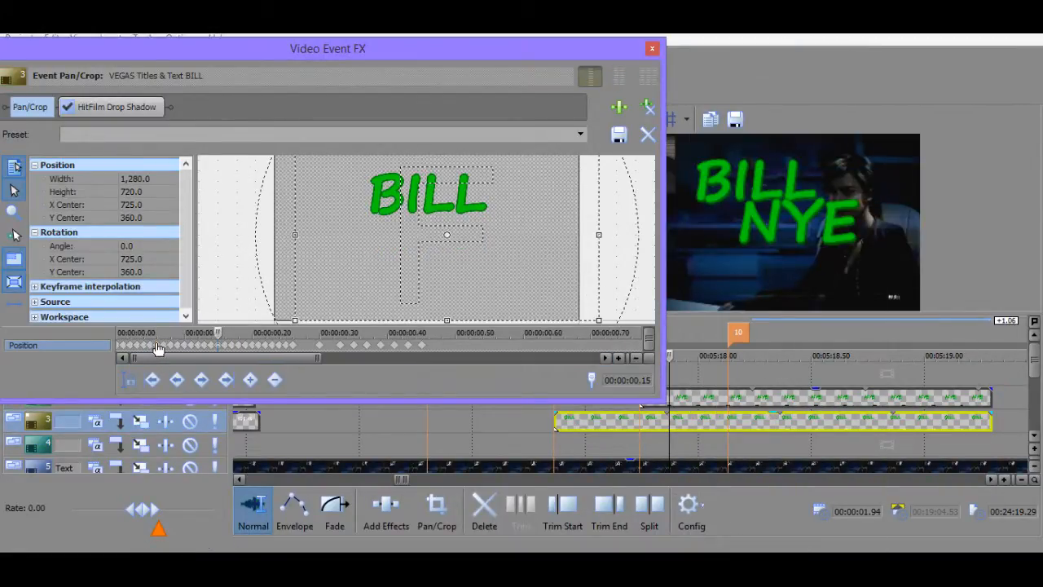
key("Left")
key("Left")
key("Right")
key("Left")
key("Right")
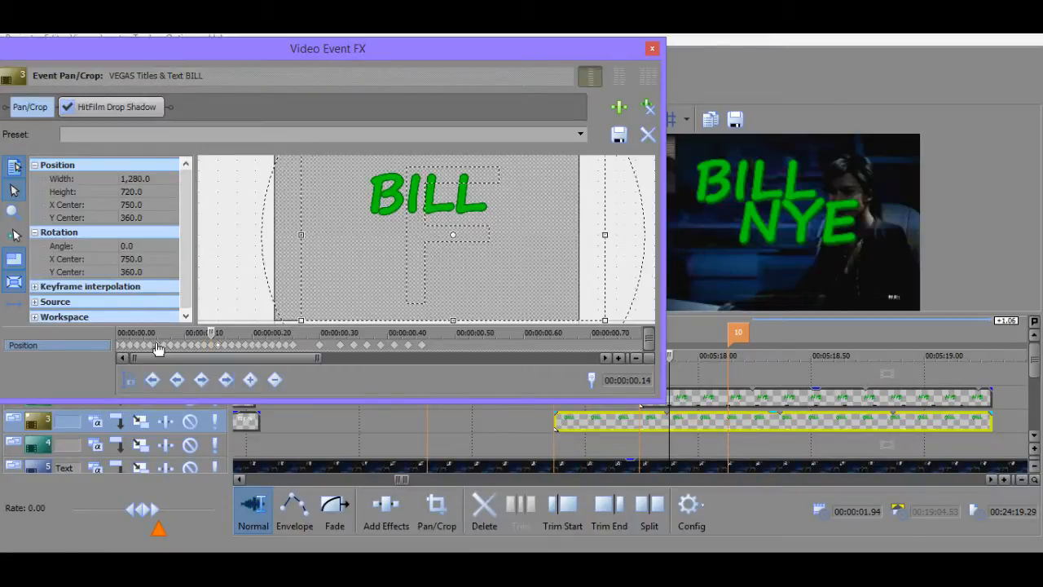
key("Right")
key("Right")
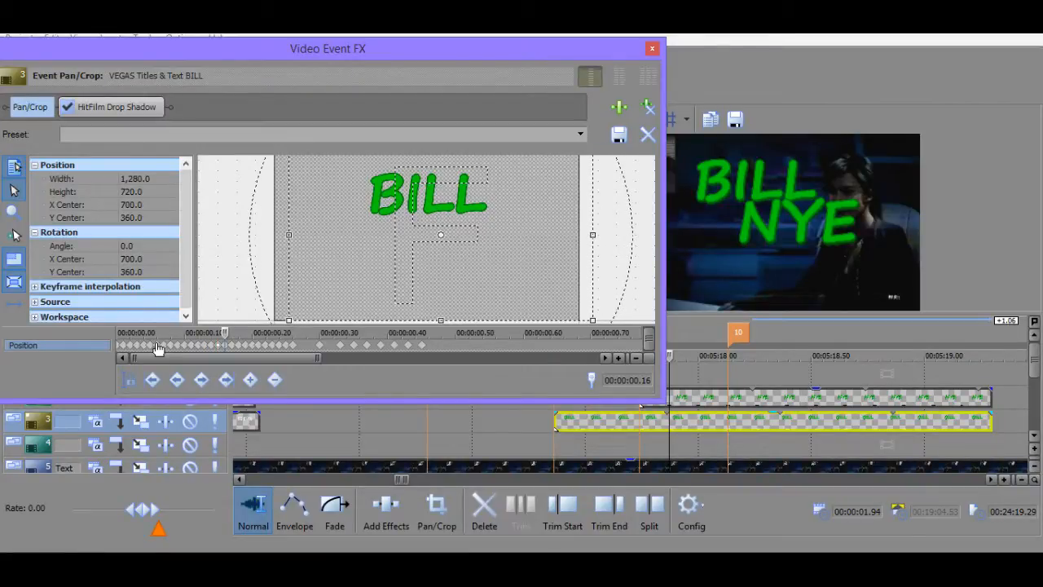
key("Right")
key("Right")
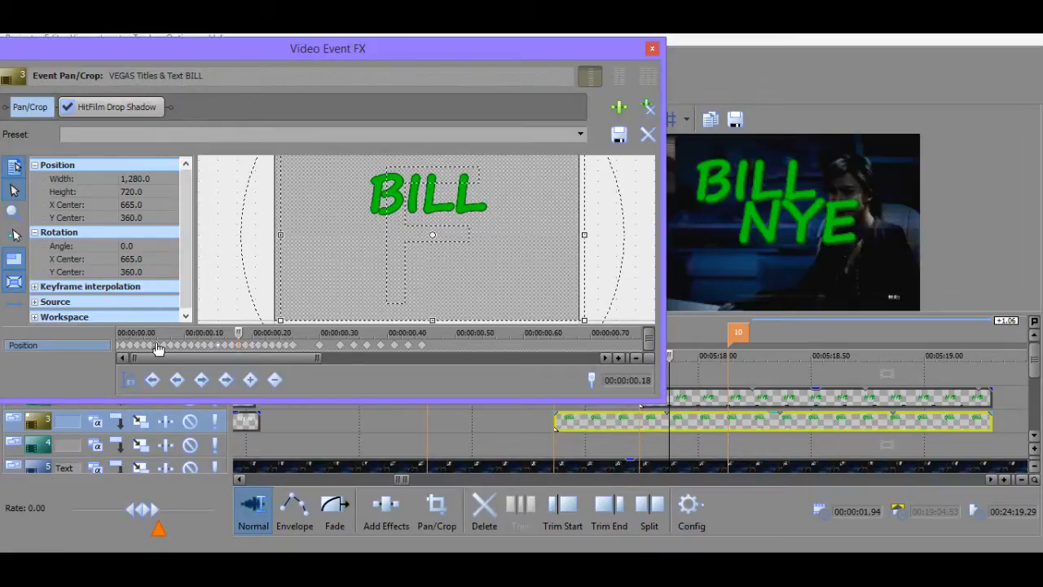
key("Right")
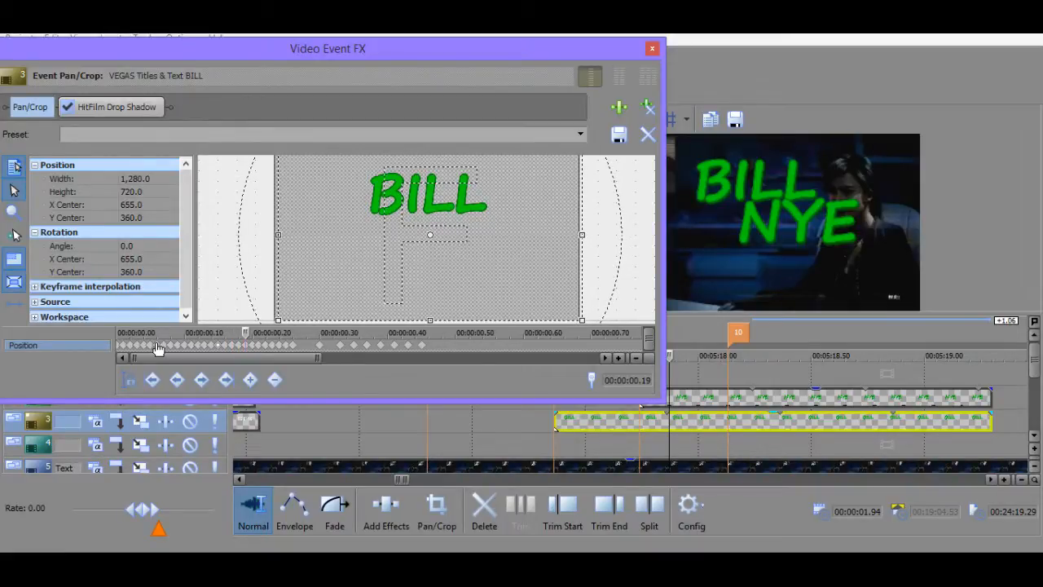
key("Right")
key("Right")
key("Right")
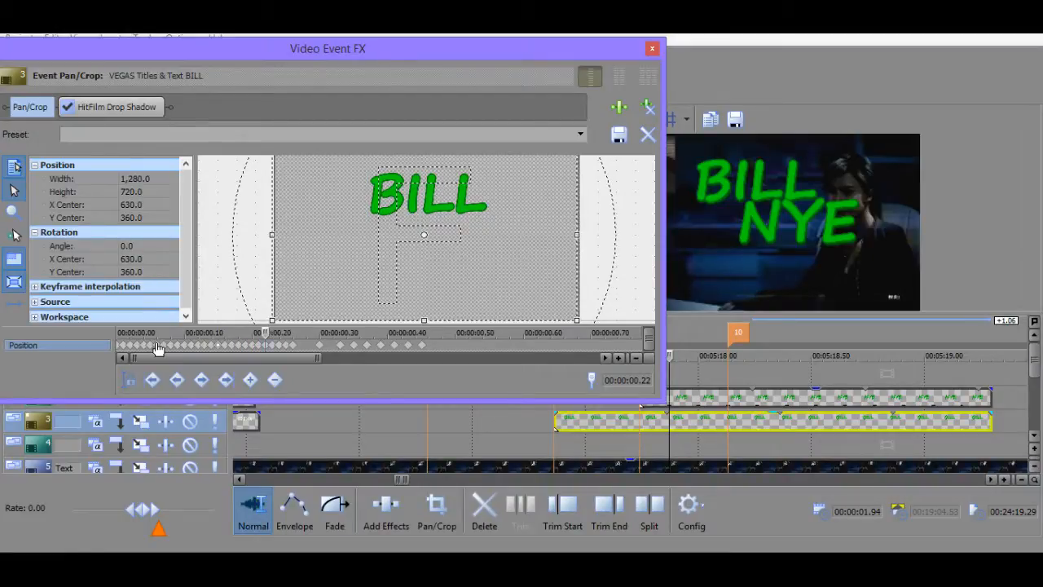
Open NYE's Pan/Crop and set position keyframes with X Center 575 at 00:00:00.15 and 600 at 00:00:00.16.
right_click(701, 395)
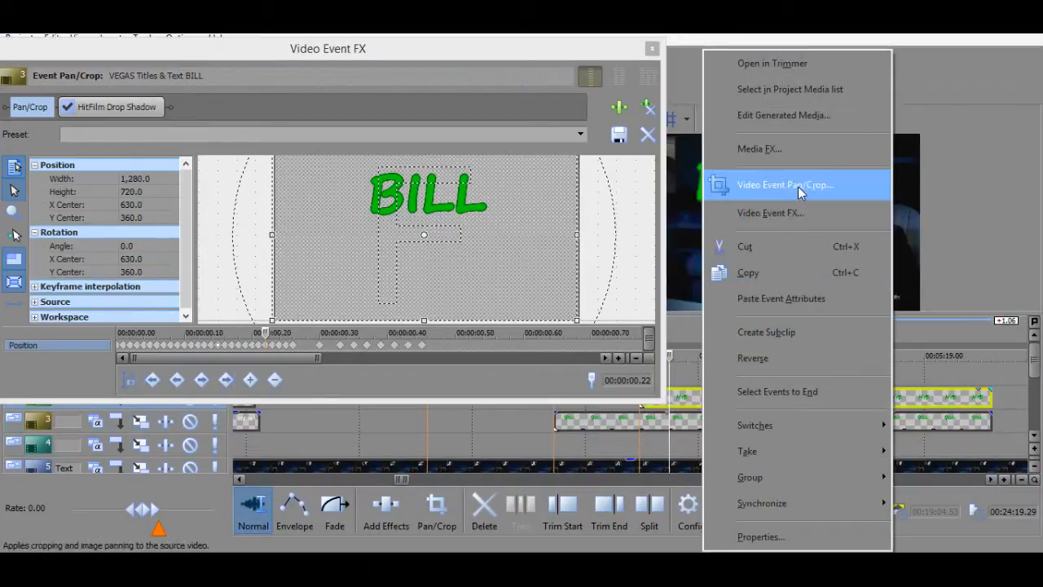
left_click(798, 183)
scroll(185, 349, "up", 3)
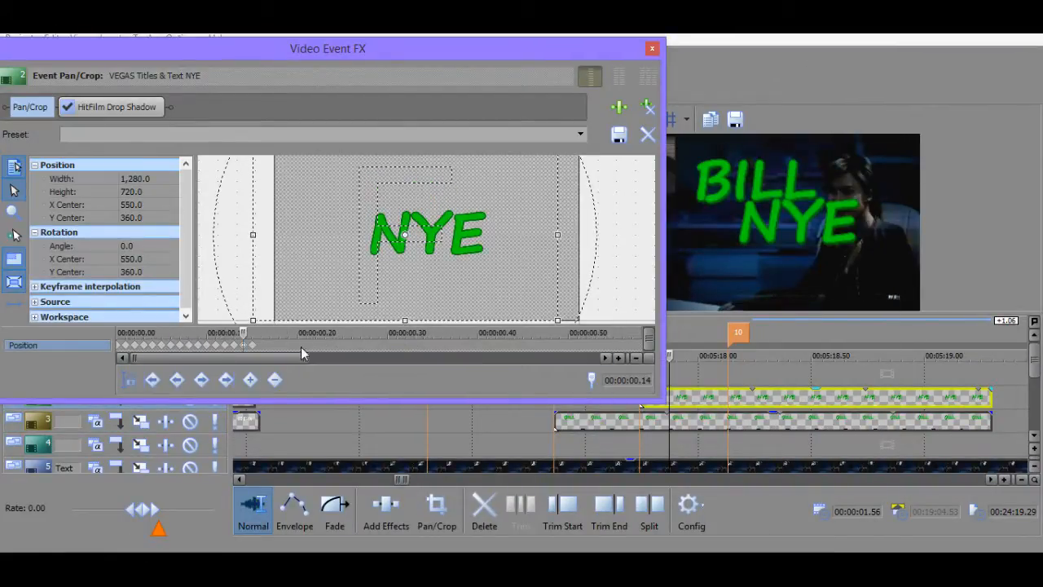
left_click(249, 348)
left_click(134, 204)
type("4")
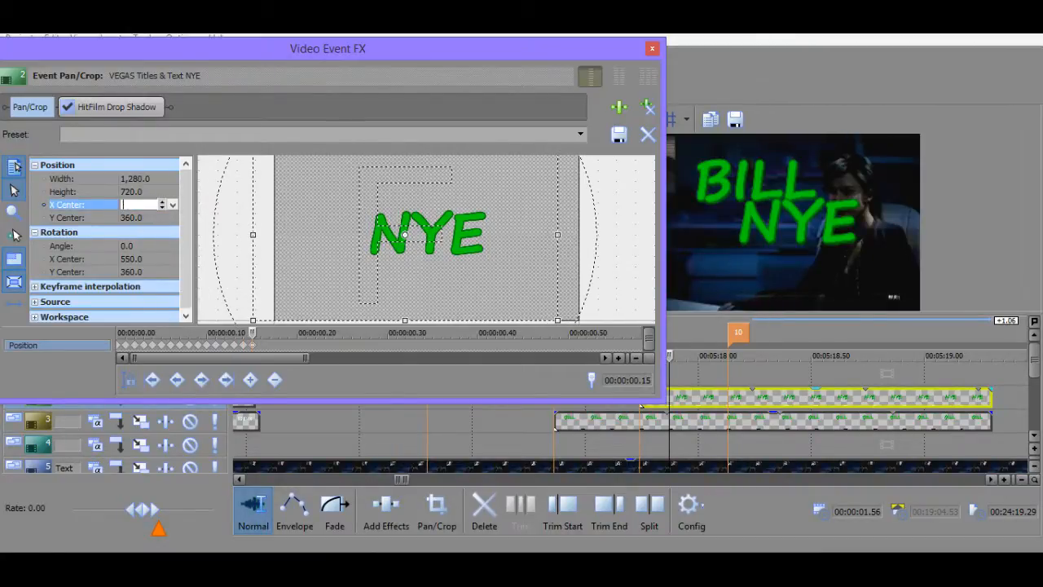
type("75")
key("Return")
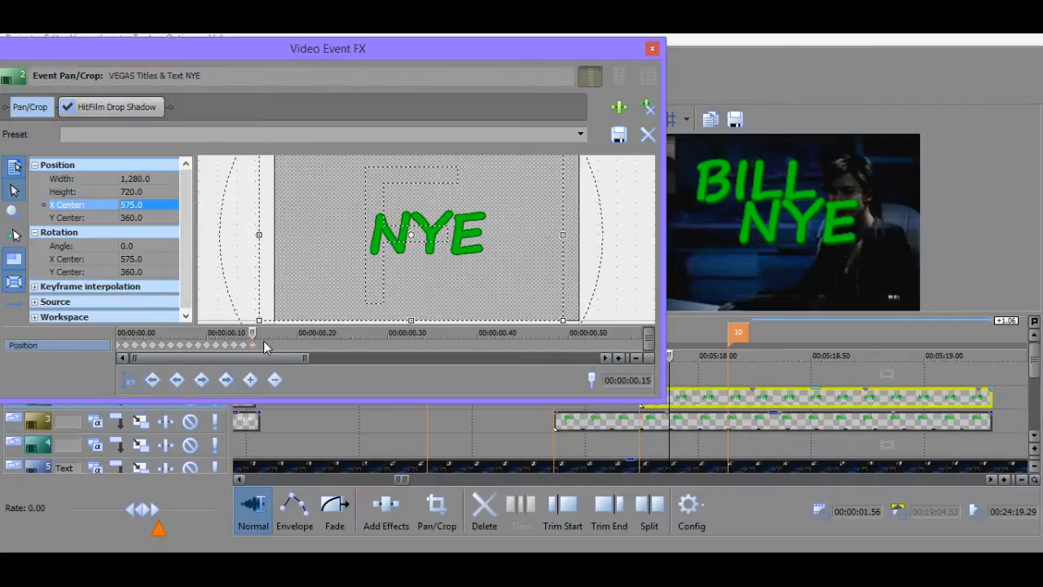
left_click(132, 205)
type("600")
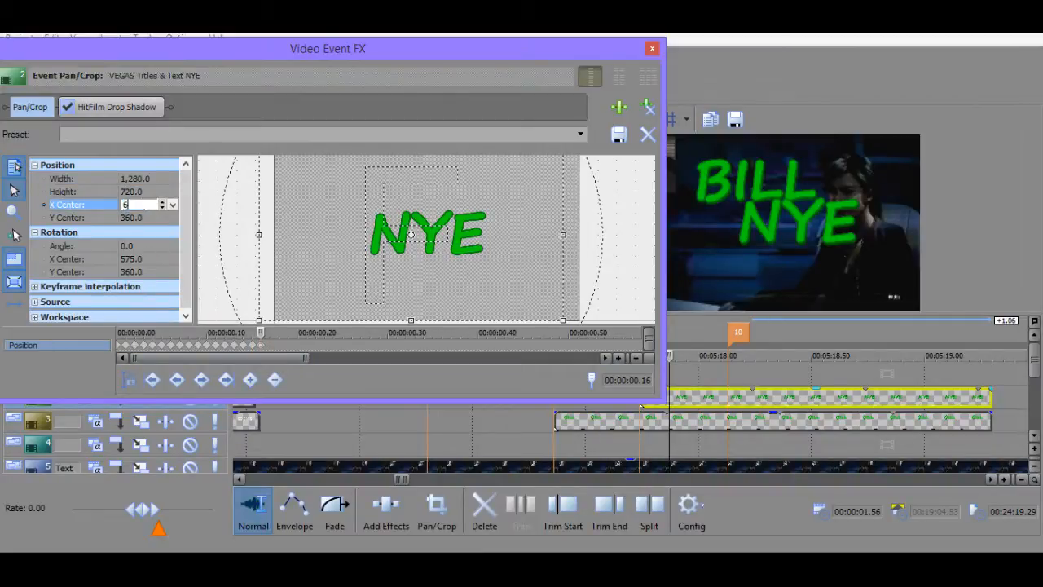
key("Return")
Add NYE position keyframes with X Center 625 at 00:00:00.17 and 635 at 00:00:00.18.
left_click(270, 349)
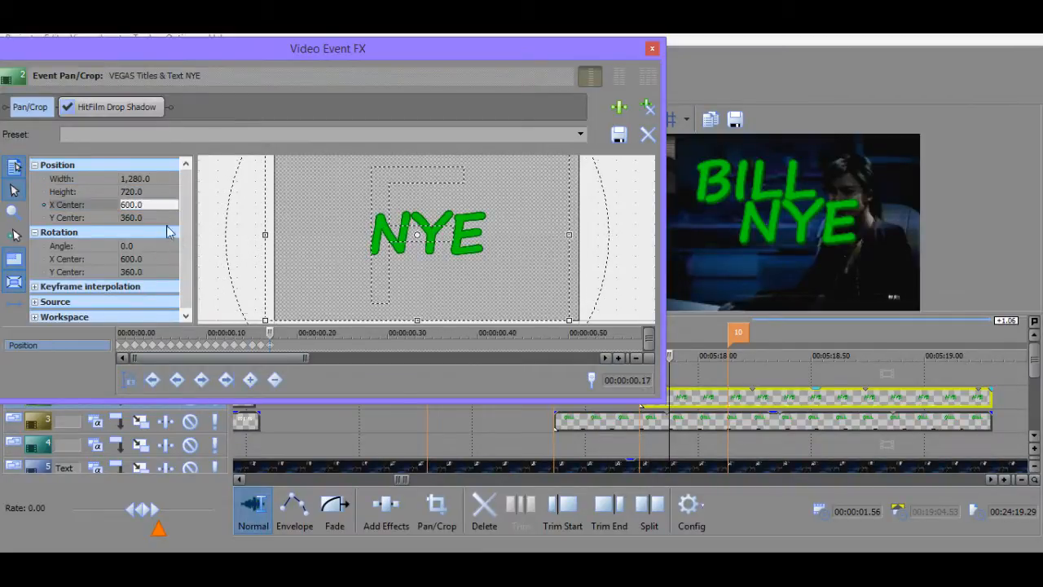
left_click(150, 208)
type("625")
key("Return")
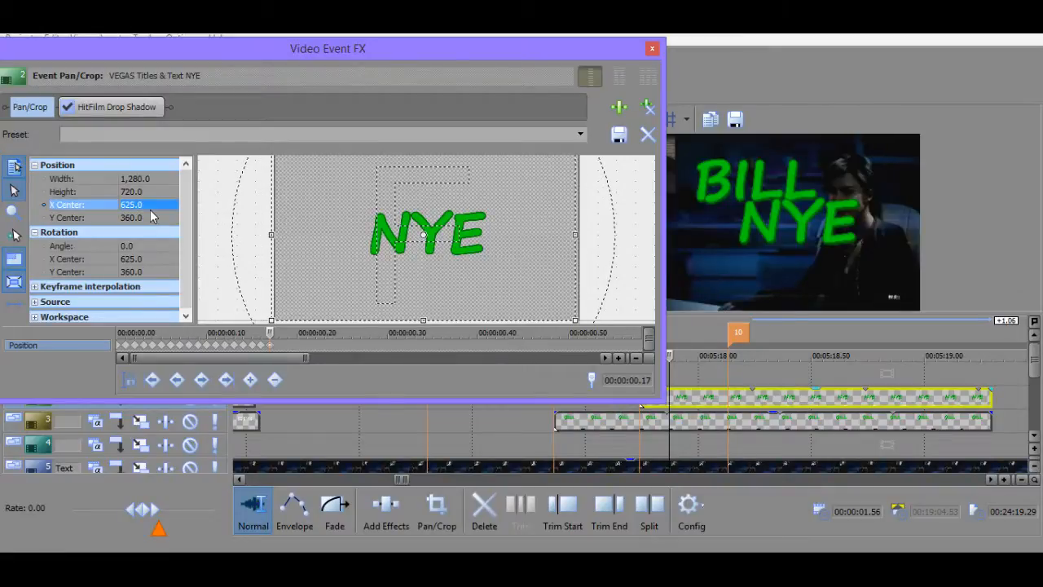
left_click(280, 347)
left_click(151, 208)
type("6")
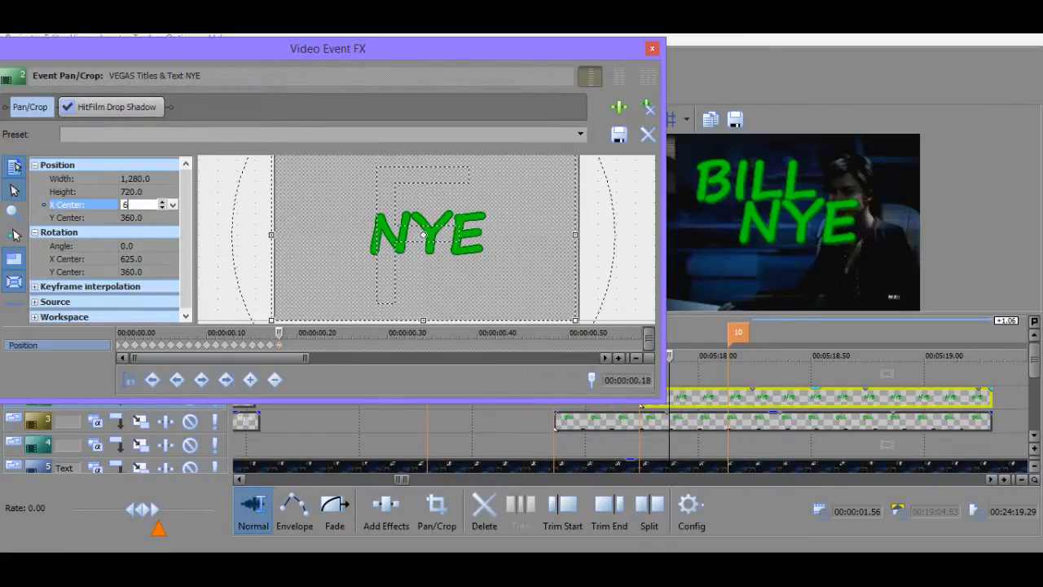
type("35")
key("Return")
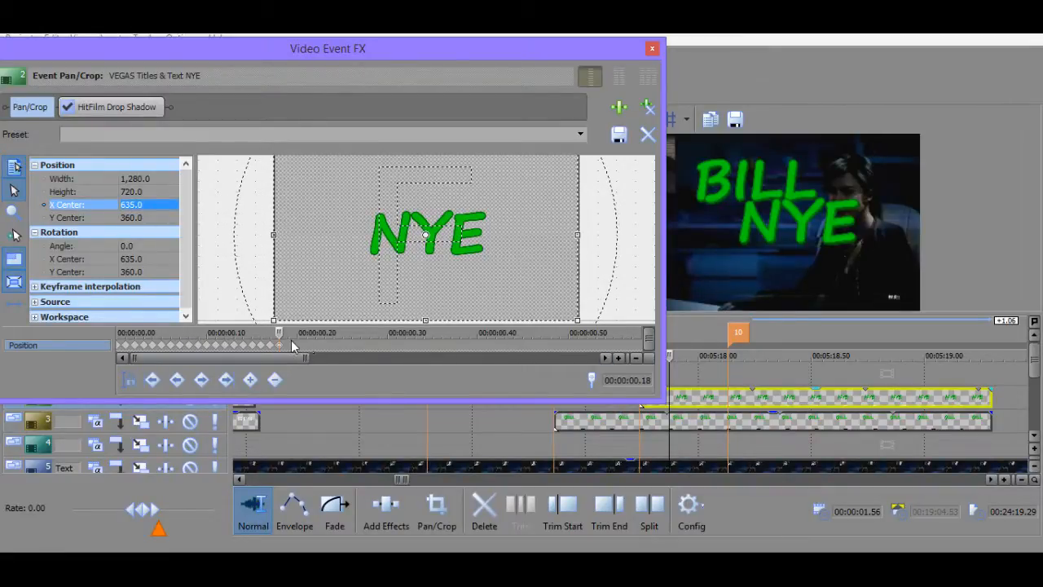
Add a NYE position keyframe at 00:00:00.19 with X Center 645.
left_click(292, 347)
left_click(155, 205)
type("64")
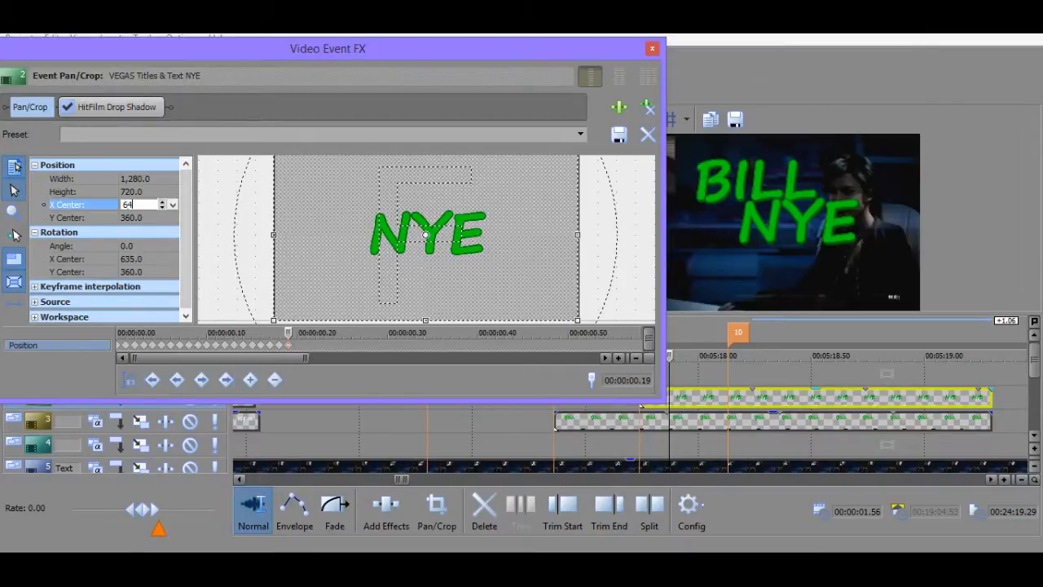
type("5")
key("Return")
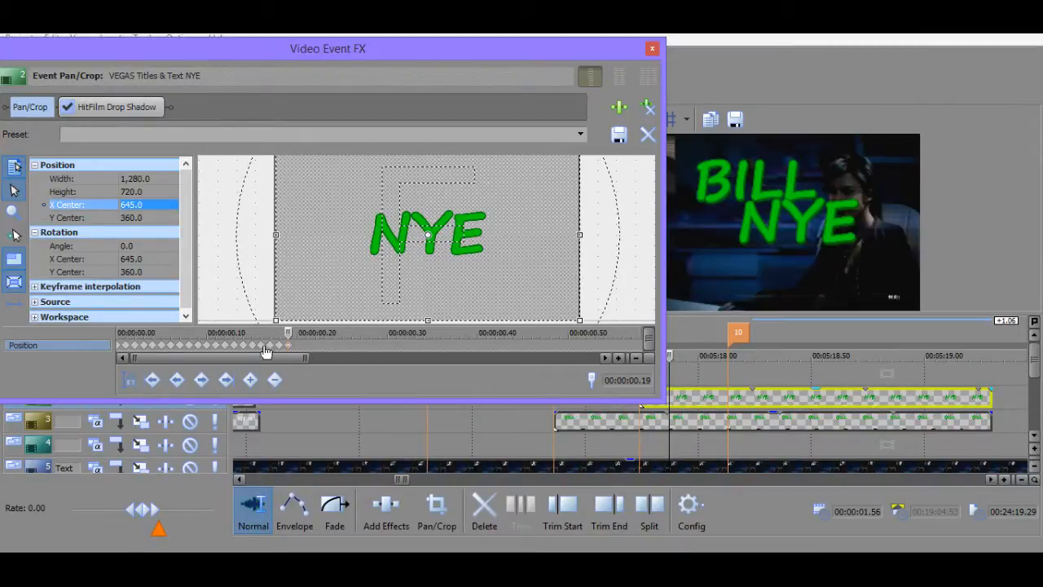
Step through NYE's position keyframes between 00:00:00.13 and 00:00:00.19 to check how X Center progresses.
left_click(235, 346)
key("Right")
key("Right")
key("Right")
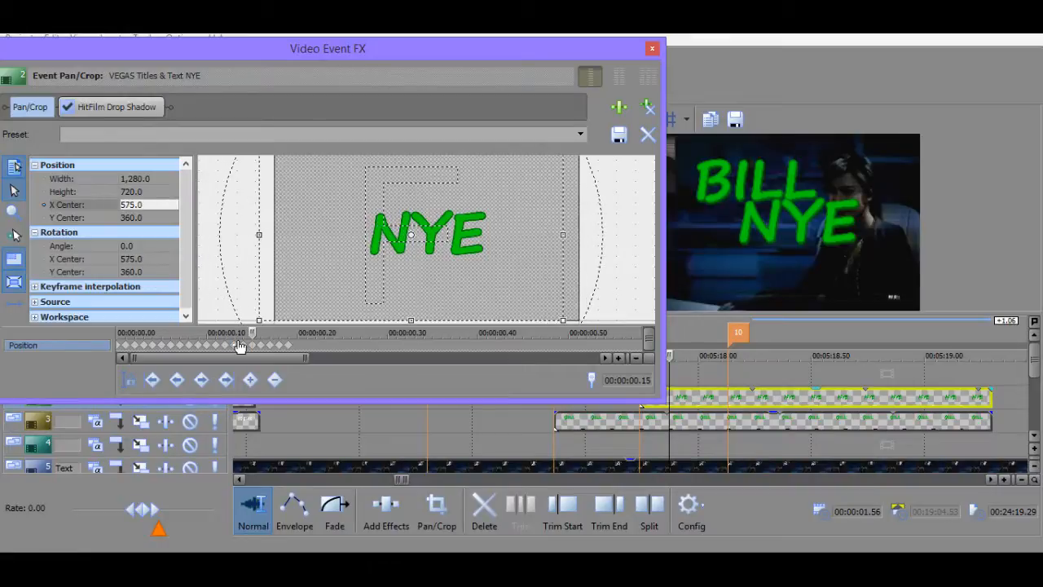
key("Left")
key("Left")
key("Left")
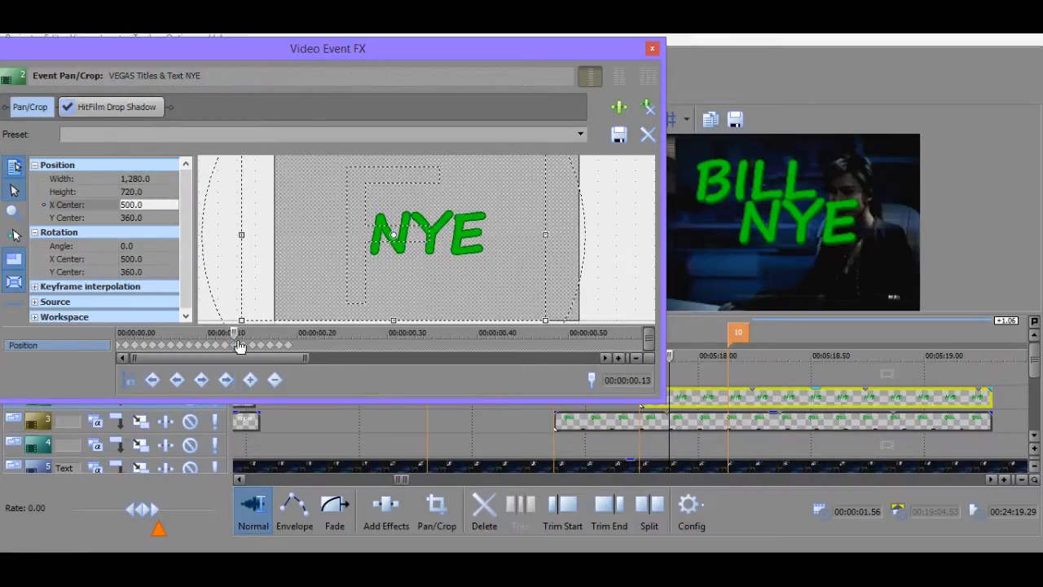
key("Right")
key("Right")
key("Right")
key("Right")
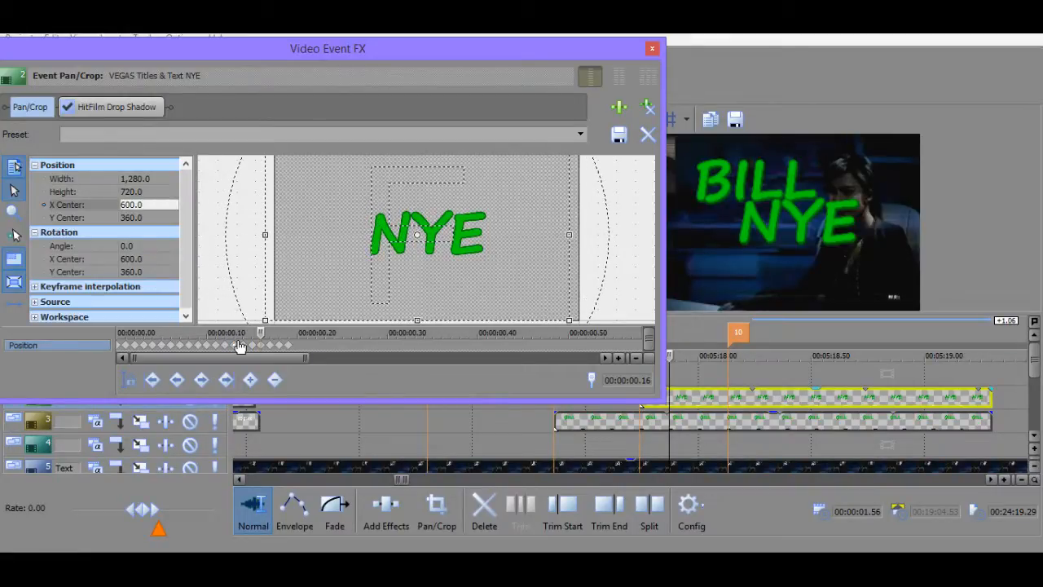
key("Right")
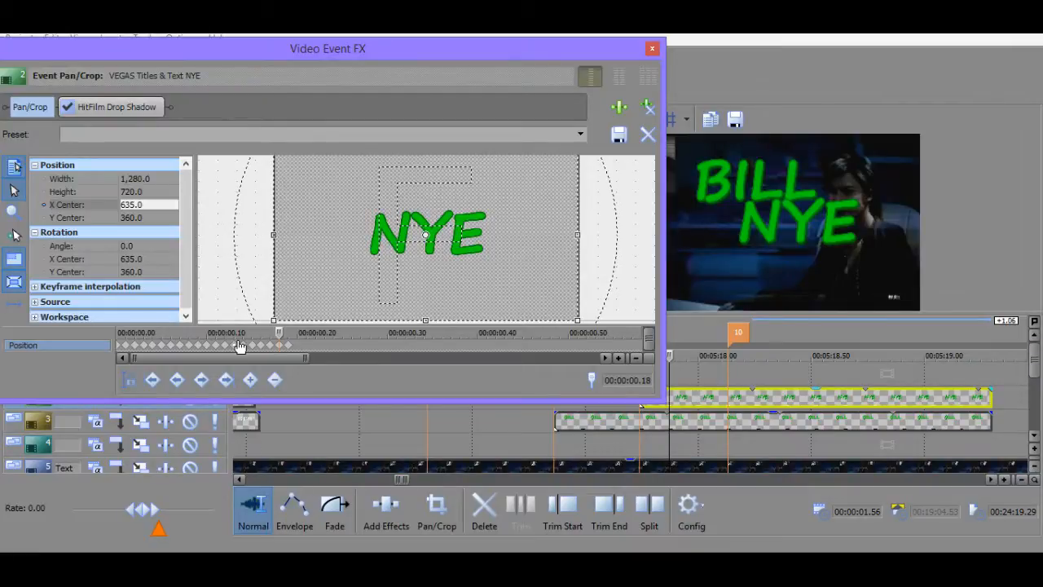
key("Right")
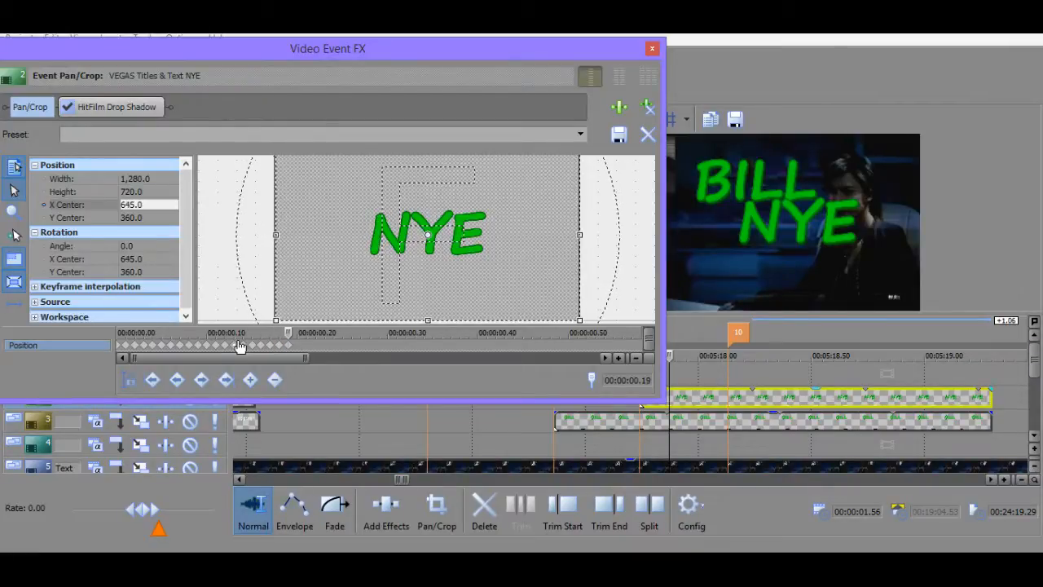
Add NYE position keyframes with X Center 655 at 00:00:00.20 and 665 at 00:00:00.21.
key("Right")
left_click(150, 205)
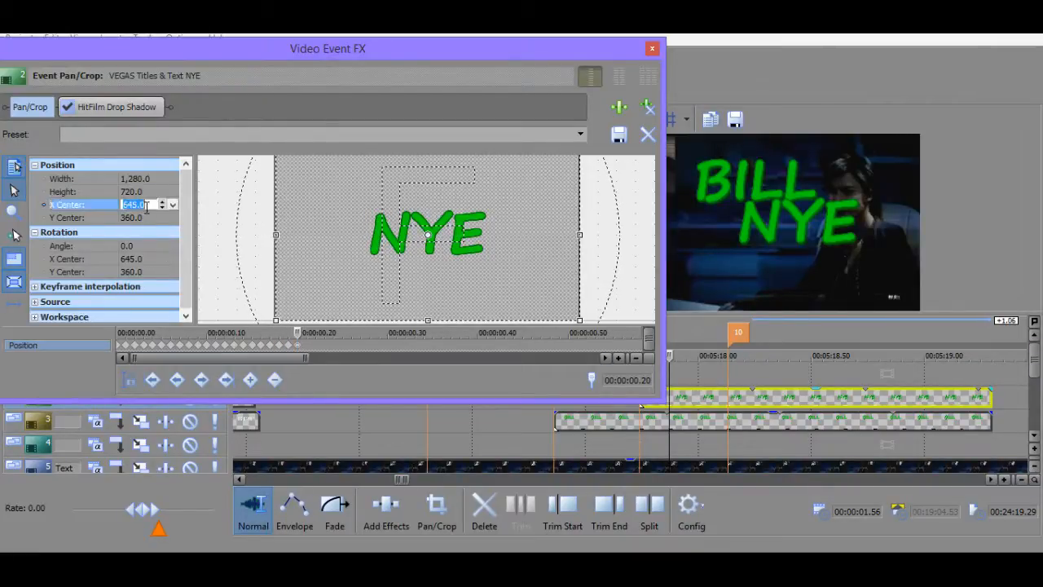
type("655")
key("Return")
key("Right")
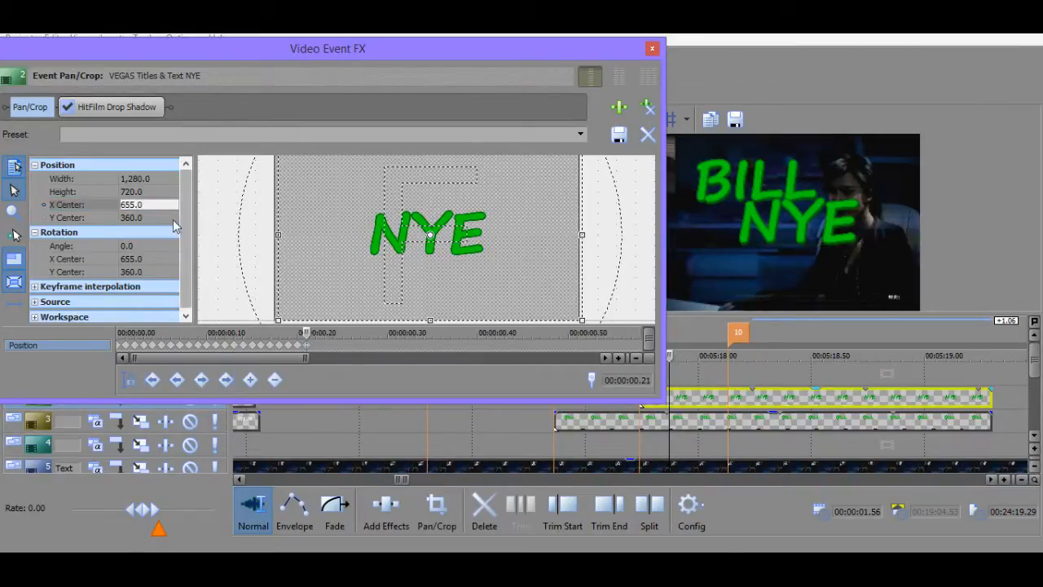
left_click(154, 205)
type("665")
key("Return")
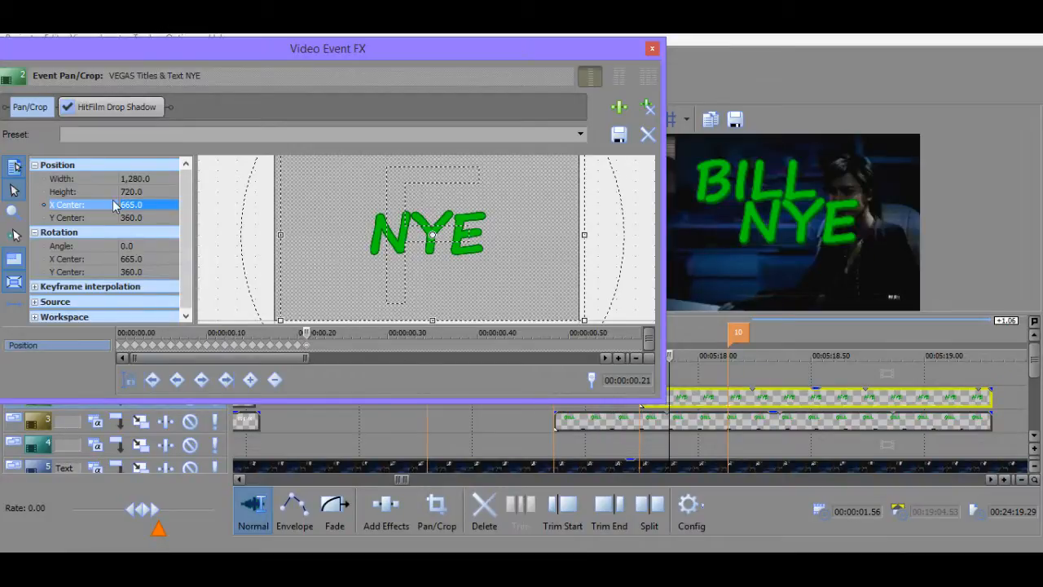
Remove NYE's position keyframes after 00:00:00.17 and recheck the X Center of the remaining ones.
left_click(308, 351)
left_click_drag(308, 350, 272, 350)
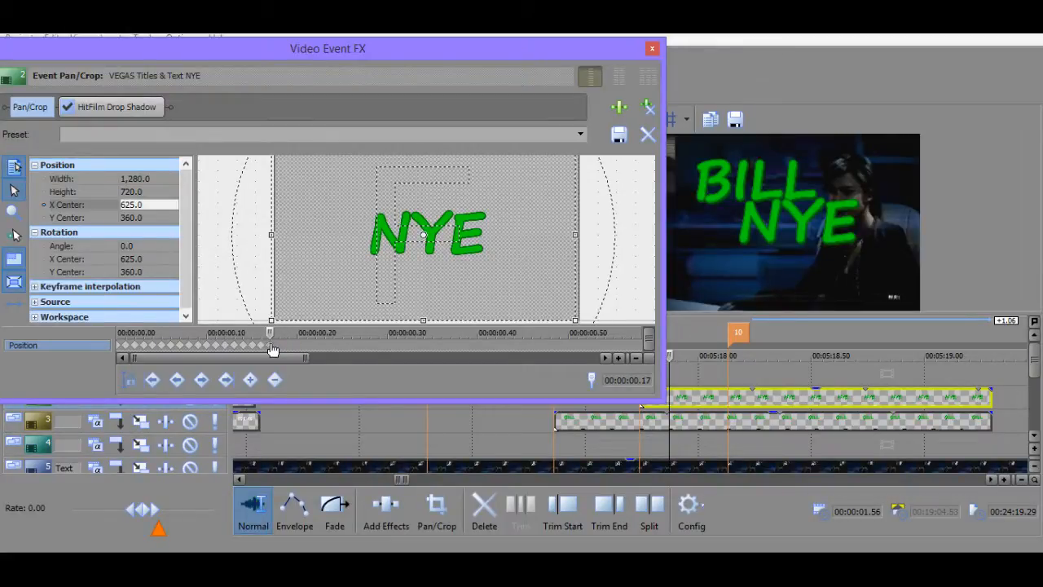
key("Left")
key("Left")
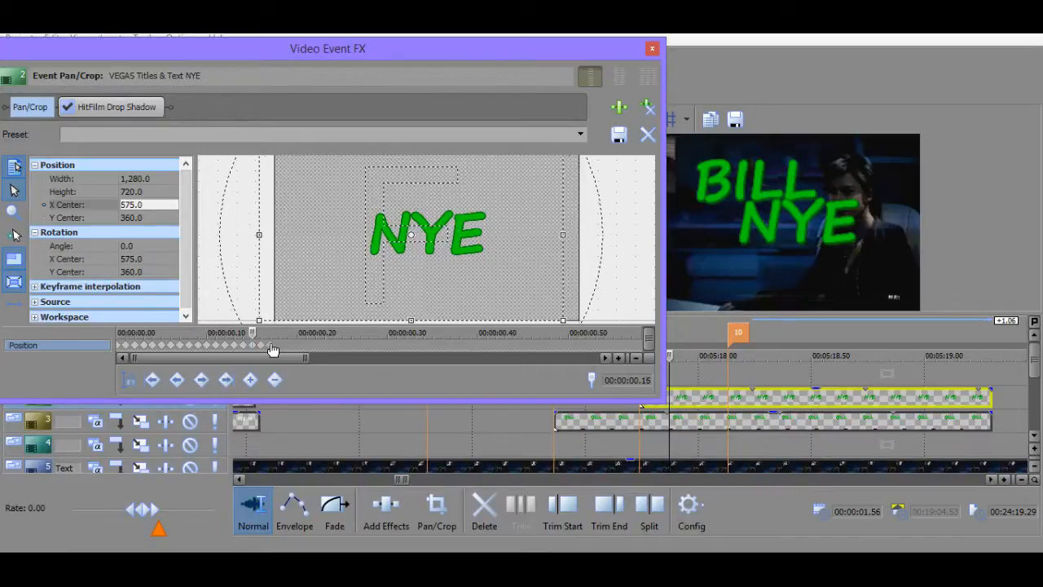
key("Right")
key("Right")
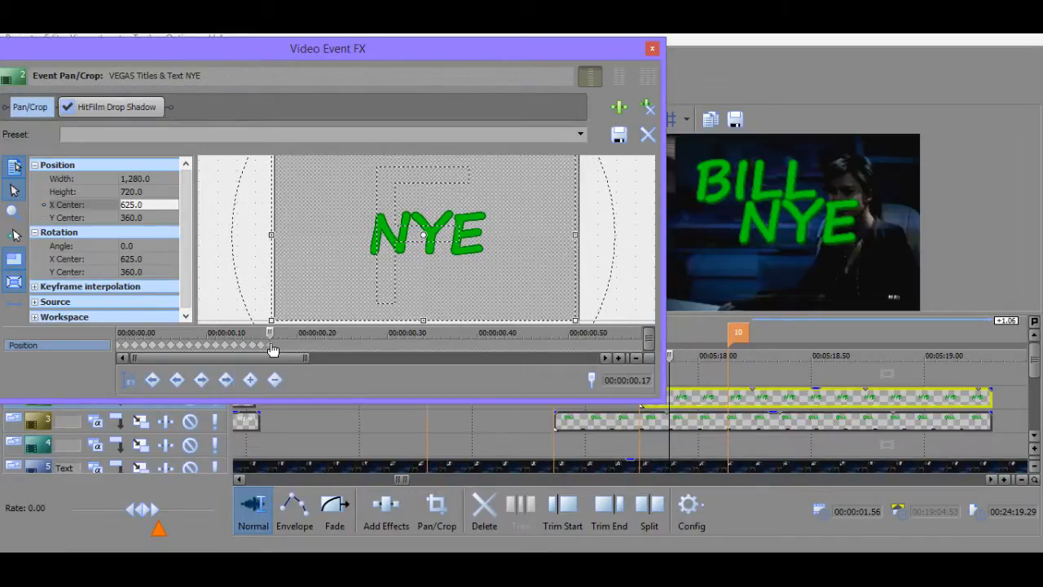
left_click(115, 344)
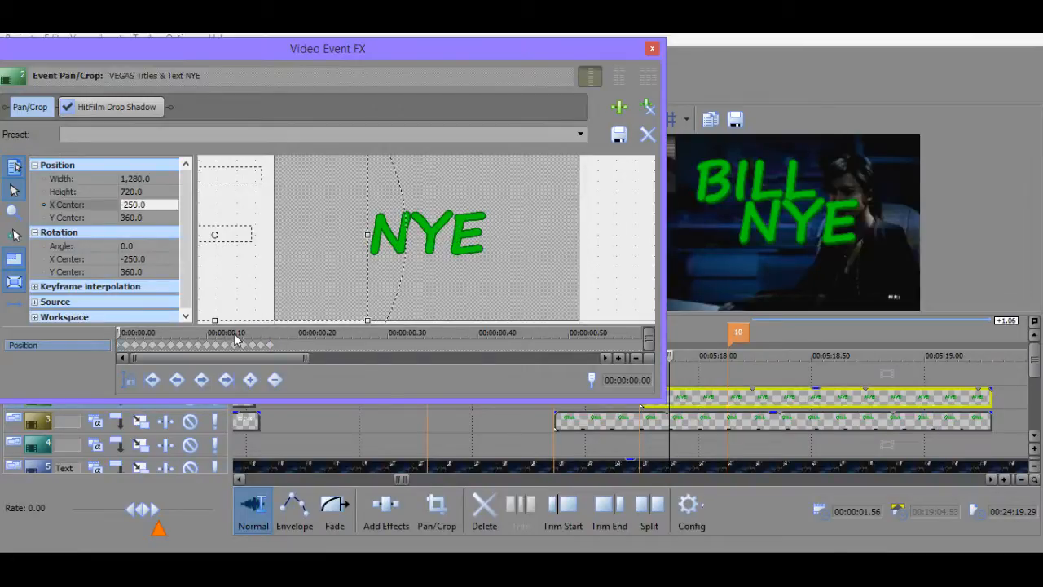
left_click(259, 346)
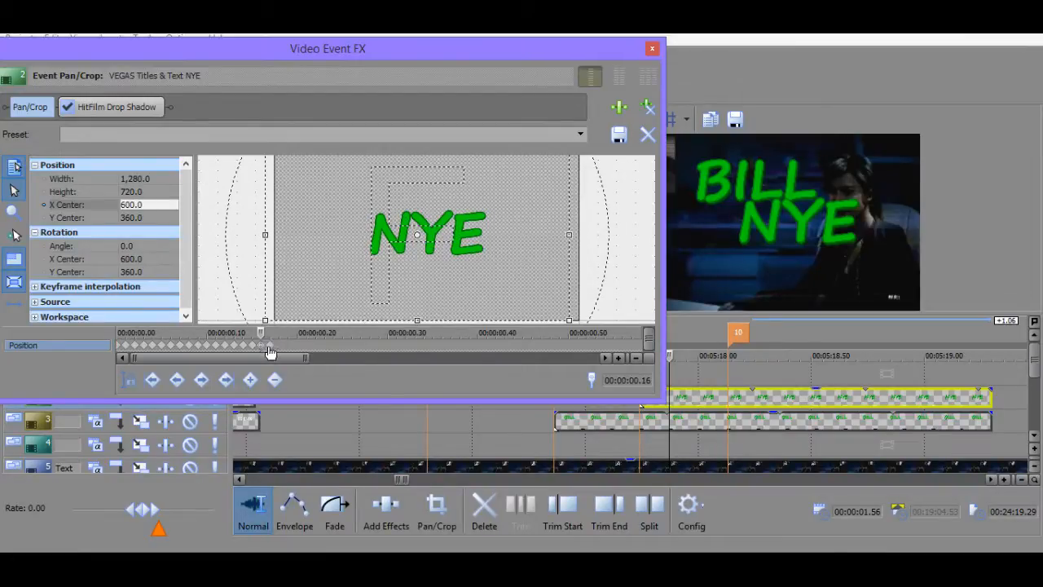
Set X Center to 610 on NYE's keyframe at 00:00:00.17 and add one at 00:00:00.18 with X Center 620.
left_click(268, 346)
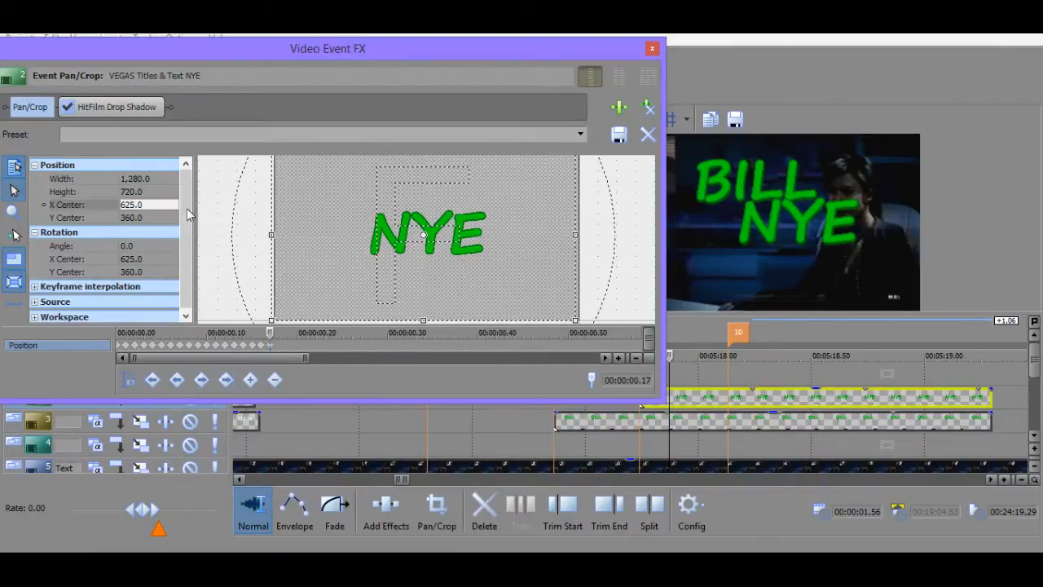
left_click(151, 205)
type("610")
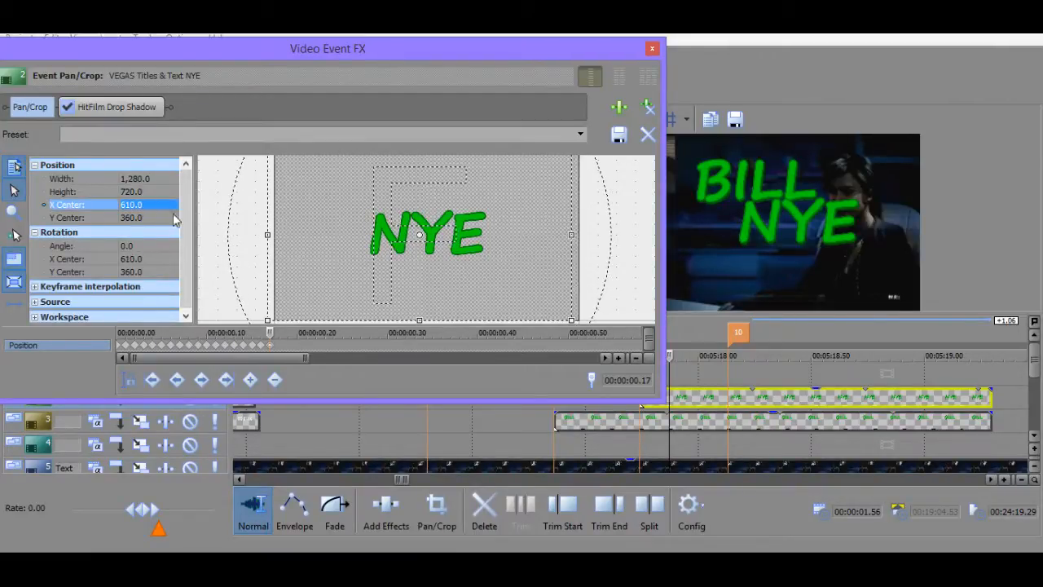
key("Return")
left_click(152, 216)
left_click(140, 204)
type("6")
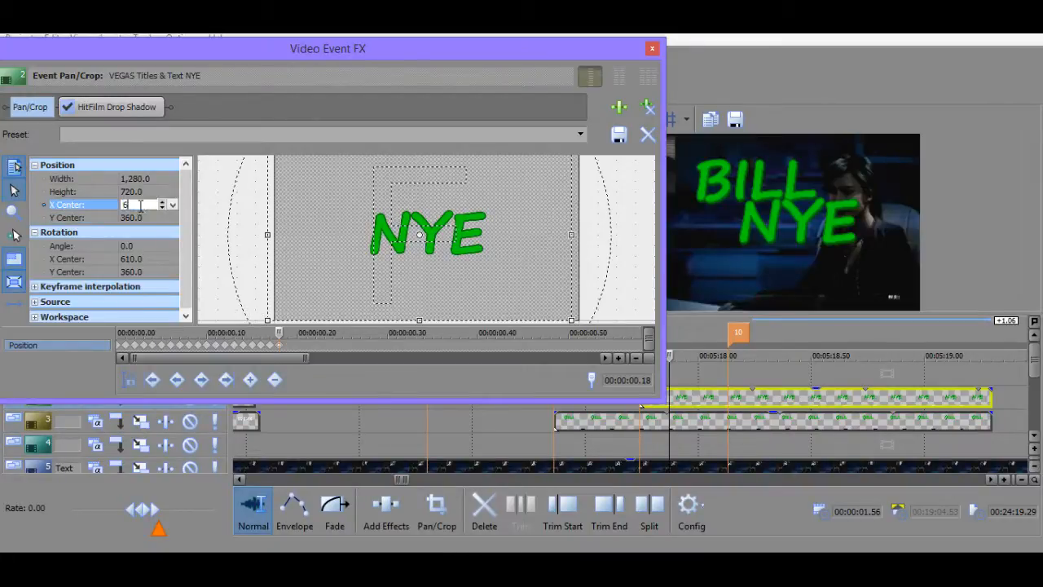
type("20")
key("Return")
Add NYE position keyframes with X Center 630 at 00:00:00.19 and 640 at 00:00:00.20.
left_click(291, 346)
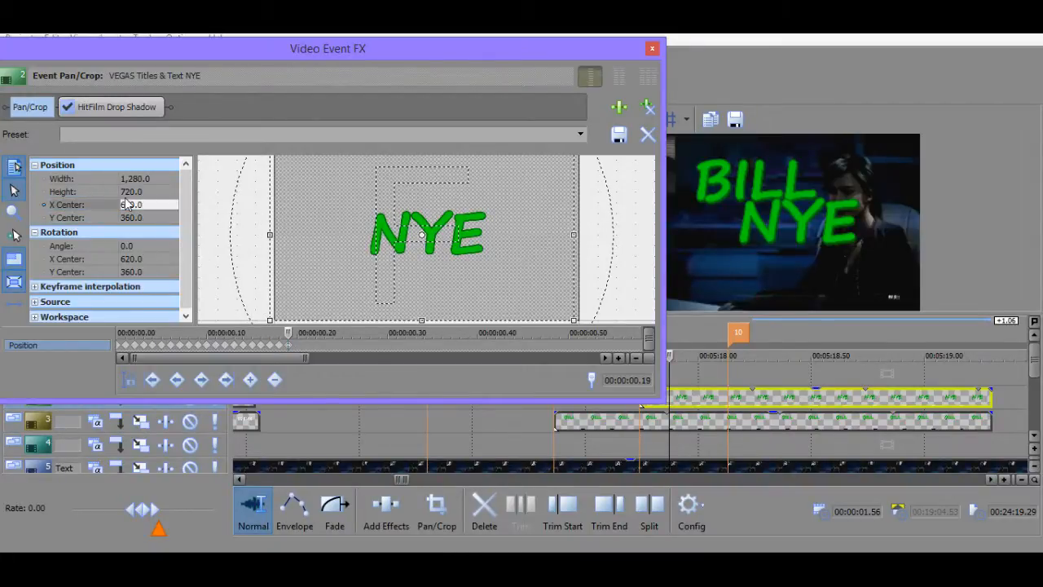
left_click(129, 204)
type("5")
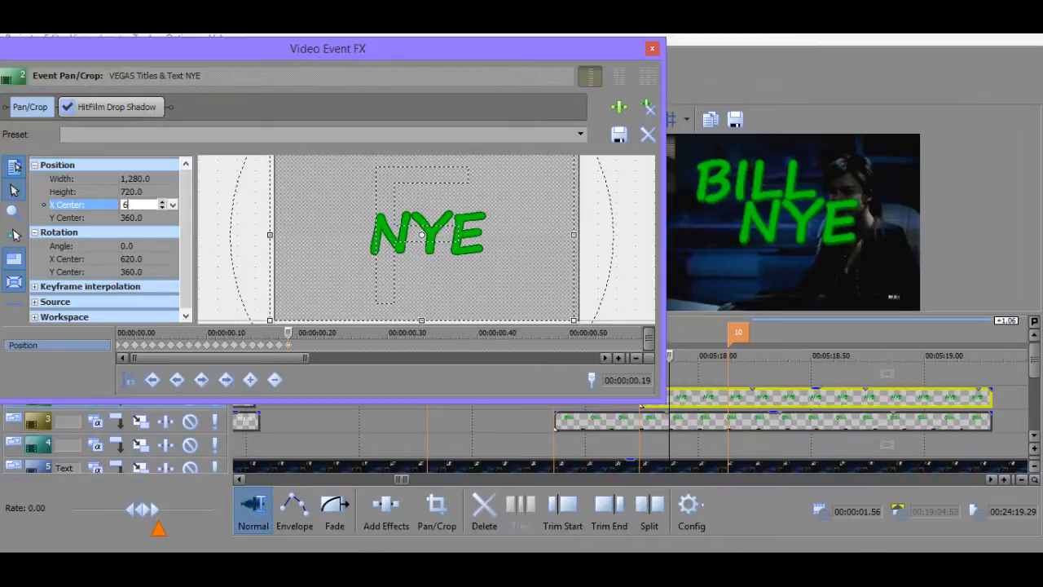
type("30")
key("Return")
left_click(297, 346)
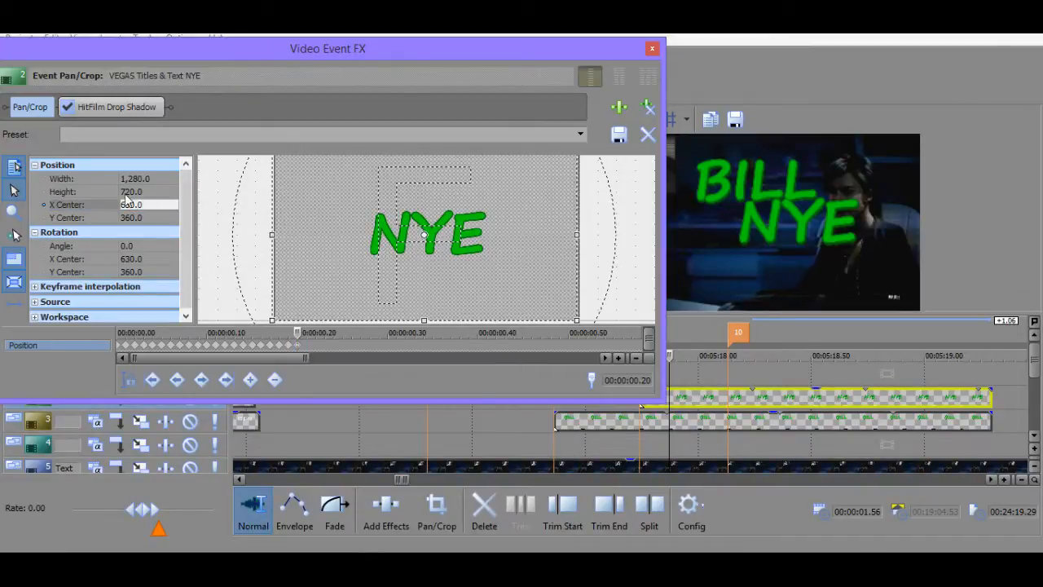
type("640")
key("Return")
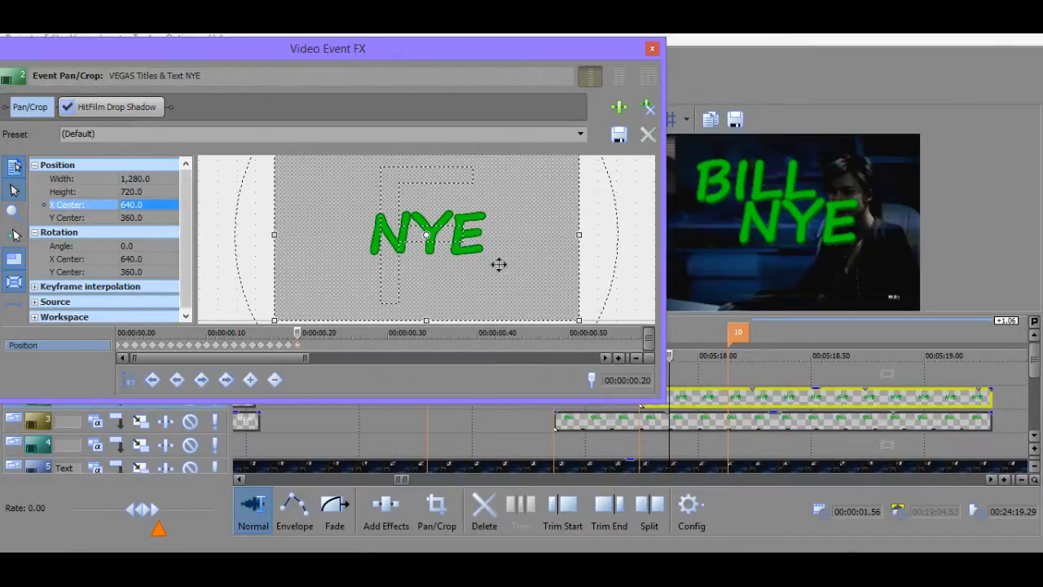
Add NYE position keyframes with X Center 645 at 00:00:00.21 and 650 at 00:00:00.22.
left_click(303, 345)
left_click(128, 204)
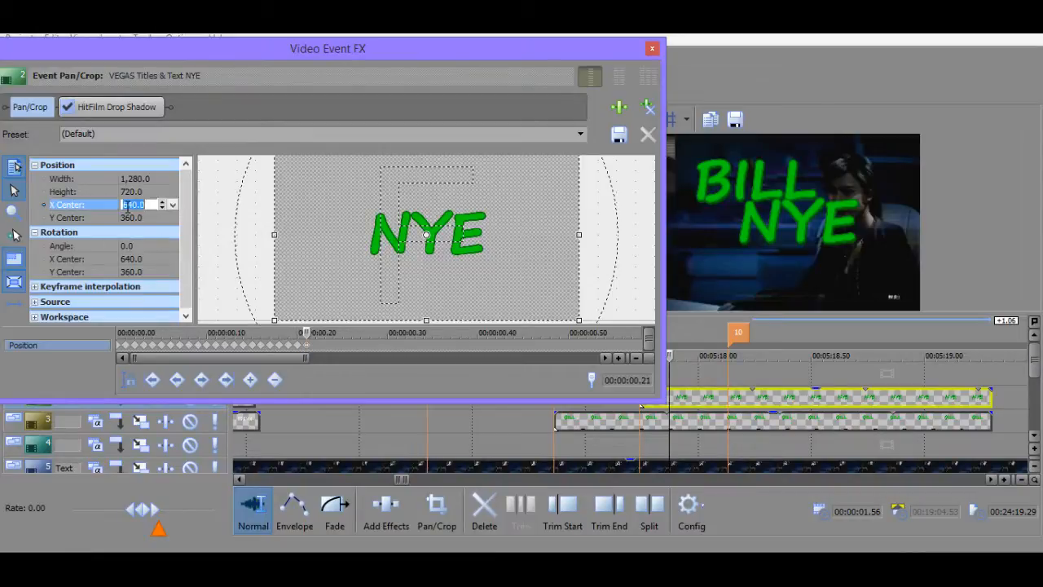
type("645")
key("Return")
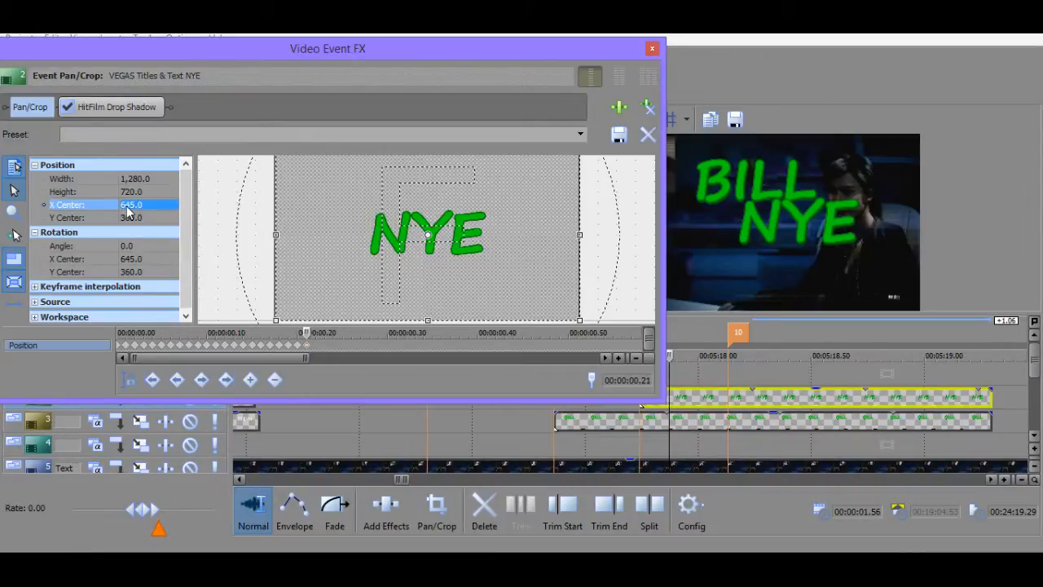
left_click(319, 339)
left_click(143, 204)
type("650")
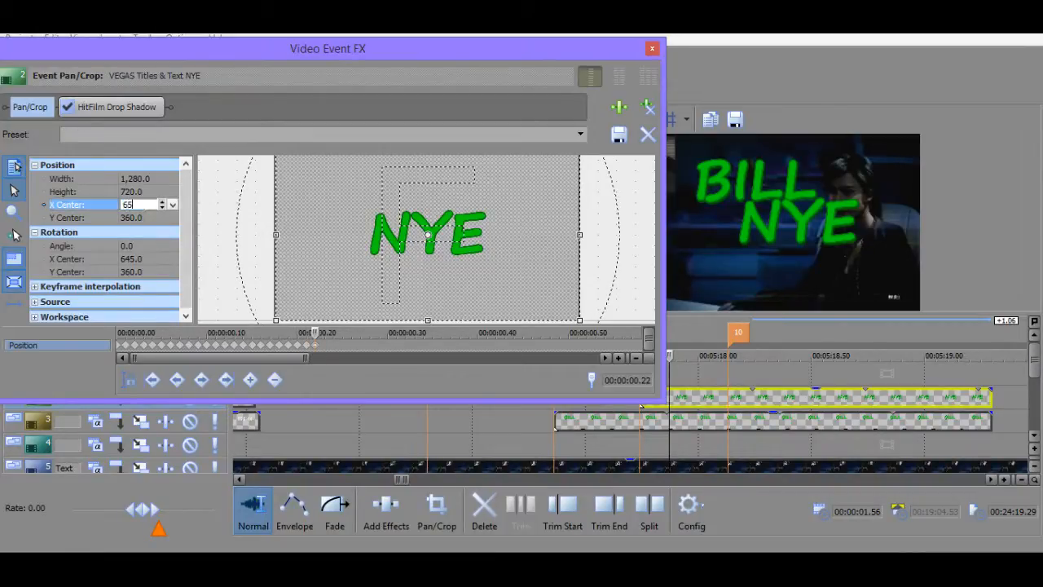
key("Return")
Add NYE position keyframes with X Center 655 at 00:00:00.23 and 660 at 00:00:00.24.
left_click(331, 346)
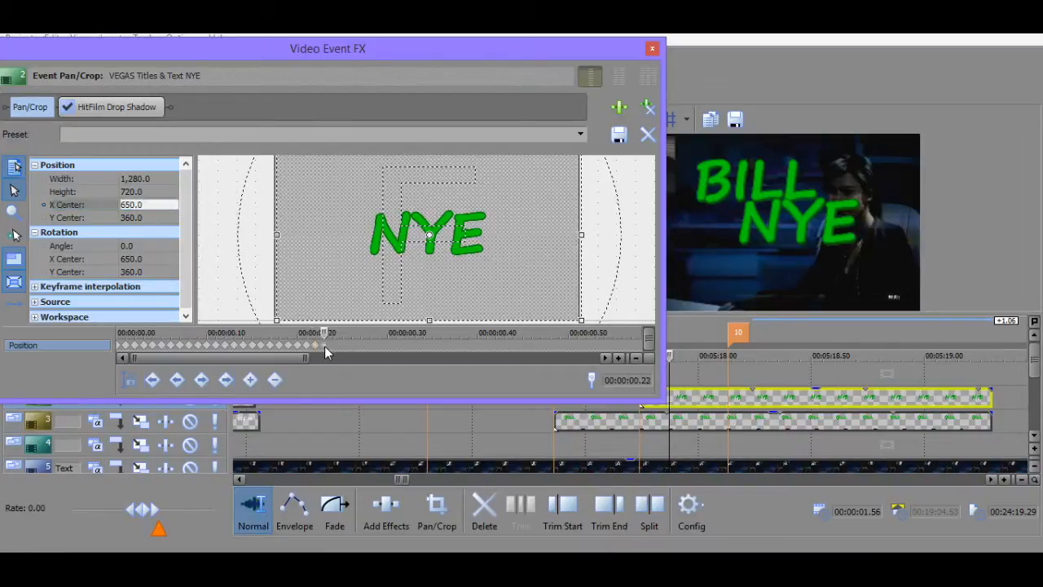
left_click(140, 205)
type("655")
key("Return")
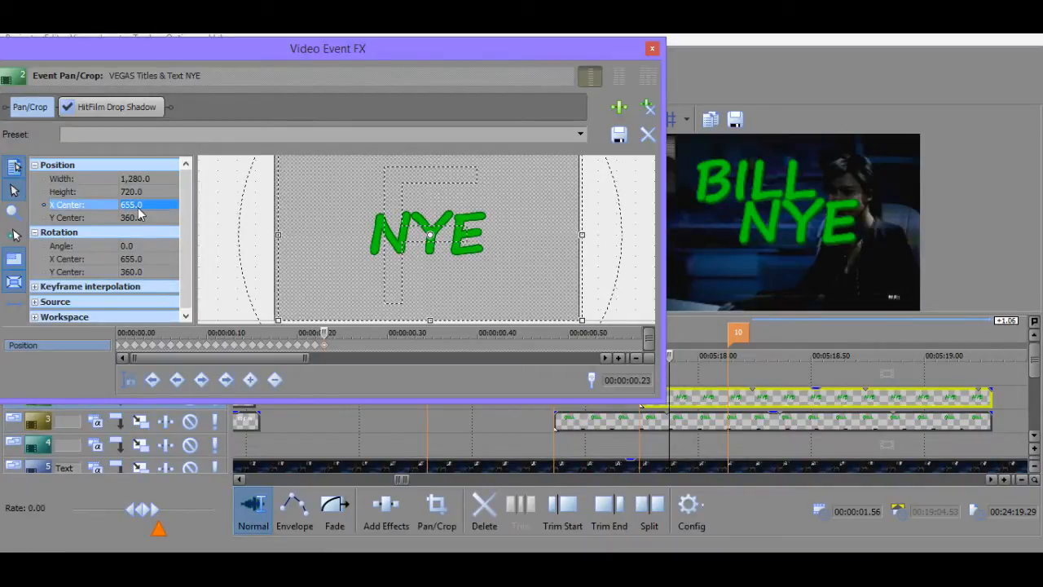
left_click(332, 346)
left_click(140, 204)
type("660")
key("Return")
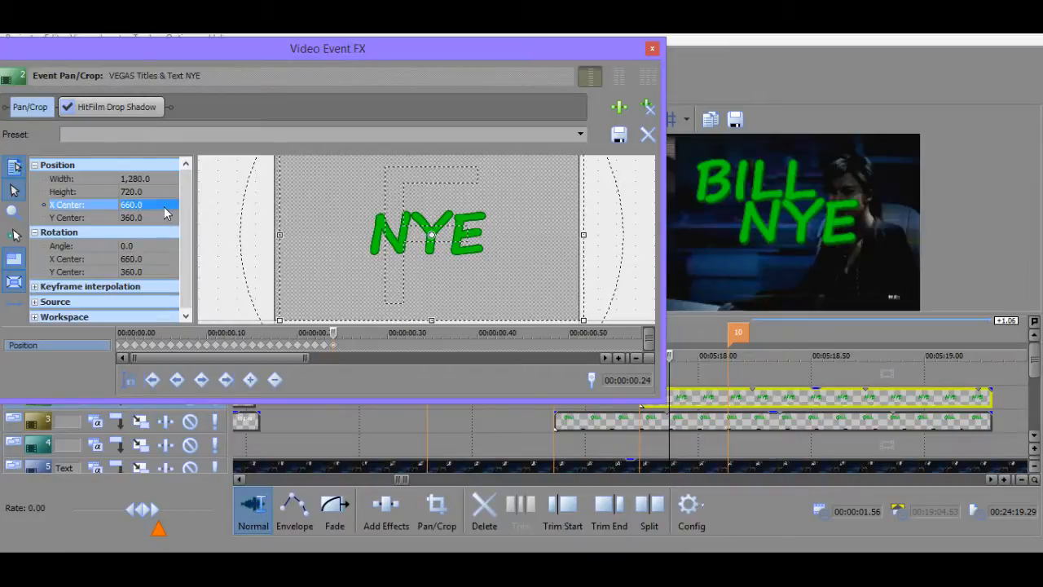
Add NYE position keyframes with X Center 662.5 at 00:00:00.25 and 665 at 00:00:00.26.
left_click(342, 347)
left_click(140, 205)
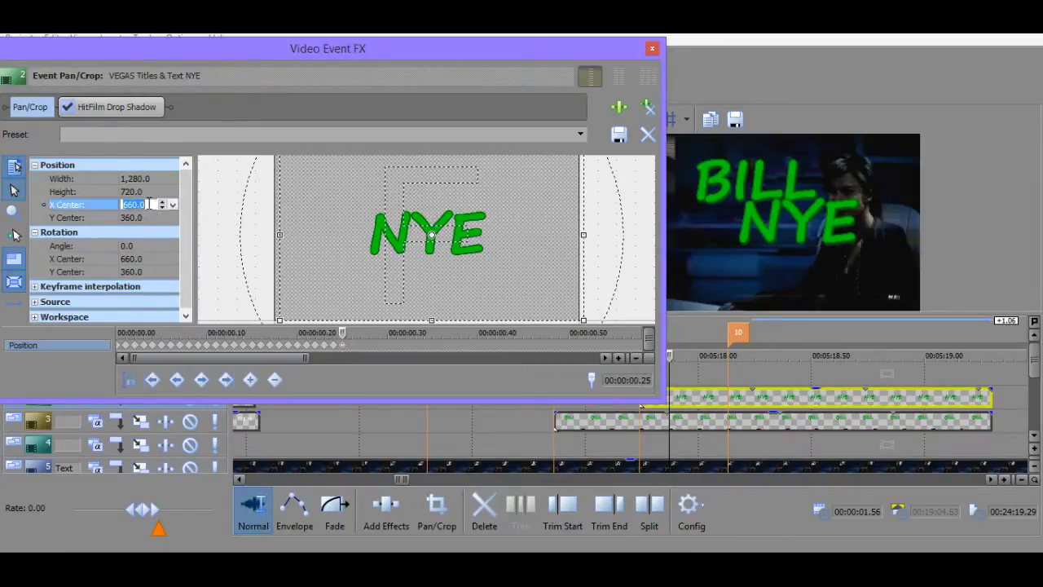
type("662.5")
key("Return")
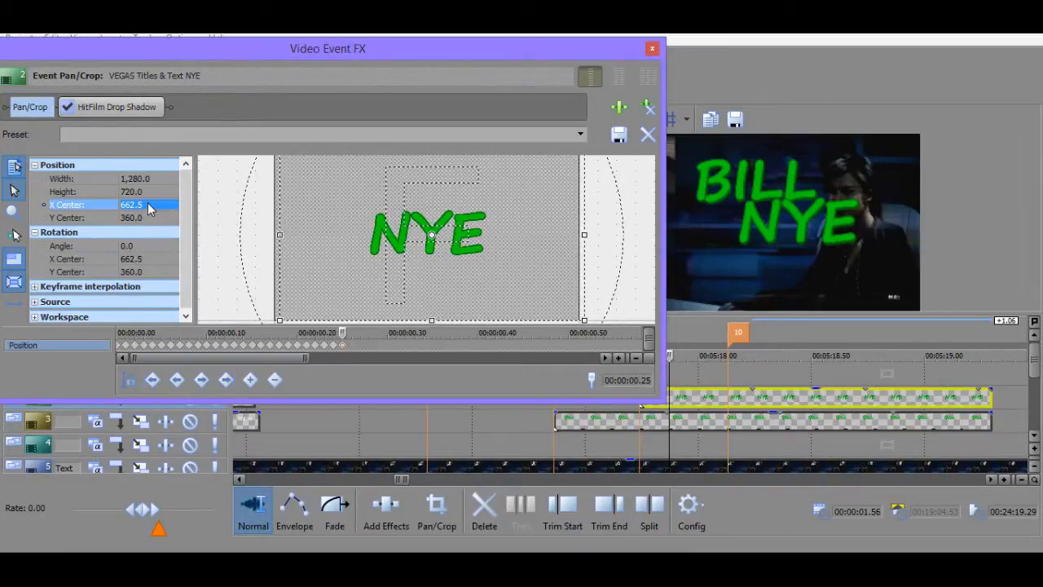
left_click(351, 346)
left_click(140, 204)
type("66")
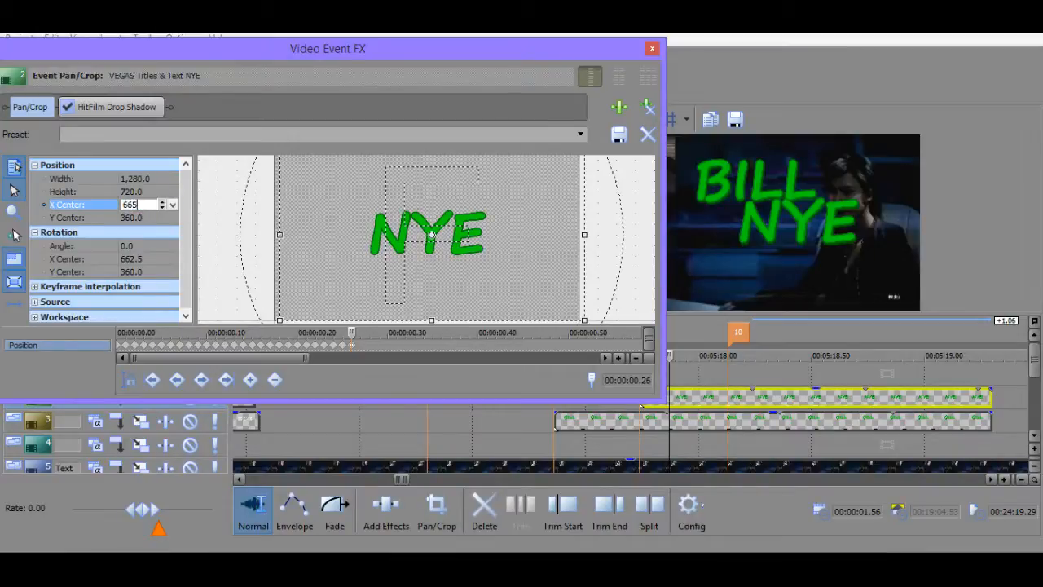
type("5")
key("Return")
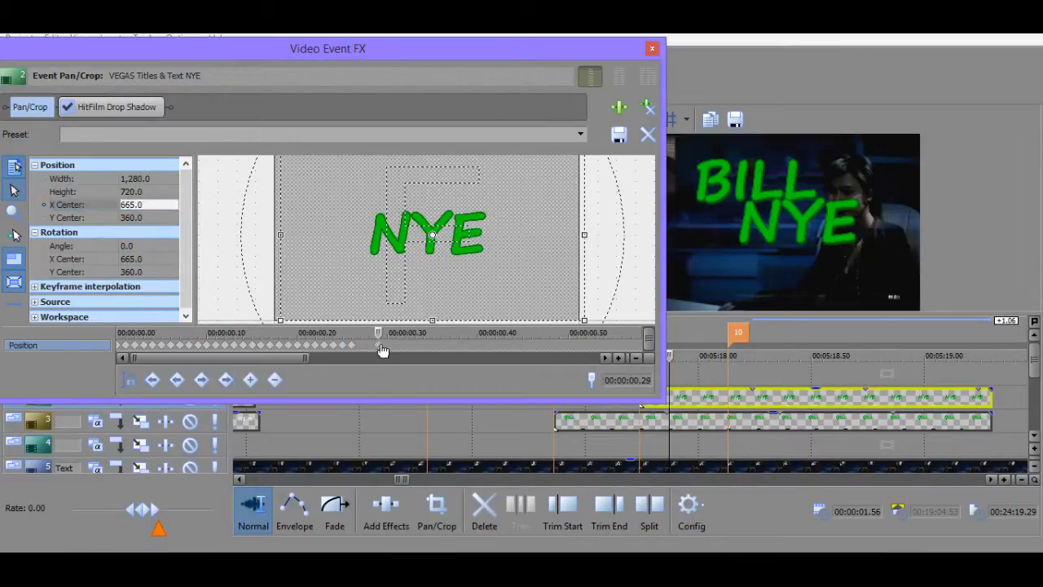
Add NYE position keyframes with X Center 660 at 00:00:00.30 and 650 at 00:00:00.32.
left_click(377, 346)
left_click(391, 349)
left_click(150, 206)
type("660")
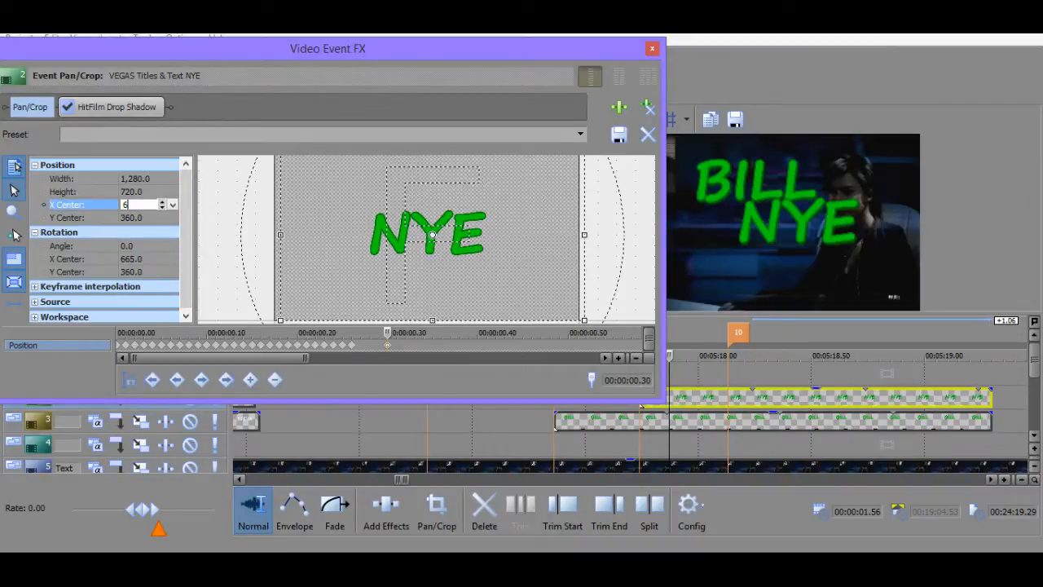
key("Return")
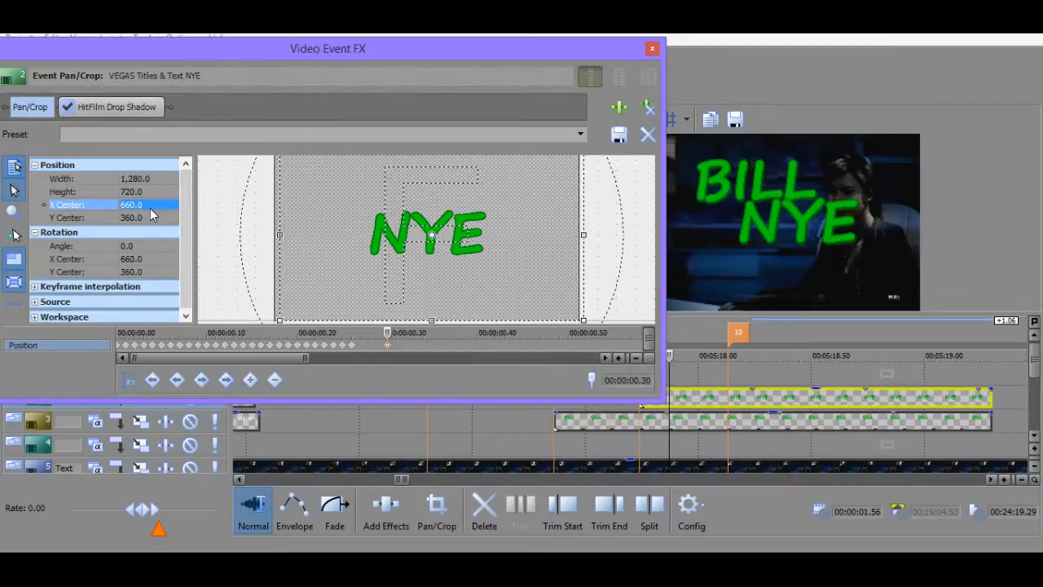
left_click(406, 347)
left_click(154, 209)
type("6")
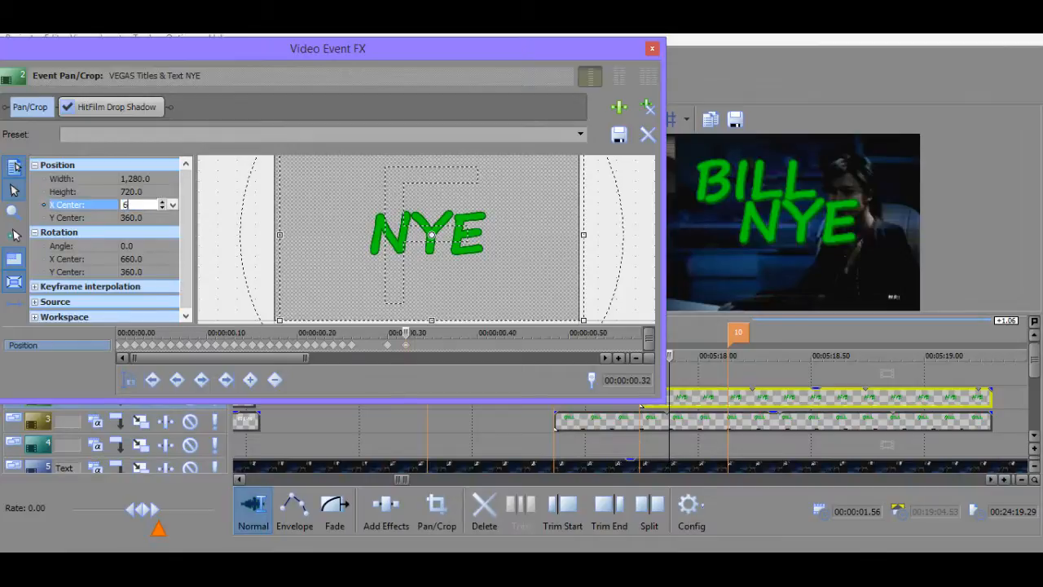
type("50")
key("Return")
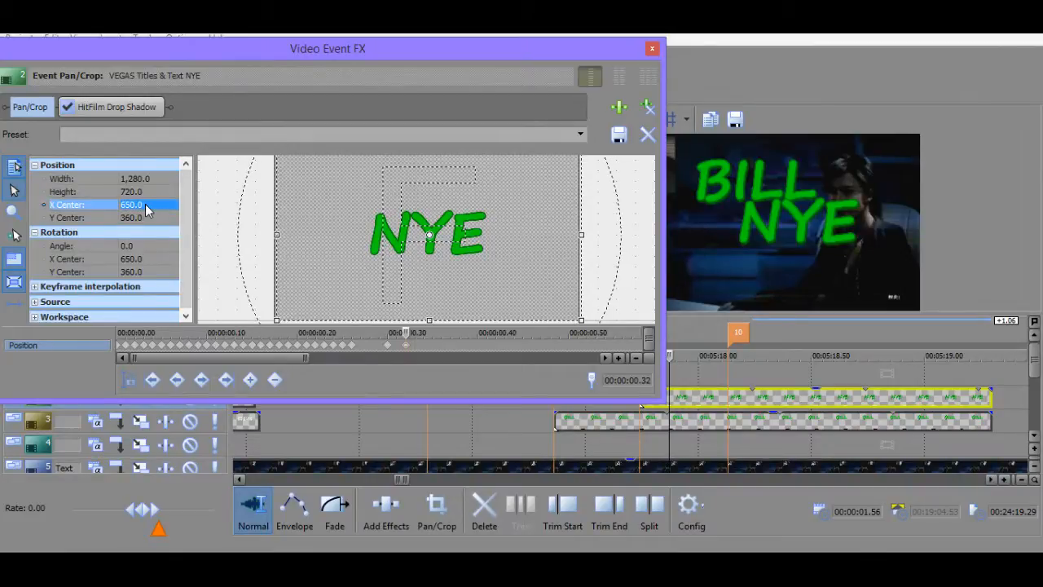
Add NYE position keyframes with X Center 635 at 00:00:00.34 and 625 at 00:00:00.35.
left_click(423, 345)
left_click(145, 206)
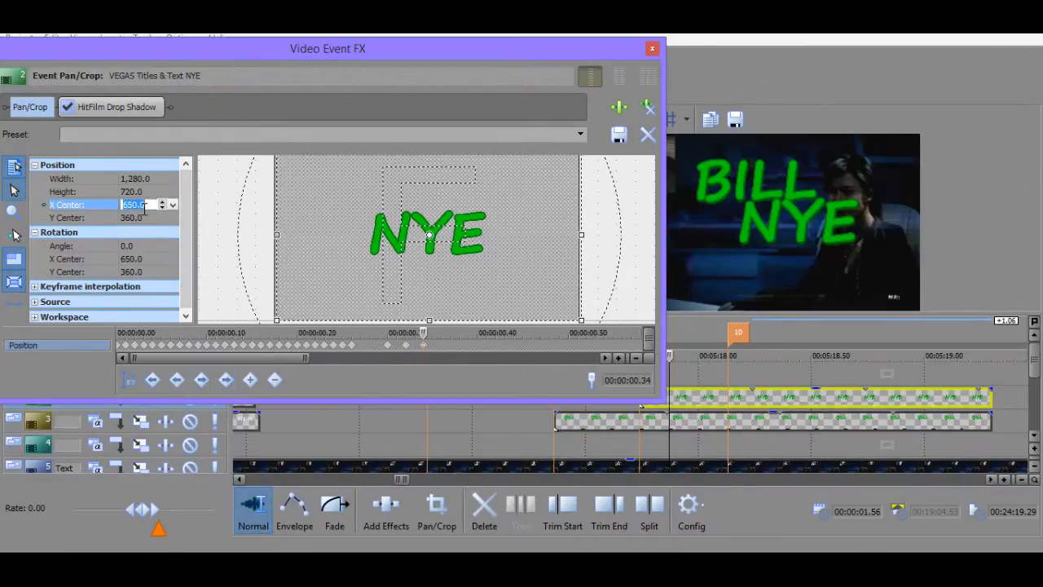
type("635")
key("Return")
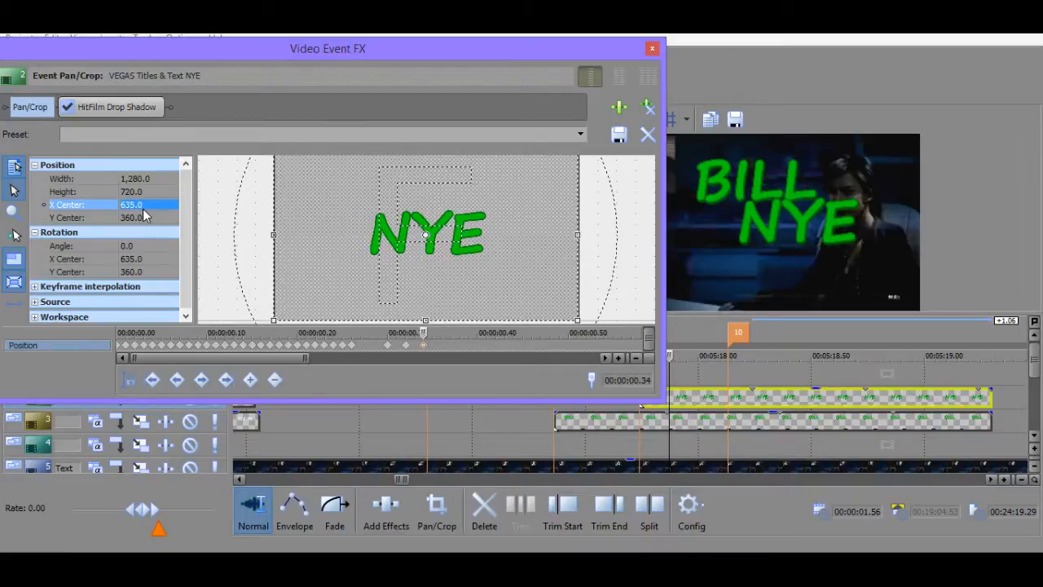
left_click(433, 344)
left_click(146, 205)
type("6")
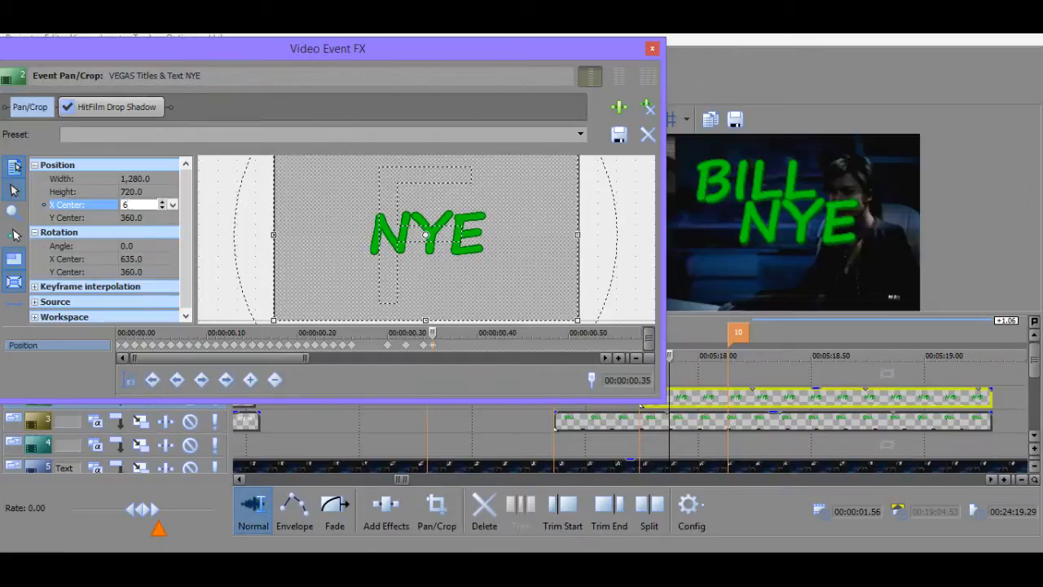
type("425")
key("Return")
Add an NYE position keyframe with X Center 620 at 00:00:00.36.
left_click(441, 344)
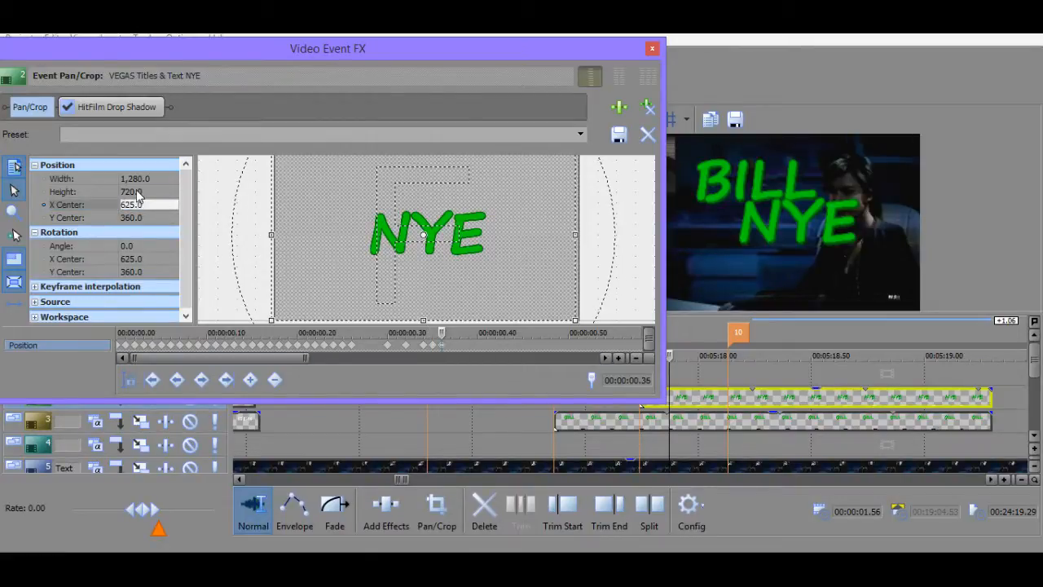
left_click(140, 205)
type("62")
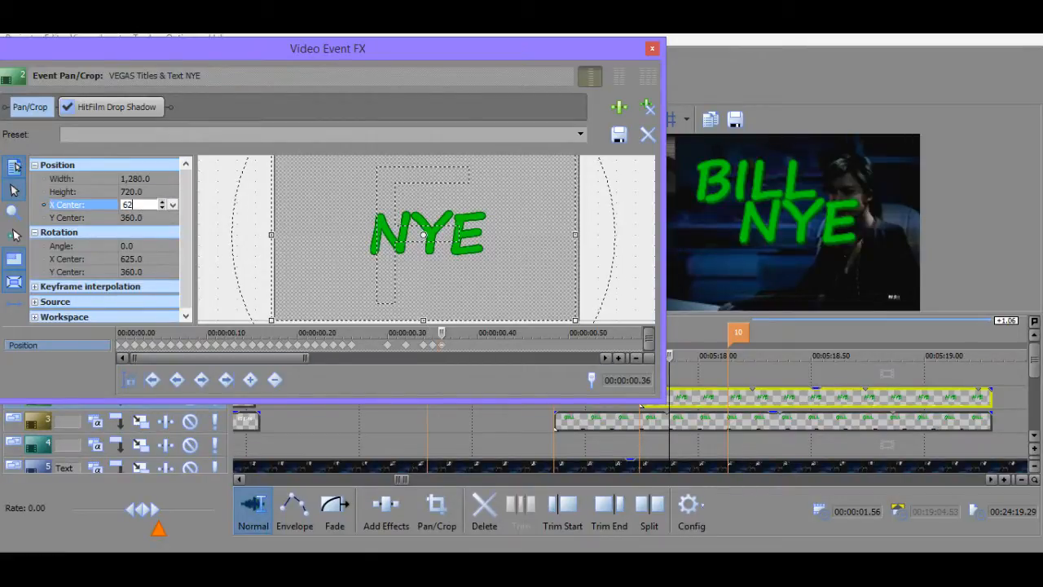
type("0")
key("Return")
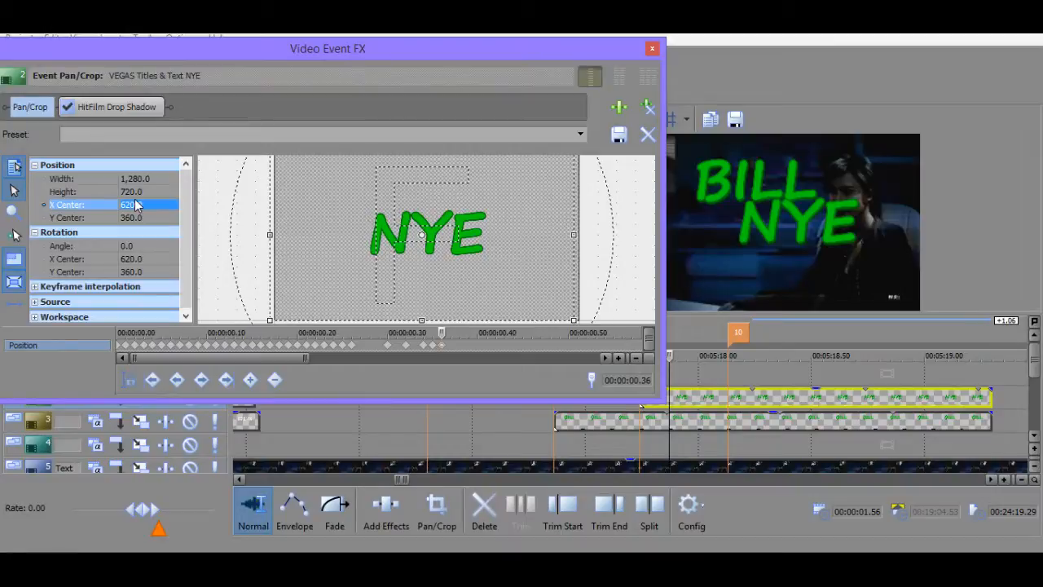
Move NYE's last two position keyframes to 00:00:00.36 and 00:00:00.38 so the return keyframes are two frames apart.
left_click(431, 345)
left_click(437, 346)
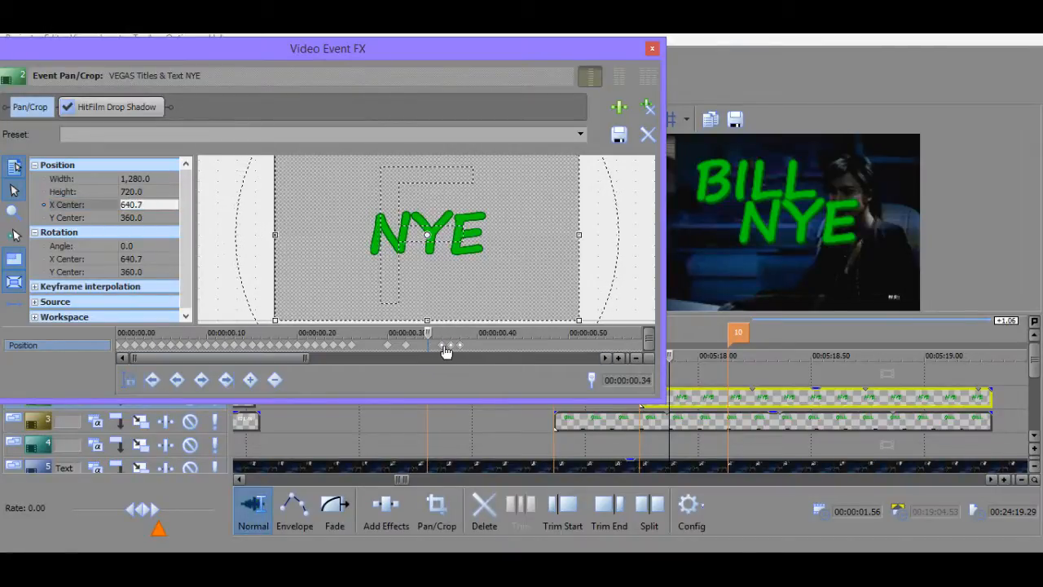
left_click(426, 345)
left_click(434, 346)
mouse_move(450, 347)
left_mouse_down()
mouse_move(429, 347)
mouse_move(461, 348)
left_mouse_up()
left_click(449, 347)
left_click(462, 347)
left_click(439, 347)
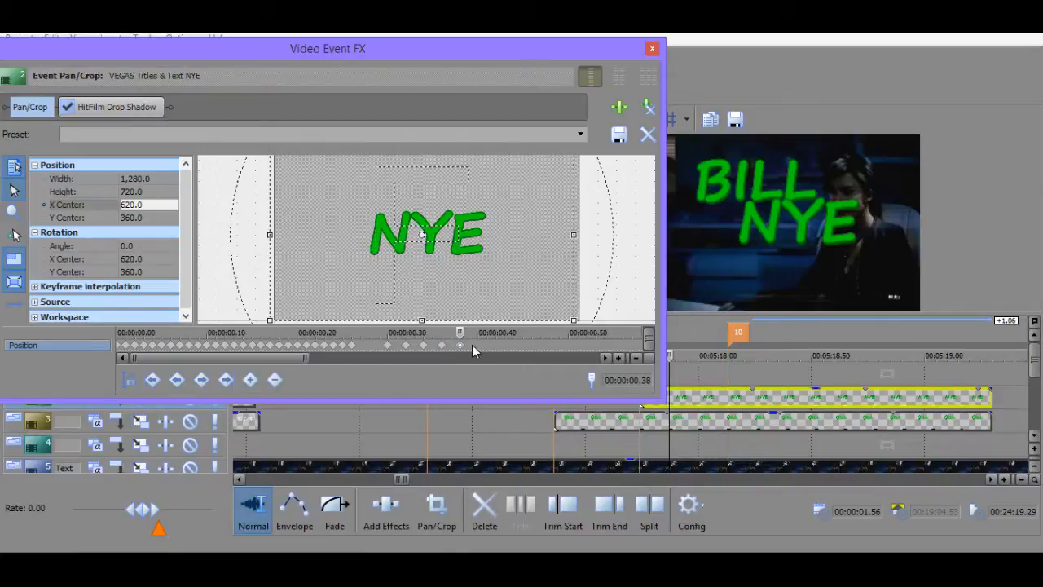
Add an NYE position keyframe at 00:00:00.40, recheck the X Center of the preceding ones, and set its X Center to 615.
left_click(479, 346)
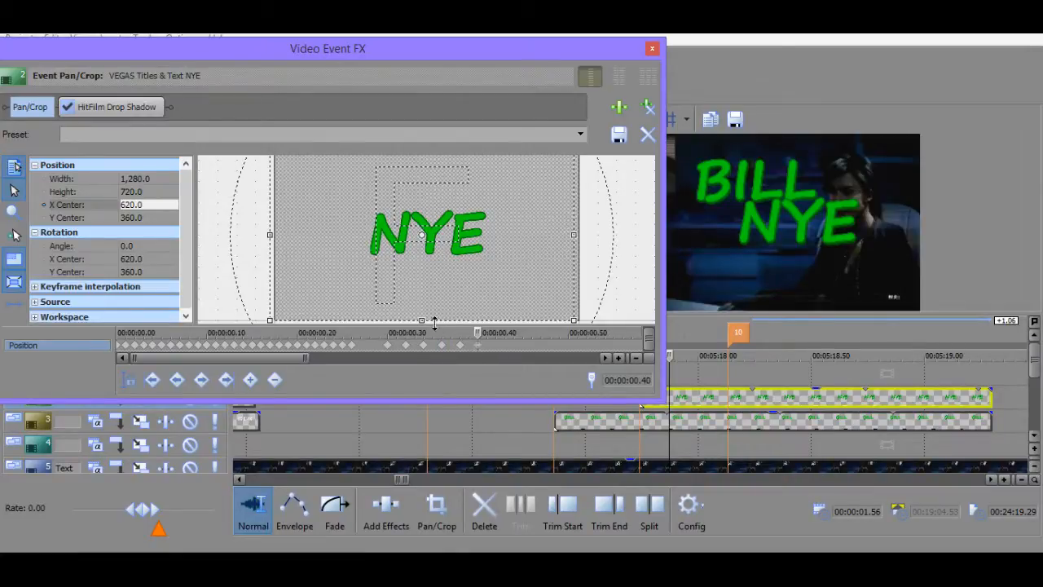
left_click(163, 206)
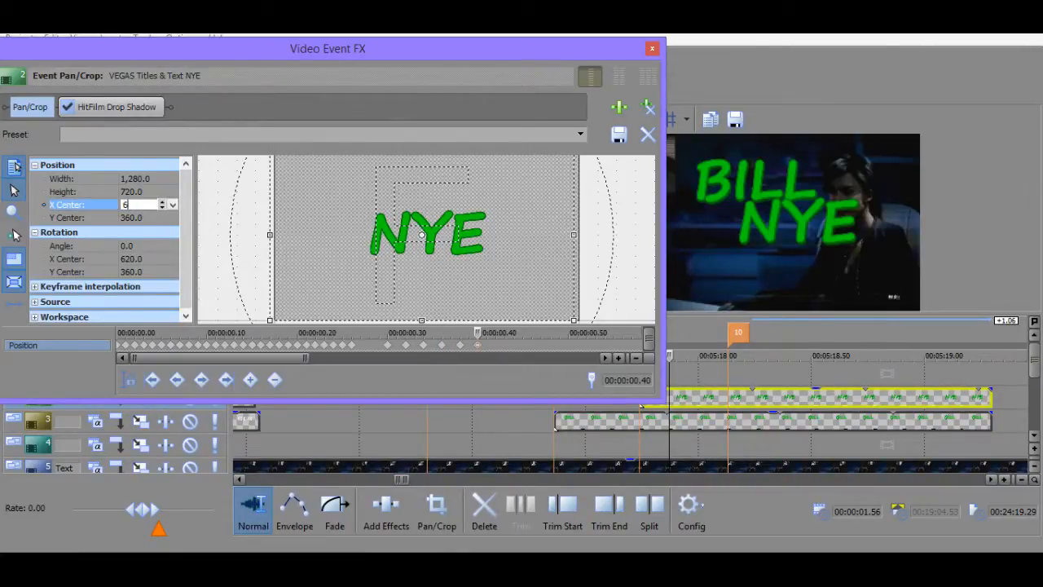
left_click(436, 348)
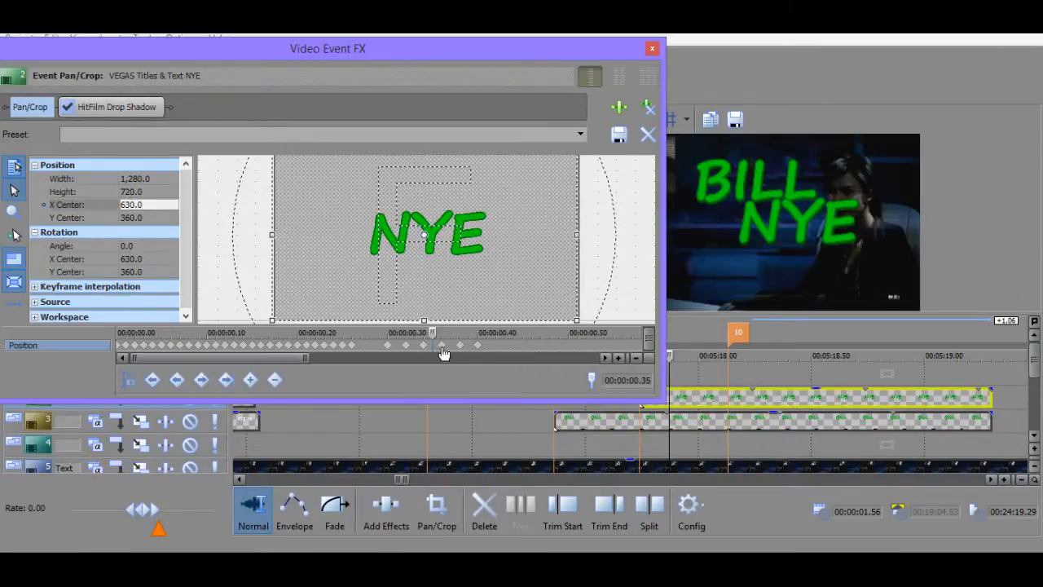
key("Right")
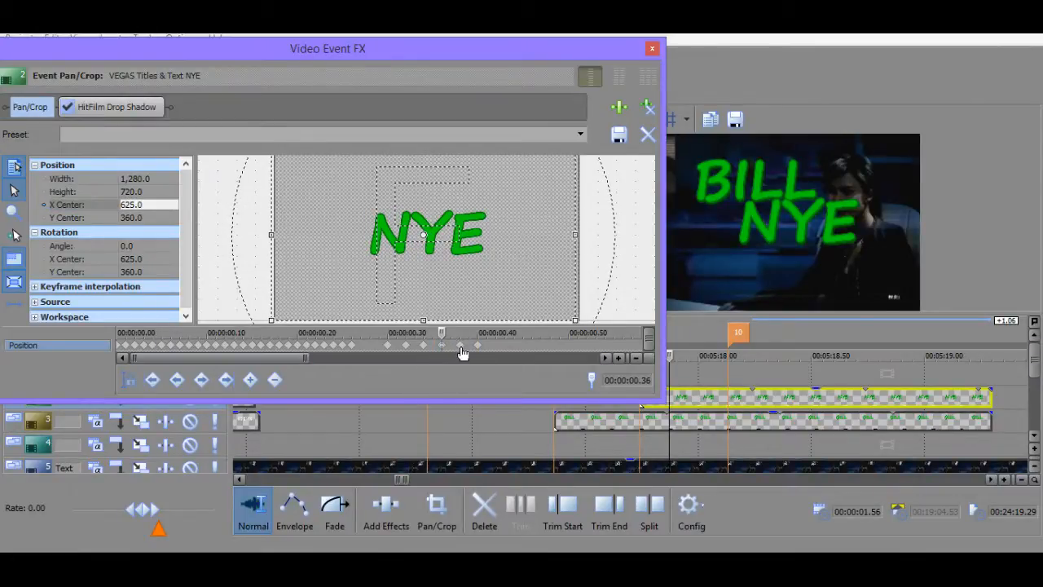
left_click(461, 348)
left_click(428, 347)
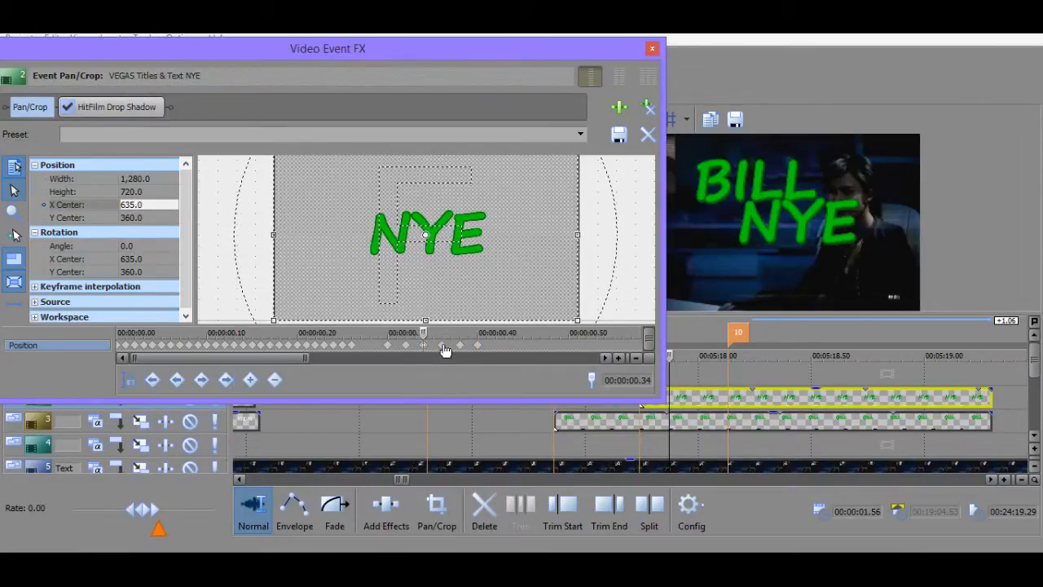
left_click(443, 346)
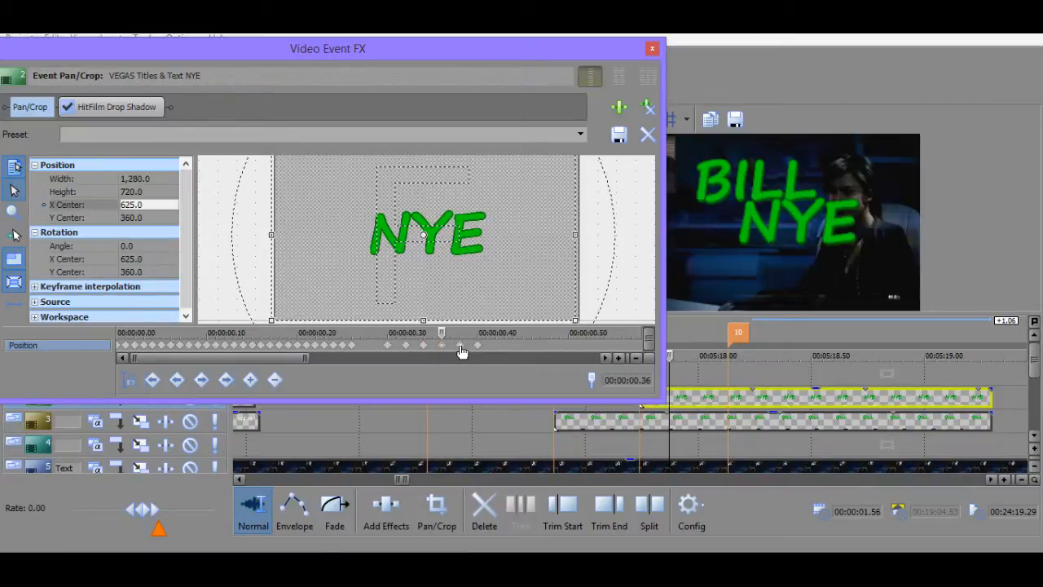
left_click(477, 345)
left_click(157, 204)
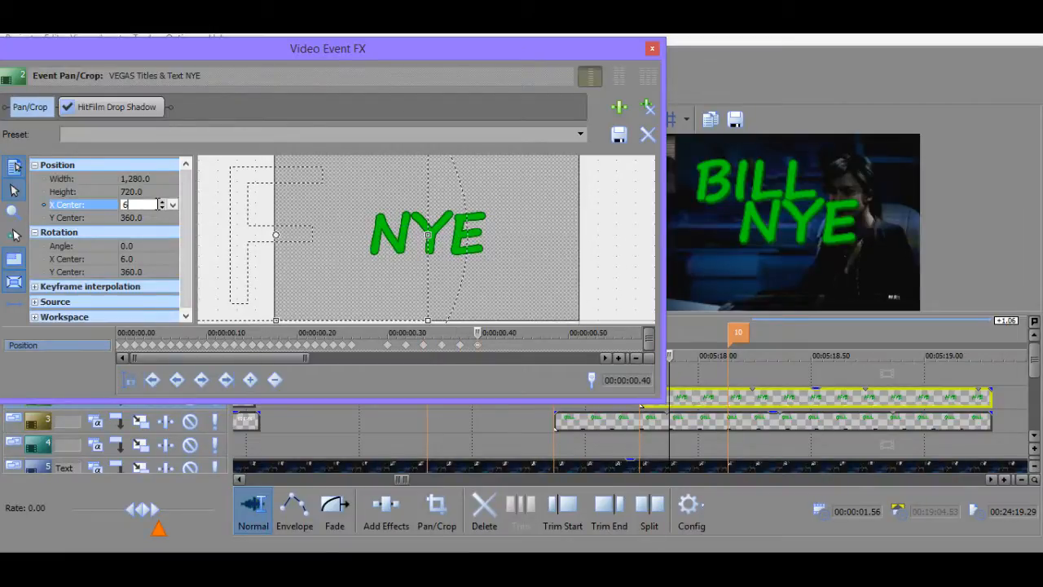
type("615")
key("Return")
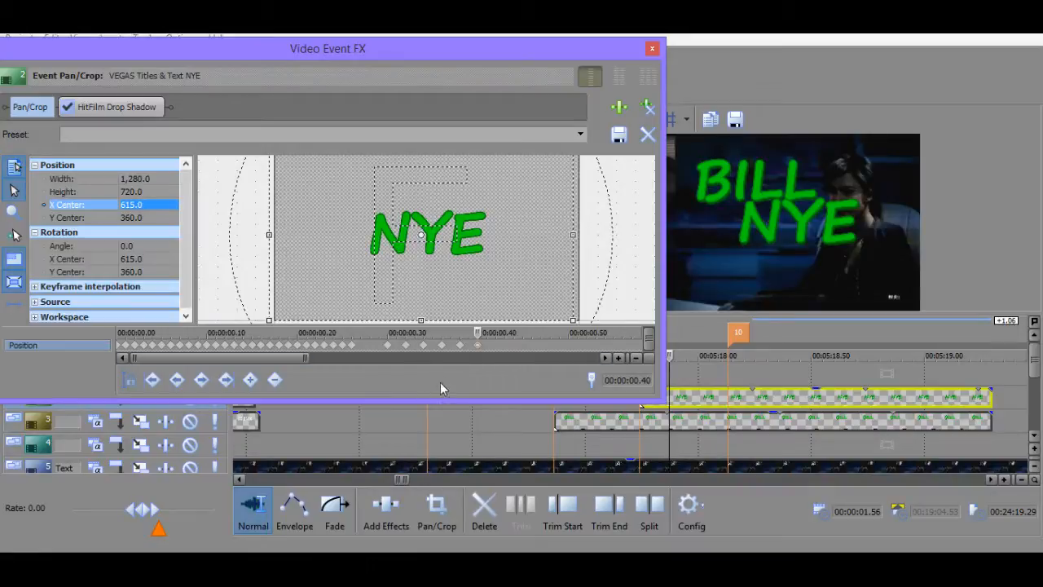
Add NYE position keyframes with X Center 612.5 at 00:00:00.42 and 610 at 00:00:00.44.
left_click(494, 346)
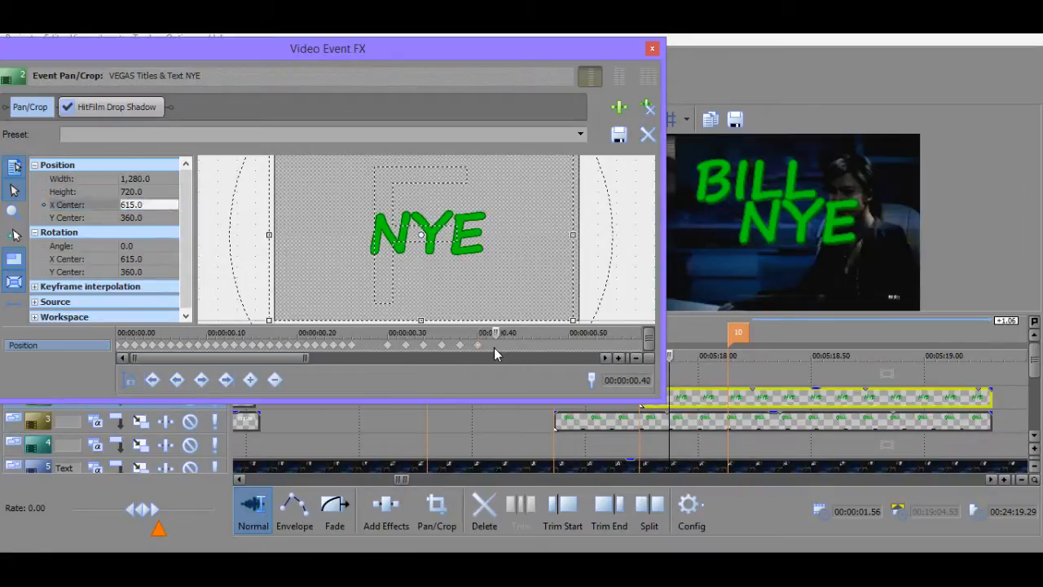
left_click(155, 203)
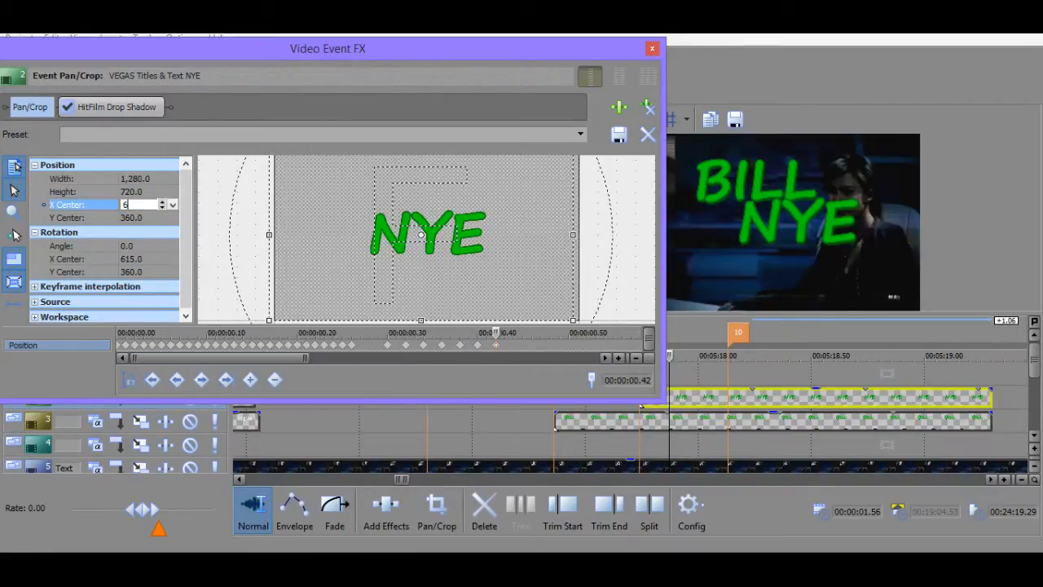
type("612.5")
key("Return")
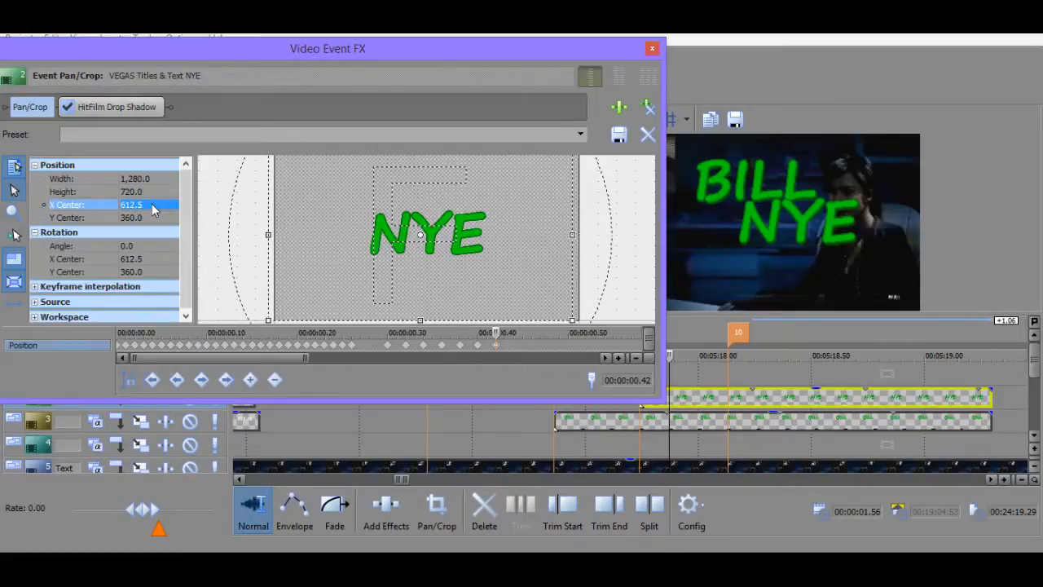
left_click(514, 346)
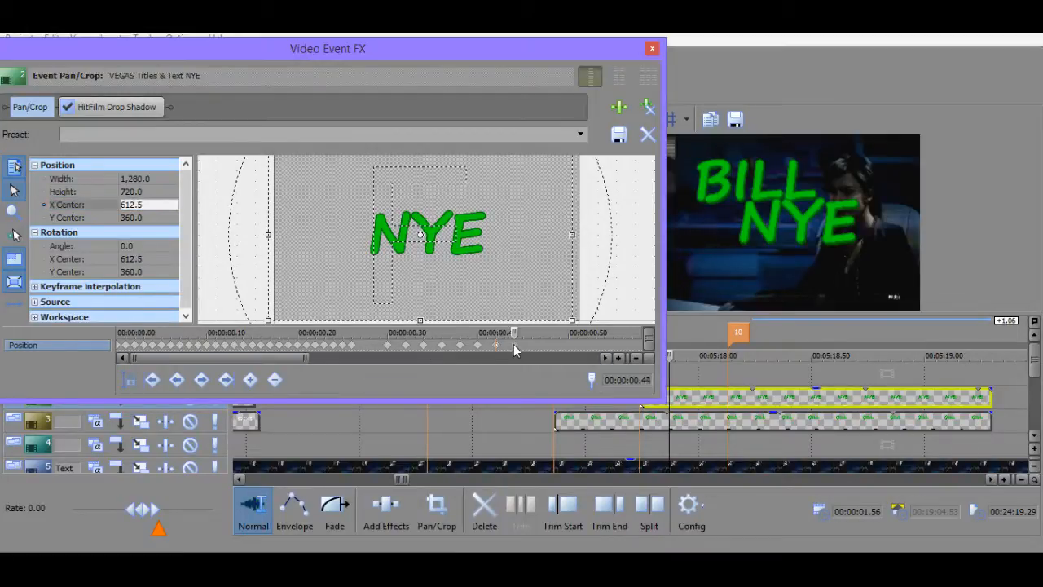
left_click(150, 205)
type("610")
key("Return")
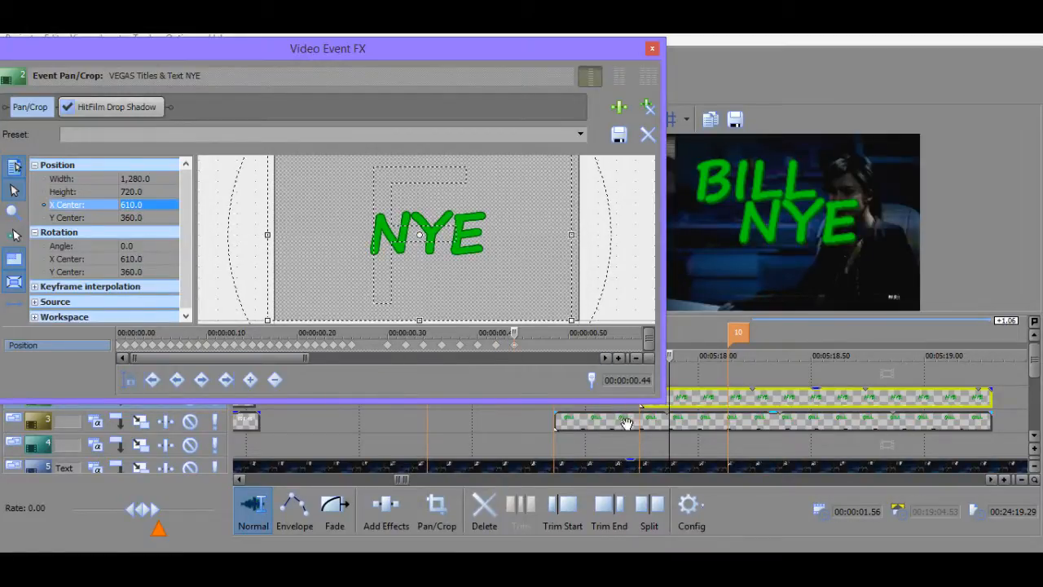
Play back the title animation from the start of the NYE clip and from the start of the BILL clip.
left_click(638, 454)
key("space")
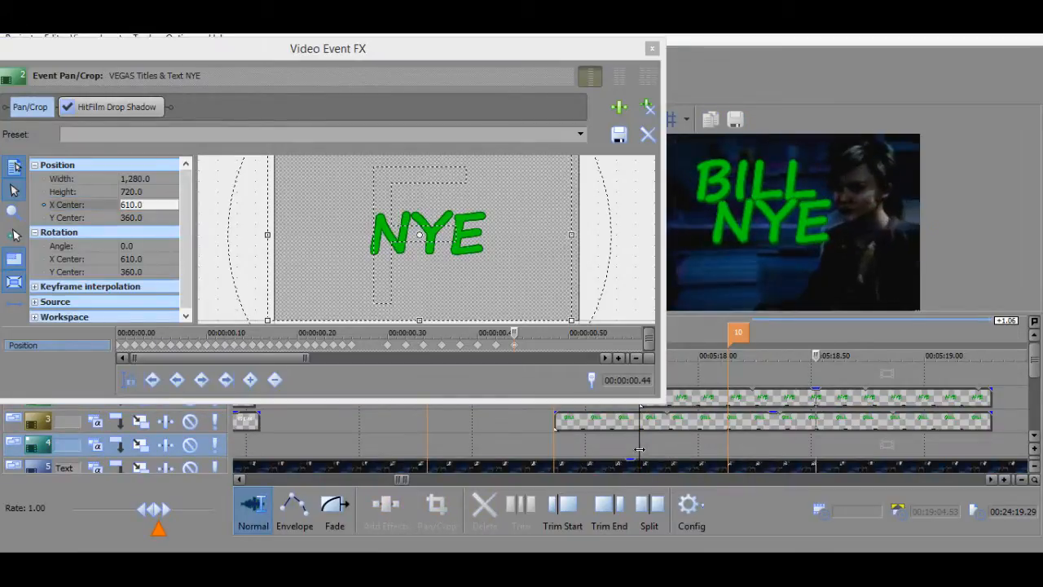
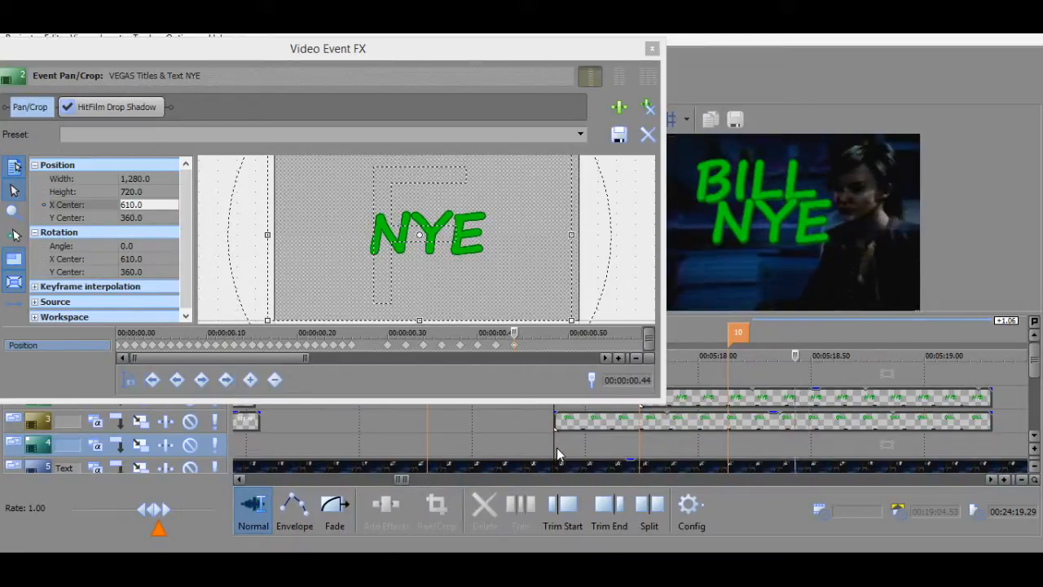
key("space")
key("space")
key("space")
key("space")
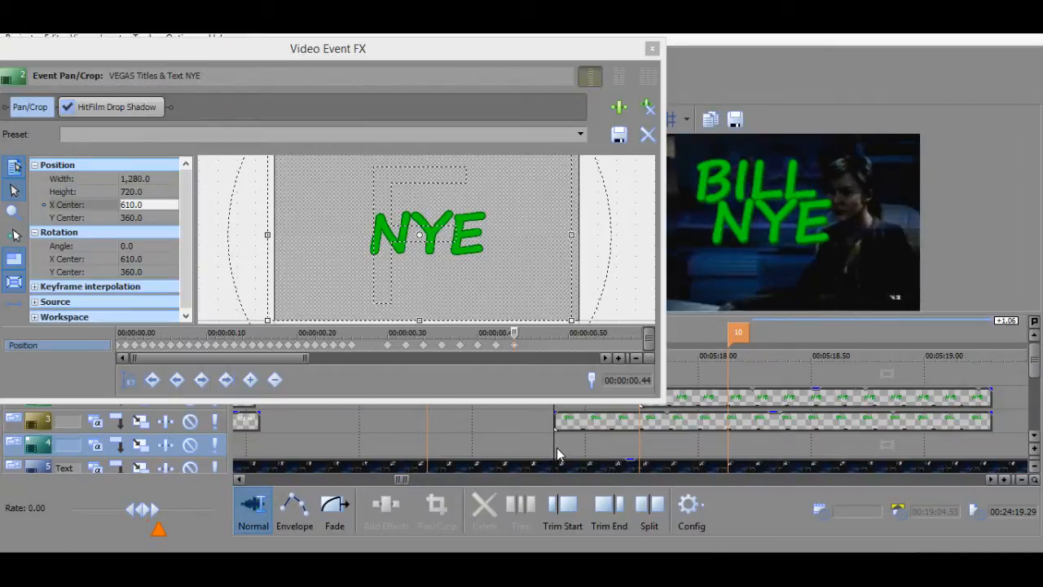
Replay the BILL and NYE title animation repeatedly from the start of the BILL clip.
key("space")
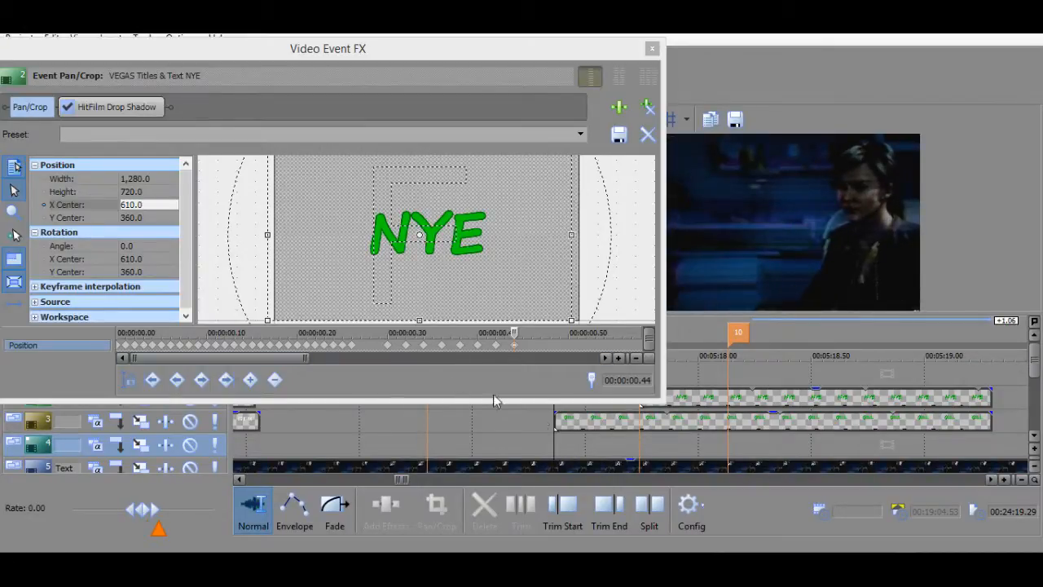
key("space")
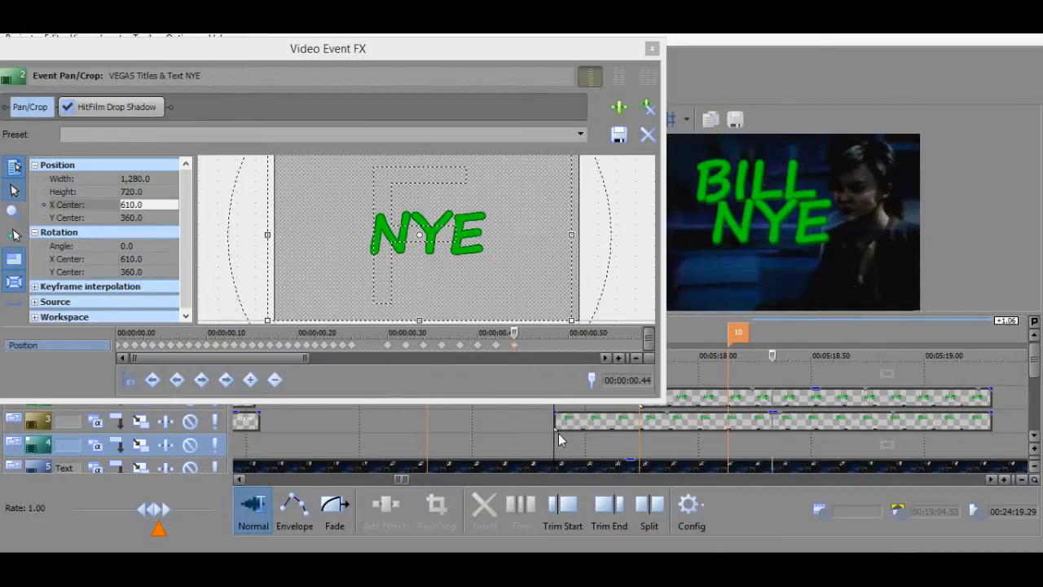
key("space")
key("space")
key("space")
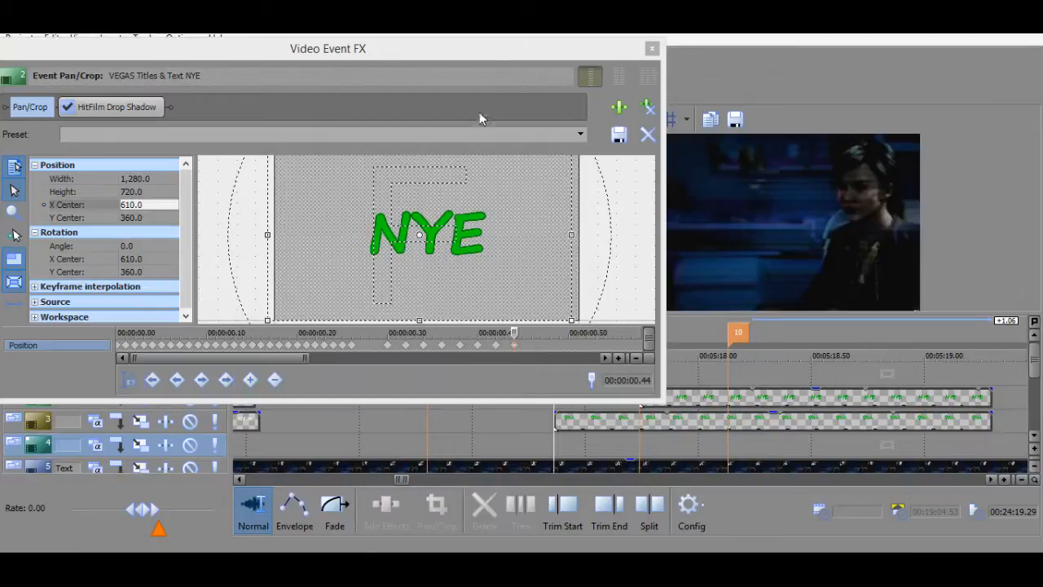
Move the Video Event FX window clear of the video preview and replay both titles with the whole frame in view.
left_click_drag(492, 41, 332, 60)
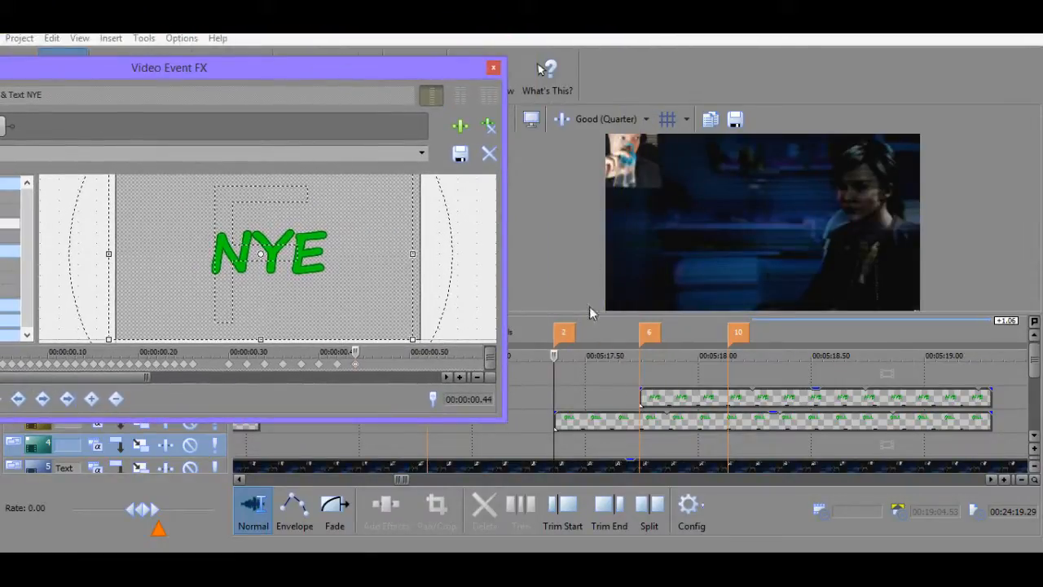
key("space")
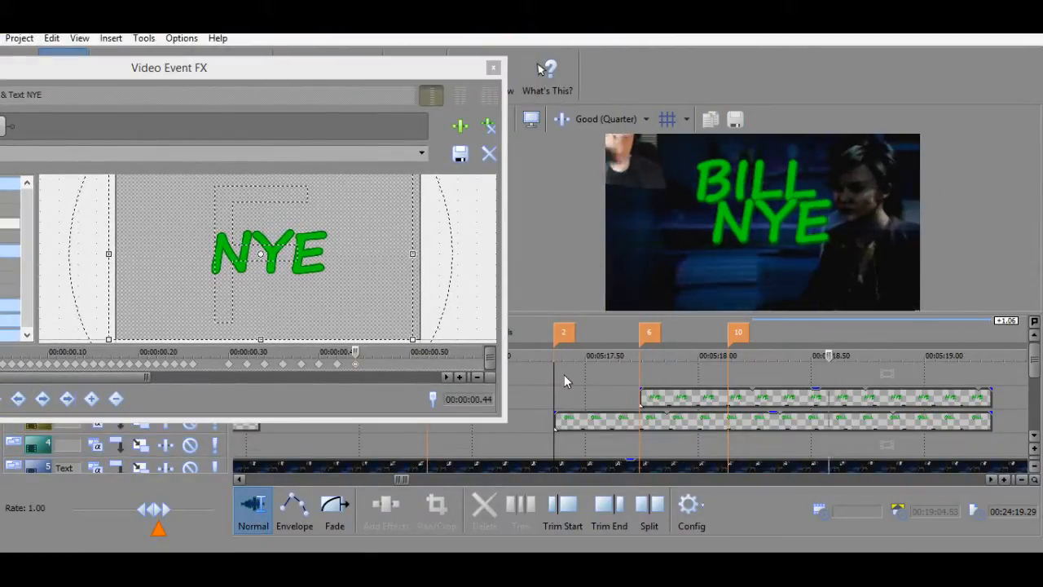
key("space")
key("space")
key("space")
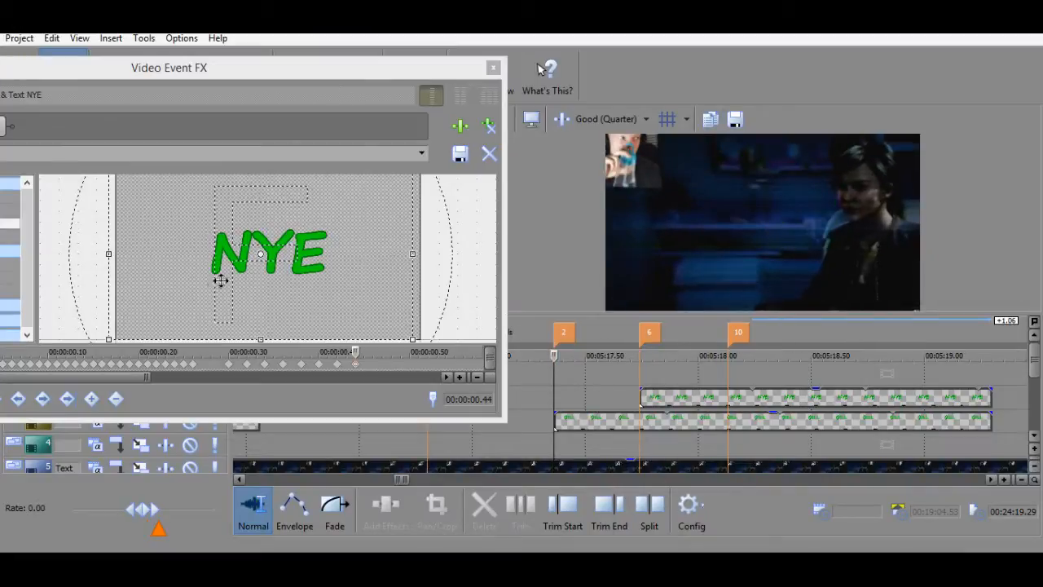
Delete NYE's bounce-back position keyframes from 00:00:00.30 to 00:00:00.44 and play back the NYE entrance.
left_click(371, 363)
left_click_drag(370, 363, 219, 372)
left_click(615, 374)
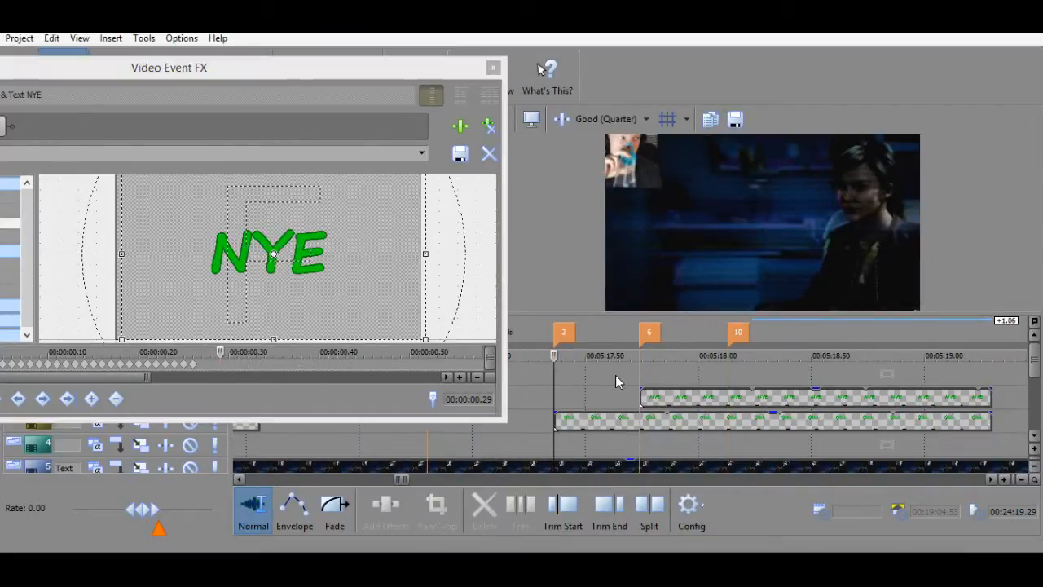
key("space")
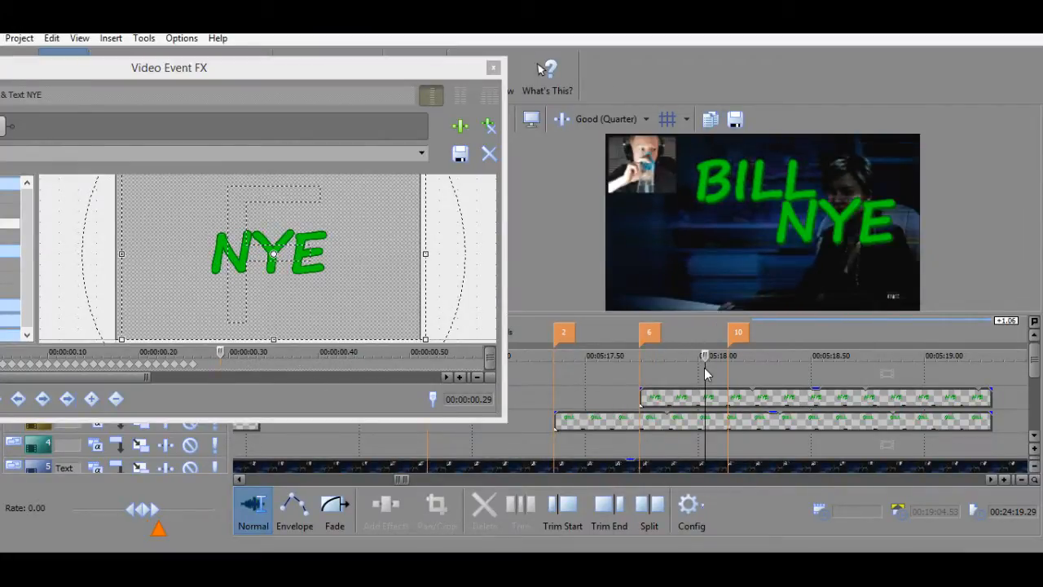
left_click(652, 373)
key("space")
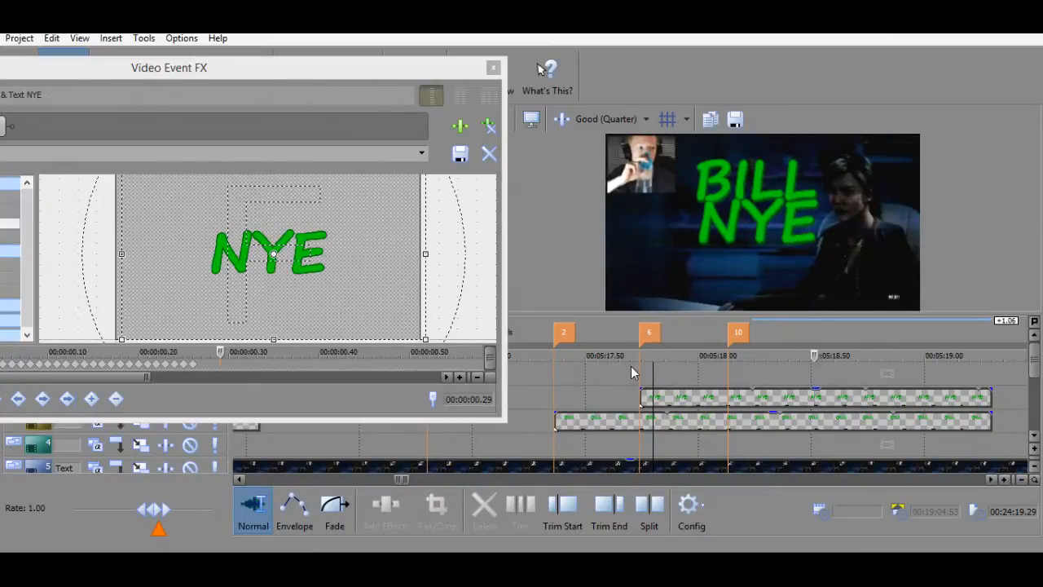
left_click(532, 374)
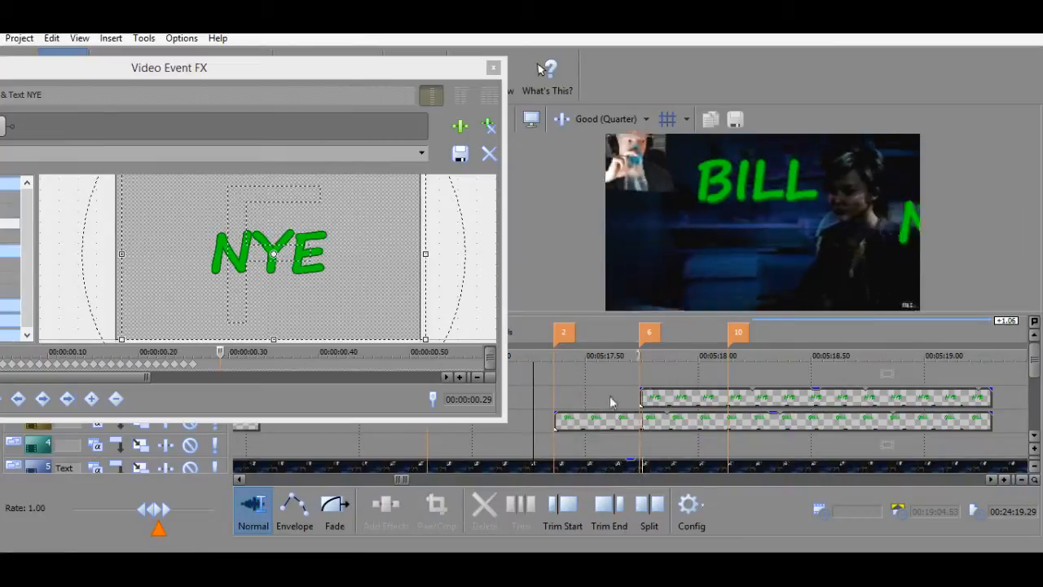
right_click(649, 422)
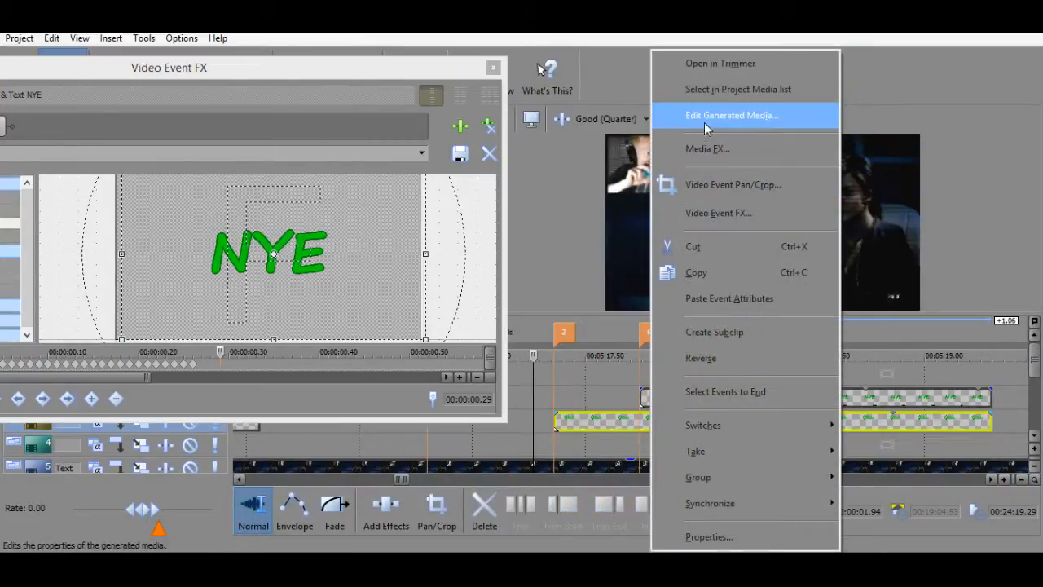
left_click(704, 115)
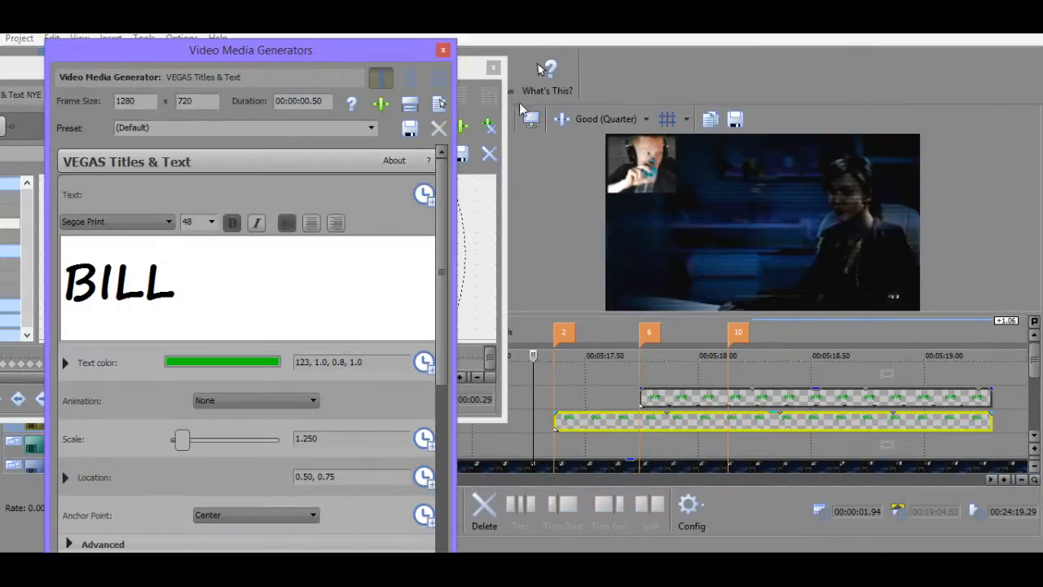
left_click(440, 51)
Delete the BILL clip's bounce-back Pan/Crop position keyframes after 00:00:00.29 and replay the titles from the start of BILL.
right_click(638, 422)
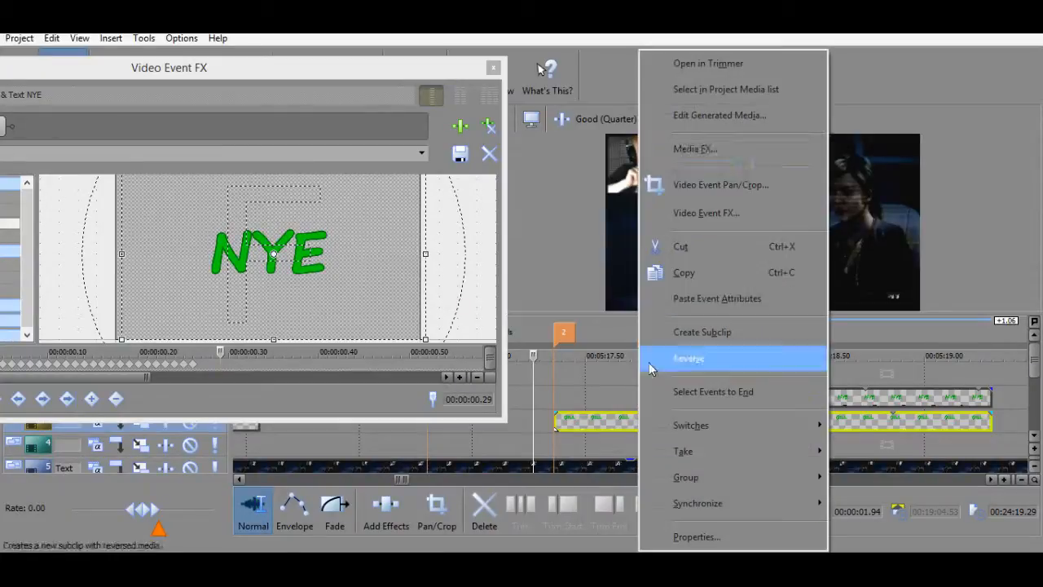
left_click(699, 180)
left_click(33, 364)
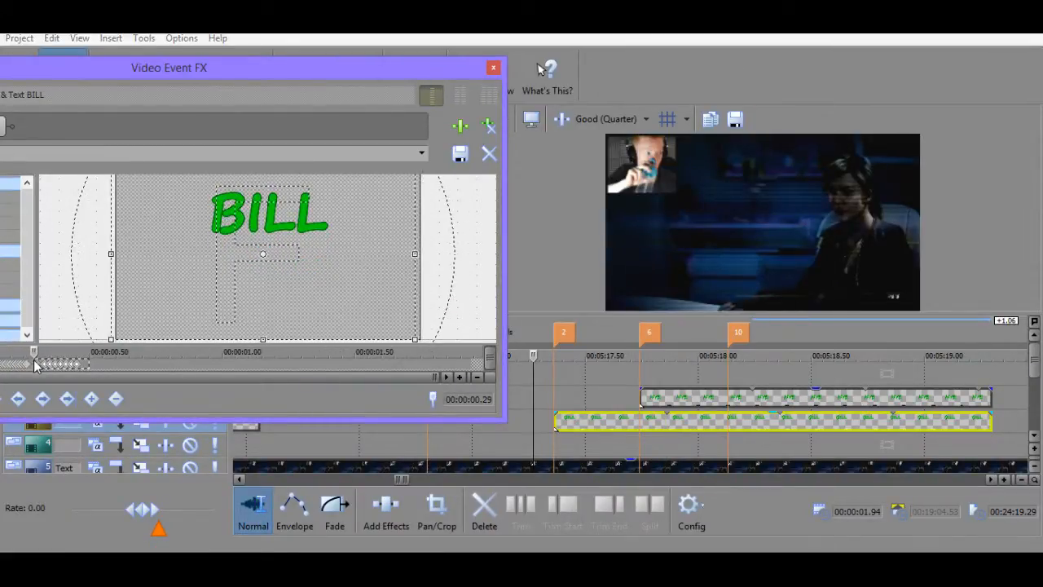
left_click(554, 377)
key("space")
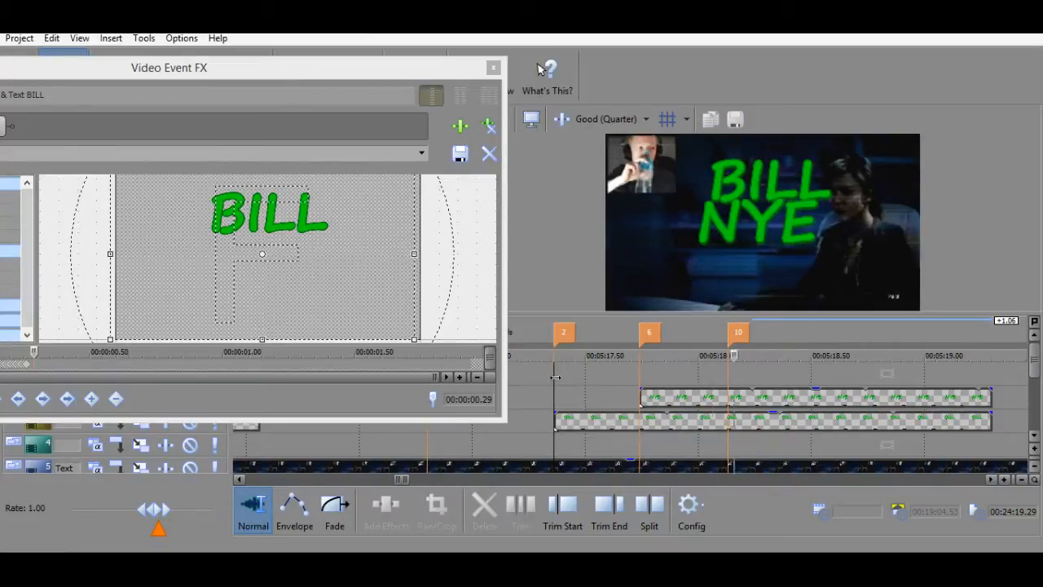
key("space")
key("space")
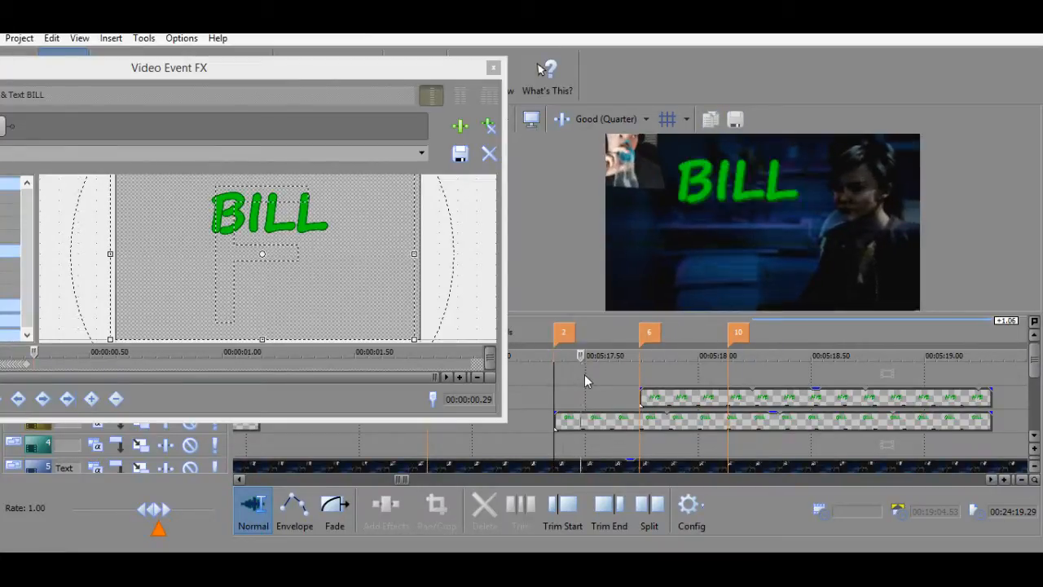
key("space")
Shift the NYE clip earlier on the timeline by 0.09 and by another 0.06, replaying the titles after each move.
left_click_drag(681, 401, 661, 401)
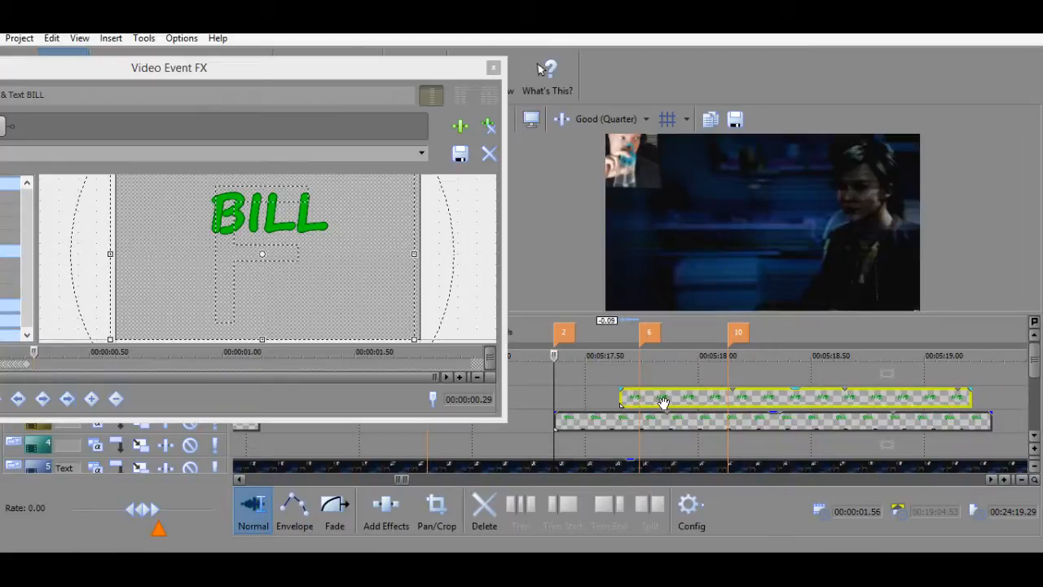
key("space")
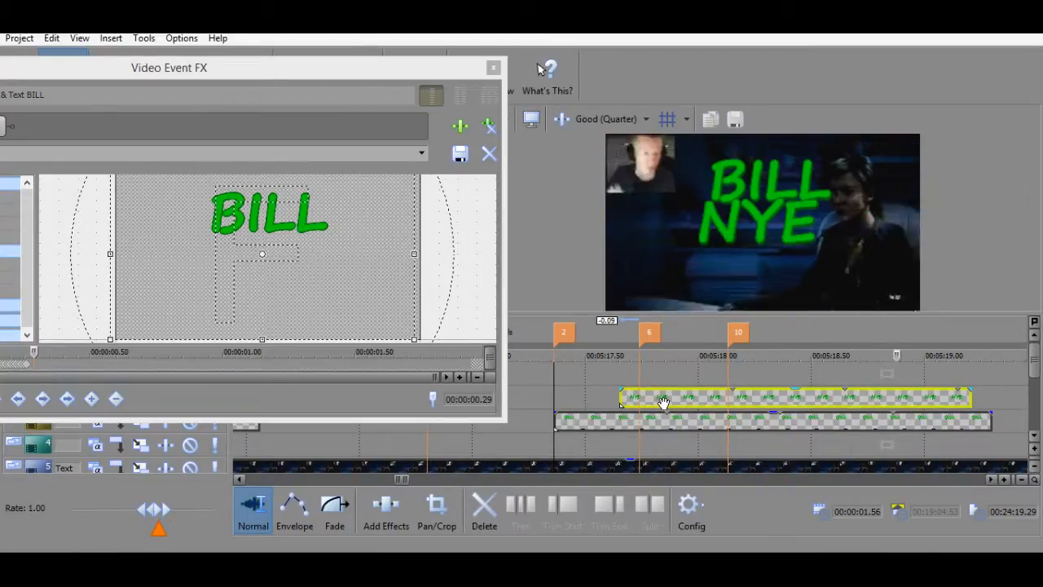
left_click_drag(664, 401, 648, 402)
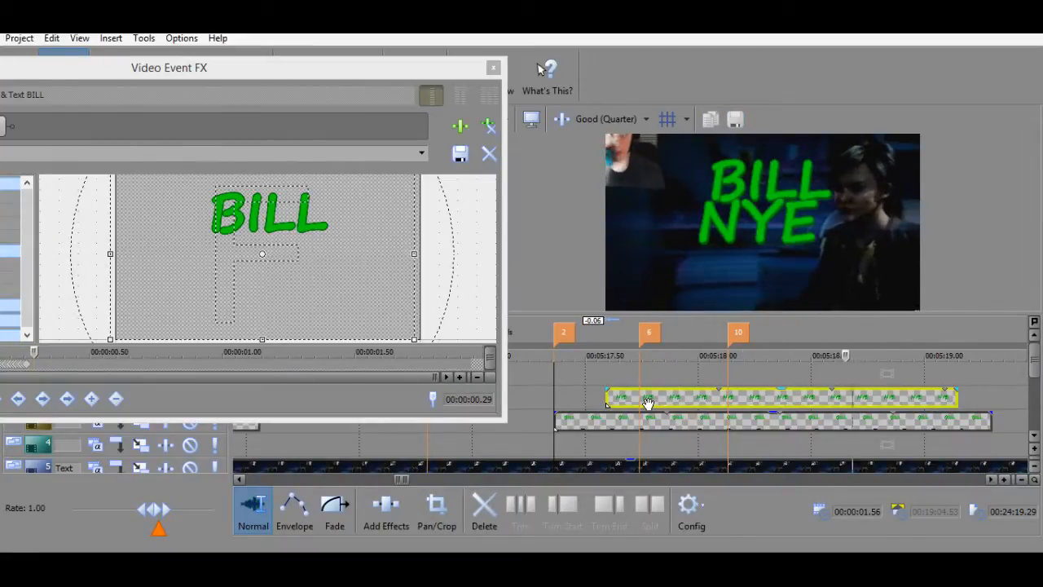
key("space")
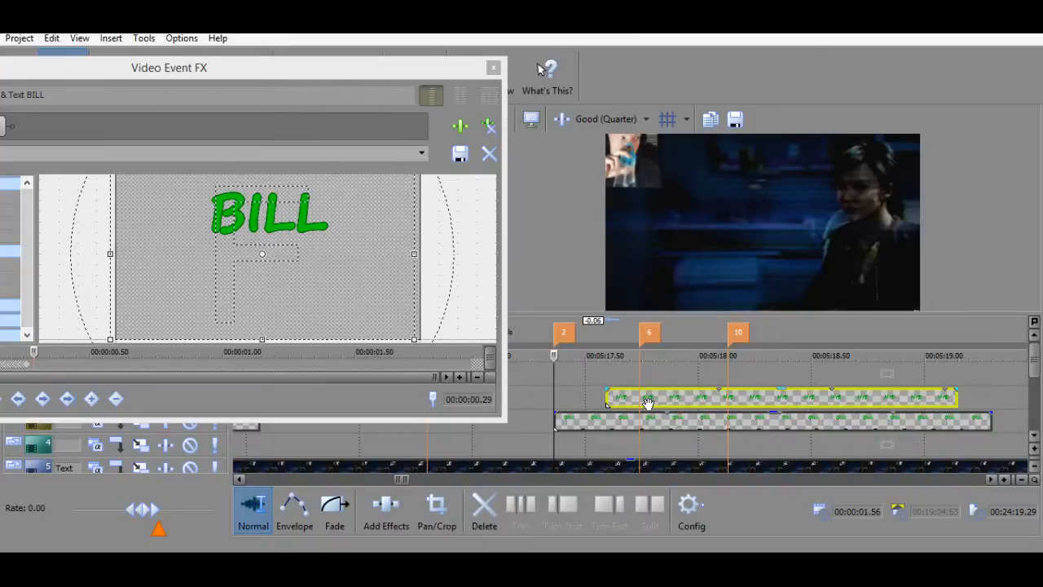
mouse_move(554, 357)
left_mouse_down()
mouse_move(701, 376)
mouse_move(555, 369)
left_mouse_up()
key("space")
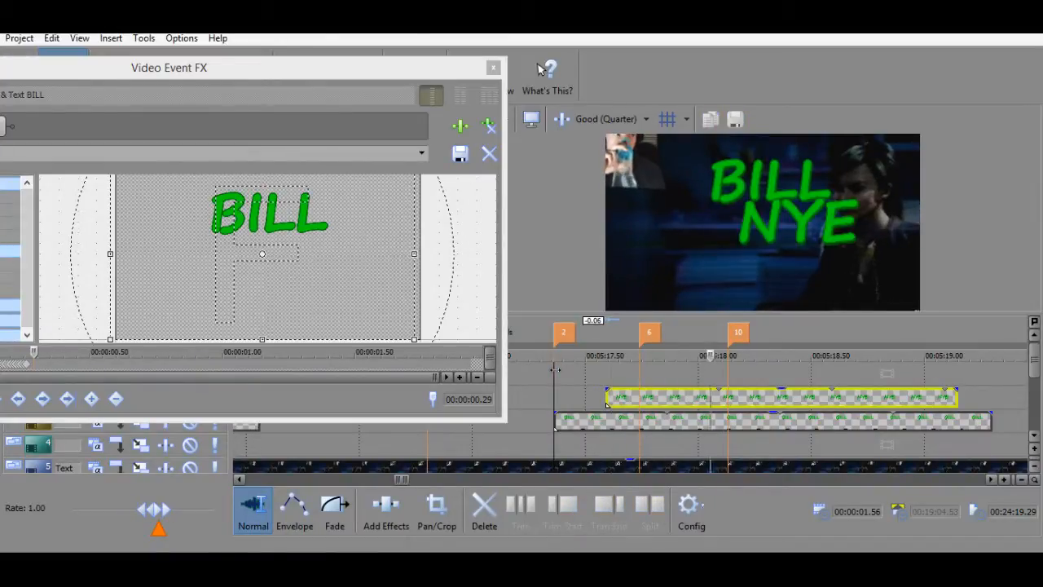
key("space")
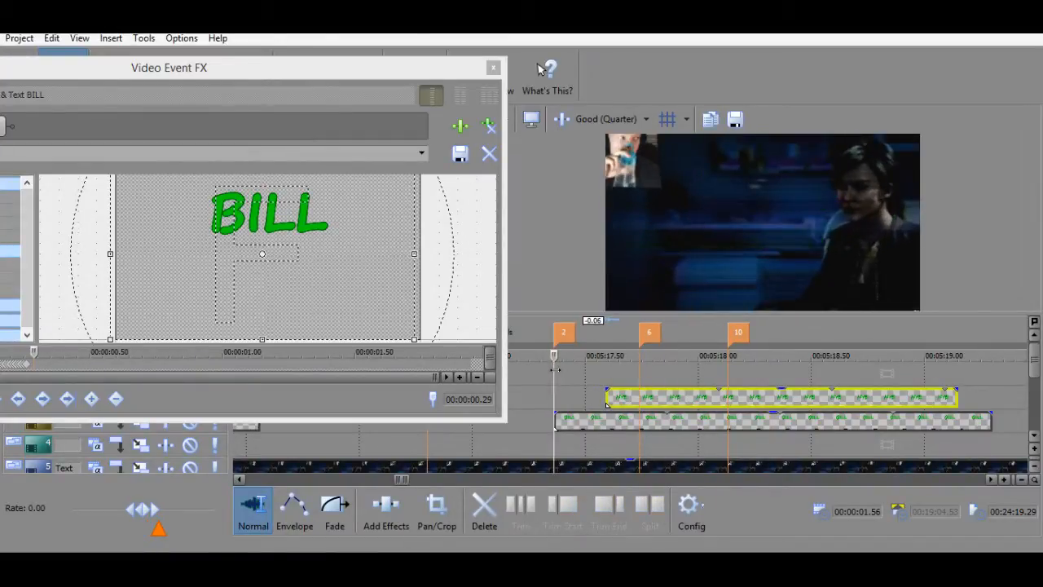
Set the video preview quality to Preview (Quarter) and replay the titles from the start of the BILL clip.
left_click(605, 119)
mouse_move(645, 174)
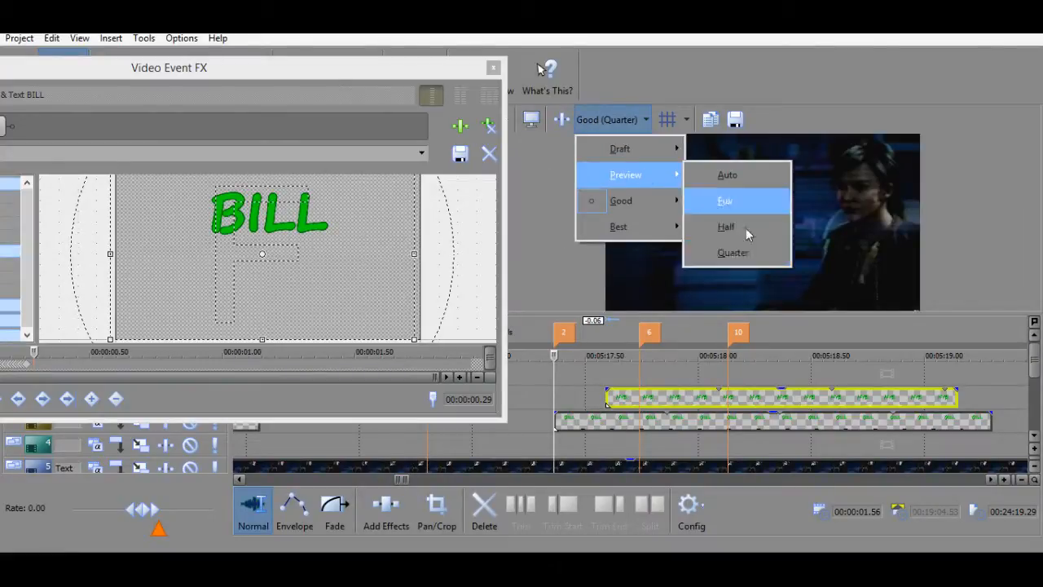
left_click(741, 255)
key("space")
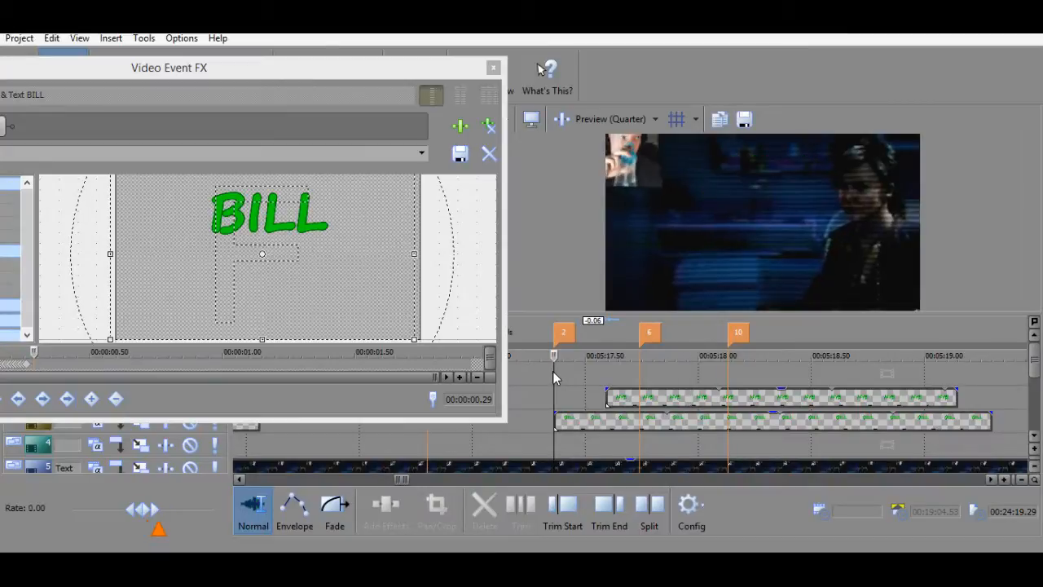
key("space")
left_click(629, 121)
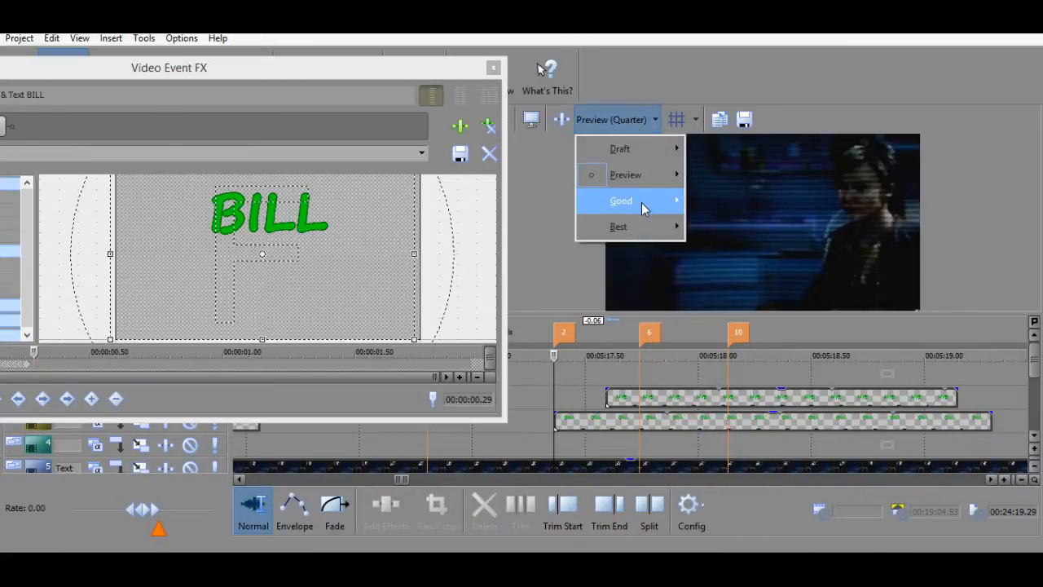
mouse_move(641, 201)
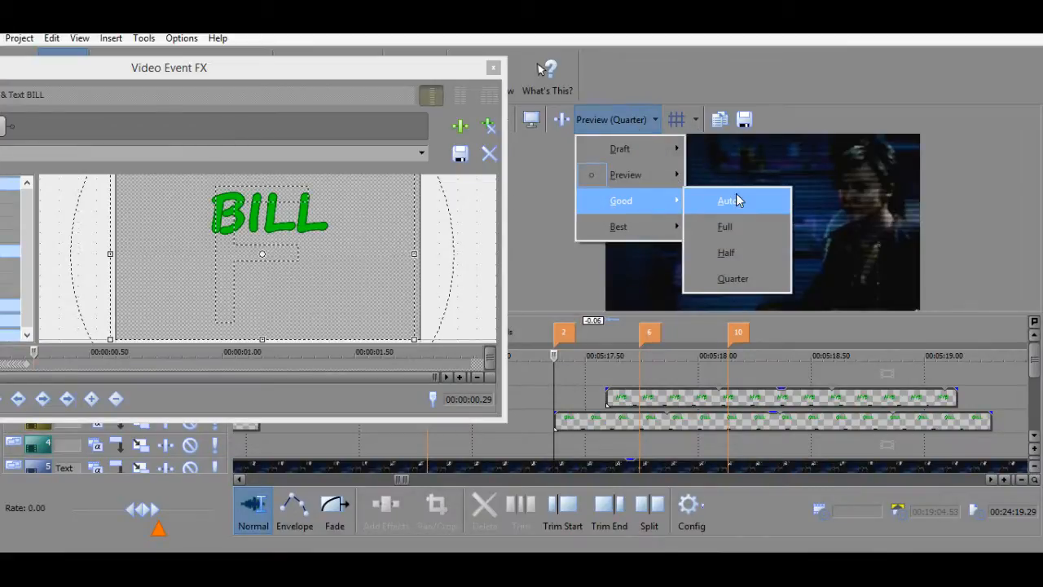
left_click(557, 390)
Replay the titles, move the NYE clip 0.04 later on the timeline, and play back the new timing.
key("space")
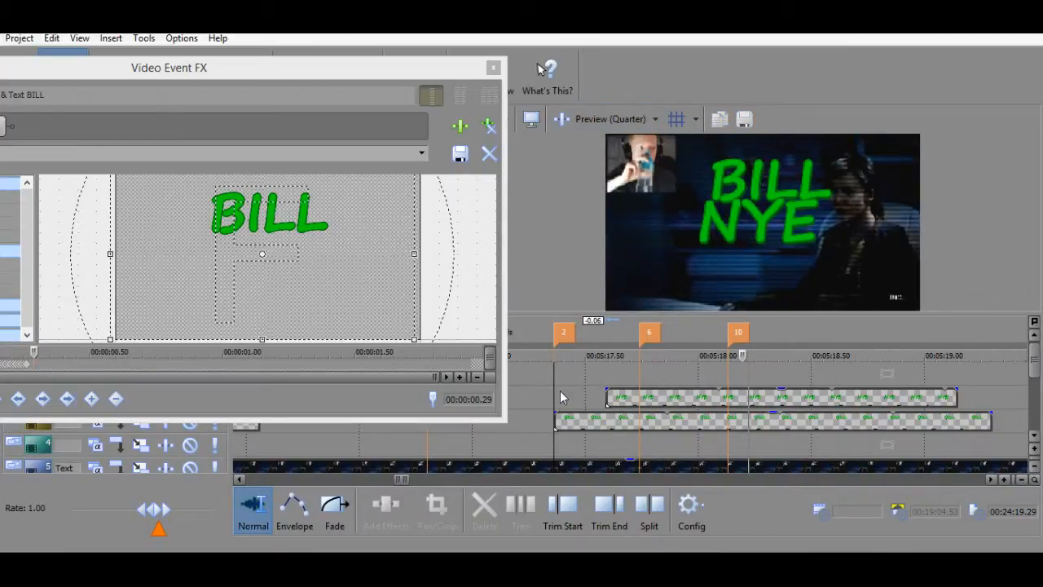
key("space")
left_click_drag(662, 402, 672, 404)
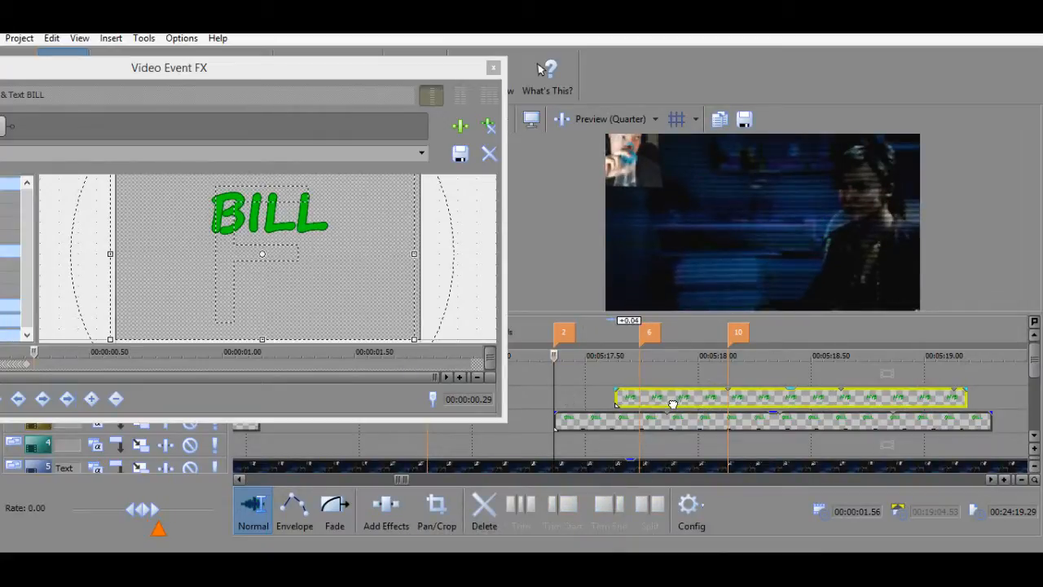
key("space")
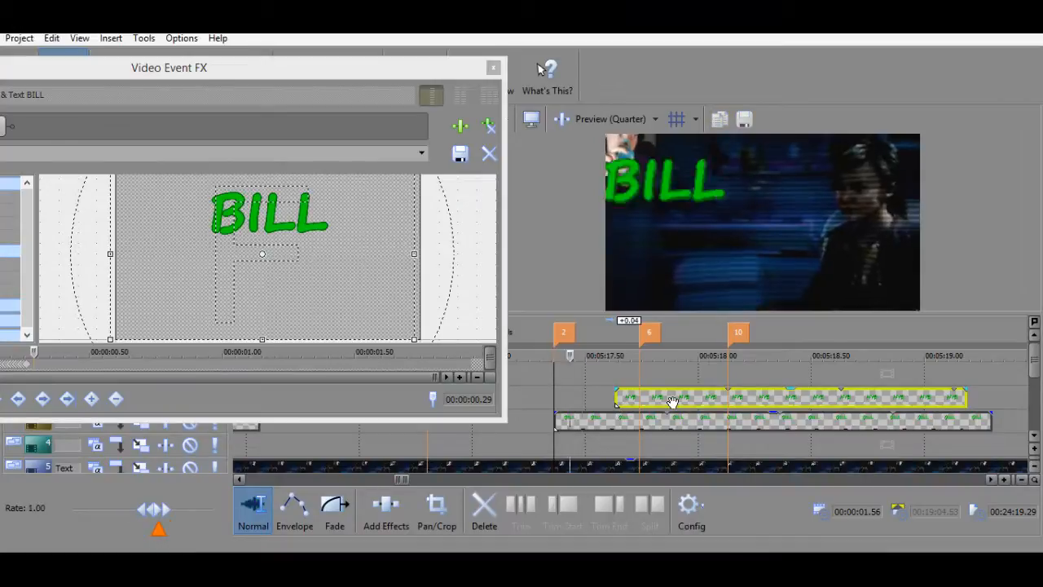
key("space")
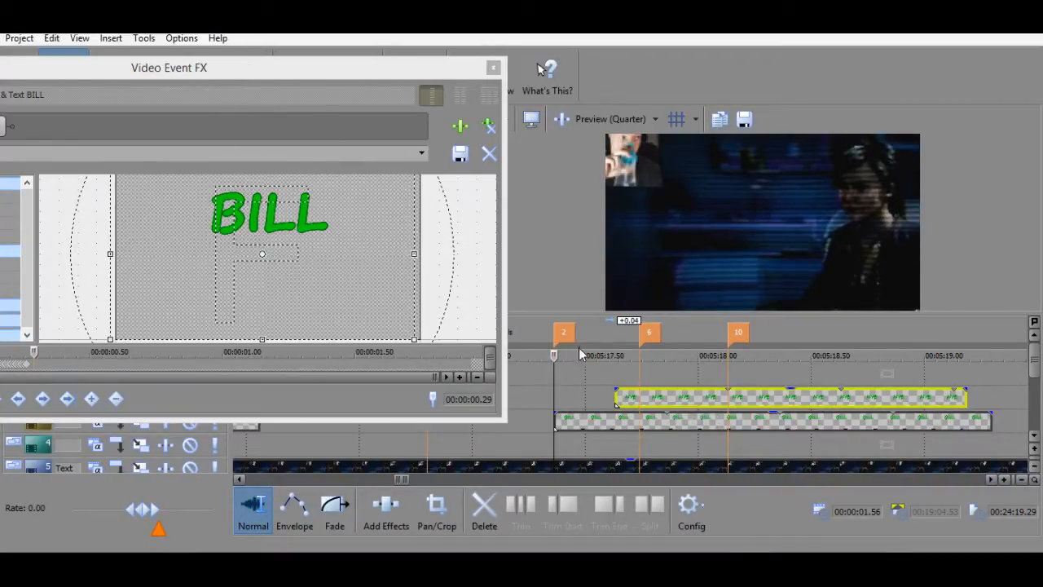
Play back the titles from shortly before the NYE clip and inspect several successive points of NYE's slide-in.
left_click(582, 383)
key("space")
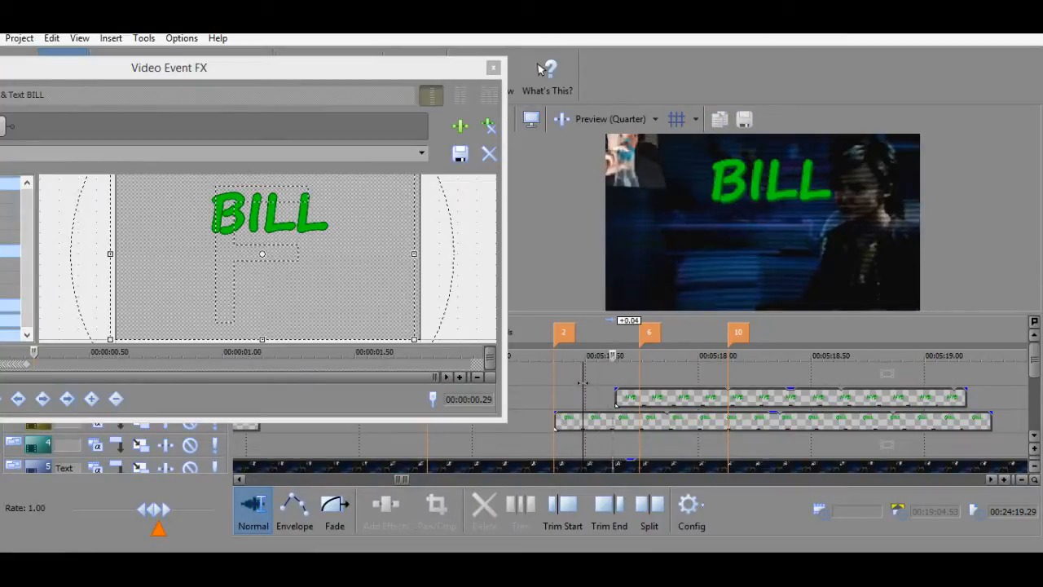
key("space")
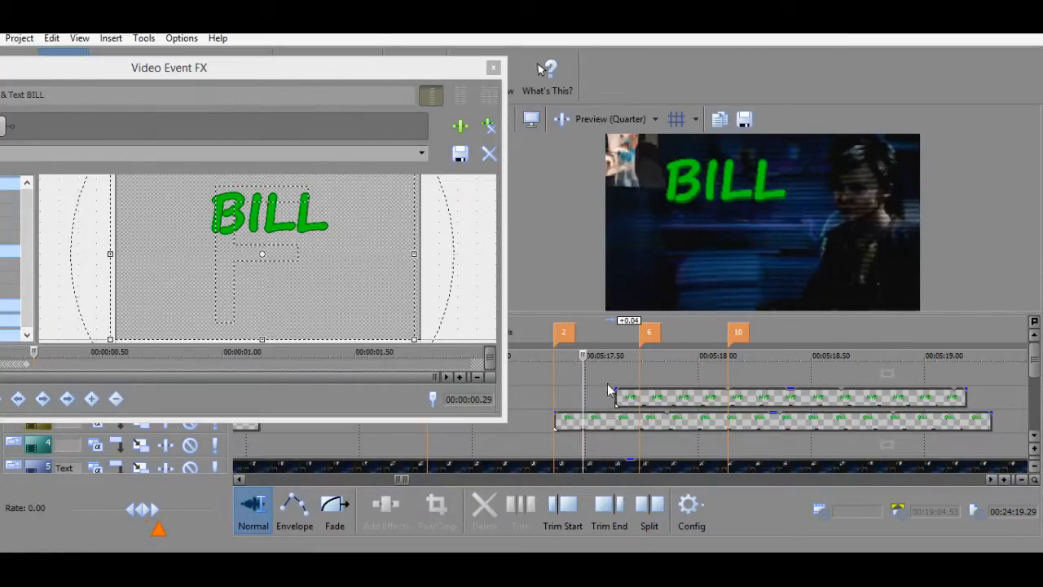
left_click(617, 371)
left_click(639, 372)
left_click(658, 374)
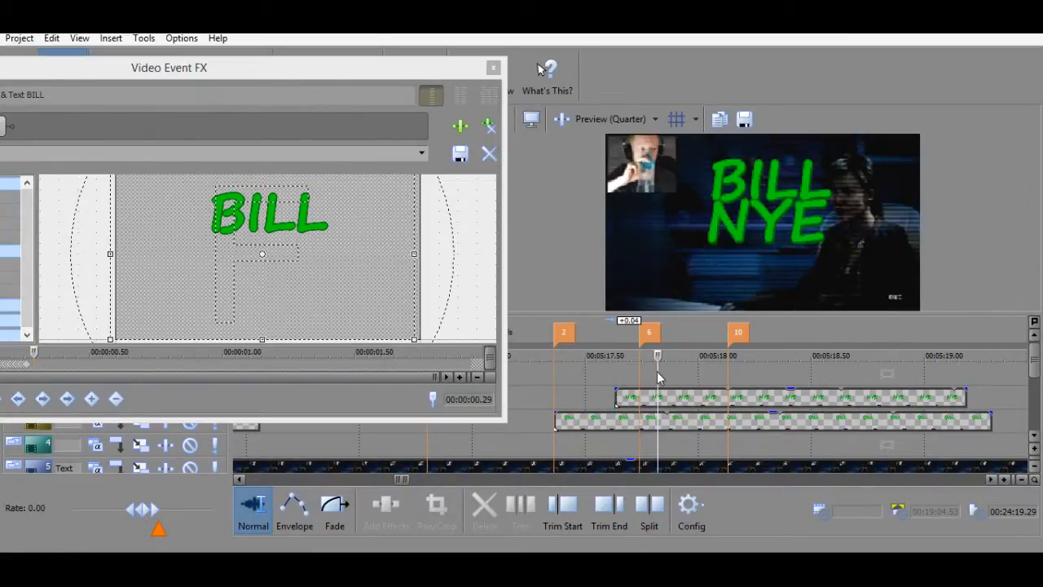
left_click(678, 375)
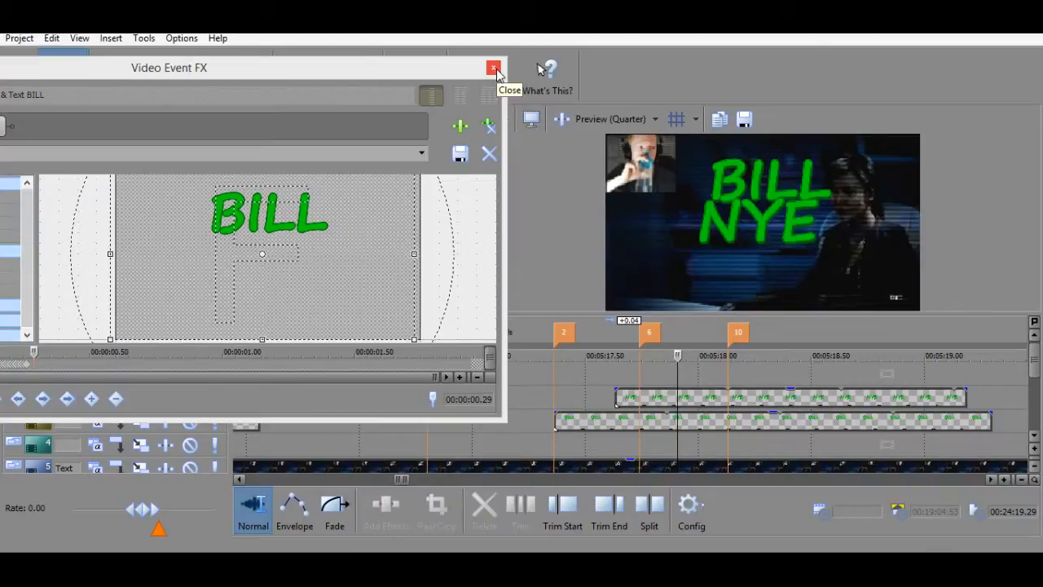
Open the BILL title's generated media settings and try horizontal locations of 0.55 and 0.60.
left_click(667, 423)
right_click(666, 423)
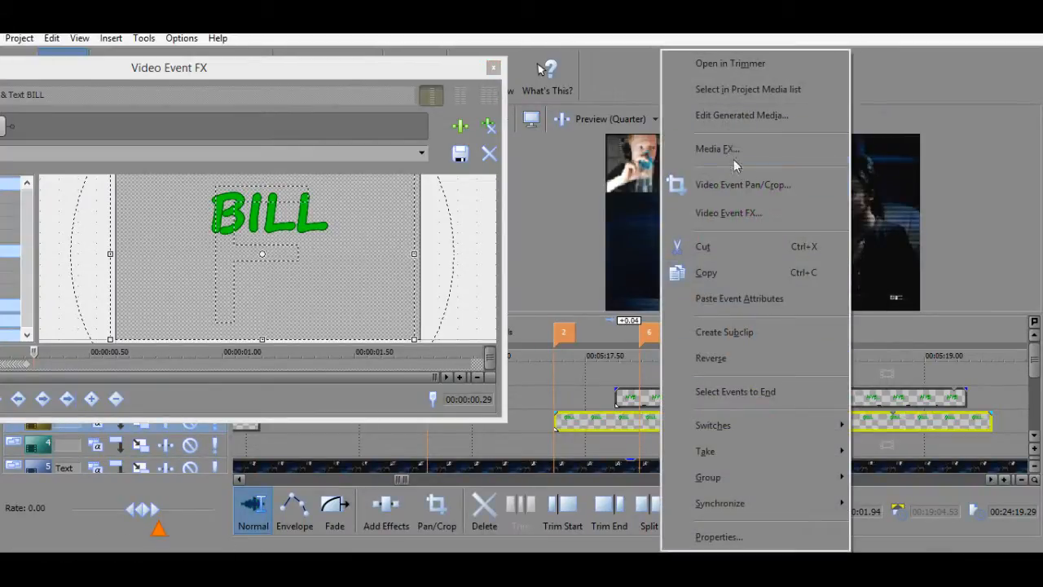
left_click(742, 116)
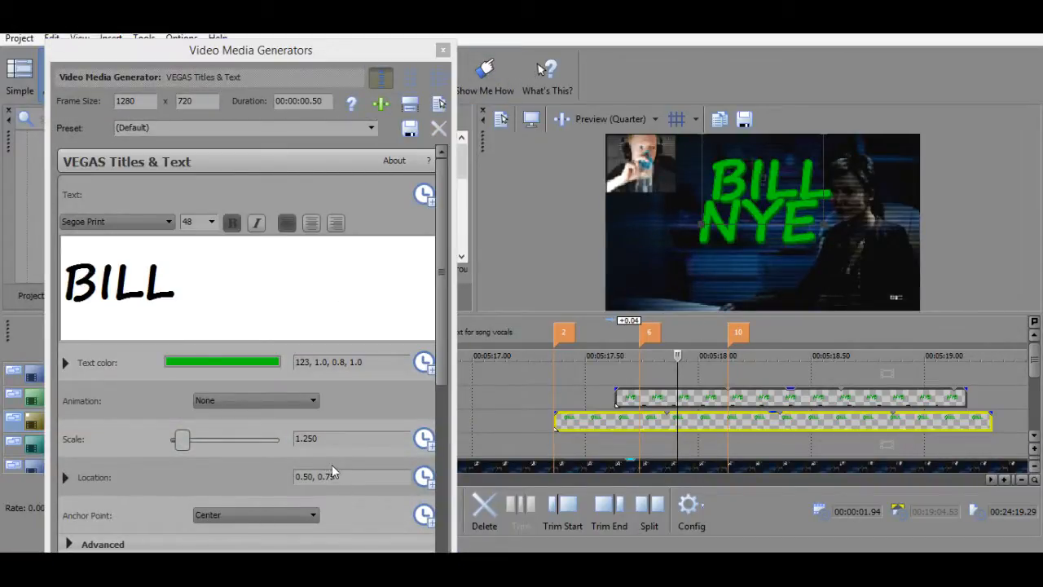
left_click(315, 476)
key("BackSpace")
type("5")
key("Return")
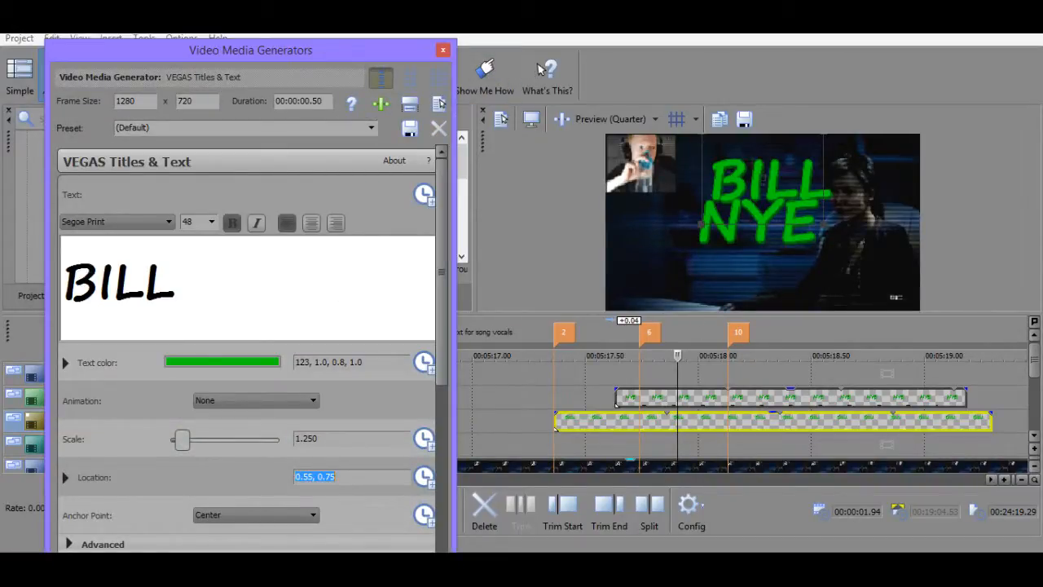
left_click(313, 477)
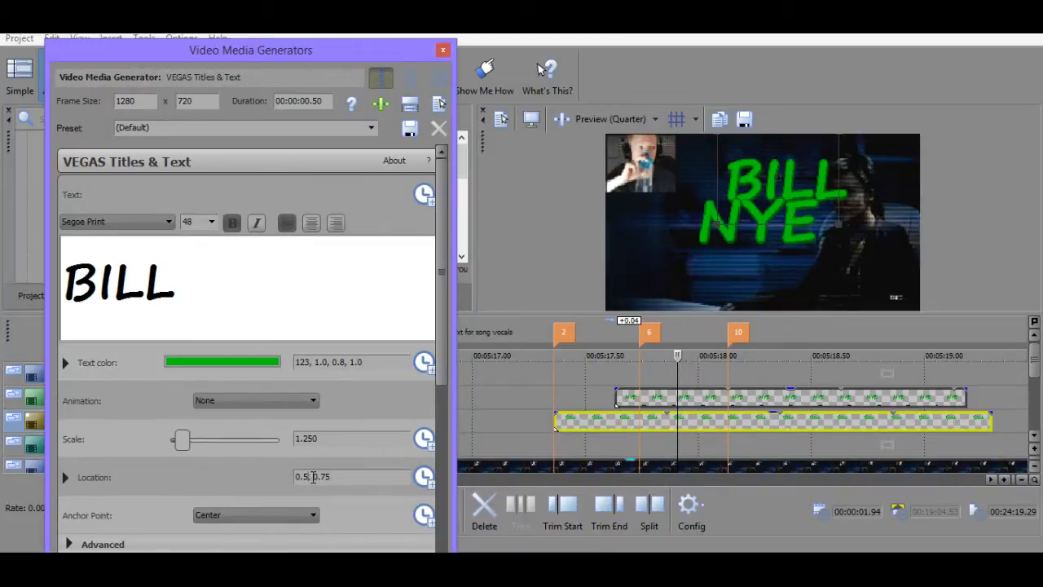
type("60")
key("Return")
Try horizontal locations of 0.50, 0.45 and 0.47 for the BILL title.
left_click(313, 476)
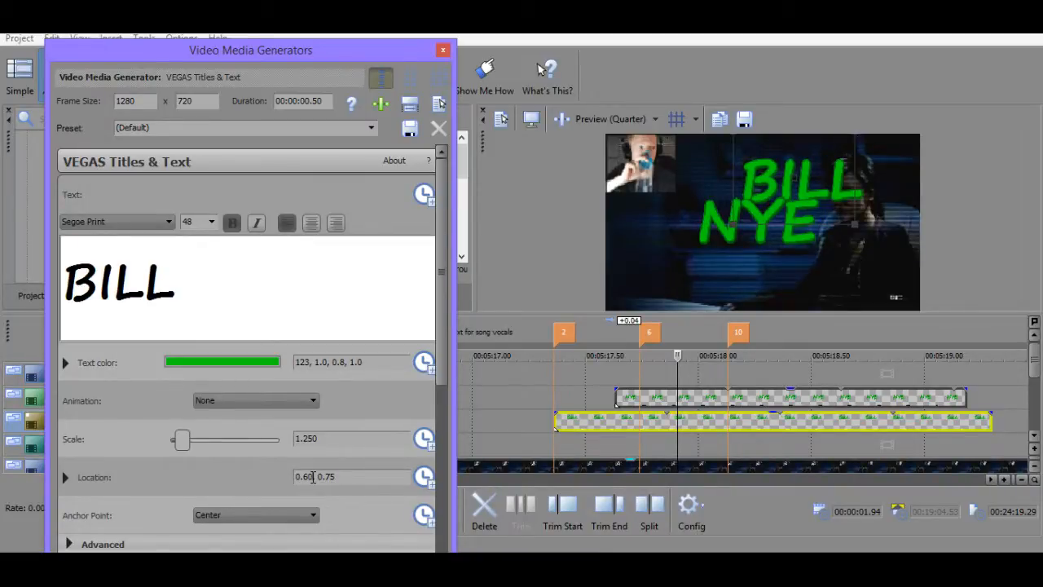
type("50")
key("Return")
left_click(313, 476)
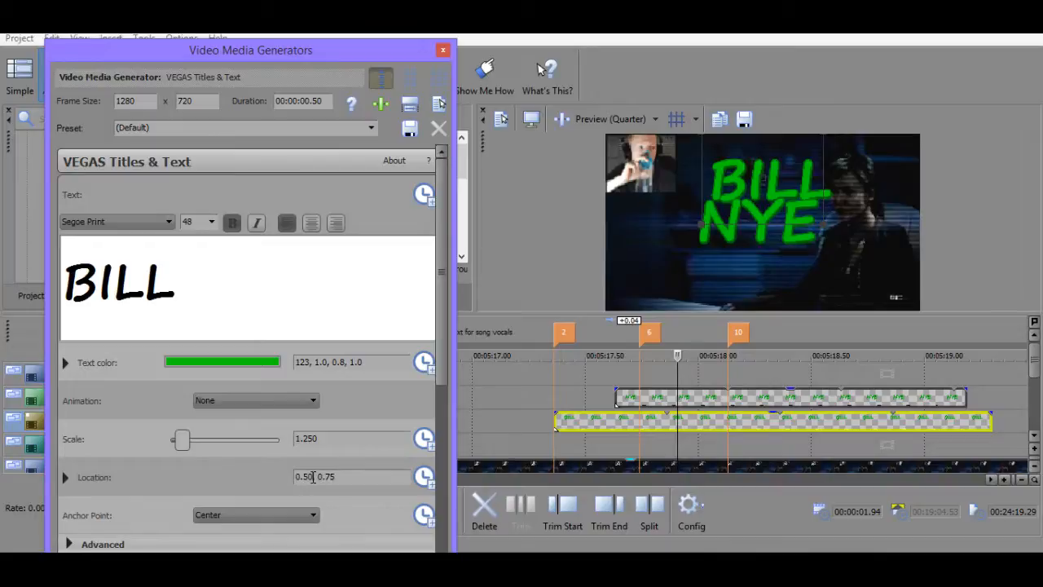
type("45")
key("Return")
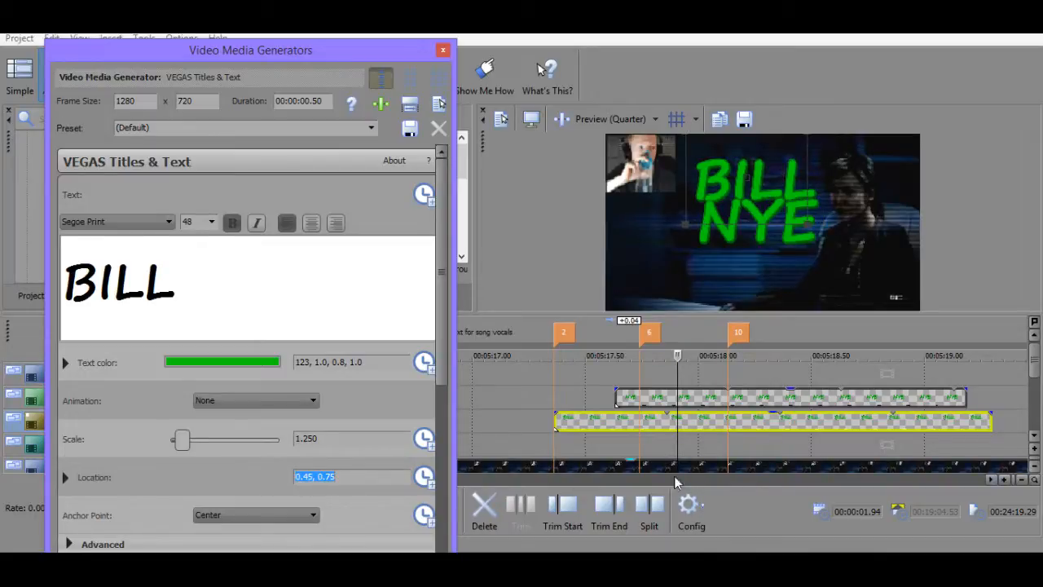
left_click(311, 478)
key("Return")
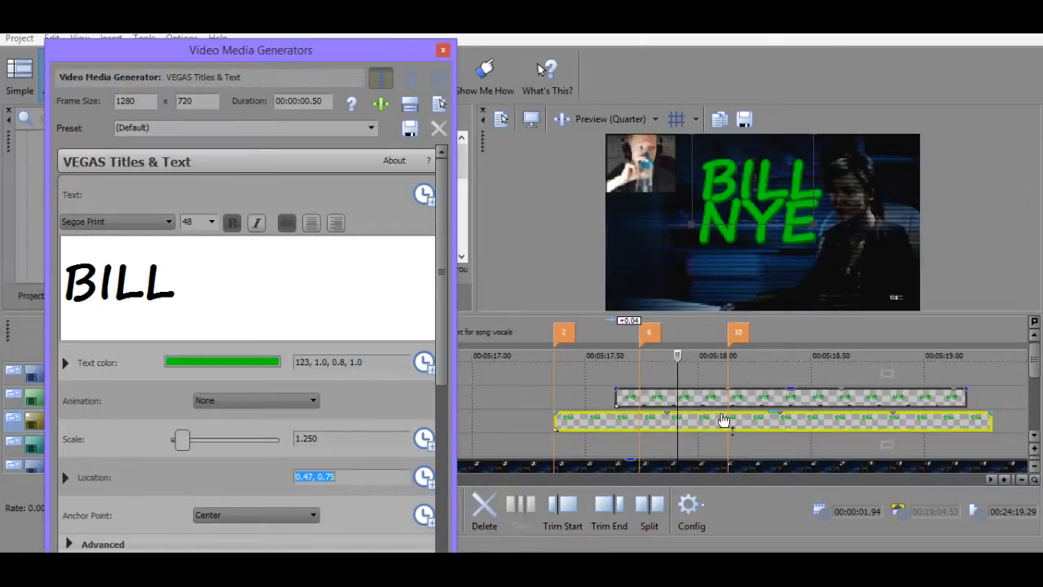
Open the NYE title's generated media settings and try horizontal locations of 0.53 and 0.55, settling on 0.54.
left_click(701, 397)
right_click(700, 397)
left_click(768, 111)
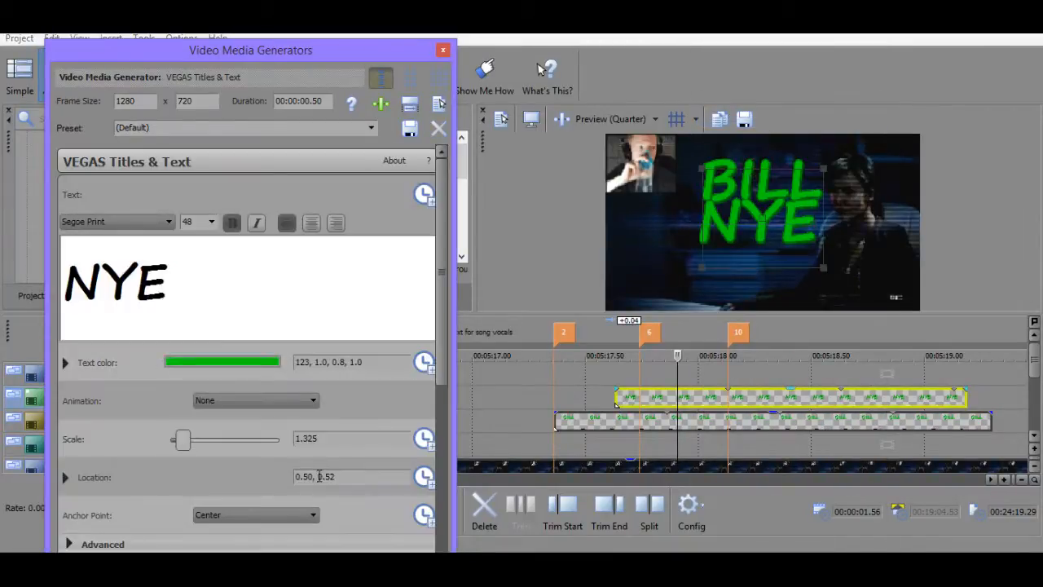
type("3")
key("Return")
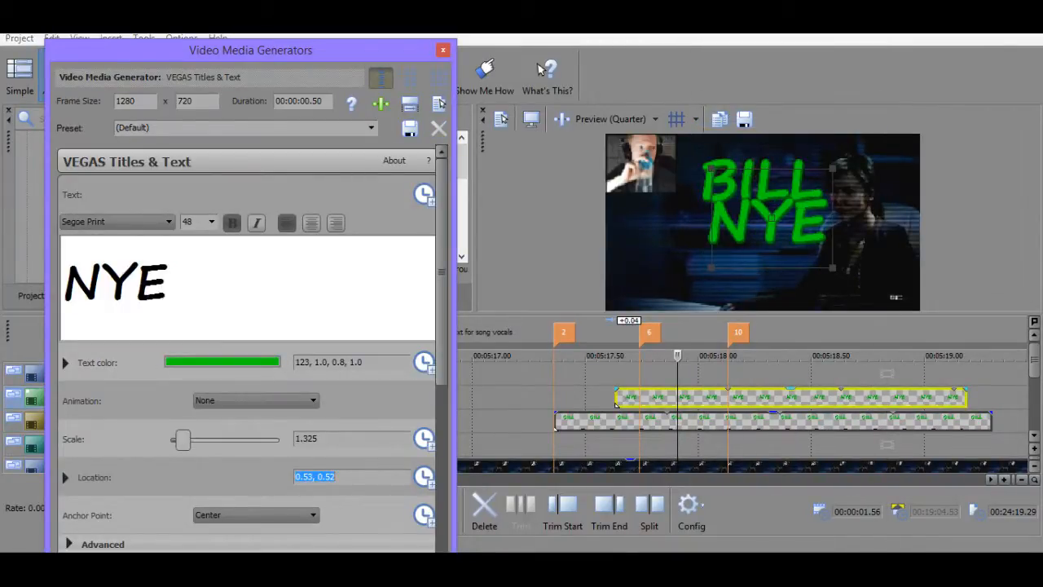
left_click(314, 475)
key("Return")
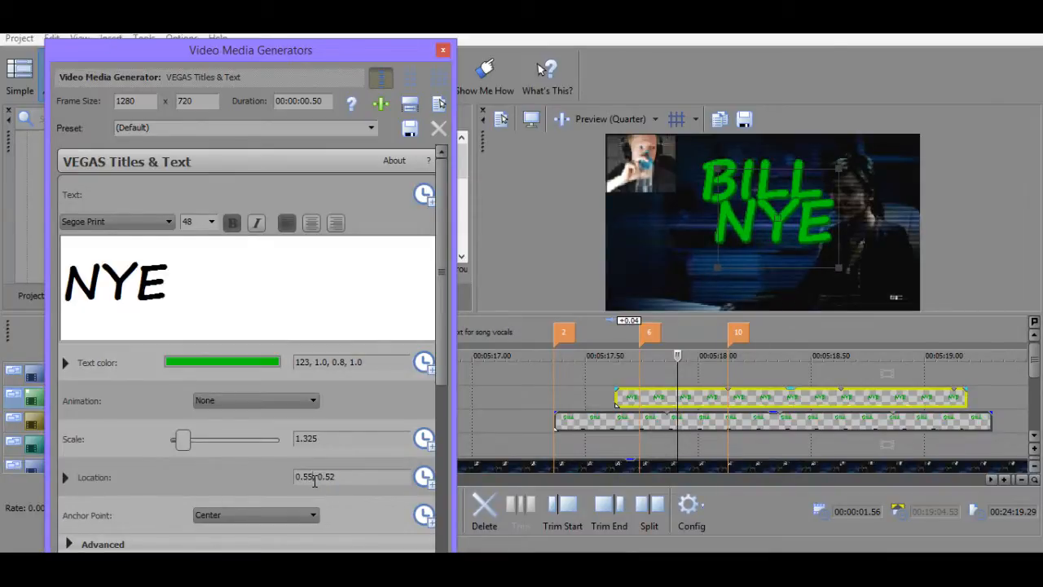
key("BackSpace")
type("4")
key("Return")
Reopen the BILL title's generated media settings, set its horizontal location to 0.46 and close the settings window.
right_click(668, 419)
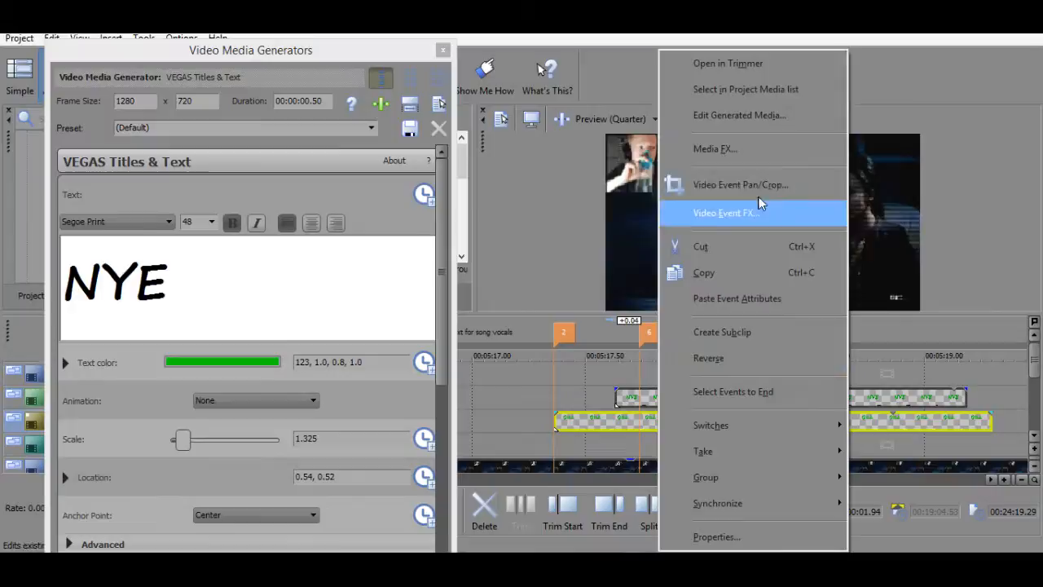
left_click(739, 111)
left_click(310, 477)
key("BackSpace")
type("6")
key("Return")
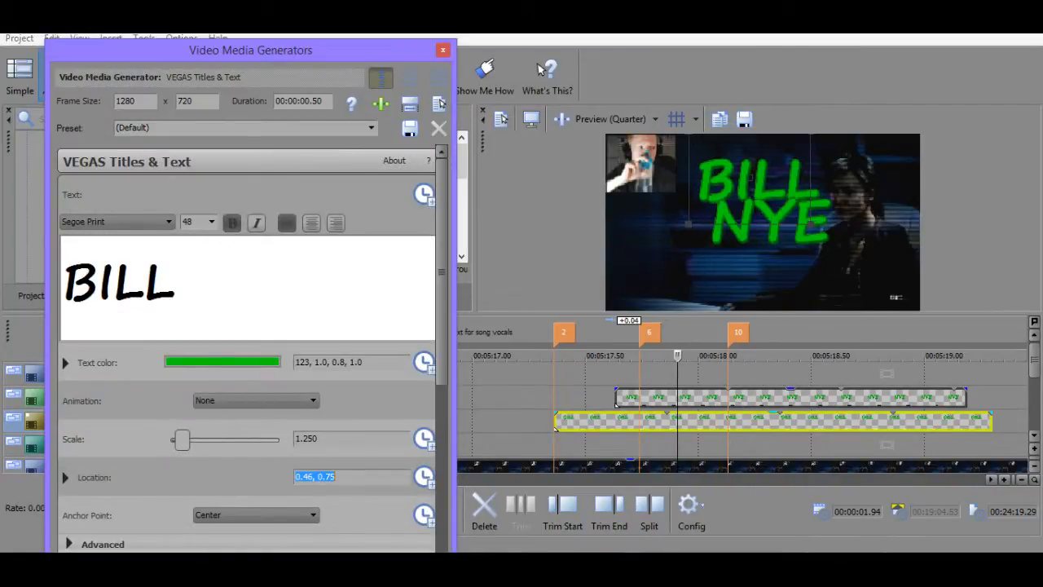
left_click(443, 52)
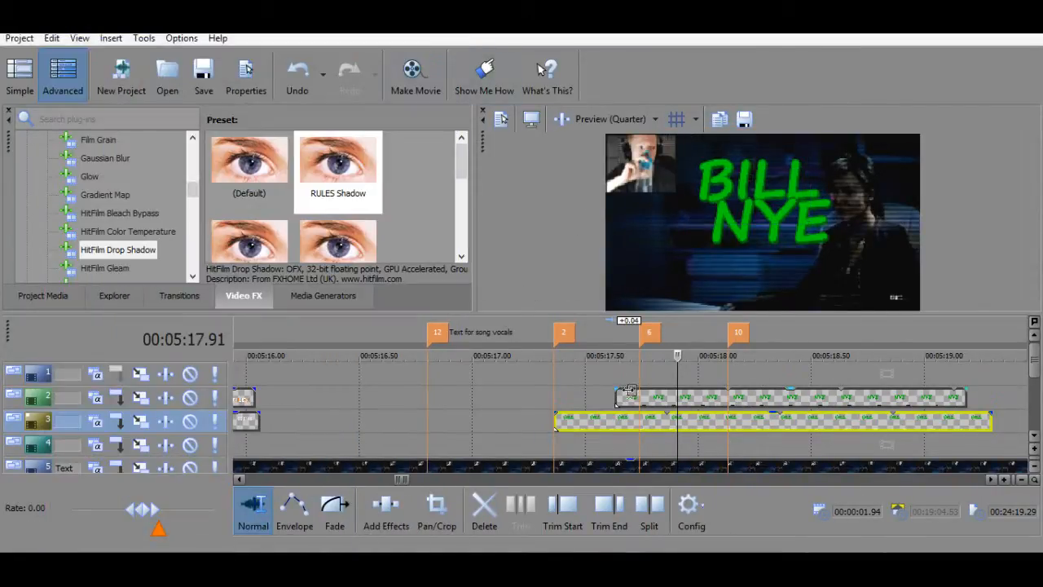
Play back the titles from the start of the BILL clip and repeatedly from 00:05:17.50 to check the offset layout.
left_click(555, 374)
key("space")
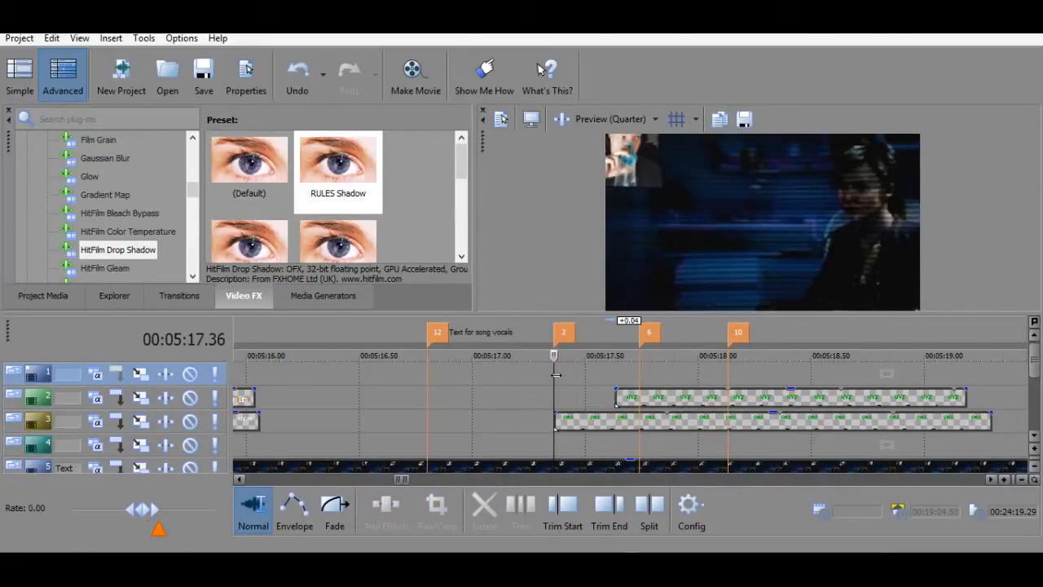
key("space")
left_click(584, 379)
key("space")
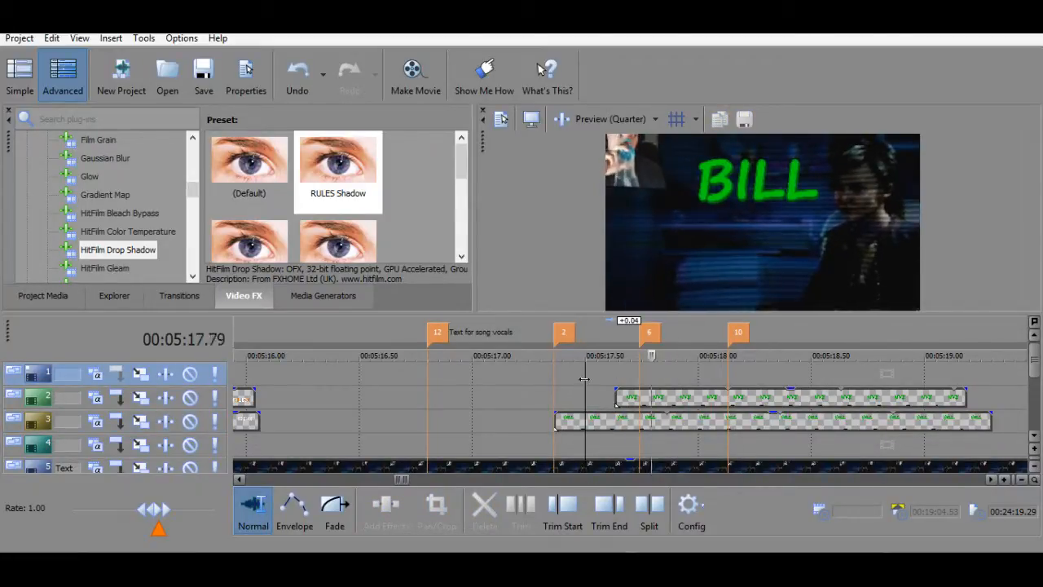
key("space")
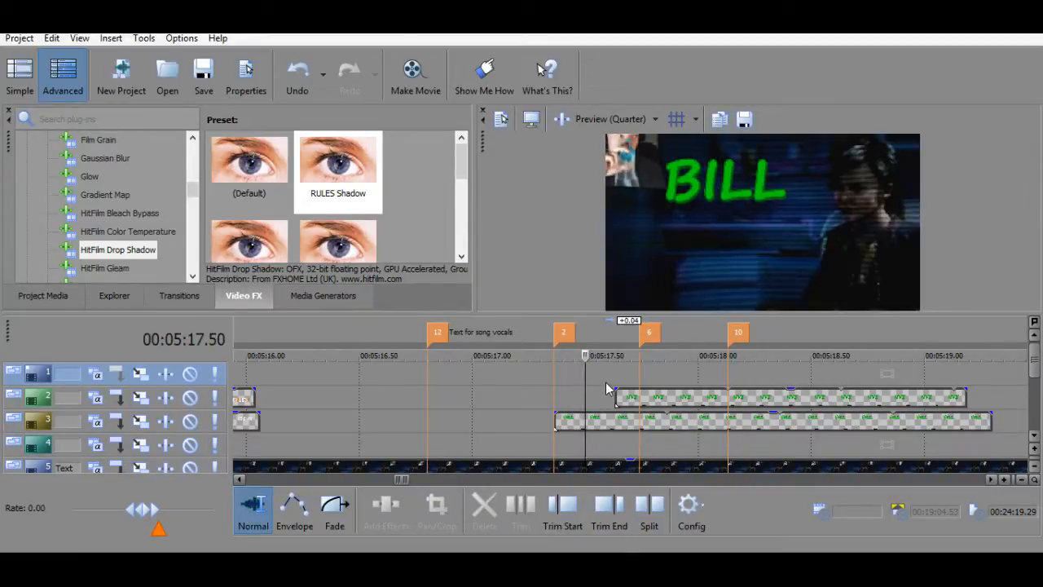
key("space")
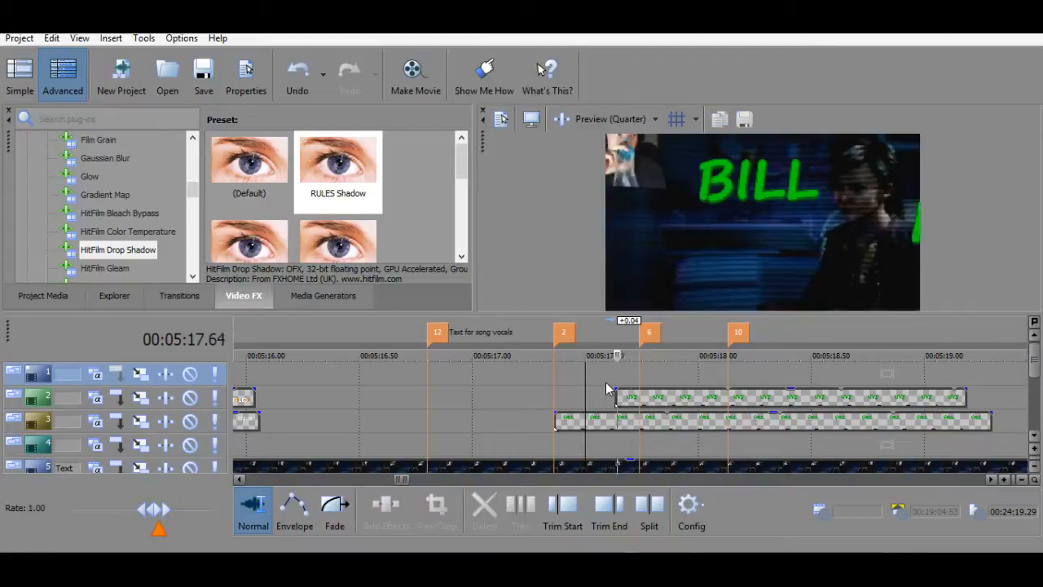
key("space")
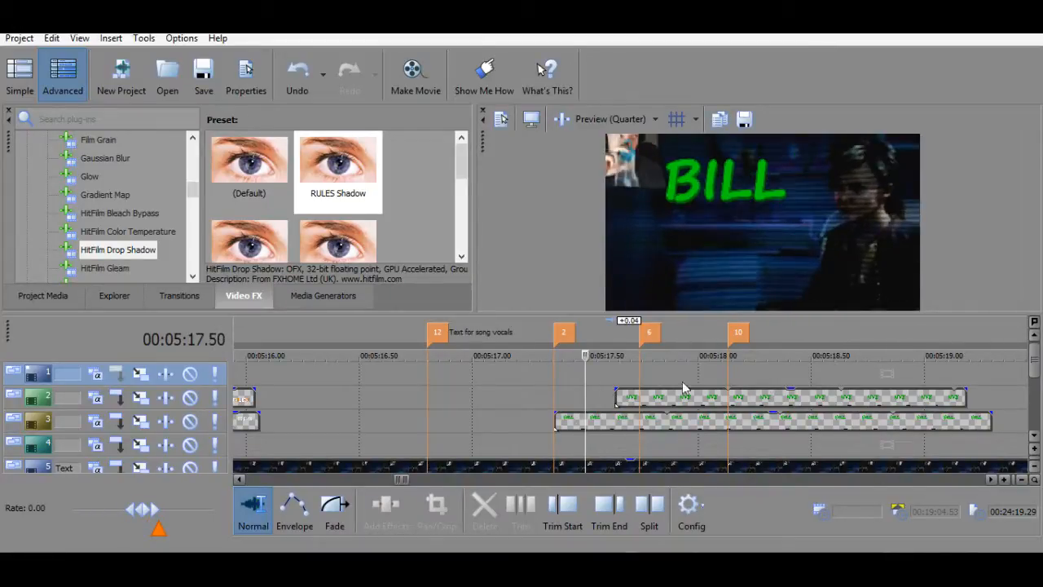
key("space")
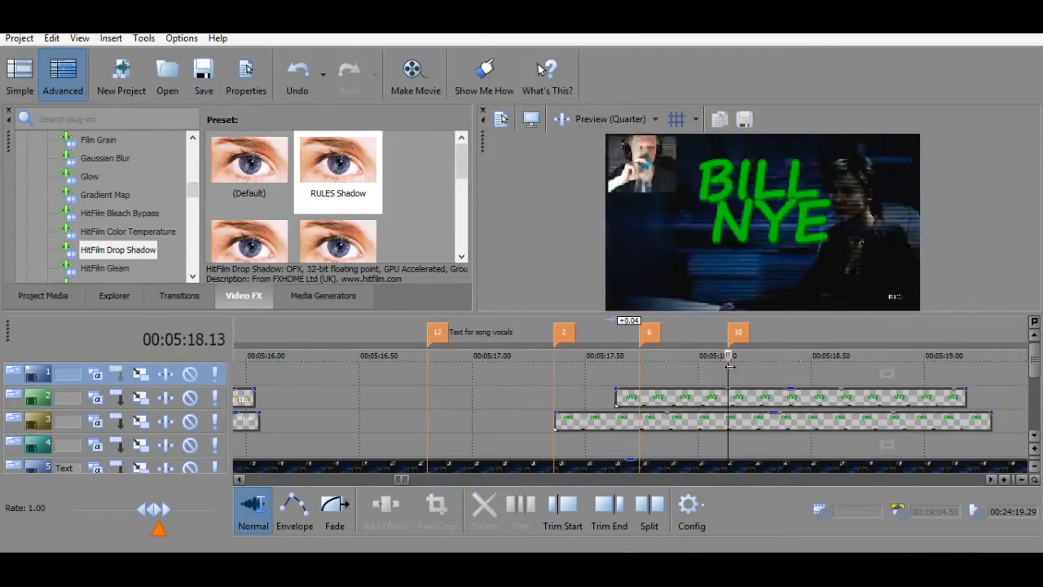
key("space")
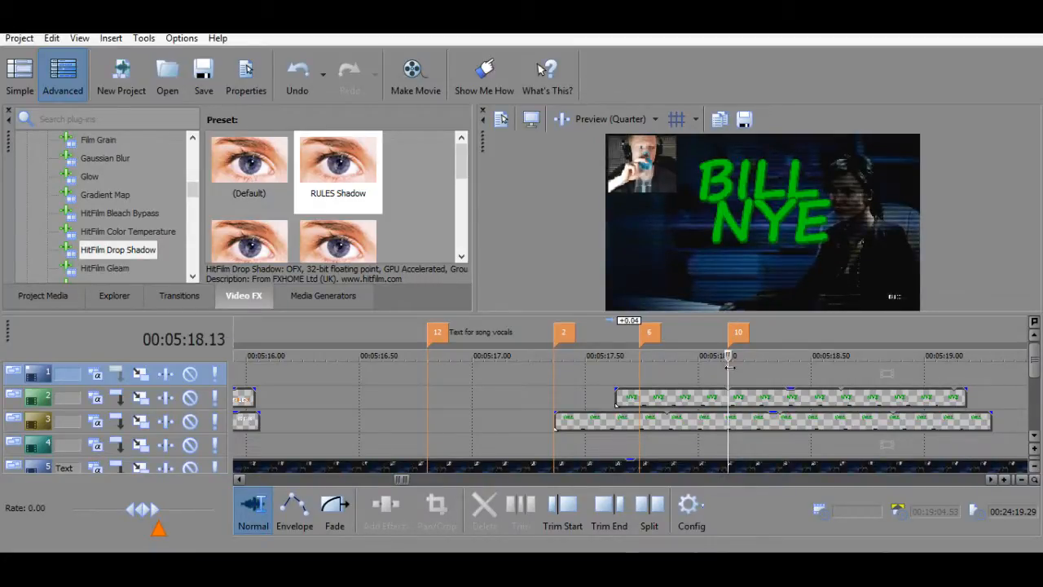
Set the NYE title's location to 0.54, 0.51 and move marker 6 to the start of the NYE clip.
right_click(704, 420)
left_click(774, 116)
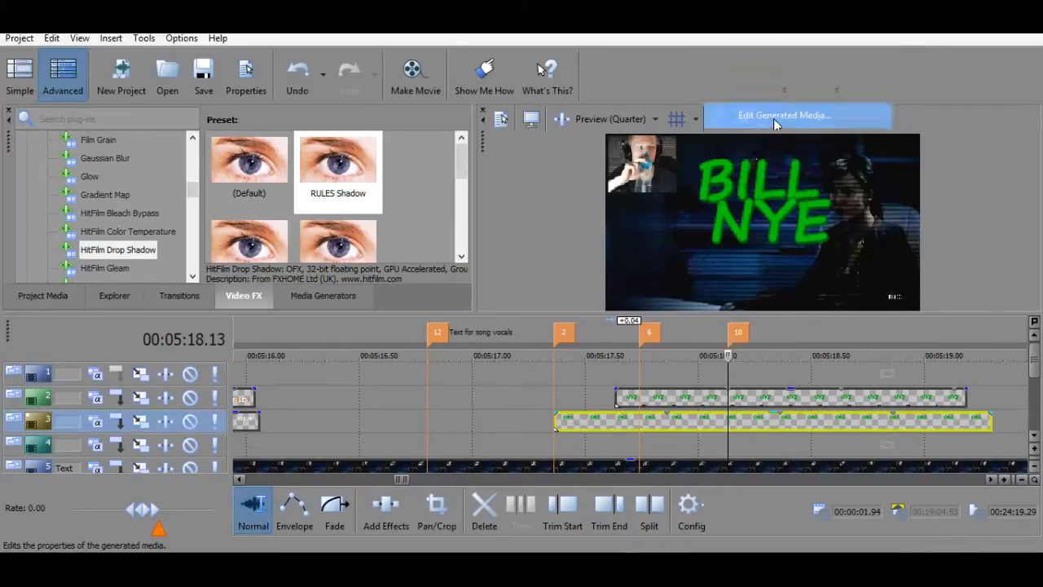
right_click(755, 387)
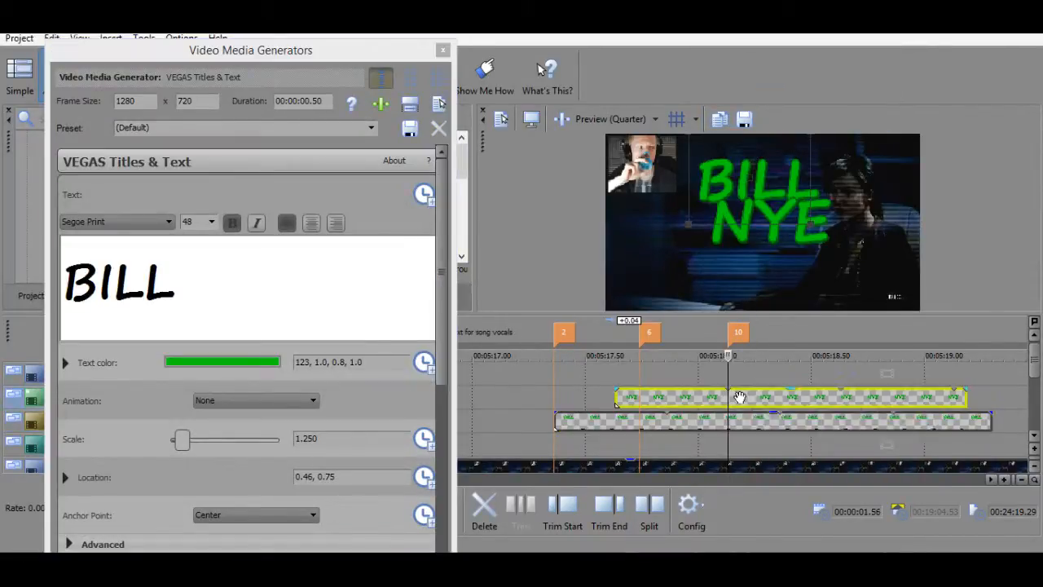
left_click(798, 112)
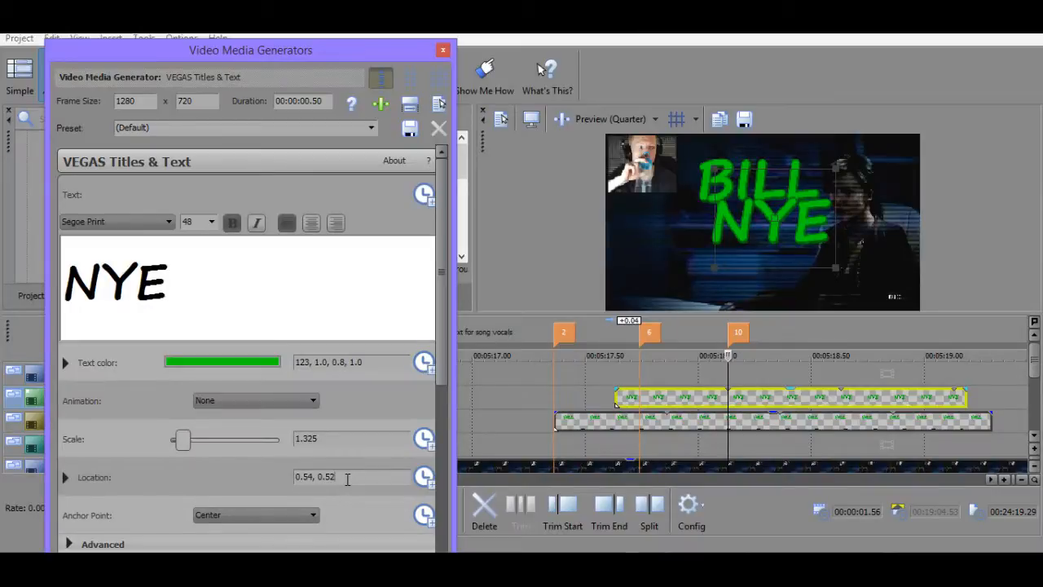
key("Return")
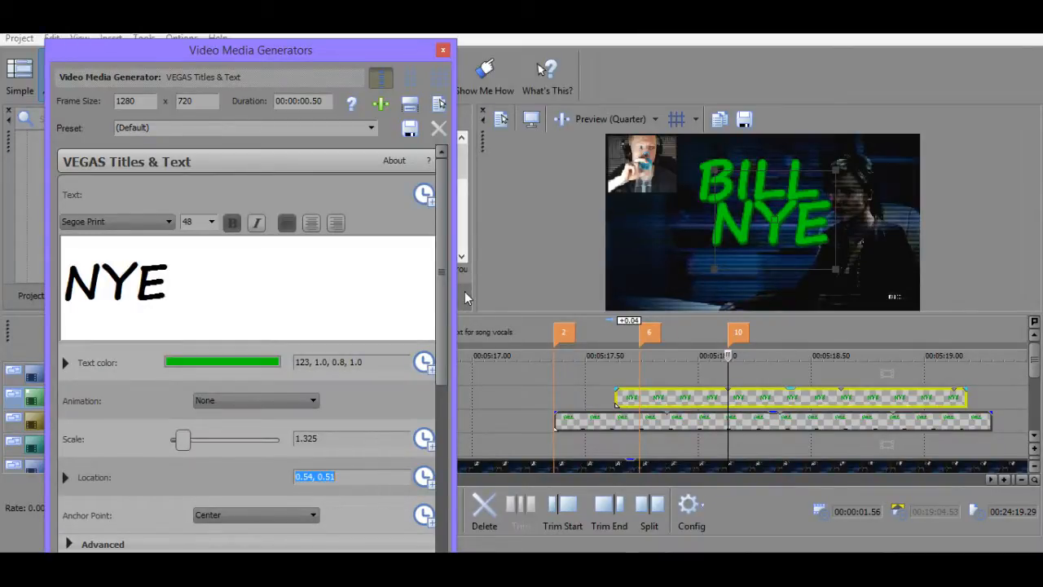
left_click(444, 50)
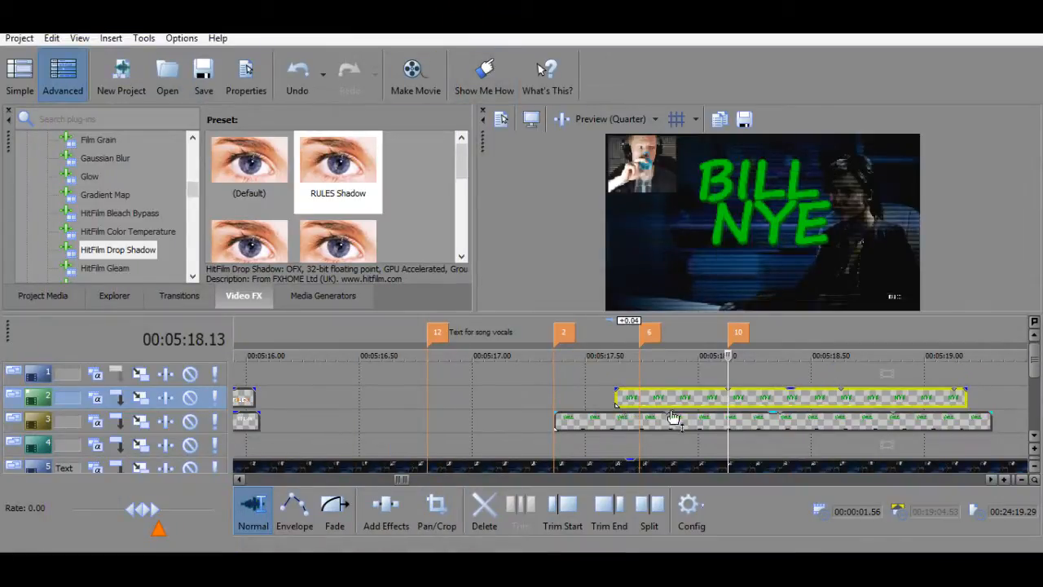
left_click_drag(650, 334, 617, 342)
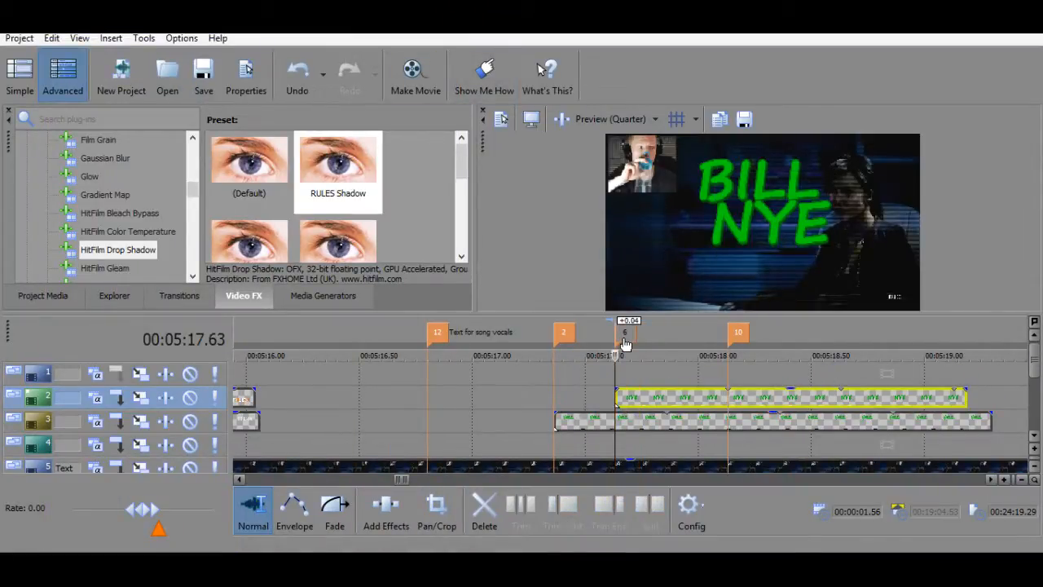
left_click(660, 370)
Insert a text media clip on track 1 at marker 10 with the text "The Science Guy".
left_click(728, 373)
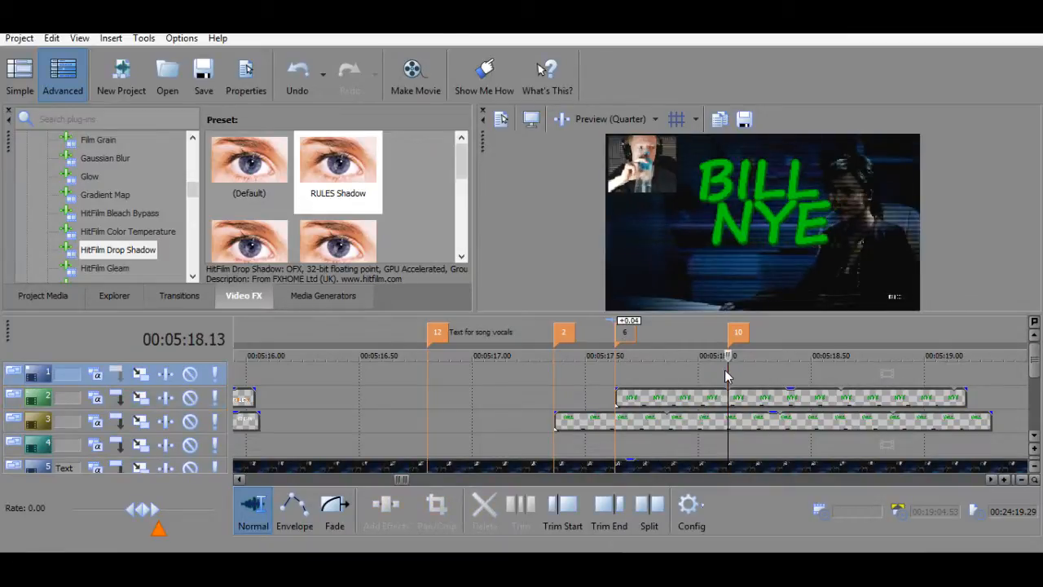
right_click(727, 374)
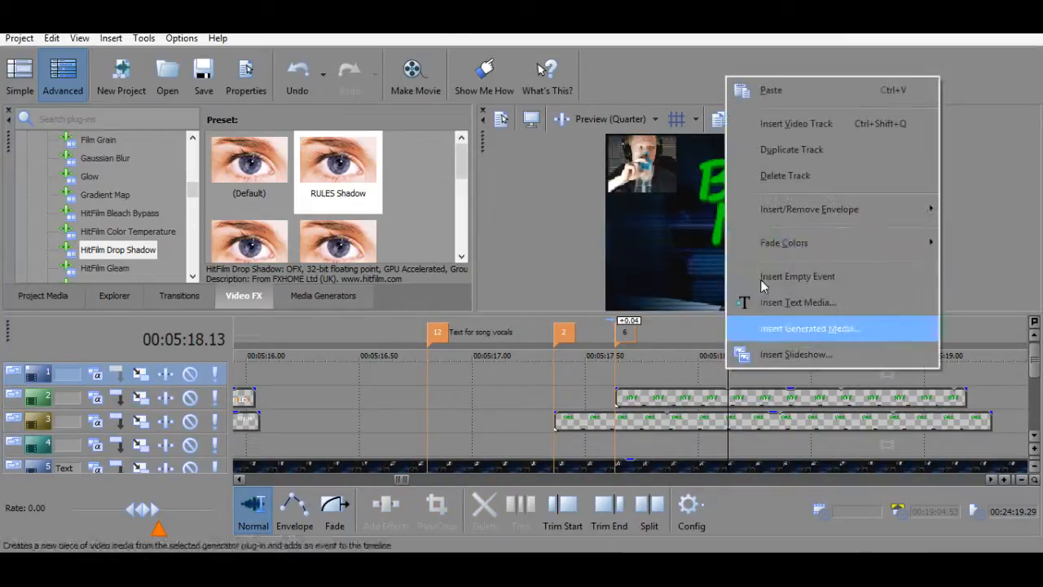
left_click(803, 302)
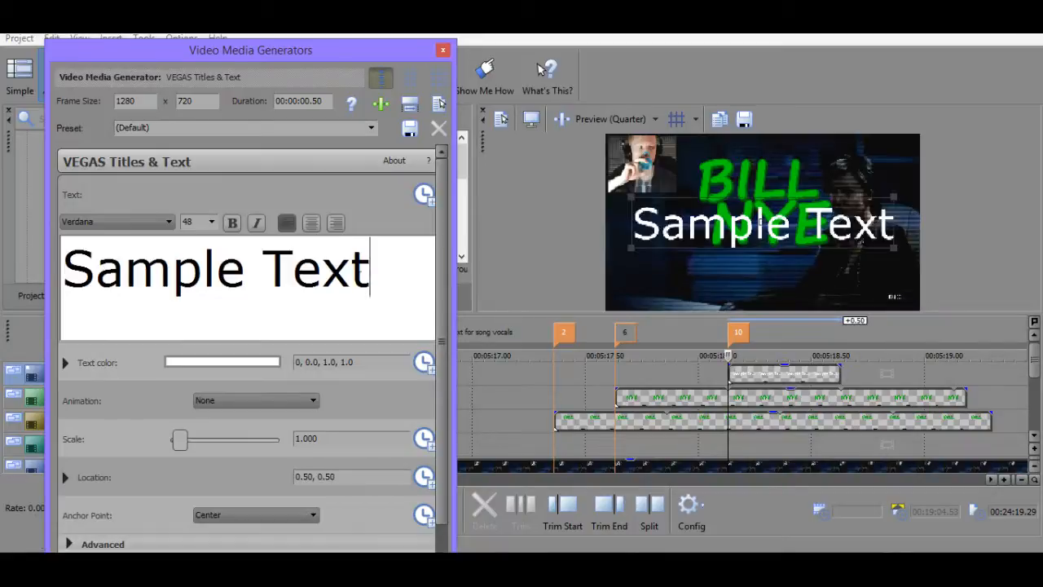
type("The")
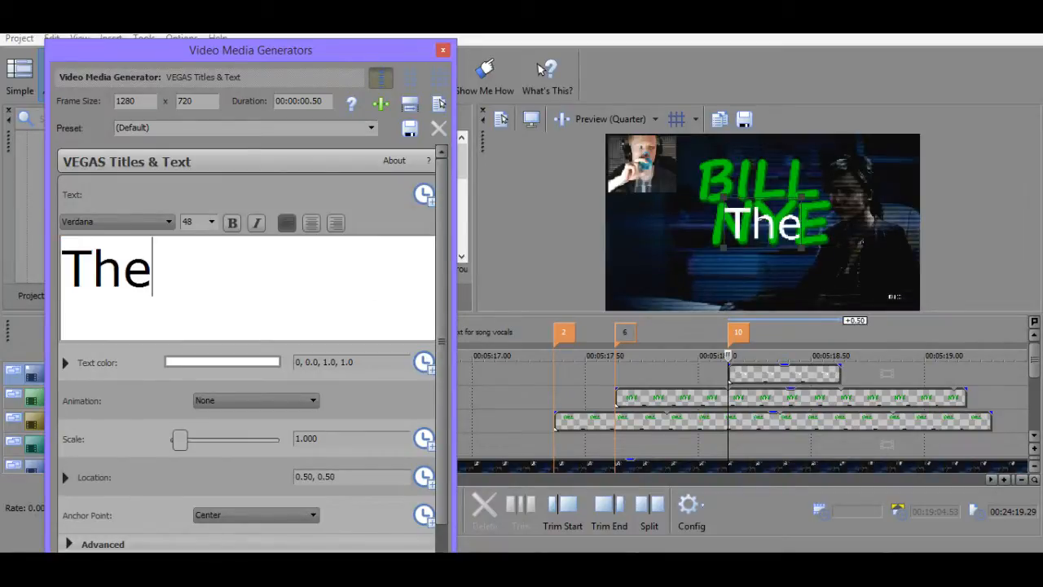
key("BackSpace")
type("e Science Guy")
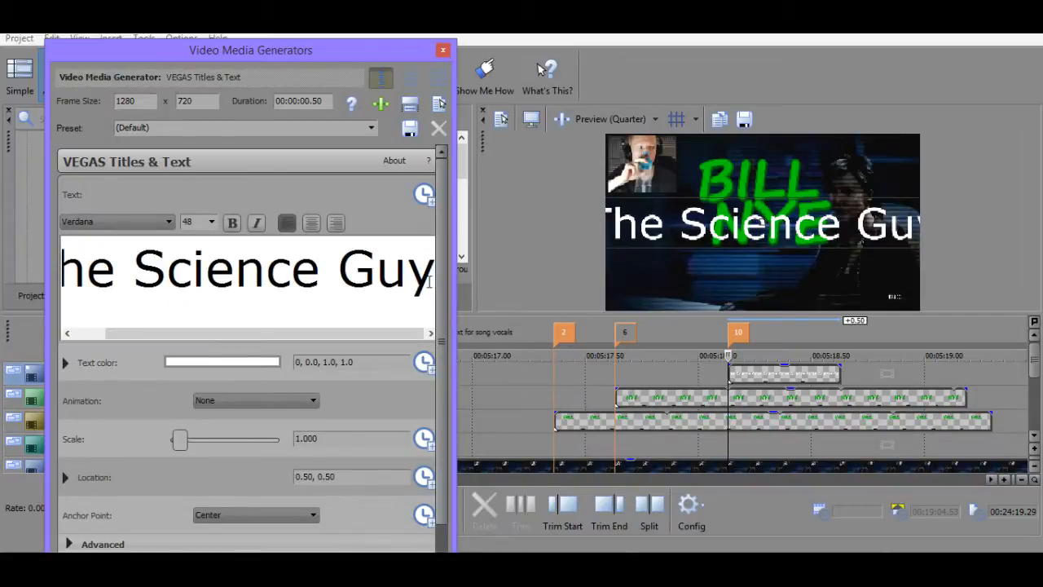
Set the scale of the "The Science Guy" title to 0.500.
key("ctrl+a")
left_click(360, 439)
type("0.5")
key("Return")
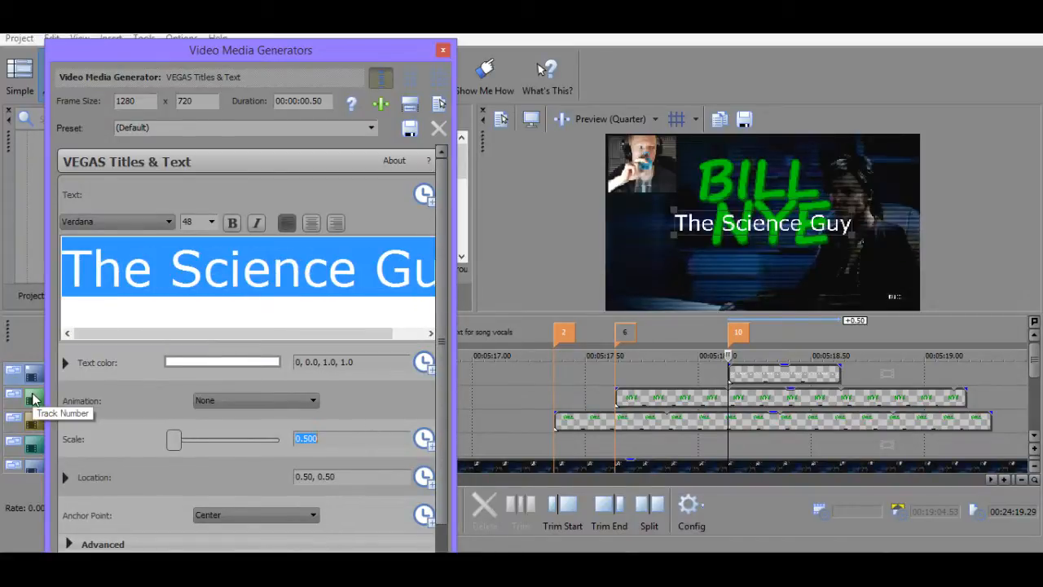
Letter-space the title text "The Science Guy" by adding a space between all its letters and widening the word gaps.
left_click(88, 222)
left_click(86, 275)
key("Right")
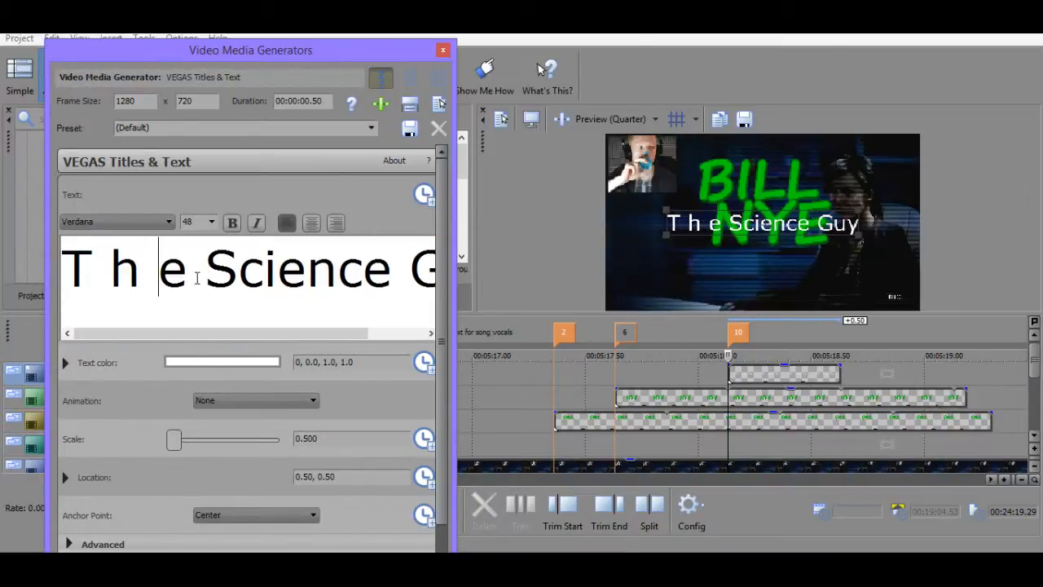
key("Right")
key("Right")
key("Right")
key("Right")
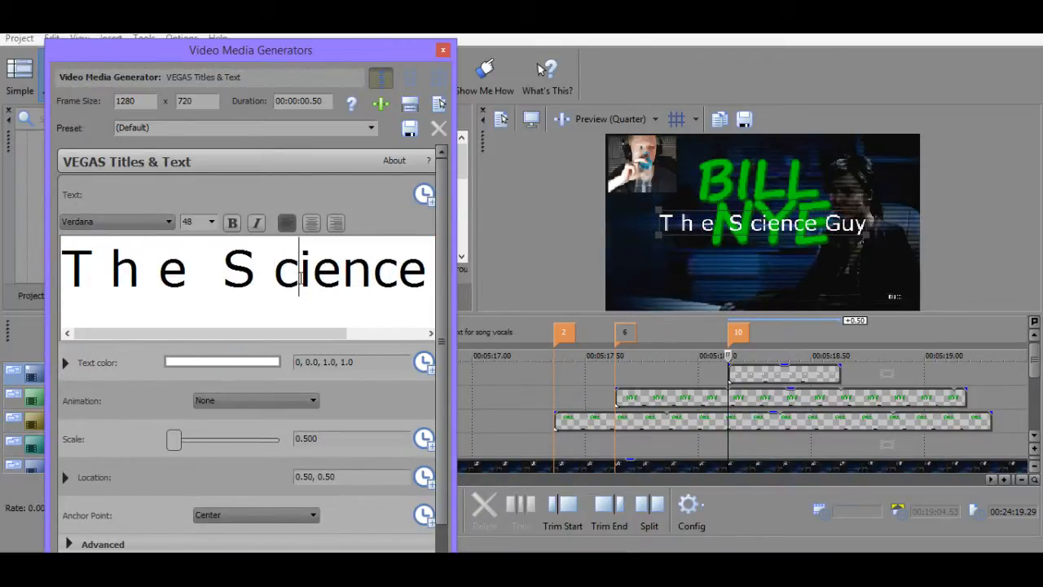
key("Right")
key("Right")
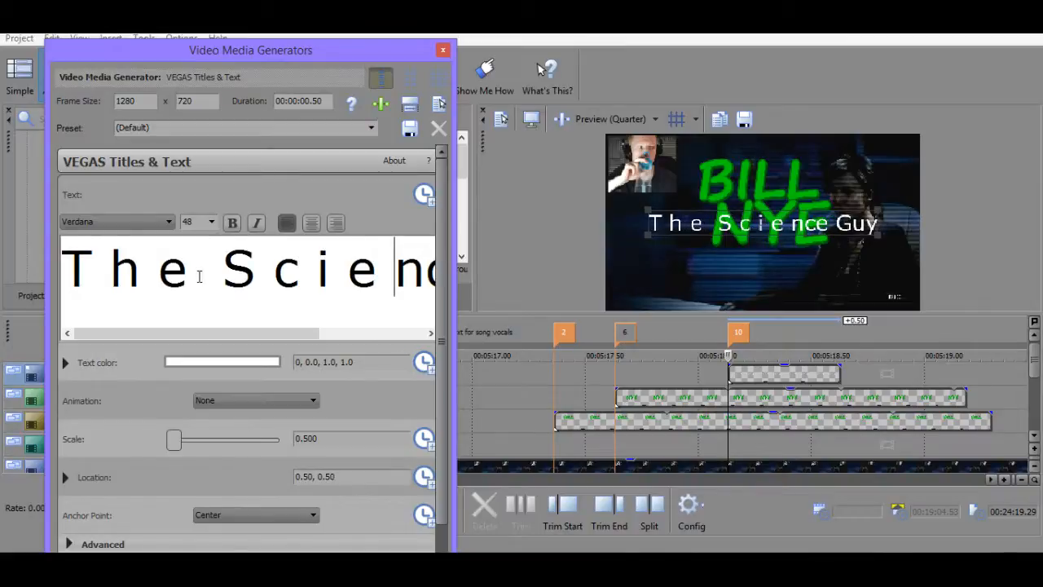
left_click(200, 273)
left_click_drag(223, 334, 339, 333)
left_click(328, 275)
key("Right")
key("Right")
left_click(375, 281)
key("Right")
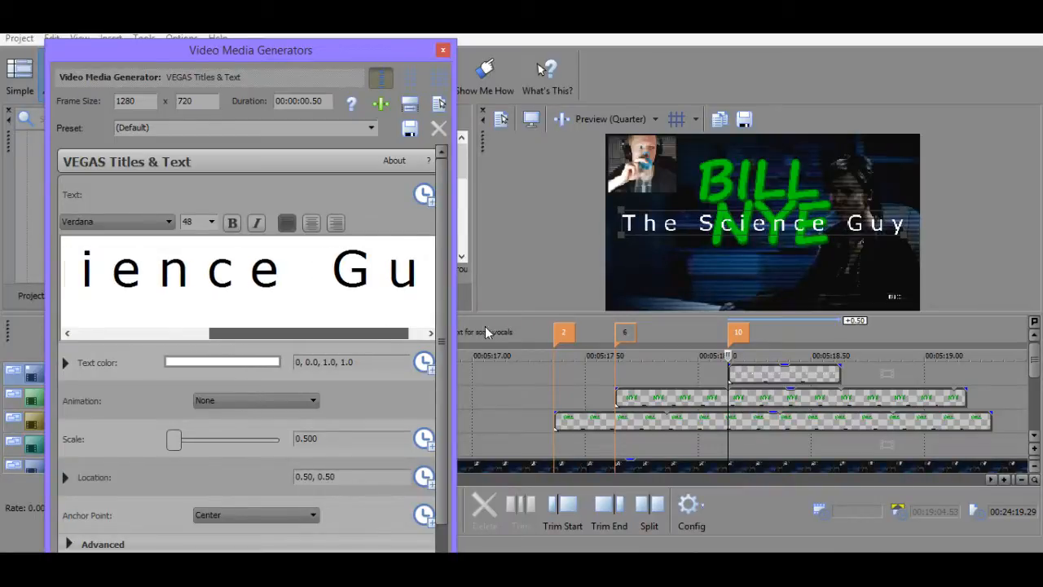
Try a scale of 0.200 on the "The Science Guy" title and set it back to 0.500.
key("ctrl+a")
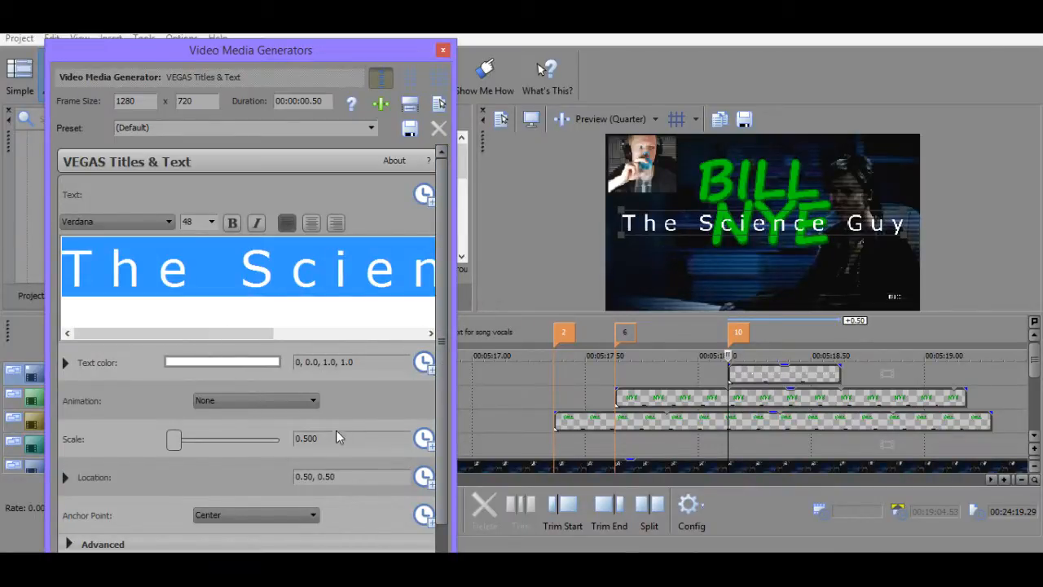
key("BackSpace")
type("2")
key("Return")
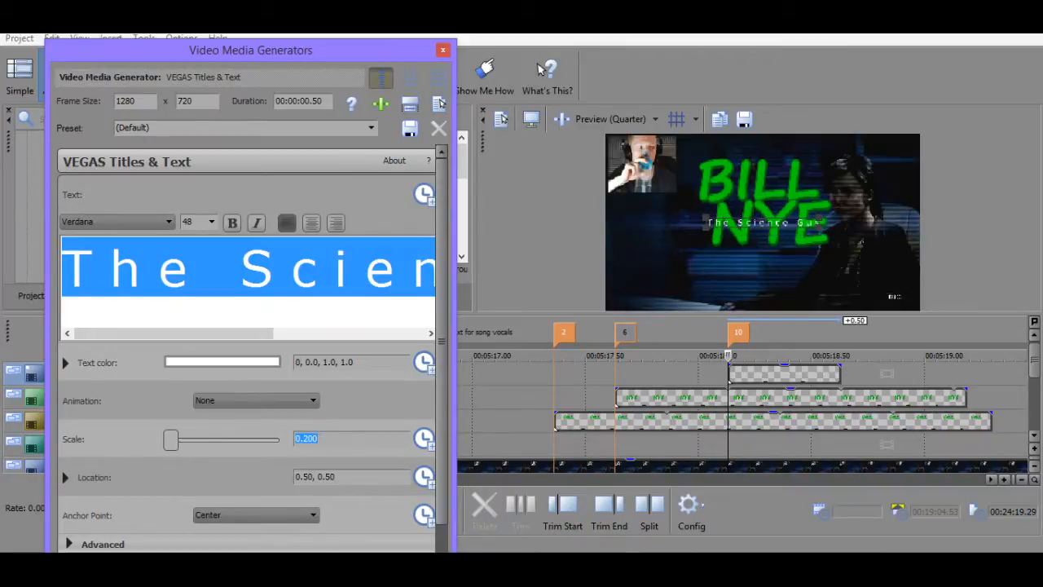
left_click(328, 438)
key("BackSpace")
type("5")
key("Return")
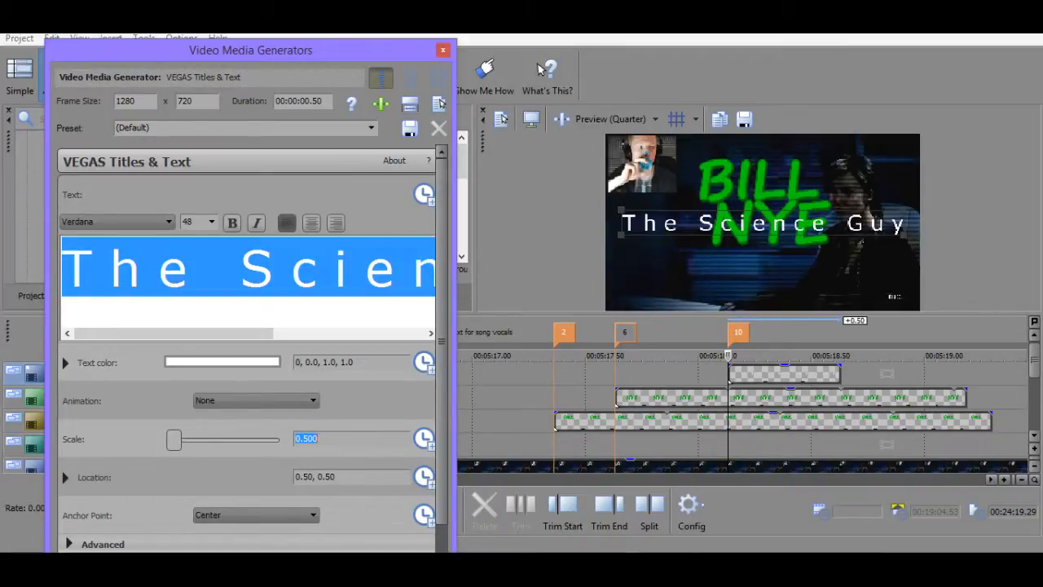
Try a scale of 0.400 on the "The Science Guy" title.
double_click(328, 438)
type("4")
key("BackSpace")
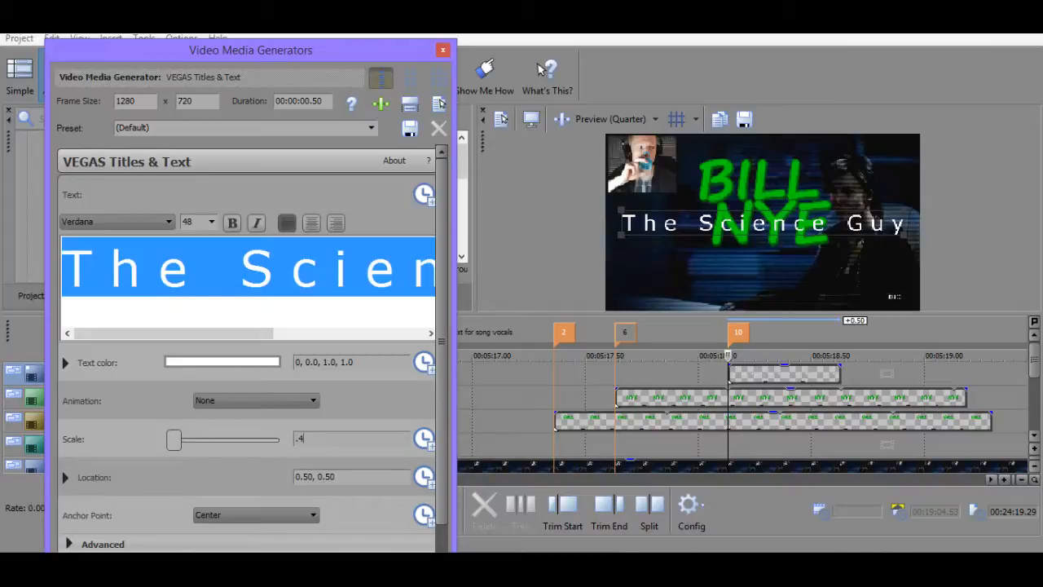
type(".4")
key("Return")
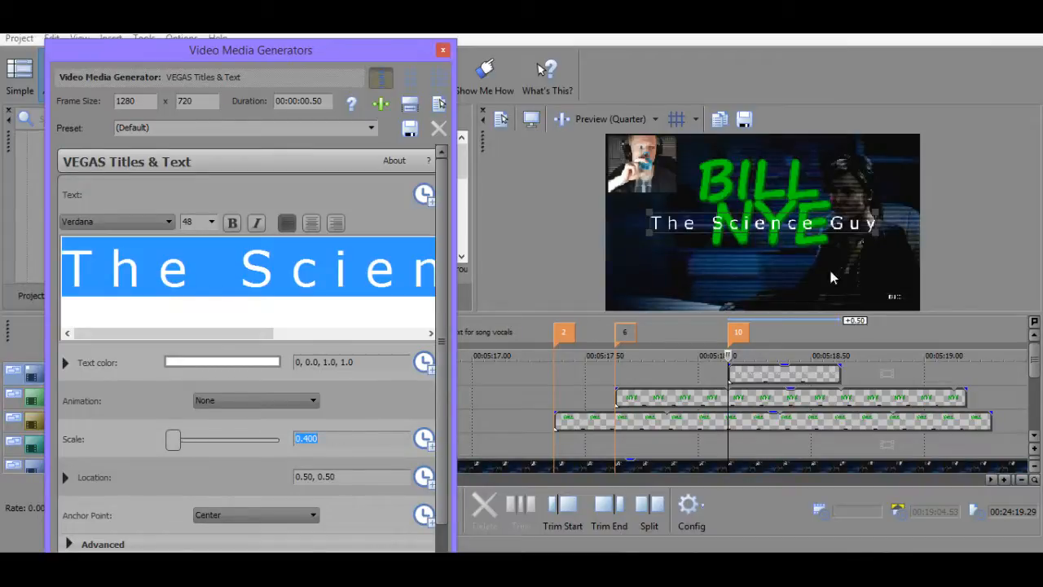
Set the "The Science Guy" title's scale to 0.350 and its location to 0.50, 0.30.
left_click(335, 436)
type("0.35")
key("Return")
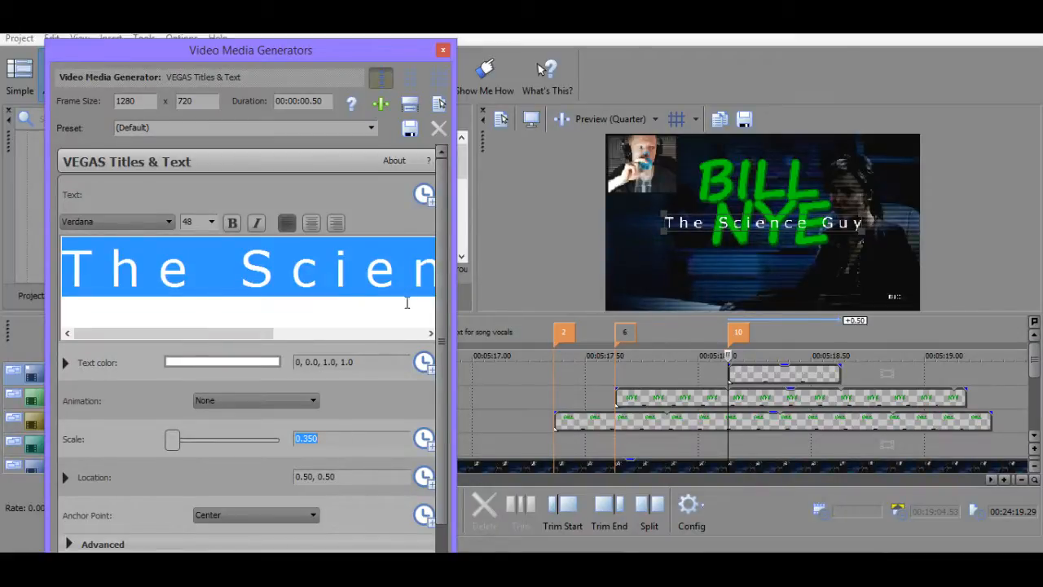
left_click(347, 476)
type("30")
key("Return")
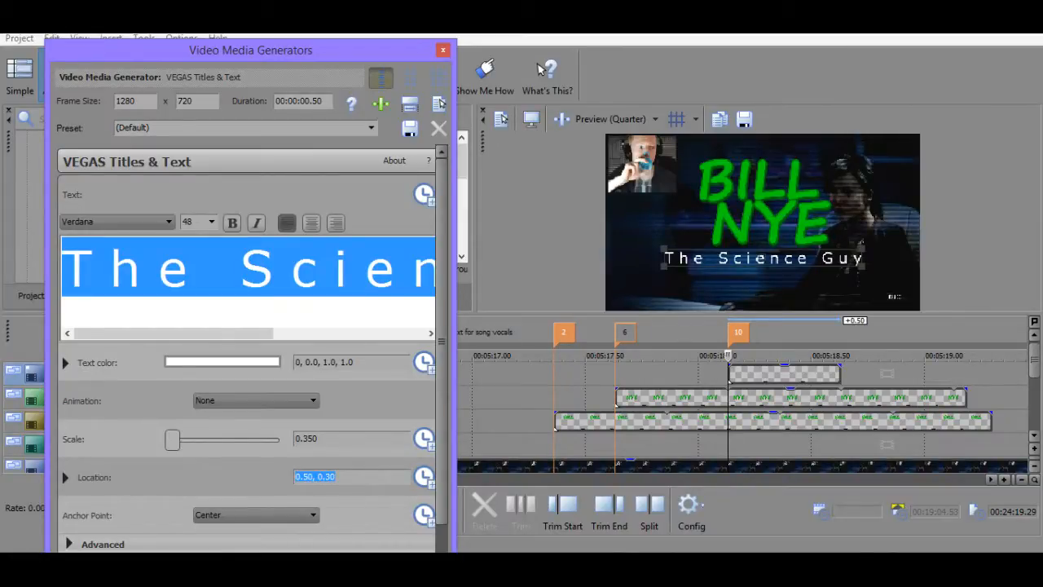
Widen the gaps before "Science" and before "Guy" in the title text with extra spaces.
double_click(198, 281)
left_click(231, 285)
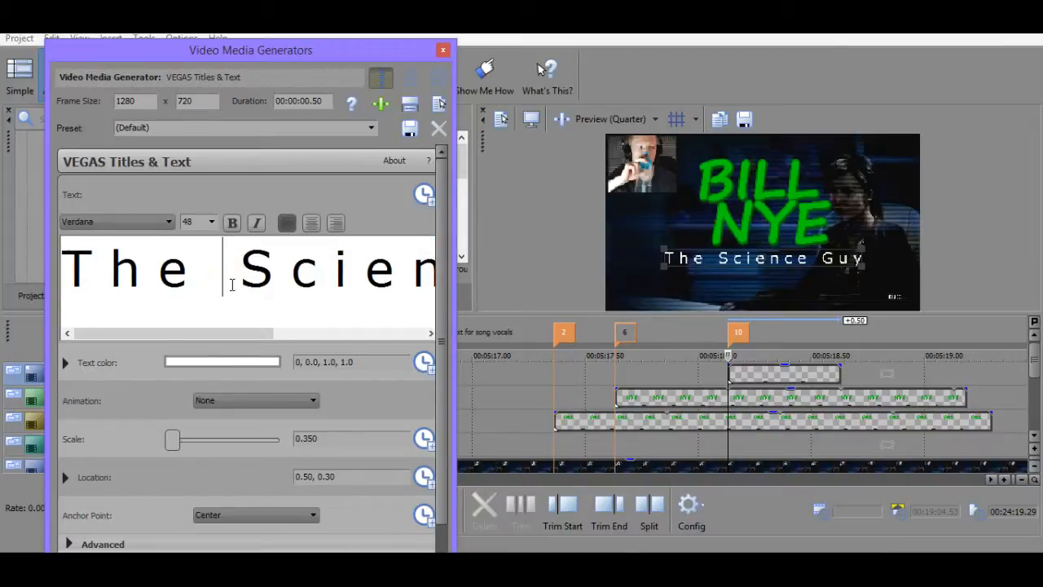
triple_click(380, 273)
left_click(301, 273)
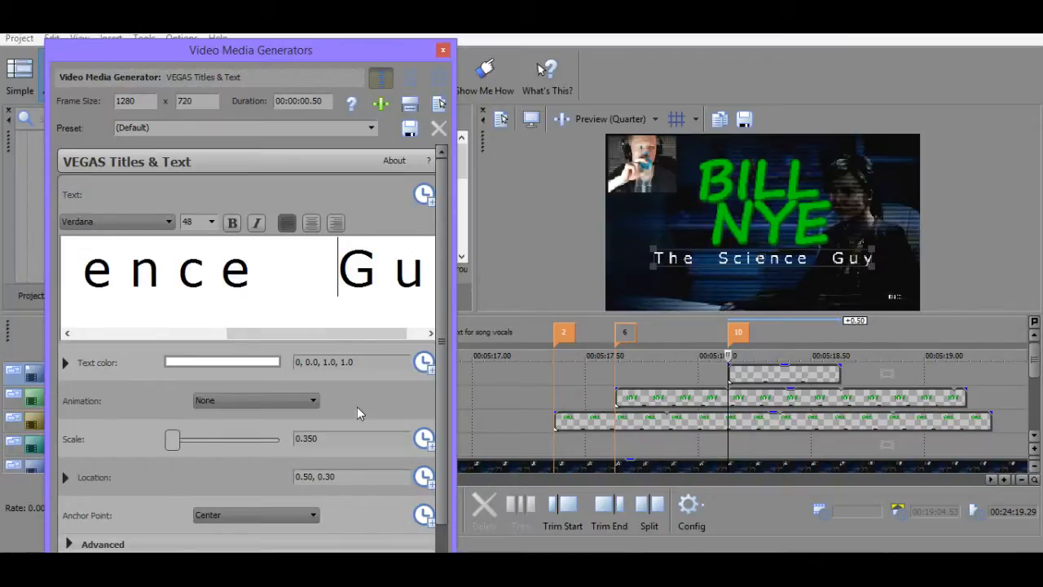
Select the whole title text and try other fonts on it, from Verdana through Utsaah, Urdu Typesetting and Traditional Arabic to Symbol.
left_click_drag(408, 303, 453, 297)
triple_click(434, 286)
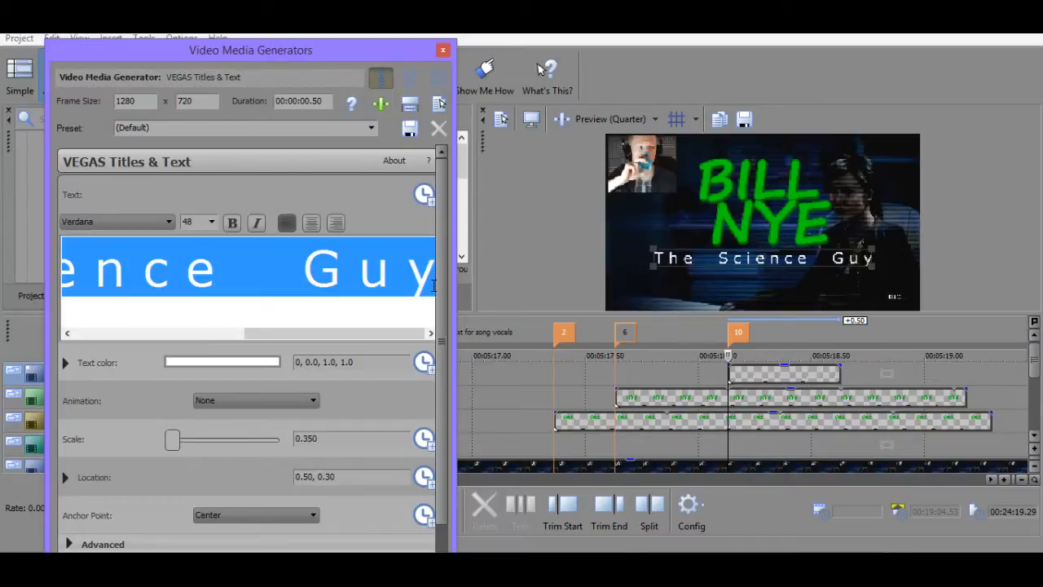
left_click(156, 225)
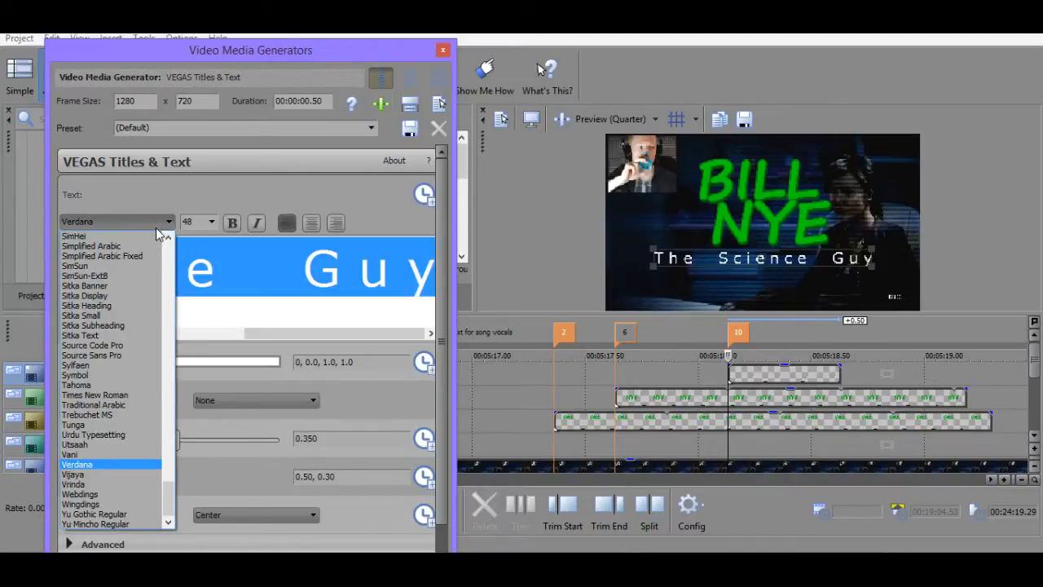
key("Up")
key("Up")
key("Up")
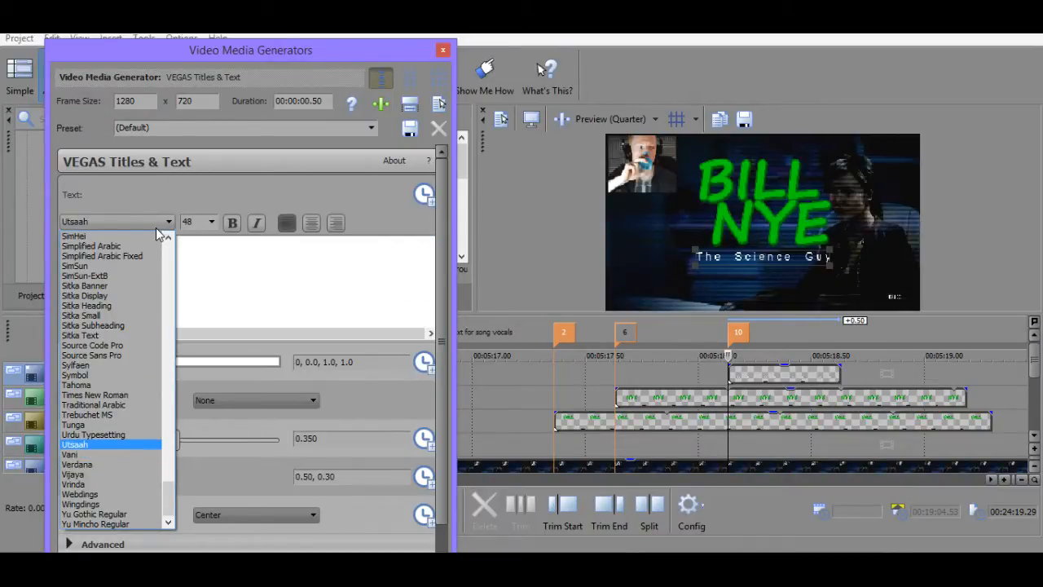
key("Up")
key("Up")
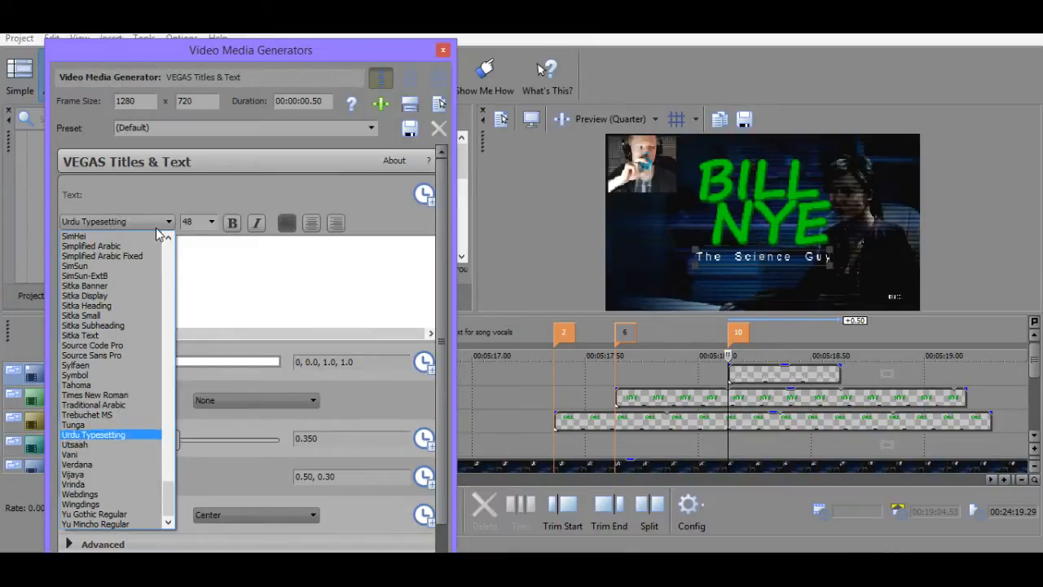
key("Up")
key("Up")
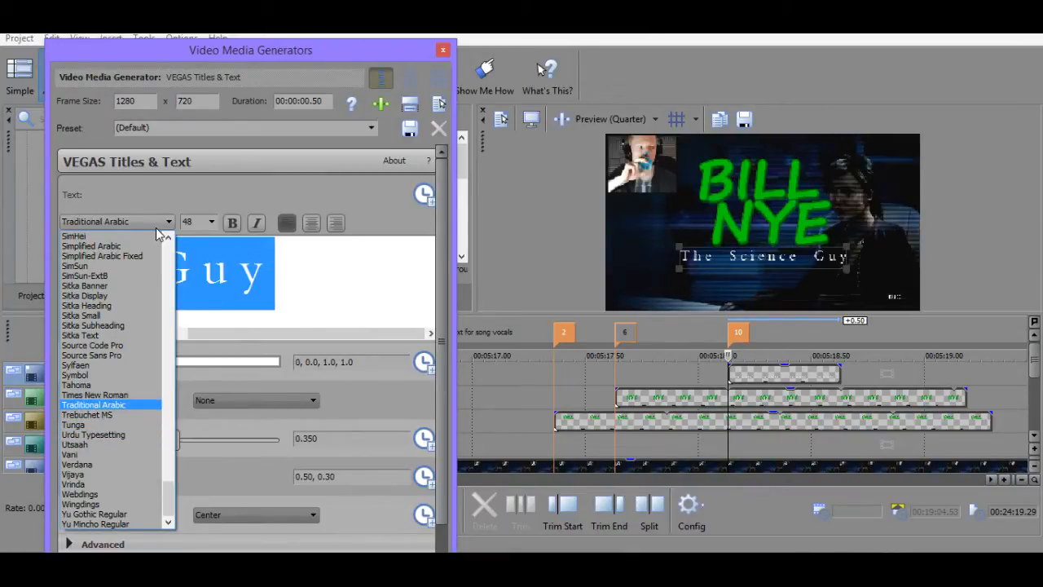
key("Up")
key("Up")
key("Up")
key("Up")
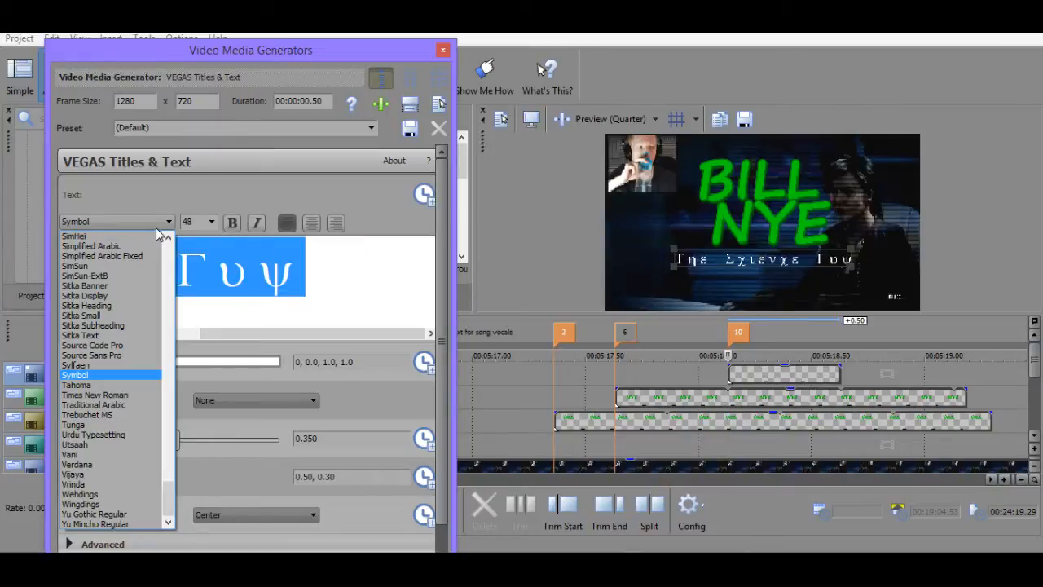
Try out different fonts on the "The Science Guy" title text and apply Shruti.
key("Up")
key("Up")
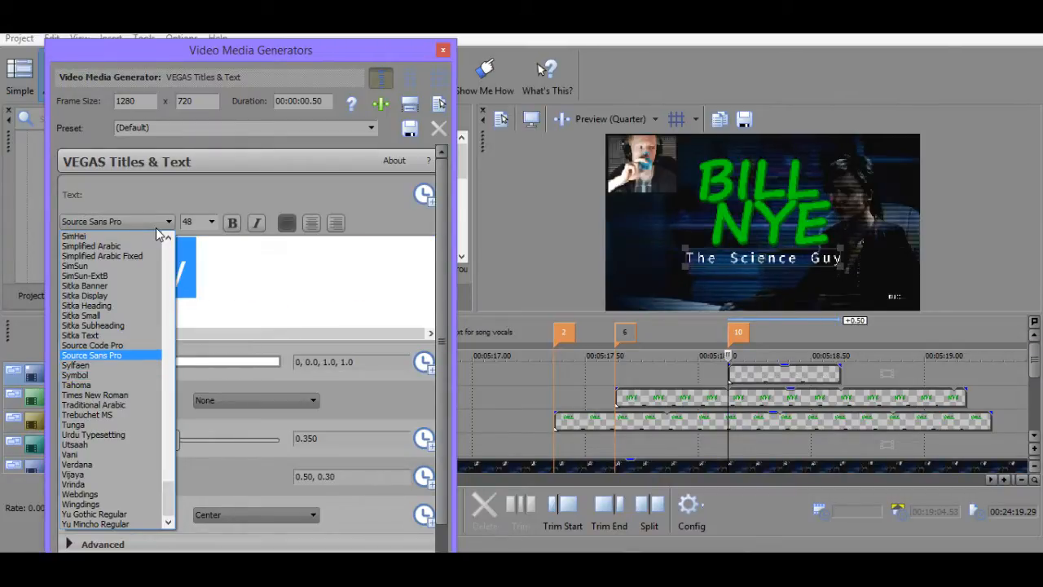
key("Down")
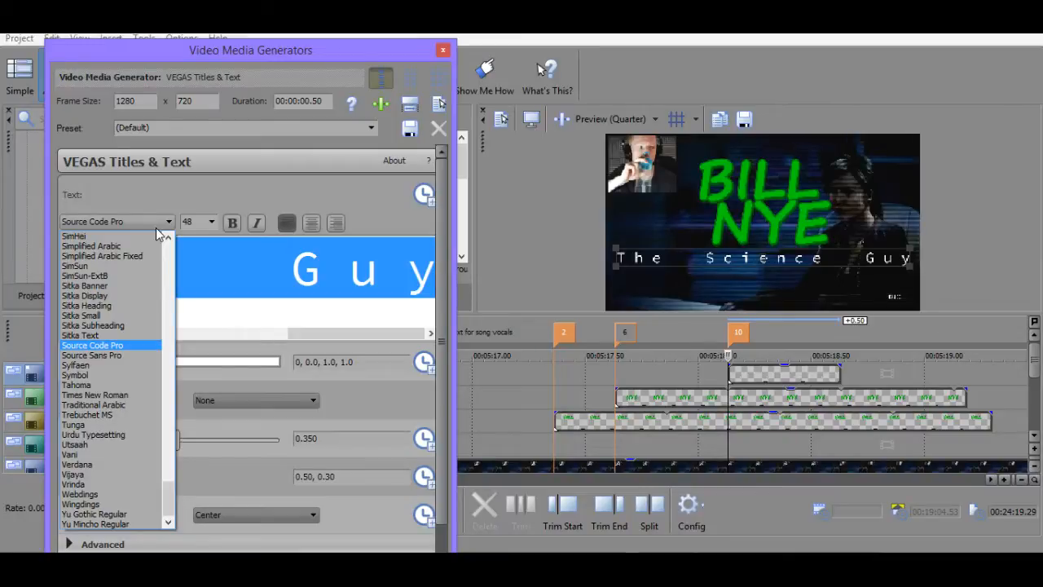
key("Up")
key("Up")
key("Up")
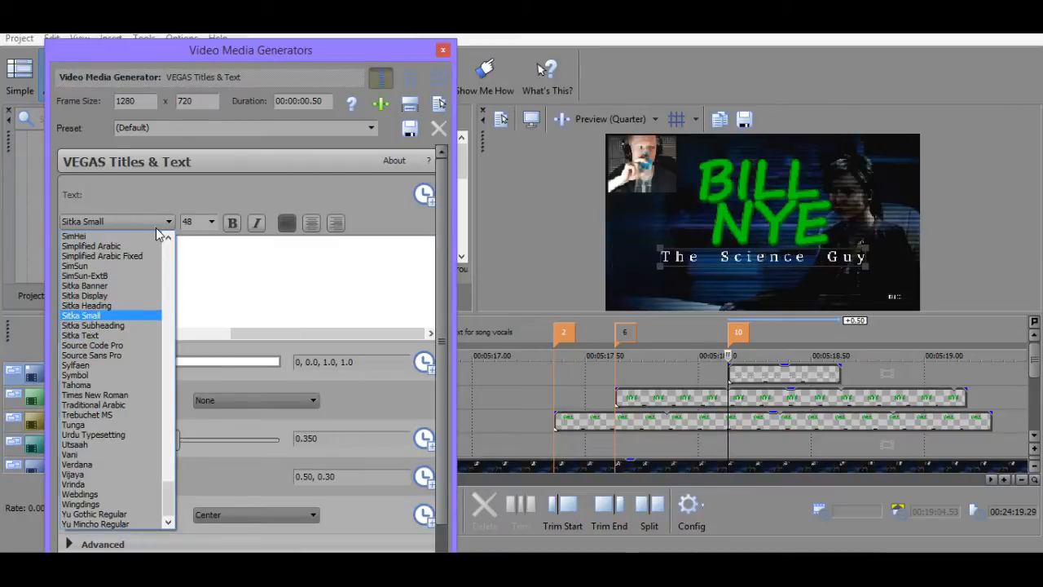
key("Up")
key("Up")
key("Up")
key("Up")
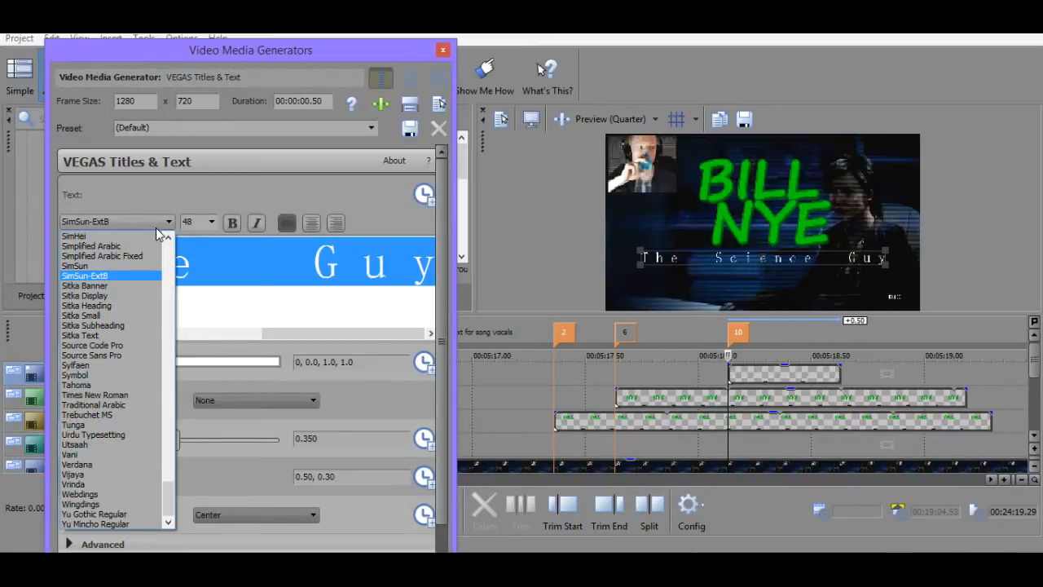
key("Up")
key("Up")
key("Up")
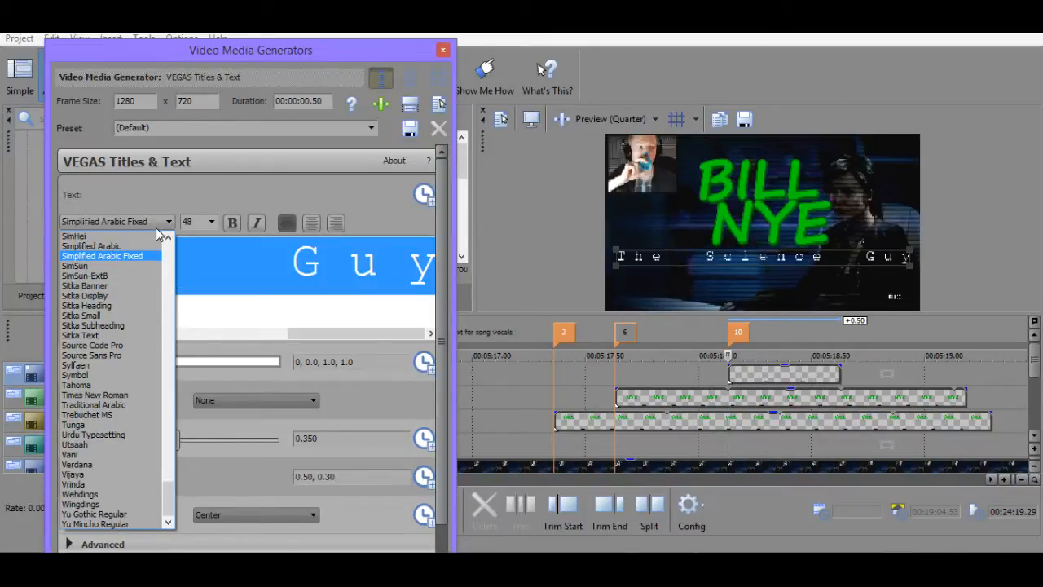
key("Down")
key("Up")
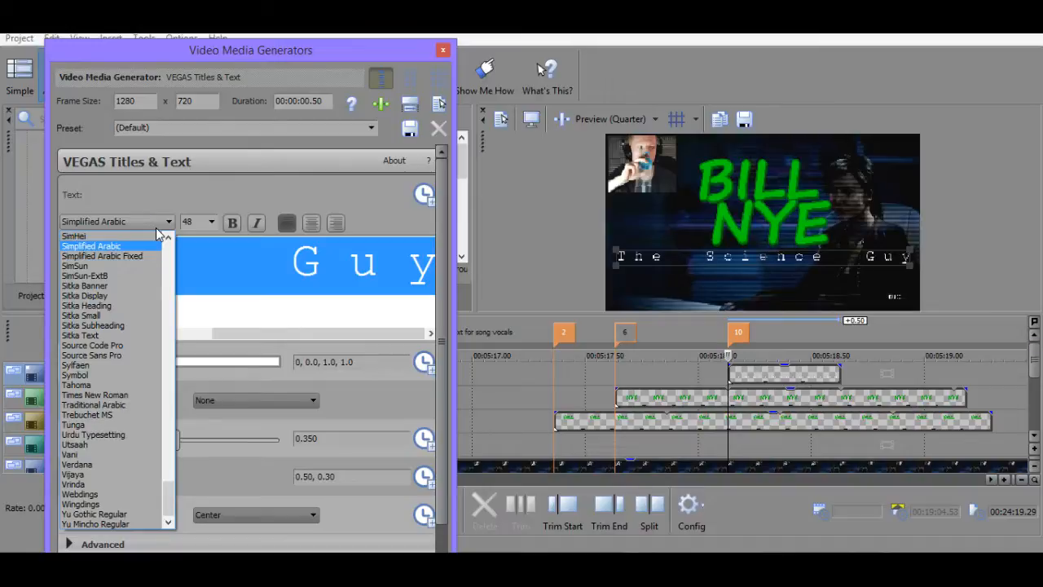
key("Up")
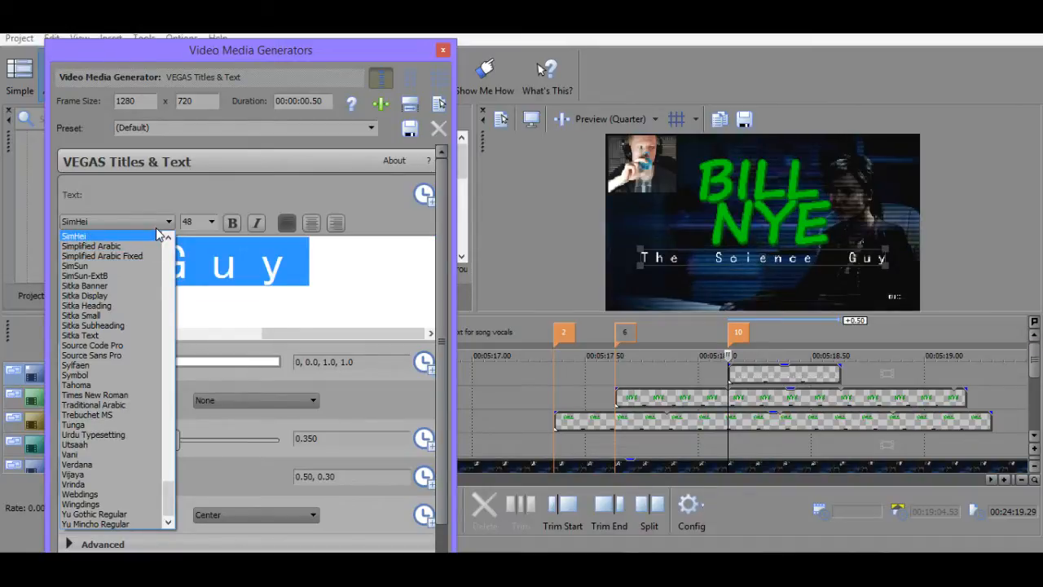
key("Up")
key("Return")
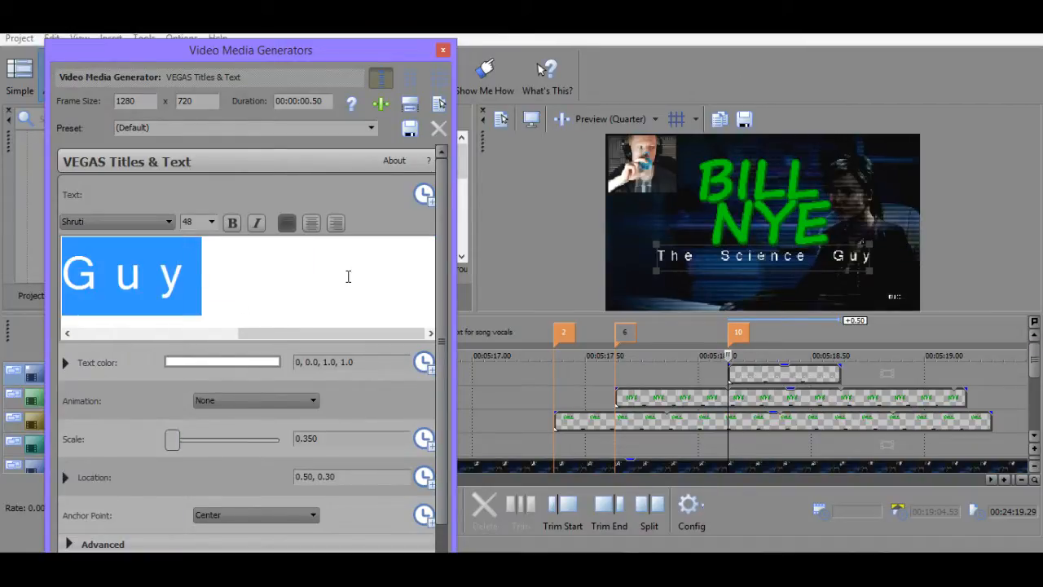
Change the last word of the title text to capitals so it reads "GUY".
left_click(275, 291)
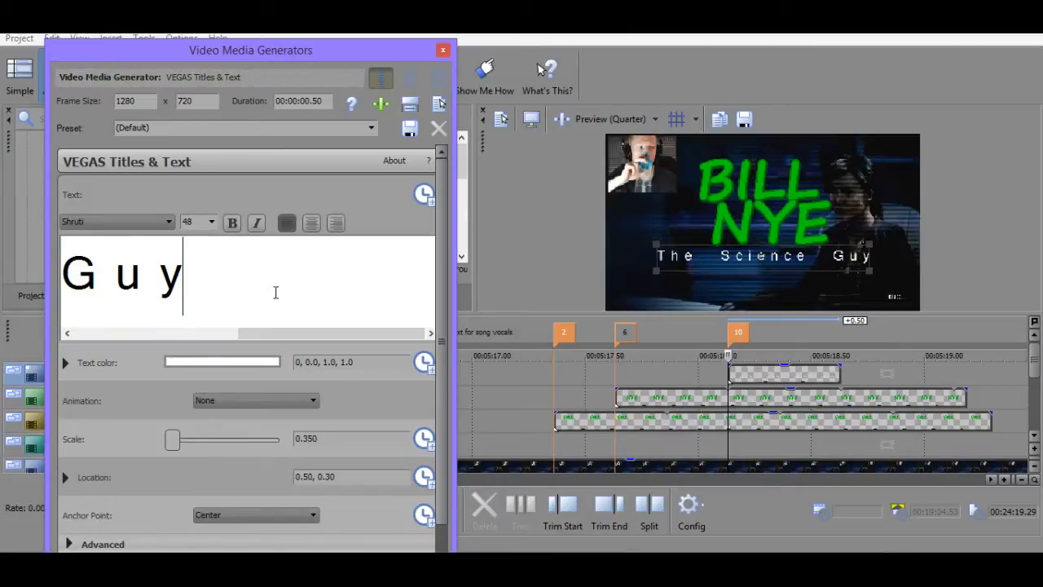
key("BackSpace")
type("Y")
key("Left")
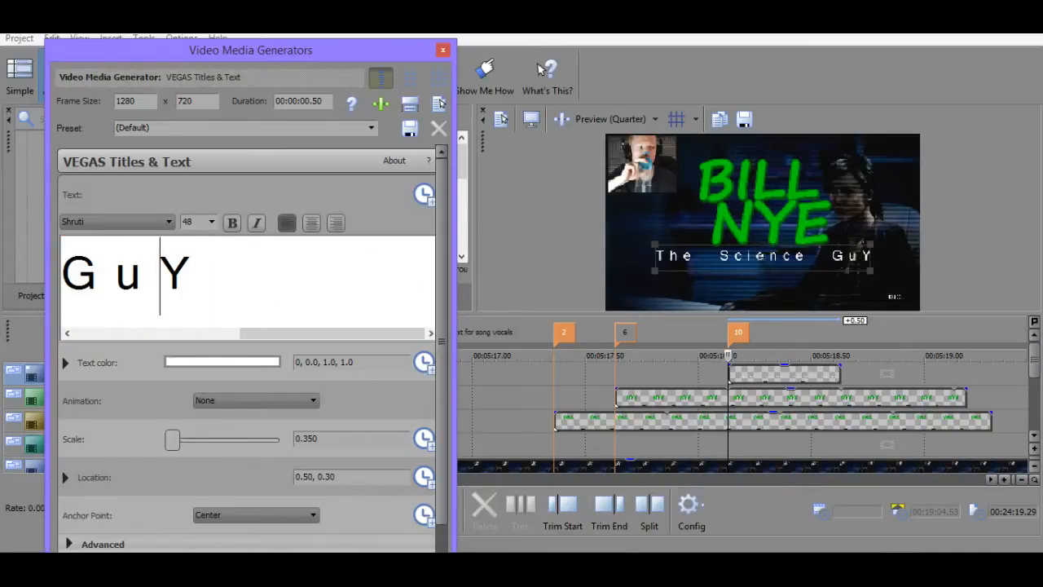
key("BackSpace")
type("U")
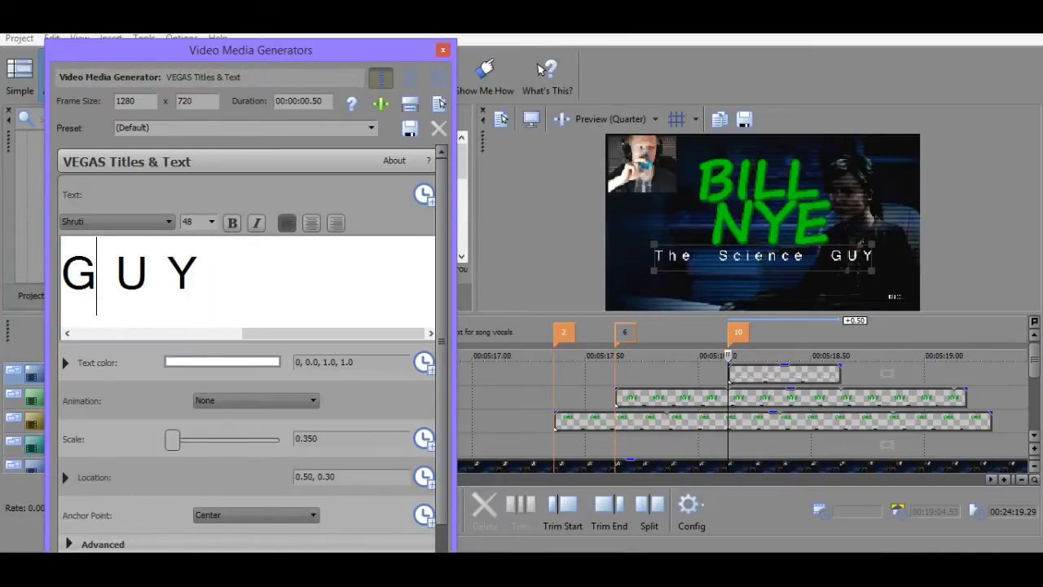
Replace the letters of the middle word in the title text with capitals so it reads "SCIENCE".
key("Left")
key("Left")
key("Left")
key("Left")
key("Left")
key("Left")
key("BackSpace")
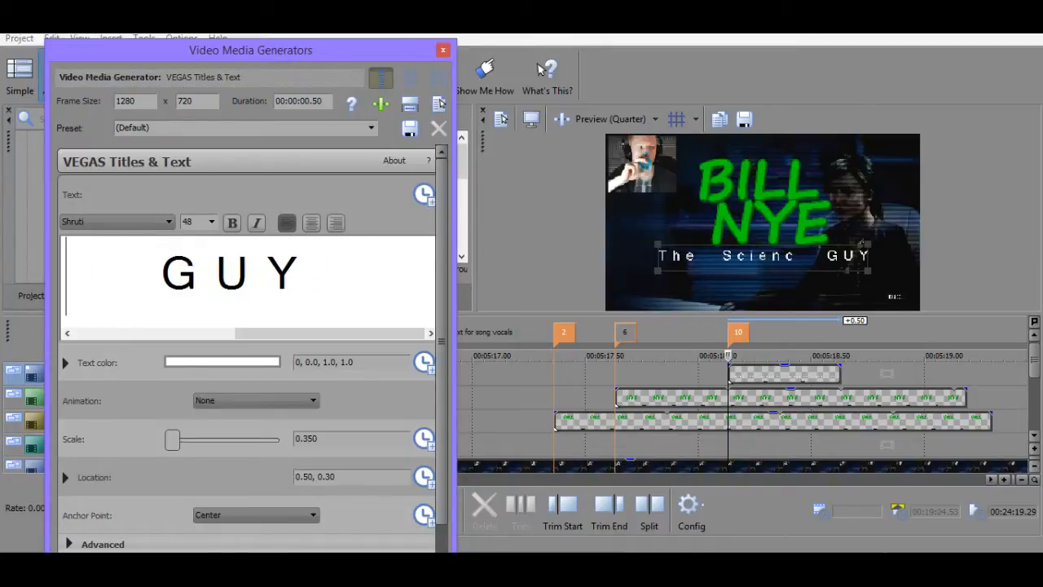
type("E")
key("Left")
key("BackSpace")
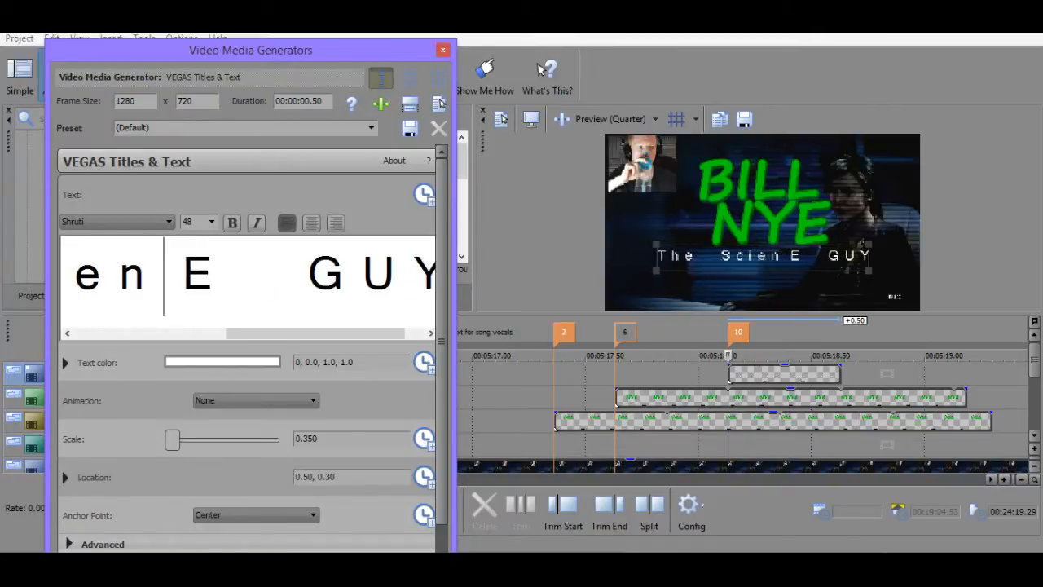
type("C")
key("Left")
key("Left")
key("Right")
key("BackSpace")
type("N")
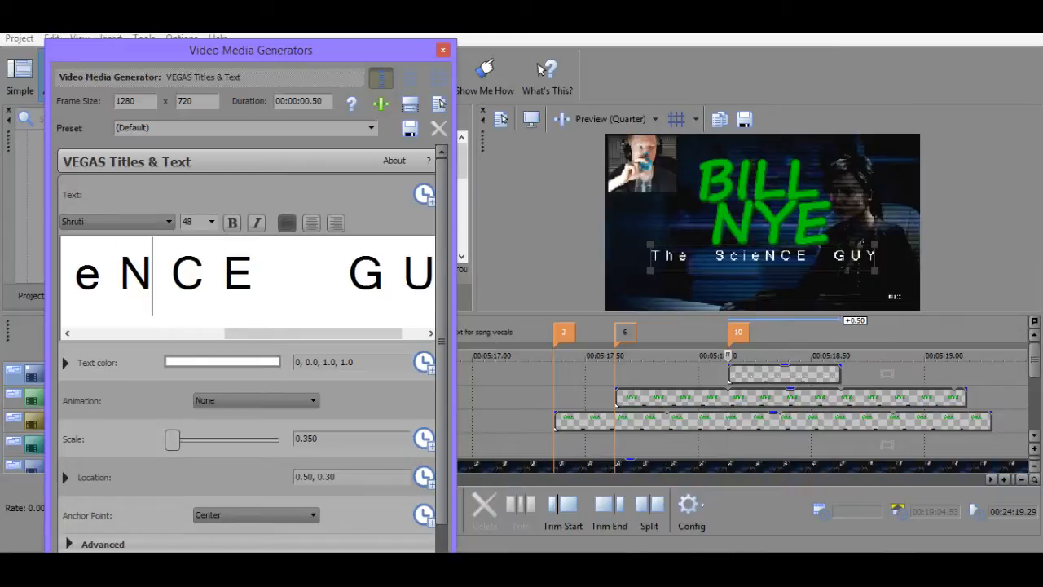
key("Left")
key("BackSpace")
type("E")
key("Left")
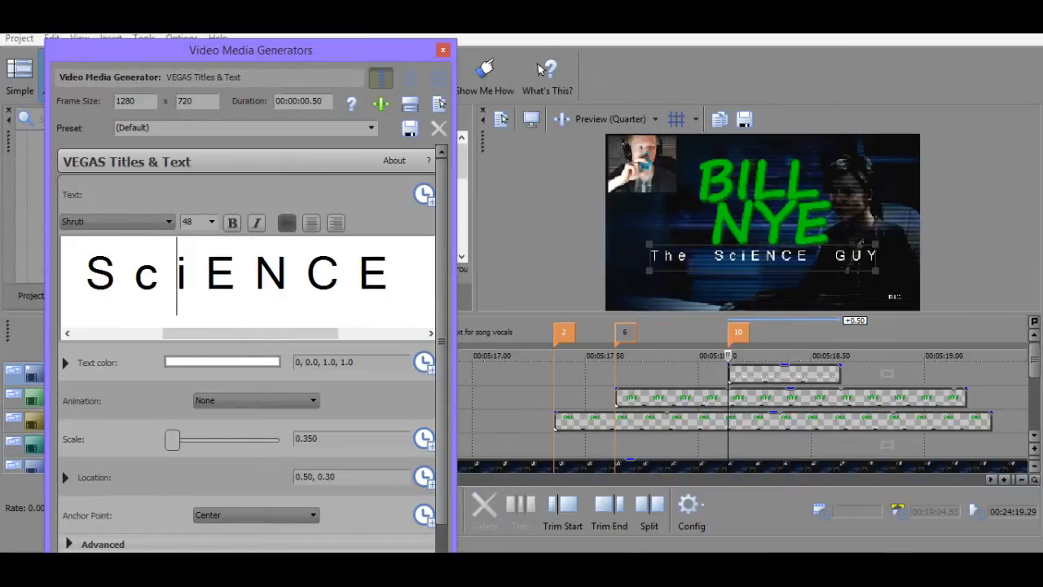
key("BackSpace")
type("I")
key("Left")
key("Left")
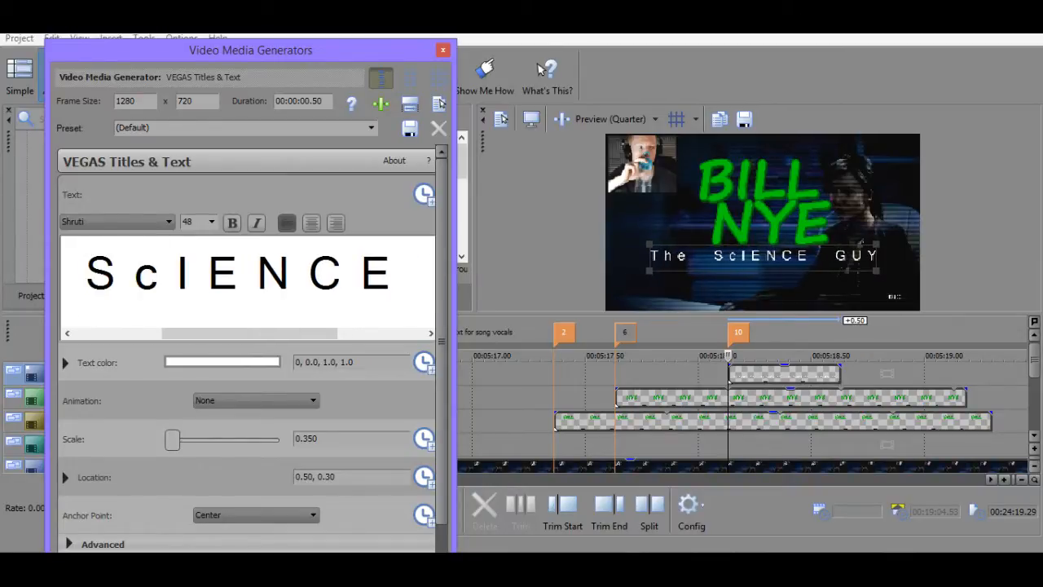
key("BackSpace")
type("C")
Change the first word of the title text to capitals so it reads "THE".
key("Left")
key("Left")
key("Left")
key("Left")
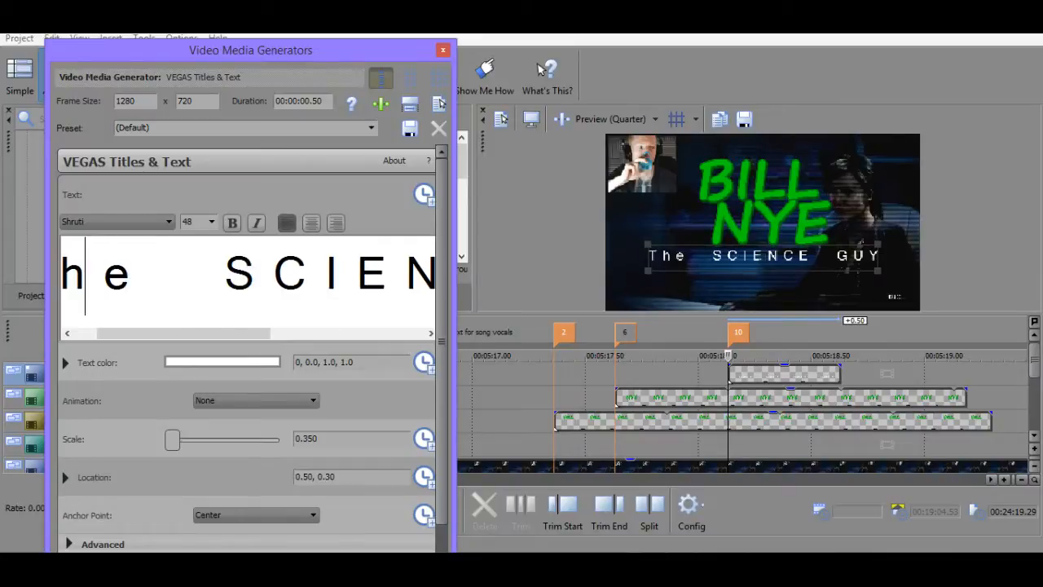
key("Right")
key("BackSpace")
type("E")
key("Left")
key("BackSpace")
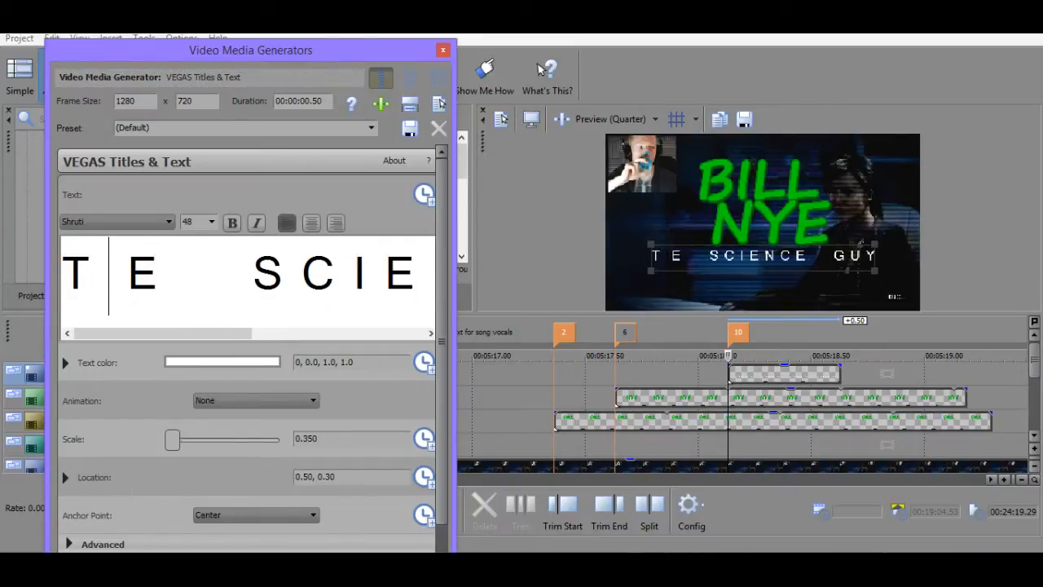
type("H")
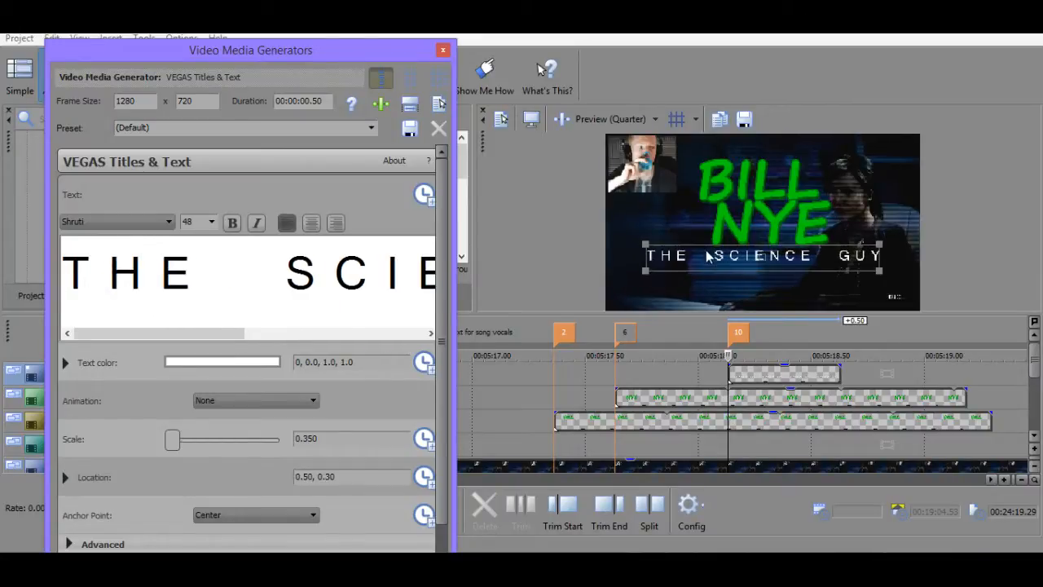
Format the entire "THE SCIENCE GUY" text in bold FangSong and close the title generator.
triple_click(226, 282)
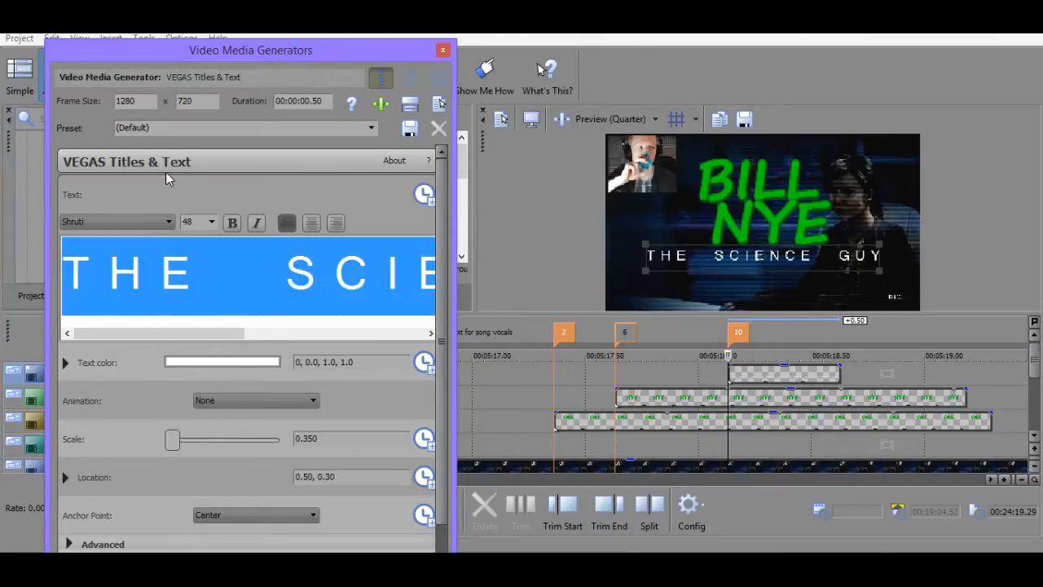
left_click(146, 221)
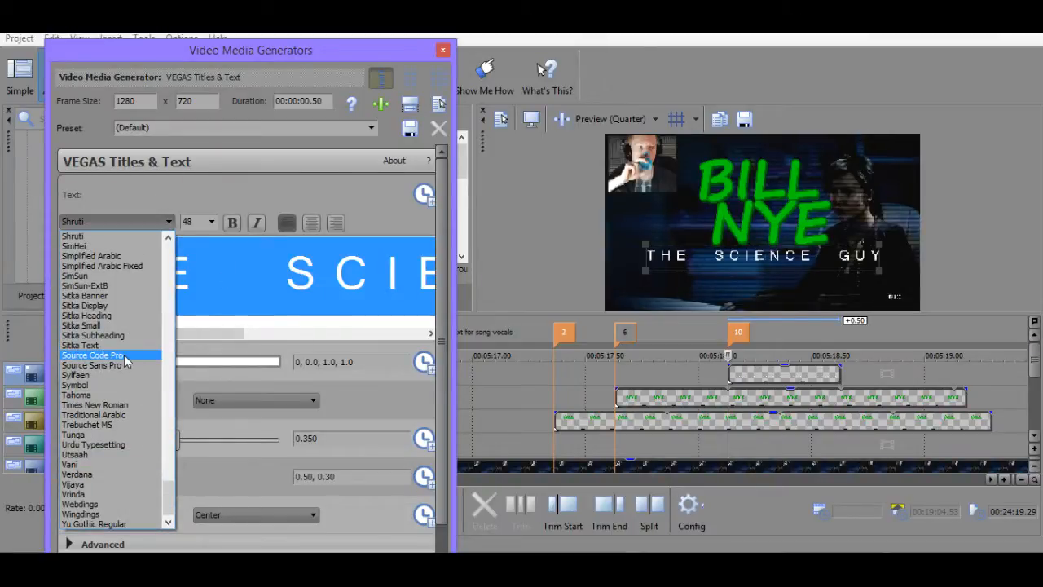
key("f")
key("Down")
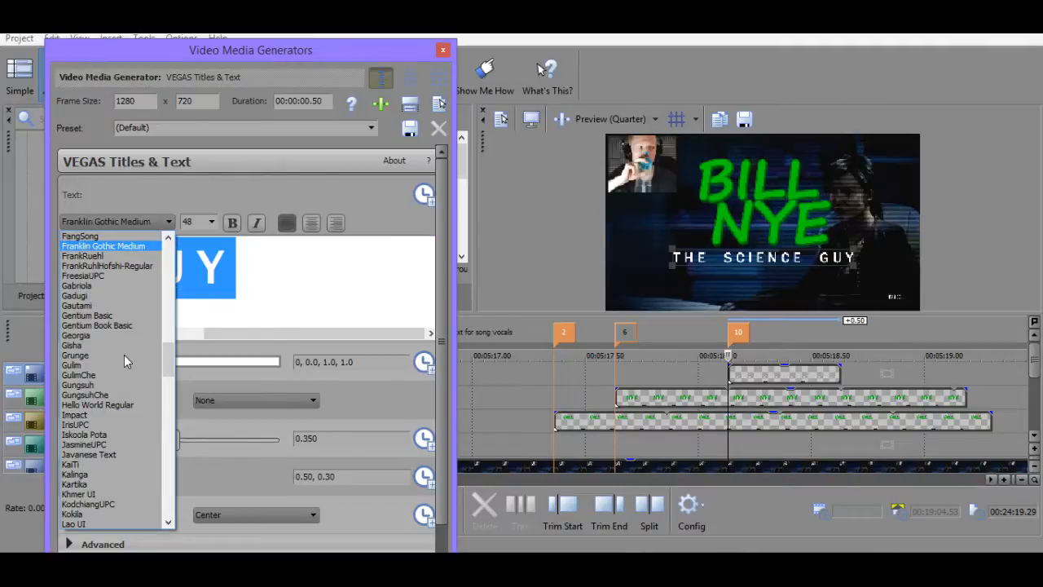
key("Up")
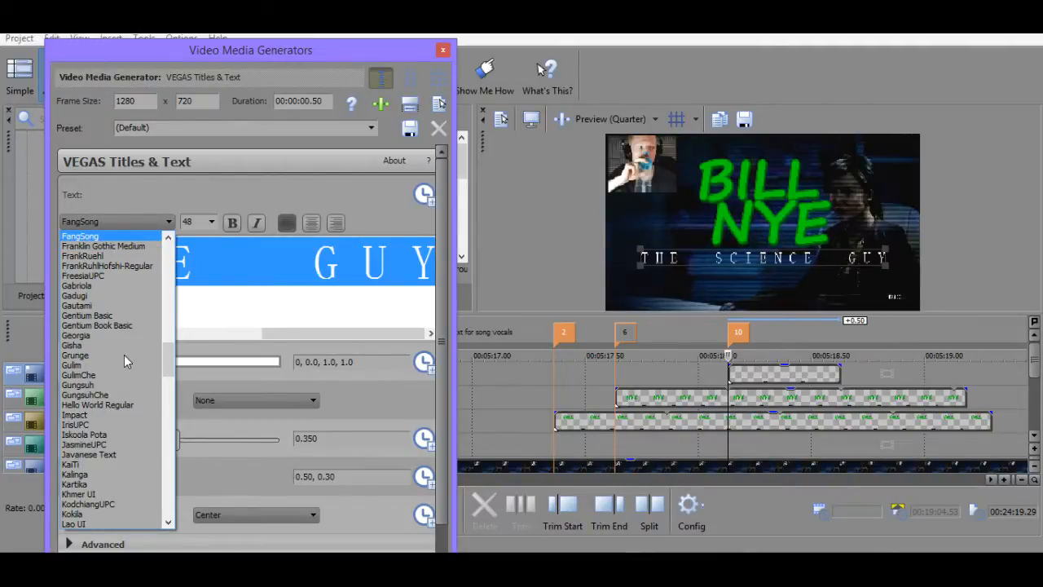
key("Return")
left_click(232, 223)
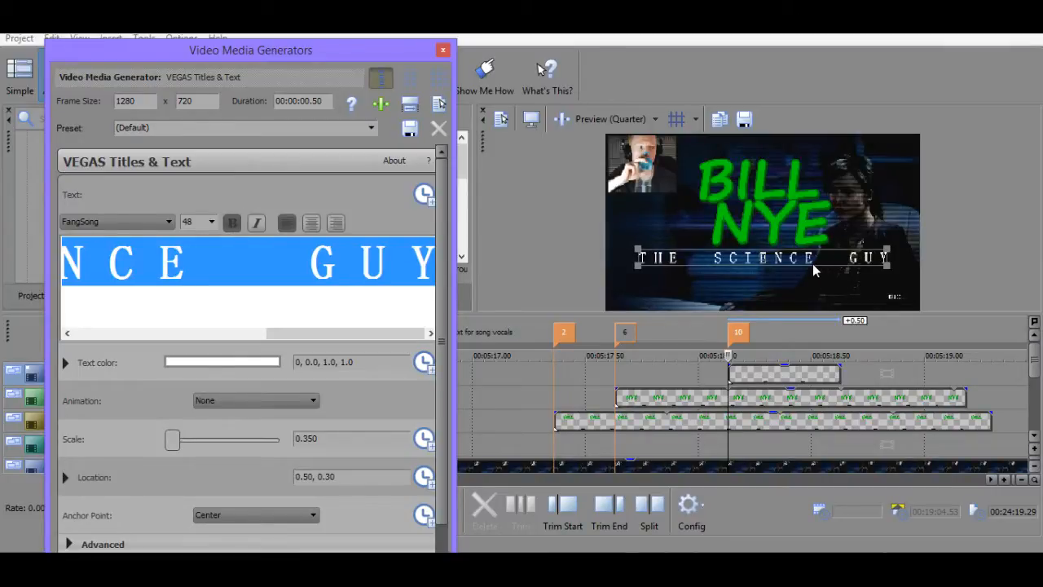
left_click(584, 119)
left_click(442, 219)
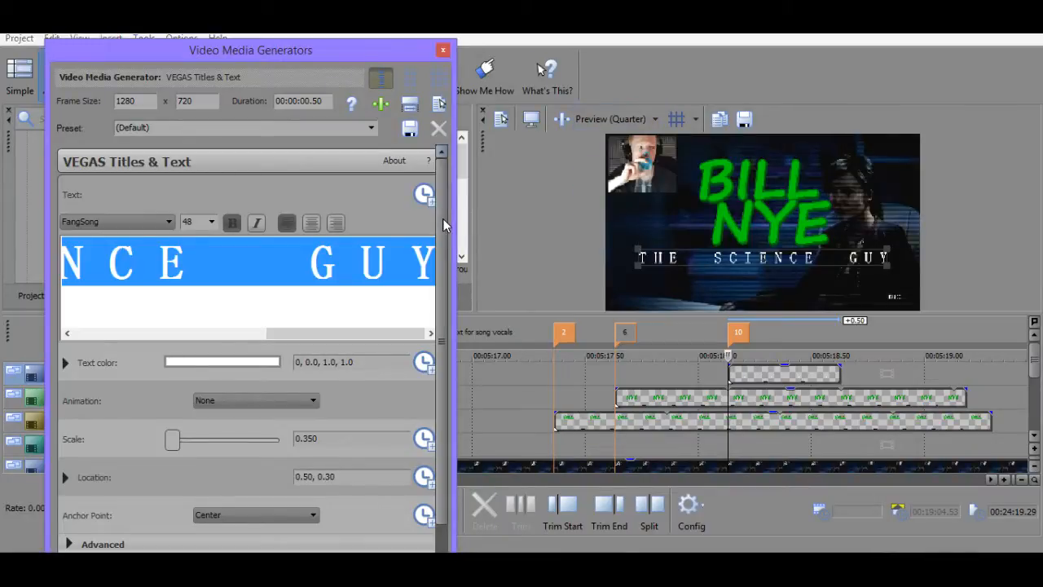
left_click(442, 49)
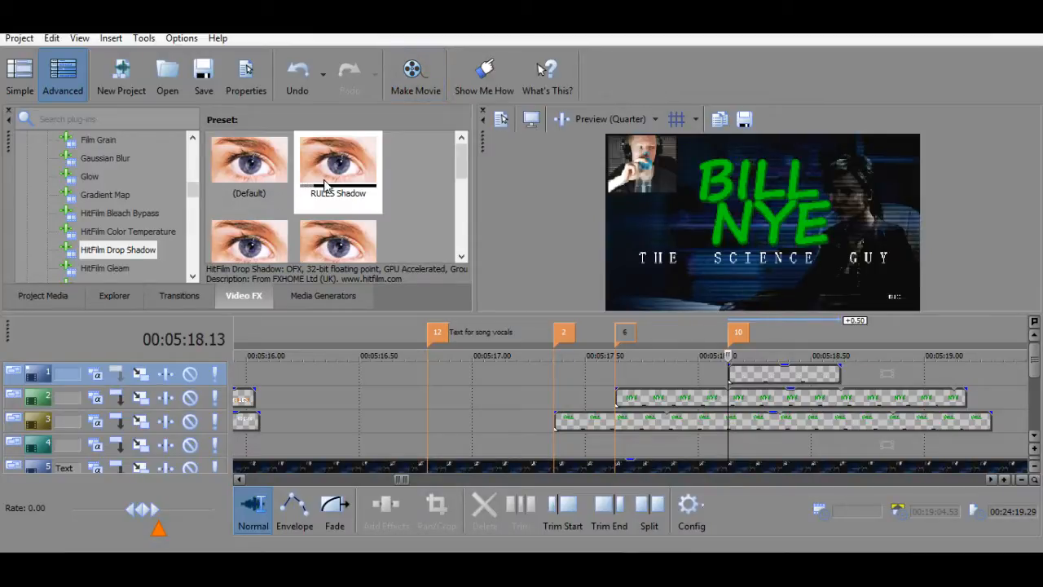
Apply the RULES Shadow preset of HitFilm Drop Shadow to the "THE SCIENCE GUY" event on track 1, with a distance of 0.01.
left_click_drag(325, 188, 738, 368)
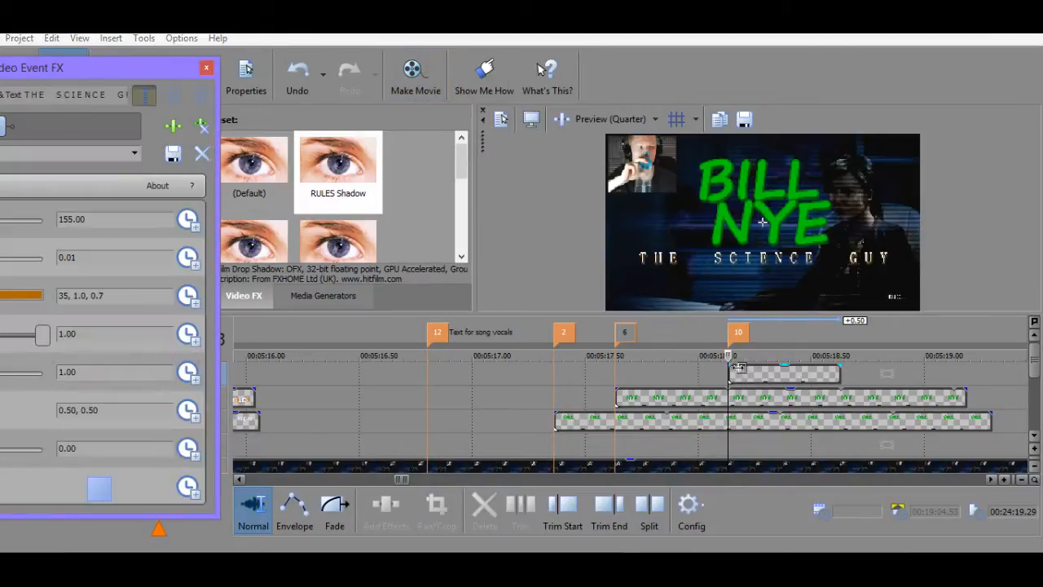
left_click_drag(96, 75, 221, 75)
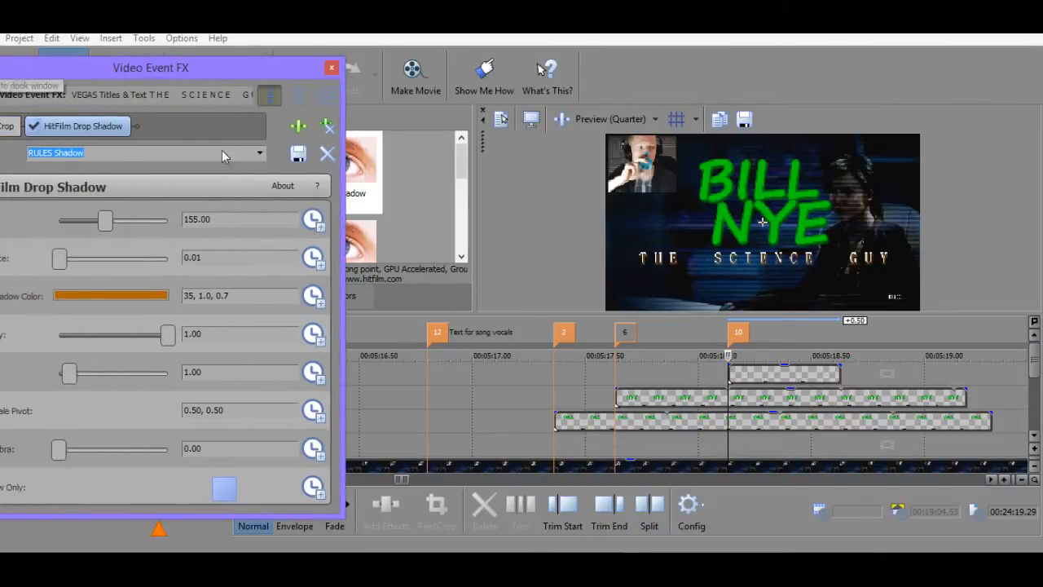
key("Return")
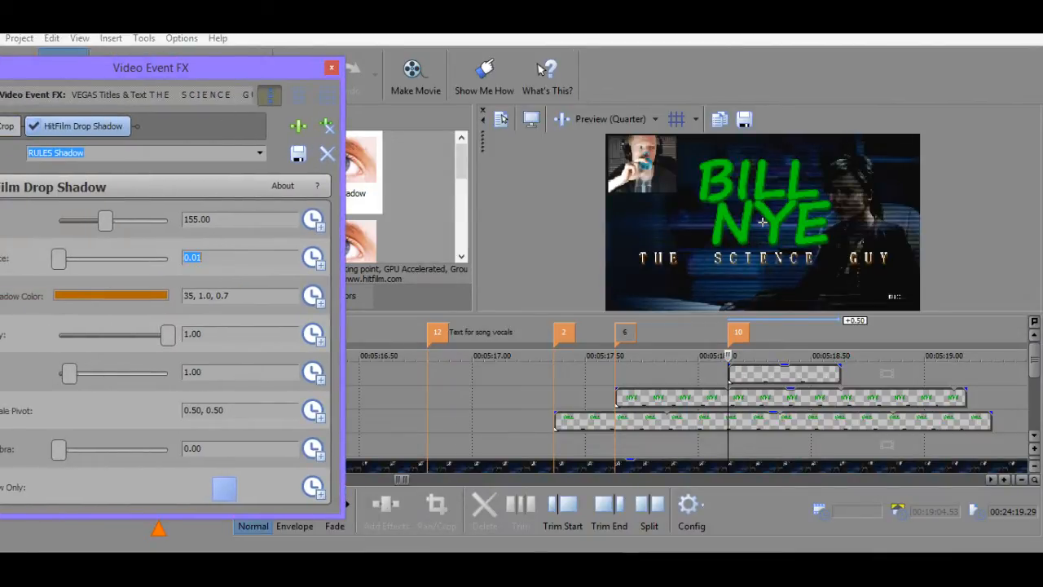
Brighten the drop shadow's colour to full value, giving HSV 35, 1.0, 1.0.
left_click(109, 294)
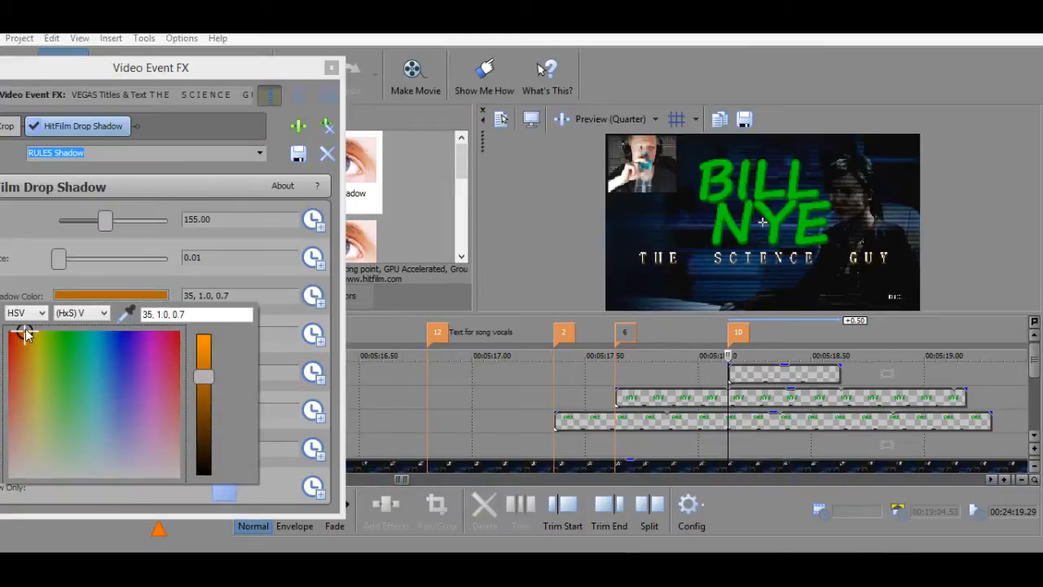
left_click(204, 336)
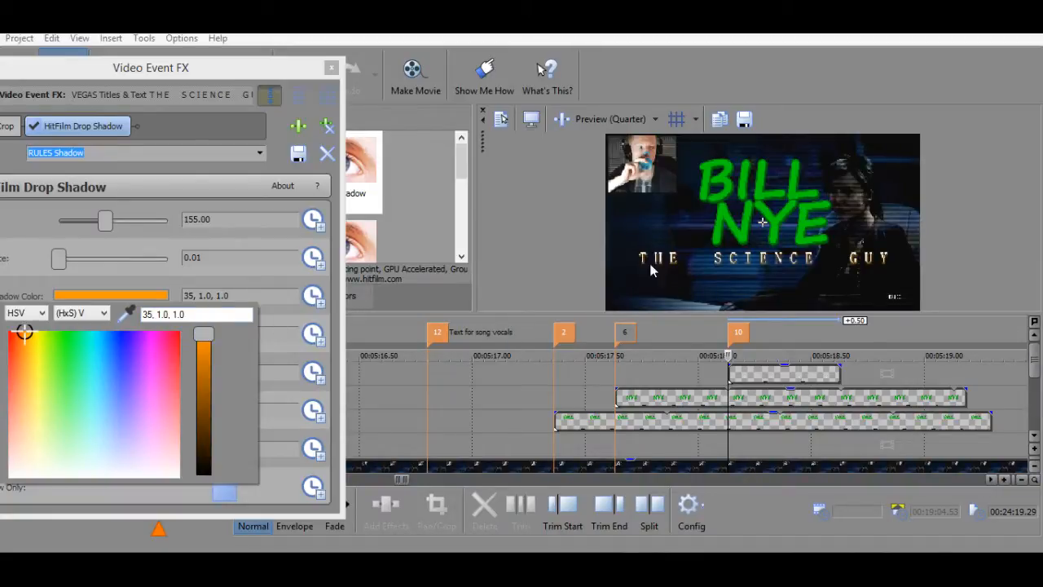
left_click(349, 253)
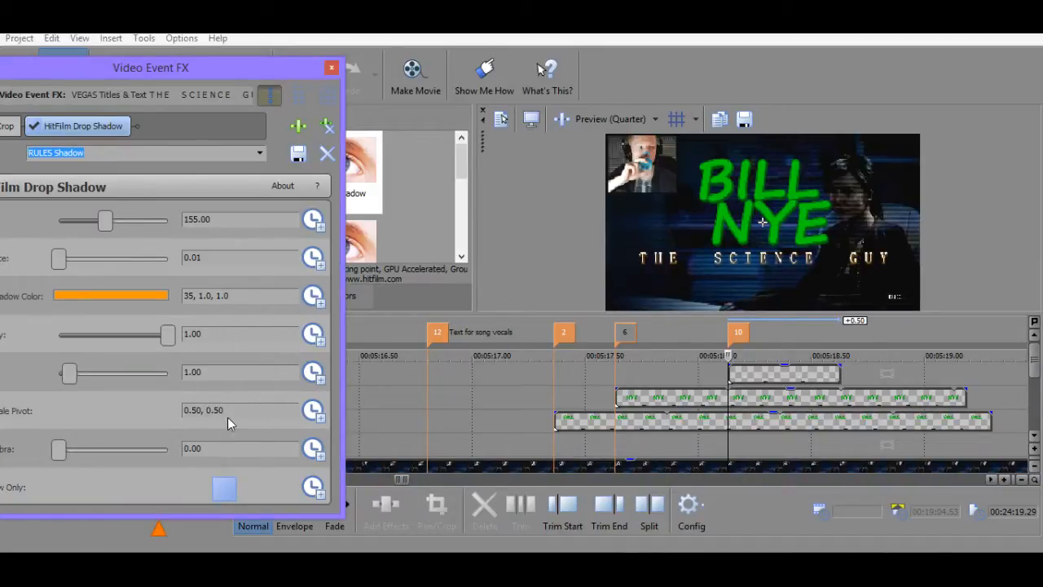
Set the drop shadow's penumbra to 0.
double_click(218, 449)
type("0")
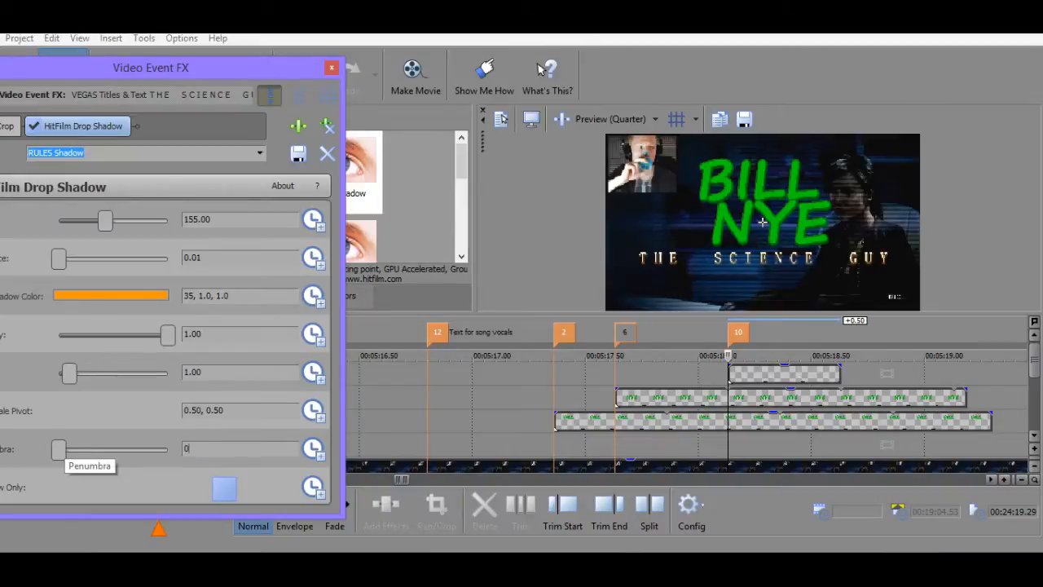
key("Return")
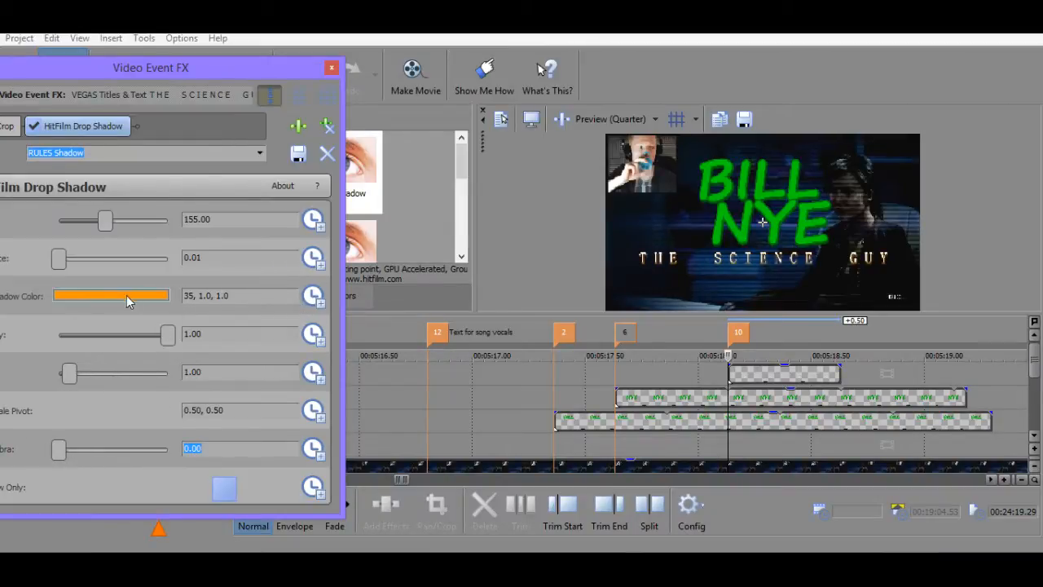
Darken the drop shadow's colour to black, HSV 0, 0.0, 0.0, and close the event effect settings.
left_click(102, 298)
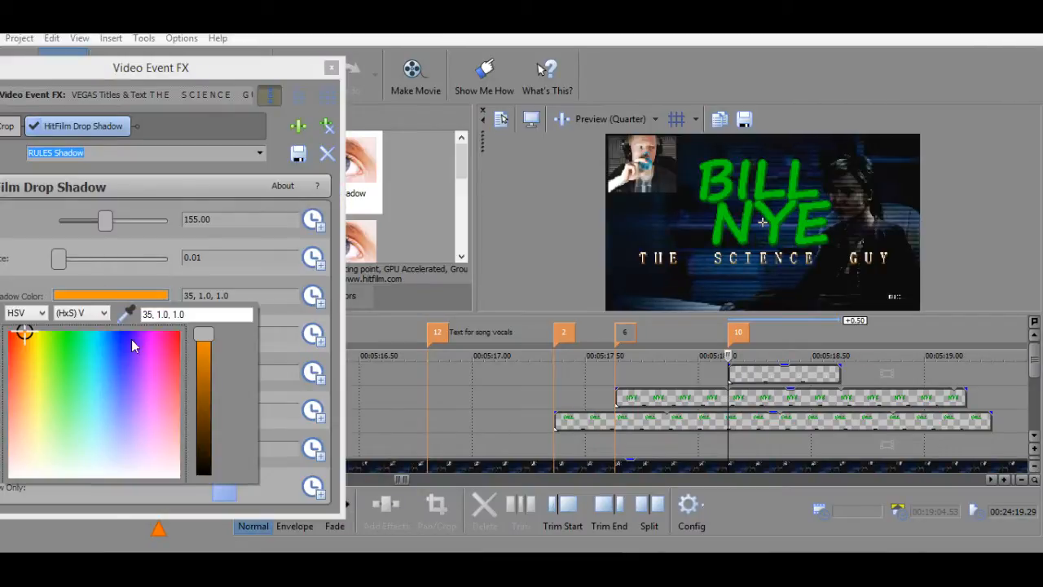
left_click_drag(204, 335, 221, 489)
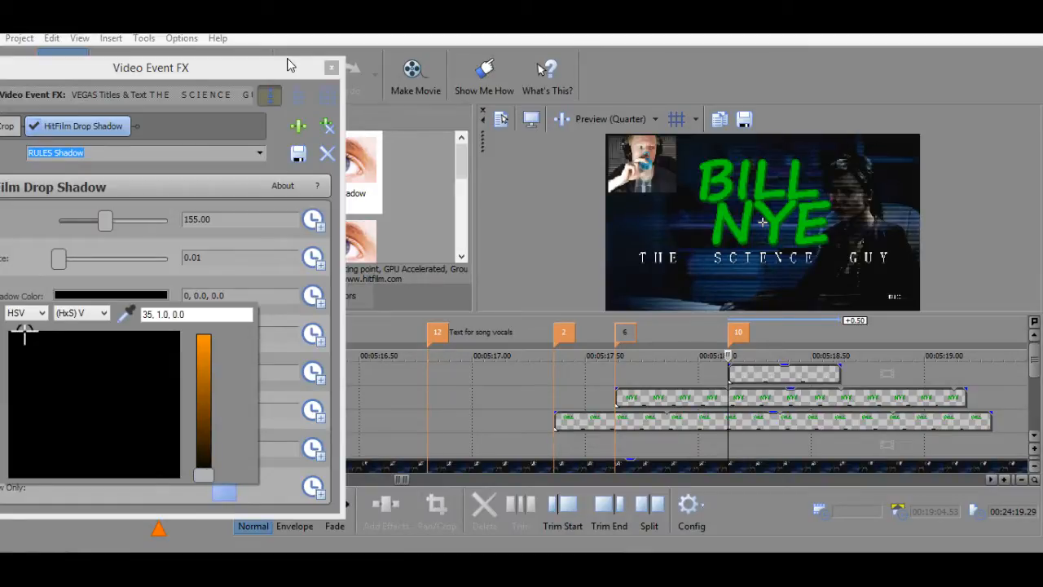
left_click(327, 67)
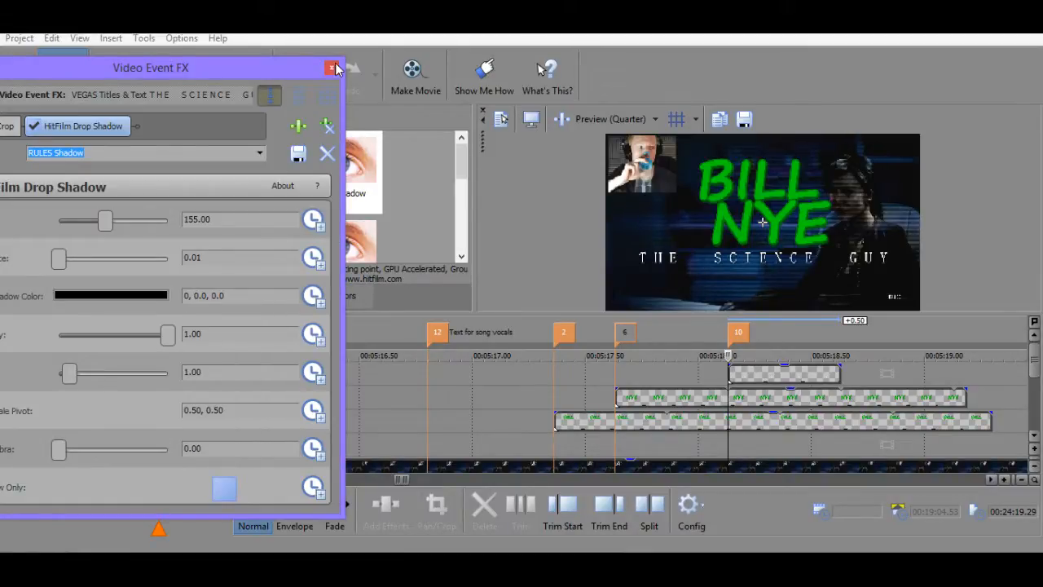
left_click(333, 68)
Move marker 10 and the "THE SCIENCE GUY" event on track 1 earlier to 00:05:18.08, checking the timing by playback.
left_click(557, 376)
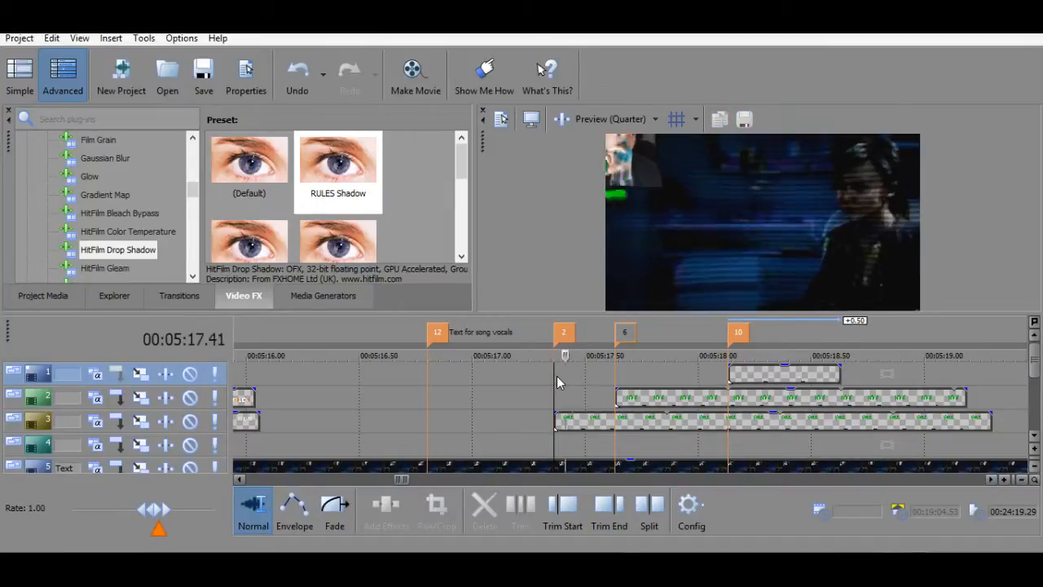
key("space")
key("space")
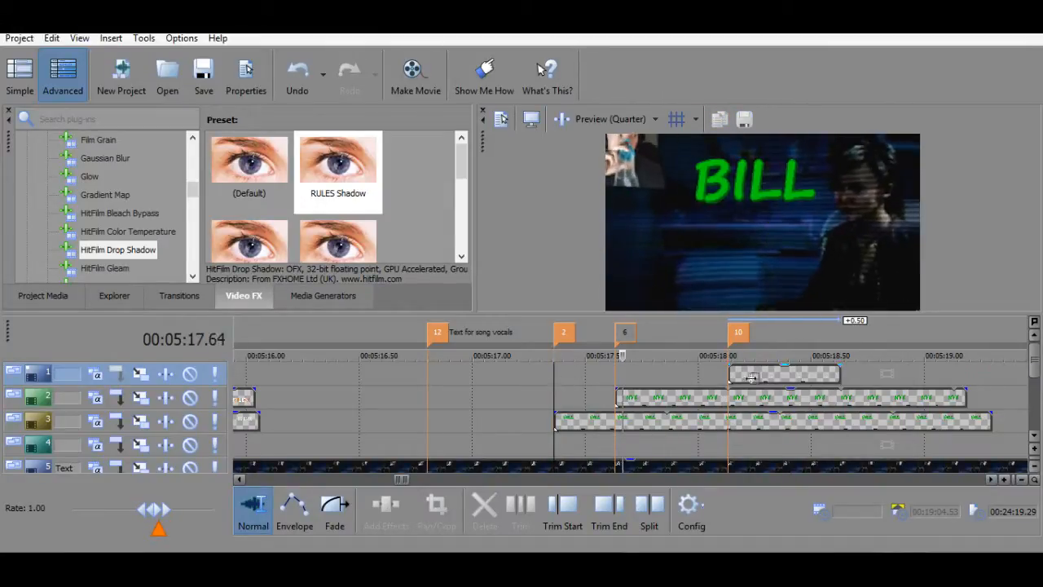
left_click(710, 378)
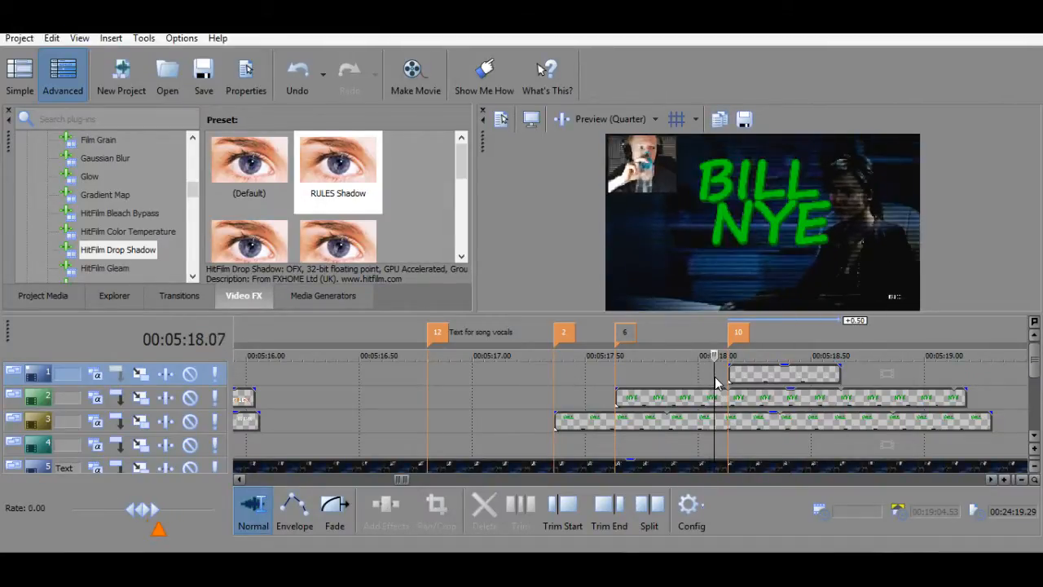
left_click(717, 378)
key("space")
left_click_drag(735, 339, 723, 339)
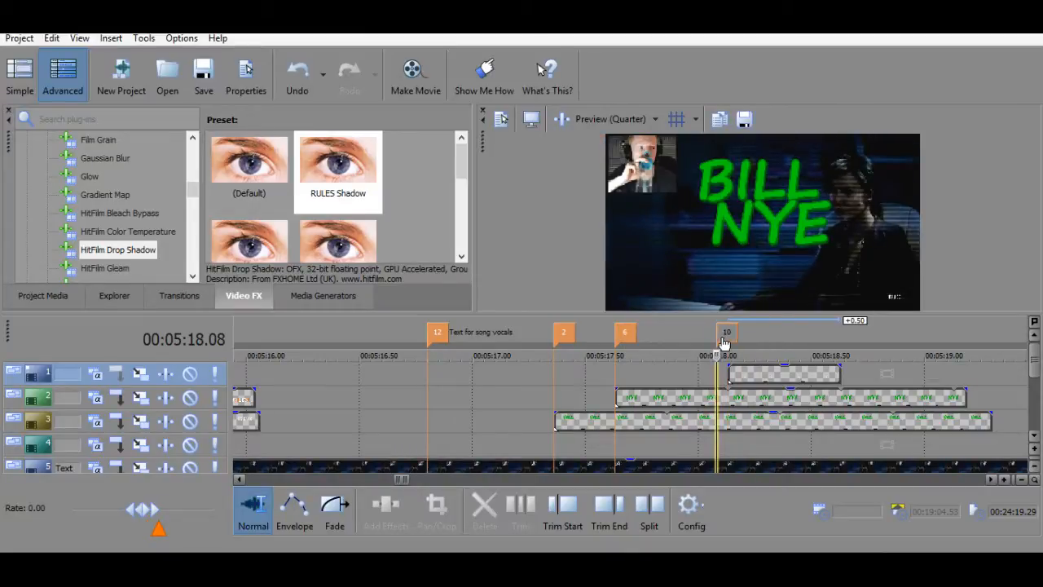
left_click_drag(768, 374, 756, 373)
left_click(608, 378)
key("space")
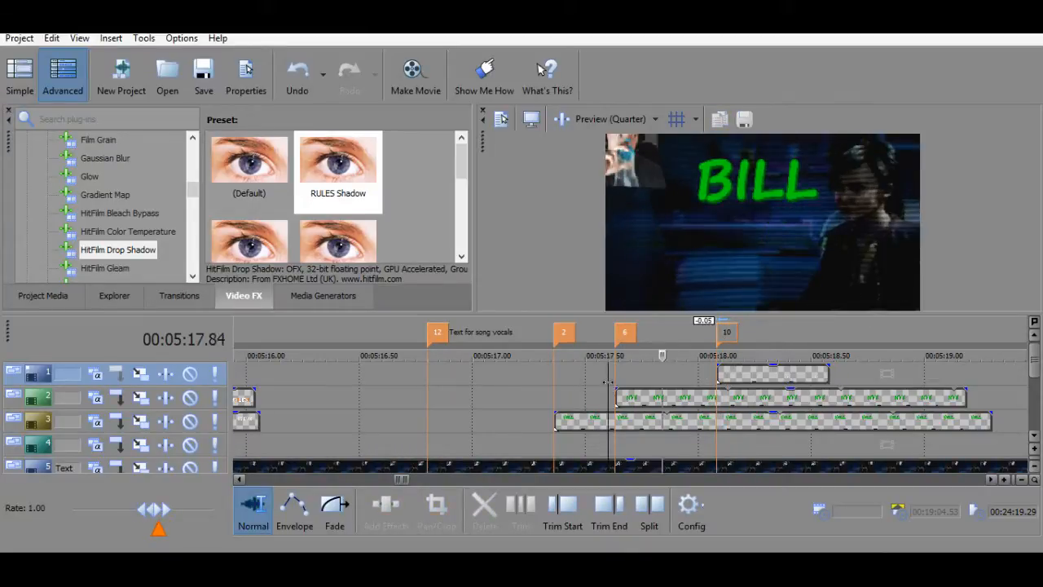
left_click(608, 378)
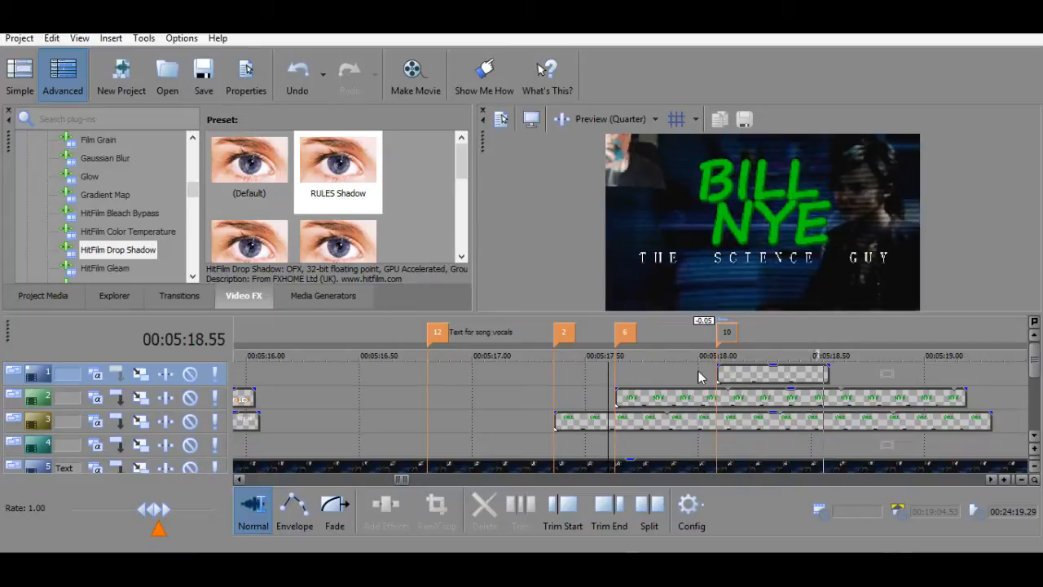
Play through the title's start to find the next sung word and add a timeline marker at 00:05:18.23.
left_click(716, 377)
key("space")
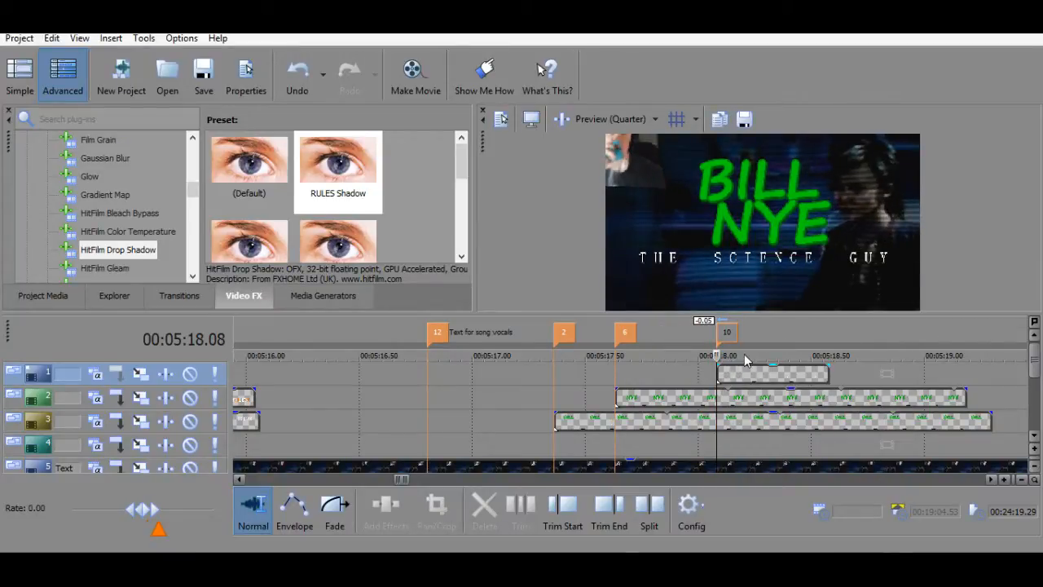
left_click(780, 359)
left_click(763, 359)
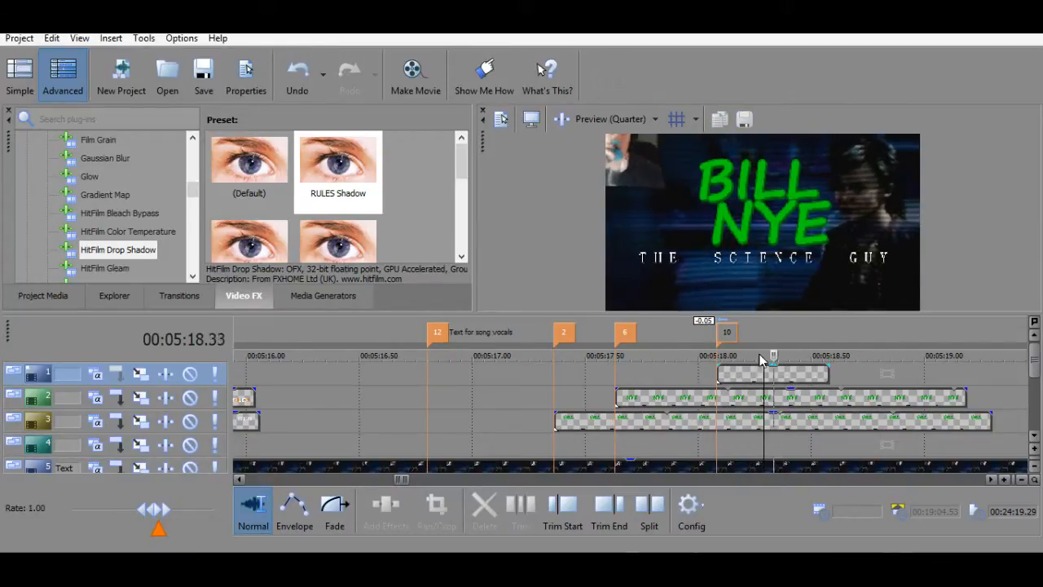
left_click(755, 356)
key("space")
key("Right")
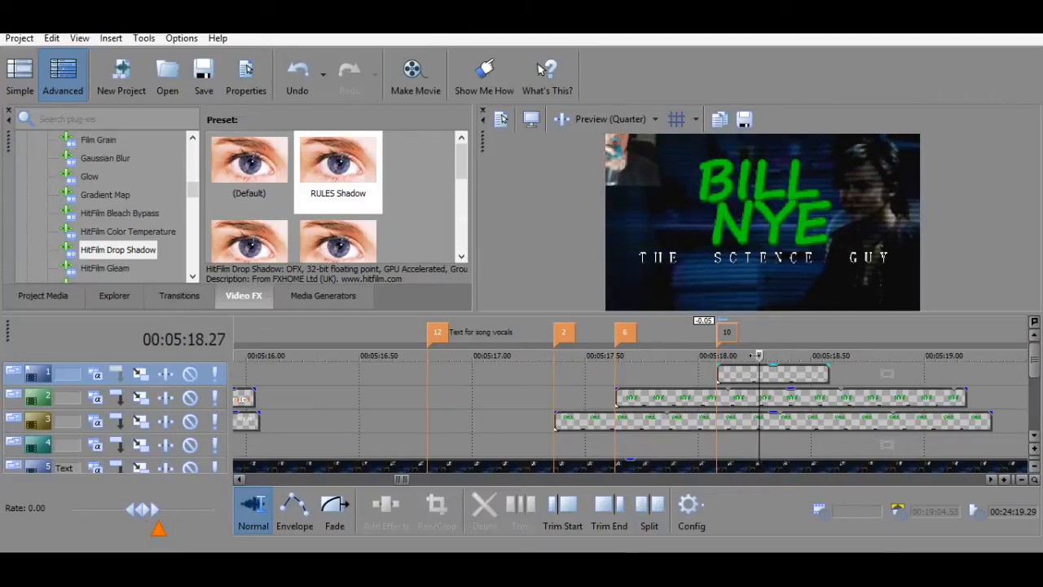
key("space")
key("space")
key("Left")
key("Left")
key("space")
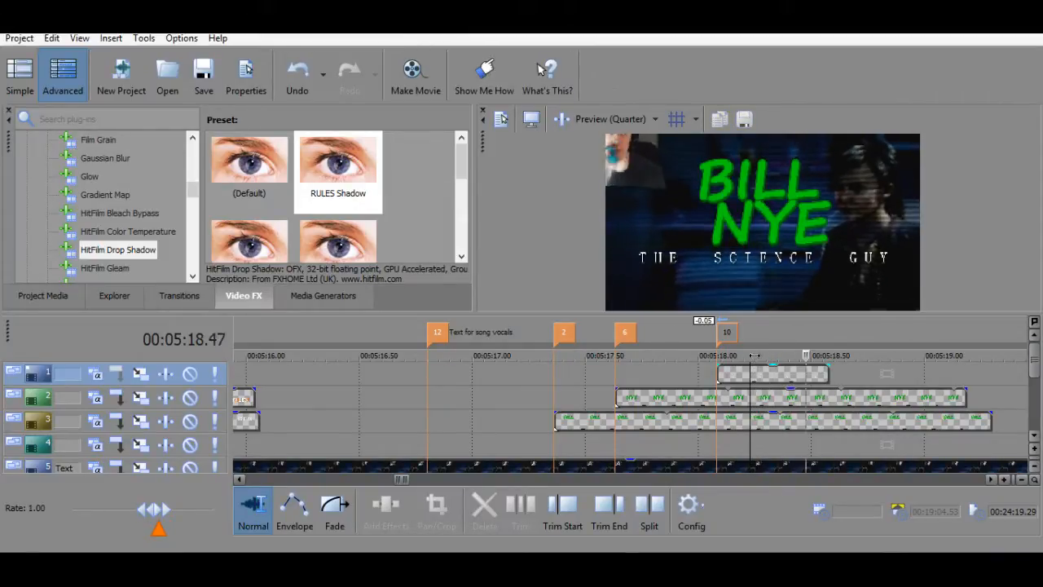
key("space")
key("m")
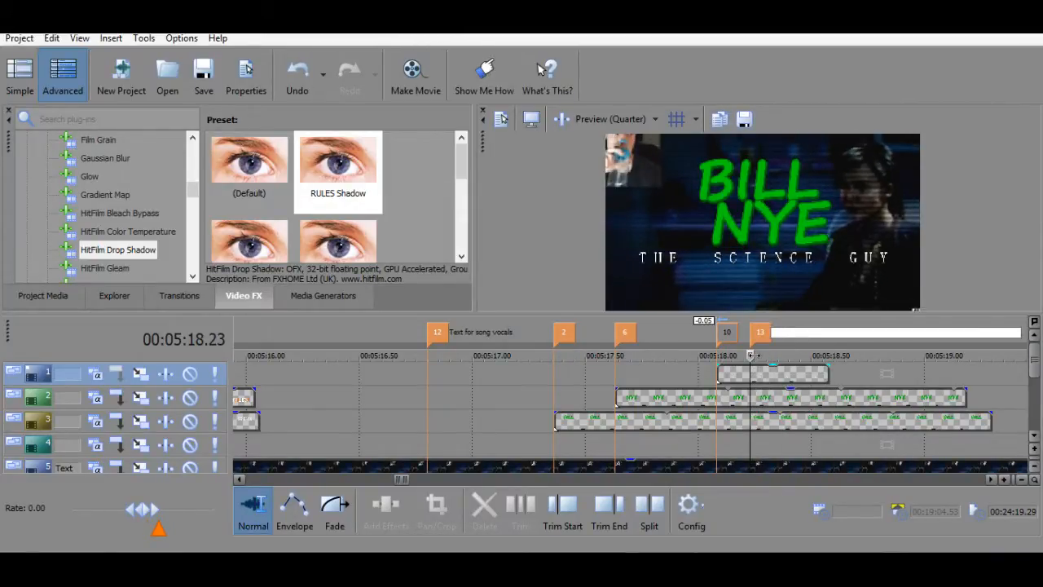
Add another timeline marker for the vocals at 00:05:18.77, past the end of the "THE SCIENCE GUY" event.
left_click(793, 356)
left_click(674, 356)
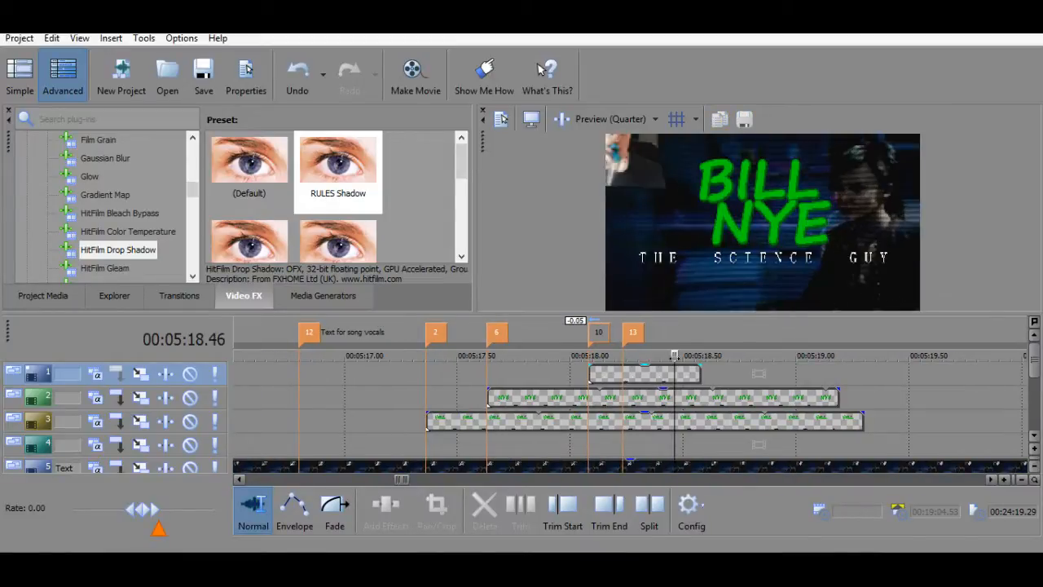
left_click_drag(675, 356, 744, 356)
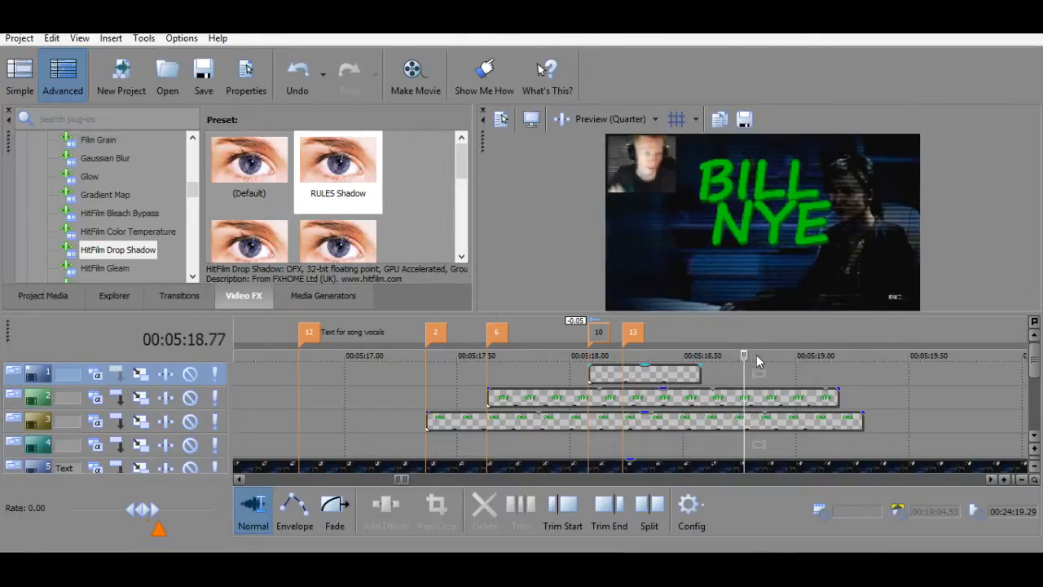
key("space")
key("space")
key("m")
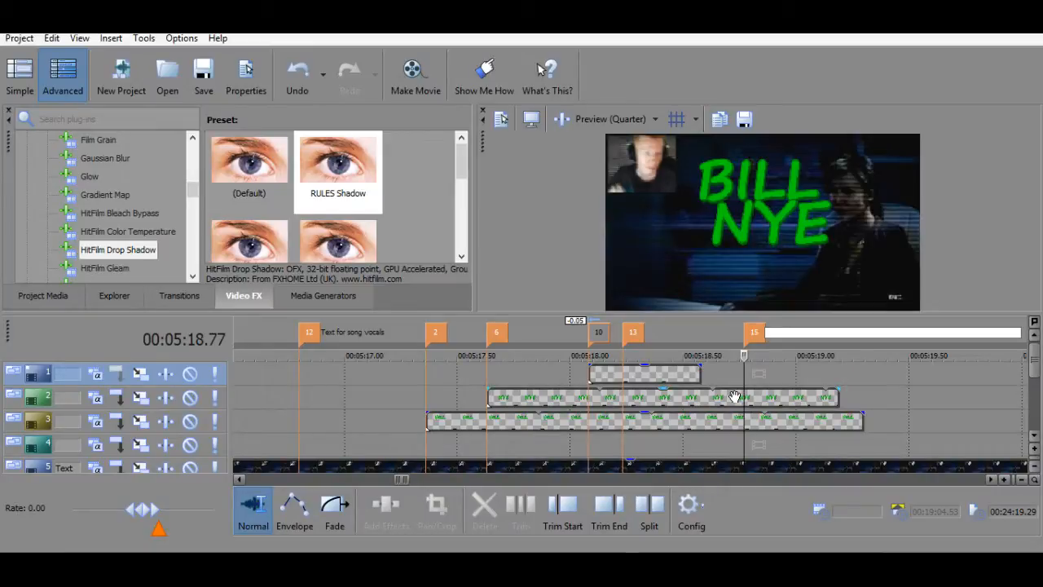
Delete markers 2 and 6 at the starts of the BILL and NYE events.
left_click(588, 353)
left_click(500, 375)
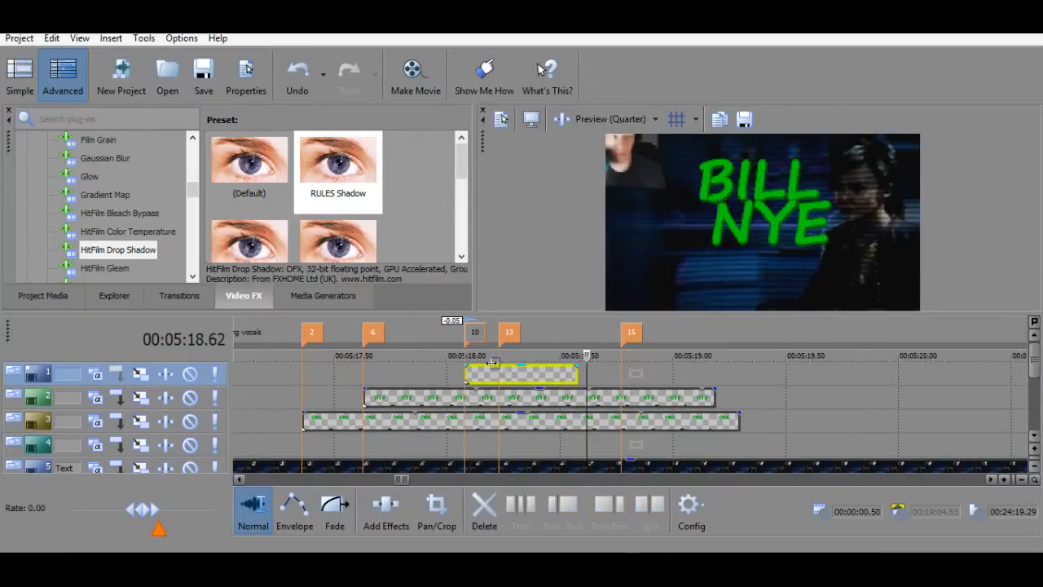
left_click(479, 364)
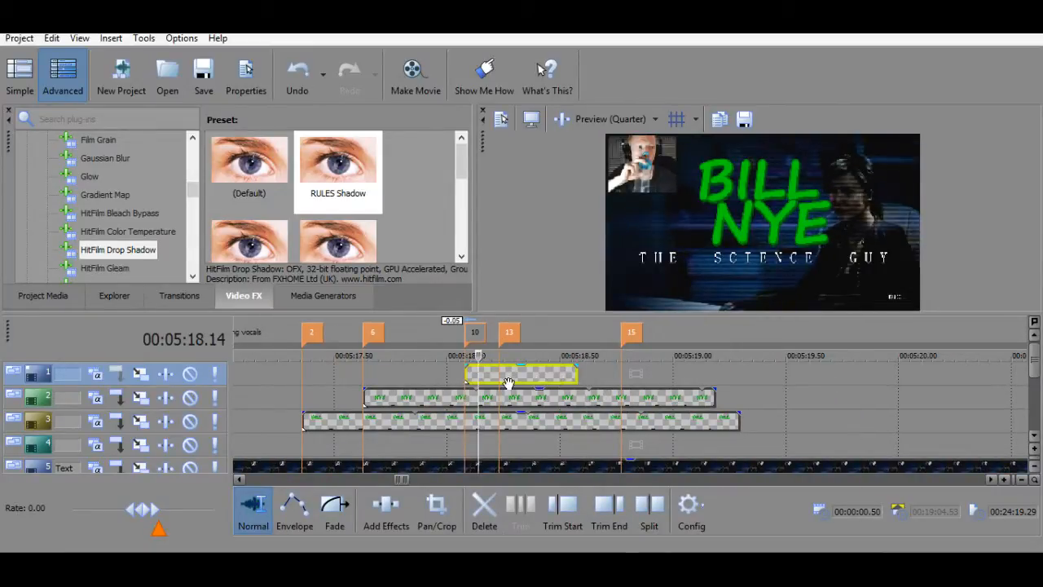
right_click(317, 332)
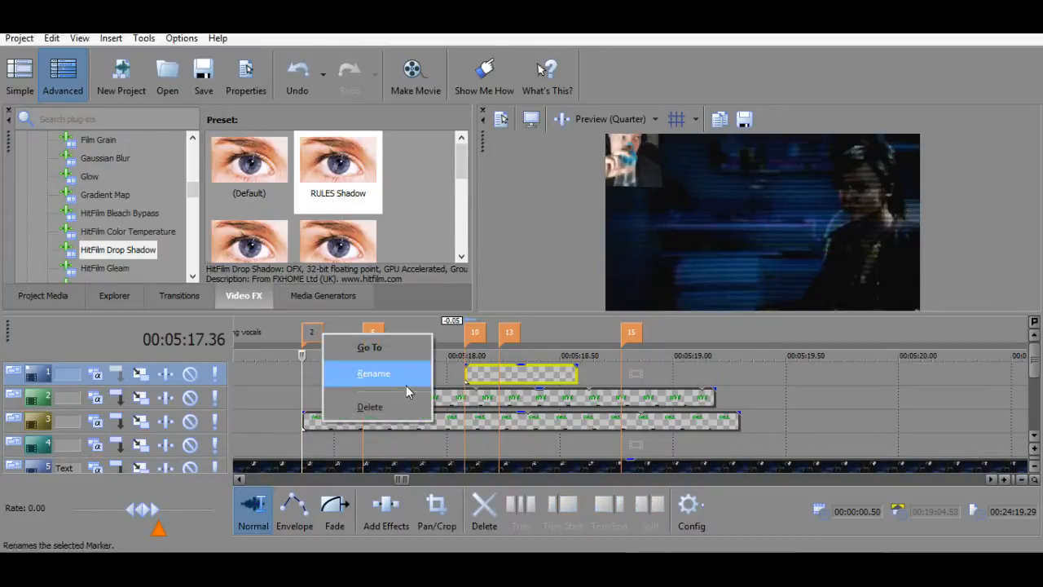
left_click(406, 406)
right_click(372, 332)
left_click(412, 415)
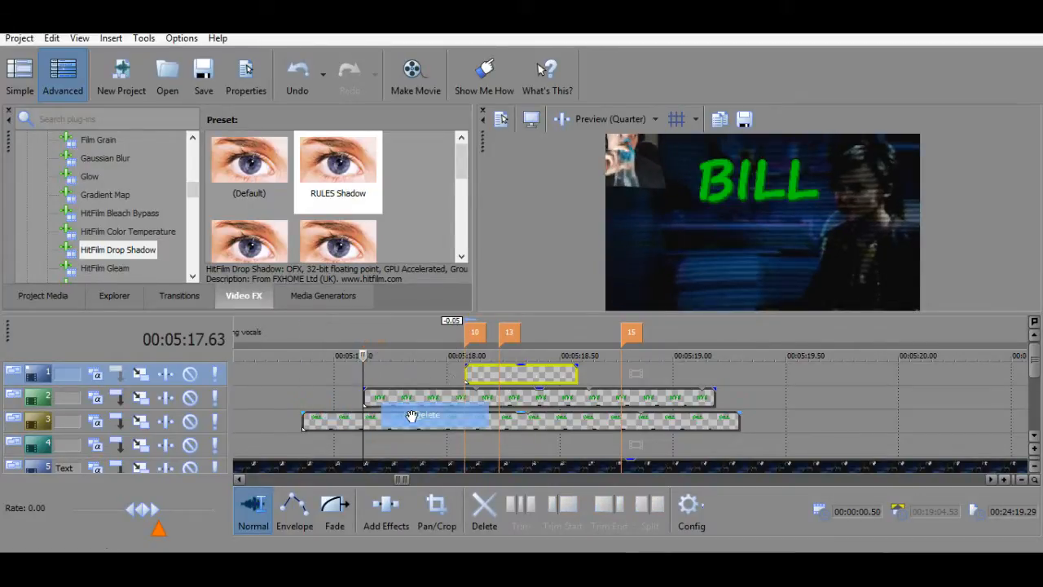
Set the scale of the "THE SCIENCE GUY" title to 0.300, preview it in playback and close the title generator.
left_click(462, 373)
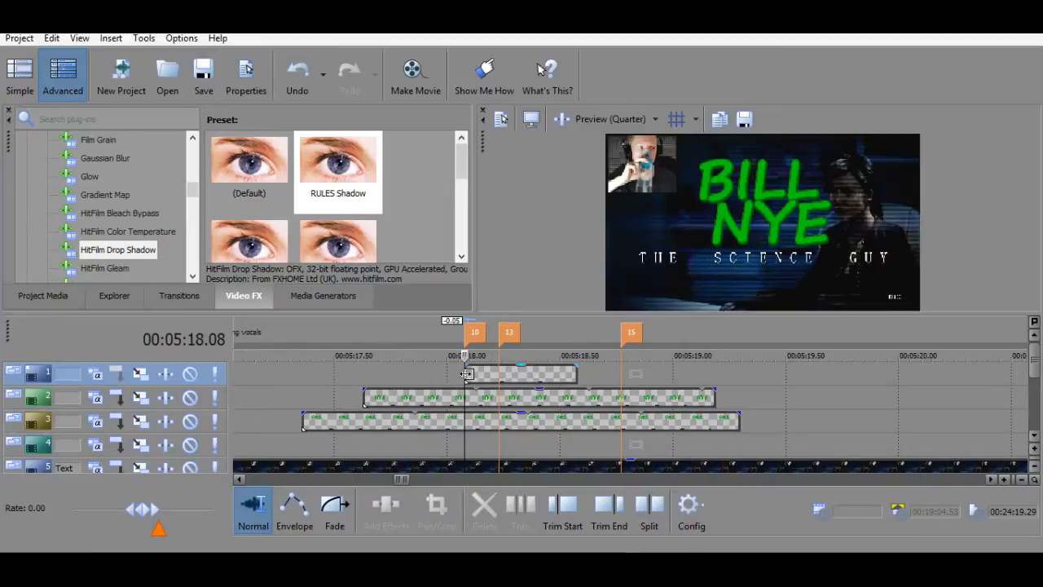
left_click(466, 374)
right_click(469, 373)
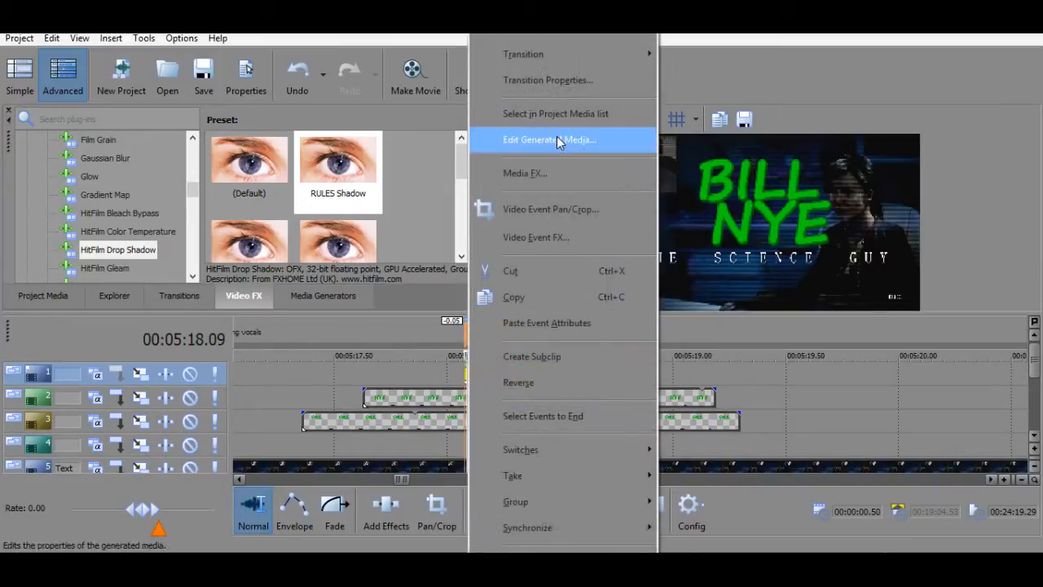
left_click(560, 143)
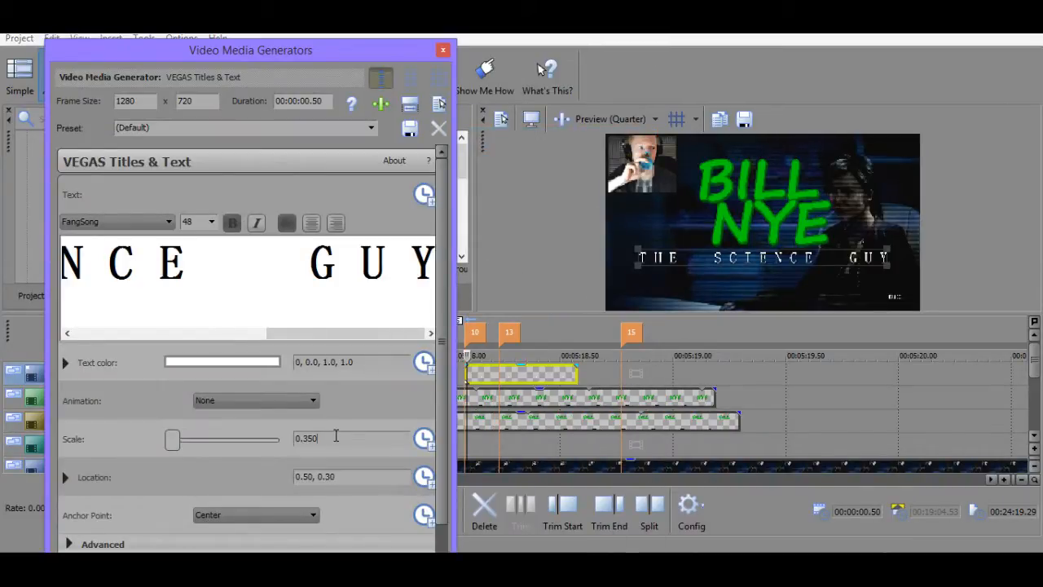
left_click(335, 436)
type("0.3")
key("Return")
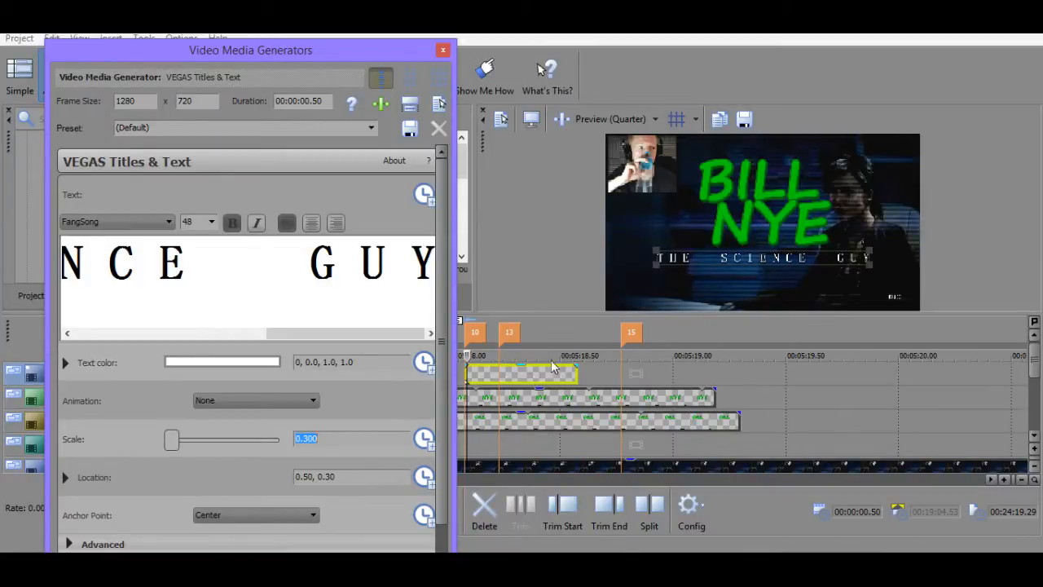
left_click_drag(468, 356, 469, 377)
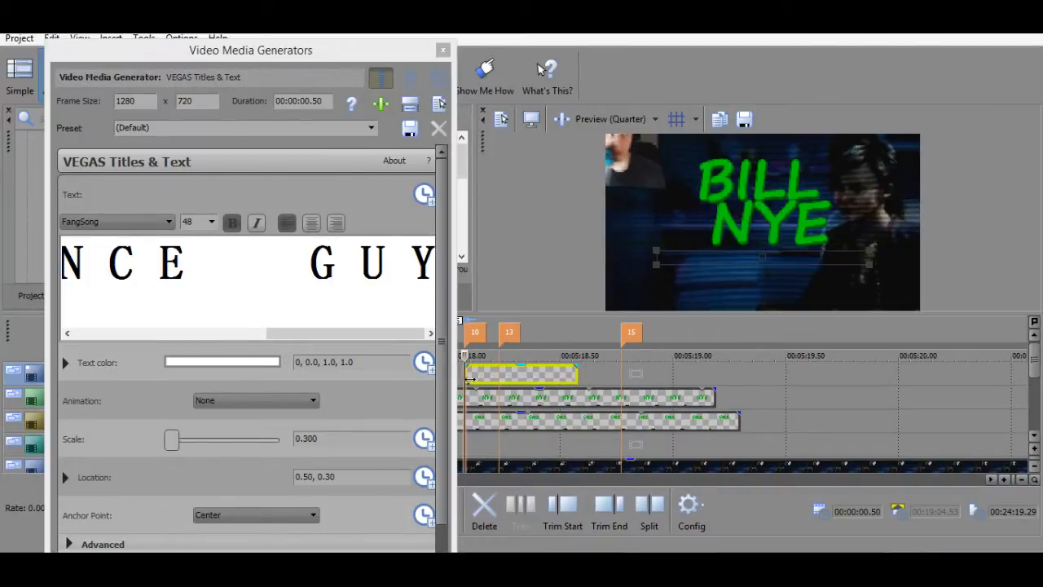
key("space")
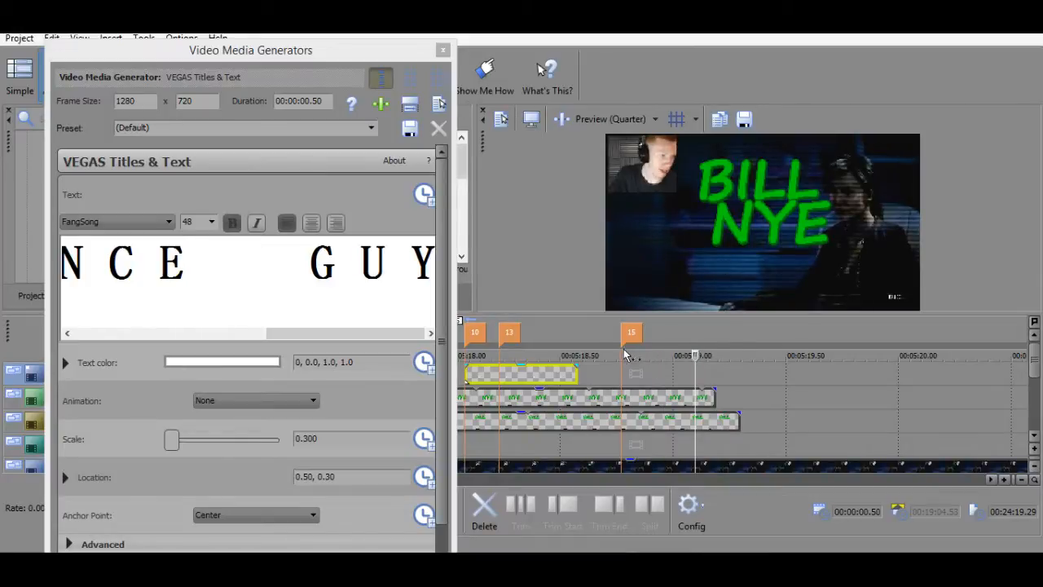
left_click_drag(695, 357, 507, 367)
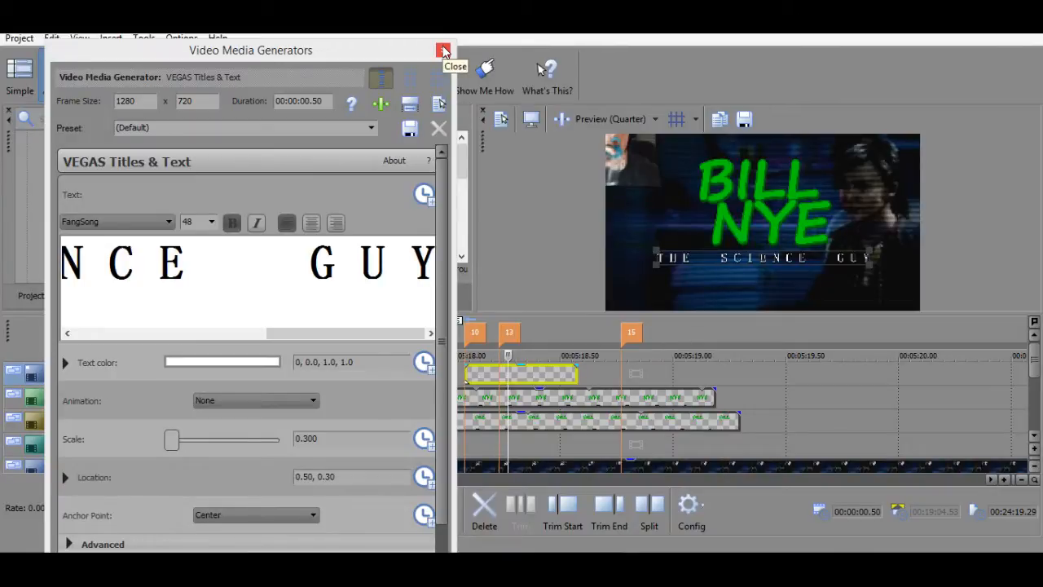
left_click(443, 51)
Play back the titles and trim the NYE and BILL events on tracks 2 and 3 to a common end at about 00:05:19.12.
left_click(328, 397)
key("space")
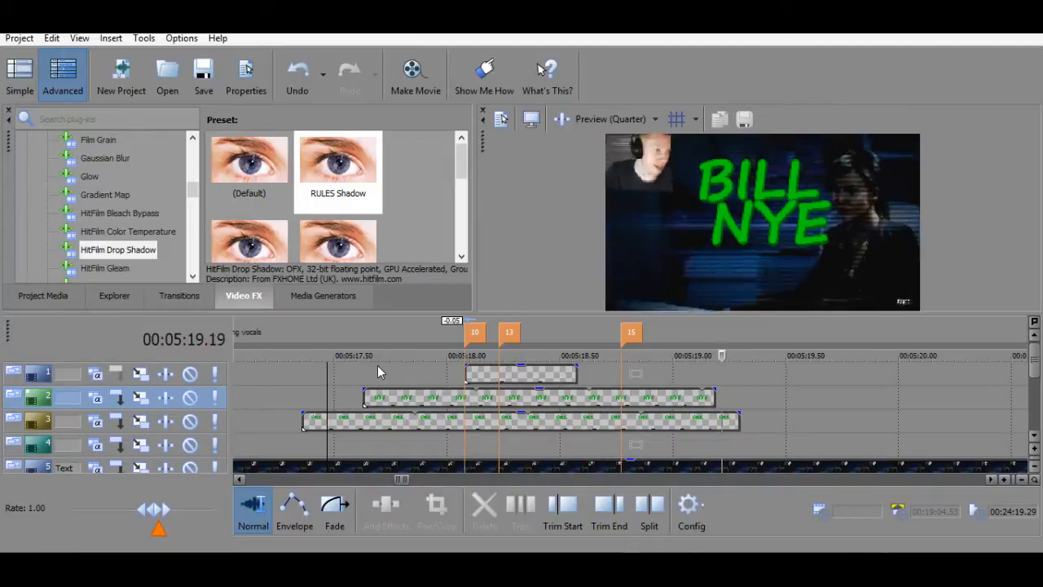
key("space")
key("space")
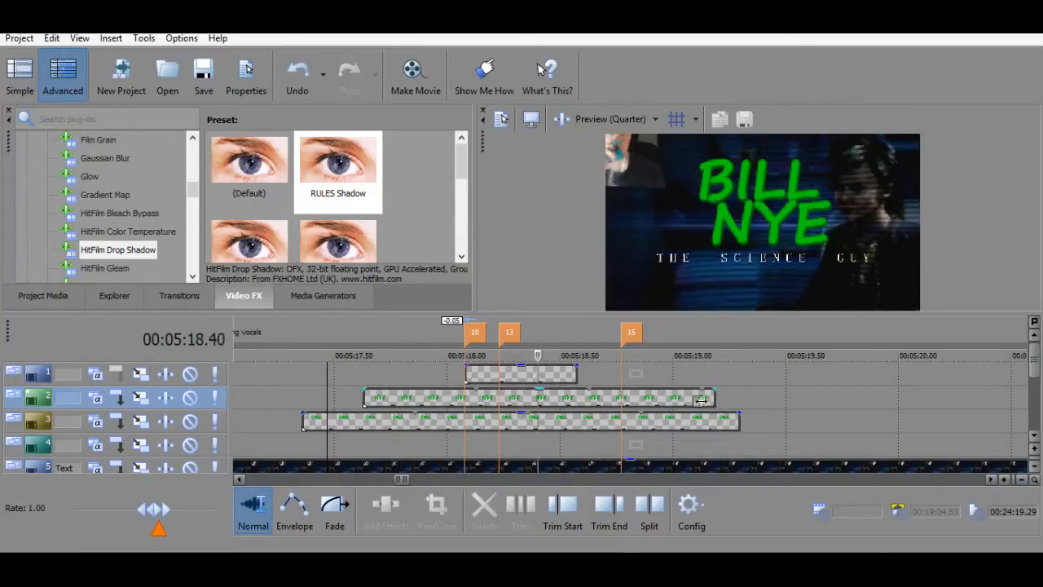
left_click_drag(701, 400, 723, 400)
left_click(631, 373)
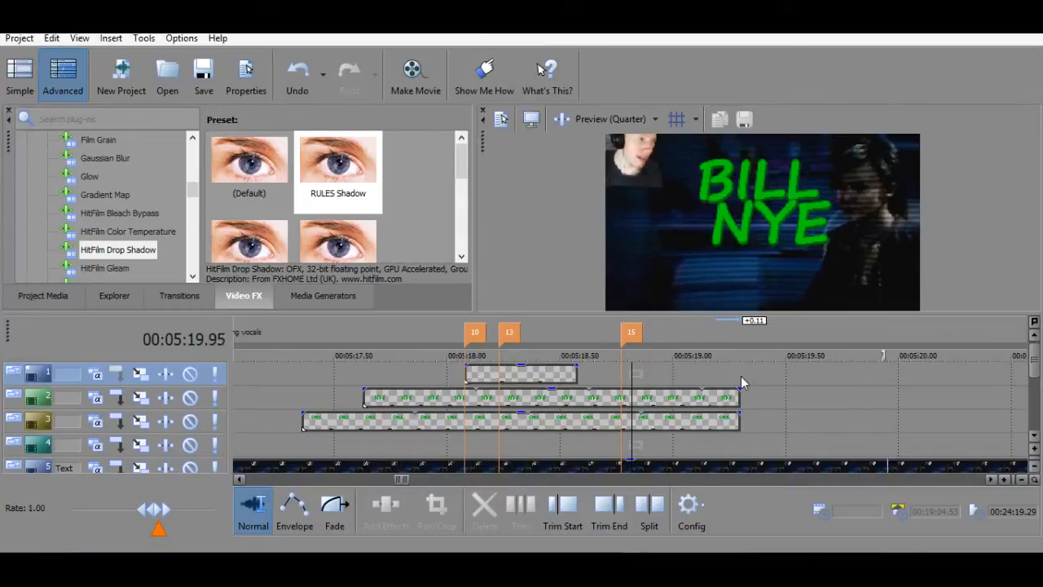
left_click_drag(731, 399, 702, 422)
key("space")
key("ctrl+z")
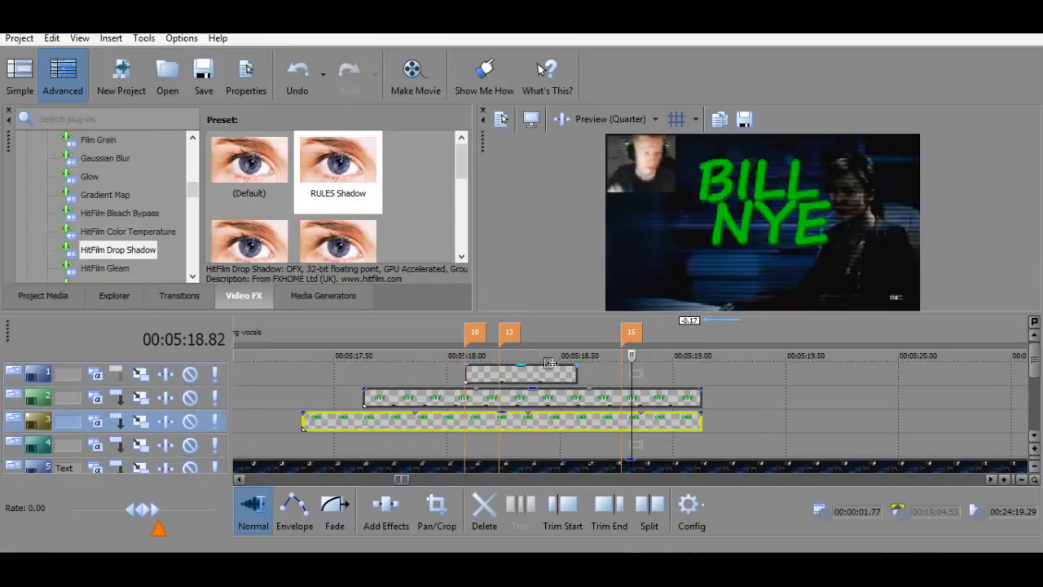
Insert two empty video tracks above the "THE SCIENCE GUY" title track.
left_click(553, 373)
left_click(598, 384)
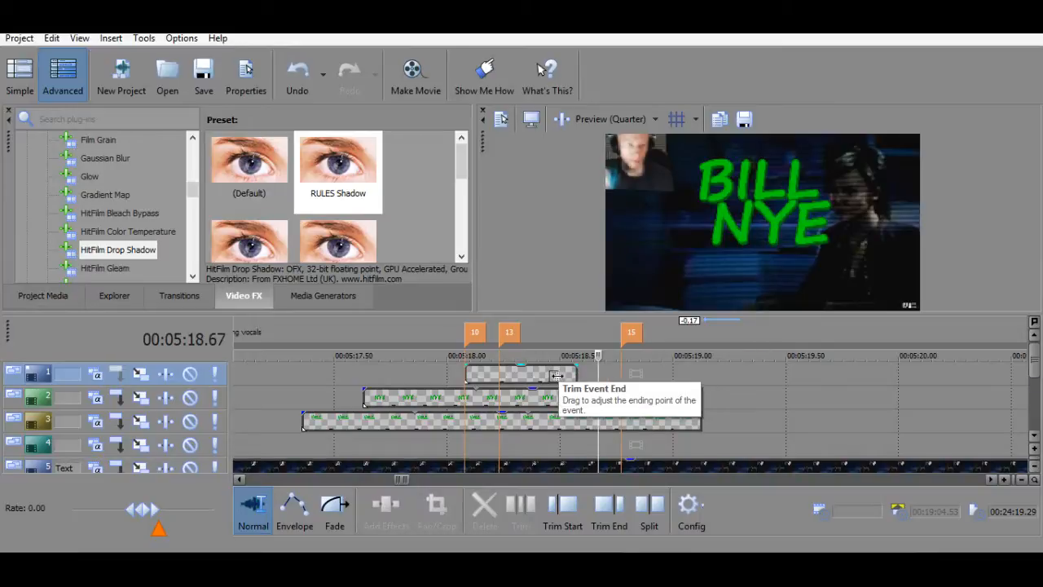
left_click(111, 37)
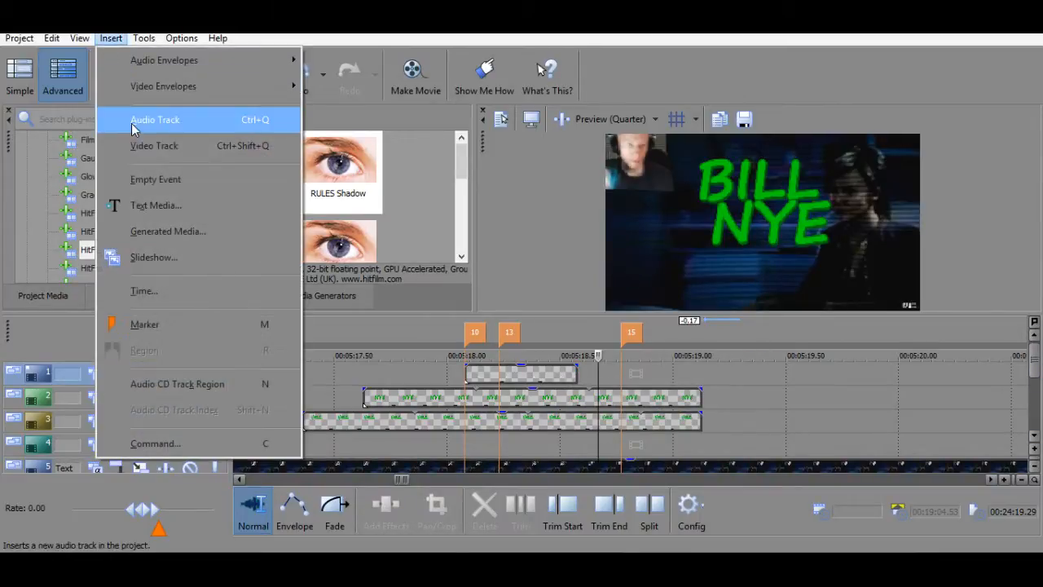
left_click(155, 116)
left_click(110, 37)
left_click(155, 143)
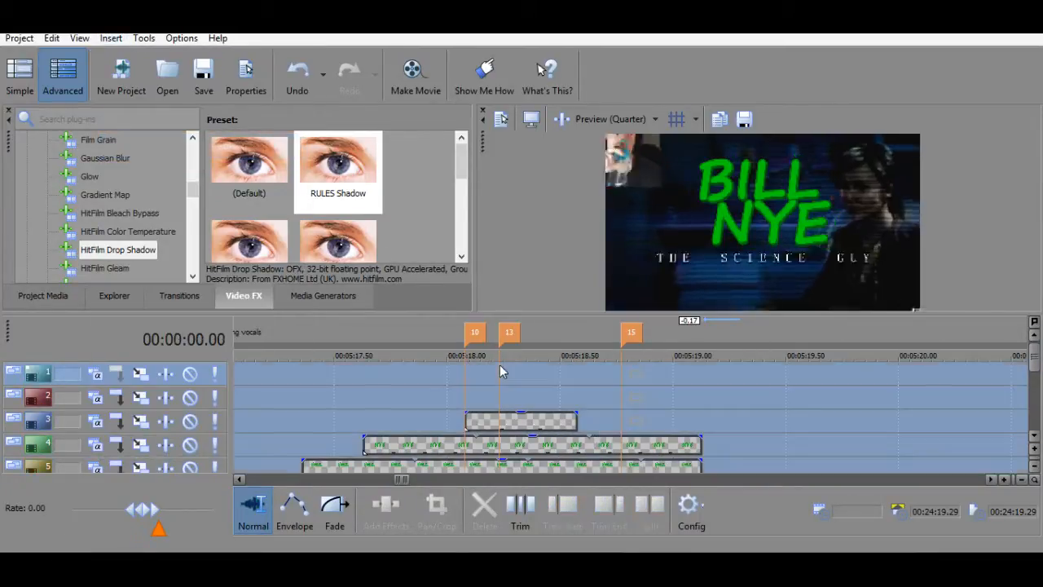
Copy the "THE SCIENCE GUY" title event and paste it as a new copy of the source media on track 2 at marker 13.
left_click(500, 398)
left_click(501, 420)
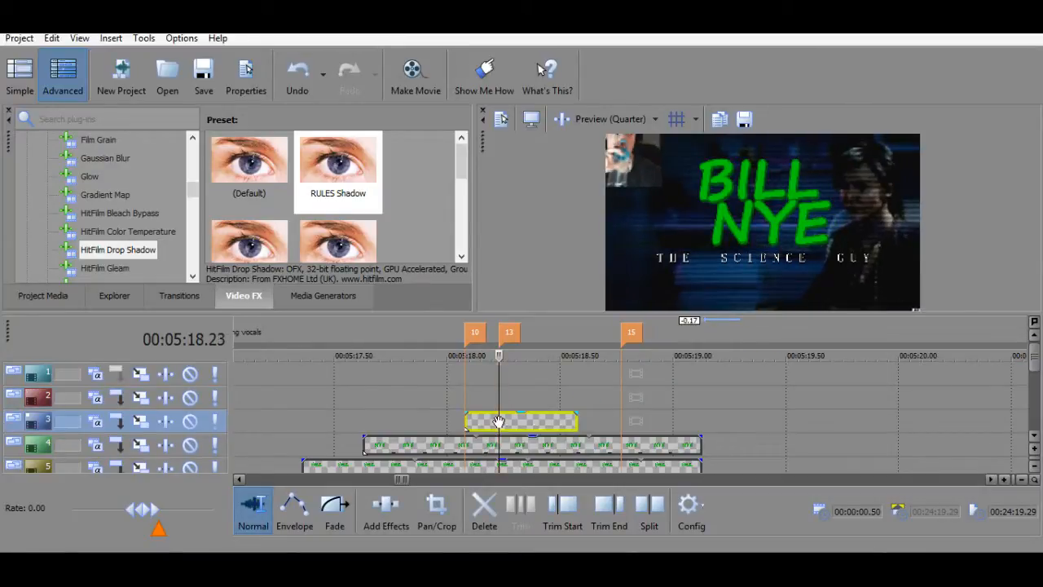
key("ctrl+c")
key("ctrl+v")
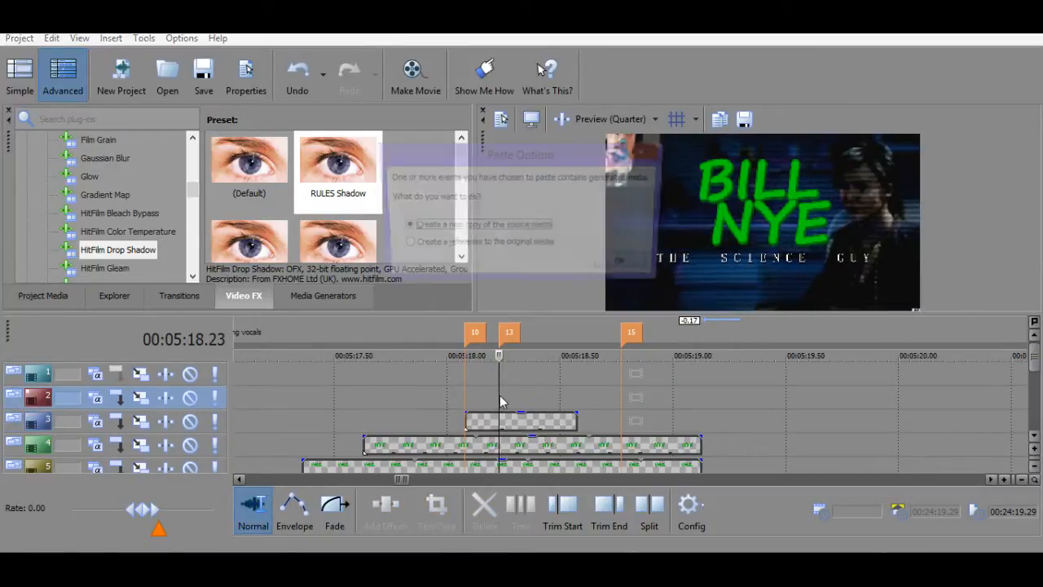
key("Return")
left_click(523, 397)
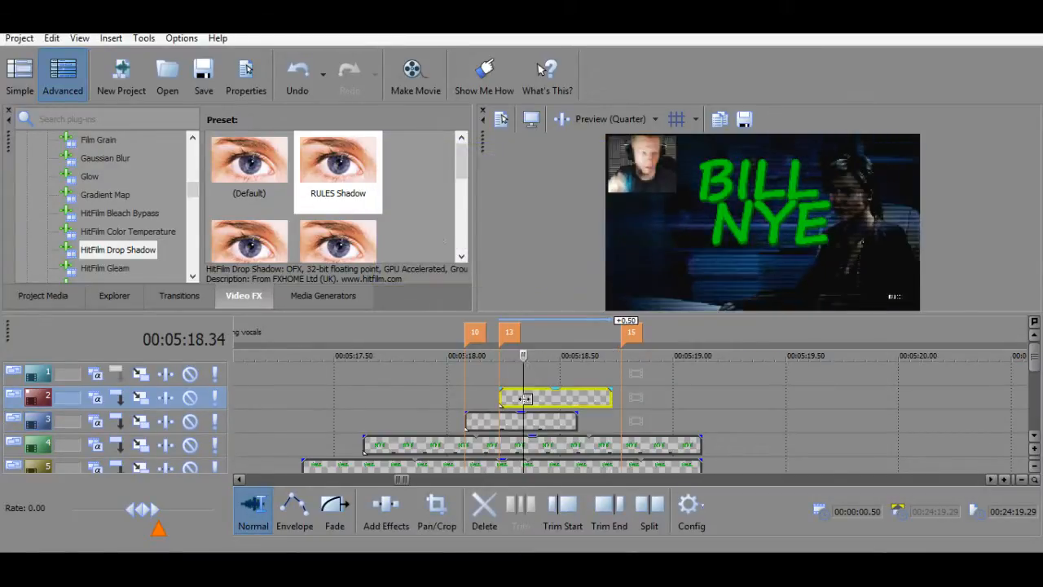
Edit the generated media of the copied title on track 2 and replace its text with "T H E".
right_click(524, 397)
left_click(605, 115)
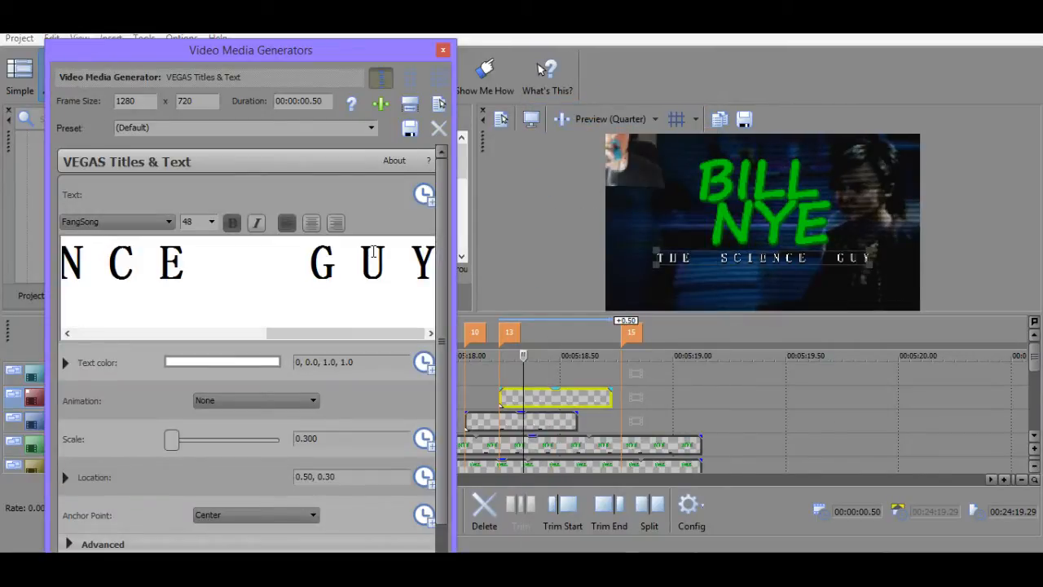
double_click(372, 261)
key("ctrl+a")
type("The")
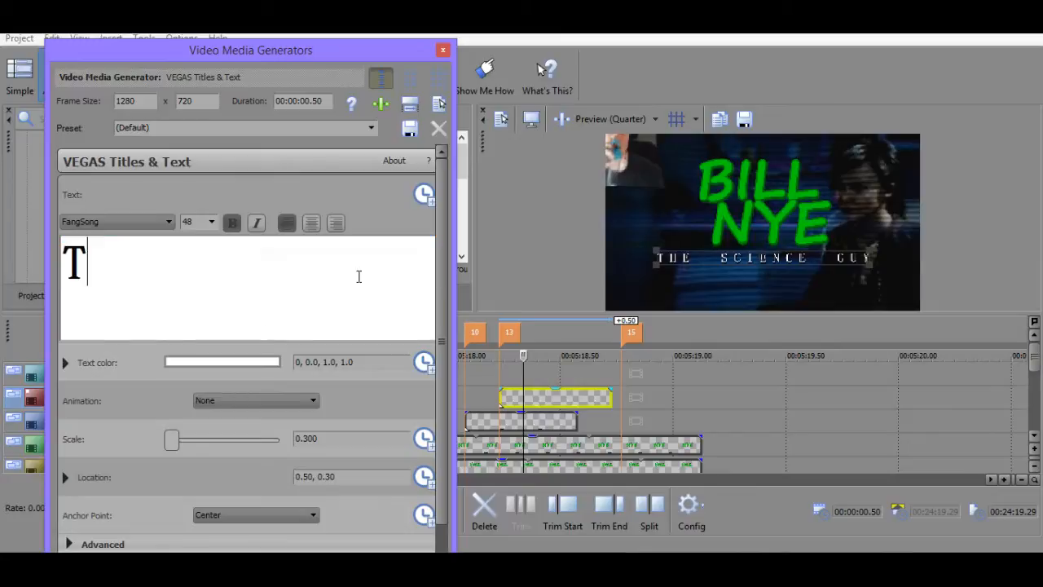
key("BackSpace")
key("BackSpace")
type("H E")
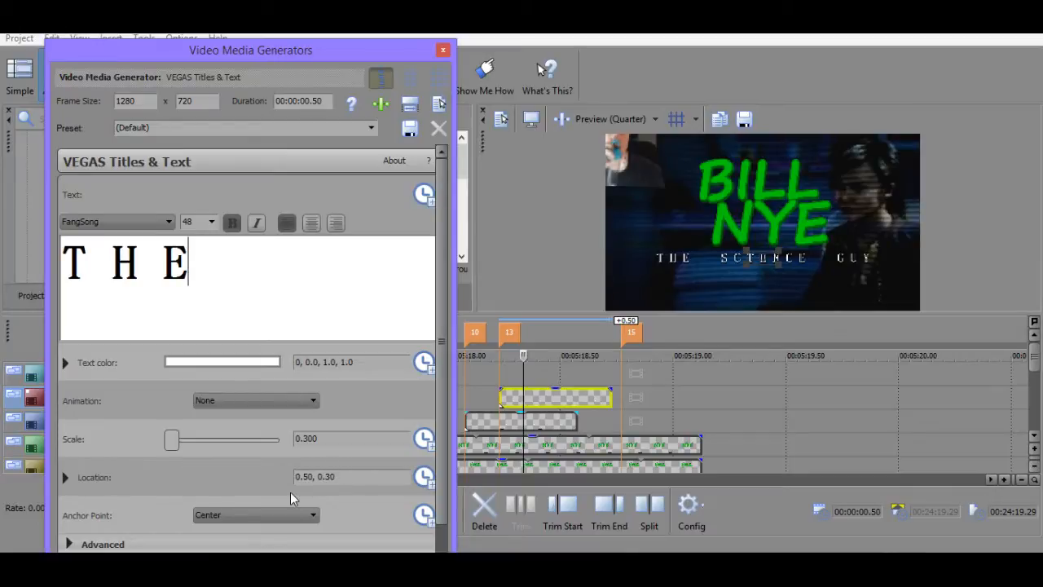
Adjust the "T H E" title's location to 0.21, 0.30 so it overlays the first word of the full title.
left_click(313, 478)
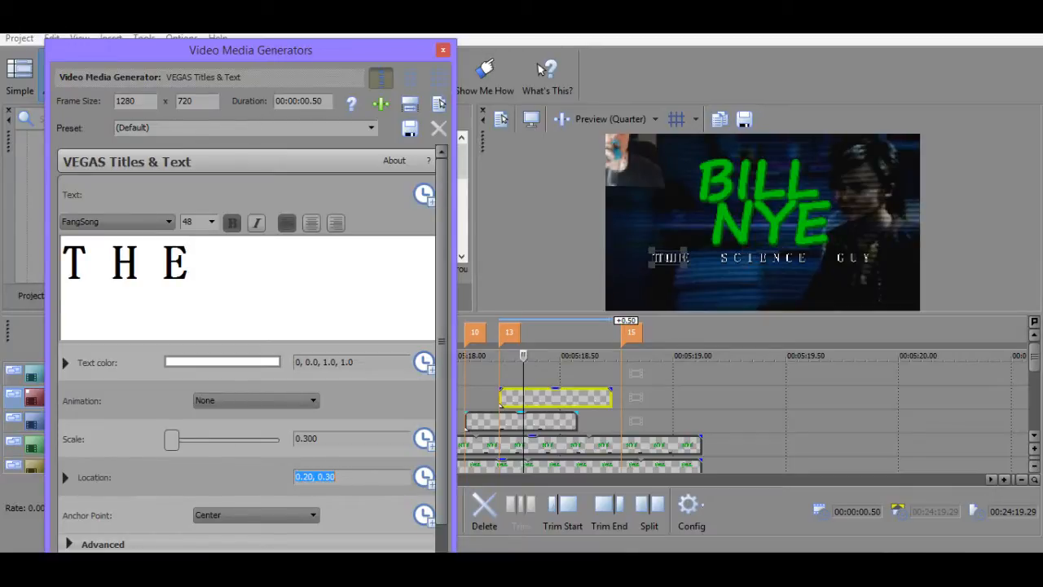
left_click(313, 478)
key("BackSpace")
type("3")
key("Return")
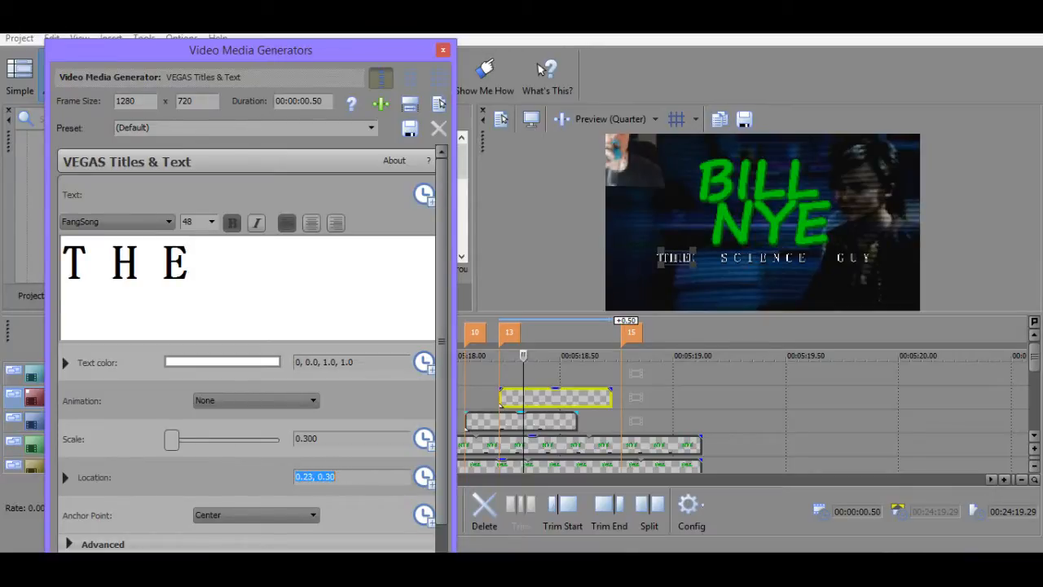
left_click(312, 479)
key("BackSpace")
type("2")
key("Return")
left_click(314, 477)
key("BackSpace")
type("2")
key("Return")
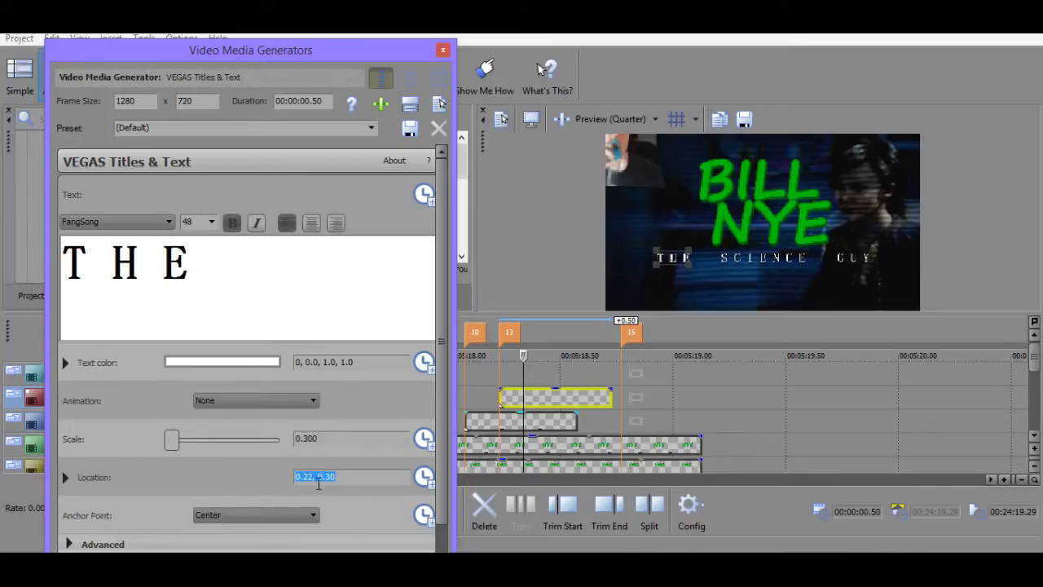
left_click(314, 478)
key("BackSpace")
type("1")
key("Return")
left_click(313, 478)
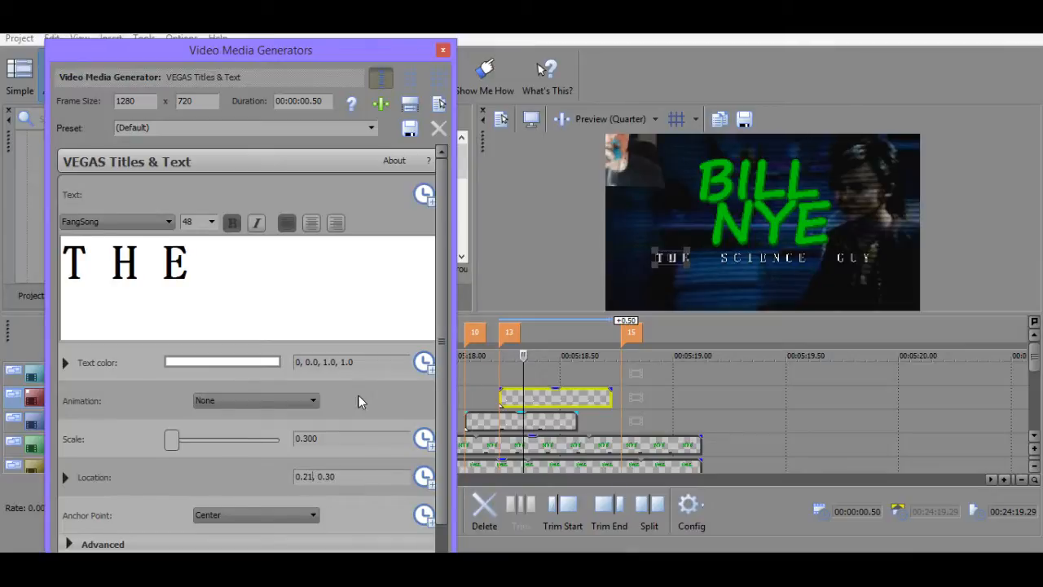
key("Return")
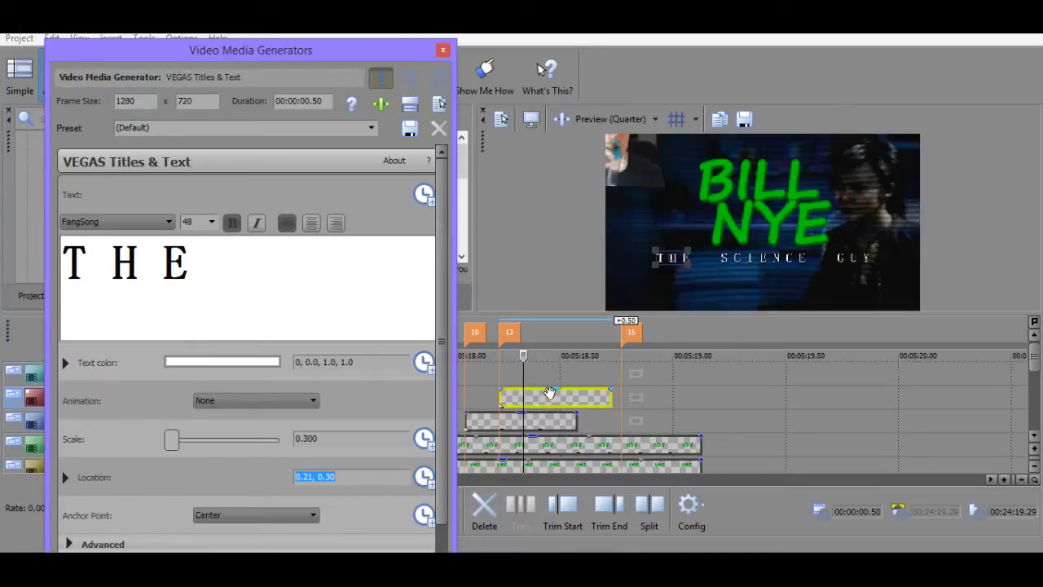
Move the "T H E" event on track 2 to start at marker 10 and check its overlap with the full title.
left_click_drag(546, 396, 512, 396)
left_click(514, 396)
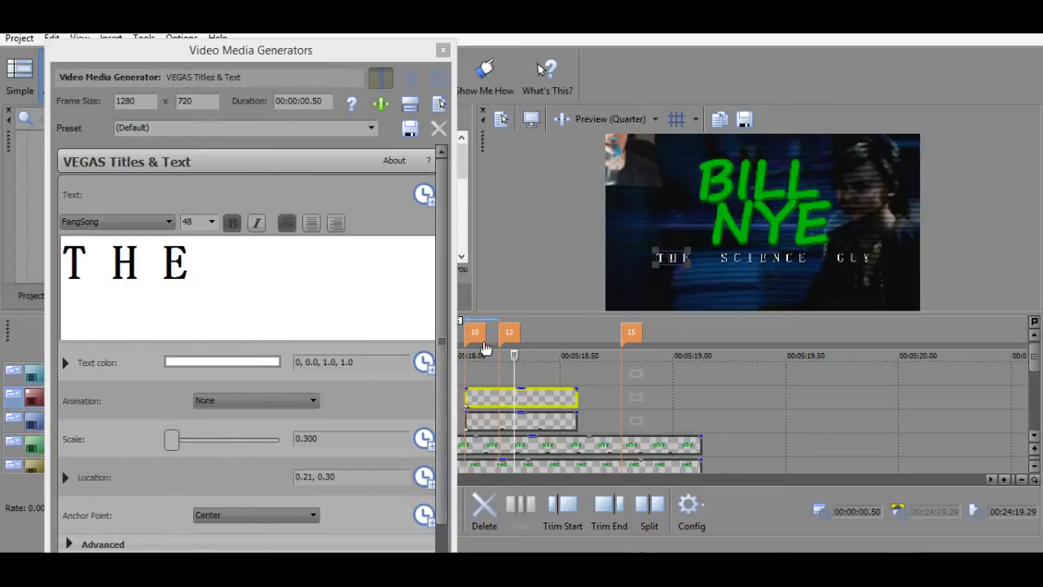
left_click(492, 419)
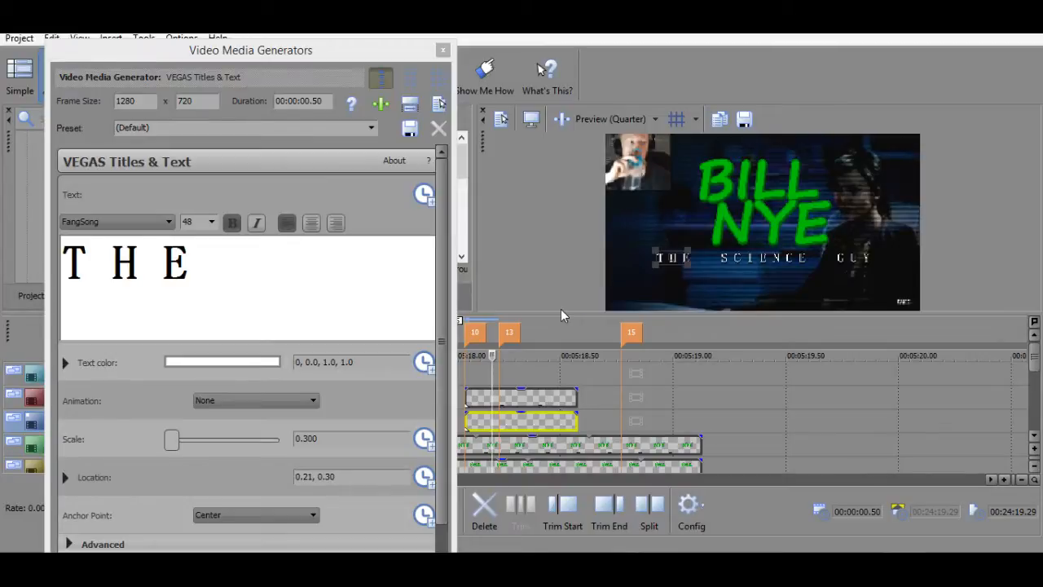
left_click(522, 417)
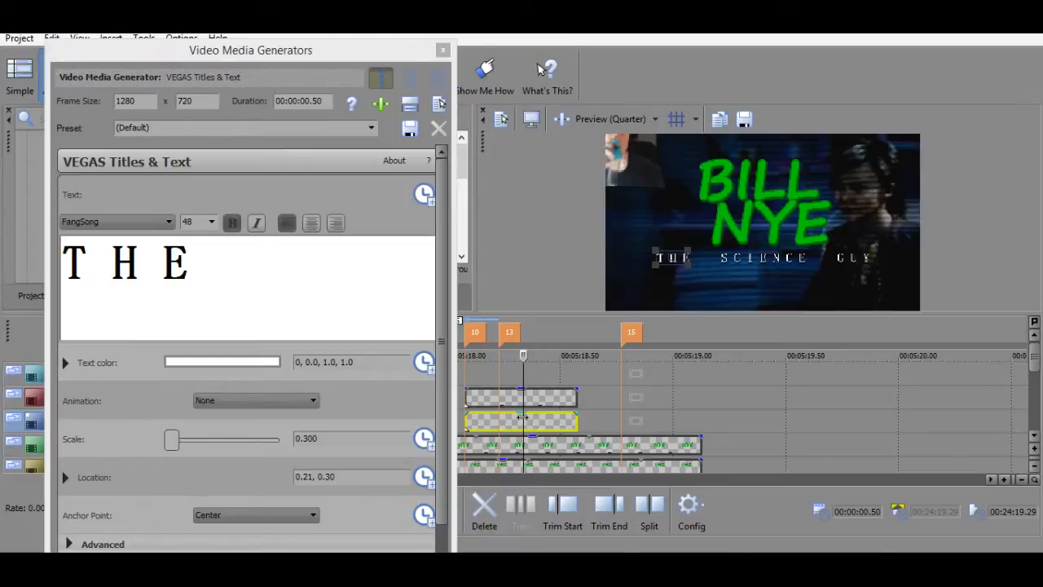
left_click(499, 419)
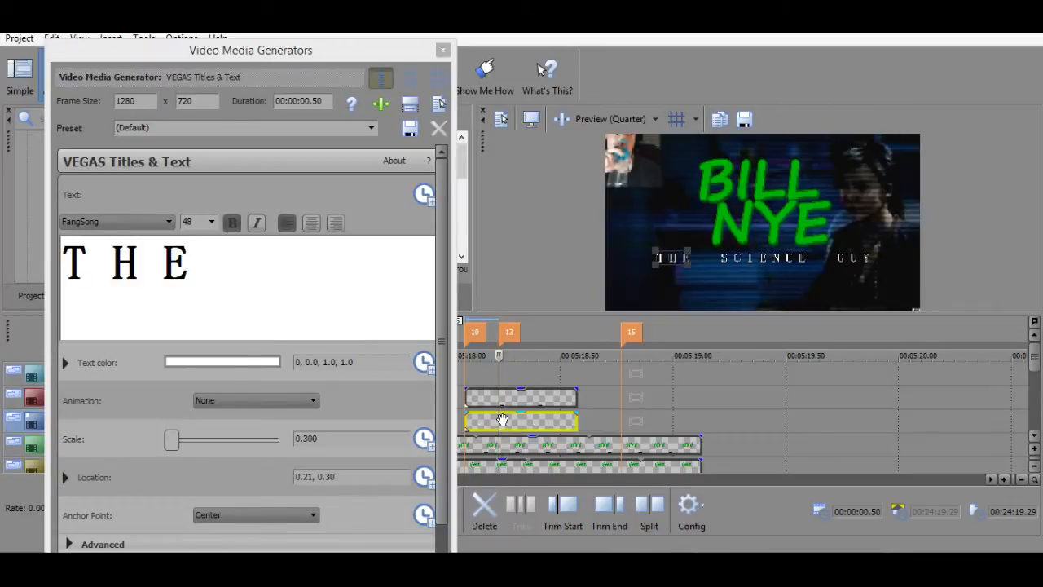
Copy the "T H E" event and paste it as a new copy on track 1 at marker 10.
left_click(508, 402)
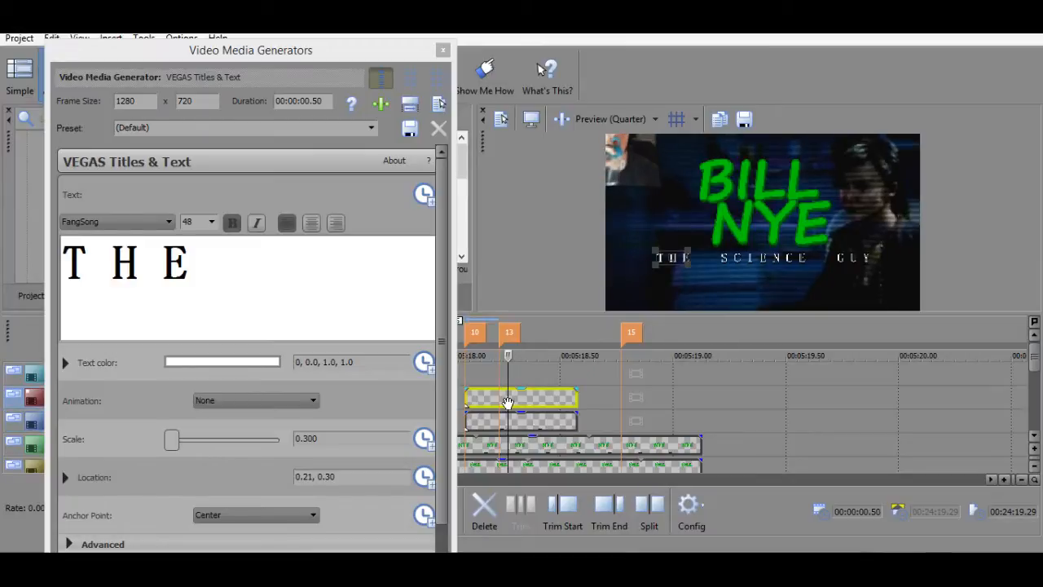
left_click(468, 379)
key("ctrl+v")
left_click(620, 268)
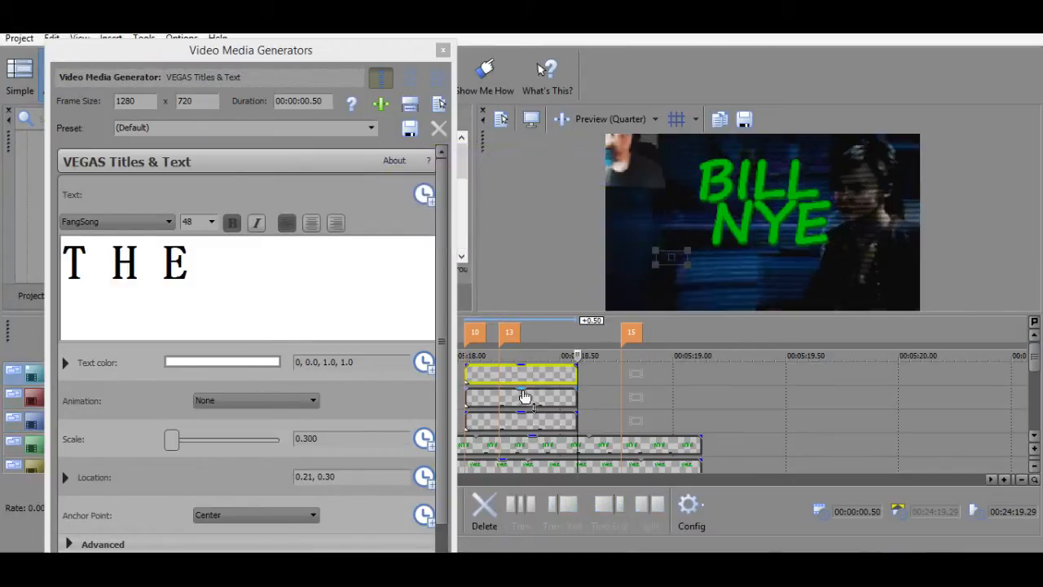
Change the track 1 copy's text to "S C I E N C E" and set its location to 0.50, 0.30.
right_click(500, 382)
left_click(647, 102)
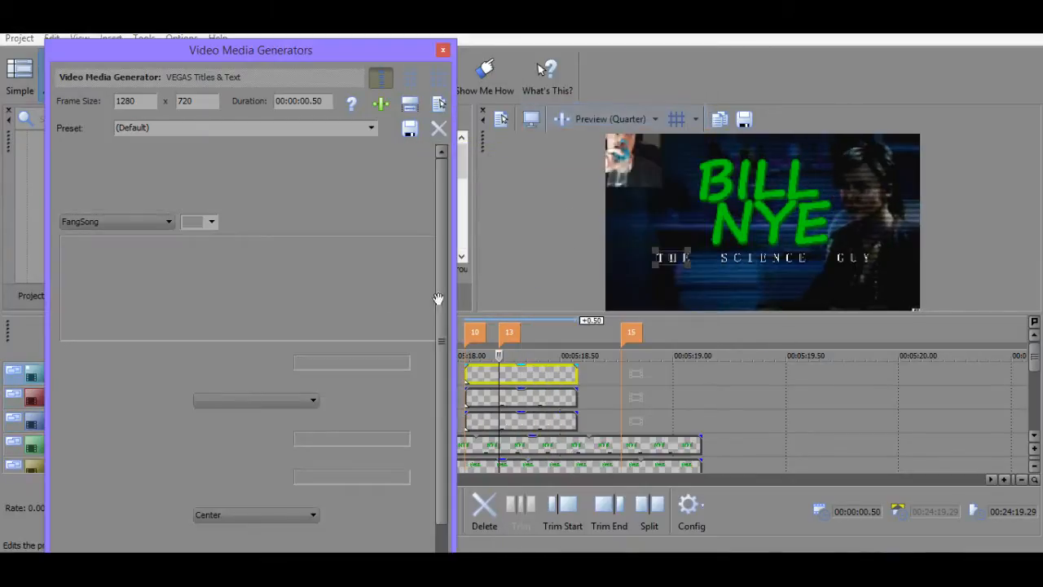
left_click_drag(216, 299, 5, 233)
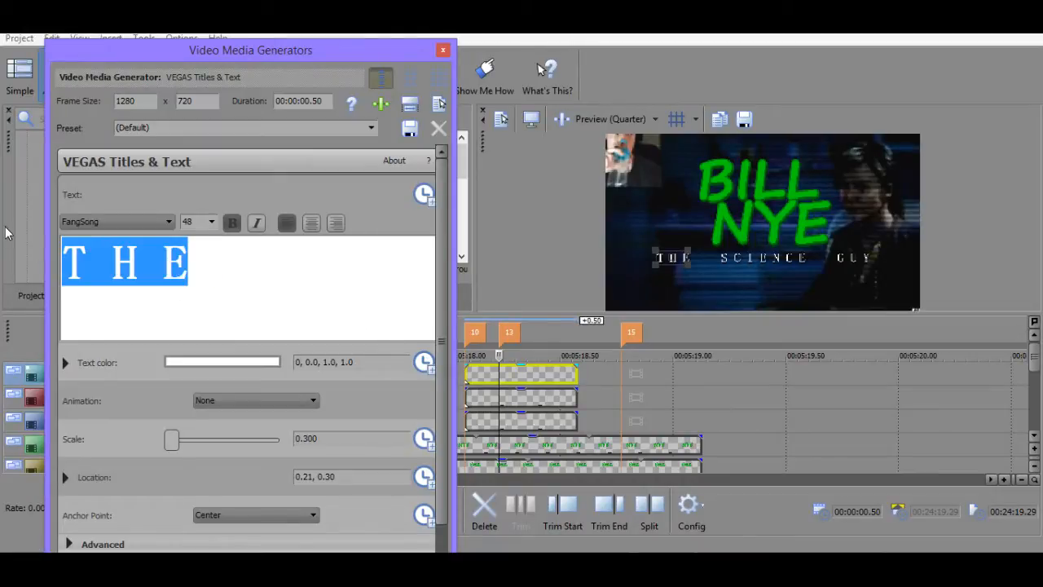
type("S C I")
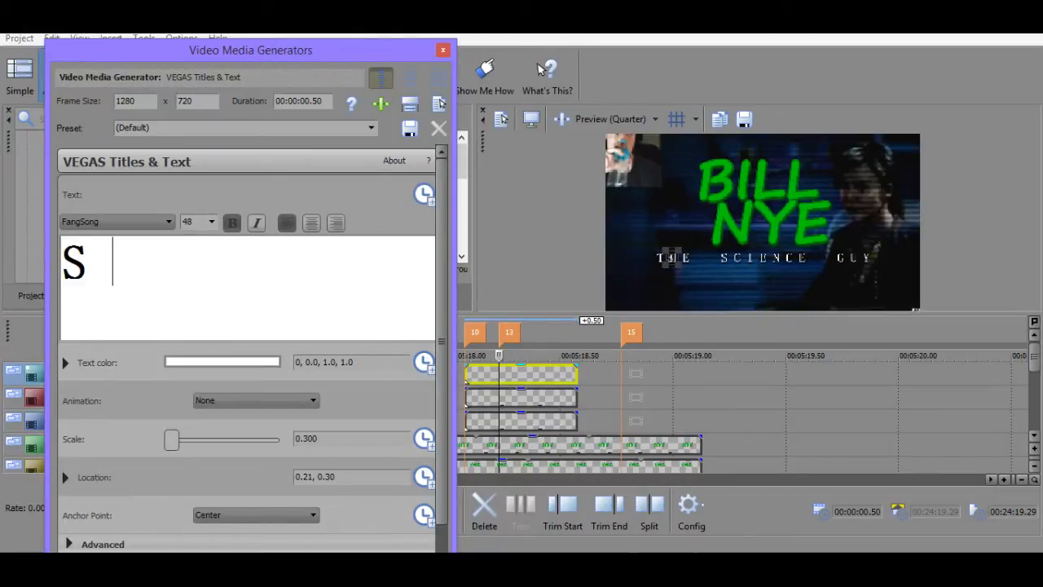
type(" E N C E")
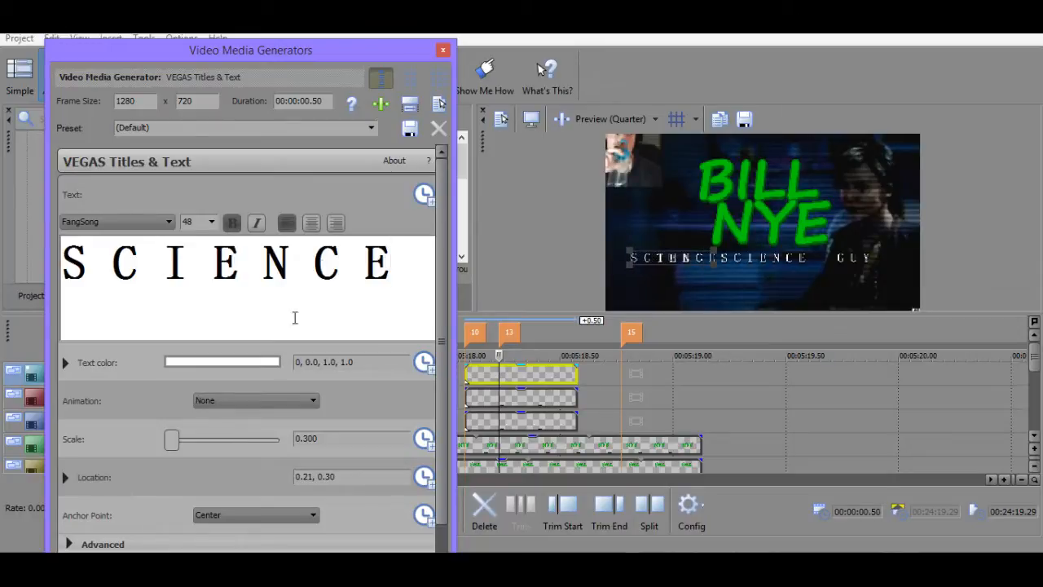
key("BackSpace")
key("BackSpace")
type("5")
key("Return")
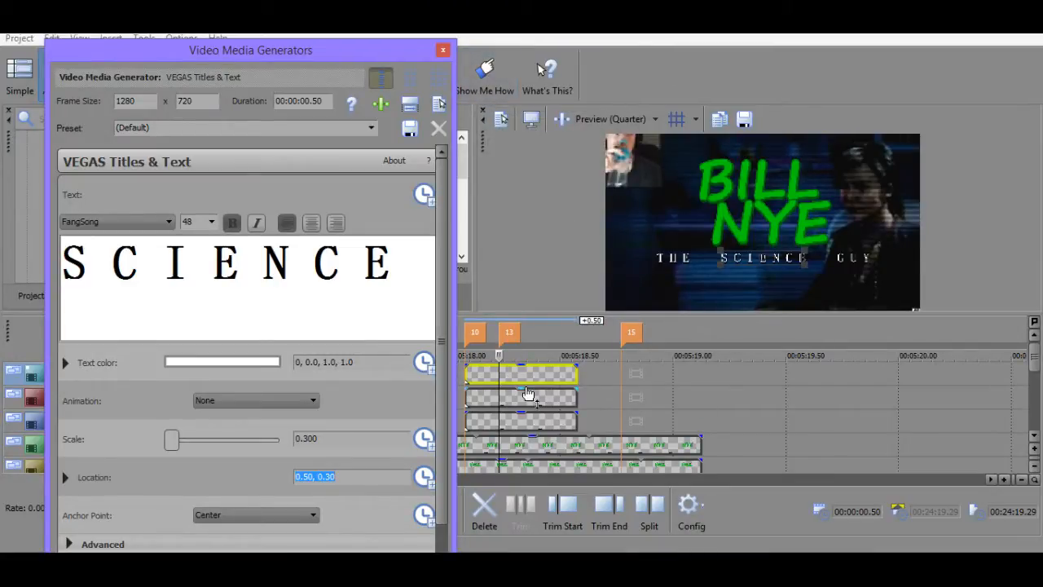
left_click(443, 50)
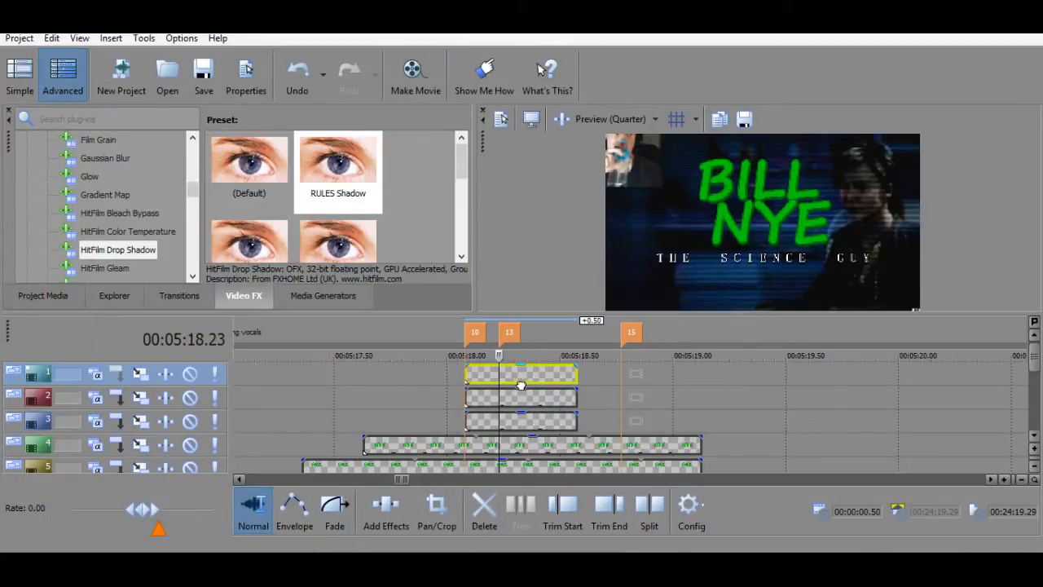
Move the "S C I E N C E" event just past marker 15 and paste a new copy of the "T H E" event on track 1 at marker 10.
left_click_drag(521, 384, 675, 376)
left_click(485, 407)
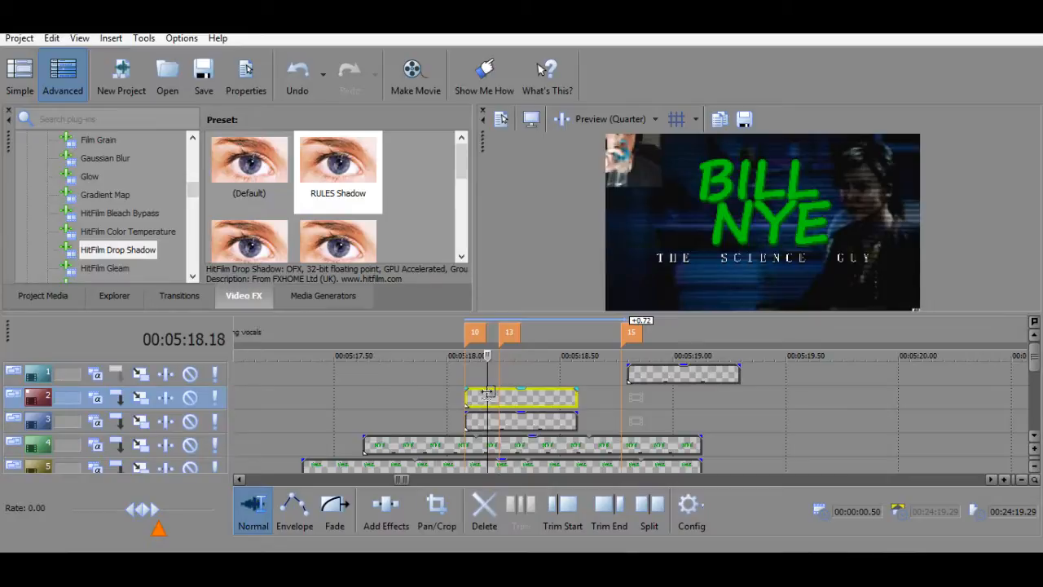
left_click(466, 372)
key("ctrl+v")
left_click(620, 268)
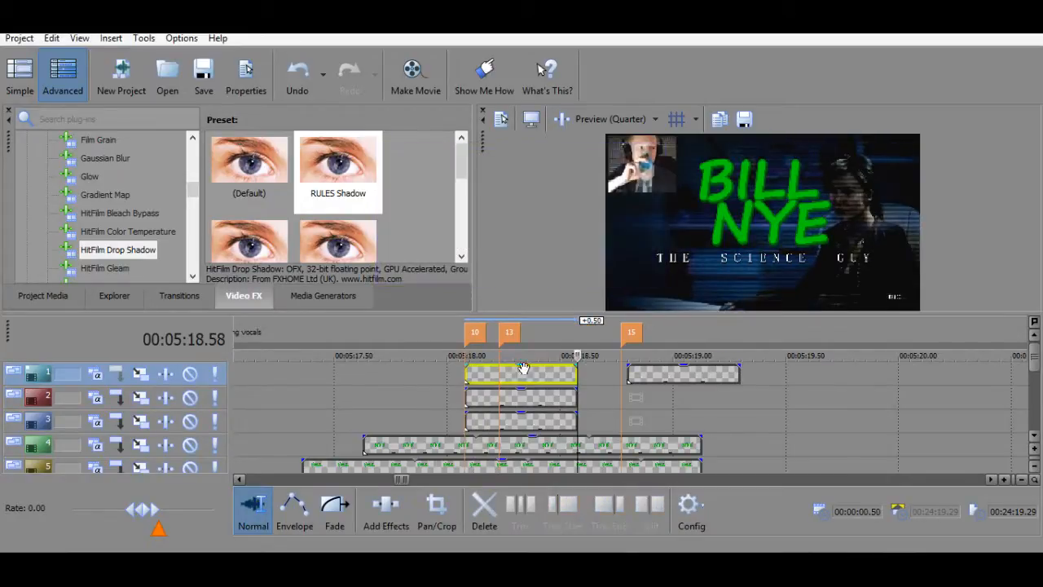
Edit the generated media of the new track 1 copy and replace its text with "G U Y".
right_click(504, 375)
left_click(597, 151)
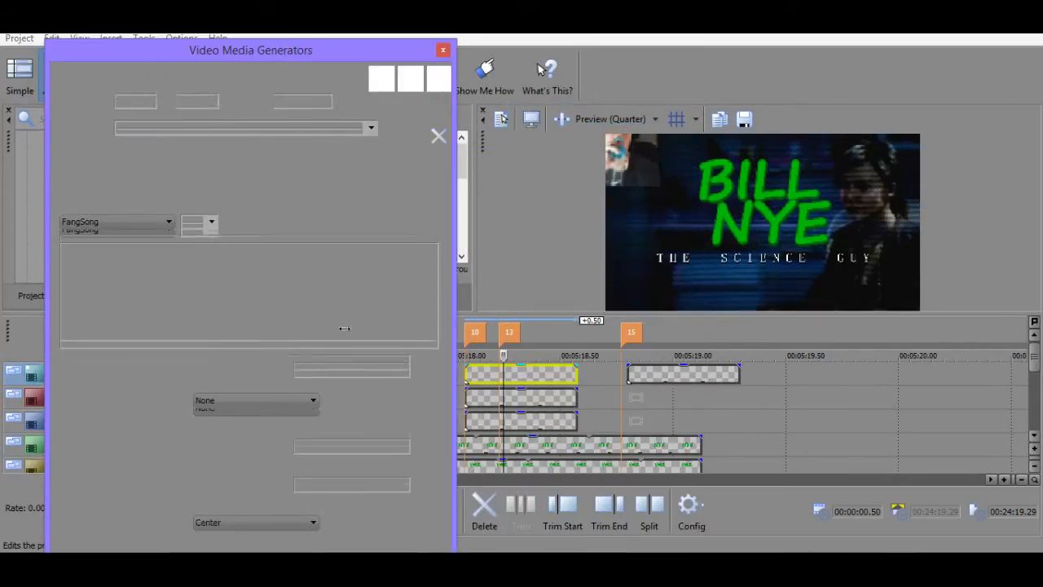
key("ctrl+a")
type("G U Y")
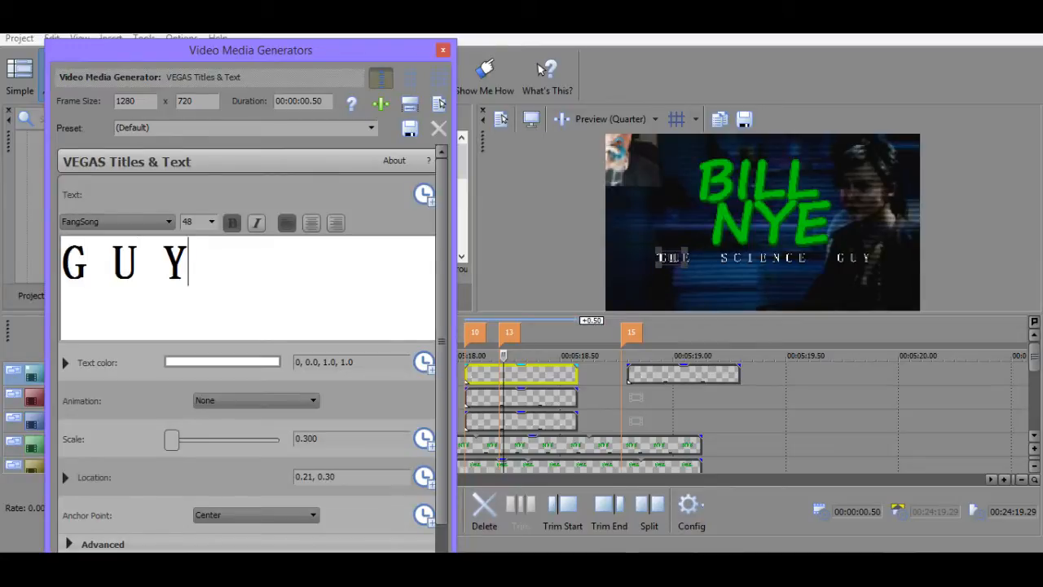
Adjust the "G U Y" title's location to 0.79, 0.30 so it overlays the last word of the full title, and close the generator.
left_click(312, 479)
key("BackSpace")
key("BackSpace")
type("6")
key("Return")
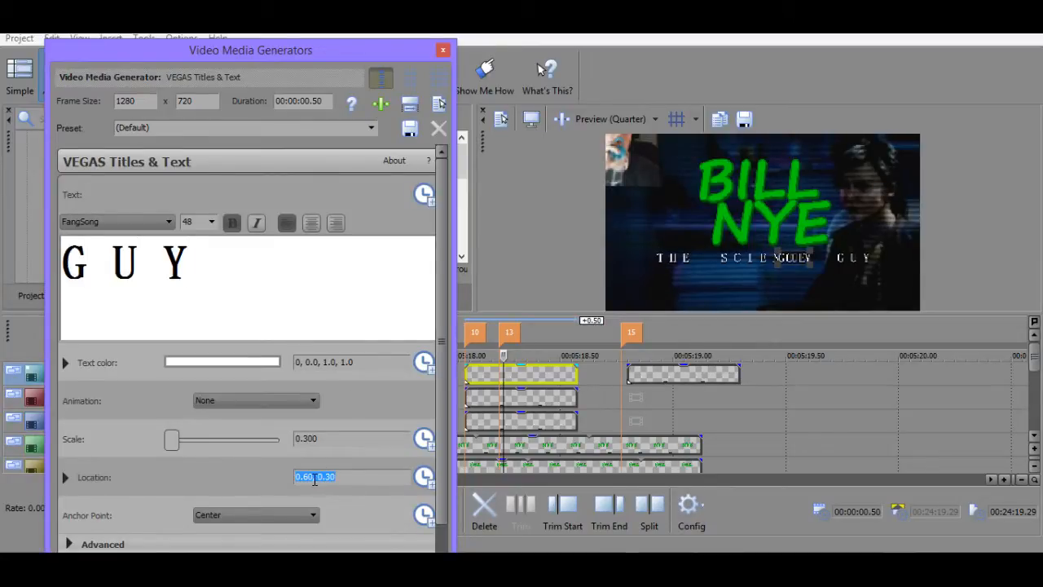
left_click(317, 477)
type("75")
key("Return")
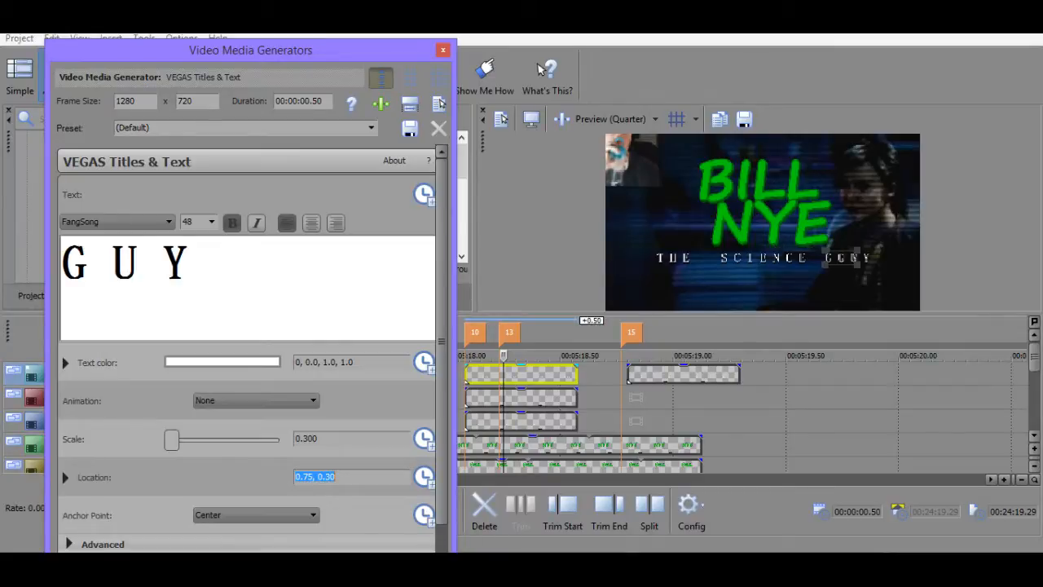
left_click(314, 479)
key("BackSpace")
type("8")
key("Return")
left_click(315, 476)
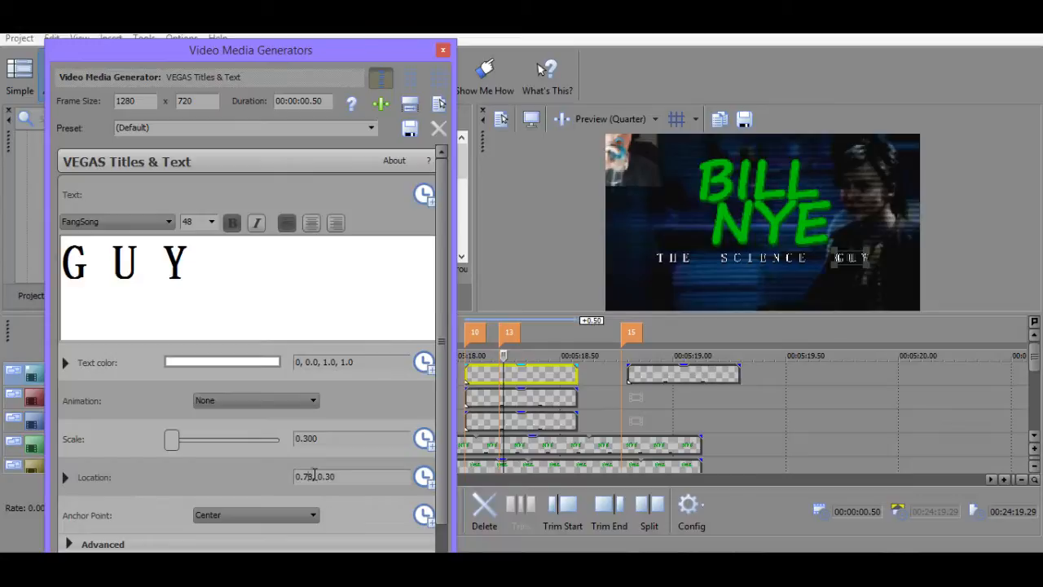
type("9")
key("Return")
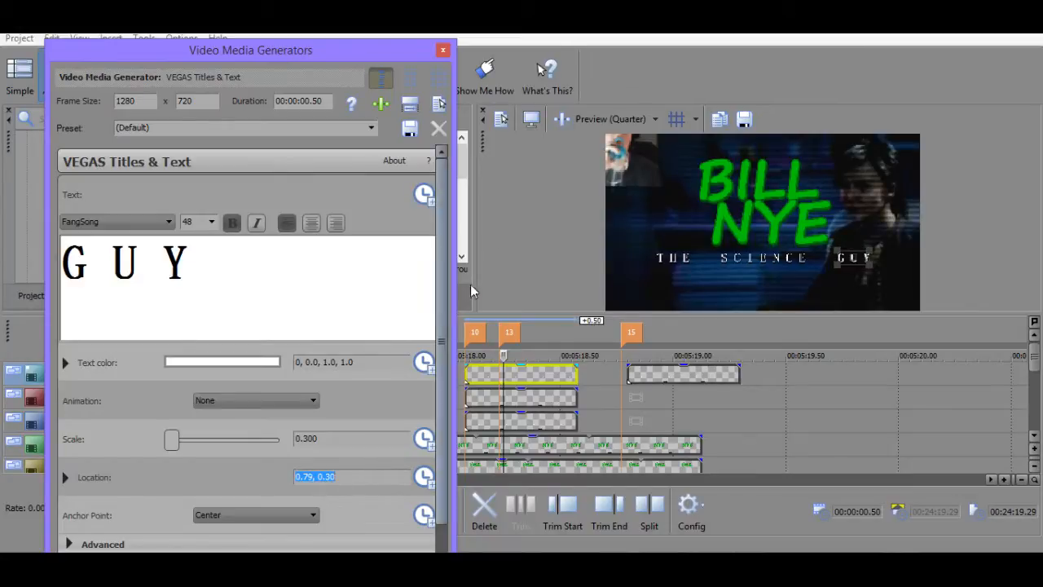
left_click(442, 50)
Delete the full "THE SCIENCE GUY" event from track 3 and move the "T H E" event down into its place.
left_click(528, 423)
key("Delete")
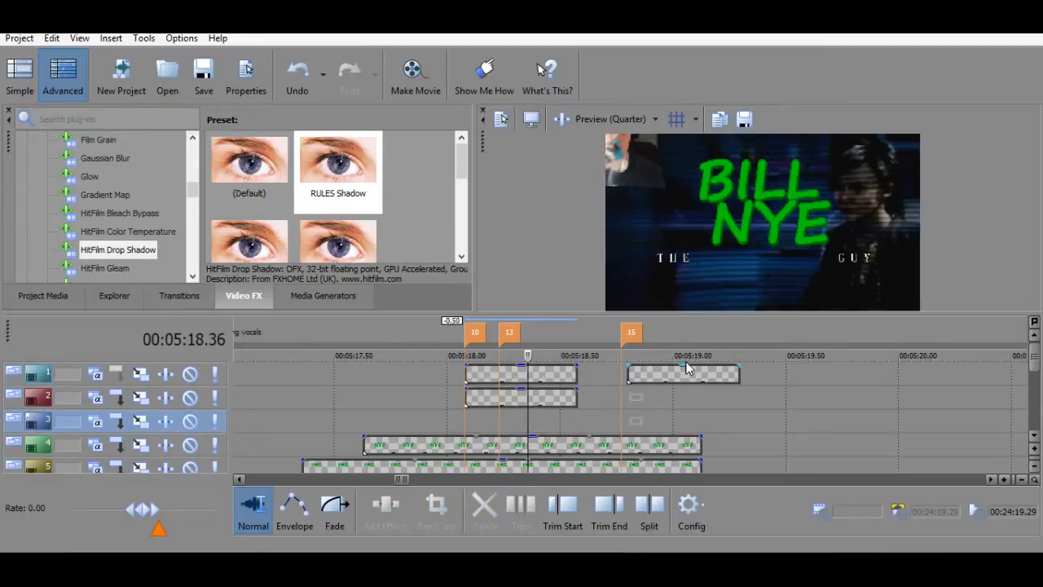
left_click(523, 397)
left_click_drag(524, 398, 524, 422)
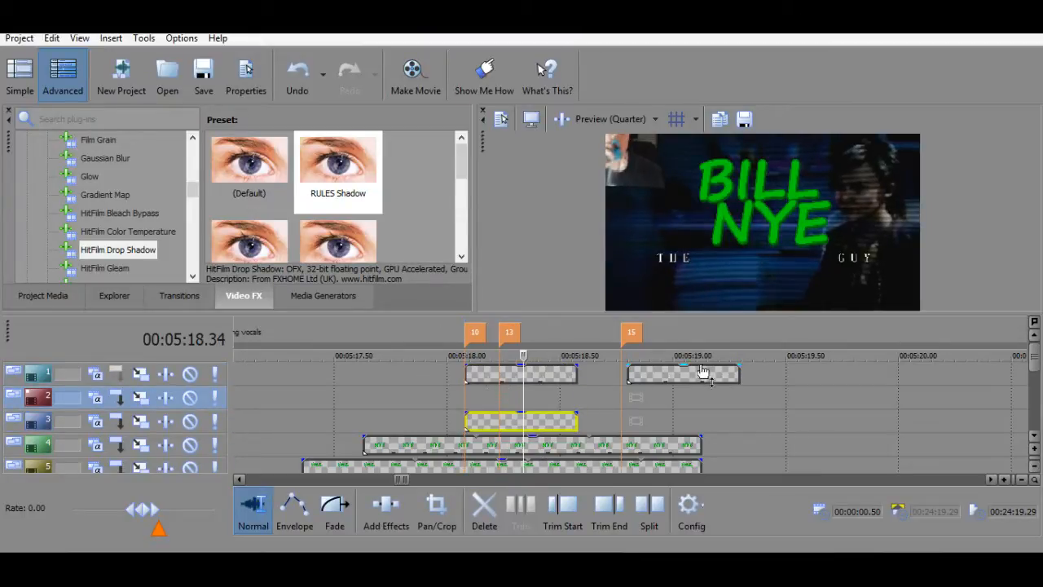
Start "S C I E N C E" at marker 13 on track 2 and "G U Y" at marker 15 on track 1, ending all three words with NYE.
left_click_drag(694, 375, 645, 376)
left_click_drag(560, 395, 558, 400)
mouse_move(510, 377)
left_mouse_down()
mouse_move(693, 383)
mouse_move(666, 383)
mouse_move(723, 403)
mouse_move(693, 405)
mouse_move(682, 377)
mouse_move(700, 377)
left_mouse_up()
left_click_drag(576, 421, 701, 425)
left_click(423, 393)
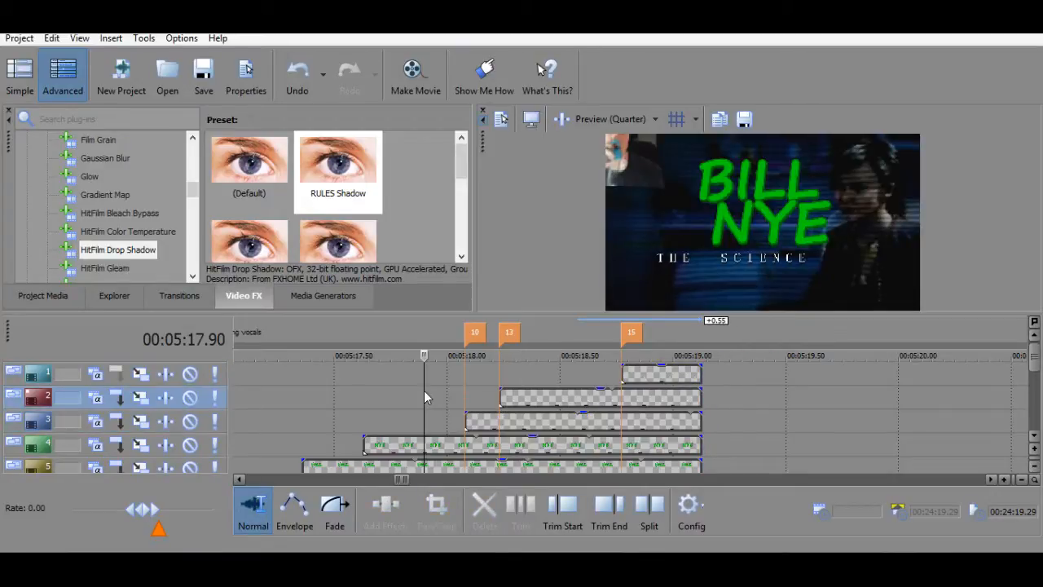
key("space")
key("space")
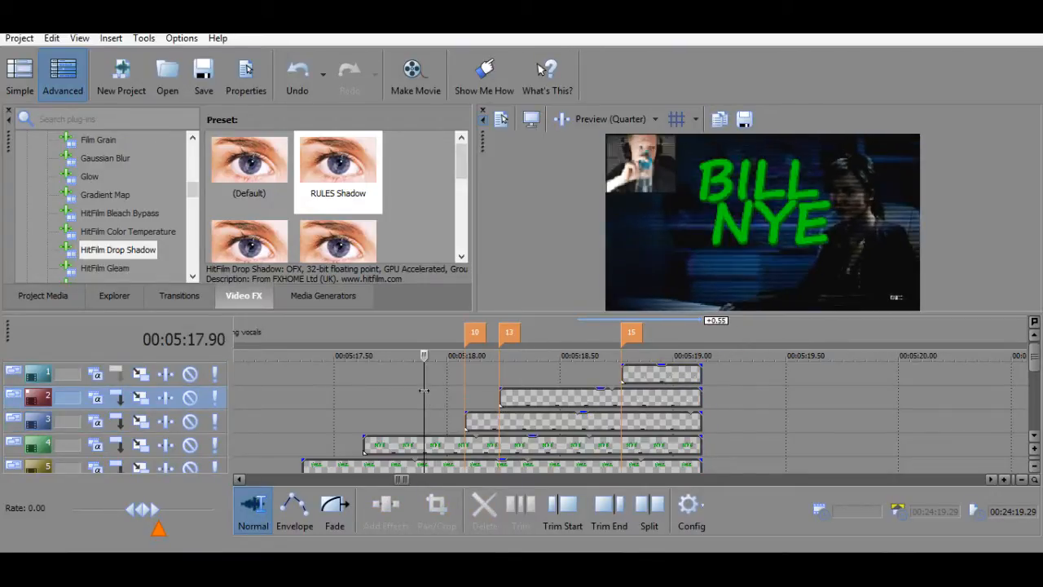
Play back the BILL NYE title section from 00:05:17.90 to check the timing of the separate words.
key("space")
key("space")
key("space")
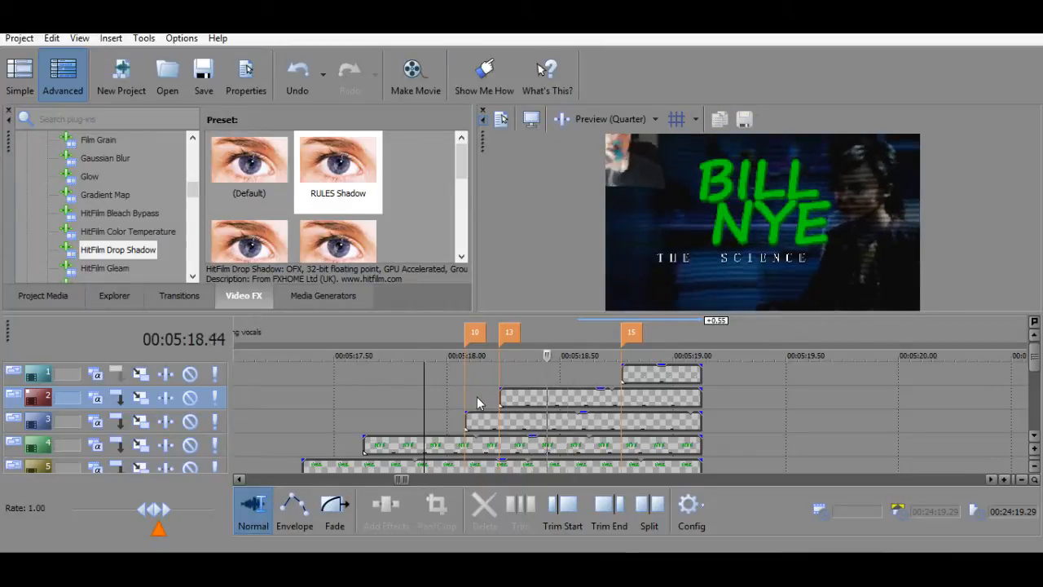
key("space")
key("space")
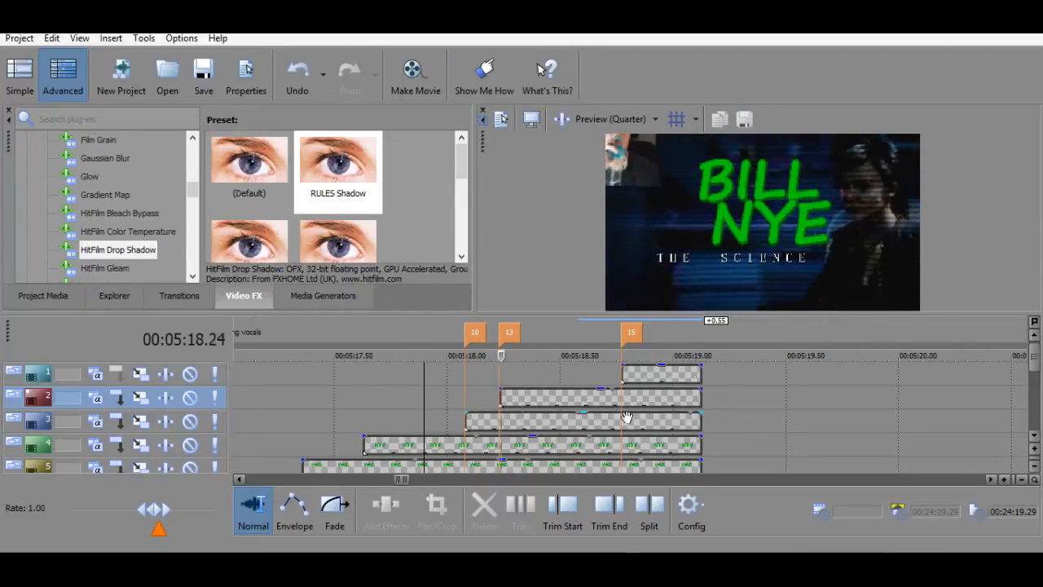
key("space")
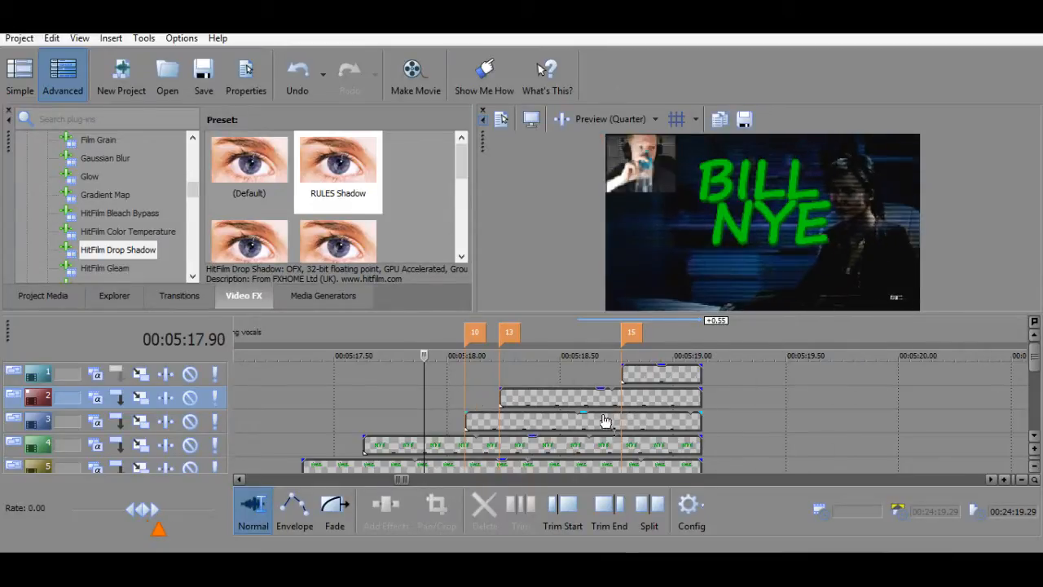
left_click(581, 380)
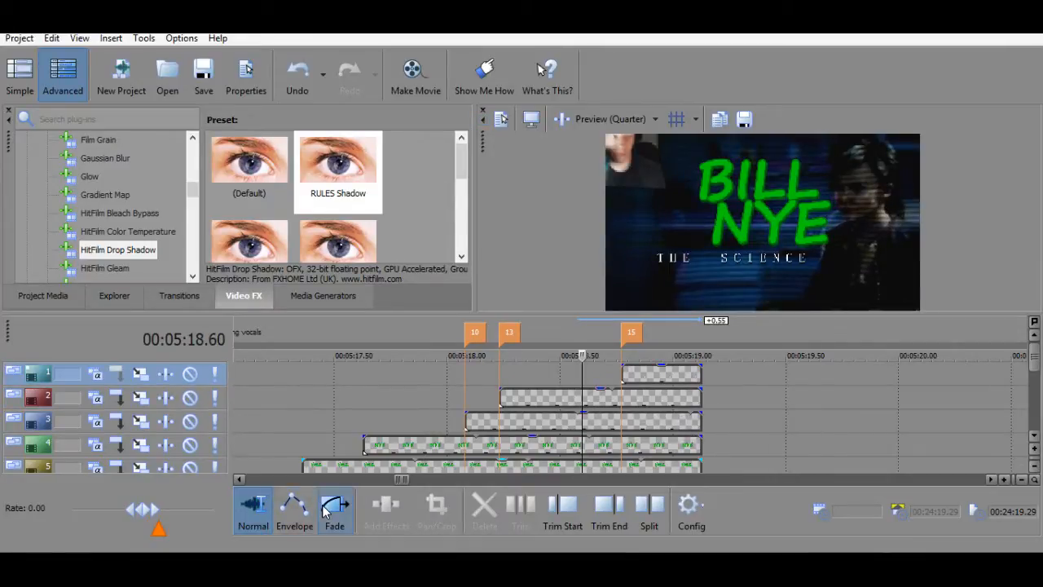
Add a marker at 00:05:20.23, where the footage cuts to the close-up face shot.
scroll(632, 447, "down", 3)
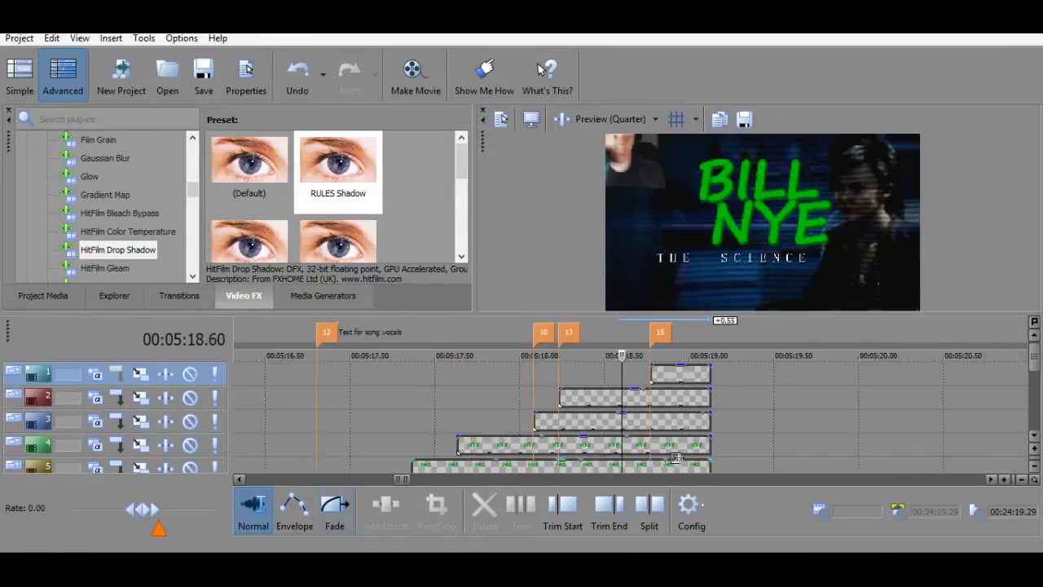
left_click(1035, 437)
left_click(1036, 440)
left_click(778, 410)
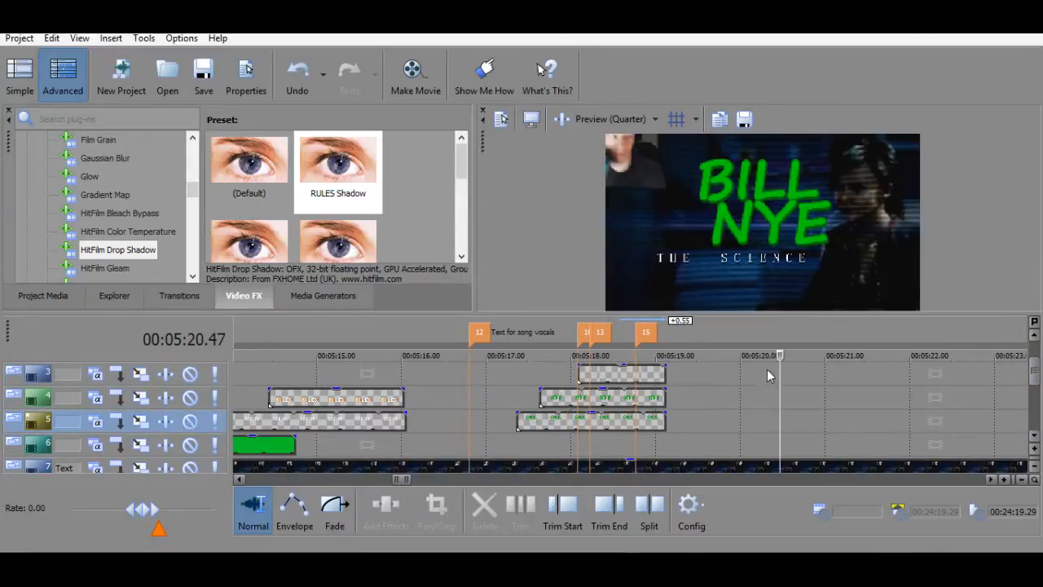
key("Left")
key("Left")
key("Left")
key("Left")
key("Left")
key("Left")
key("Left")
key("Left")
key("Left")
key("Left")
key("Left")
key("Left")
key("Left")
key("Left")
key("Right")
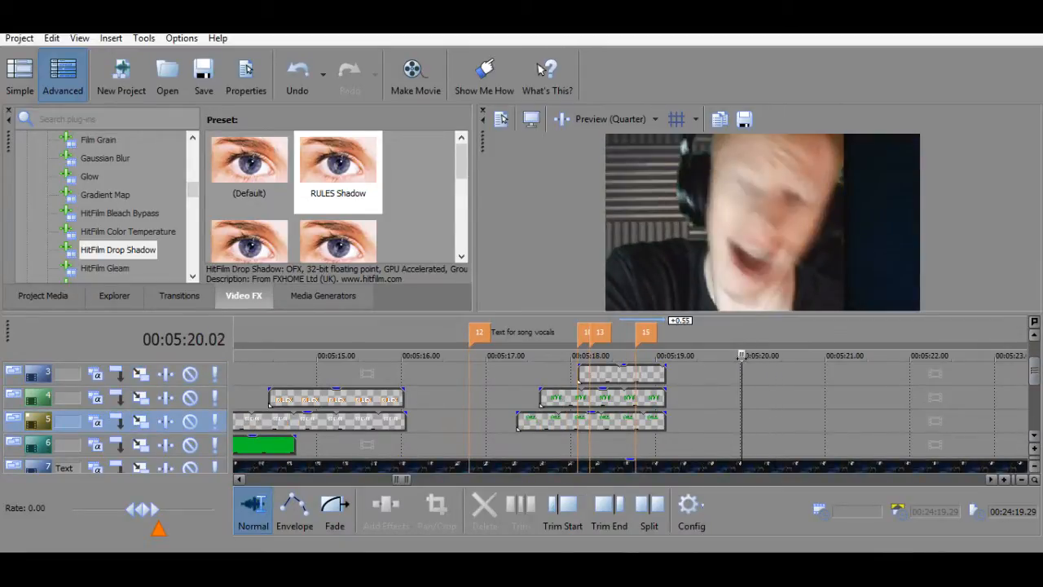
key("Right")
key("Right")
key("Right")
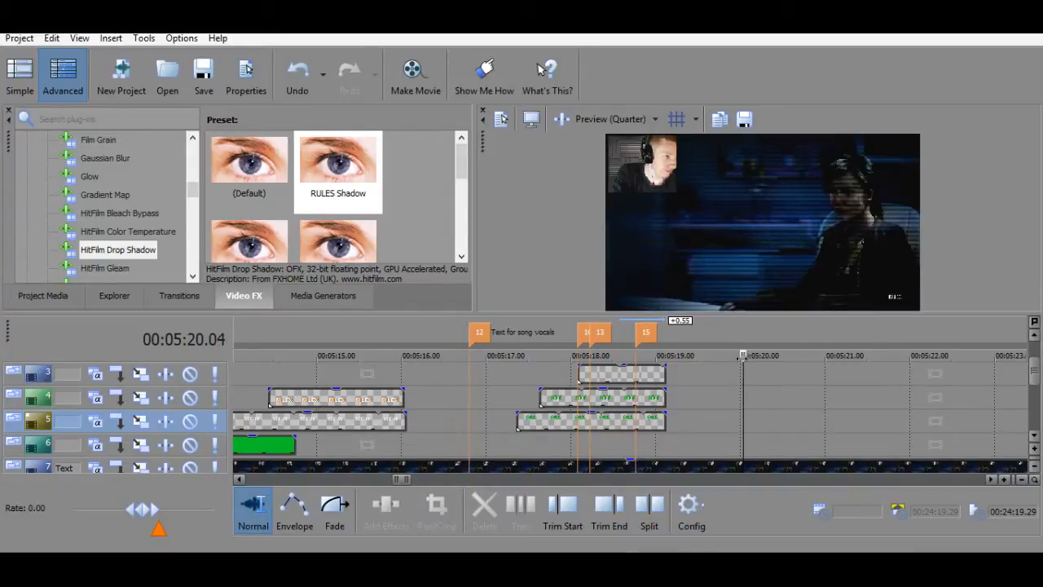
key("Right")
key("Right")
key("Right")
key("Right")
key("Right")
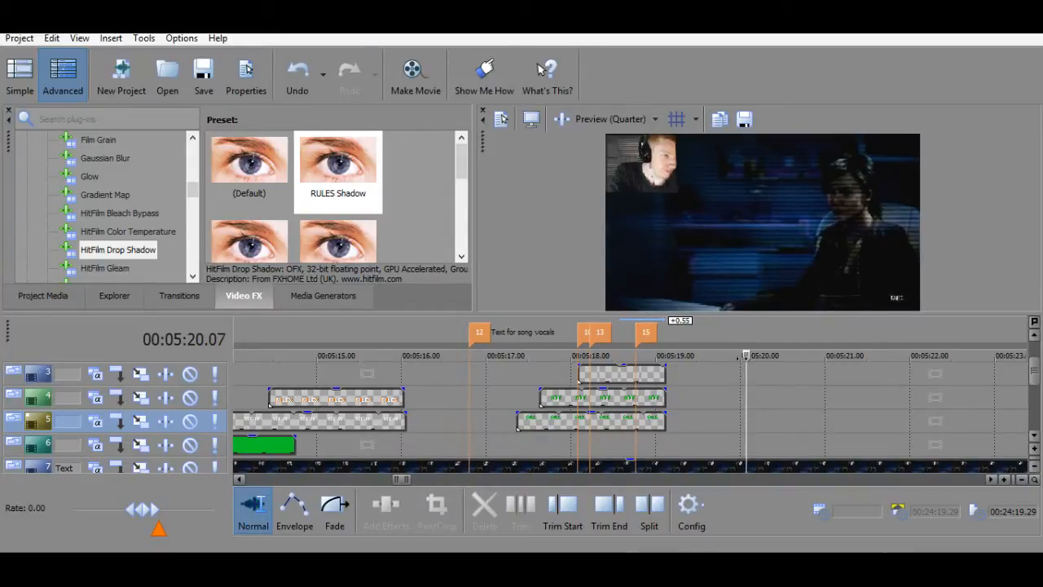
key("Right")
key("Right")
key("Right")
key("Right")
key("Right")
key("Right")
key("Right")
key("Right")
key("Right")
key("Right")
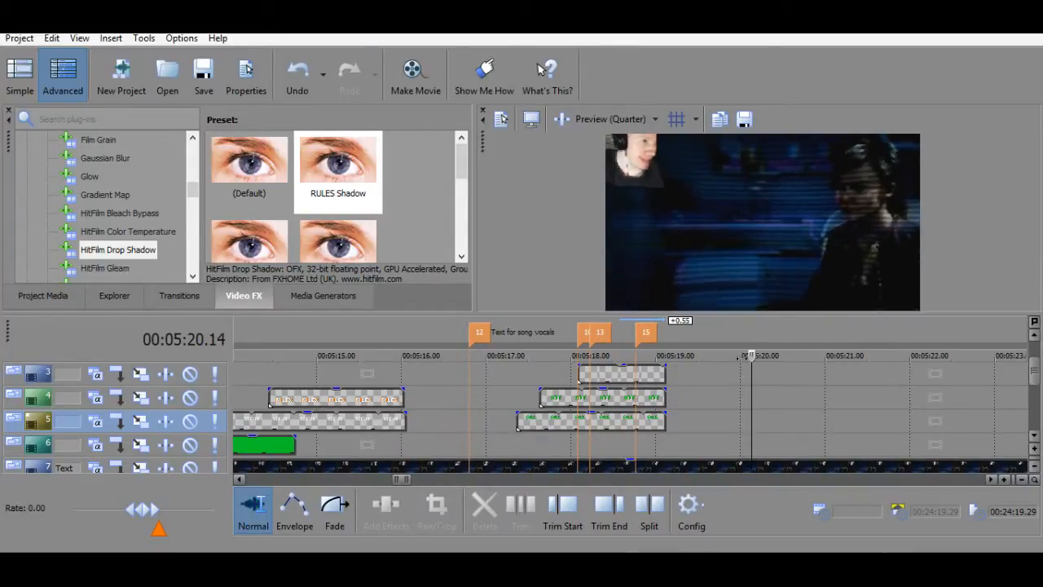
key("Right")
key("Right")
key("Right")
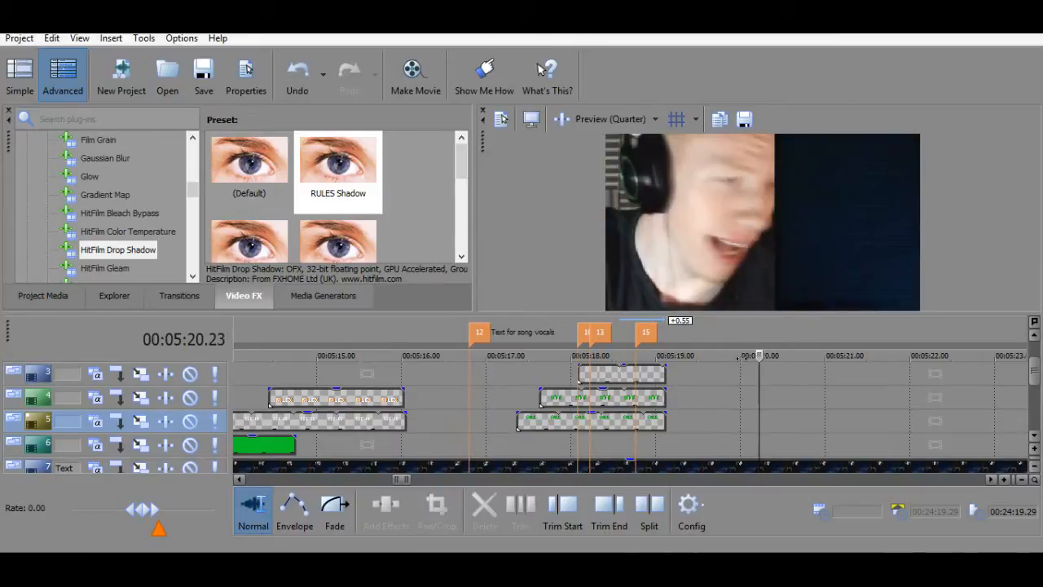
key("Left")
key("Right")
key("m")
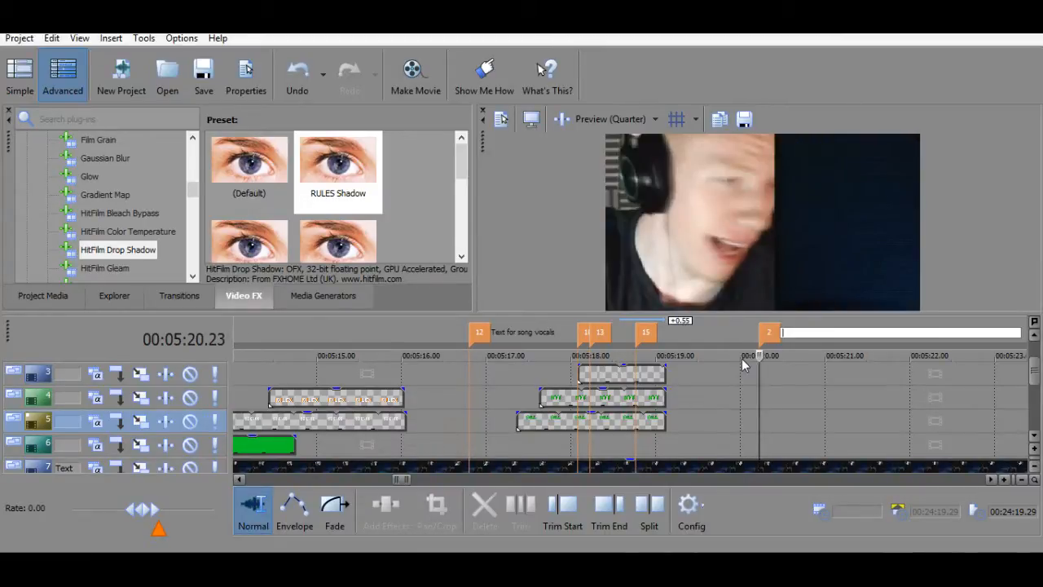
Extend the ends of the BILL, NYE, T H E, S C I E N C E and G U Y events to the marker at 00:05:20.23.
mouse_move(676, 379)
left_mouse_down()
mouse_move(665, 375)
mouse_move(757, 374)
left_mouse_up()
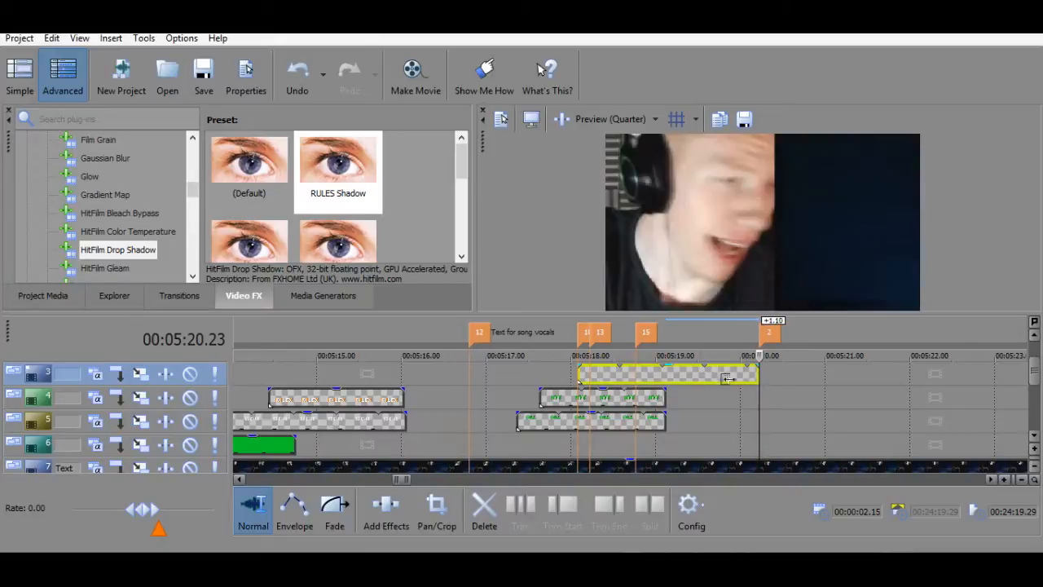
left_click_drag(660, 397, 758, 397)
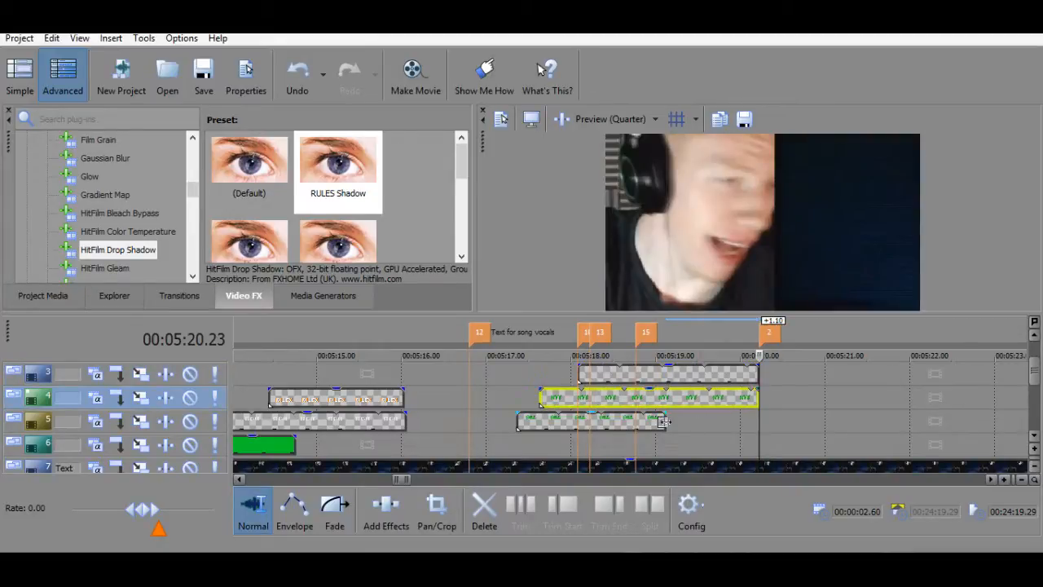
left_click_drag(665, 419, 757, 409)
left_click(701, 396)
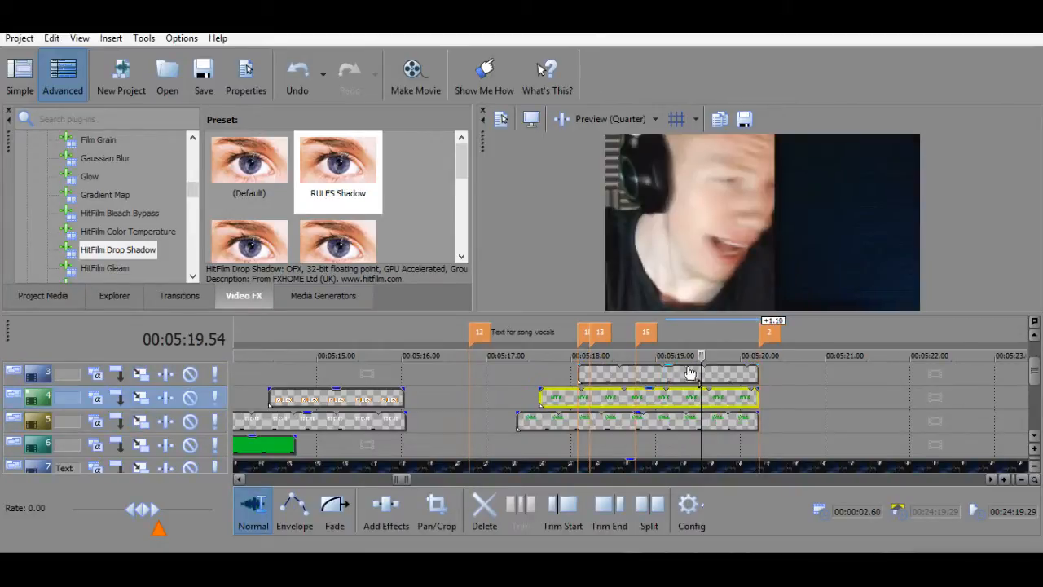
left_click(661, 373)
key("space")
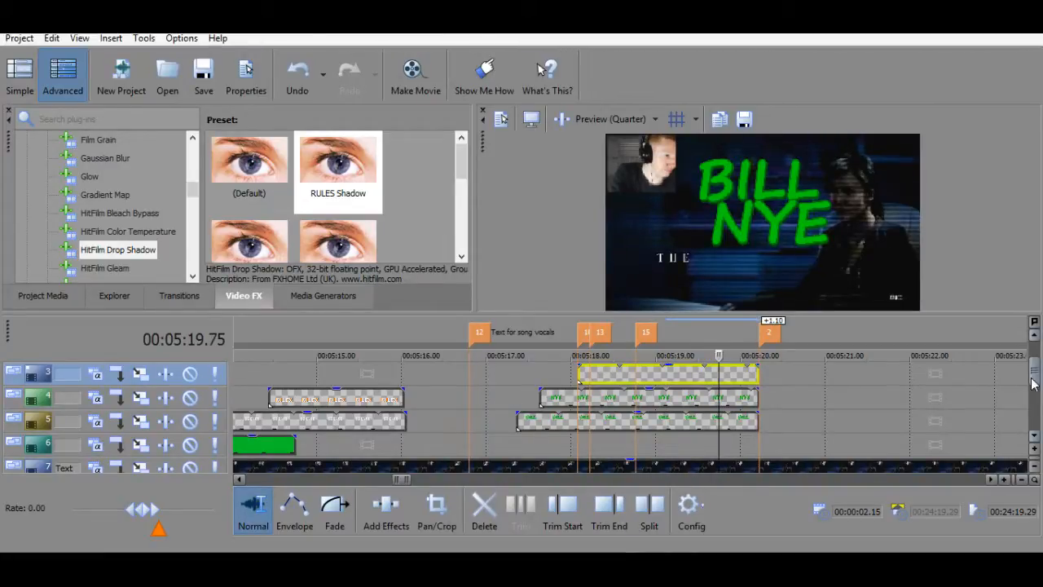
scroll(1037, 338, "up", 2)
left_click_drag(698, 398, 757, 397)
left_click_drag(665, 373, 756, 365)
Play back the extended titles to check how the words appear and hold until the cut.
key("space")
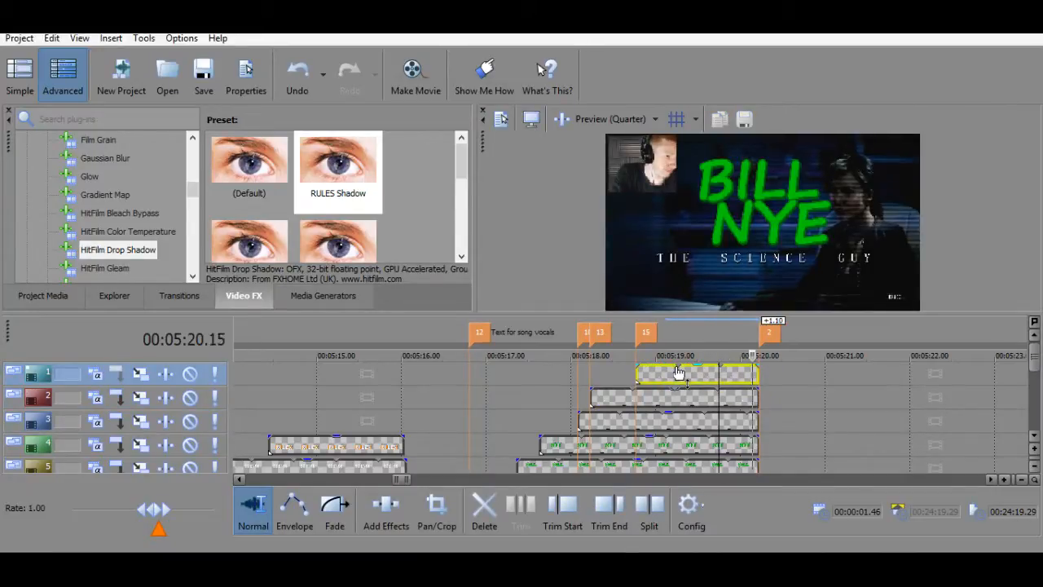
key("space")
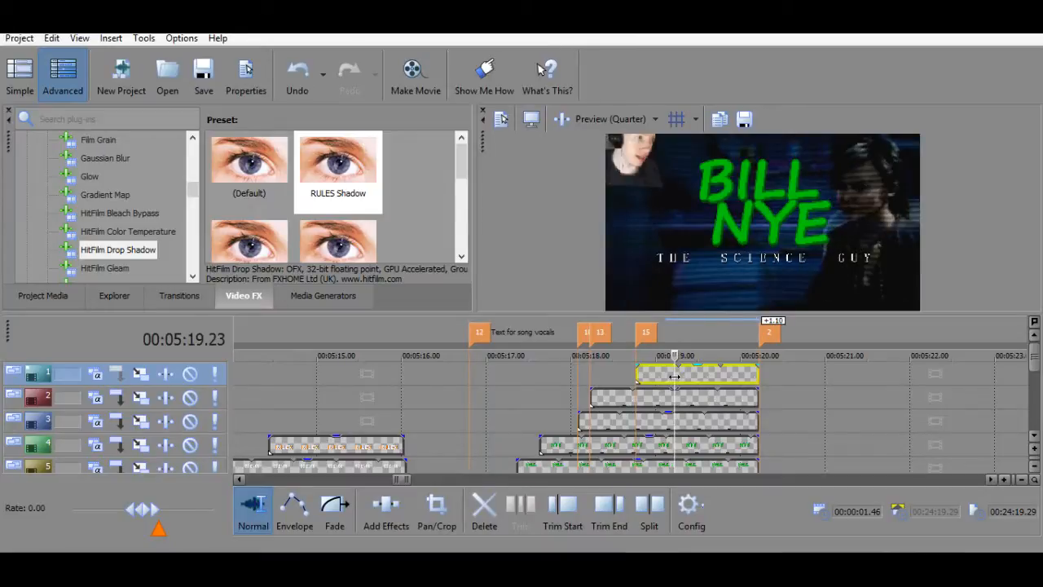
key("space")
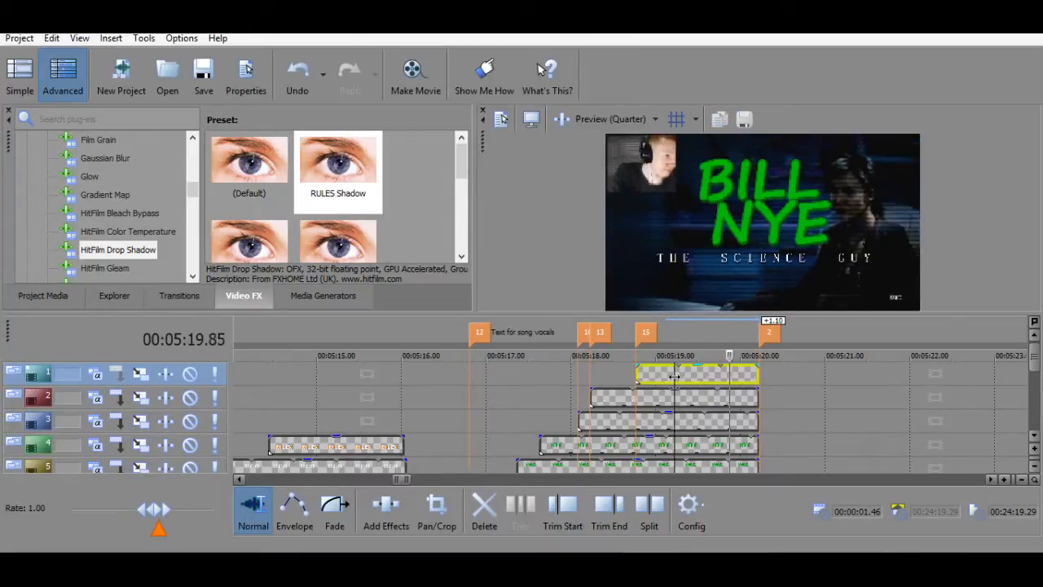
left_click(579, 372)
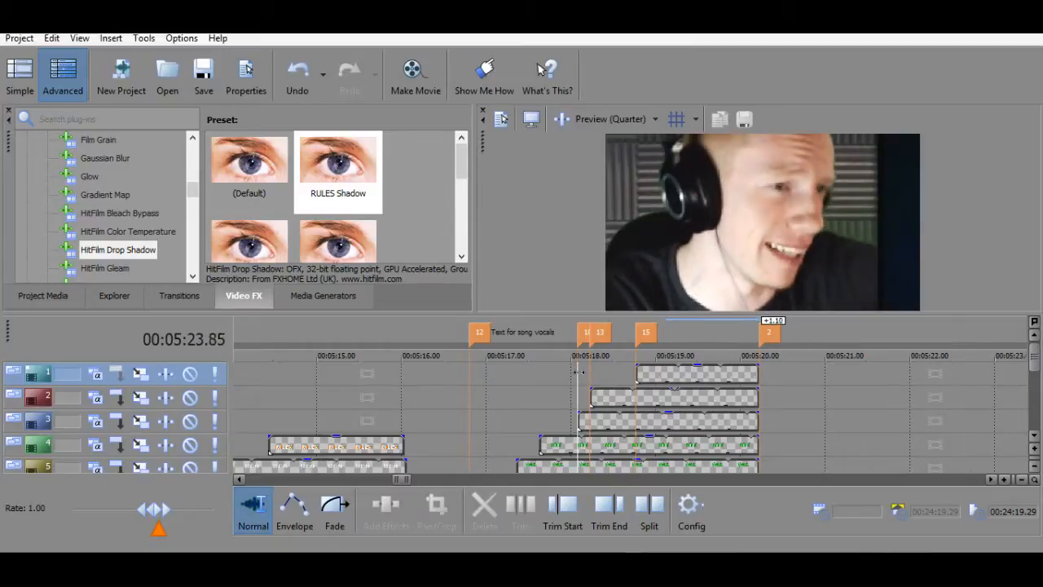
key("space")
key("space")
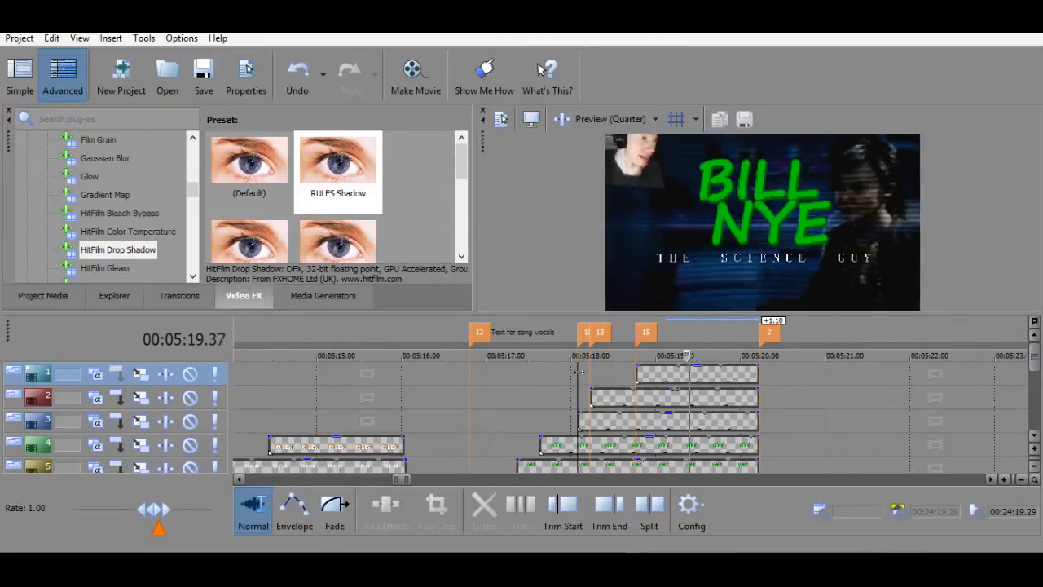
key("space")
key("space")
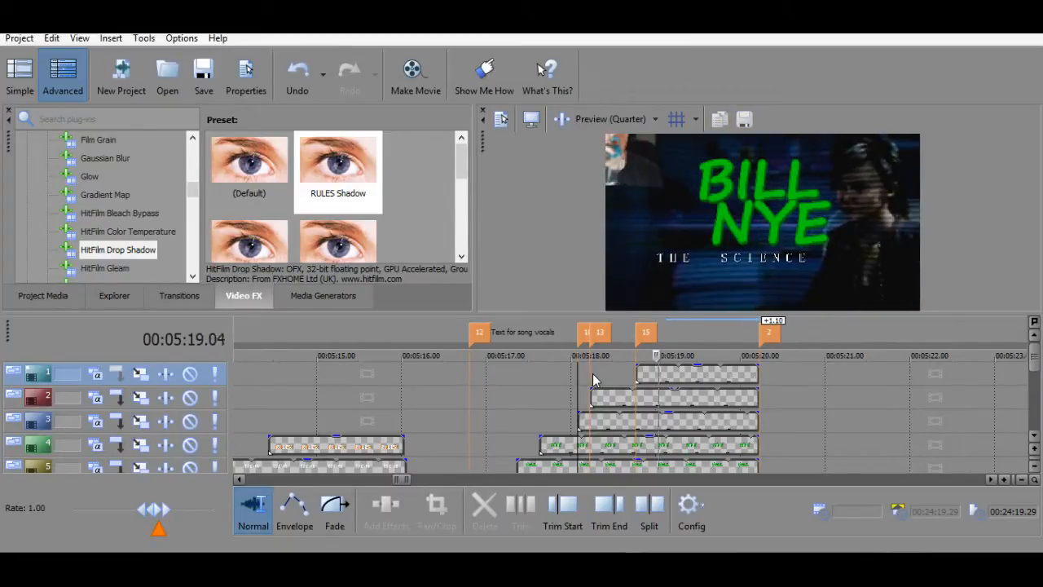
key("space")
left_click(608, 420)
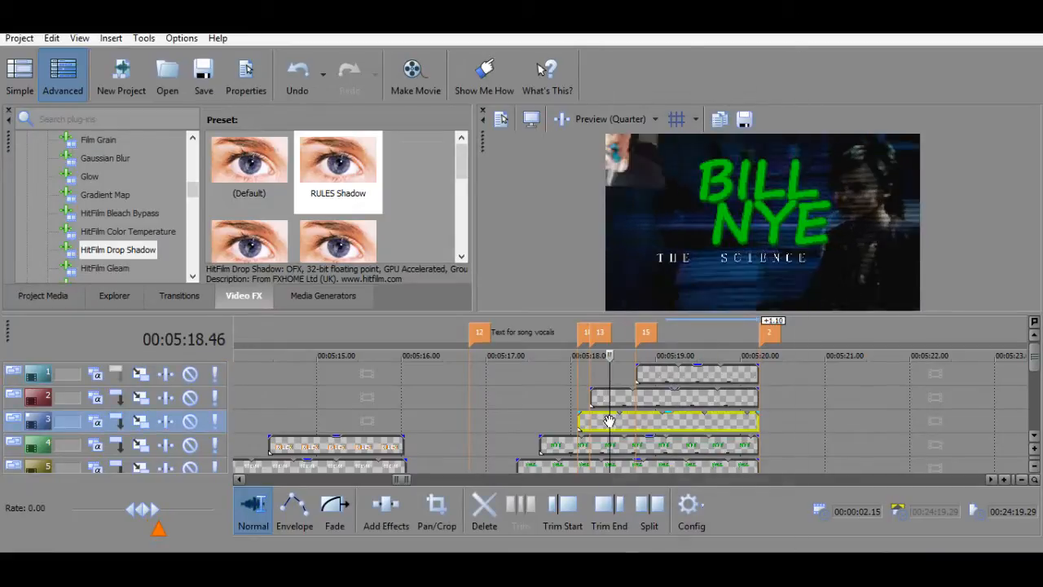
right_click(608, 420)
left_click(687, 119)
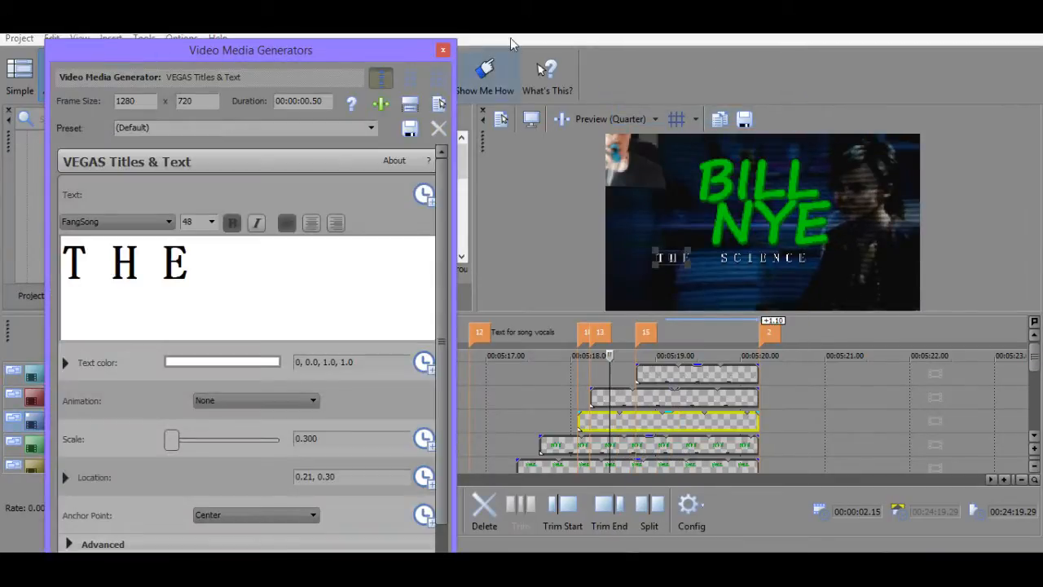
left_click(443, 49)
Replay the titles from marker 10 to check how the individual words appear.
left_click(576, 387)
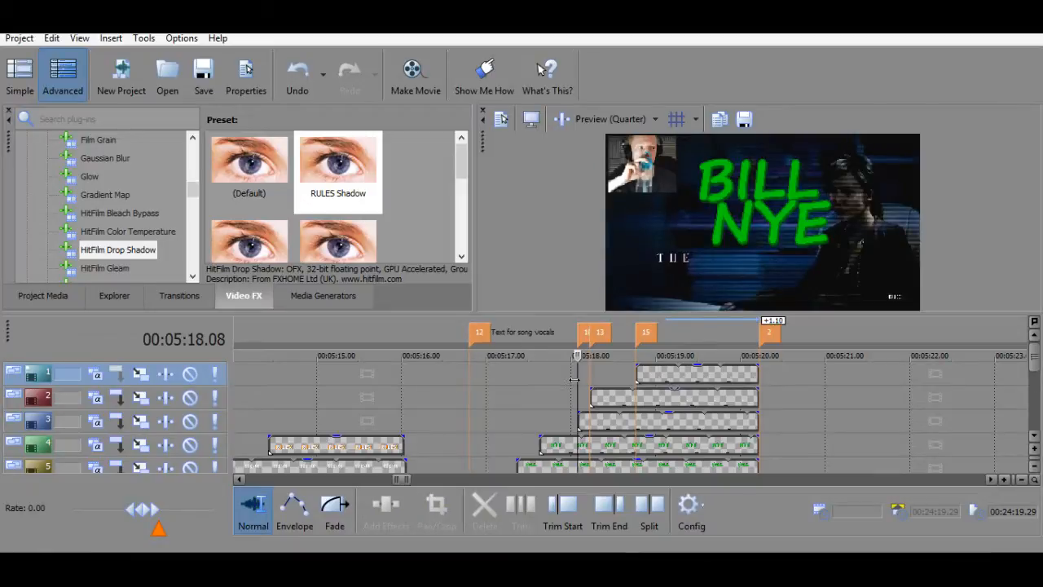
key("space")
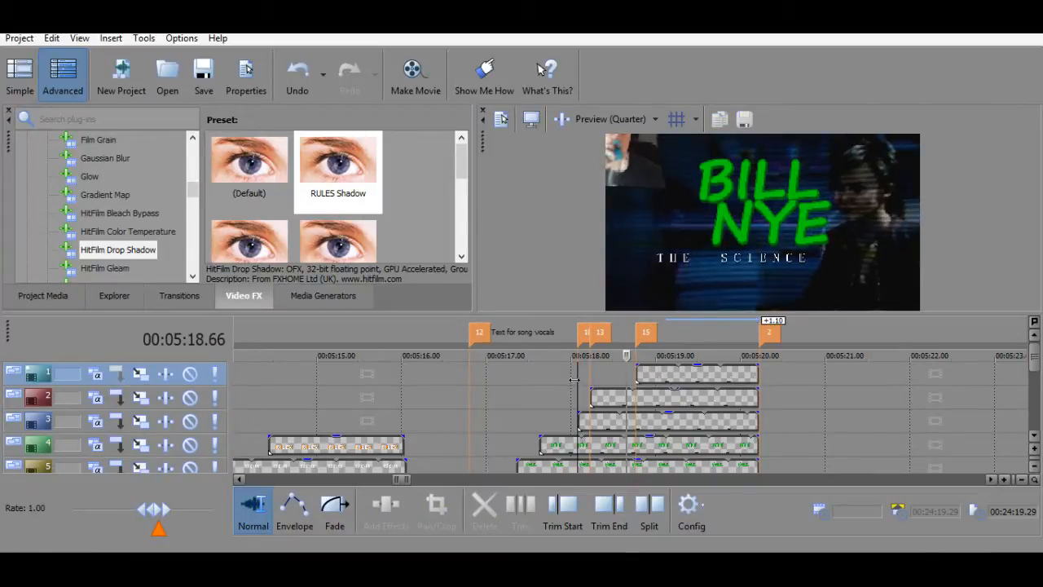
key("space")
key("space")
key("space")
Open Pan/Crop for the T H E event on track 3 and set the frame width to 1,290 at the first keyframe.
left_click(640, 421)
right_click(640, 421)
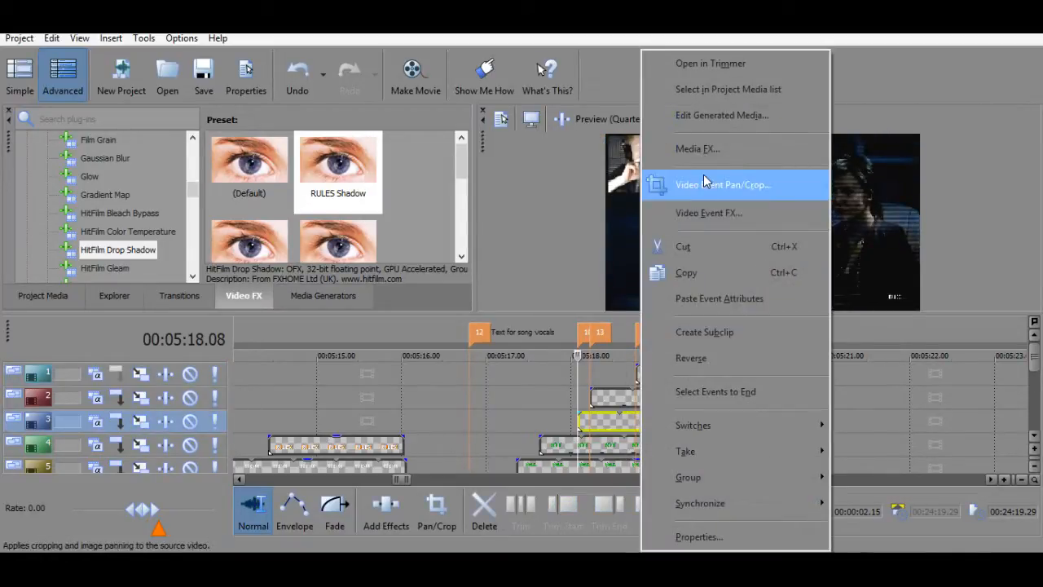
left_click(703, 175)
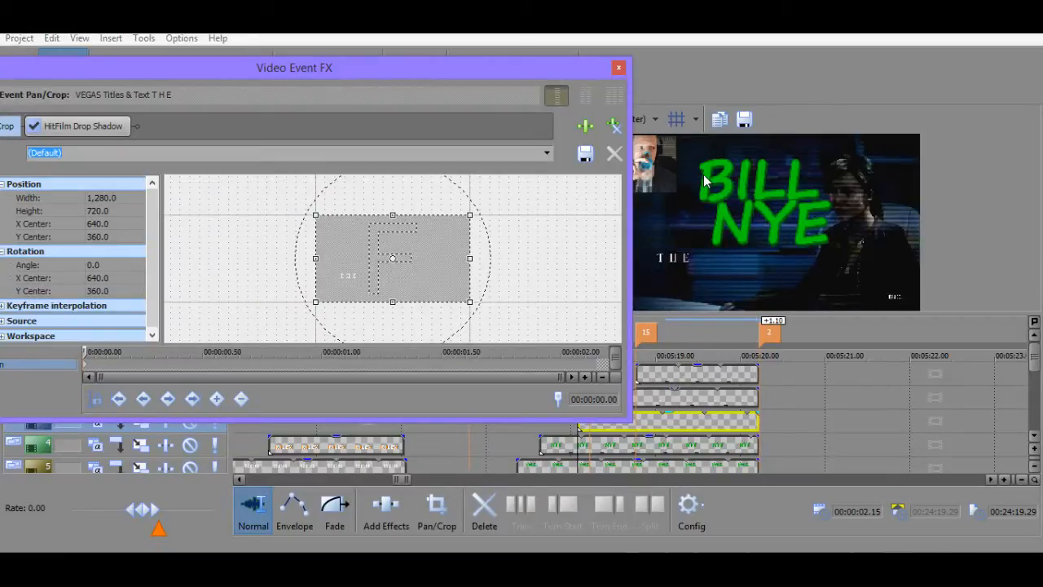
left_click_drag(531, 263, 547, 240)
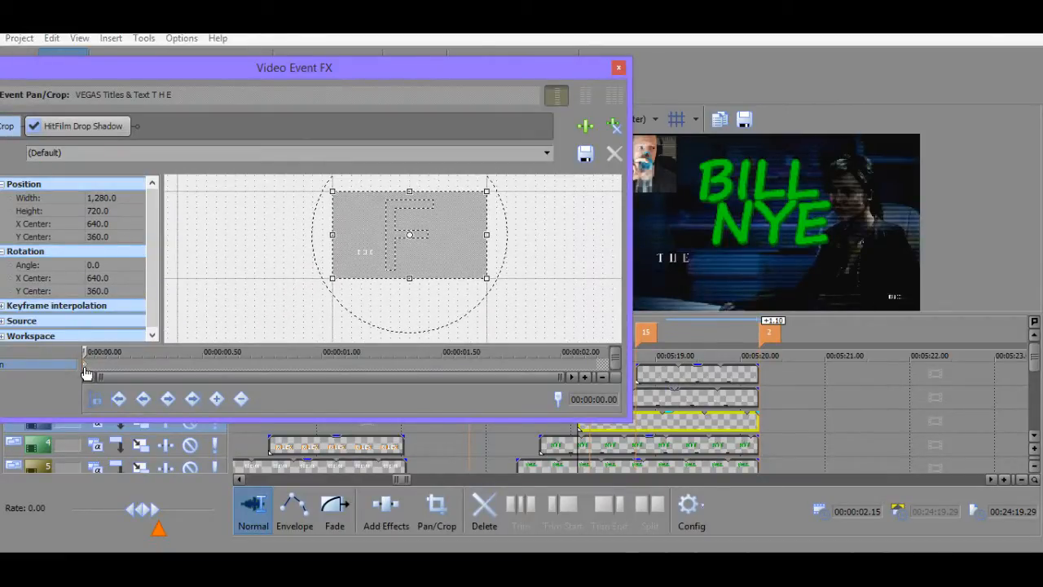
mouse_move(207, 285)
left_mouse_down()
mouse_move(232, 265)
mouse_move(209, 286)
left_mouse_up()
scroll(92, 371, "up", 5)
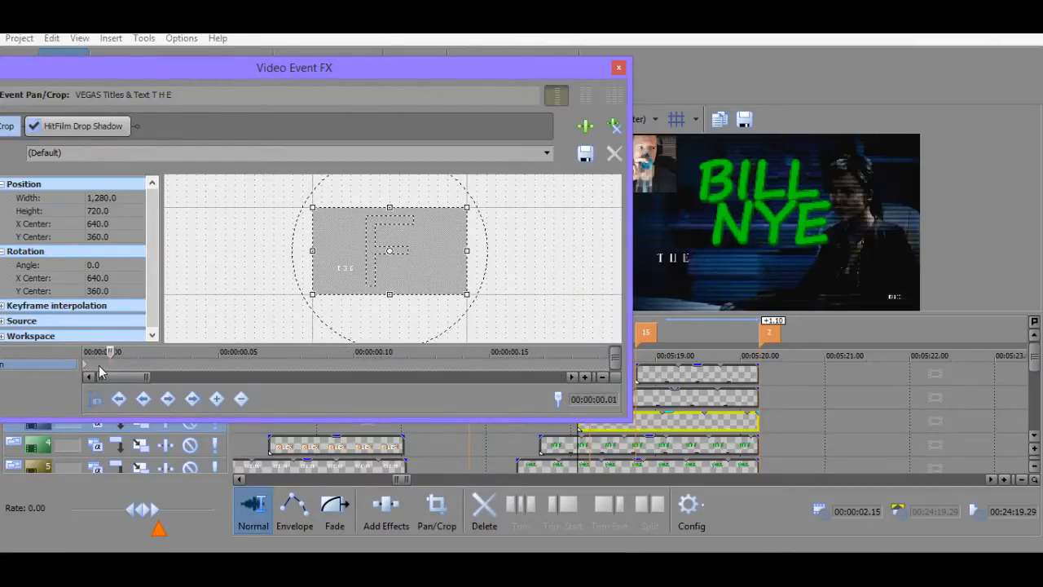
left_click(88, 369)
left_click(105, 199)
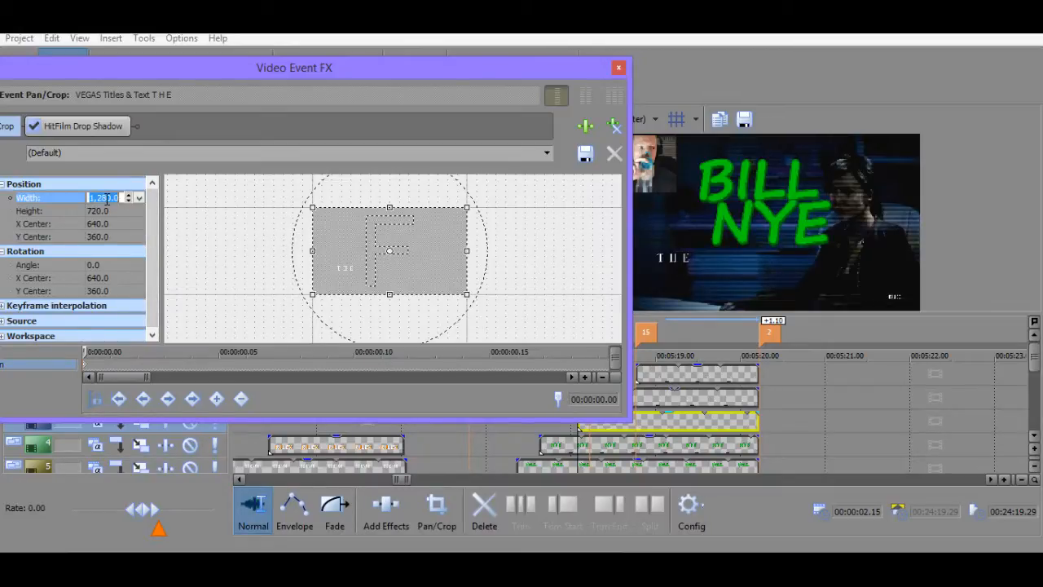
type("1290")
key("Return")
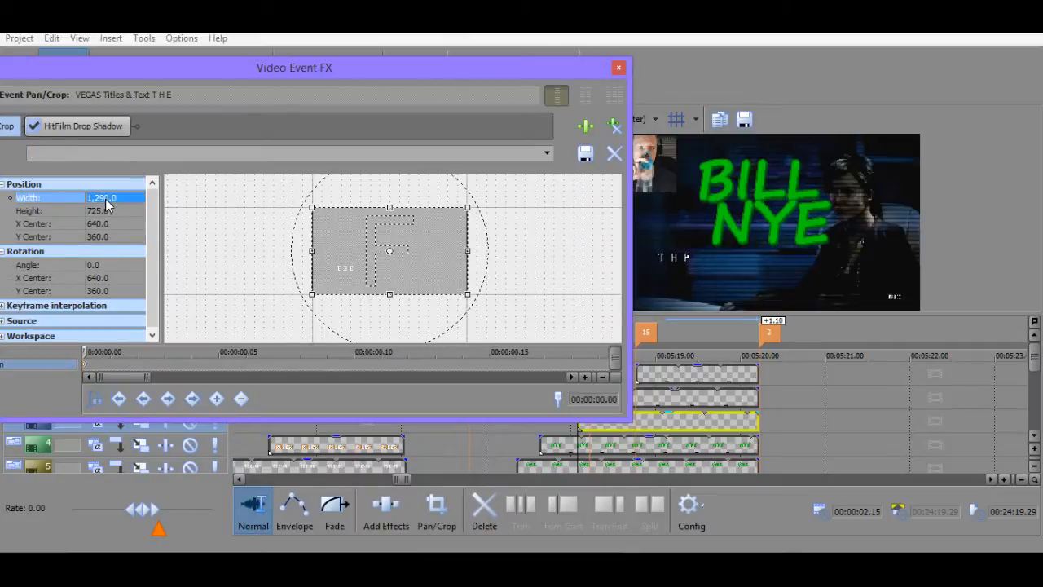
Add a Pan/Crop keyframe at 00:00:00.01 on the T H E event with the width set to 1,280.
left_click(104, 368)
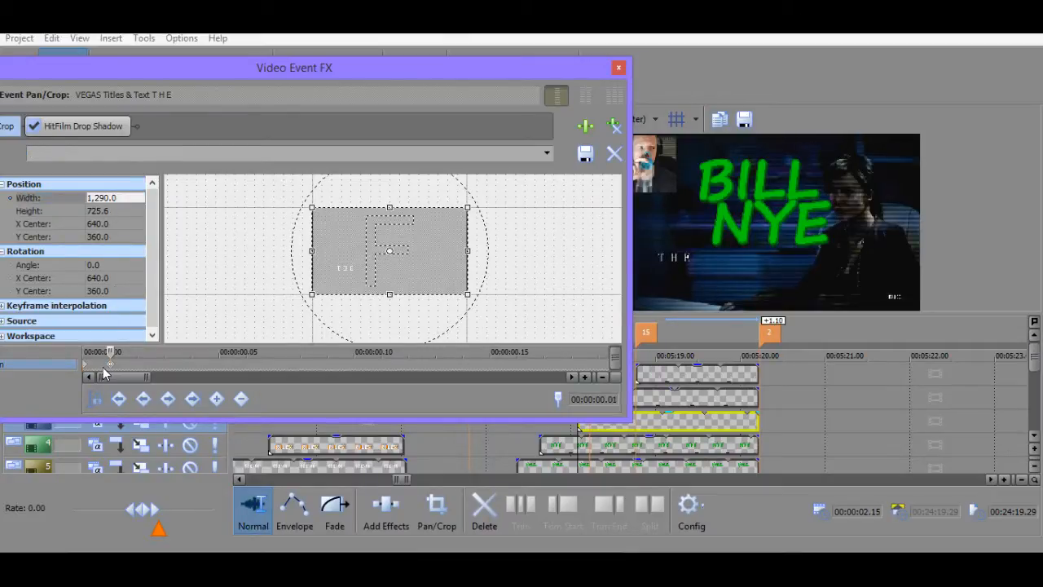
left_click(104, 198)
type("1280")
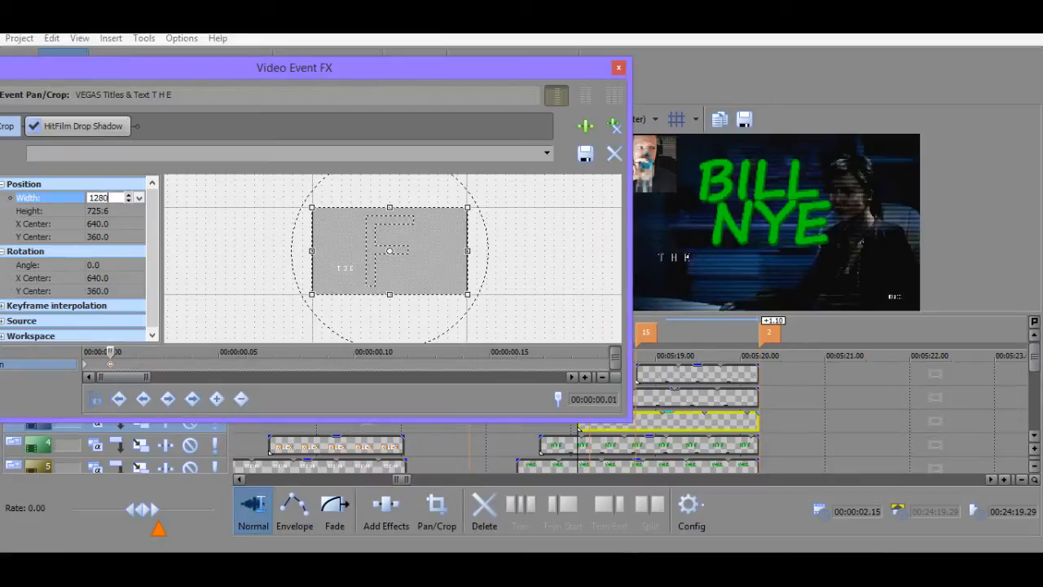
key("Return")
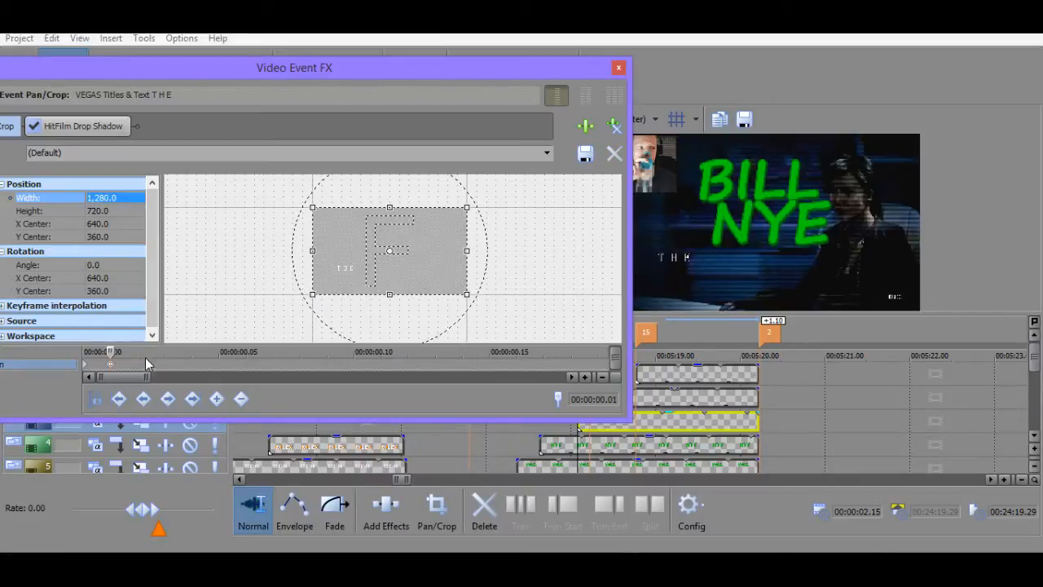
Add Pan/Crop keyframes on the T H E event at 00:00:00.02 with width 1,275 and at 00:00:00.03 with width 1,270.
left_click(139, 370)
left_click(99, 198)
type("1,27")
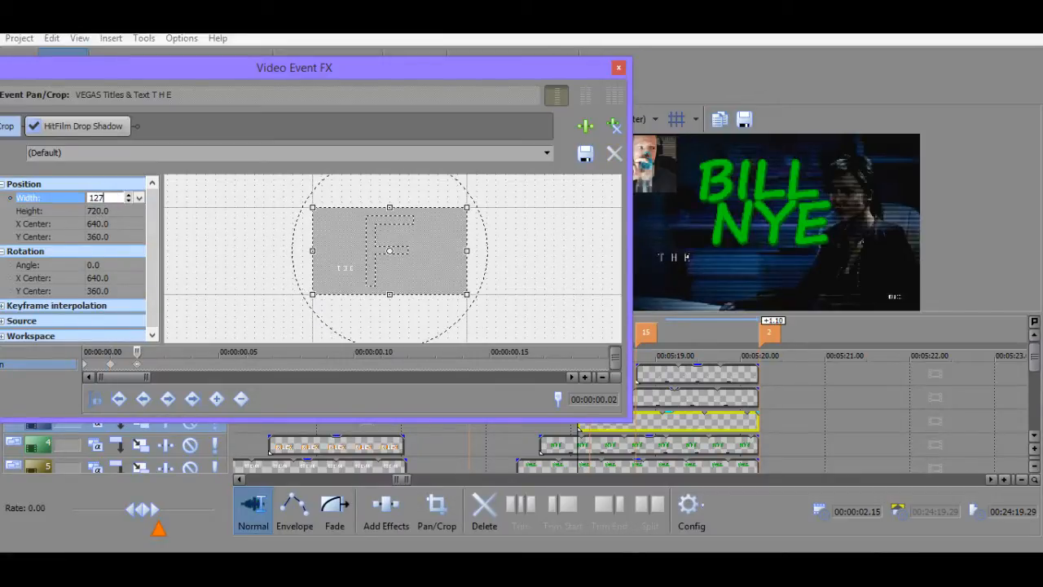
type("5")
key("Return")
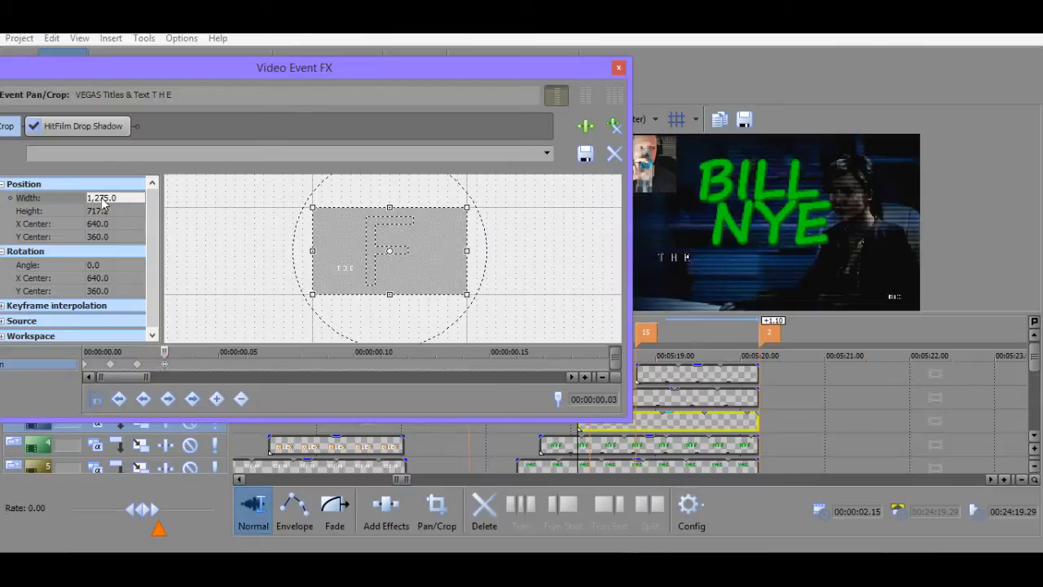
left_click(104, 201)
type("21")
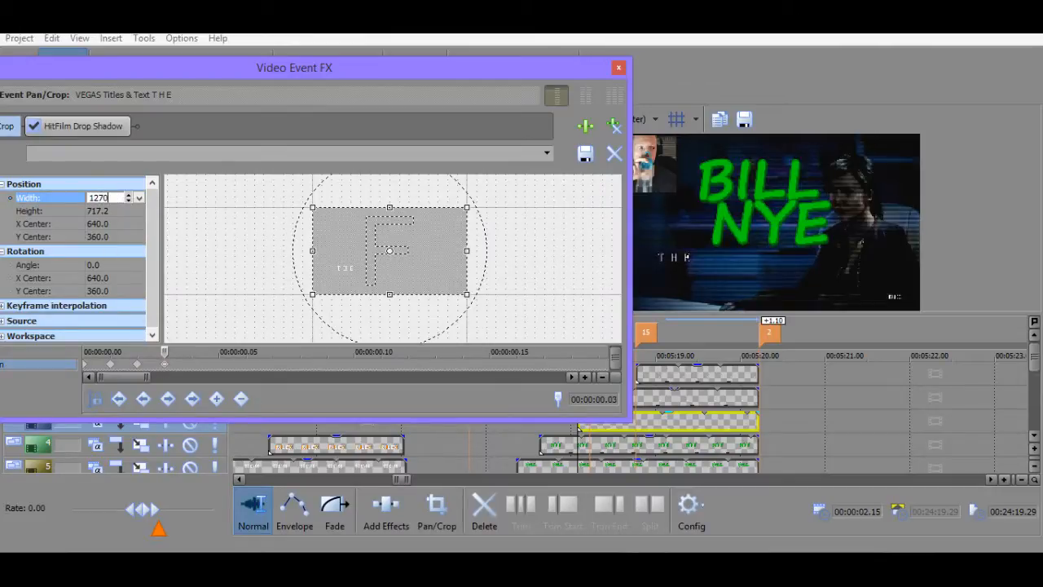
key("Return")
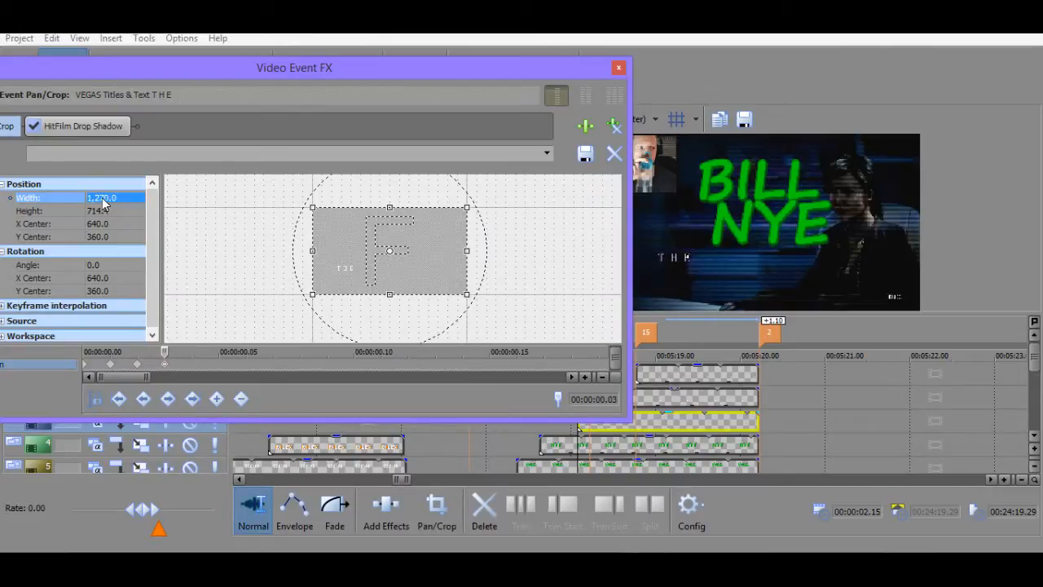
Try a Pan/Crop keyframe at 00:00:00.05 on the T H E event with the width set to 1,280.
left_click(212, 361)
left_click(110, 201)
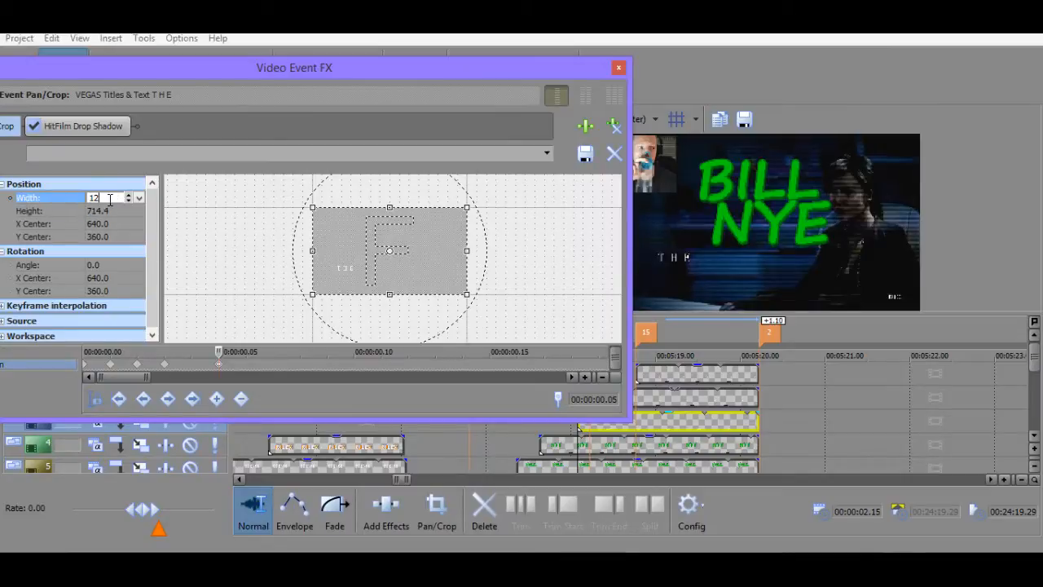
type("1280")
key("Return")
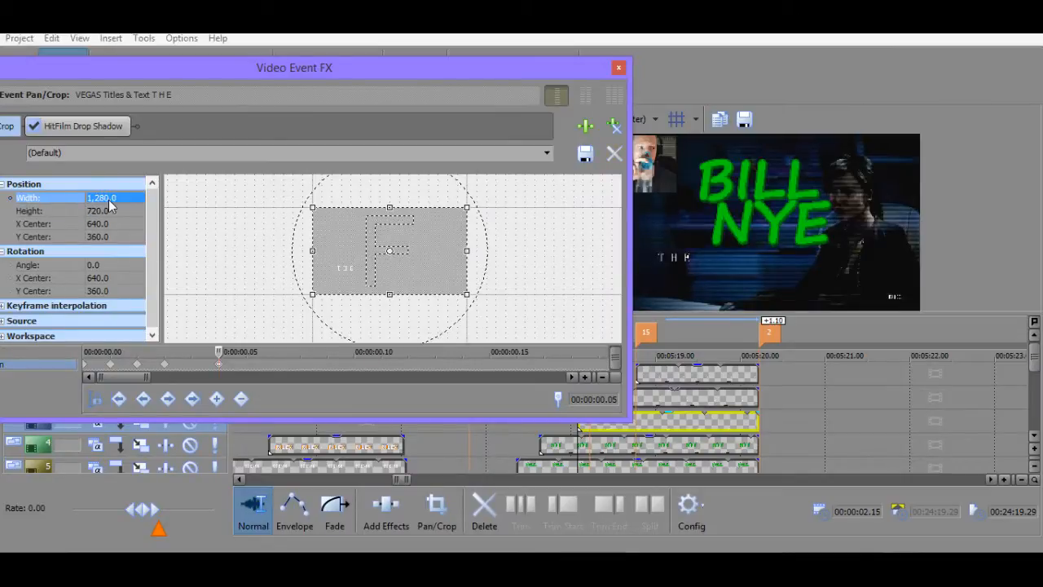
Play back the T H E animation and delete the Pan/Crop keyframe at 00:00:00.05.
left_click(580, 446)
key("space")
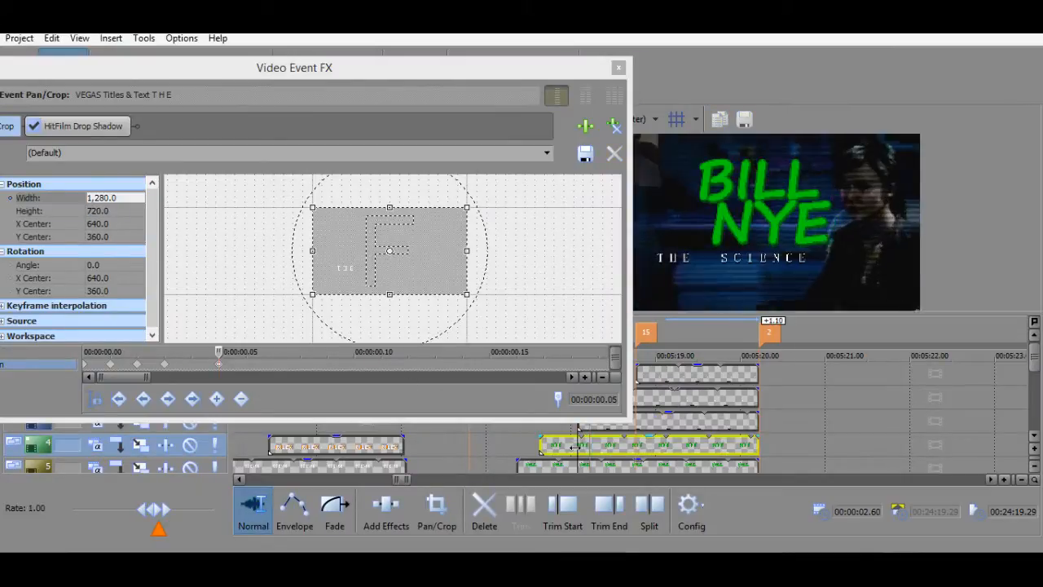
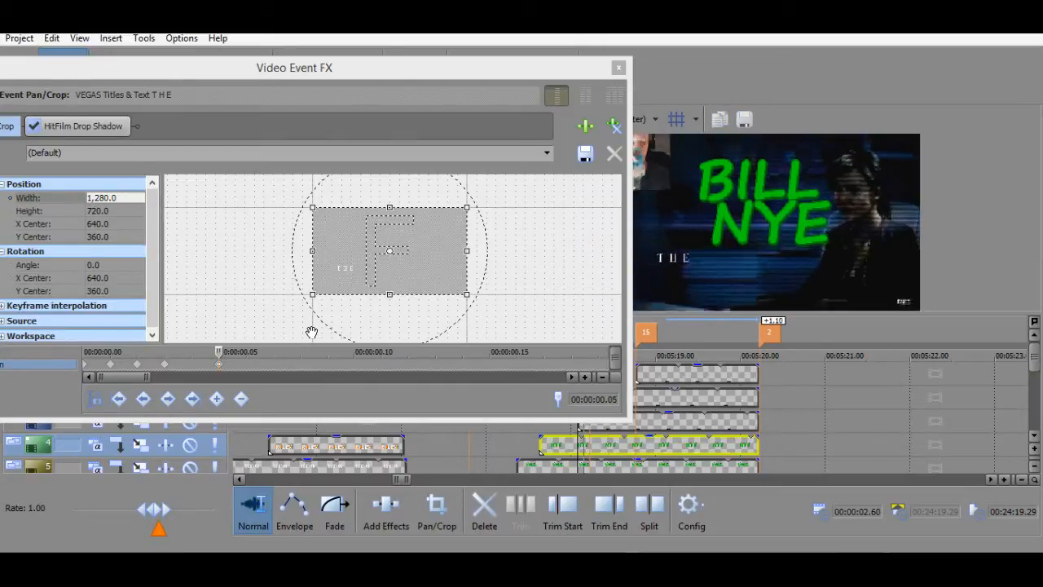
left_click(219, 370)
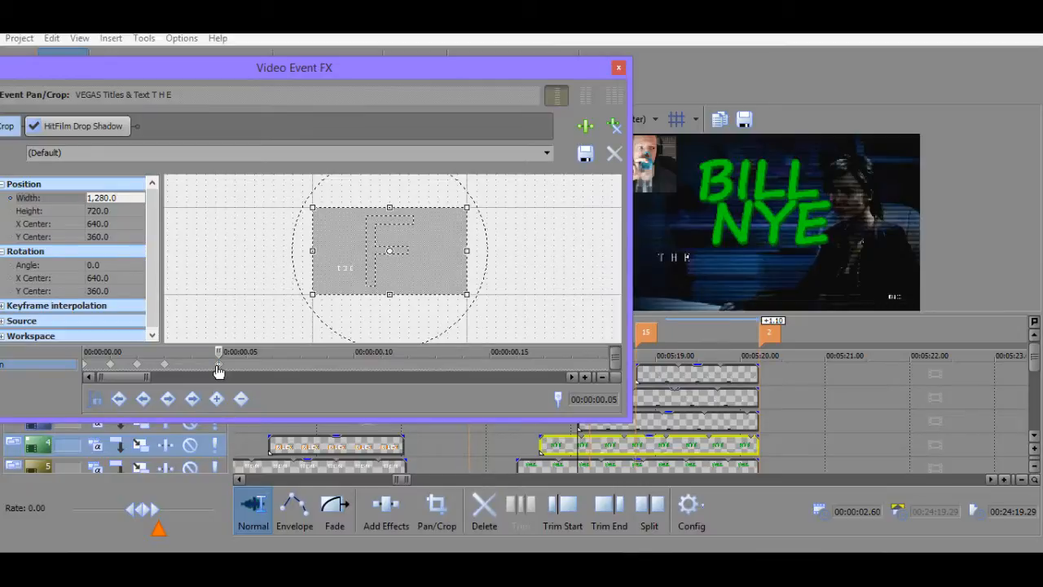
key("Delete")
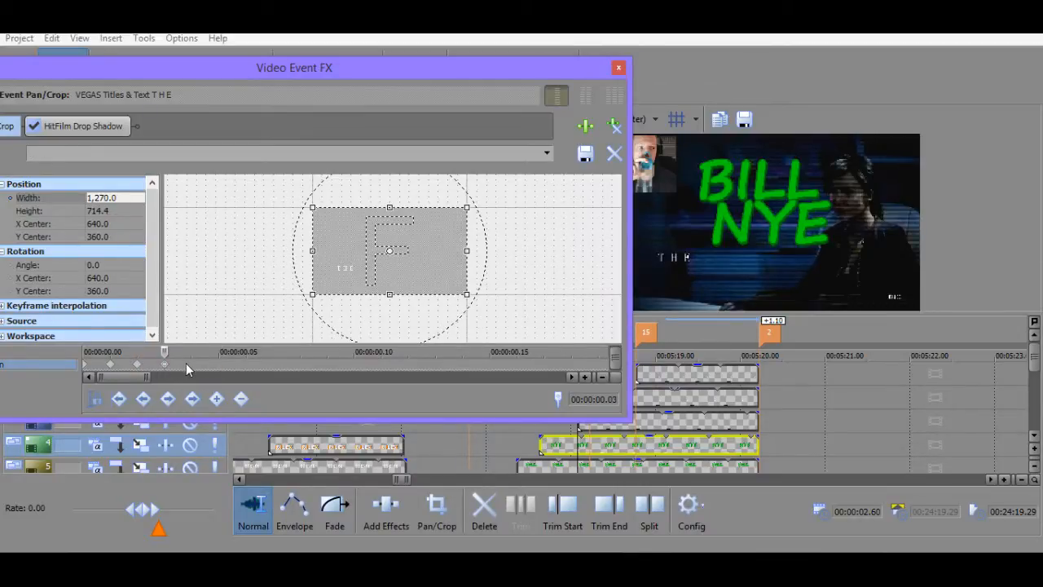
Add Pan/Crop keyframes on the T H E event at 00:00:00.04 with width 1,267.5 and at 00:00:00.05 with width 1,265.
left_click(120, 197)
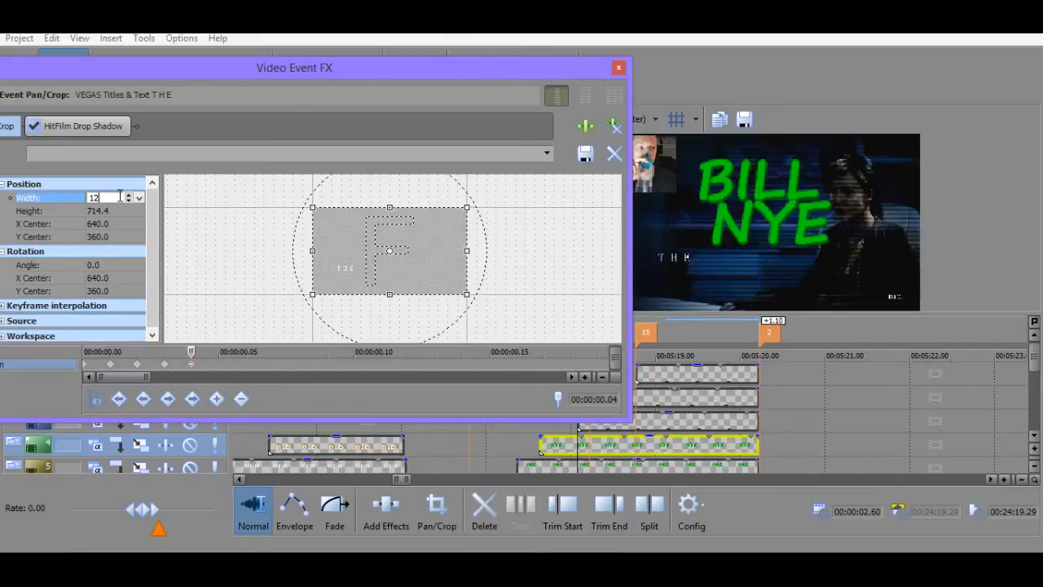
key("Return")
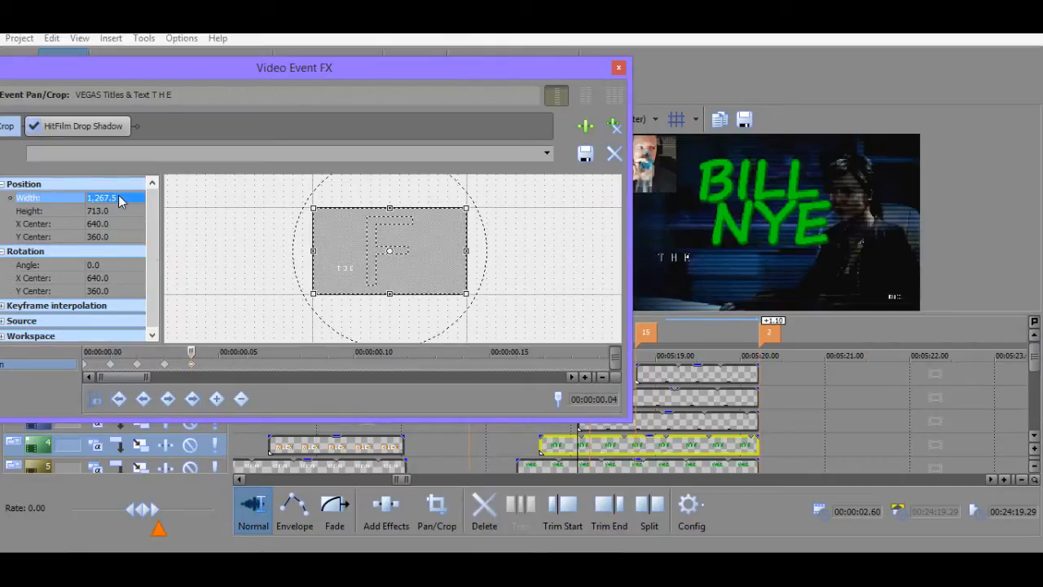
double_click(219, 362)
left_click(112, 199)
key("Return")
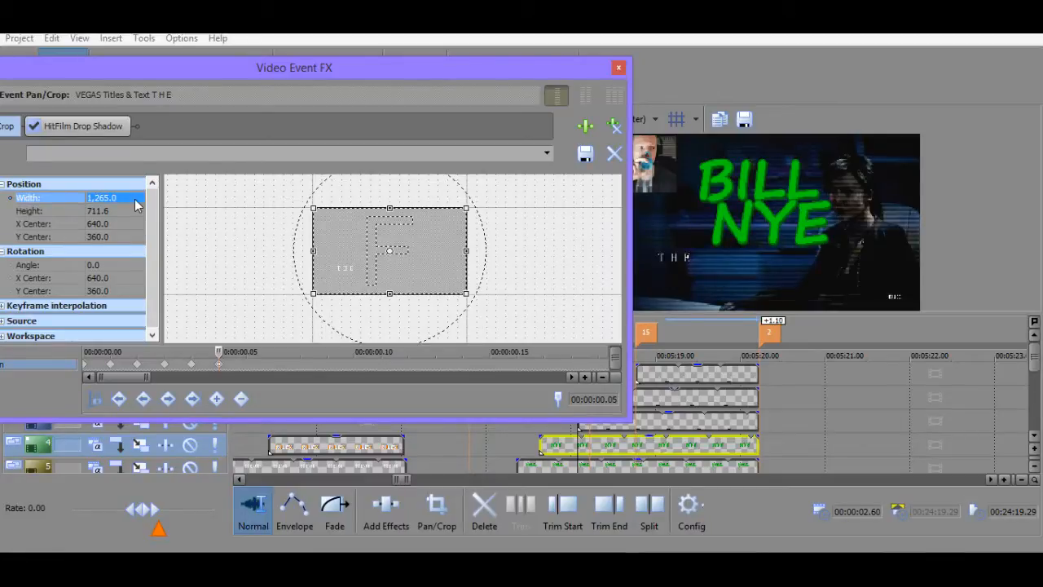
Add Pan/Crop keyframes on the T H E event at 00:00:00.06 with width 1,264 and at 00:00:00.07 with width 1,263.
double_click(246, 361)
left_click(122, 198)
type("1264")
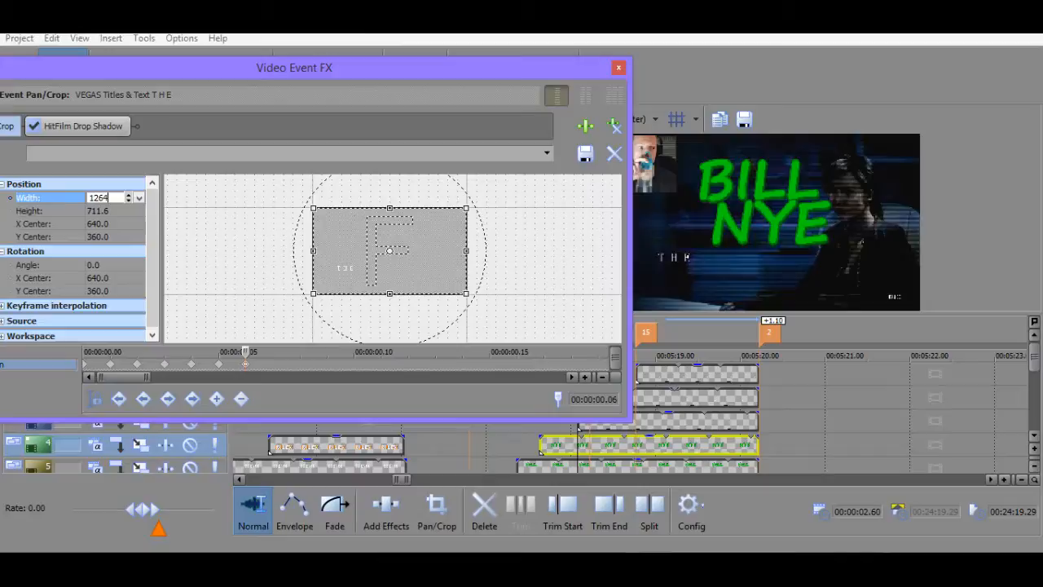
key("Return")
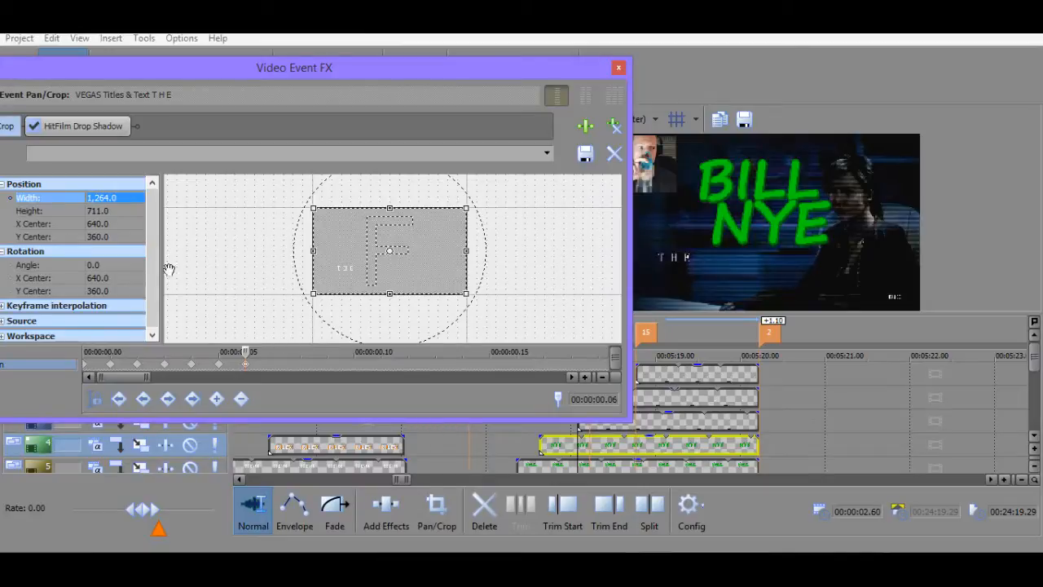
double_click(273, 363)
left_click(122, 198)
type("2")
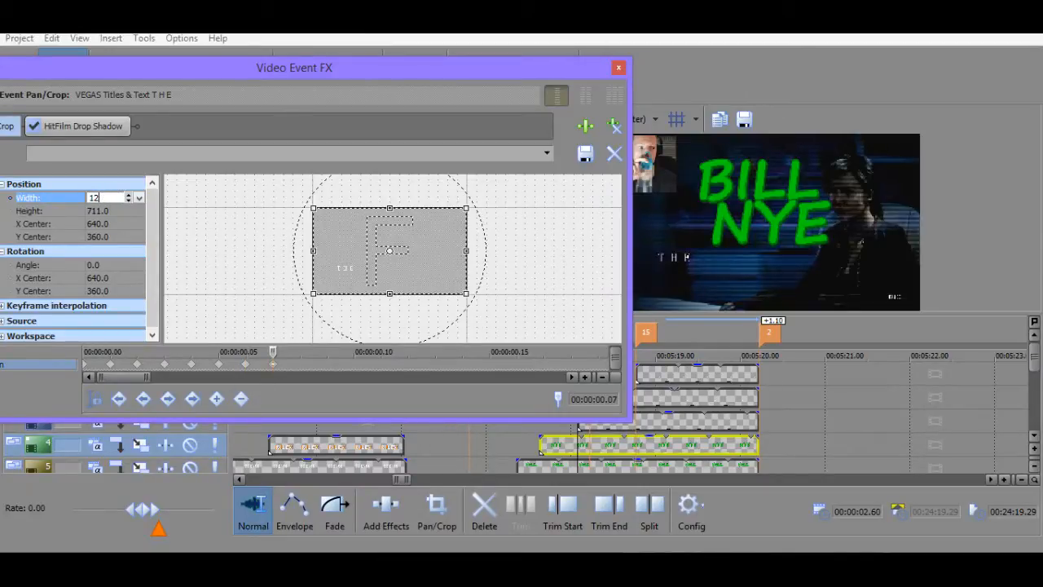
type("163")
key("Return")
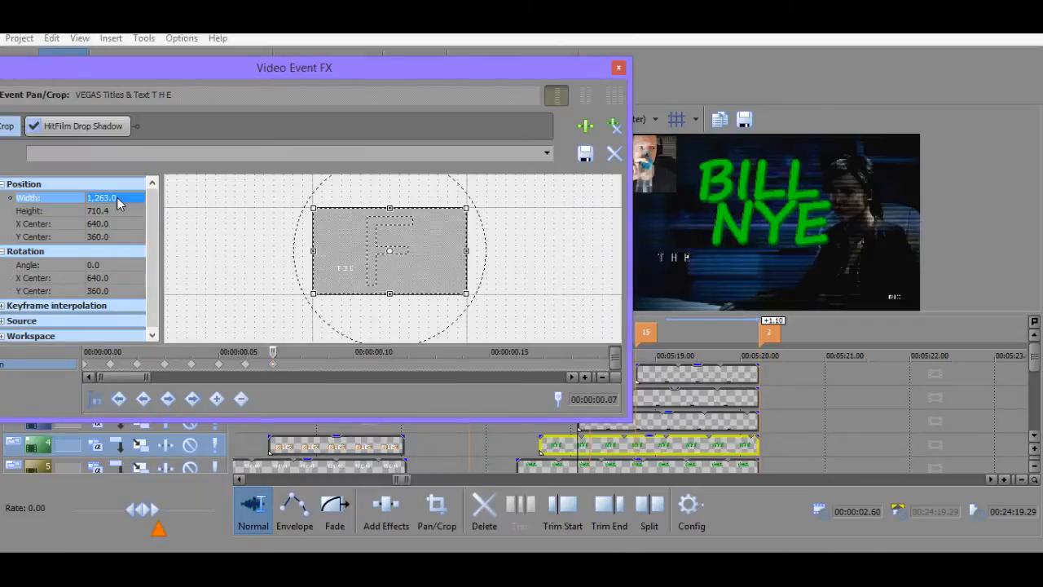
Play back the T H E title to check its zoom-in animation.
left_click(578, 436)
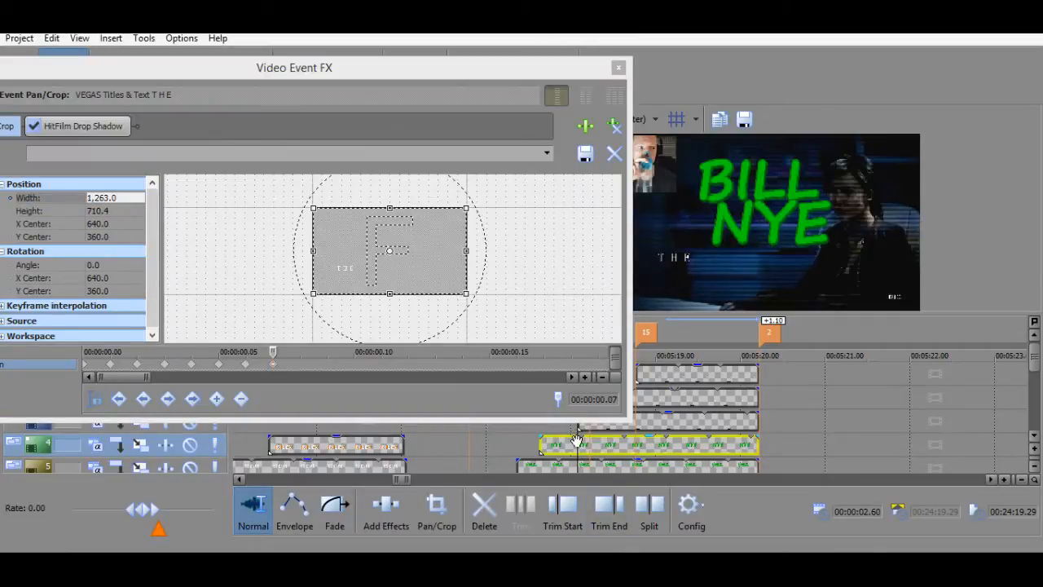
key("space")
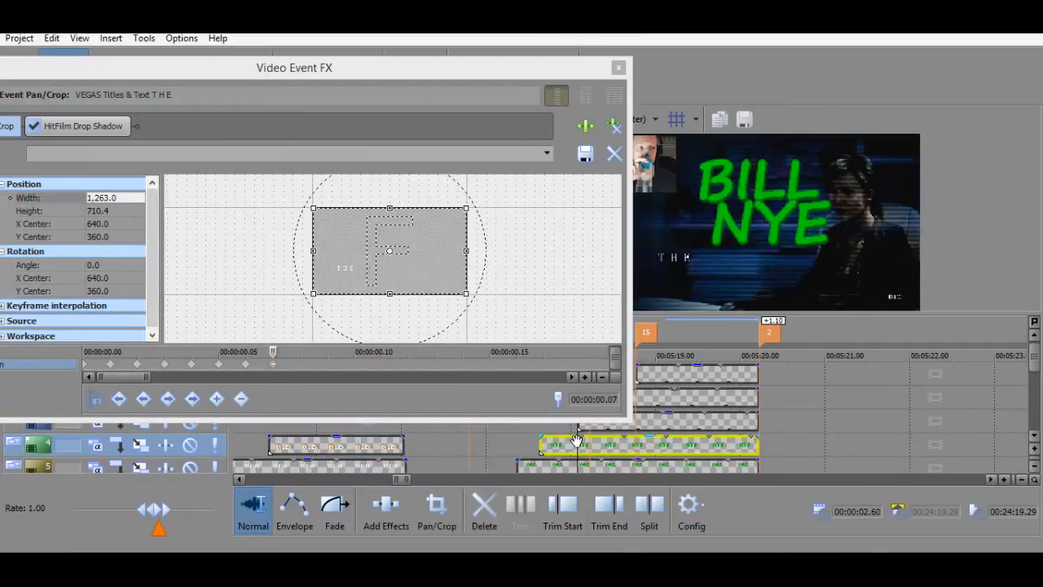
key("space")
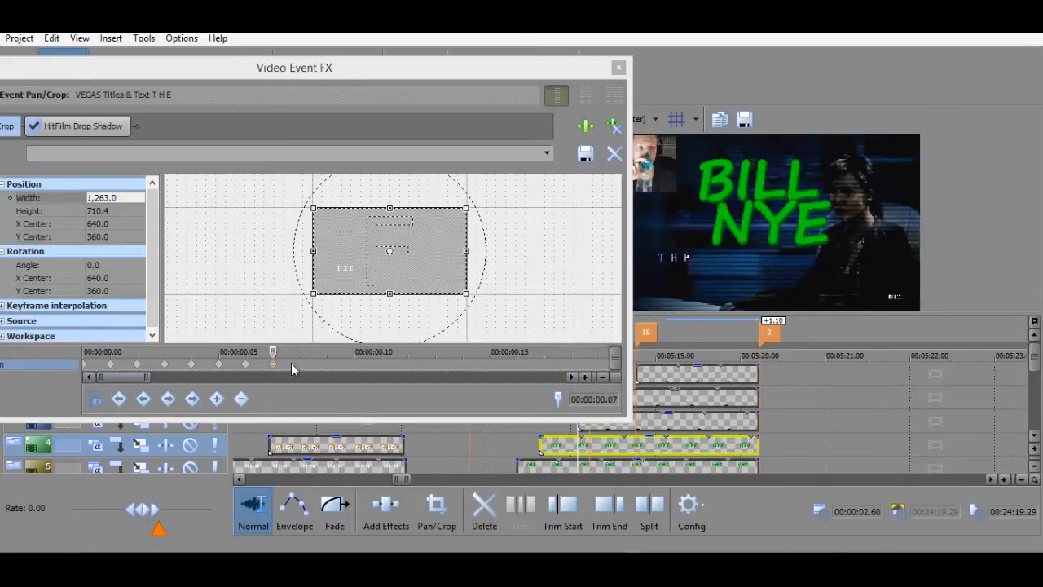
Copy all Pan/Crop keyframes of the T H E event and paste them into the Pan/Crop of the S C I E N C E event.
left_click(277, 365)
left_click_drag(301, 358, 85, 361)
right_click(700, 402)
left_click(738, 208)
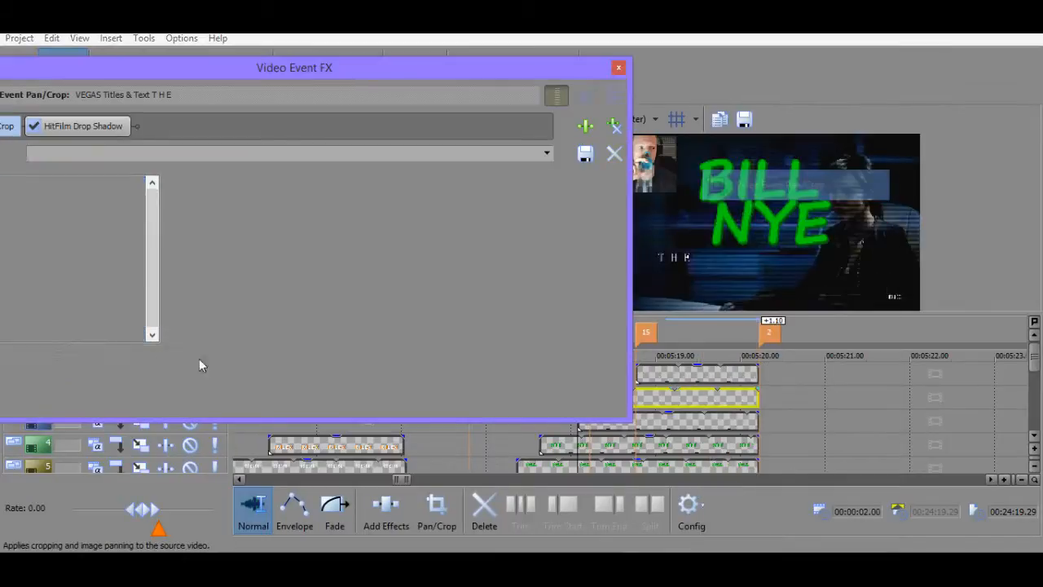
key("ctrl+v")
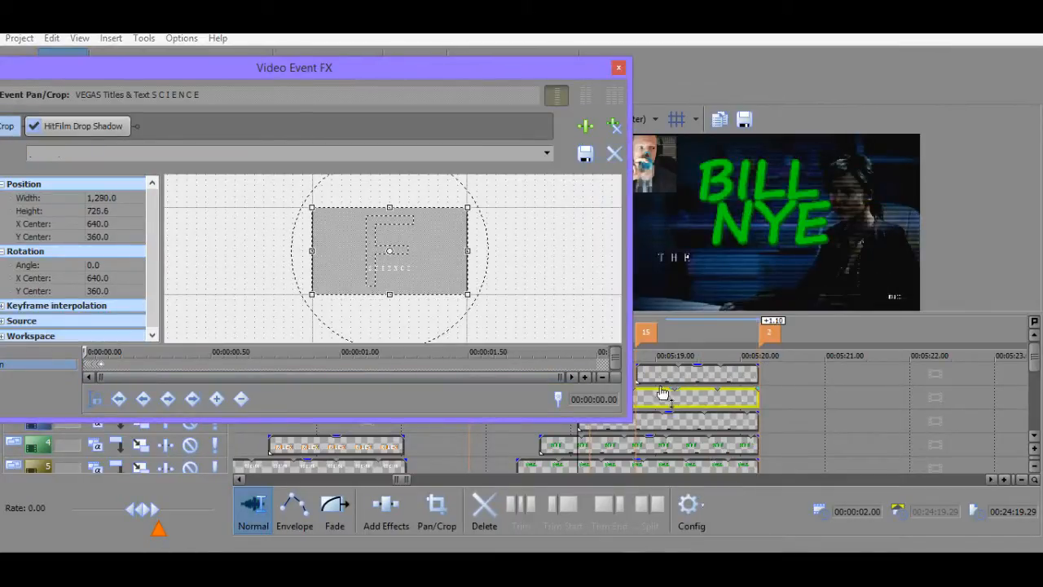
Paste the copied keyframes into the Pan/Crop of the G U Y event on track 1 and close the Pan/Crop window.
right_click(699, 375)
left_click(856, 186)
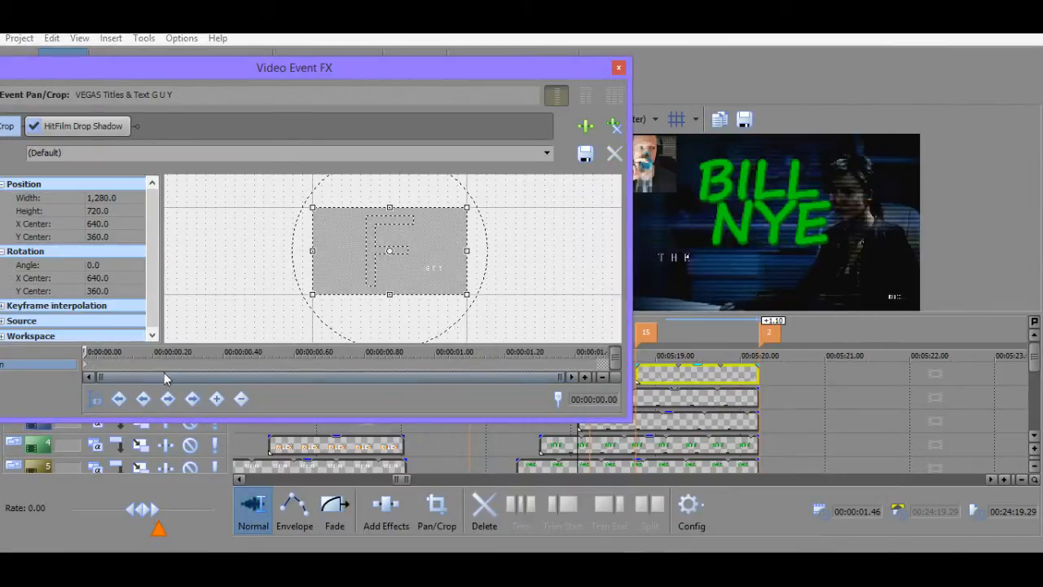
key("ctrl+v")
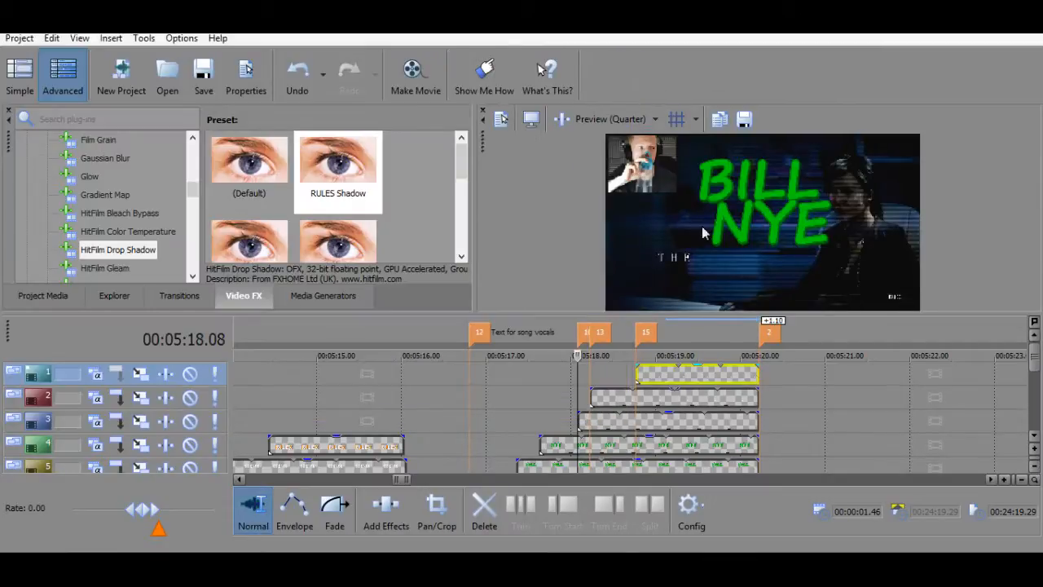
left_click(618, 66)
Play back the animated titles and replay the section before marker 15 to check the timing of G U Y.
key("space")
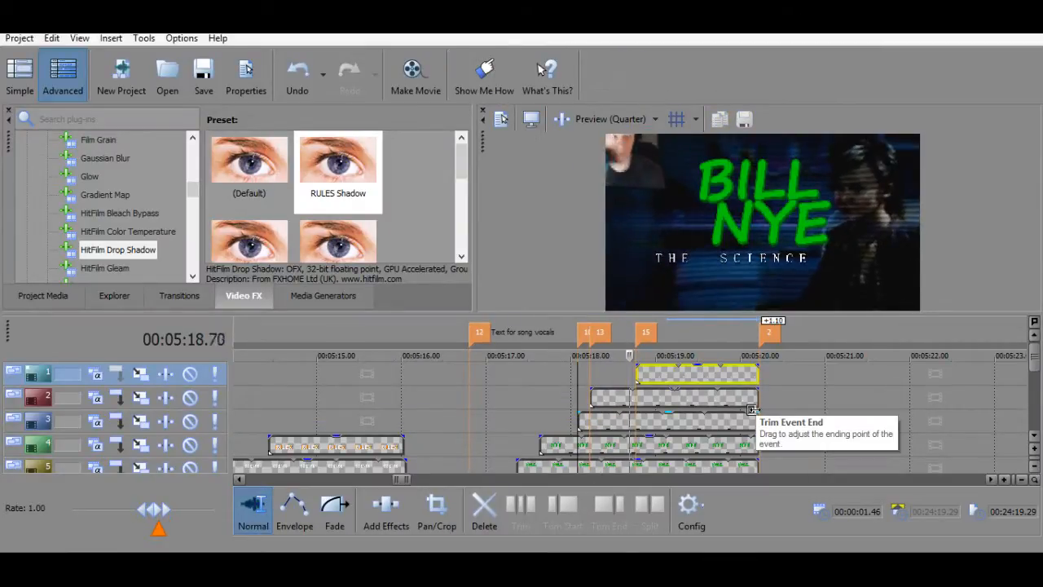
key("space")
key("space")
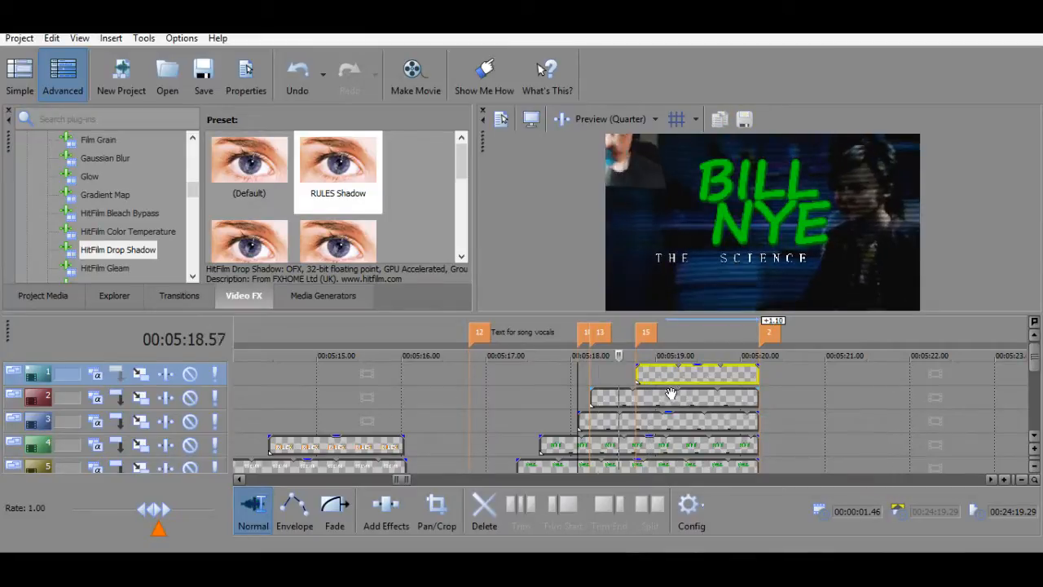
left_click(619, 373)
scroll(639, 372, "up", 3)
key("space")
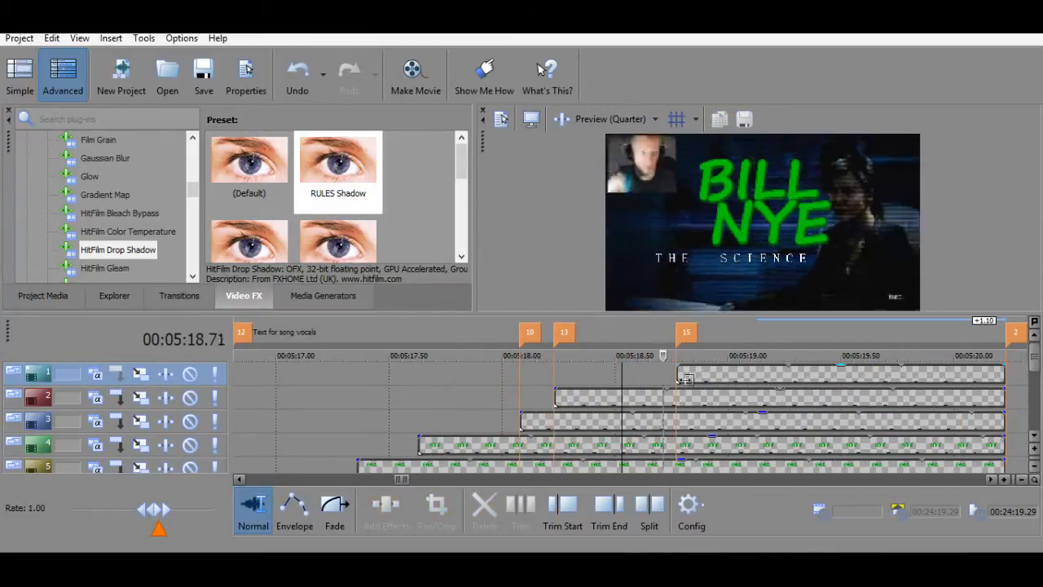
key("space")
Move the G U Y event on track 1 about 0.06 s earlier, just ahead of marker 15, and check it in playback.
left_click_drag(730, 379, 716, 375)
key("space")
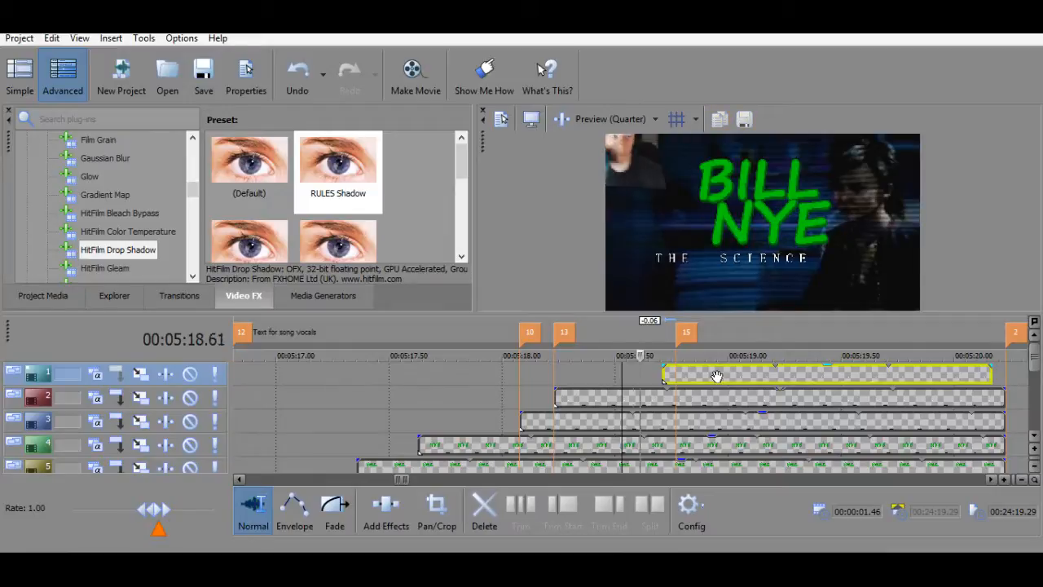
key("space")
key("space")
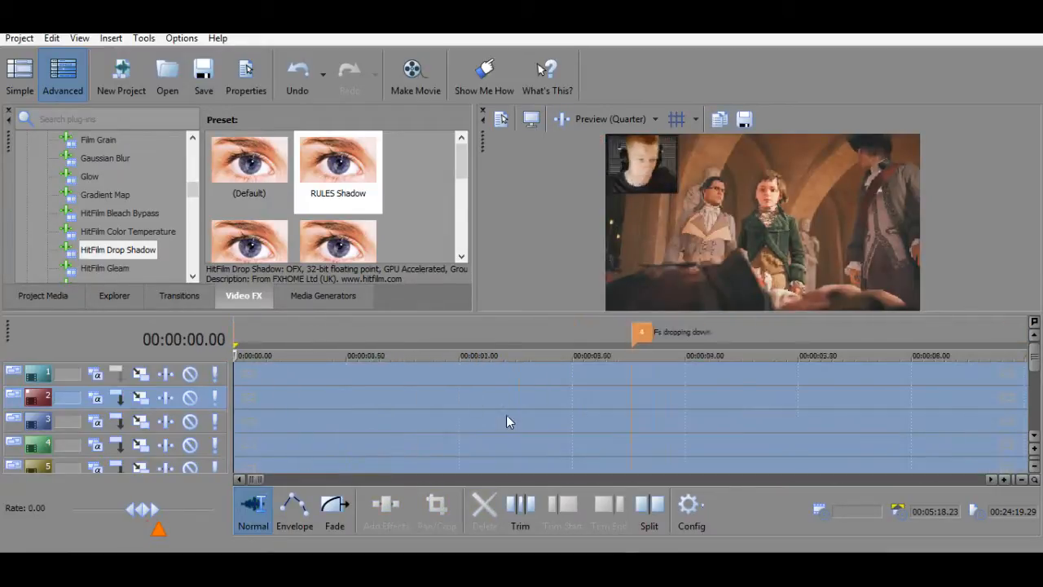
Return to the titles near marker 10 and replay them to check the animation and vocal sync of all three words.
scroll(507, 417, "down", 8)
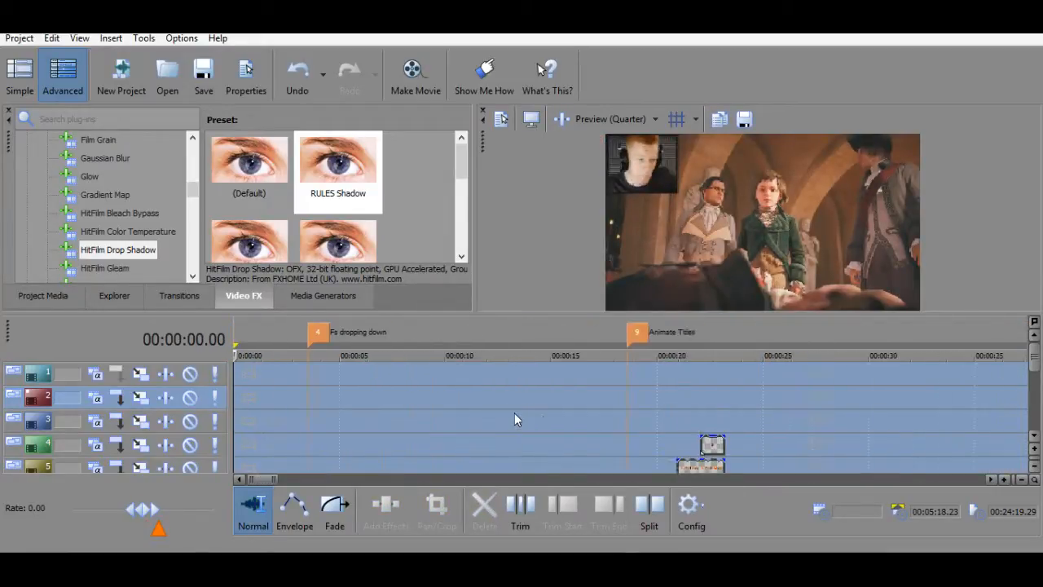
scroll(489, 414, "down", 10)
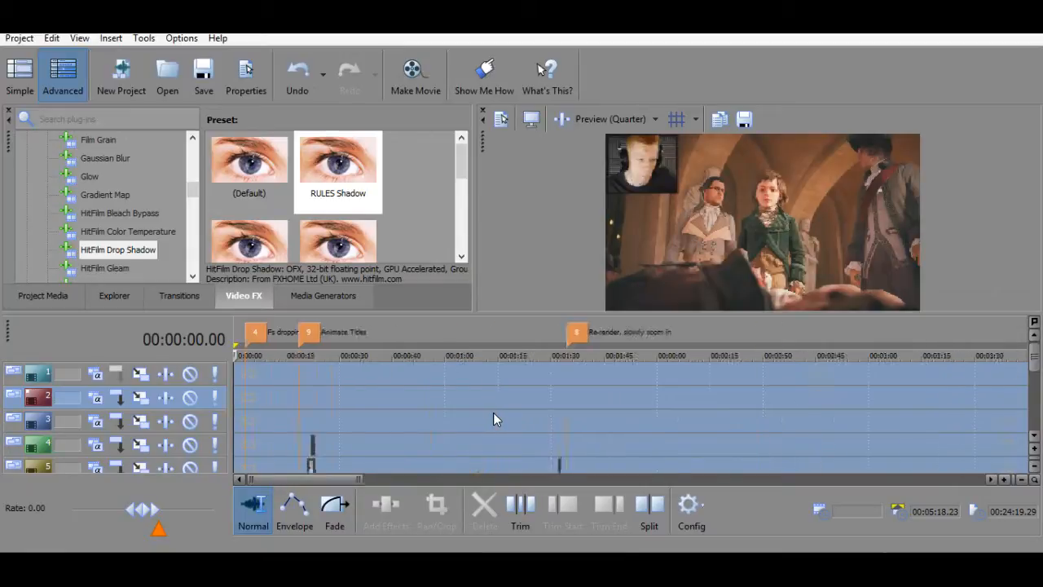
left_click(499, 409)
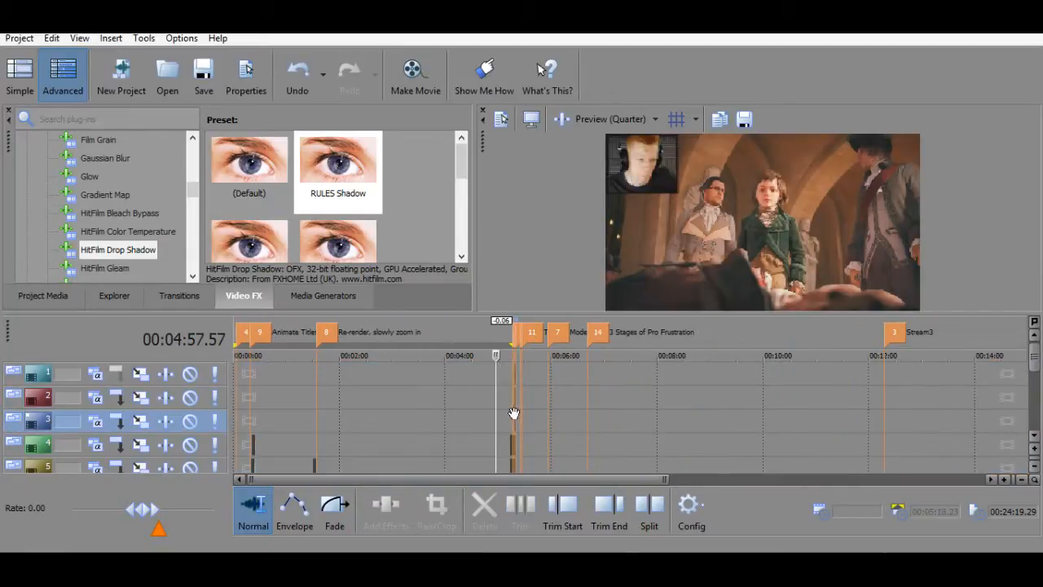
scroll(519, 413, "up", 10)
key("space")
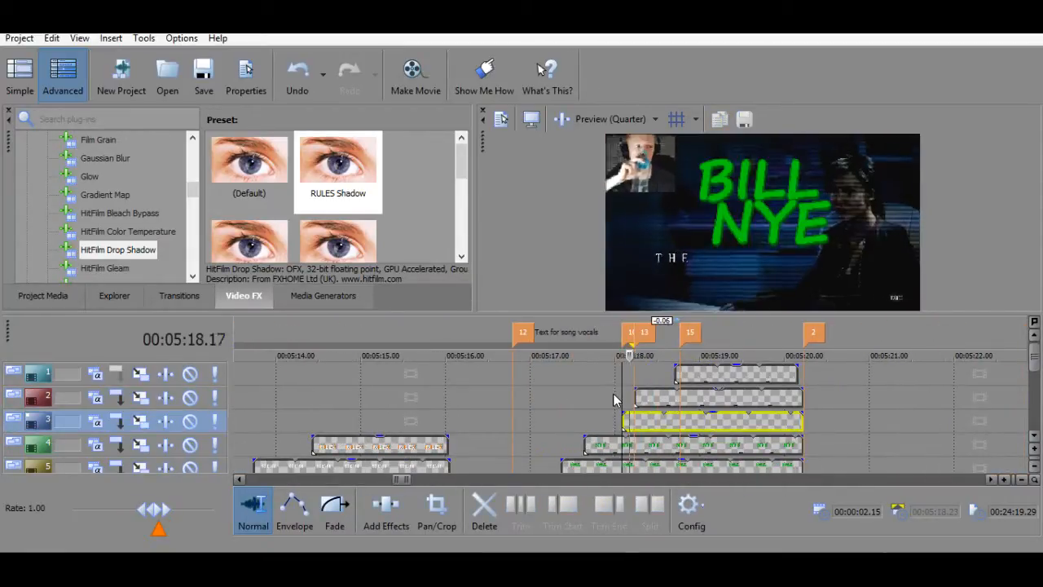
key("space")
key("space")
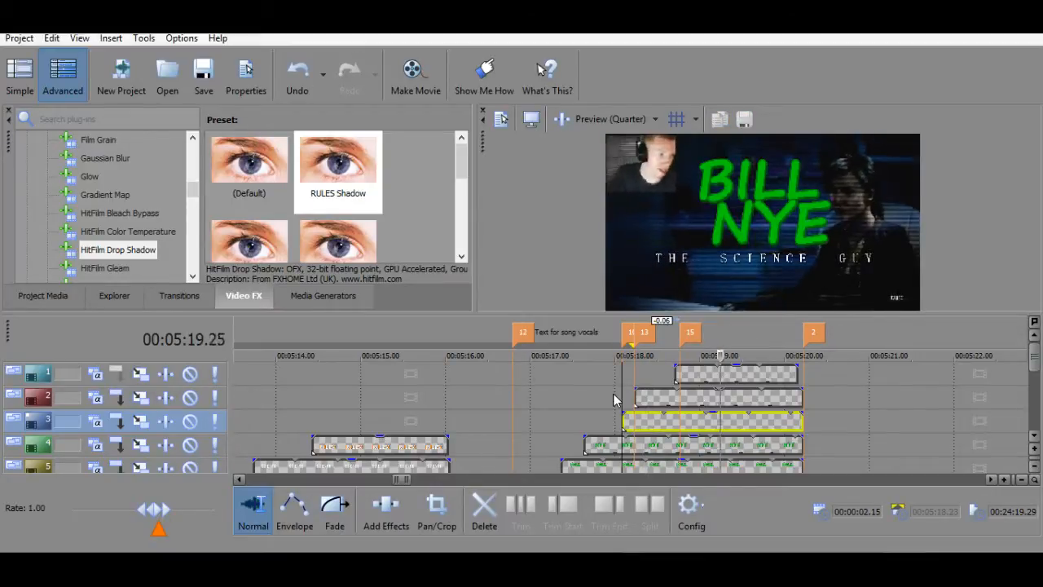
key("space")
key("space")
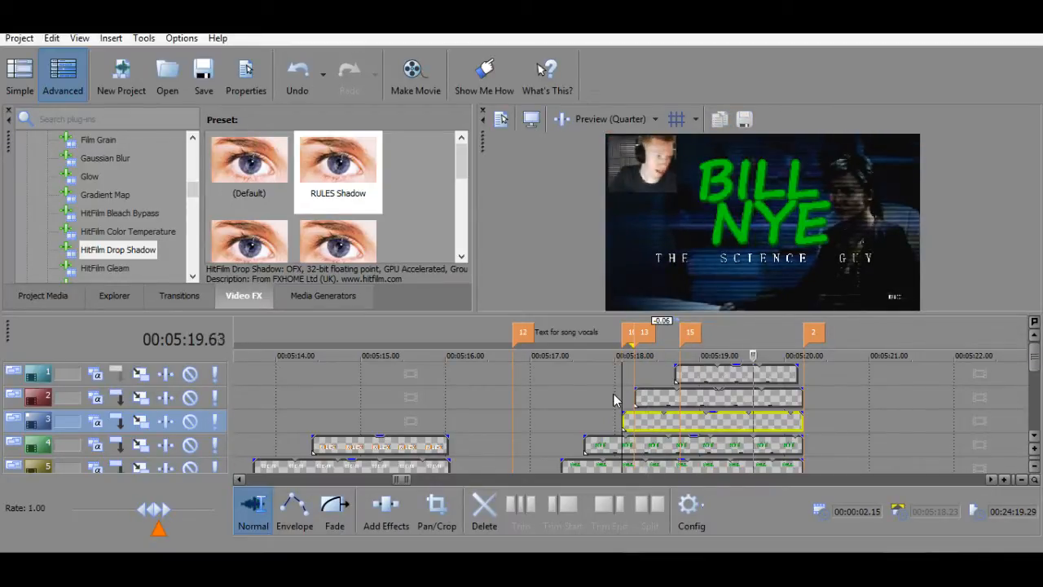
Extend the end of the G U Y event on track 1 by 0.06 s to marker 2.
key("space")
key("space")
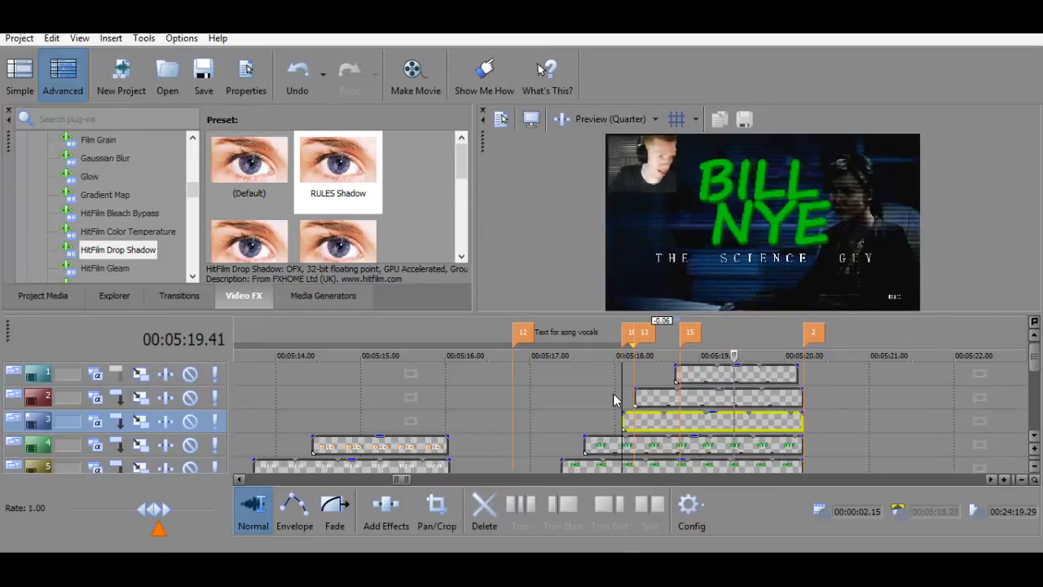
key("space")
left_click_drag(785, 377, 791, 378)
Play back the section from marker 12 past marker 2 to check the timing of all the song titles.
left_click(512, 376)
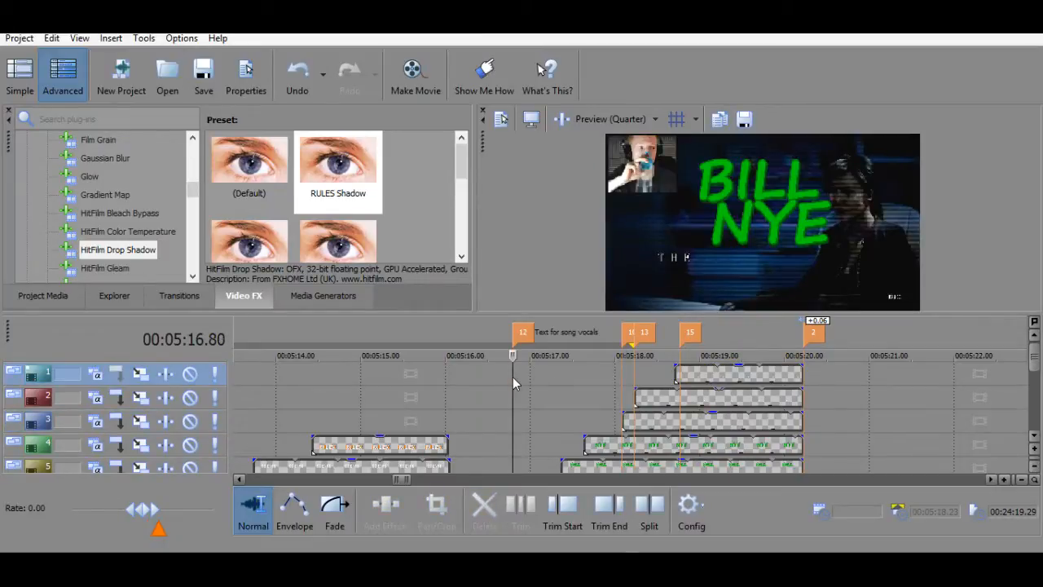
key("space")
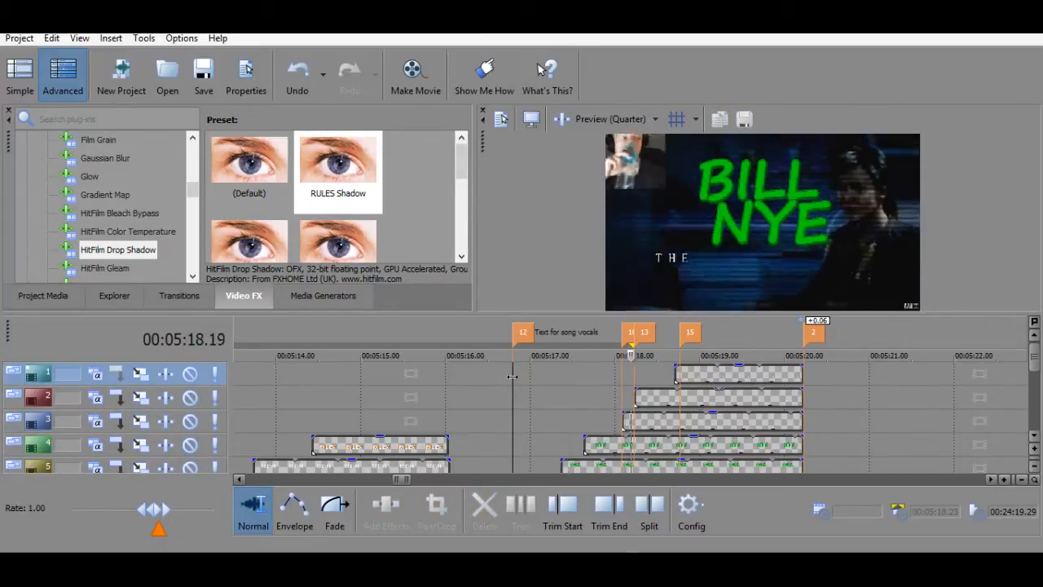
key("space")
key("space")
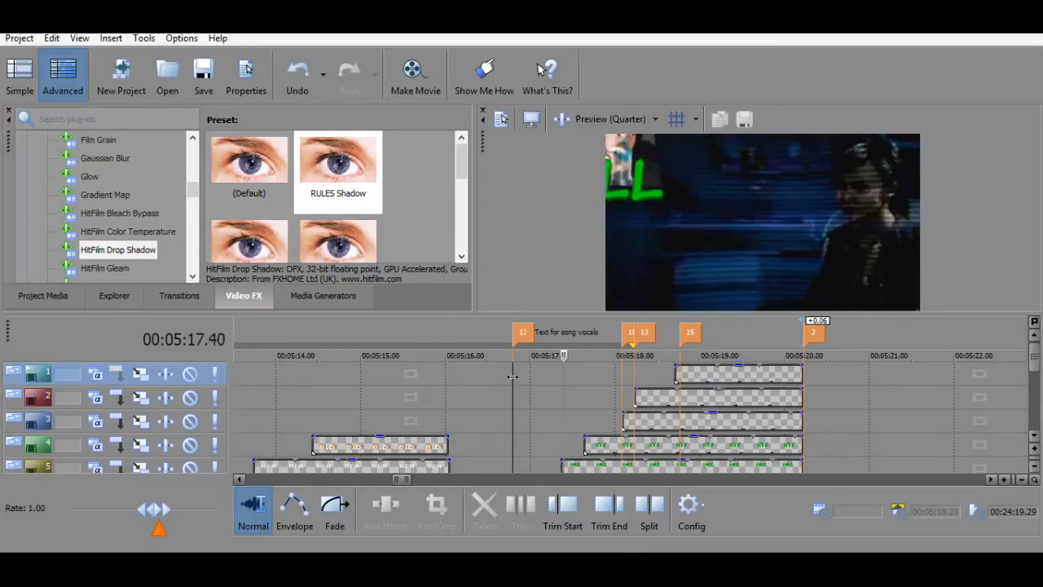
key("space")
key("space")
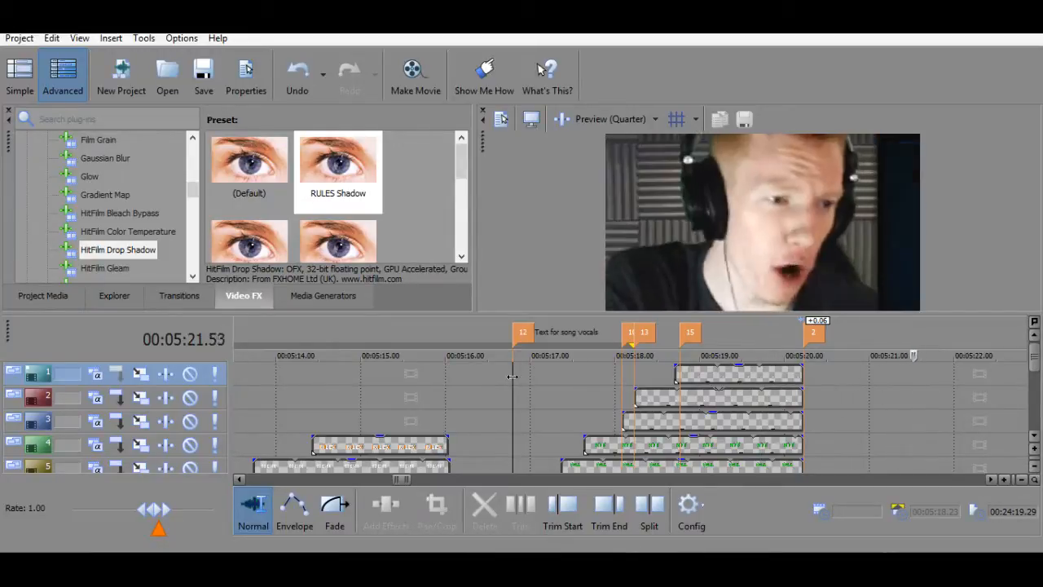
key("space")
Replay the end of the G U Y event on track 1 to check how the titles cut off at marker 2.
left_click(811, 389)
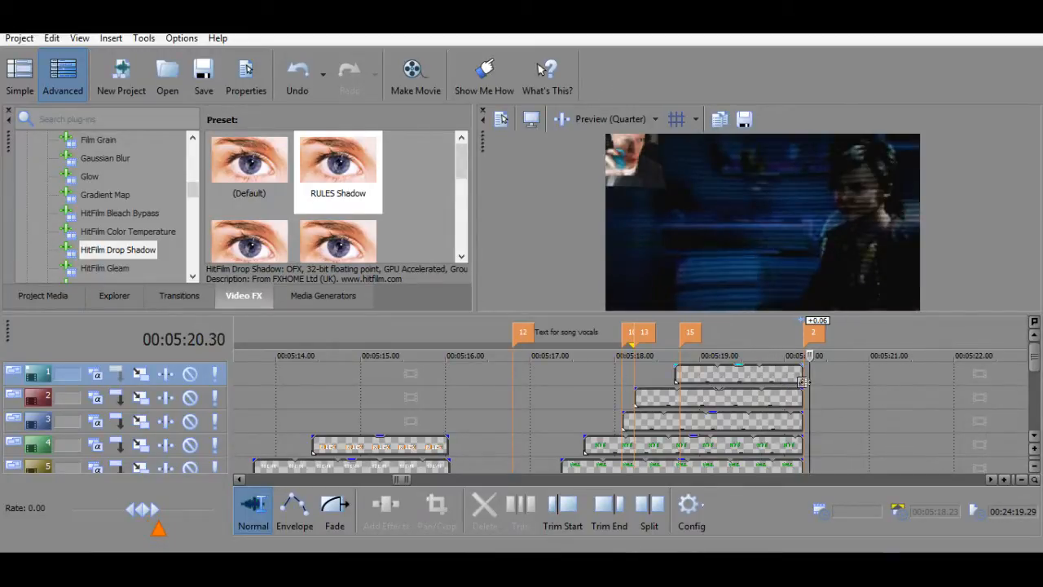
left_click(802, 381)
key("space")
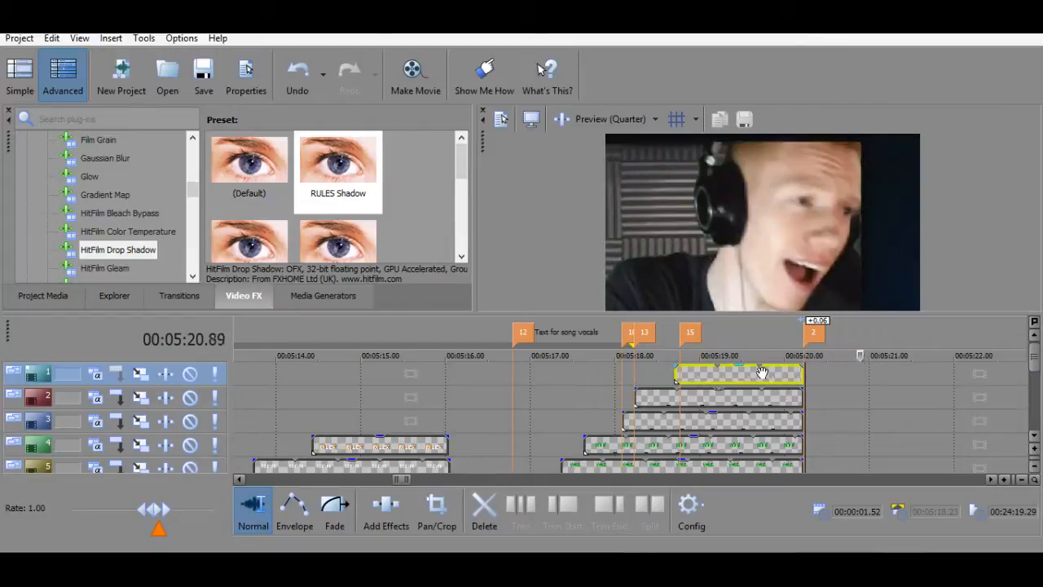
key("space")
key("space")
left_click(757, 372)
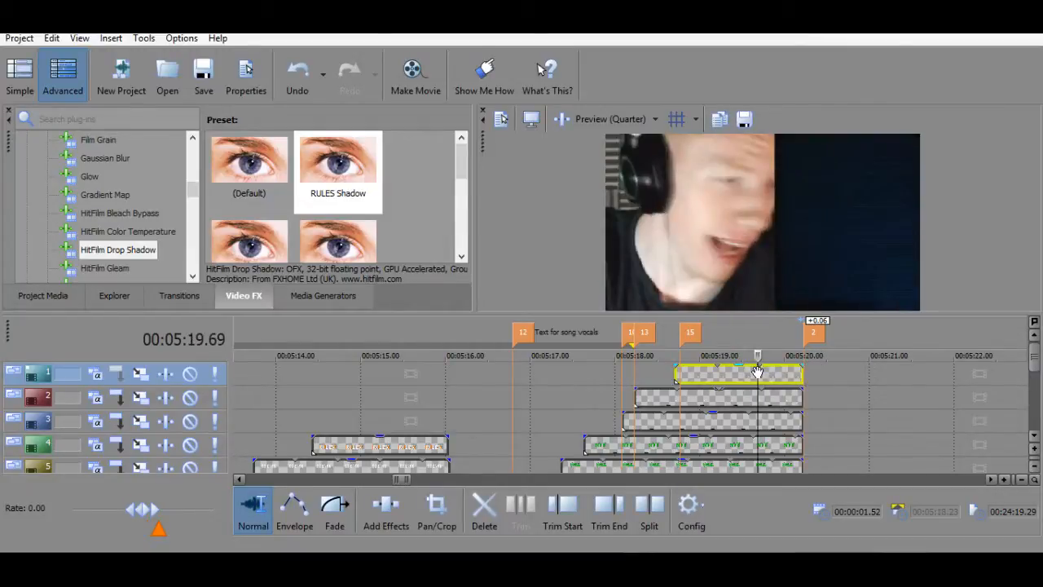
key("space")
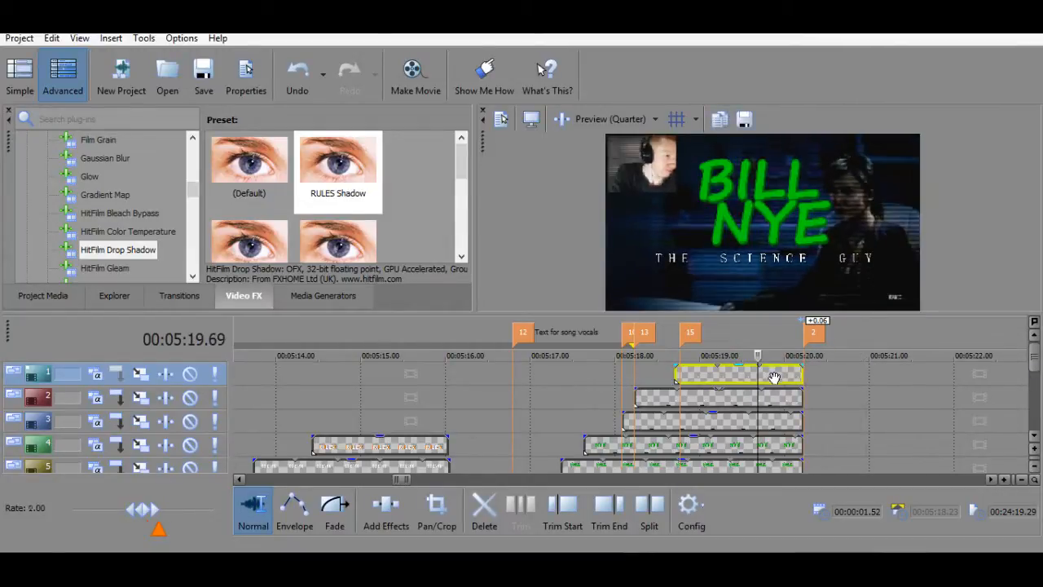
key("space")
key("space")
key("space")
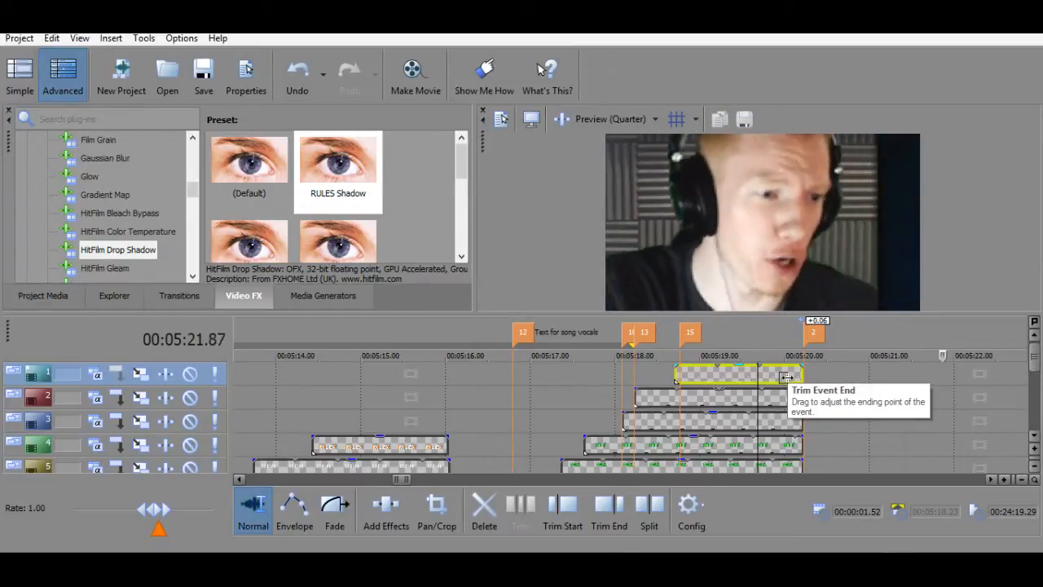
Delete the timing markers 15, 13 and 10 above the animated titles.
scroll(766, 407, "down", 5)
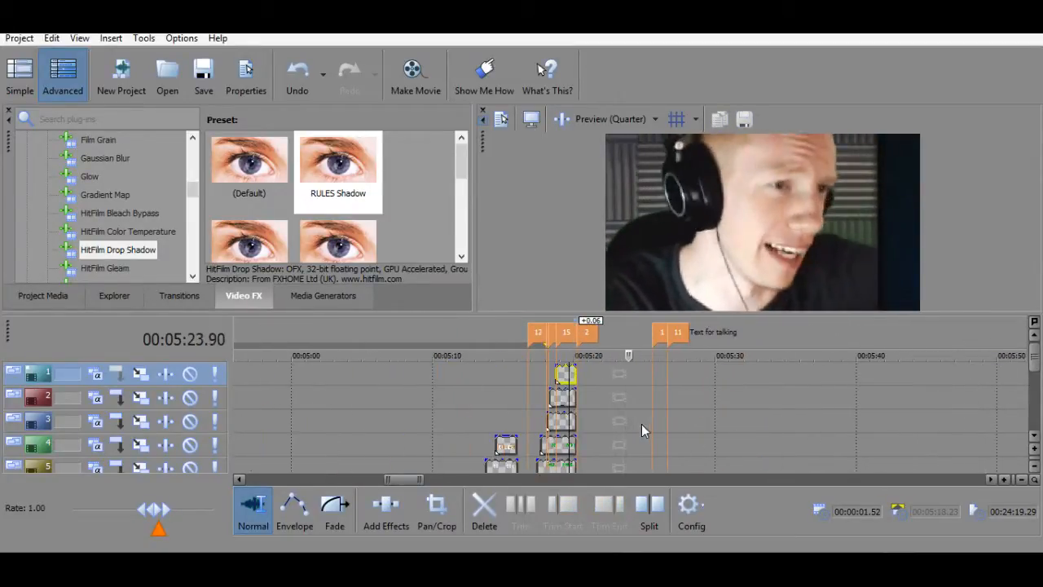
scroll(628, 422, "up", 3)
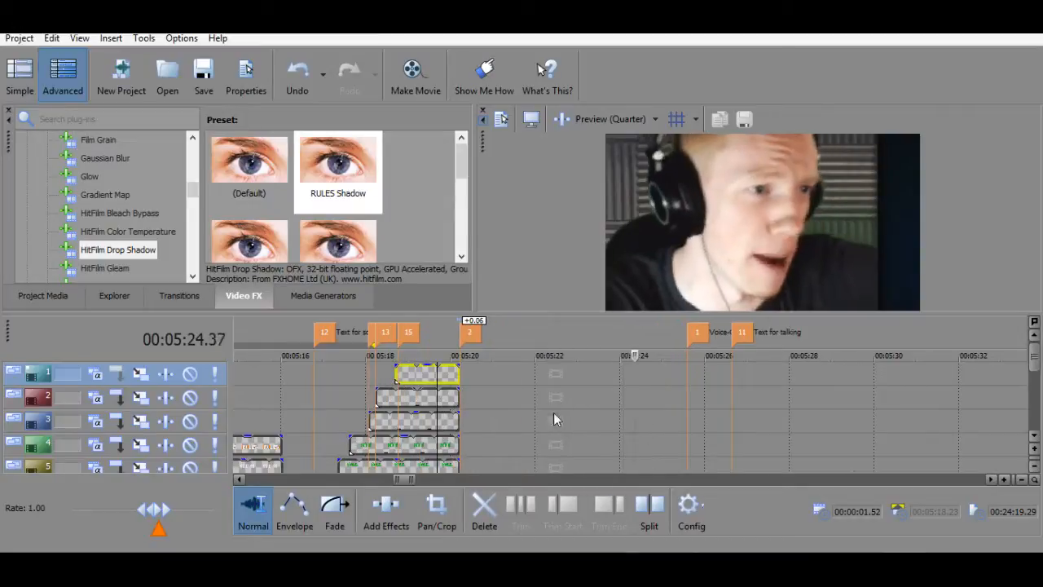
left_click(436, 372)
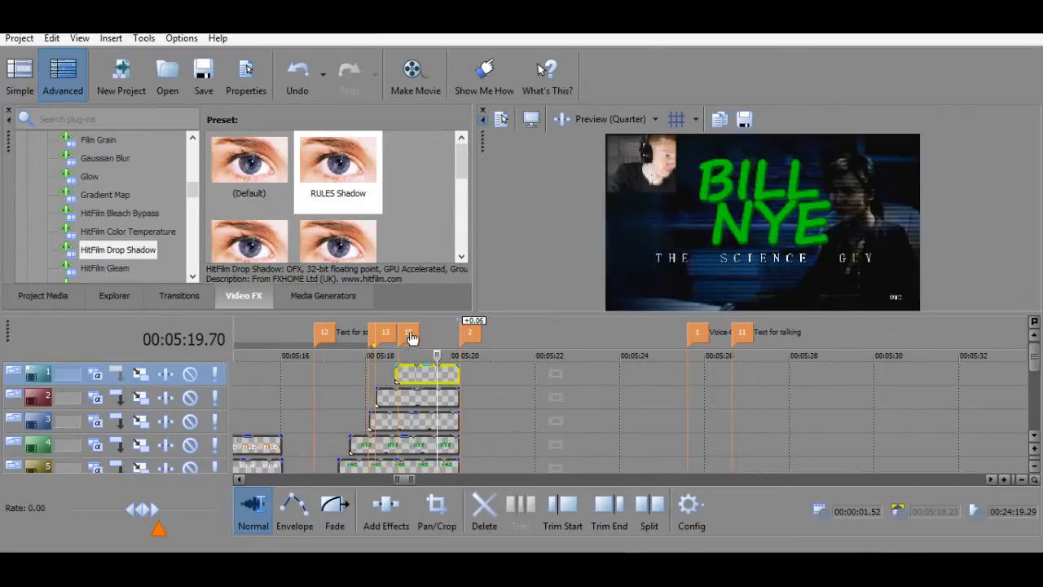
left_click(407, 332)
right_click(407, 332)
left_click(457, 400)
left_click(386, 336)
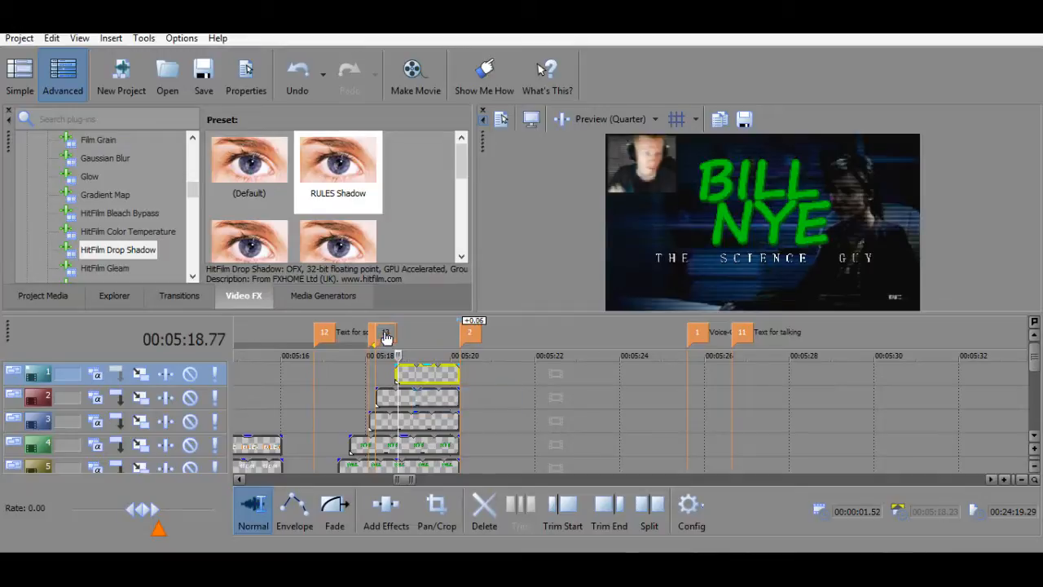
right_click(387, 337)
left_click(422, 405)
left_click(387, 338)
right_click(387, 336)
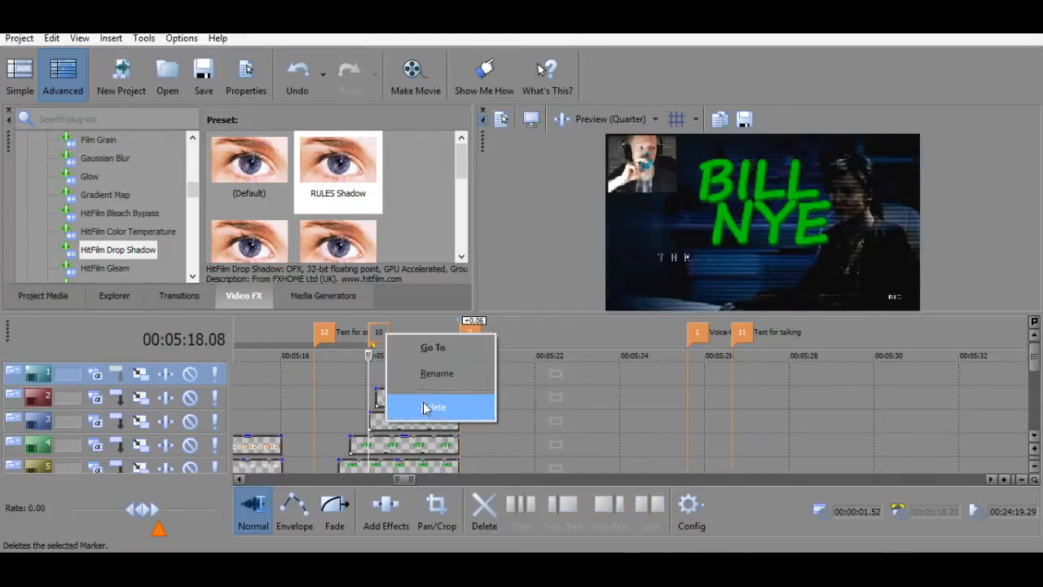
left_click(422, 405)
Delete marker 12 (Text for song vocals) and marker 2 at the end of the titles.
left_click(324, 333)
right_click(324, 332)
left_click(360, 404)
left_click(476, 330)
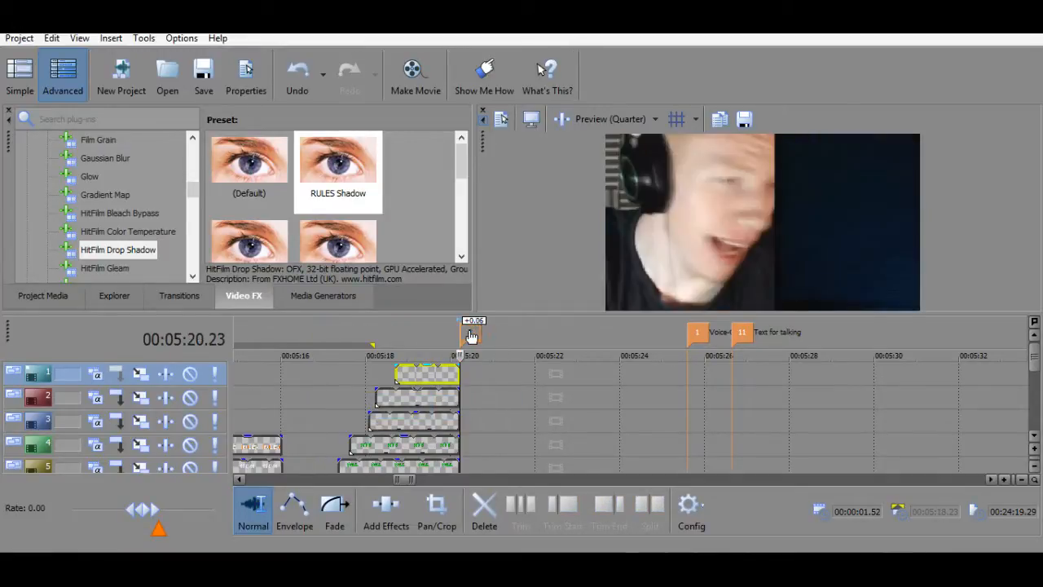
right_click(476, 330)
left_click(512, 404)
Play back the section from marker 1 through the static clips to hear the talking that needs text.
left_click(687, 397)
key("space")
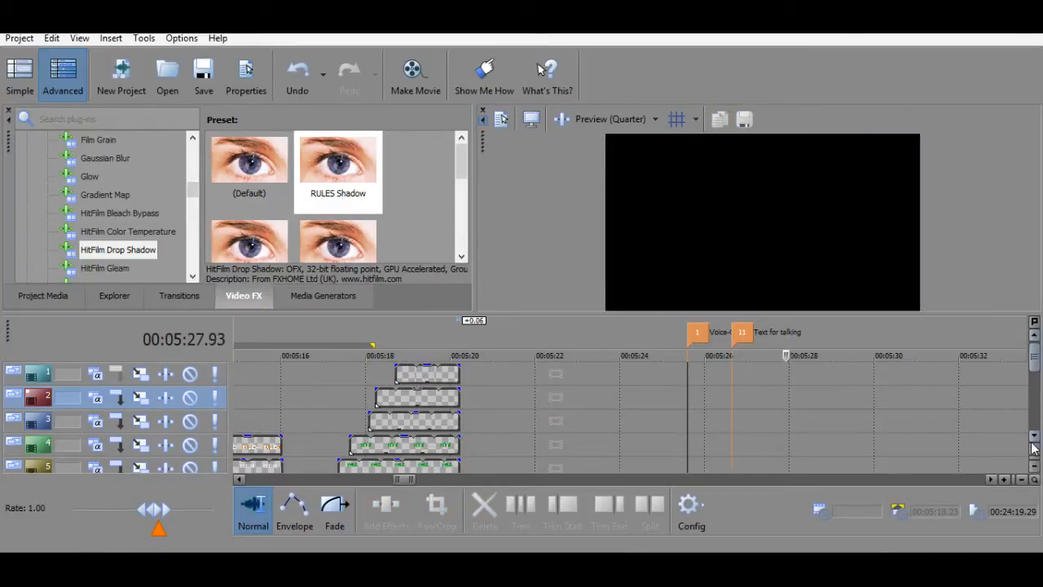
scroll(1035, 441, "down", 3)
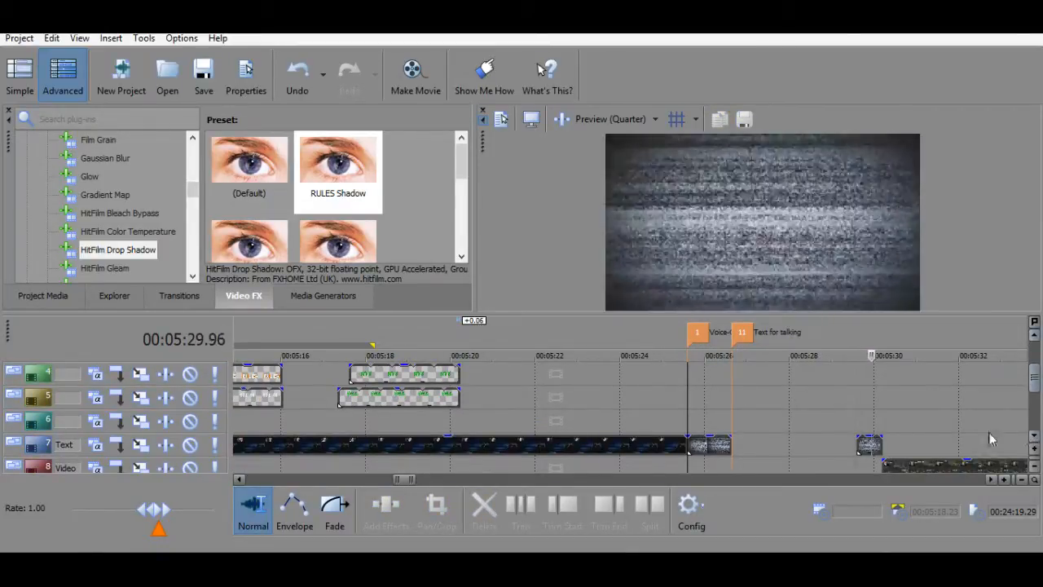
key("space")
key("space")
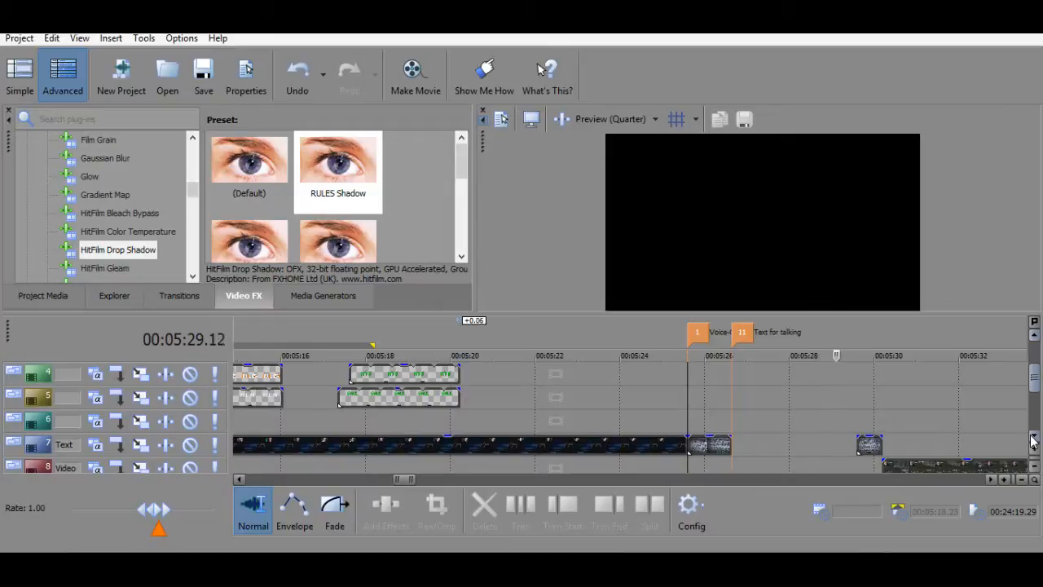
key("space")
Insert a text media event on track 5 at marker 11 (Text for talking).
left_click(729, 396)
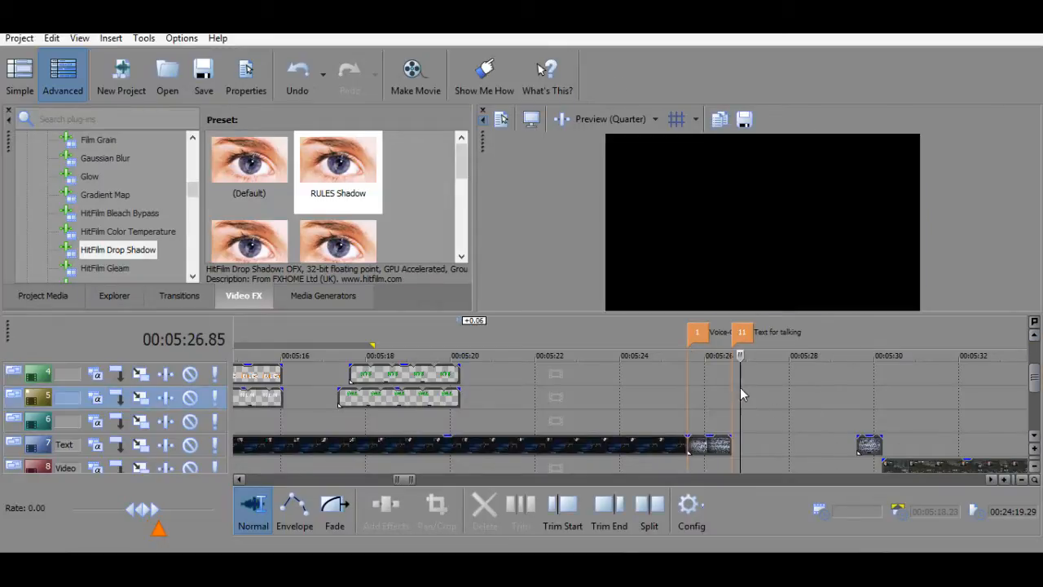
right_click(731, 397)
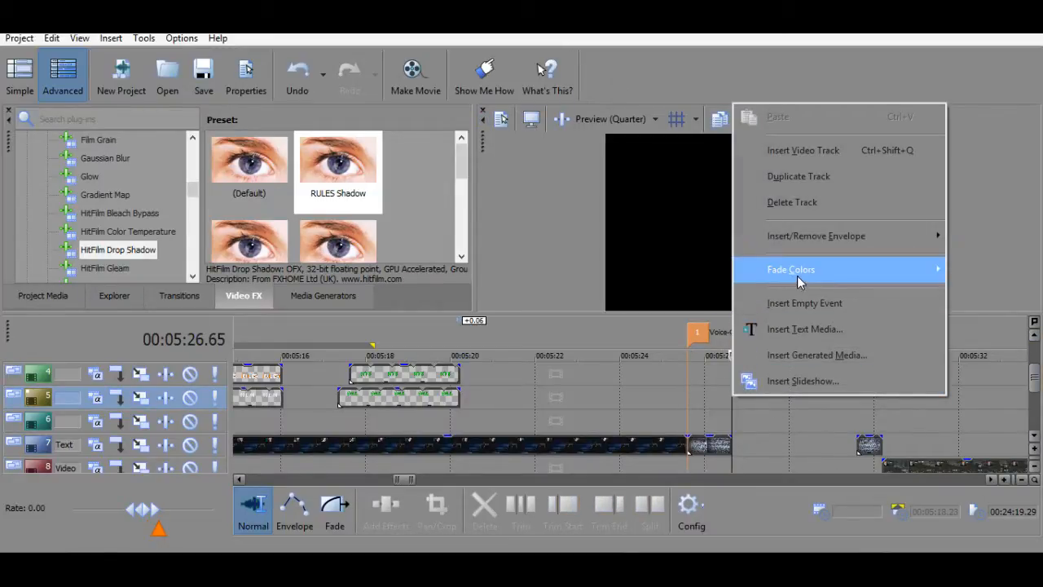
left_click(788, 329)
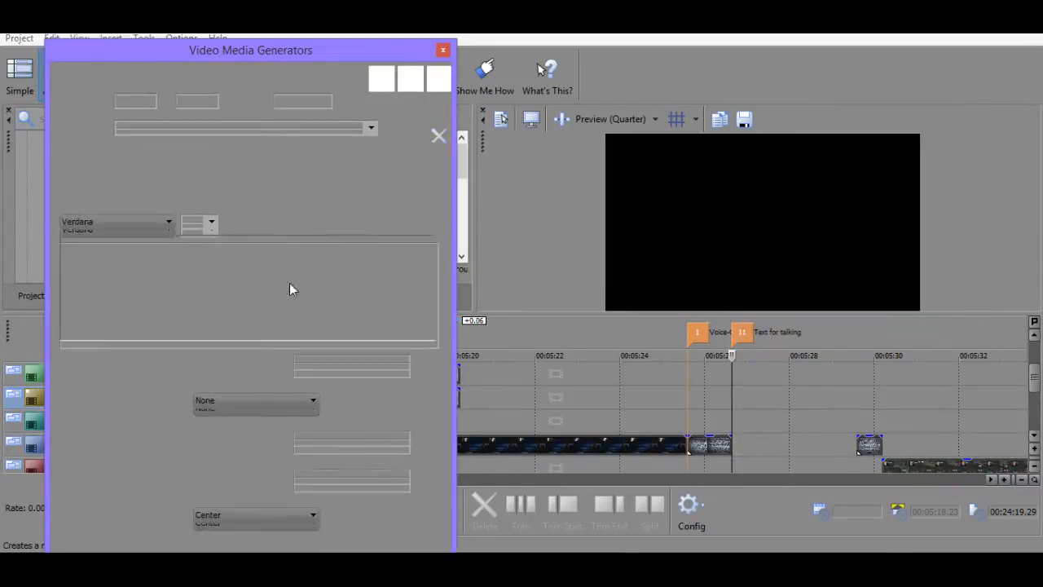
Enter AND NOW as the first line of the new title.
type("AND N")
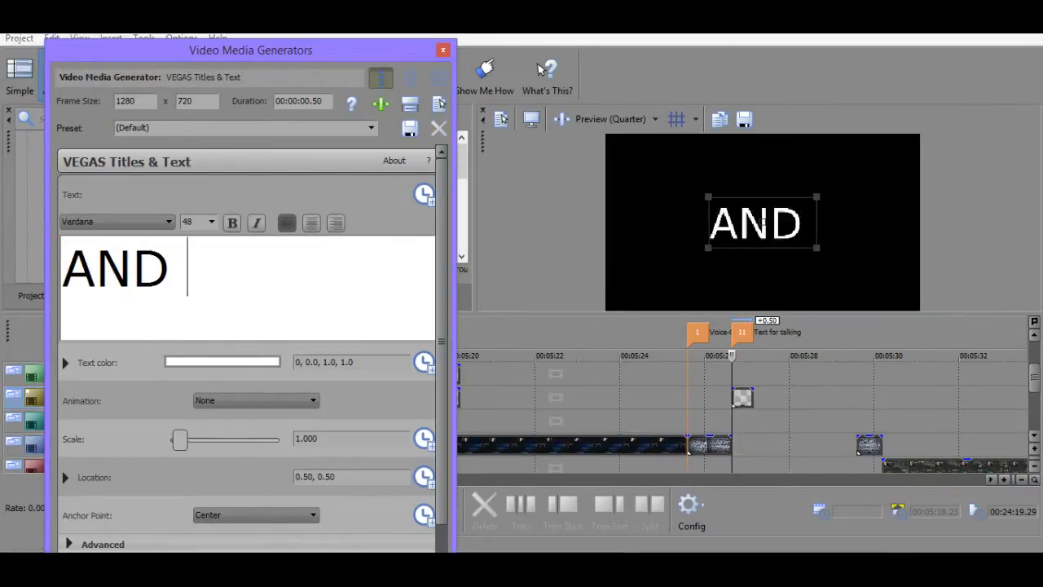
key("BackSpace")
key("BackSpace")
key("BackSpace")
key("BackSpace")
type("ND N")
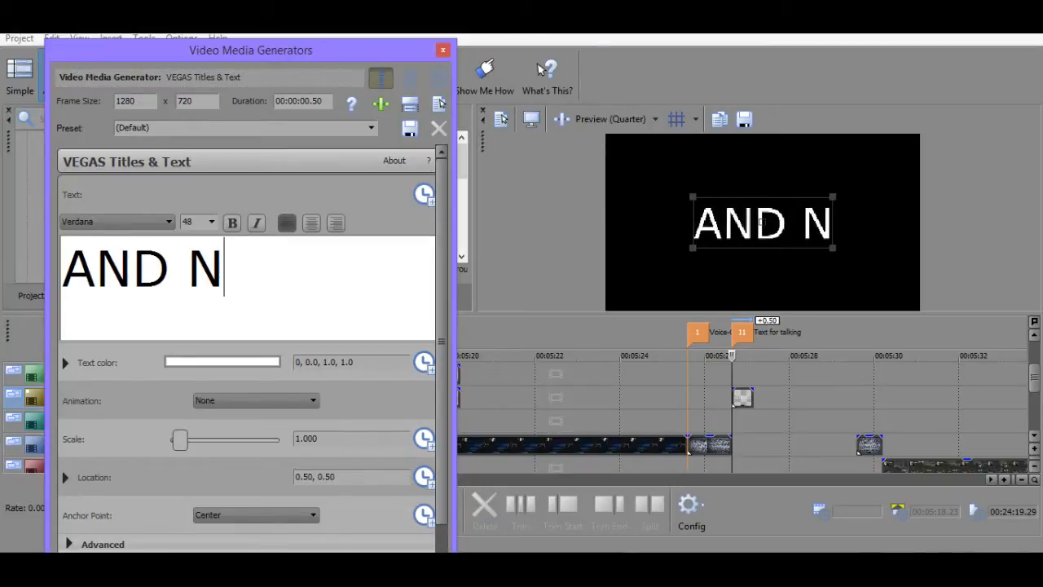
type("OWBACK")
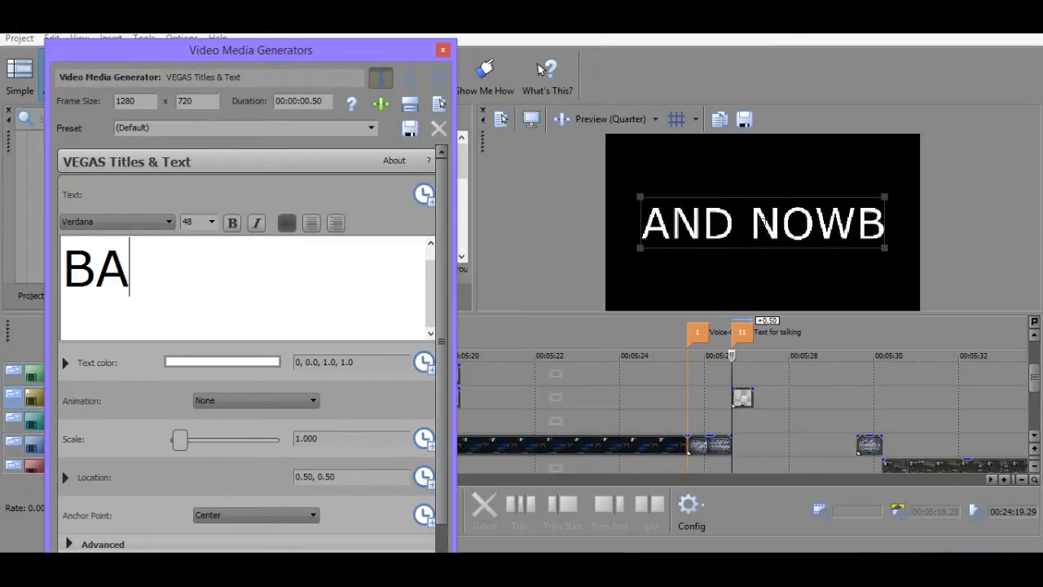
key("BackSpace")
key("BackSpace")
key("BackSpace")
key("BackSpace")
key("BackSpace")
Add a second line to the title reading BACK TO YOUR HOURLY SCHEDULING.
key("Return")
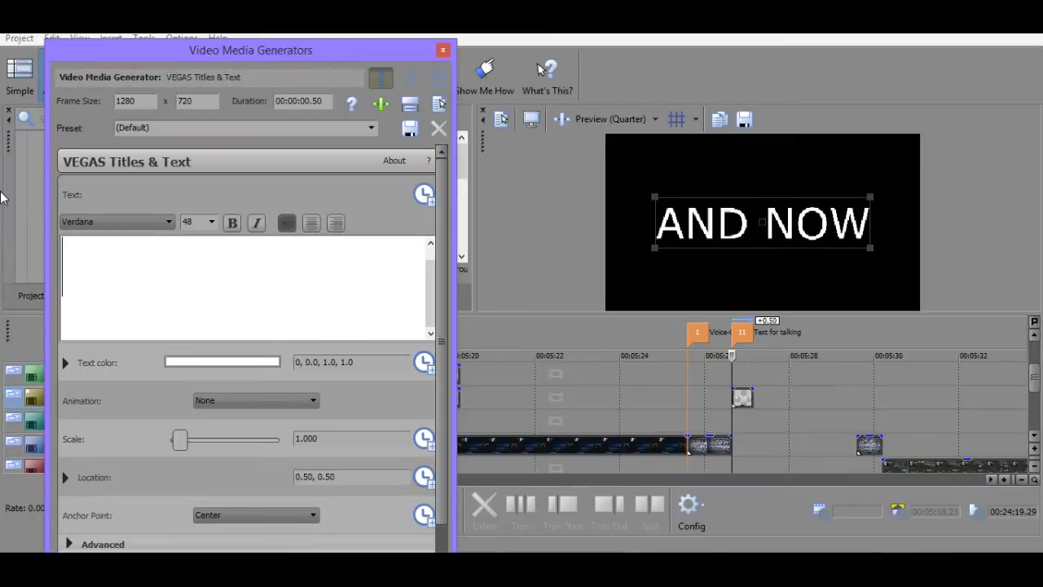
type("BACK TO YOU")
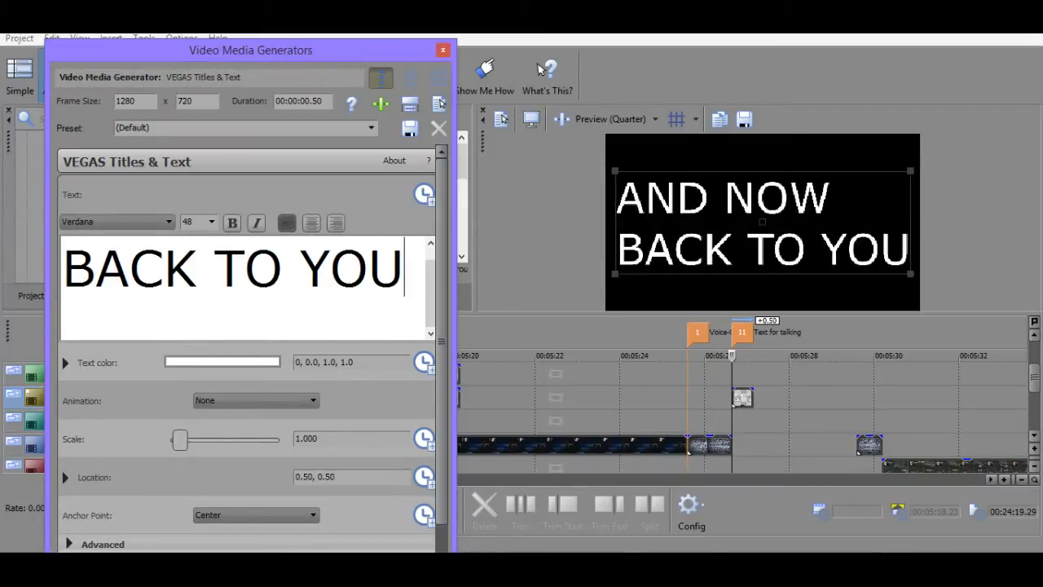
type("R HOUR HOUR")
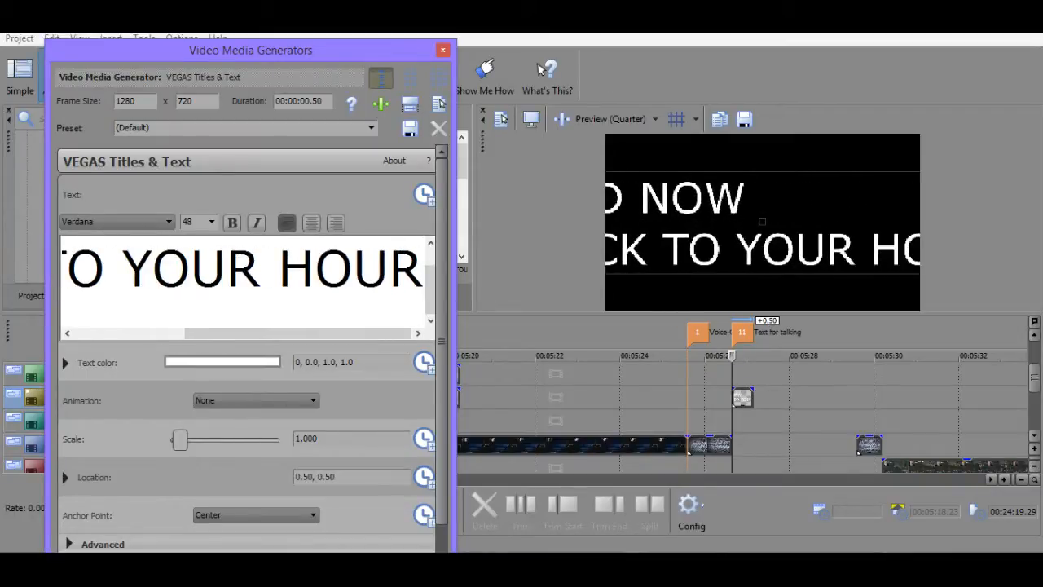
type("LY ")
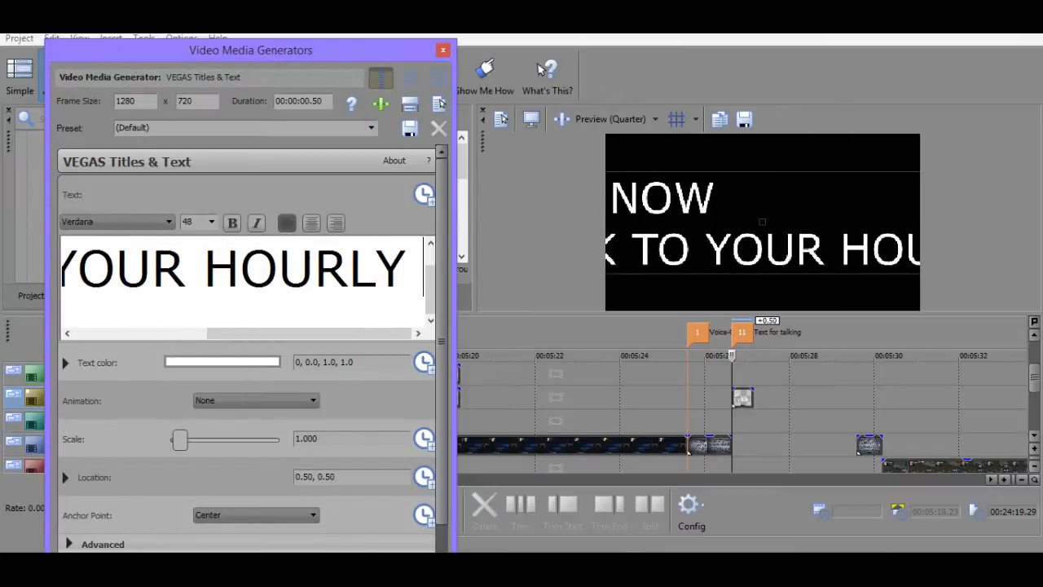
type("S")
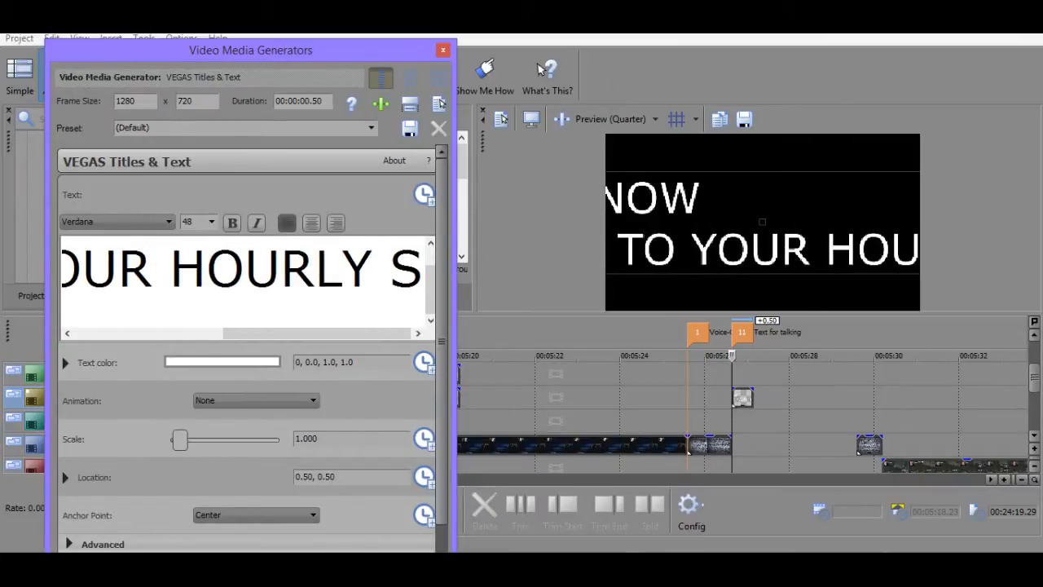
type("CHEDULING")
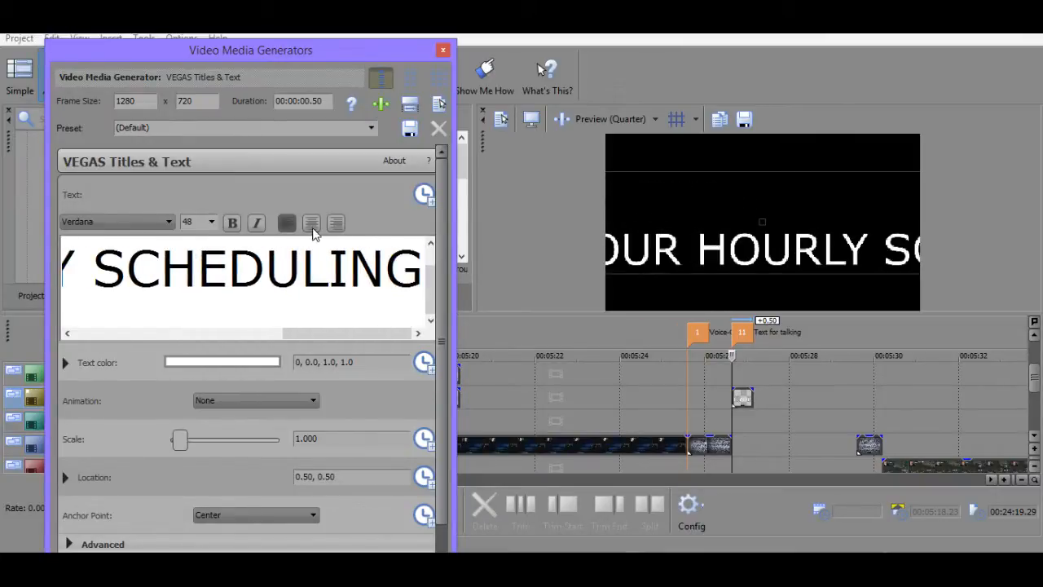
Set the font size of the title's second line to 36.
left_click_drag(412, 273, 3, 298)
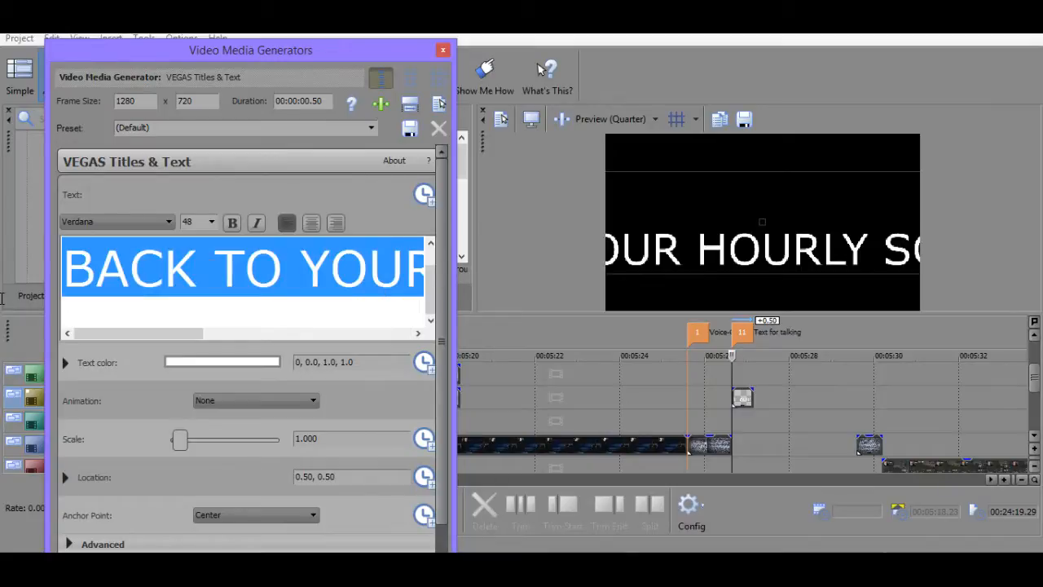
left_click(217, 225)
left_click(194, 322)
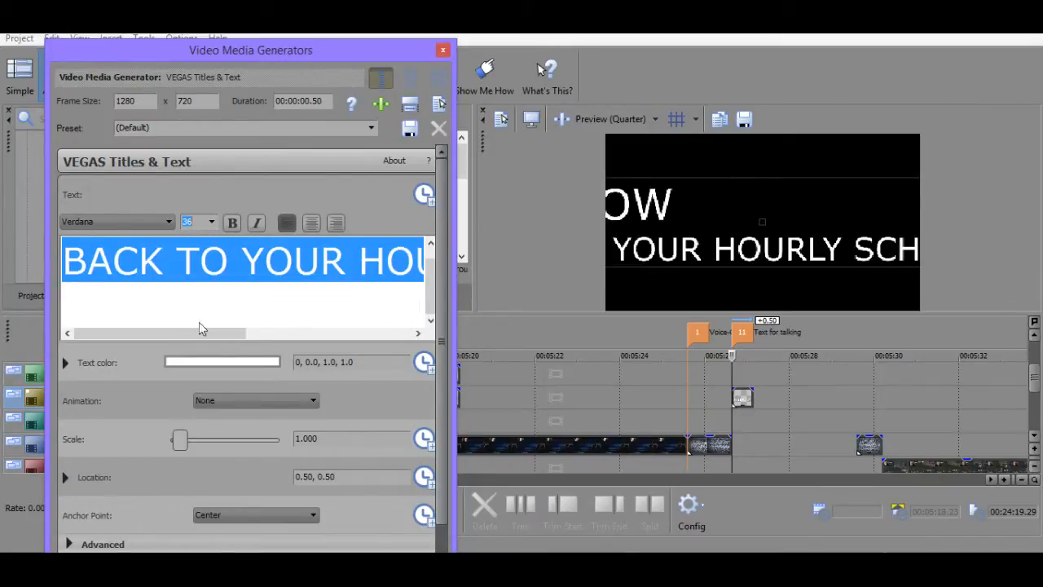
Centre-align both lines of the title and reduce its scale to 0.500.
triple_click(361, 266)
left_click(344, 307)
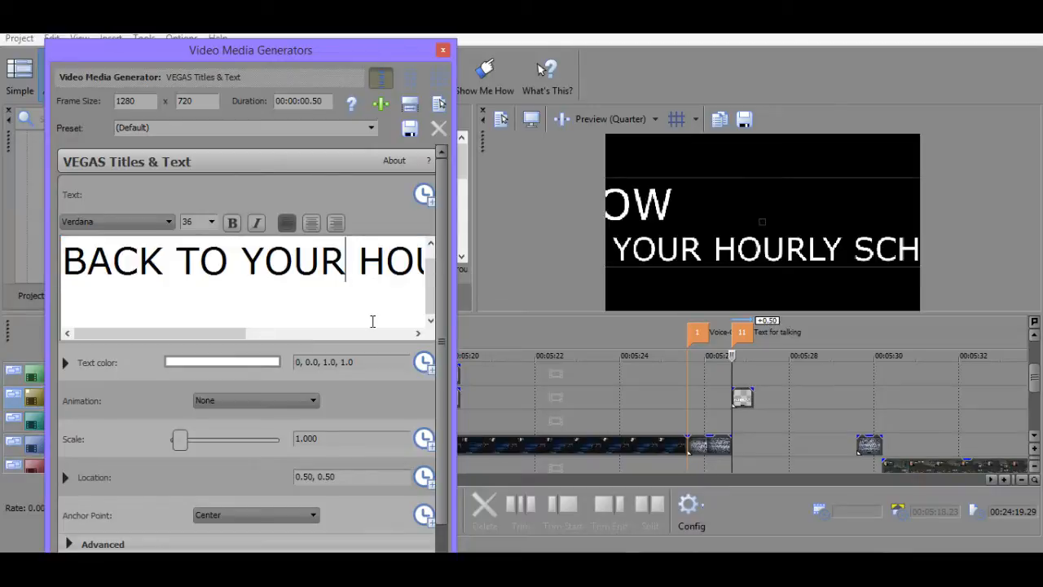
left_click_drag(373, 321, 415, 273)
left_click(84, 259)
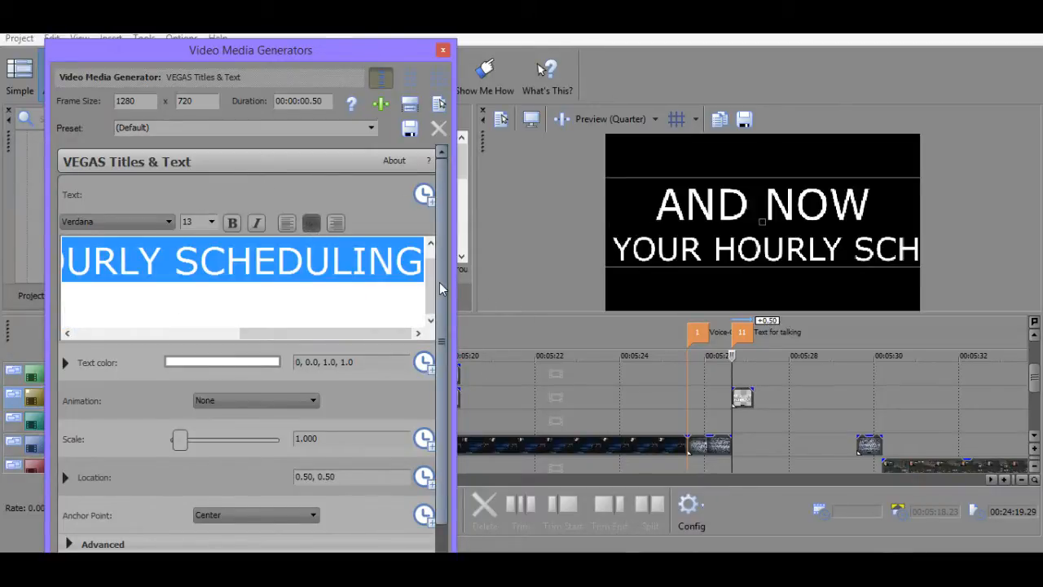
left_click_drag(194, 440, 174, 441)
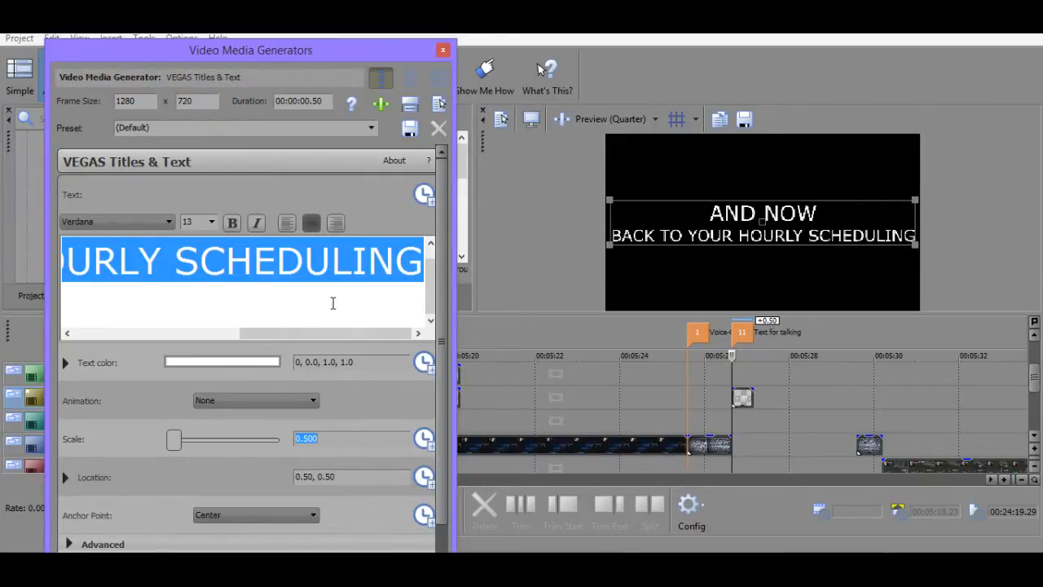
Set the font size of the AND NOW line to 70.
left_click_drag(412, 281, 260, 175)
left_click(322, 280)
left_click_drag(399, 261, 44, 258)
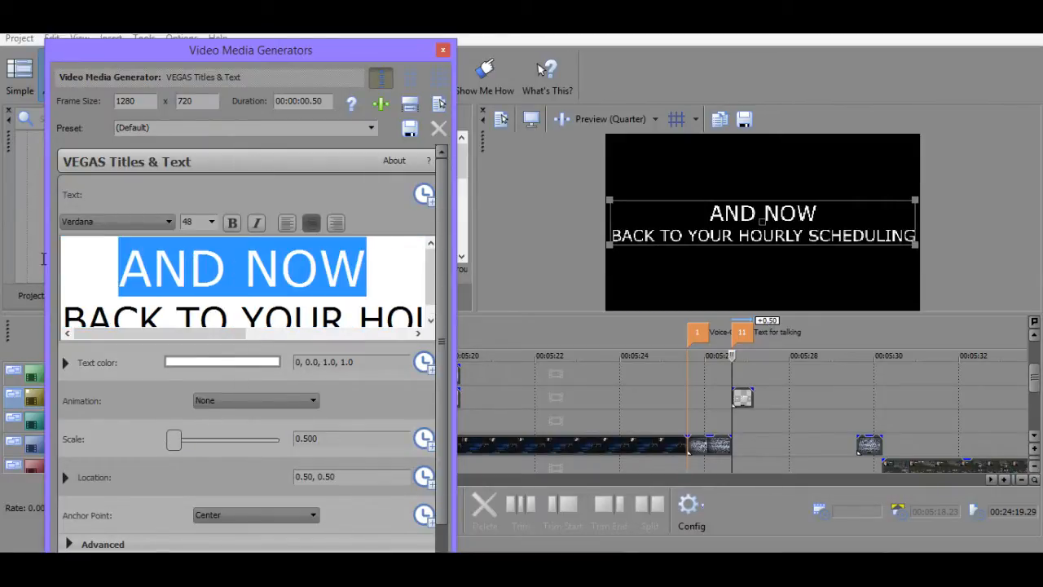
left_click(211, 221)
left_click(204, 223)
type("70")
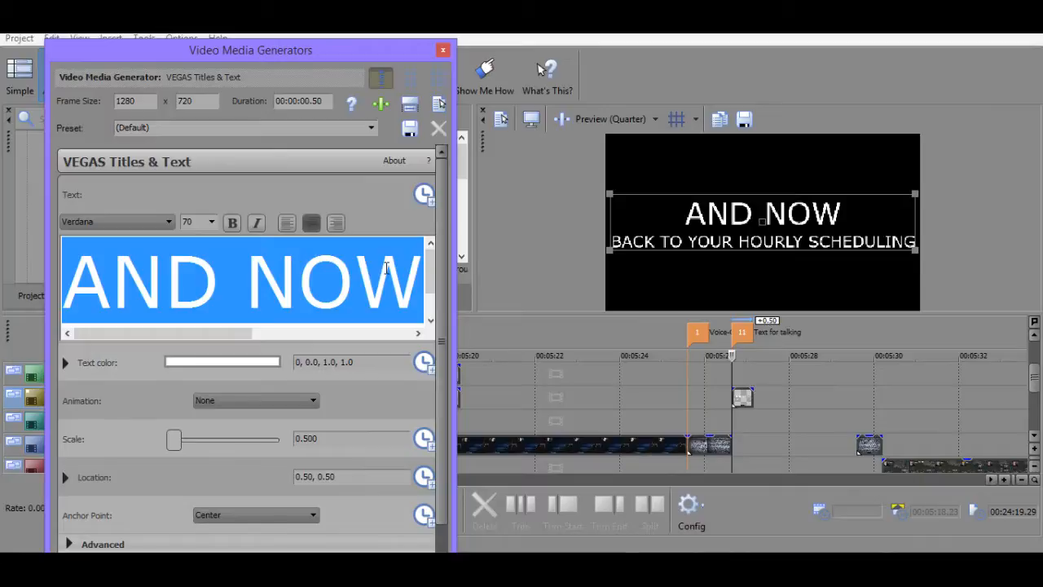
Change the font of the AND NOW line to Franklin Gothic Medium.
left_click(149, 219)
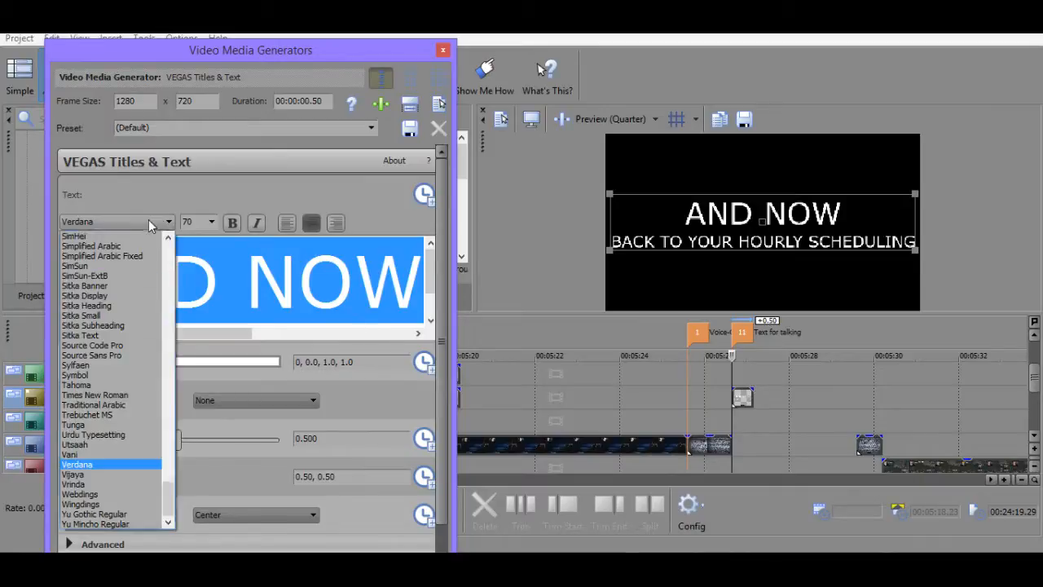
key("Up")
key("Up")
key("Up")
key("Up")
key("Up")
key("Up")
key("Up")
key("Up")
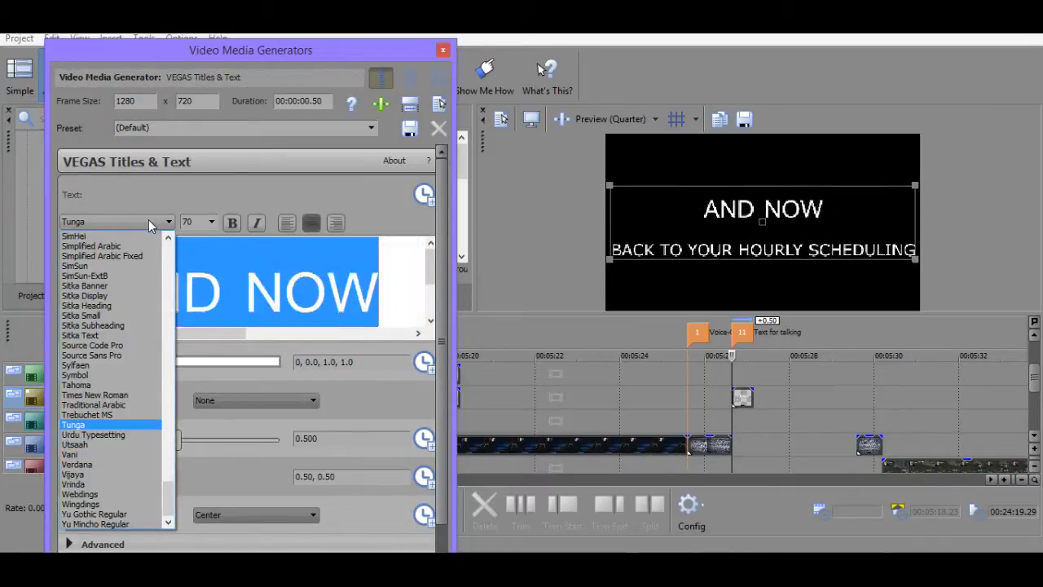
key("f")
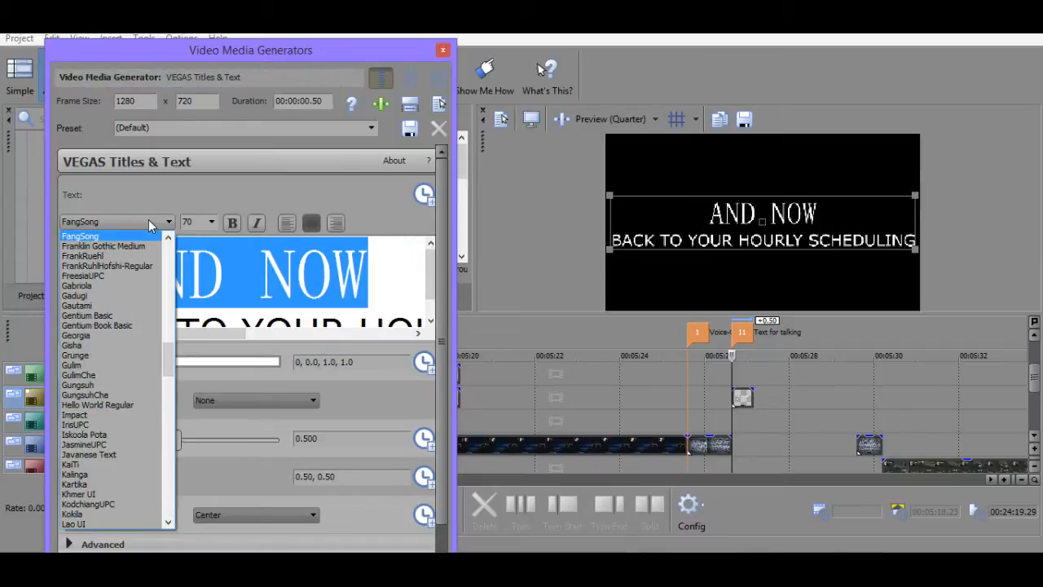
key("Down")
key("Up")
key("Down")
key("Up")
key("Down")
key("Return")
left_click(117, 273)
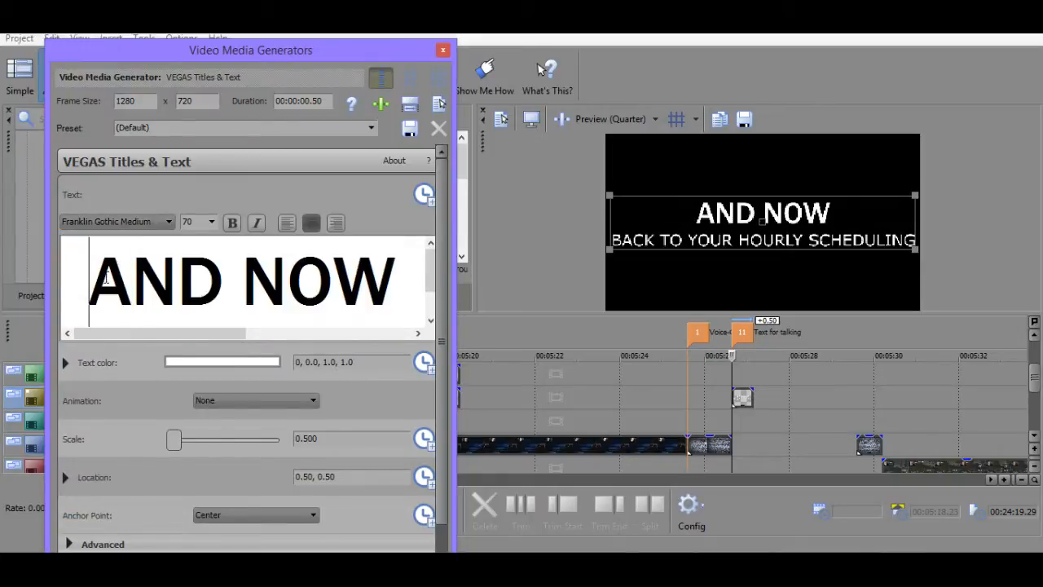
Change the font of the BACK TO YOUR HOURLY SCHEDULING line to Euphemia and close the title settings.
left_click_drag(105, 278, 711, 277)
key("Down")
left_click(129, 225)
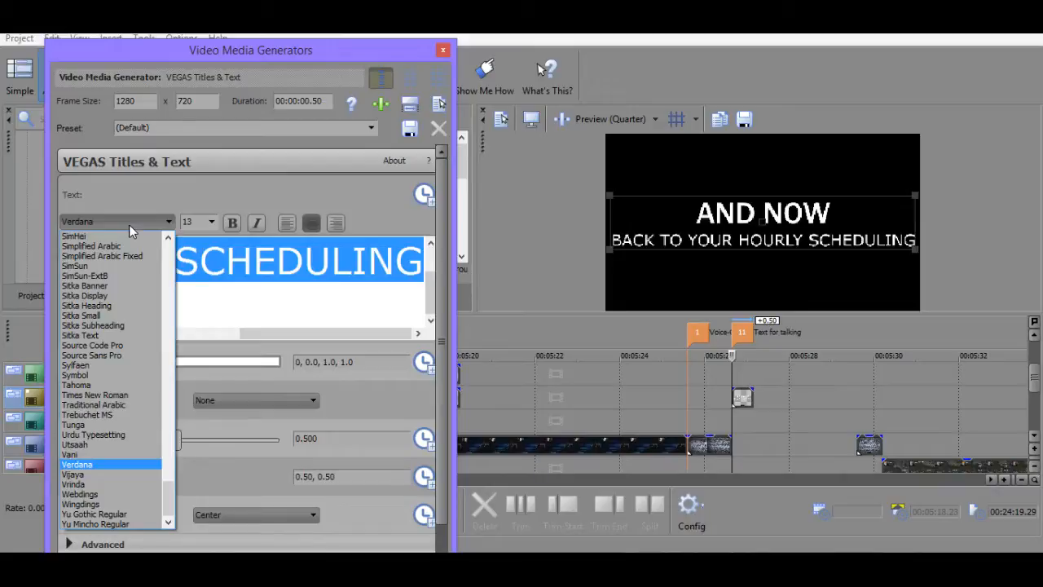
key("f")
key("Up")
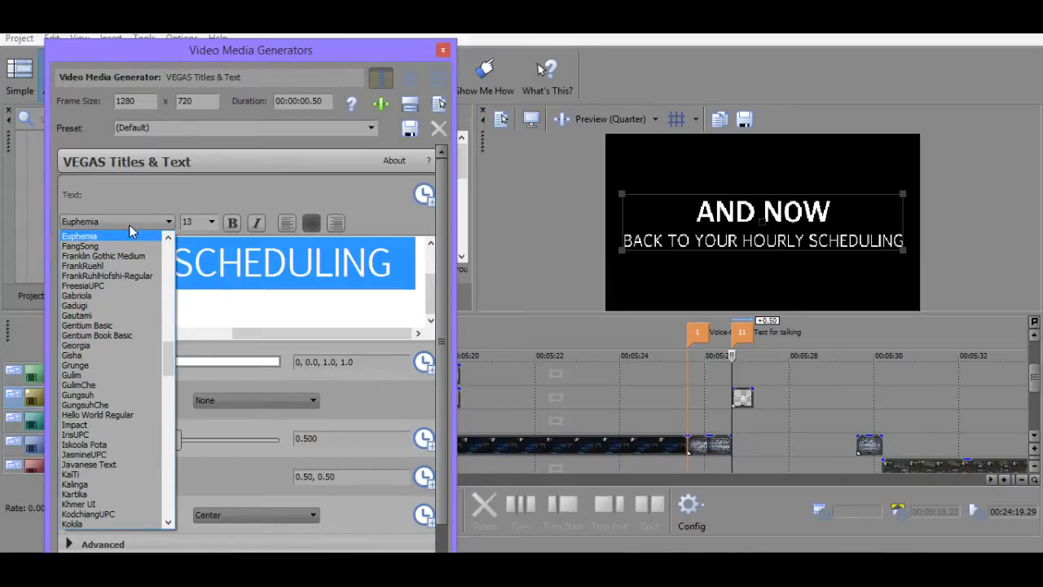
key("Return")
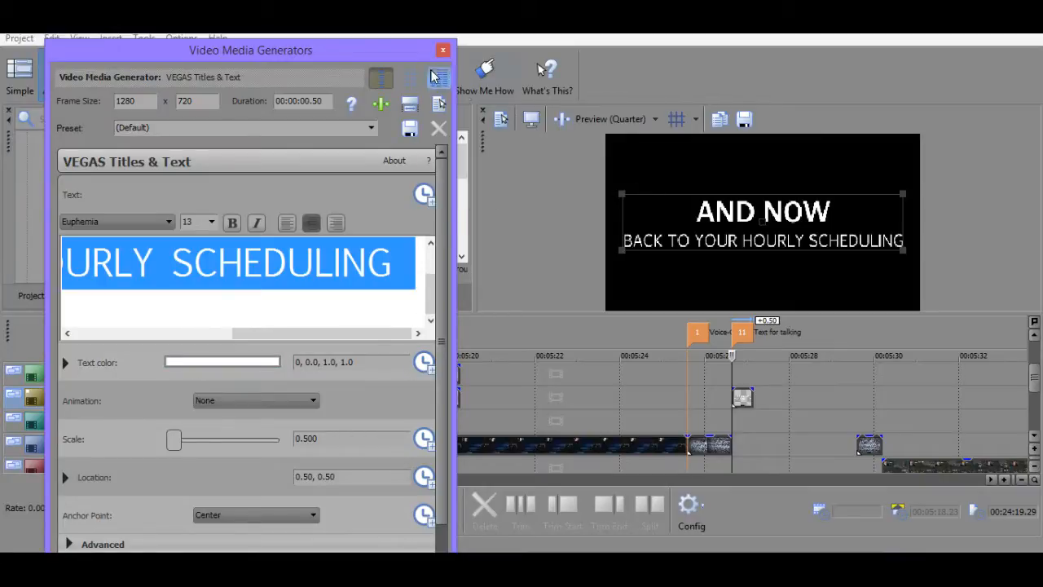
left_click(442, 49)
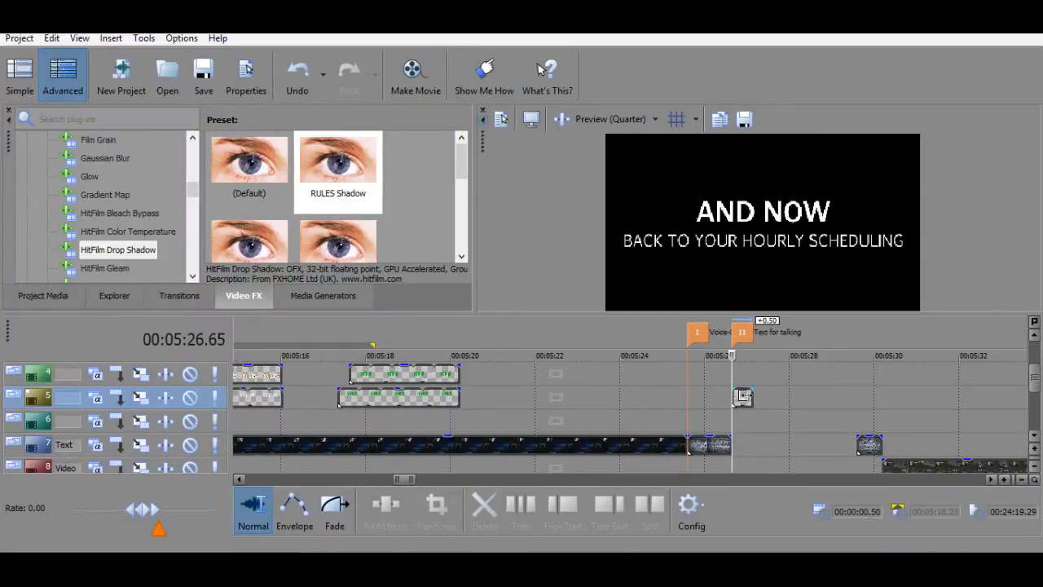
Extend the title event on track 5 to 2.96 seconds, up to the next static clip, and play it back.
left_click_drag(751, 395, 854, 395)
left_click(656, 398)
key("space")
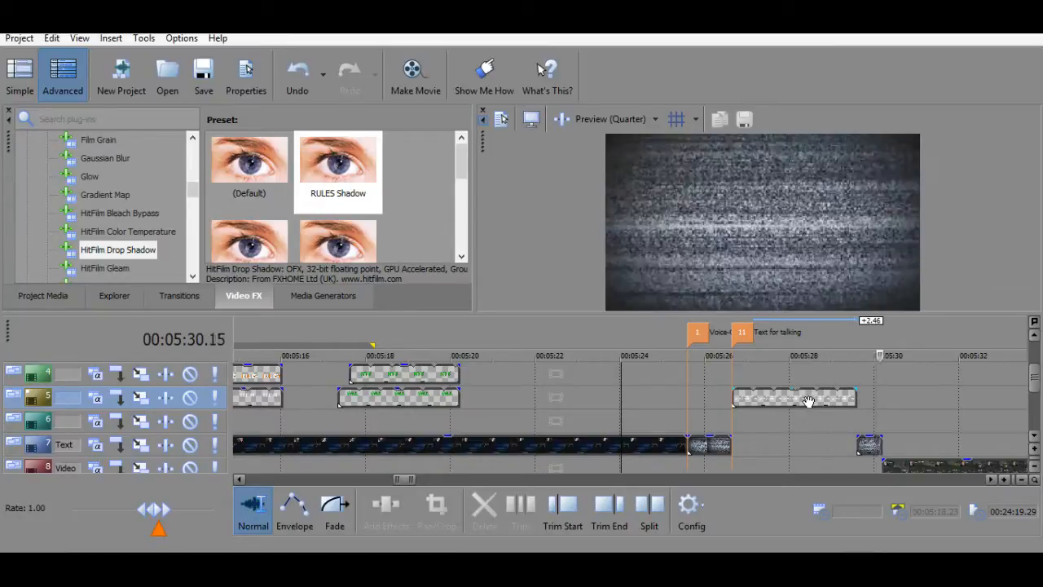
Add a slow pan/crop zoom-in to the title, from about 1,331 × 749 at the start to about 1,216 × 684 at the end.
right_click(806, 398)
left_click(874, 184)
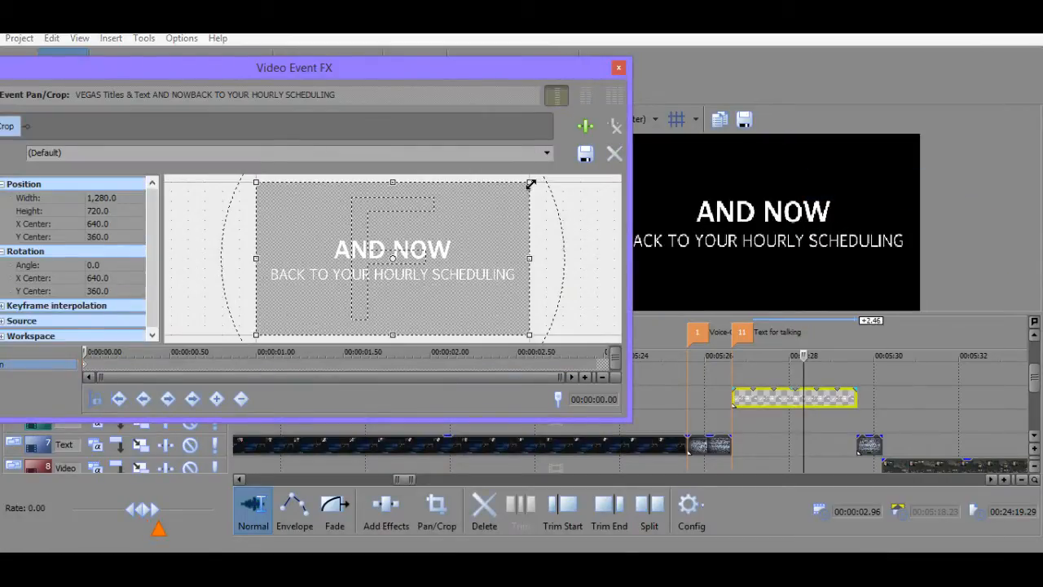
left_click_drag(530, 184, 535, 179)
left_click(592, 366)
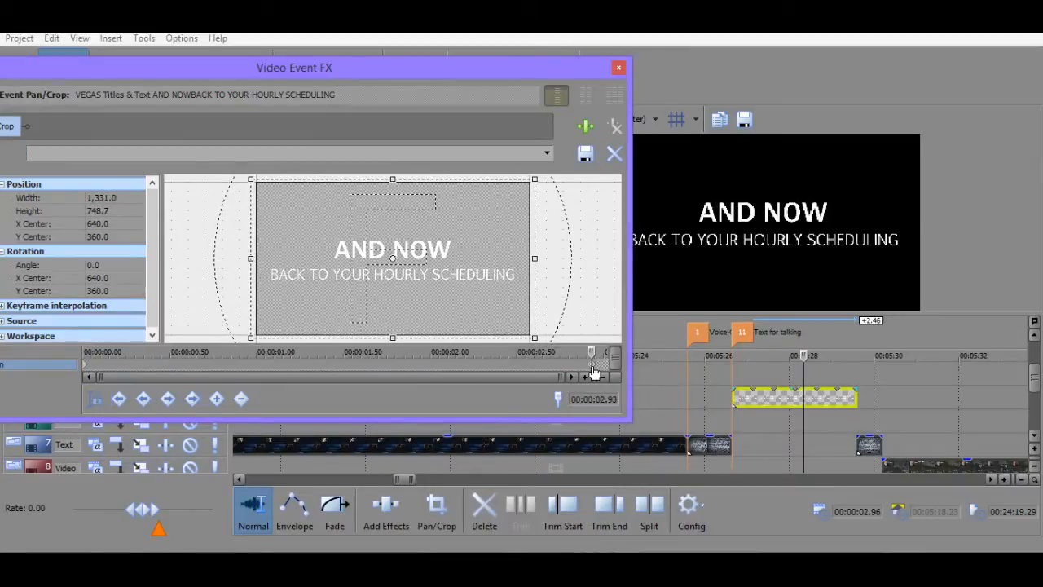
scroll(591, 367, "up", 3)
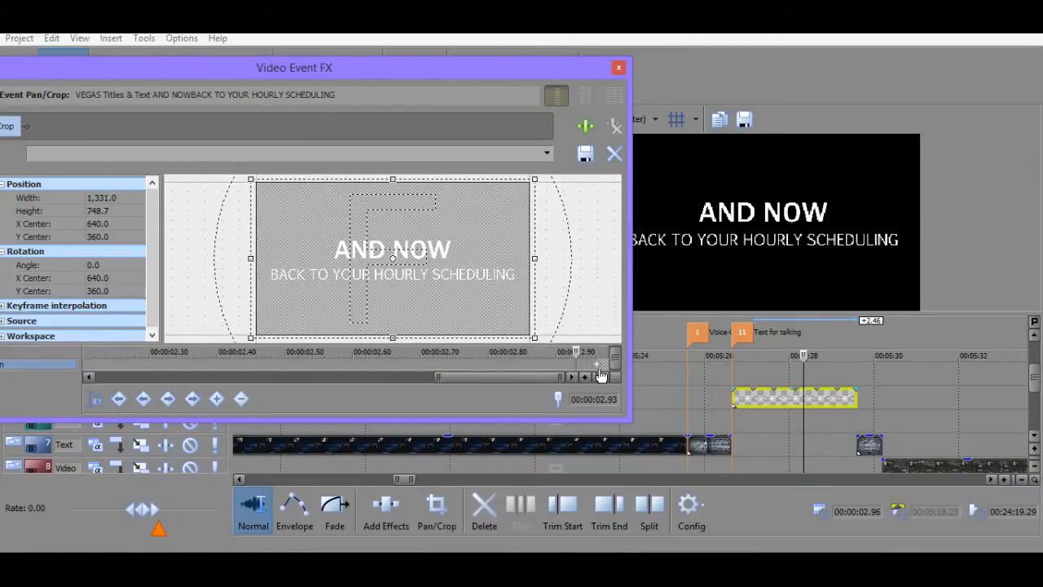
left_click(591, 365)
left_click_drag(534, 183, 526, 188)
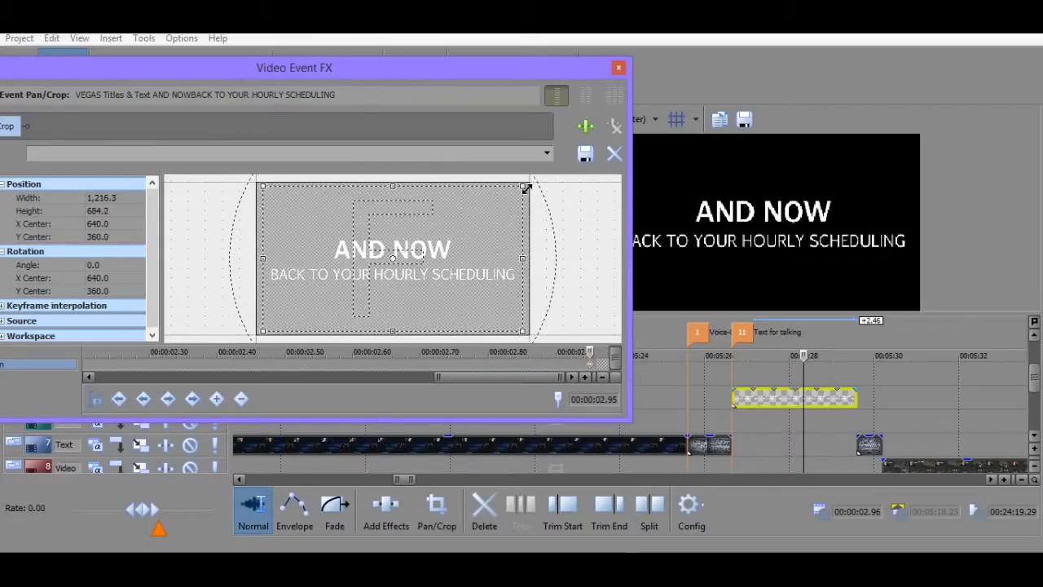
left_click(619, 68)
Play back the zooming title from its start into the gameplay footage that follows.
left_click(739, 375)
left_click(733, 370)
key("space")
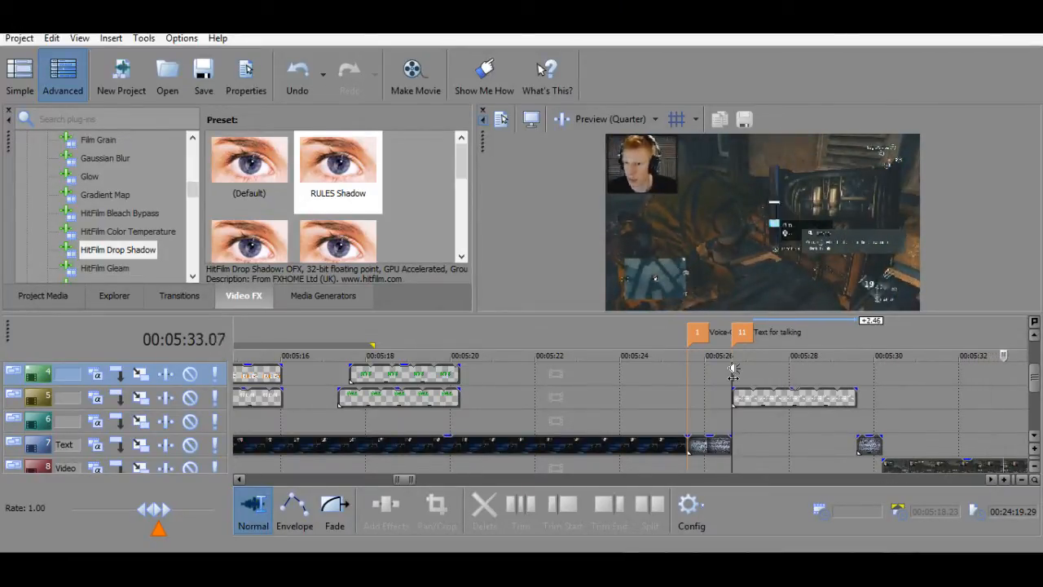
scroll(602, 394, "down", 5)
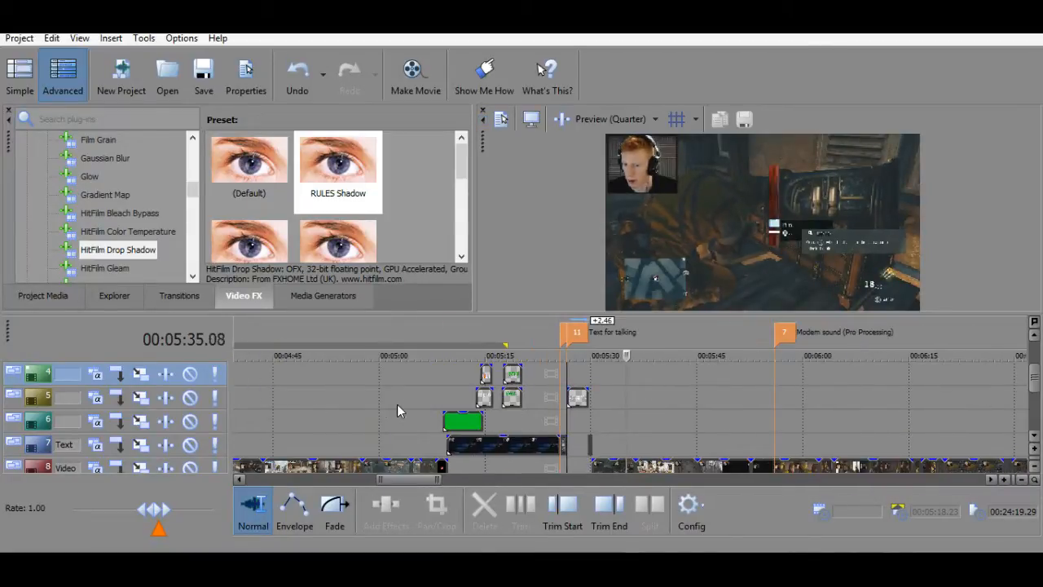
left_click(407, 405)
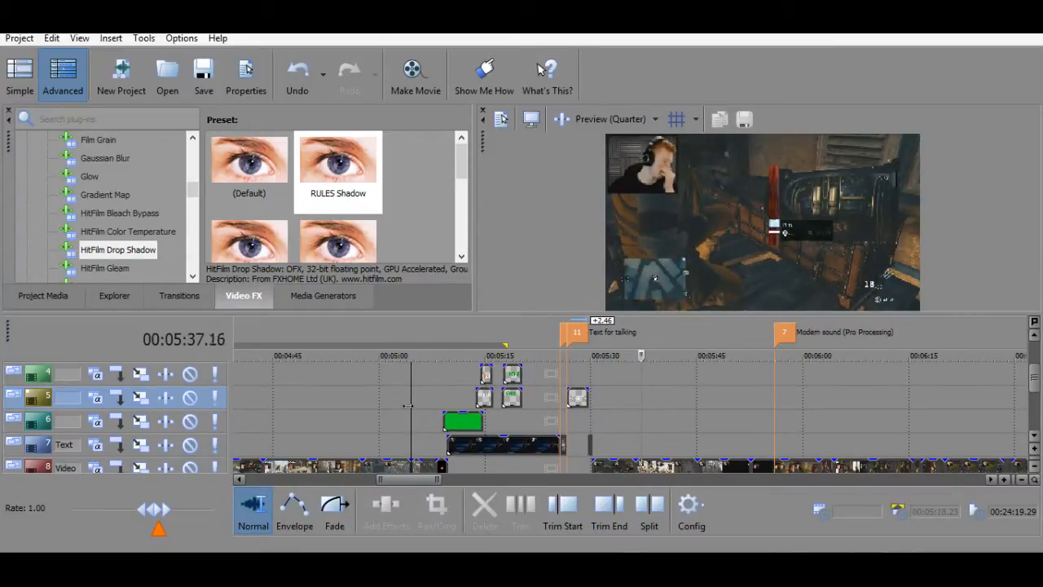
key("space")
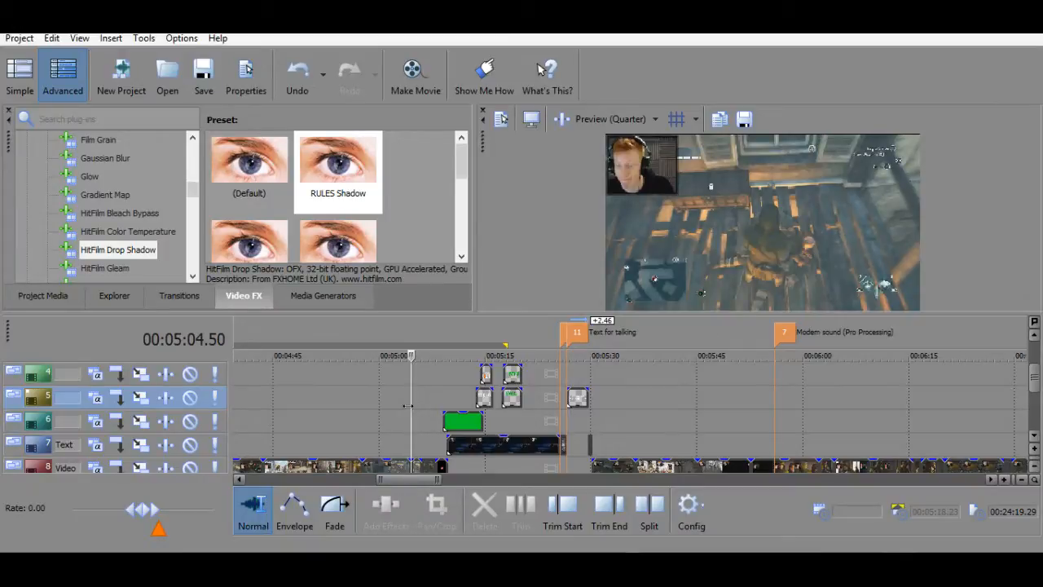
Delete marker 11 (Text for talking) and the voice-over marker 1 beside it.
right_click(578, 335)
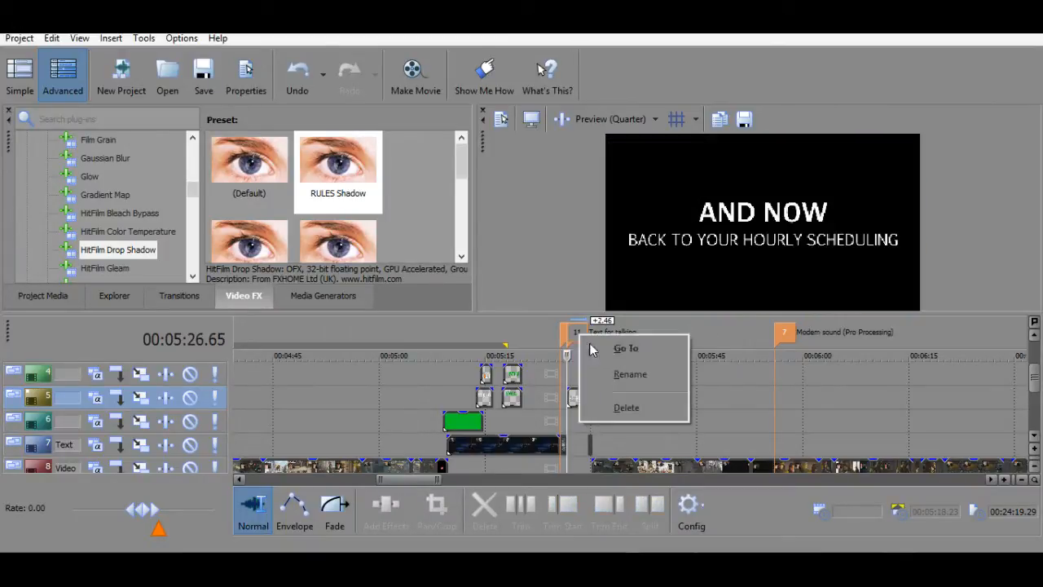
left_click(628, 408)
right_click(569, 337)
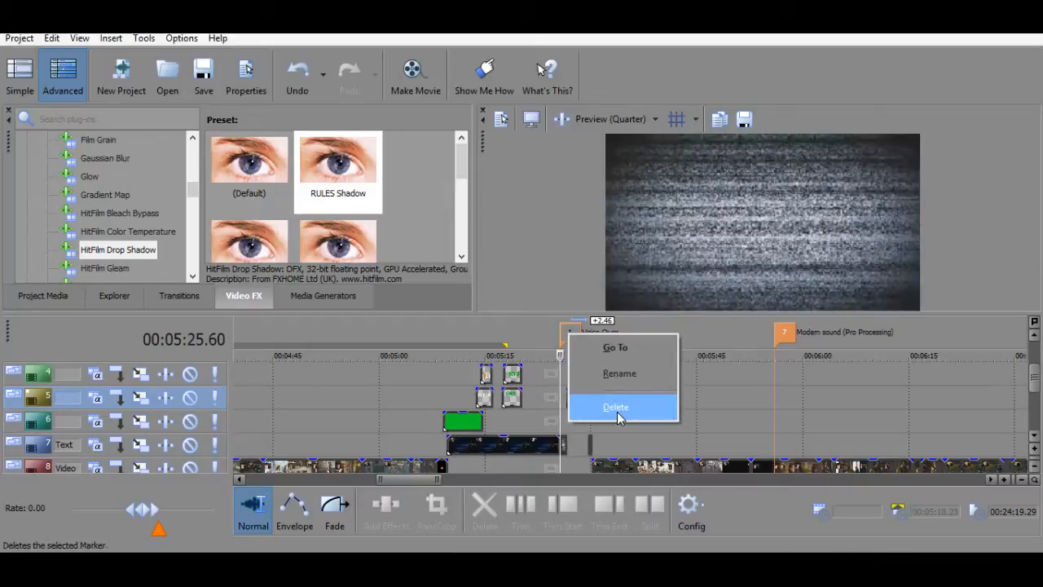
left_click(618, 406)
Play the footage at marker 7 (Modem sound) and at marker 4 (Fs dropping down) to review the remaining edits.
left_click(772, 388)
key("space")
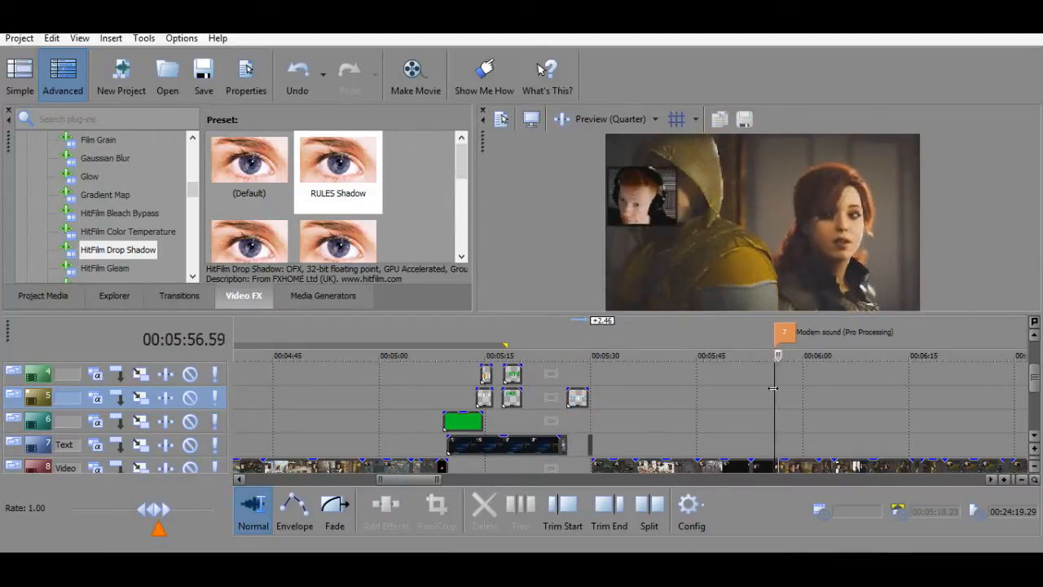
key("space")
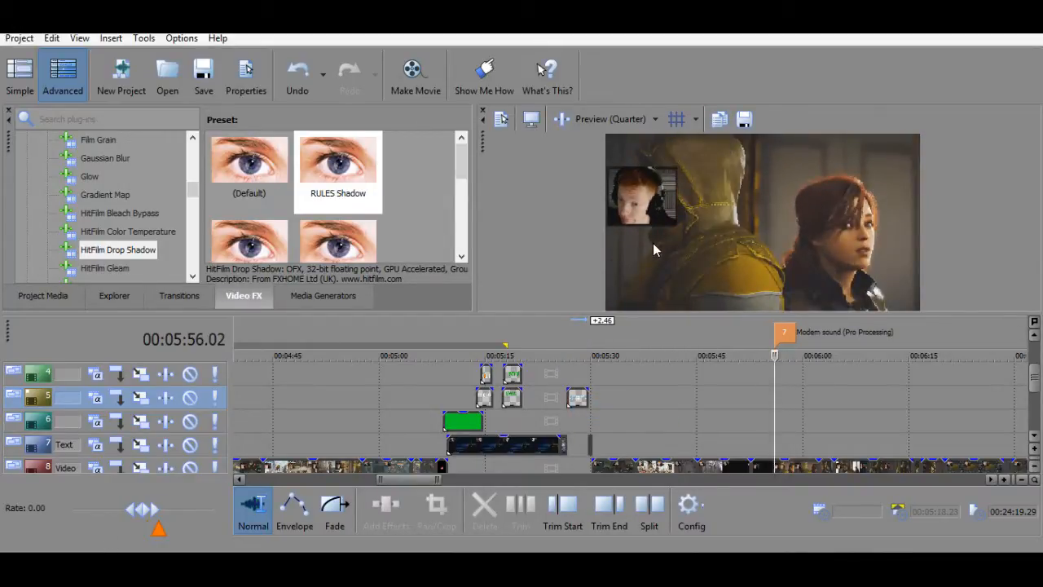
scroll(655, 389, "down", 8)
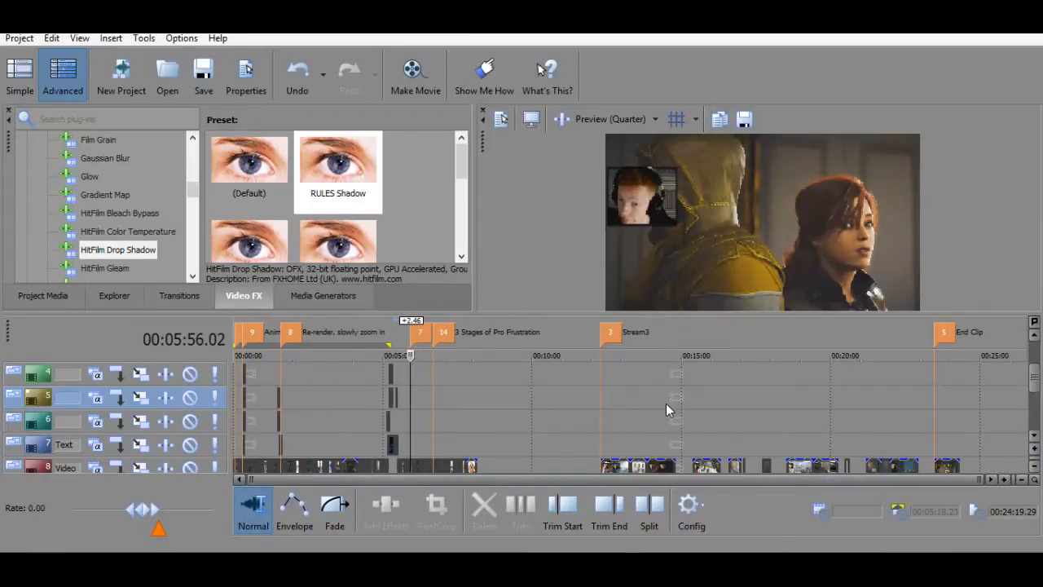
left_click(244, 385)
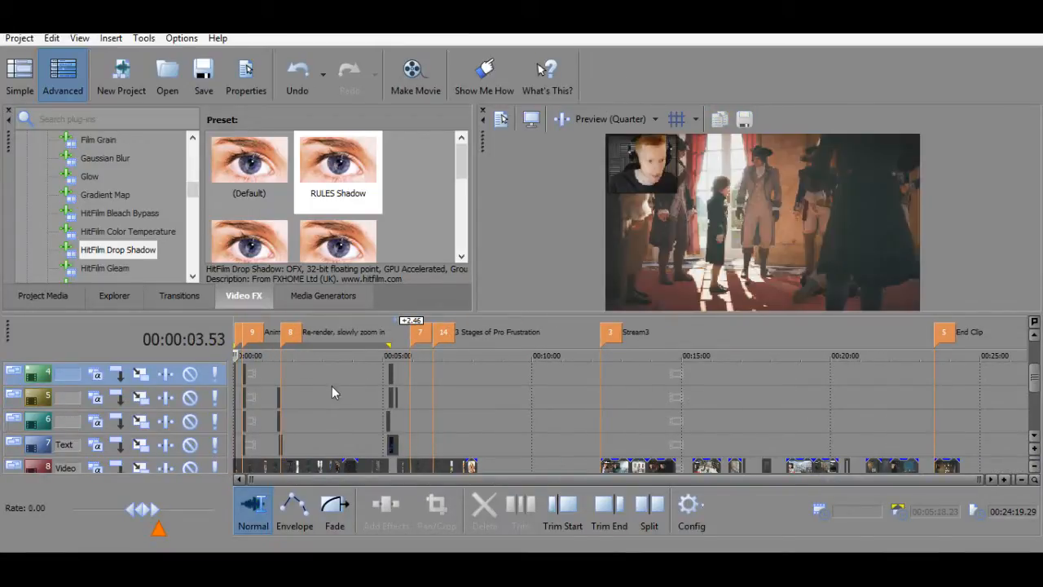
scroll(371, 402, "up", 8)
key("space")
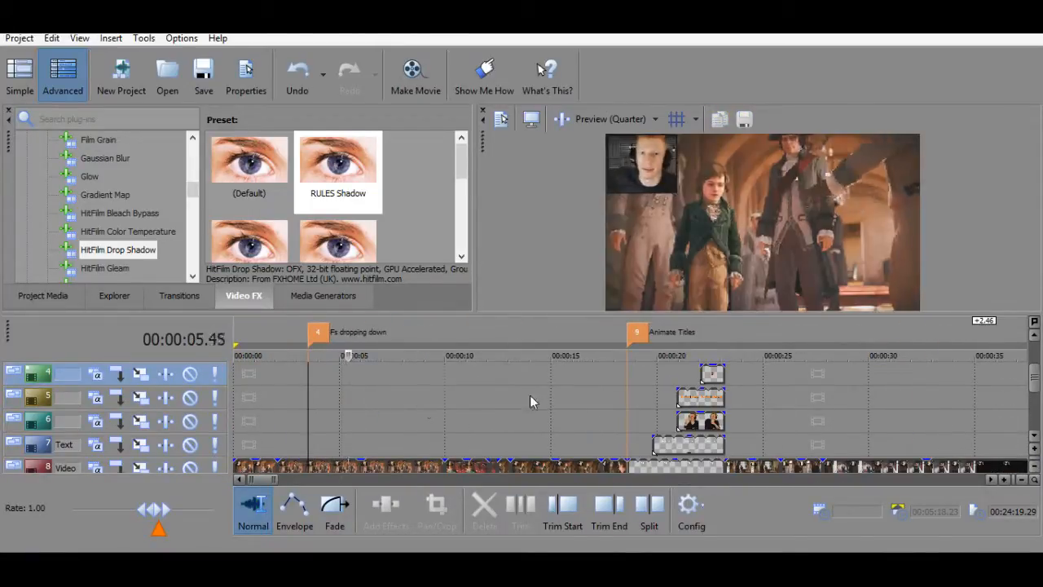
Play back the opening title sequence at marker 9 (Animate Titles) and the section leading up to marker 8.
left_click(625, 385)
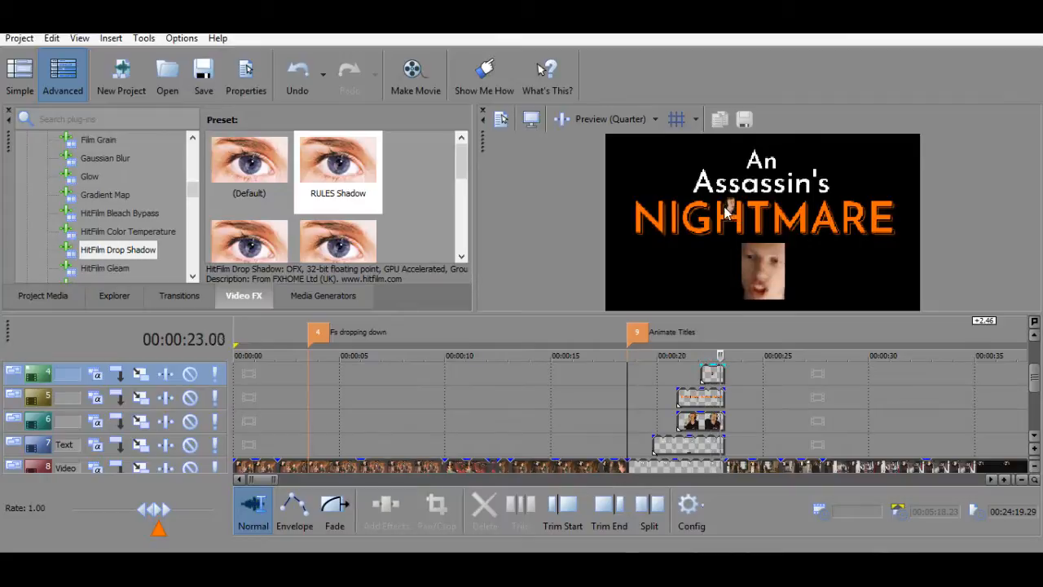
key("space")
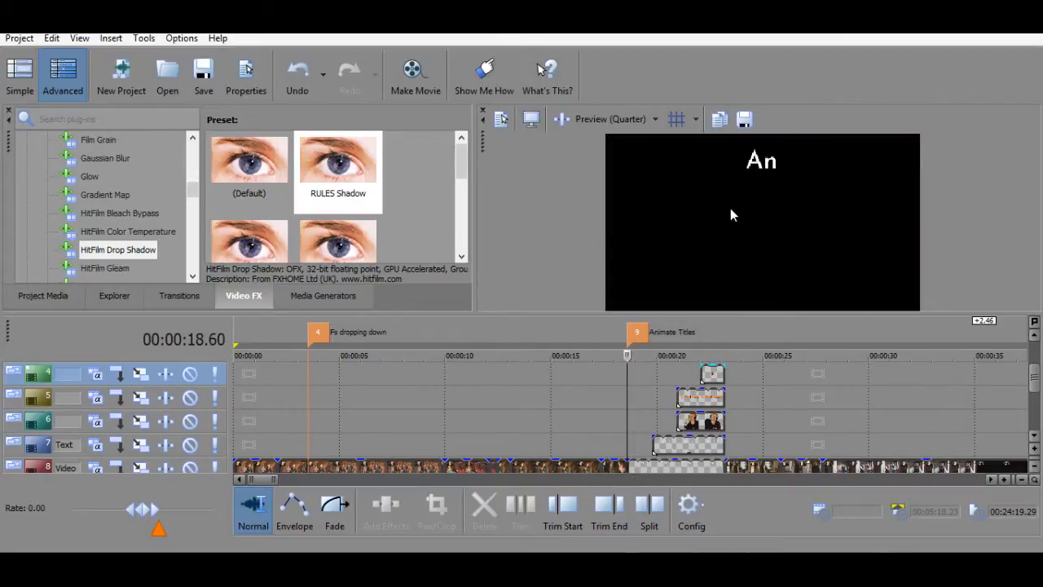
left_click(684, 385)
left_click(678, 386)
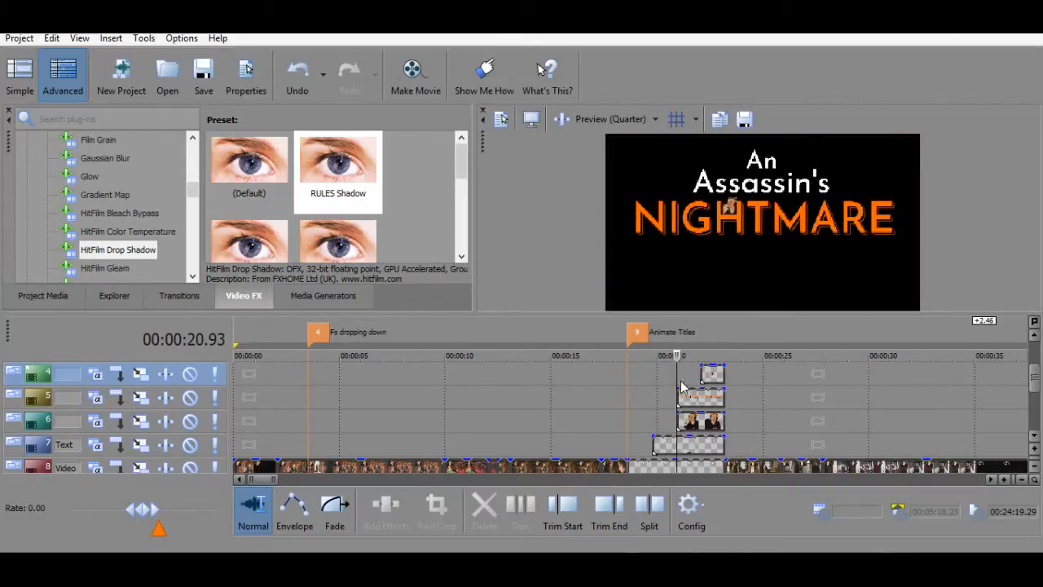
scroll(770, 461, "up", 4)
key("space")
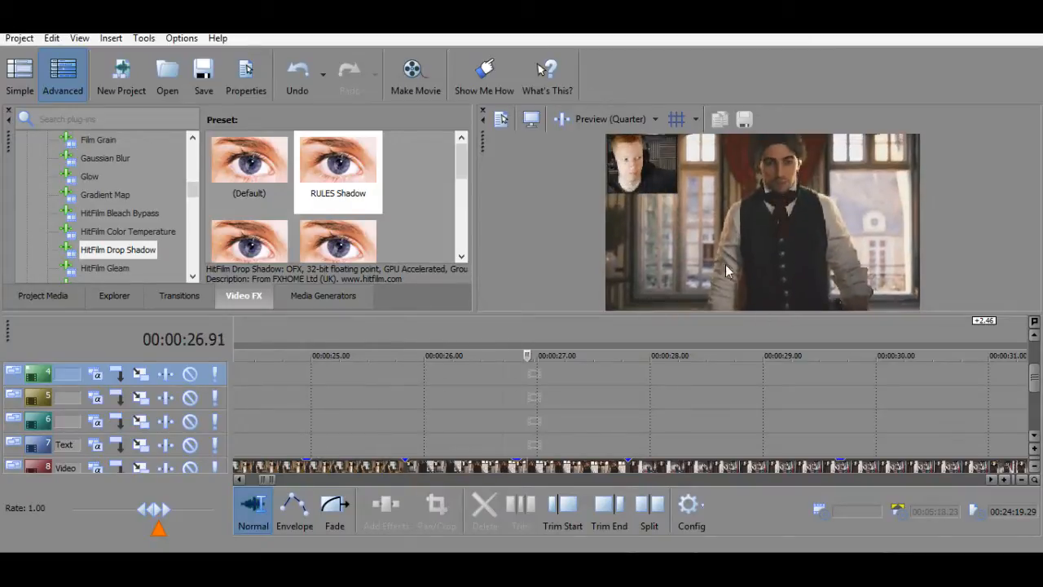
scroll(743, 379, "down", 5)
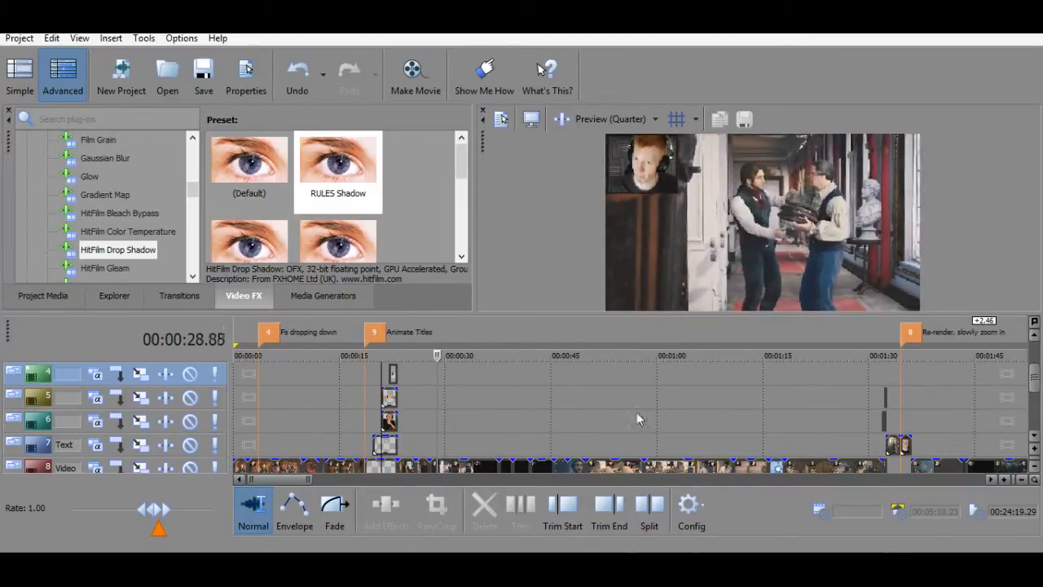
left_click(886, 386)
key("space")
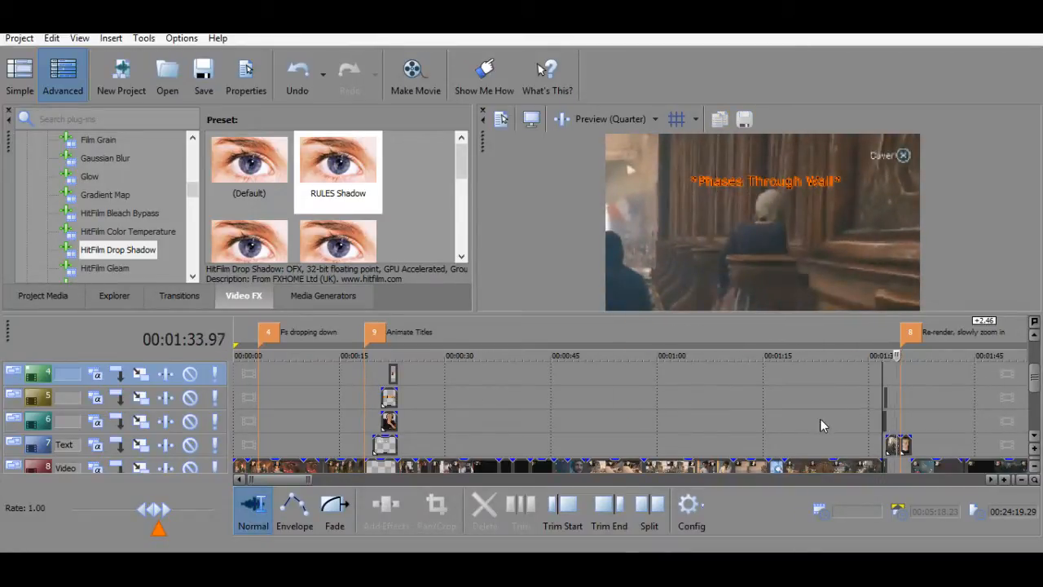
Play the webcam footage around marker 8 (Re-render, slowly zoom in) and delete that marker.
scroll(819, 418, "up", 5)
left_click(522, 375)
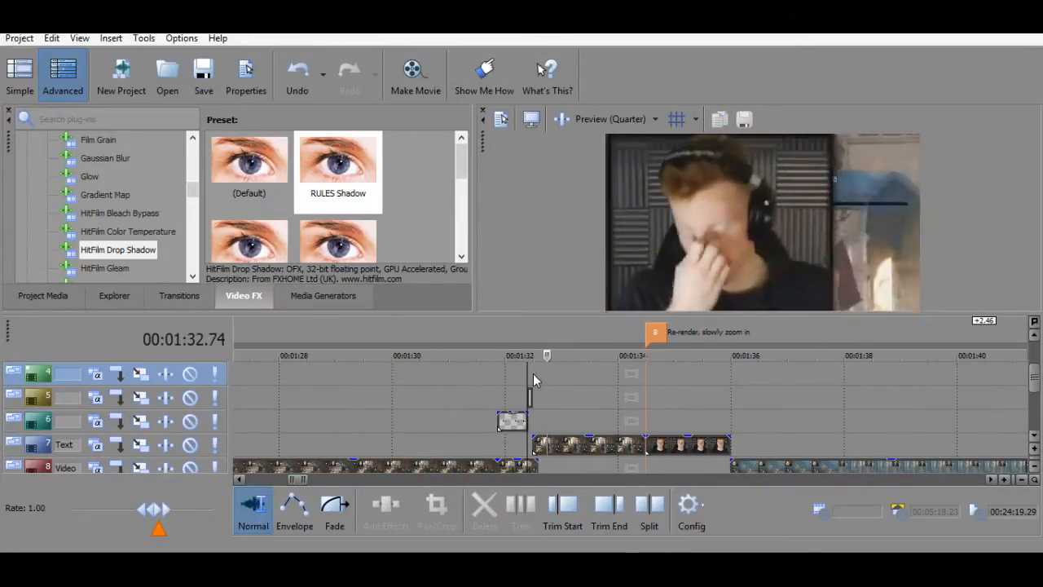
left_click(639, 400)
left_click(647, 400)
key("space")
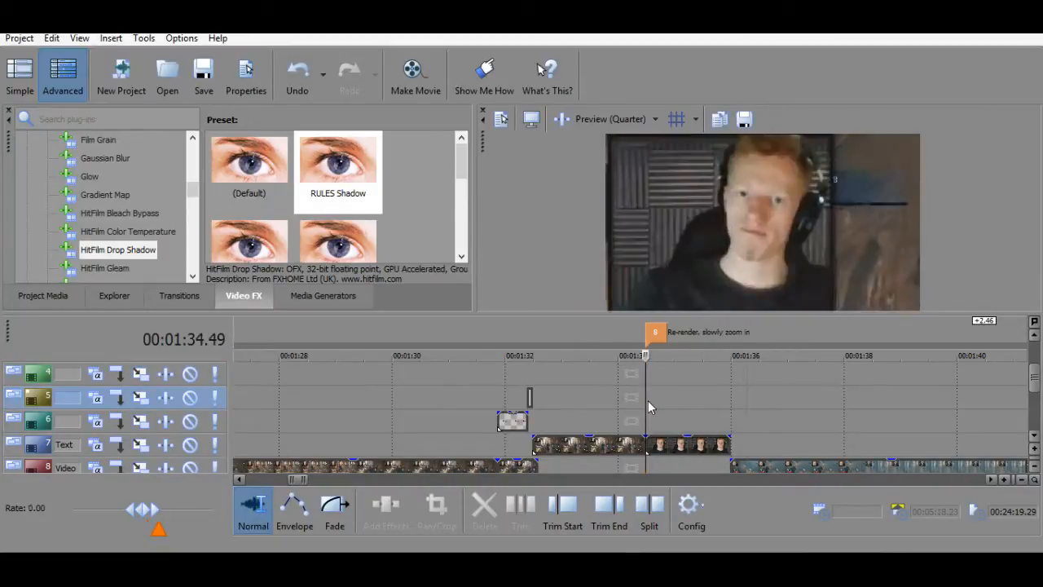
key("space")
key("space")
right_click(656, 333)
left_click(690, 414)
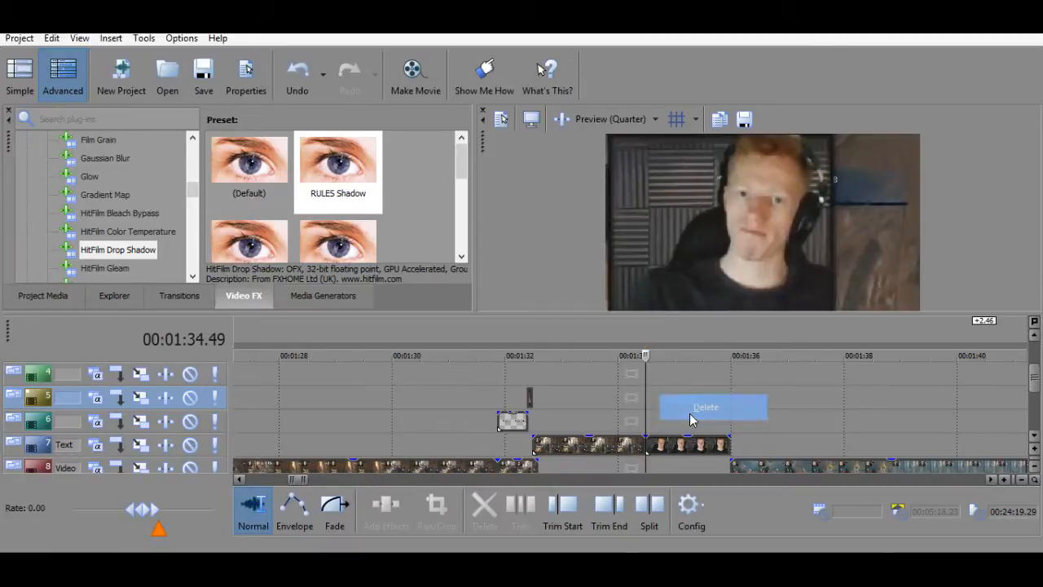
Delete the second webcam clip on the Text track, starting at 00:01:34.49.
left_click(651, 444)
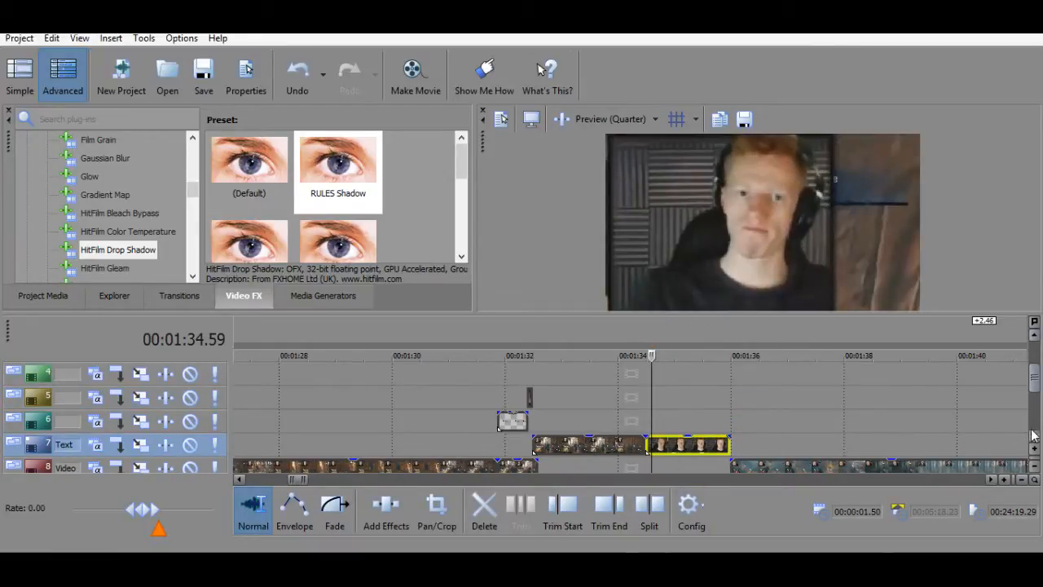
left_click(1033, 434)
left_click(1034, 335)
left_click(1034, 334)
left_click(1034, 335)
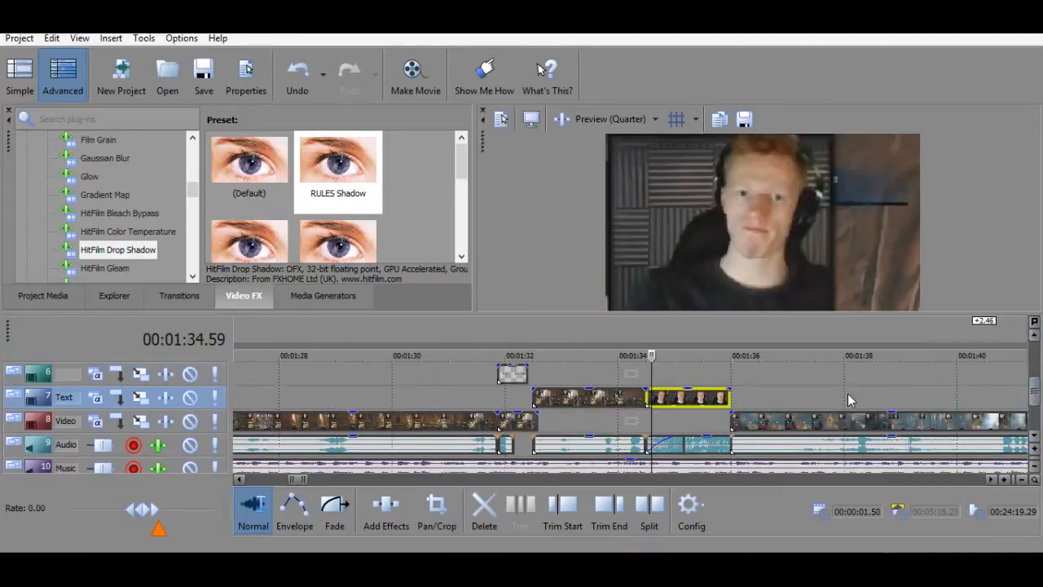
left_click(660, 397)
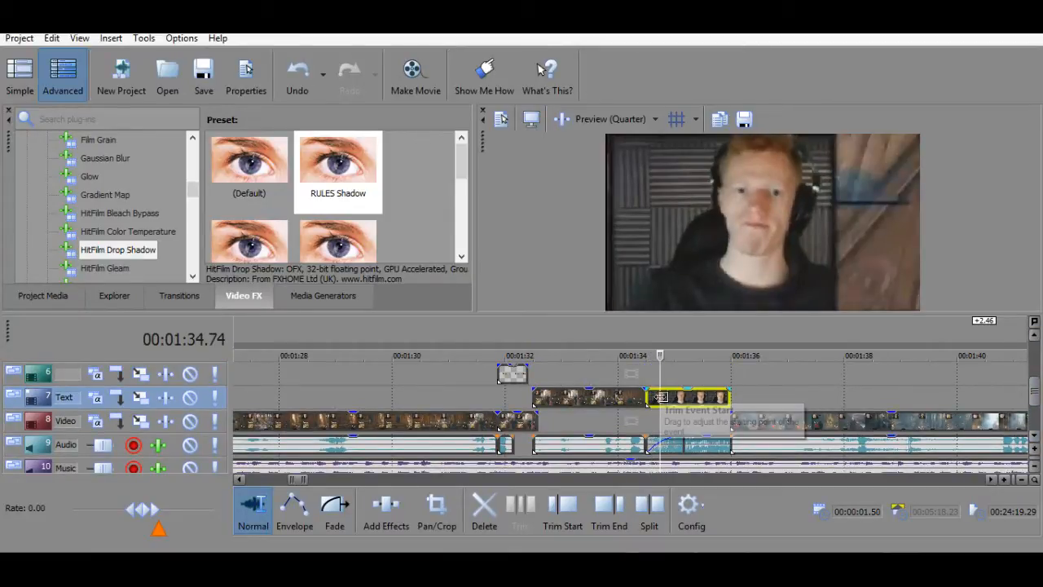
key("Delete")
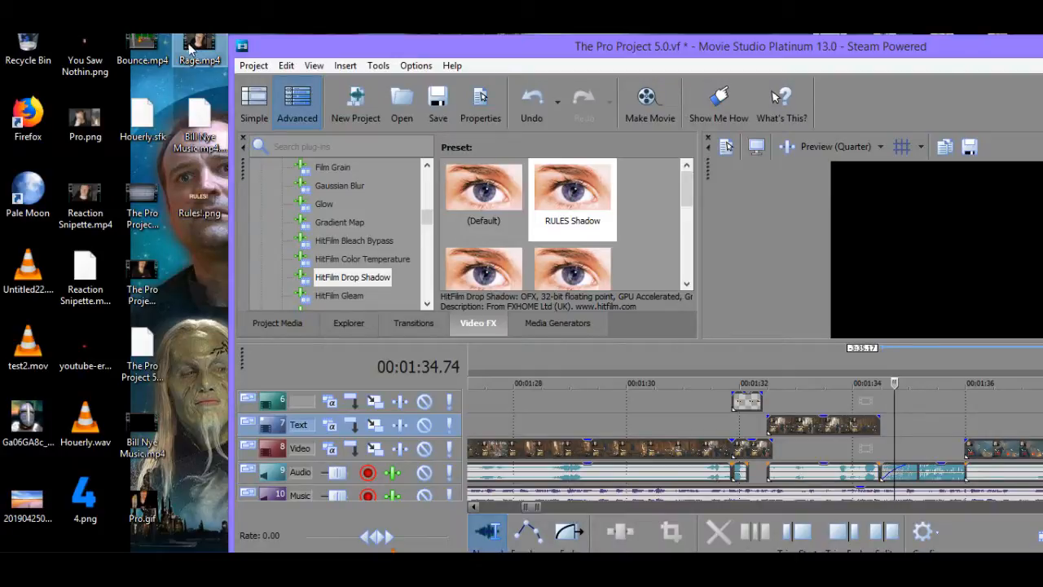
Place Rage.mp4 from the desktop, without its own audio, into the gap after the first webcam clip on the Text track.
left_click_drag(189, 45, 218, 116)
left_click_drag(527, 322, 874, 423)
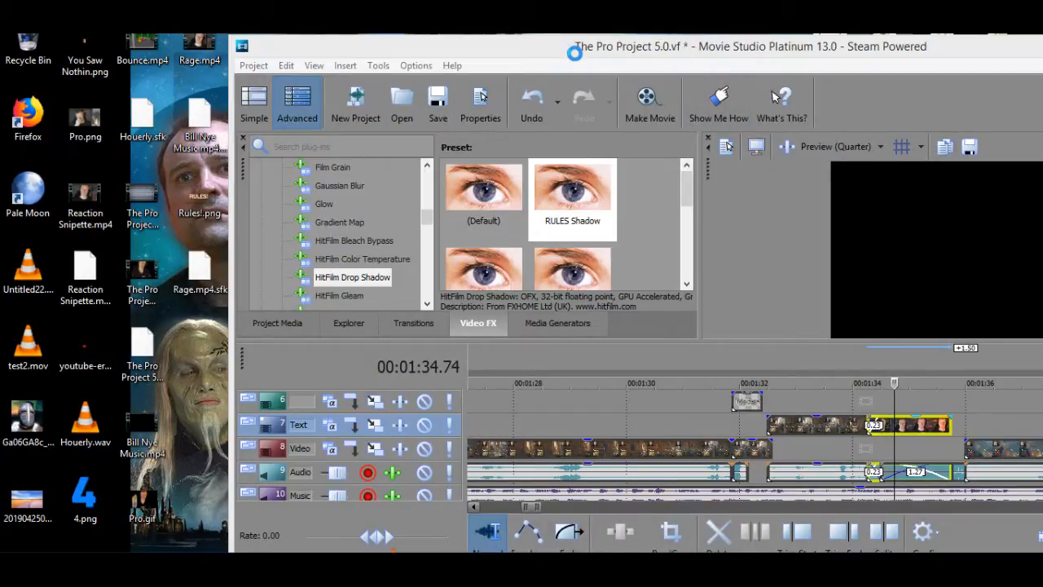
double_click(582, 51)
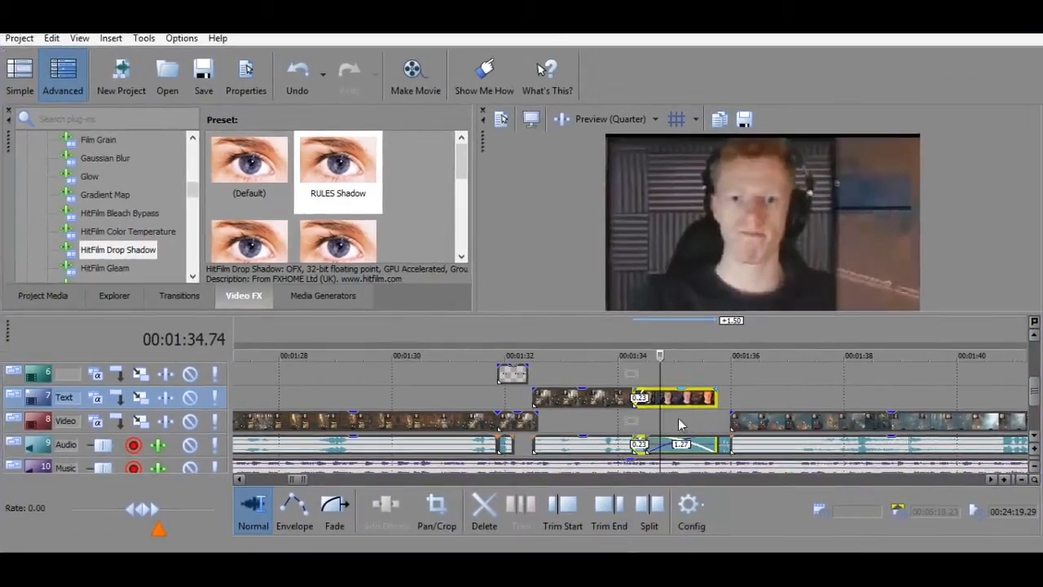
left_click(642, 445)
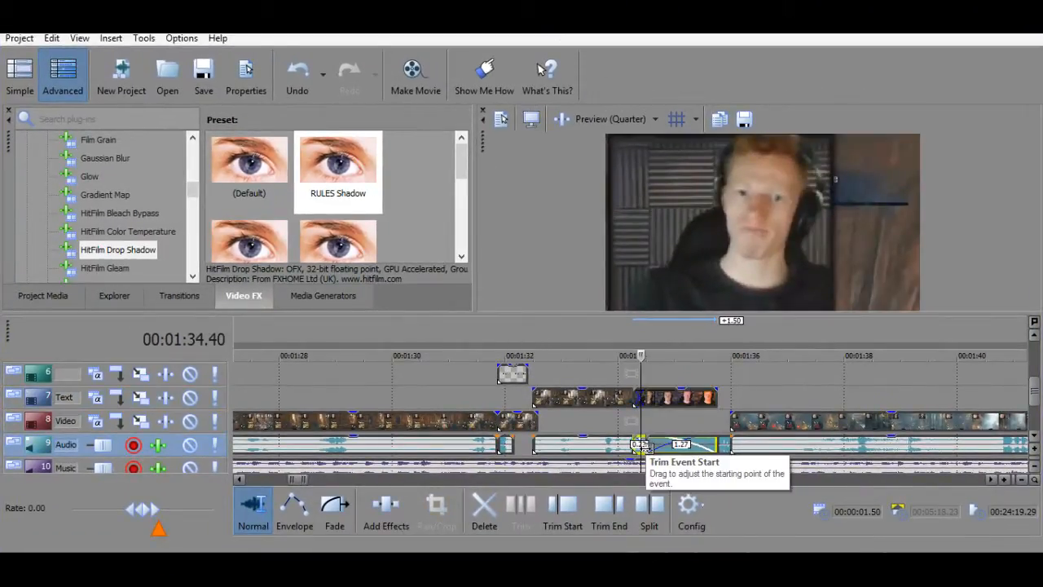
left_click_drag(670, 398, 683, 400)
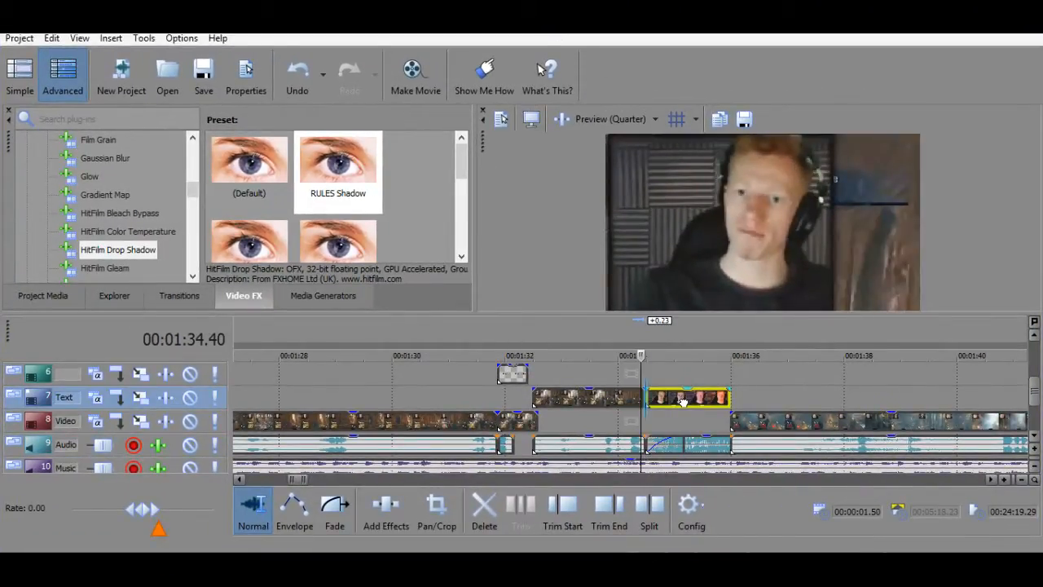
Add a pan/crop keyframe at 00:00:01.48 of the Rage clip, cropped to 1,108.0 × 623.2 and centred on the face at X 557.6, Y 360.0.
right_click(683, 399)
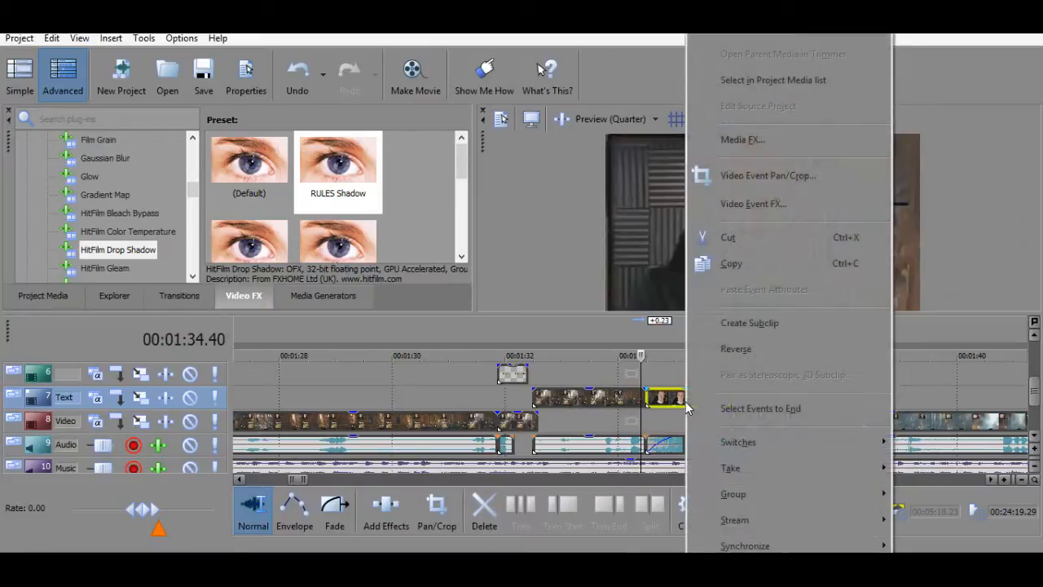
left_click(770, 171)
left_click(588, 362)
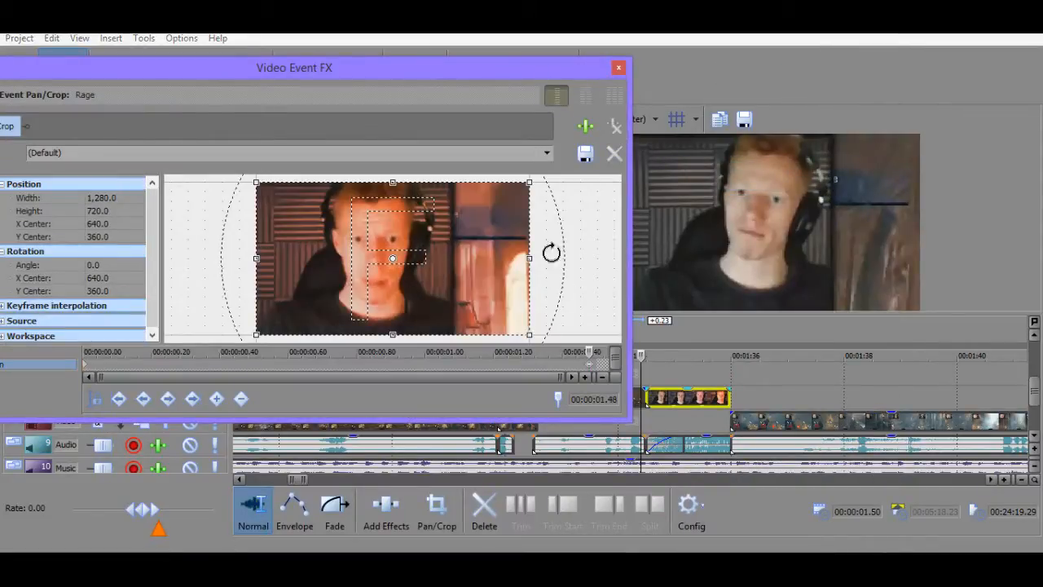
left_click_drag(528, 182, 513, 186)
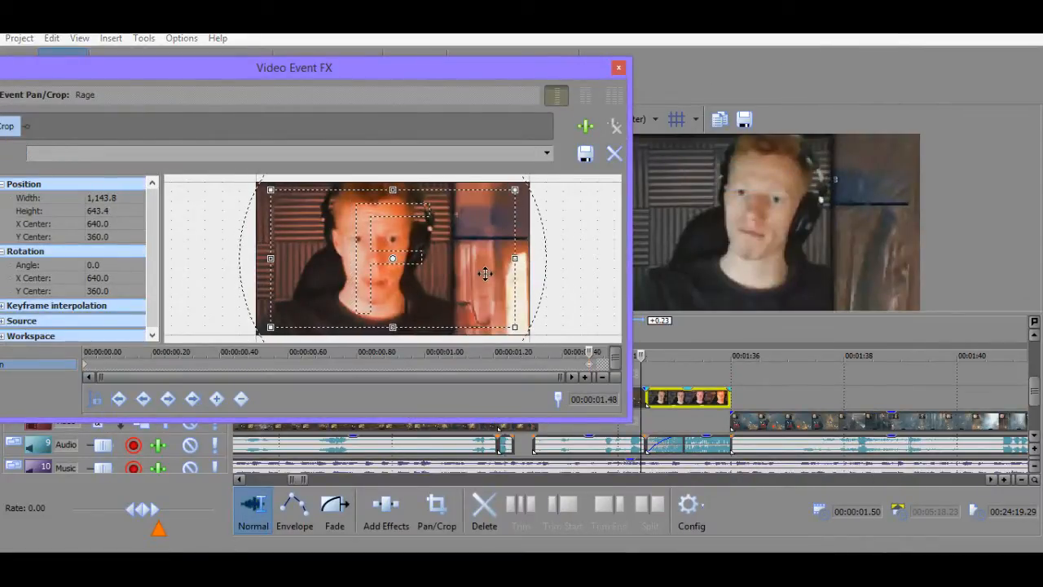
left_click_drag(482, 274, 464, 267)
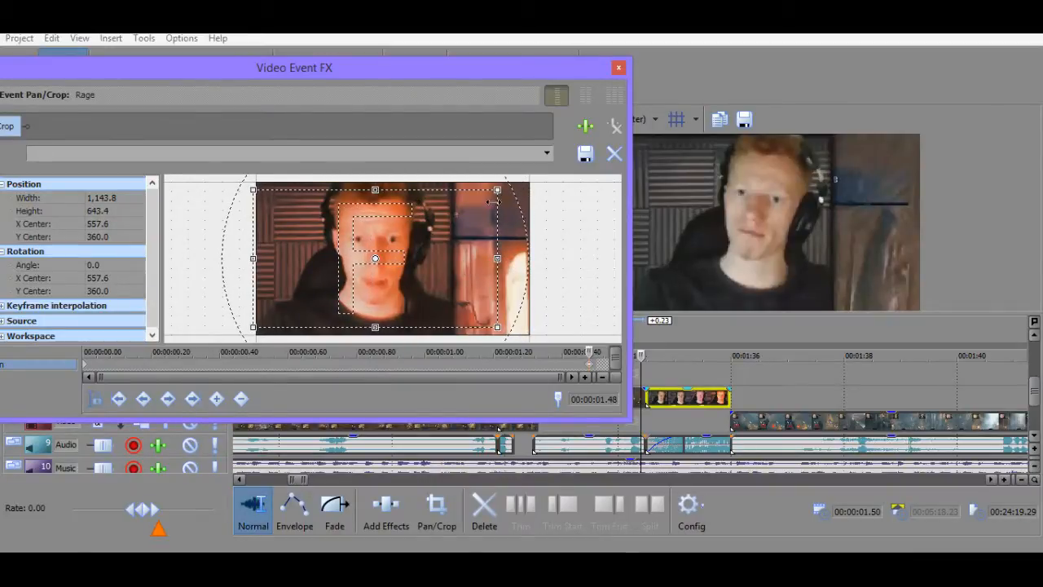
mouse_move(497, 190)
left_mouse_down()
mouse_move(489, 195)
mouse_move(497, 190)
left_mouse_up()
left_click_drag(380, 68, 423, 65)
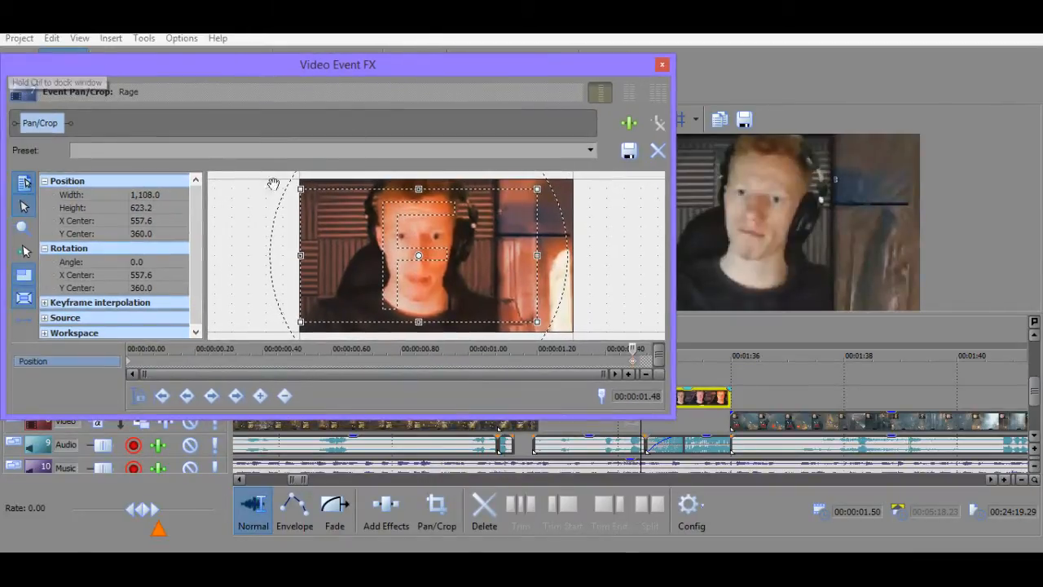
left_click_drag(300, 65, 258, 48)
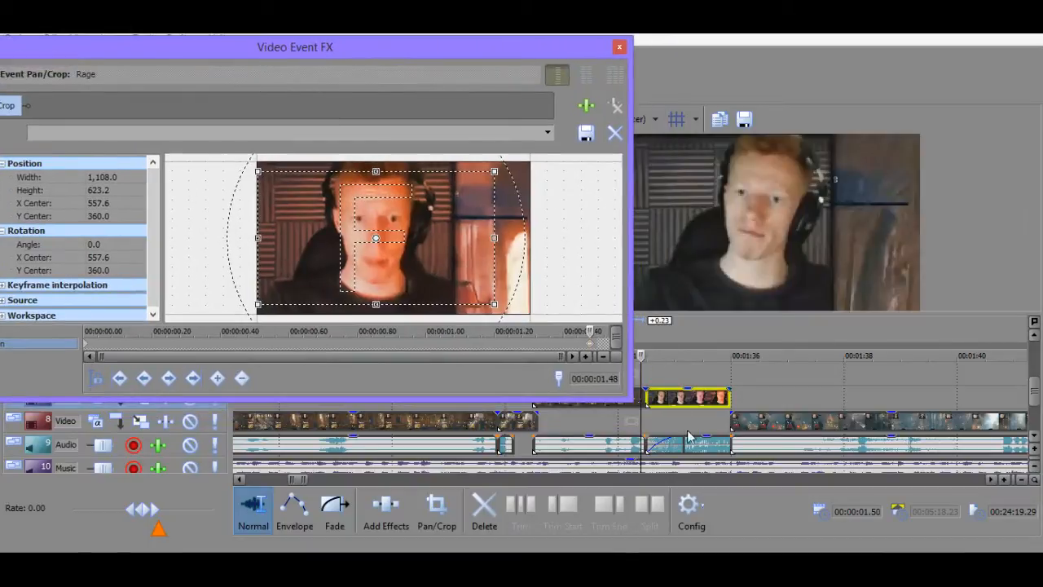
Play the Rage clip from its start to check the slow zoom and close its pan/crop settings.
left_click(646, 381)
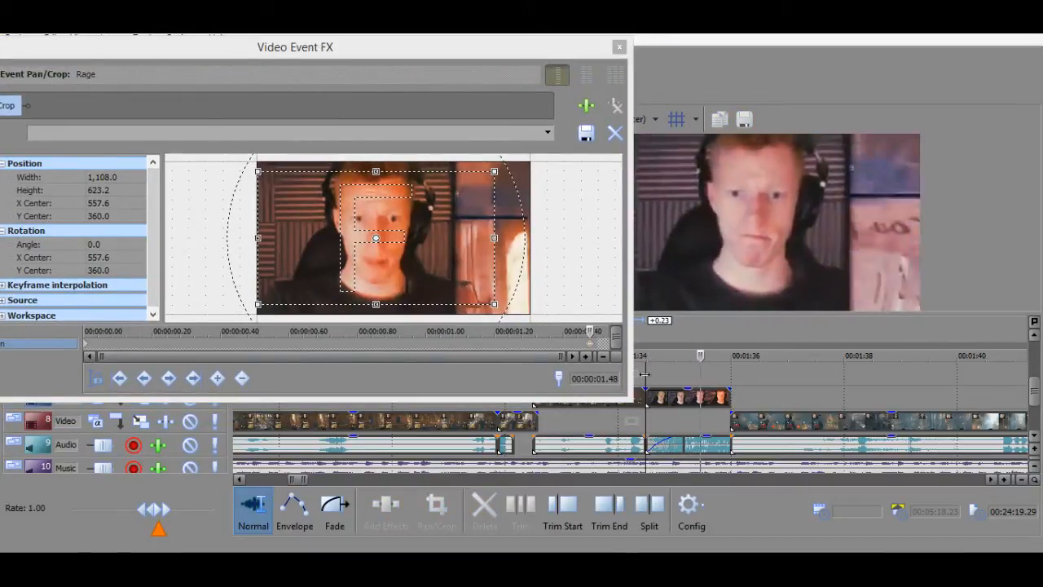
key("space")
key("space")
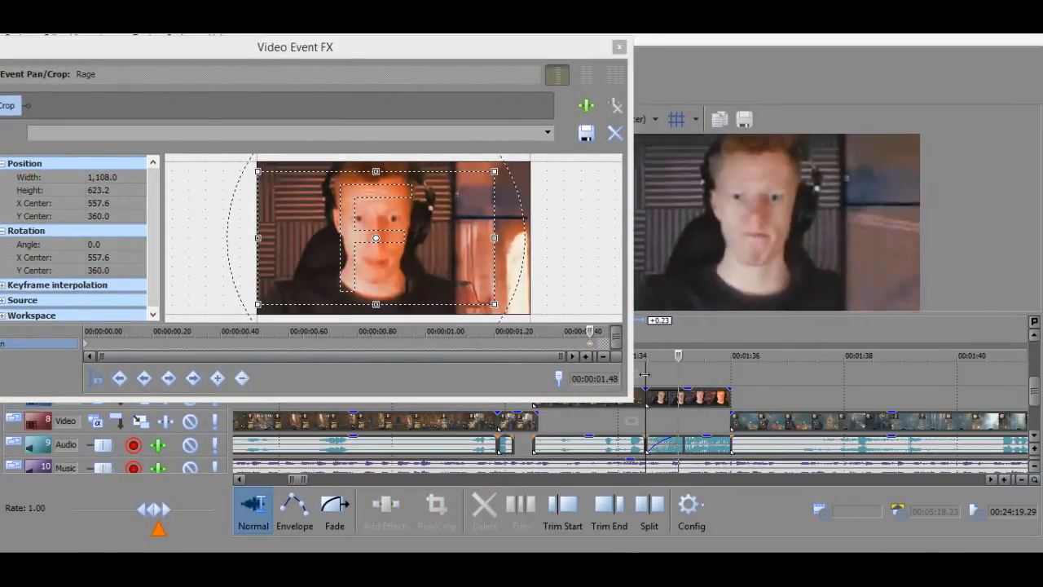
key("space")
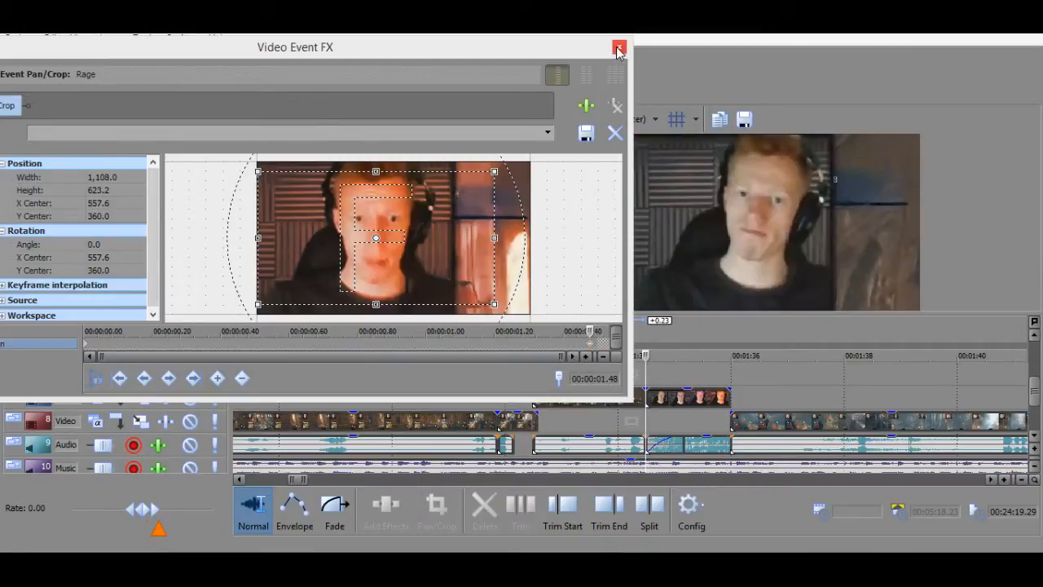
left_click(620, 46)
Play from 00:01:33.84 through the zooming Rage clip into the gameplay that follows.
key("space")
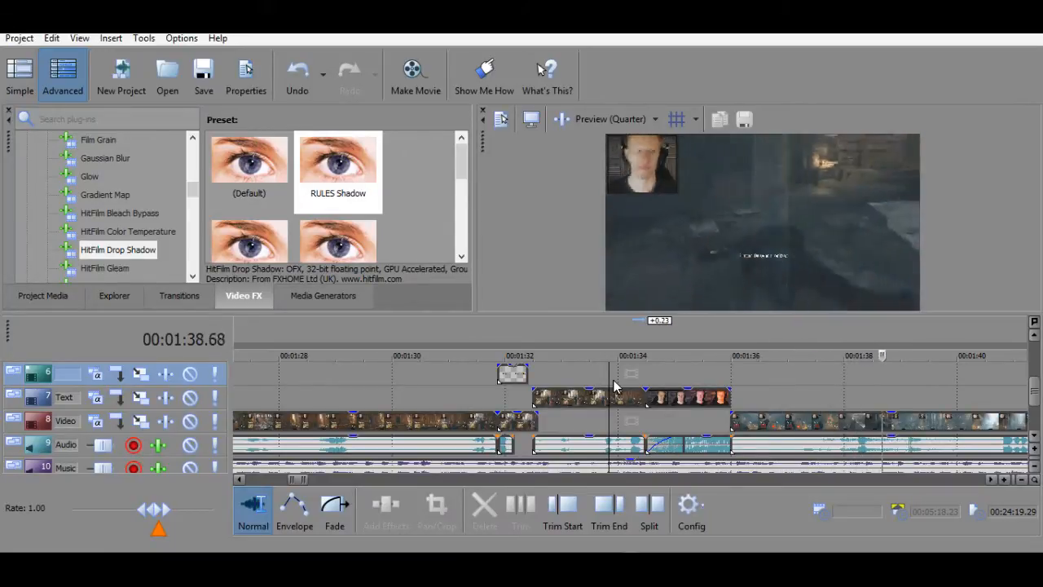
key("space")
key("space")
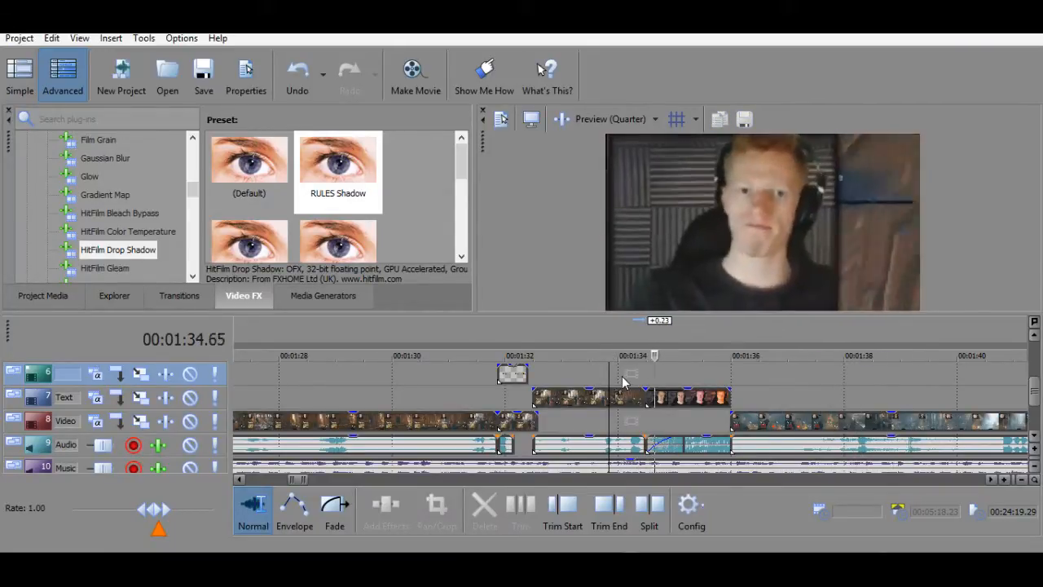
key("space")
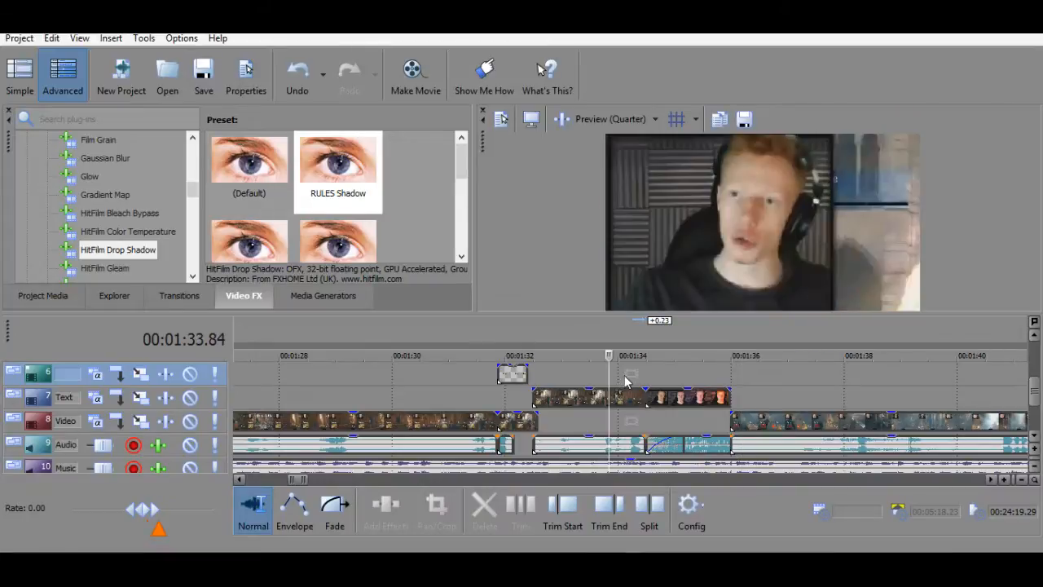
key("space")
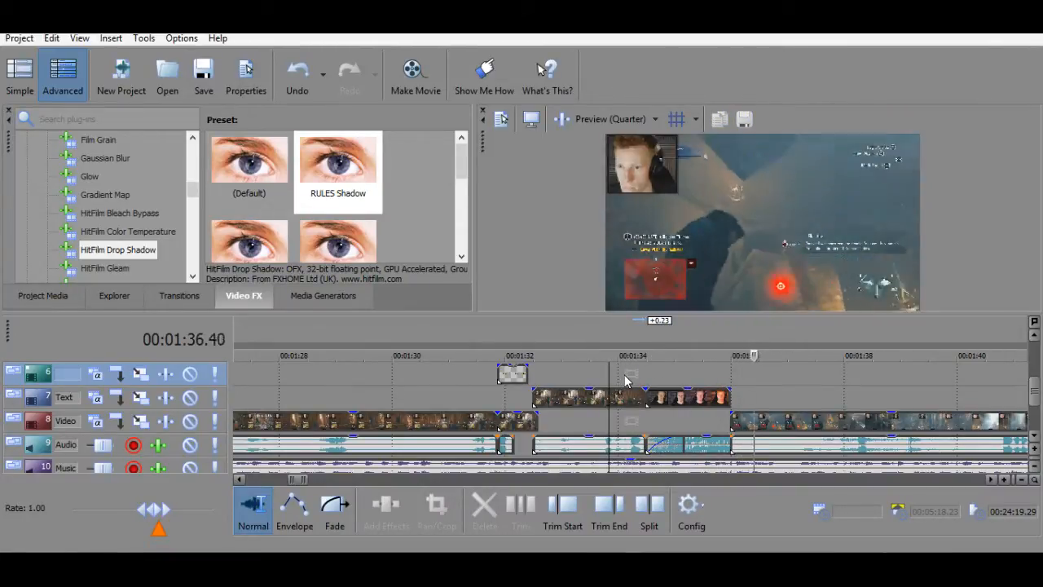
scroll(794, 375, "down", 5)
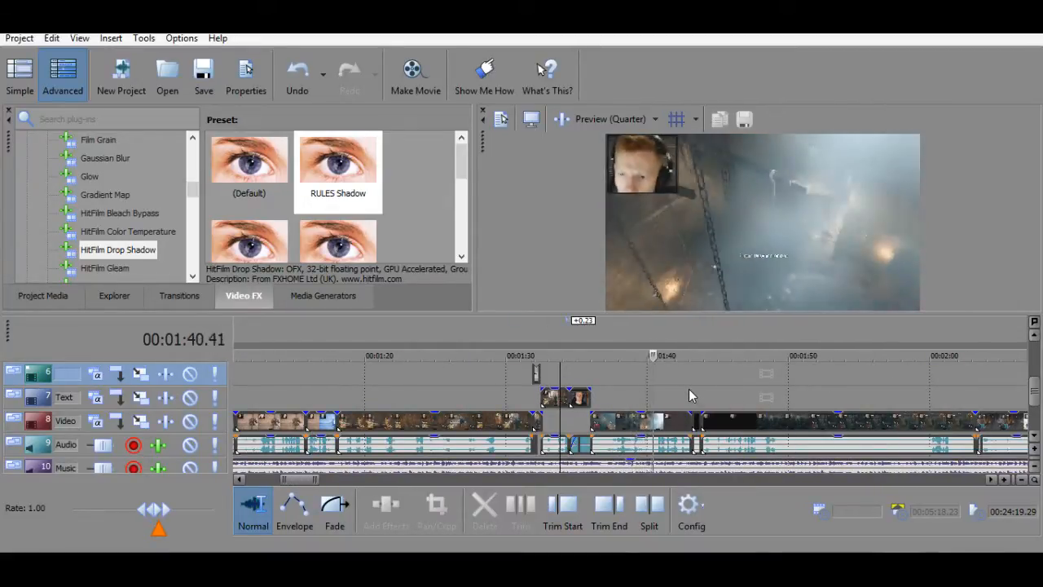
scroll(686, 388, "down", 10)
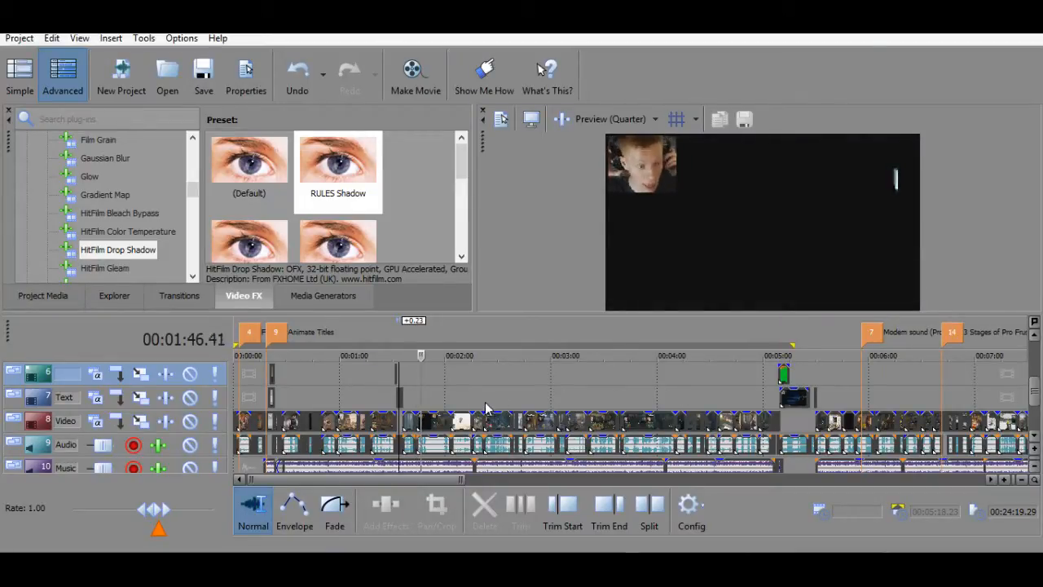
scroll(496, 392, "up", 8)
key("space")
Play the dungeon gameplay between about 00:01:47 and 00:01:51 to look for a sound effect spot.
left_click(642, 393)
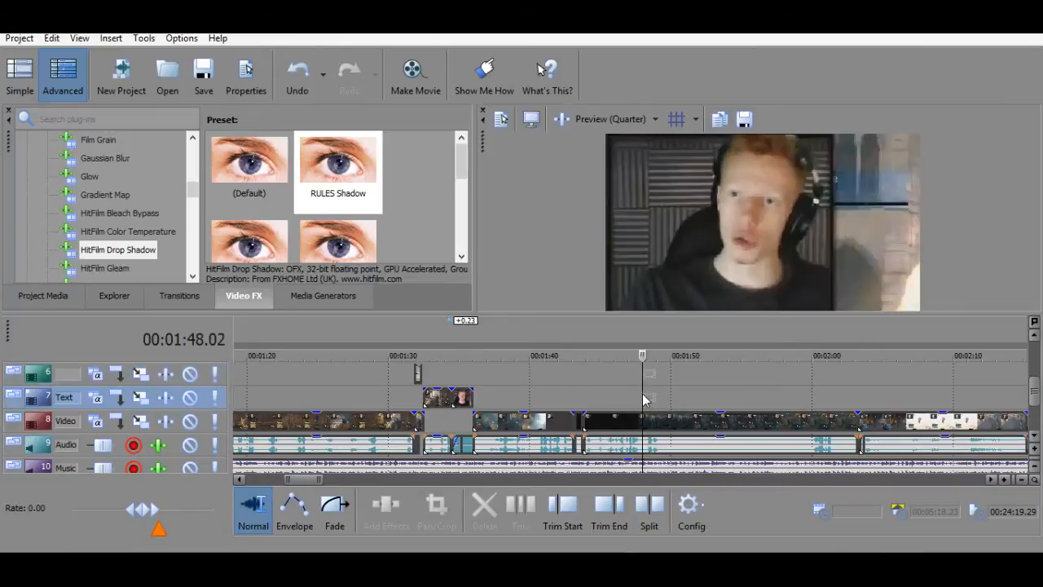
left_click(681, 392)
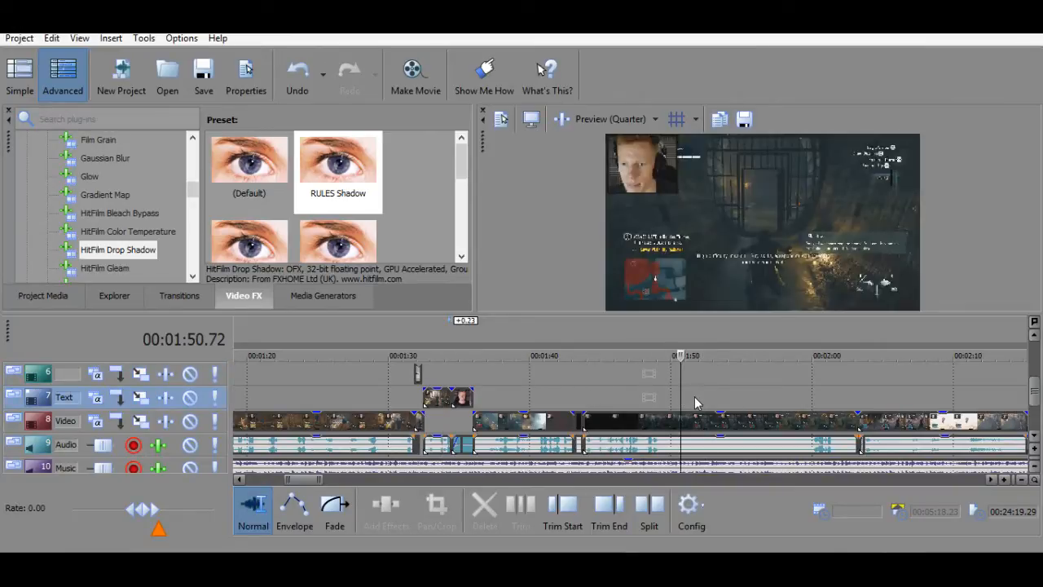
key("space")
scroll(694, 395, "up", 3)
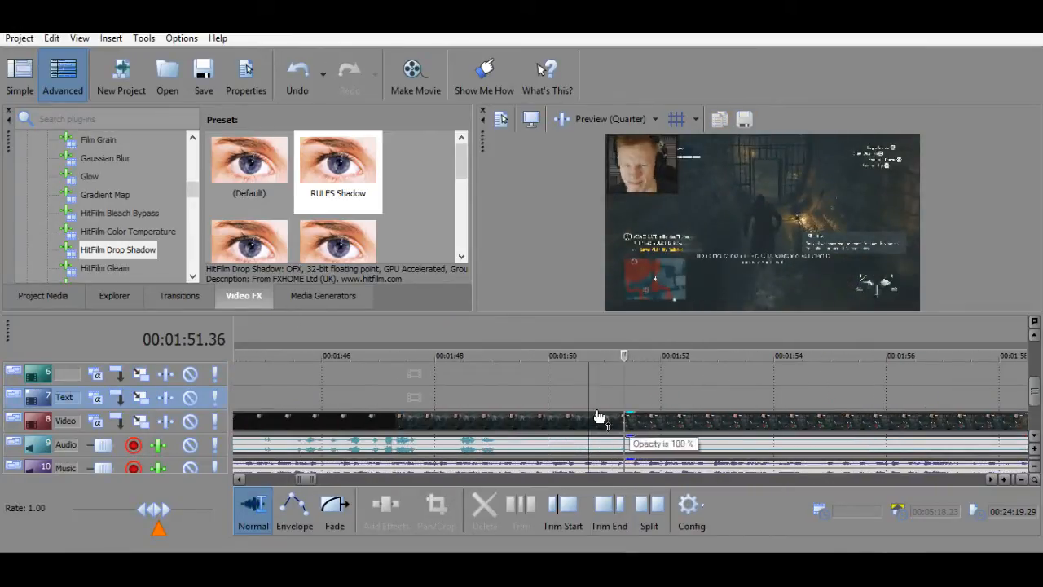
left_click(424, 393)
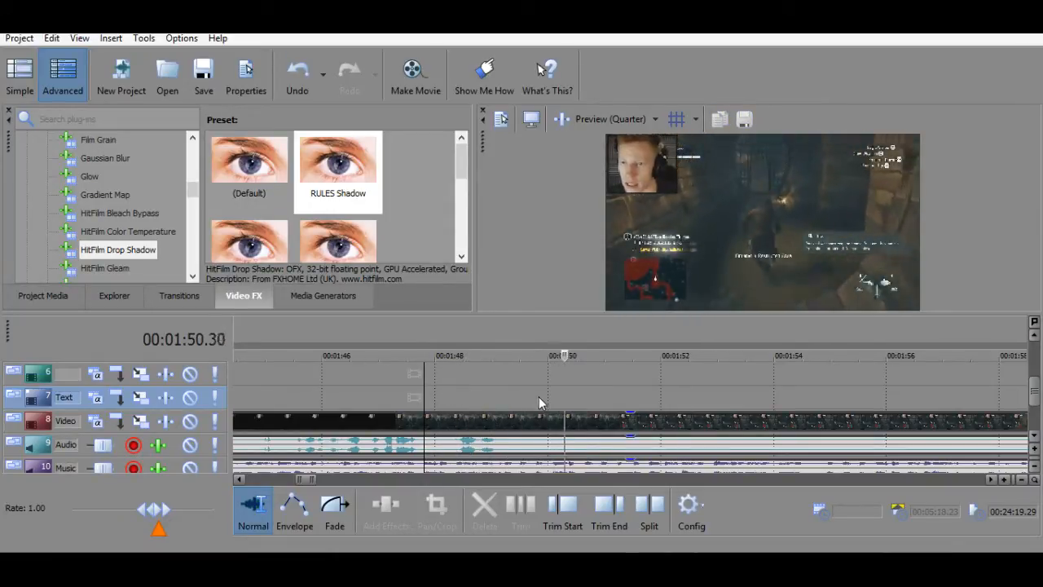
key("space")
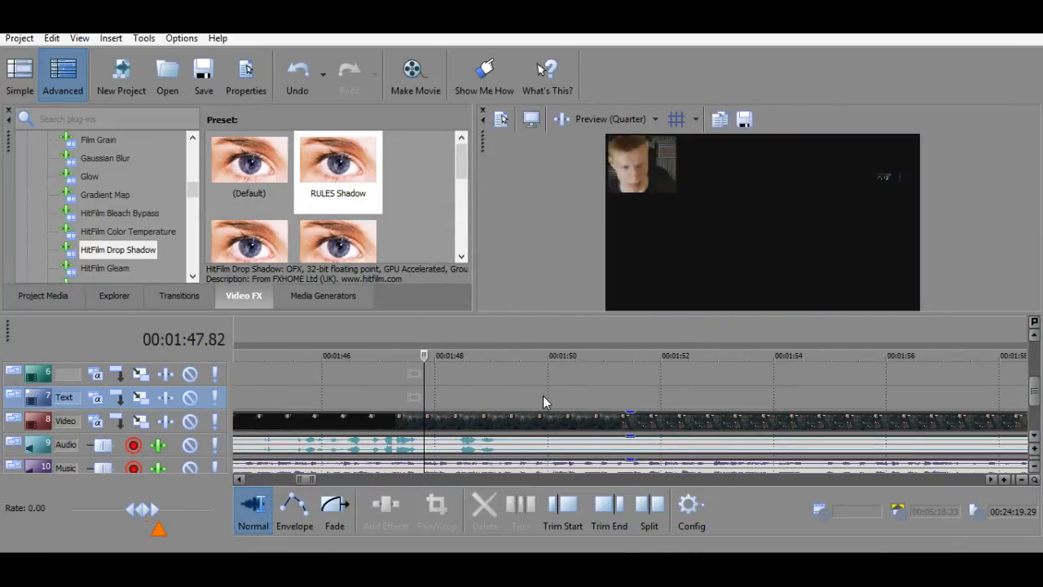
Find the moment at 00:01:51.33 in the gameplay and add a marker there labelled "*Whoop!* sound effect".
left_click(543, 396)
key("space")
left_click(557, 396)
key("space")
left_click(572, 401)
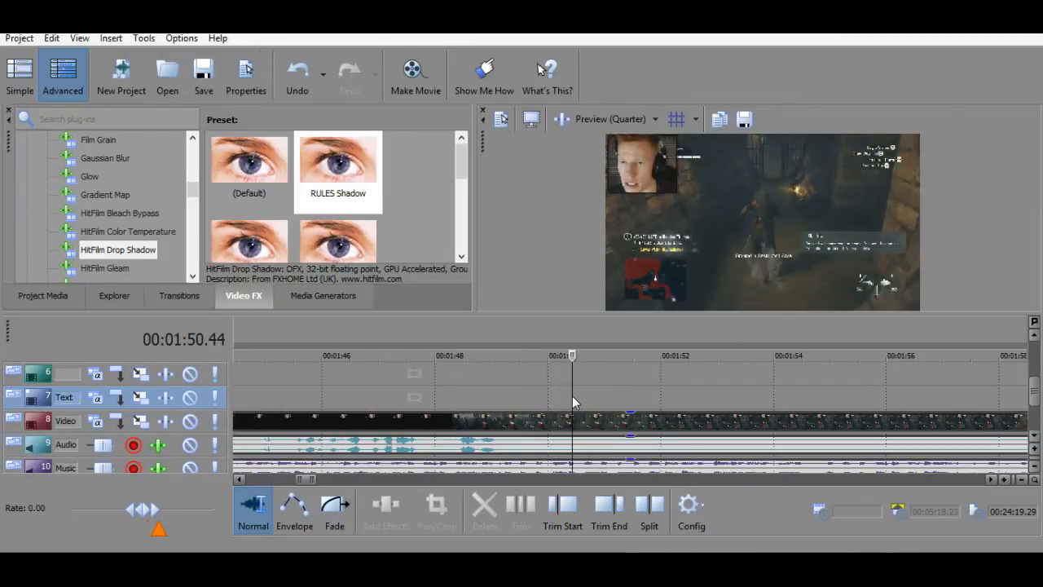
key("space")
left_click(621, 396)
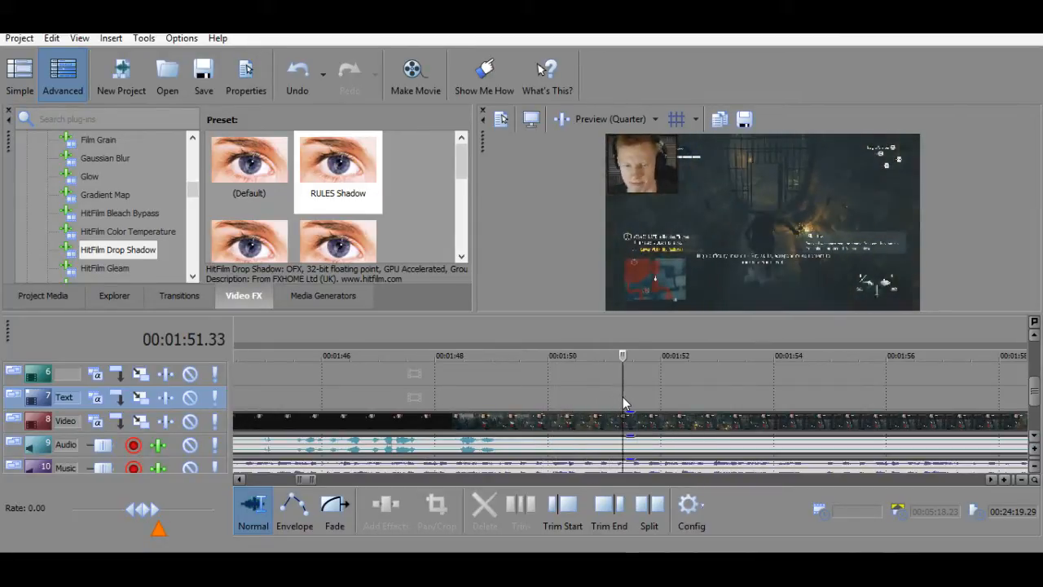
key("space")
key("m")
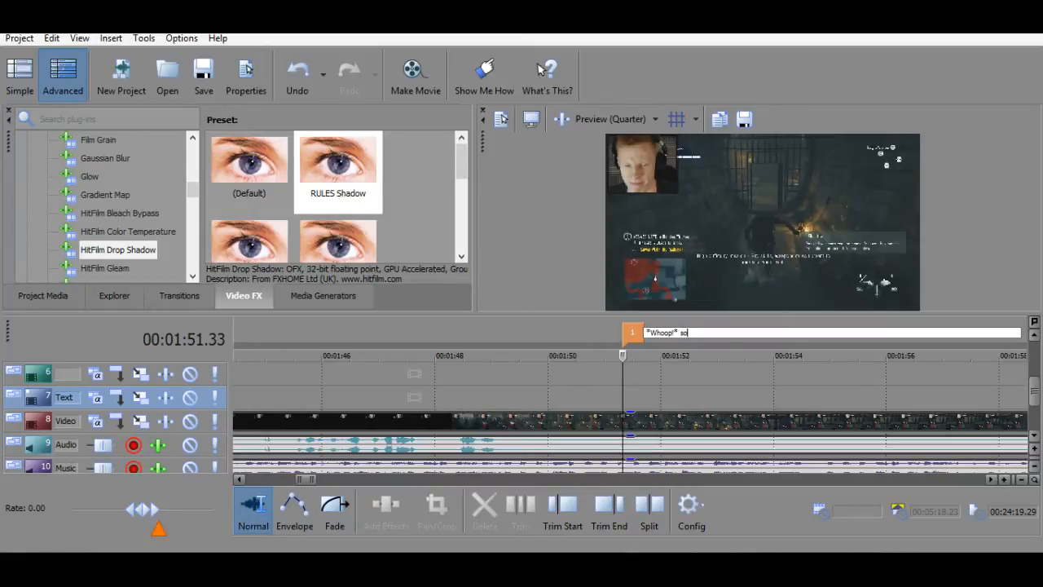
type("*Whoop!* sound effect")
key("Return")
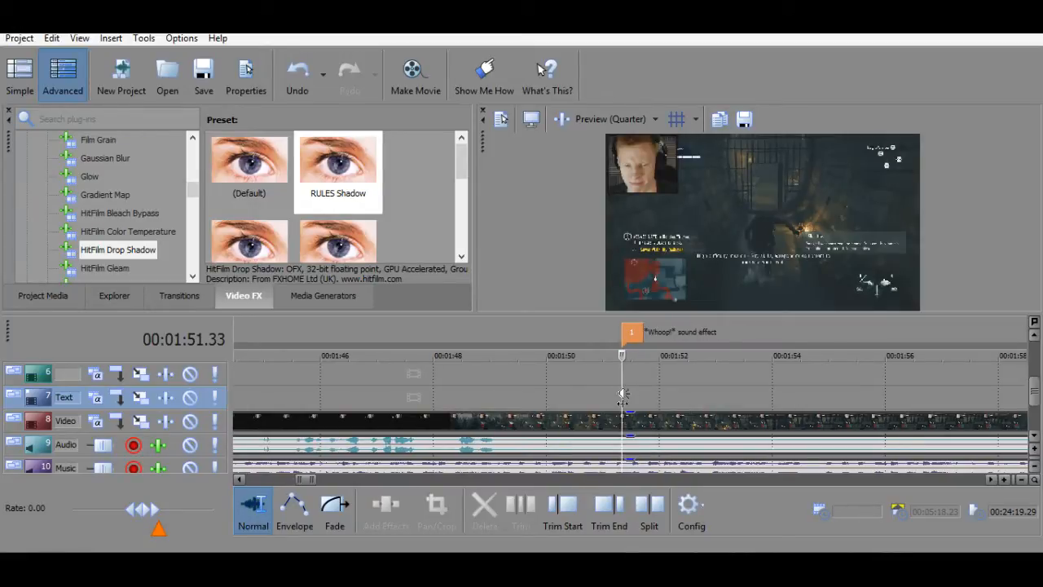
Play the edited video from its very start through the opening cutscene to check for missing edits.
scroll(621, 397, "down", 10)
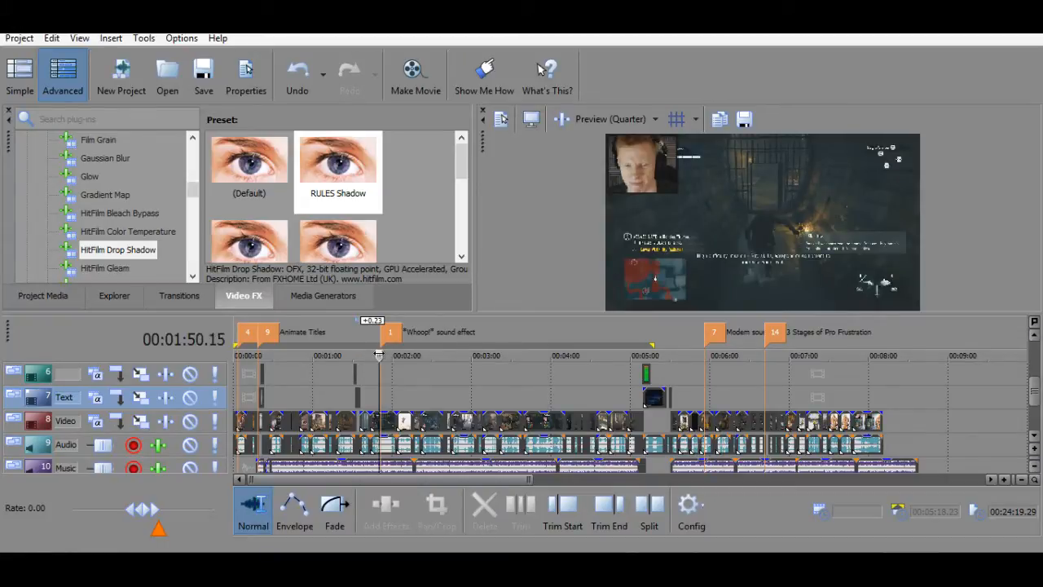
key("Home")
key("space")
scroll(436, 445, "up", 10)
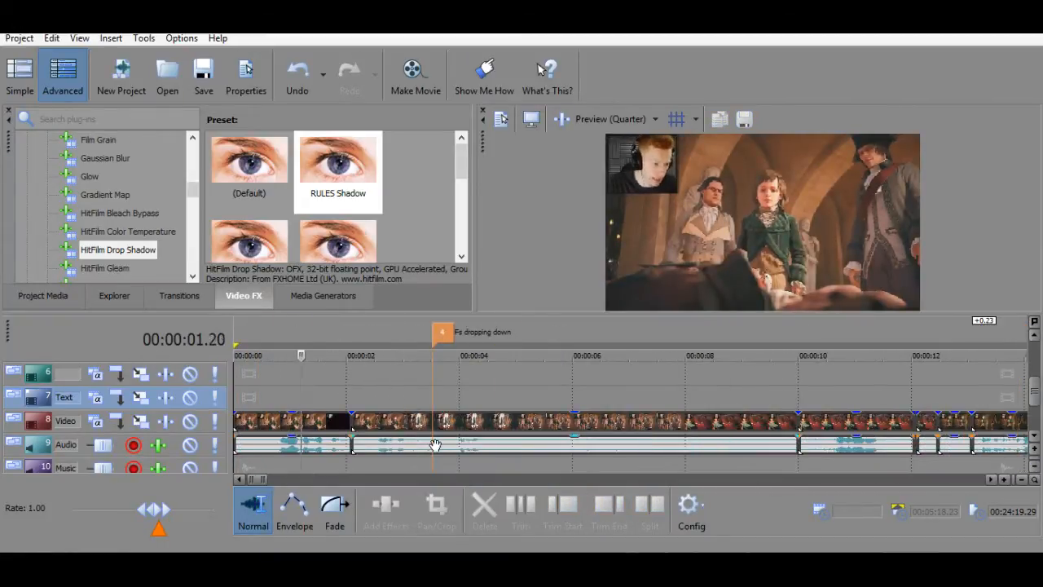
scroll(436, 445, "down", 3)
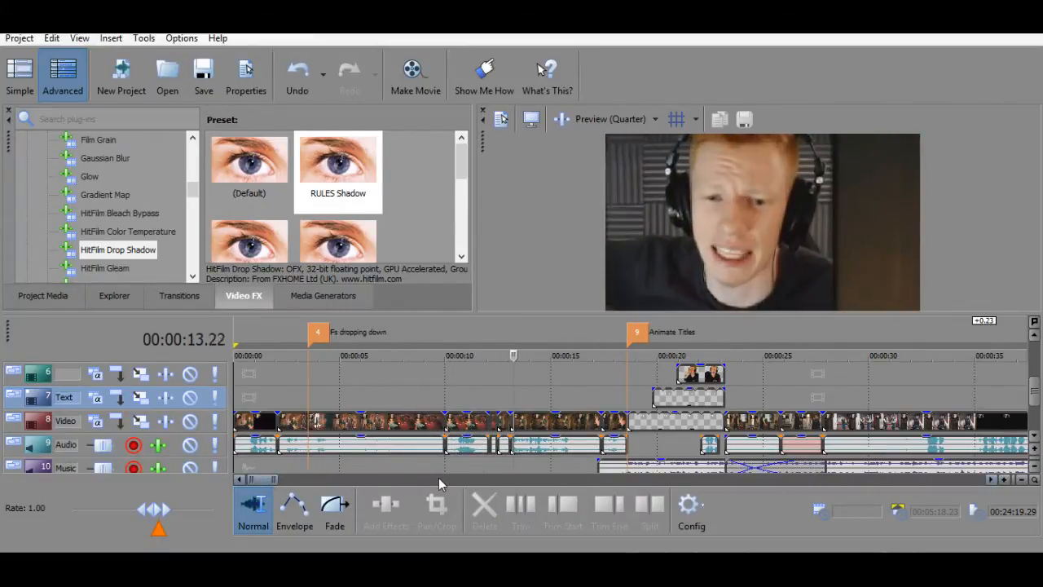
Replay the opening from 00:00:12.06 through the title section into the hallway scene.
left_click(508, 396)
left_click(491, 400)
key("space")
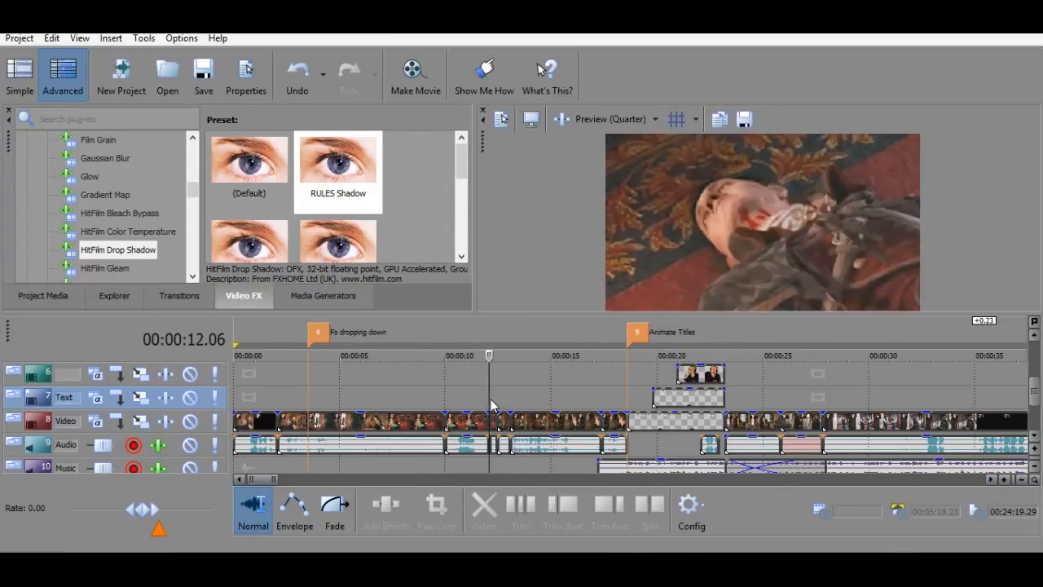
key("space")
key("space")
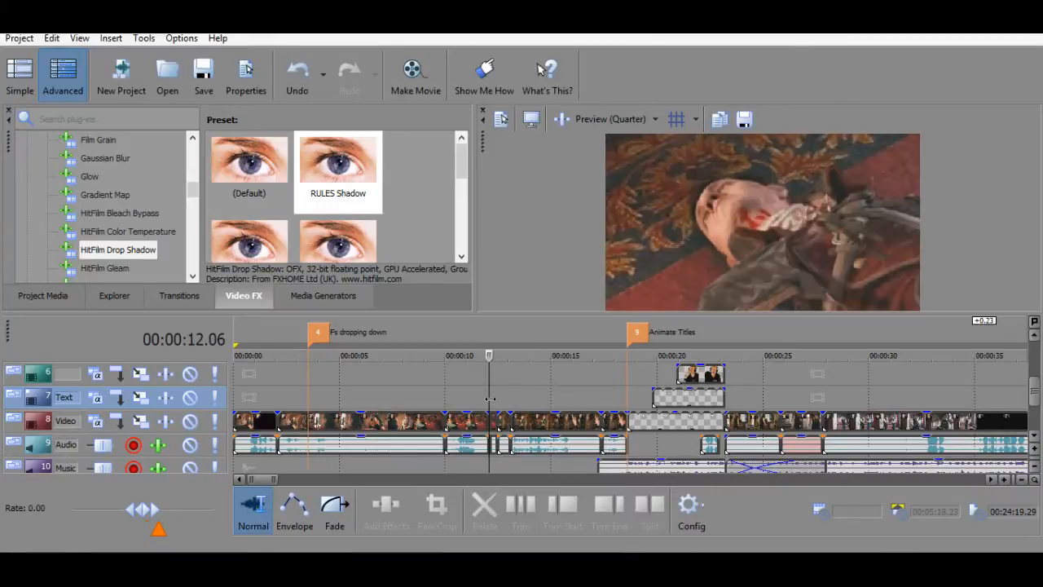
key("space")
left_click(490, 398)
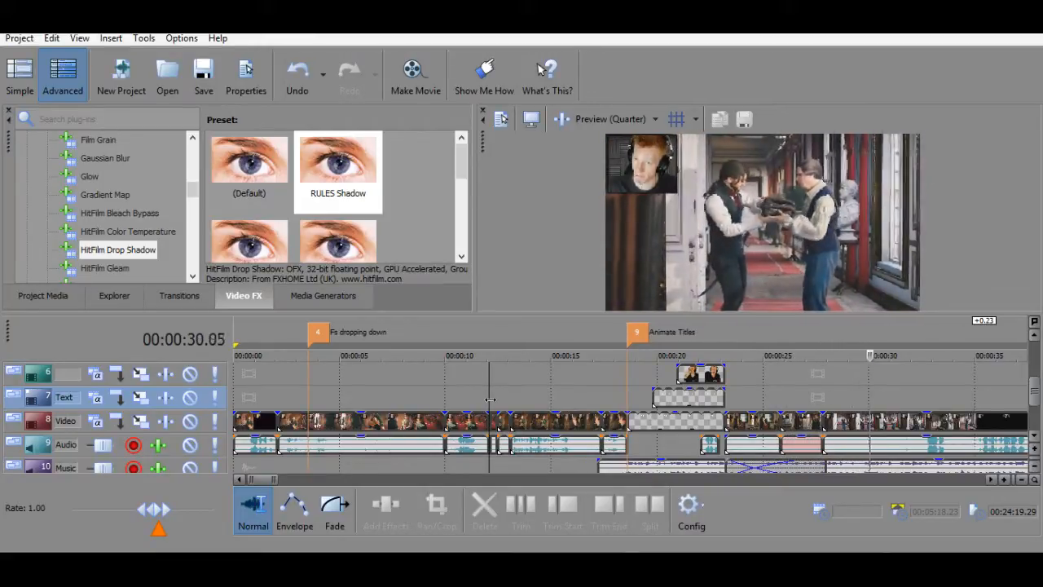
Review the hallway and black-screen webcam section, replaying it from 00:00:34.52.
scroll(855, 417, "down", 3)
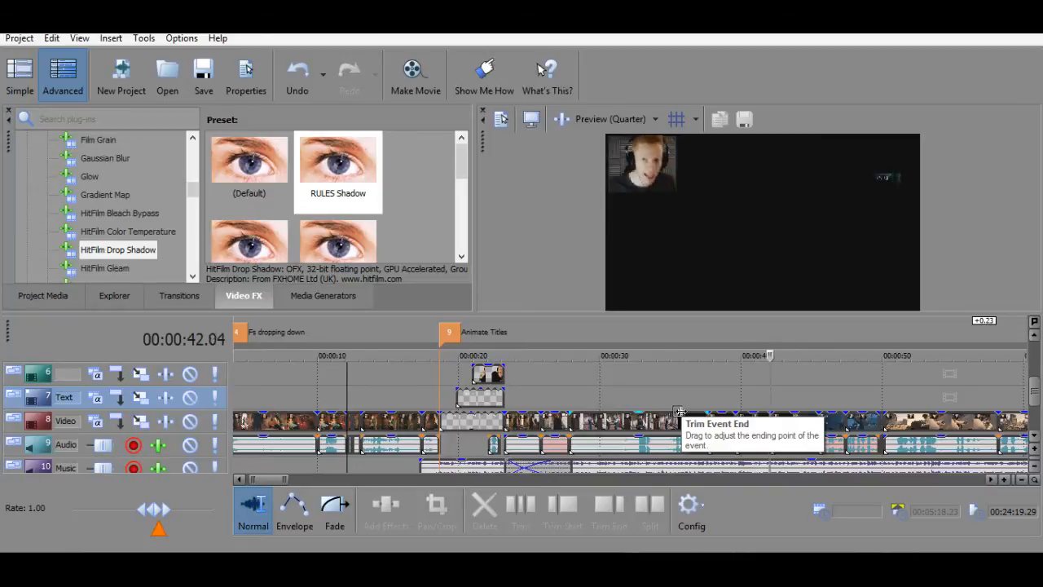
left_click(656, 383)
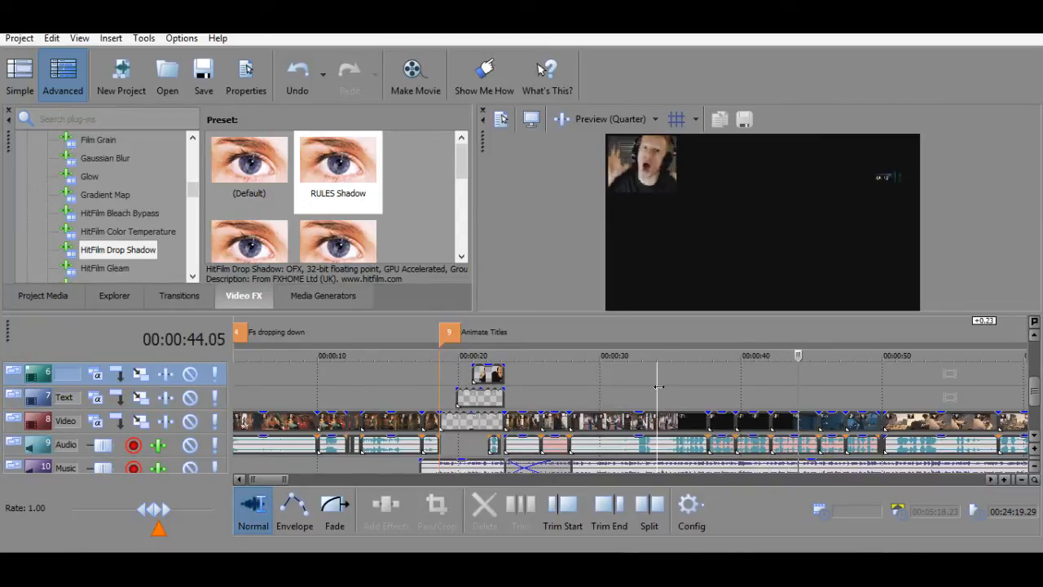
left_click(659, 386)
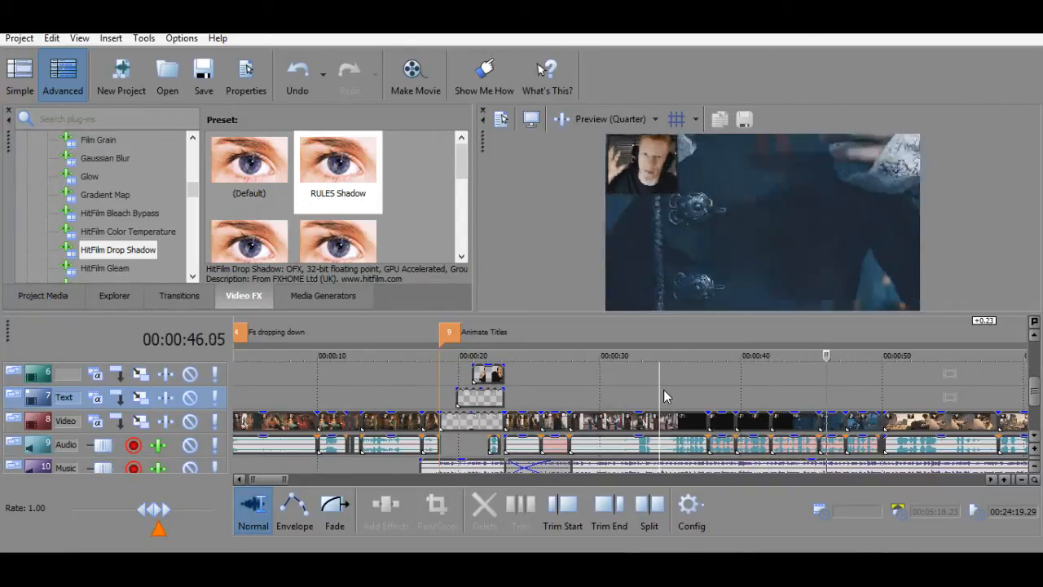
left_click(663, 389)
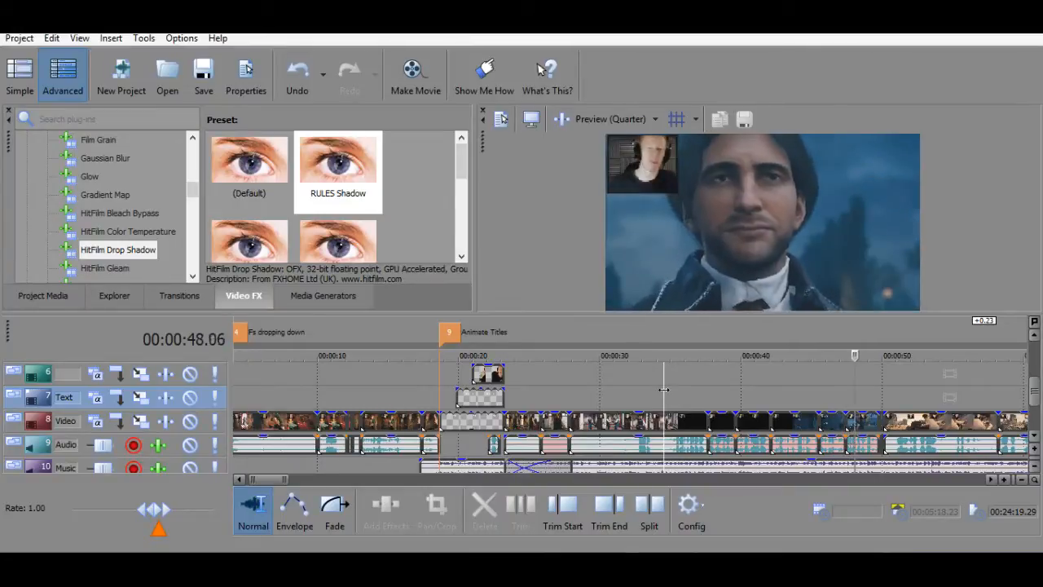
key("space")
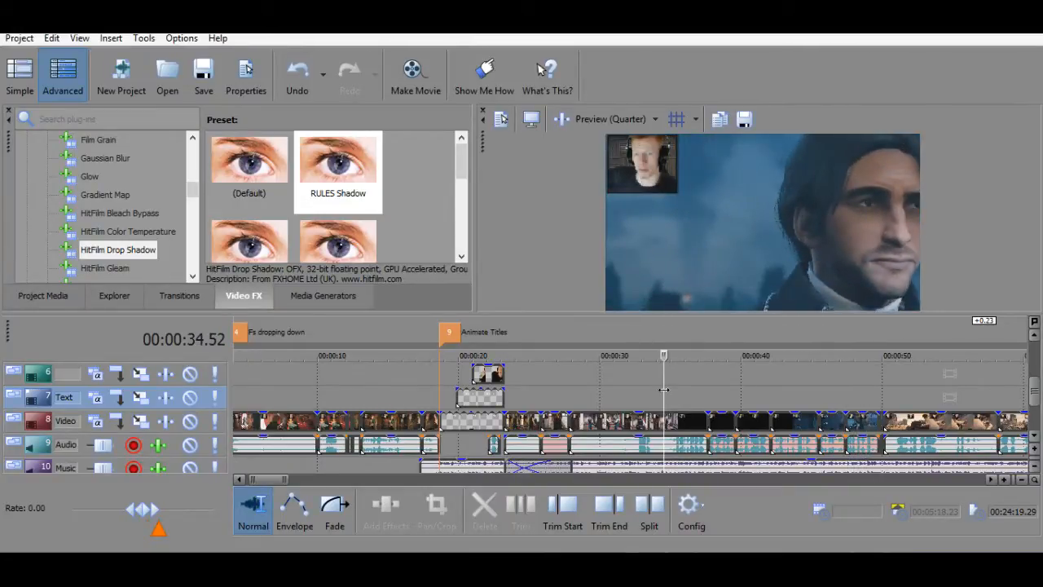
key("space")
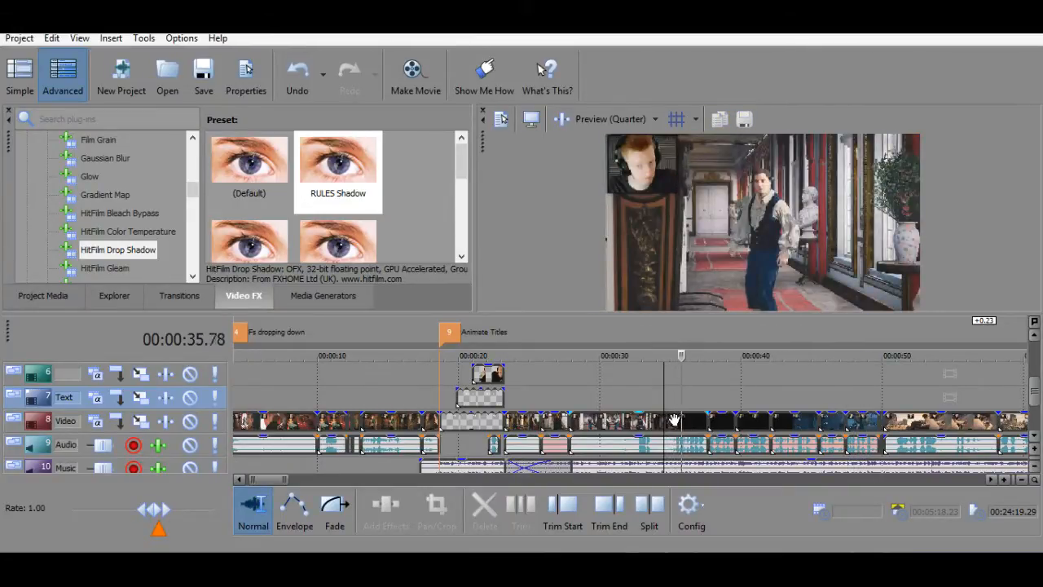
Add a marker at the clip cut at 00:00:37.66 in the black-screen webcam section, labelled "Jump towards webcam per line".
left_click(715, 426)
scroll(748, 437, "up", 5)
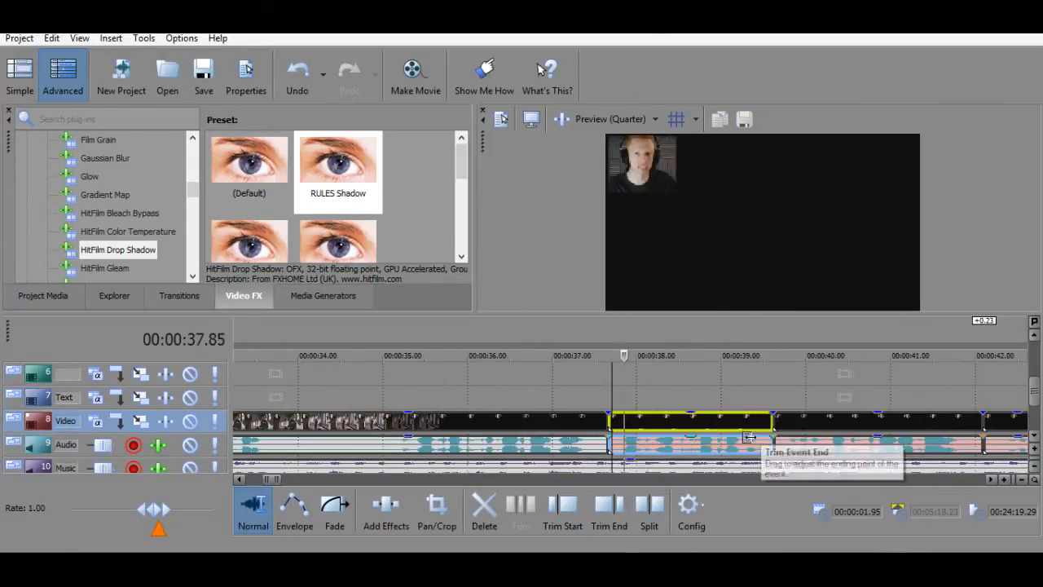
right_click(654, 424)
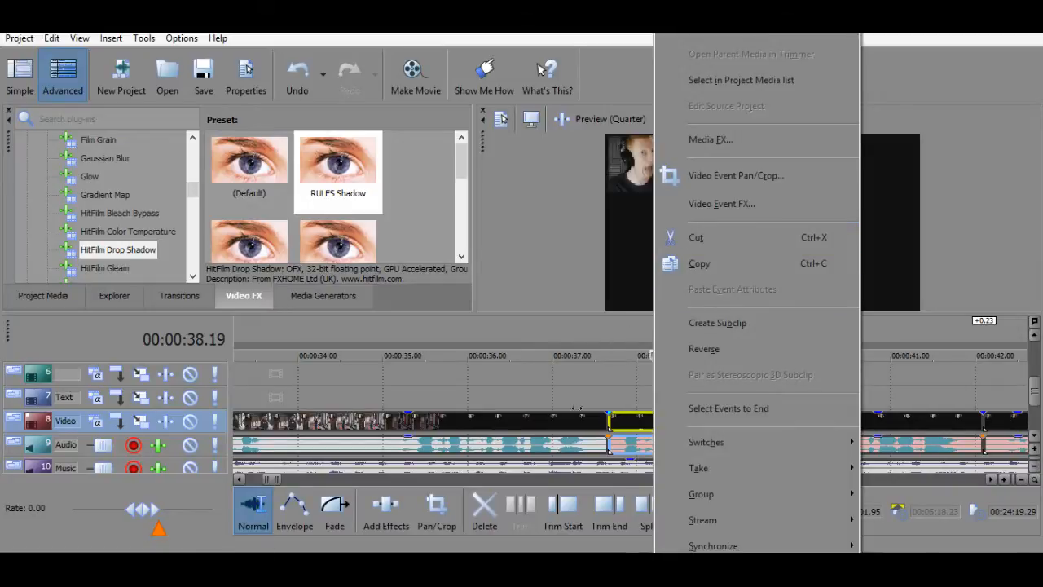
left_click(604, 391)
key("m")
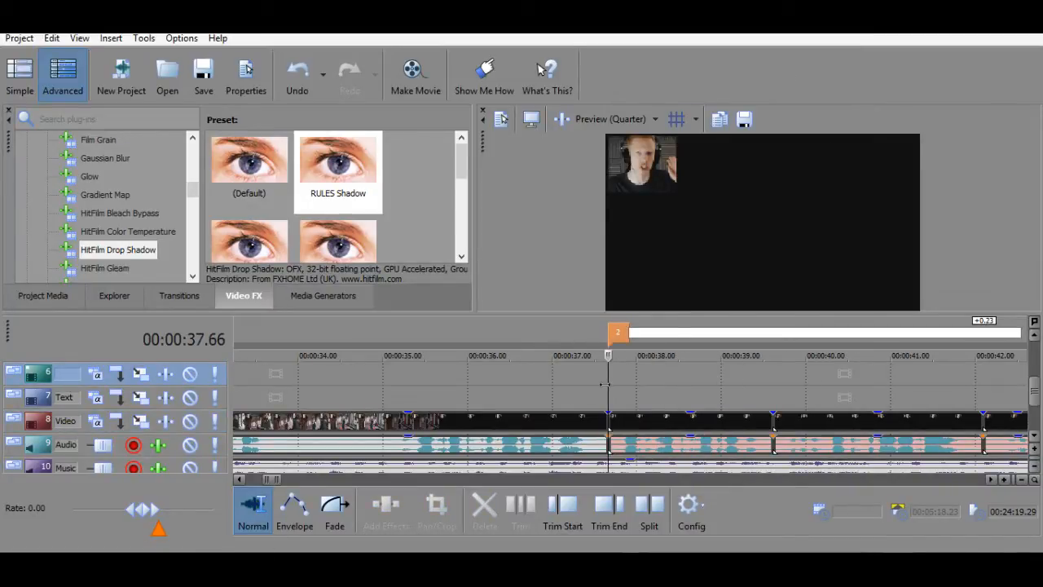
type("3")
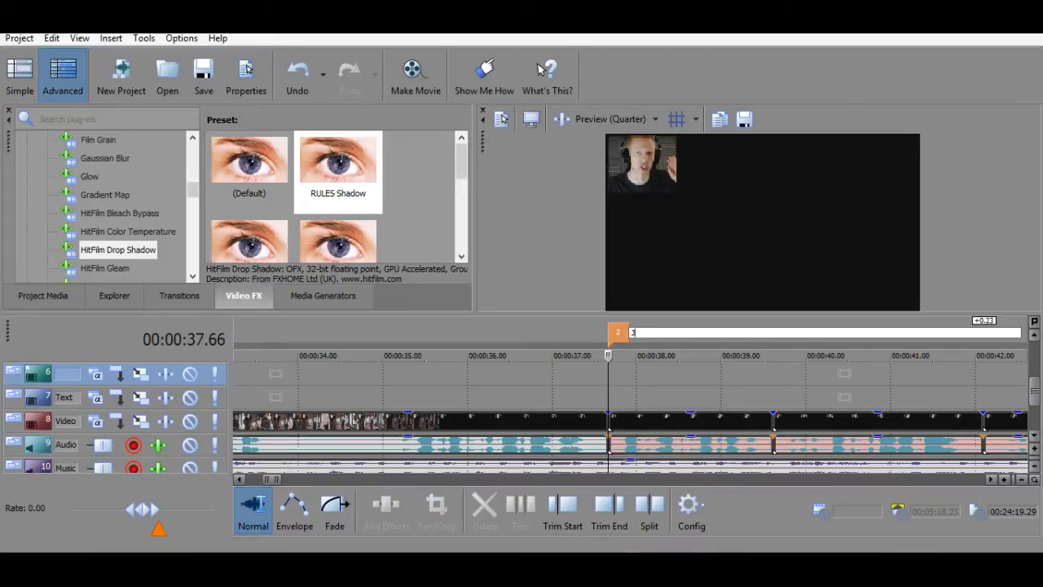
type("ump towards webcam per line")
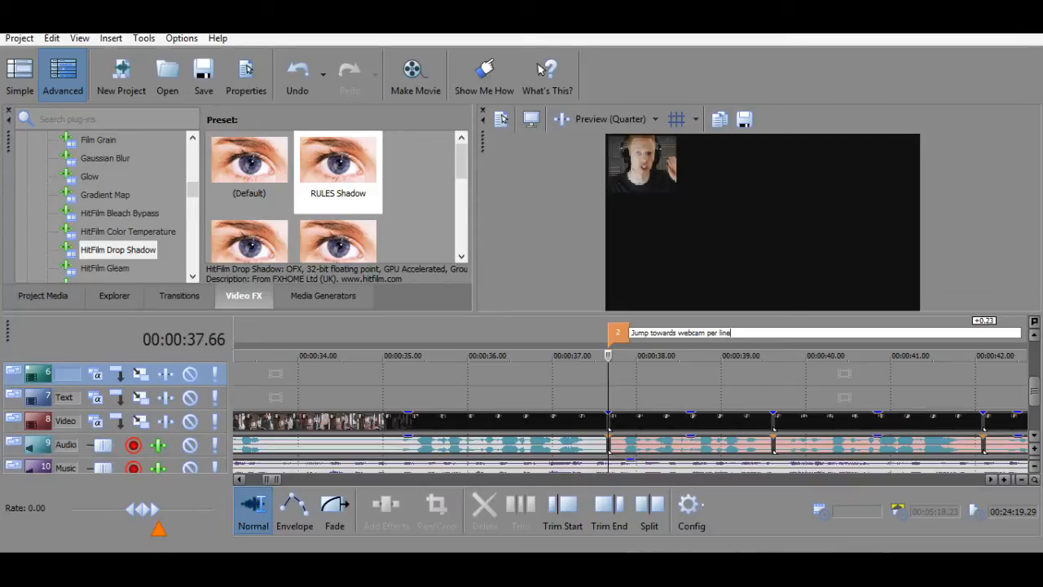
key("Return")
Play the webcam lines from 00:00:37.87 onwards into the following cutscene.
left_click(625, 386)
key("space")
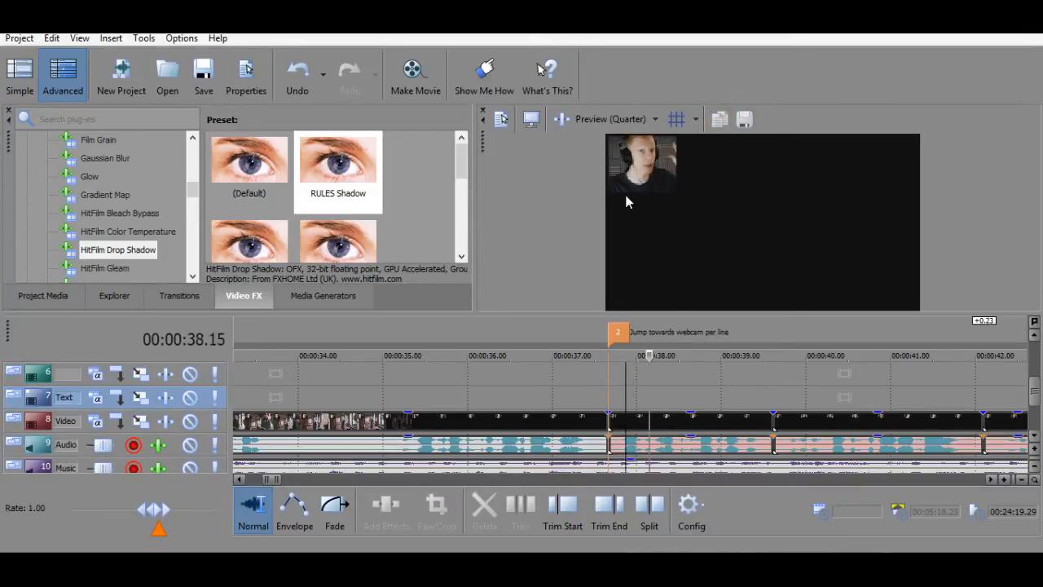
key("space")
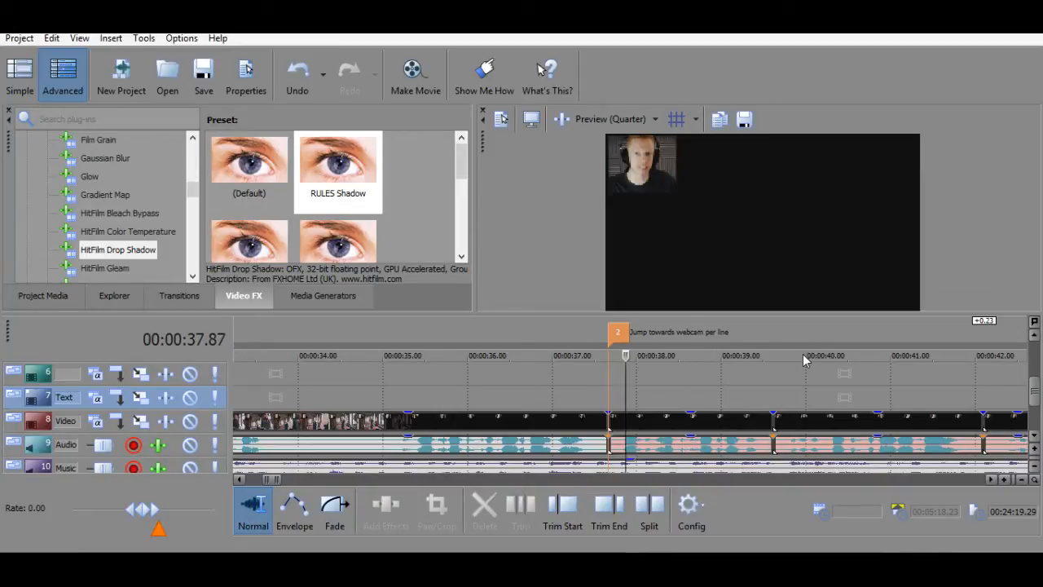
key("space")
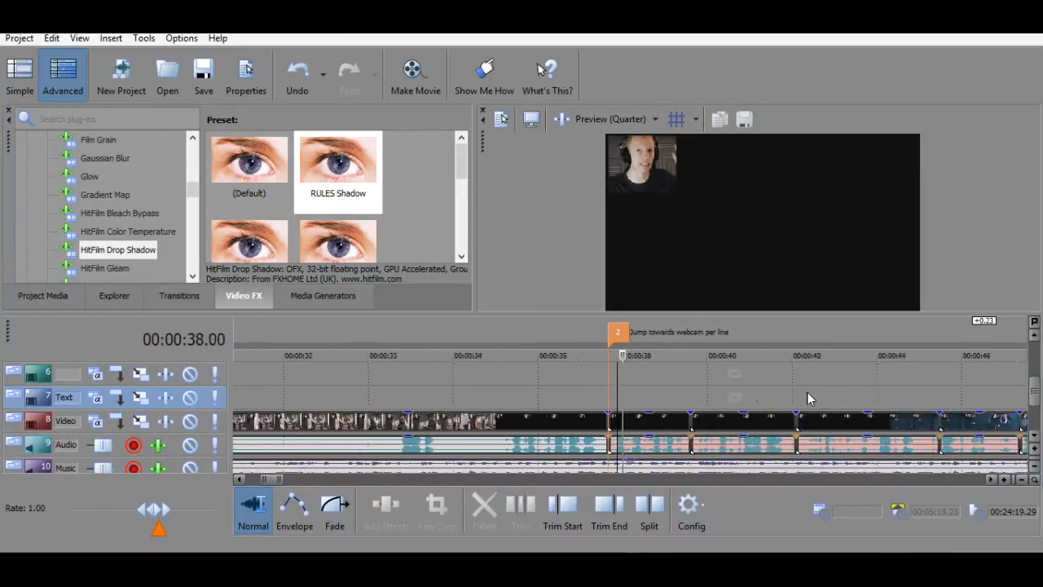
scroll(680, 406, "down", 5)
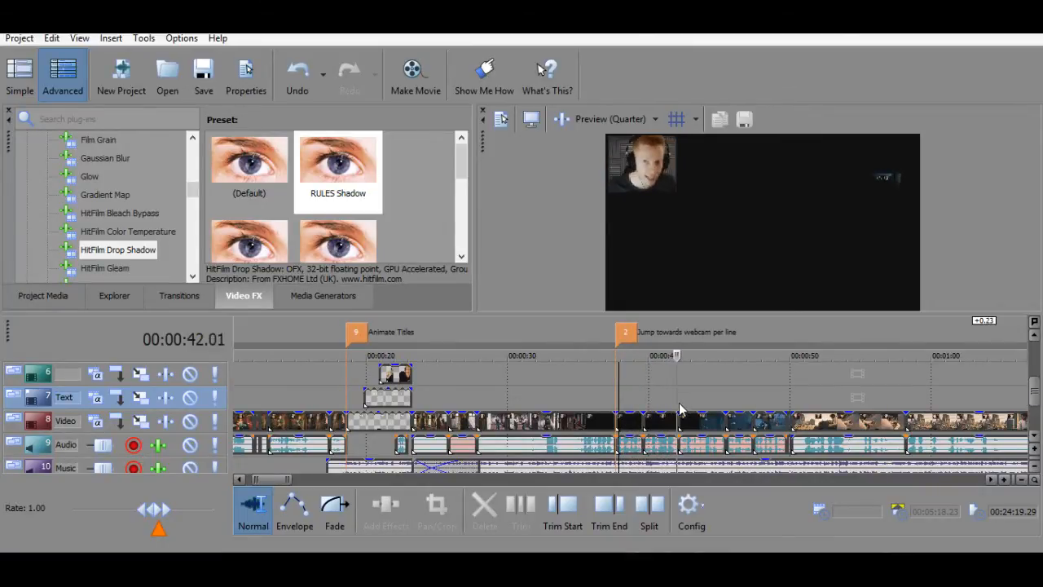
Go back to the start of the rooftop drinking clip at 00:00:50.11 and add a marker labelled "Drunk Wavey effect/movement?".
left_click(820, 423)
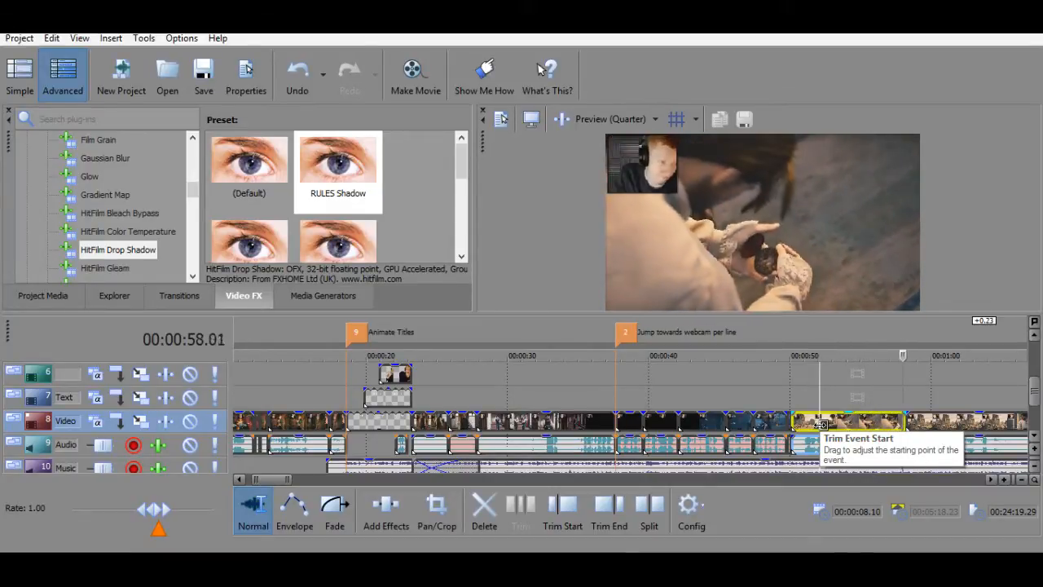
left_click(825, 392)
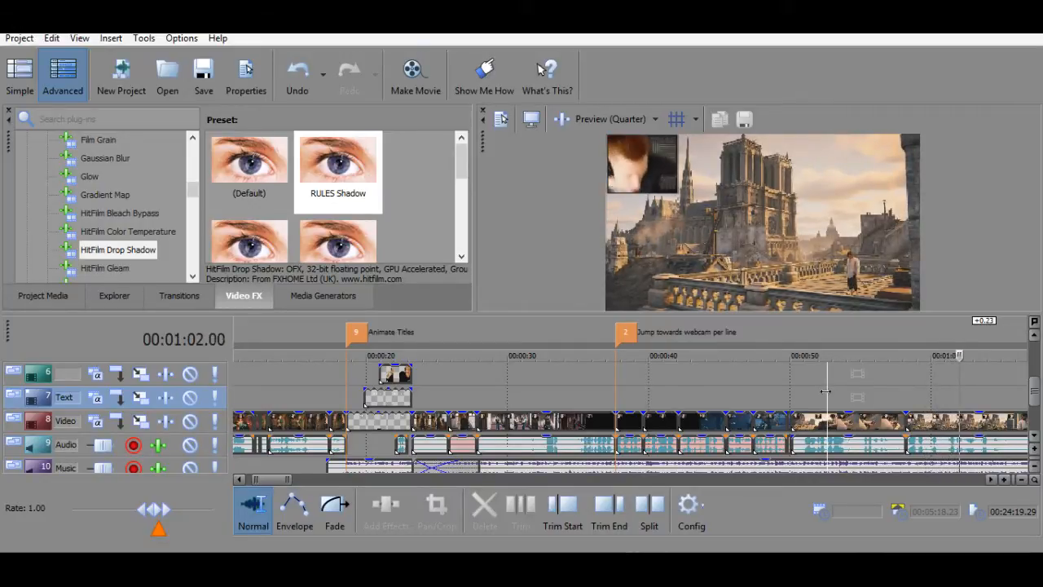
key("space")
left_click(805, 395)
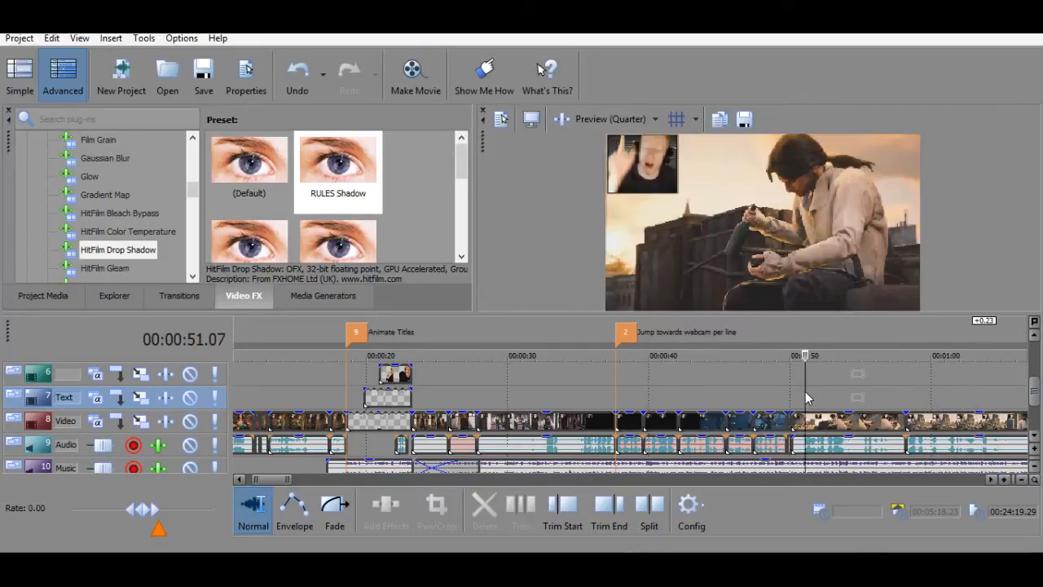
left_click(787, 394)
left_click(791, 398)
key("m")
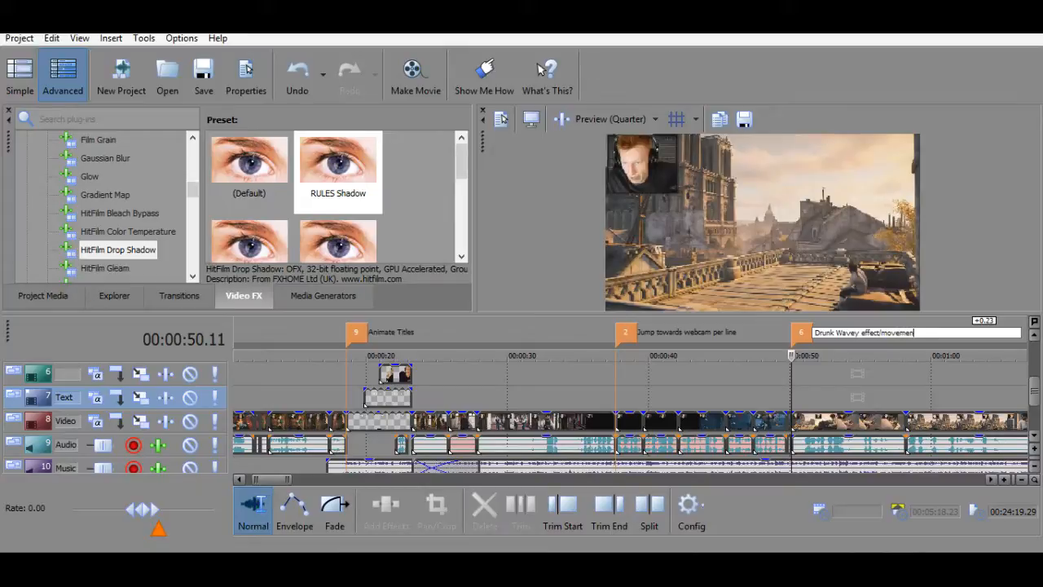
key("Return")
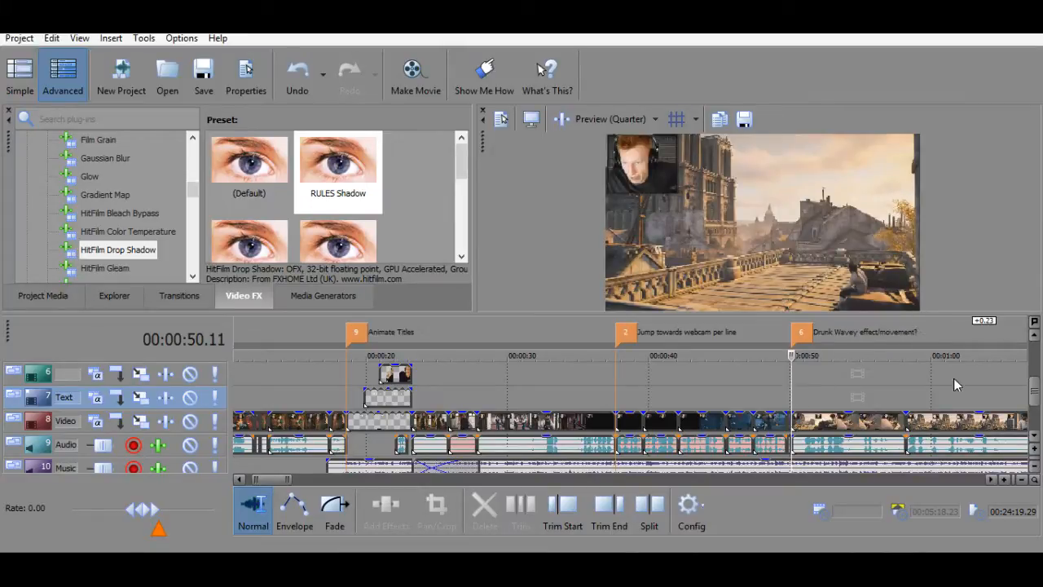
Play on from about 00:01:02, find the medallion close-up at 00:01:15.82 and add a marker there labelled "Text".
left_click(953, 378)
key("space")
scroll(721, 408, "down", 3)
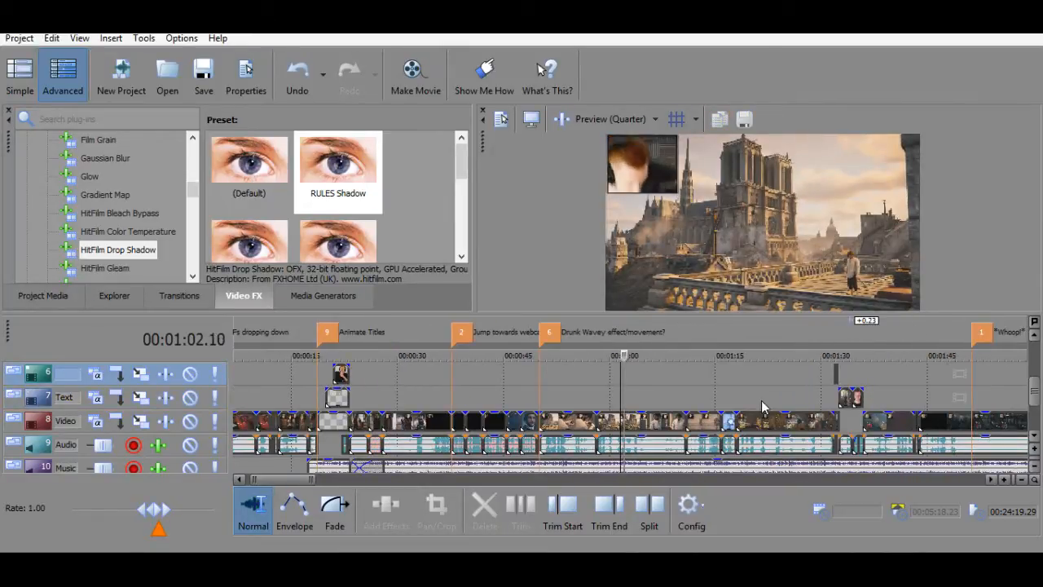
left_click(720, 408)
key("space")
scroll(619, 391, "up", 3)
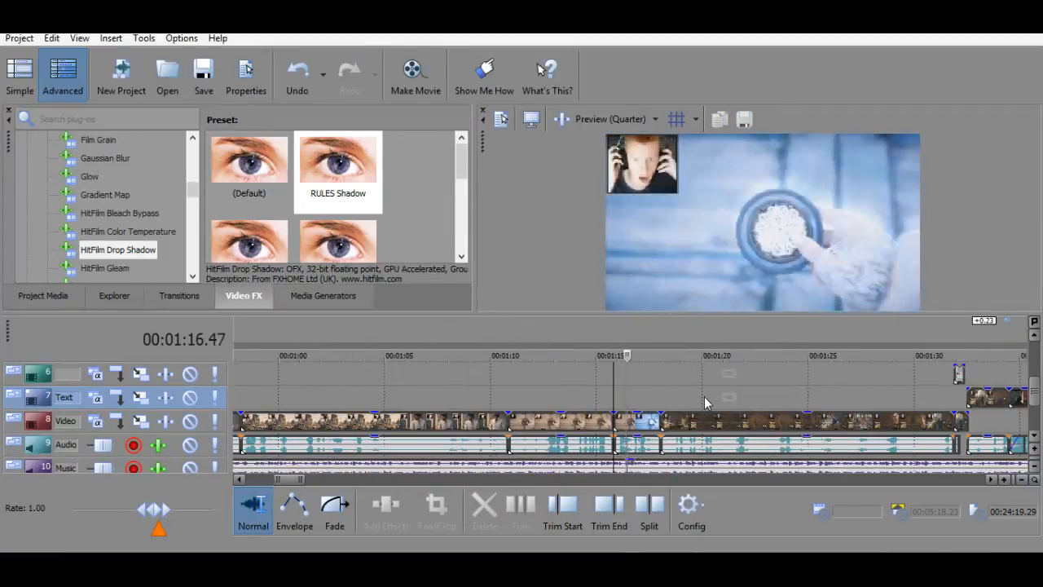
key("space")
type("m")
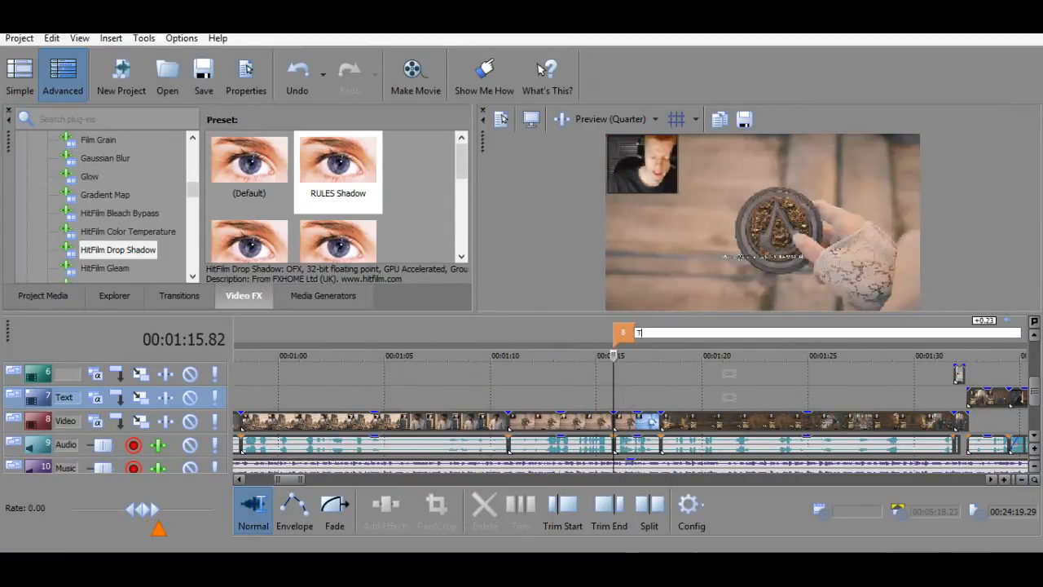
type("Text")
key("Return")
Play on from the "Text" marker, skipping ahead to about 00:01:31 to check the clips around the Rage zoom.
key("space")
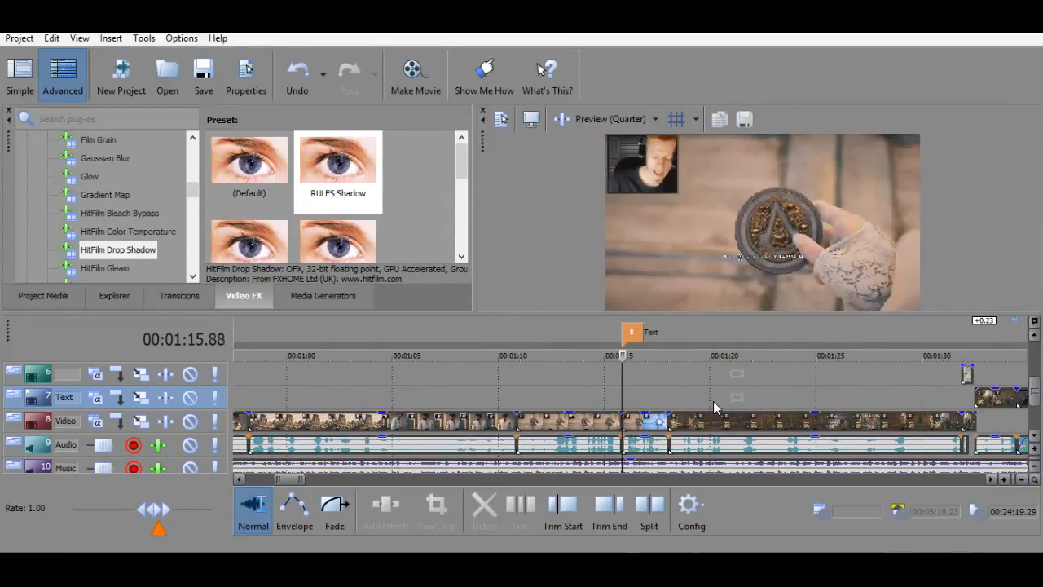
scroll(692, 395, "down", 2)
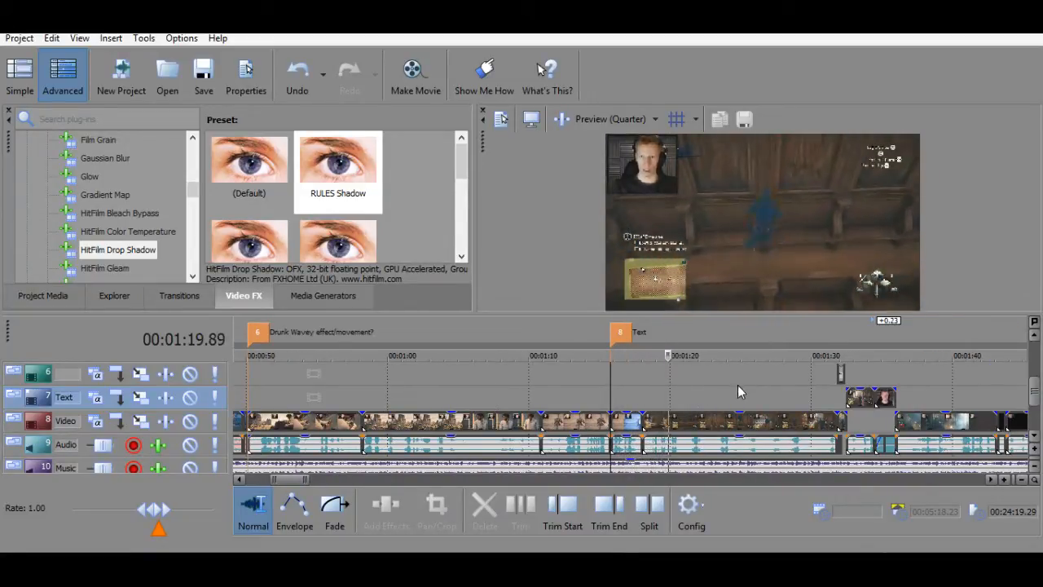
left_click(827, 389)
key("space")
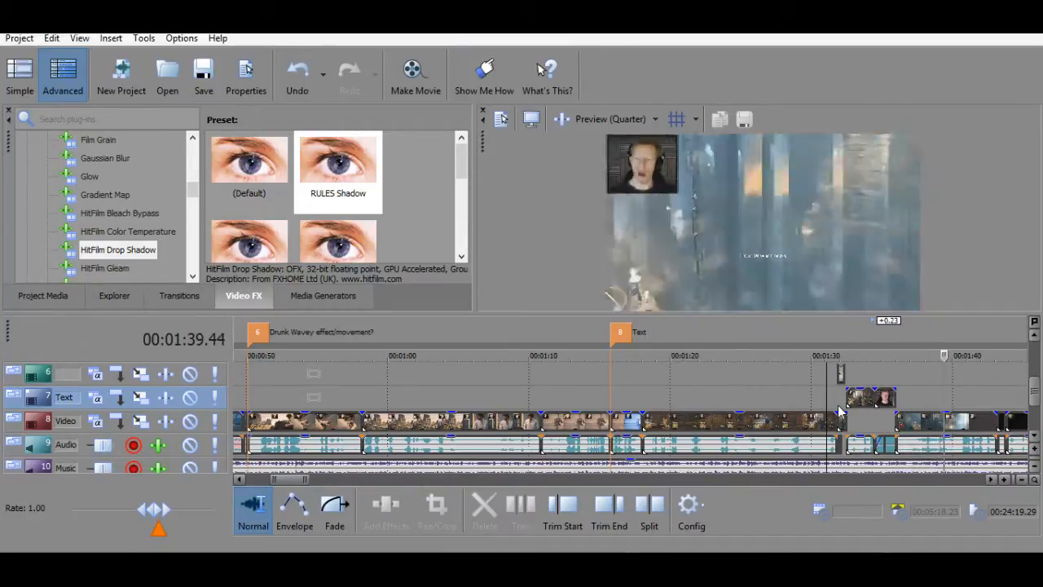
Skip past the "*Whoop!* sound effect" marker and play the gameplay from the clip cut at about 00:02:04.
scroll(814, 399, "down", 2)
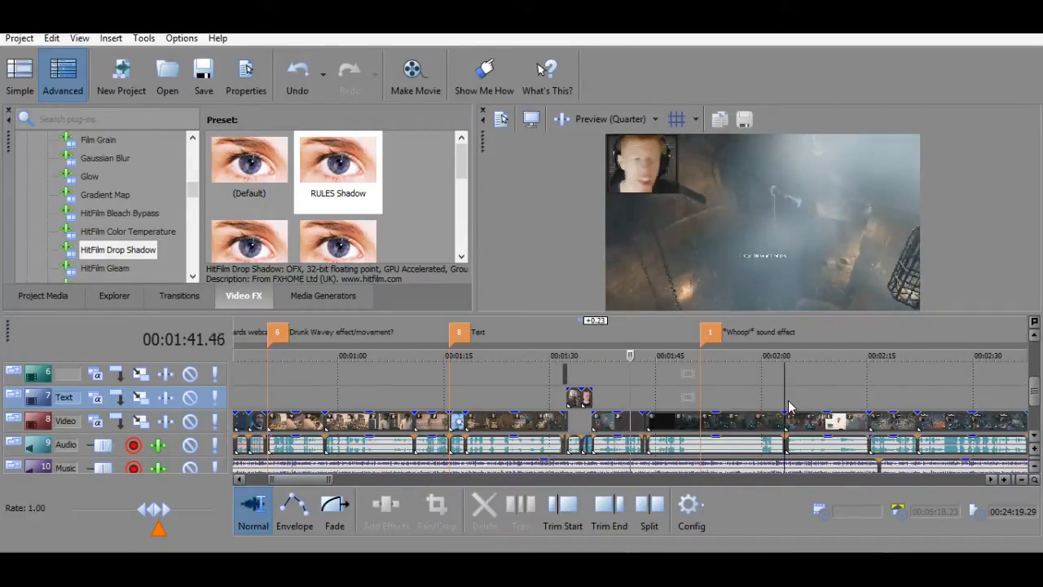
left_click(787, 417)
scroll(778, 411, "down", 2)
scroll(758, 415, "down", 2)
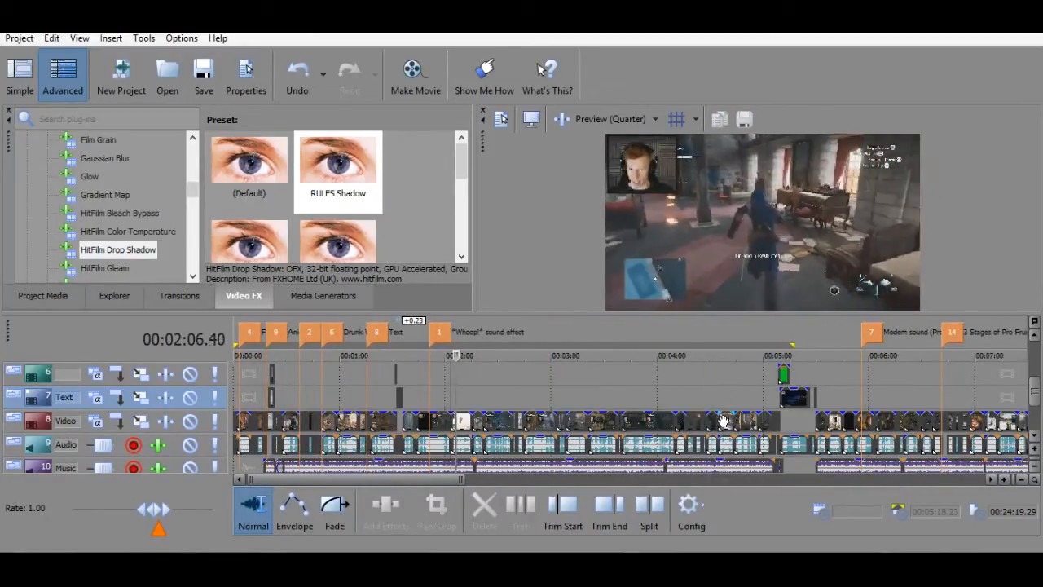
scroll(724, 421, "up", 2)
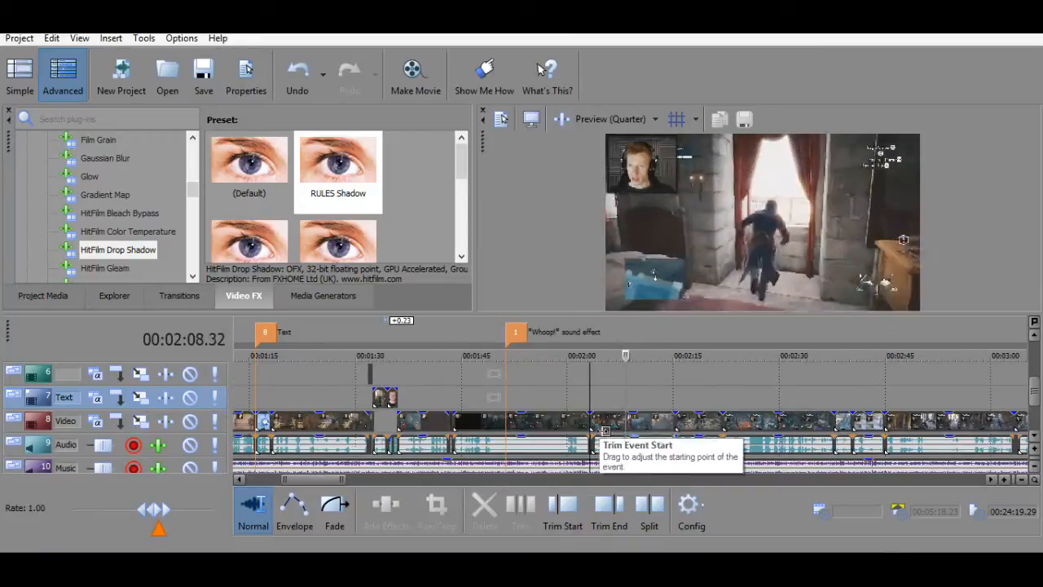
Add a marker labelled "[Plane fall] sound" at 00:02:08.37, where the character runs toward the window.
scroll(708, 432, "up", 3)
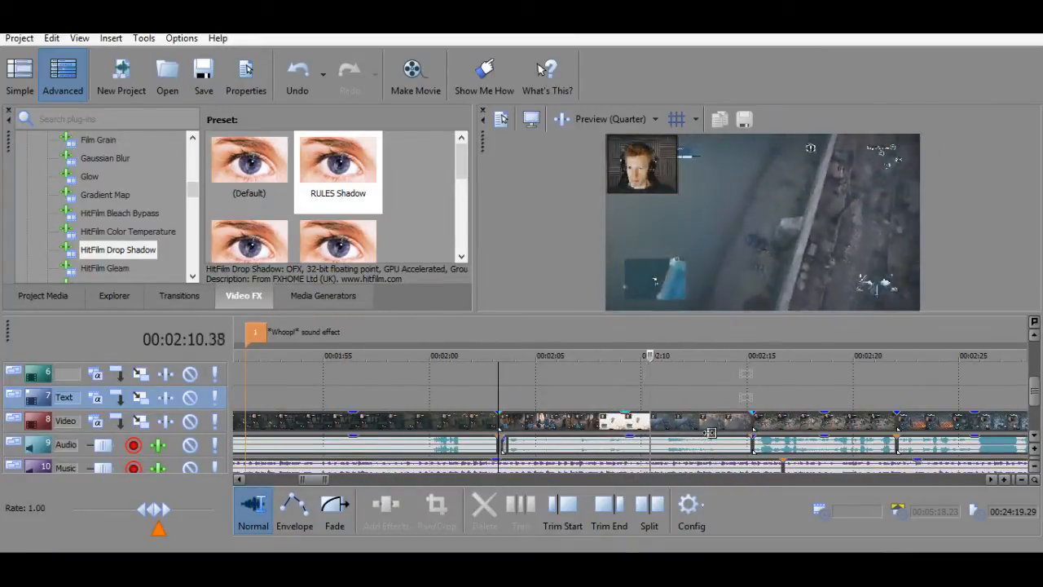
left_click(590, 396)
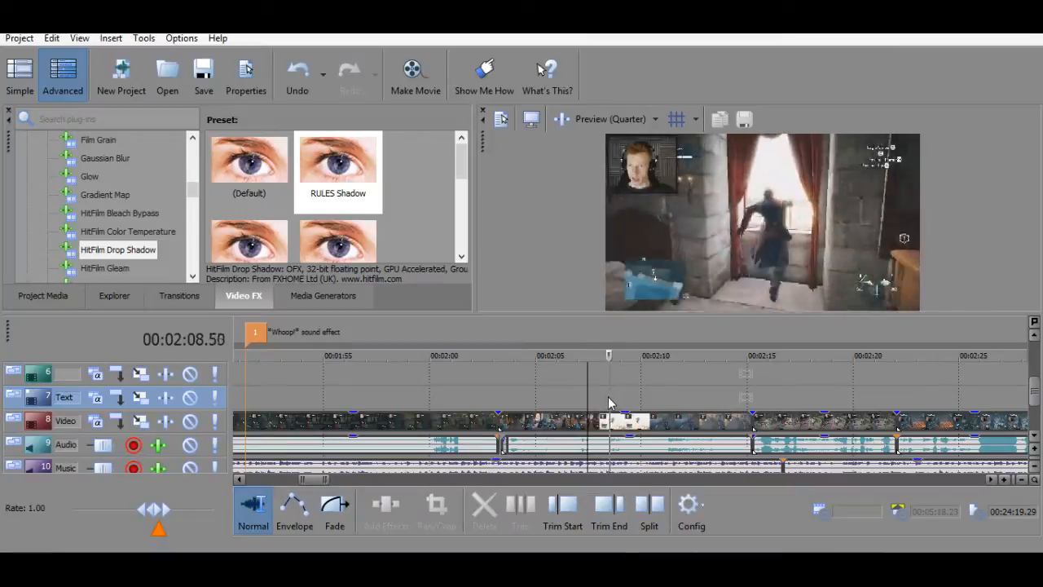
left_click(607, 399)
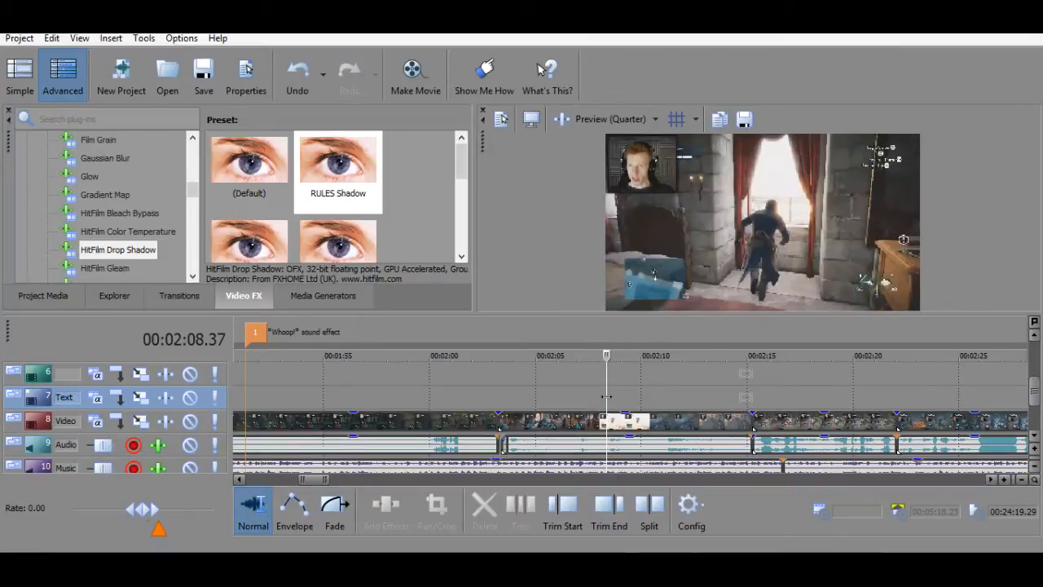
key("m")
type("Plane fall sou")
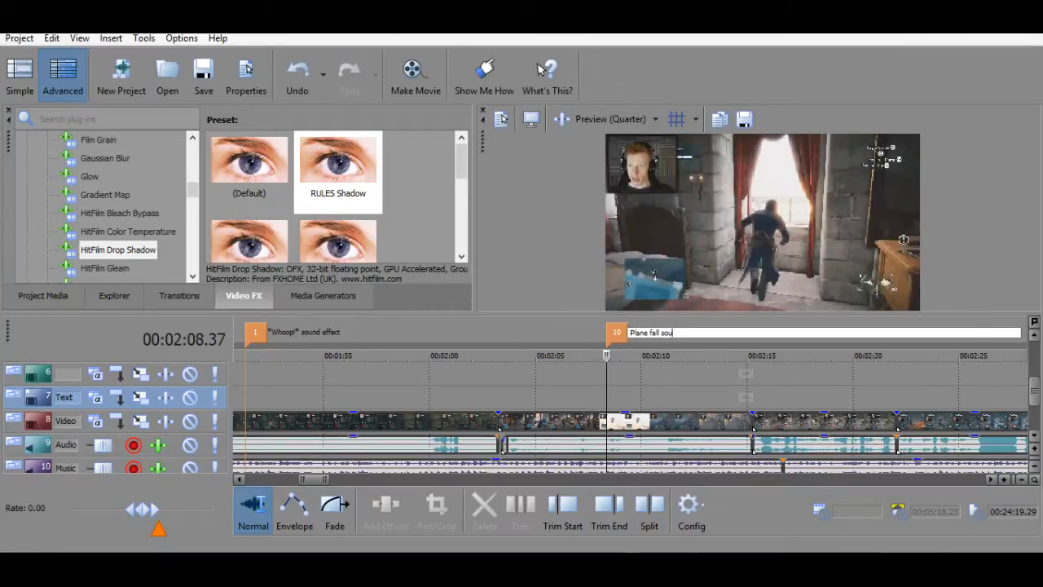
type("nd")
key("Return")
left_click(636, 336)
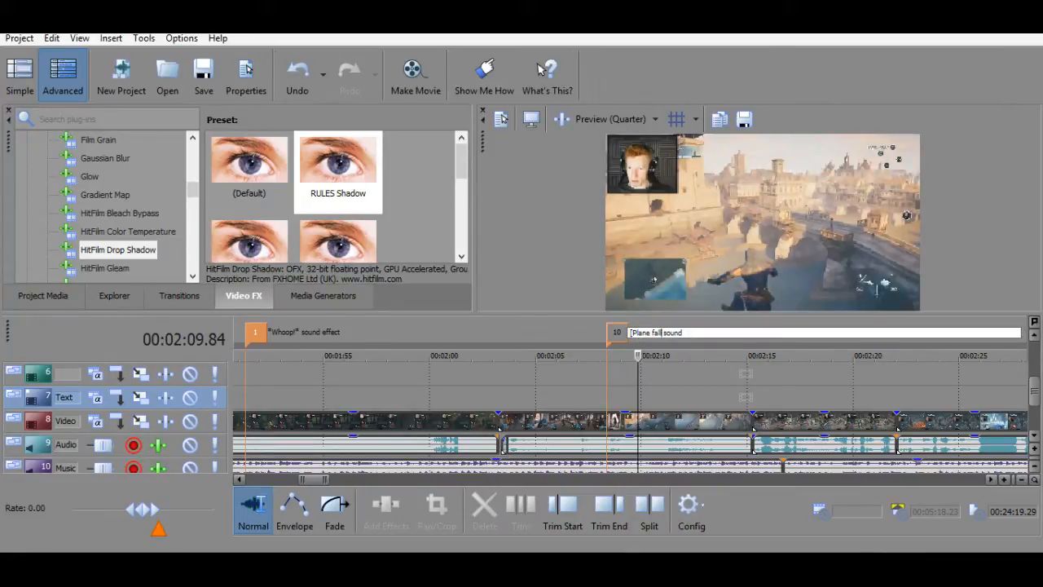
Edit the "Modem sound (Pro Processing)" marker label at 00:05:56.02, adding a square bracket before "Modem".
key("space")
scroll(698, 431, "down", 5)
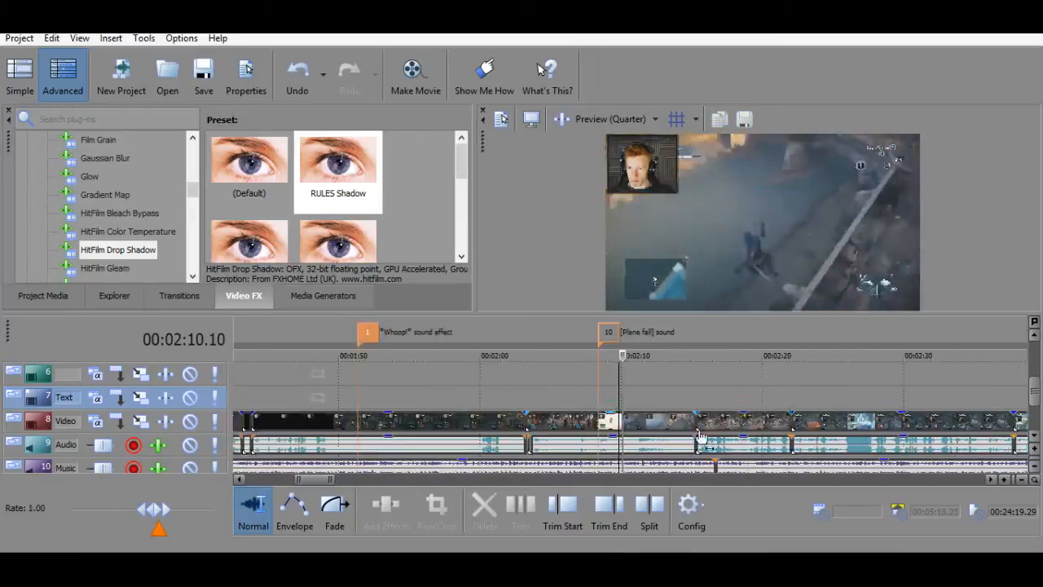
scroll(698, 432, "down", 4)
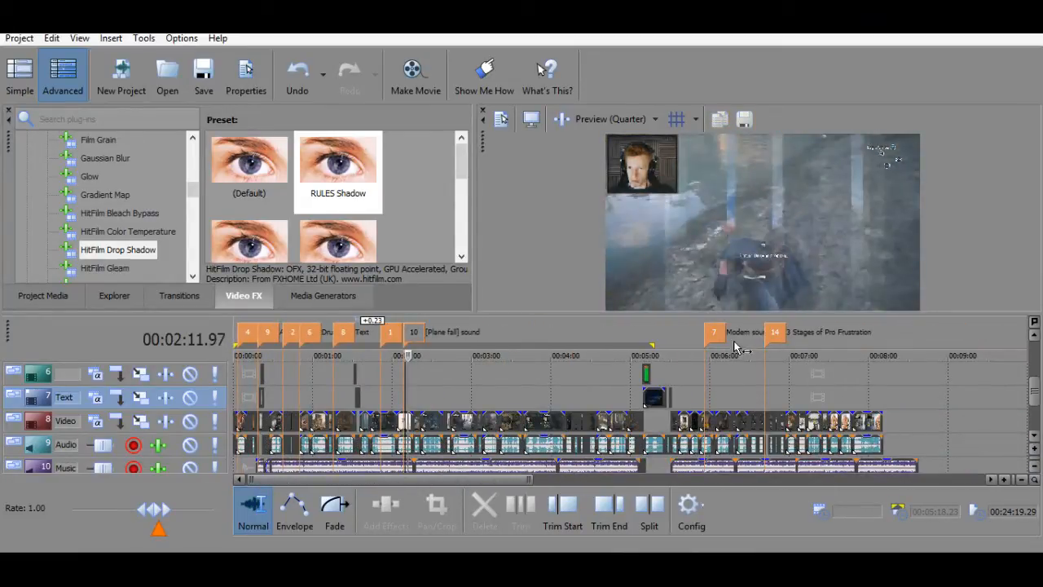
key("space")
left_click(720, 341)
double_click(720, 340)
left_click(730, 336)
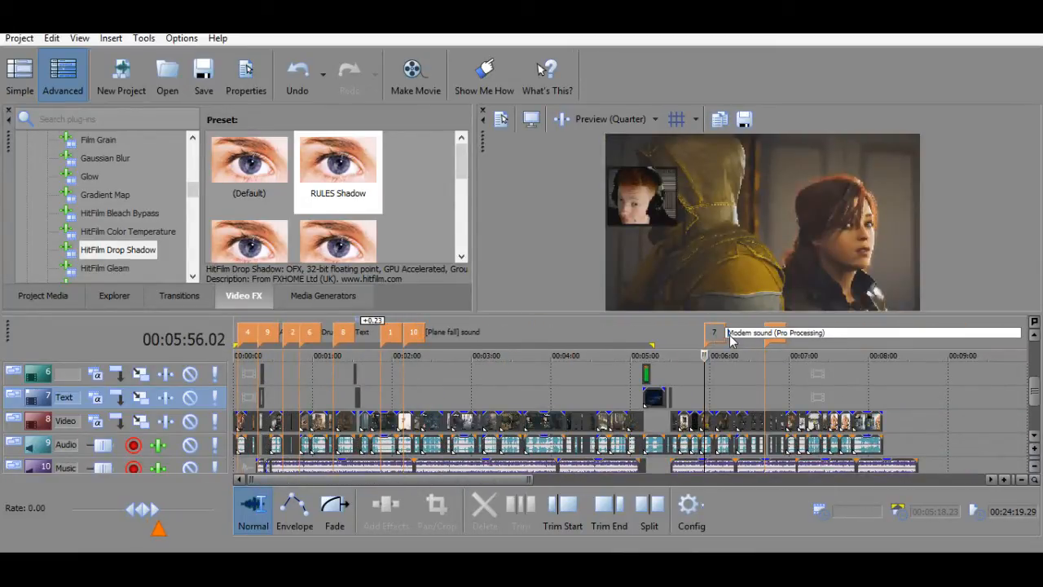
type("[")
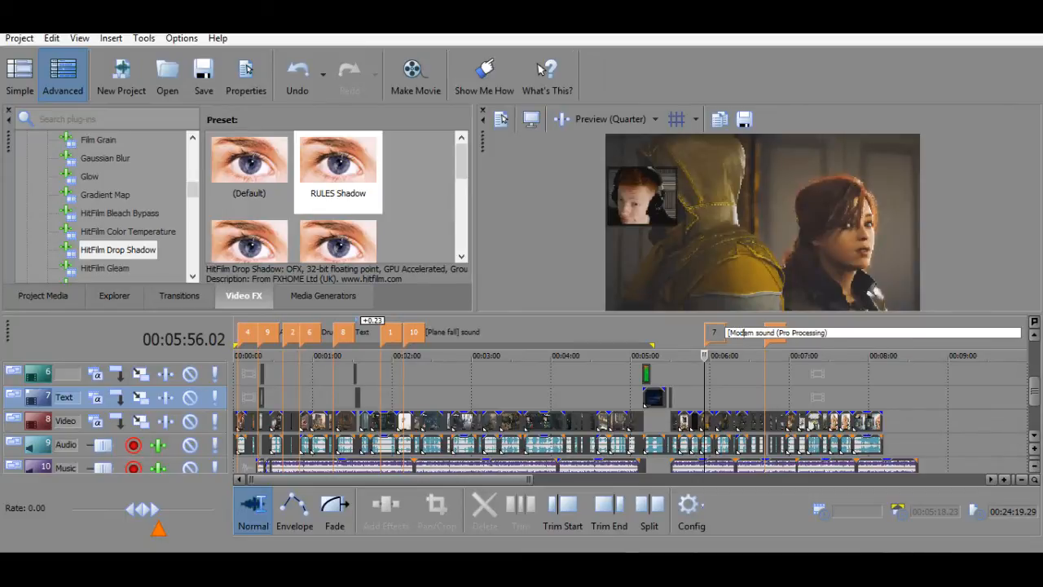
key("Return")
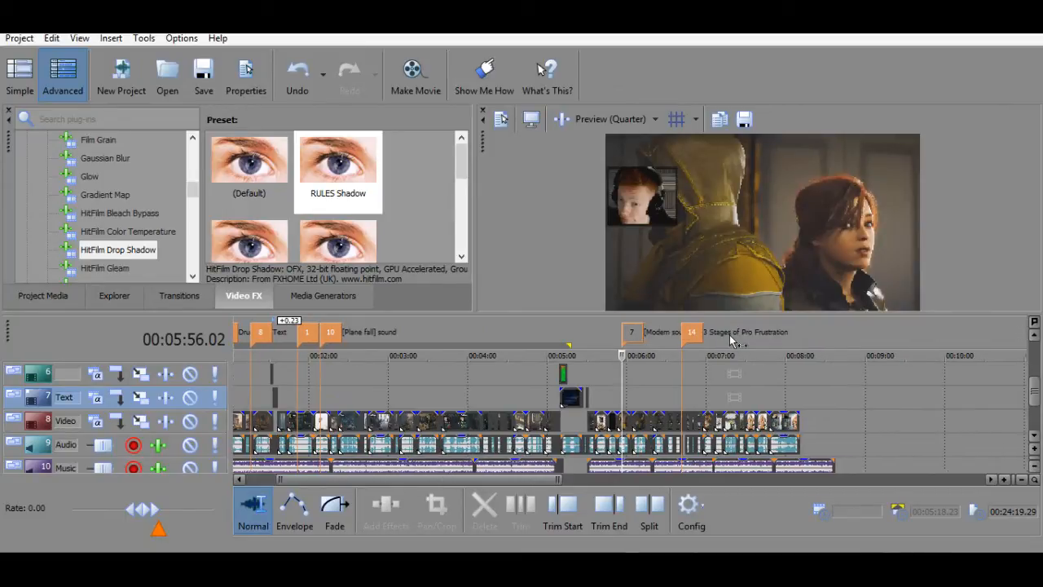
Go back to the "*Whoop!* sound effect" marker at 00:01:51.33 and enclose "*Whoop!*" in square brackets in its label.
left_click(259, 375)
scroll(298, 377, "up", 2)
scroll(413, 375, "up", 3)
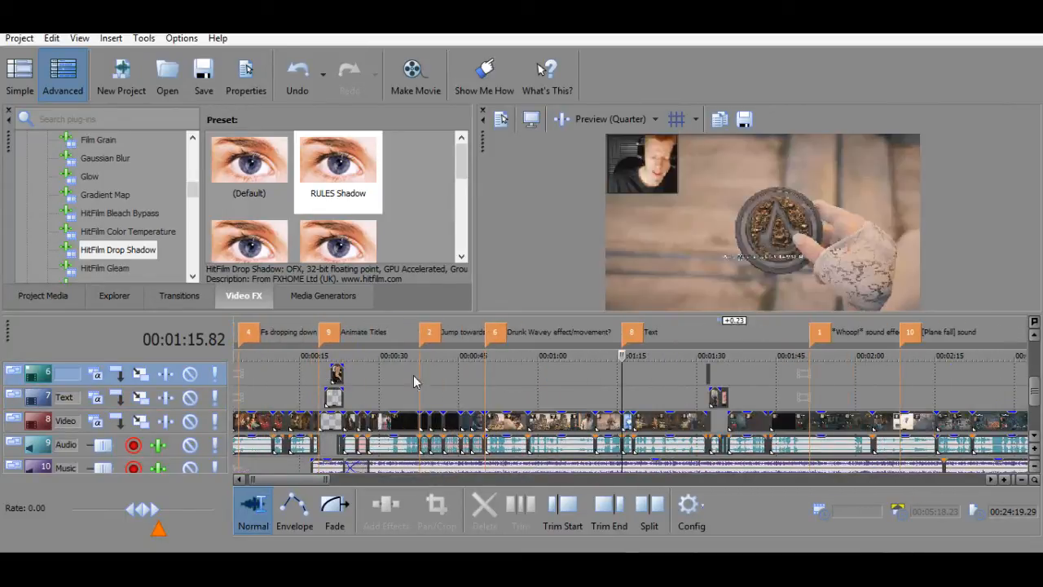
scroll(522, 369, "up", 2)
scroll(493, 359, "down", 1)
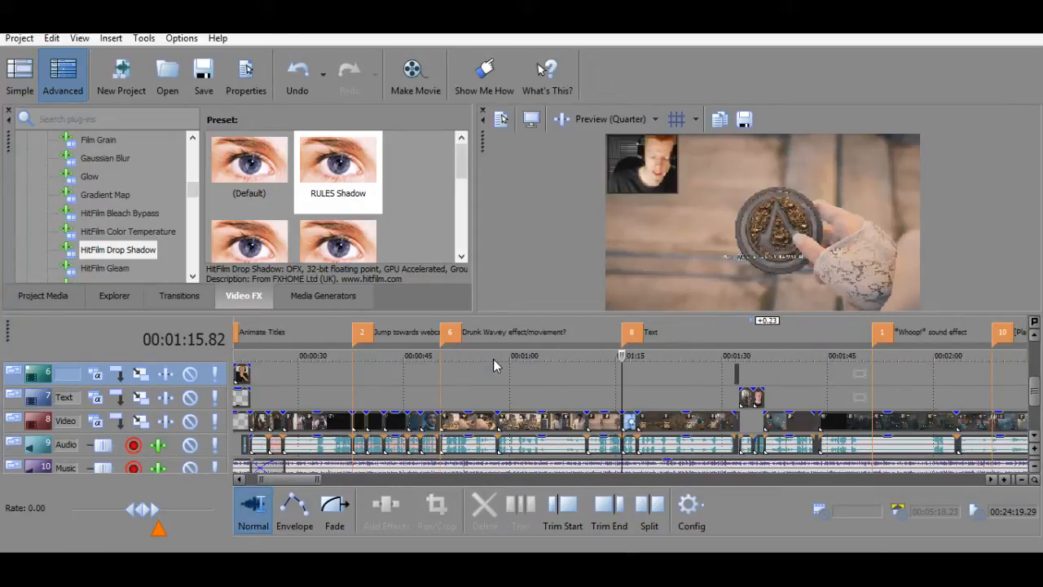
scroll(773, 380, "down", 1)
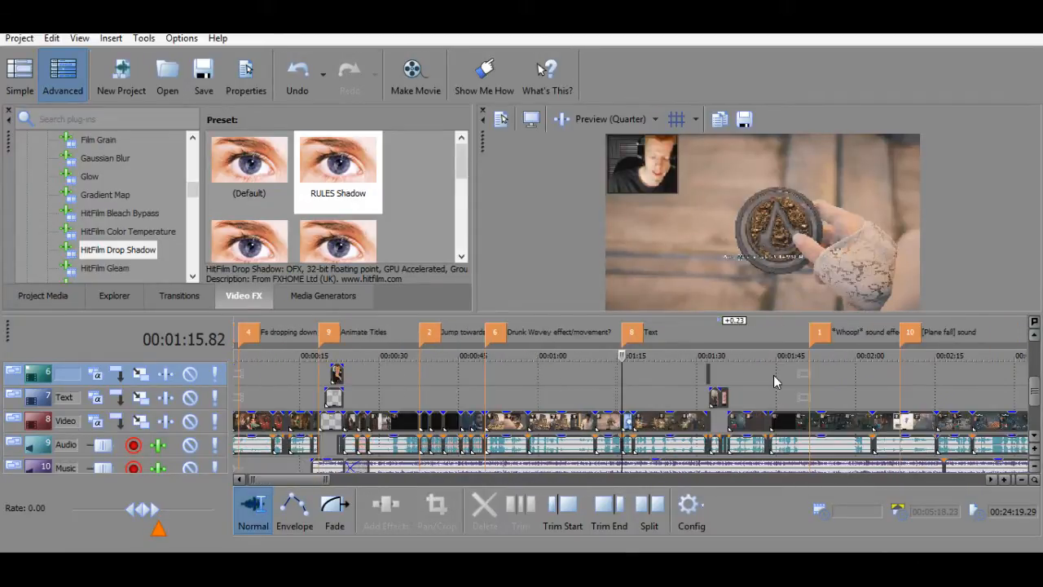
left_click(813, 338)
double_click(832, 334)
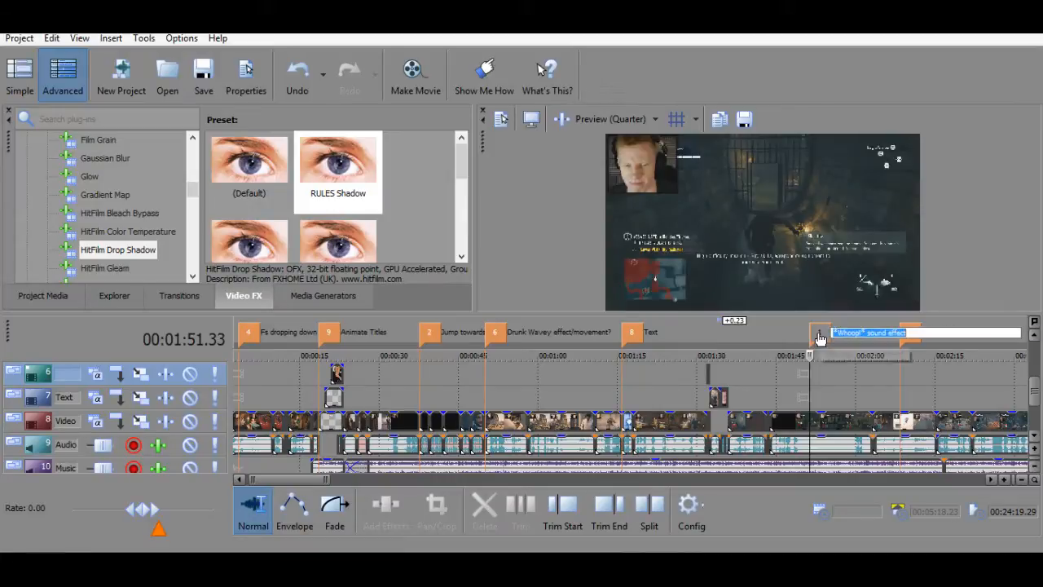
left_click(834, 334)
key("BackSpace")
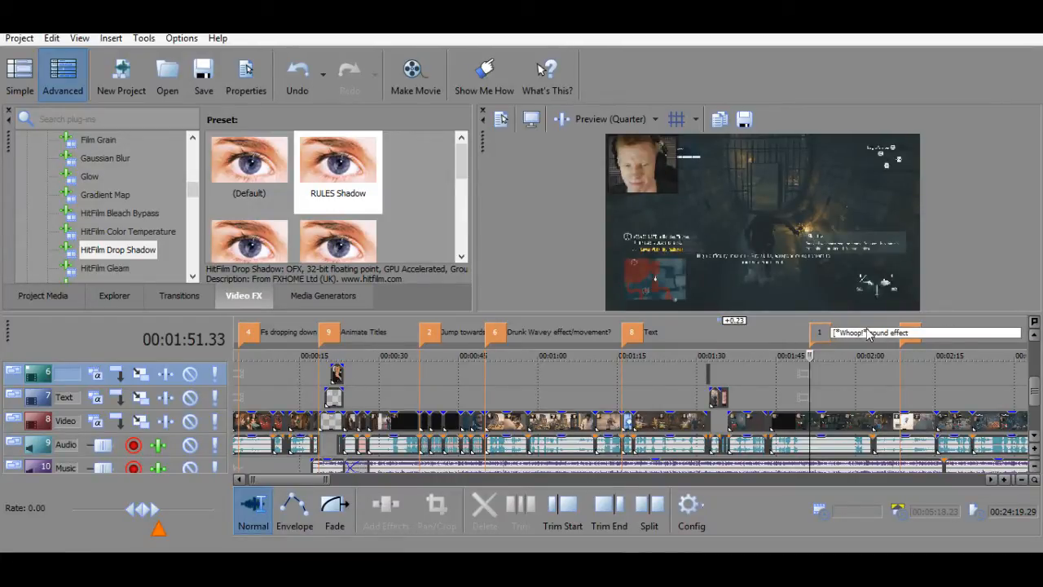
type("]")
Remove the word "effect" from the same marker label so it reads "[*Whoop!*] sound".
key("BackSpace")
key("BackSpace")
key("BackSpace")
key("BackSpace")
key("BackSpace")
key("BackSpace")
key("BackSpace")
key("Return")
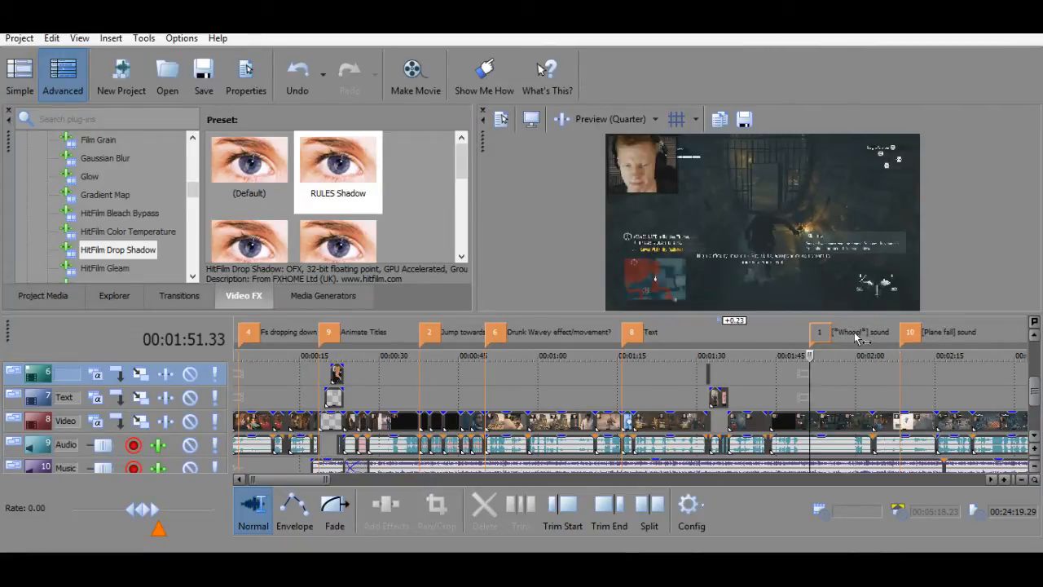
Play the fall clip from the "[Plane fall] sound" marker and return to just after the landing, at about 00:02:12.92.
left_click(908, 417)
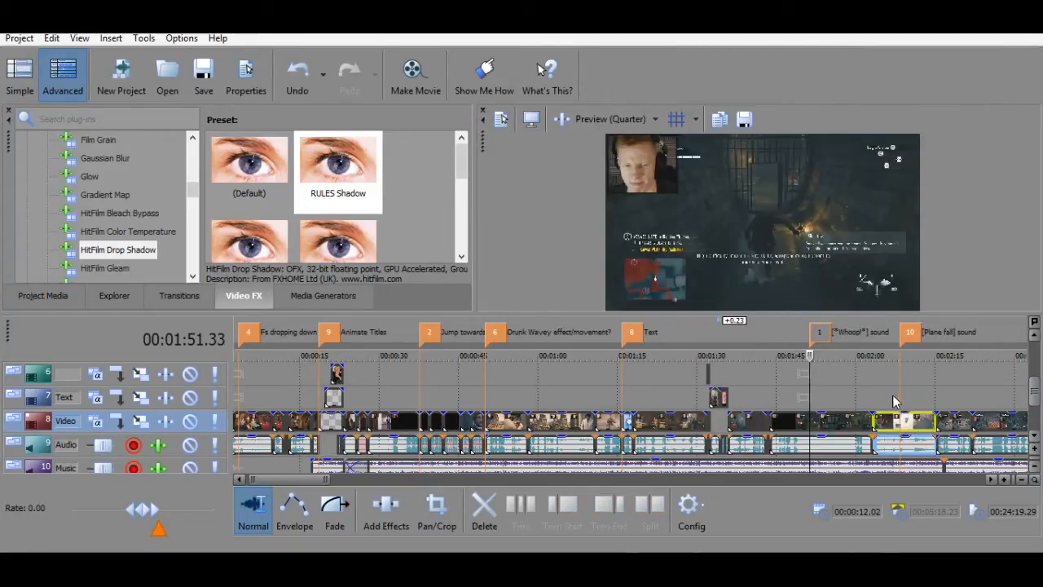
left_click(893, 396)
left_click(899, 392)
key("space")
scroll(884, 399, "down", 3)
scroll(883, 398, "up", 5)
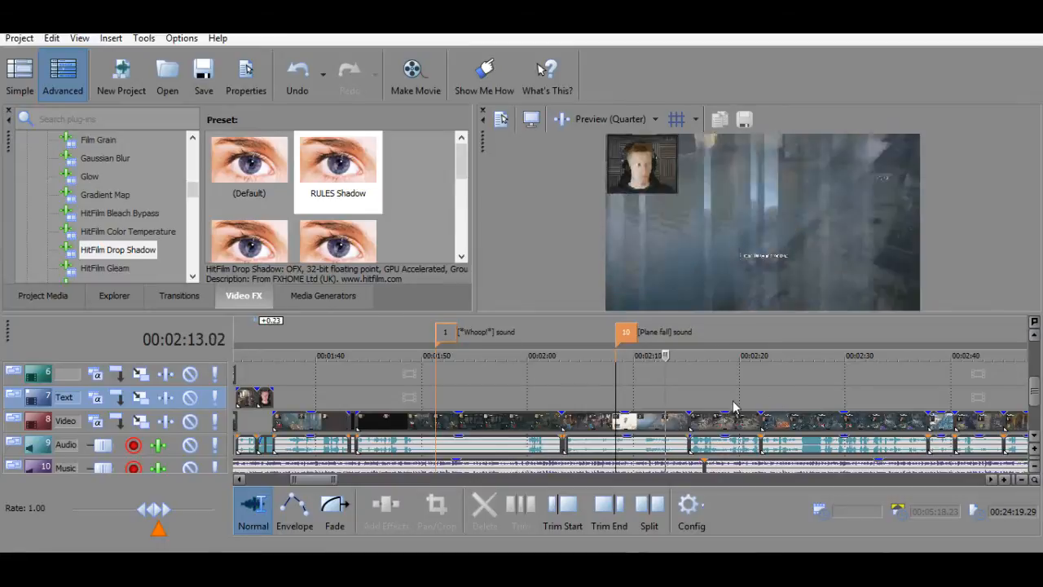
scroll(730, 396, "up", 2)
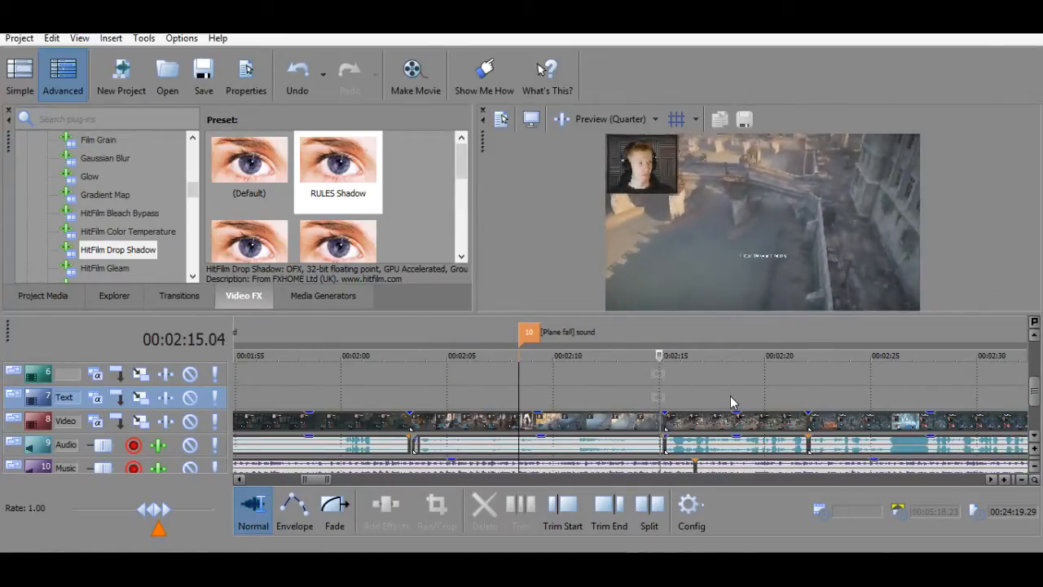
left_click(615, 402)
key("space")
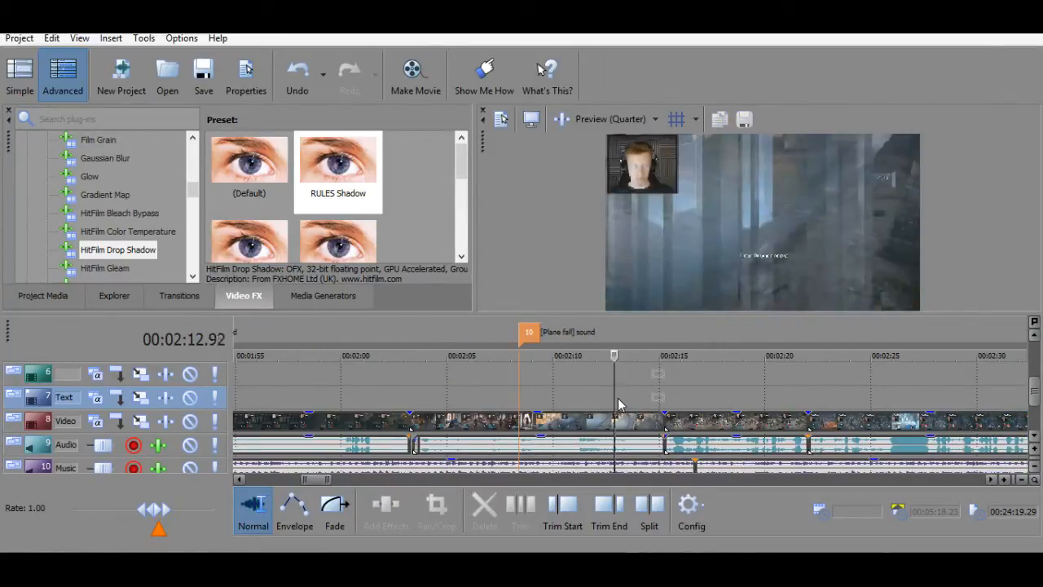
Find the moment after the landing at 00:02:12.64 and split the clip there.
left_click(594, 420)
key("space")
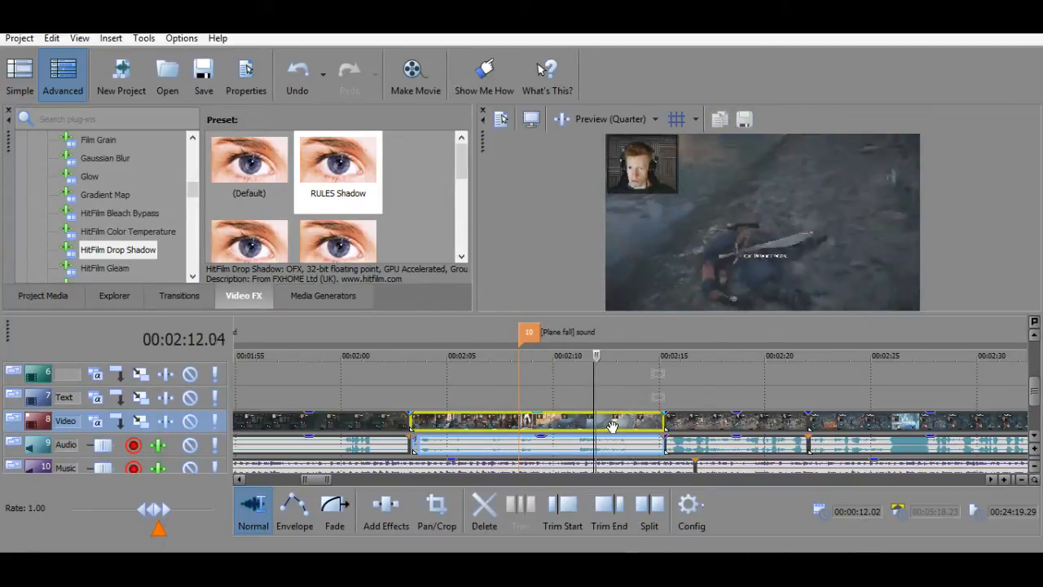
left_click(609, 427)
key("space")
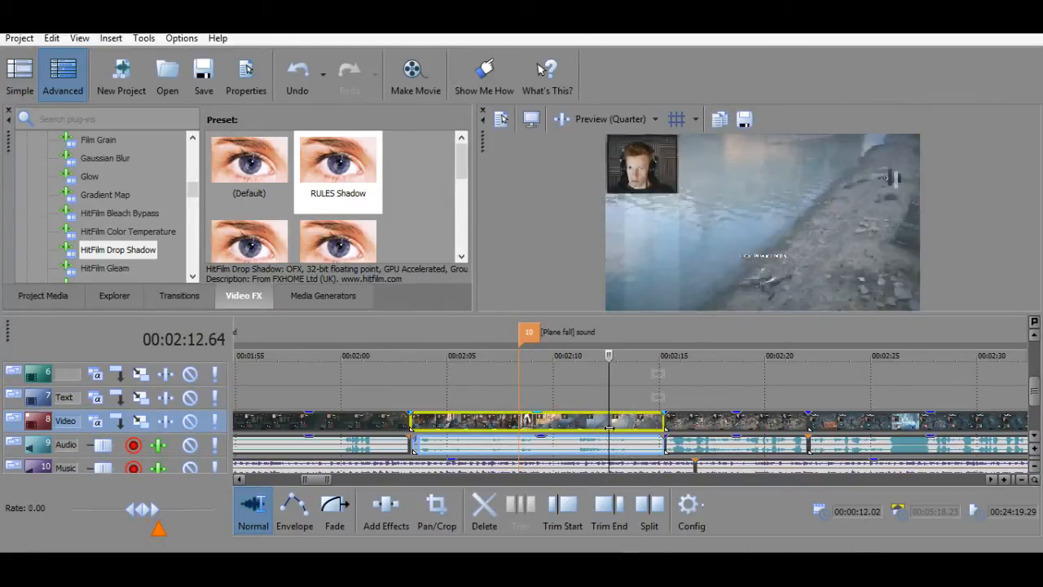
key("space")
key("space")
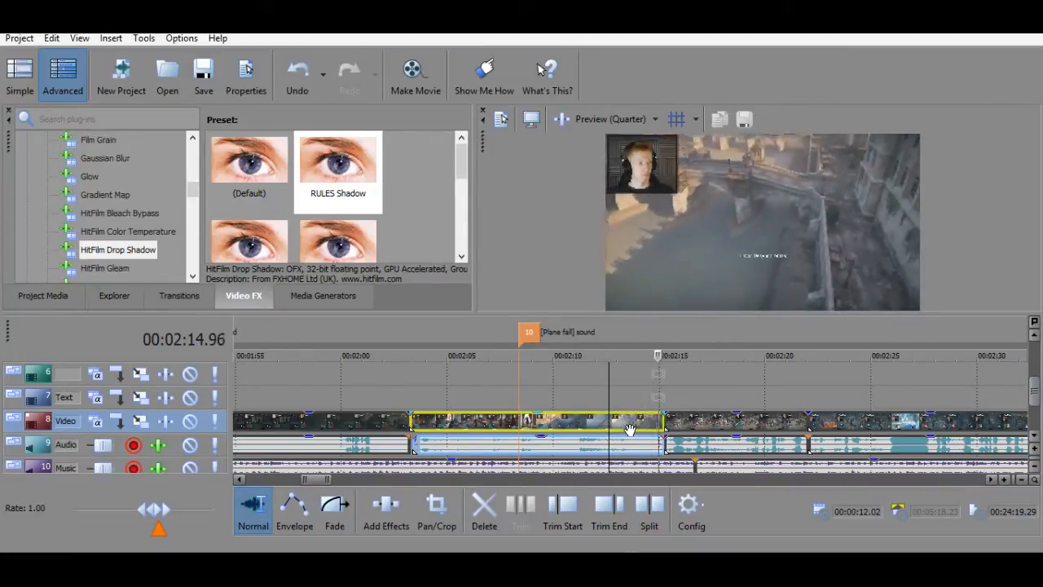
key("space")
key("s")
Open Pan/Crop for the split-off second part and crop it around the webcam to about 455.7 × 256.4, centred at 213.5, 130.6.
left_click(630, 429)
right_click(629, 430)
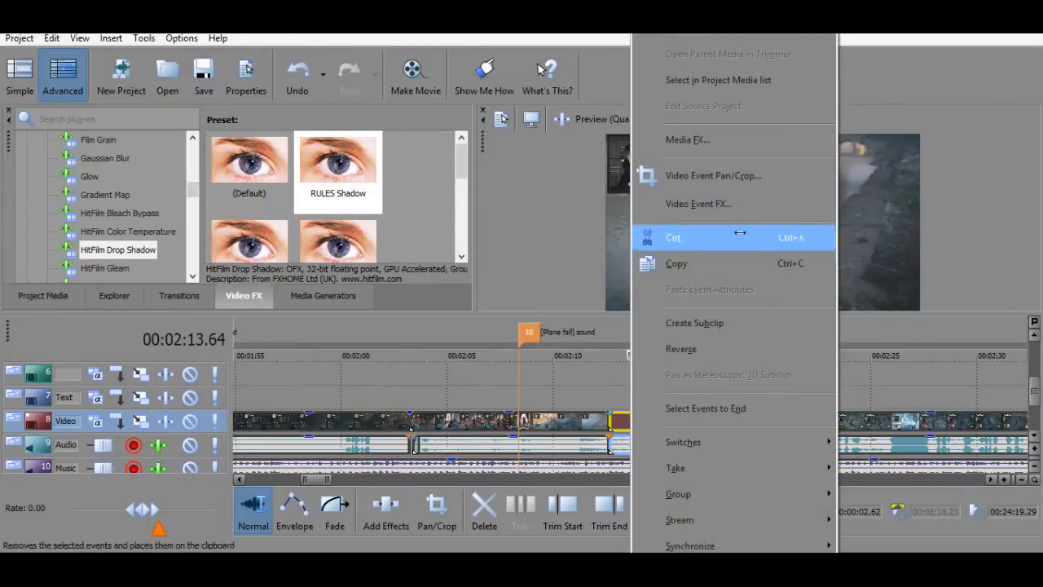
left_click(700, 174)
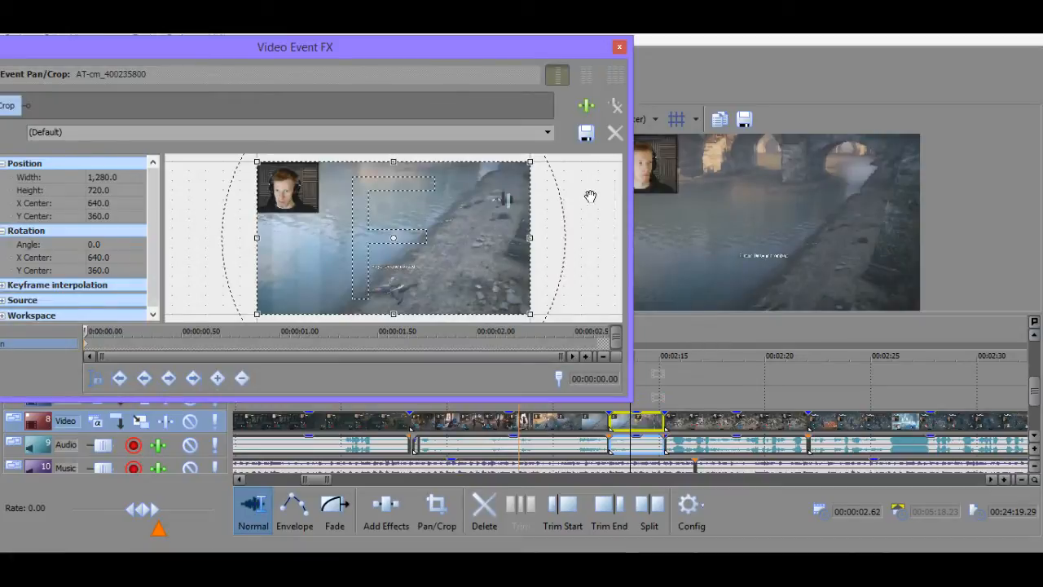
left_click_drag(531, 164, 326, 193)
left_click_drag(475, 232, 573, 234)
scroll(477, 242, "up", 3)
left_click_drag(498, 268, 530, 325)
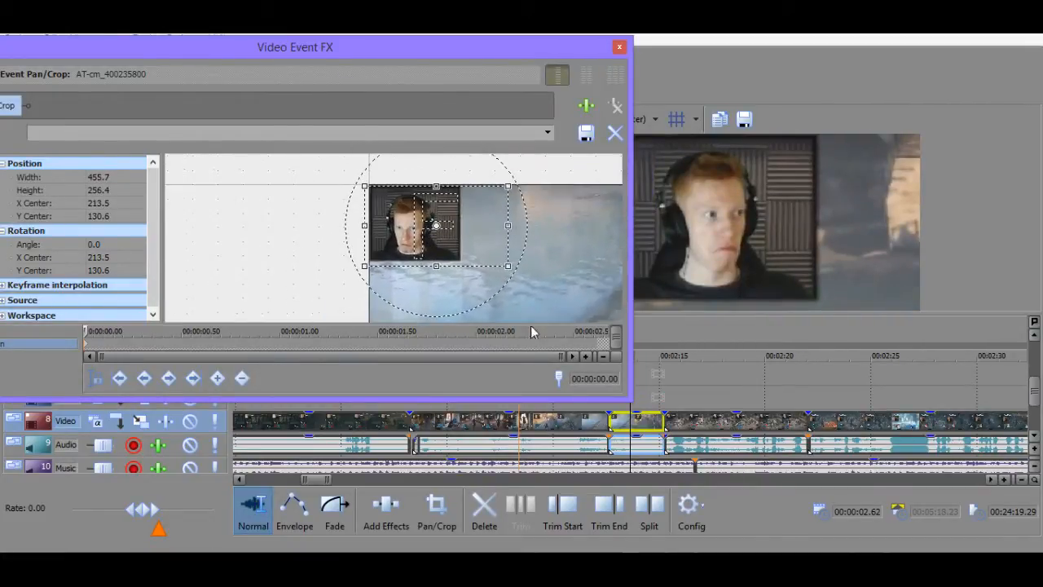
scroll(546, 251, "up", 2)
scroll(546, 250, "up", 2)
left_click_drag(307, 214, 228, 244)
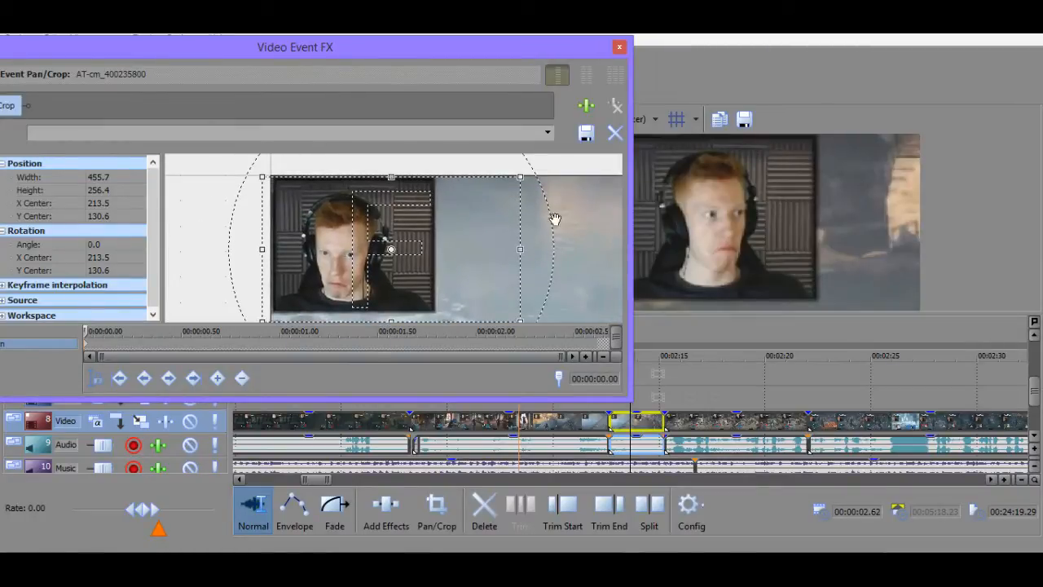
Tighten the crop to about 255.8 × 143.9 and centre it on the face at 144.7, 130.6.
left_click_drag(593, 218, 605, 184)
scroll(605, 184, "up", 2)
scroll(601, 240, "down", 2)
left_click_drag(540, 177, 479, 199)
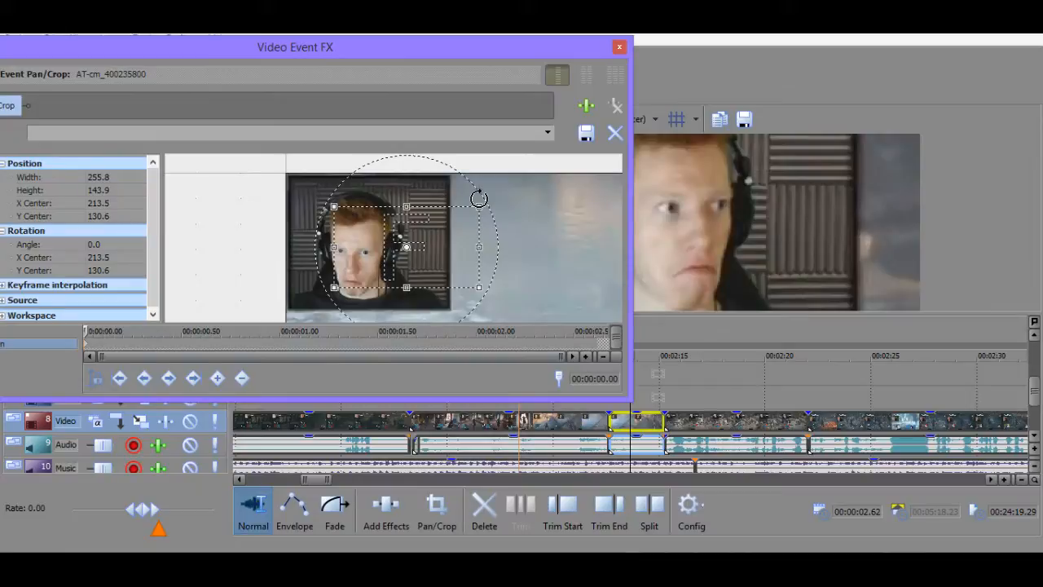
left_click_drag(452, 239, 413, 239)
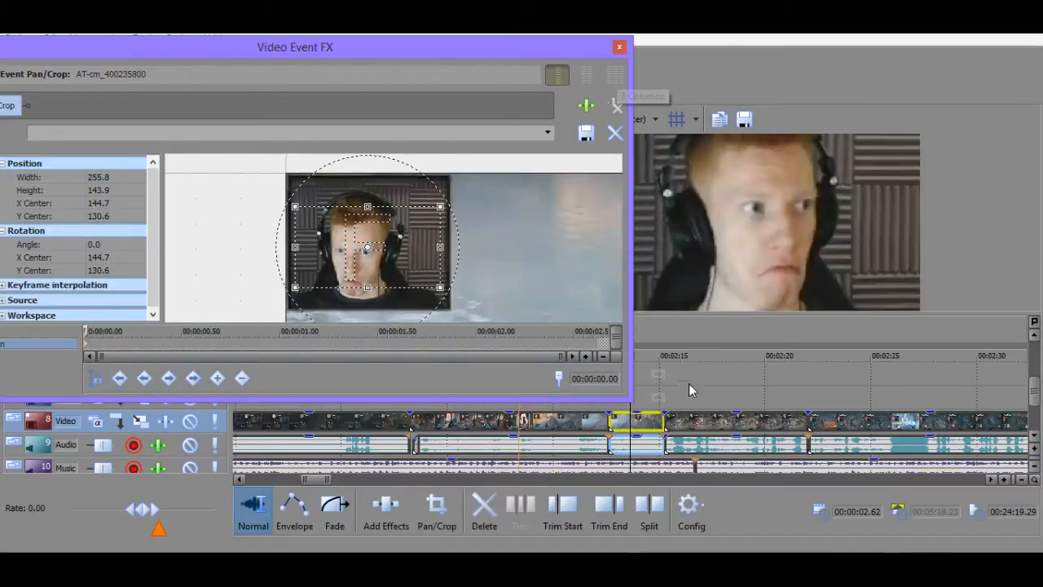
Play from the "[Plane fall] sound" marker through the webcam close-up to check the zoom, and return to the close-up's end.
left_click(525, 420)
key("space")
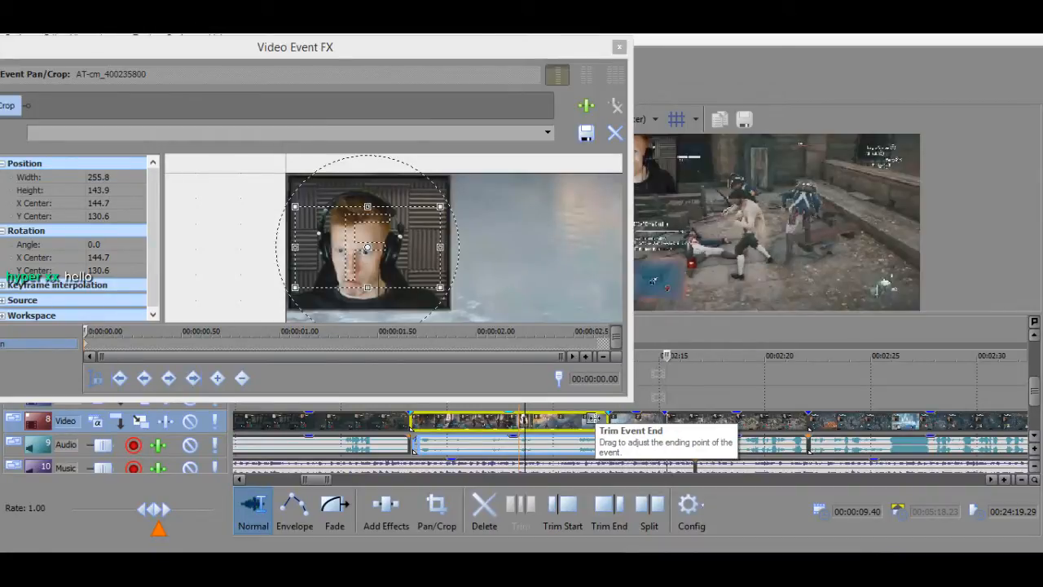
left_click(654, 421)
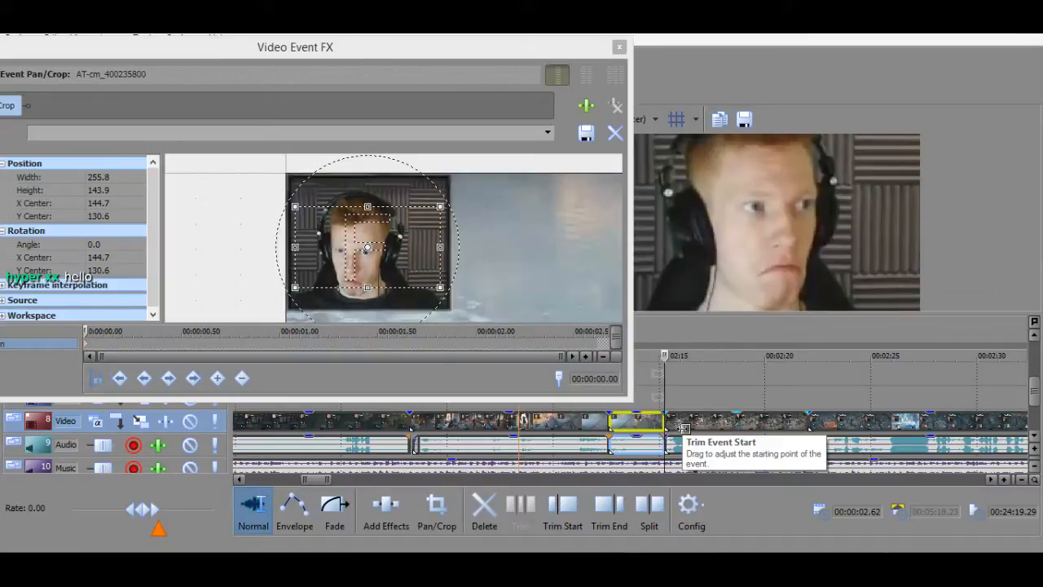
Split off the short sliver of gameplay footage directly after the webcam close-up and delete it.
scroll(683, 427, "up", 4)
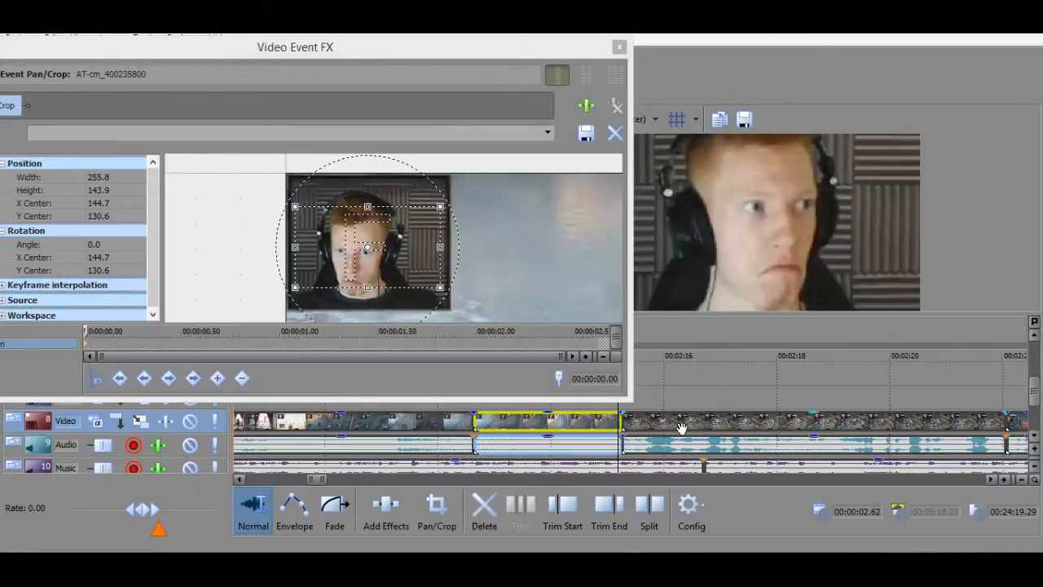
key("s")
scroll(654, 437, "up", 5)
left_click(640, 424)
key("Delete")
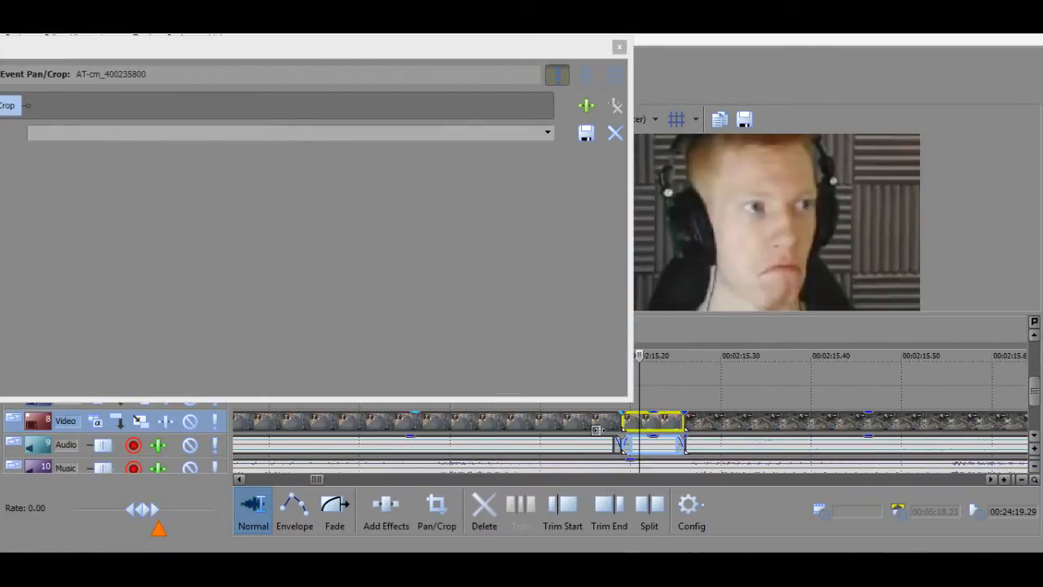
left_click(617, 424)
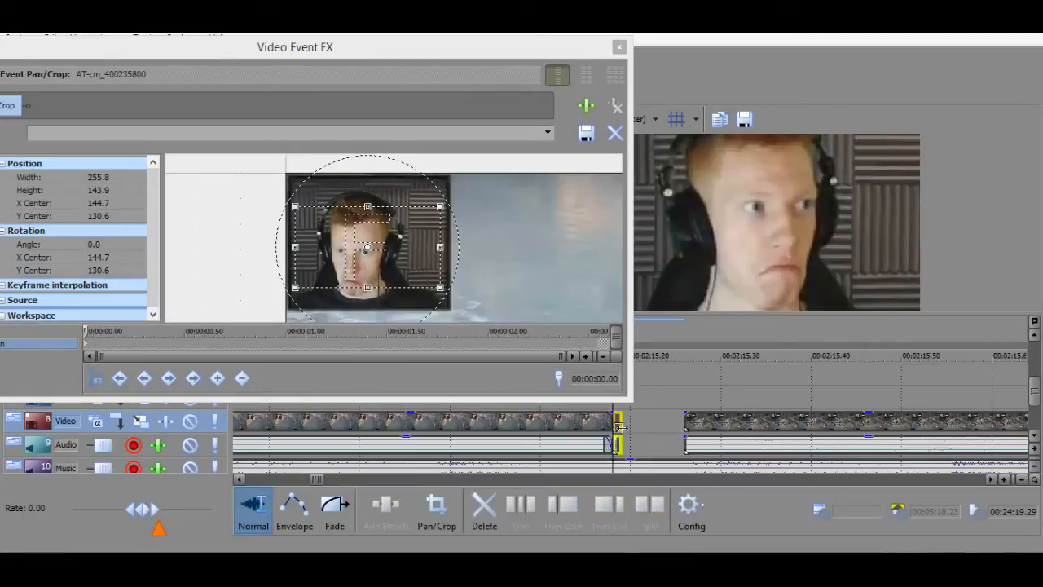
left_click(619, 426)
left_click(626, 432)
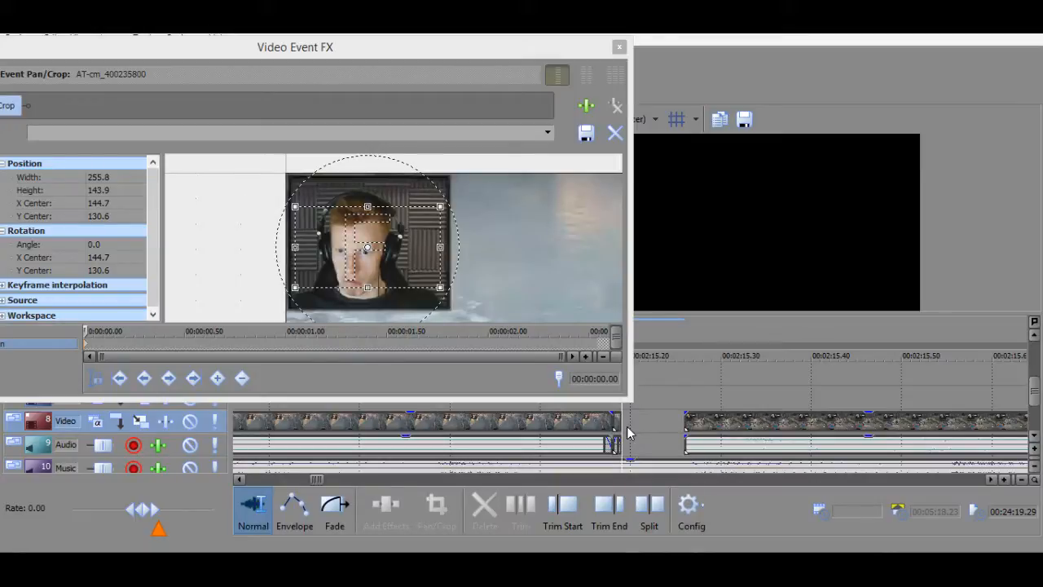
key("ctrl+z")
mouse_move(687, 440)
left_mouse_down()
mouse_move(715, 440)
mouse_move(686, 435)
left_mouse_up()
key("ctrl+z")
Extend the webcam close-up's end to meet the next clip and shrink its Pan/Crop frame to about 239.6 × 134.8 at 00:00:02.61.
left_click_drag(617, 426, 683, 425)
left_click(83, 334)
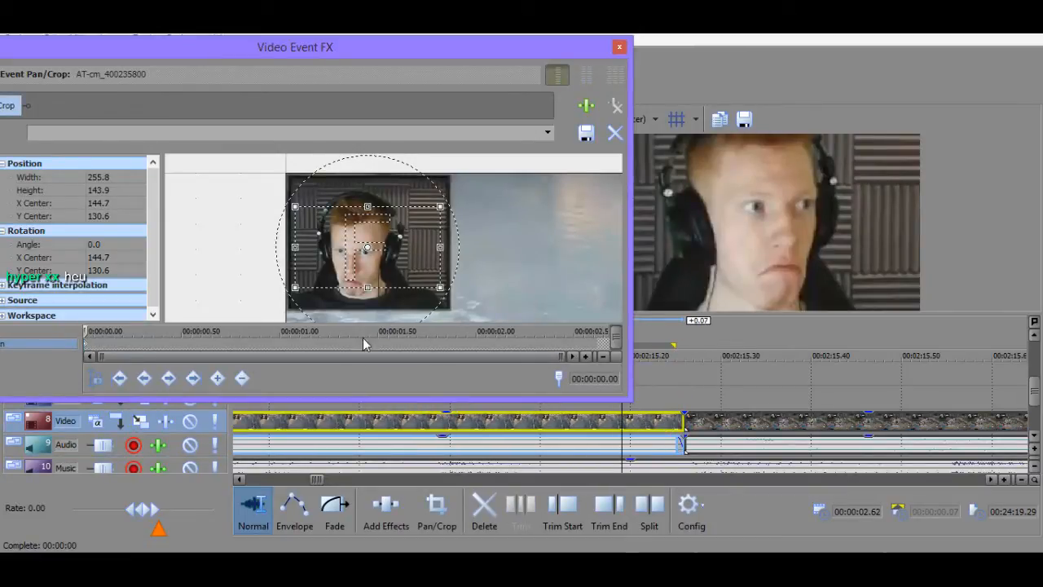
left_click(587, 342)
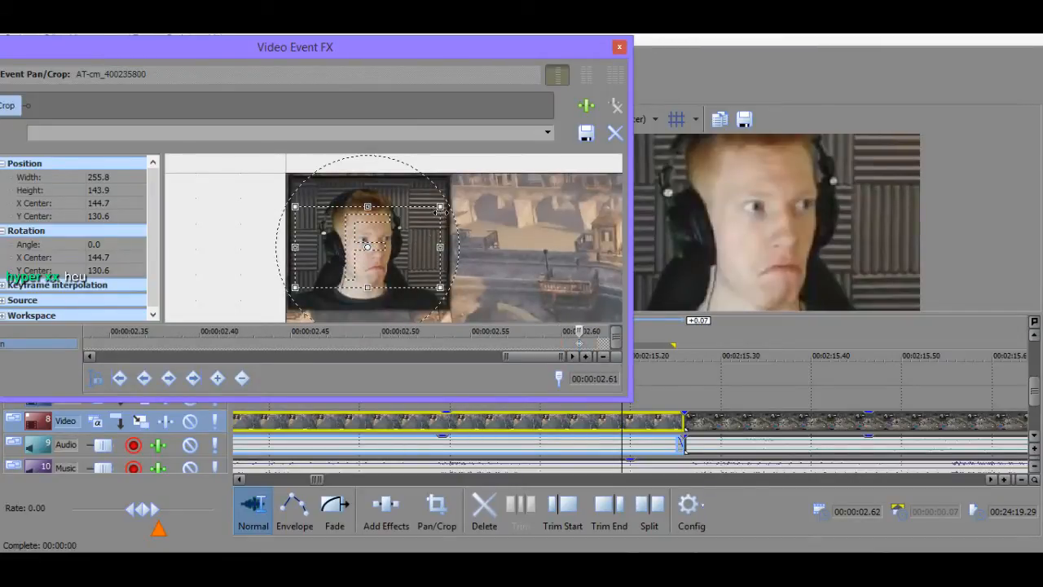
left_click_drag(440, 208, 435, 210)
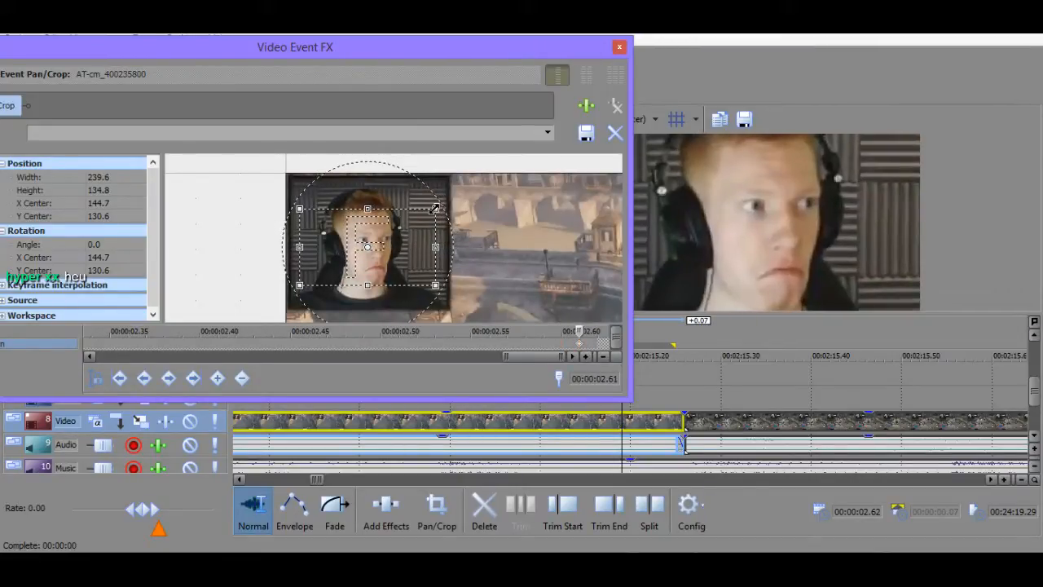
left_click(618, 47)
Play the webcam close-up from its start at 00:02:12.64 into the following gameplay to check the gradual zoom.
scroll(490, 392, "down", 10)
left_click(512, 393)
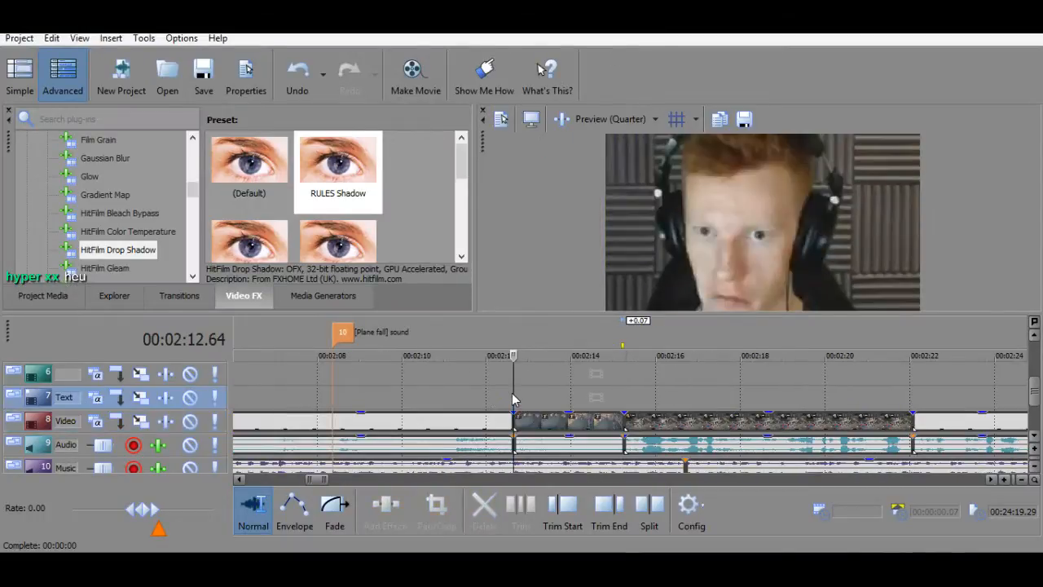
key("space")
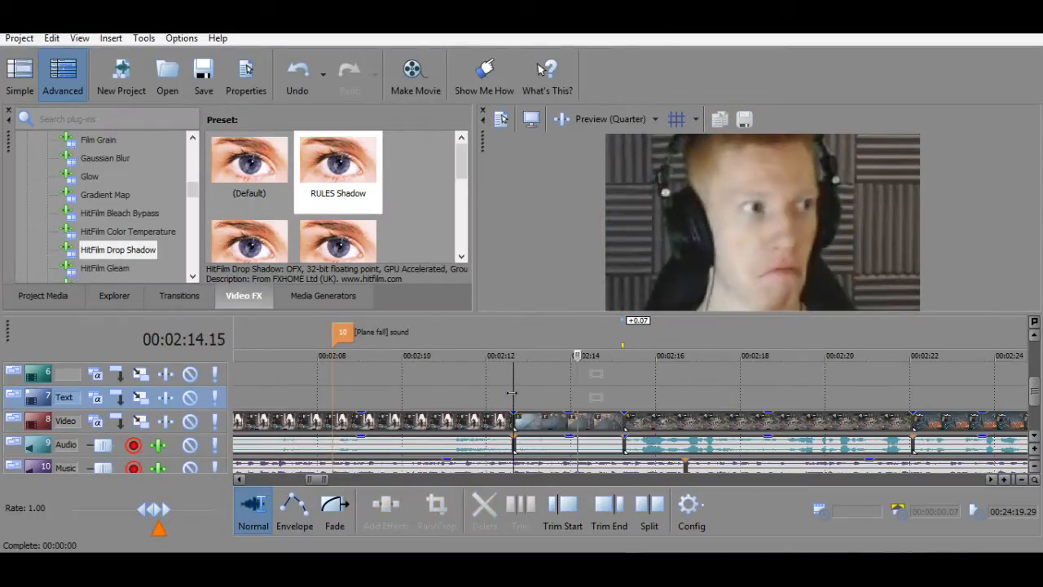
left_click(492, 397)
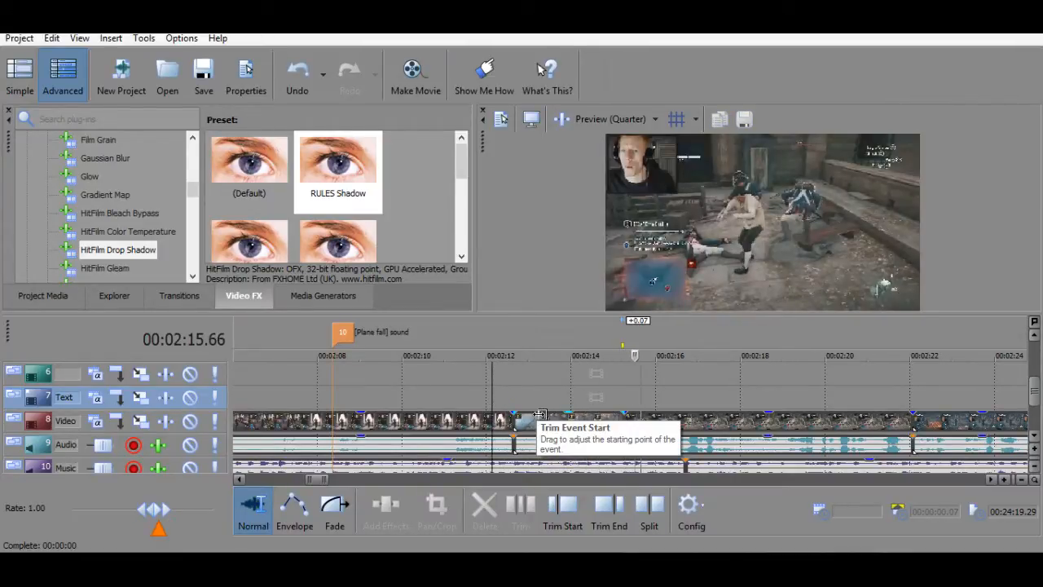
key("space")
Try splitting the webcam close-up a few frames before its end, at 00:02:15.19, and undo the split.
left_click(624, 408)
scroll(607, 411, "up", 1)
scroll(607, 412, "up", 2)
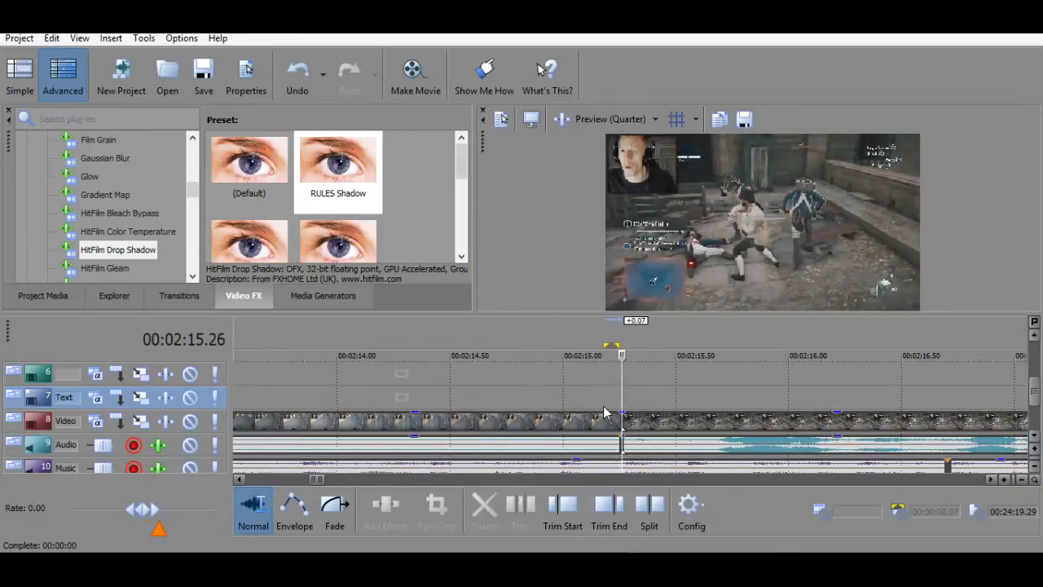
key("Left")
key("Left")
key("Left")
key("Left")
key("Left")
key("Right")
key("Right")
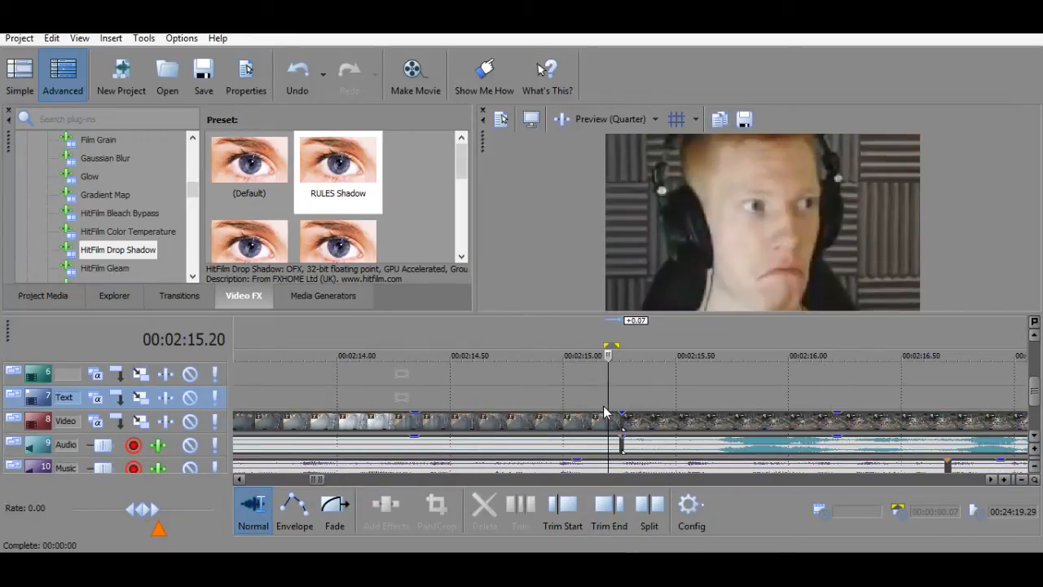
key("Left")
key("s")
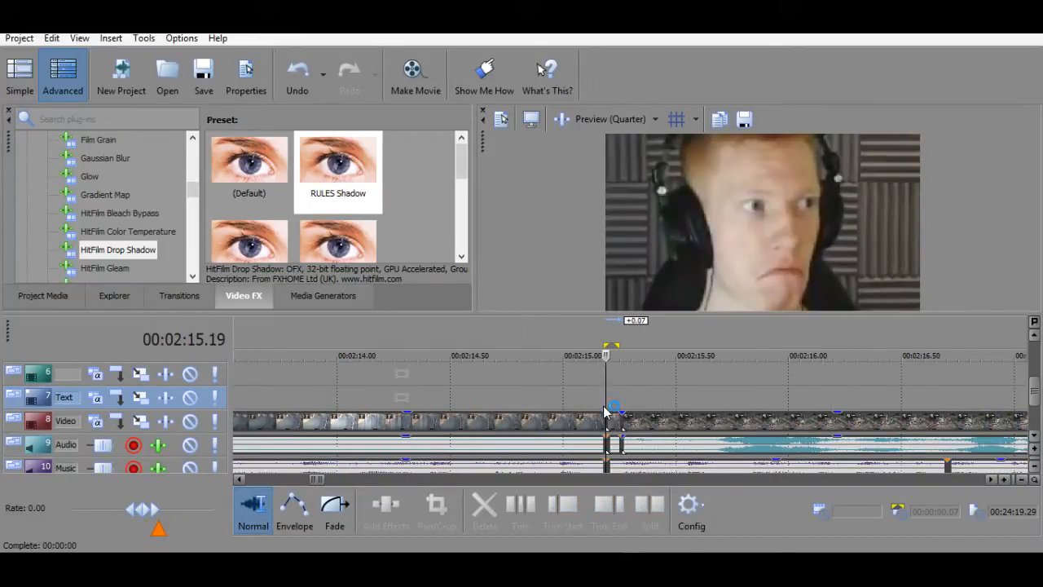
key("ctrl+z")
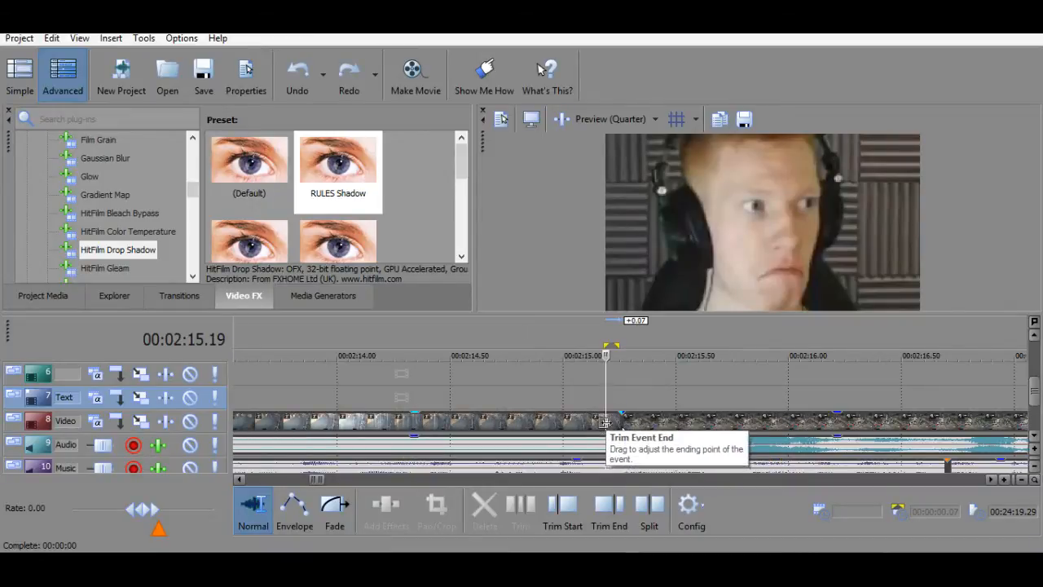
Select the webcam close-up clip on the video track.
left_click(604, 421)
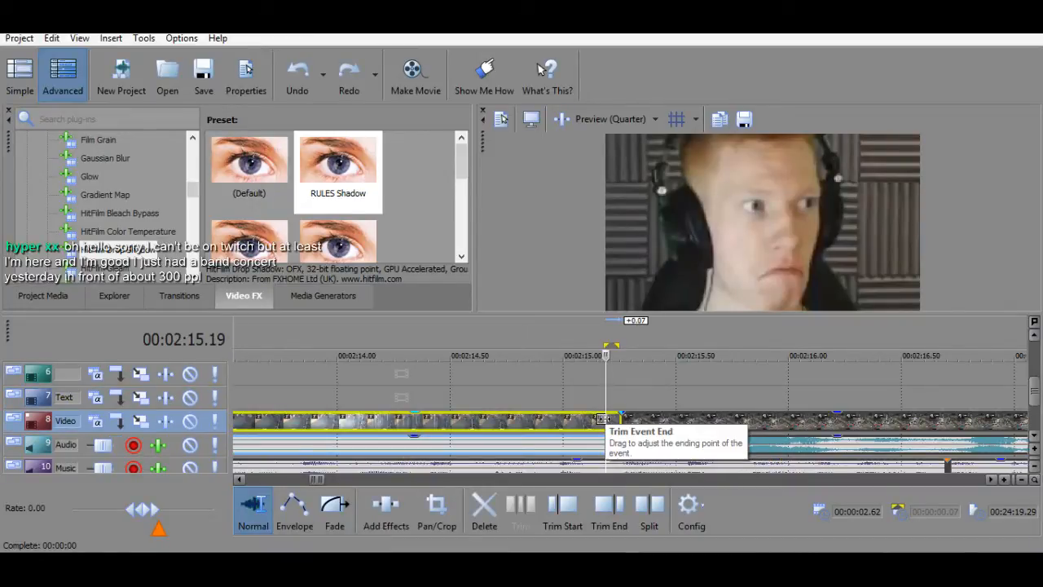
Split the selected clip at 00:02:15.19, delete its 0.07 s tail, and extend its end back to the following clip.
left_click(611, 421)
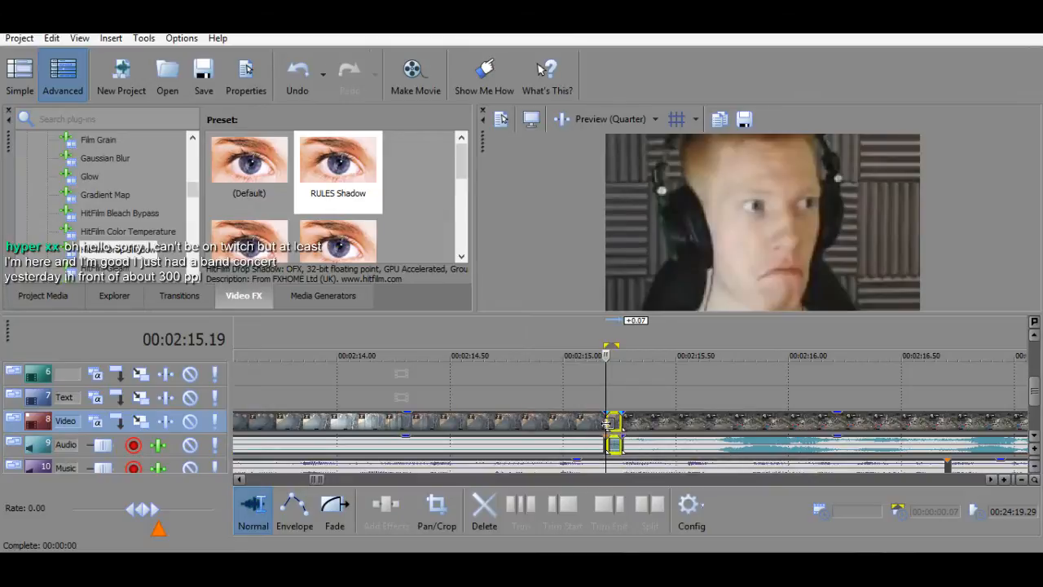
left_click(601, 420)
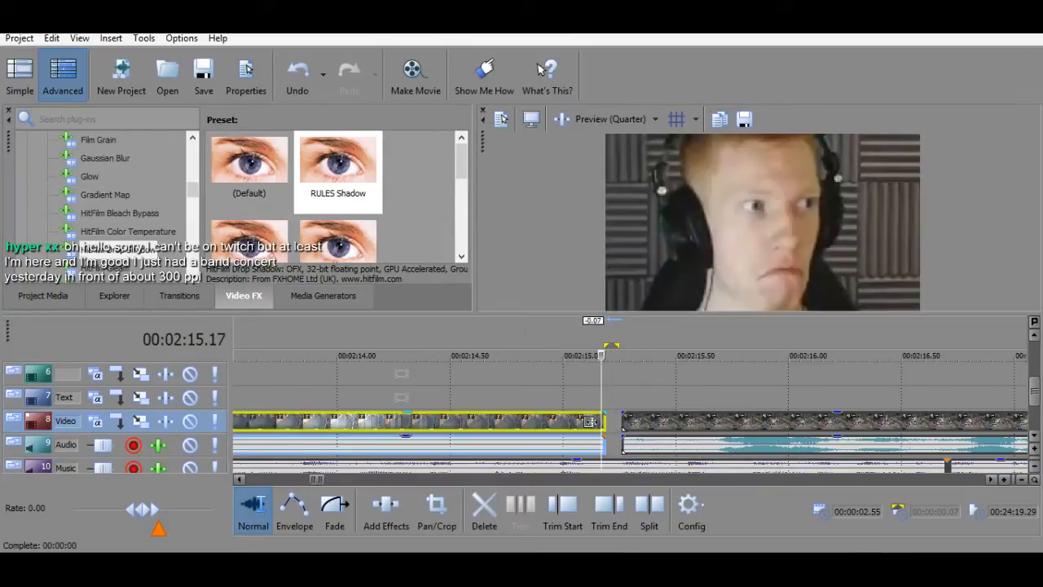
scroll(619, 425, "down", 3)
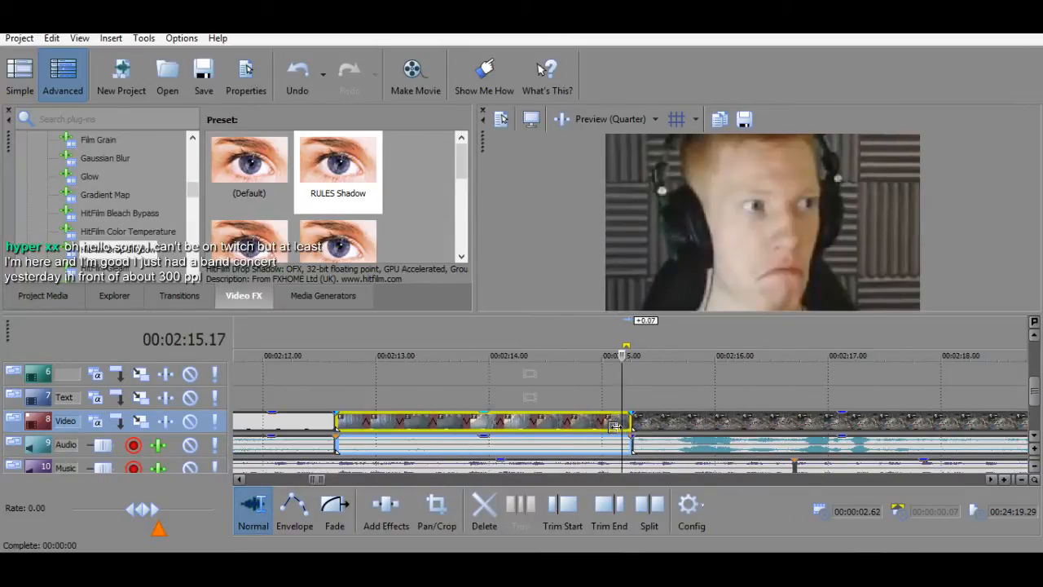
Mark the time range spanning the facecam clip from 00:02:12.64 to 00:02:15.26 and place the cursor at its start.
left_click(332, 403)
left_click_drag(334, 403, 633, 399)
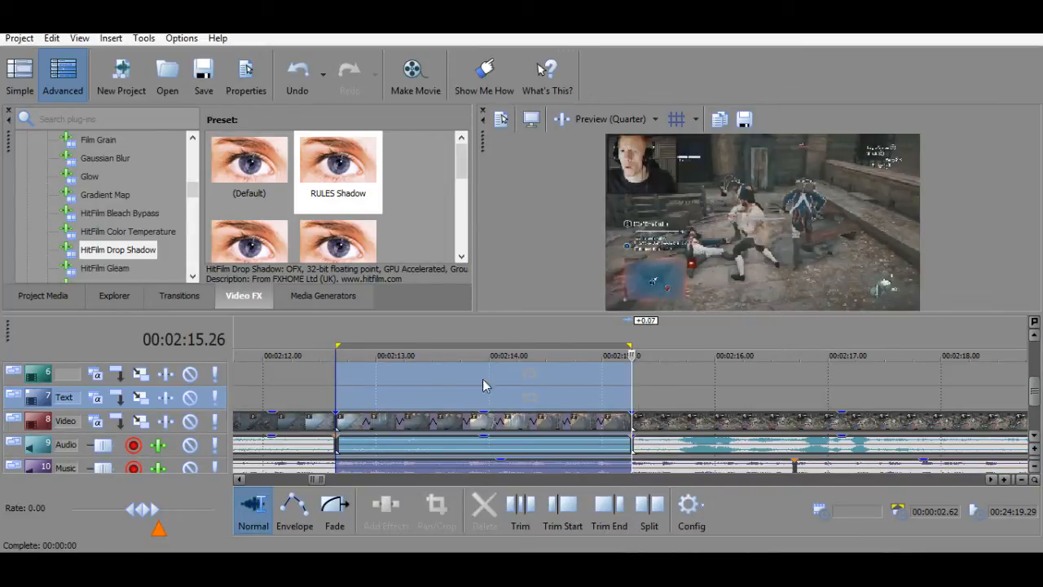
left_click(342, 398)
left_click(336, 395)
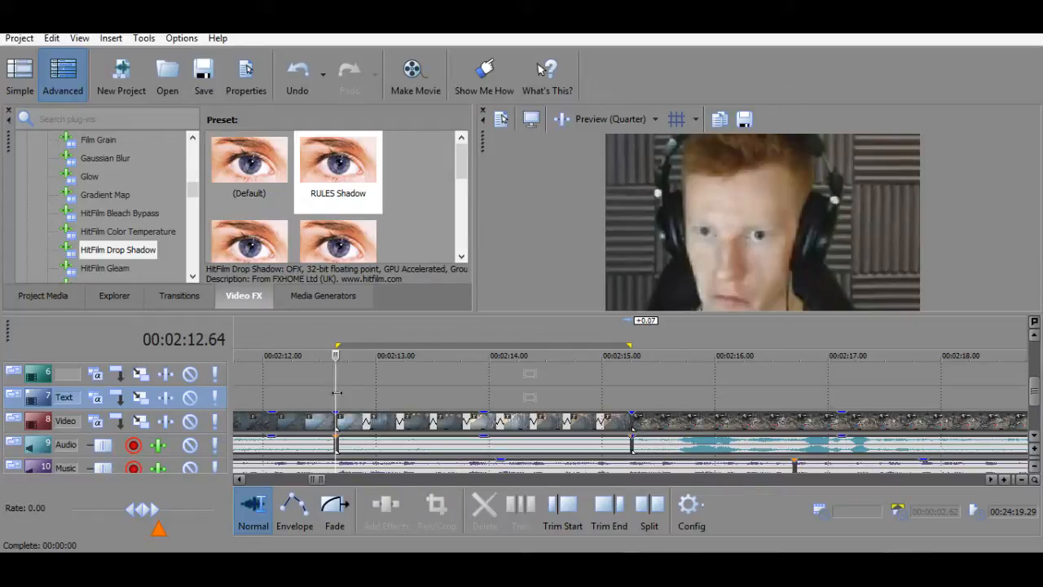
Play back the facecam clip and its transition into the following gameplay, including a replay from 00:02:10.52.
key("space")
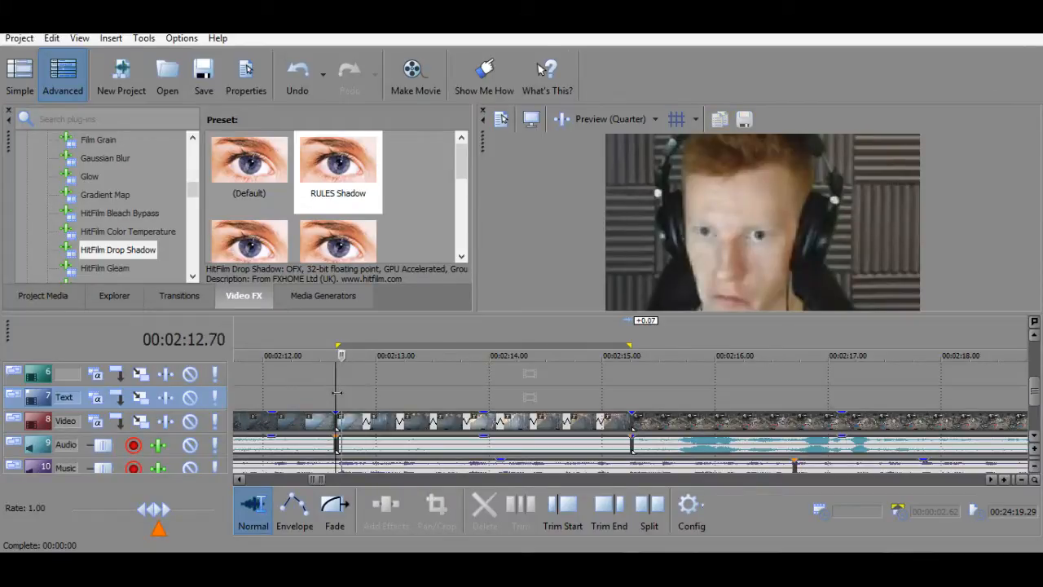
scroll(336, 392, "down", 3)
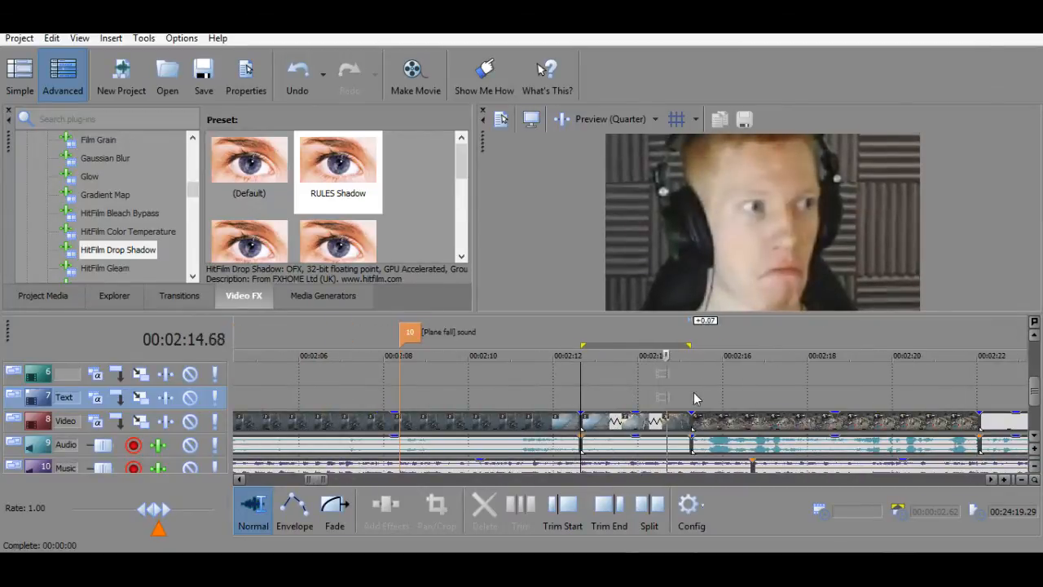
key("space")
key("space")
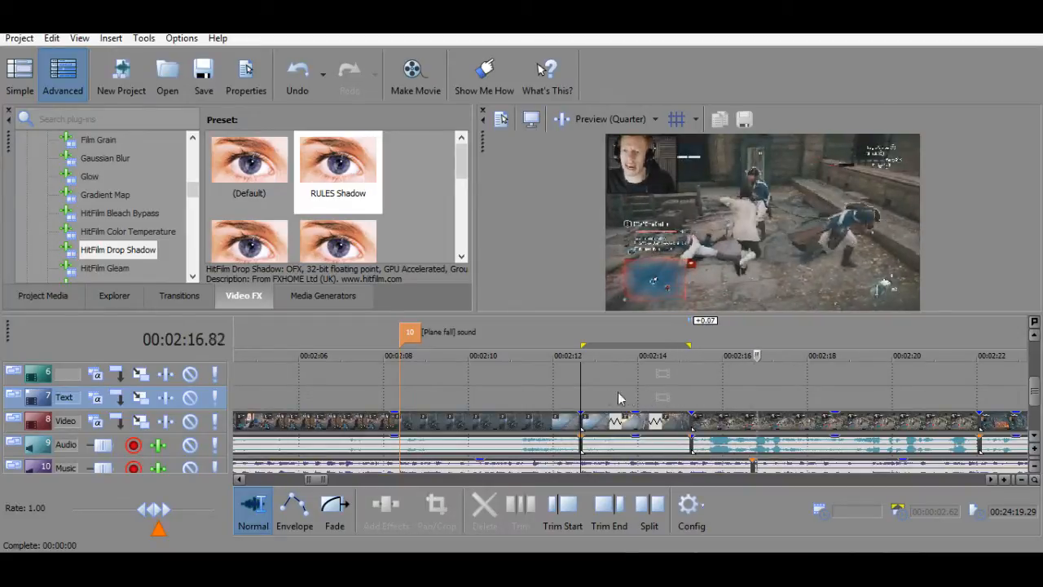
key("space")
left_click(551, 403)
left_click(490, 401)
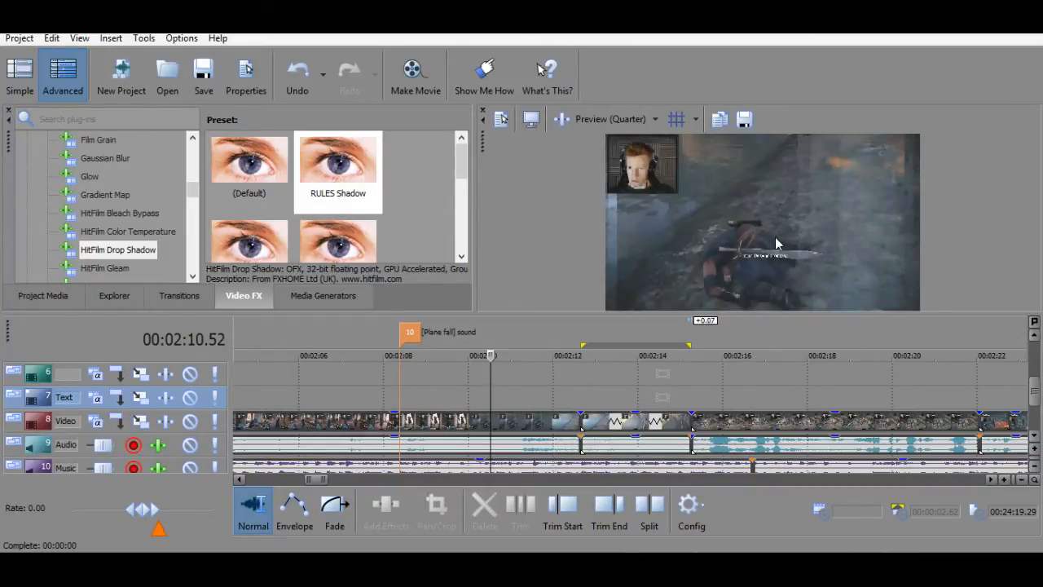
key("space")
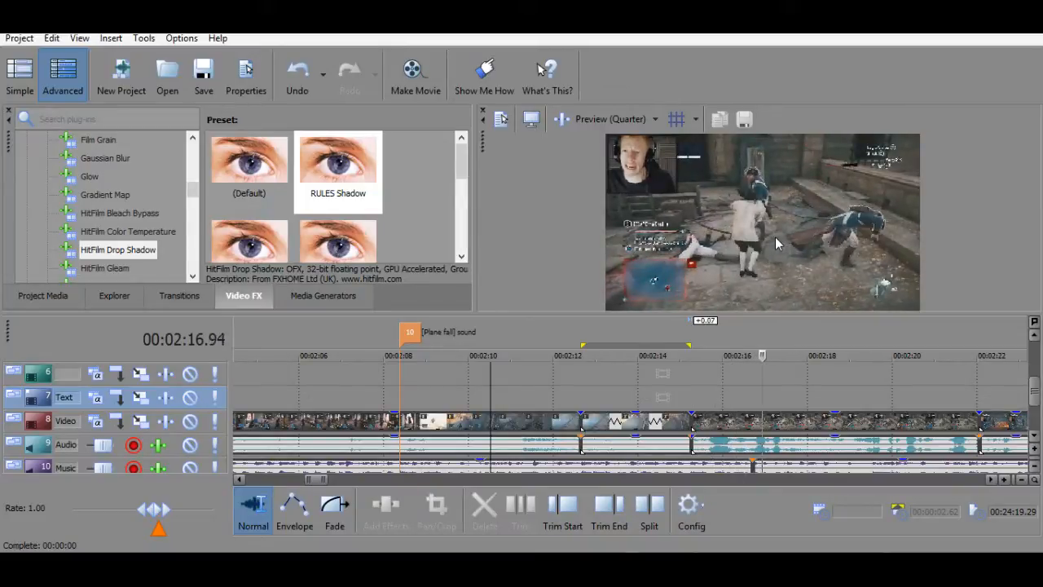
Add a marker named "Zoom in on witchery" at 00:02:17.87 in the fight clip.
scroll(717, 377, "down", 4)
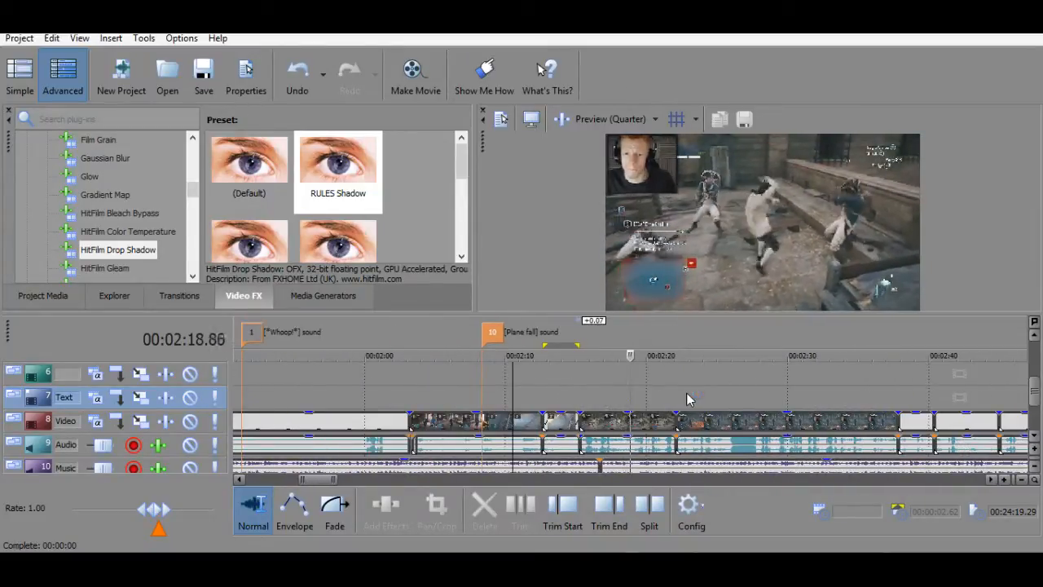
left_click(616, 398)
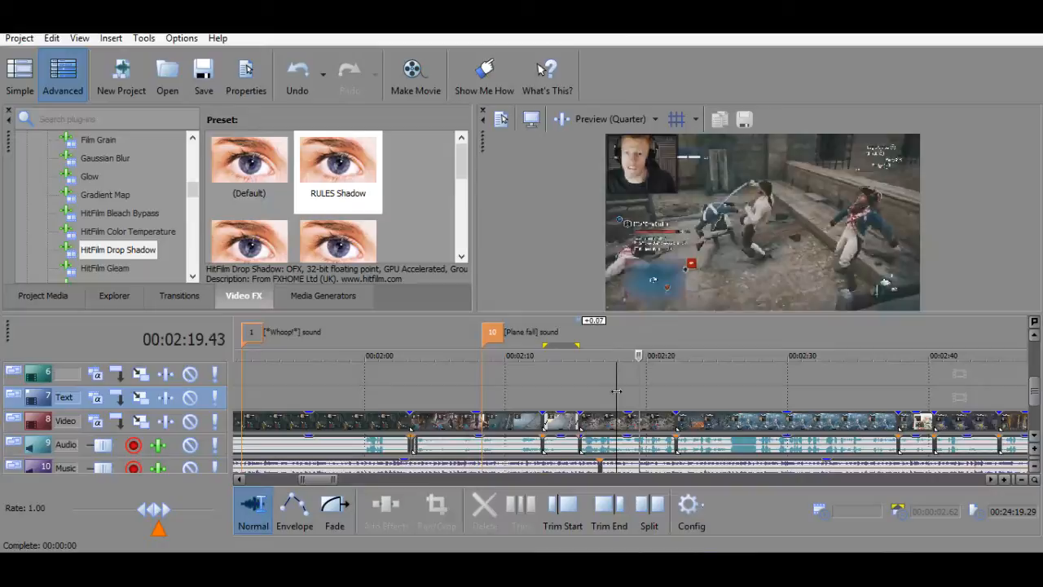
left_click(616, 391)
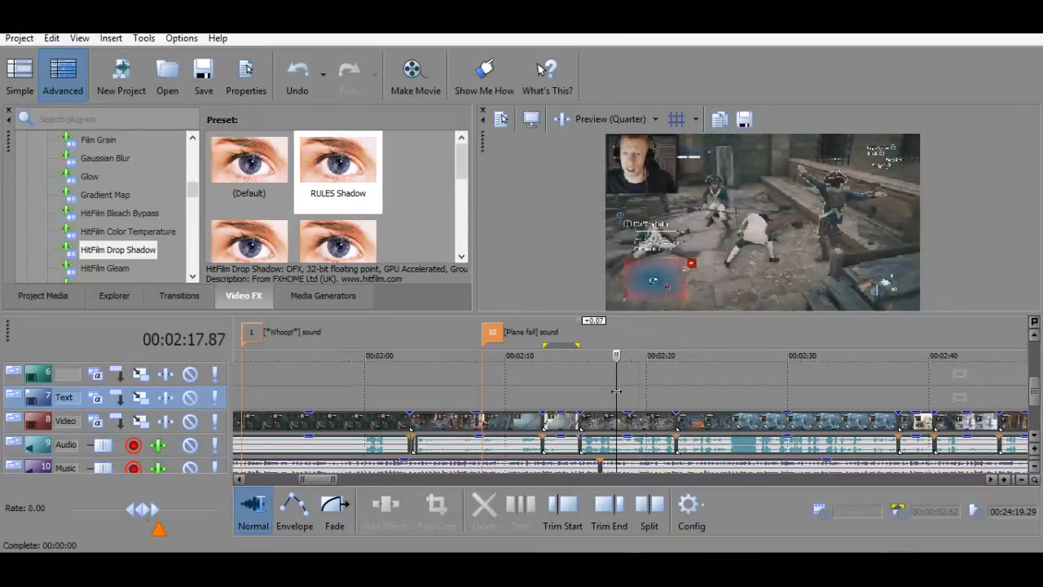
key("space")
key("m")
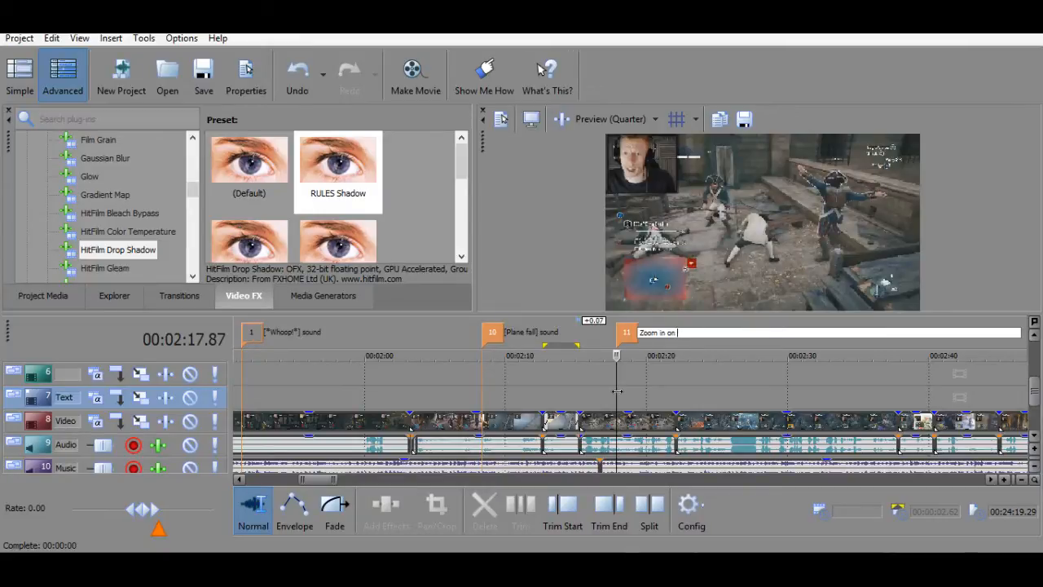
type("y")
key("Return")
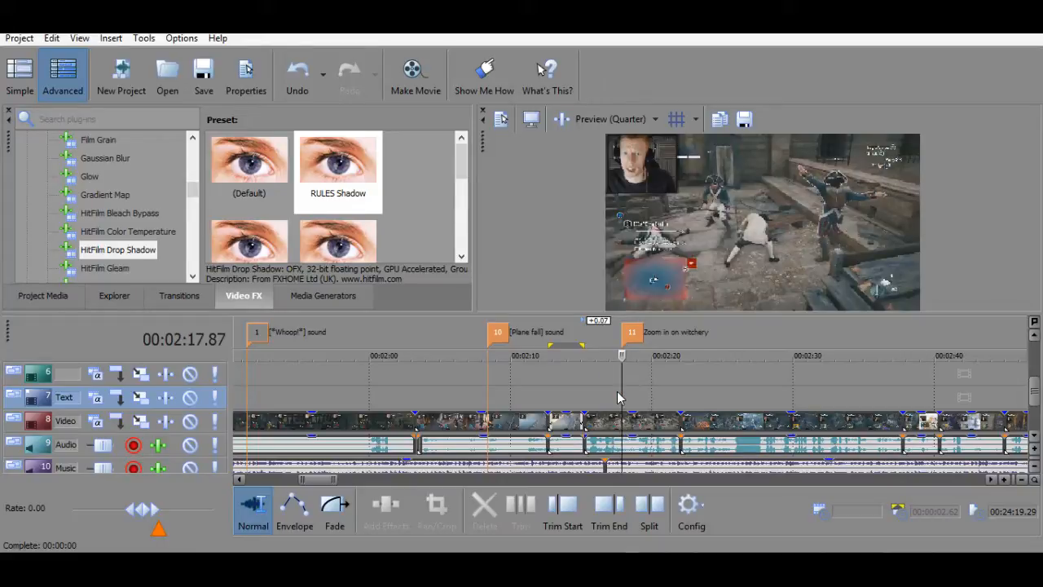
Examine the footage around the "Whoop!" sound, plane fall and "Zoom in on witchery" markers and the gameplay following them.
left_click(463, 356)
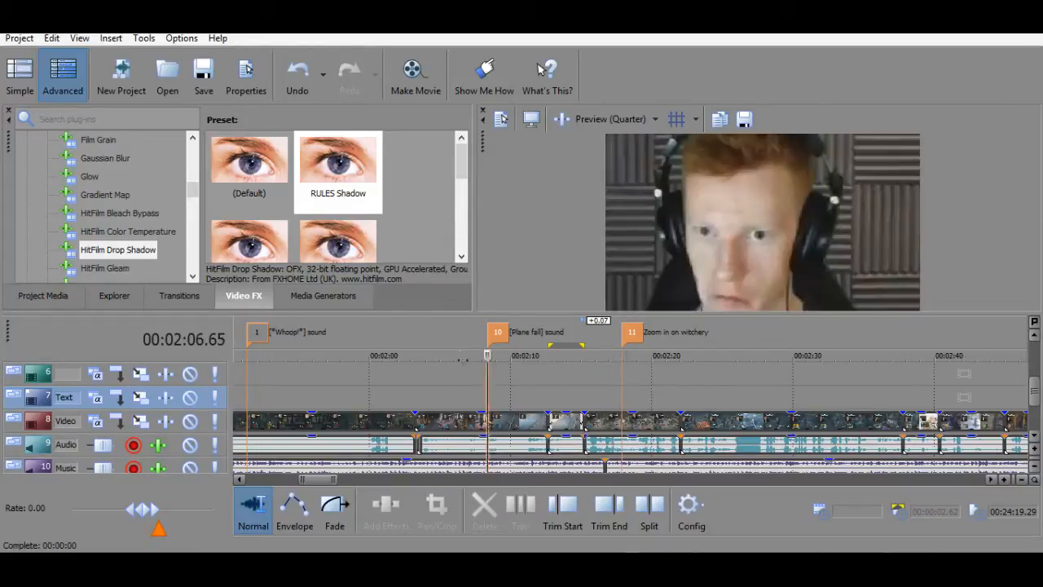
left_click(594, 355)
left_click(654, 355)
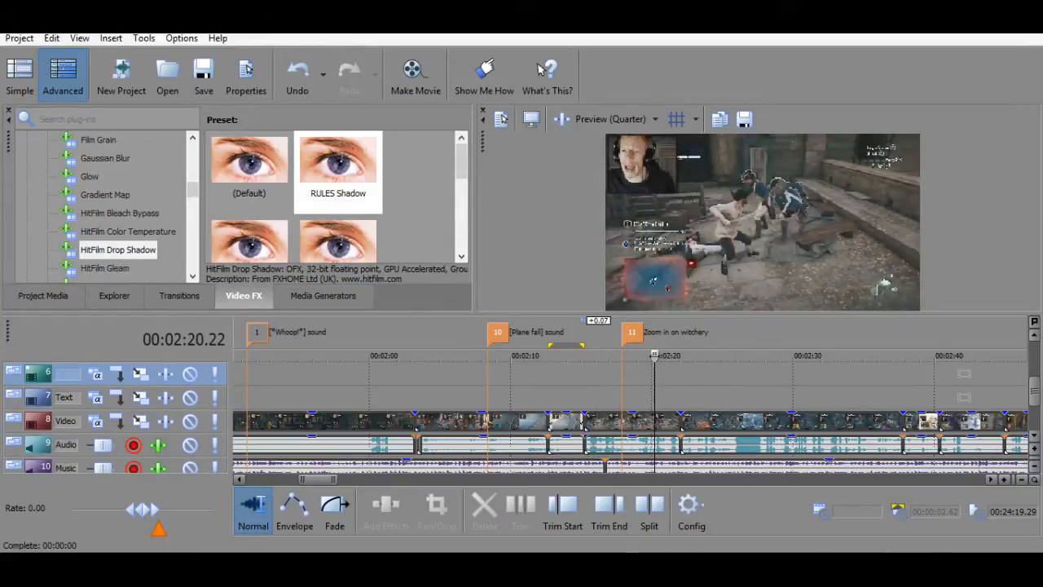
scroll(467, 361, "down", 5)
left_click(553, 380)
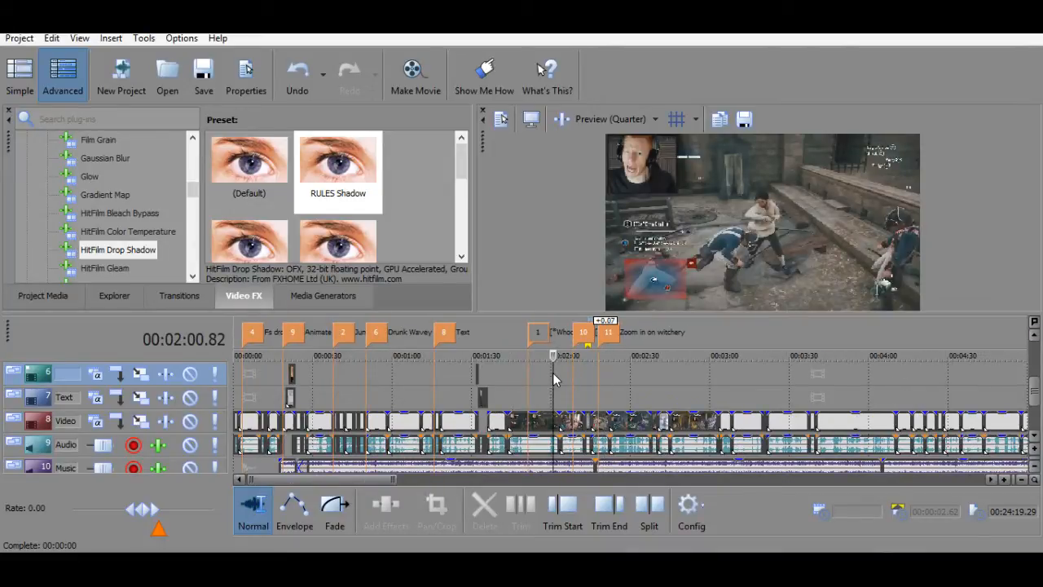
left_click(543, 336)
left_click(566, 365)
left_click(542, 336)
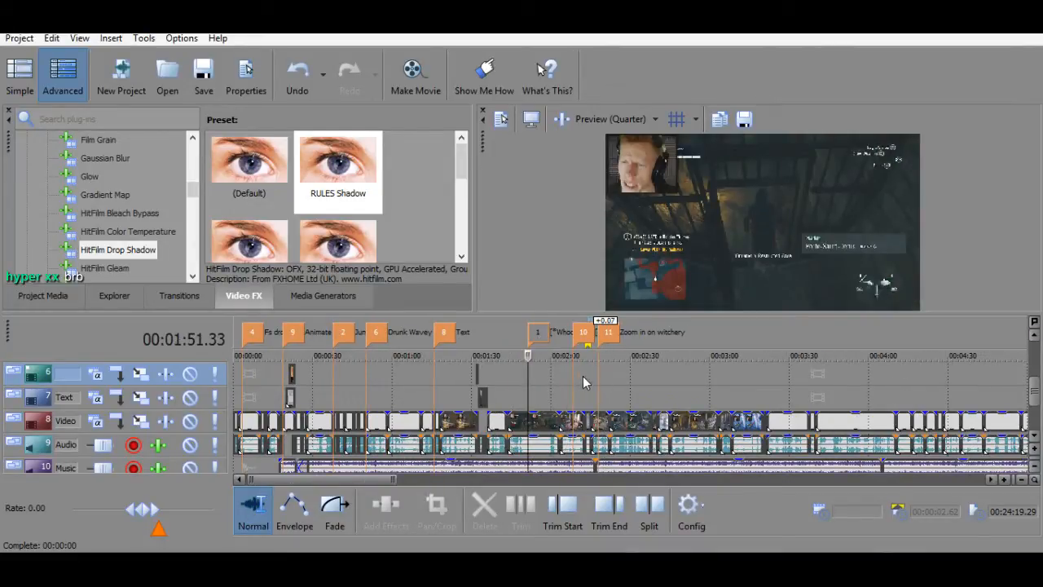
left_click(584, 379)
left_click(638, 393)
left_click(625, 379)
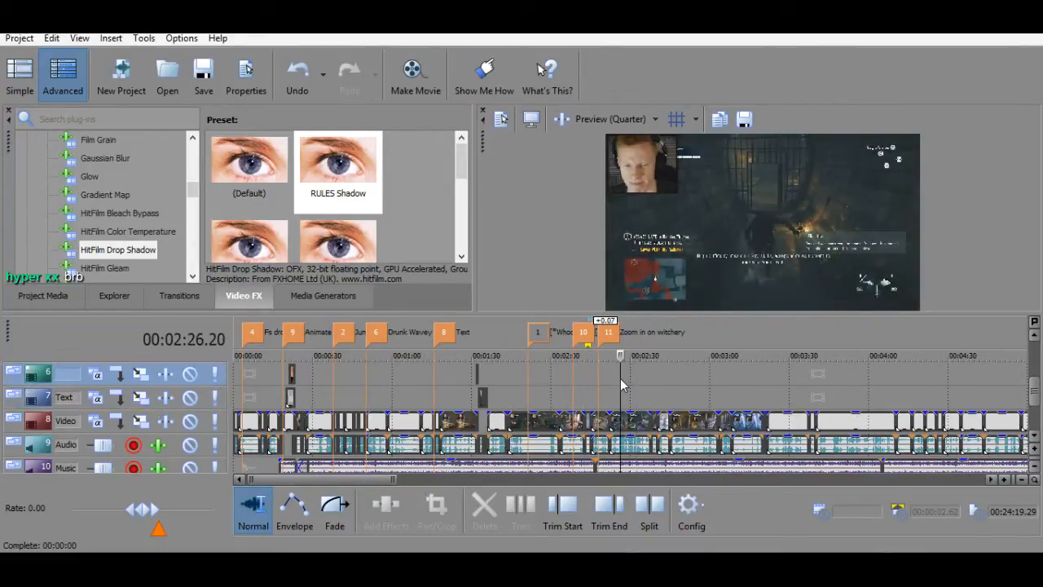
key("space")
scroll(625, 379, "up", 5)
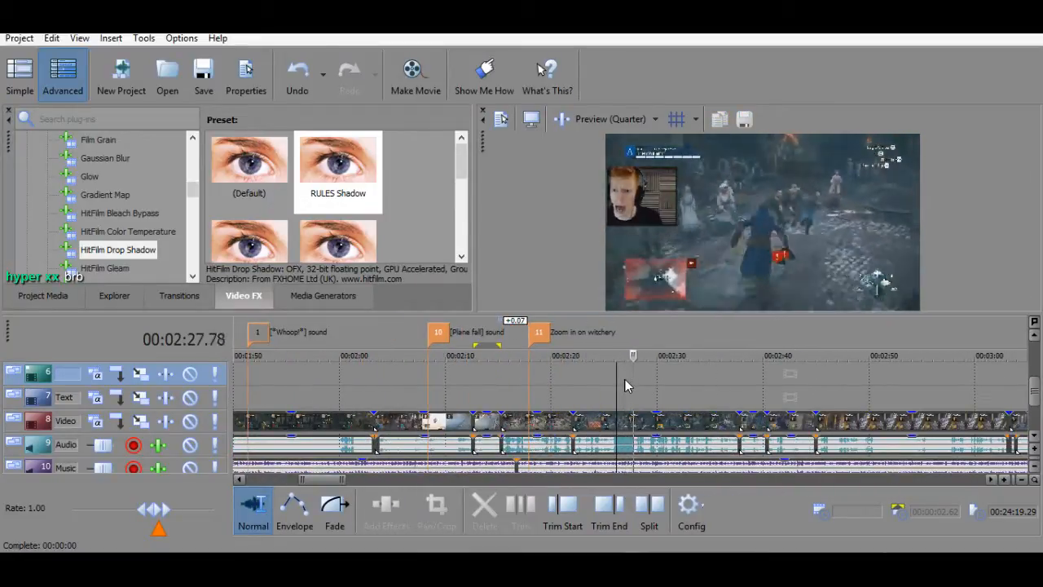
Play the next gameplay clip from its start and add a marker named "Zooming in on facecam" at 00:02:25.67.
left_click(575, 400)
key("space")
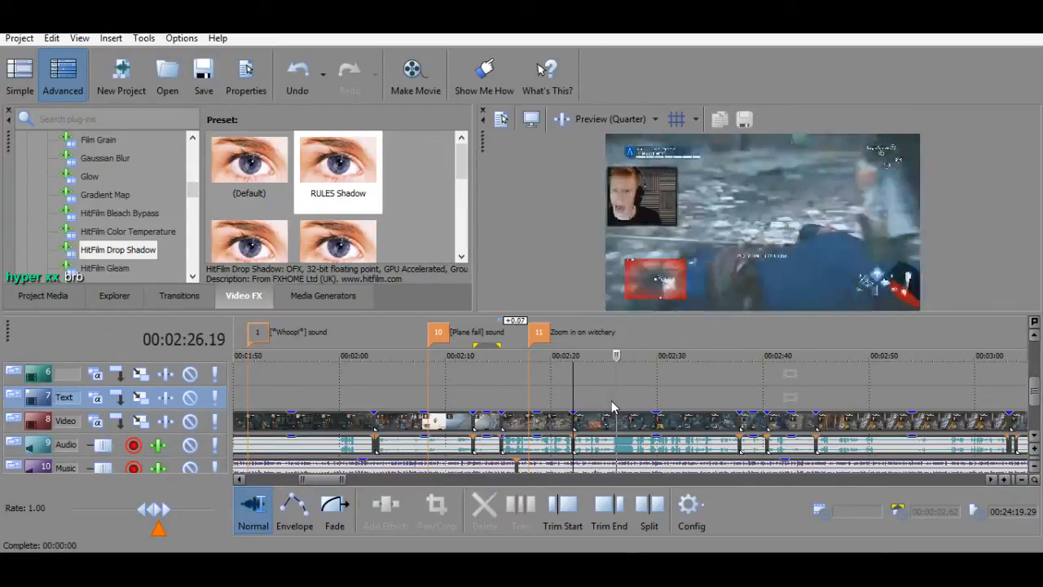
left_click(604, 422)
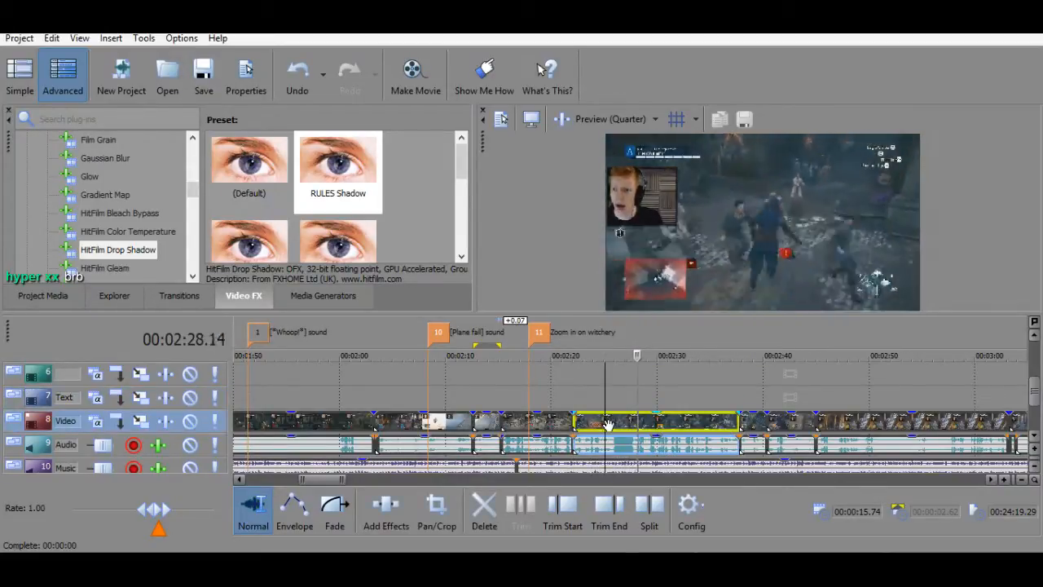
left_click(610, 423)
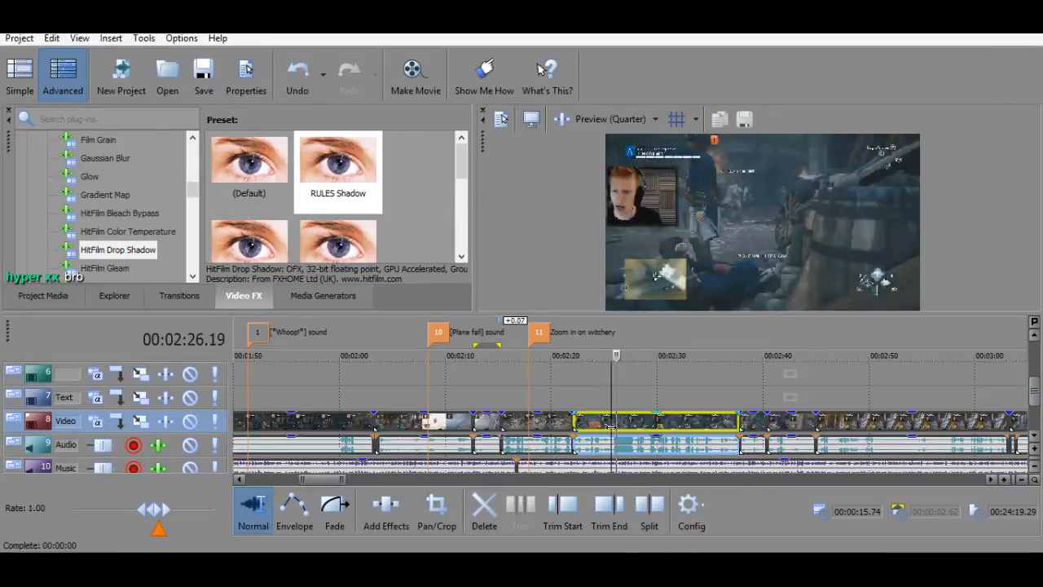
key("space")
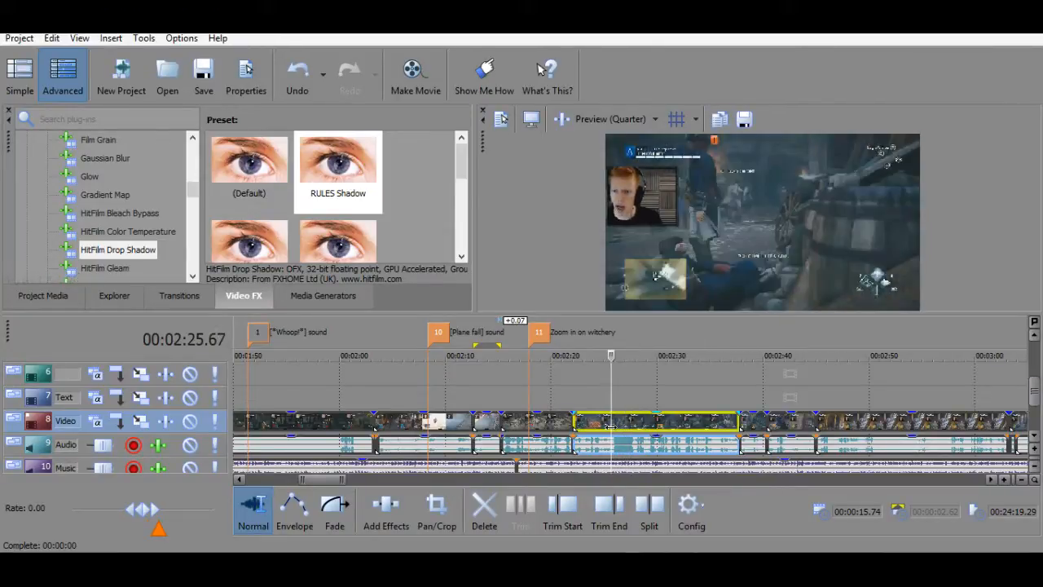
key("m")
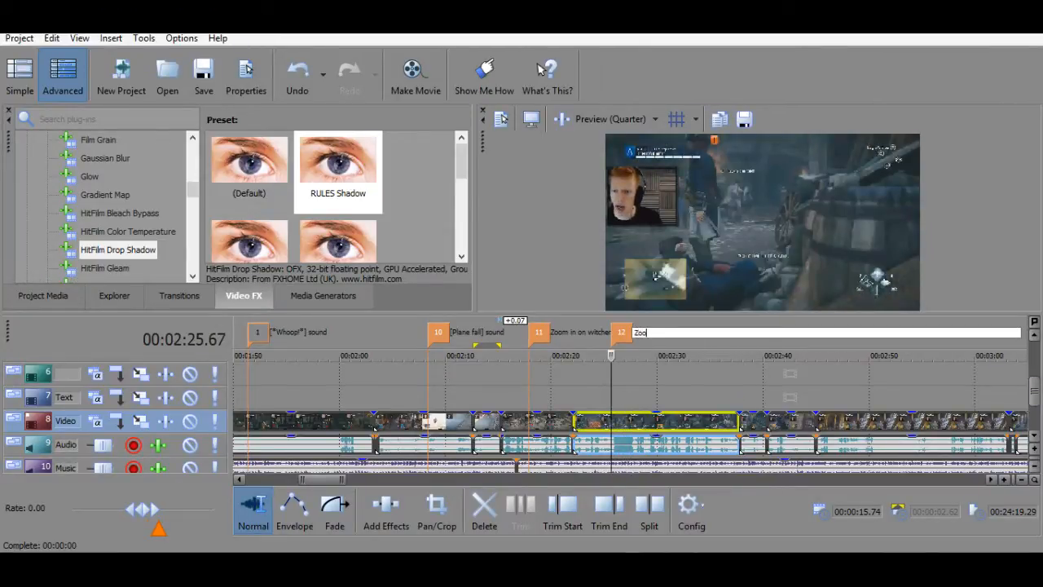
type("Zooming in on facecam")
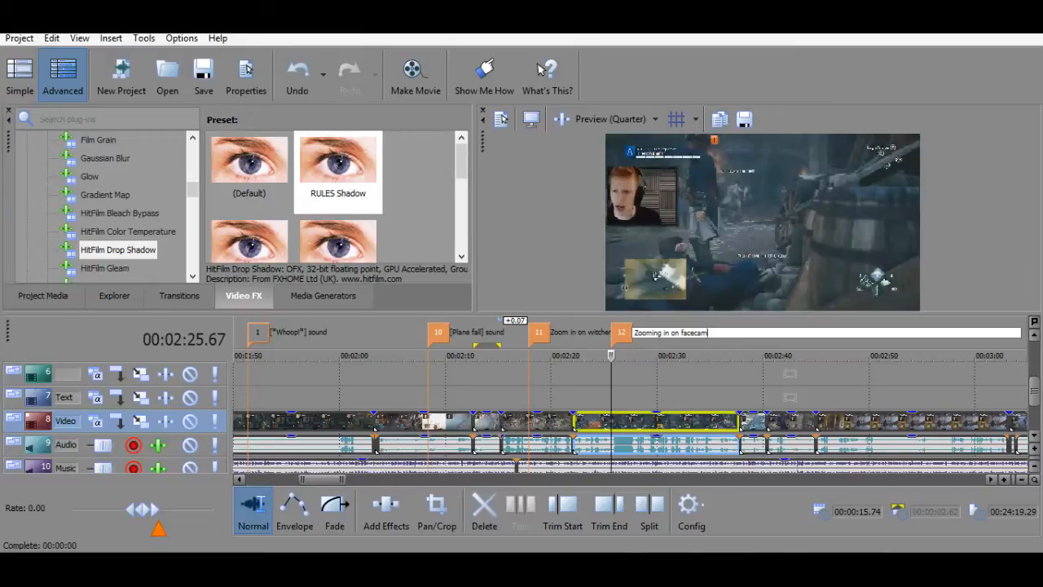
key("Return")
Play on from the facecam zoom marker and add a marker named "Text" at 00:02:28.04.
key("space")
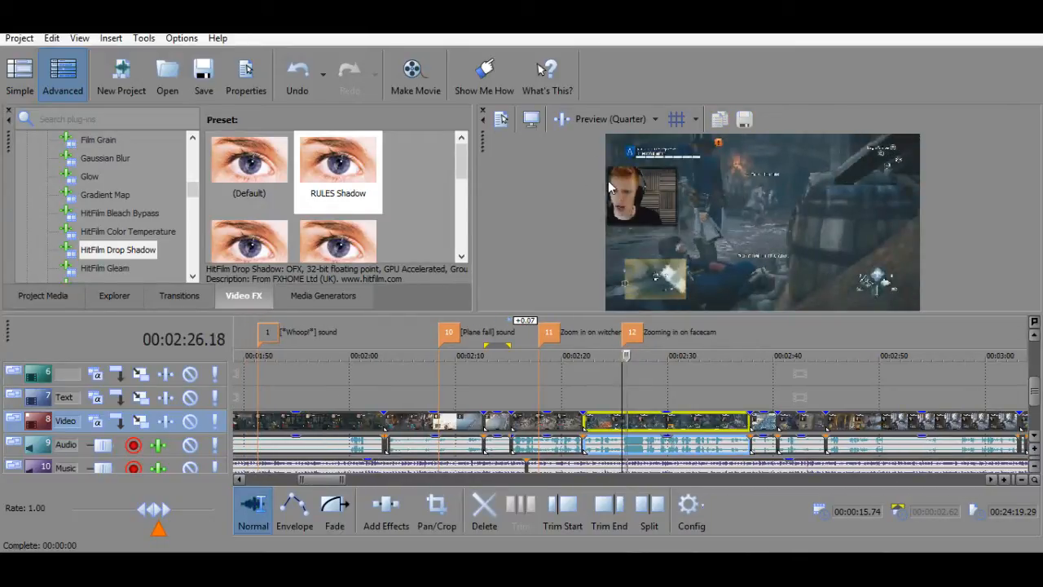
scroll(751, 381, "up", 5)
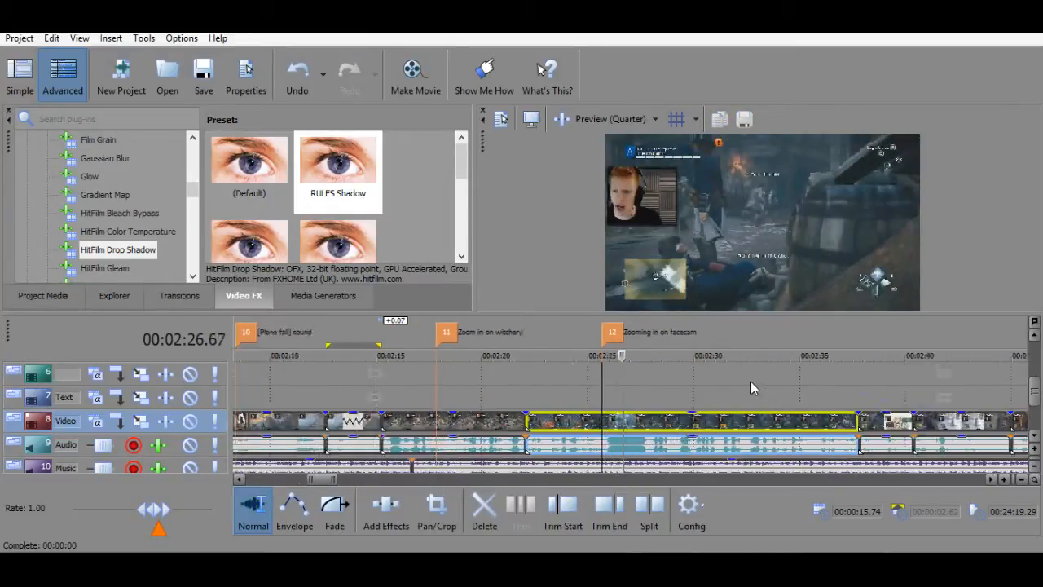
left_click(660, 422)
key("space")
key("m")
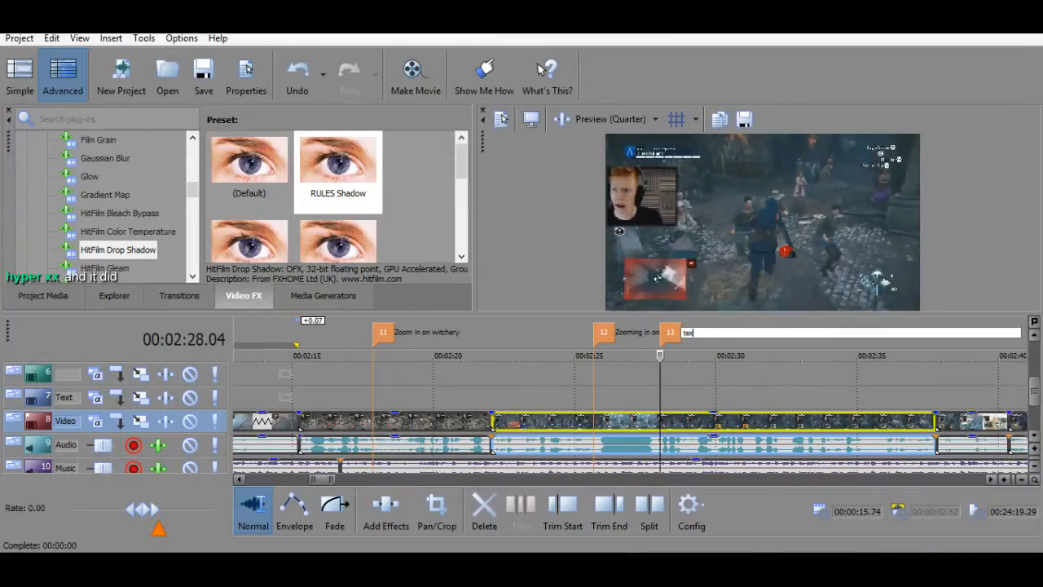
type("Text")
key("Return")
Play back the footage after the "Text" marker, replaying the following clips from their starts to review them.
key("space")
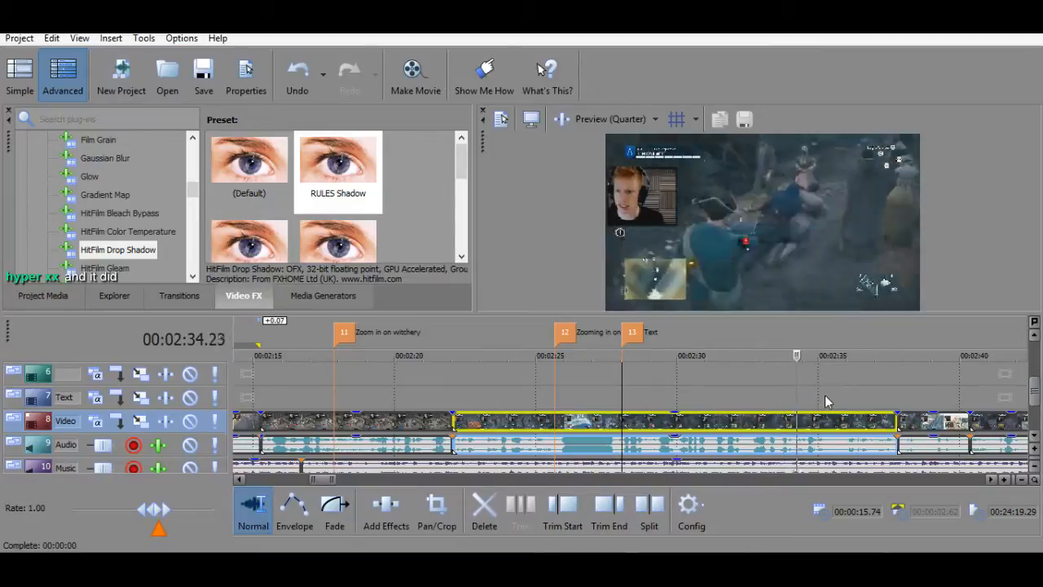
scroll(825, 401, "down", 2)
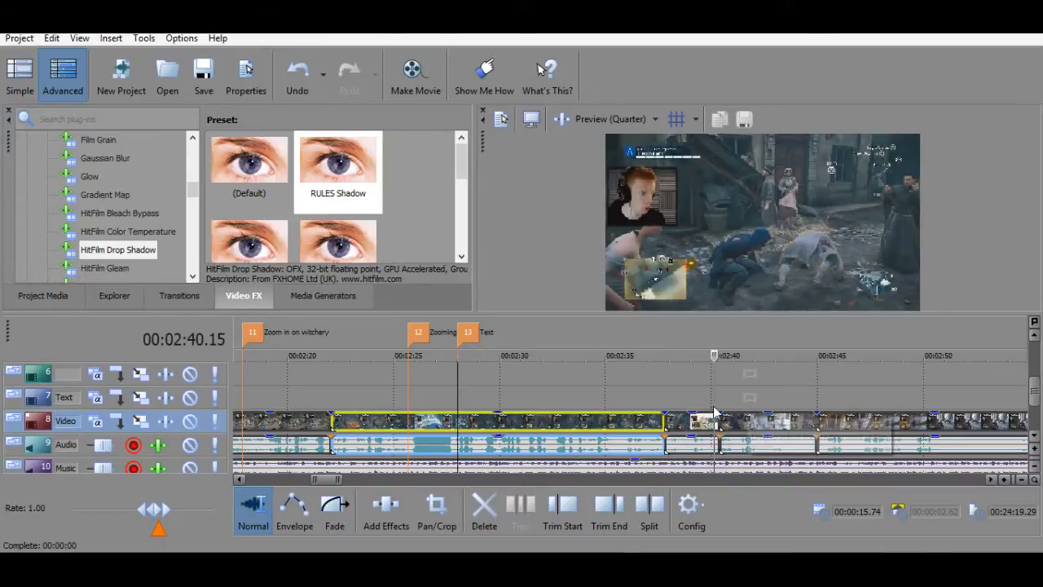
left_click(665, 388)
key("space")
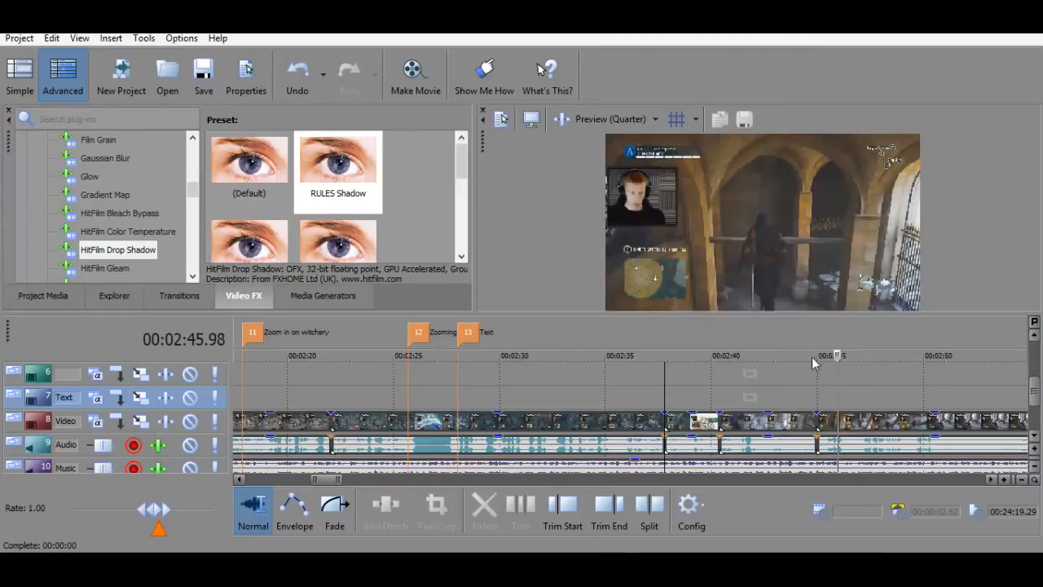
scroll(819, 370, "down", 3)
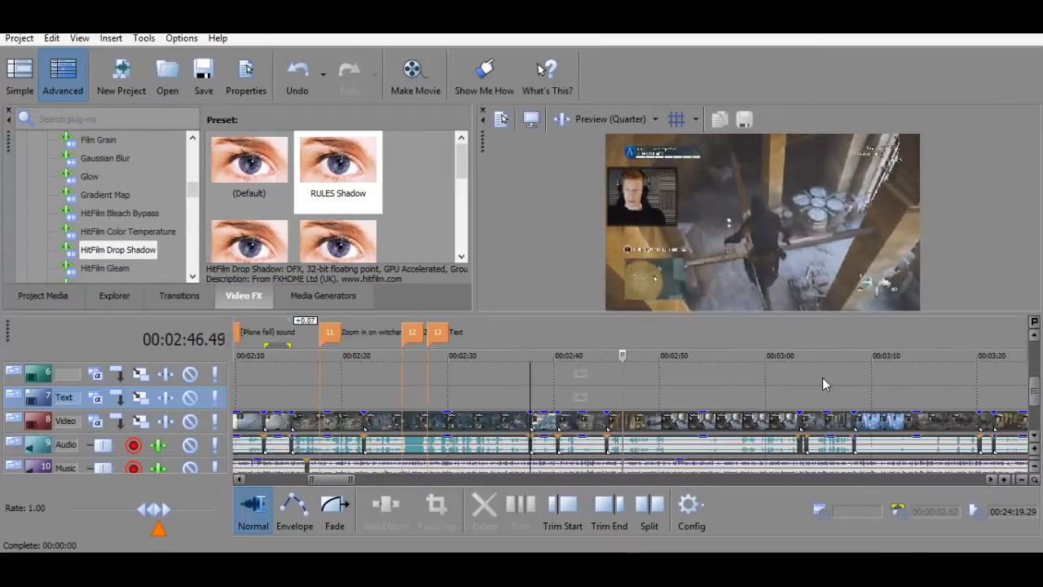
left_click(607, 402)
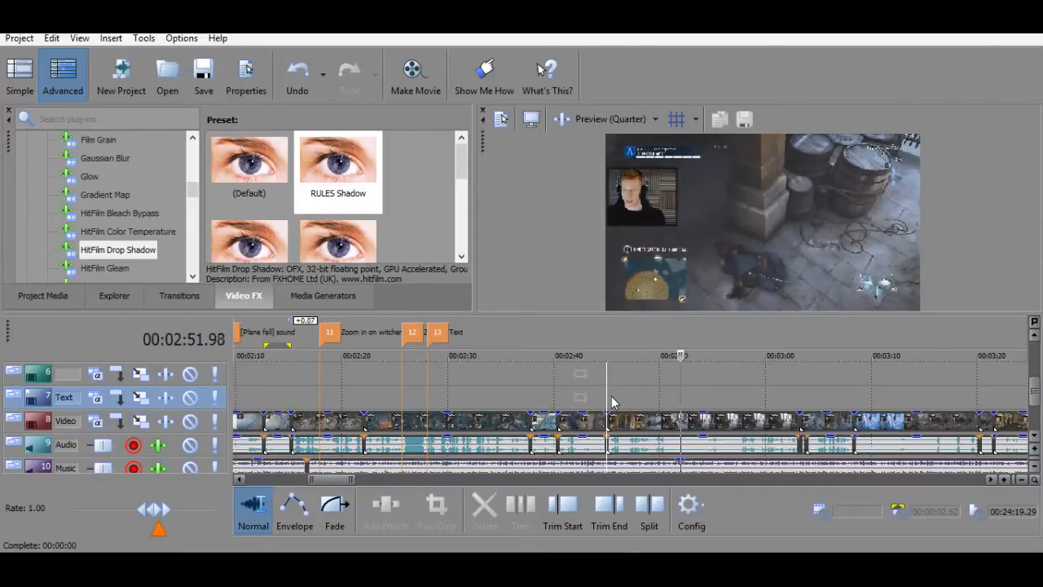
Add a marker named "Twitch chat image pop-up" at 00:02:44.98.
key("space")
type("m")
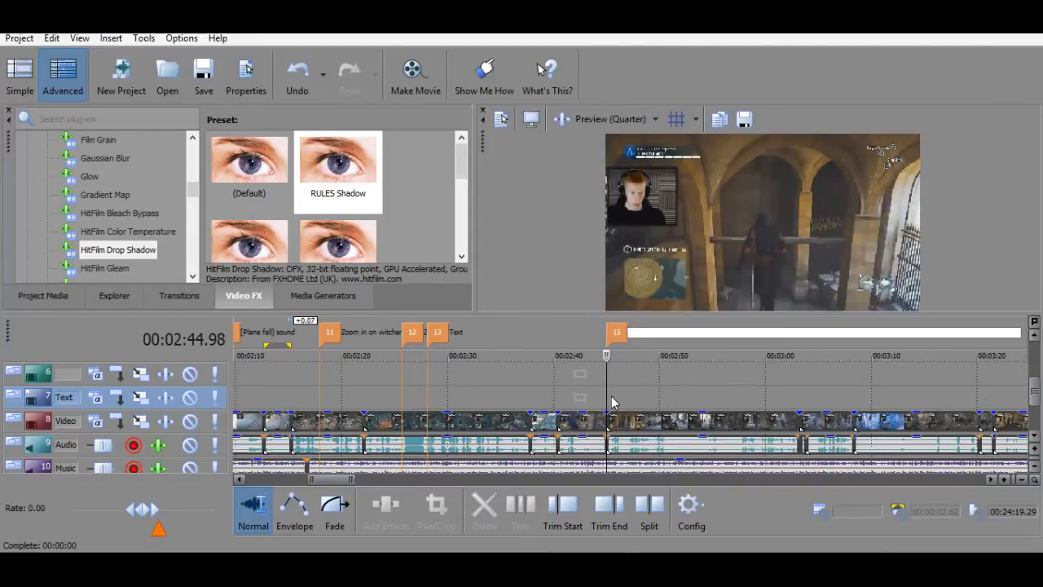
type("Twitch chat image pop-up")
key("Return")
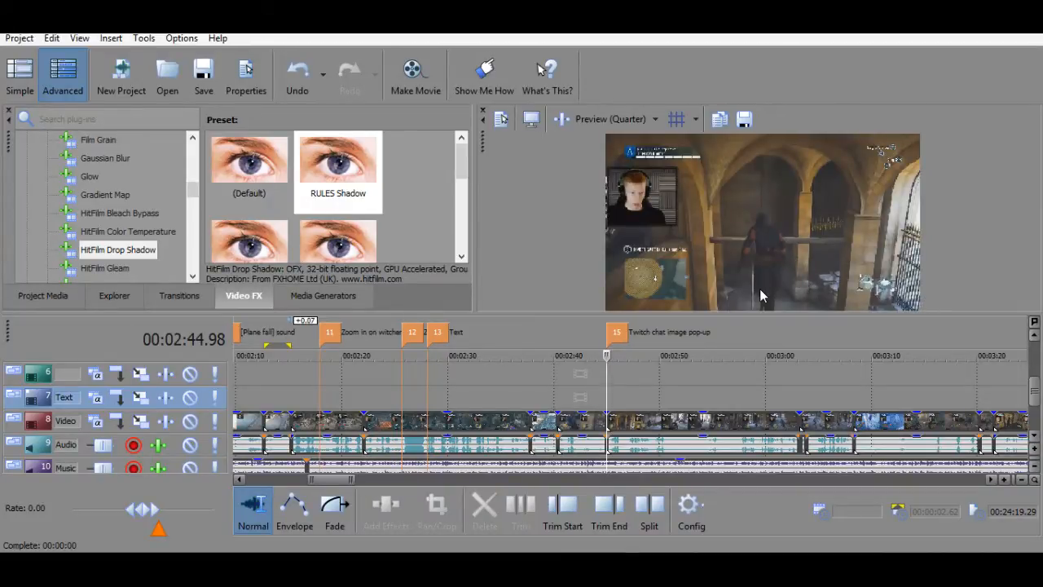
Play on from the Twitch chat marker and add a marker named "Text" at 00:03:02.07, near the end of that clip.
key("space")
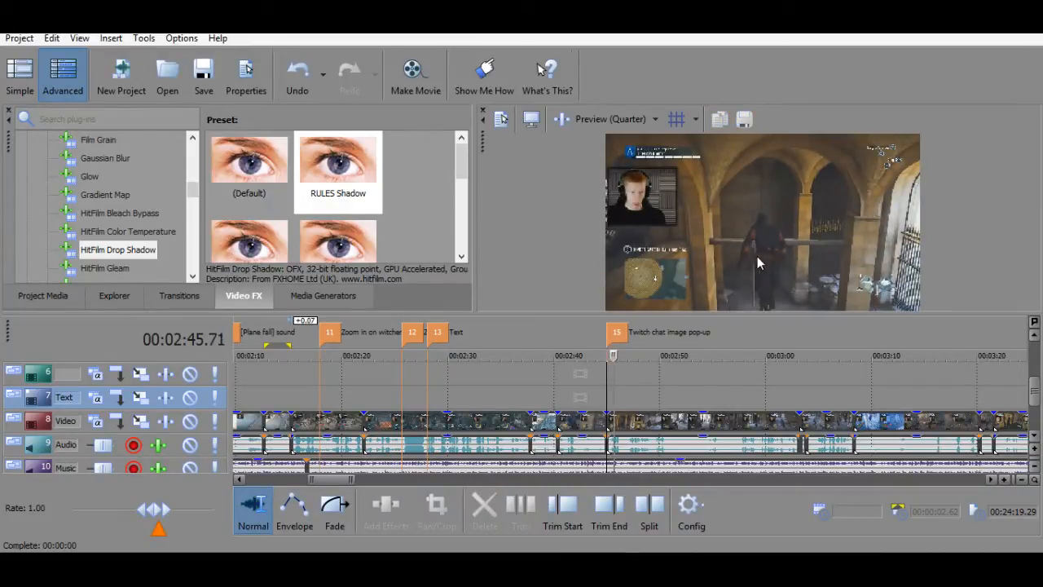
key("space")
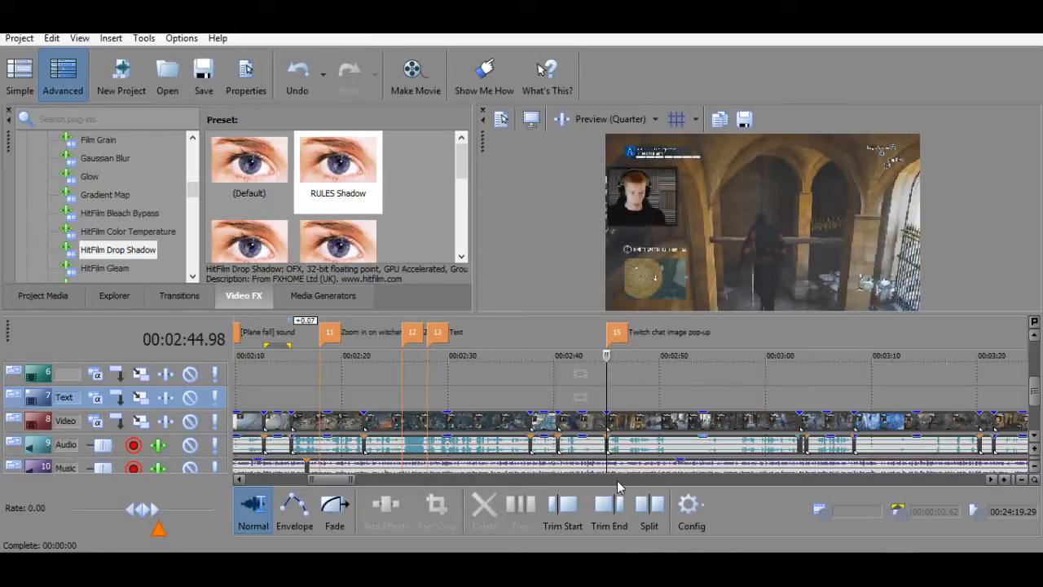
key("space")
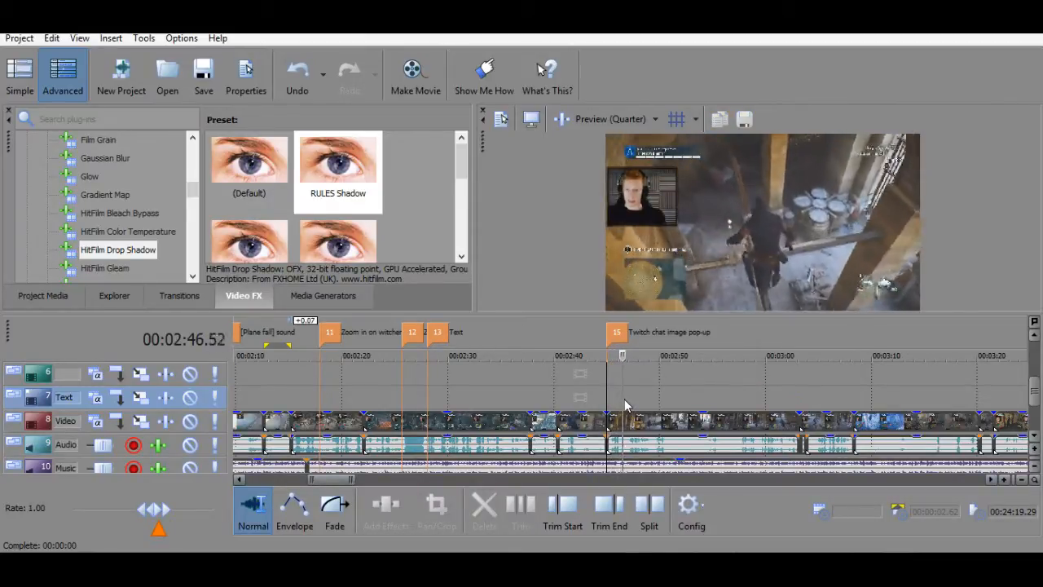
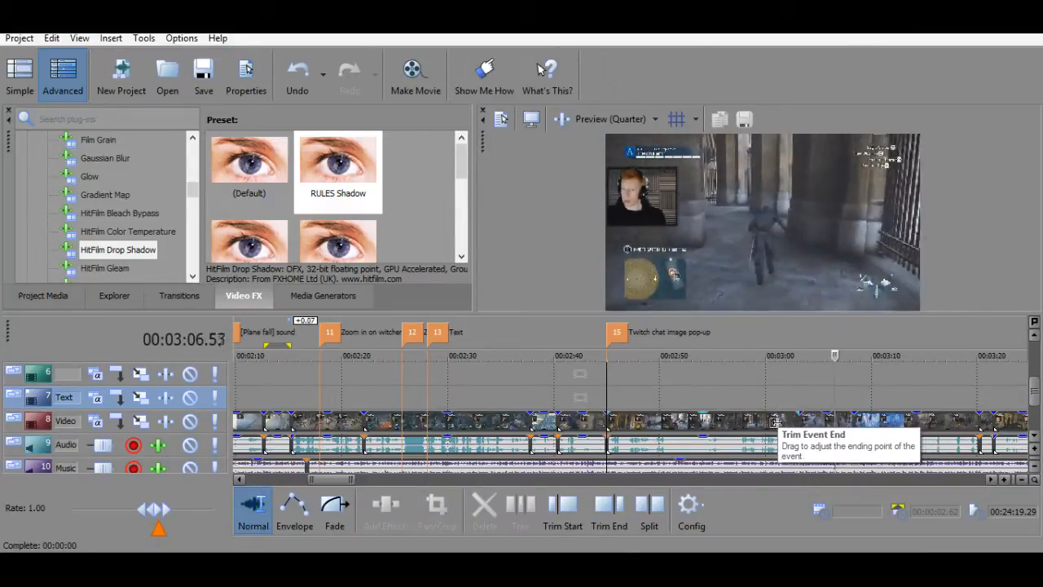
left_click(787, 424)
key("space")
scroll(788, 424, "up", 3)
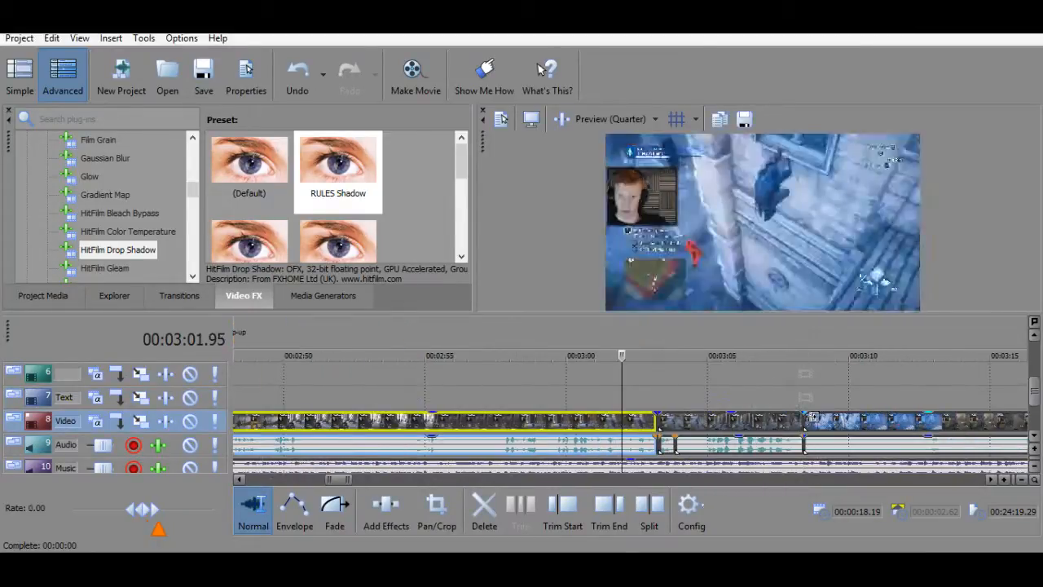
key("space")
left_click(563, 423)
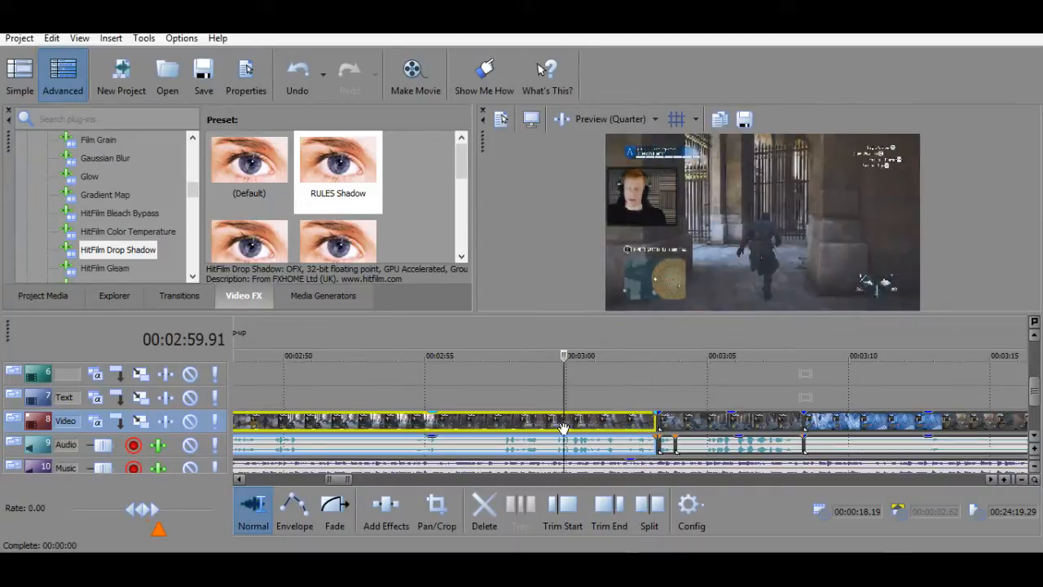
left_click(625, 424)
key("space")
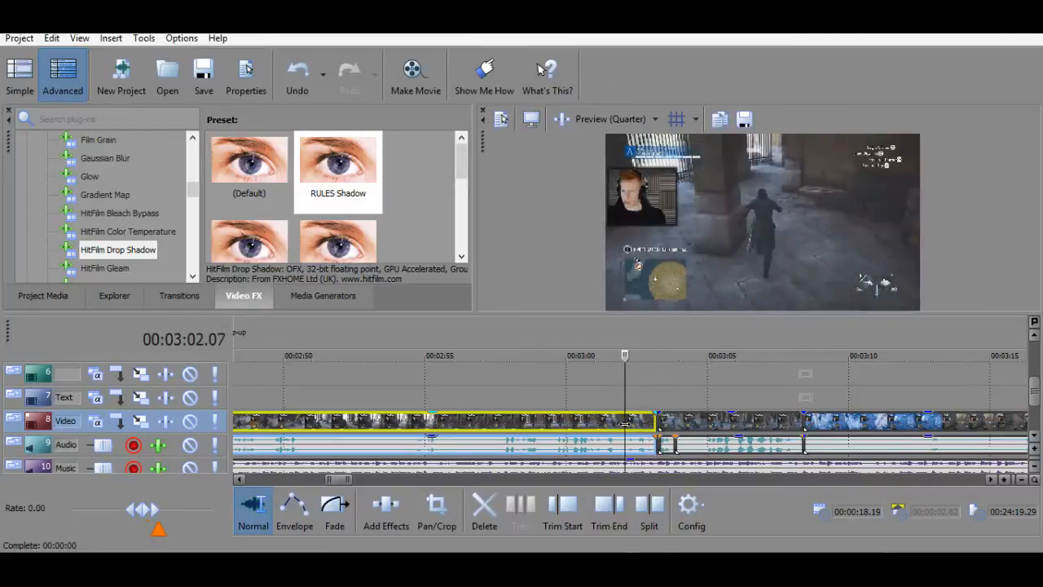
type("mText")
key("Return")
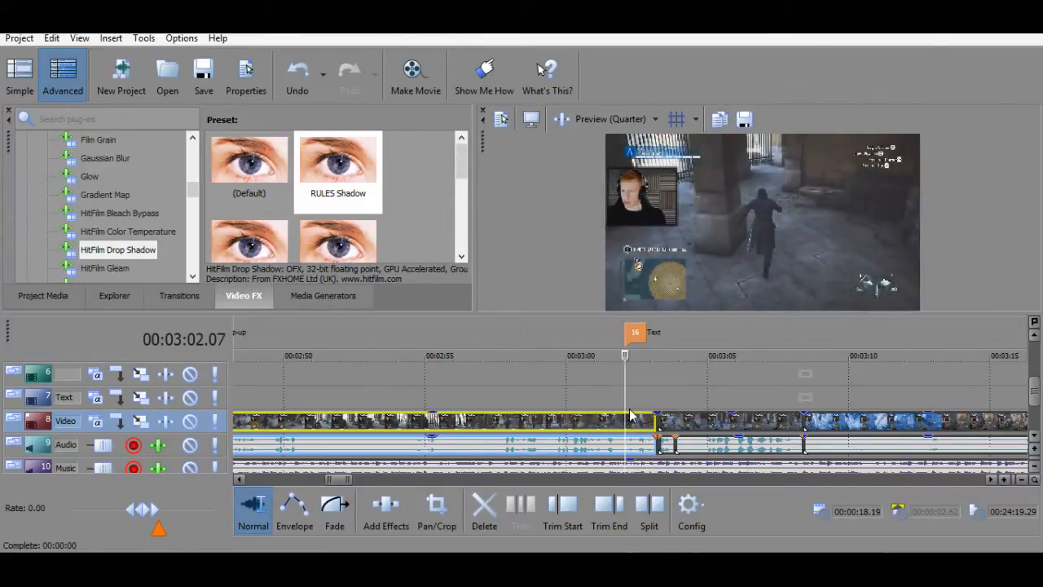
Play the next gameplay clip and add another marker named "Text" at 00:03:04.86.
left_click(723, 416)
left_click(703, 387)
key("space")
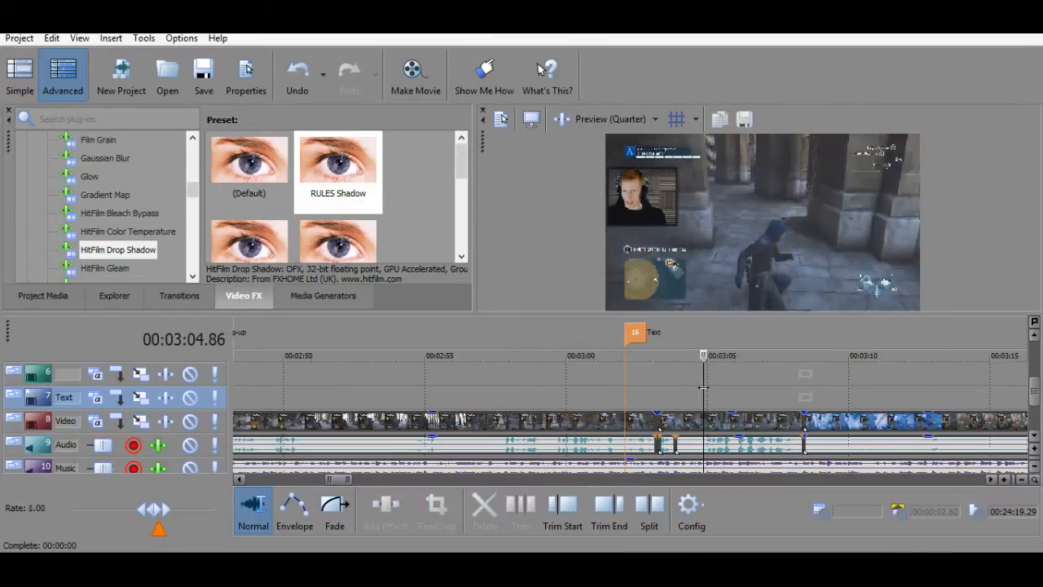
key("space")
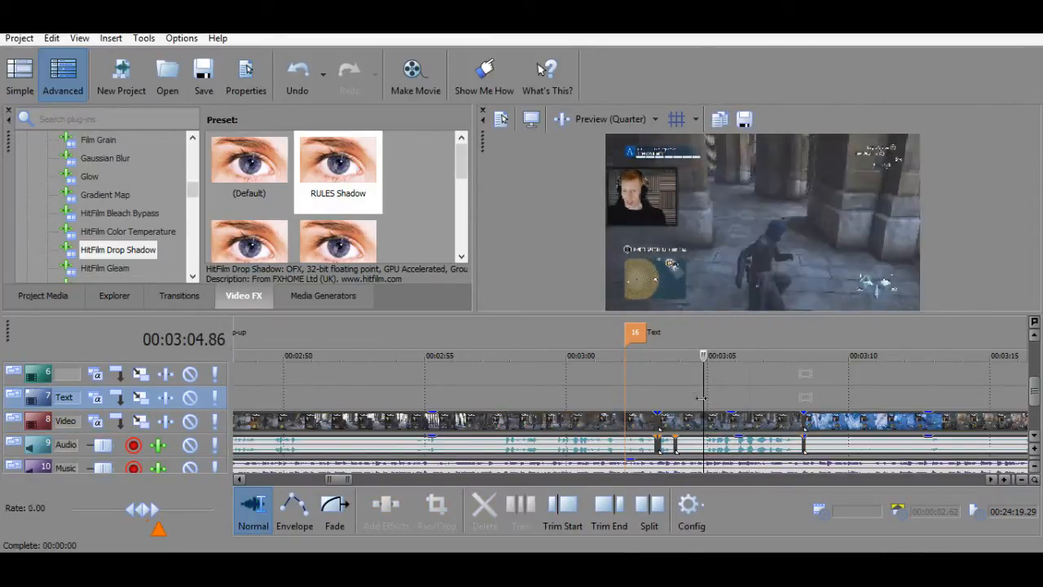
type("mText")
key("Return")
Move the newest "Text" marker forward to about 00:03:06 and play the footage that follows it.
key("space")
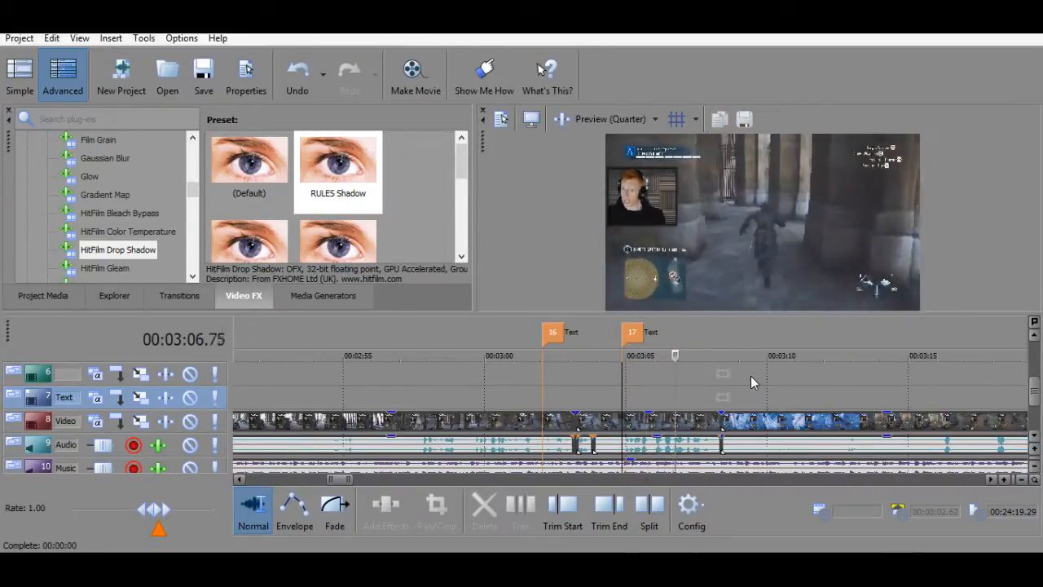
key("space")
left_click_drag(655, 338, 666, 339)
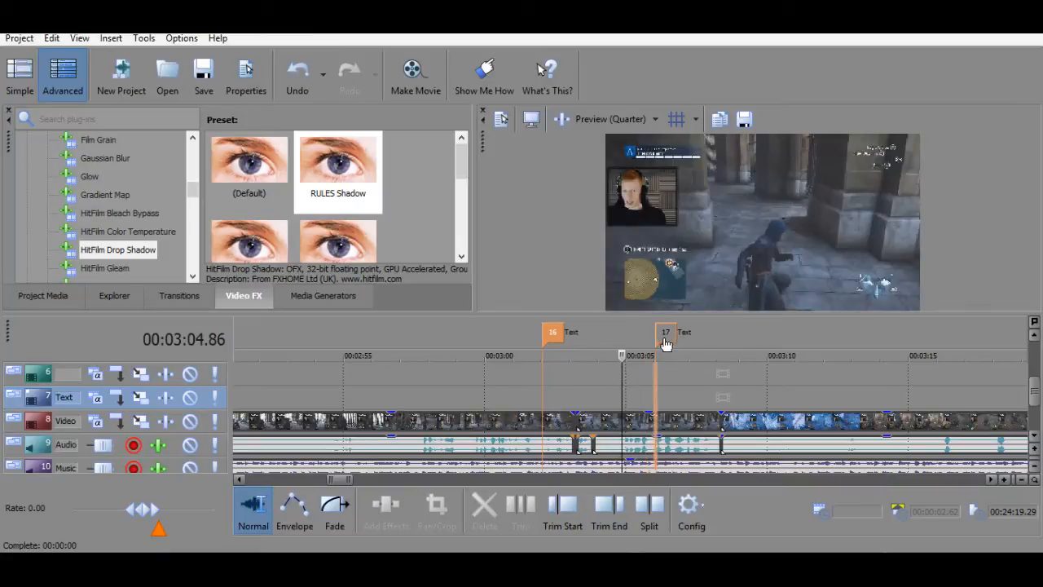
key("space")
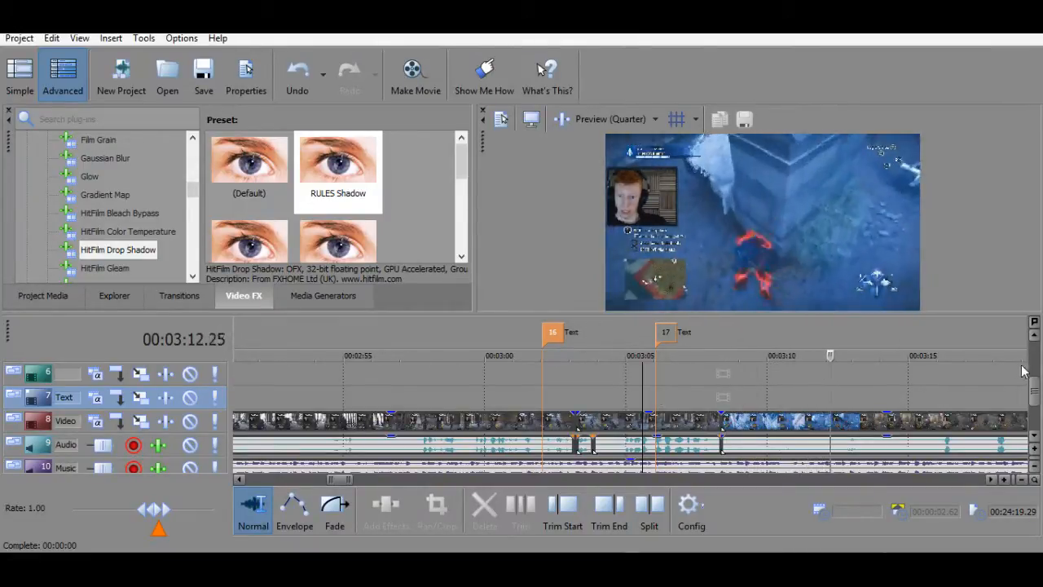
scroll(684, 392, "down", 3)
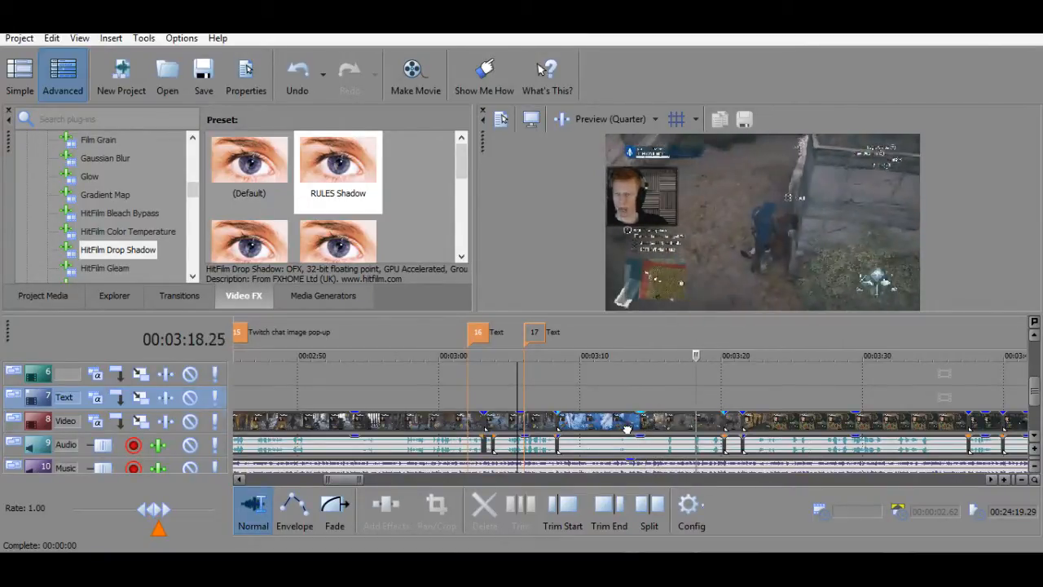
Replay the clip after the second "Text" marker from several points around 00:03:14 to examine where the glitch starts.
left_click(600, 423)
key("space")
key("space")
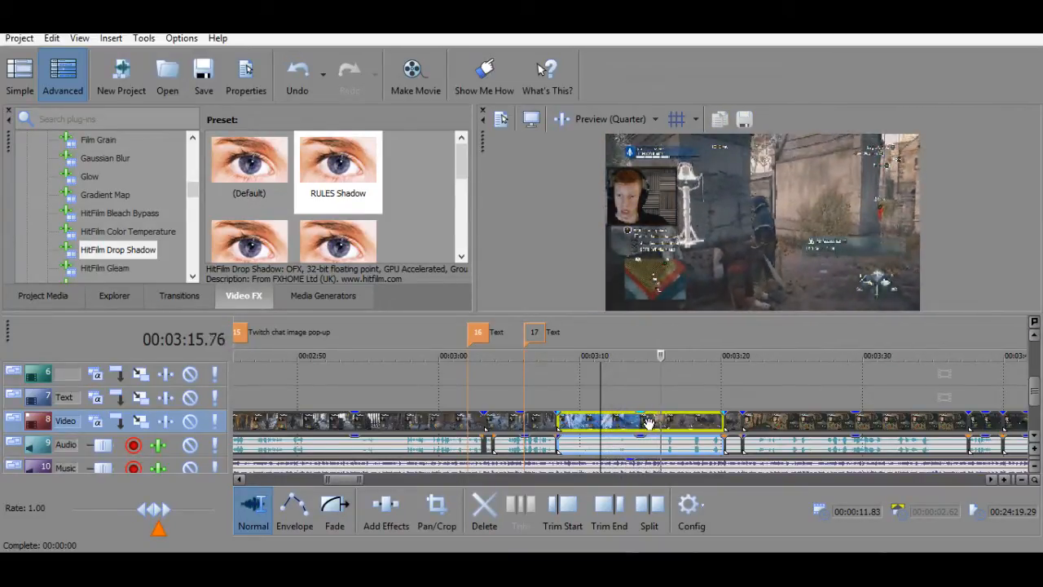
left_click(646, 424)
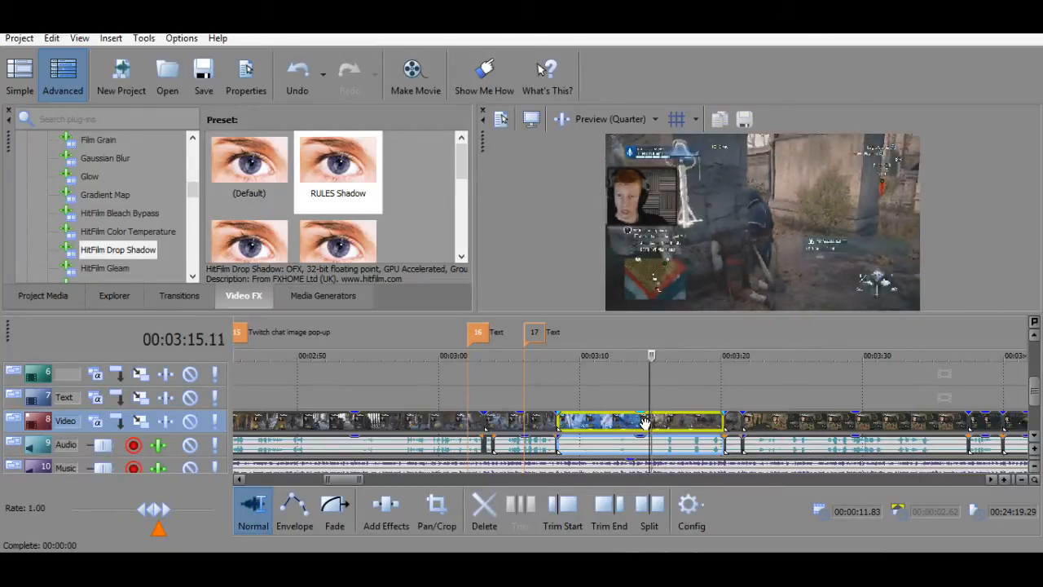
key("space")
key("space")
left_click(637, 422)
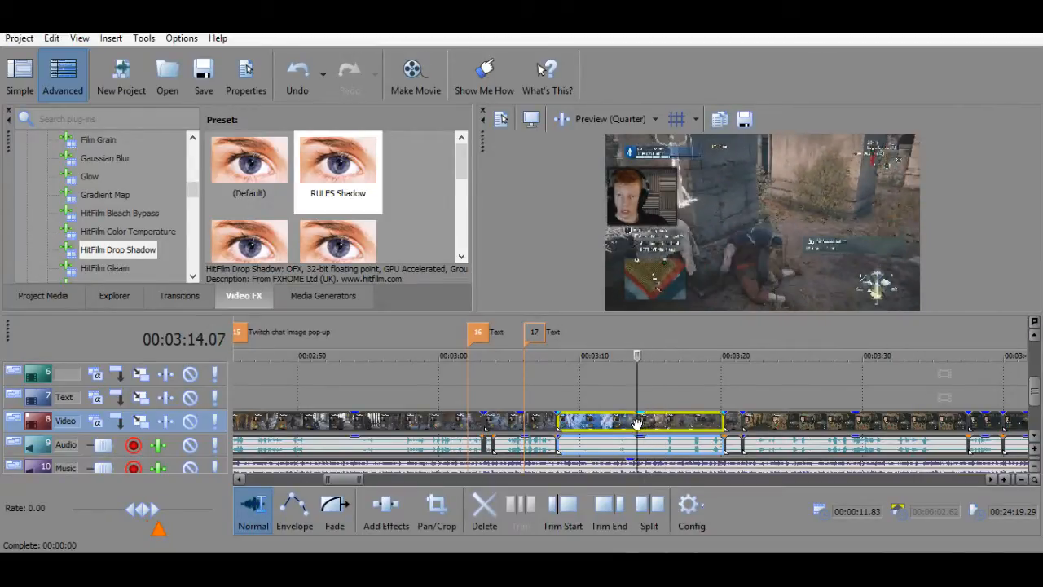
key("space")
left_click(642, 424)
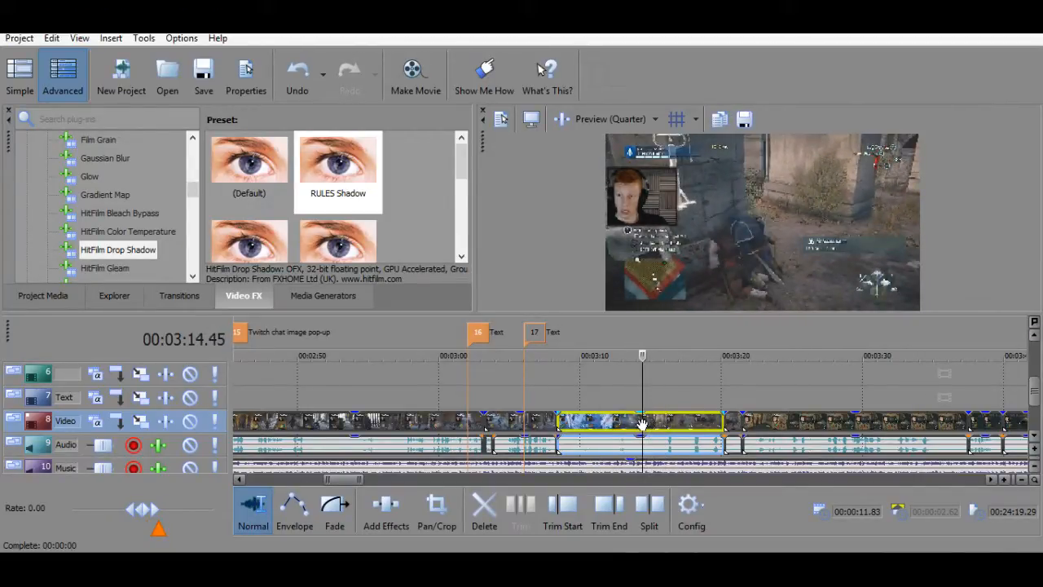
Refine the playback position and add a marker named "Zoom in on glitch" at 00:03:14.60.
key("space")
key("space")
left_click(643, 423)
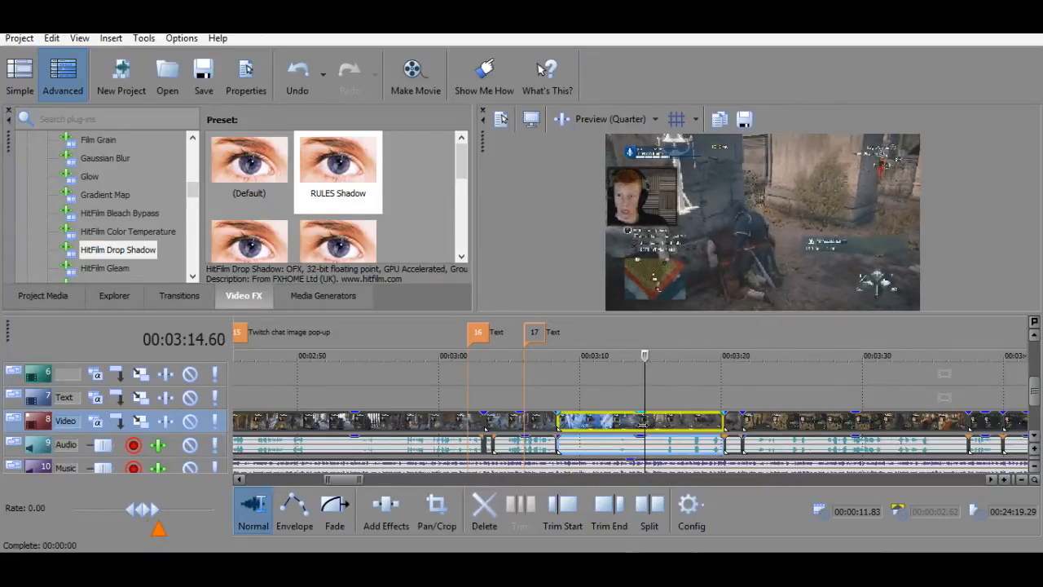
key("space")
key("space")
key("m")
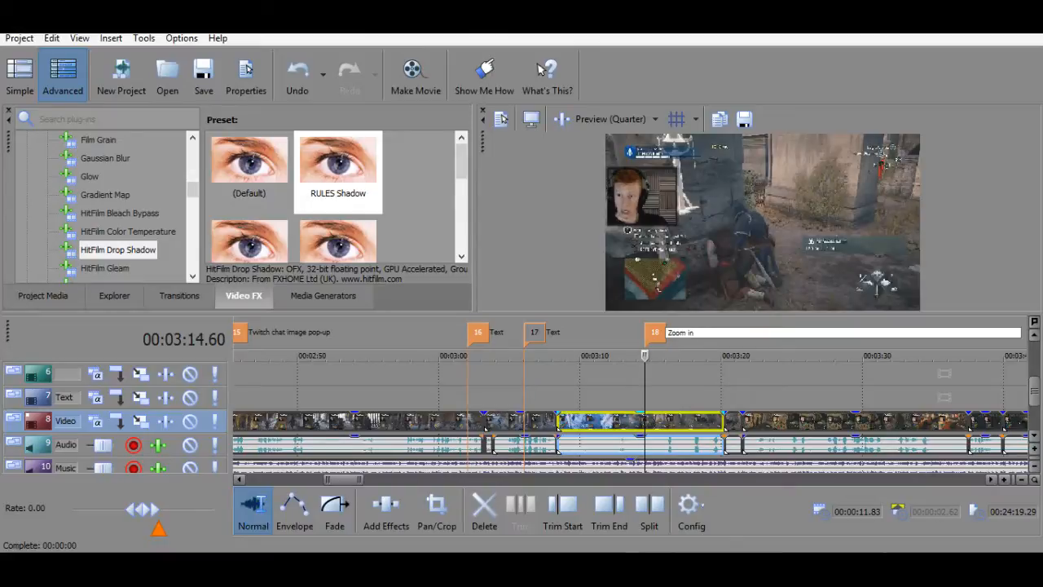
type("Zoom in on glitch")
key("Return")
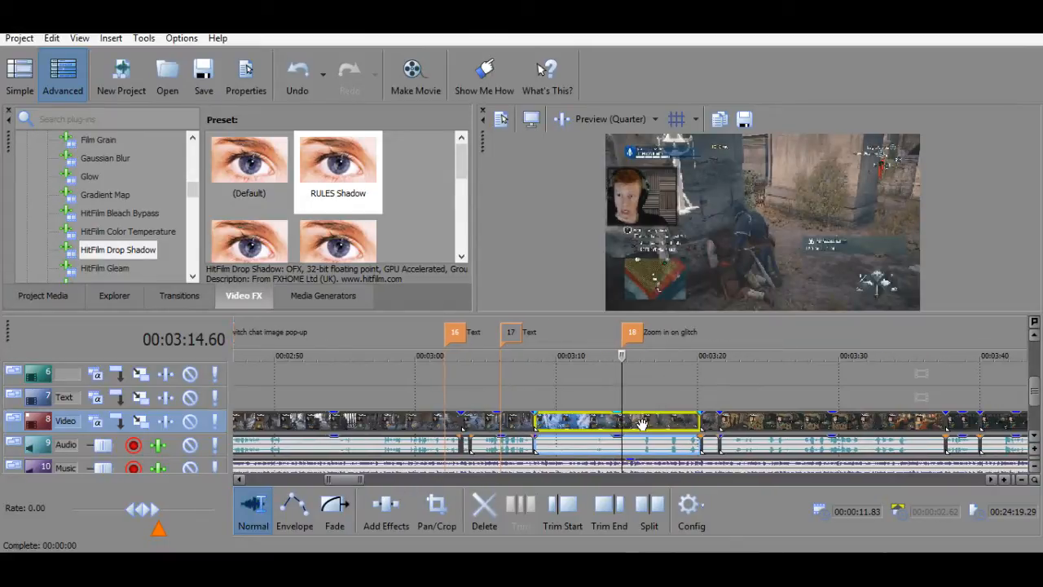
Play on from the glitch marker and add a marker named "Zoom in on Facecam" at 00:03:15.71.
key("space")
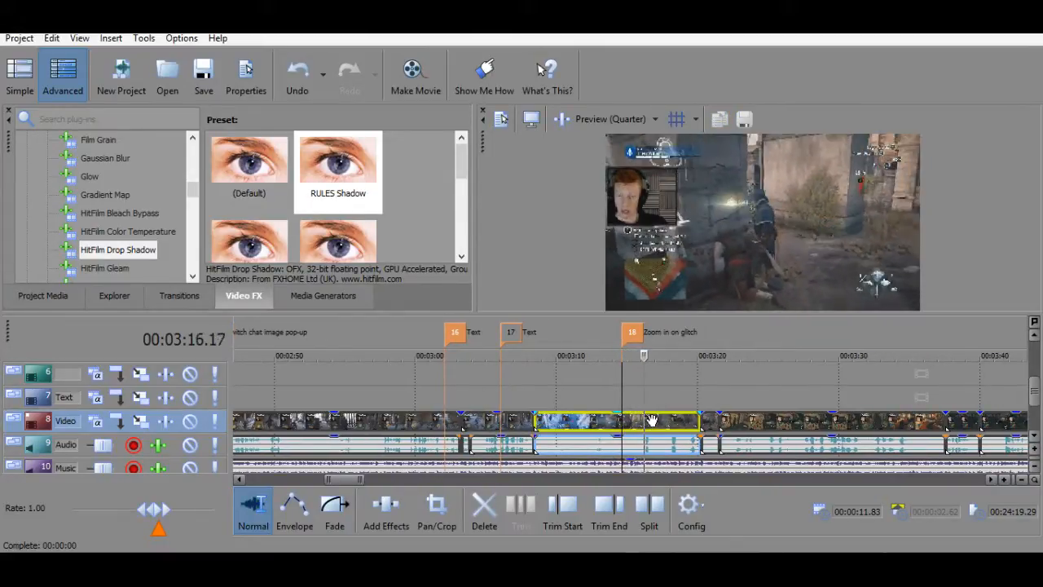
left_click(637, 420)
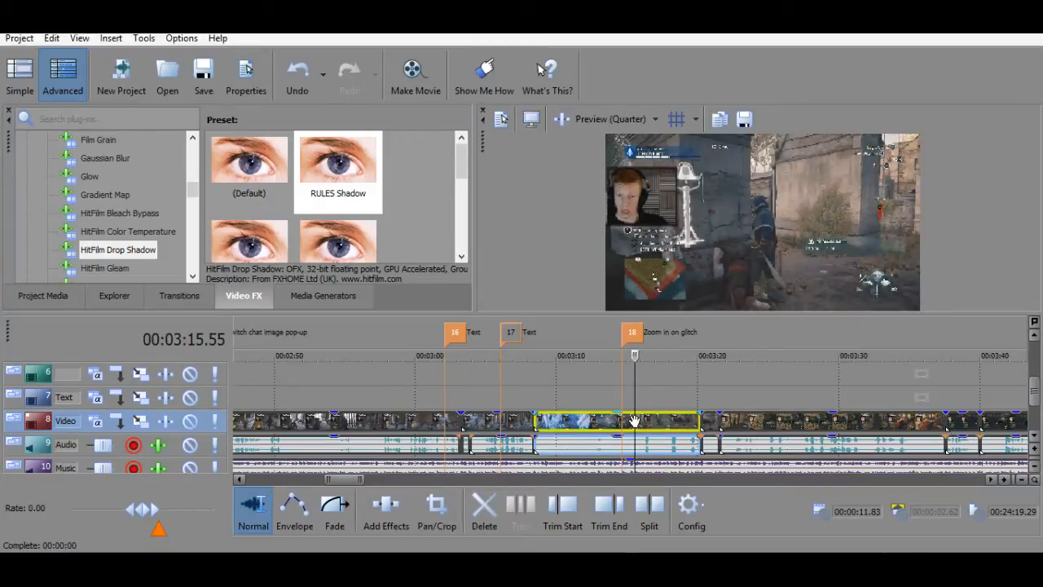
key("space")
left_click(637, 420)
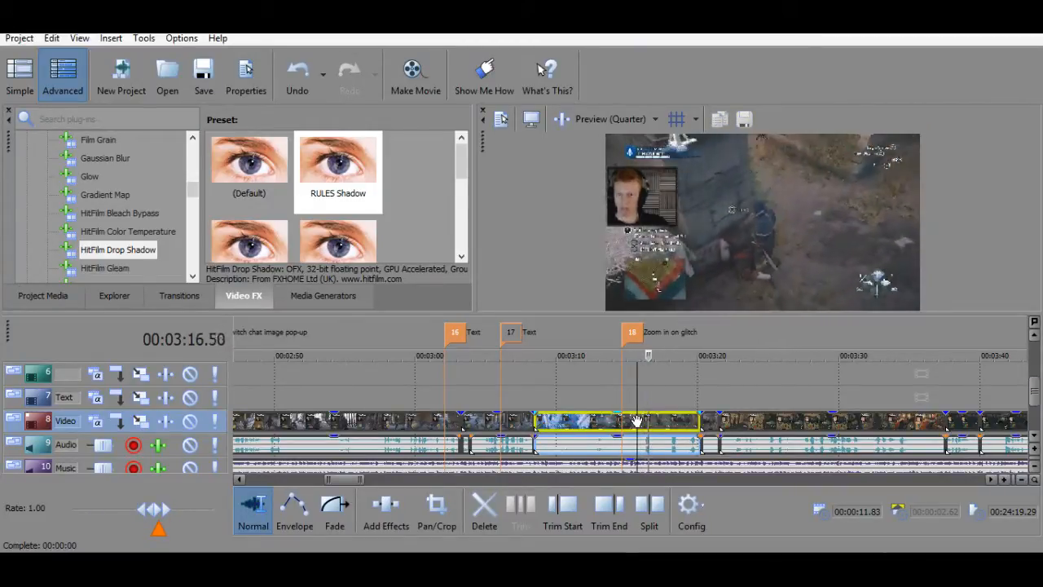
key("space")
key("m")
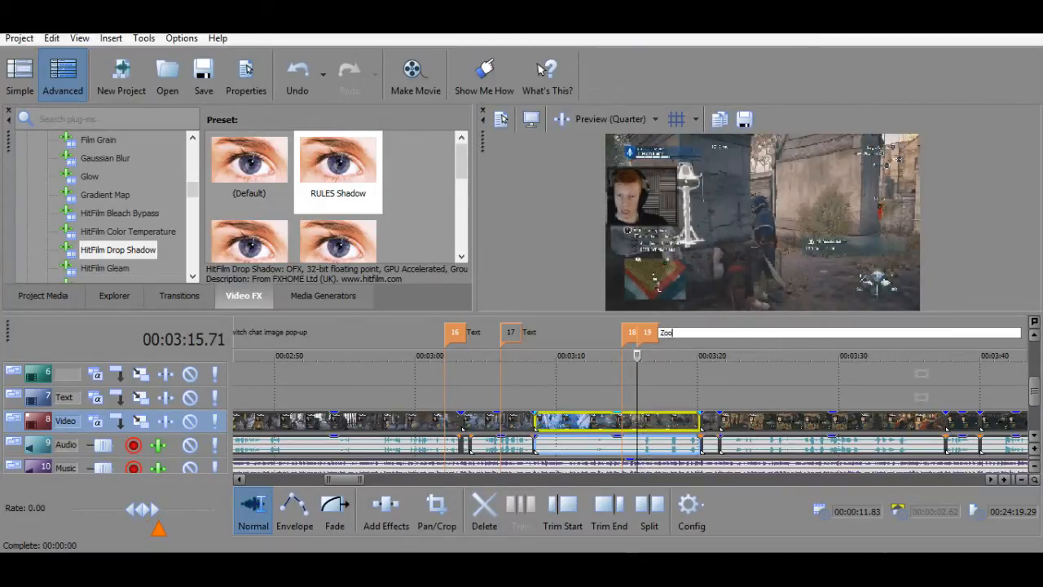
type("Zoom in on Facecam")
key("Return")
Play on from the facecam marker and add a marker named "Zoom out" at 00:03:17.74 in the same clip.
key("space")
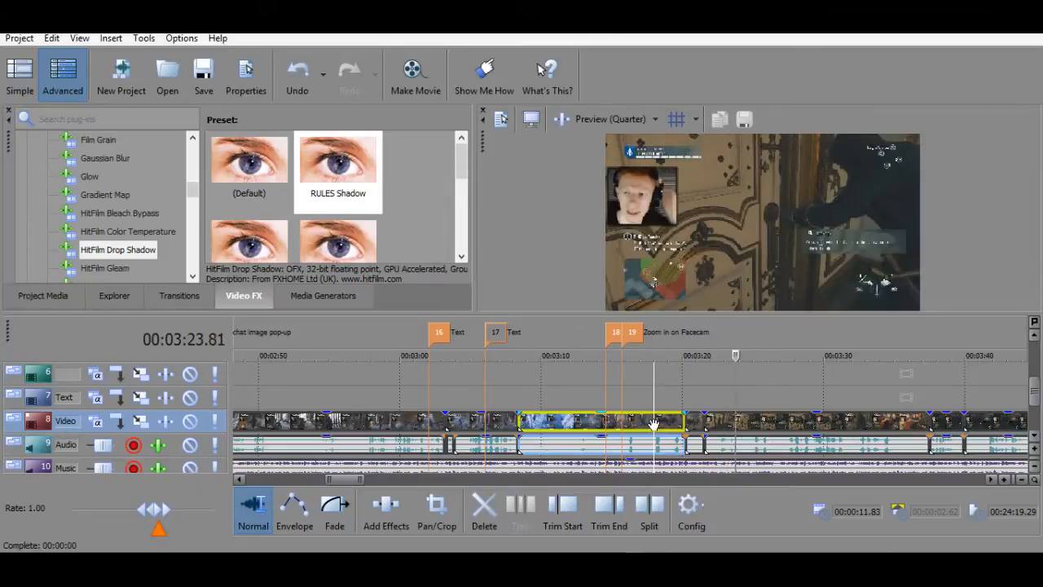
left_click(653, 422)
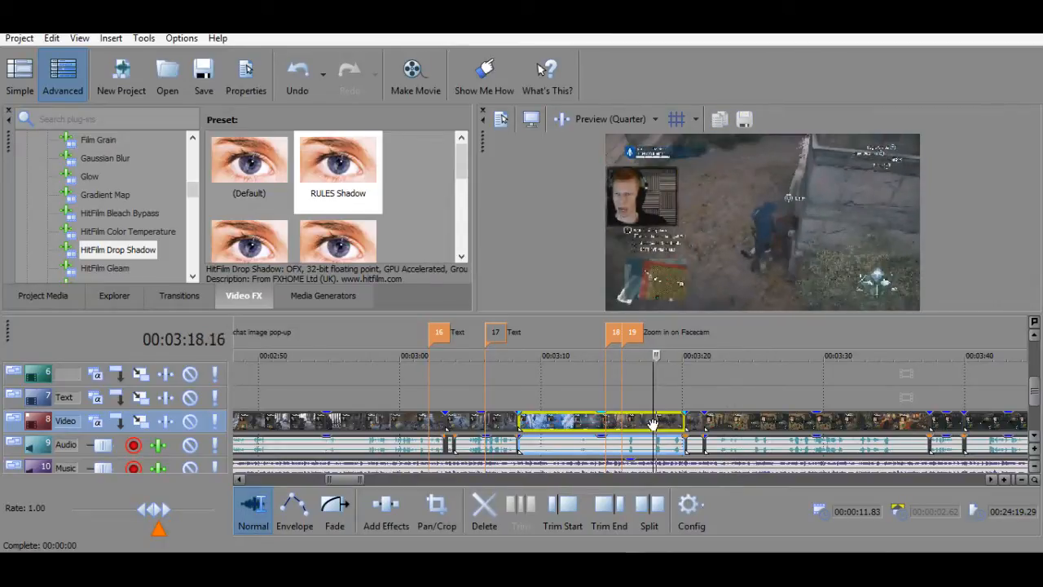
left_click(651, 423)
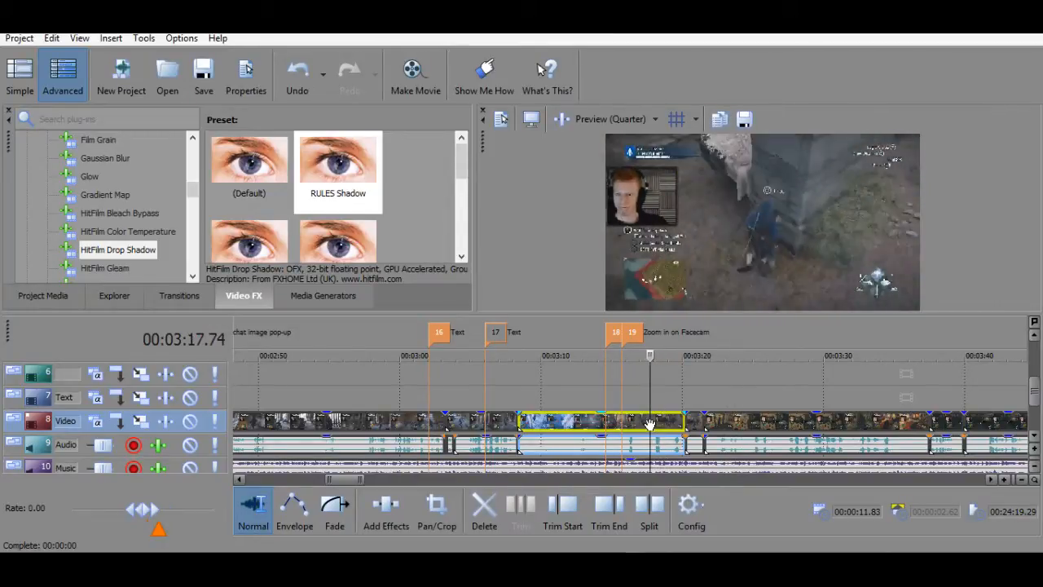
key("space")
type("m")
type("Zoom out")
key("Return")
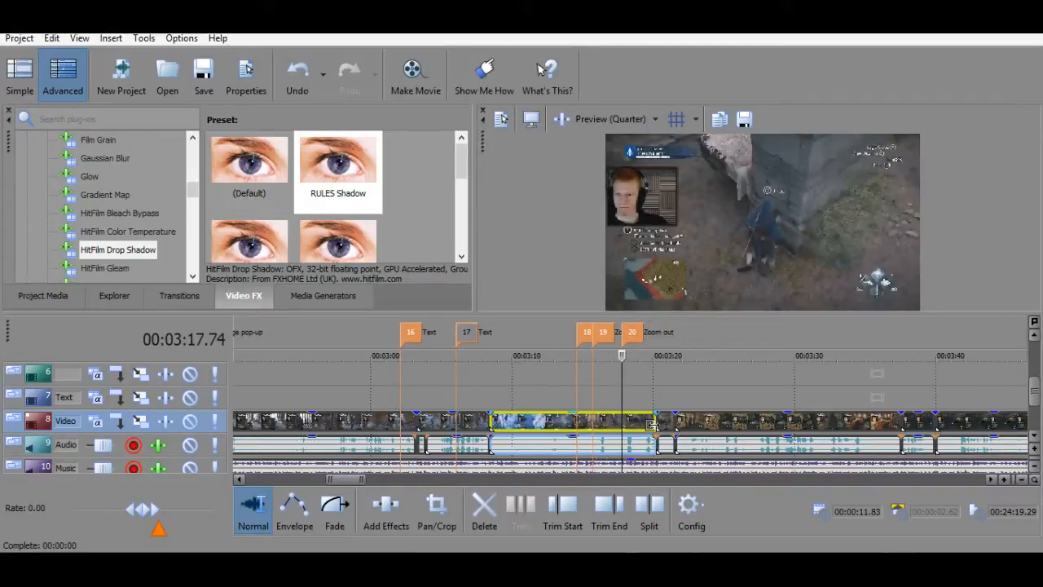
Play on from the "Zoom out" marker and replay the following clip from about 00:03:23 to examine where the next zoom is needed.
key("space")
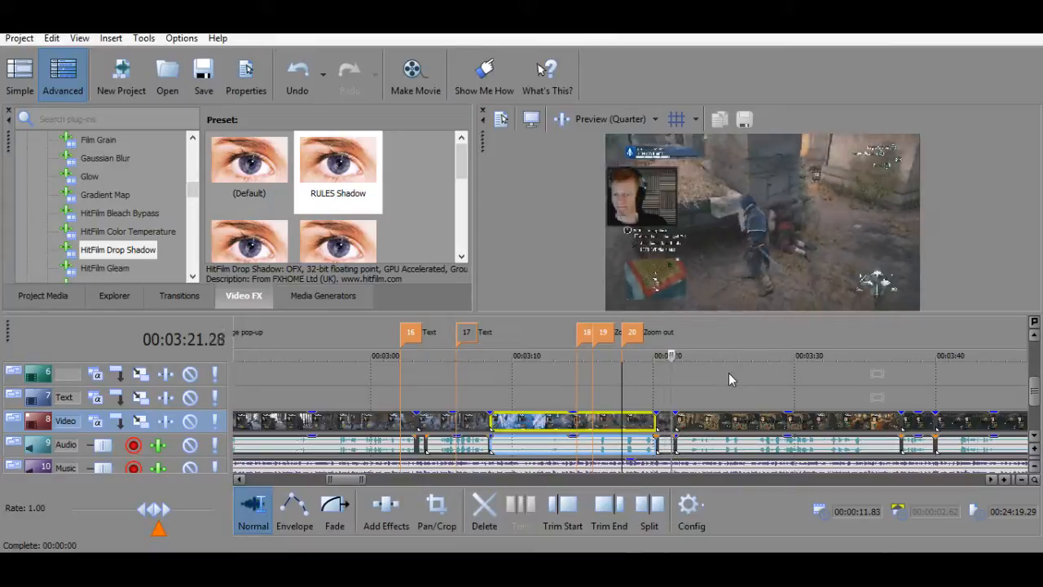
scroll(728, 372, "down", 15)
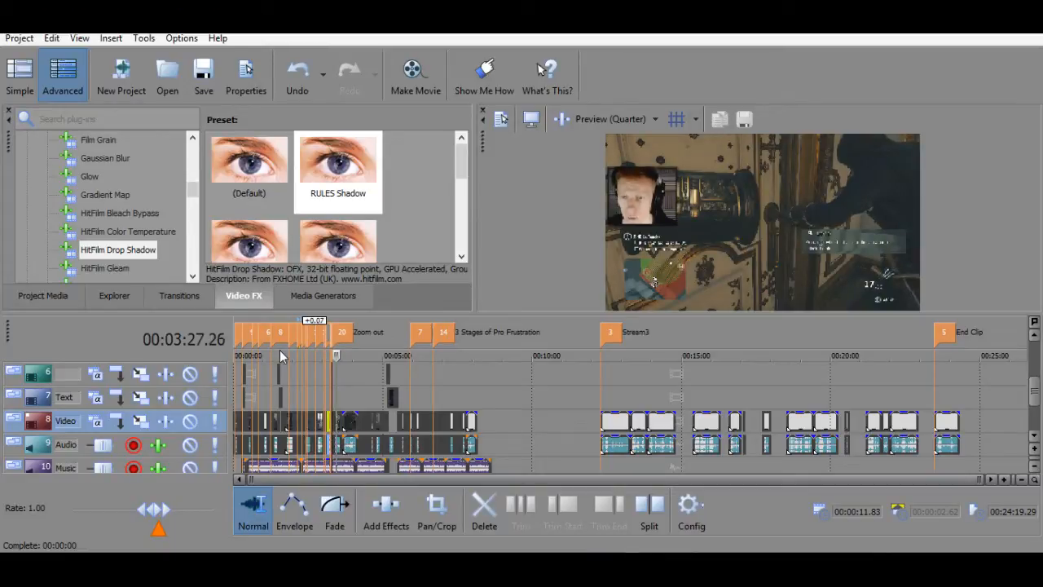
scroll(373, 356, "up", 12)
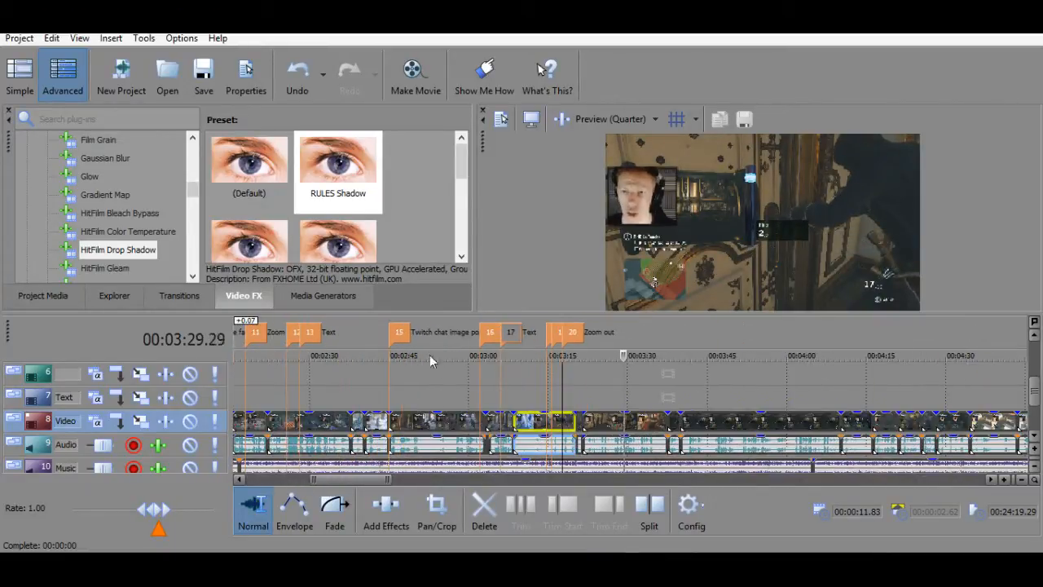
left_click(638, 399)
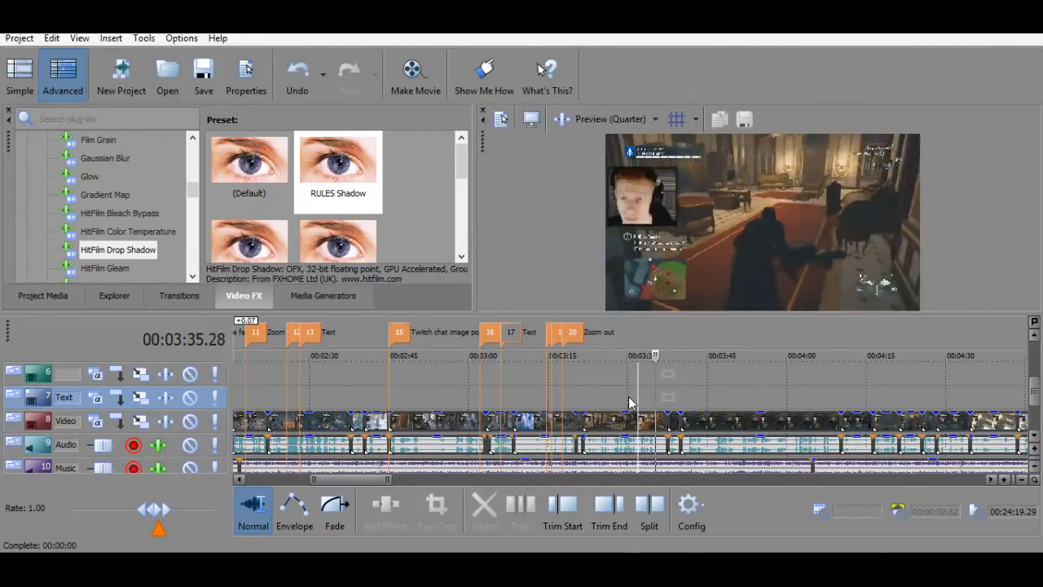
scroll(628, 396, "up", 5)
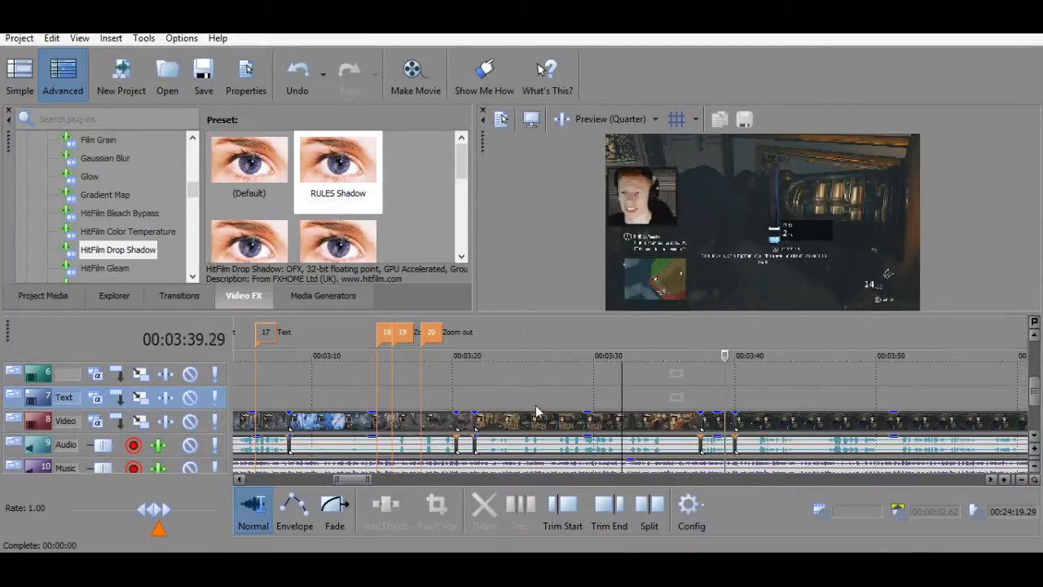
left_click(499, 405)
key("space")
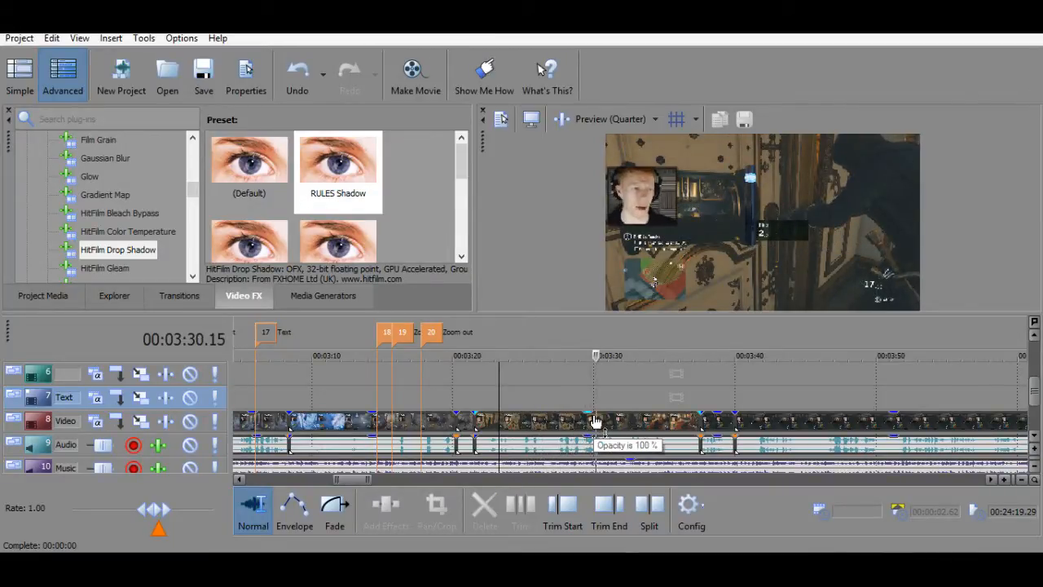
key("space")
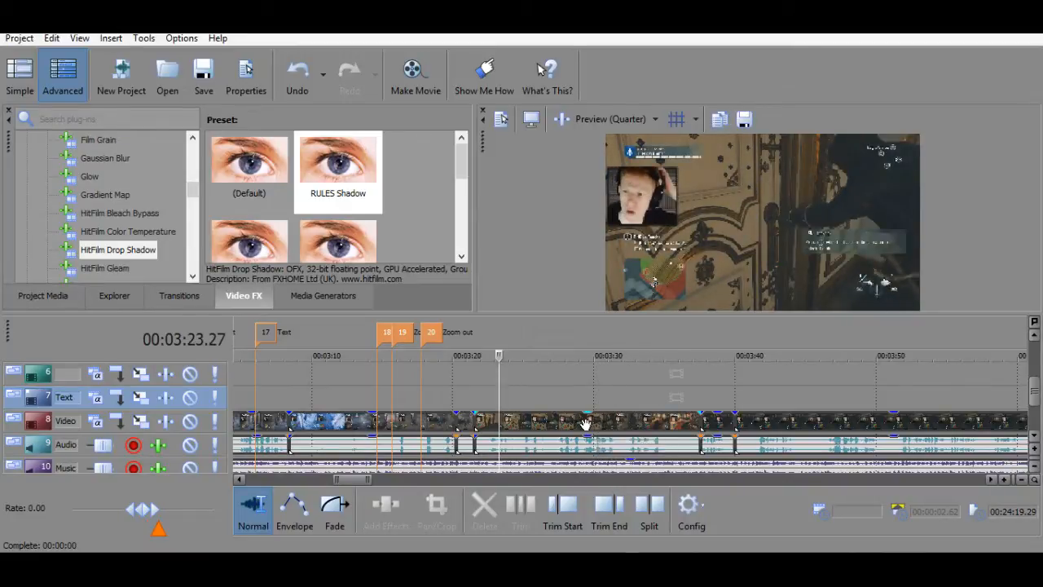
Place the playback position at 00:03:29.17 in the following clip and add a marker named "Half-zoom in".
left_click(584, 422)
left_click(581, 425)
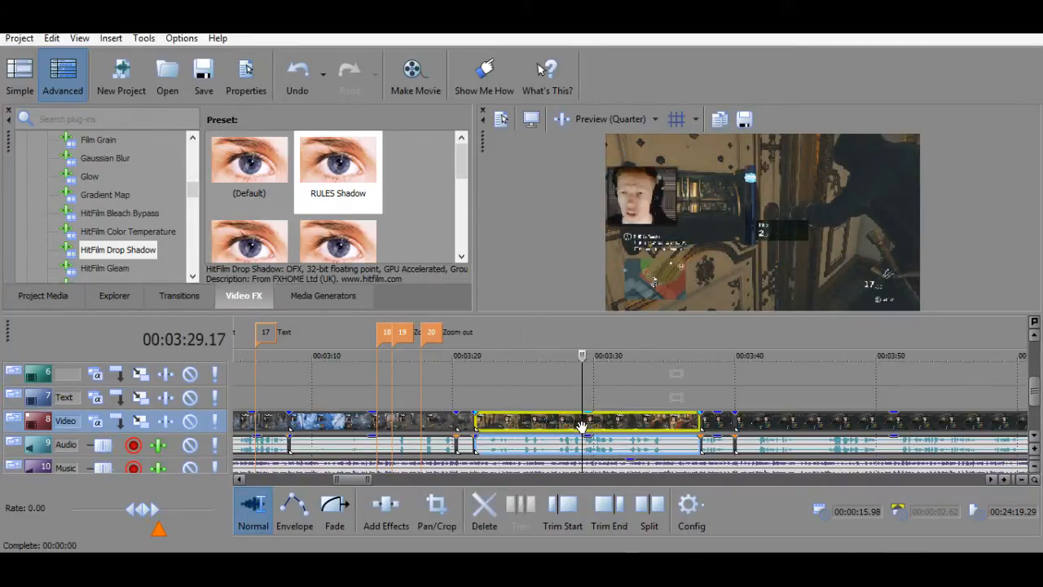
key("space")
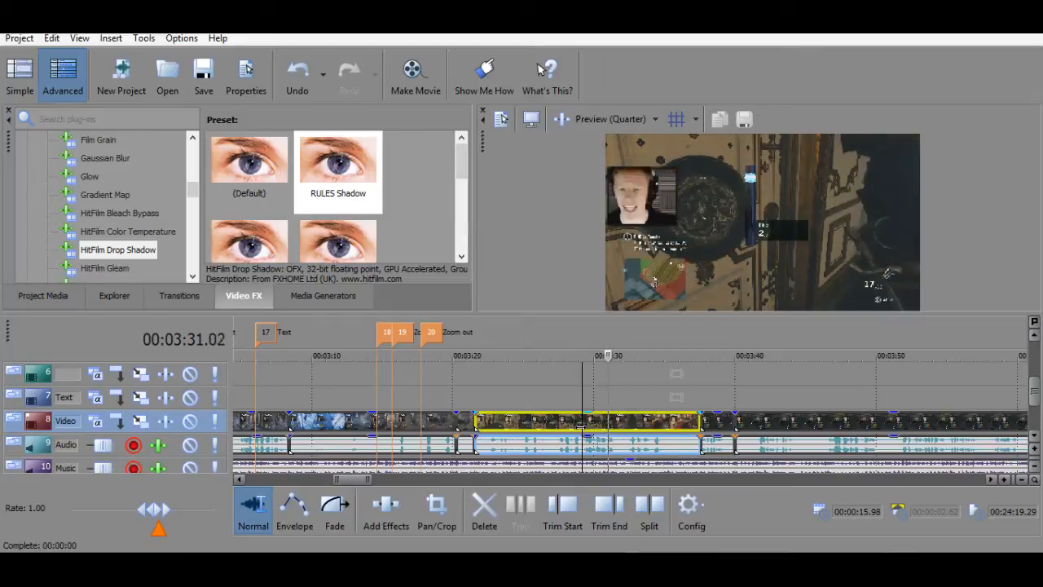
key("space")
key("m")
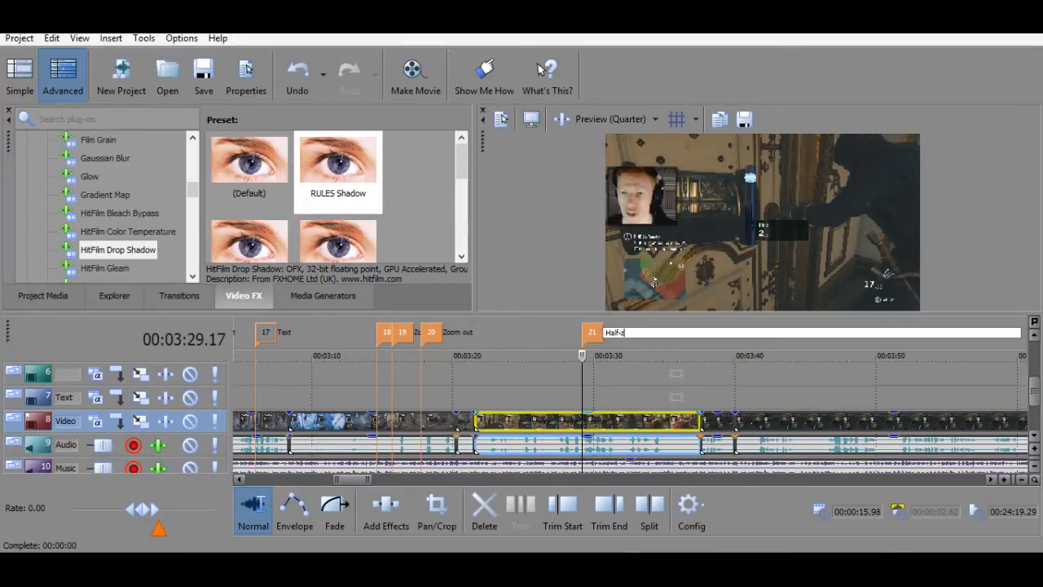
type("Half-zoom in")
key("Return")
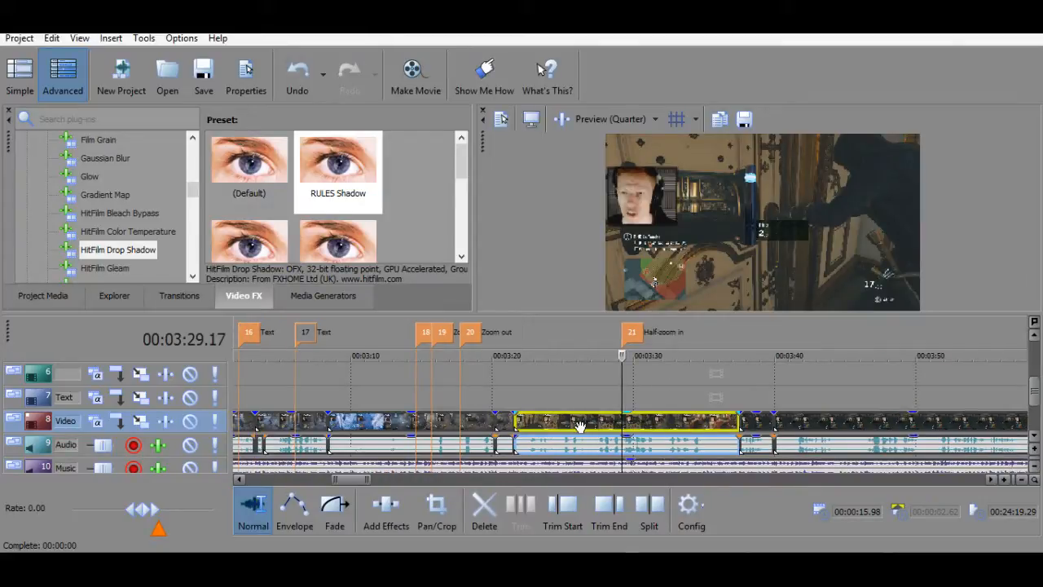
Play on from the half-zoom marker and add a marker named "Simple text at bottom "Just came from here"" at 00:03:35.09.
key("space")
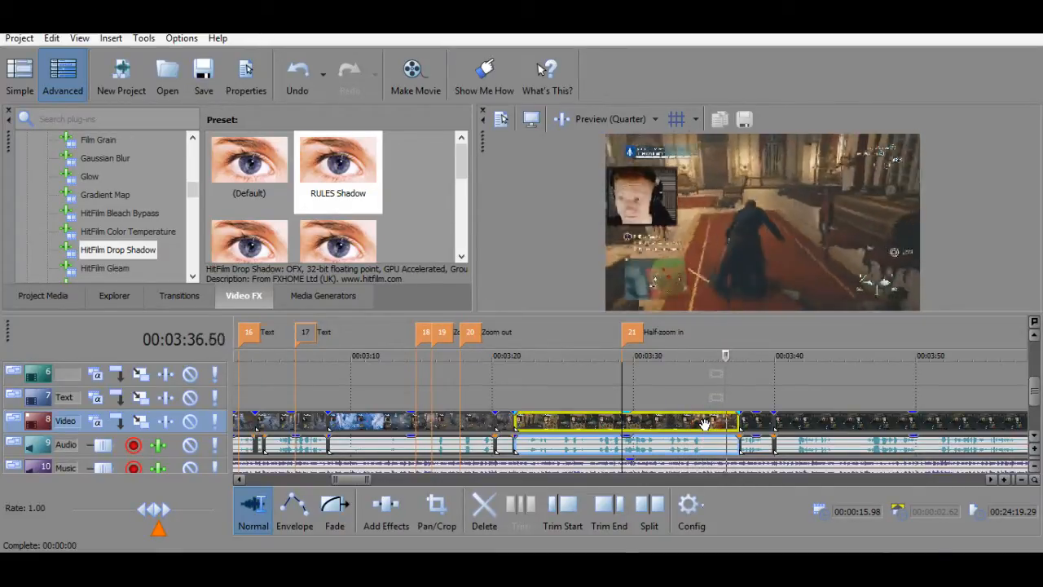
left_click(705, 424)
type("m")
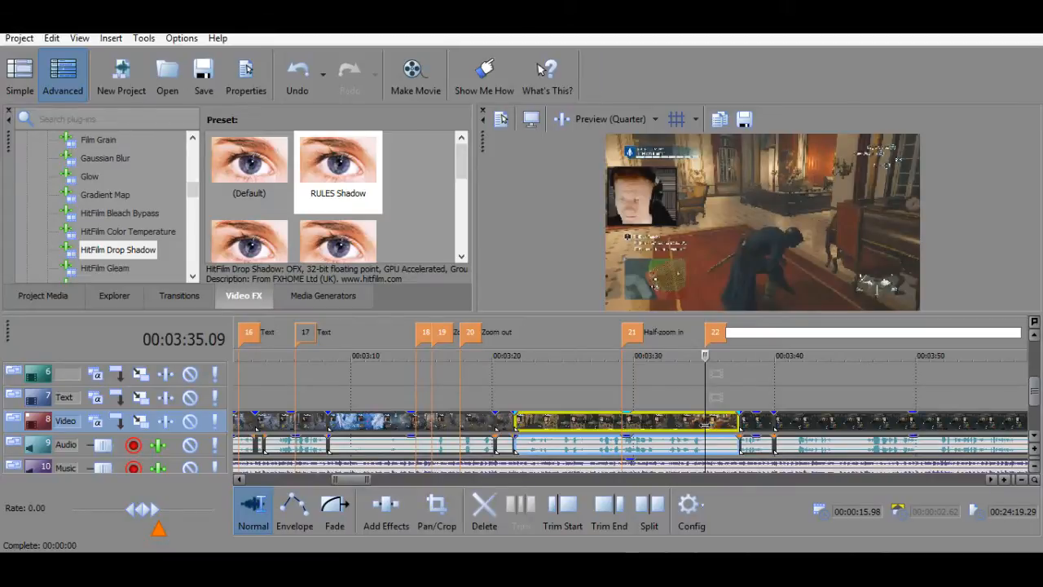
type("S")
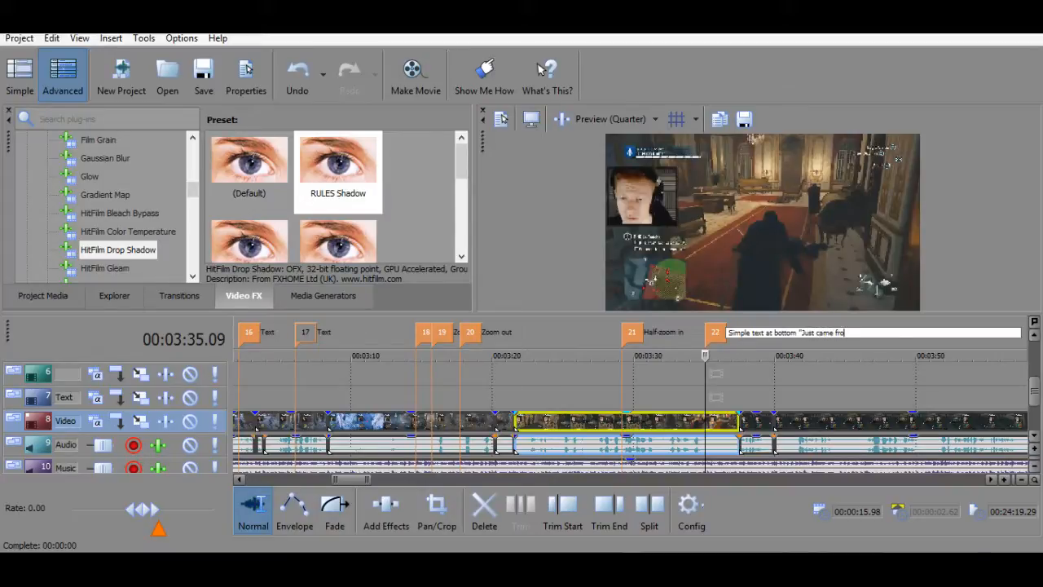
key("Return")
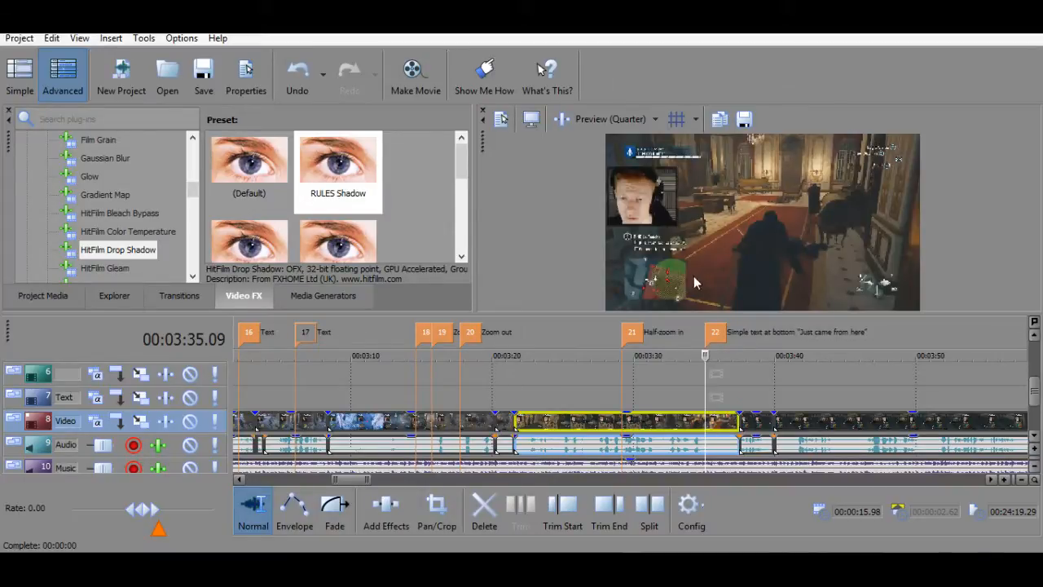
Replay from 00:03:34.44 and move the "Simple text at bottom" marker about one second earlier, to about 00:03:34.
left_click(705, 398)
left_click(695, 399)
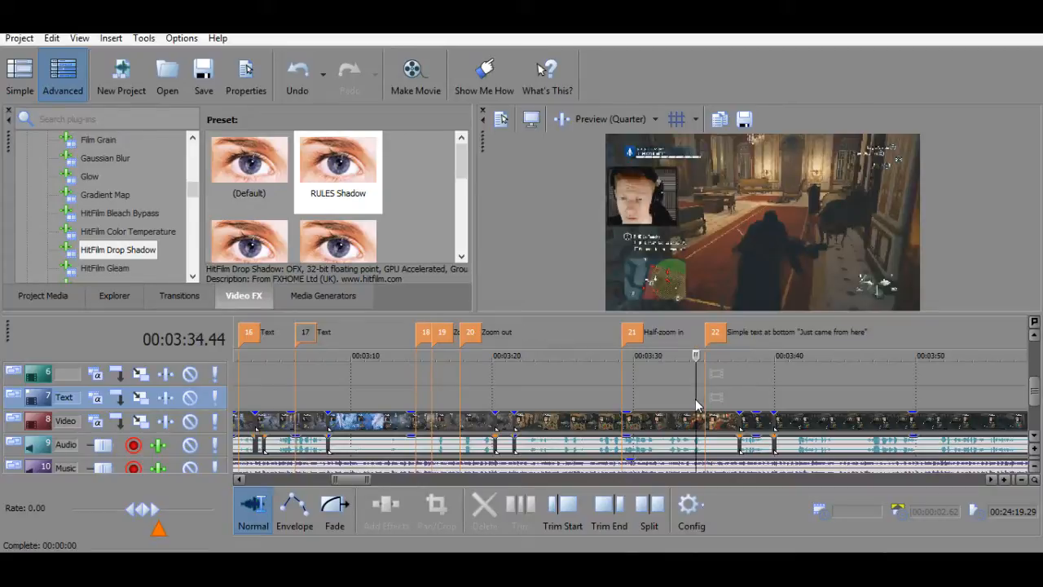
key("space")
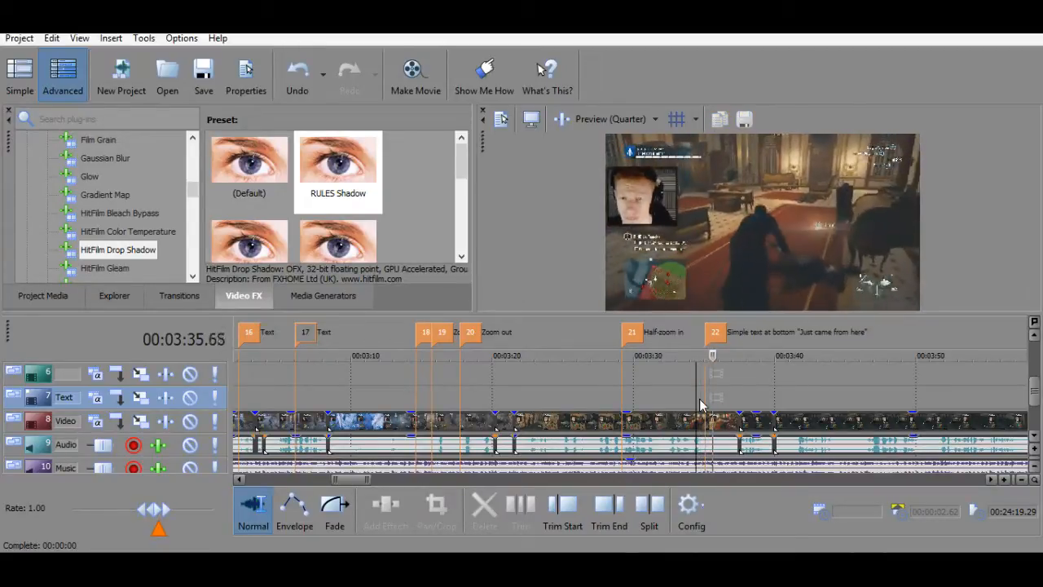
key("space")
left_click_drag(717, 335, 702, 336)
Play the footage from just before the moved text marker on past 00:03:50 to examine where further edits are needed.
left_click(674, 359)
key("space")
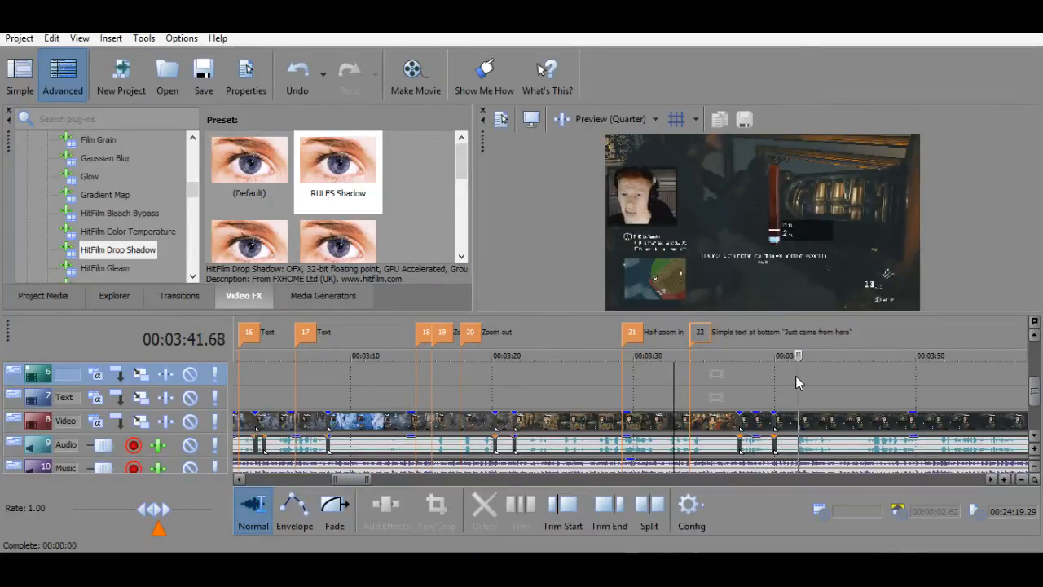
scroll(795, 376, "up", 3)
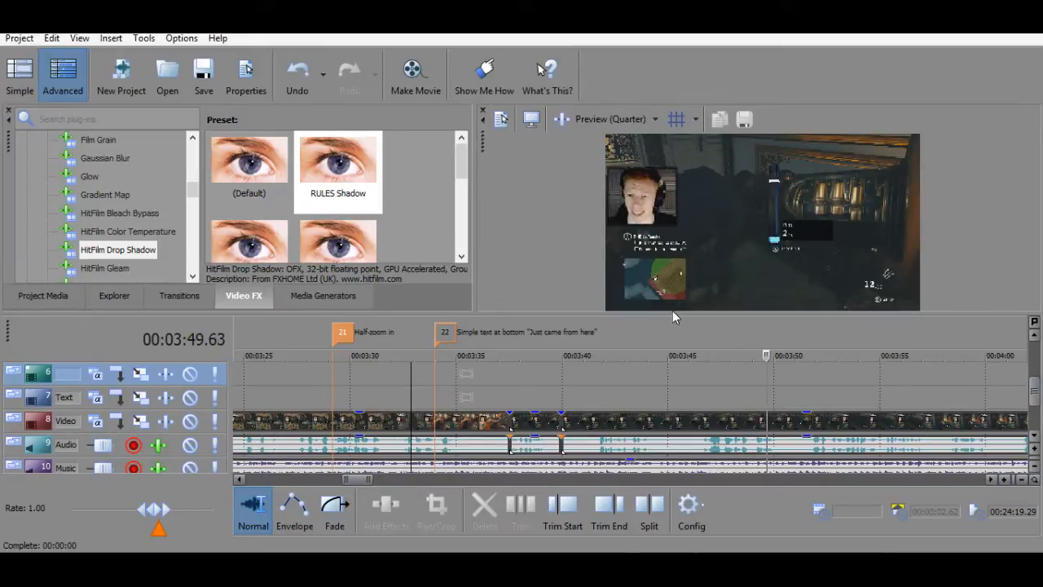
left_click(790, 383)
key("space")
key("space")
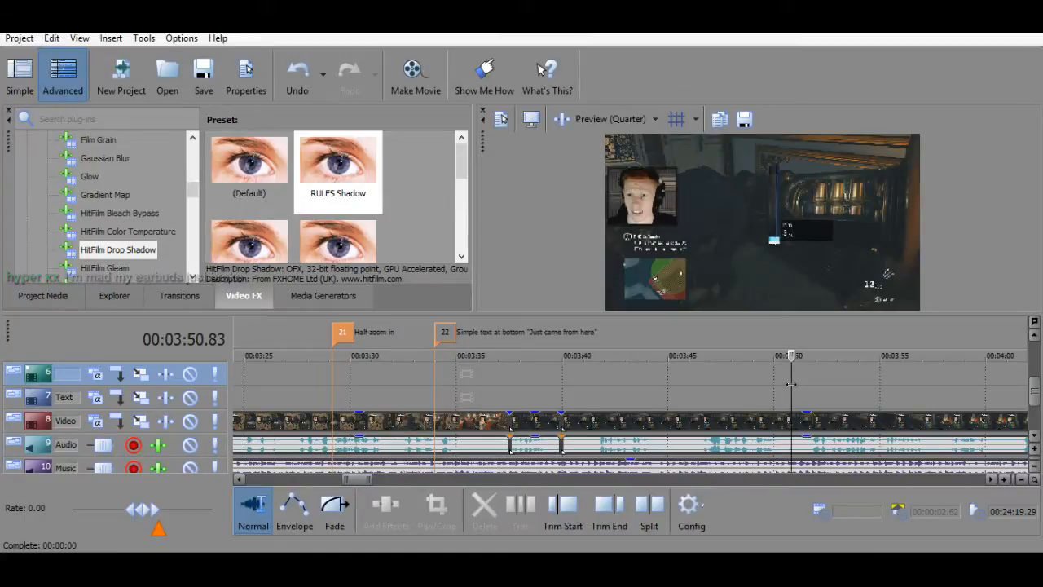
key("space")
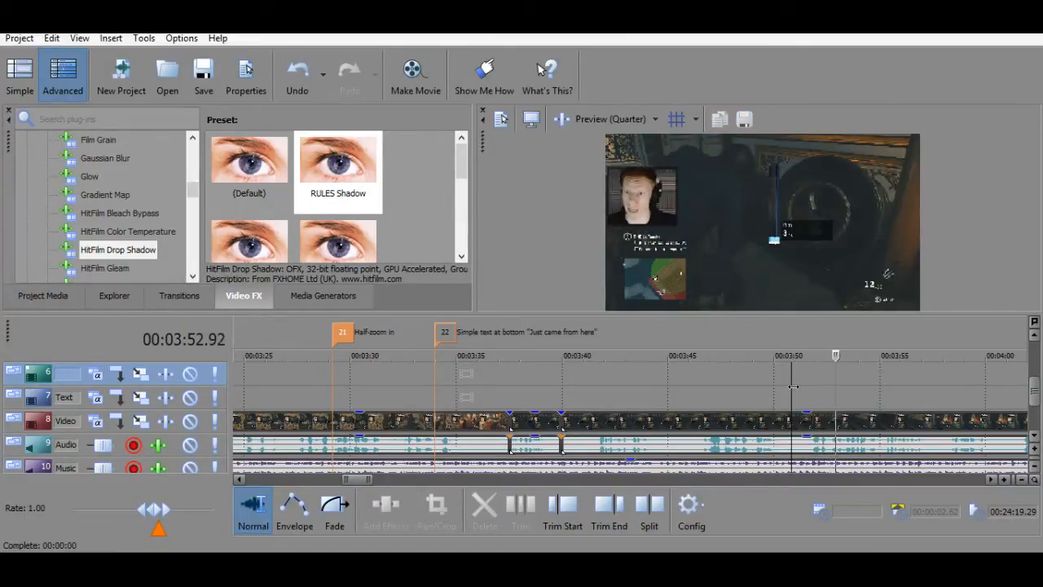
scroll(792, 387, "down", 5)
scroll(751, 420, "up", 4)
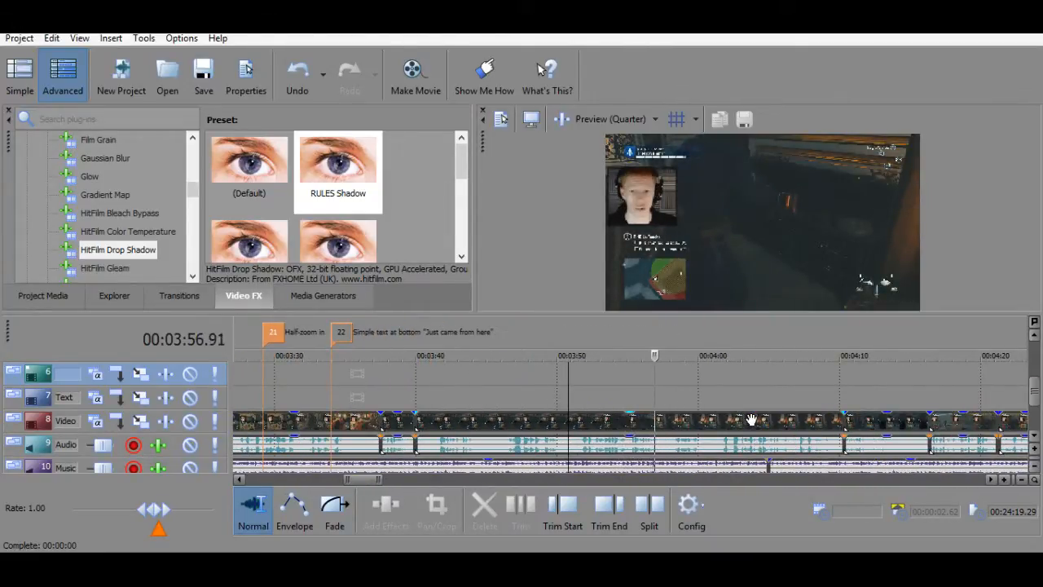
Select the long clip after 00:03:40 and replay it around 00:03:57 to examine where the "3000 F" pop-up appears.
left_click(669, 425)
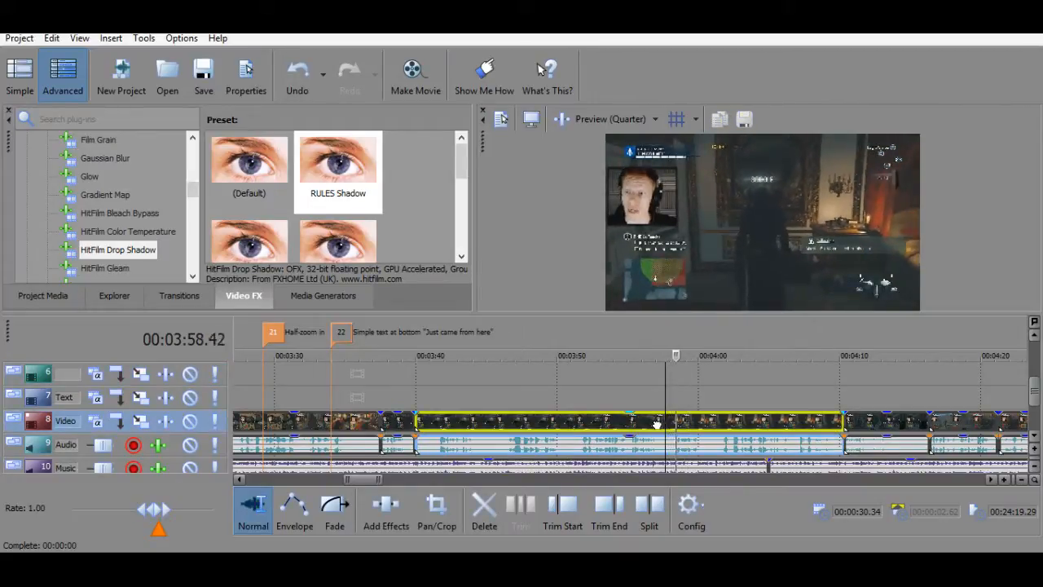
left_click(657, 425)
left_click(660, 424)
key("space")
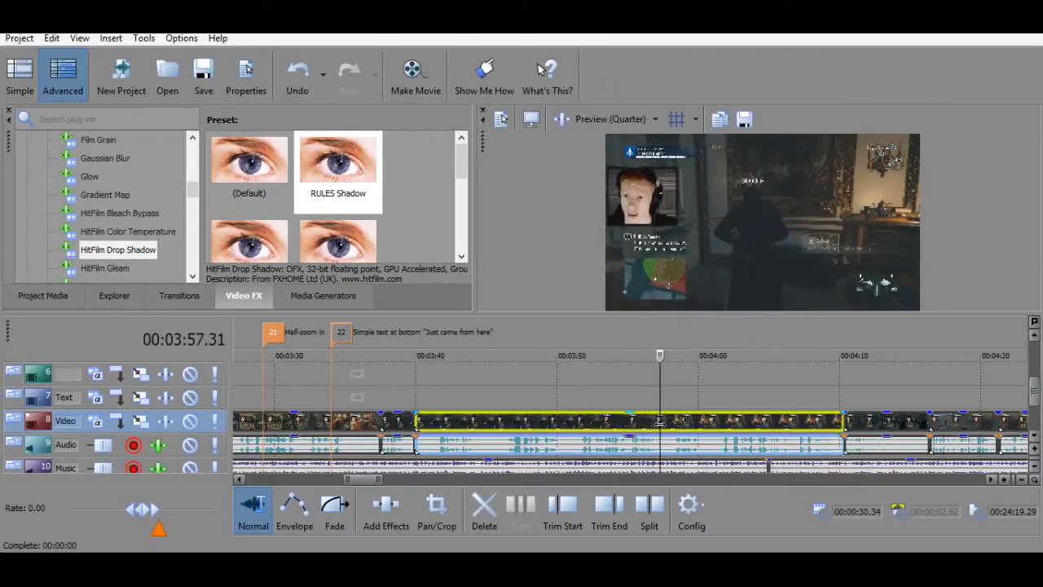
key("space")
key("space")
Step the playback position to 00:03:57.06 frame by frame and add a marker named "Zoom in on (3000 F)".
key("Left")
key("Left")
key("Left")
key("Left")
key("Left")
key("Left")
key("Left")
key("Left")
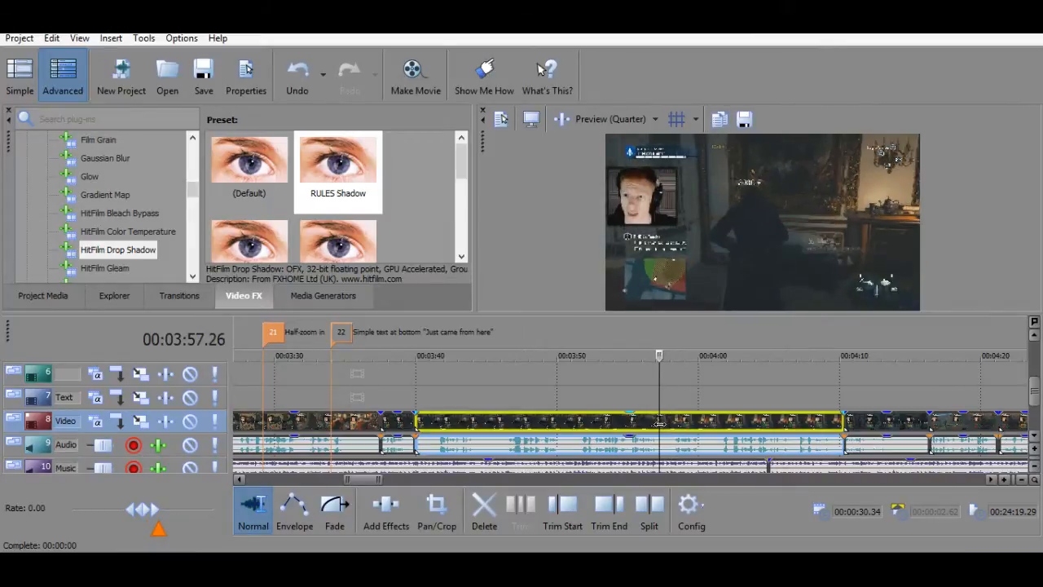
key("Right")
key("Right")
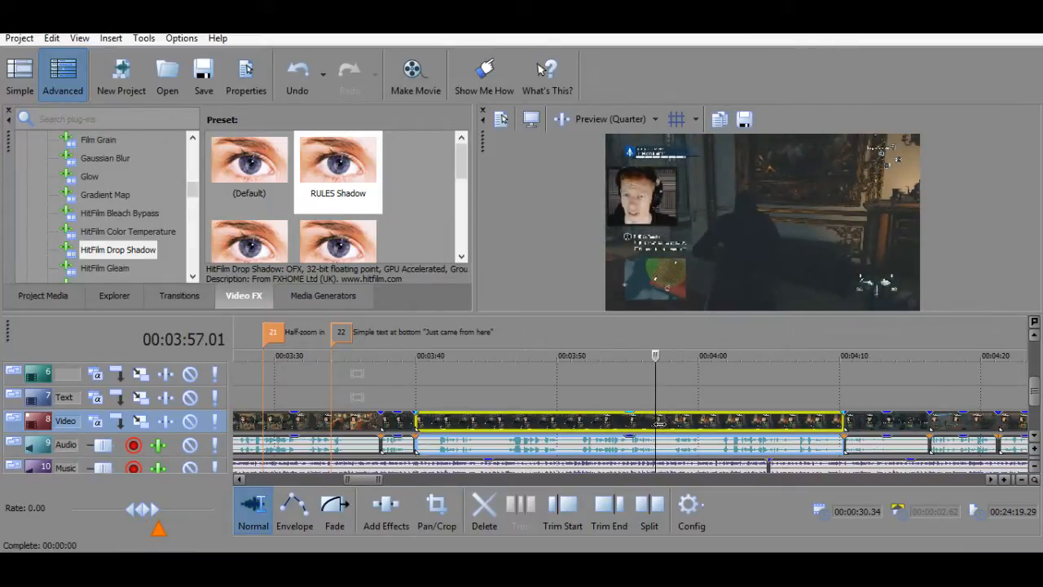
key("space")
key("space")
key("Right")
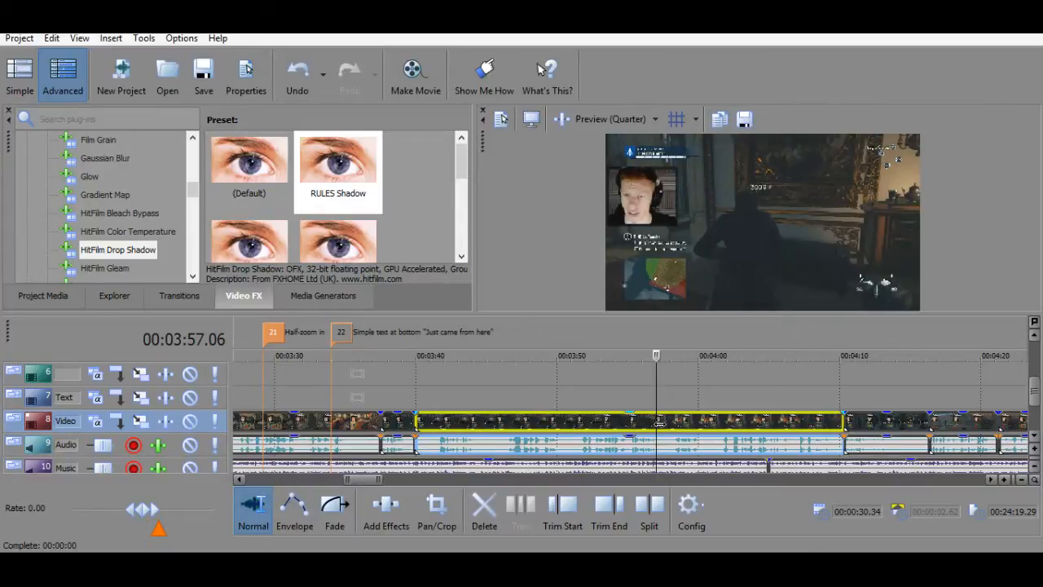
key("m")
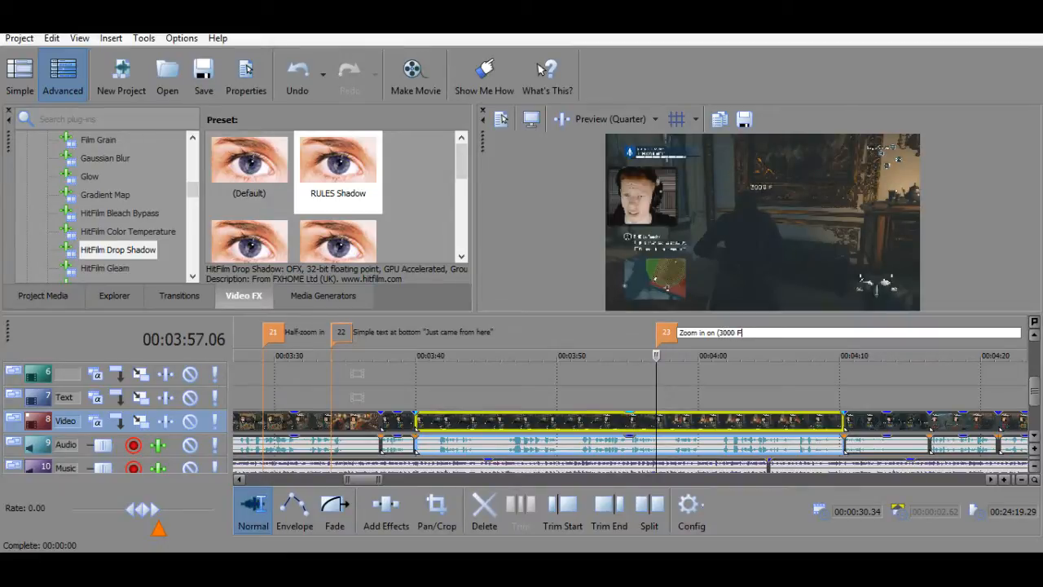
type(")")
key("Return")
Play on from the "3000 F" marker and add a marker named "Zoom in on Face cam" at 00:03:58.28.
key("space")
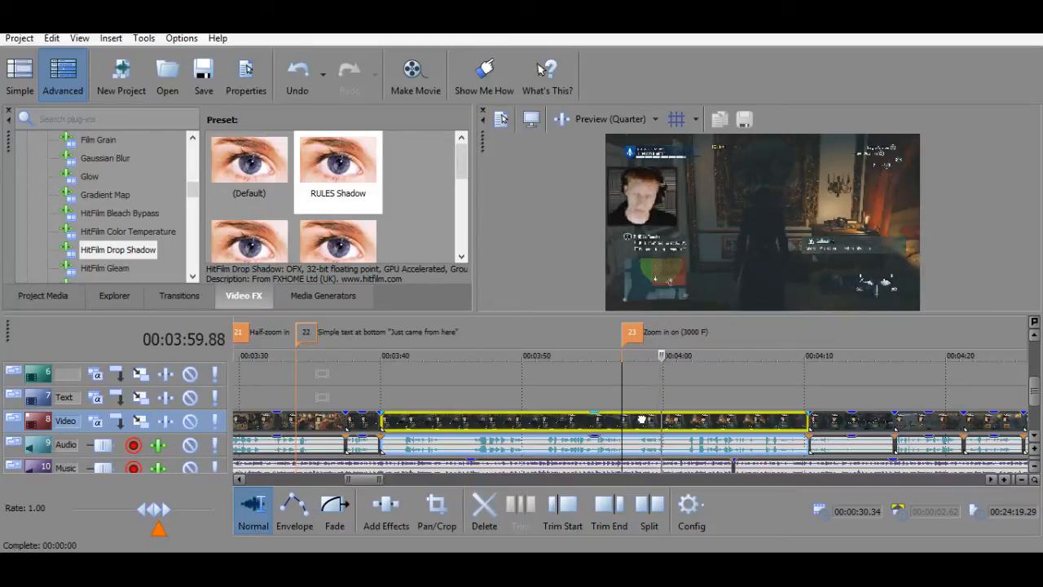
left_click(640, 422)
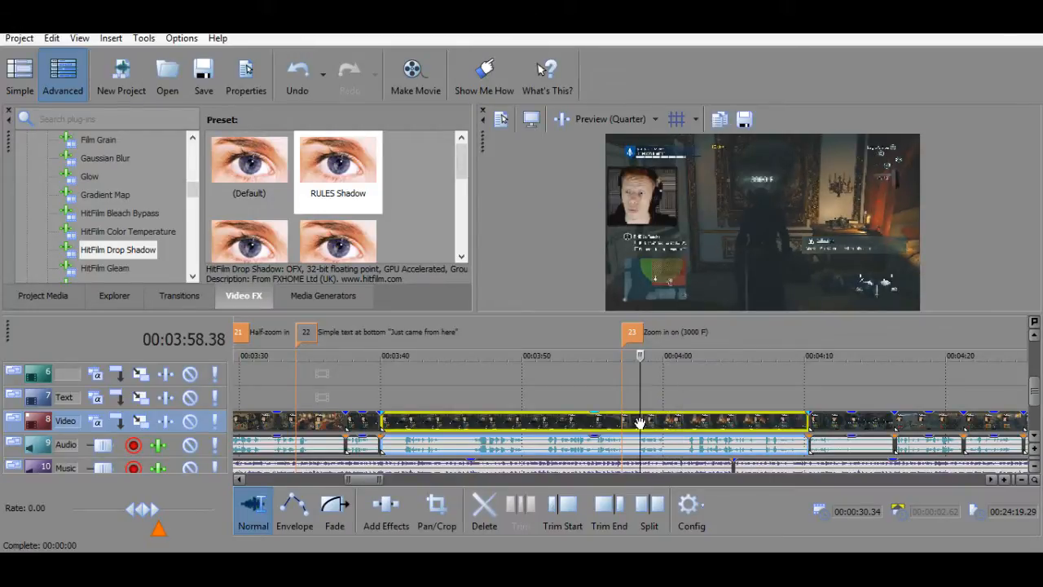
key("space")
key("space")
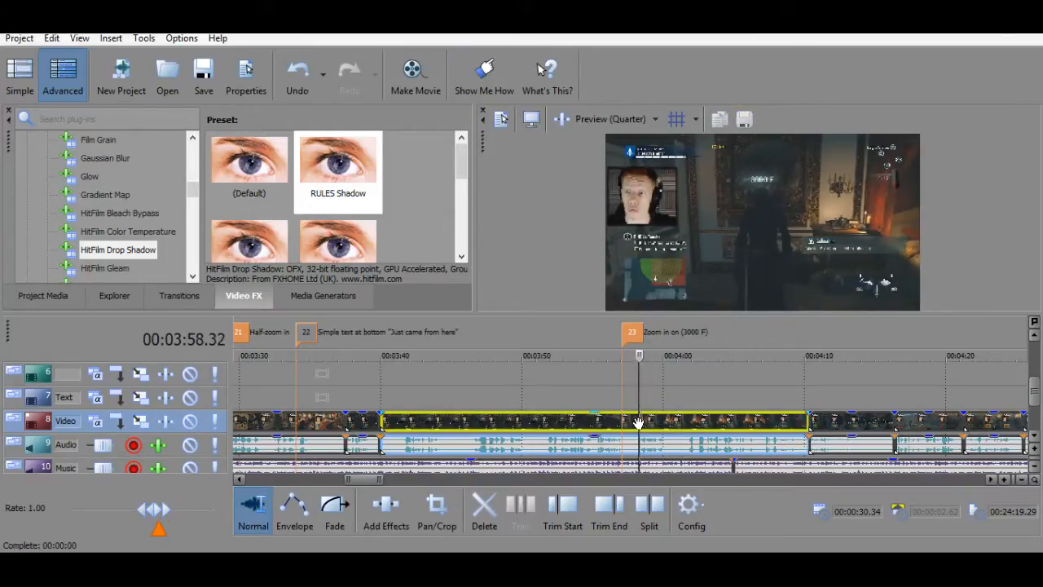
key("space")
type("m")
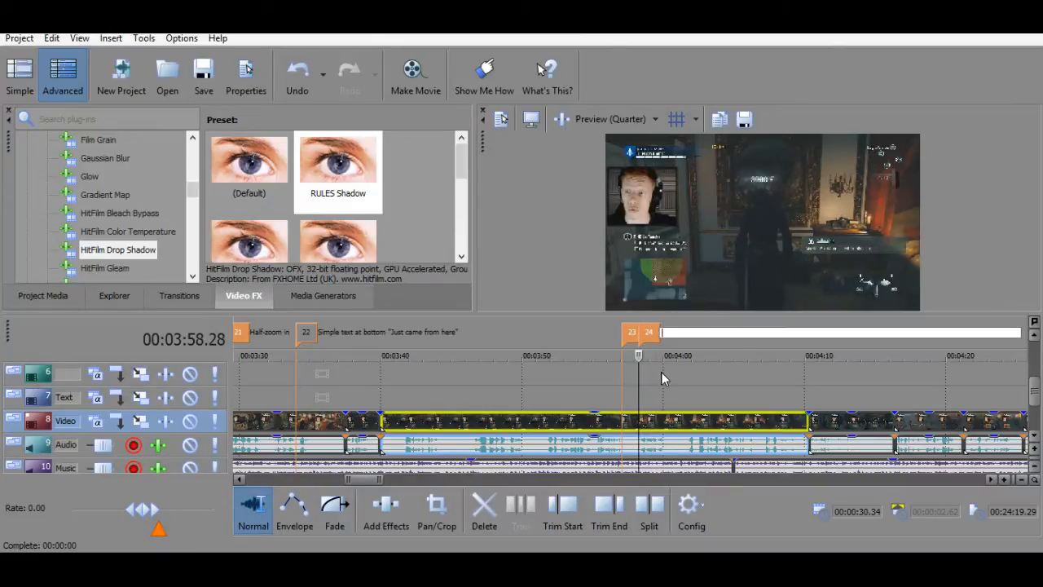
type("Zoiom in on Face cam")
key("Return")
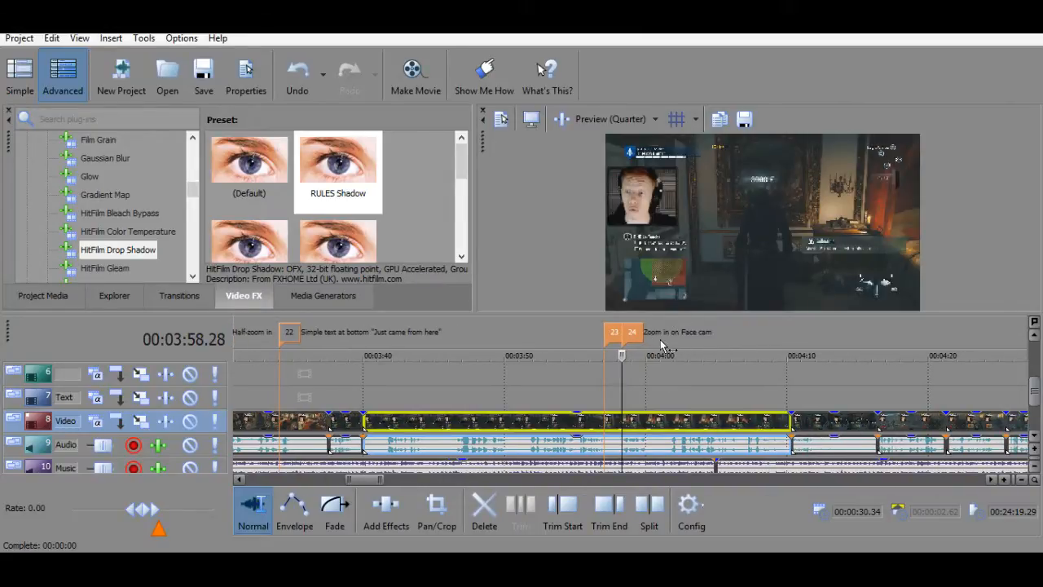
Replay the footage after the "Zoom in on Face cam" marker and add a marker named "Track face" at 00:03:59.66.
key("space")
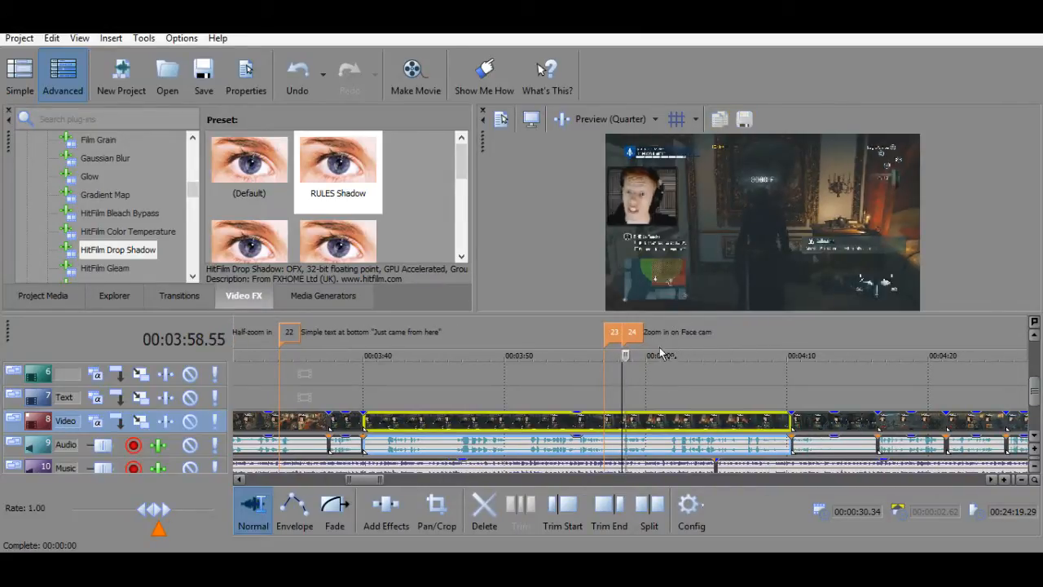
left_click(634, 420)
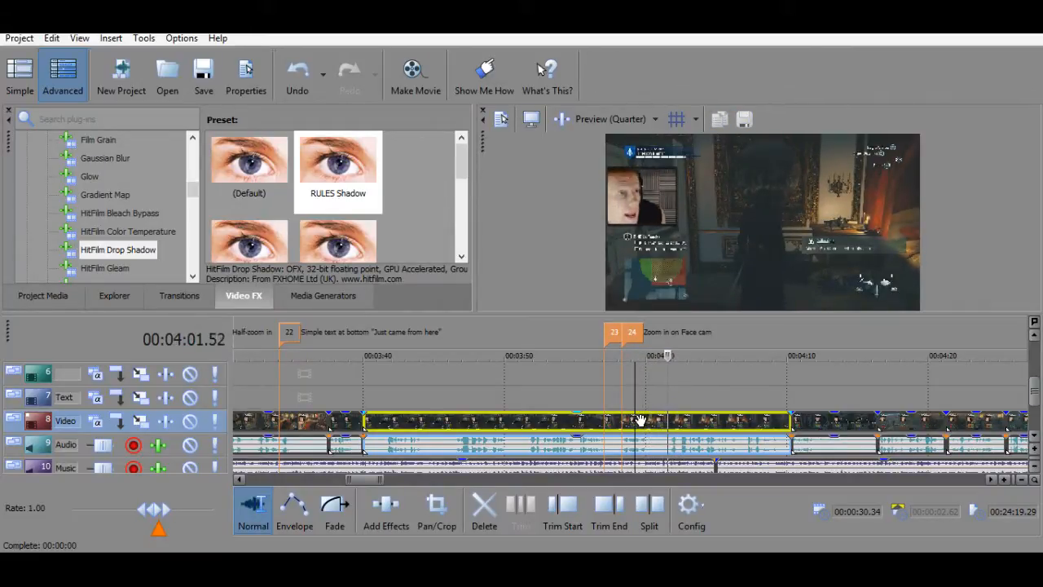
key("space")
key("space")
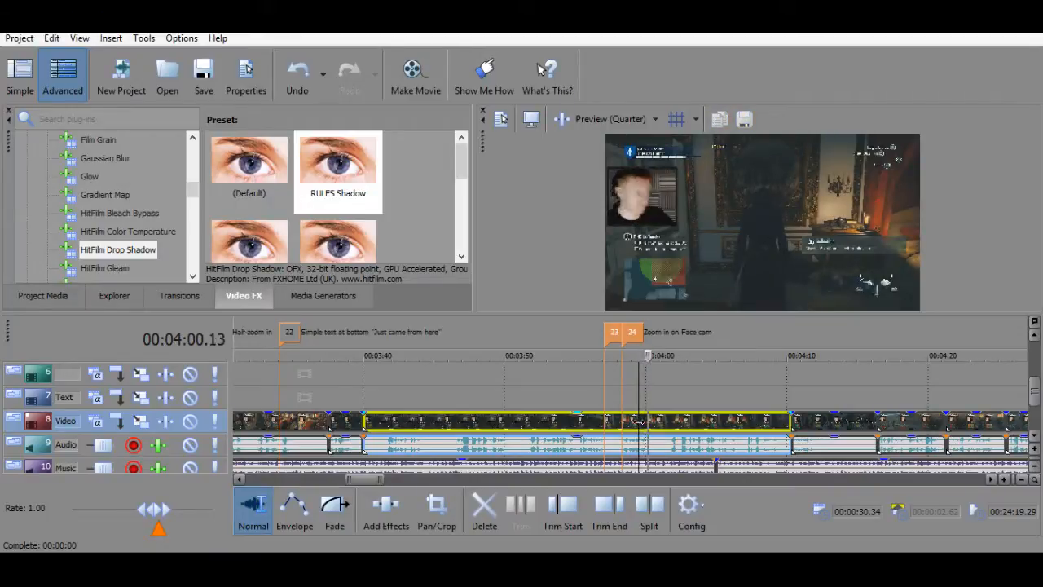
key("space")
key("space")
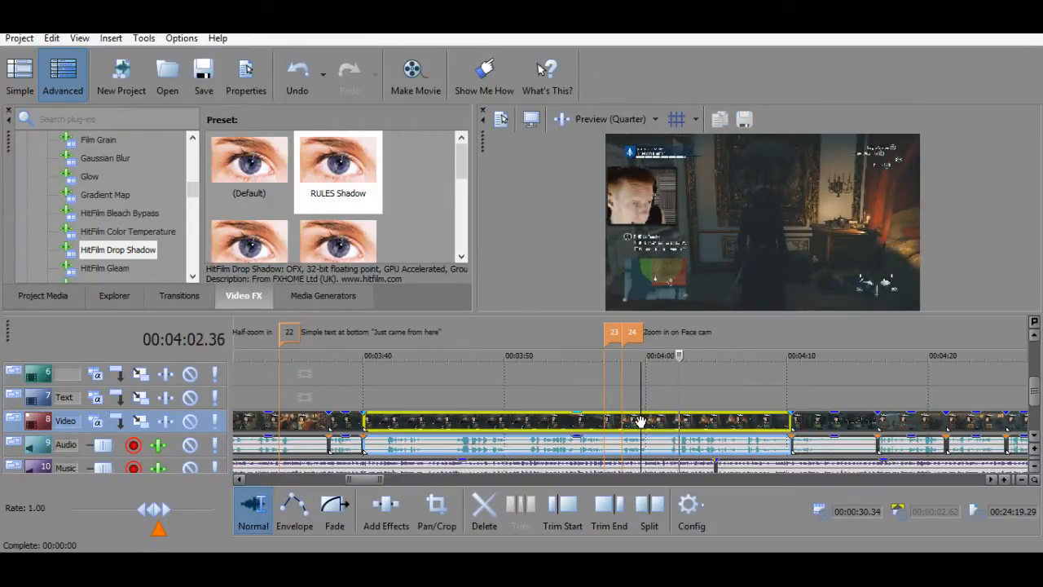
key("space")
key("space")
key("space")
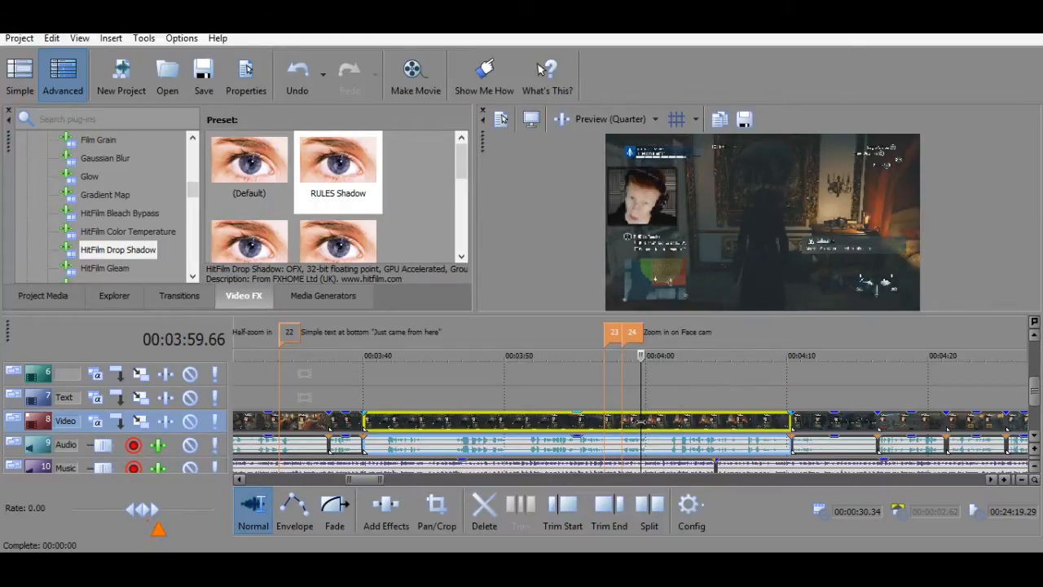
key("m")
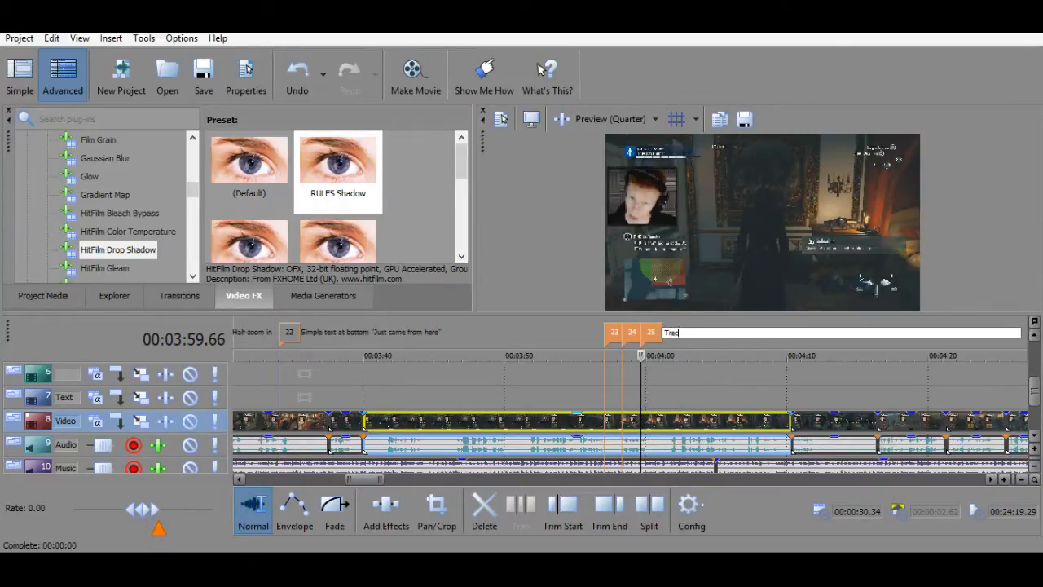
type("Track face")
key("Return")
Play on from the "Track face" marker and replay around 00:04:01 to examine where the face leaves the face cam.
key("space")
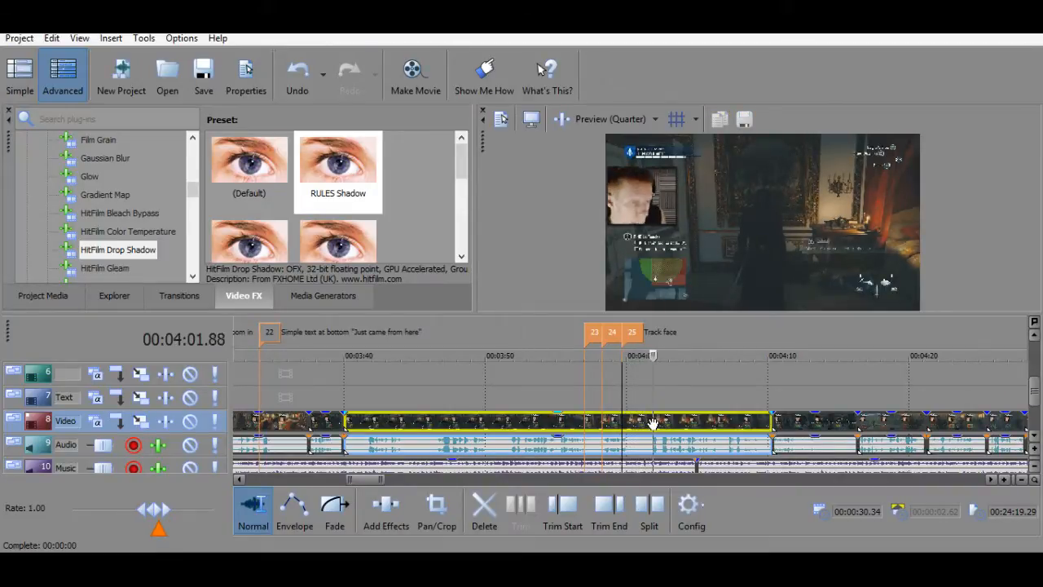
left_click(648, 423)
key("space")
key("space")
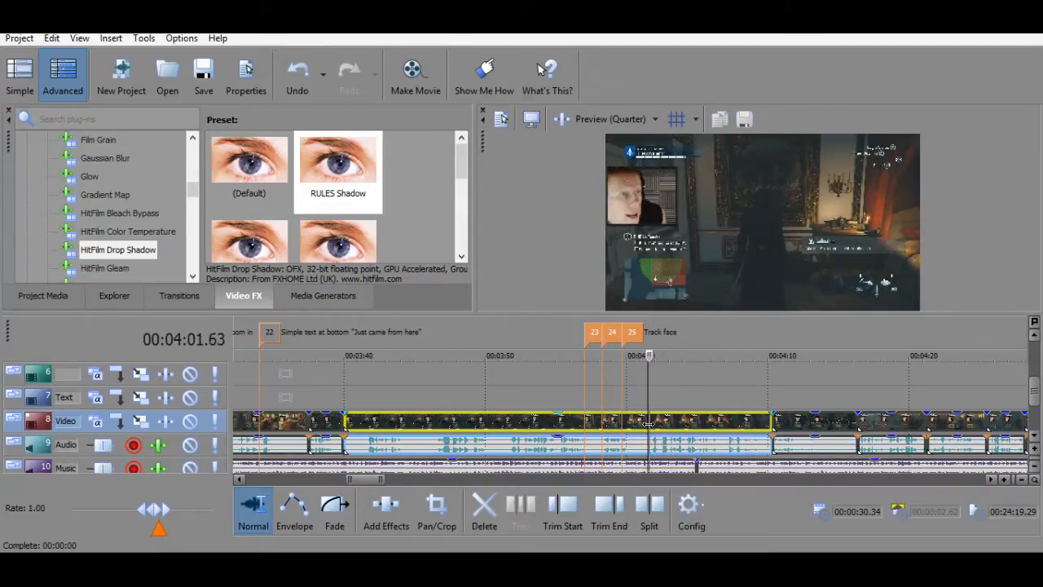
key("space")
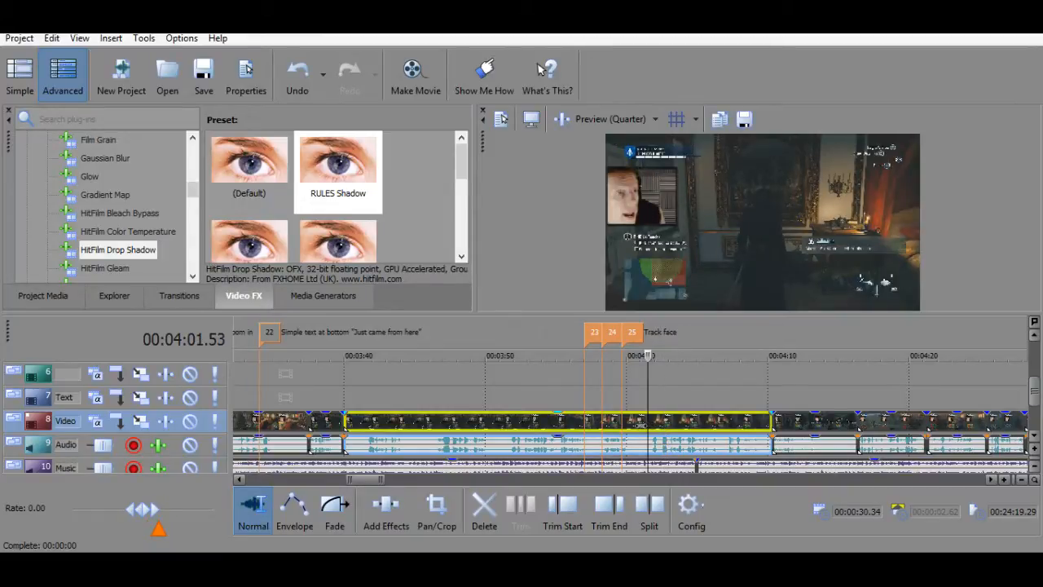
left_click(631, 423)
key("space")
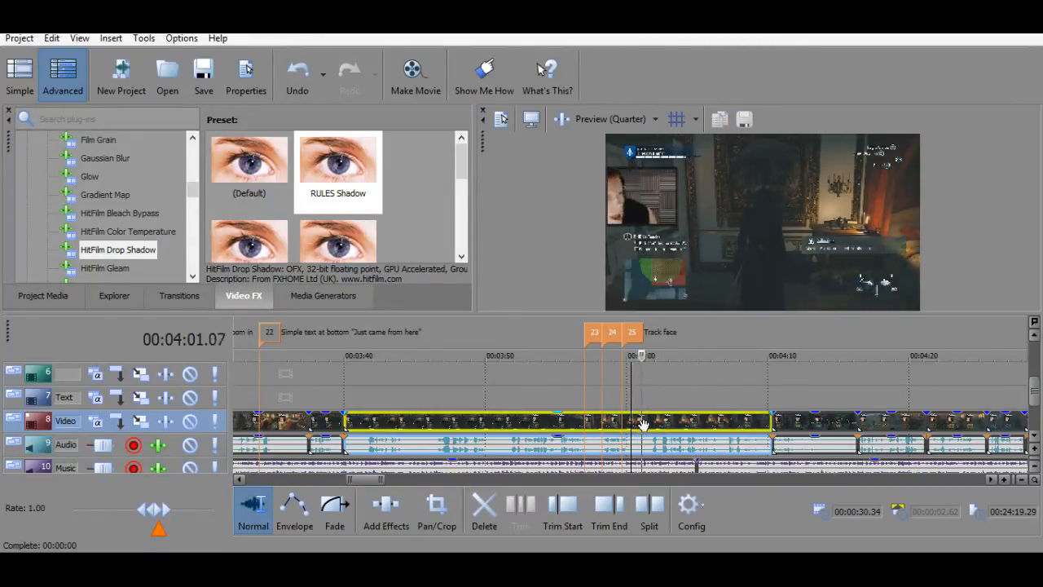
key("space")
left_click(645, 425)
key("space")
key("space")
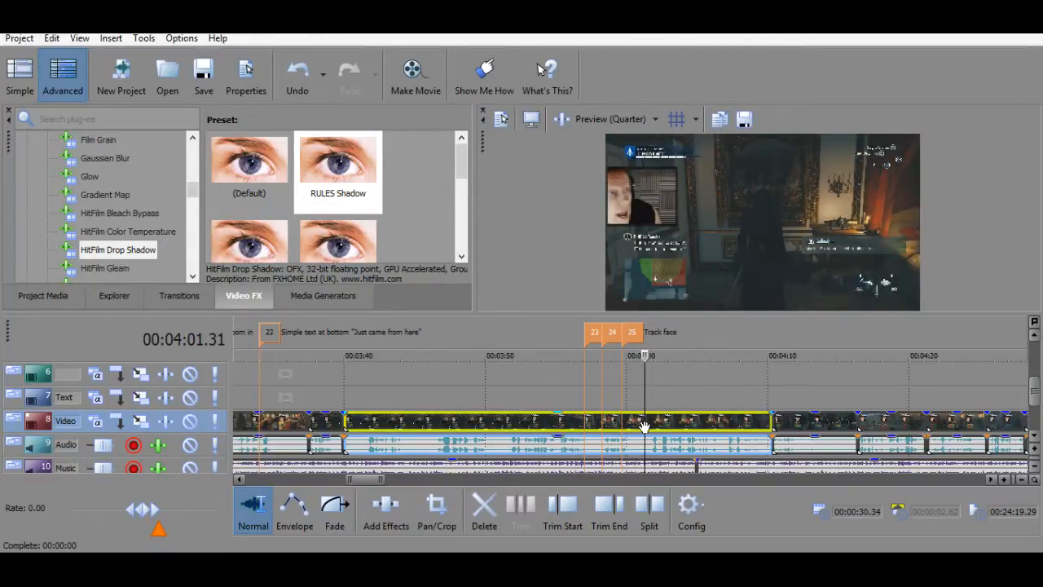
Move the playback position back to 00:04:00.88 and add a marker named "Zoom out" there.
key("space")
key("space")
left_click(639, 425)
key("space")
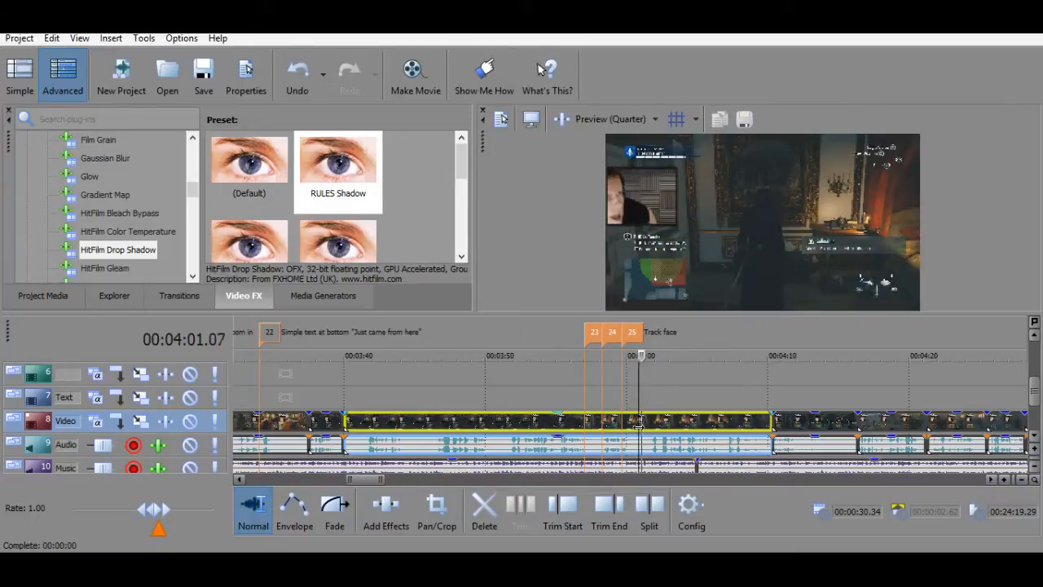
key("m")
key("space")
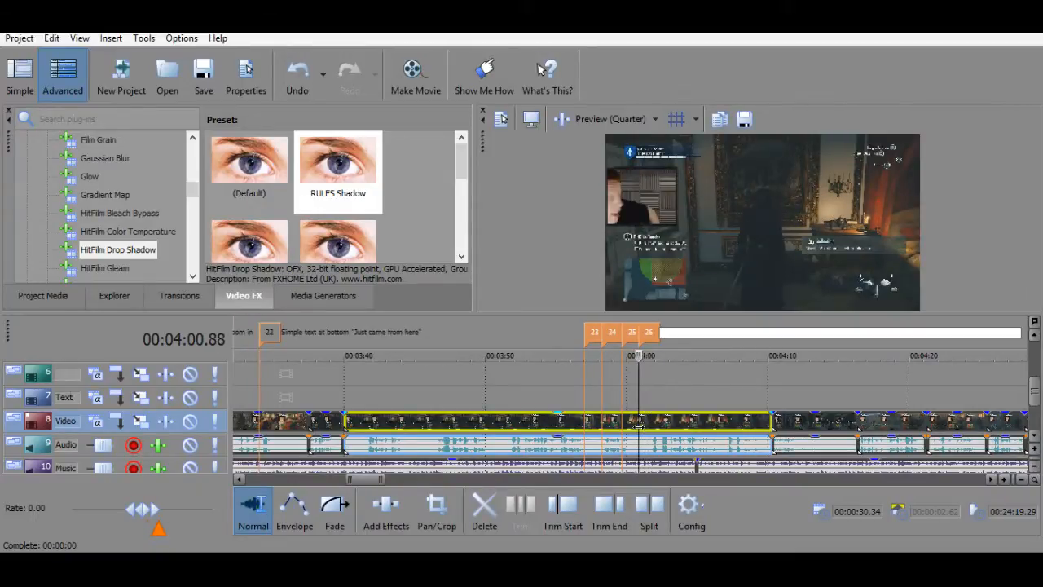
type("Zoom out")
key("Return")
Play on past the "Zoom out" marker, check the whole timeline, and return the playback position to 00:04:03.57.
key("space")
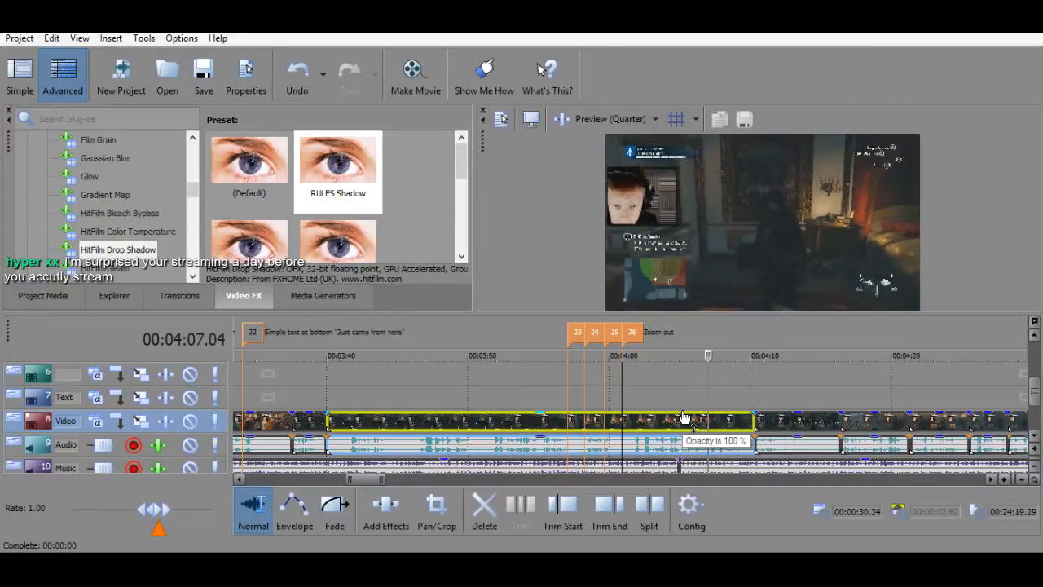
key("space")
left_click(656, 394)
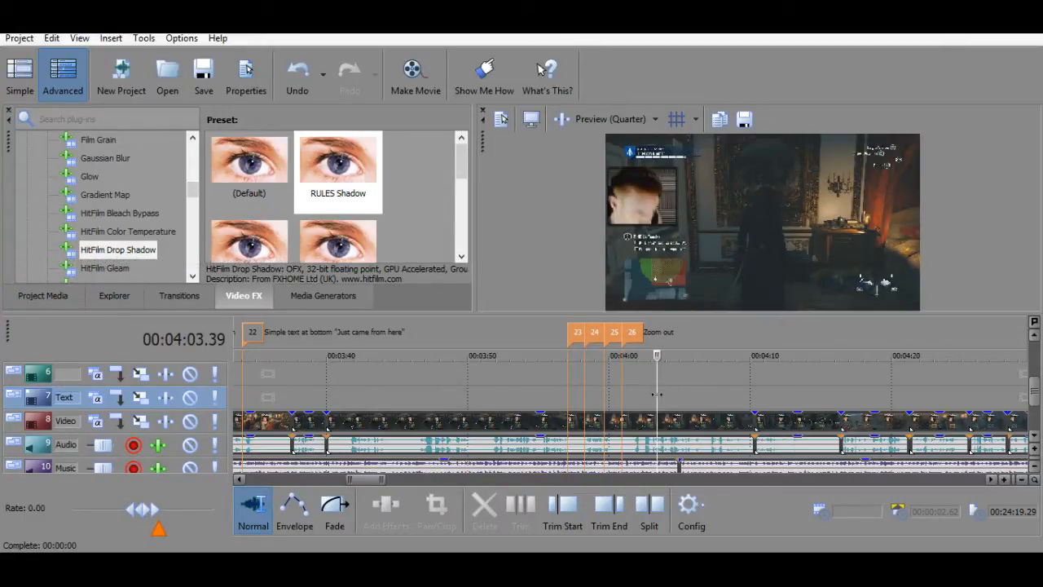
scroll(599, 369, "down", 10)
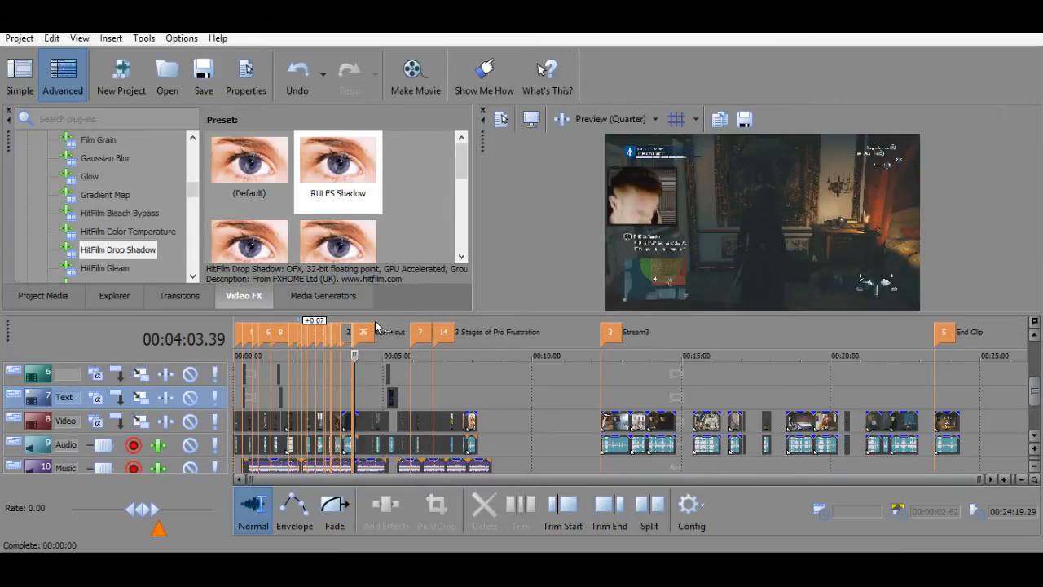
scroll(582, 440, "up", 10)
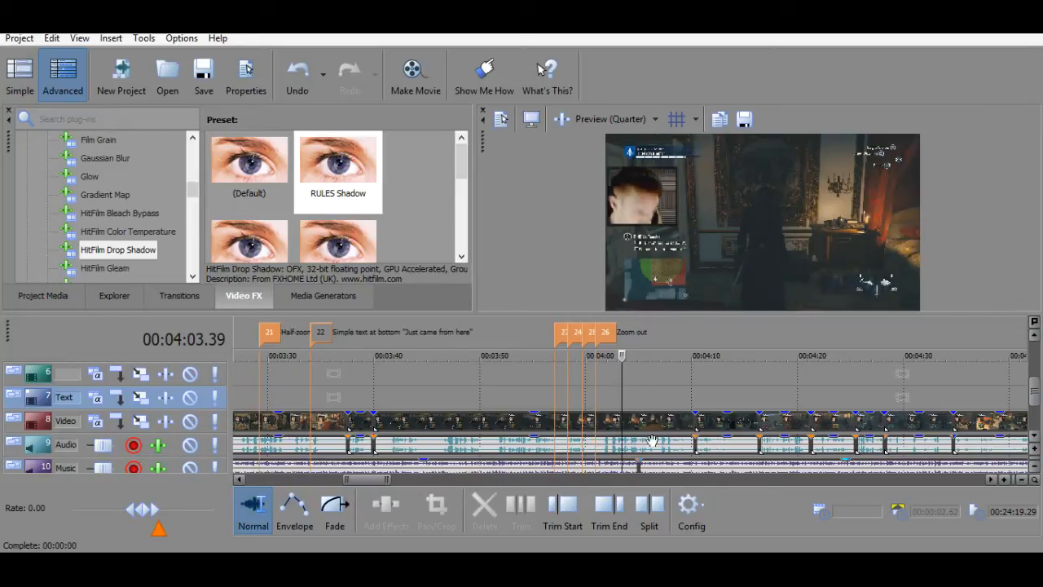
left_click(622, 400)
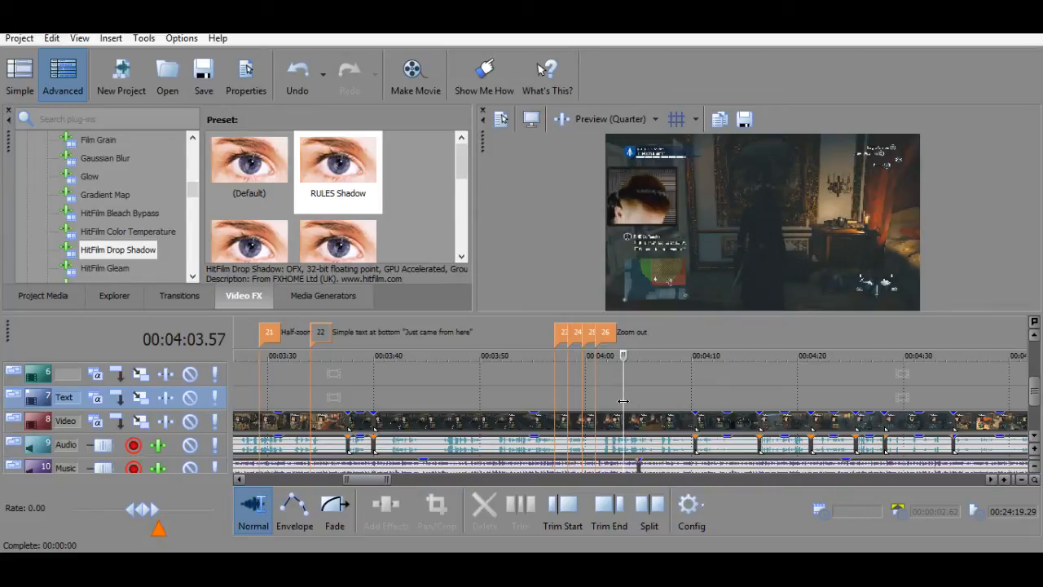
Play on past 00:04:10 and add a marker named "Text" at the clip boundary at 00:04:10.32.
key("space")
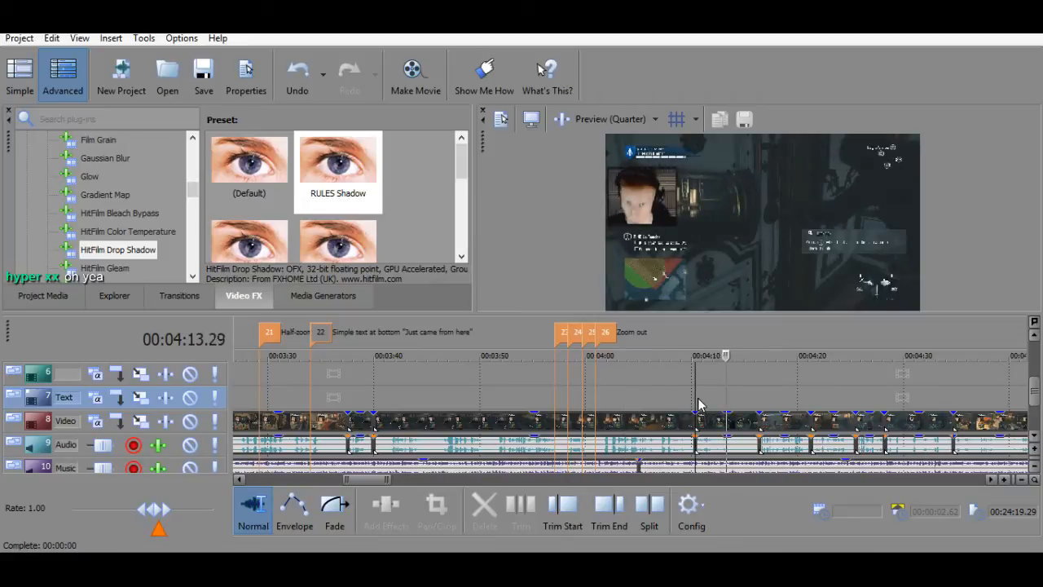
key("space")
key("space")
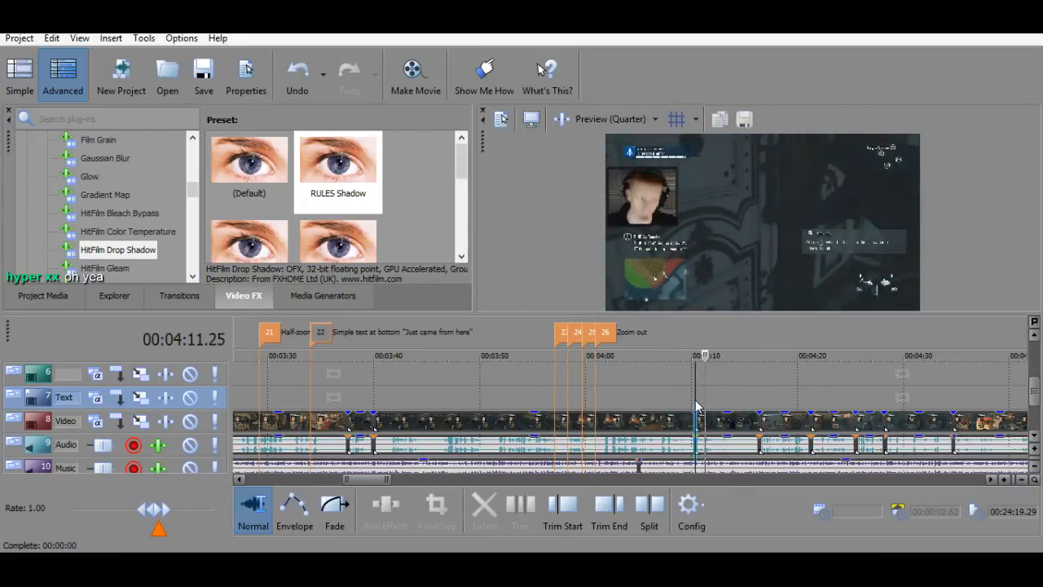
key("space")
key("m")
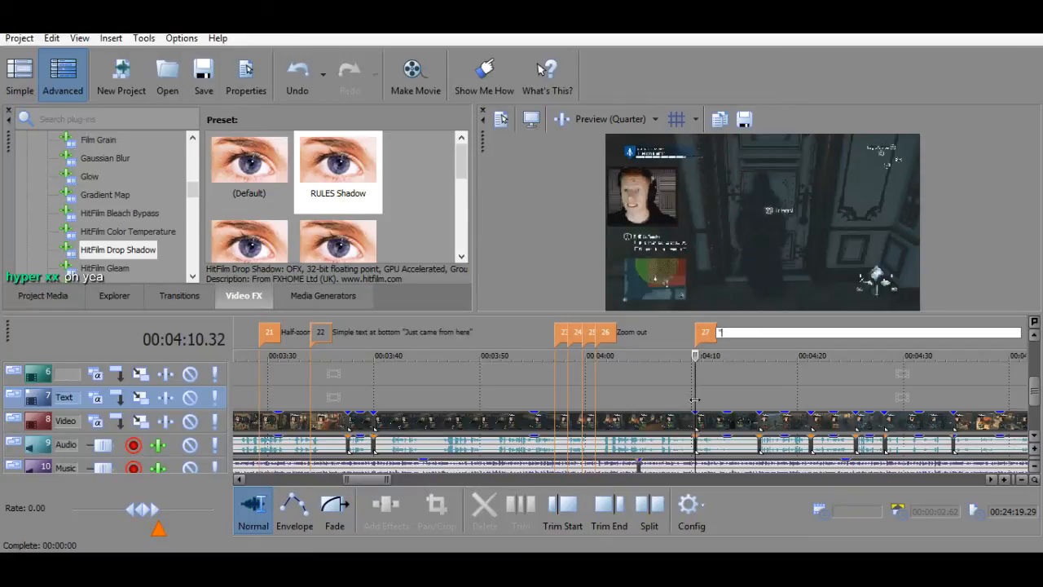
type("Text")
key("Return")
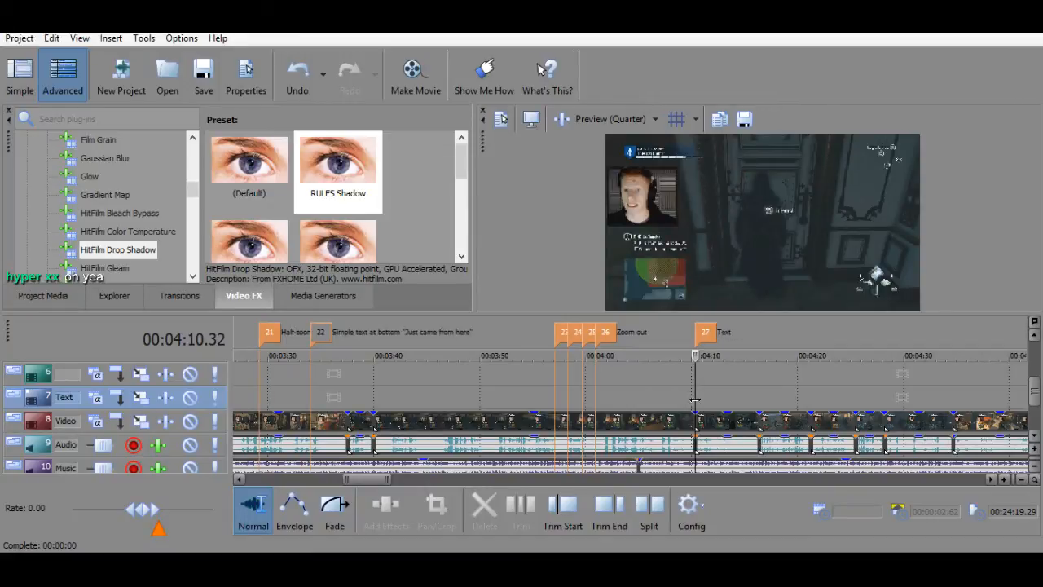
Replay the earlier footage from 00:03:37.53 and around 00:03:53 to compare it with the scene at the "Text" marker.
key("space")
key("space")
left_click(358, 386)
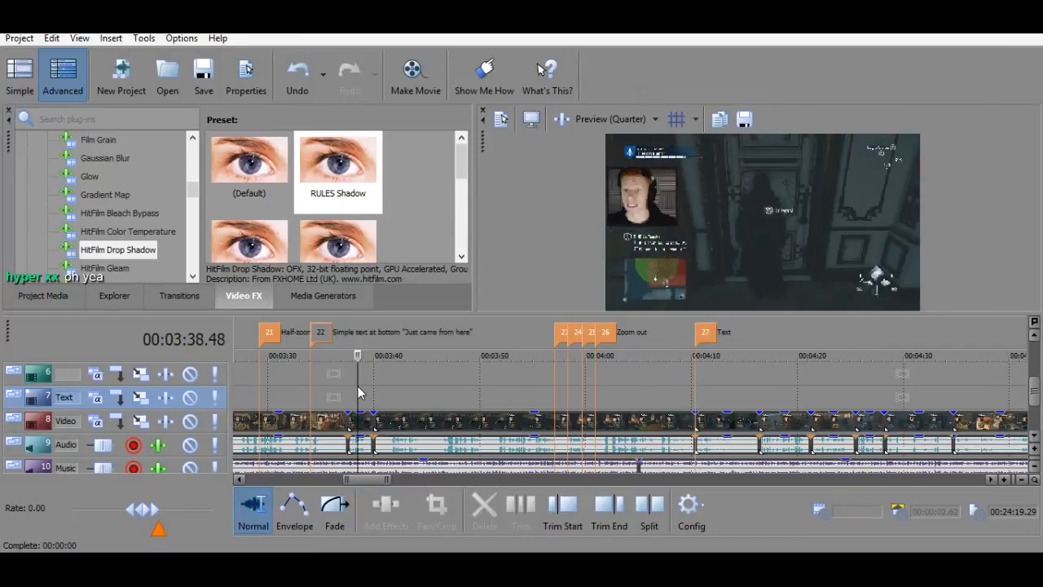
key("space")
left_click(349, 400)
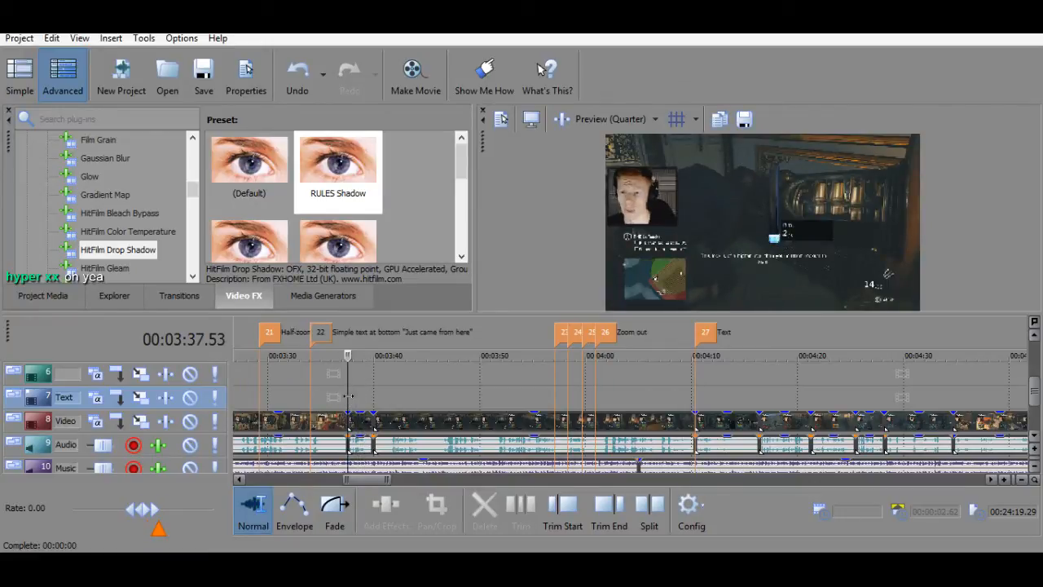
key("space")
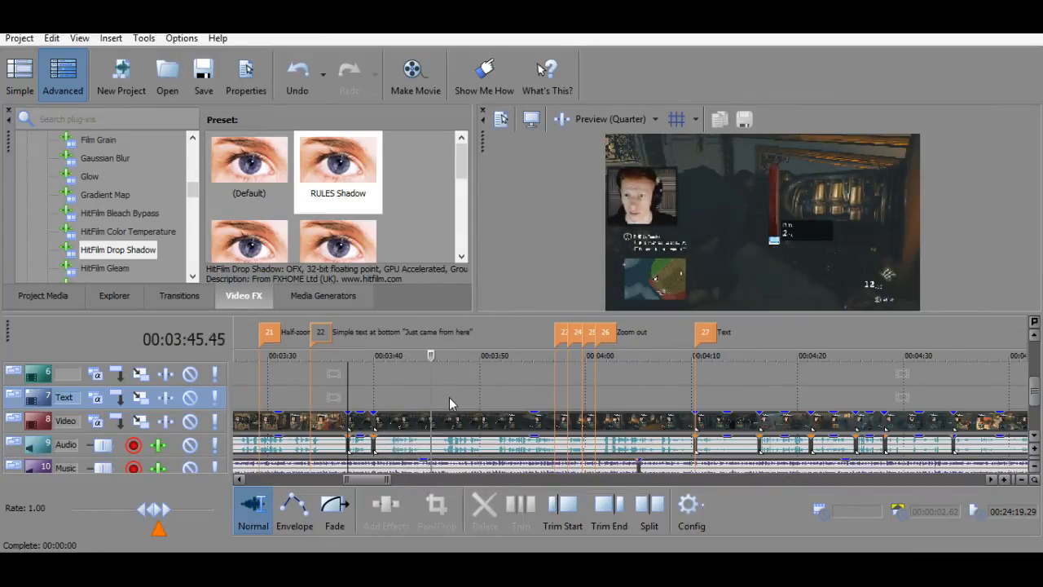
left_click(511, 401)
key("space")
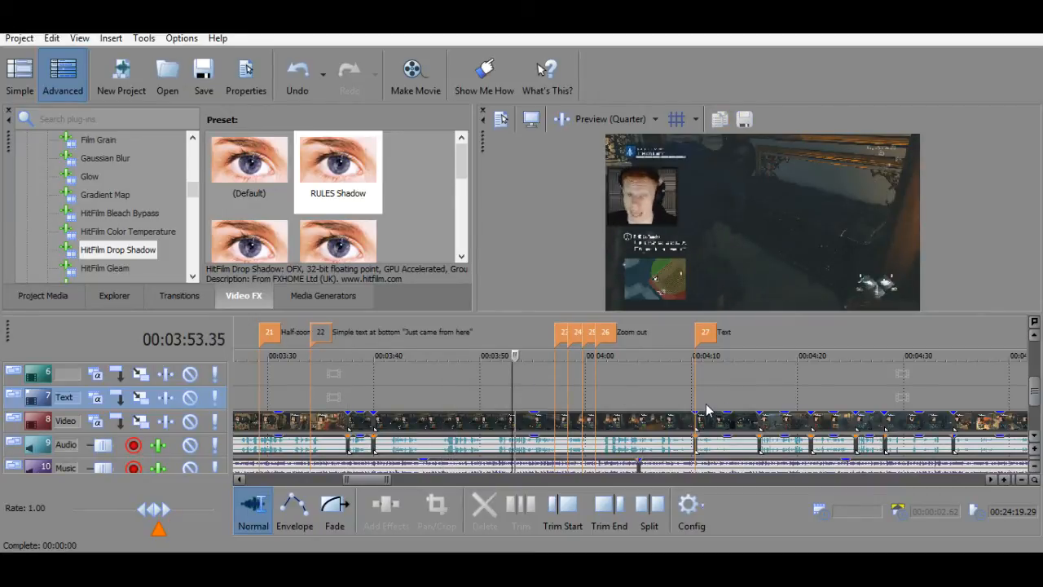
left_click(694, 405)
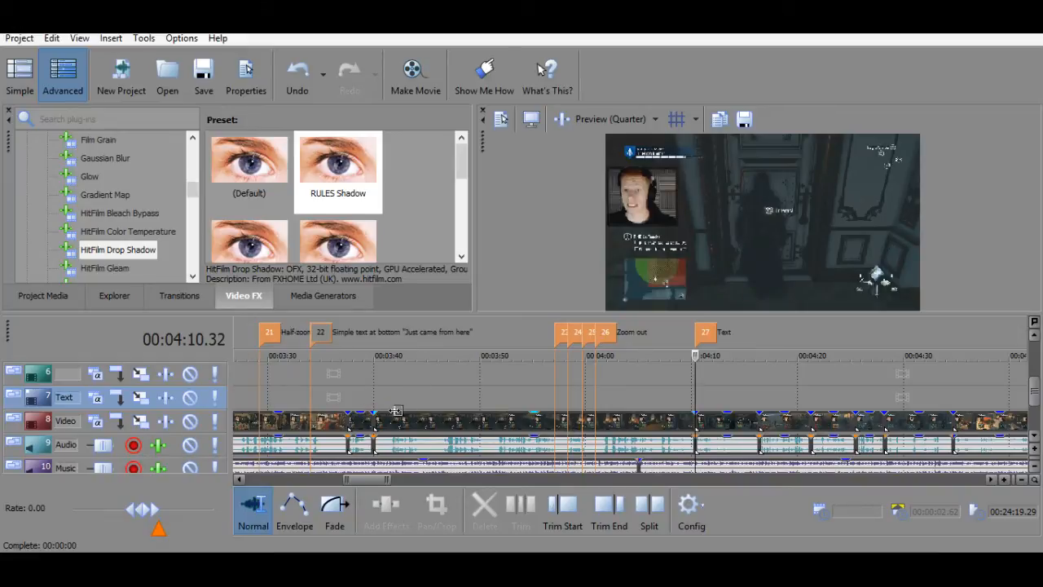
Replay the clip from the "Text" marker and rename that marker "Text (Specify it's a lower level)".
key("space")
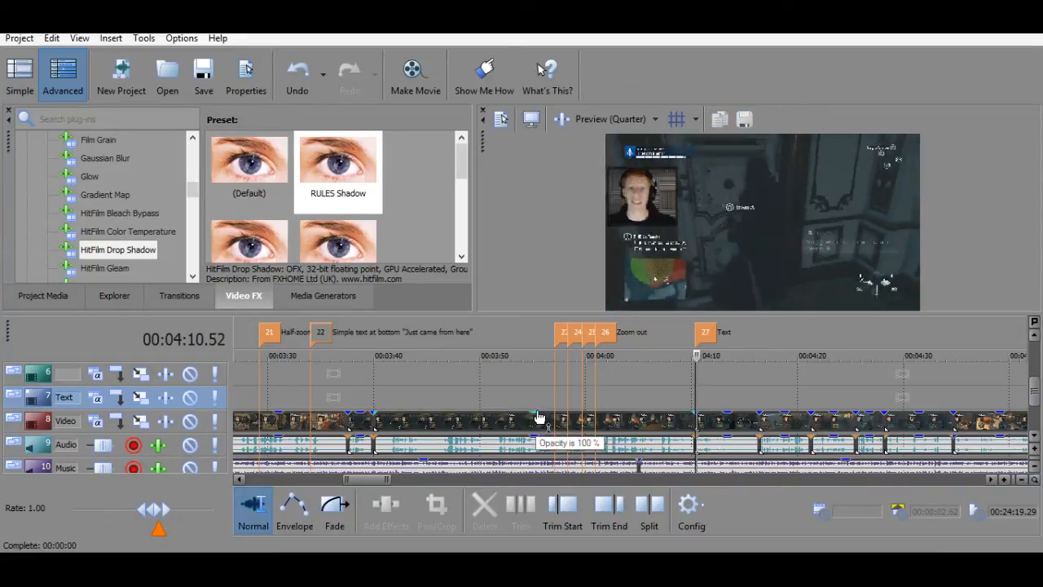
scroll(826, 370, "up", 2)
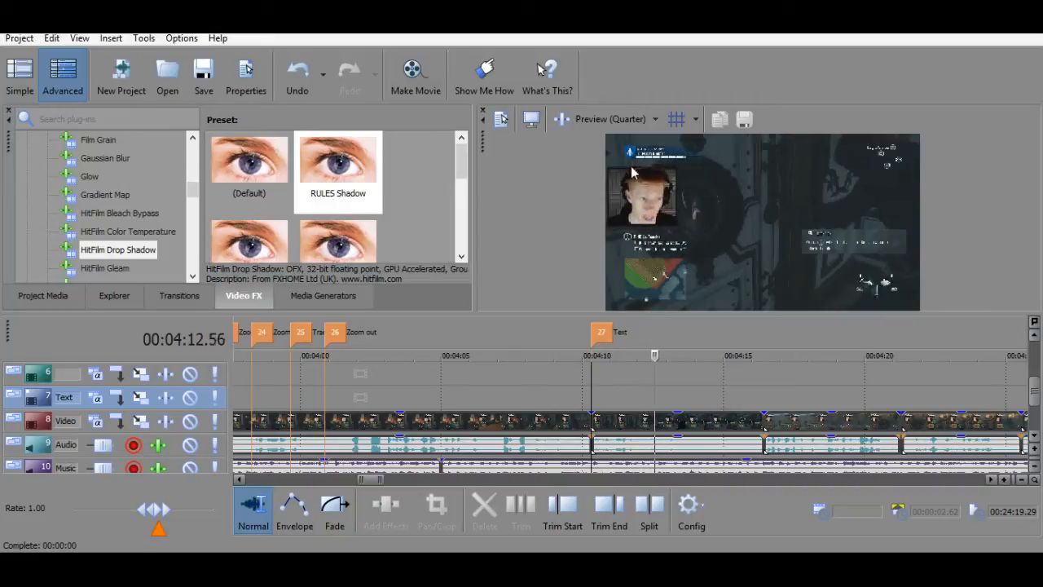
key("space")
left_click(584, 389)
left_click(601, 331)
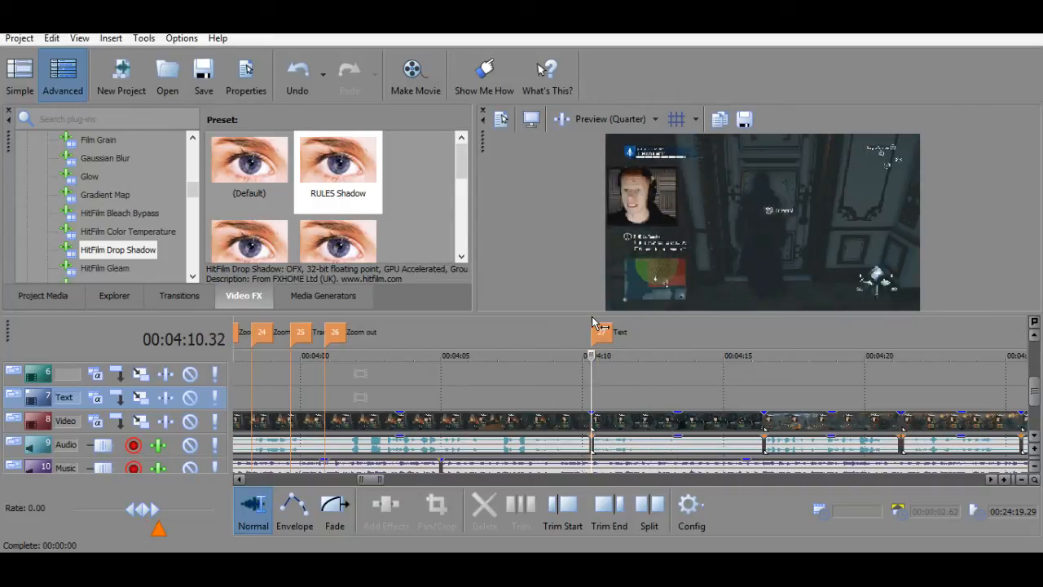
double_click(619, 334)
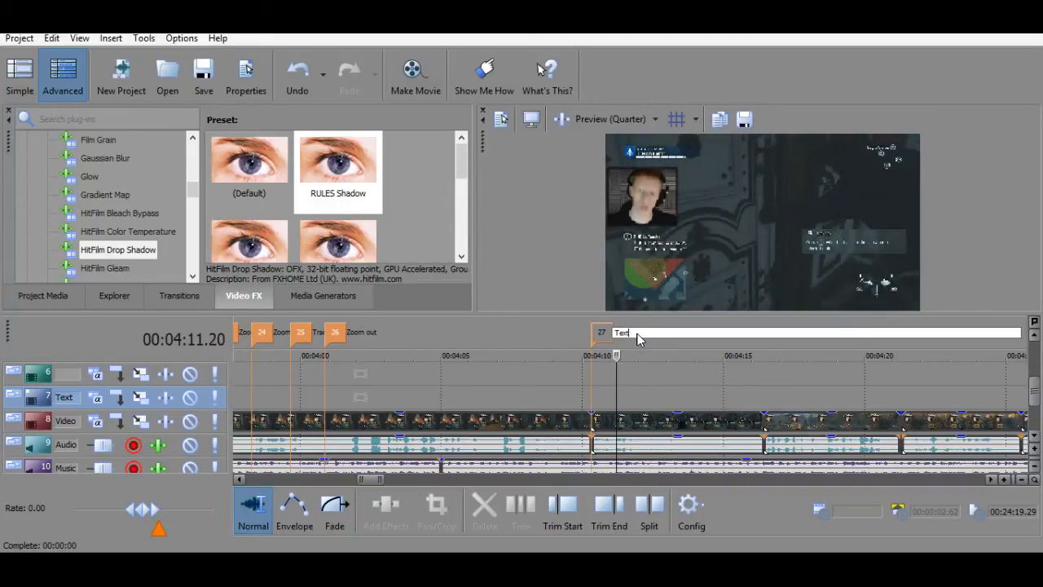
type("(Specify it's a lower level")
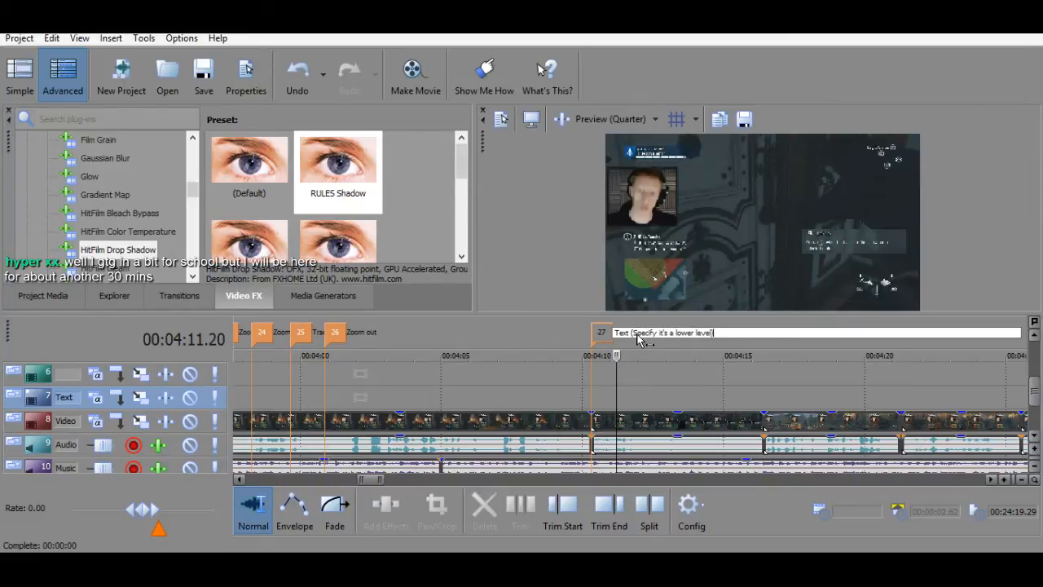
key("Return")
Replay the footage from 00:04:11.20 and again from the "Text (Specify it's a lower level)" marker at 00:04:10.32.
key("space")
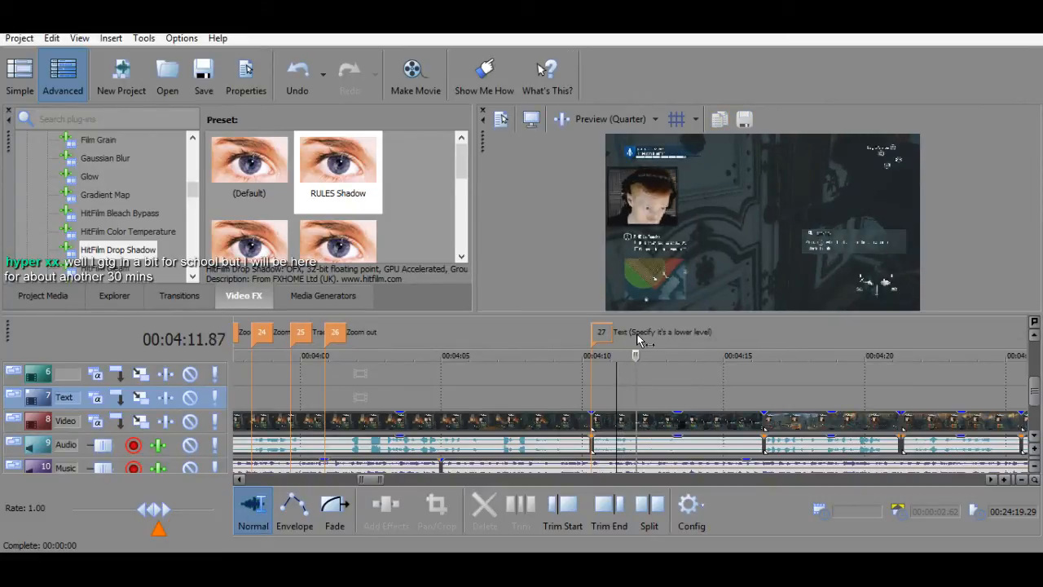
key("space")
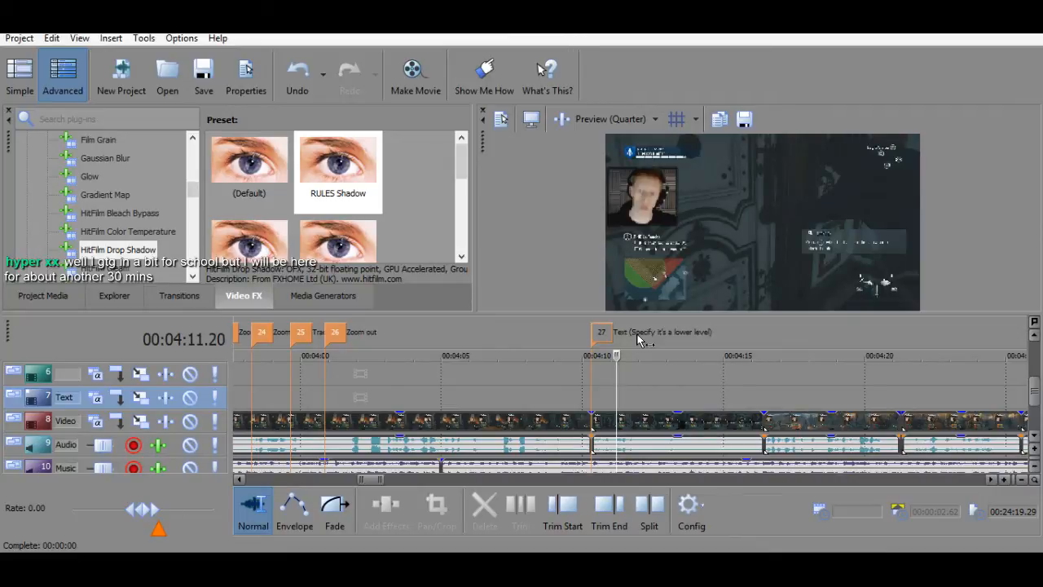
key("space")
scroll(637, 390, "down", 10)
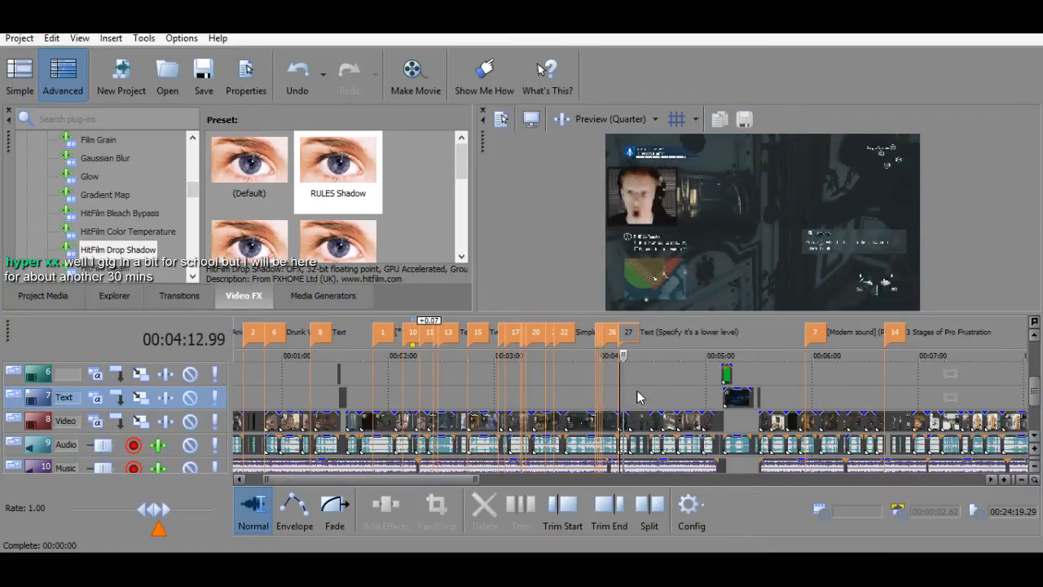
key("space")
left_click(618, 397)
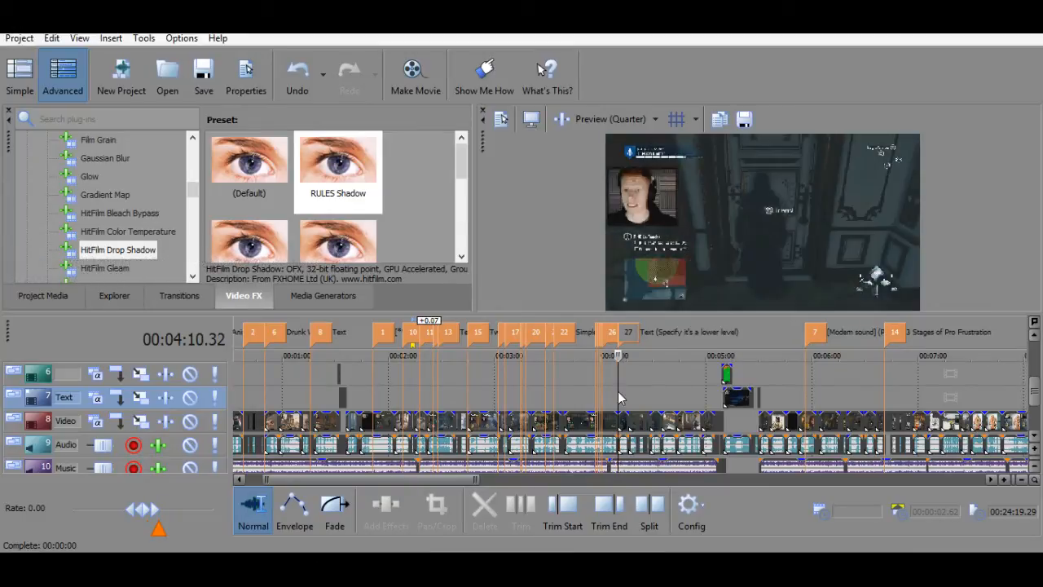
key("space")
scroll(683, 395, "up", 10)
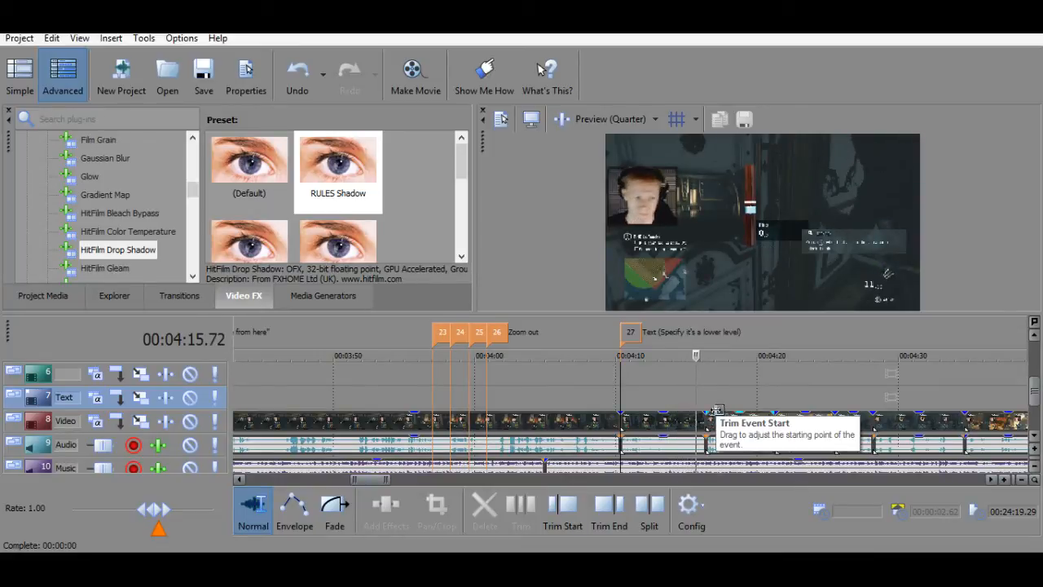
Select the clip after the "Text (Specify it's a lower level)" marker and review its footage between about 00:04:13 and 00:04:15.
left_click(683, 421)
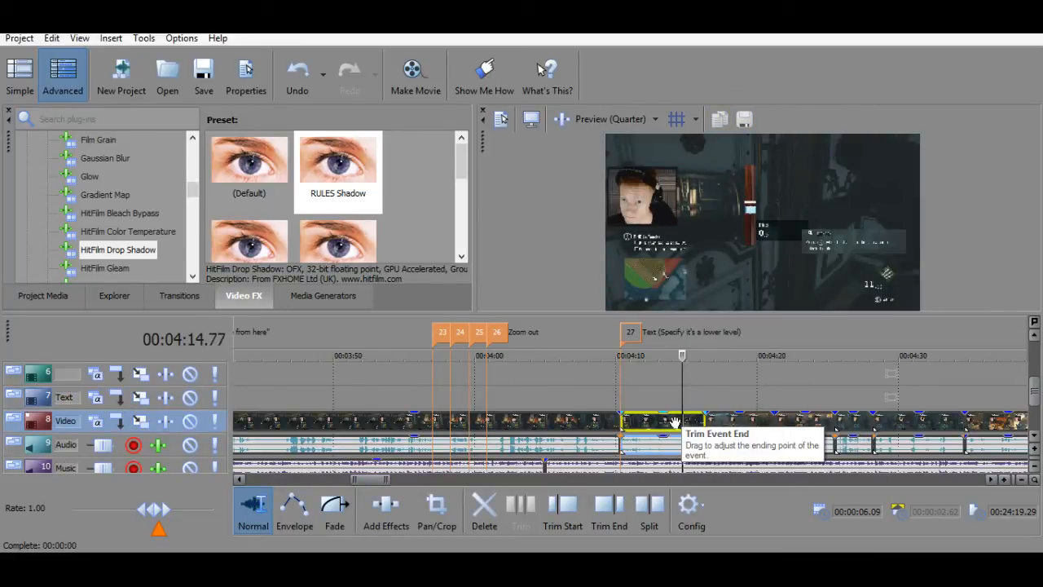
left_click(641, 429)
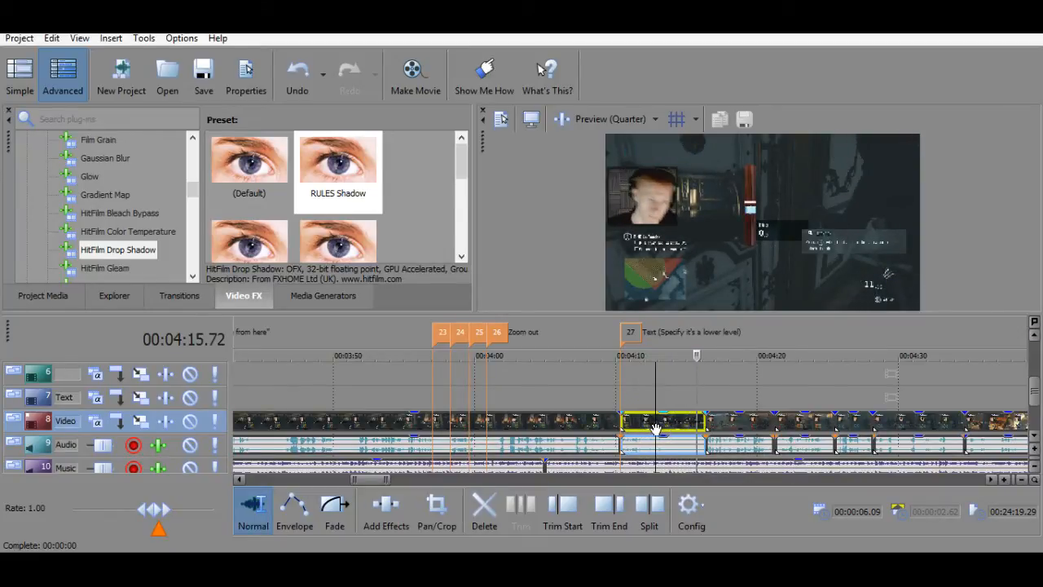
left_click(656, 429)
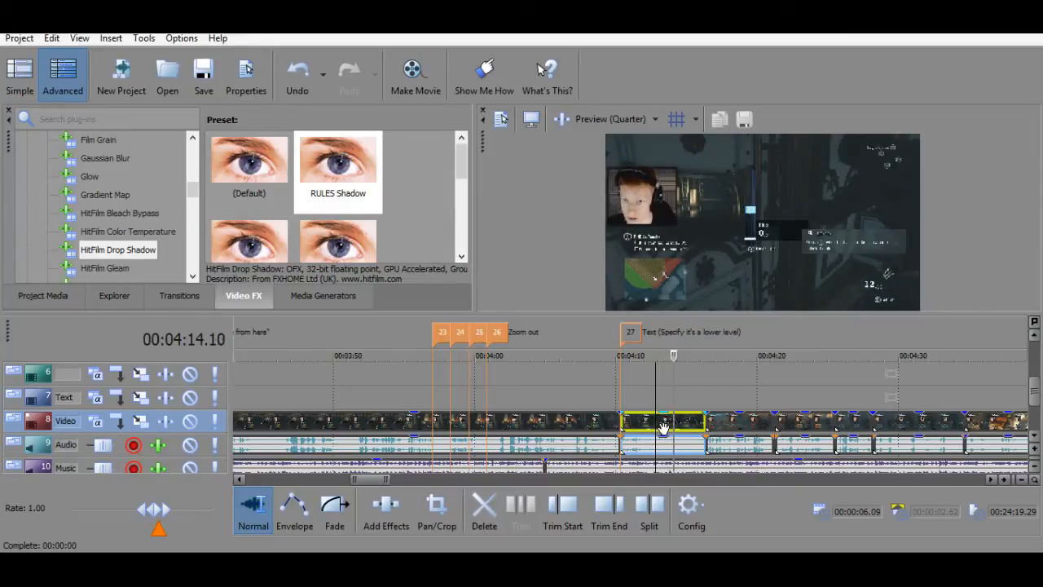
left_click(665, 429)
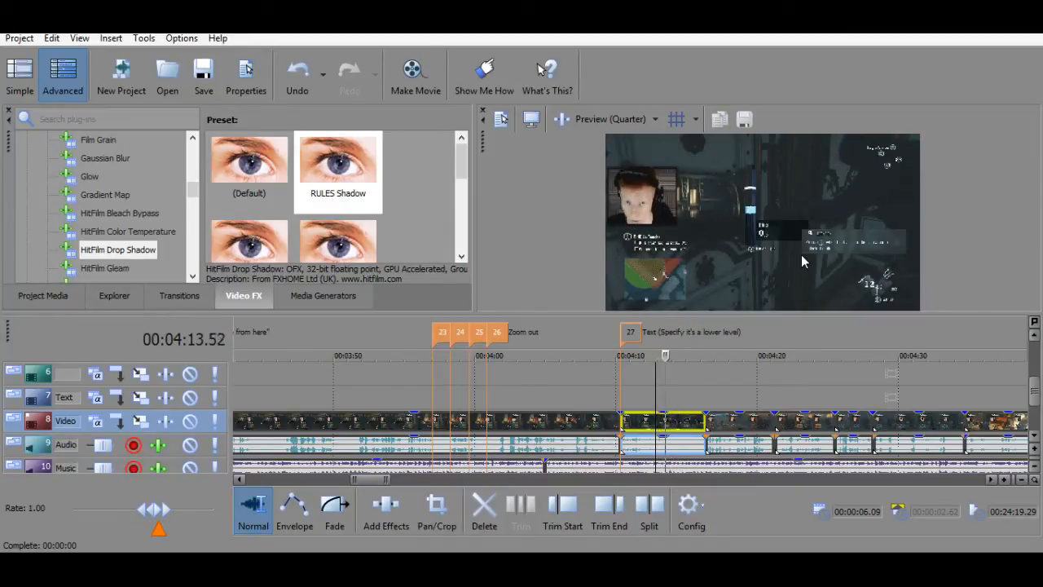
Step through the selected clip frame by frame from about 00:04:13.23 and examine where the game menu overlay changes.
key("space")
key("Right")
key("Right")
key("Right")
key("Right")
key("Right")
key("Right")
key("Right")
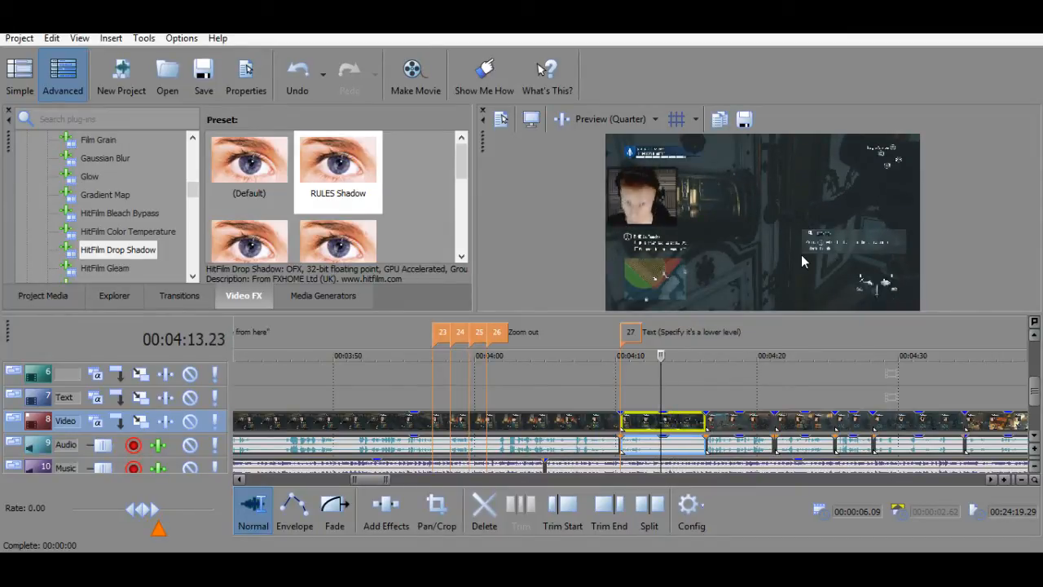
key("Right")
key("Right")
key("Right")
key("Right")
key("Right")
key("Right")
key("Right")
key("Right")
key("Right")
key("Right")
key("Right")
key("Right")
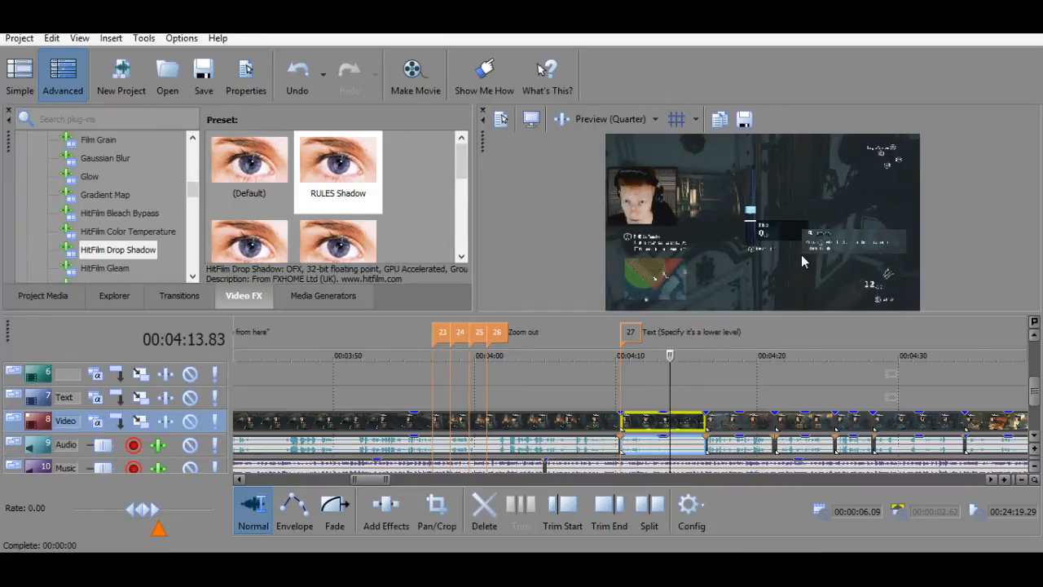
key("Right")
key("Right")
key("Right")
key("Right")
key("Right")
key("Right")
key("Right")
key("space")
key("space")
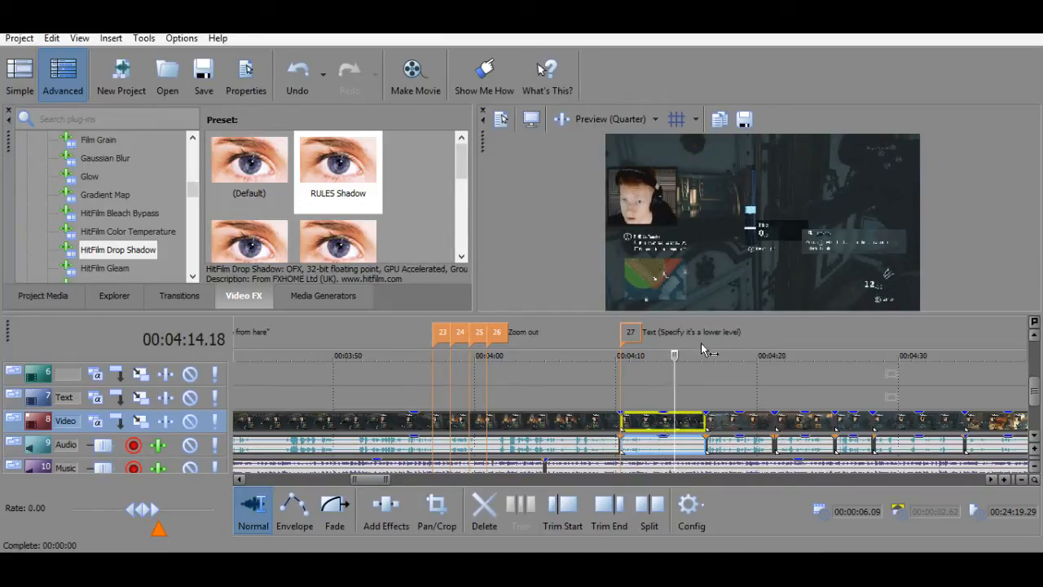
Replay the clip from 00:04:12.98 and stop back at that position.
left_click(657, 401)
key("space")
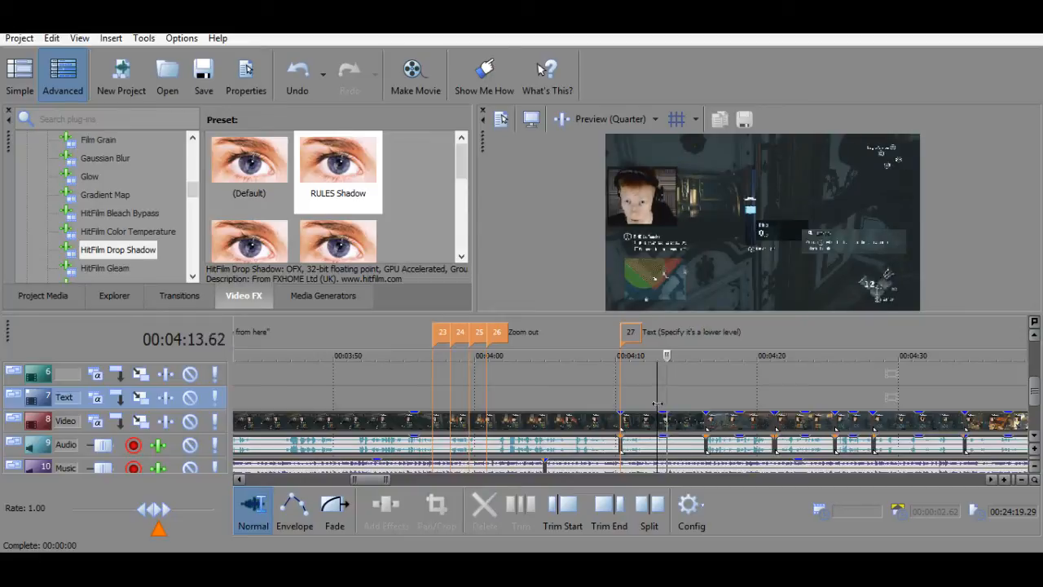
key("space")
key("space")
key("space")
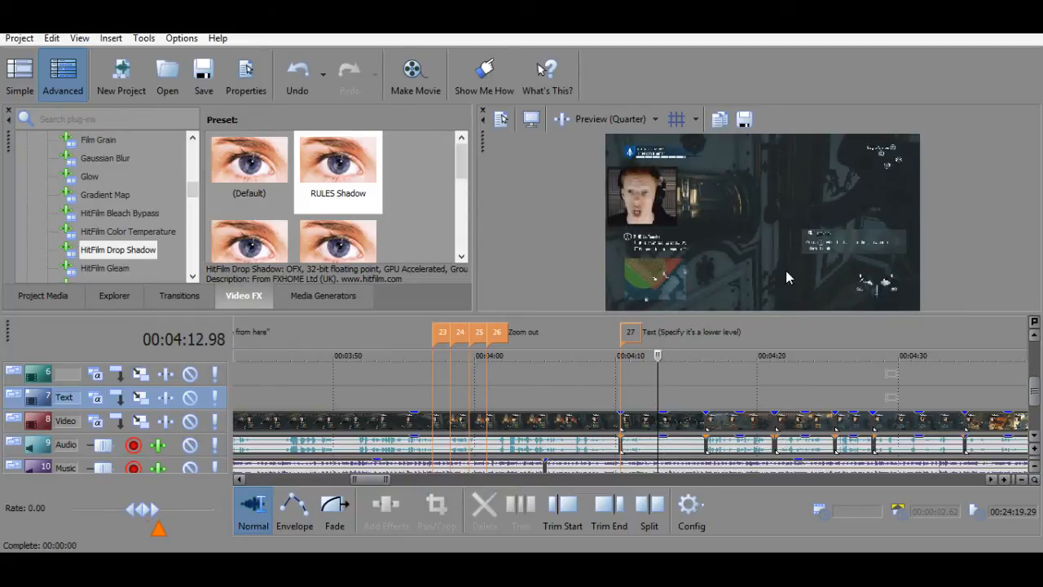
Step back and forth frame by frame around 00:04:13.36 to locate the single frame with the dark overlay box.
key("Up")
key("Up")
key("Up")
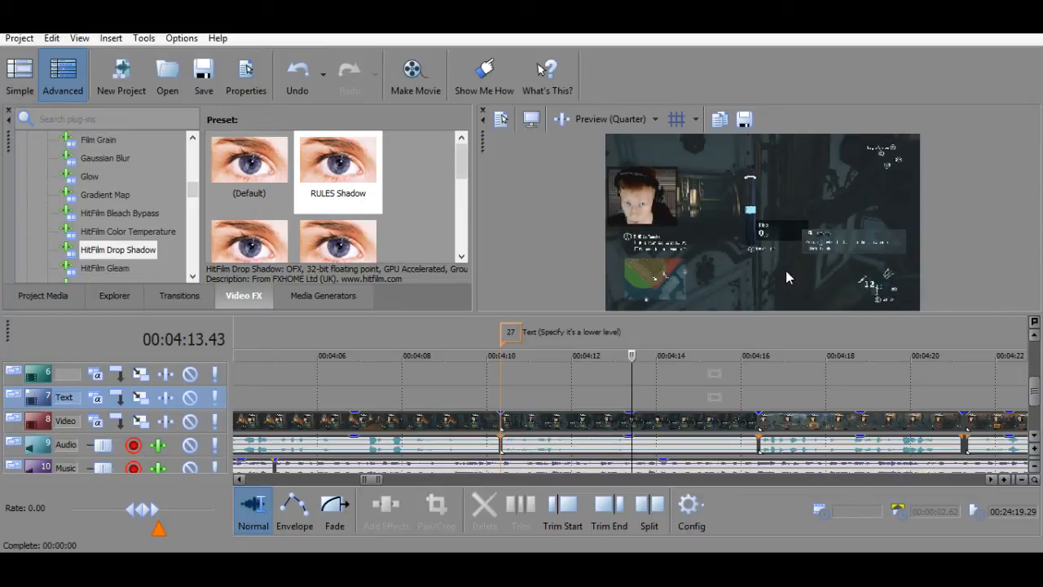
key("Right")
key("Right")
key("Left")
key("Left")
key("Left")
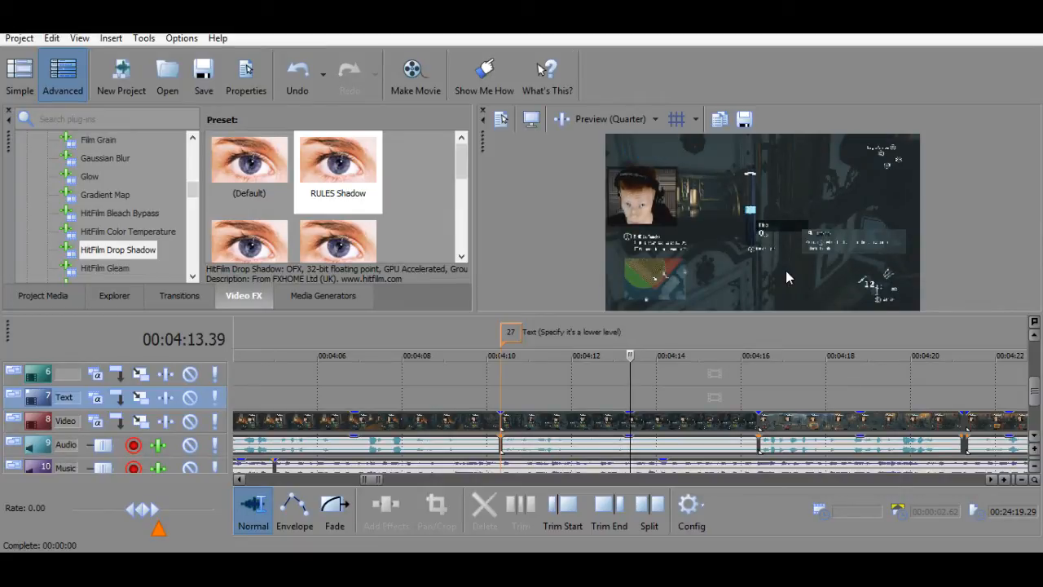
key("Left")
key("Left")
key("Right")
key("Right")
key("Left")
key("Left")
key("Left")
key("Left")
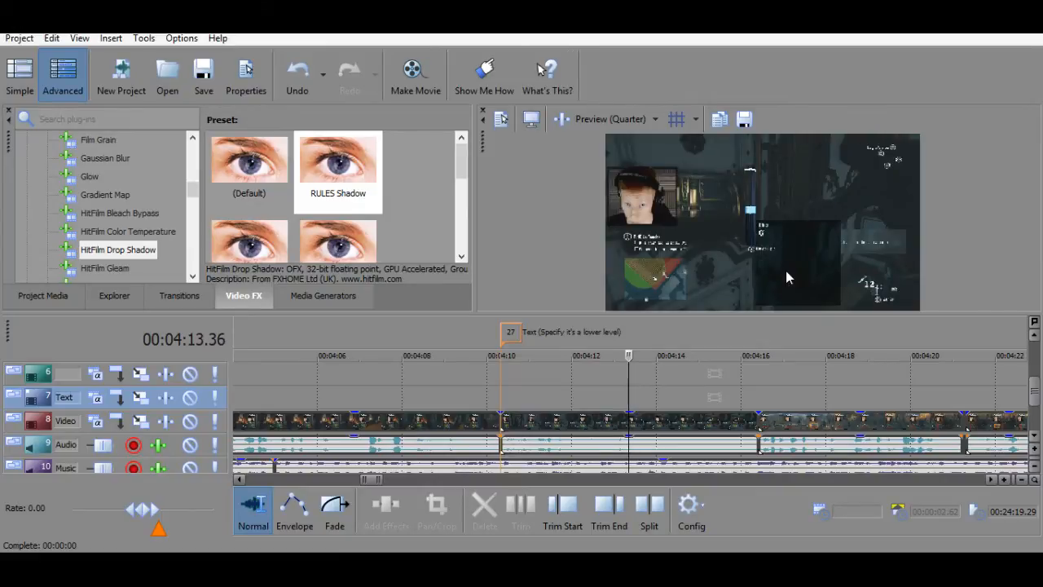
key("Right")
key("Right")
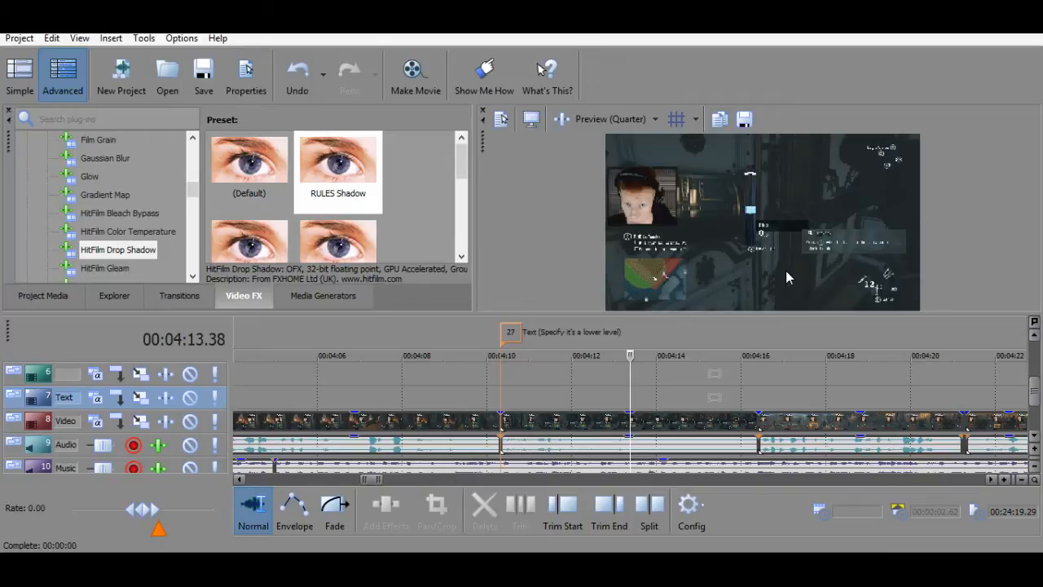
Replay the clip from several points between 00:04:12.99 and 00:04:13.28 and put the playback position at 00:04:13.36.
left_click(611, 421)
key("space")
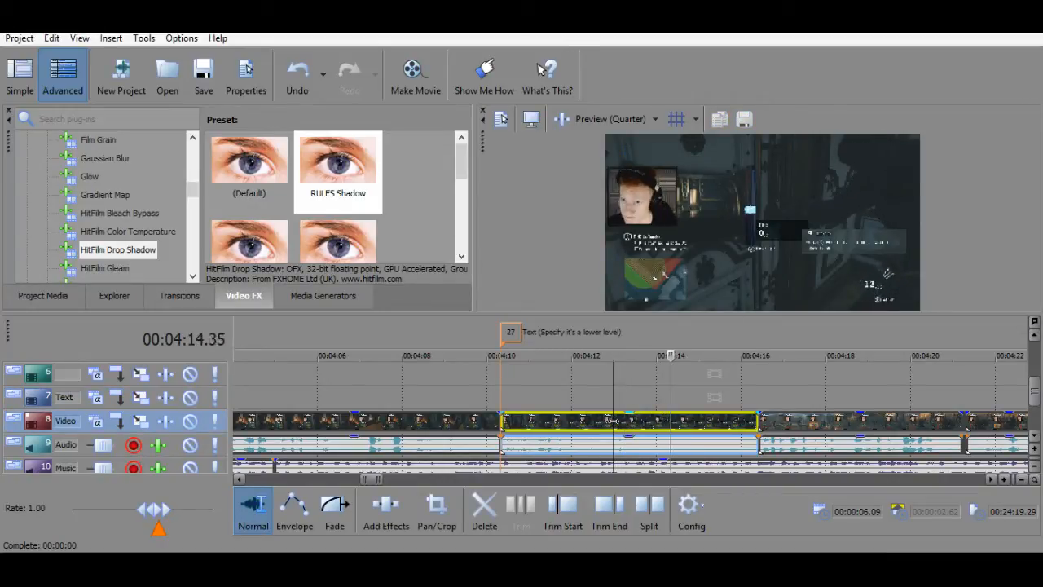
key("space")
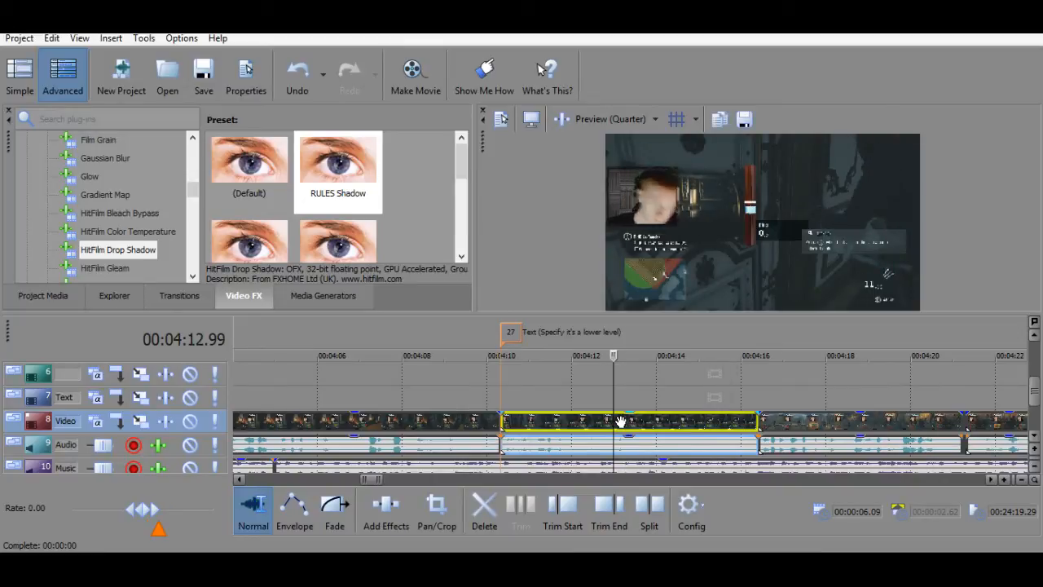
key("space")
key("space")
left_click(621, 421)
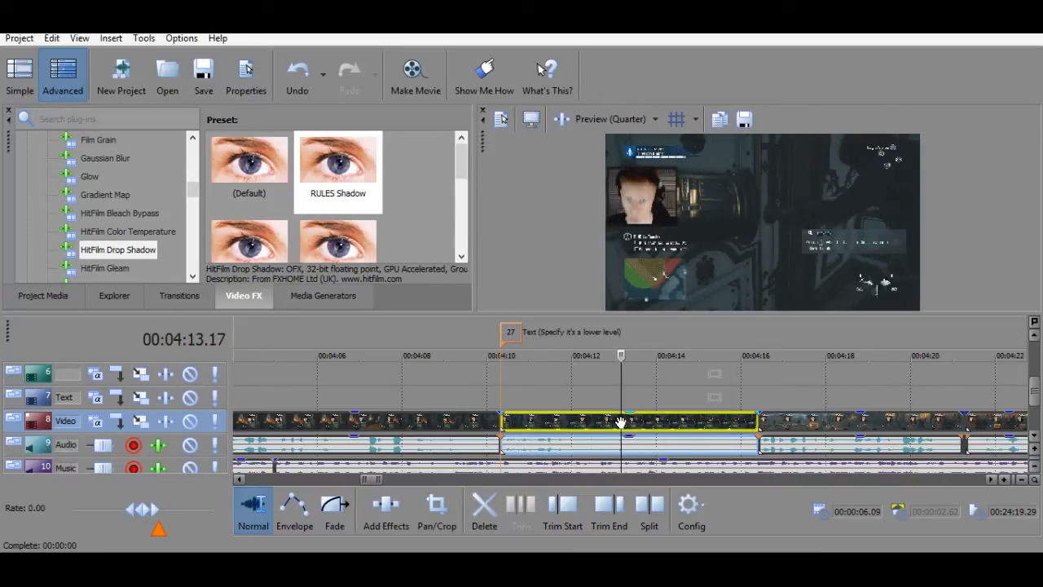
left_click(616, 423)
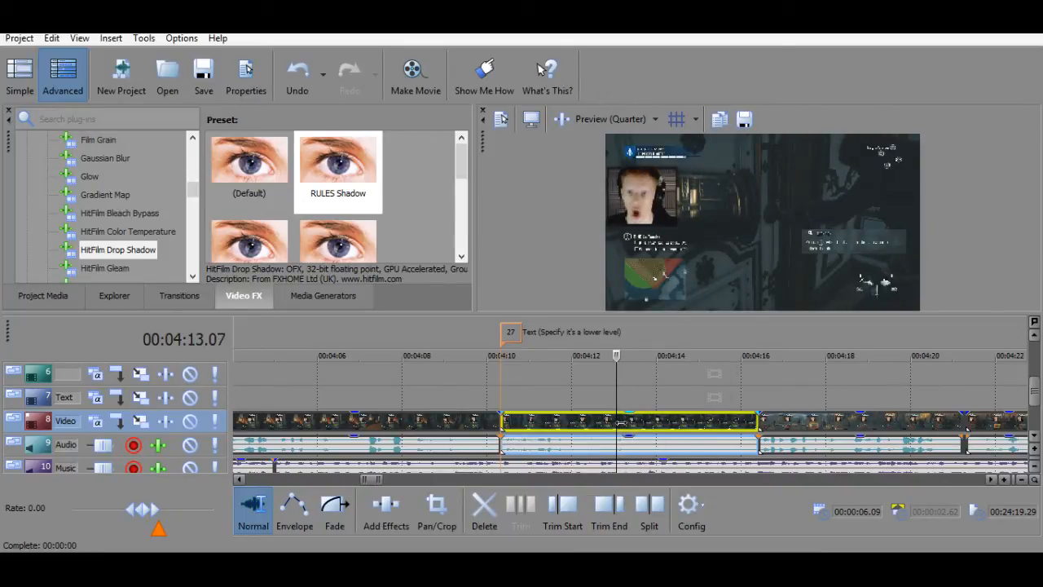
key("space")
key("space")
left_click(619, 424)
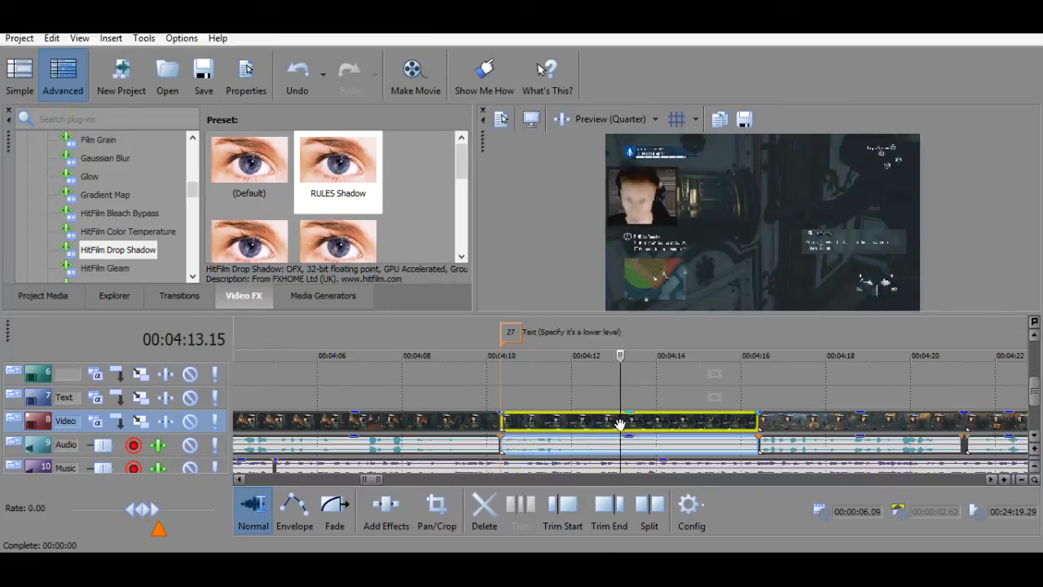
left_click(624, 425)
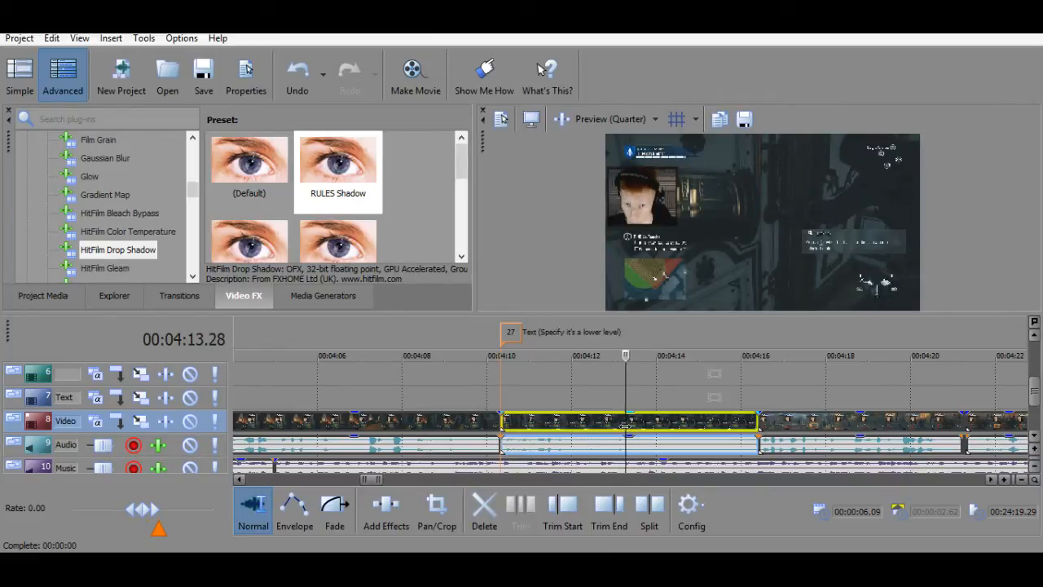
left_click(625, 424)
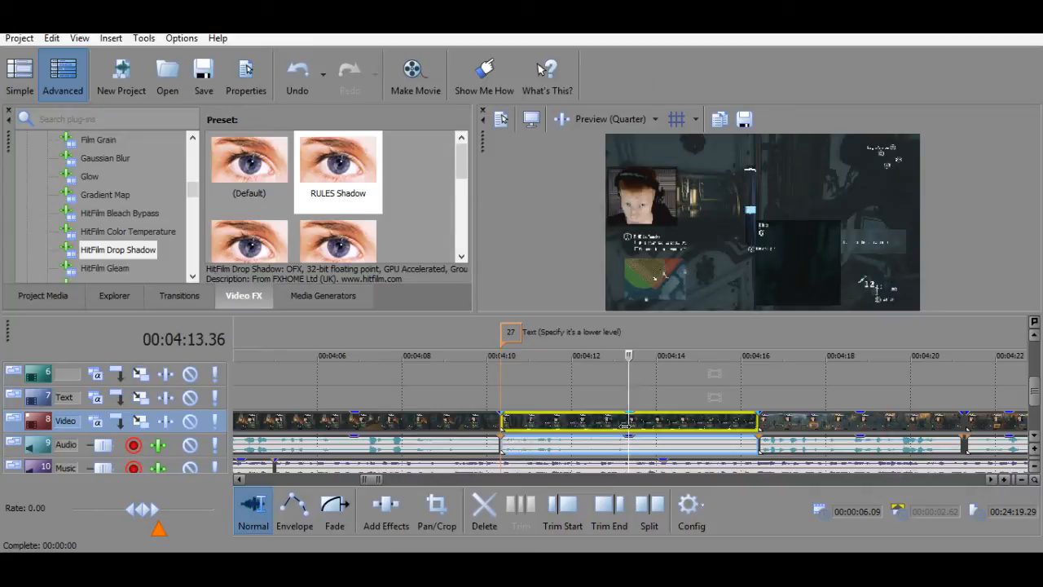
Split the clip just before and just after the frame with the dark overlay box, around 00:04:13.37.
key("Right")
key("Left")
key("Left")
key("Left")
key("Right")
key("s")
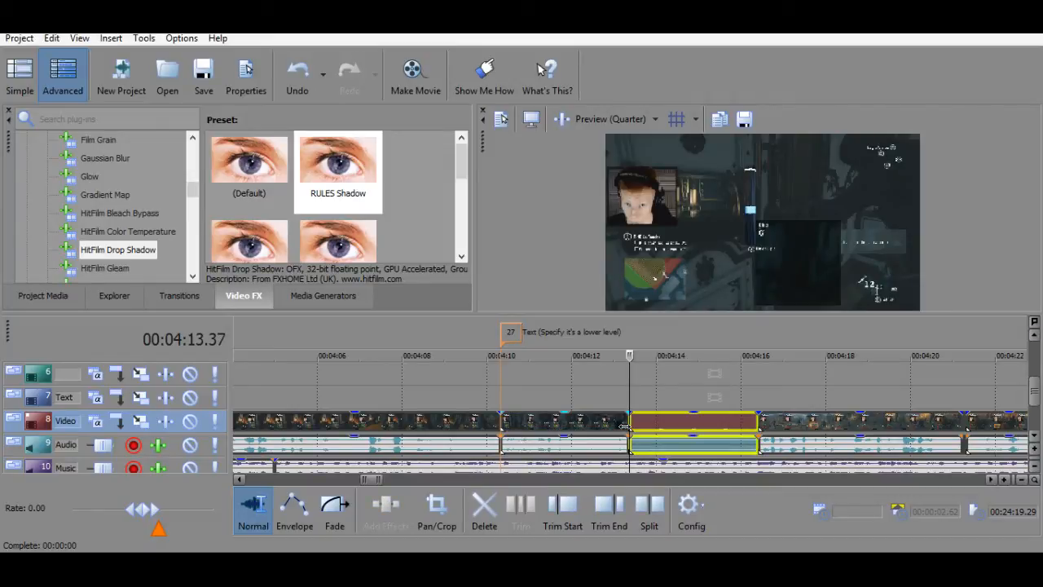
key("Right")
key("Right")
key("Left")
key("Right")
key("s")
scroll(625, 426, "up", 5)
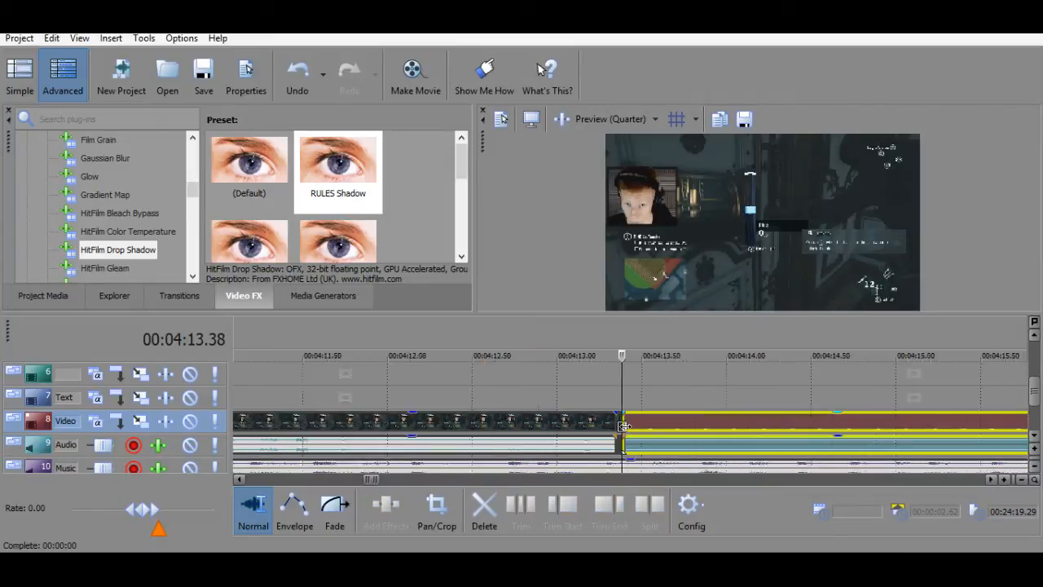
Delete the tiny isolated piece at 00:04:13.37 and stretch the preceding clip's end by 0.03 to close the gap.
left_click(614, 424)
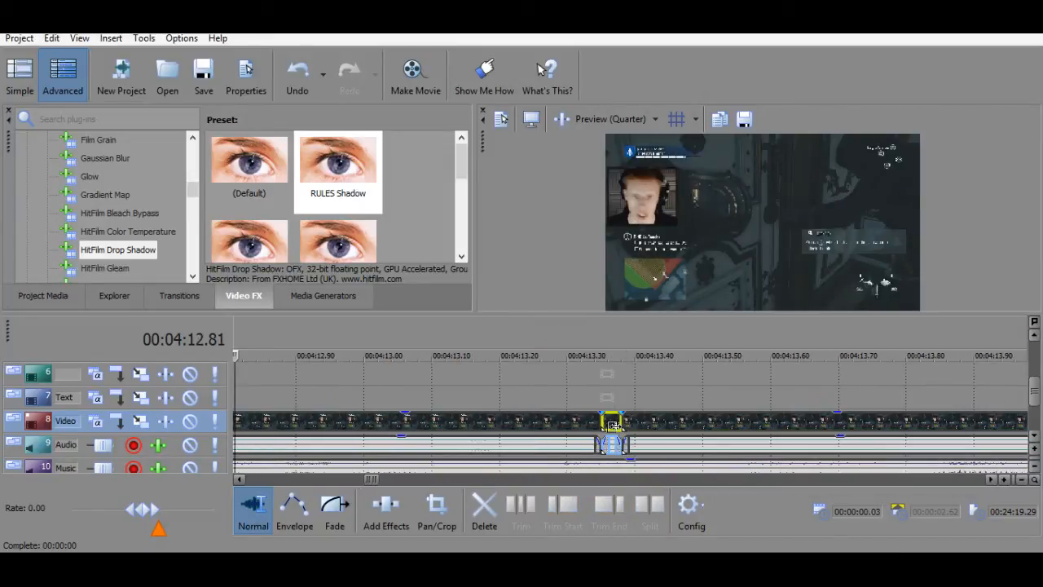
key("Delete")
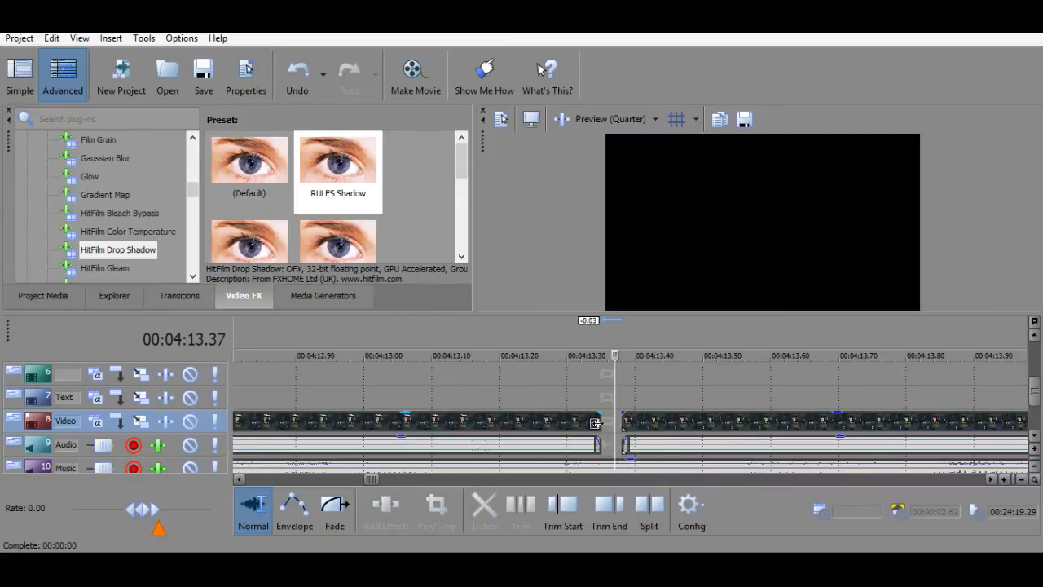
left_click_drag(613, 422, 617, 424)
scroll(617, 423, "down", 5)
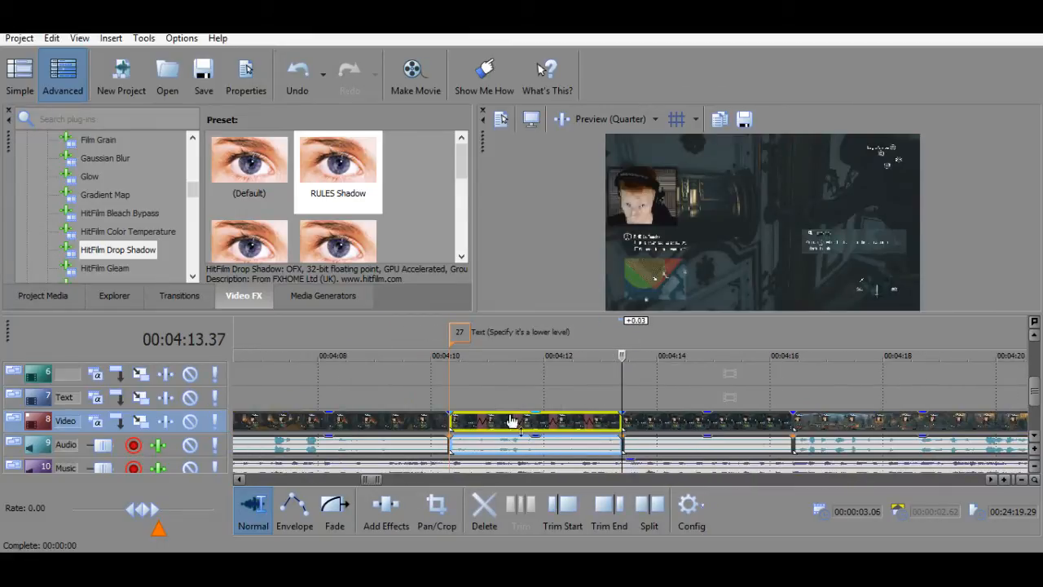
Replay the repaired section from 00:04:10.32 and from just before the cut, finishing with the playback position at 00:04:13.38.
left_click(459, 401)
left_click(454, 401)
key("space")
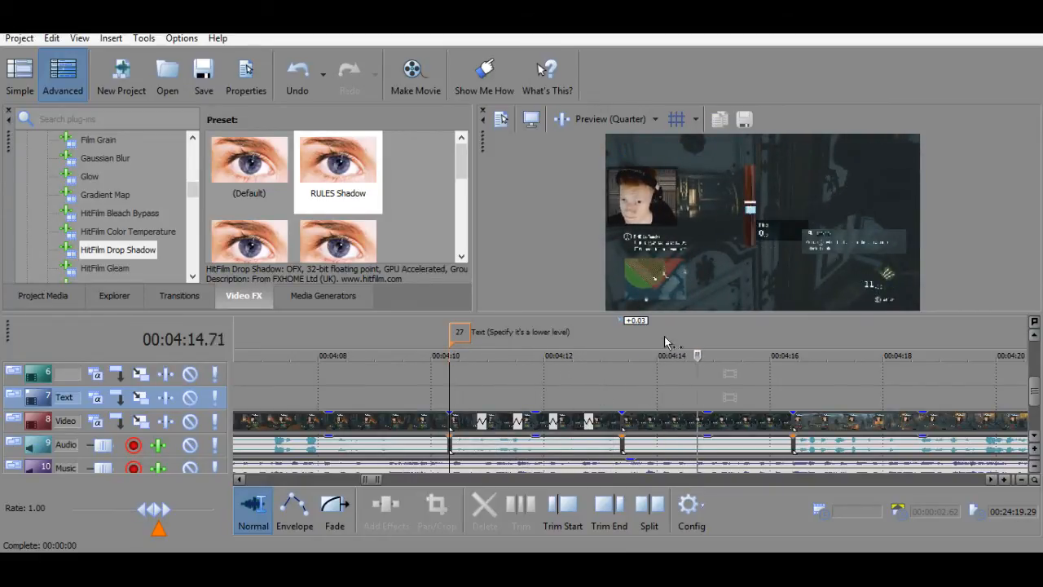
key("space")
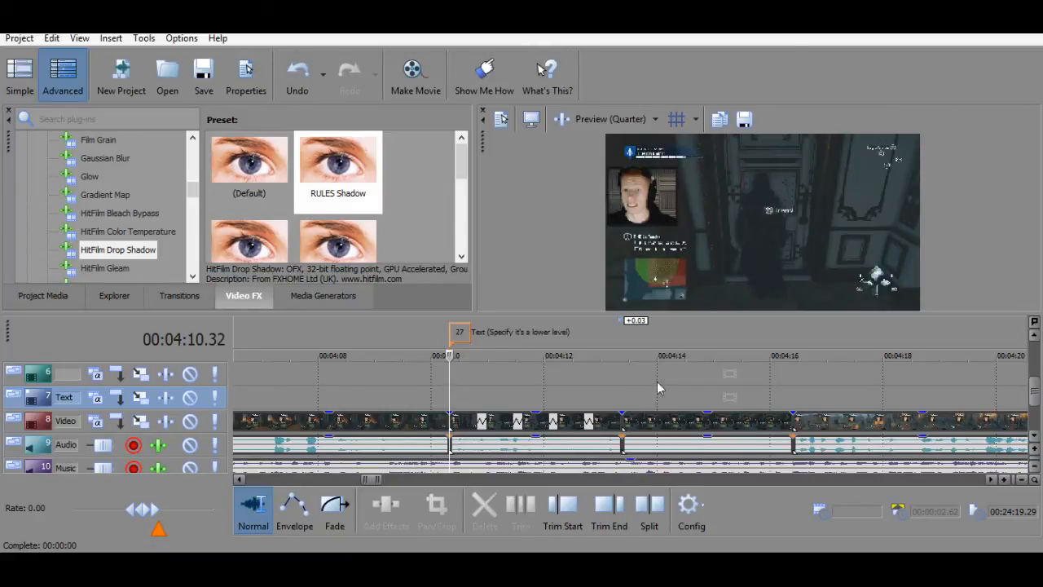
left_click(591, 378)
key("space")
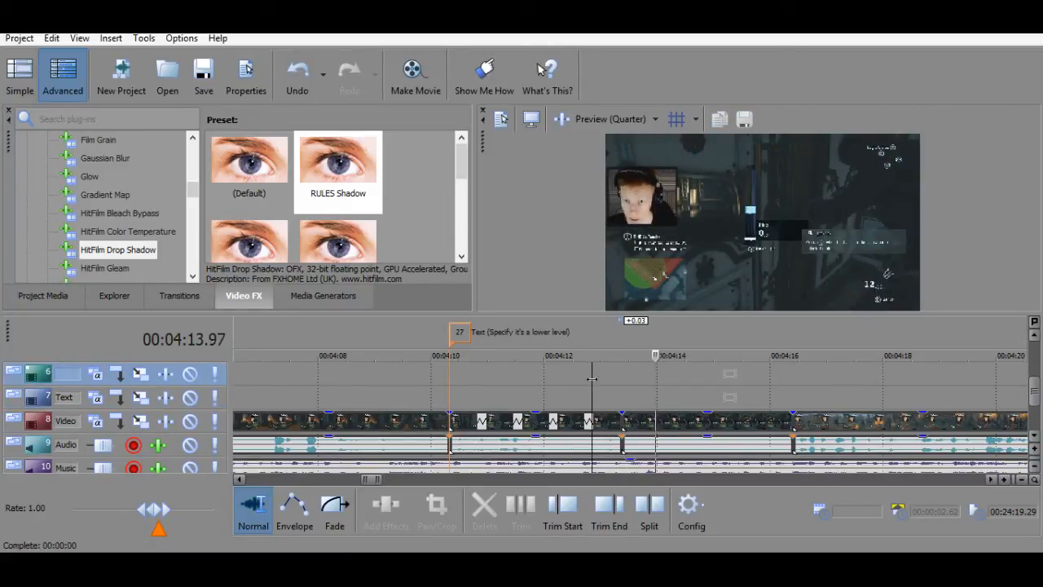
key("space")
left_click(625, 397)
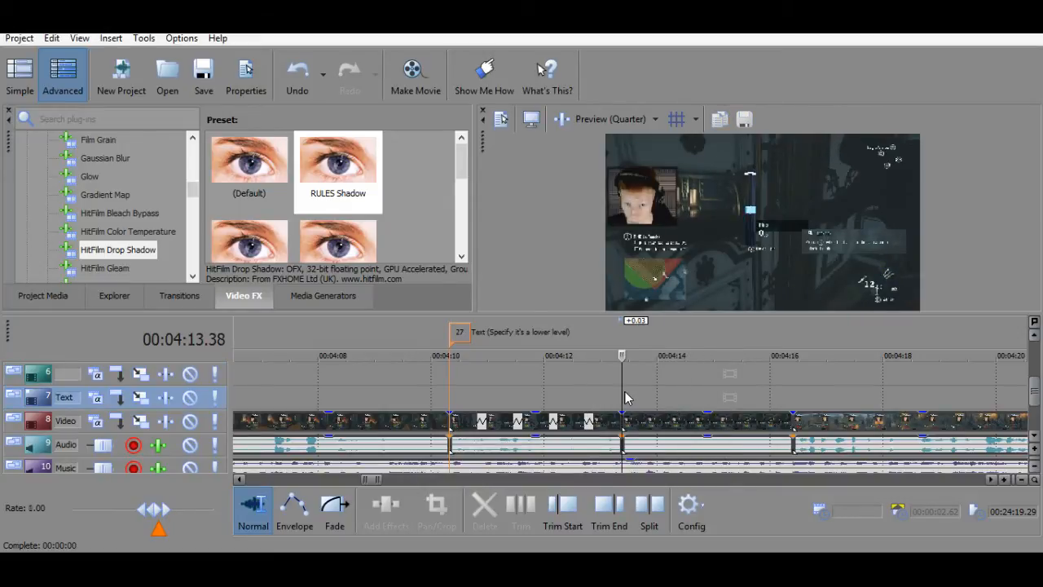
key("space")
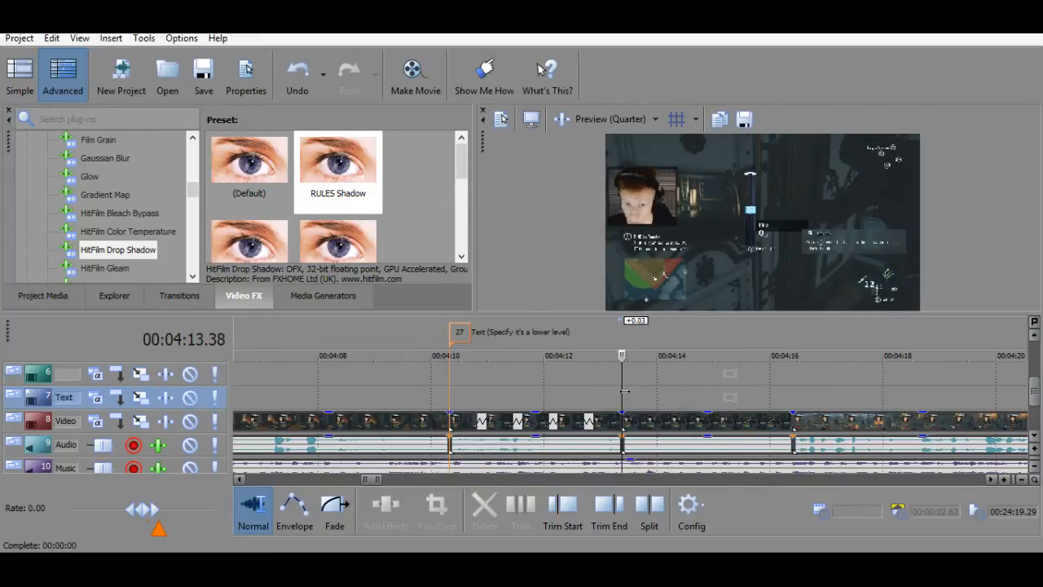
Play the section from 00:04:13.38 and move the playback position to the project start.
key("space")
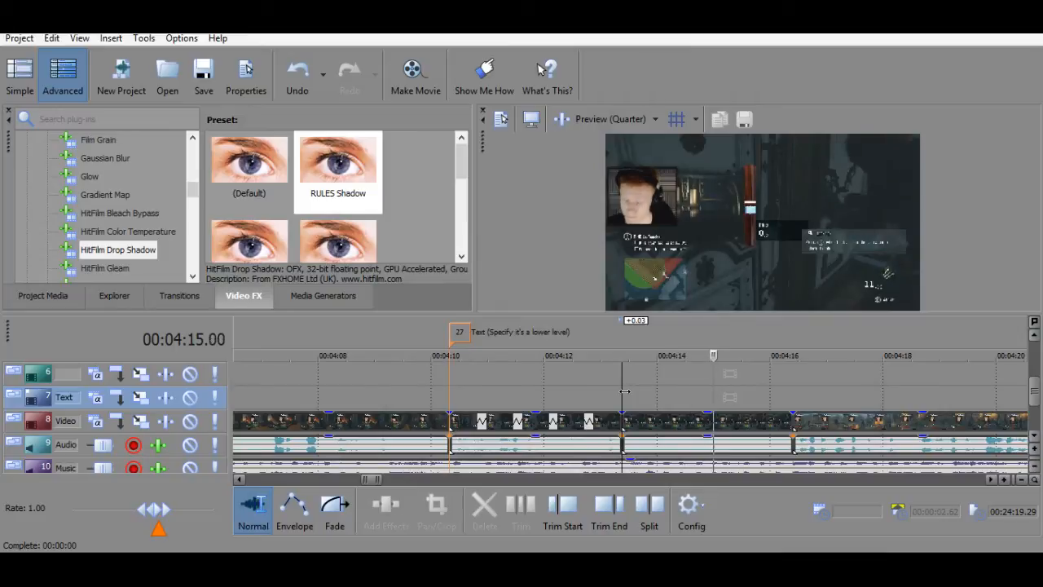
key("space")
key("ctrl+Home")
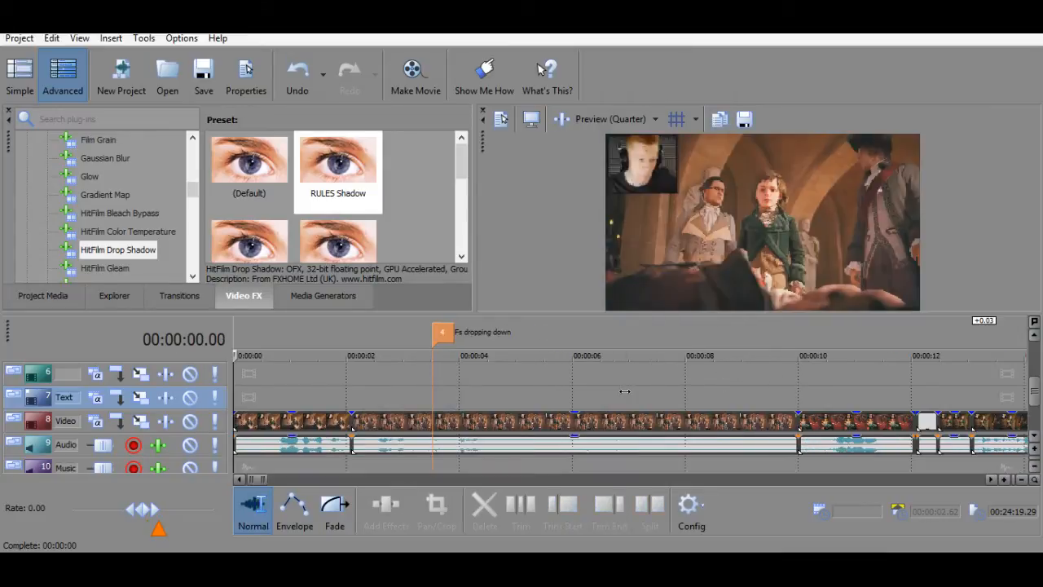
scroll(625, 391, "down", 10)
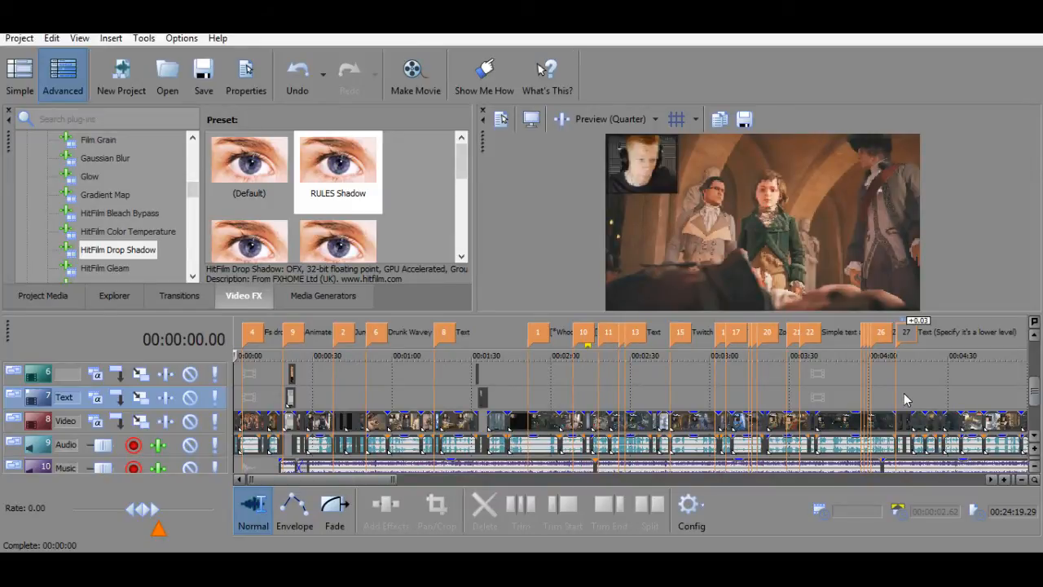
Place a marker named "Zoom in on Minigame" at the clip start at 00:04:13.38.
left_click(901, 398)
scroll(847, 407, "up", 7)
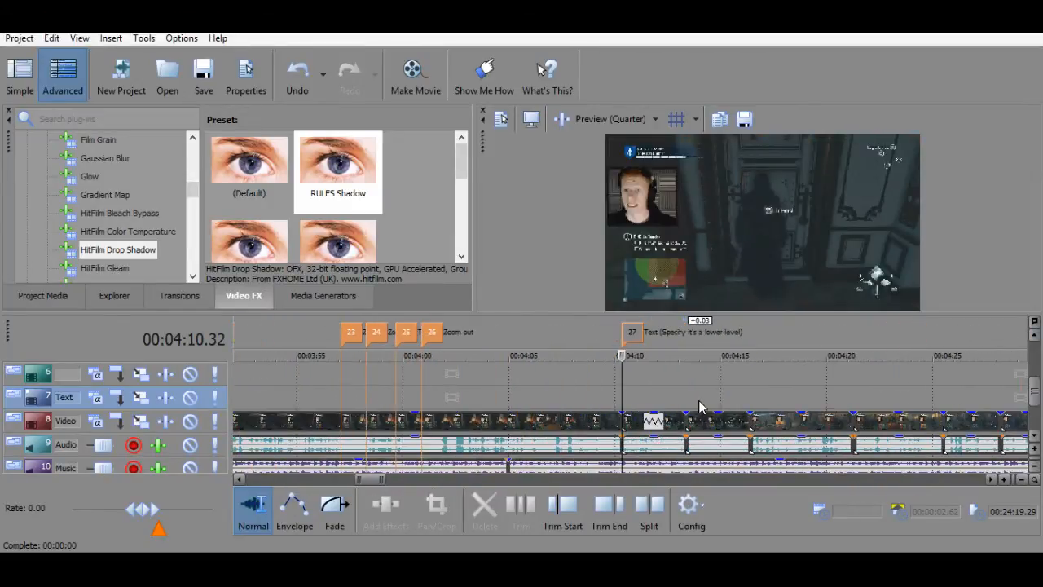
left_click(685, 400)
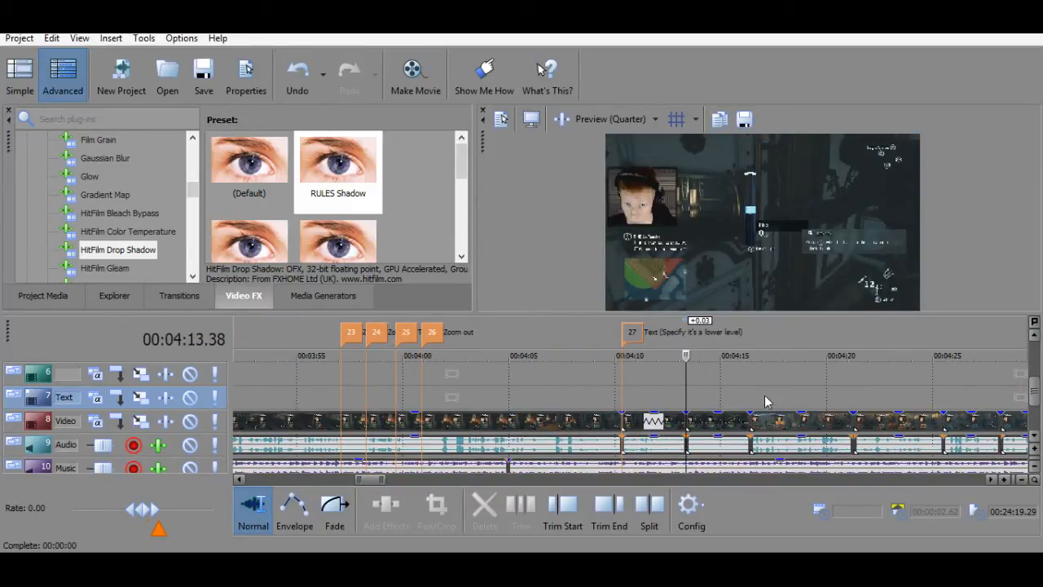
scroll(721, 383, "up", 4)
type("mZoo")
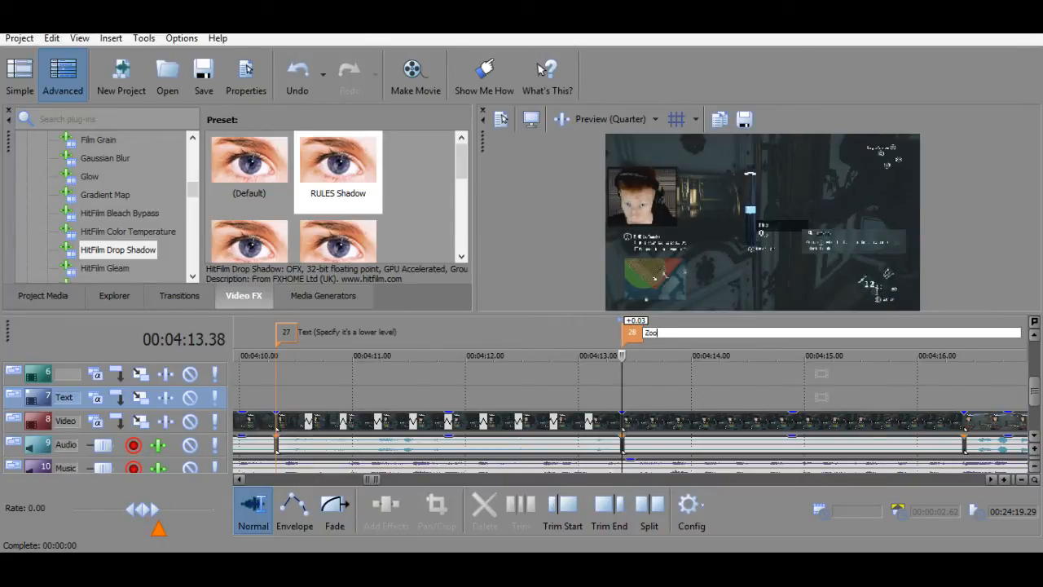
type("m in on Minigame")
key("Return")
Review the minigame clip and place a marker named "Zoom in on Facecam" at 00:04:15.09.
key("space")
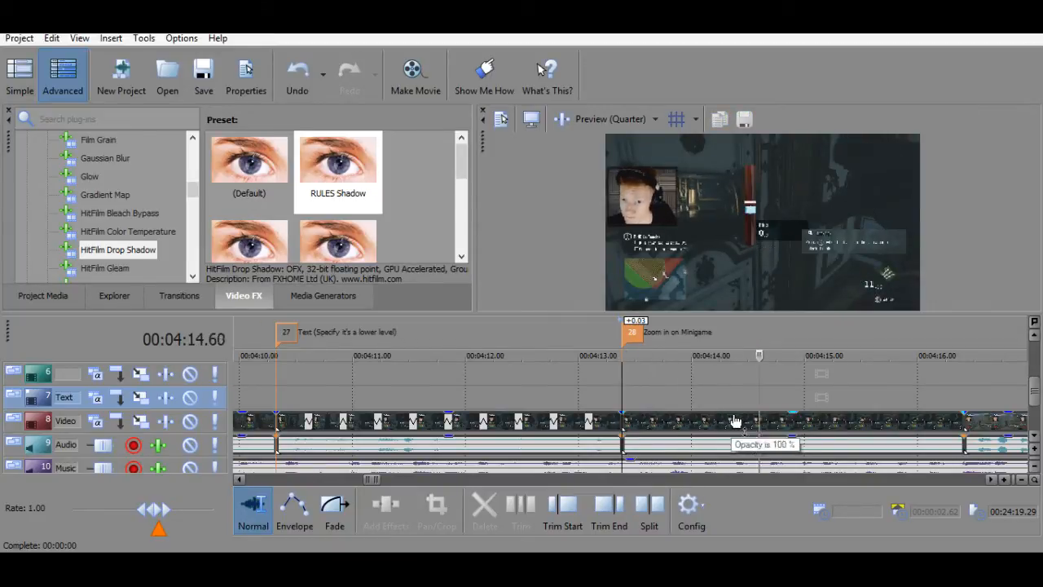
left_click(794, 423)
left_click(805, 425)
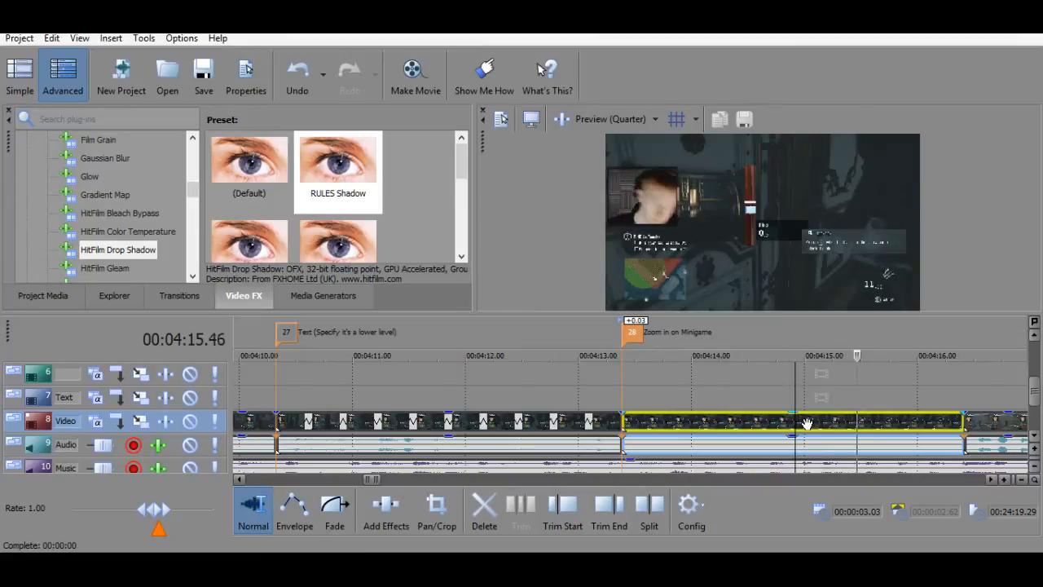
left_click(806, 424)
left_click(801, 424)
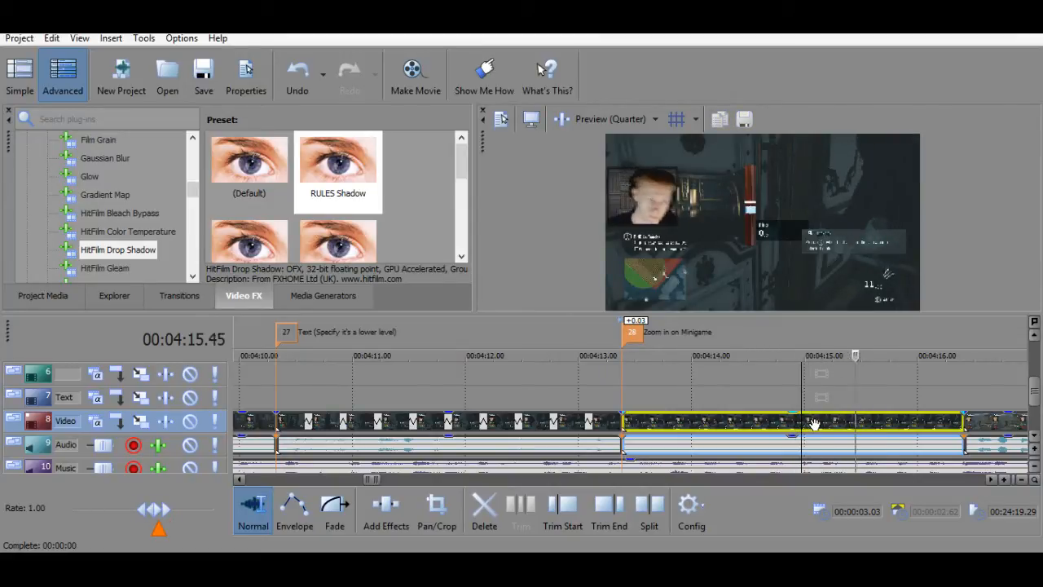
left_click(814, 425)
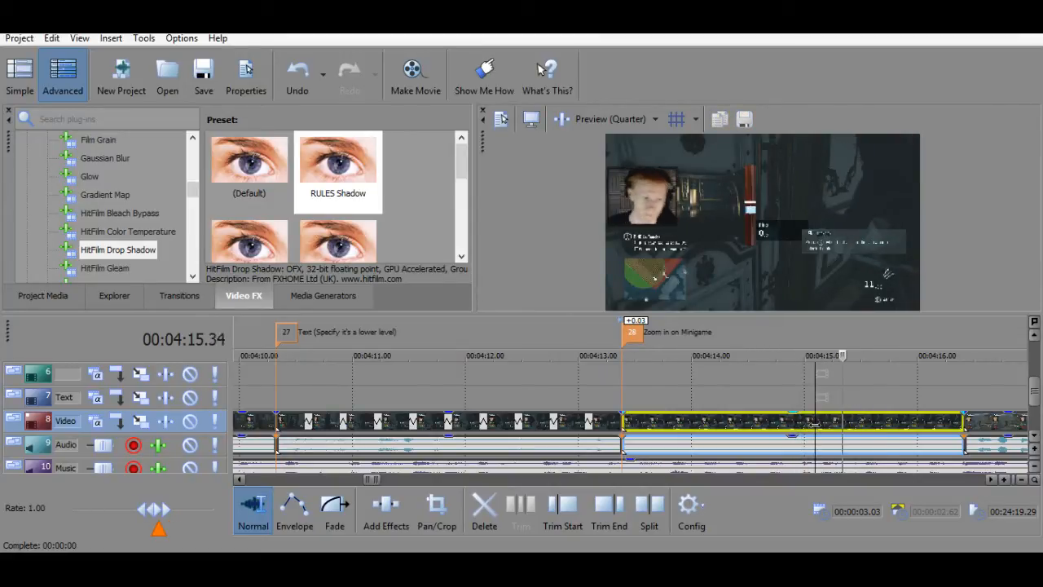
left_click(814, 424)
key("m")
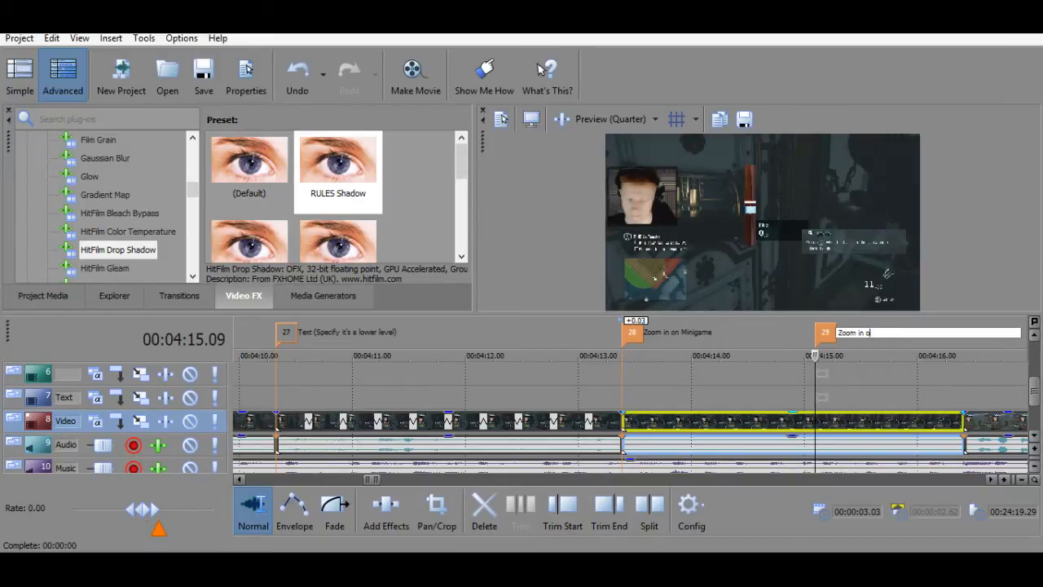
key("Return")
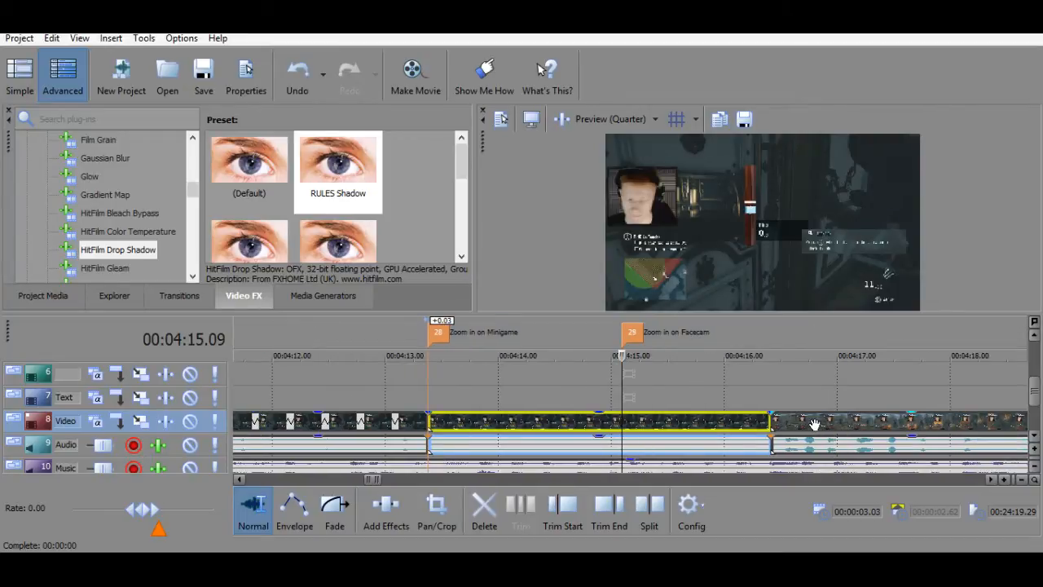
Play through the clips following the "Zoom in on Facecam" marker.
key("space")
scroll(774, 422, "down", 4)
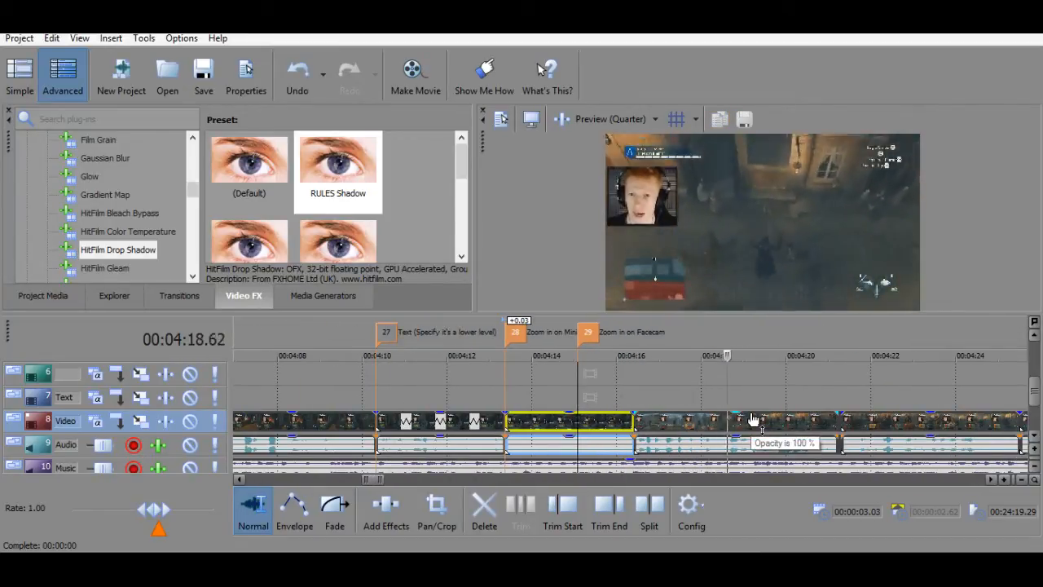
scroll(751, 417, "down", 2)
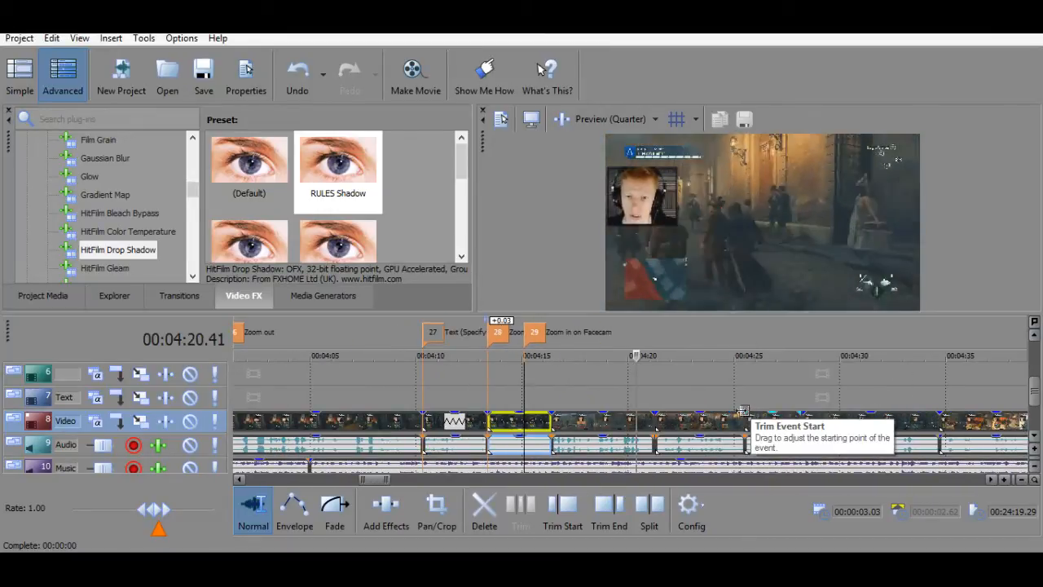
scroll(739, 411, "up", 1)
scroll(739, 411, "down", 8)
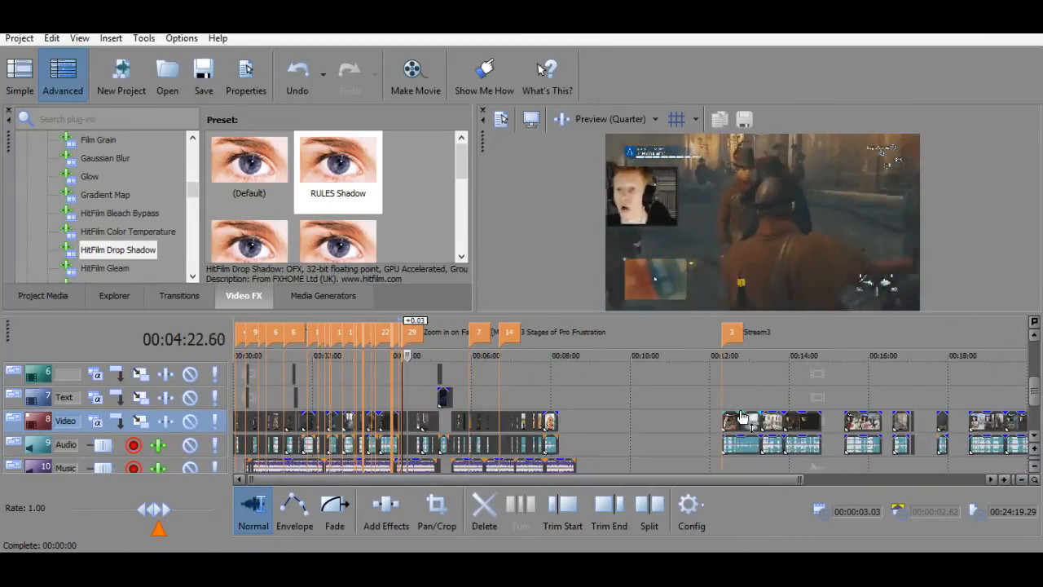
scroll(496, 394, "up", 8)
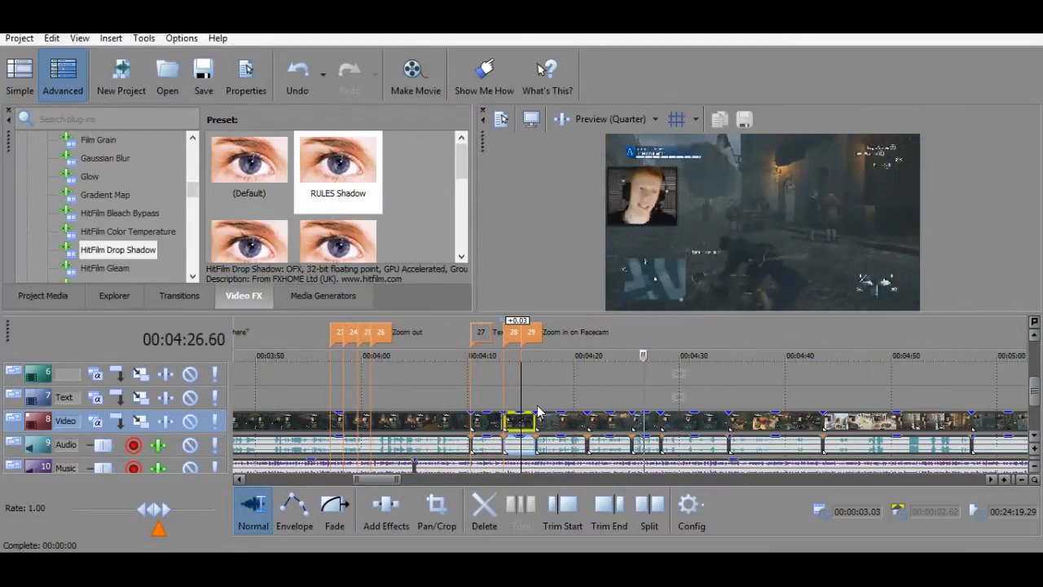
Replay from the clip start at 00:04:16.45 and put the playback position at the cut at 00:04:21.23.
left_click(537, 408)
key("space")
scroll(638, 433, "up", 4)
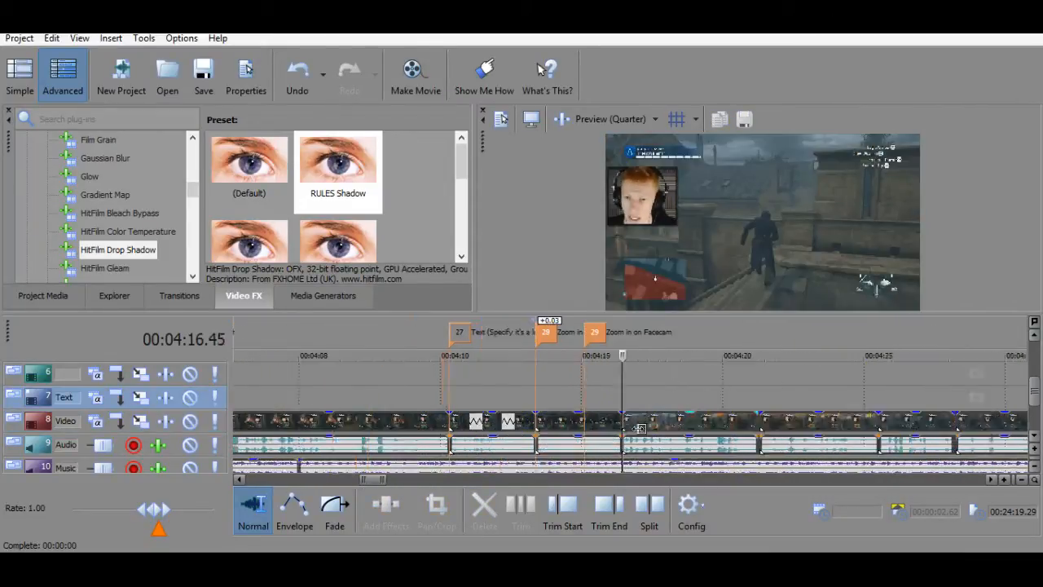
scroll(712, 416, "down", 2)
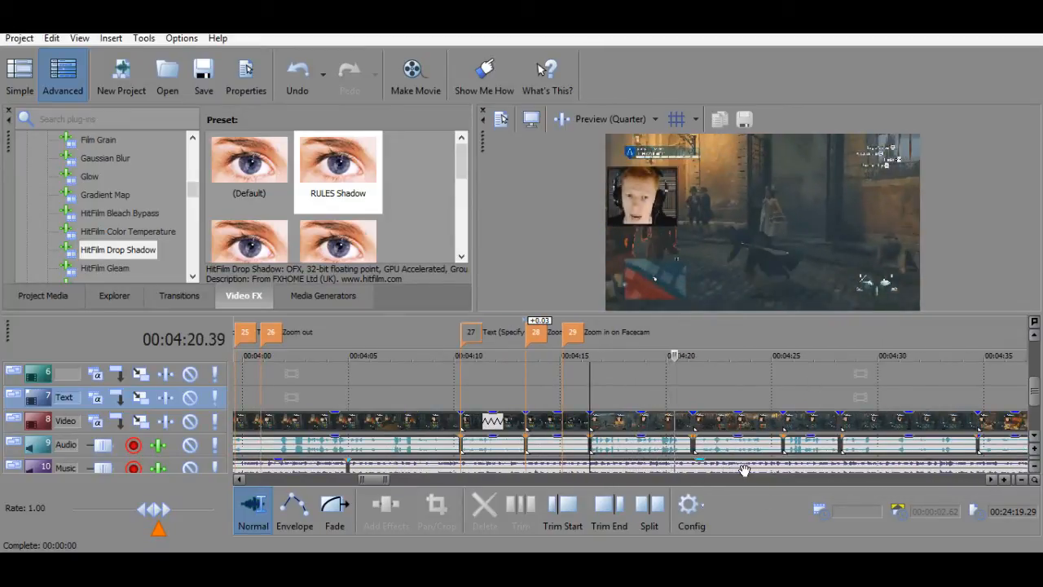
left_click(691, 396)
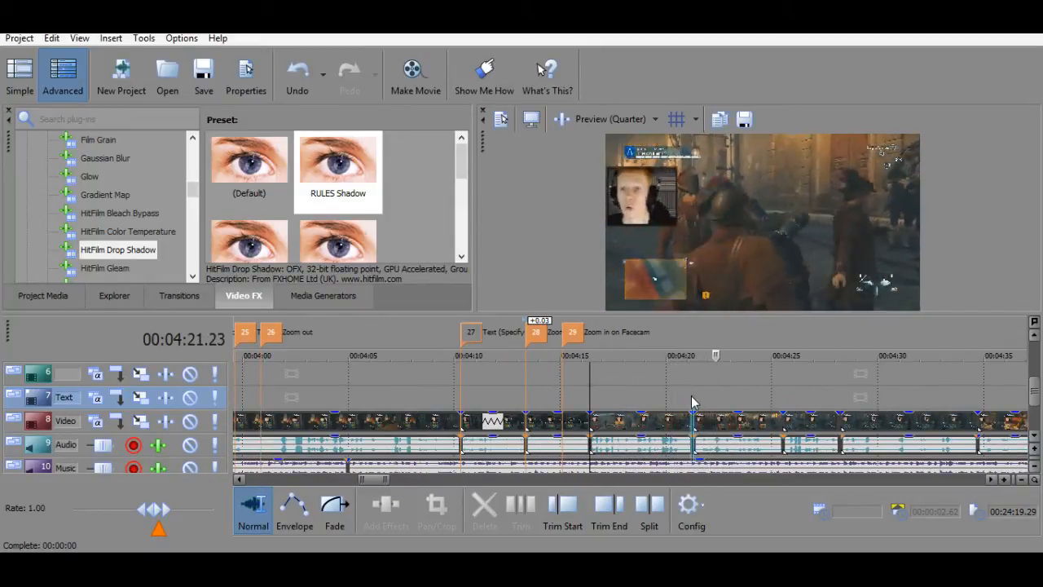
scroll(738, 446, "up", 5)
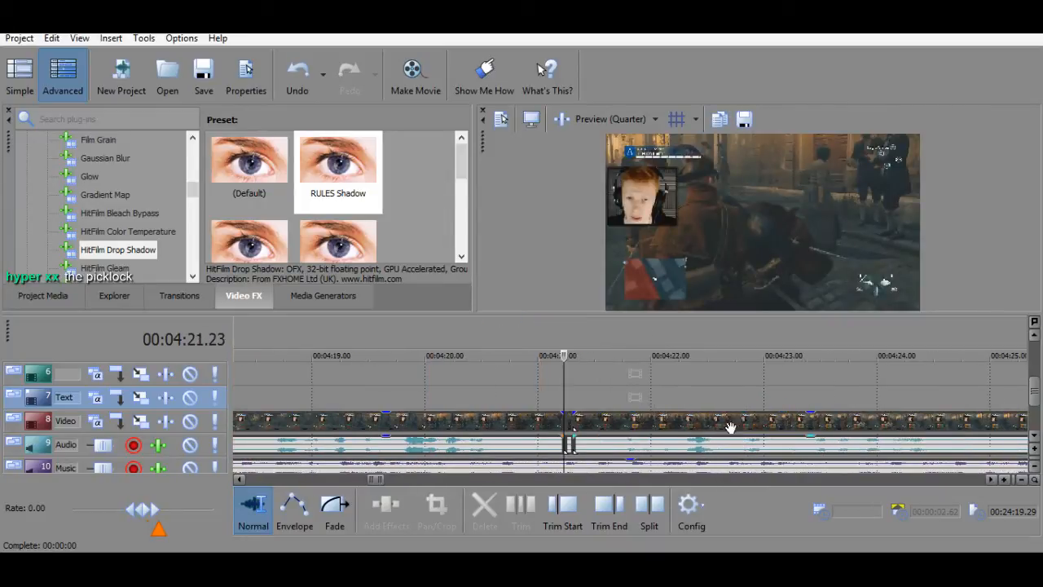
Replay the section after the cut at 00:04:21.23 and check the frame at 00:04:21.92.
key("space")
key("space")
key("space")
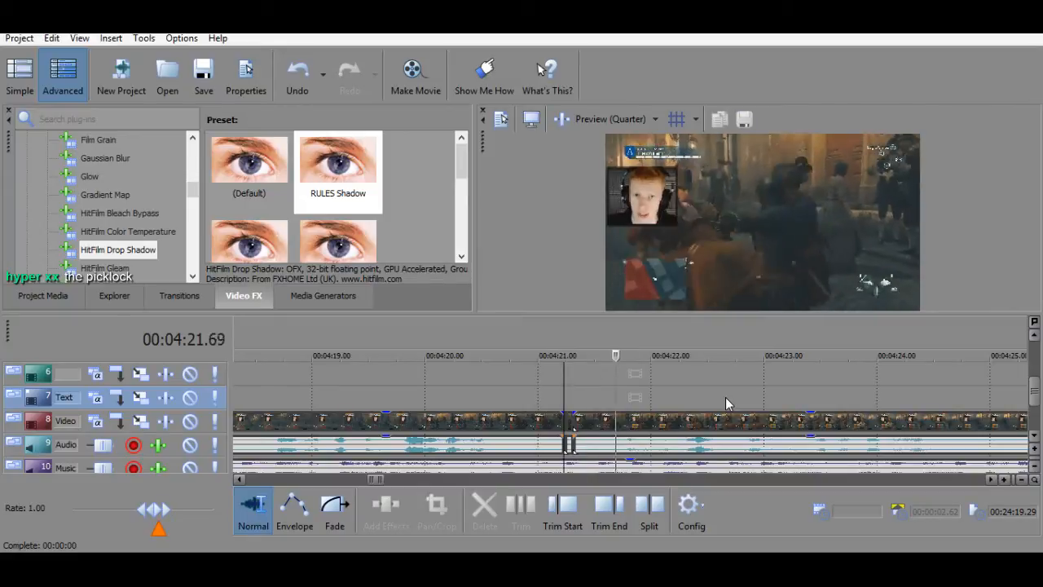
key("space")
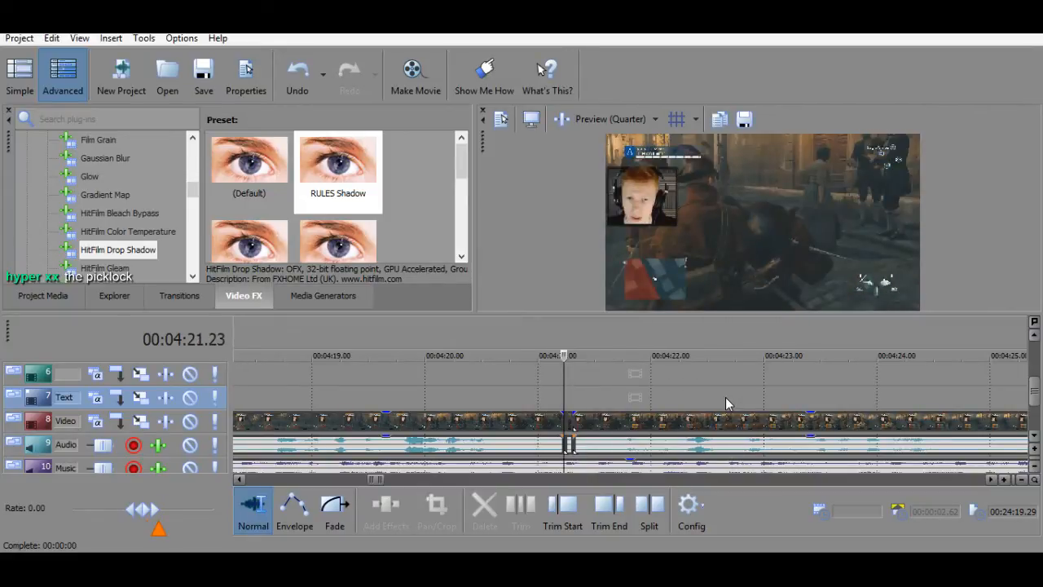
left_click(642, 422)
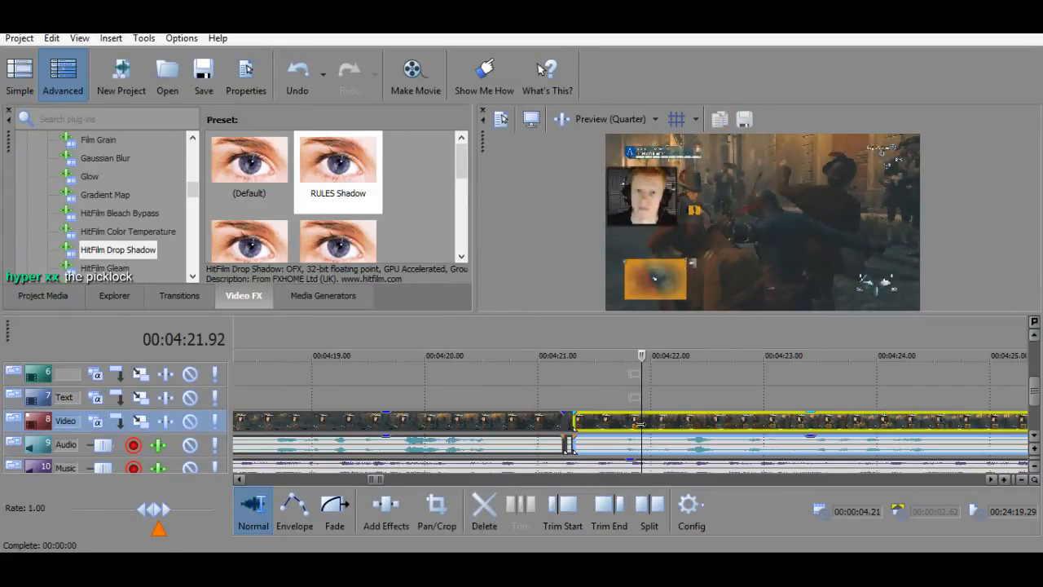
left_click(570, 390)
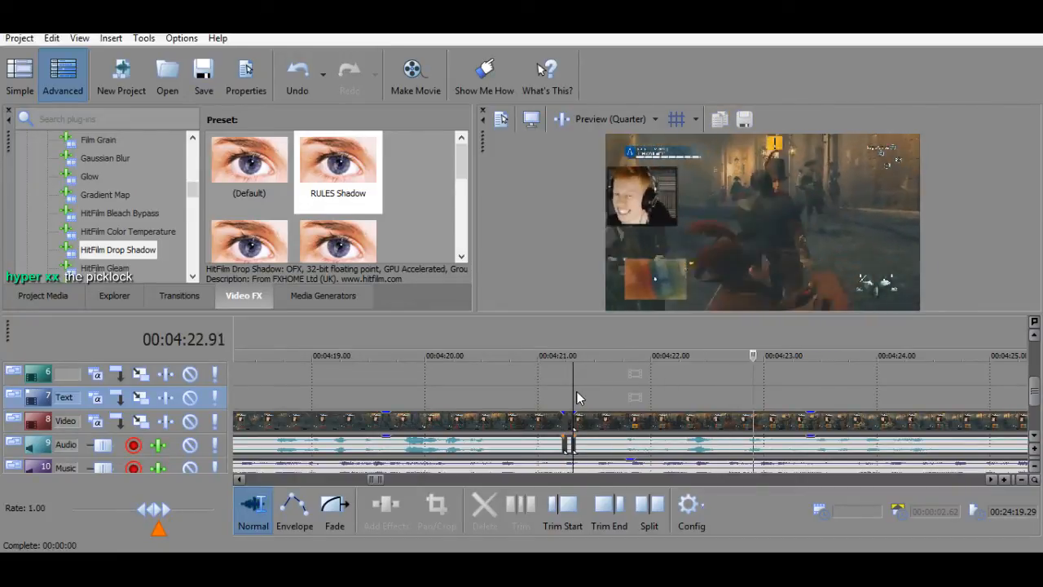
Preview the fight clip from 00:04:21.95 and place a marker named "Zoom in on 3rd guy" there.
left_click(644, 422)
key("space")
key("space")
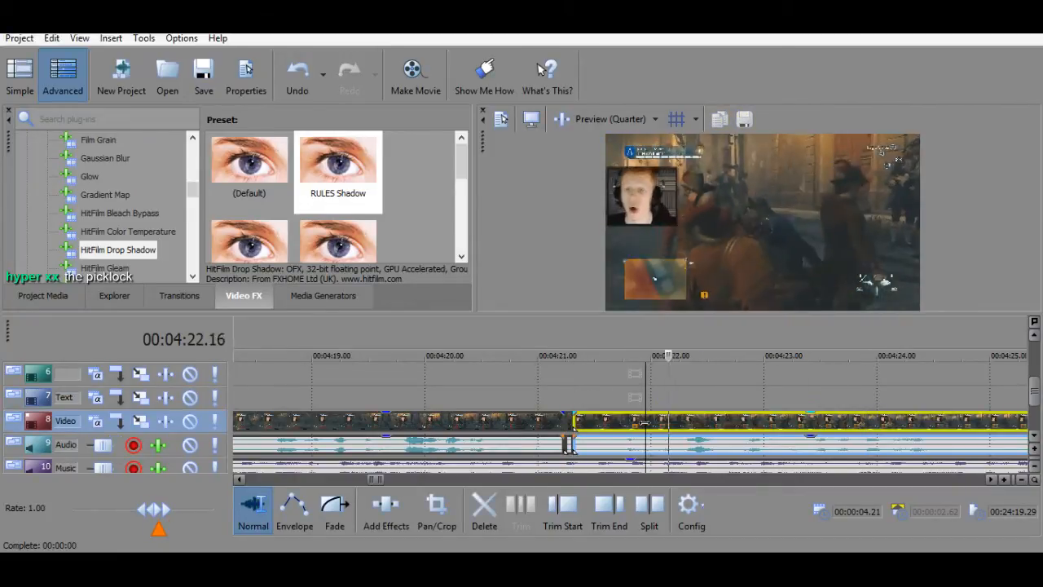
key("space")
key("space")
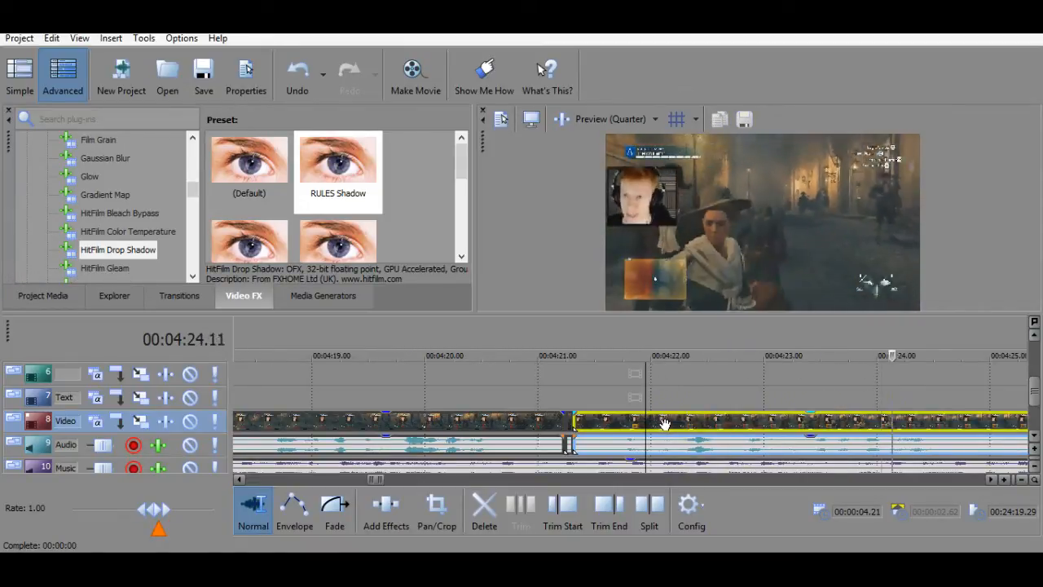
key("space")
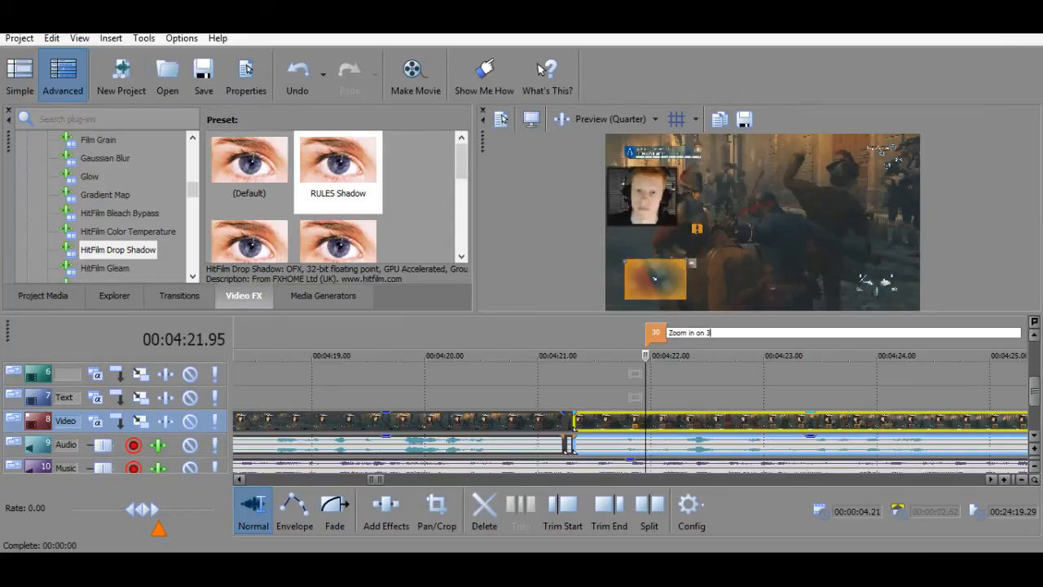
key("Return")
Replay from the marker at 00:04:21.95 and rename it "Zoom in on 3rd guy's face".
key("space")
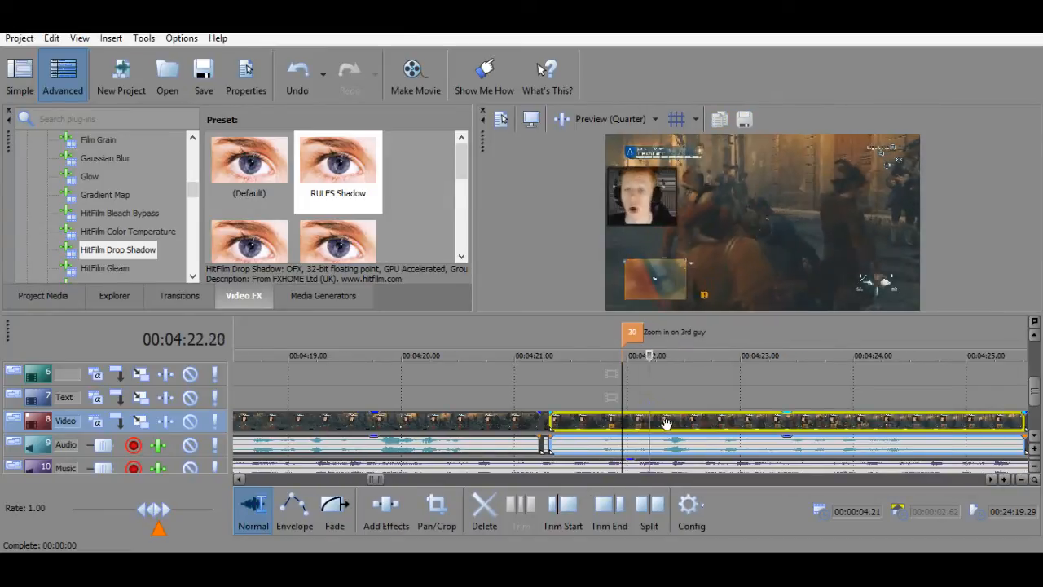
key("space")
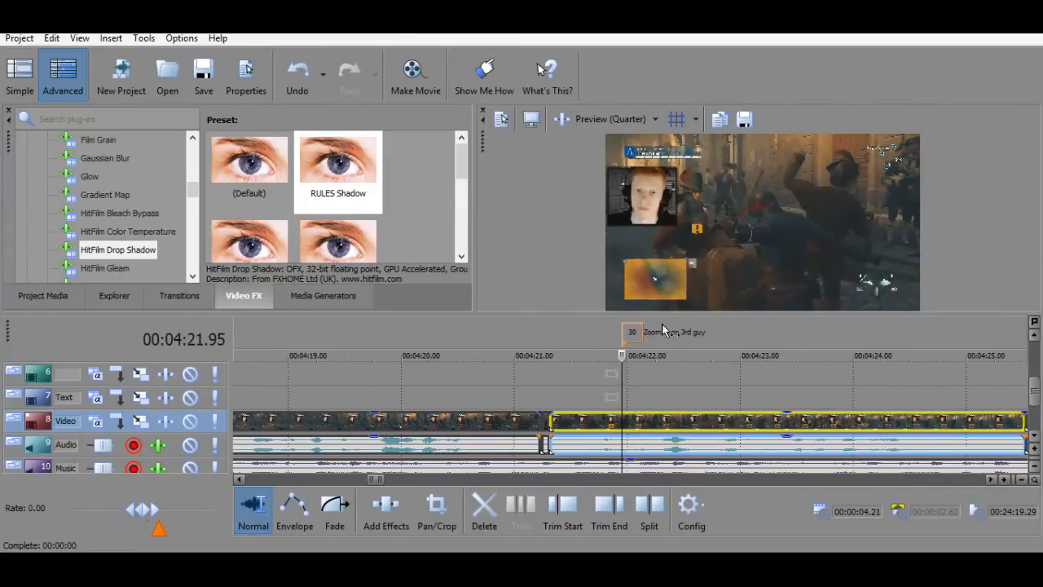
left_click(677, 330)
left_click(689, 331)
double_click(702, 330)
left_click(713, 331)
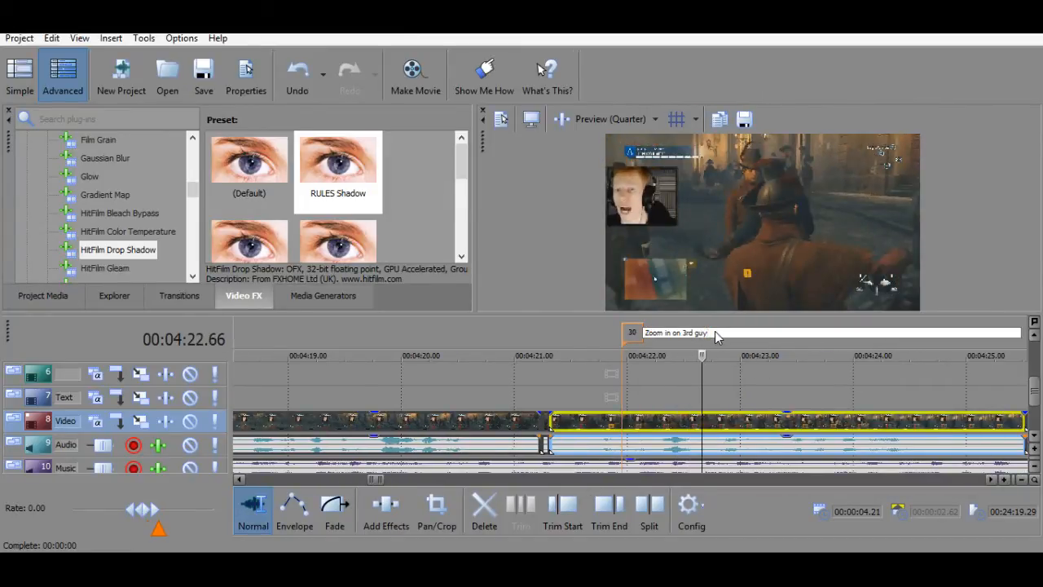
type("'s face")
key("Return")
Replay the fight clip from several points after 00:04:22.66 and put the playback position at 00:04:23.87.
key("space")
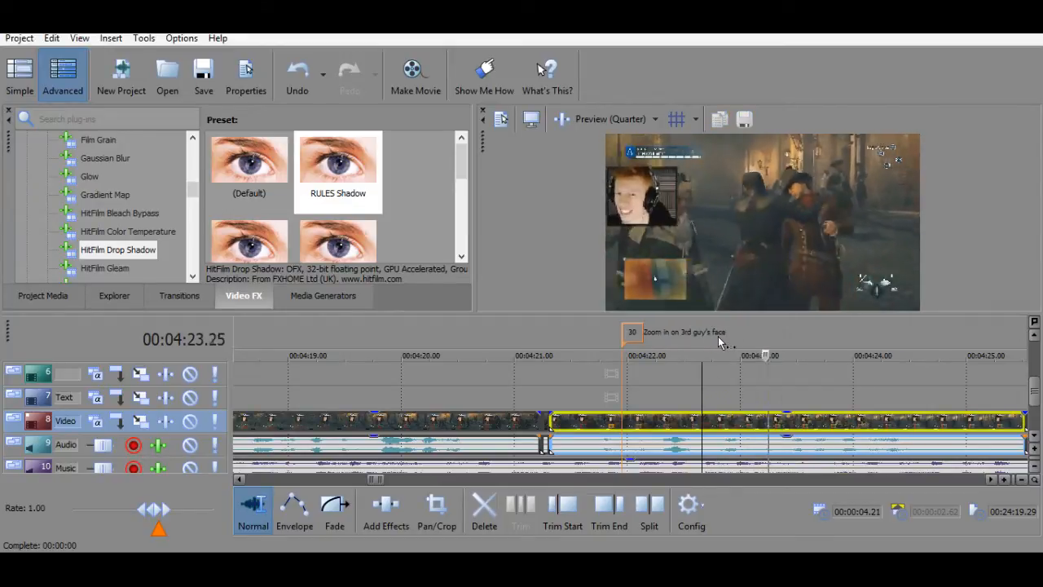
left_click(780, 421)
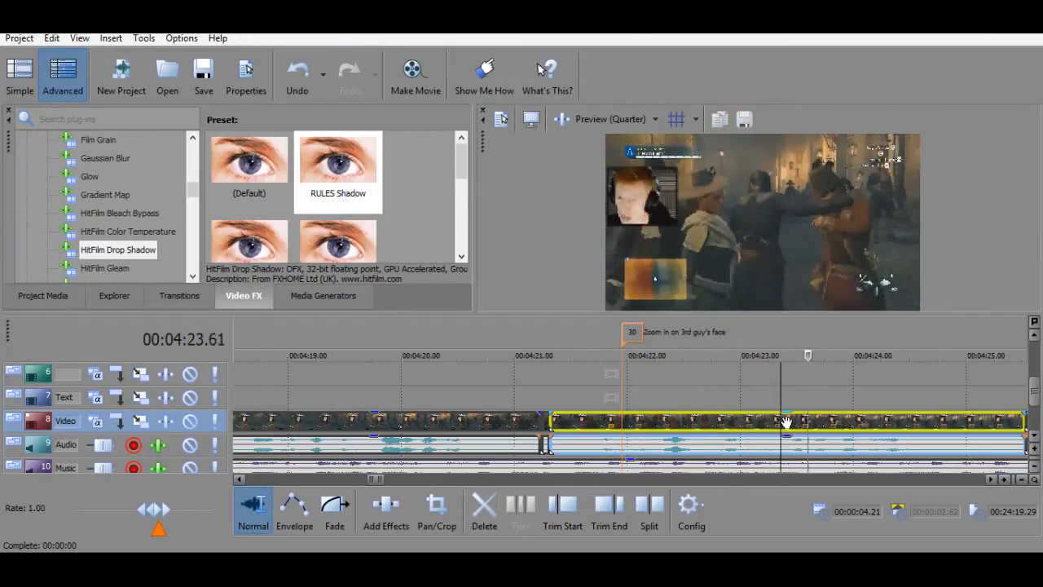
left_click(804, 421)
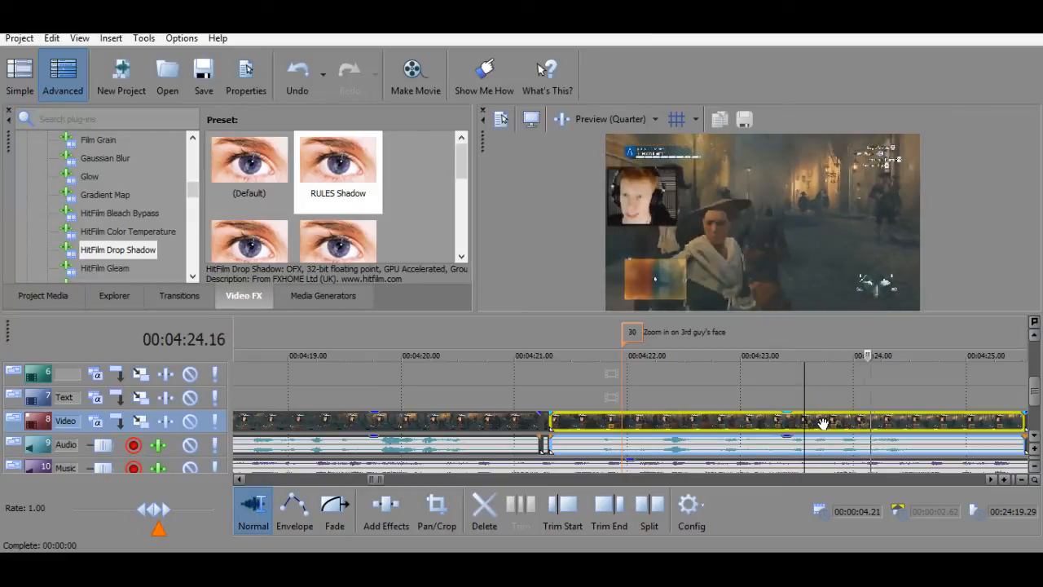
left_click(820, 421)
left_click(833, 421)
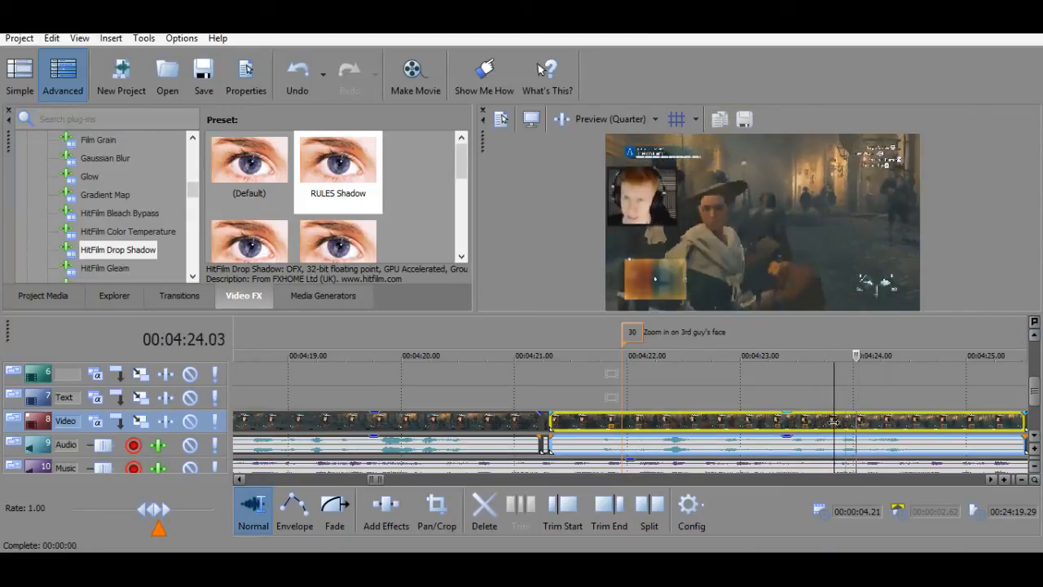
key("space")
key("space")
key("space")
left_click(837, 422)
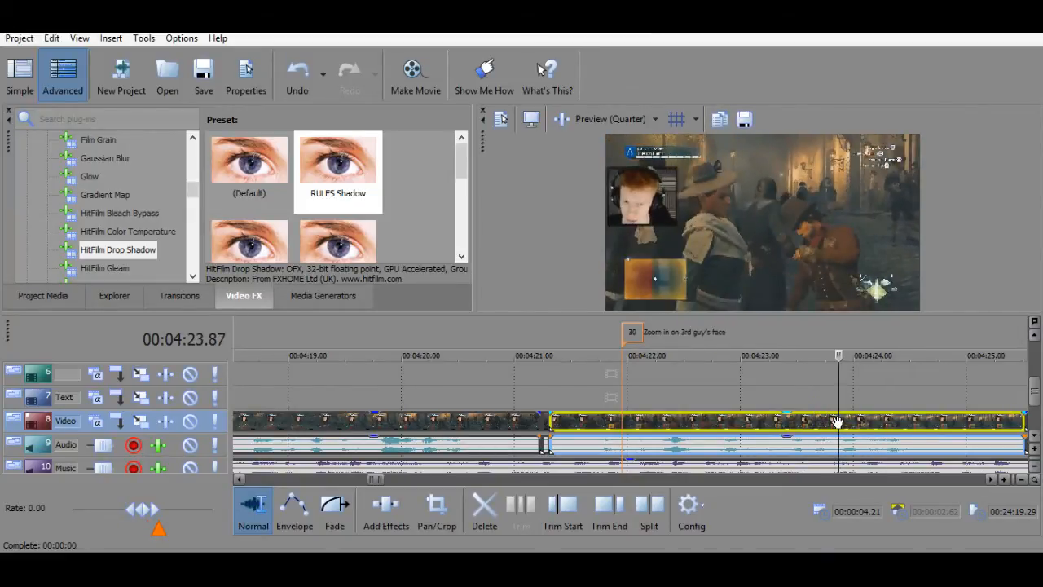
Place a marker named "Zoom out" at 00:04:23.87.
key("space")
key("space")
key("m")
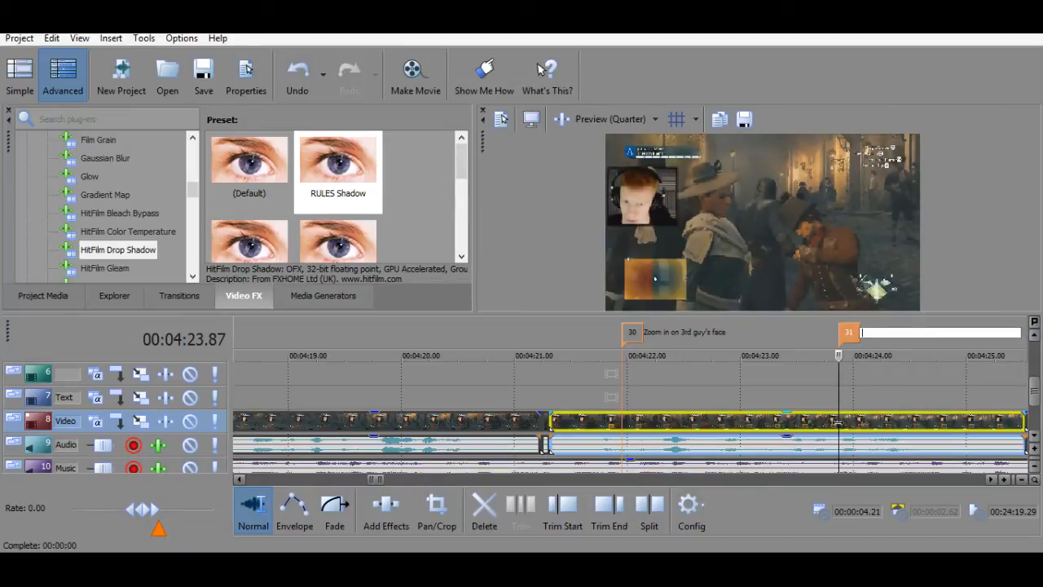
type("Zoom out")
key("Return")
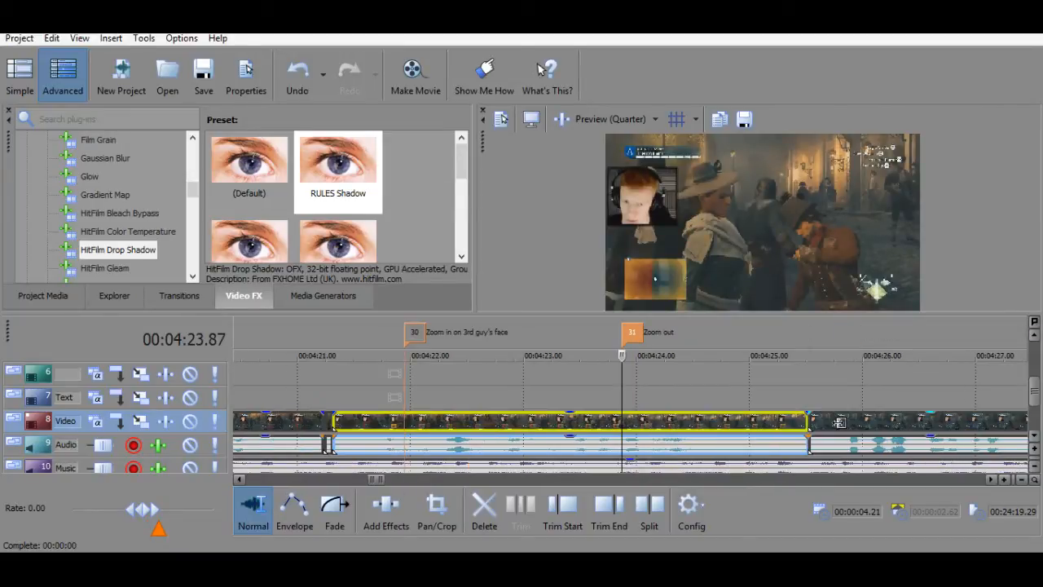
Preview the clips following the "Zoom out" marker and place a marker named "Zoom in on Facecam" at 00:04:29.15.
key("space")
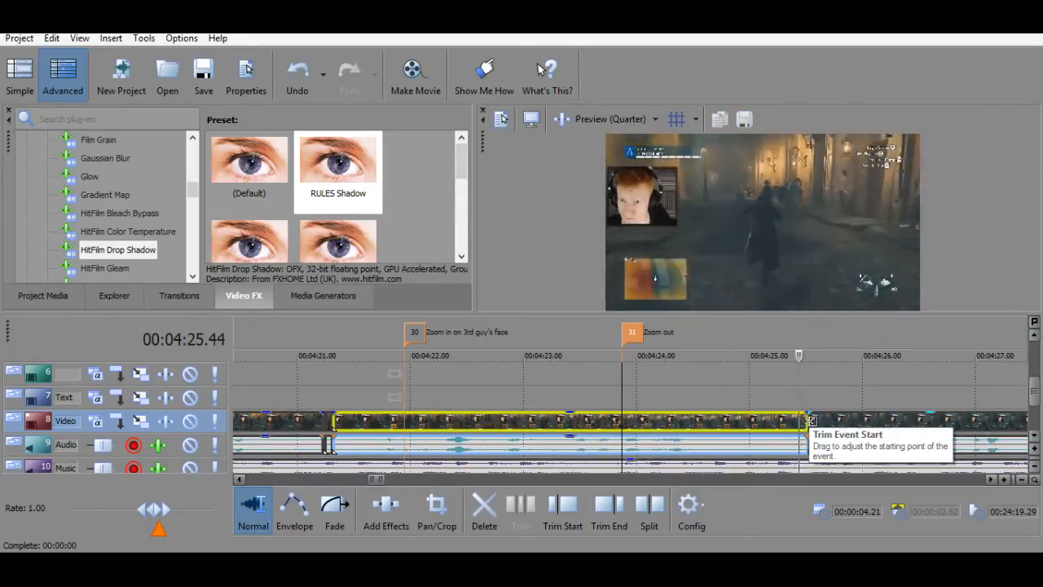
scroll(743, 422, "down", 5)
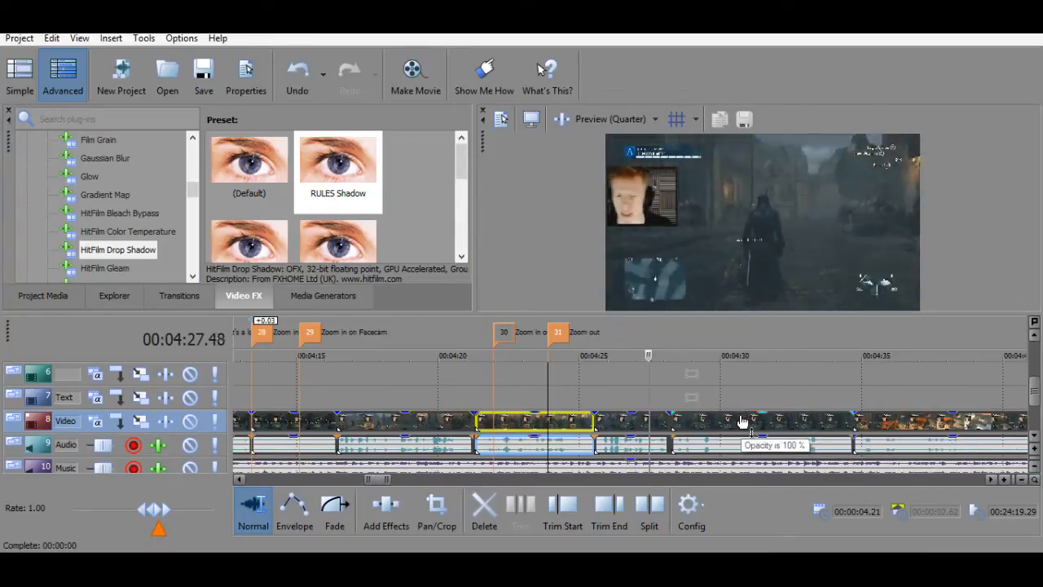
left_click(689, 421)
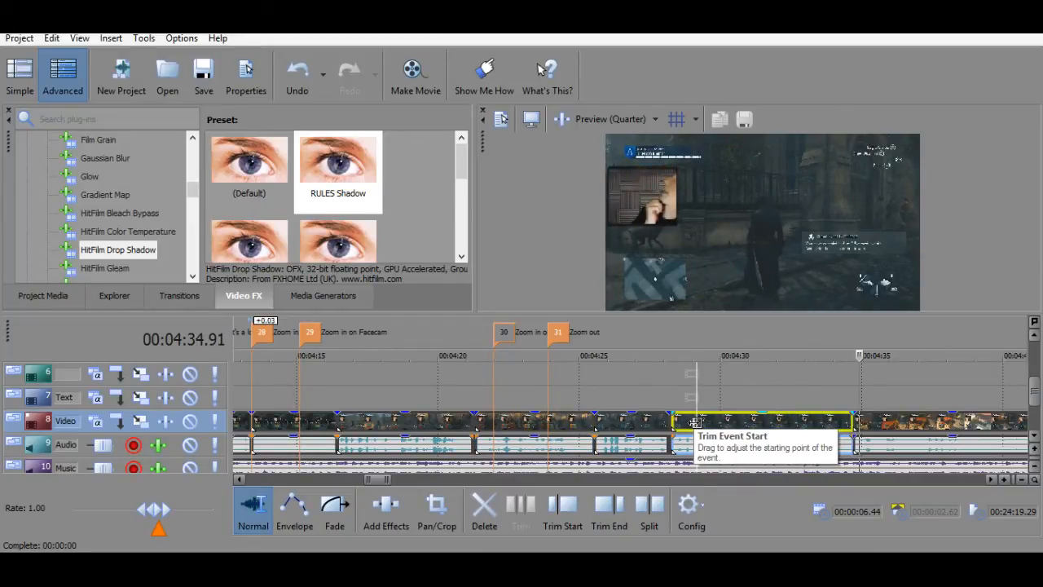
left_click(694, 421)
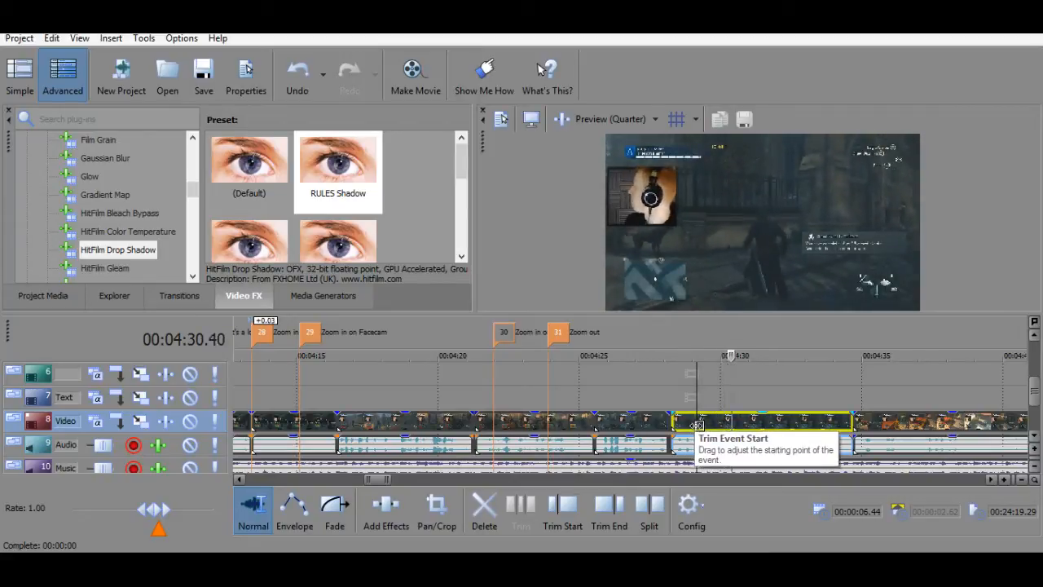
key("space")
type("mZoom in on Facecam")
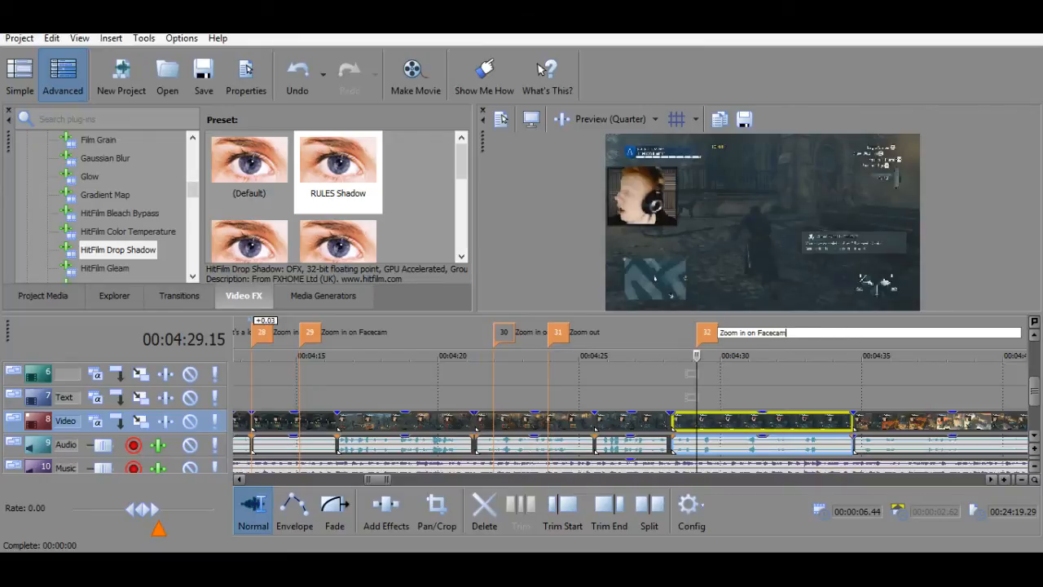
key("Return")
Preview the end of the dark street clip and place a marker named "Track" at 00:04:33.84.
scroll(763, 367, "right", 1)
left_click(725, 422)
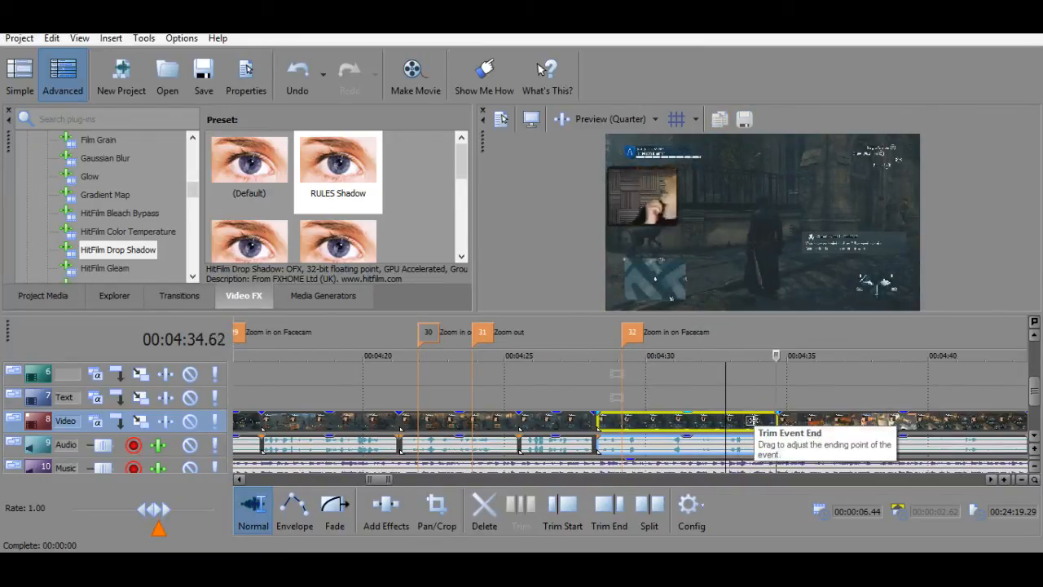
key("space")
left_click(753, 421)
key("space")
key("space")
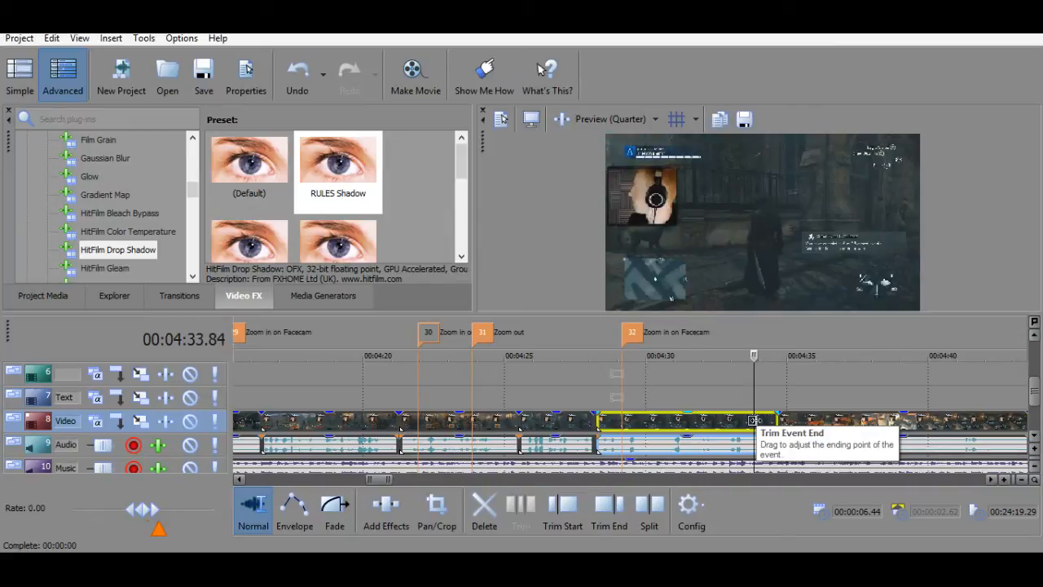
key("space")
key("space")
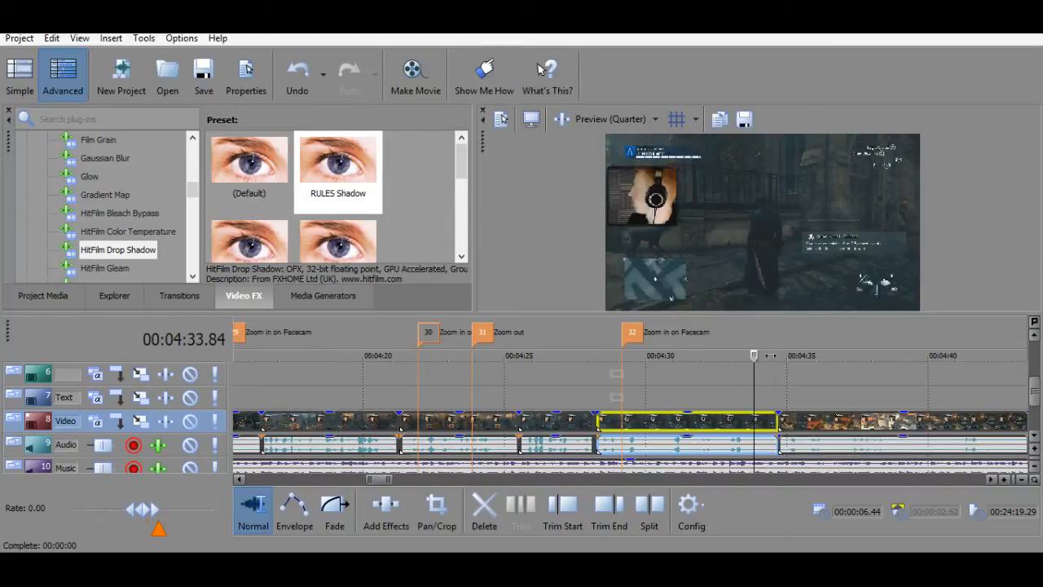
type("mTrack")
key("Return")
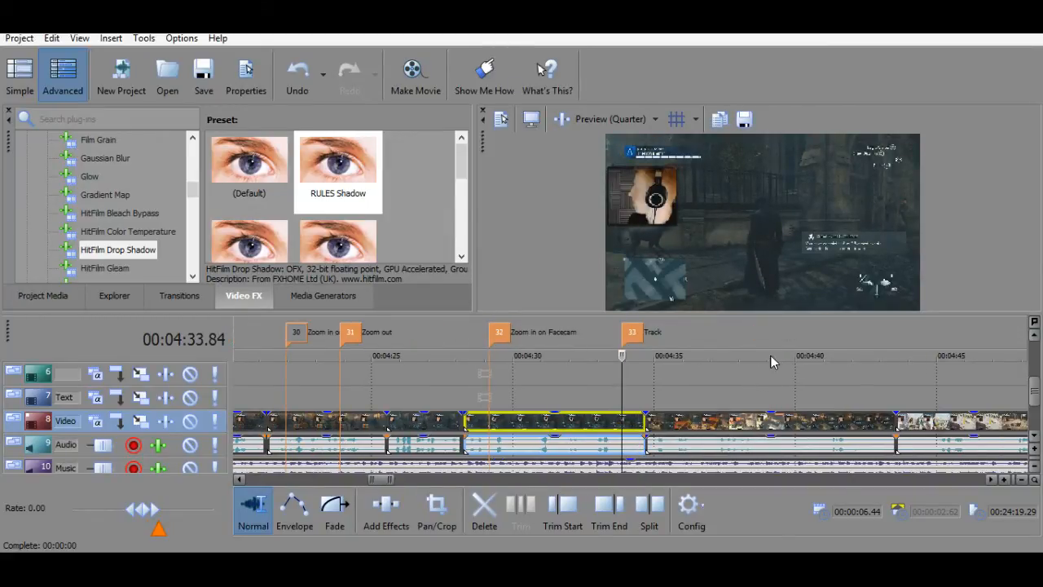
Replay from the "Track" marker and rename it "Track Face".
key("space")
key("space")
left_click(662, 347)
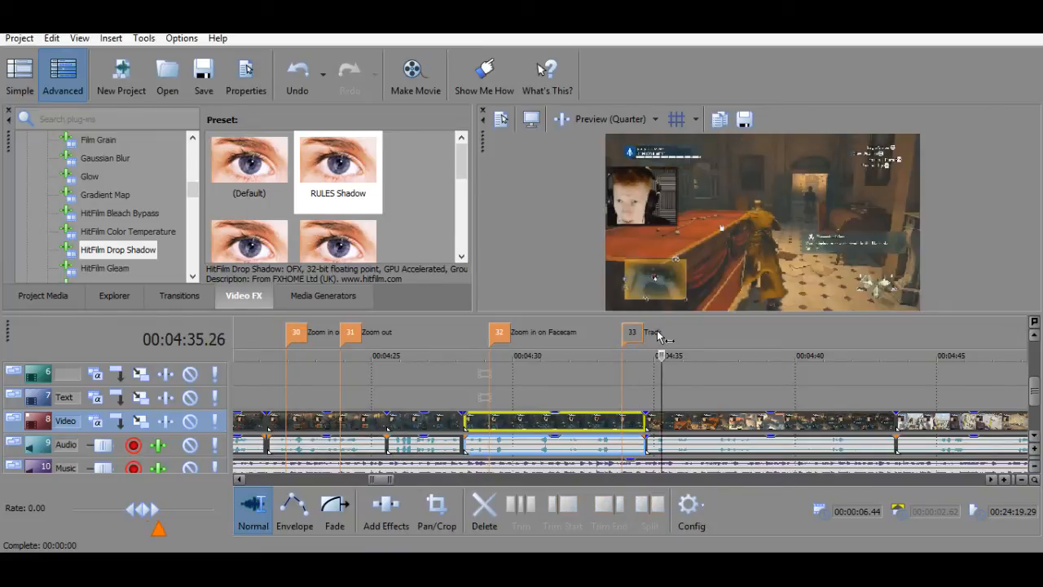
double_click(657, 334)
type("Face")
key("Return")
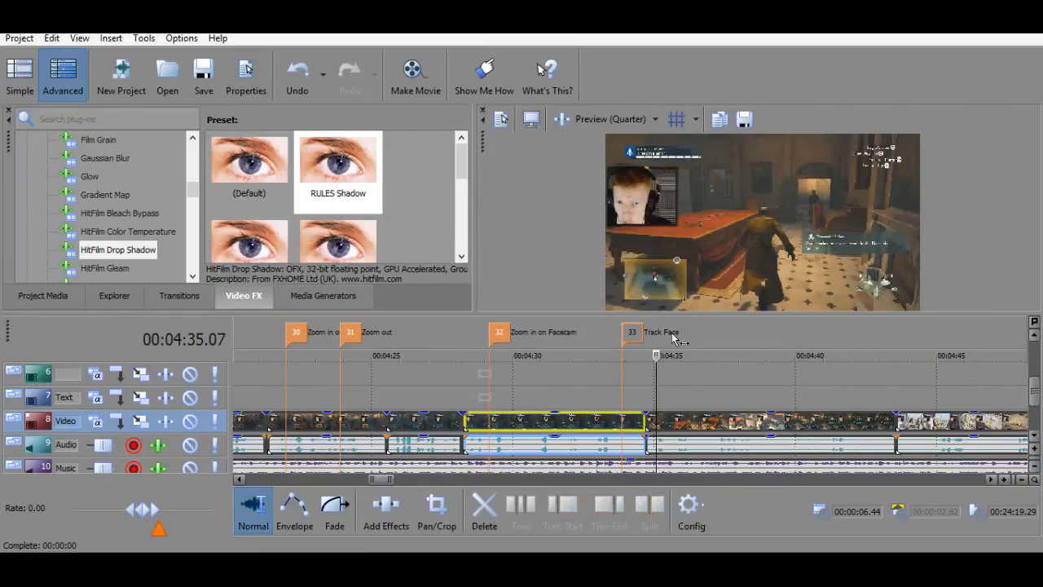
Preview the indoor clip, replay its last seconds, and place a marker named "Text" at 00:04:41.15.
key("space")
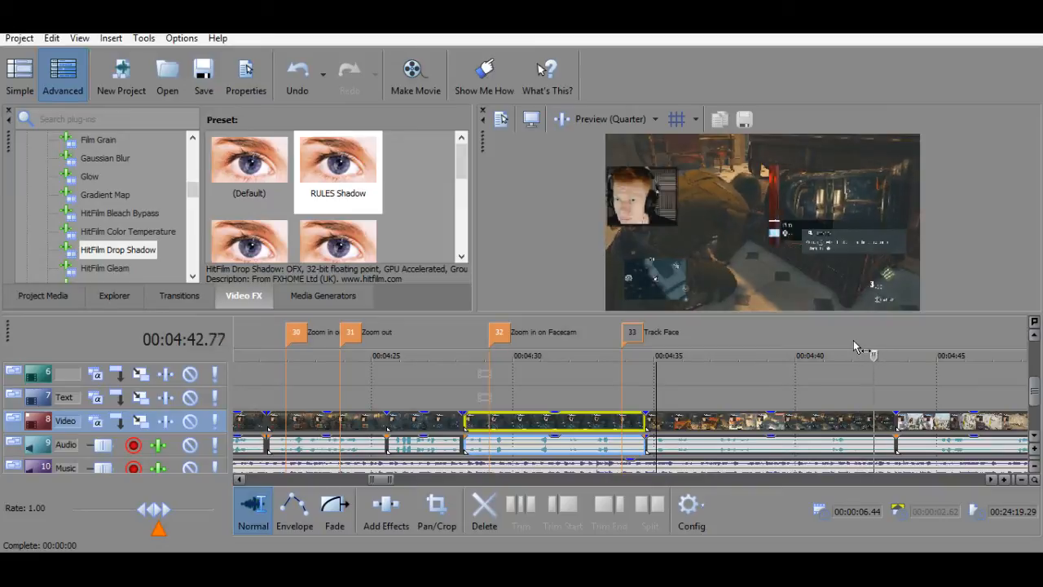
left_click(841, 421)
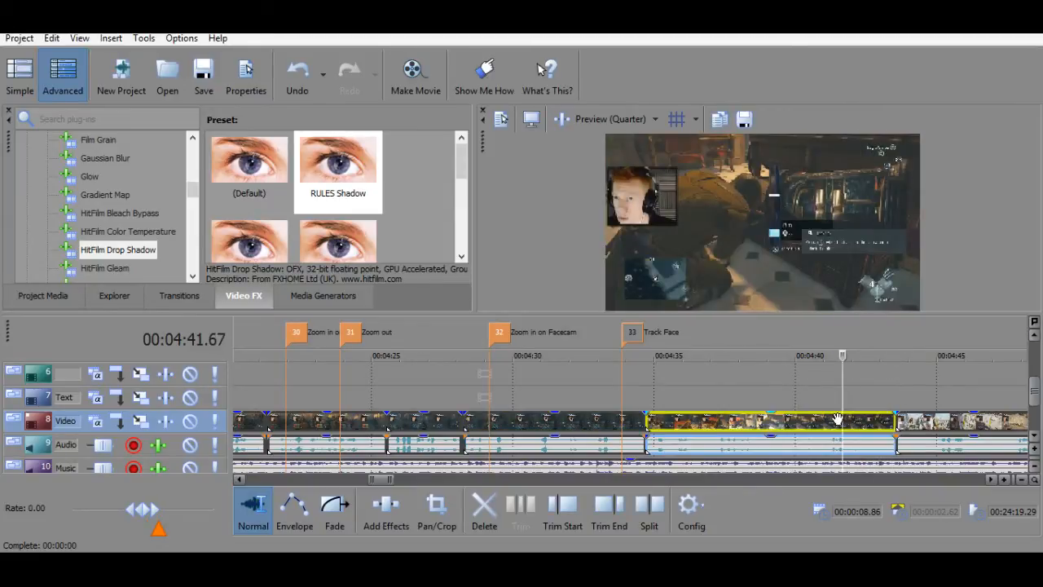
left_click(835, 421)
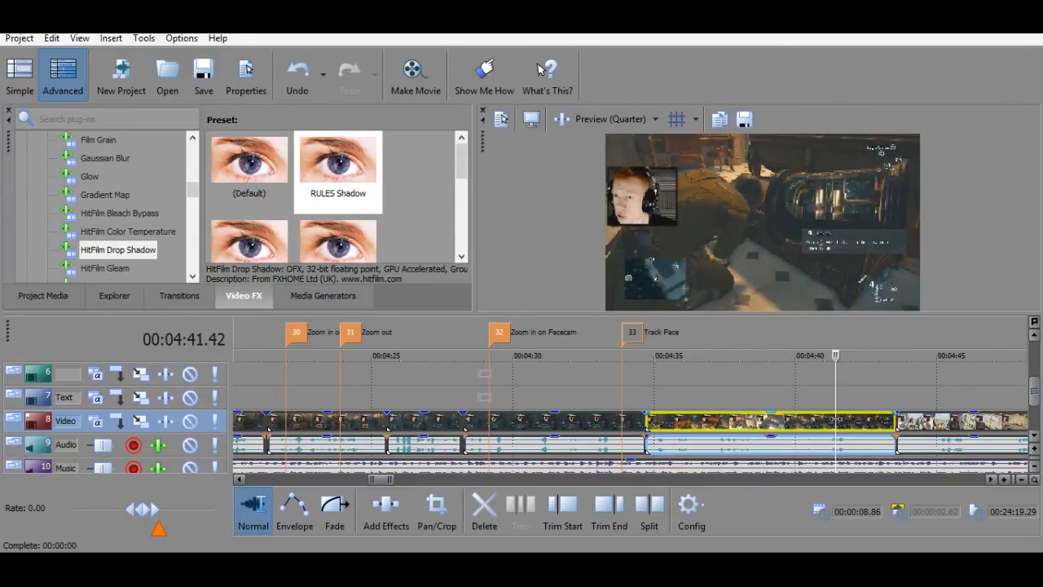
left_click(815, 421)
key("space")
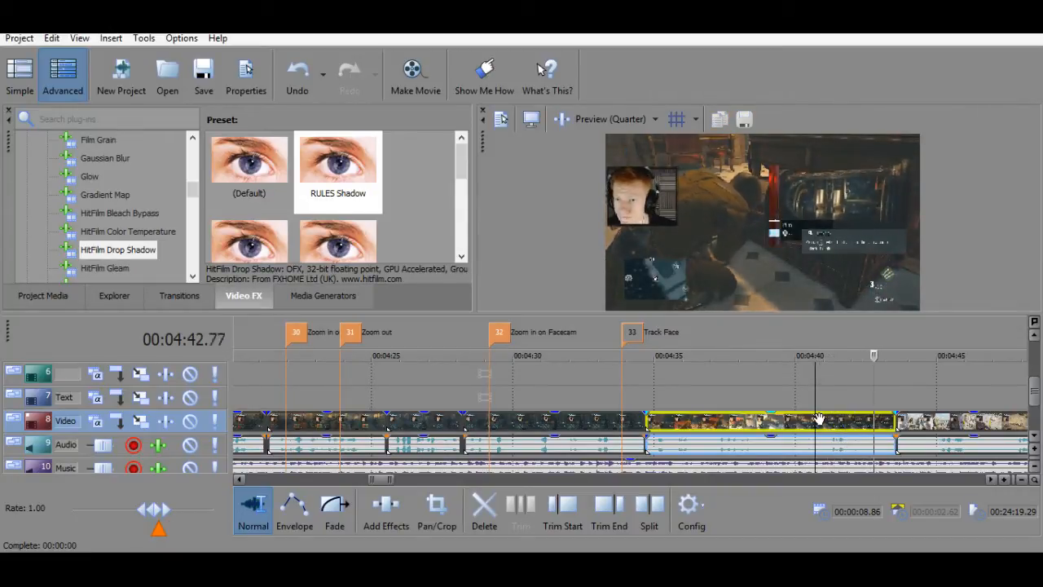
key("space")
key("space")
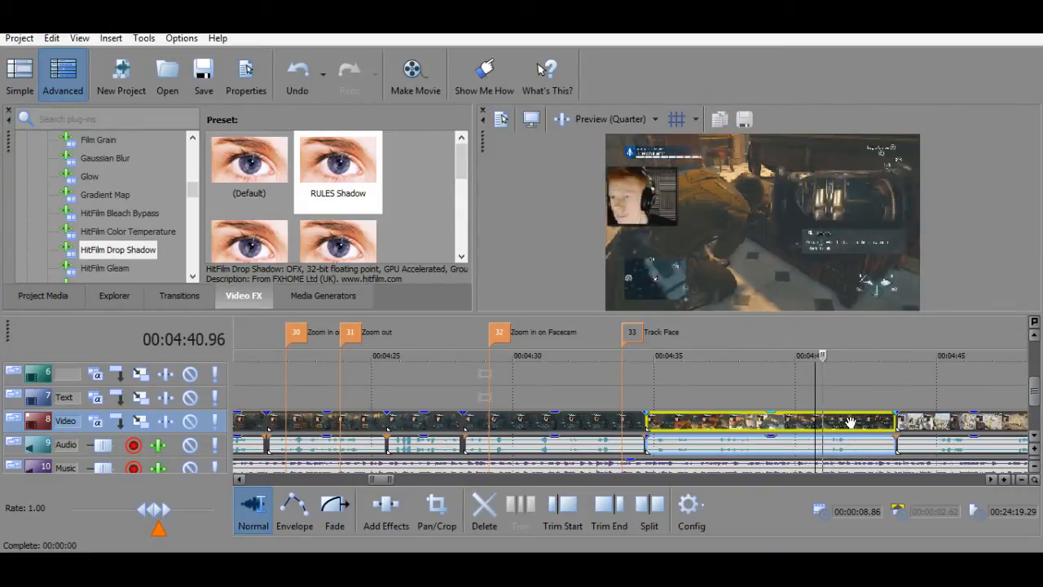
left_click(827, 425)
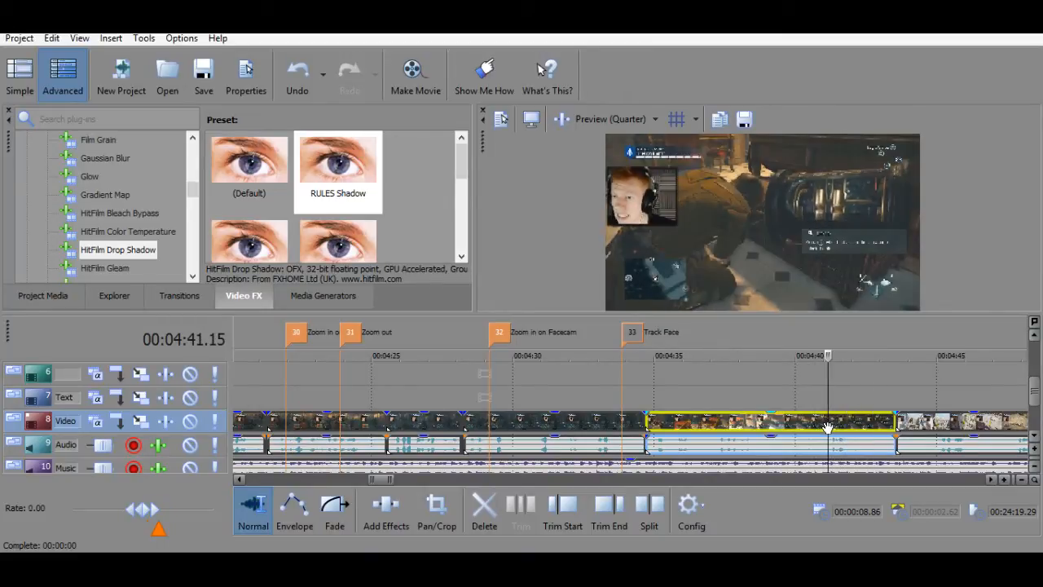
key("space")
type("m")
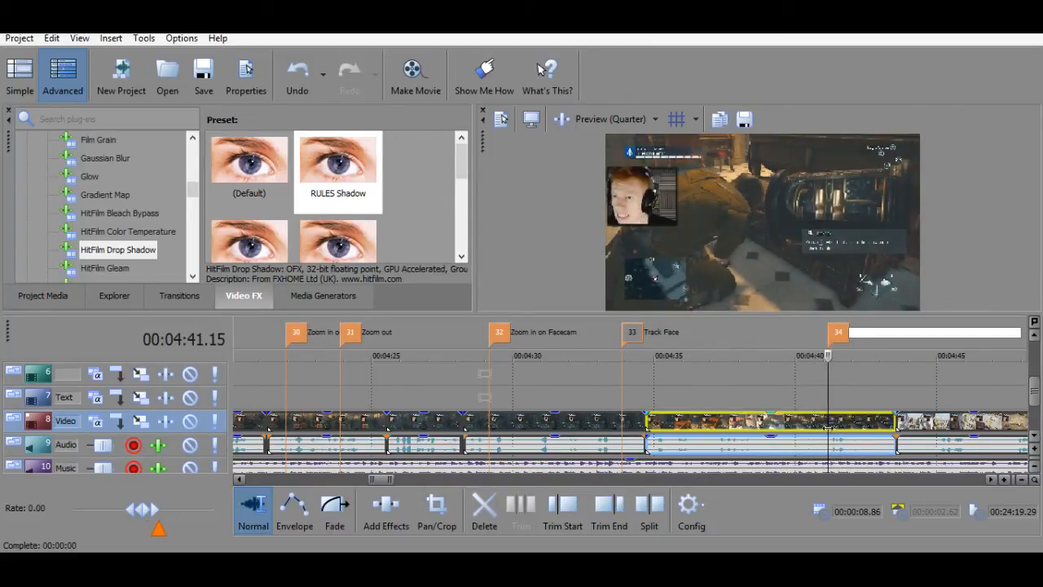
type("Text")
key("Return")
Replay the end of the indoor clip from several points after the "Text" marker and put the playback position at 00:04:42.92.
key("space")
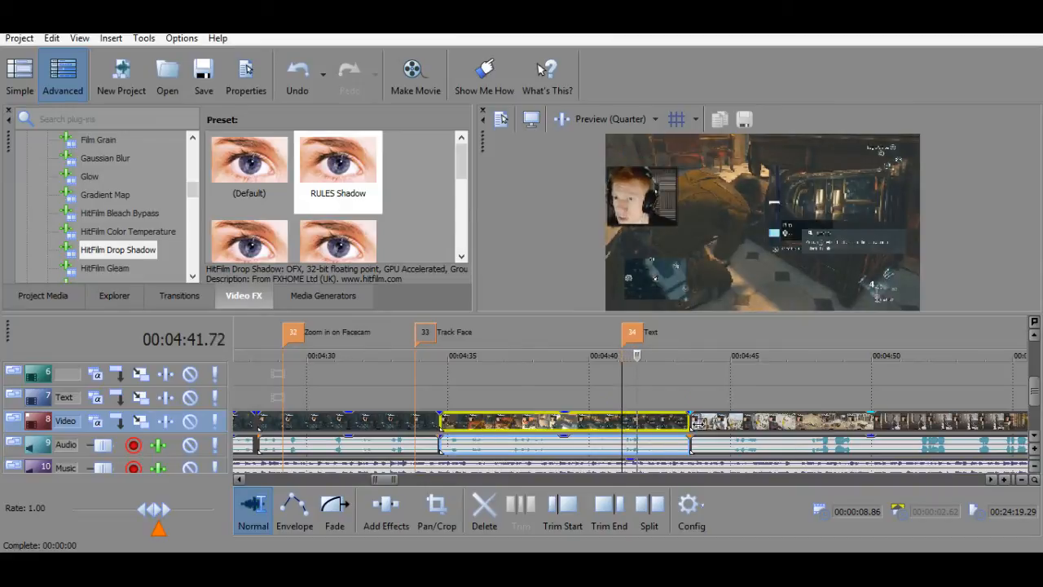
key("space")
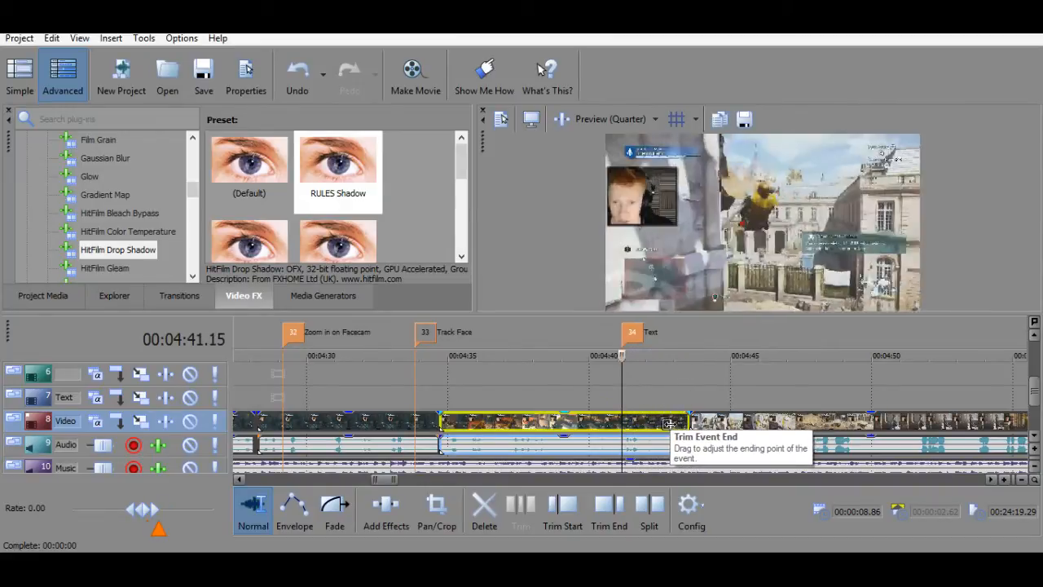
left_click(668, 424)
key("space")
key("space")
key("space")
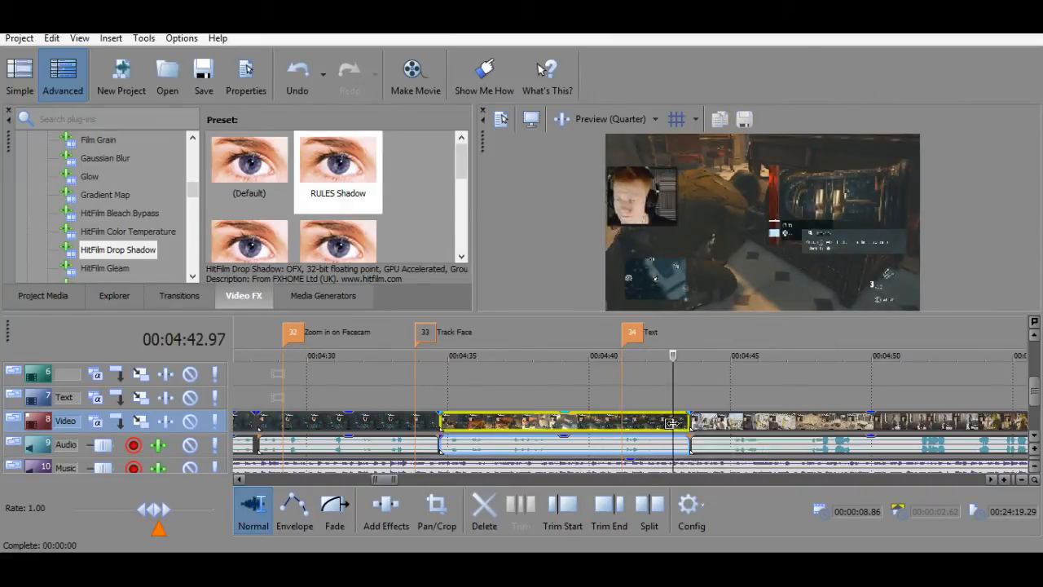
key("space")
key("space")
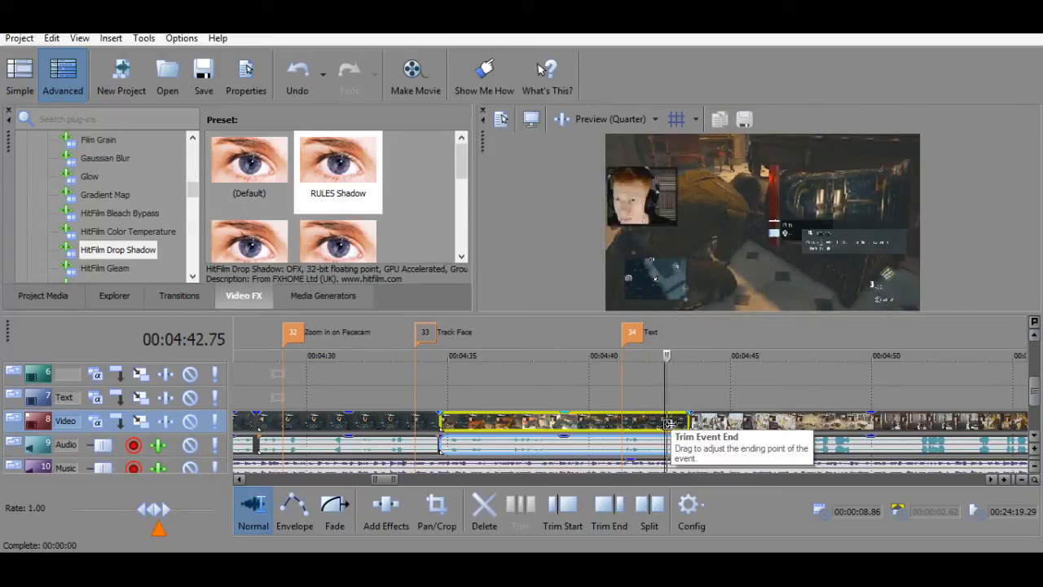
key("space")
key("space")
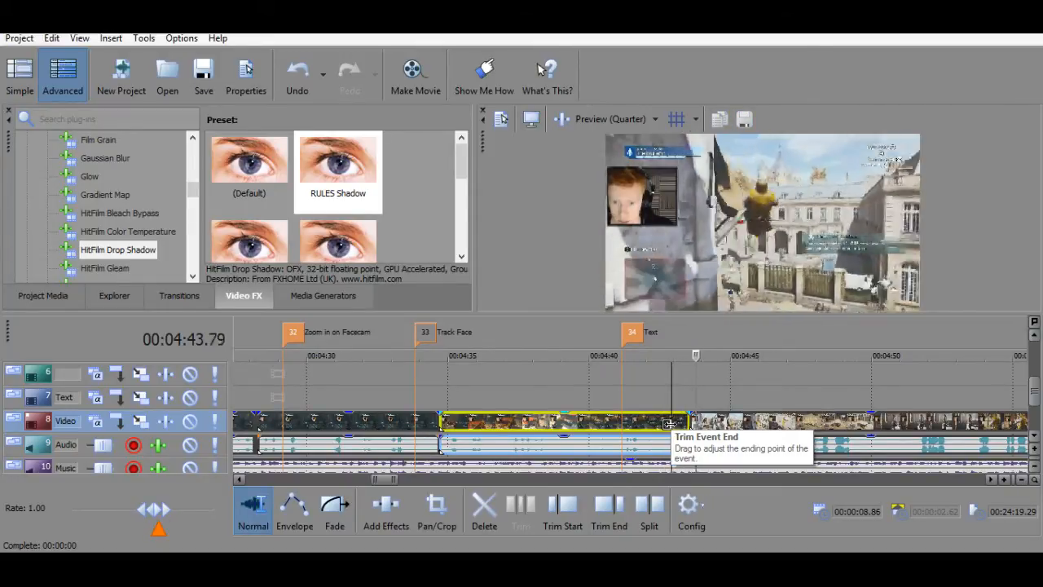
key("space")
Undo a trial split of the indoor clip at 00:04:42.92 and place a marker named "Zoom in on Facecam" there.
key("s")
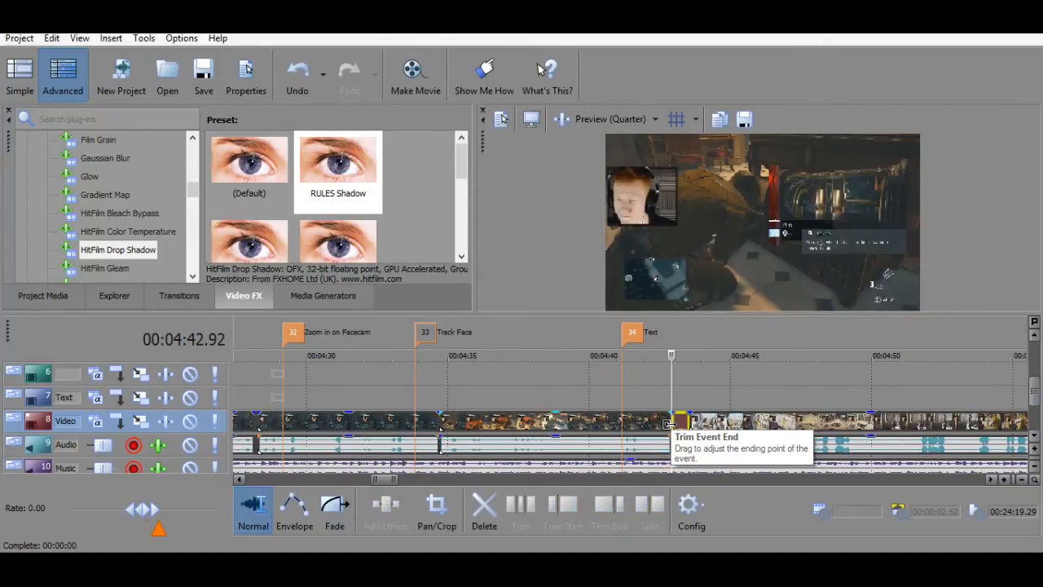
key("ctrl+z")
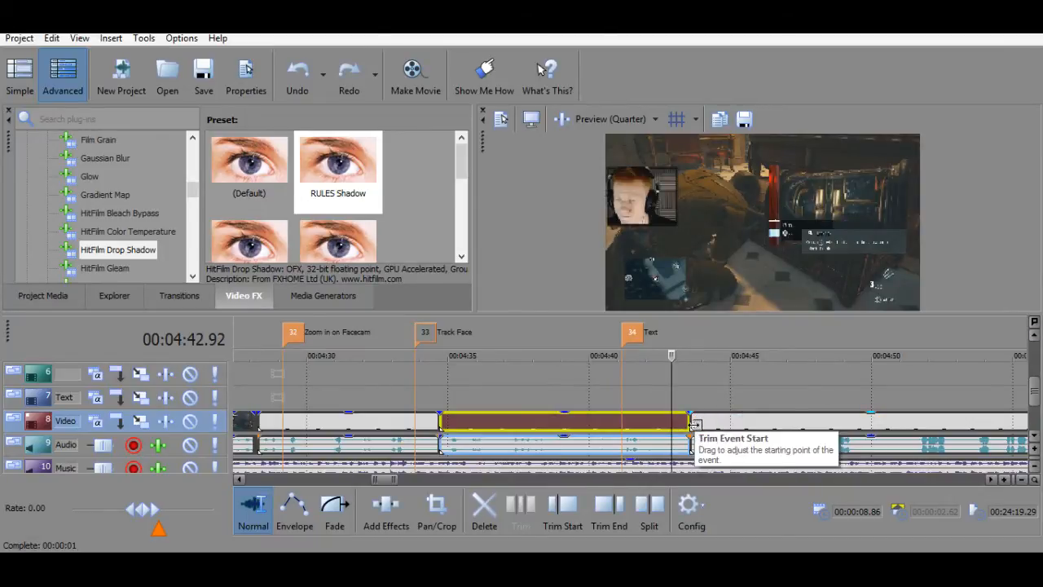
type("mZoo")
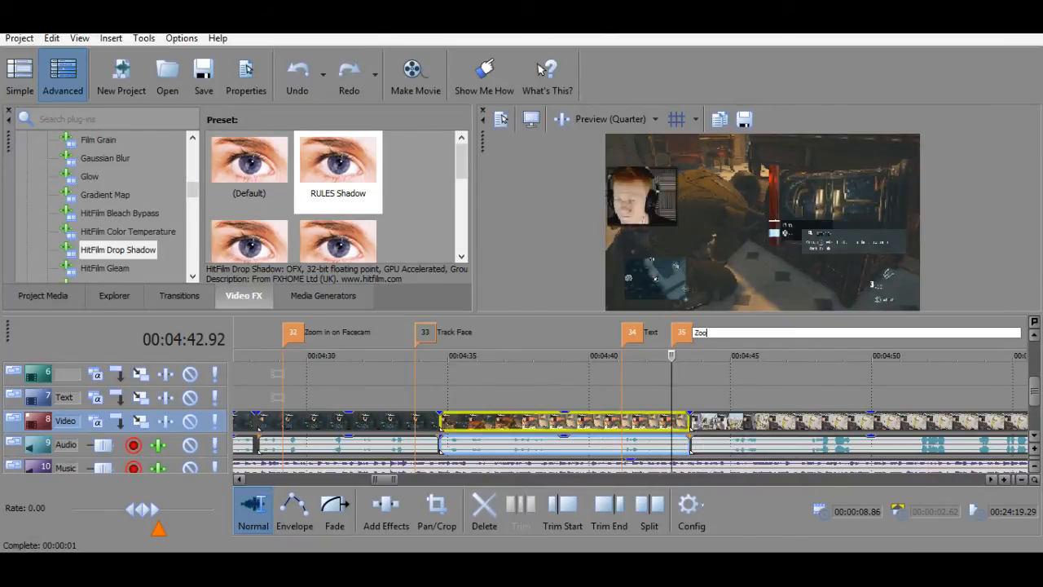
type("m in on Facecam")
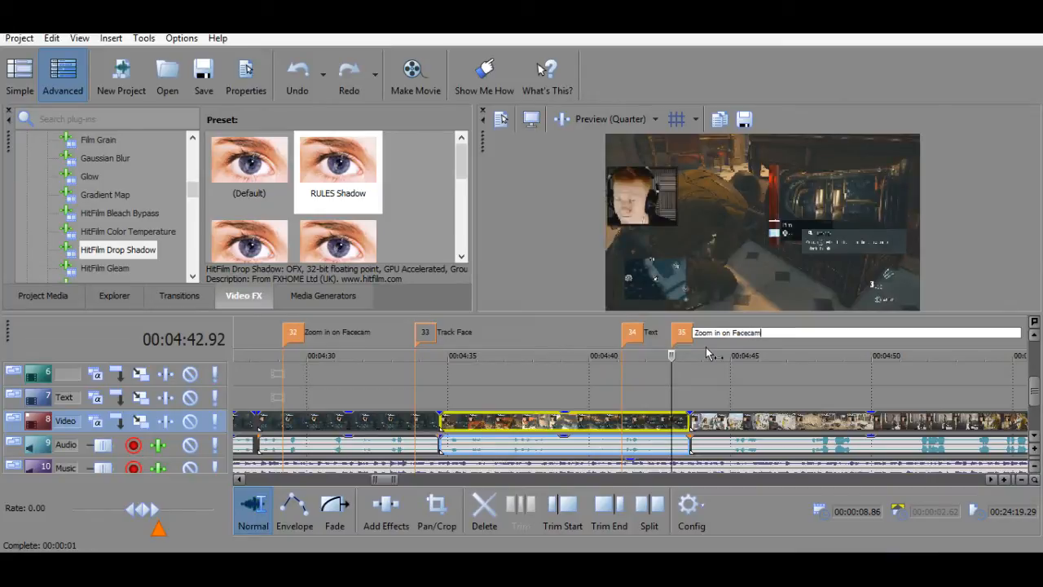
key("Return")
Replay from the marker at 00:04:42.92 and rename it "Extremely Zoom in on Facecam".
key("space")
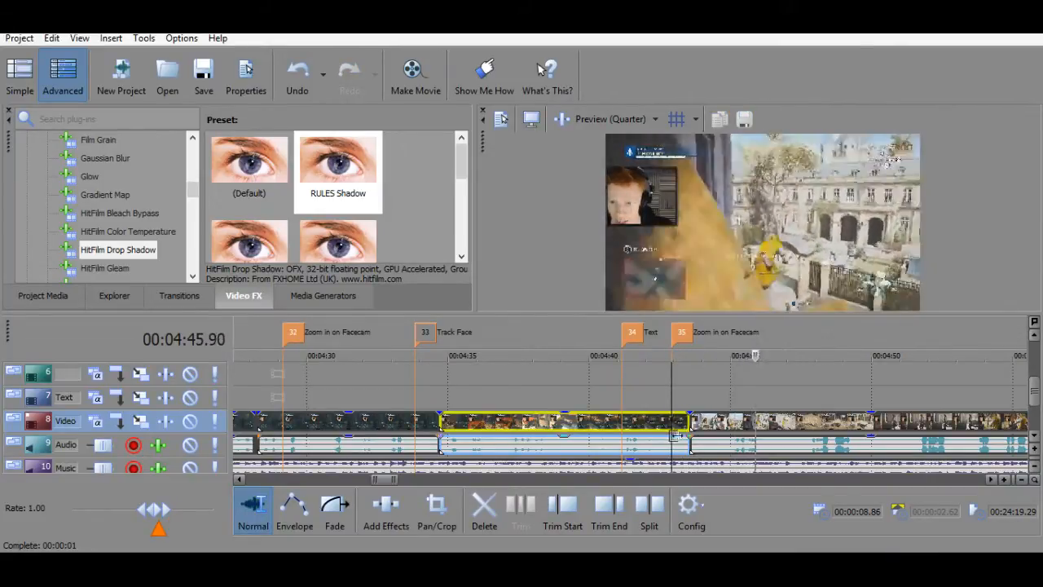
key("space")
double_click(700, 331)
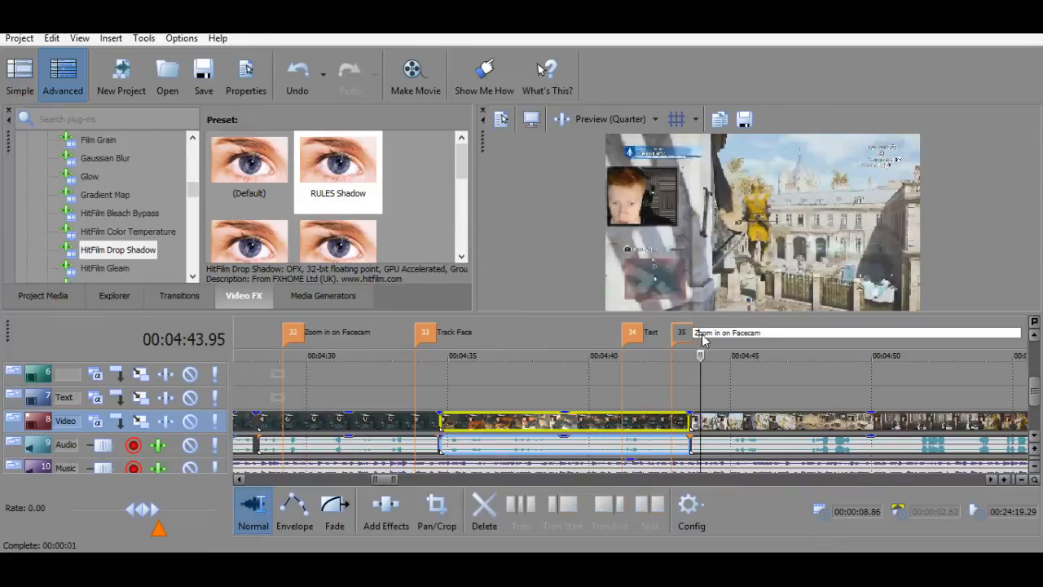
type("S")
key("BackSpace")
type("Extremely")
key("Return")
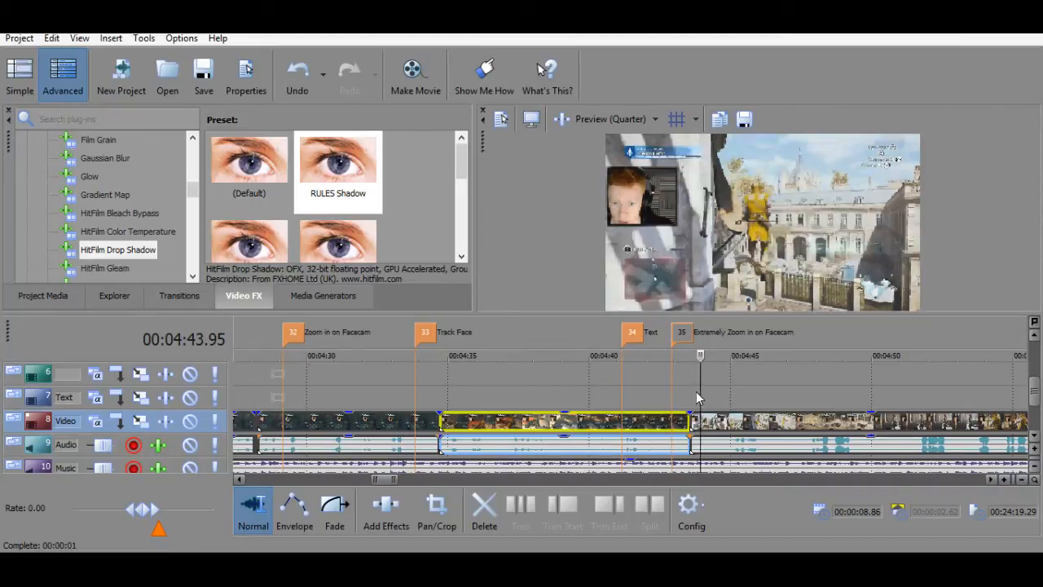
Replay the transition to the outdoor clip and split the indoor clip's video and audio at the 00:04:42.92 marker.
key("space")
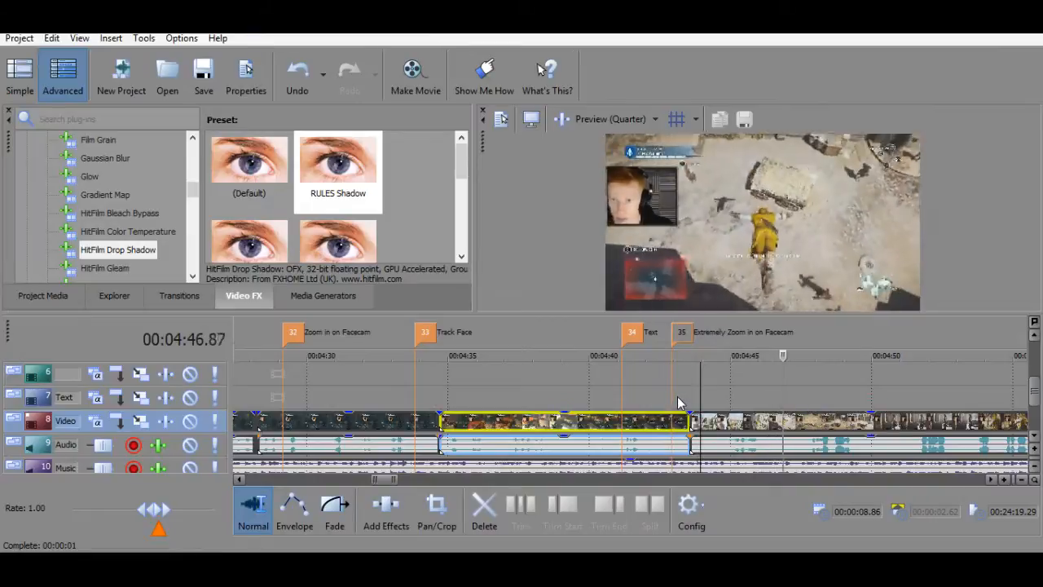
left_click(673, 397)
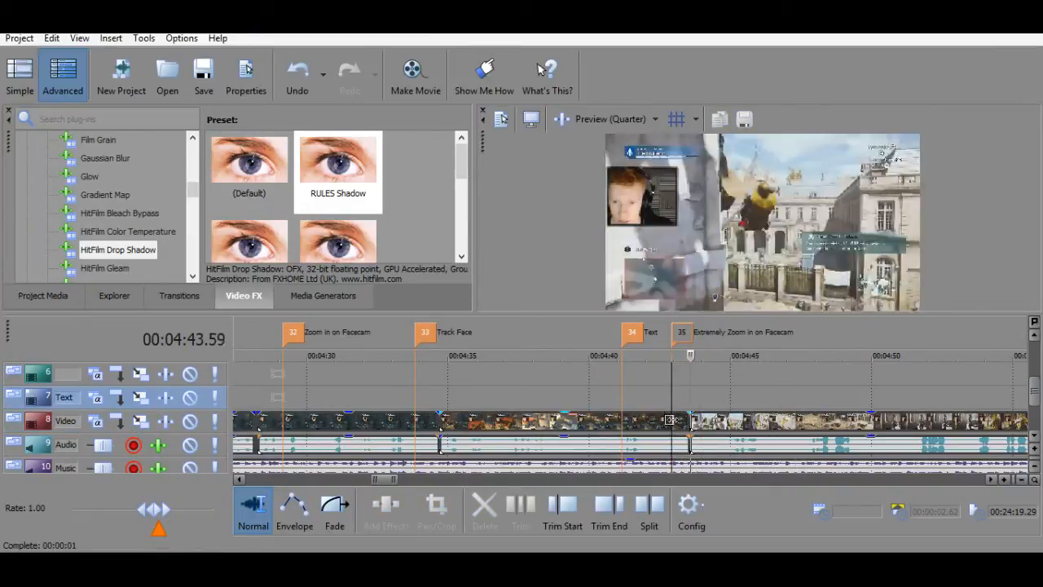
key("space")
left_click(672, 420)
left_click(674, 420)
left_click(672, 419)
key("s")
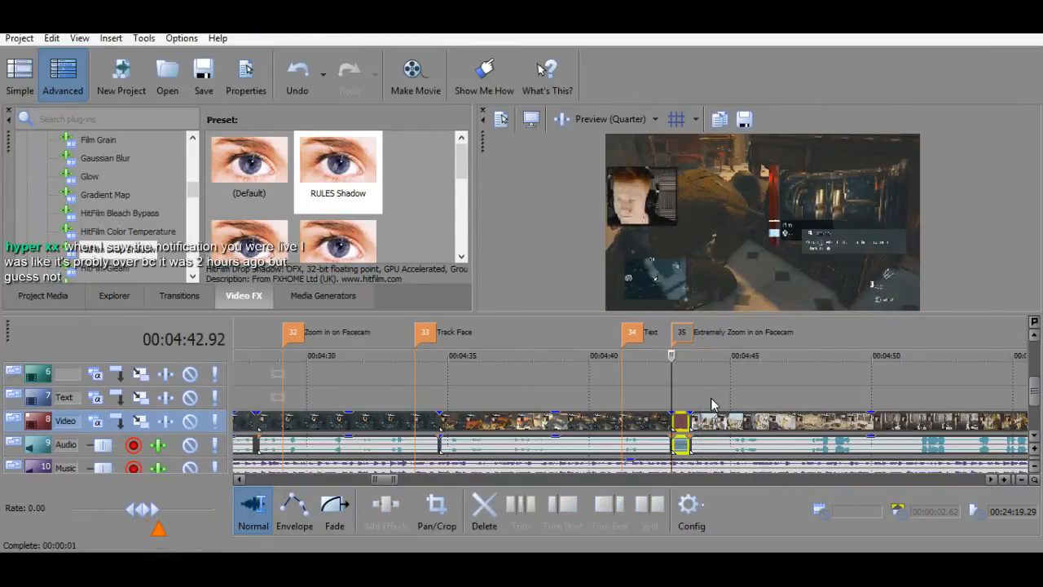
Open the pan/crop settings of the short indoor clip right after the "Extremely Zoom in on Facecam" marker.
scroll(711, 404, "up", 4)
left_click(681, 429)
right_click(674, 429)
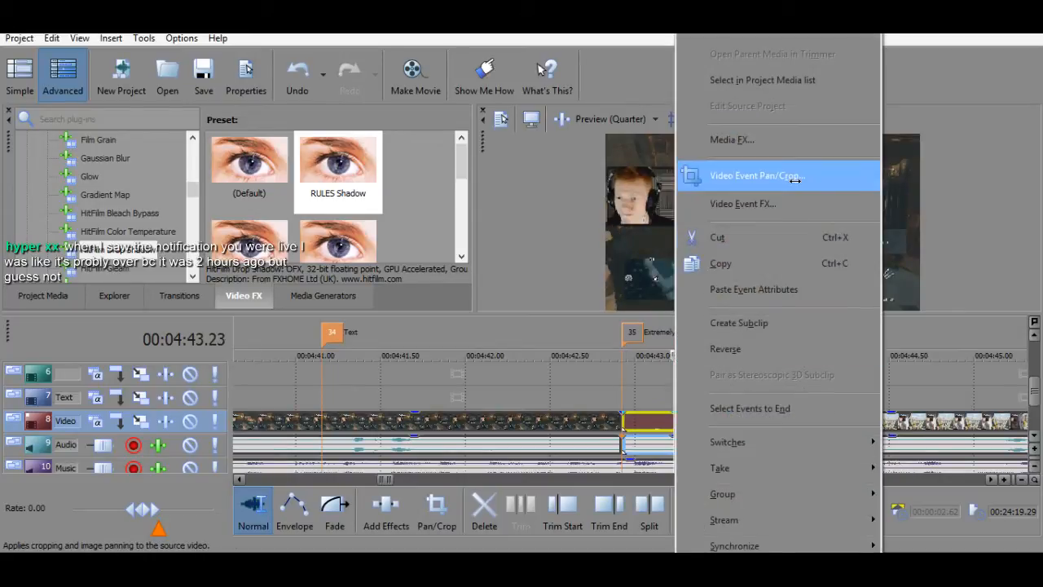
left_click(794, 176)
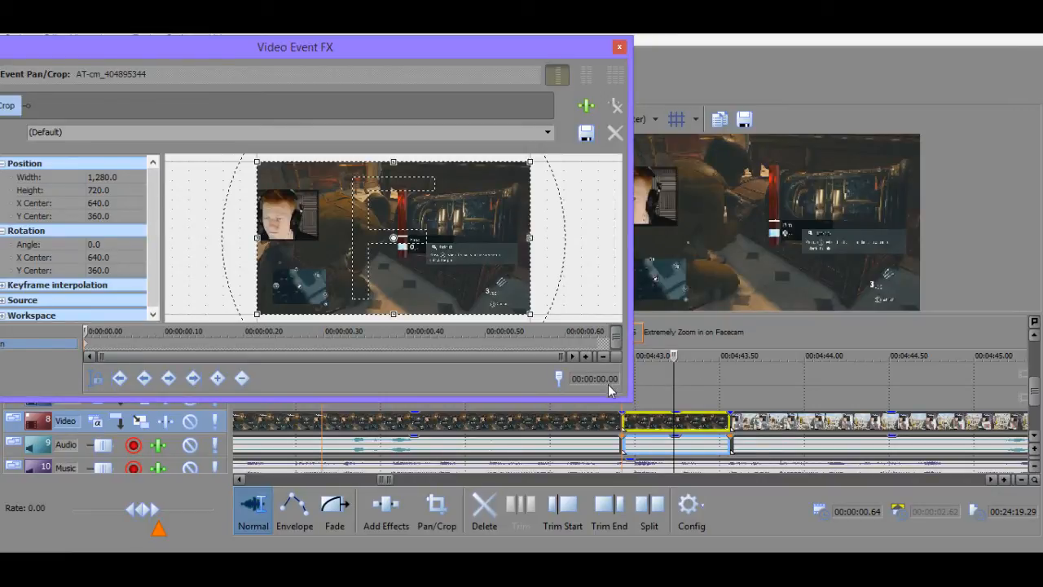
Replay the short clip and its transition to the outdoor clip from the "Extremely Zoom in on Facecam" marker.
left_click(625, 414)
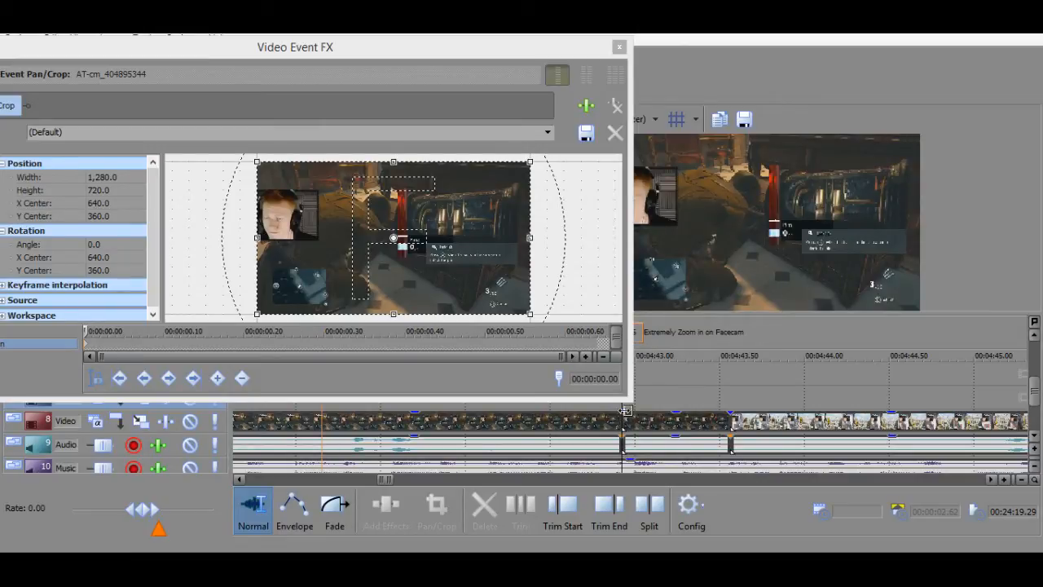
left_click(625, 414)
left_click(622, 400)
left_click(619, 406)
key("space")
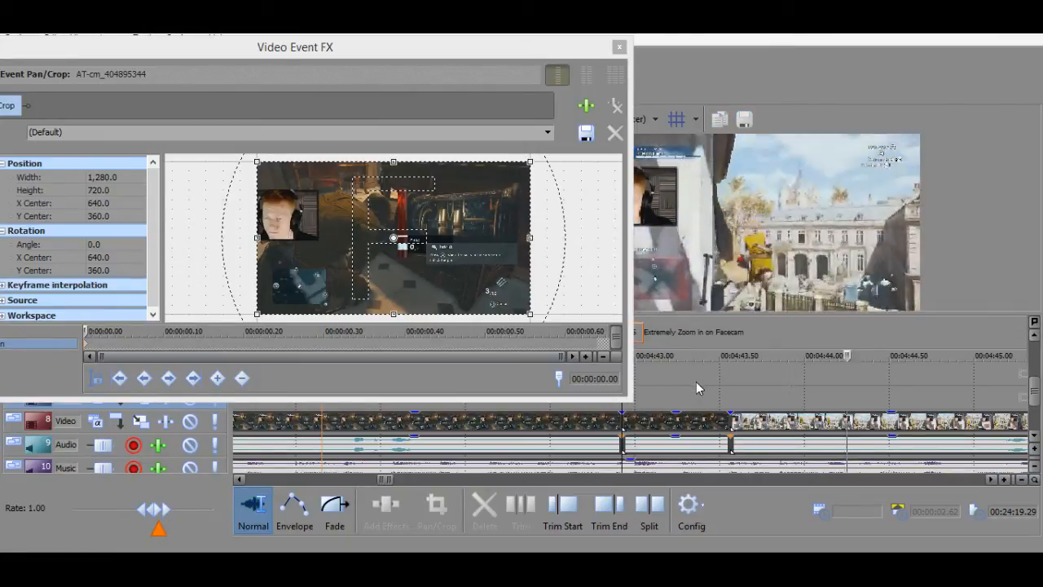
key("space")
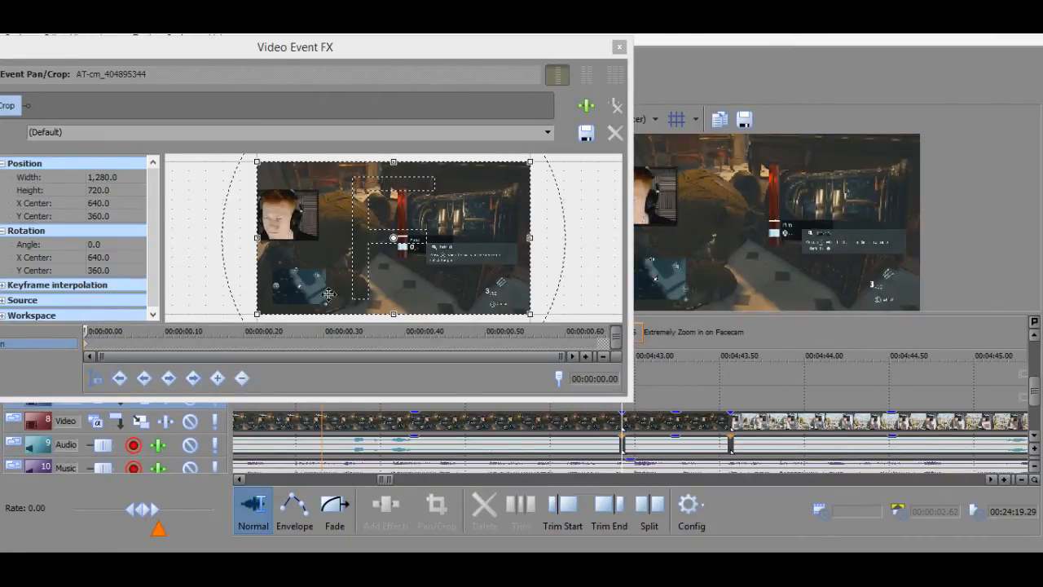
Shrink the crop frame at the clip's start to about 305 × 172 and place it over the facecam.
left_click(86, 344)
left_click_drag(529, 162, 289, 218)
left_click_drag(327, 241, 528, 249)
scroll(527, 248, "up", 2)
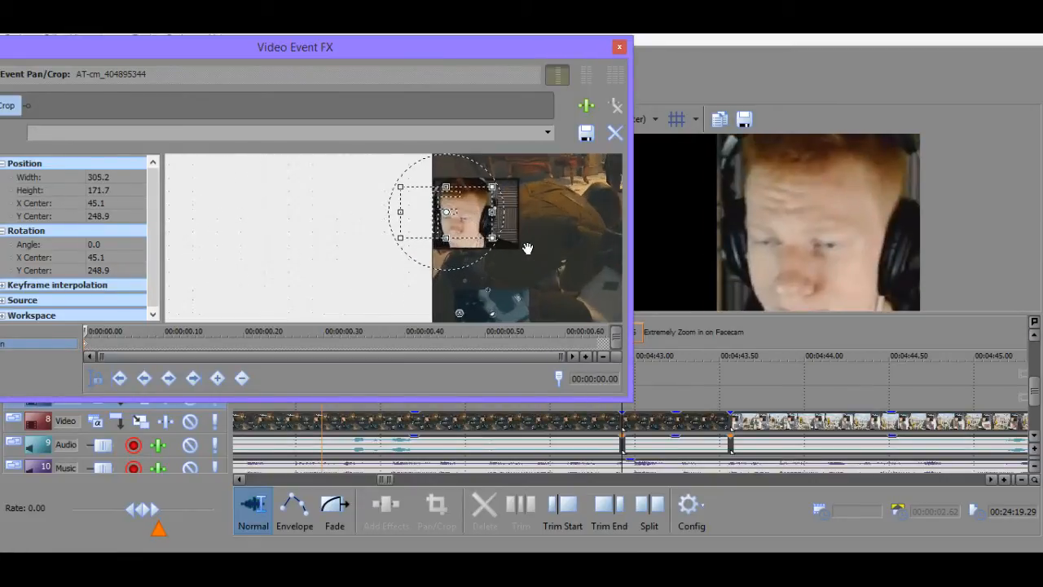
scroll(529, 246, "up", 2)
left_click_drag(318, 295, 207, 302)
scroll(557, 214, "up", 2)
left_click_drag(477, 172, 491, 233)
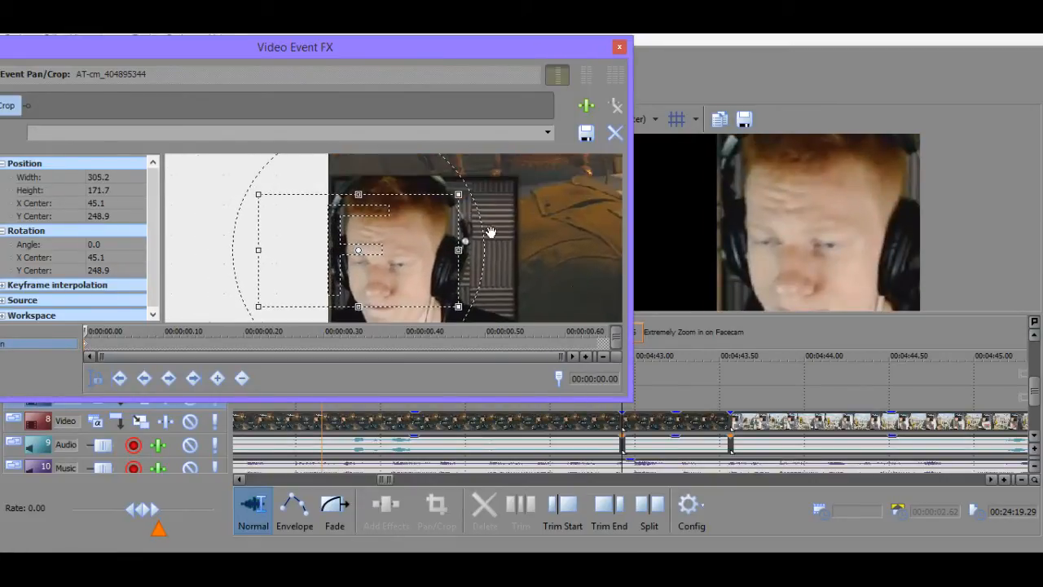
Tighten the crop frame to about 186 × 105 and centre it on the face at about X 93.2, Y 293.2.
left_click_drag(459, 195, 432, 209)
left_click_drag(406, 254, 439, 275)
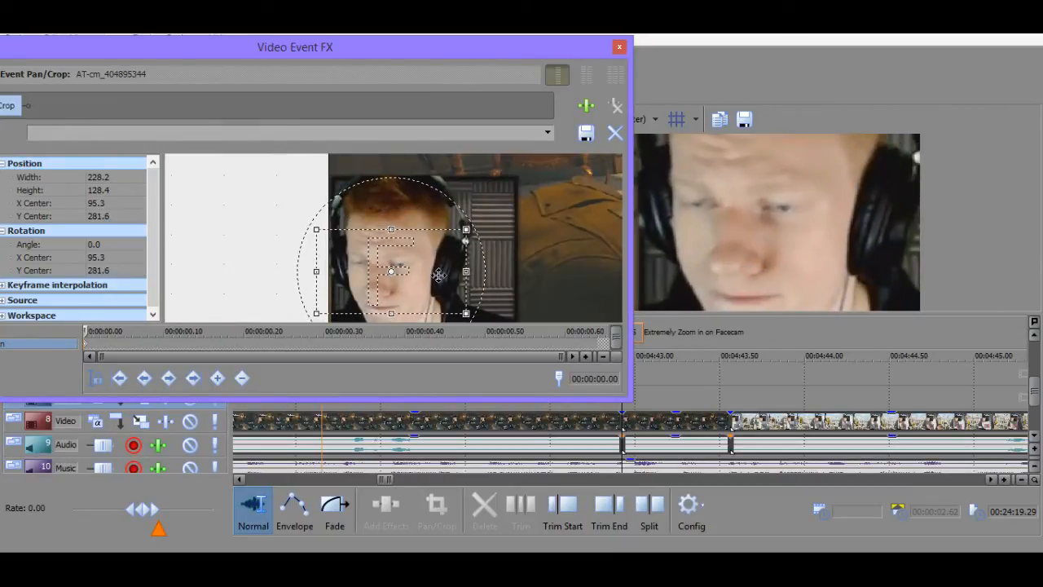
left_click_drag(465, 232, 452, 238)
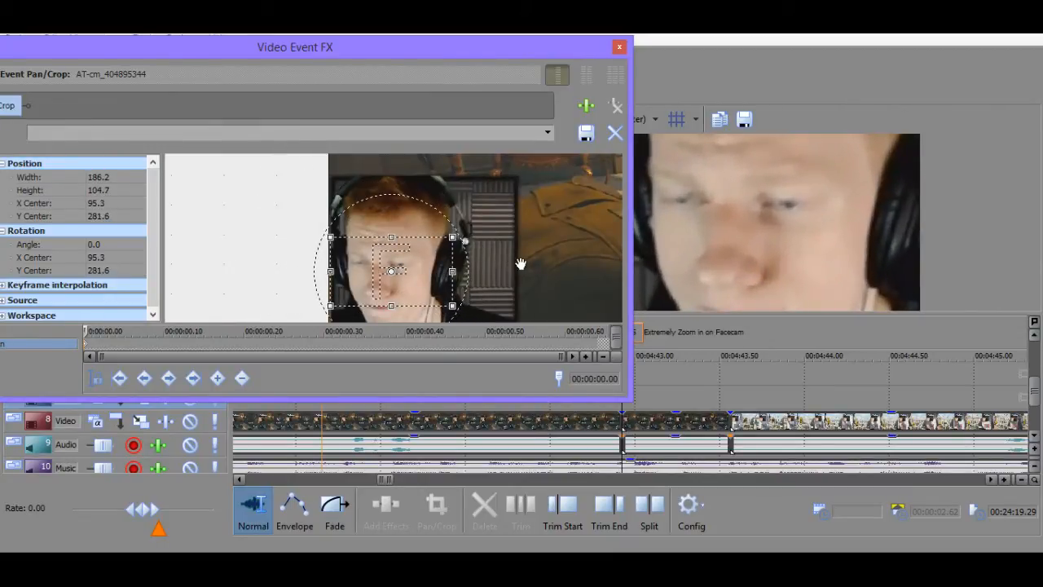
scroll(496, 266, "up", 2)
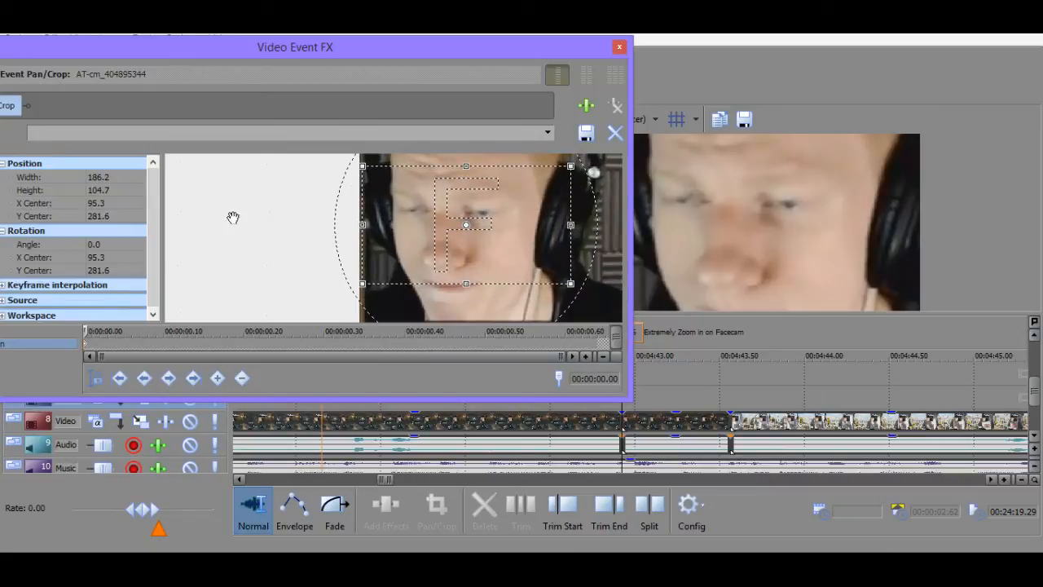
left_click_drag(233, 217, 166, 250)
left_click_drag(581, 234, 597, 203)
left_click_drag(474, 227, 472, 239)
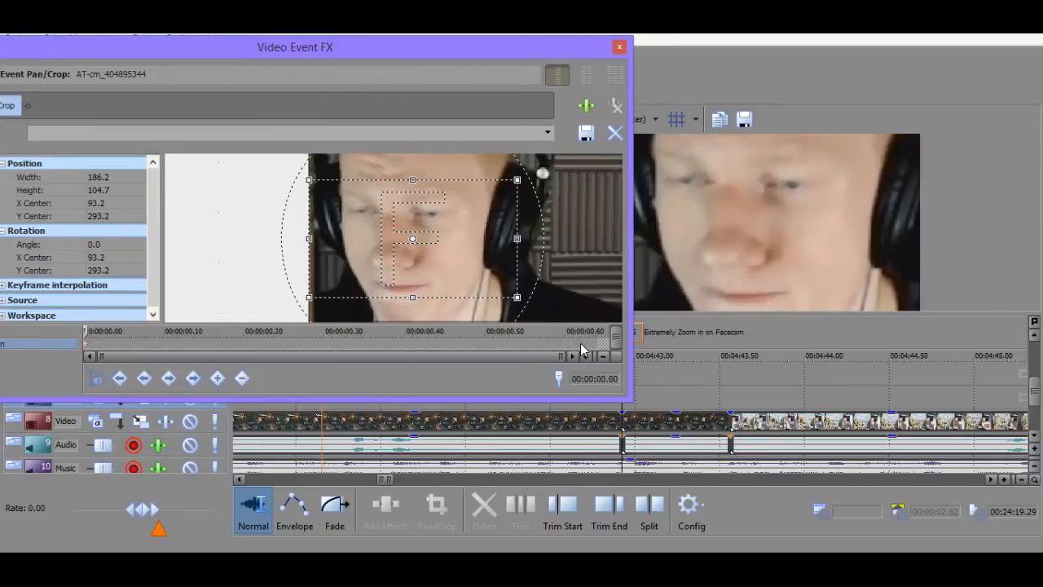
Compare the face's position at the clip's end and start, and move the first keyframe's rotation centre to about X 59.9, Y 314.5.
left_click_drag(581, 343, 600, 343)
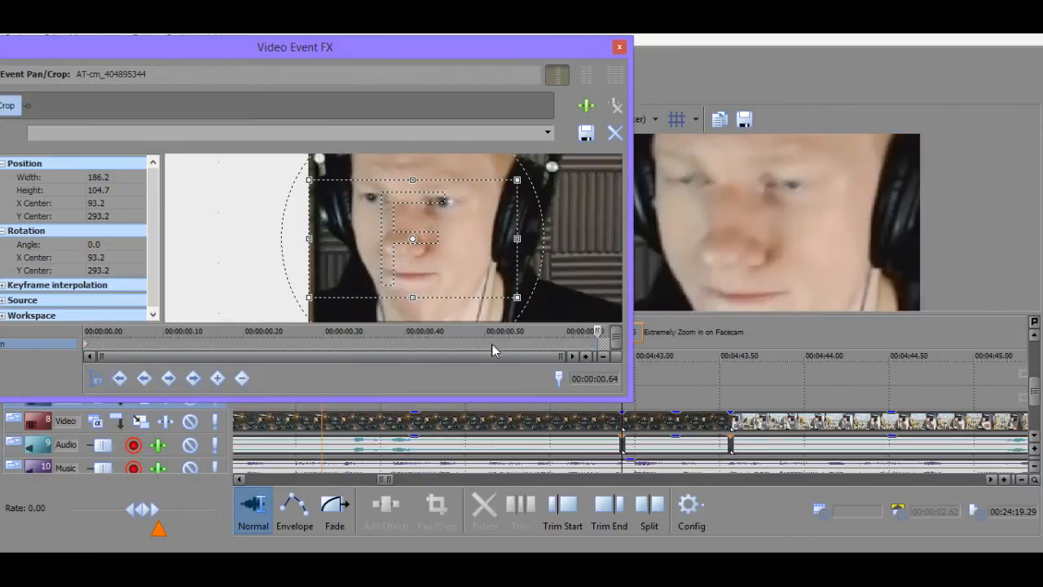
left_click(91, 343)
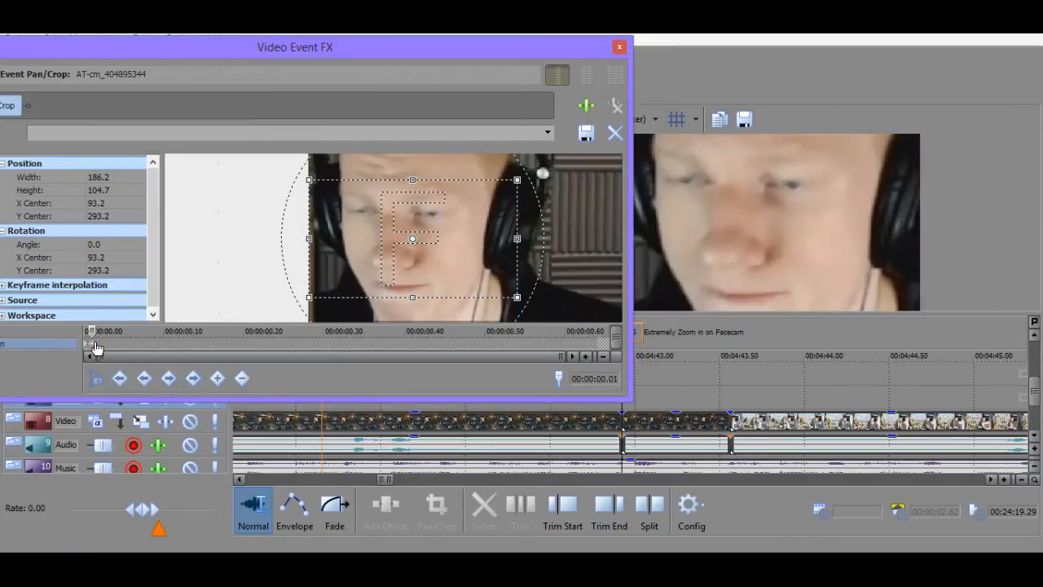
left_click(86, 344)
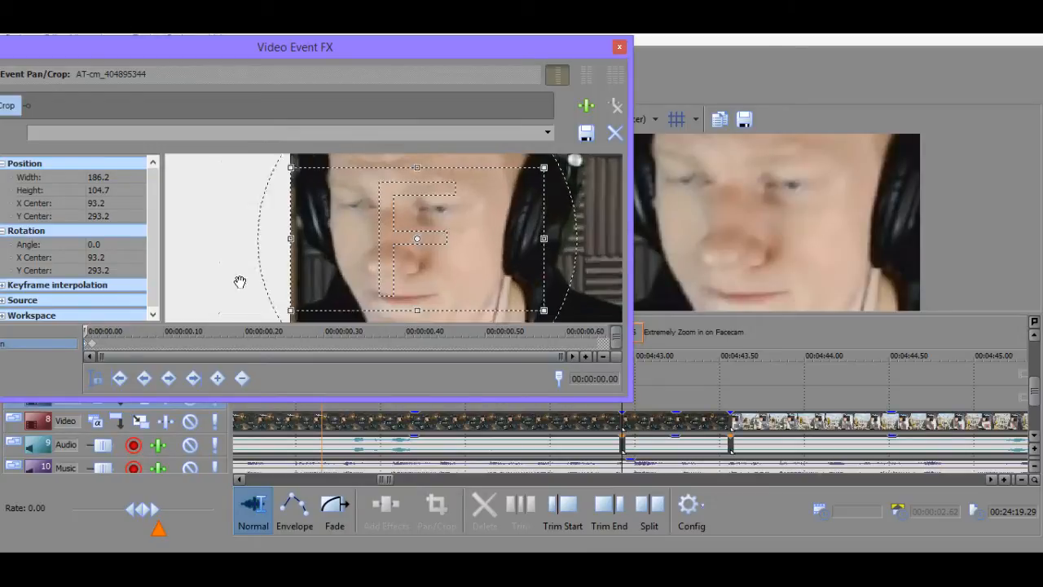
left_click(92, 345)
left_click(86, 345)
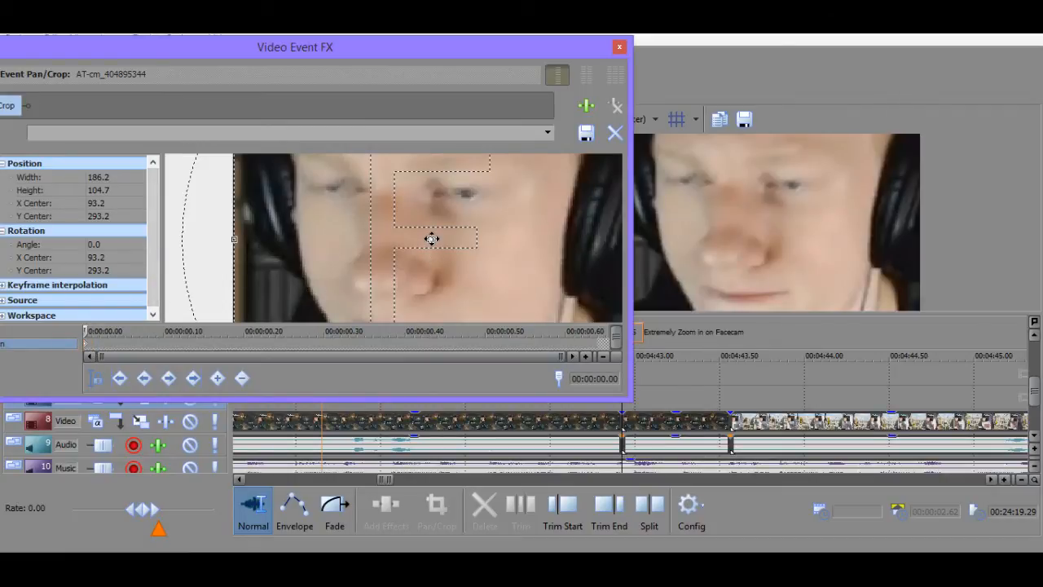
left_click_drag(429, 239, 360, 283)
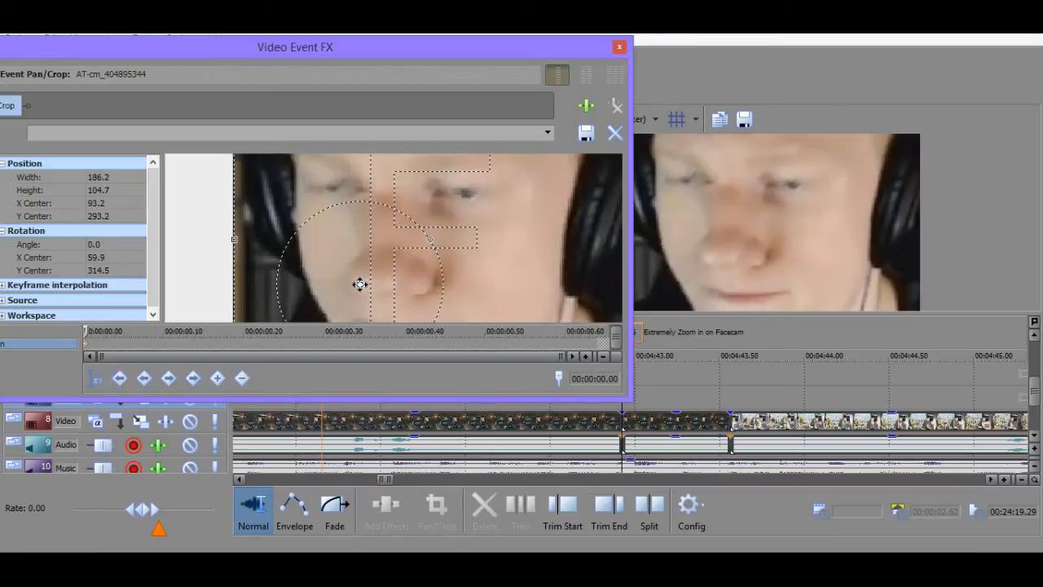
Add crop keyframes frame by frame up to 00:00:00.07 and shift the crop centre there to about X 96.5, Y 291.4 to follow the face.
double_click(91, 344)
double_click(99, 344)
double_click(106, 343)
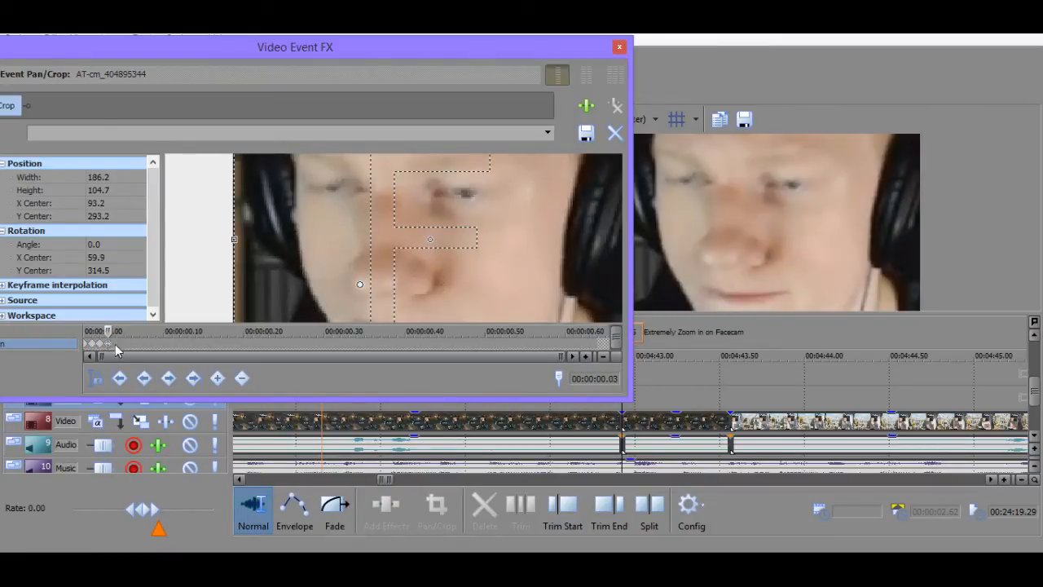
double_click(115, 343)
double_click(123, 344)
double_click(131, 344)
double_click(139, 344)
left_click_drag(412, 291, 421, 289)
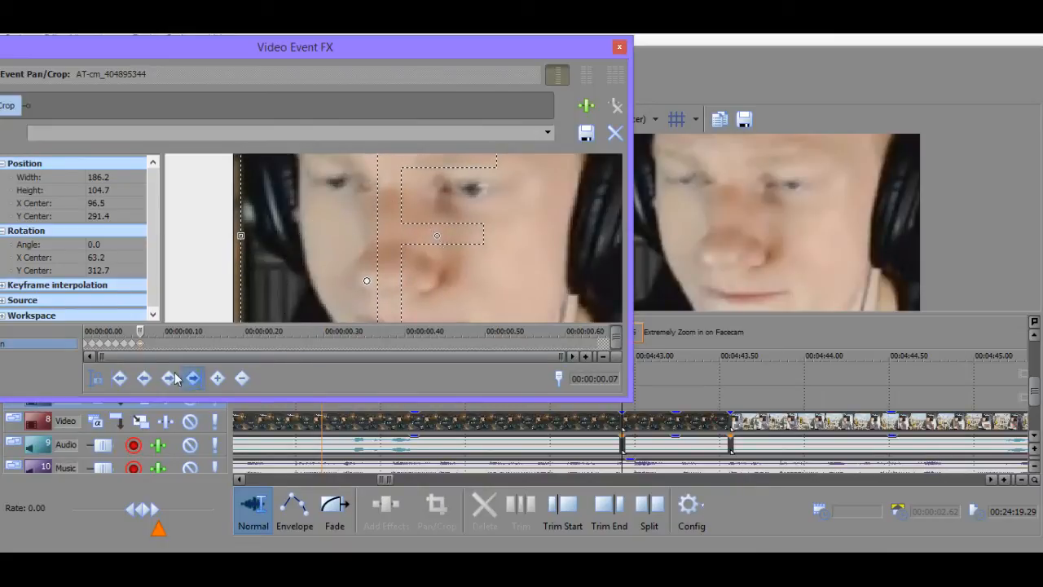
Continue the frame-by-frame crop keyframes to 00:00:00.14 and move the crop centre there to about X 99.0, Y 289.2.
double_click(147, 344)
double_click(155, 344)
double_click(164, 344)
double_click(180, 344)
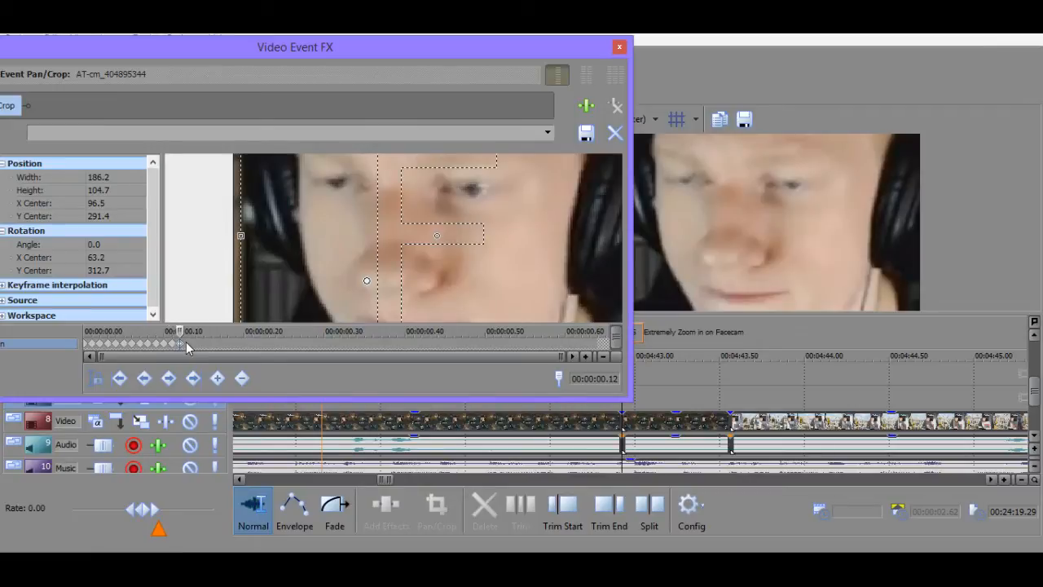
double_click(188, 344)
double_click(196, 344)
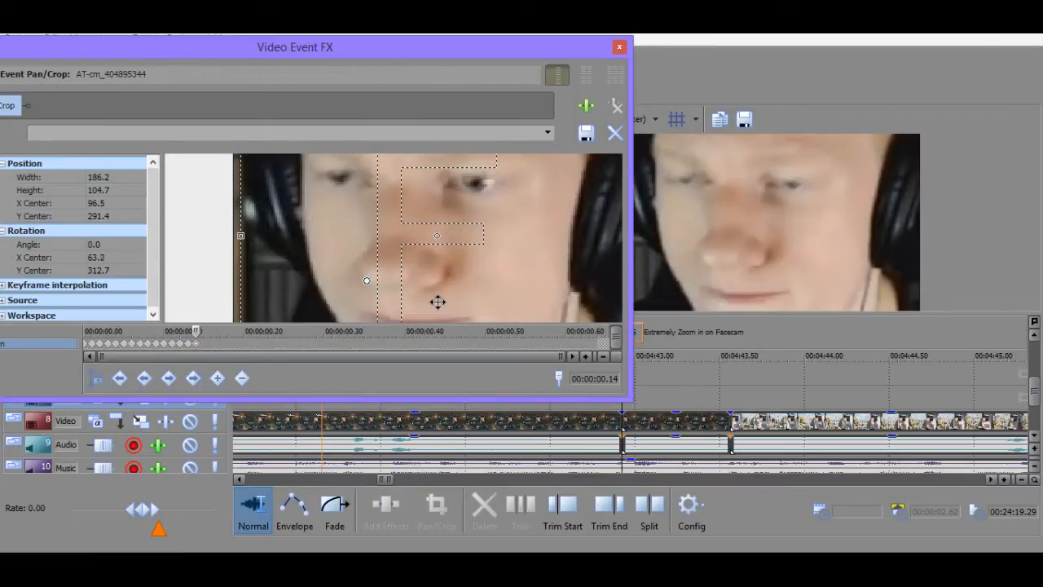
left_click_drag(435, 300, 442, 297)
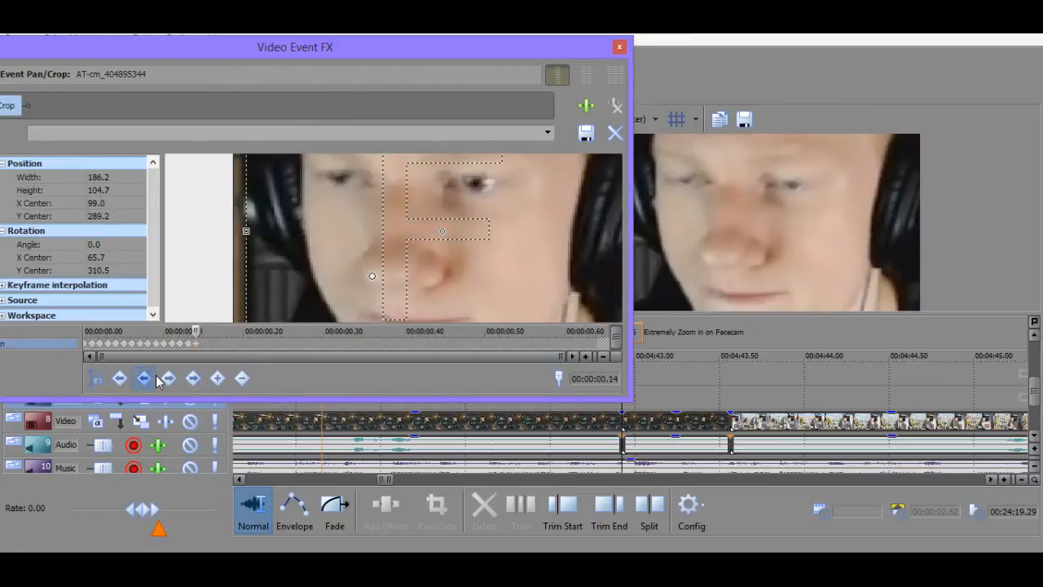
Extend the crop keyframes to 00:00:00.20 and nudge the crop centre there to X 99.4, Y 287.0.
left_click(209, 346)
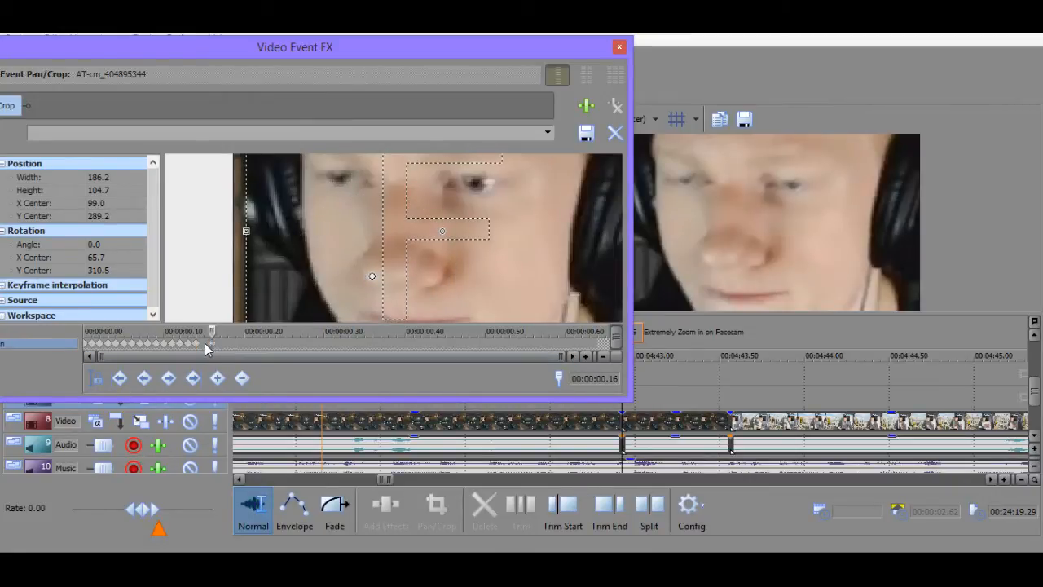
left_click(206, 345)
left_click(228, 345)
left_click(236, 346)
left_click(245, 343)
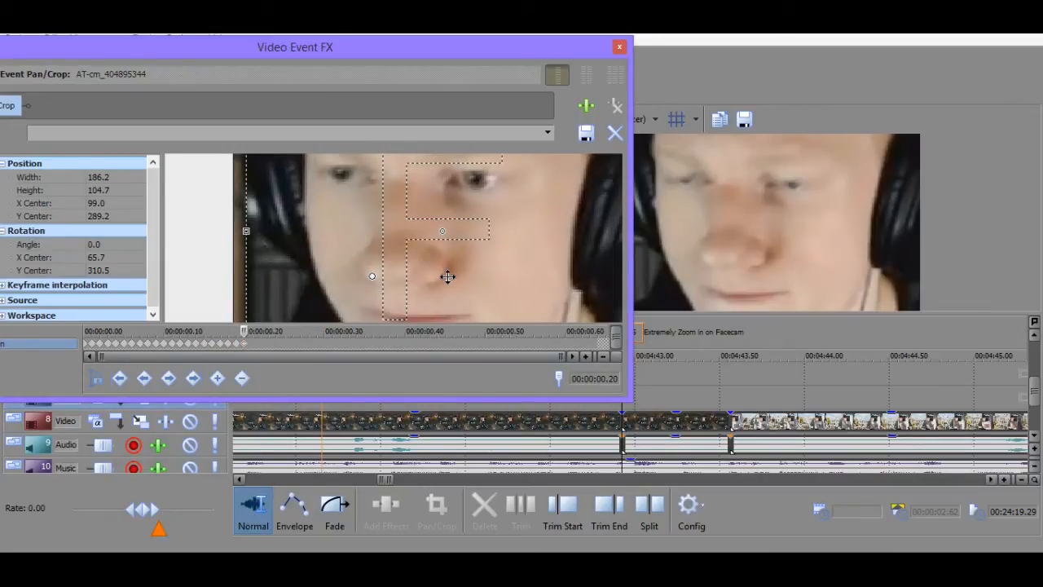
key("Right")
key("Right")
key("Up")
key("Up")
key("Up")
key("Up")
key("Up")
key("Up")
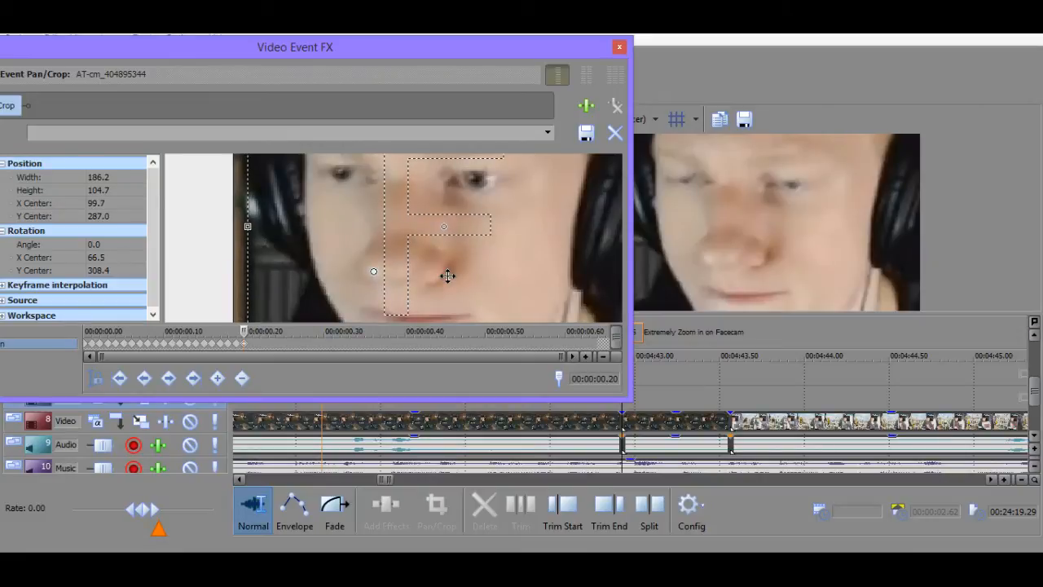
key("Left")
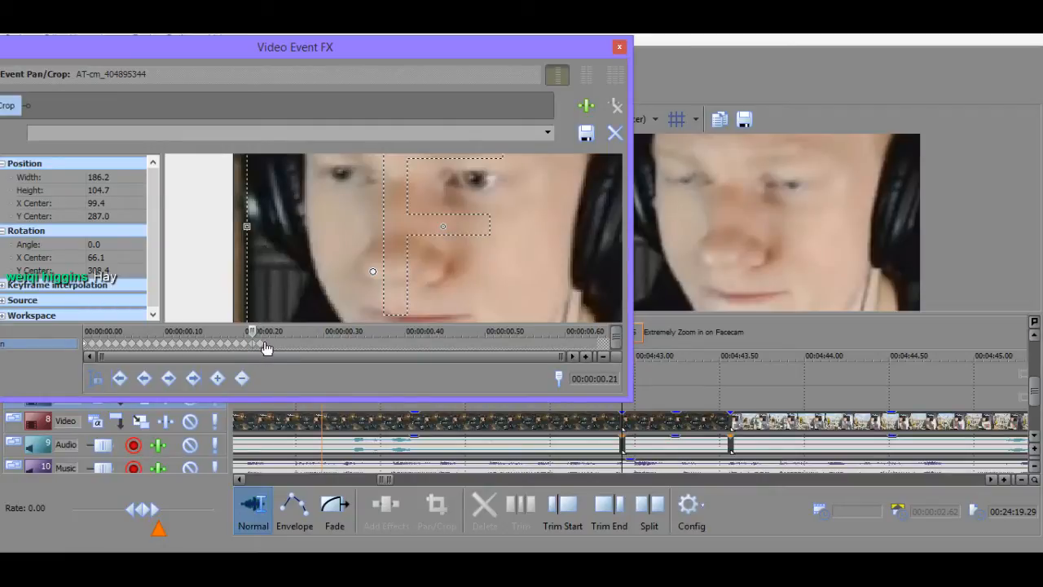
Add crop keyframes up to 00:00:00.27 and shift the crop centre there to about X 100.1, Y 285.6.
left_click(260, 348)
left_click(277, 347)
left_click(288, 343)
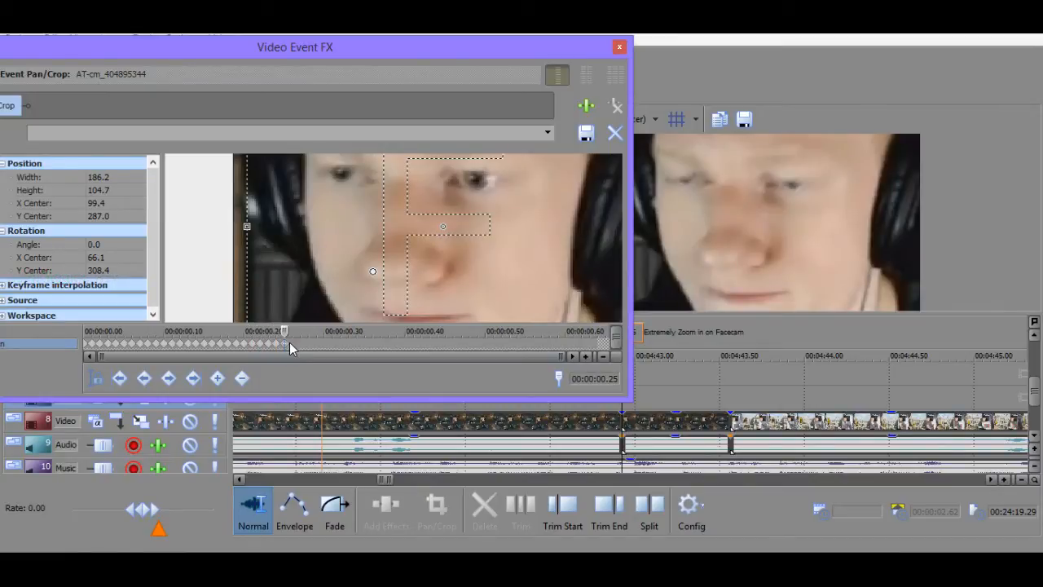
left_click(299, 343)
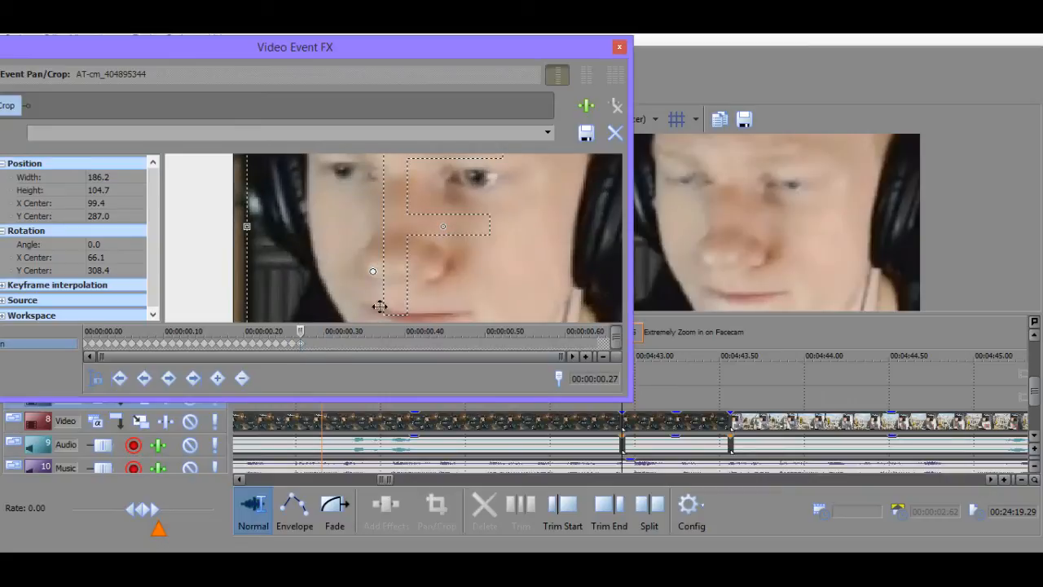
left_click_drag(503, 255, 504, 252)
Add crop keyframes up to 00:00:00.34 and shift the crop centre there to about X 100.8, Y 284.1.
left_click(308, 343)
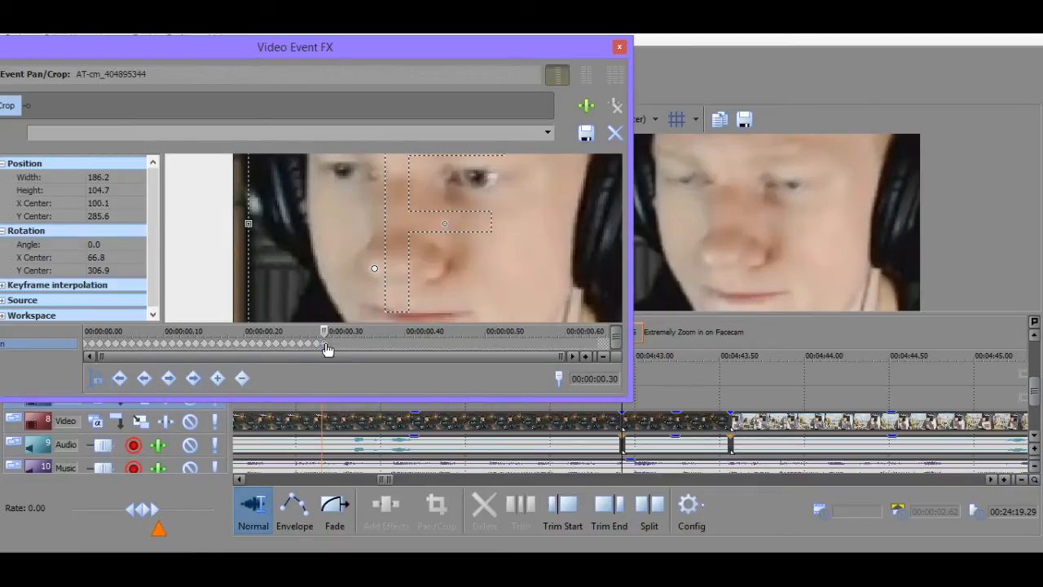
left_click(316, 344)
left_click(324, 345)
left_click(330, 345)
left_click(359, 346)
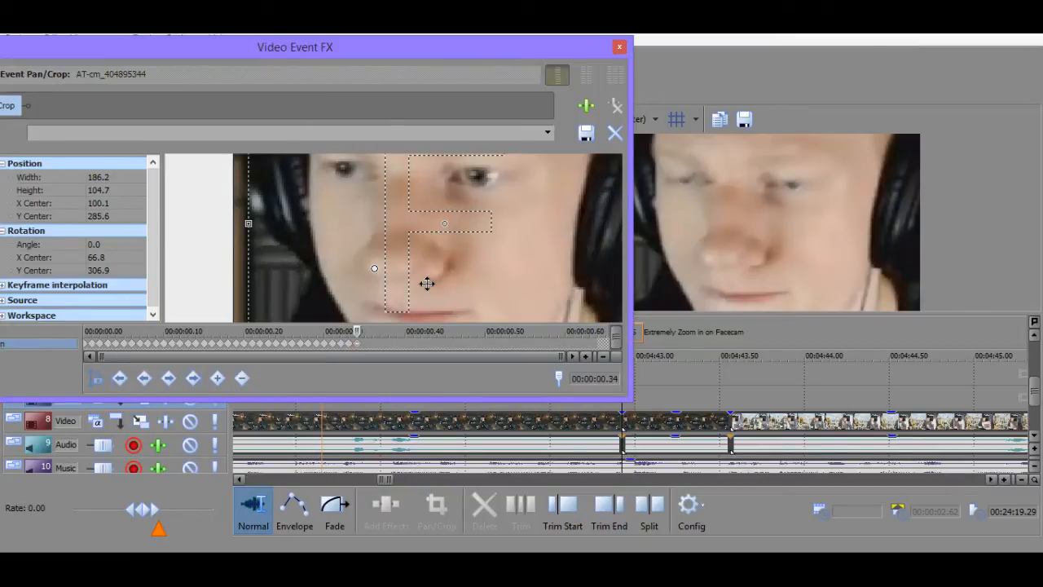
left_click_drag(426, 282, 427, 283)
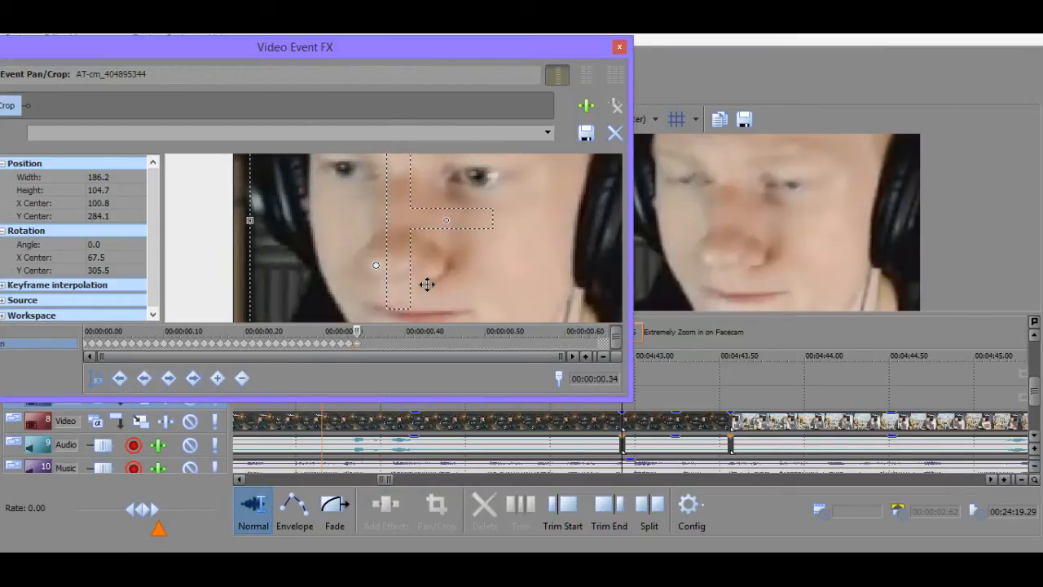
Add crop keyframes up to 00:00:00.40 and fine-tune the crop centre there to about X 101.5, Y 283.0.
left_click(367, 353)
left_click(380, 345)
left_click(404, 344)
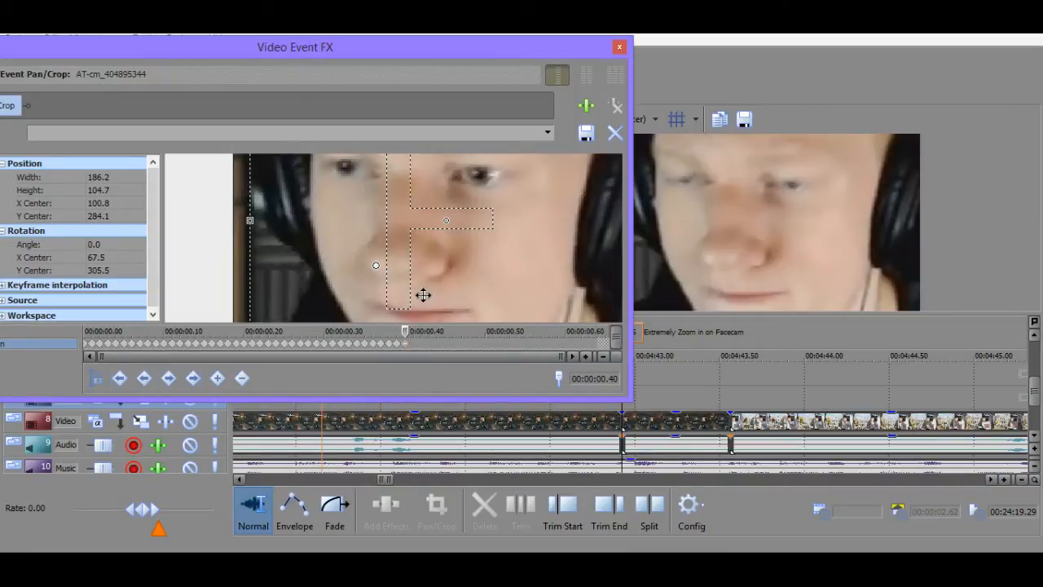
left_click_drag(423, 295, 424, 295)
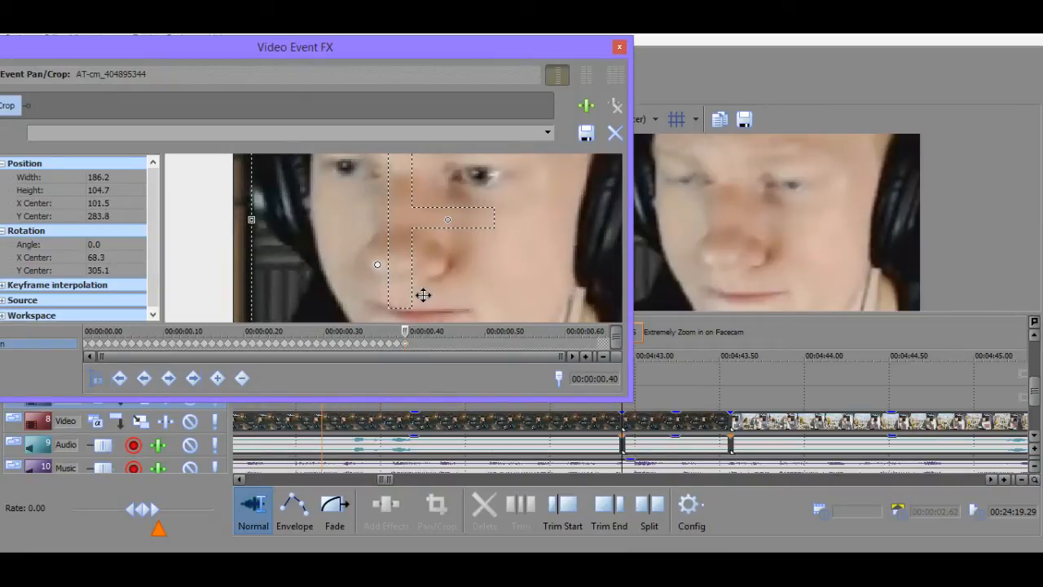
left_click(407, 344)
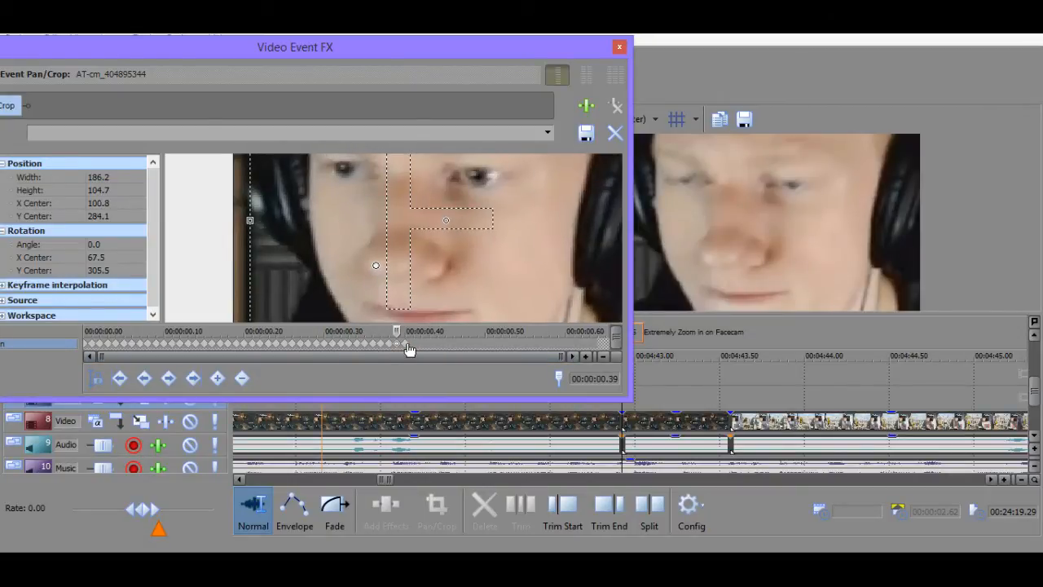
left_click(408, 344)
left_click_drag(437, 266, 438, 265)
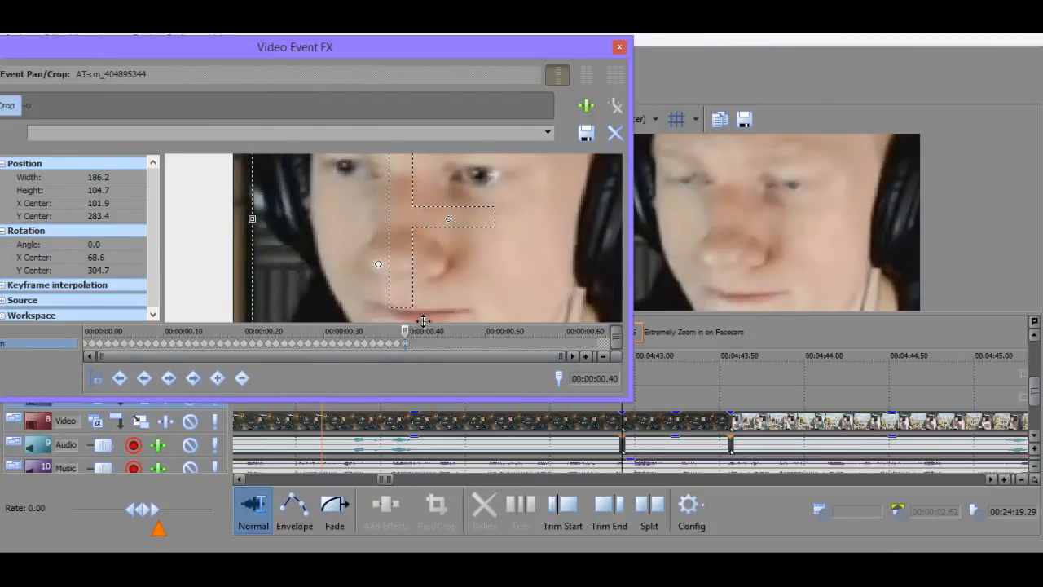
left_click_drag(452, 282, 452, 281)
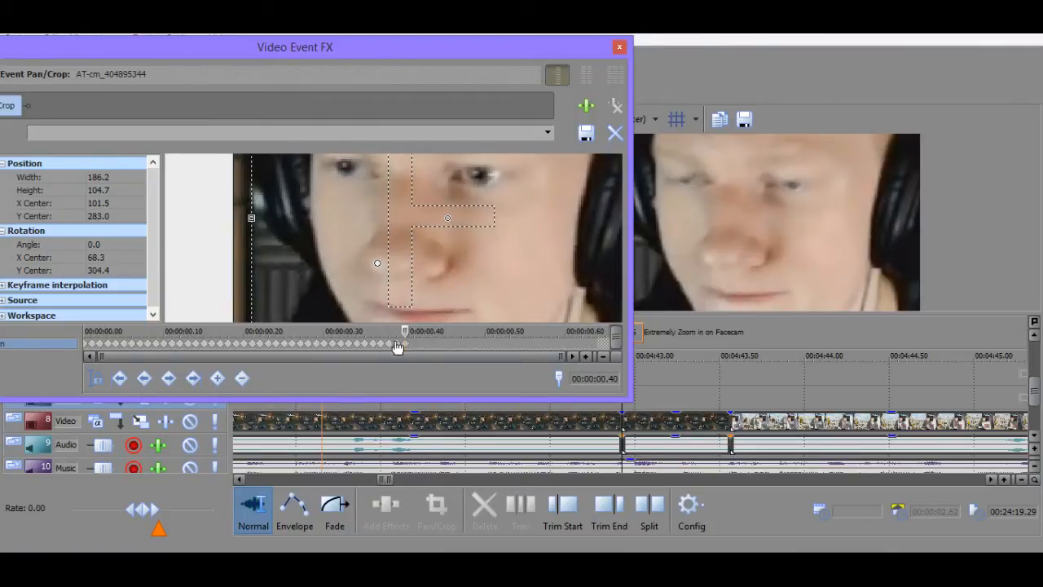
Fine-tune the crop centre at the 00:00:00.40 keyframe to X 101.9, Y 283.0, comparing it with the neighbouring keyframes.
key("Left")
key("Home")
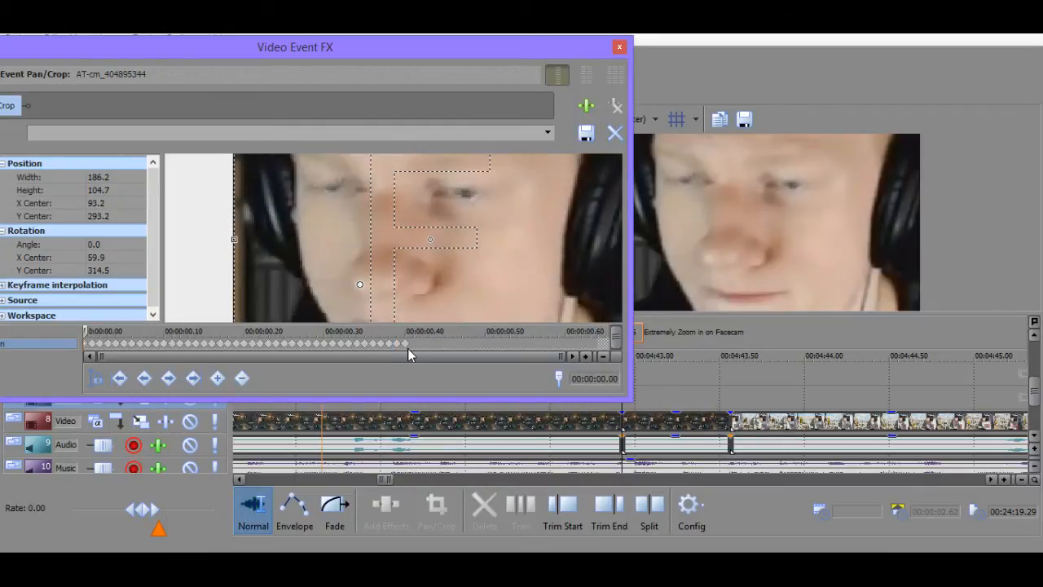
left_click(404, 345)
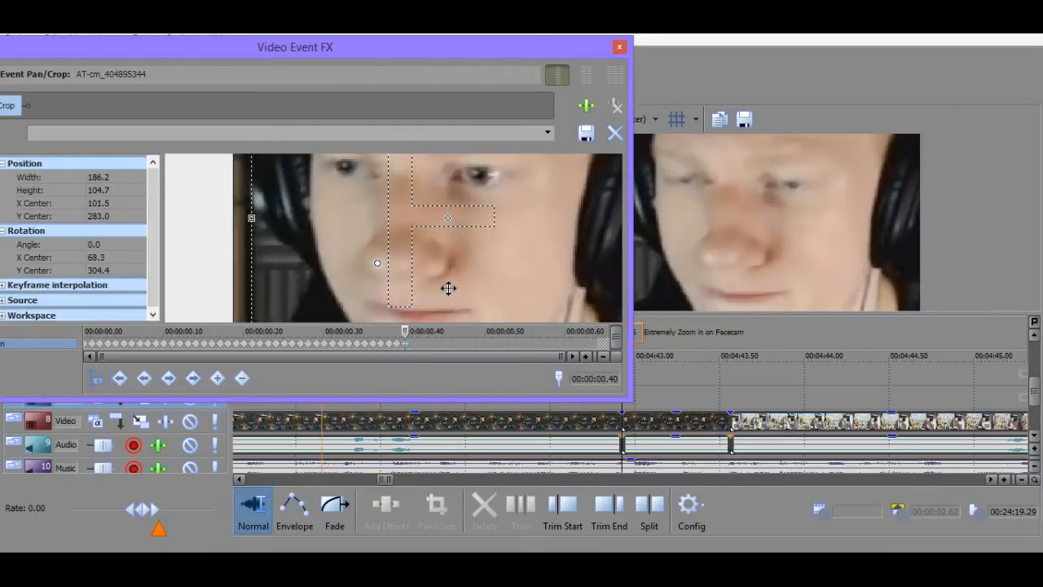
left_click_drag(448, 288, 448, 288)
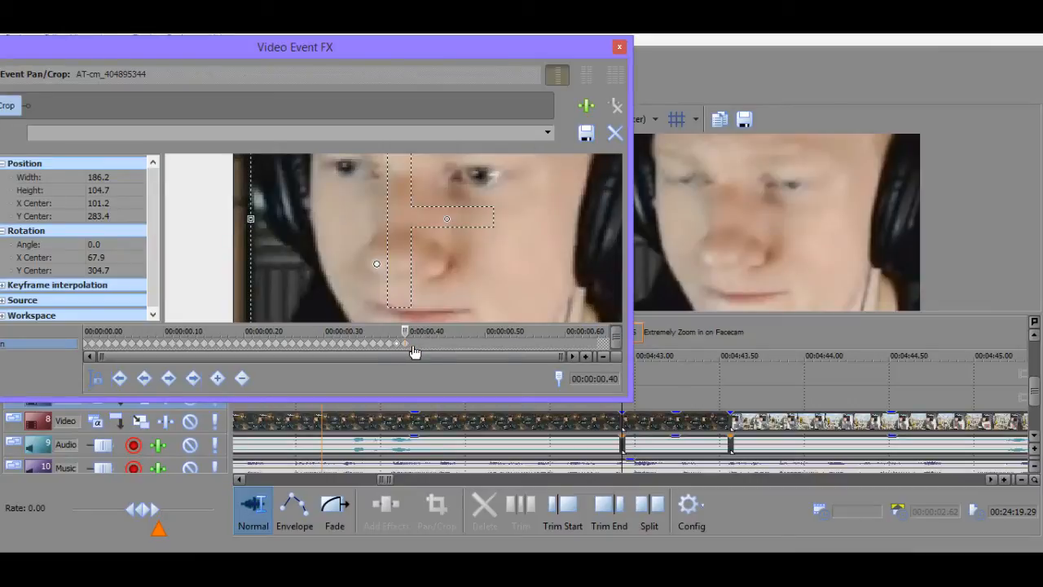
key("ctrl+z")
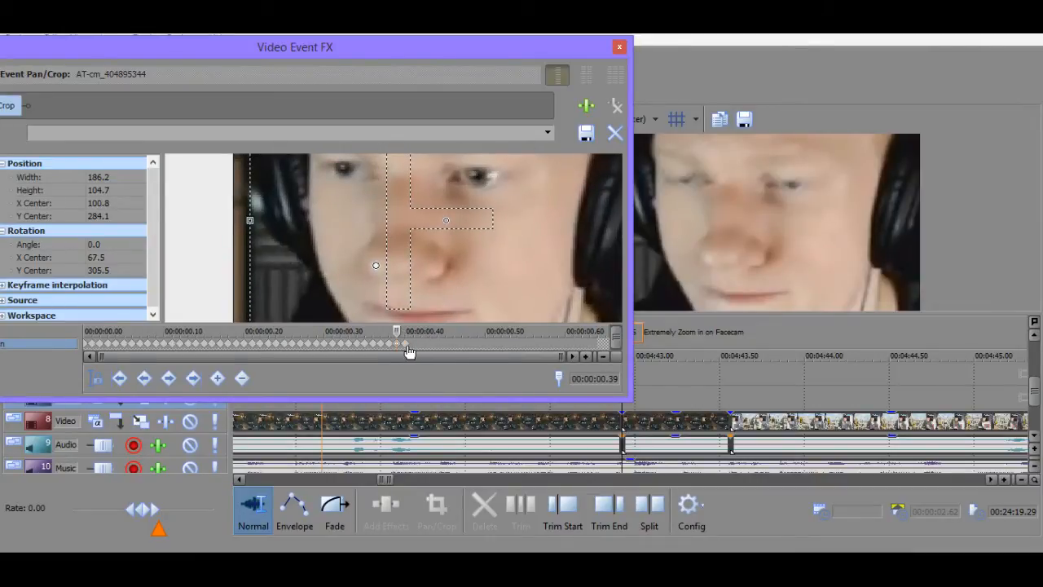
left_click_drag(433, 295, 433, 295)
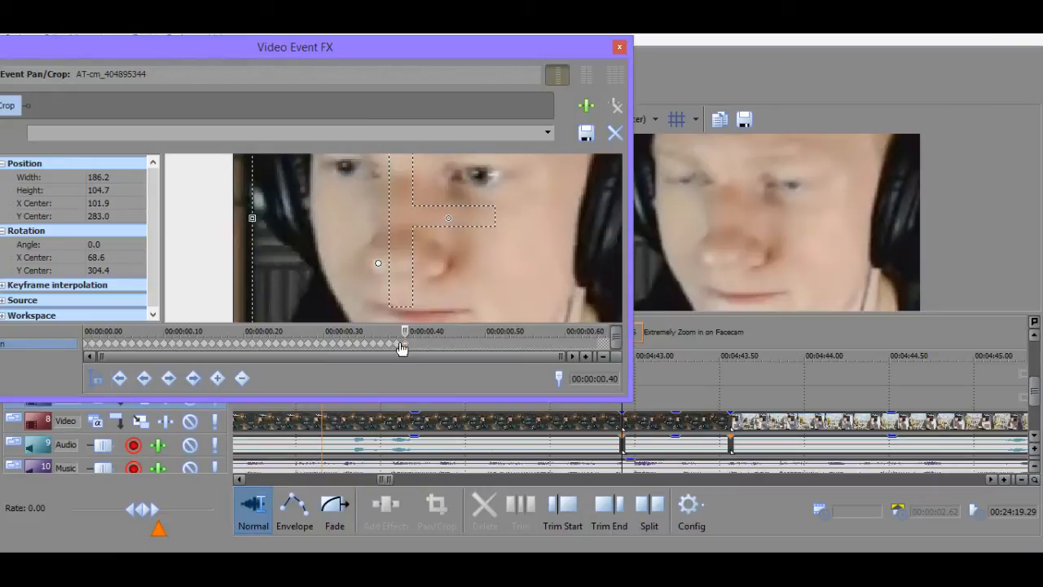
key("Left")
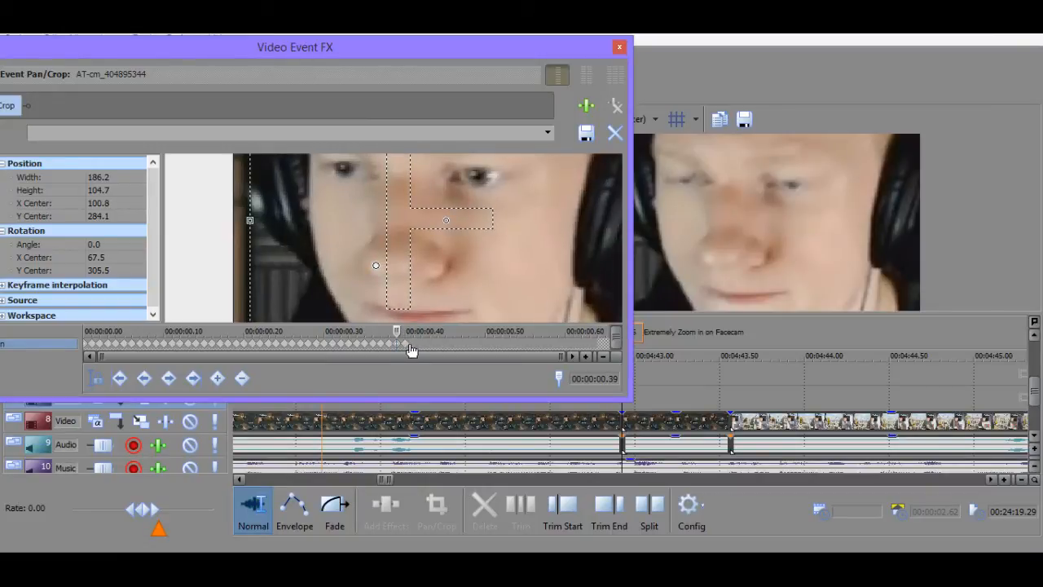
key("Left")
key("Right")
key("Right")
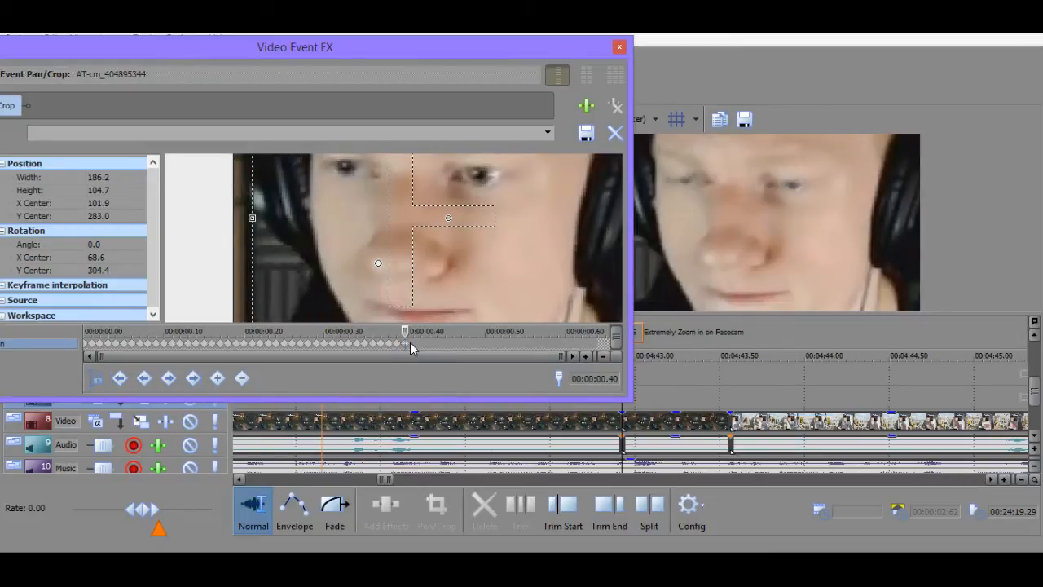
Add crop keyframes up to 00:00:00.47 and shift the crop centre there to about X 102.6, Y 282.7.
key("Right")
left_click_drag(419, 343, 439, 345)
left_click(461, 343)
left_click_drag(458, 284, 461, 283)
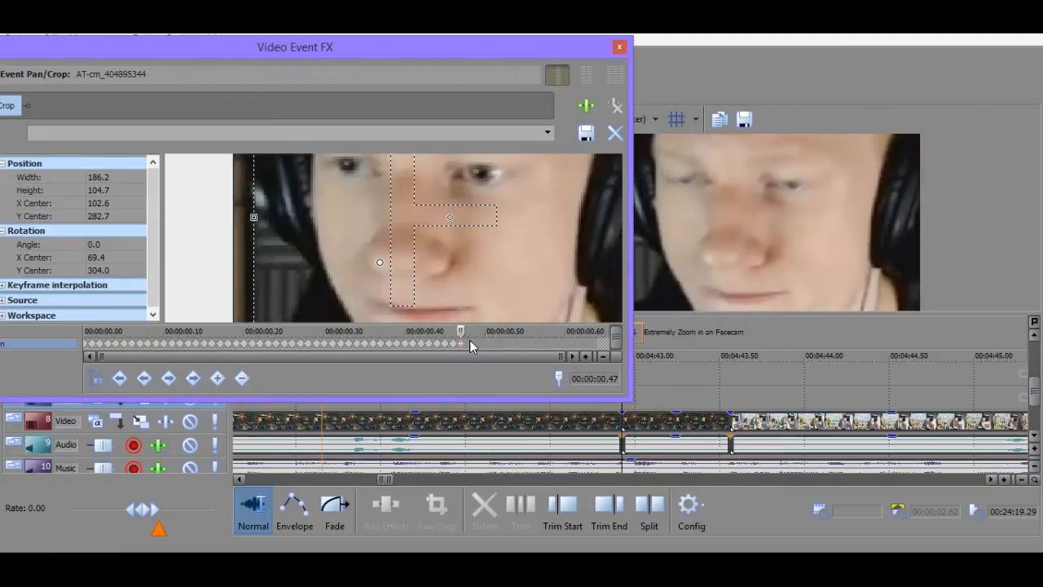
Add crop keyframes up to 00:00:00.63, shifting the crop centre to about X 104.1, Y 281.6 at 00:00:00.54 and X 105.2, Y 280.5 at the end.
left_click_drag(470, 343, 516, 343)
left_click_drag(477, 222, 480, 220)
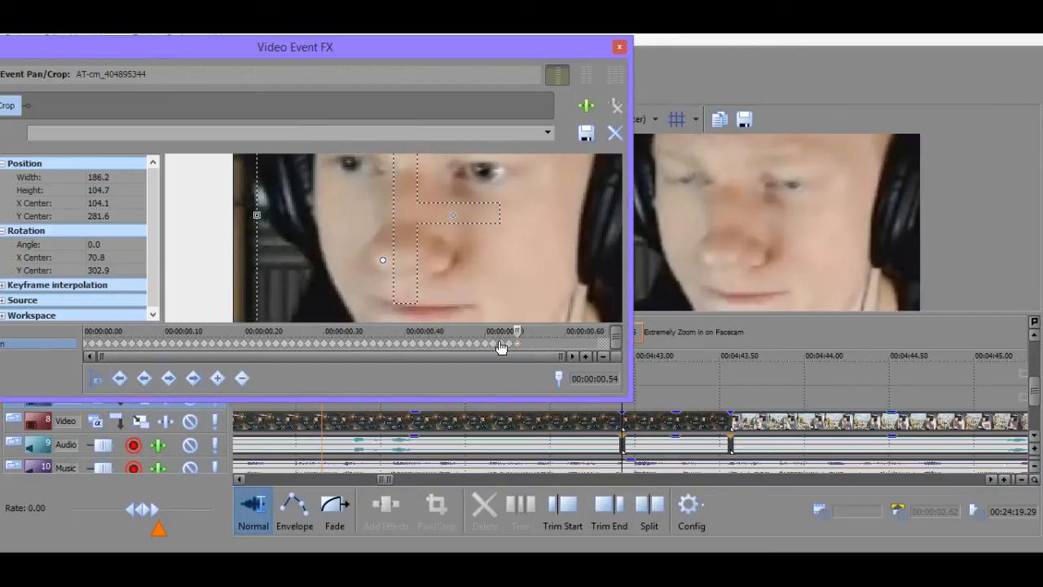
left_click_drag(528, 344, 573, 346)
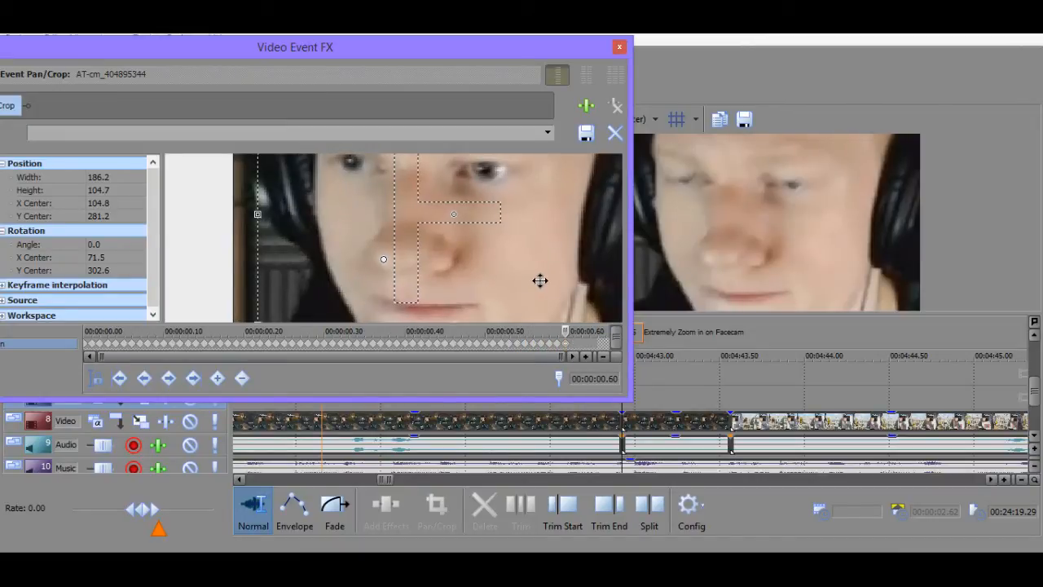
left_click_drag(540, 288, 539, 287)
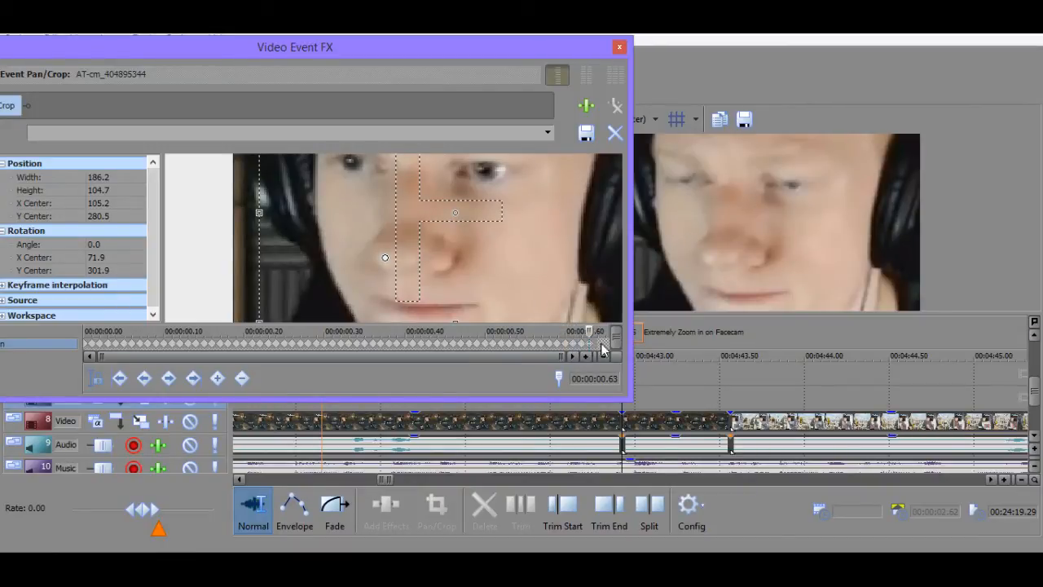
Play back the extreme facecam zoom from the start of its clip and close the Video Event FX window.
left_click(619, 424)
key("space")
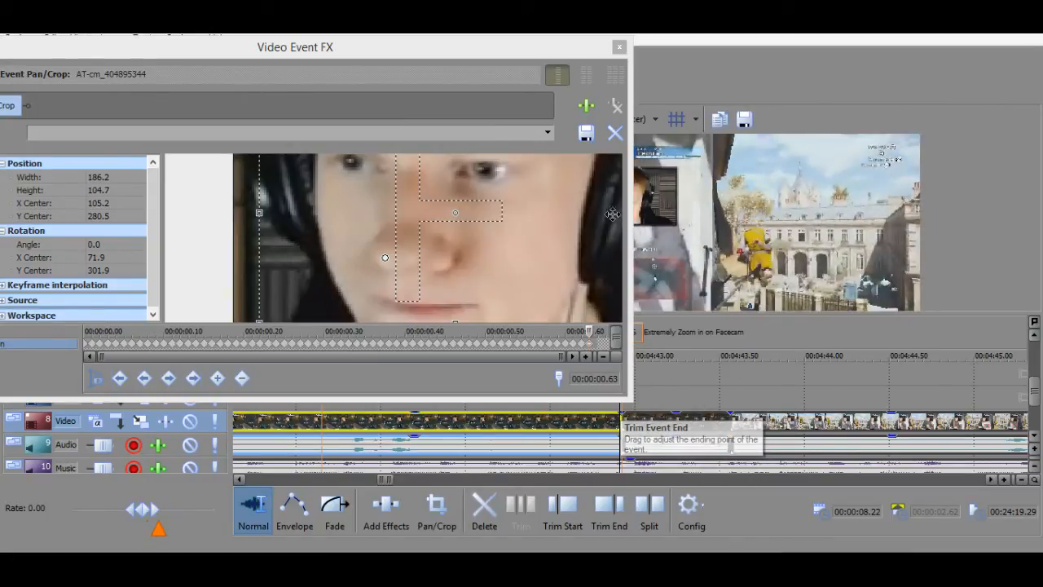
key("space")
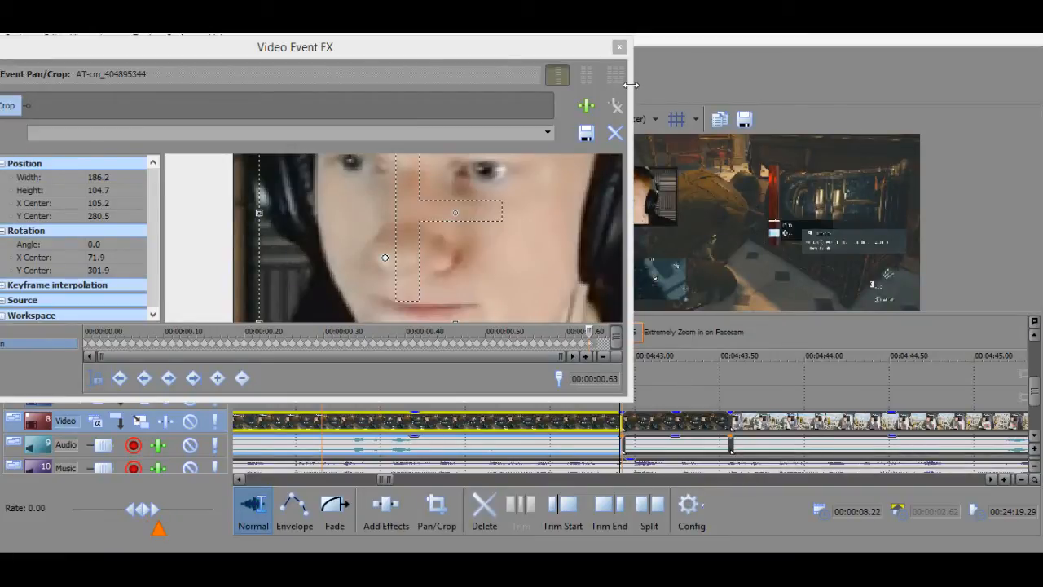
left_click(643, 400)
mouse_move(645, 357)
left_mouse_down()
mouse_move(690, 366)
mouse_move(625, 359)
mouse_move(651, 359)
mouse_move(635, 358)
left_mouse_up()
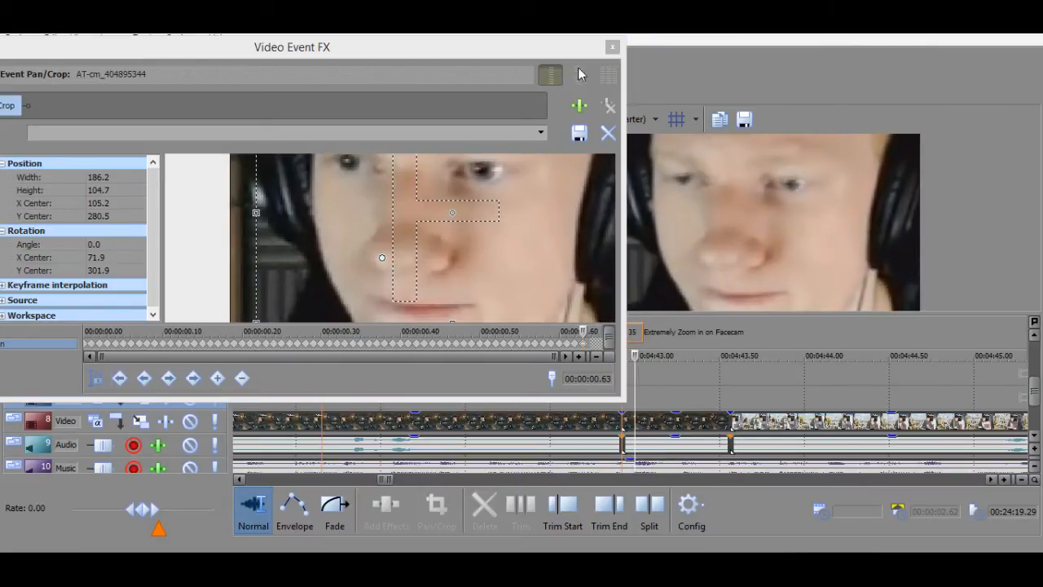
left_click(610, 48)
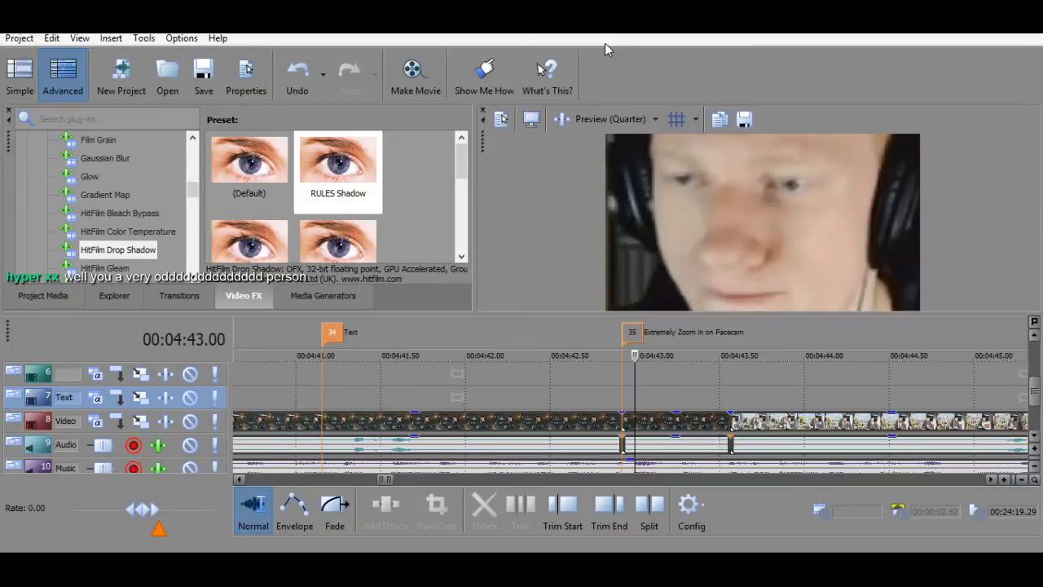
Play the footage leading into the facecam zoom, first from the "Text" marker and again from about 00:04:38.
left_click(327, 376)
key("space")
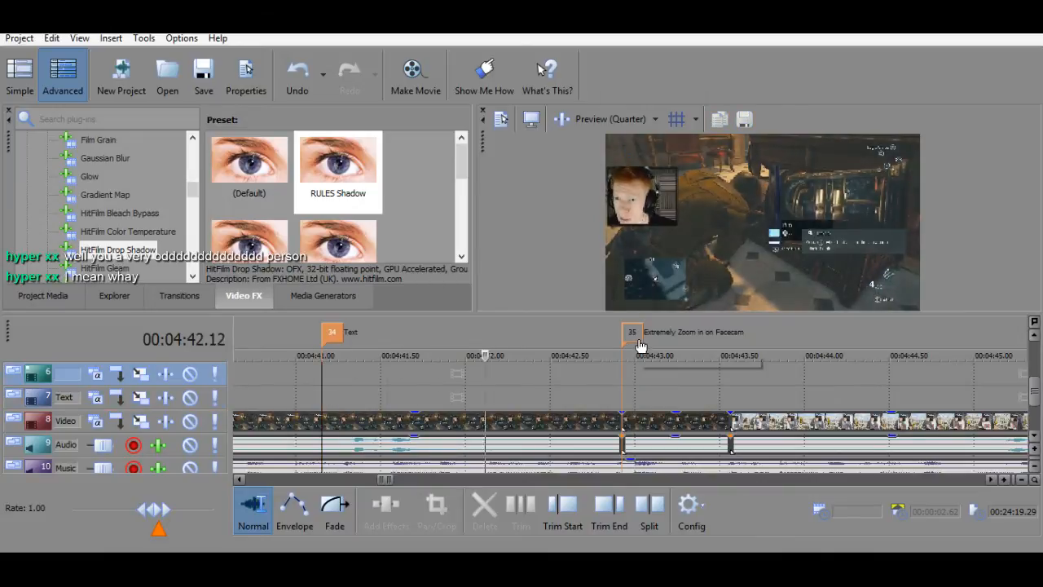
key("space")
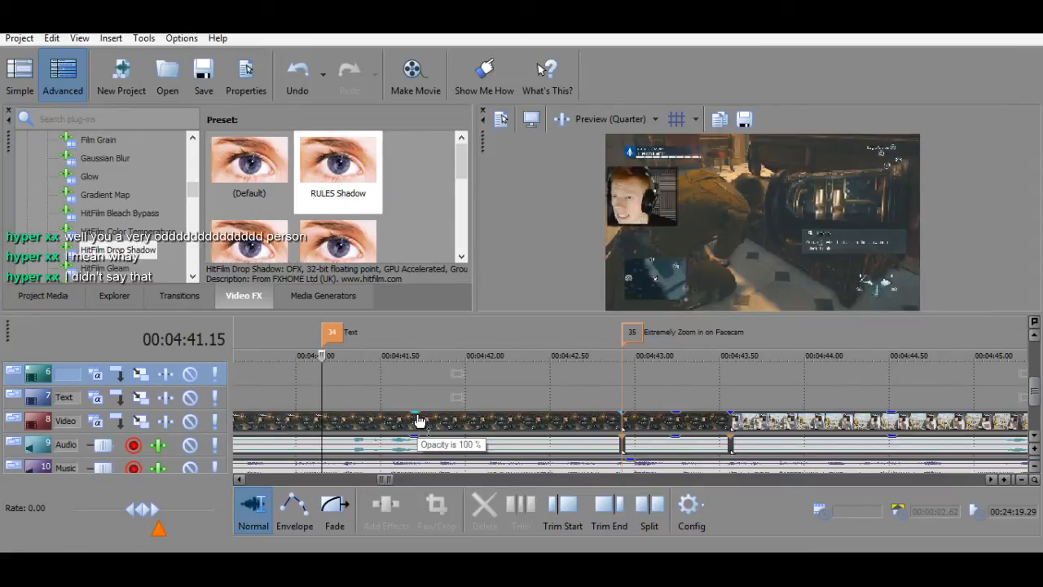
scroll(418, 420, "down", 3)
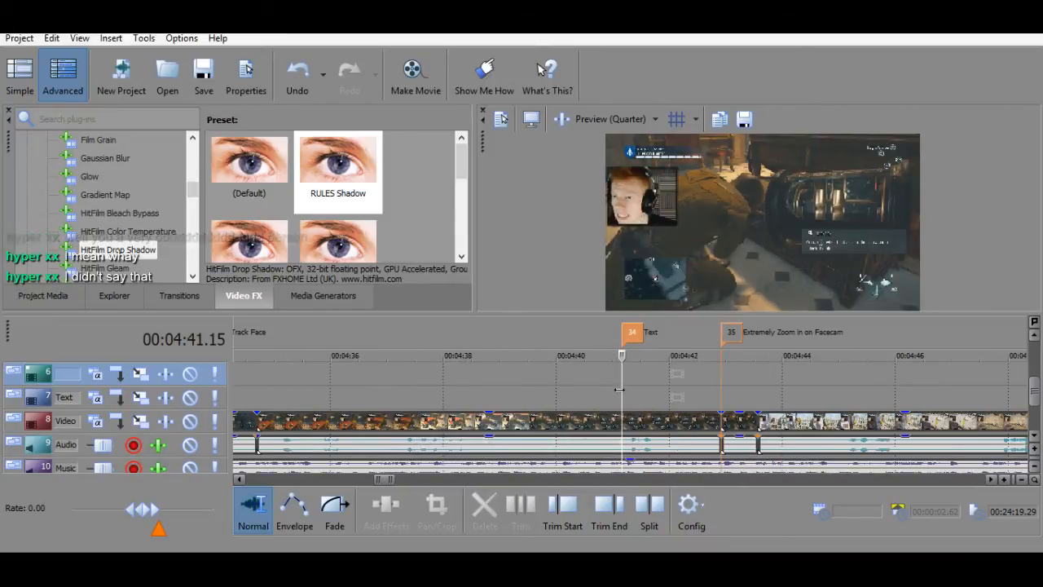
left_click(456, 401)
key("space")
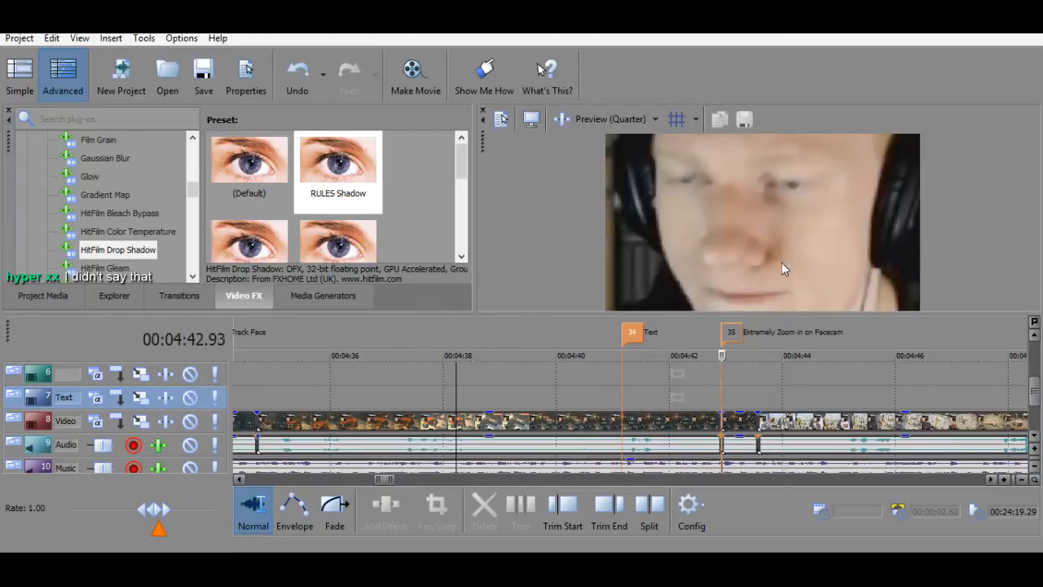
key("space")
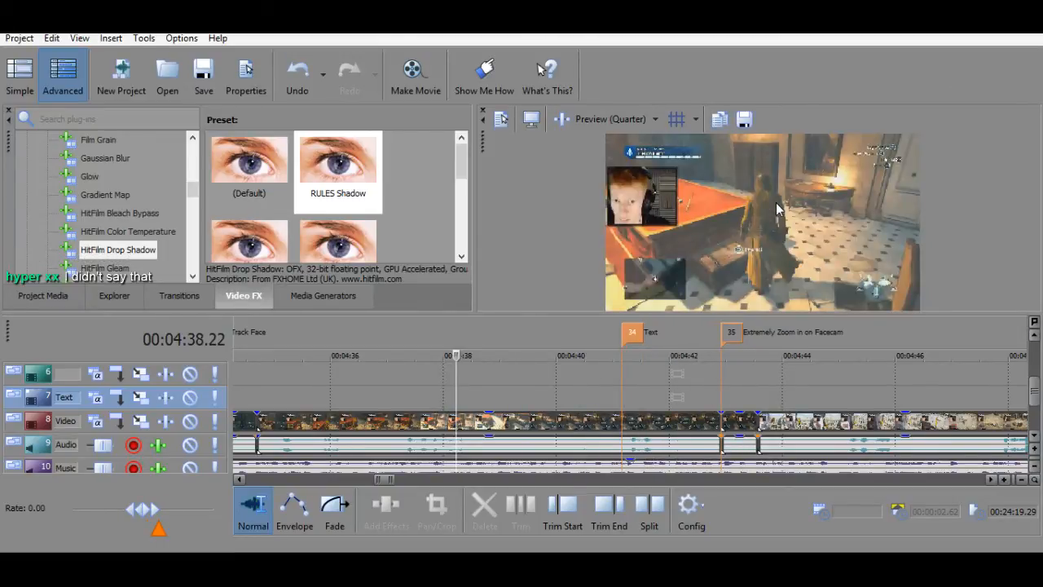
Replace the "Extremely Zoom in on Facecam" marker at 00:04:42.92 with one named Text at bottom of screen "Dissapointed".
left_click(728, 401)
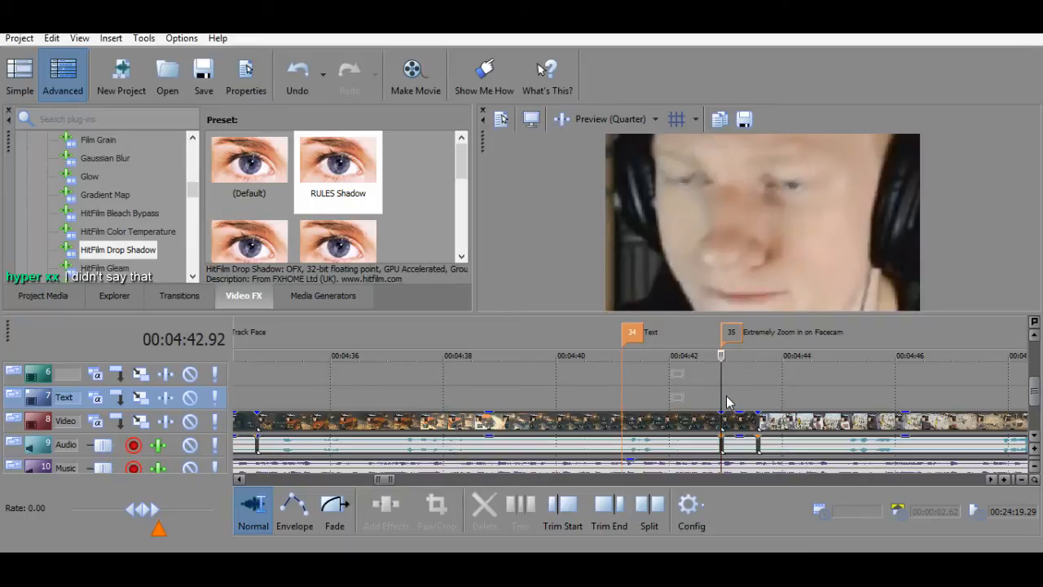
scroll(734, 394, "up", 4)
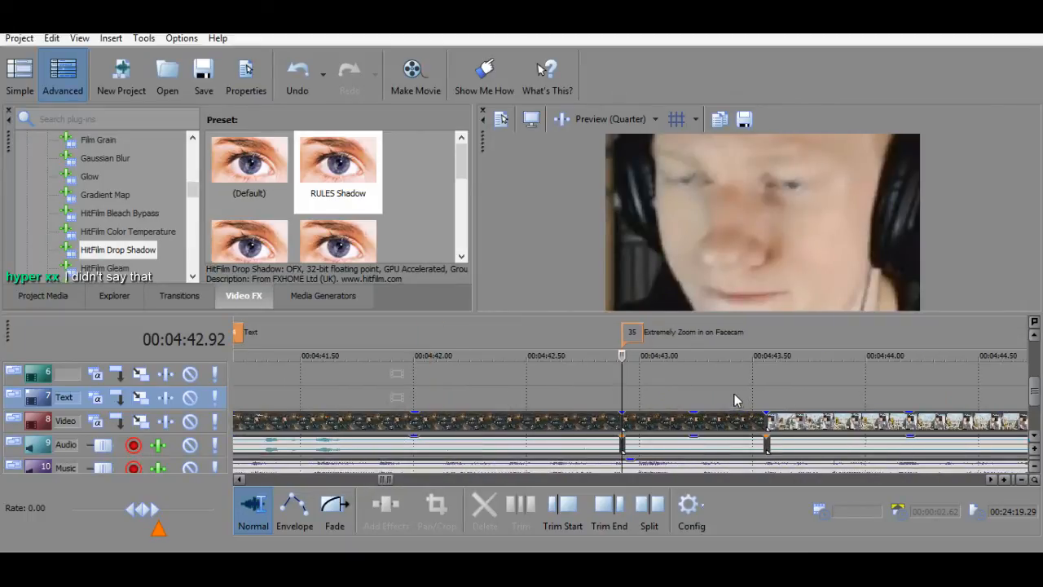
right_click(633, 334)
left_click(661, 414)
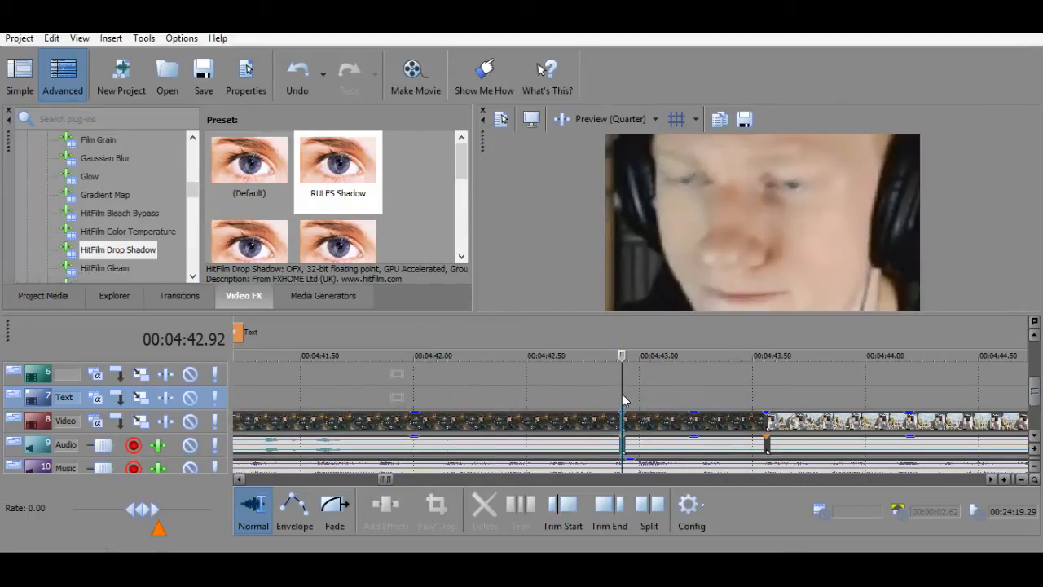
key("m")
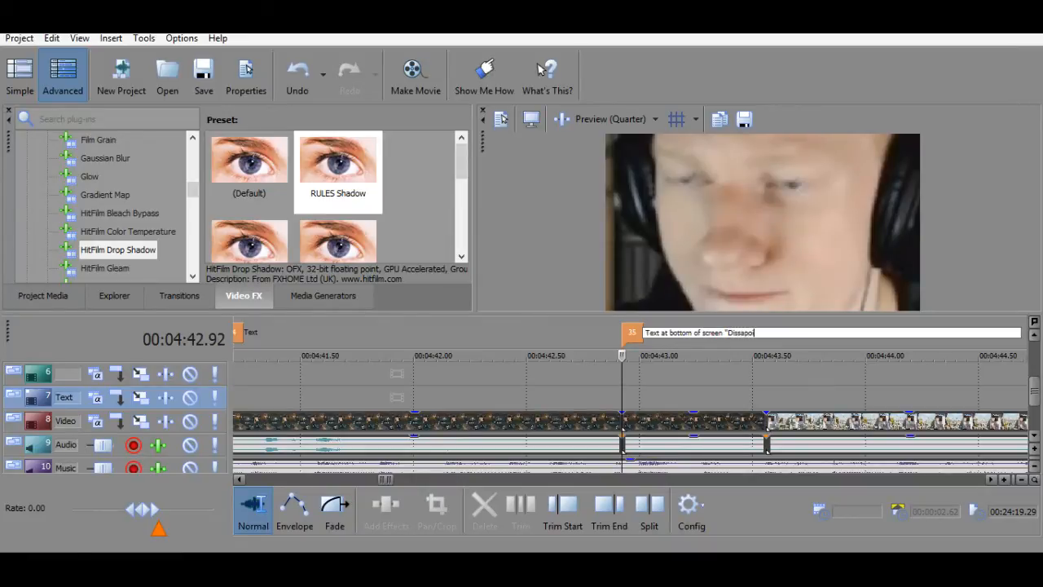
key("Return")
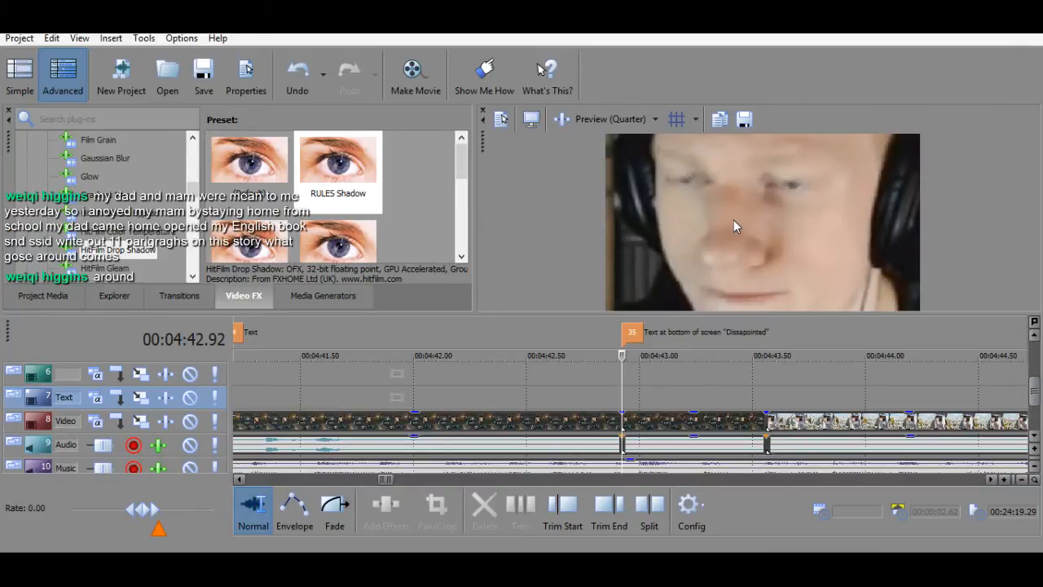
Replay the facecam zoom and the footage starting at the "Text" marker.
key("space")
key("space")
key("space")
key("space")
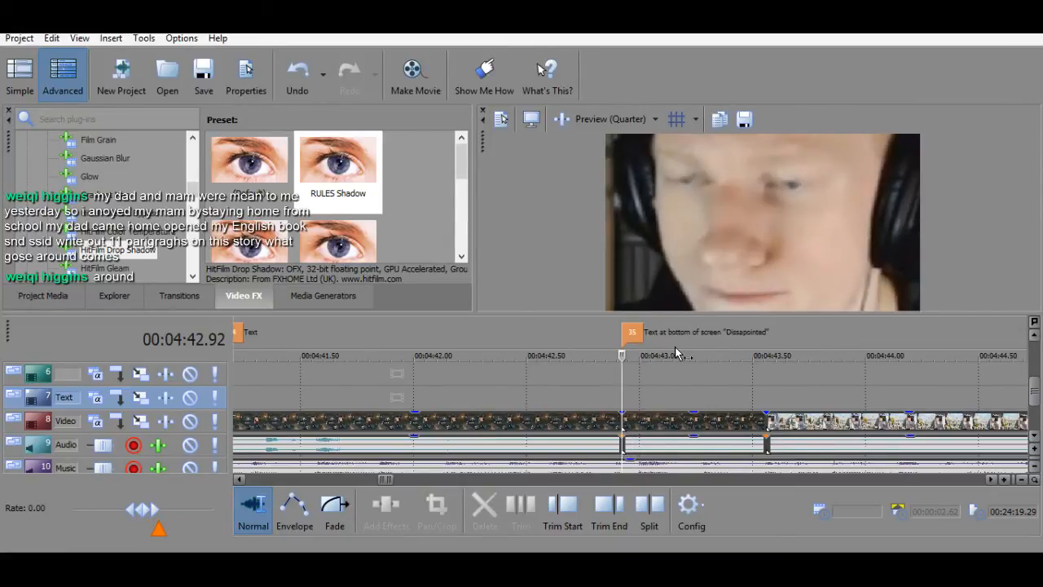
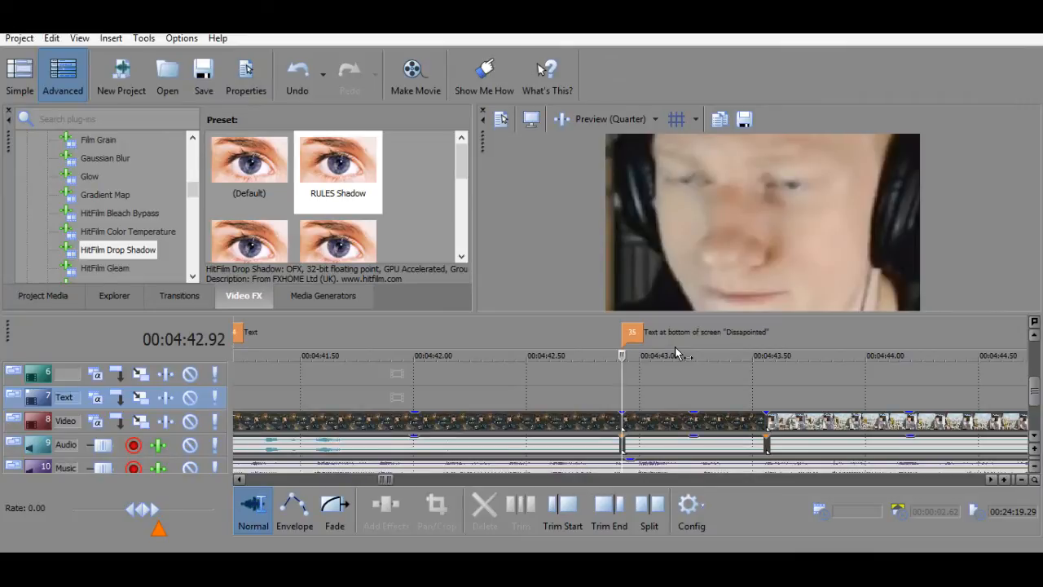
scroll(675, 352, "down", 5)
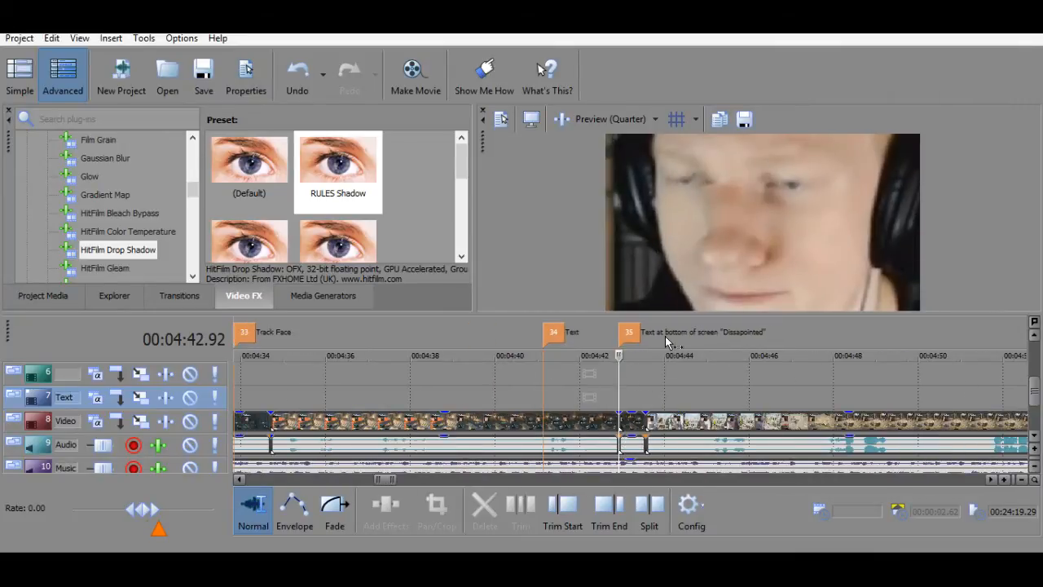
left_click(553, 332)
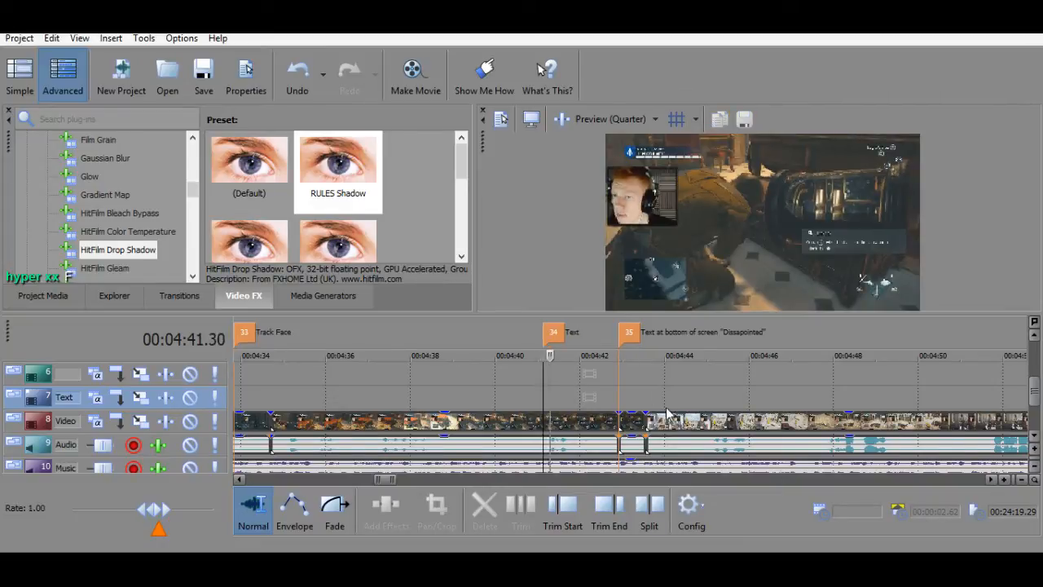
scroll(664, 394, "down", 5)
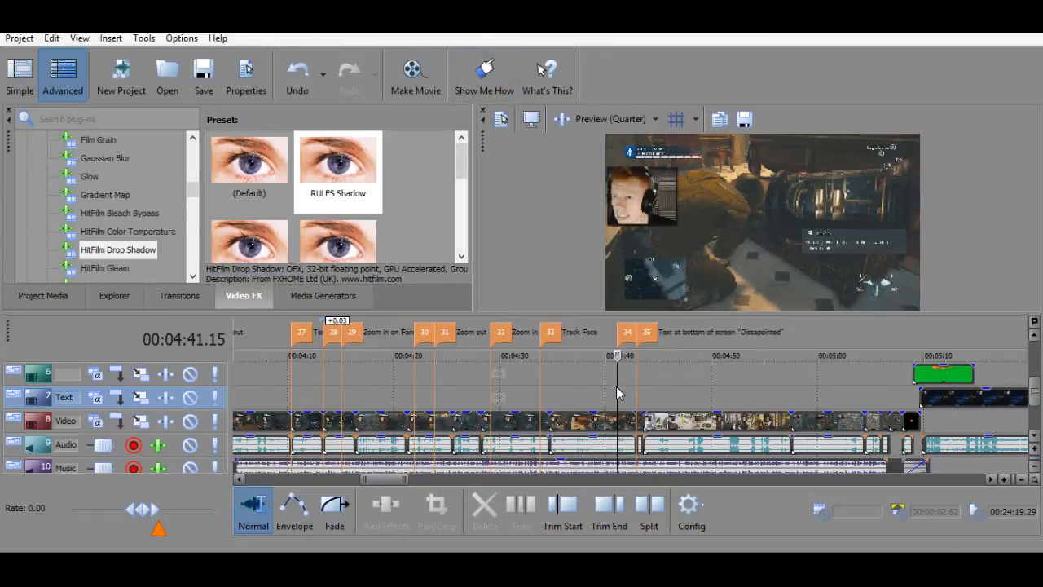
Review the footage from 00:04:41.15 onward for the next effect and place the cursor at 00:04:53.81.
key("space")
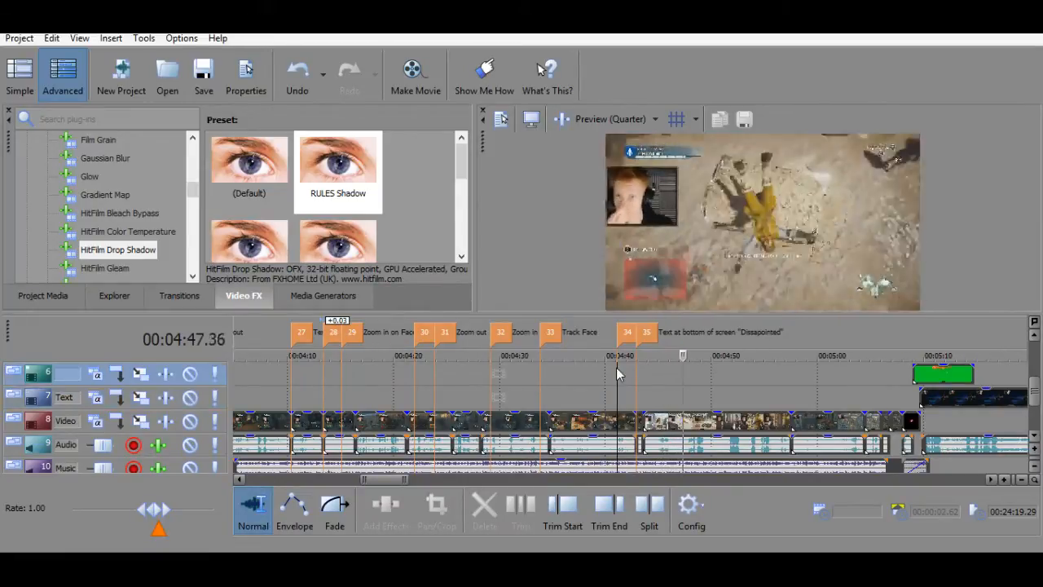
key("space")
key("space")
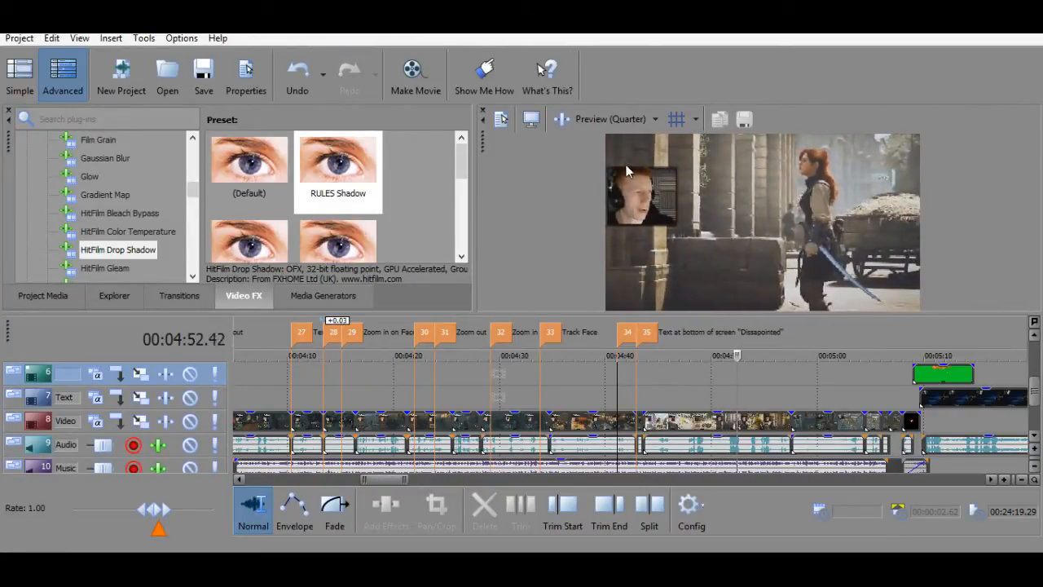
left_click(751, 396)
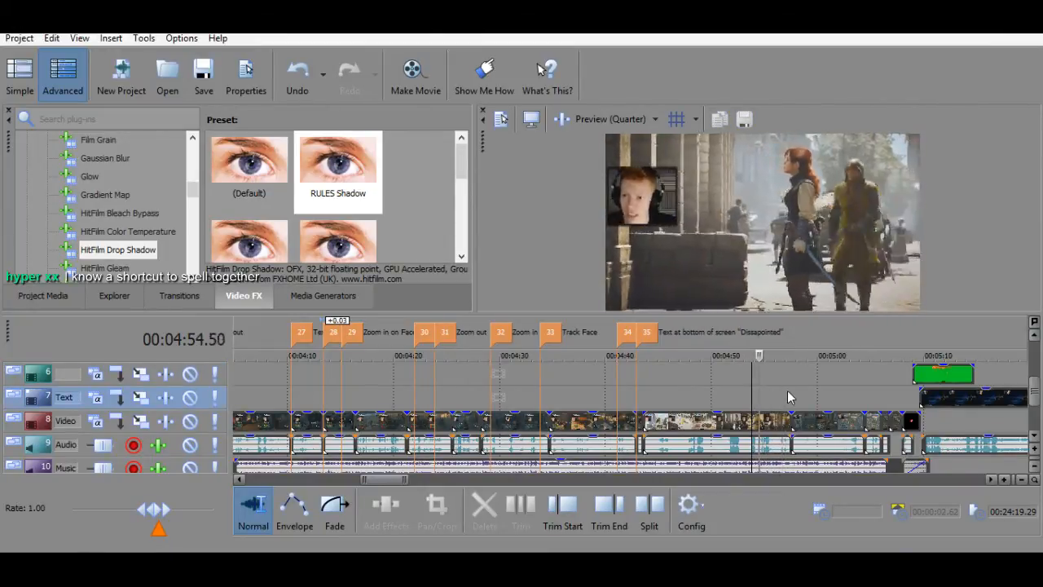
key("space")
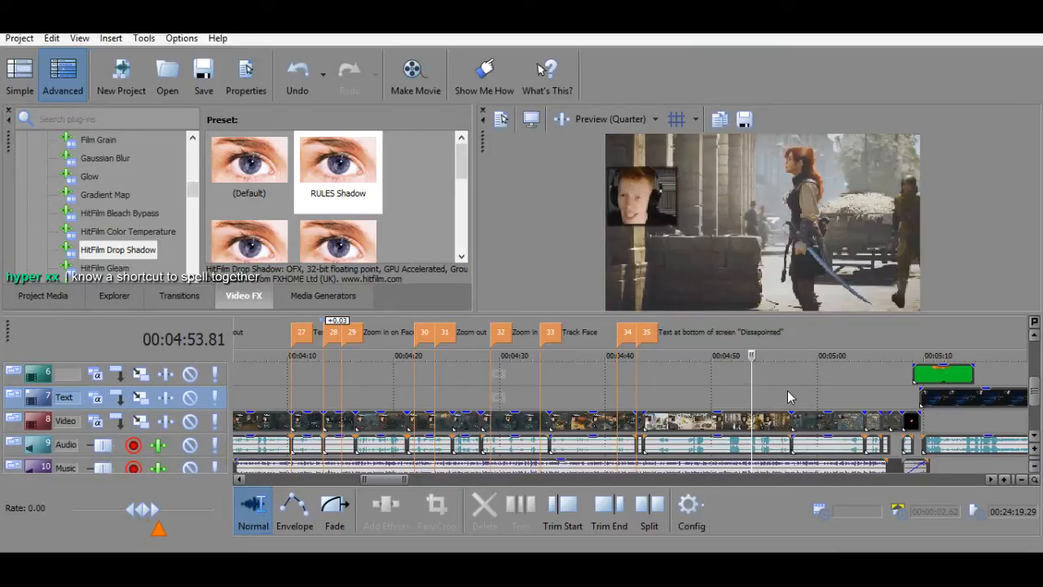
scroll(787, 396, "up", 5)
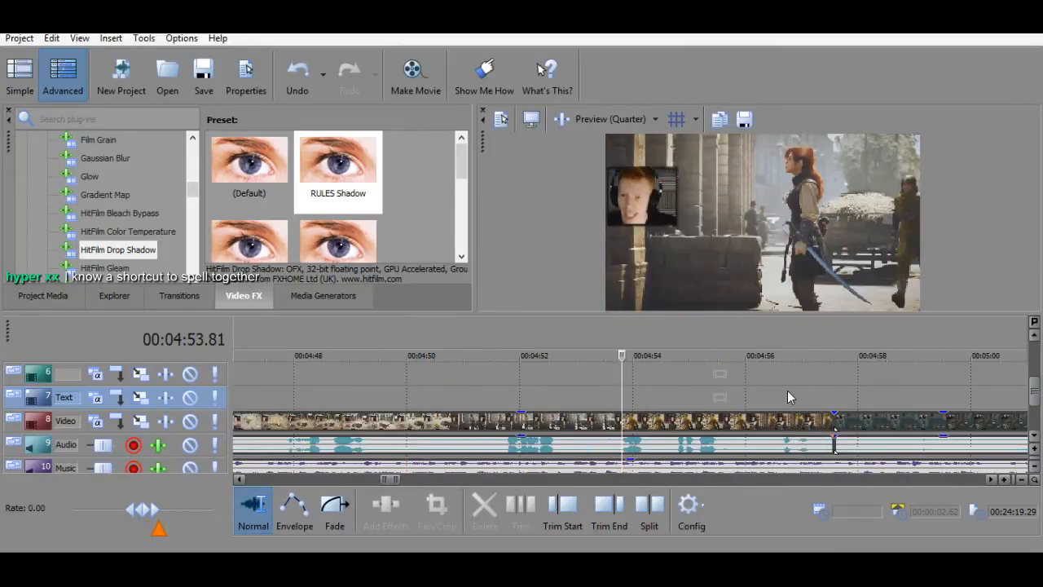
Play the footage from about 00:04:53.6, then replay from about 00:04:49 to locate the next text cue.
key("space")
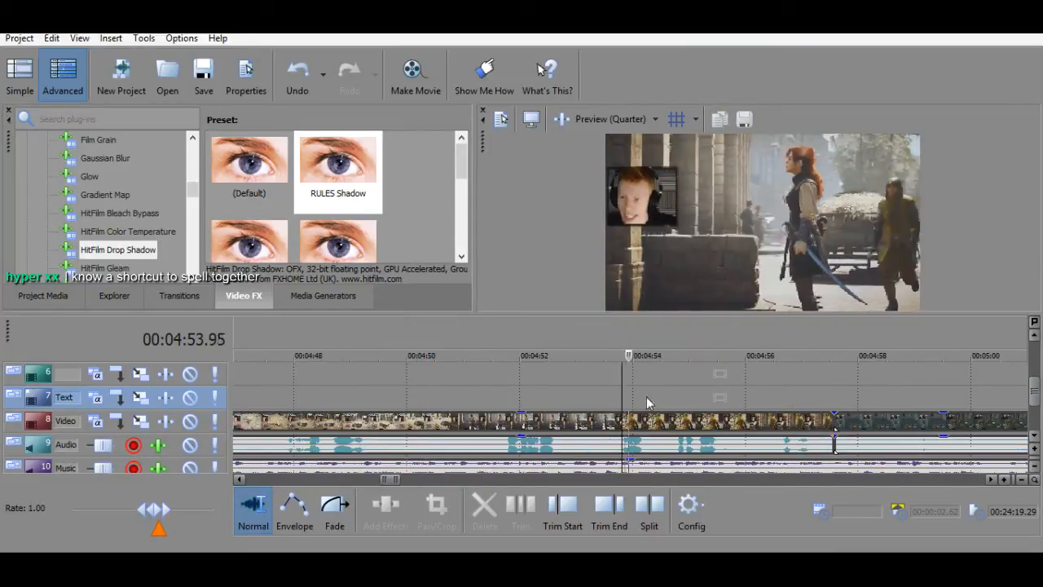
key("space")
left_click(605, 396)
key("space")
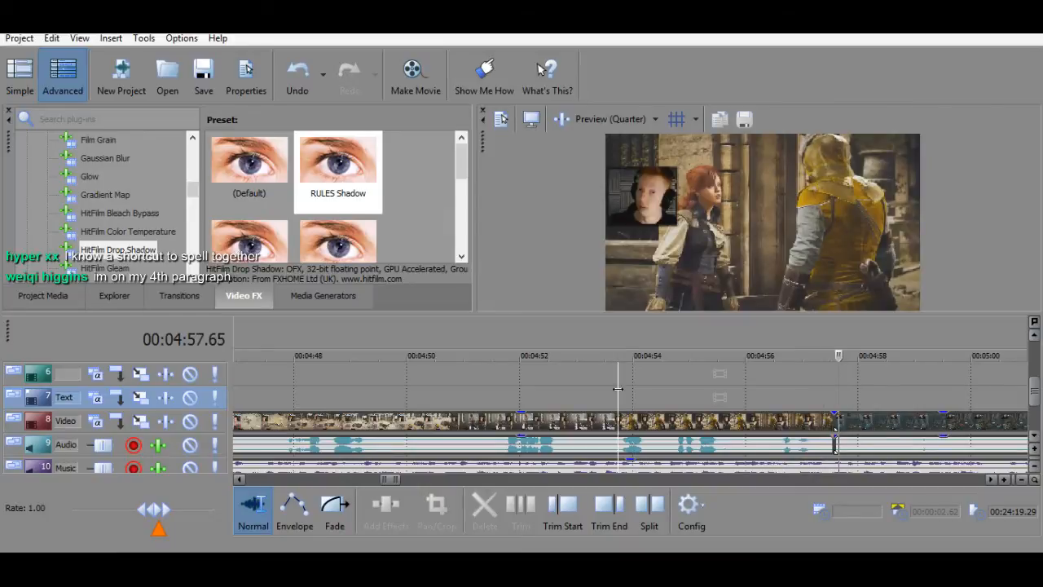
key("space")
left_click(368, 394)
key("space")
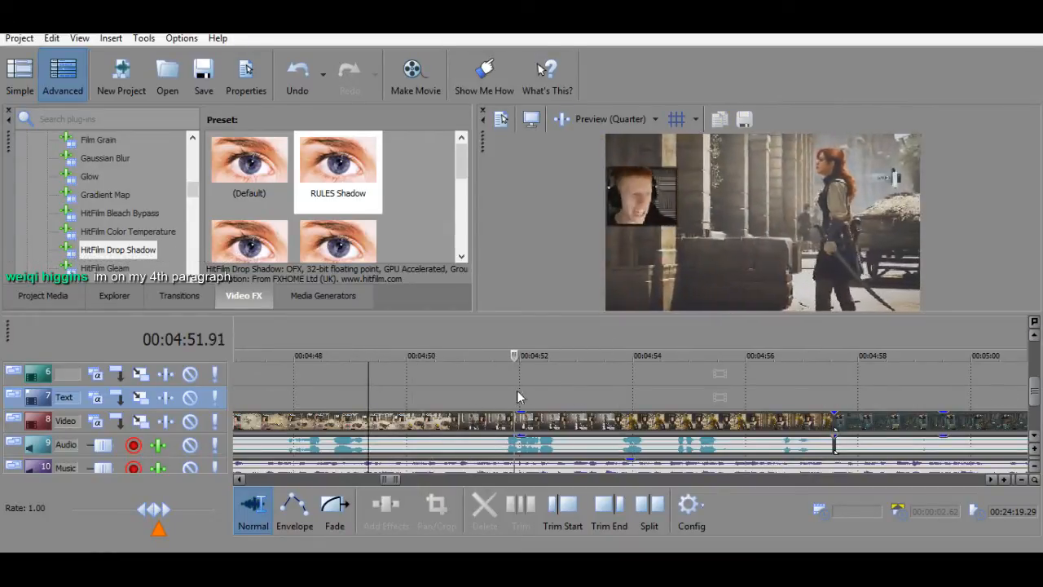
Pinpoint the start of the spoken line near 00:04:52 and add a marker named "Text" at 00:04:51.67.
key("space")
left_click(501, 400)
key("space")
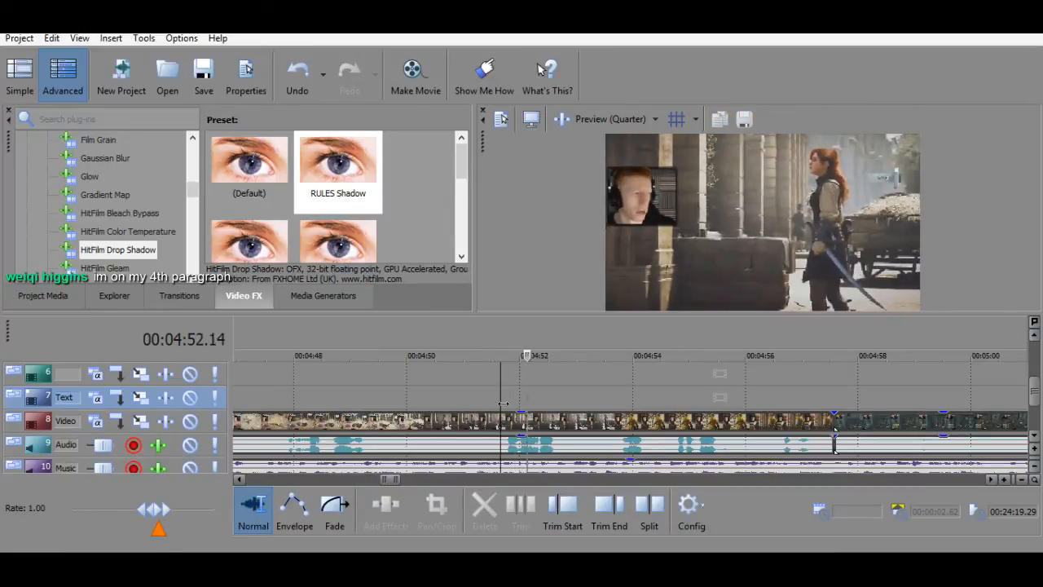
key("space")
type("m")
type("Tex")
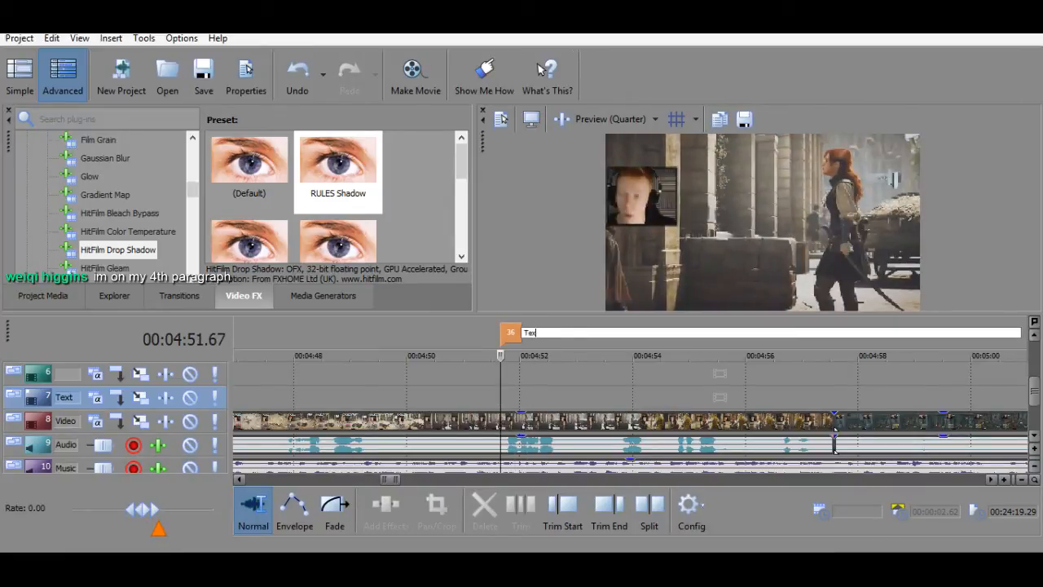
type("t")
key("Return")
Play on past the "Text" marker, locate the next spoken line, and add a "Low-key Text" marker at 00:04:55.19.
key("space")
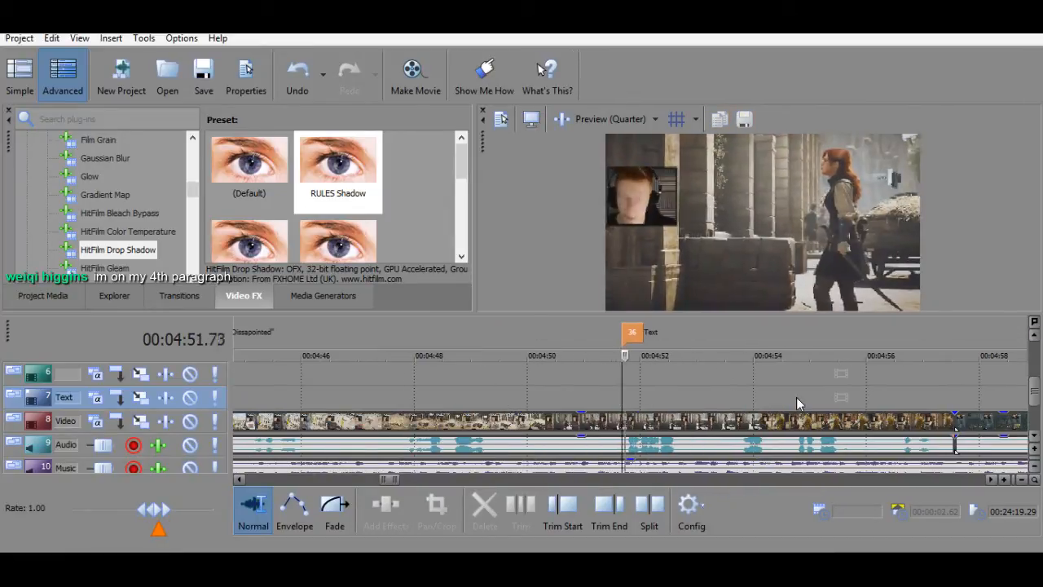
left_click(739, 387)
scroll(778, 381, "down", 2)
key("space")
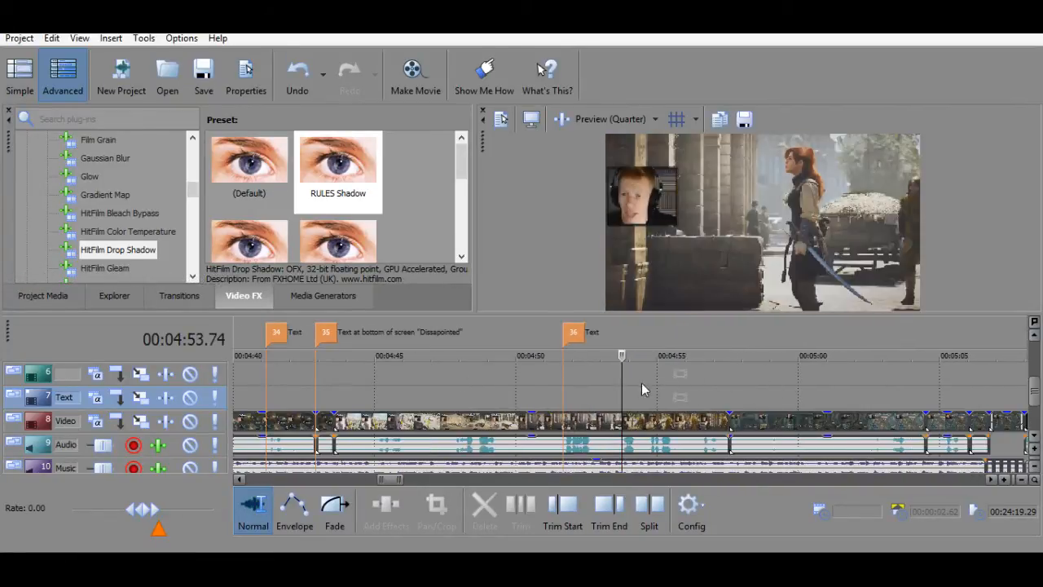
left_click(648, 389)
key("space")
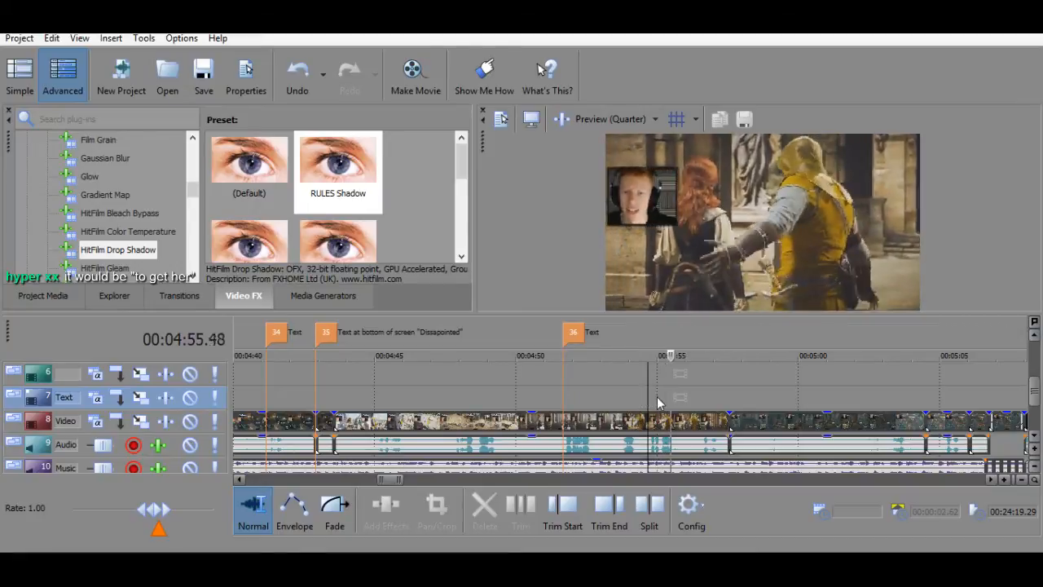
left_click(661, 396)
key("space")
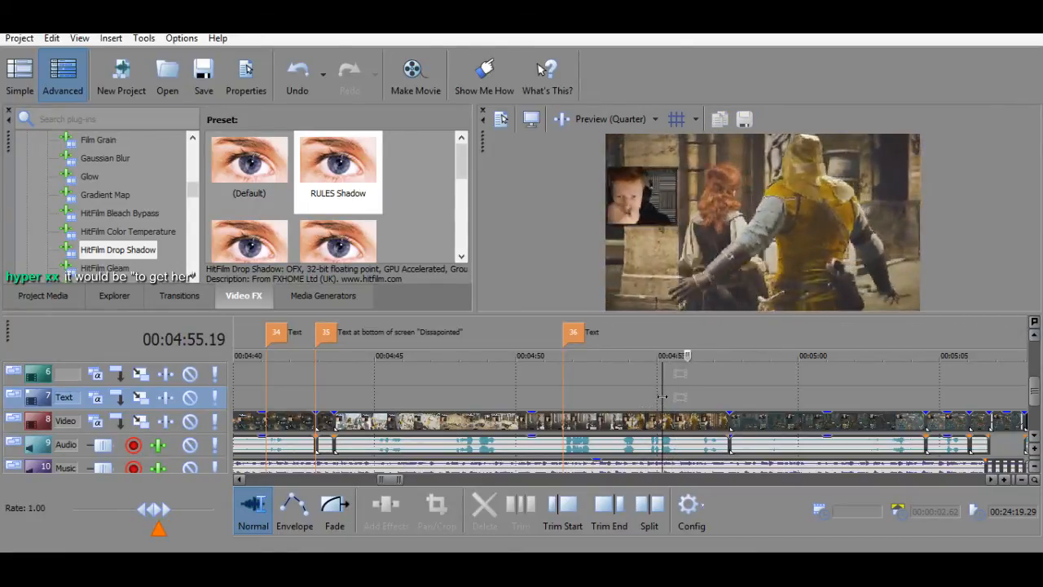
key("space")
key("m")
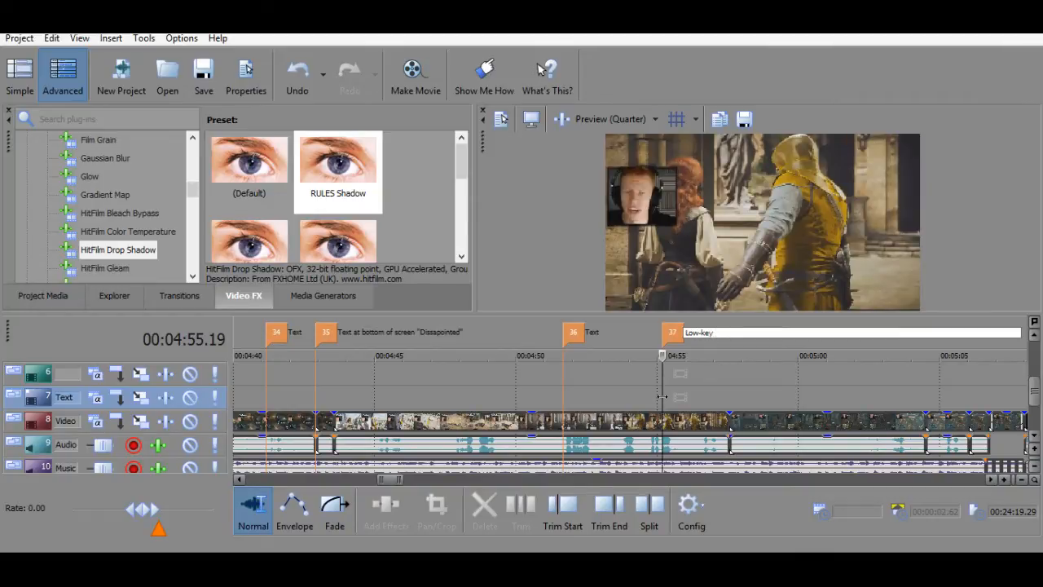
key("Return")
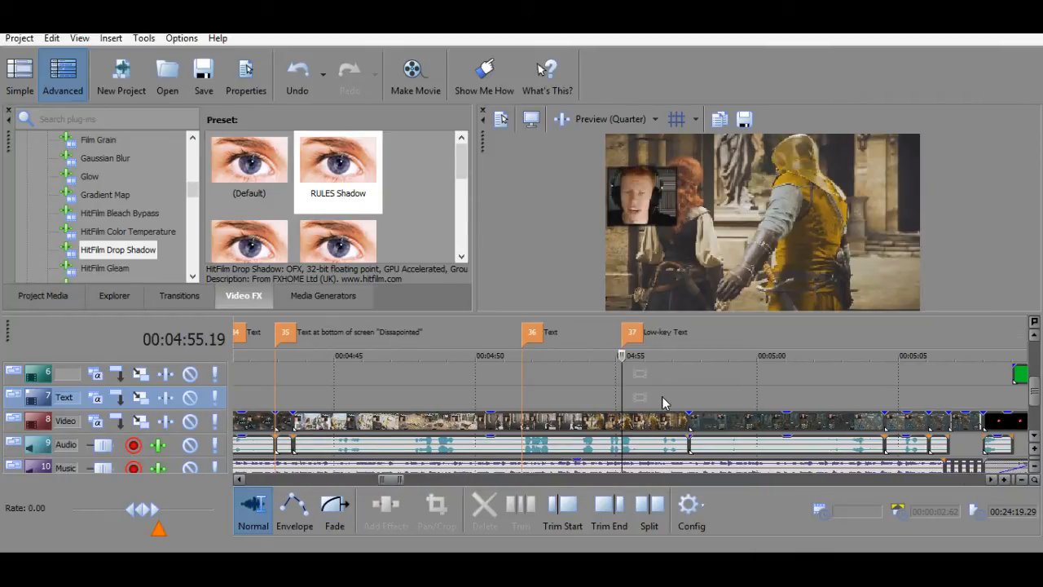
Review the footage after the "Low-key Text" marker, replaying from 00:04:56.53, and place the cursor at the next clip's start, 00:04:57.57.
key("space")
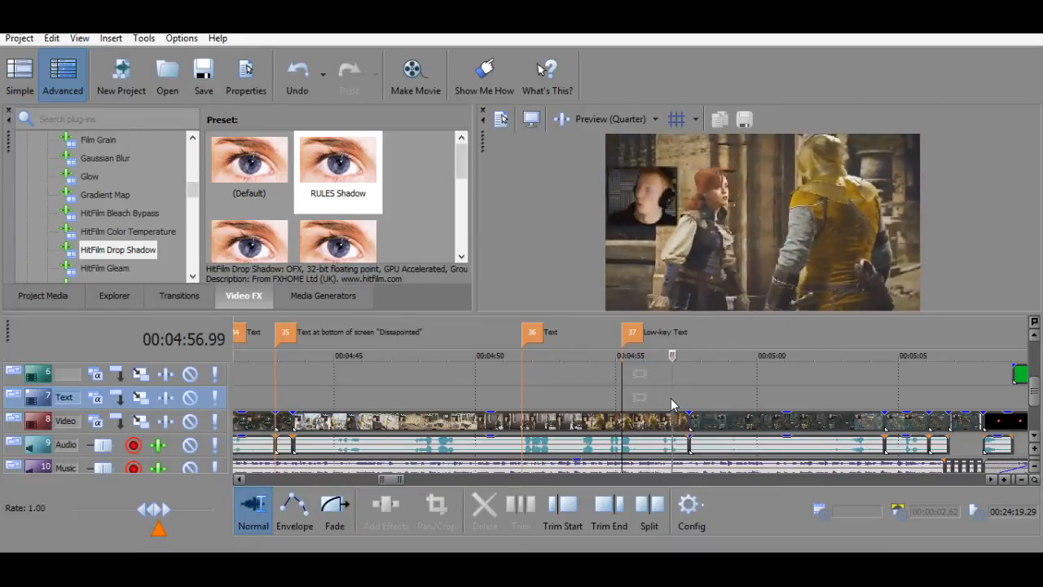
left_click(660, 421)
key("space")
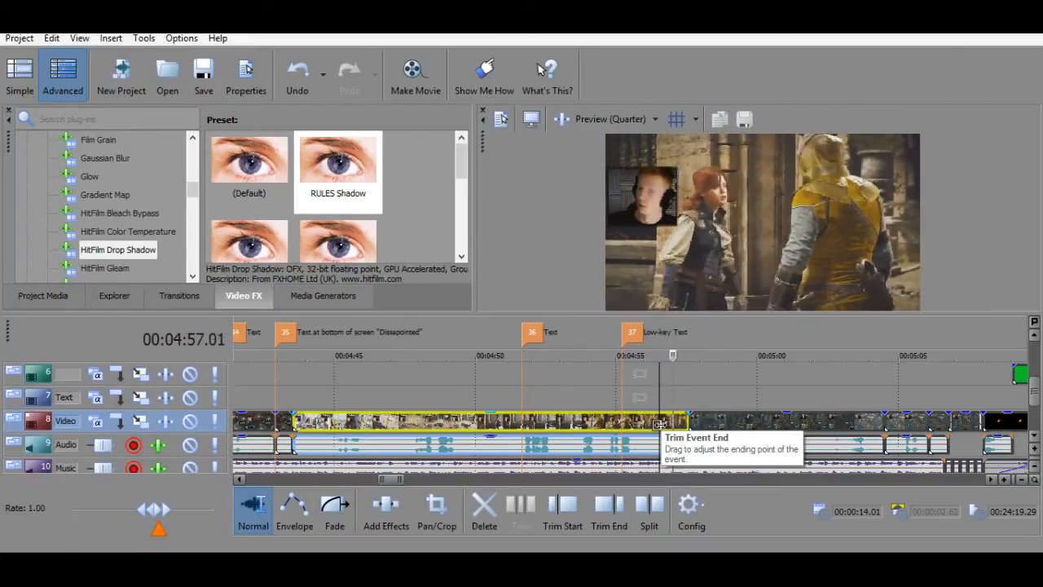
key("space")
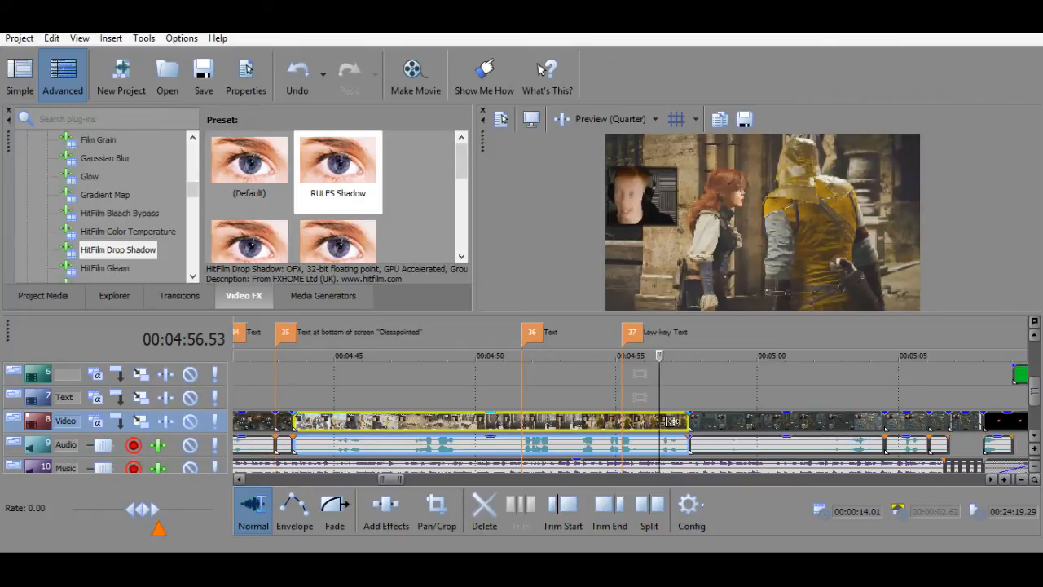
scroll(670, 421, "down", 4)
key("space")
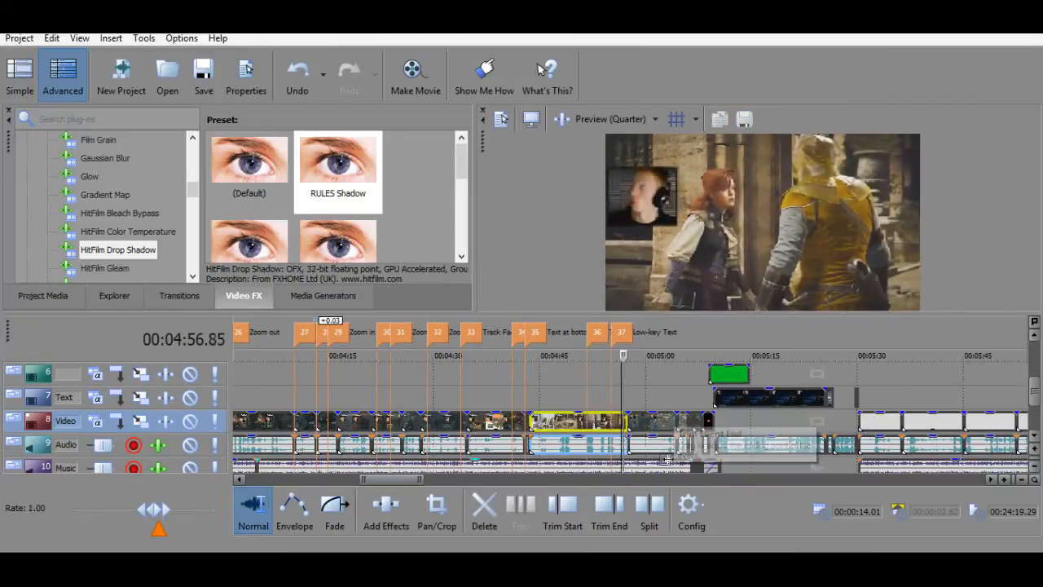
key("space")
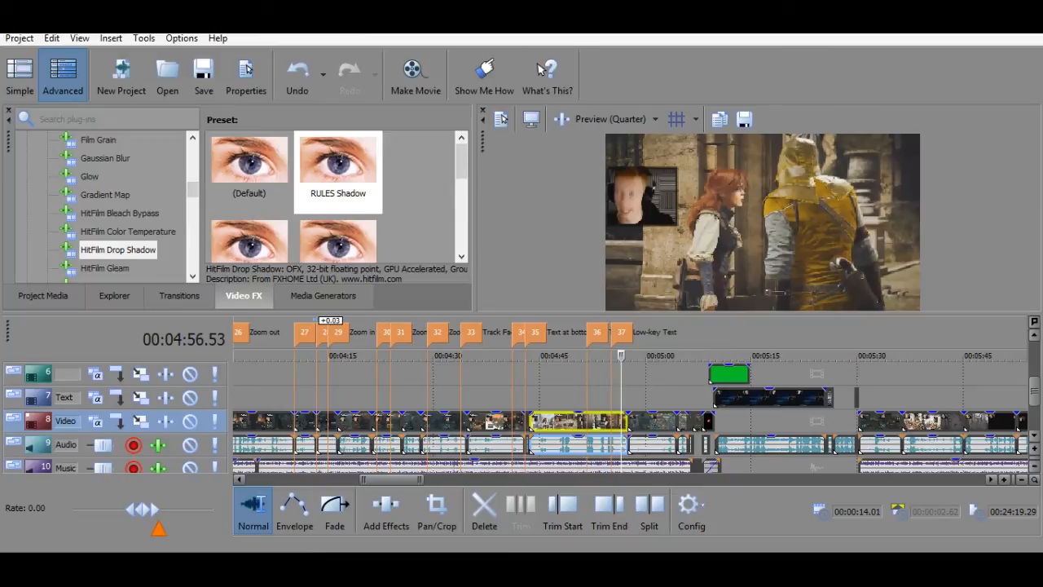
key("space")
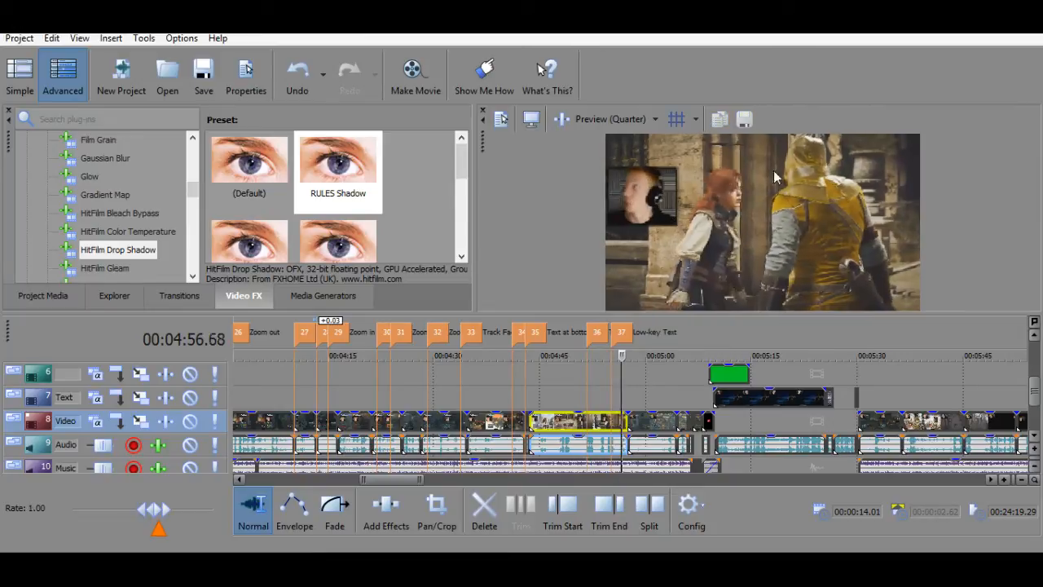
left_click(632, 403)
key("space")
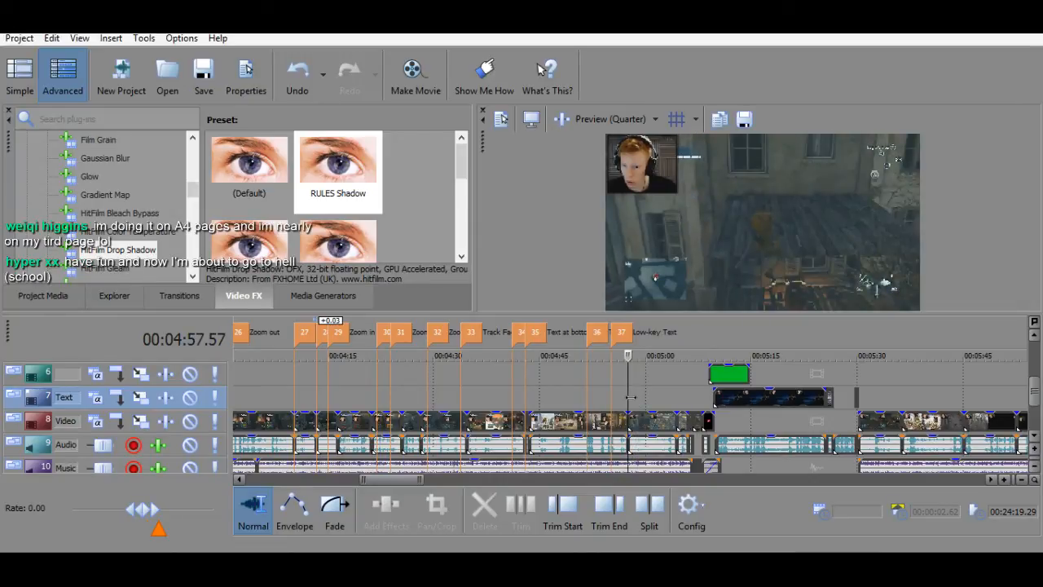
Play the footage from 00:04:57.57 through the explosion and facecam section, replaying from 00:05:06.06, to check for further effects.
key("space")
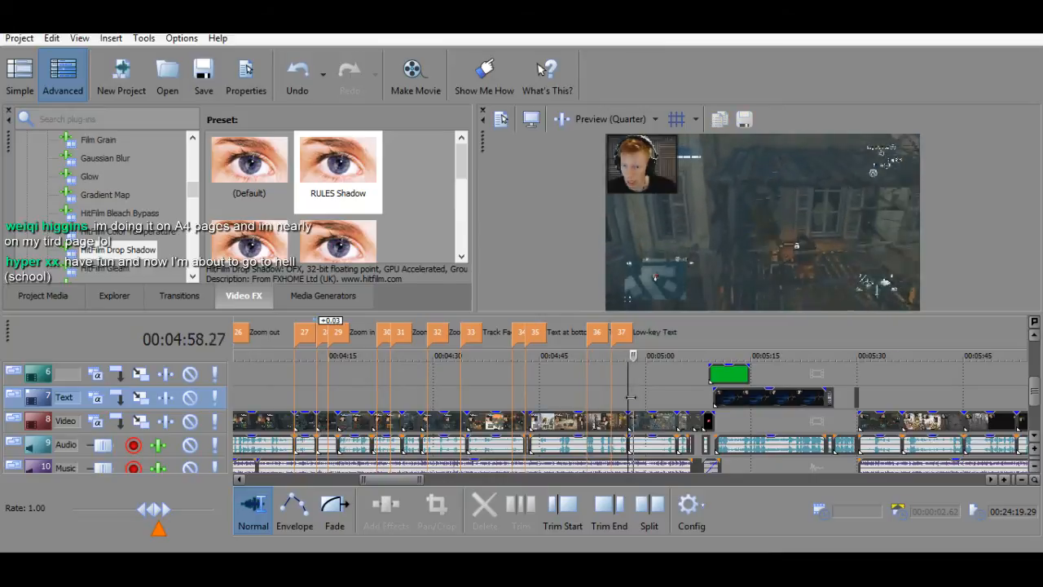
left_click(630, 397)
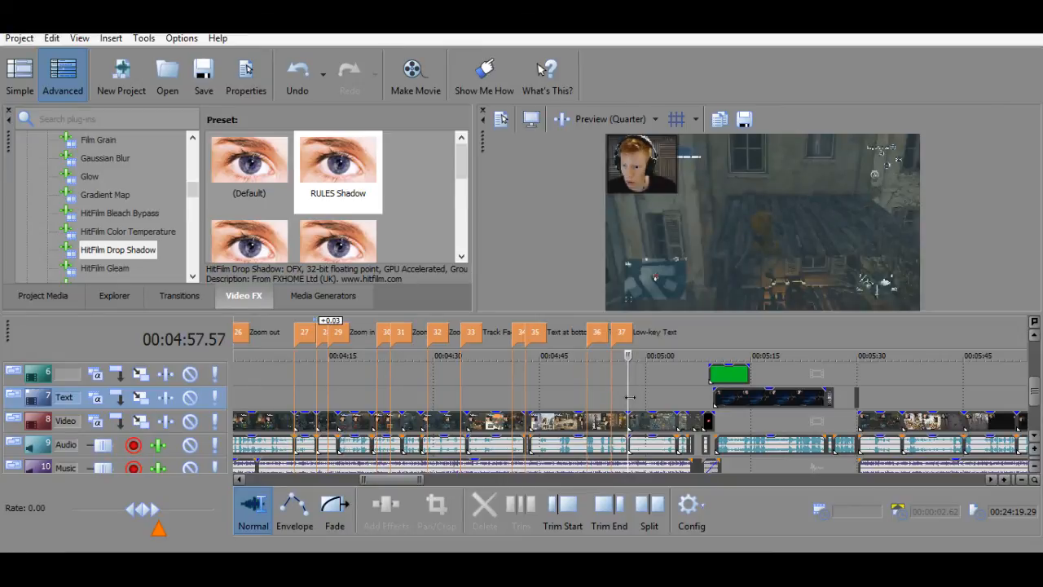
key("space")
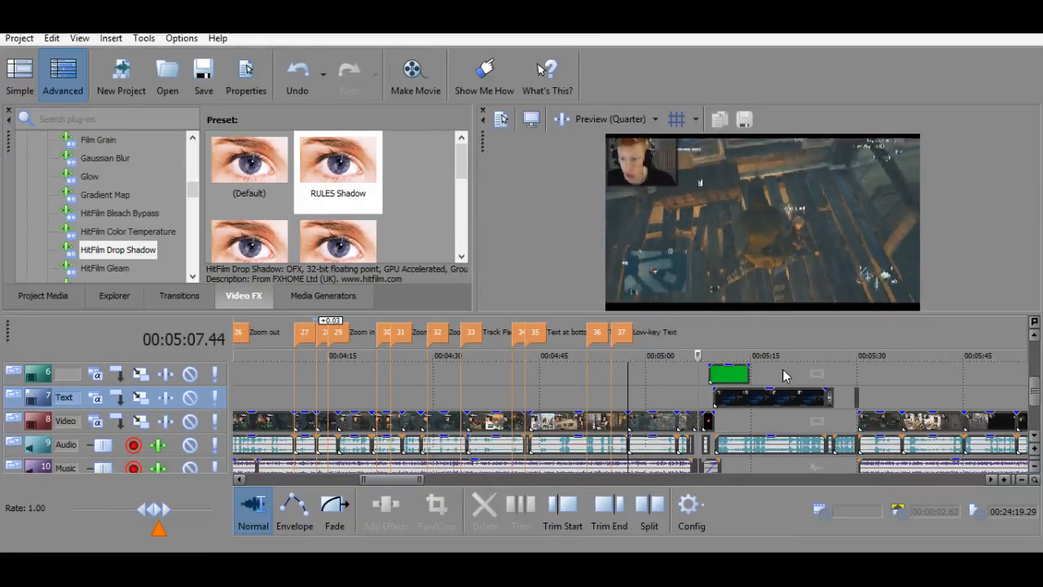
left_click(688, 410)
scroll(689, 410, "up", 5)
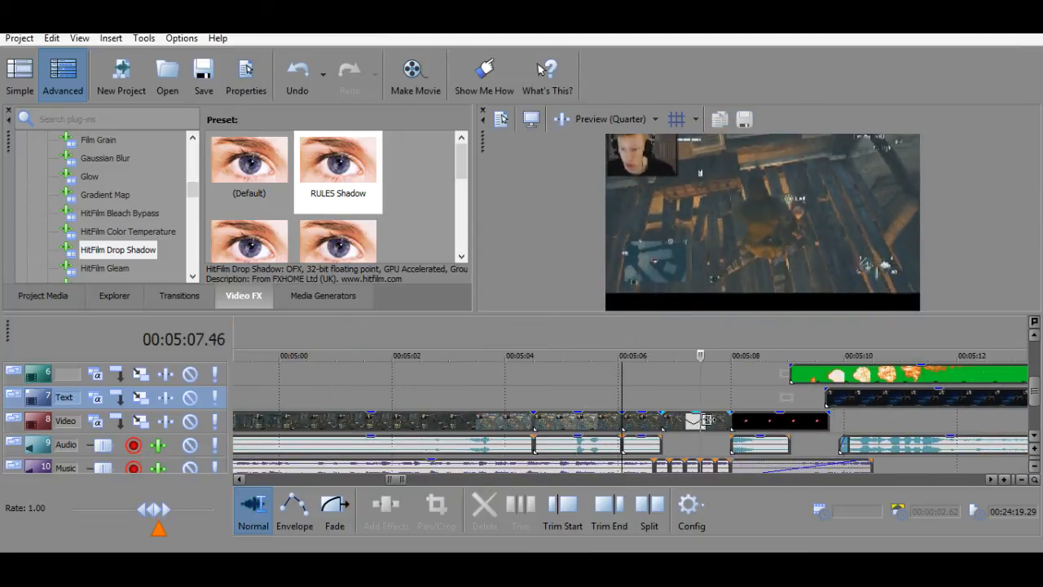
key("space")
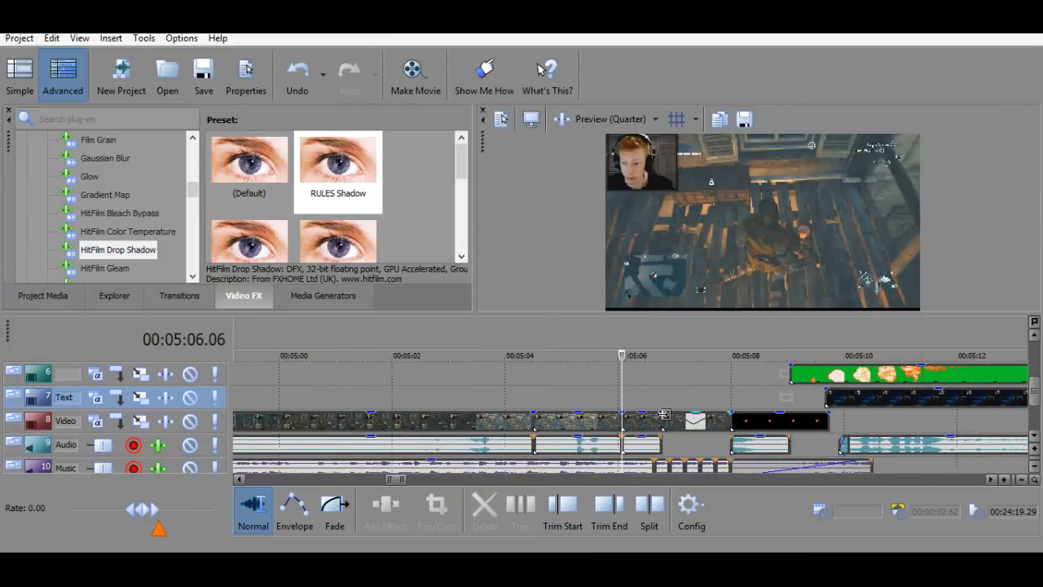
key("space")
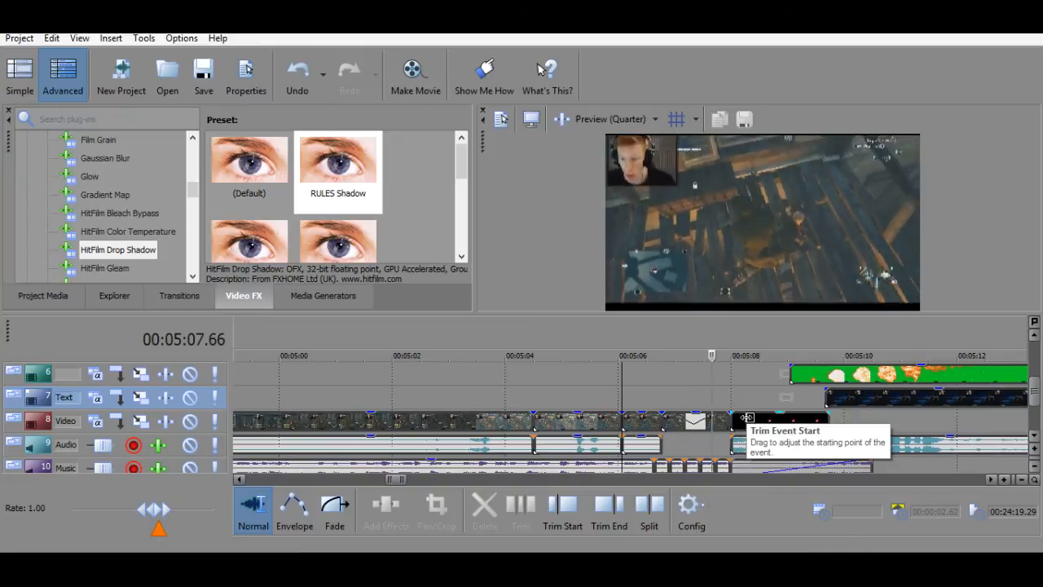
scroll(711, 419, "down", 2)
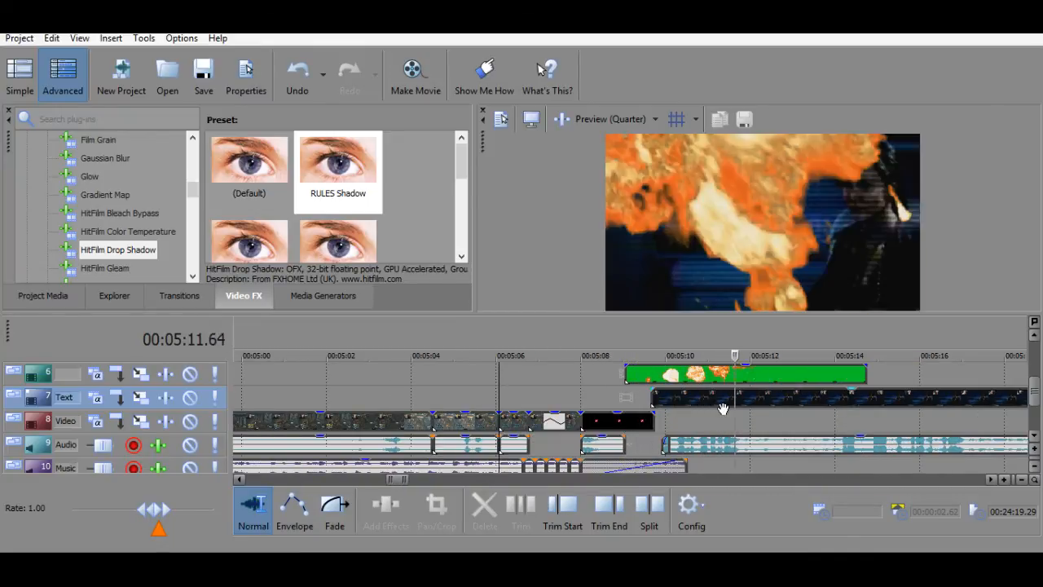
scroll(712, 419, "down", 3)
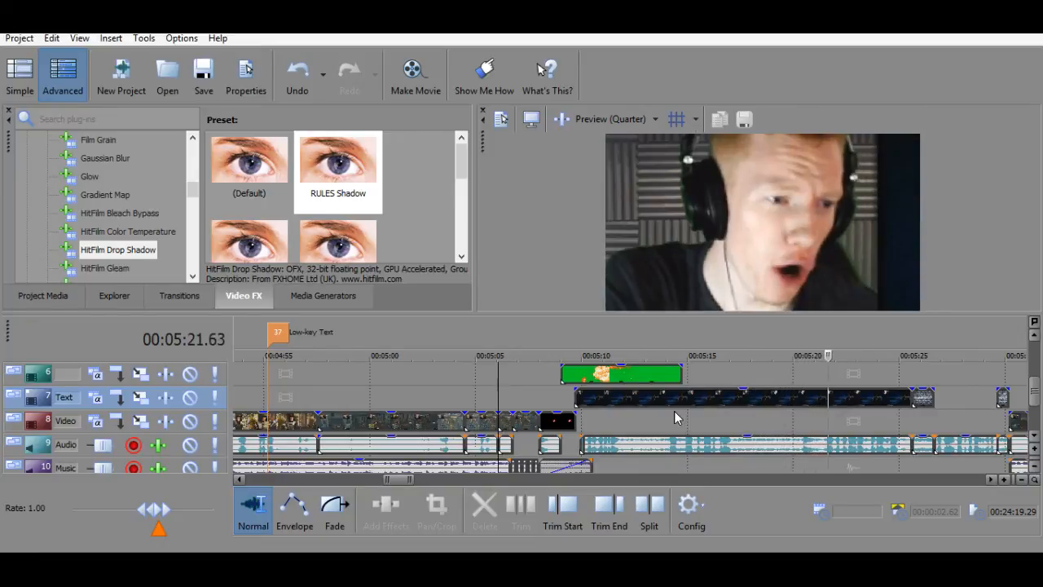
scroll(727, 416, "down", 3)
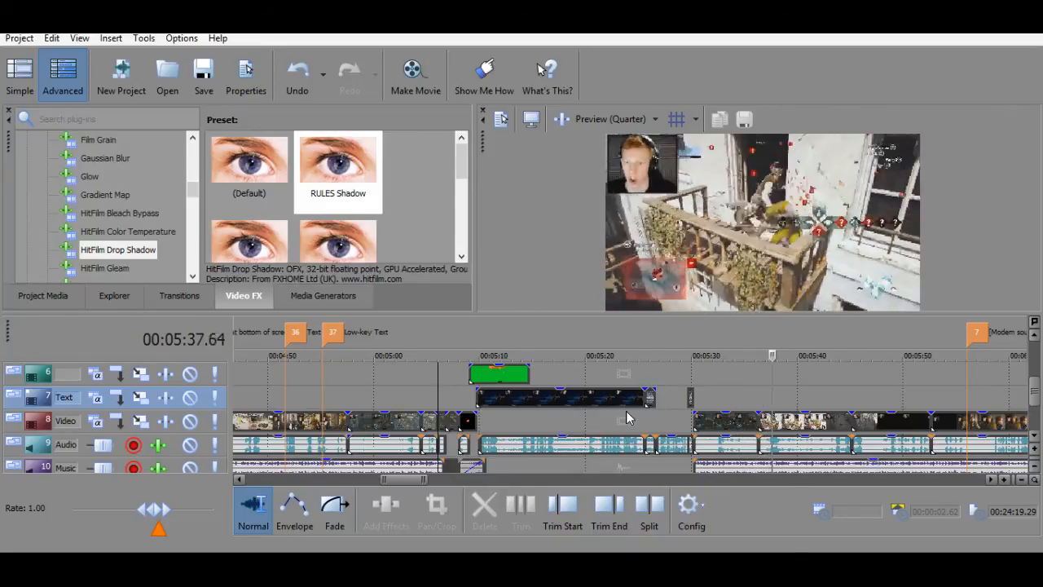
left_click(660, 405)
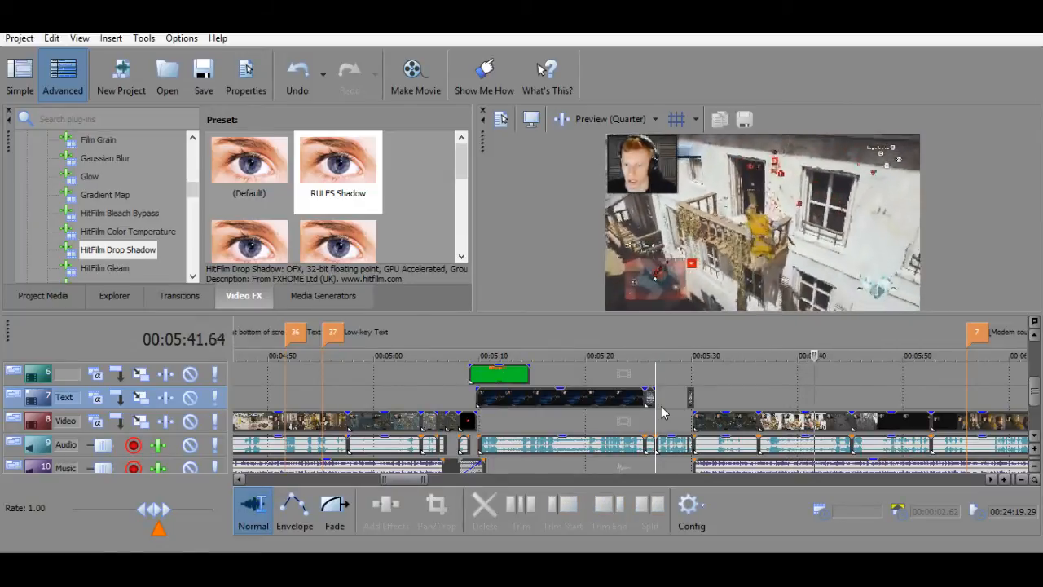
Go back through the earlier effect markers, from "Whoop!" and "Plane fall" to the witcher zoom-in marker at 00:02:17.87.
scroll(661, 412, "down", 10)
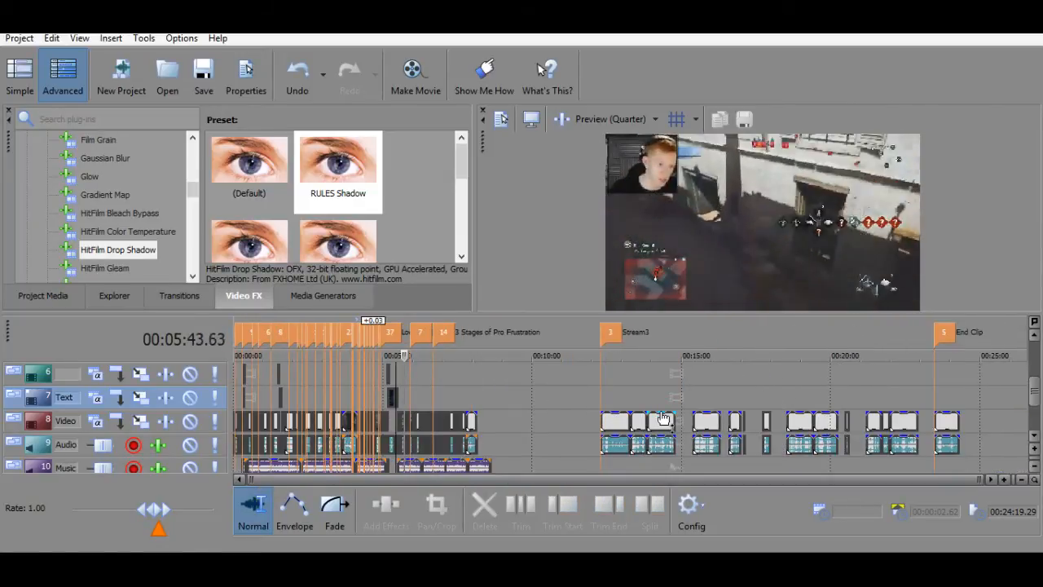
left_click(323, 373)
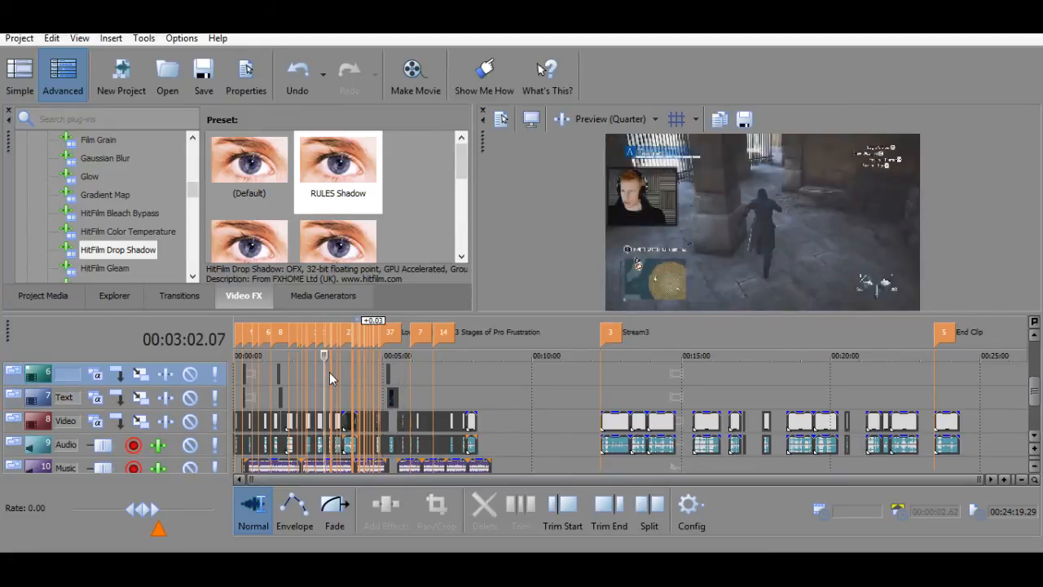
scroll(330, 372, "up", 10)
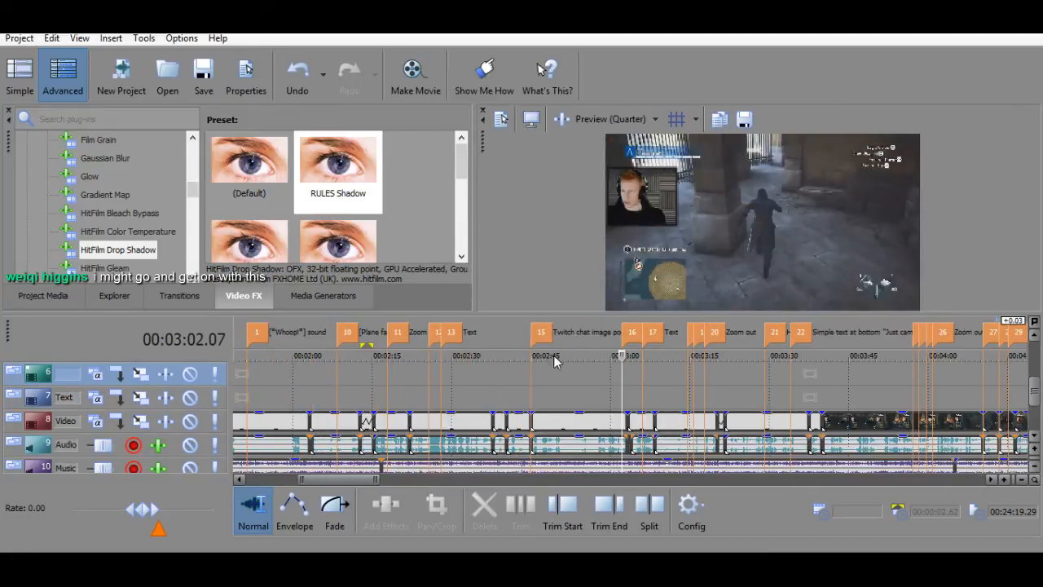
scroll(637, 360, "down", 4)
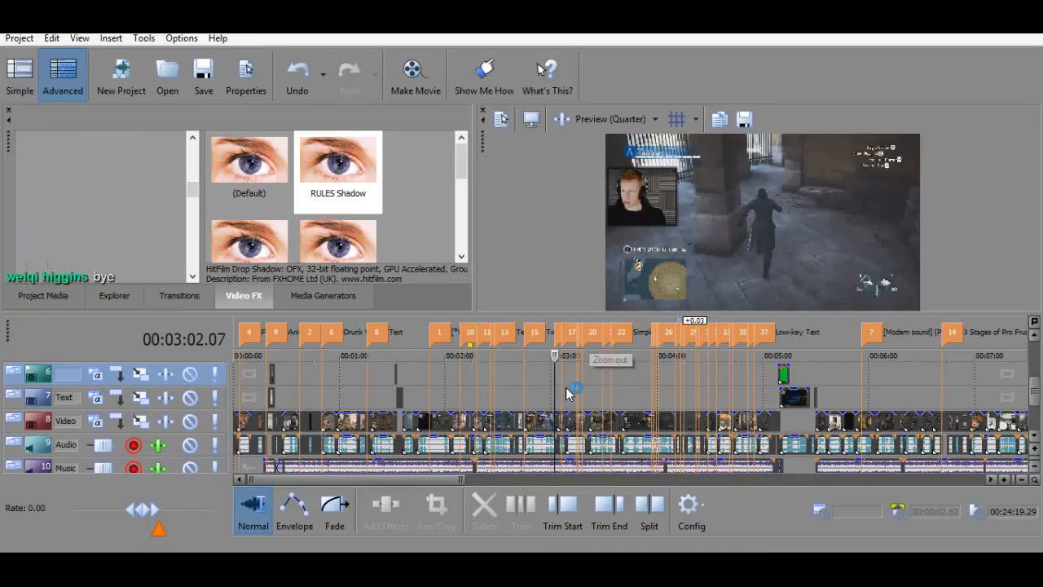
left_click(453, 377)
key("space")
scroll(576, 377, "up", 5)
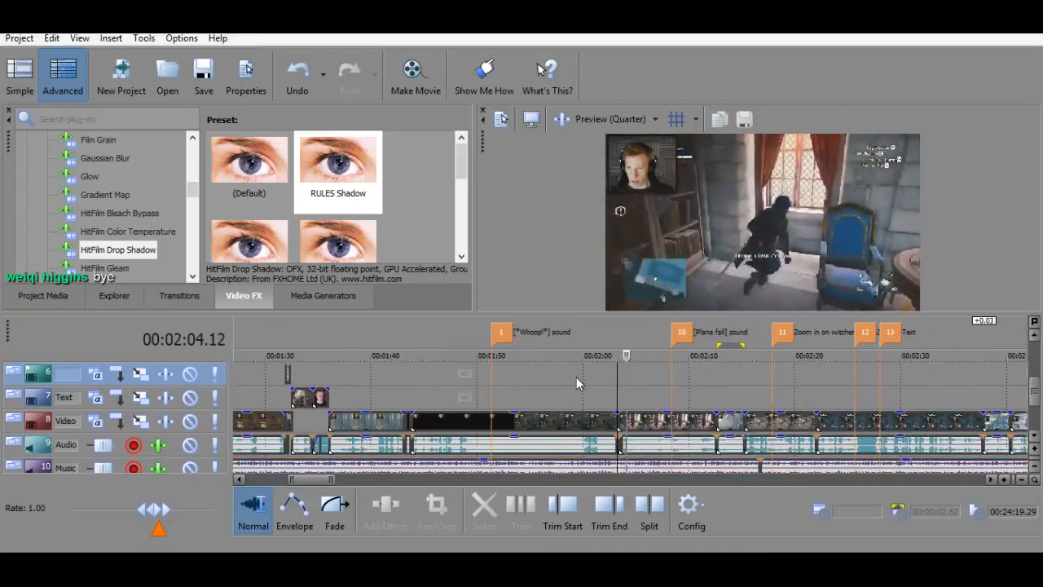
key("space")
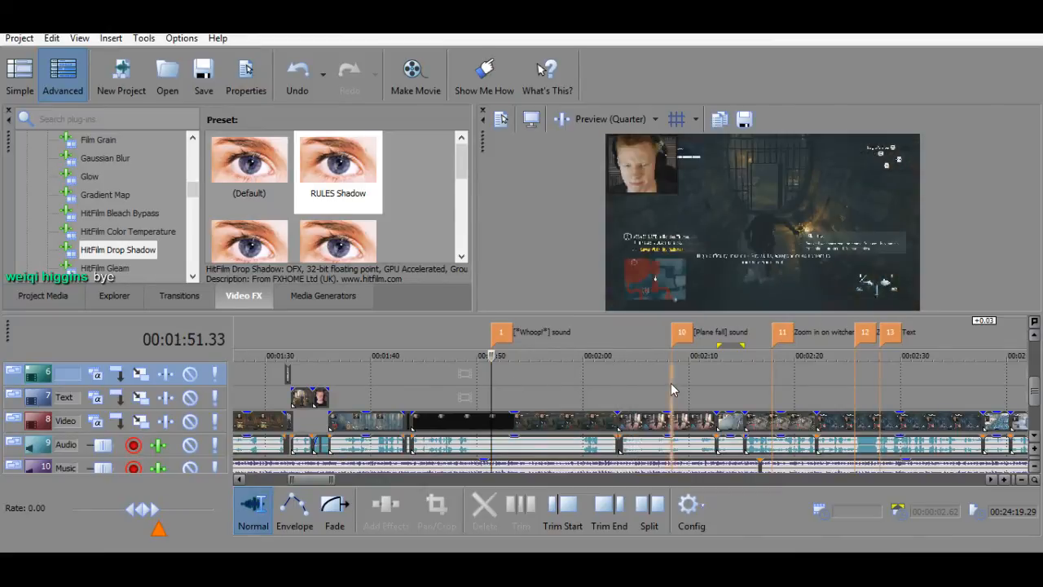
left_click(670, 383)
left_click(783, 382)
left_click(772, 381)
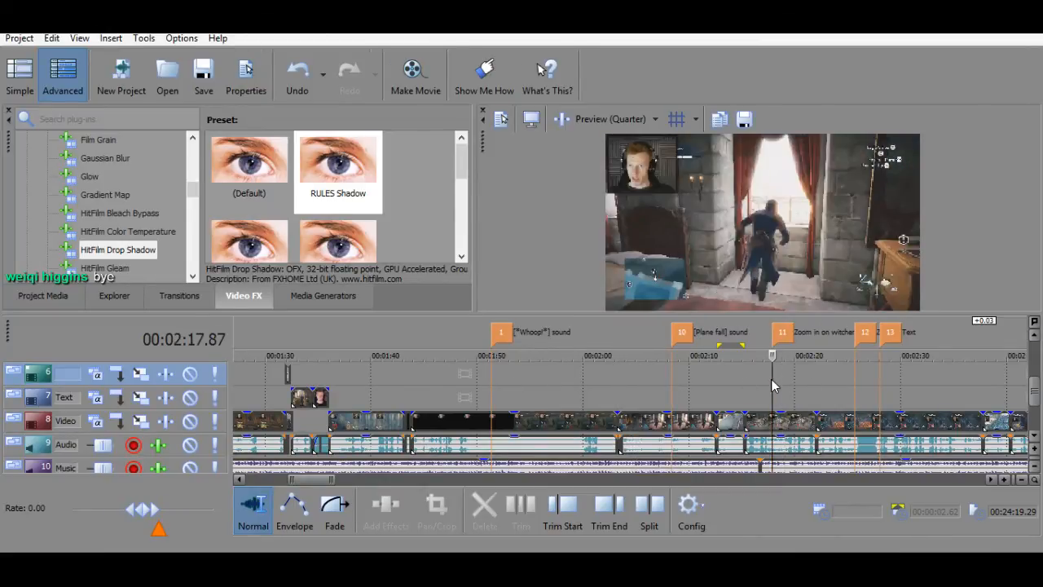
Play the footage from the witchery zoom-in marker, then replay it from the "Plane fall" marker at 00:02:08.37.
key("space")
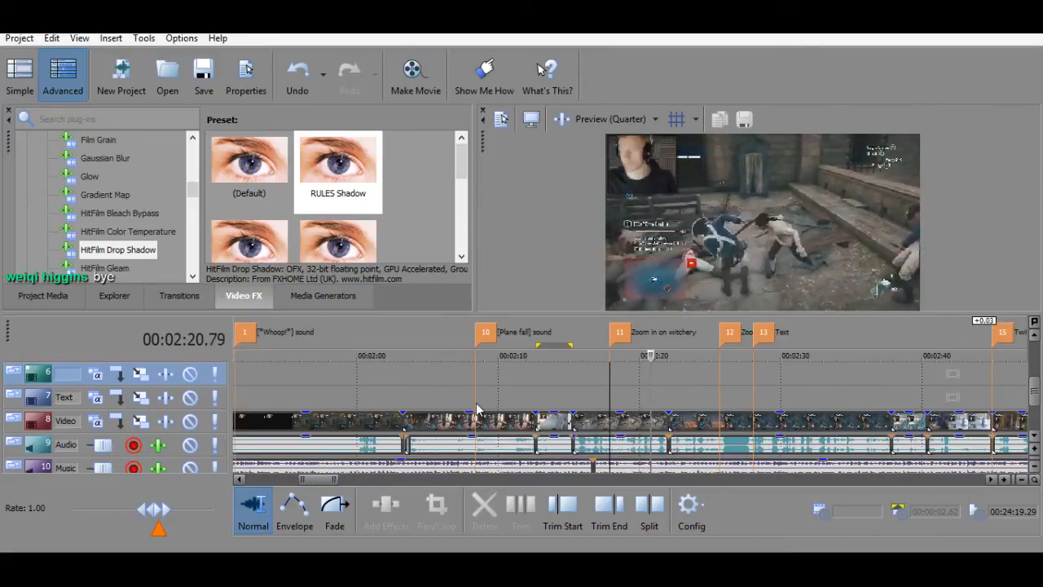
key("space")
left_click(477, 410)
key("space")
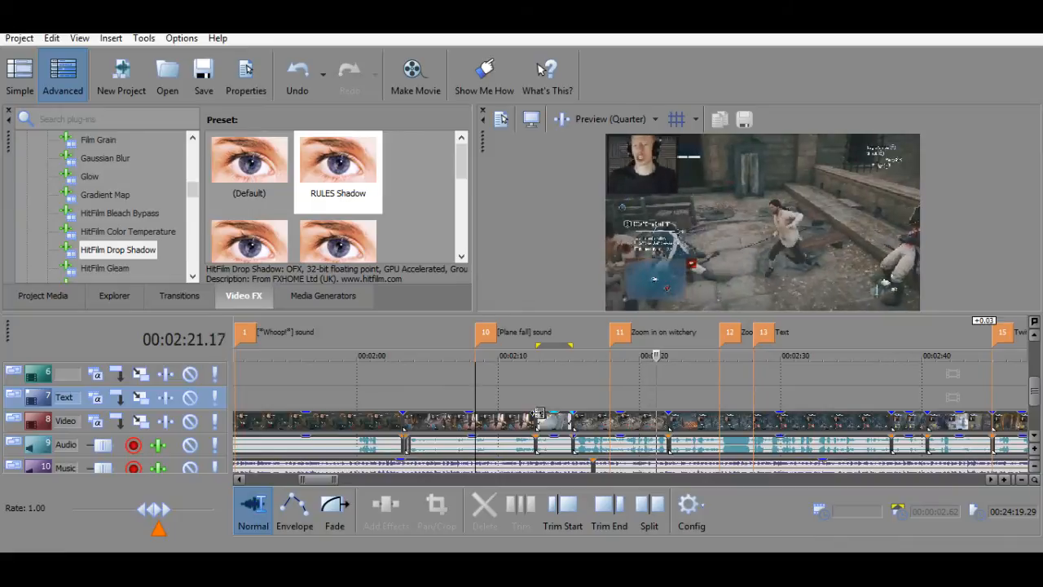
key("space")
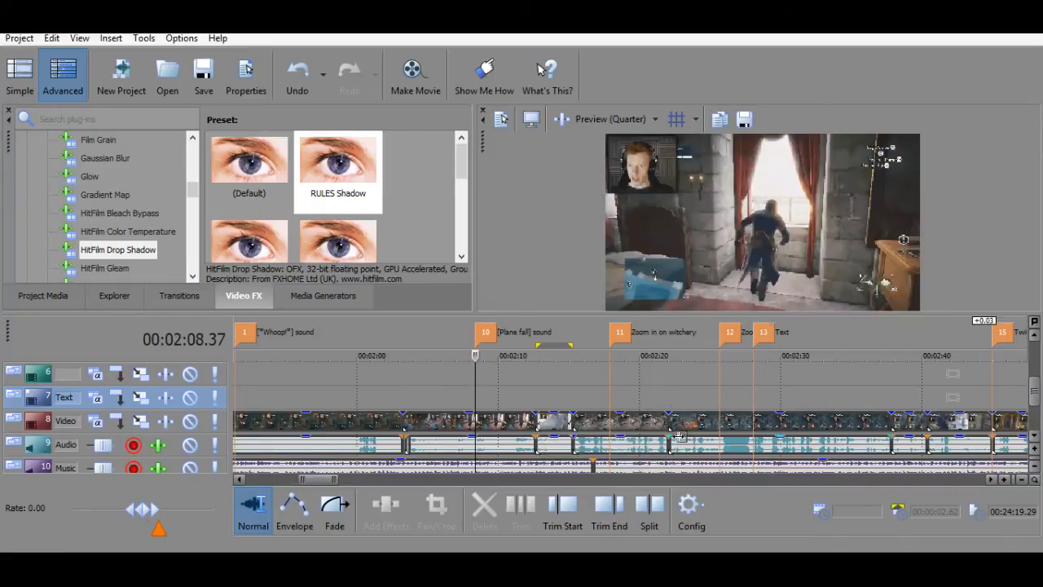
Survey the whole timeline, sampling the stream footage at 00:15:24.77 and the end of the edited section at 00:08:10.02.
scroll(538, 411, "down", 2)
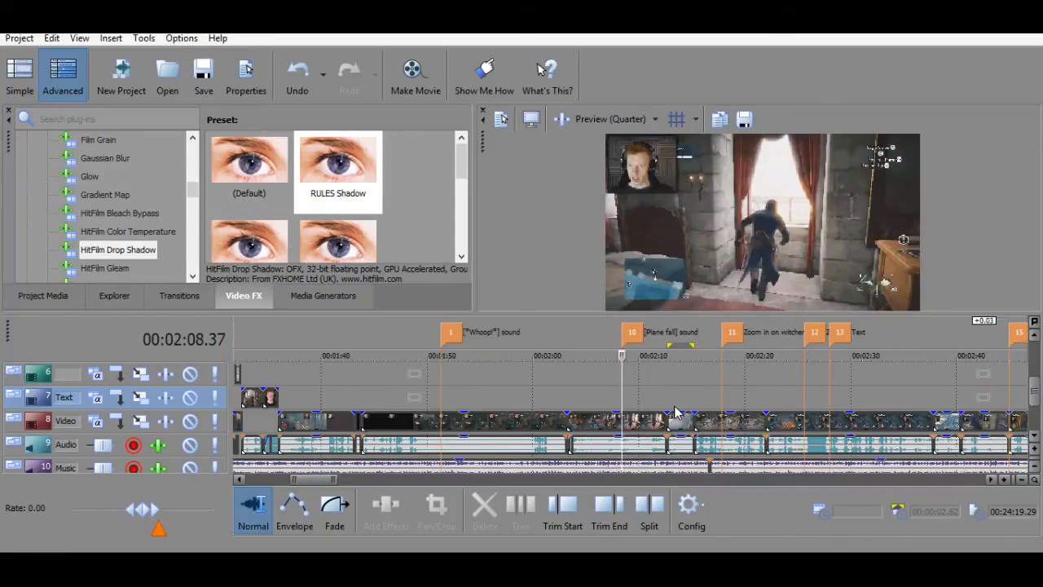
scroll(675, 412, "down", 6)
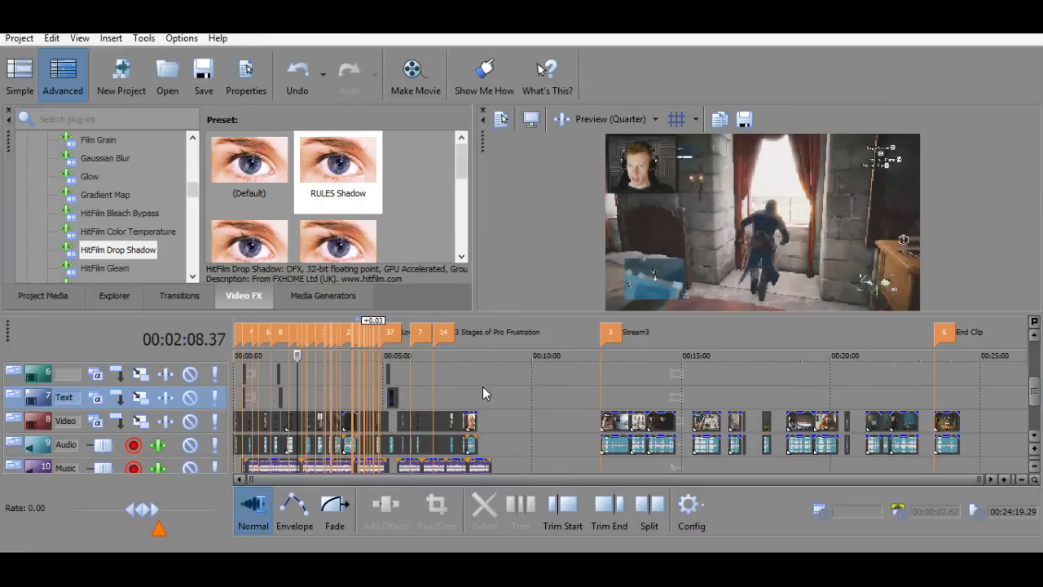
left_click(691, 388)
key("space")
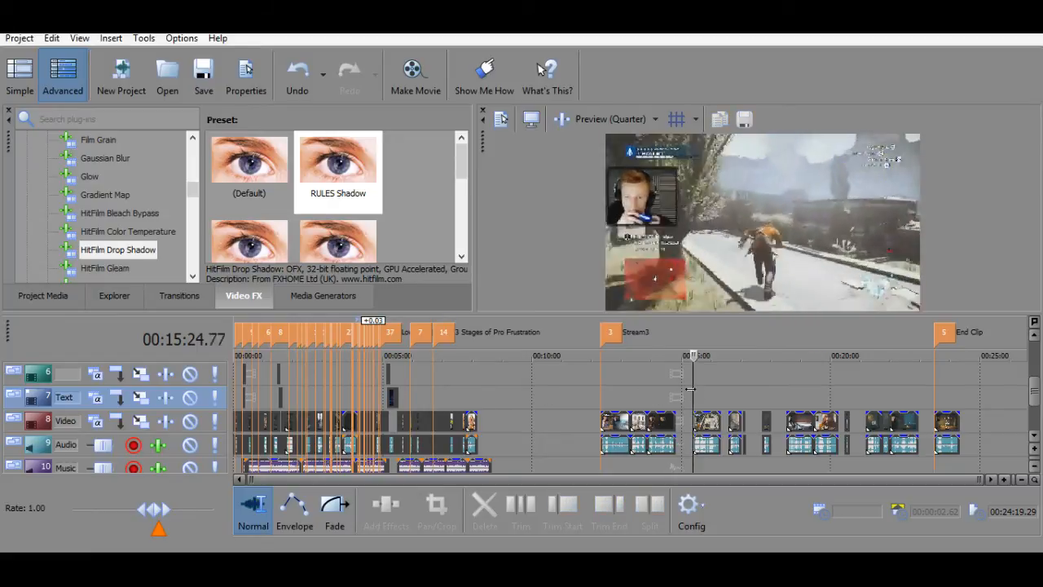
key("space")
left_click(471, 391)
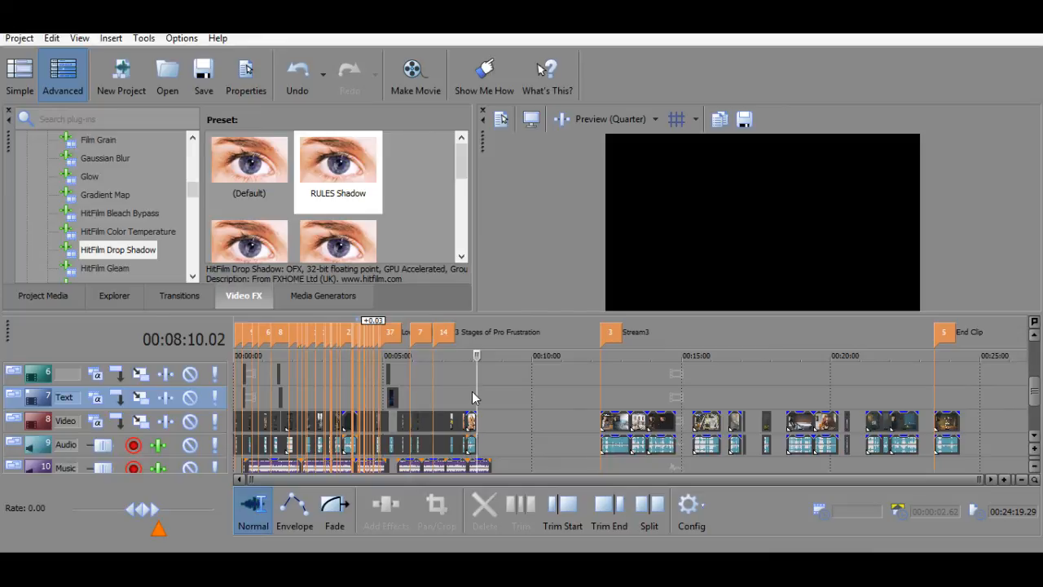
Select a time range of about 00:09:41.66 from the "Stream3" marker across the stream clips, and place the cursor at 00:07:37.63.
left_click_drag(477, 390, 445, 390)
left_click(492, 390)
left_click_drag(542, 389, 888, 368)
left_click(483, 380)
left_click(461, 411)
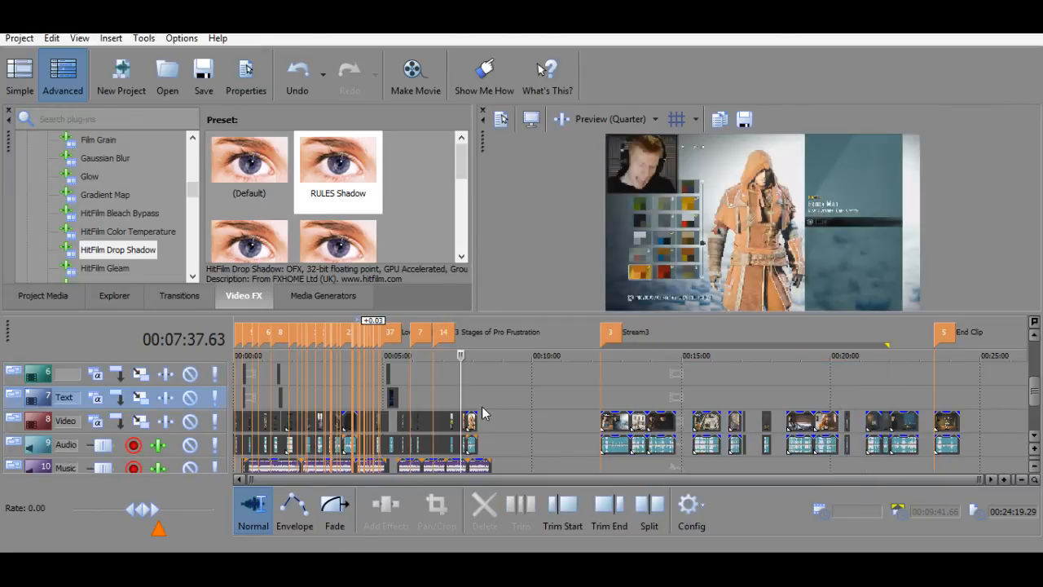
Check the footage at 00:05:36.32, return the cursor to the project start at 00:00:00.00, and look over the marked effects.
left_click(403, 394)
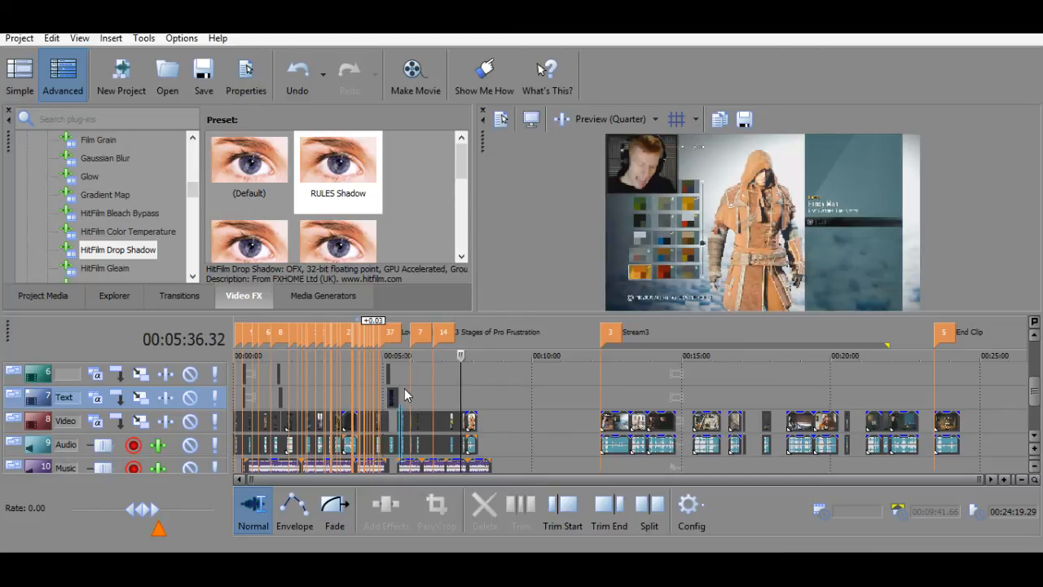
scroll(404, 394, "up", 4)
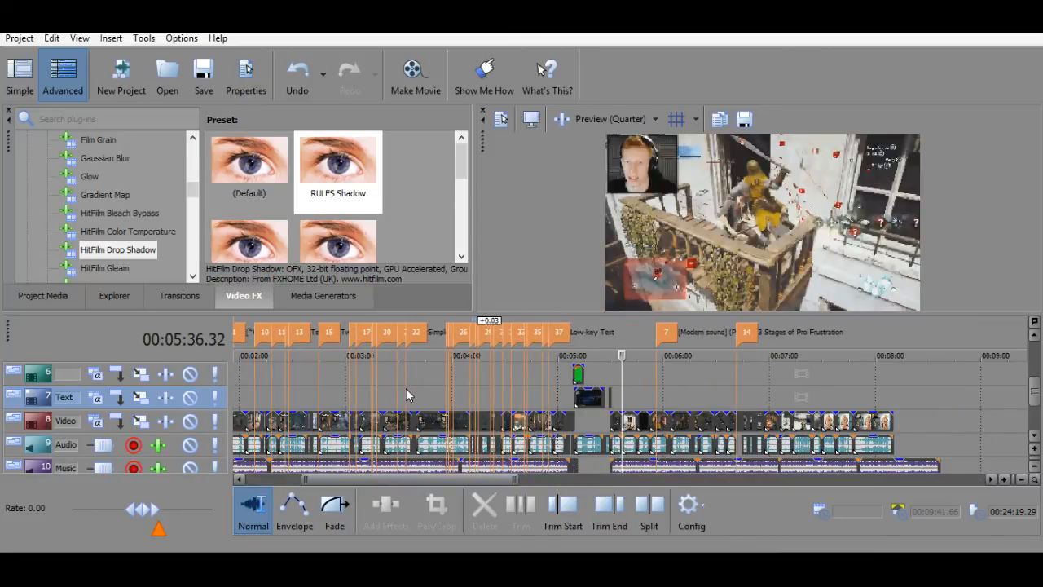
scroll(406, 388, "down", 3)
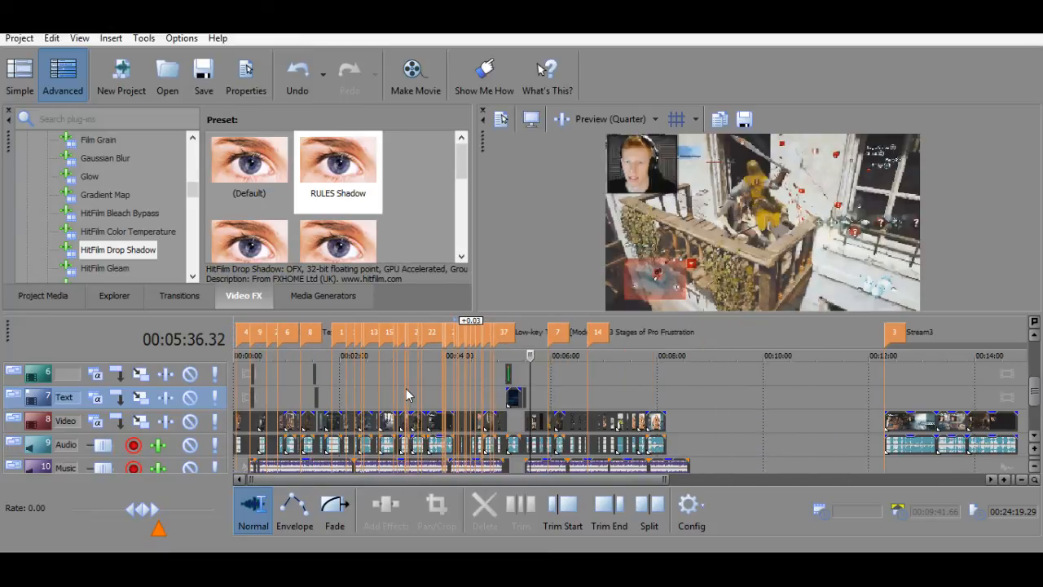
left_click(406, 387)
left_click_drag(406, 356, 140, 368)
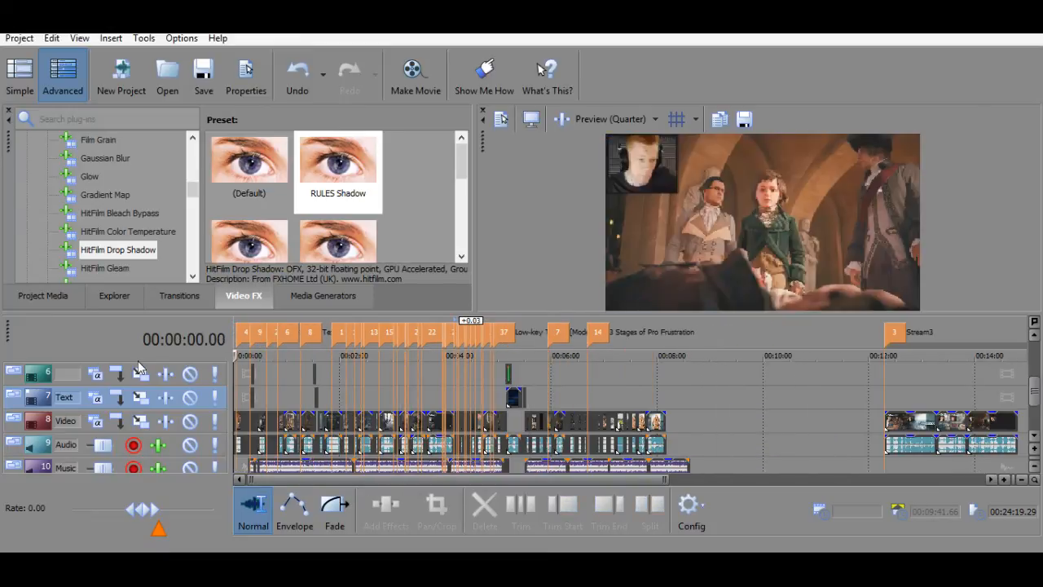
key("space")
scroll(294, 383, "up", 3)
key("space")
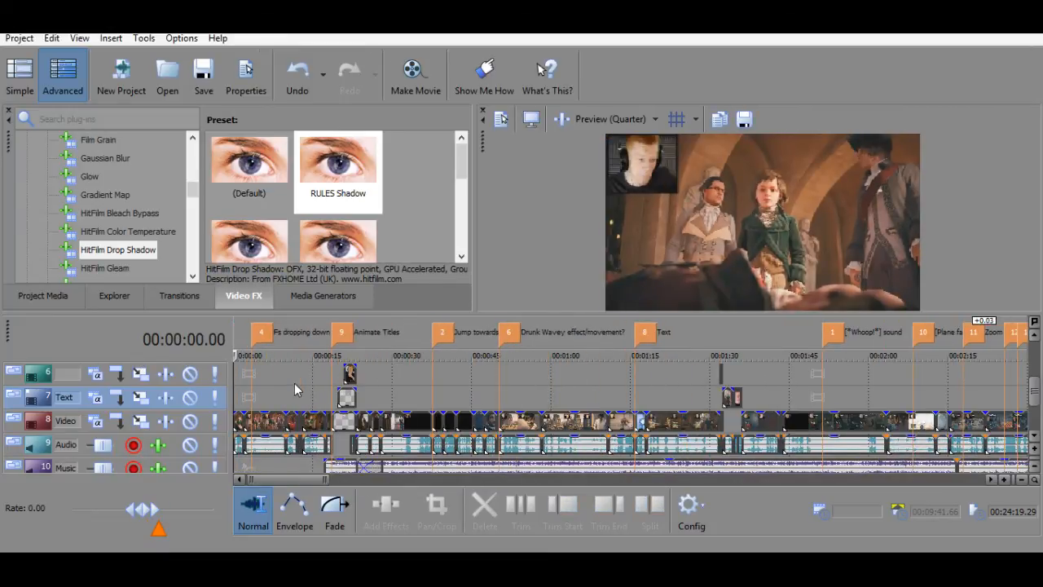
scroll(294, 383, "down", 4)
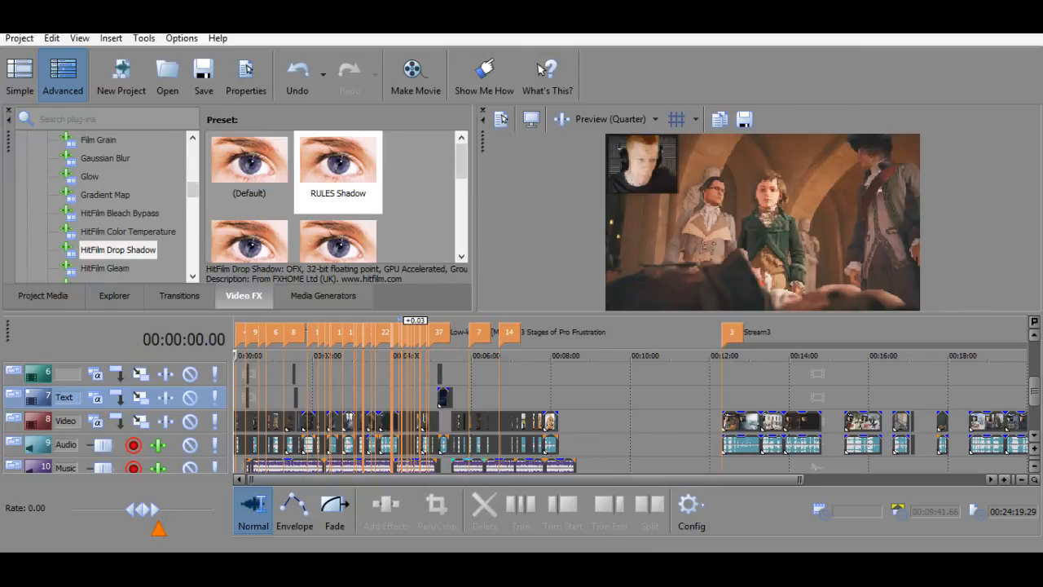
Switch to OBS Studio and bring the End scene live with the 1500 ms Fade transition.
left_click(662, 563)
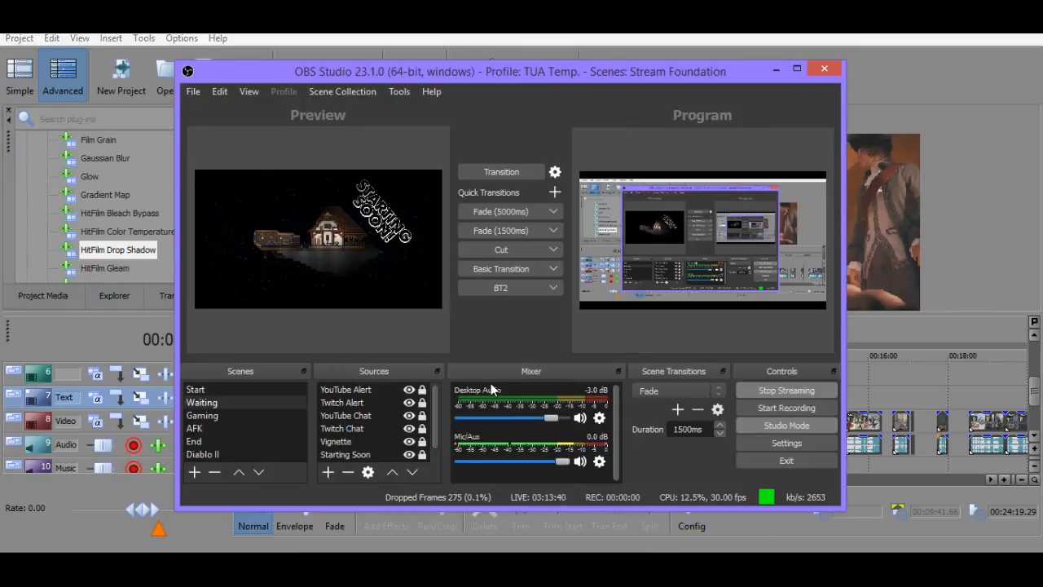
left_click(217, 441)
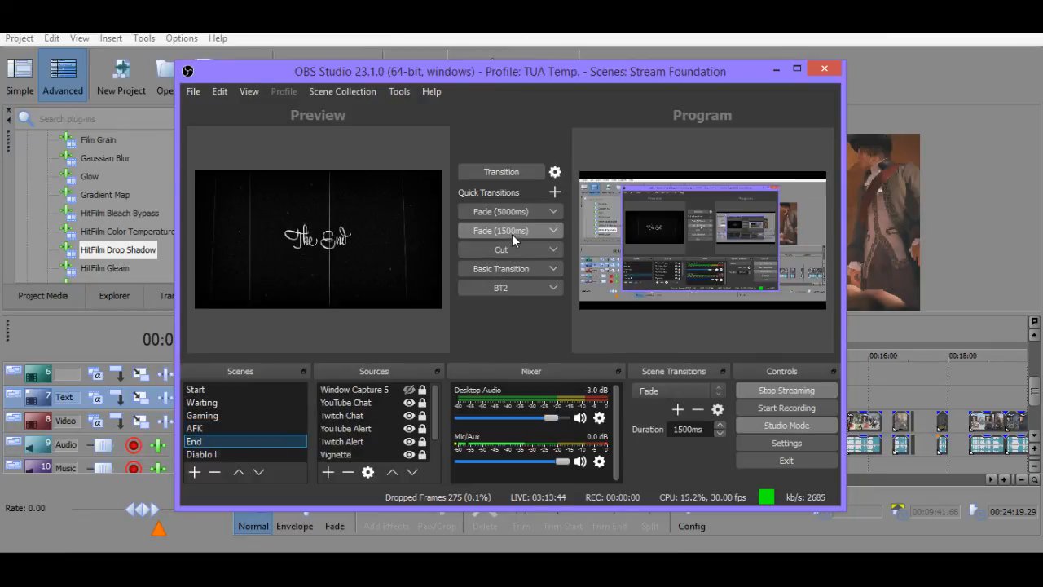
left_click(513, 233)
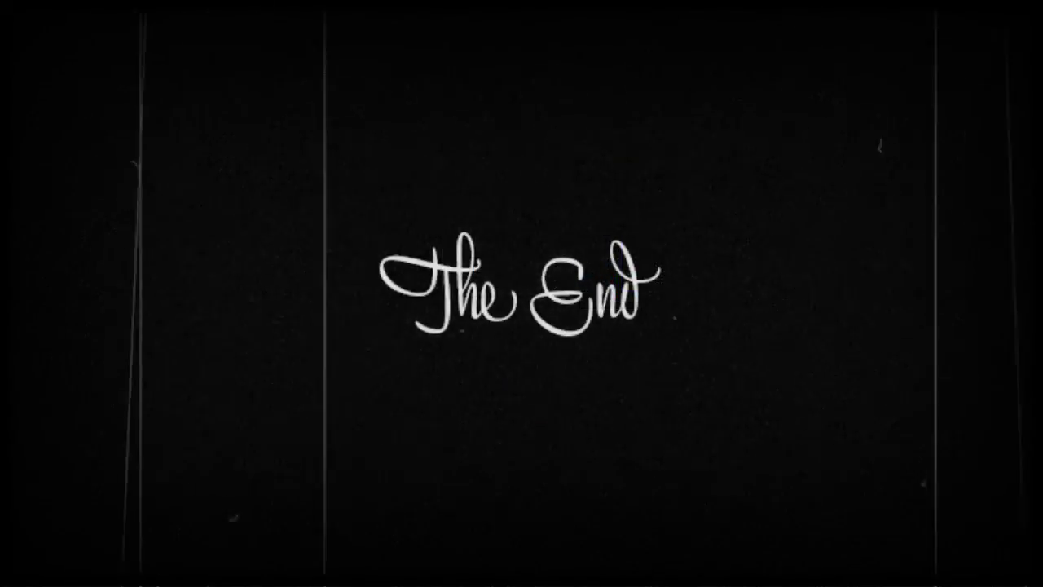